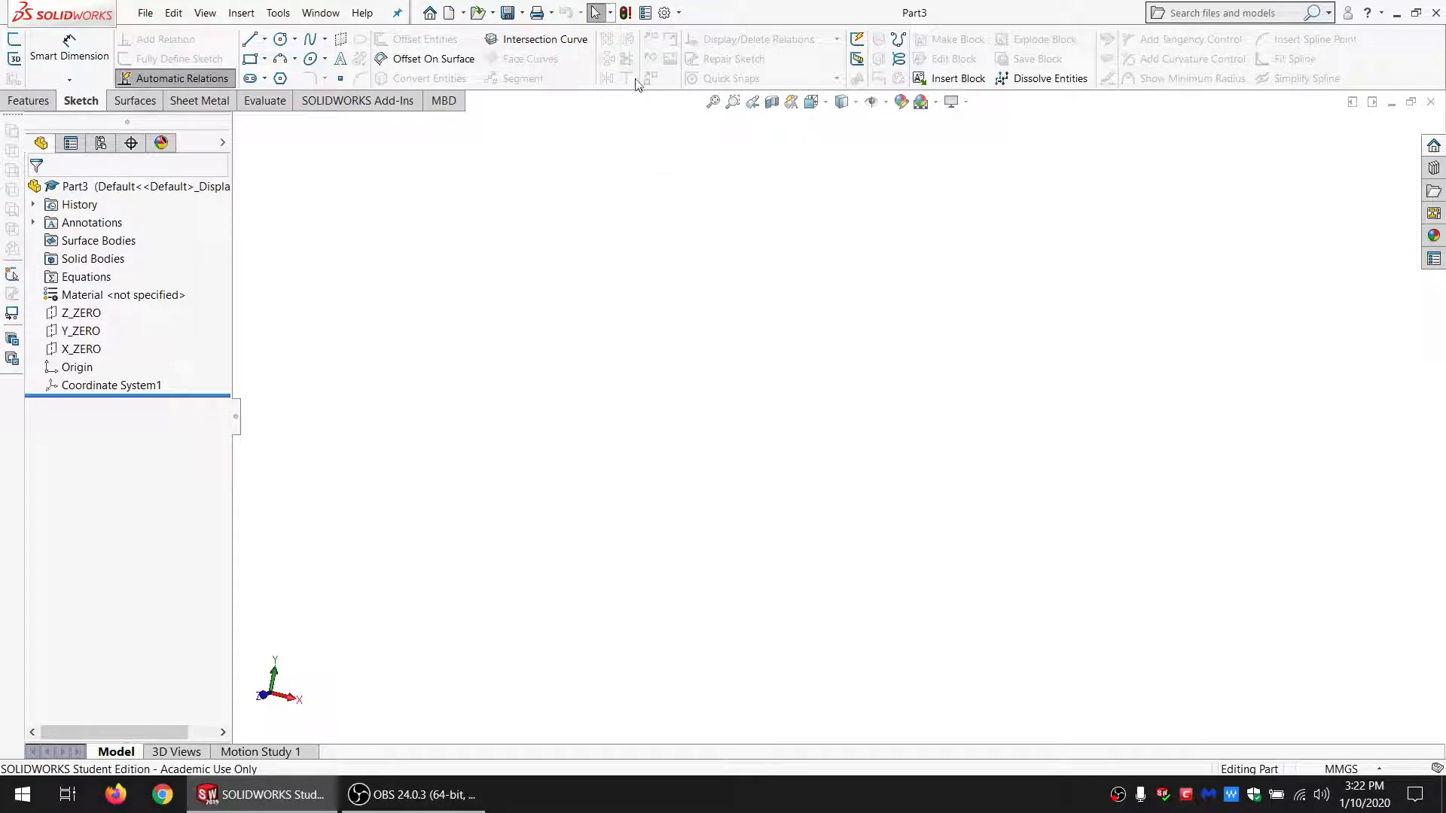
Step: Set the search to look through commands and search for INSERT
{"action": "left_click", "coordinate": [28, 100]}
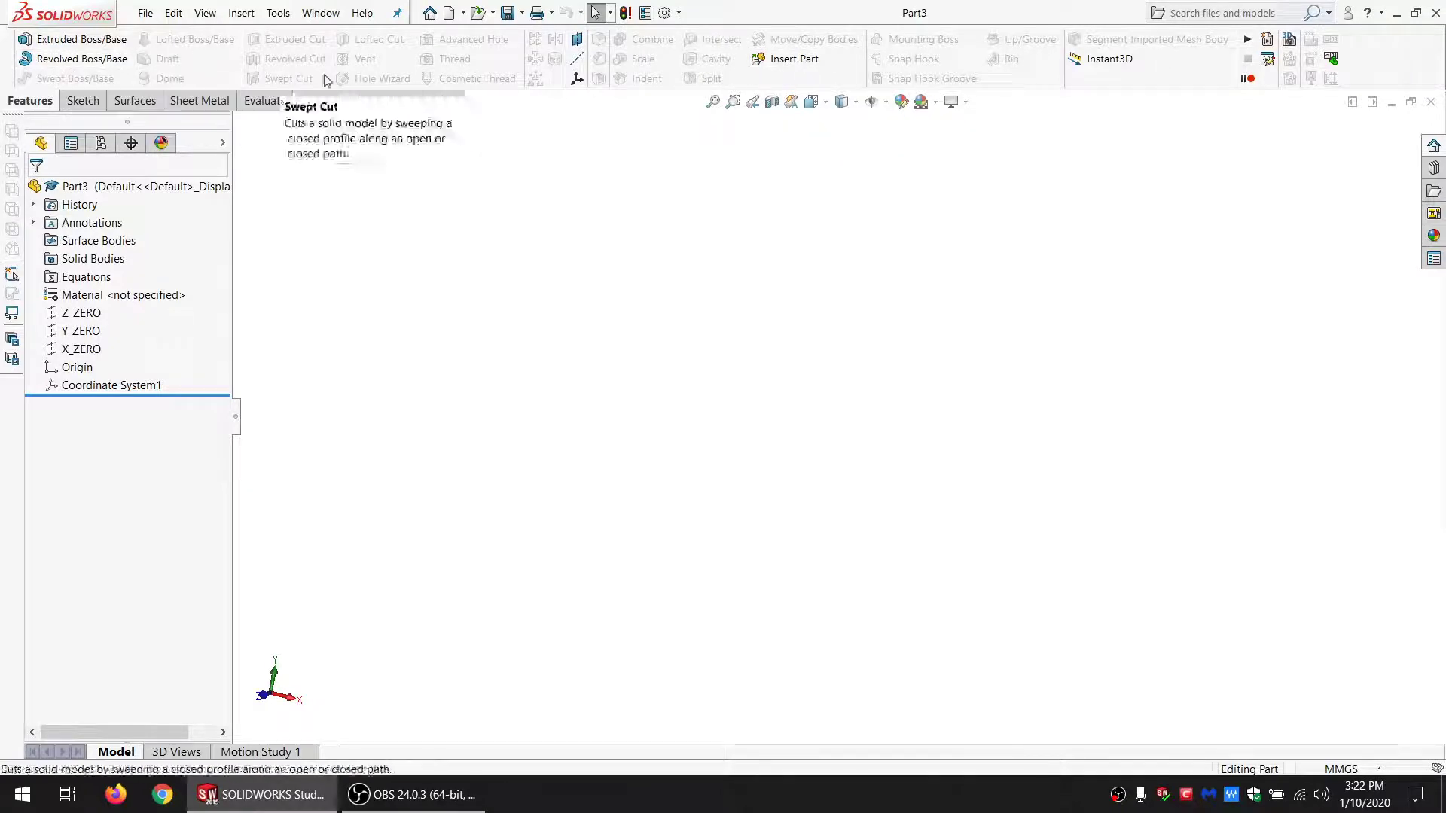
{"action": "left_click", "coordinate": [1330, 16]}
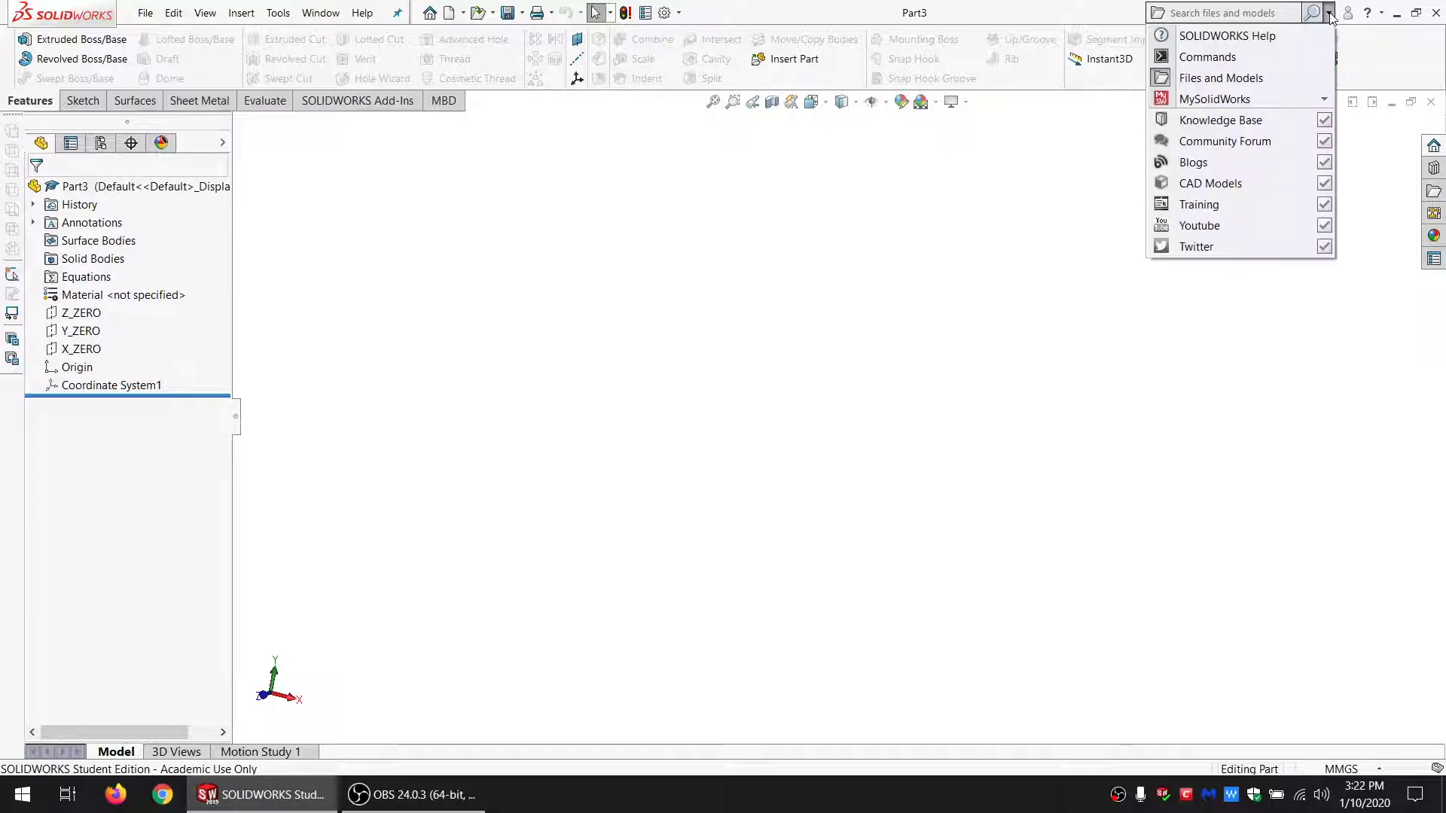
{"action": "left_click", "coordinate": [1212, 55]}
{"action": "left_click", "coordinate": [1211, 10]}
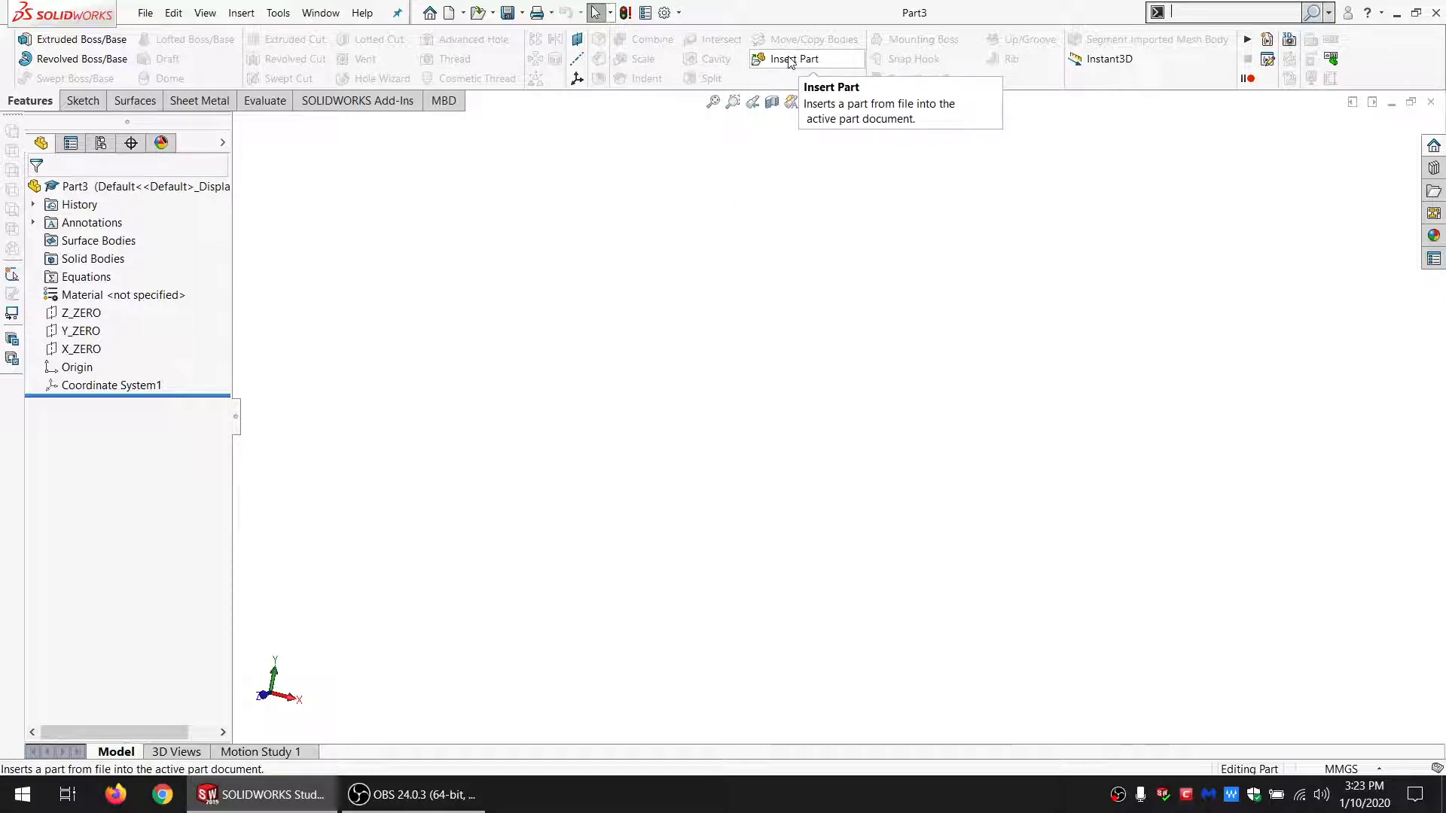
{"action": "type", "text": "INSERT"}
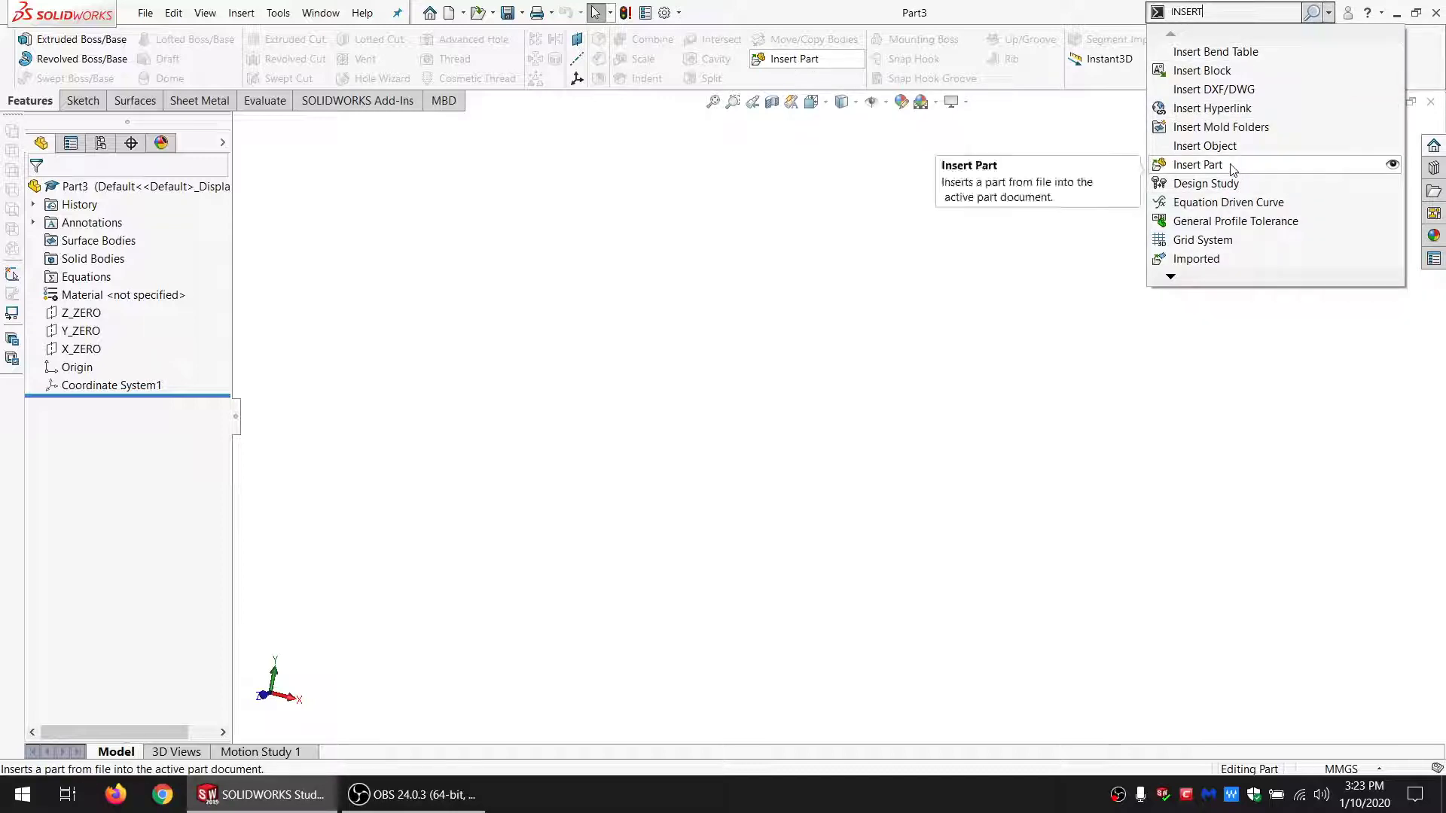
{"action": "left_click", "coordinate": [607, 187]}
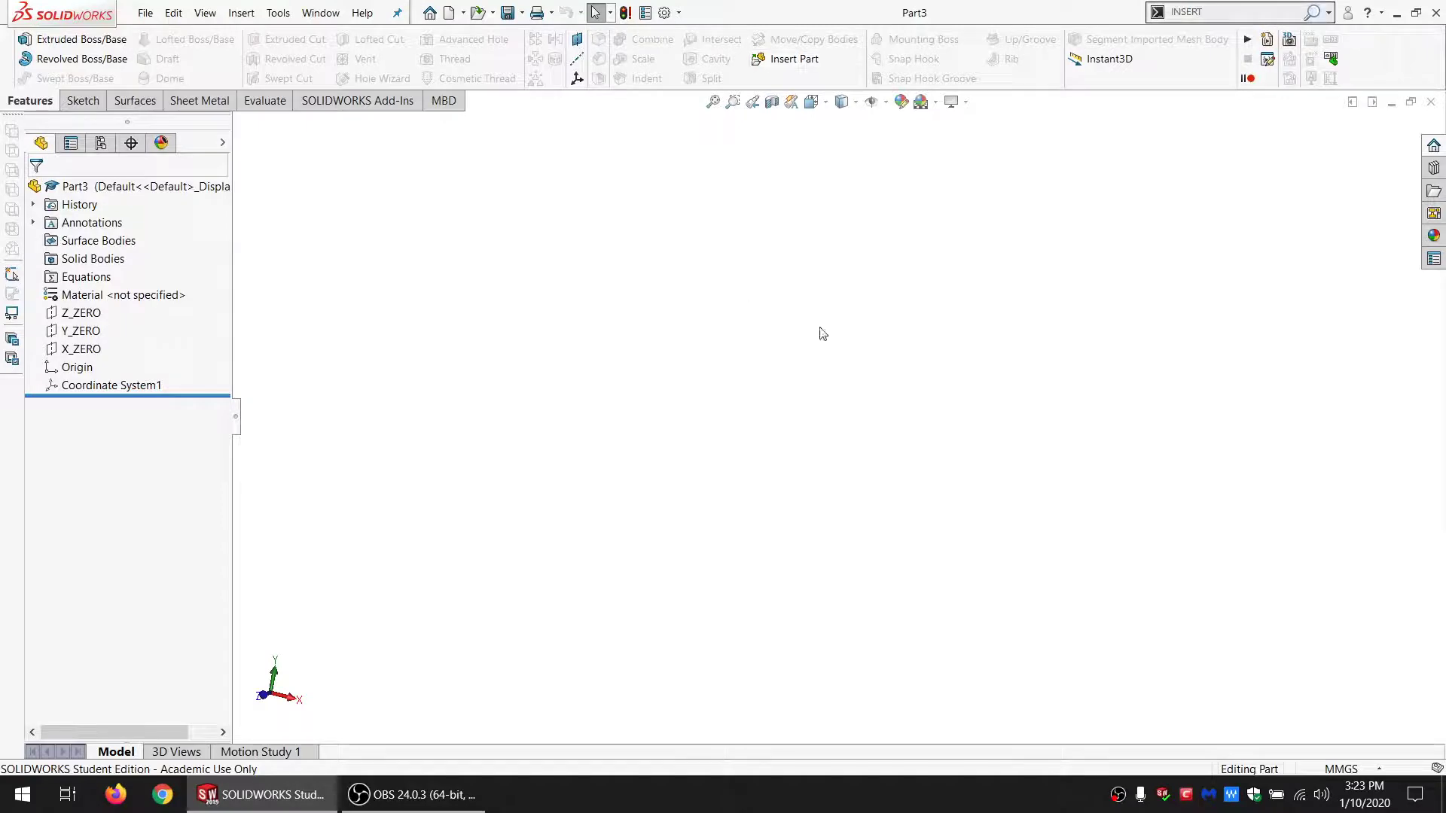
Step: Add a configuration-specific file property MATL_THK with the value 4.5
{"action": "left_click", "coordinate": [648, 15]}
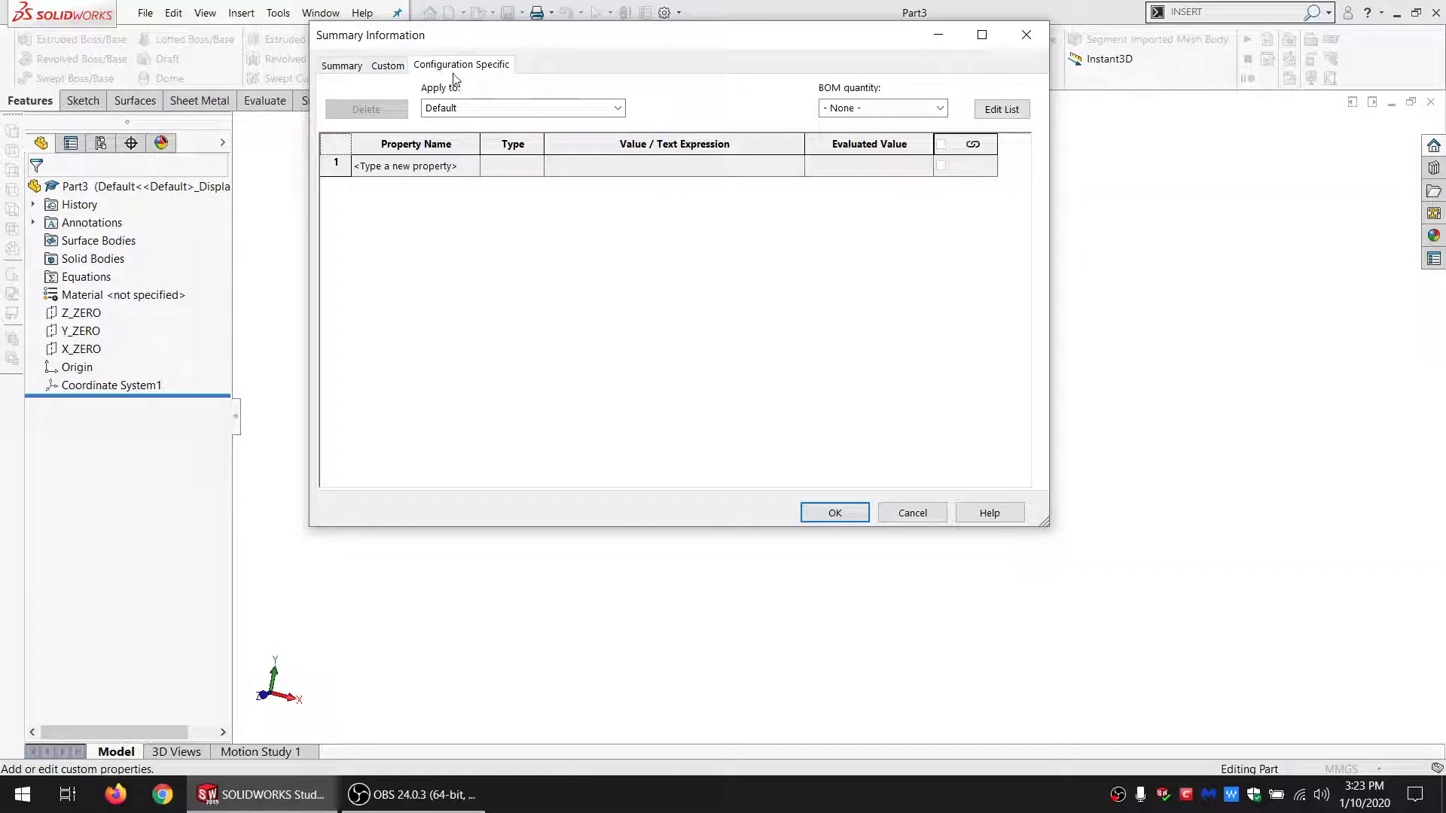
{"action": "left_click", "coordinate": [406, 169]}
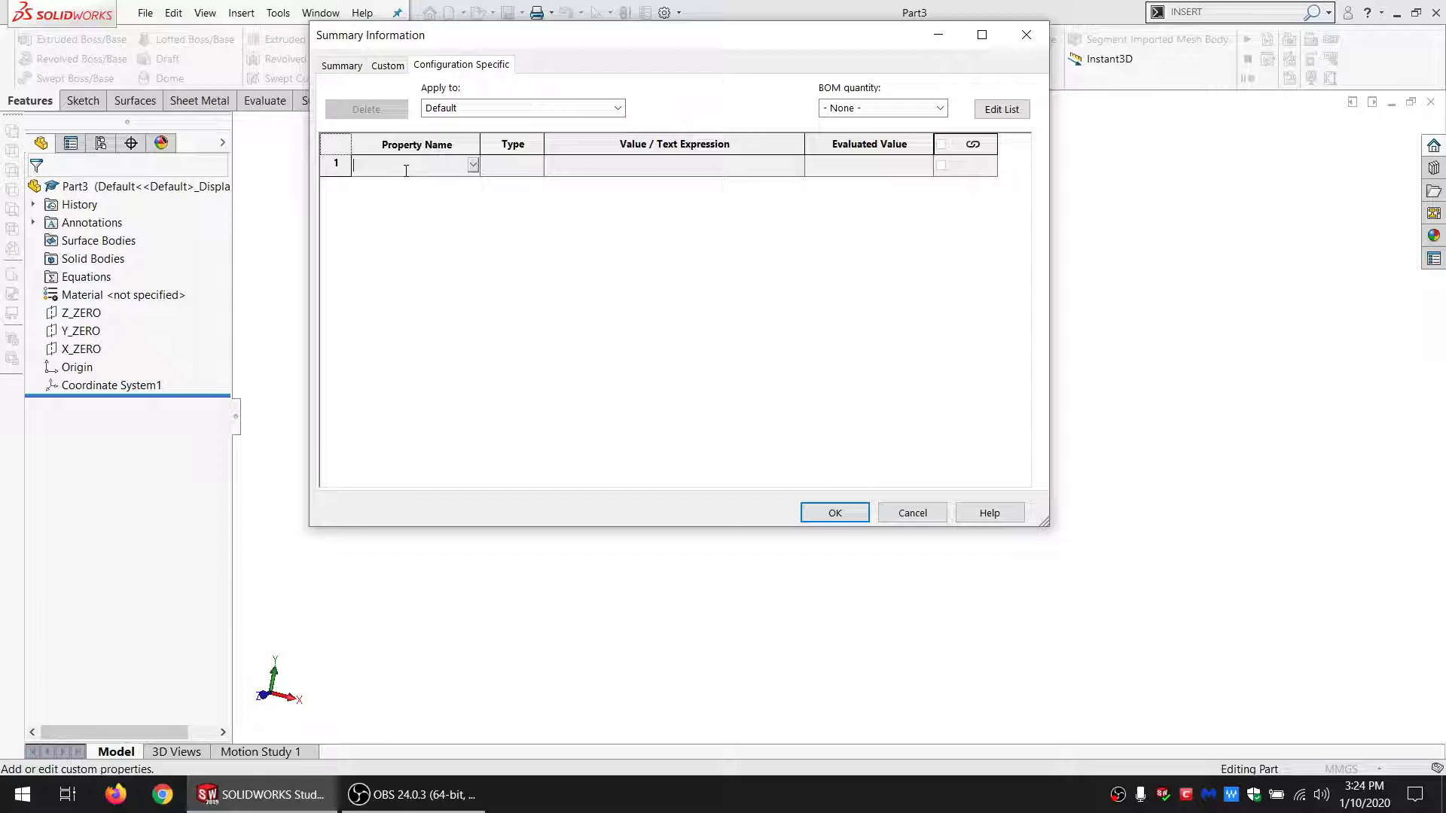
{"action": "type", "text": "MATL_THK"}
{"action": "left_click", "coordinate": [585, 162]}
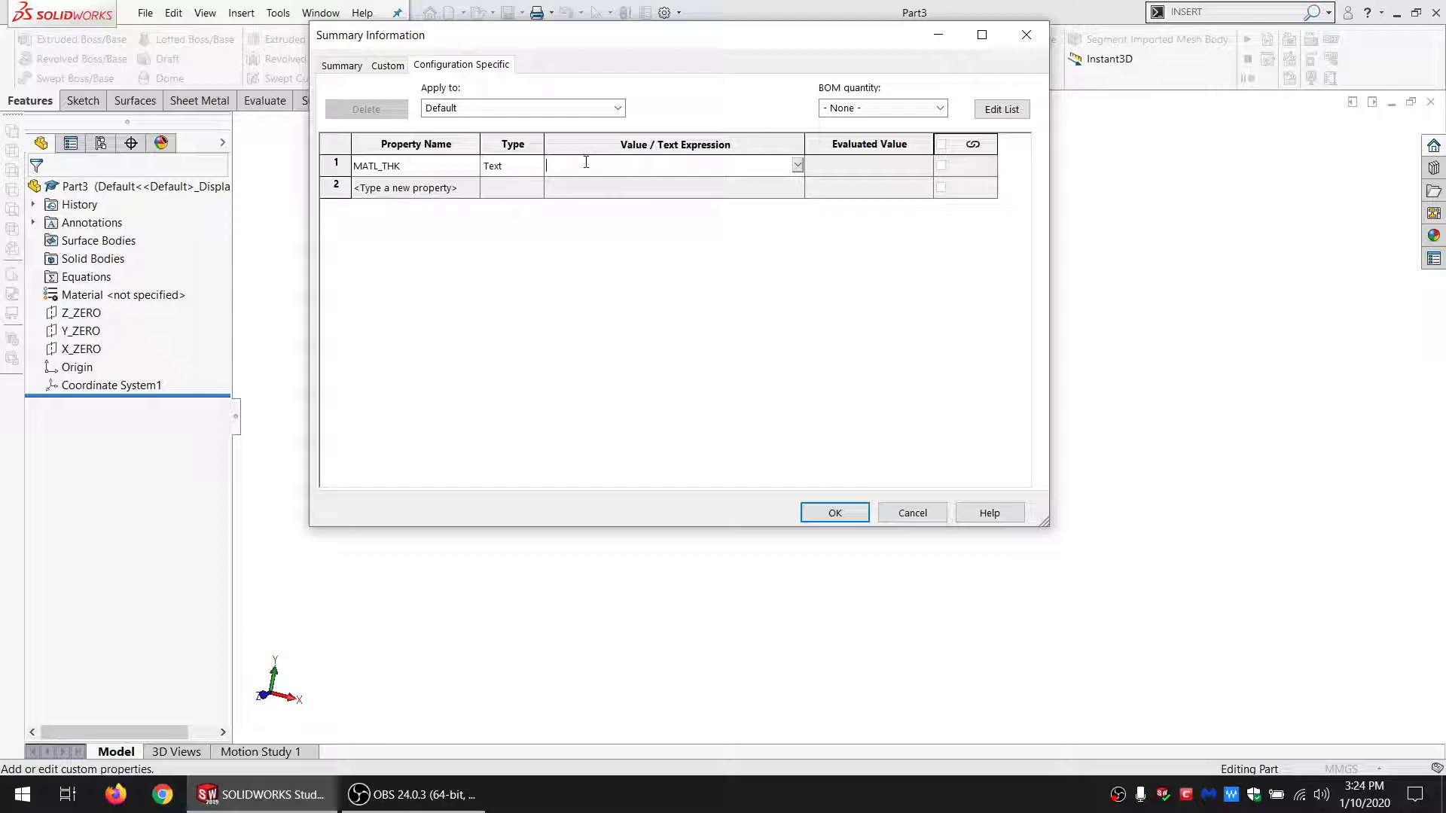
{"action": "type", "text": "4.5"}
Step: Add a second configuration-specific property named KERF with the value 0.11
{"action": "left_click", "coordinate": [431, 191]}
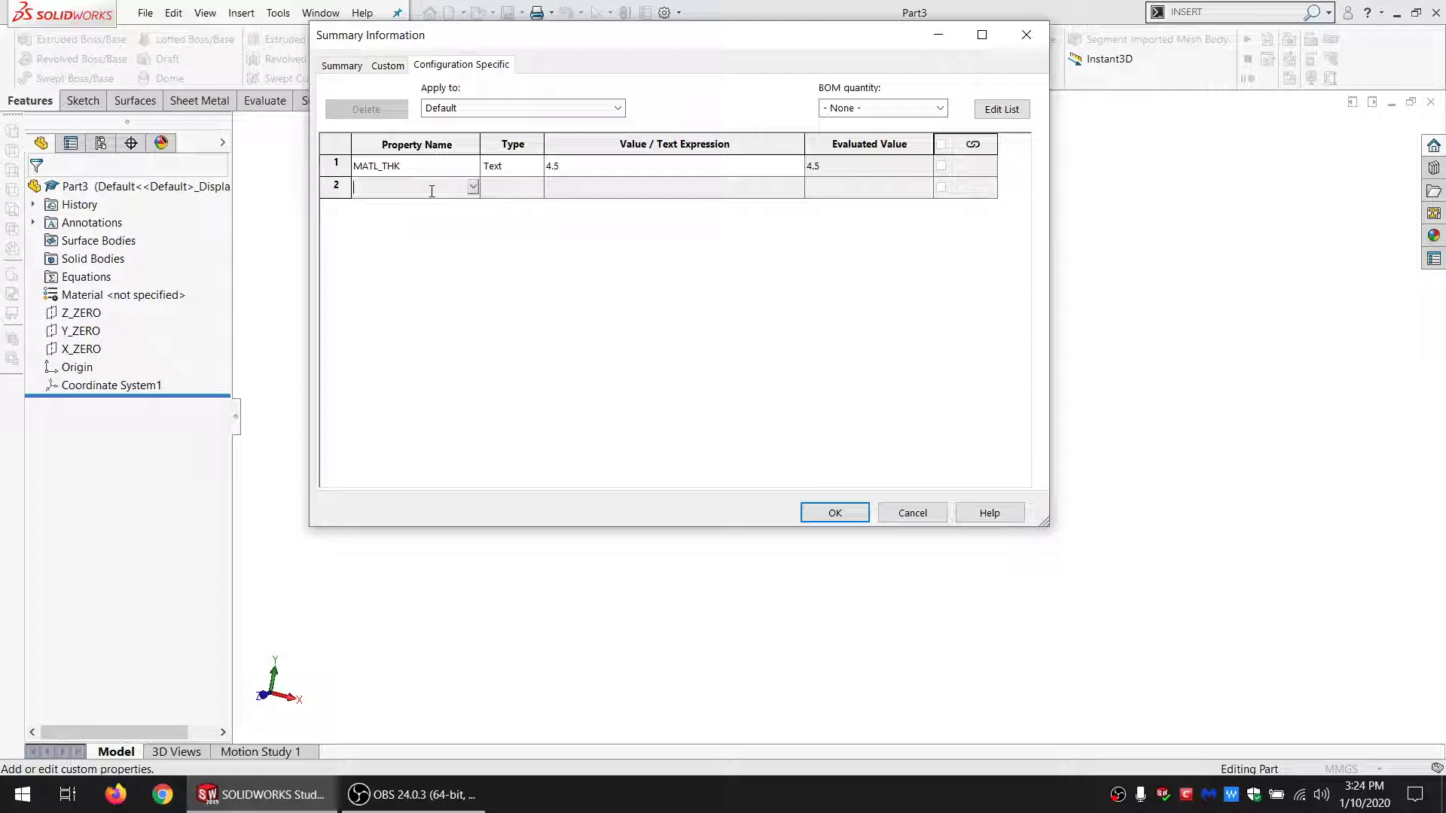
{"action": "type", "text": "KERF"}
{"action": "left_click", "coordinate": [562, 189]}
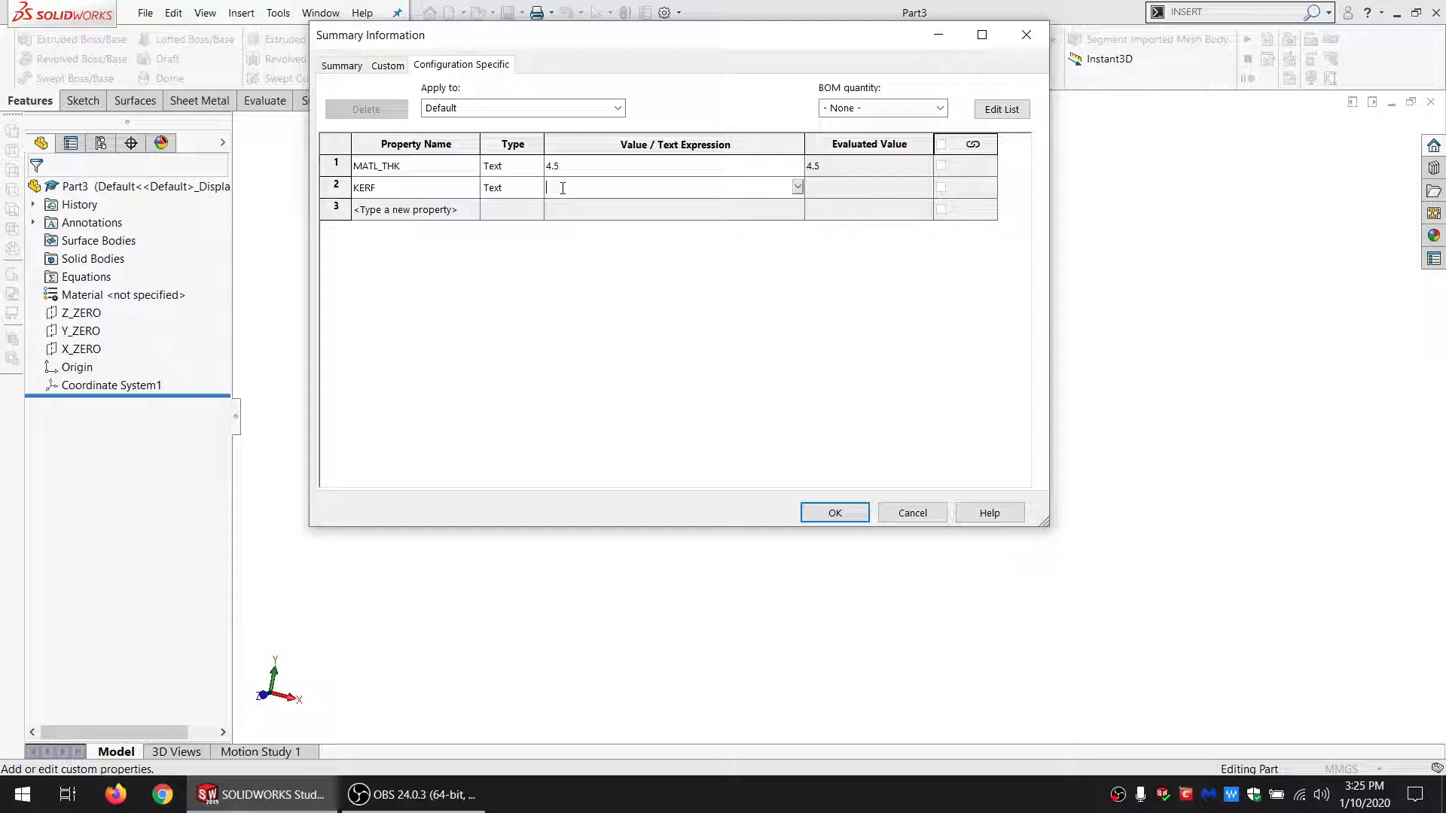
{"action": "type", "text": "0.11"}
Step: Add a third configuration-specific property named DICE_WIDE with the value 50 and accept the properties
{"action": "left_click", "coordinate": [420, 208]}
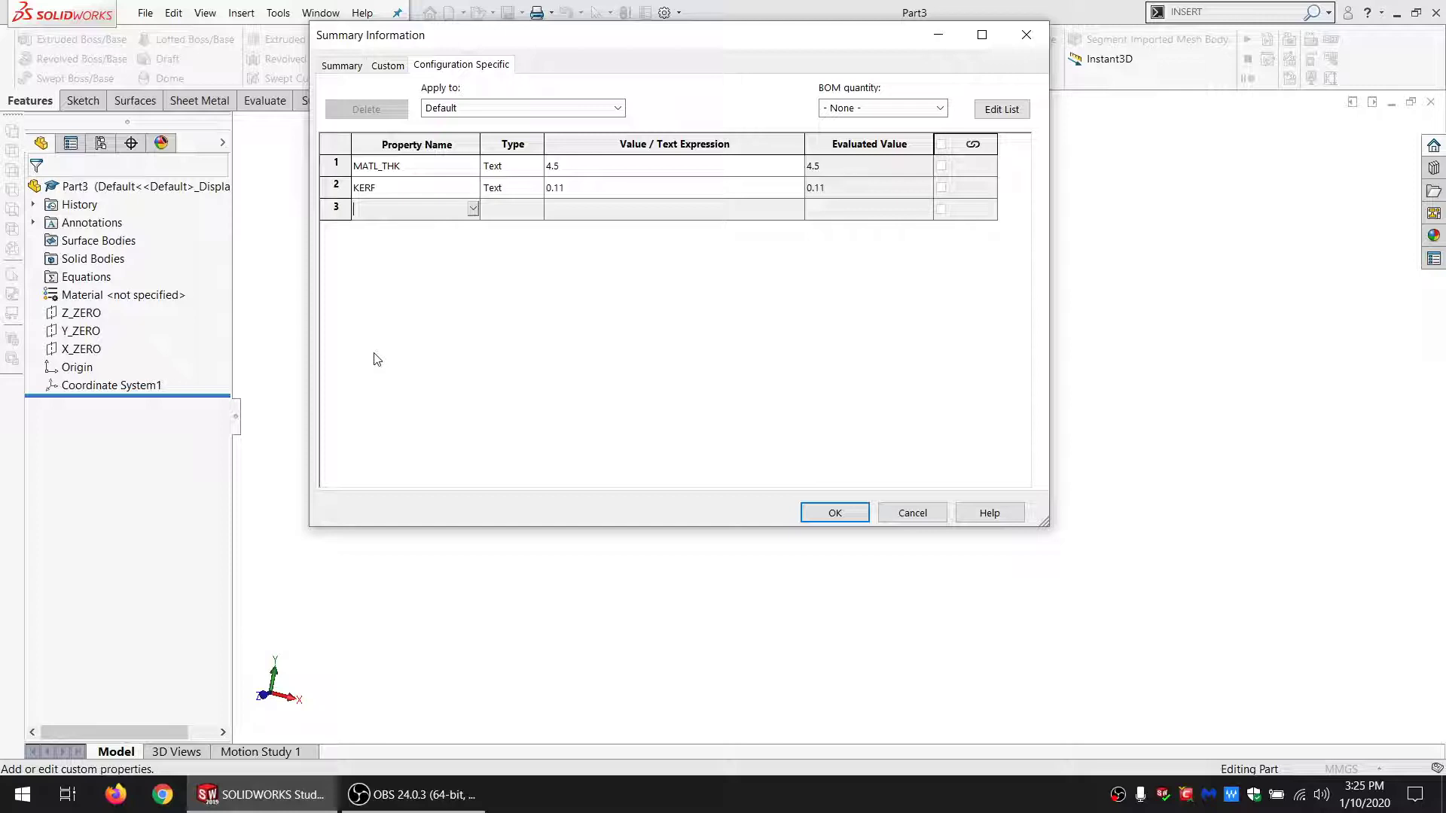
{"action": "type", "text": "DICE_WIDE"}
{"action": "left_click", "coordinate": [576, 214]}
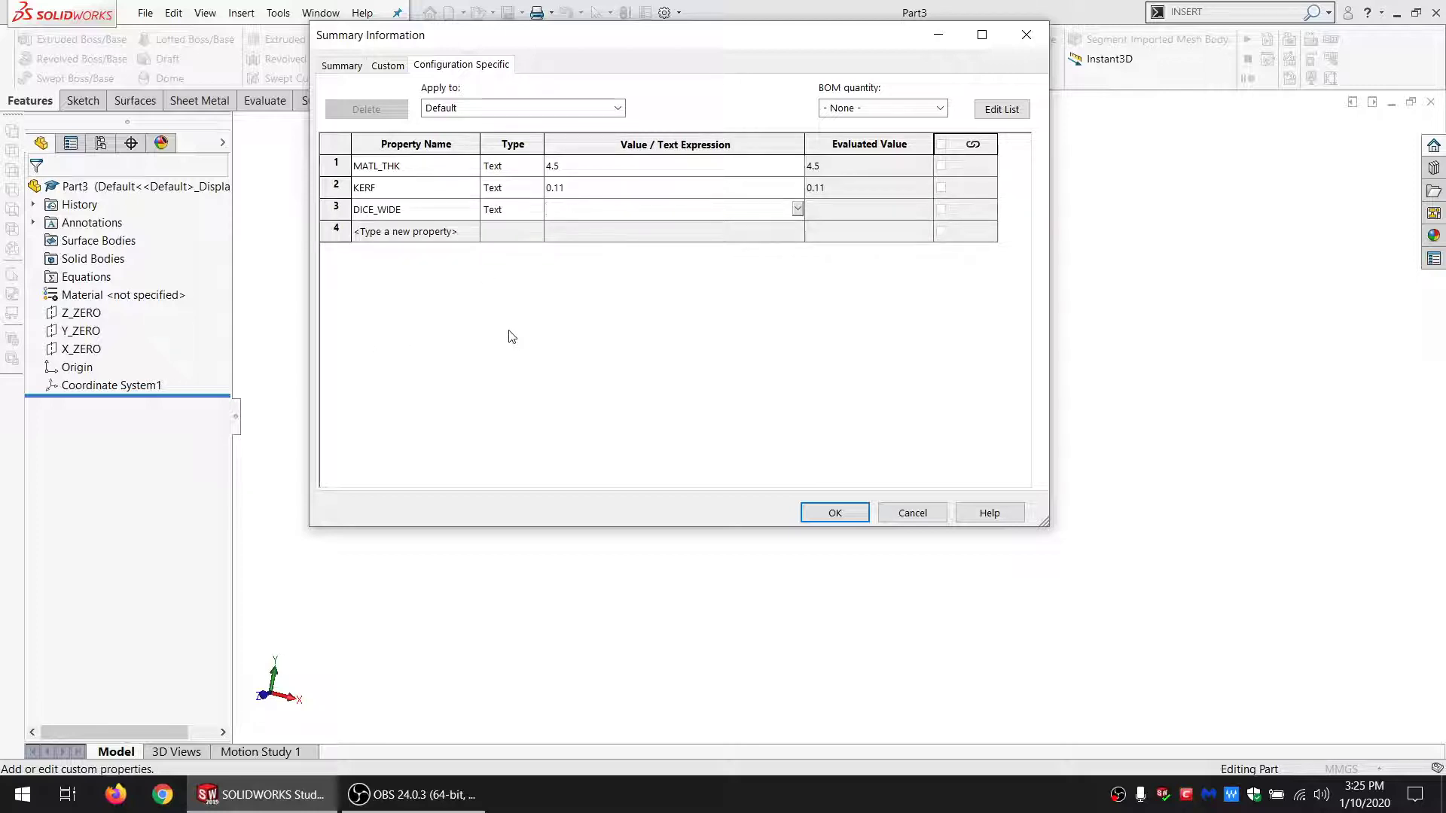
{"action": "type", "text": "50"}
{"action": "left_click", "coordinate": [564, 229]}
{"action": "left_click", "coordinate": [838, 510]}
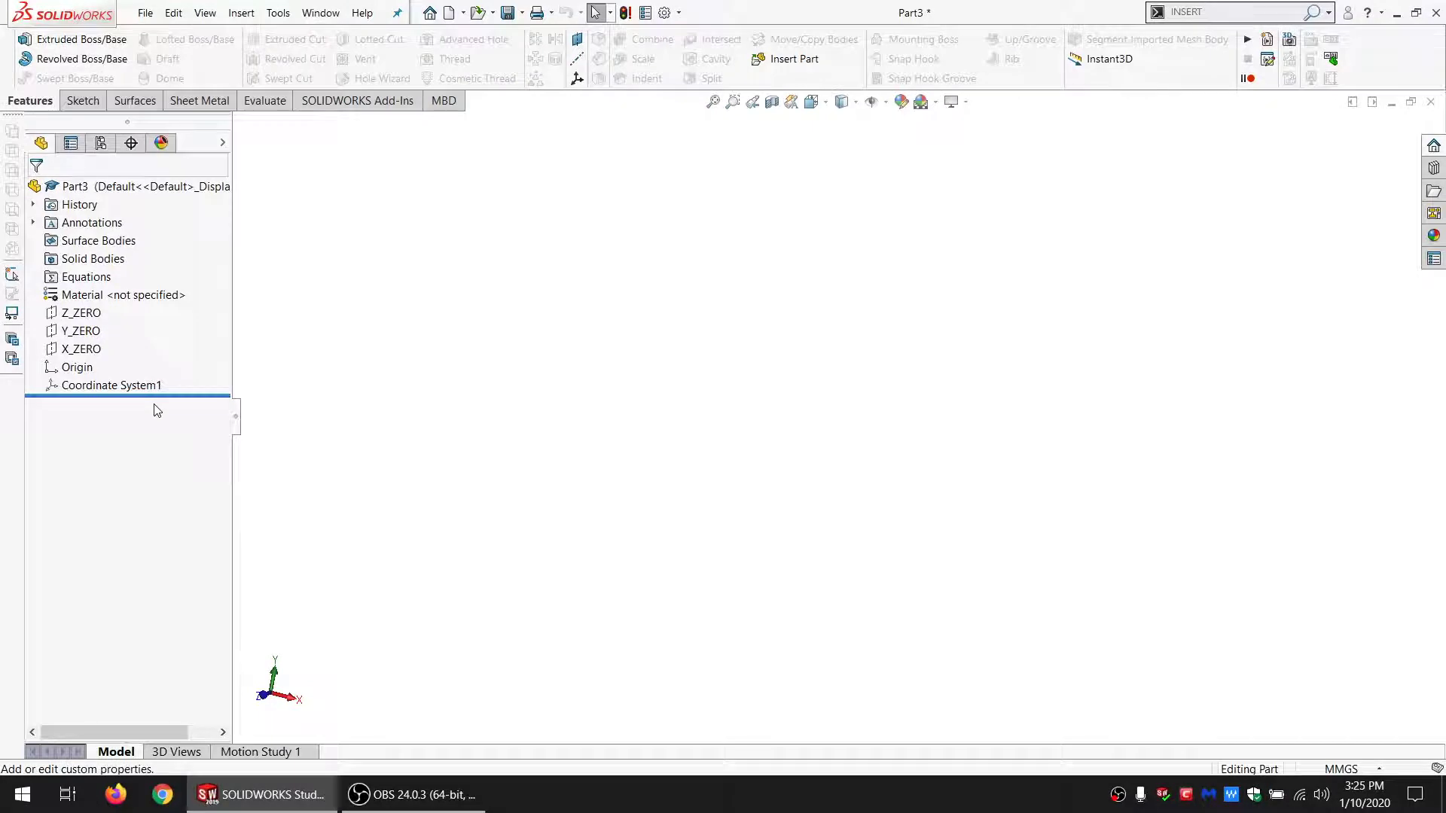
Step: Sketch a center rectangle about 158 by 112 mm on the Z_ZERO plane, centred on the origin
{"action": "left_click", "coordinate": [56, 314]}
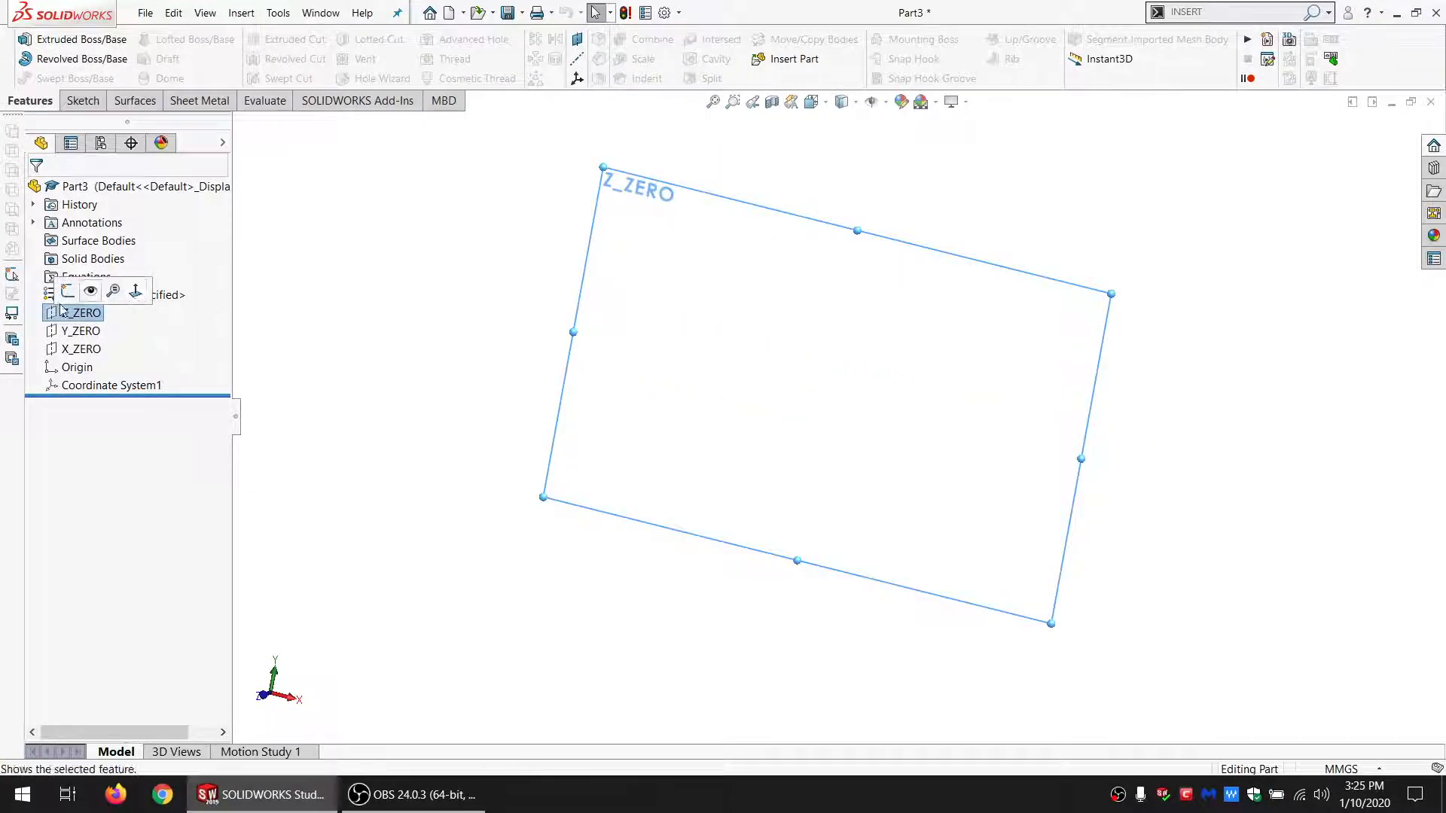
{"action": "left_click", "coordinate": [226, 381]}
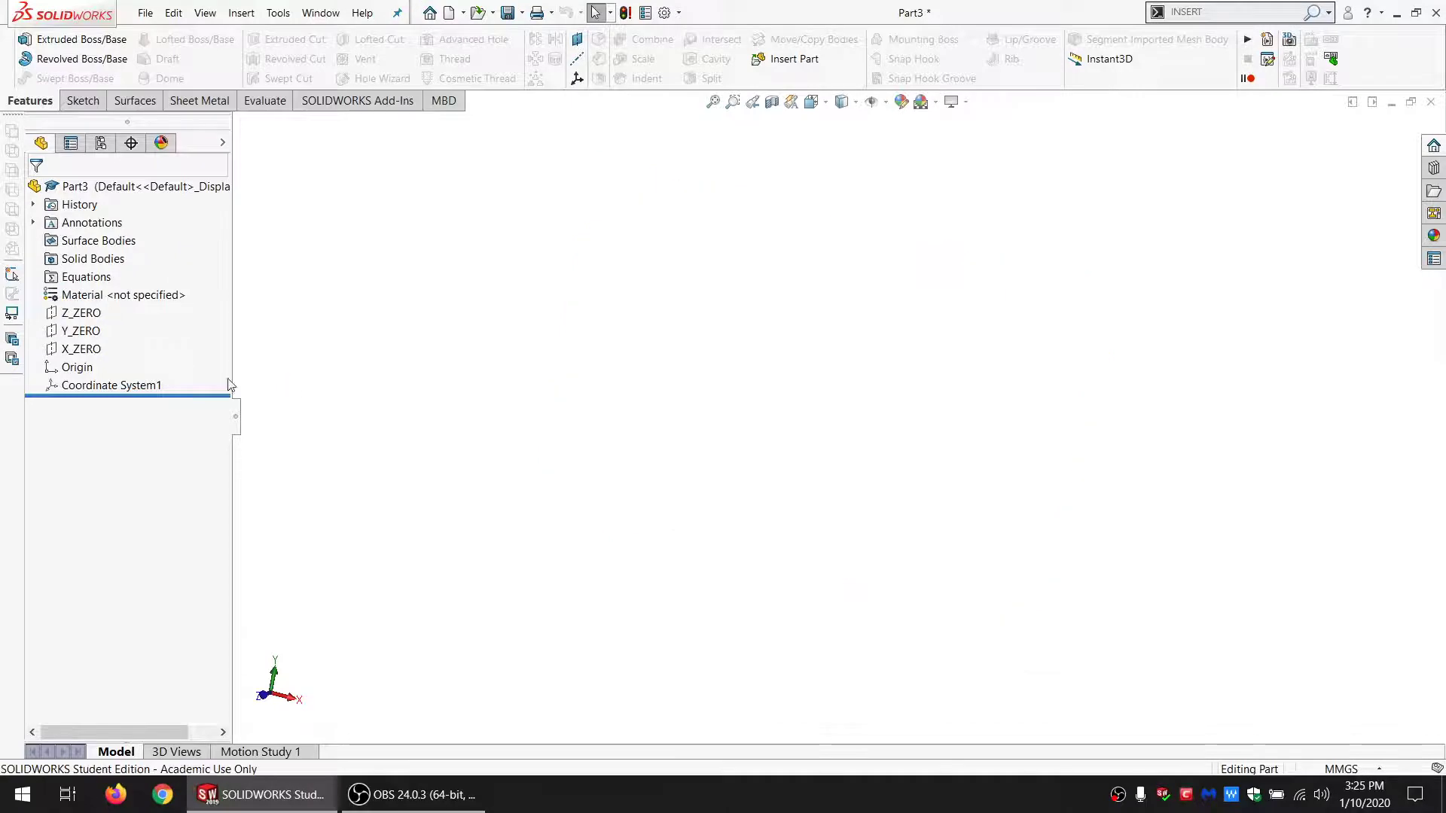
{"action": "left_click", "coordinate": [66, 320]}
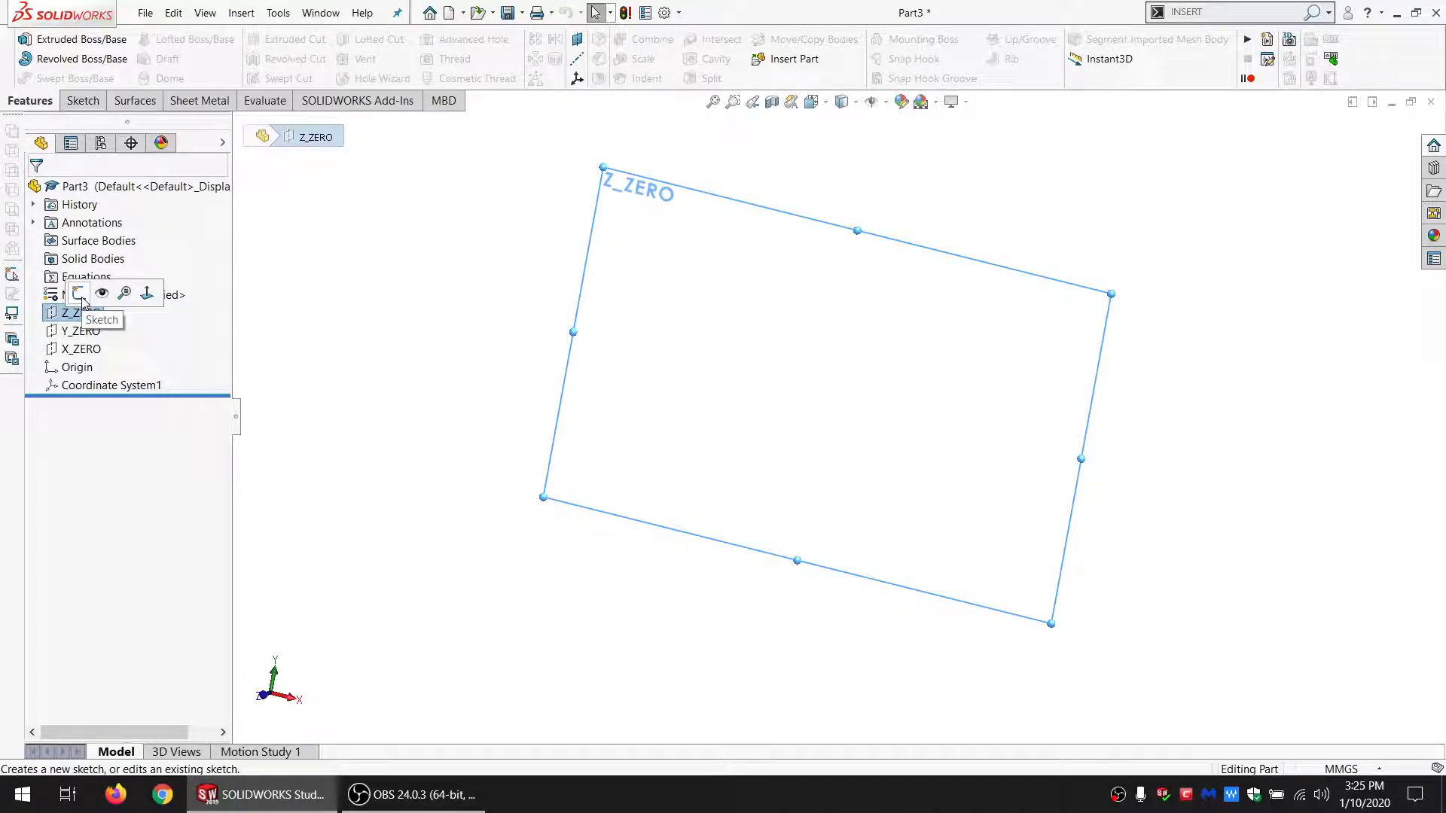
{"action": "left_click", "coordinate": [80, 295]}
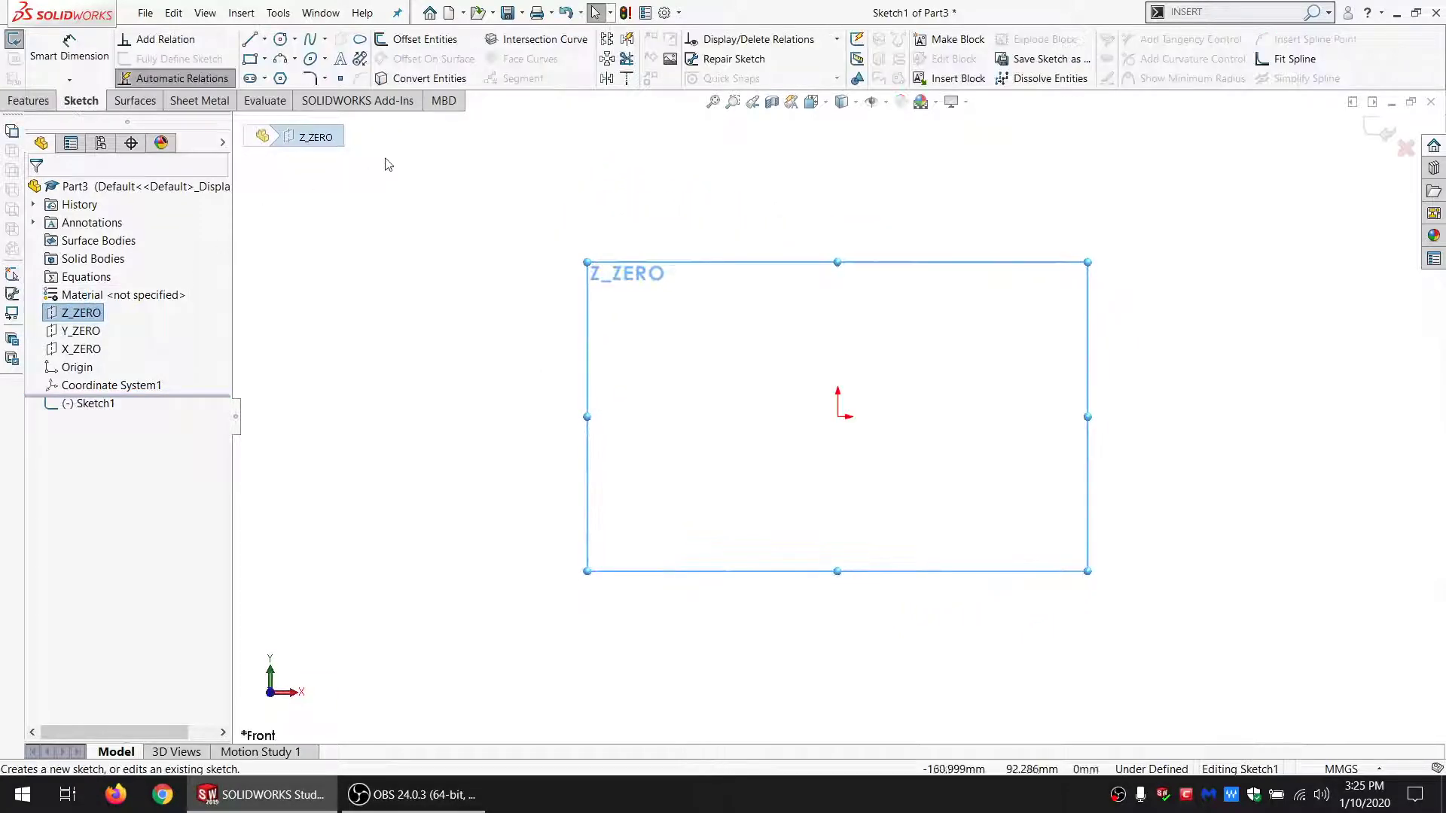
{"action": "left_click", "coordinate": [265, 60]}
{"action": "left_click", "coordinate": [303, 92]}
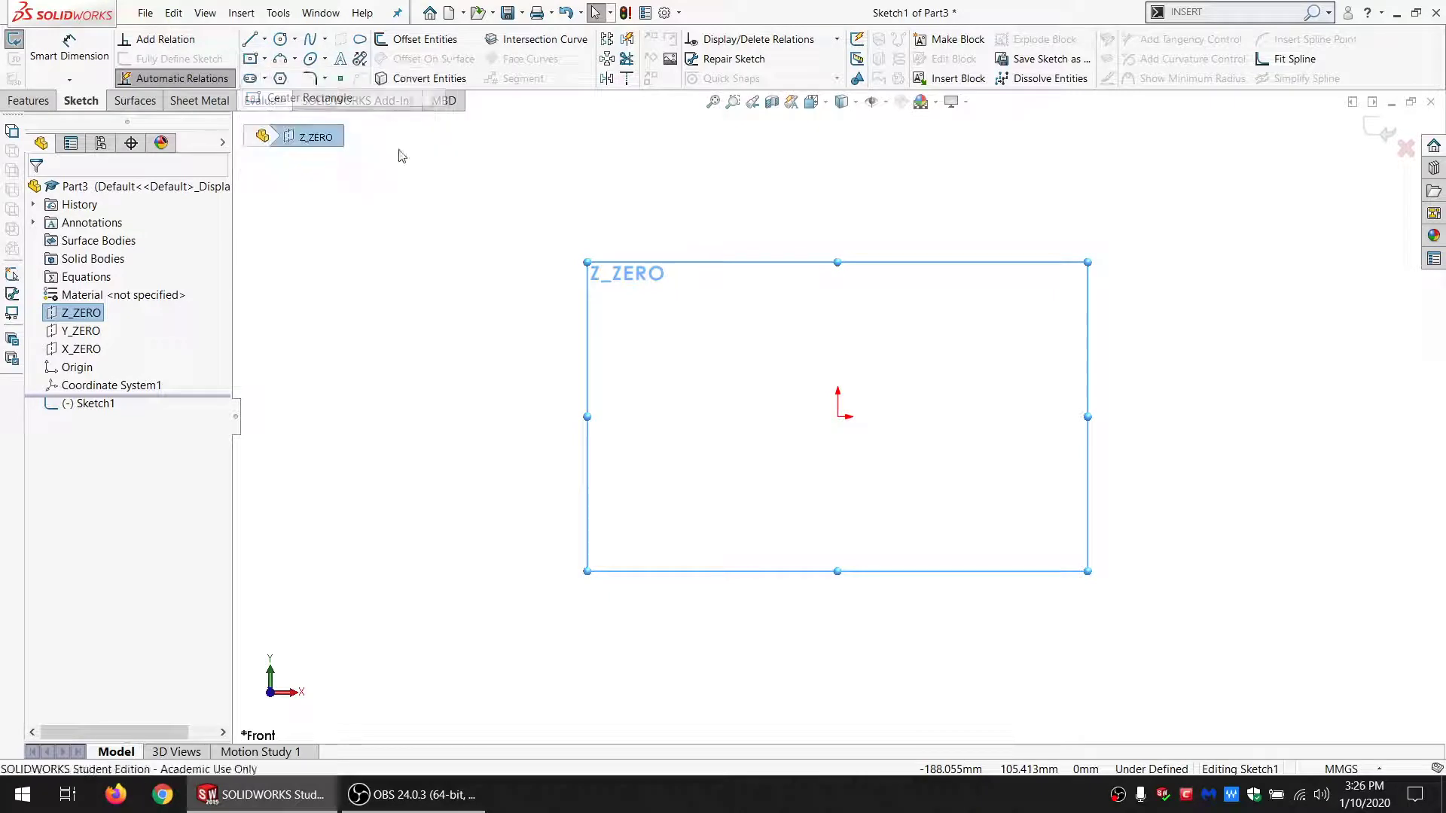
{"action": "left_click", "coordinate": [838, 416]}
{"action": "left_click", "coordinate": [616, 574]}
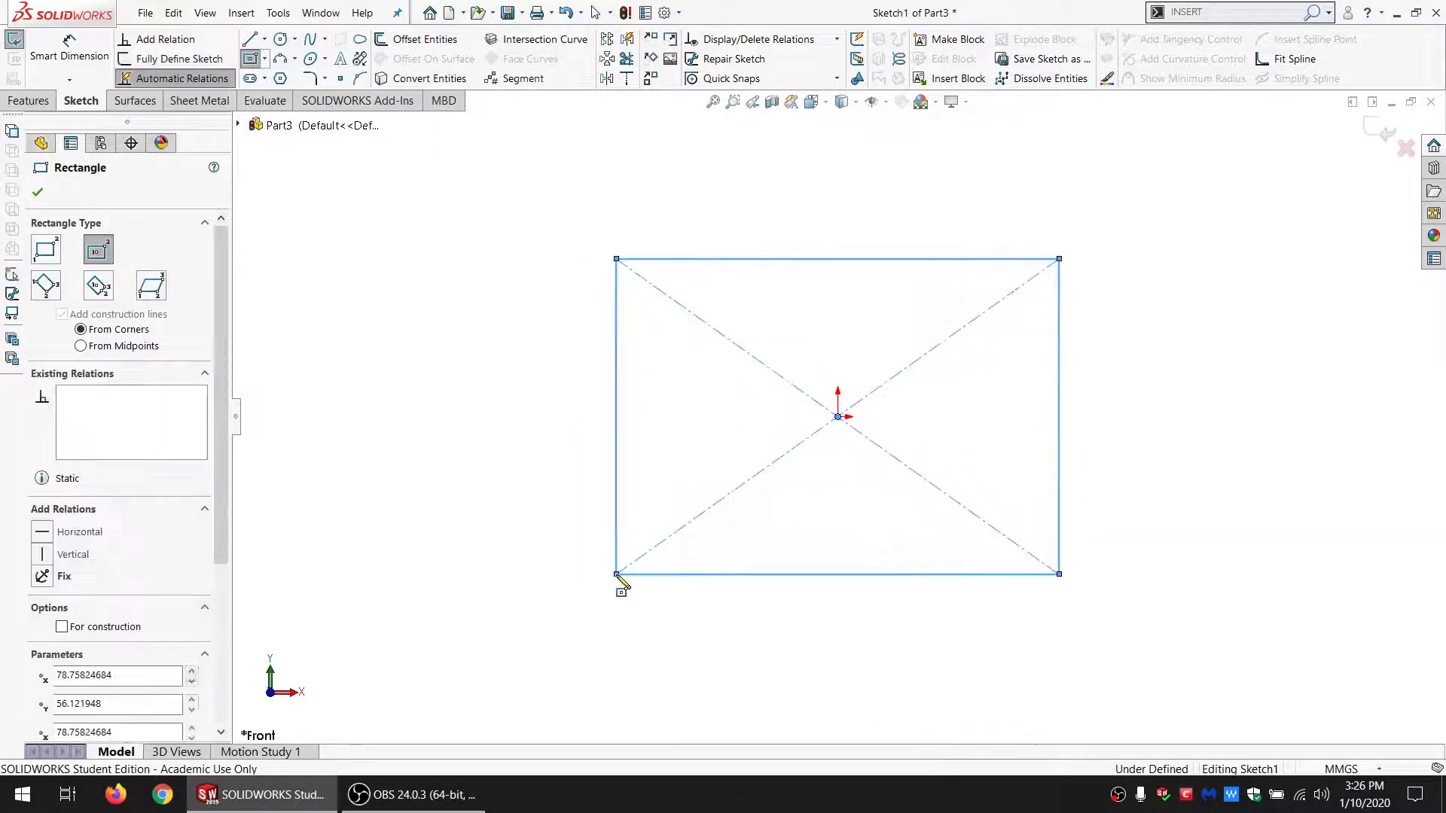
{"action": "key", "text": "Escape"}
Step: Make the rectangle's lower horizontal edge and adjoining vertical edge equal to turn it into a square
{"action": "left_click", "coordinate": [626, 572]}
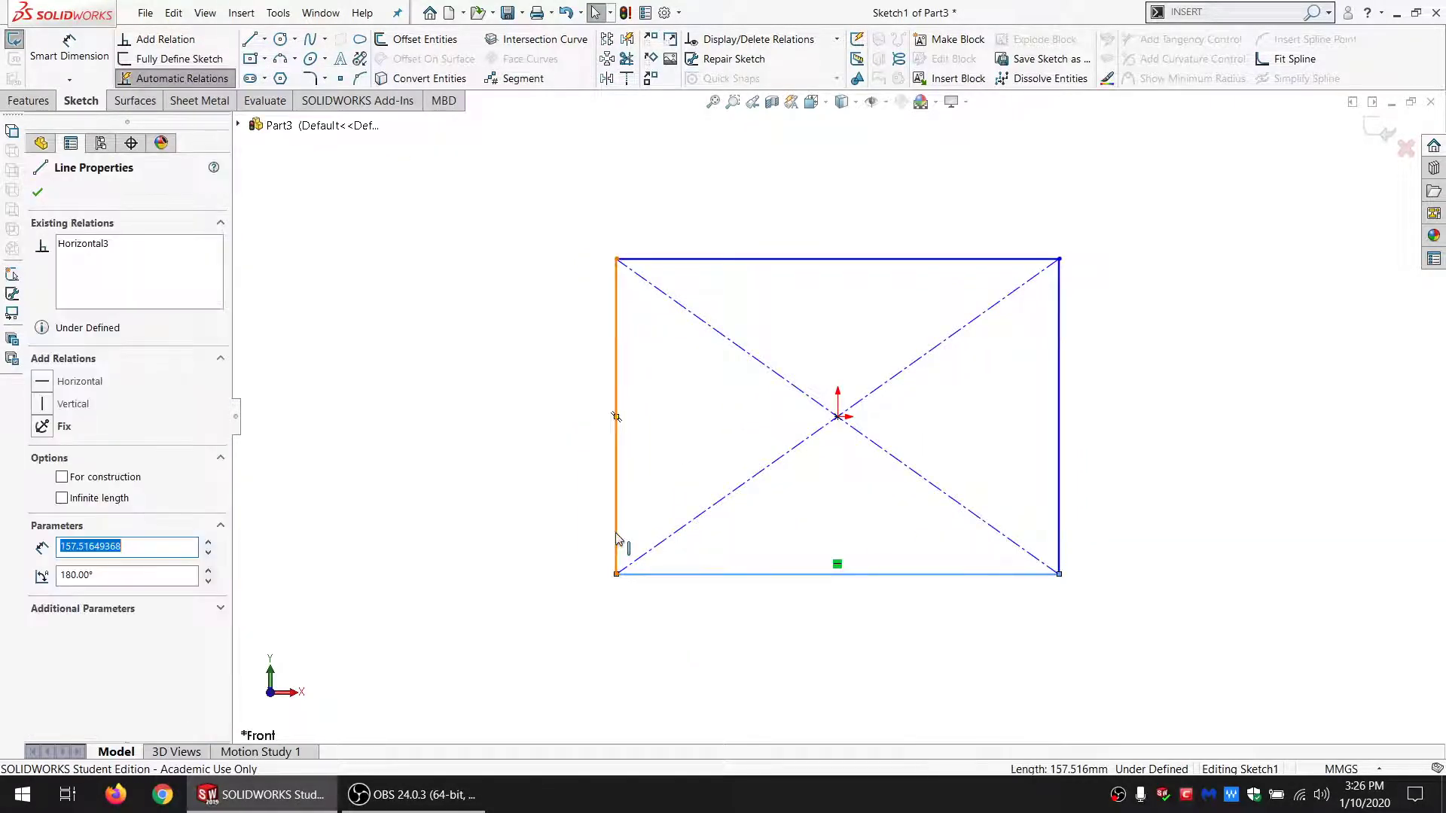
{"action": "left_click", "coordinate": [616, 546], "text": "ctrl"}
{"action": "left_click", "coordinate": [68, 571]}
{"action": "left_click", "coordinate": [550, 319]}
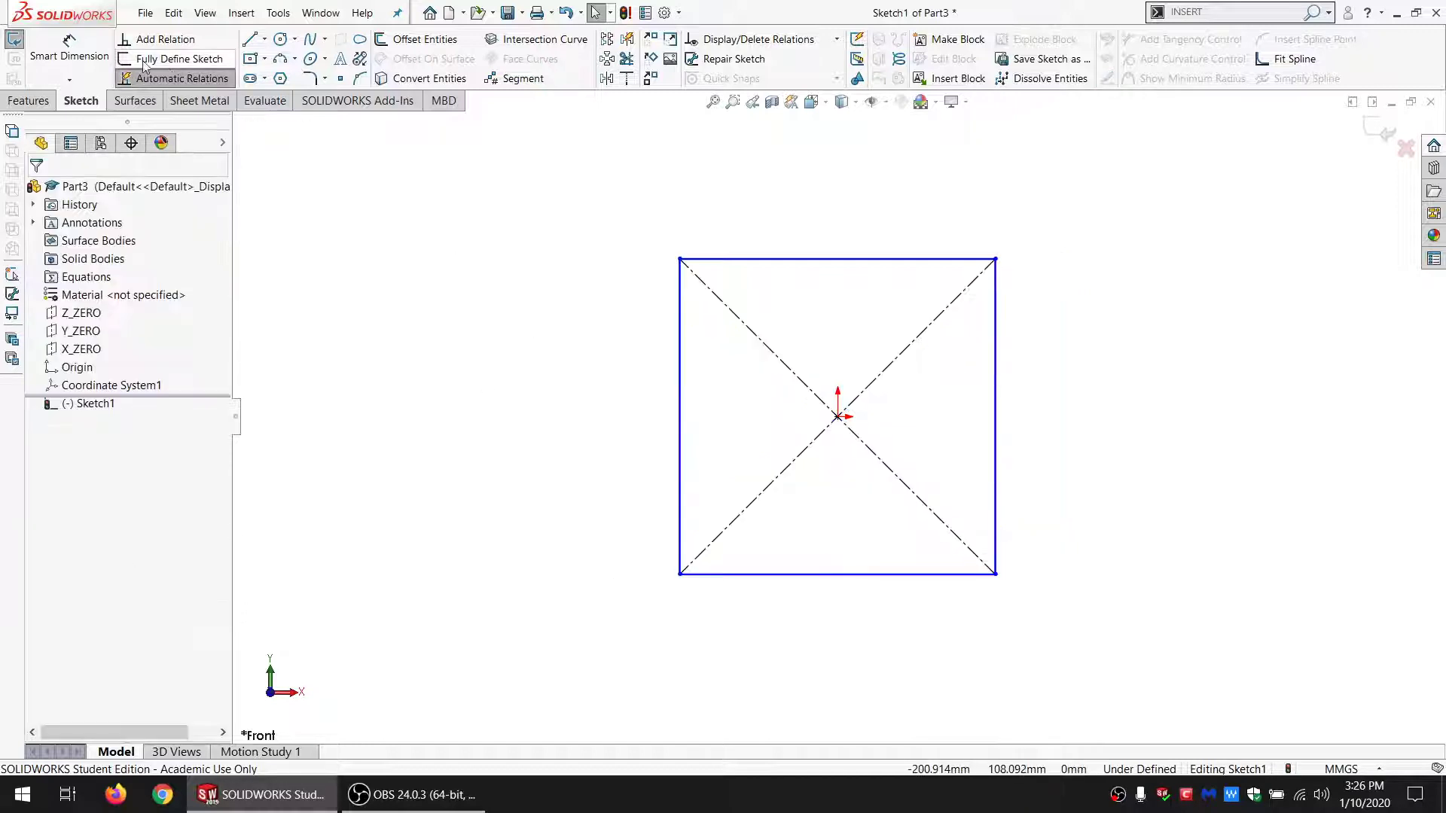
Step: Dimension the square's width and link its value to the DICE_WIDE file property
{"action": "left_click", "coordinate": [75, 51]}
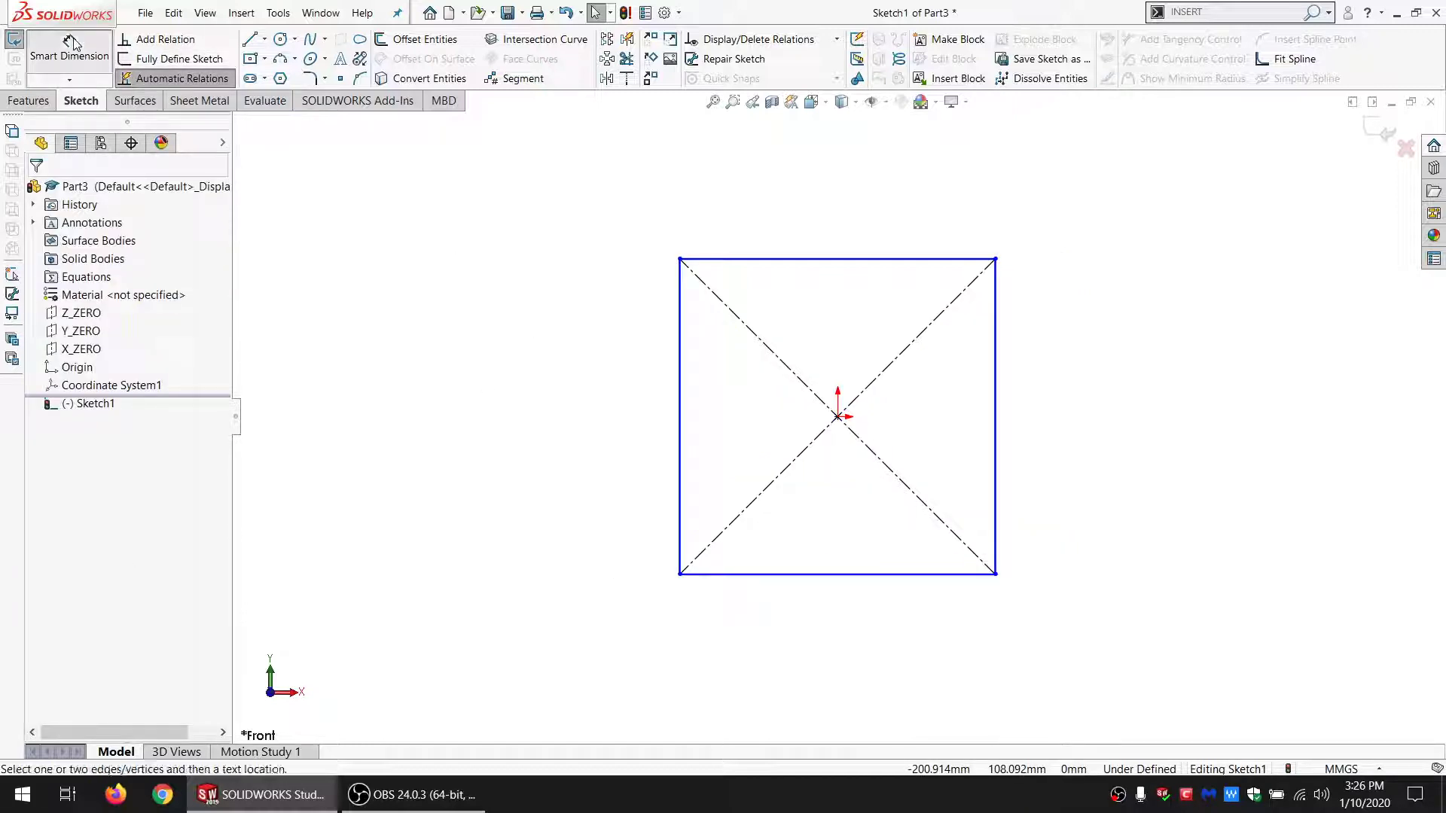
{"action": "left_click", "coordinate": [680, 259]}
{"action": "left_click", "coordinate": [994, 301]}
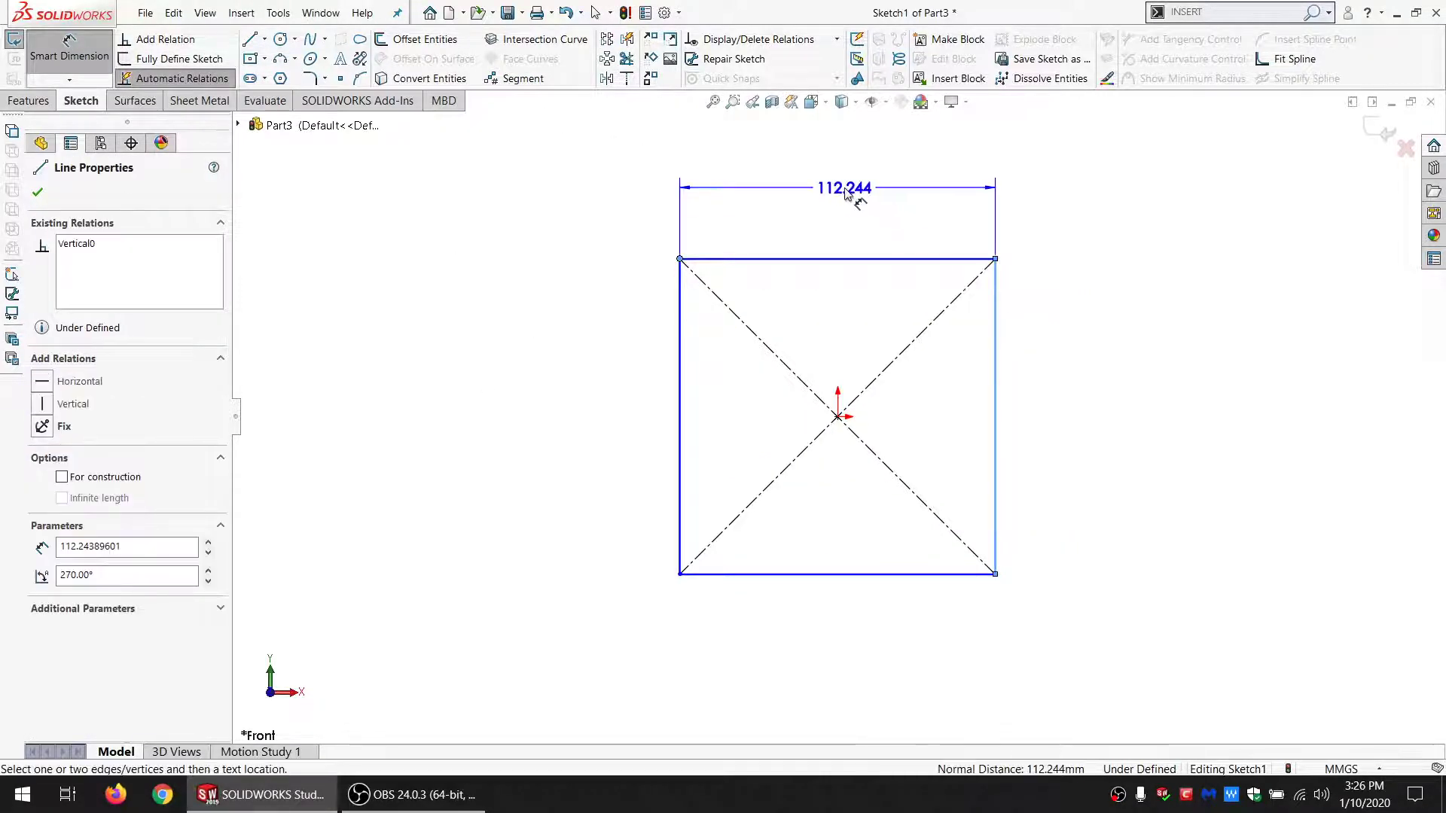
{"action": "left_click", "coordinate": [845, 195]}
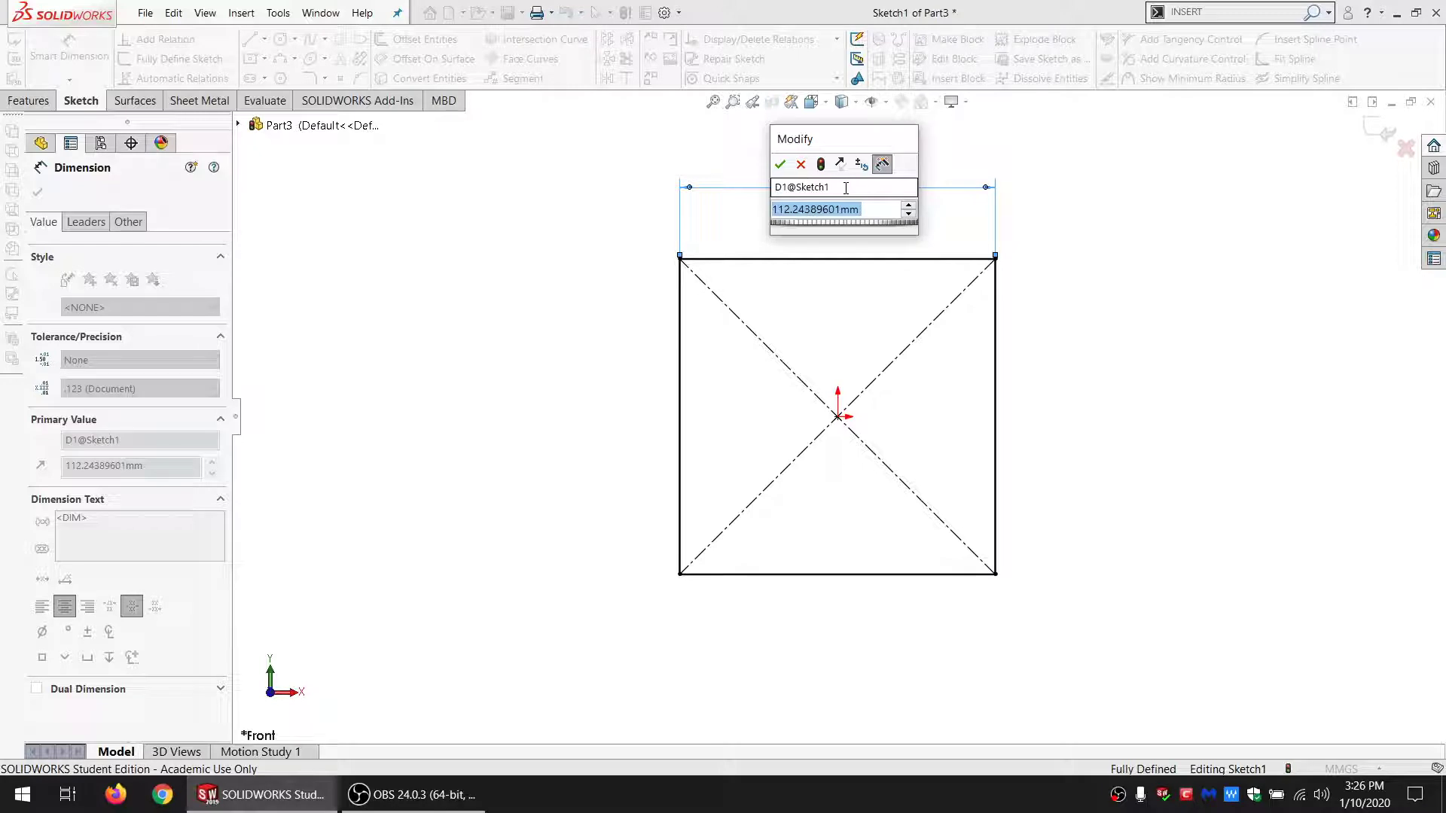
{"action": "type", "text": "="}
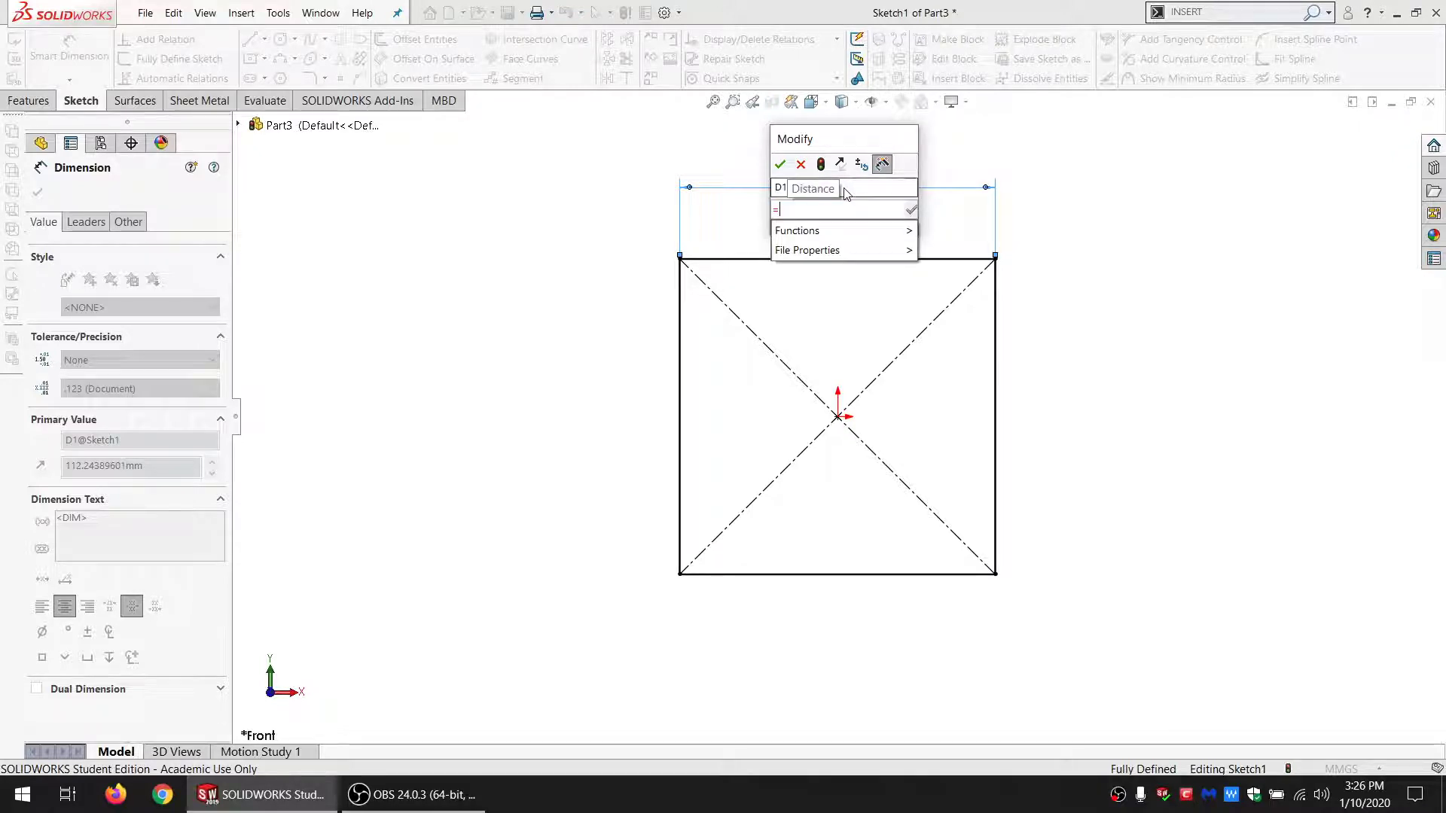
{"action": "mouse_move", "coordinate": [812, 250]}
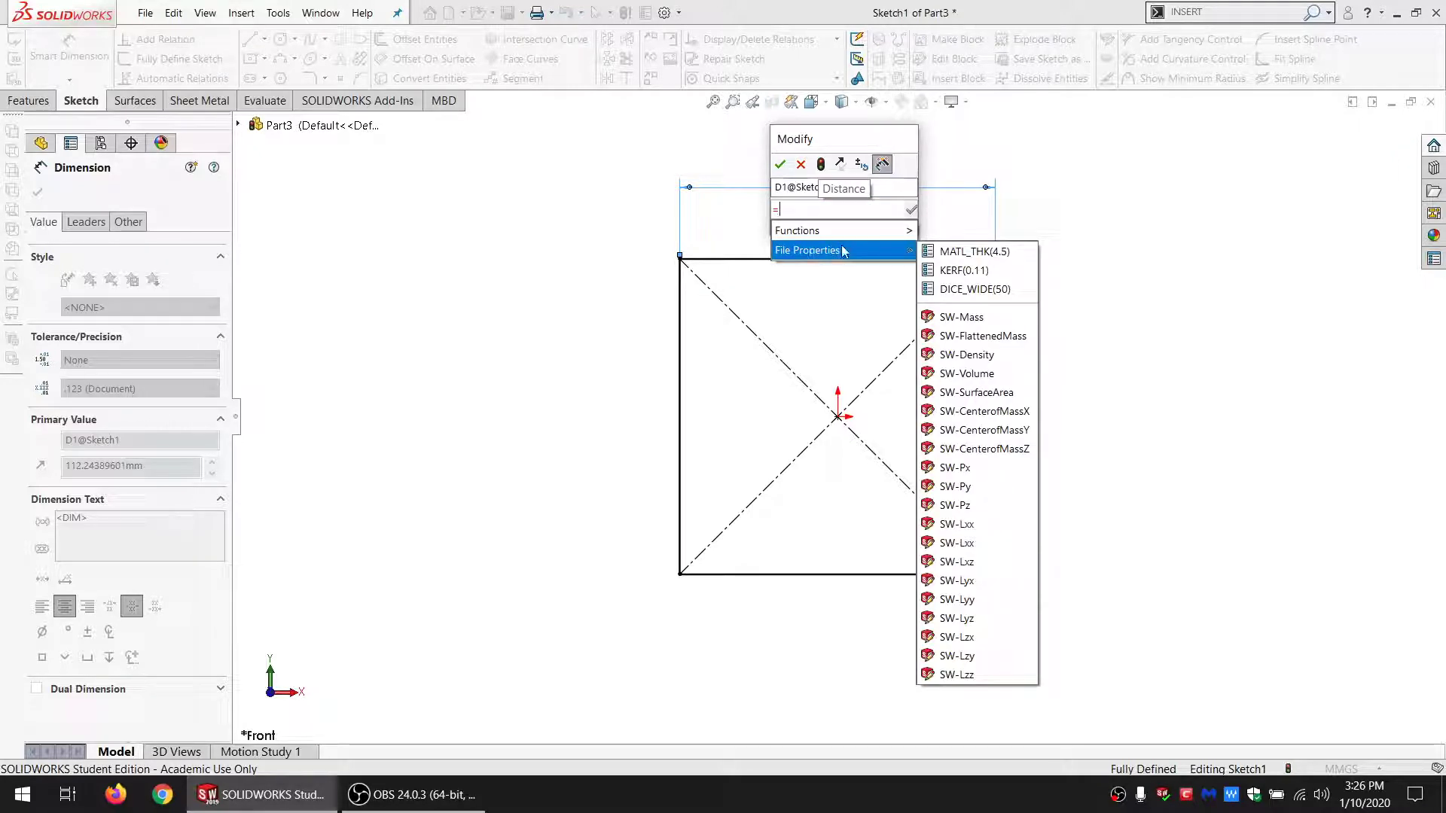
{"action": "left_click", "coordinate": [987, 289]}
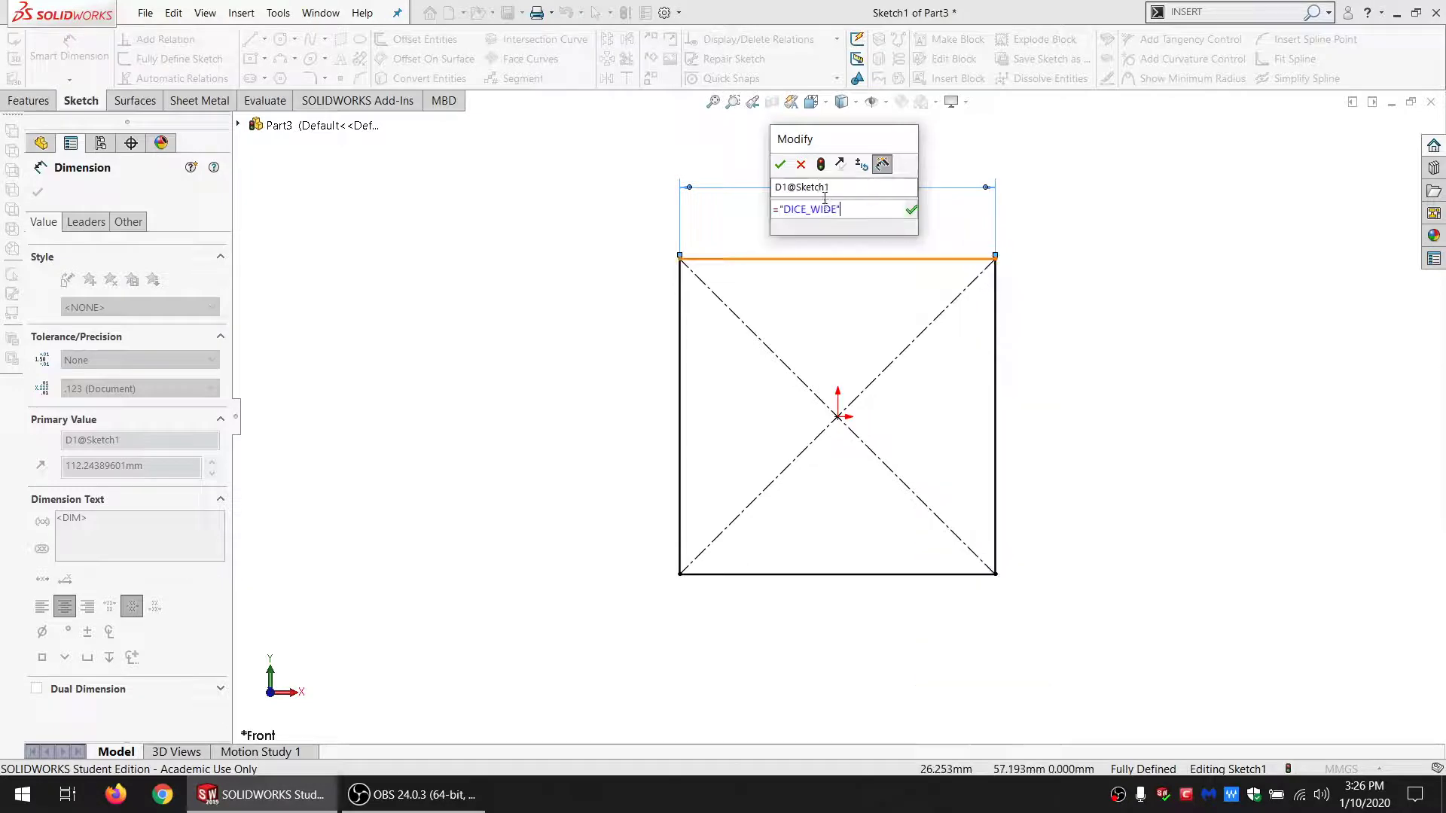
{"action": "left_click", "coordinate": [780, 164]}
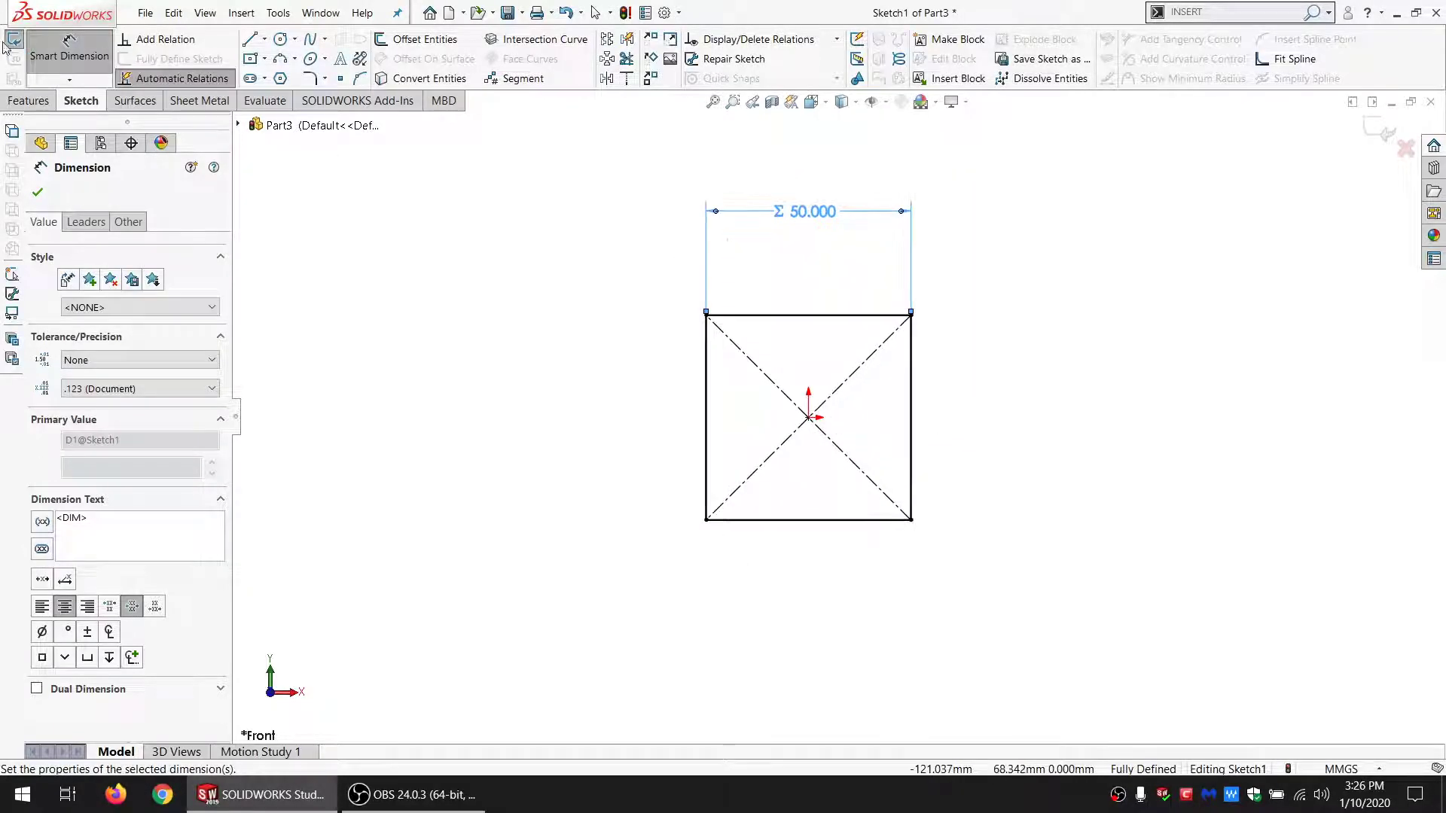
{"action": "left_click", "coordinate": [29, 100]}
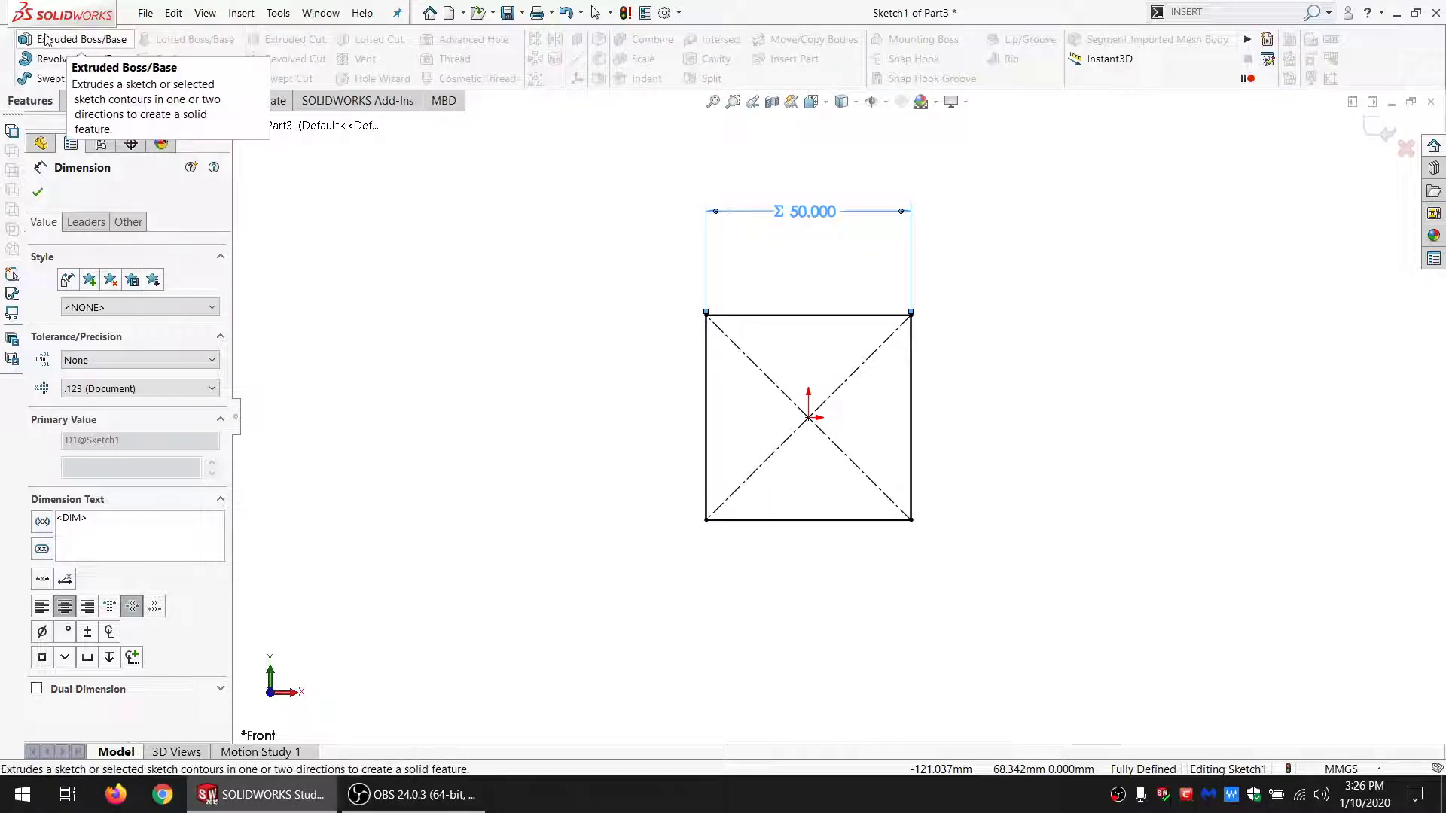
{"action": "left_click", "coordinate": [751, 337]}
Step: Offset the square's four edges inward by 10 mm with a dimension added
{"action": "left_click", "coordinate": [81, 100]}
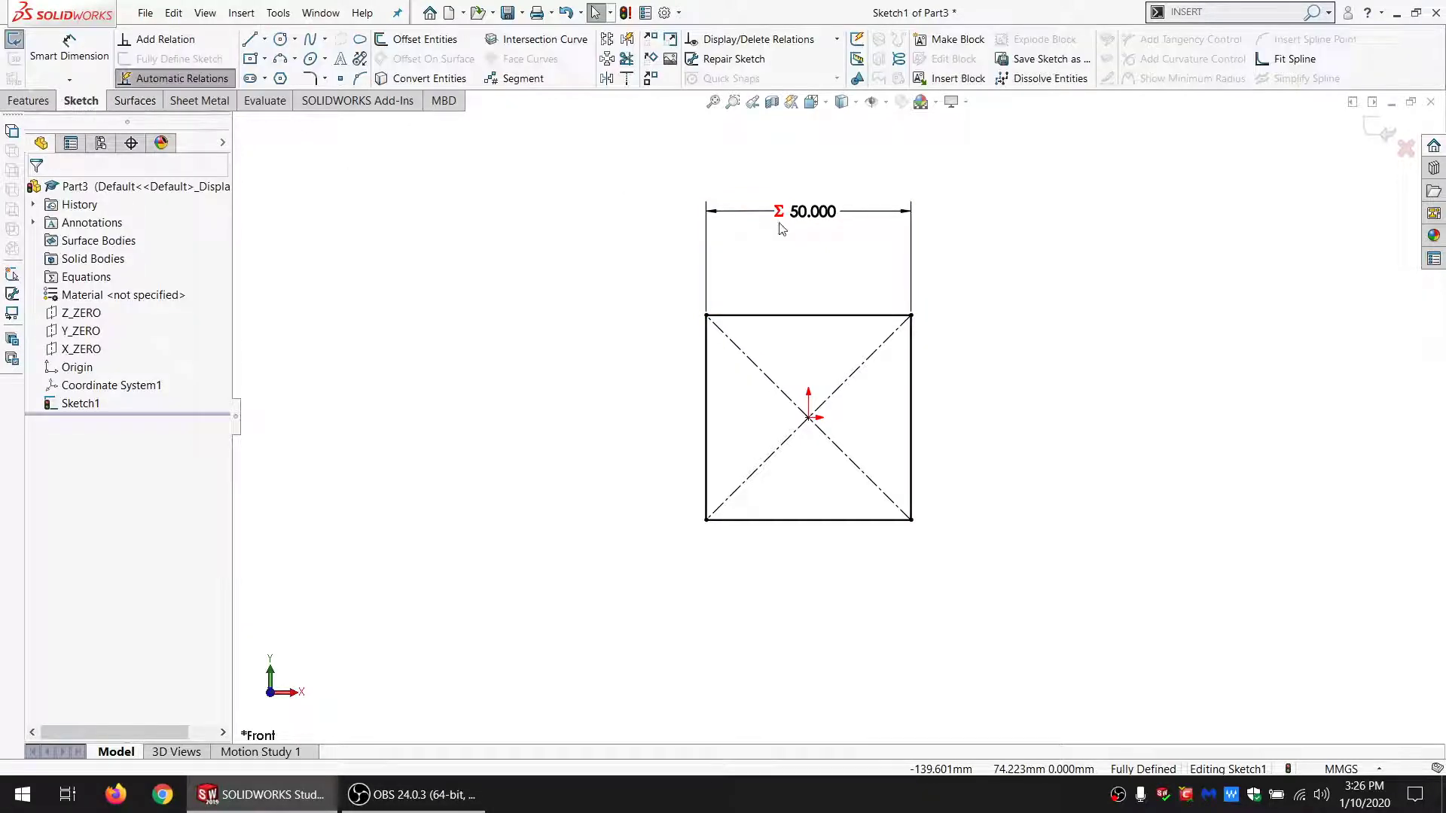
{"action": "left_click", "coordinate": [781, 316]}
{"action": "right_click", "coordinate": [780, 316]}
{"action": "left_click", "coordinate": [815, 320]}
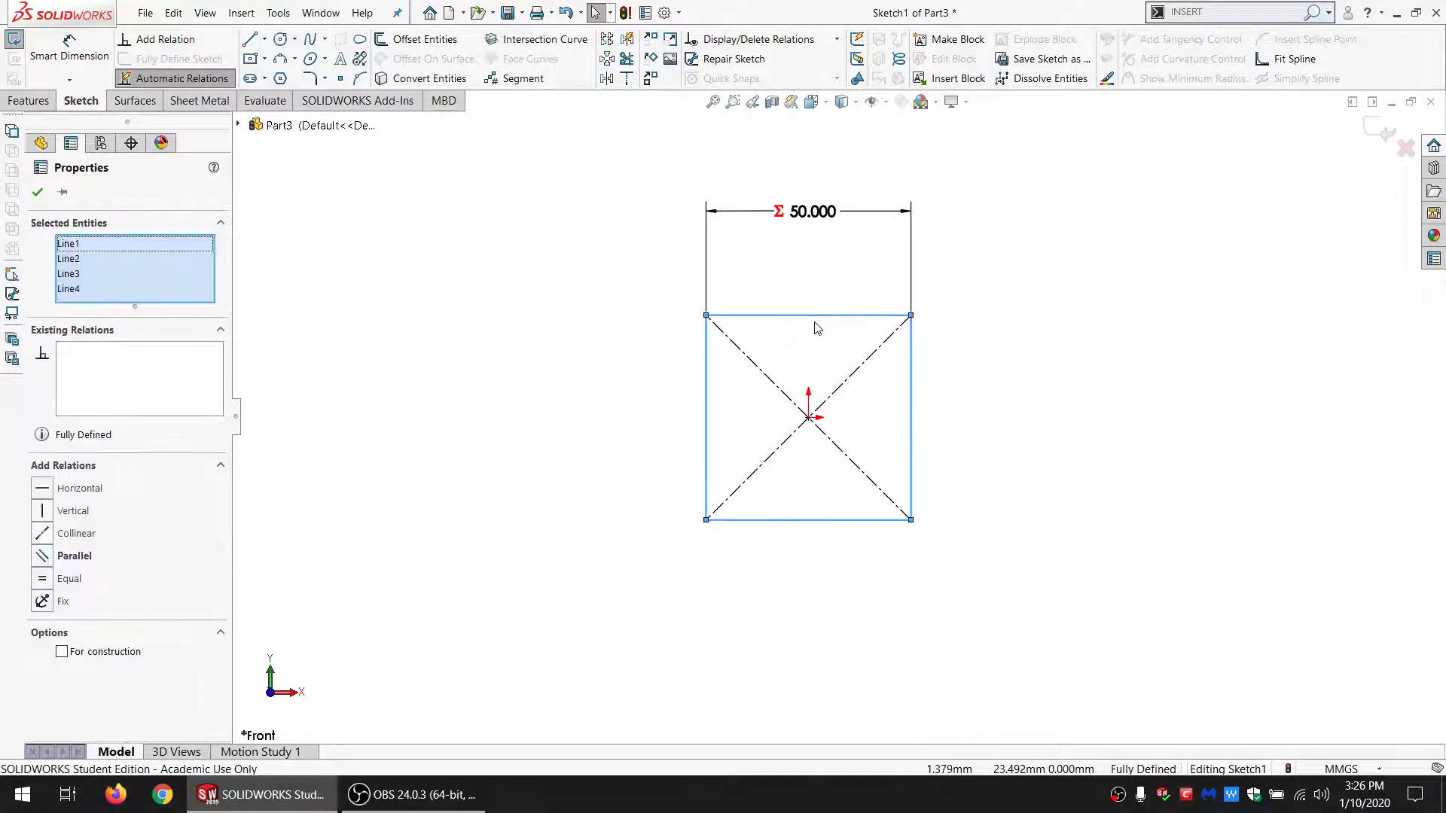
{"action": "left_click", "coordinate": [424, 39]}
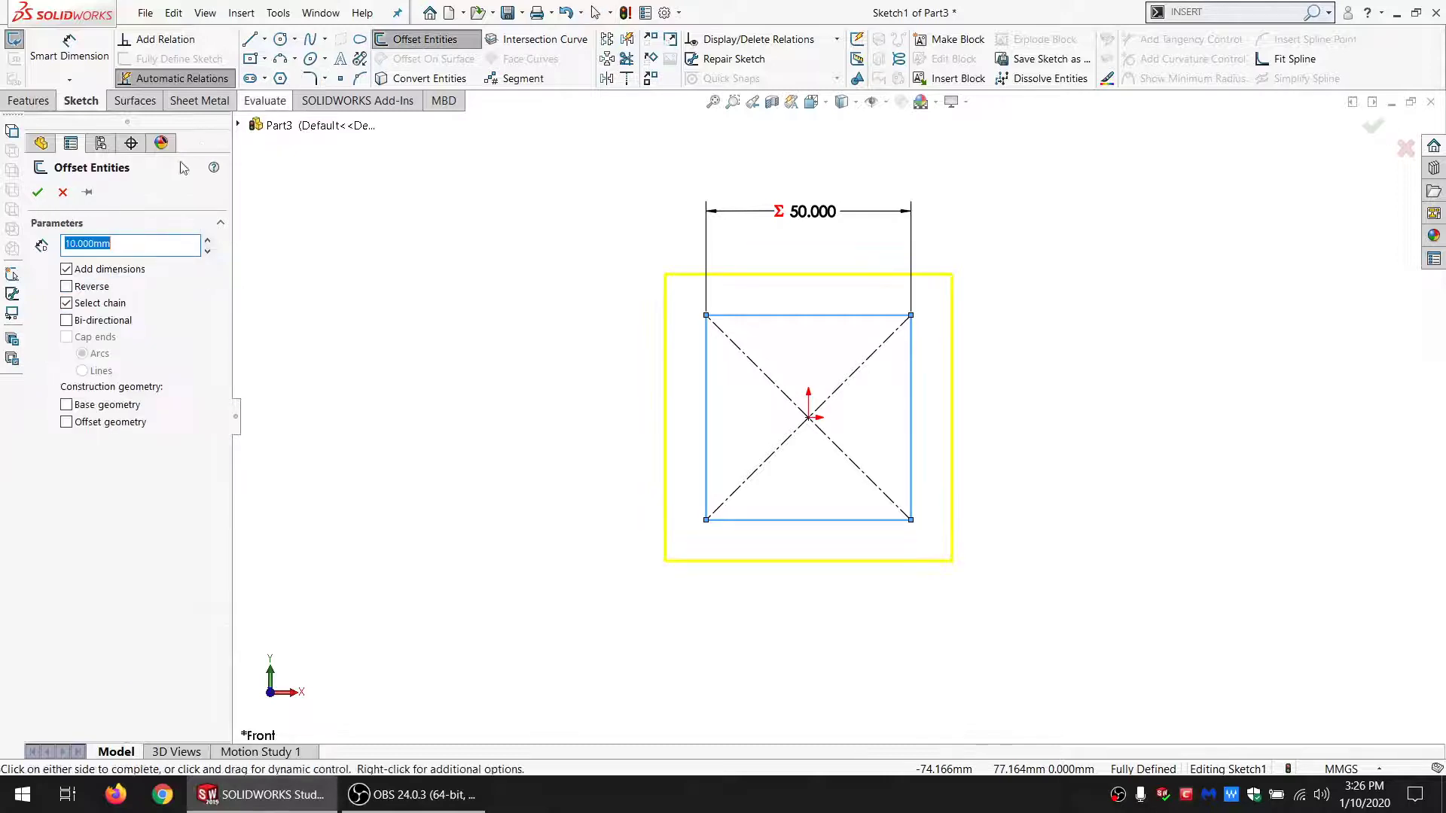
{"action": "left_click", "coordinate": [94, 290]}
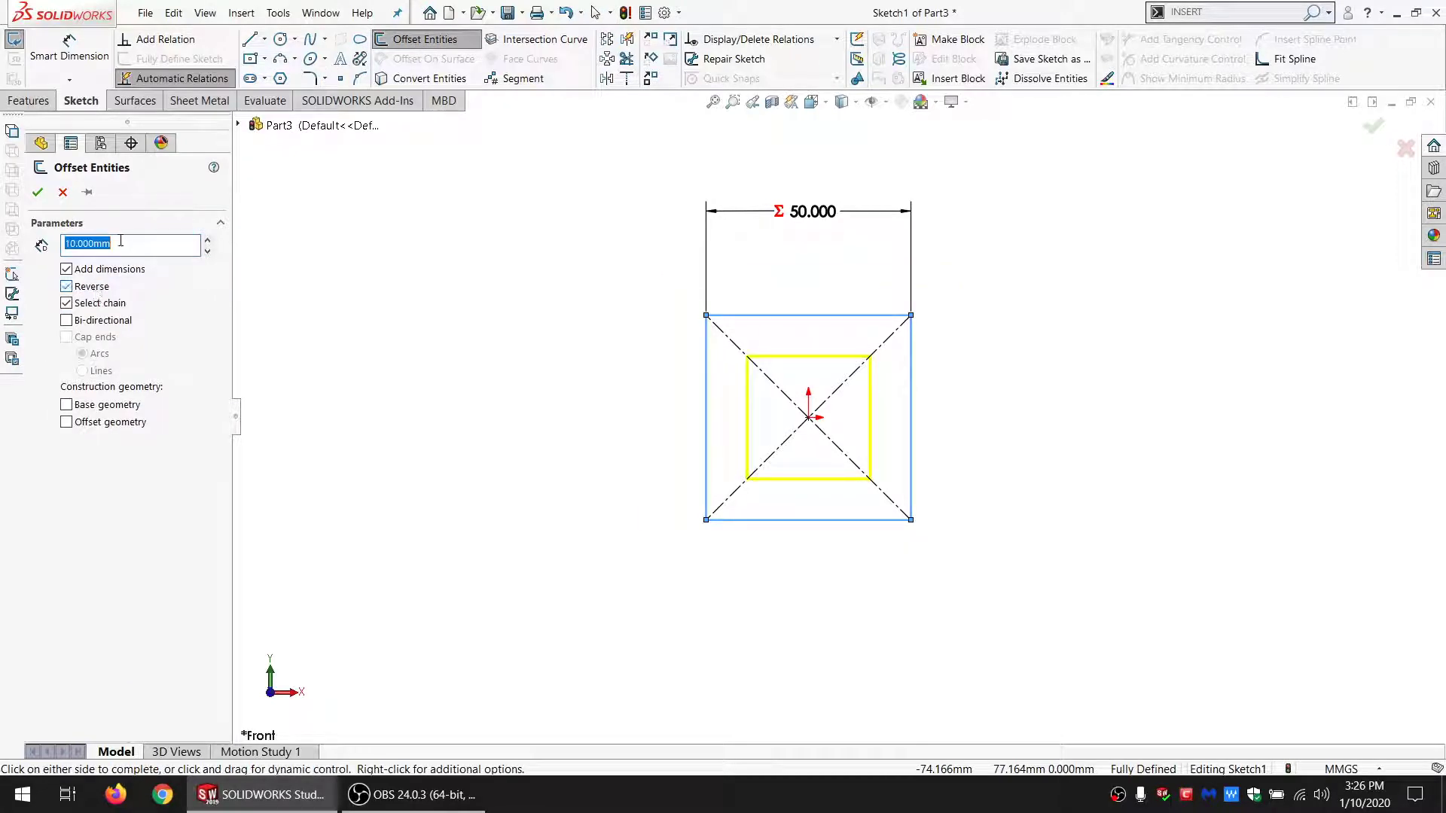
{"action": "left_click", "coordinate": [37, 192]}
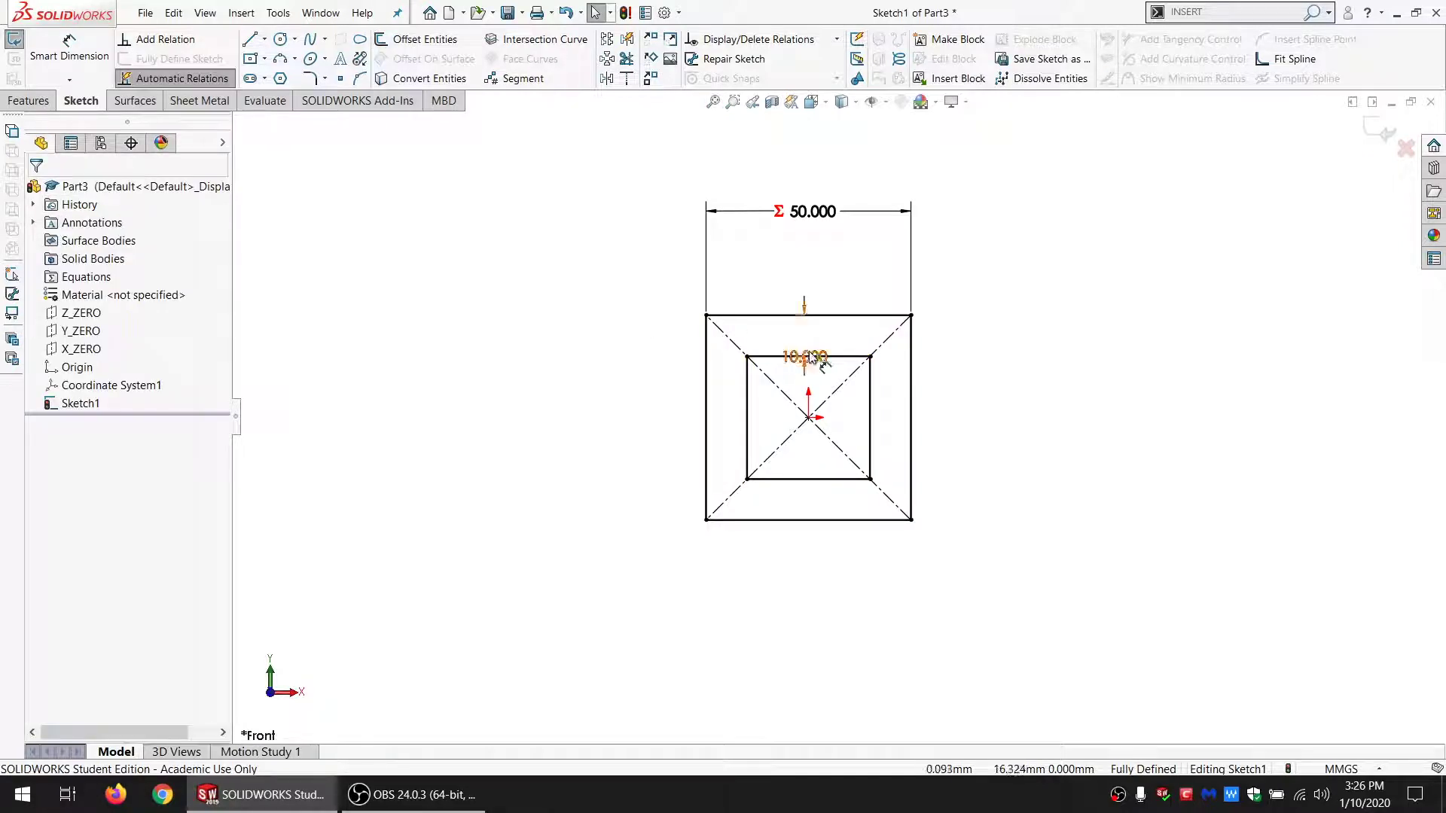
Step: Link the inner square's offset distance to the MATL_THK file property and place its dimension above the square
{"action": "left_click_drag", "start_coordinate": [811, 357], "coordinate": [873, 262]}
{"action": "double_click", "coordinate": [877, 260]}
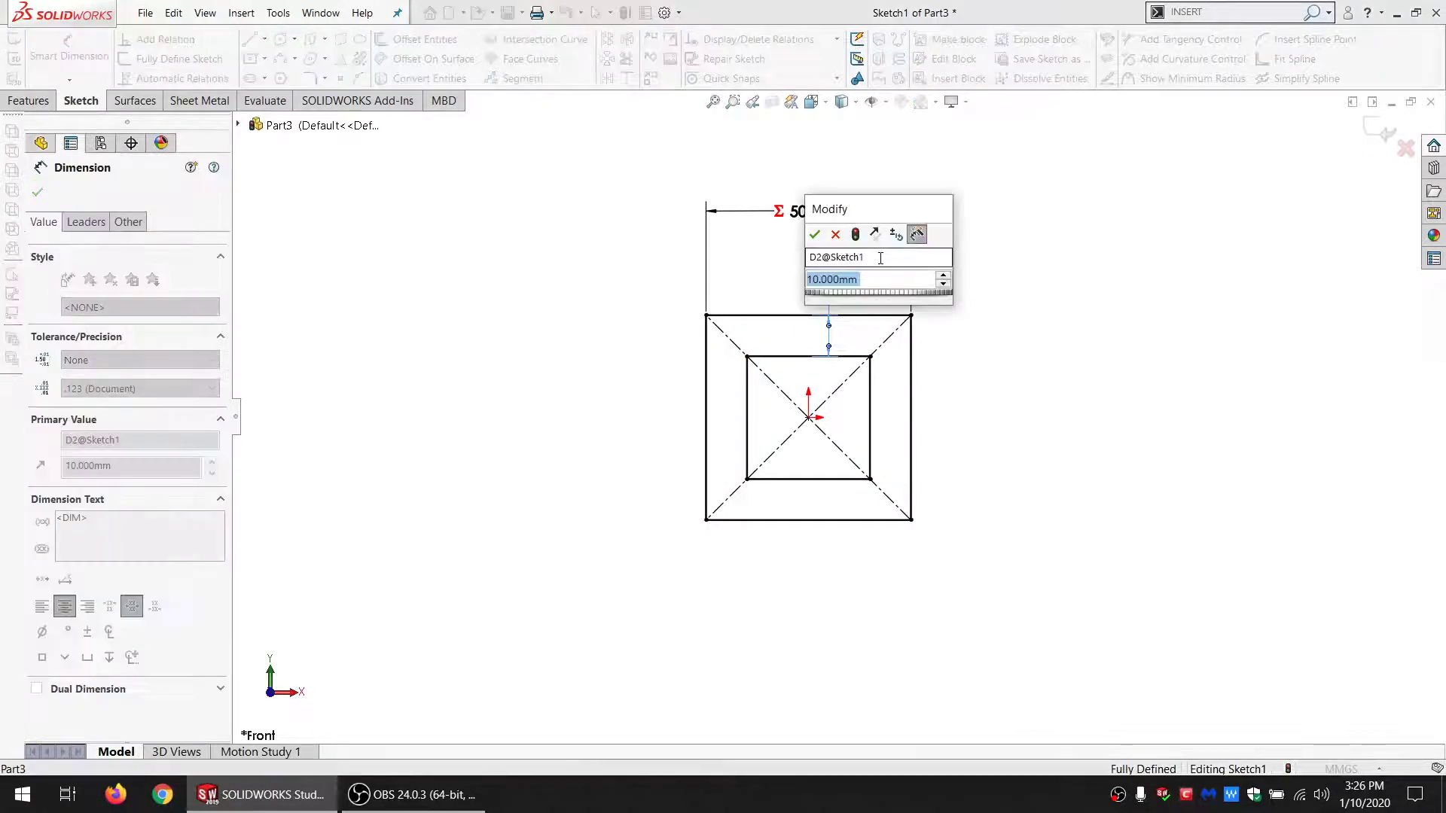
{"action": "type", "text": "="}
{"action": "mouse_move", "coordinate": [845, 320]}
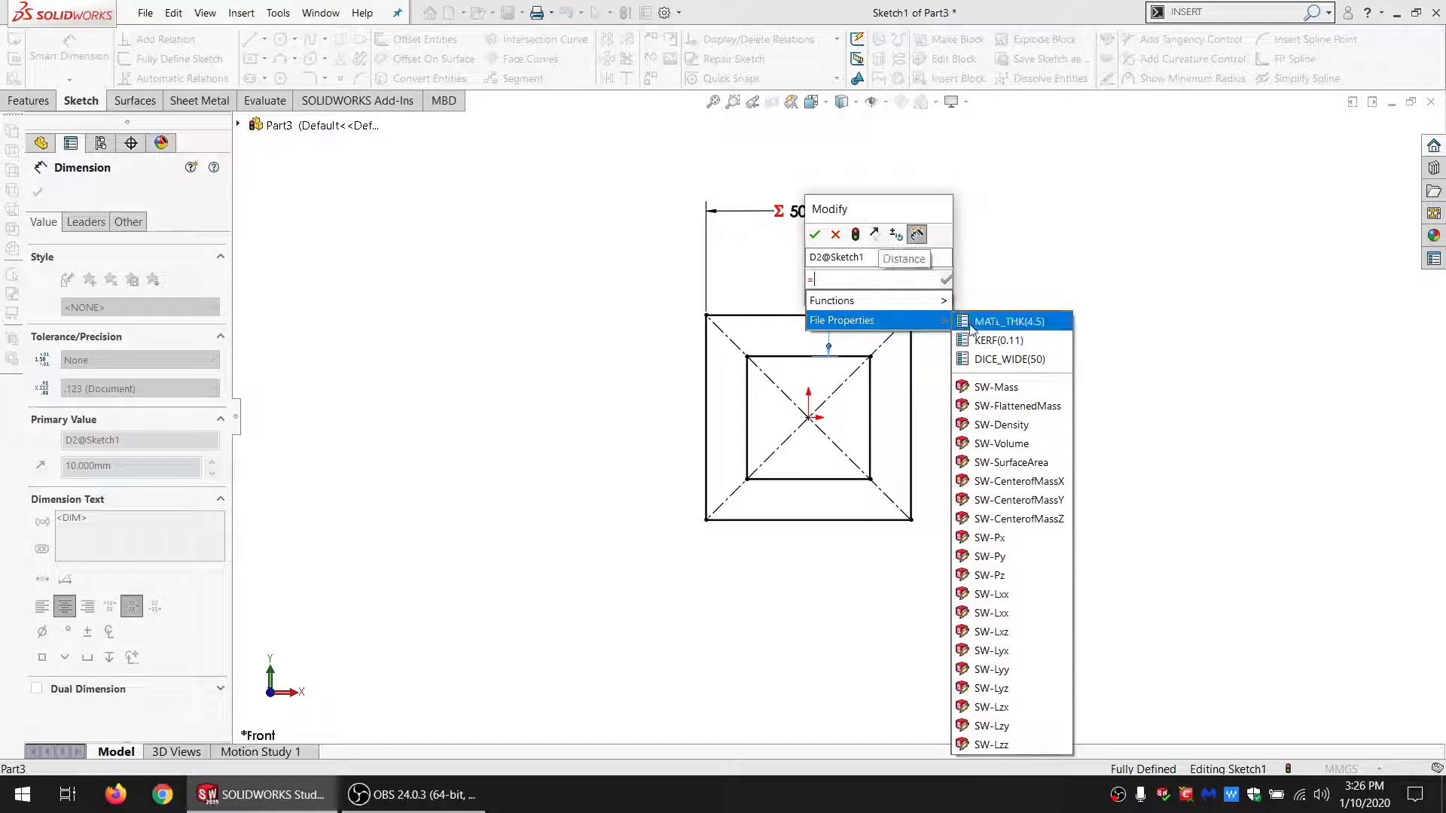
{"action": "left_click", "coordinate": [1009, 320]}
{"action": "left_click", "coordinate": [815, 234]}
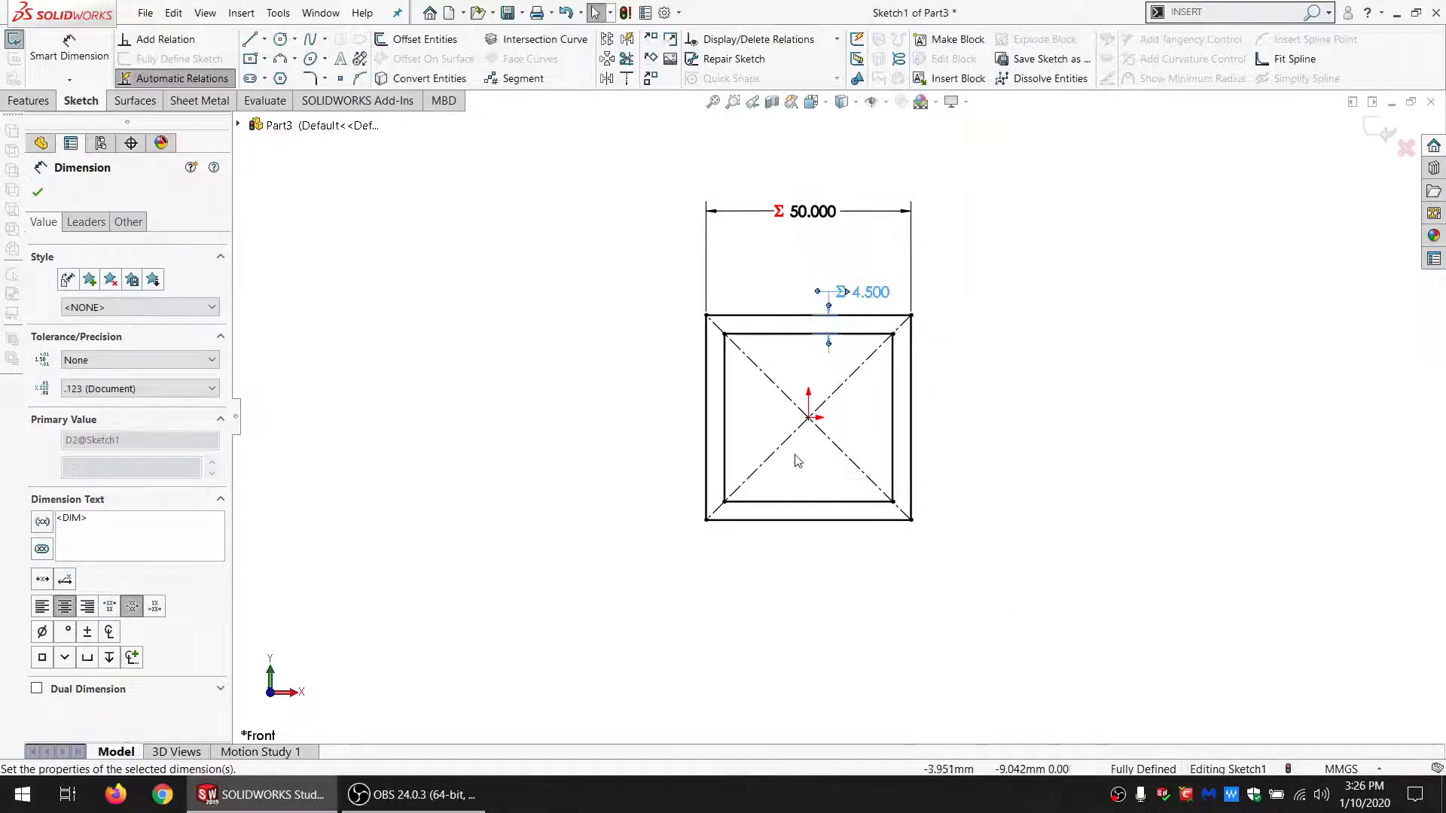
Step: Extrude the square ring Mid Plane with its depth linked to the DICE_WIDE file property
{"action": "scroll", "coordinate": [849, 410], "scroll_direction": "down", "scroll_amount": 2}
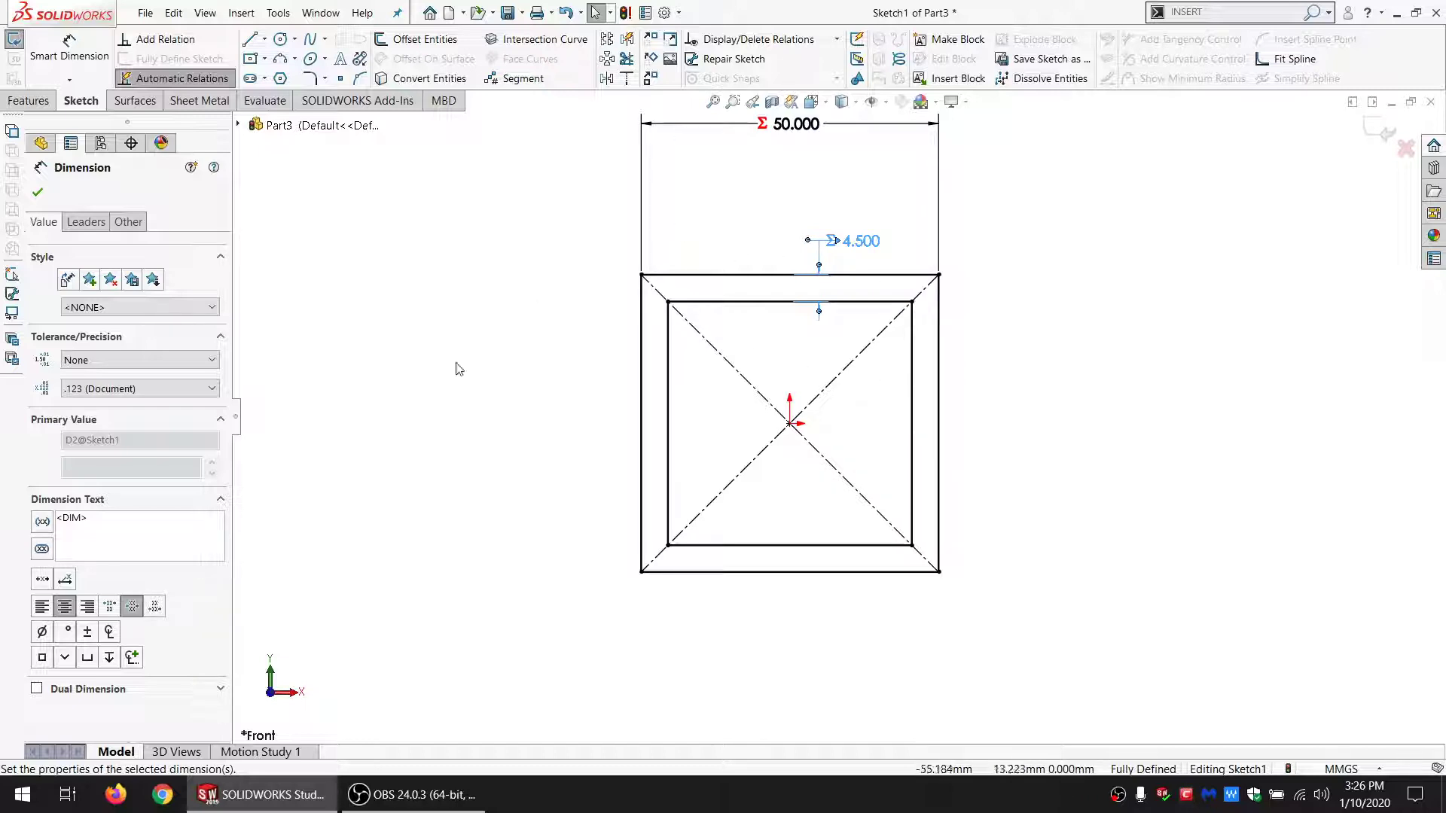
{"action": "left_click", "coordinate": [20, 101]}
{"action": "left_click", "coordinate": [25, 40]}
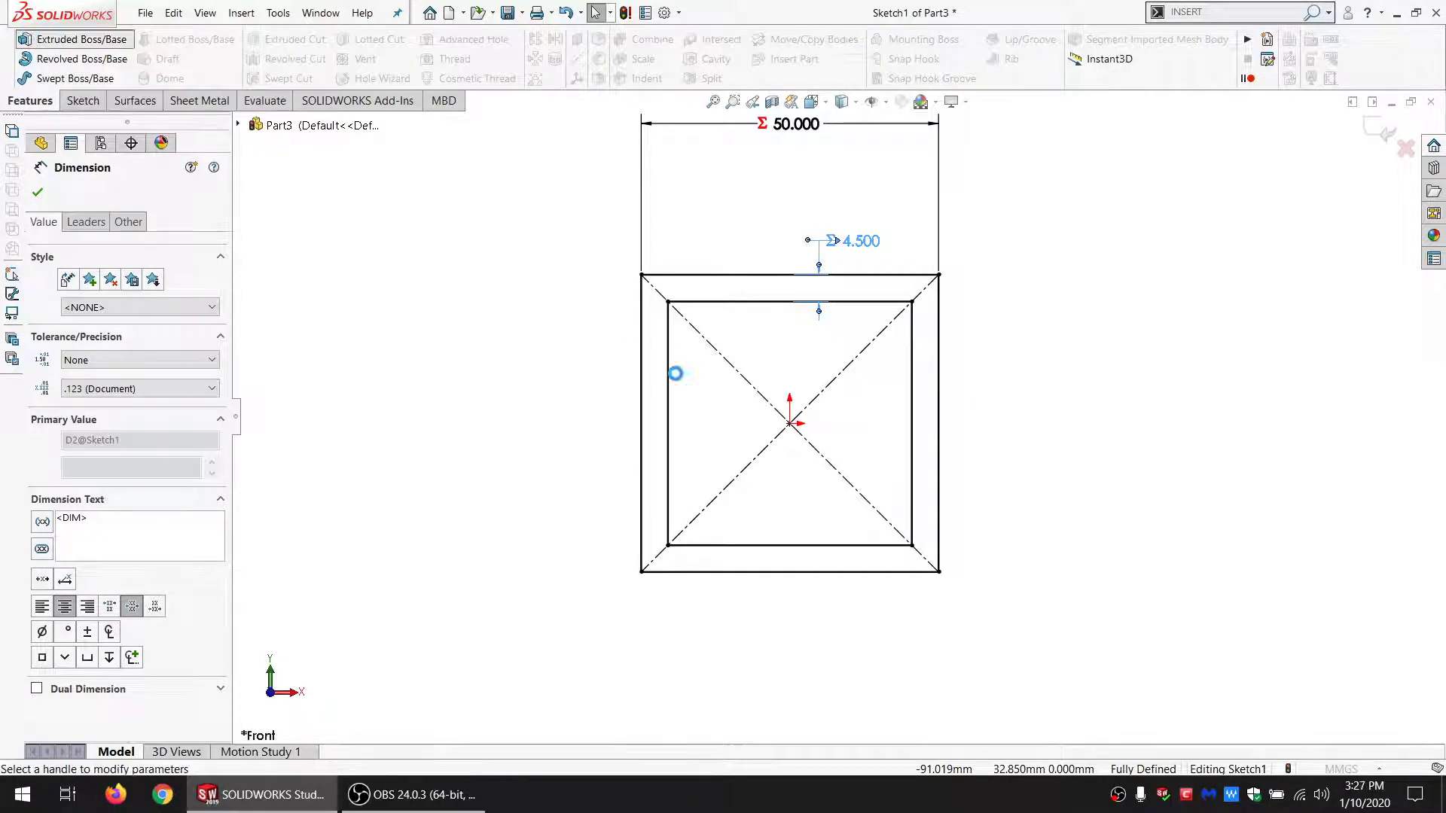
{"action": "left_click", "coordinate": [209, 296]}
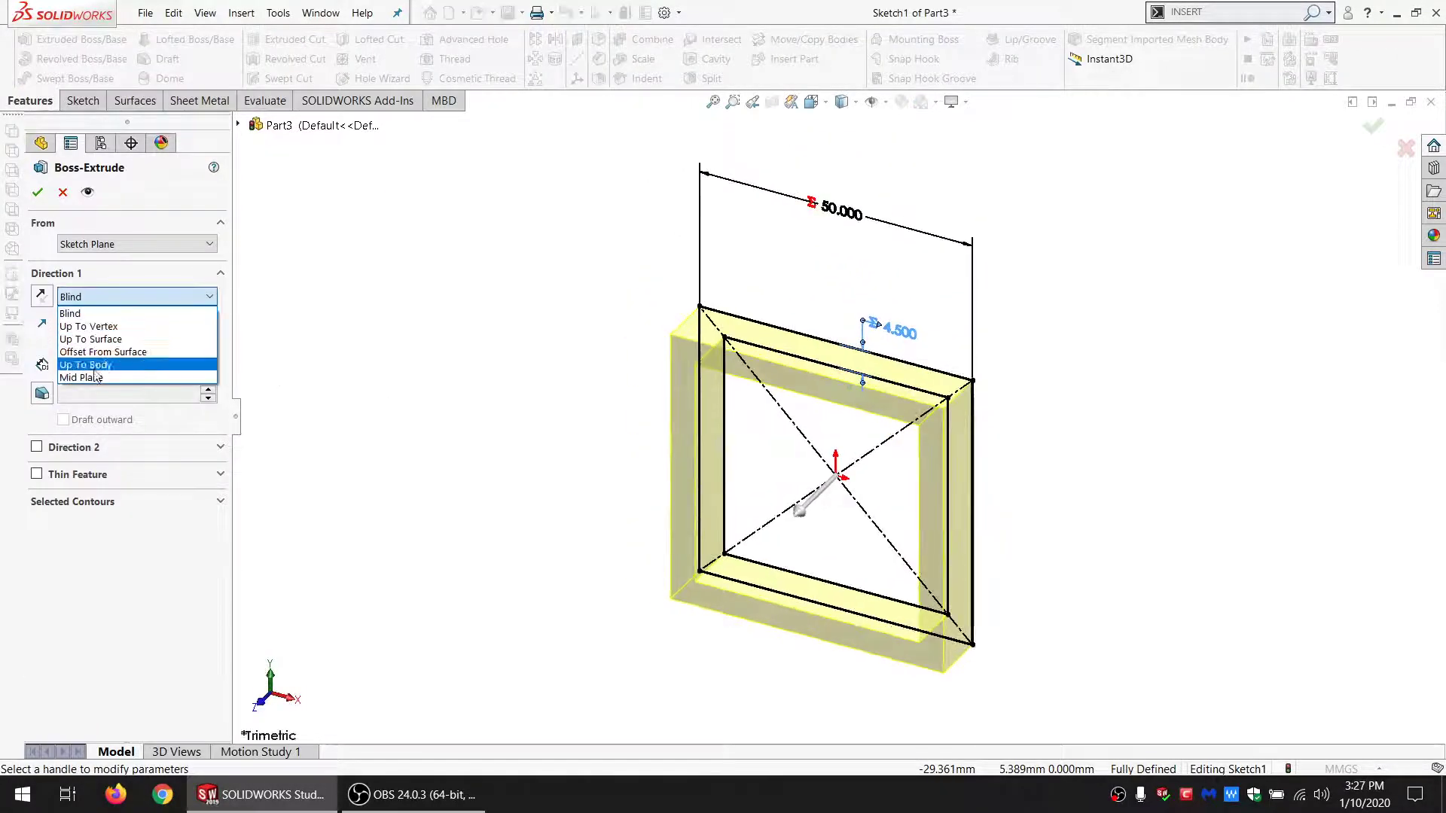
{"action": "left_click", "coordinate": [121, 371]}
{"action": "type", "text": "="}
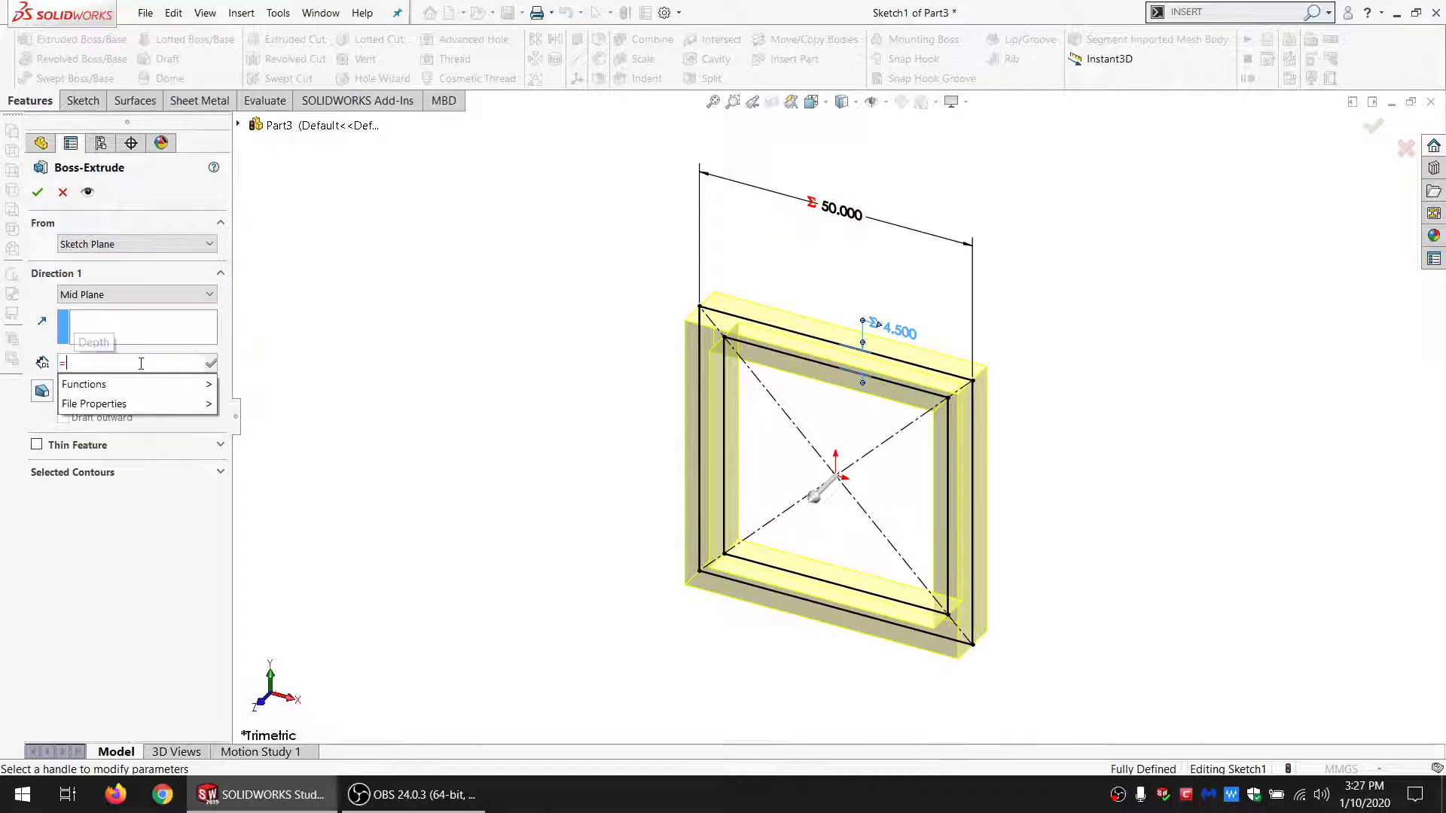
{"action": "mouse_move", "coordinate": [174, 404]}
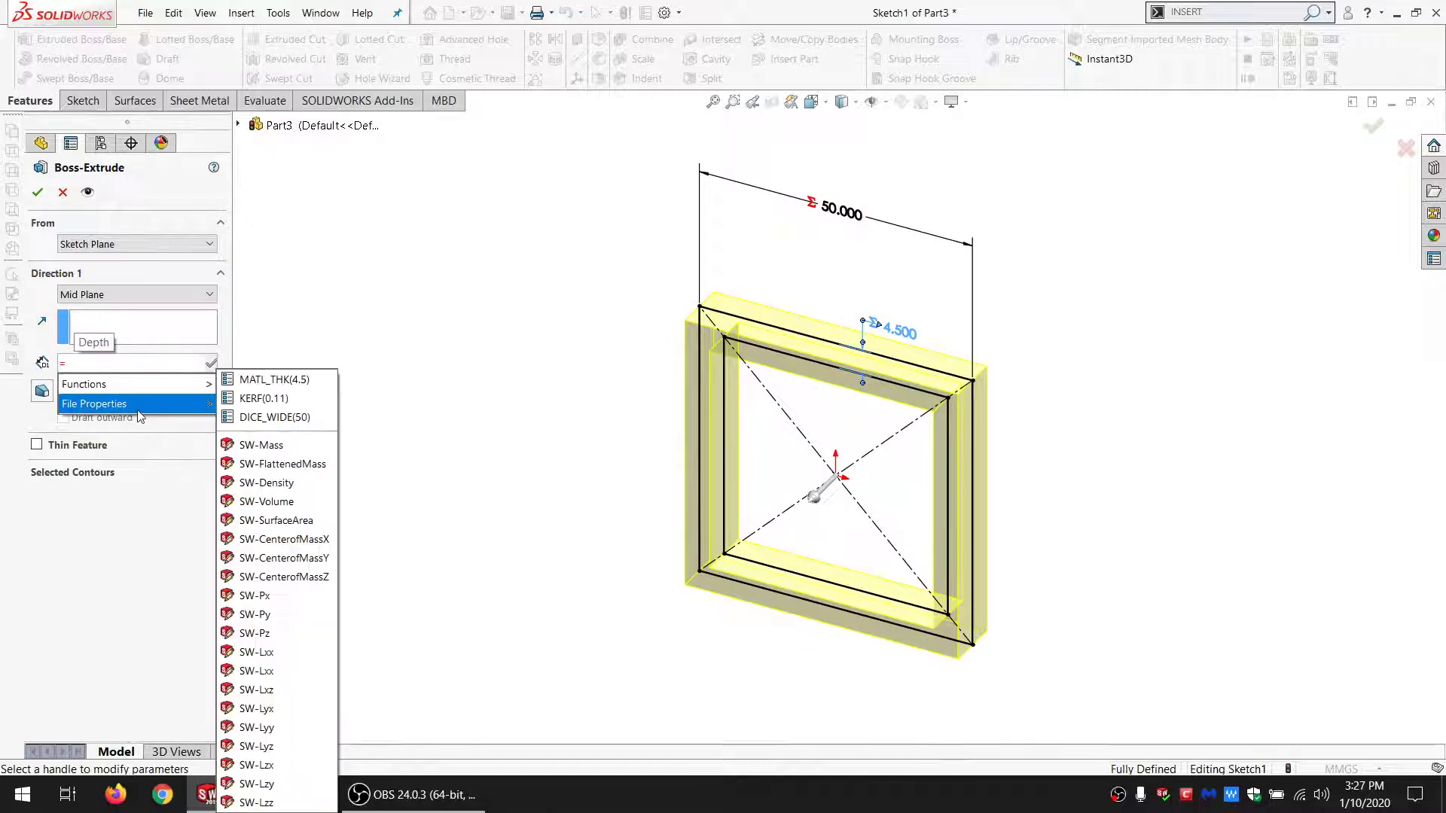
{"action": "left_click", "coordinate": [272, 418]}
{"action": "left_click", "coordinate": [37, 192]}
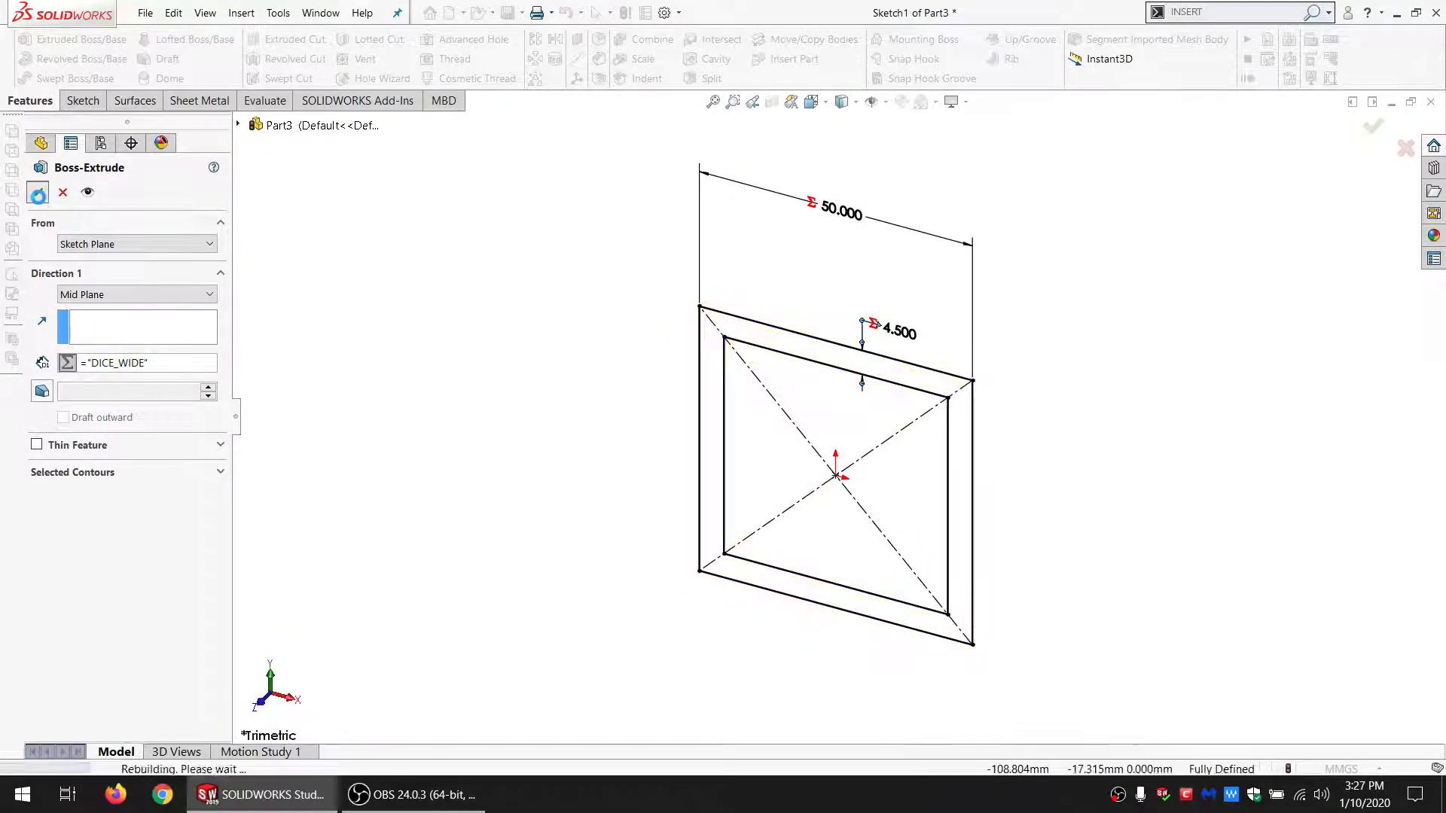
Step: Start a sketch on the hollow cube's front end face and convert the face's outer edges into sketch entities
{"action": "middle_click_drag", "start_coordinate": [629, 540], "coordinate": [658, 362]}
{"action": "left_click", "coordinate": [658, 362]}
{"action": "left_click", "coordinate": [82, 101]}
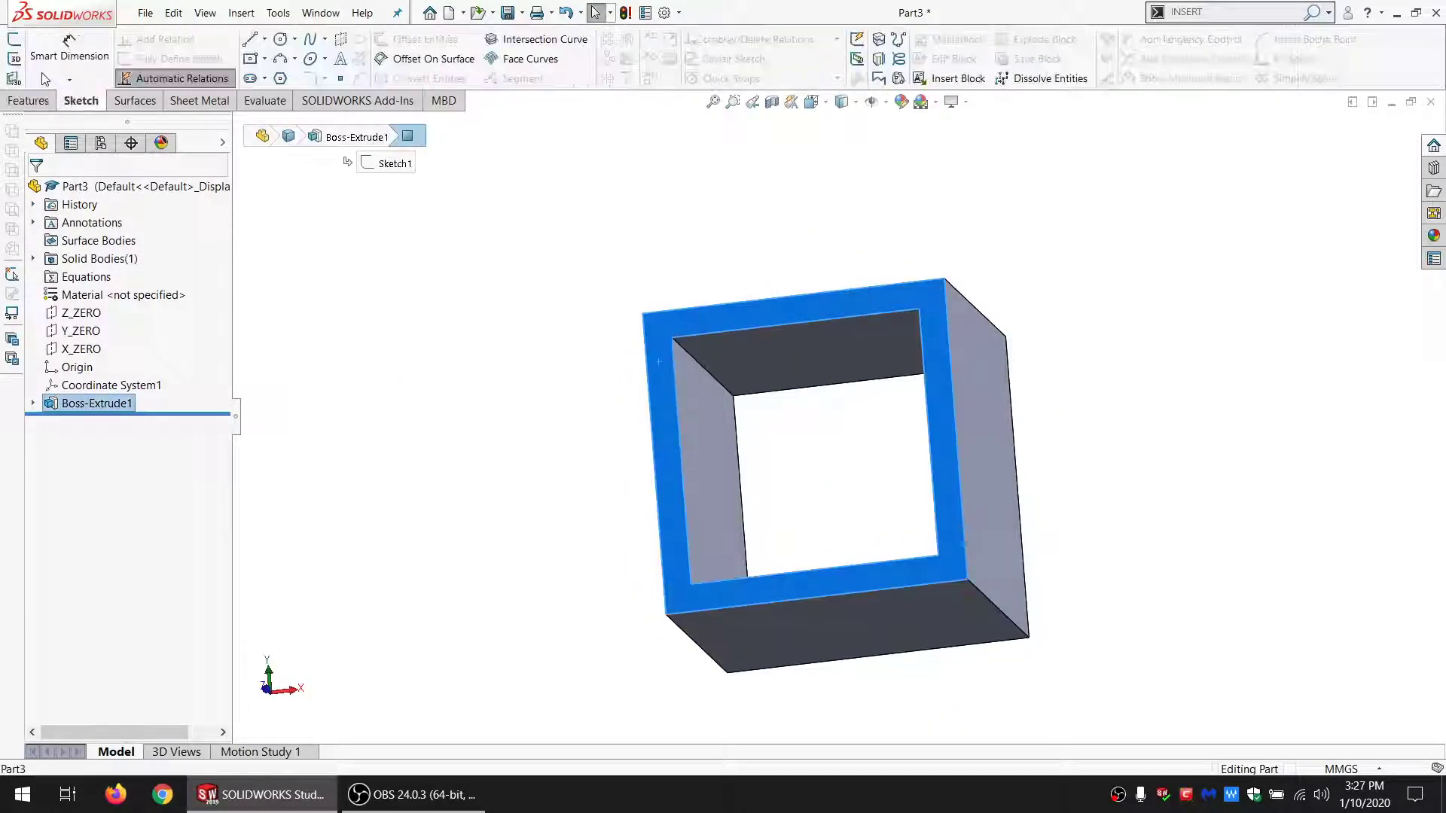
{"action": "left_click", "coordinate": [14, 42]}
{"action": "left_click", "coordinate": [429, 78]}
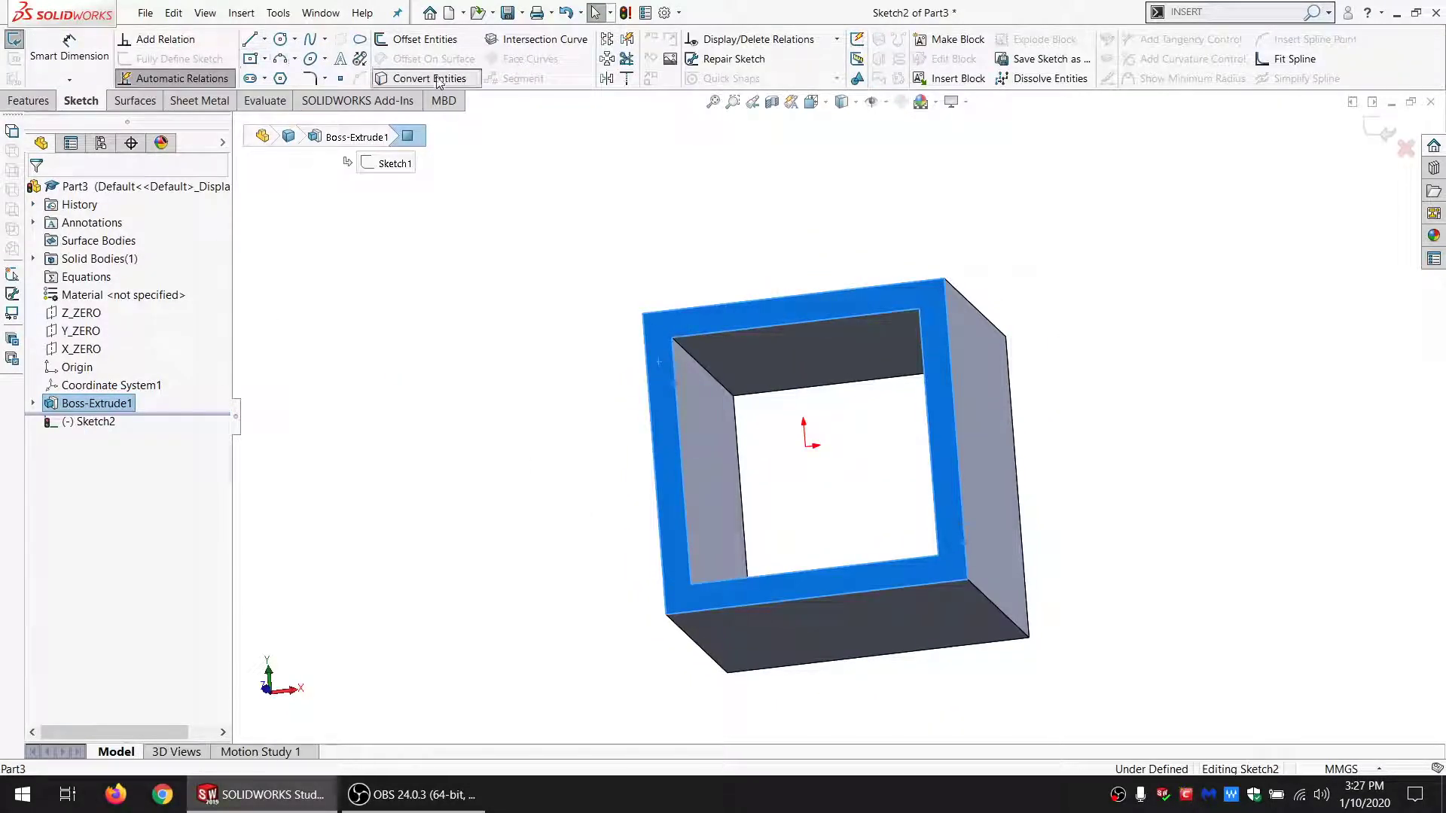
Step: Extrude the converted square inward into the cube with its Blind depth linked to the MATL_THK file property
{"action": "left_click", "coordinate": [28, 100]}
{"action": "left_click", "coordinate": [48, 43]}
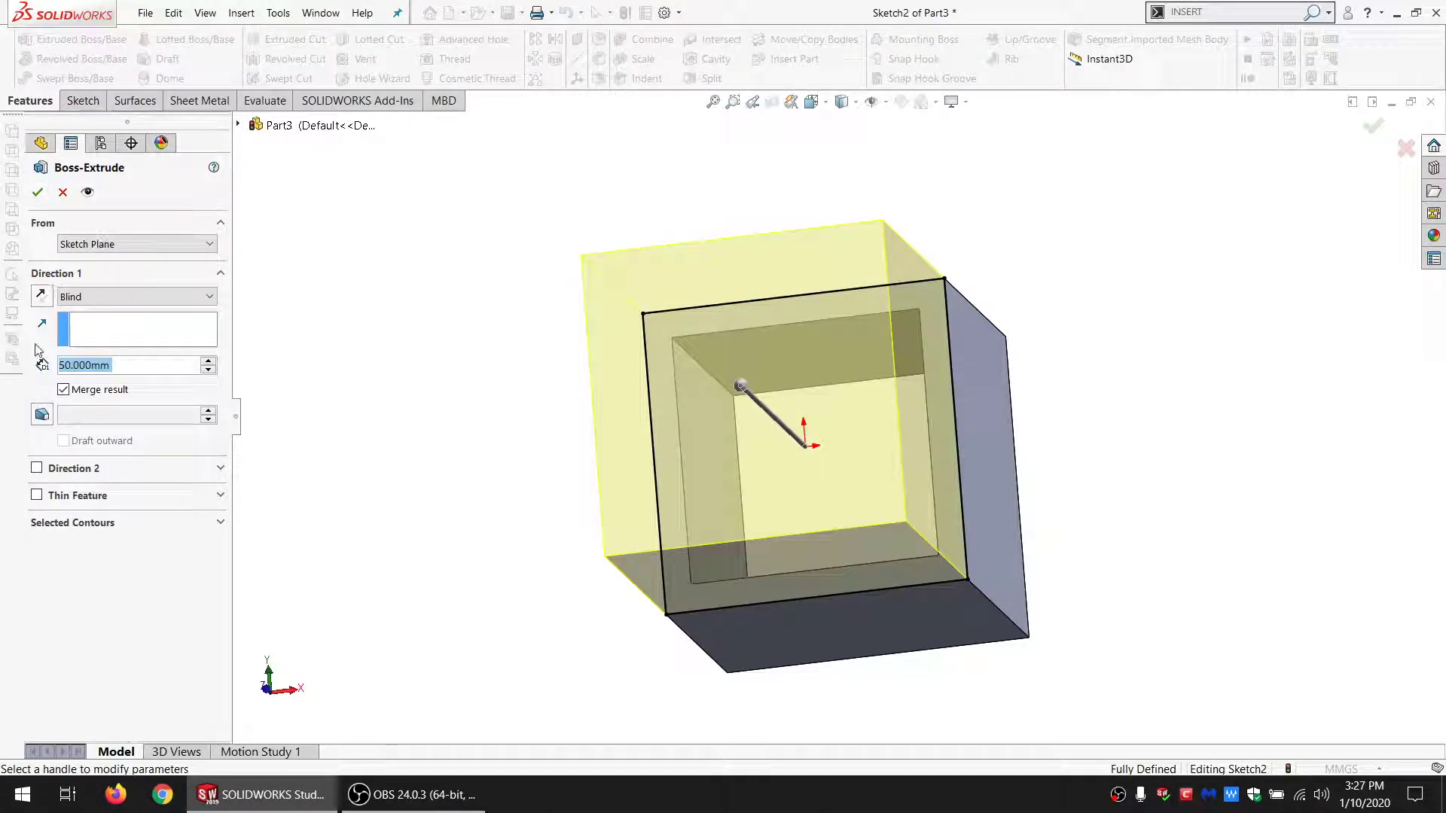
{"action": "left_click", "coordinate": [41, 294]}
{"action": "type", "text": "="}
{"action": "mouse_move", "coordinate": [140, 416]}
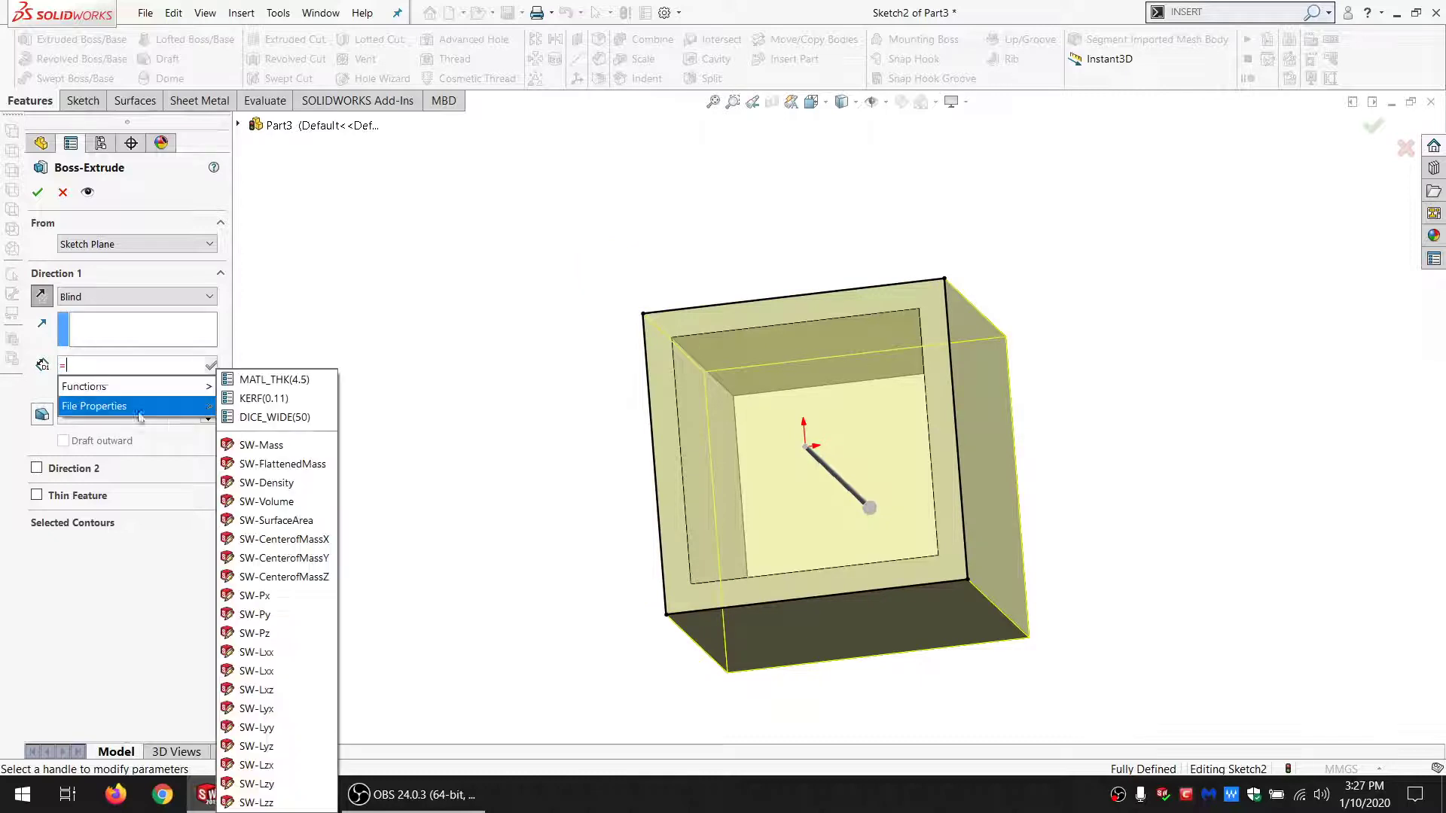
{"action": "left_click", "coordinate": [262, 379]}
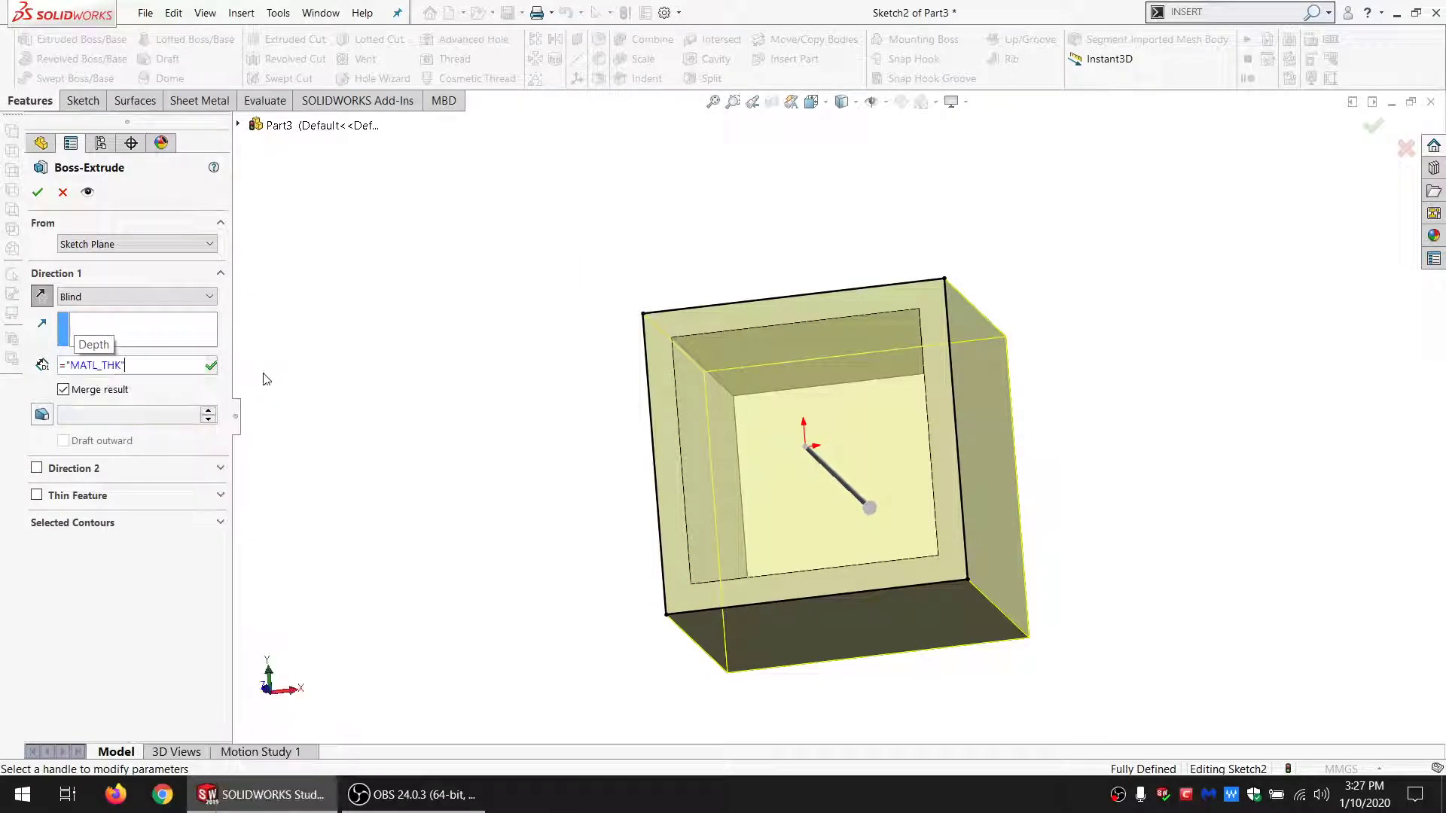
{"action": "left_click", "coordinate": [37, 193]}
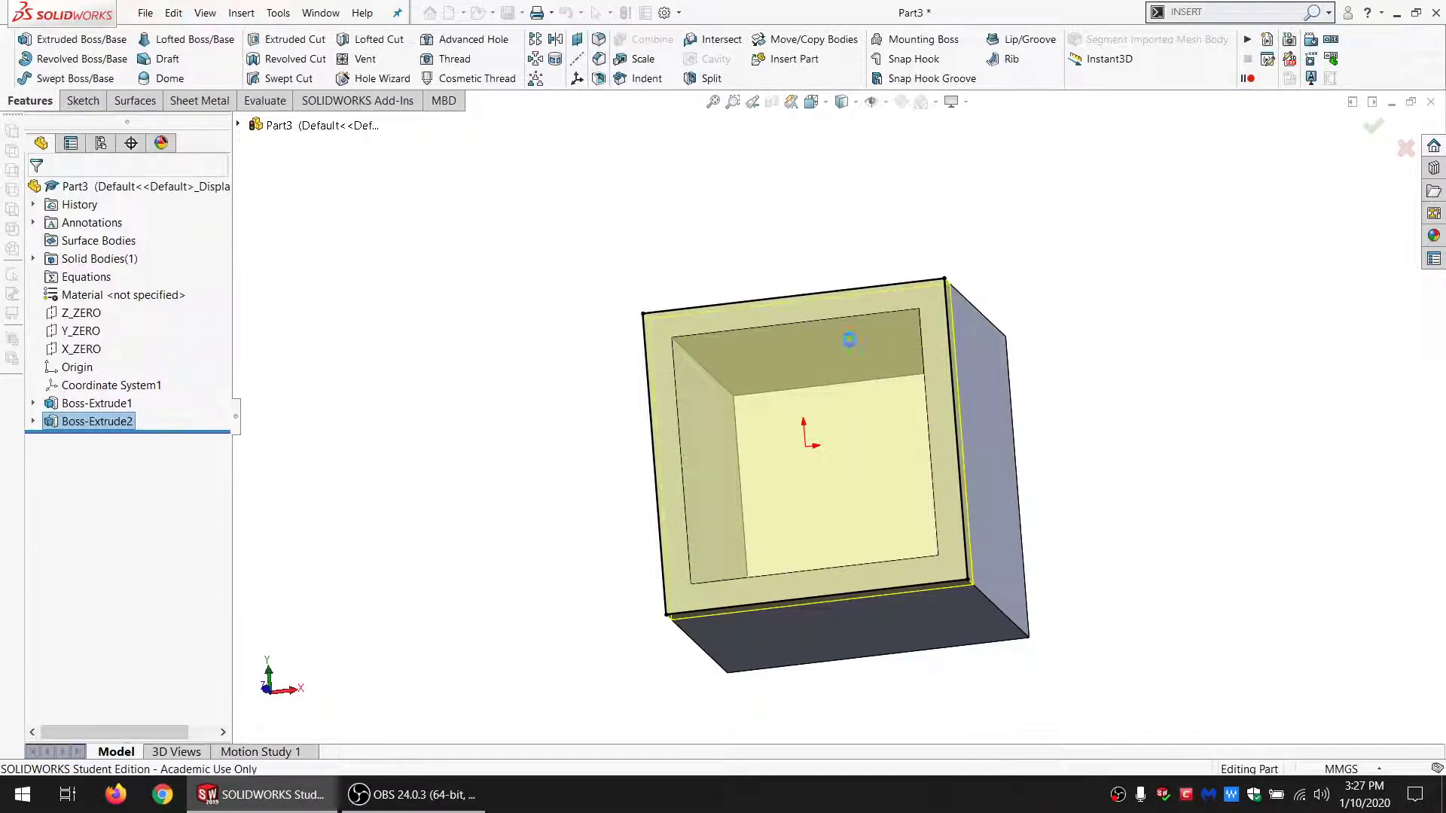
Step: Reuse Sketch2 for another boss extrusion that starts from the face at the cube's open end
{"action": "mouse_move", "coordinate": [848, 332]}
{"action": "middle_mouse_down"}
{"action": "mouse_move", "coordinate": [658, 381]}
{"action": "mouse_move", "coordinate": [631, 366]}
{"action": "middle_mouse_up"}
{"action": "left_click", "coordinate": [738, 348]}
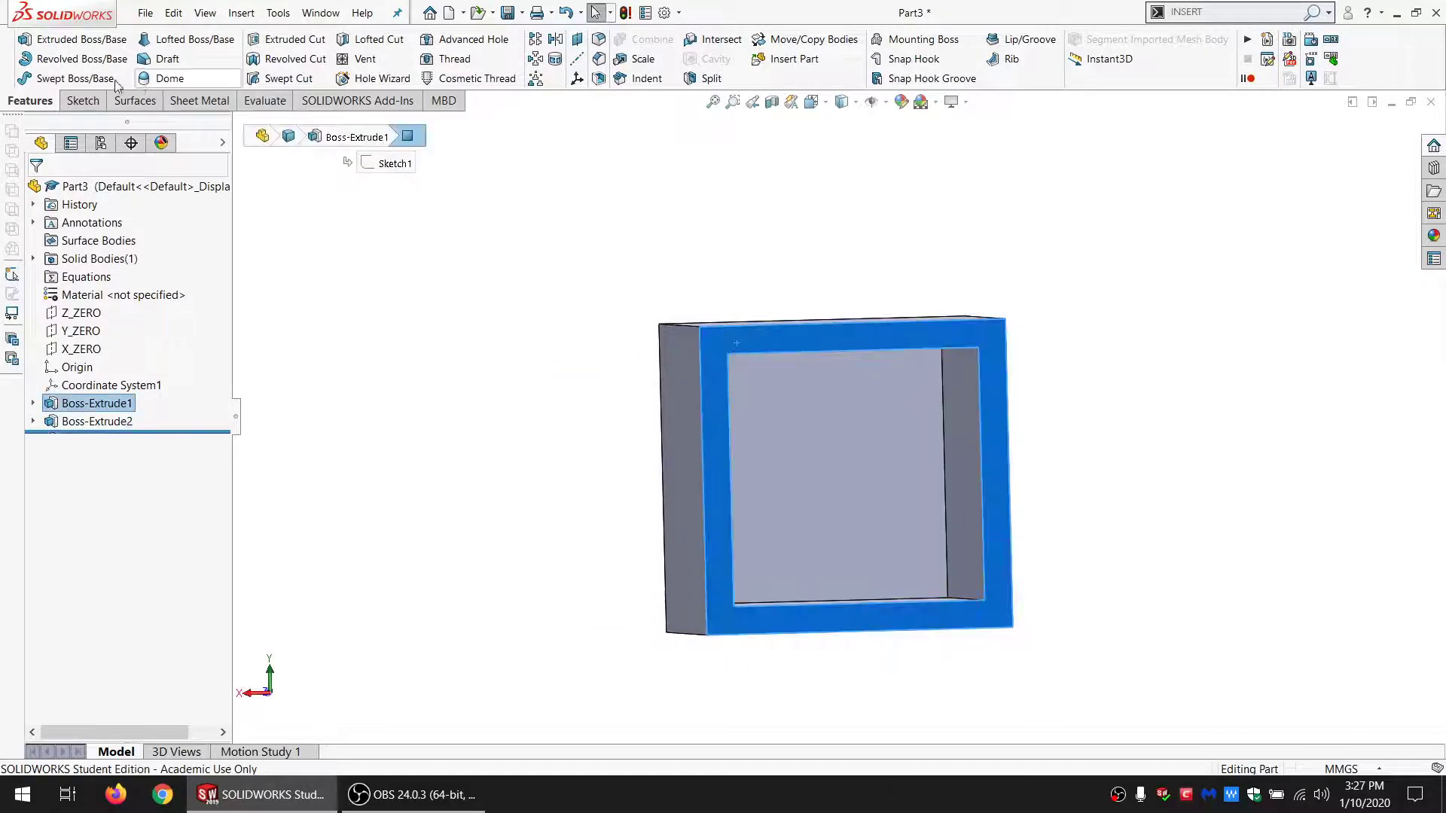
{"action": "left_click", "coordinate": [81, 100]}
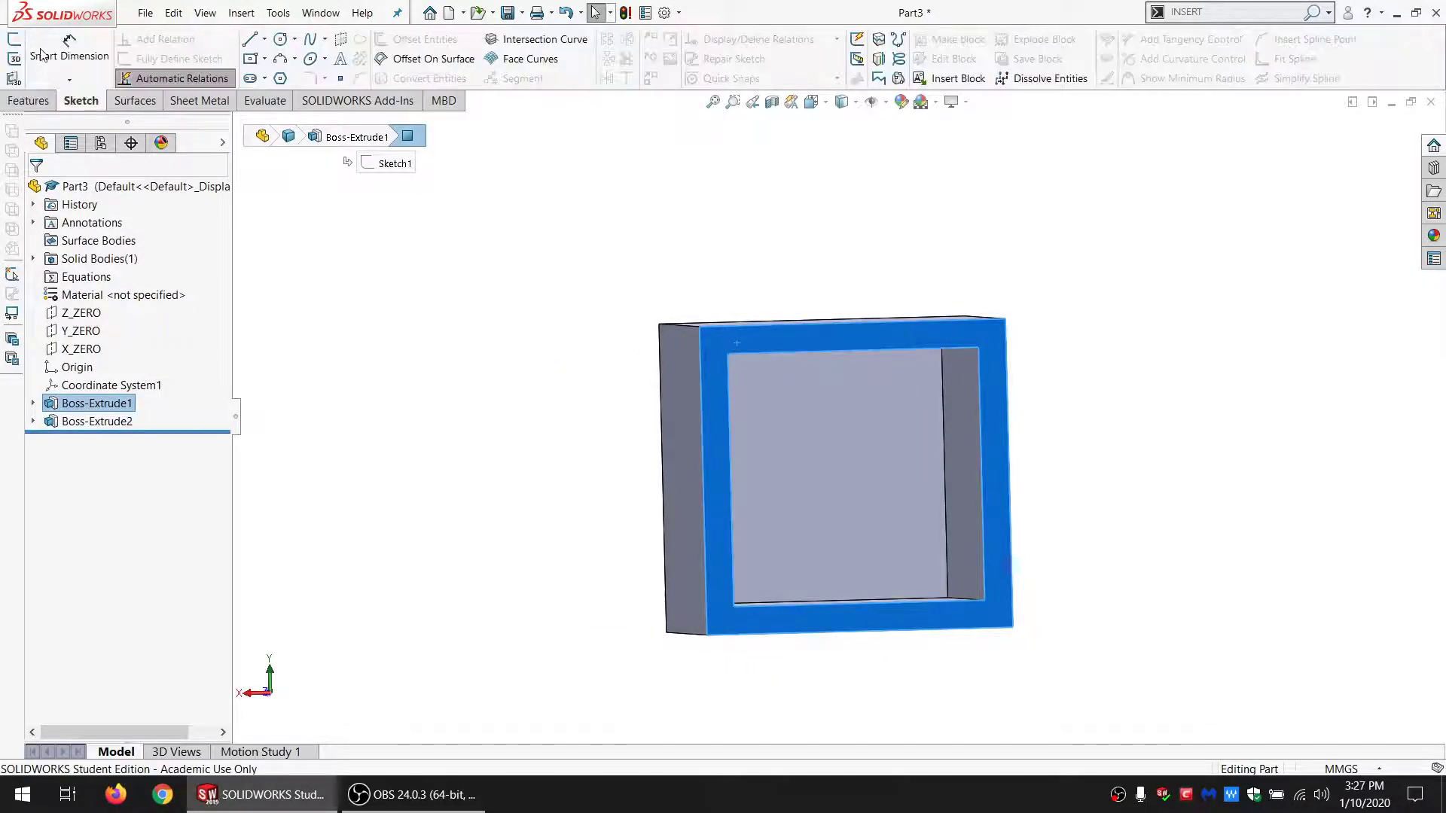
{"action": "left_click", "coordinate": [33, 422]}
{"action": "left_click", "coordinate": [98, 439]}
{"action": "left_click", "coordinate": [29, 100]}
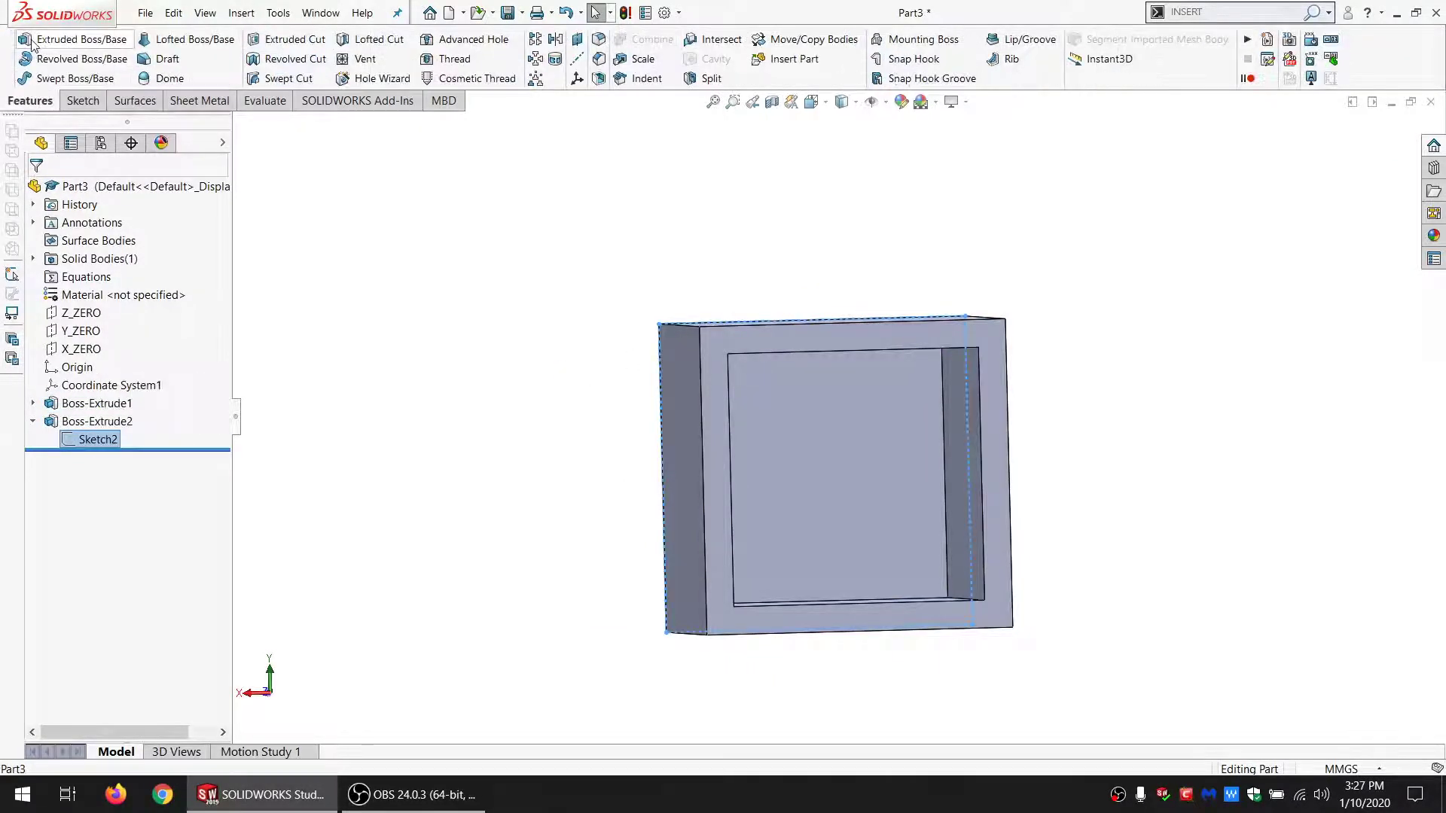
{"action": "left_click", "coordinate": [32, 44]}
{"action": "left_click", "coordinate": [94, 244]}
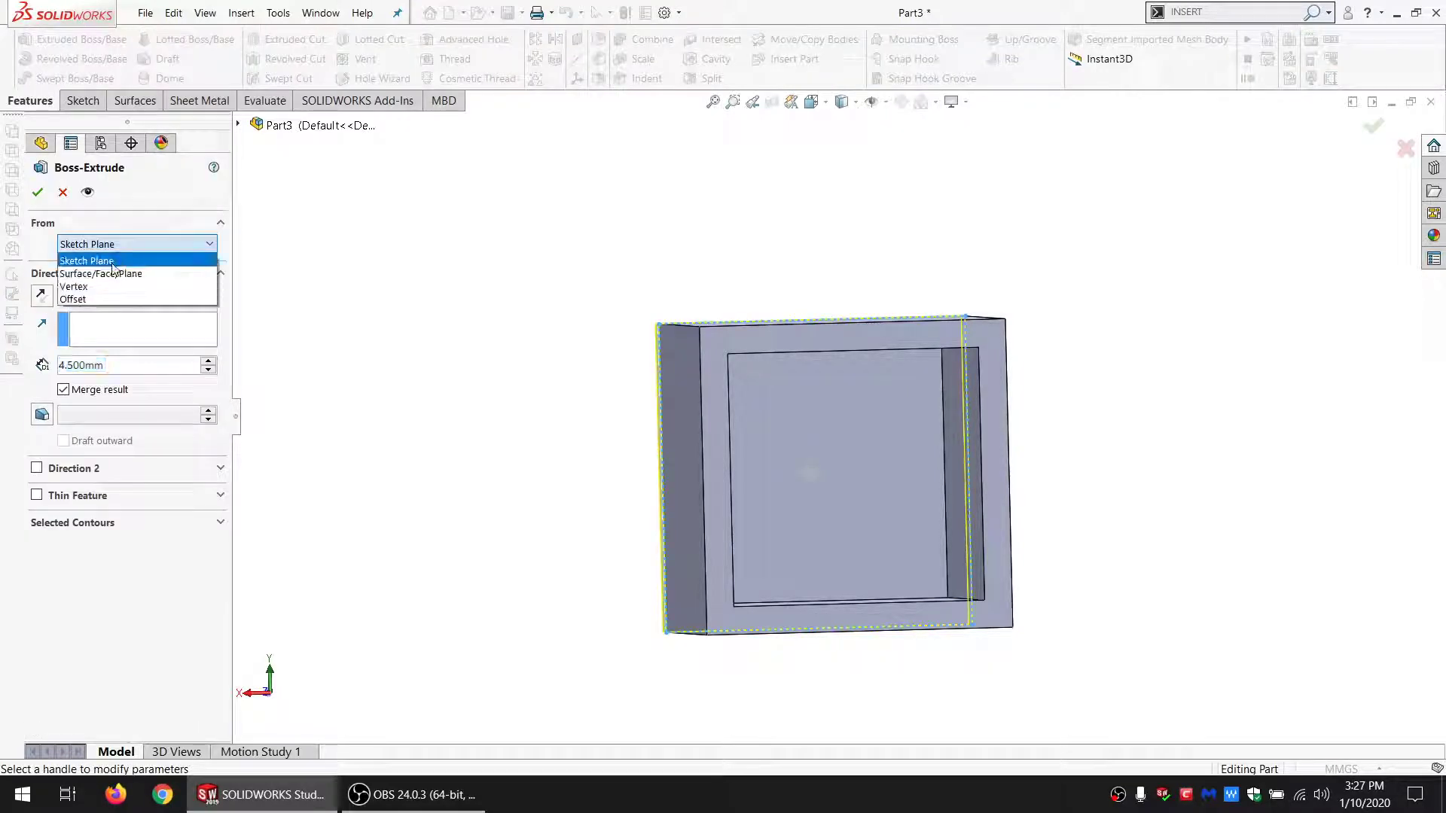
{"action": "left_click", "coordinate": [100, 274]}
{"action": "left_click", "coordinate": [731, 341]}
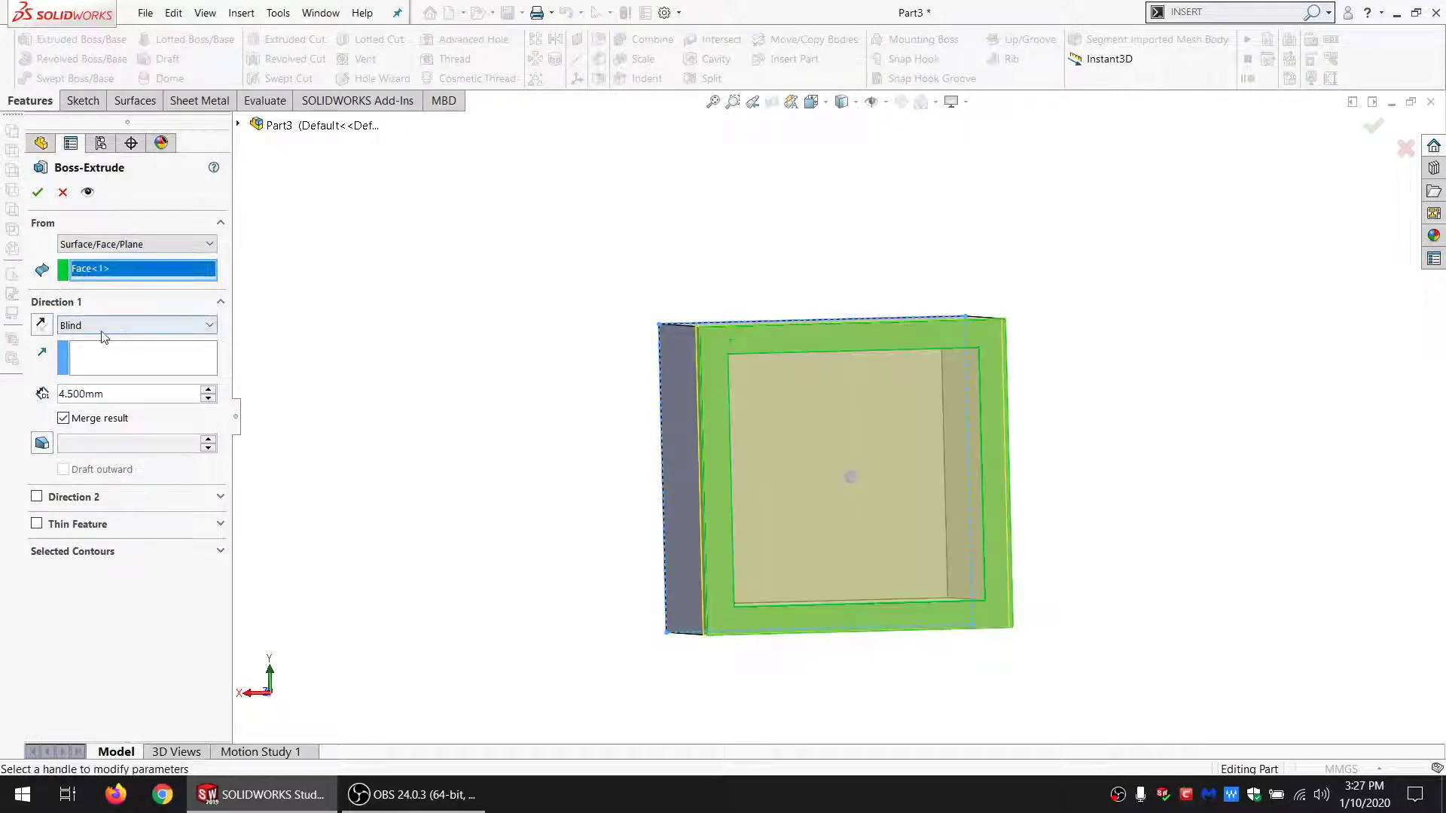
Step: Reverse the extrusion's direction, link its depth to the MATL_THK file property, and create it with Merge result off
{"action": "left_click", "coordinate": [44, 328]}
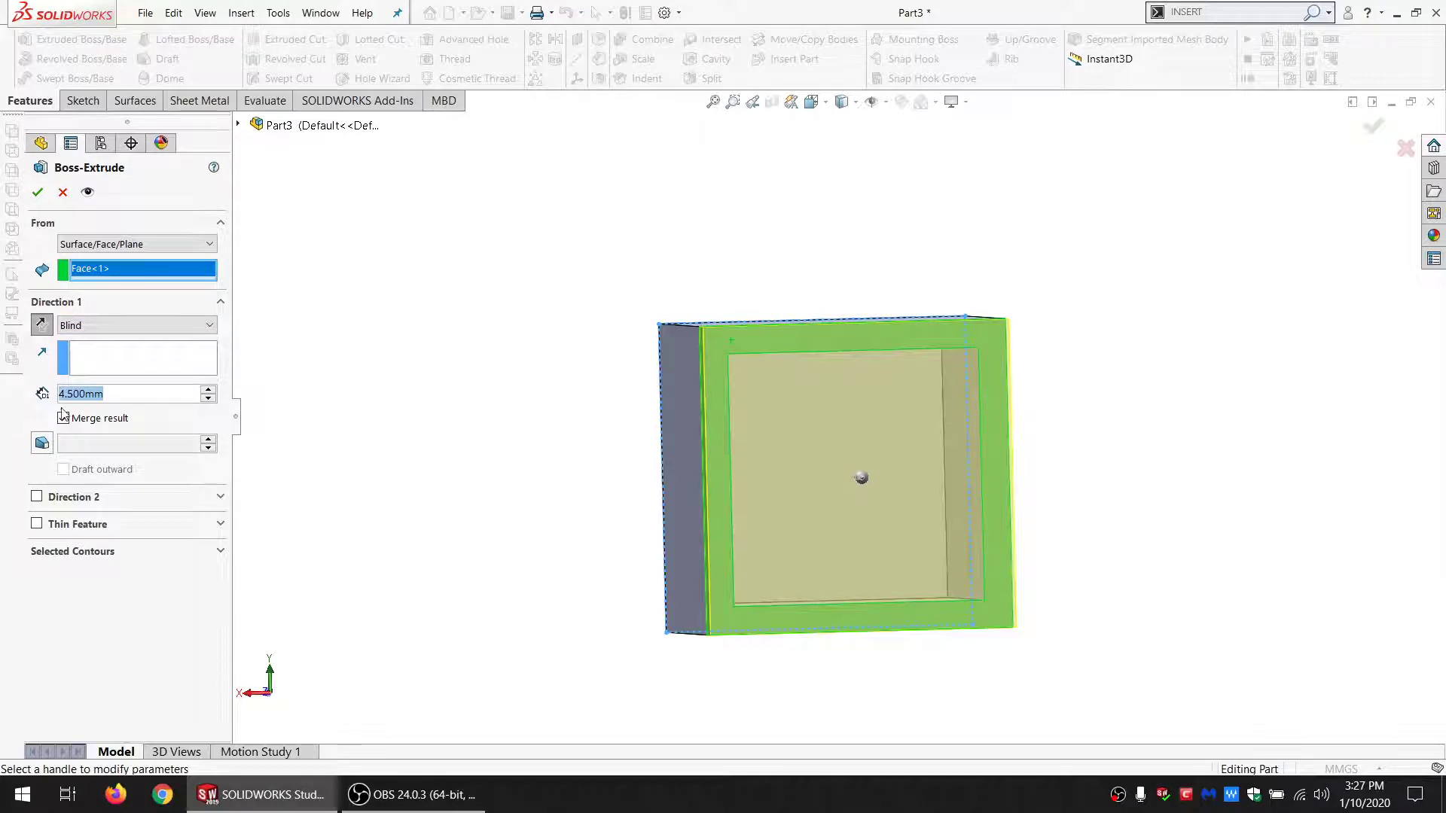
{"action": "type", "text": "="}
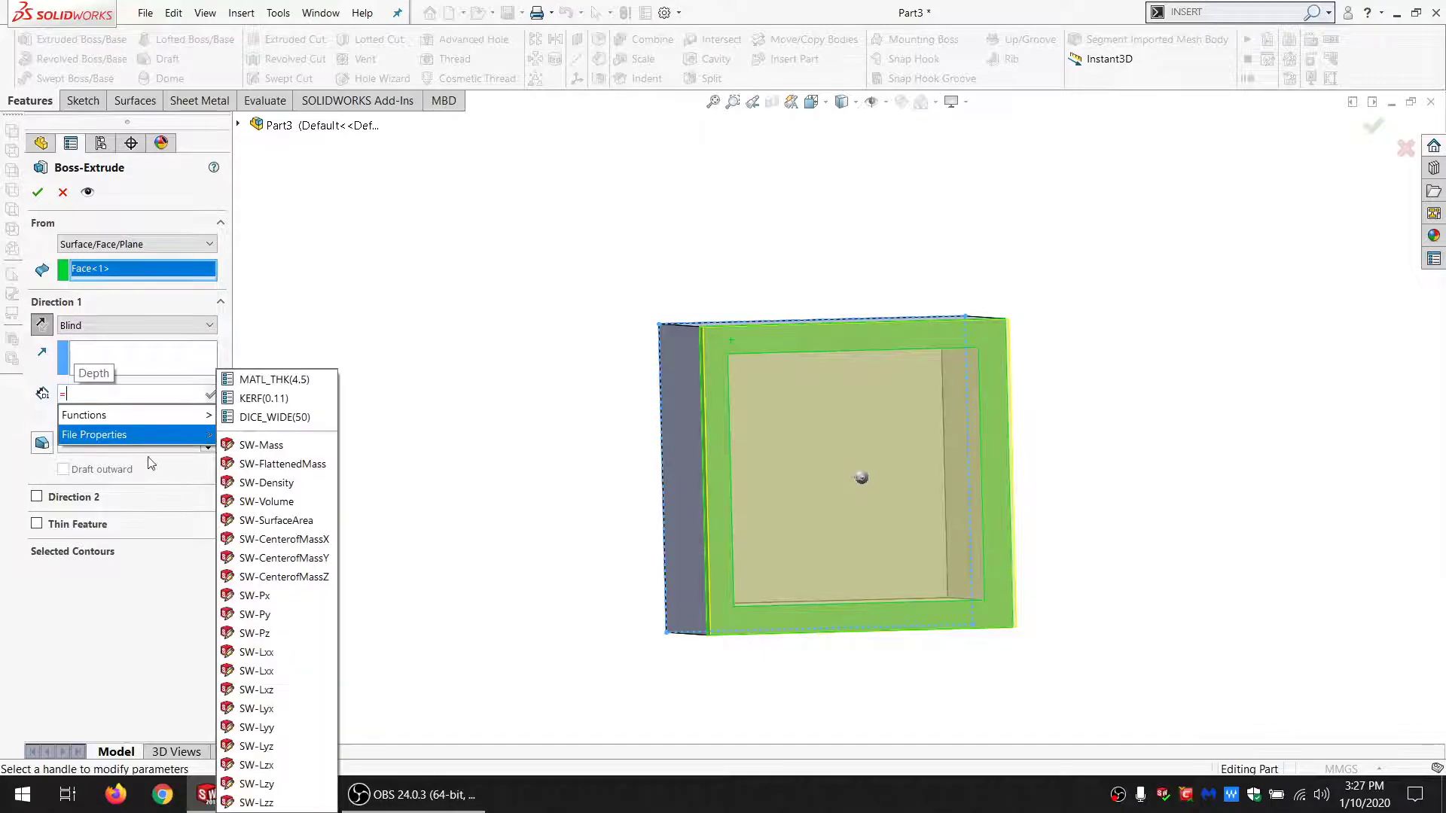
{"action": "left_click", "coordinate": [283, 382]}
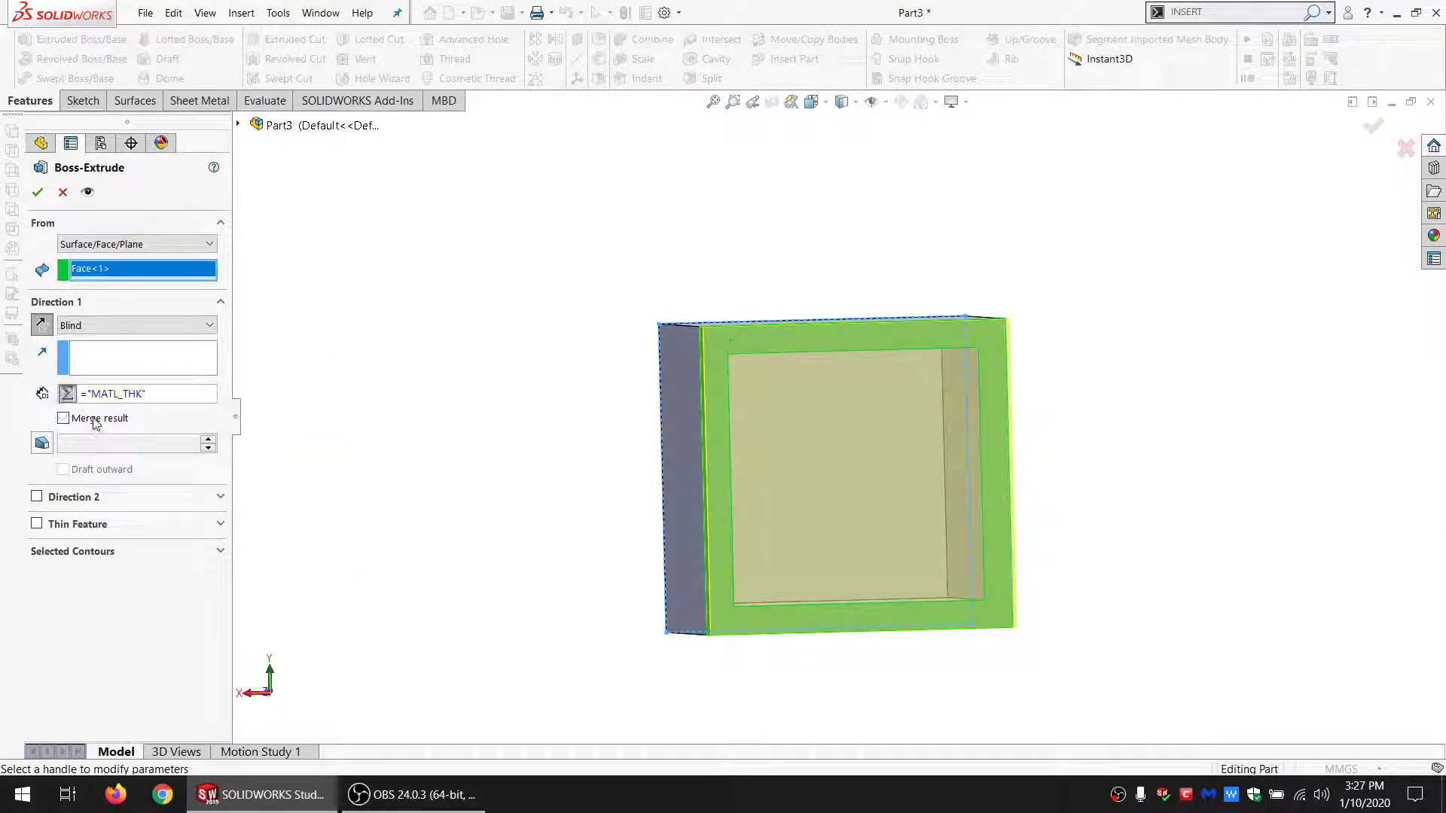
{"action": "middle_click_drag", "start_coordinate": [684, 408], "coordinate": [711, 415]}
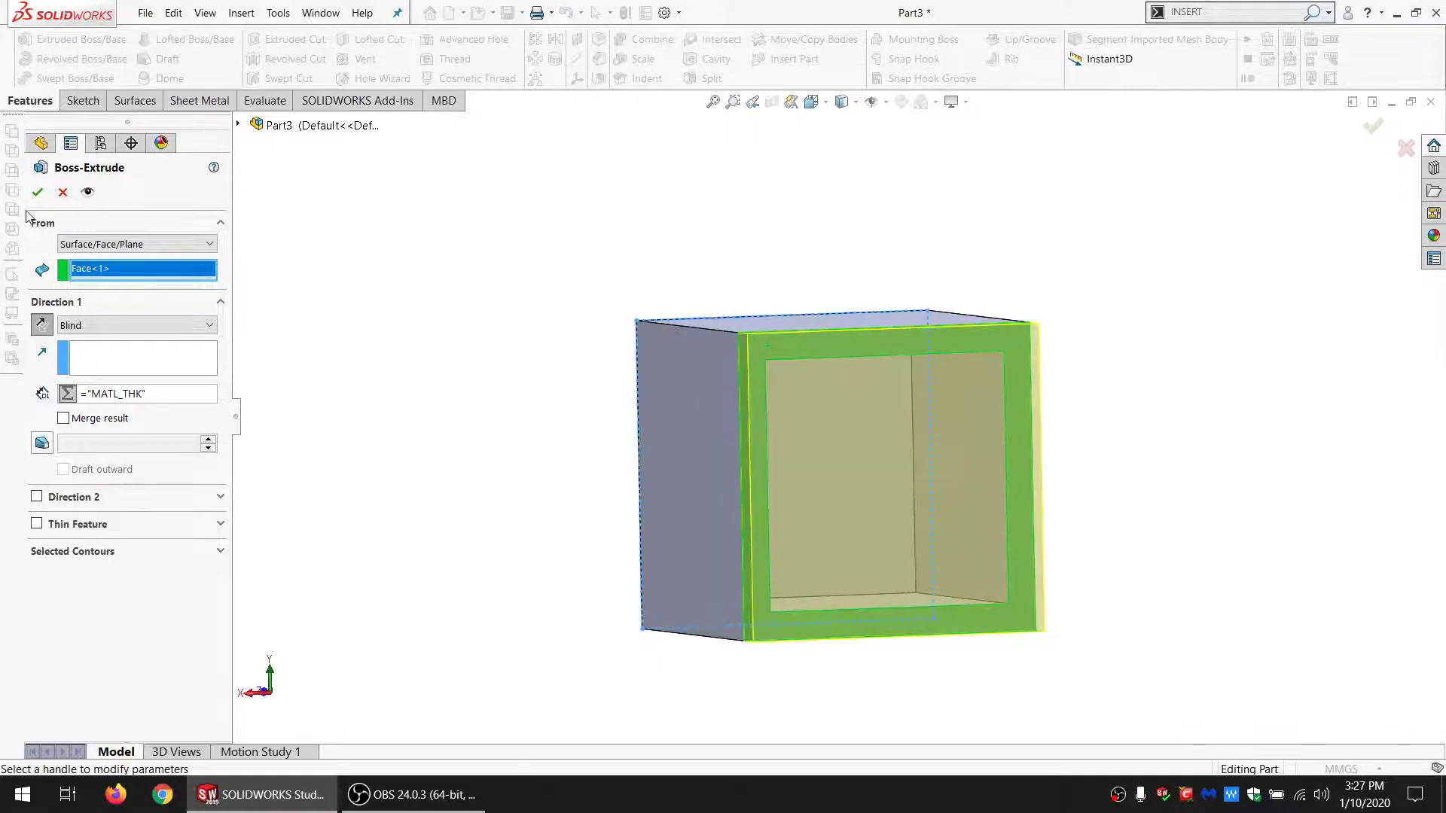
{"action": "left_click", "coordinate": [37, 191]}
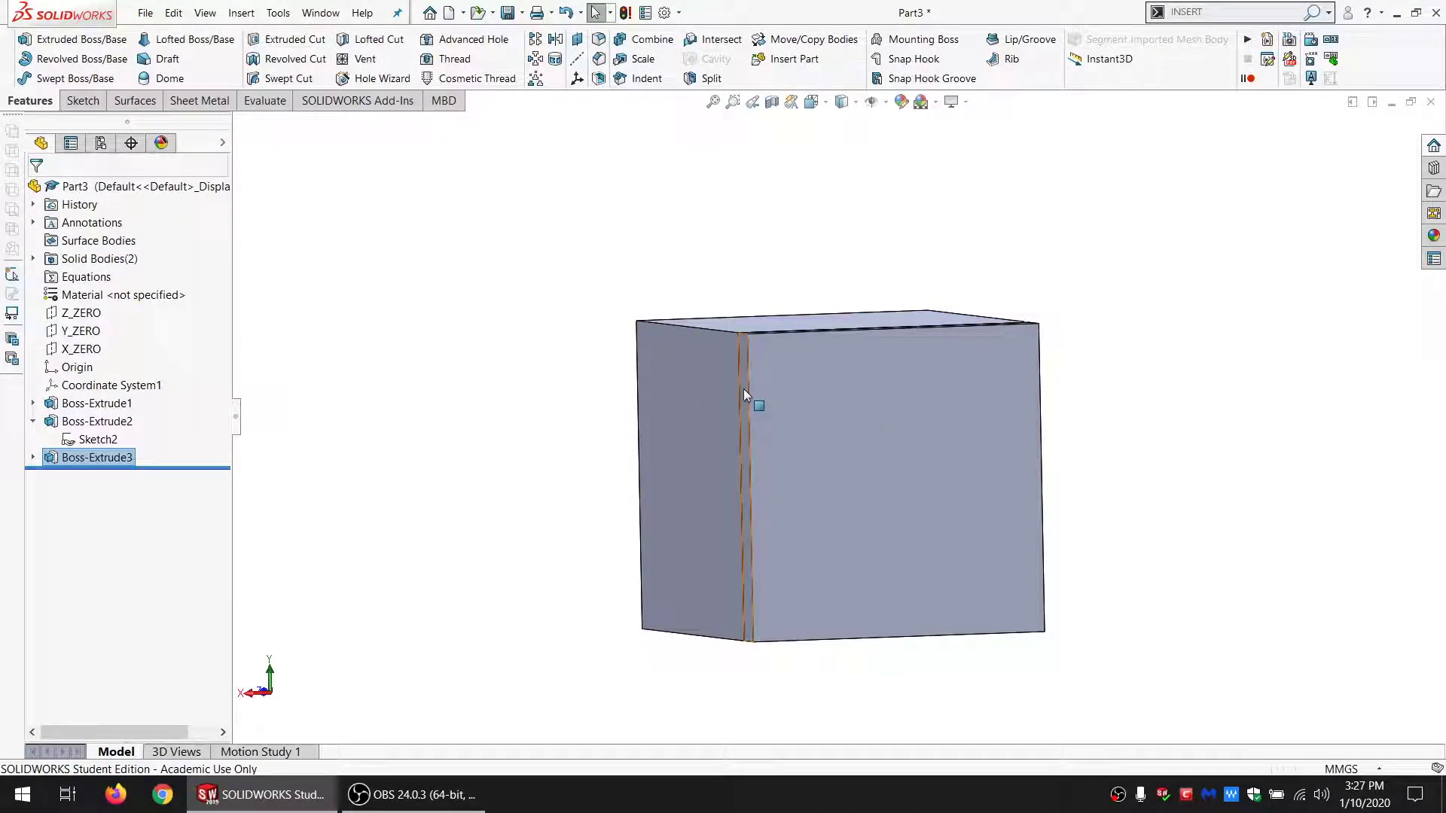
Step: Edit Boss-Extrude3 to enable Merge result
{"action": "left_click", "coordinate": [97, 457]}
{"action": "left_click", "coordinate": [94, 403]}
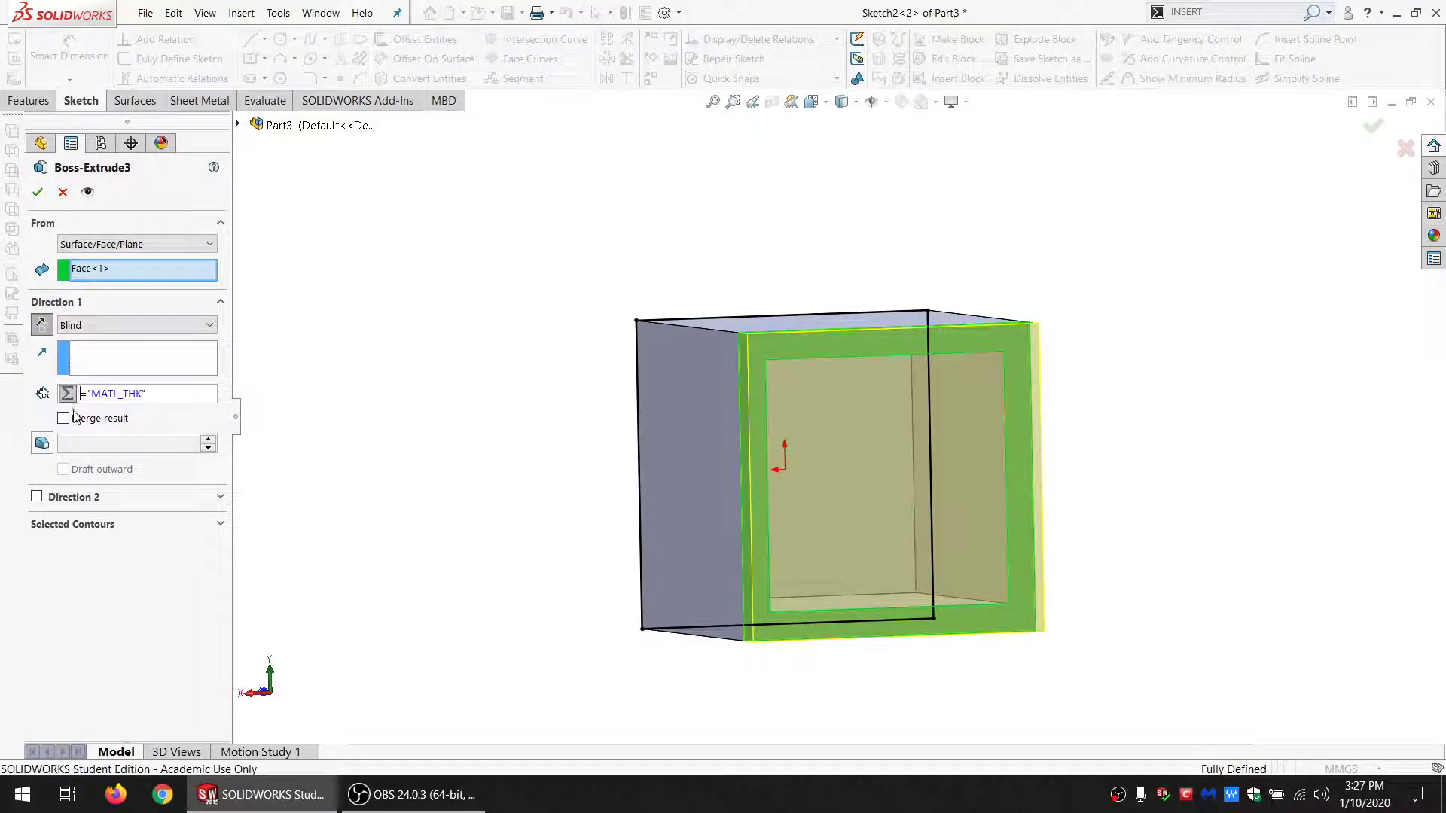
{"action": "left_click", "coordinate": [75, 416]}
{"action": "left_click", "coordinate": [37, 192]}
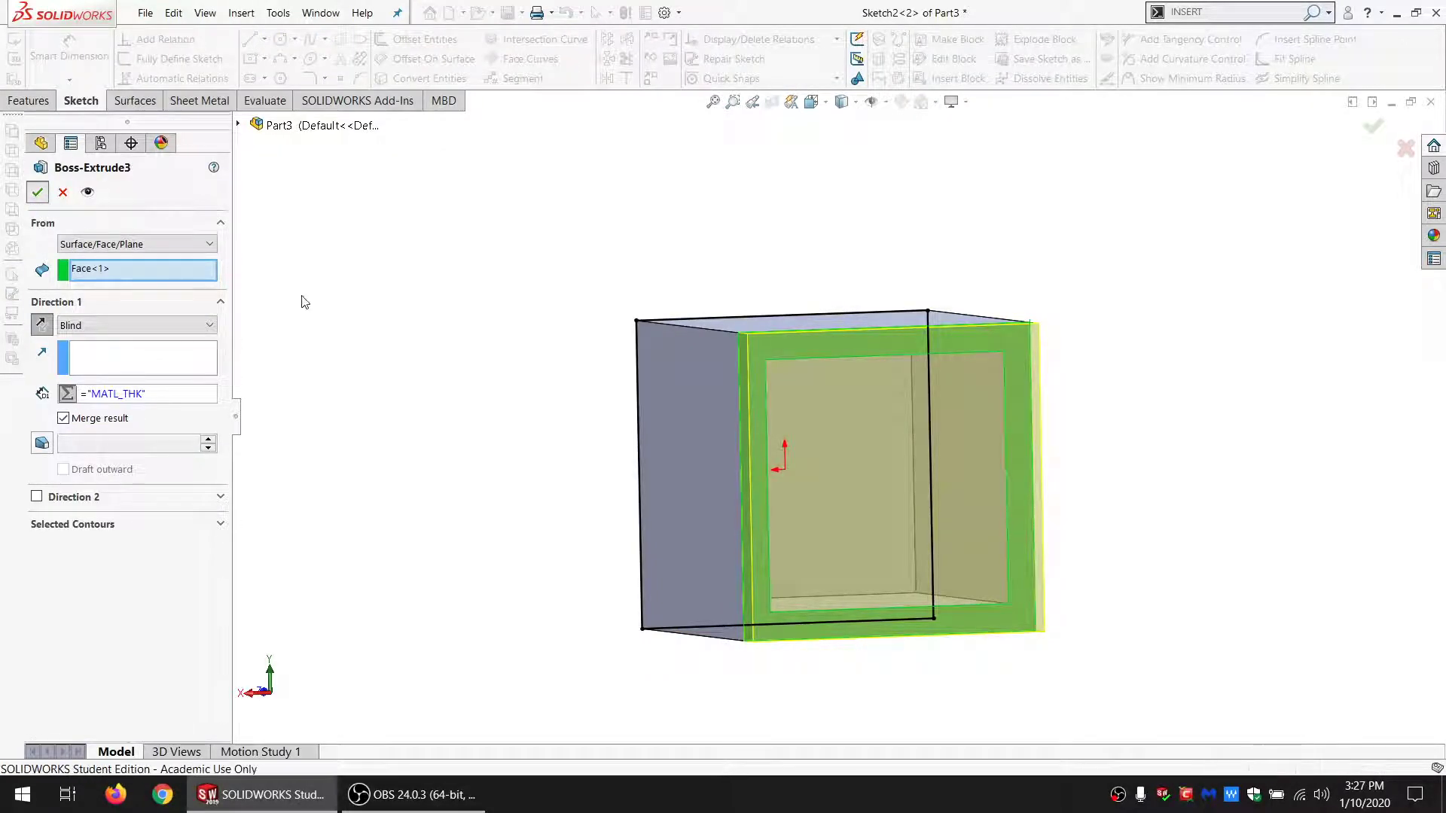
Step: Sketch a circle of about 5.7 mm radius on the cube's front face, centred on the face's upper-left corner
{"action": "middle_click_drag", "start_coordinate": [972, 343], "coordinate": [1223, 336]}
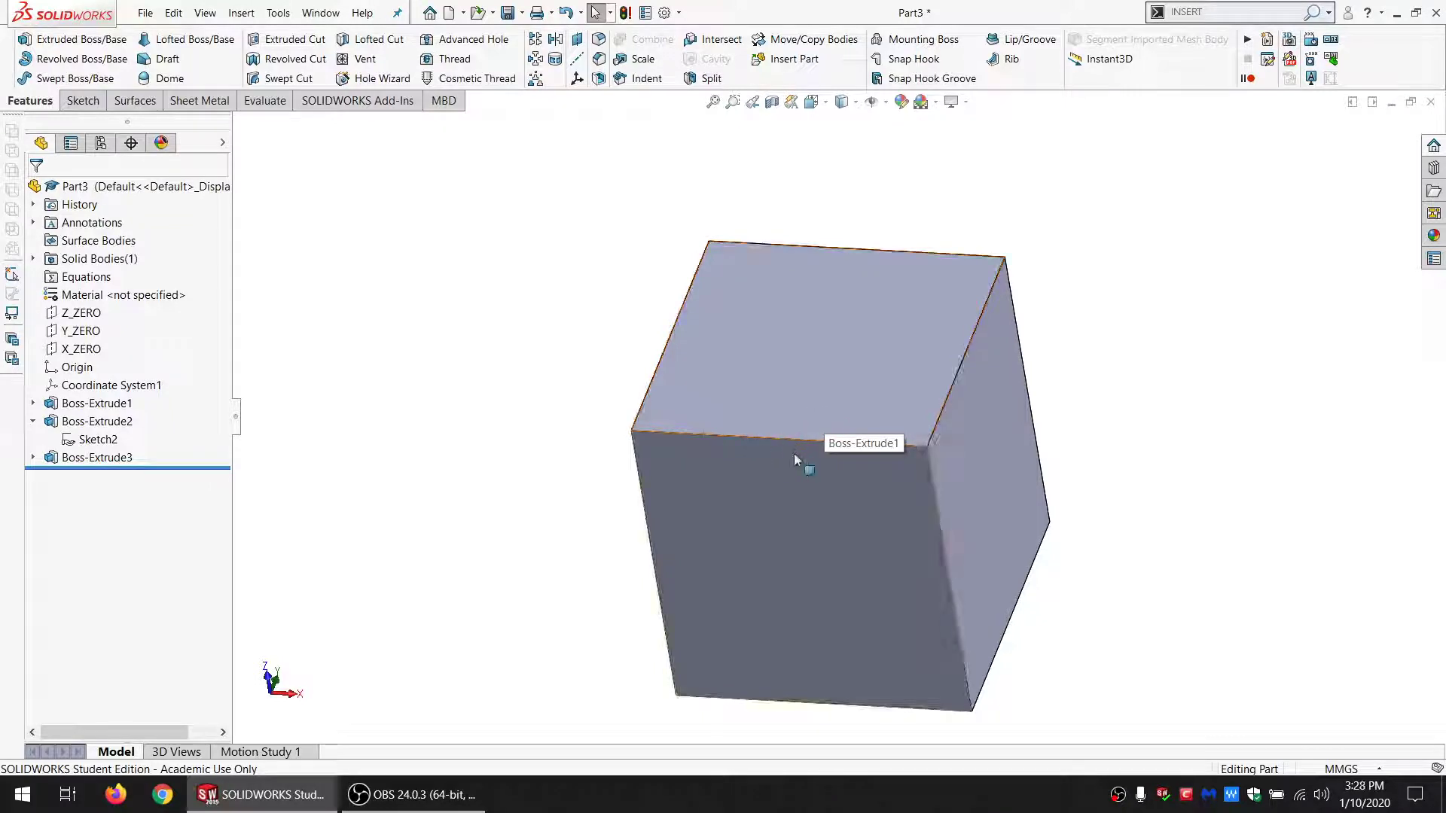
{"action": "middle_click_drag", "start_coordinate": [801, 464], "coordinate": [832, 505]}
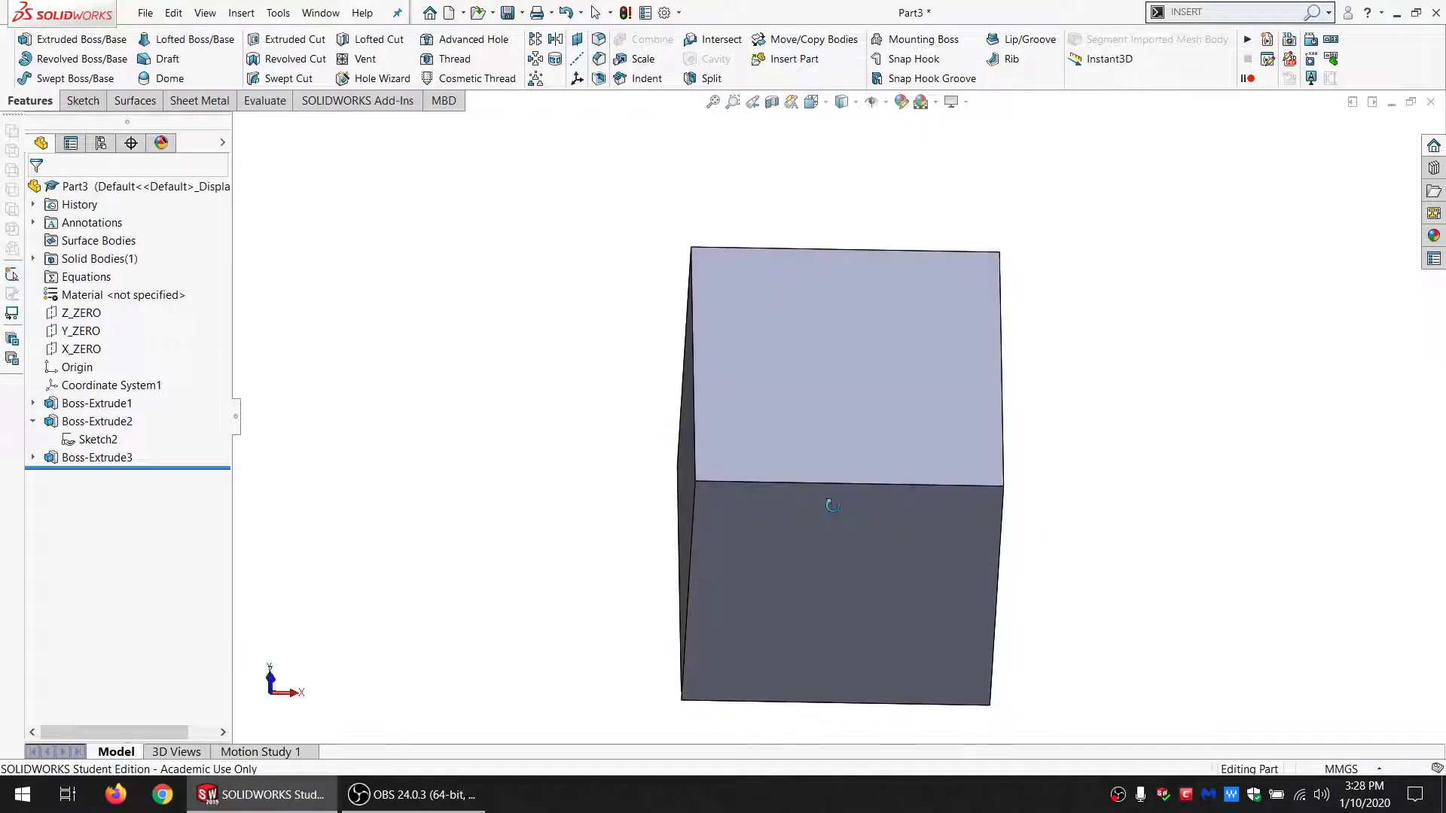
{"action": "left_click", "coordinate": [814, 430]}
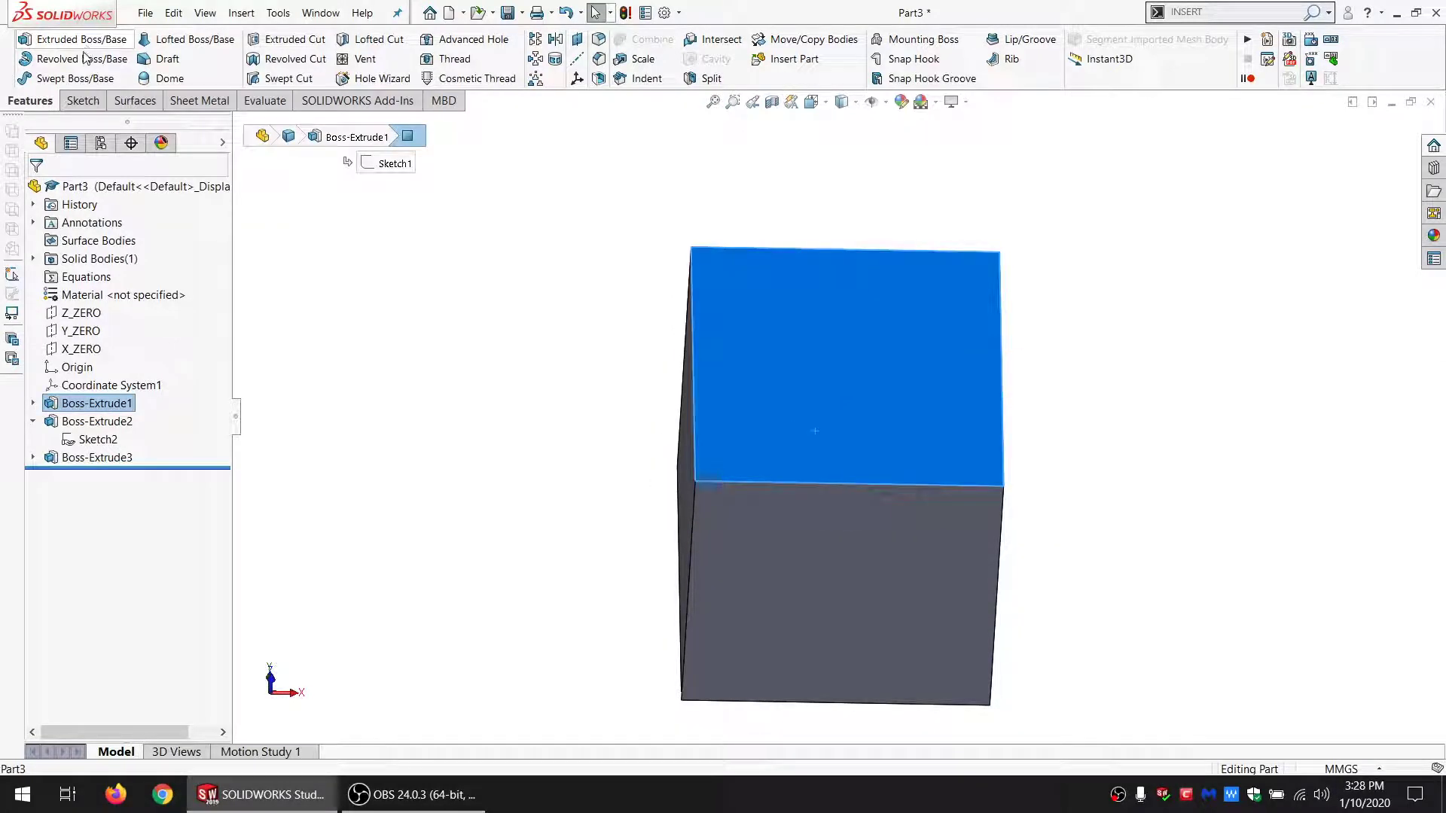
{"action": "left_click", "coordinate": [75, 106]}
{"action": "left_click", "coordinate": [14, 39]}
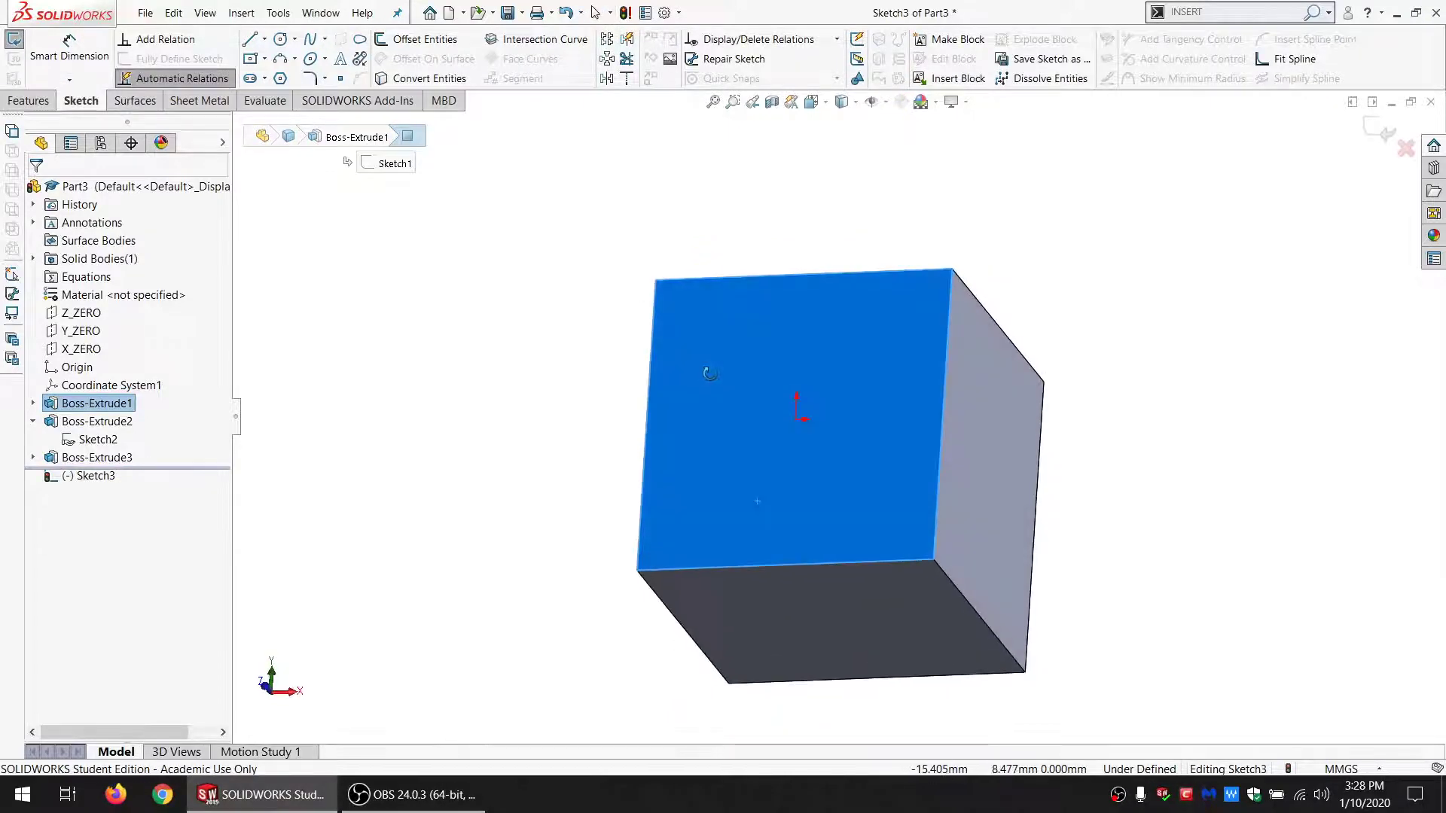
{"action": "left_click", "coordinate": [281, 39]}
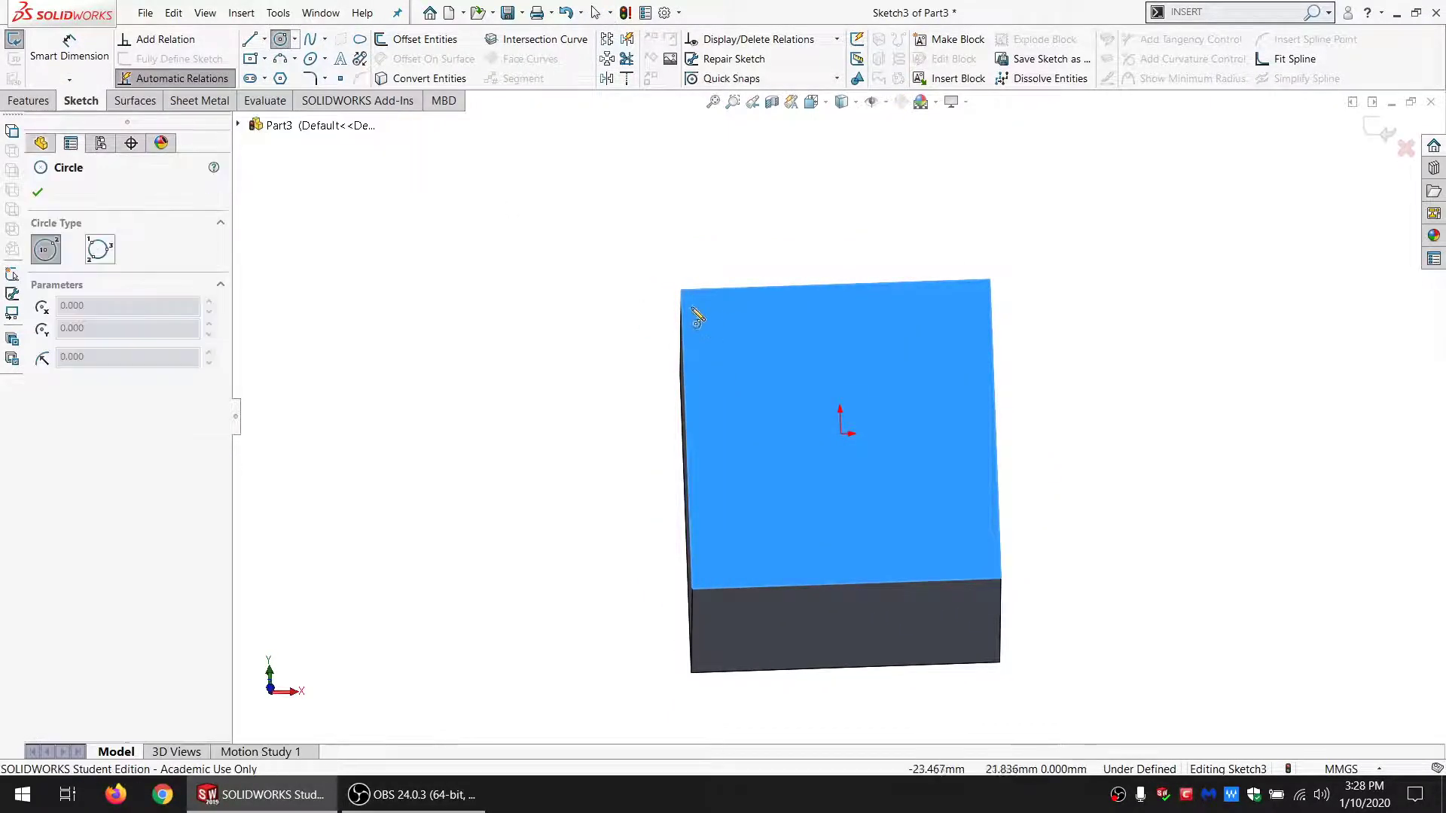
{"action": "left_click", "coordinate": [680, 290]}
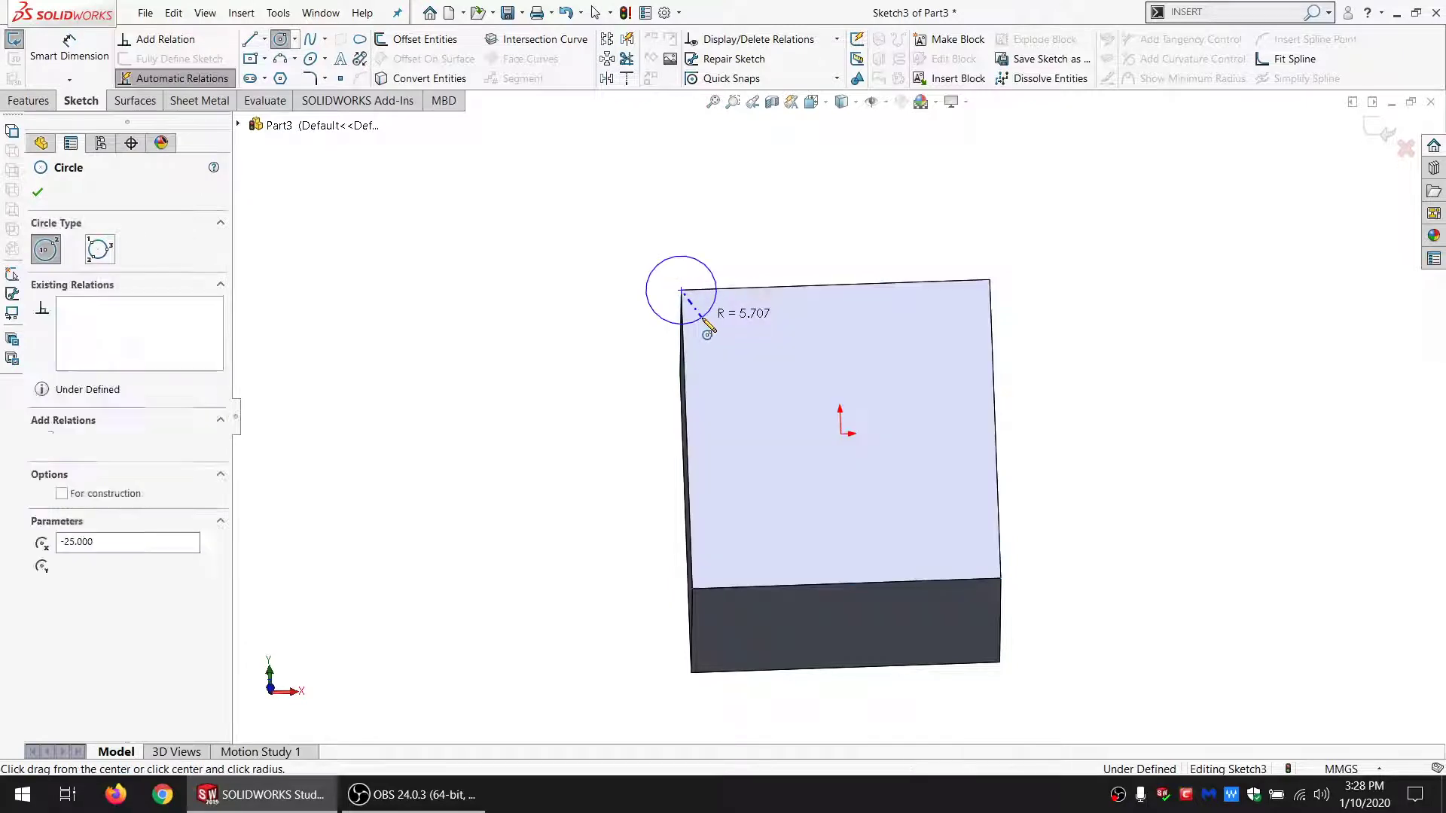
{"action": "key", "text": "Escape"}
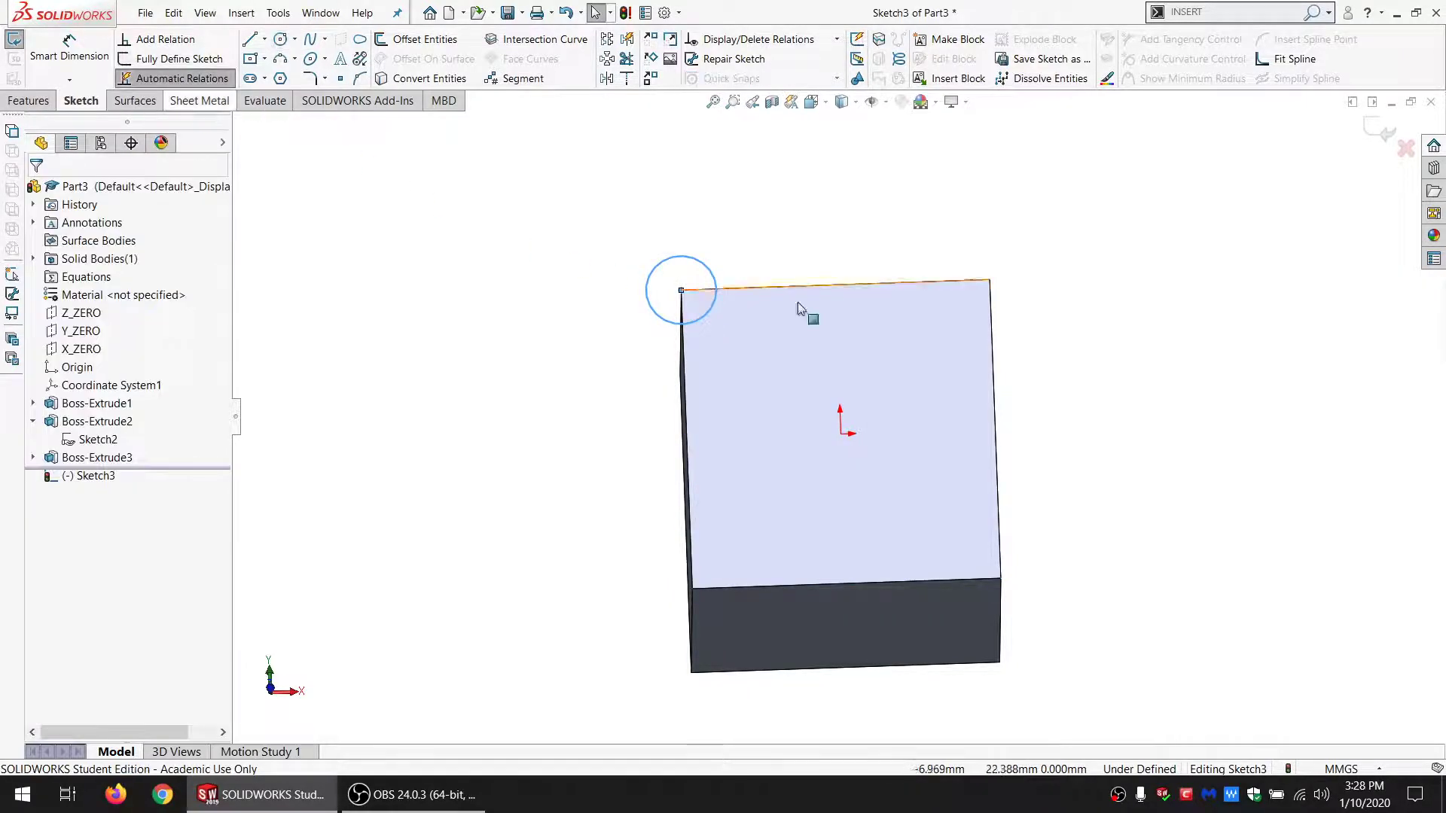
Step: Dimension the circle at the front face's upper-left corner to a 10 mm diameter
{"action": "left_click", "coordinate": [94, 78]}
{"action": "left_click", "coordinate": [686, 257]}
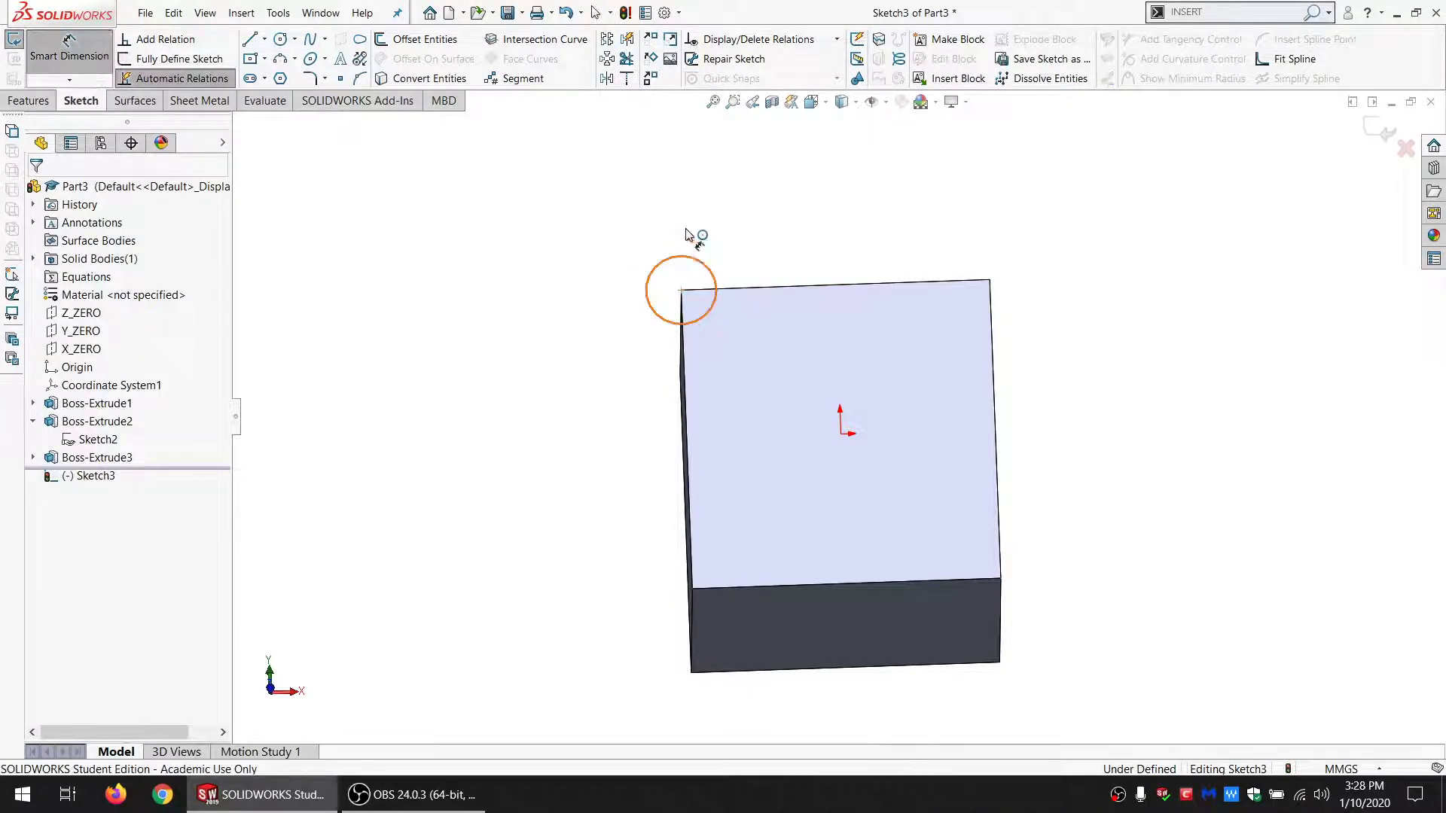
{"action": "left_click", "coordinate": [683, 198]}
{"action": "type", "text": "10"}
{"action": "key", "text": "Return"}
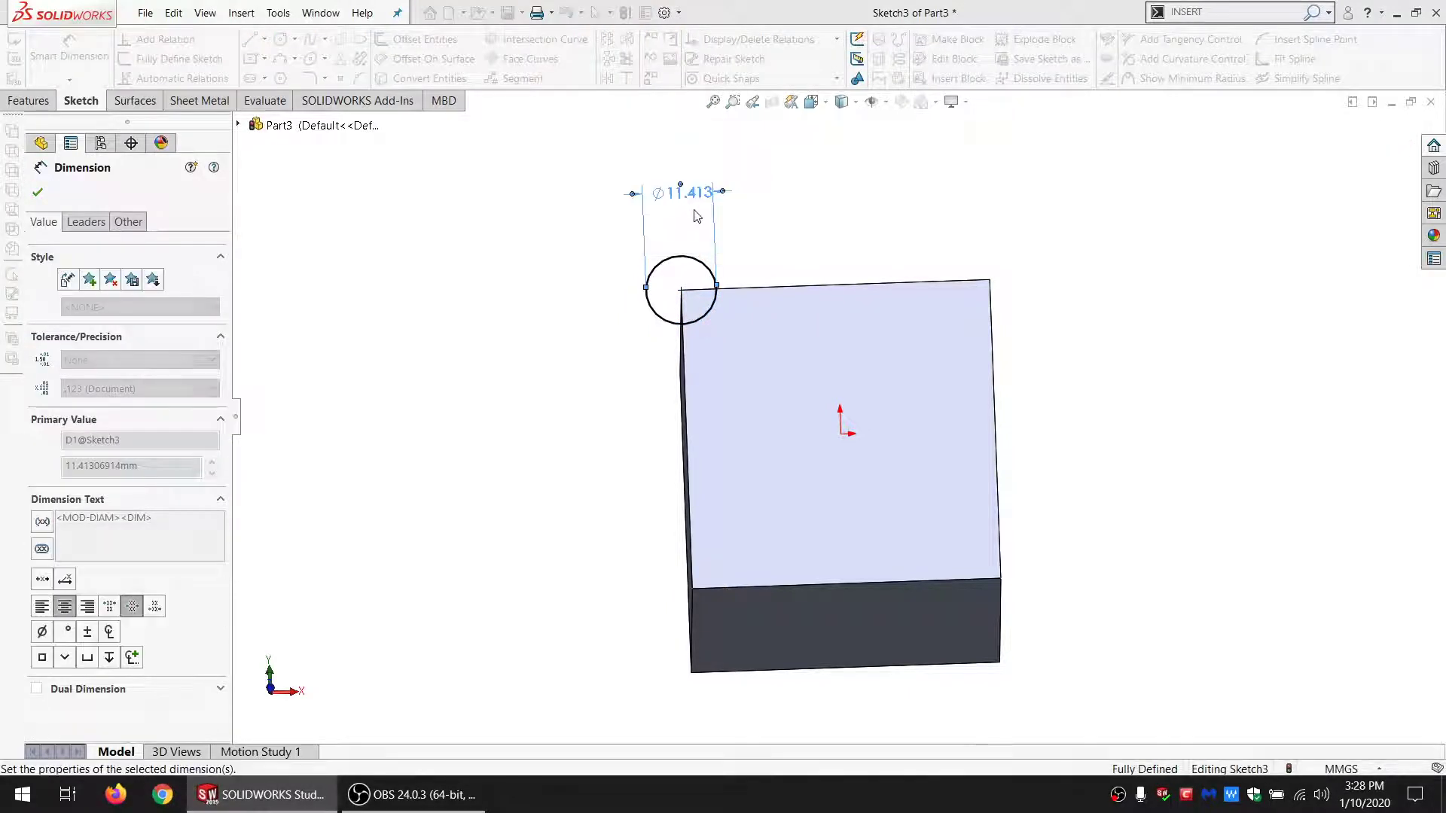
Step: Close the circle sketch and rename it MEMORY_ANCHOR
{"action": "left_click", "coordinate": [13, 40]}
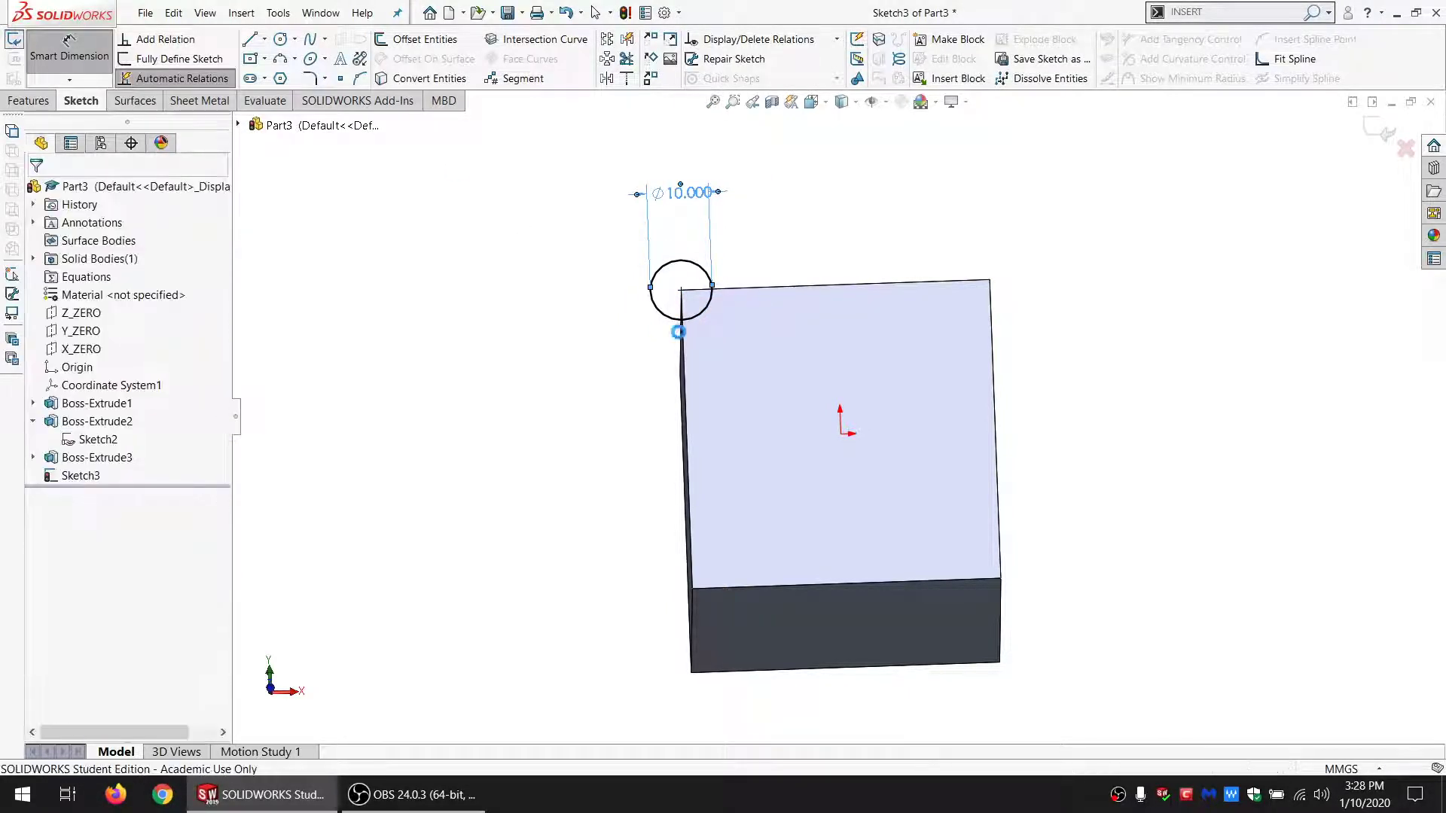
{"action": "left_click", "coordinate": [88, 476]}
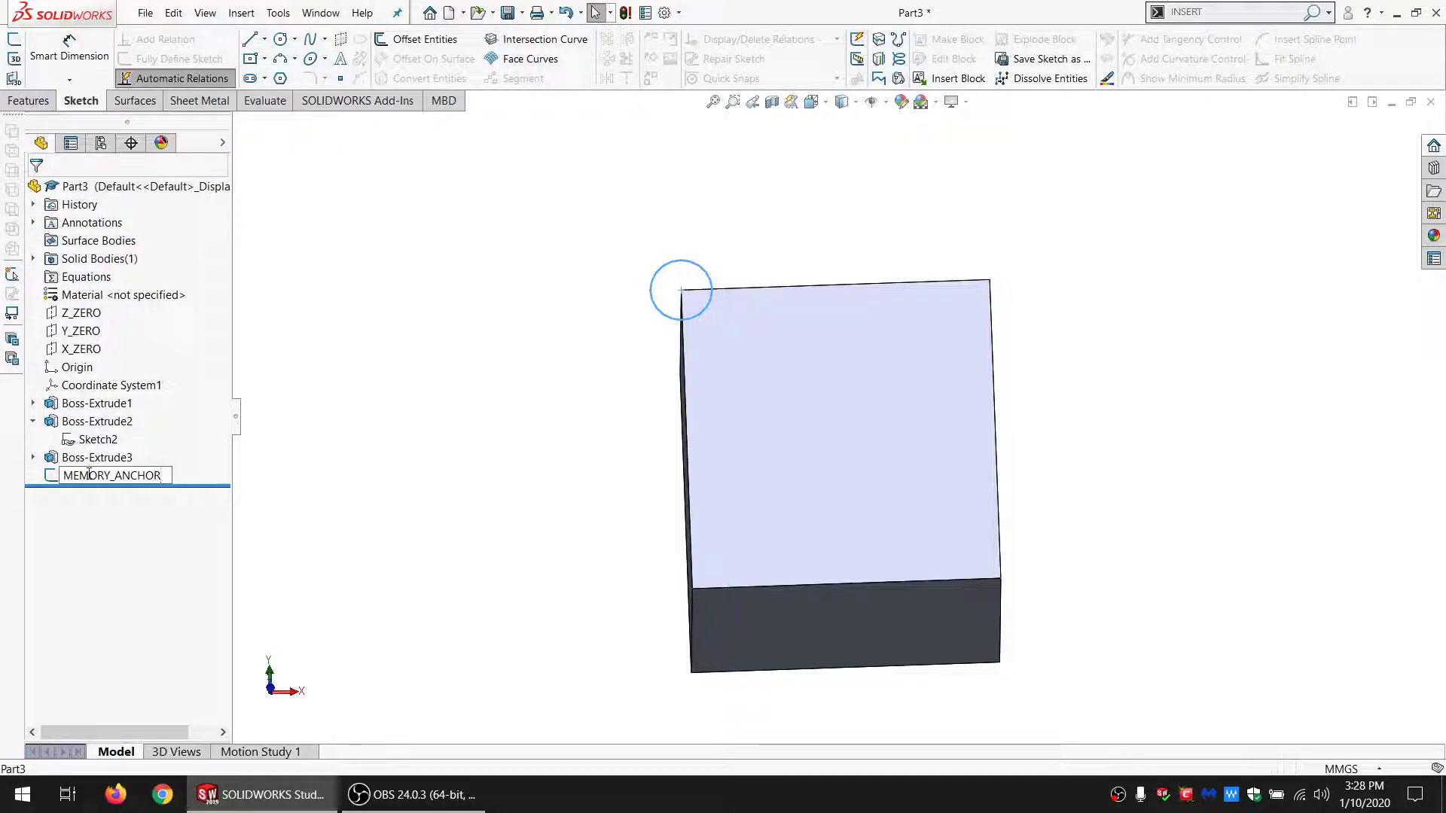
{"action": "key", "text": "Return"}
Step: Start a sketch on the cube's front face and draw a corner rectangle about 9.7 mm high from the face's upper-left corner
{"action": "mouse_move", "coordinate": [845, 404]}
{"action": "middle_mouse_down"}
{"action": "mouse_move", "coordinate": [903, 326]}
{"action": "mouse_move", "coordinate": [914, 371]}
{"action": "mouse_move", "coordinate": [865, 410]}
{"action": "middle_mouse_up"}
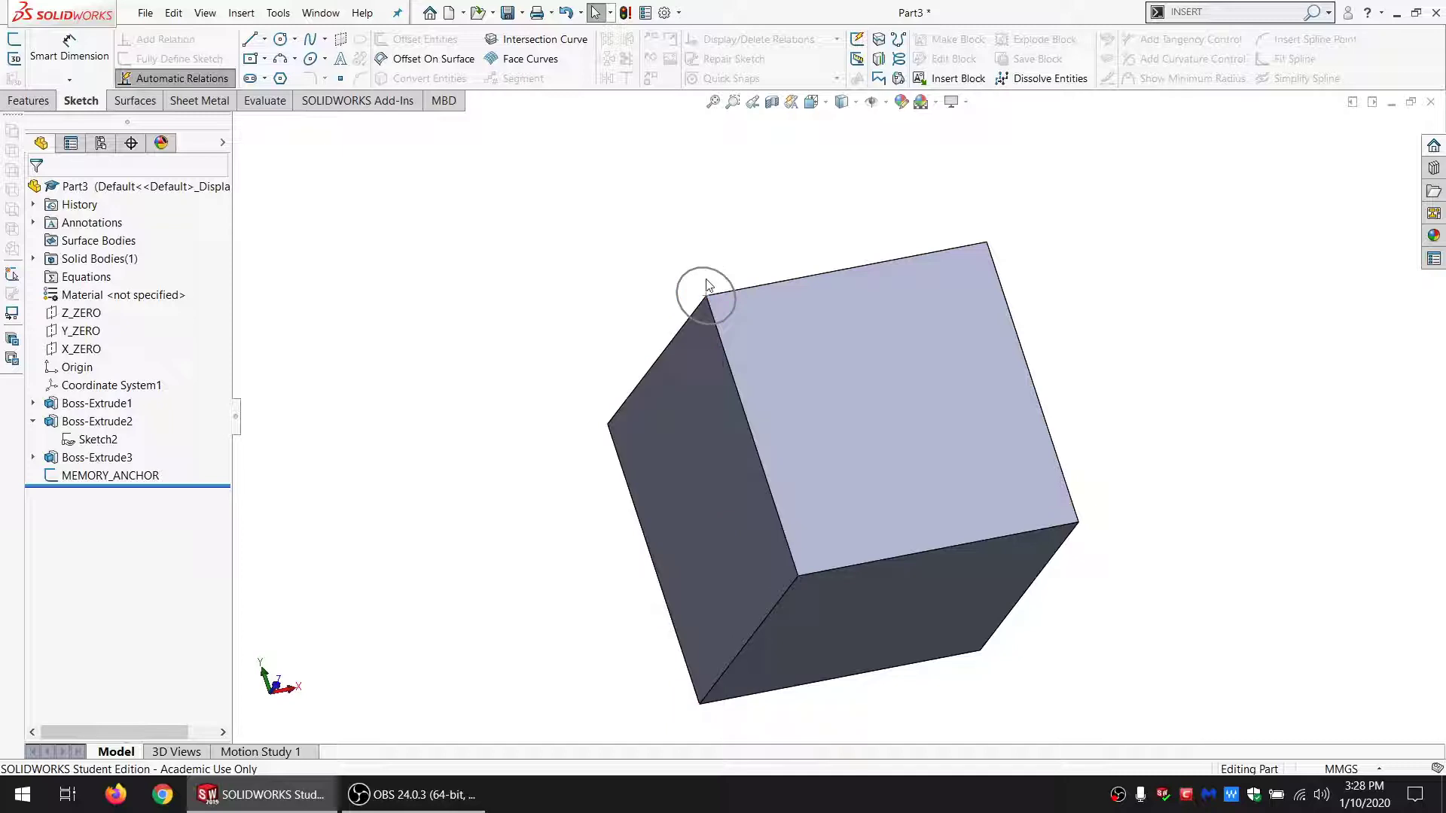
{"action": "middle_click_drag", "start_coordinate": [707, 284], "coordinate": [717, 321]}
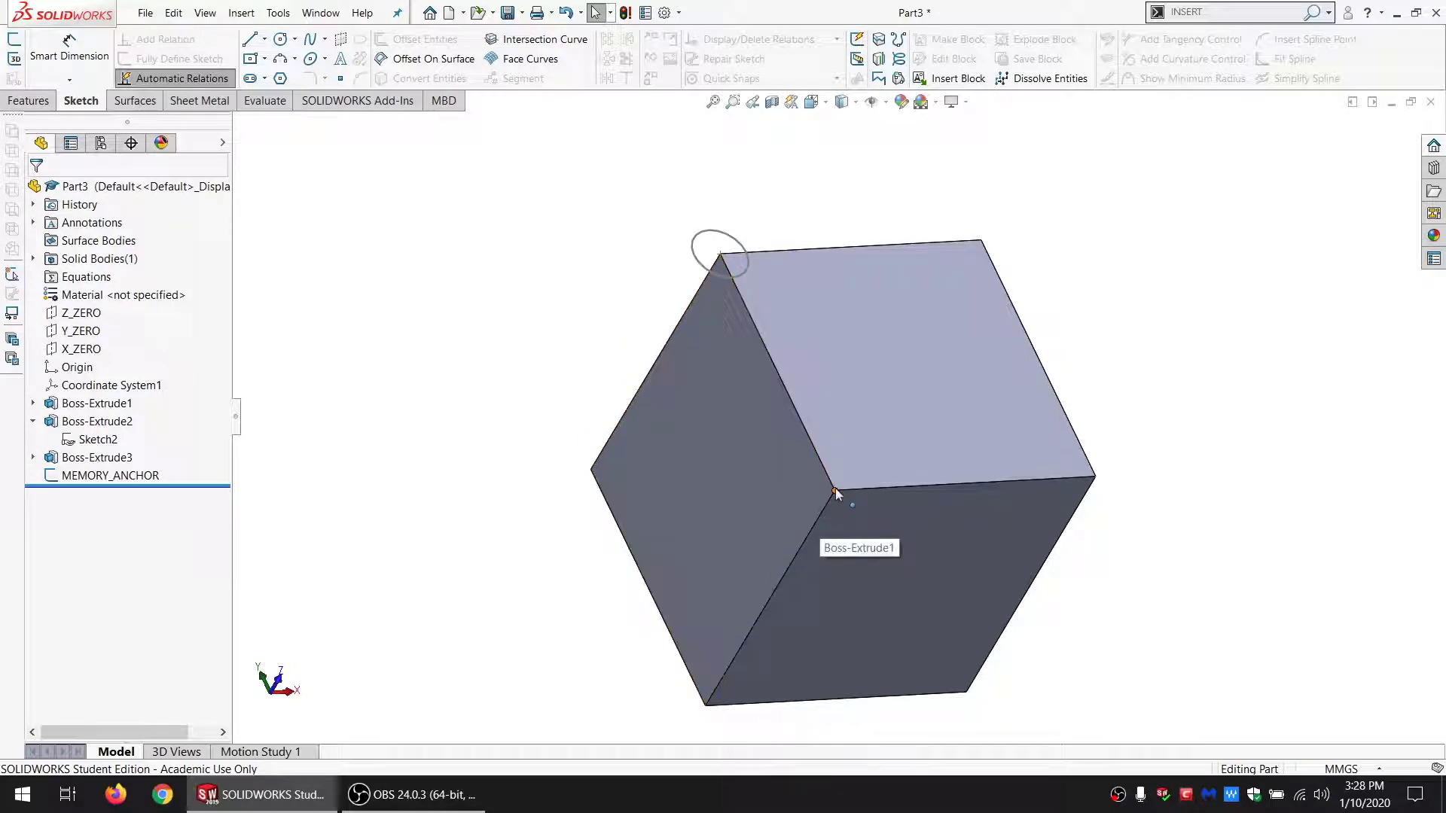
{"action": "middle_click_drag", "start_coordinate": [921, 391], "coordinate": [839, 470]}
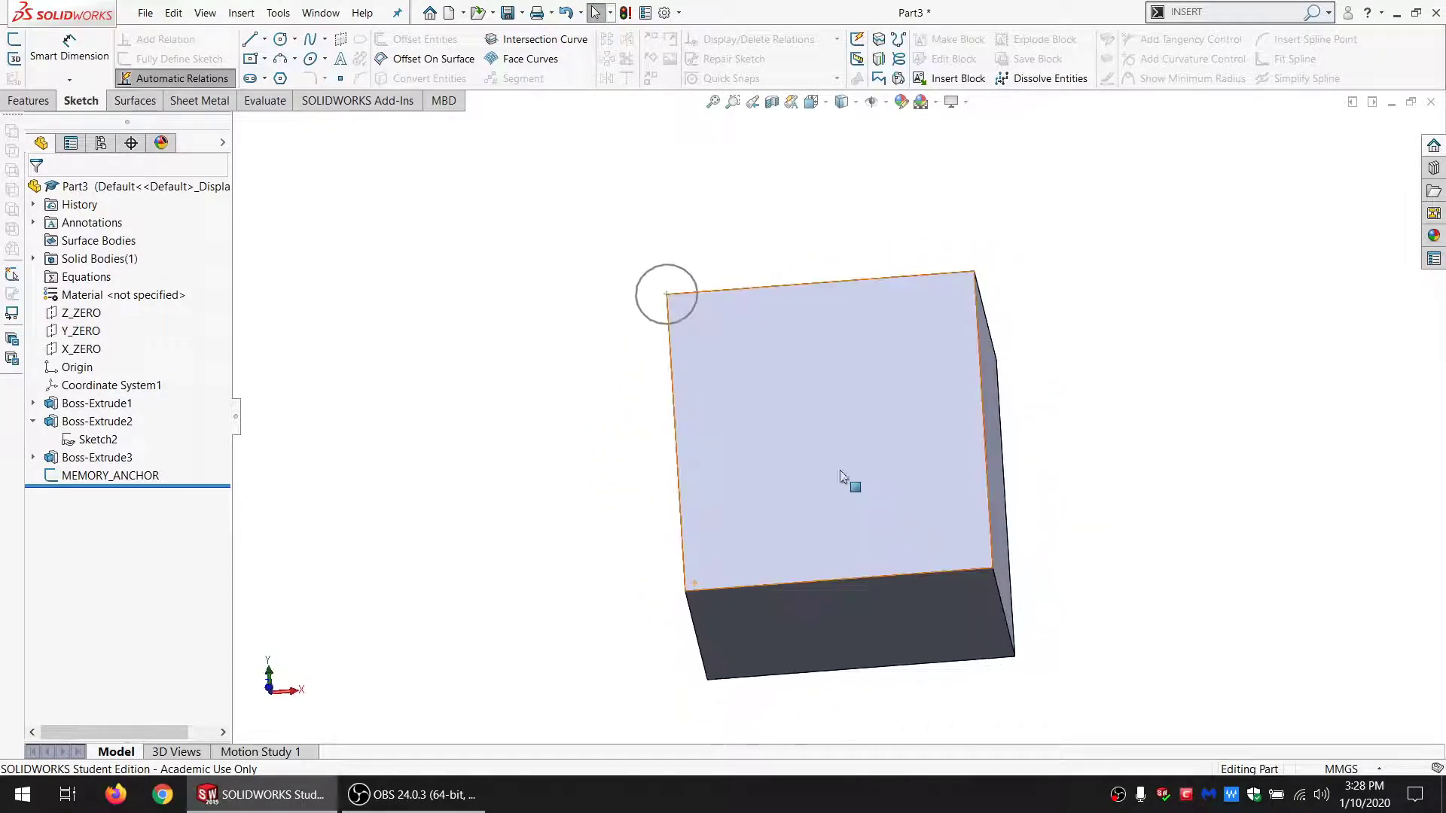
{"action": "left_click", "coordinate": [839, 470]}
{"action": "left_click", "coordinate": [16, 39]}
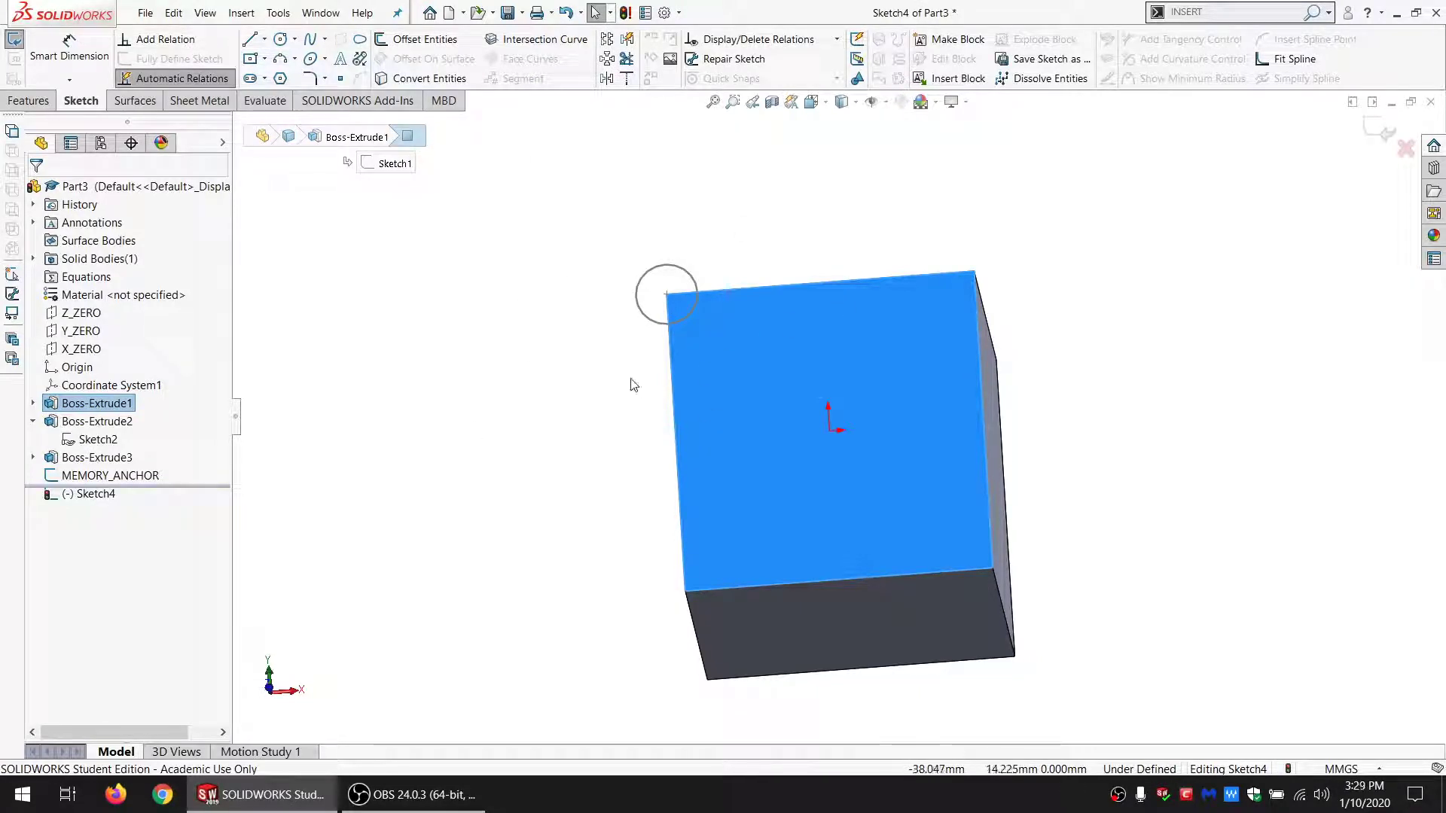
{"action": "middle_click_drag", "start_coordinate": [878, 567], "coordinate": [604, 358]}
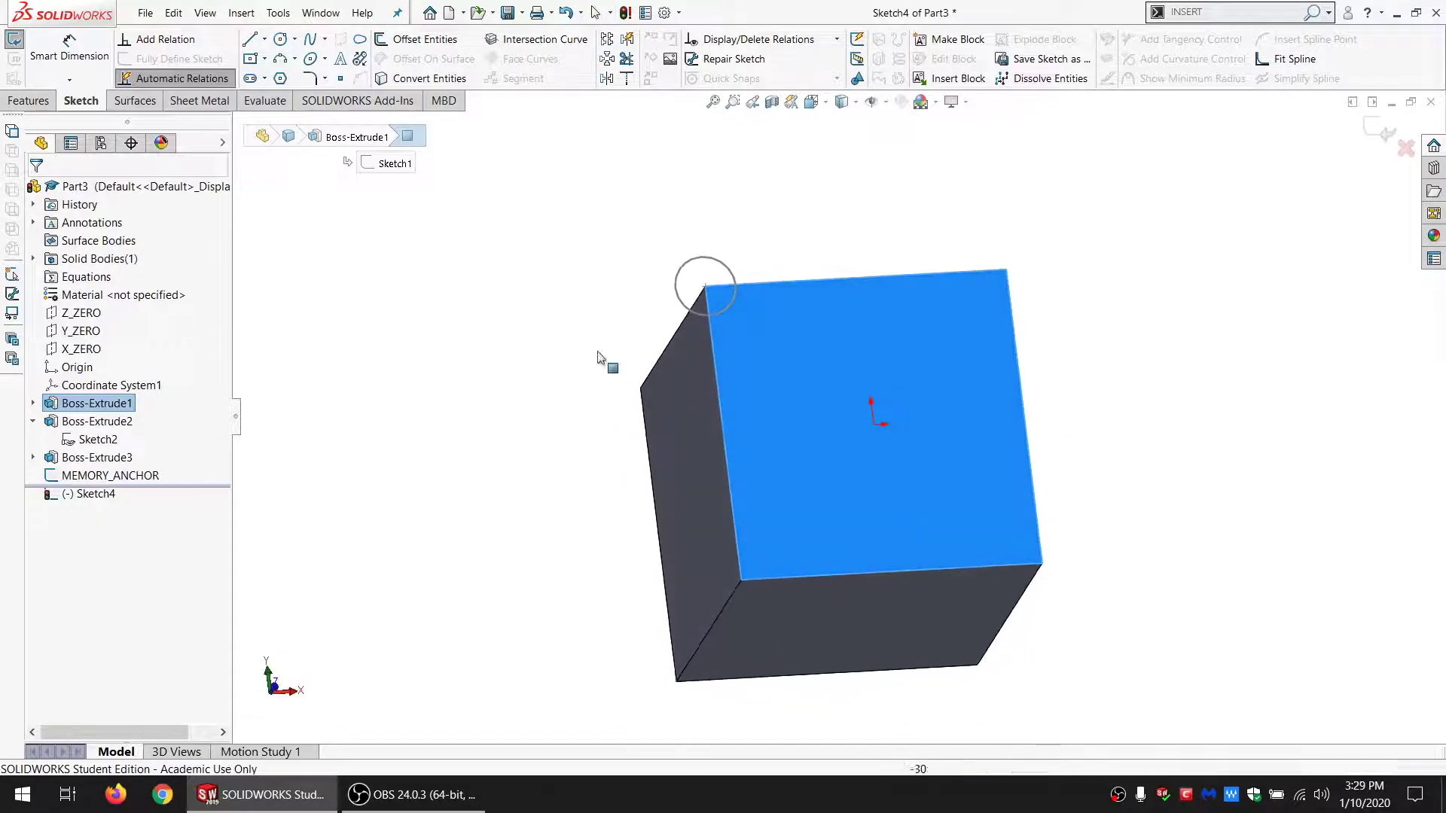
{"action": "left_click", "coordinate": [258, 59]}
{"action": "left_click", "coordinate": [265, 59]}
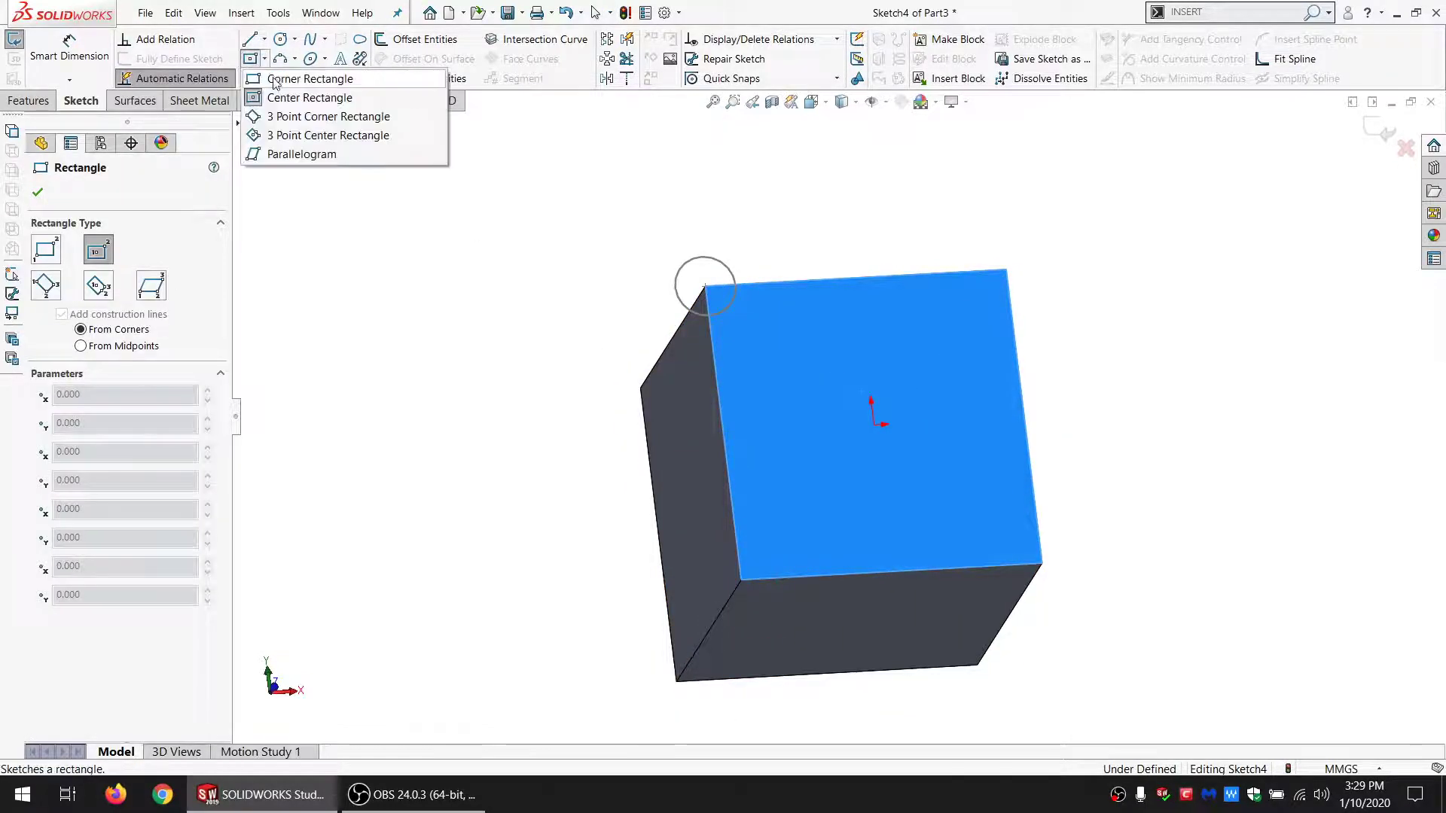
{"action": "left_click", "coordinate": [290, 115]}
{"action": "left_click", "coordinate": [705, 287]}
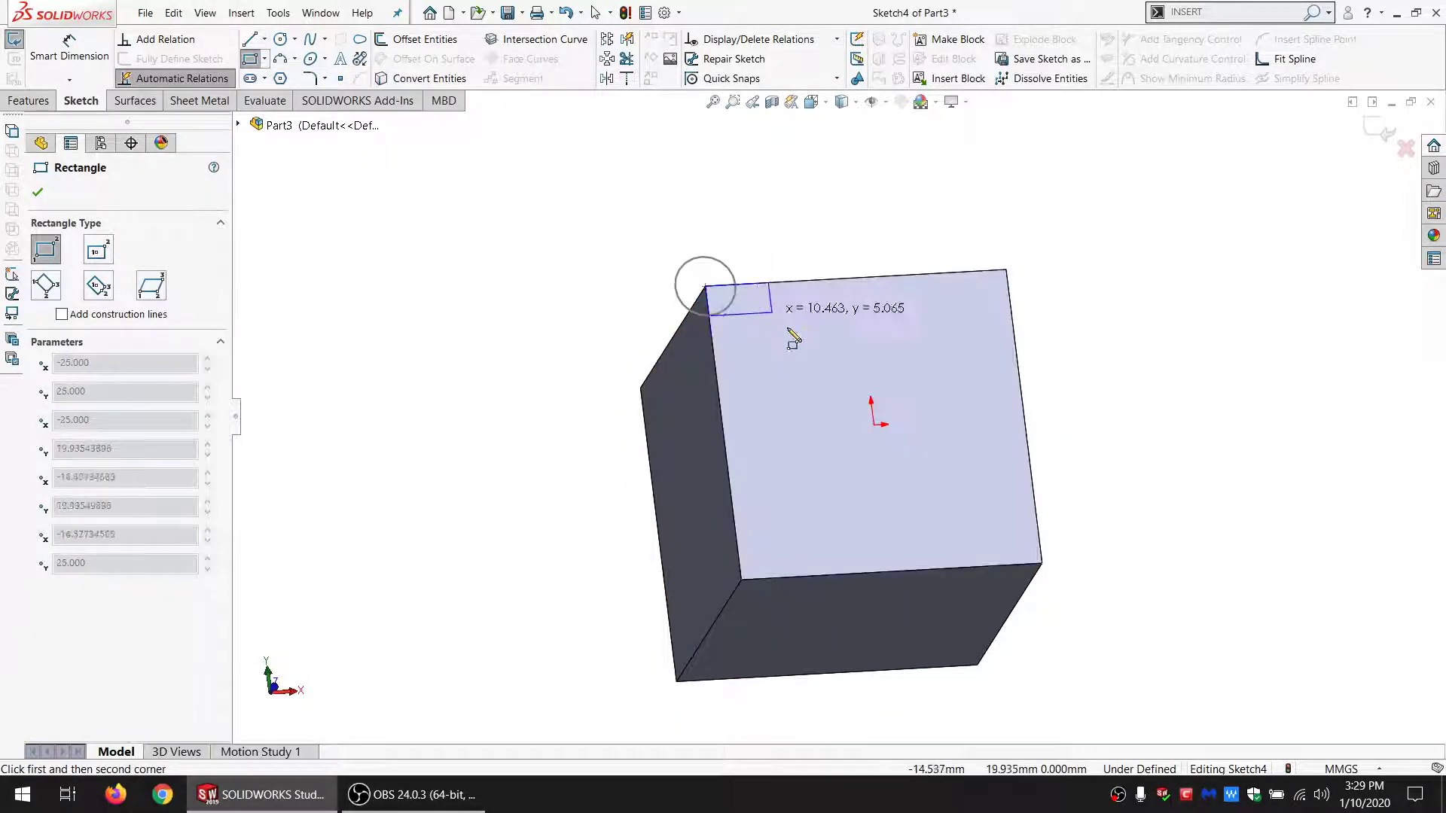
{"action": "left_click", "coordinate": [790, 338]}
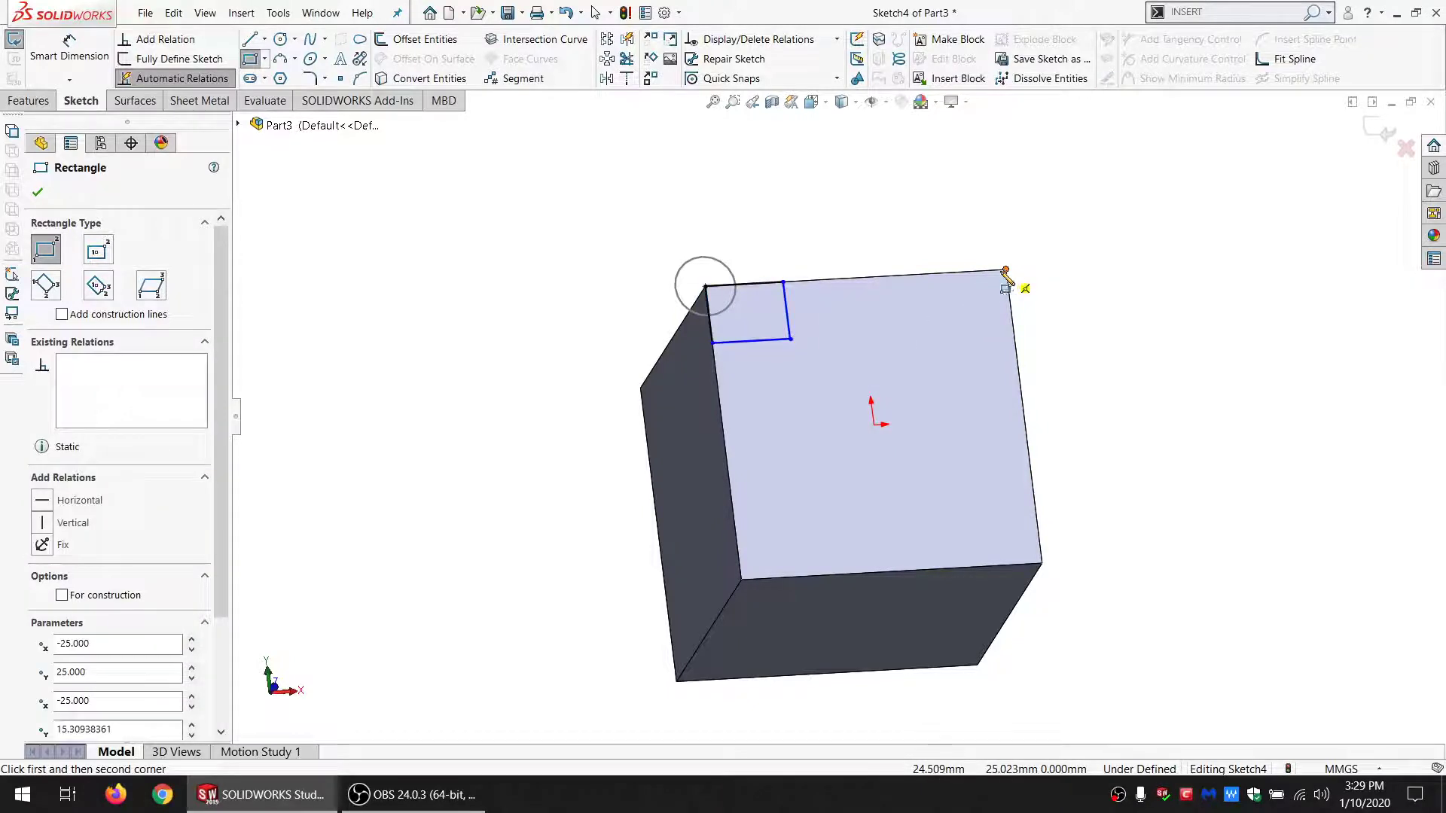
Step: Draw a corner rectangle inward from each of the front face's three remaining corners
{"action": "left_click", "coordinate": [1006, 269]}
{"action": "left_click", "coordinate": [903, 343]}
{"action": "left_click", "coordinate": [1042, 564]}
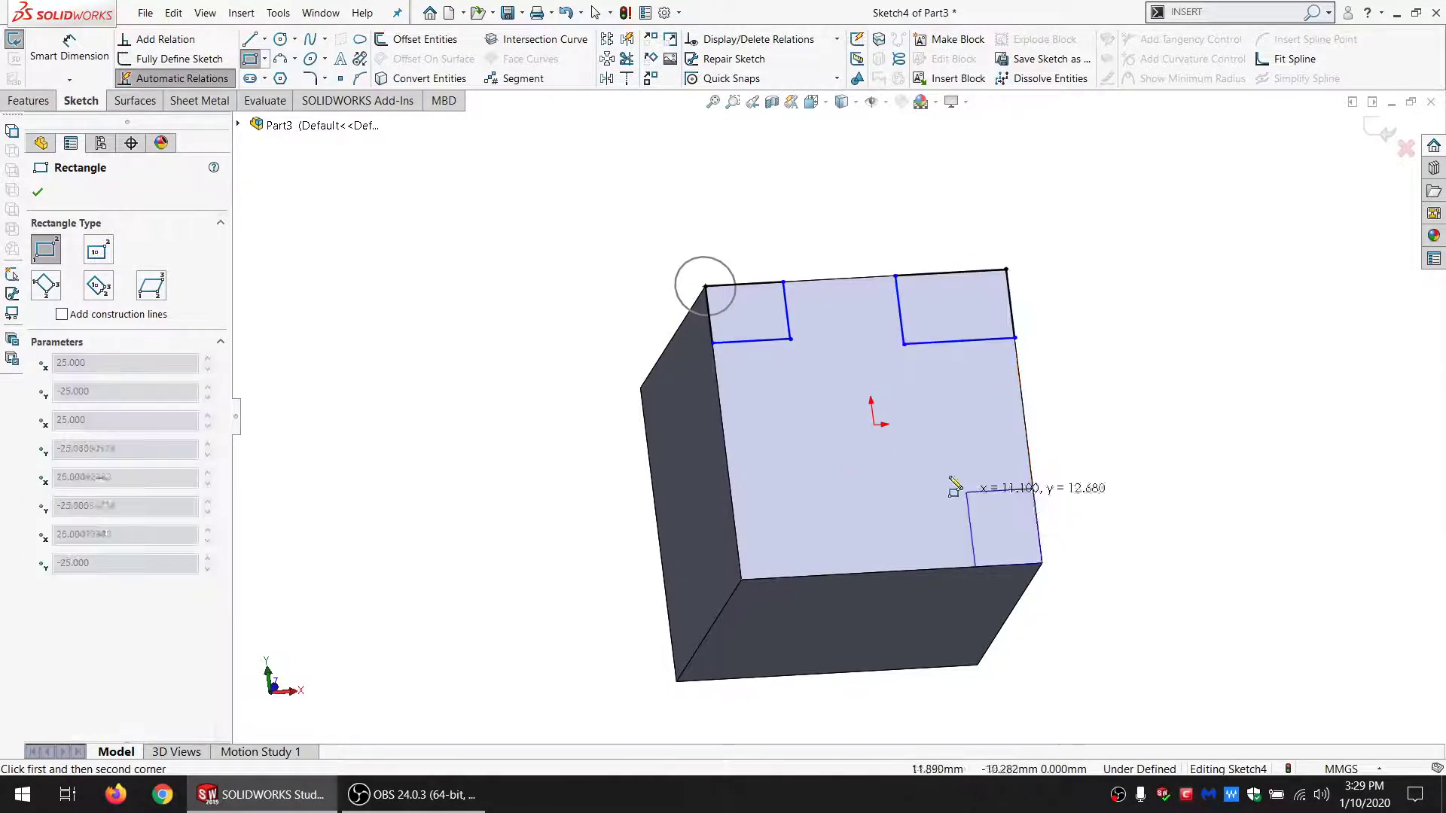
{"action": "left_click", "coordinate": [943, 465]}
{"action": "left_click", "coordinate": [742, 582]}
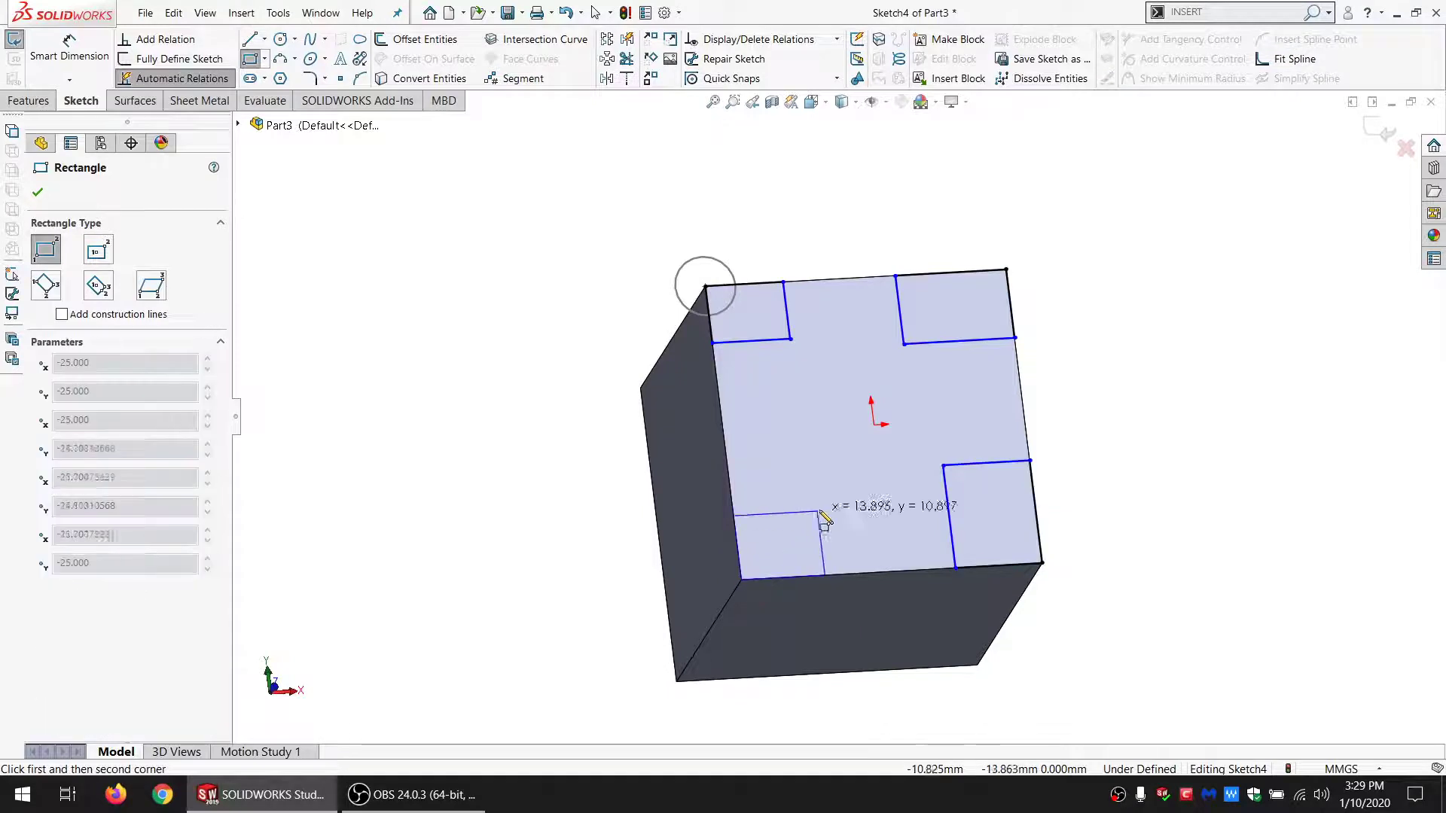
{"action": "left_click", "coordinate": [818, 499]}
{"action": "key", "text": "Escape"}
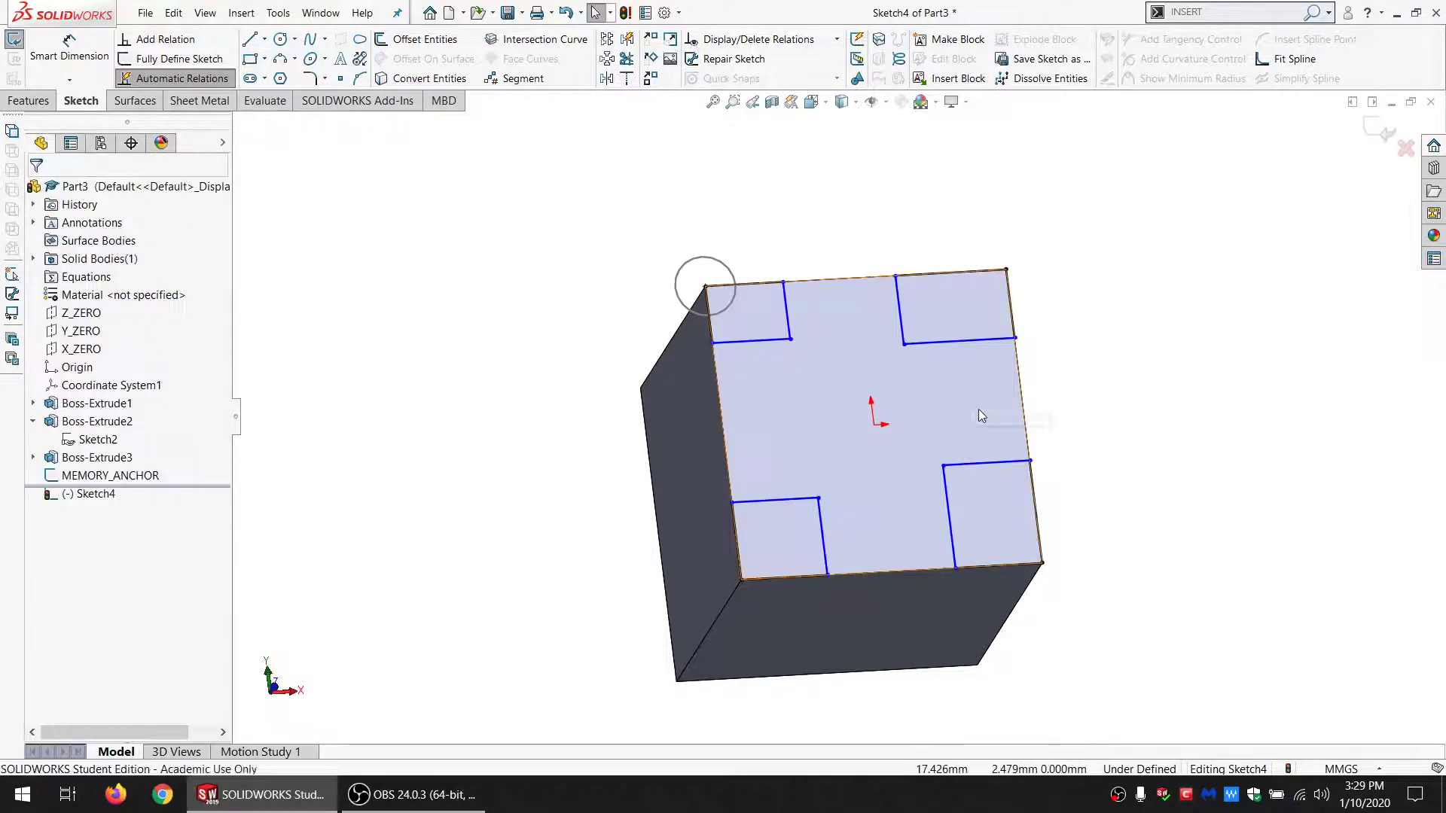
Step: Make the inner edges of all four corner rectangles equal in length
{"action": "mouse_move", "coordinate": [978, 408]}
{"action": "left_mouse_down"}
{"action": "mouse_move", "coordinate": [840, 300]}
{"action": "mouse_move", "coordinate": [756, 446]}
{"action": "mouse_move", "coordinate": [957, 537]}
{"action": "mouse_move", "coordinate": [971, 483]}
{"action": "left_mouse_up"}
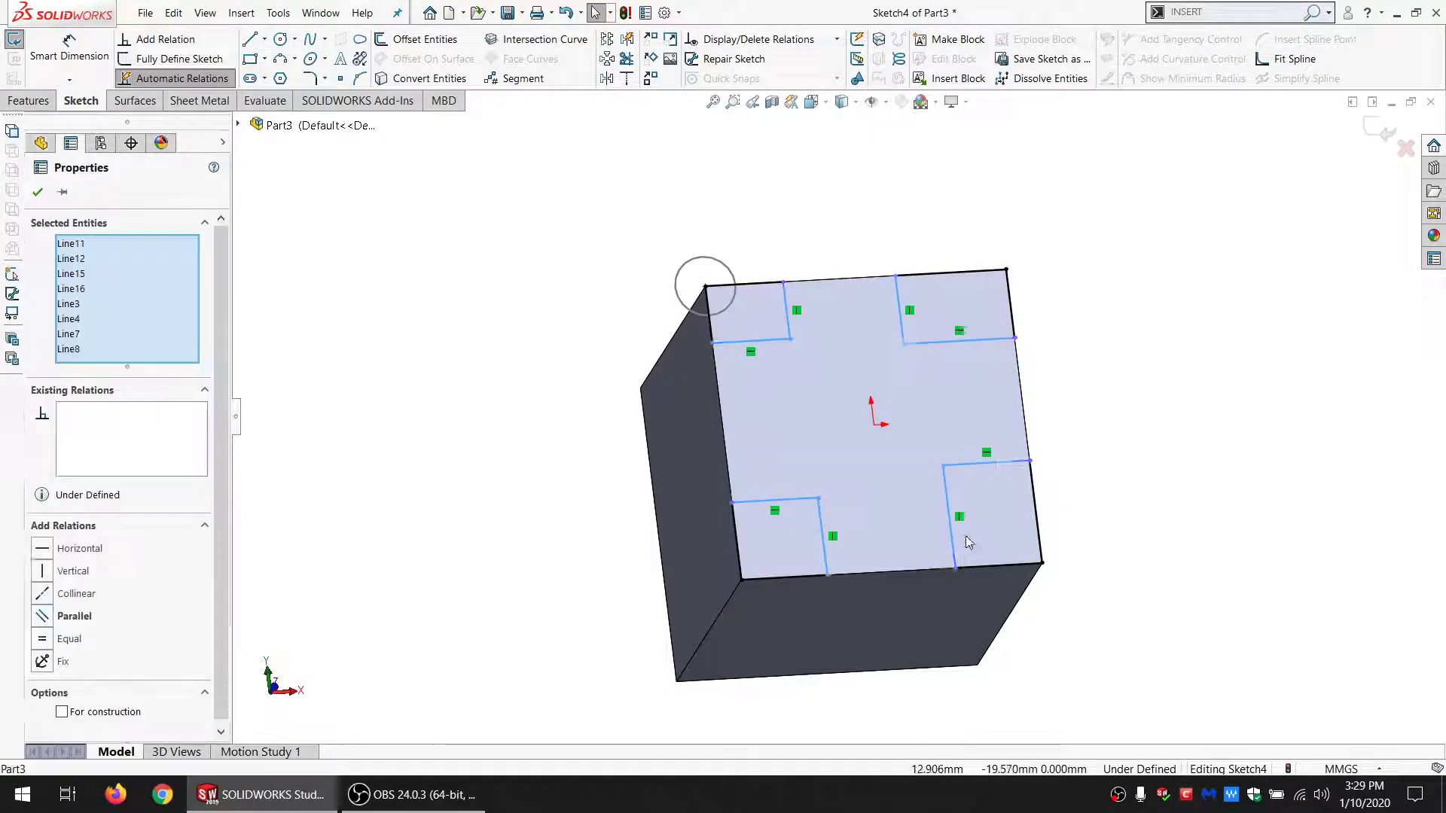
{"action": "left_click", "coordinate": [68, 639]}
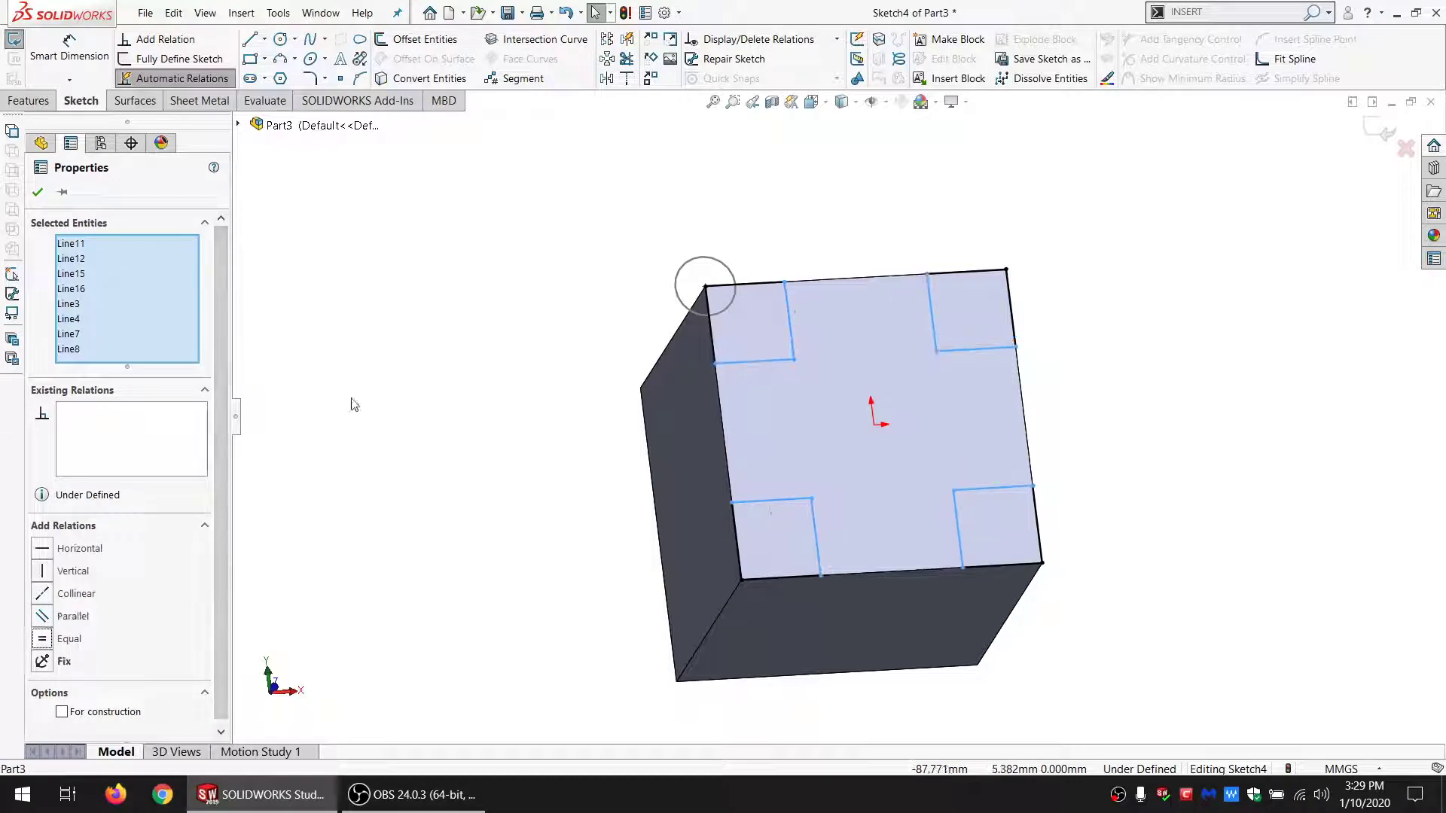
{"action": "left_click", "coordinate": [289, 326]}
Step: Dimension the upper-left square's width as twice the MATL_THK file property
{"action": "left_click", "coordinate": [69, 46]}
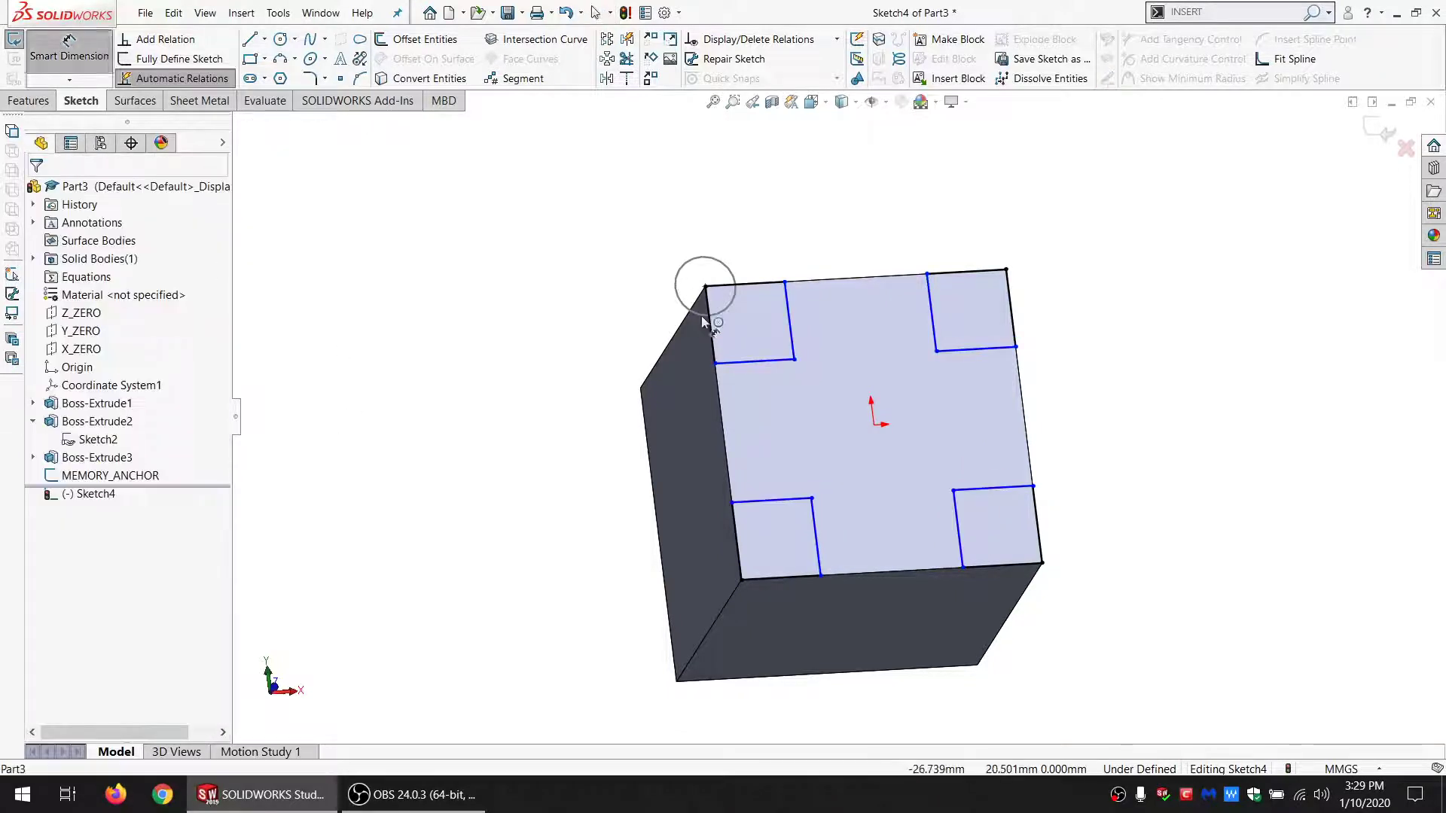
{"action": "left_click", "coordinate": [793, 360]}
{"action": "left_click", "coordinate": [717, 354]}
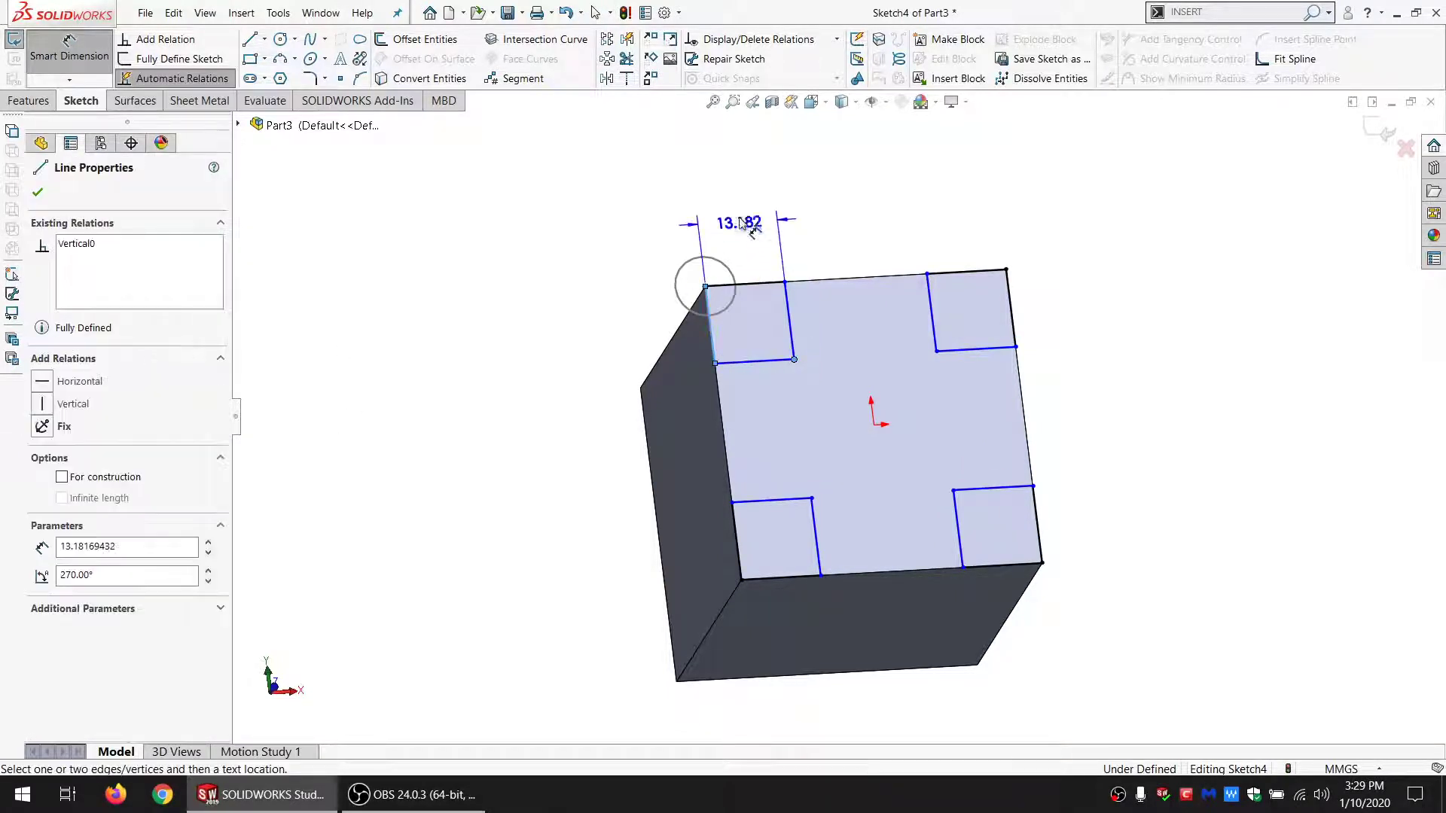
{"action": "left_click", "coordinate": [741, 226]}
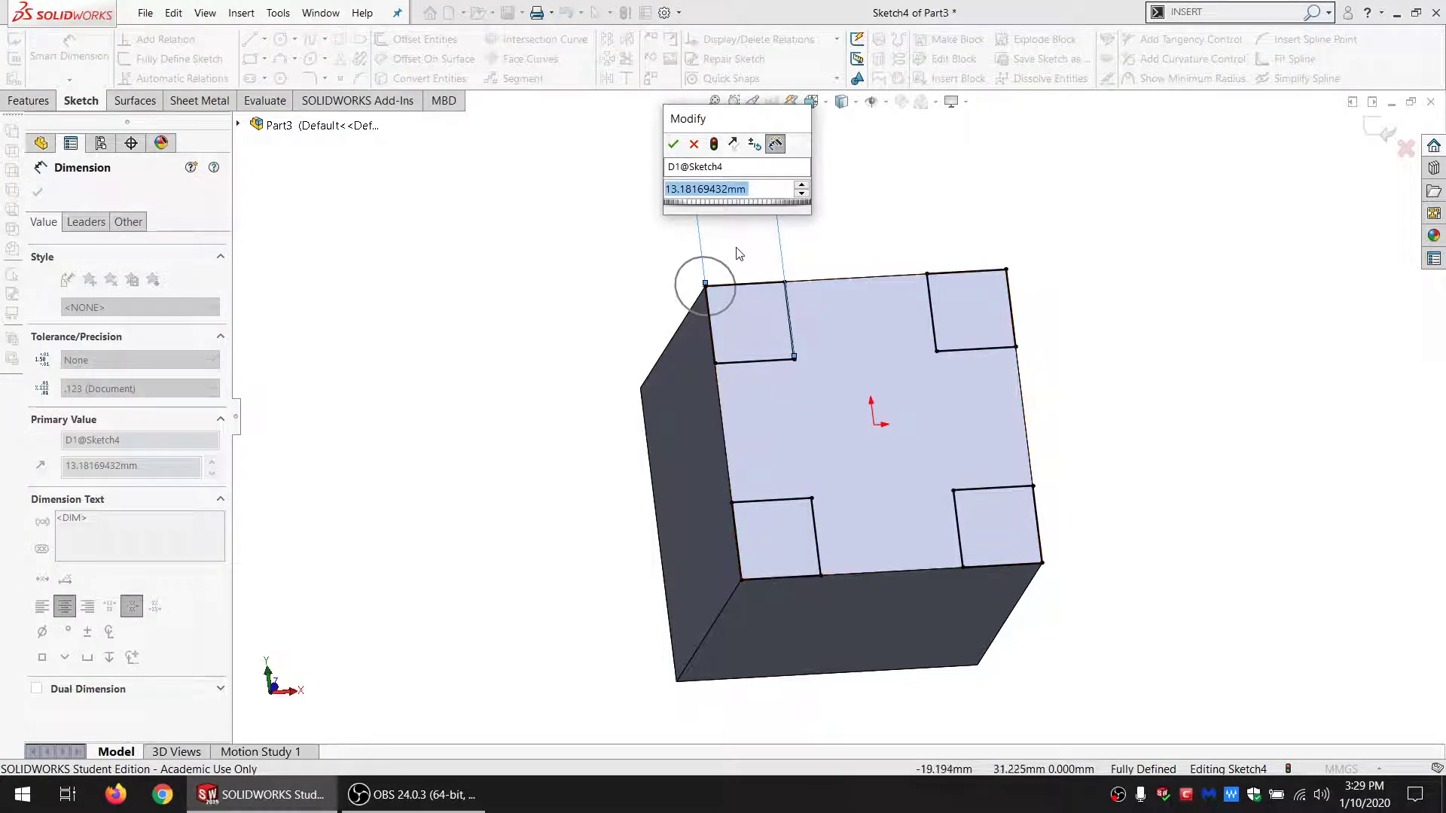
{"action": "type", "text": "="}
{"action": "mouse_move", "coordinate": [716, 236]}
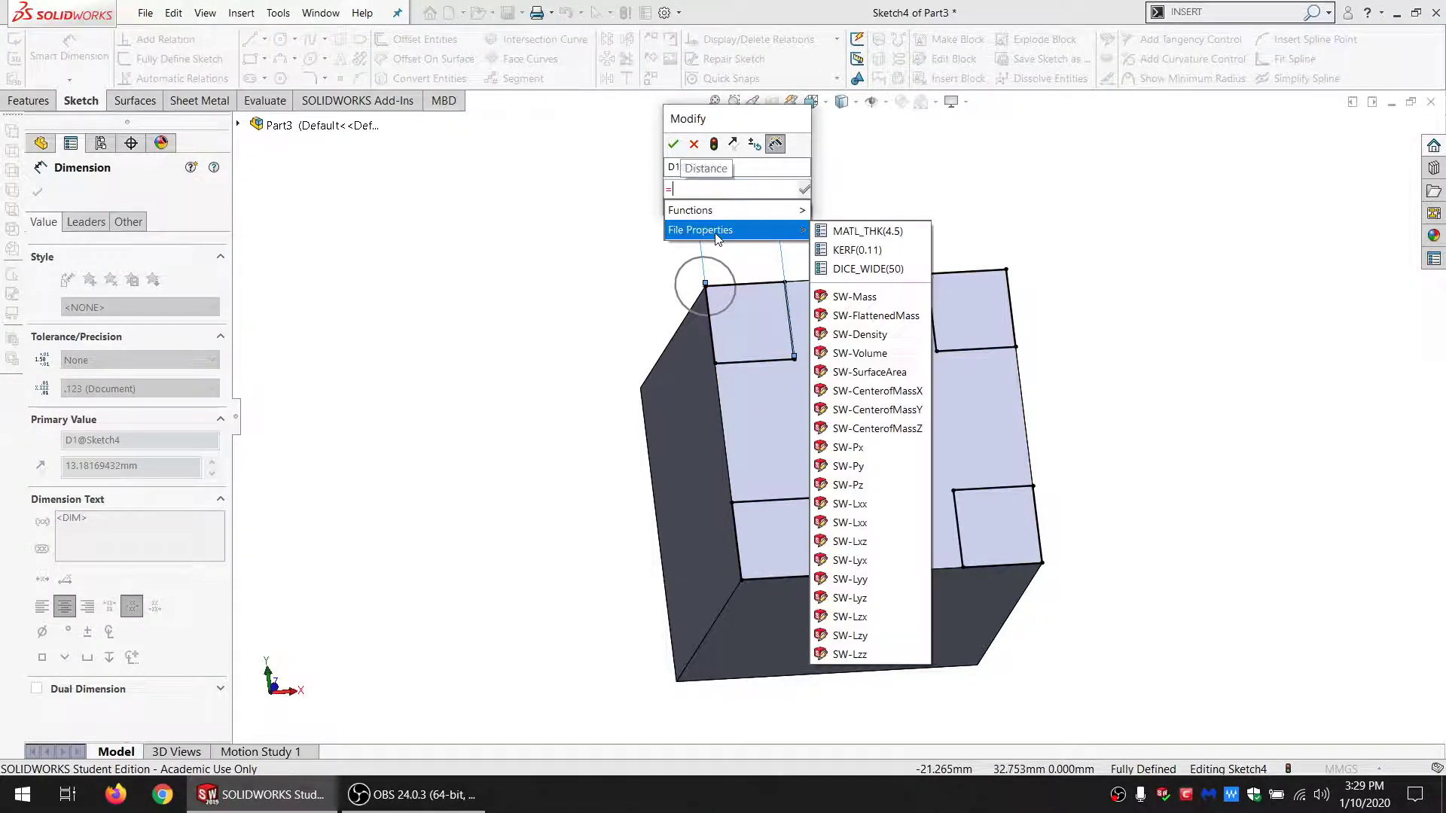
{"action": "left_click", "coordinate": [858, 238]}
{"action": "type", "text": "*2"}
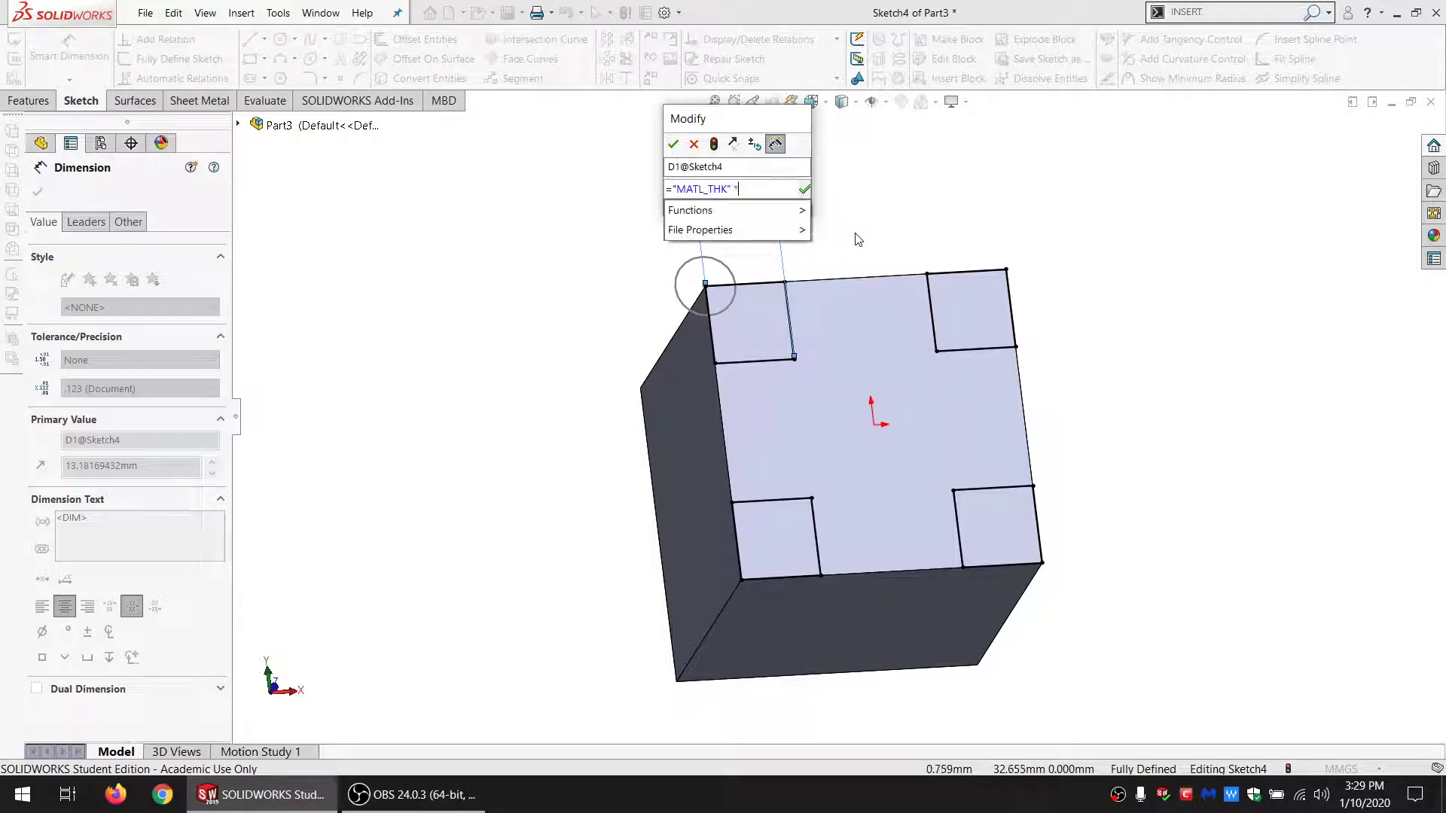
{"action": "key", "text": "Return"}
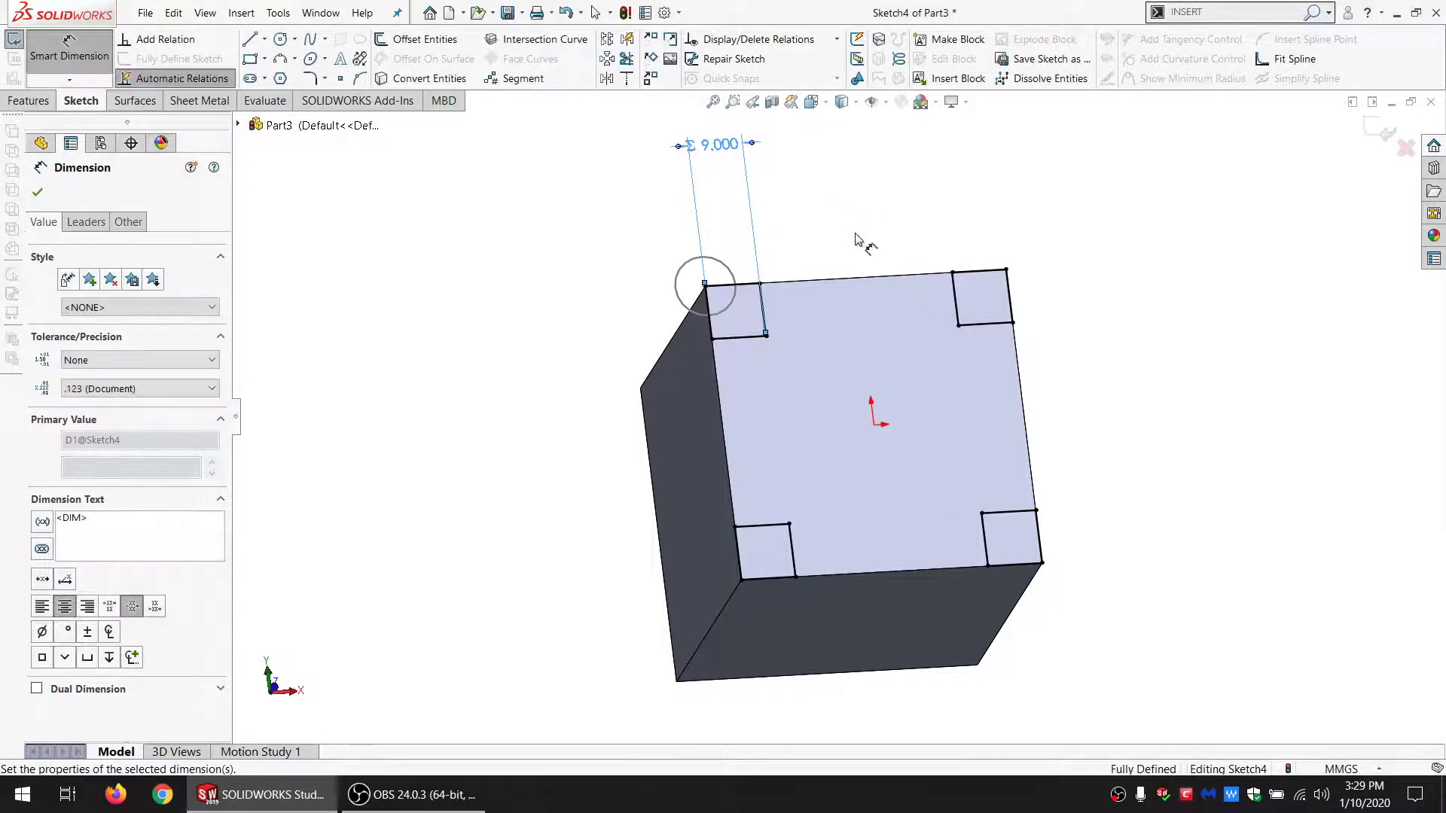
{"action": "key", "text": "Escape"}
Step: Sketch a small rectangle about 5.9 mm high hanging from the face's top edge, beside the upper-left corner square
{"action": "middle_click_drag", "start_coordinate": [826, 375], "coordinate": [896, 399]}
{"action": "scroll", "coordinate": [726, 368], "scroll_direction": "down", "scroll_amount": 2}
{"action": "scroll", "coordinate": [996, 427], "scroll_direction": "up", "scroll_amount": 2}
{"action": "scroll", "coordinate": [1000, 432], "scroll_direction": "down", "scroll_amount": 2}
{"action": "mouse_move", "coordinate": [990, 410]}
{"action": "middle_mouse_down"}
{"action": "mouse_move", "coordinate": [998, 358]}
{"action": "mouse_move", "coordinate": [955, 407]}
{"action": "middle_mouse_up"}
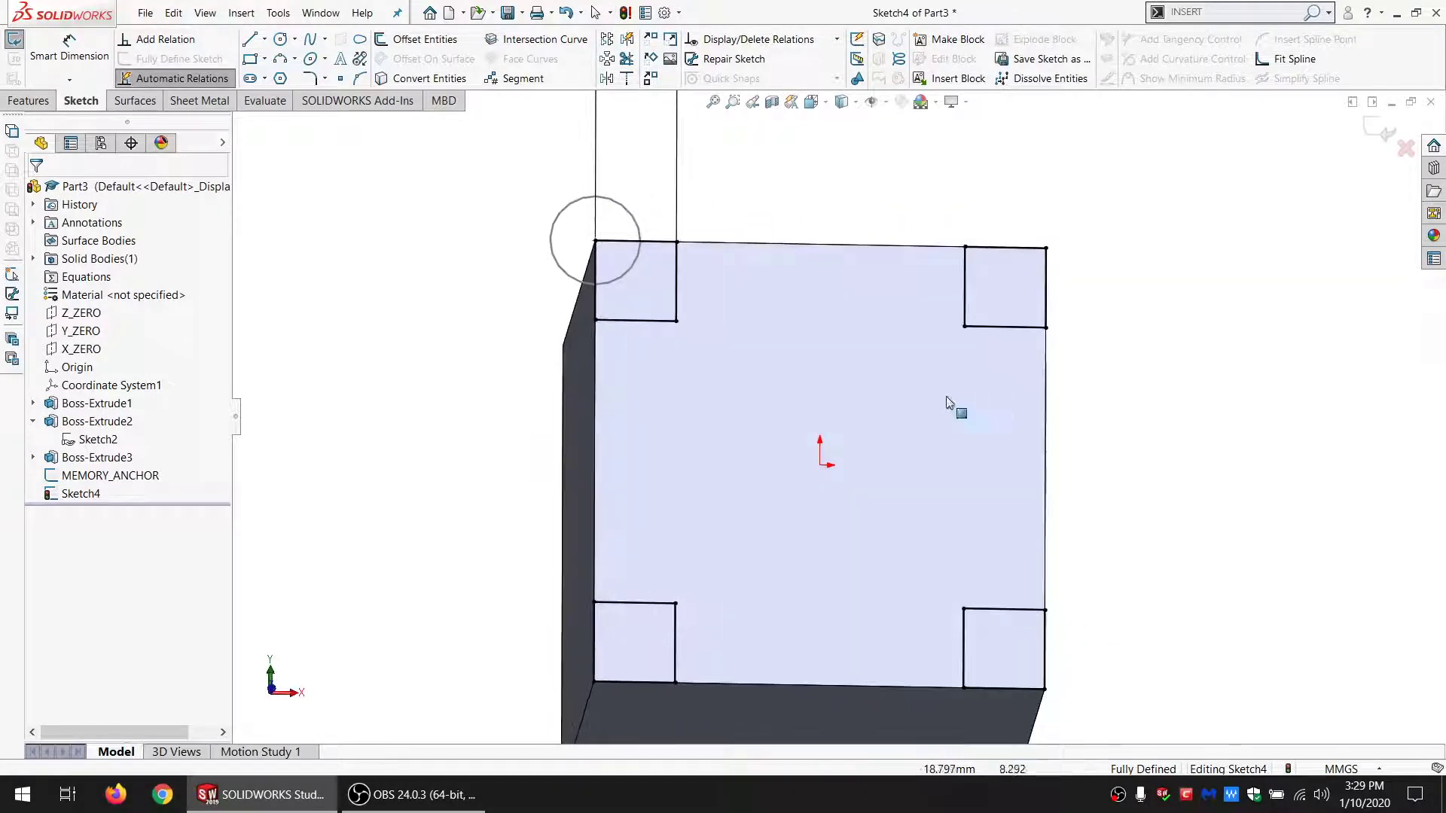
{"action": "left_click", "coordinate": [251, 60]}
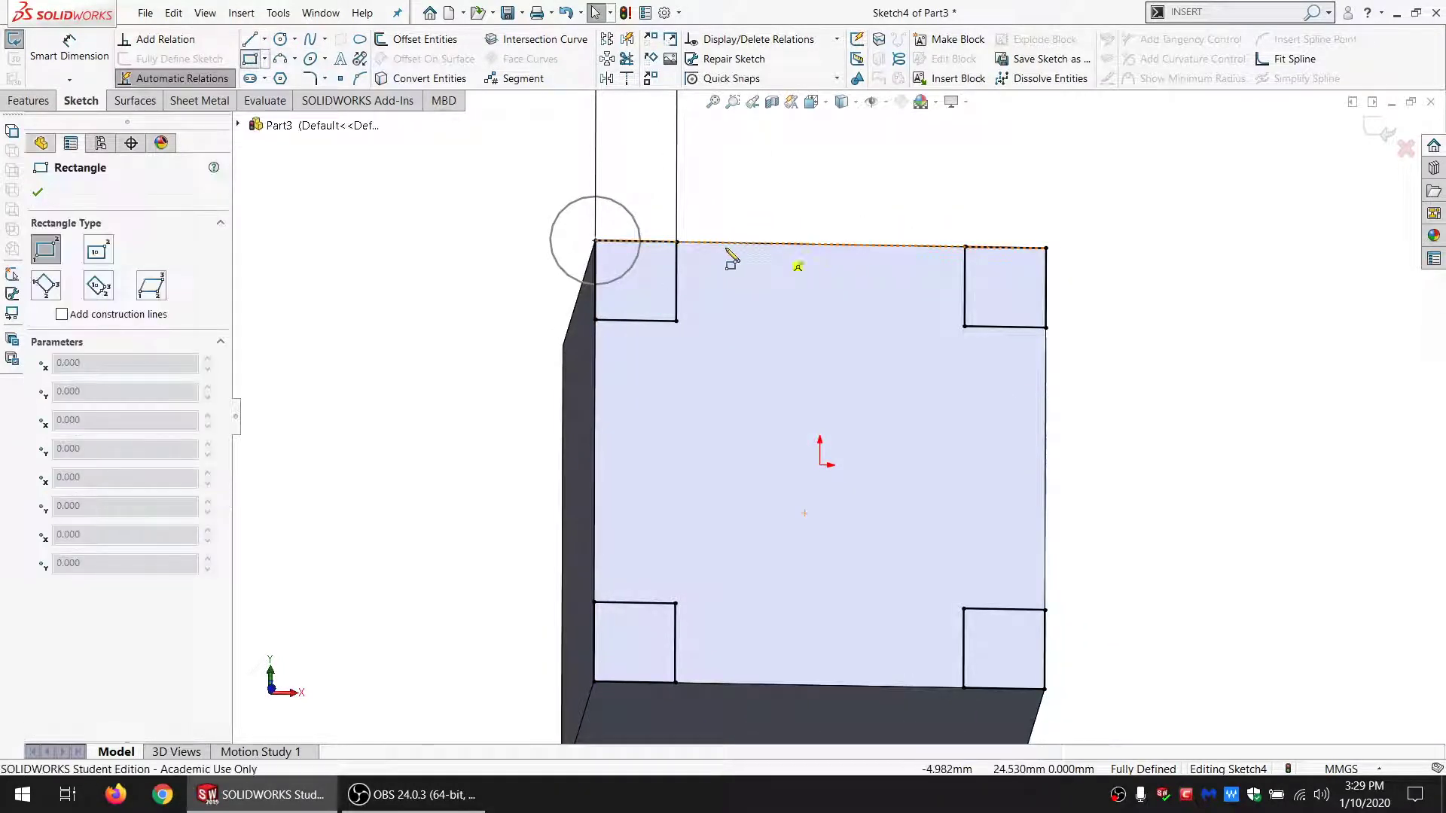
{"action": "left_click", "coordinate": [711, 242]}
{"action": "left_click", "coordinate": [765, 294]}
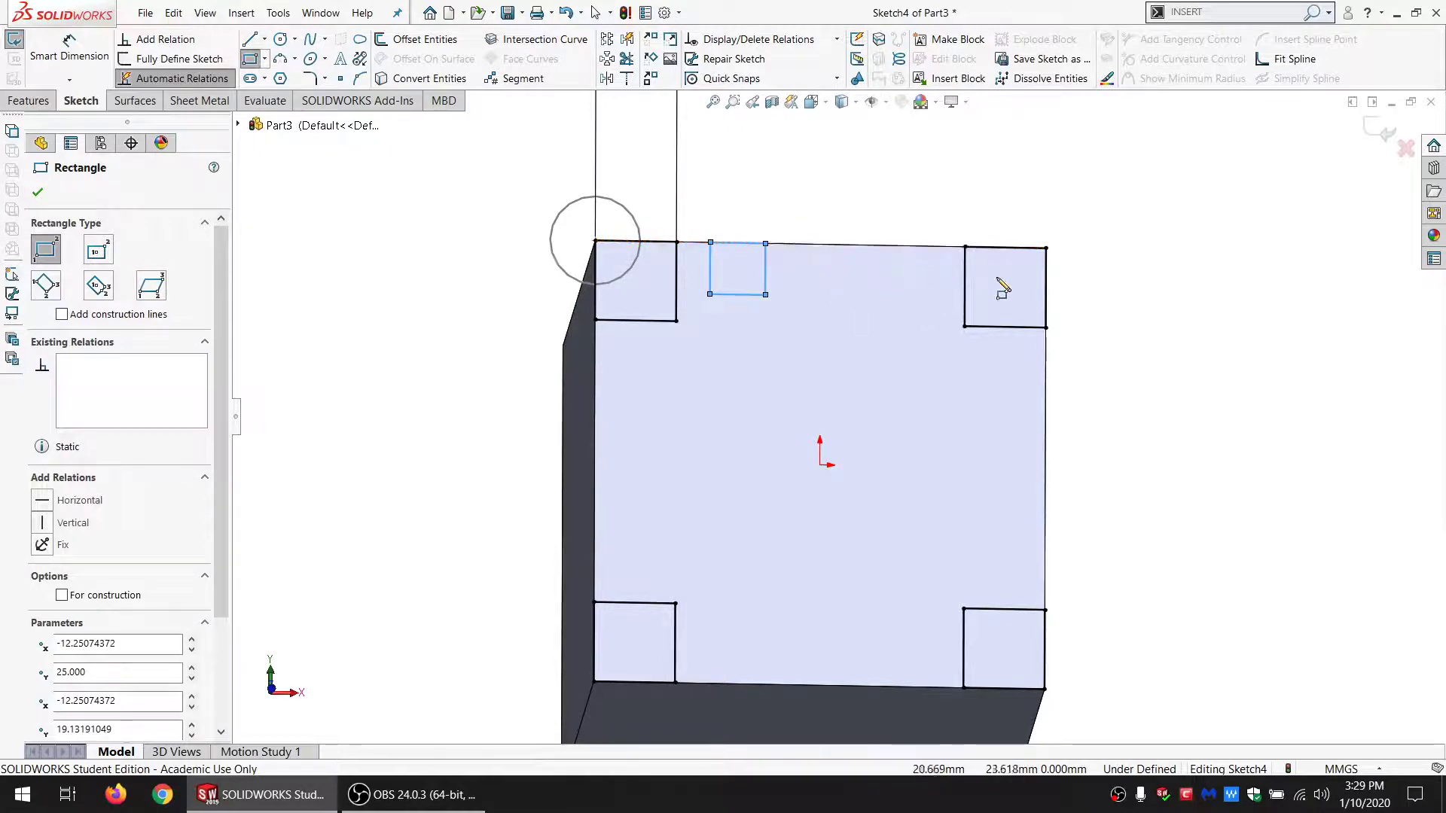
{"action": "key", "text": "Escape"}
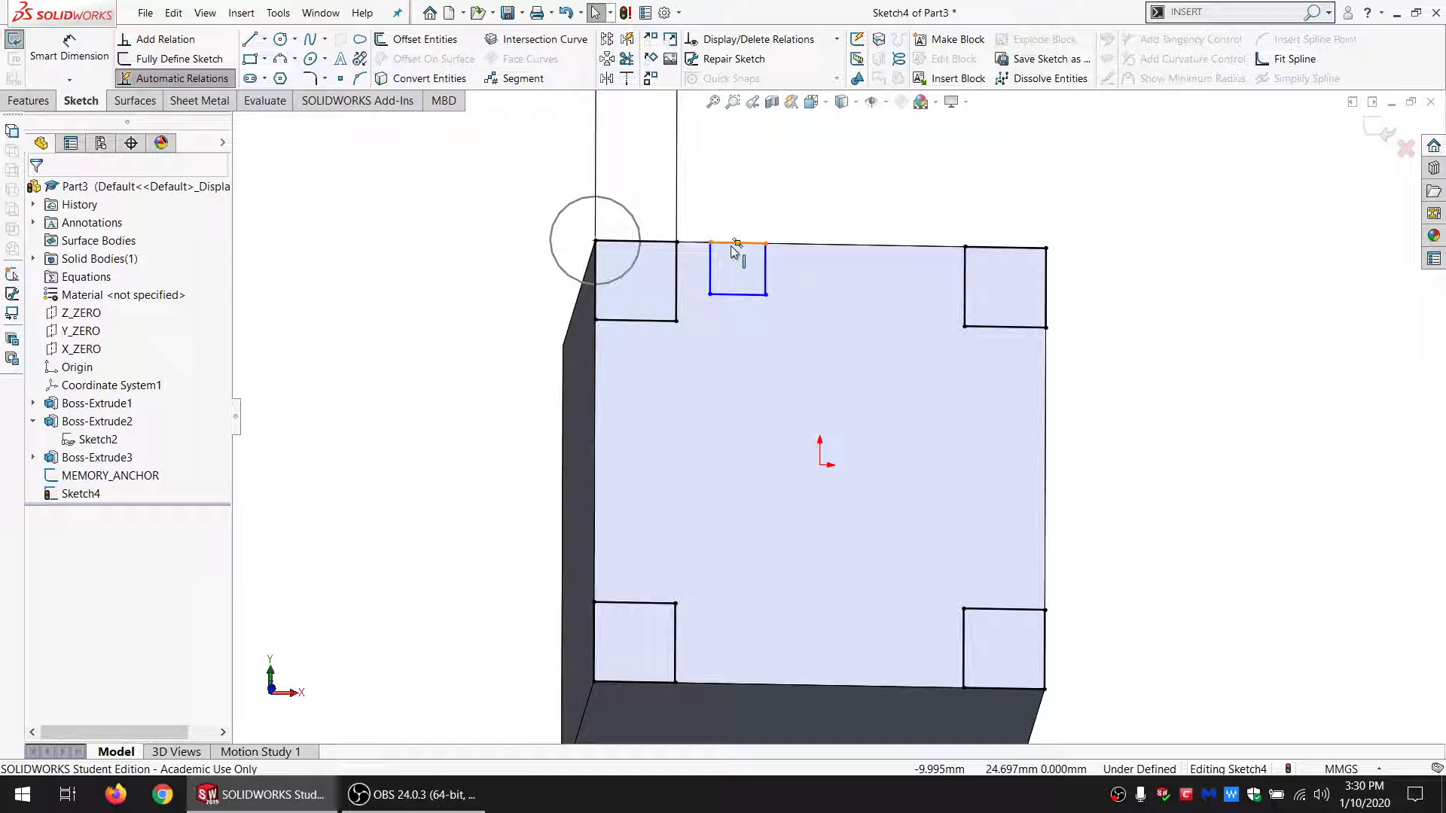
Step: Draw a line outward to the left from the face's upper-left corner and make its free end coincident with the corner square's top edge
{"action": "scroll", "coordinate": [776, 302], "scroll_direction": "up", "scroll_amount": 4}
{"action": "scroll", "coordinate": [813, 356], "scroll_direction": "down", "scroll_amount": 2}
{"action": "mouse_move", "coordinate": [812, 355]}
{"action": "middle_mouse_down"}
{"action": "mouse_move", "coordinate": [811, 395]}
{"action": "mouse_move", "coordinate": [806, 378]}
{"action": "middle_mouse_up"}
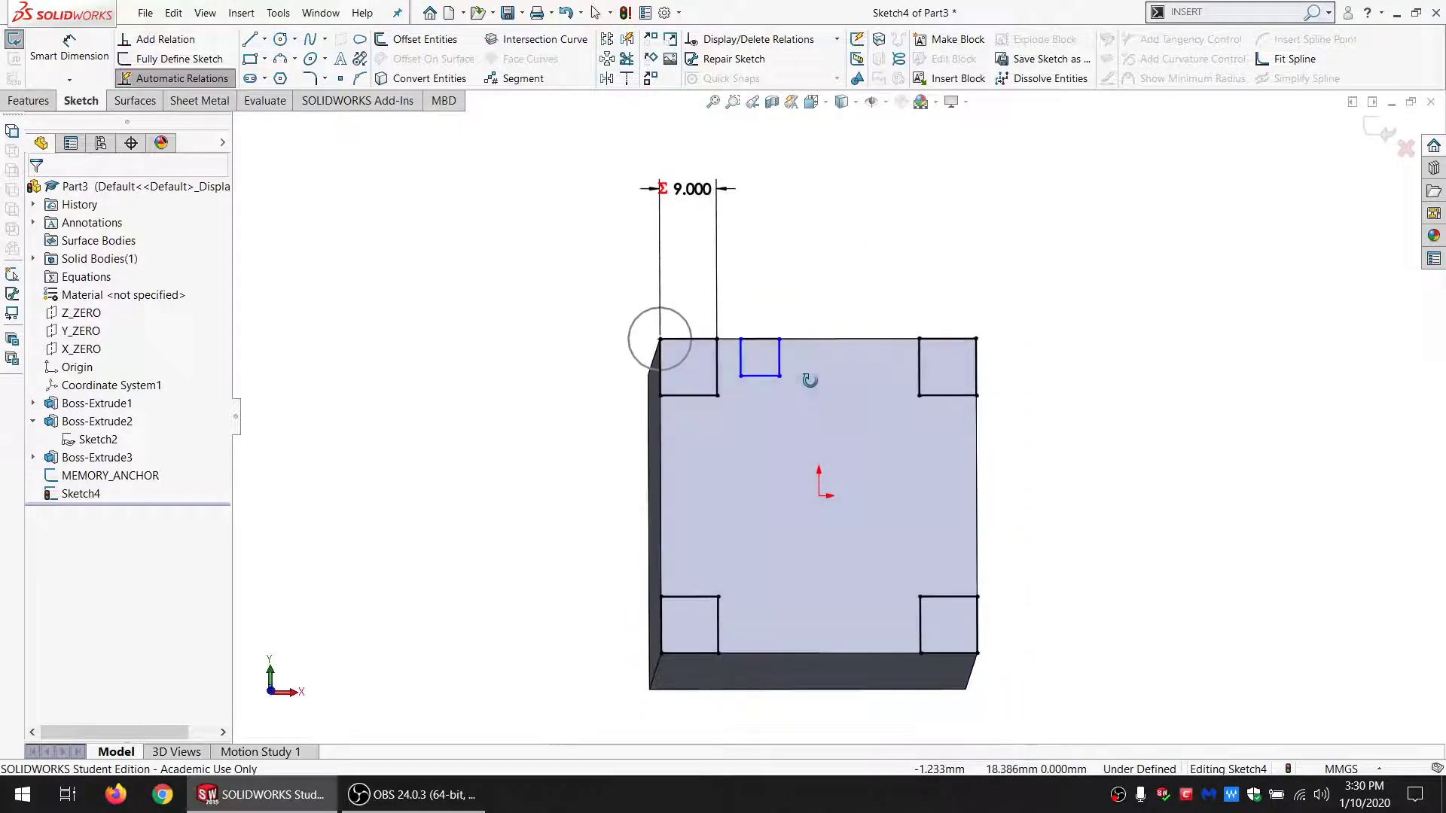
{"action": "left_click", "coordinate": [249, 39]}
{"action": "mouse_move", "coordinate": [660, 341]}
{"action": "left_mouse_down"}
{"action": "mouse_move", "coordinate": [426, 326]}
{"action": "mouse_move", "coordinate": [408, 357]}
{"action": "left_mouse_up"}
{"action": "key", "text": "Escape"}
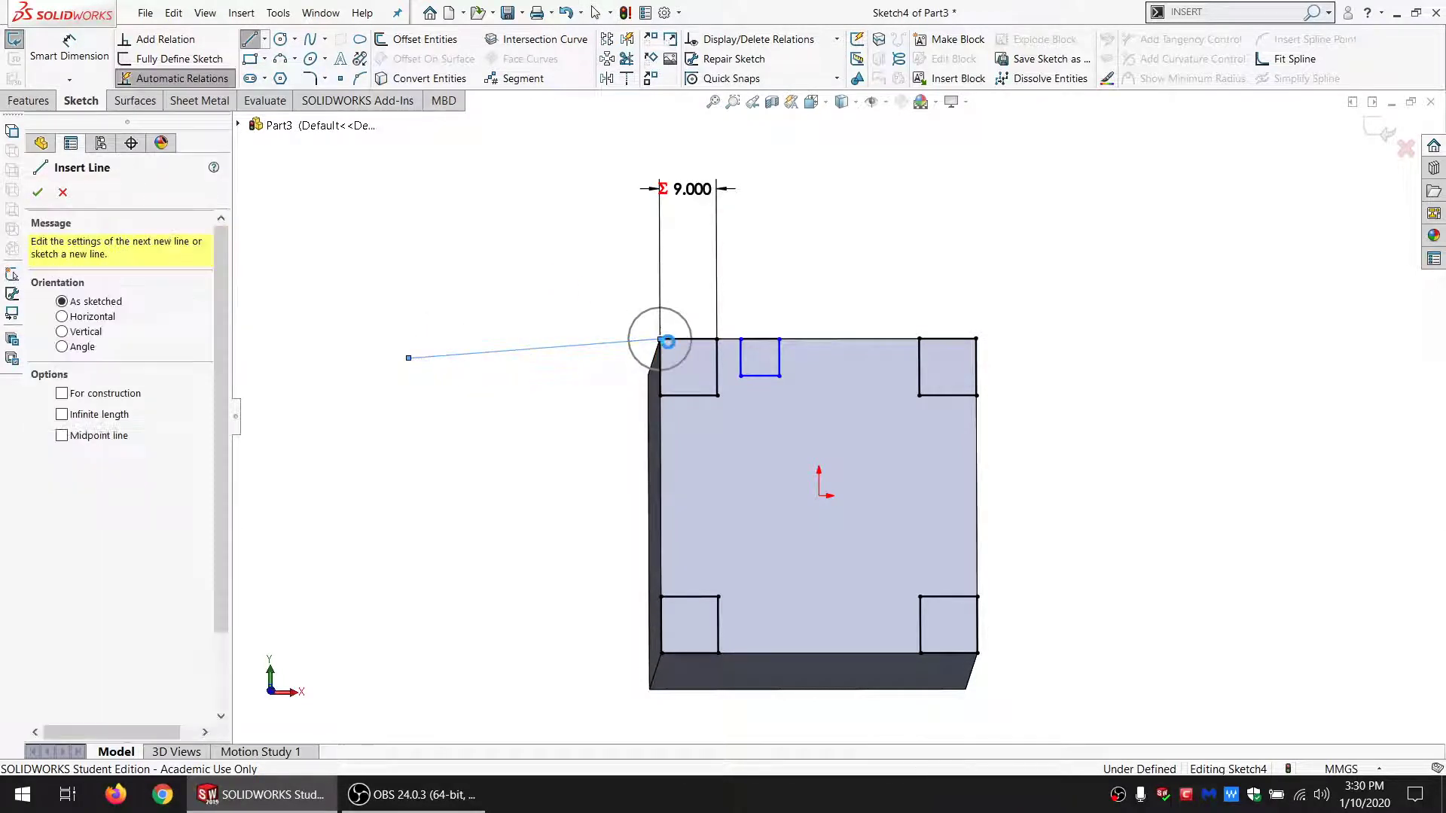
{"action": "key", "text": "Escape"}
{"action": "left_click", "coordinate": [670, 340]}
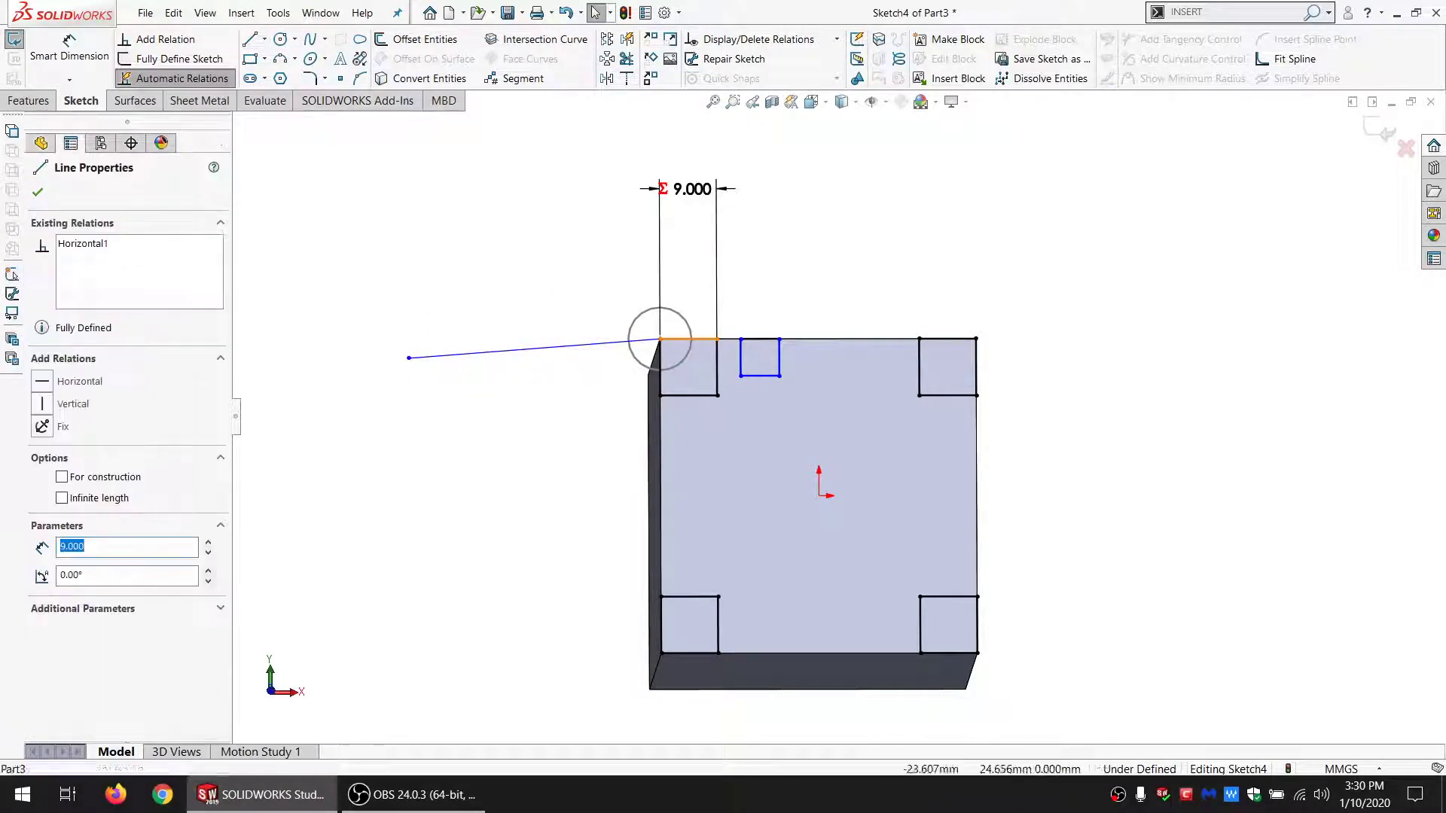
{"action": "left_click", "coordinate": [408, 359], "text": "ctrl"}
{"action": "left_click", "coordinate": [82, 481]}
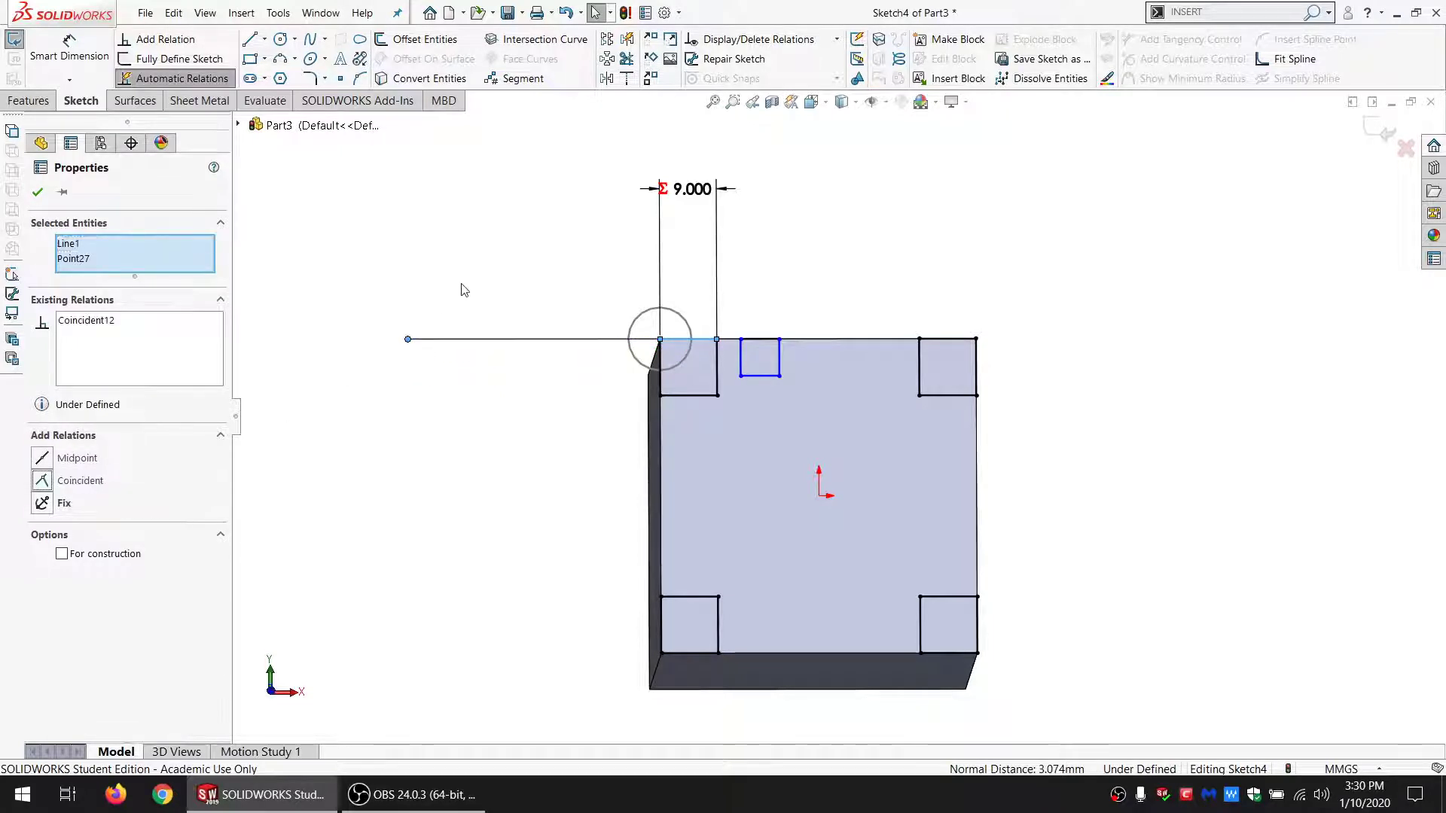
{"action": "left_click", "coordinate": [464, 286]}
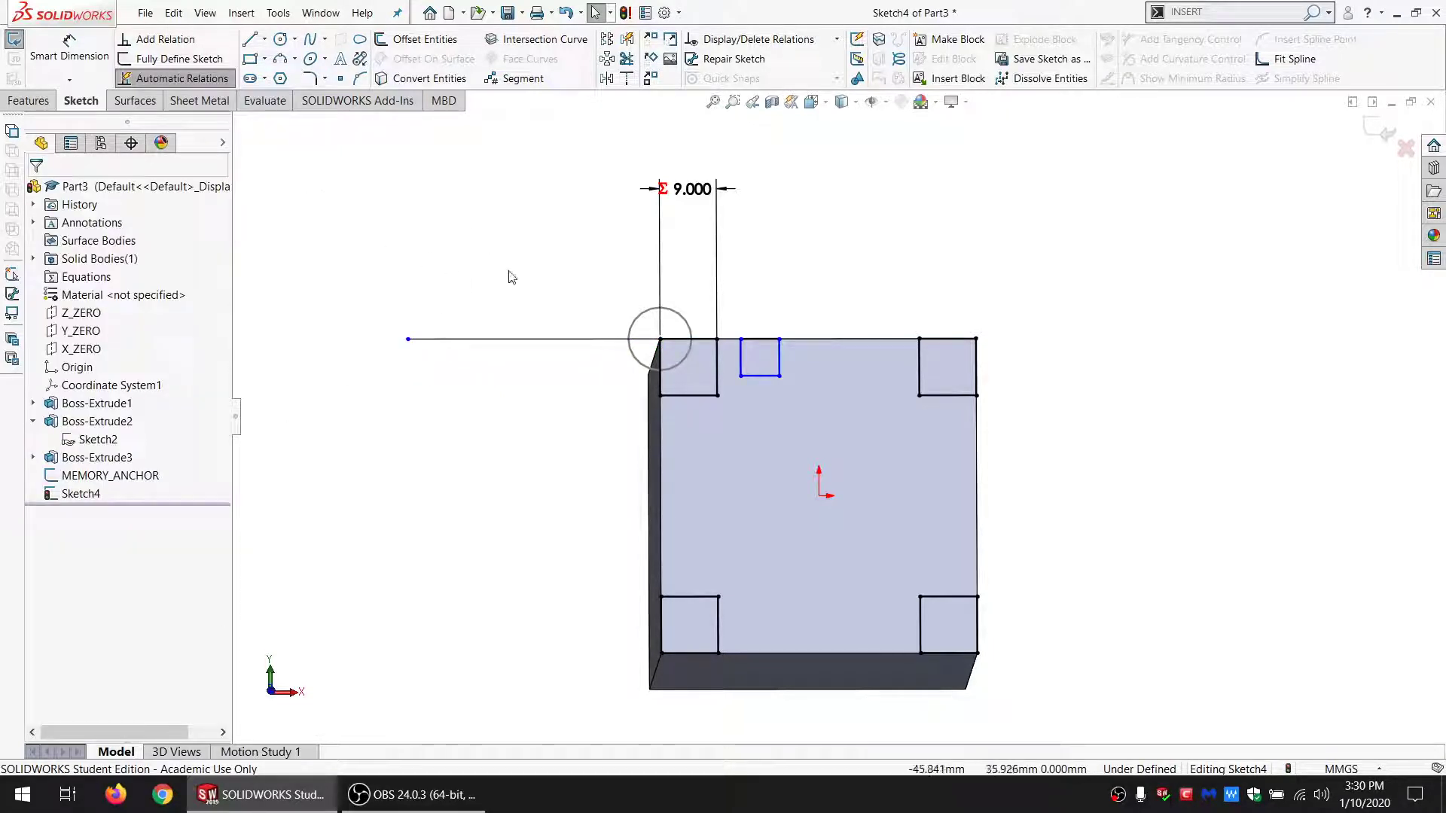
Step: Chain three more line segments leftward from the free end, the first about 42.7 mm and the last about 25 mm long
{"action": "left_click", "coordinate": [251, 40]}
{"action": "scroll", "coordinate": [591, 381], "scroll_direction": "up", "scroll_amount": 2}
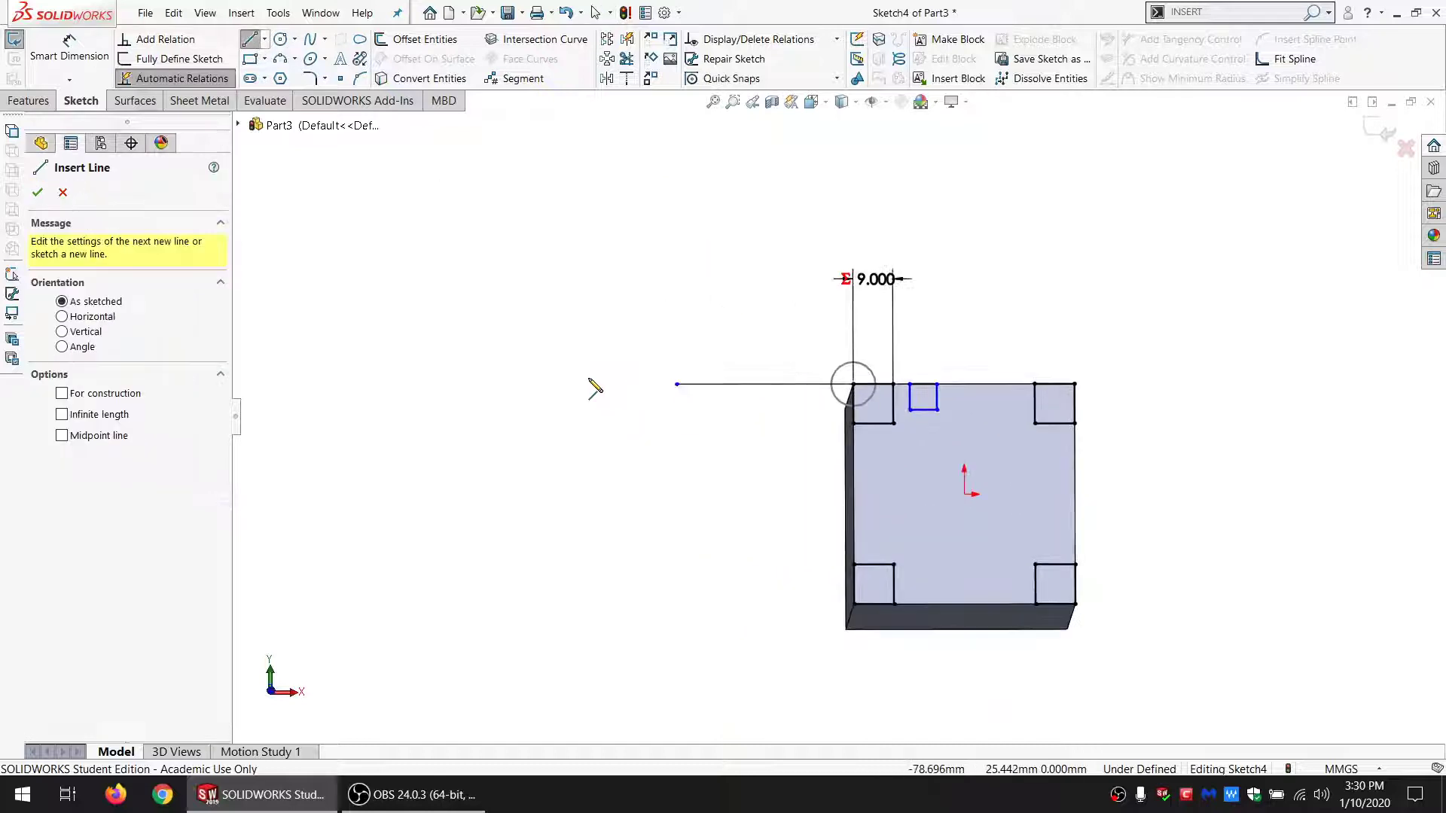
{"action": "left_click", "coordinate": [676, 385]}
{"action": "left_click", "coordinate": [488, 387]}
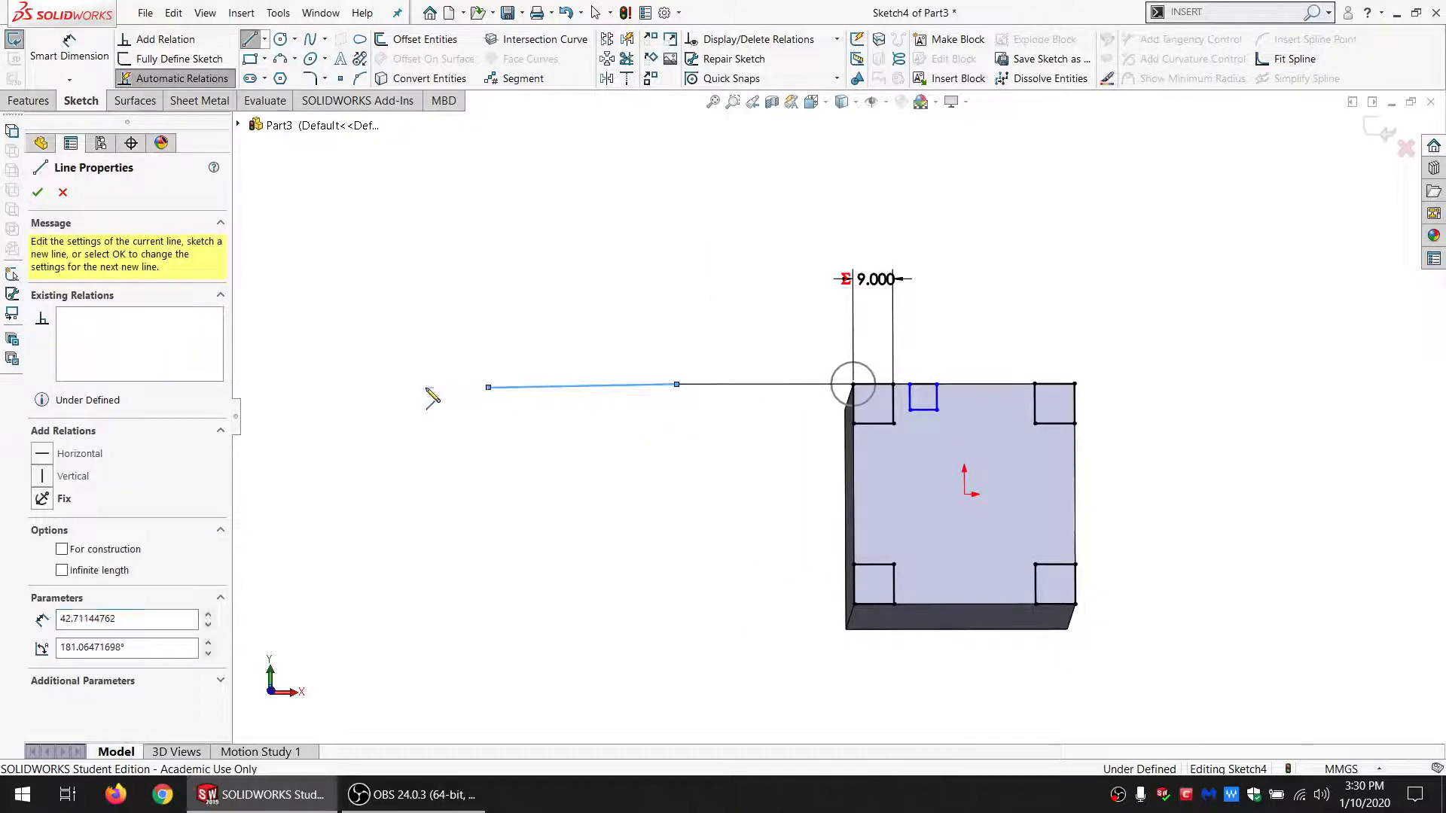
{"action": "left_click", "coordinate": [377, 387]}
{"action": "left_click", "coordinate": [267, 384]}
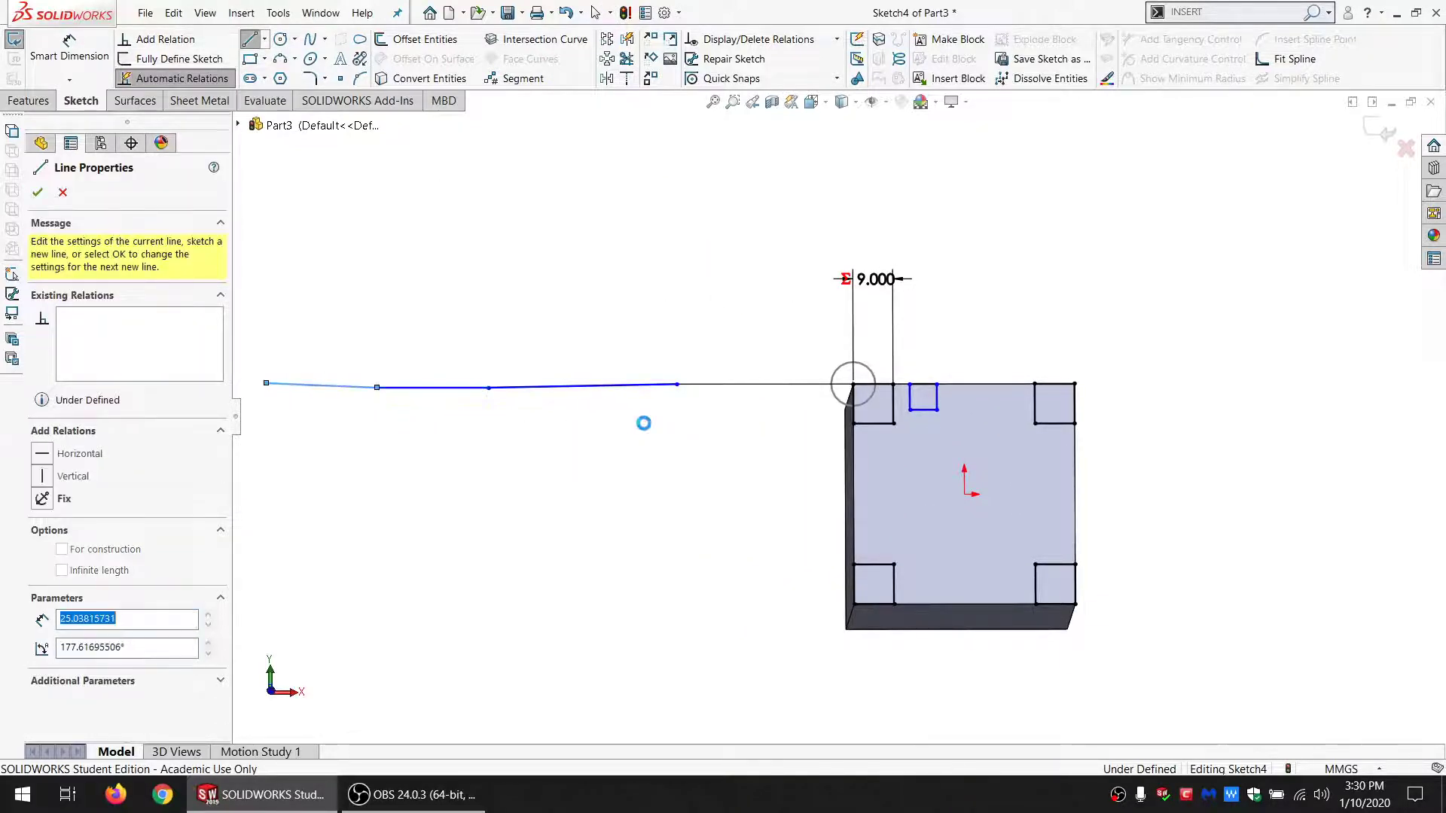
Step: Make the four chained line segments parallel and equal in length, and convert them to construction lines
{"action": "key", "text": "Escape"}
{"action": "mouse_move", "coordinate": [729, 432]}
{"action": "left_mouse_down"}
{"action": "mouse_move", "coordinate": [346, 297]}
{"action": "mouse_move", "coordinate": [331, 433]}
{"action": "left_mouse_up"}
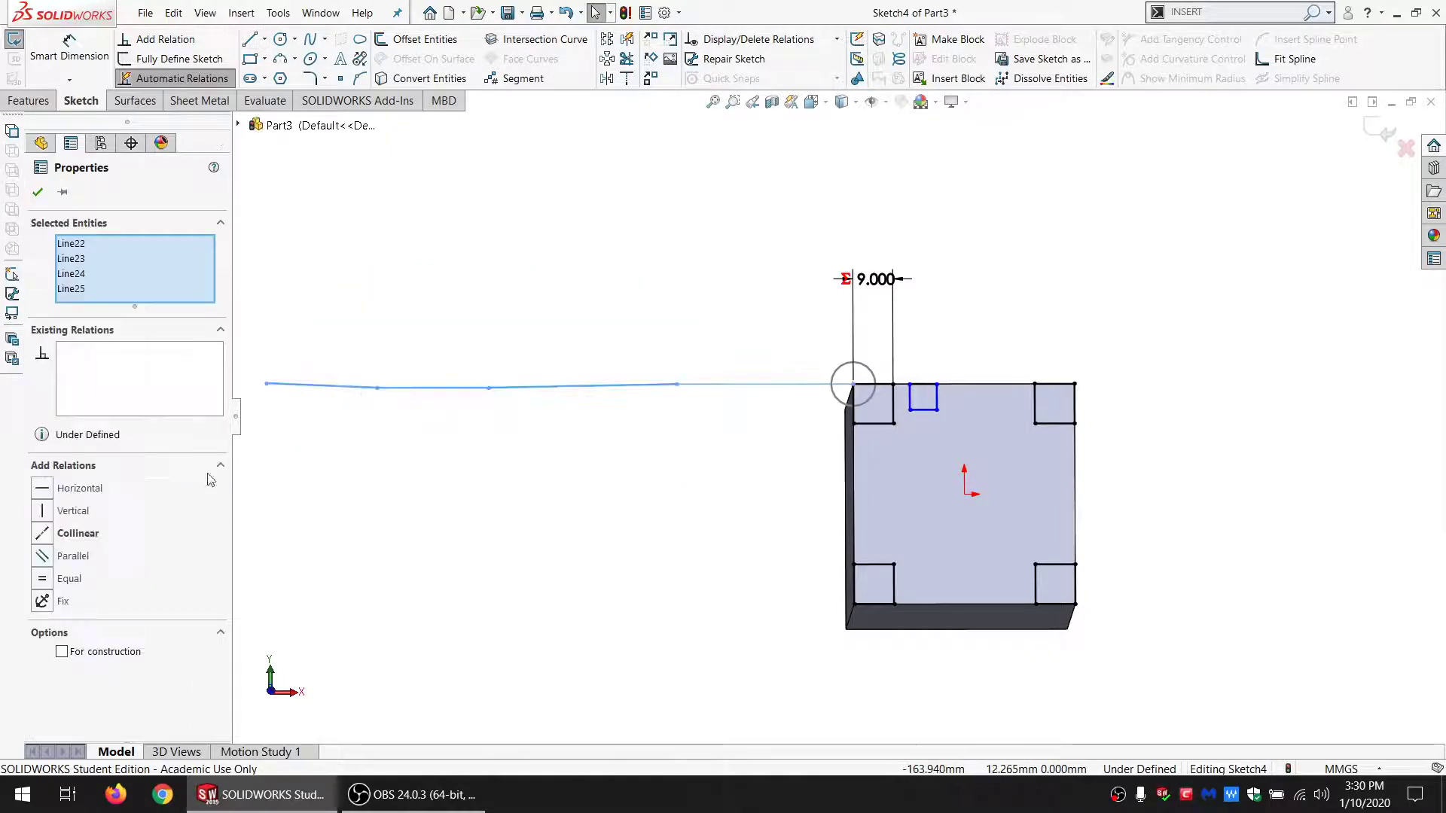
{"action": "left_click", "coordinate": [84, 556]}
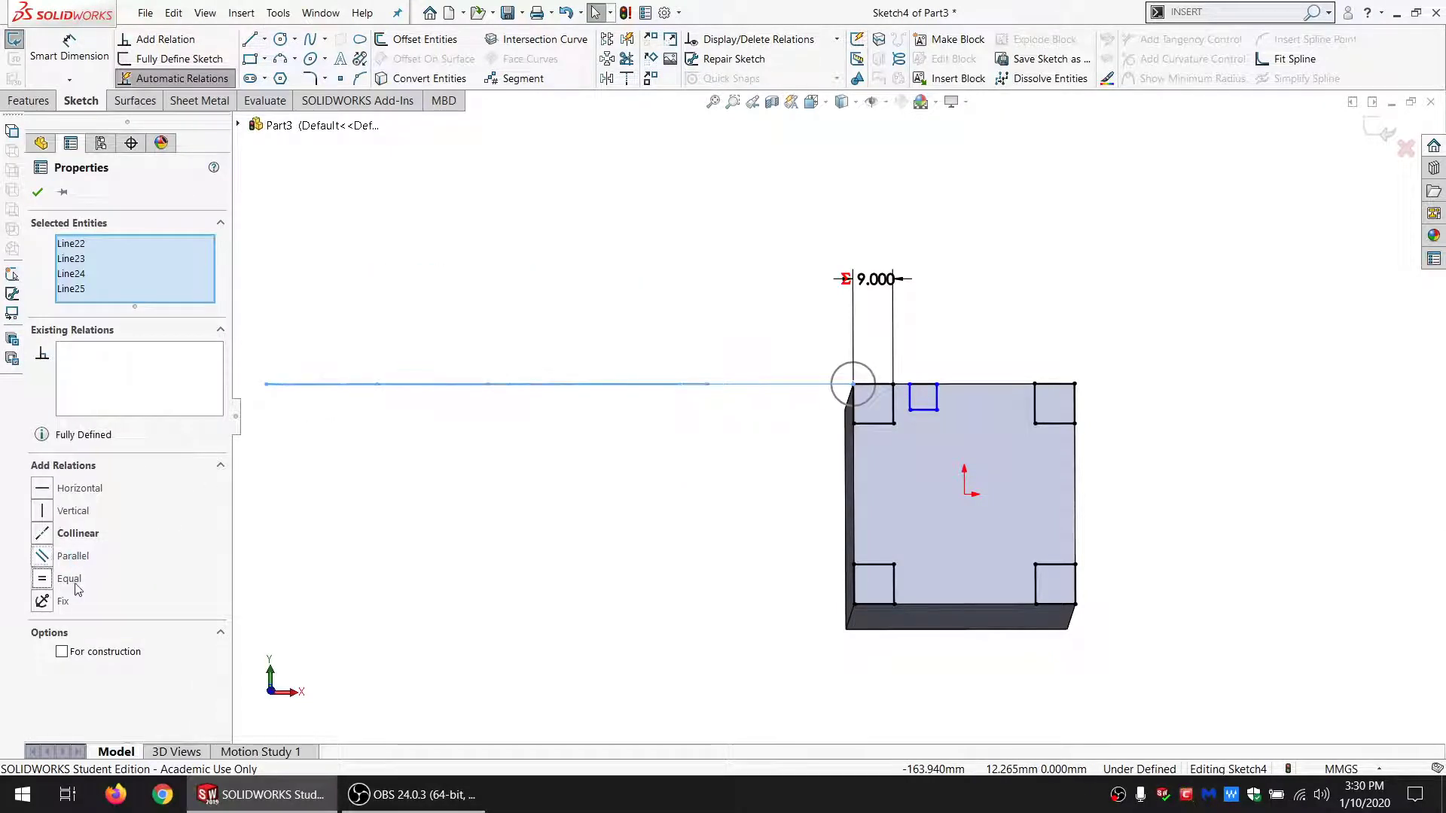
{"action": "left_click", "coordinate": [62, 652]}
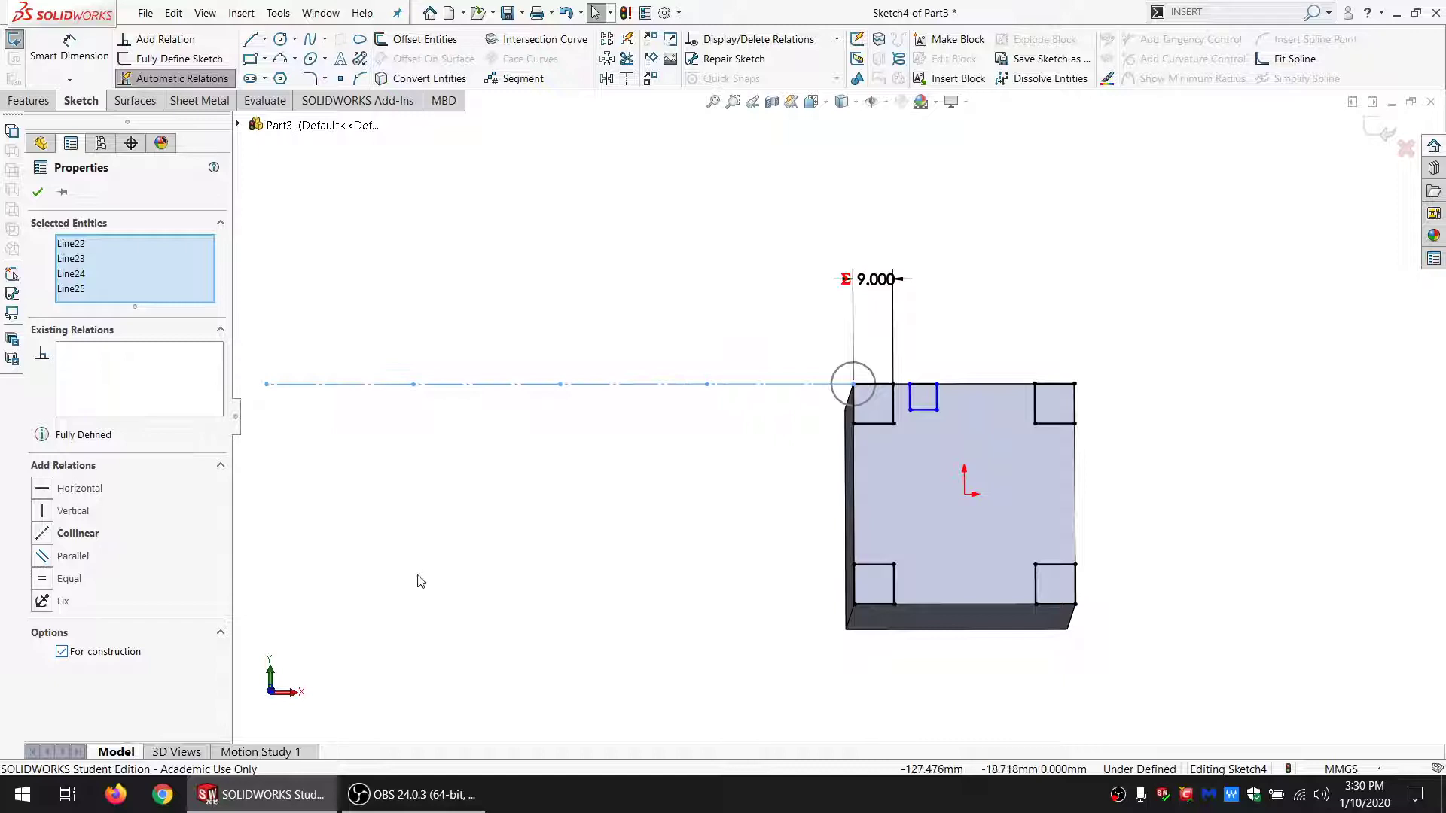
{"action": "left_click", "coordinate": [563, 532]}
Step: Dimension the construction segment nearest the face to 30 mm horizontally and shift its dimension text outside the extension lines, over the face
{"action": "left_click", "coordinate": [69, 53]}
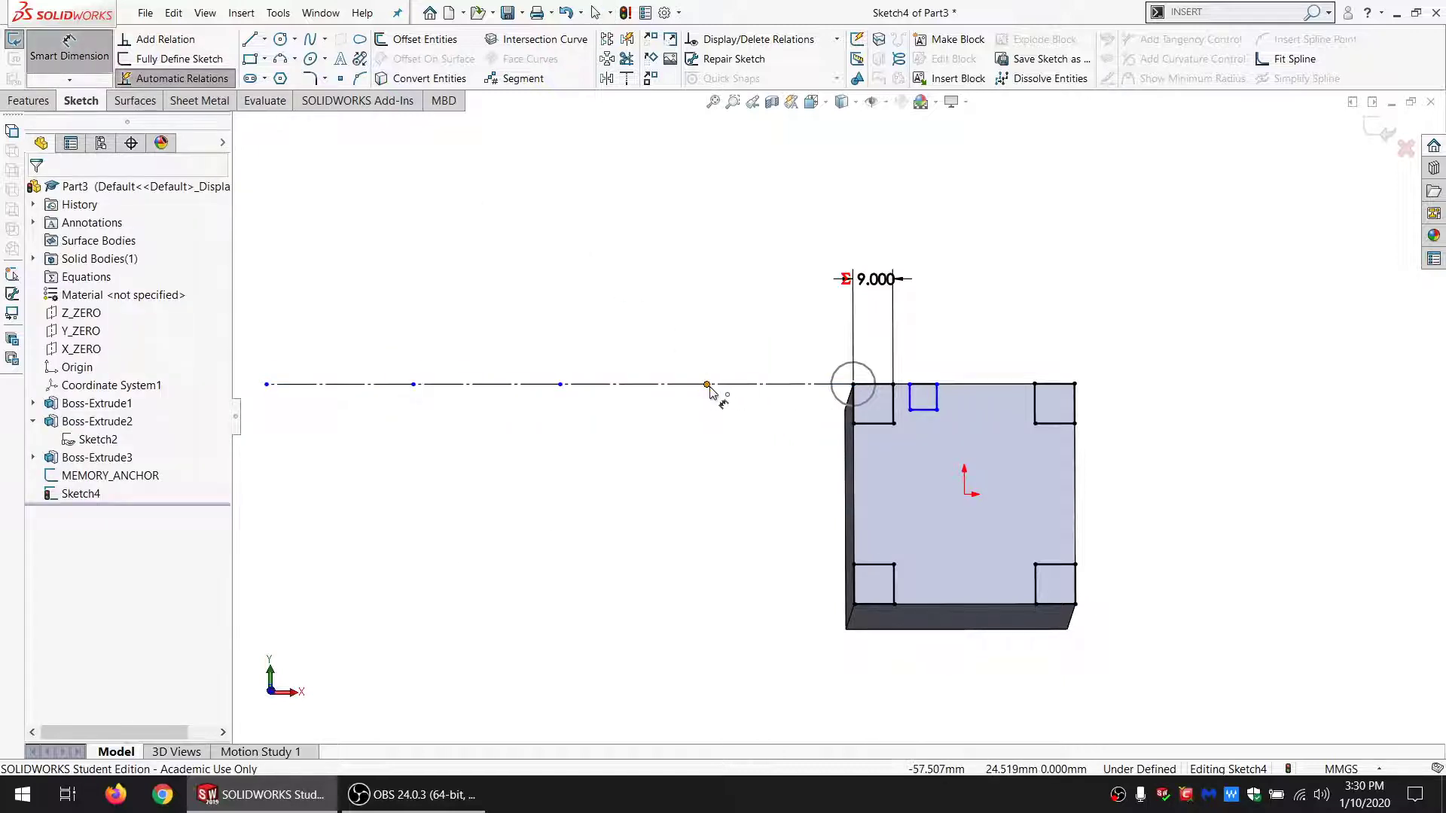
{"action": "left_click", "coordinate": [707, 384]}
{"action": "left_click", "coordinate": [855, 413]}
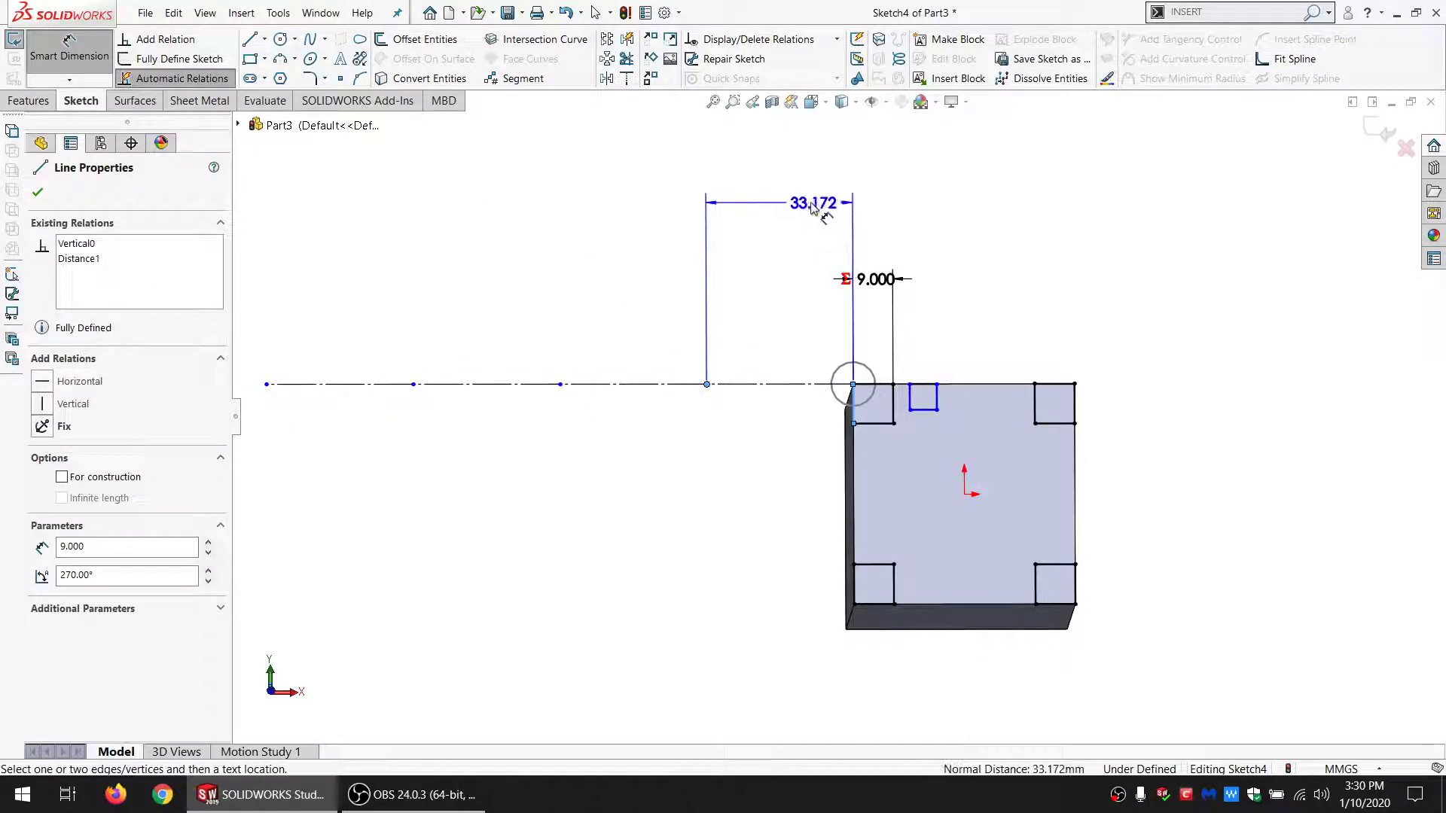
{"action": "left_click", "coordinate": [802, 206]}
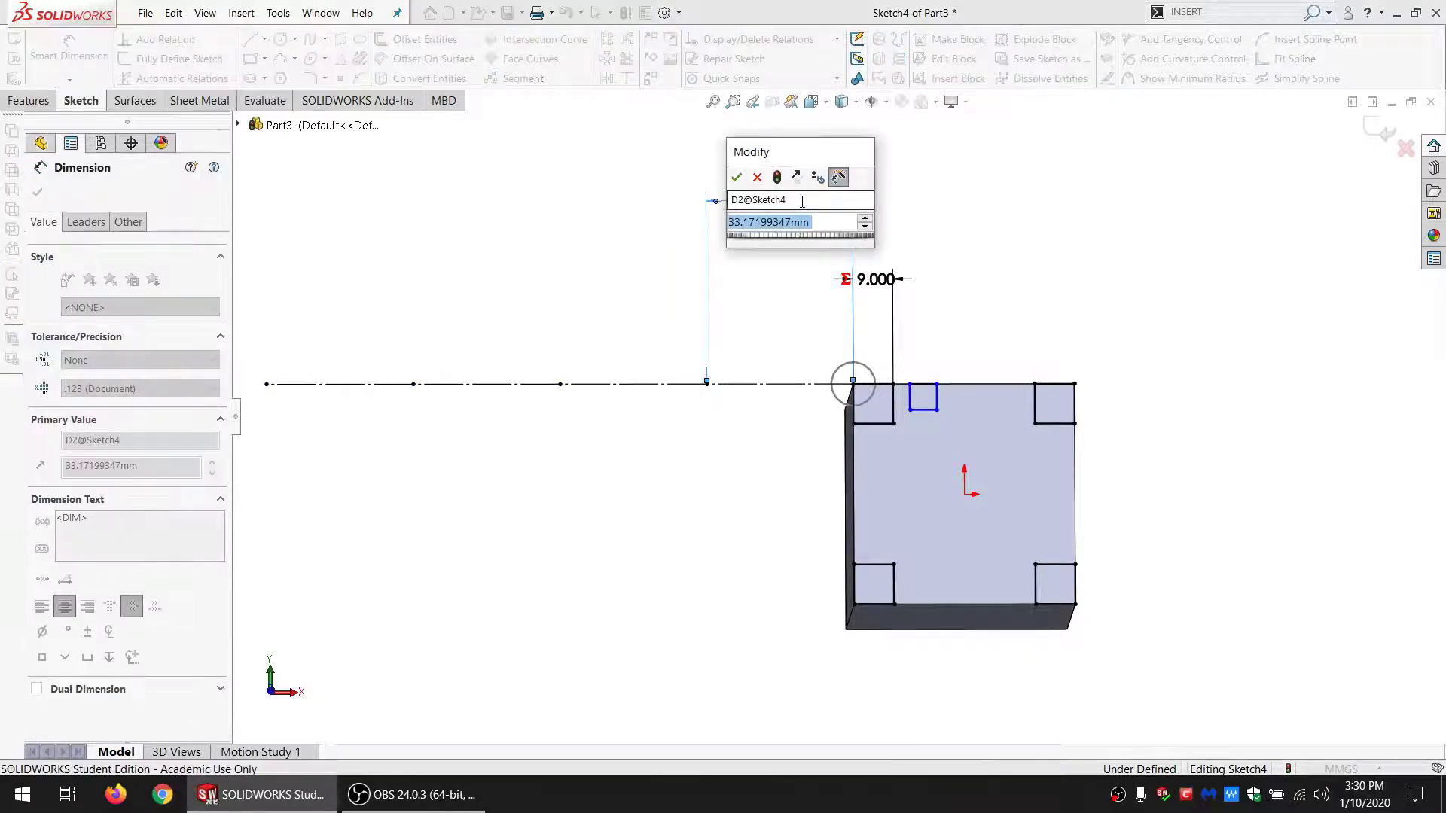
{"action": "type", "text": "30"}
{"action": "key", "text": "Return"}
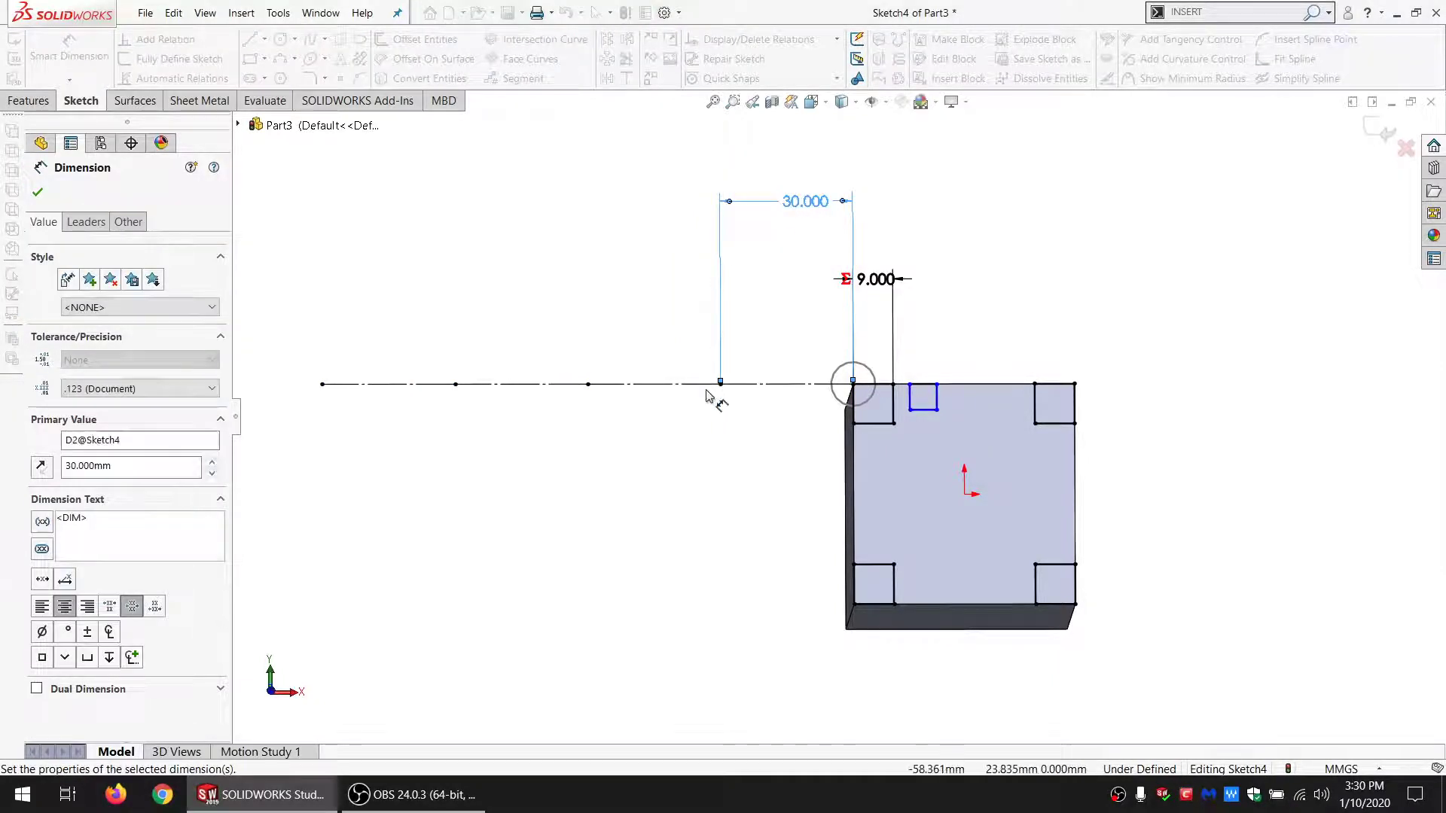
{"action": "key", "text": "Escape"}
{"action": "key", "text": "Escape"}
{"action": "scroll", "coordinate": [768, 275], "scroll_direction": "up", "scroll_amount": 3}
{"action": "scroll", "coordinate": [776, 259], "scroll_direction": "down", "scroll_amount": 3}
{"action": "left_click_drag", "start_coordinate": [856, 348], "coordinate": [942, 368]}
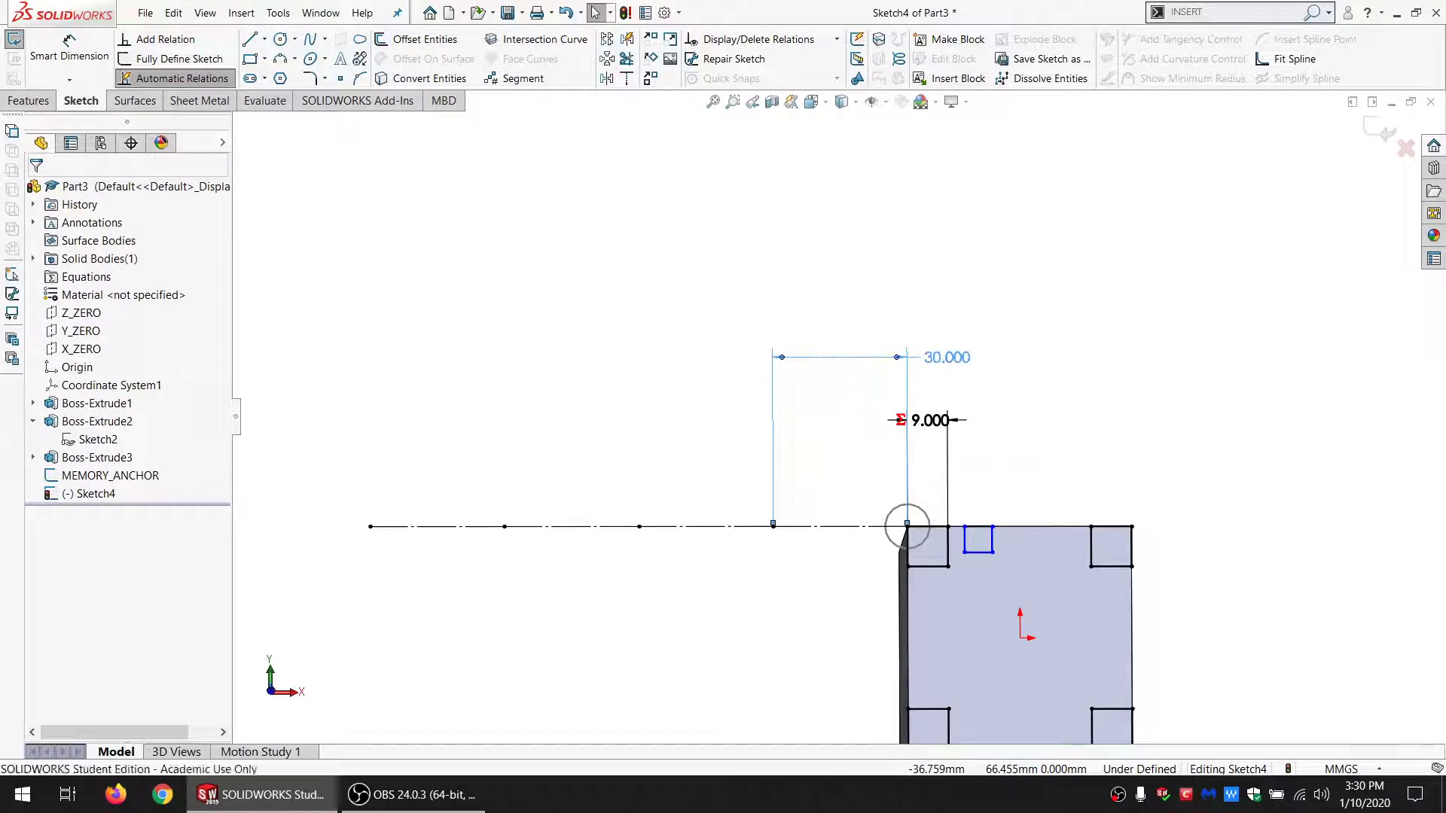
Step: Draw a line upward from the outer end of each construction segment, the first about 54 mm and the second about 61 mm long
{"action": "left_click", "coordinate": [250, 40]}
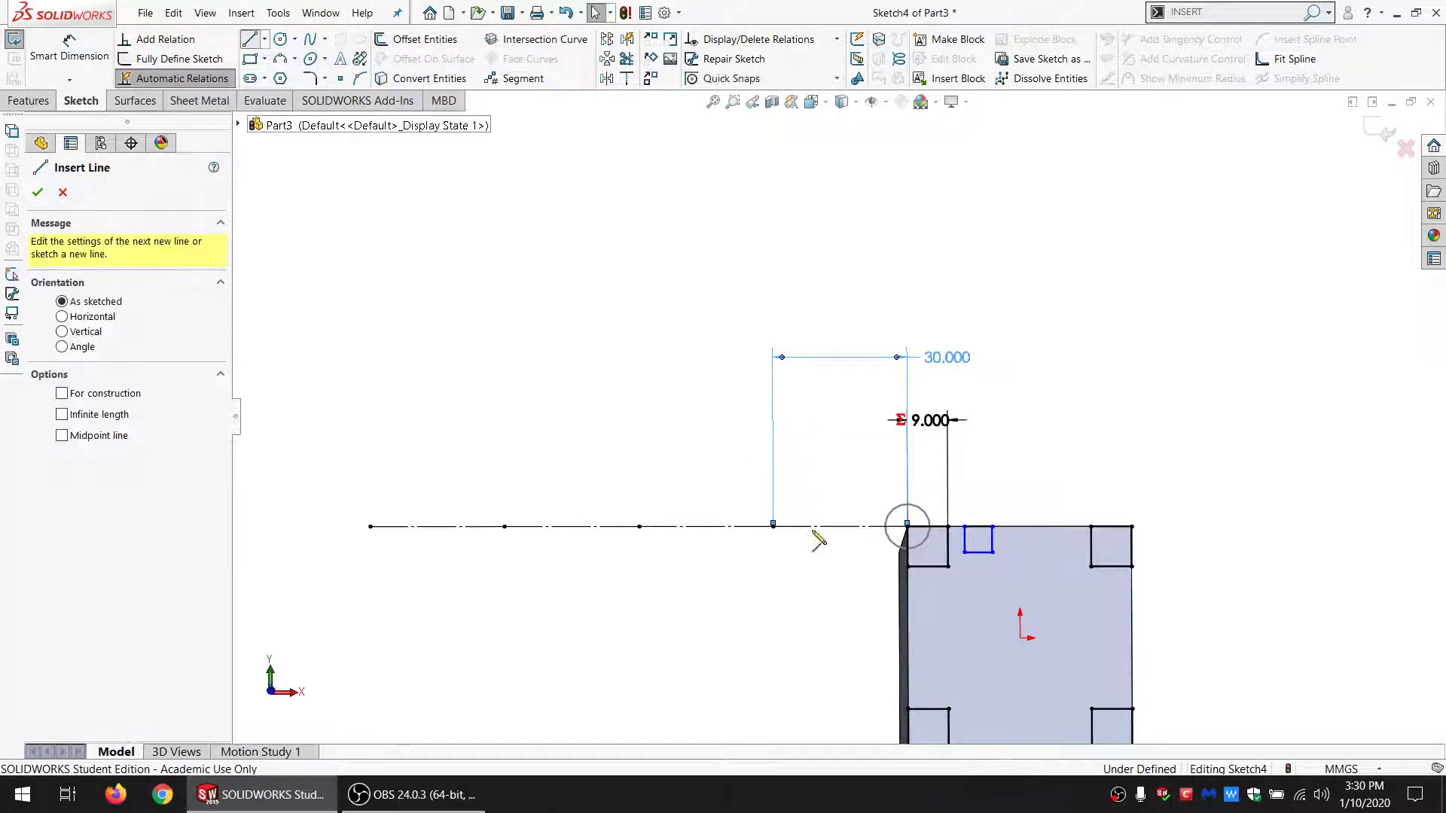
{"action": "left_click_drag", "start_coordinate": [773, 525], "coordinate": [773, 286]}
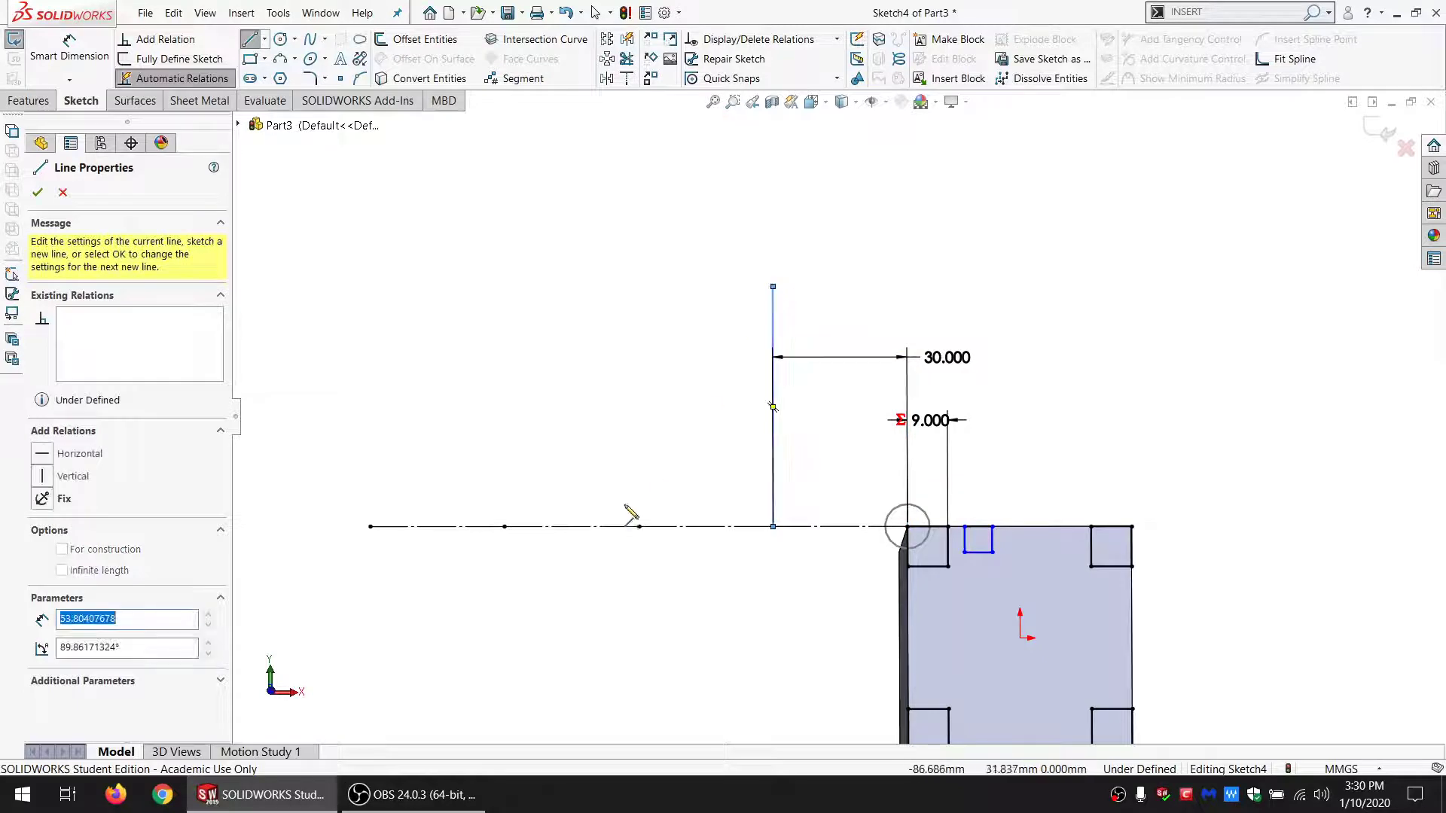
{"action": "left_click_drag", "start_coordinate": [645, 288], "coordinate": [644, 256]}
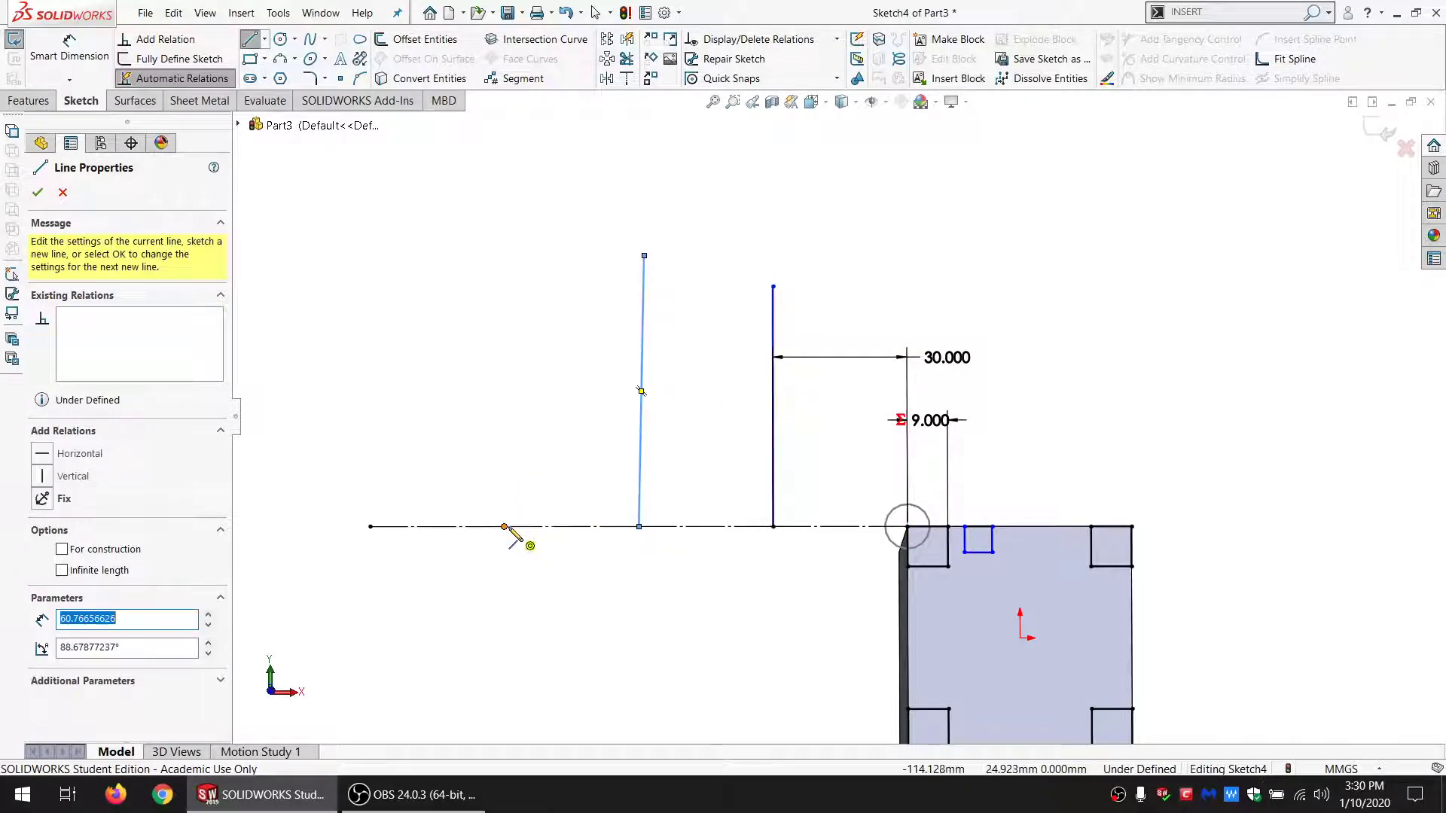
{"action": "left_click_drag", "start_coordinate": [504, 526], "coordinate": [511, 273]}
{"action": "left_click_drag", "start_coordinate": [371, 526], "coordinate": [375, 179]}
{"action": "key", "text": "Escape"}
Step: Make the four upright lines parallel to each other and the one nearest the face perpendicular to its construction segment
{"action": "left_click_drag", "start_coordinate": [820, 315], "coordinate": [321, 343]}
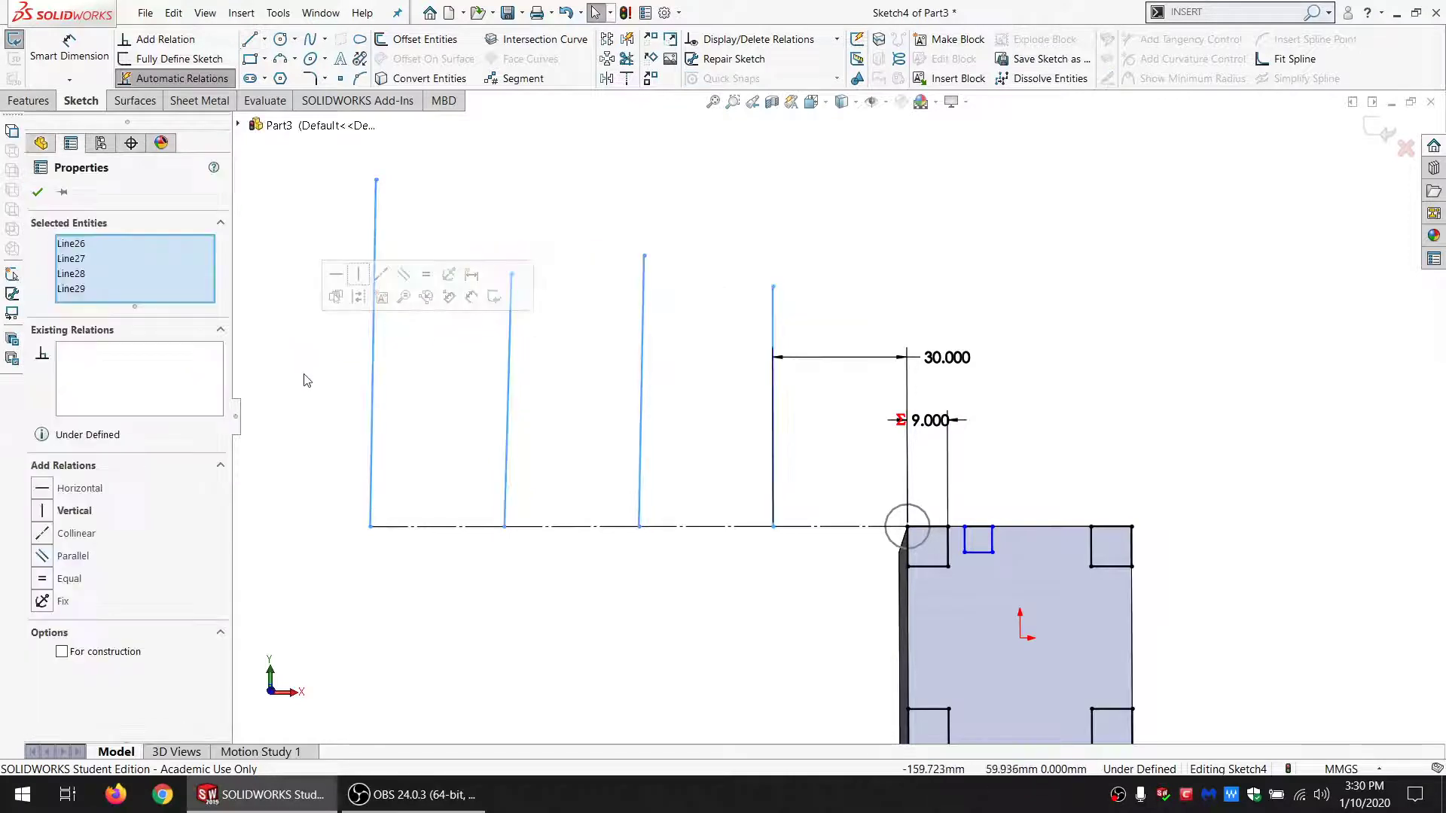
{"action": "left_click", "coordinate": [68, 564]}
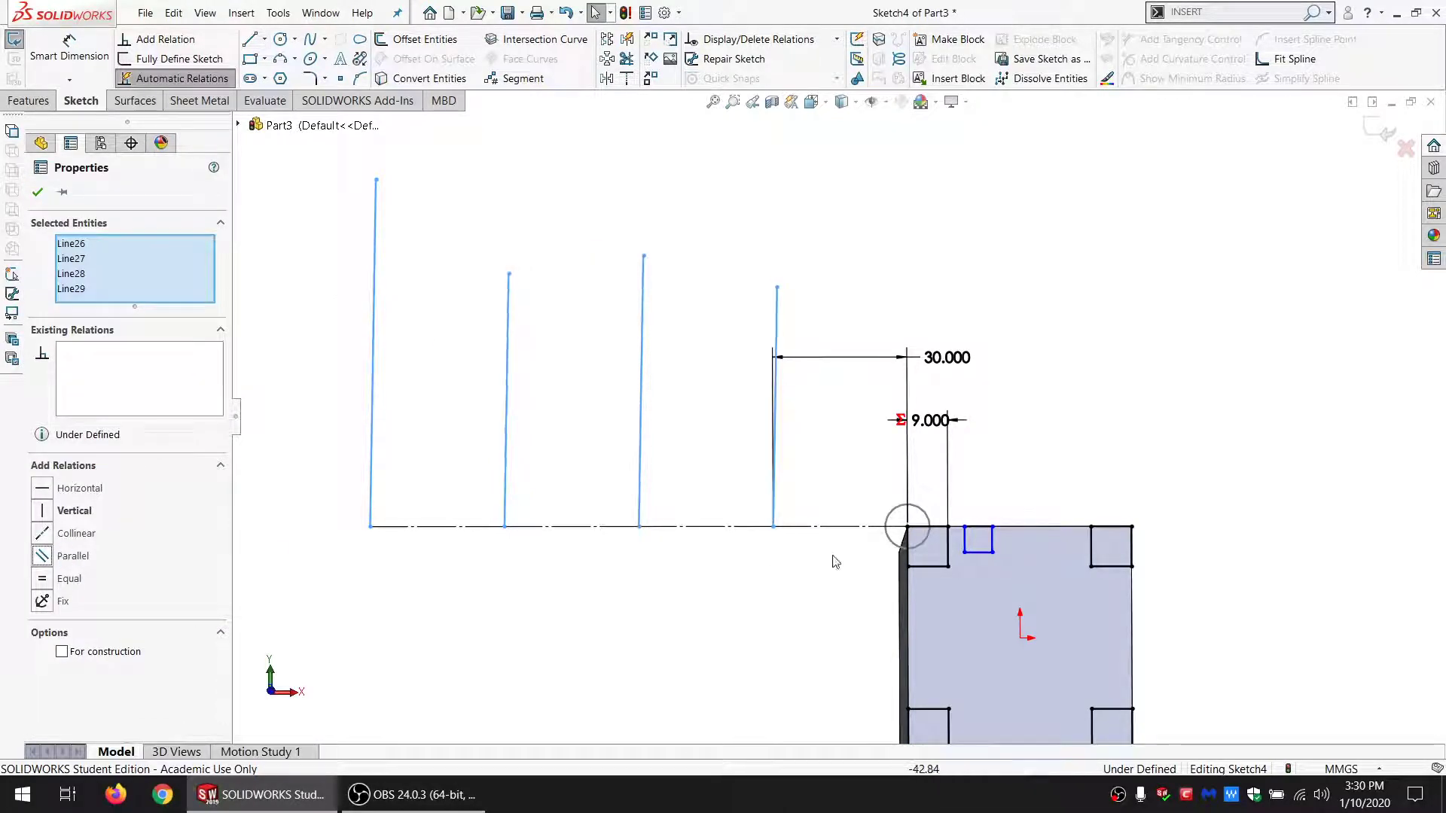
{"action": "left_click", "coordinate": [783, 527]}
{"action": "left_click", "coordinate": [776, 516], "text": "ctrl"}
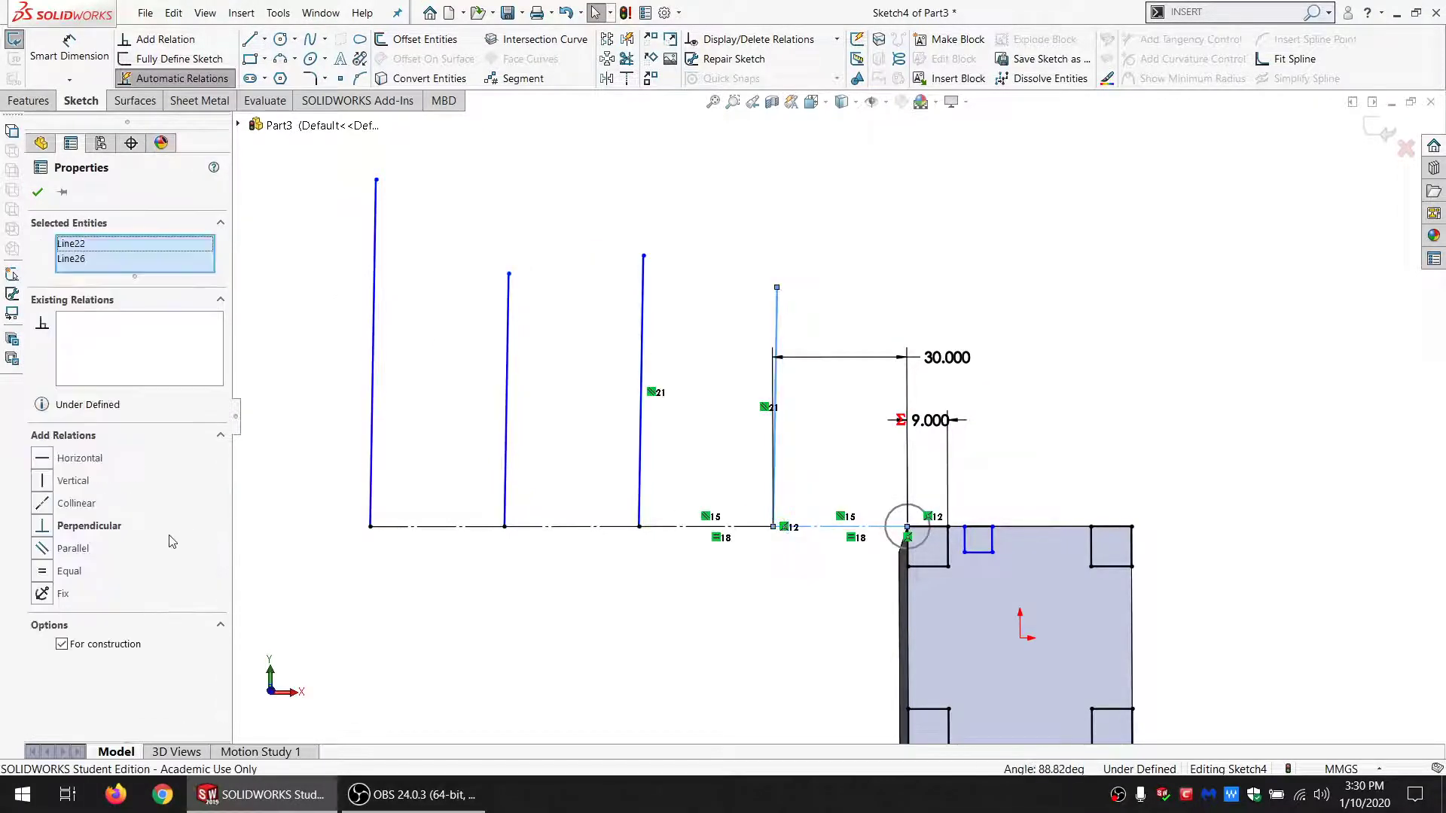
{"action": "left_click", "coordinate": [67, 529]}
{"action": "left_click", "coordinate": [325, 347]}
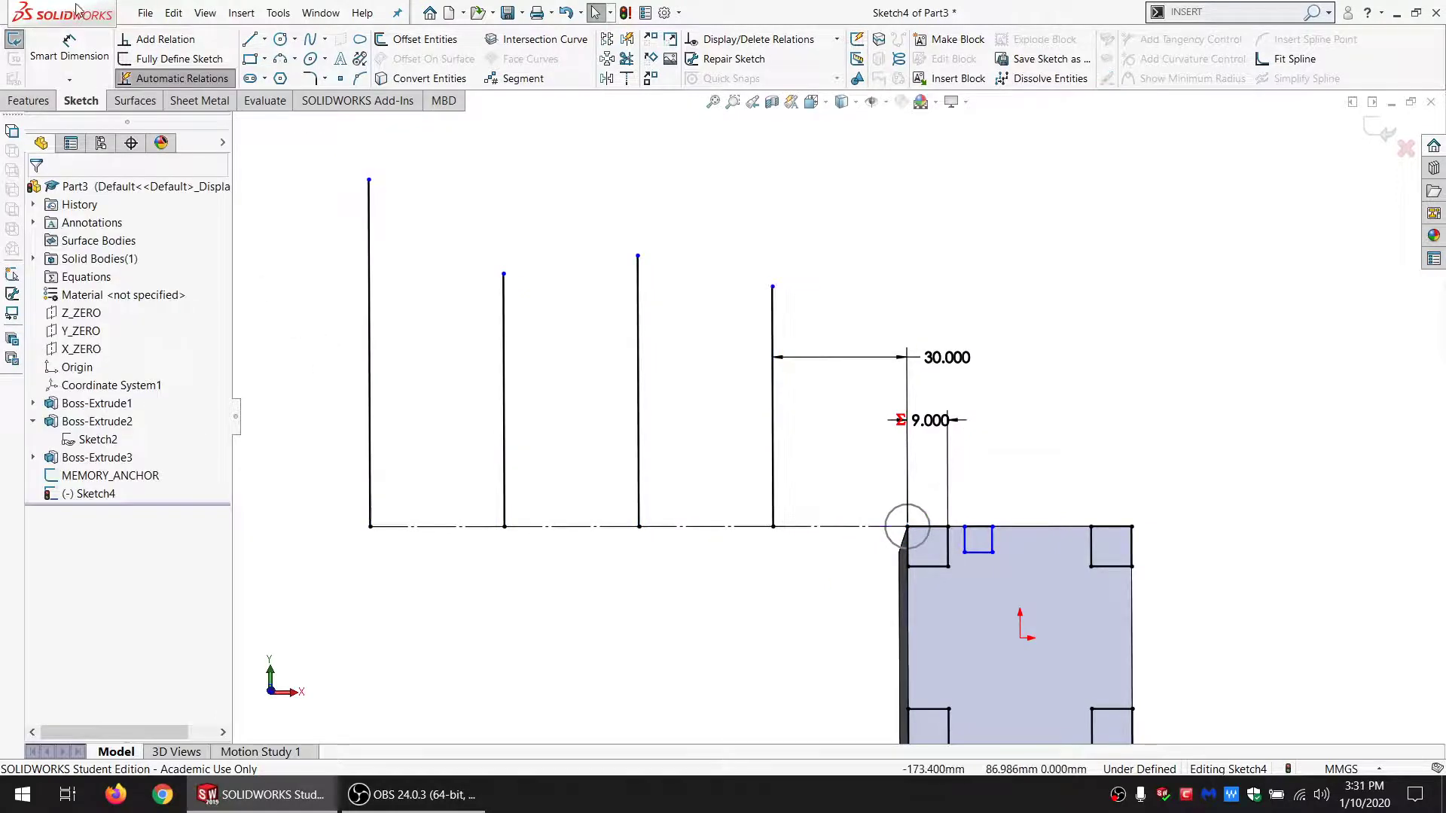
Step: Dimension the height of the upright line nearest the face with the equation "DICE_WIDE" - (4 * "MATL_THK")
{"action": "left_click", "coordinate": [71, 47]}
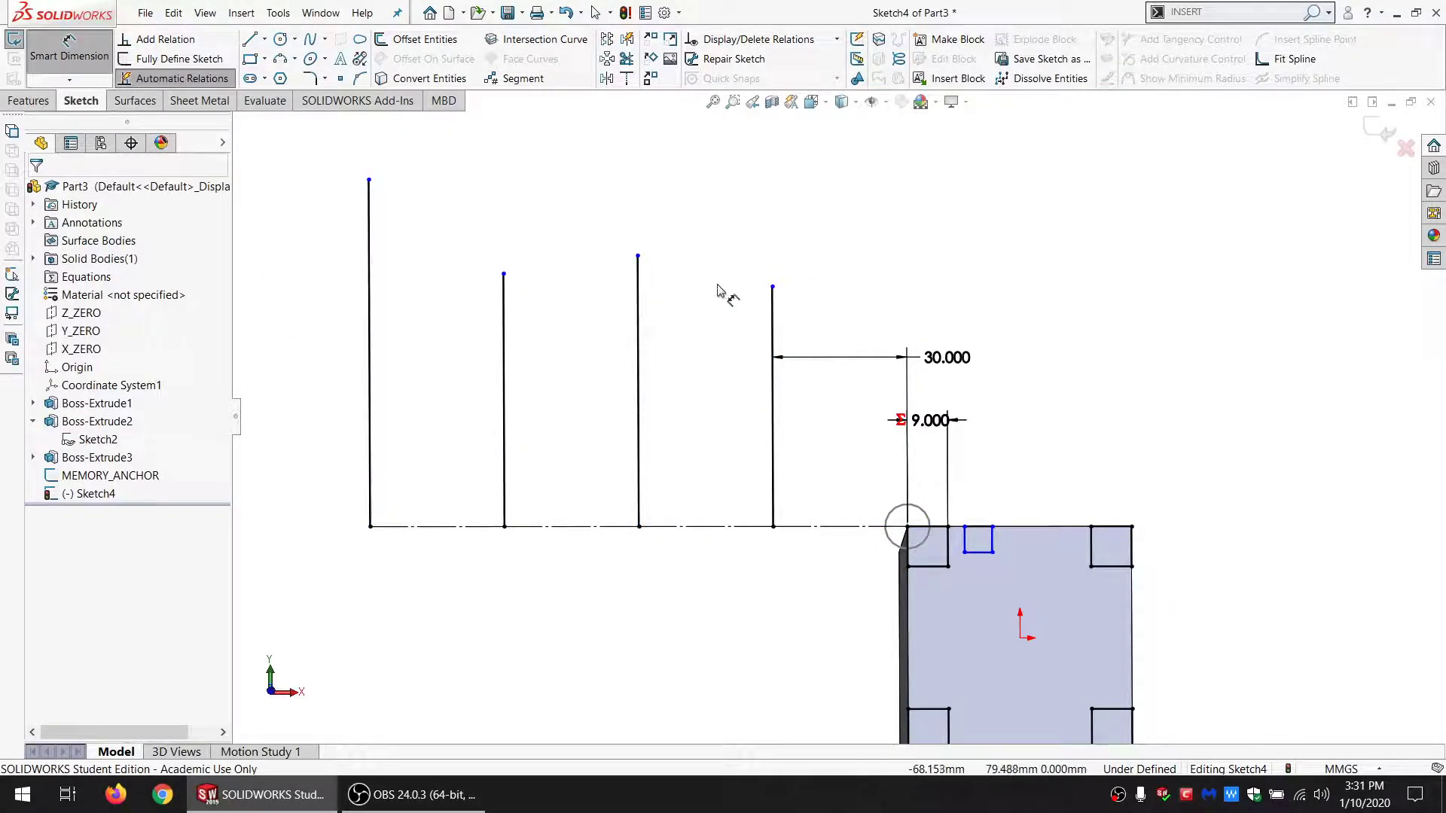
{"action": "left_click", "coordinate": [772, 287]}
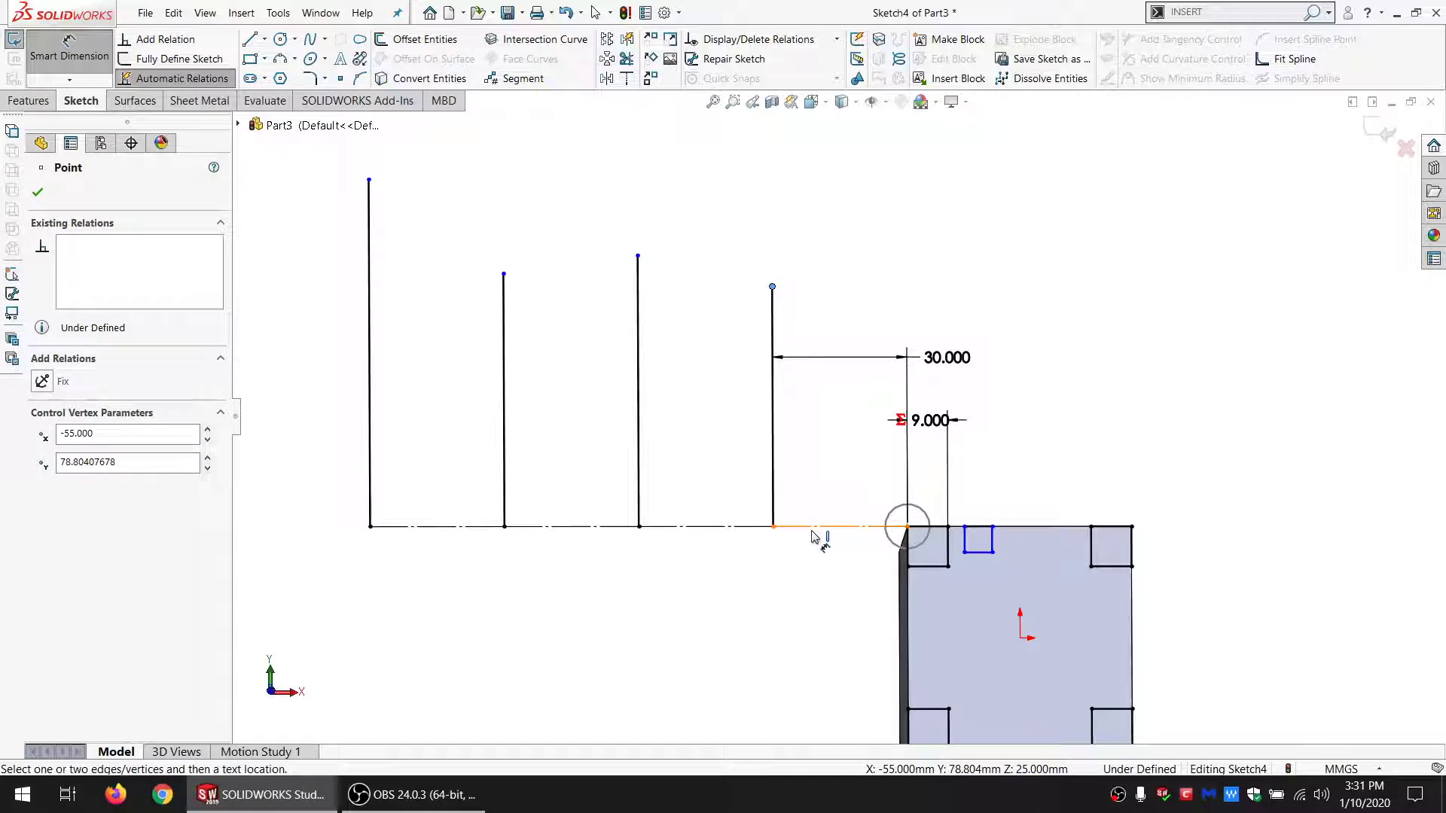
{"action": "left_click", "coordinate": [812, 529]}
{"action": "left_click", "coordinate": [831, 482]}
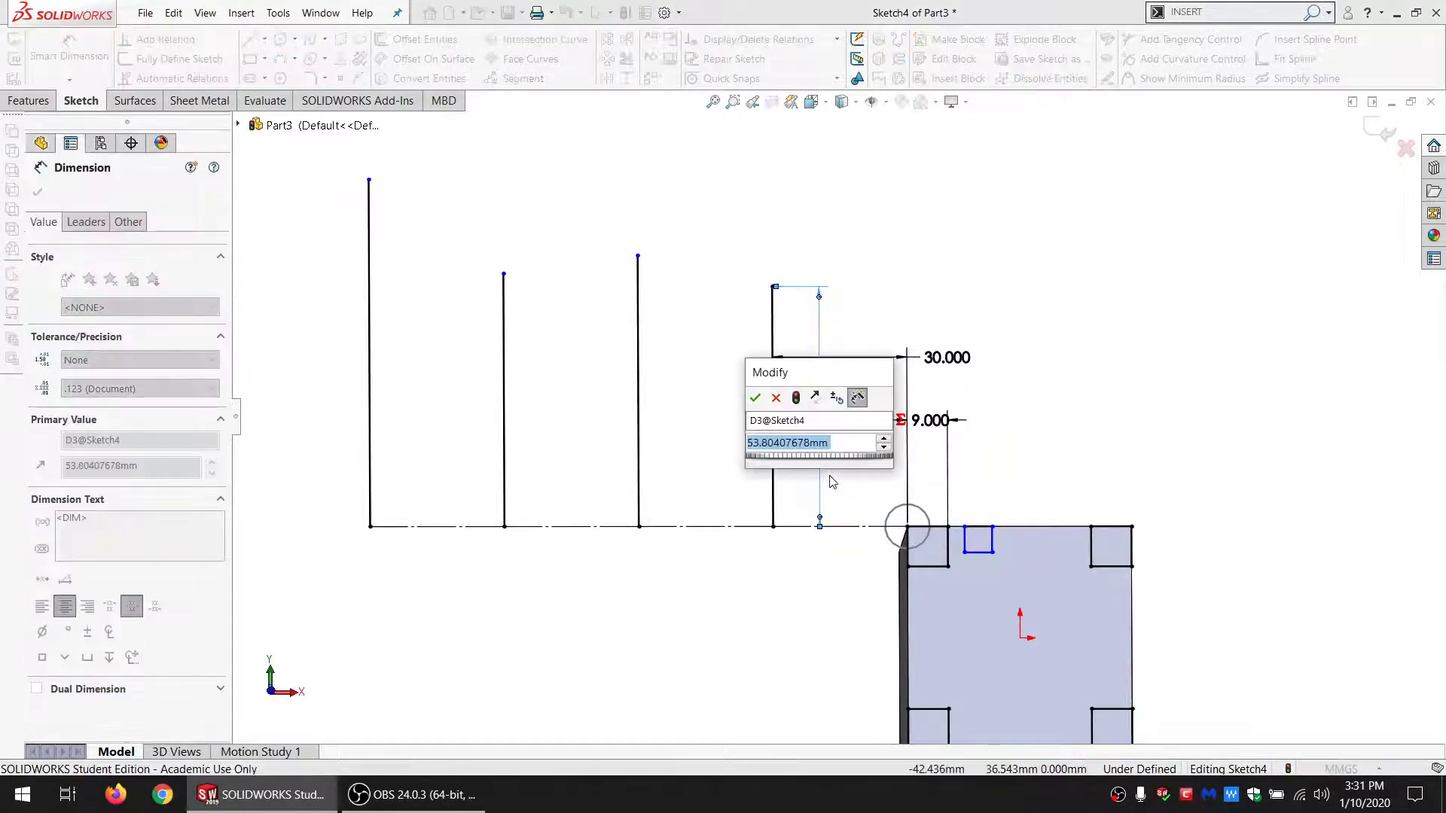
{"action": "type", "text": "="}
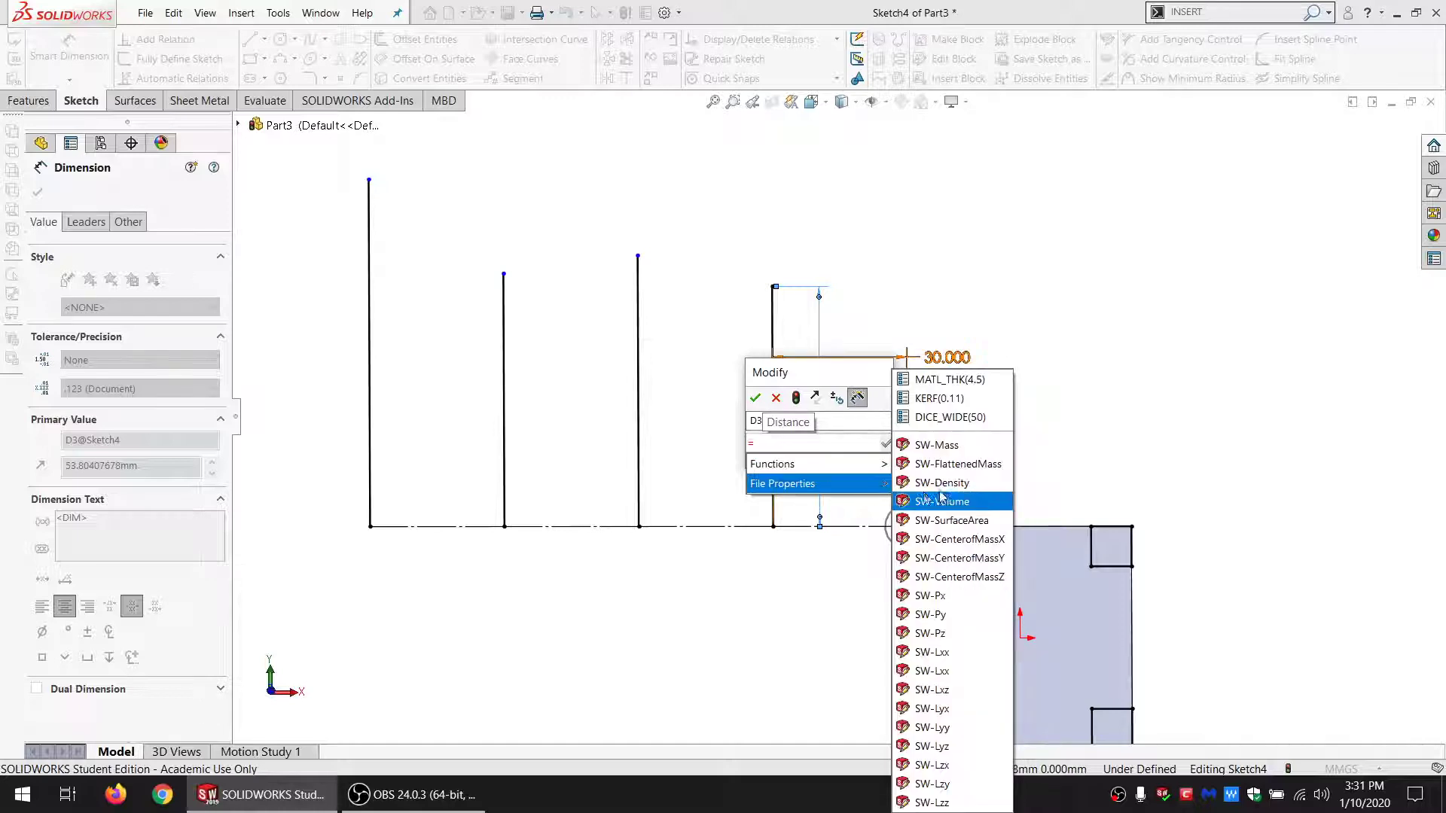
{"action": "left_click", "coordinate": [952, 417]}
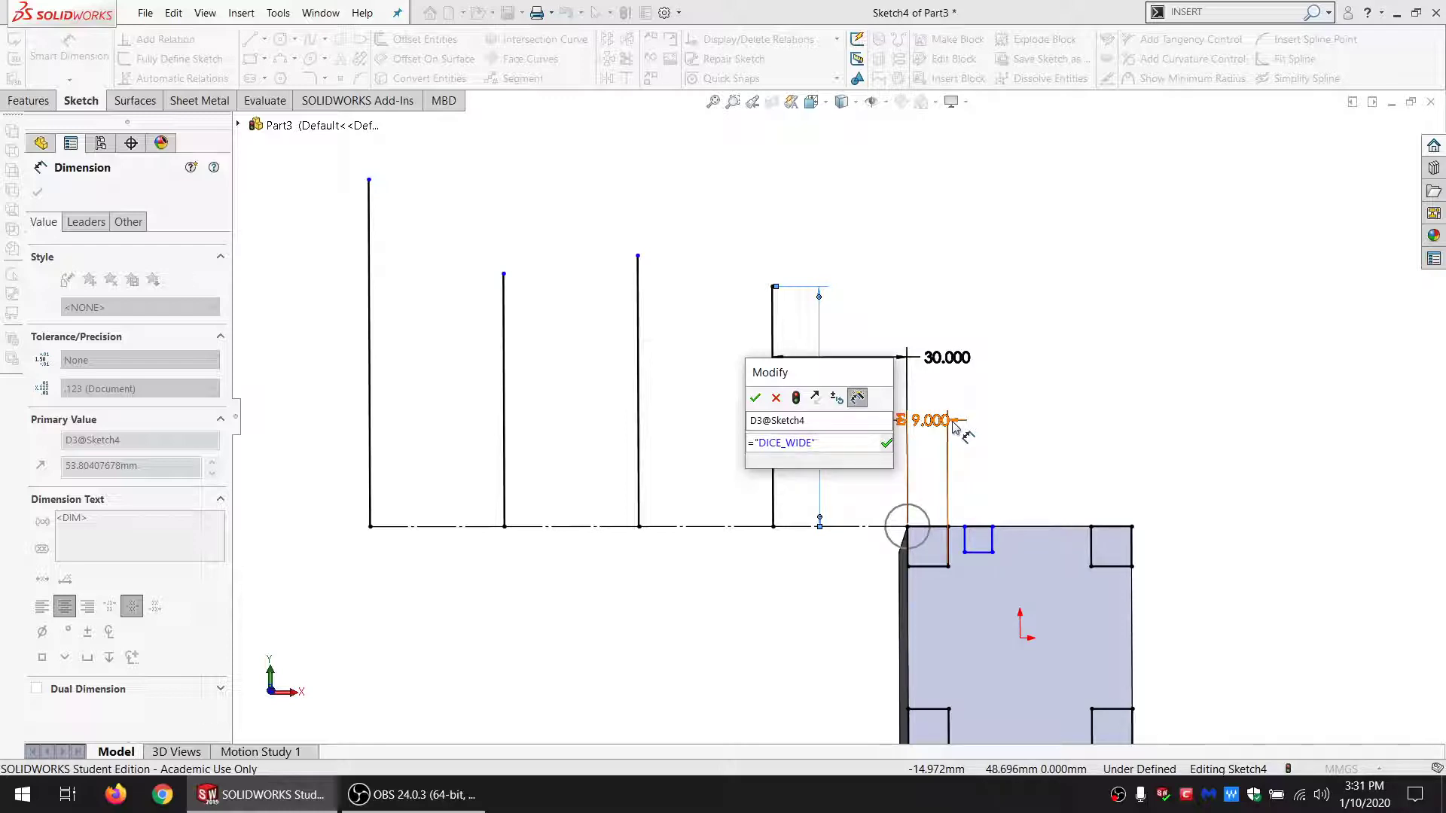
{"action": "type", "text": "/"}
{"action": "type", "text": "("}
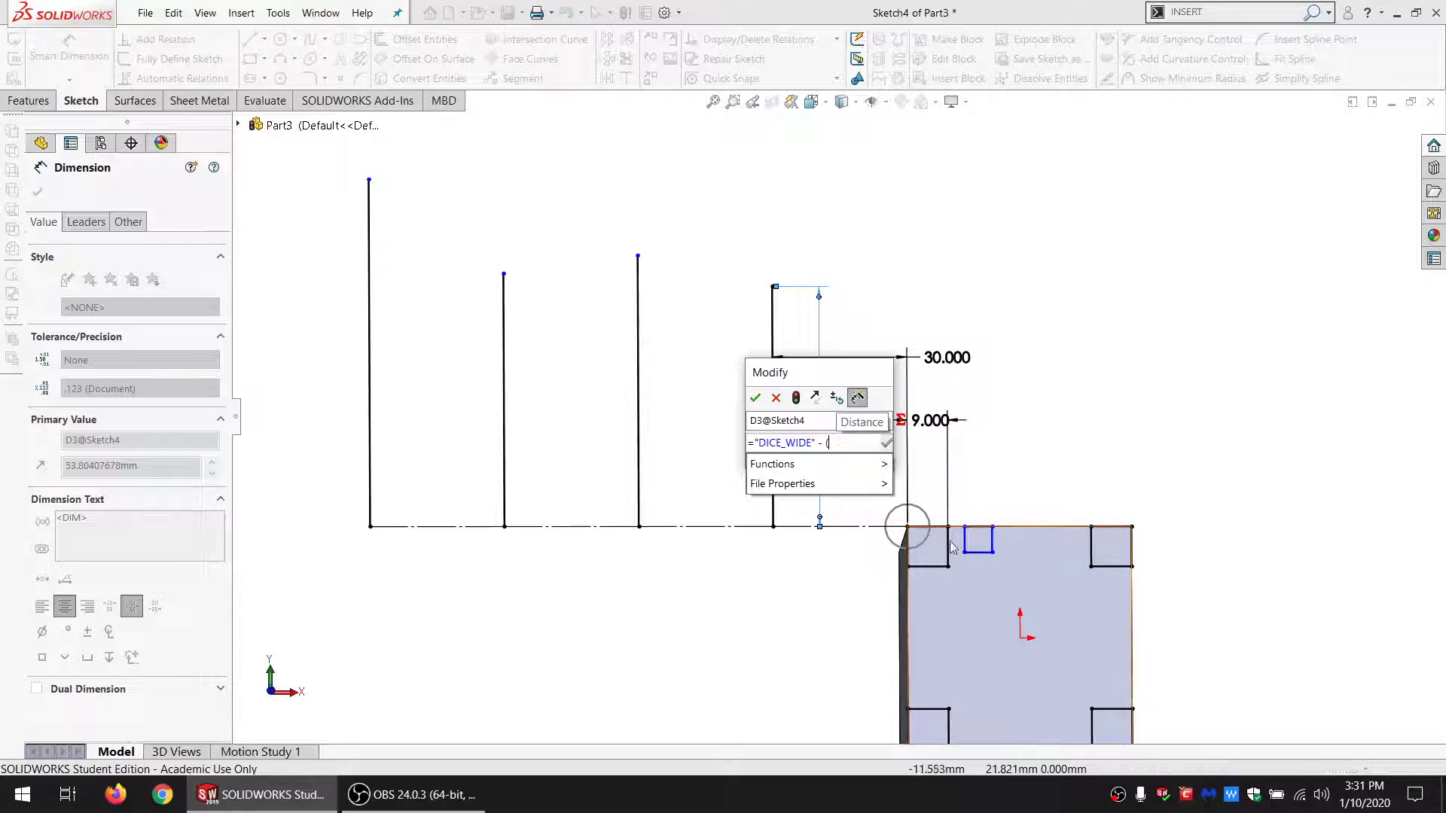
{"action": "type", "text": "4"}
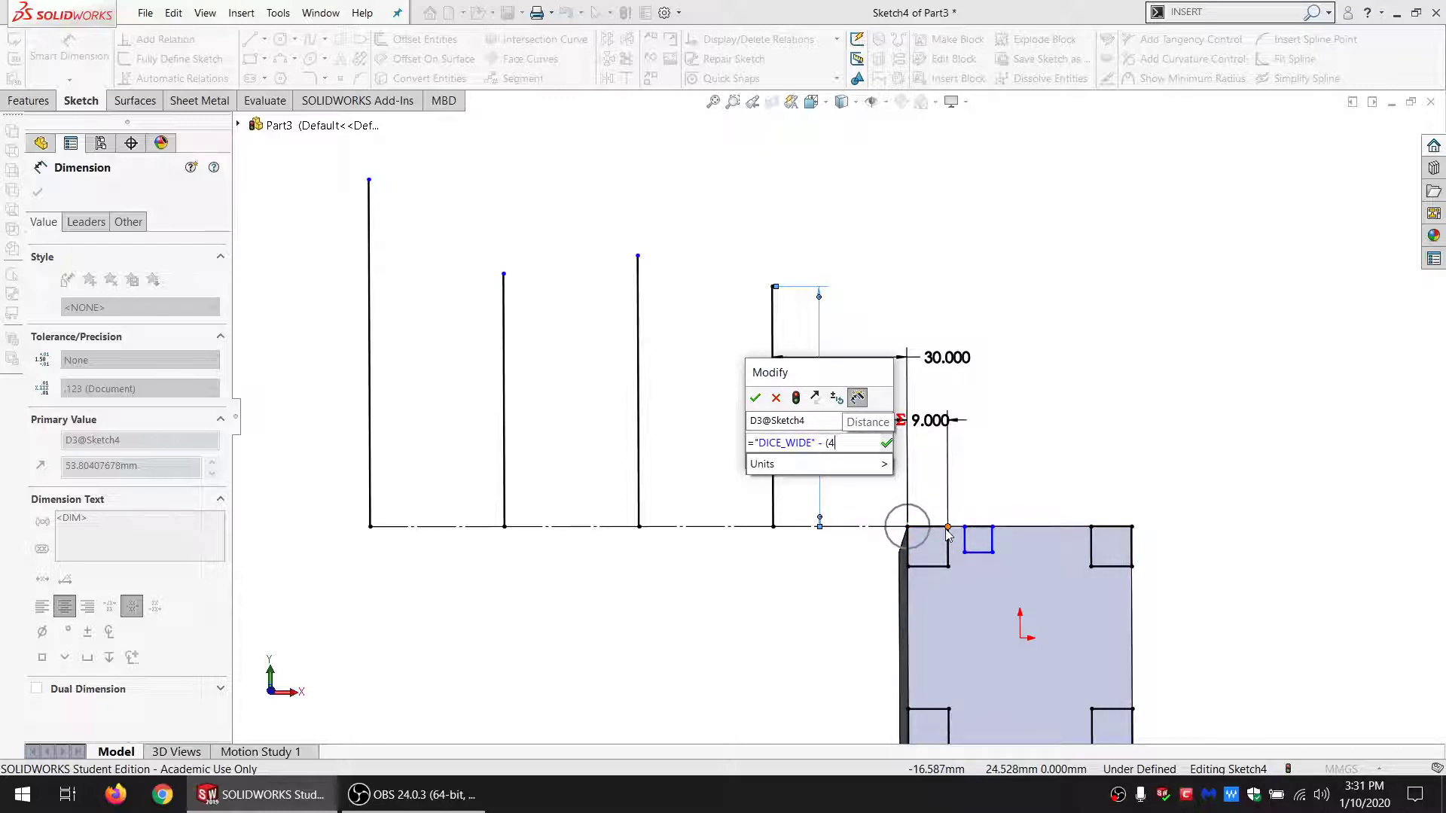
{"action": "type", "text": " *"}
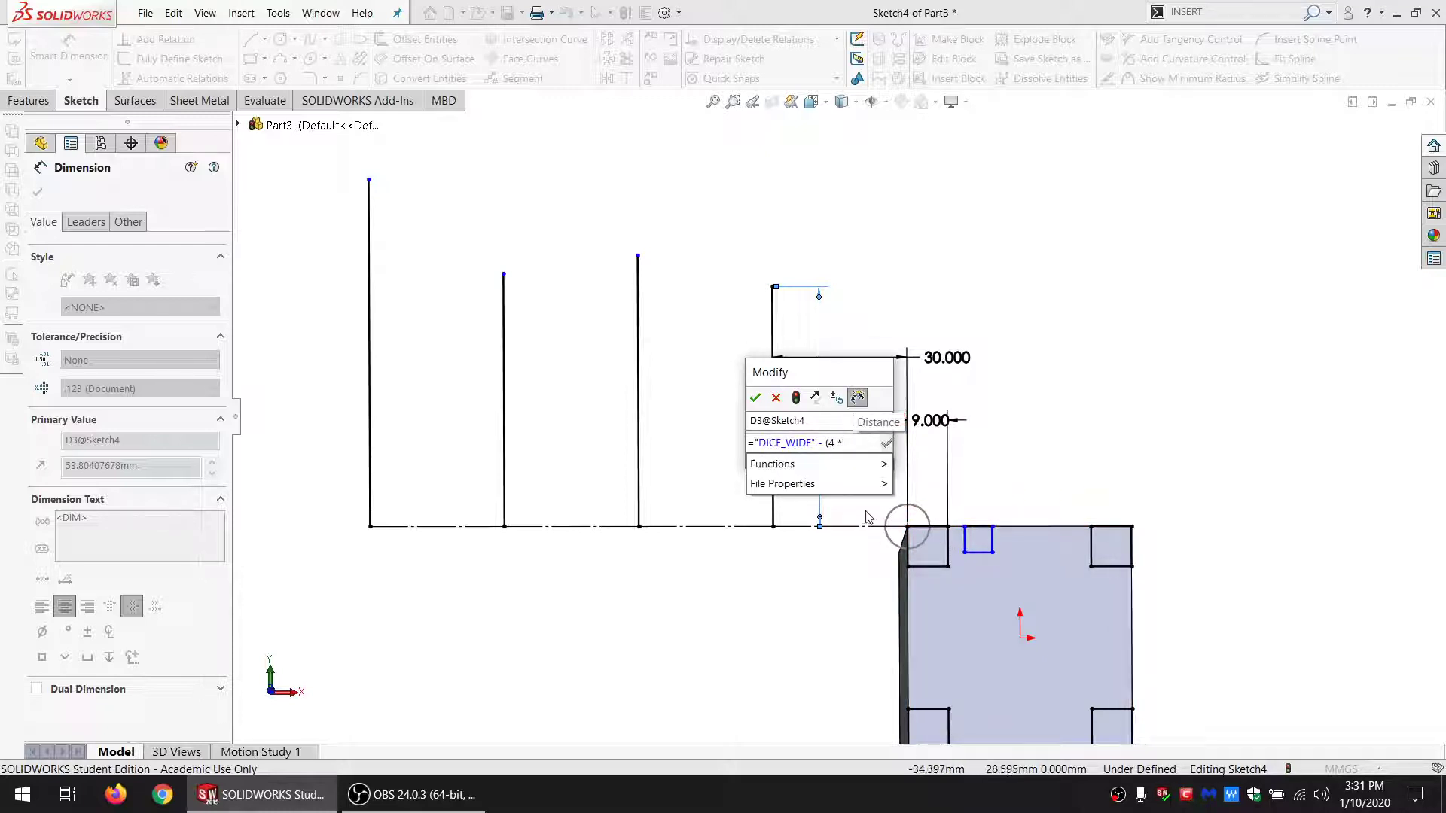
{"action": "mouse_move", "coordinate": [855, 486]}
{"action": "left_click", "coordinate": [948, 379]}
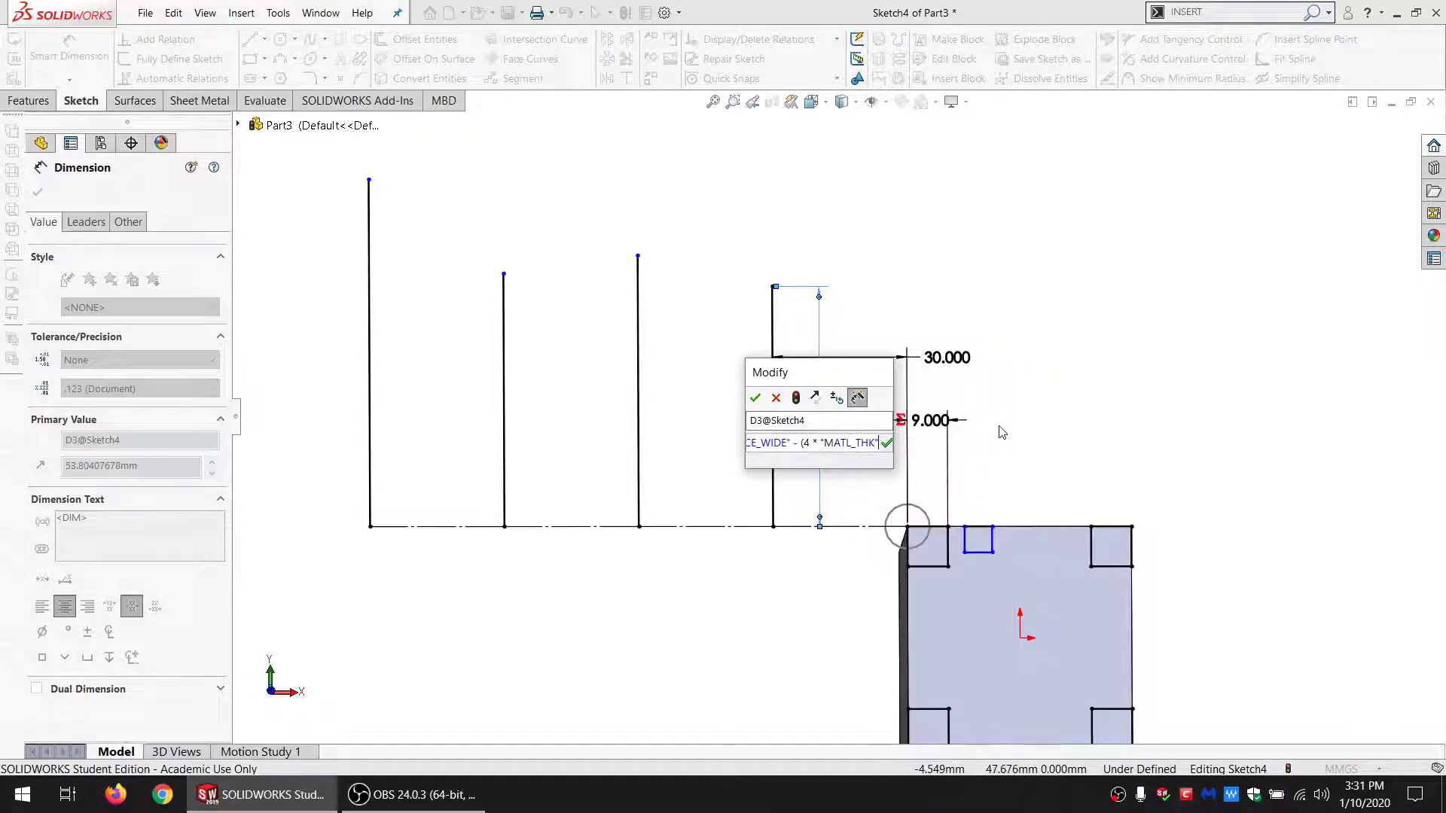
{"action": "type", "text": ")"}
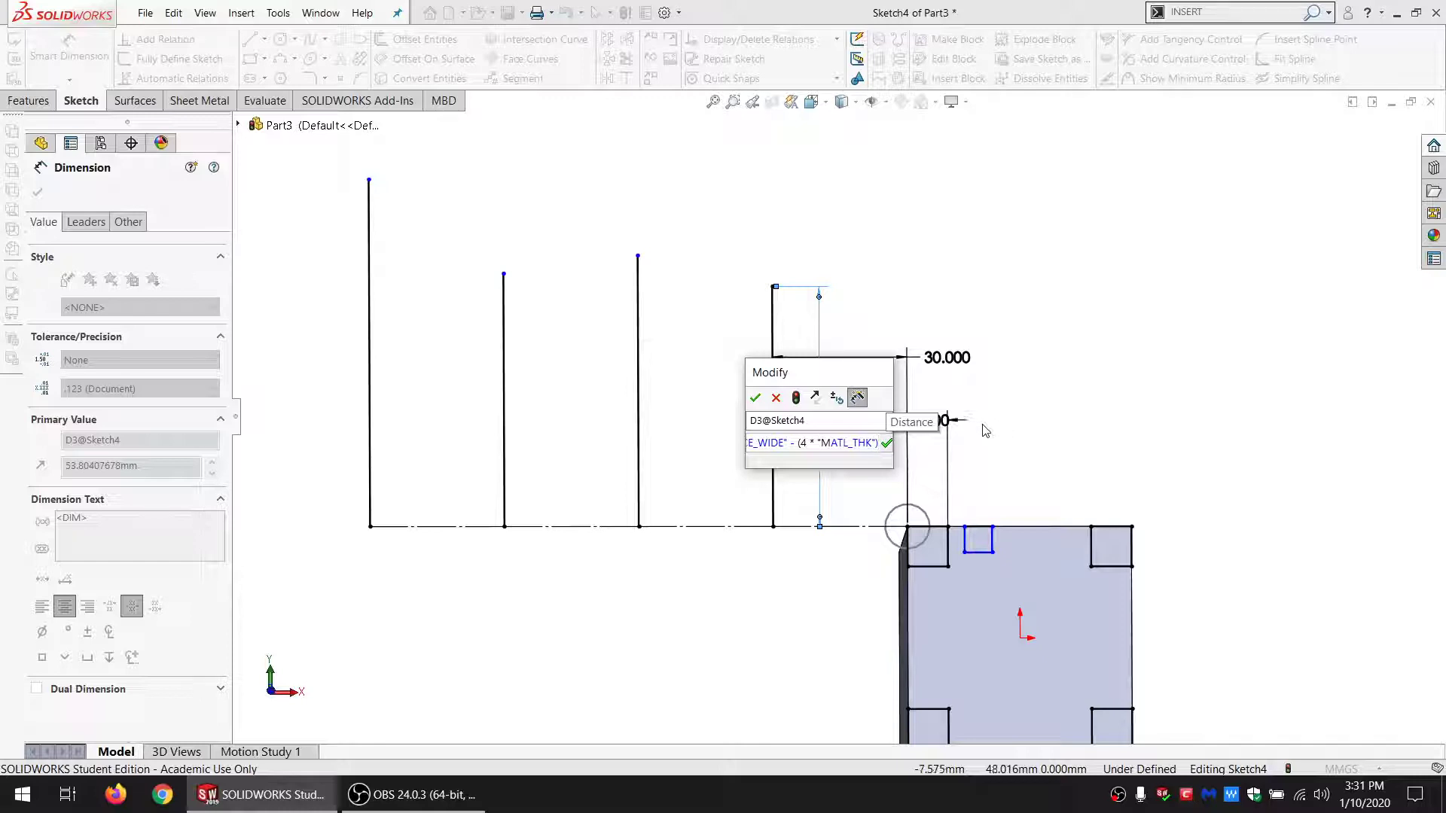
{"action": "key", "text": "Return"}
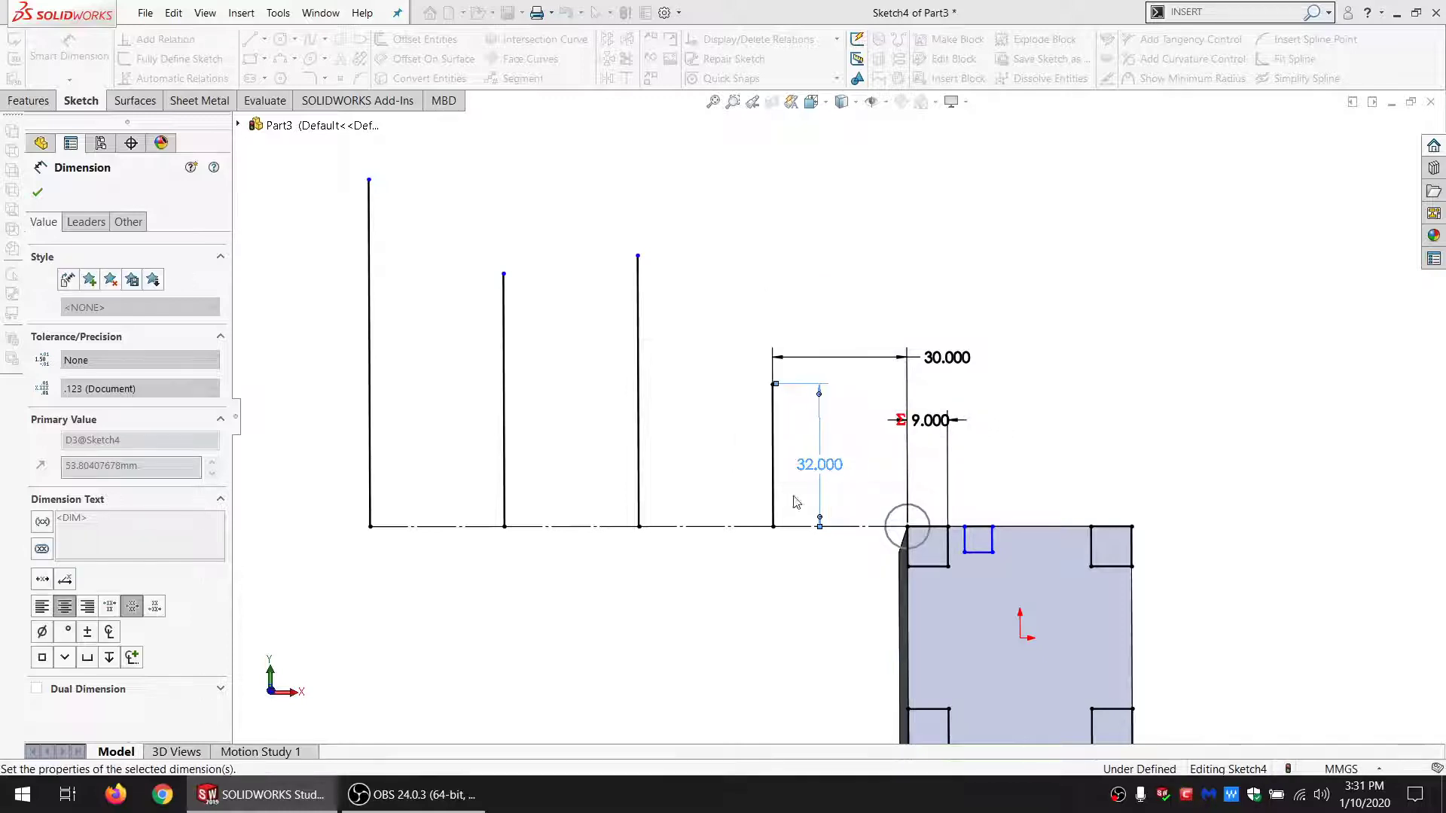
{"action": "key", "text": "Escape"}
Step: Compare the first upright line's length with the distance between the inner vertical edges of the two upper corner squares
{"action": "left_click", "coordinate": [773, 444]}
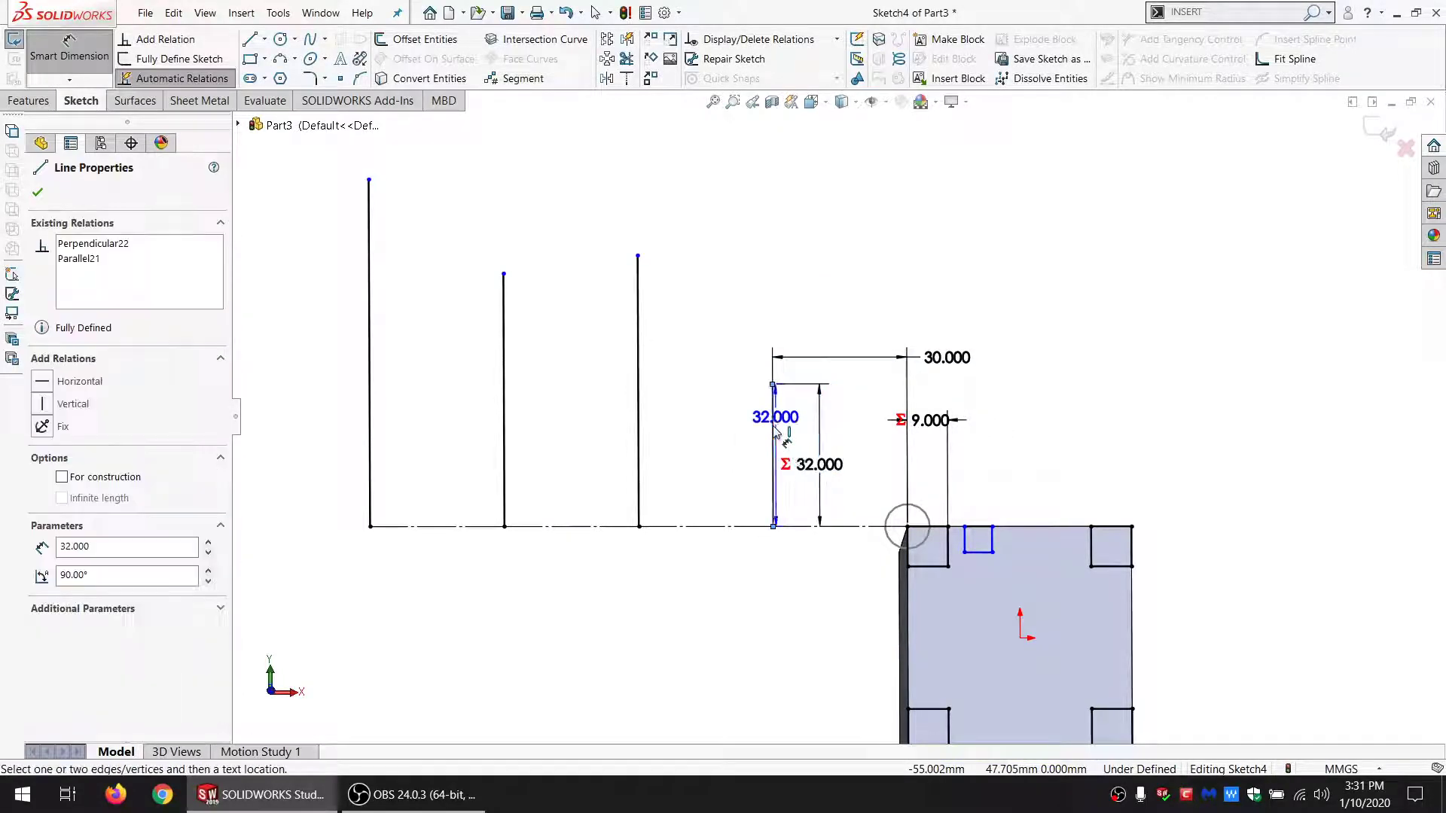
{"action": "key", "text": "Escape"}
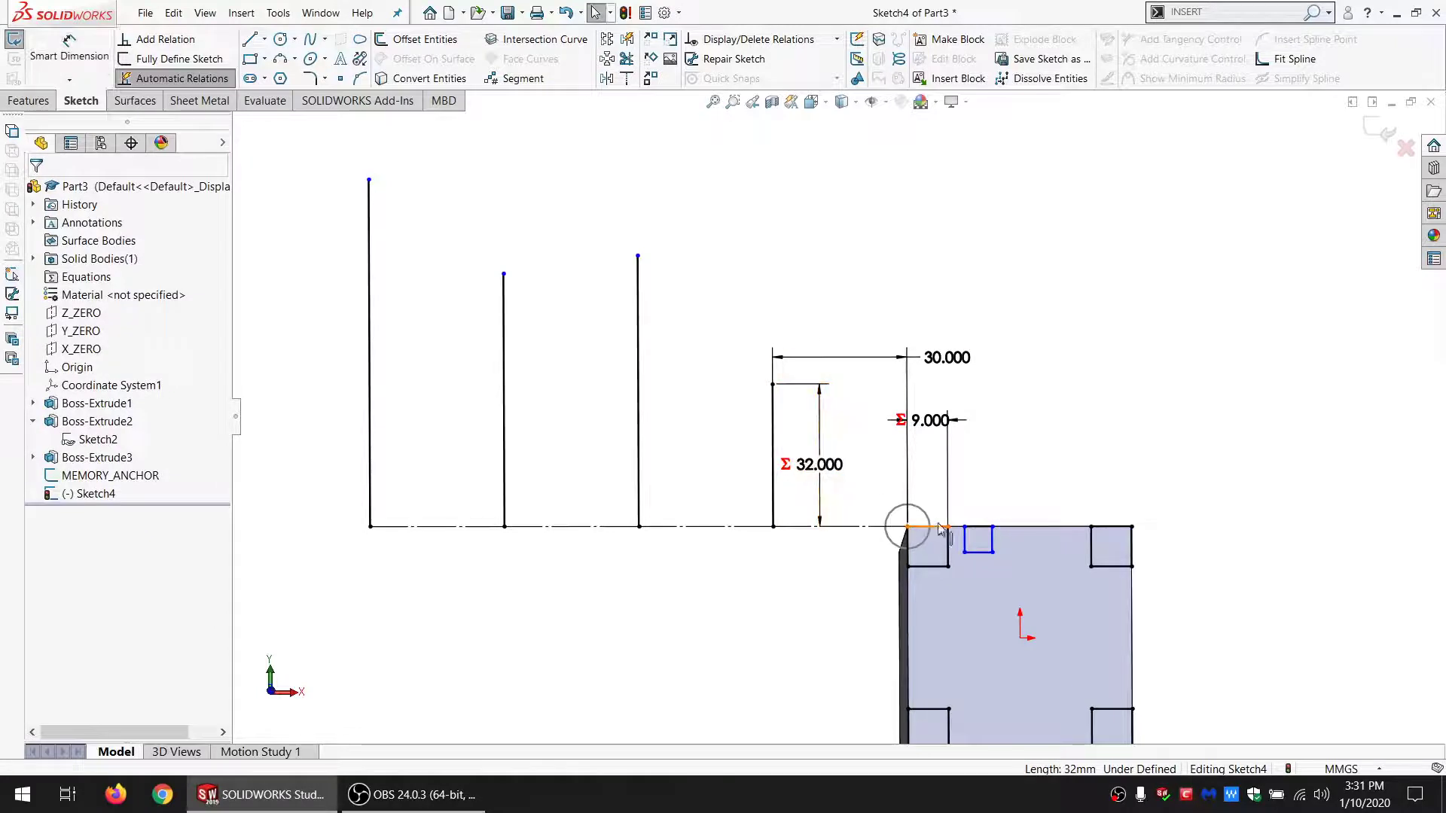
{"action": "left_click", "coordinate": [948, 546]}
{"action": "left_click", "coordinate": [1091, 546], "text": "ctrl"}
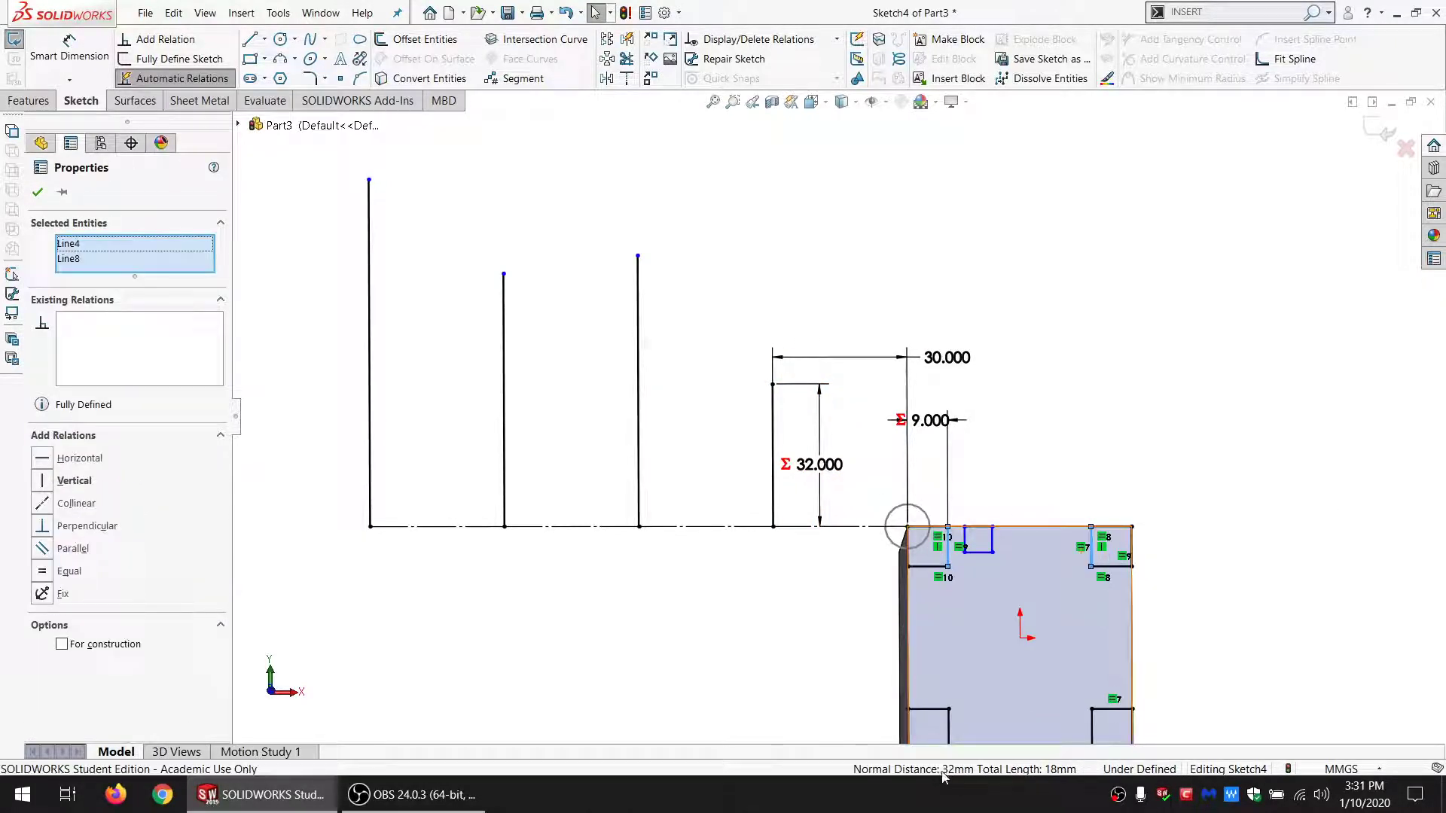
{"action": "left_click", "coordinate": [794, 631]}
Step: Dimension the height of the second upright line from the face with the equation "D3@Sketch4" / "MATL_THK"
{"action": "left_click", "coordinate": [69, 49]}
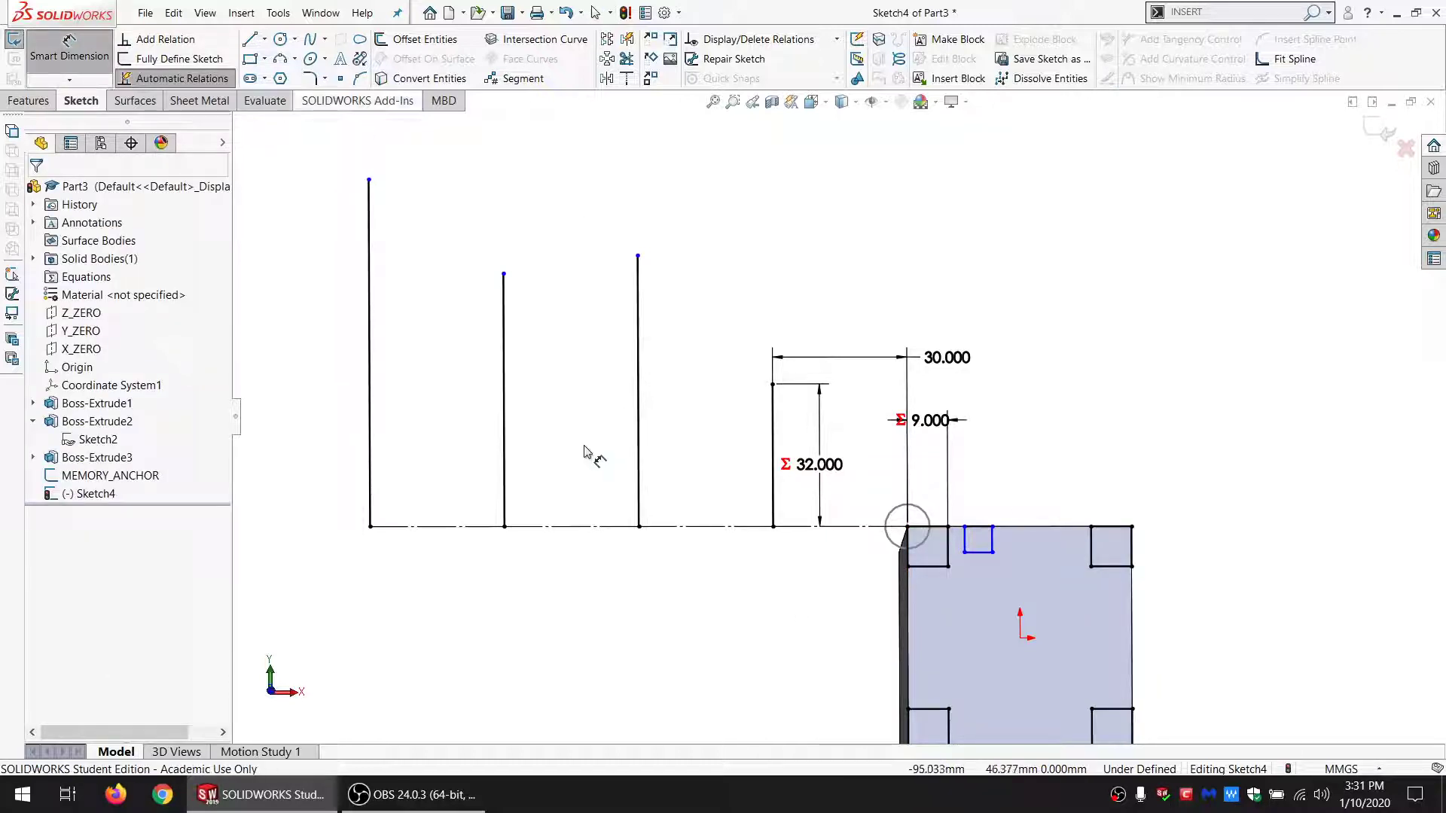
{"action": "left_click", "coordinate": [641, 265]}
{"action": "left_click", "coordinate": [702, 526]}
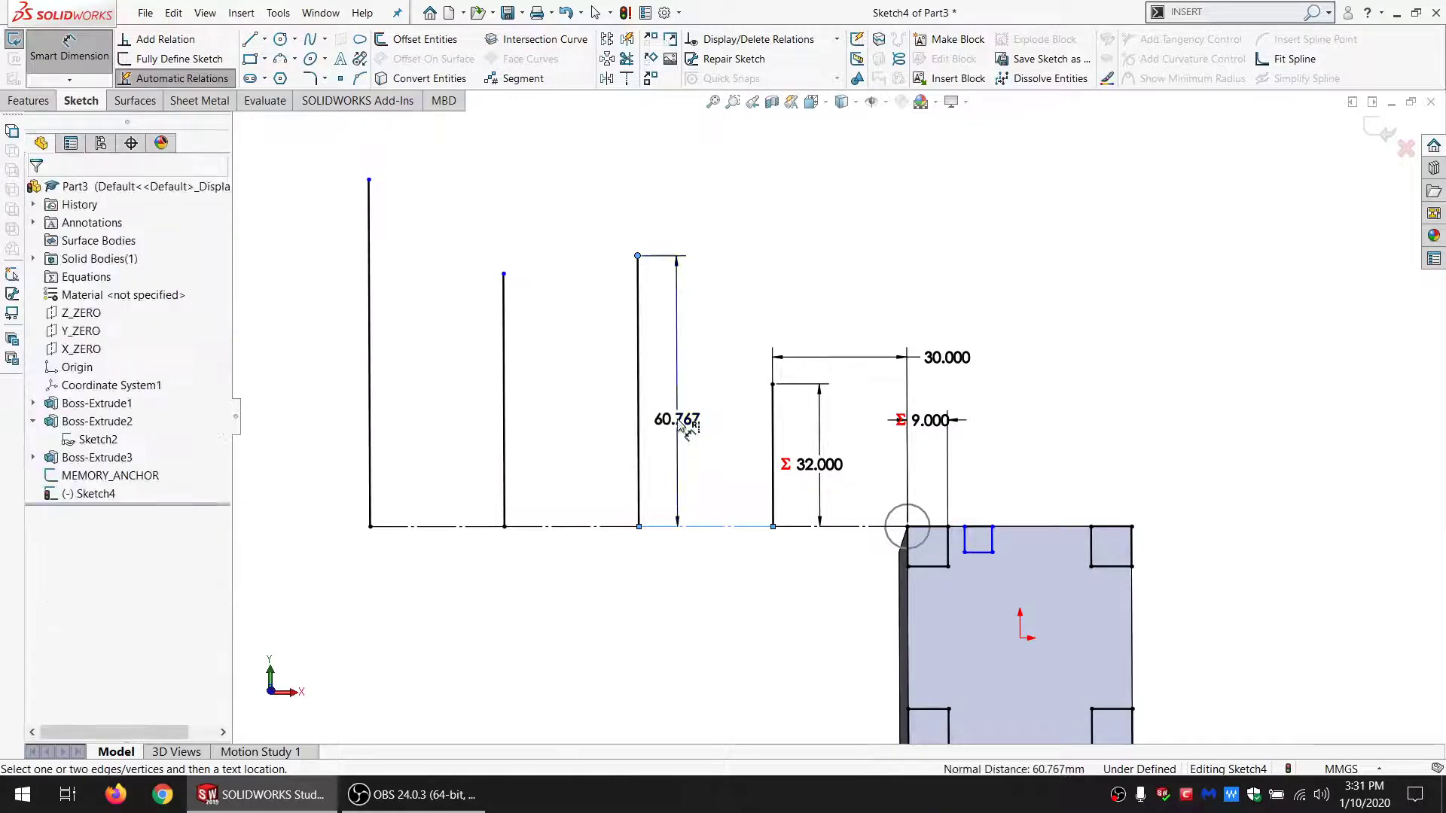
{"action": "left_click", "coordinate": [680, 424]}
{"action": "type", "text": "="}
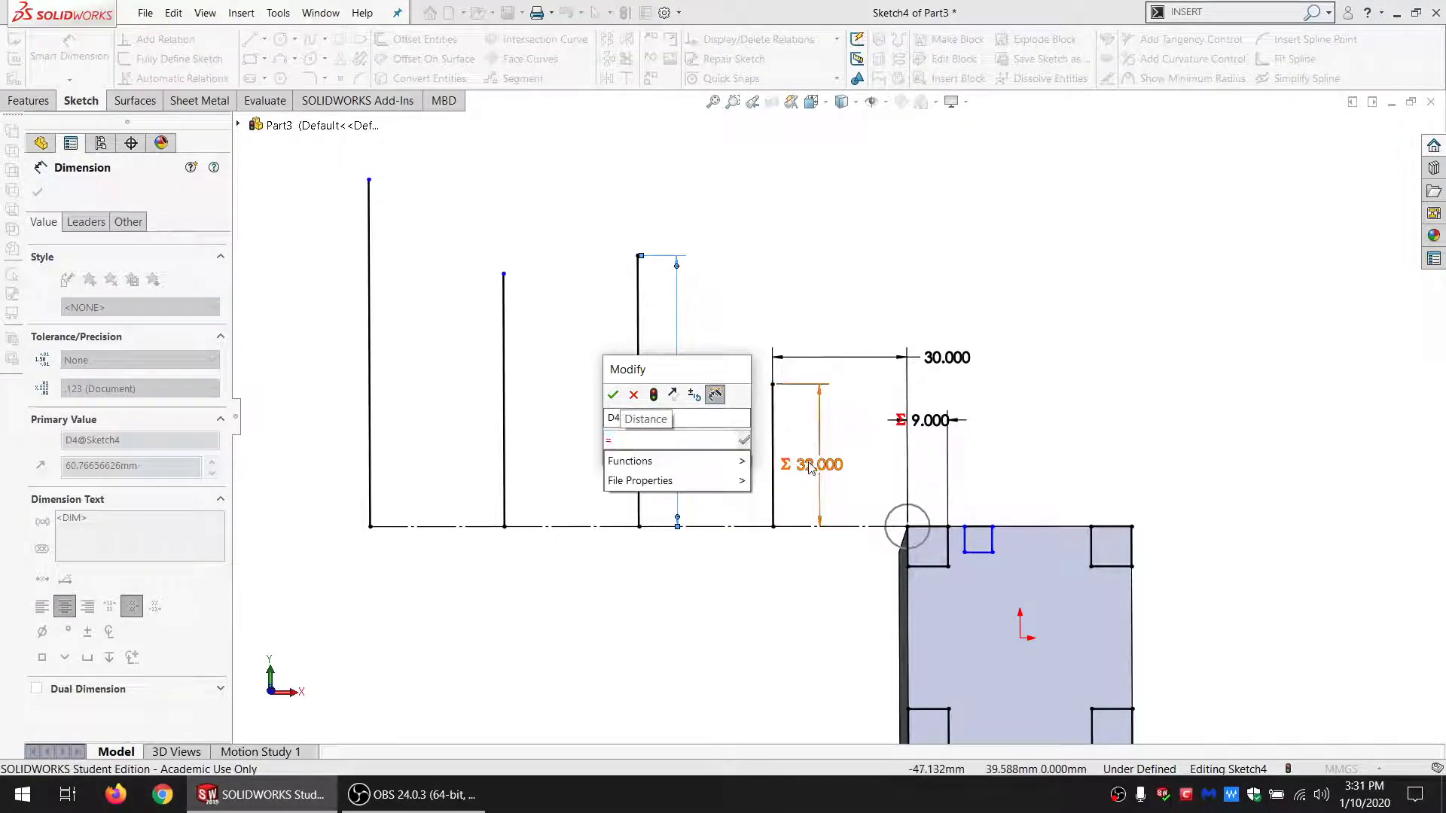
{"action": "left_click", "coordinate": [809, 466]}
{"action": "type", "text": "/"}
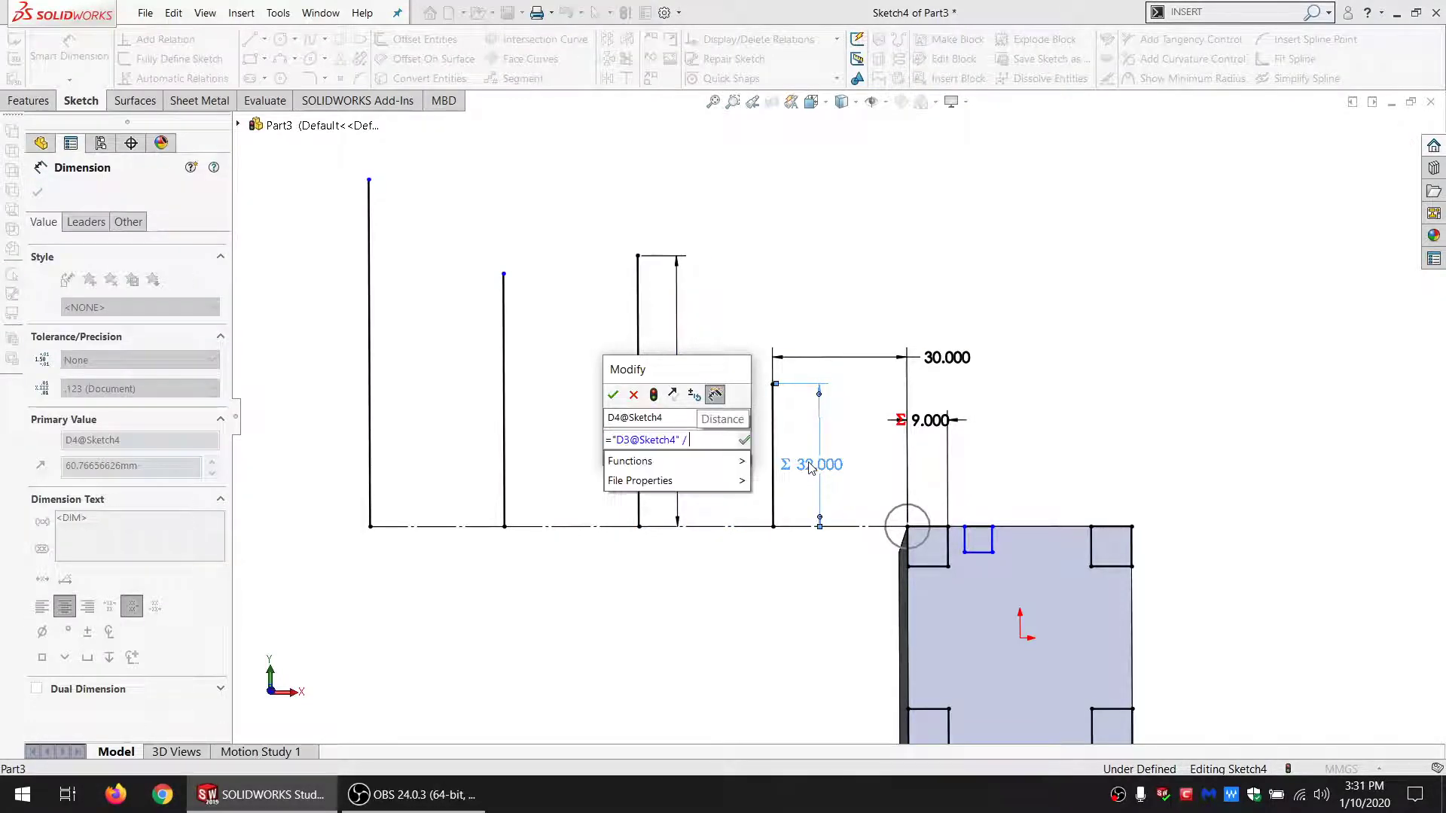
{"action": "mouse_move", "coordinate": [687, 488]}
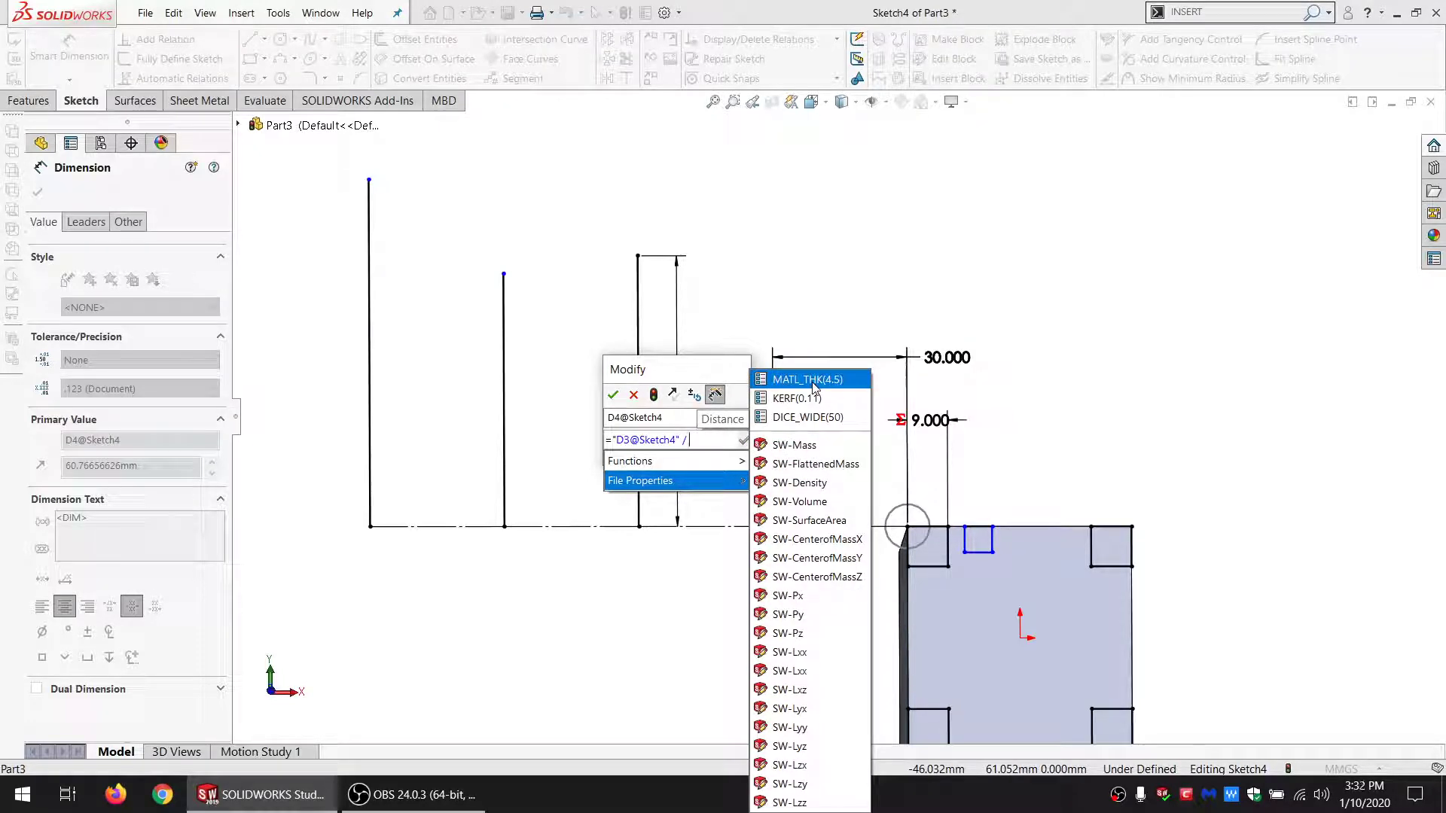
{"action": "left_click", "coordinate": [788, 381]}
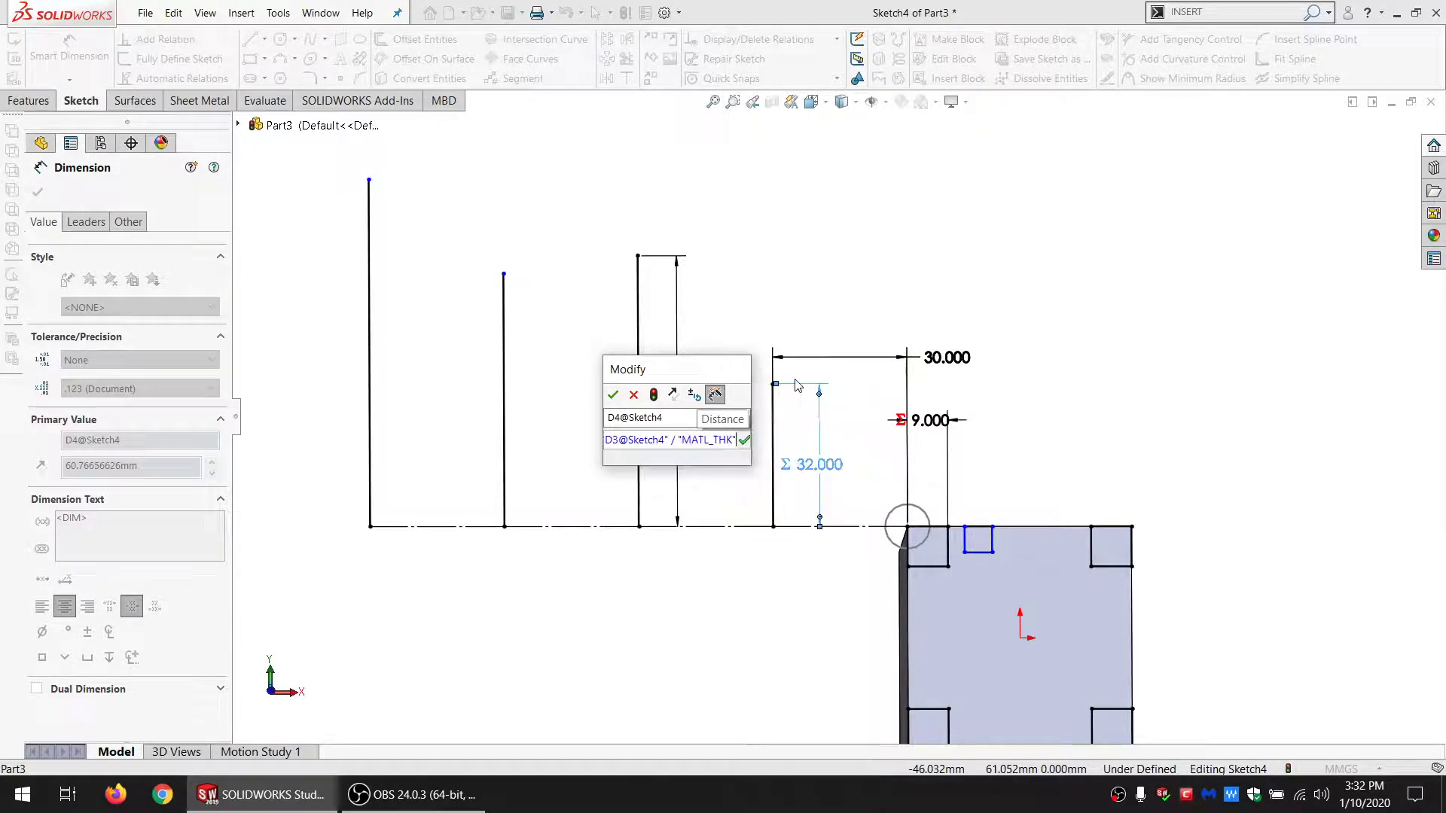
{"action": "left_click", "coordinate": [614, 394]}
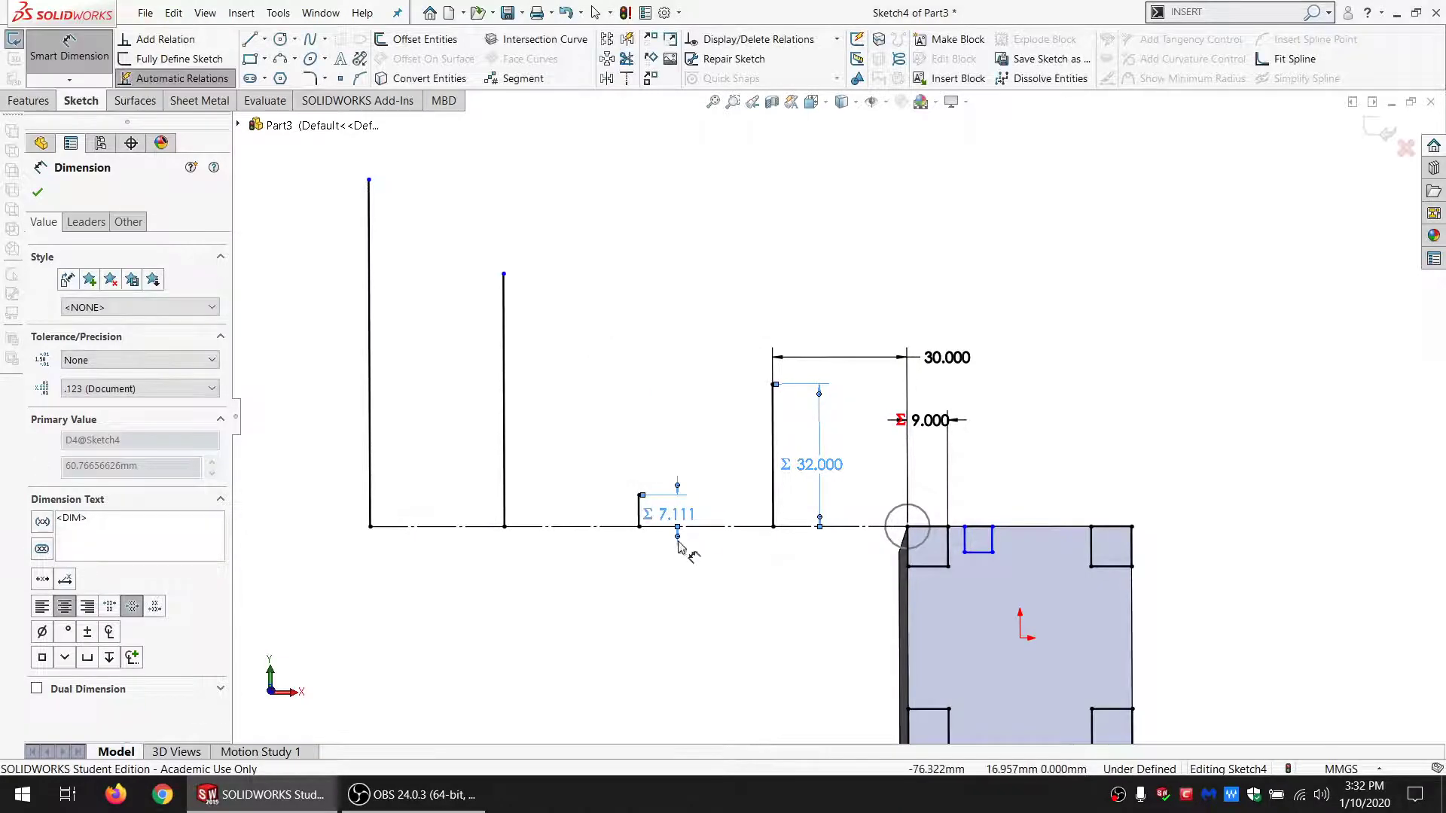
Step: Shift the height dimensions of the two upright lines nearest the face farther away from their lines
{"action": "left_click_drag", "start_coordinate": [681, 521], "coordinate": [707, 515]}
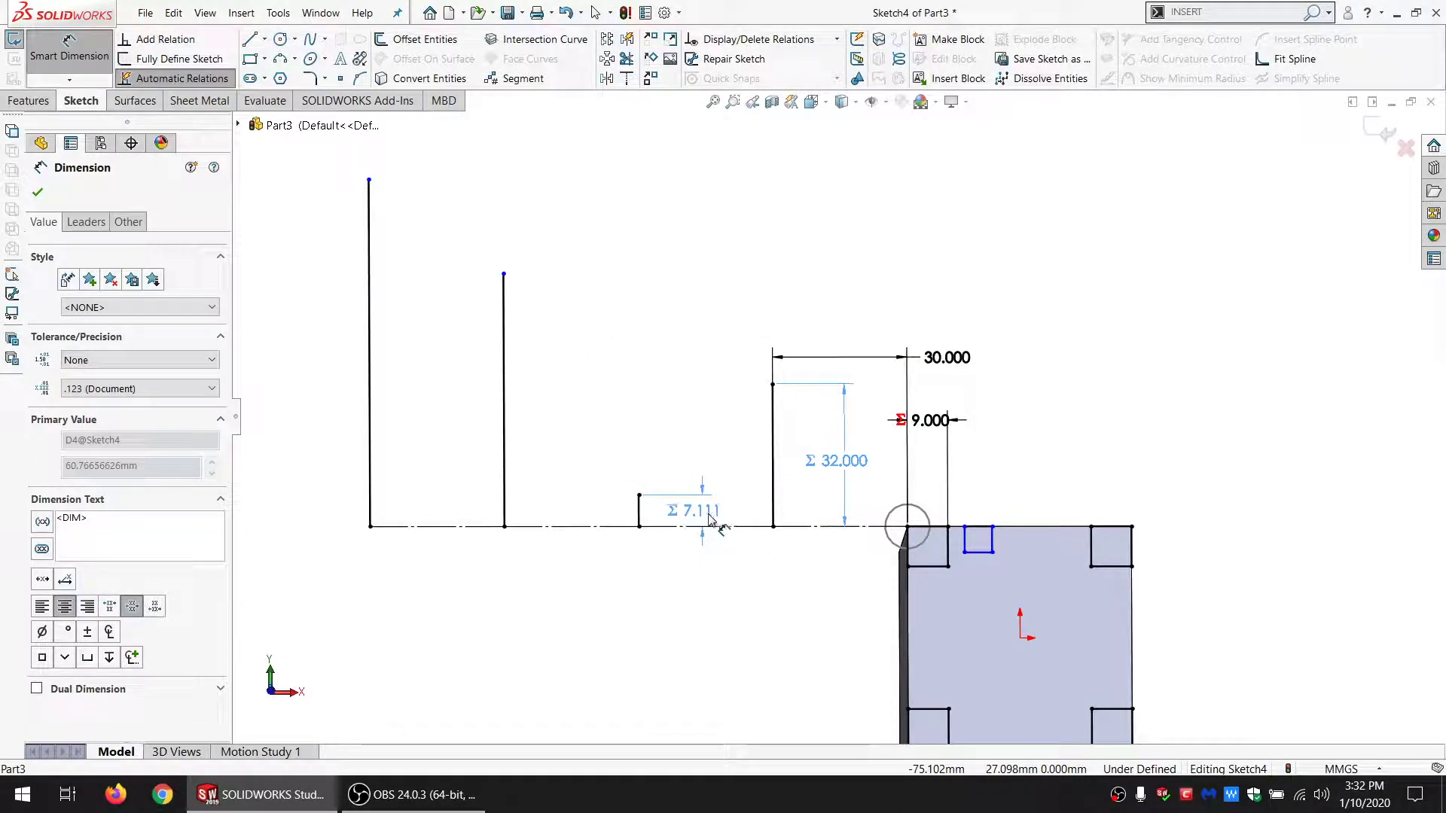
{"action": "left_click", "coordinate": [670, 443]}
{"action": "key", "text": "Escape"}
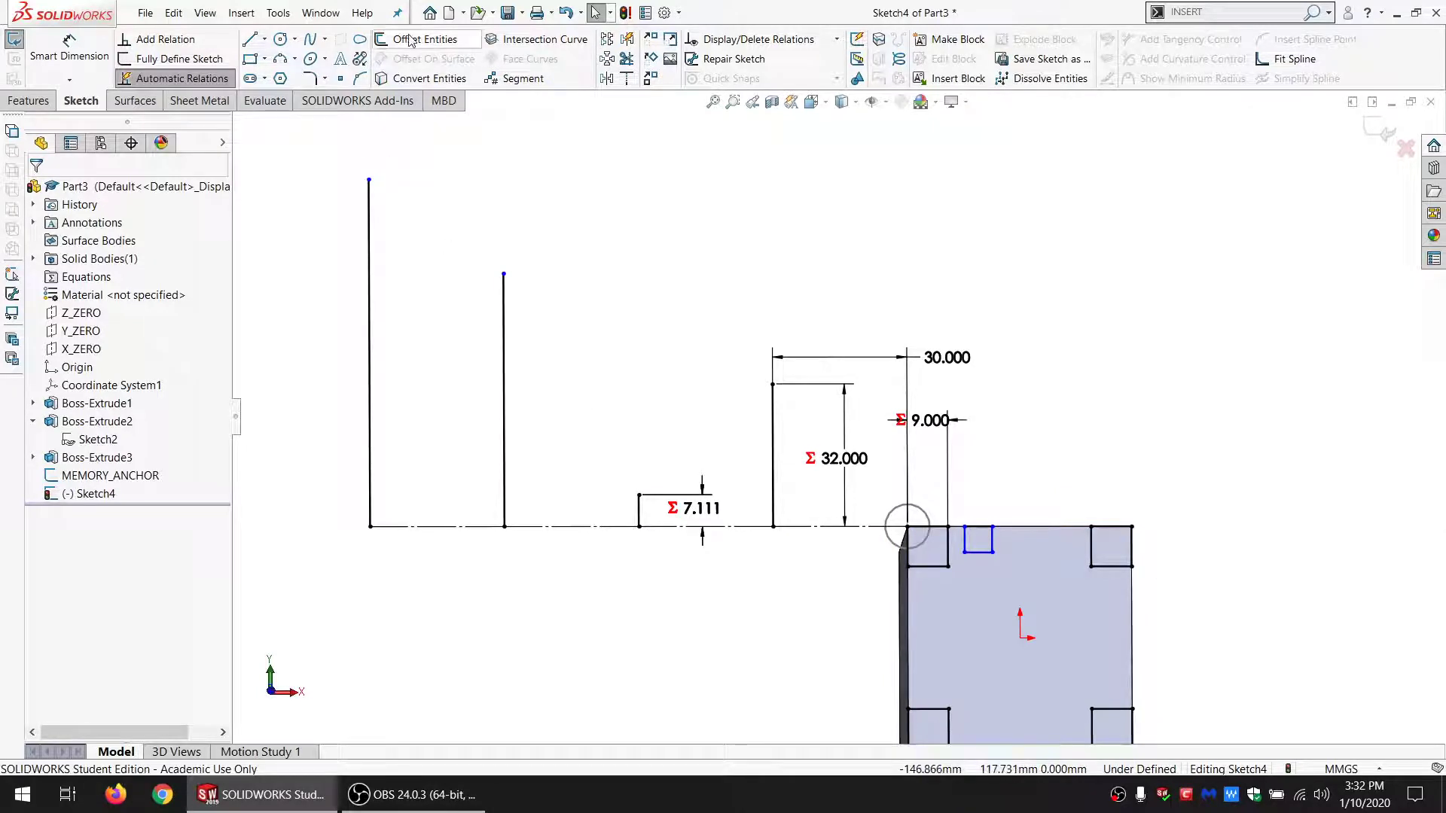
Step: Dimension the height of the third upright line from the face with the equation ROUND("D4@Sketch4")
{"action": "left_click", "coordinate": [67, 47]}
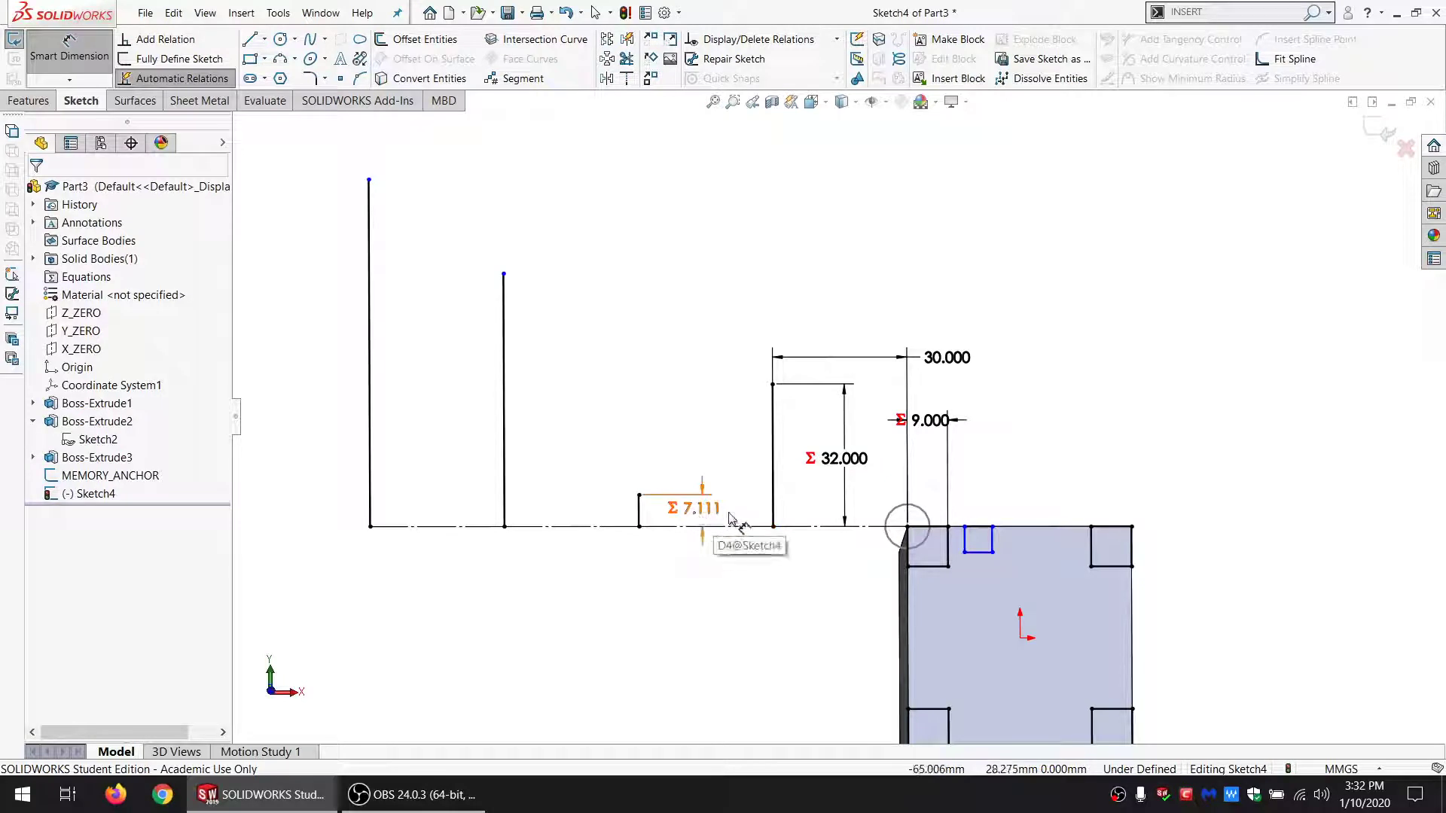
{"action": "left_click", "coordinate": [503, 276]}
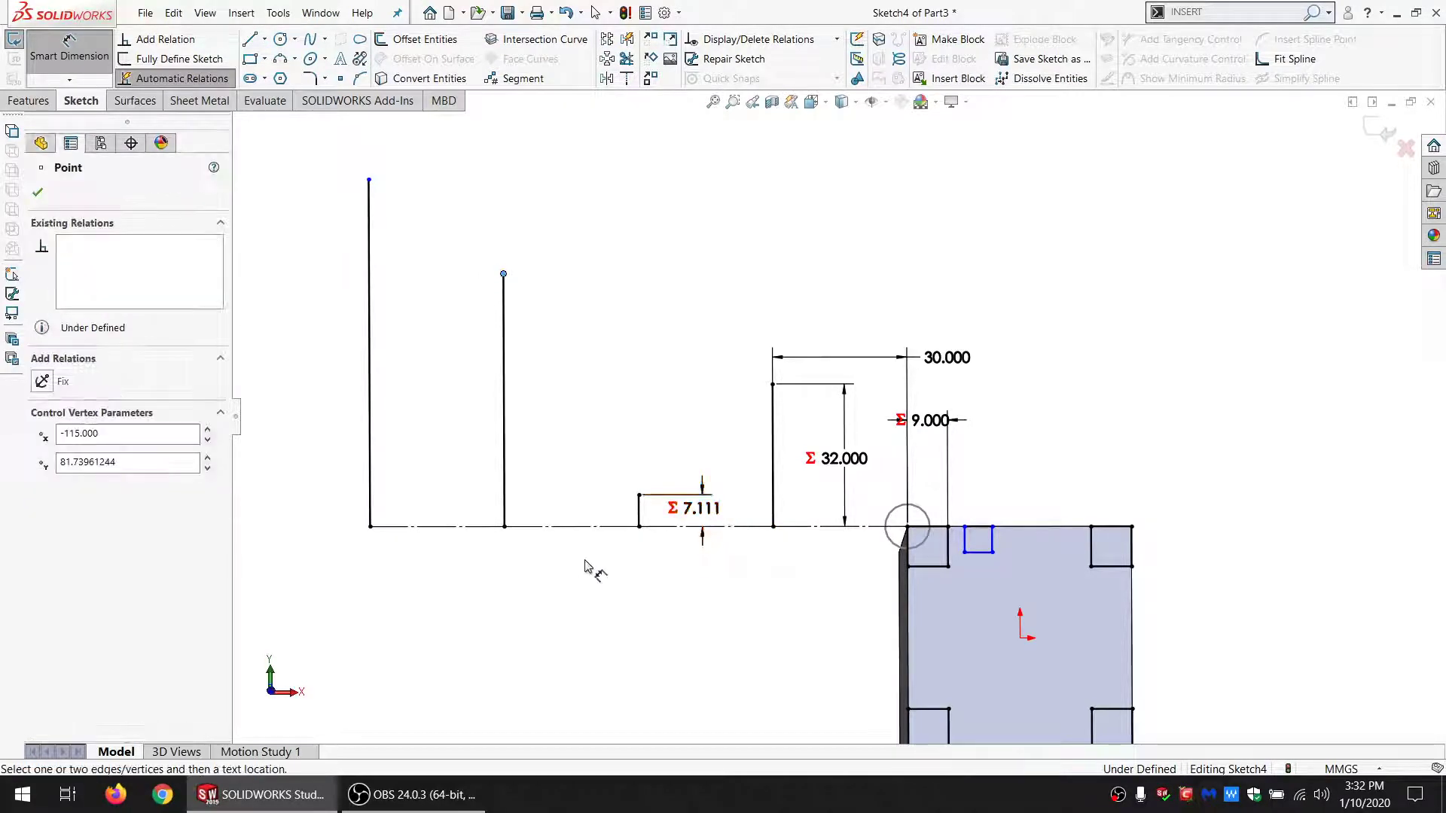
{"action": "left_click", "coordinate": [567, 527]}
{"action": "left_click", "coordinate": [572, 407]}
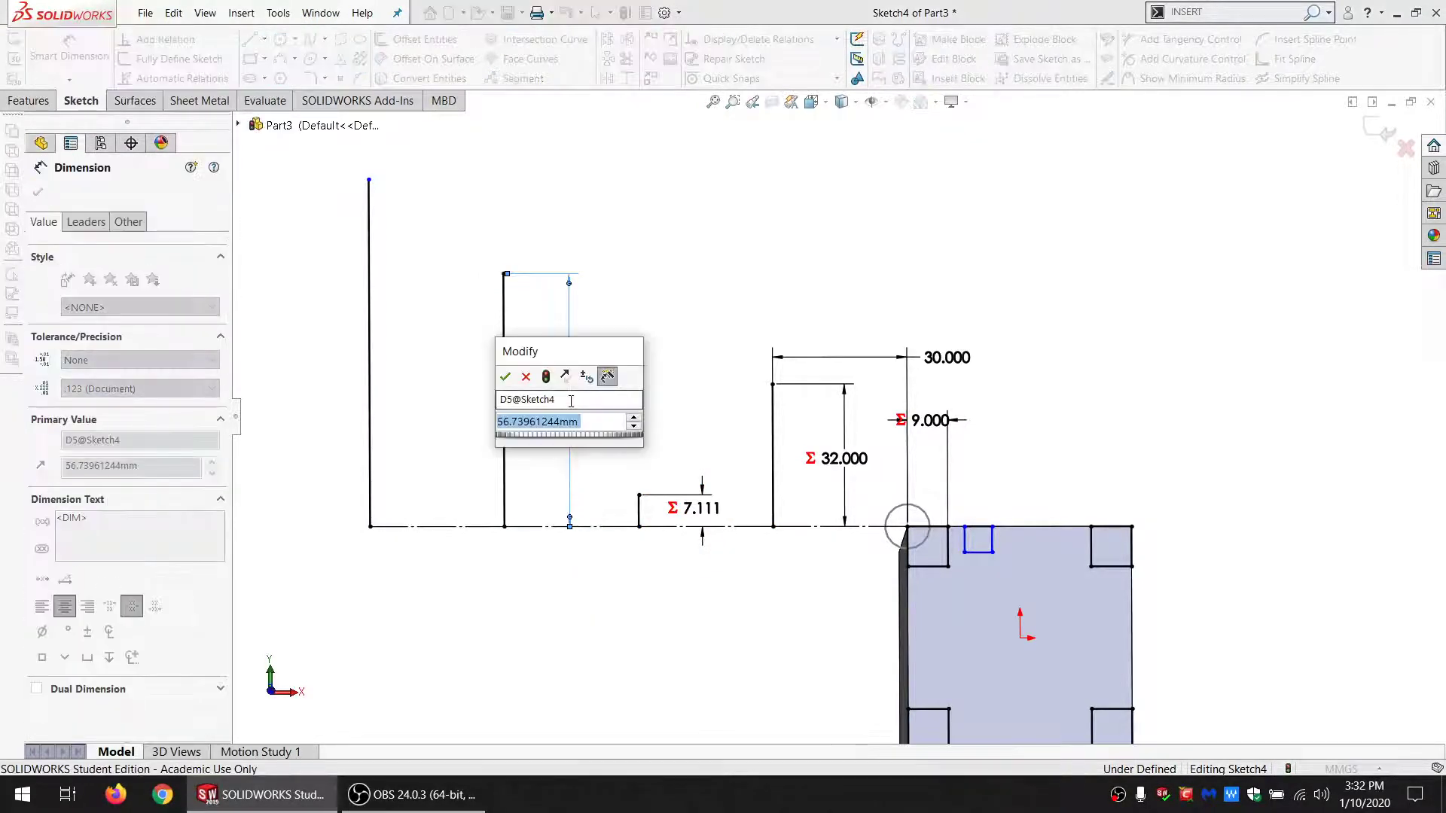
{"action": "type", "text": "="}
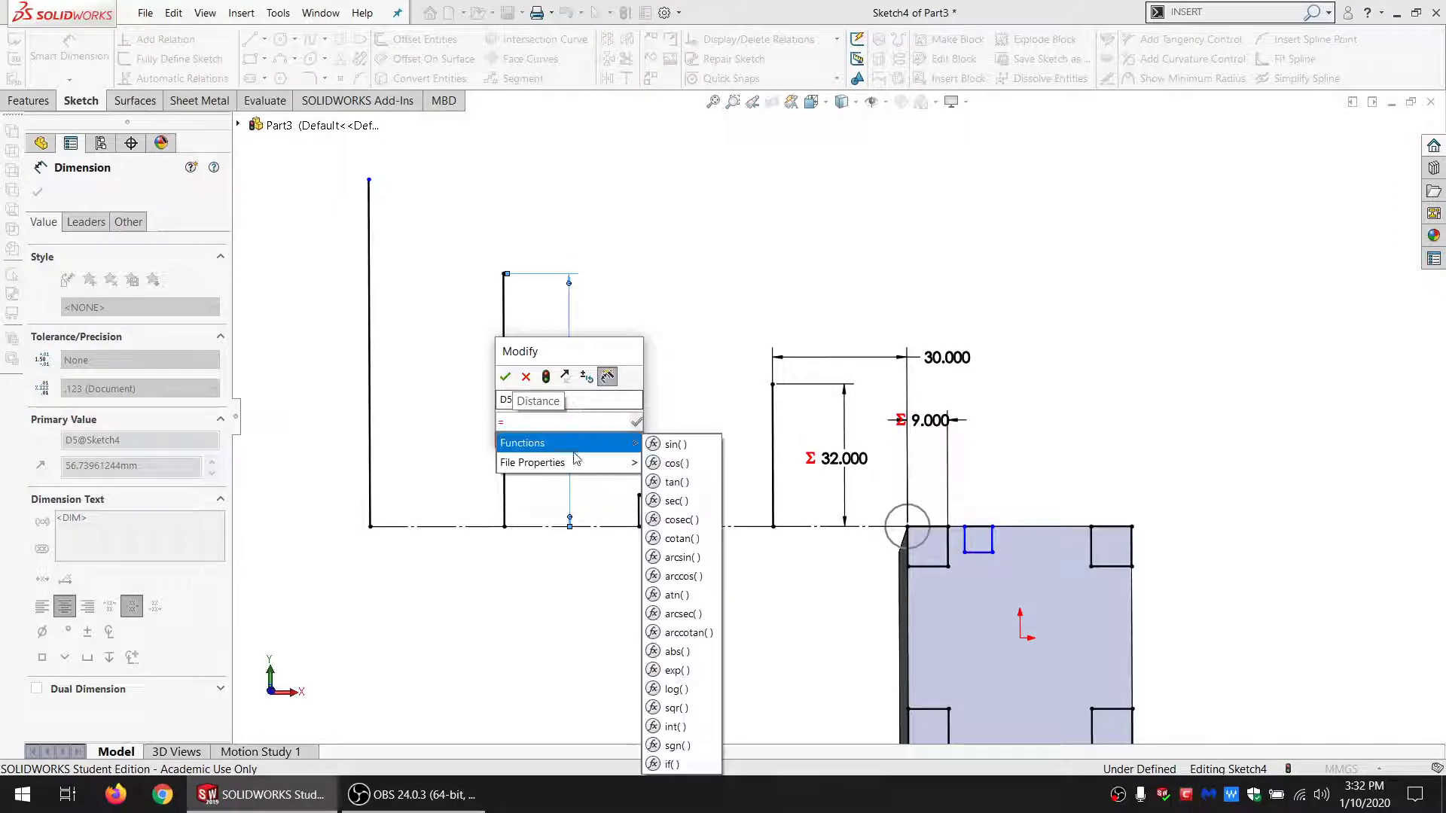
{"action": "mouse_move", "coordinate": [577, 451]}
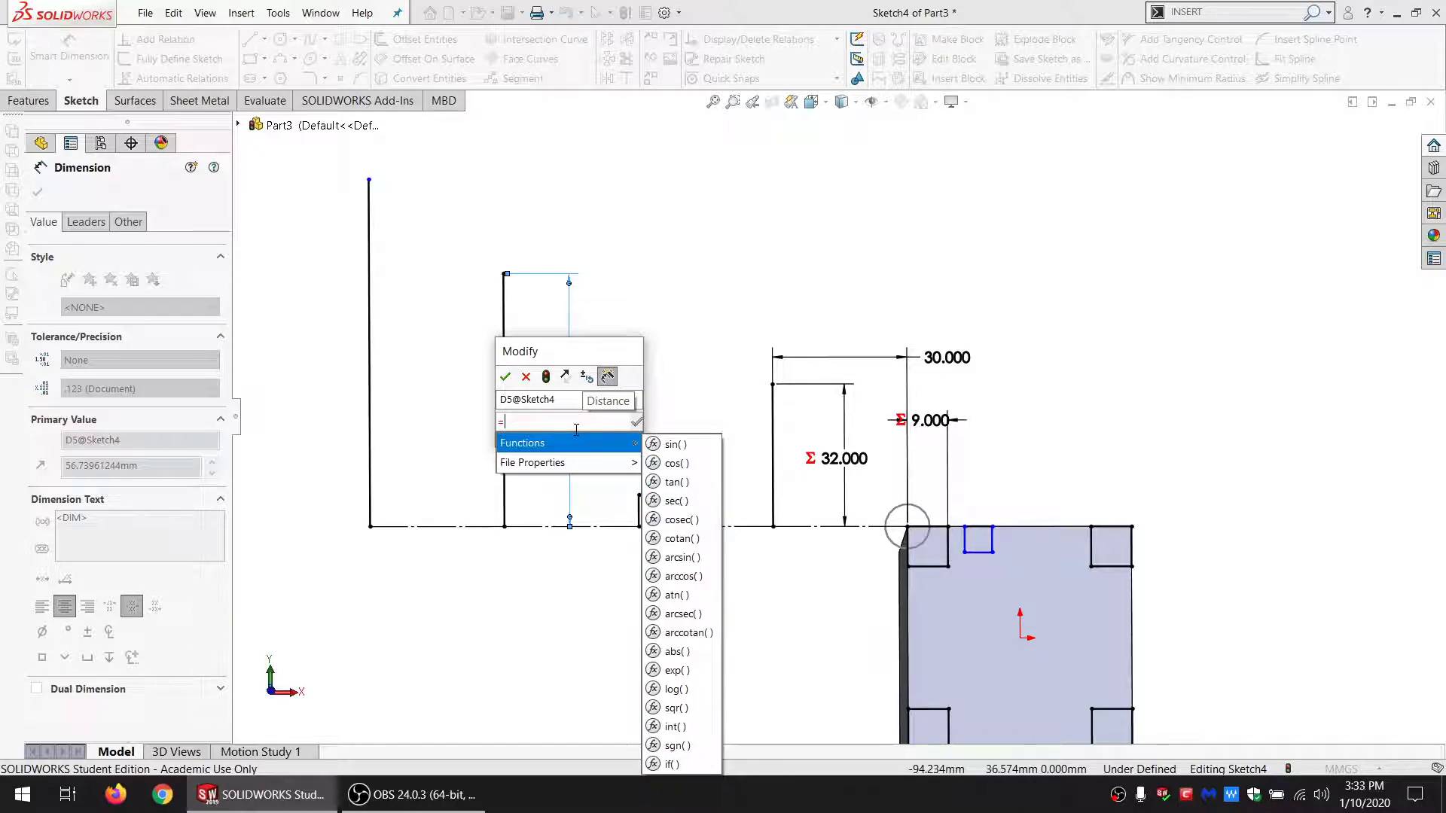
{"action": "type", "text": "ROUND"}
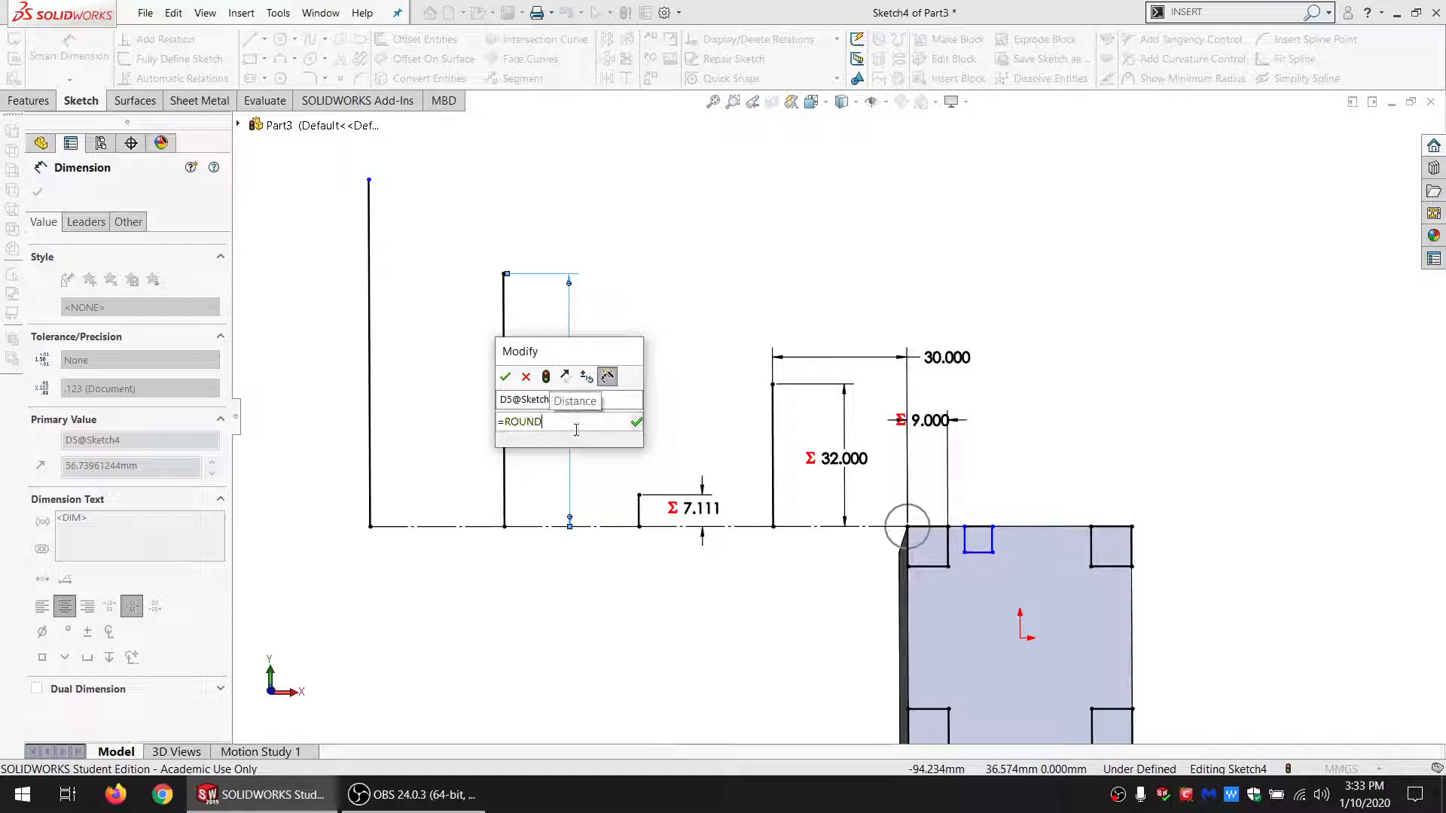
{"action": "type", "text": "("}
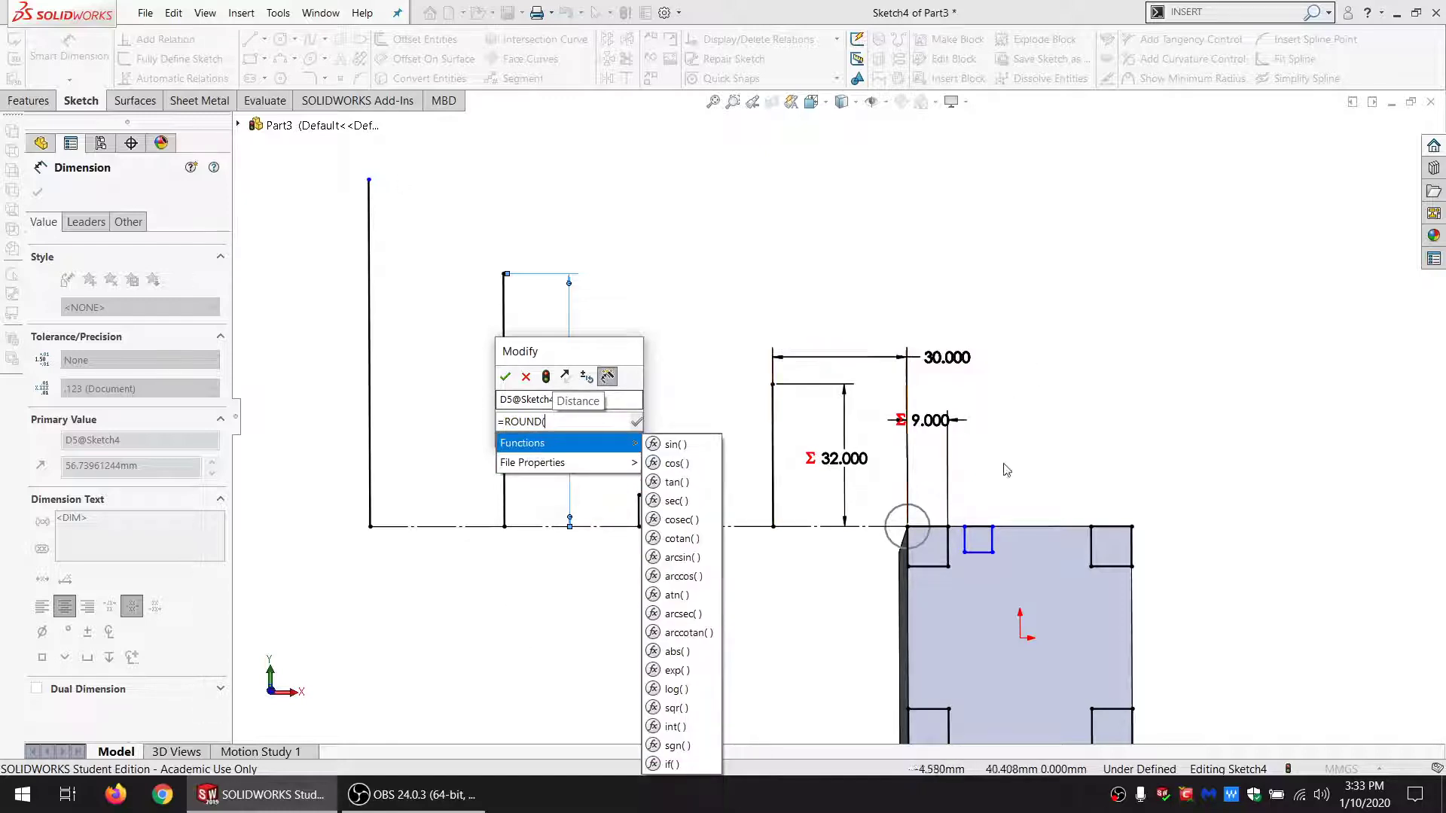
{"action": "left_click", "coordinate": [1280, 466]}
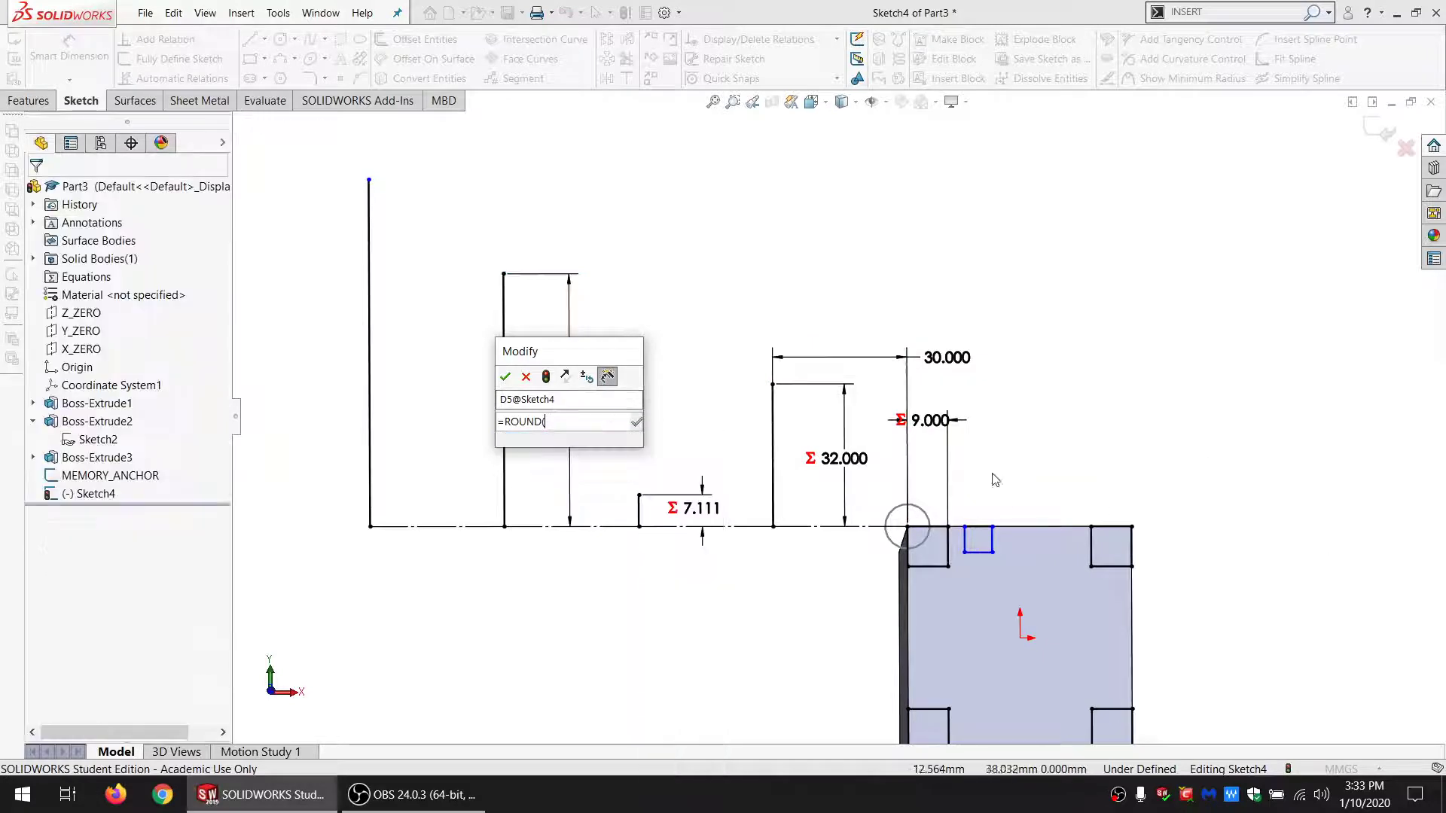
{"action": "left_click", "coordinate": [671, 490]}
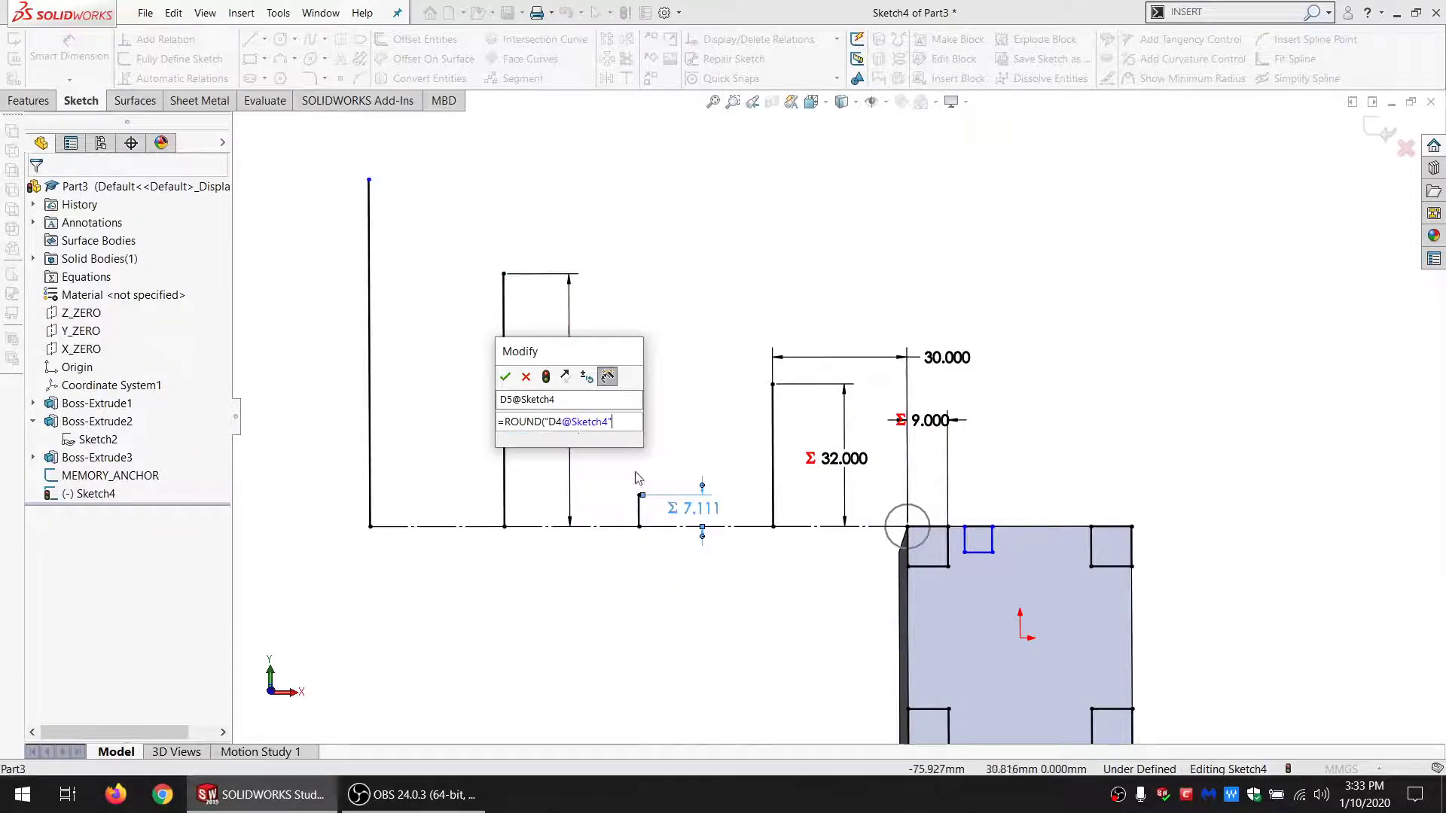
{"action": "left_click", "coordinate": [637, 422]}
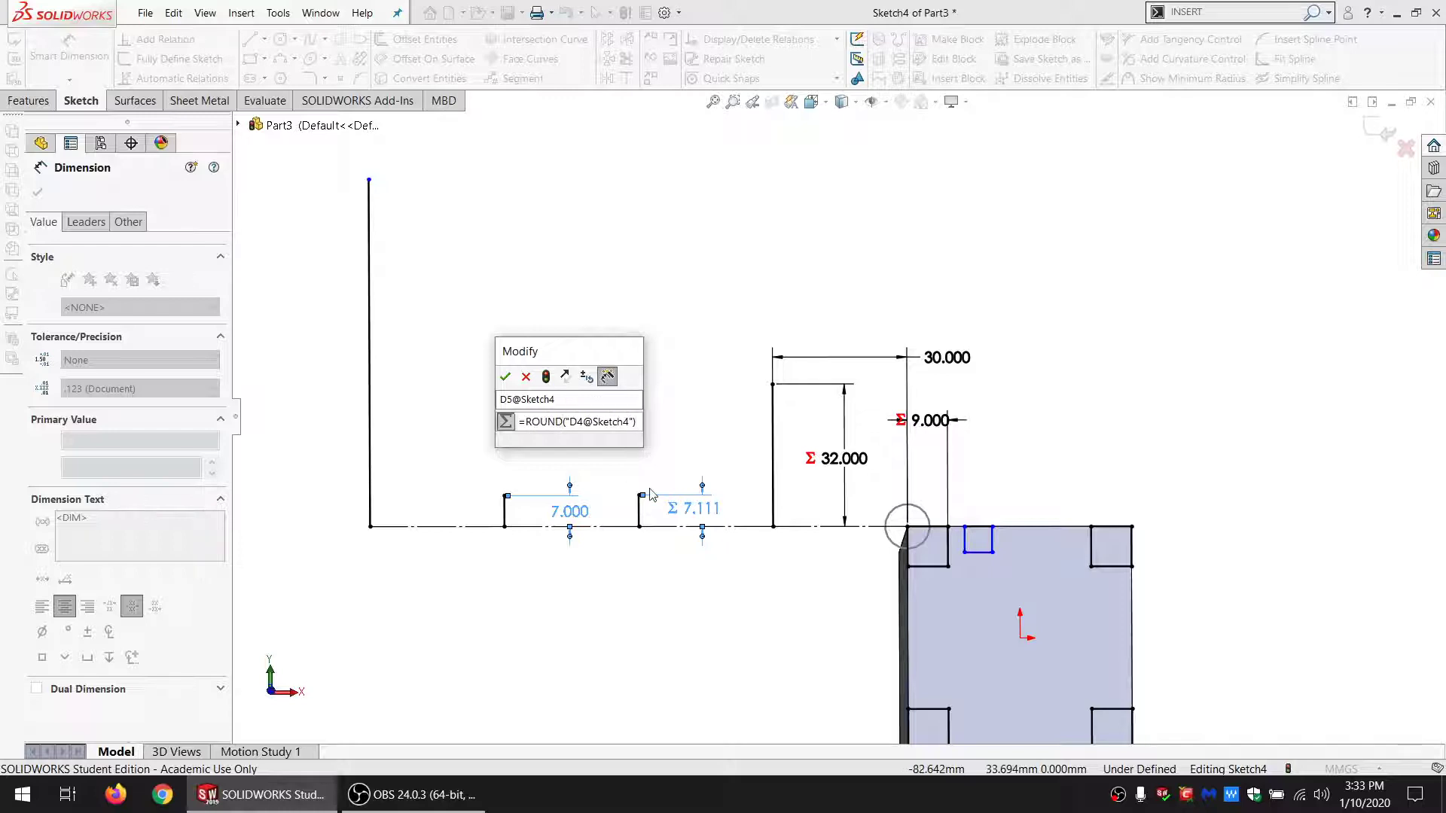
Step: Change the third upright line's height equation to INT("D4@Sketch4")
{"action": "key", "text": "shift+Home"}
{"action": "type", "text": "=INT"}
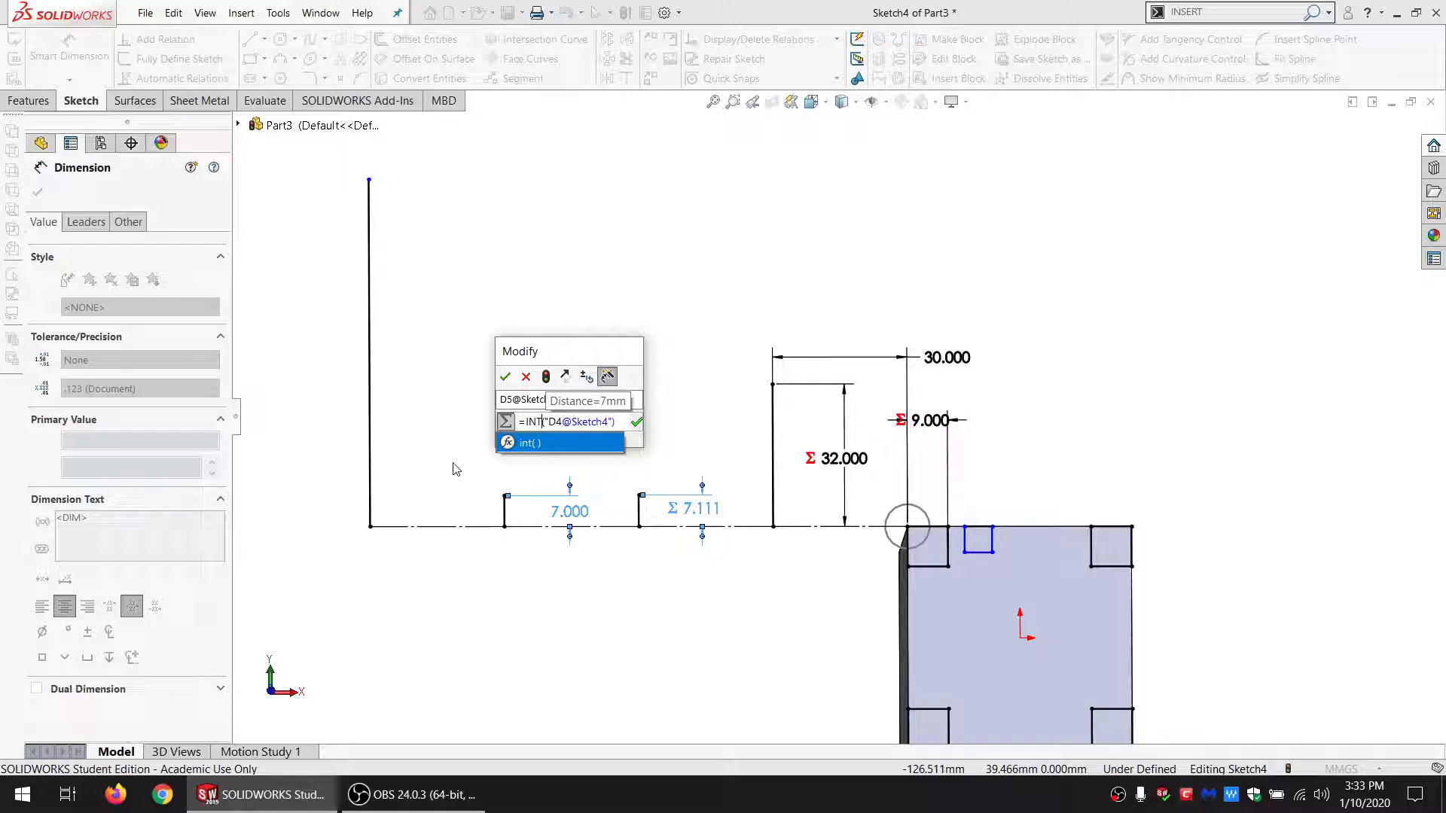
{"action": "left_click", "coordinate": [503, 378]}
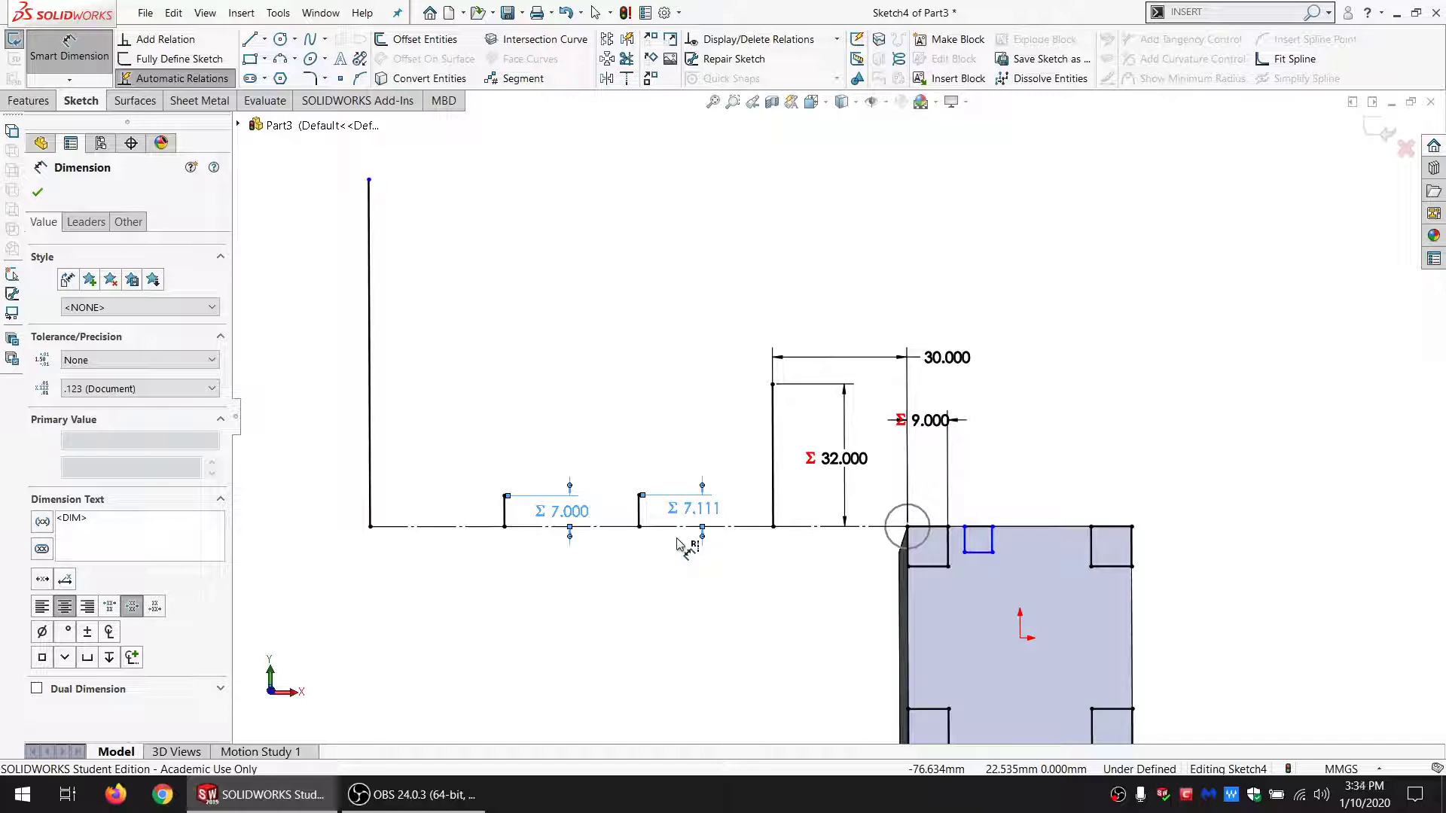
Step: Replace the third upright line's height equation with a reference to the second line's height dimension, "D4@Sketch4"
{"action": "double_click", "coordinate": [580, 518]}
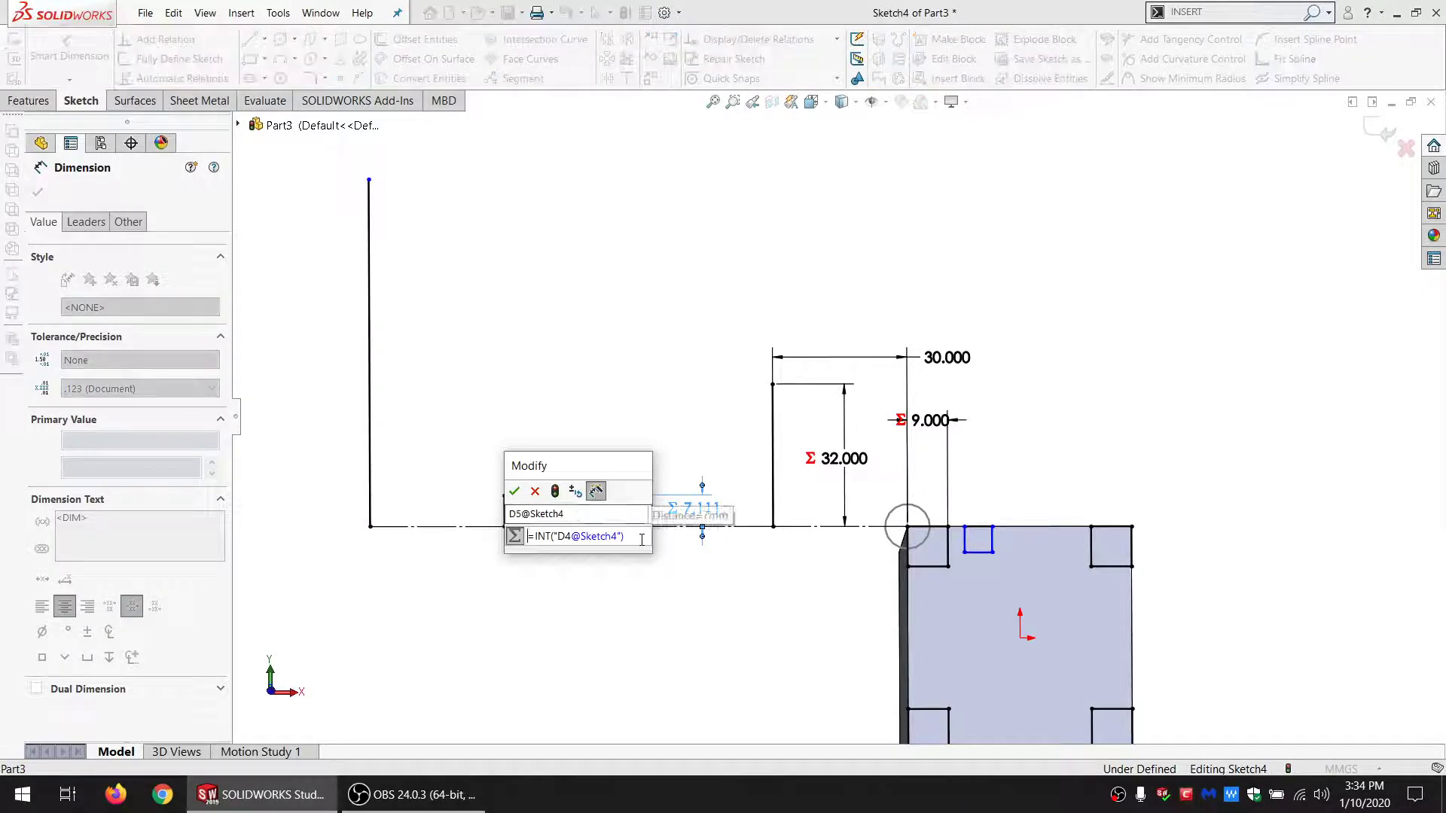
{"action": "key", "text": "ctrl+a"}
{"action": "key", "text": "BackSpace"}
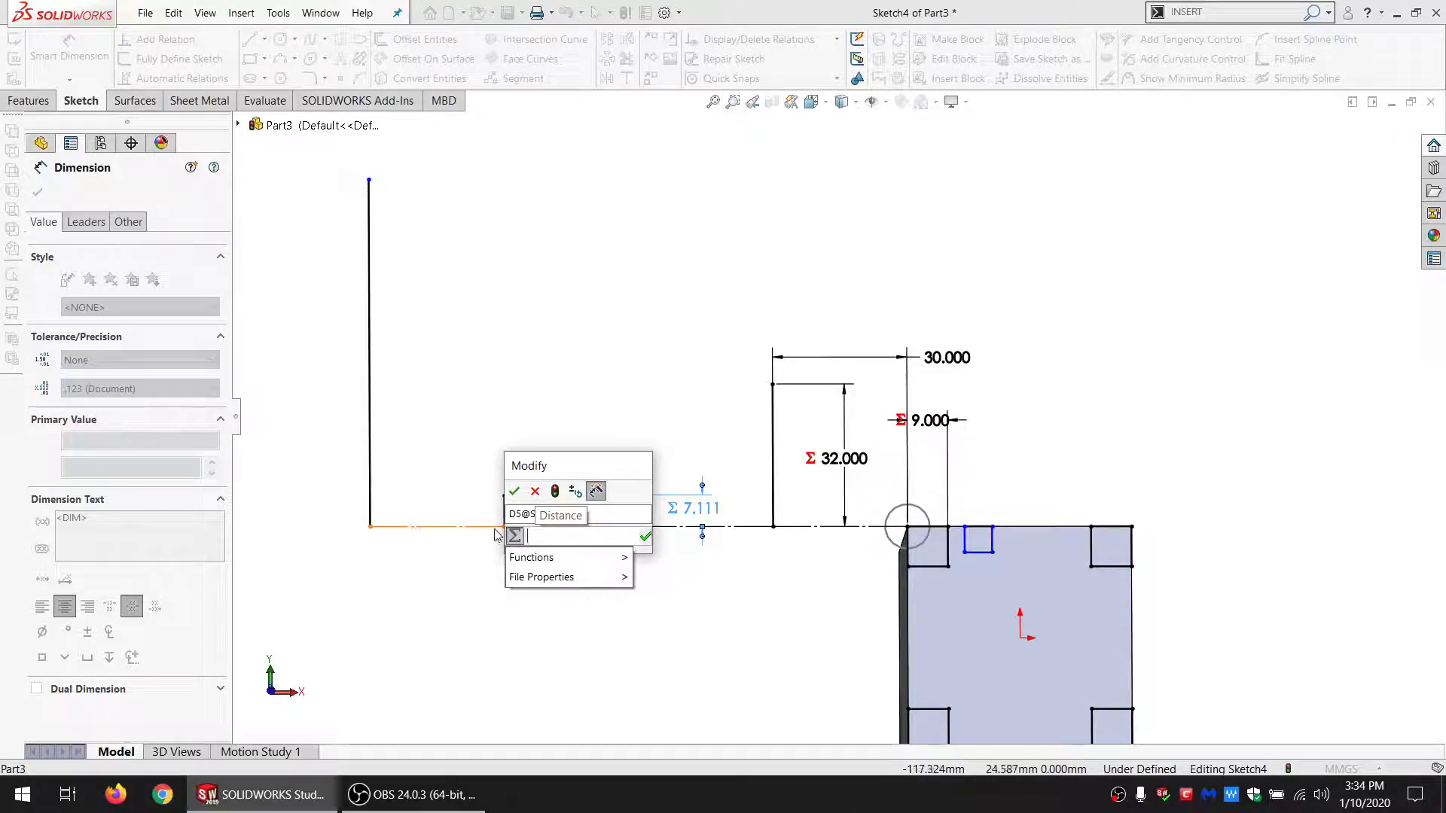
{"action": "type", "text": "="}
{"action": "mouse_move", "coordinate": [565, 558]}
{"action": "left_click", "coordinate": [576, 463]}
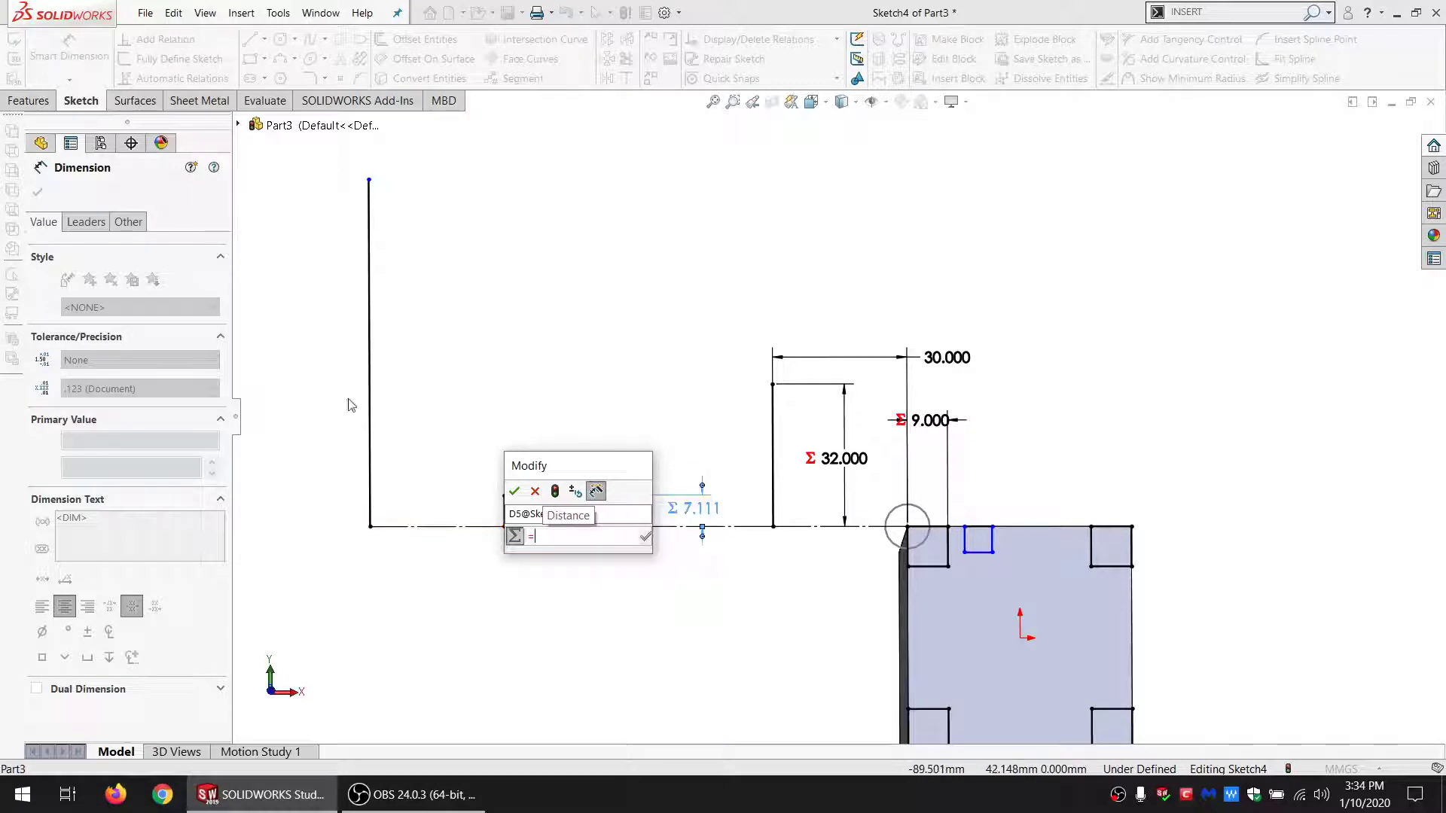
{"action": "left_click_drag", "start_coordinate": [570, 461], "coordinate": [413, 392]}
{"action": "left_click", "coordinate": [566, 511]}
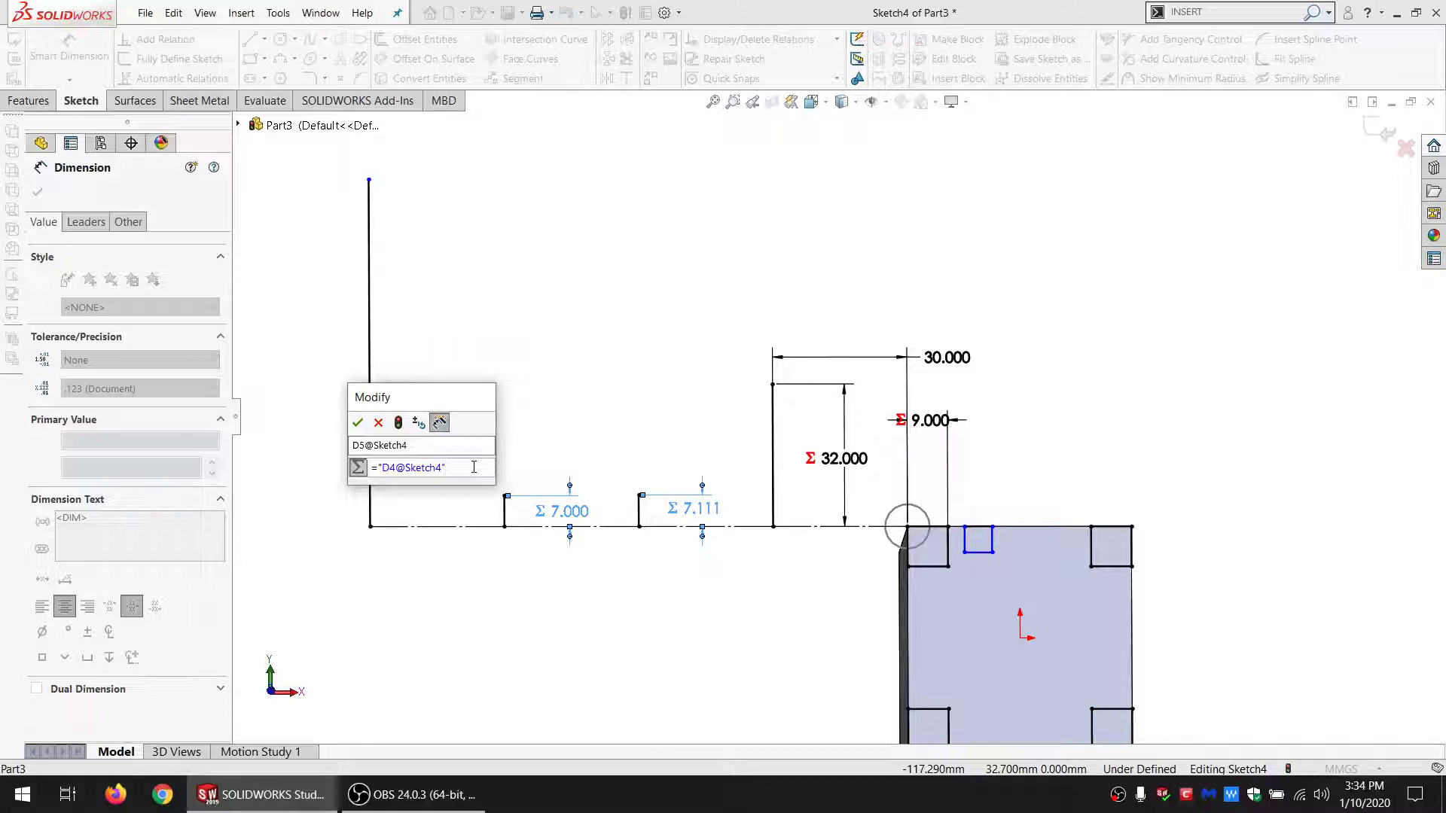
{"action": "type", "text": "/ "}
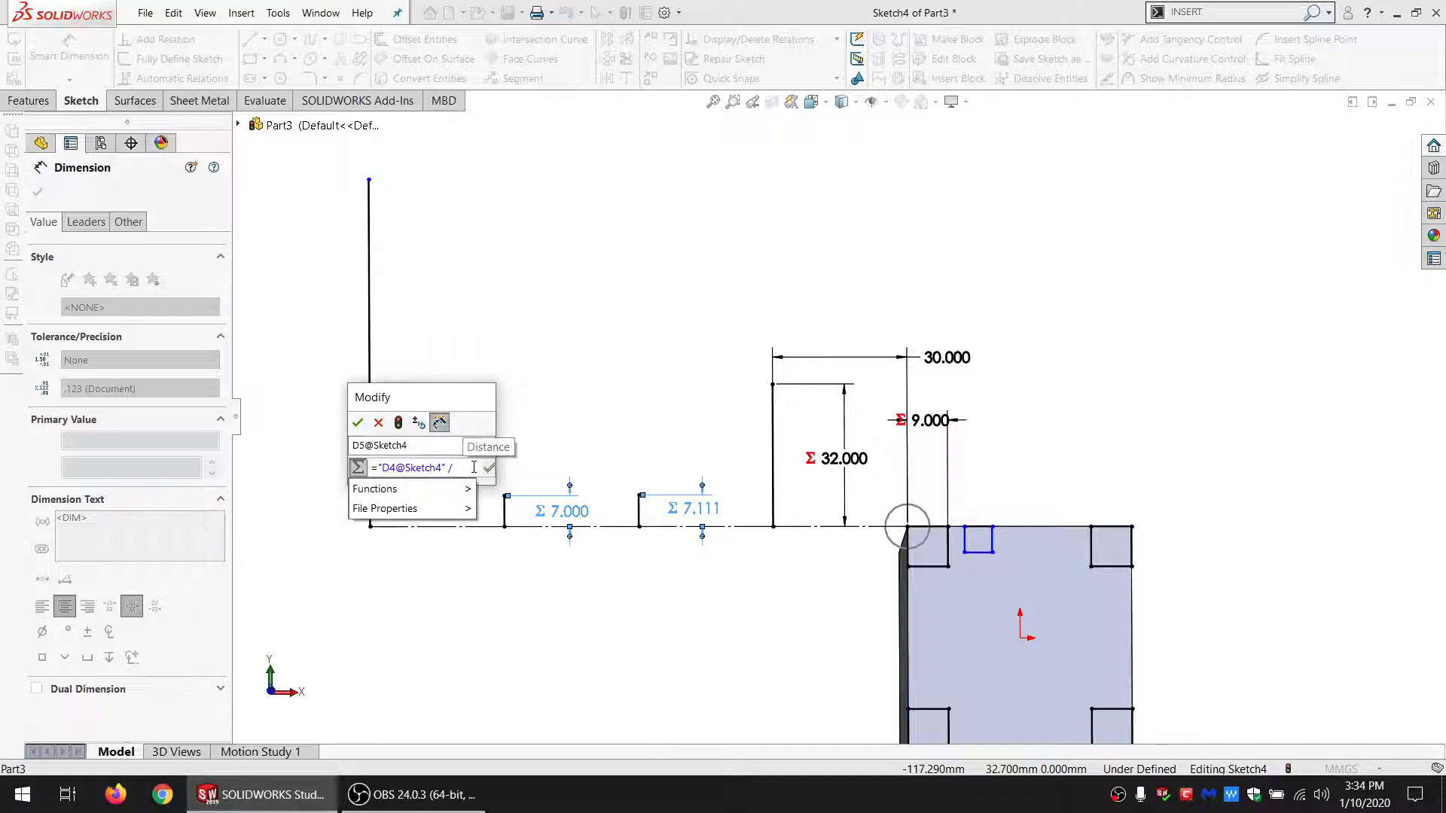
{"action": "type", "text": "2"}
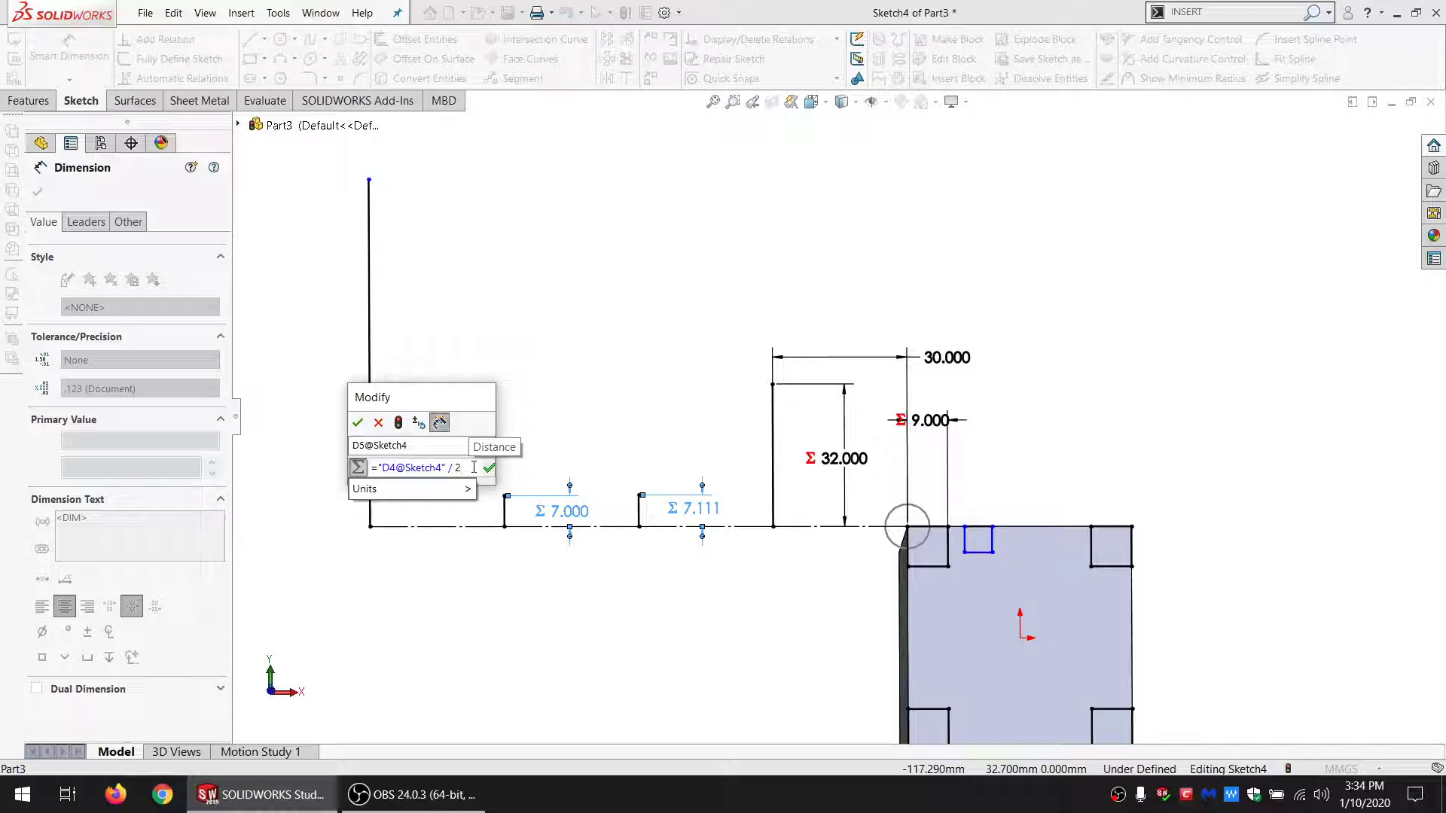
{"action": "key", "text": "BackSpace"}
{"action": "key", "text": "BackSpace"}
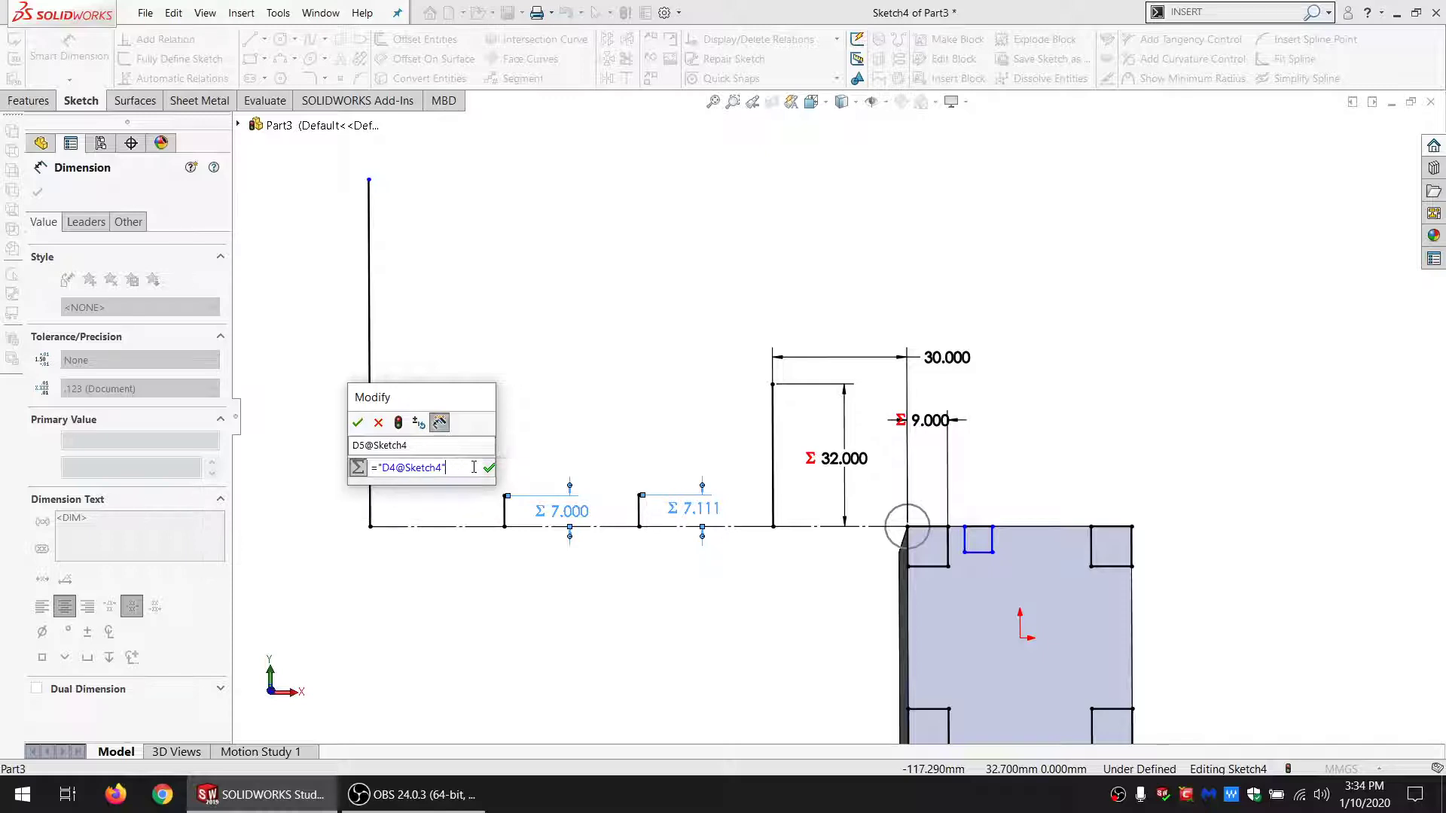
Step: Extend the third upright line's height equation to ("D4@Sketch4" - 1) / 2 and apply it
{"action": "type", "text": "-1"}
{"action": "type", "text": "("}
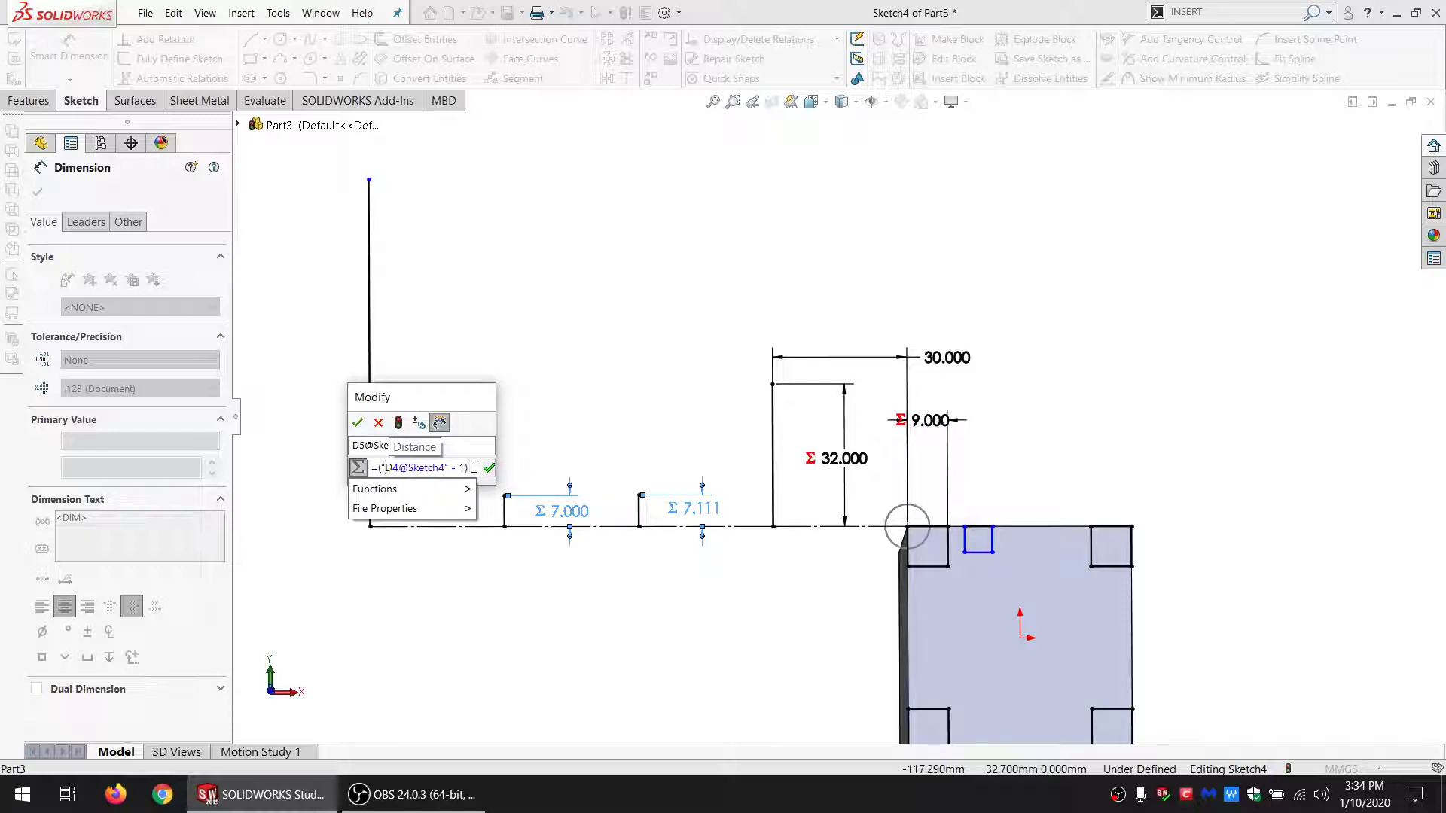
{"action": "type", "text": " /2"}
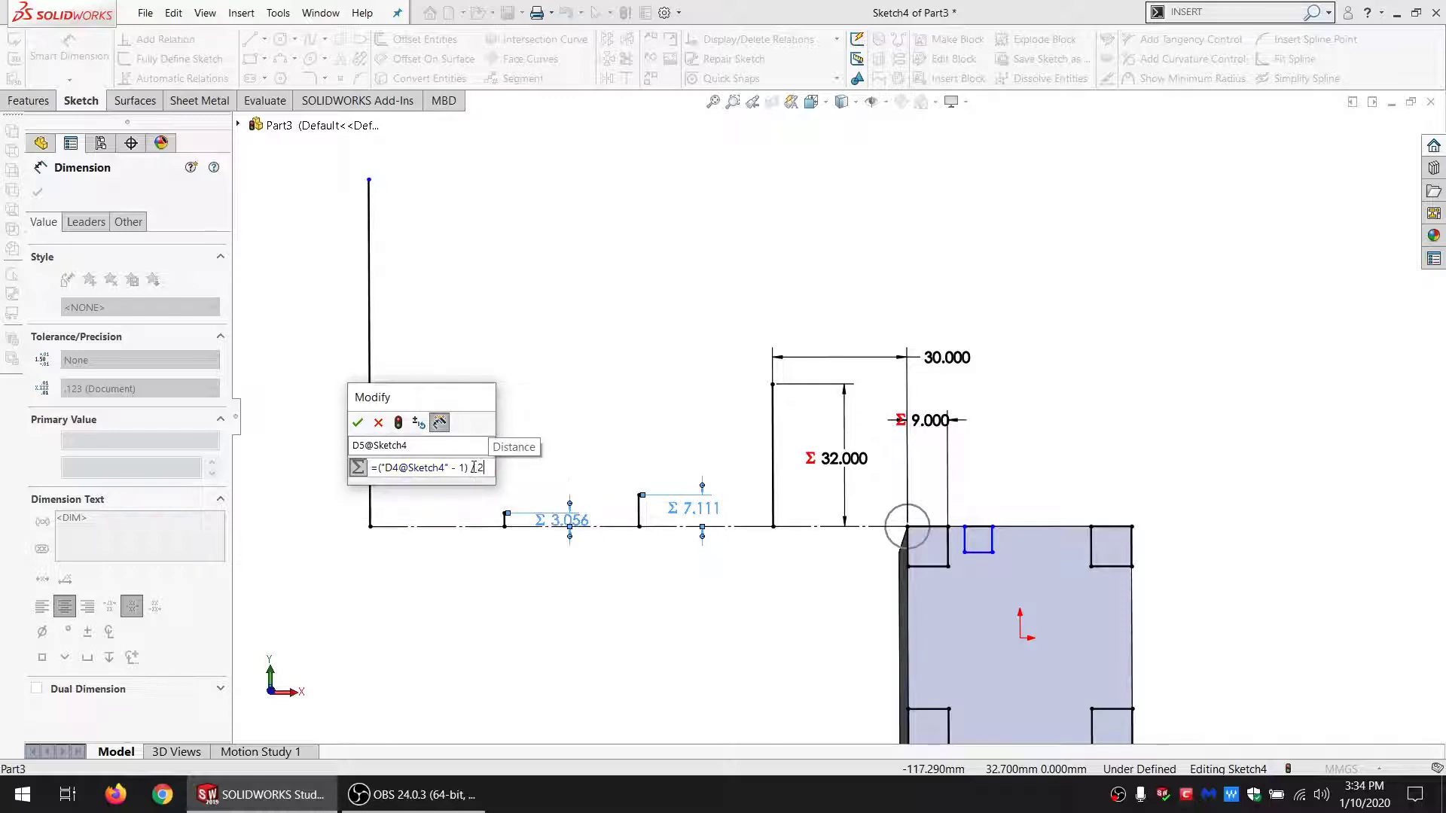
{"action": "key", "text": "Return"}
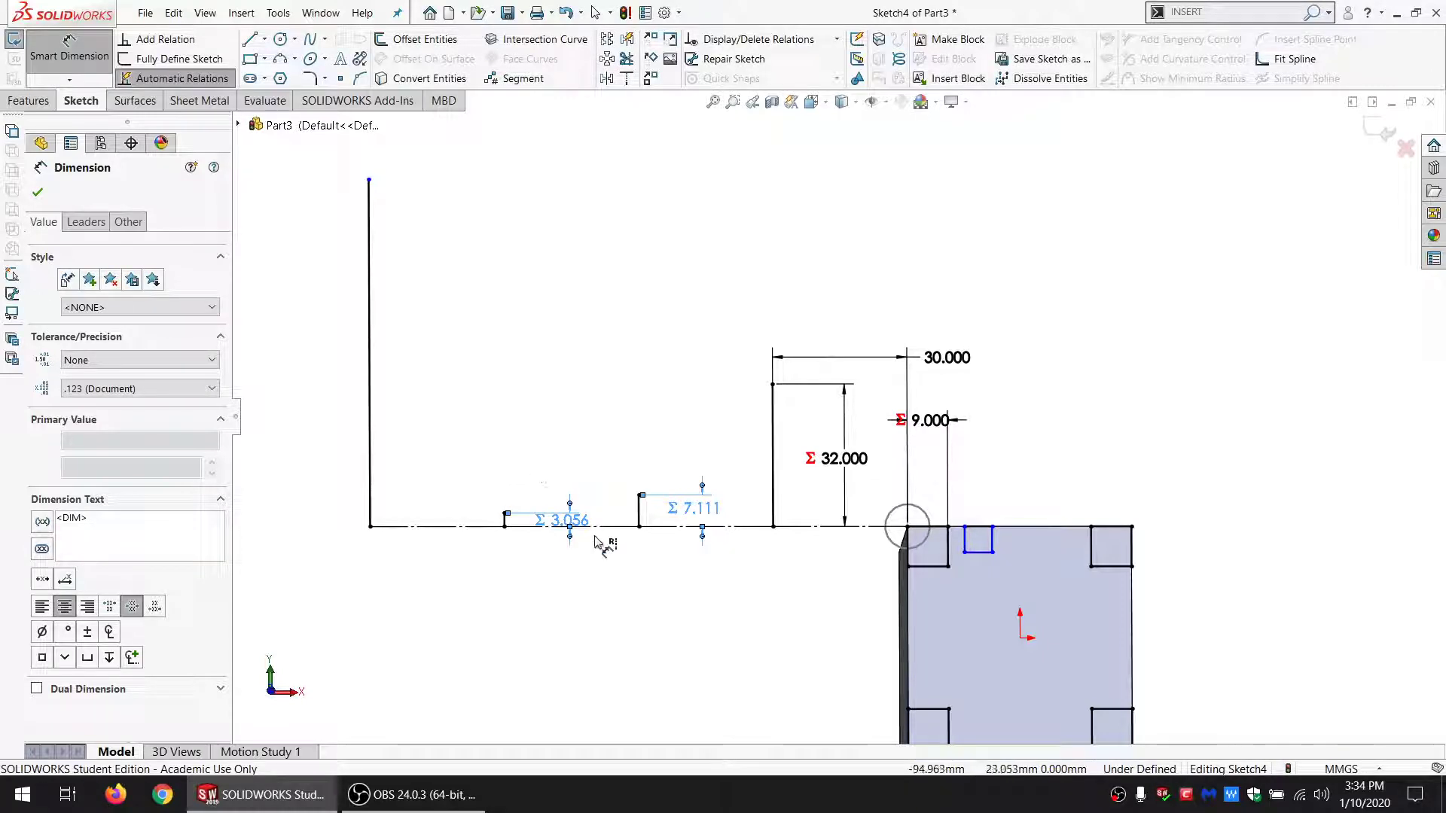
Step: Place the height dimension texts of the second and third upright lines below the construction line
{"action": "left_click_drag", "start_coordinate": [585, 518], "coordinate": [583, 577]}
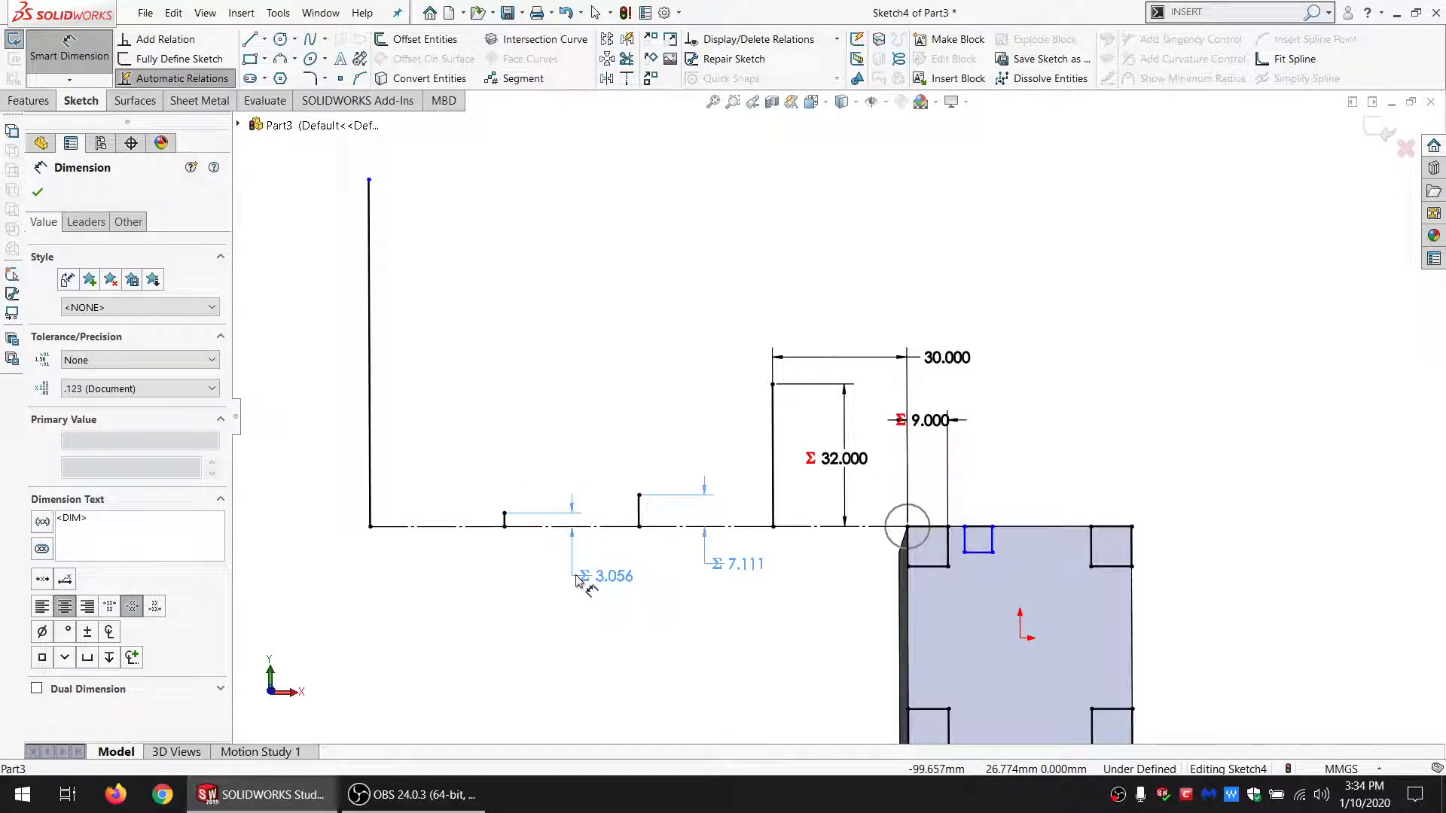
{"action": "left_click", "coordinate": [512, 594]}
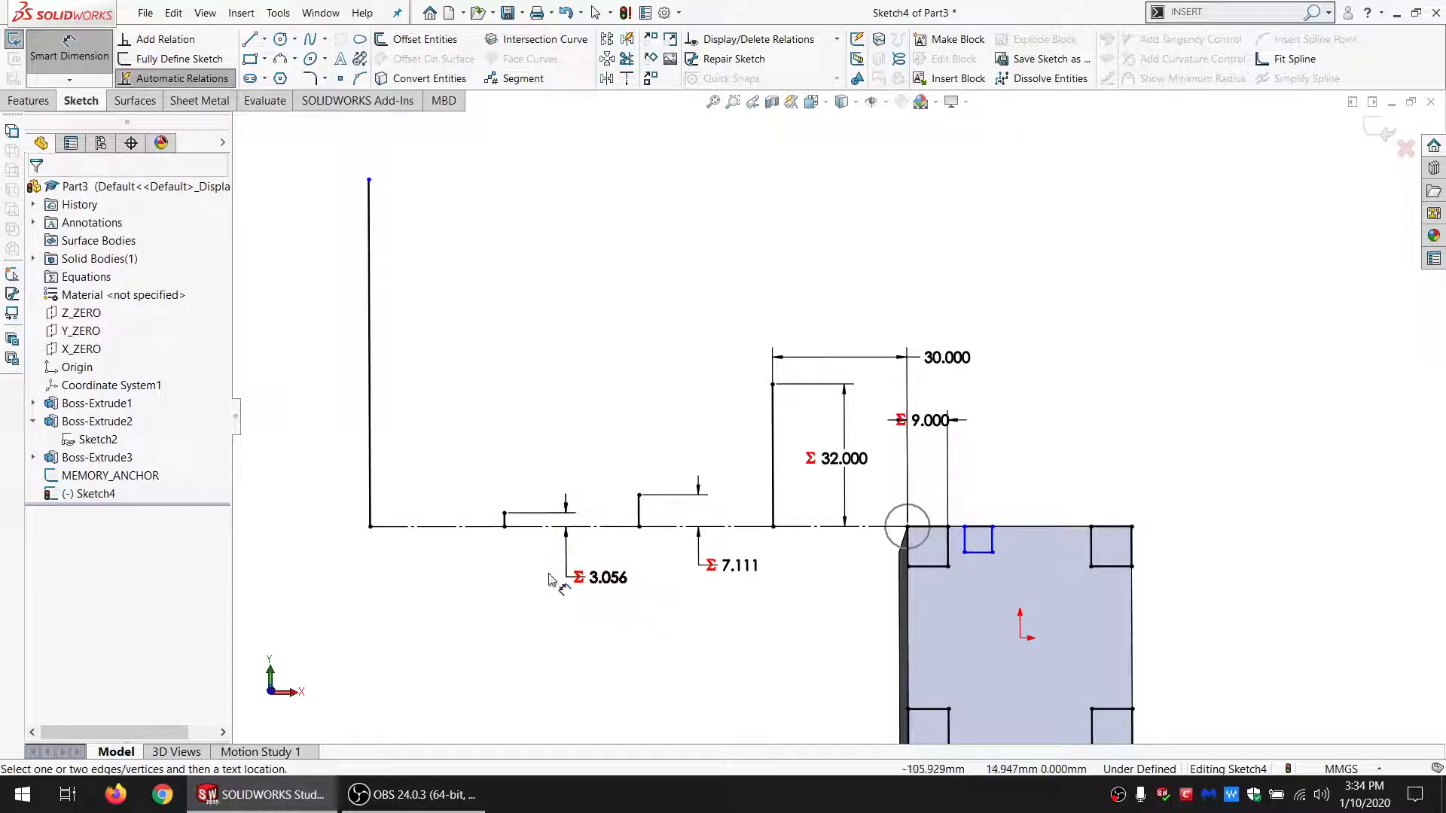
{"action": "left_click", "coordinate": [595, 582]}
{"action": "left_click", "coordinate": [444, 602]}
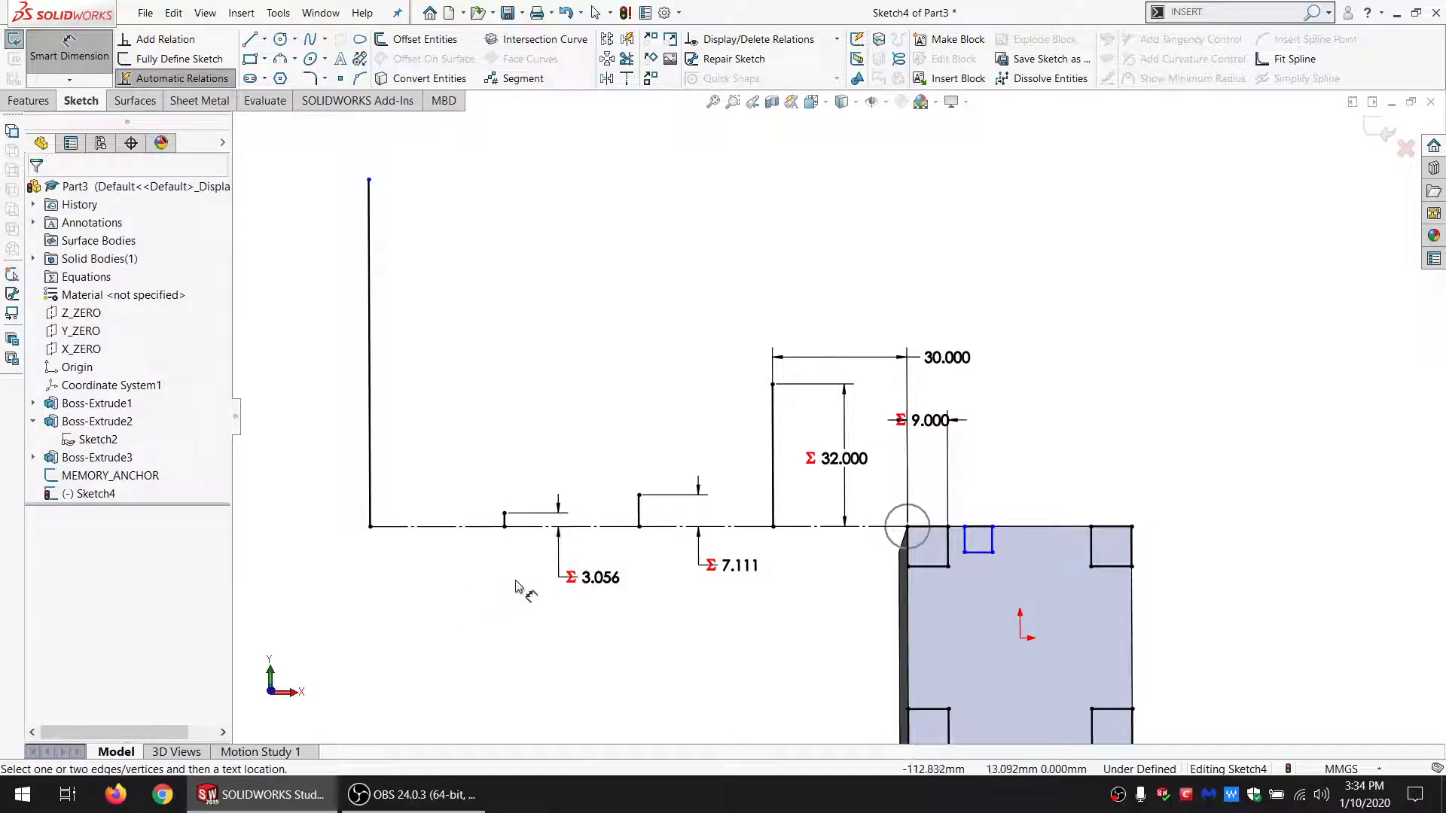
Step: Dimension the height of the fourth upright line from the construction line and set it to the equation INT("D5@Sketch4")
{"action": "left_click", "coordinate": [369, 180]}
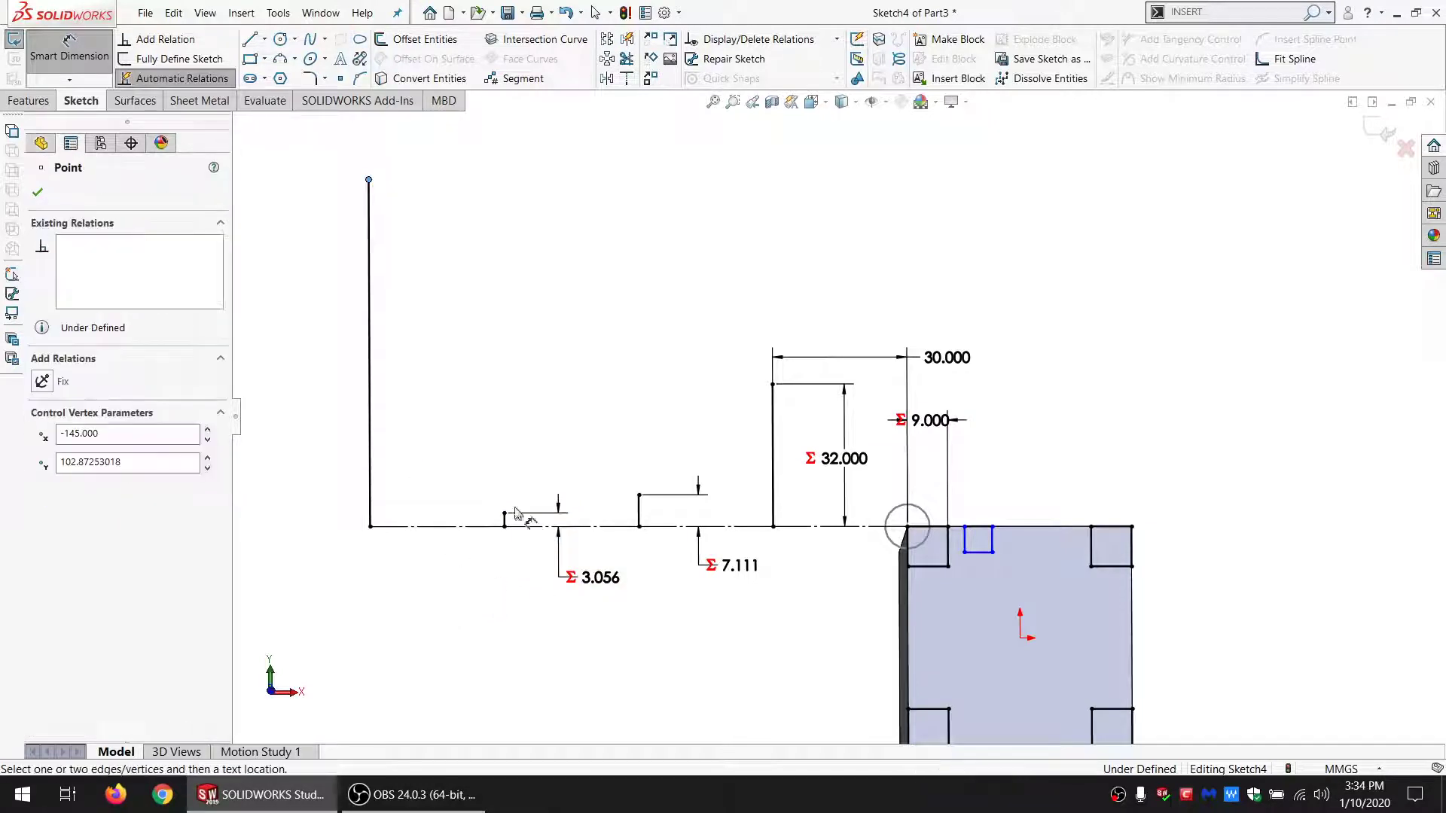
{"action": "left_click", "coordinate": [463, 527]}
{"action": "left_click", "coordinate": [449, 453]}
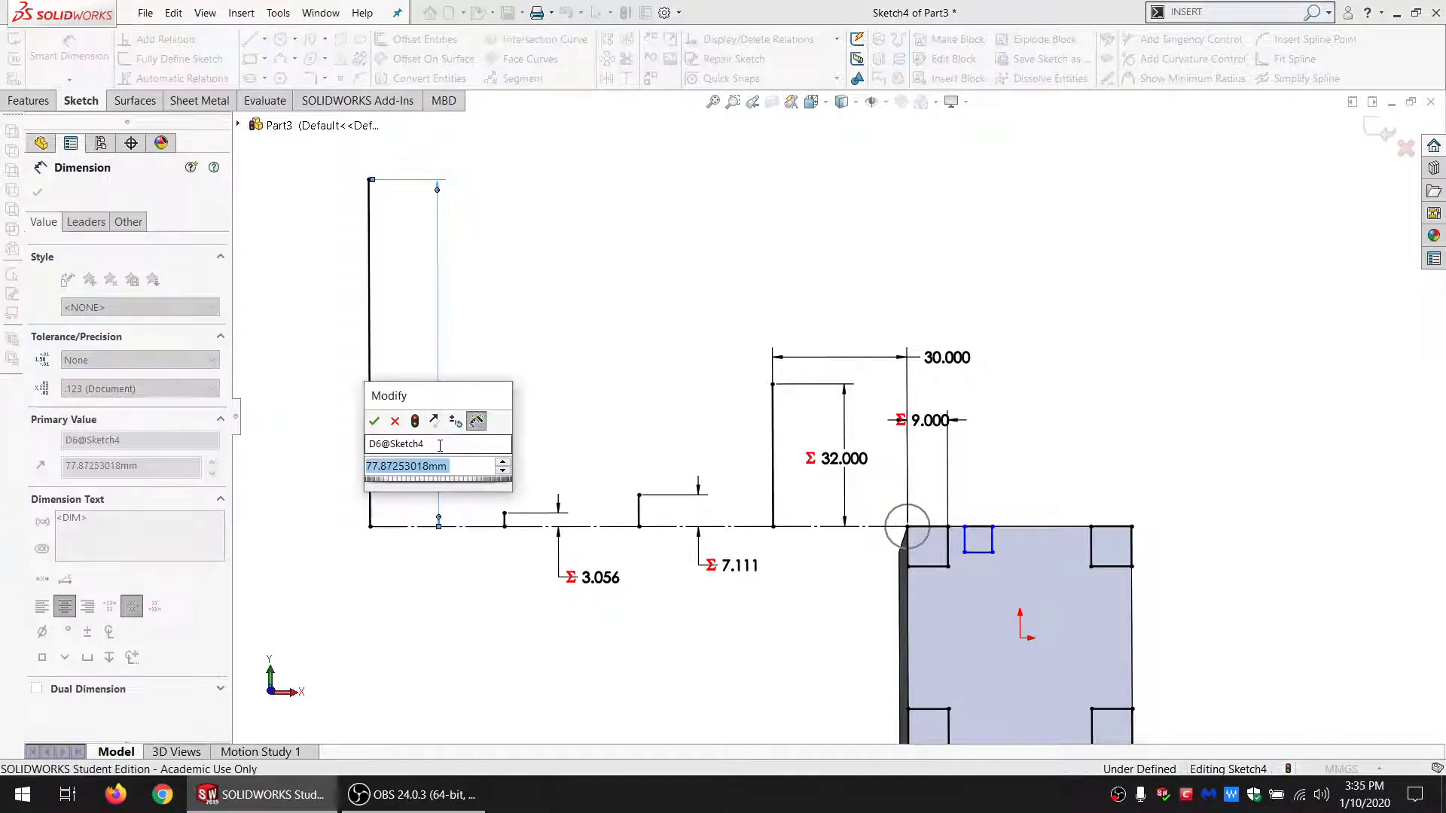
{"action": "type", "text": "=INT("}
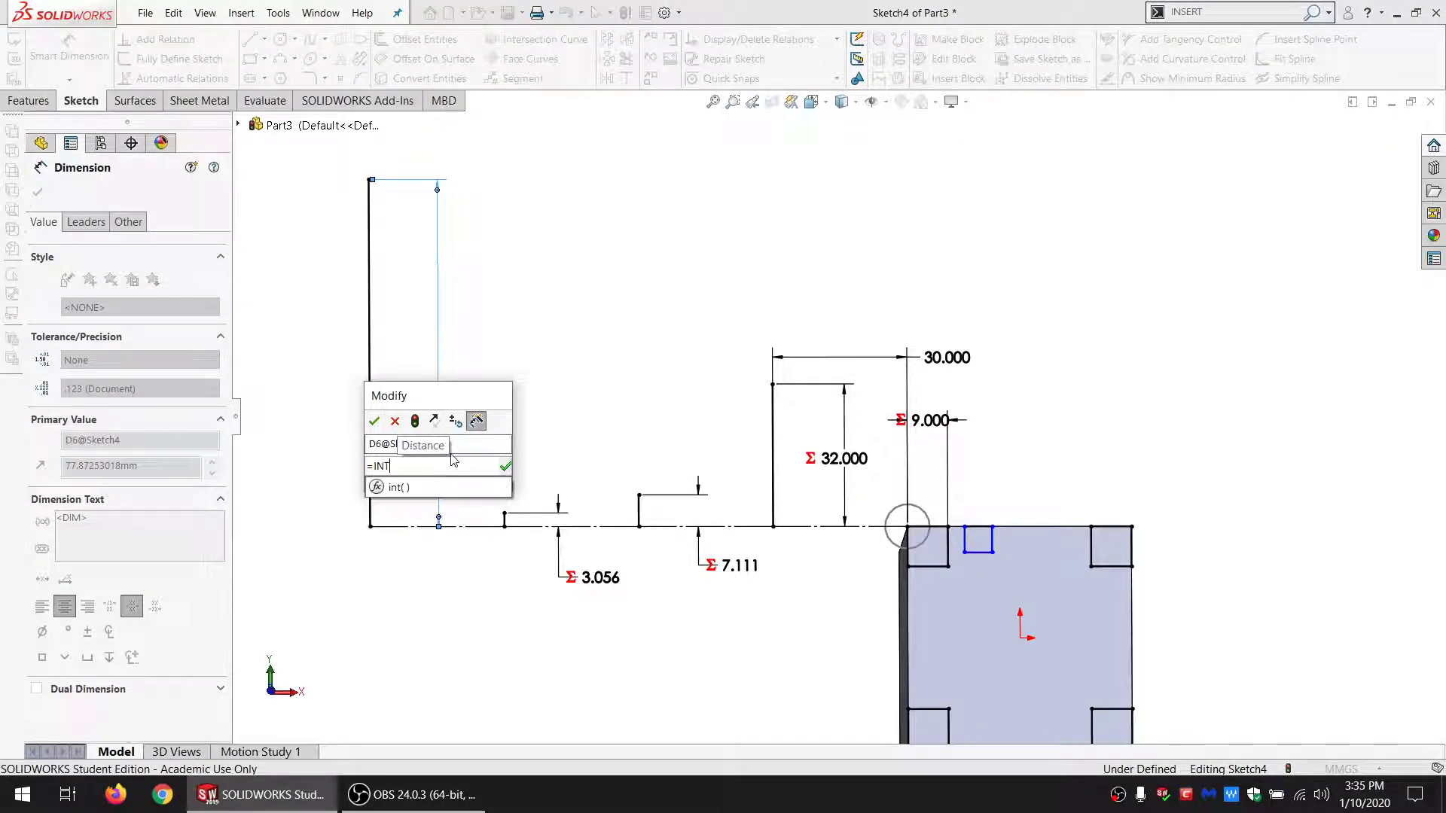
{"action": "mouse_move", "coordinate": [433, 507]}
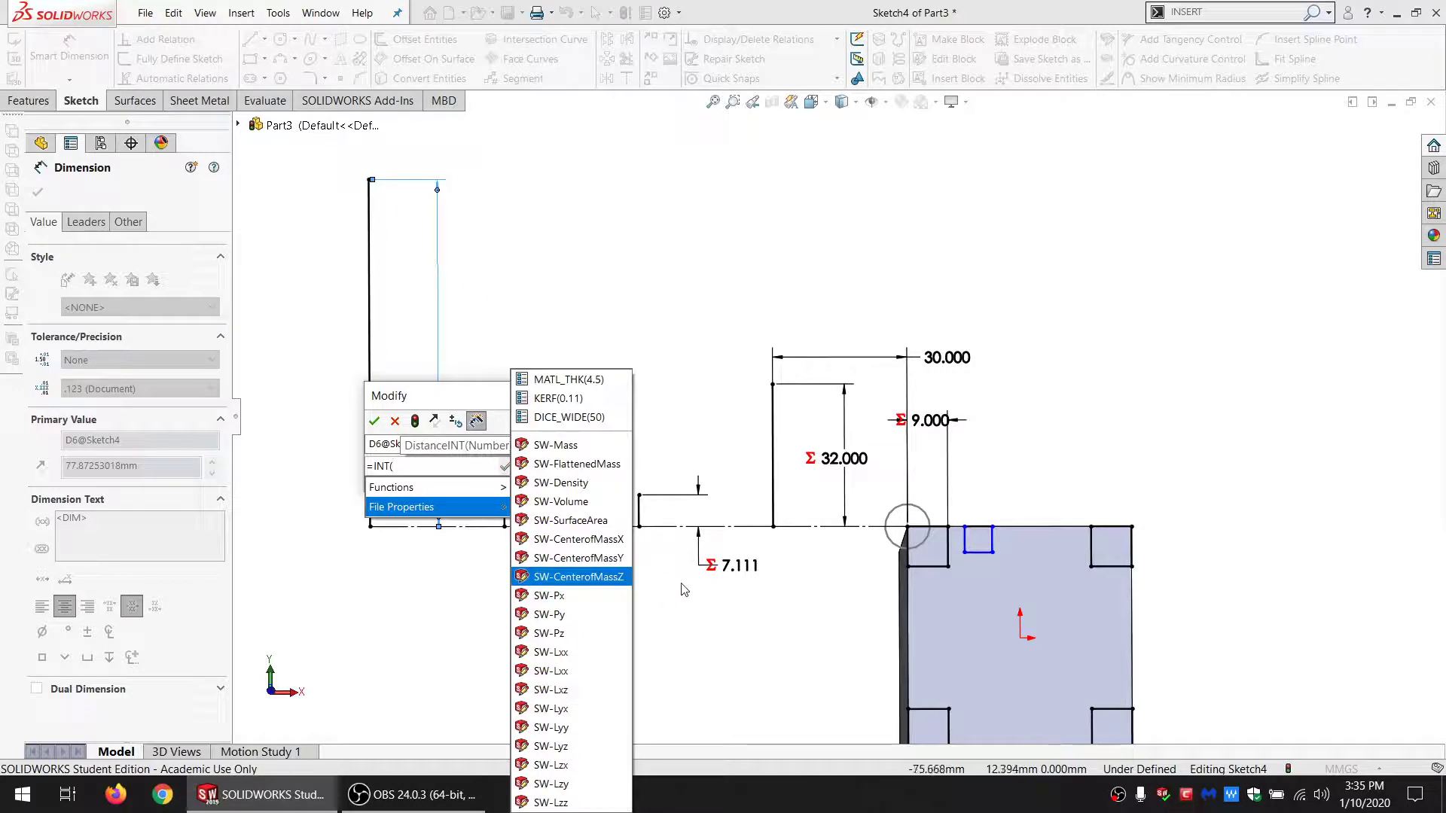
{"action": "left_click", "coordinate": [369, 329]}
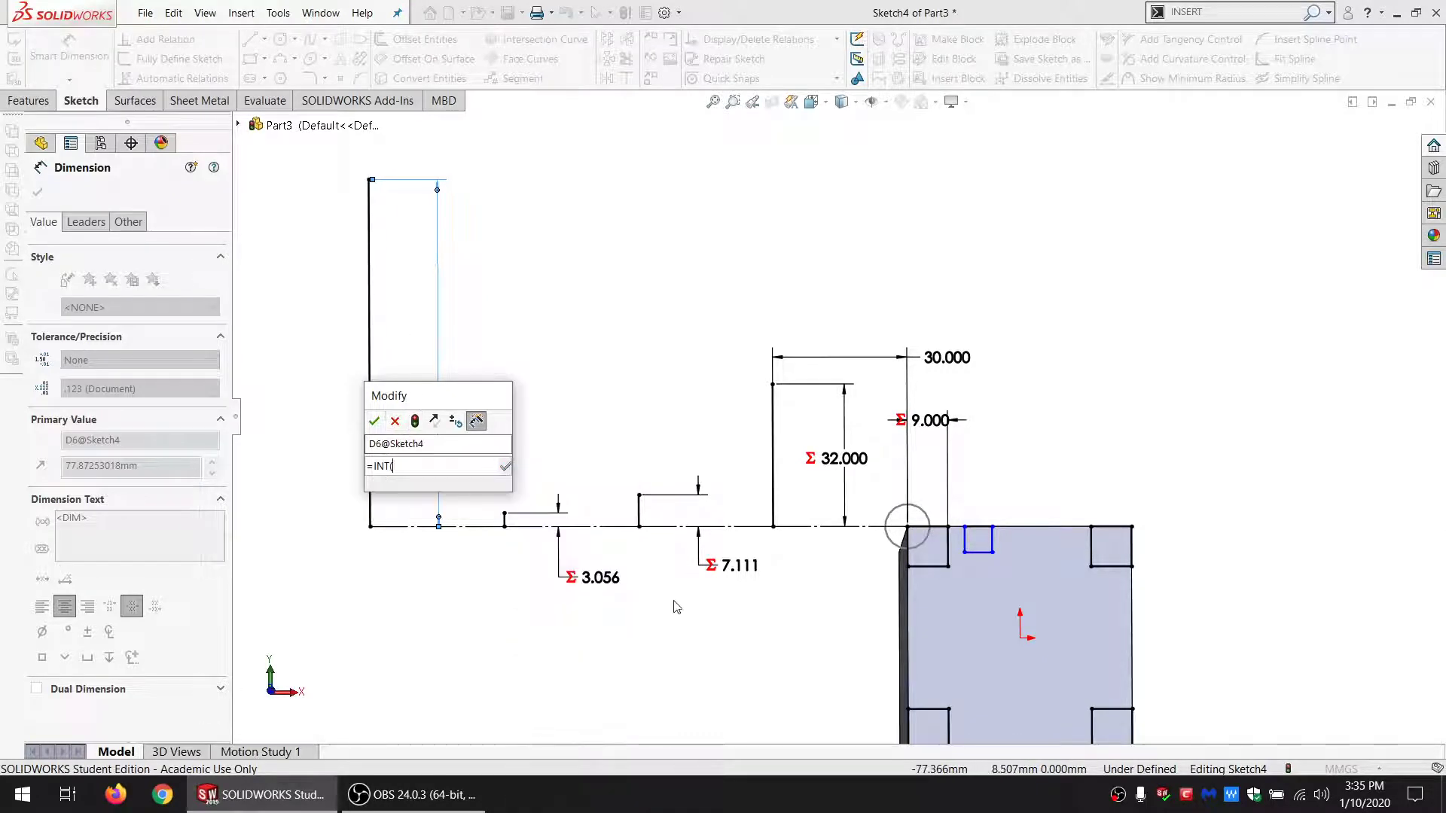
{"action": "left_click", "coordinate": [601, 577]}
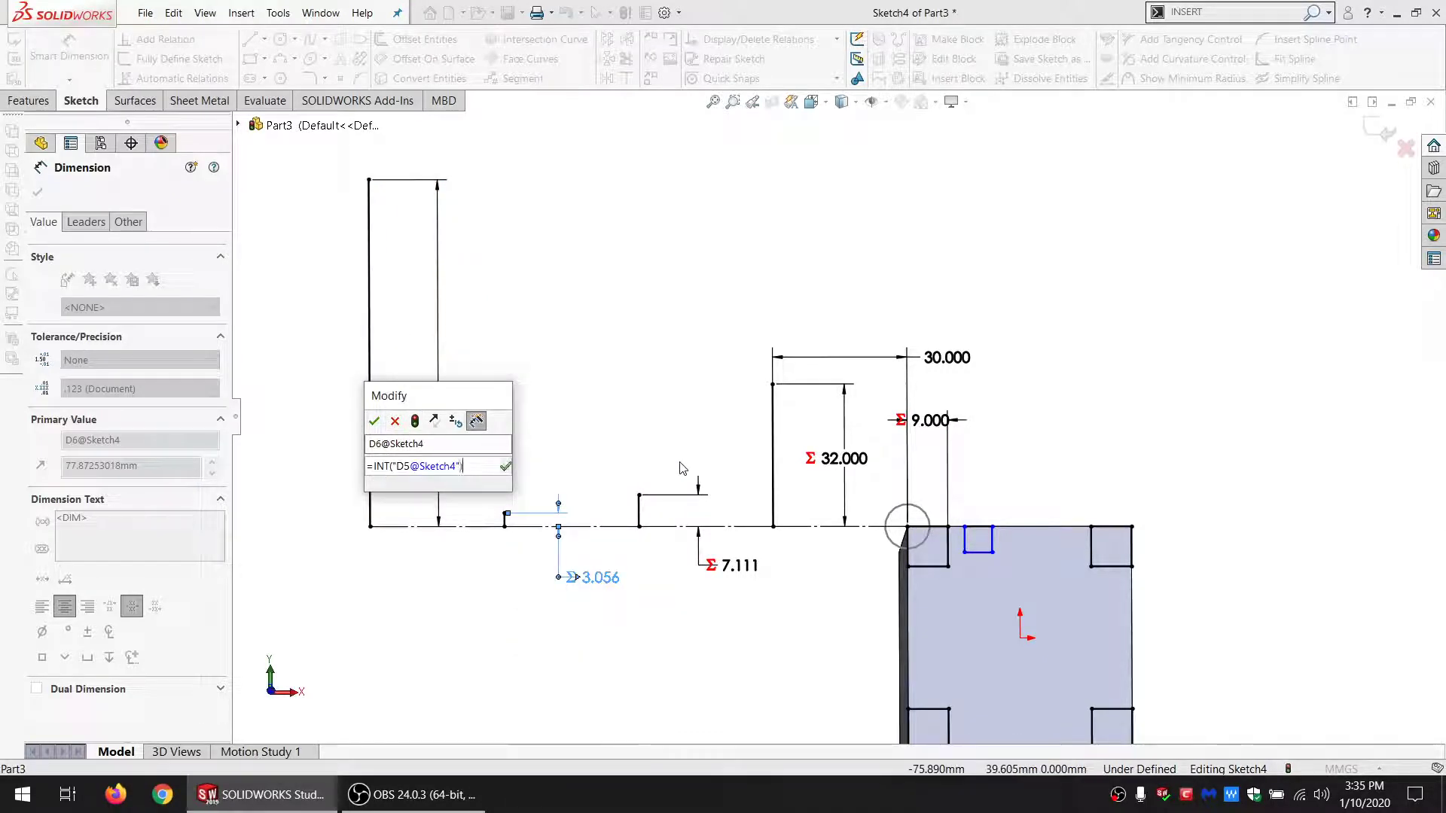
{"action": "type", "text": ")"}
{"action": "key", "text": "Return"}
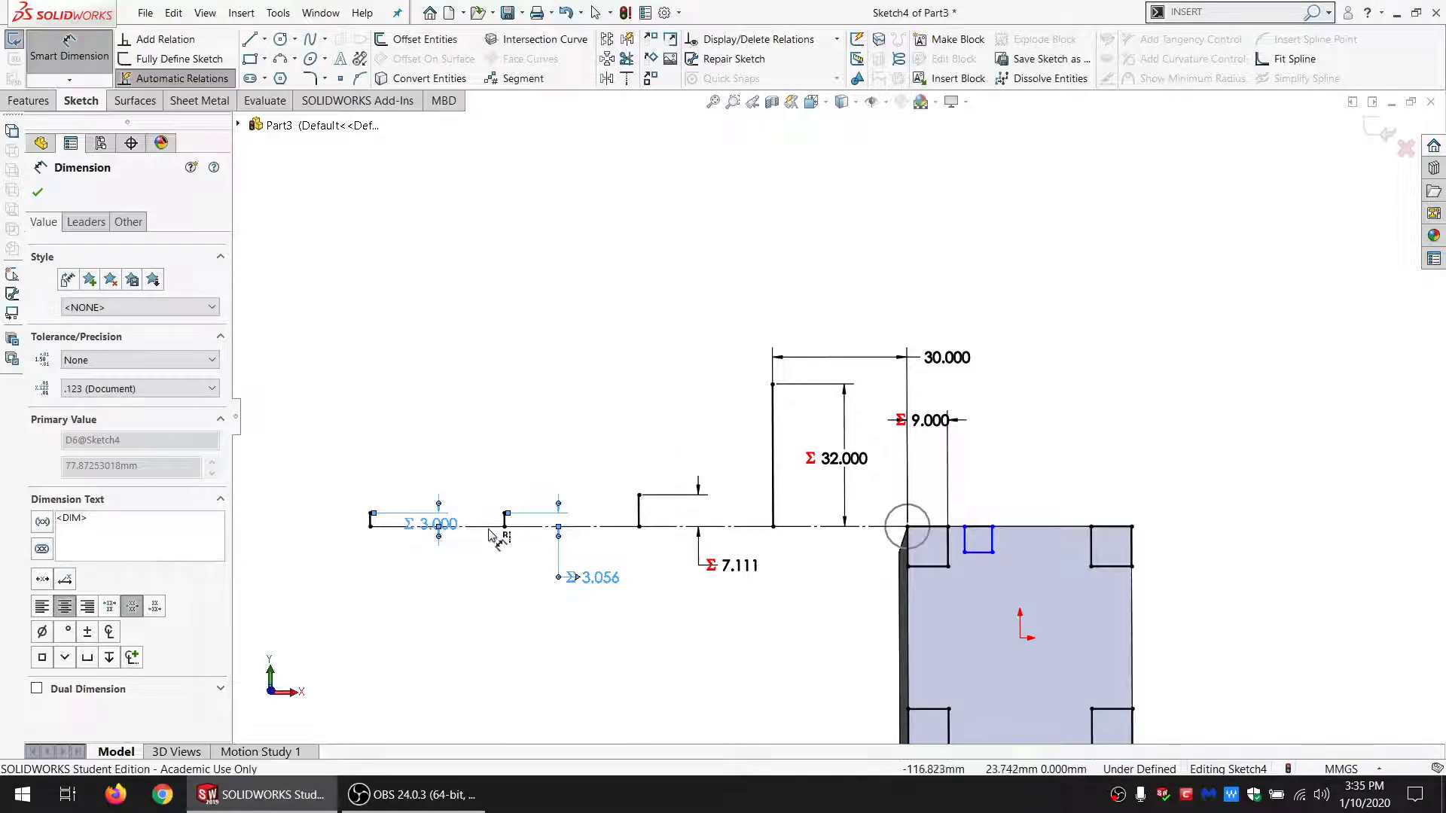
Step: Place the height dimension texts of the third and fourth upright lines below the construction line, clear of each other
{"action": "left_click_drag", "start_coordinate": [439, 529], "coordinate": [452, 587]}
{"action": "left_click", "coordinate": [388, 635]}
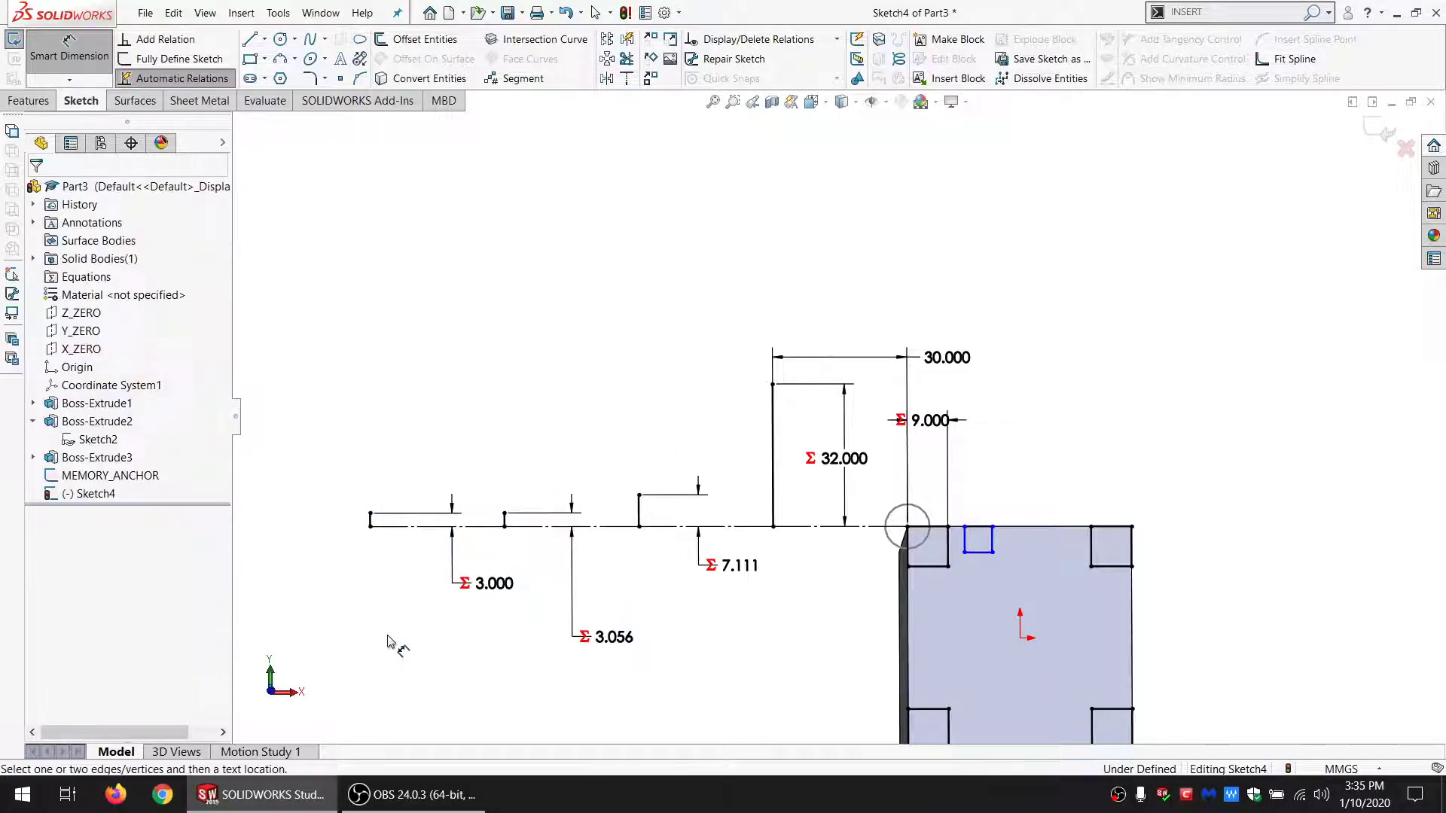
{"action": "key", "text": "Escape"}
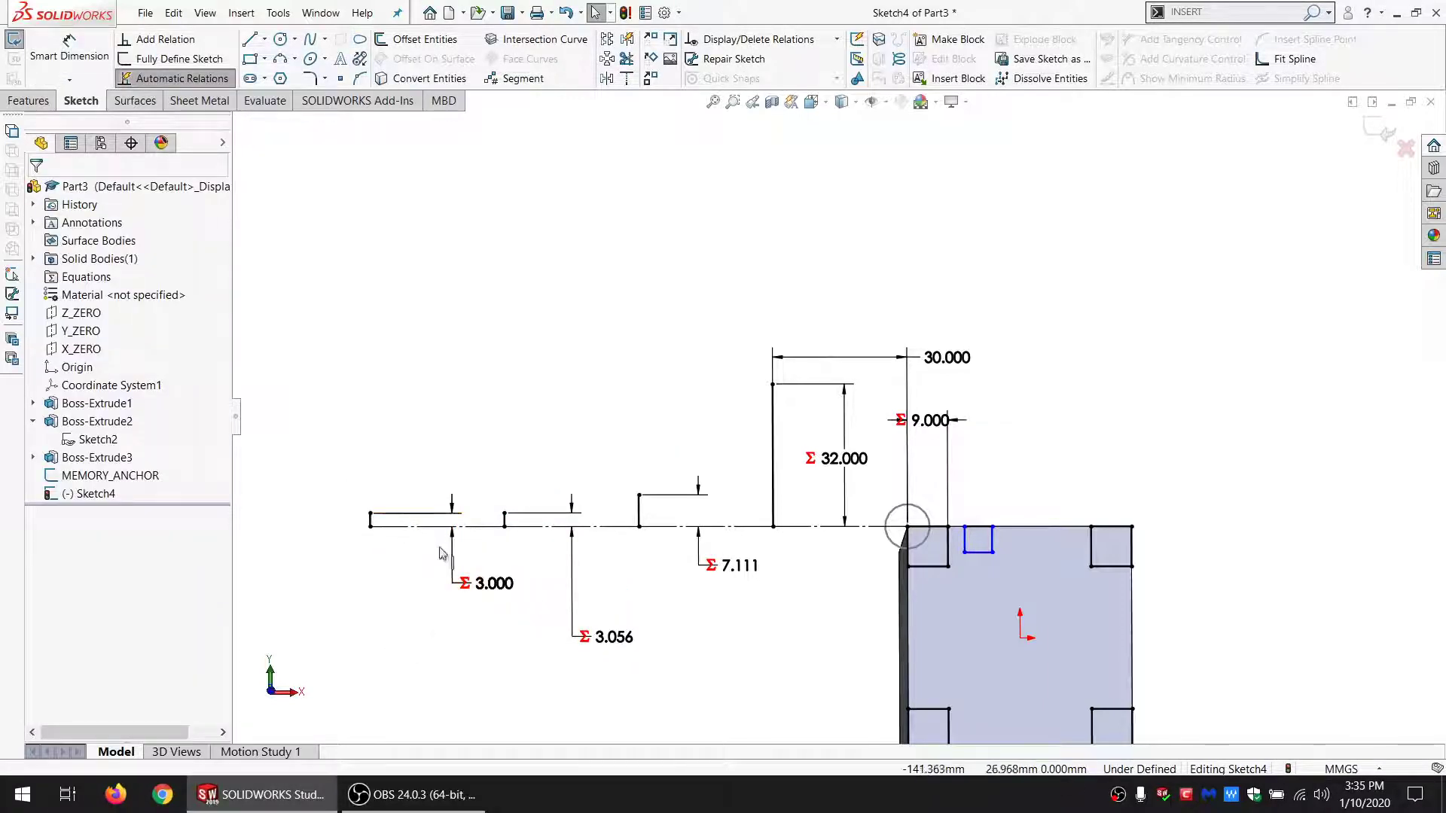
{"action": "left_click_drag", "start_coordinate": [486, 585], "coordinate": [443, 601]}
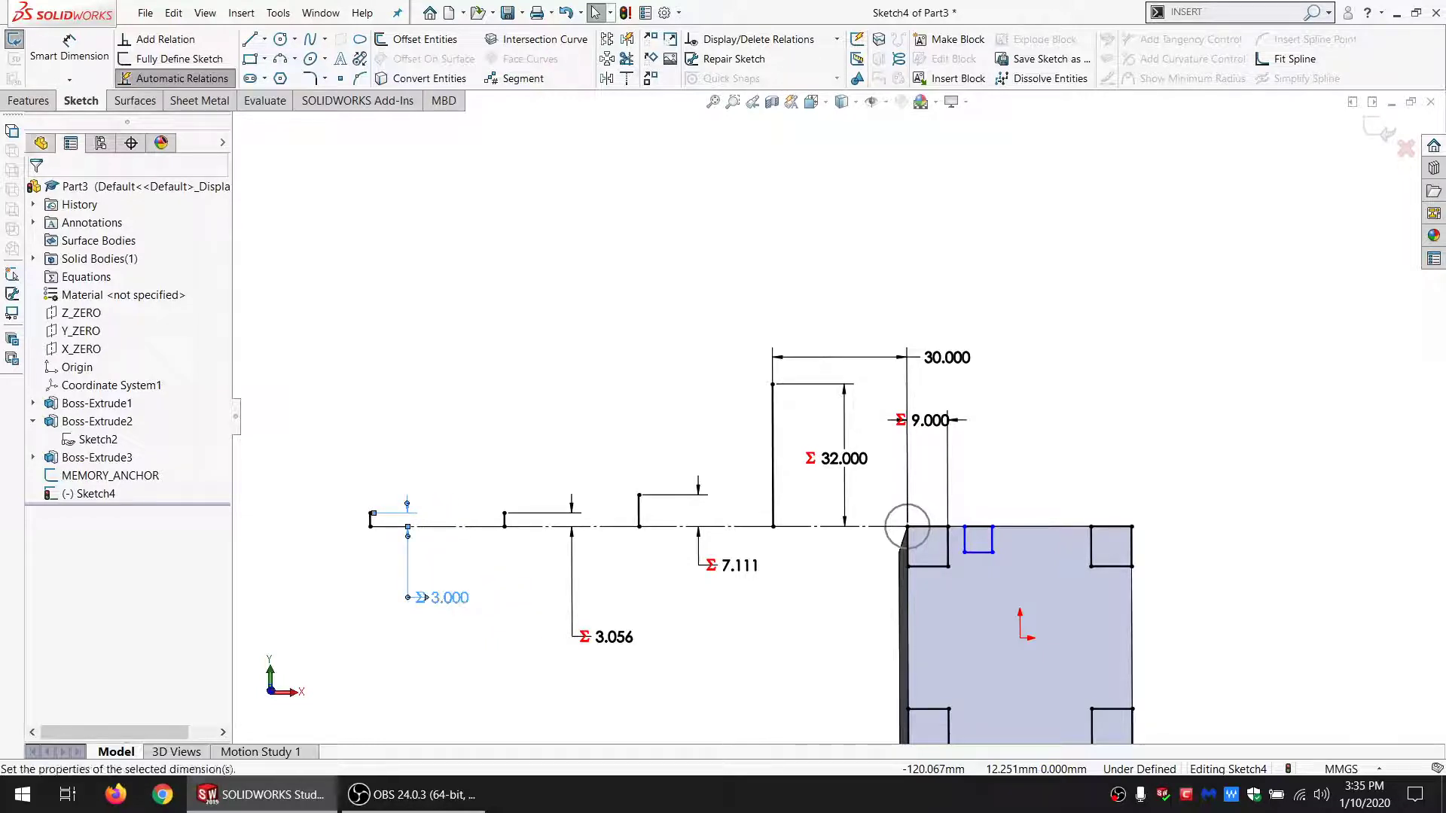
Step: Rename the fourth upright line's height dimension as NUM_CUTS_LOWER
{"action": "double_click", "coordinate": [450, 597]}
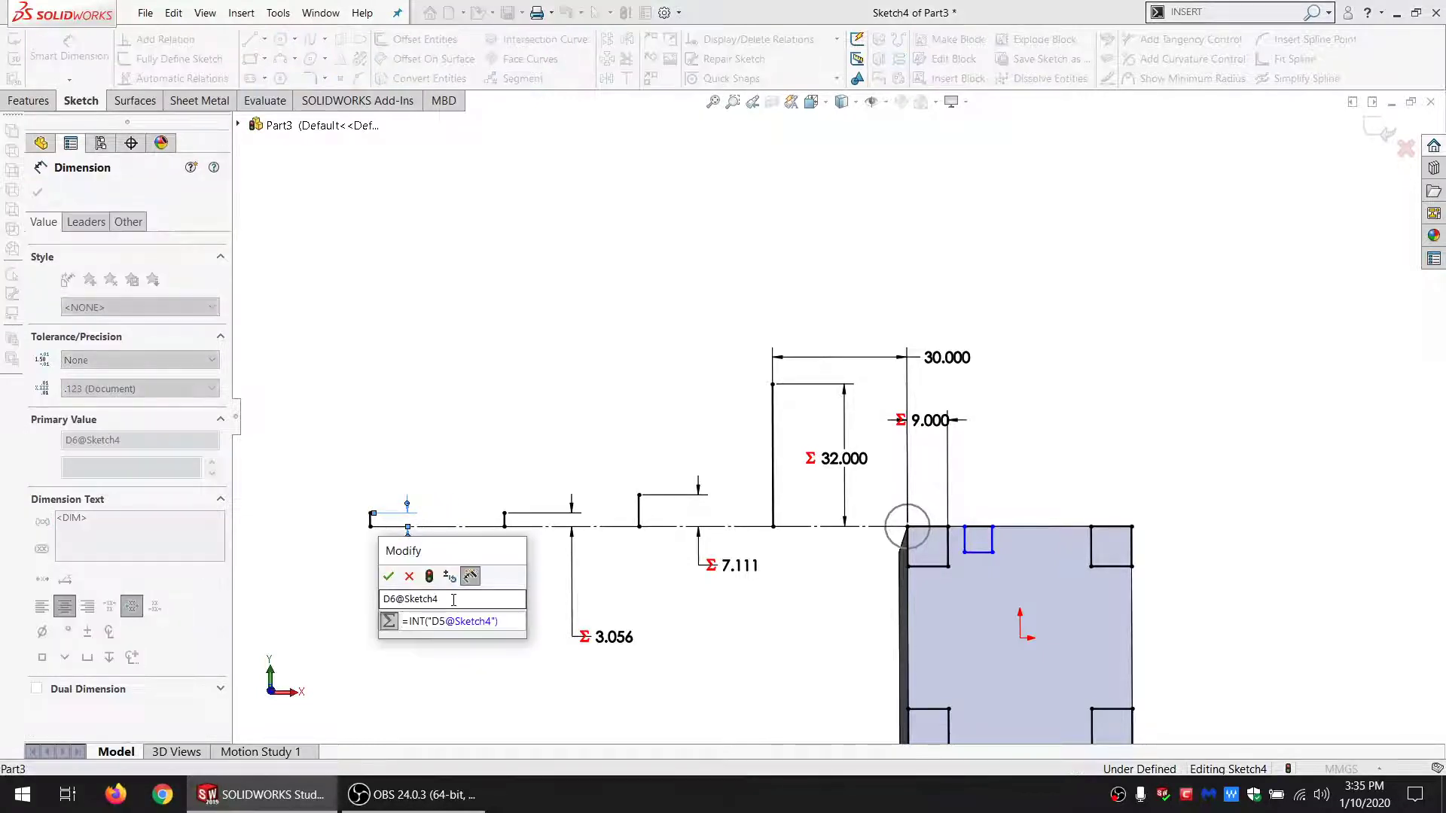
{"action": "left_click", "coordinate": [453, 600]}
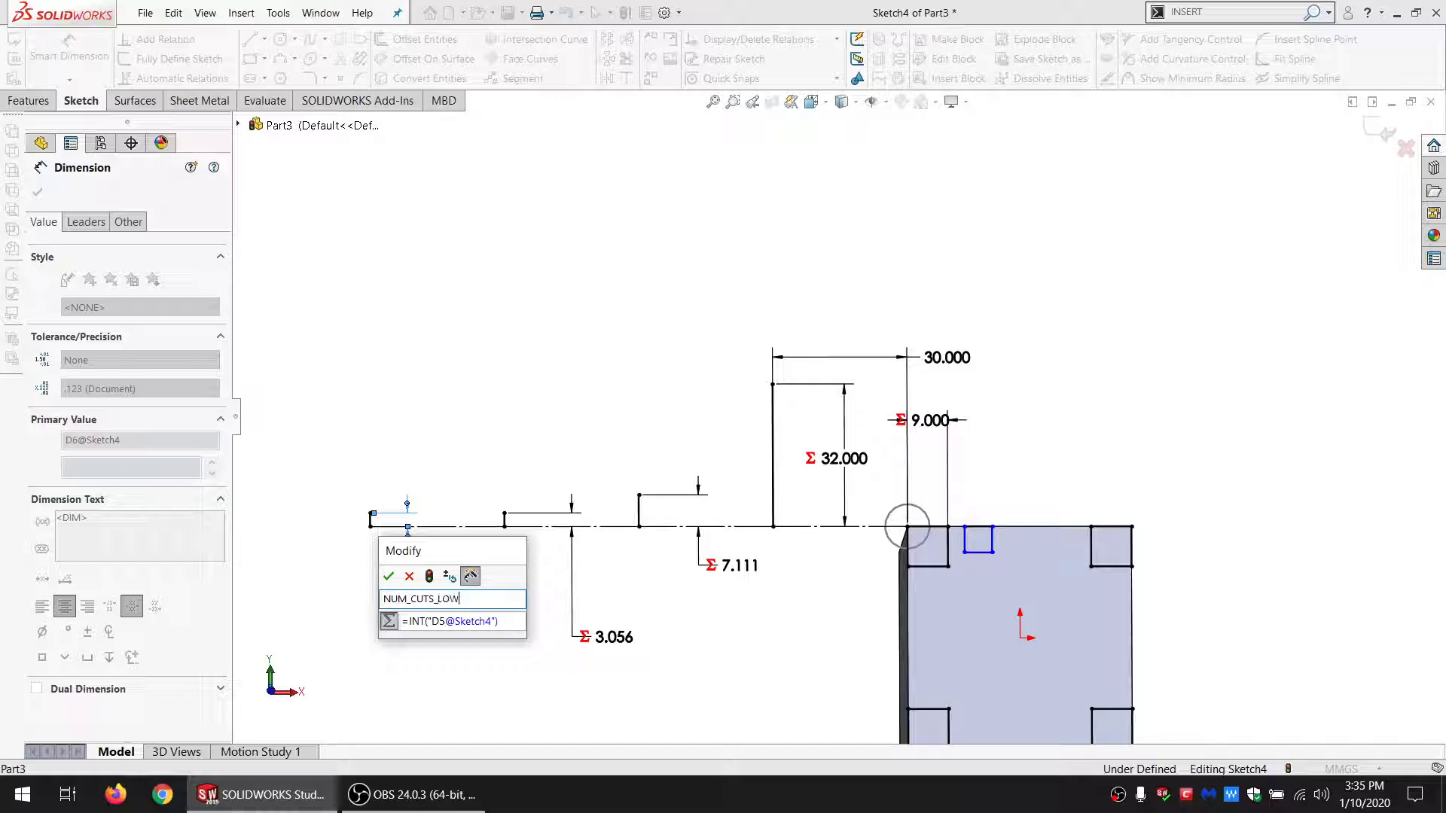
{"action": "double_click", "coordinate": [480, 598]}
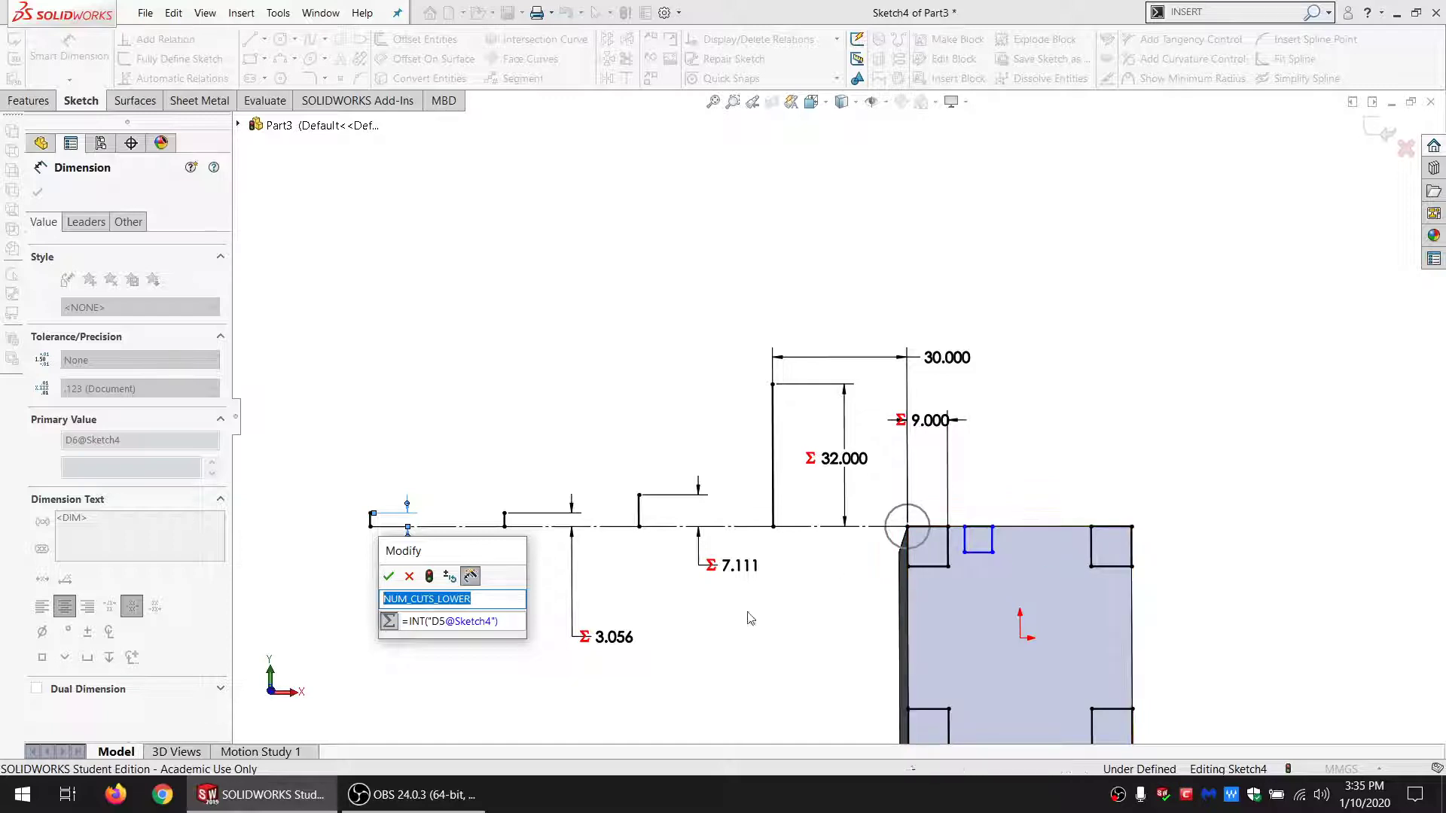
{"action": "left_click", "coordinate": [389, 576]}
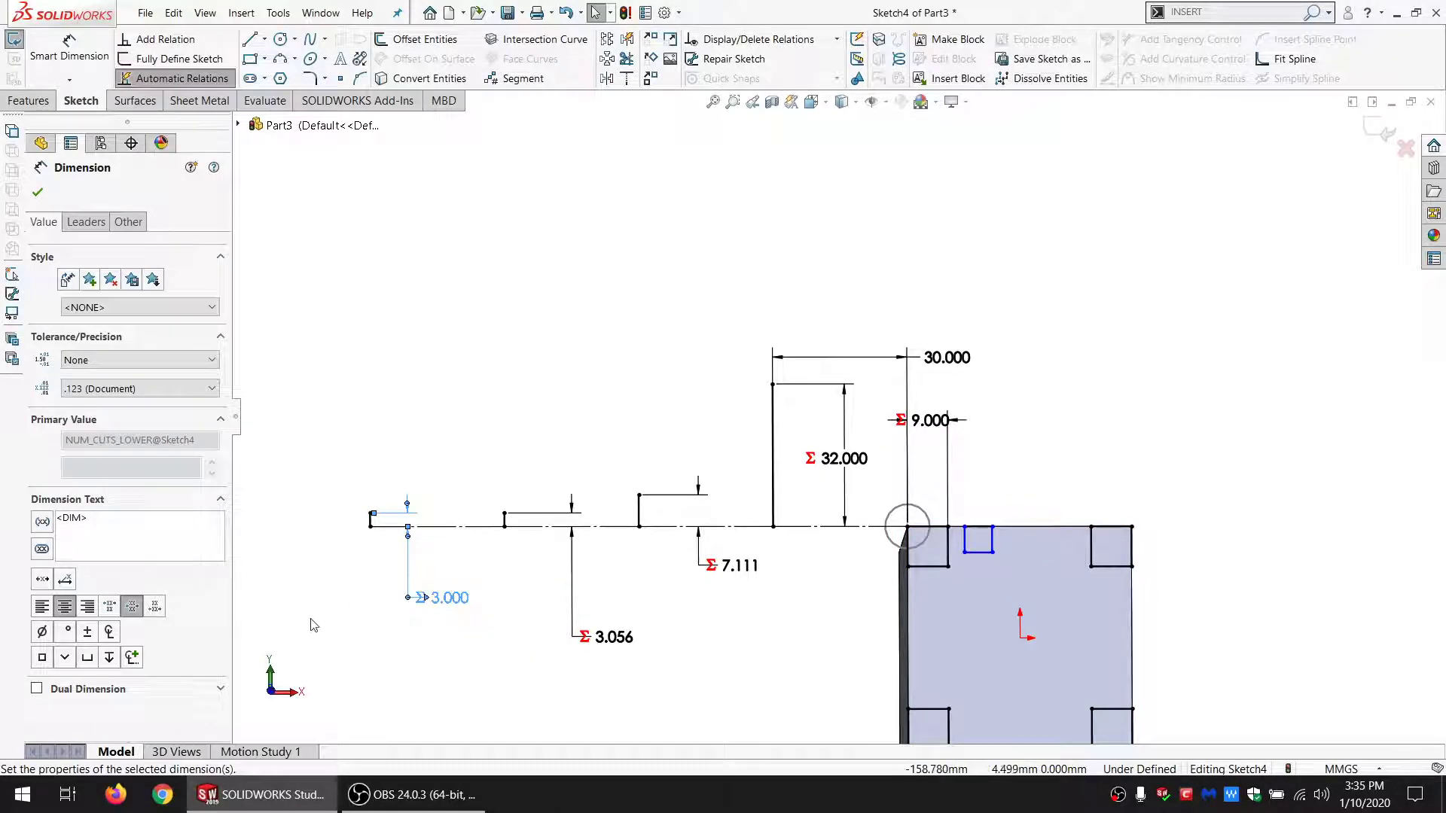
Step: Exit the sketch and rename Sketch4 as SKEL_1
{"action": "left_click", "coordinate": [18, 41]}
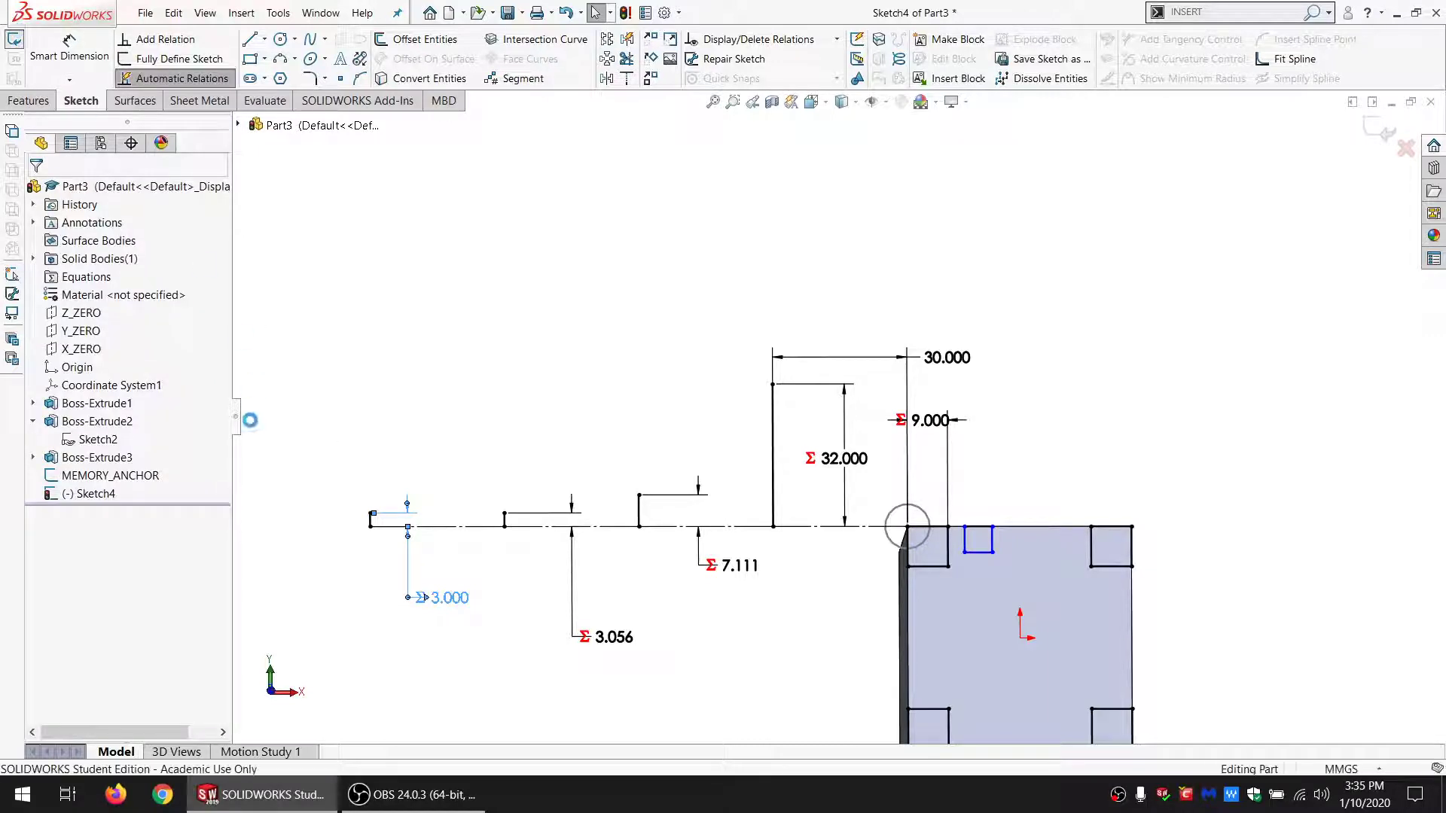
{"action": "left_click", "coordinate": [96, 492]}
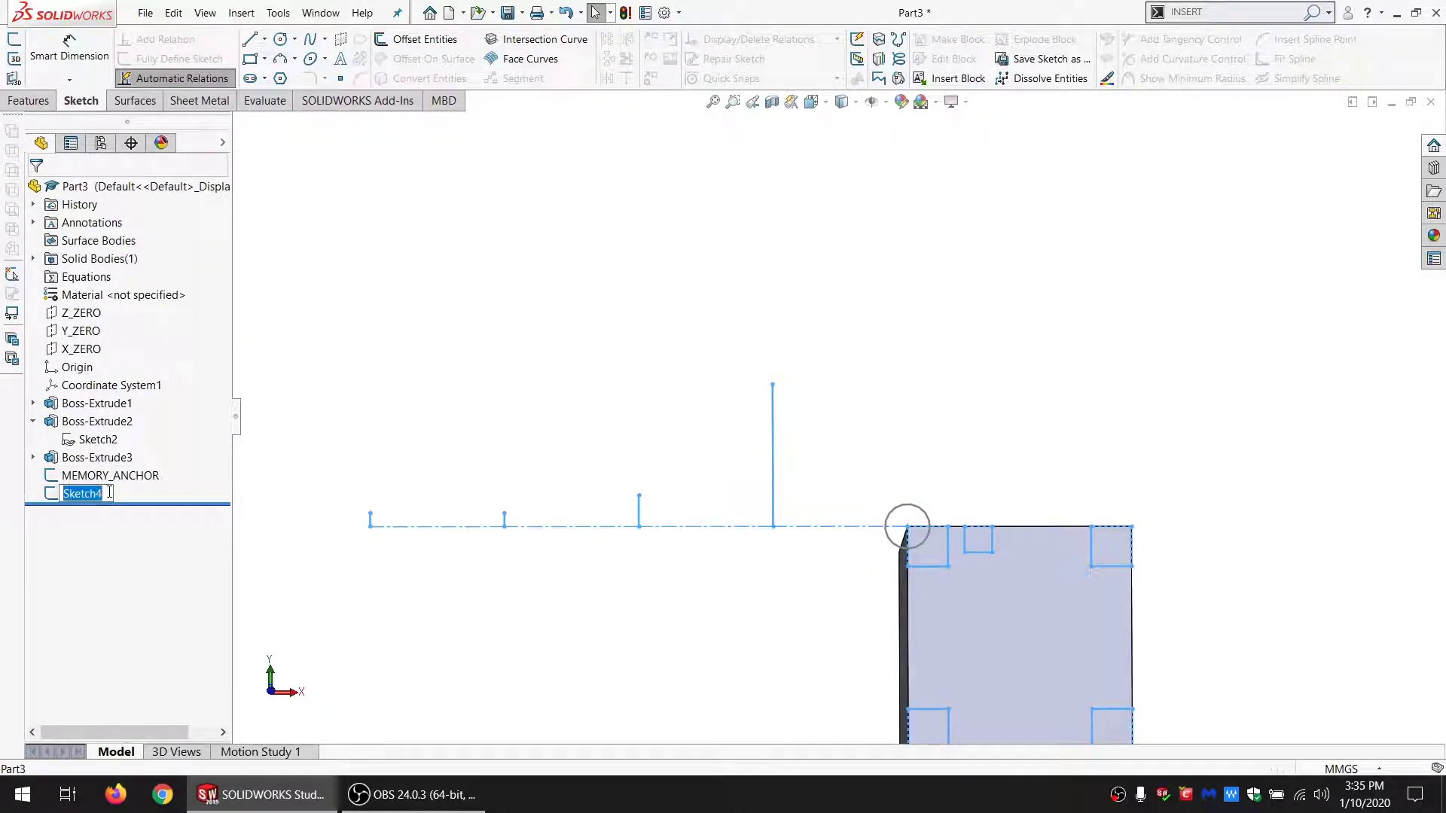
{"action": "type", "text": "SKEL_1"}
{"action": "key", "text": "Return"}
Step: Reopen the SKEL_1 sketch for editing and check the equation behind its NUM_CUTS_LOWER dimension
{"action": "left_click", "coordinate": [85, 494]}
{"action": "left_click", "coordinate": [99, 445]}
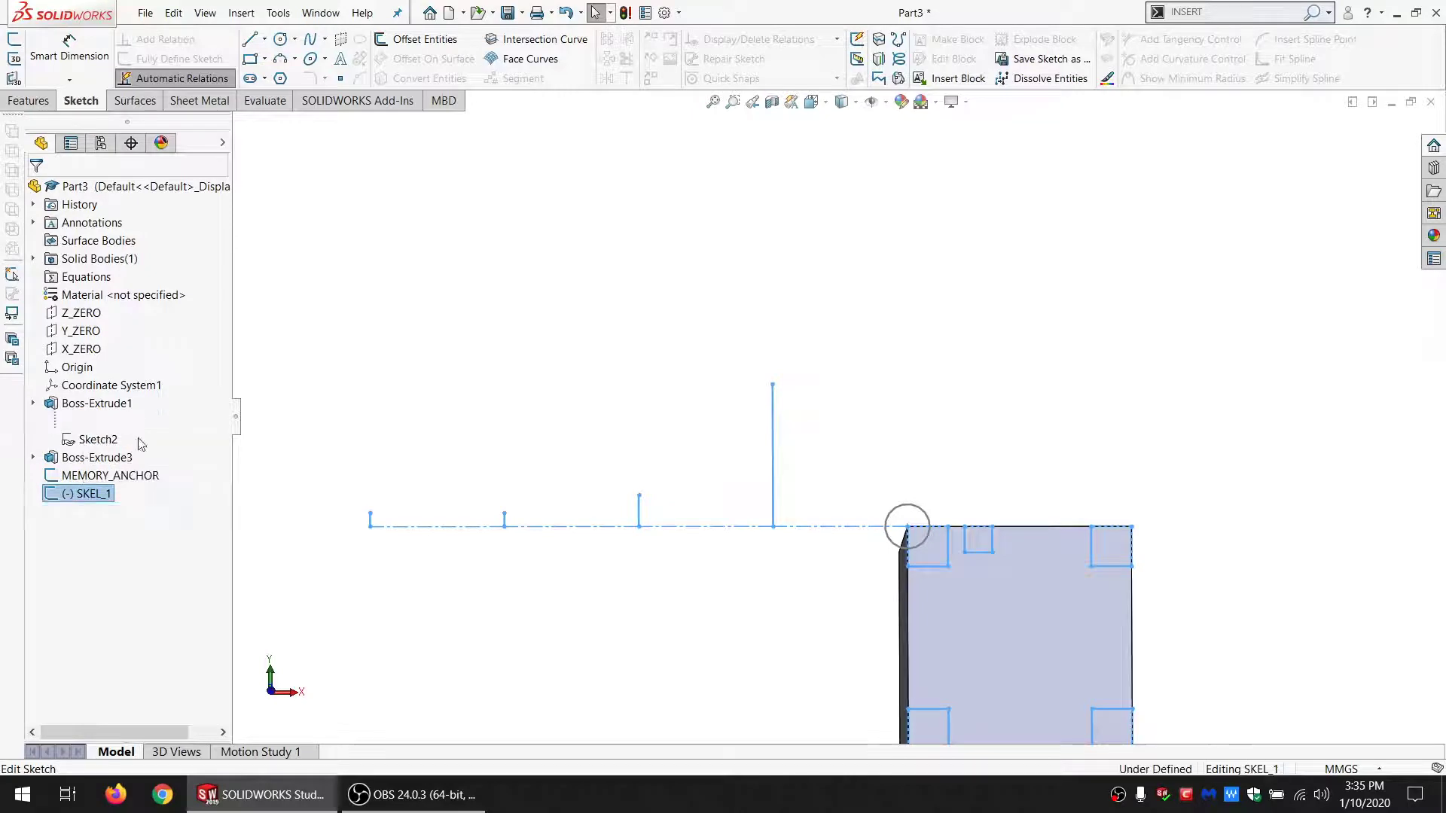
{"action": "double_click", "coordinate": [450, 600]}
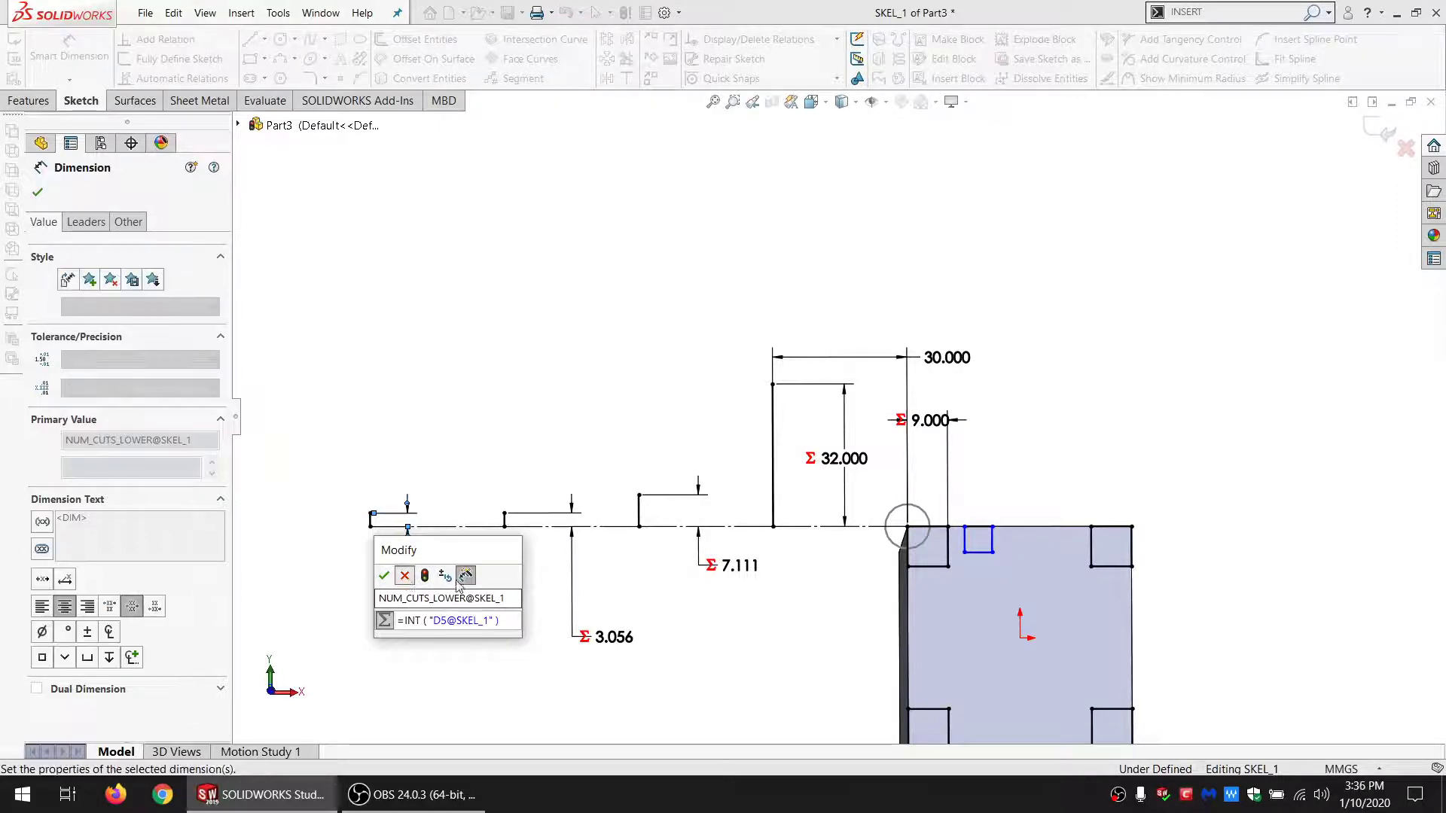
{"action": "left_click", "coordinate": [405, 577]}
Step: Delete the small loose rectangle on the front face's upper edge from SKEL_1 and exit the sketch
{"action": "scroll", "coordinate": [934, 471], "scroll_direction": "up", "scroll_amount": 3}
{"action": "scroll", "coordinate": [934, 471], "scroll_direction": "down", "scroll_amount": 3}
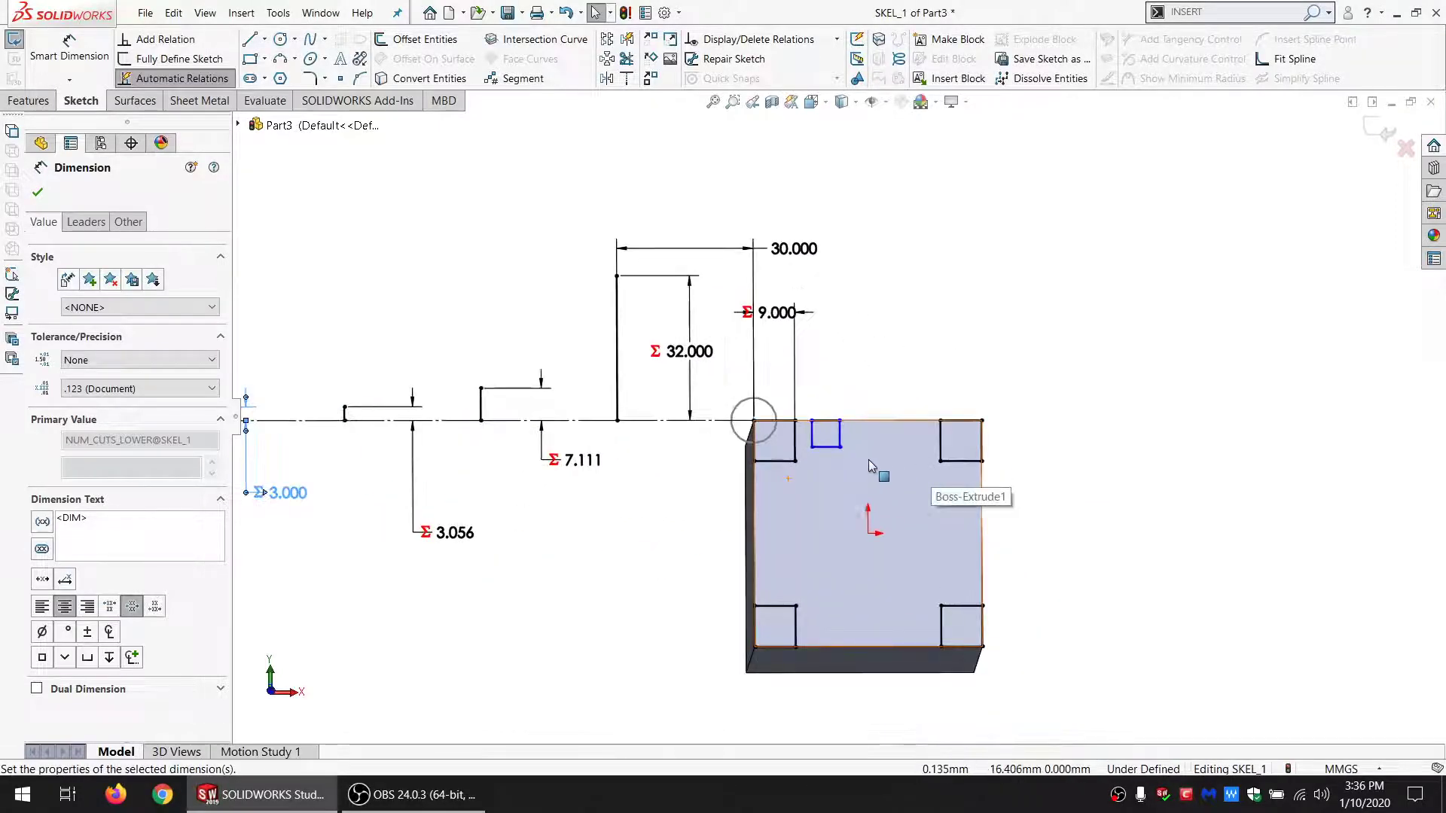
{"action": "left_click", "coordinate": [840, 435]}
{"action": "right_click", "coordinate": [839, 434]}
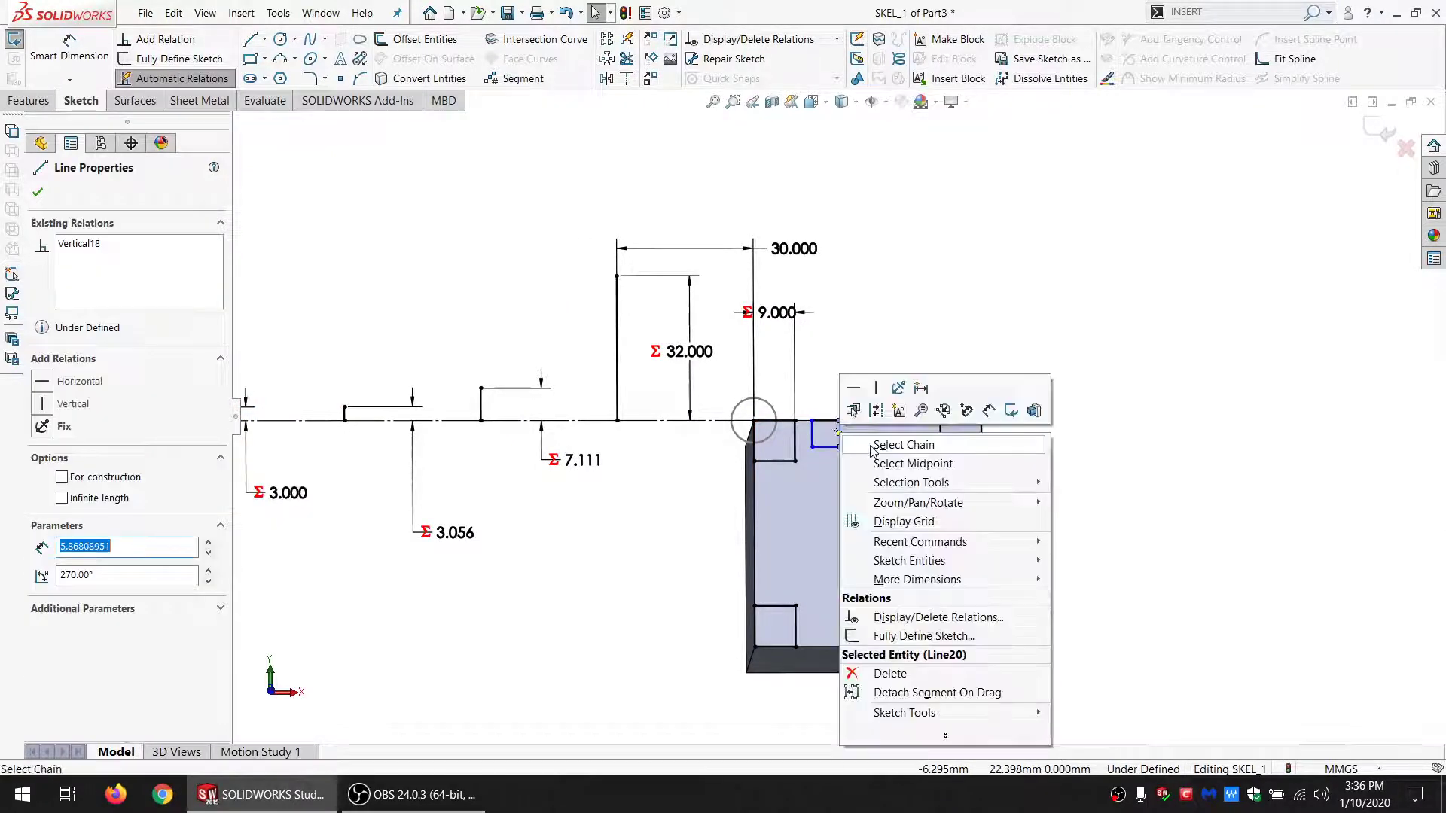
{"action": "left_click", "coordinate": [871, 446]}
{"action": "key", "text": "Escape"}
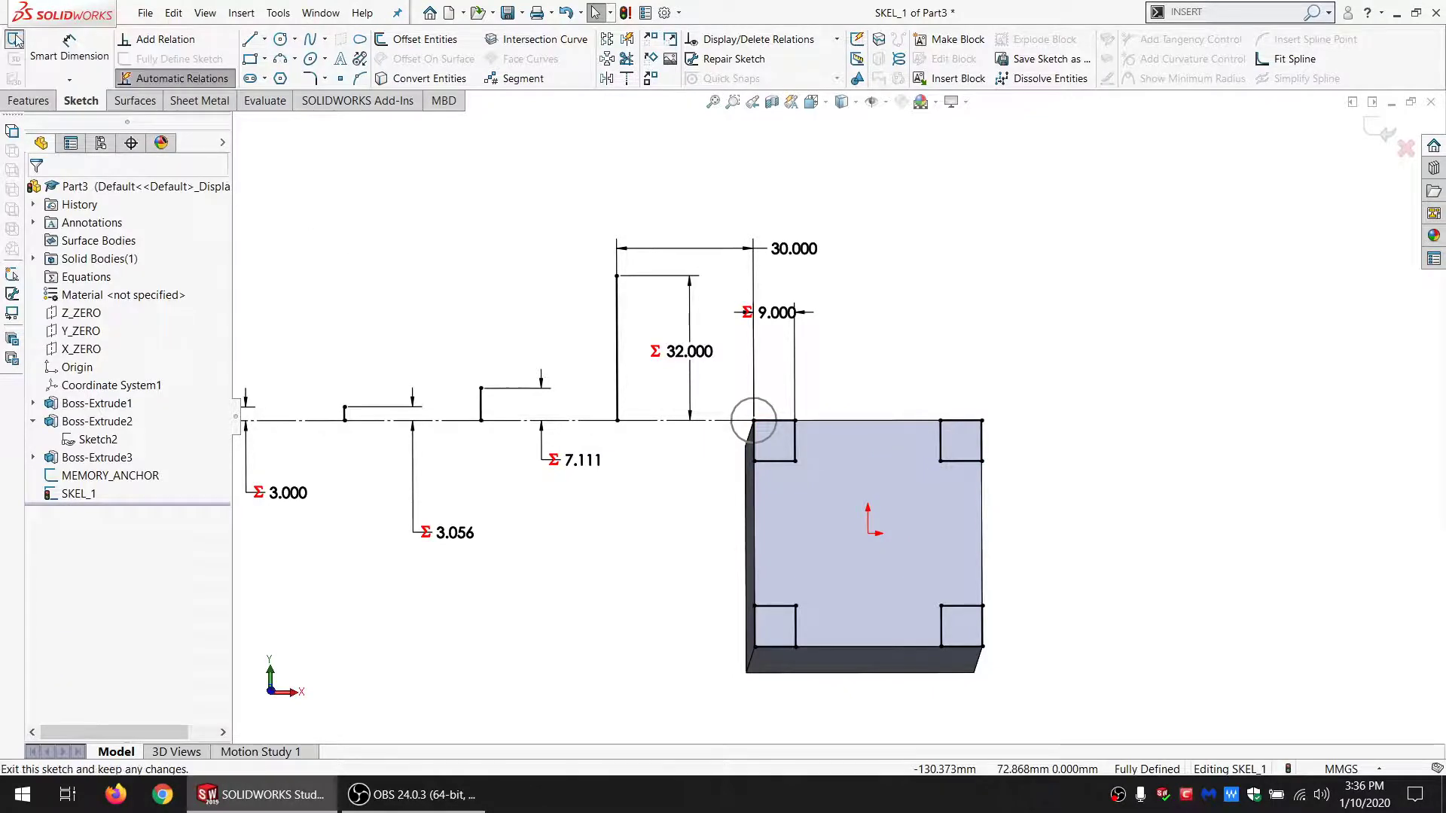
{"action": "left_click", "coordinate": [15, 40]}
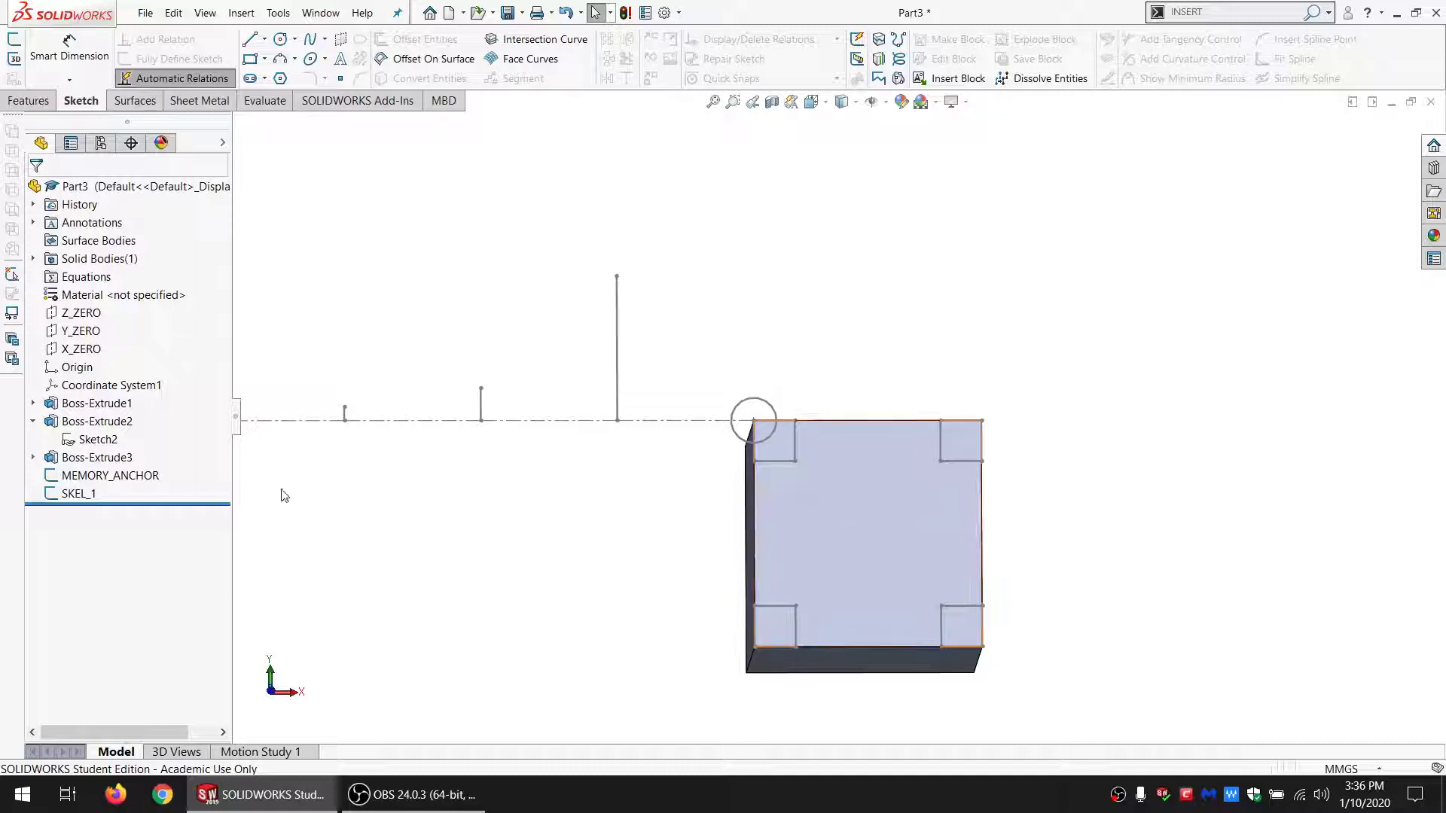
Step: Start a new sketch on the front face and draw a rectangle about 8.7 by 5.6 mm from the upper-left square's upper-right corner
{"action": "left_click", "coordinate": [852, 495]}
{"action": "left_click", "coordinate": [14, 42]}
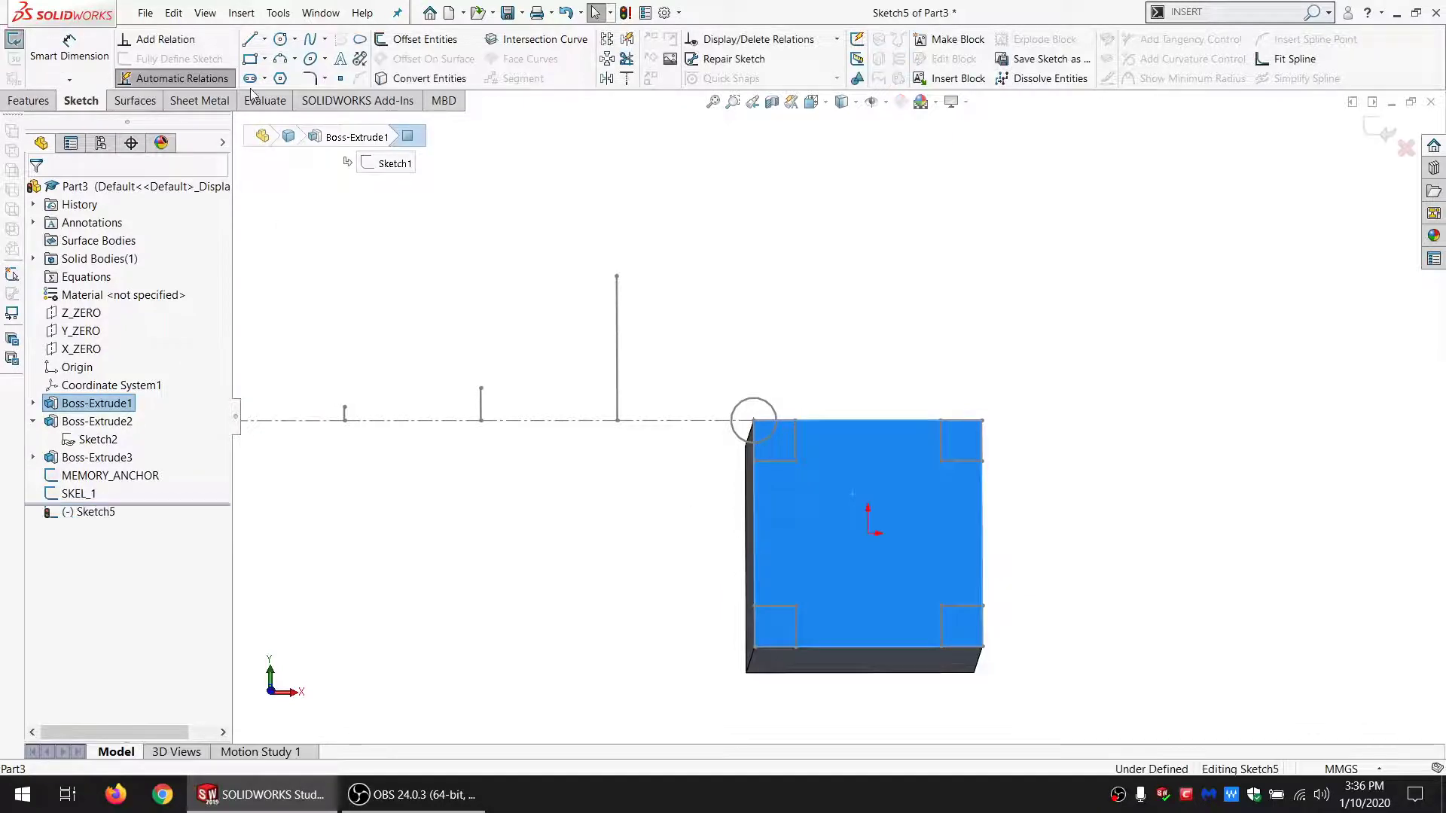
{"action": "left_click", "coordinate": [250, 58]}
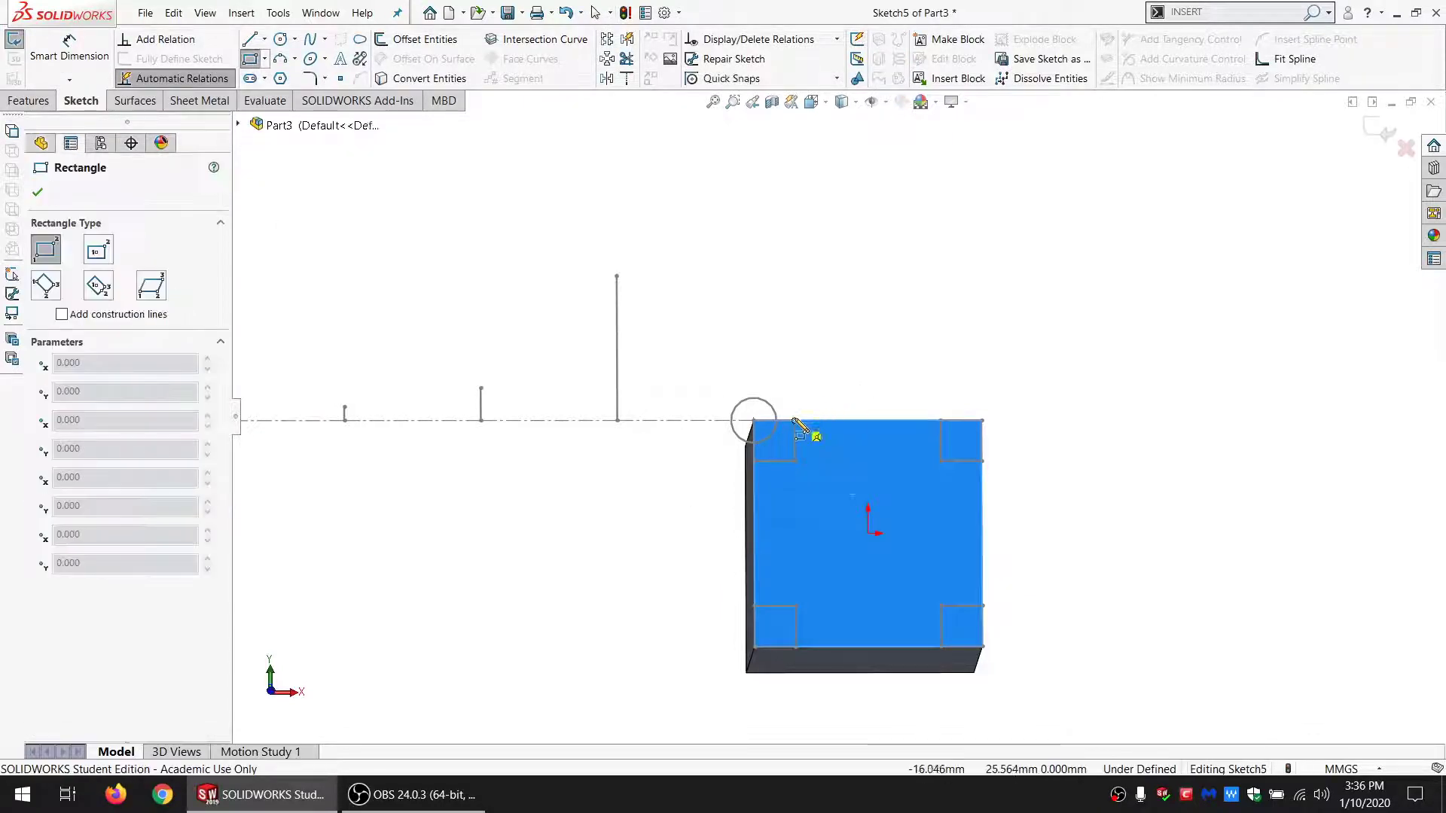
{"action": "left_click", "coordinate": [804, 421]}
{"action": "left_click", "coordinate": [834, 446]}
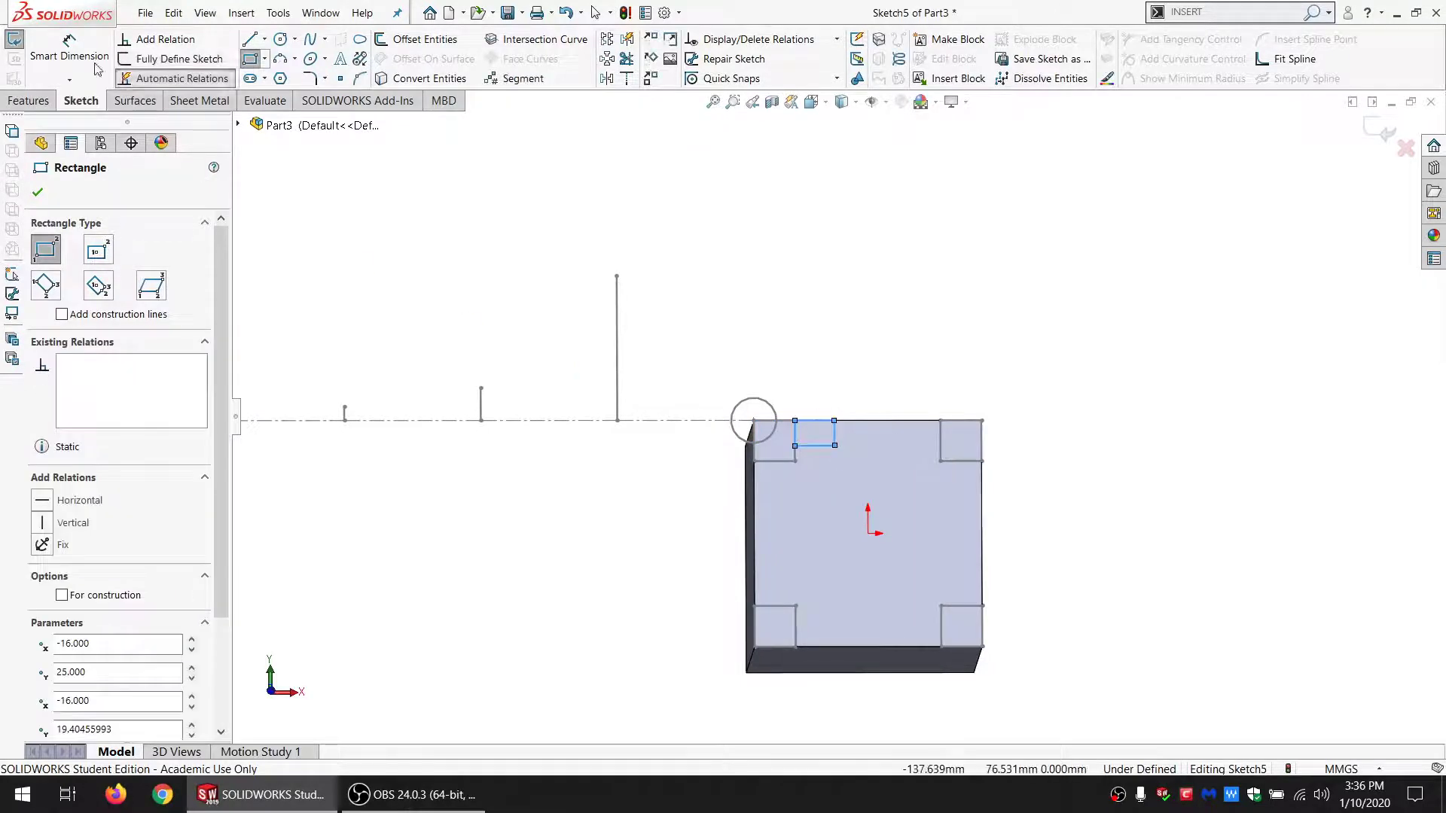
Step: Dimension the rectangle's height and link it to the MATL_THK file property
{"action": "left_click", "coordinate": [95, 62]}
{"action": "left_click", "coordinate": [834, 445]}
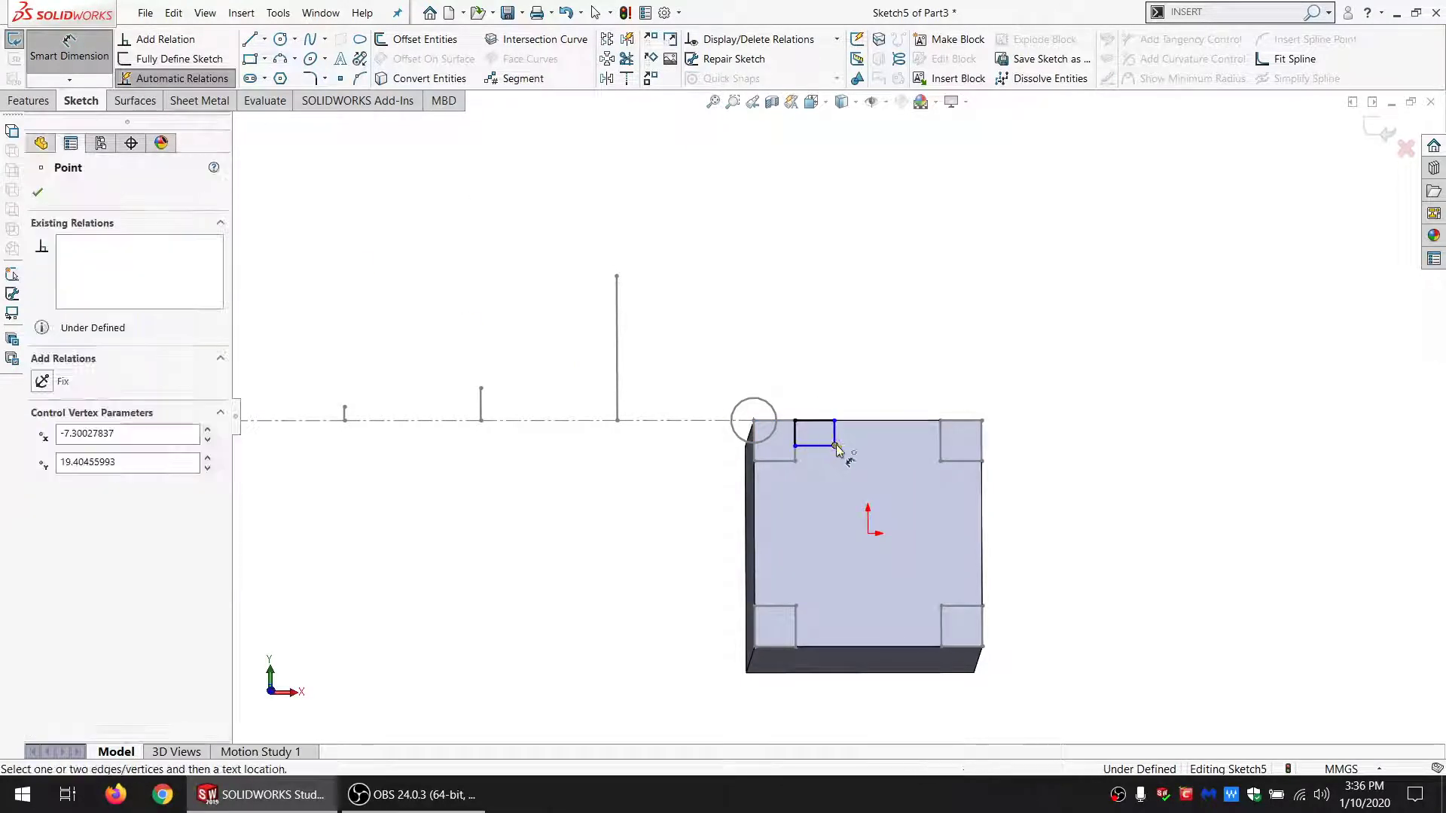
{"action": "left_click", "coordinate": [813, 420]}
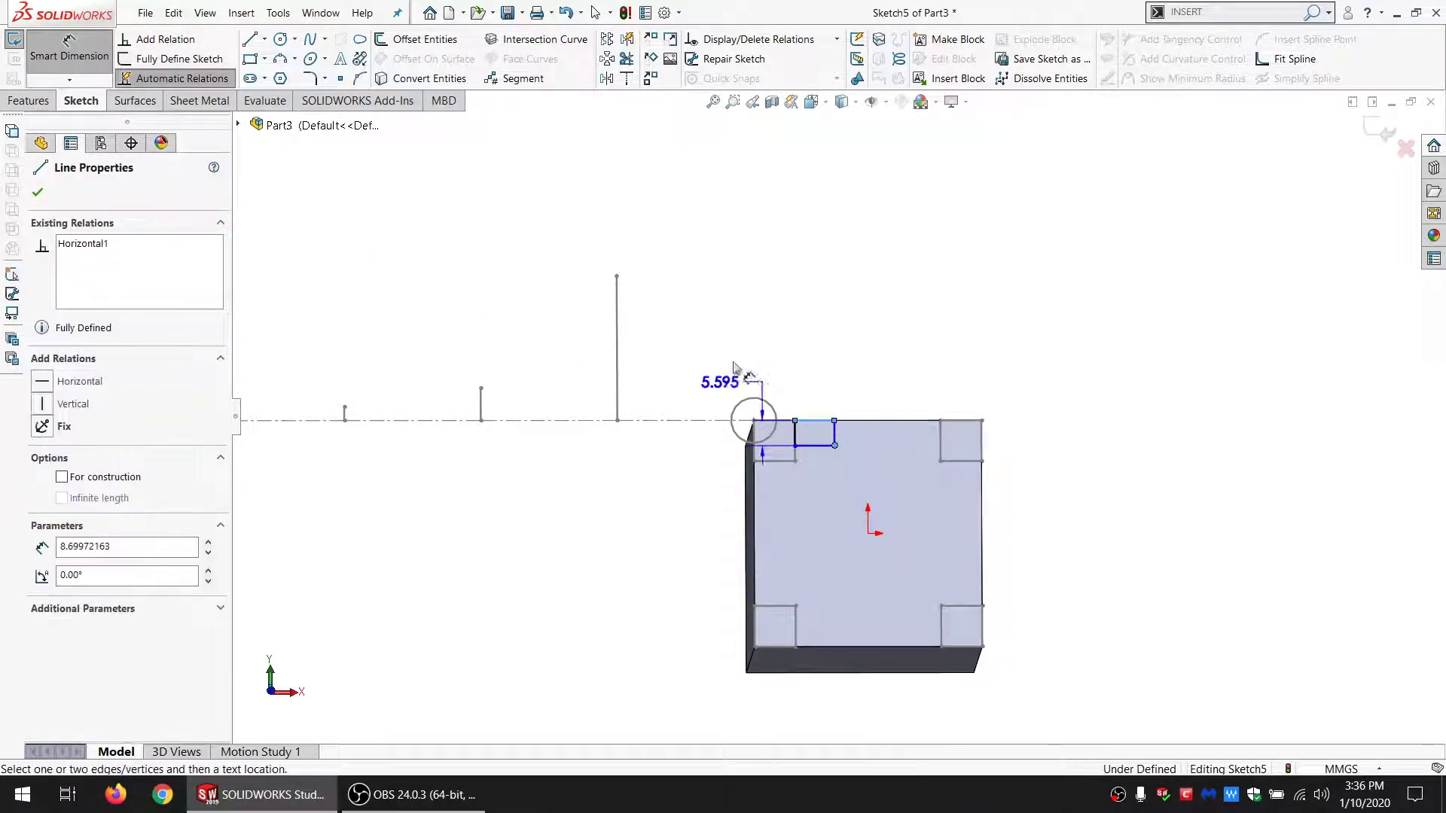
{"action": "left_click", "coordinate": [686, 348]}
{"action": "type", "text": "="}
{"action": "mouse_move", "coordinate": [742, 401]}
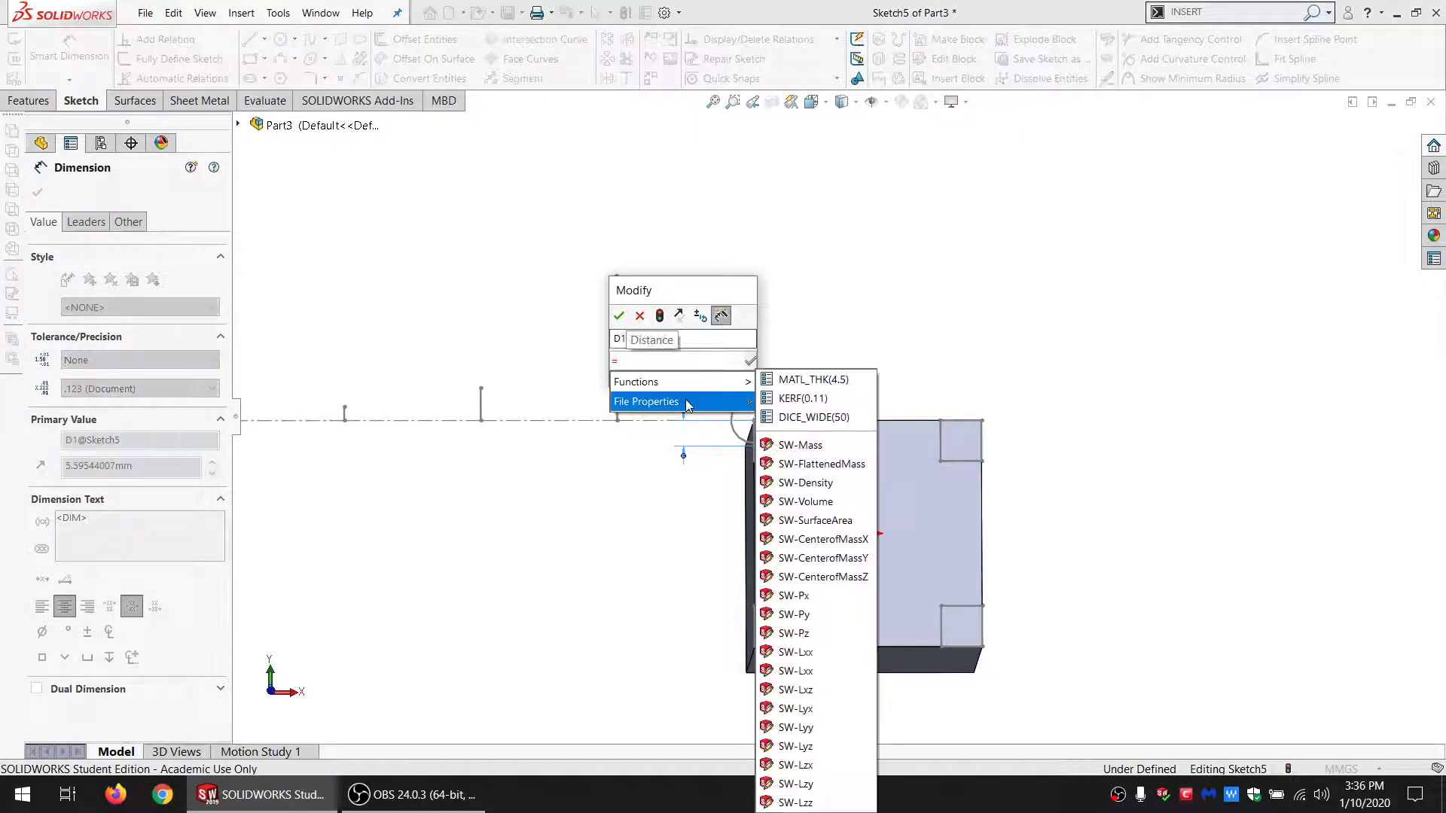
{"action": "left_click", "coordinate": [806, 385]}
{"action": "left_click", "coordinate": [619, 317]}
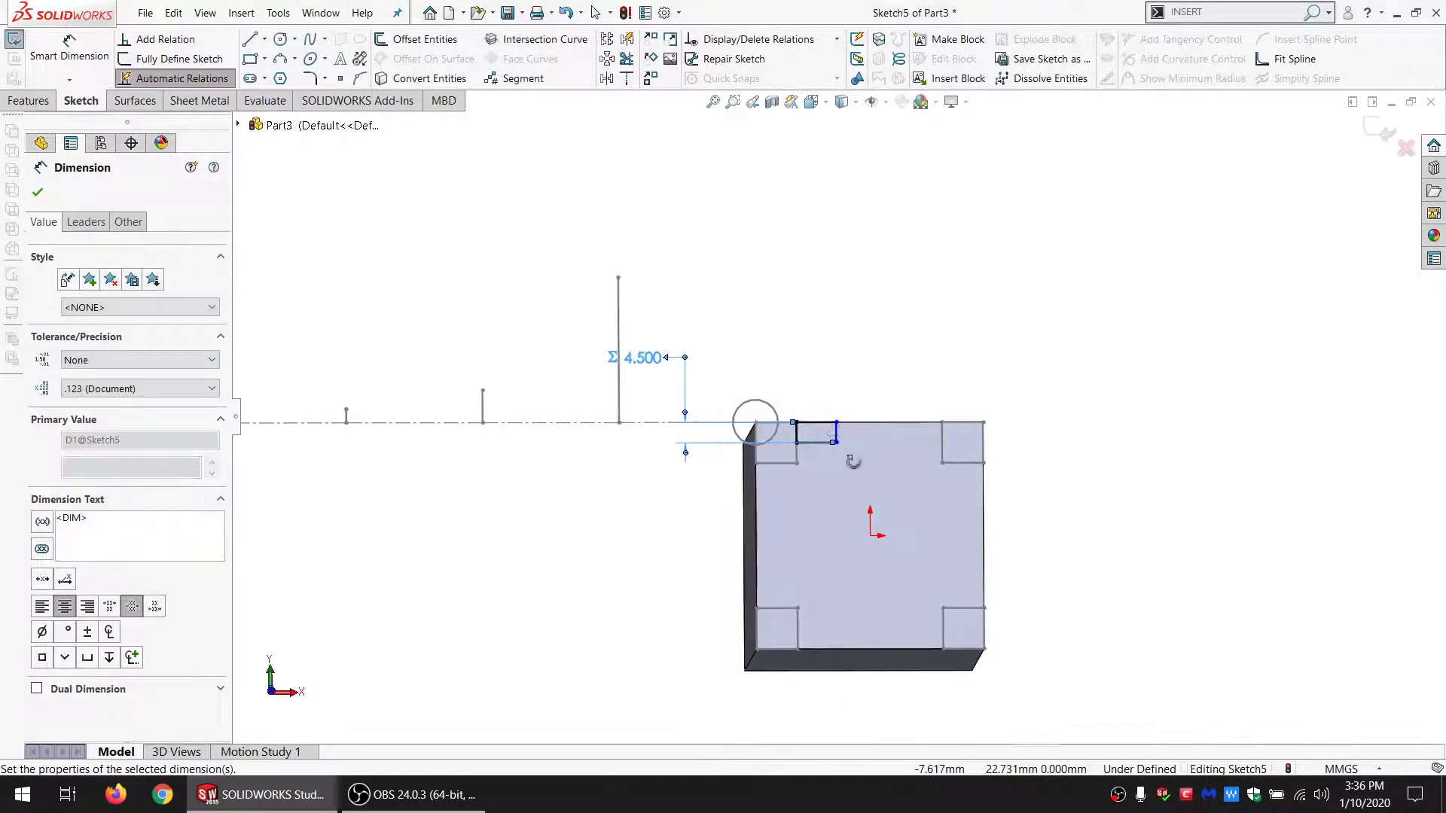
Step: Narrow the rectangle to a width of about 6.4 mm by moving its free lower corner
{"action": "mouse_move", "coordinate": [849, 461]}
{"action": "middle_mouse_down"}
{"action": "mouse_move", "coordinate": [768, 323]}
{"action": "mouse_move", "coordinate": [791, 426]}
{"action": "middle_mouse_up"}
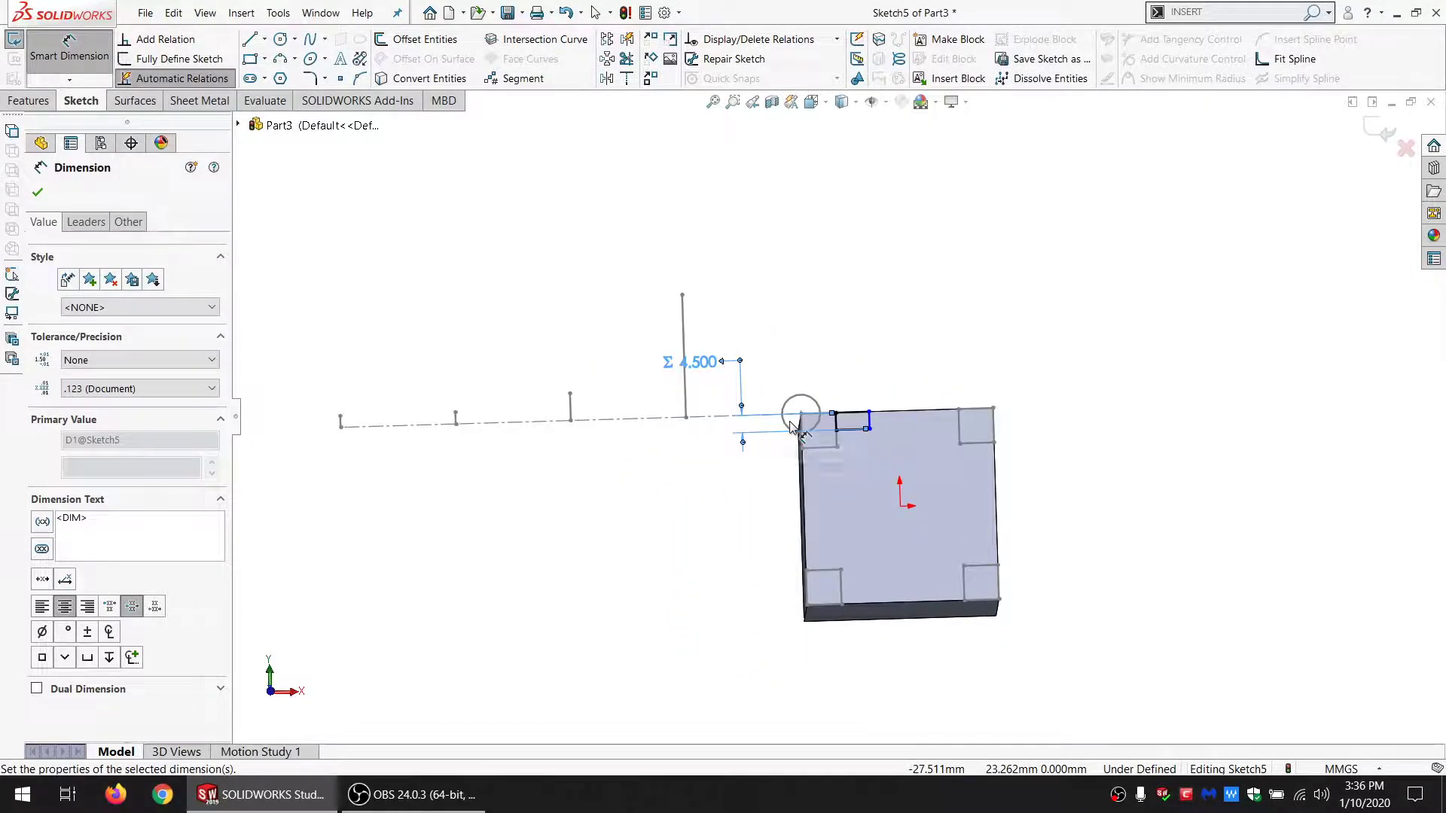
{"action": "key", "text": "Escape"}
{"action": "scroll", "coordinate": [847, 428], "scroll_direction": "down", "scroll_amount": 5}
{"action": "left_click_drag", "start_coordinate": [863, 428], "coordinate": [845, 433]}
Step: Linear-pattern the small rectangle's whole chain at 10 mm spacing, with 101 instances along X and 2 instances in the 270-degree direction
{"action": "right_click", "coordinate": [832, 435]}
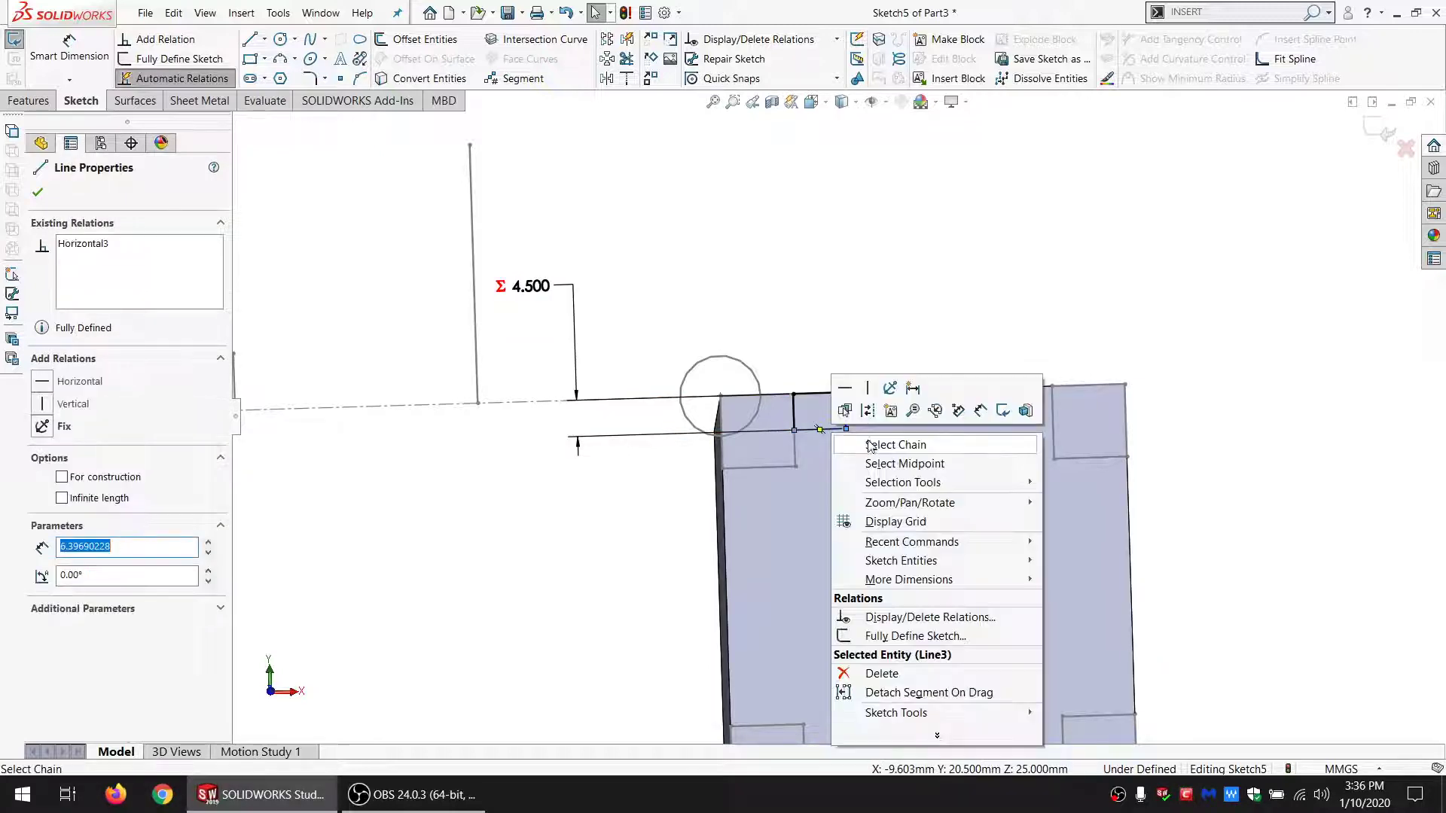
{"action": "left_click", "coordinate": [869, 440]}
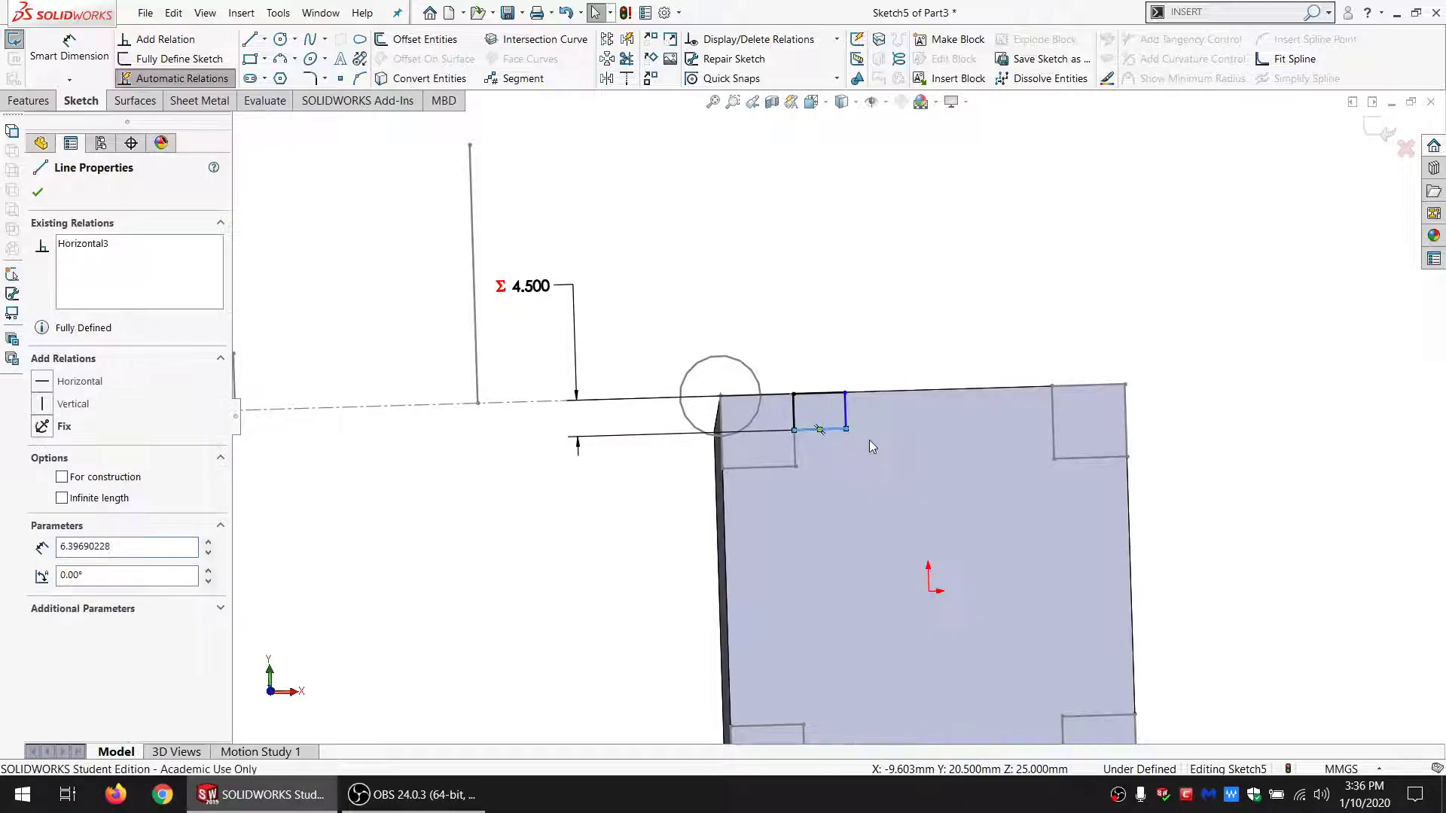
{"action": "left_click", "coordinate": [606, 39]}
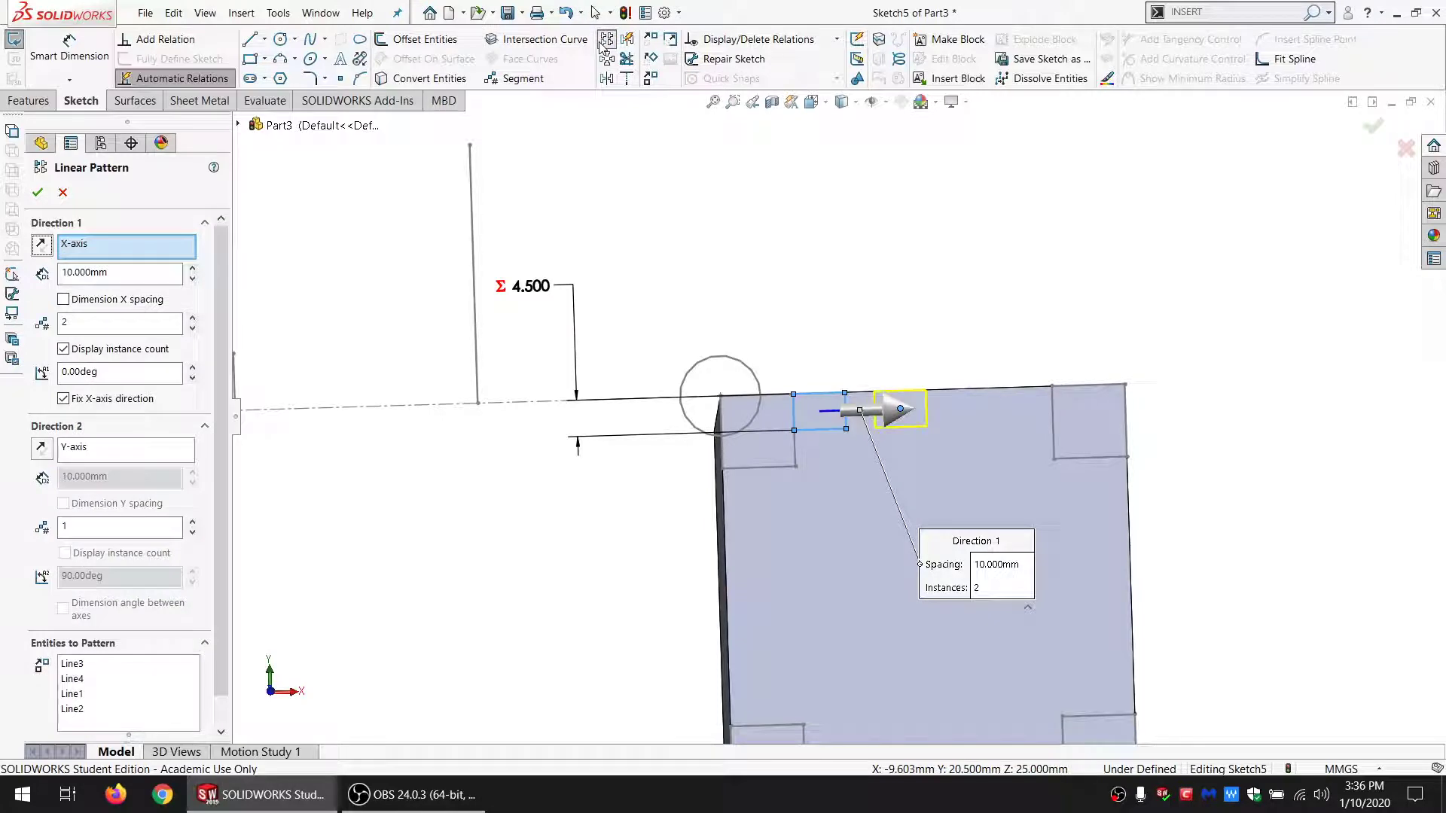
{"action": "scroll", "coordinate": [832, 418], "scroll_direction": "up", "scroll_amount": 1}
{"action": "scroll", "coordinate": [914, 602], "scroll_direction": "up", "scroll_amount": 1}
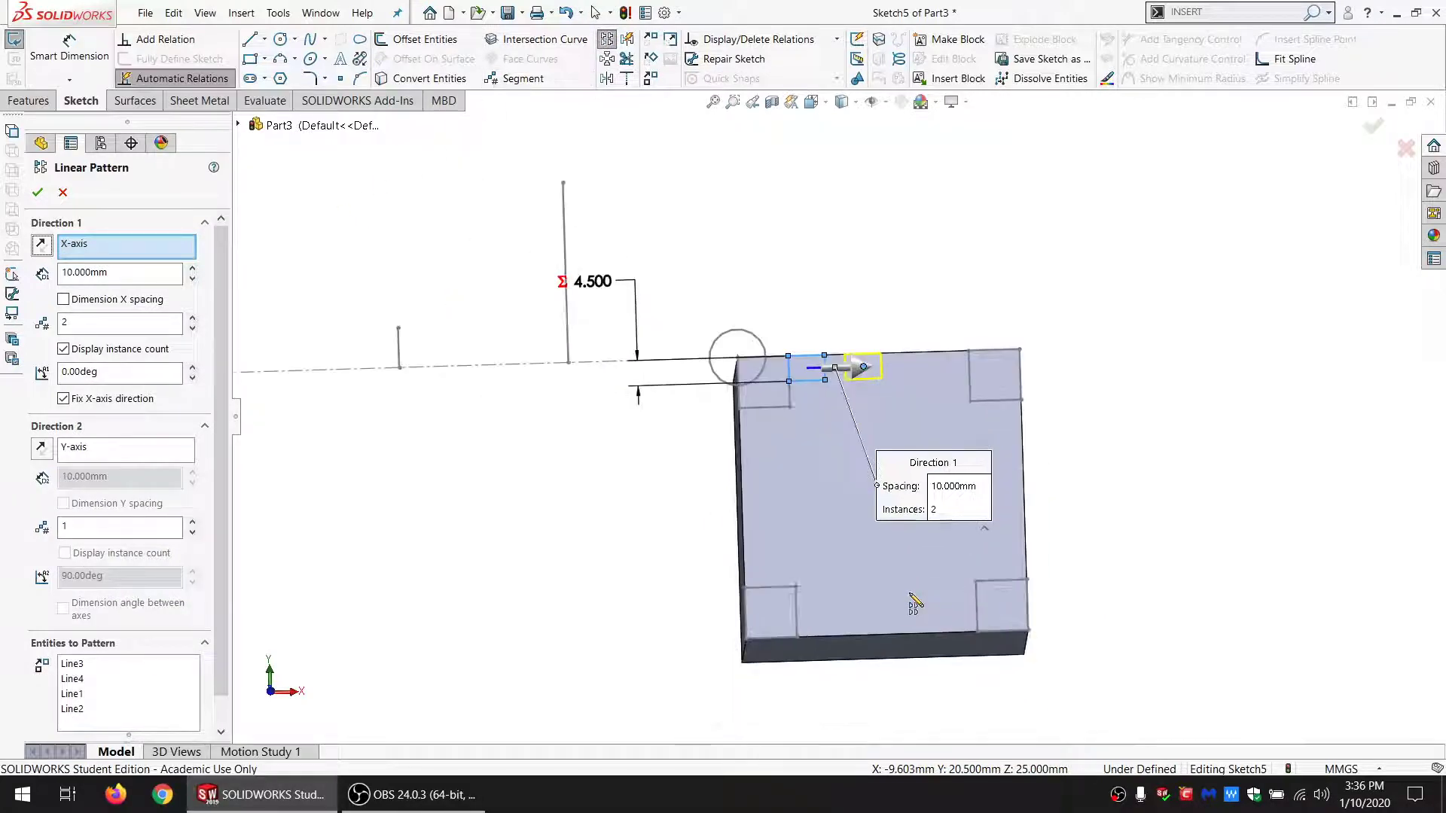
{"action": "double_click", "coordinate": [76, 323]}
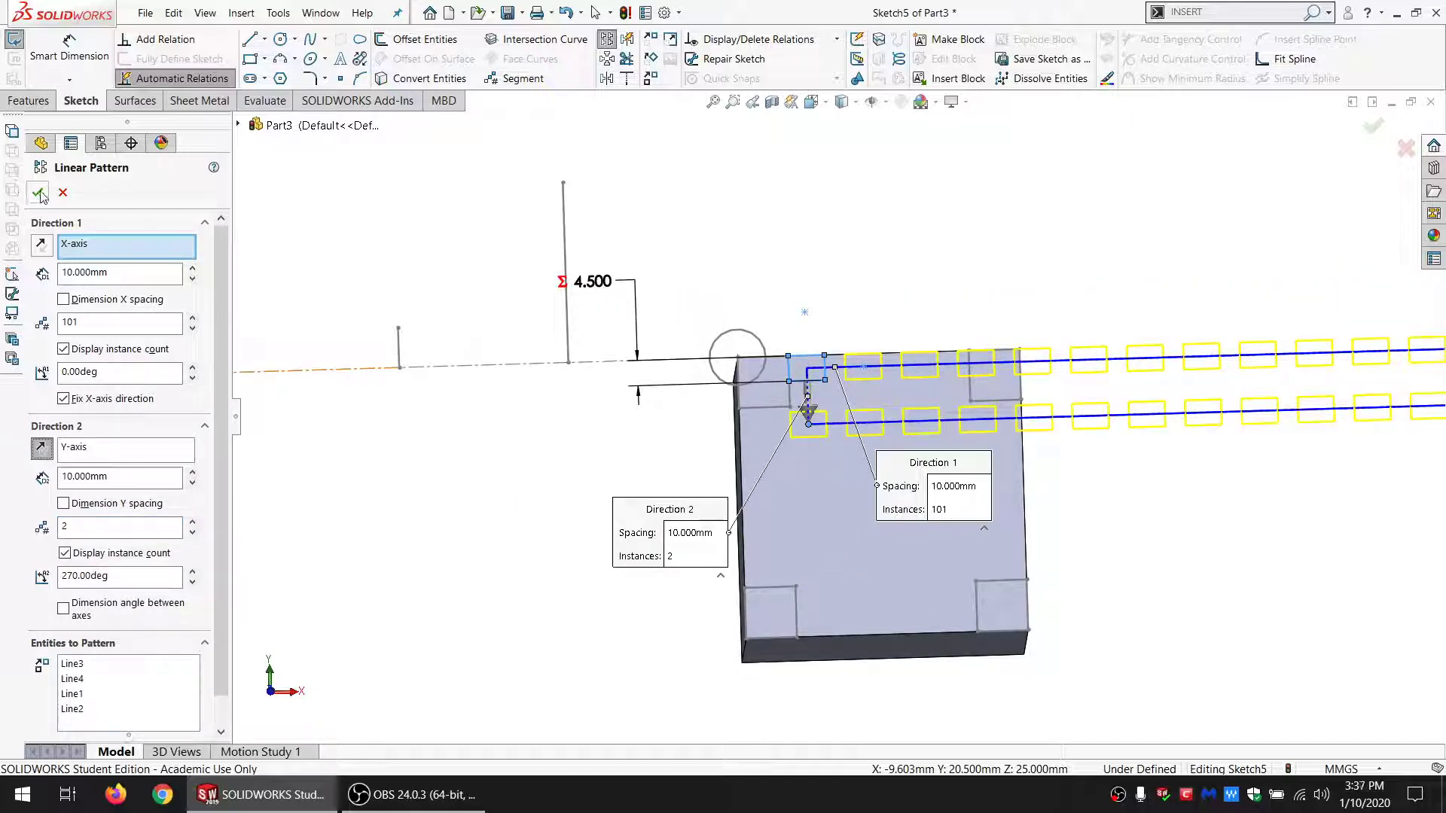
{"action": "key", "text": "Return"}
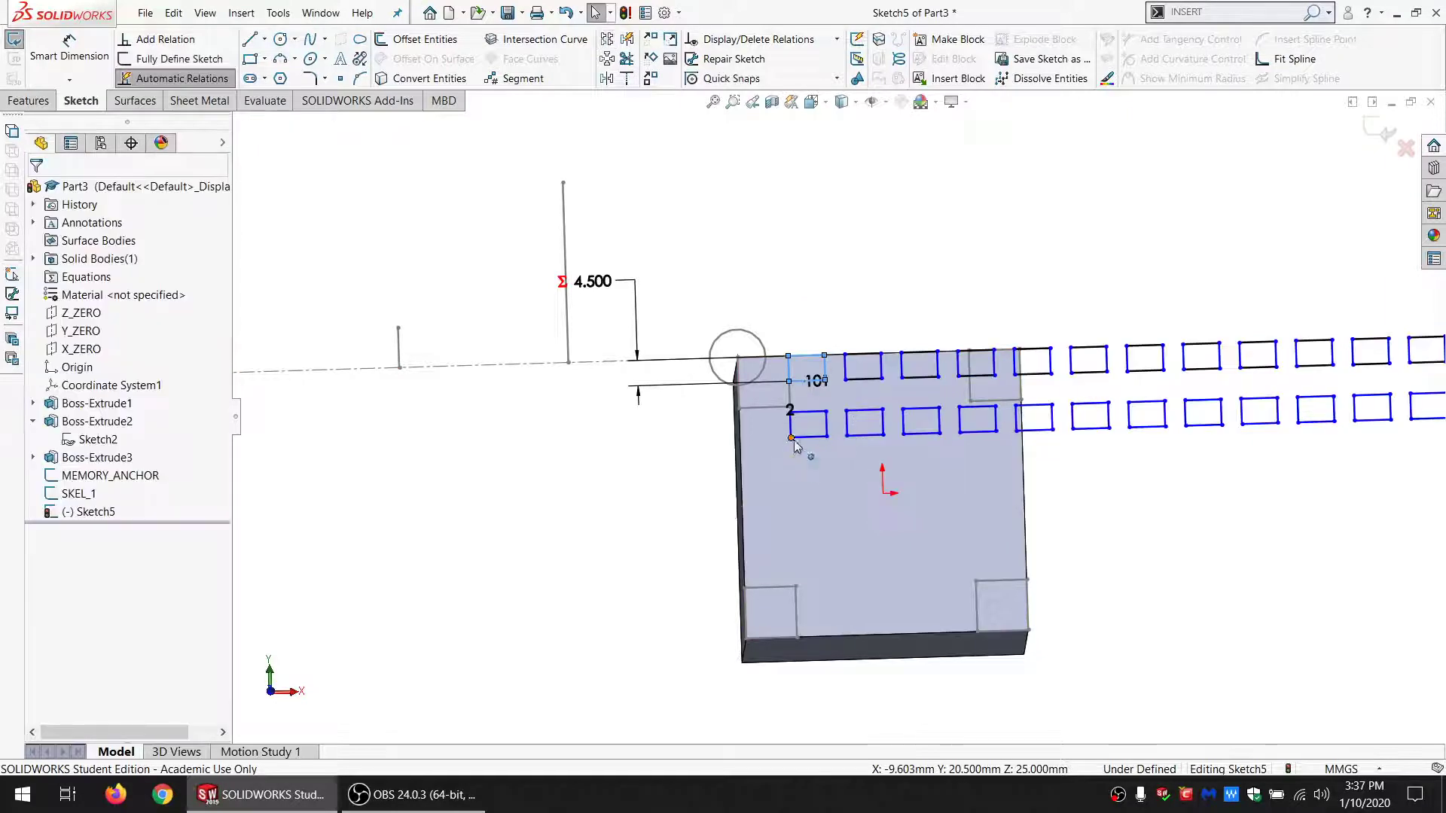
Step: Make the second row's first lower-left corner coincident with the face's bottom edge and the lower-left square's right side
{"action": "left_click", "coordinate": [791, 439]}
{"action": "left_click", "coordinate": [834, 638], "text": "ctrl"}
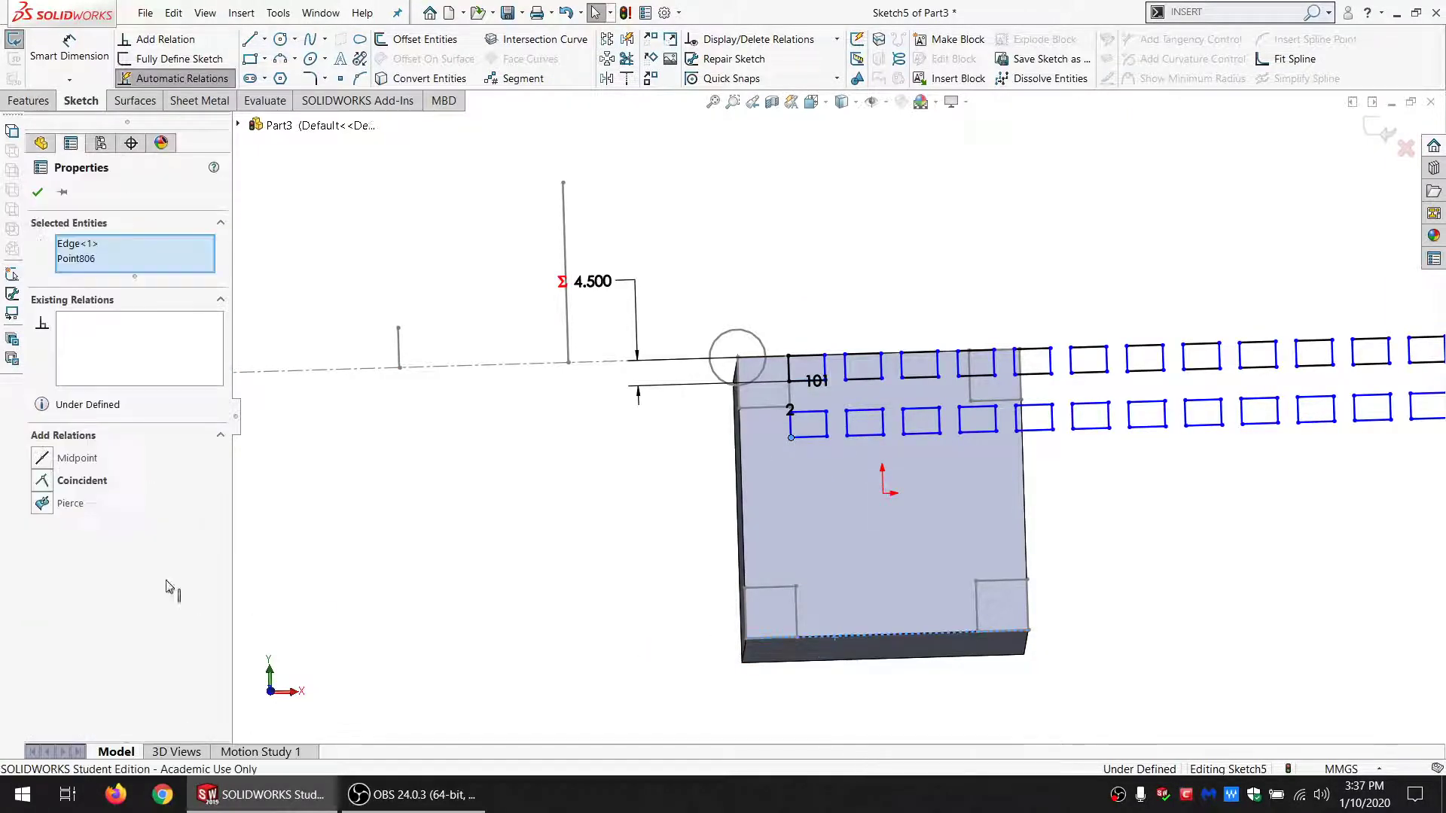
{"action": "left_click", "coordinate": [79, 482]}
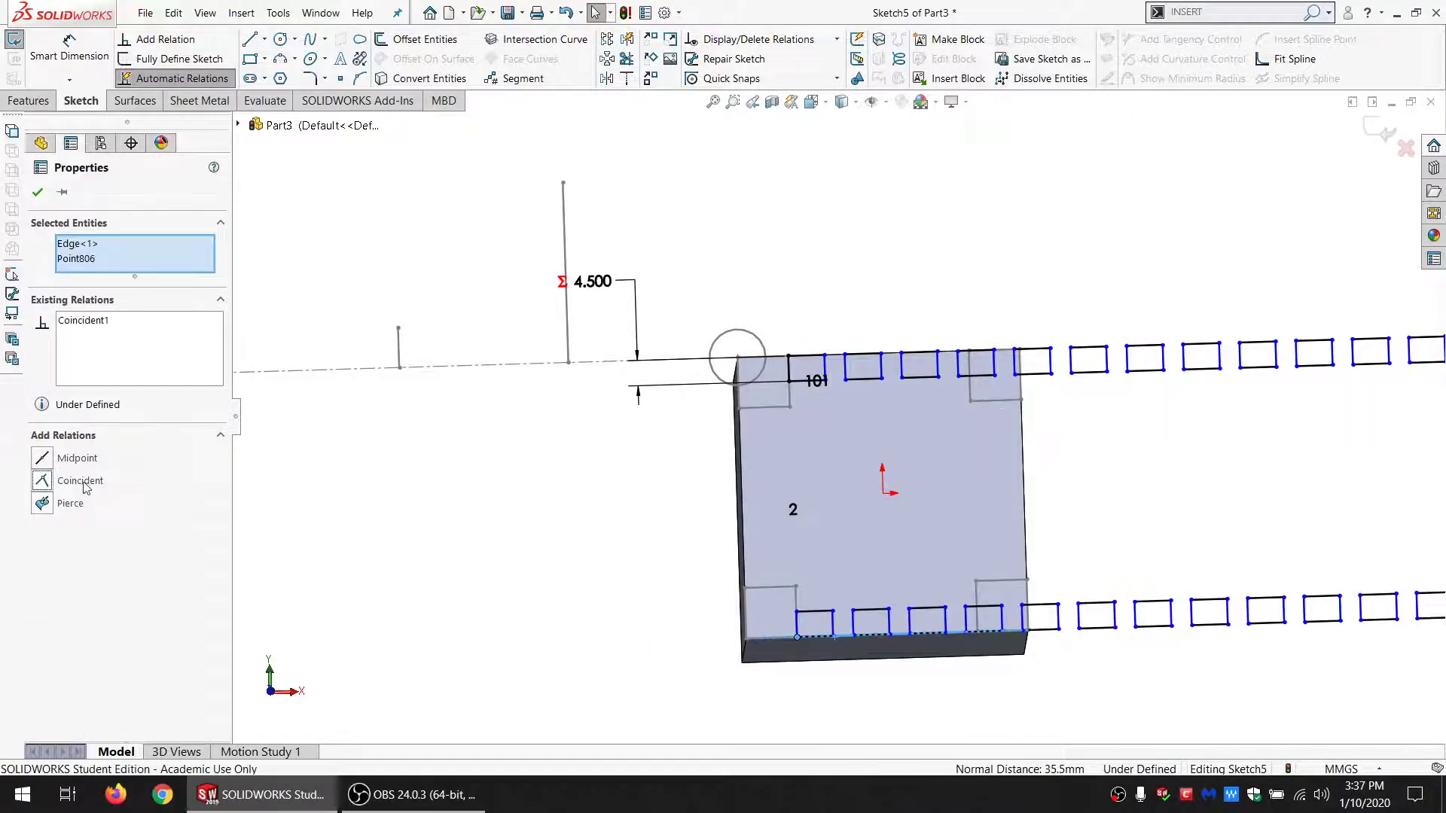
{"action": "left_click", "coordinate": [369, 514]}
{"action": "left_click", "coordinate": [797, 637]}
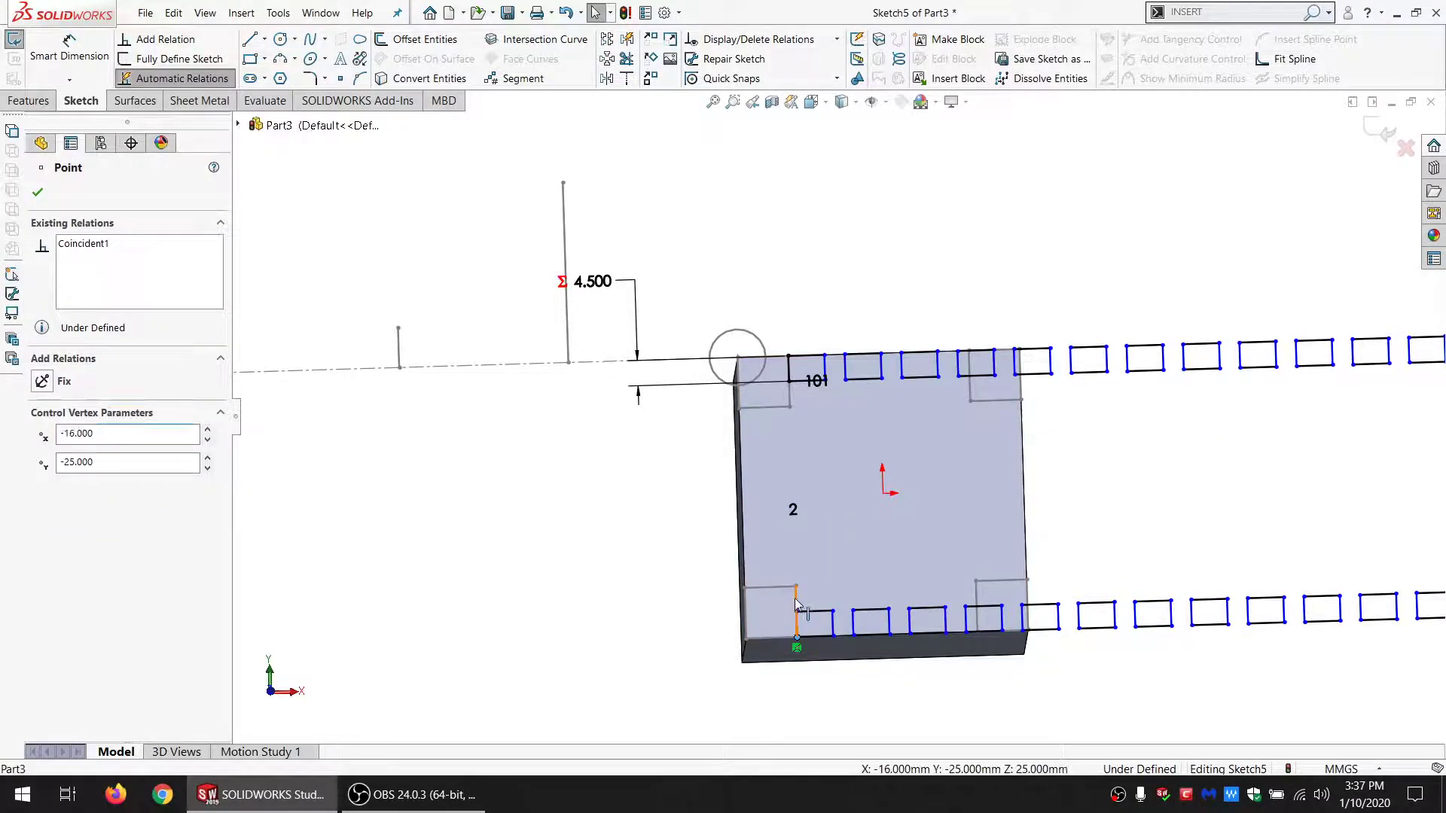
{"action": "left_click", "coordinate": [796, 602], "text": "ctrl"}
{"action": "left_click", "coordinate": [81, 482]}
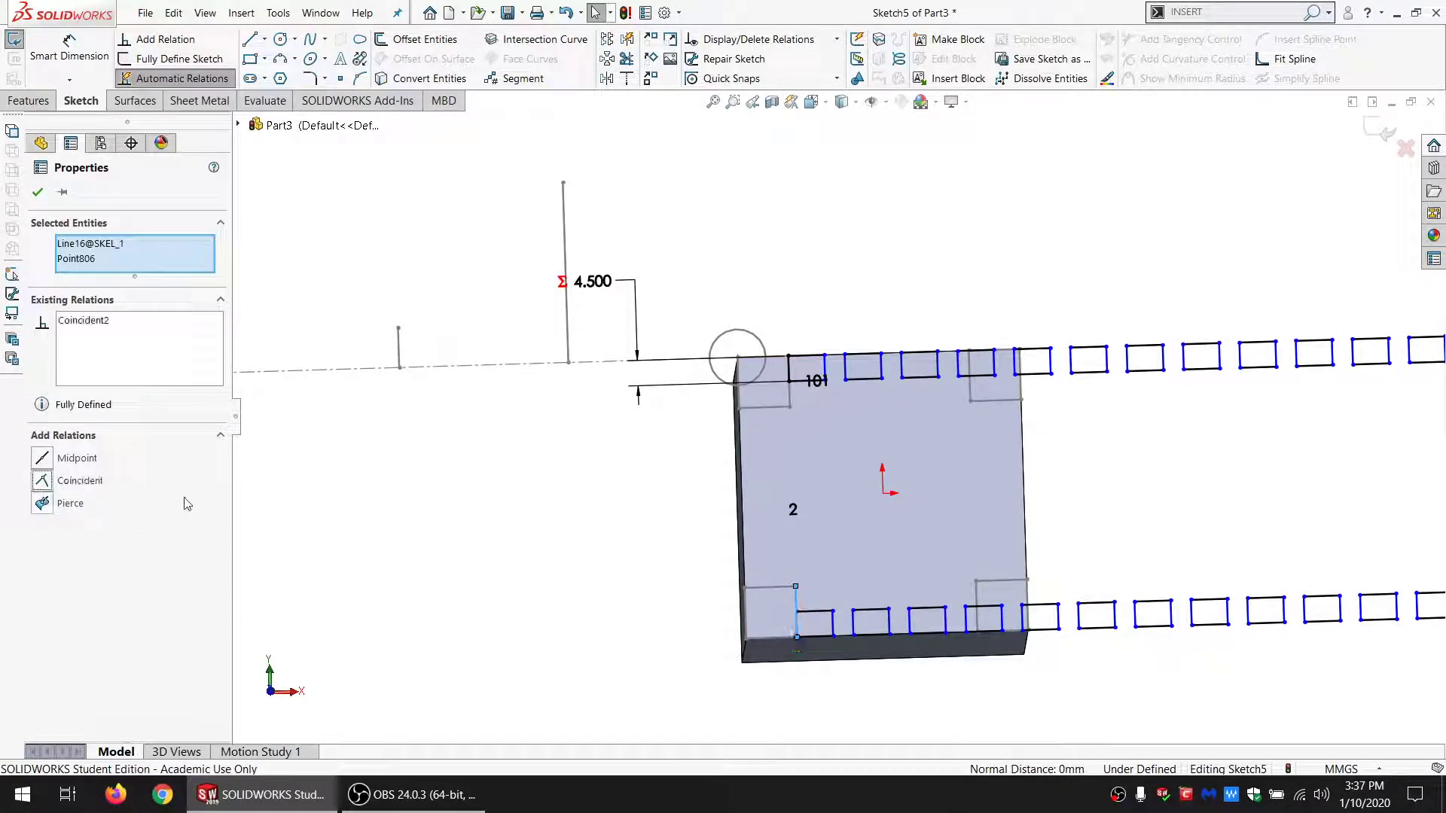
{"action": "left_click", "coordinate": [444, 546]}
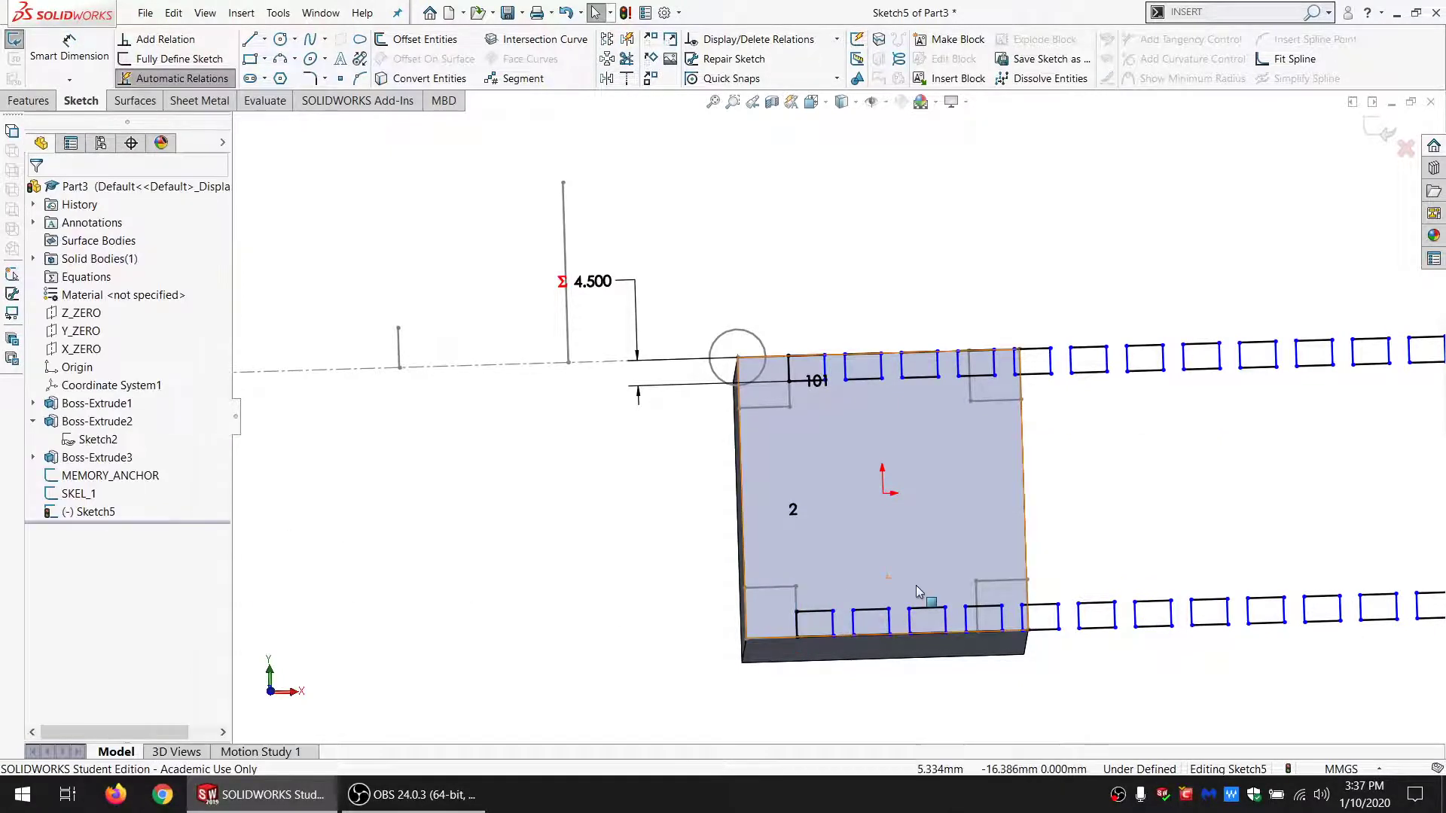
Step: Link the pattern's horizontal instance count to ="NUM_CUTS_LOWER@SKEL_1" and copy that equation text
{"action": "left_click", "coordinate": [817, 443]}
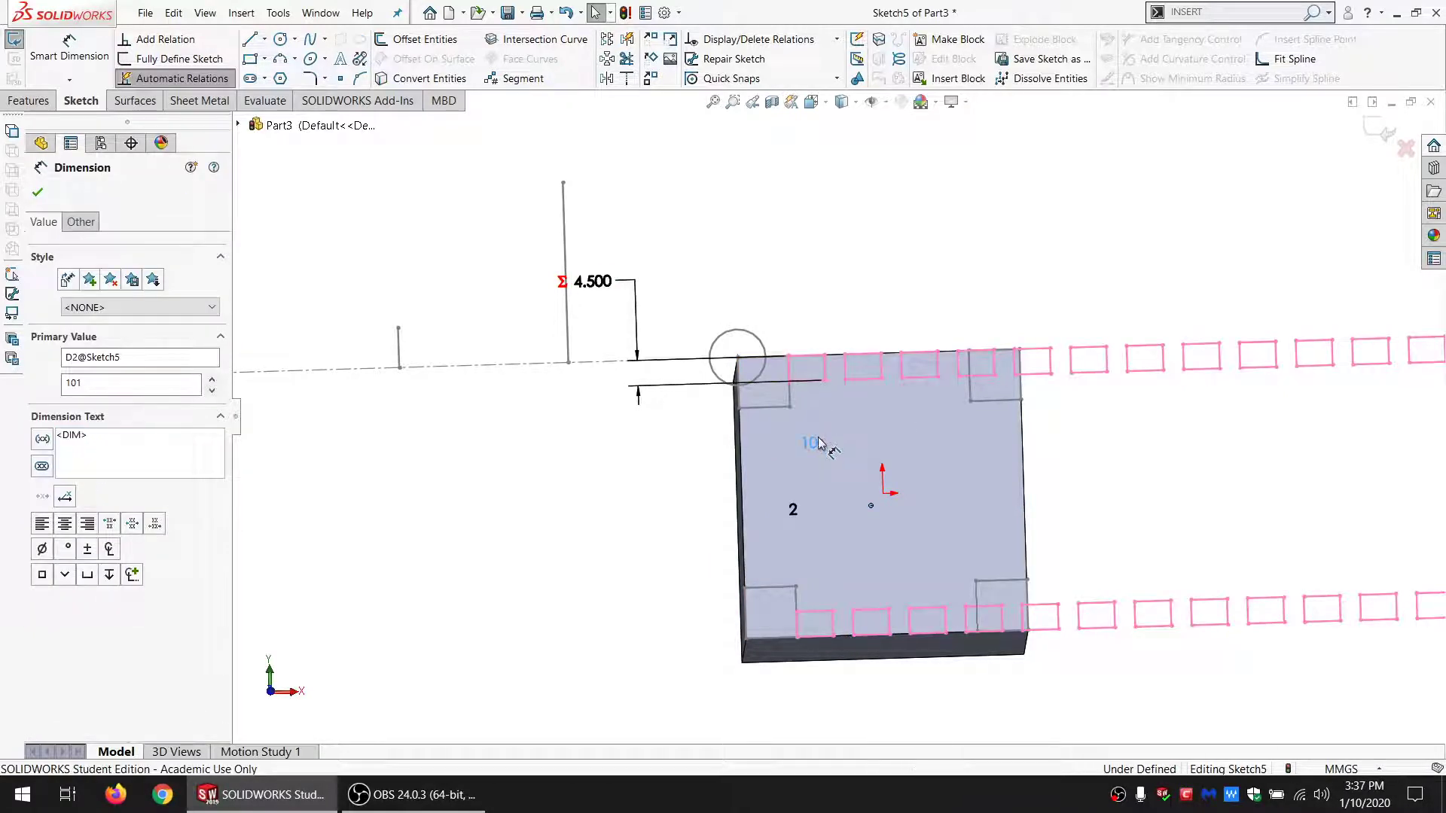
{"action": "double_click", "coordinate": [812, 444]}
{"action": "type", "text": "="}
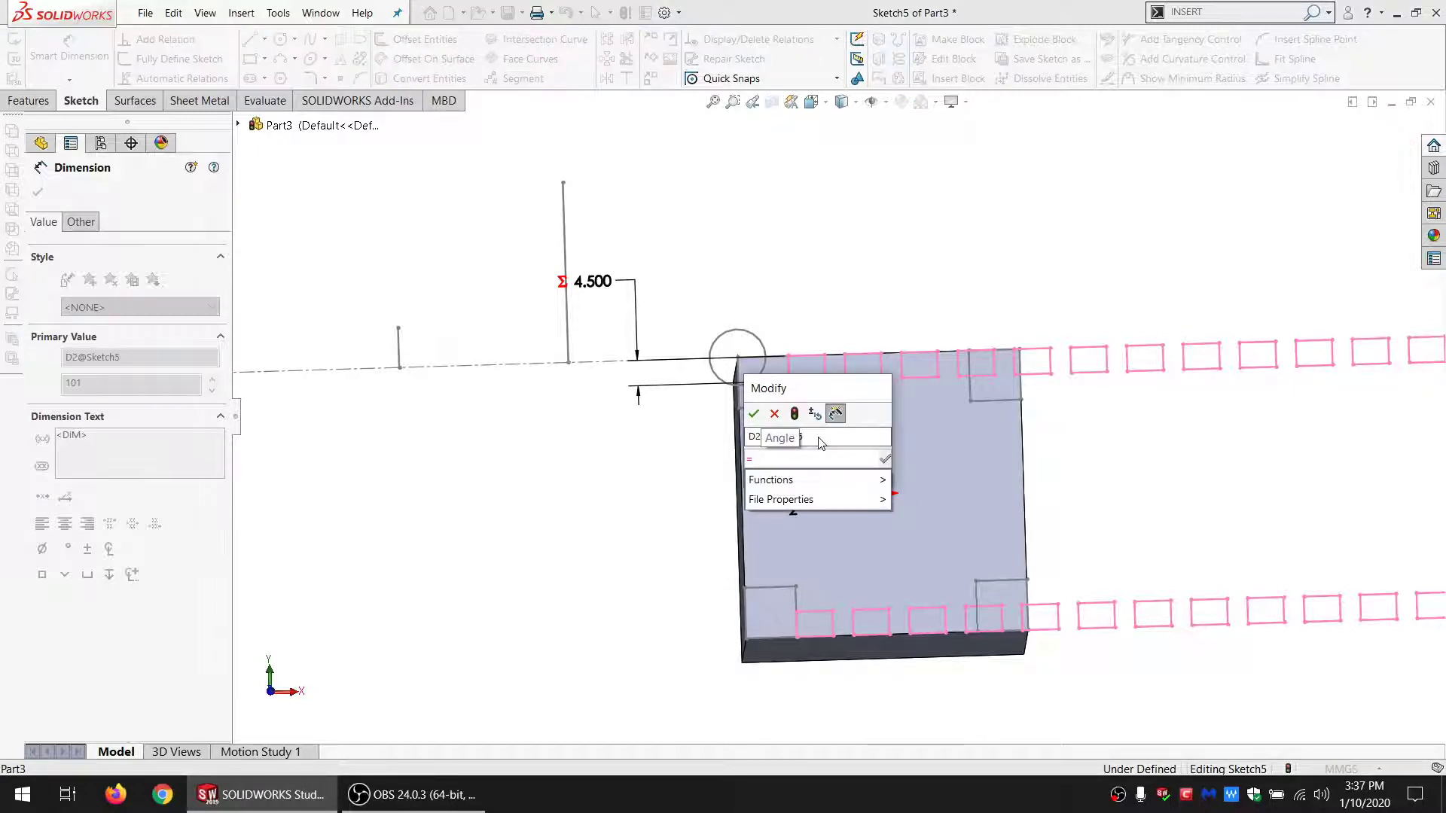
{"action": "key", "text": "ctrl+v"}
{"action": "type", "text": "@"}
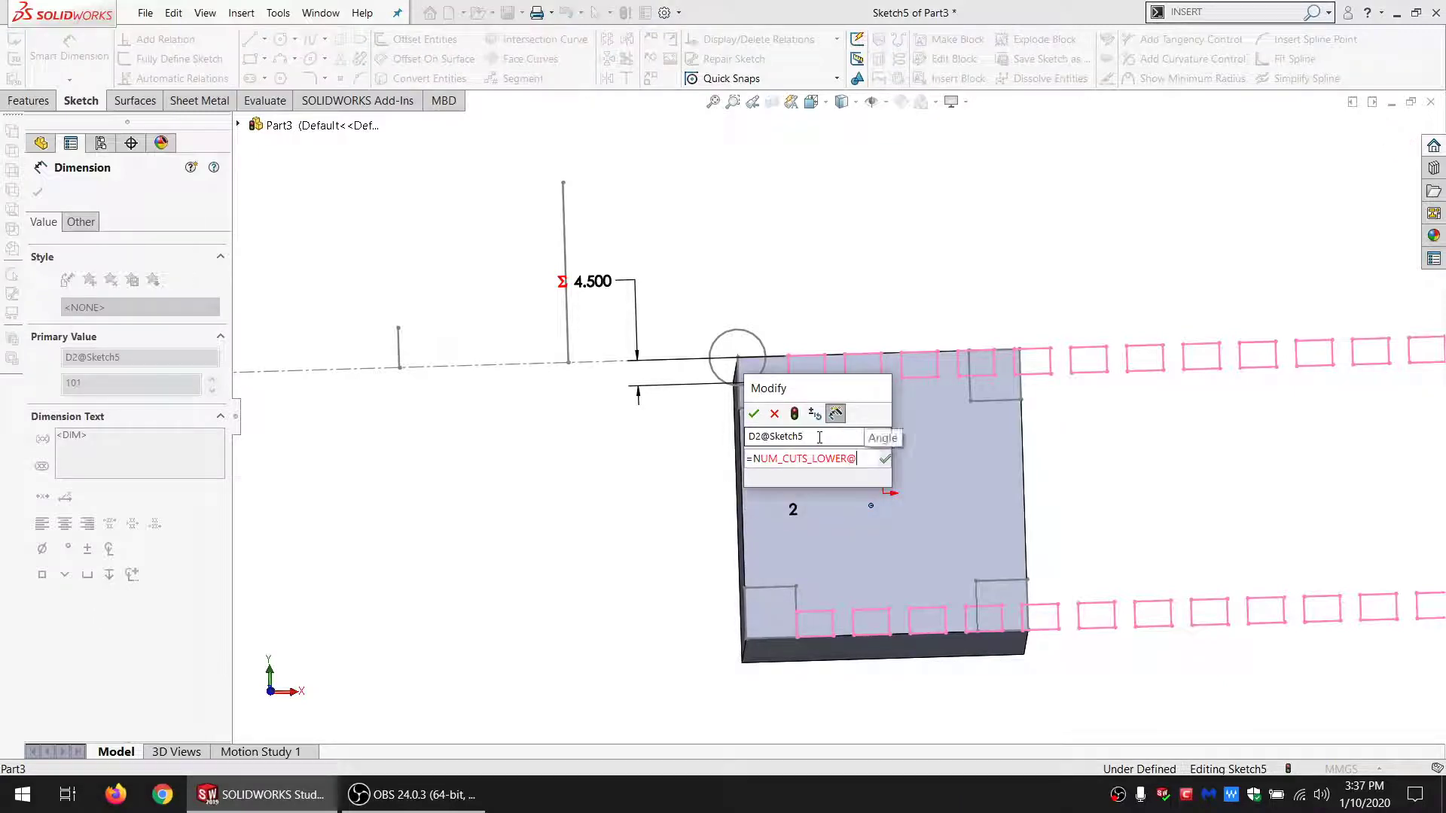
{"action": "type", "text": "SKEL_1"}
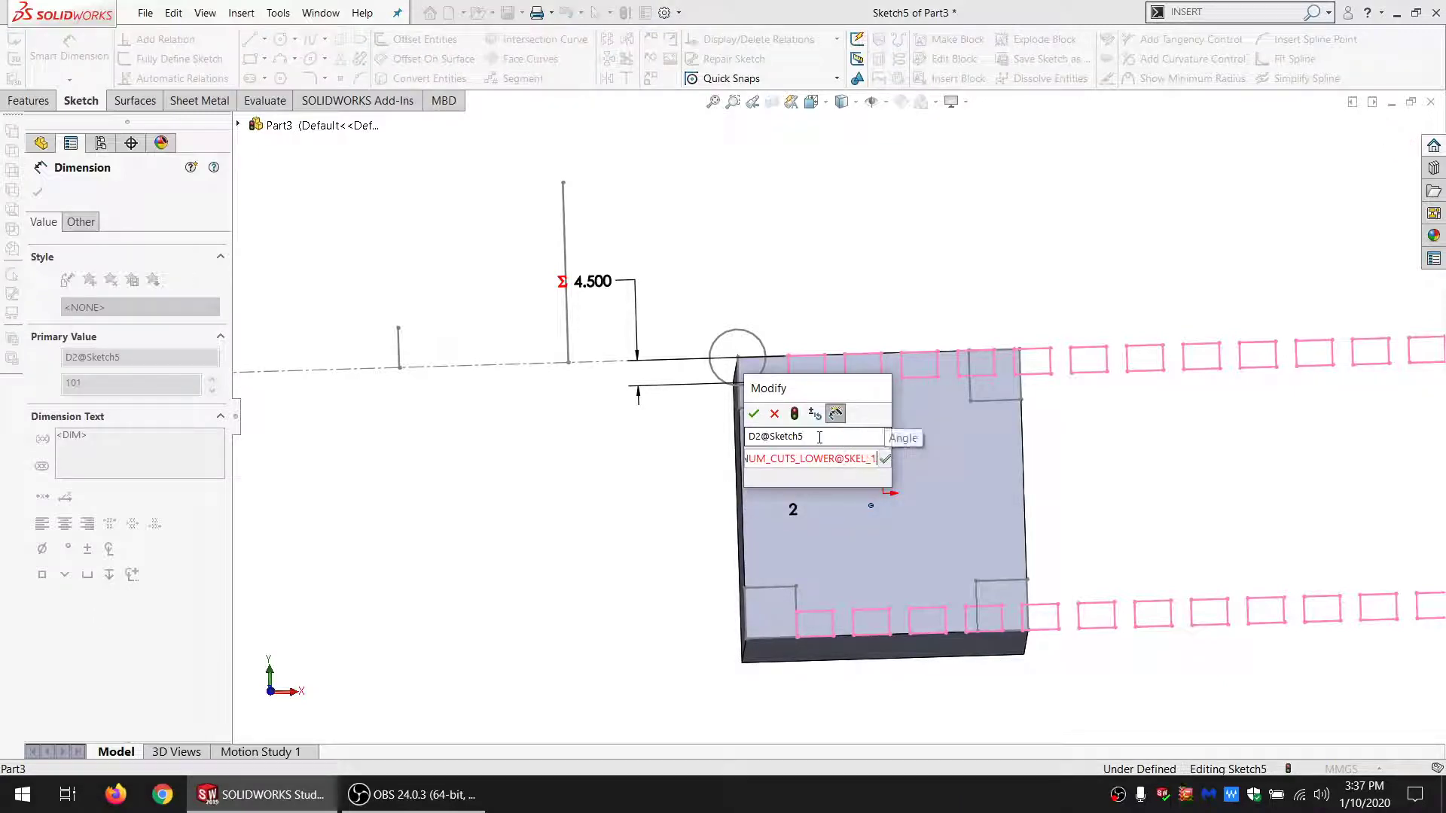
{"action": "type", "text": "\""}
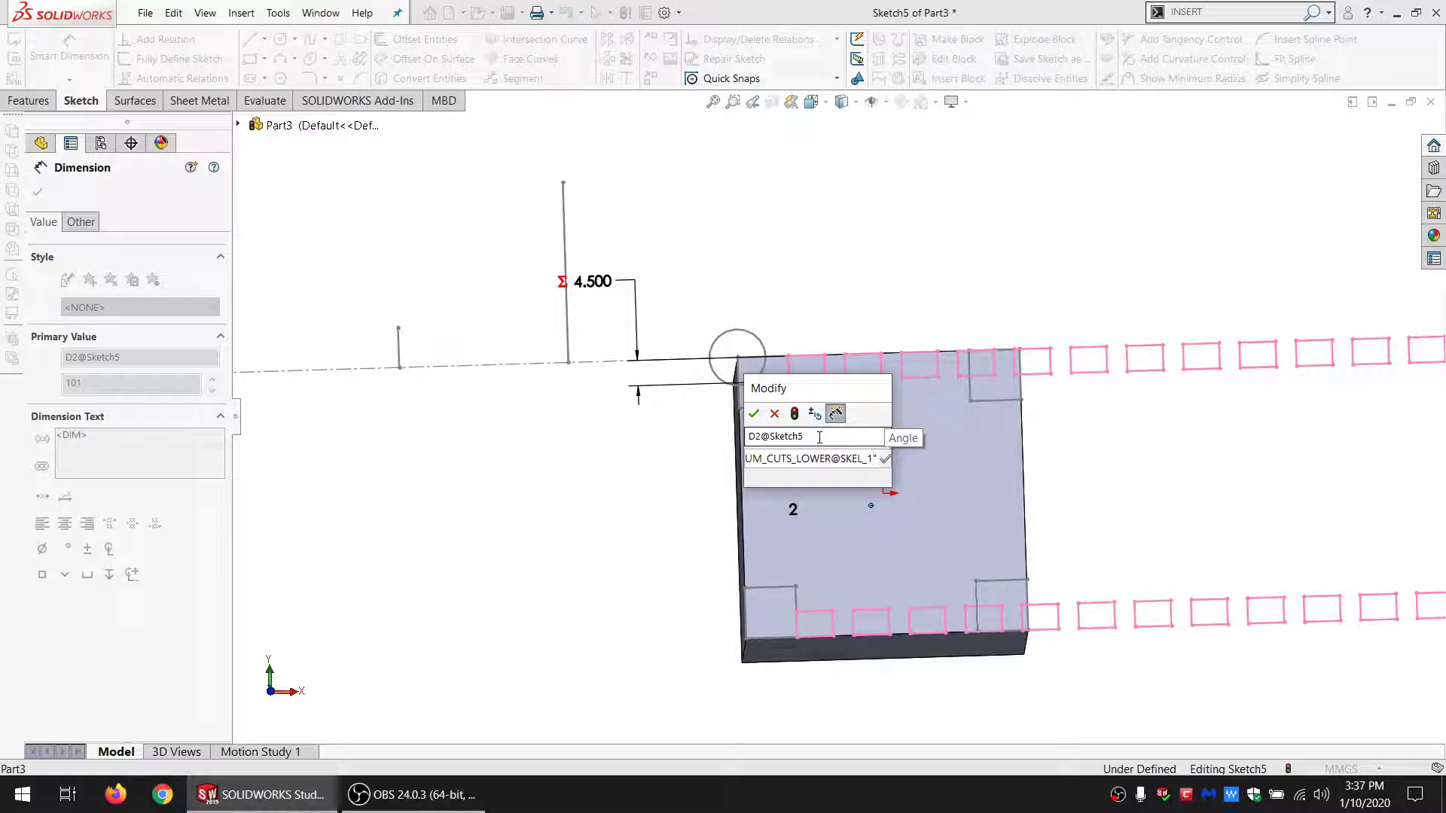
{"action": "key", "text": "Left"}
{"action": "key", "text": "Left"}
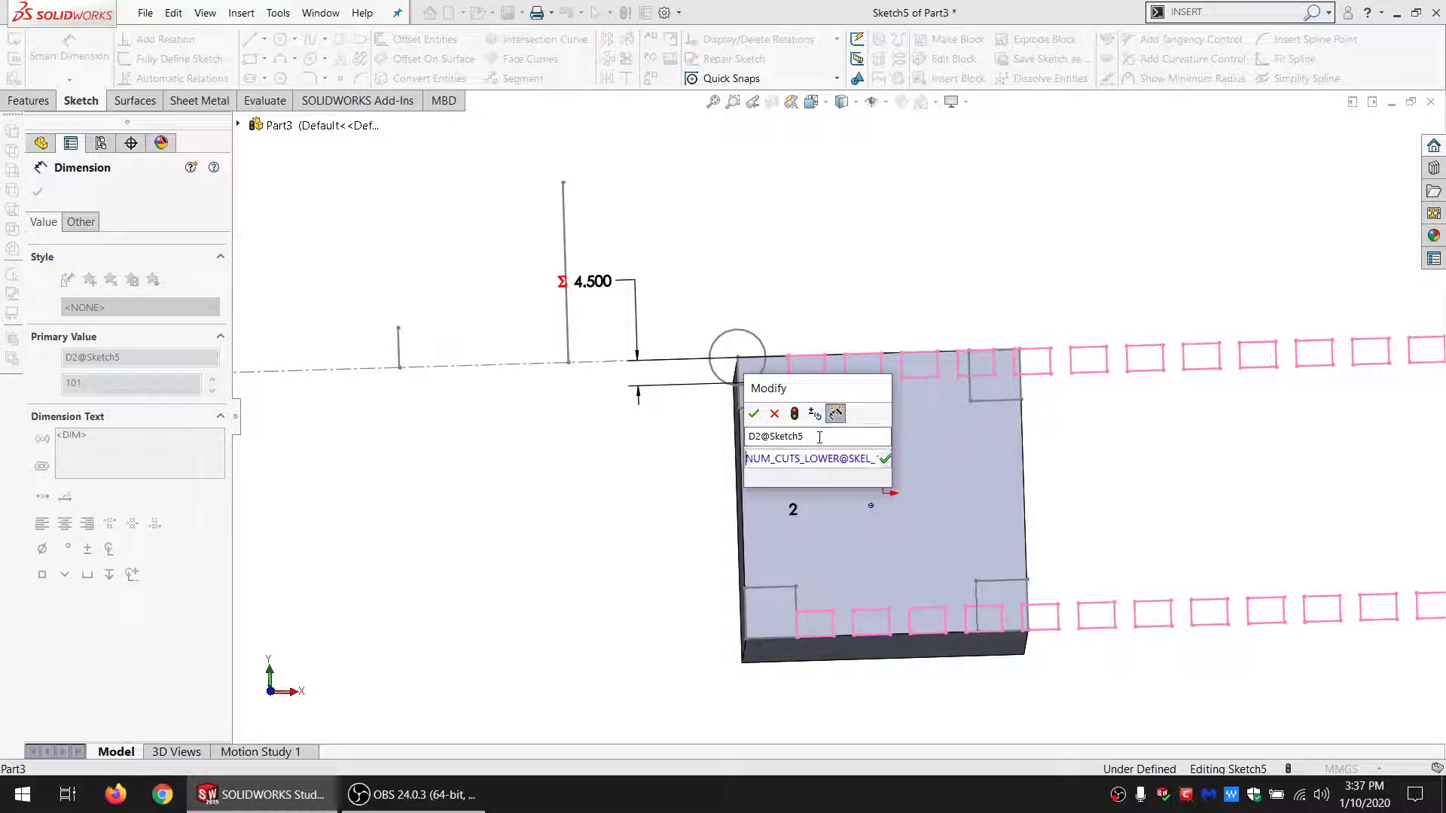
{"action": "type", "text": "\""}
{"action": "key", "text": "shift+Right"}
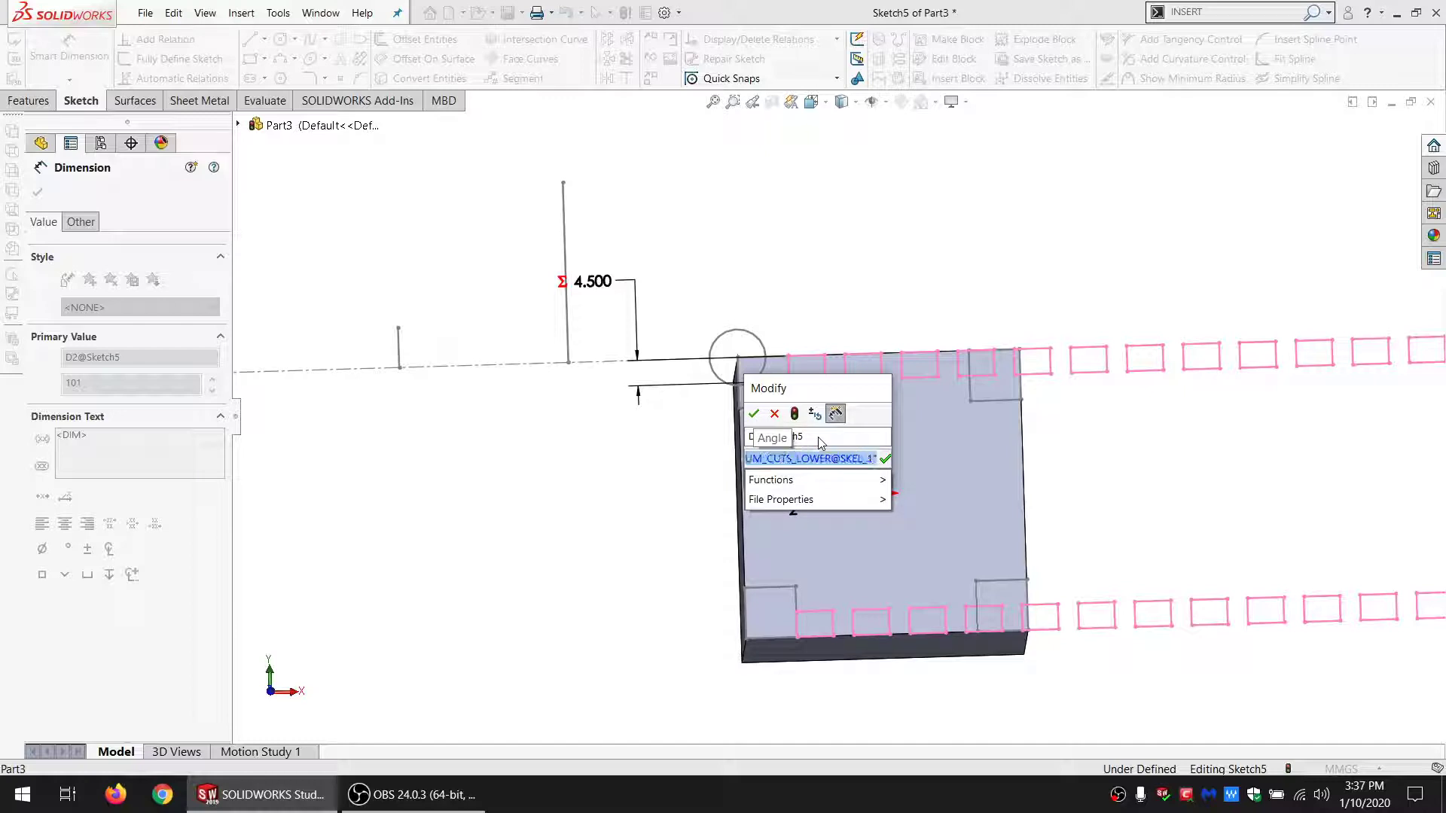
{"action": "key", "text": "shift+End"}
{"action": "key", "text": "ctrl+c"}
{"action": "key", "text": "Return"}
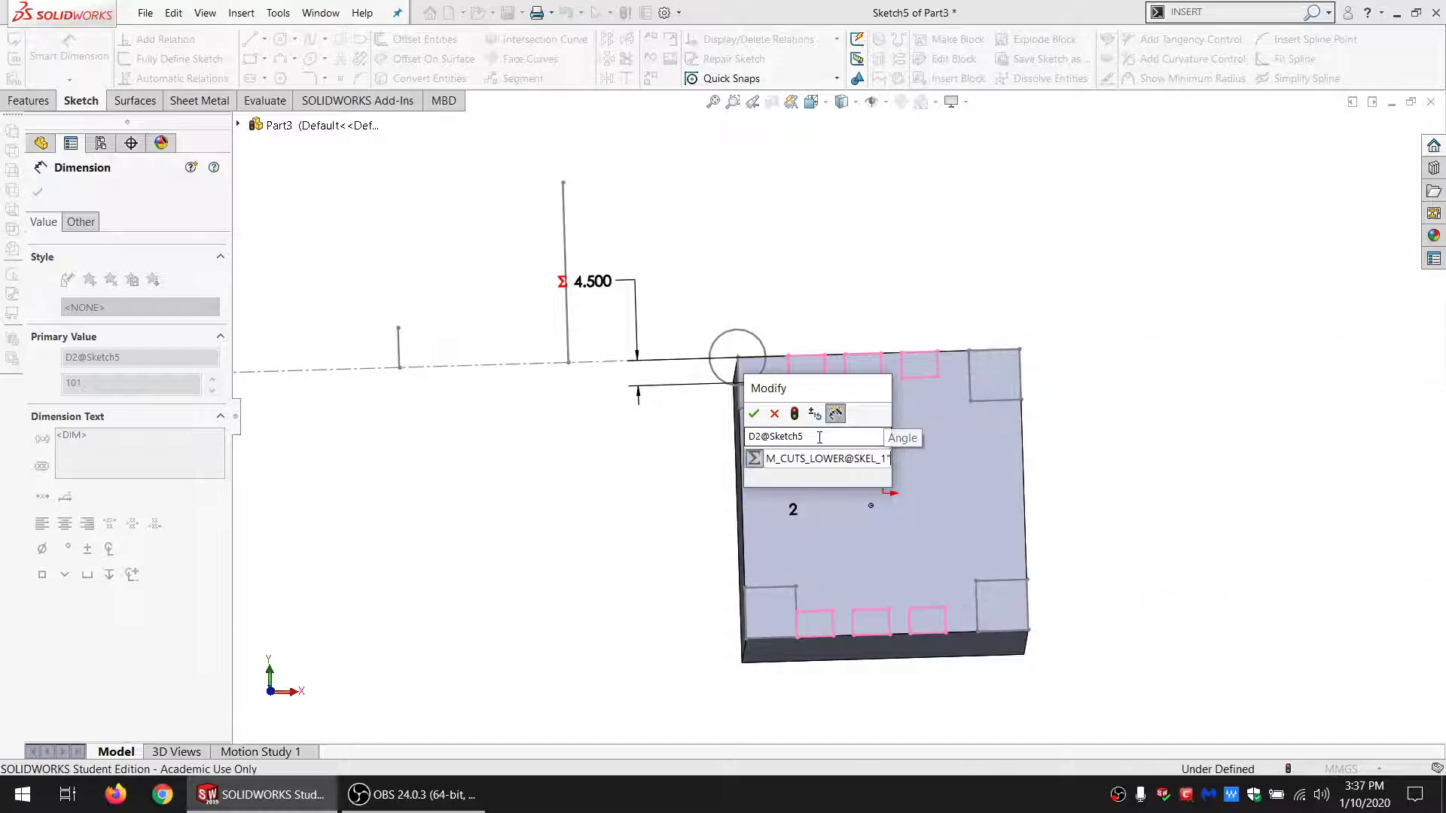
{"action": "left_click", "coordinate": [754, 414]}
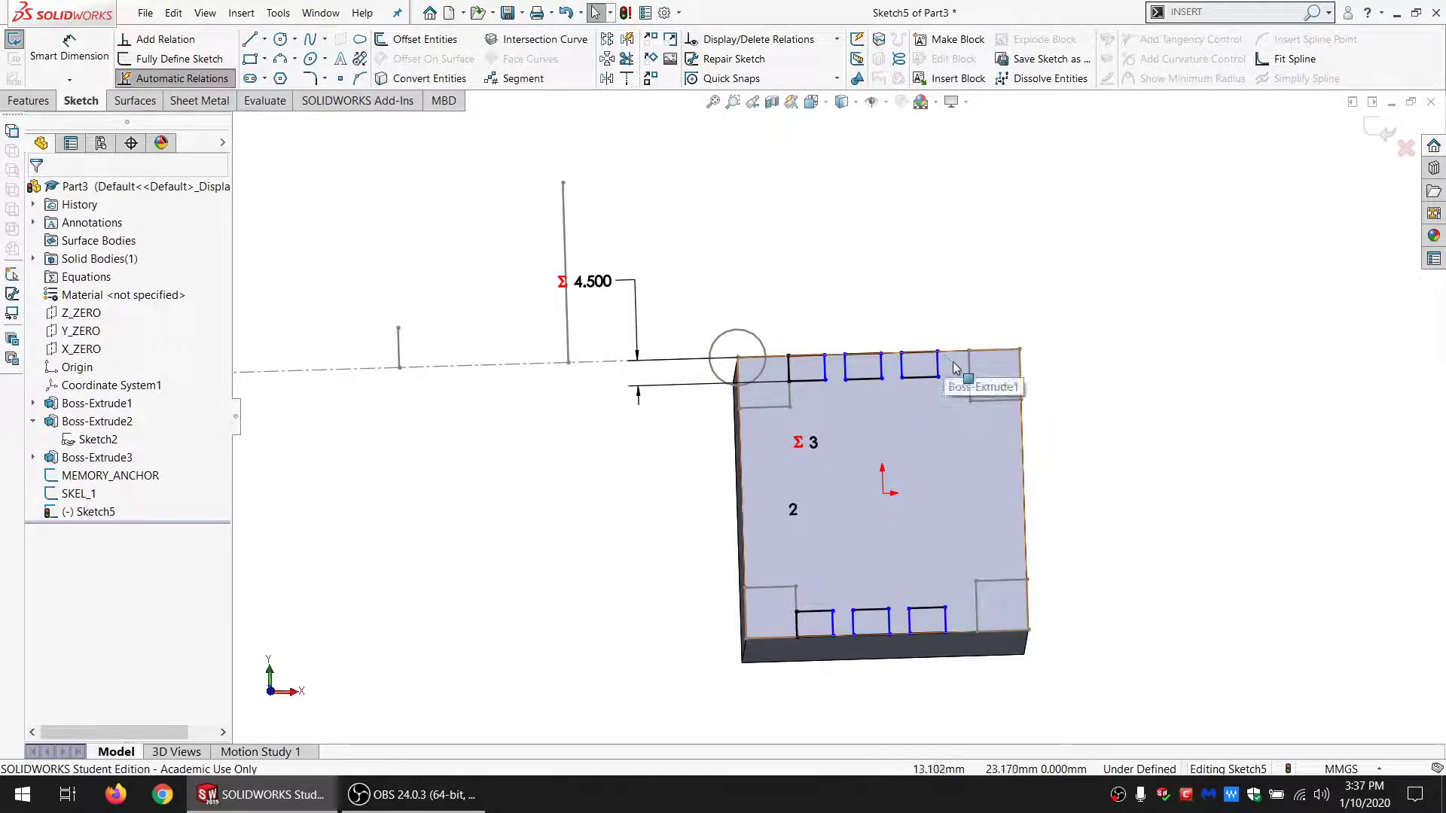
Step: Add 1 to the horizontal instance count's NUM_CUTS_LOWER equation so each row has four rectangles
{"action": "double_click", "coordinate": [815, 445]}
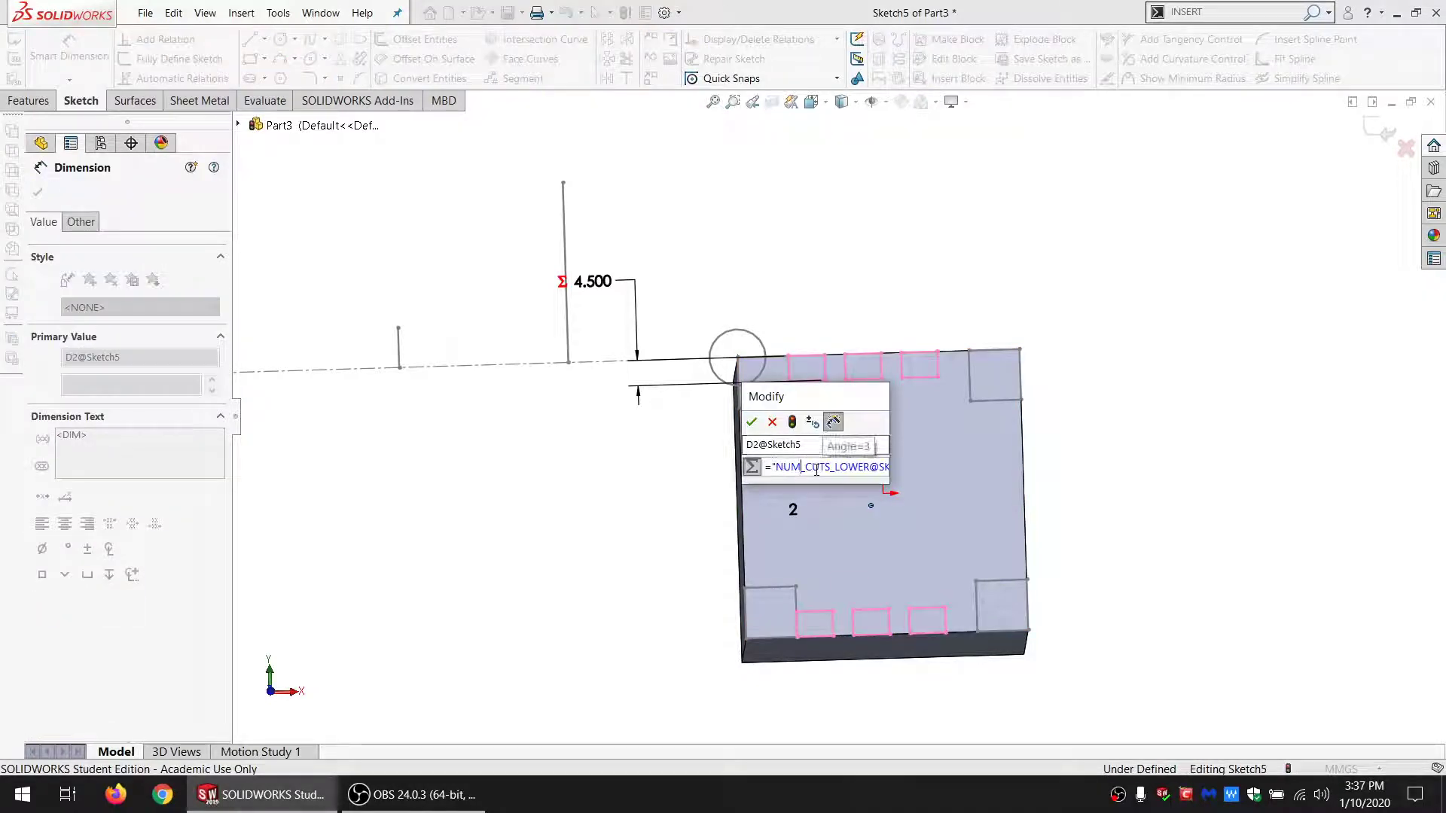
{"action": "key", "text": "Right"}
{"action": "key", "text": "Right"}
{"action": "key", "text": "Right"}
{"action": "key", "text": "Right"}
{"action": "key", "text": "Right"}
{"action": "key", "text": "Right"}
{"action": "key", "text": "Right"}
{"action": "key", "text": "Right"}
{"action": "key", "text": "Right"}
{"action": "key", "text": "Right"}
{"action": "key", "text": "Right"}
{"action": "key", "text": "Right"}
{"action": "key", "text": "Right"}
{"action": "key", "text": "Right"}
{"action": "key", "text": "Right"}
{"action": "key", "text": "Right"}
{"action": "key", "text": "Right"}
{"action": "key", "text": "Right"}
{"action": "key", "text": "Right"}
{"action": "type", "text": "+ "}
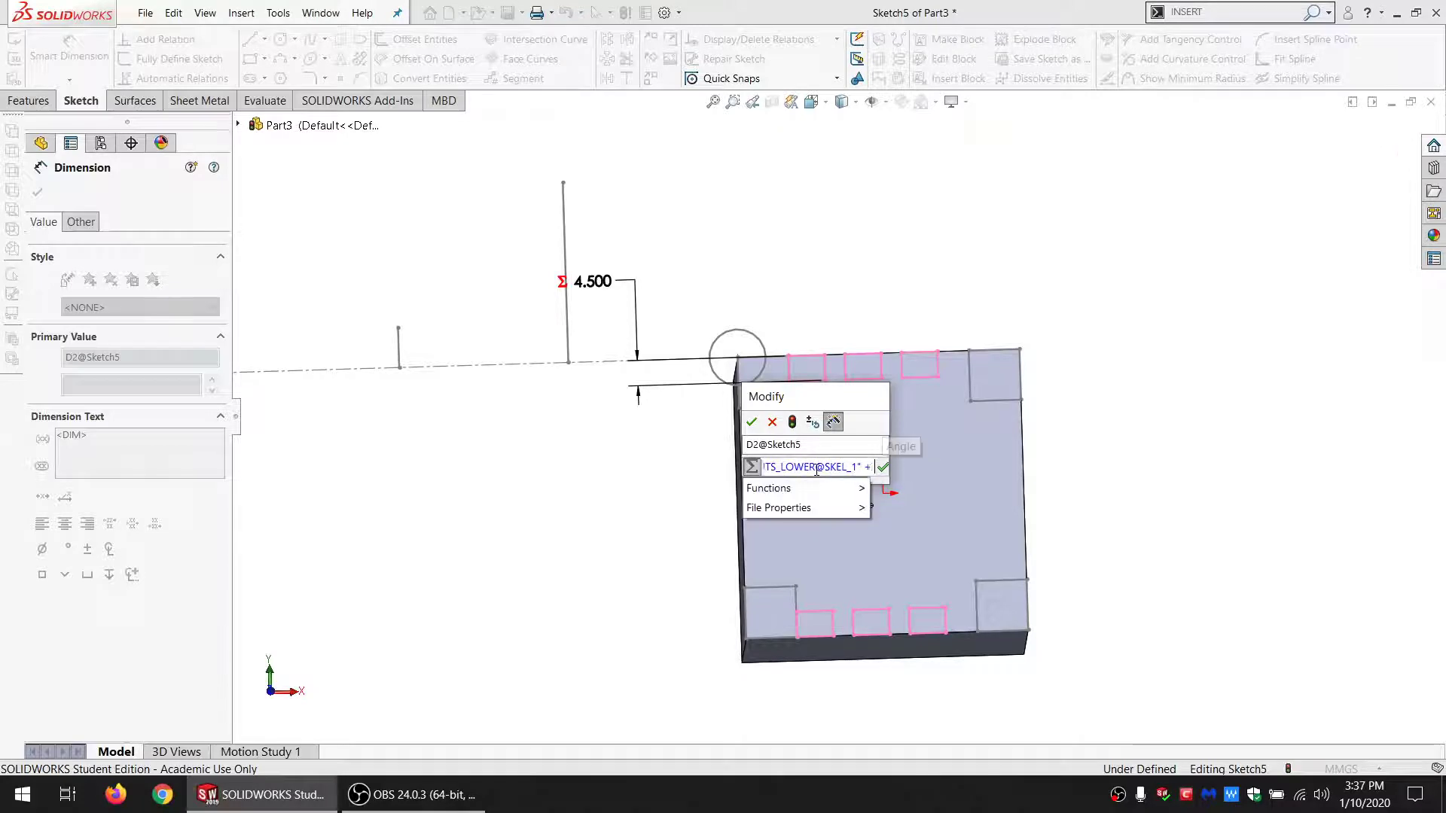
{"action": "type", "text": "2"}
{"action": "key", "text": "Return"}
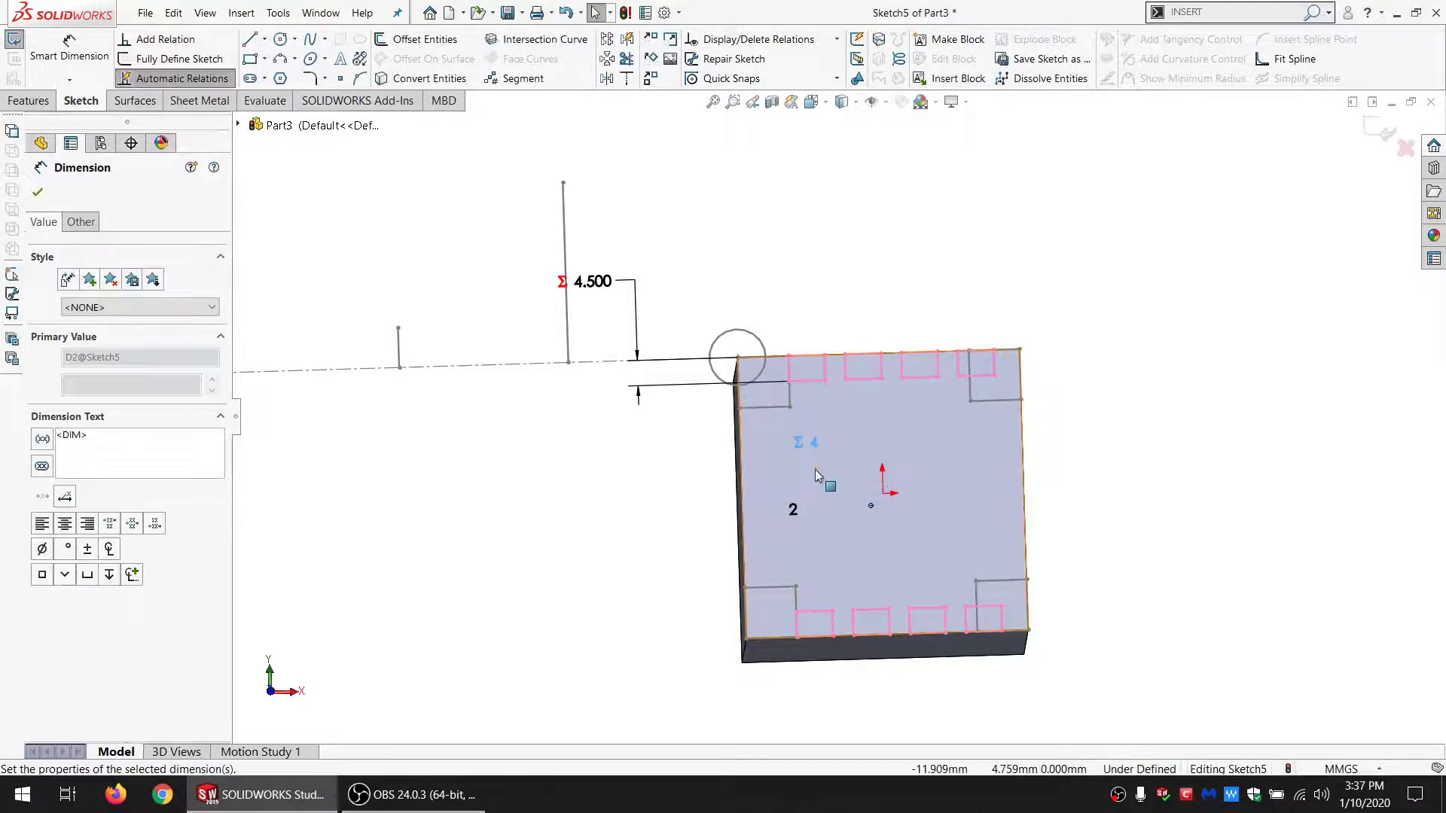
{"action": "key", "text": "Escape"}
{"action": "scroll", "coordinate": [938, 403], "scroll_direction": "down", "scroll_amount": 1}
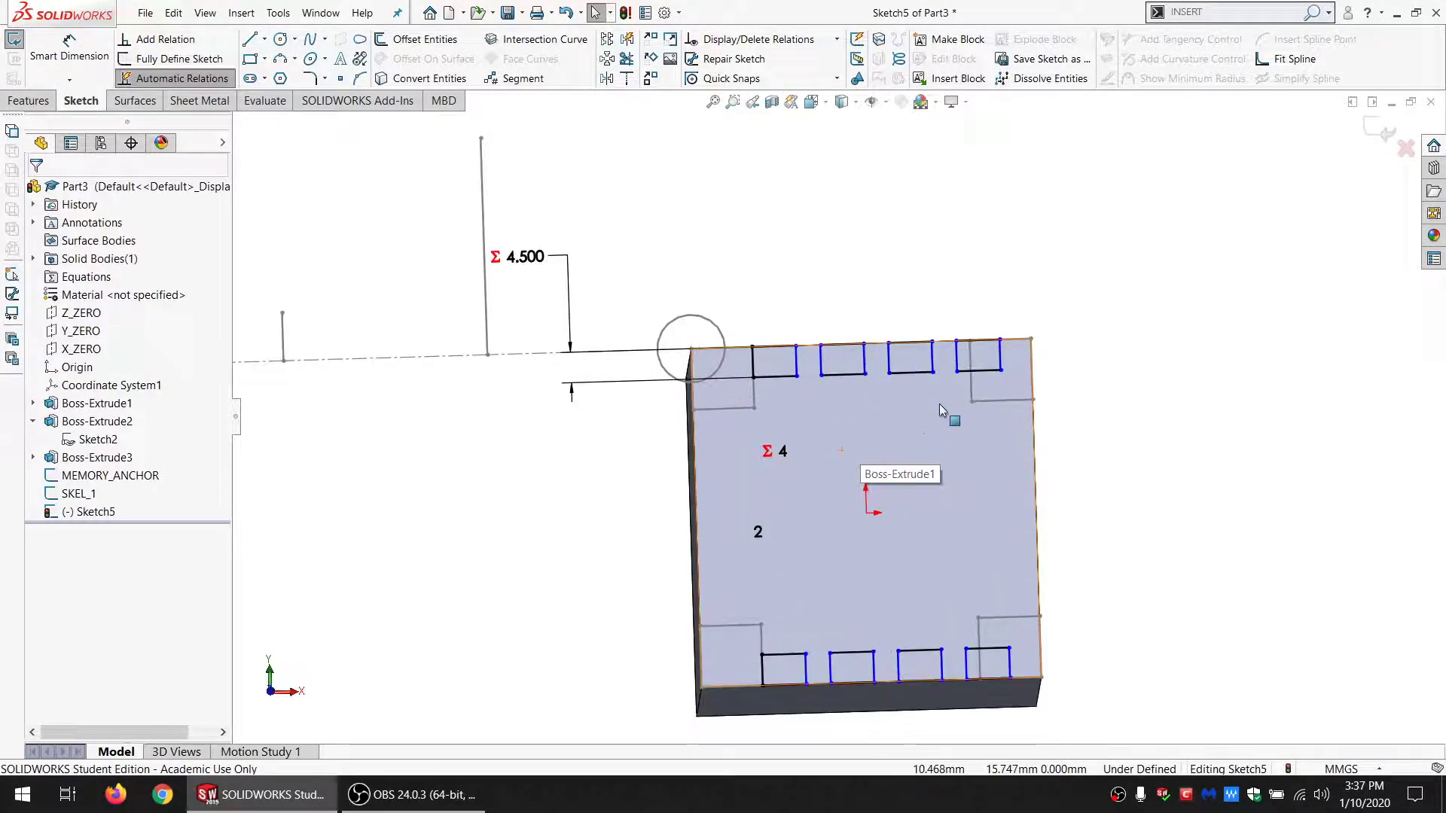
{"action": "scroll", "coordinate": [938, 404], "scroll_direction": "up", "scroll_amount": 2}
{"action": "scroll", "coordinate": [726, 427], "scroll_direction": "down", "scroll_amount": 1}
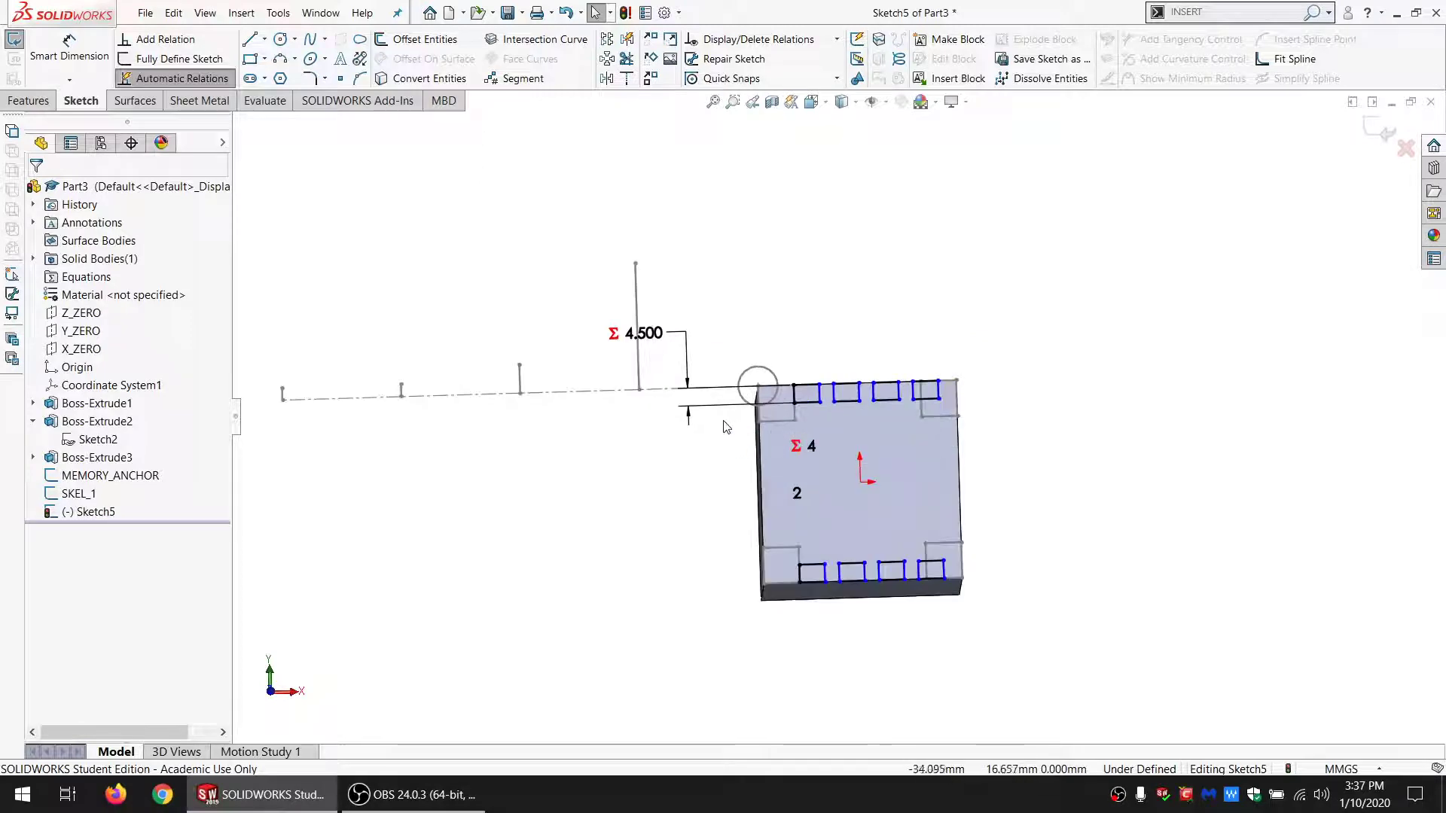
Step: Open Notepad and paste the copied equation ="NUM_CUTS_LOWER@SKEL_1" into the blank document
{"action": "key", "text": "super+r"}
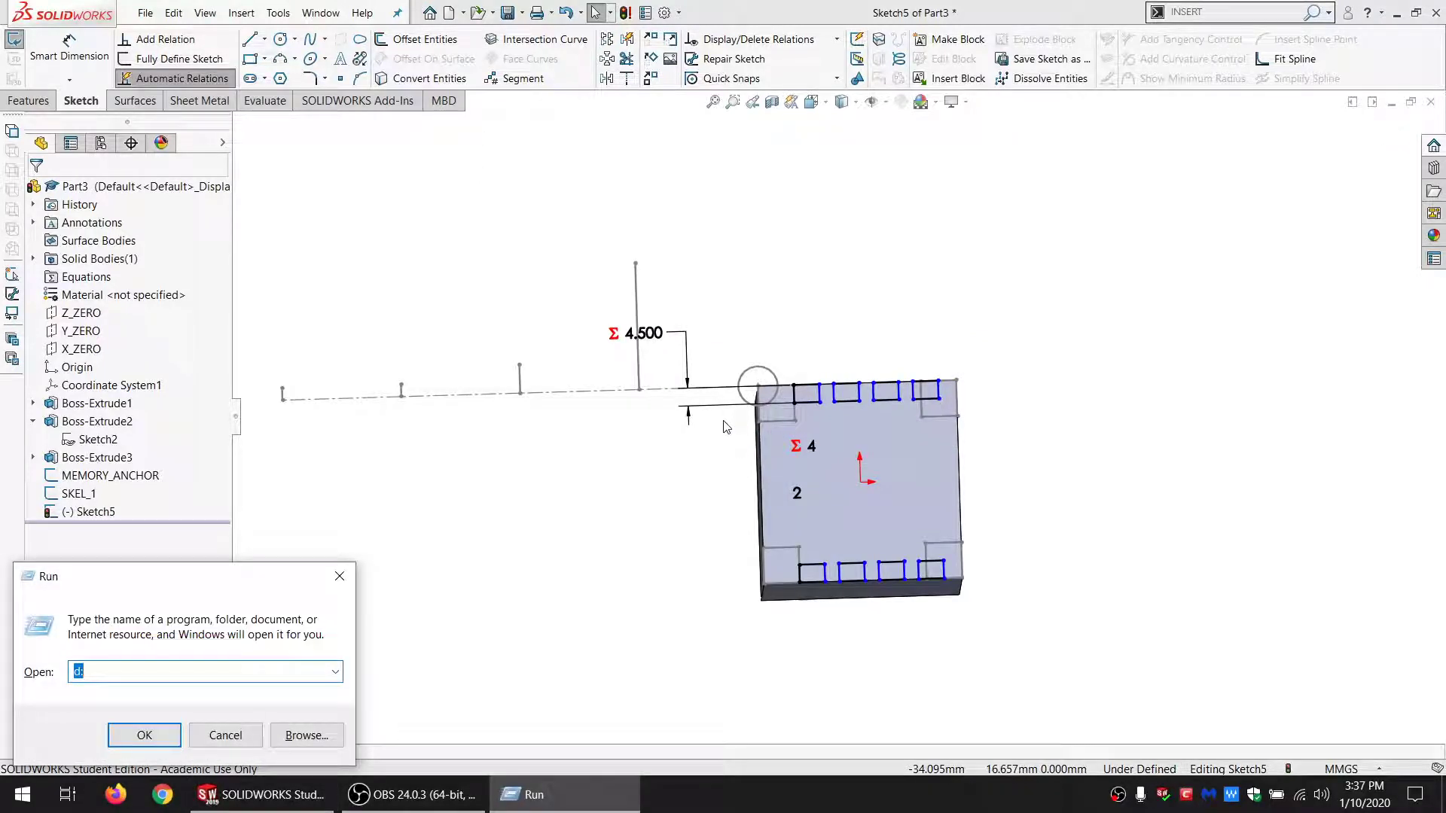
{"action": "type", "text": "NOTE"}
{"action": "key", "text": "Return"}
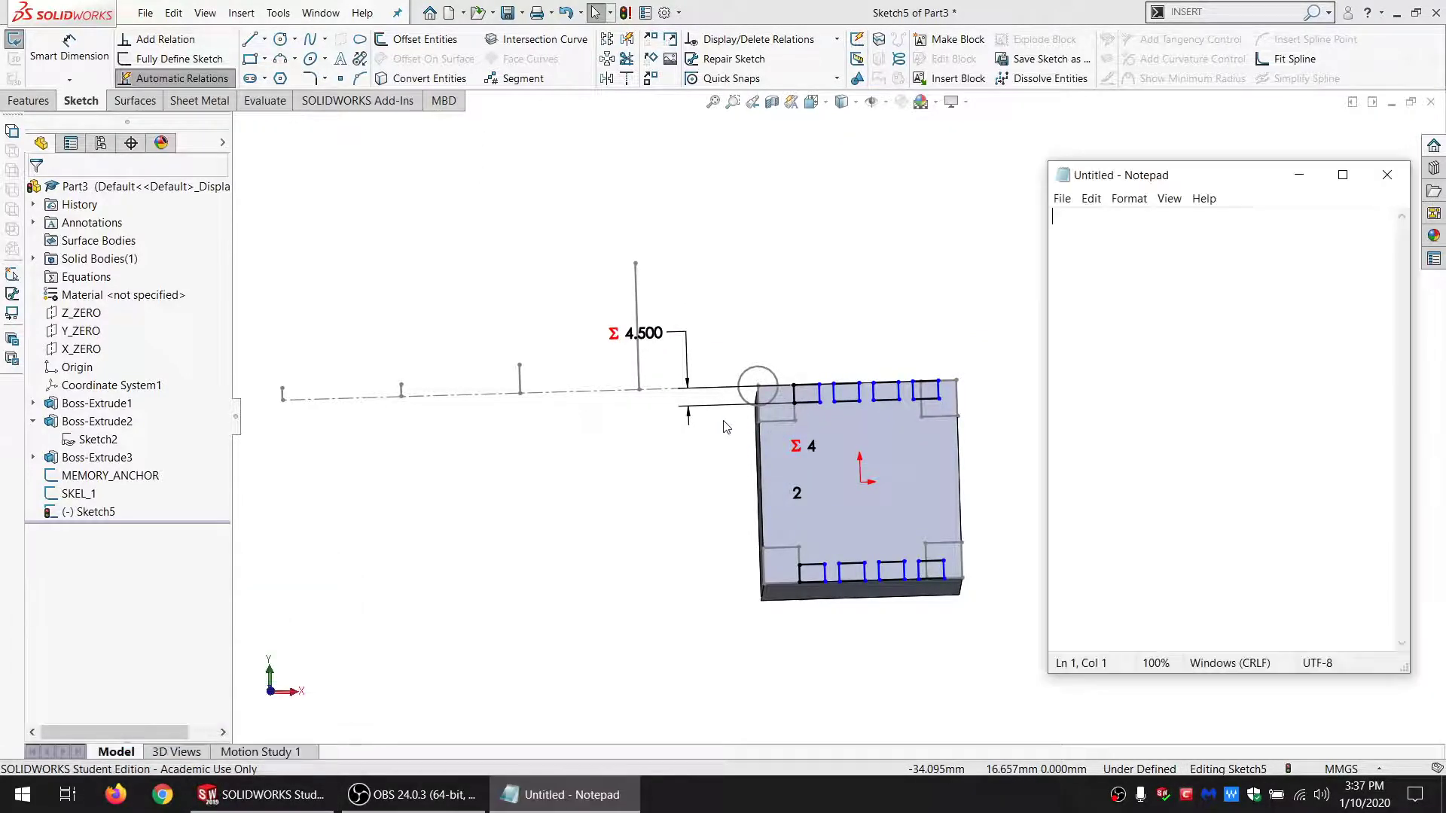
{"action": "key", "text": "ctrl+v"}
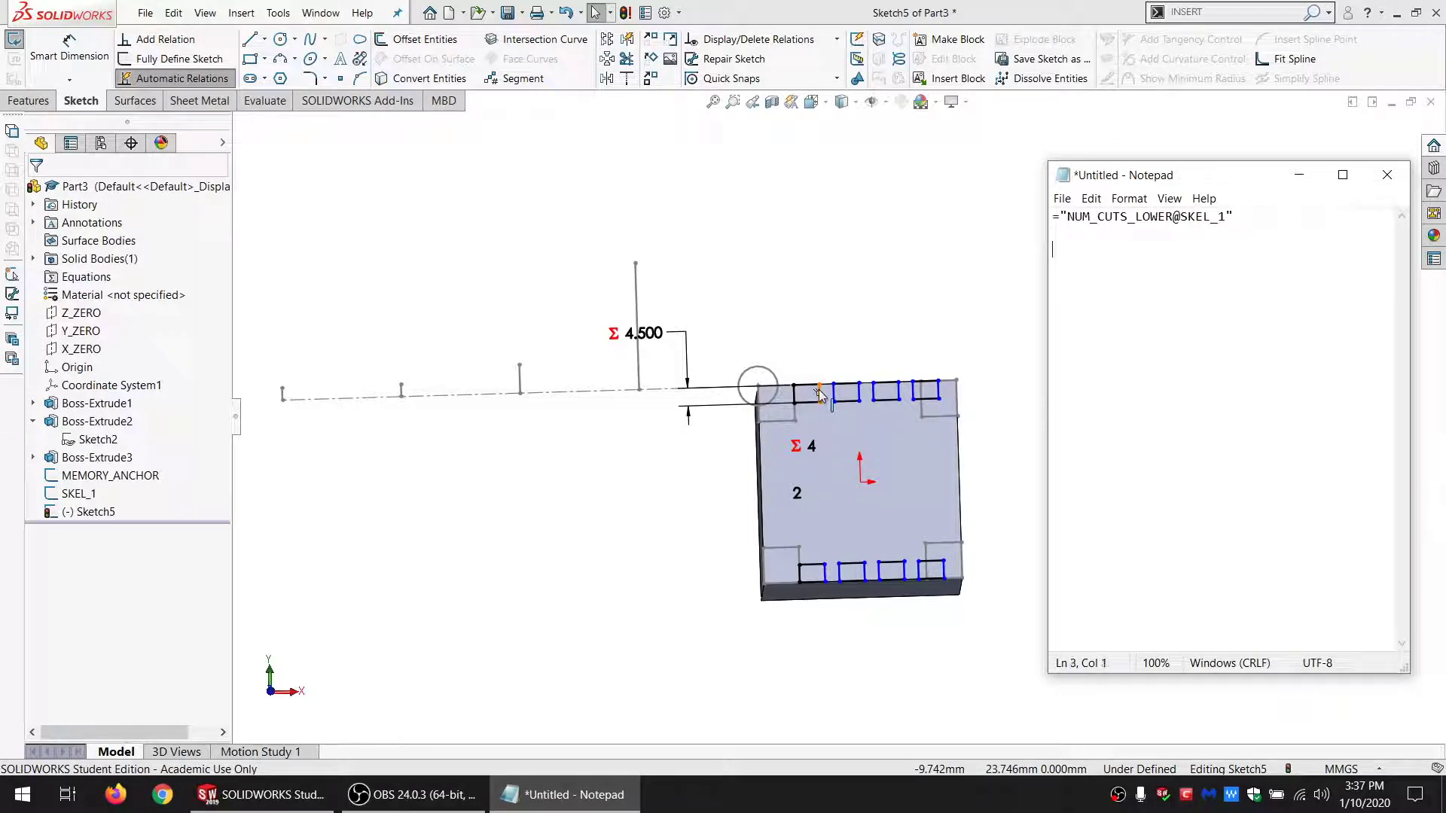
Step: Return to SOLIDWORKS, exit the pattern sketch and open the SKEL_1 sketch for editing
{"action": "left_click", "coordinate": [14, 39]}
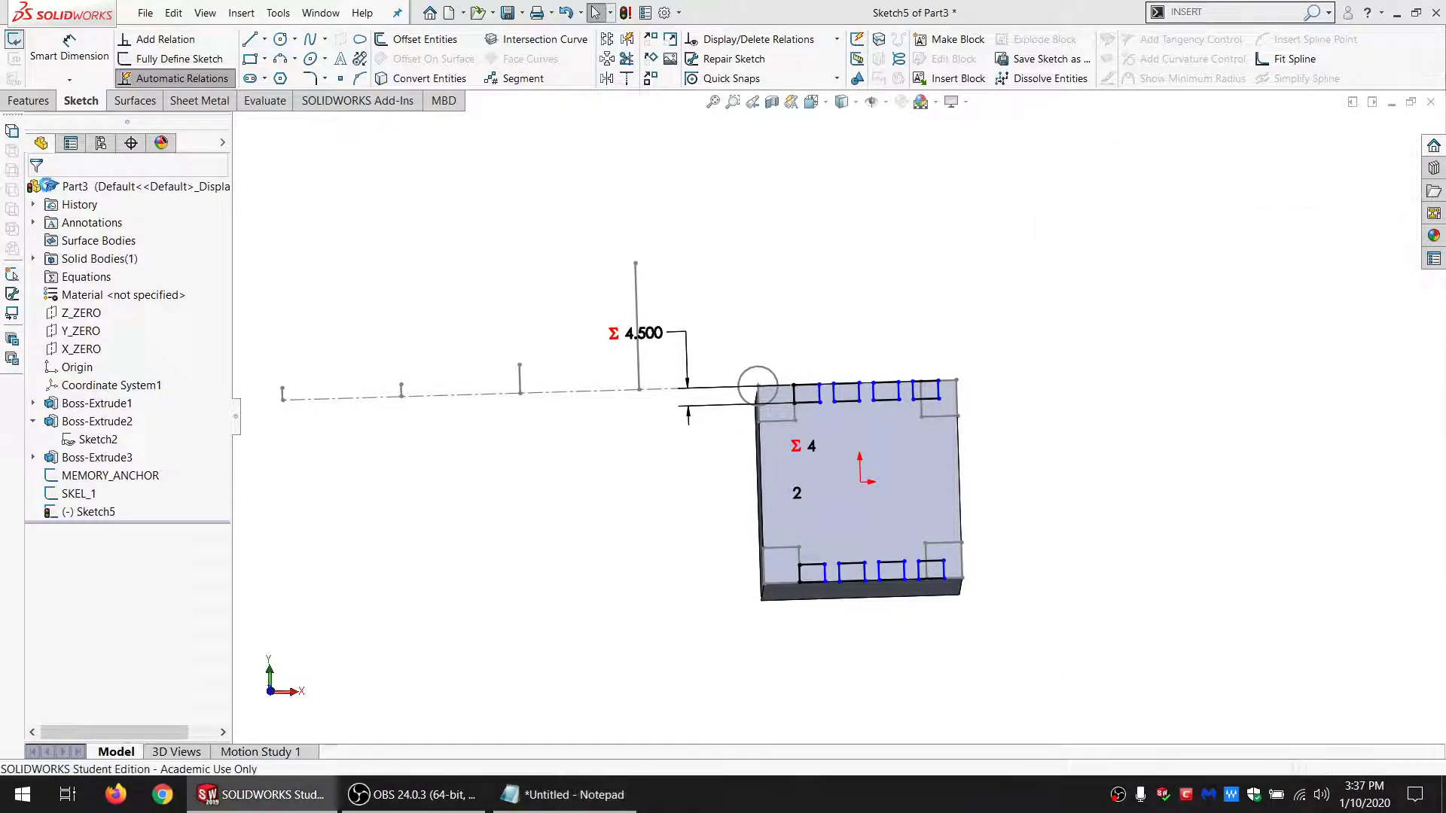
{"action": "left_click", "coordinate": [78, 493]}
{"action": "left_click", "coordinate": [86, 449]}
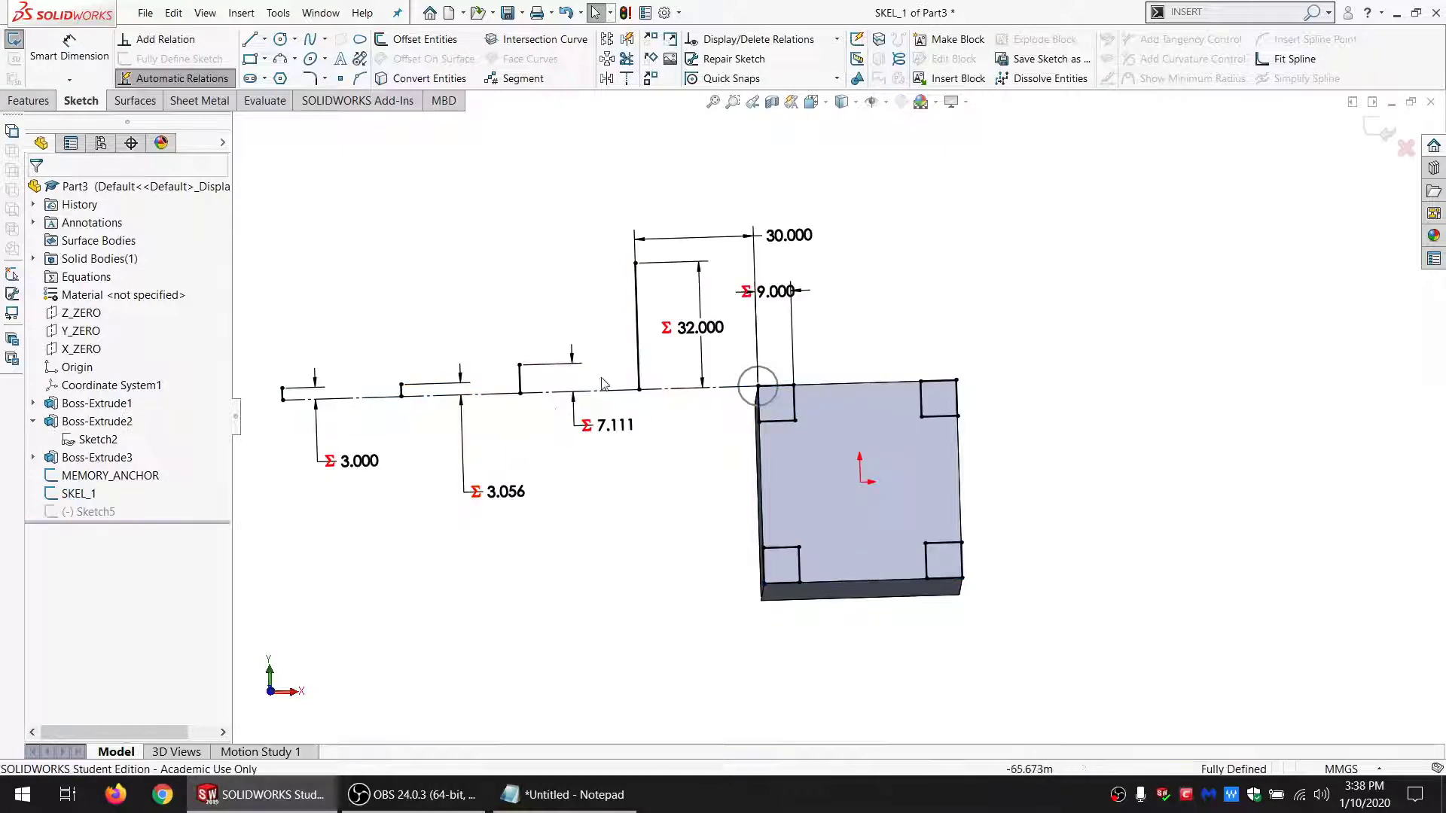
Step: Try to rename the 32 mm vertical skeleton dimension as TOP-BOTTOM-FINGER-SPACE
{"action": "double_click", "coordinate": [695, 330]}
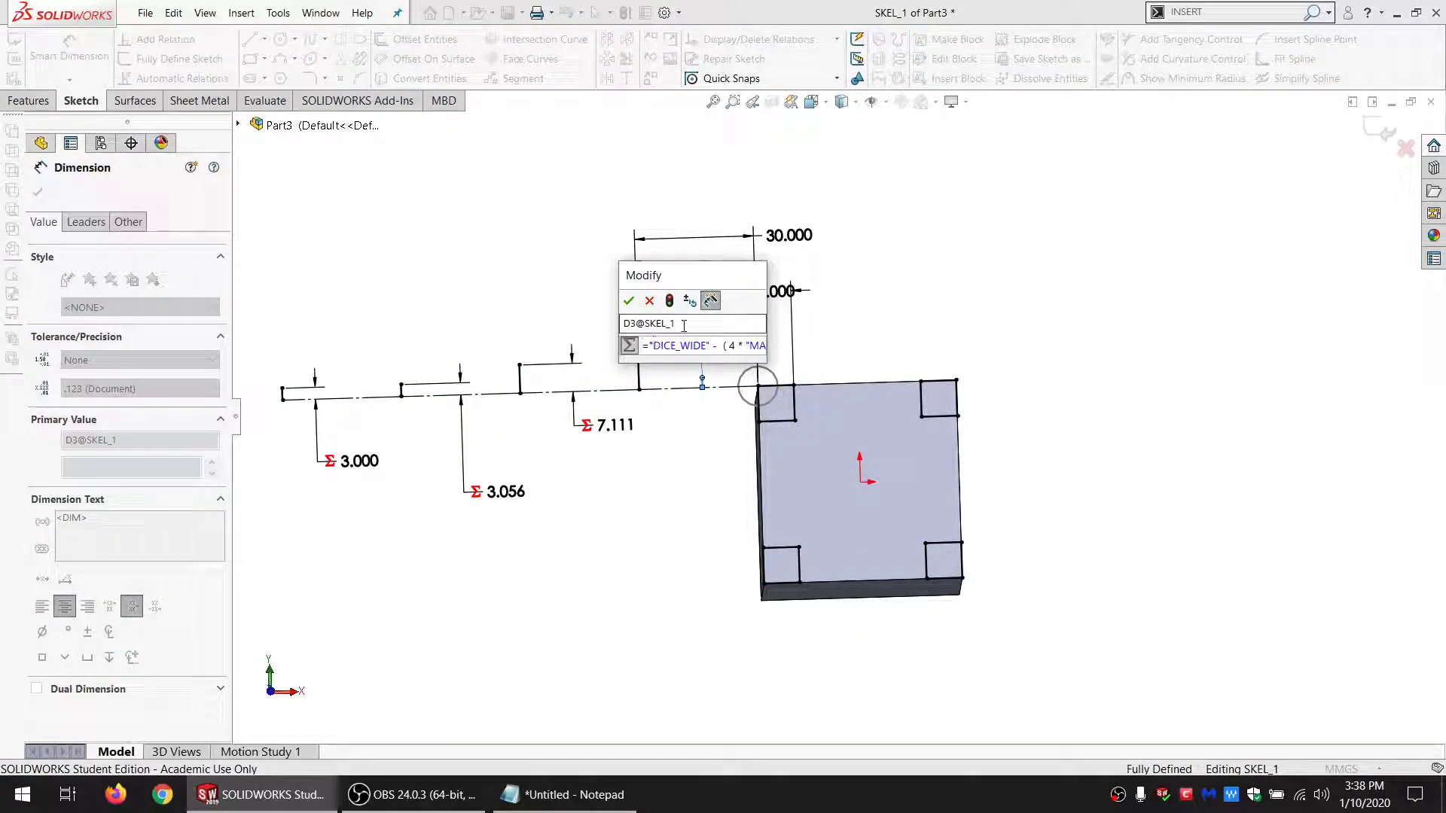
{"action": "left_click", "coordinate": [684, 325]}
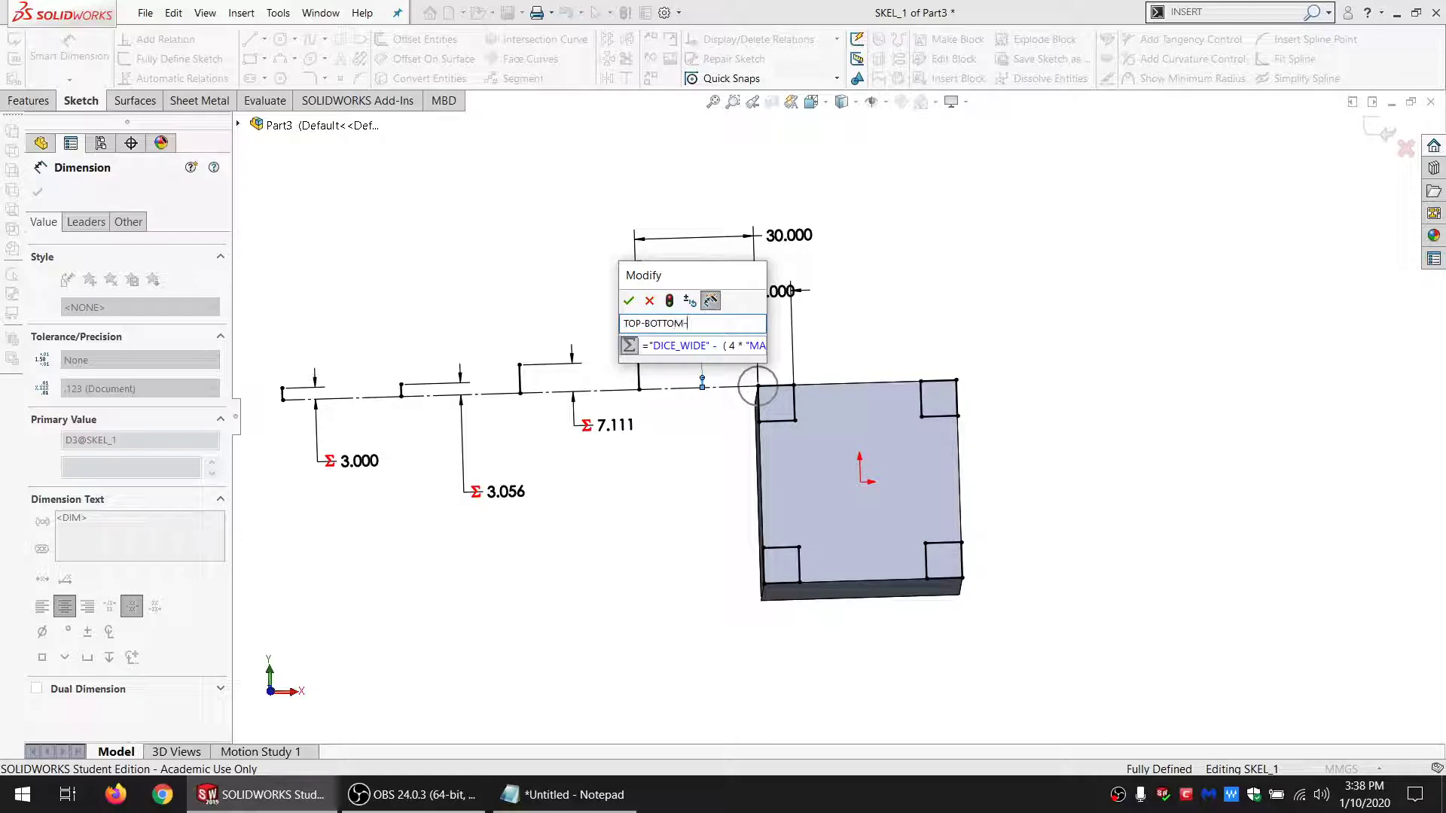
{"action": "type", "text": "TOP-BOTTOM-FINGER-SPACE"}
{"action": "left_click_drag", "start_coordinate": [751, 326], "coordinate": [546, 314]}
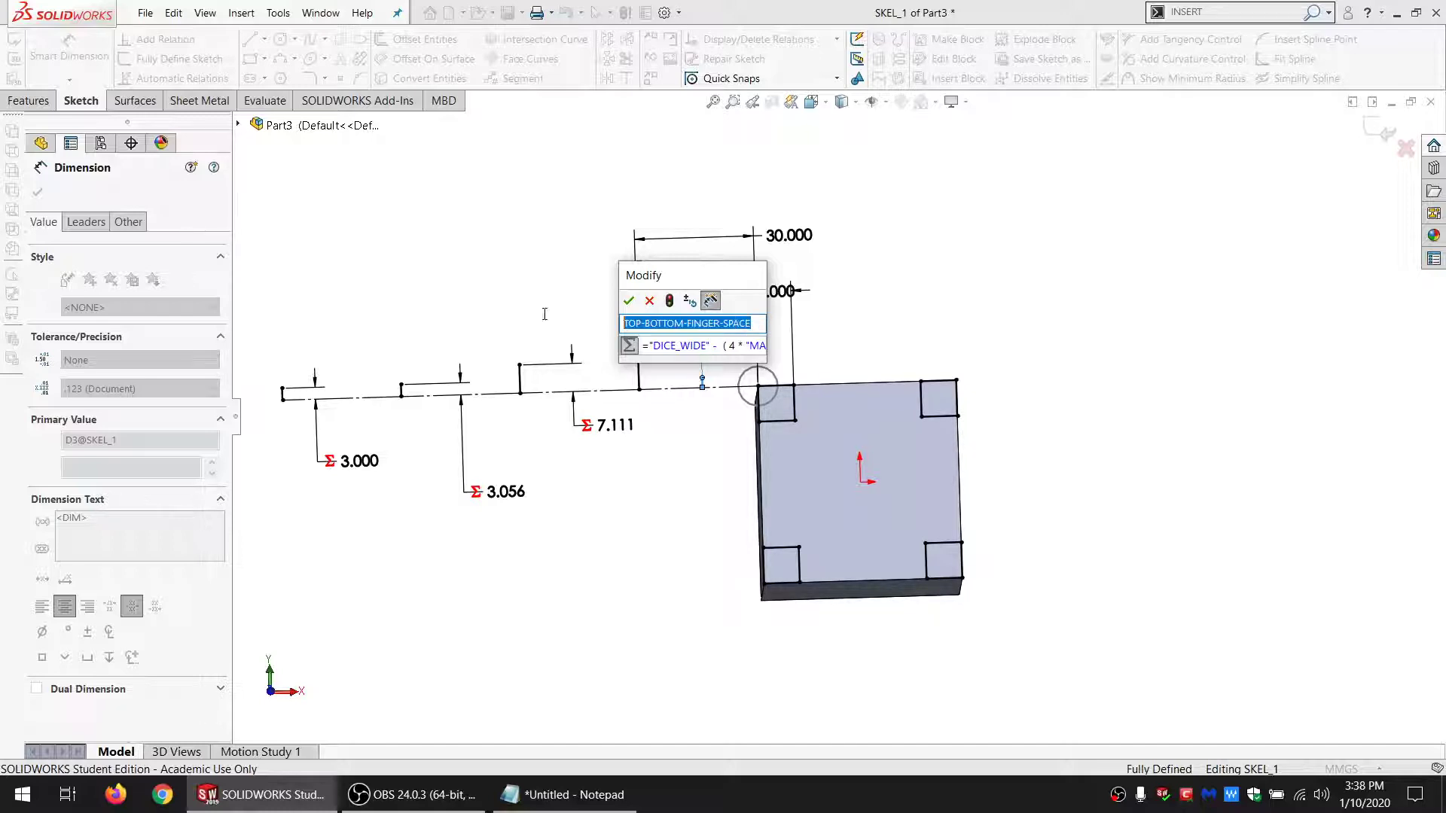
{"action": "left_click", "coordinate": [630, 301]}
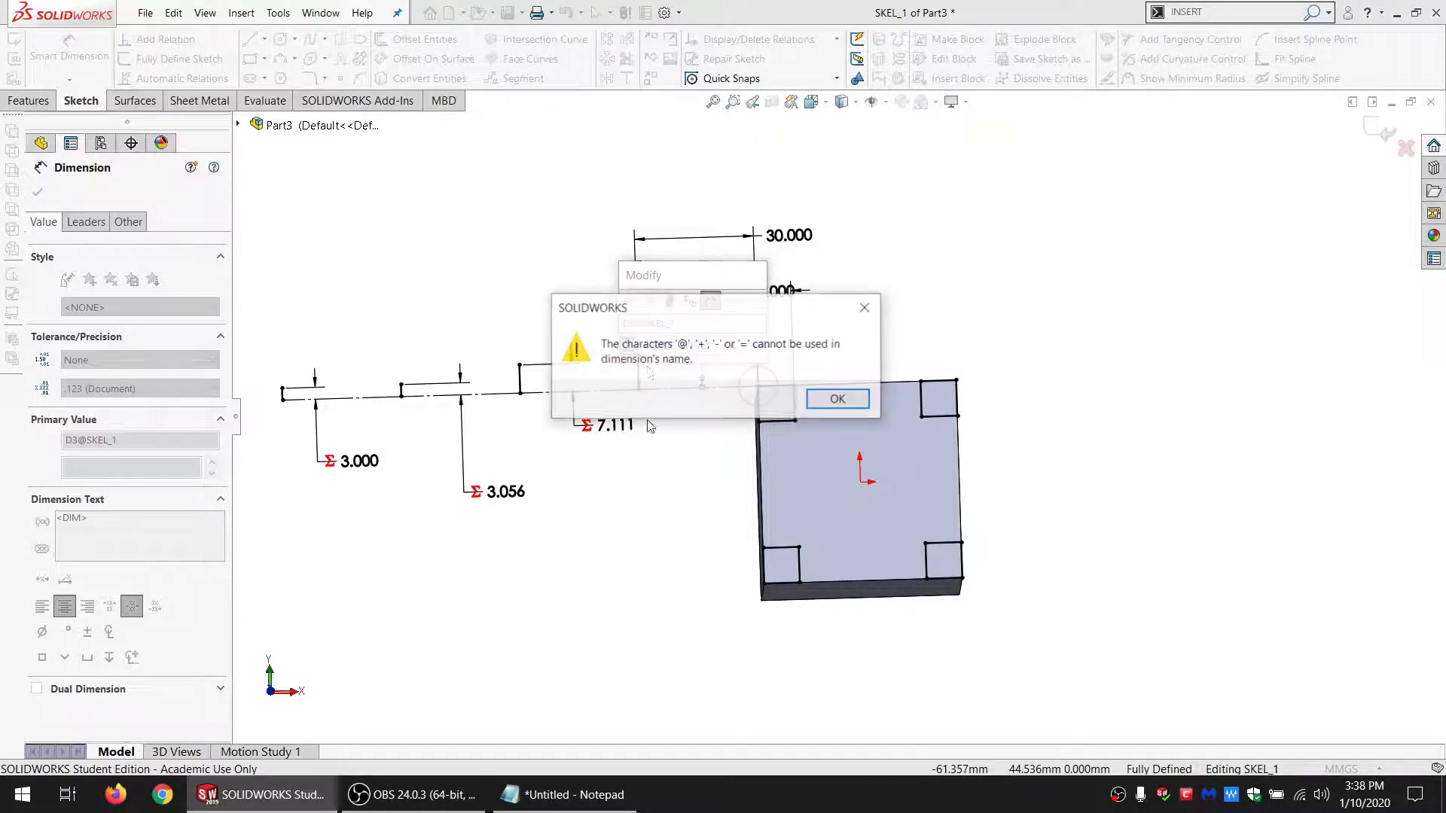
{"action": "left_click", "coordinate": [854, 399]}
Step: Rename the 32 mm vertical skeleton dimension as TOPBOTTOMFINGERSPACE and copy the new name
{"action": "double_click", "coordinate": [696, 326]}
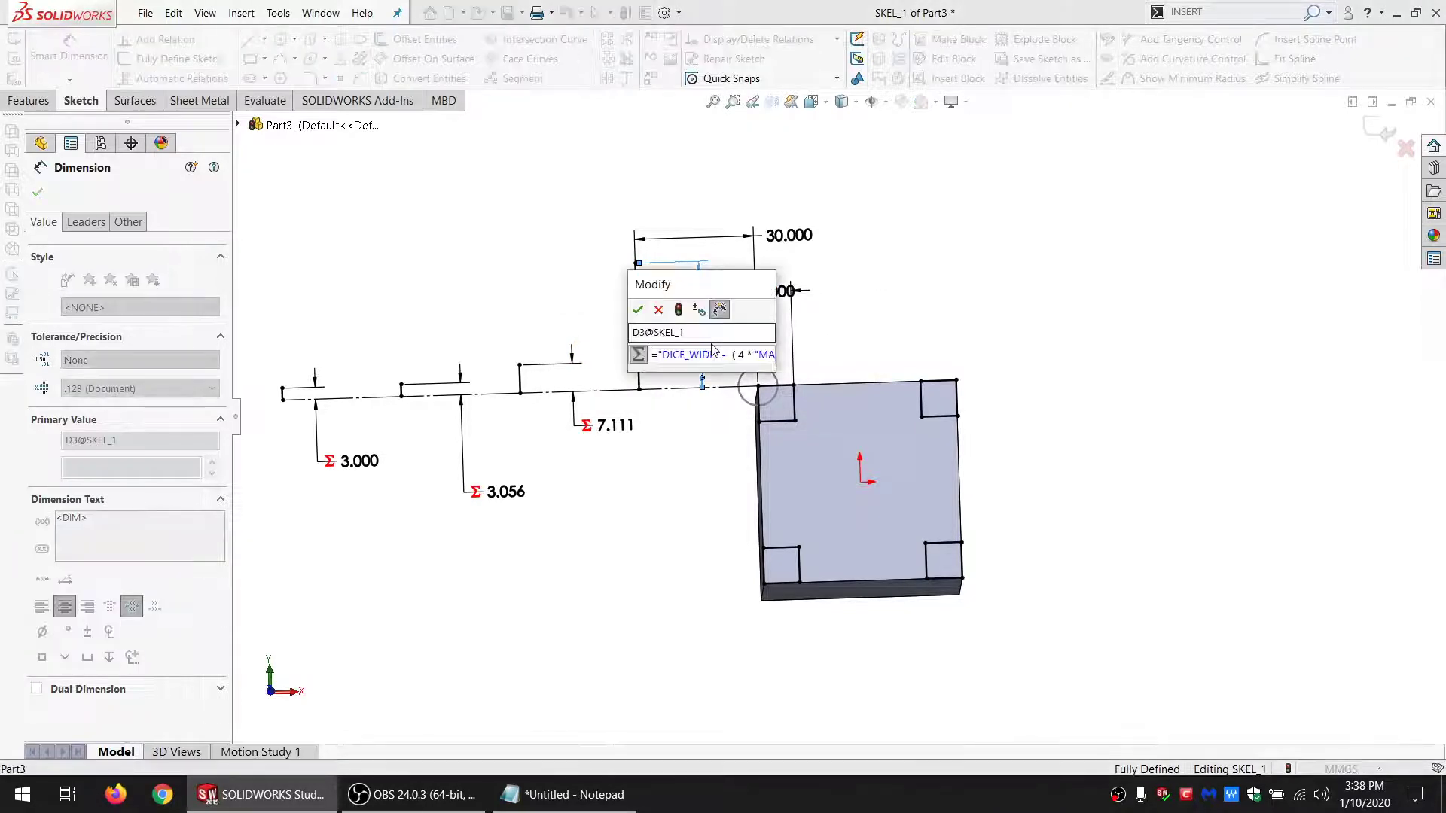
{"action": "left_click", "coordinate": [708, 333]}
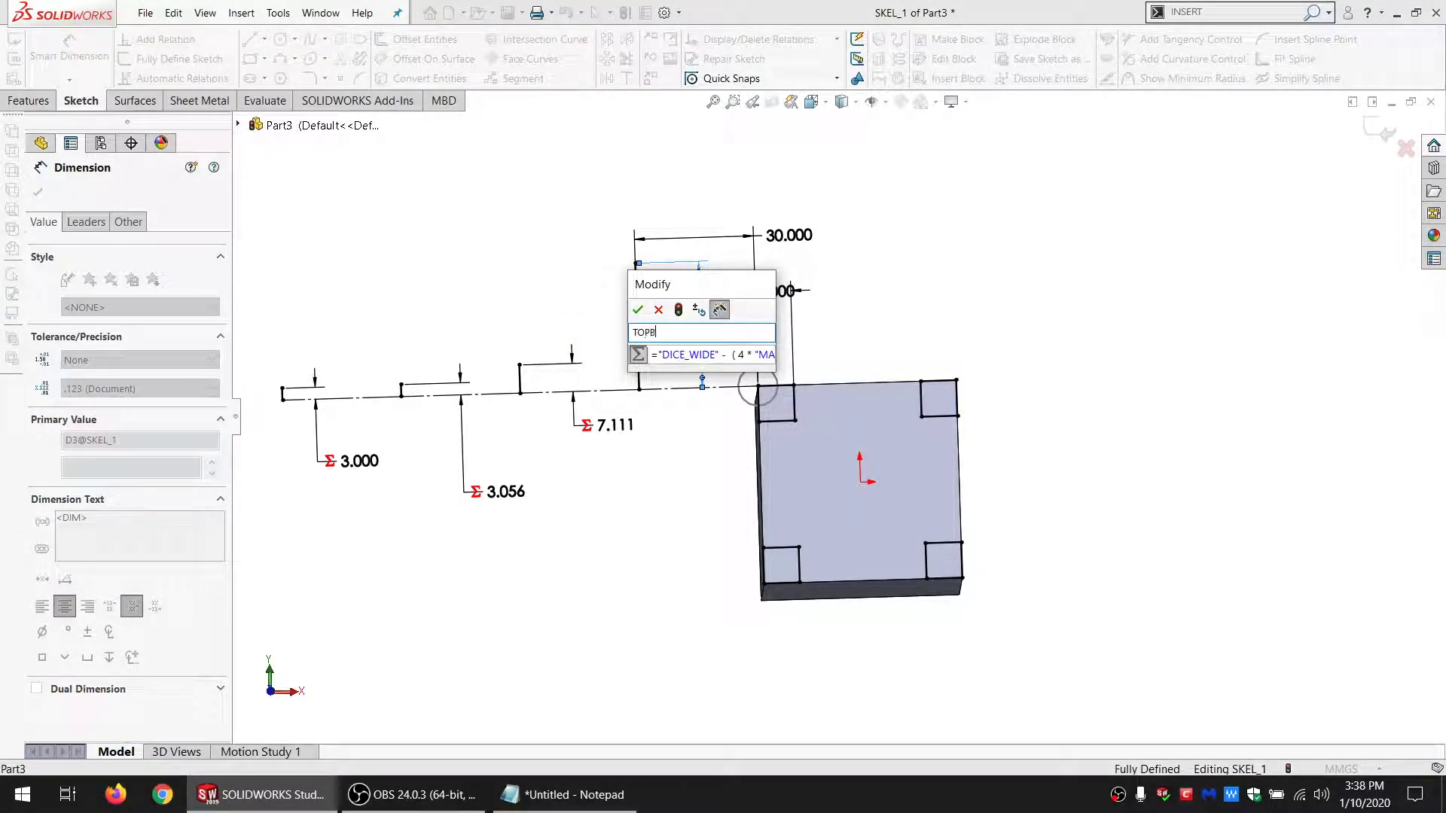
{"action": "type", "text": "TOPBOTTOMFINGERSPACE"}
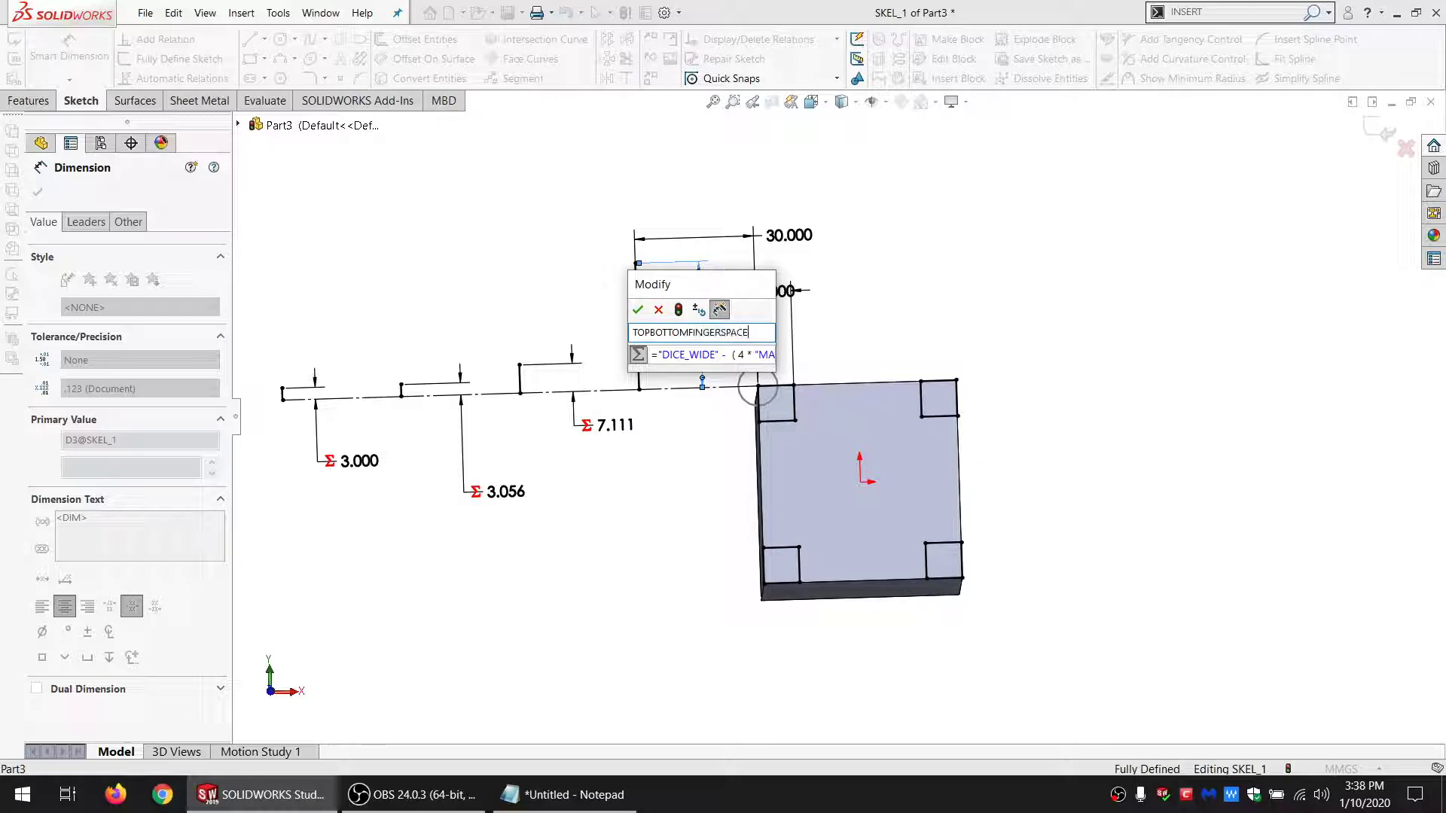
{"action": "key", "text": "Return"}
{"action": "key", "text": "ctrl+c"}
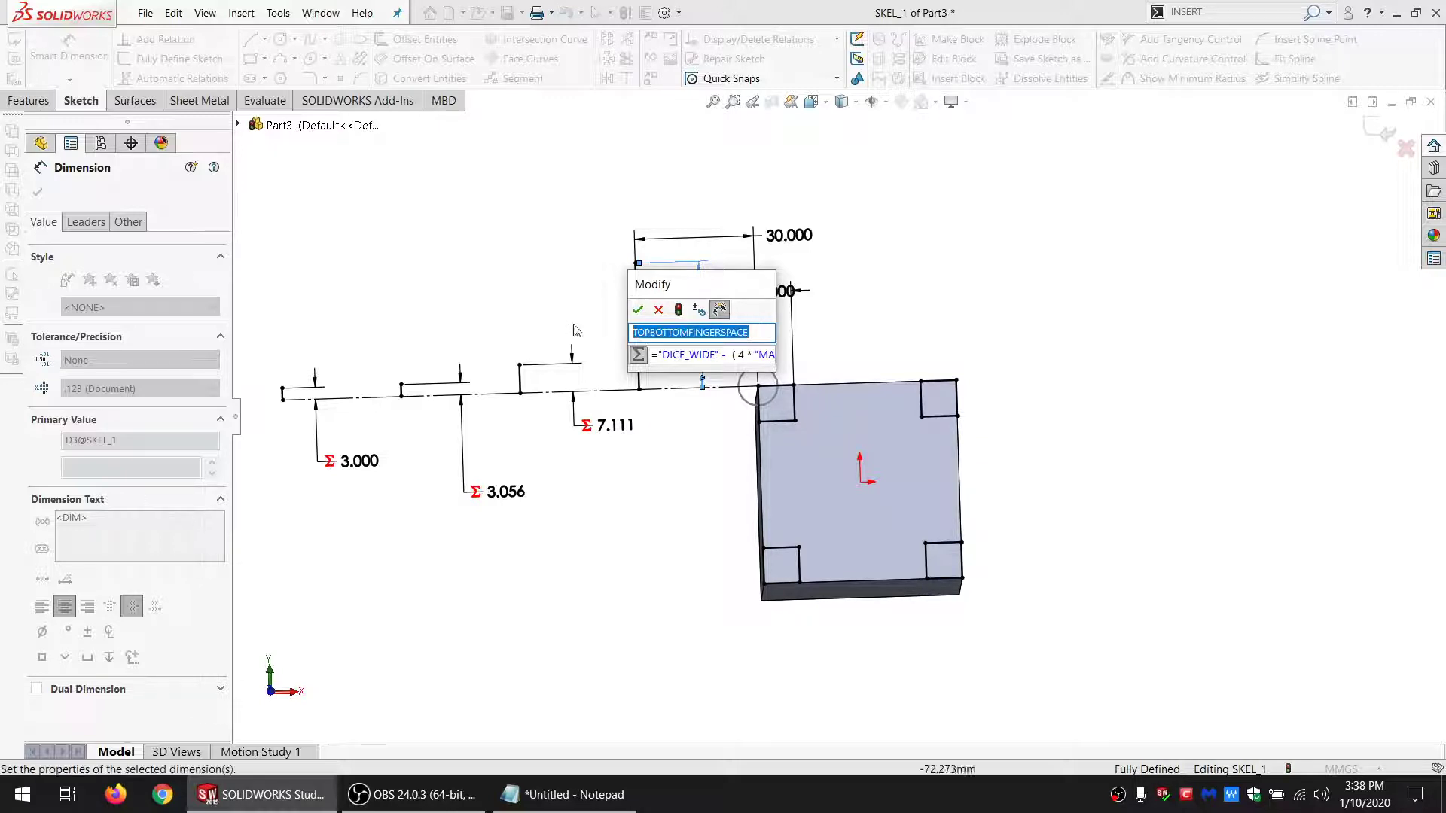
{"action": "left_click", "coordinate": [638, 309]}
Step: Switch to Notepad, paste the name on its own line and complete it as ="TOPBOTTOMFINGERSPACE@SKEL_1", with the suffix copied from the first equation
{"action": "left_click", "coordinate": [574, 795]}
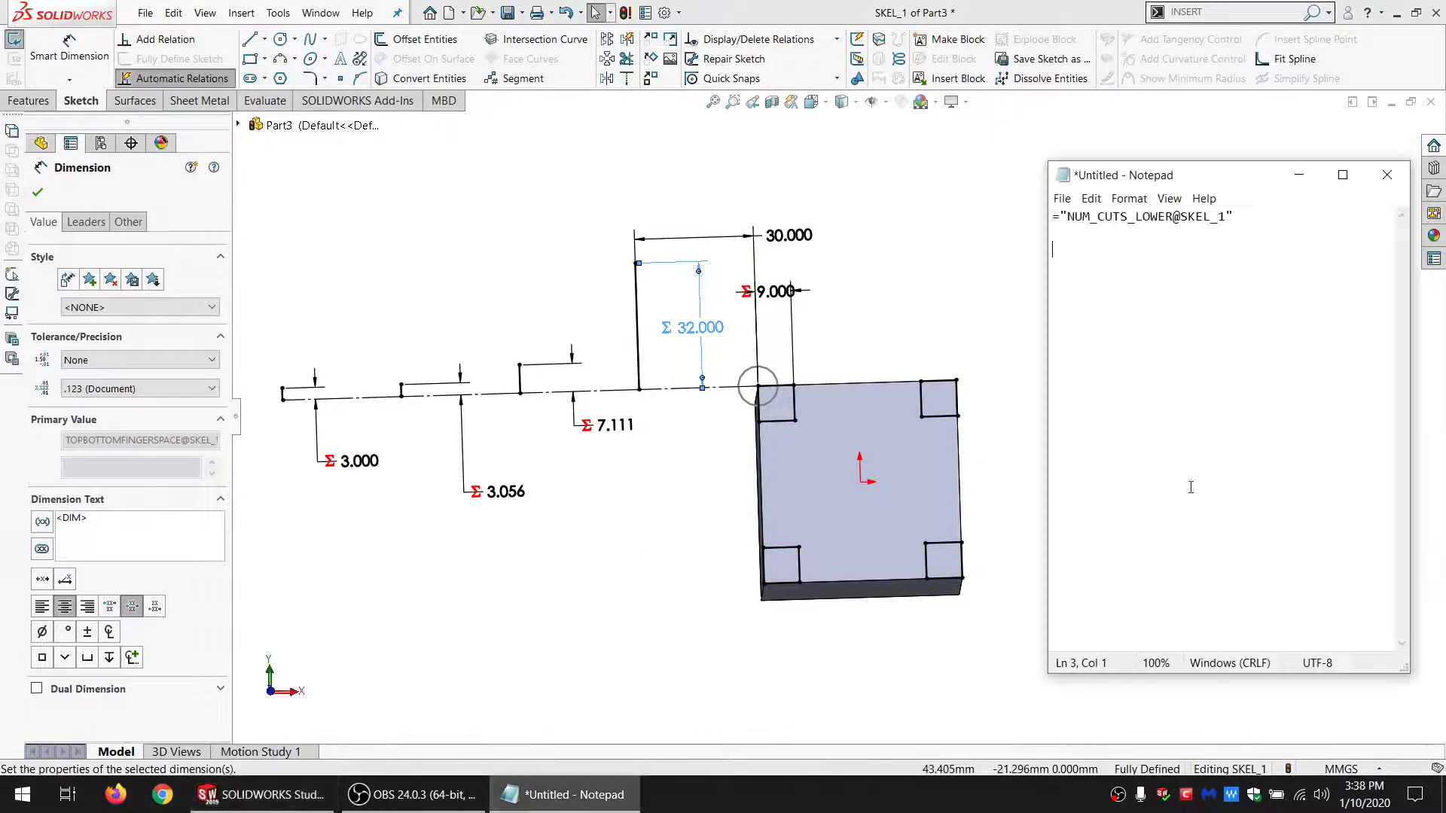
{"action": "key", "text": "ctrl+v"}
{"action": "left_click_drag", "start_coordinate": [1234, 218], "coordinate": [1021, 212]}
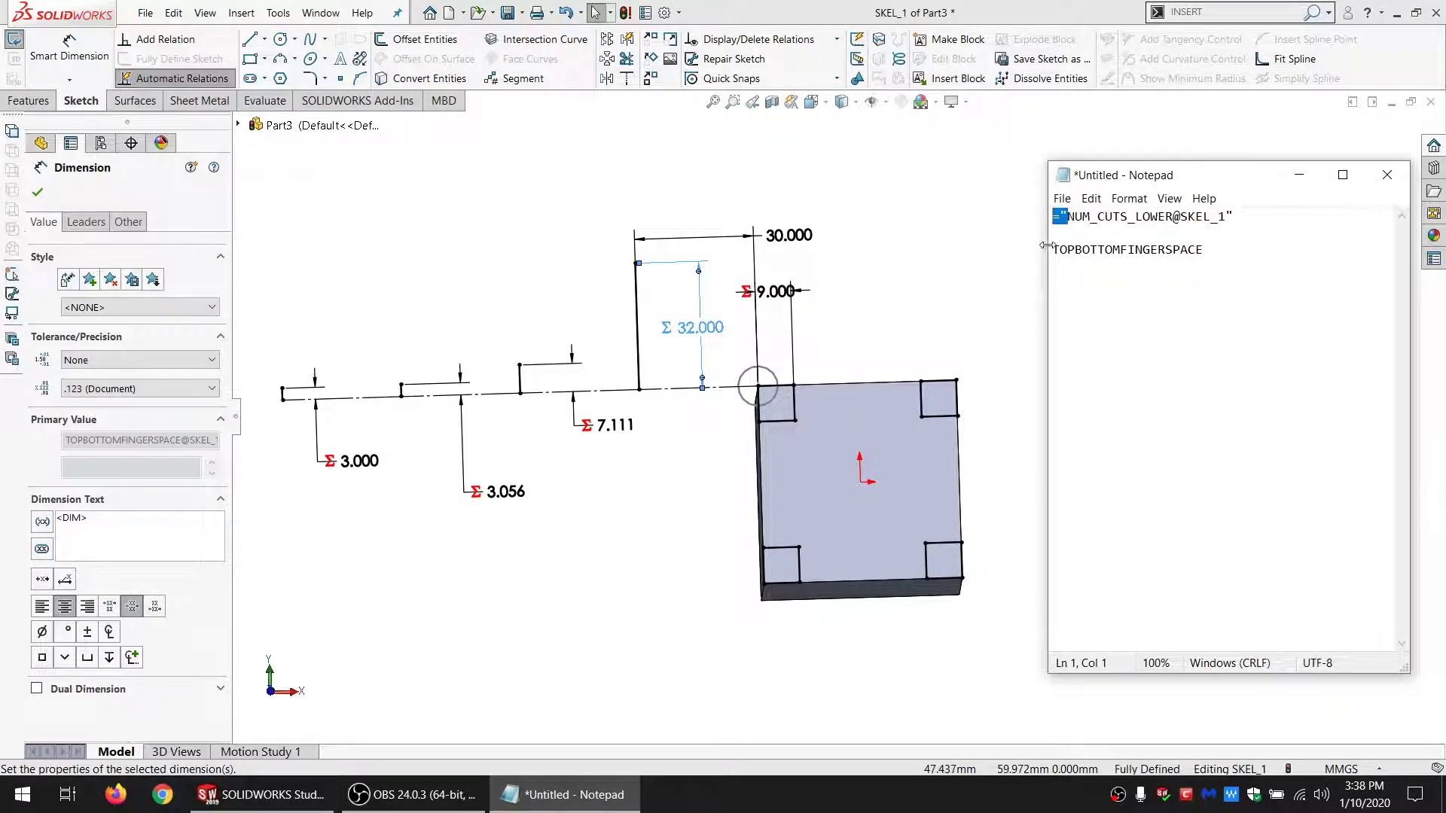
{"action": "type", "text": "=\""}
{"action": "left_click_drag", "start_coordinate": [1172, 218], "coordinate": [1232, 219]}
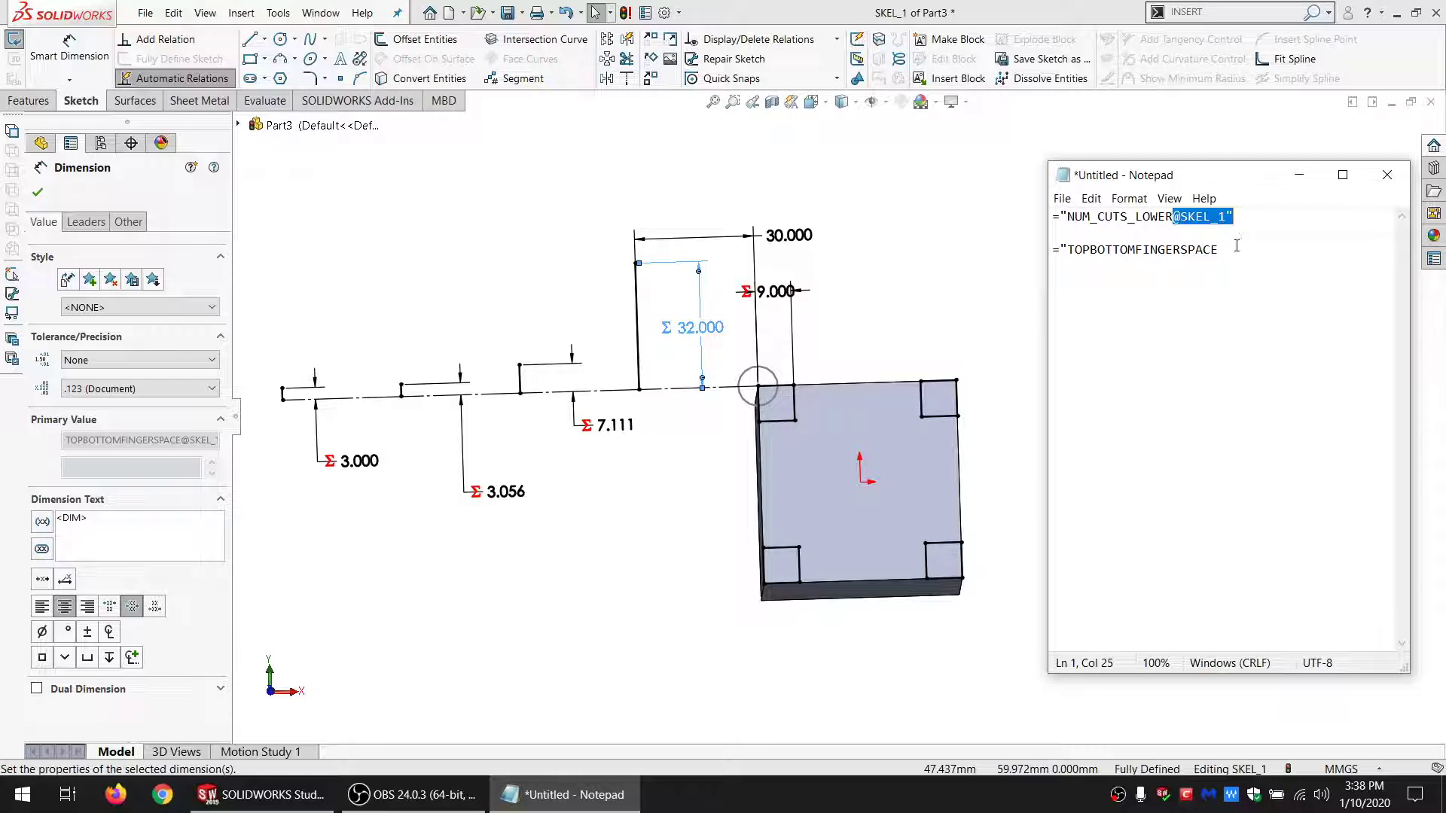
{"action": "key", "text": "ctrl+c"}
{"action": "left_click", "coordinate": [1237, 249]}
{"action": "key", "text": "ctrl+v"}
{"action": "left_click_drag", "start_coordinate": [1319, 251], "coordinate": [1000, 258]}
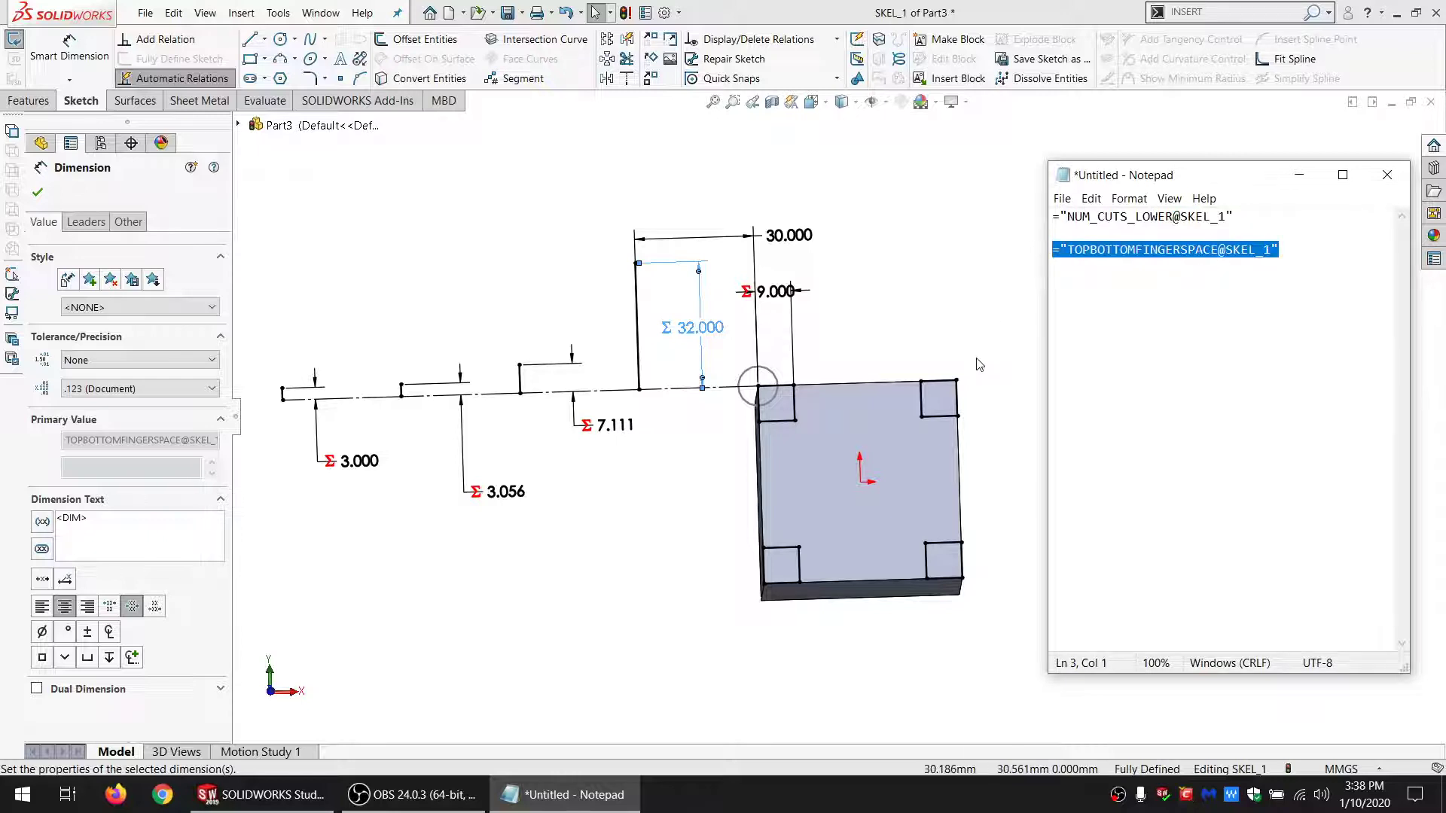
Step: Return to SOLIDWORKS, leave SKEL_1, reopen Sketch5 for editing and check the horizontal instance count's equation without changing it
{"action": "left_click", "coordinate": [874, 365]}
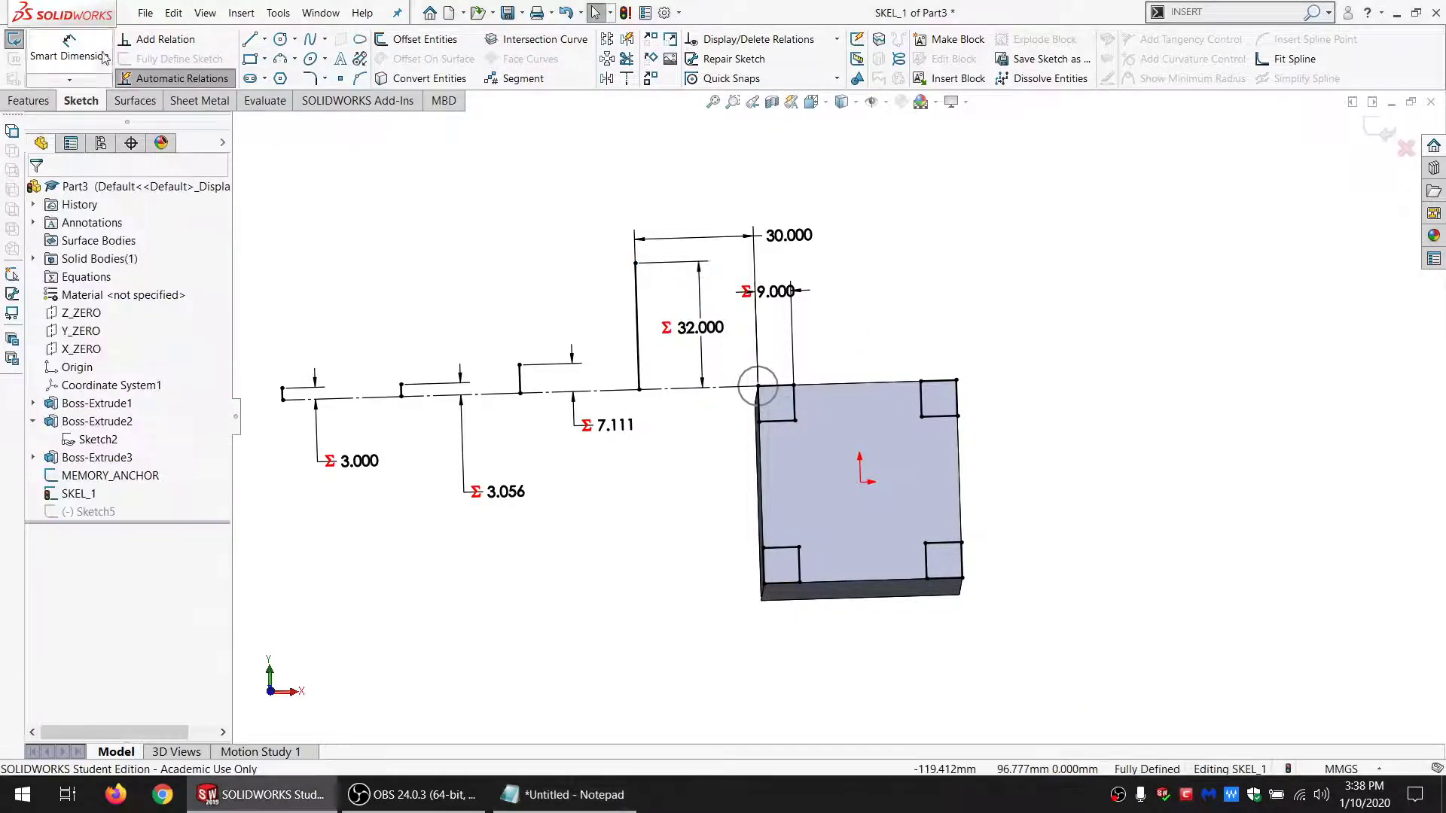
{"action": "left_click", "coordinate": [88, 511]}
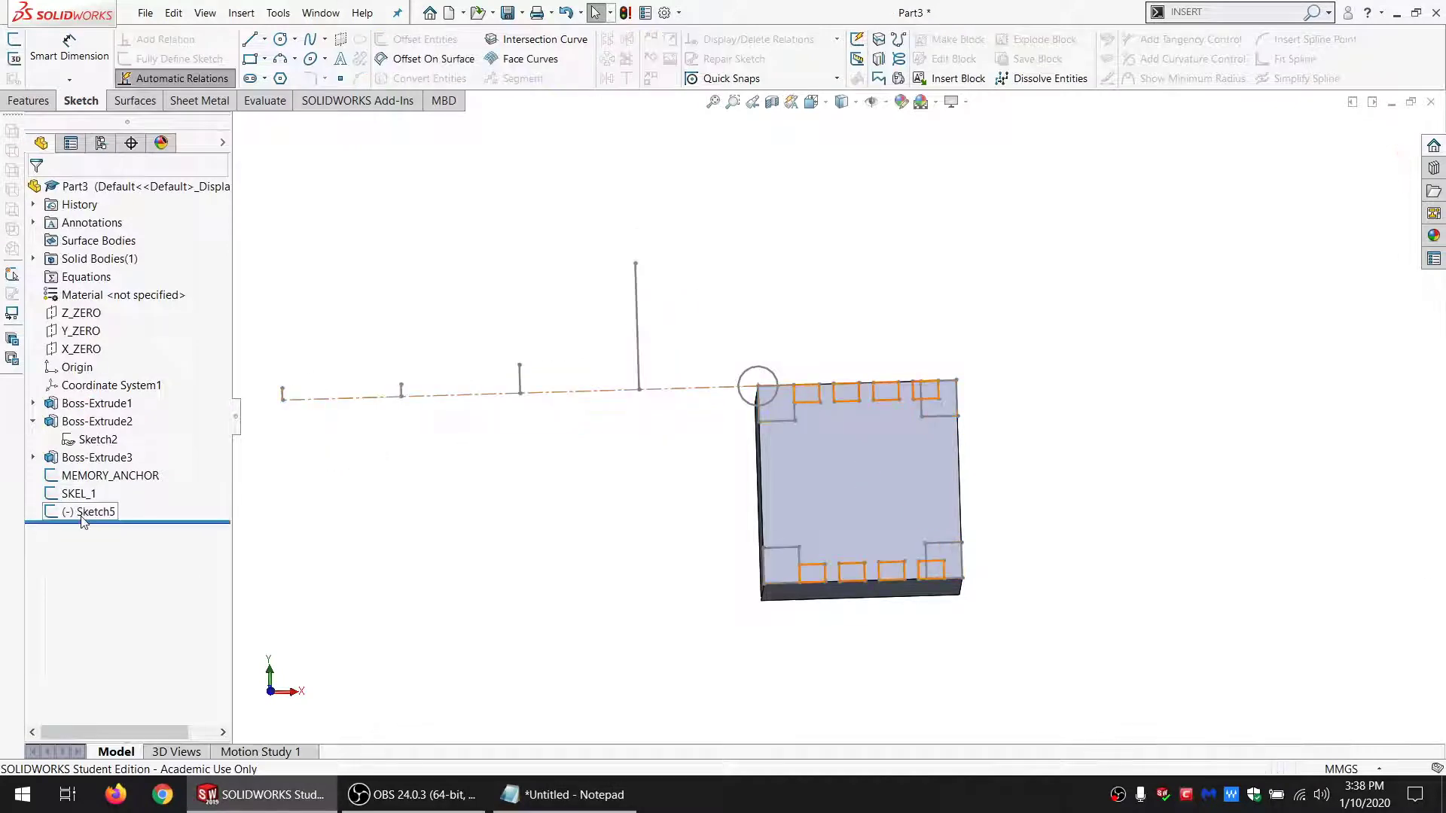
{"action": "left_click", "coordinate": [111, 468]}
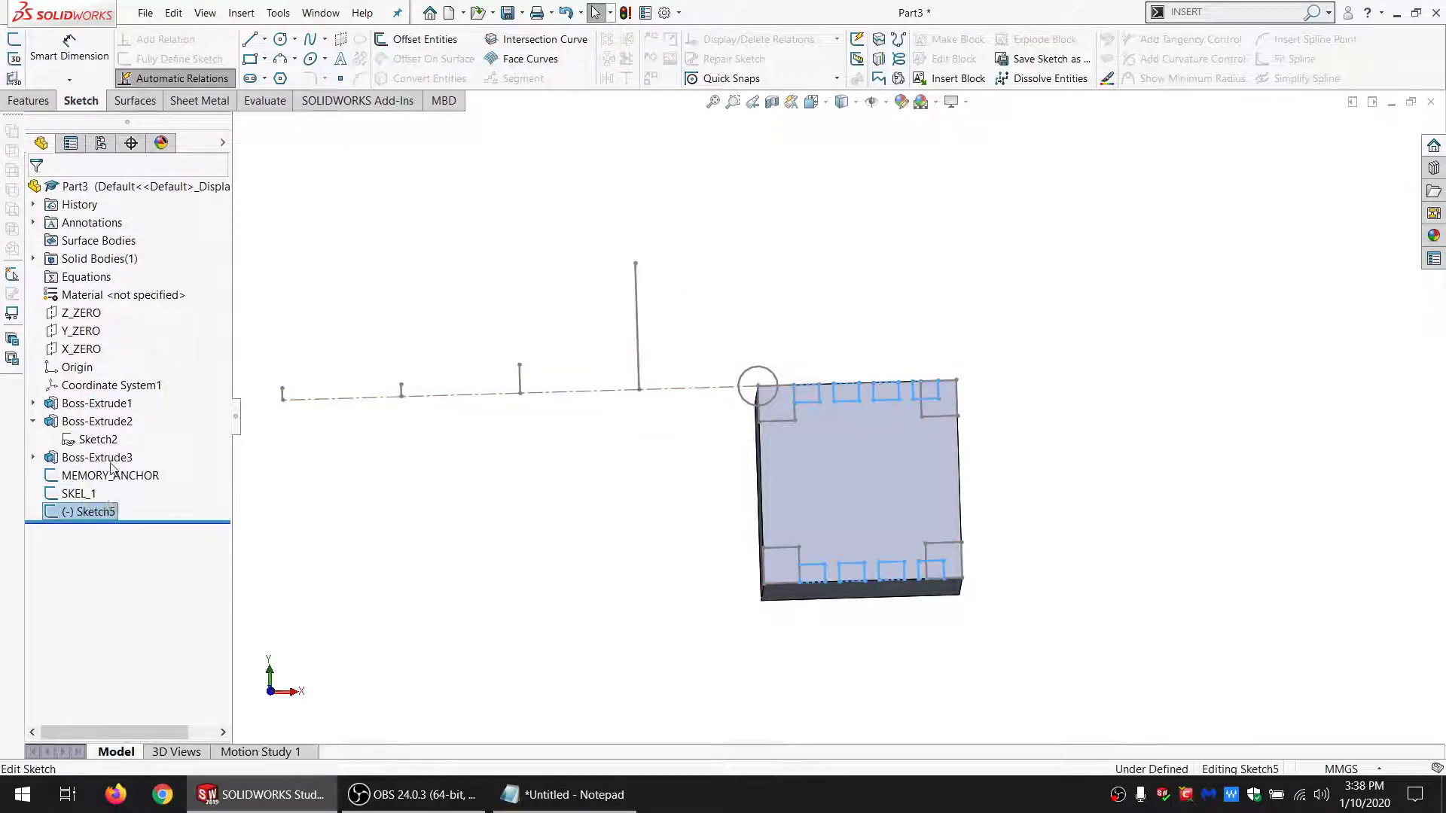
{"action": "double_click", "coordinate": [813, 450]}
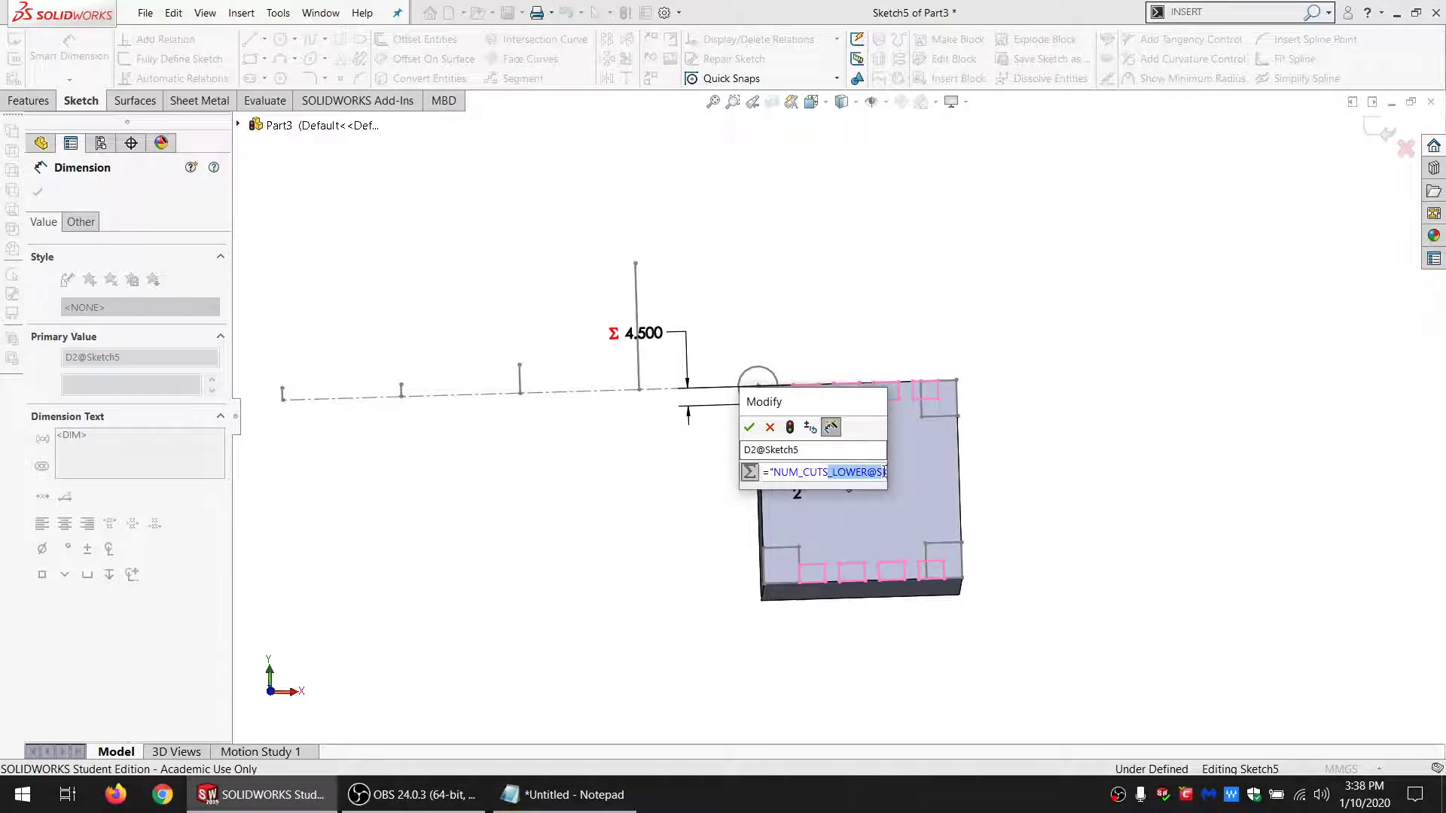
{"action": "left_click", "coordinate": [587, 460]}
{"action": "left_click", "coordinate": [584, 456]}
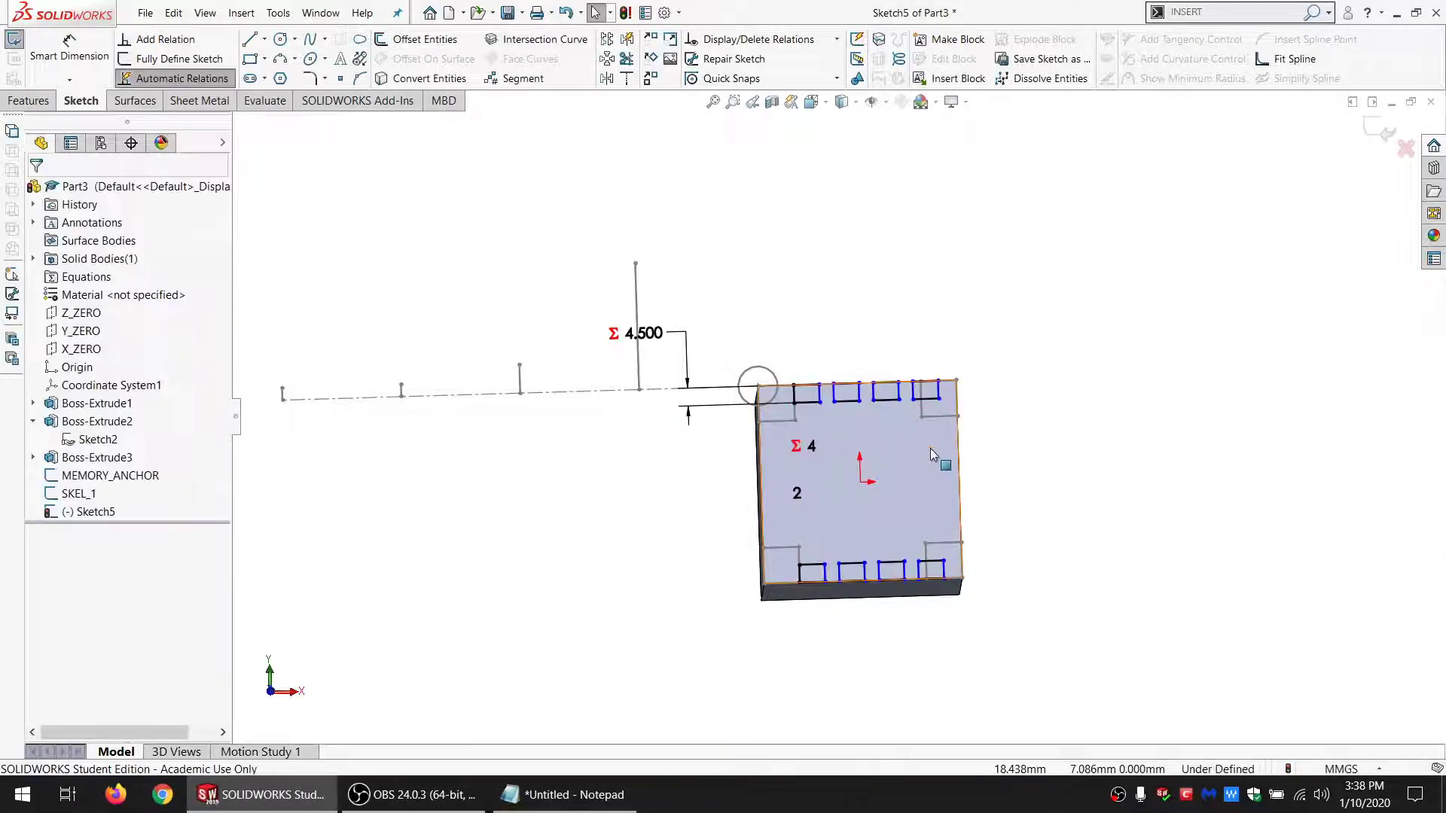
Step: Dimension the width of the first rectangle in the upper row of cuts
{"action": "scroll", "coordinate": [930, 449], "scroll_direction": "down", "scroll_amount": 3}
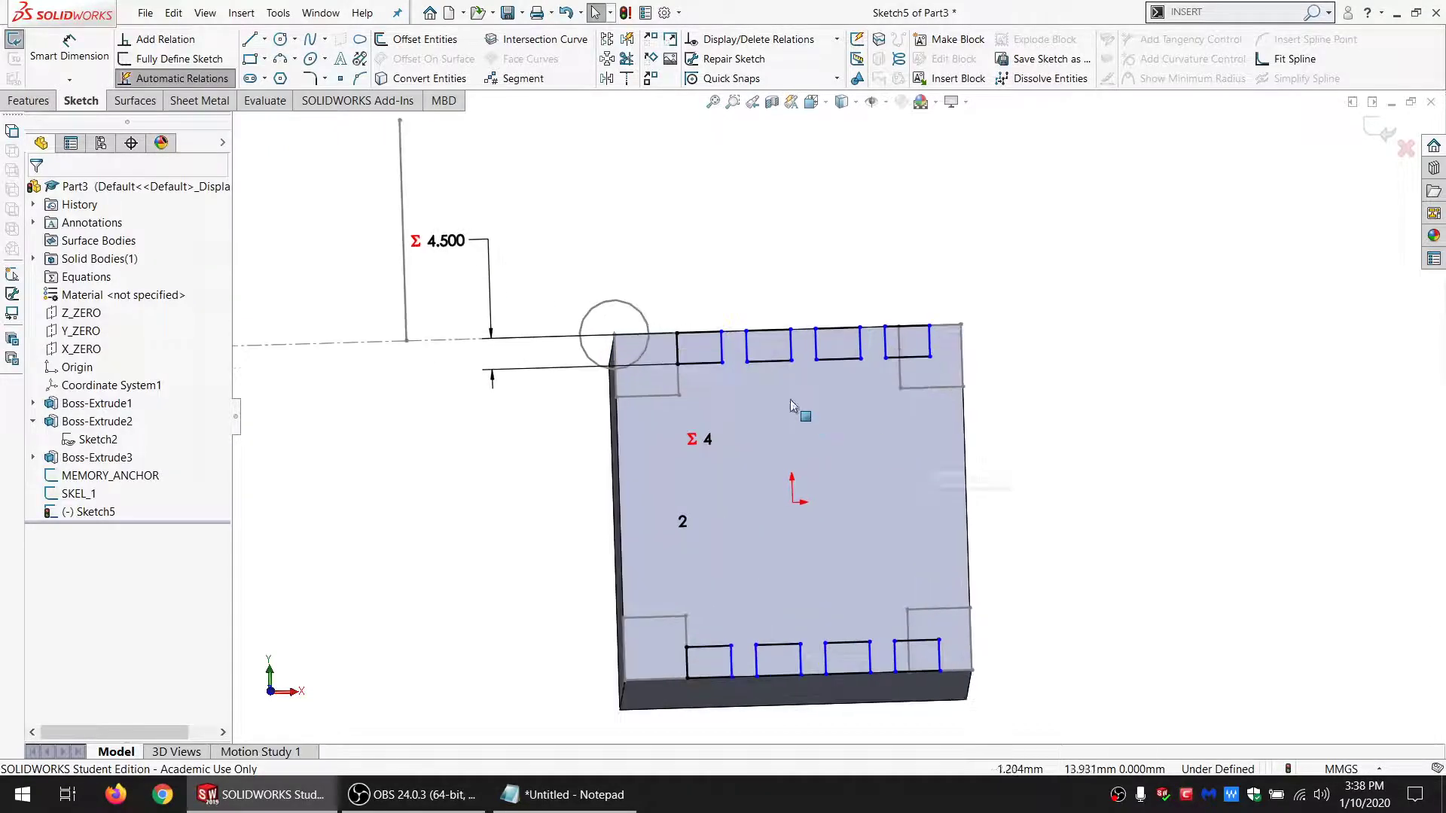
{"action": "left_click", "coordinate": [90, 61]}
{"action": "left_click", "coordinate": [677, 334]}
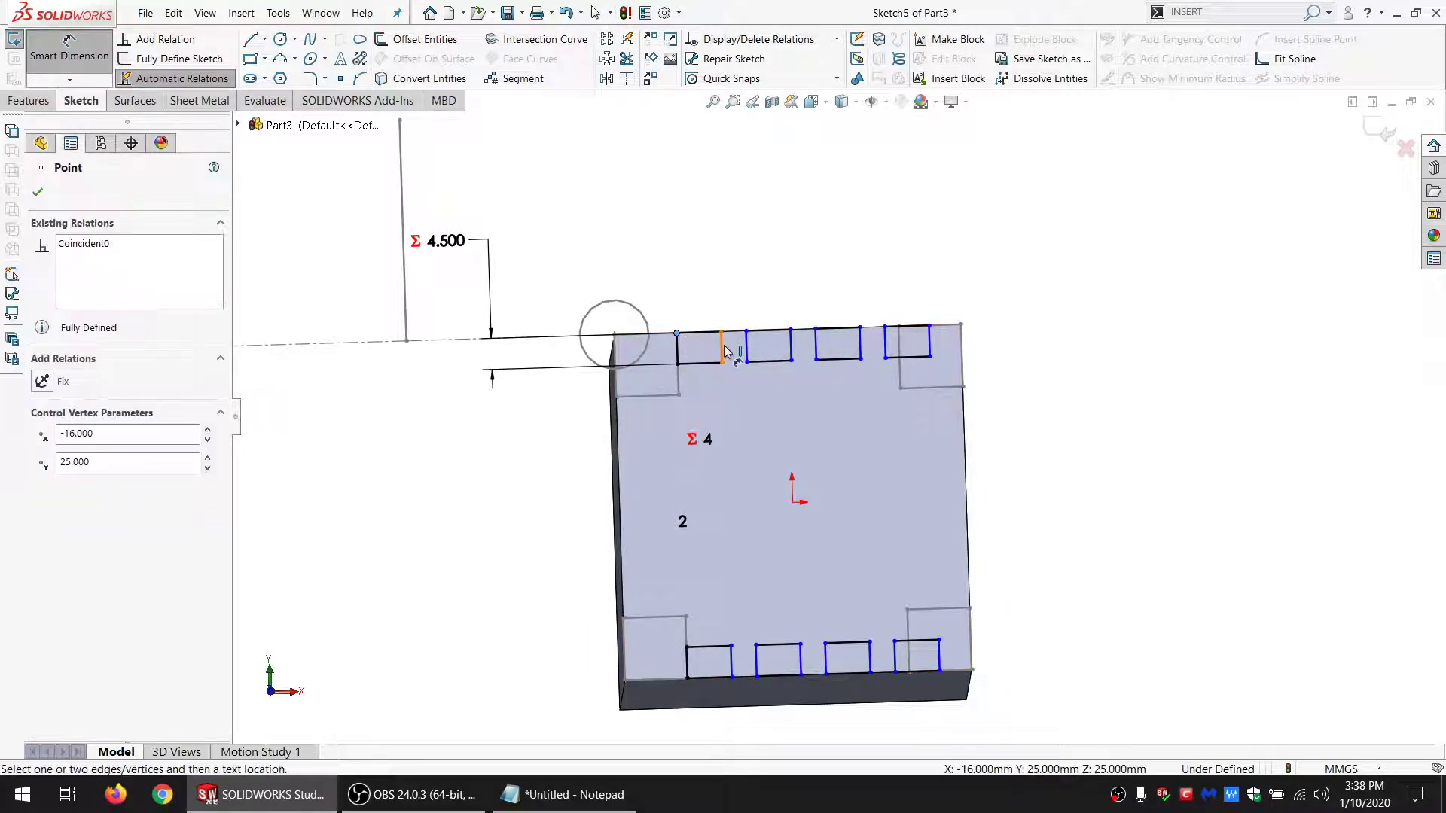
{"action": "left_click", "coordinate": [721, 348]}
{"action": "left_click", "coordinate": [697, 280]}
Step: Switch to Notepad and paste a second copy of ="TOPBOTTOMFINGERSPACE@SKEL_1" below the existing lines
{"action": "left_click", "coordinate": [578, 792]}
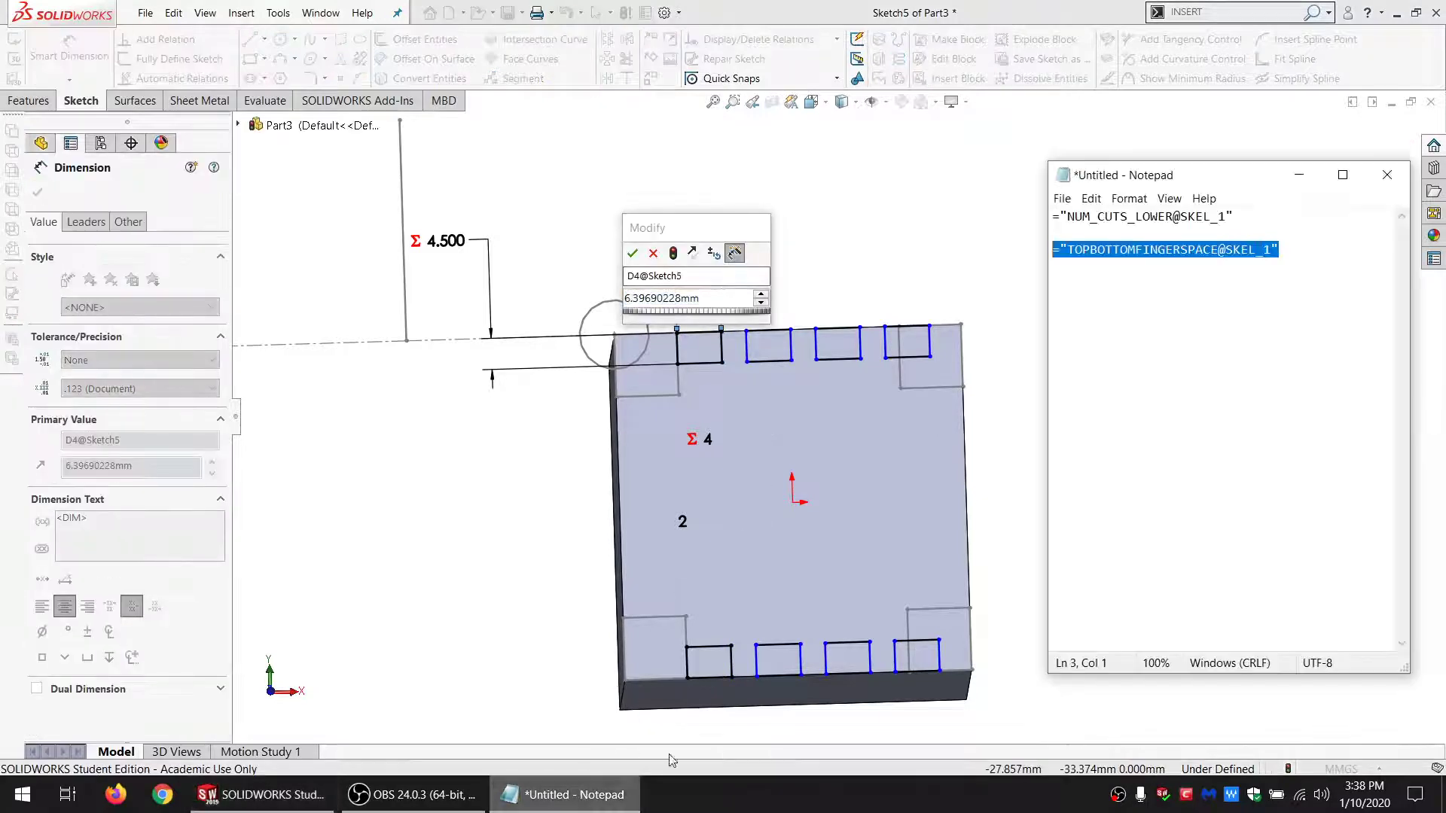
{"action": "left_click", "coordinate": [1302, 250]}
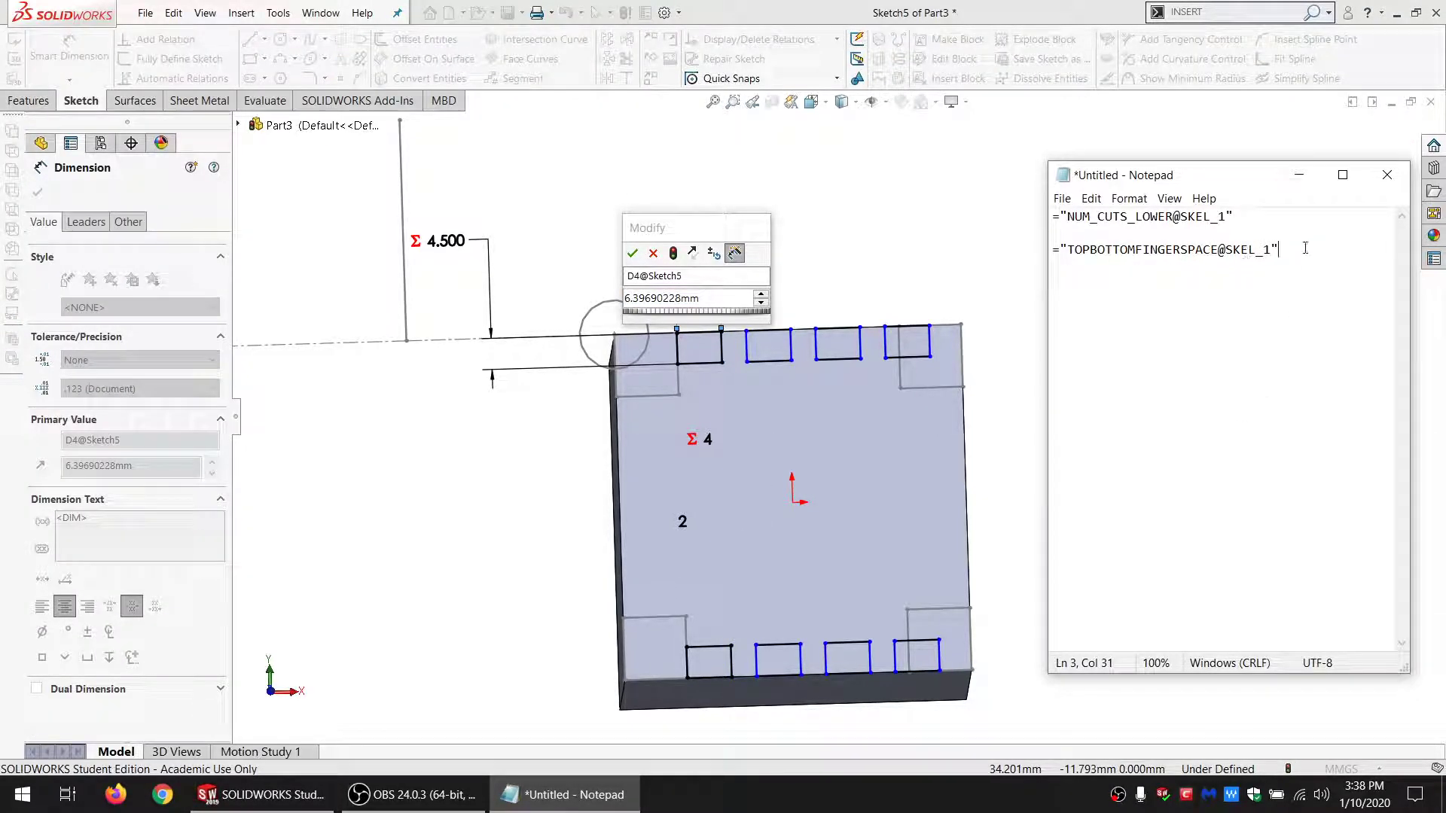
{"action": "left_click_drag", "start_coordinate": [1302, 249], "coordinate": [1043, 251]}
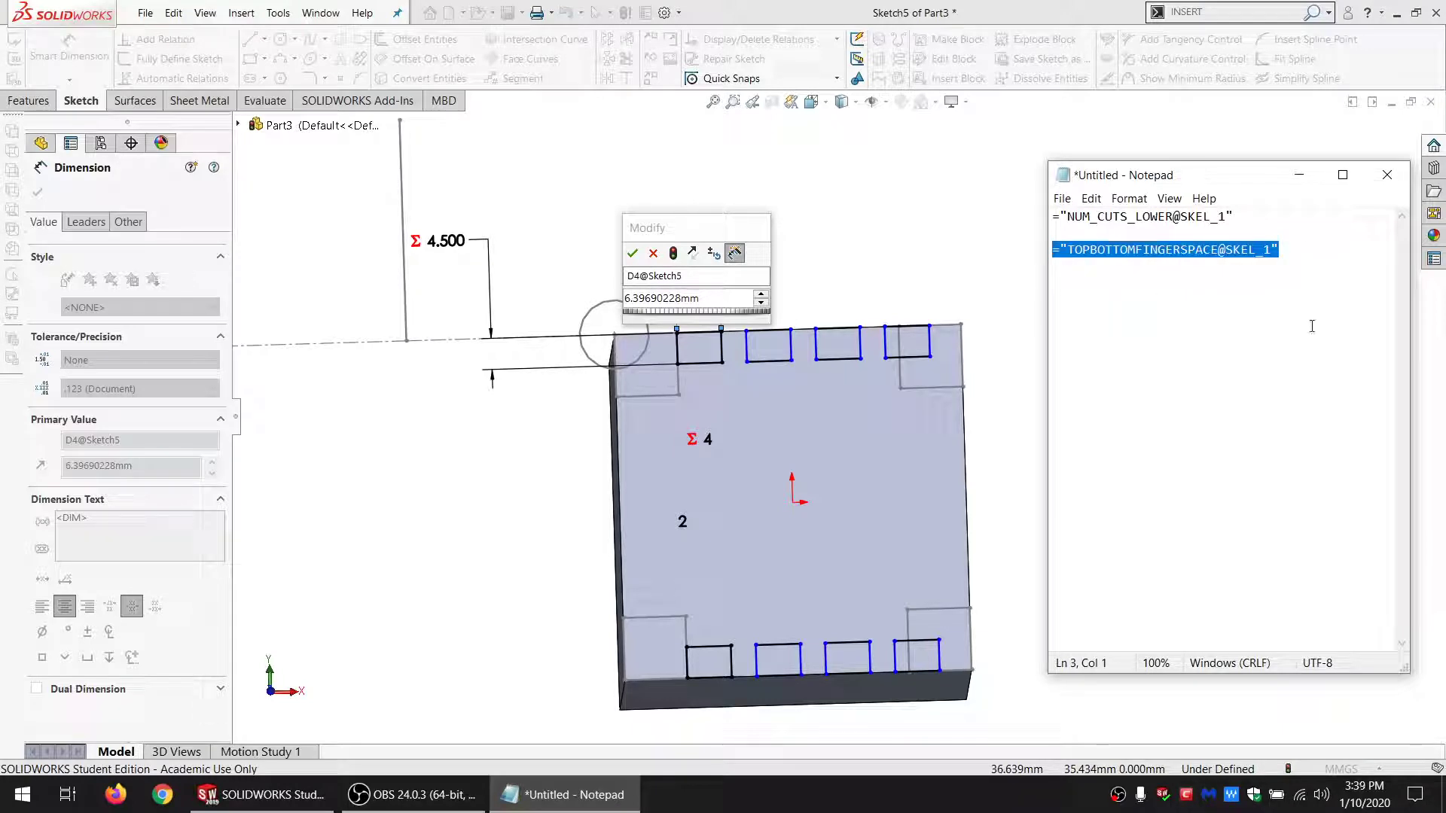
{"action": "left_click", "coordinate": [1334, 347]}
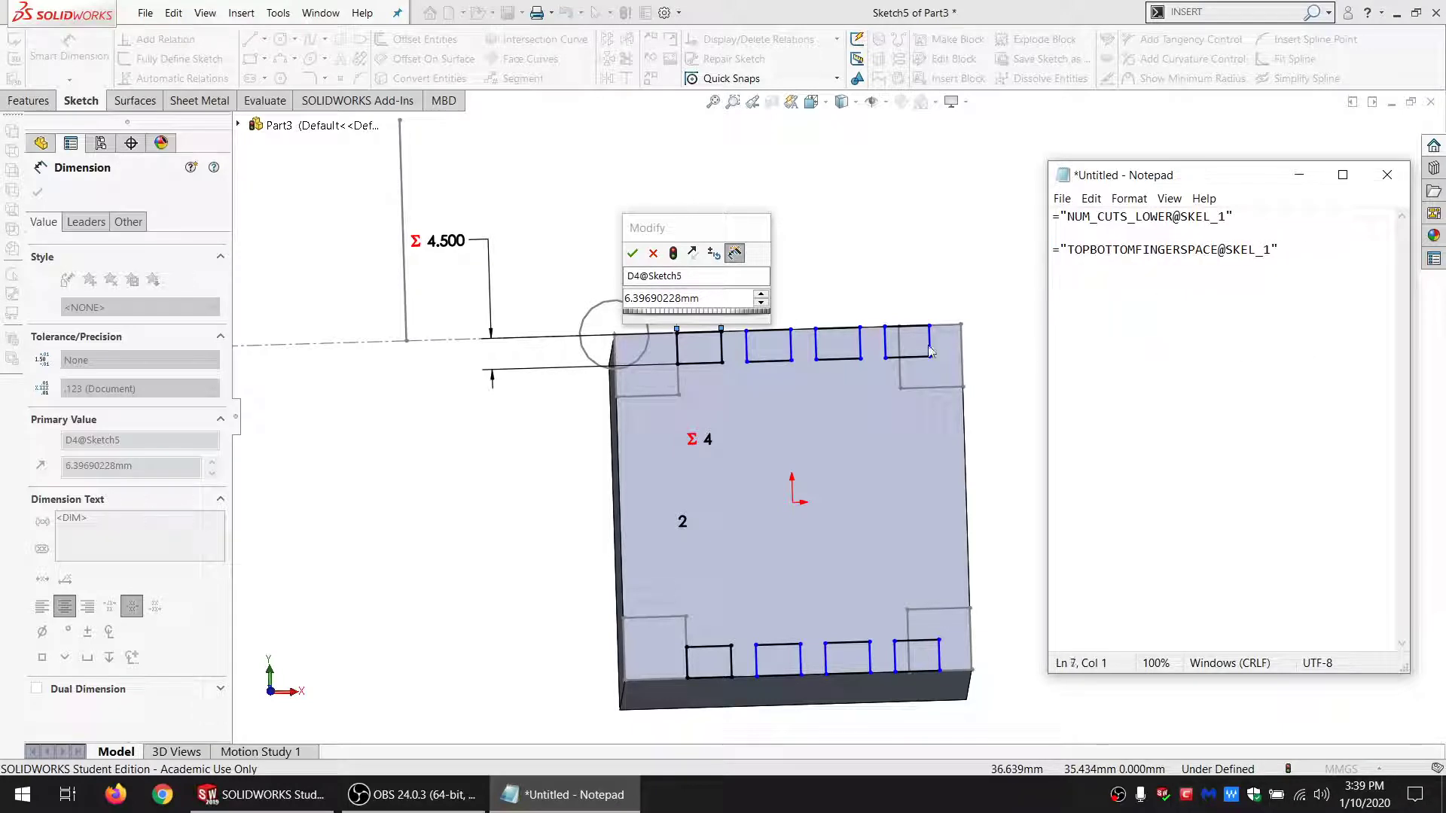
{"action": "key", "text": "ctrl+v"}
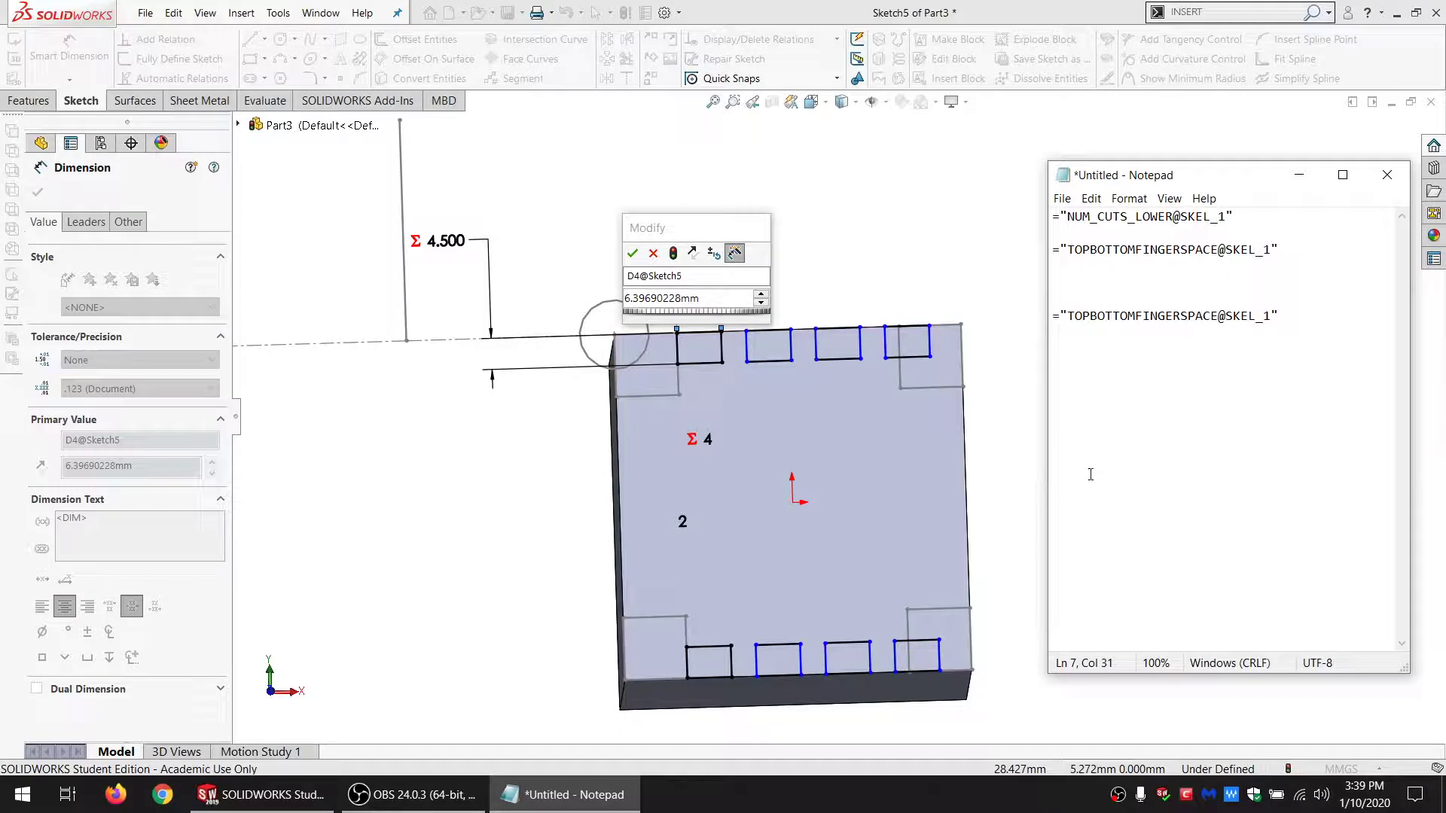
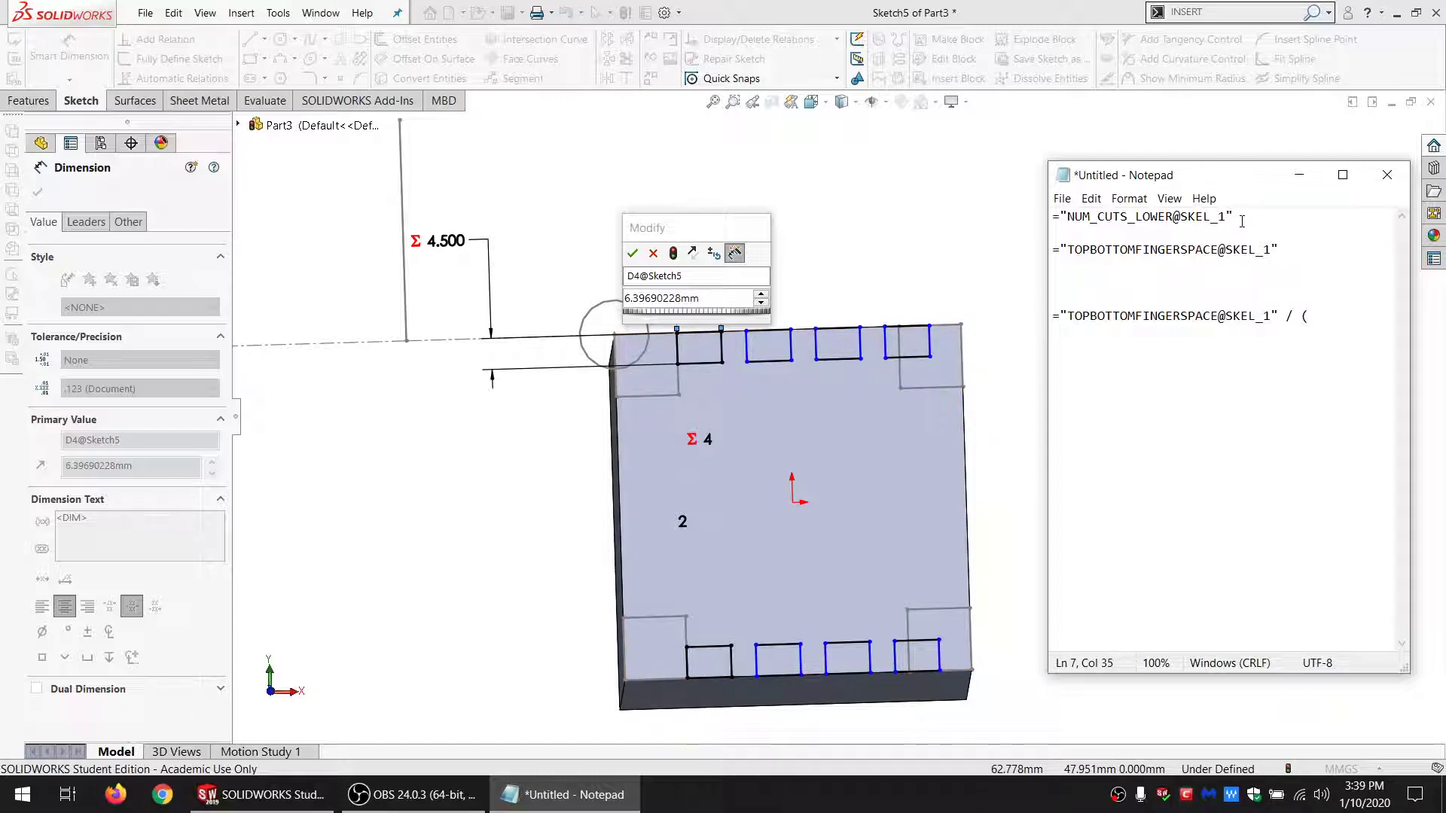
Step: Divide the second TOPBOTTOMFINGERSPACE copy by ("NUM_CUTS_LOWER@SKEL_1" + "NUM_CUTS_LOWER@SKEL_1" + 1), reusing the name from the first equation
{"action": "left_click_drag", "start_coordinate": [1241, 218], "coordinate": [1062, 219]}
{"action": "key", "text": "ctrl+c"}
{"action": "left_click", "coordinate": [1315, 310]}
{"action": "key", "text": "ctrl+v"}
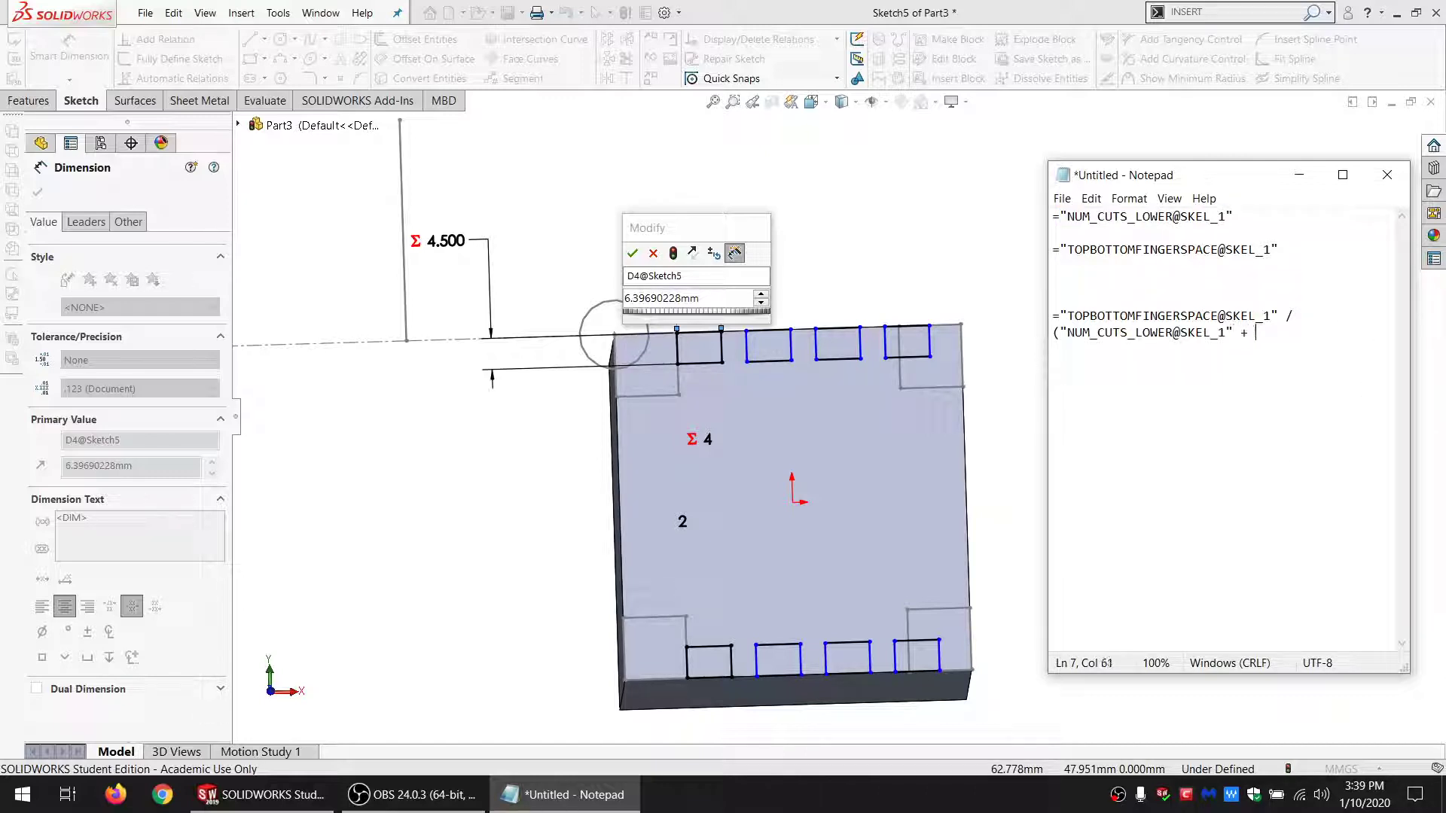
{"action": "key", "text": "ctrl+v"}
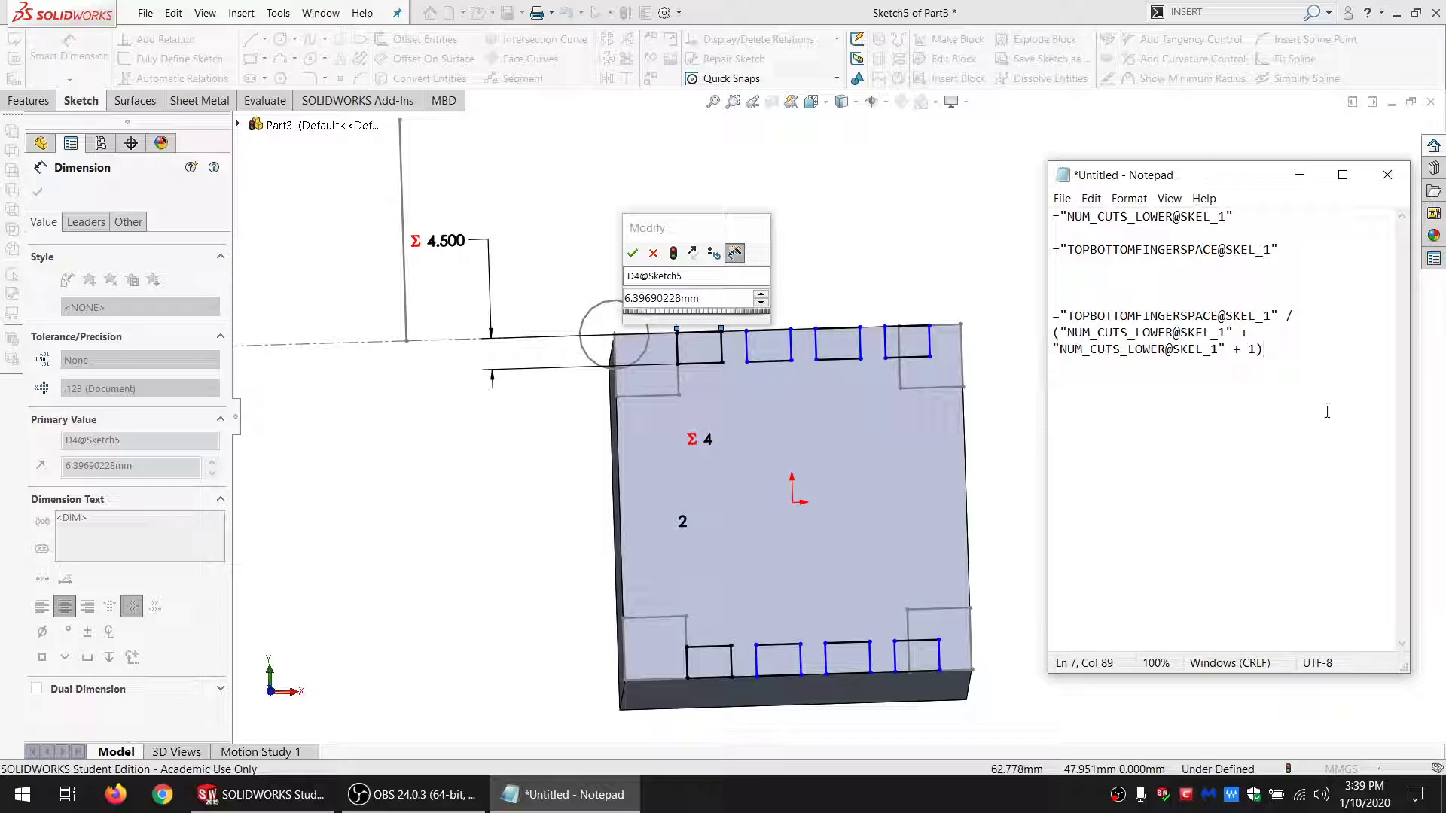
Step: Copy the finished Notepad formula into the first rectangle's new width dimension and accept it
{"action": "left_click_drag", "start_coordinate": [1312, 363], "coordinate": [1024, 309]}
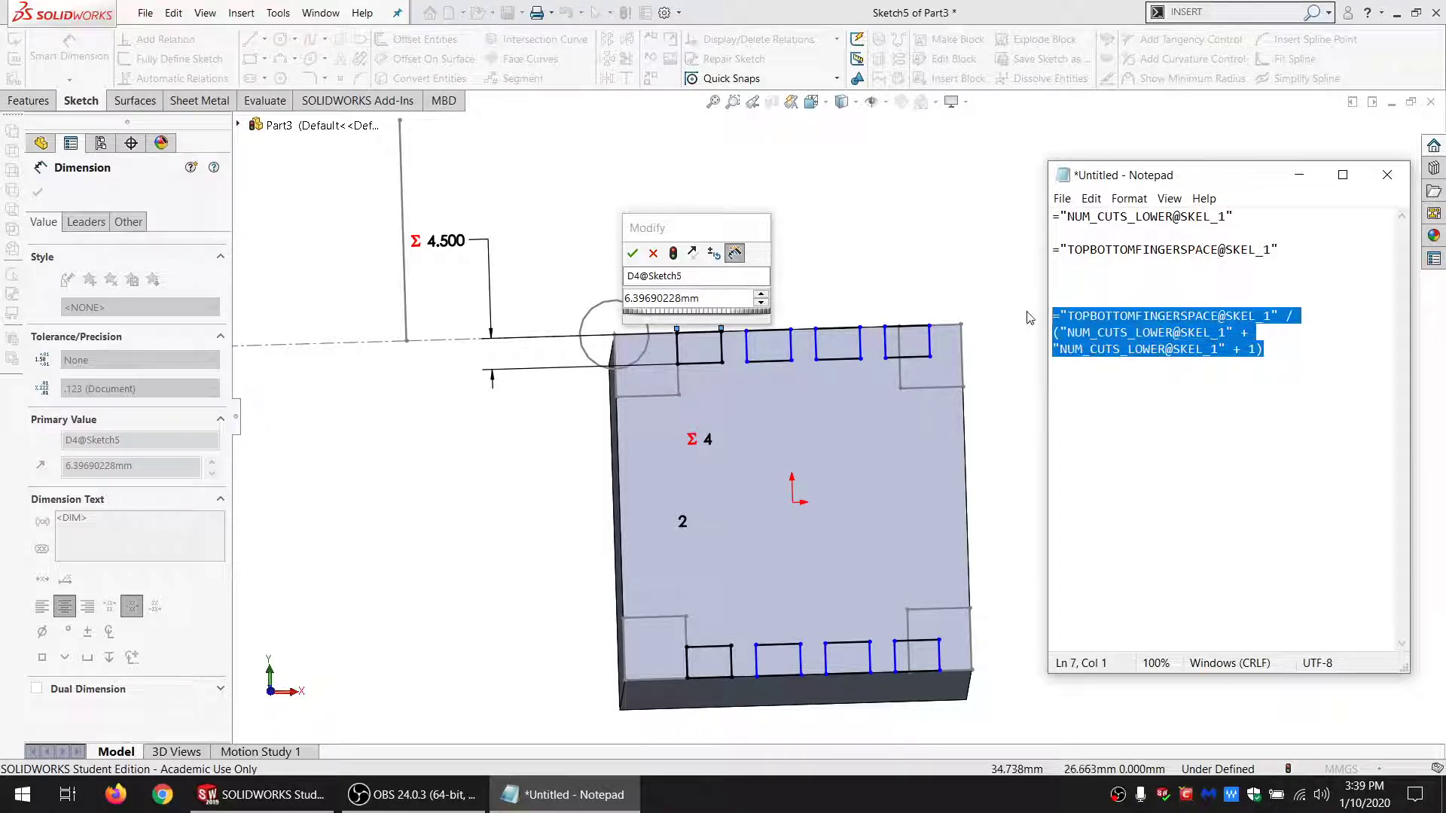
{"action": "key", "text": "ctrl+c"}
{"action": "left_click", "coordinate": [719, 300]}
{"action": "key", "text": "ctrl+v"}
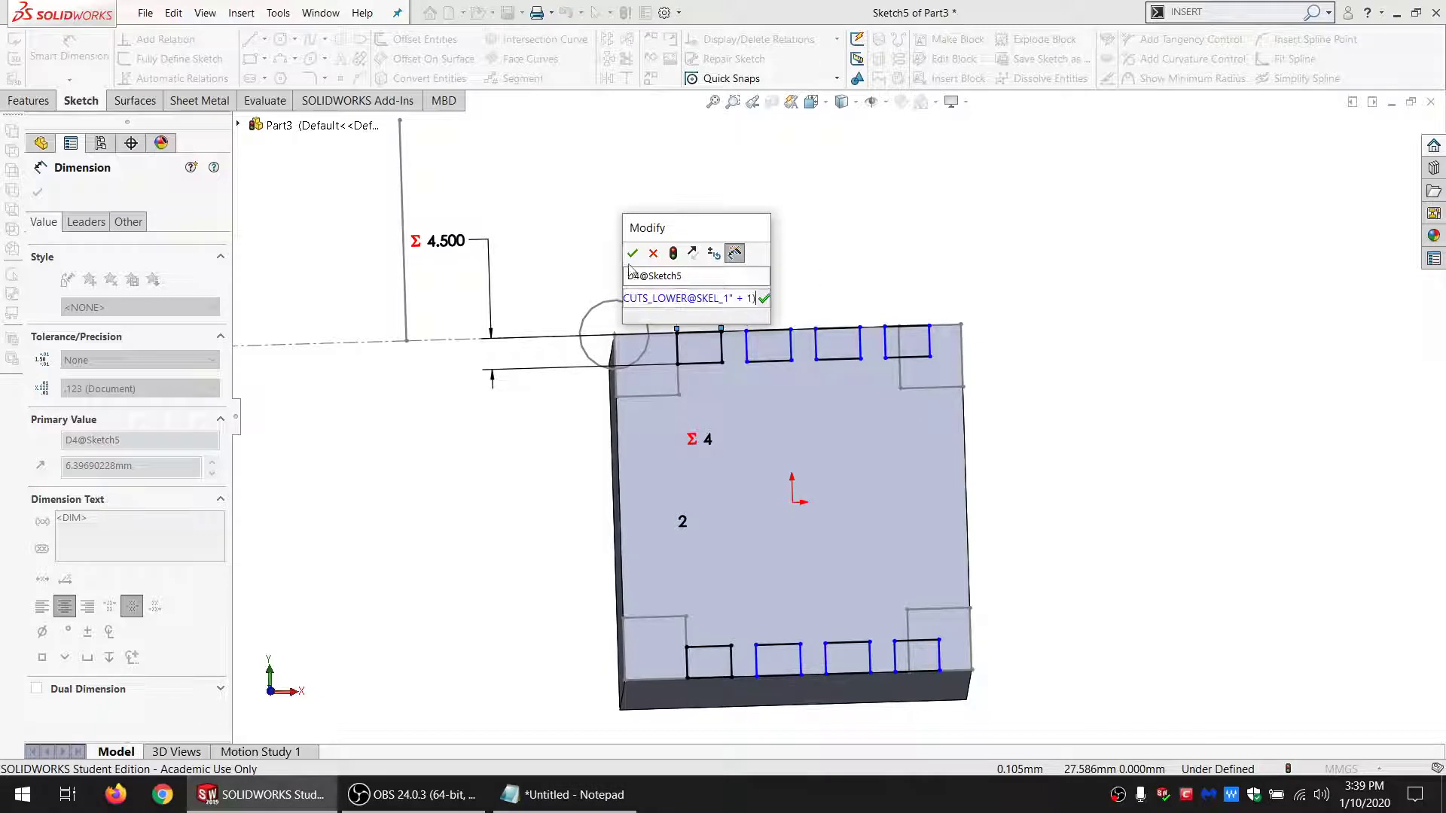
{"action": "left_click", "coordinate": [633, 254]}
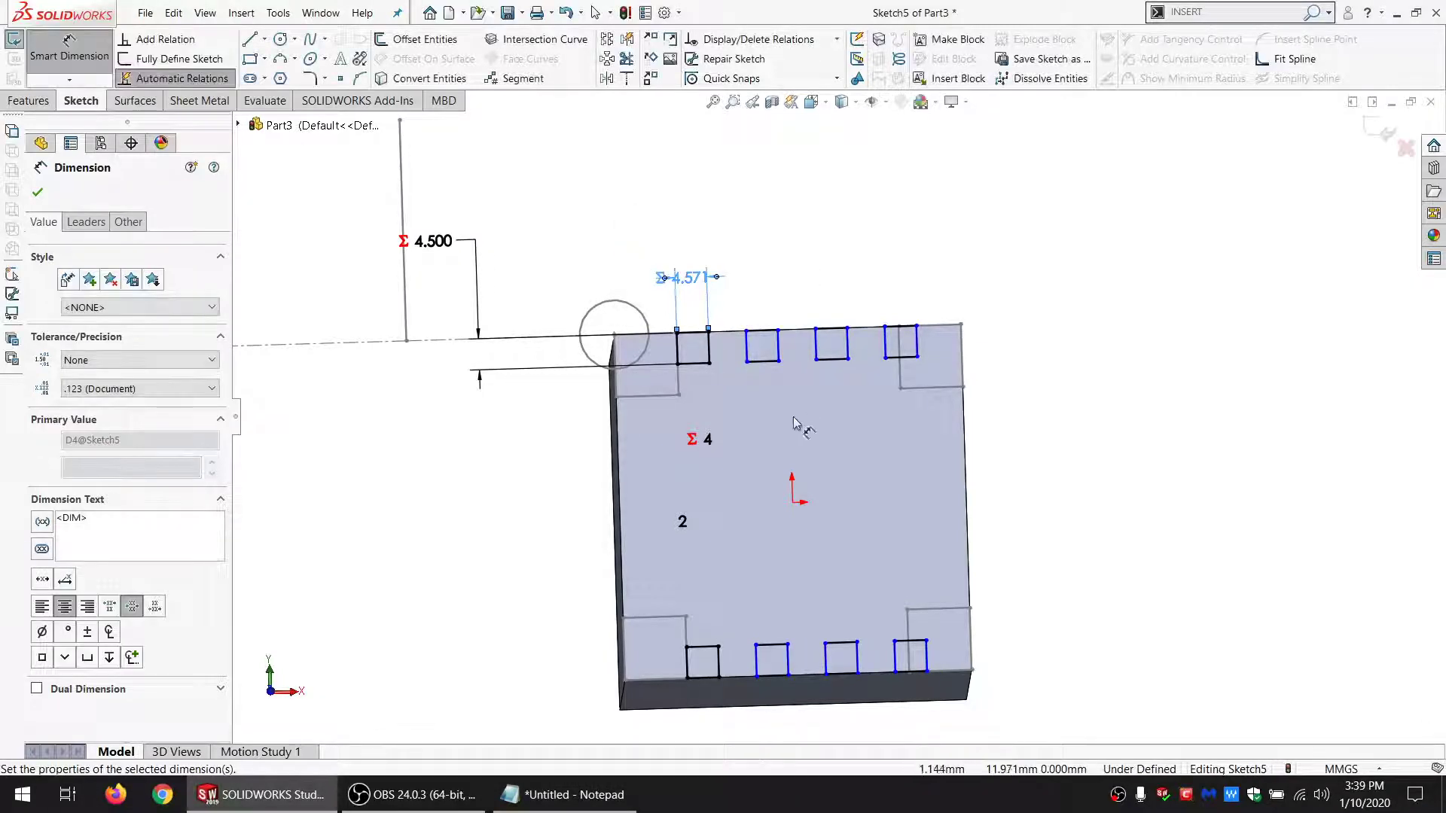
{"action": "key", "text": "Escape"}
Step: Draw a horizontal construction line bridging the gap between the first two rectangles of the upper row
{"action": "left_click", "coordinate": [249, 38]}
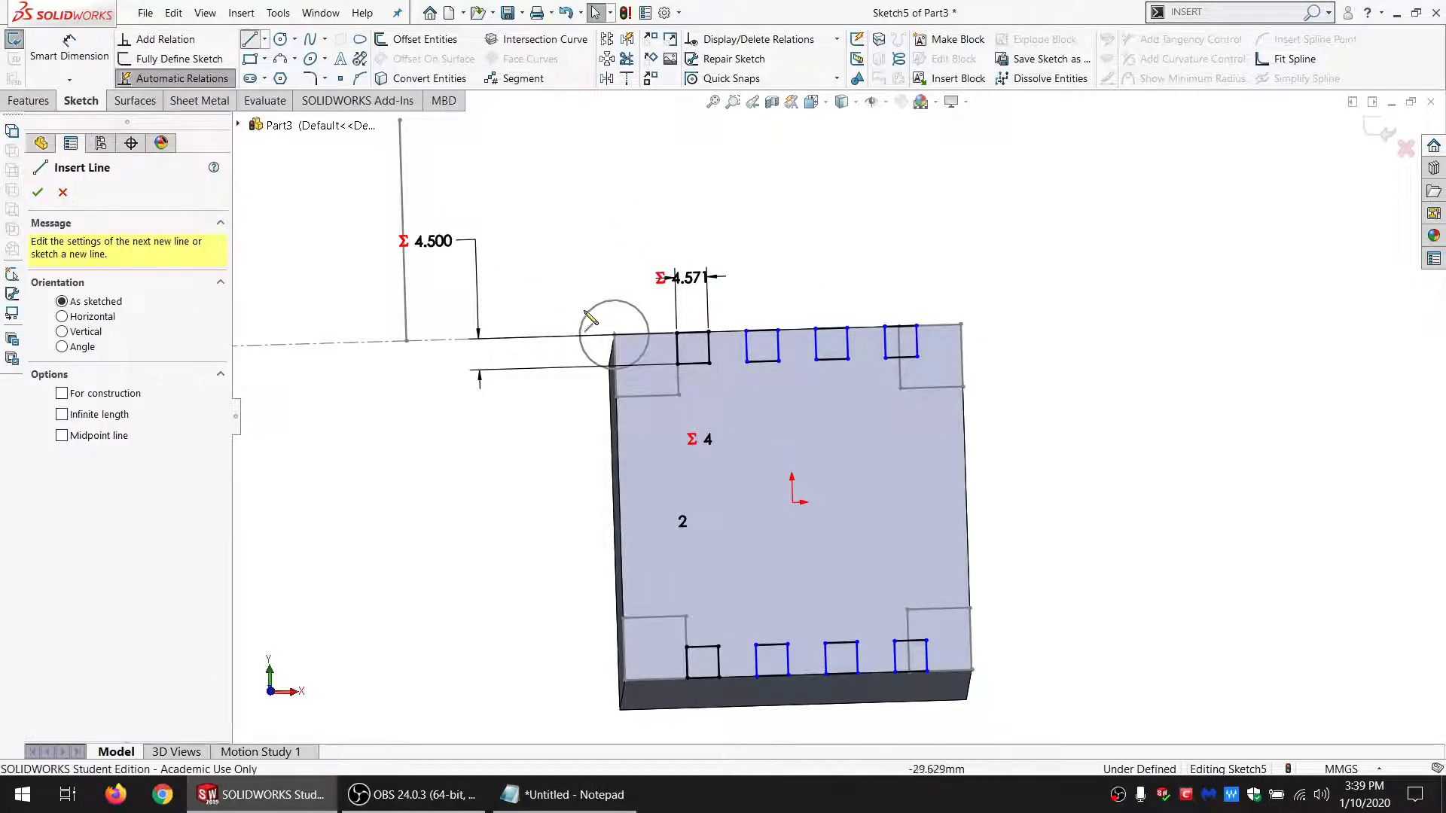
{"action": "left_click", "coordinate": [709, 347]}
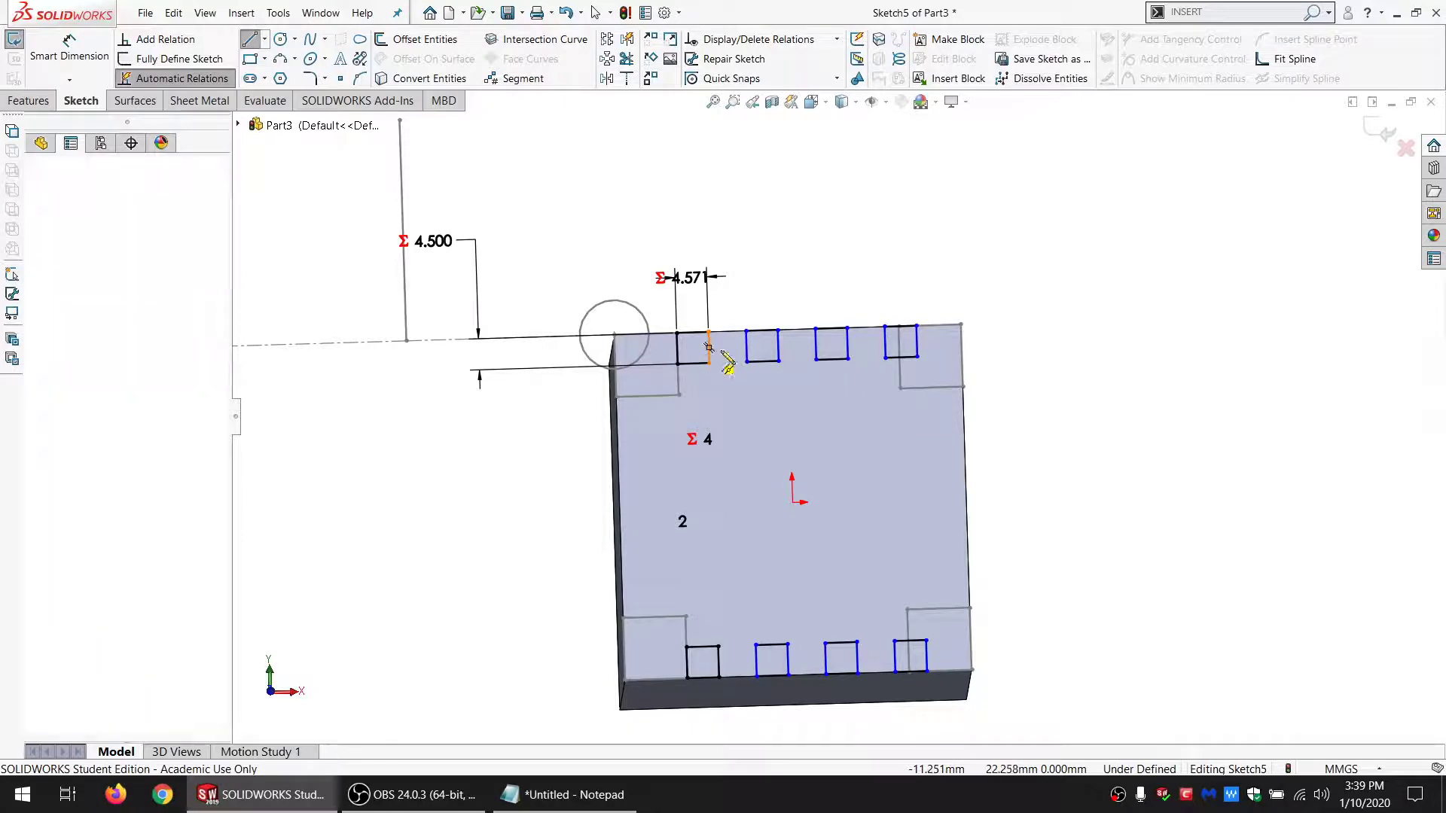
{"action": "left_click", "coordinate": [745, 347]}
{"action": "key", "text": "Escape"}
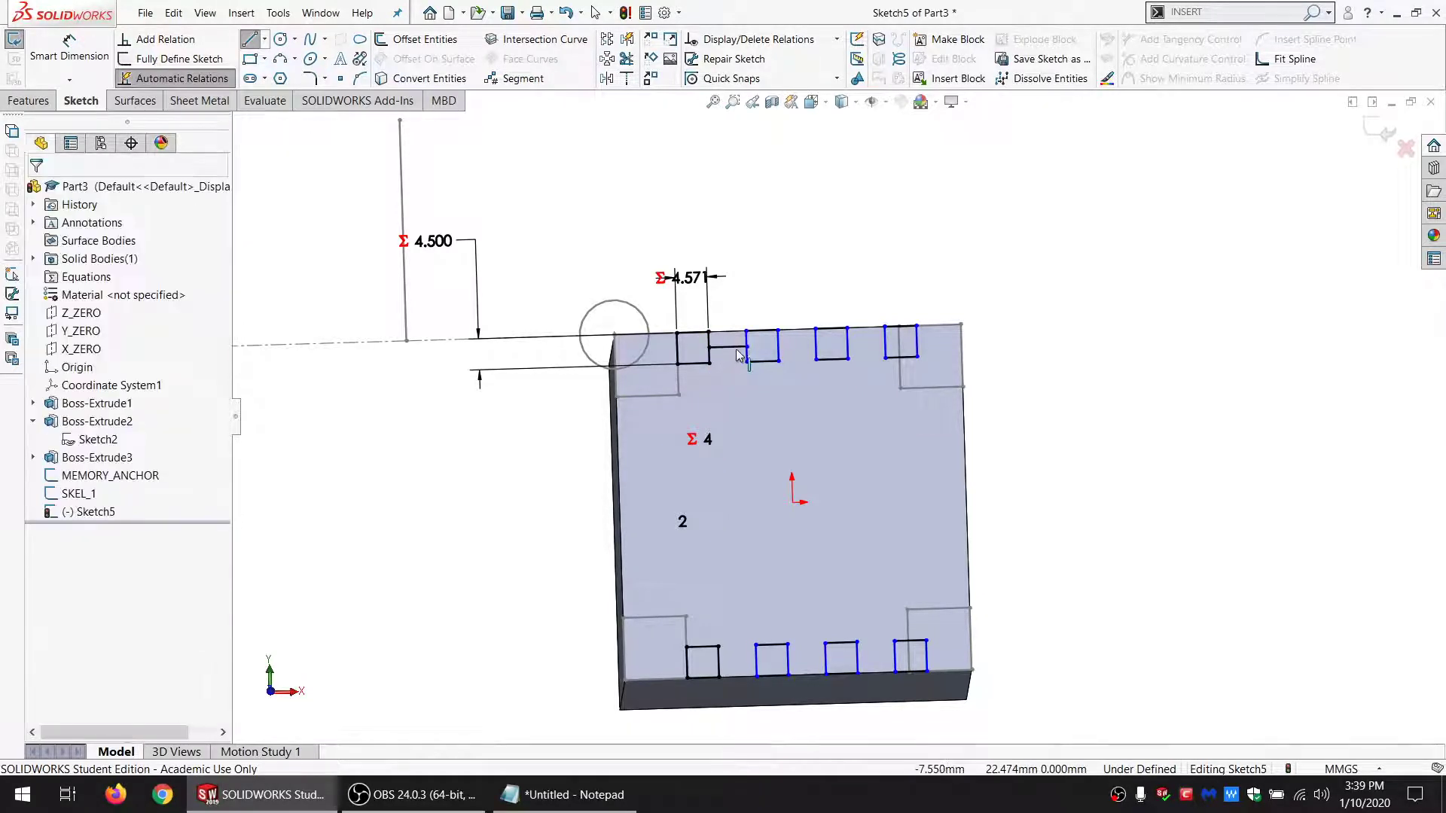
{"action": "left_click", "coordinate": [729, 348]}
{"action": "left_click", "coordinate": [95, 479]}
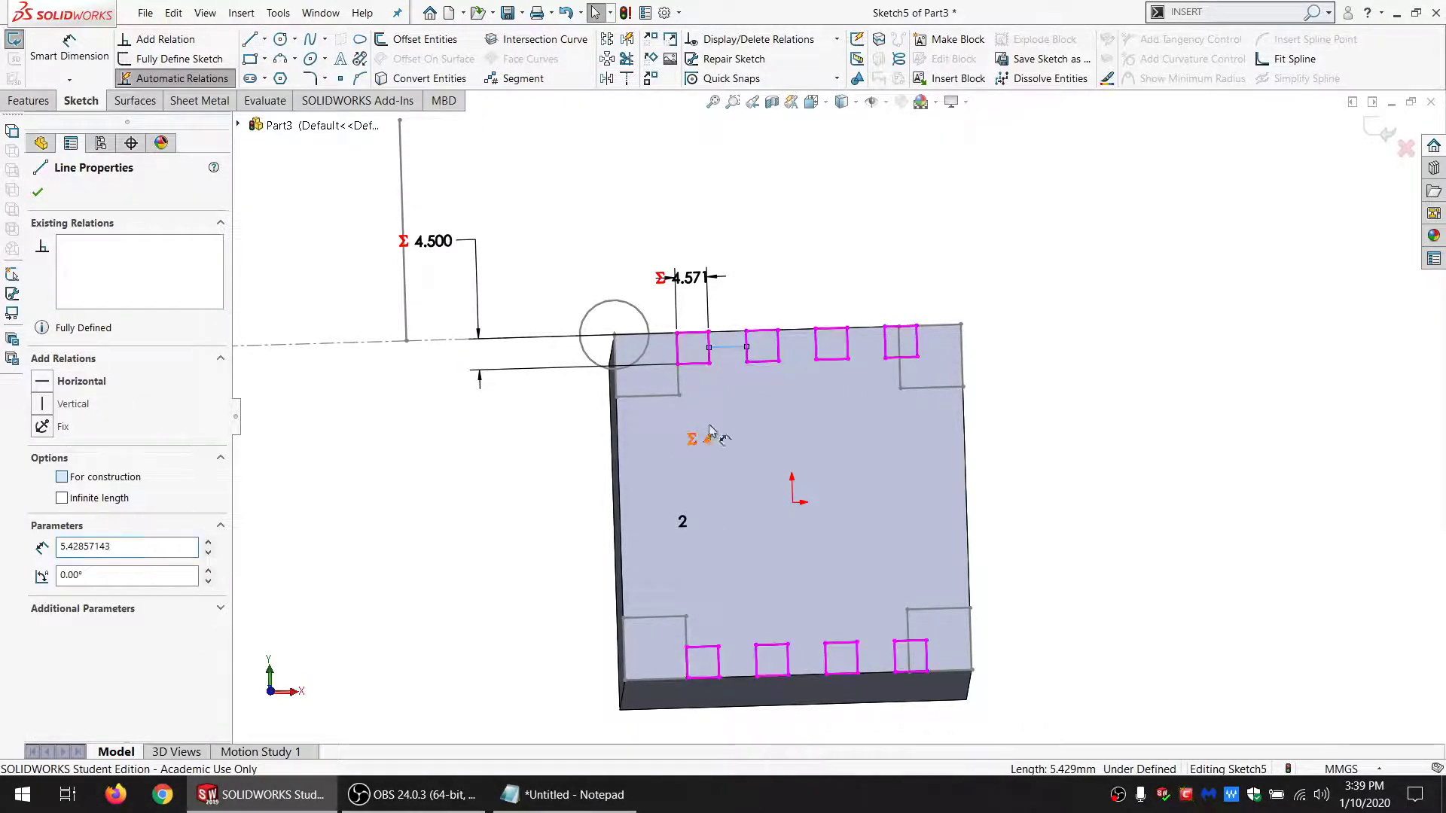
Step: Make the gap's construction line equal in length to the first upper rectangle's lower edge
{"action": "left_click", "coordinate": [704, 366], "text": "ctrl"}
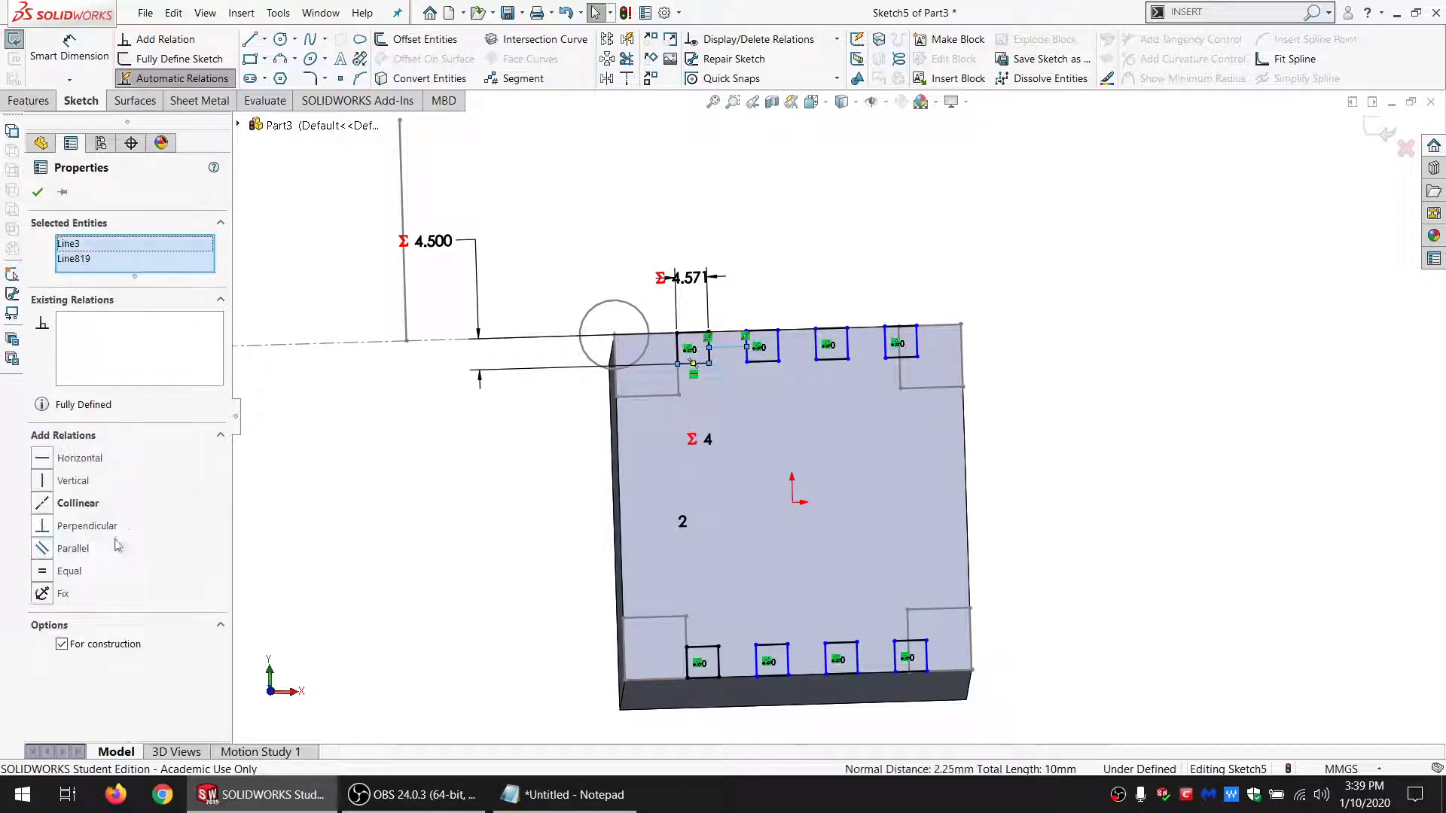
{"action": "left_click", "coordinate": [68, 571]}
{"action": "left_click", "coordinate": [346, 562]}
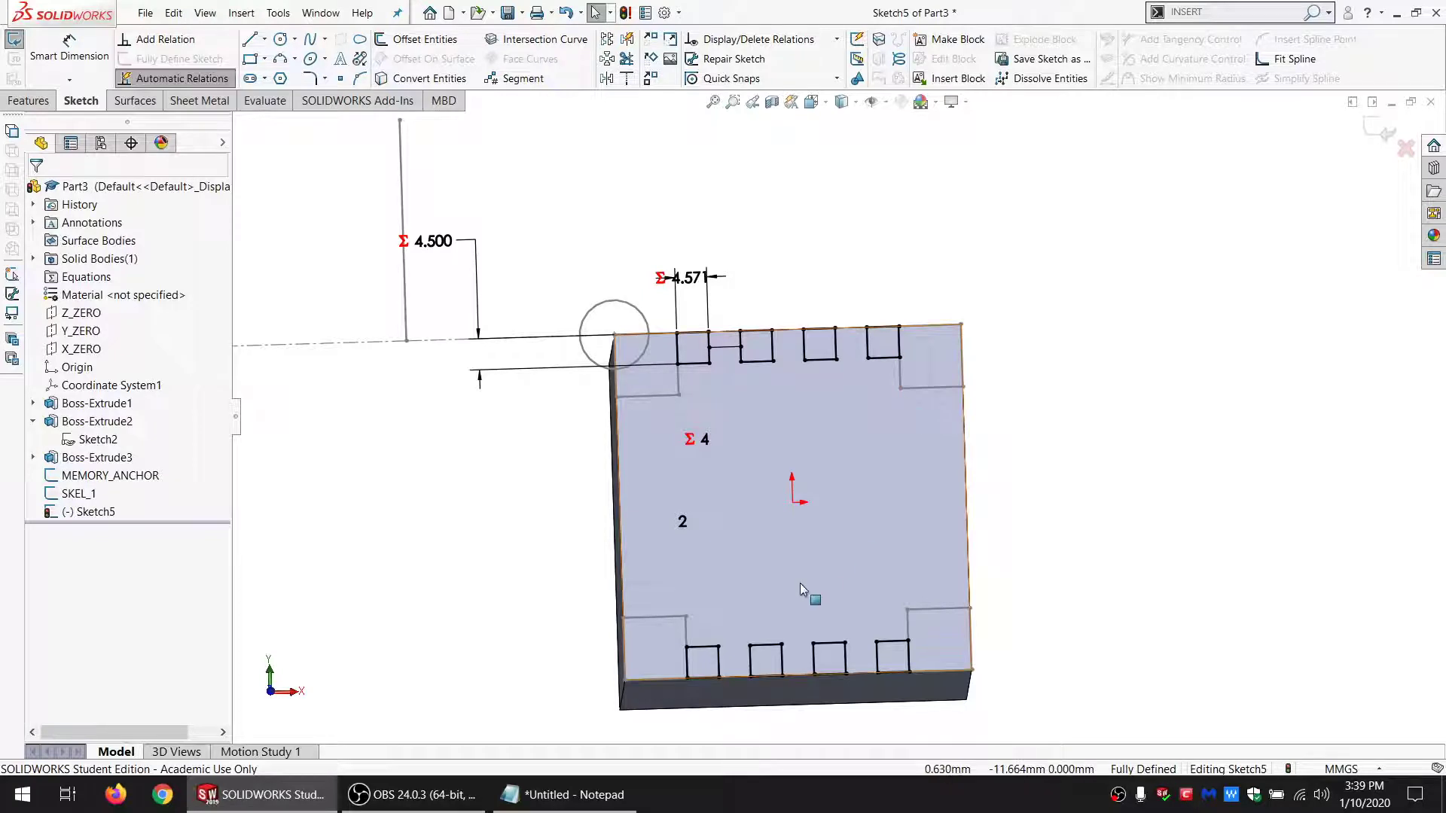
Step: Sketch a corner rectangle against the face's left edge, starting at the lower corner of the upper-left corner square
{"action": "left_click", "coordinate": [250, 60]}
{"action": "left_click", "coordinate": [616, 397]}
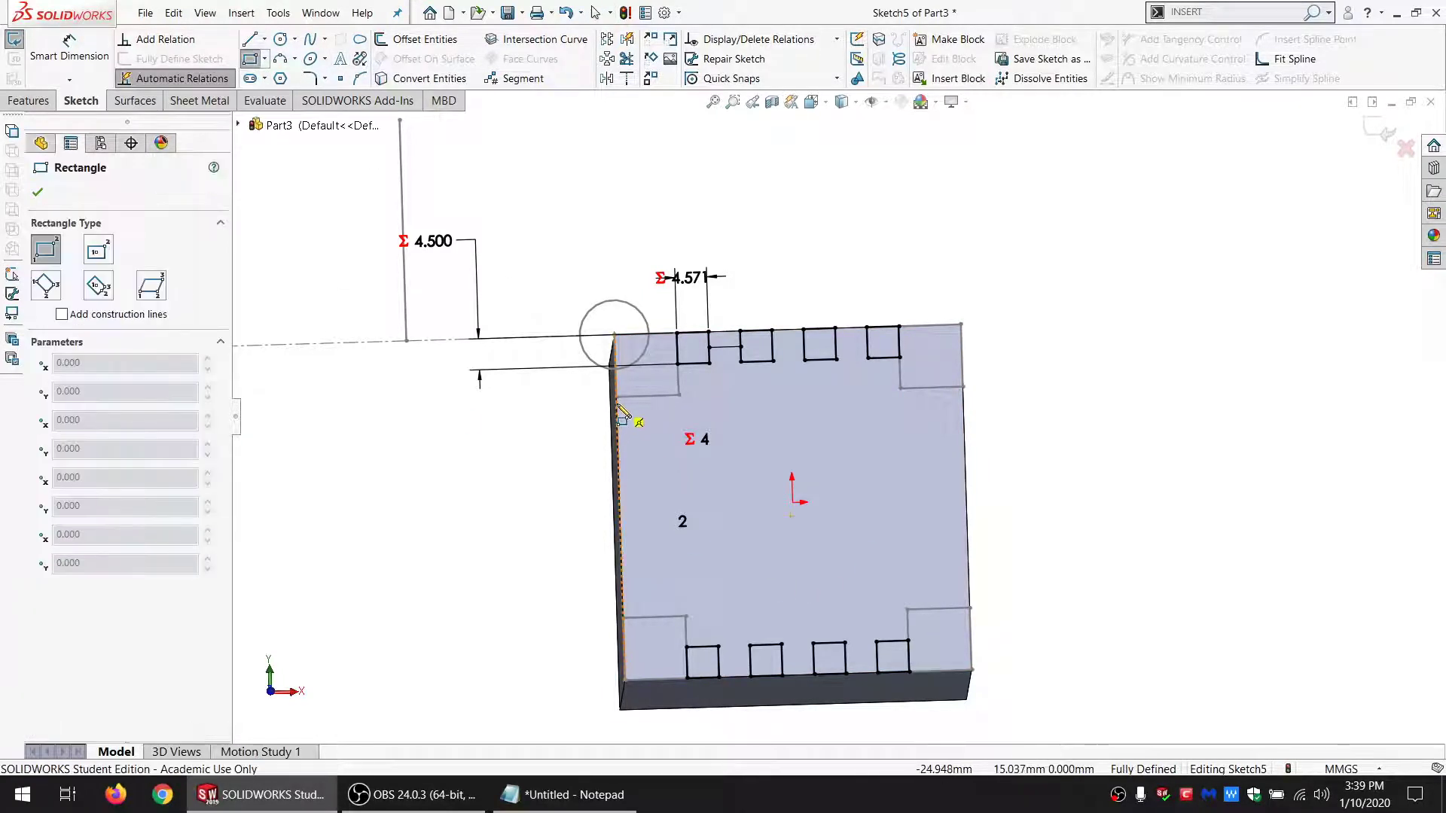
{"action": "left_click", "coordinate": [641, 451]}
{"action": "key", "text": "Escape"}
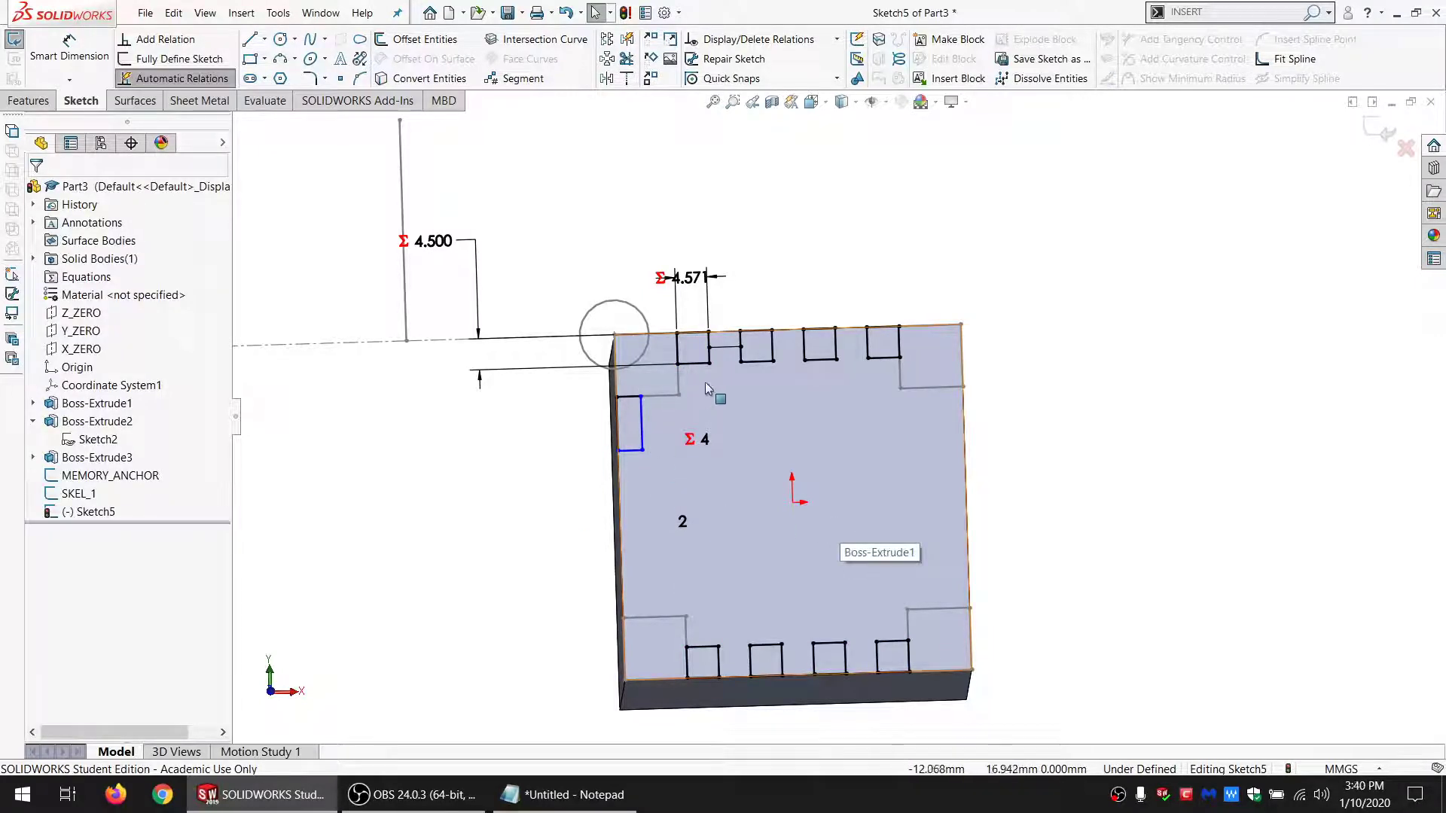
Step: Make the left-edge rectangle's upper edge equal to the first upper rectangle's left side, and its right side equal to that rectangle's top edge
{"action": "left_click", "coordinate": [677, 349]}
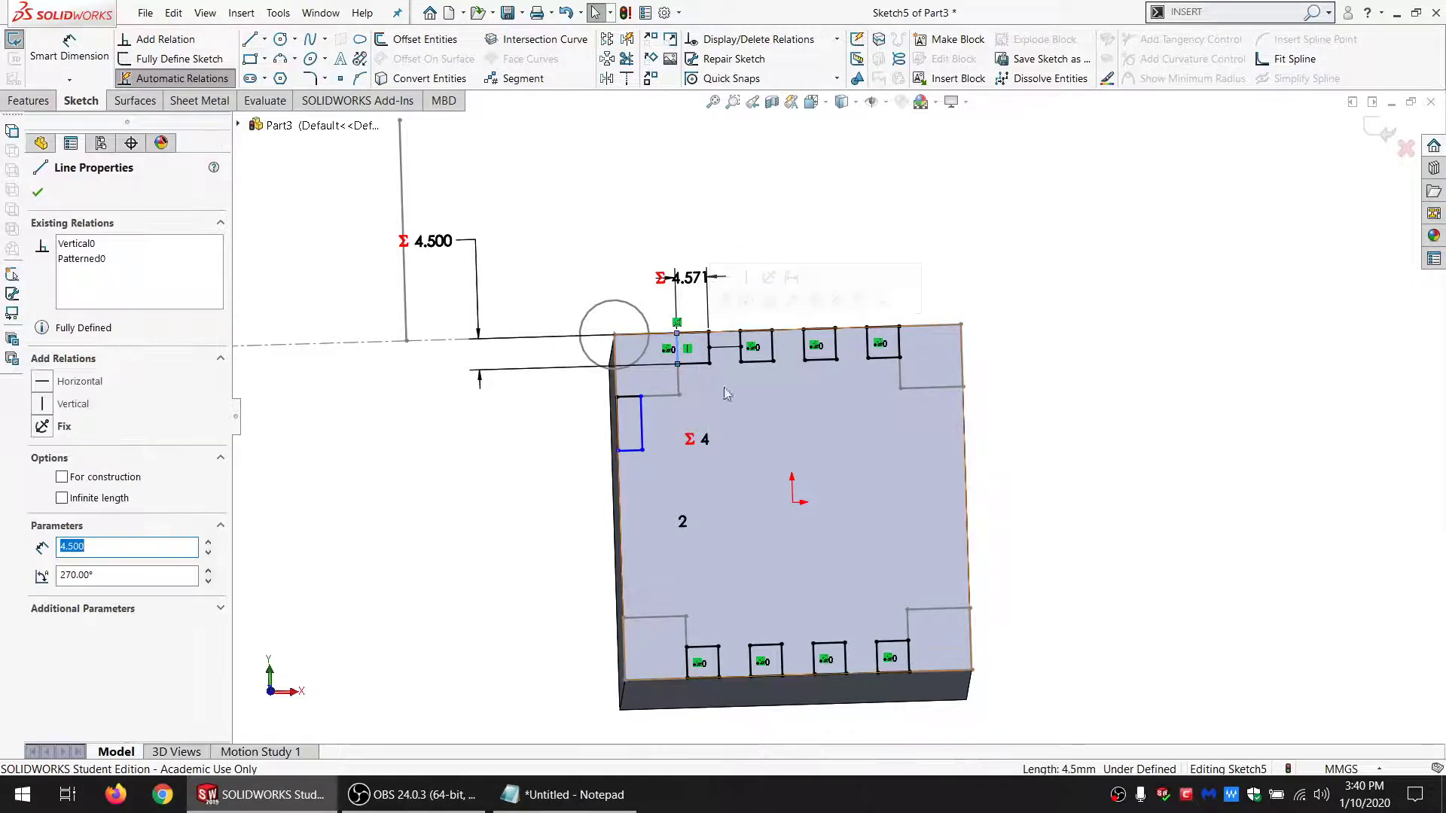
{"action": "left_click", "coordinate": [636, 398], "text": "ctrl"}
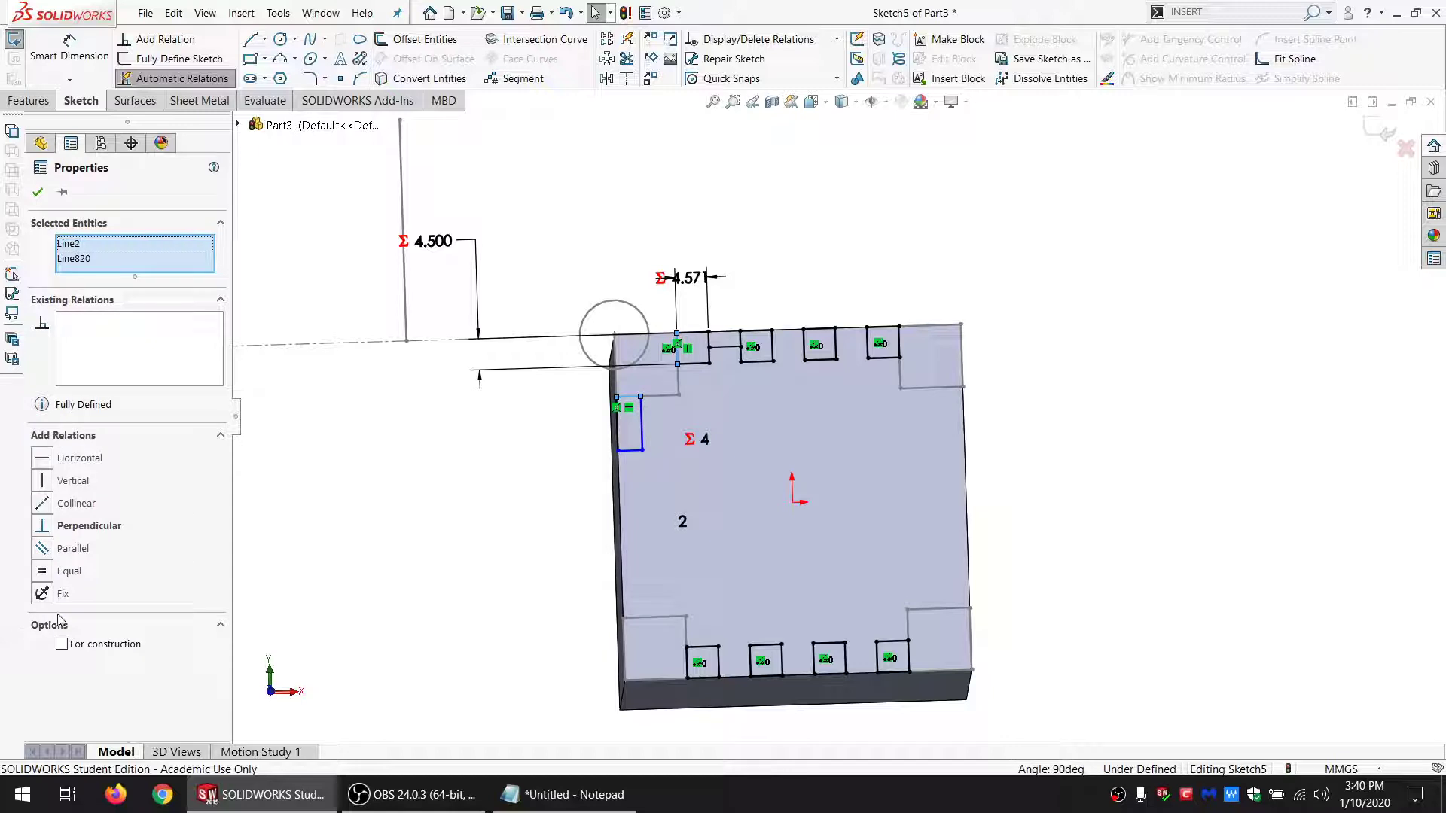
{"action": "left_click", "coordinate": [68, 572]}
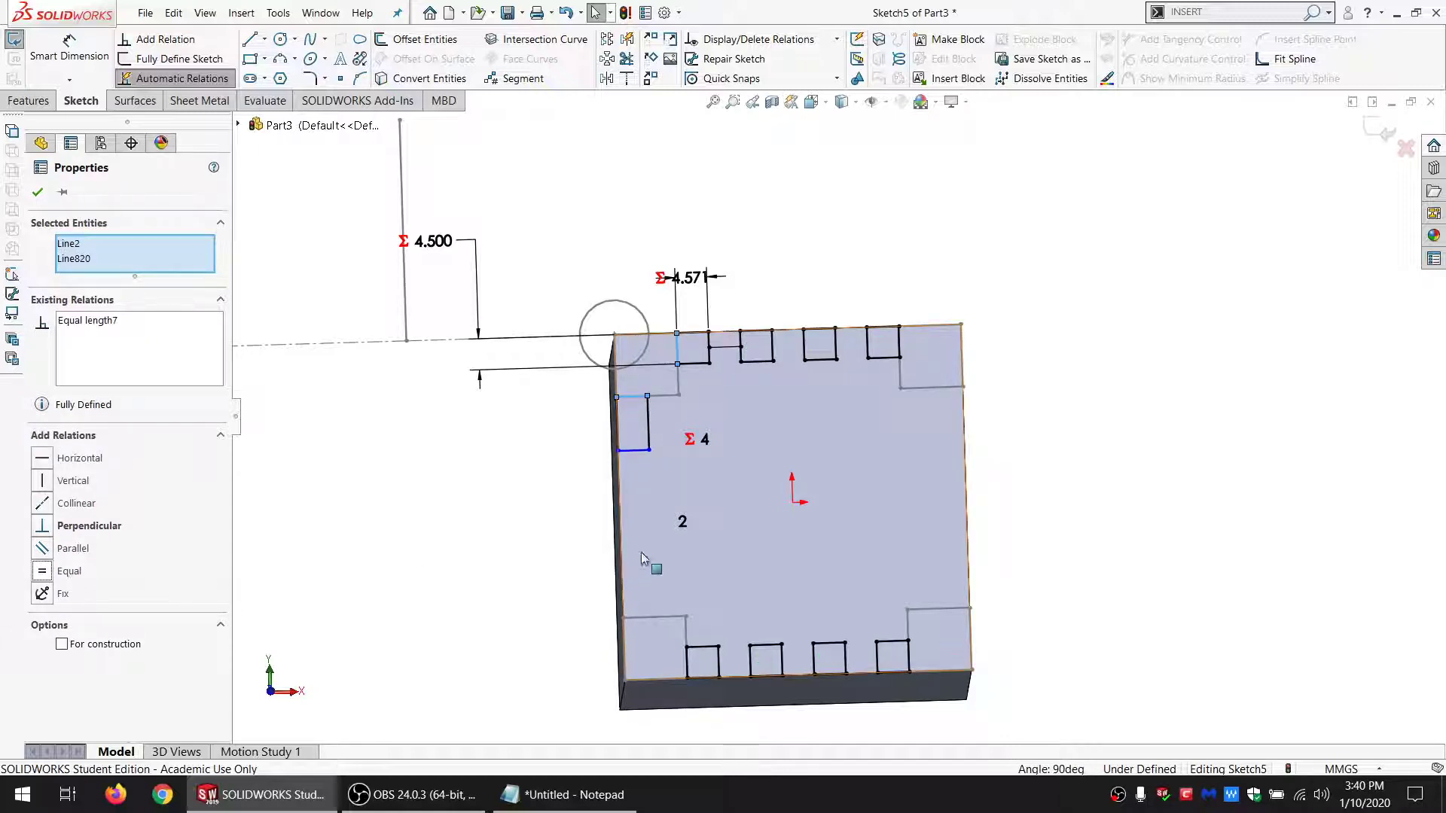
{"action": "left_click", "coordinate": [692, 336]}
{"action": "left_click", "coordinate": [648, 421], "text": "ctrl"}
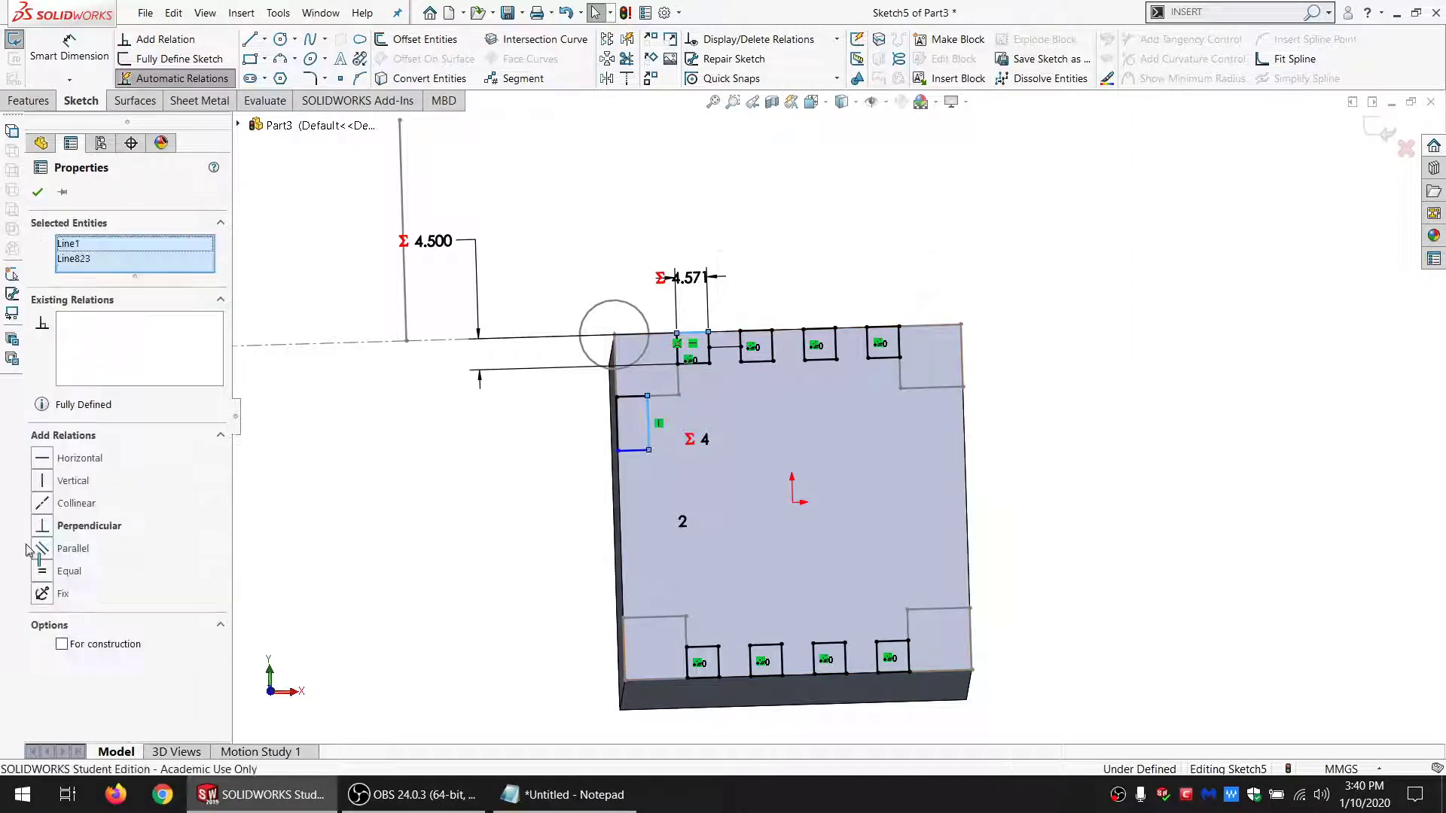
{"action": "left_click", "coordinate": [59, 571]}
{"action": "left_click", "coordinate": [414, 517]}
Step: Linear-pattern the left-edge rectangle with 2 instances along X and 101 instances down the reversed Y direction, both at 10 mm spacing
{"action": "left_click", "coordinate": [636, 427]}
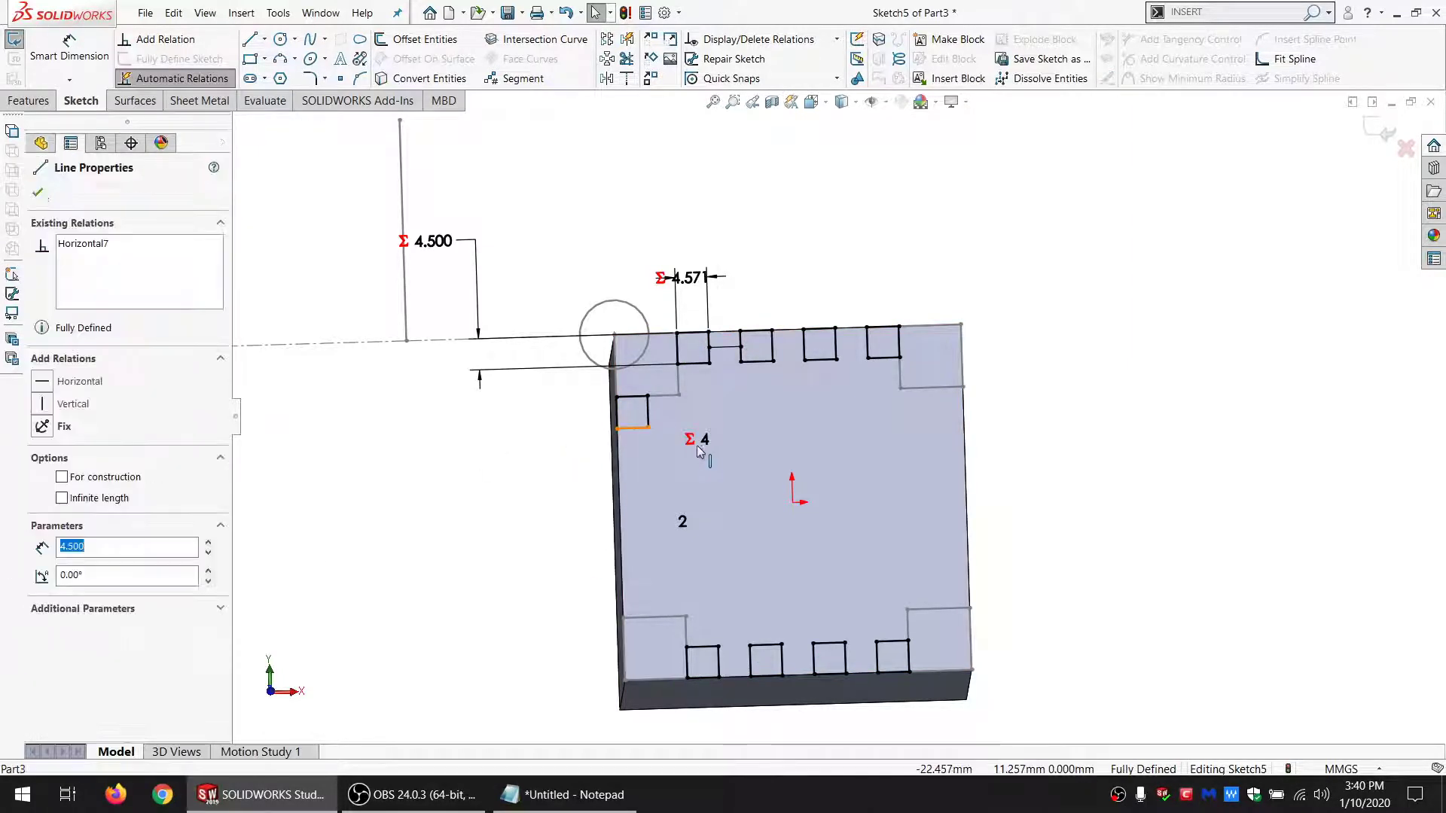
{"action": "right_click", "coordinate": [632, 428]}
{"action": "left_click", "coordinate": [666, 442]}
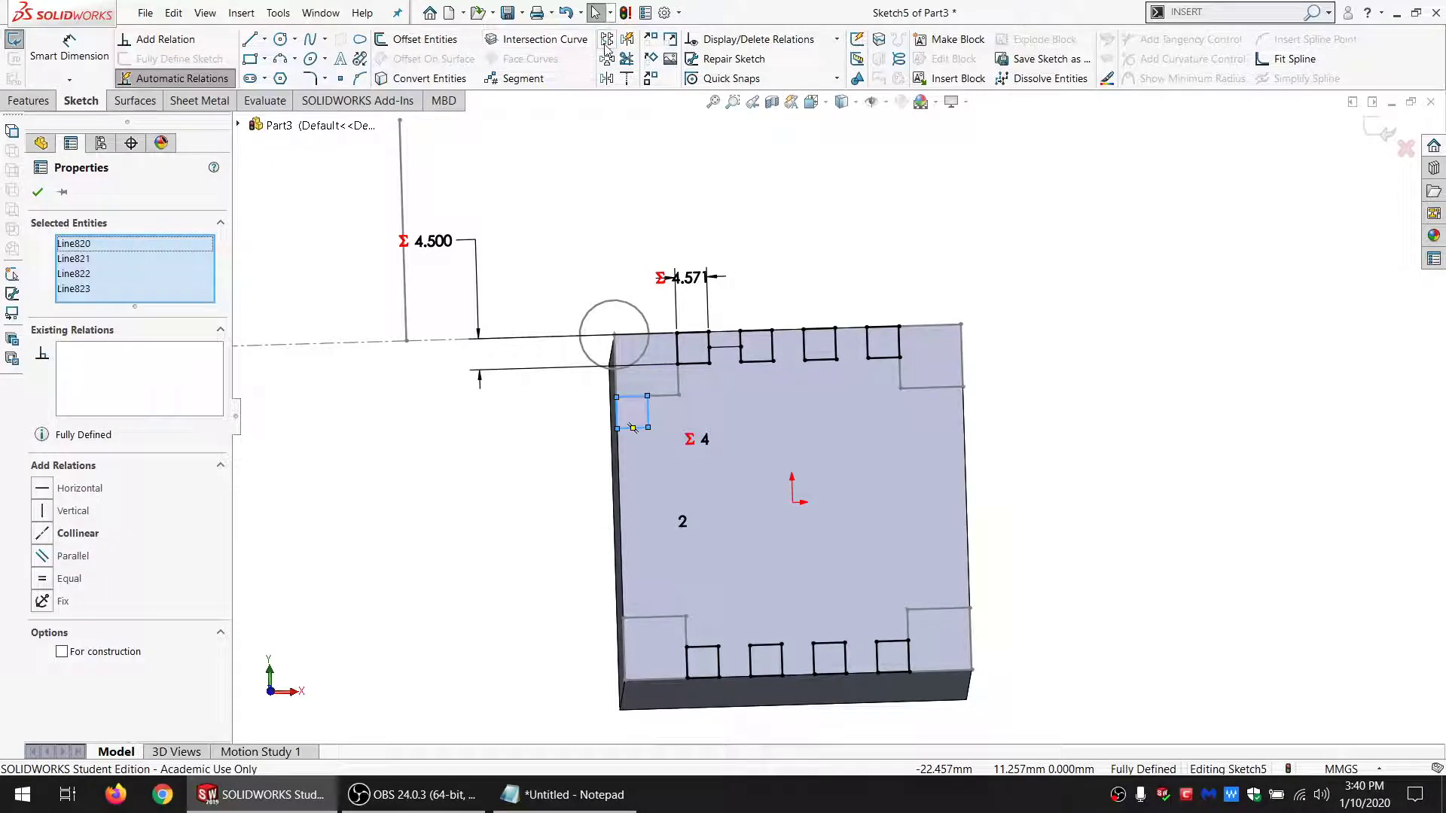
{"action": "left_click", "coordinate": [607, 41]}
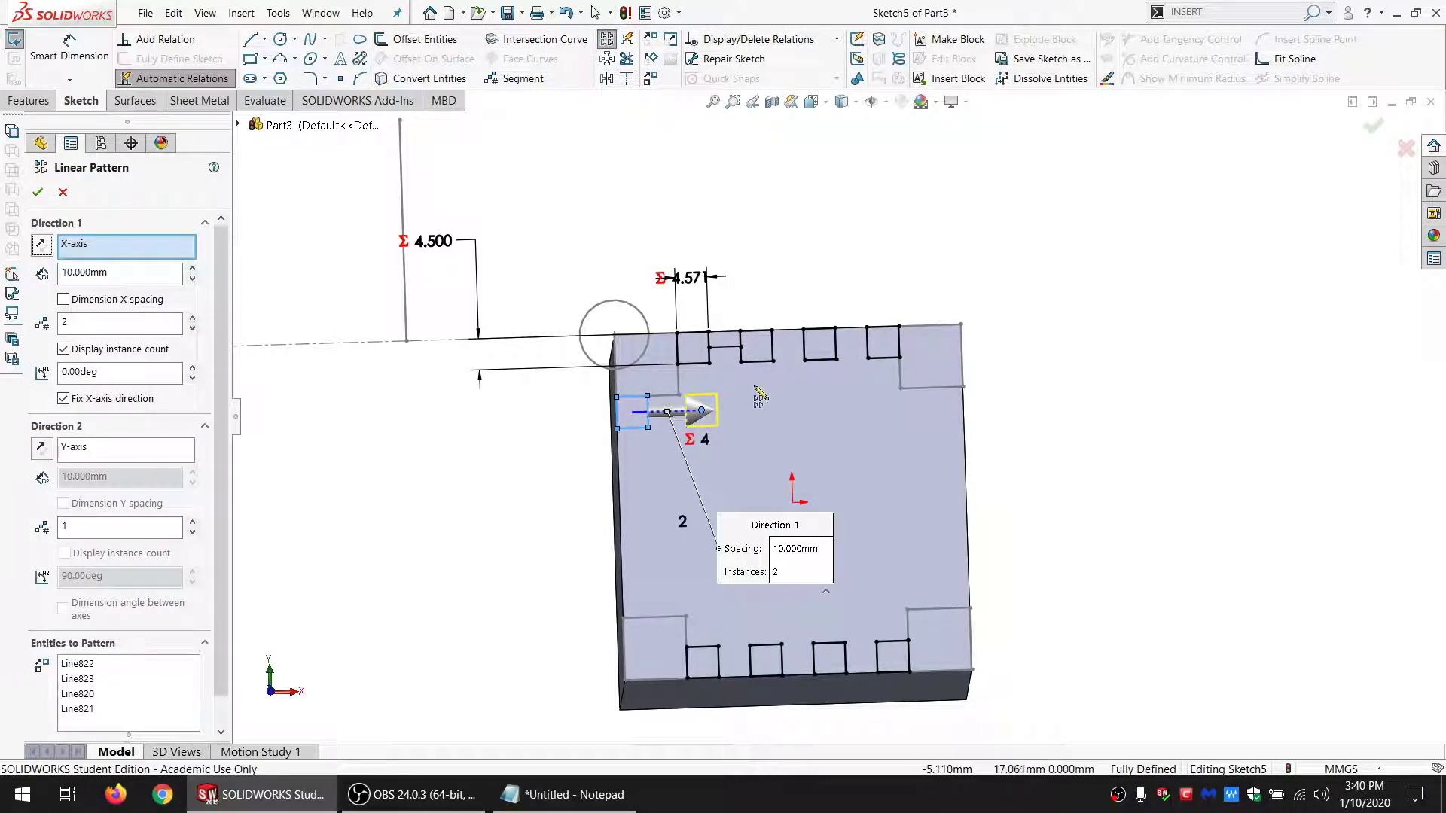
{"action": "left_click_drag", "start_coordinate": [92, 531], "coordinate": [1, 531]}
{"action": "left_click", "coordinate": [42, 448]}
{"action": "left_click", "coordinate": [37, 192]}
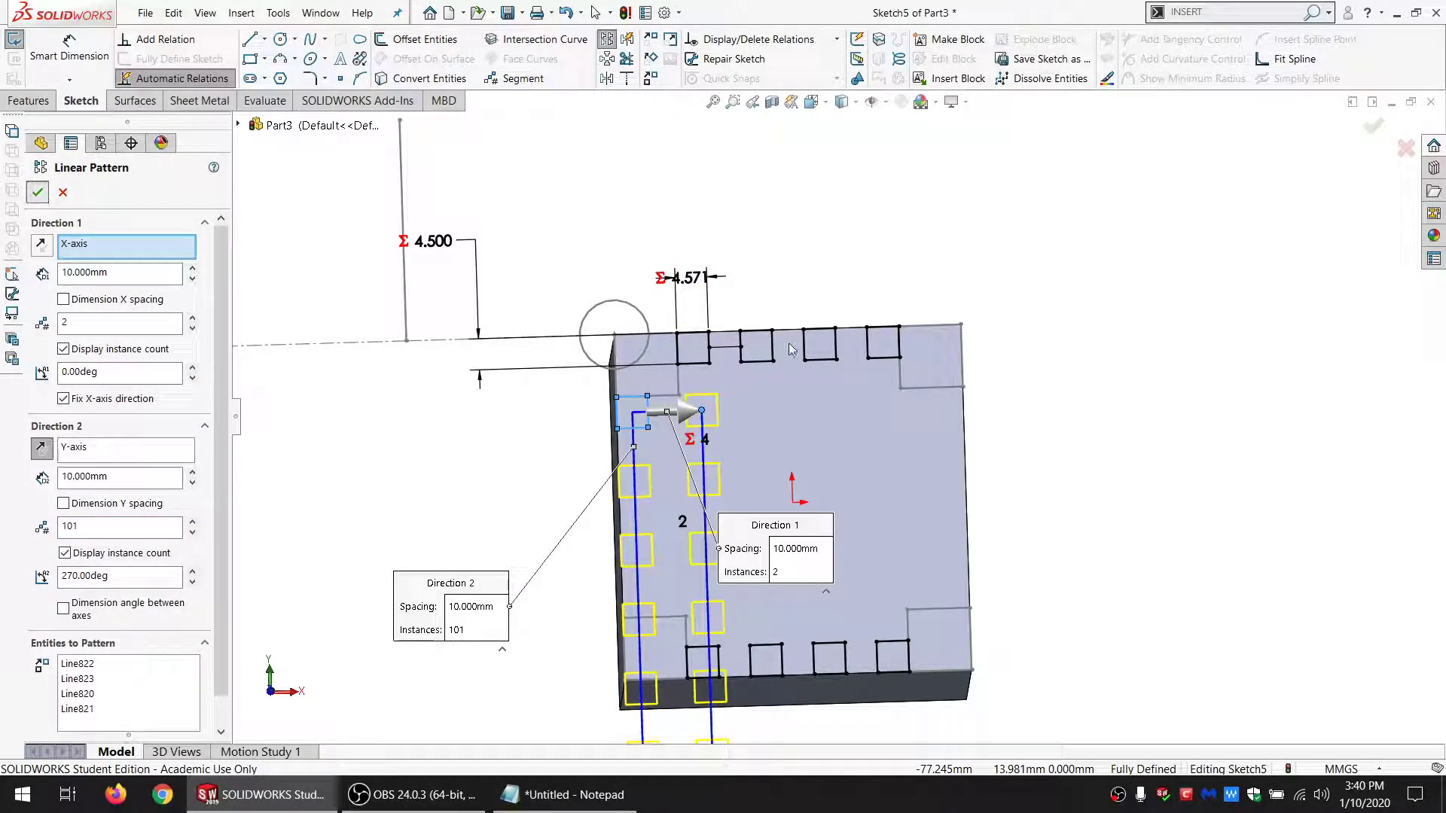
Step: Make the upper outer corner of the second pattern column's first rectangle coincident with the face's right edge
{"action": "left_click", "coordinate": [716, 394]}
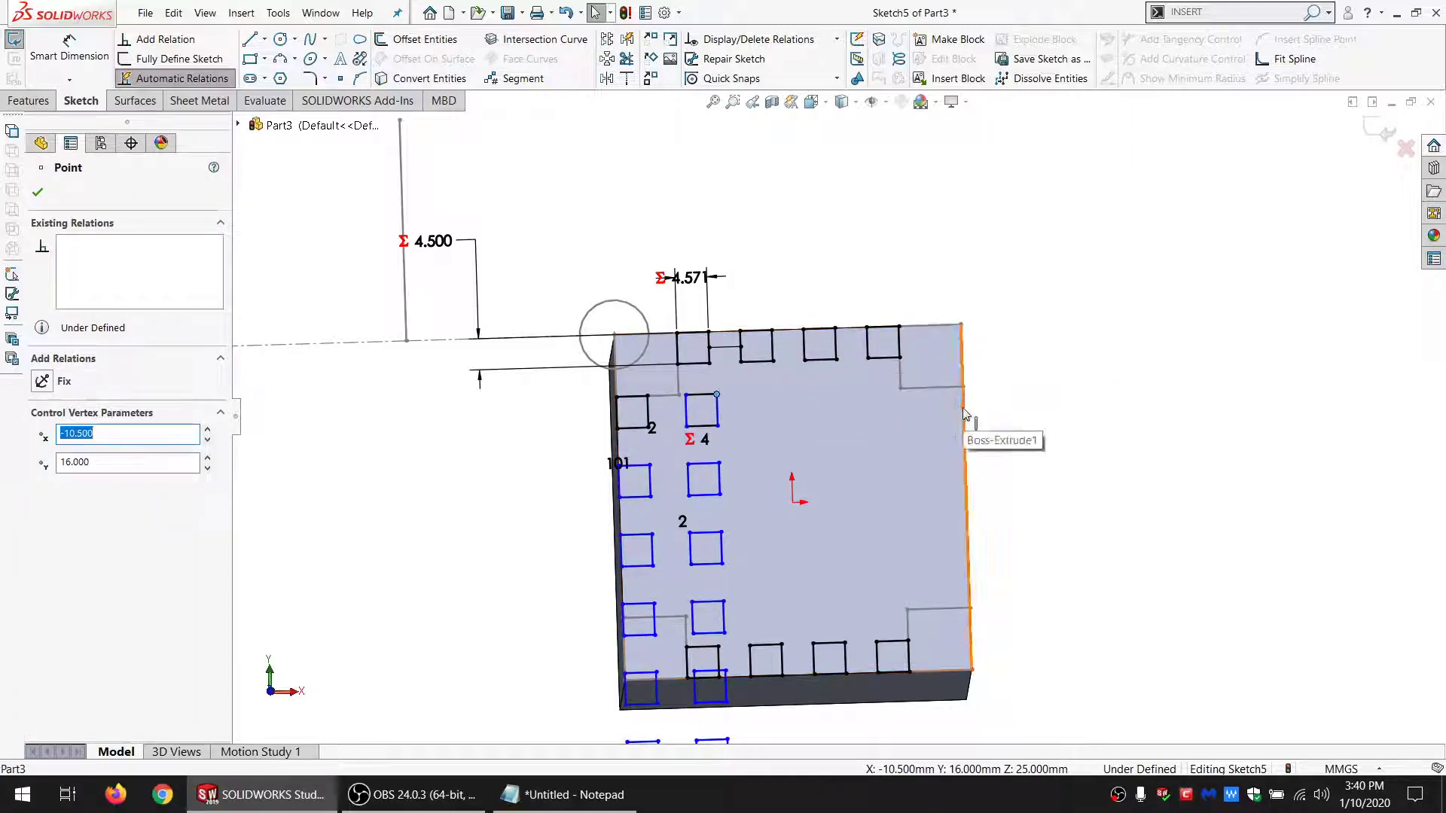
{"action": "left_click", "coordinate": [966, 430], "text": "ctrl"}
{"action": "left_click", "coordinate": [81, 486]}
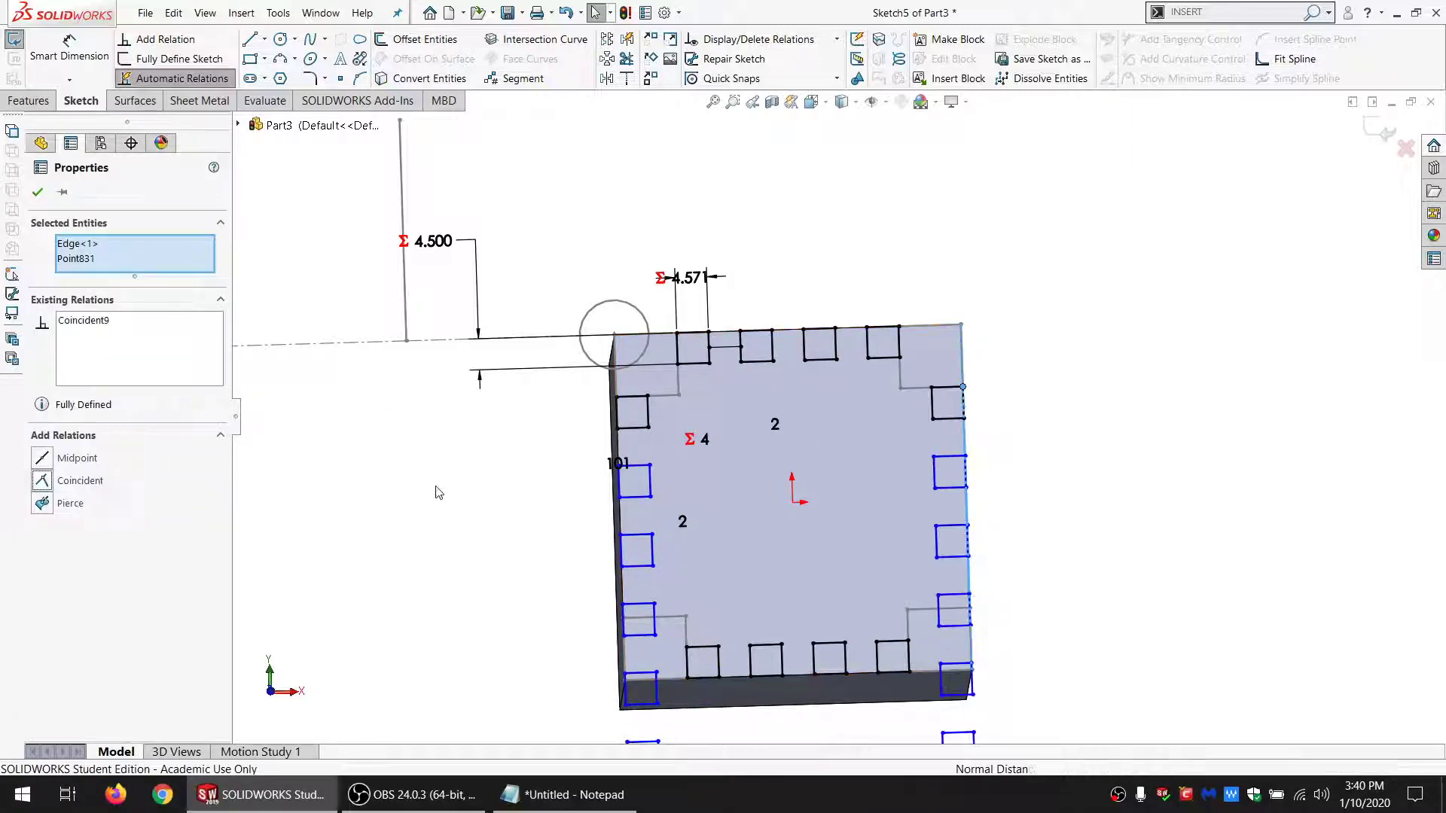
{"action": "key", "text": "Escape"}
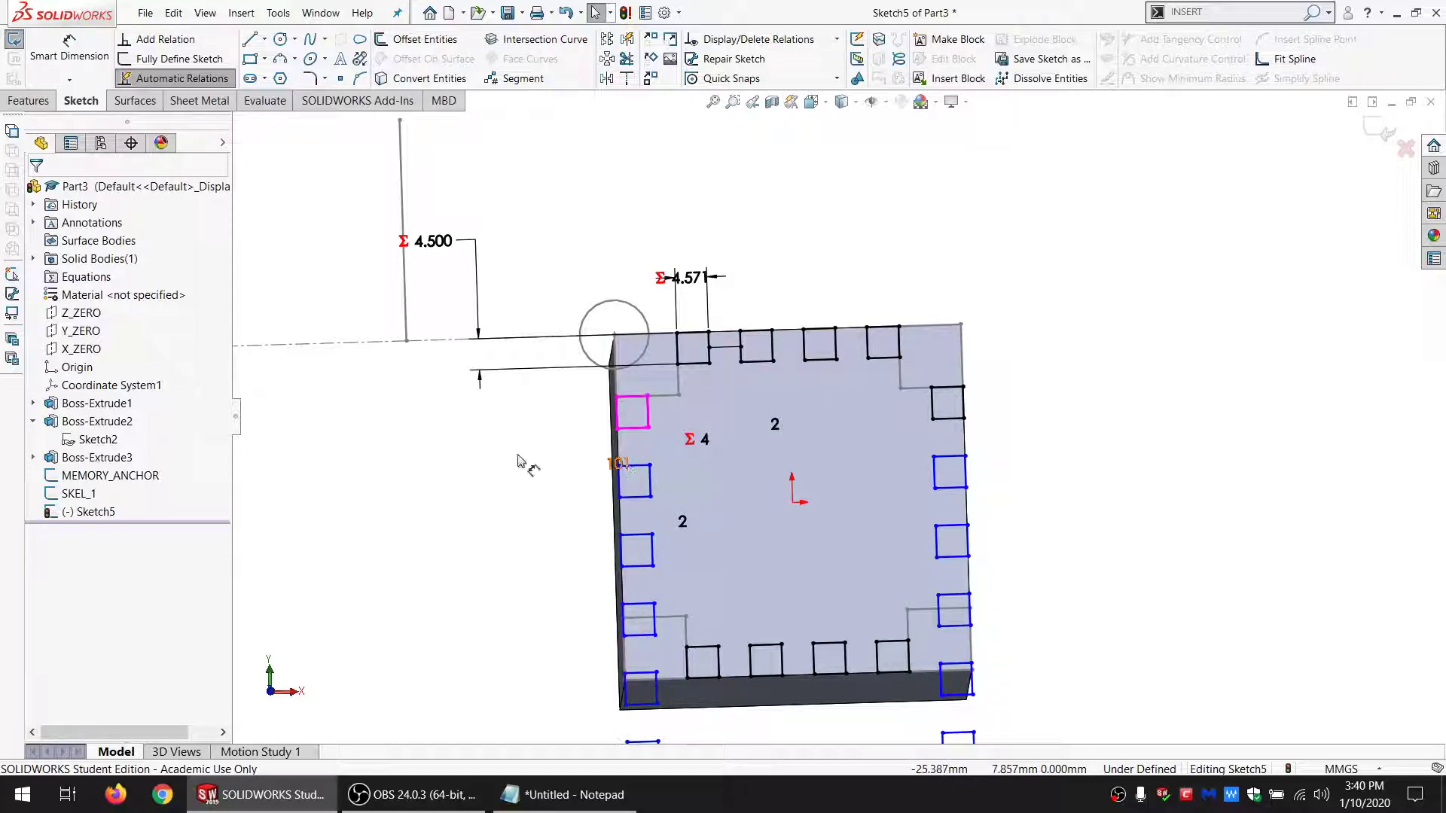
Step: Move the vertical pattern's instance count outside the face and link it by equation to the upper row's instance count, D2@Sketch5
{"action": "left_click_drag", "start_coordinate": [616, 462], "coordinate": [456, 462]}
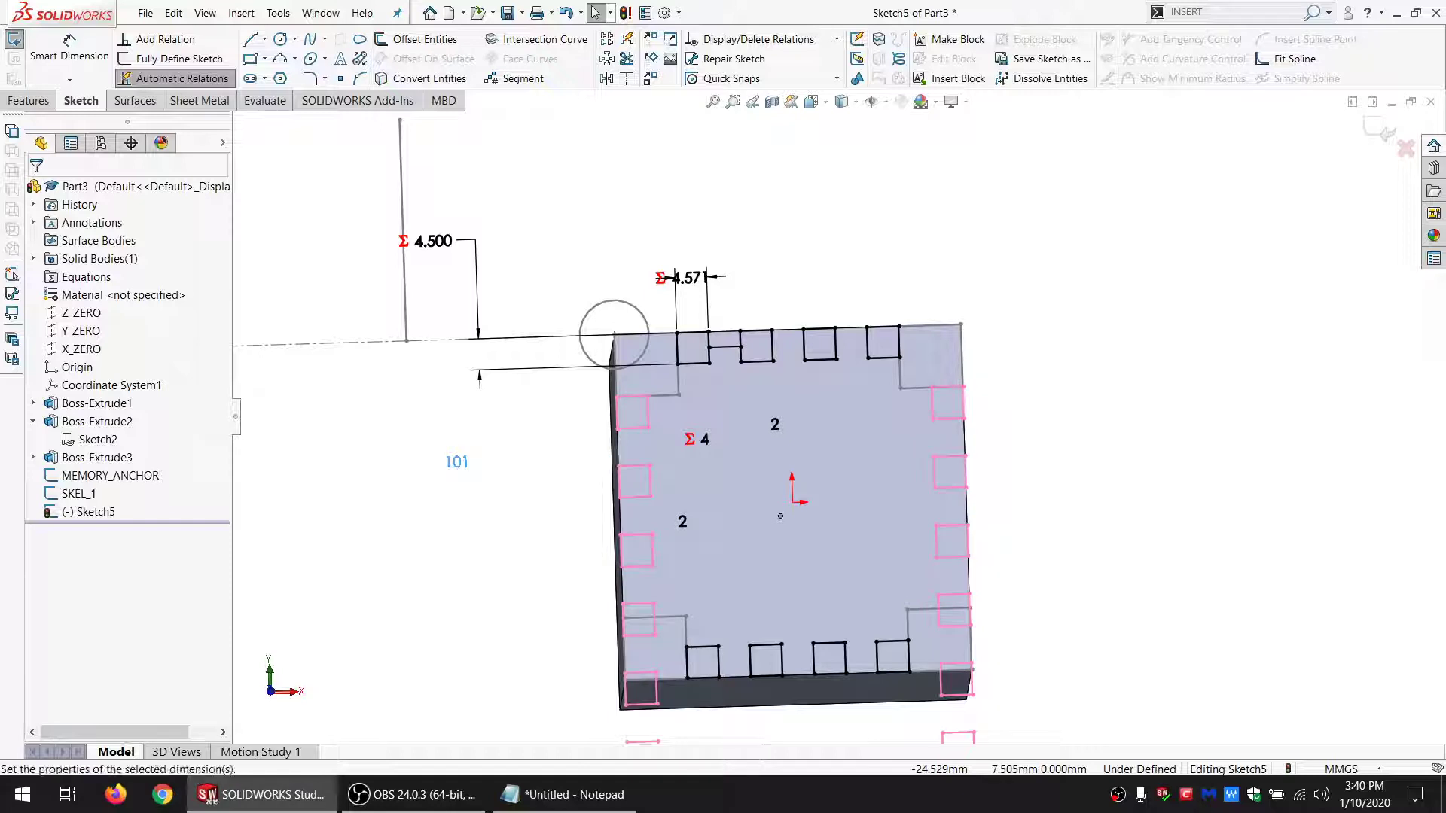
{"action": "double_click", "coordinate": [455, 462]}
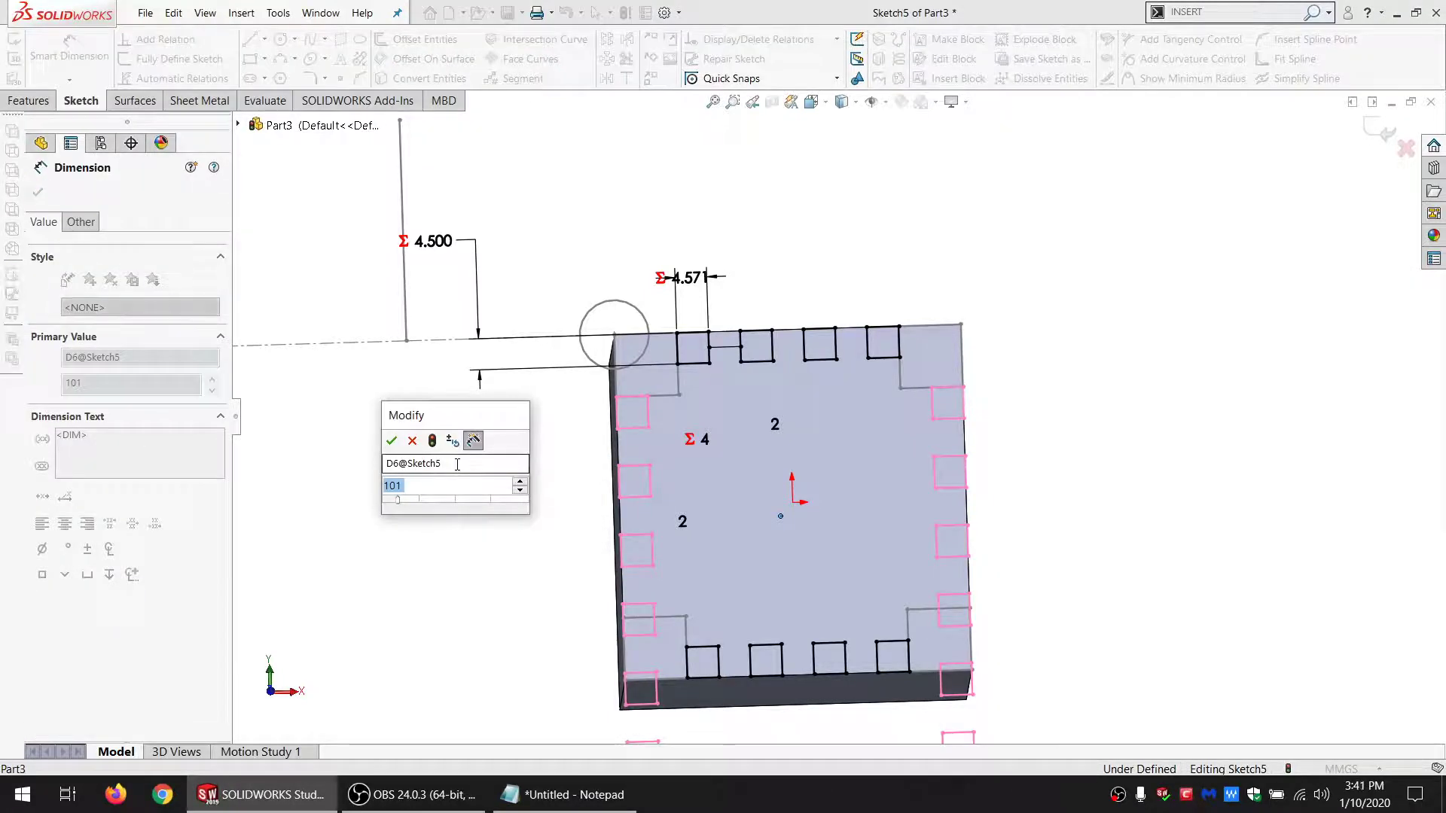
{"action": "type", "text": "="}
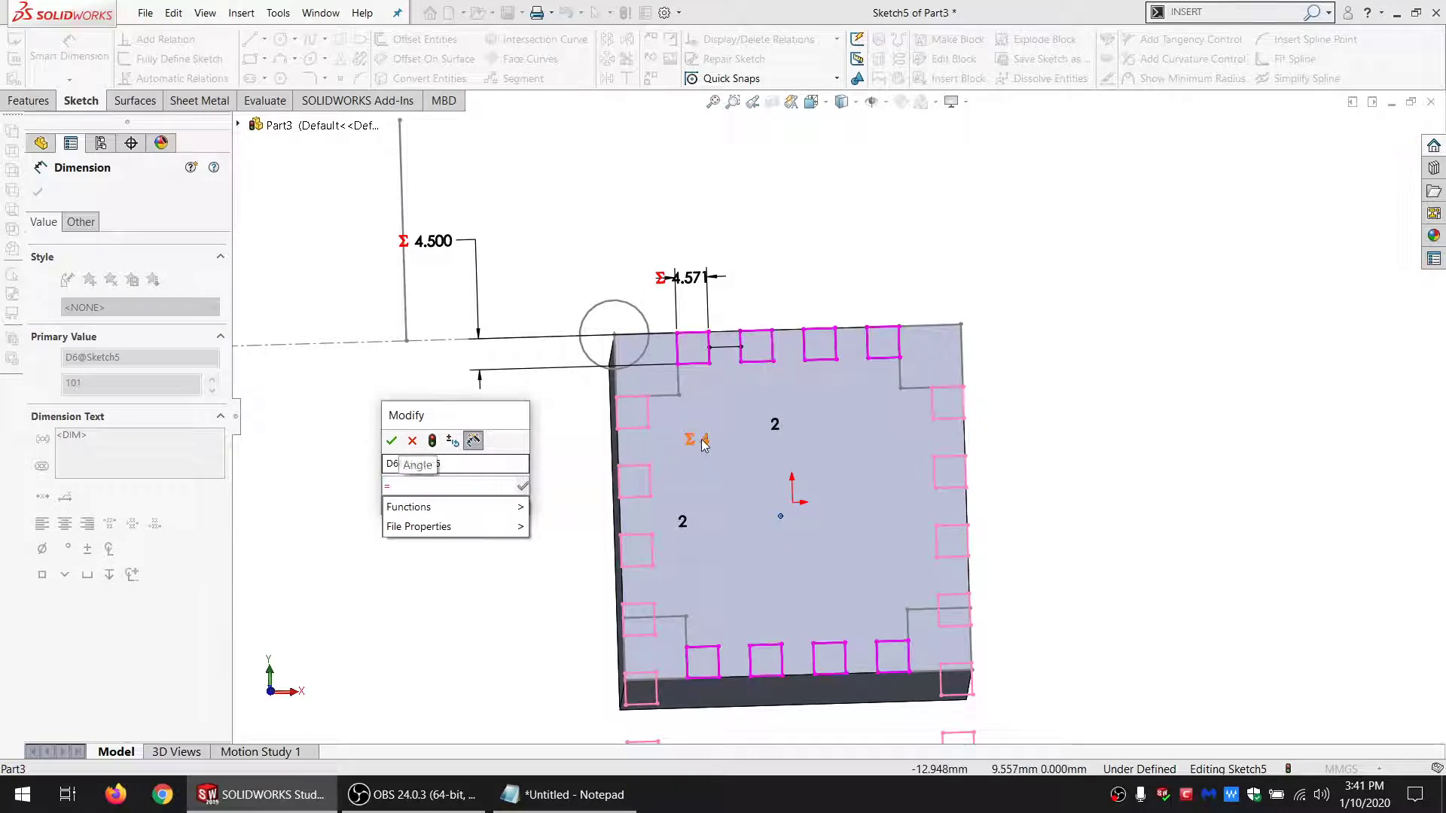
{"action": "left_click", "coordinate": [697, 439]}
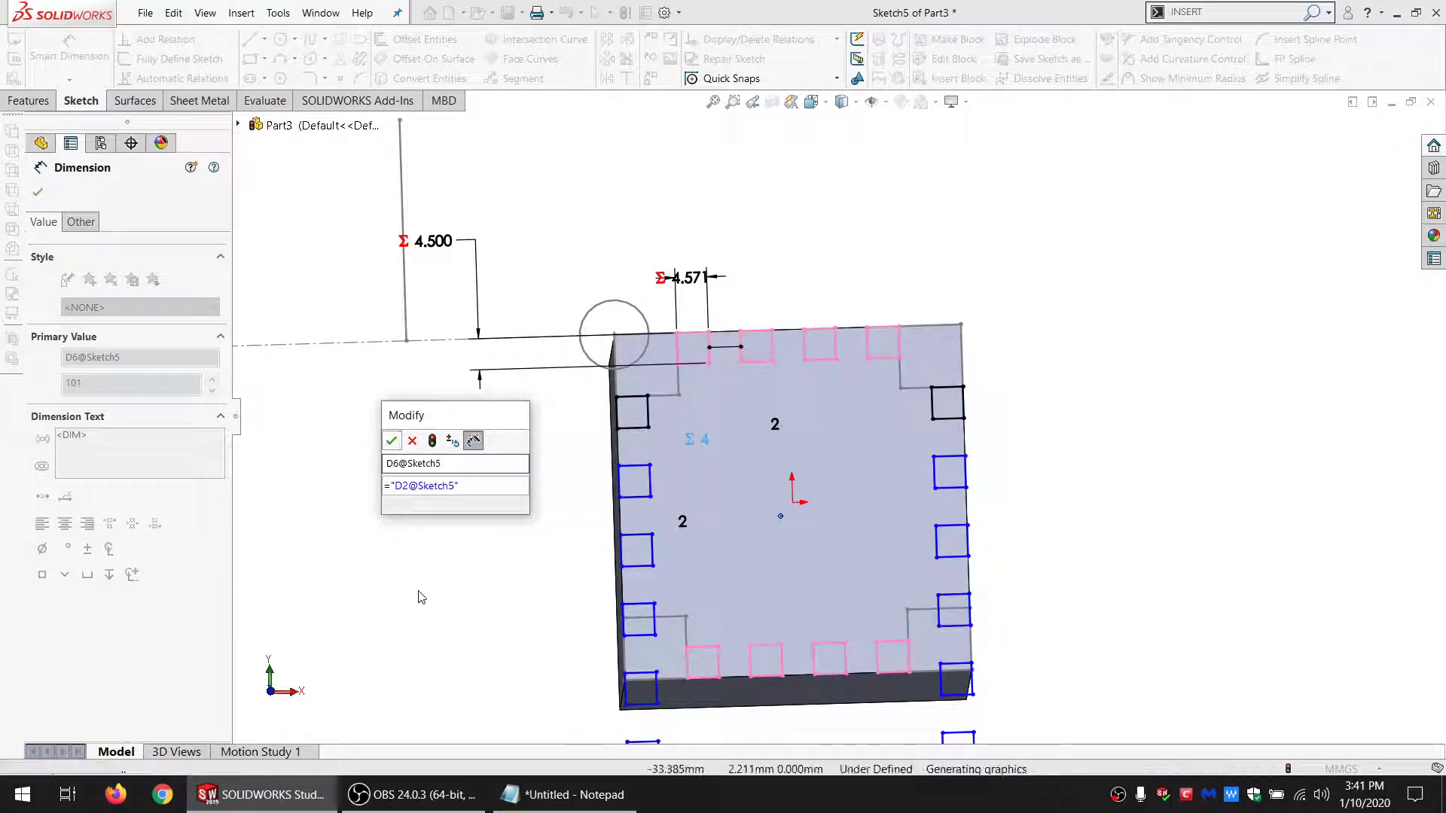
{"action": "key", "text": "Return"}
{"action": "key", "text": "Escape"}
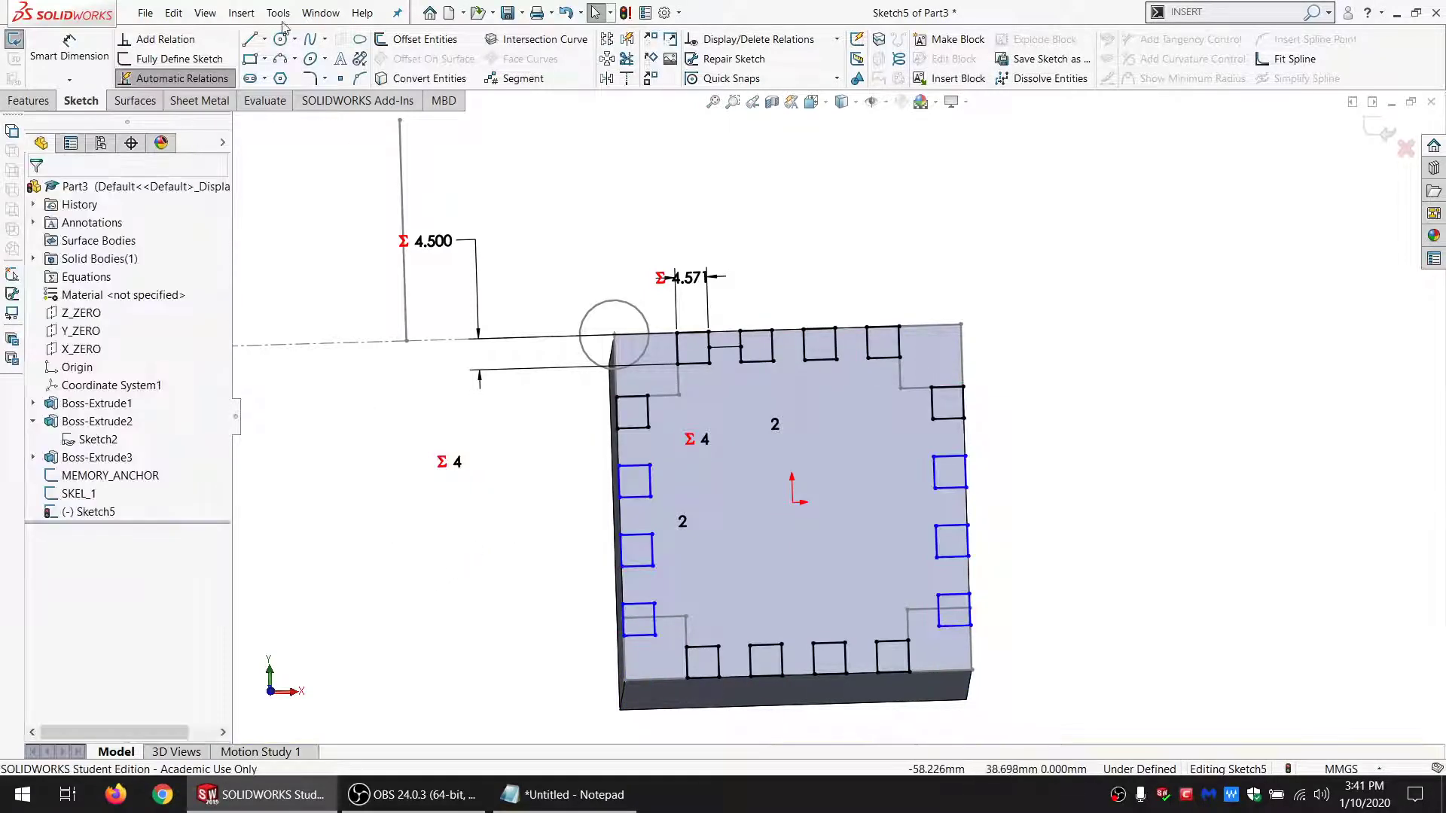
Step: Draw a vertical line bridging the first two left-column rectangles and make it equal in length to the upper row's gap line
{"action": "left_click", "coordinate": [253, 38]}
{"action": "left_click", "coordinate": [633, 427]}
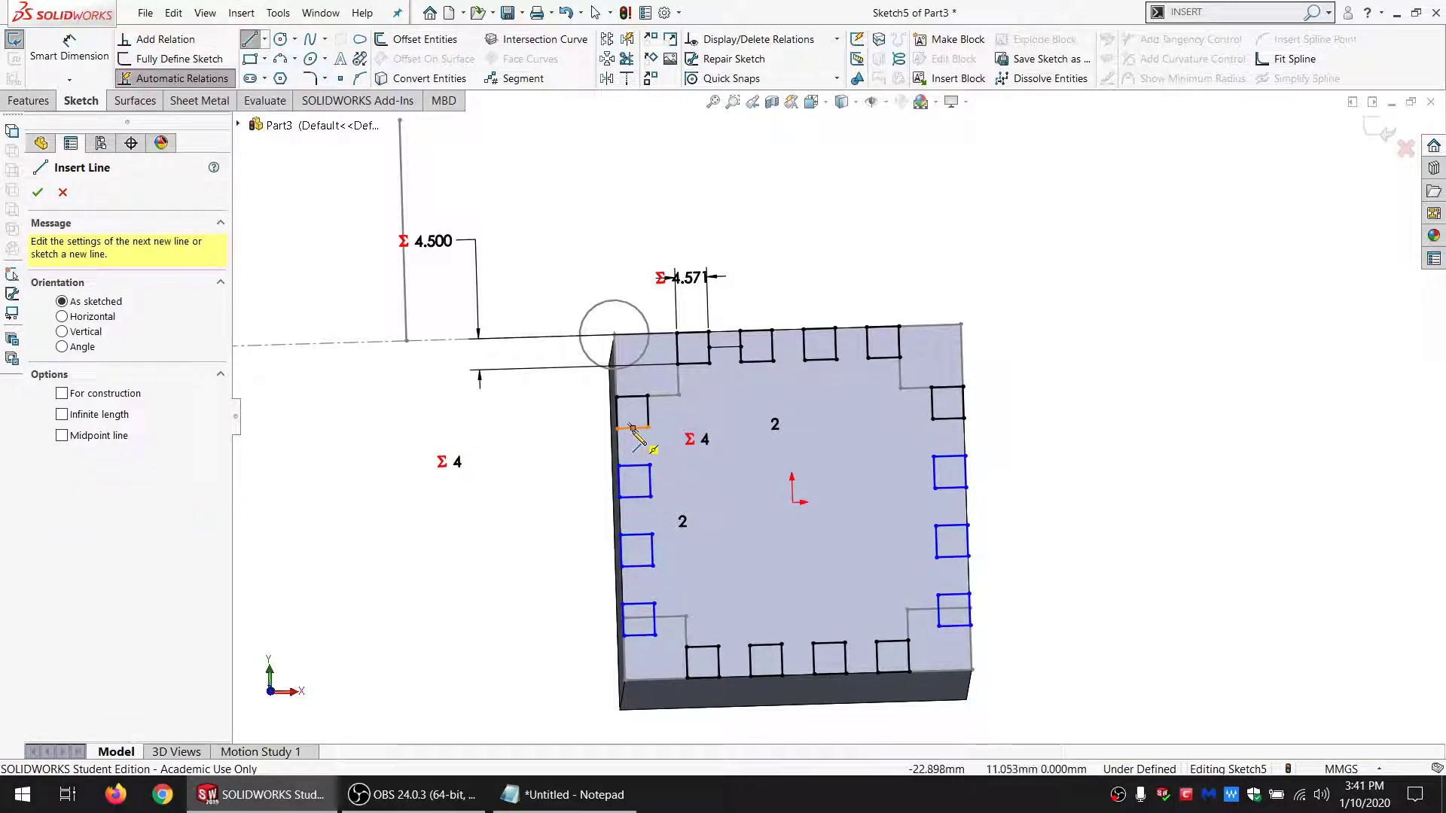
{"action": "left_click", "coordinate": [633, 467]}
{"action": "key", "text": "Escape"}
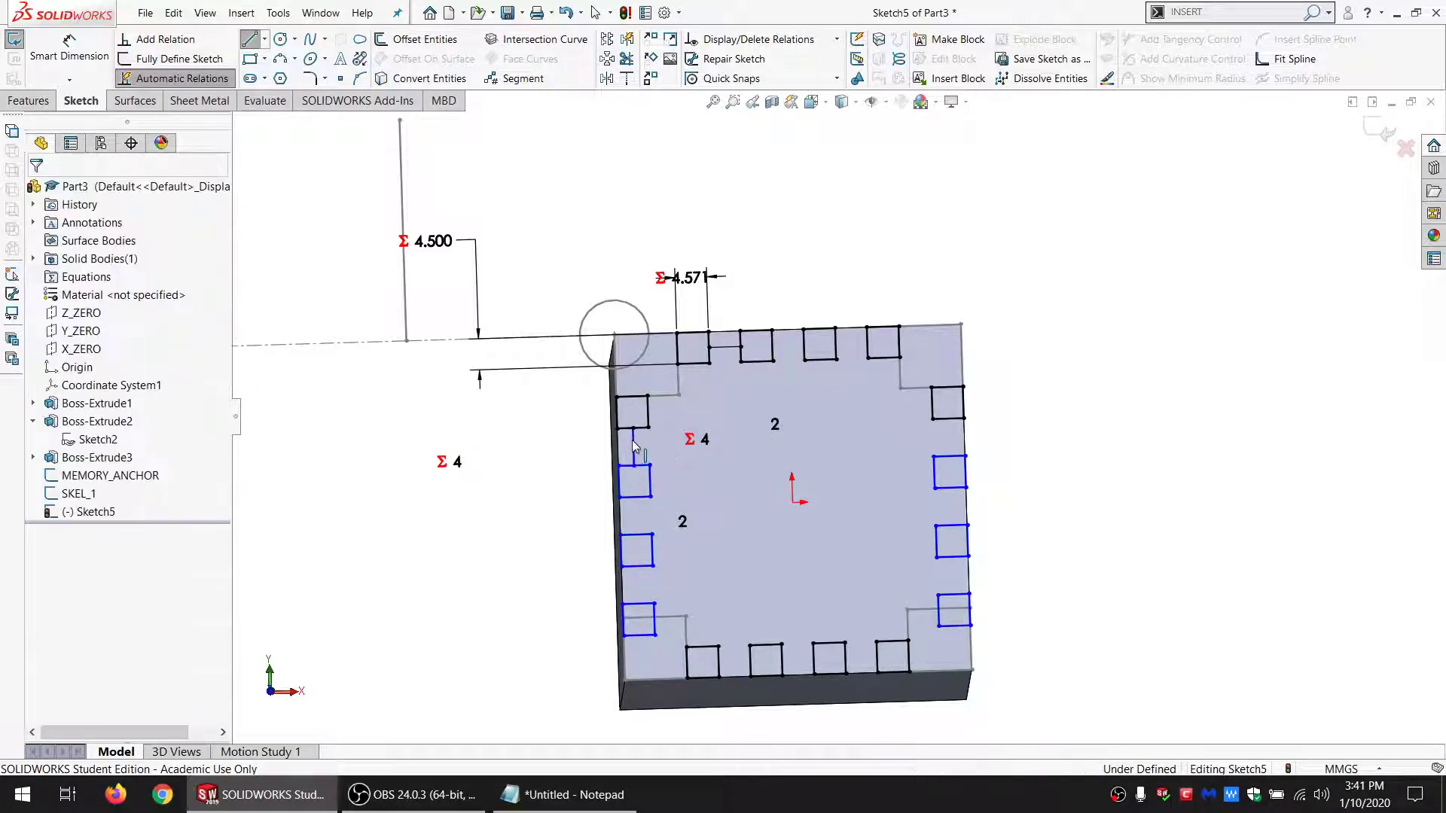
{"action": "left_click", "coordinate": [721, 351], "text": "ctrl"}
{"action": "left_click", "coordinate": [66, 572]}
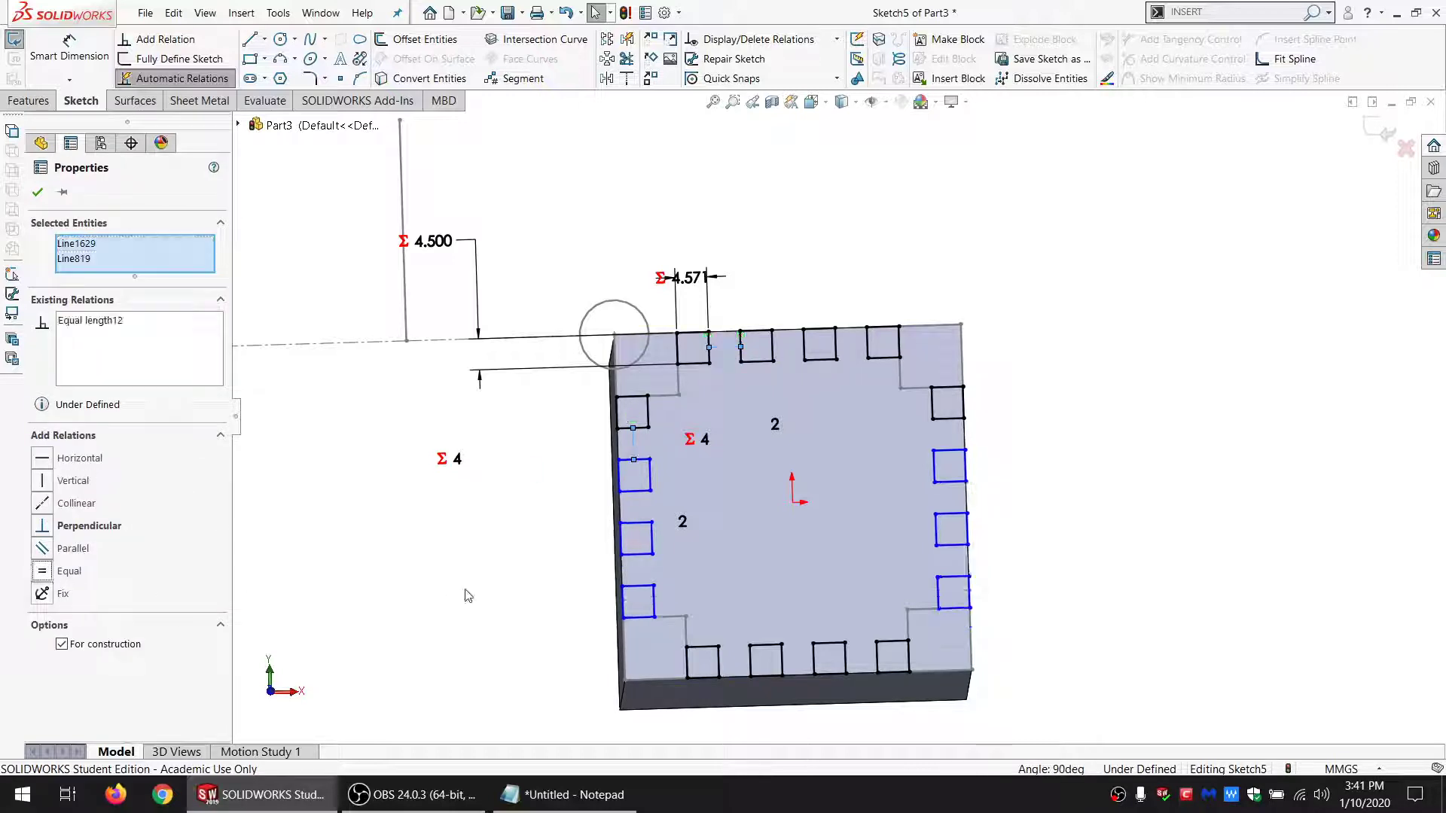
{"action": "left_click", "coordinate": [467, 593]}
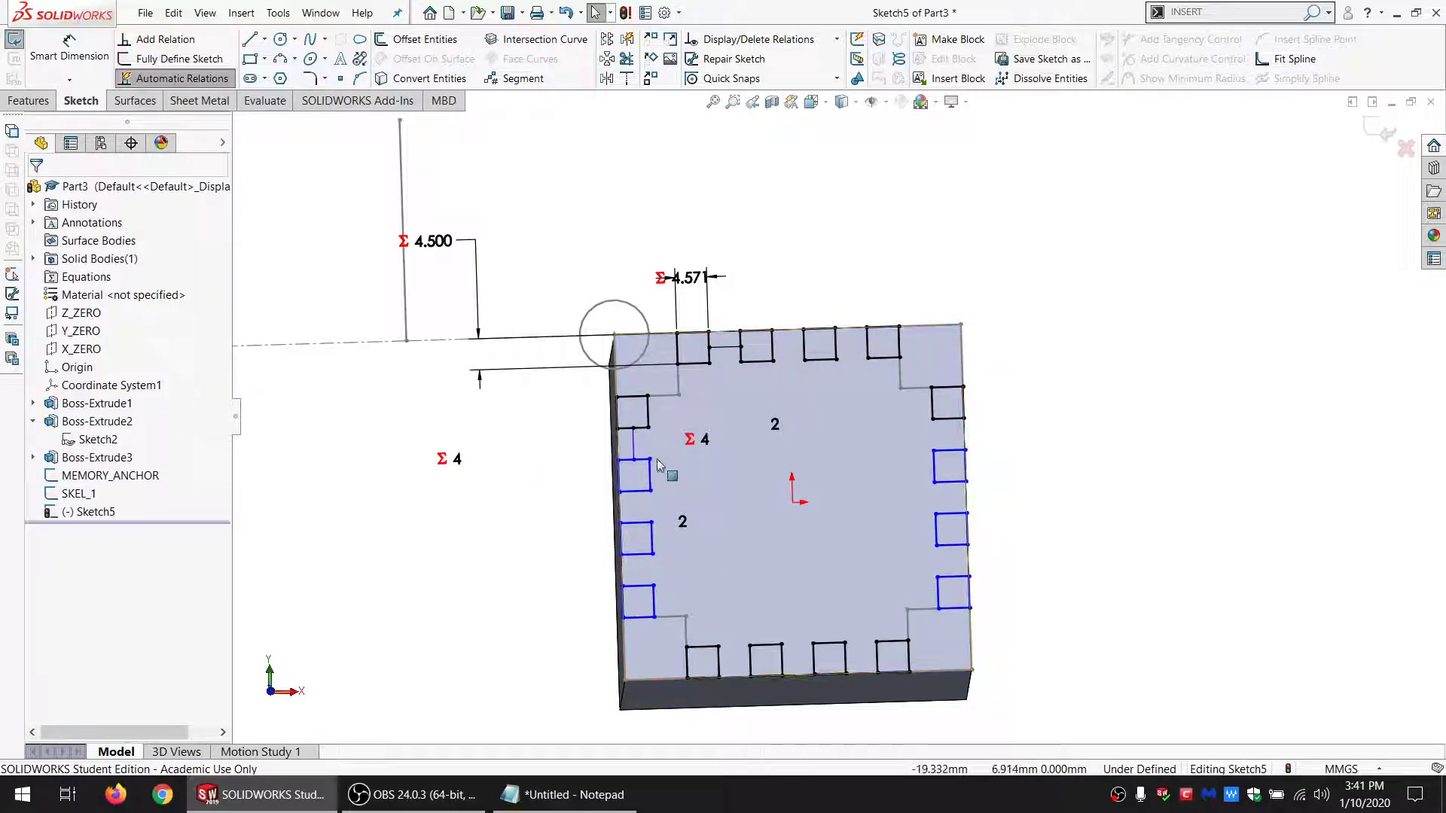
Step: Make the upper-left corner of the left column's second rectangle coincident with the face's left edge
{"action": "left_click", "coordinate": [616, 458]}
{"action": "left_click", "coordinate": [617, 445], "text": "ctrl"}
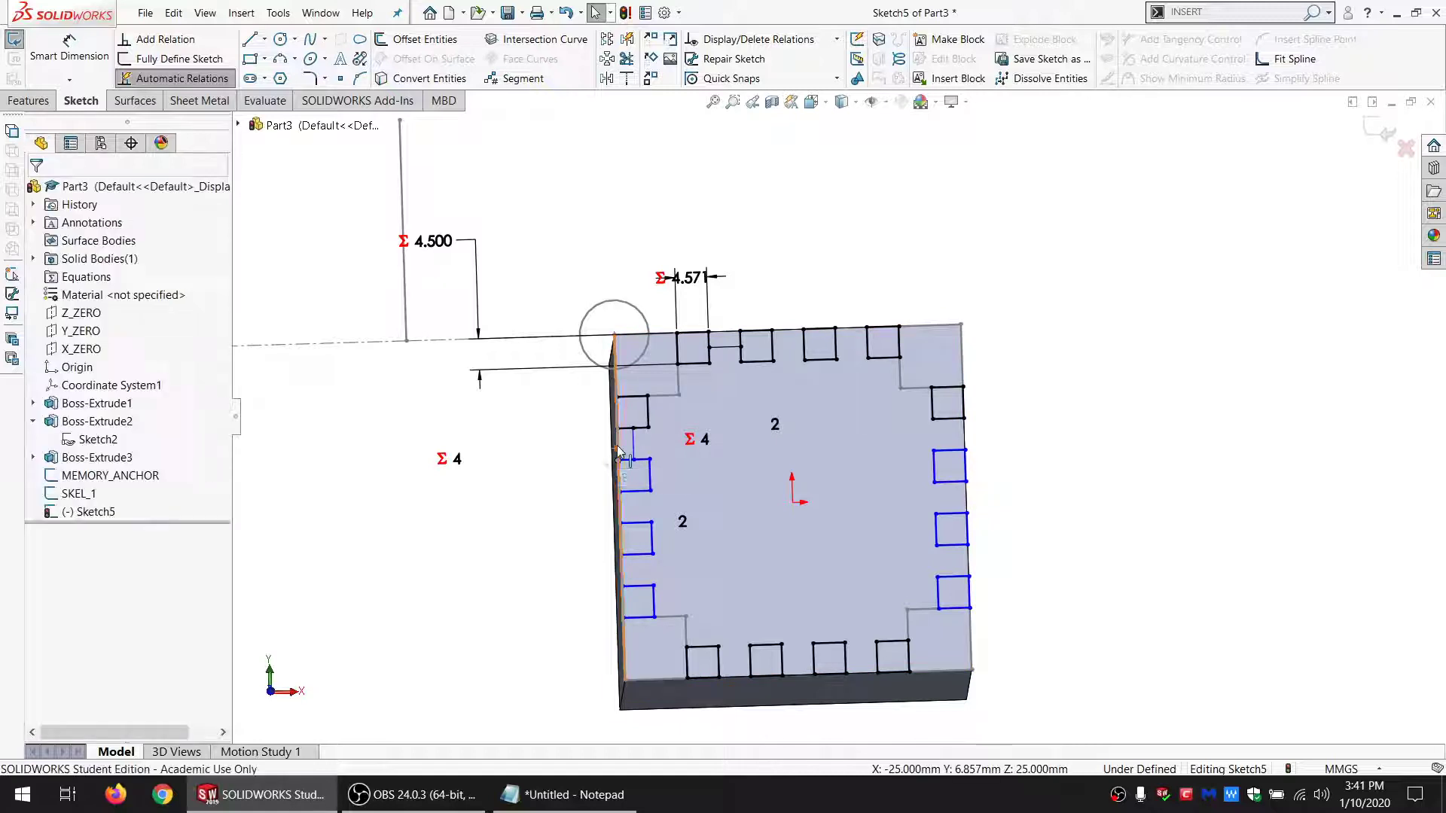
{"action": "left_click", "coordinate": [81, 481]}
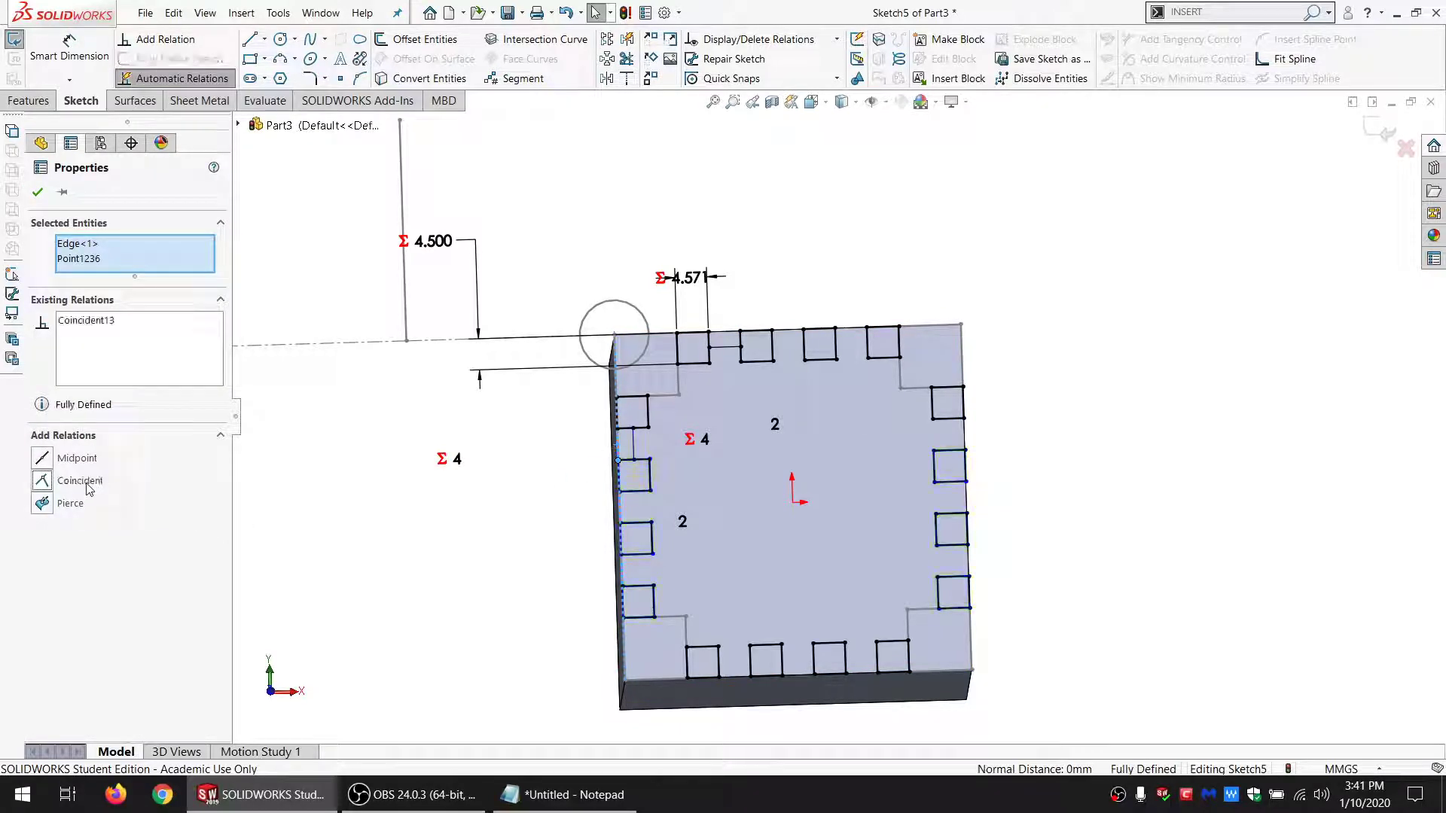
{"action": "left_click", "coordinate": [445, 503]}
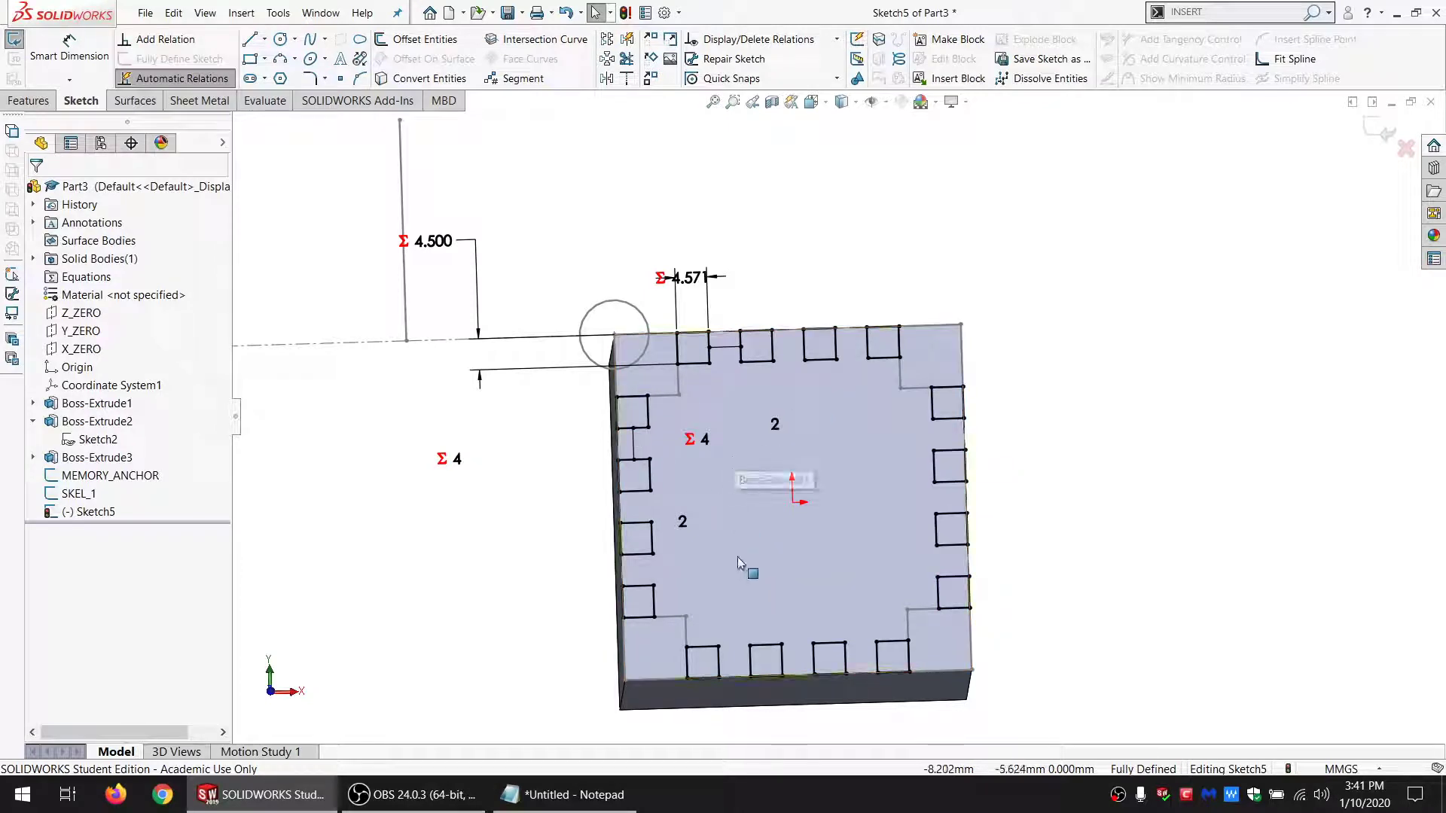
Step: Cut-extrude the patterned edge rectangles Through All the cube
{"action": "mouse_move", "coordinate": [738, 539]}
{"action": "middle_mouse_down"}
{"action": "mouse_move", "coordinate": [742, 506]}
{"action": "mouse_move", "coordinate": [775, 589]}
{"action": "mouse_move", "coordinate": [763, 531]}
{"action": "middle_mouse_up"}
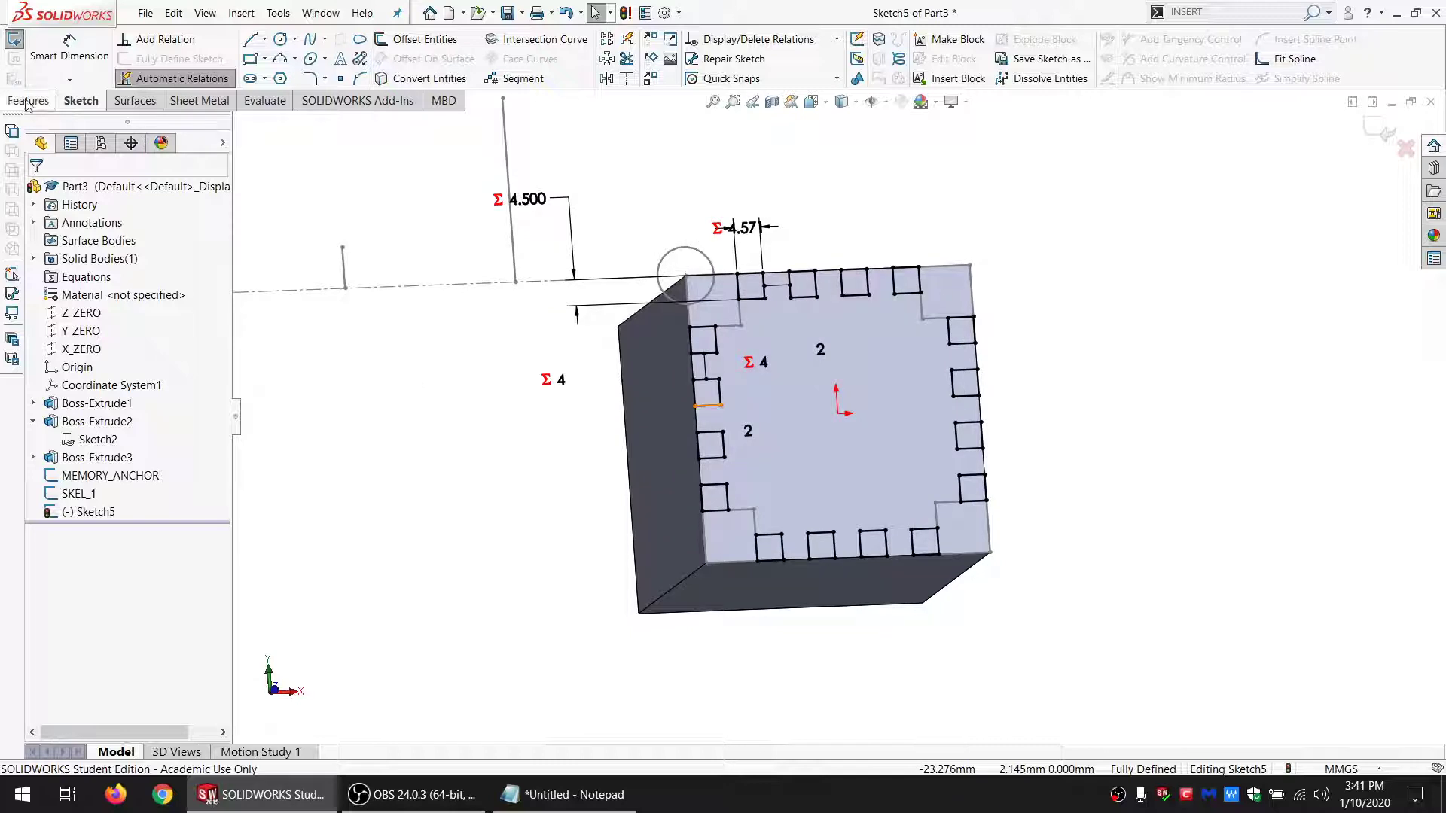
{"action": "middle_click_drag", "start_coordinate": [853, 509], "coordinate": [842, 362]}
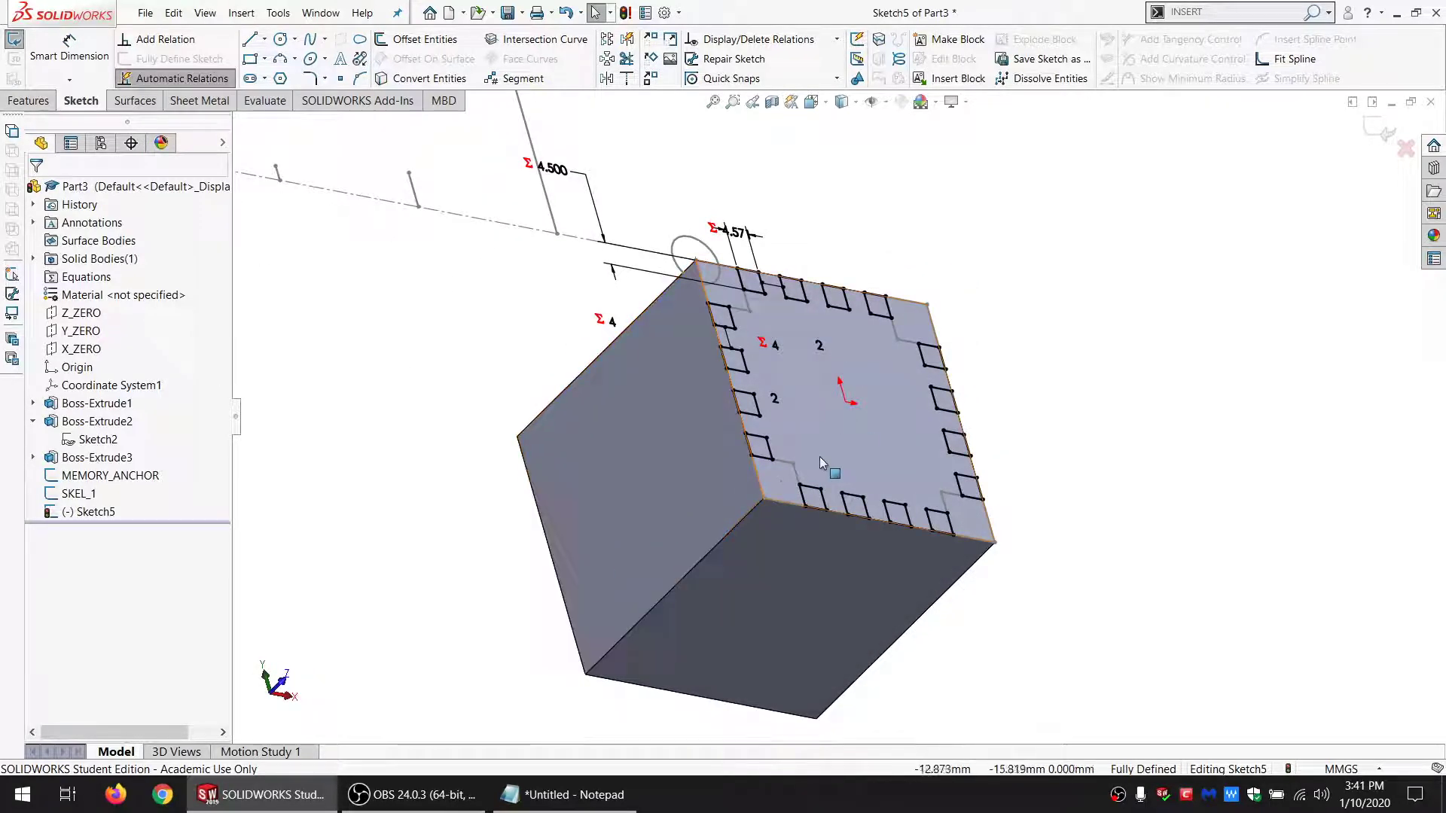
{"action": "middle_click_drag", "start_coordinate": [824, 451], "coordinate": [757, 489]}
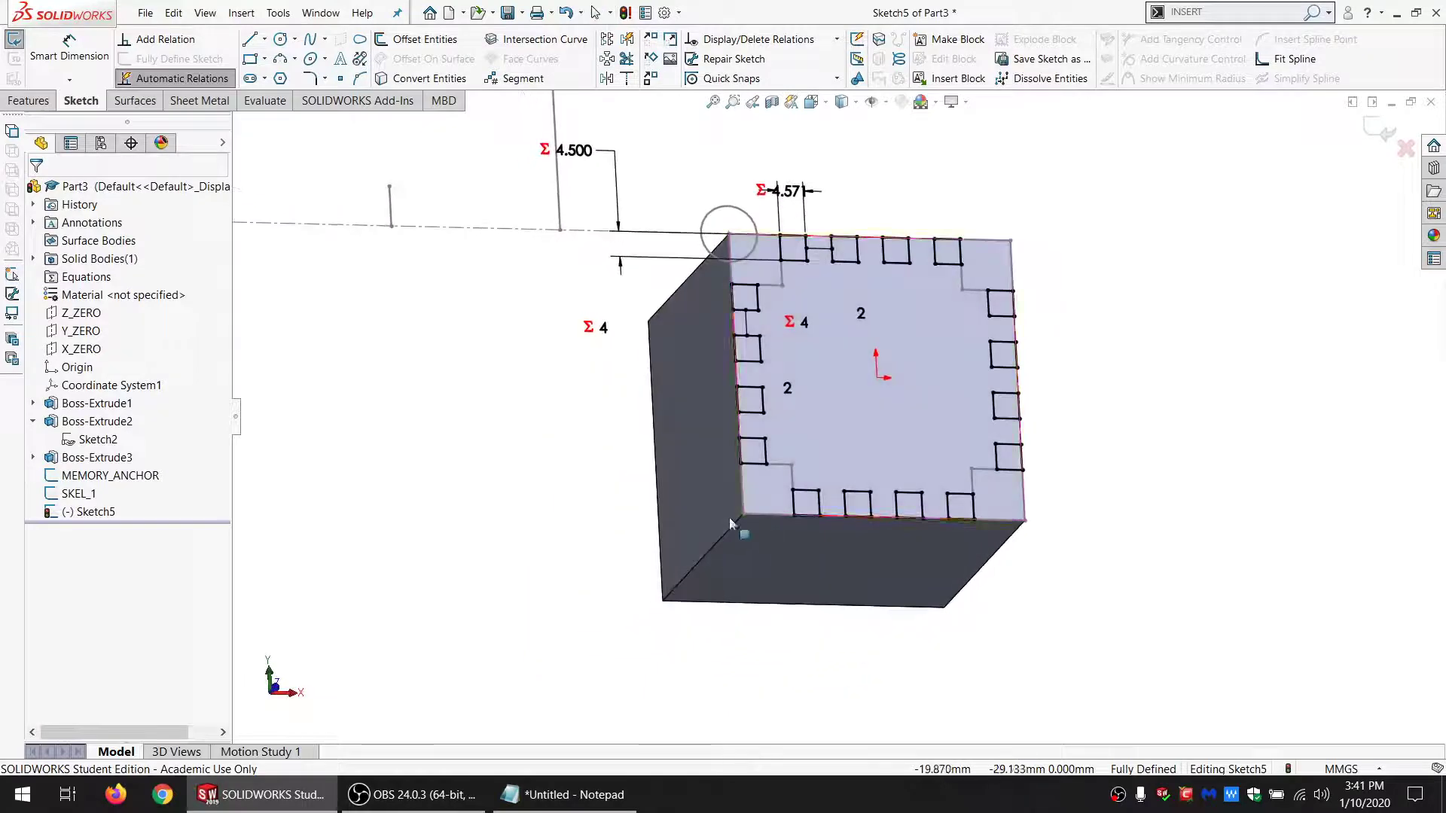
{"action": "left_click", "coordinate": [16, 101]}
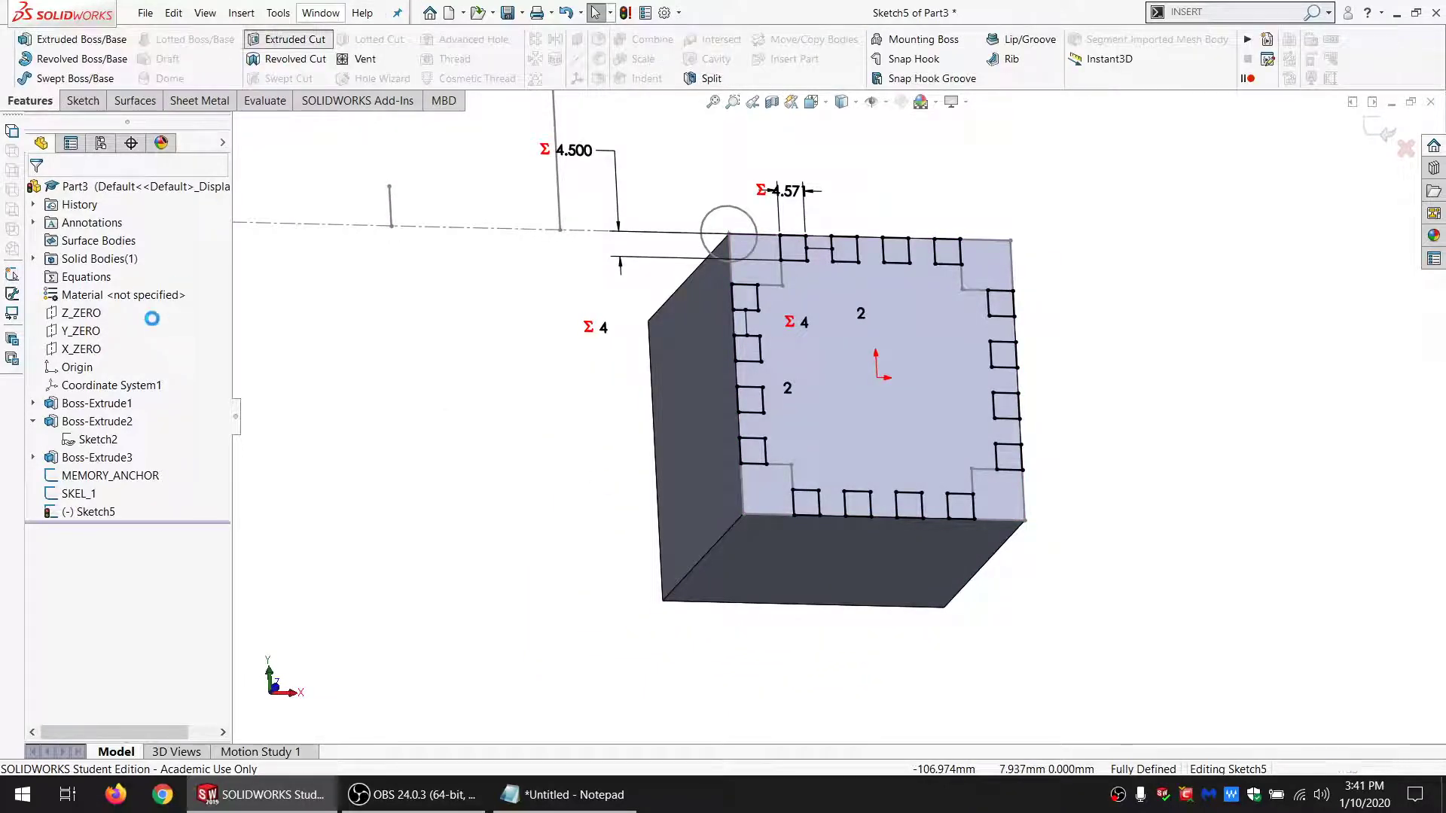
{"action": "left_click", "coordinate": [290, 39]}
{"action": "left_click", "coordinate": [103, 300]}
{"action": "left_click", "coordinate": [90, 323]}
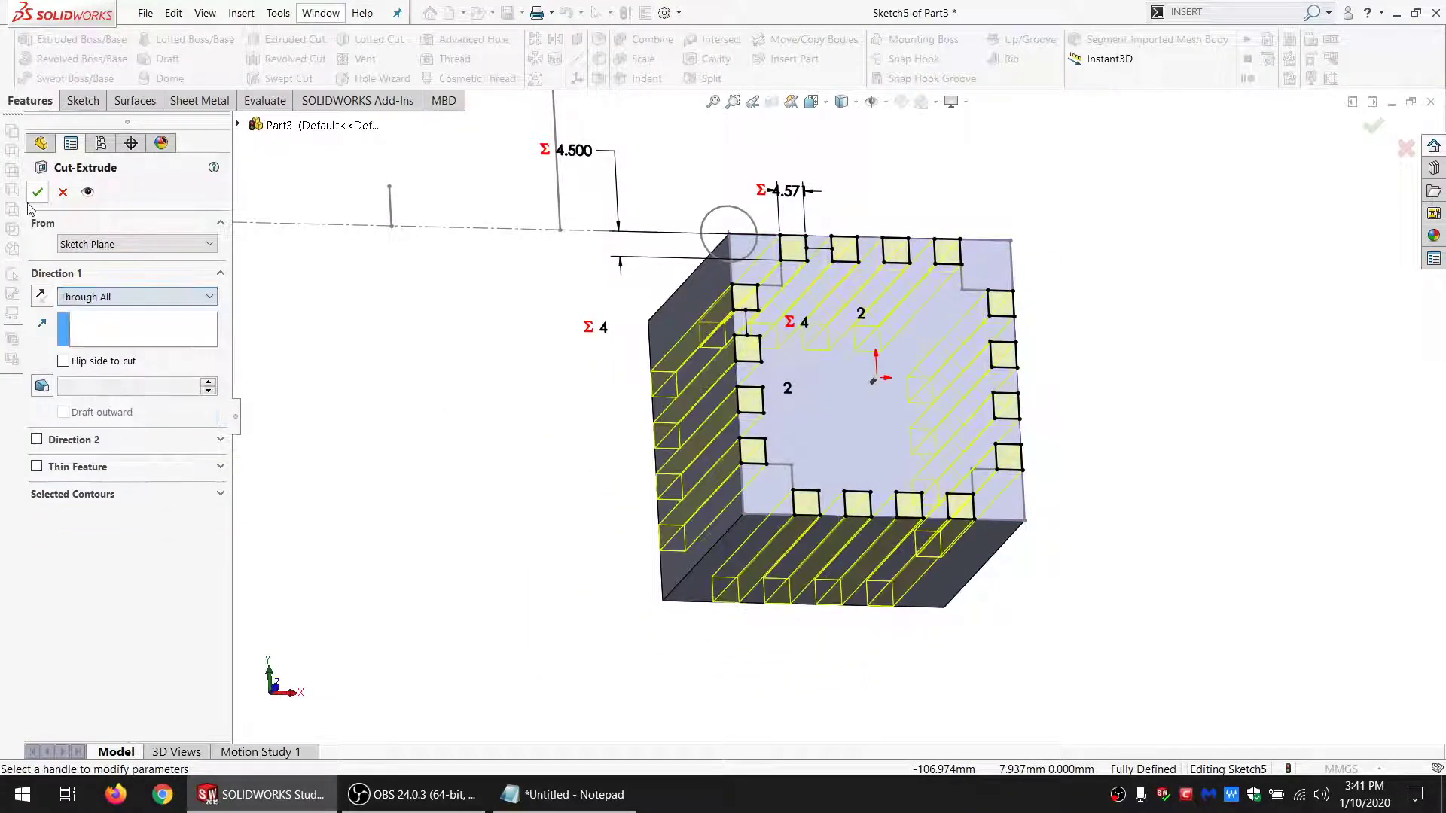
{"action": "left_click", "coordinate": [37, 192]}
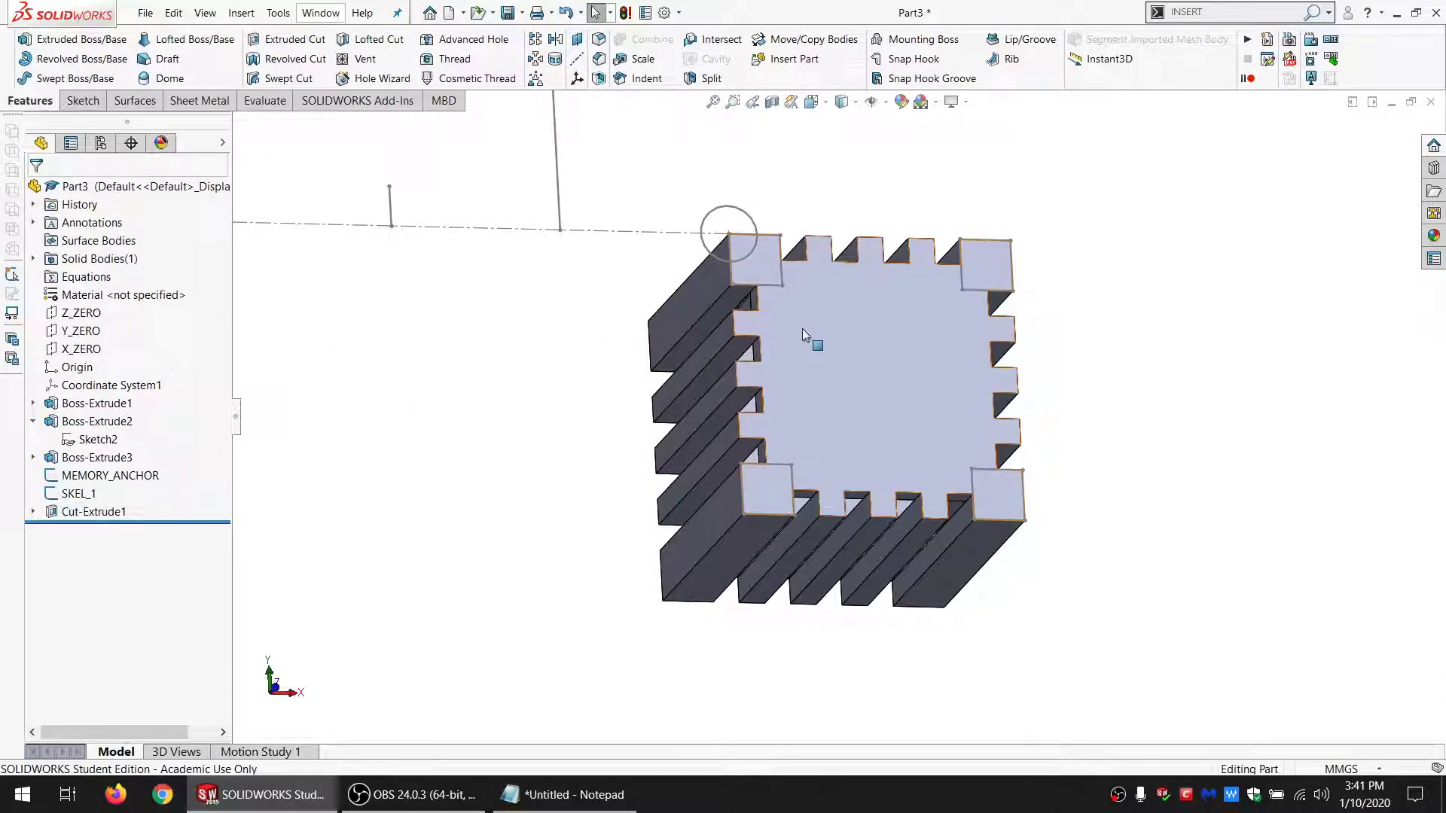
Step: Start a sketch on the inside face of the cube's upper wall and draw an origin-centred circle about 109 mm in diameter
{"action": "middle_click_drag", "start_coordinate": [802, 328], "coordinate": [791, 149]}
{"action": "middle_click_drag", "start_coordinate": [766, 334], "coordinate": [406, 184]}
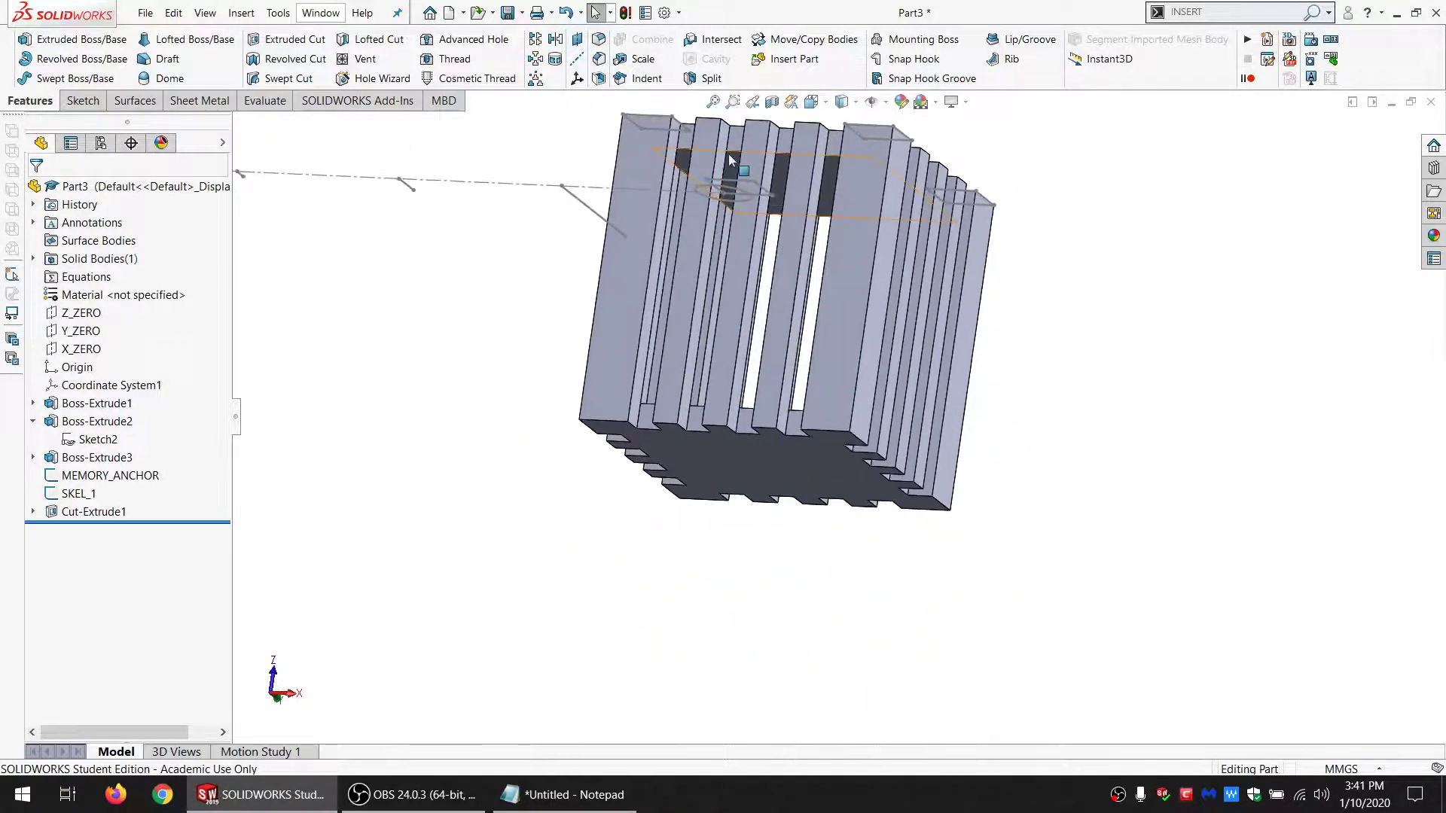
{"action": "left_click", "coordinate": [401, 182]}
{"action": "left_click", "coordinate": [82, 101]}
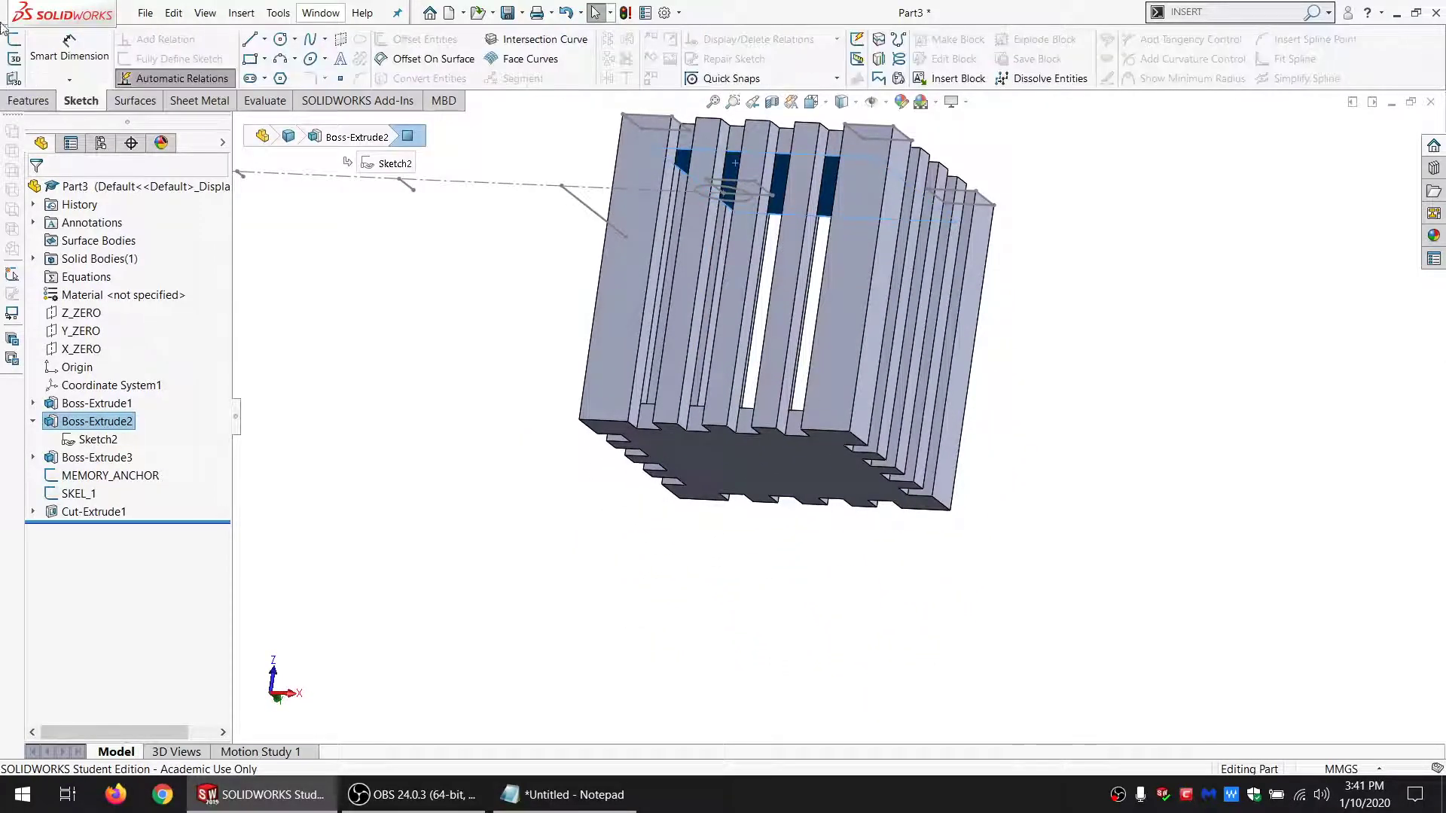
{"action": "left_click", "coordinate": [16, 40]}
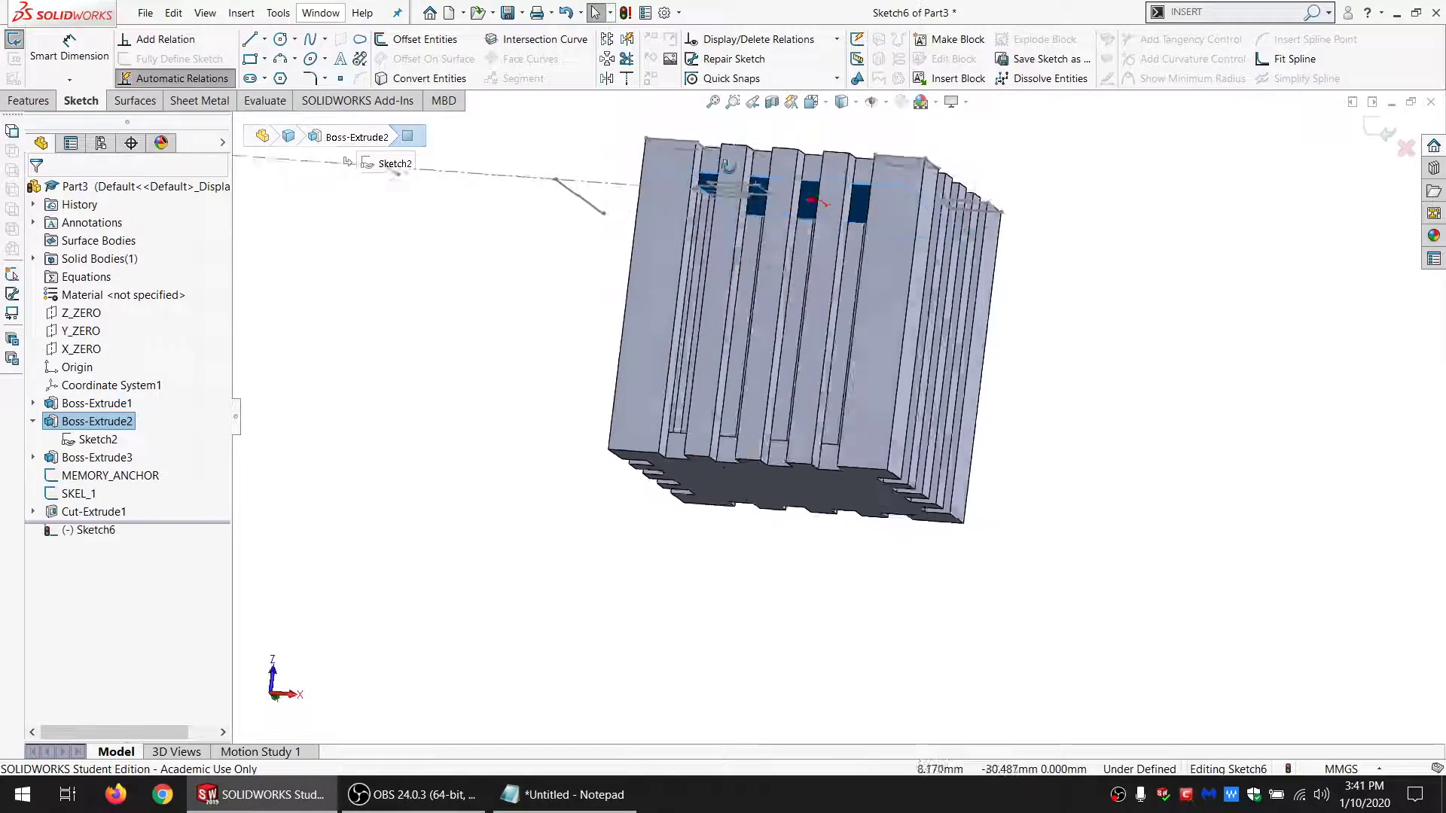
{"action": "middle_click_drag", "start_coordinate": [731, 280], "coordinate": [798, 392]}
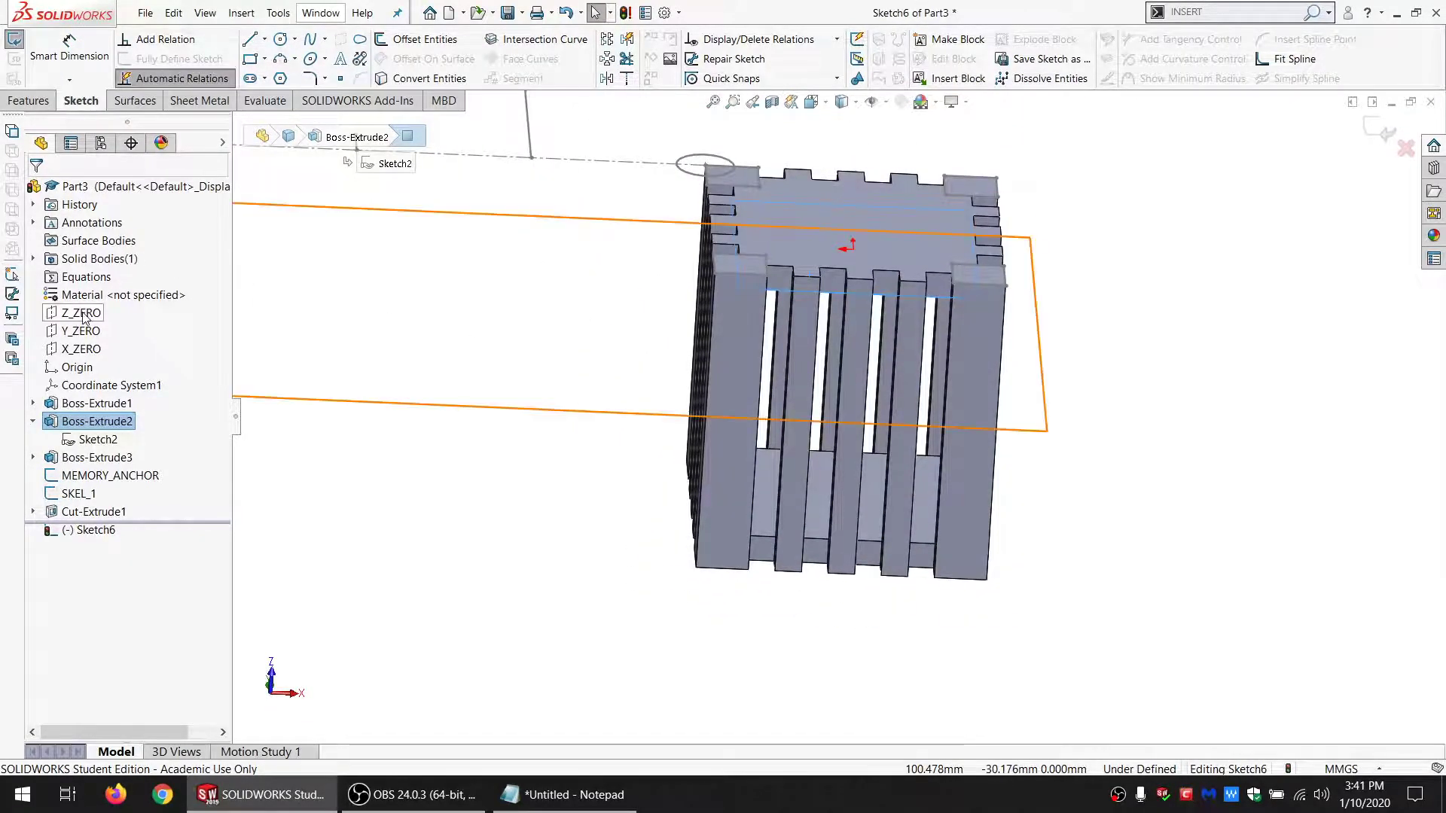
{"action": "key", "text": "ctrl+8"}
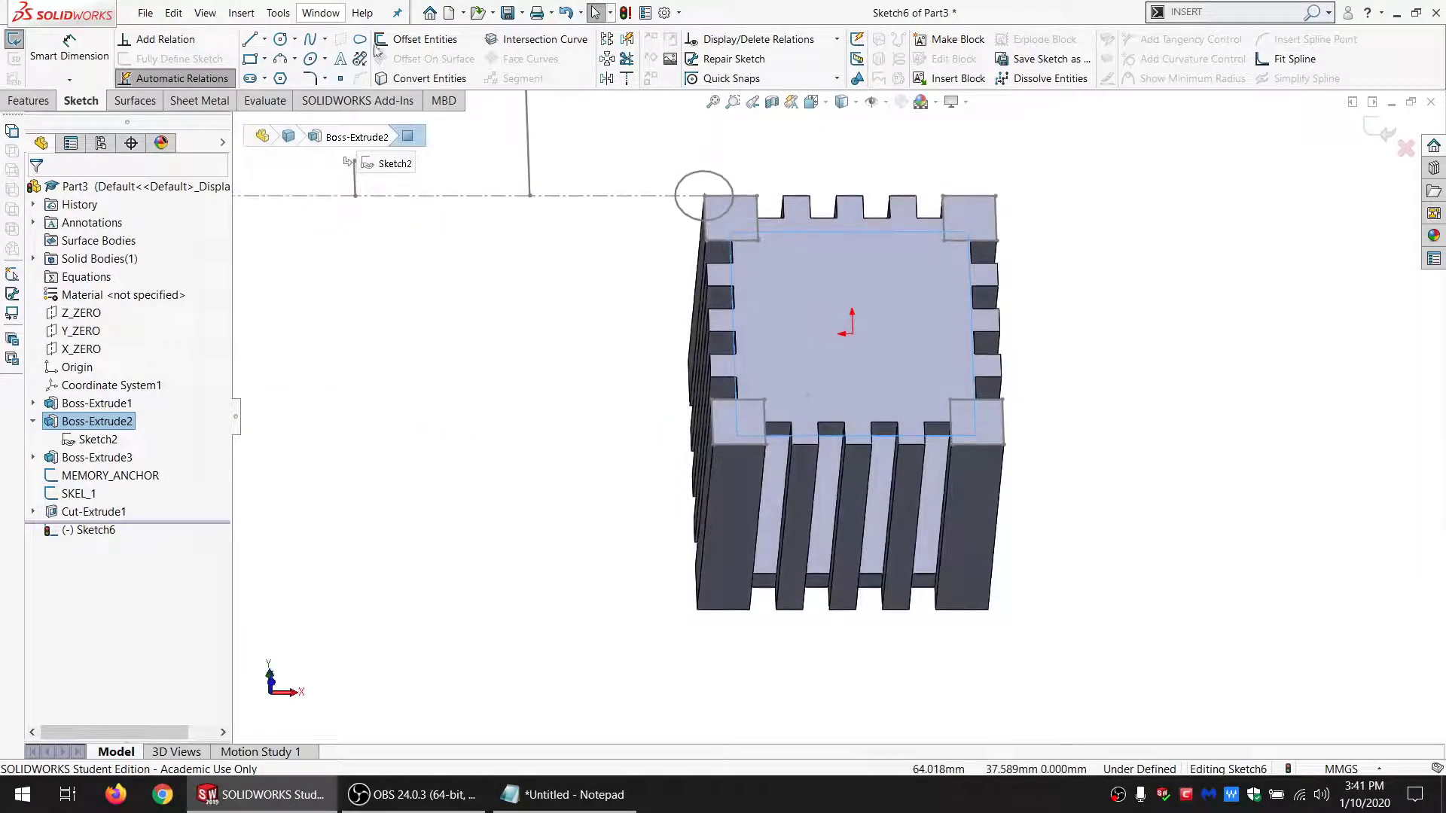
{"action": "left_click", "coordinate": [280, 39]}
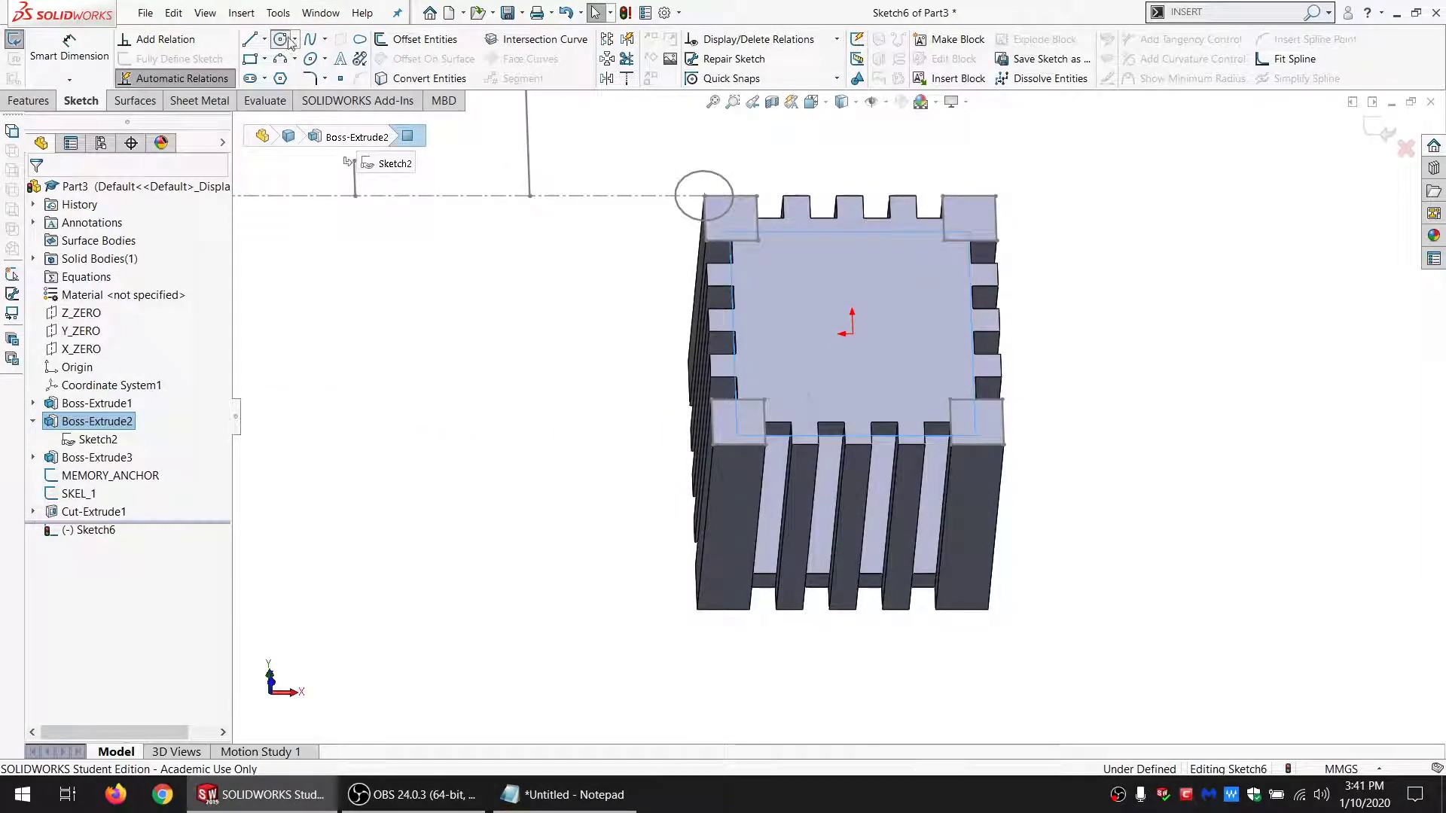
{"action": "left_click", "coordinate": [852, 333]}
{"action": "left_click", "coordinate": [535, 333]}
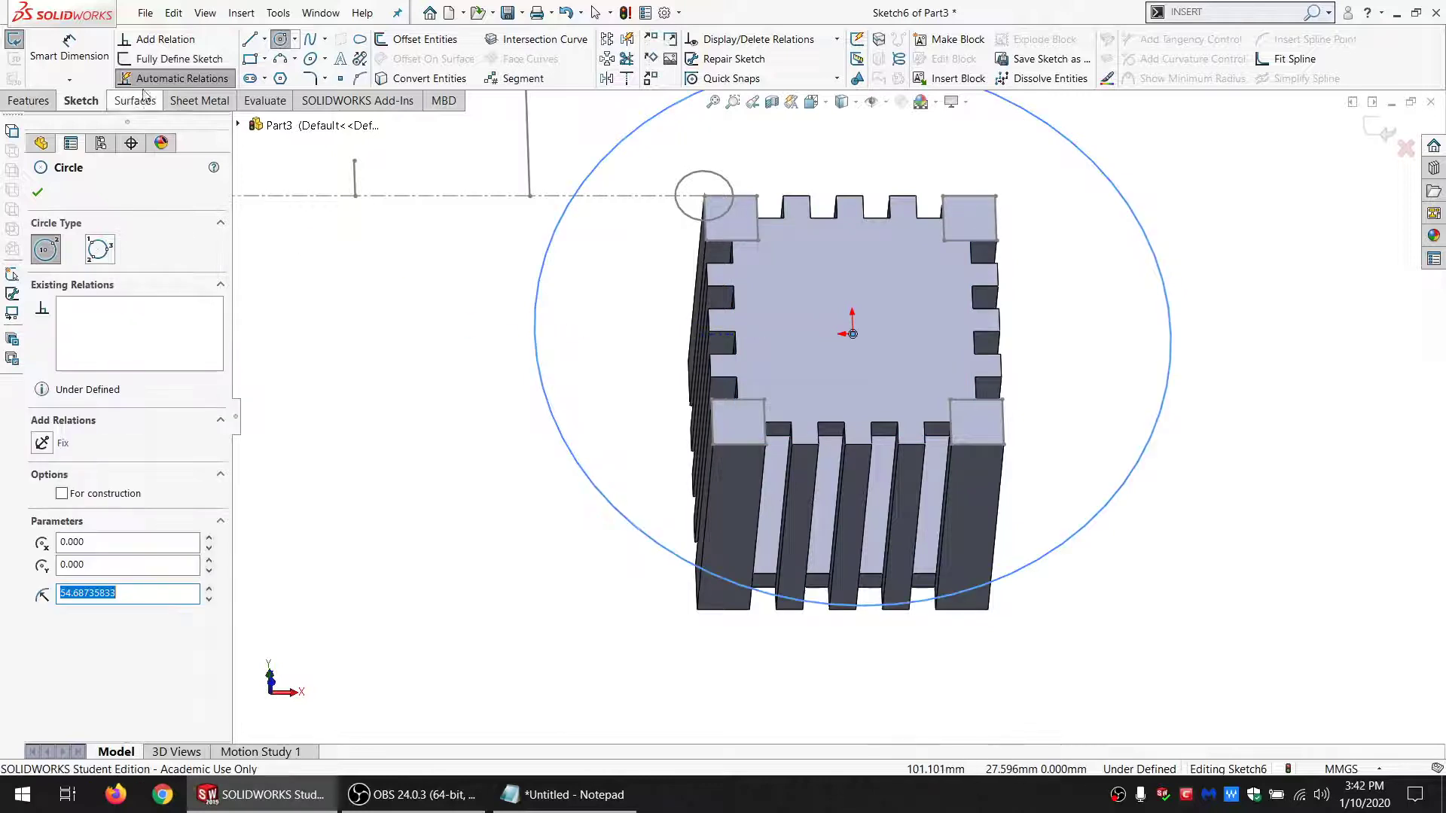
Step: Dimension the circle's diameter as 2000 mm
{"action": "left_click", "coordinate": [85, 57]}
{"action": "left_click", "coordinate": [536, 313]}
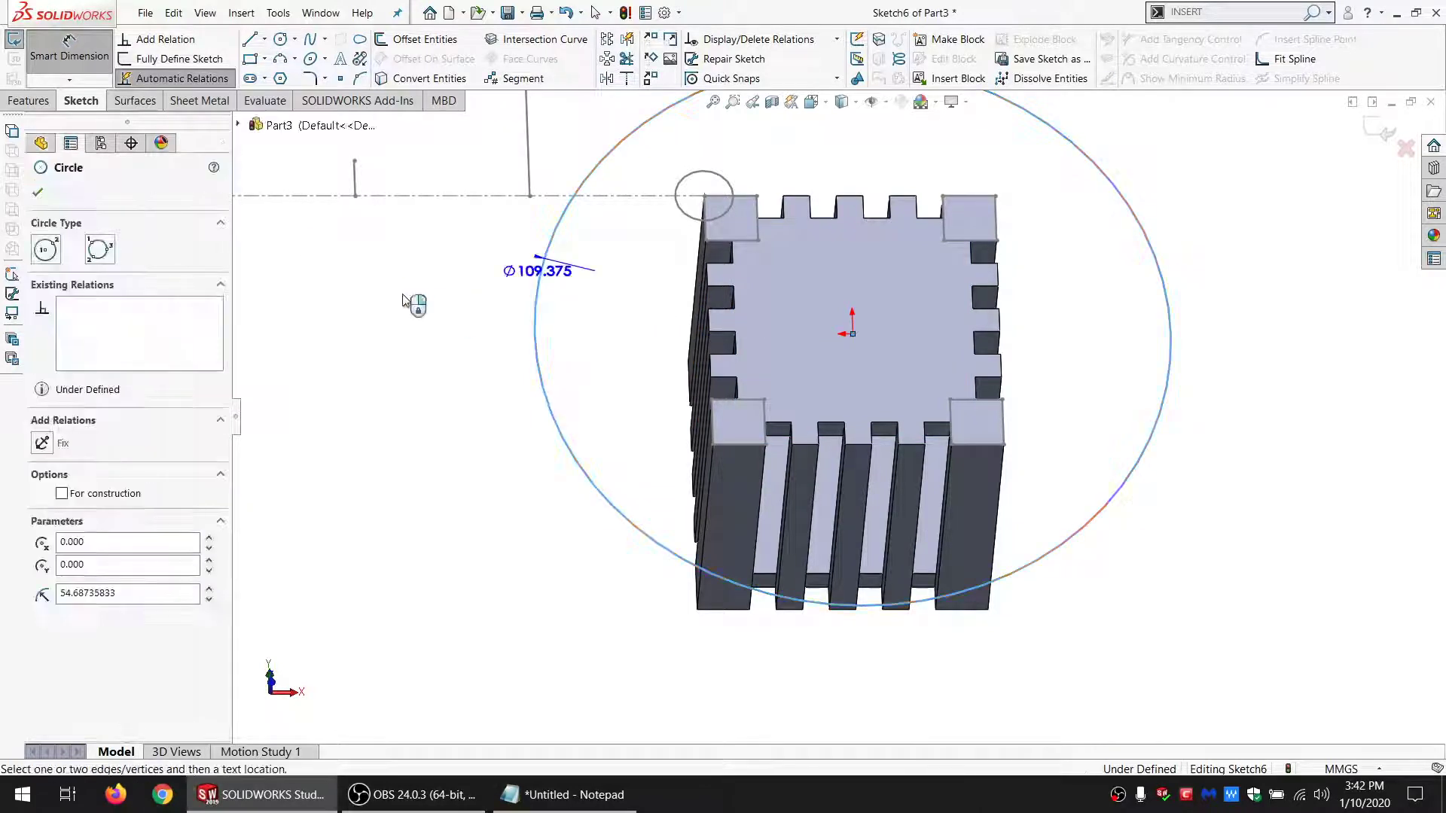
{"action": "left_click", "coordinate": [398, 299]}
{"action": "type", "text": "2000"}
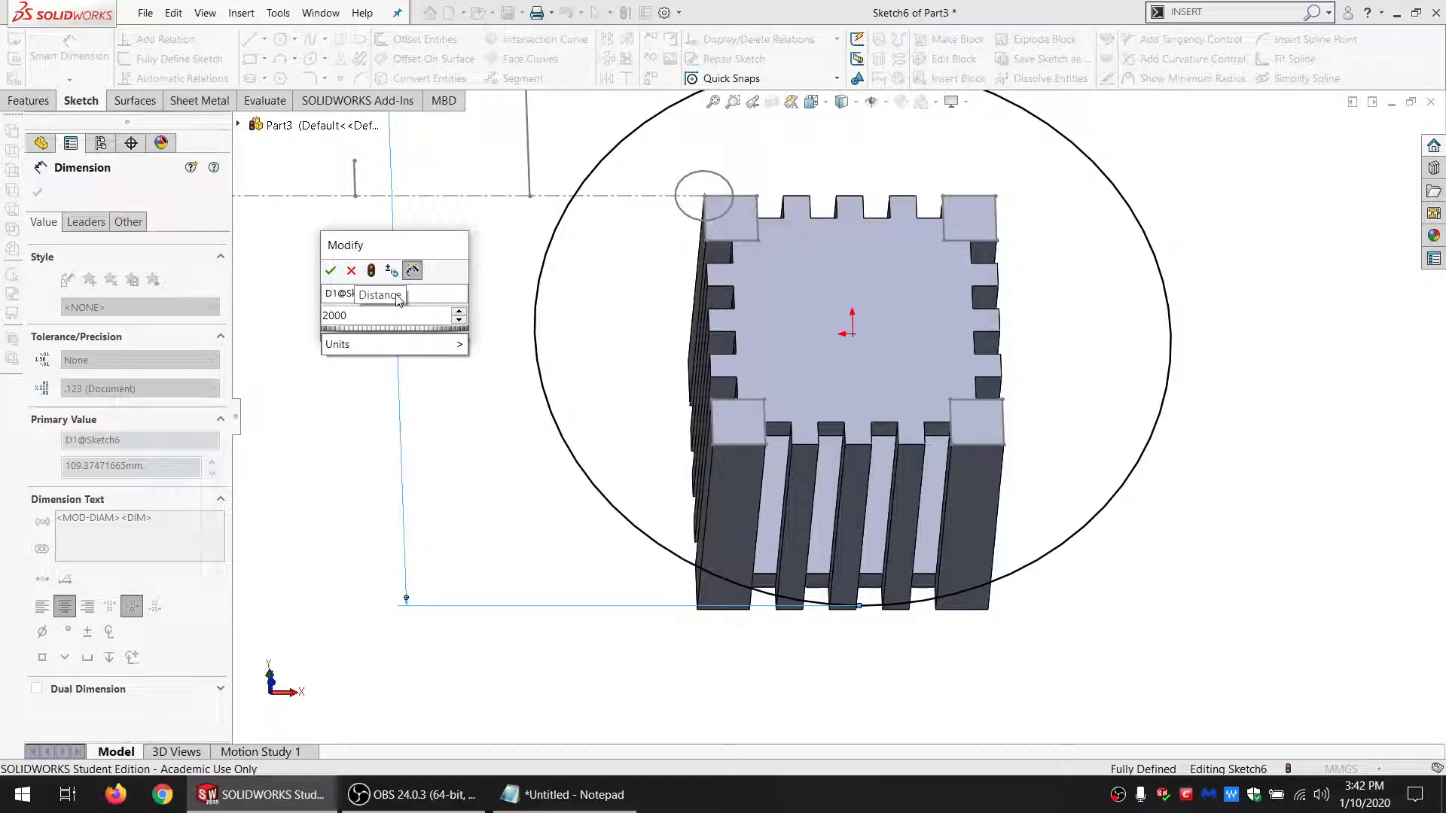
{"action": "key", "text": "Return"}
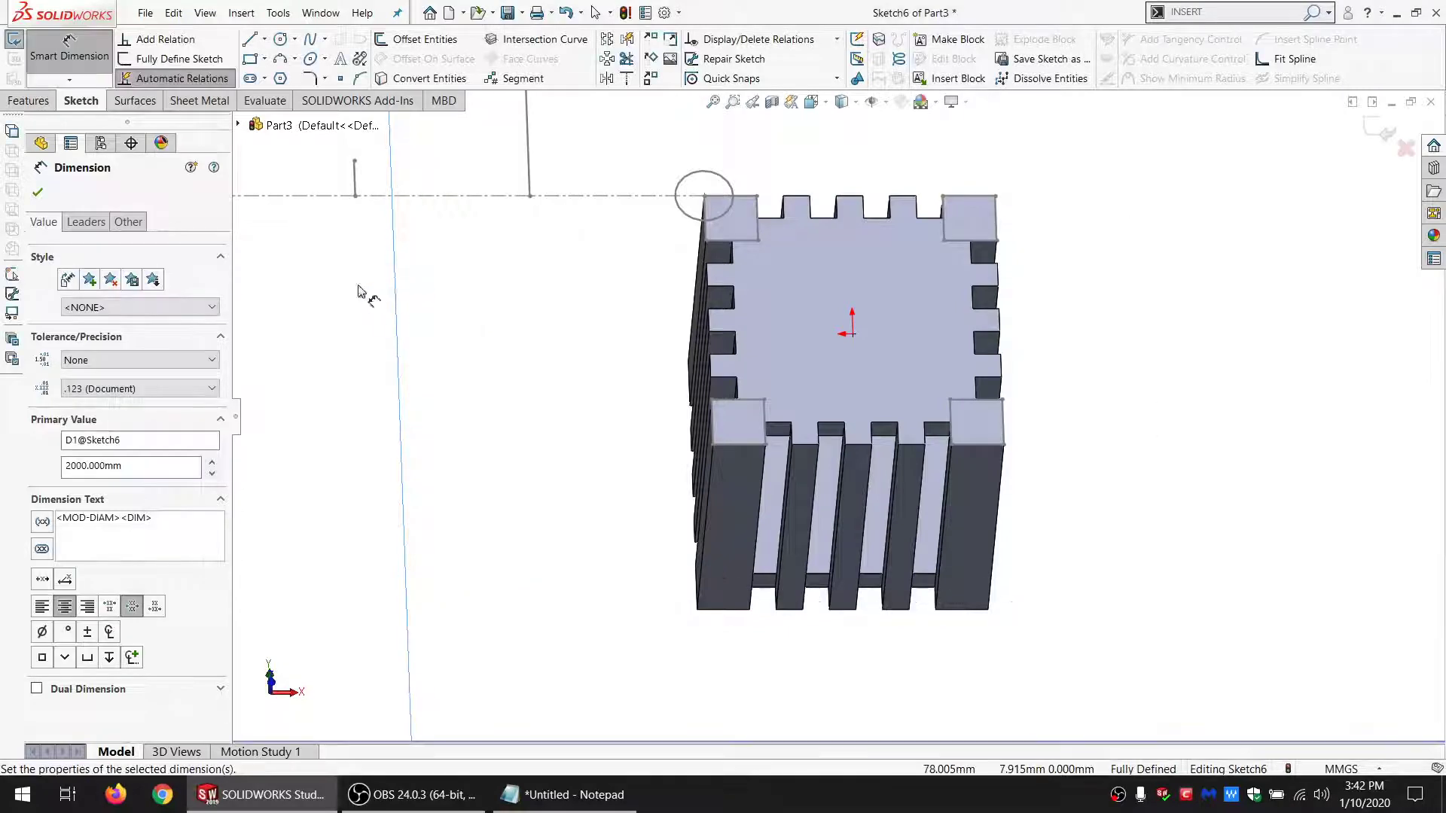
Step: Cut-extrude the large circle Up To Surface, ending at the inside face of the cube's lower wall
{"action": "left_click", "coordinate": [30, 100]}
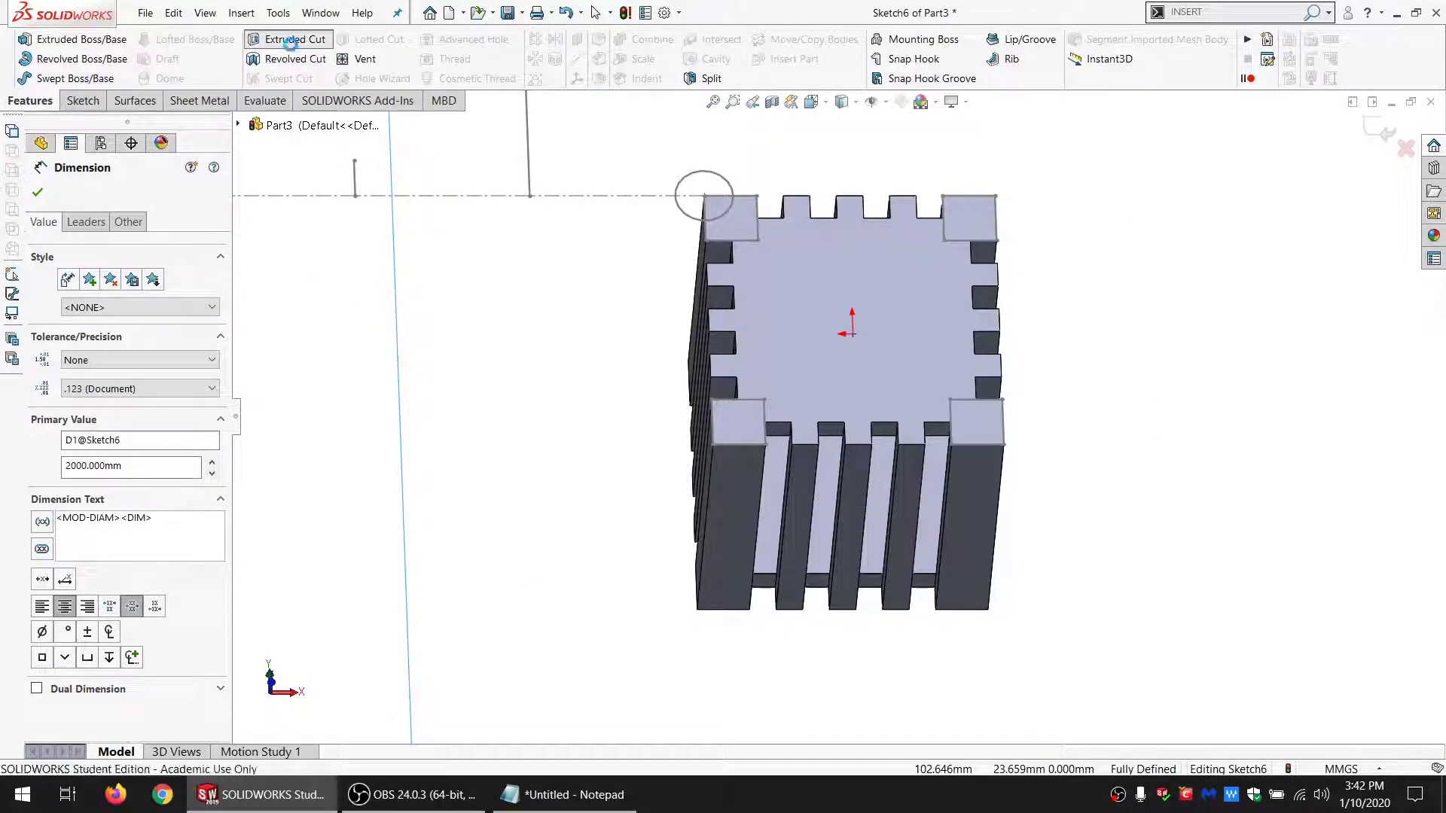
{"action": "left_click", "coordinate": [294, 39]}
{"action": "left_click", "coordinate": [136, 296]}
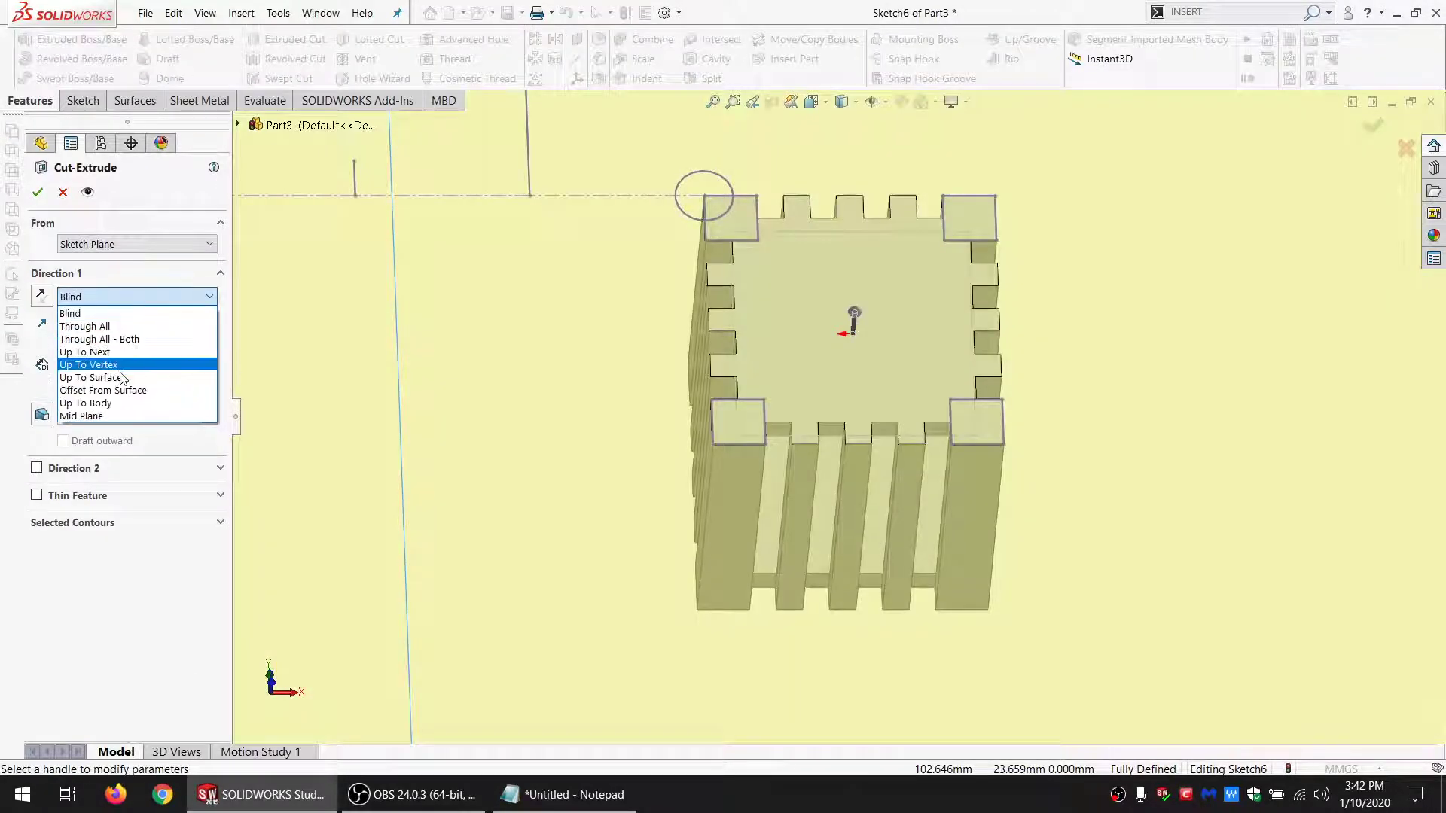
{"action": "left_click", "coordinate": [91, 375]}
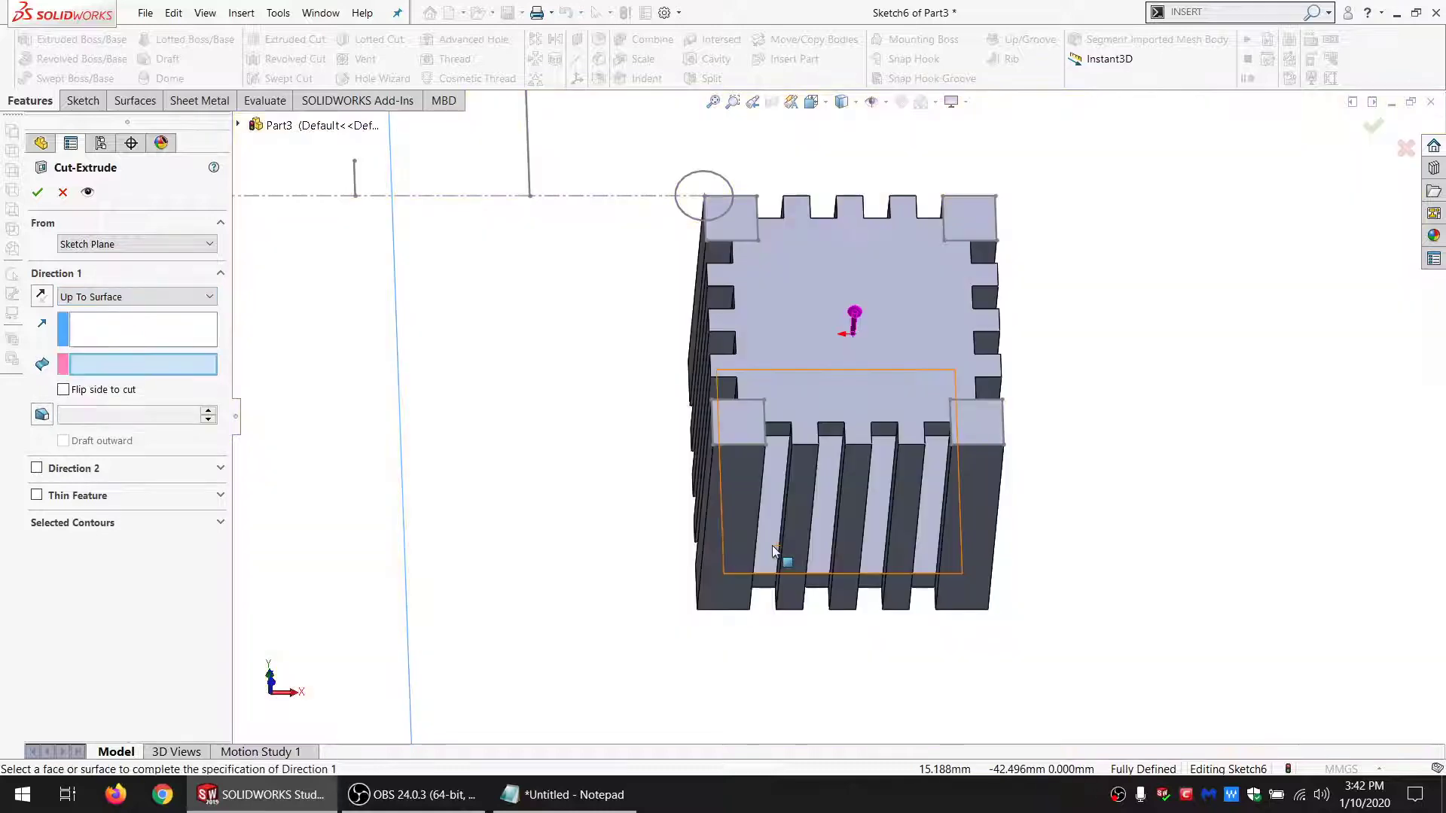
{"action": "left_click", "coordinate": [771, 545]}
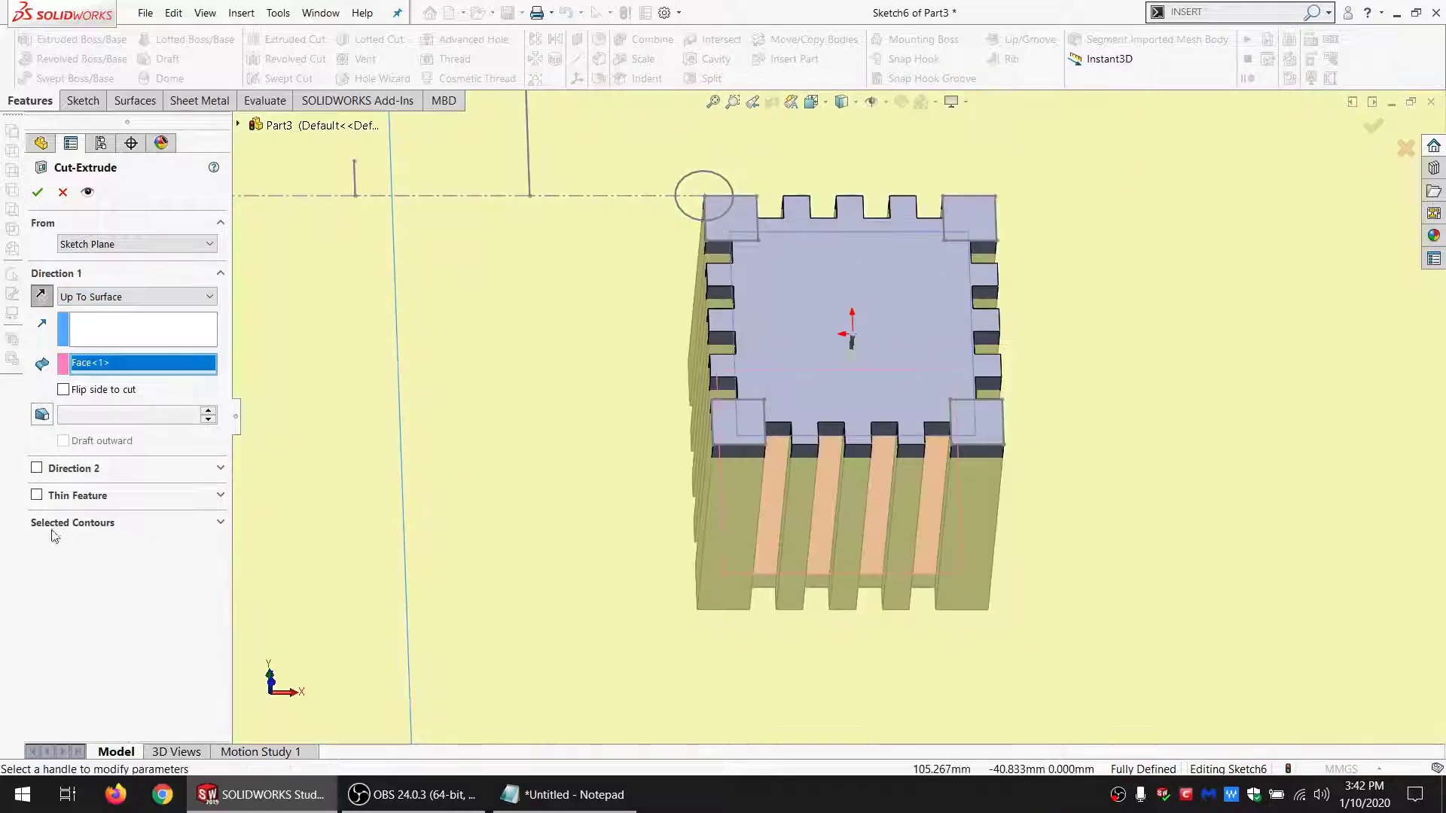
{"action": "left_click", "coordinate": [38, 193]}
{"action": "left_click", "coordinate": [34, 48]}
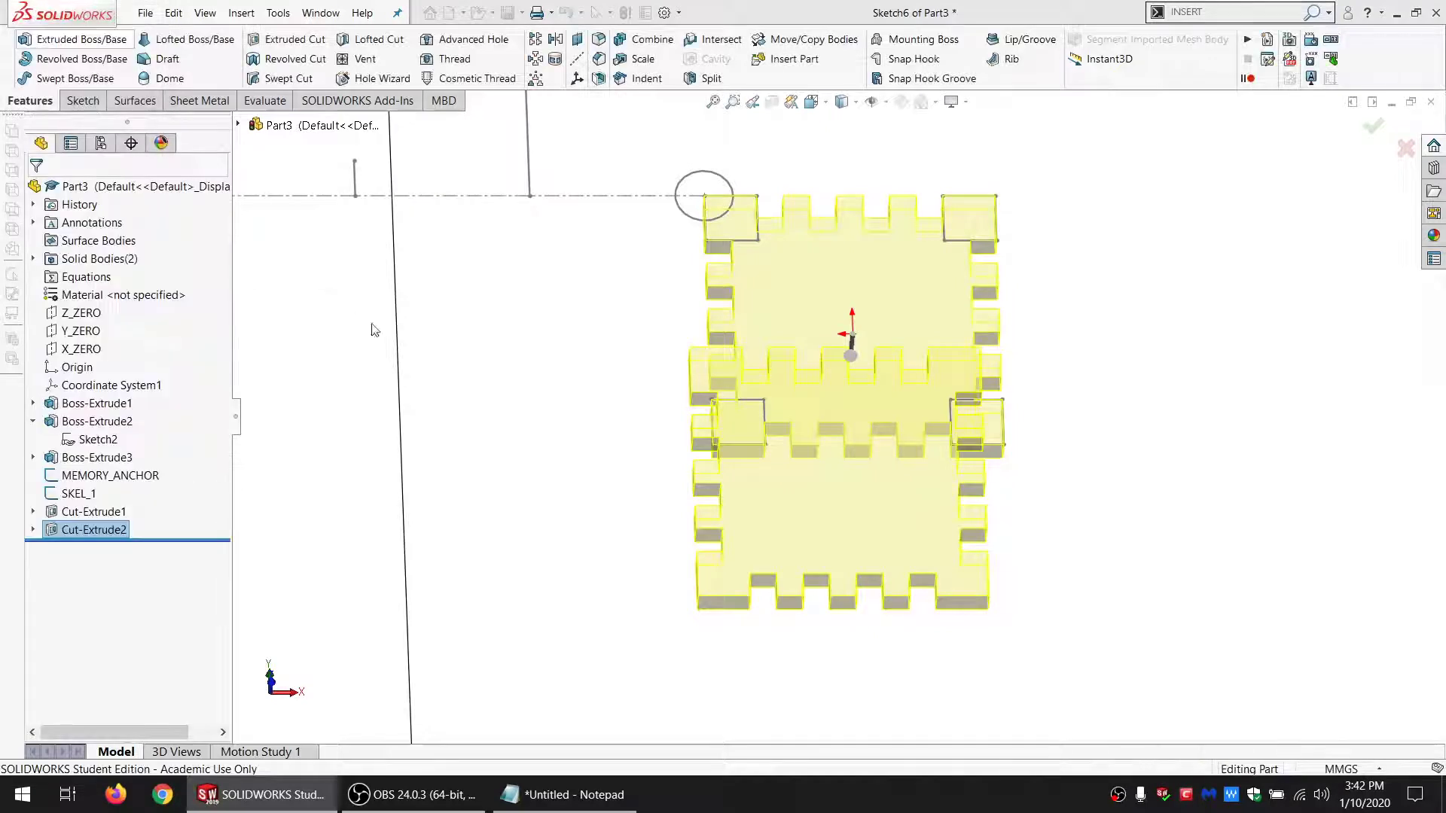
Step: Rename the upper plate's solid body as TOP and the lower plate's solid body as BOTTOM
{"action": "middle_click_drag", "start_coordinate": [792, 287], "coordinate": [791, 333]}
{"action": "scroll", "coordinate": [791, 333], "scroll_direction": "down", "scroll_amount": 1}
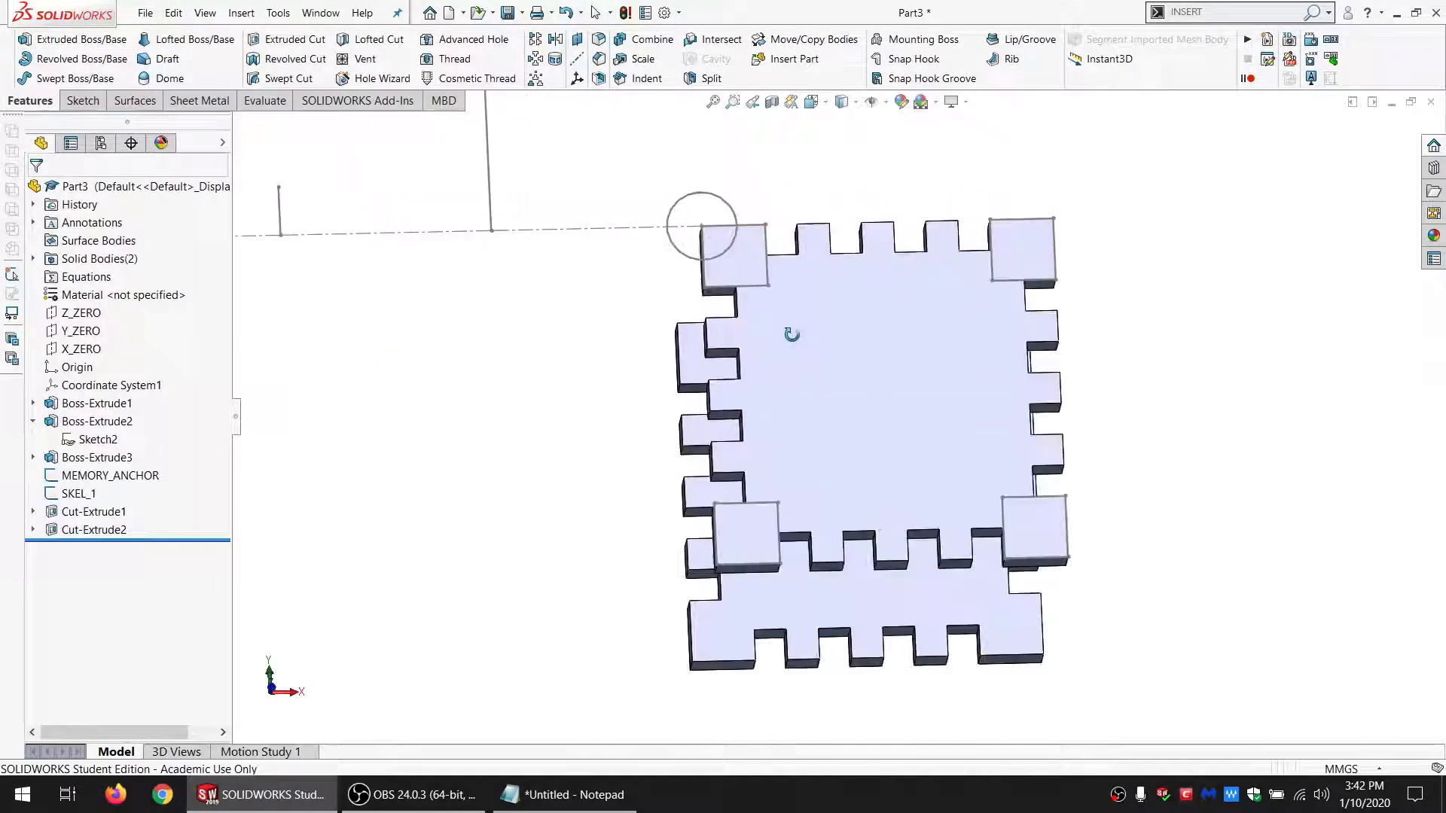
{"action": "scroll", "coordinate": [821, 422], "scroll_direction": "up", "scroll_amount": 2}
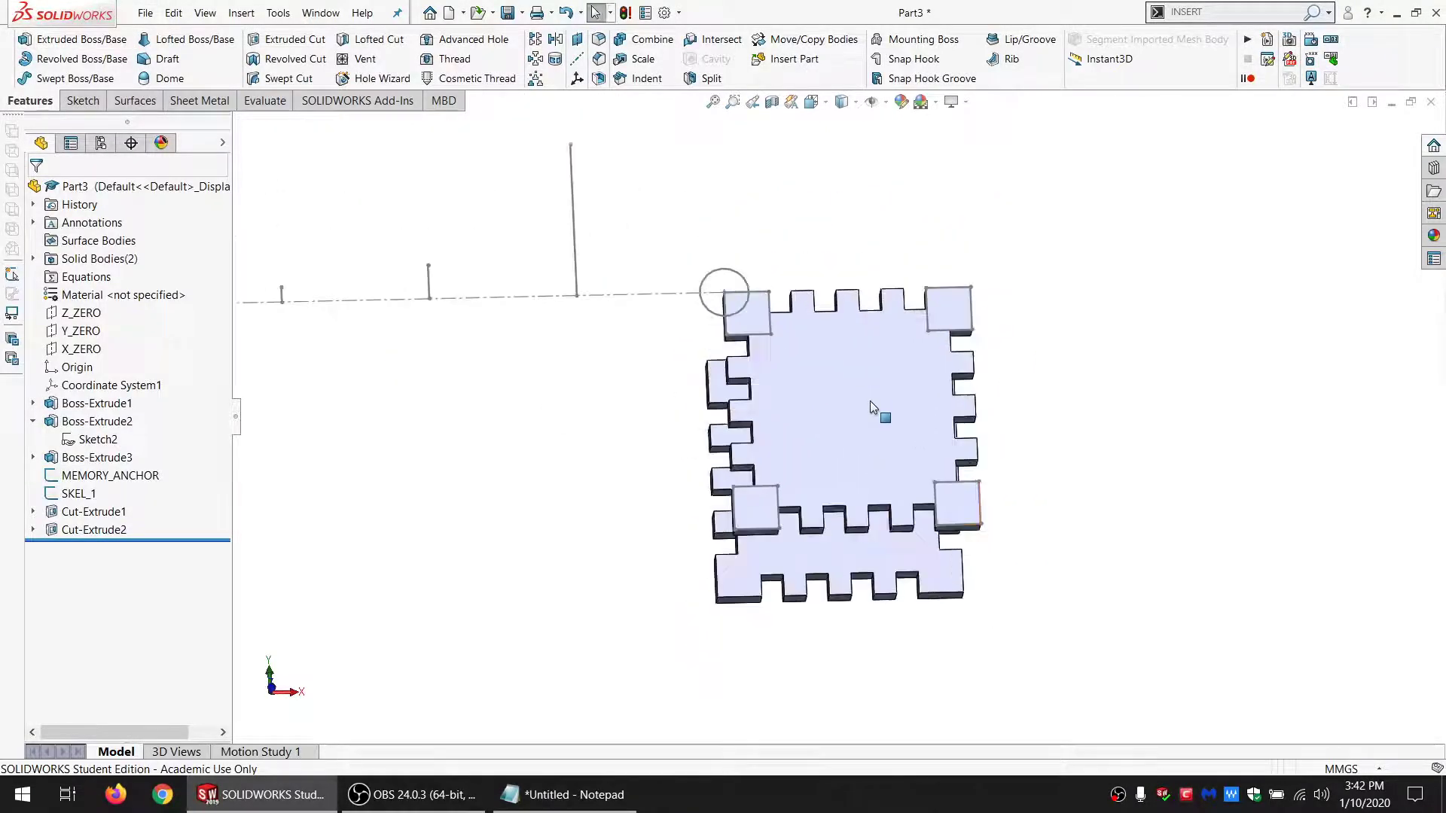
{"action": "left_click", "coordinate": [33, 258]}
{"action": "left_click", "coordinate": [108, 277]}
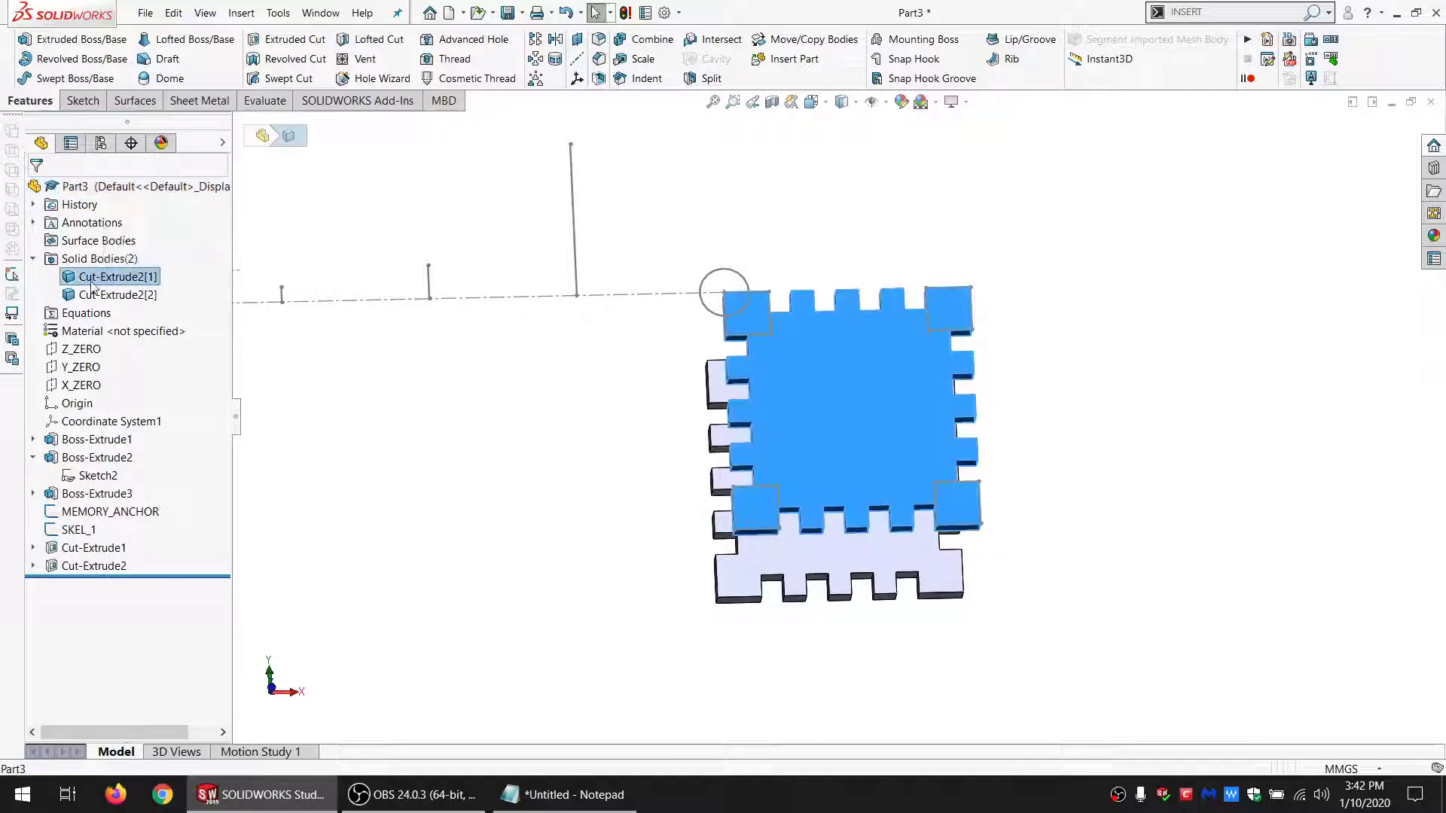
{"action": "left_click", "coordinate": [85, 280]}
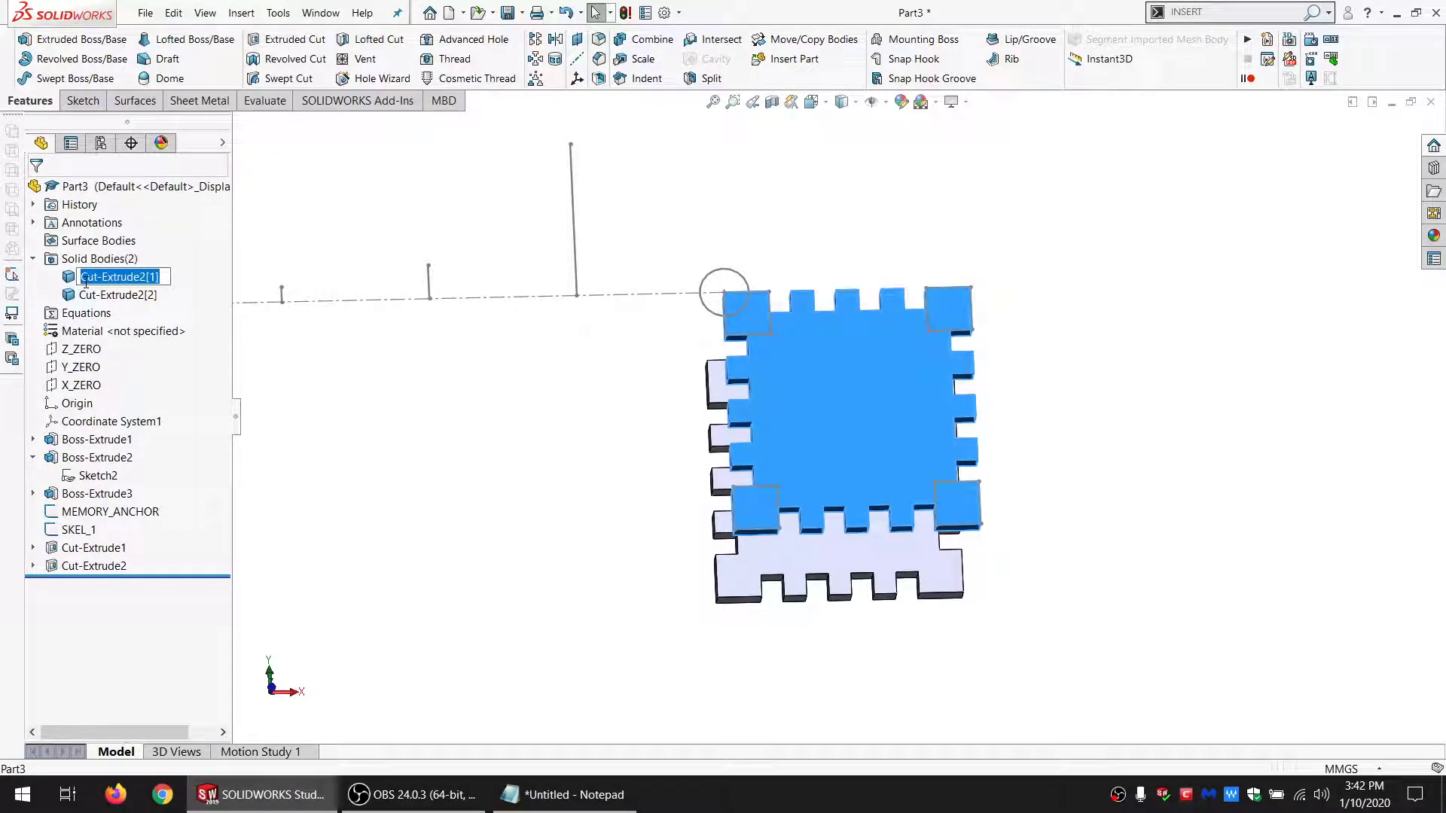
{"action": "type", "text": "TOP"}
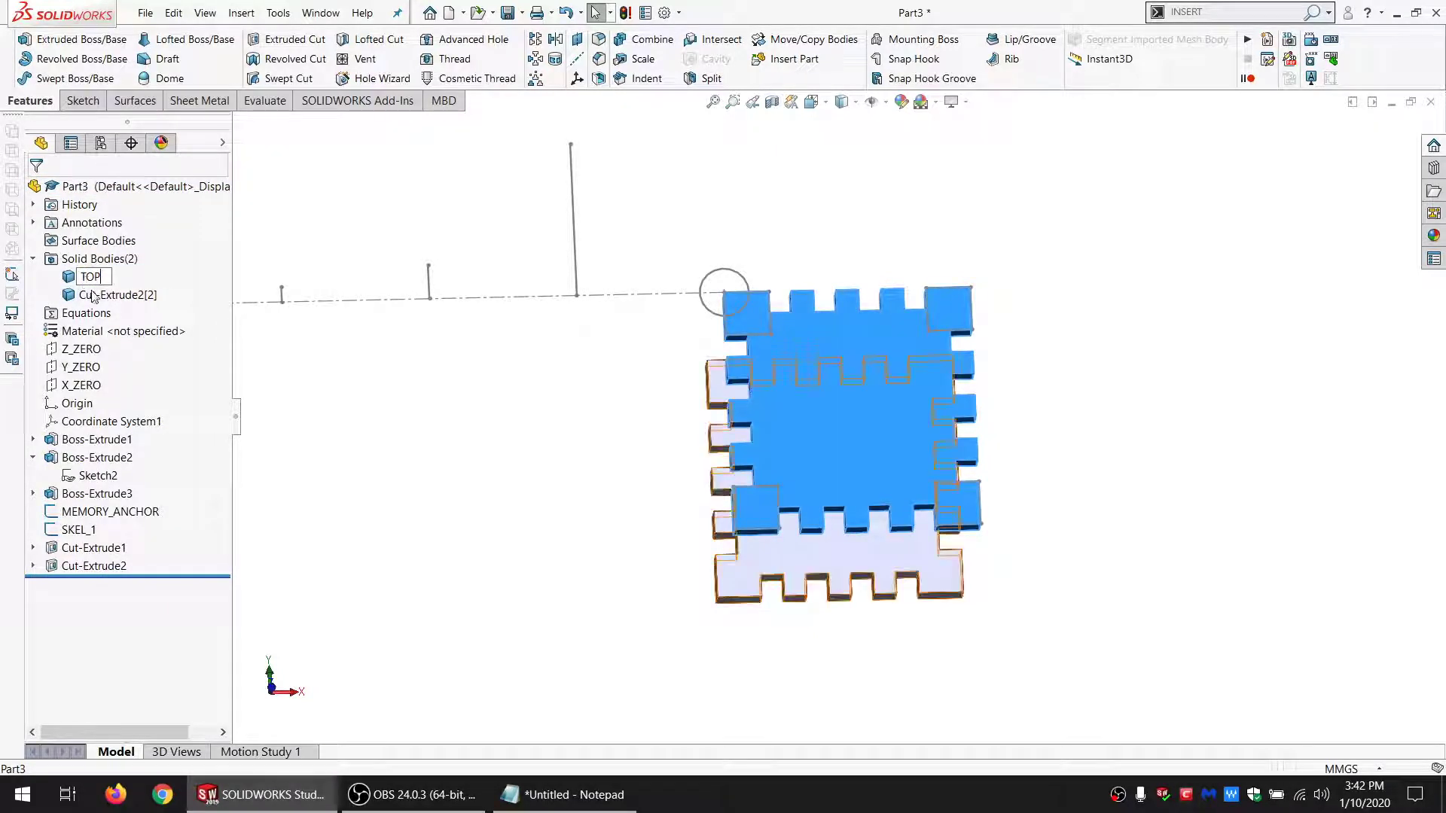
{"action": "left_click", "coordinate": [113, 295]}
{"action": "left_click", "coordinate": [116, 295]}
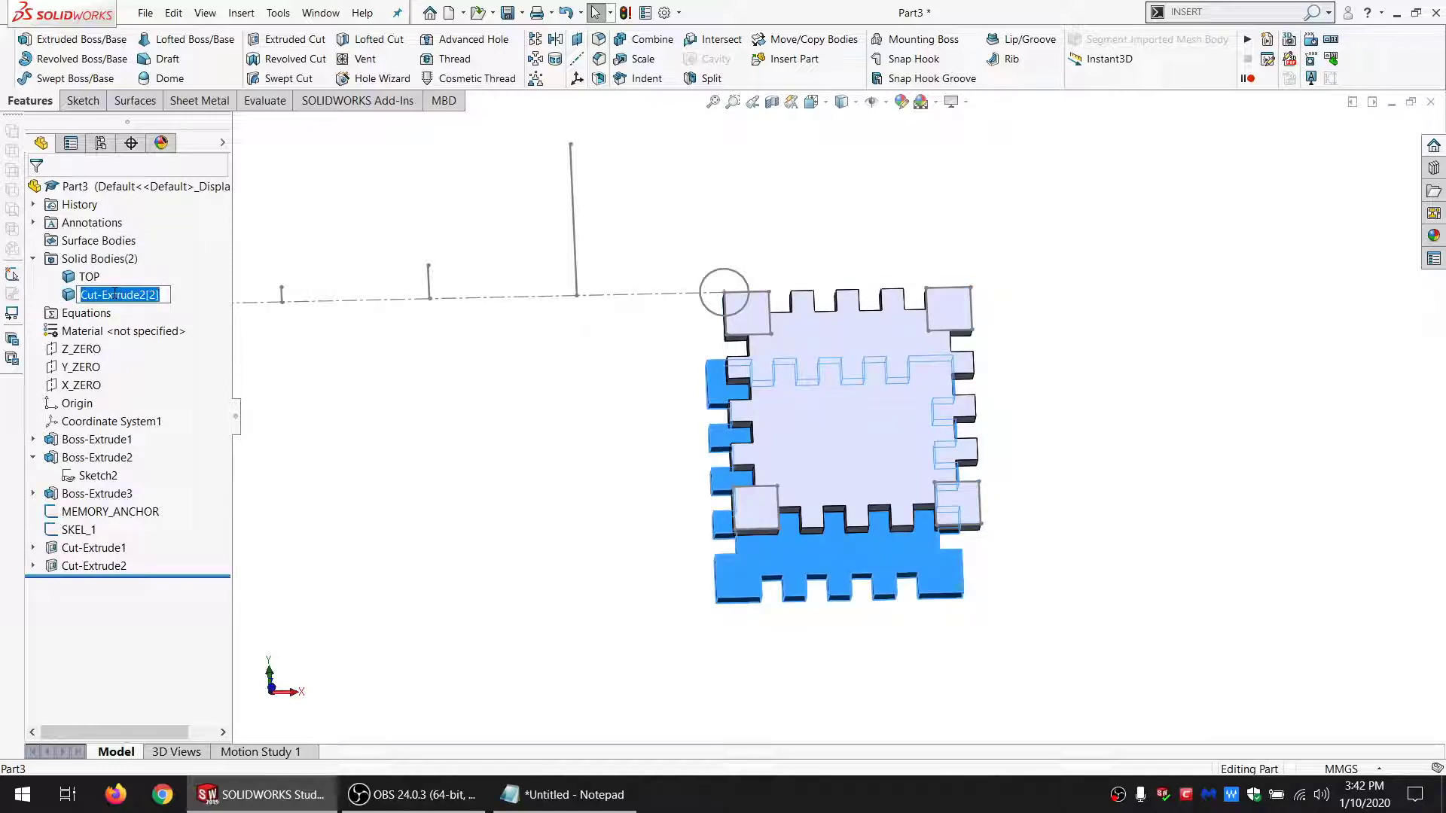
{"action": "type", "text": "BOTTOM"}
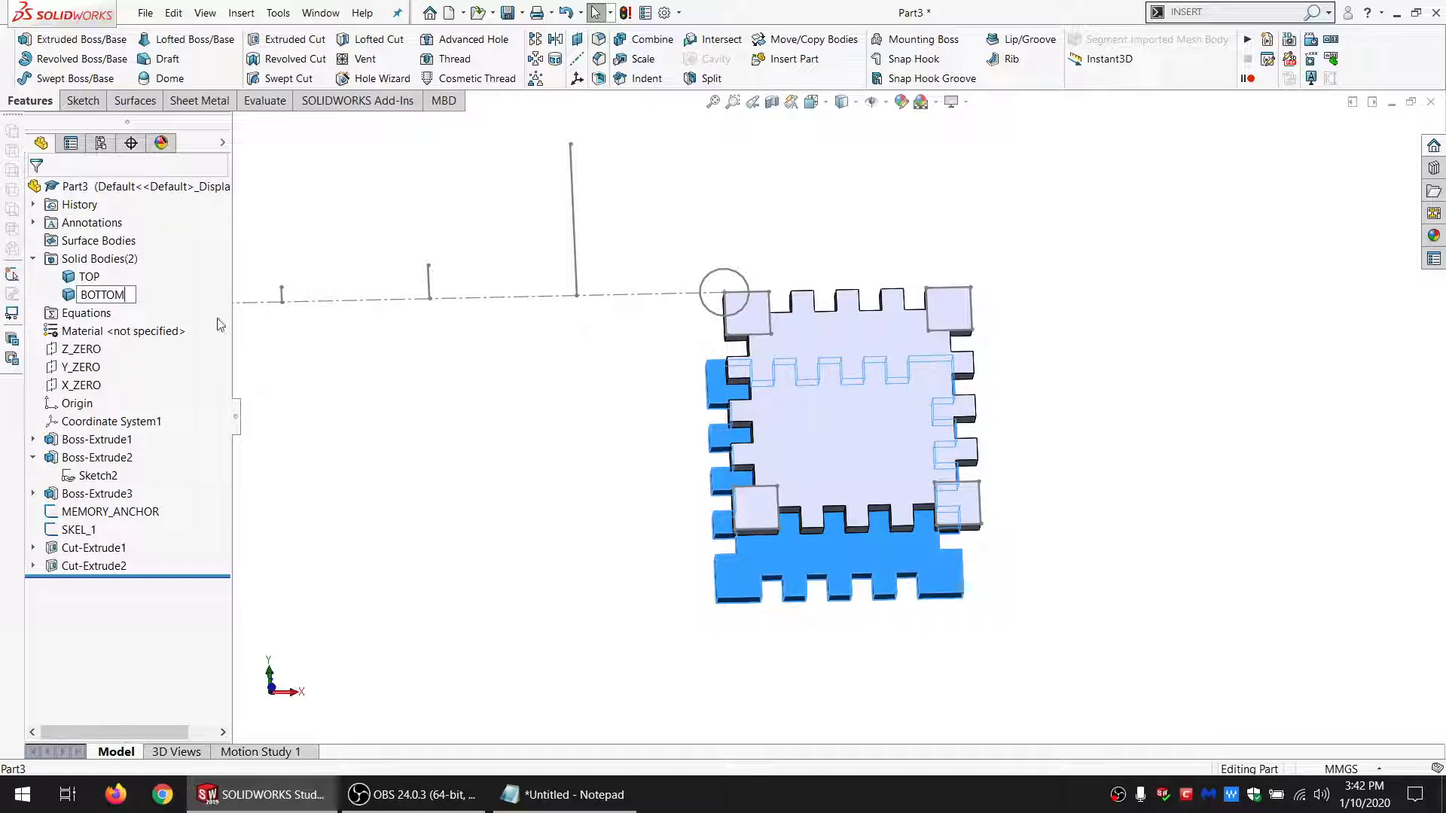
Step: Sketch a rectangle on the TOP plate's outer corner side face, from its lower corner to the diagonally opposite upper corner of the BOTTOM plate
{"action": "left_click", "coordinate": [550, 423]}
{"action": "scroll", "coordinate": [798, 422], "scroll_direction": "up", "scroll_amount": 3}
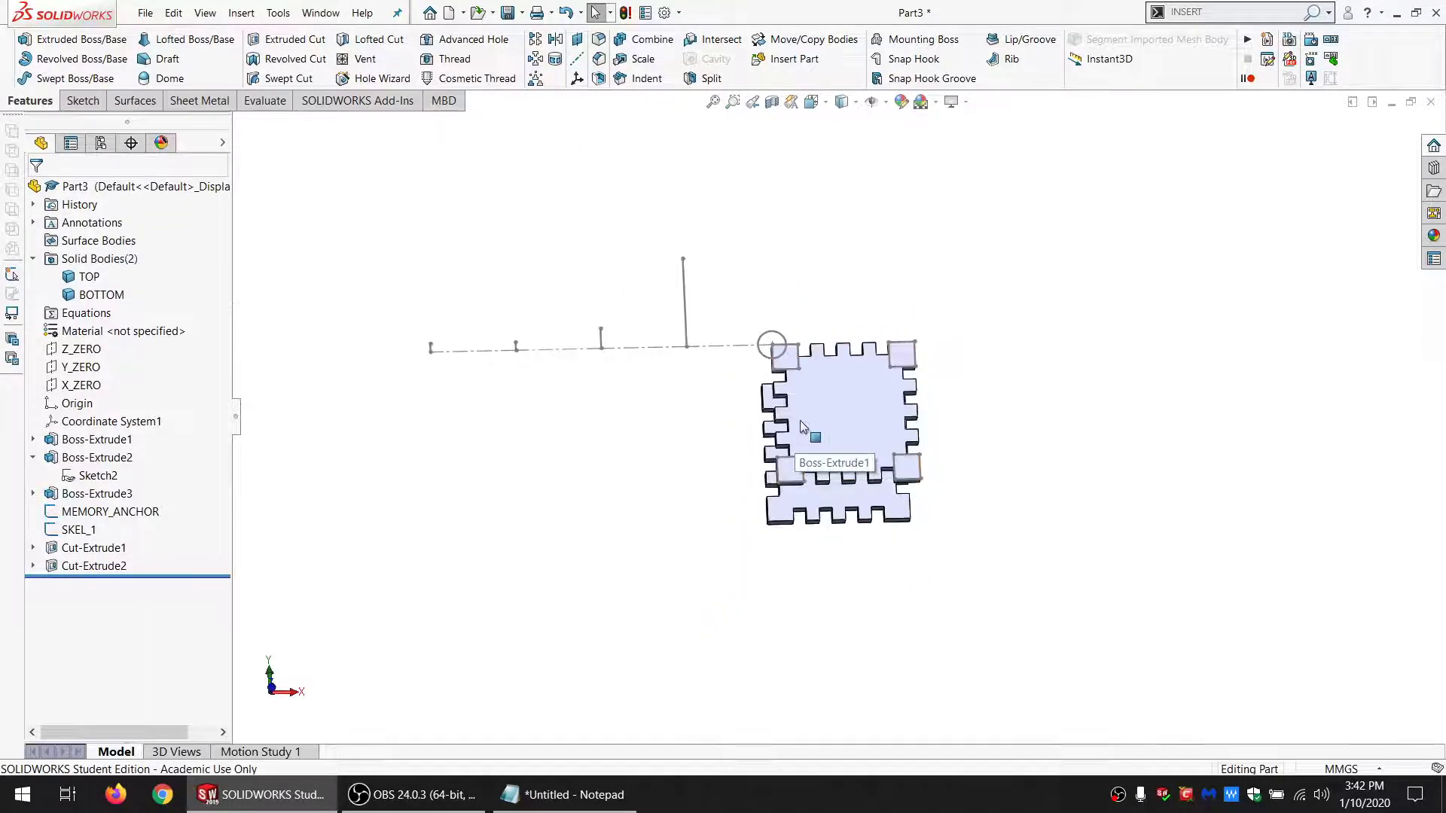
{"action": "scroll", "coordinate": [834, 428], "scroll_direction": "down", "scroll_amount": 2}
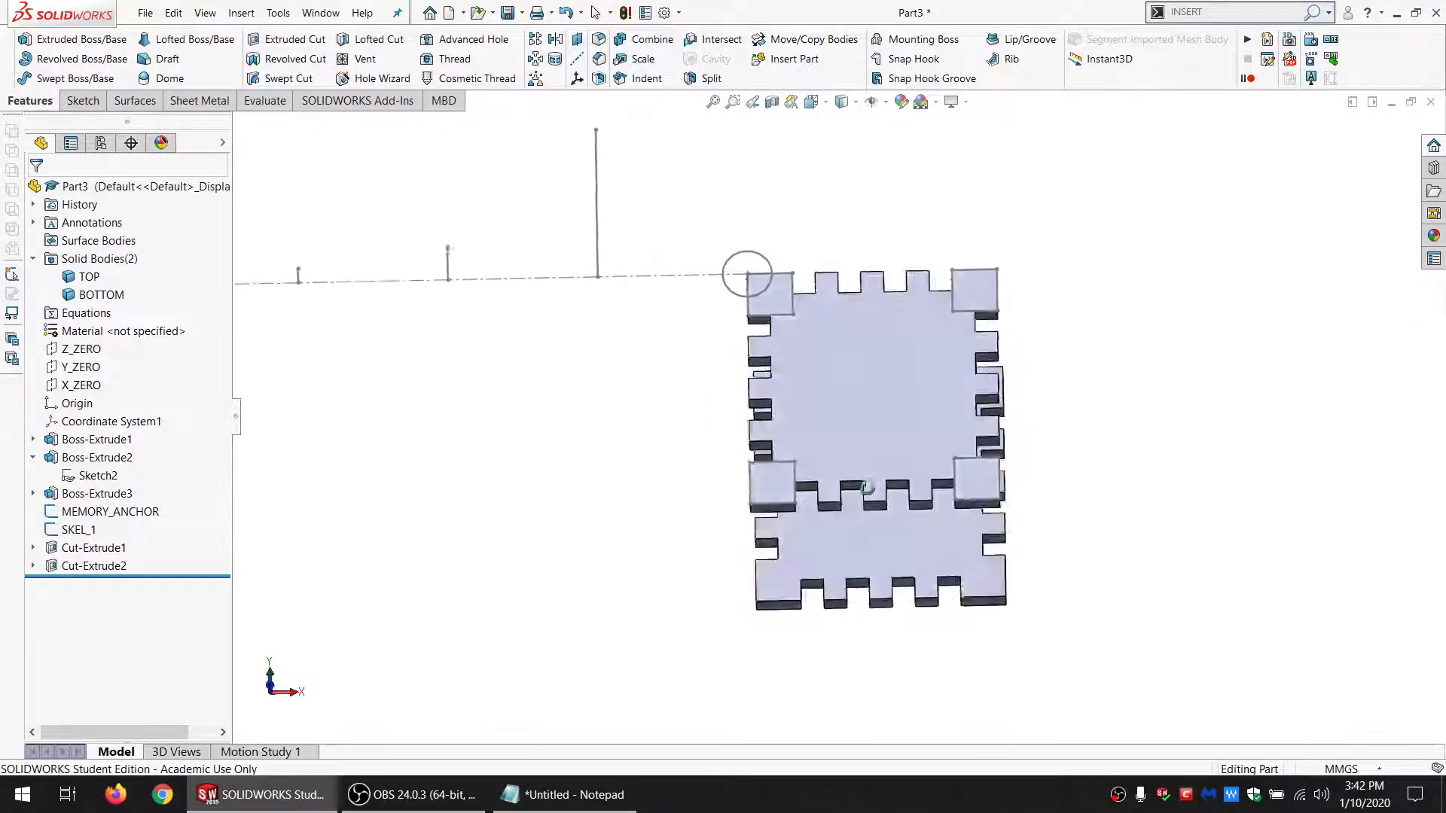
{"action": "middle_click_drag", "start_coordinate": [866, 488], "coordinate": [933, 302]}
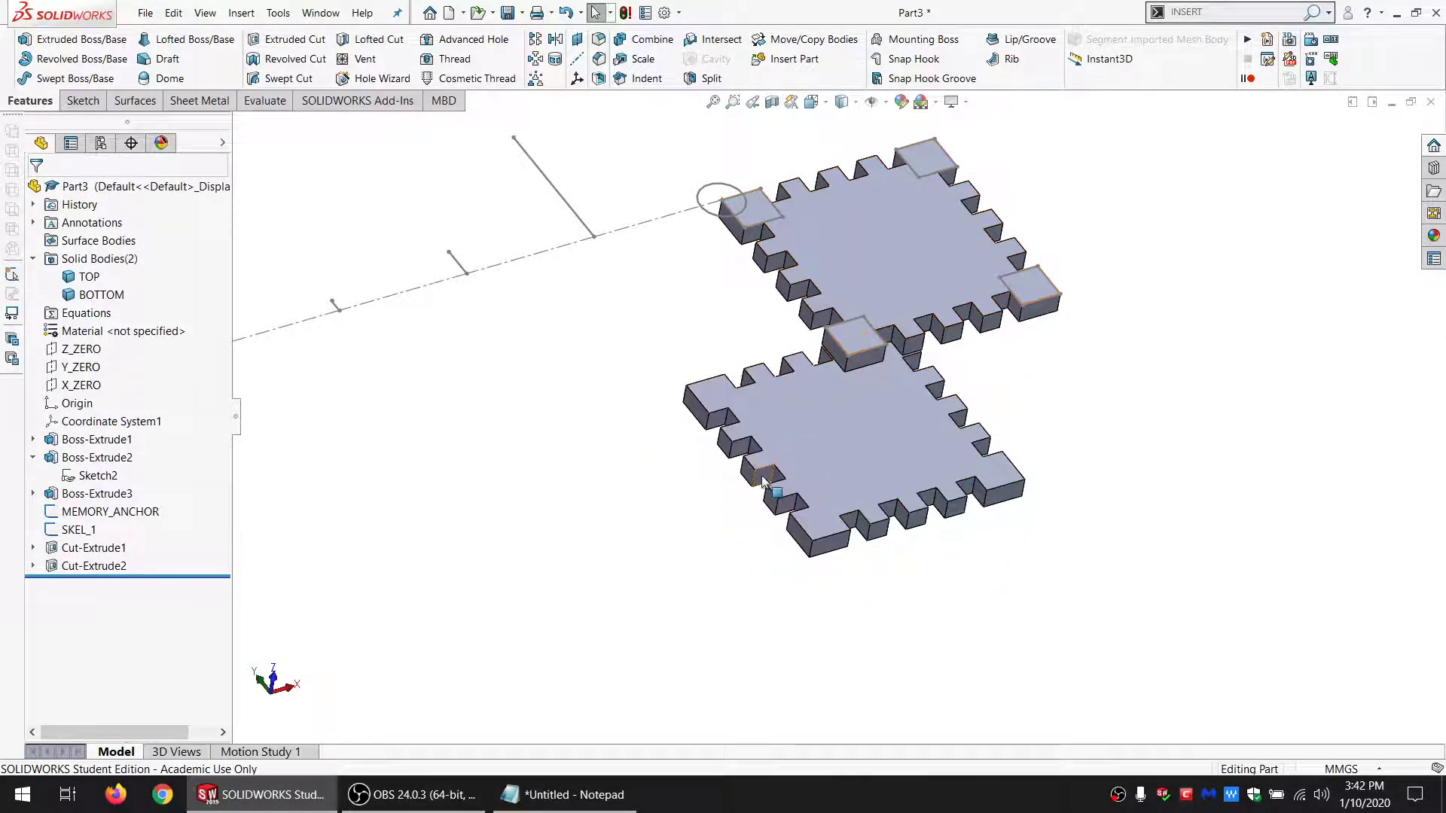
{"action": "mouse_move", "coordinate": [795, 558]}
{"action": "middle_mouse_down"}
{"action": "mouse_move", "coordinate": [791, 523]}
{"action": "mouse_move", "coordinate": [763, 503]}
{"action": "mouse_move", "coordinate": [758, 406]}
{"action": "mouse_move", "coordinate": [678, 271]}
{"action": "middle_mouse_up"}
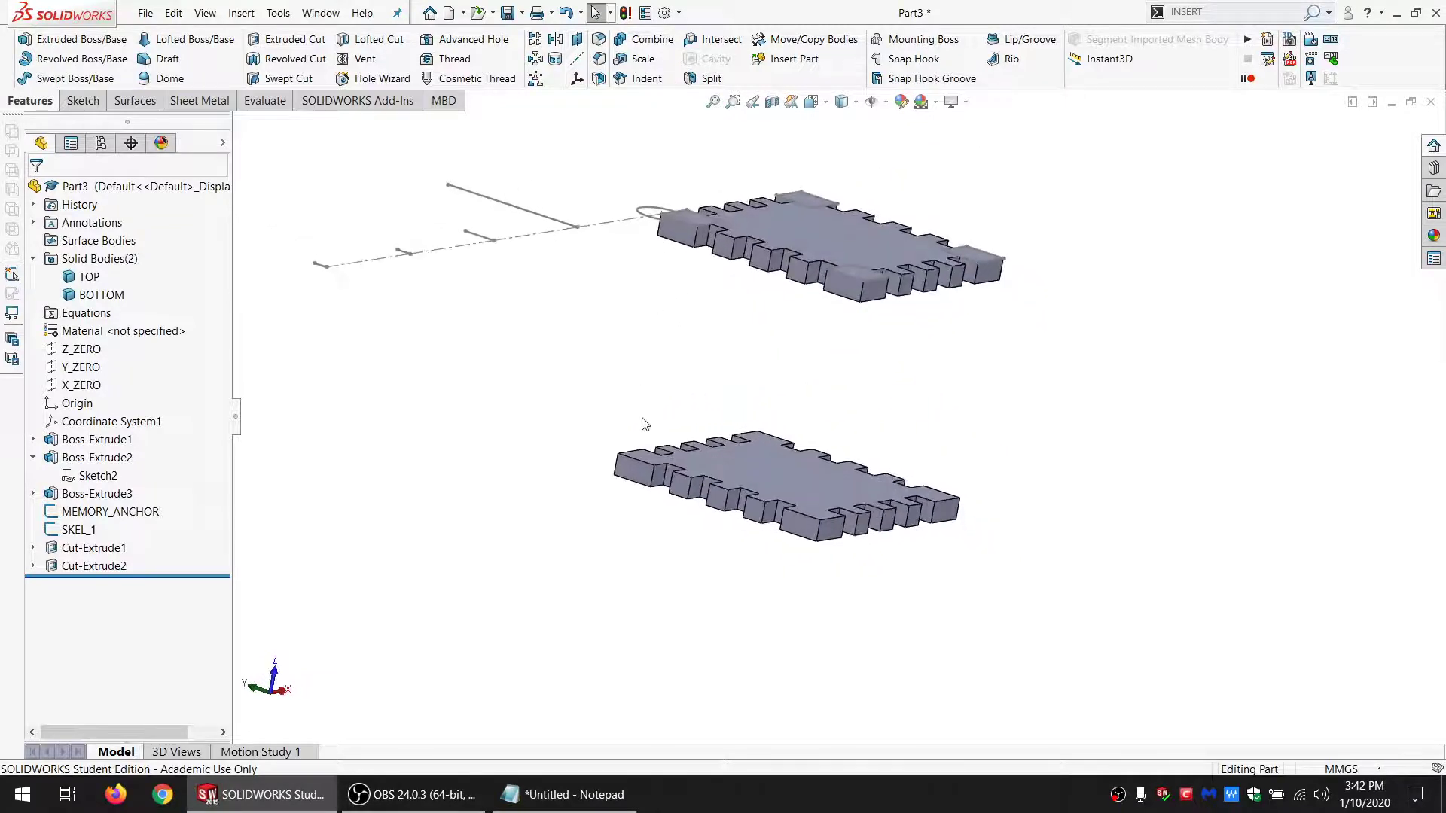
{"action": "middle_click_drag", "start_coordinate": [638, 402], "coordinate": [702, 271]}
{"action": "scroll", "coordinate": [658, 235], "scroll_direction": "down", "scroll_amount": 2}
{"action": "left_click", "coordinate": [576, 178]}
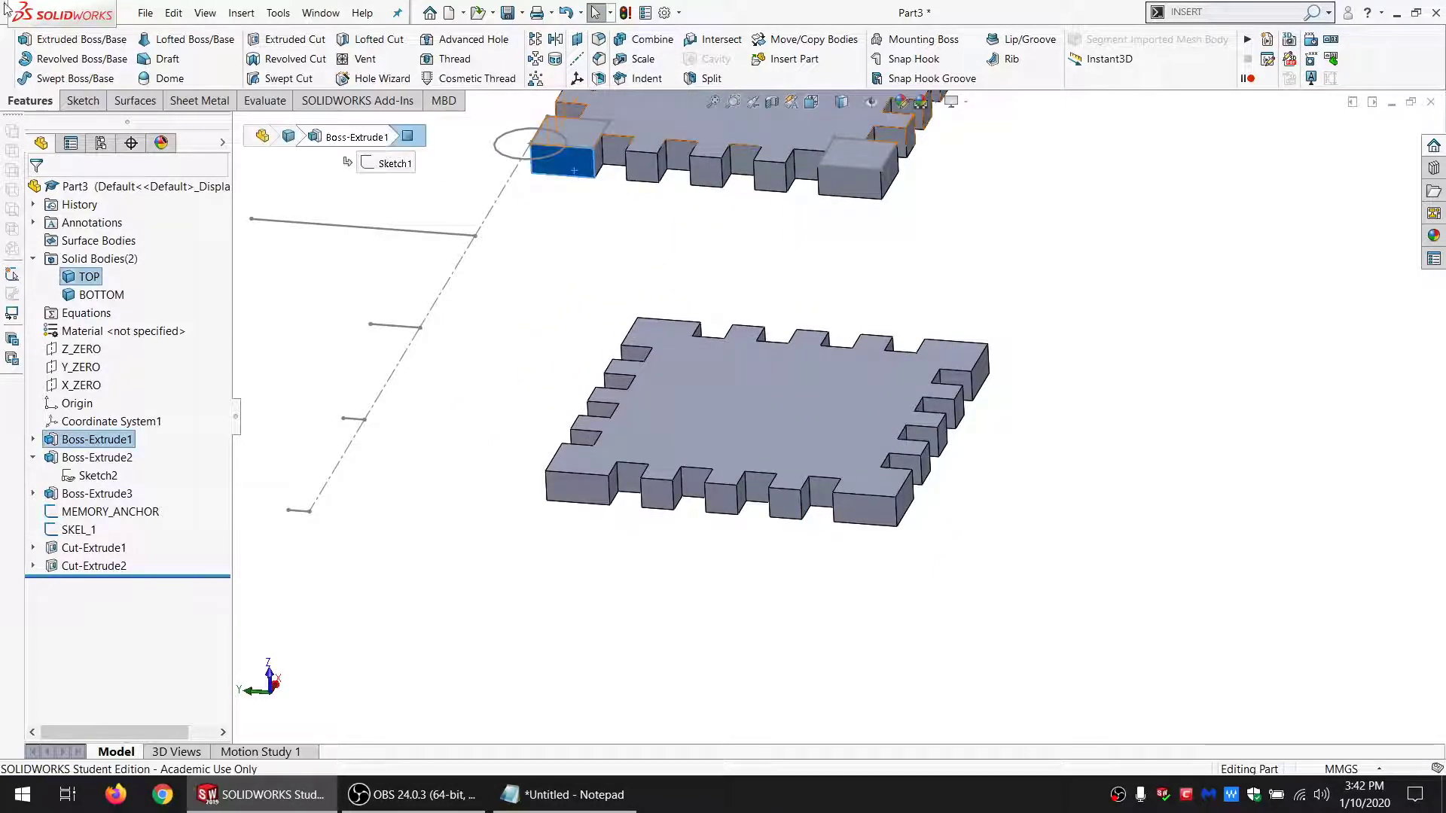
{"action": "left_click", "coordinate": [83, 100]}
{"action": "left_click", "coordinate": [14, 39]}
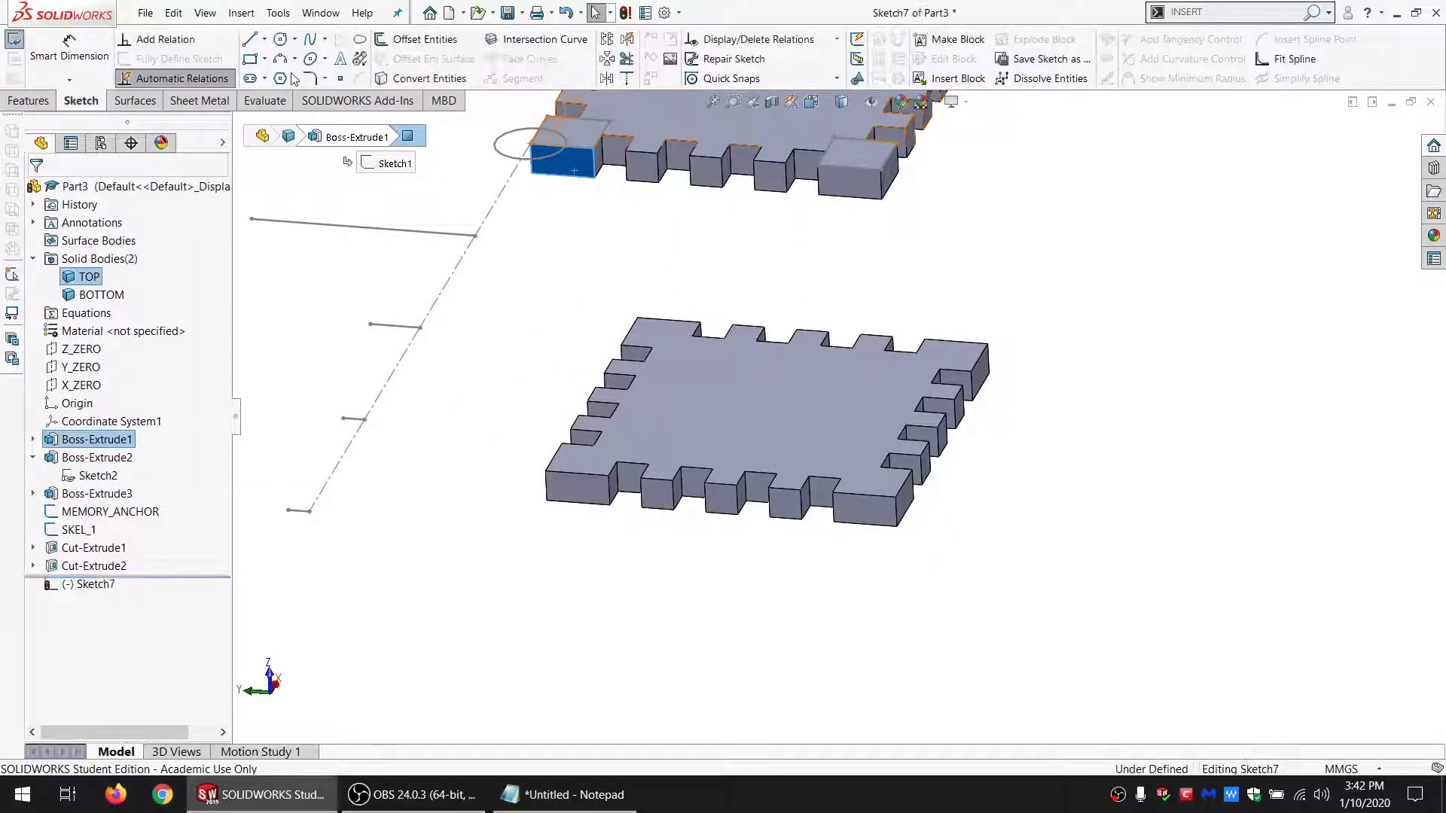
{"action": "left_click", "coordinate": [250, 60]}
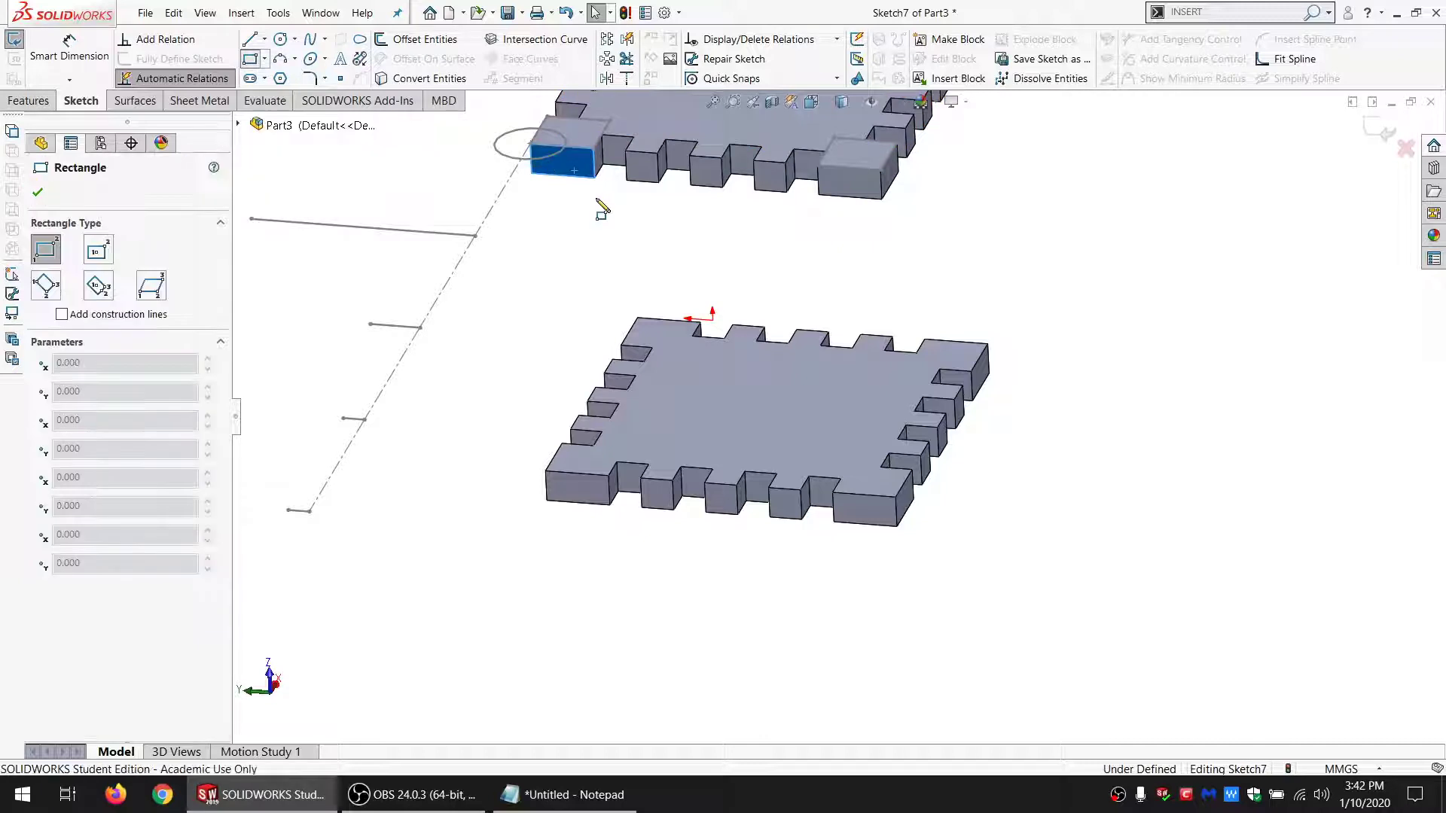
{"action": "left_click", "coordinate": [530, 172]}
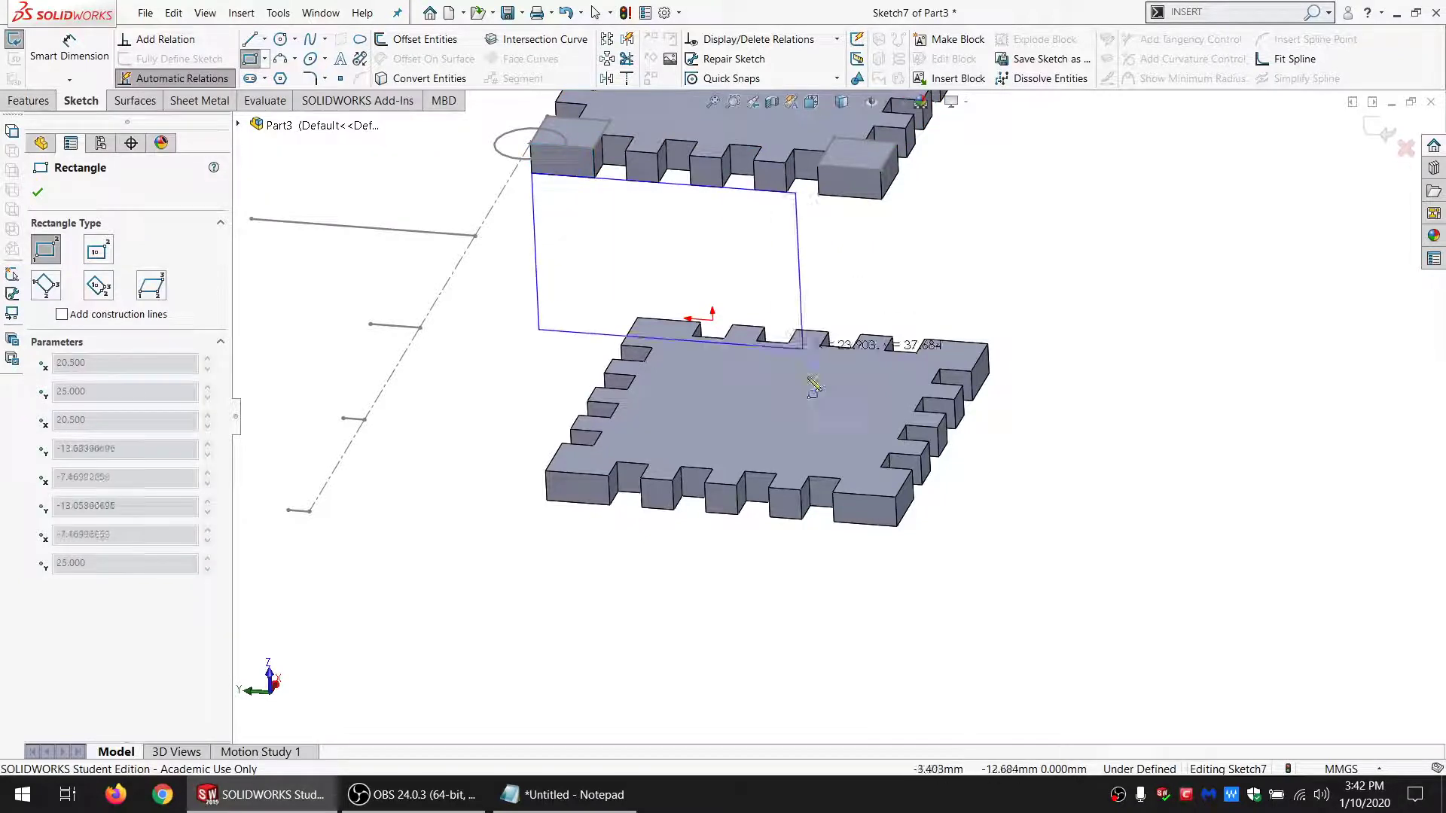
{"action": "left_click", "coordinate": [896, 497]}
Step: Extrude the rectangle as a separate side-wall body Up To Surface, ending at the recessed notch face of the TOP plate
{"action": "left_click", "coordinate": [28, 100]}
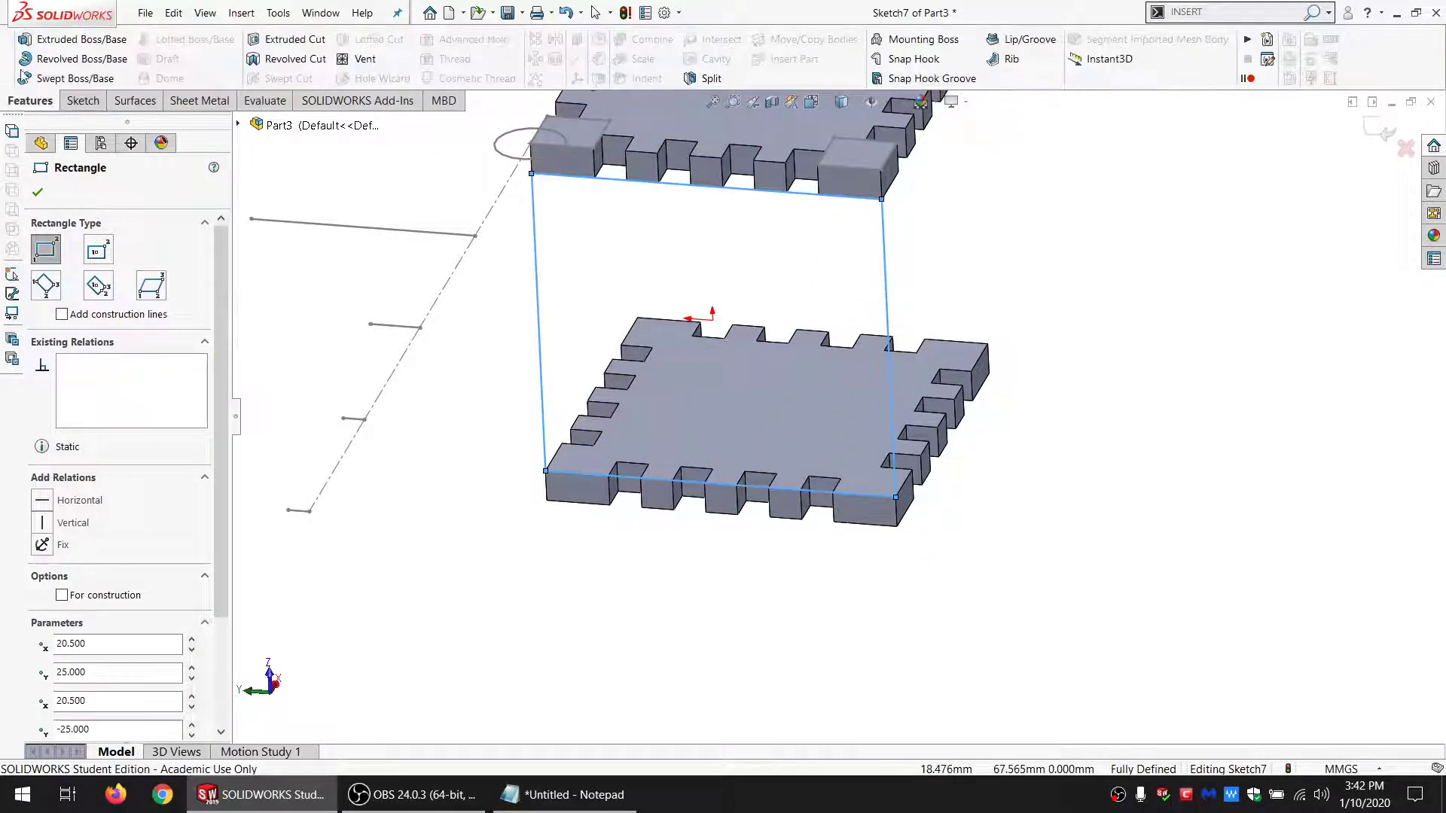
{"action": "left_click", "coordinate": [72, 39]}
{"action": "left_click", "coordinate": [113, 297]}
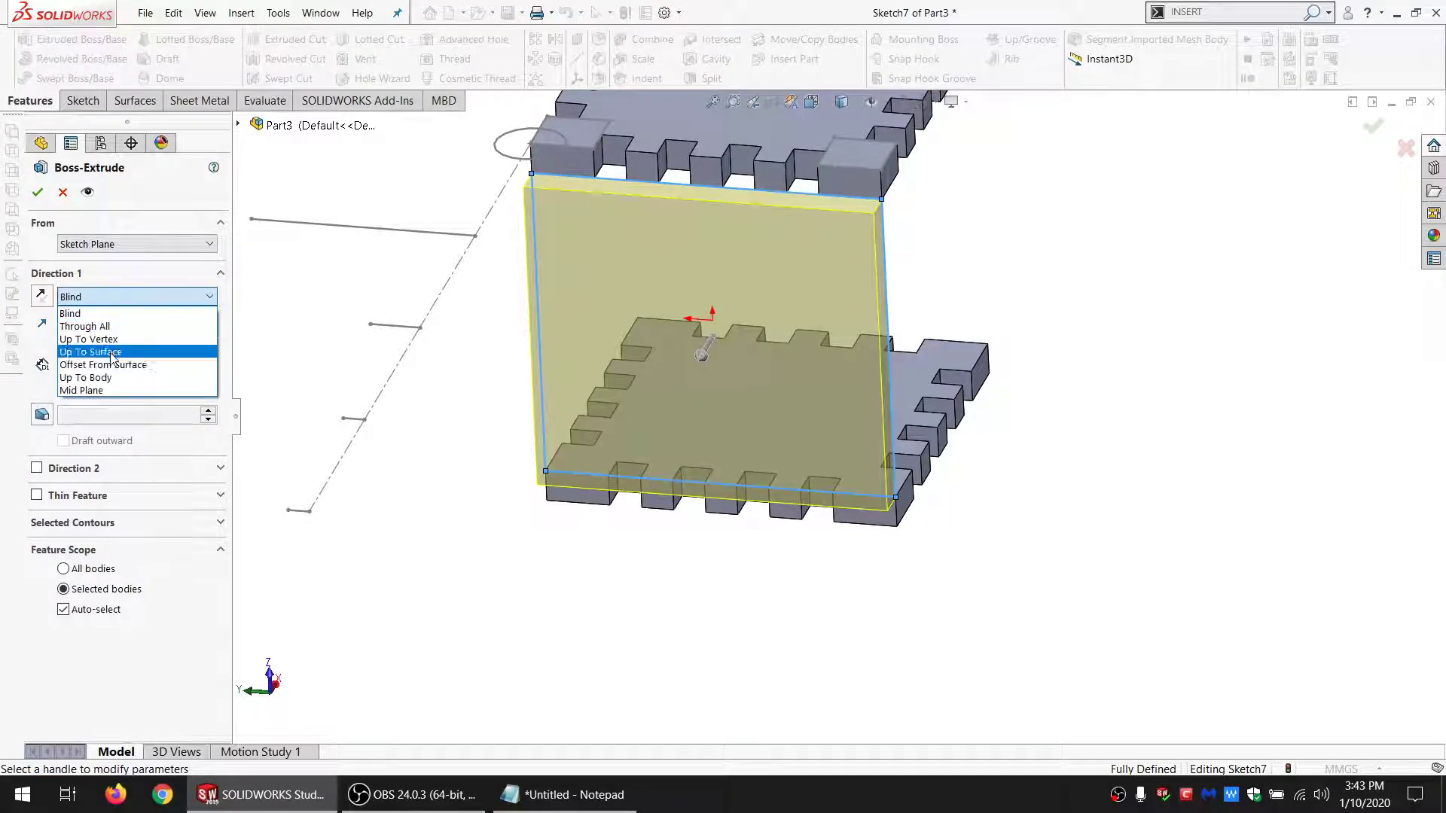
{"action": "left_click", "coordinate": [111, 353]}
{"action": "left_click", "coordinate": [618, 150]}
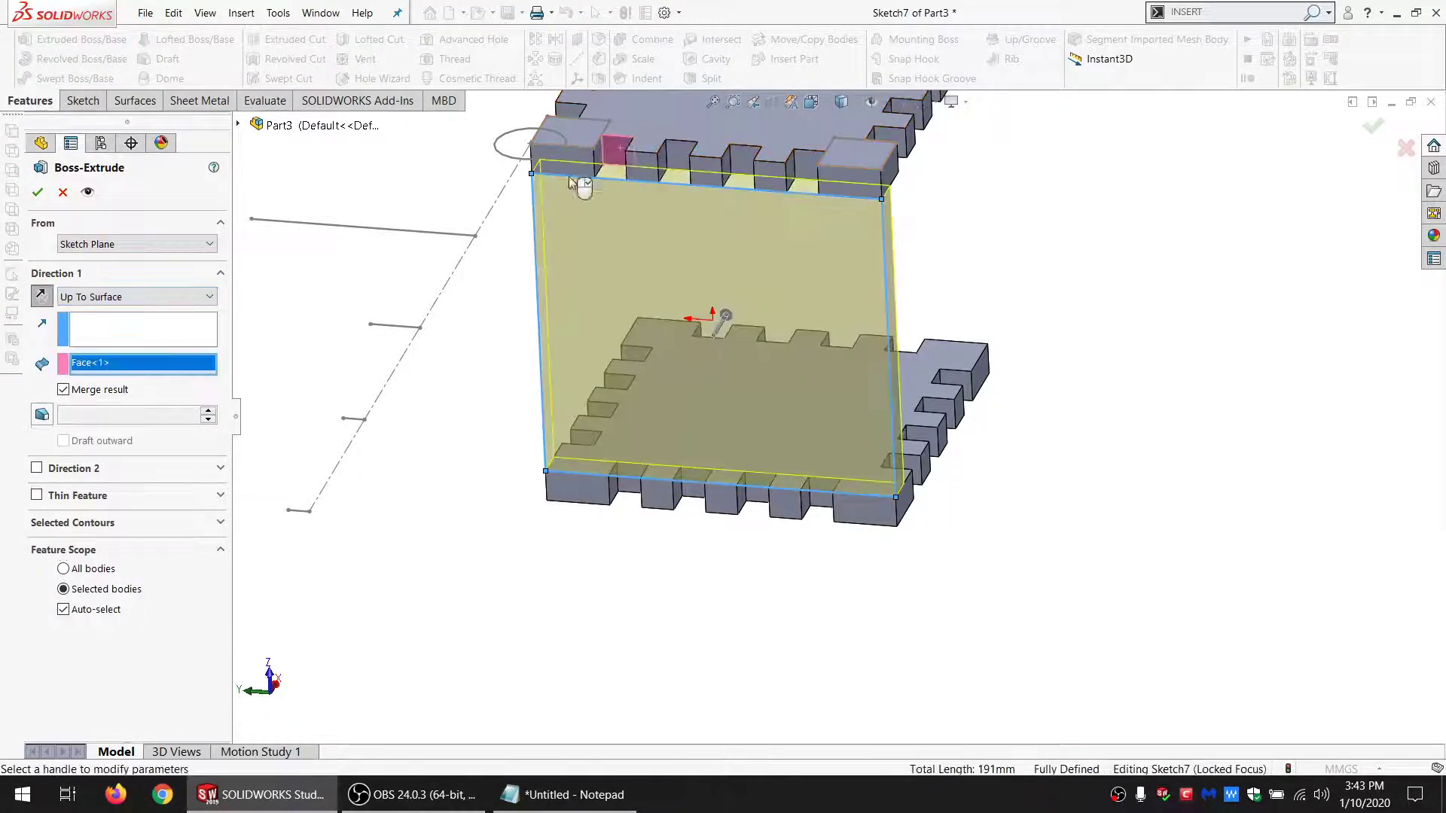
{"action": "left_click", "coordinate": [40, 190]}
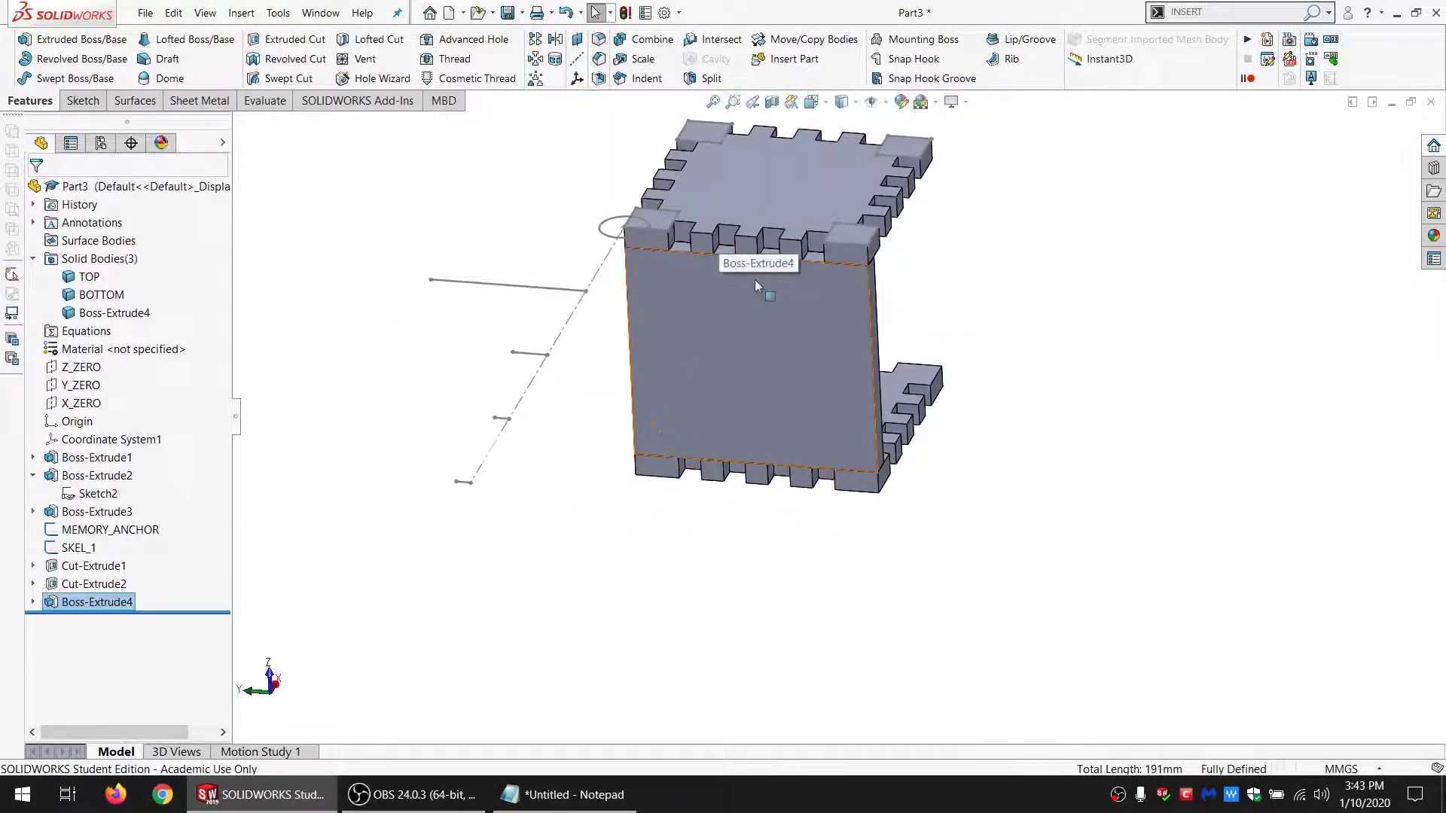
{"action": "scroll", "coordinate": [756, 293], "scroll_direction": "down", "scroll_amount": 1}
{"action": "scroll", "coordinate": [663, 377], "scroll_direction": "down", "scroll_amount": 2}
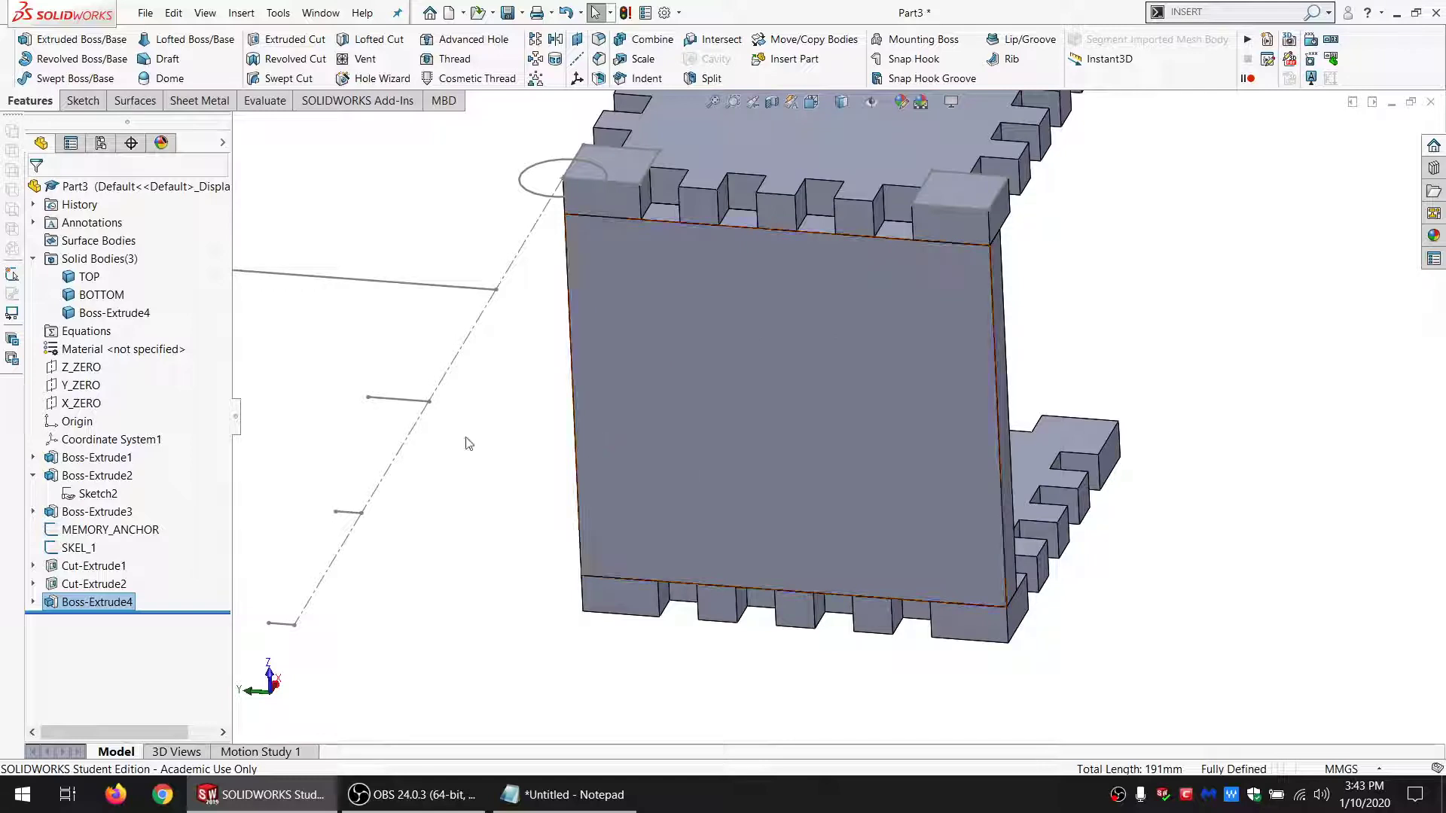
Step: Delete the side-wall extrusion along with the rectangle sketch it was built from
{"action": "left_click", "coordinate": [95, 584]}
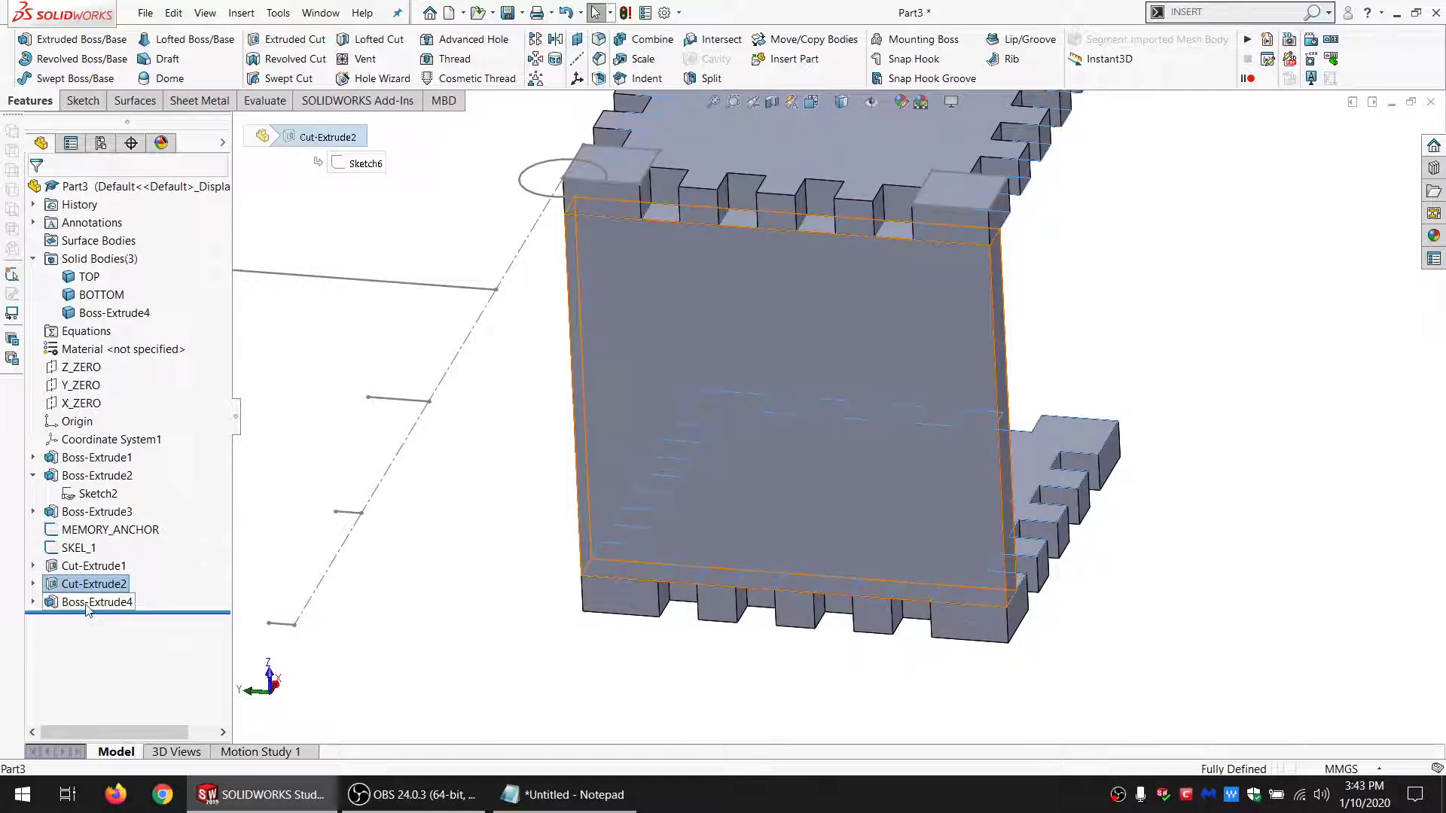
{"action": "left_click", "coordinate": [89, 604]}
{"action": "key", "text": "Delete"}
{"action": "key", "text": "Return"}
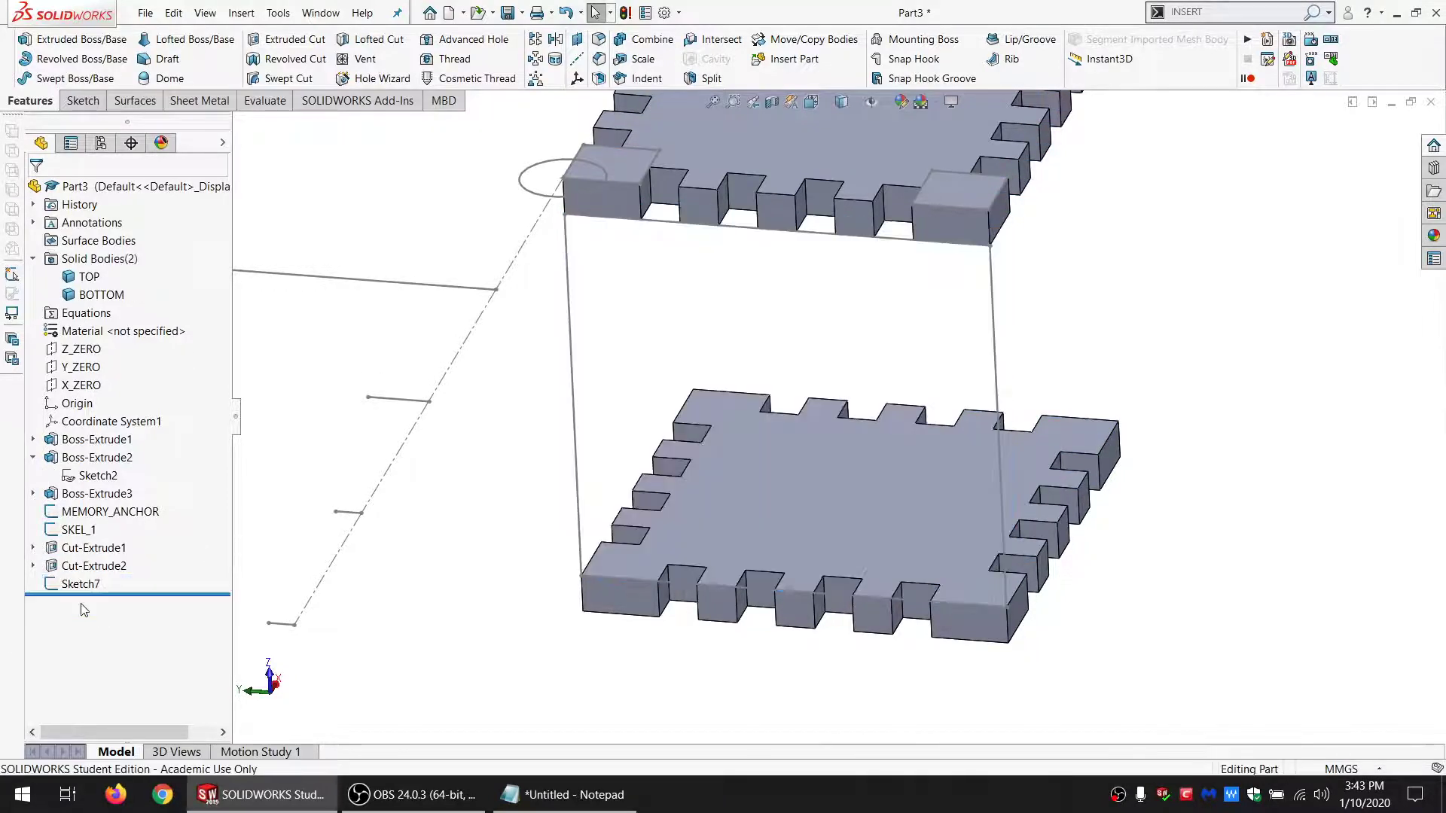
{"action": "left_click", "coordinate": [80, 584]}
{"action": "key", "text": "Delete"}
Step: Sketch a rectangle on the BOTTOM plate's outer corner side face, from the TOP plate's upper corner to the BOTTOM plate's diagonally opposite lower corner
{"action": "left_click", "coordinate": [616, 596]}
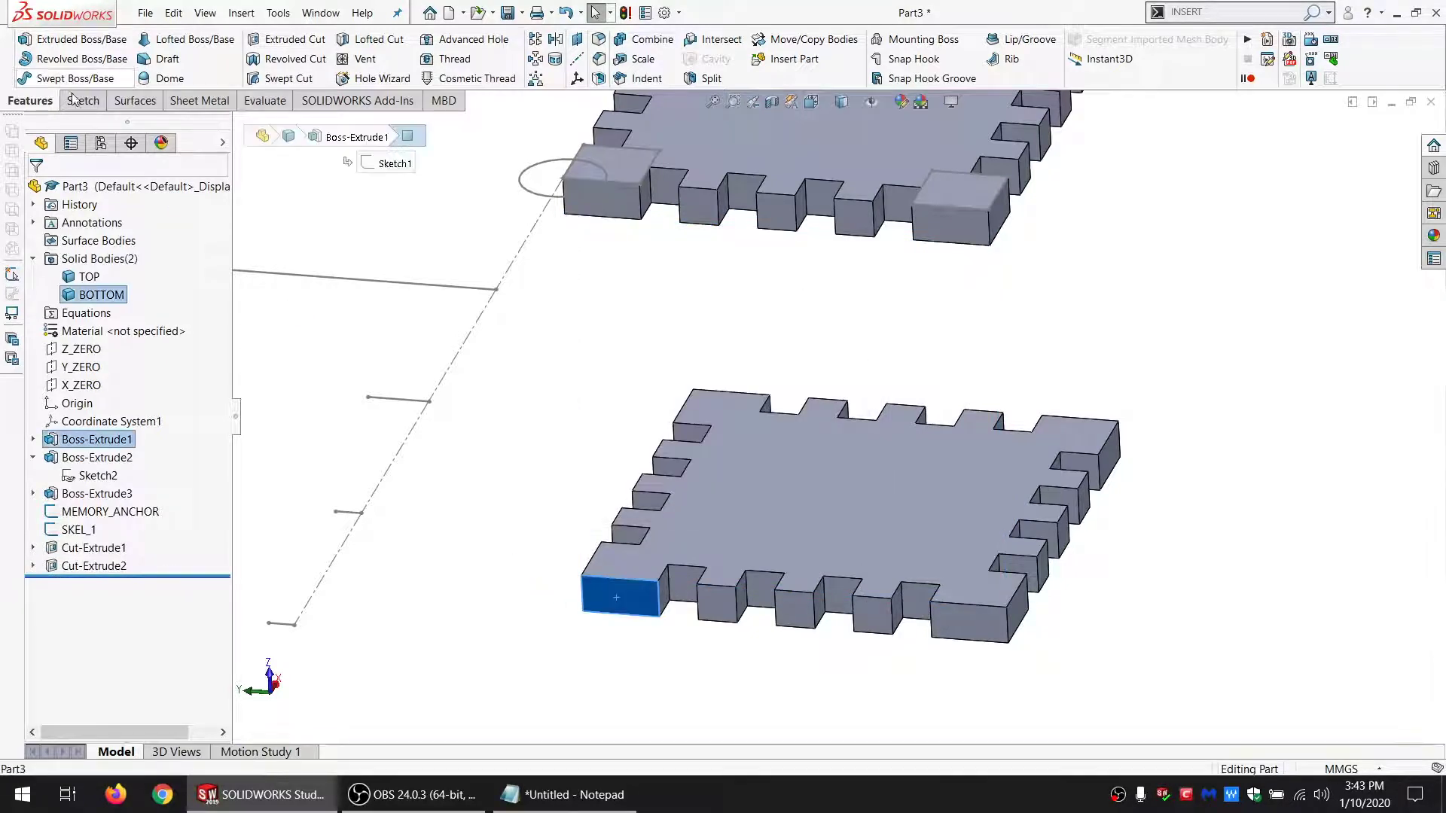
{"action": "left_click", "coordinate": [82, 101]}
{"action": "left_click", "coordinate": [15, 39]}
{"action": "left_click", "coordinate": [251, 59]}
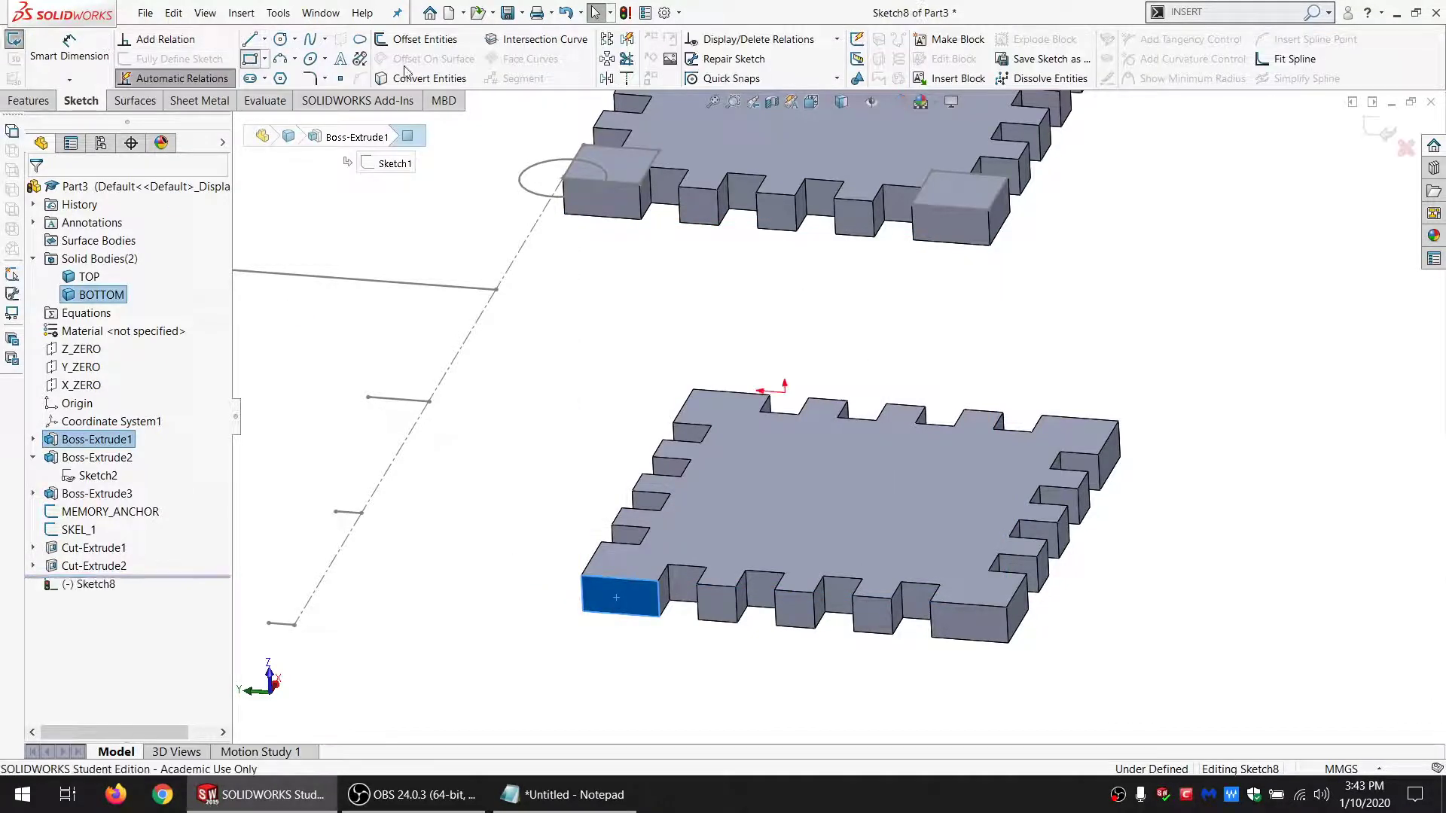
{"action": "left_click", "coordinate": [564, 180]}
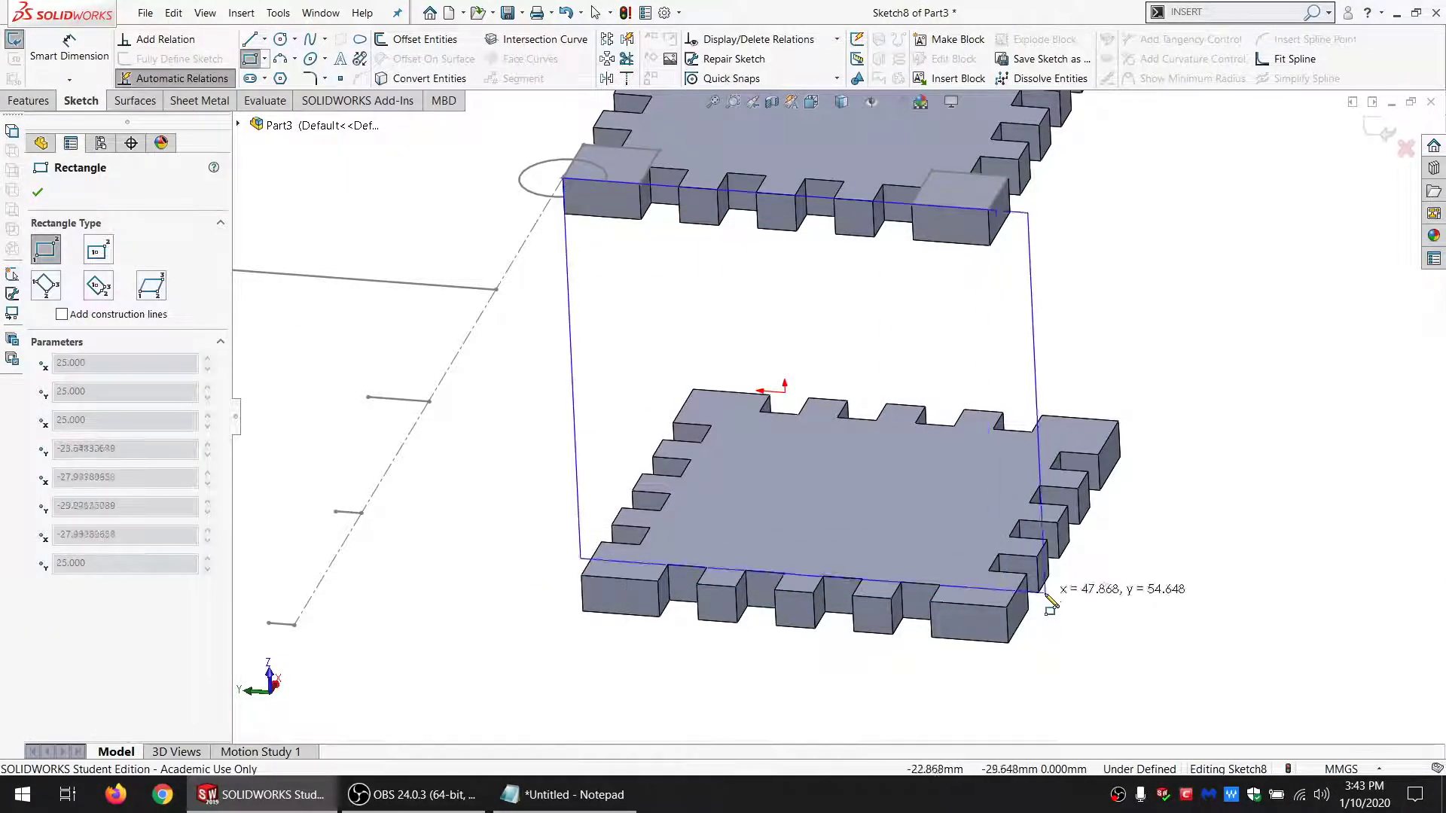
{"action": "left_click", "coordinate": [1008, 643]}
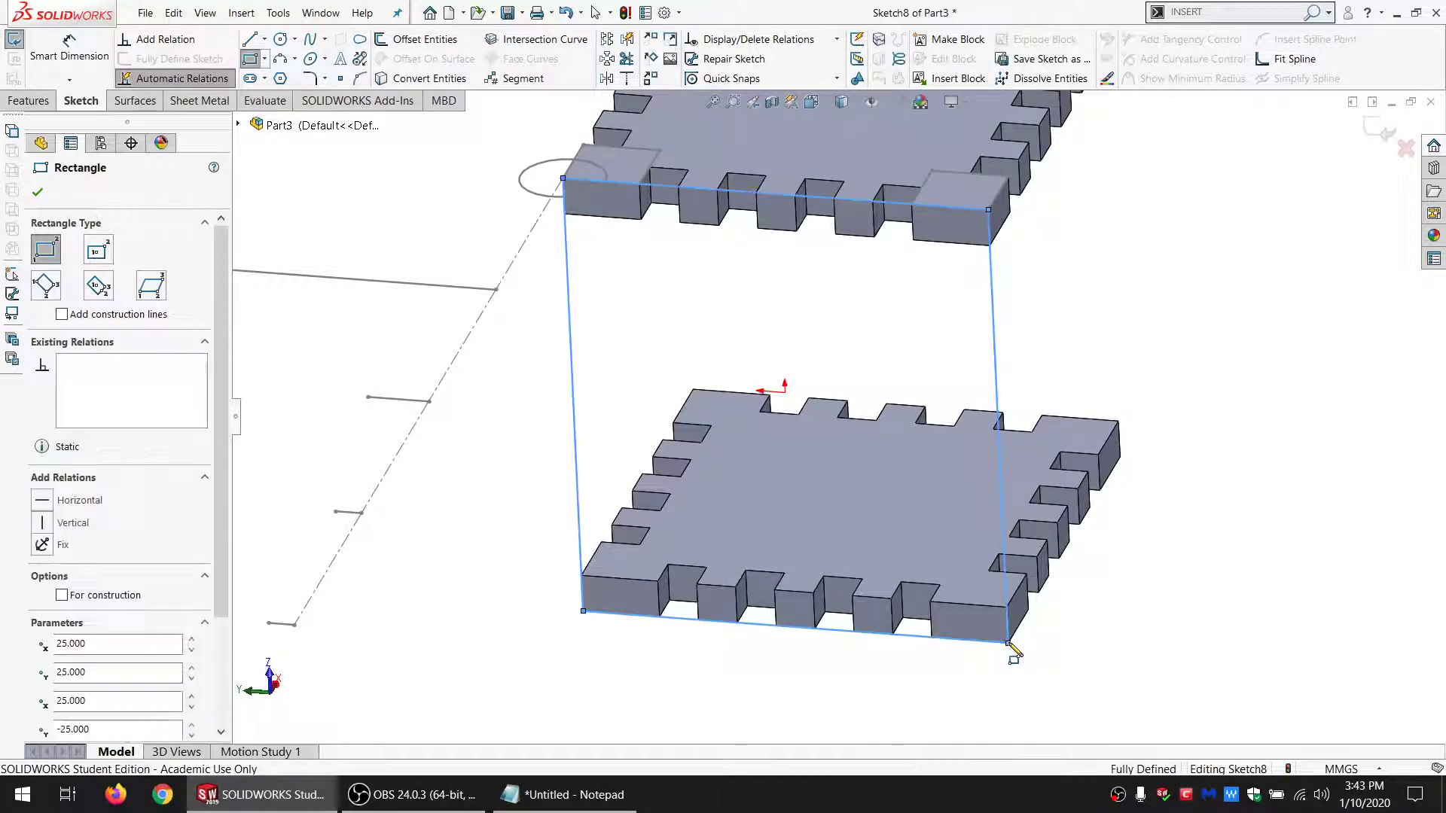
Step: Extrude the rectangle as a separate, unmerged side-wall body Up To Surface, ending at the recessed notch face of the BOTTOM plate
{"action": "left_click", "coordinate": [30, 101]}
{"action": "left_click", "coordinate": [53, 41]}
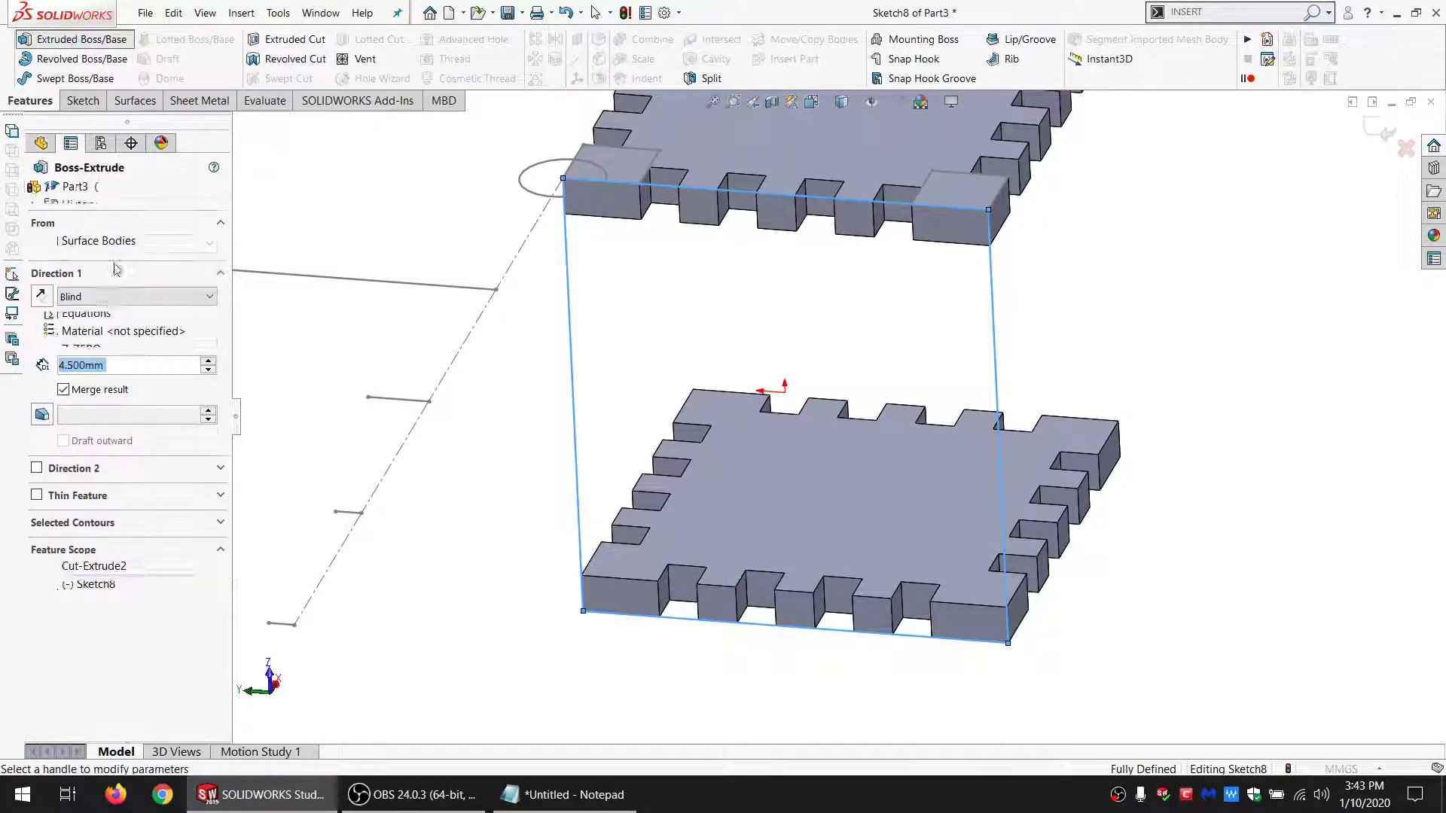
{"action": "left_click", "coordinate": [113, 297]}
{"action": "left_click", "coordinate": [106, 352]}
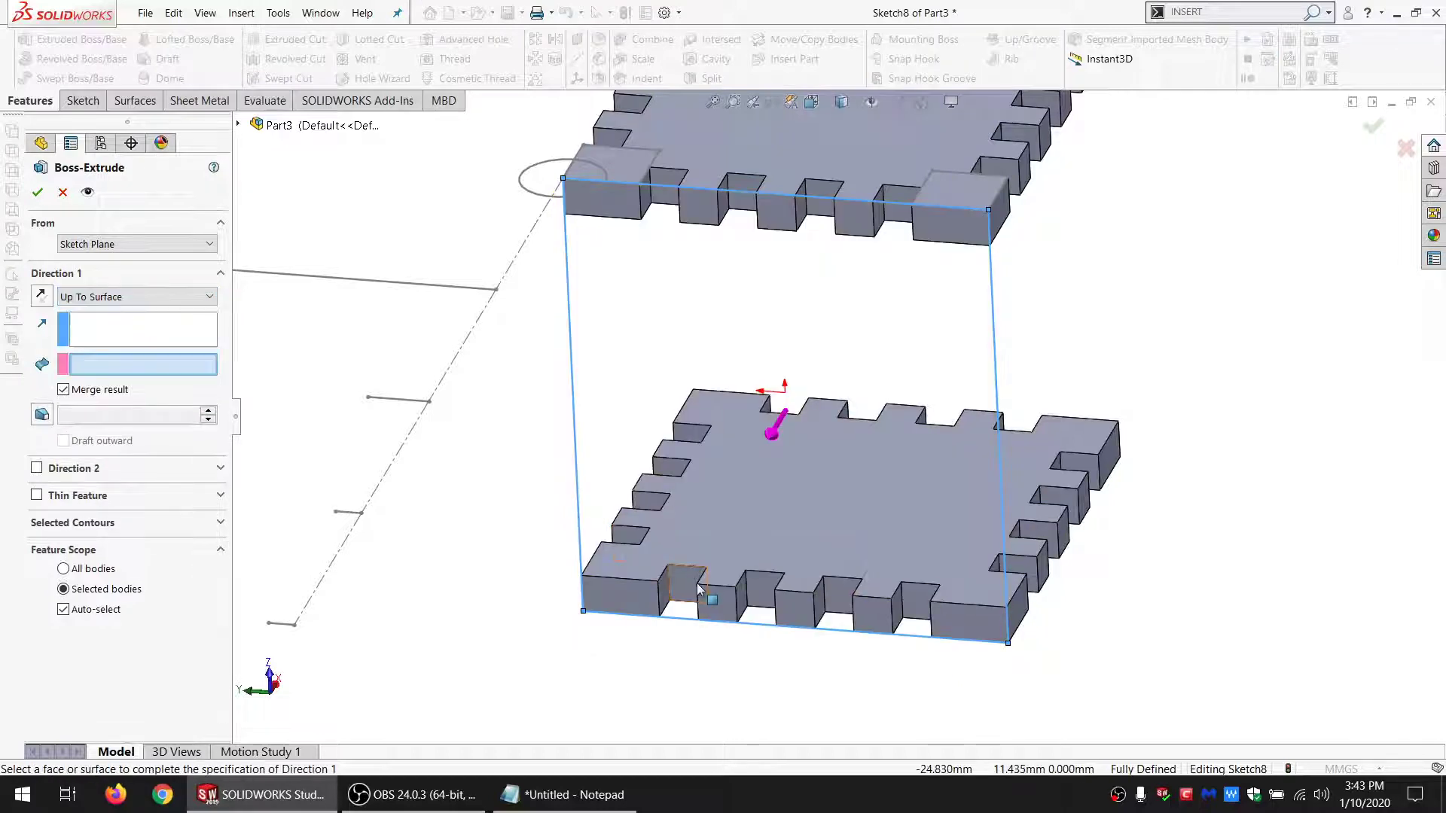
{"action": "left_click", "coordinate": [685, 583]}
{"action": "left_click", "coordinate": [87, 393]}
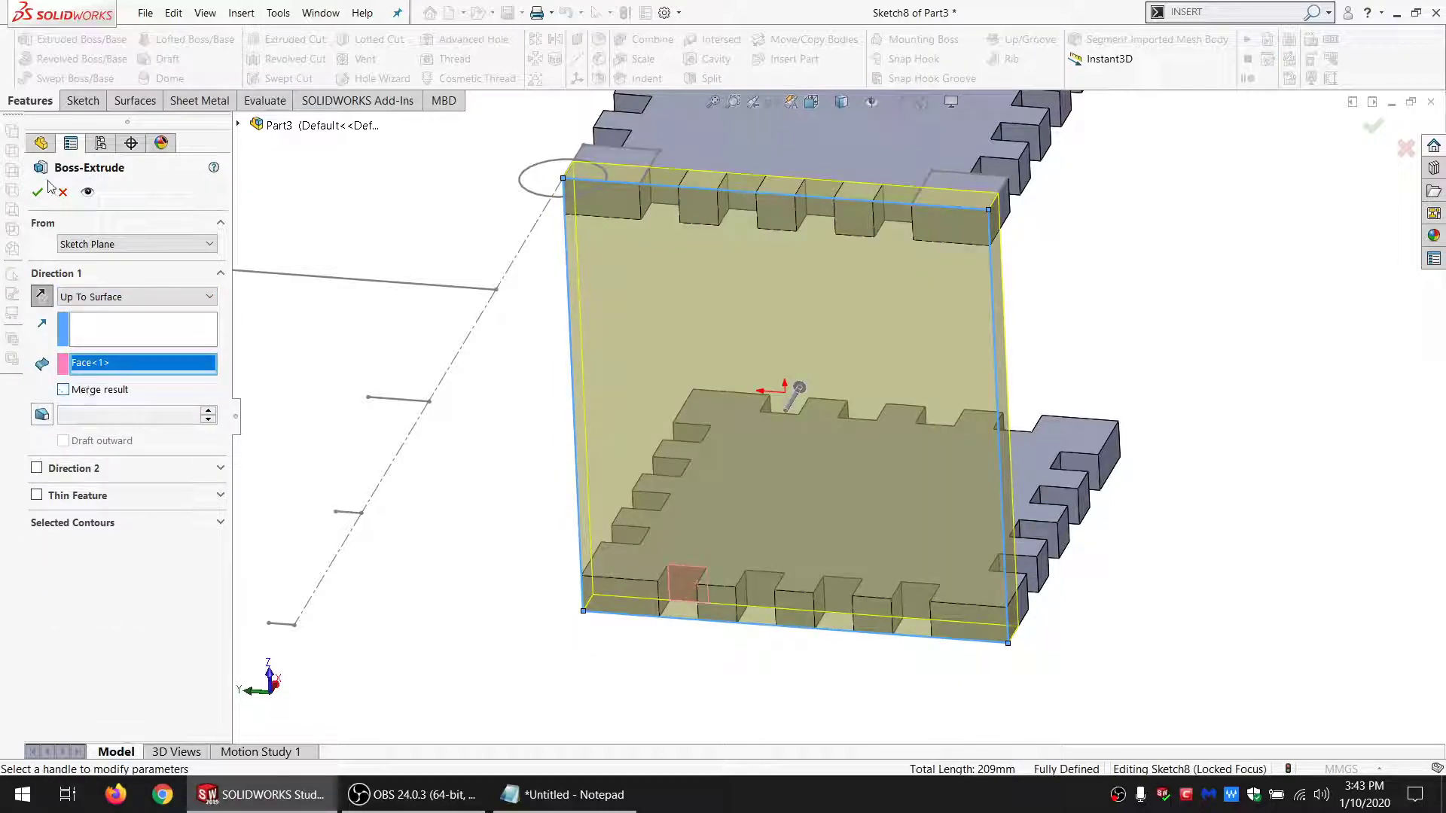
{"action": "scroll", "coordinate": [861, 470], "scroll_direction": "up", "scroll_amount": 3}
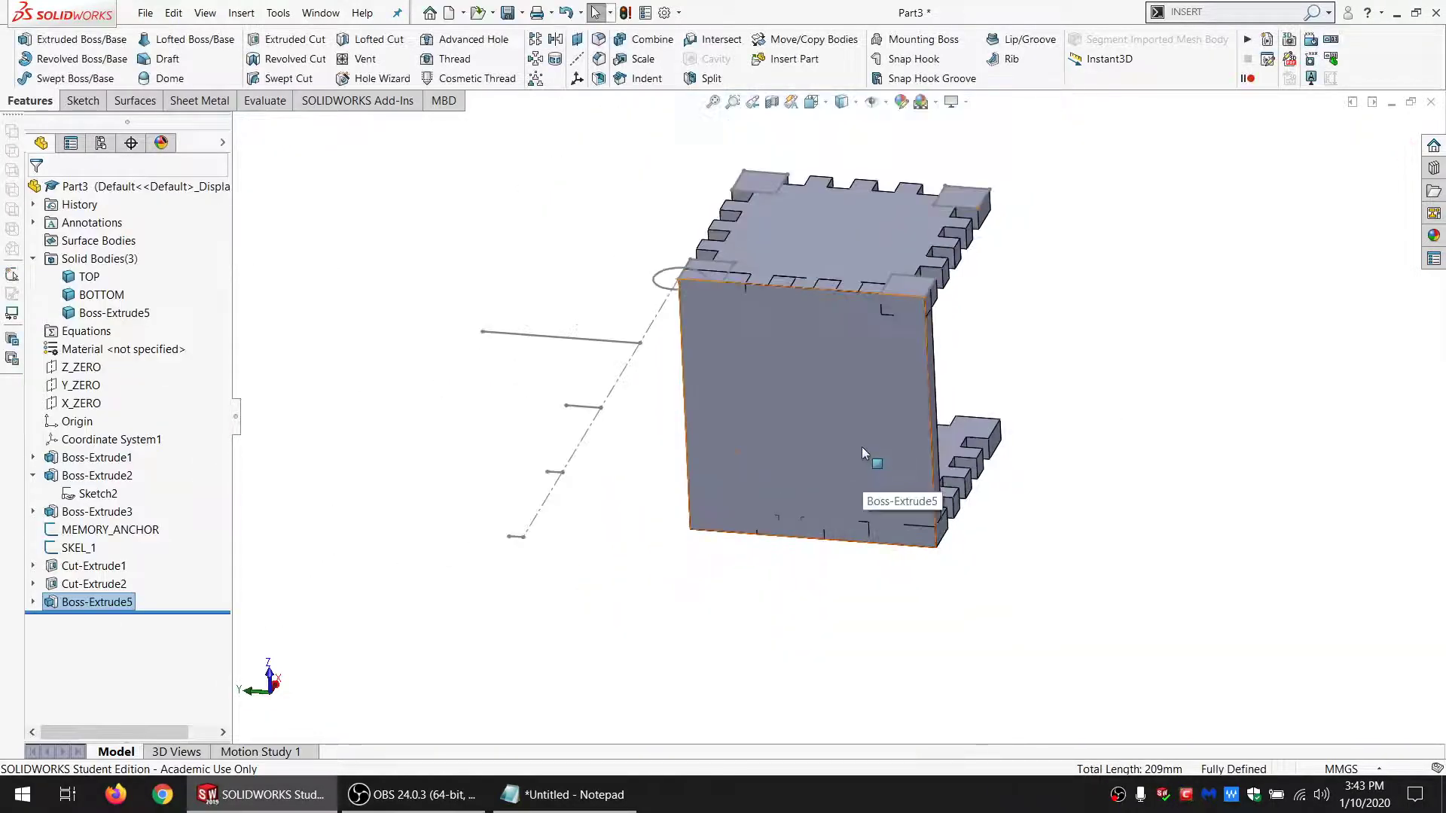
{"action": "scroll", "coordinate": [861, 446], "scroll_direction": "down", "scroll_amount": 2}
{"action": "middle_click_drag", "start_coordinate": [861, 446], "coordinate": [843, 421]}
{"action": "scroll", "coordinate": [860, 391], "scroll_direction": "up", "scroll_amount": 3}
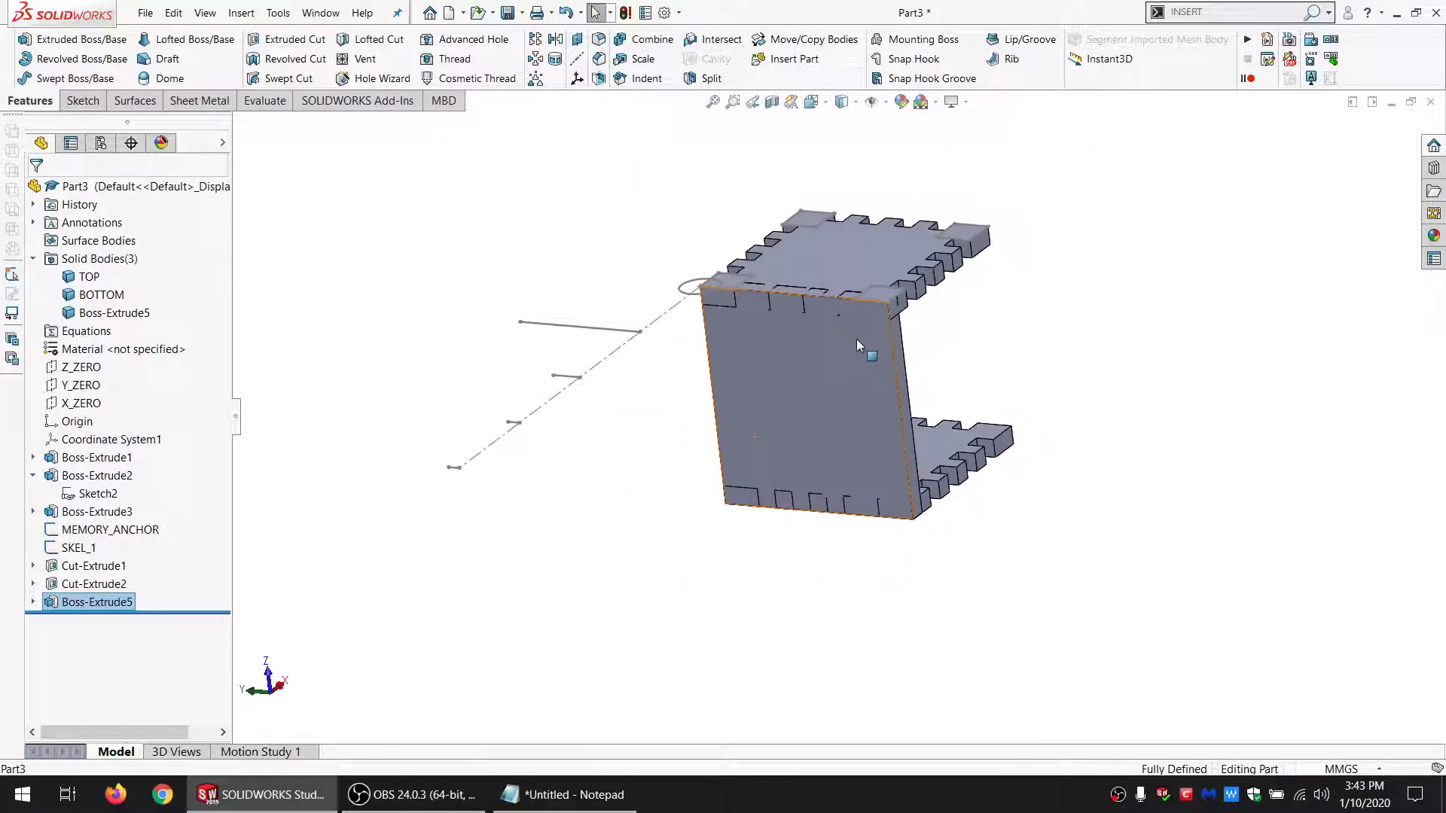
{"action": "scroll", "coordinate": [860, 337], "scroll_direction": "down", "scroll_amount": 2}
{"action": "middle_click_drag", "start_coordinate": [860, 336], "coordinate": [868, 349]}
{"action": "left_click", "coordinate": [978, 293]}
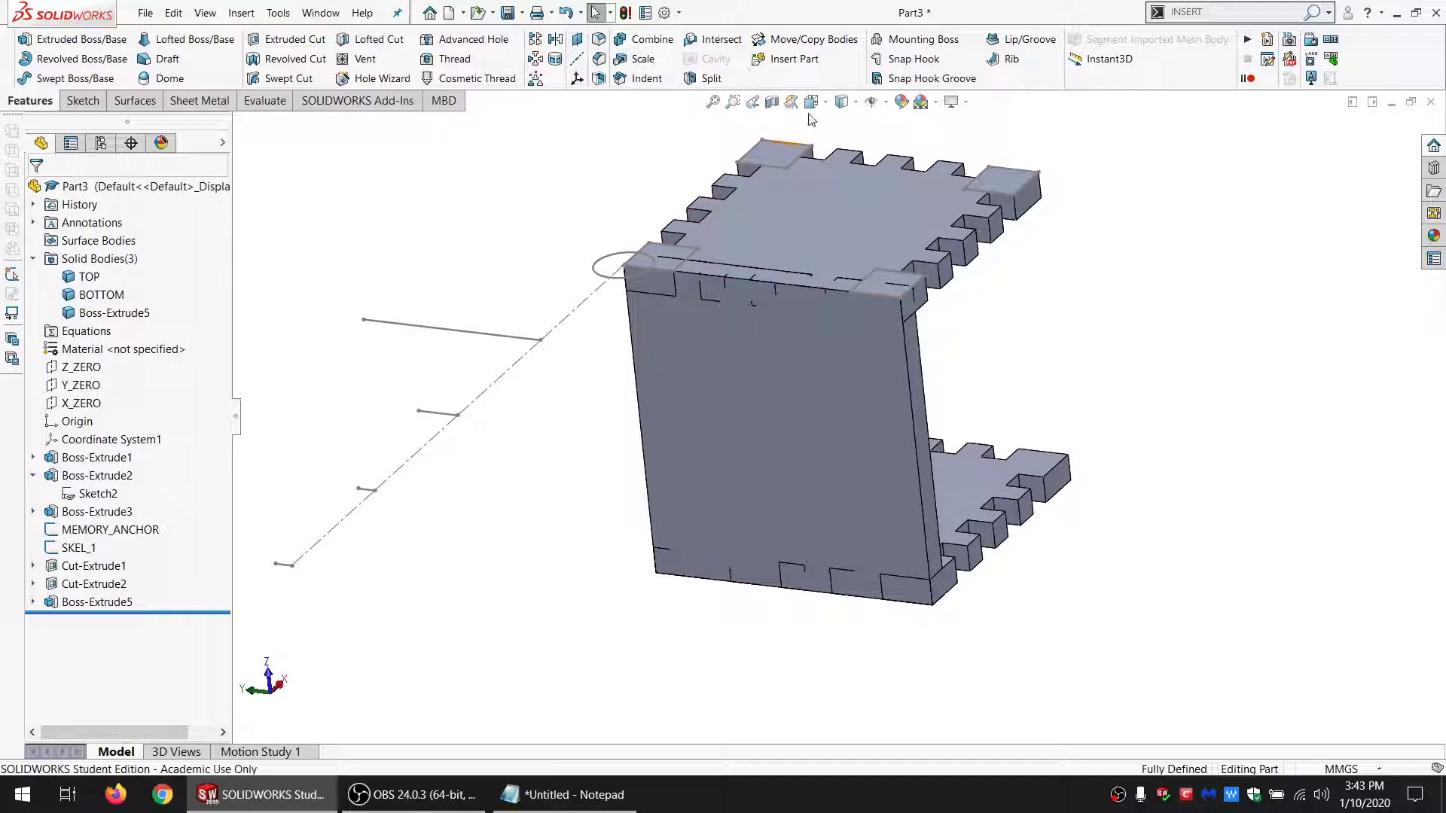
Step: Make one in-place copy of the TOP and BOTTOM bodies with Move/Copy Body, leaving all translations at 0
{"action": "left_click", "coordinate": [811, 45]}
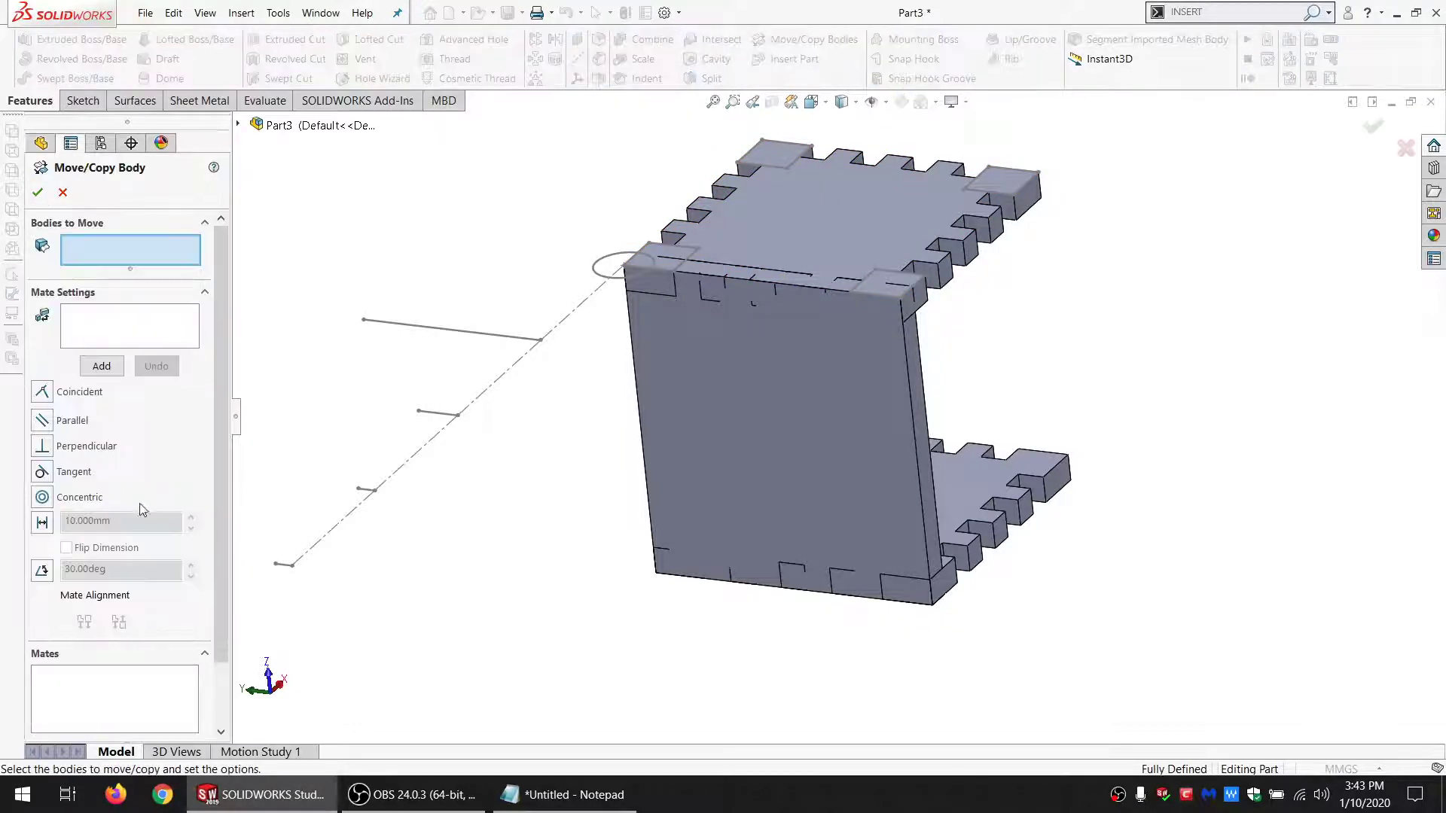
{"action": "scroll", "coordinate": [154, 628], "scroll_direction": "down", "scroll_amount": 2}
{"action": "left_click", "coordinate": [123, 727]}
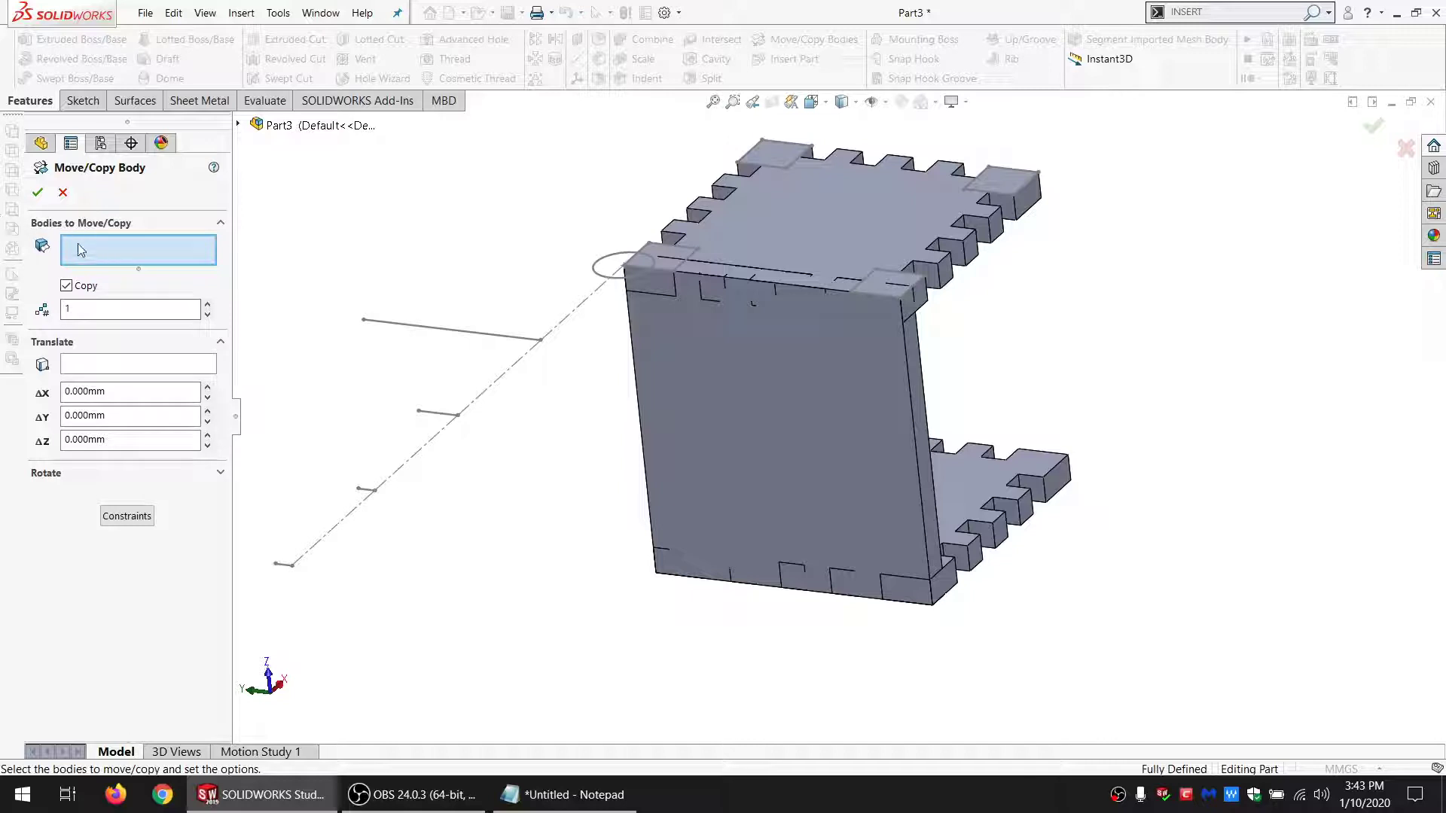
{"action": "left_click", "coordinate": [855, 223]}
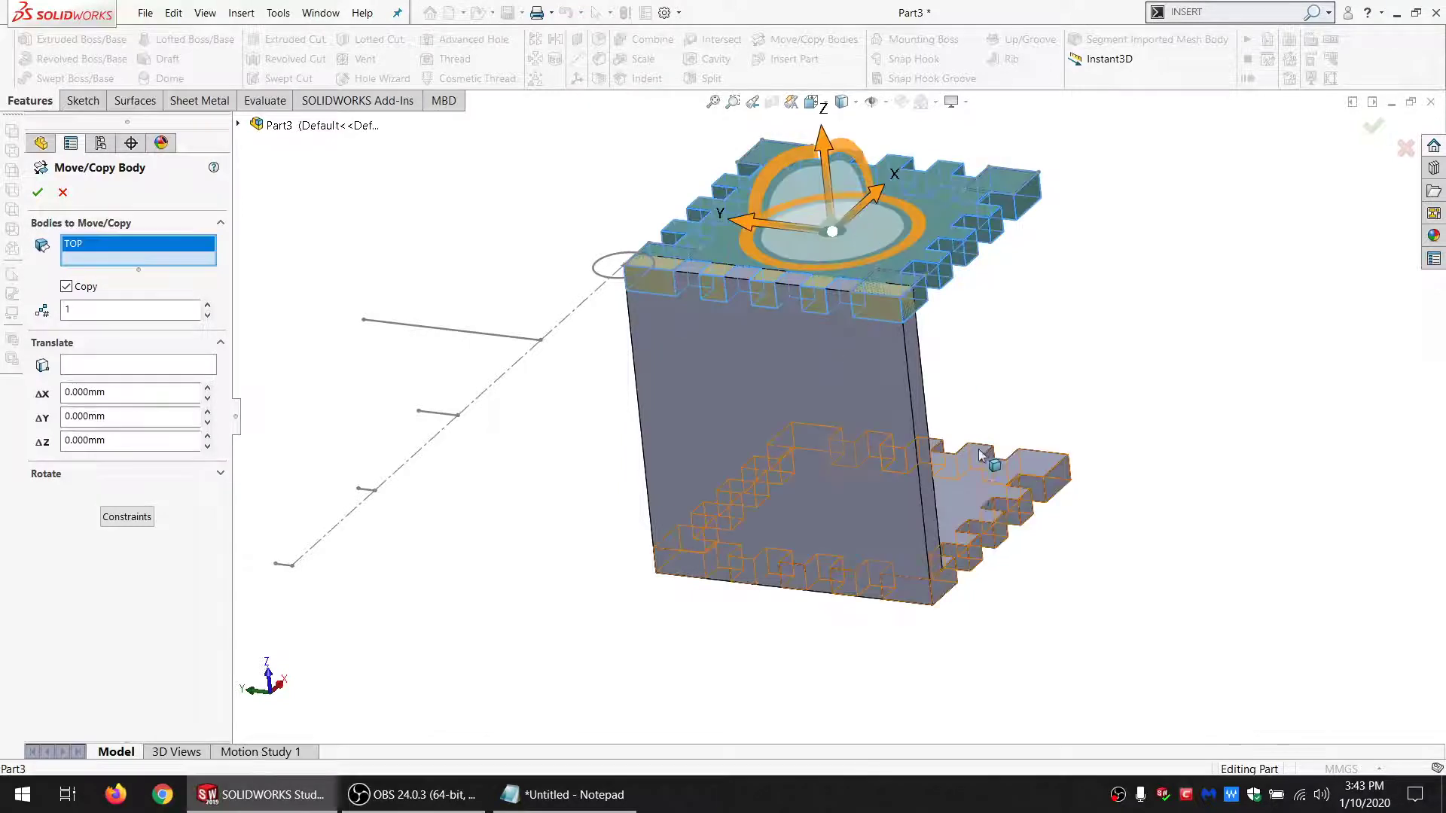
{"action": "left_click", "coordinate": [966, 489]}
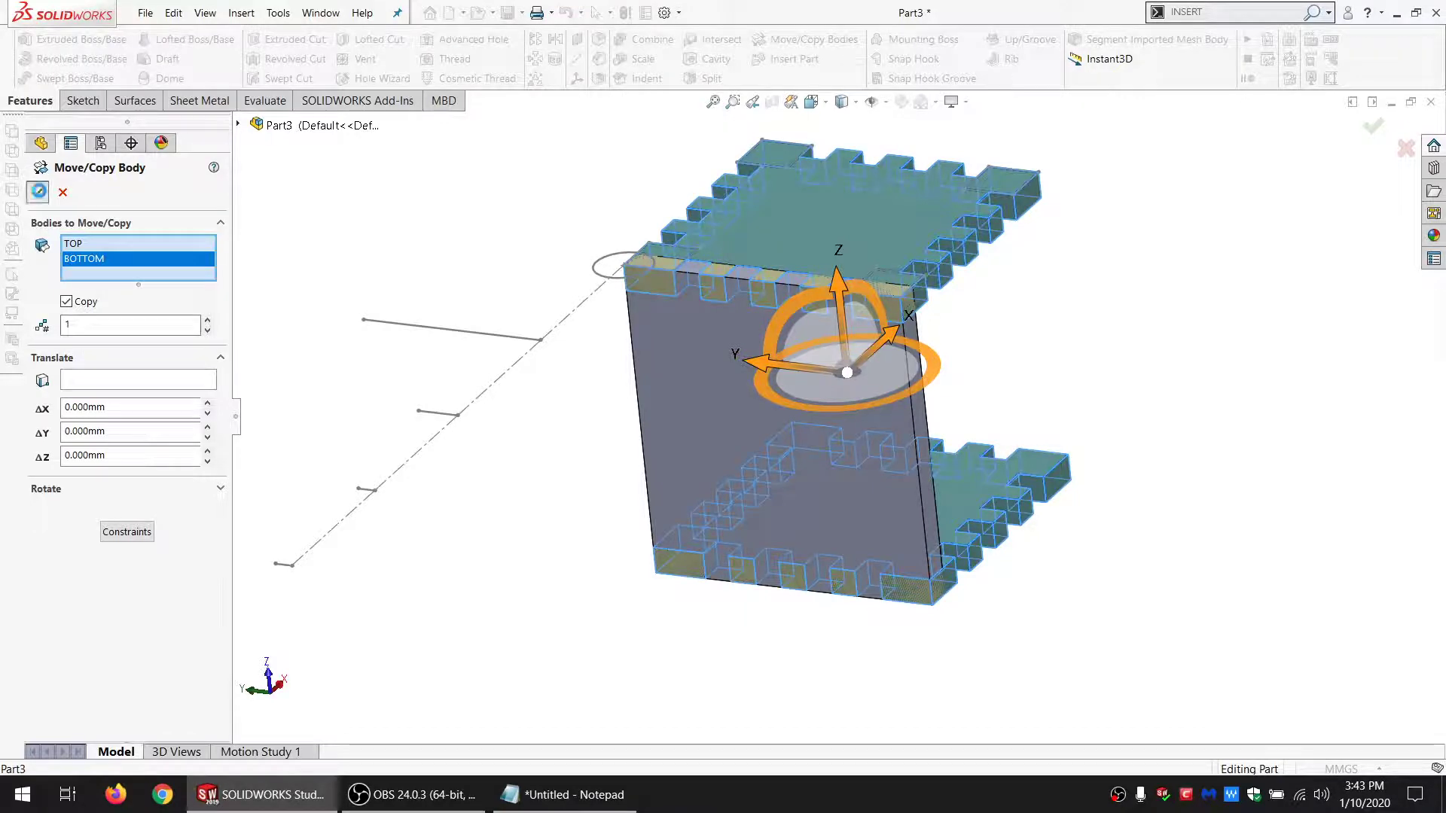
{"action": "left_click", "coordinate": [38, 191]}
Step: Hide the original TOP and BOTTOM solid bodies, leaving their copies visible
{"action": "left_click", "coordinate": [89, 277]}
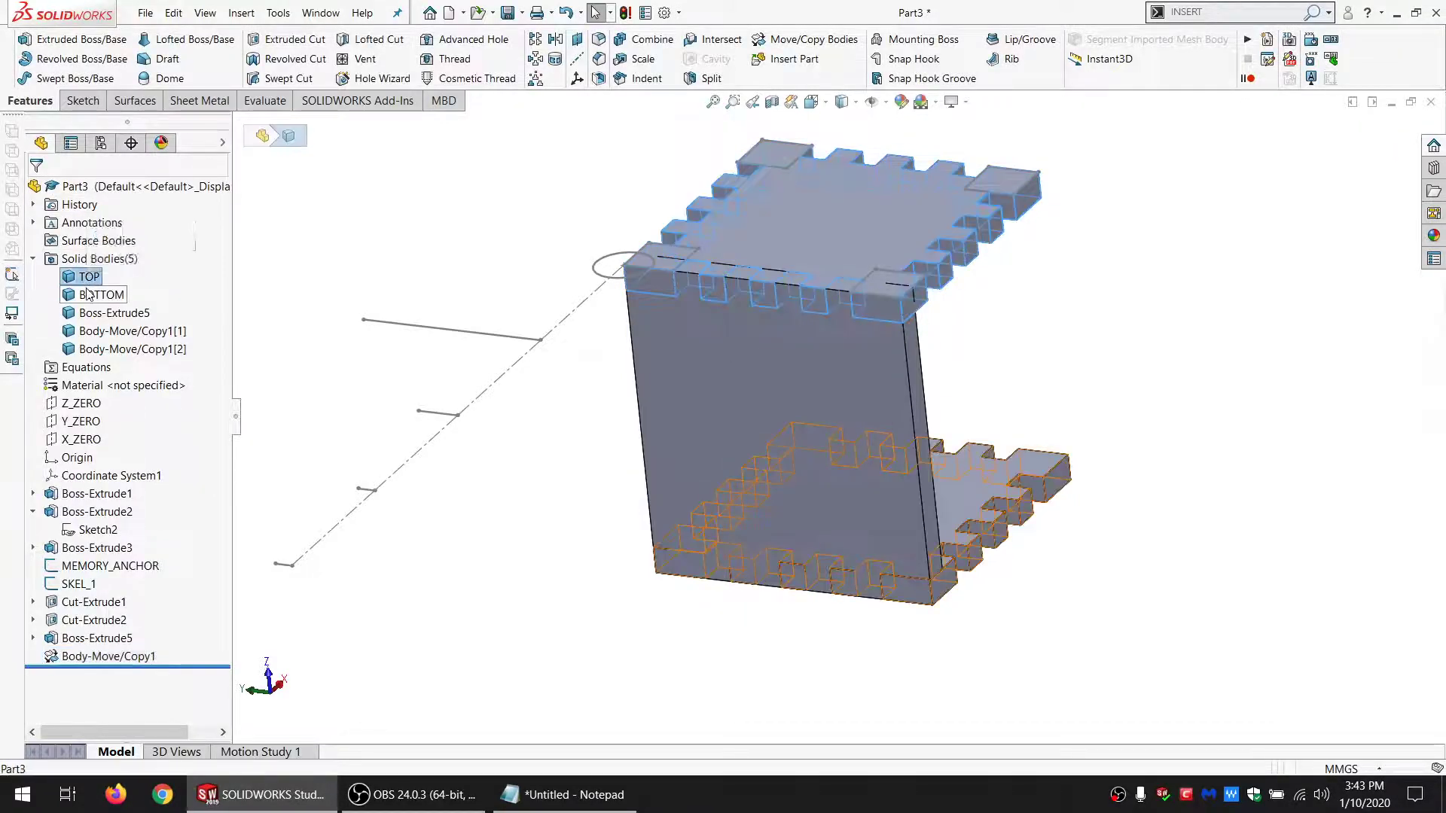
{"action": "left_click", "coordinate": [88, 295], "text": "ctrl"}
{"action": "left_click", "coordinate": [100, 267]}
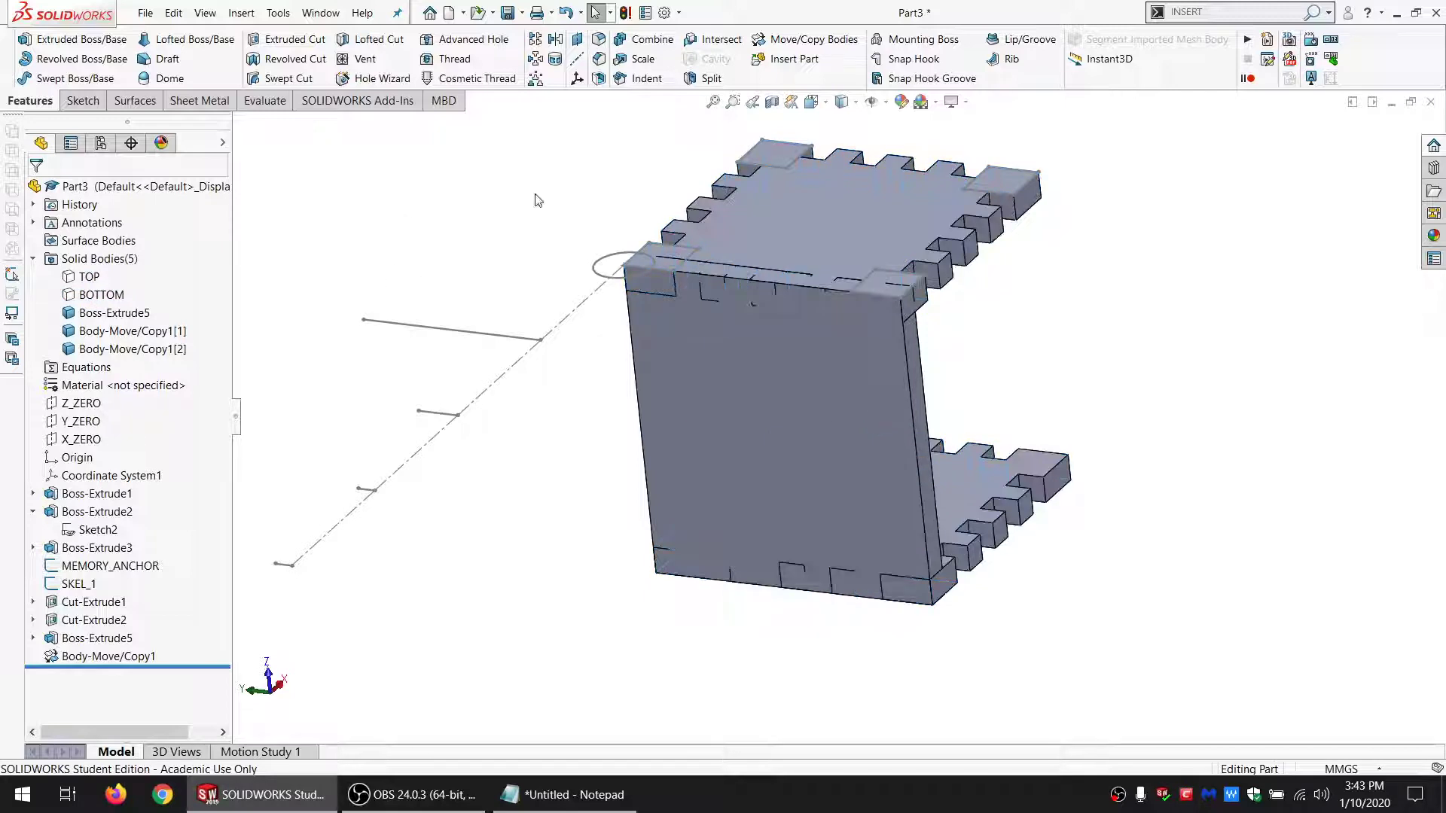
Step: Combine with Subtract, using the side wall as main body and the TOP and BOTTOM copies as the bodies to subtract
{"action": "left_click", "coordinate": [653, 42]}
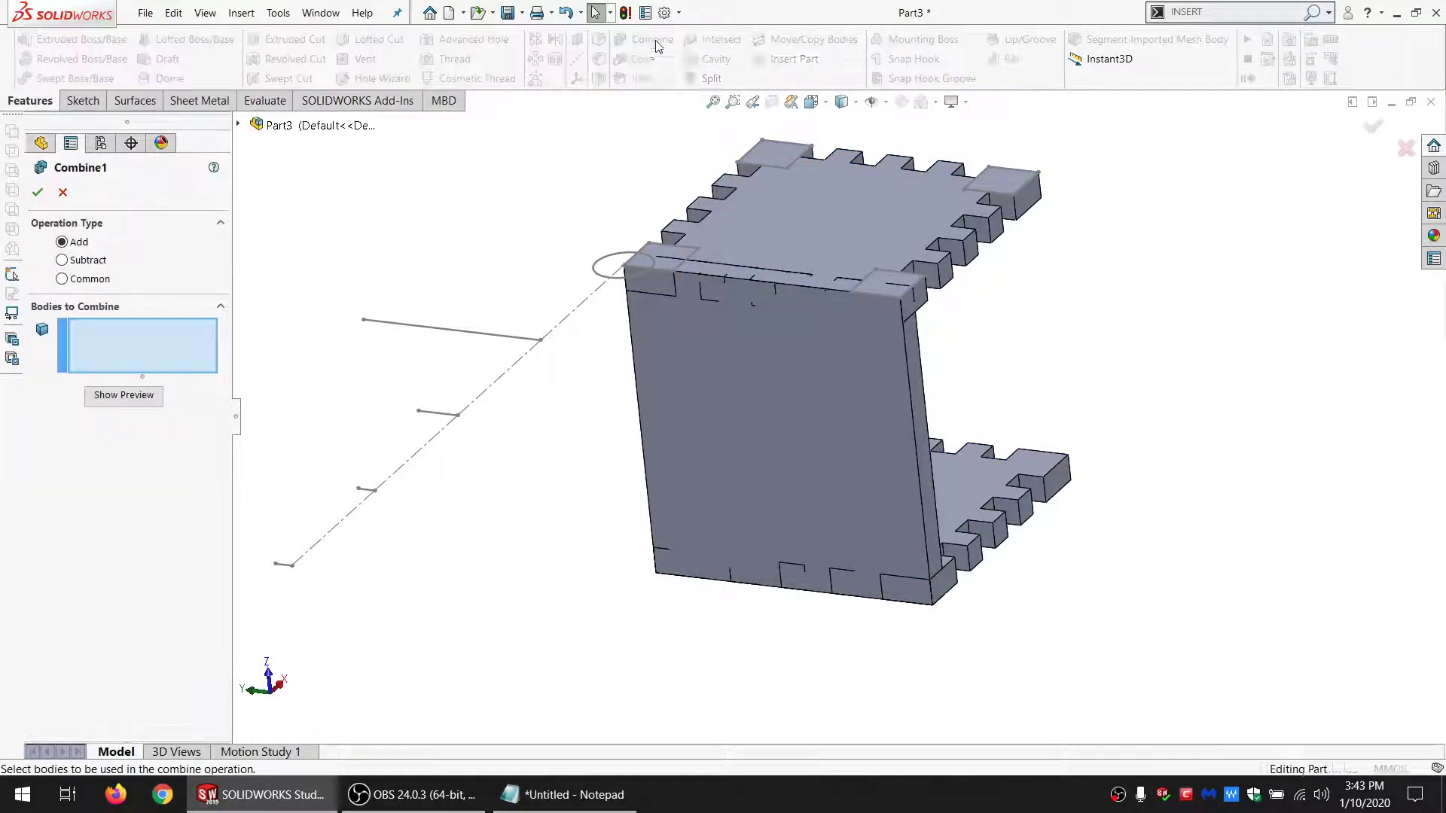
{"action": "left_click", "coordinate": [62, 261]}
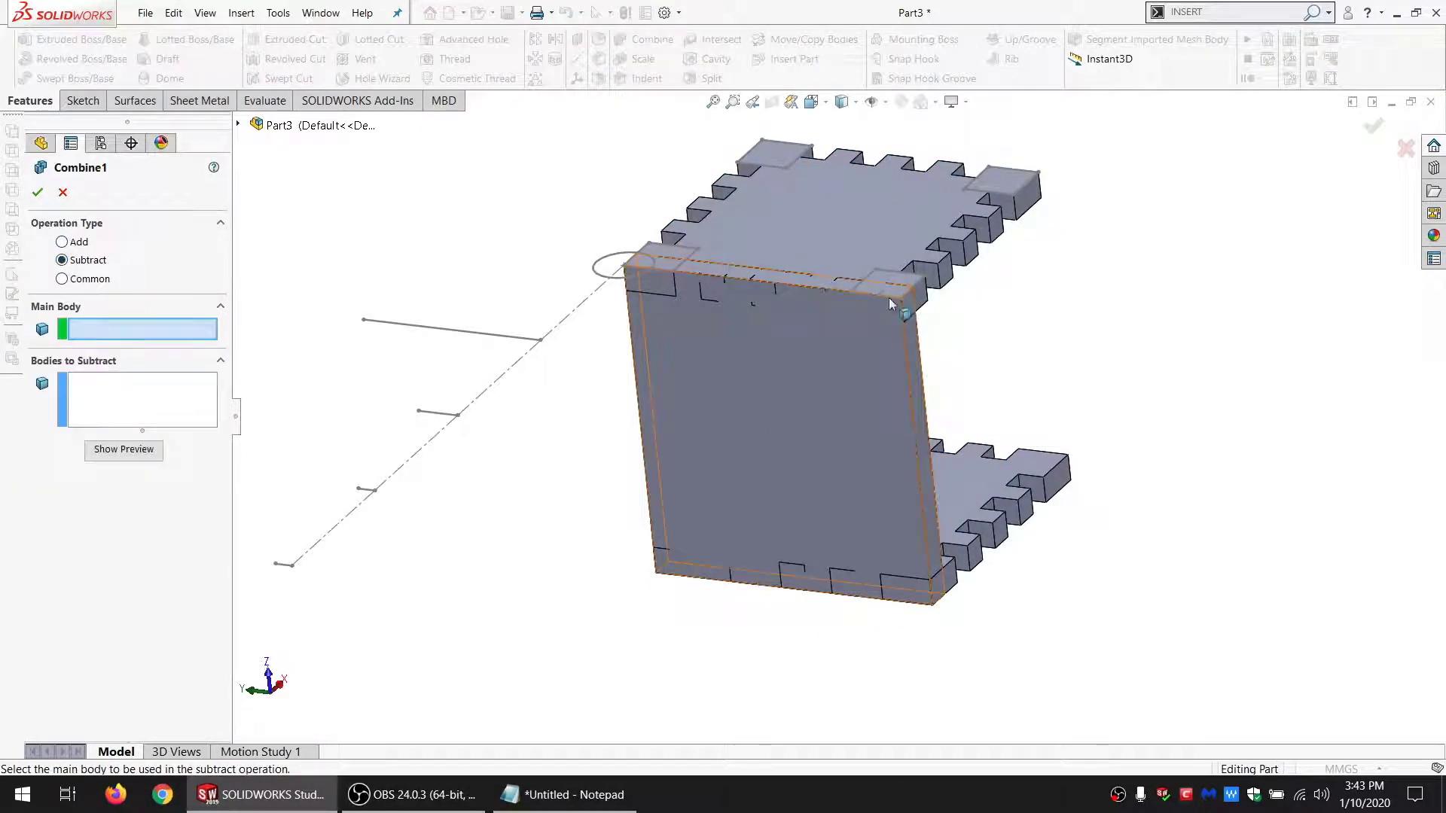
{"action": "left_click", "coordinate": [830, 397]}
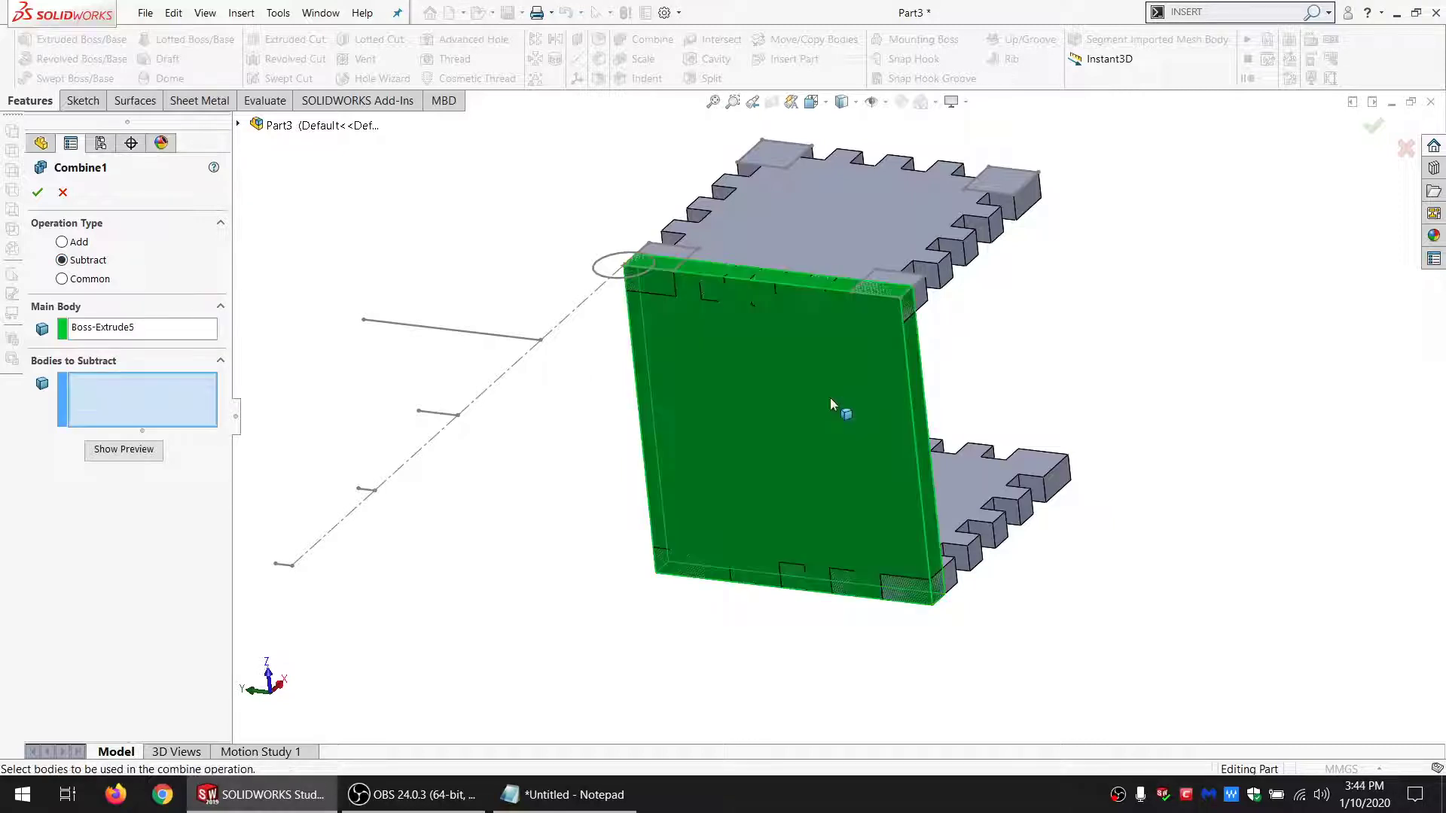
{"action": "left_click", "coordinate": [838, 192]}
{"action": "left_click", "coordinate": [959, 500]}
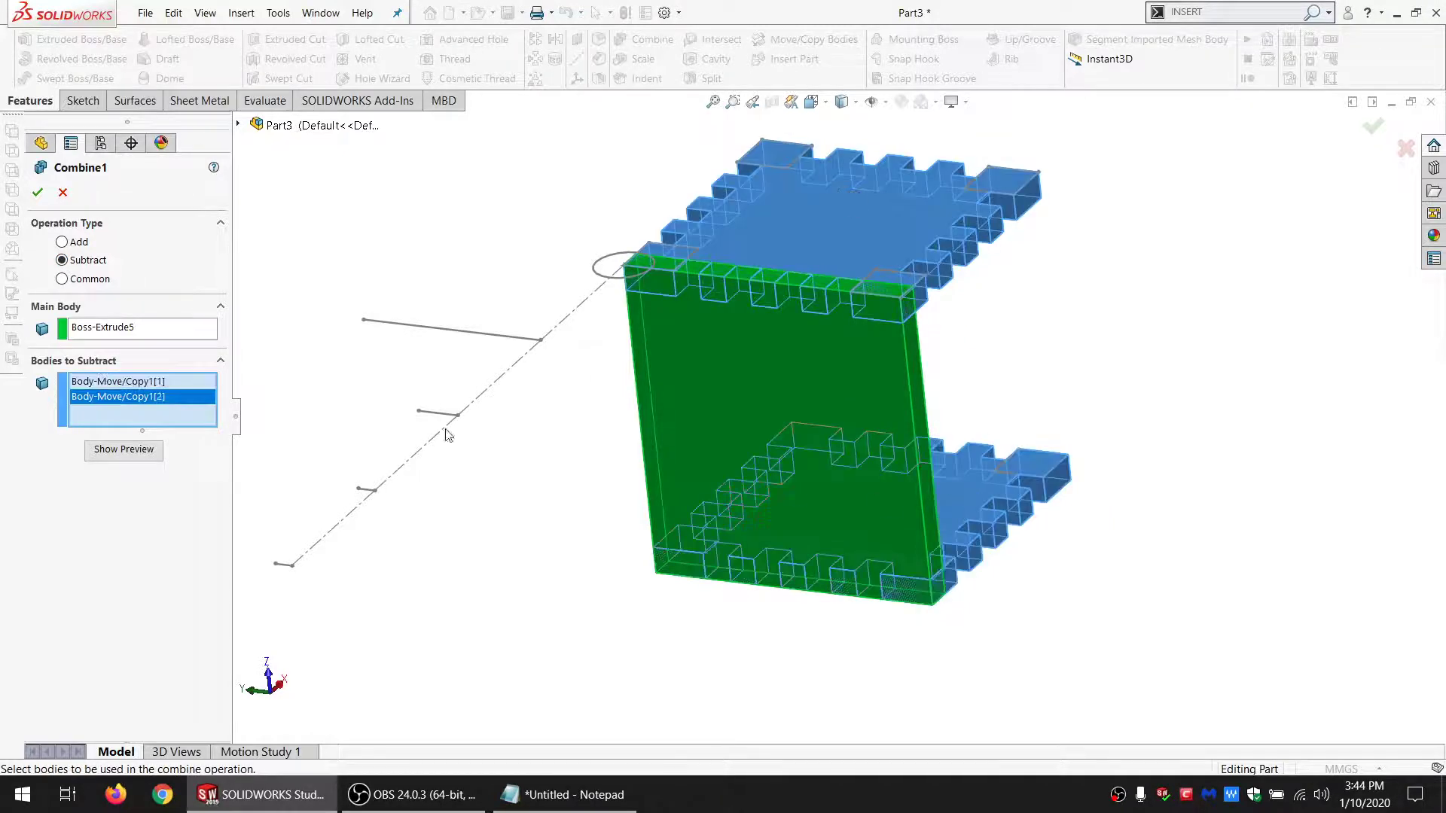
{"action": "left_click", "coordinate": [37, 193]}
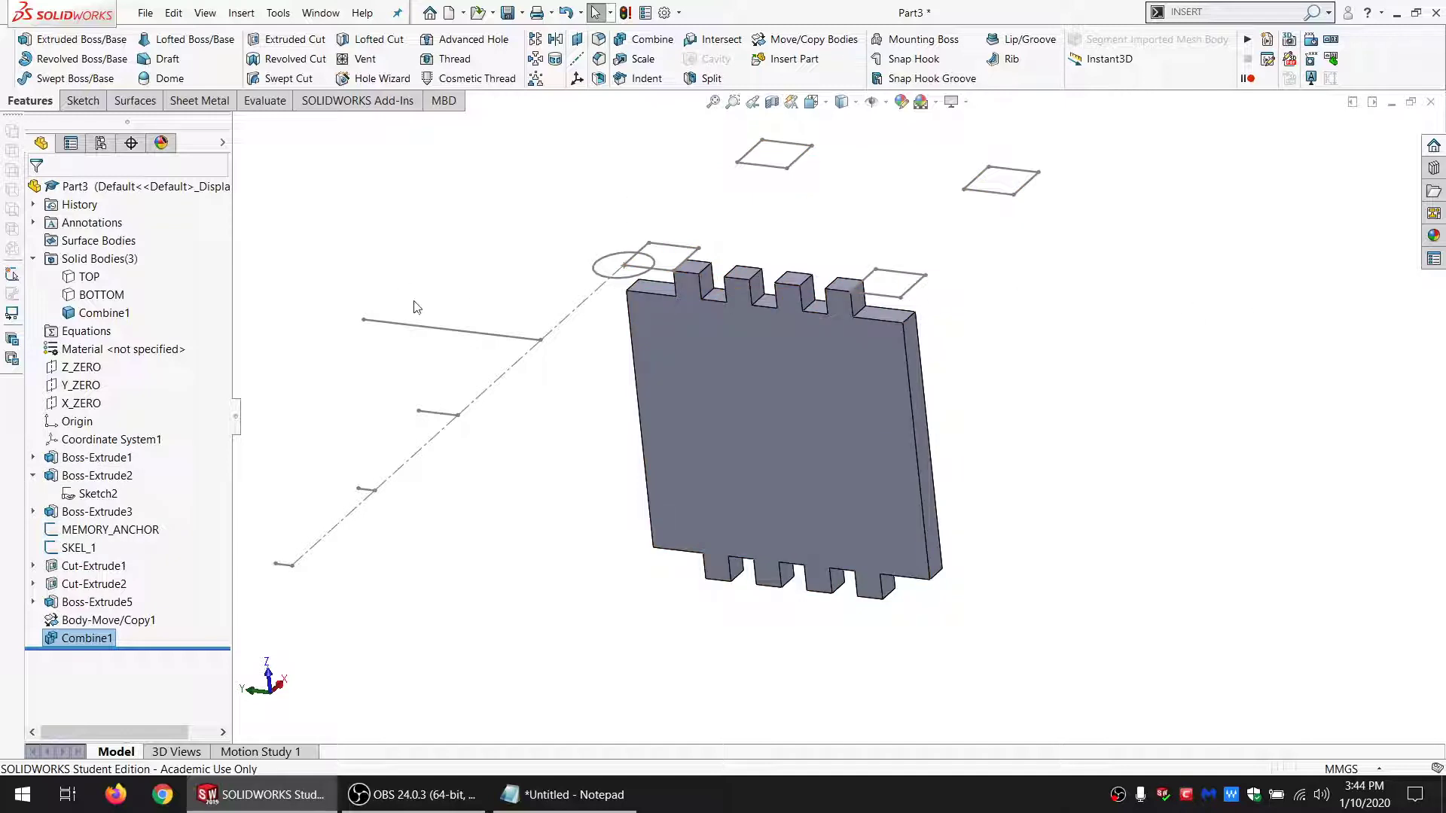
Step: Show the hidden TOP and BOTTOM solid bodies again
{"action": "left_click", "coordinate": [85, 295]}
{"action": "left_click", "coordinate": [74, 276], "text": "ctrl"}
{"action": "left_click", "coordinate": [92, 259]}
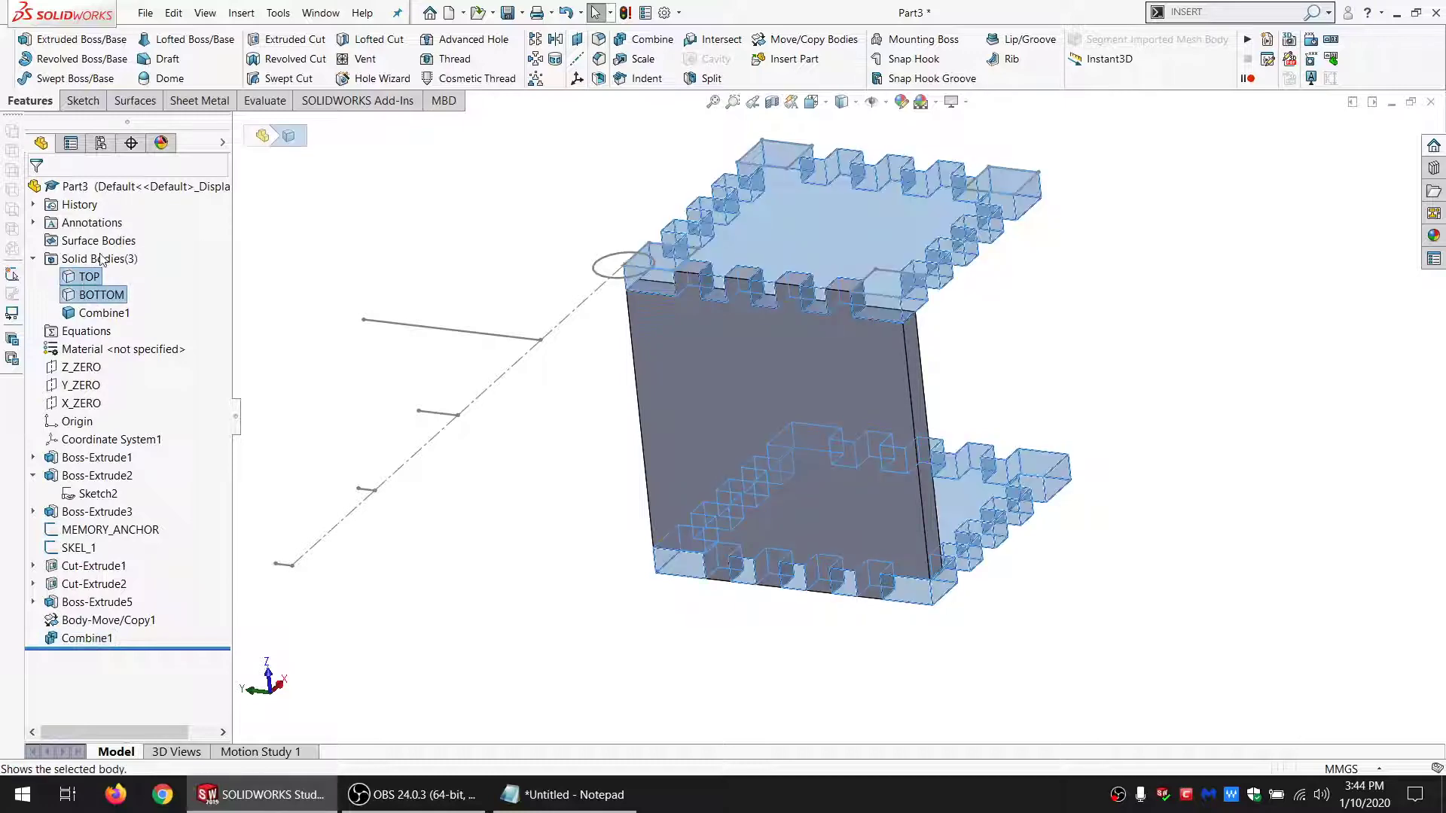
{"action": "left_click", "coordinate": [507, 493]}
Step: Sketch a rectangle about 10.7 mm wide on the side wall's outer face, starting on its vertical edge just below the TOP plate's corner block
{"action": "middle_click_drag", "start_coordinate": [780, 455], "coordinate": [761, 396]}
{"action": "left_click", "coordinate": [761, 396]}
{"action": "scroll", "coordinate": [674, 324], "scroll_direction": "down", "scroll_amount": 2}
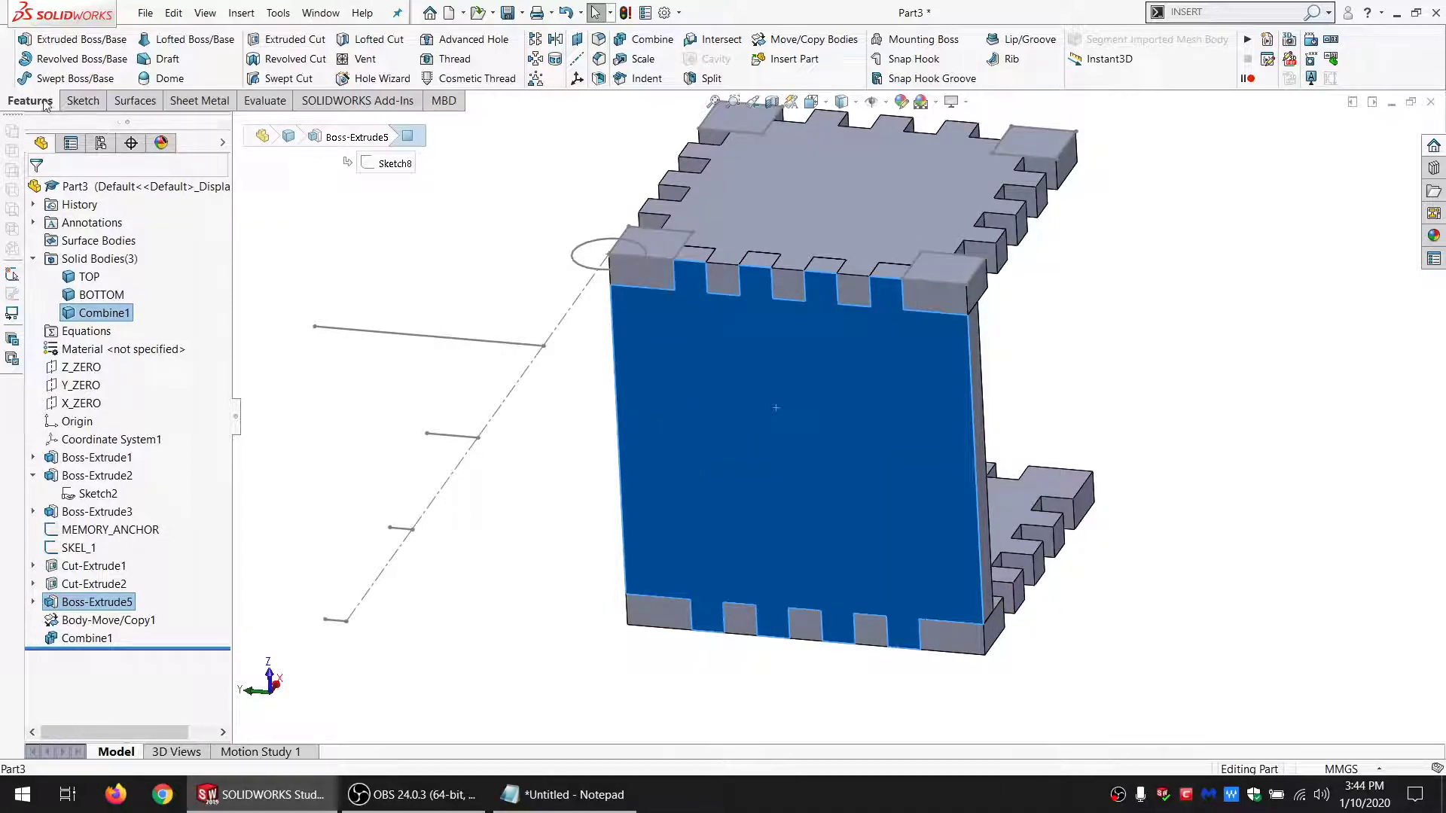
{"action": "left_click", "coordinate": [81, 100]}
{"action": "left_click", "coordinate": [510, 461]}
{"action": "left_click", "coordinate": [665, 381]}
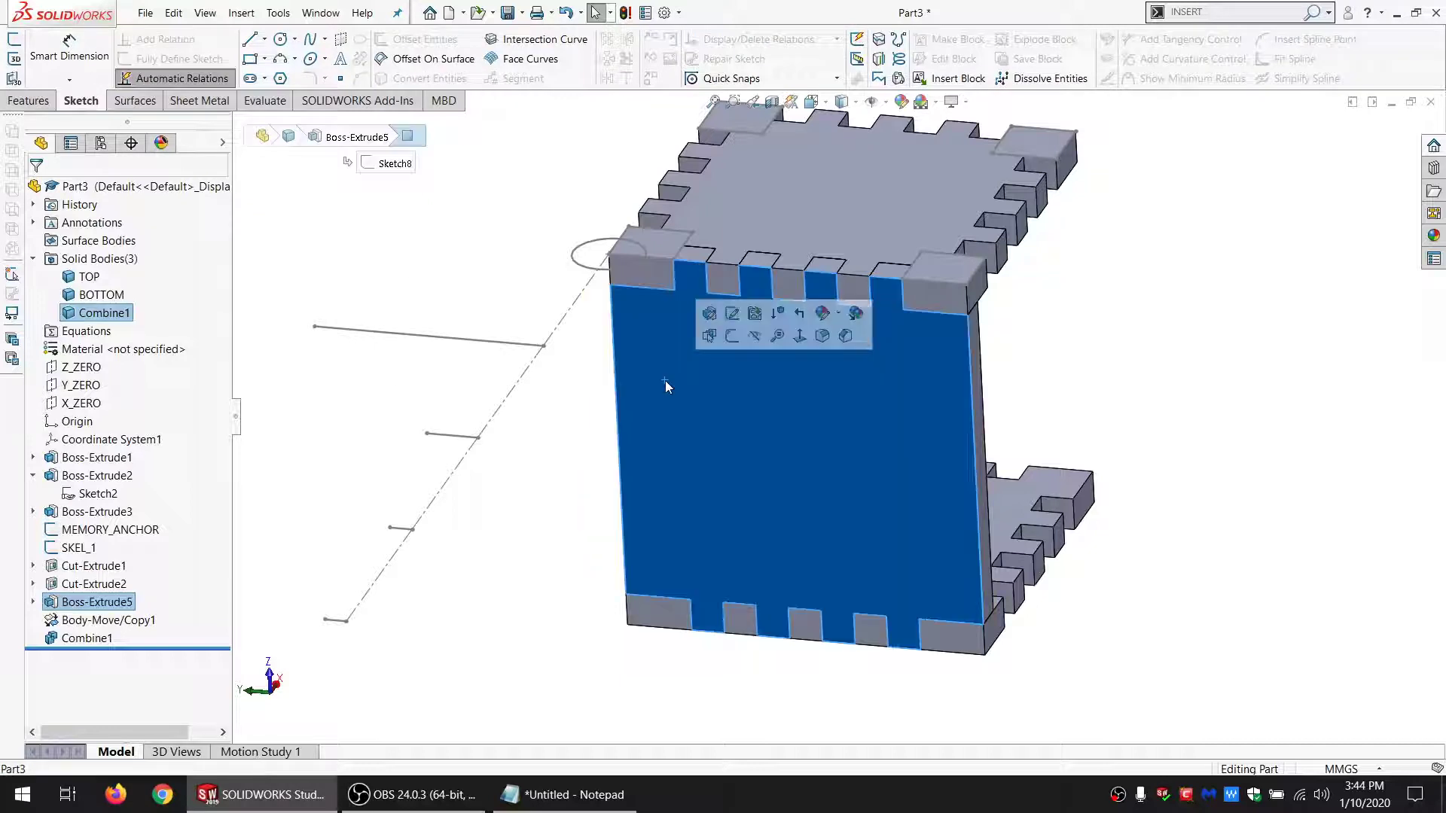
{"action": "left_click", "coordinate": [14, 39]}
{"action": "left_click", "coordinate": [250, 58]}
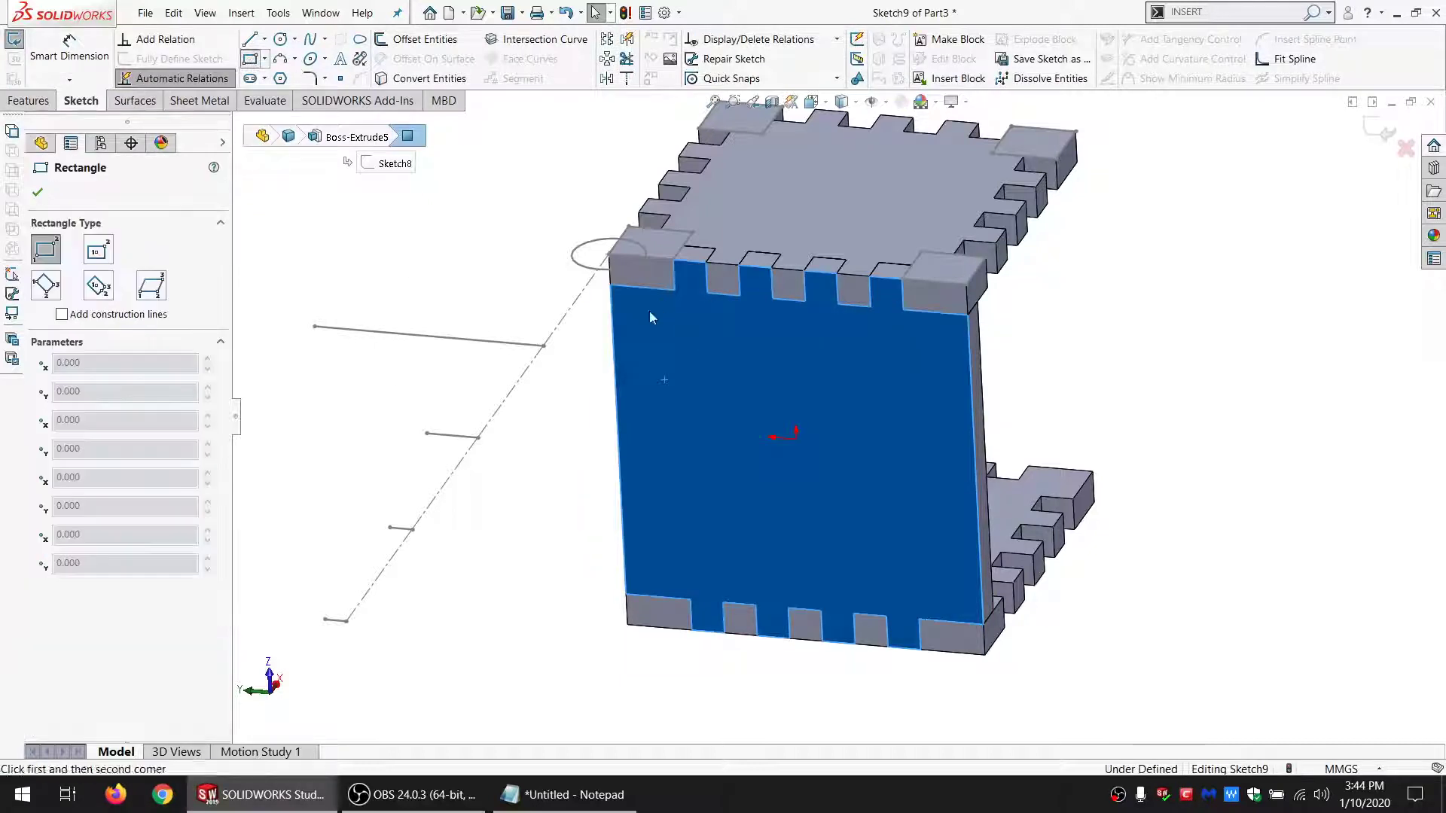
{"action": "left_click", "coordinate": [613, 323]}
{"action": "left_click", "coordinate": [693, 413]}
Step: Dimension the small rectangle's width and link it to the MATL_THK file property
{"action": "left_click", "coordinate": [98, 69]}
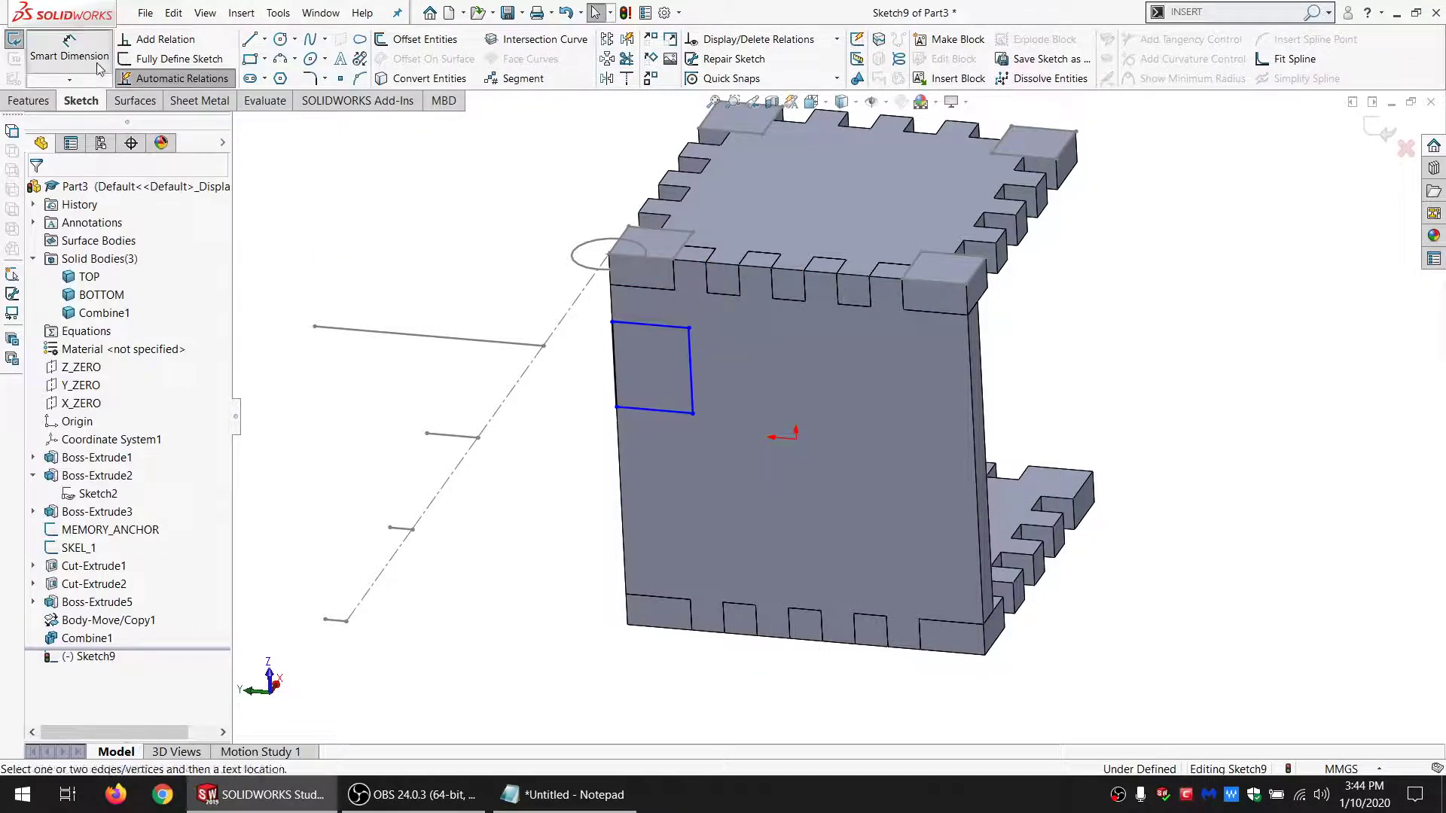
{"action": "left_click", "coordinate": [612, 323]}
{"action": "left_click", "coordinate": [690, 354]}
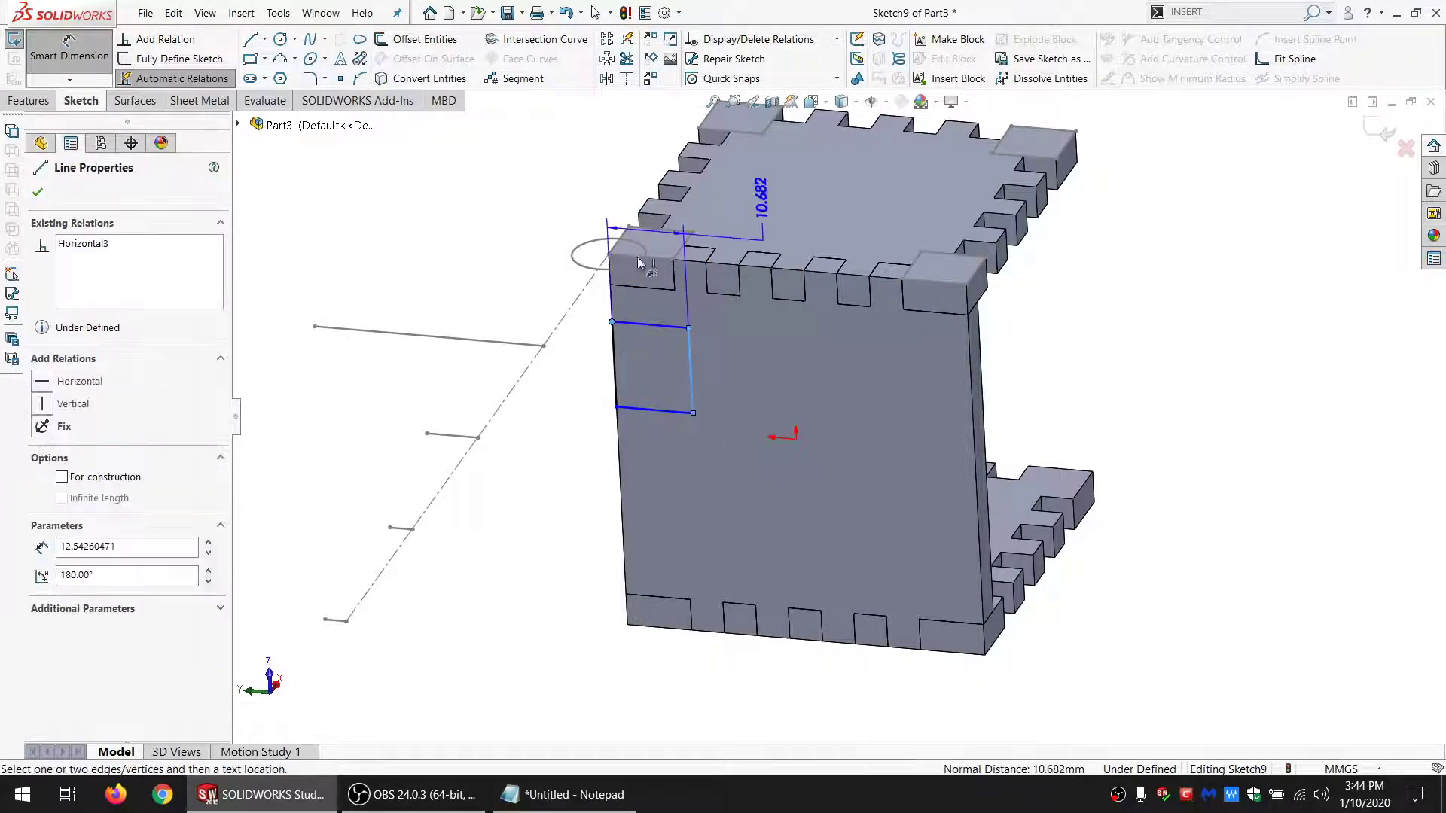
{"action": "left_click", "coordinate": [593, 183]}
{"action": "type", "text": "="}
{"action": "mouse_move", "coordinate": [616, 237]}
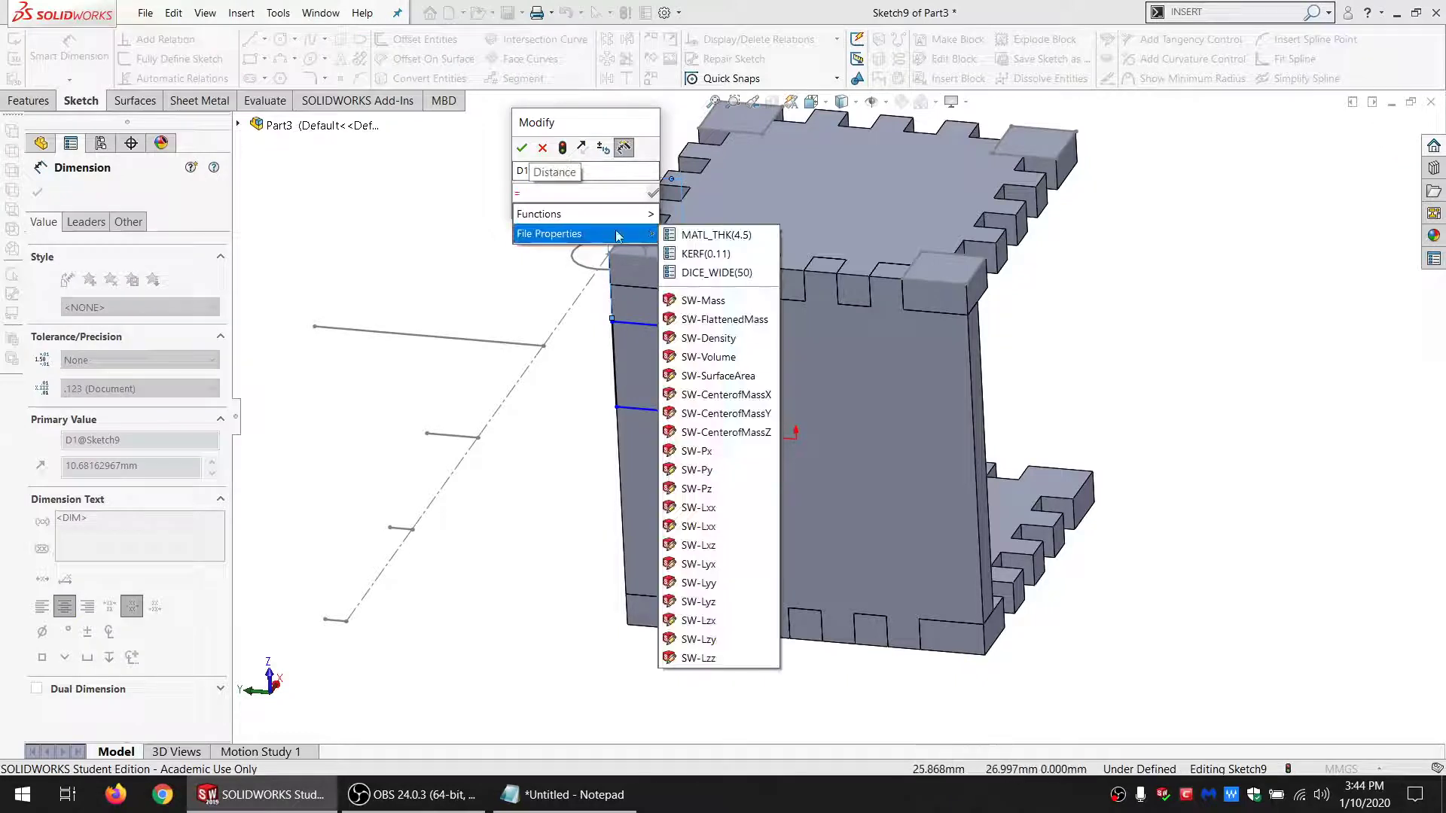
{"action": "left_click", "coordinate": [684, 235]}
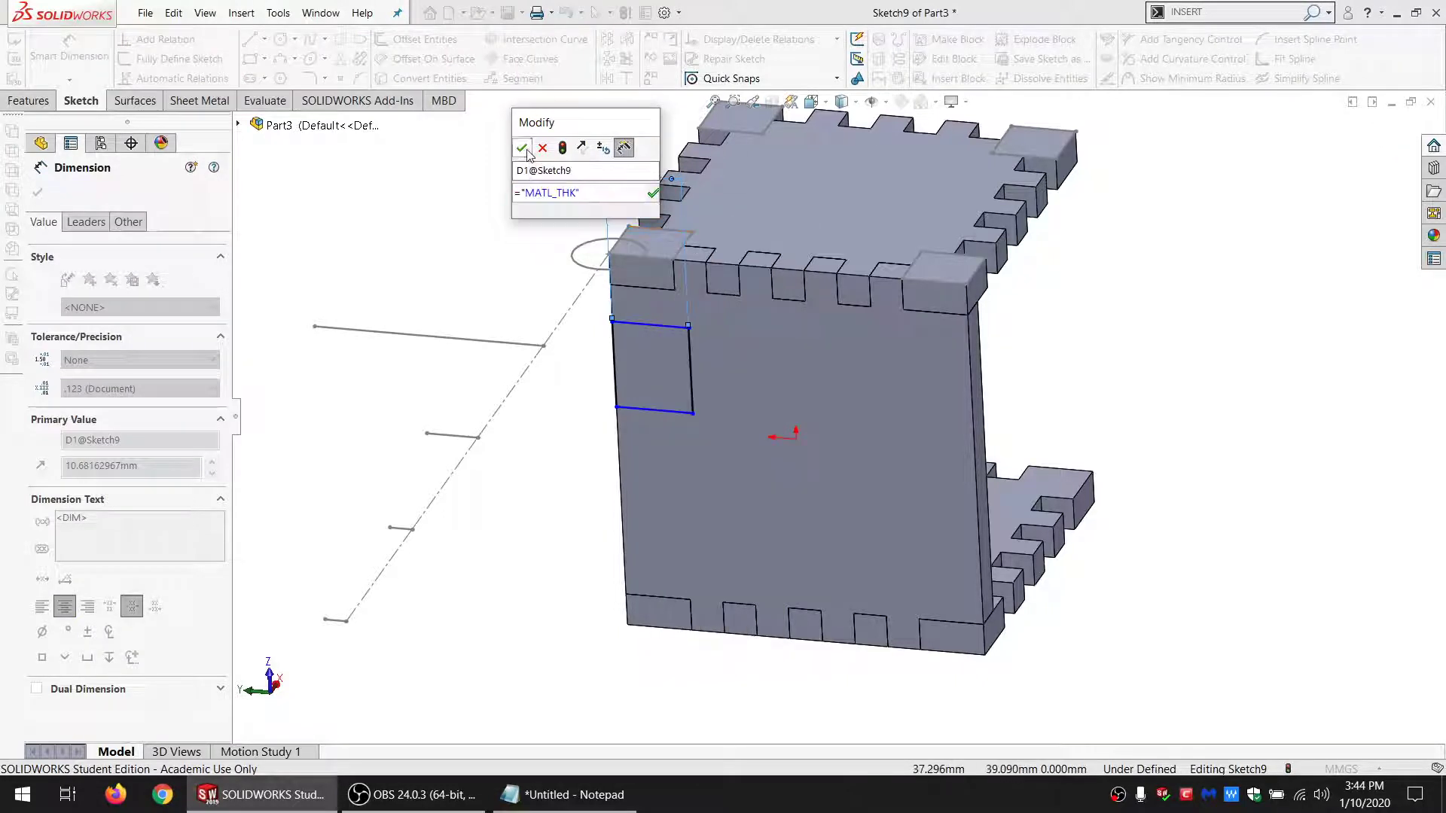
{"action": "left_click", "coordinate": [525, 149]}
{"action": "key", "text": "Escape"}
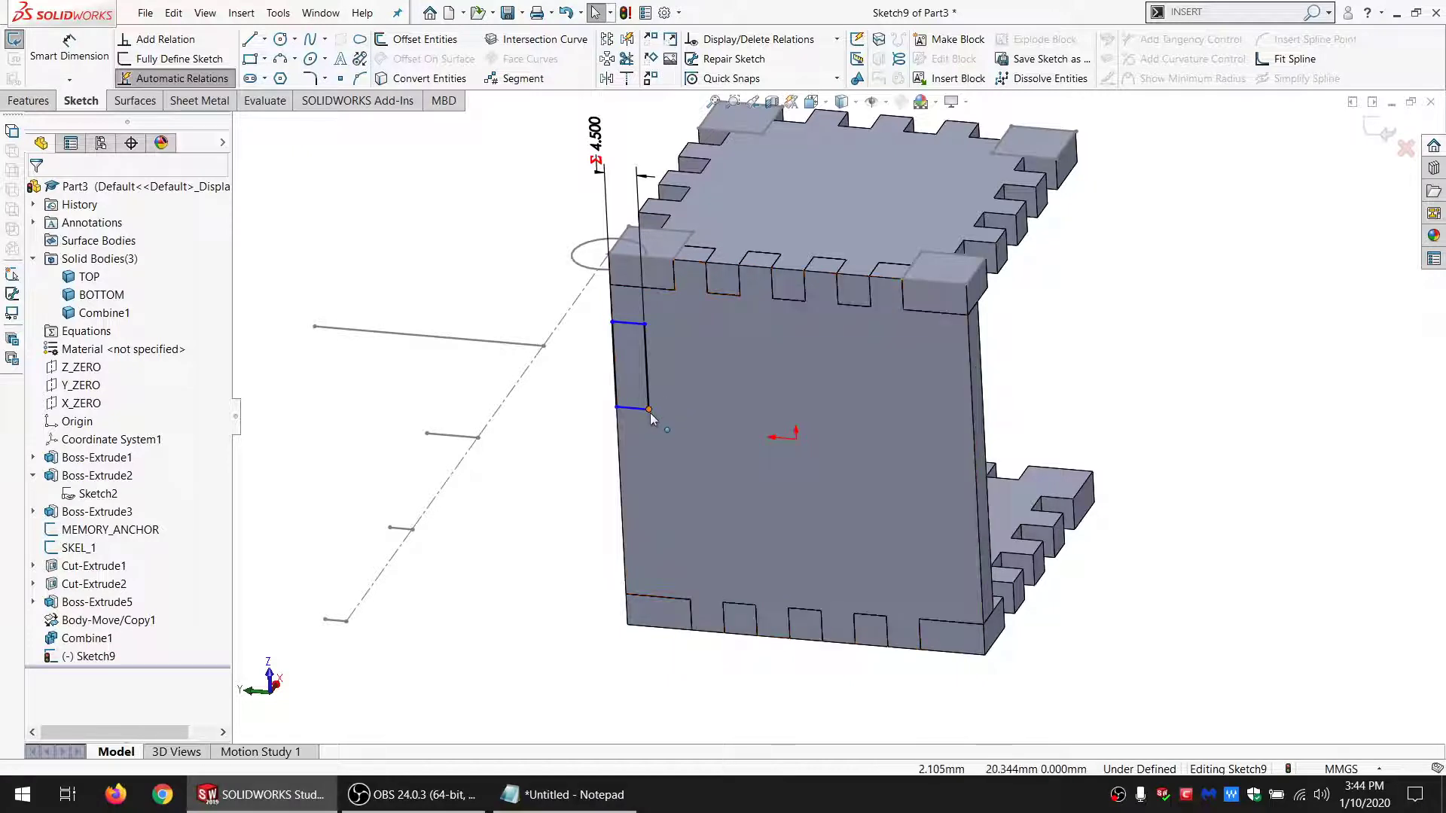
Step: Shorten the small rectangle by moving its lower free corner upward until it is roughly square
{"action": "left_click_drag", "start_coordinate": [649, 410], "coordinate": [645, 357]}
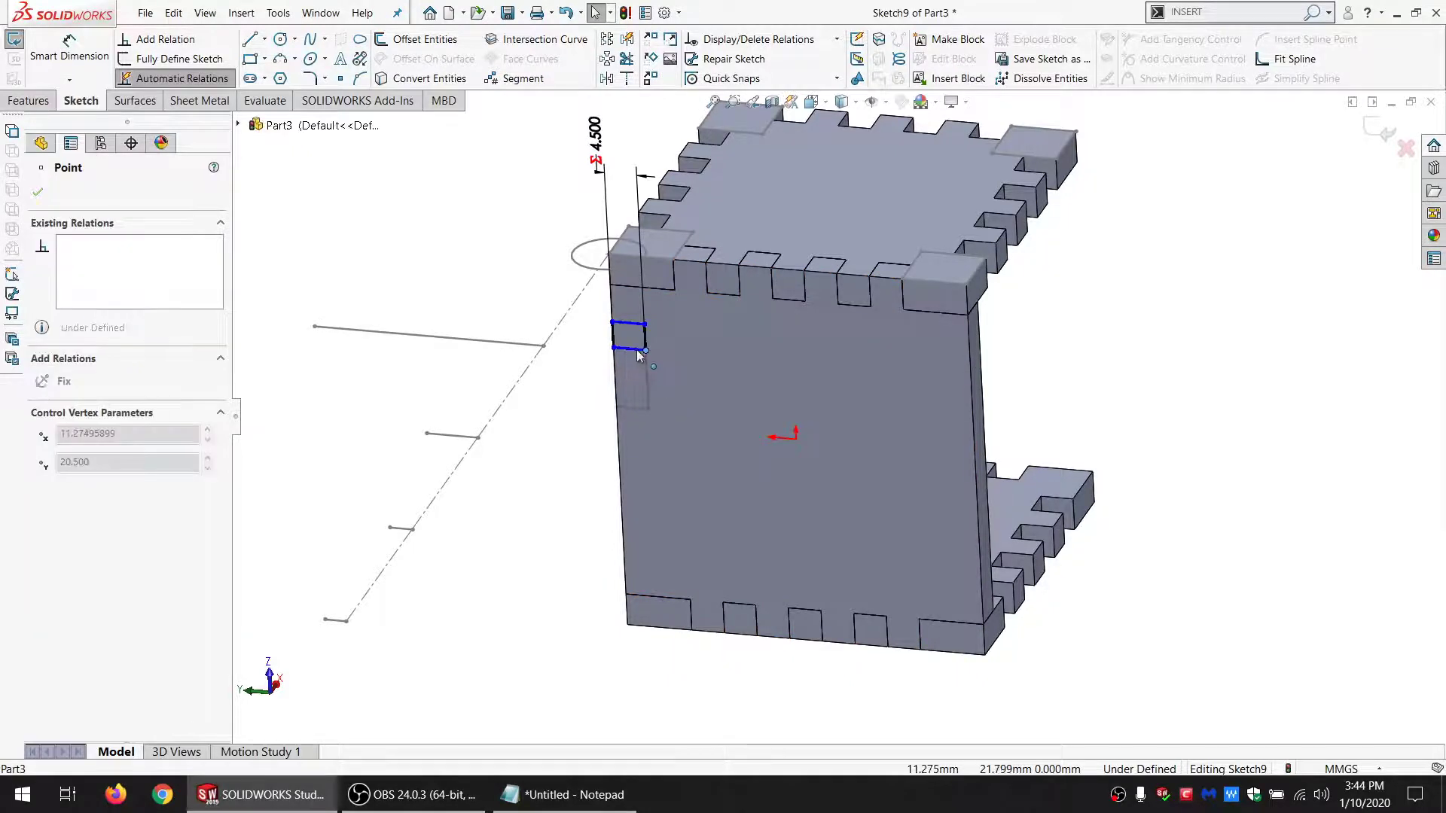
{"action": "left_click", "coordinate": [573, 439]}
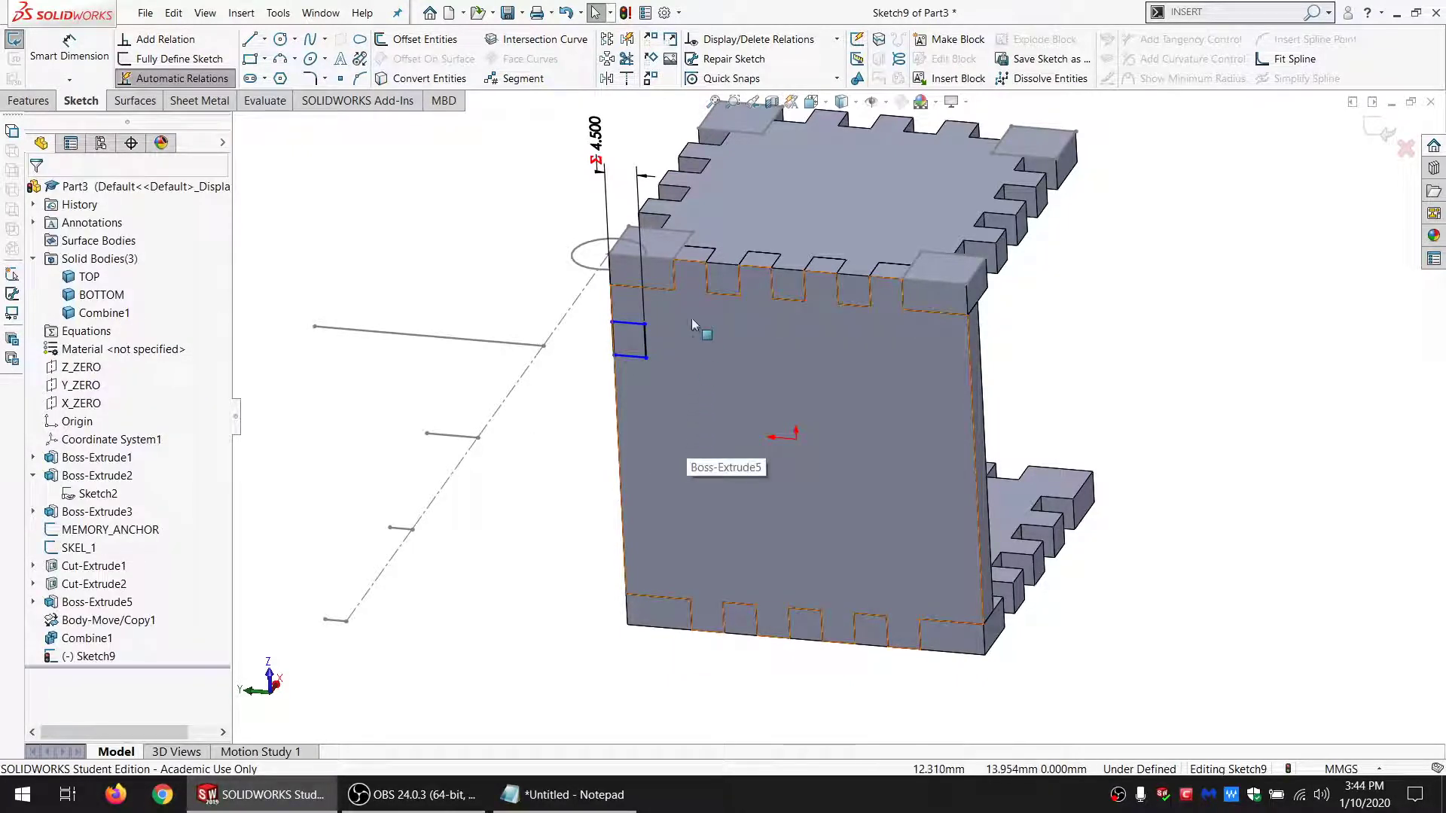
{"action": "scroll", "coordinate": [687, 328], "scroll_direction": "down", "scroll_amount": 3}
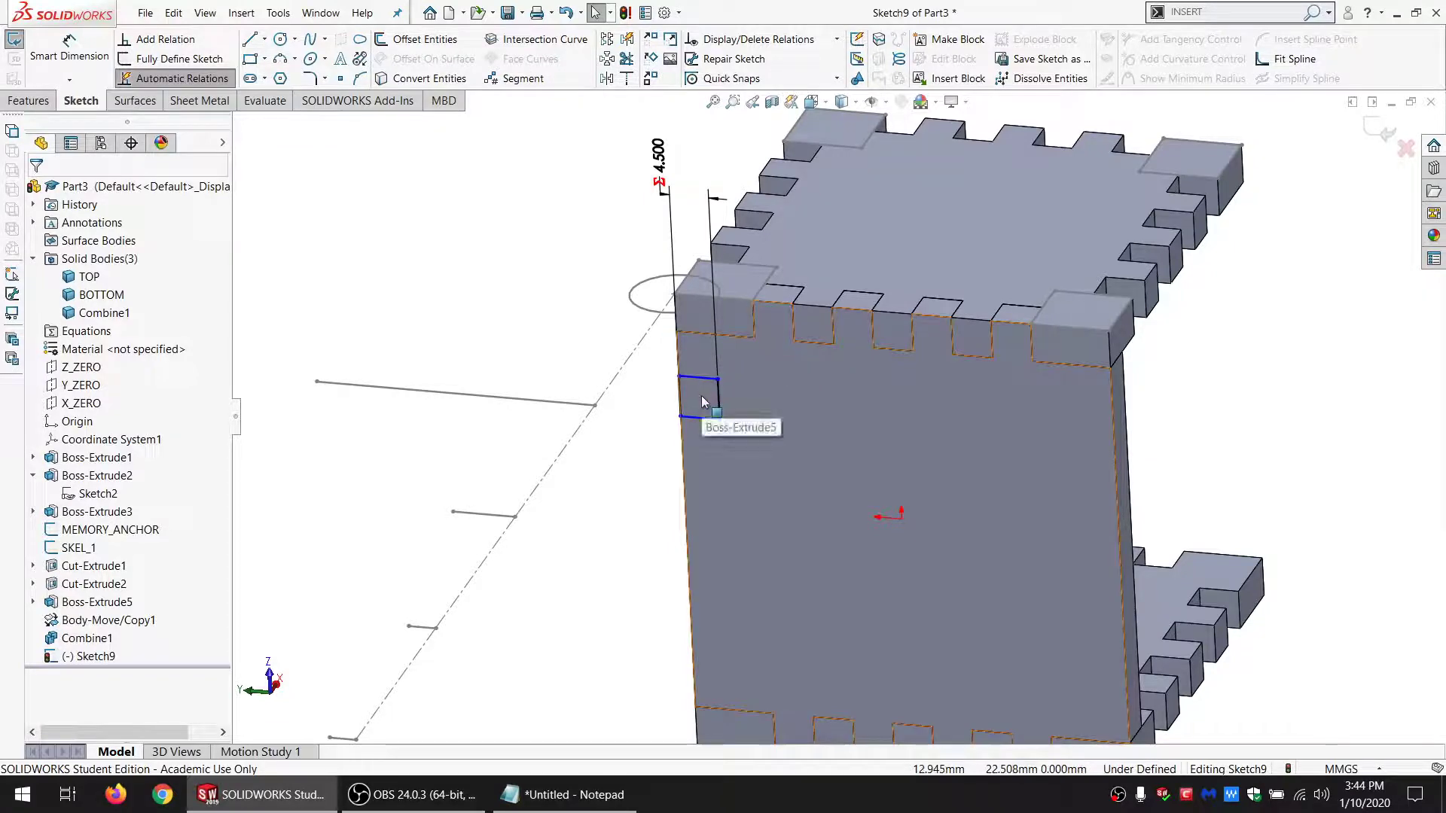
Step: Sketch a line about 32 mm long outward from the side wall's vertical edge, starting at the TOP corner block's lower corner
{"action": "middle_click_drag", "start_coordinate": [702, 397], "coordinate": [809, 419]}
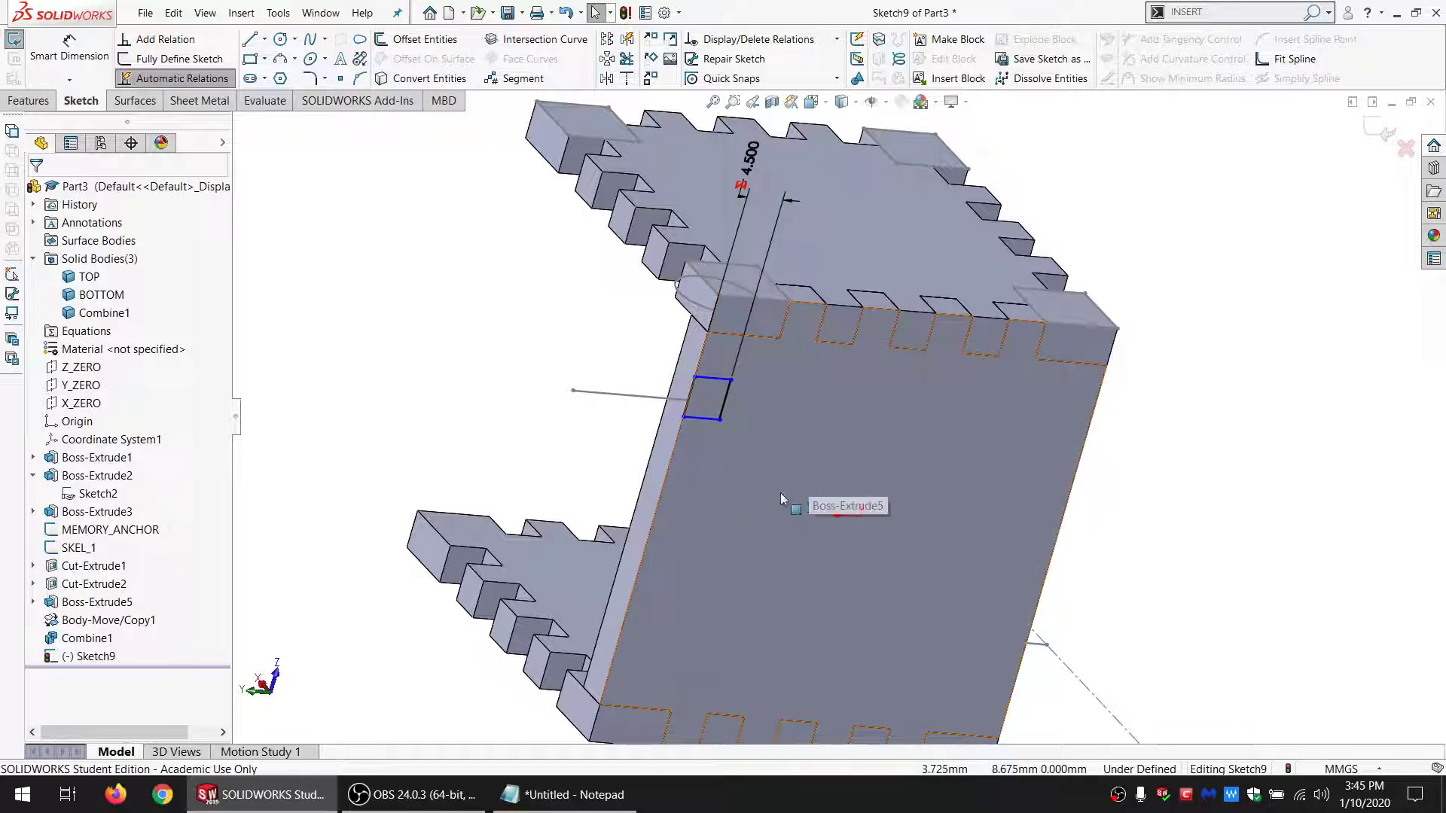
{"action": "middle_click_drag", "start_coordinate": [780, 493], "coordinate": [798, 520]}
{"action": "scroll", "coordinate": [807, 535], "scroll_direction": "up", "scroll_amount": 3}
{"action": "scroll", "coordinate": [835, 432], "scroll_direction": "down", "scroll_amount": 5}
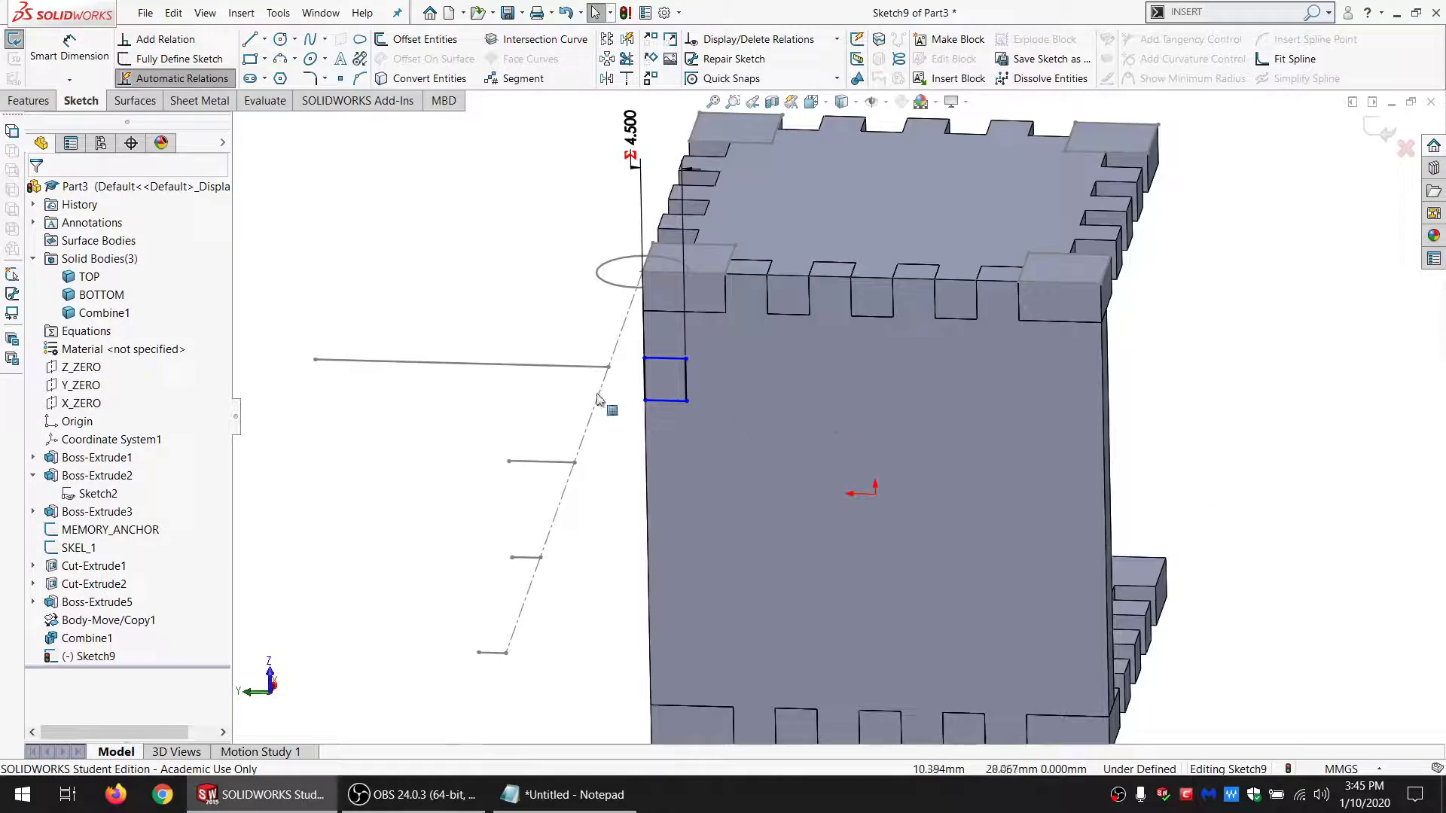
{"action": "left_click", "coordinate": [249, 40]}
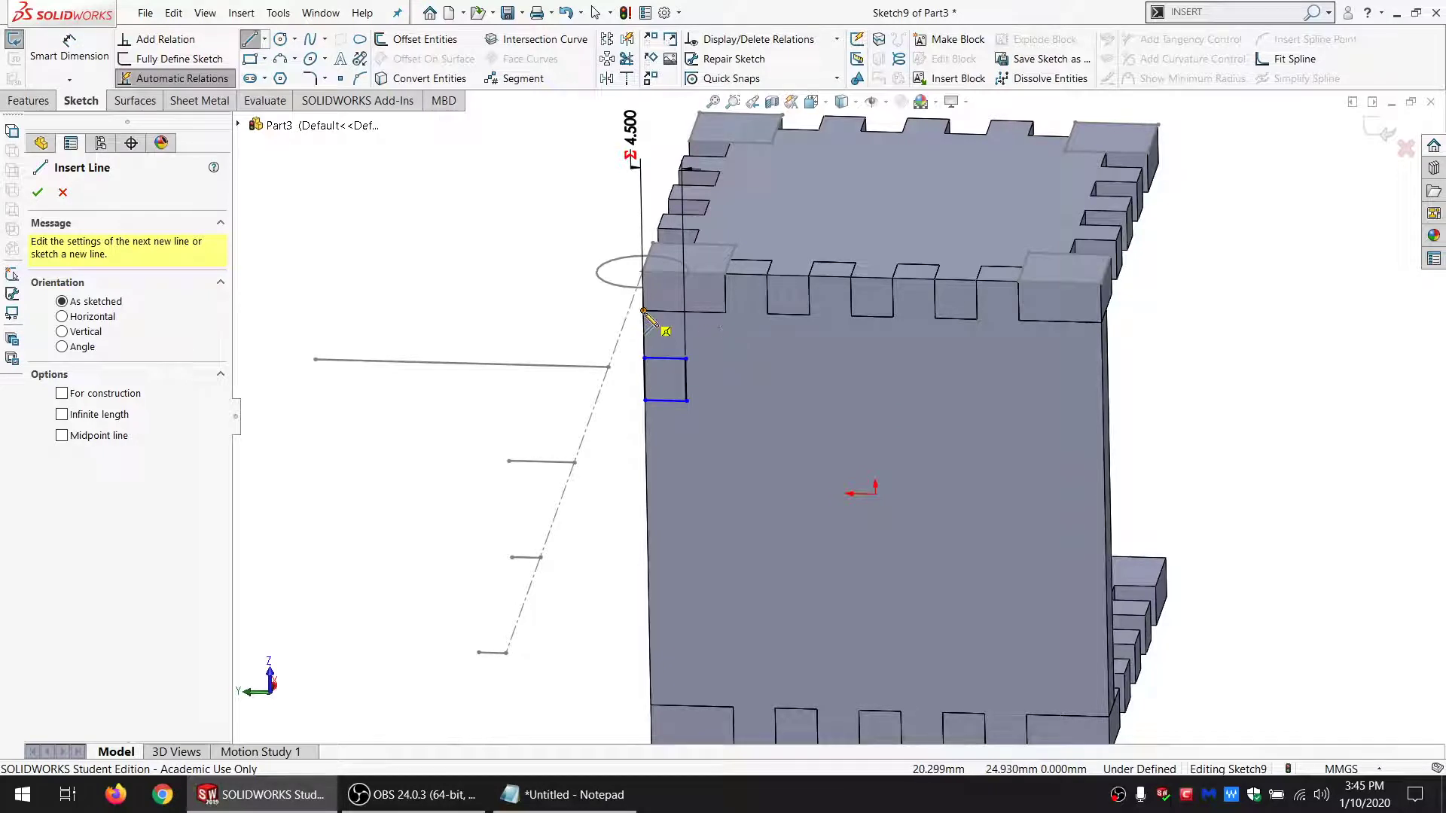
{"action": "key", "text": "f"}
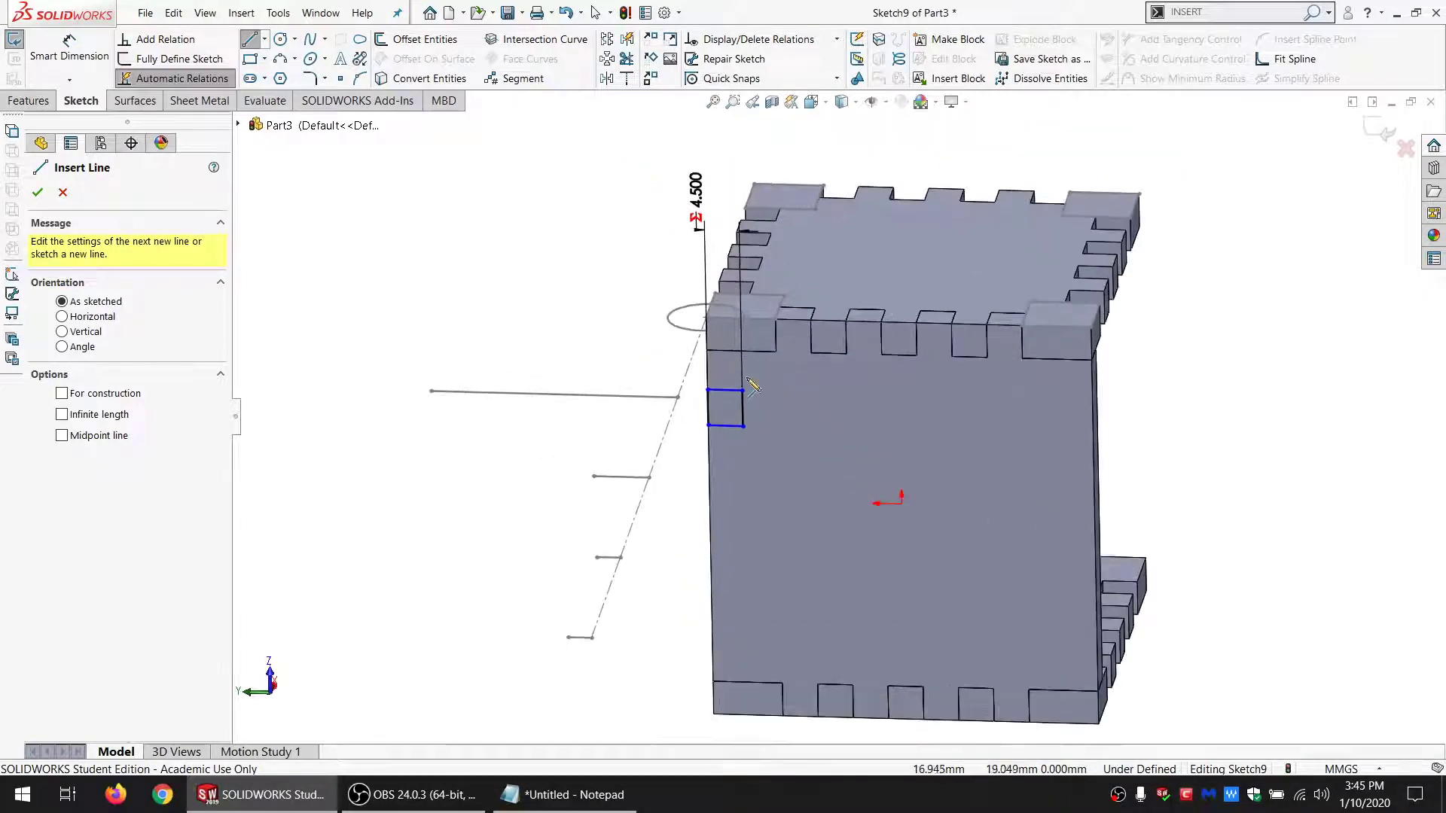
{"action": "left_click", "coordinate": [707, 352]}
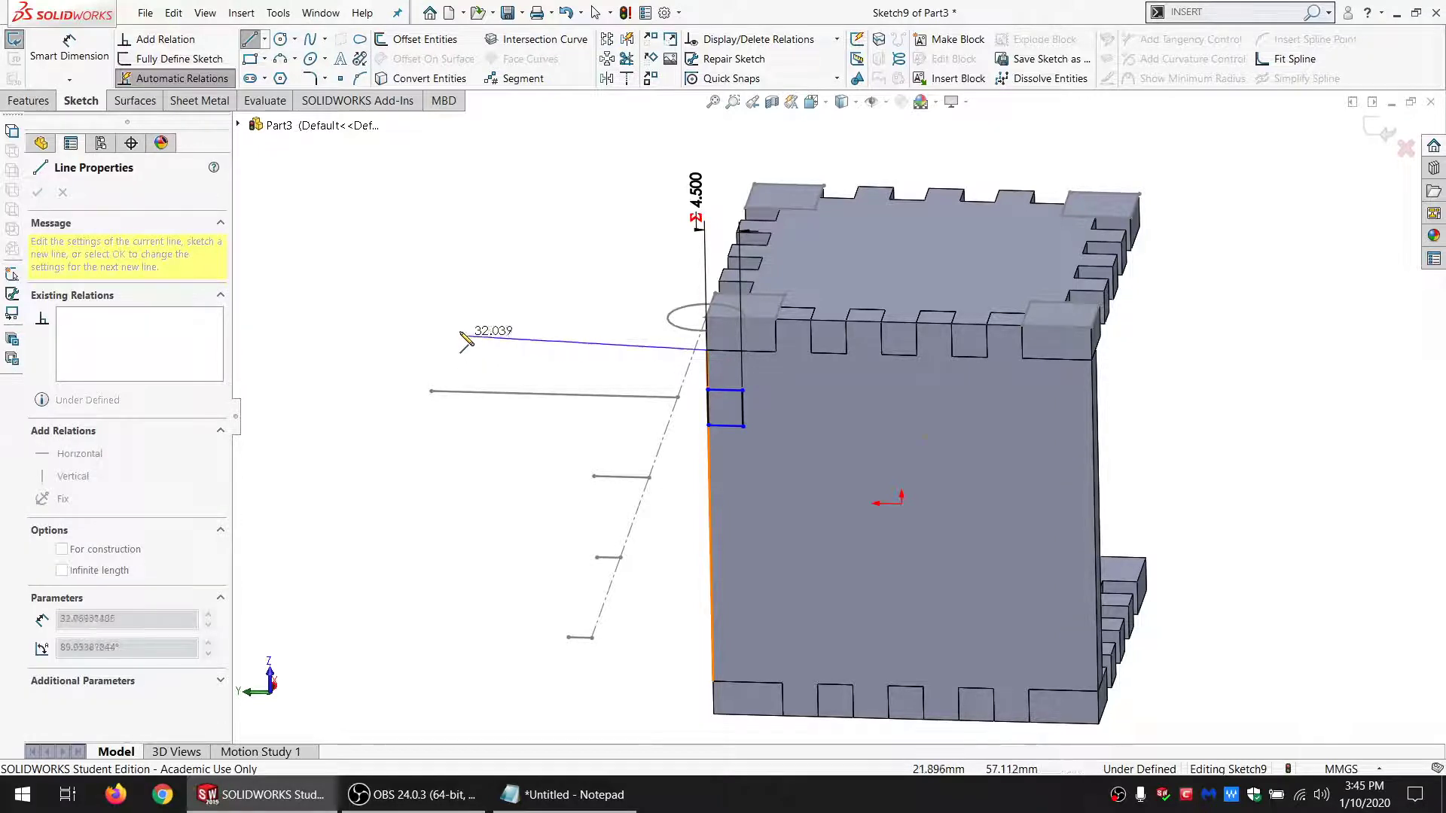
{"action": "key", "text": "Escape"}
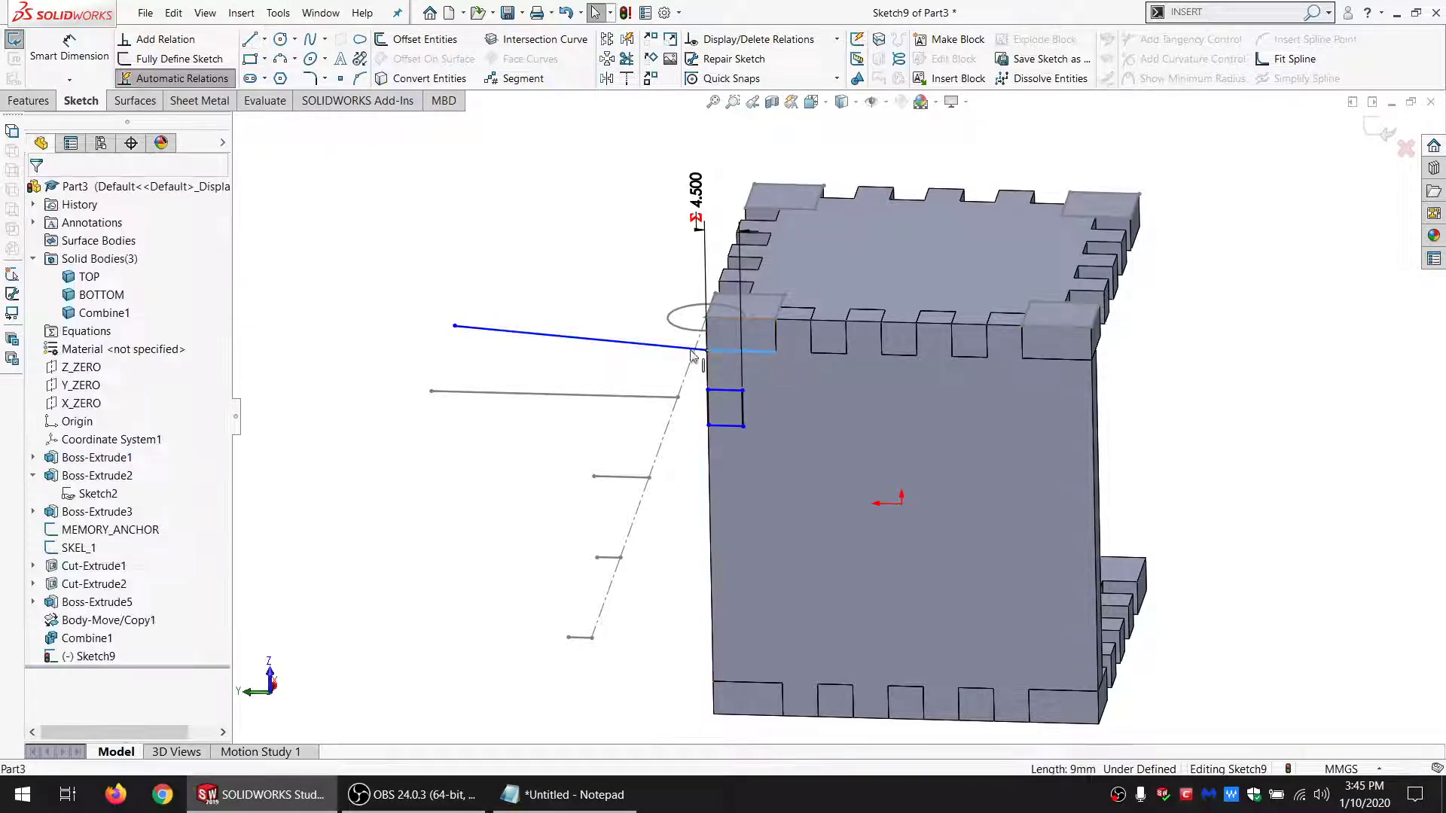
Step: Make the new line's free endpoint coincident with the lower edge of the TOP plate's corner block
{"action": "left_click", "coordinate": [454, 326], "text": "ctrl"}
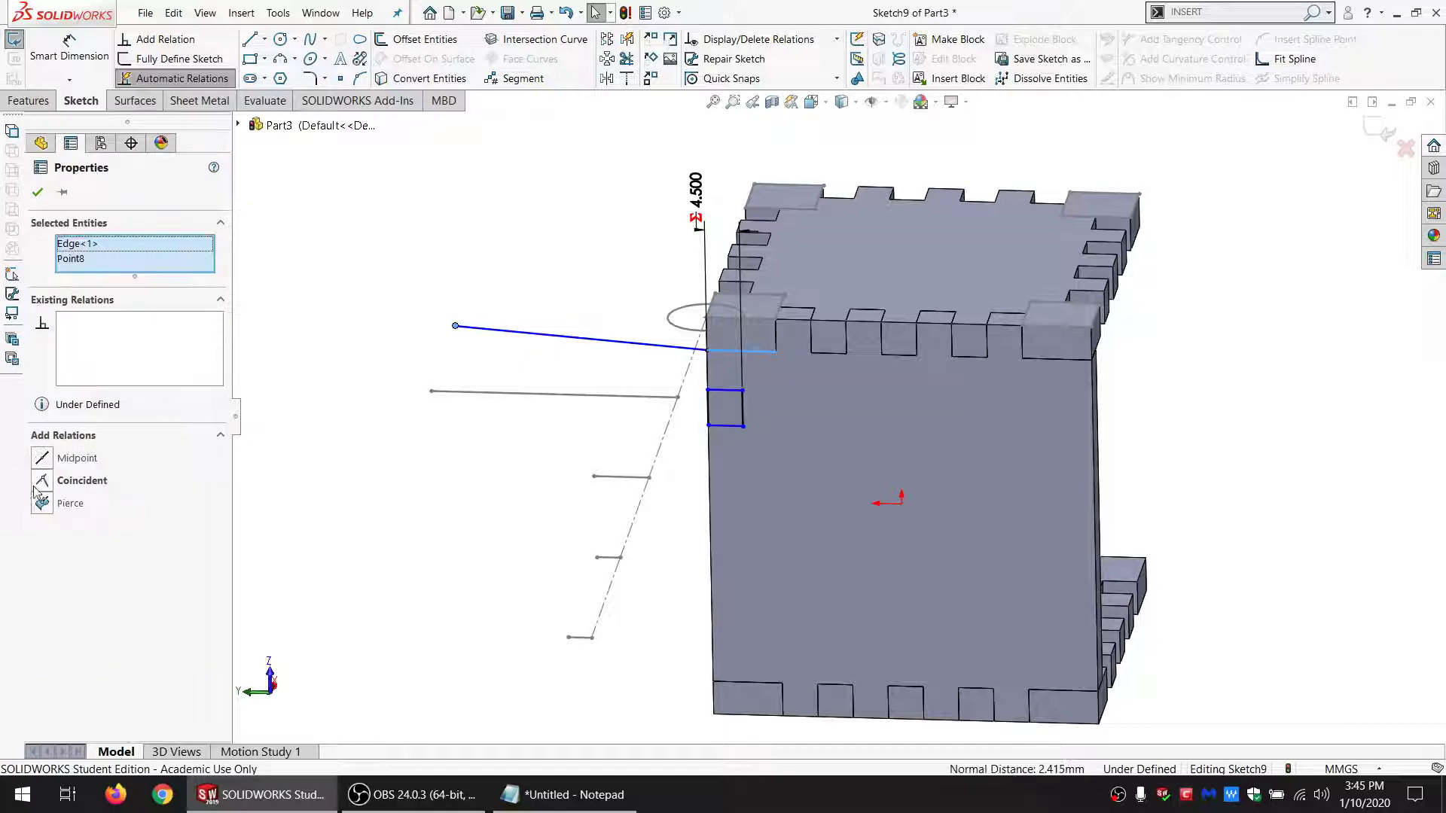
{"action": "left_click", "coordinate": [43, 481]}
{"action": "scroll", "coordinate": [485, 353], "scroll_direction": "up", "scroll_amount": 5}
{"action": "scroll", "coordinate": [481, 329], "scroll_direction": "down", "scroll_amount": 3}
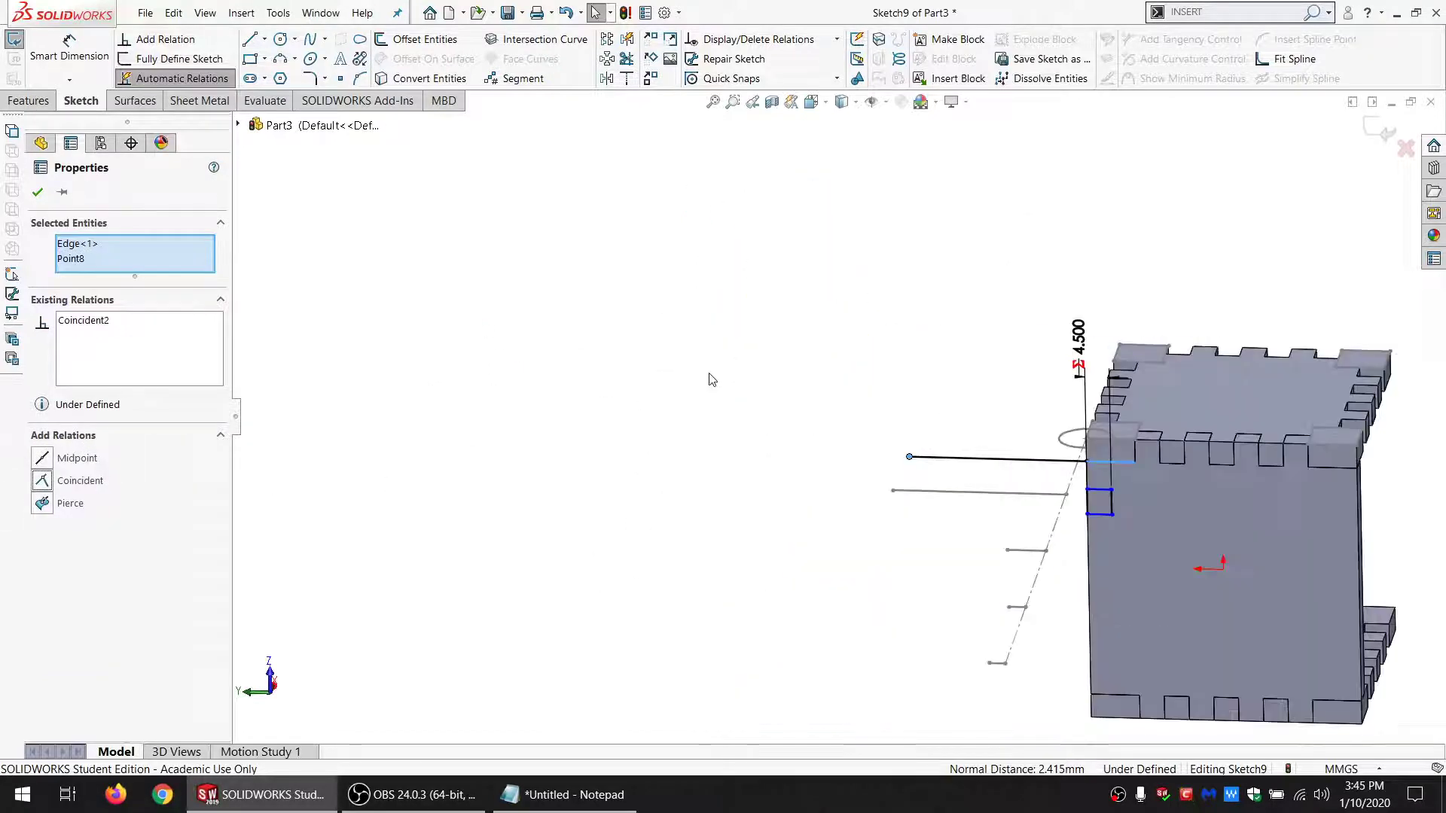
{"action": "left_click", "coordinate": [710, 378]}
Step: Sketch four more connected line segments continuing outward from the first line's free endpoint
{"action": "key", "text": "l"}
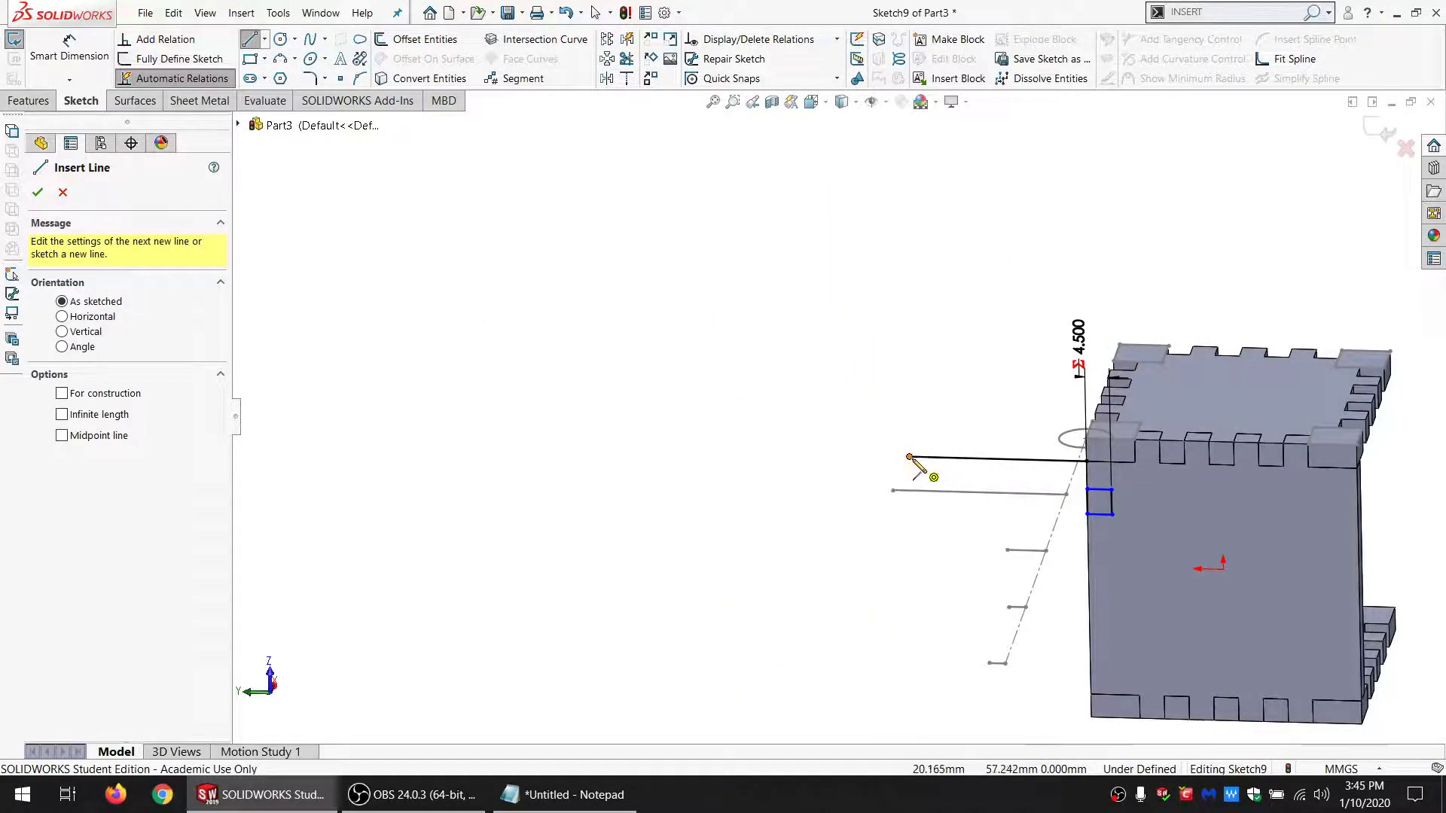
{"action": "left_click", "coordinate": [910, 457]}
{"action": "left_click", "coordinate": [710, 452]}
{"action": "left_click", "coordinate": [524, 448]}
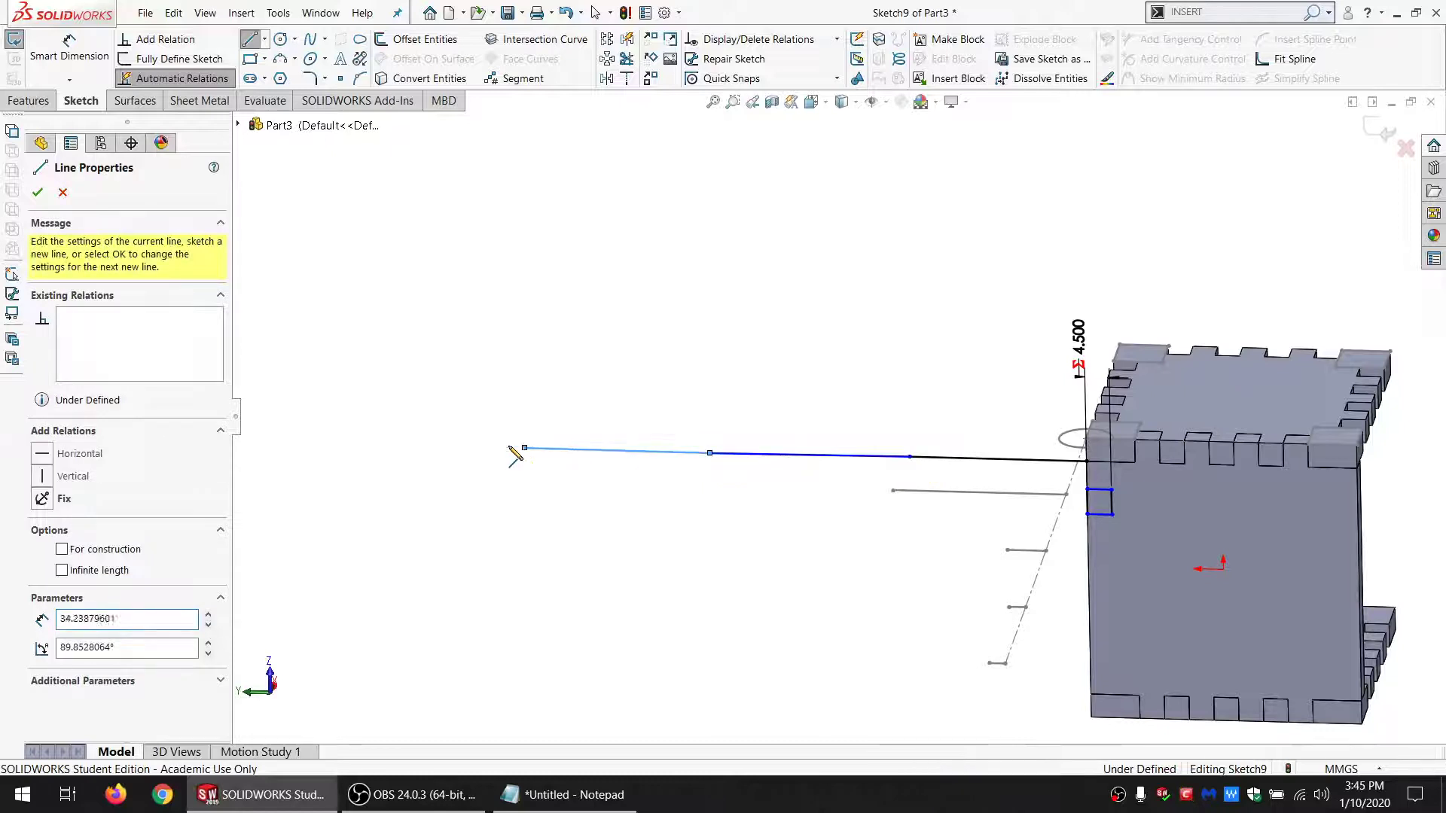
{"action": "left_click", "coordinate": [379, 445]}
{"action": "left_click", "coordinate": [244, 445]}
{"action": "key", "text": "Escape"}
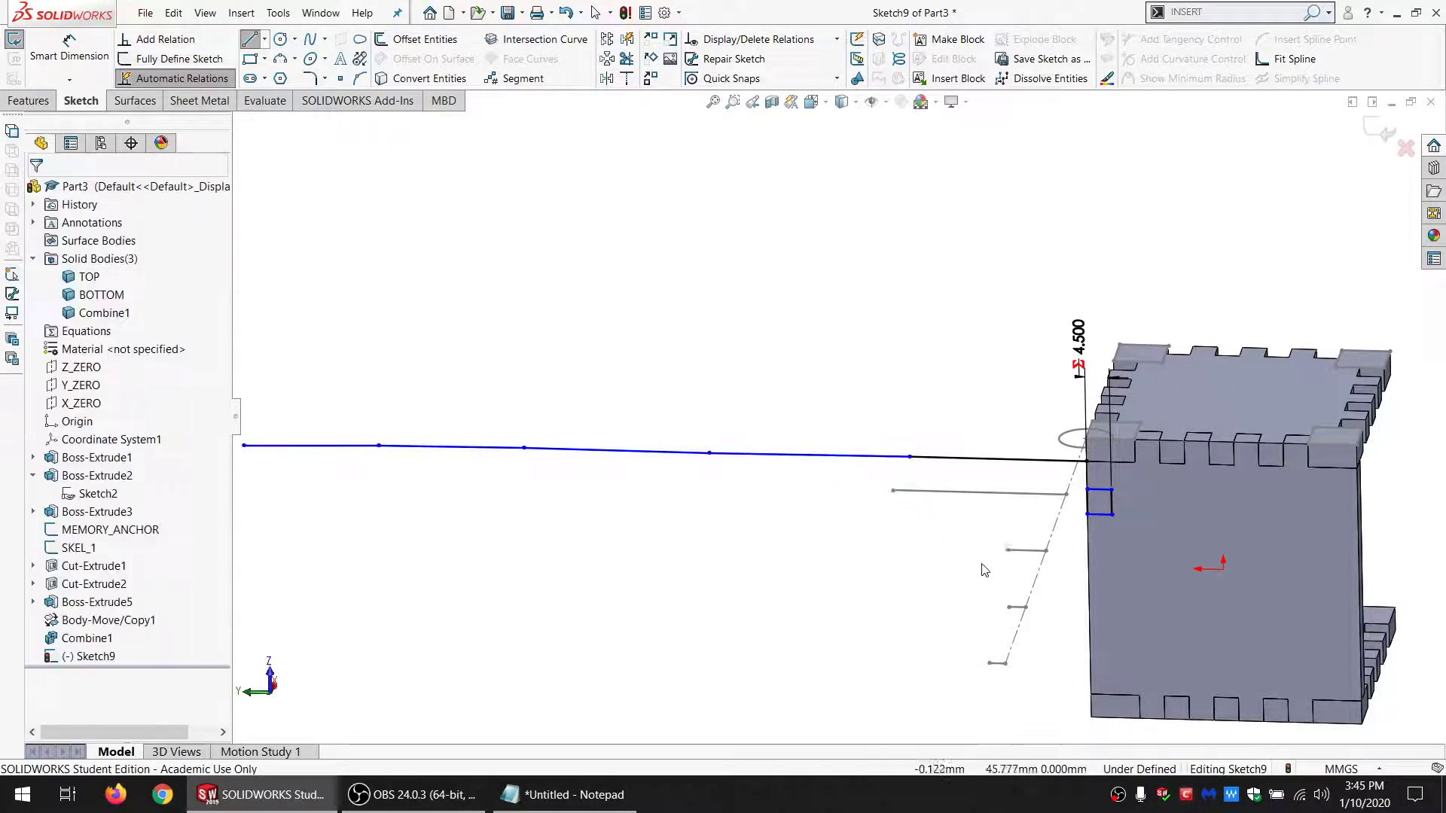
Step: Select all five chained line segments and make them parallel and equal in length
{"action": "mouse_move", "coordinate": [985, 570]}
{"action": "left_mouse_down"}
{"action": "mouse_move", "coordinate": [260, 298]}
{"action": "mouse_move", "coordinate": [227, 503]}
{"action": "left_mouse_up"}
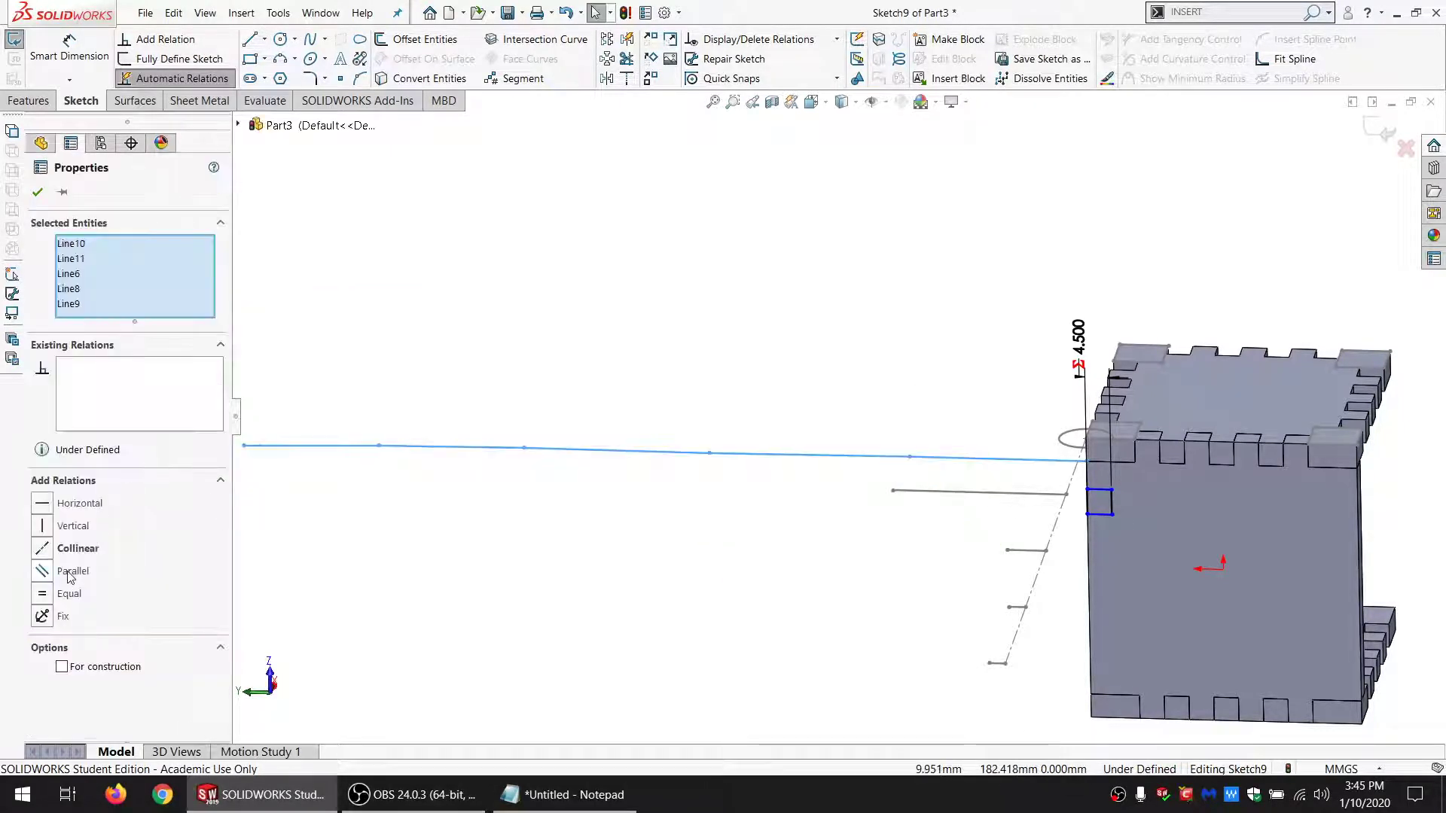
{"action": "left_click", "coordinate": [68, 574]}
{"action": "key", "text": "Escape"}
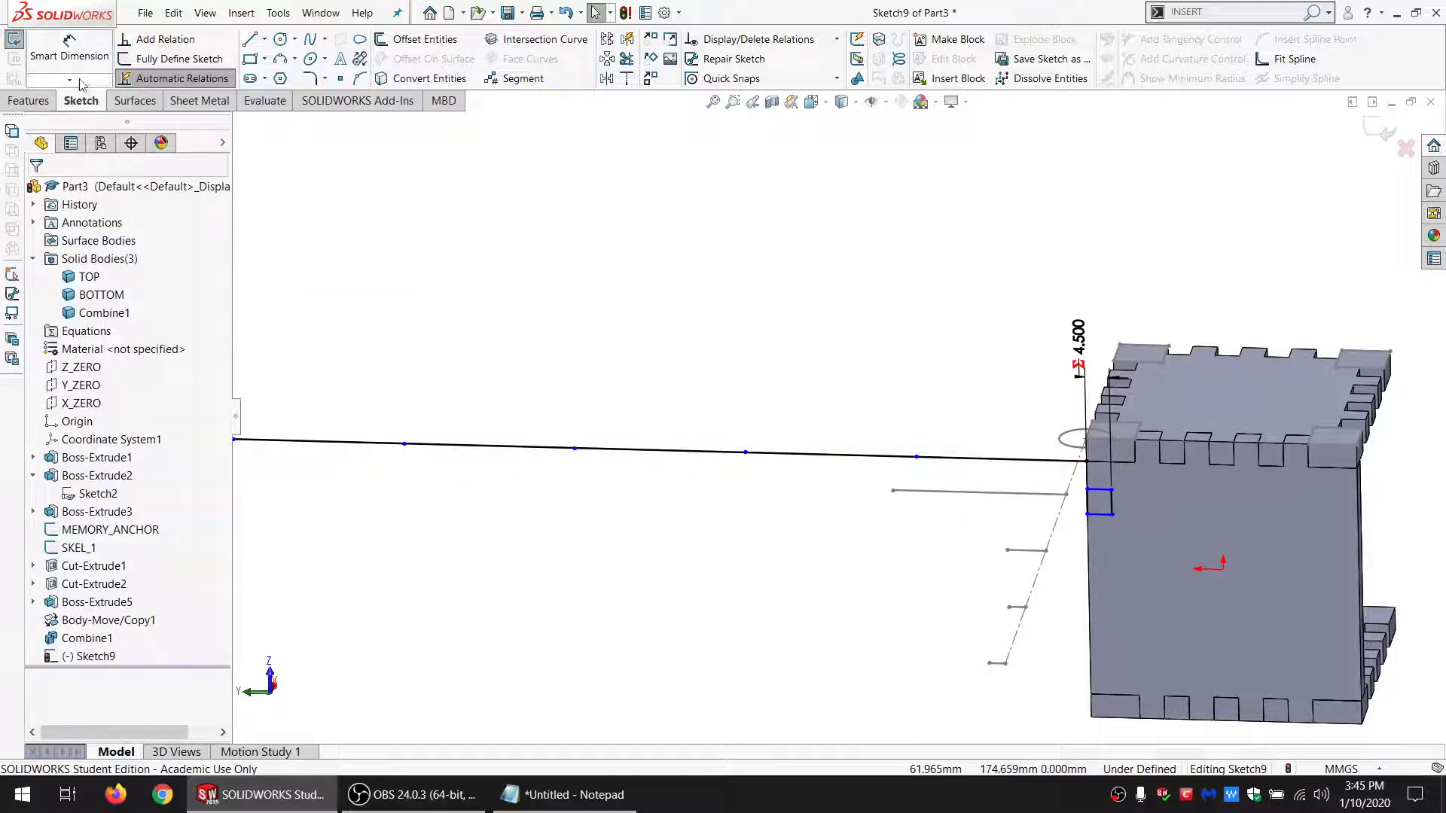
Step: Dimension the length of the line segment that touches the side wall
{"action": "left_click", "coordinate": [69, 80]}
{"action": "left_click", "coordinate": [83, 97]}
{"action": "left_click", "coordinate": [957, 459]}
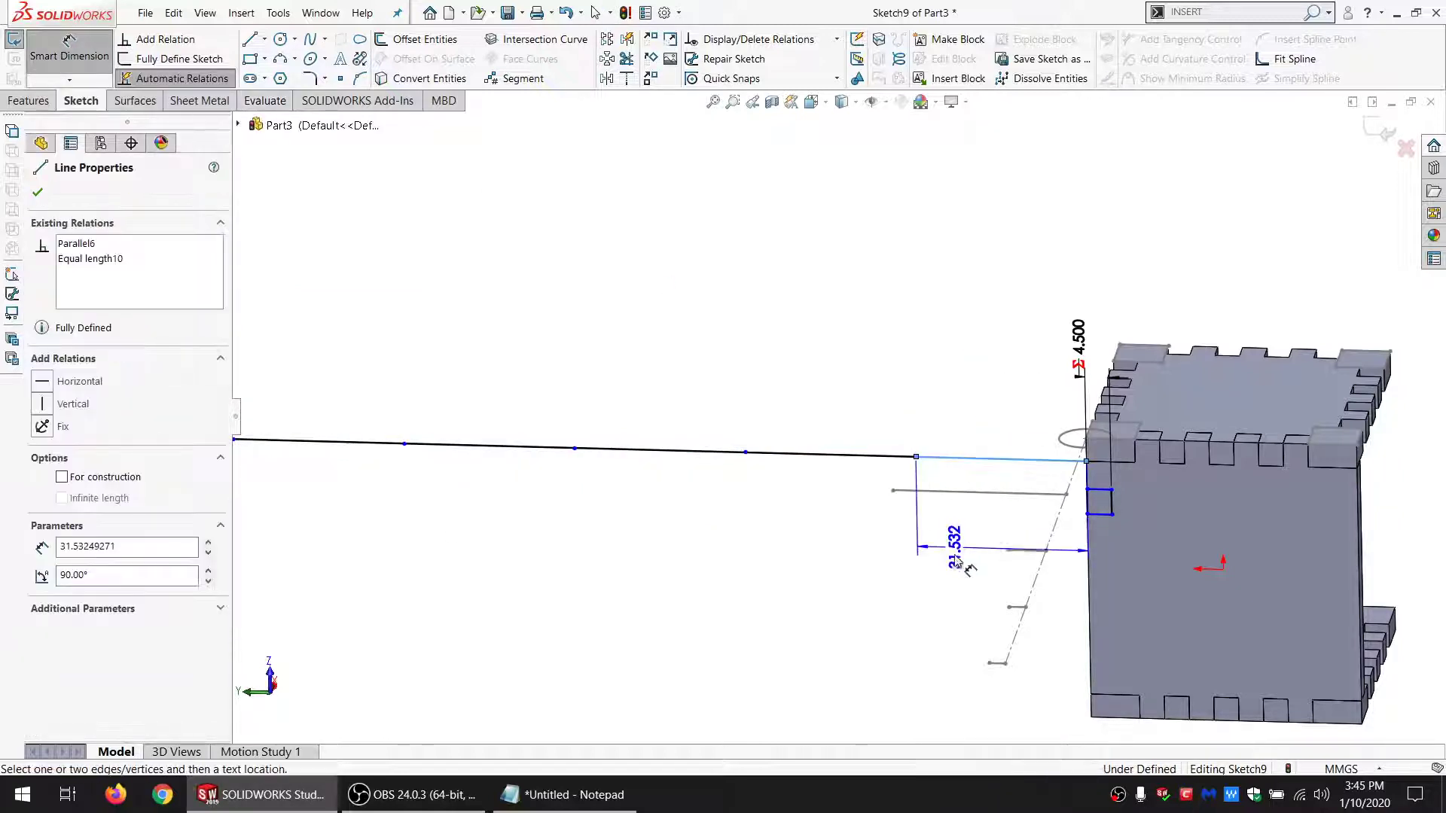
Step: Set the baseline segment beside the box to 25 mm and sketch five roughly upright lines from the baseline's endpoints away from the box
{"action": "left_click", "coordinate": [957, 569]}
{"action": "key", "text": "Return"}
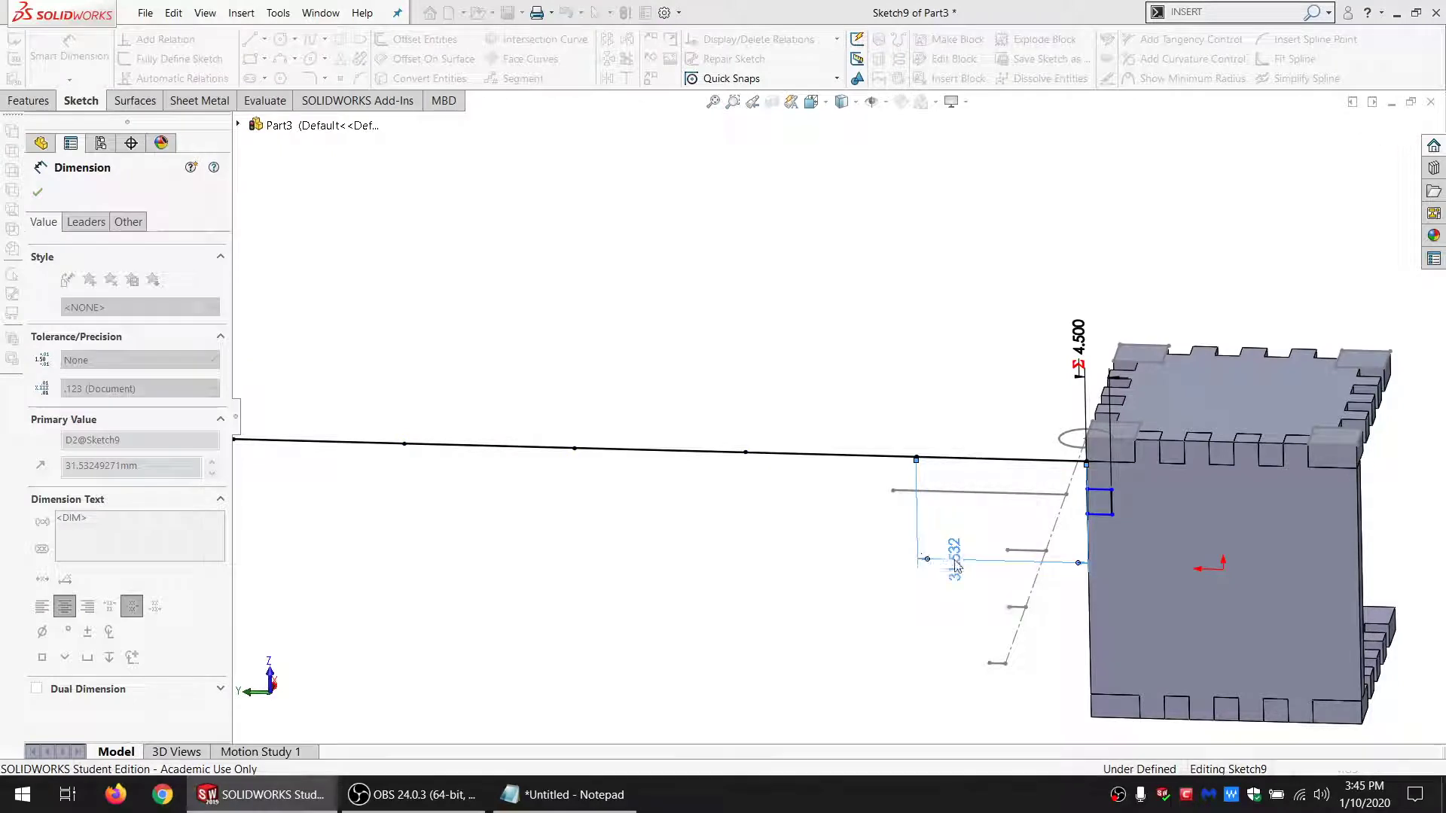
{"action": "left_click", "coordinate": [251, 40]}
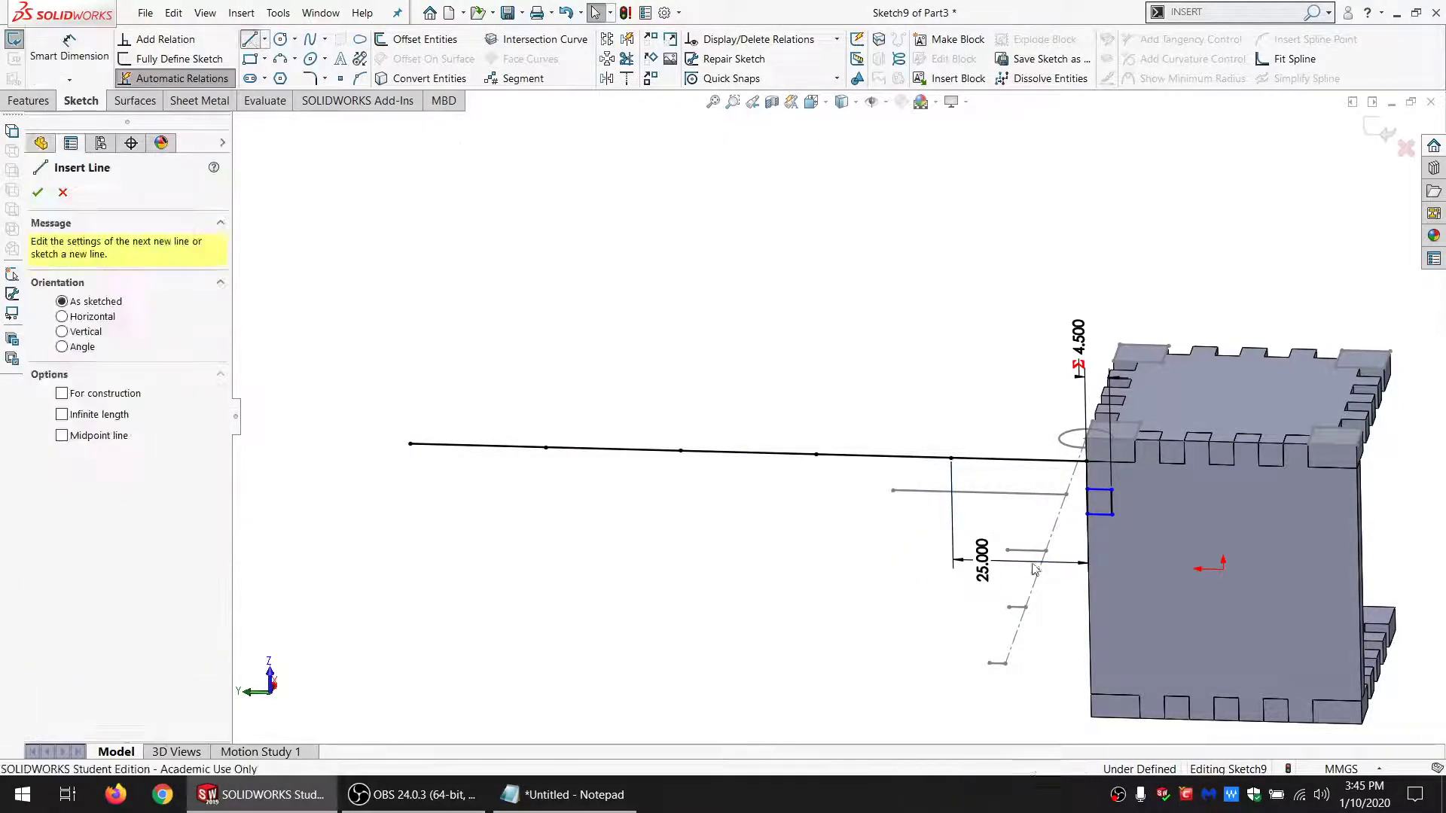
{"action": "left_click", "coordinate": [951, 458]}
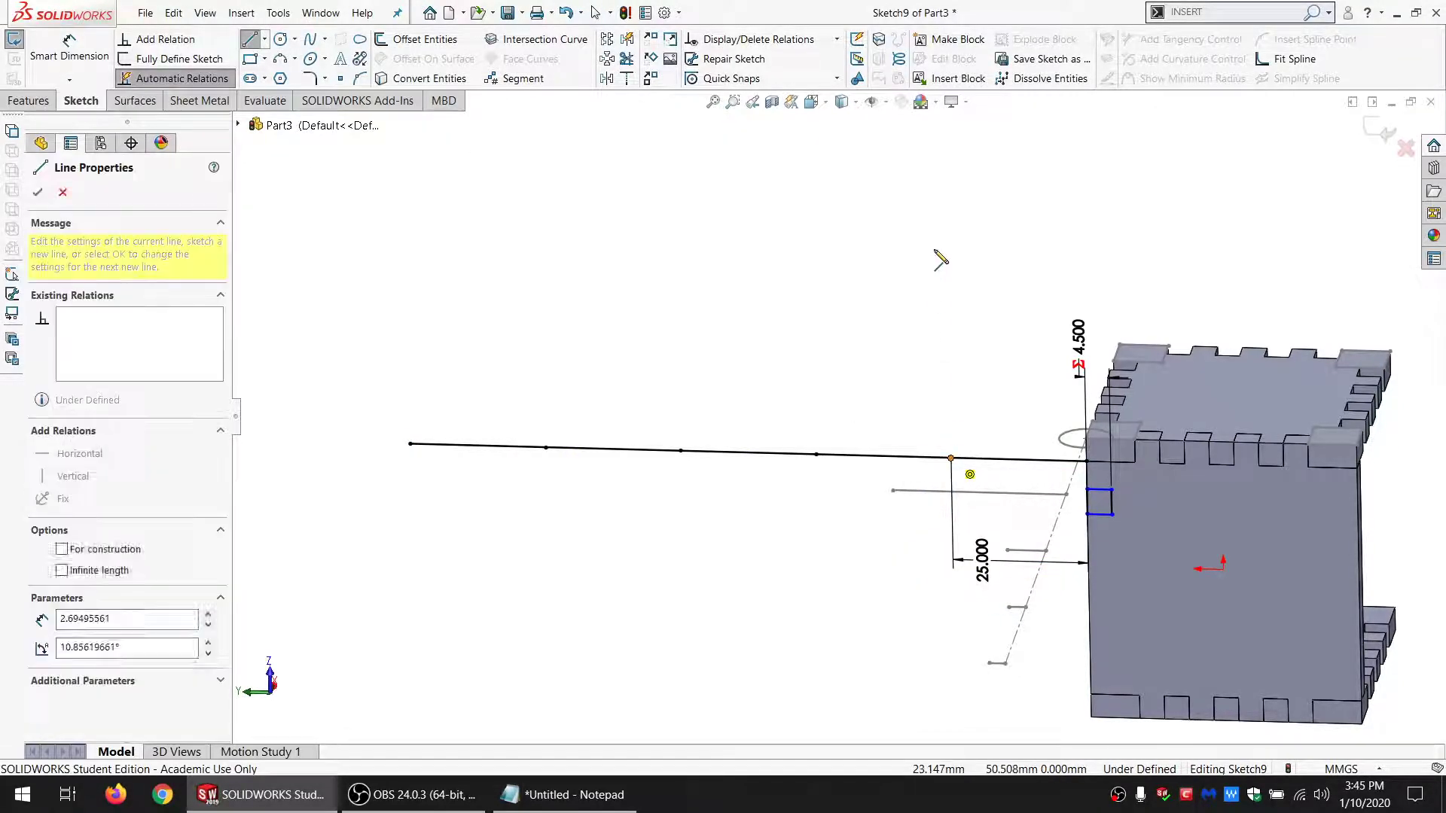
{"action": "left_click_drag", "start_coordinate": [816, 454], "coordinate": [821, 207]}
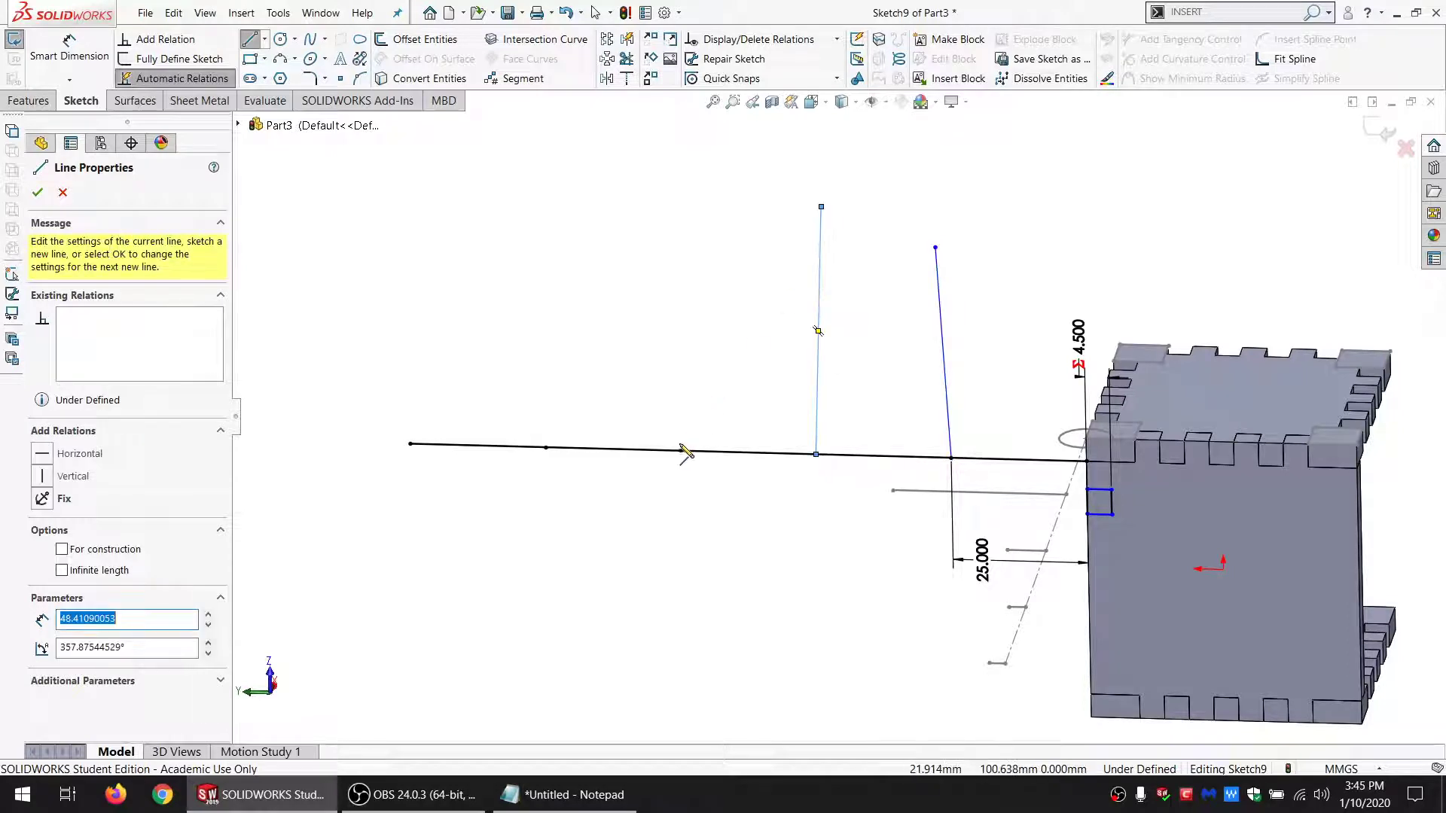
{"action": "left_click_drag", "start_coordinate": [680, 450], "coordinate": [683, 183]}
{"action": "left_click_drag", "start_coordinate": [546, 447], "coordinate": [562, 212]}
{"action": "left_click_drag", "start_coordinate": [411, 443], "coordinate": [412, 242]}
{"action": "key", "text": "Escape"}
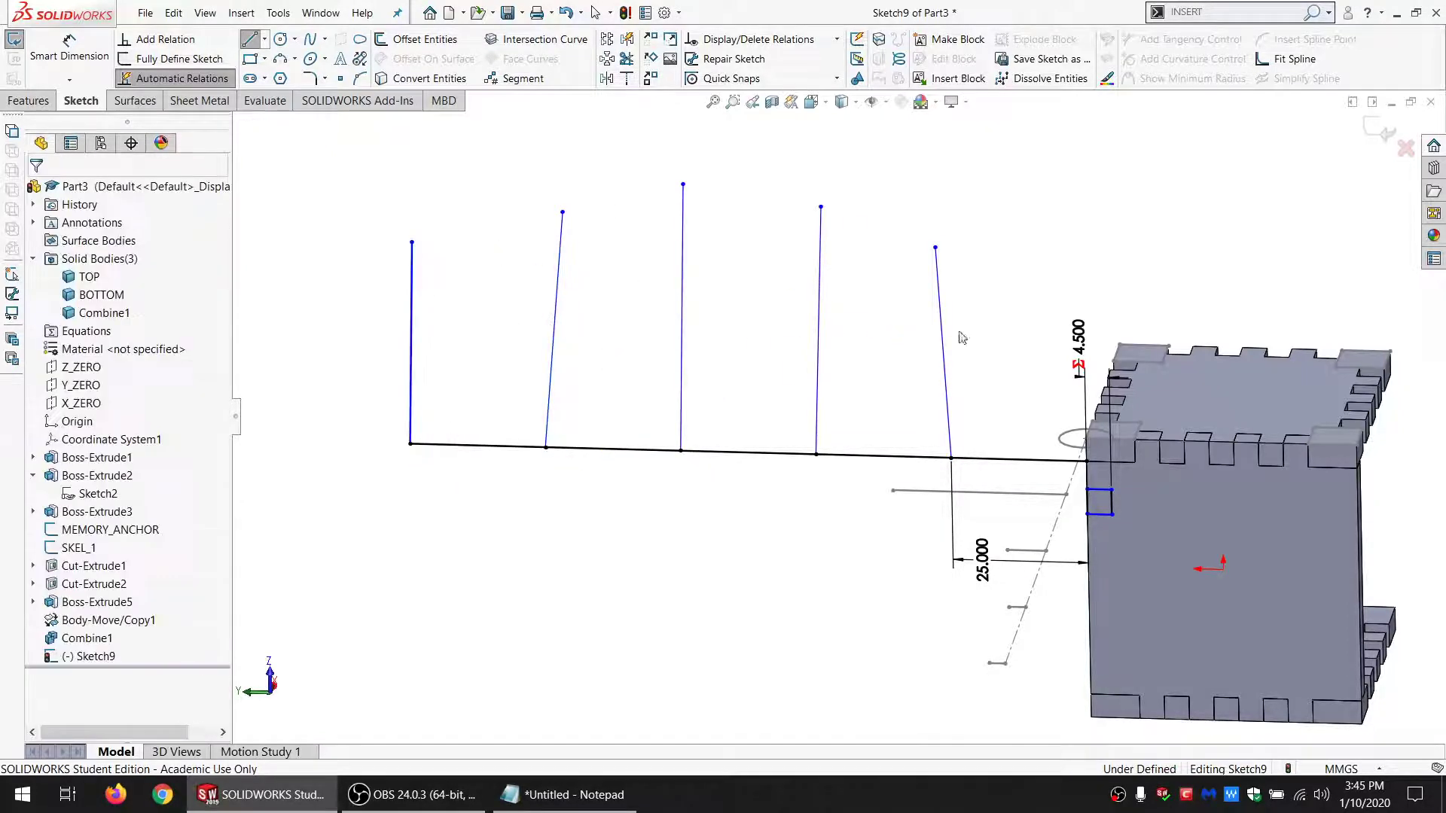
Step: Make the five upright lines parallel and set the one nearest the box perpendicular to its baseline segment
{"action": "mouse_move", "coordinate": [974, 320]}
{"action": "left_mouse_down"}
{"action": "mouse_move", "coordinate": [495, 144]}
{"action": "mouse_move", "coordinate": [301, 325]}
{"action": "left_mouse_up"}
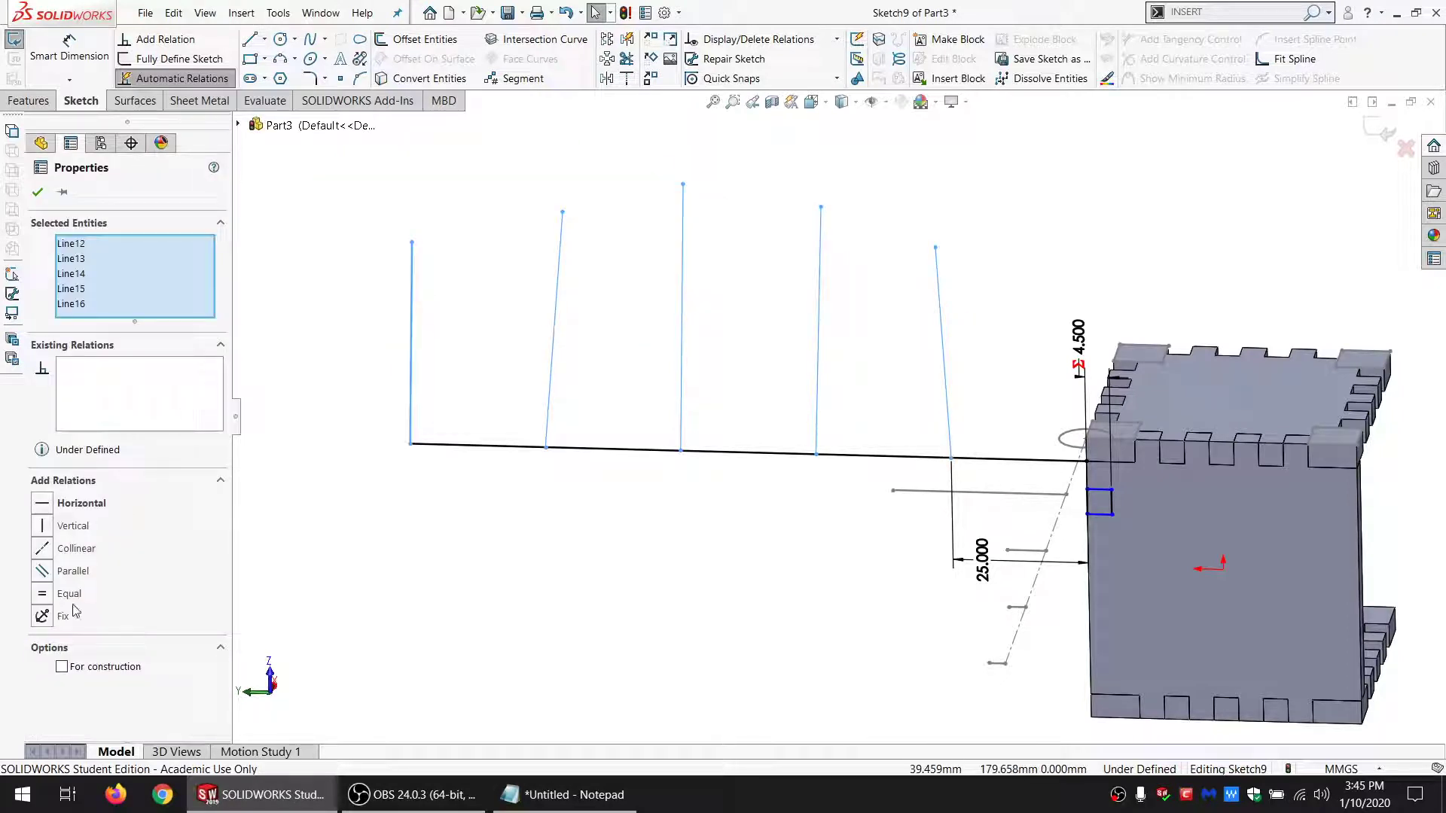
{"action": "left_click", "coordinate": [956, 449]}
{"action": "left_click", "coordinate": [952, 444], "text": "ctrl"}
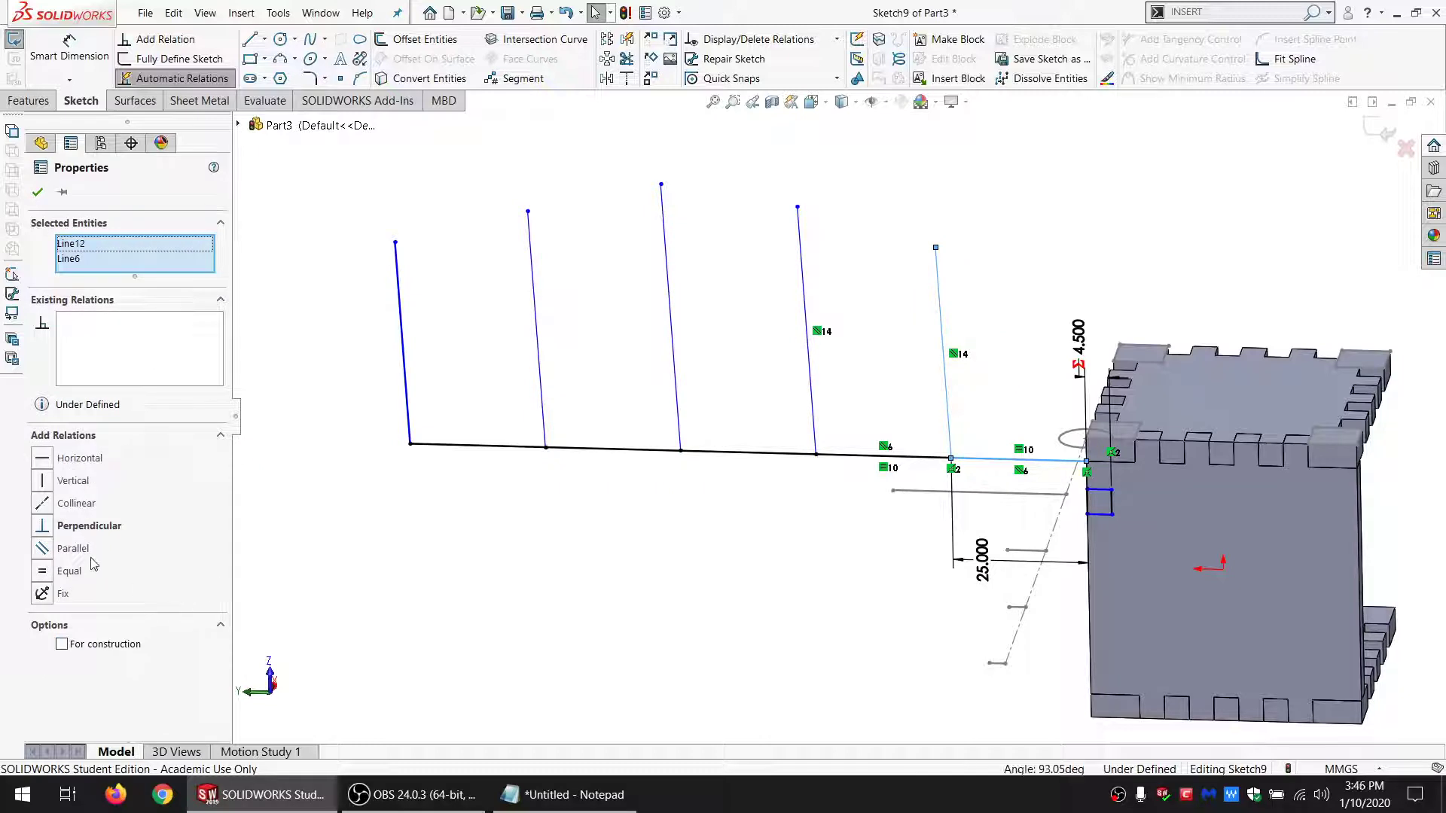
{"action": "left_click", "coordinate": [83, 526]}
{"action": "left_click", "coordinate": [678, 542]}
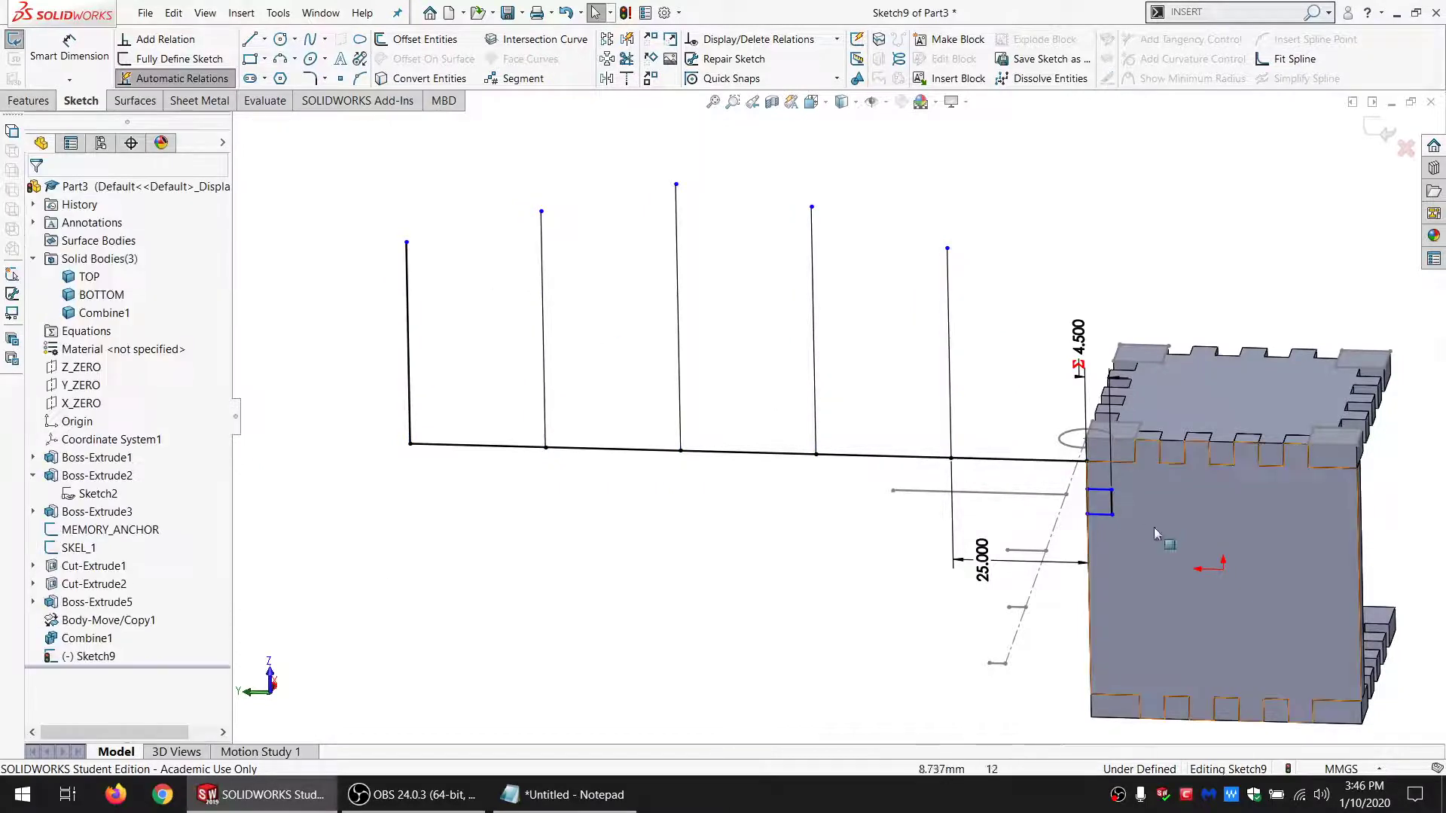
Step: Dimension the height of the upright line nearest the box with the equation ="DICE_WIDE" - "MATL_THK" - "MATL_THK"
{"action": "left_click", "coordinate": [69, 49]}
{"action": "left_click", "coordinate": [947, 249]}
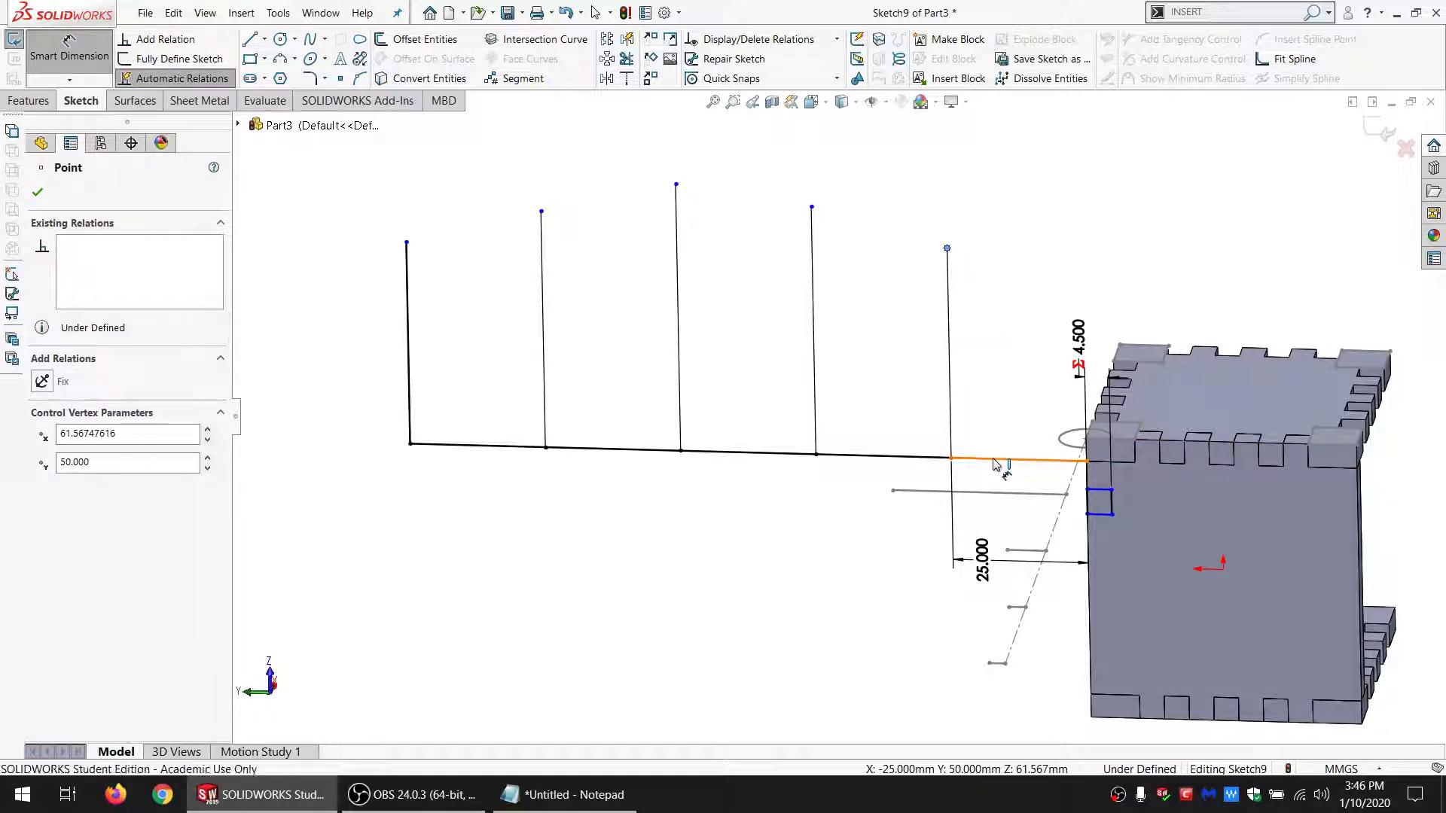
{"action": "left_click", "coordinate": [1002, 458]}
{"action": "left_click", "coordinate": [998, 380]}
{"action": "type", "text": "="}
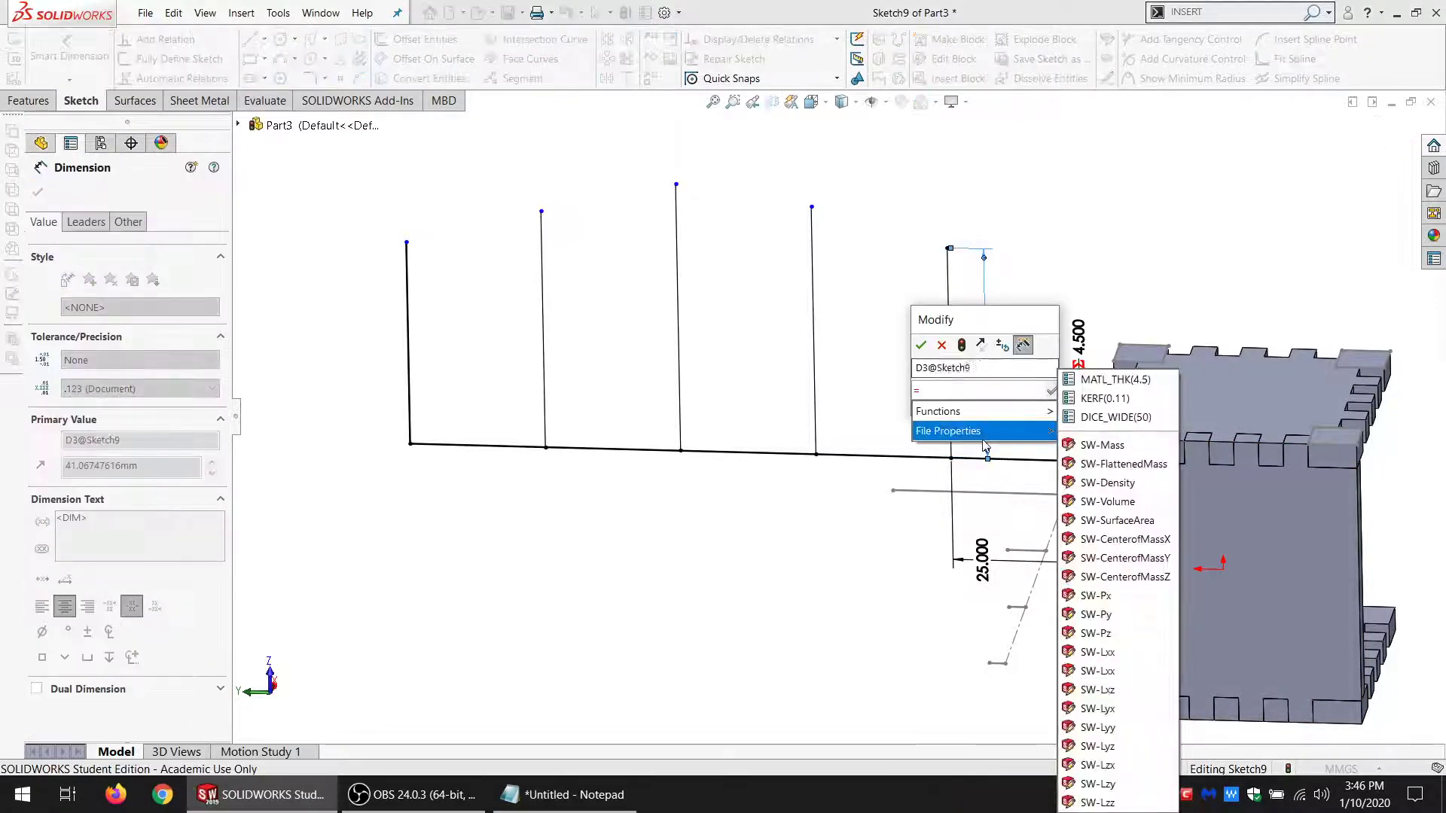
{"action": "left_click", "coordinate": [1116, 419]}
{"action": "type", "text": "-"}
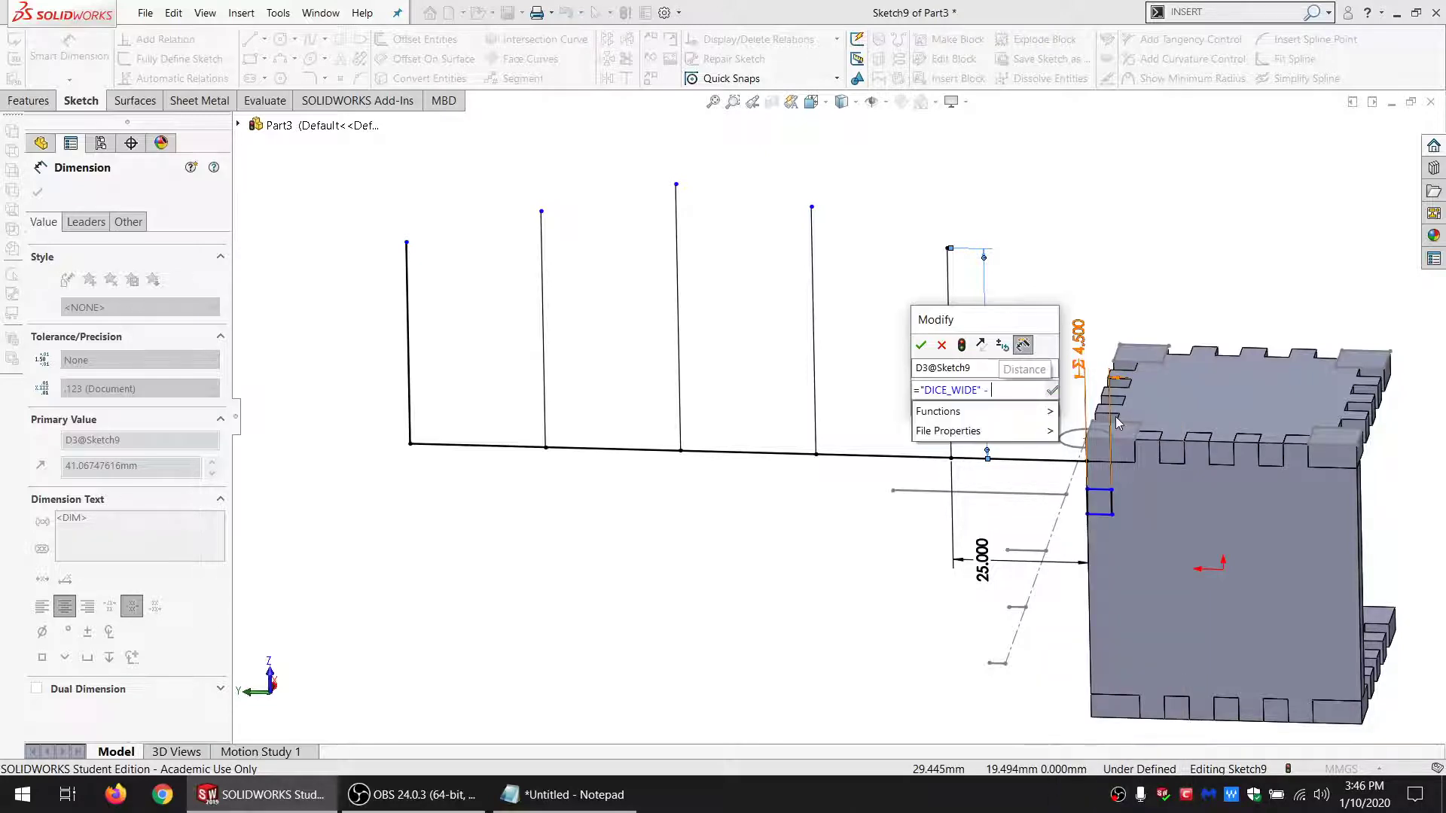
{"action": "mouse_move", "coordinate": [1039, 430]}
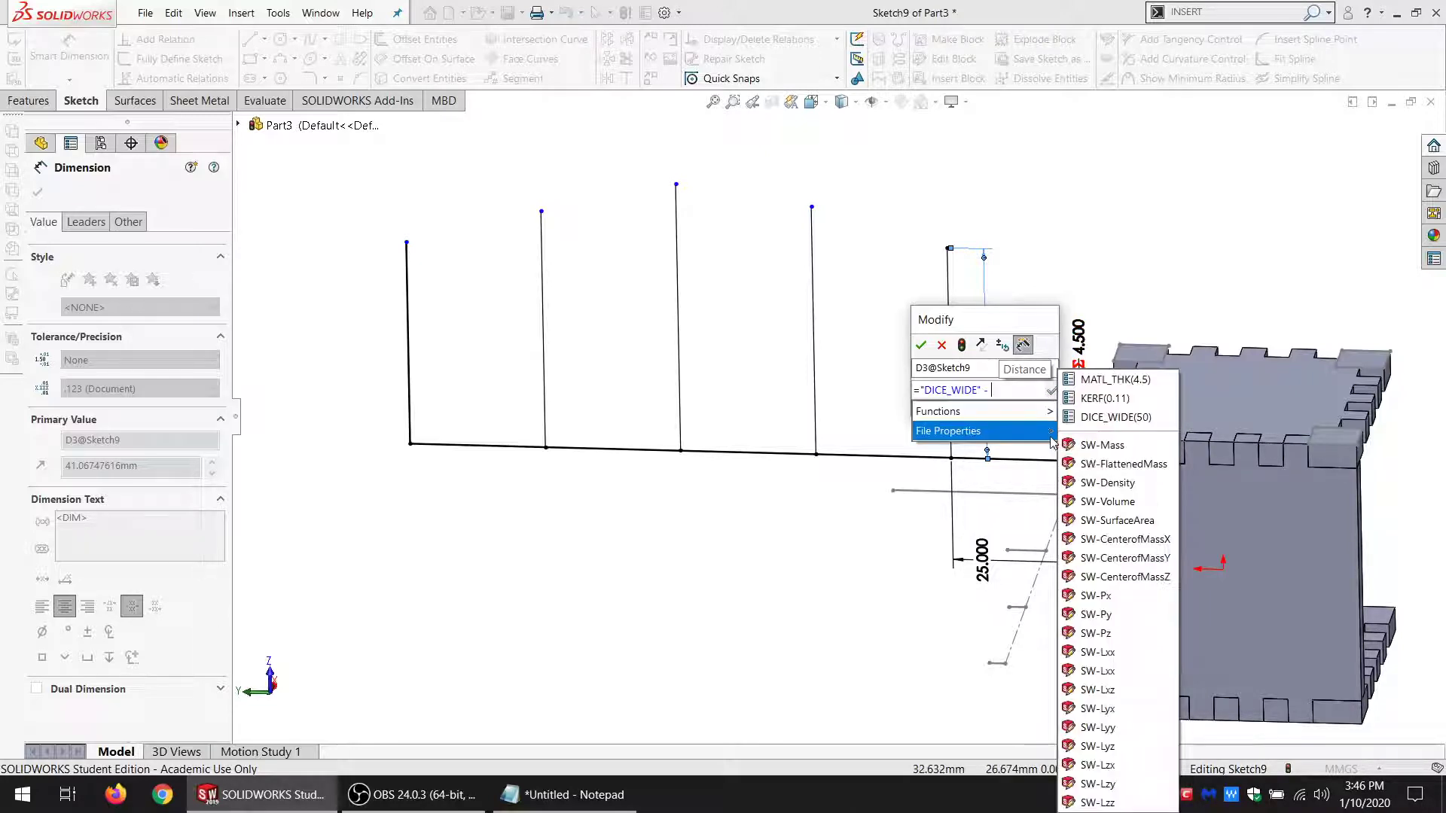
{"action": "left_click", "coordinate": [1122, 375]}
{"action": "type", "text": "-"}
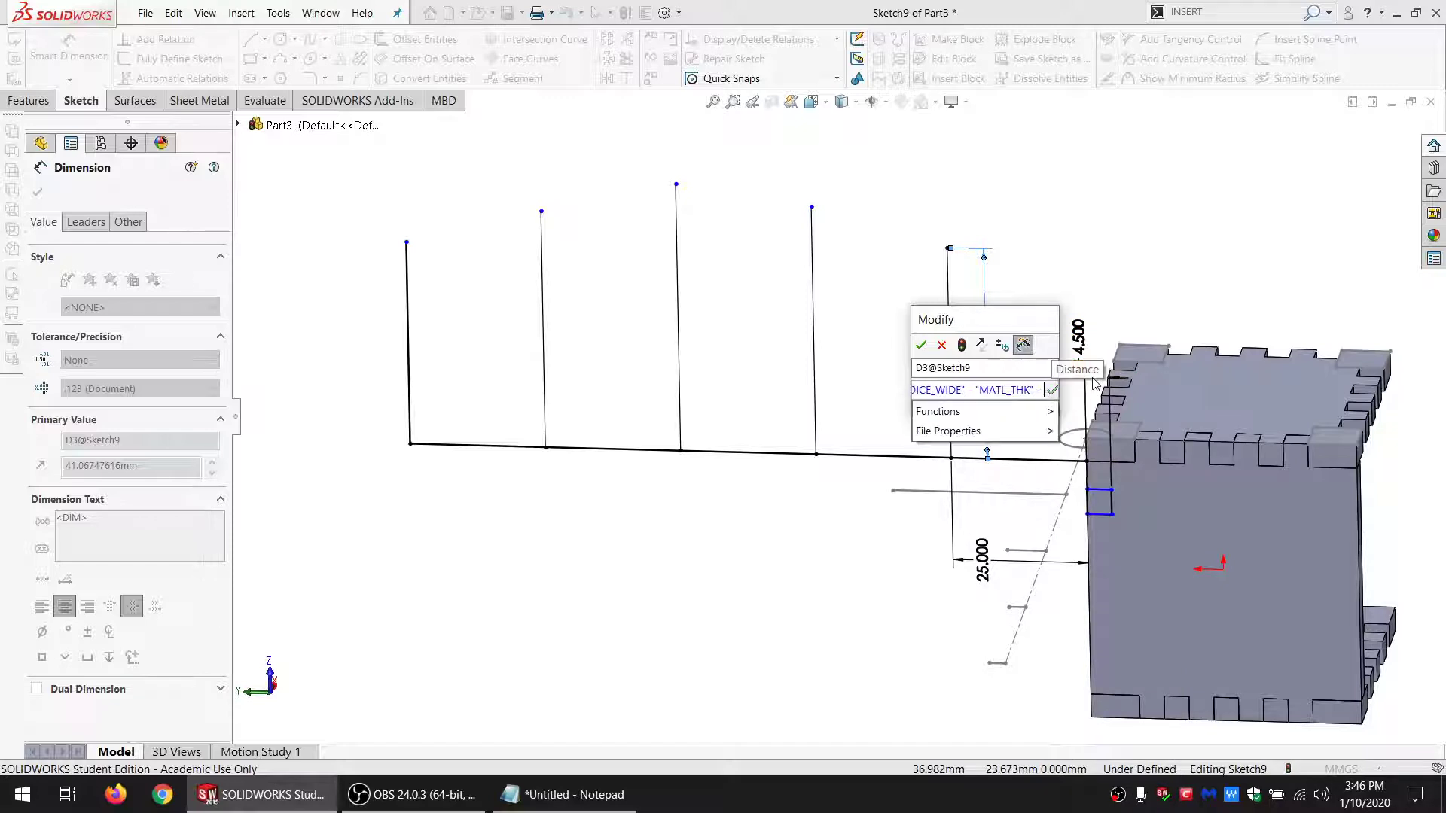
{"action": "left_click", "coordinate": [1107, 372]}
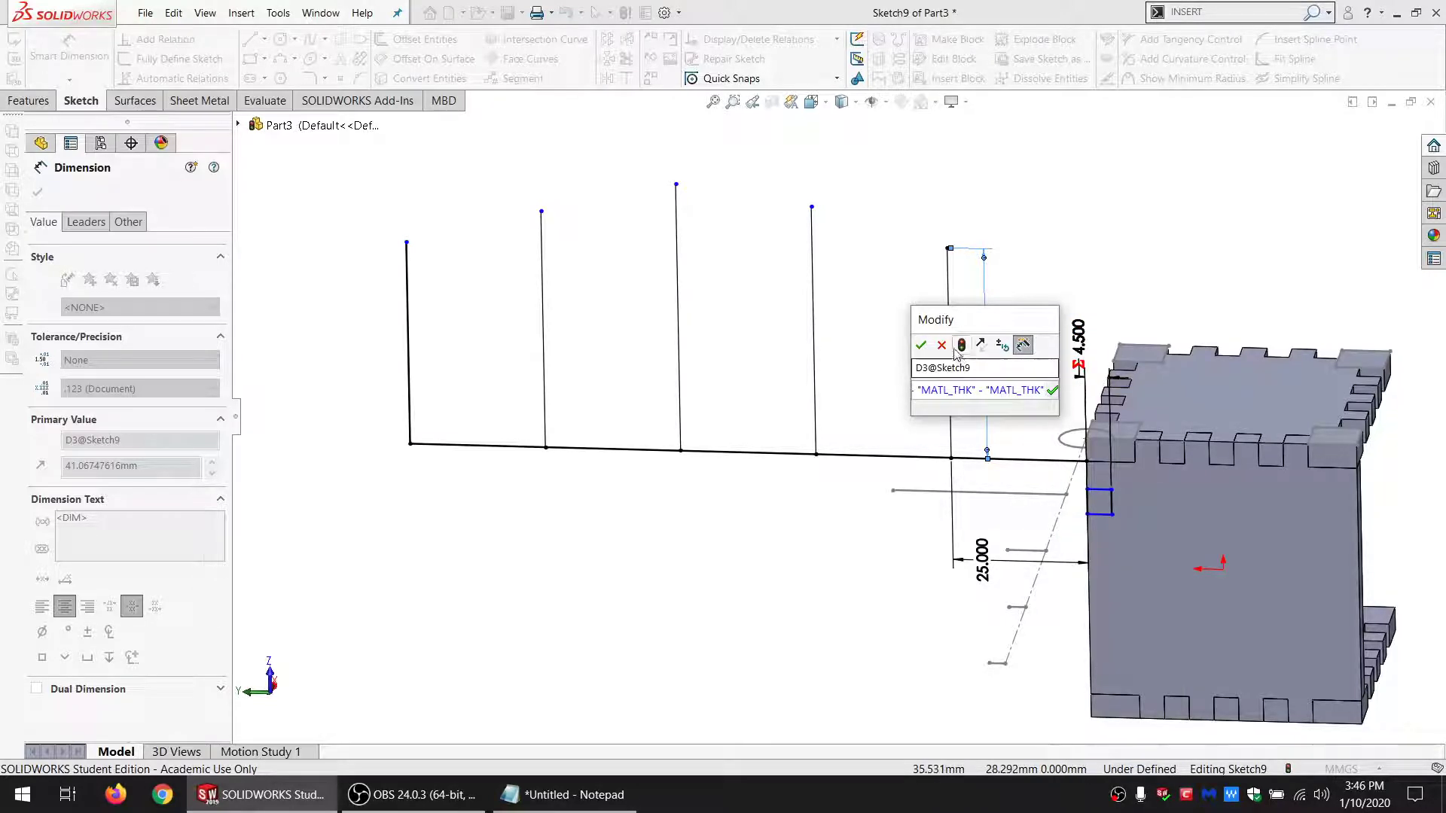
{"action": "left_click", "coordinate": [920, 346]}
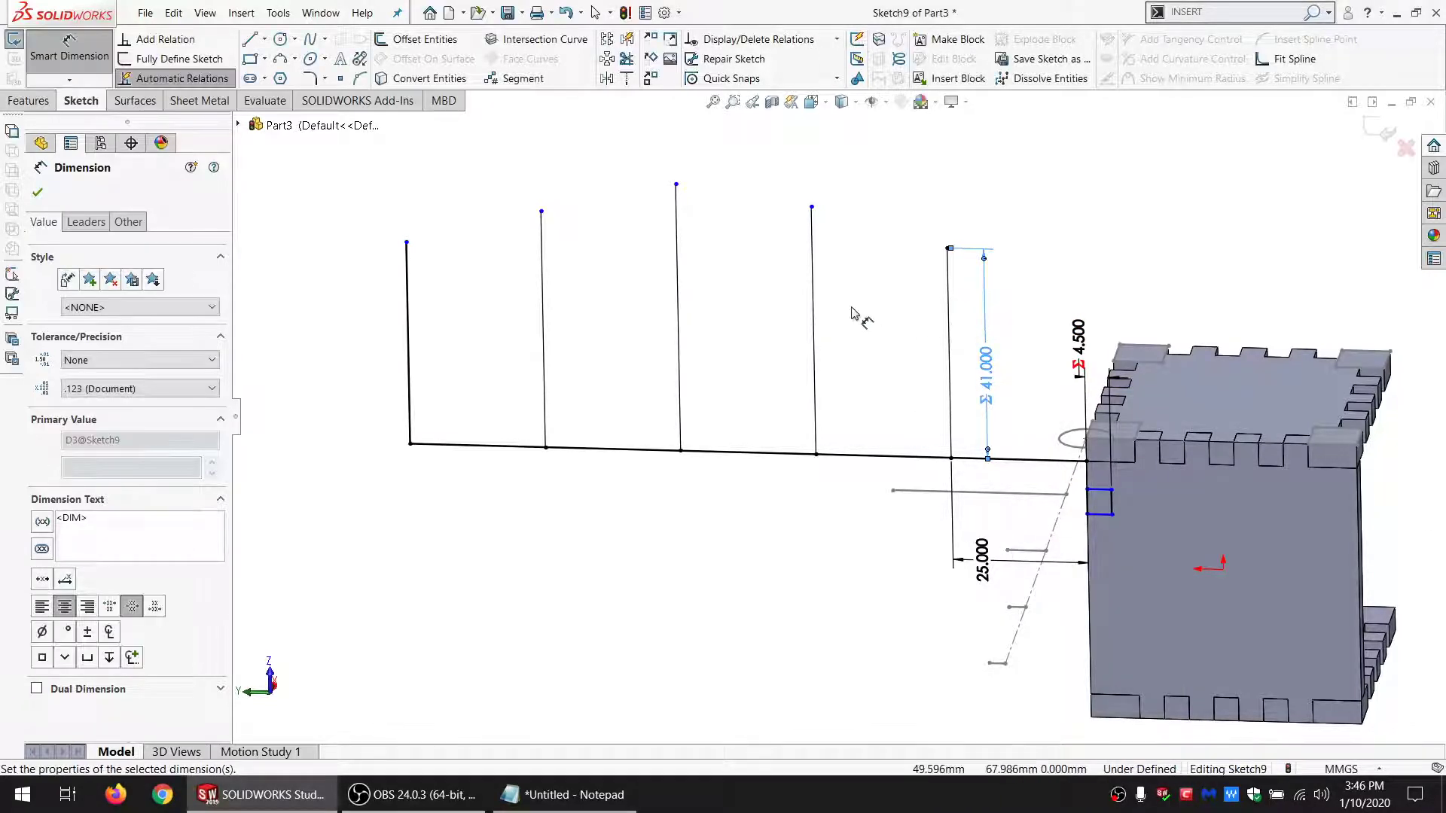
Step: Dimension the second upright line's height with the equation ="D3@Sketch9" / "MATL_THK" and place the dimension text below the baseline
{"action": "left_click", "coordinate": [812, 207]}
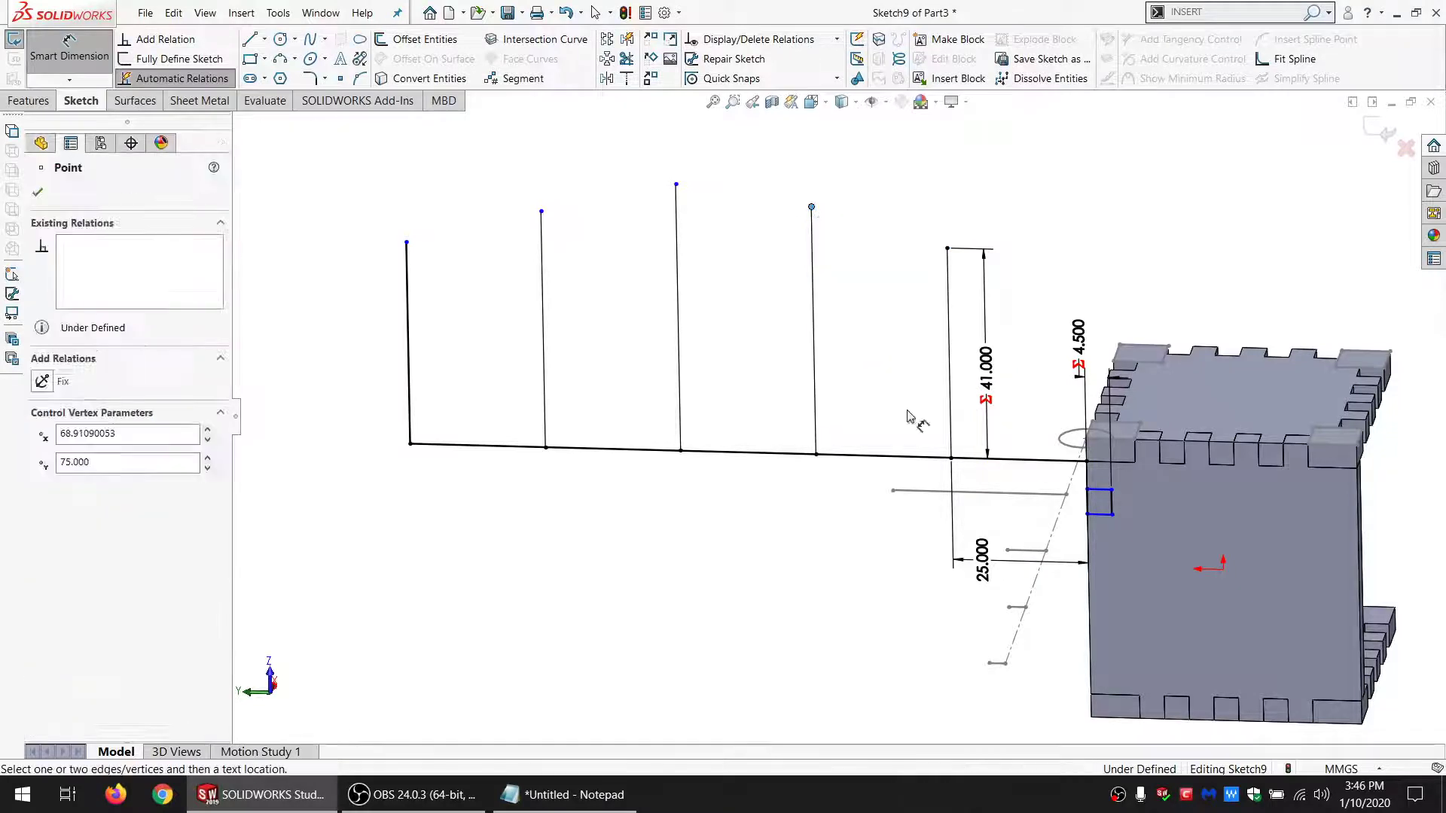
{"action": "left_click", "coordinate": [877, 456]}
{"action": "left_click", "coordinate": [873, 366]}
{"action": "type", "text": "="}
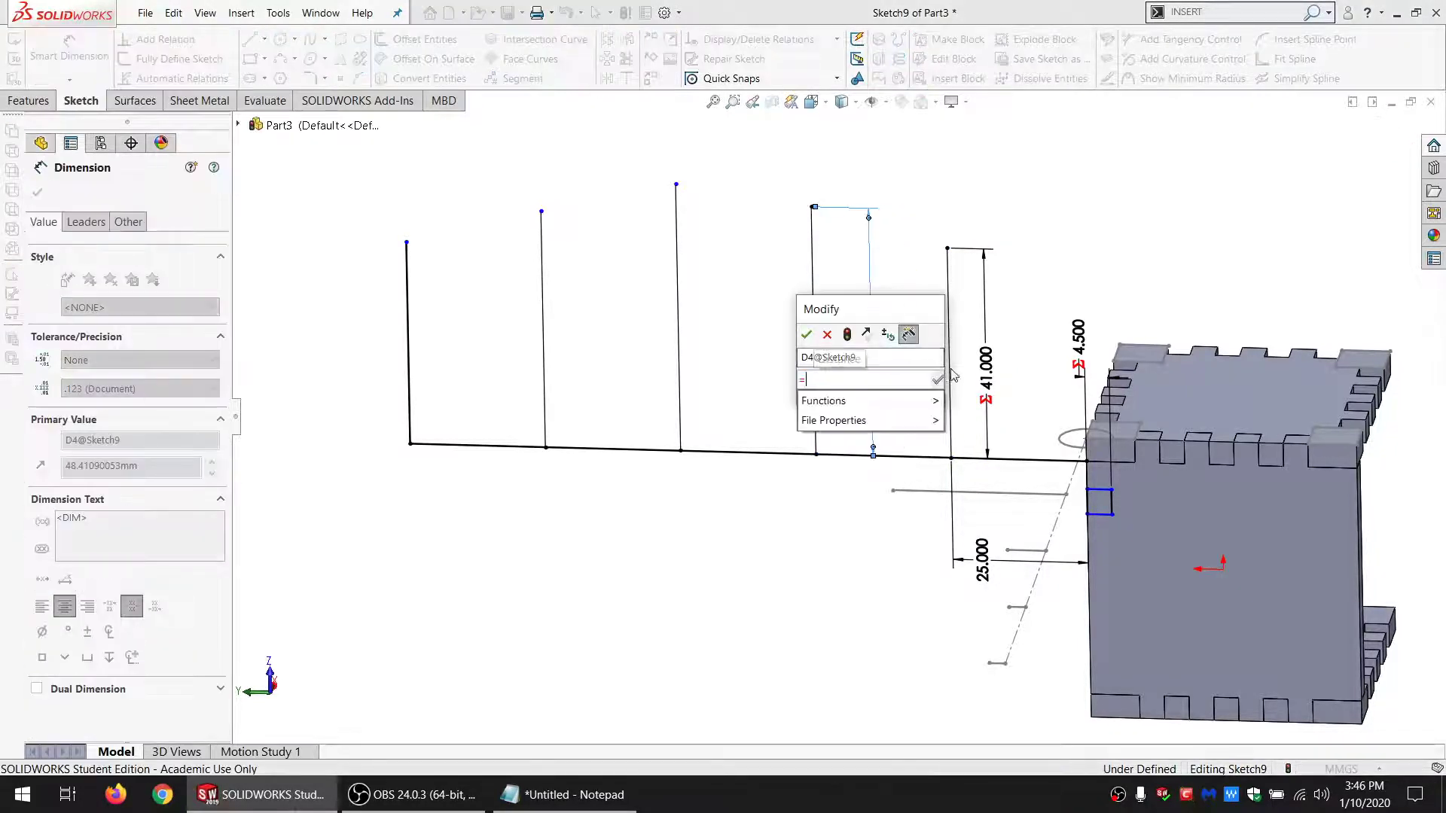
{"action": "left_click", "coordinate": [984, 363]}
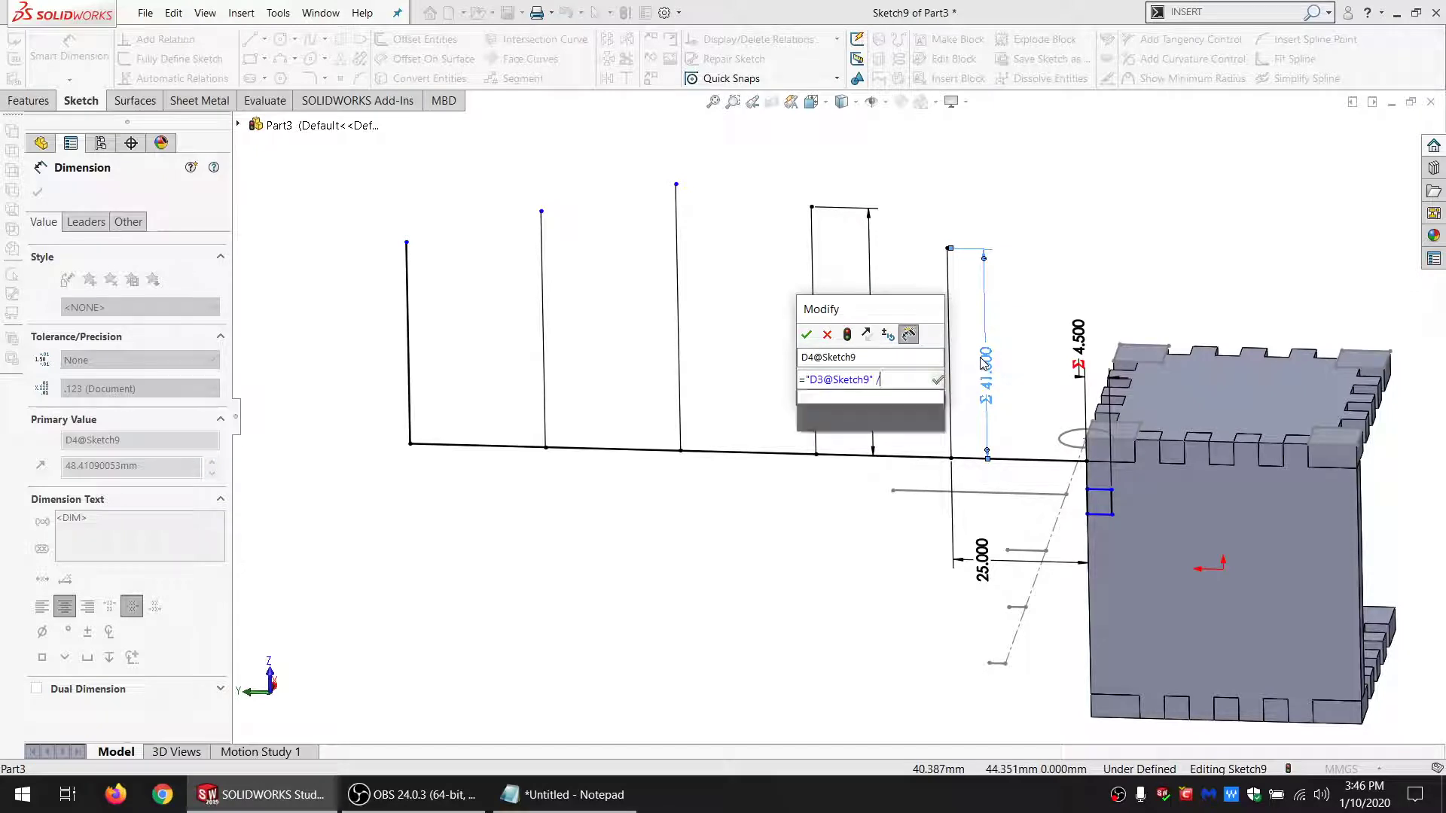
{"action": "type", "text": "/"}
{"action": "mouse_move", "coordinate": [932, 423]}
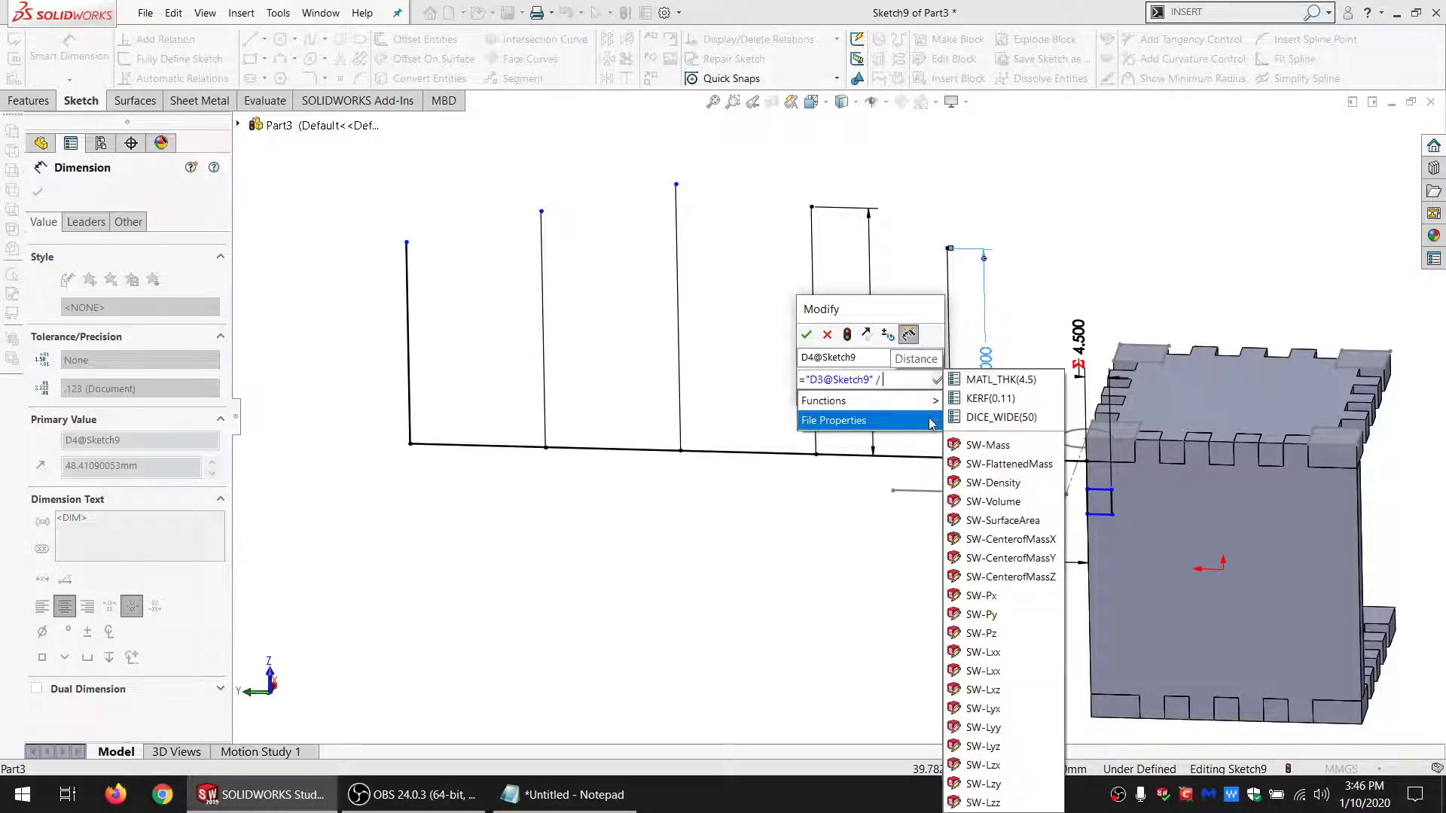
{"action": "left_click", "coordinate": [1001, 380]}
{"action": "left_click", "coordinate": [805, 334]}
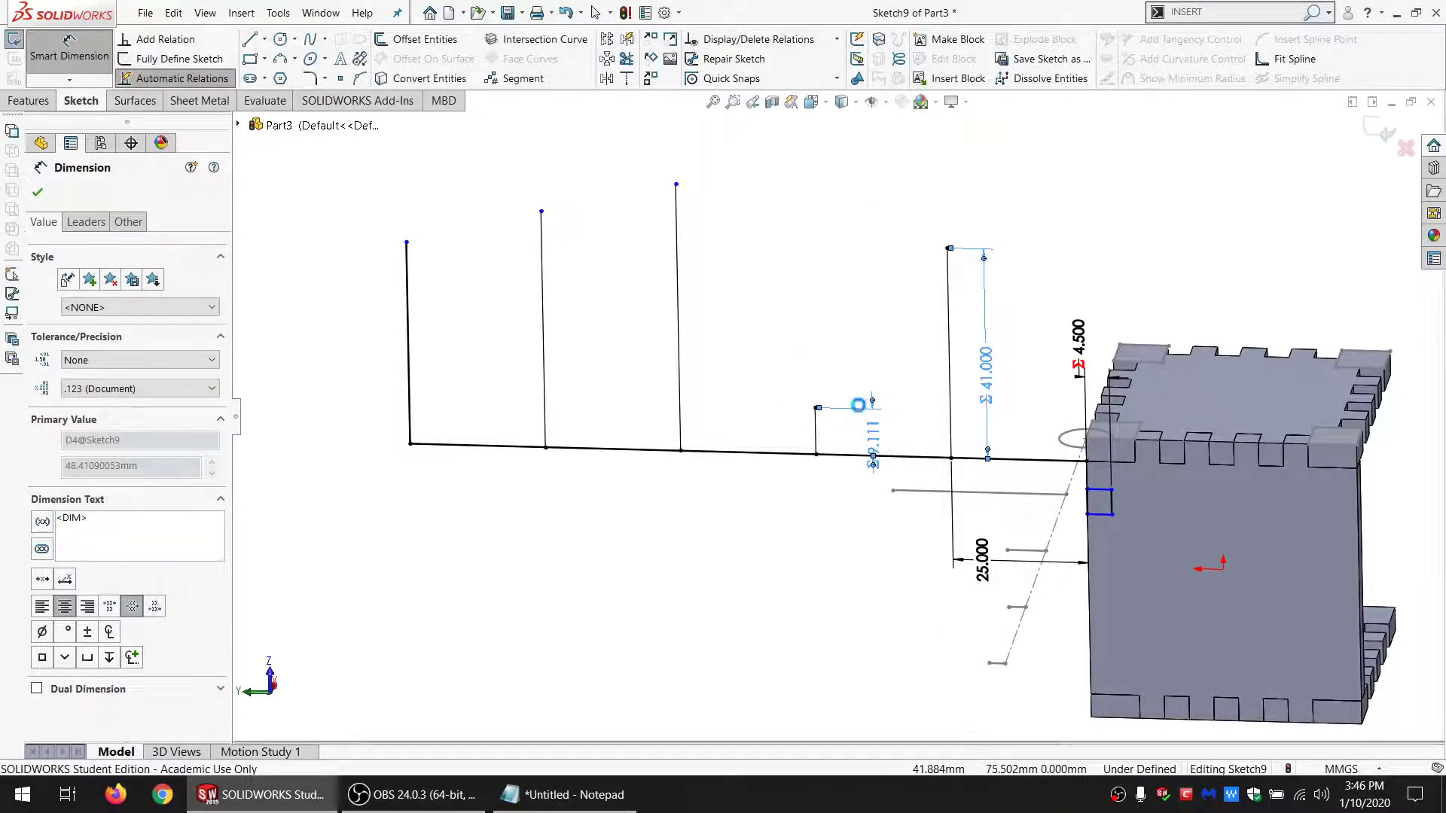
{"action": "left_click_drag", "start_coordinate": [872, 444], "coordinate": [866, 531]}
{"action": "left_click", "coordinate": [775, 589]}
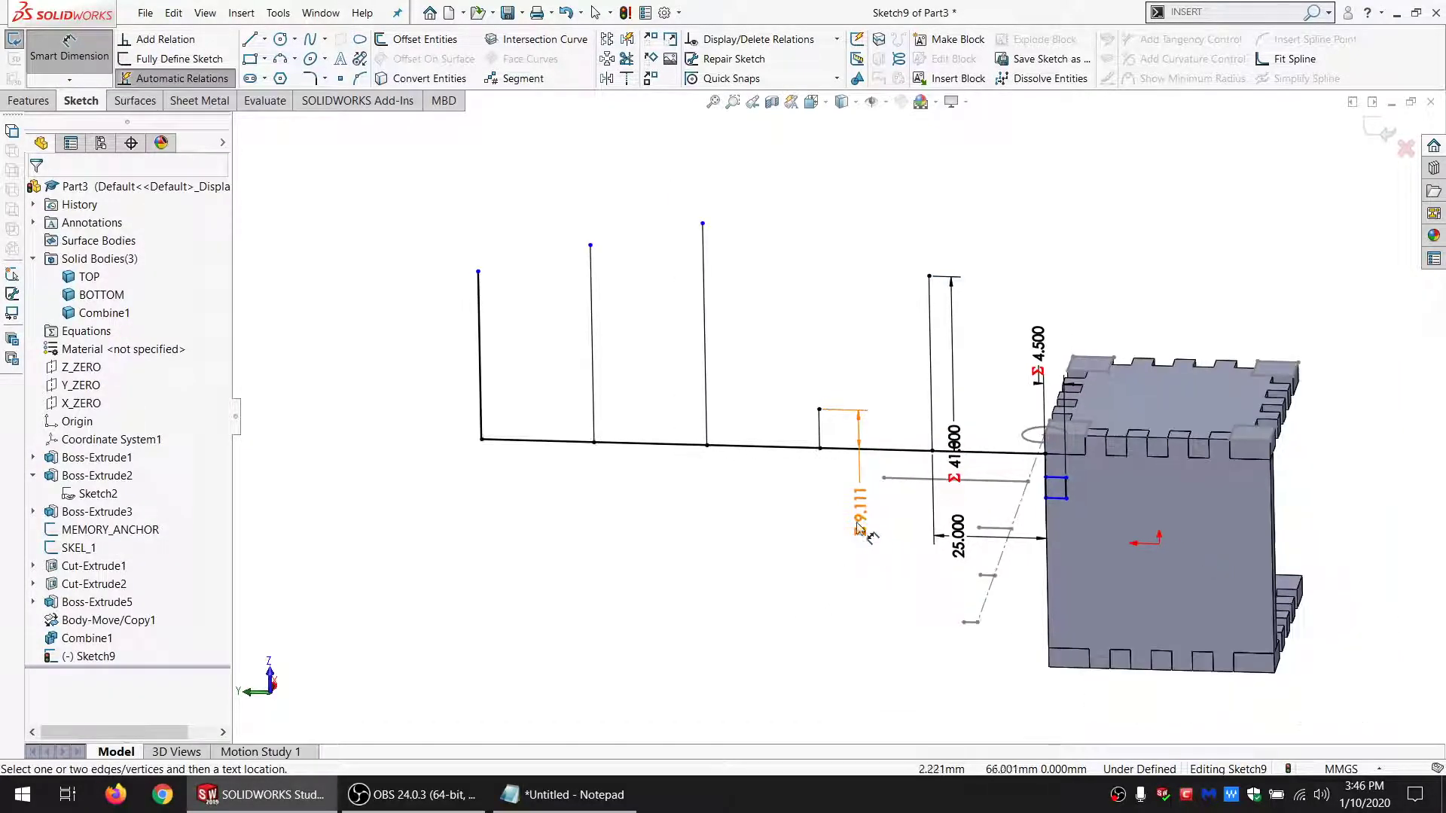
Step: Dimension the third upright line's height as =("D4@Sketch9" - 1) / 2 and place the dimension text below the baseline
{"action": "scroll", "coordinate": [846, 509], "scroll_direction": "down", "scroll_amount": 1}
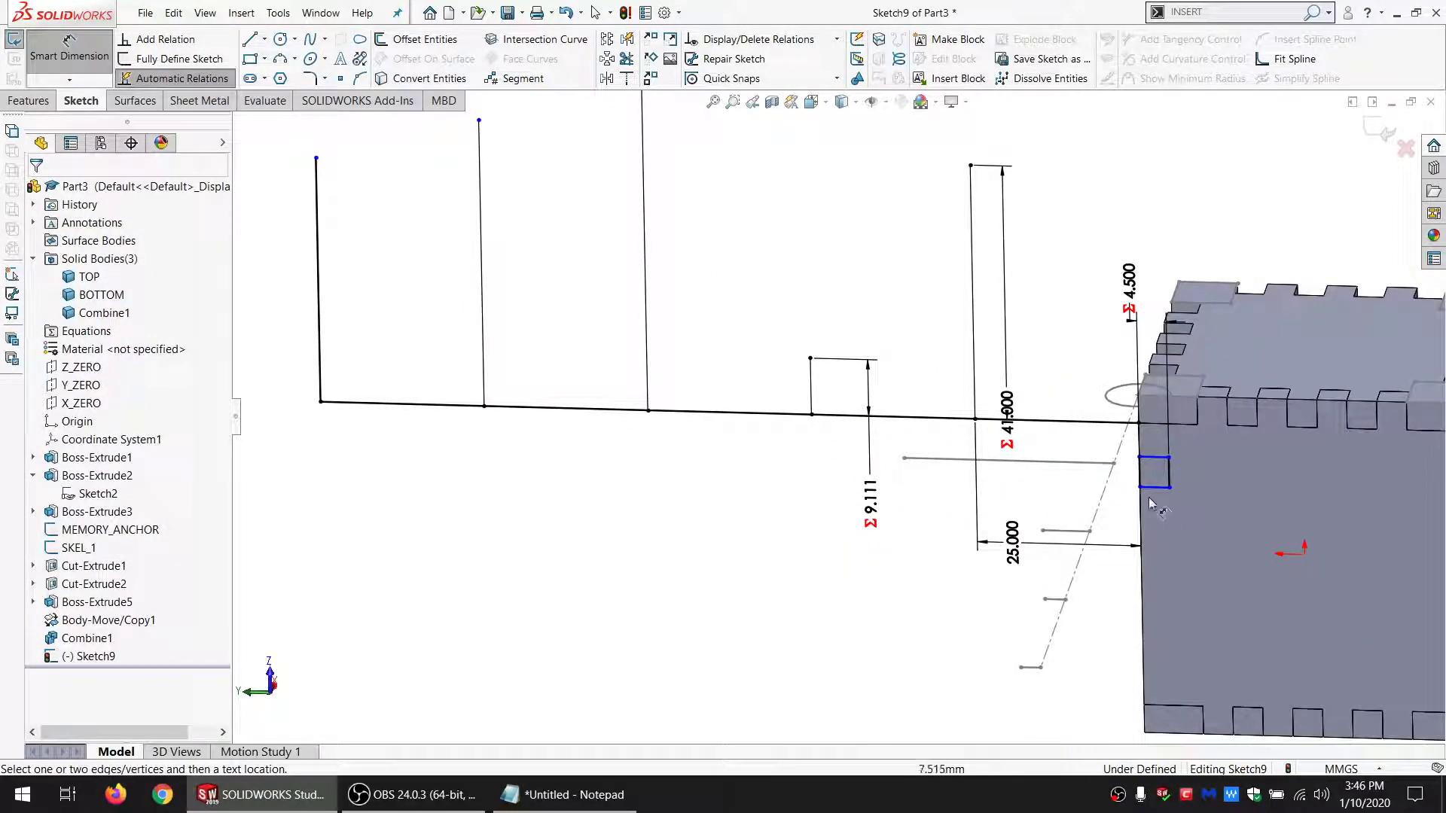
{"action": "scroll", "coordinate": [1162, 495], "scroll_direction": "up", "scroll_amount": 2}
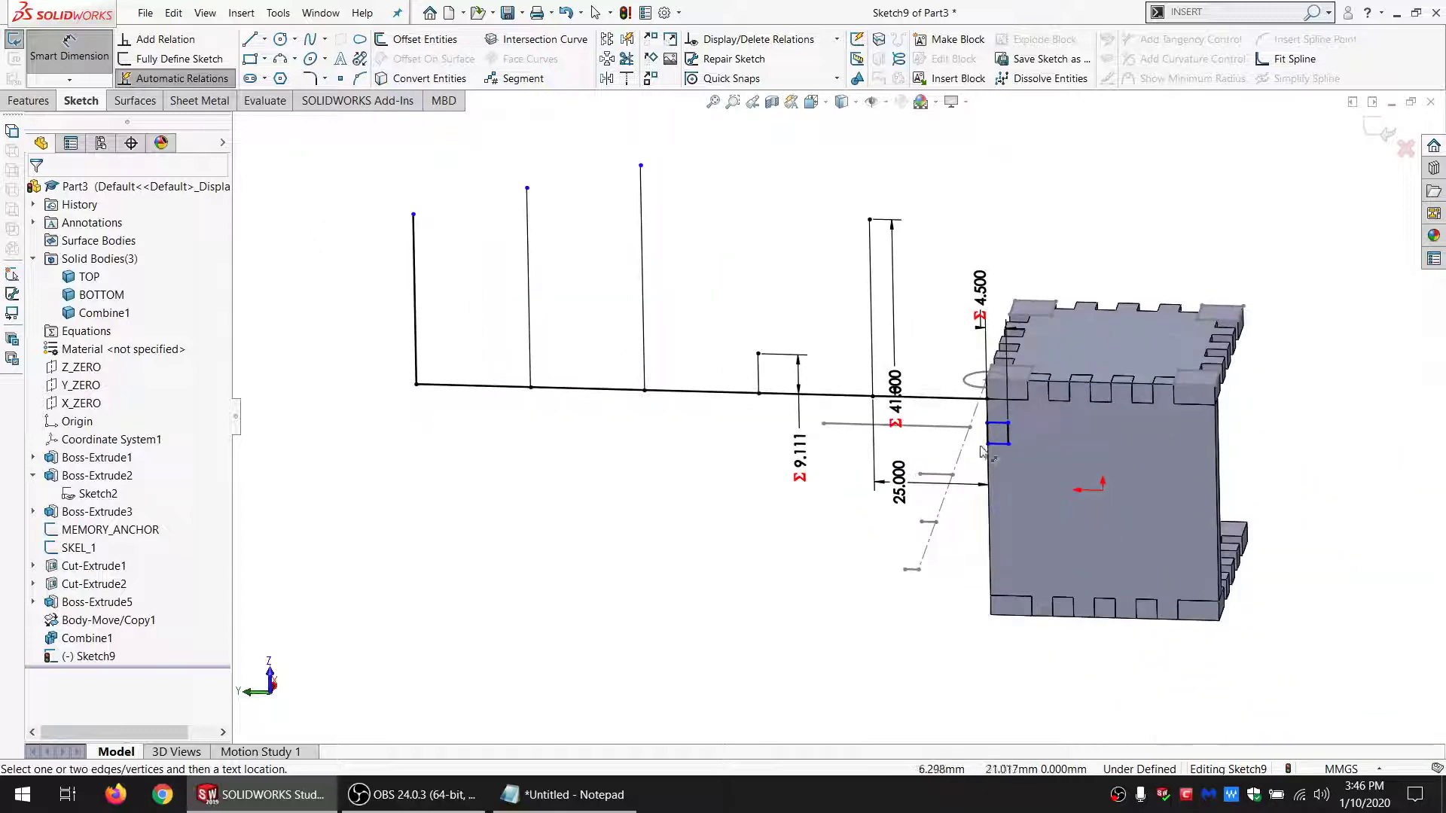
{"action": "left_click", "coordinate": [641, 166]}
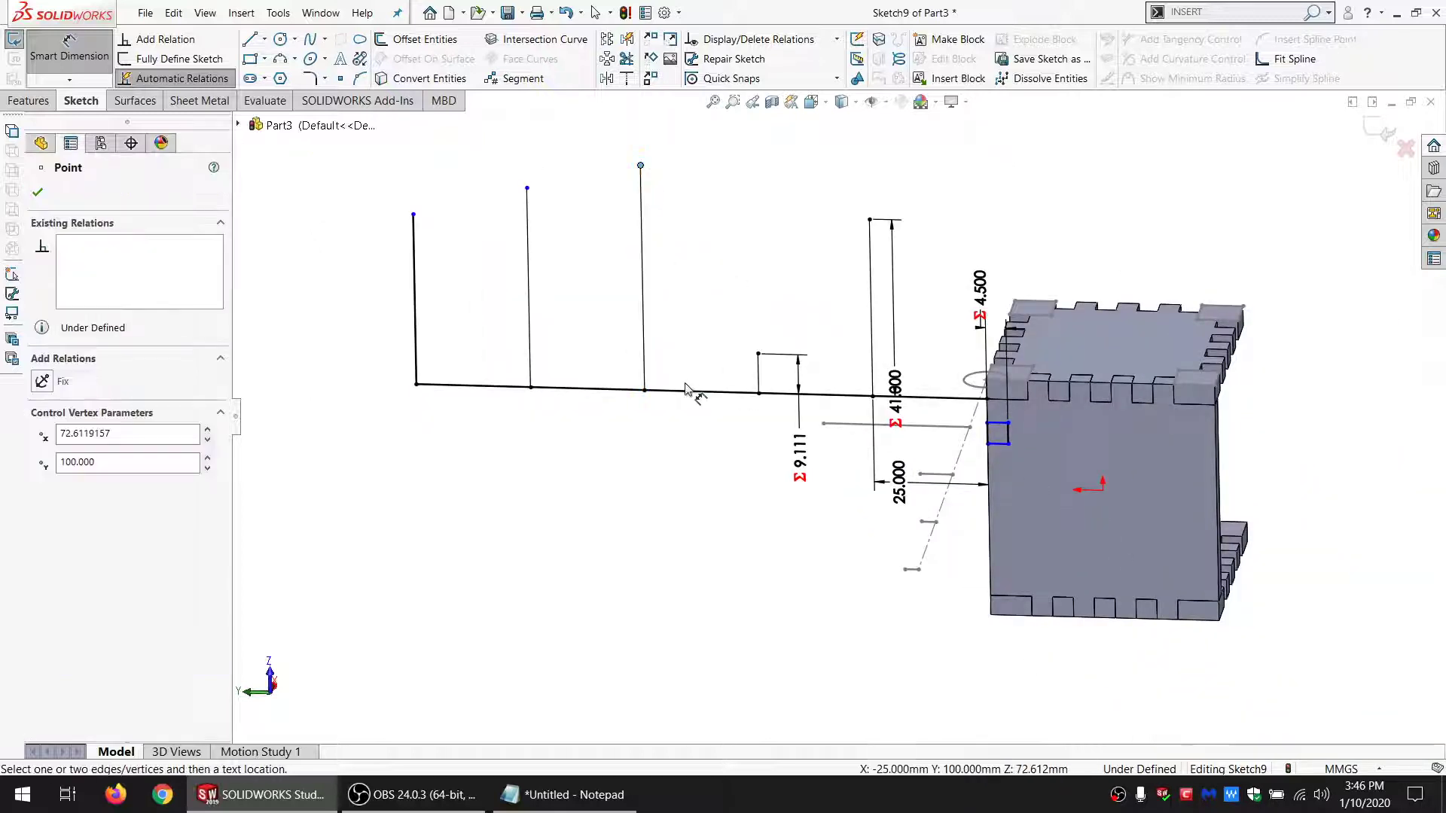
{"action": "left_click", "coordinate": [688, 401]}
{"action": "left_click", "coordinate": [688, 335]}
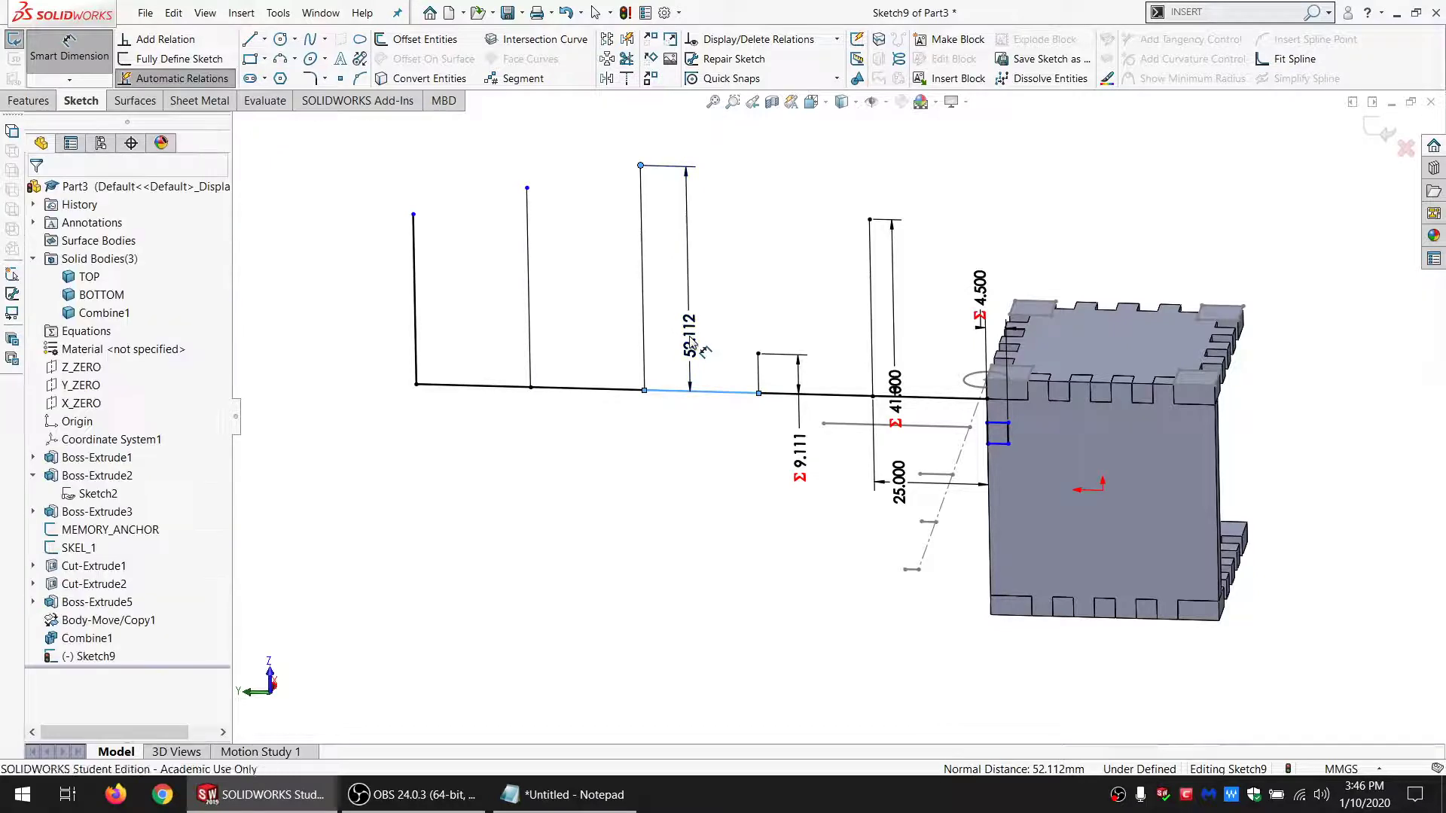
{"action": "type", "text": "="}
{"action": "key", "text": "Down"}
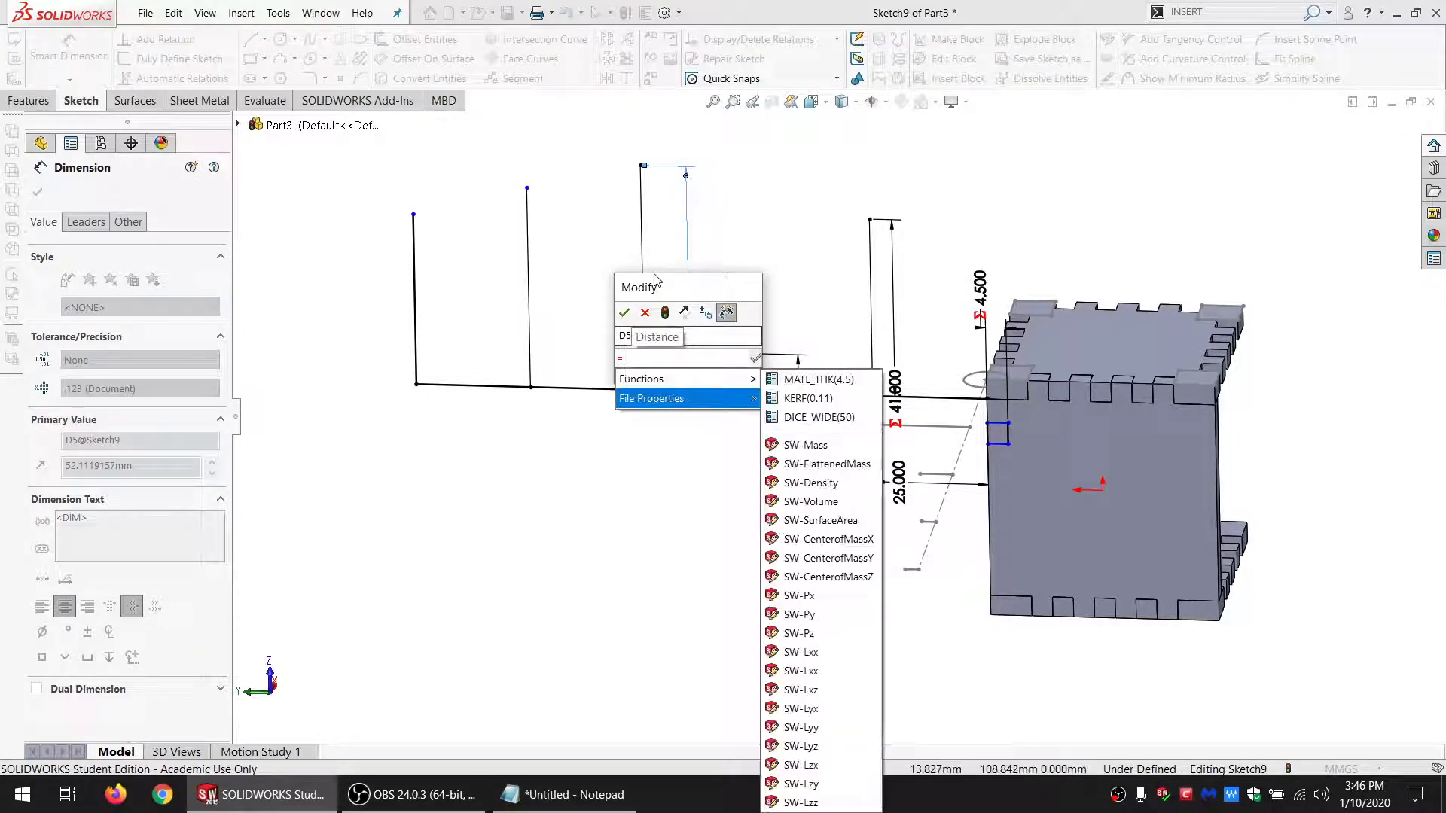
{"action": "left_click", "coordinate": [800, 455]}
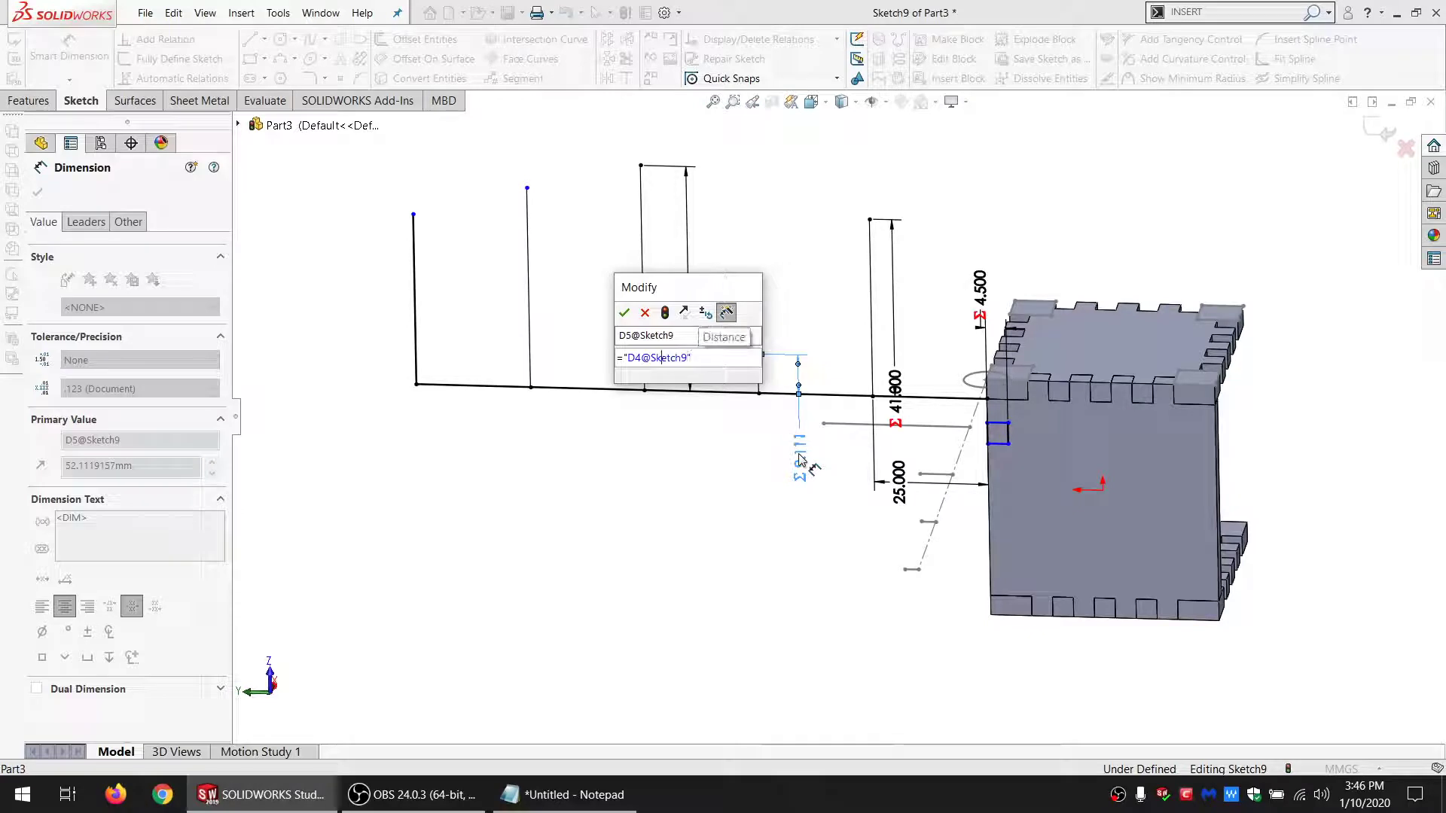
{"action": "key", "text": "Left"}
{"action": "key", "text": "Left"}
{"action": "key", "text": "Left"}
{"action": "key", "text": "Left"}
{"action": "key", "text": "Left"}
{"action": "key", "text": "Left"}
{"action": "key", "text": "Left"}
{"action": "type", "text": "("}
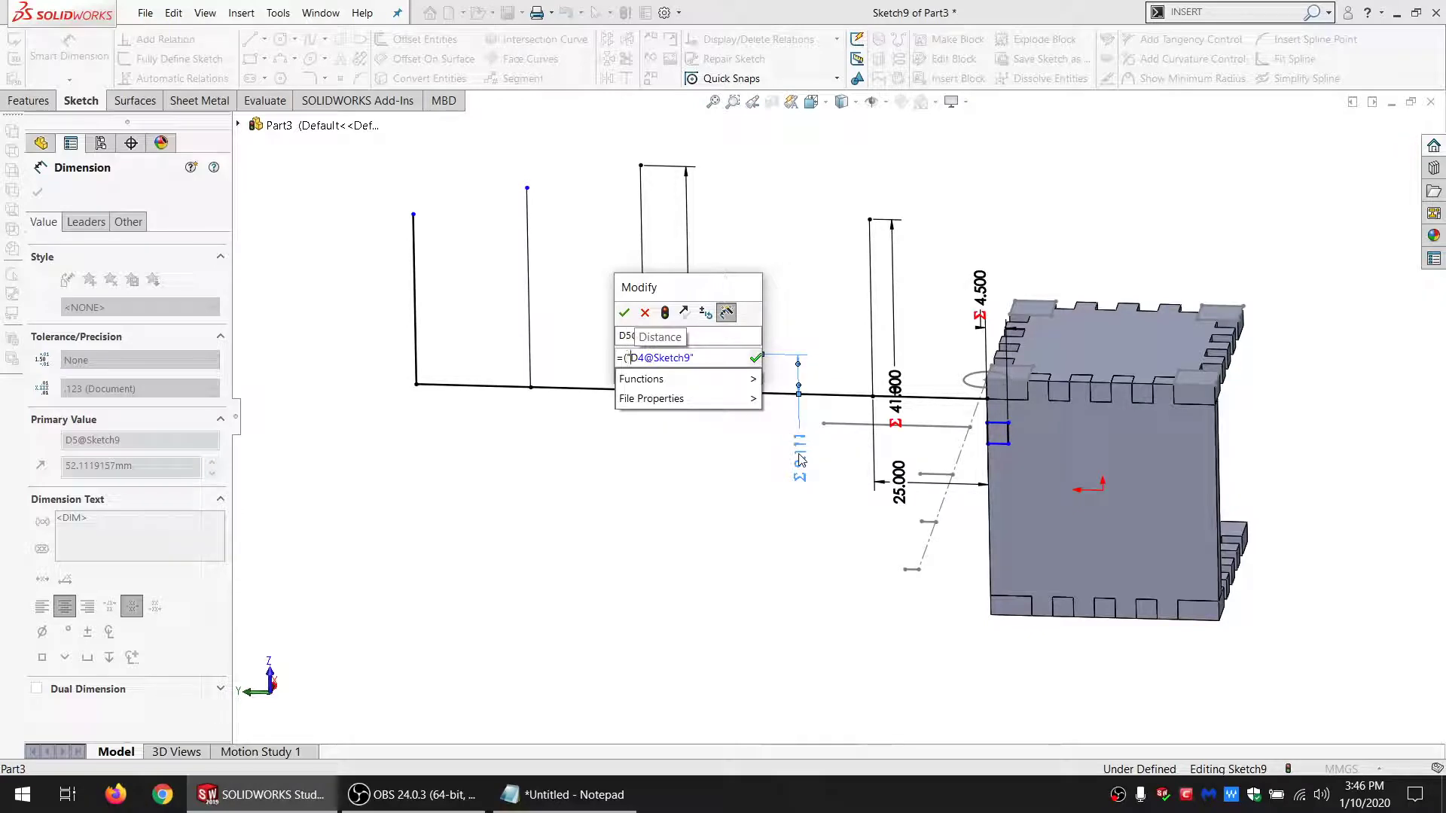
{"action": "type", "text": "- "}
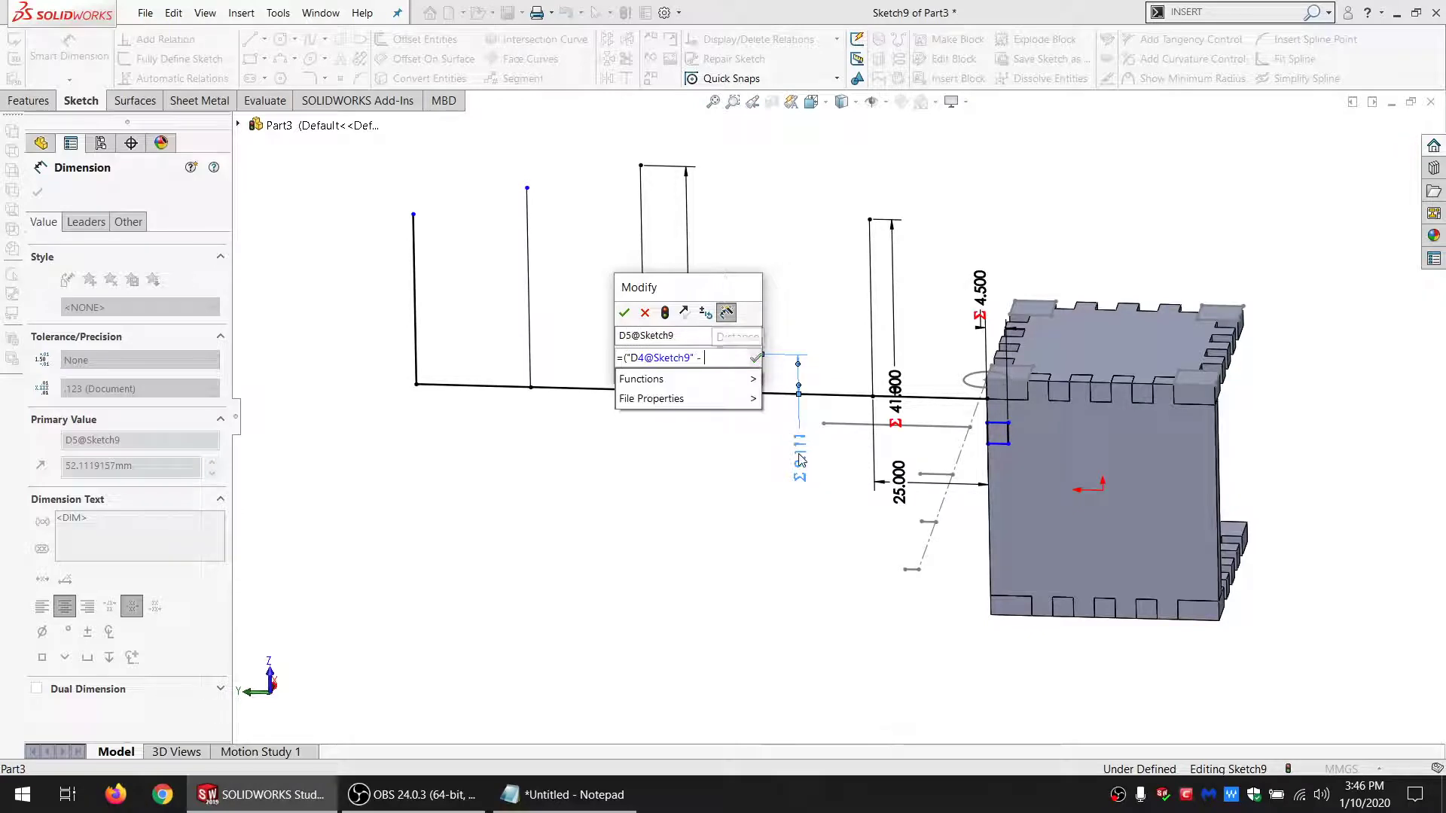
{"action": "type", "text": "1)/2"}
{"action": "key", "text": "Return"}
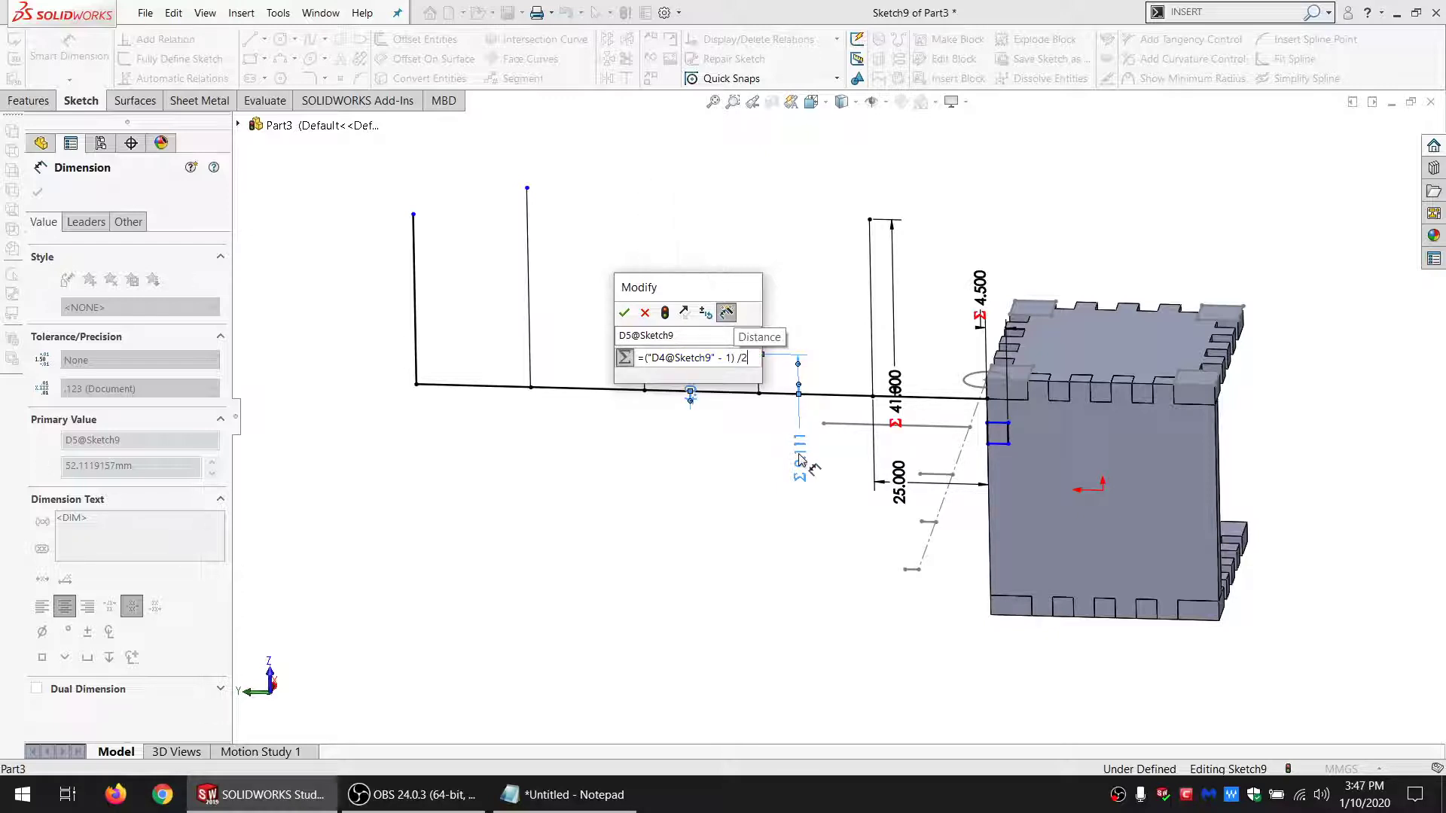
{"action": "key", "text": "Return"}
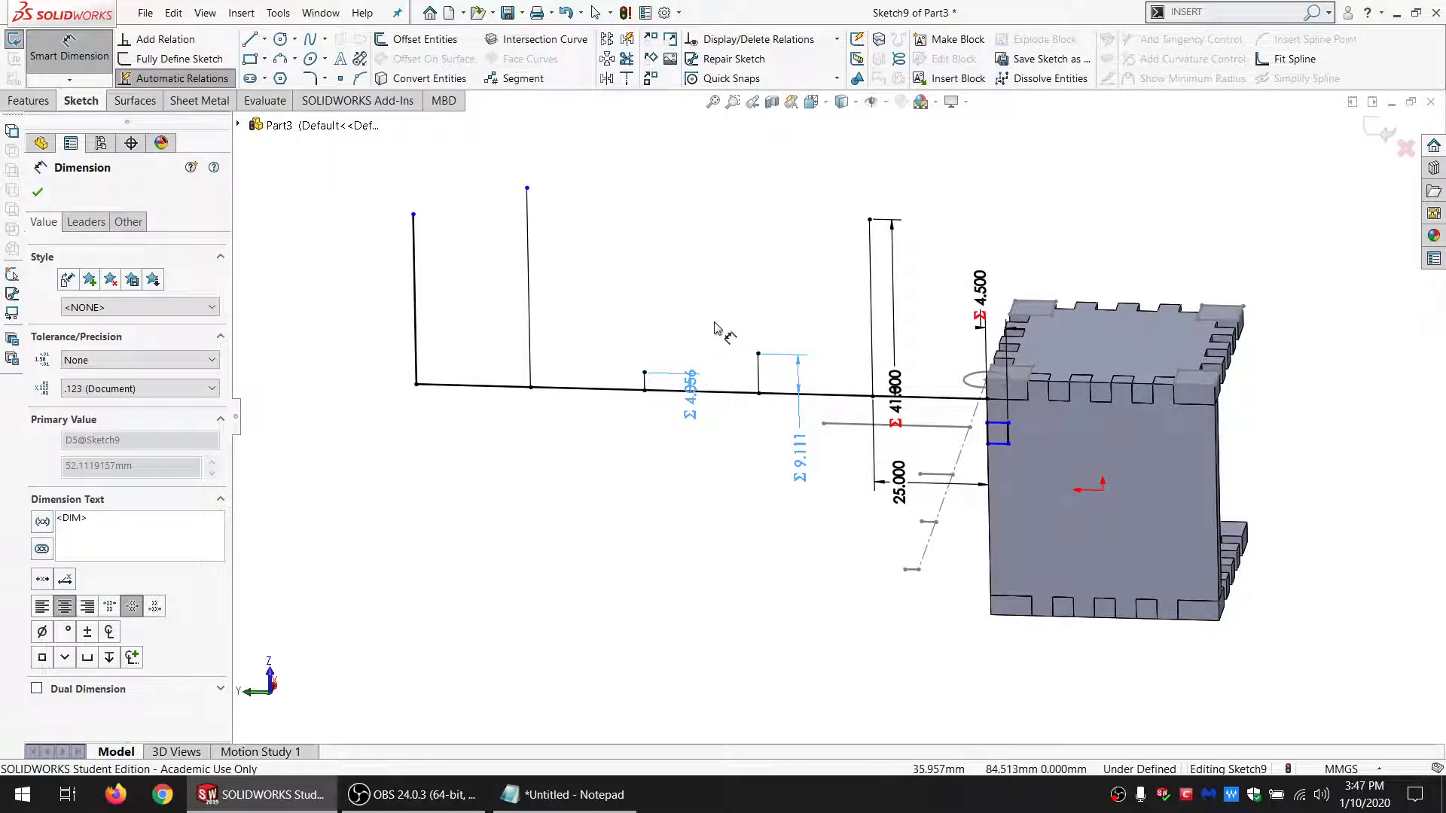
{"action": "left_click_drag", "start_coordinate": [691, 418], "coordinate": [688, 489]}
{"action": "left_click", "coordinate": [622, 505]}
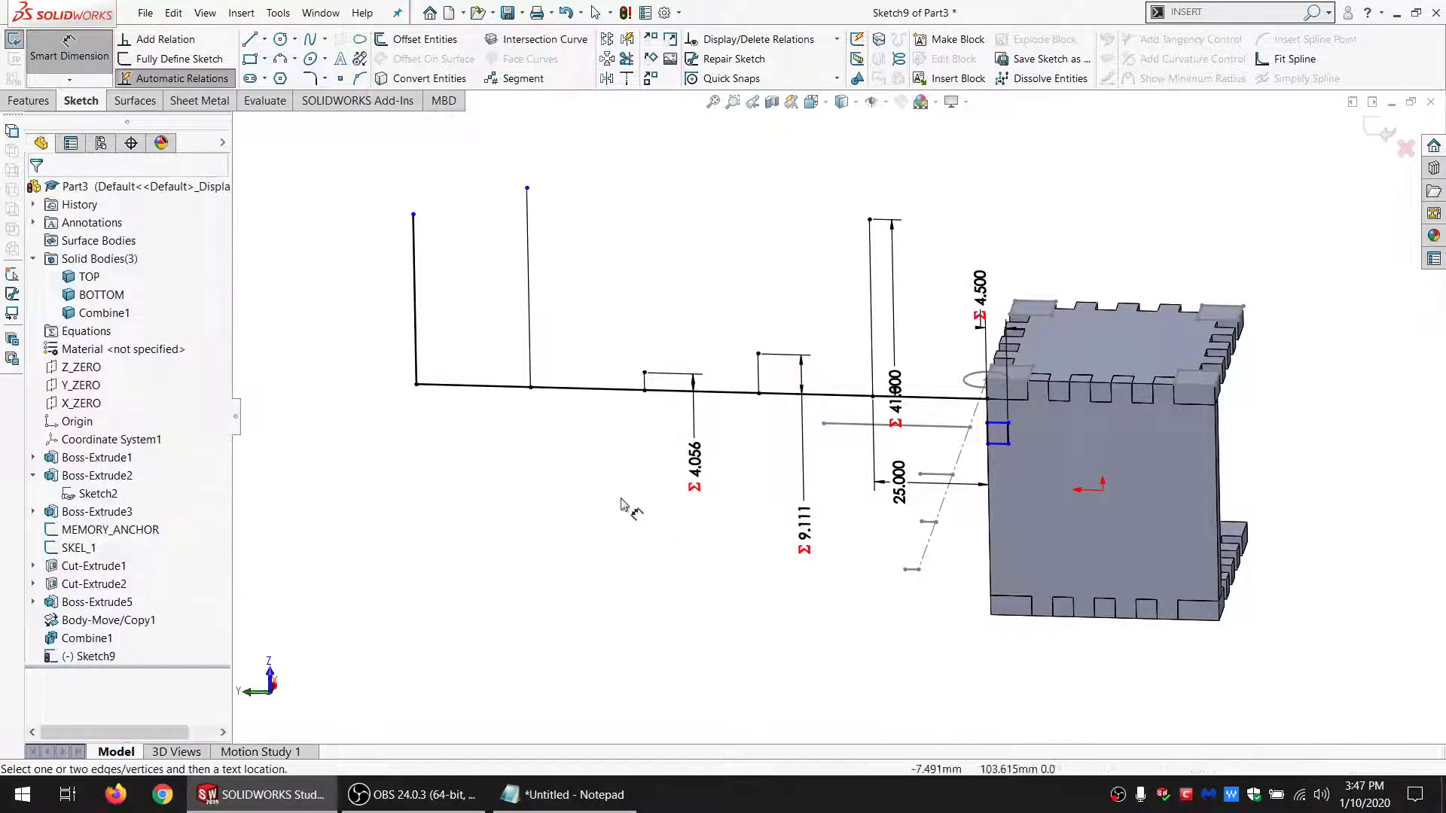
Step: Dimension the fourth upright line's height from the baseline with the equation =INT("D5@Sketch9")
{"action": "left_click", "coordinate": [527, 188]}
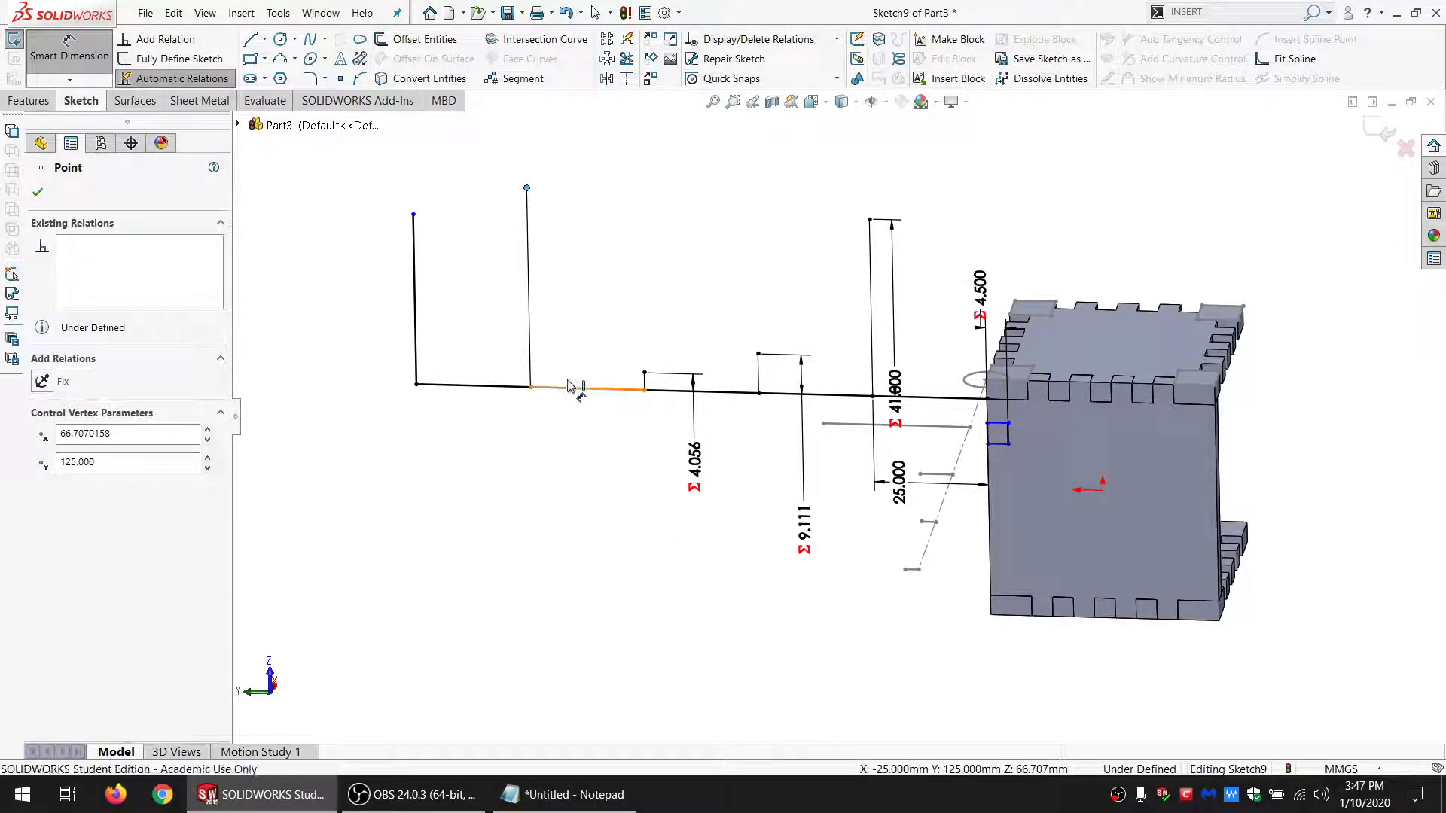
{"action": "left_click", "coordinate": [584, 388]}
{"action": "left_click", "coordinate": [580, 343]}
{"action": "type", "text": "=INT"}
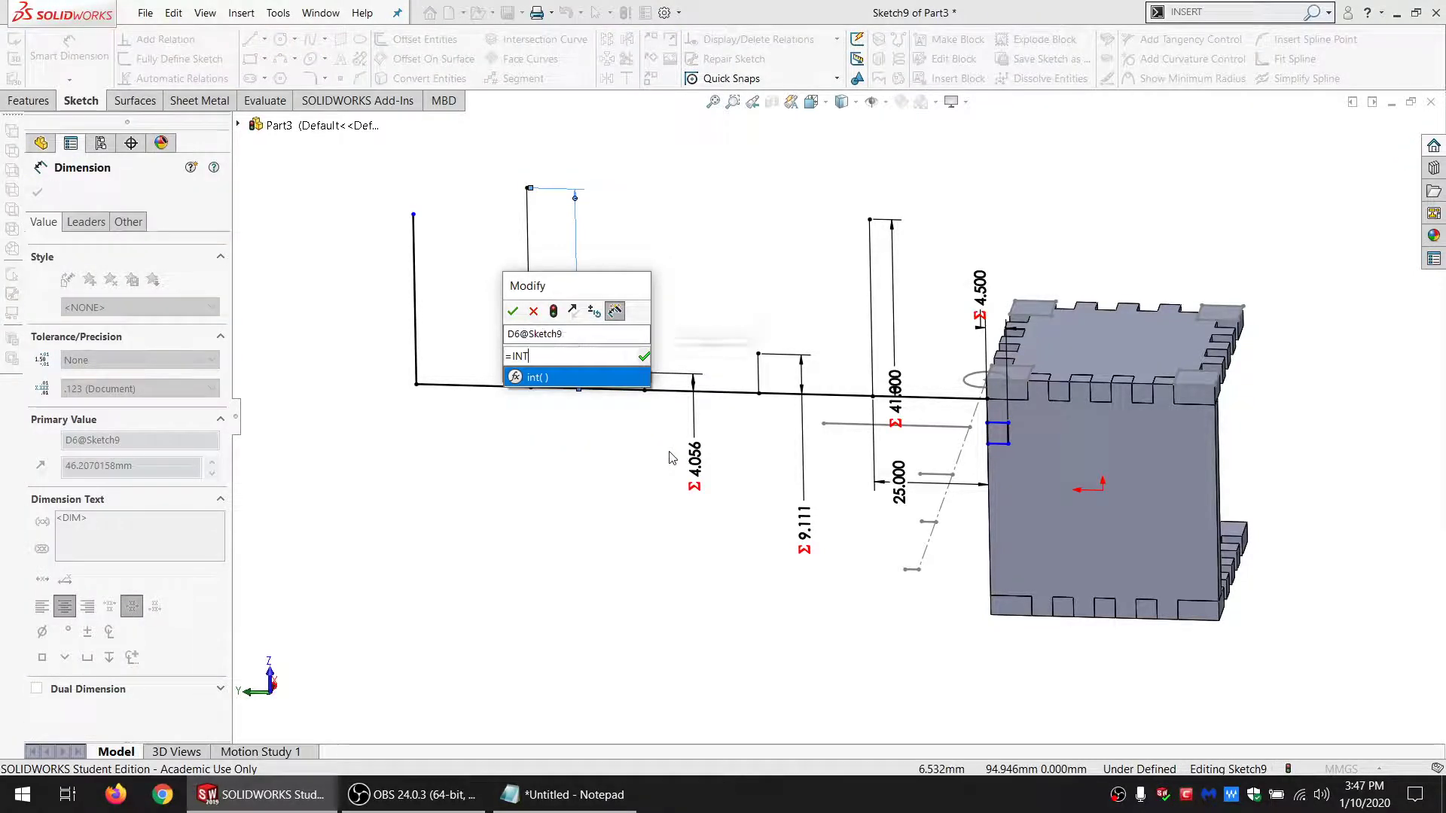
{"action": "type", "text": "("}
{"action": "left_click", "coordinate": [694, 461]}
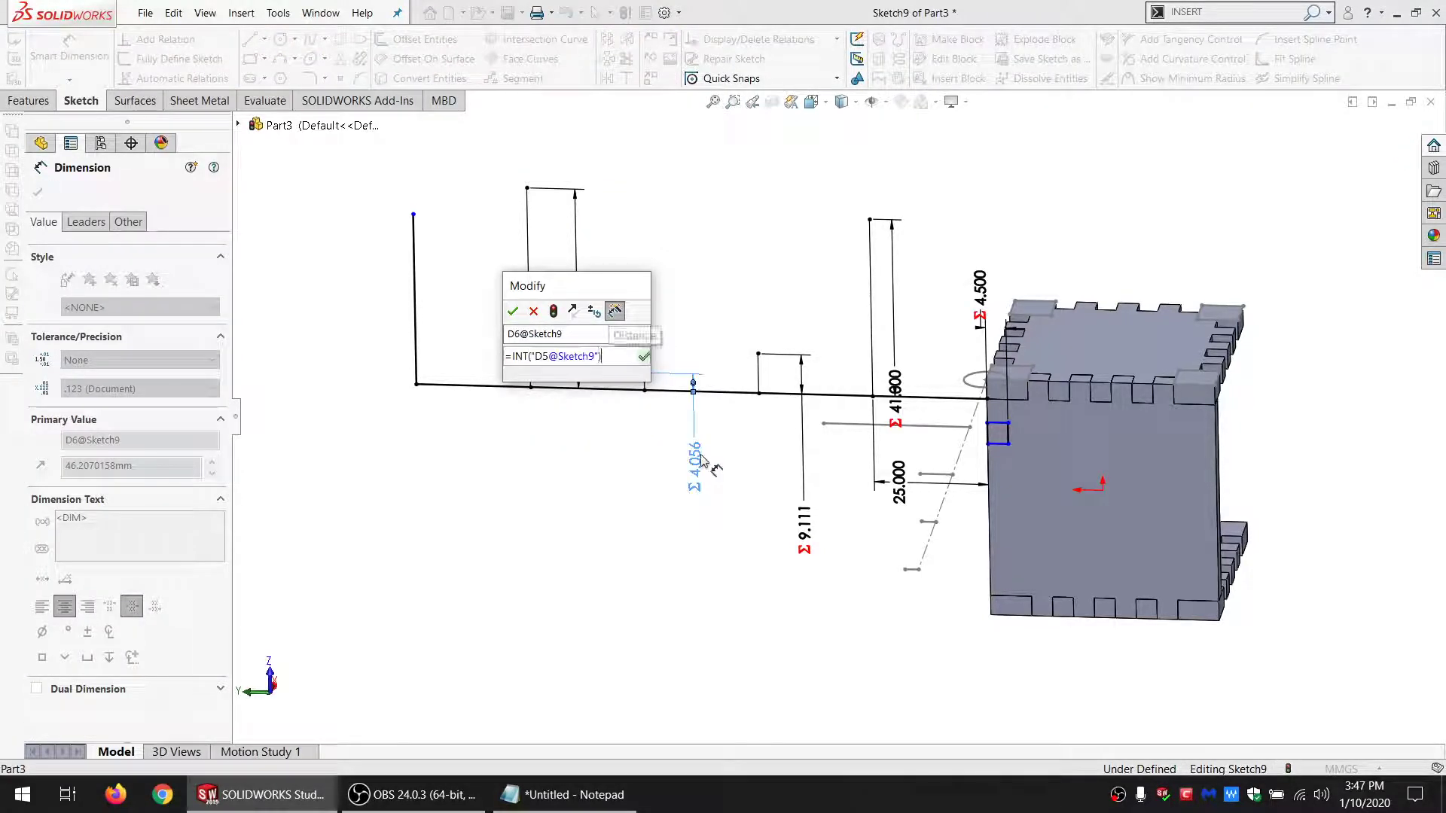
{"action": "key", "text": "Return"}
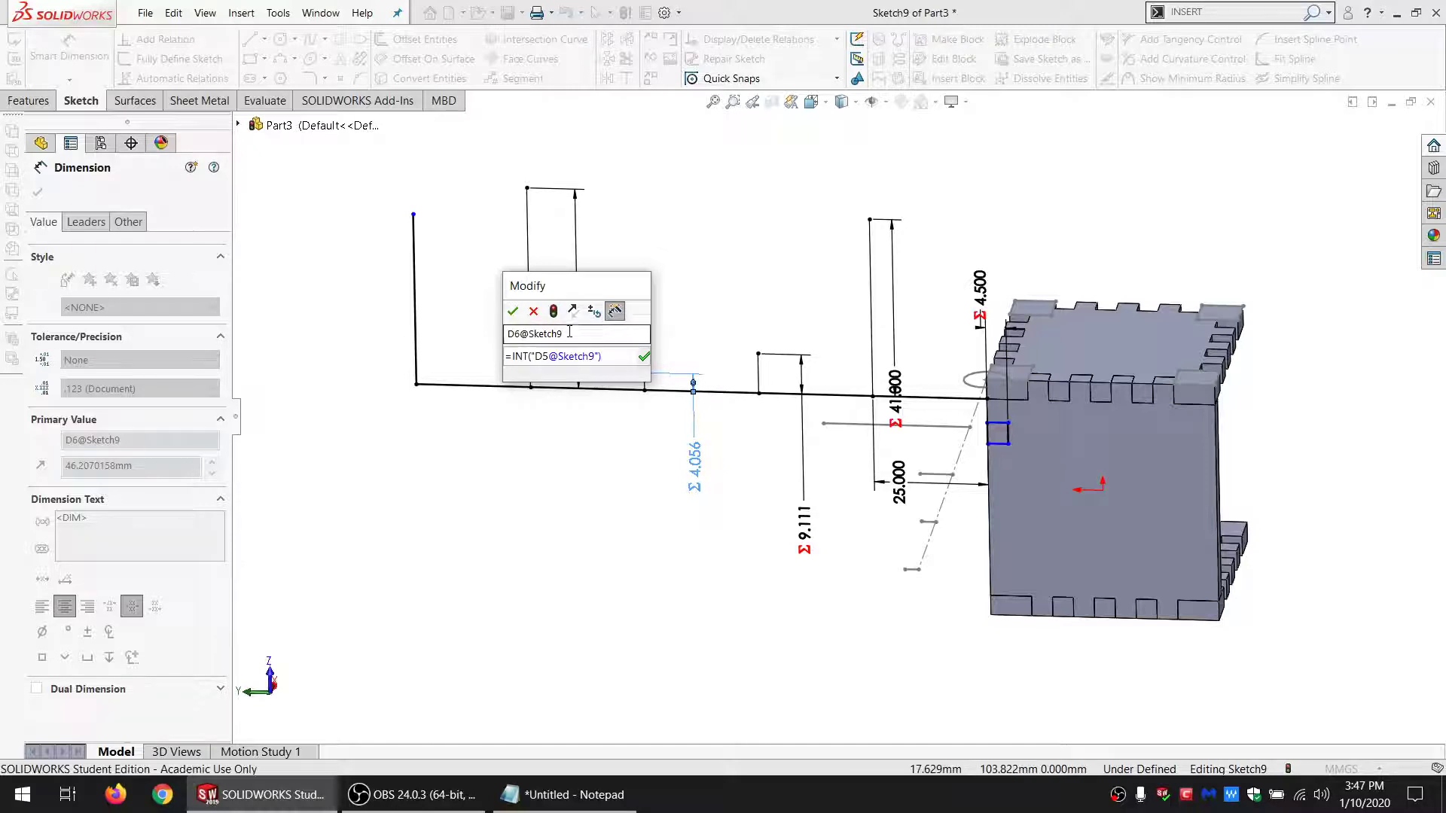
Step: Name the fourth upright line's height dimension NUM_CUTS_SIDE and accept it
{"action": "left_click", "coordinate": [568, 332]}
{"action": "left_click", "coordinate": [564, 795]}
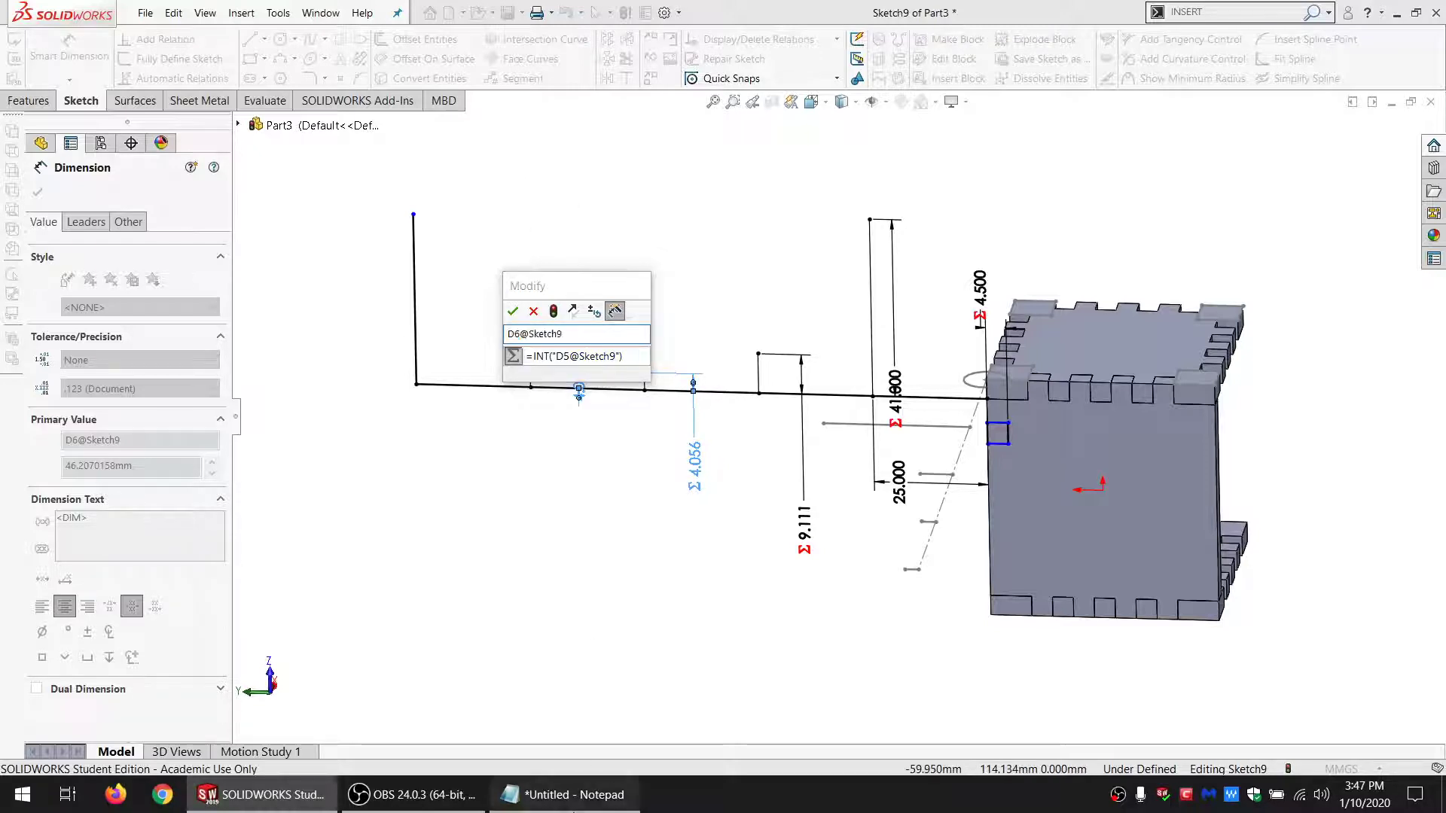
{"action": "left_click", "coordinate": [557, 333]}
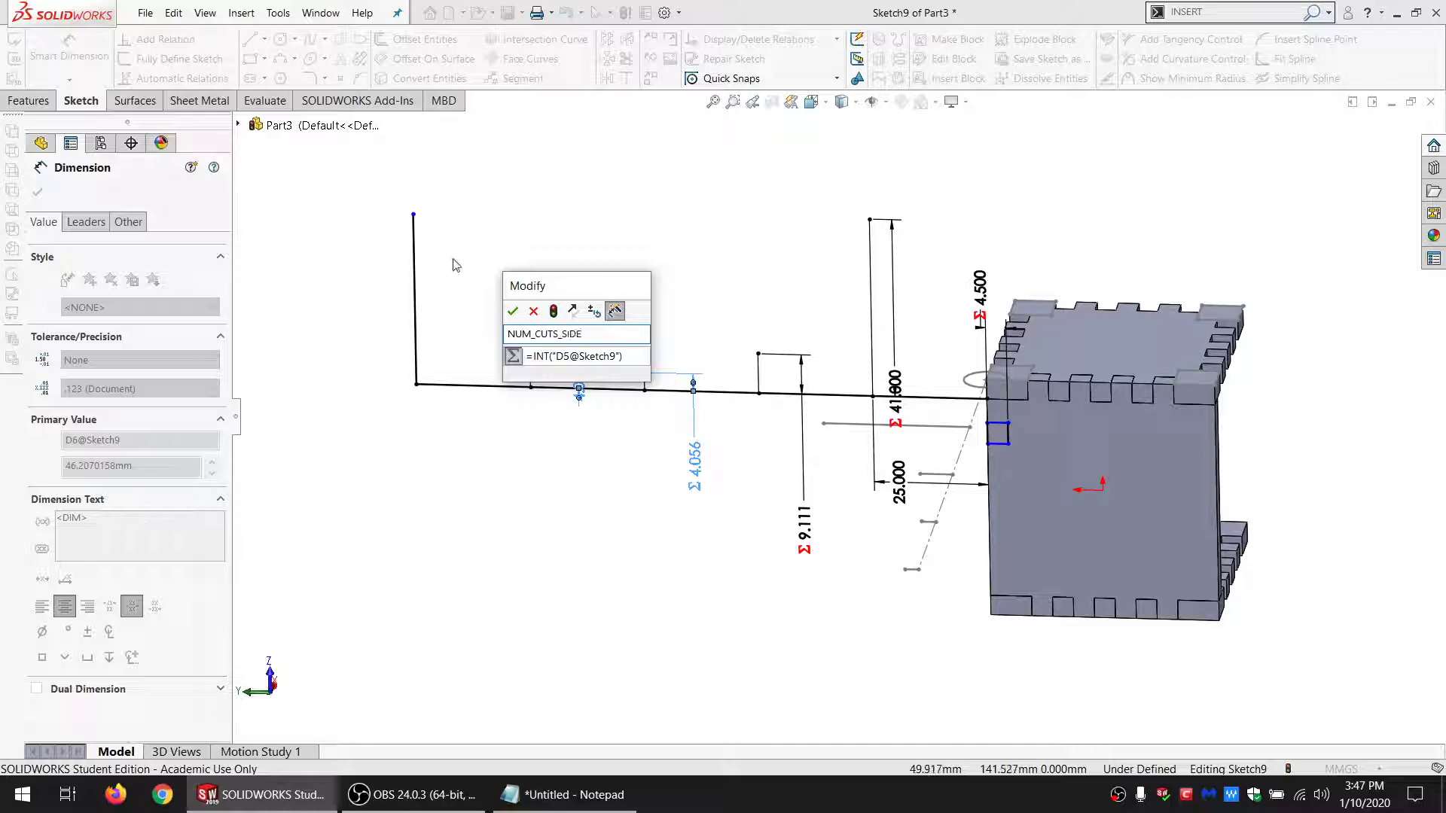
{"action": "left_click", "coordinate": [513, 311]}
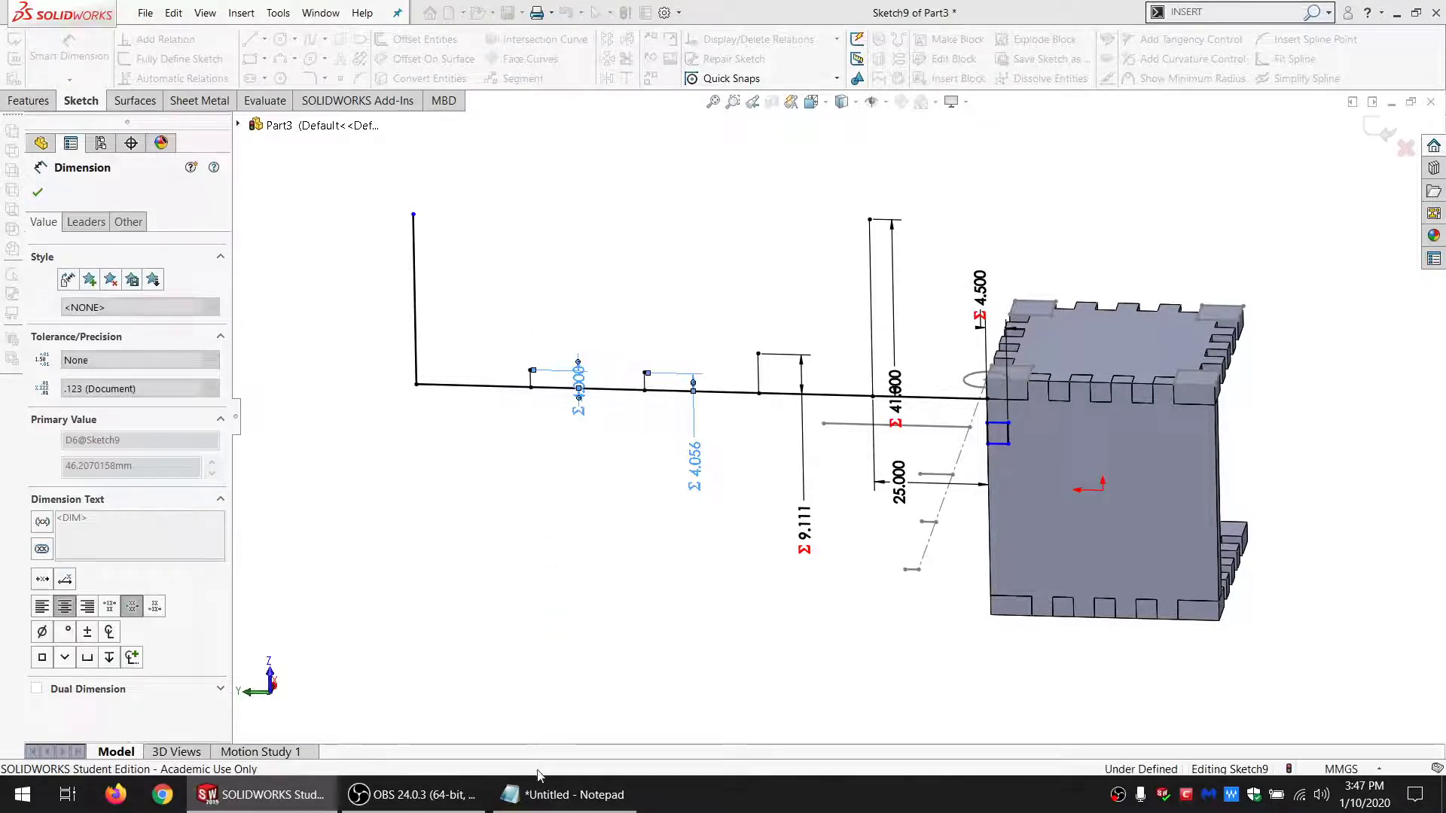
Step: Switch to Notepad, add blank lines below the TOPBOTTOMFINGERSPACE entry and note the dimension name NUM_CUTS_SIDE there
{"action": "left_click", "coordinate": [542, 795]}
{"action": "left_click", "coordinate": [1082, 294]}
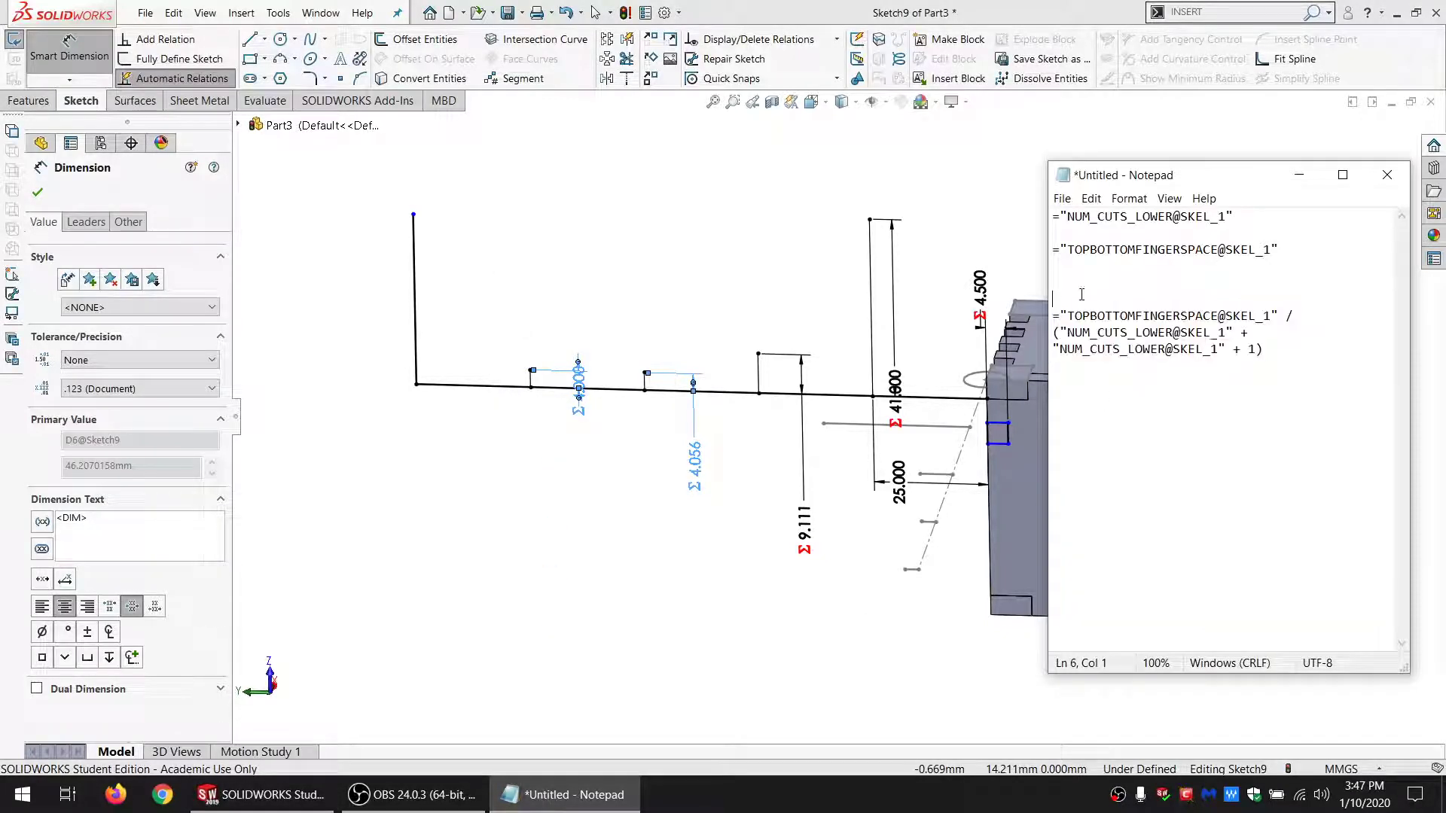
{"action": "key", "text": "Return"}
{"action": "key", "text": "Return"}
{"action": "key", "text": "Return"}
{"action": "key", "text": "Return"}
{"action": "key", "text": "Return"}
{"action": "key", "text": "Return"}
{"action": "key", "text": "Return"}
{"action": "key", "text": "Return"}
{"action": "key", "text": "Return"}
{"action": "key", "text": "Return"}
{"action": "key", "text": "Return"}
{"action": "key", "text": "Return"}
{"action": "key", "text": "Return"}
{"action": "key", "text": "Return"}
{"action": "key", "text": "Return"}
{"action": "key", "text": "Return"}
{"action": "key", "text": "Return"}
{"action": "key", "text": "Return"}
{"action": "key", "text": "Return"}
{"action": "left_click", "coordinate": [1077, 294]}
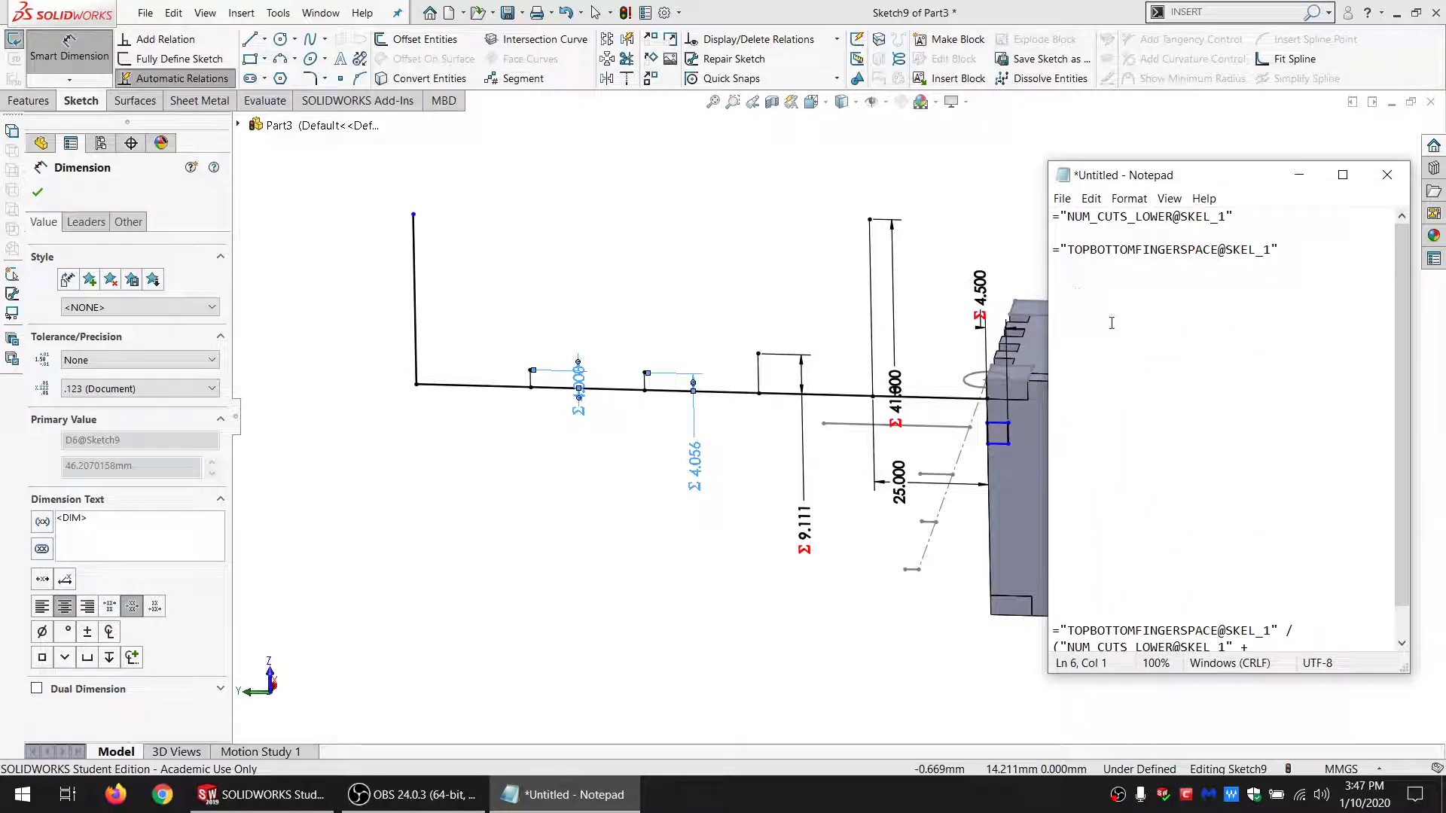
{"action": "left_click", "coordinate": [655, 463]}
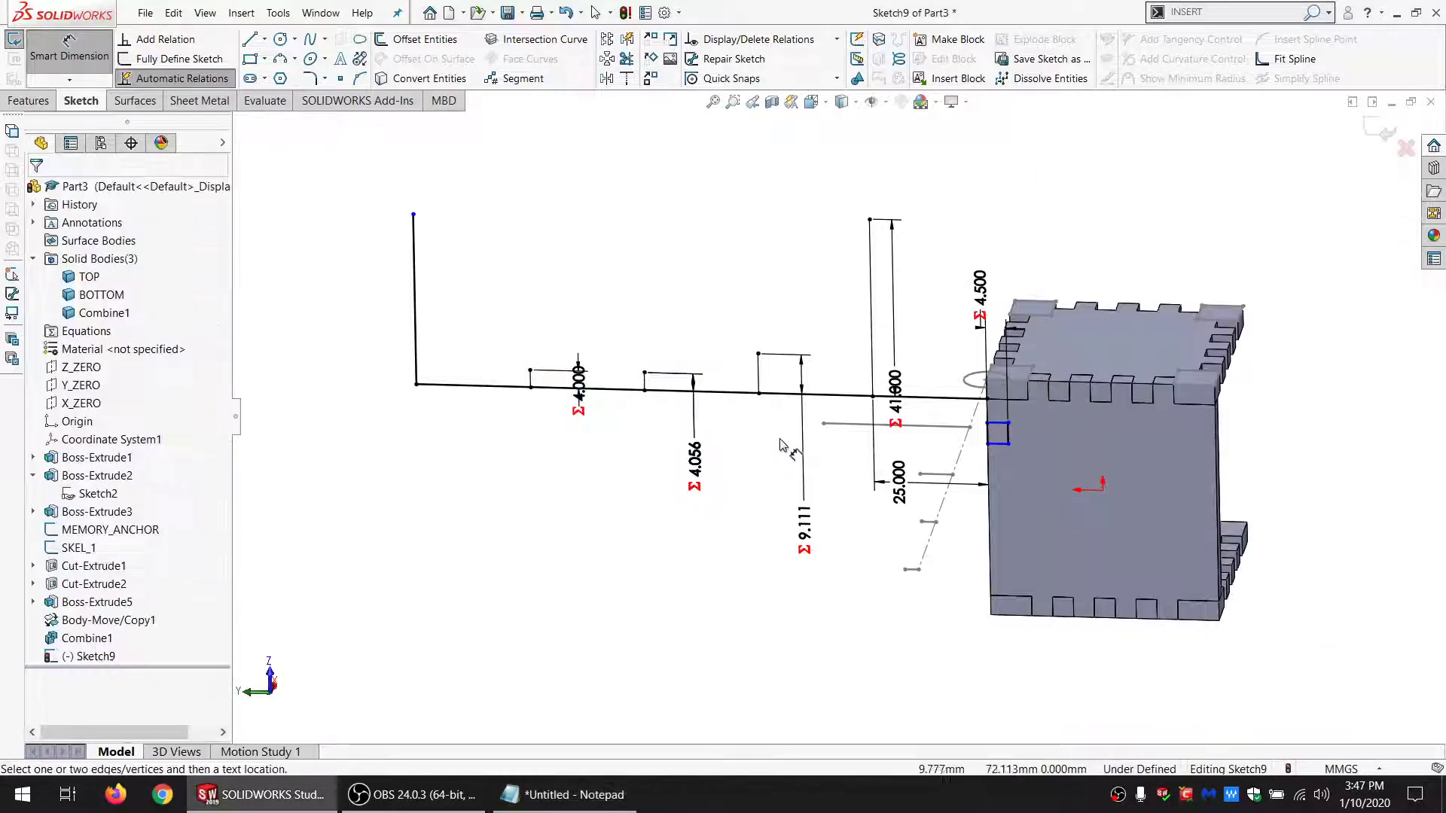
Step: Rename the height dimension of the upright line nearest the box to SIDEFINGERSPACE and copy that name
{"action": "left_click", "coordinate": [568, 795]}
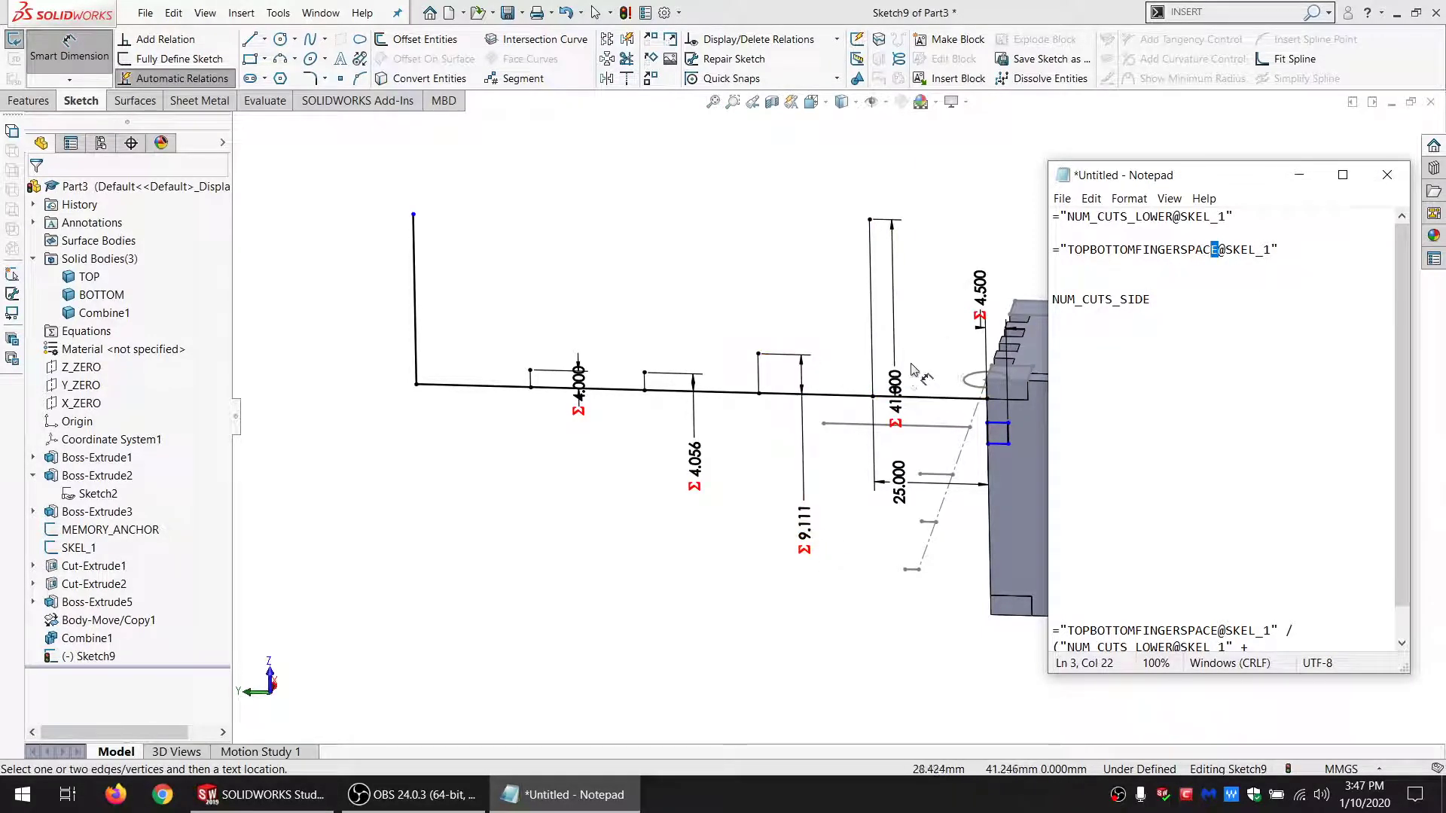
{"action": "left_click", "coordinate": [895, 388]}
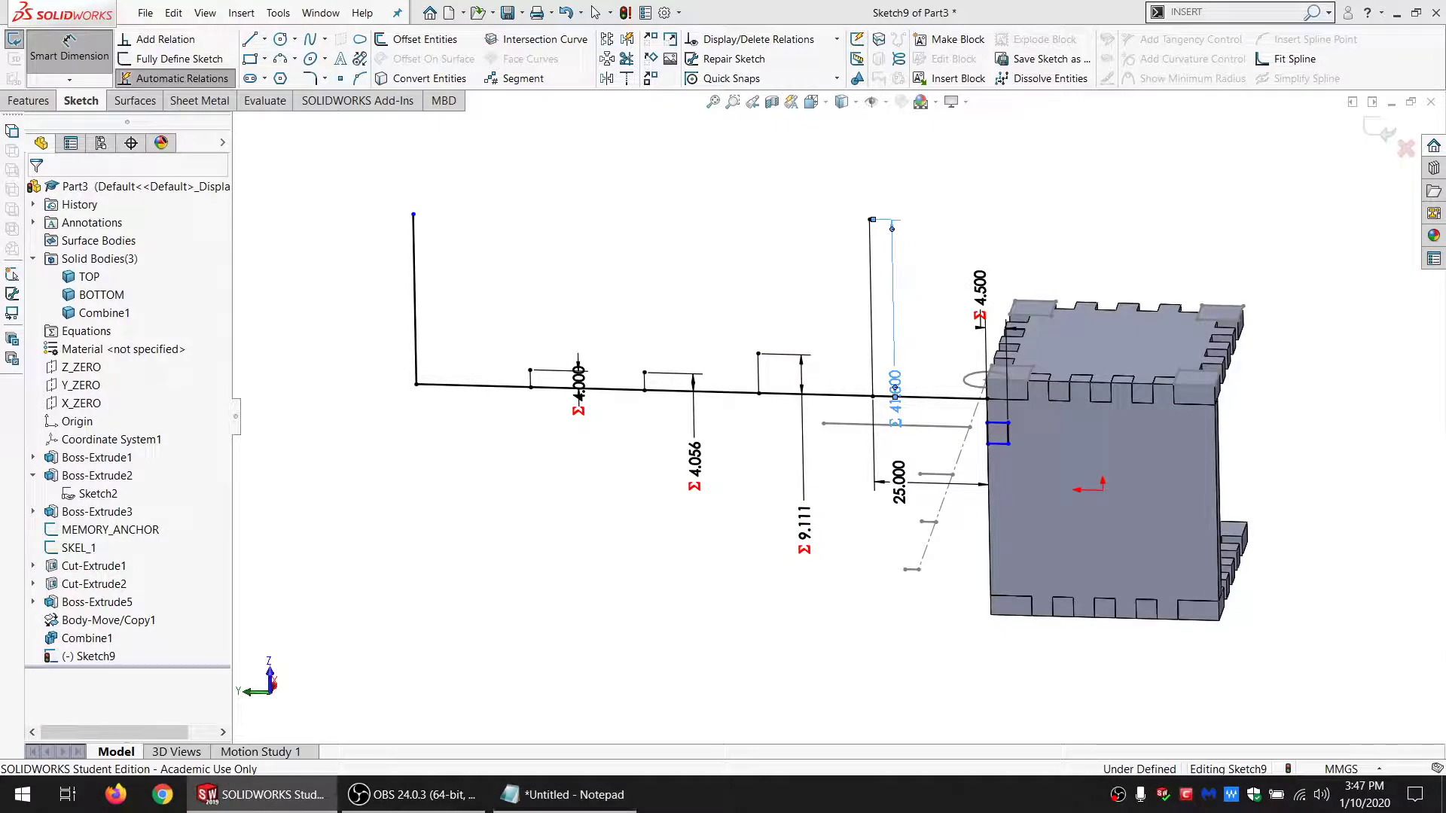
{"action": "double_click", "coordinate": [895, 382]}
{"action": "type", "text": "SIDEFINGERSPACE"}
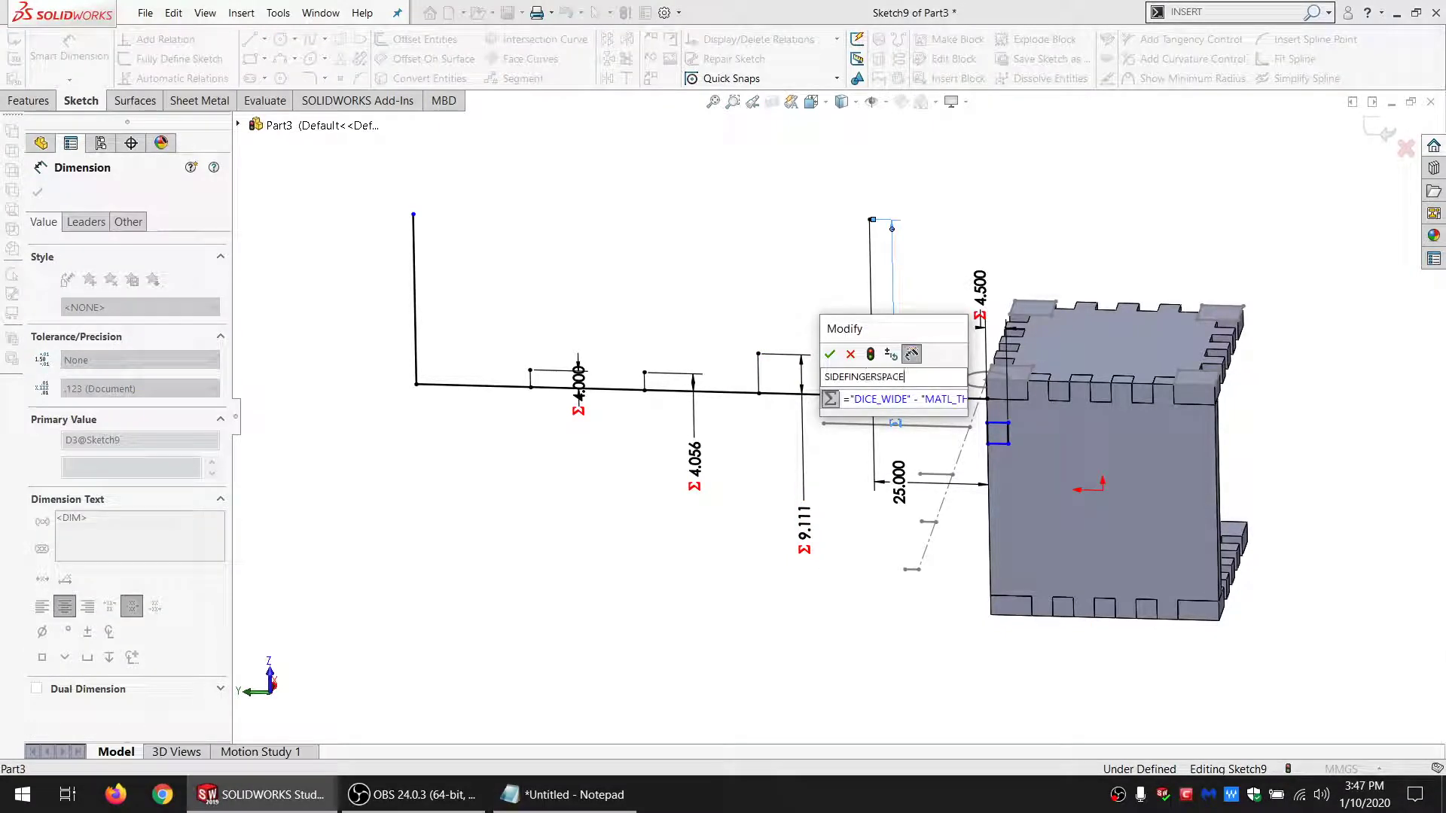
{"action": "left_click_drag", "start_coordinate": [918, 379], "coordinate": [771, 374]}
{"action": "key", "text": "ctrl+c"}
{"action": "left_click", "coordinate": [830, 355]}
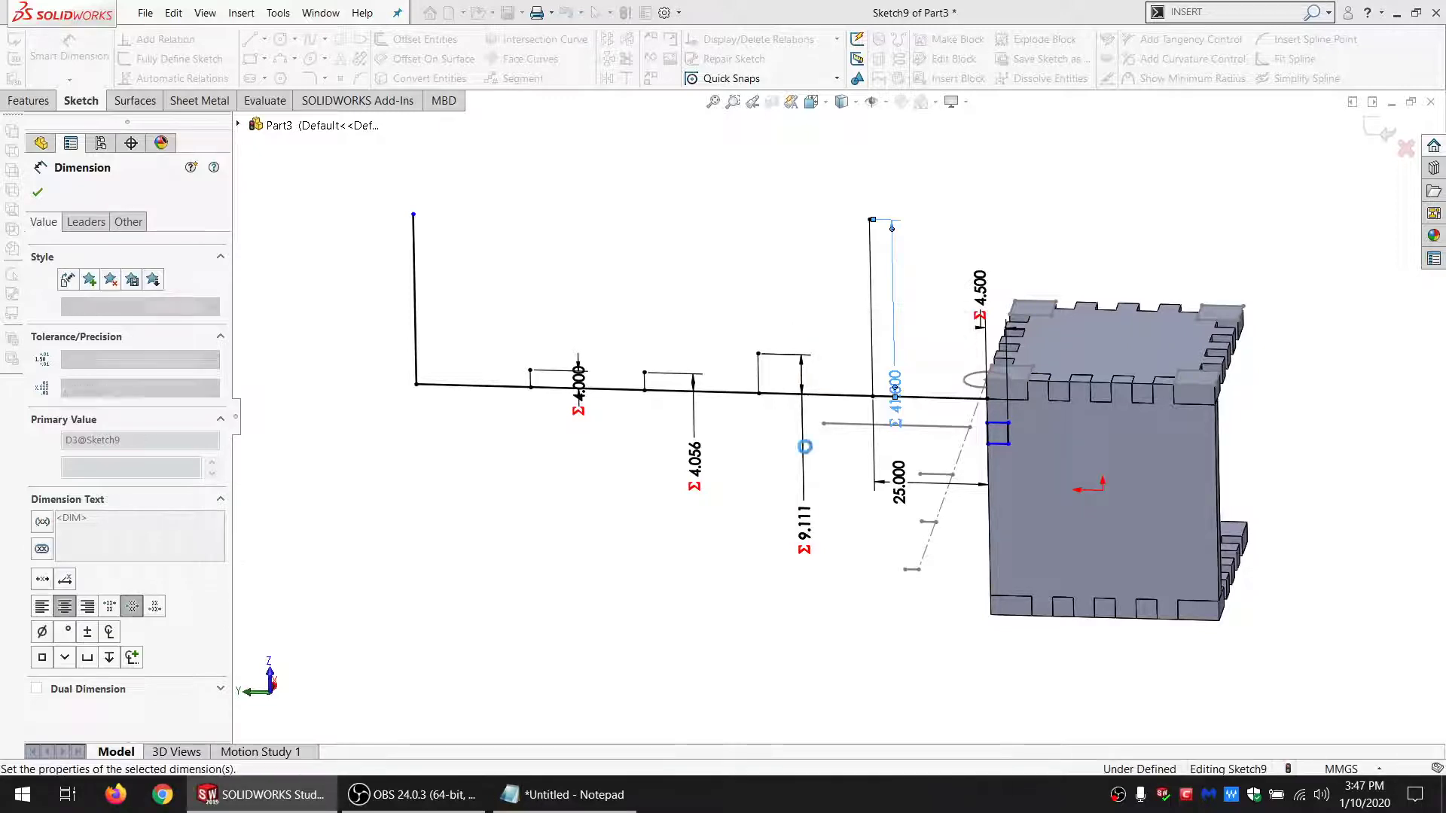
Step: Paste the name SIDEFINGERSPACE into the Notepad notes on the line below NUM_CUTS_SIDE
{"action": "left_click", "coordinate": [573, 789]}
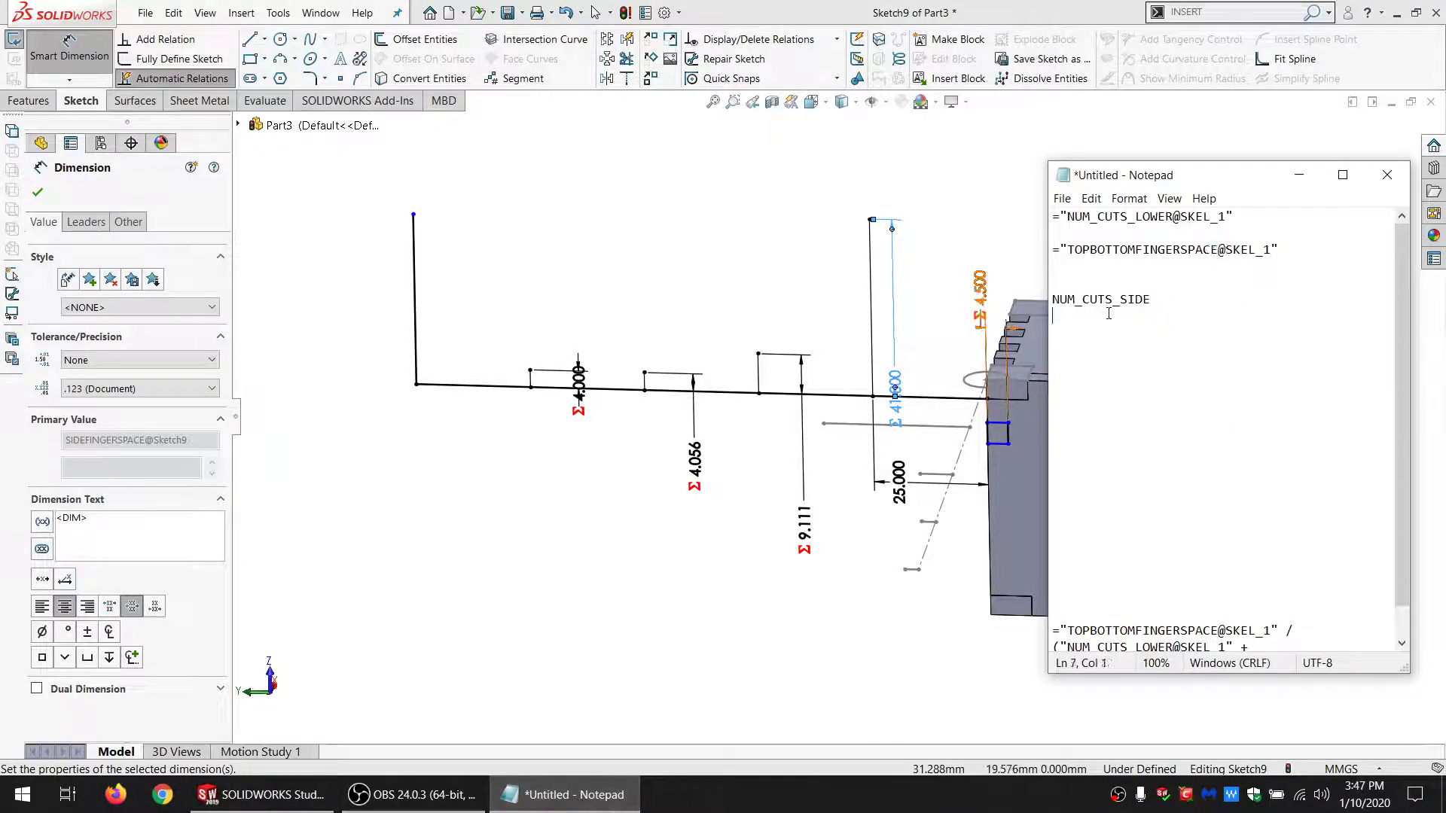
{"action": "key", "text": "ctrl+v"}
{"action": "left_click", "coordinate": [587, 243]}
Step: Exit the skeleton sketch and rename it SKEL_2
{"action": "scroll", "coordinate": [909, 413], "scroll_direction": "up", "scroll_amount": 2}
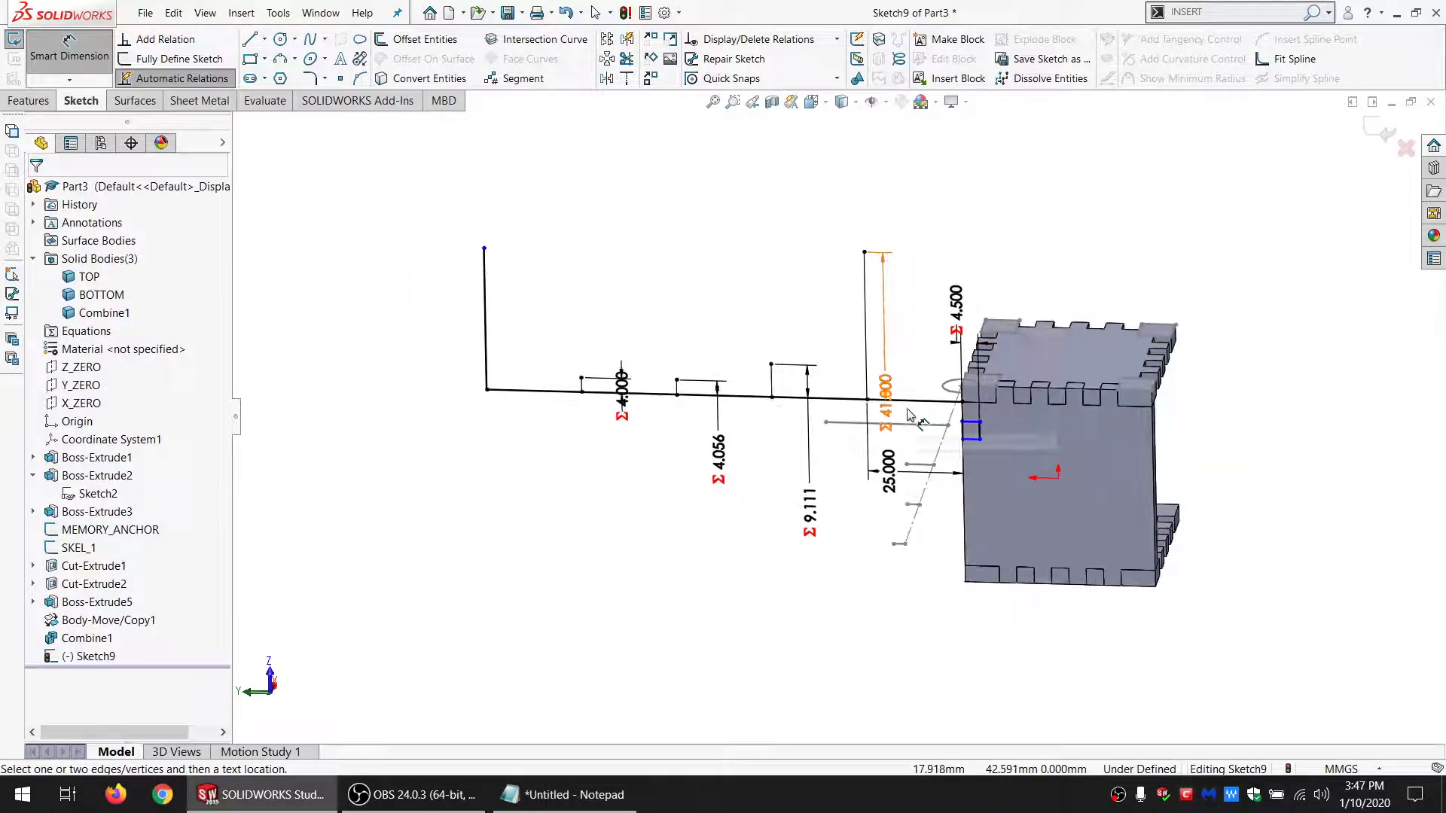
{"action": "scroll", "coordinate": [911, 412], "scroll_direction": "down", "scroll_amount": 1}
{"action": "scroll", "coordinate": [988, 461], "scroll_direction": "down", "scroll_amount": 2}
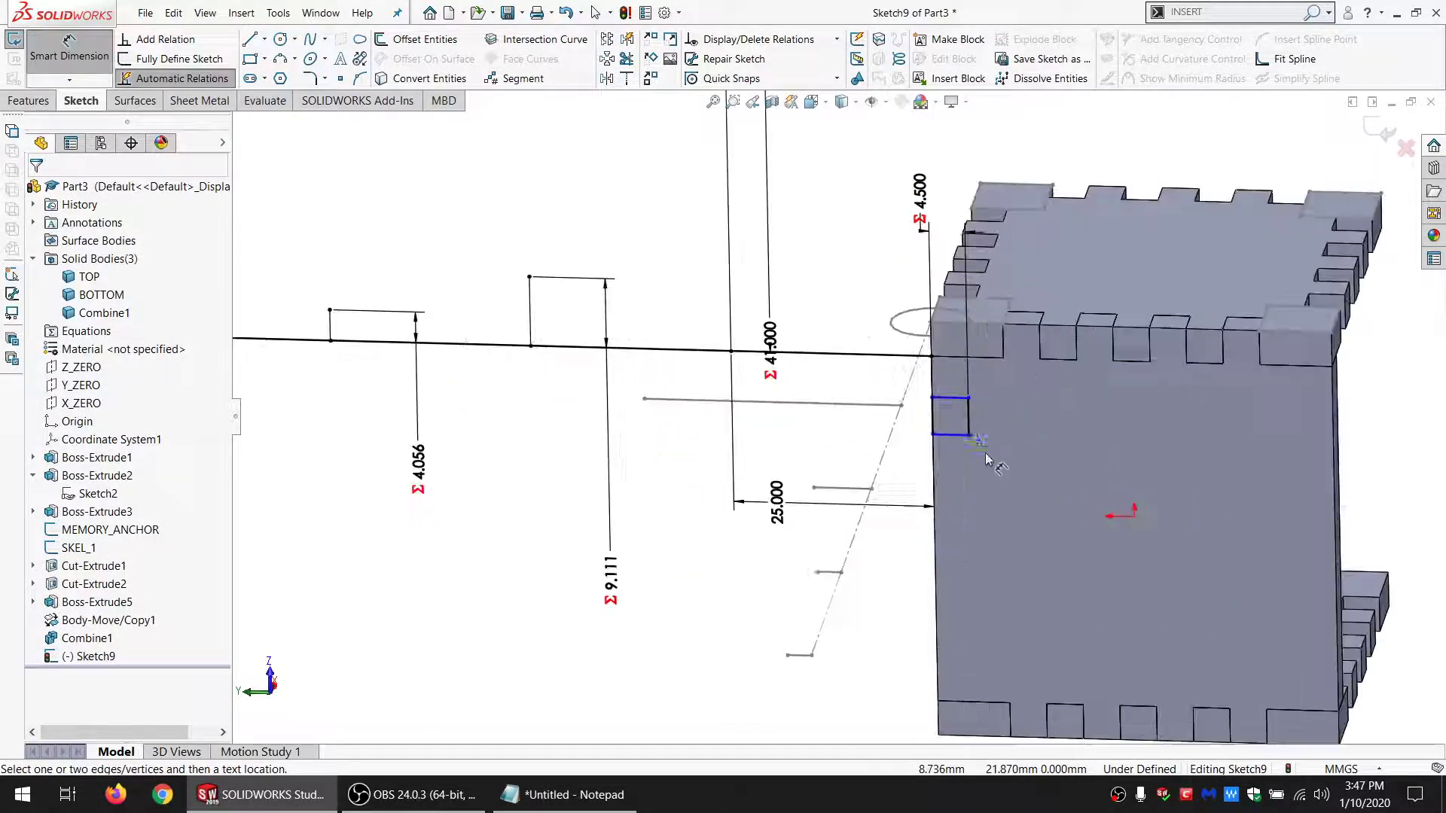
{"action": "key", "text": "Escape"}
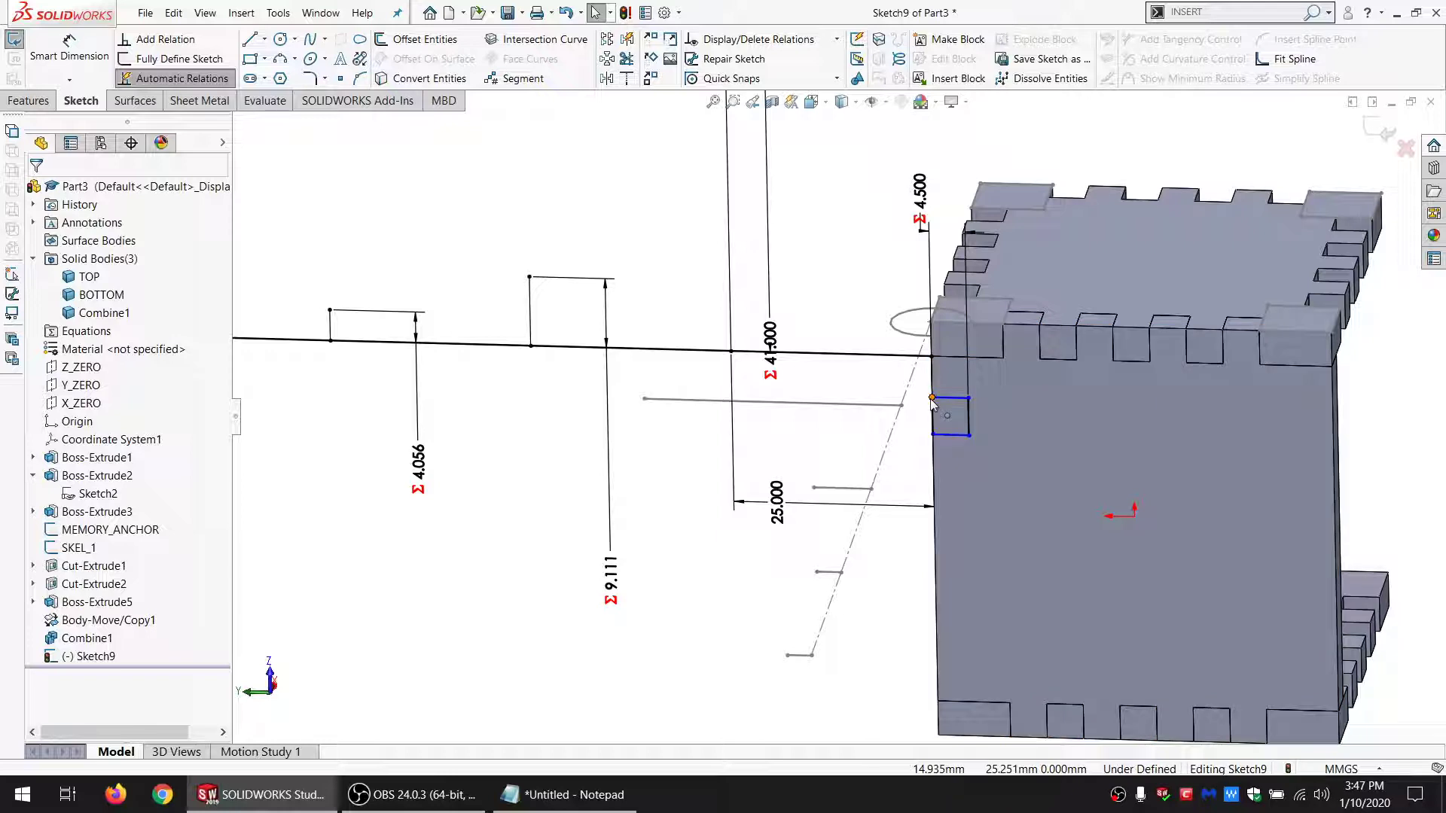
{"action": "scroll", "coordinate": [932, 403], "scroll_direction": "up", "scroll_amount": 4}
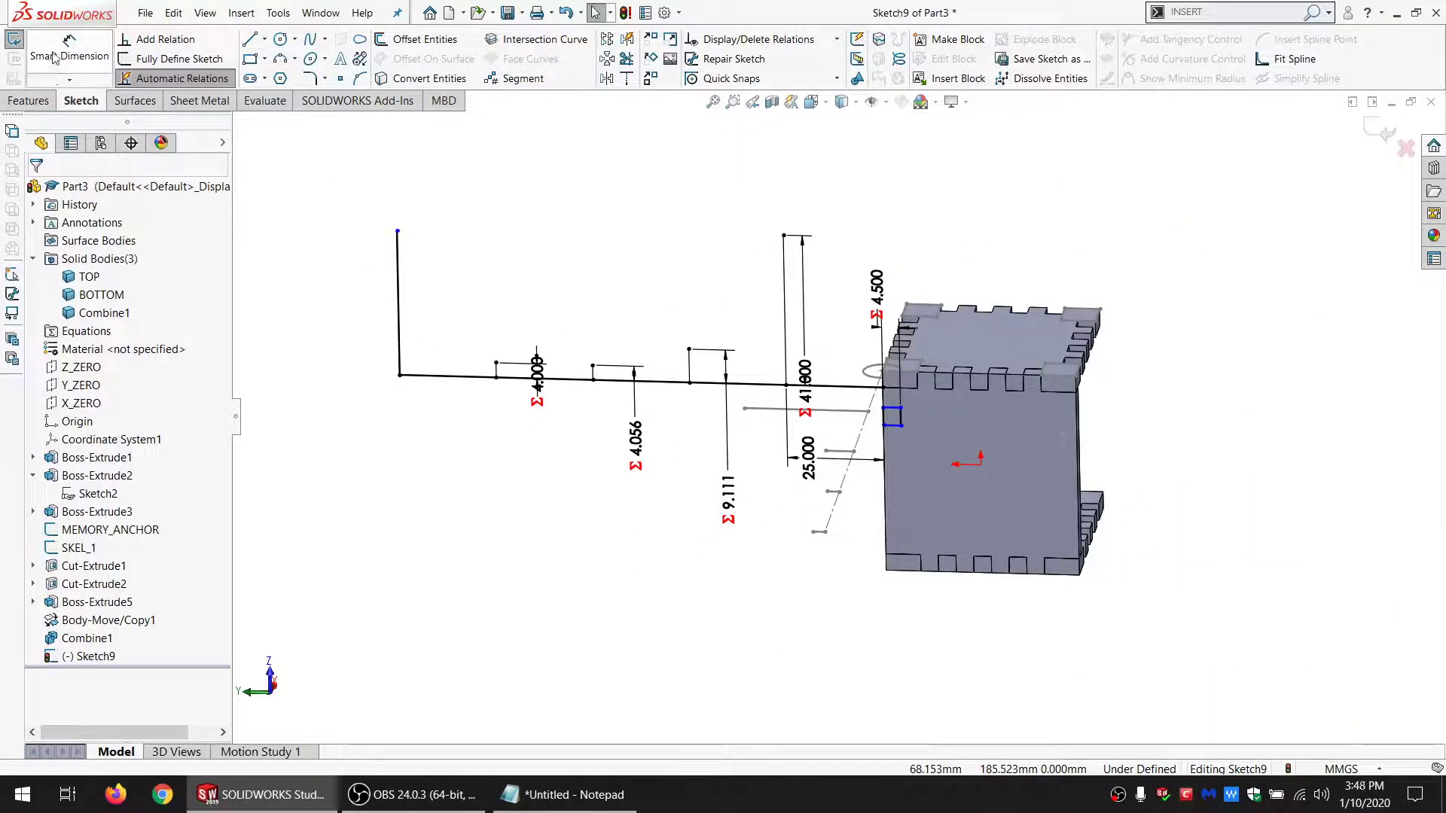
{"action": "left_click", "coordinate": [13, 41]}
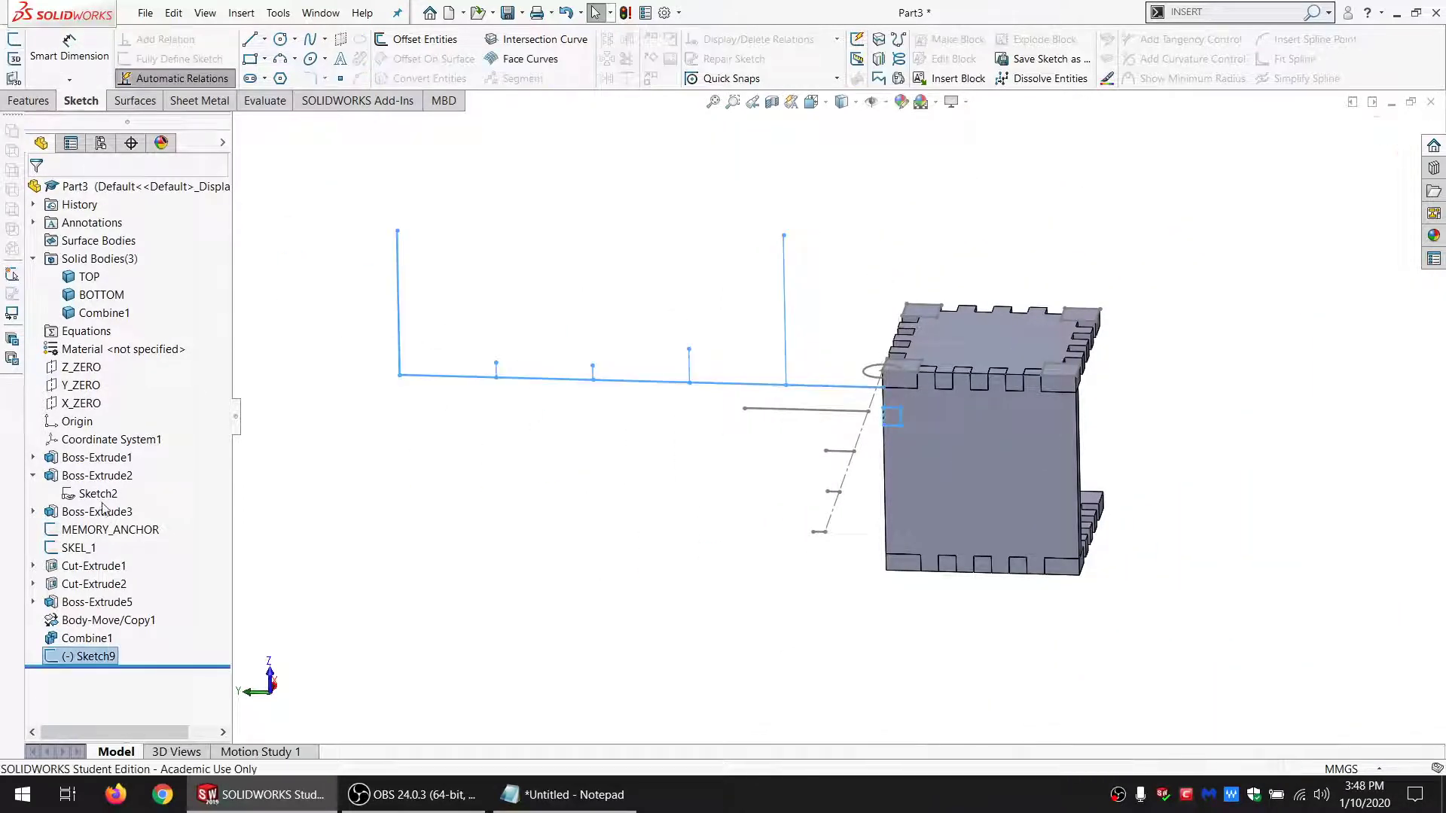
{"action": "left_click", "coordinate": [113, 657]}
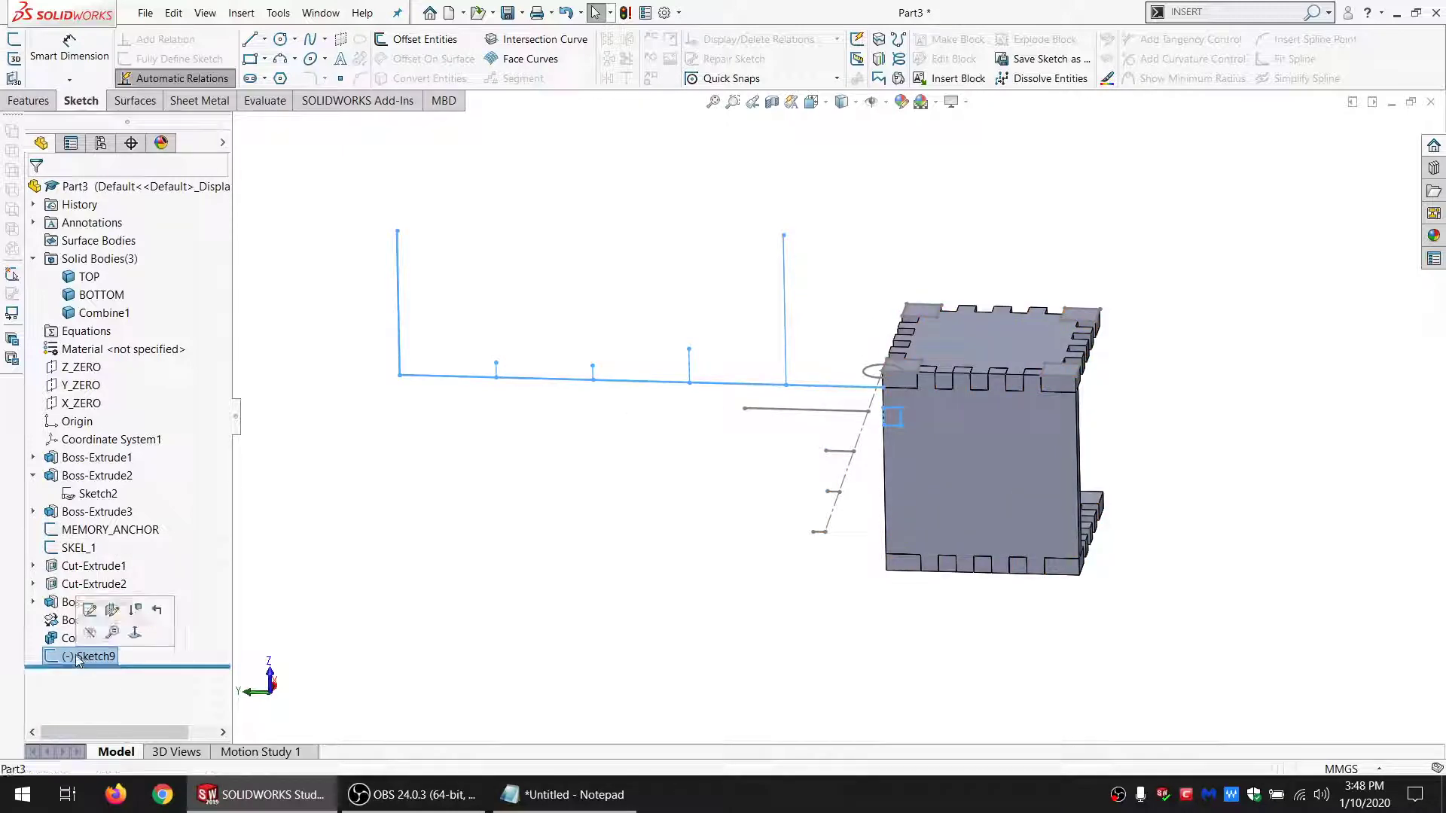
{"action": "type", "text": "SKEL_2"}
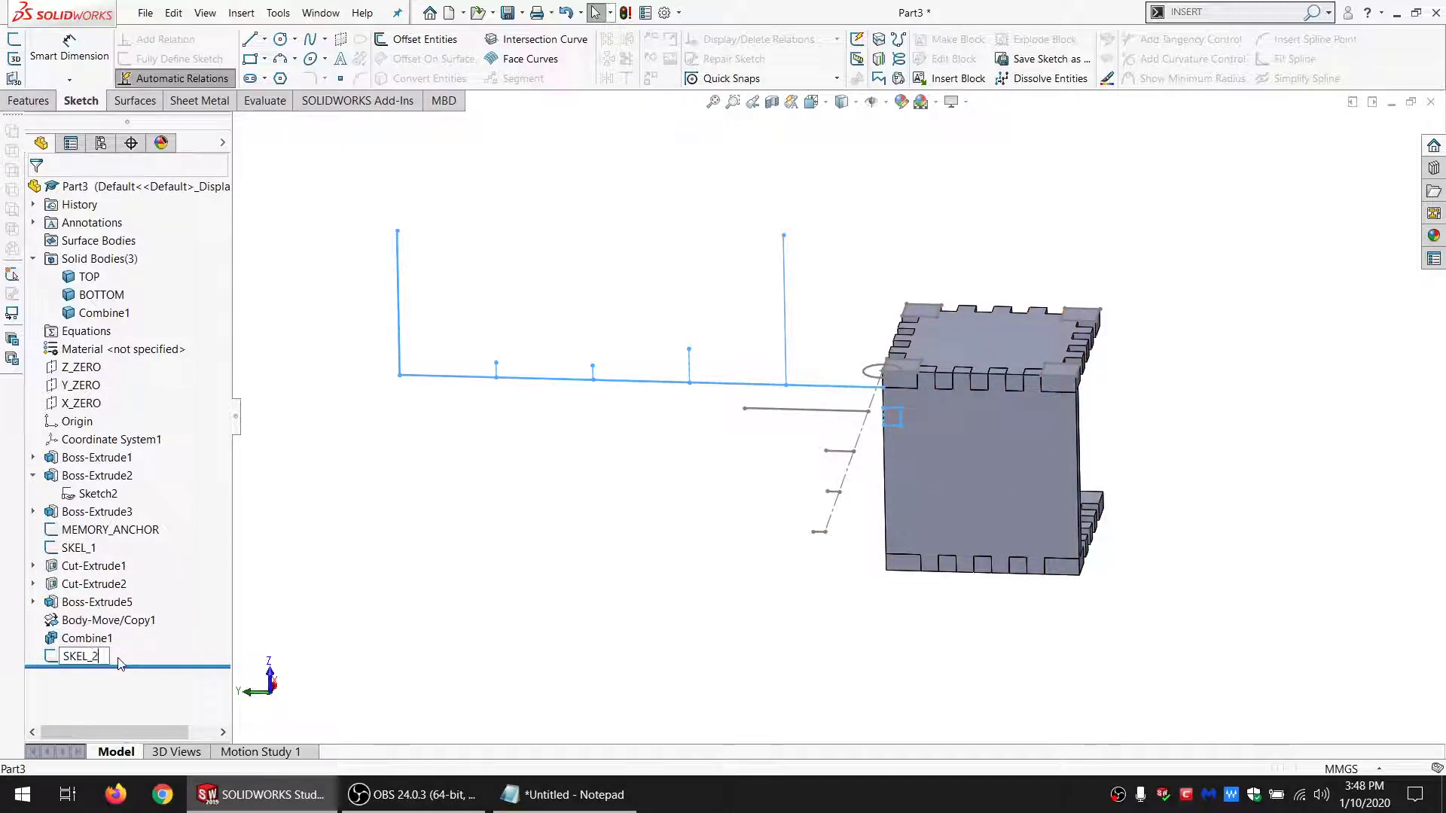
{"action": "left_click", "coordinate": [369, 585]}
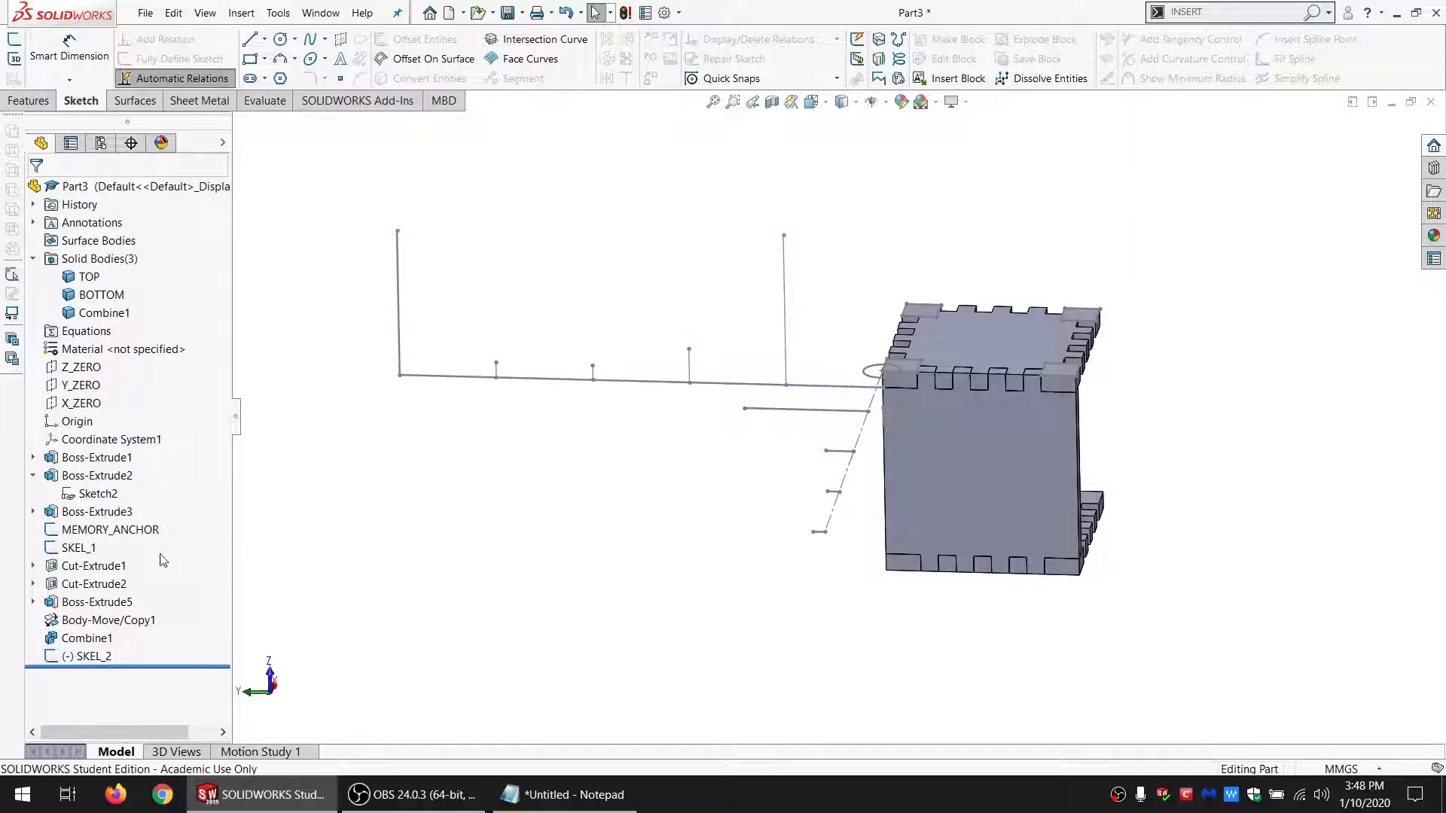
Step: Hide the SKEL_1 sketch
{"action": "left_click", "coordinate": [84, 555]}
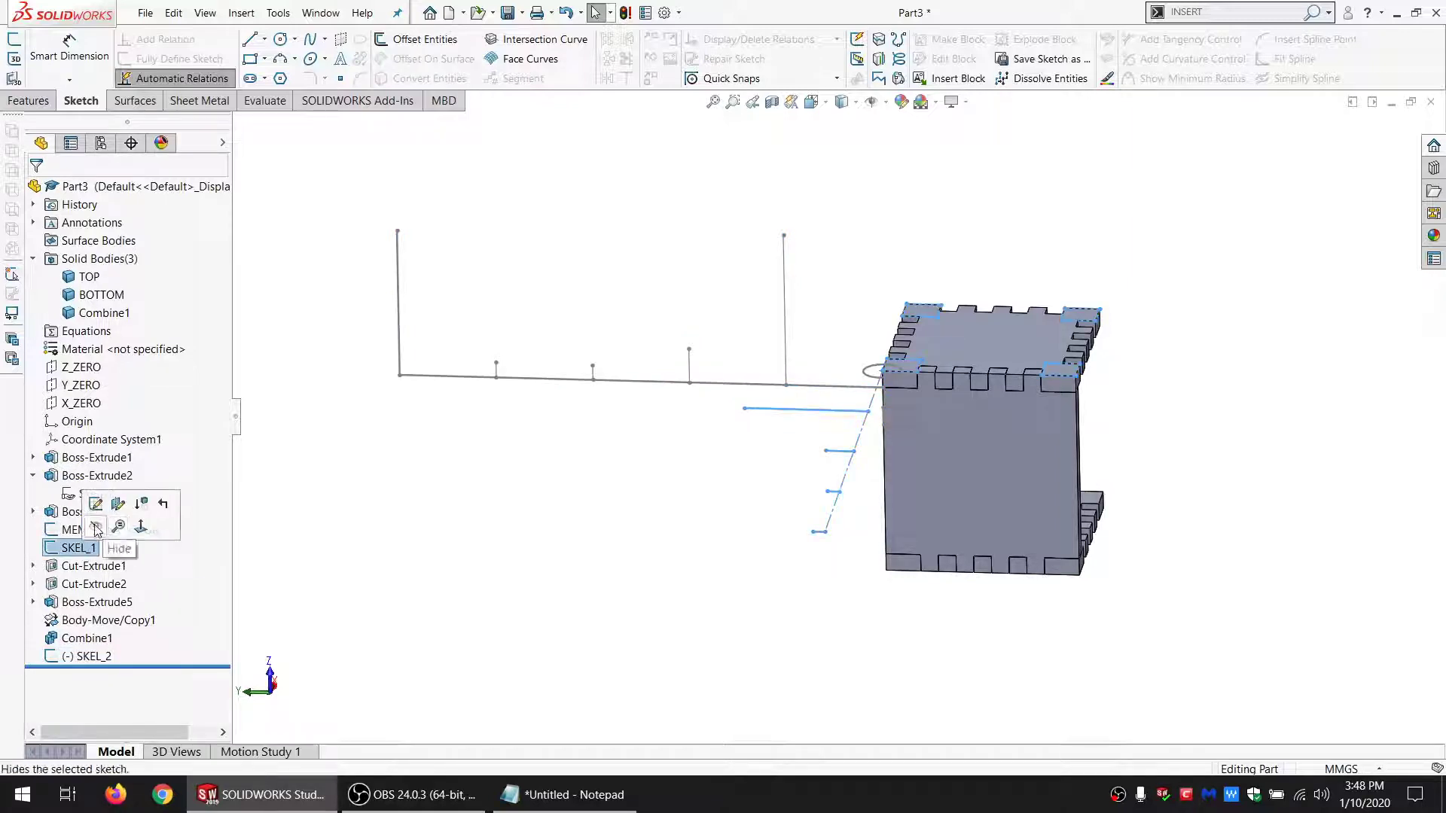
{"action": "left_click", "coordinate": [97, 528]}
{"action": "scroll", "coordinate": [917, 449], "scroll_direction": "down", "scroll_amount": 5}
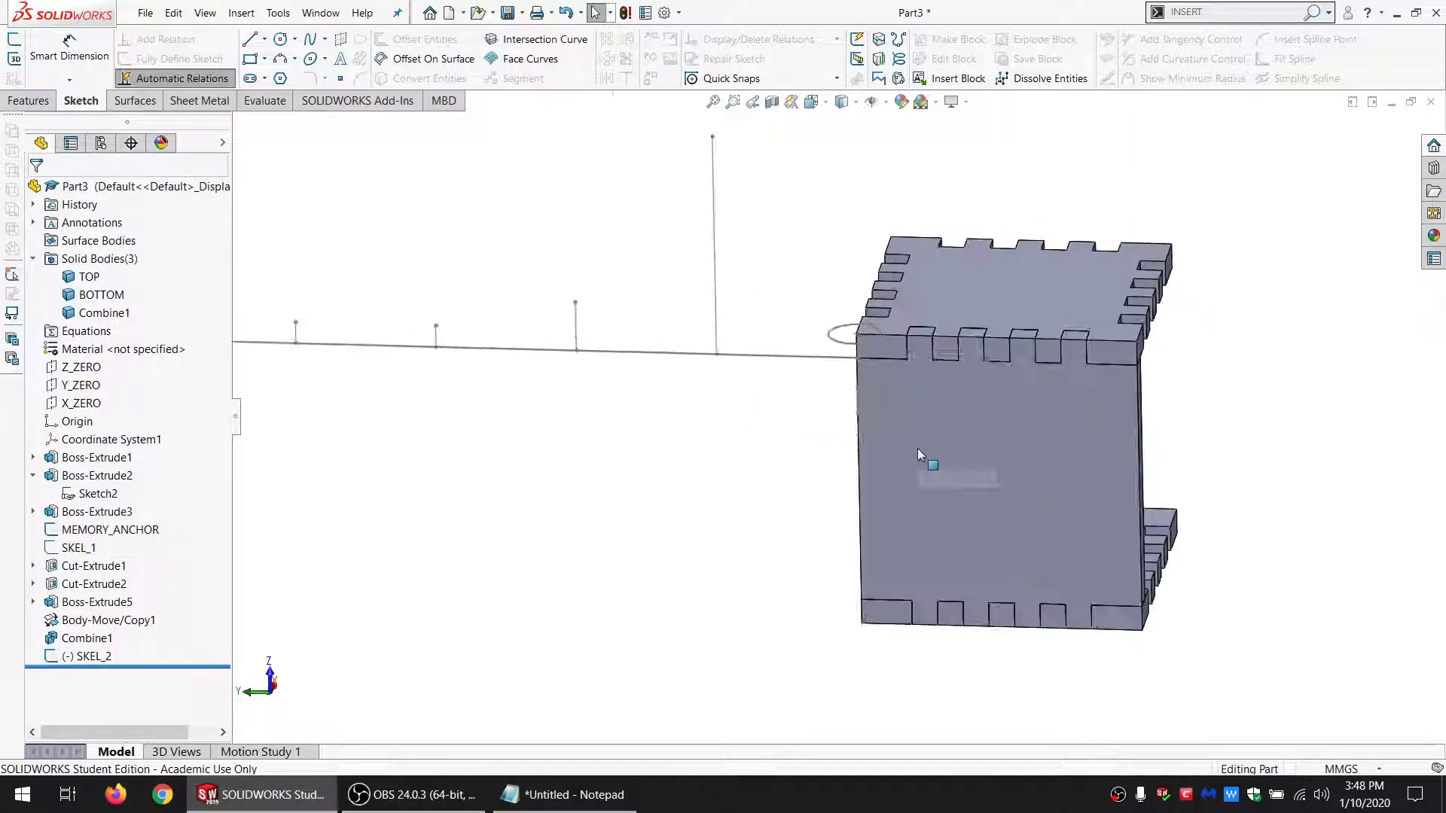
{"action": "scroll", "coordinate": [917, 449], "scroll_direction": "up", "scroll_amount": 2}
{"action": "left_click", "coordinate": [884, 432]}
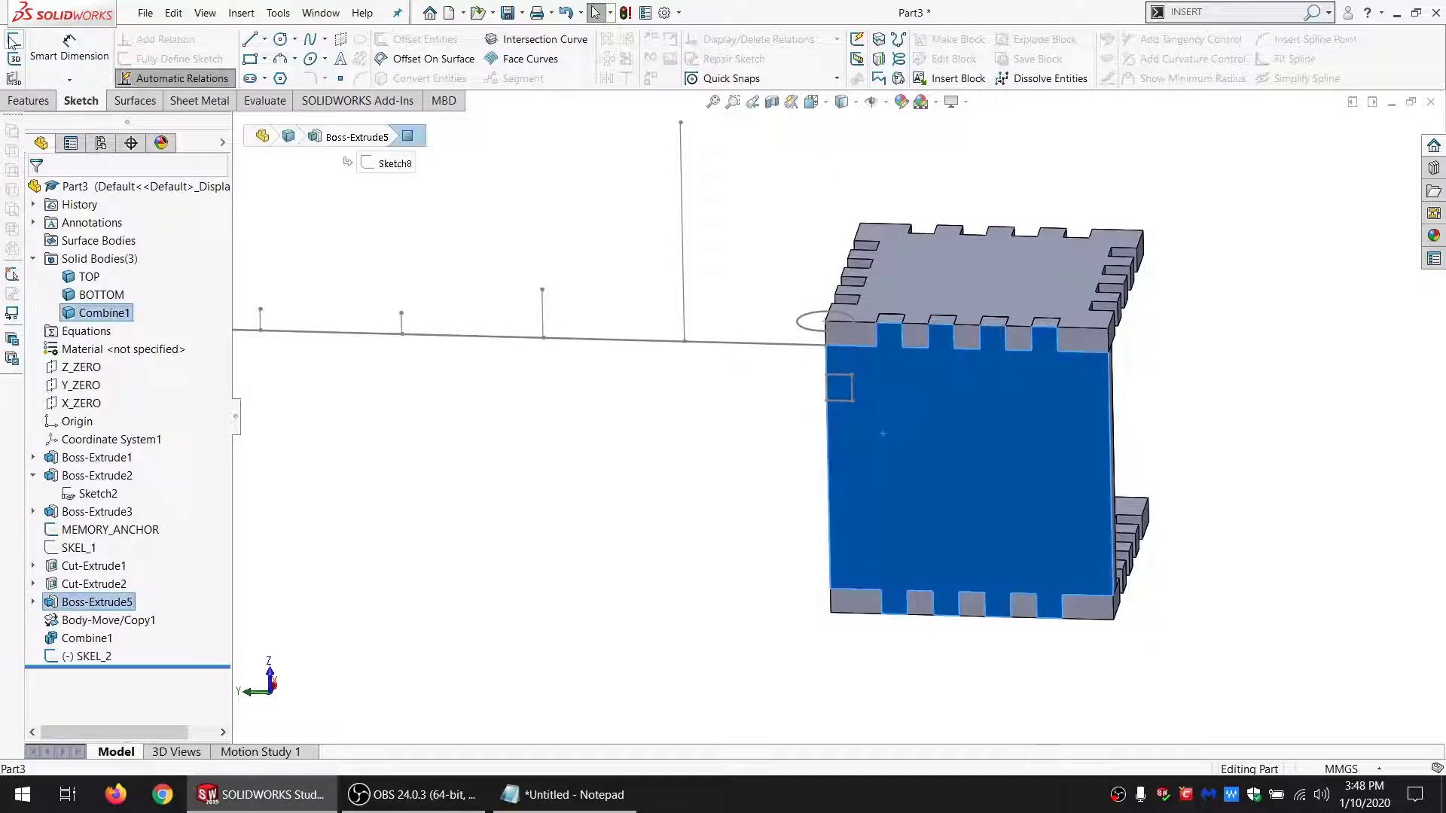
Step: In Notepad, complete the two side entries as ="NUM_CUTS_SIDE@SKEL_2" and ="SIDEFINGERSPACE@SKEL_2"
{"action": "left_click", "coordinate": [572, 795]}
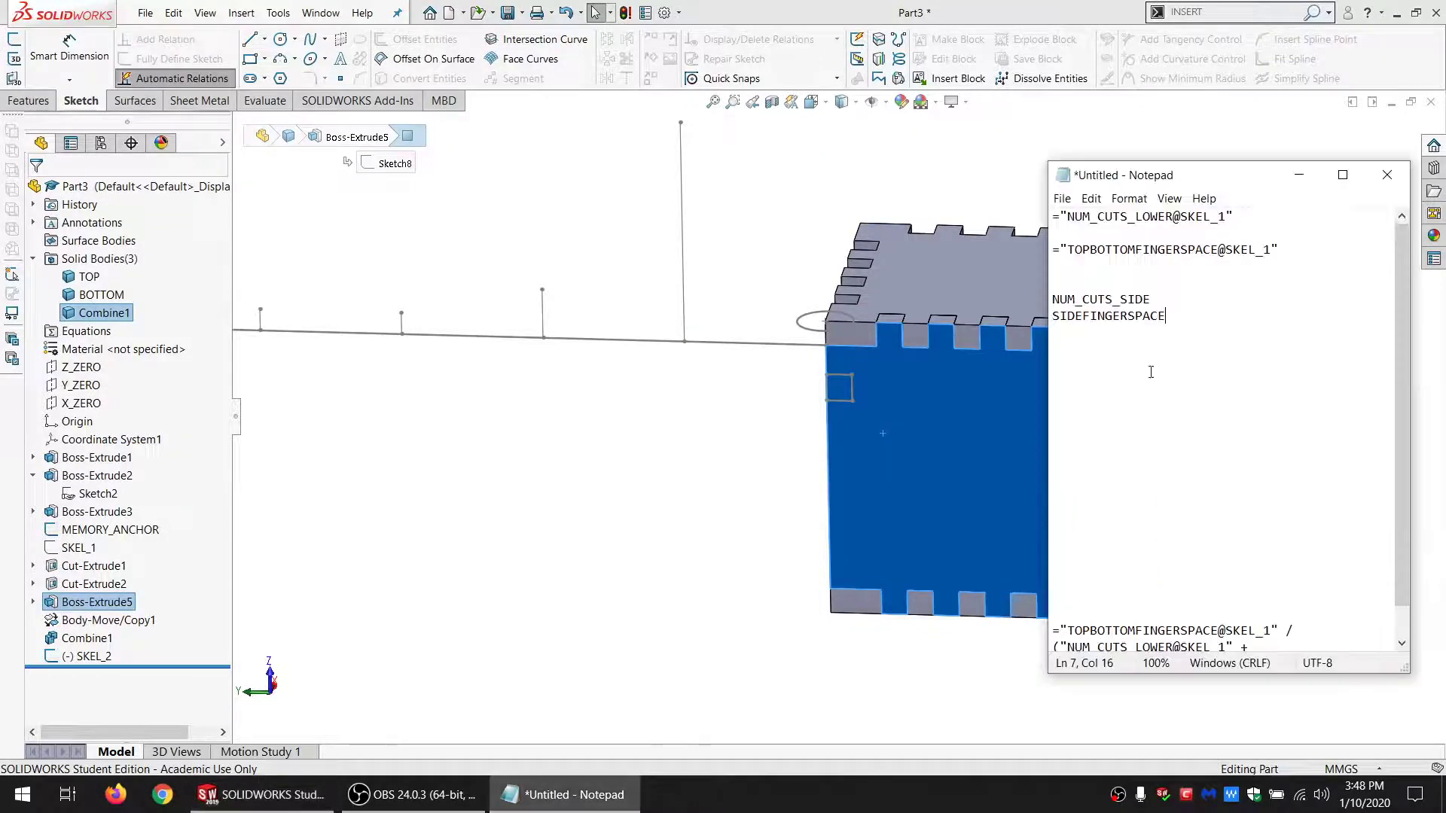
{"action": "left_click_drag", "start_coordinate": [1281, 249], "coordinate": [1245, 250]}
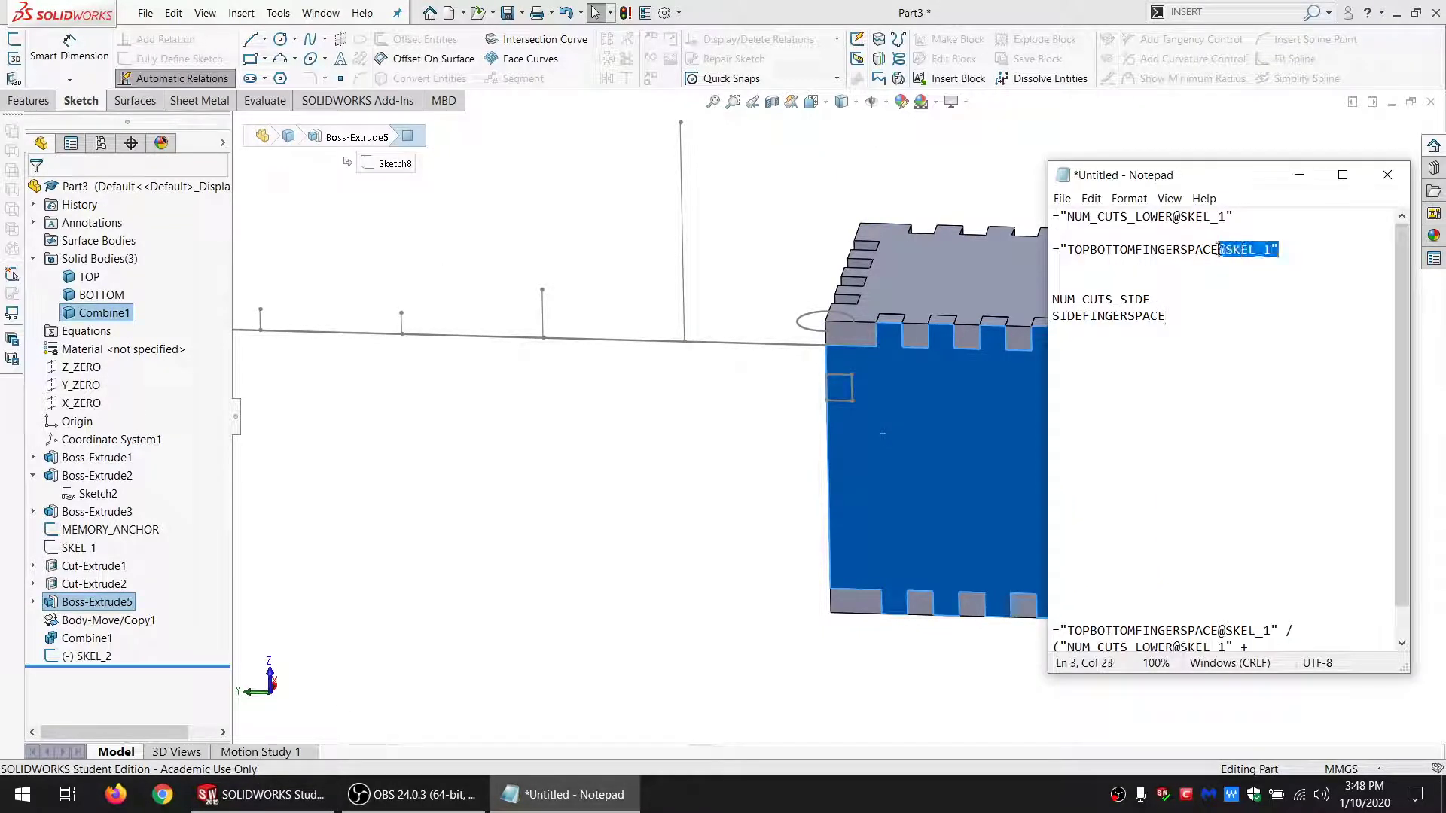
{"action": "left_click", "coordinate": [1160, 299]}
{"action": "type", "text": "@SKEL_1\""}
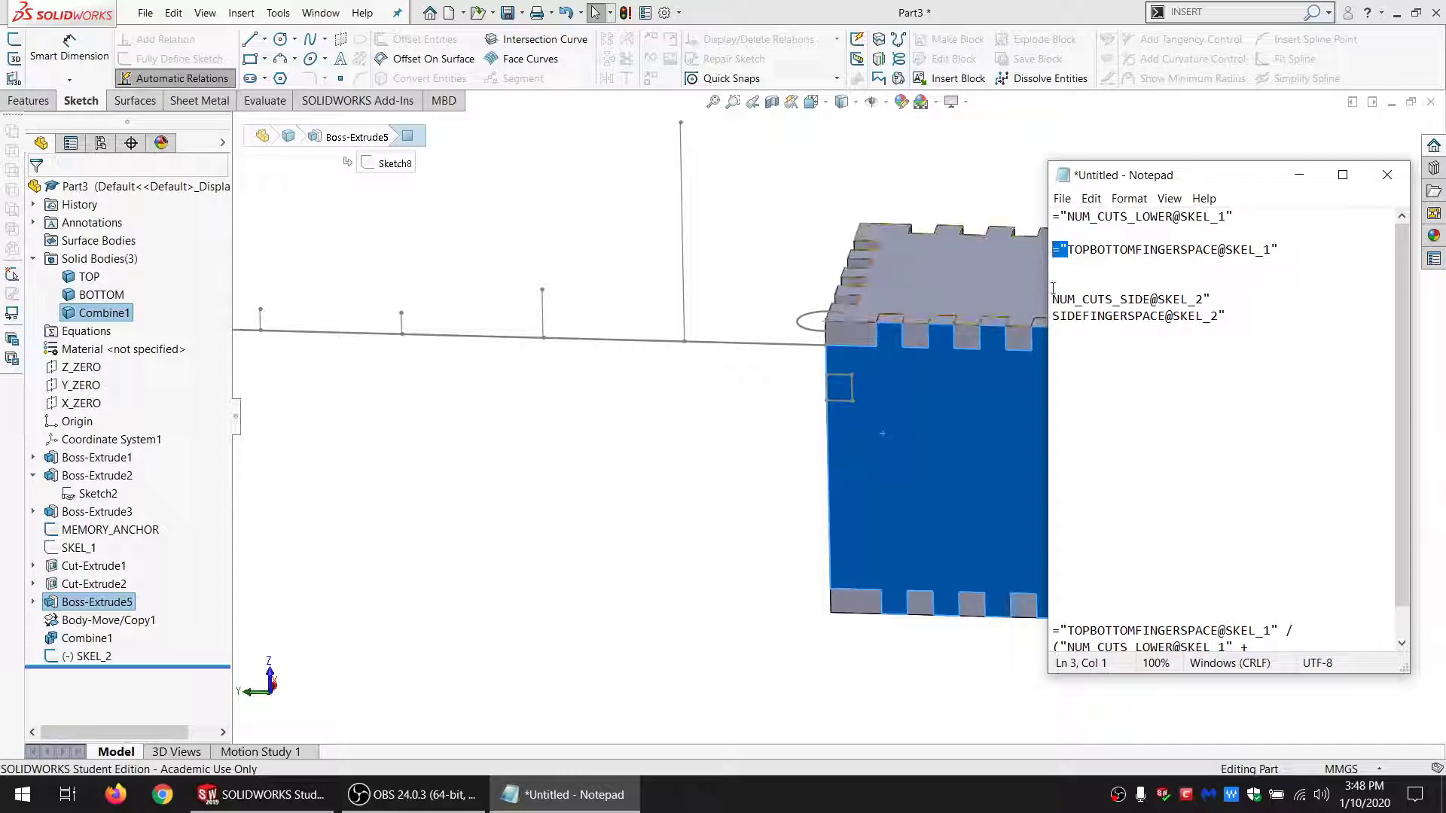
{"action": "type", "text": "=\"=\""}
{"action": "left_click", "coordinate": [1070, 236]}
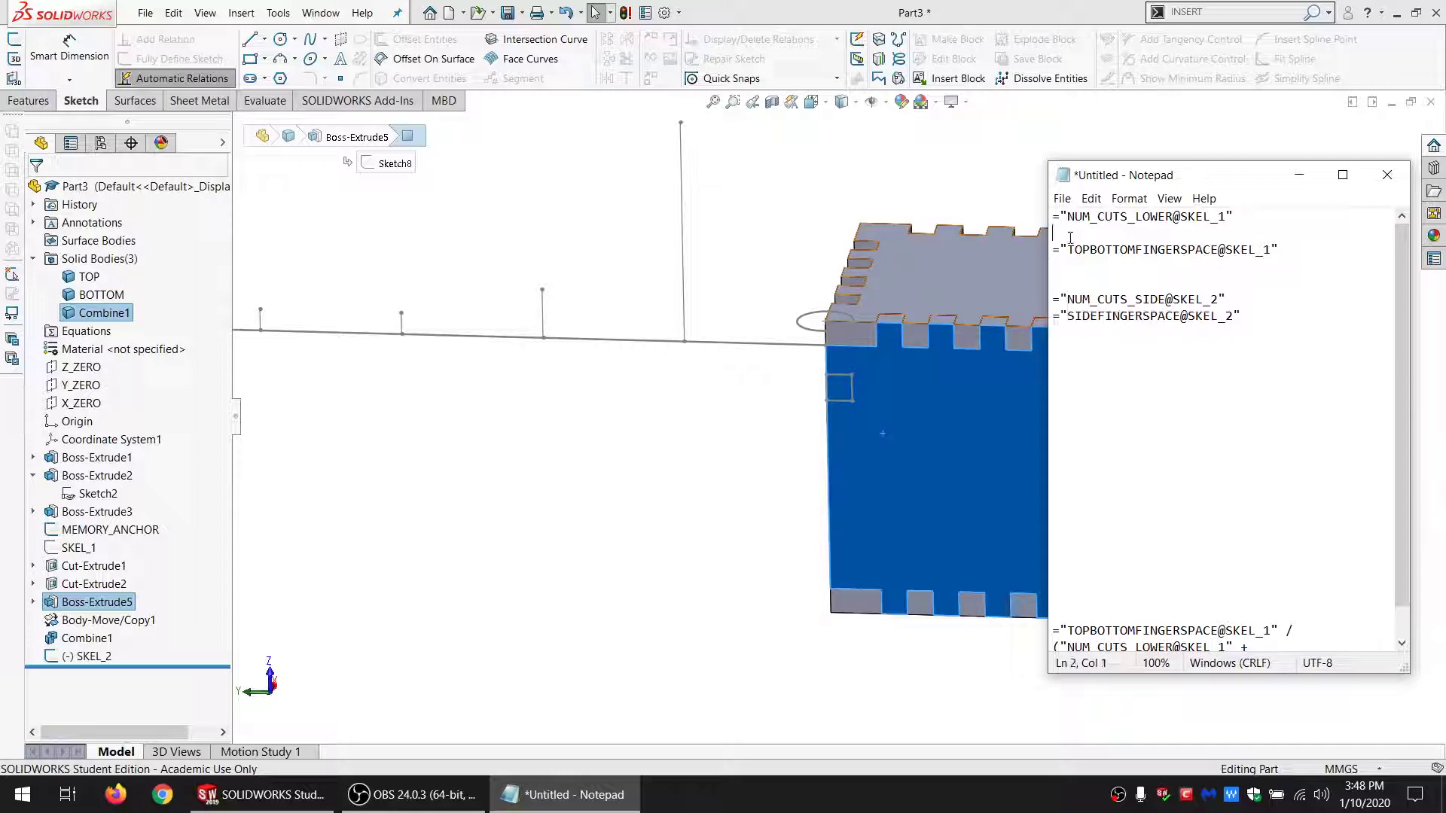
Step: Start a new sketch on the outer face of the box's side panel and hide the SKEL_2 sketch
{"action": "left_click", "coordinate": [646, 413]}
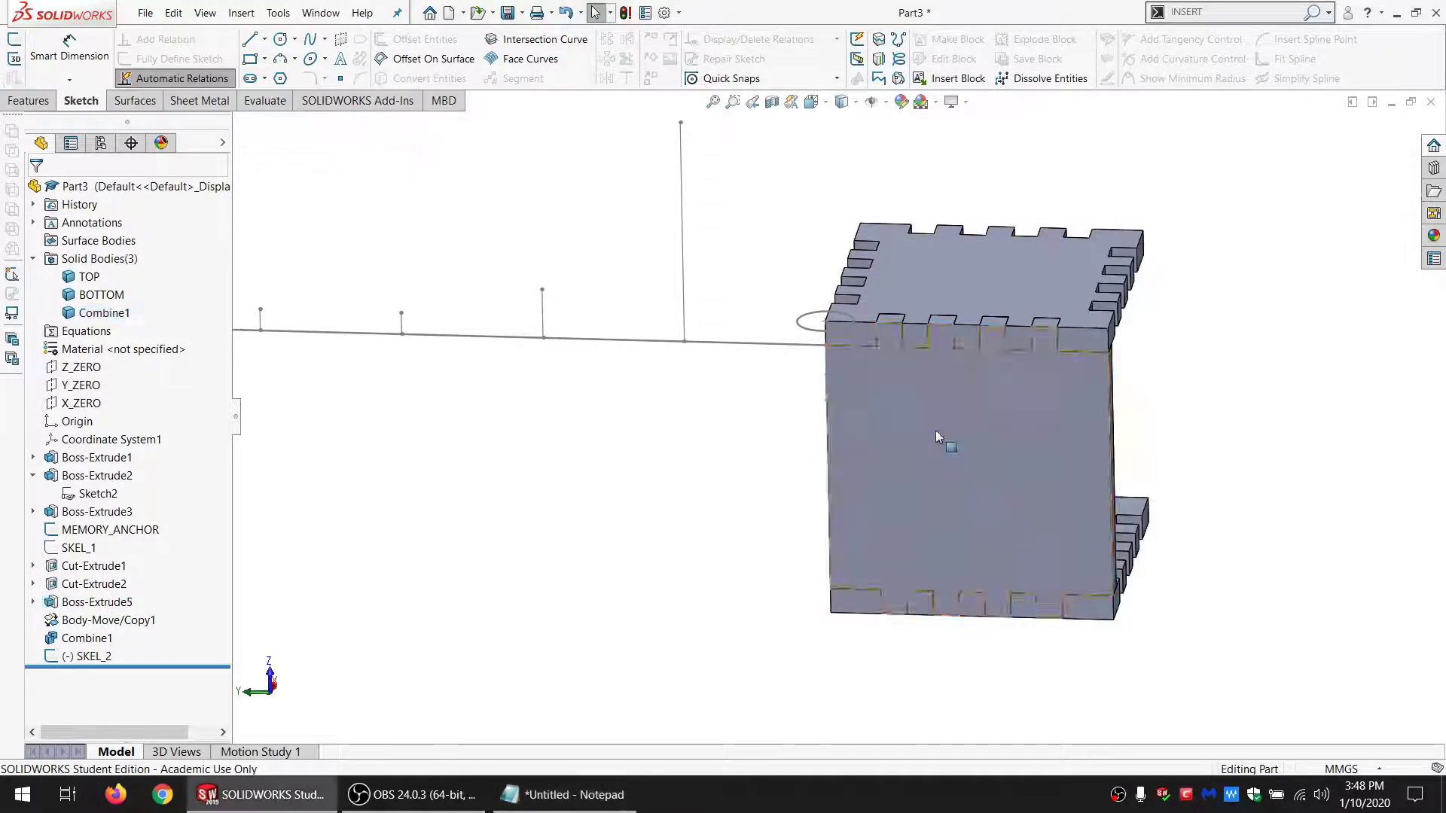
{"action": "left_click", "coordinate": [14, 39]}
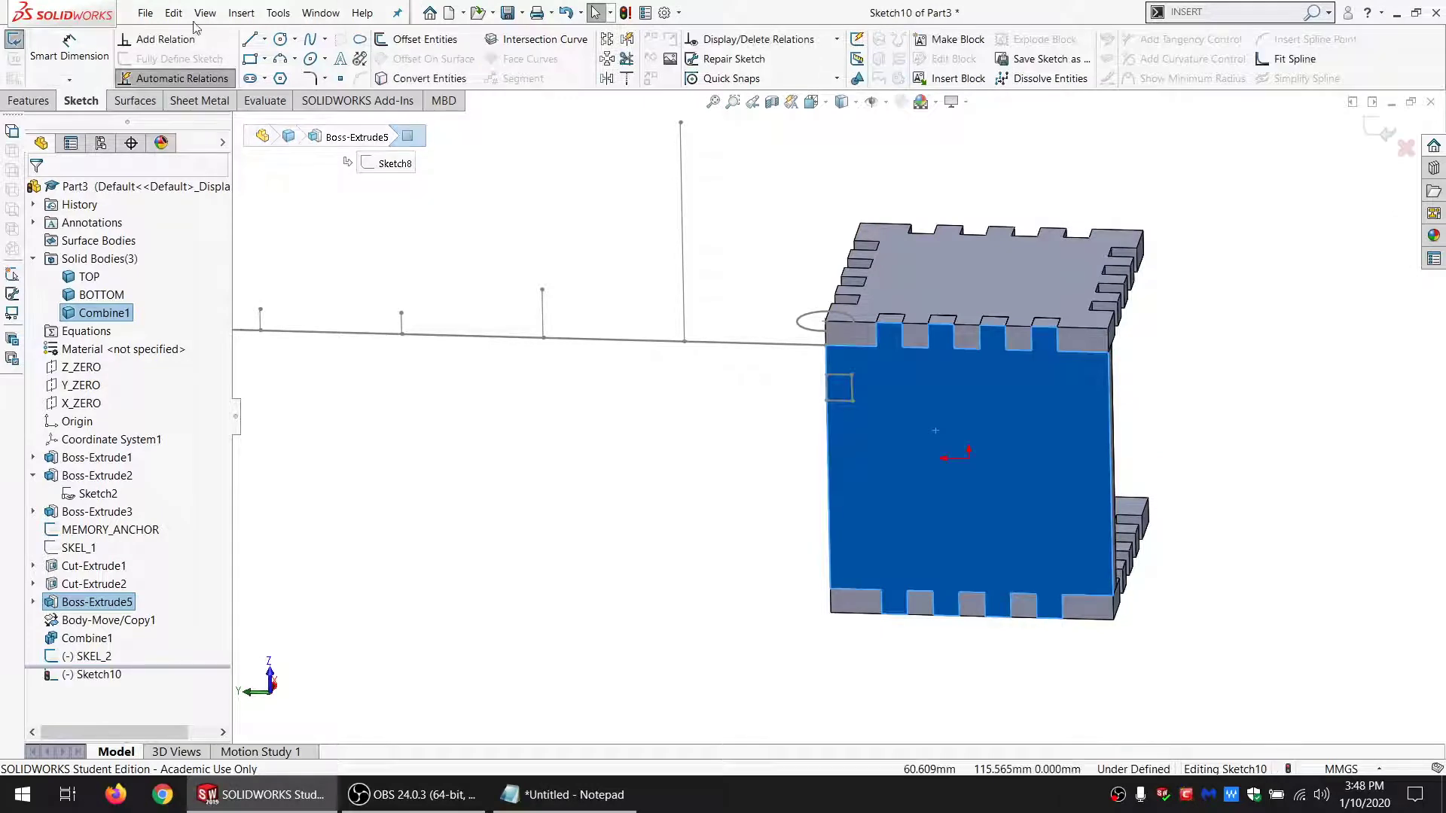
{"action": "left_click", "coordinate": [93, 654]}
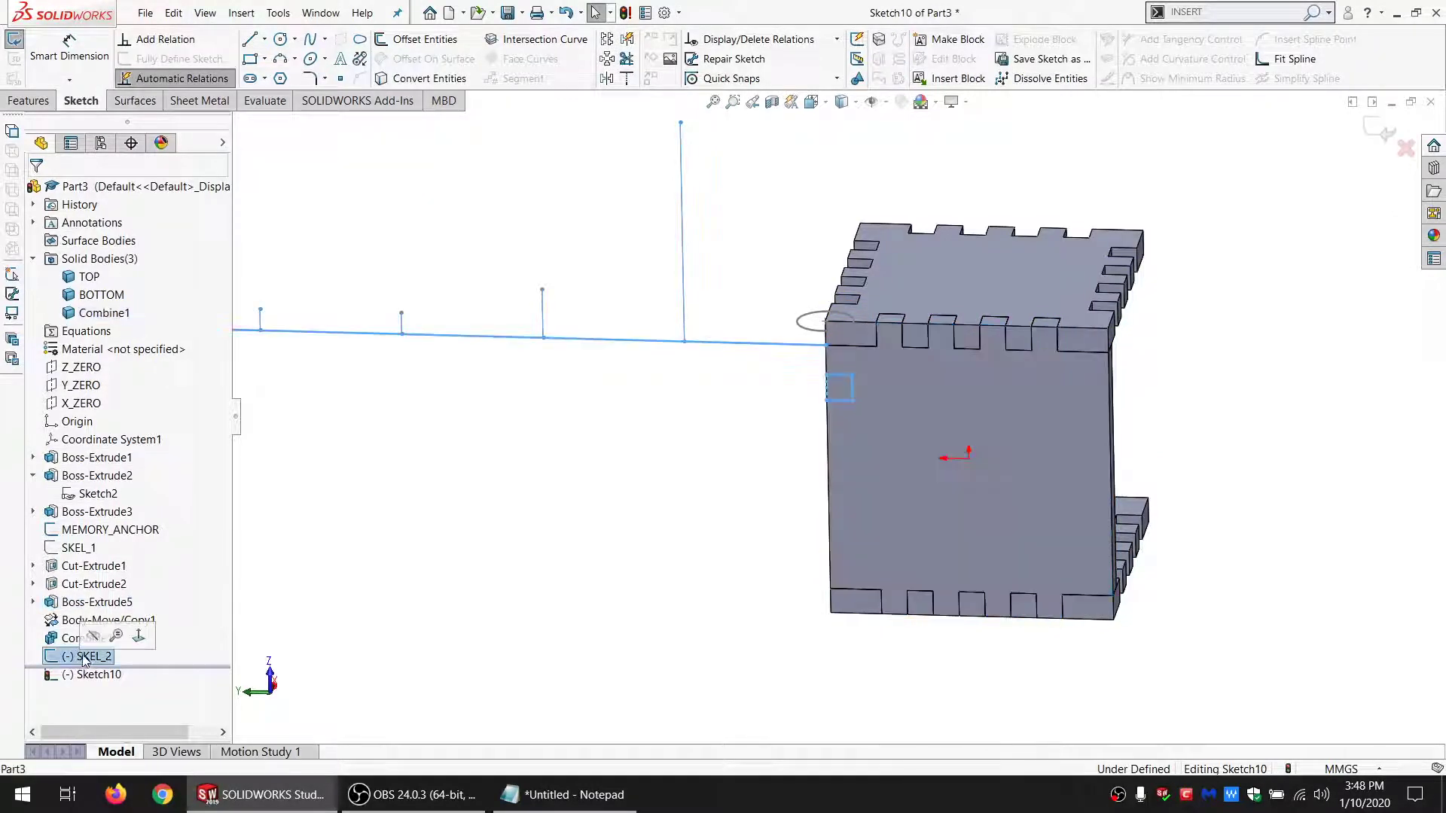
{"action": "left_click", "coordinate": [93, 637]}
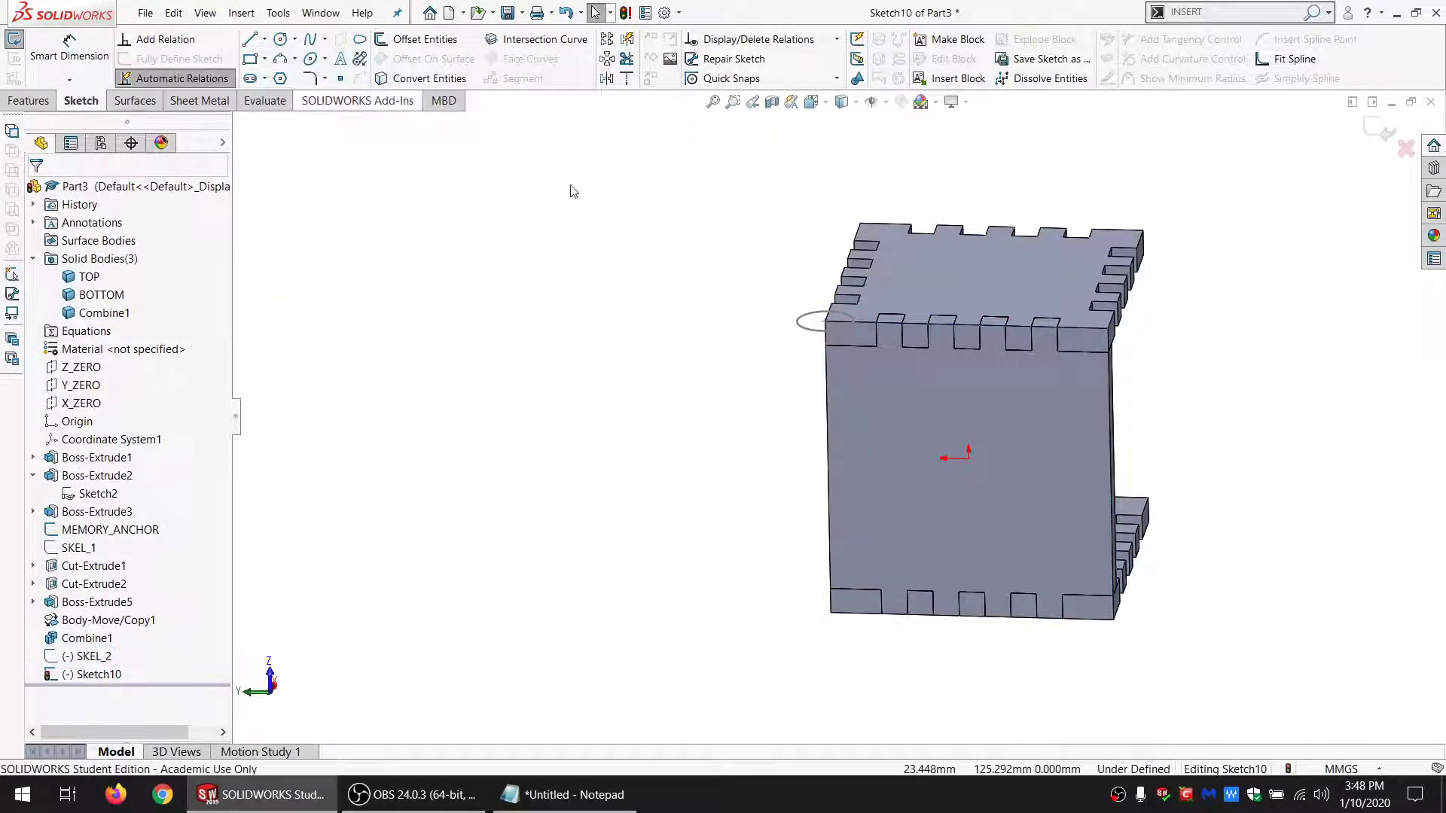
{"action": "scroll", "coordinate": [836, 359], "scroll_direction": "down", "scroll_amount": 2}
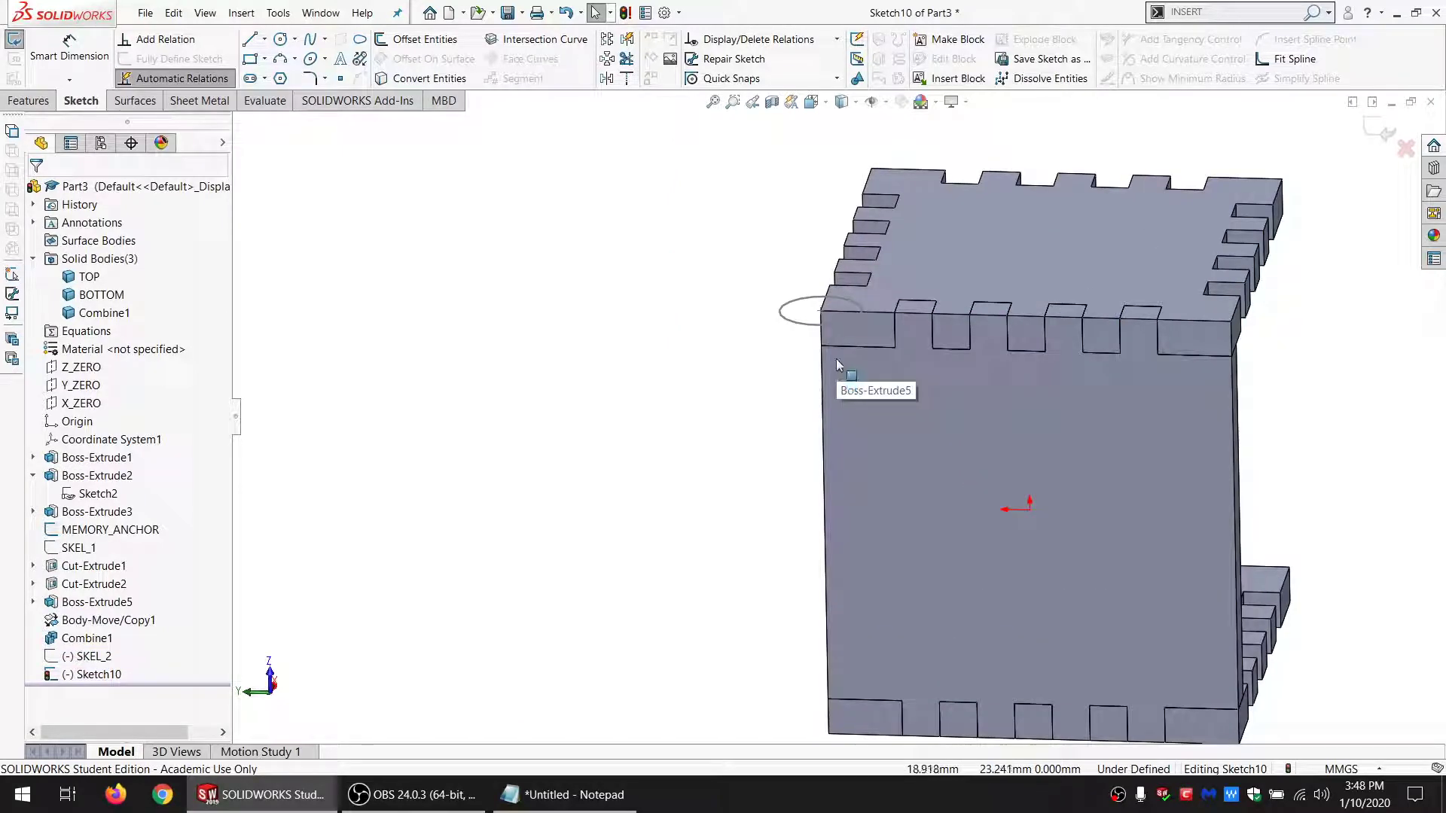
Step: Sketch a corner rectangle about 8.1 mm wide and 8.2 mm high on the side panel's vertical edge, below the top finger joints
{"action": "left_click", "coordinate": [251, 58]}
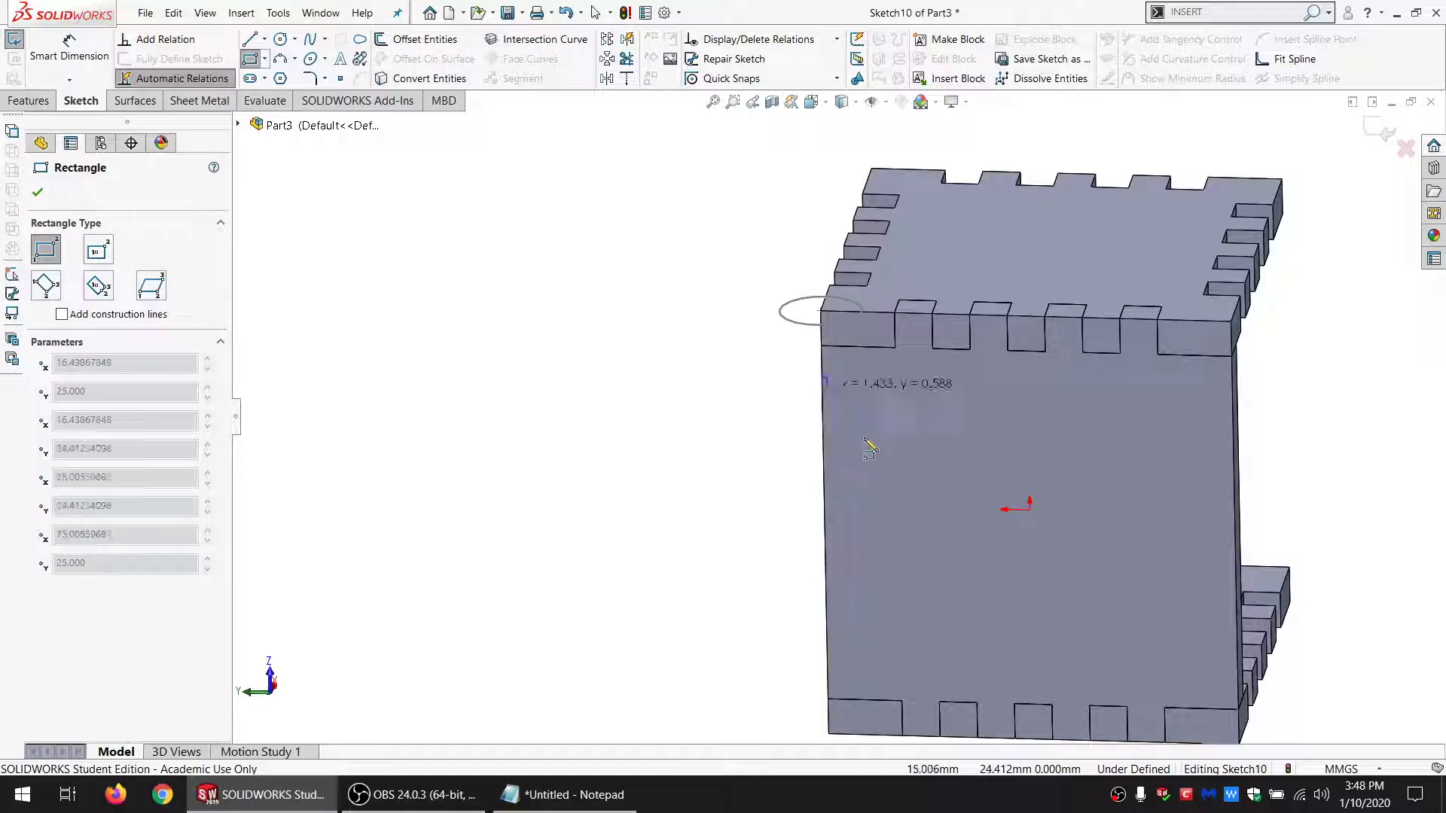
{"action": "left_click", "coordinate": [890, 442]}
{"action": "key", "text": "Escape"}
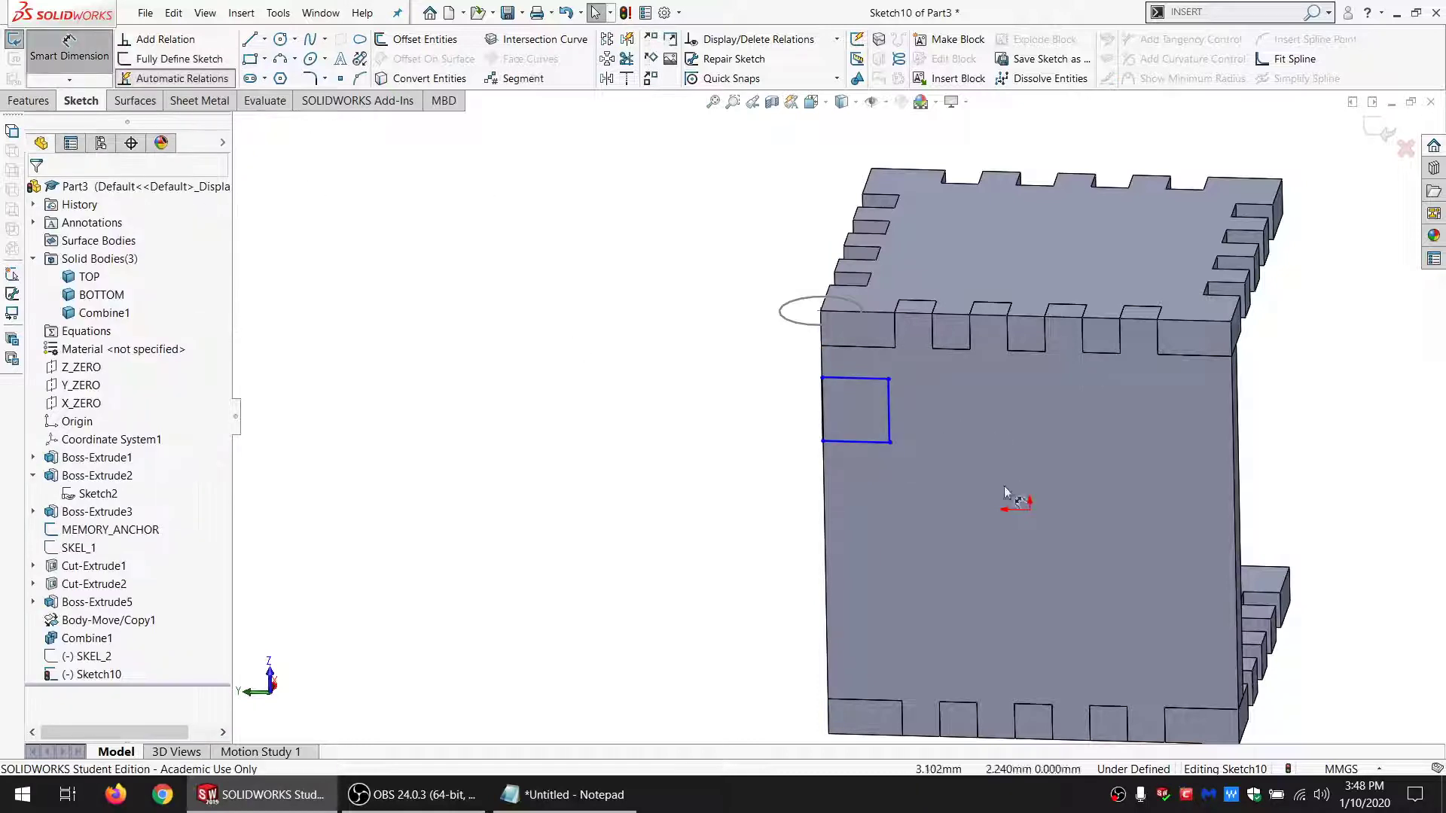
Step: Dimension the rectangle's width and link it to the MATL_THK file property
{"action": "left_click", "coordinate": [822, 378]}
{"action": "left_click", "coordinate": [889, 406]}
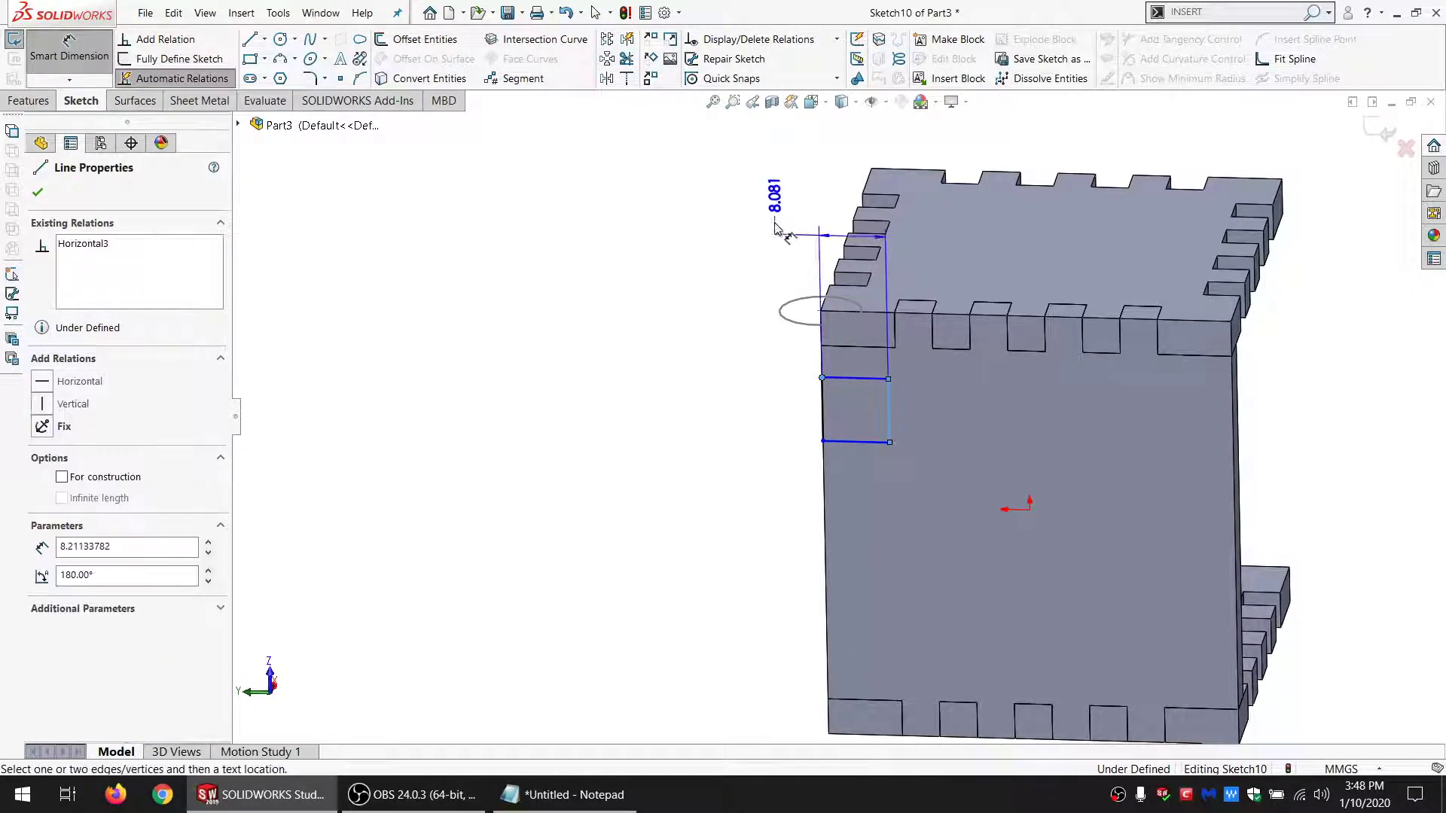
{"action": "left_click", "coordinate": [775, 229]}
{"action": "type", "text": "="}
{"action": "mouse_move", "coordinate": [768, 277]}
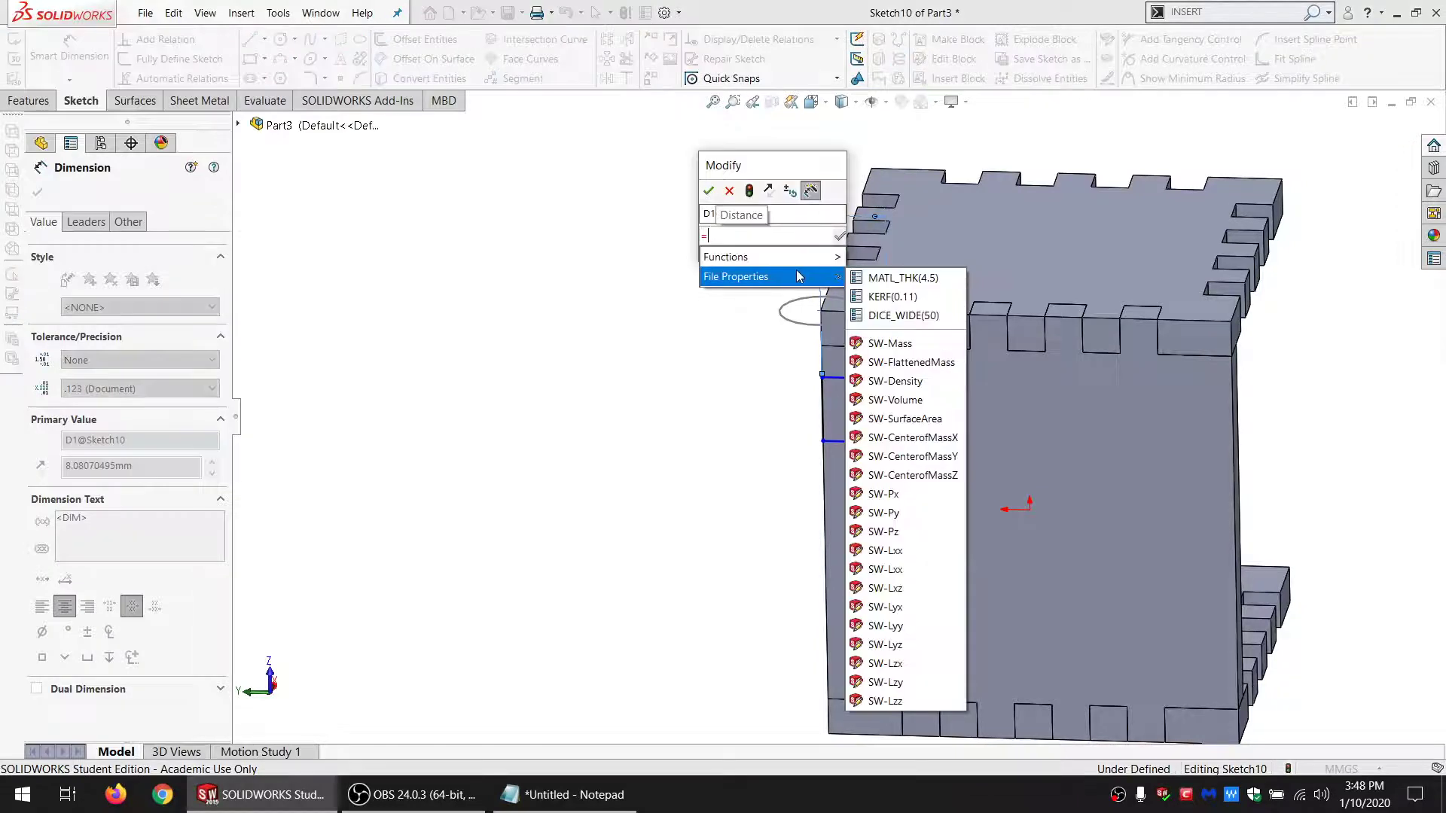
{"action": "left_click", "coordinate": [896, 278]}
{"action": "left_click", "coordinate": [708, 191]}
{"action": "scroll", "coordinate": [920, 553], "scroll_direction": "up", "scroll_amount": 2}
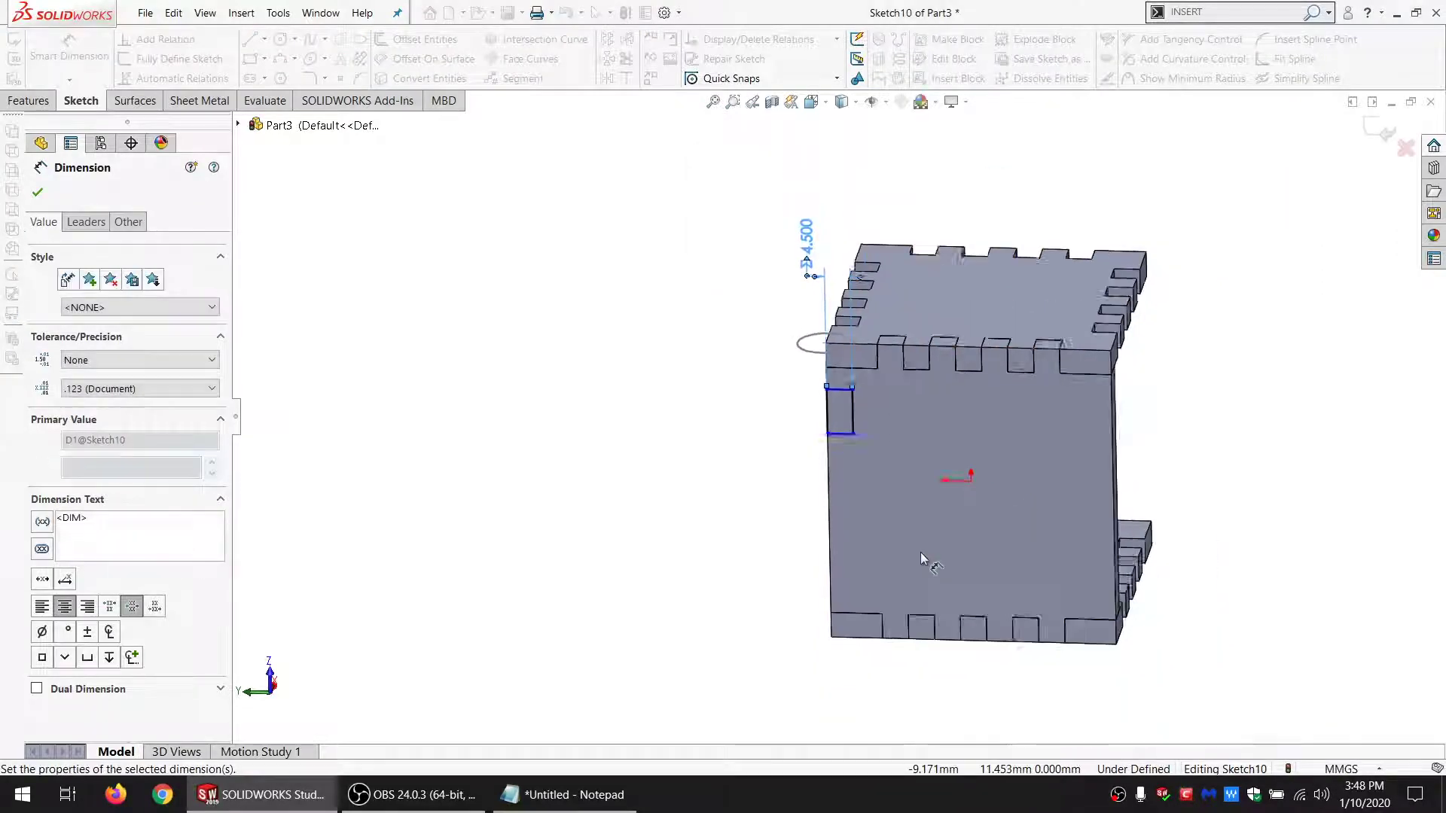
{"action": "left_click", "coordinate": [565, 794]}
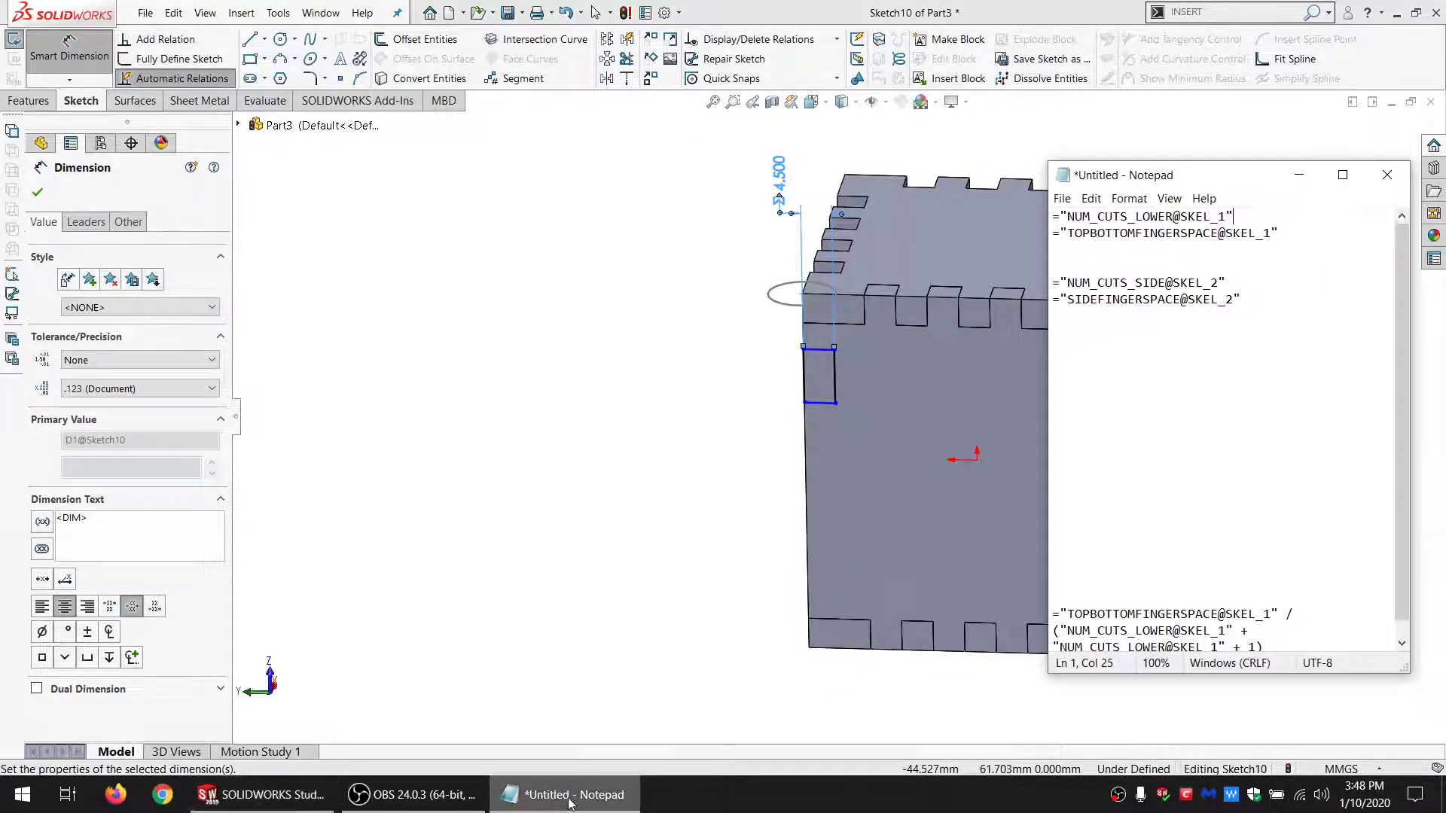
{"action": "left_click", "coordinate": [763, 439]}
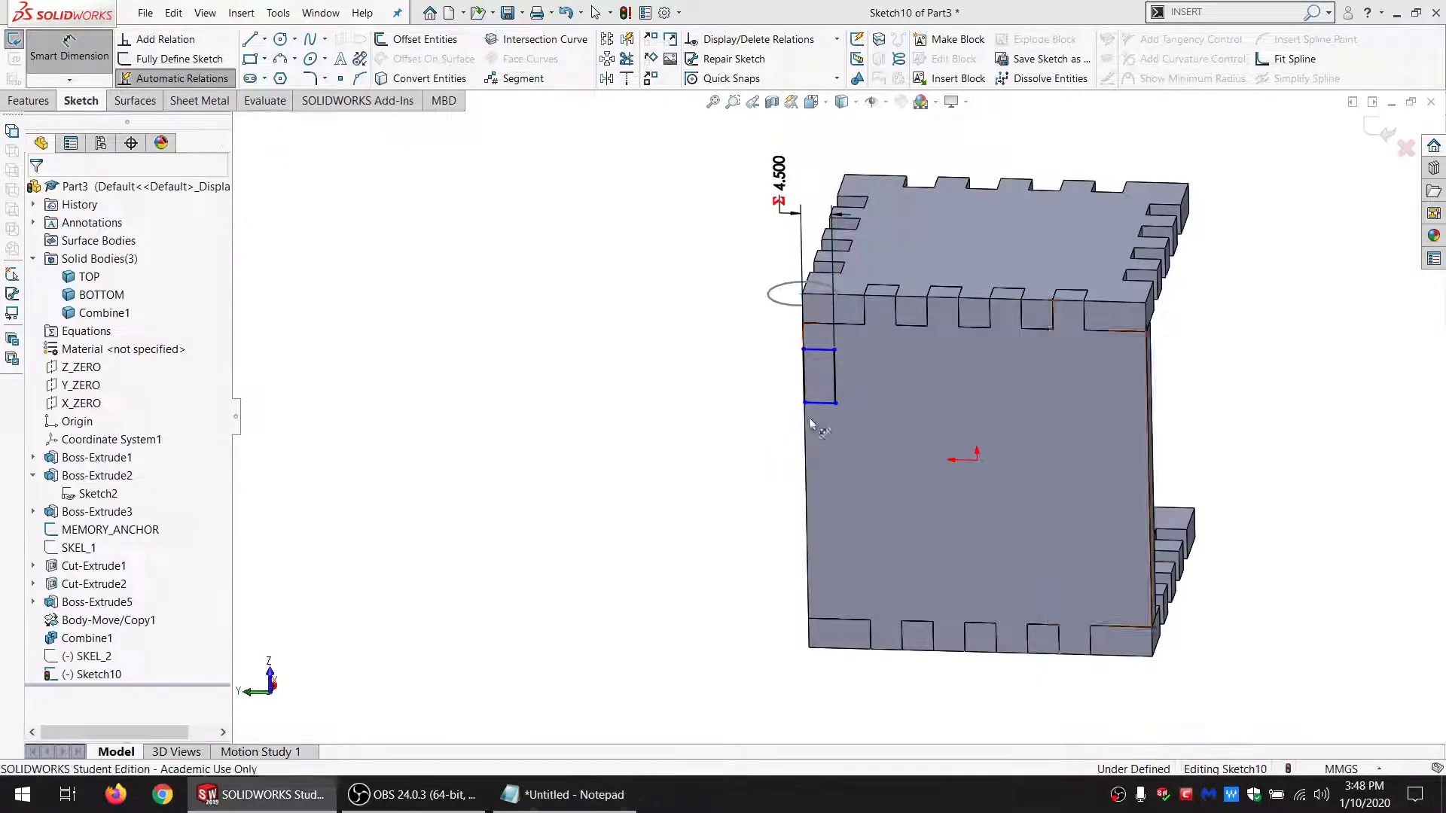
{"action": "right_click", "coordinate": [819, 403]}
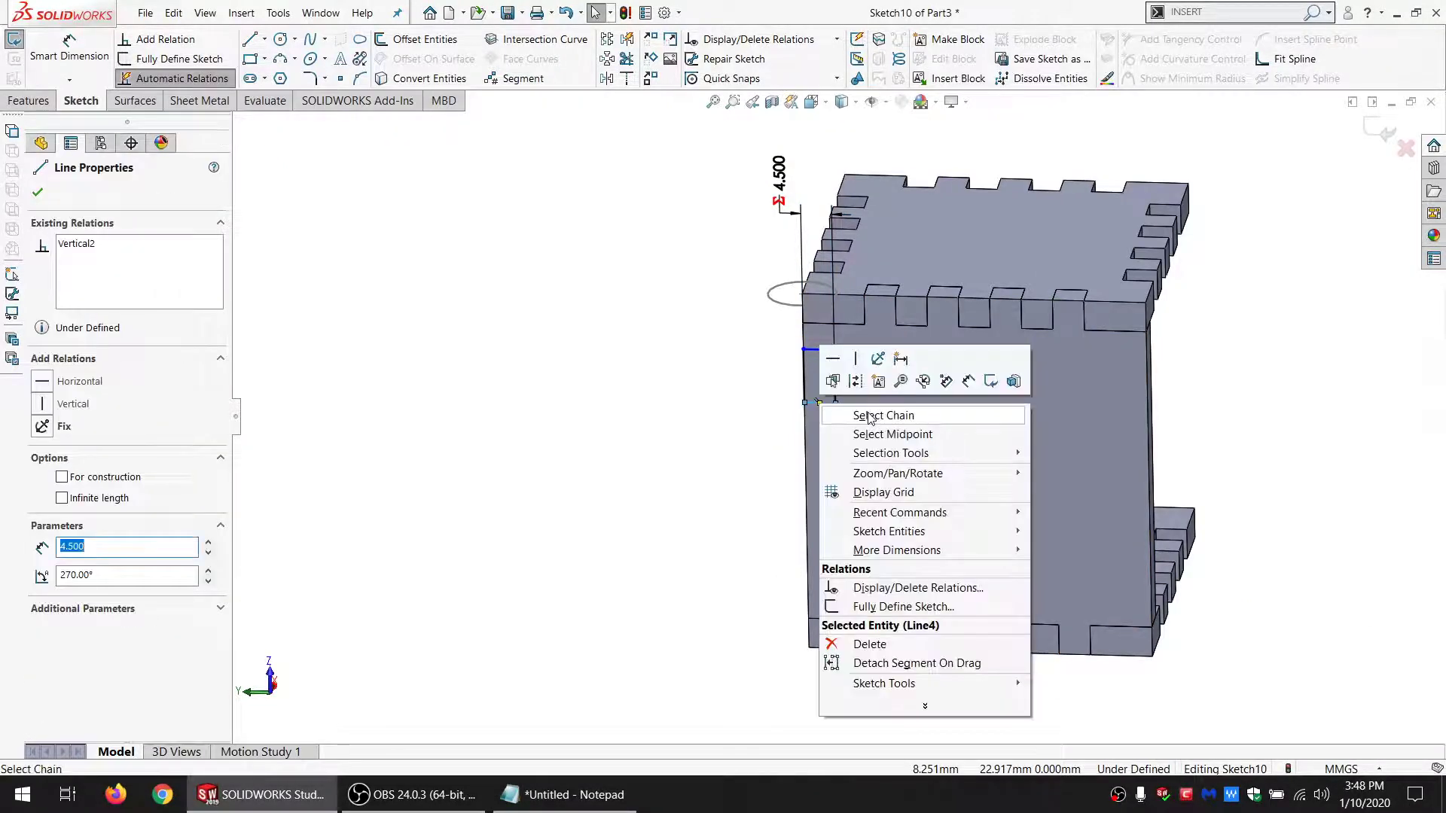
{"action": "left_click", "coordinate": [869, 415]}
{"action": "left_click", "coordinate": [632, 147]}
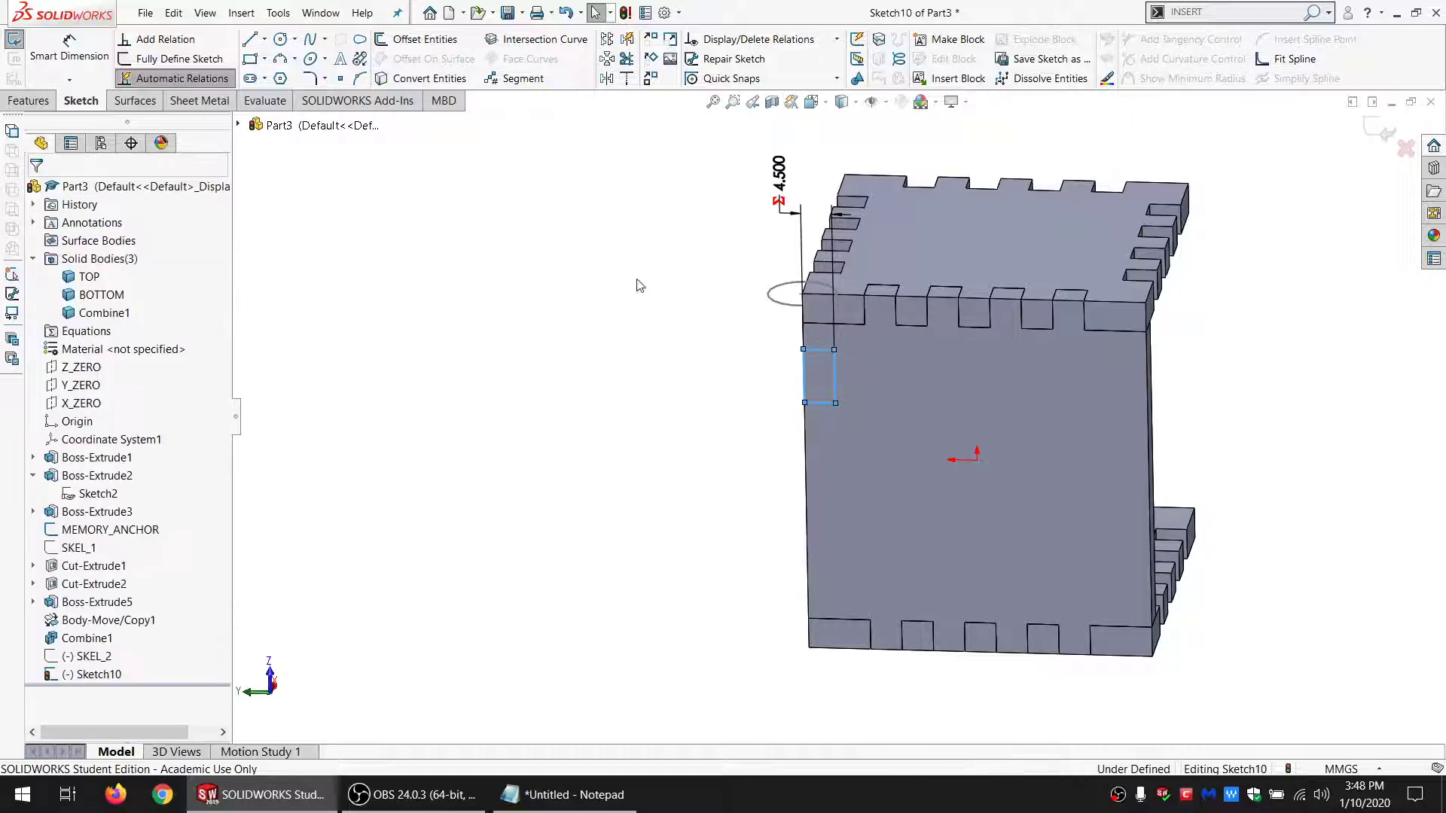
Step: In Notepad, copy the entry ="SIDEFINGERSPACE@SKEL_2" onto an empty line below the side entries
{"action": "left_click", "coordinate": [565, 795]}
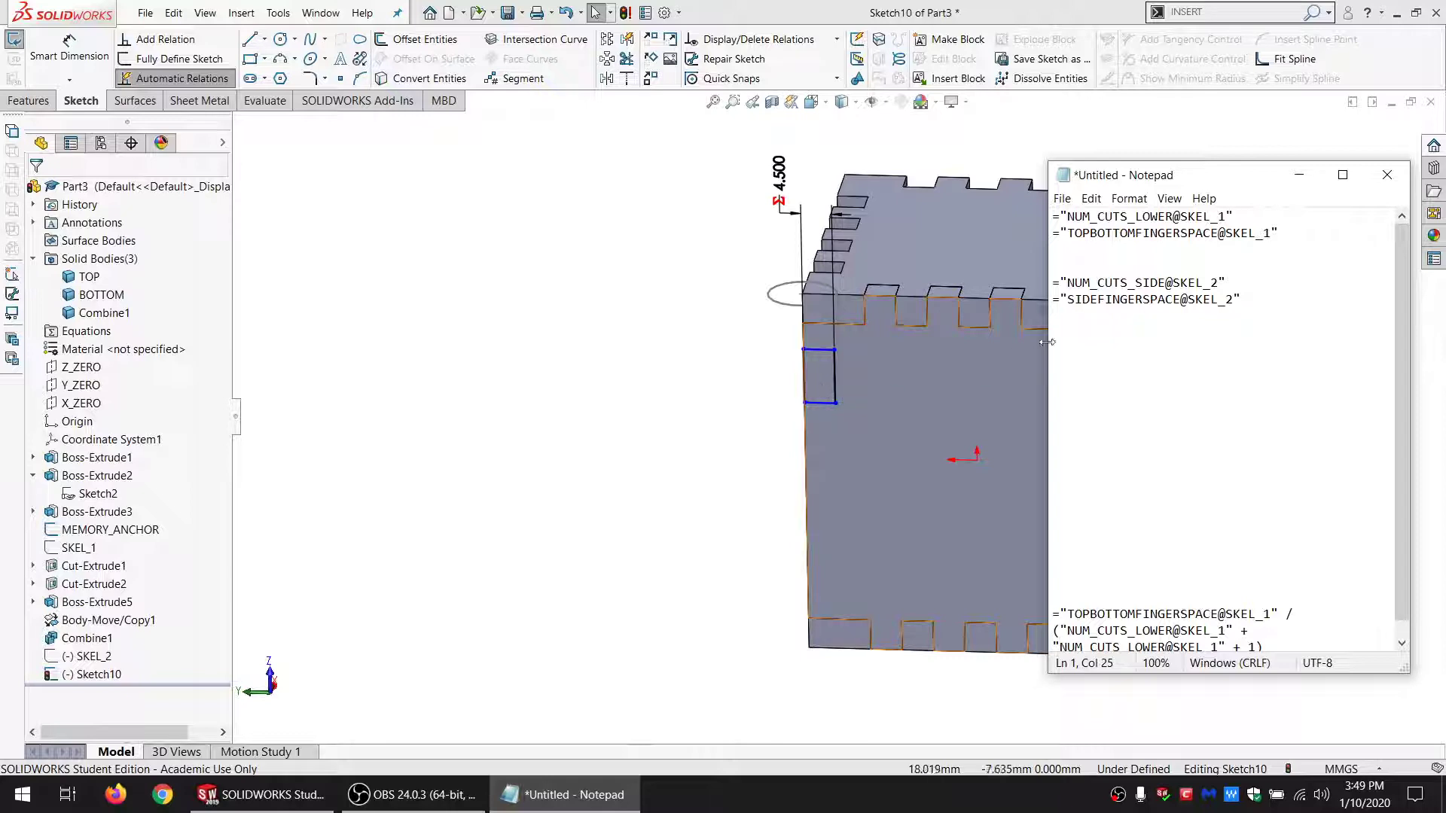
{"action": "left_click_drag", "start_coordinate": [1250, 282], "coordinate": [1107, 282]}
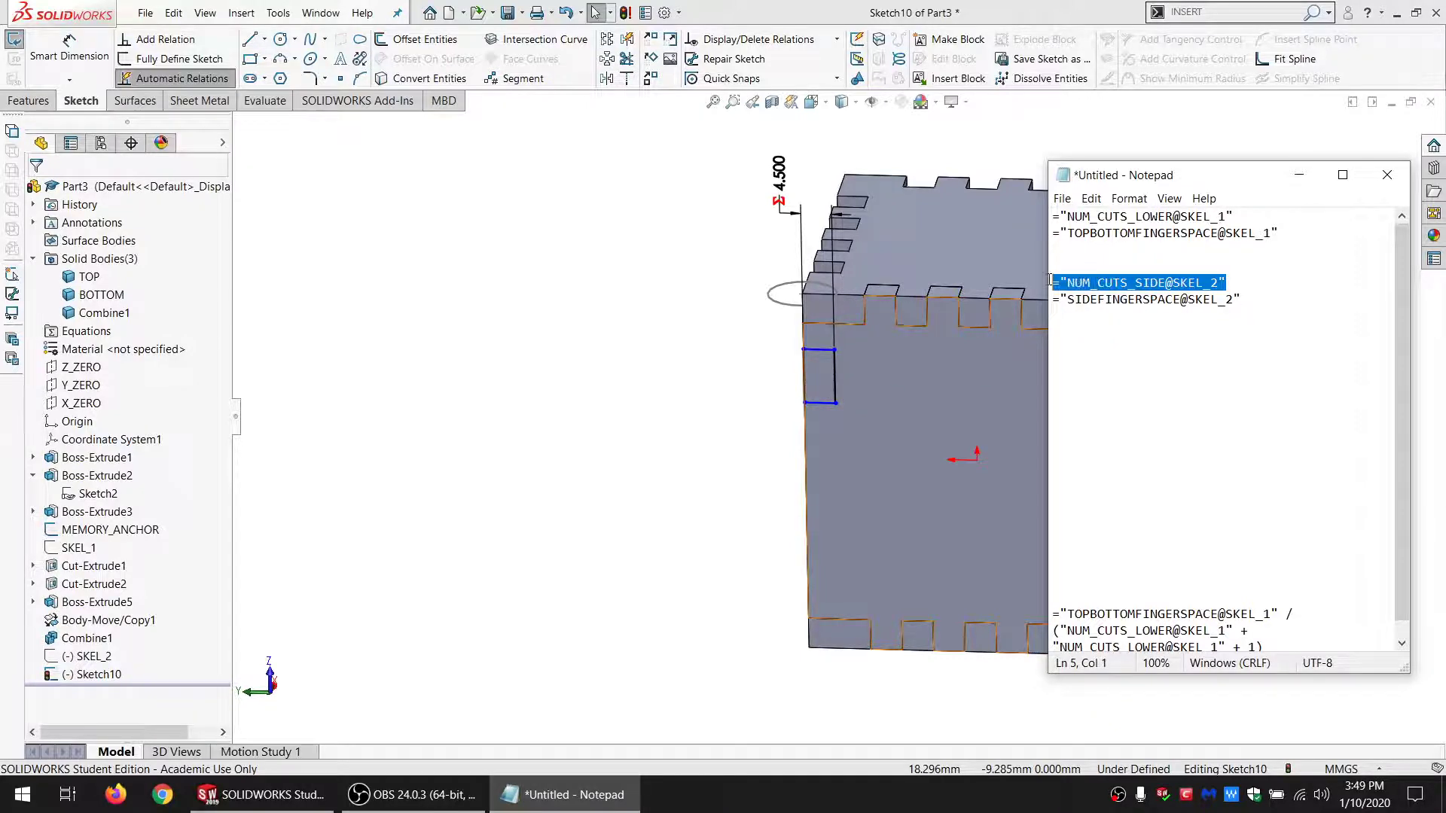
{"action": "left_click_drag", "start_coordinate": [1241, 298], "coordinate": [1053, 299]}
{"action": "key", "text": "ctrl+c"}
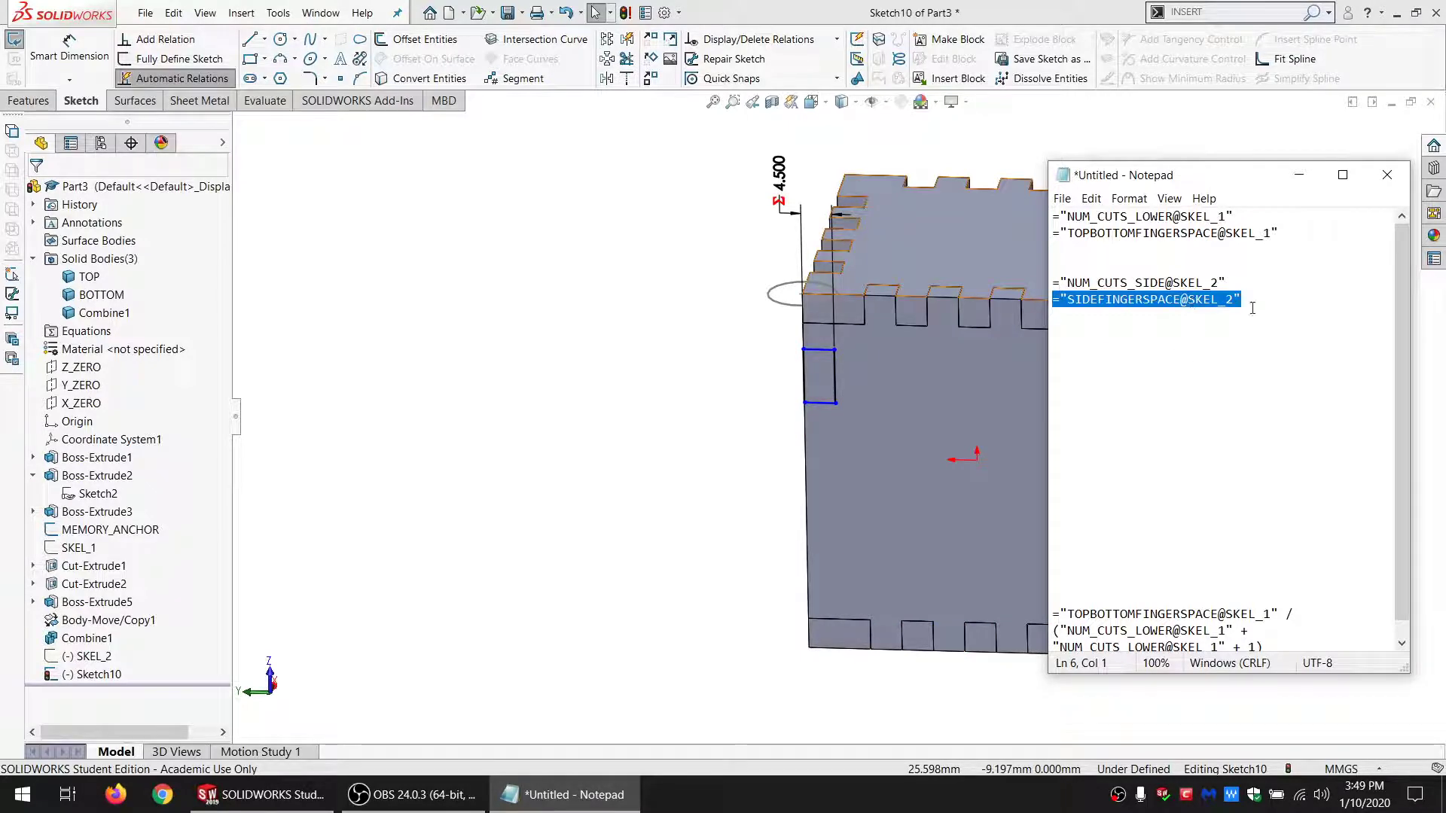
{"action": "left_click", "coordinate": [1106, 382]}
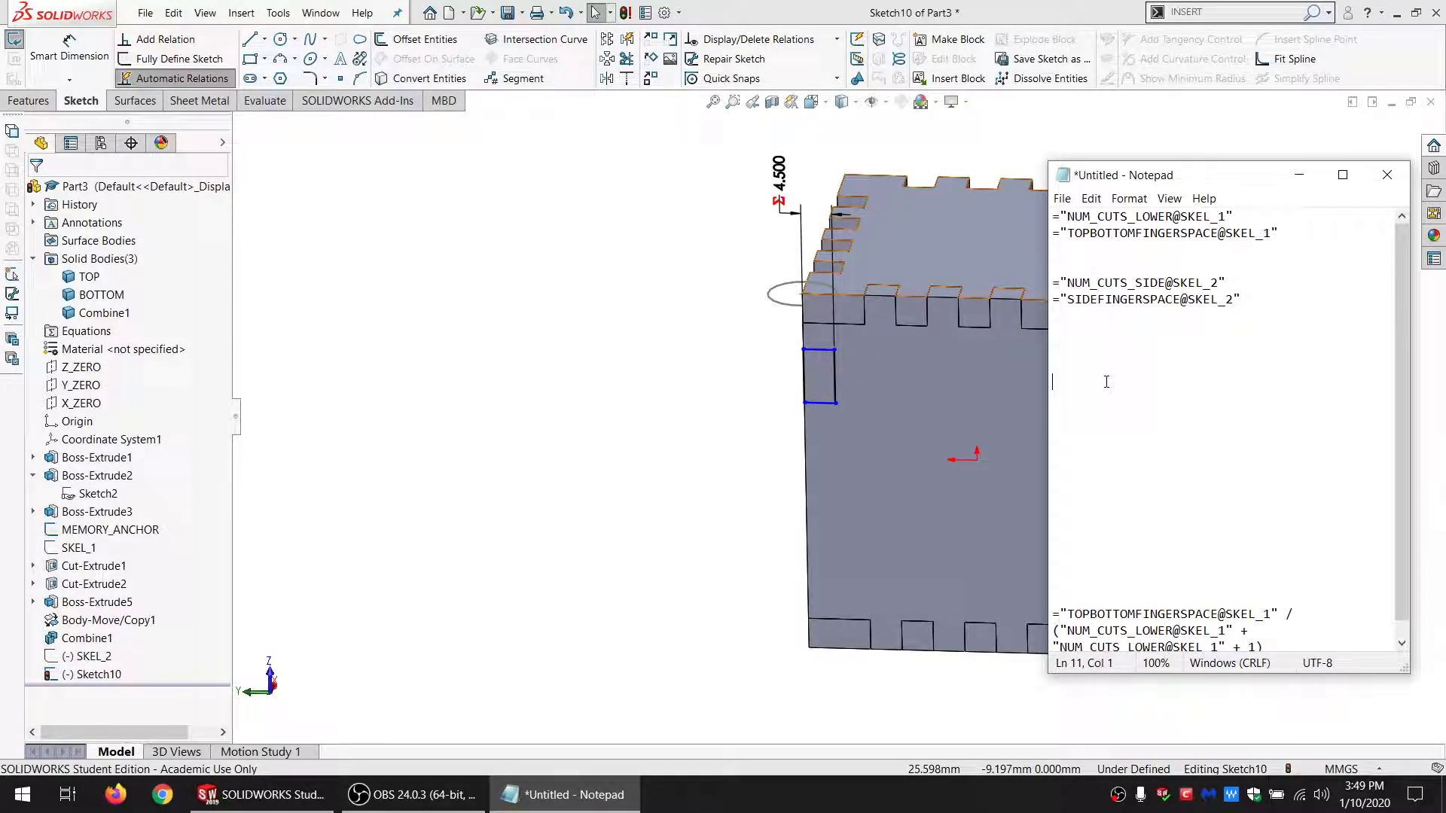
{"action": "key", "text": "ctrl+v"}
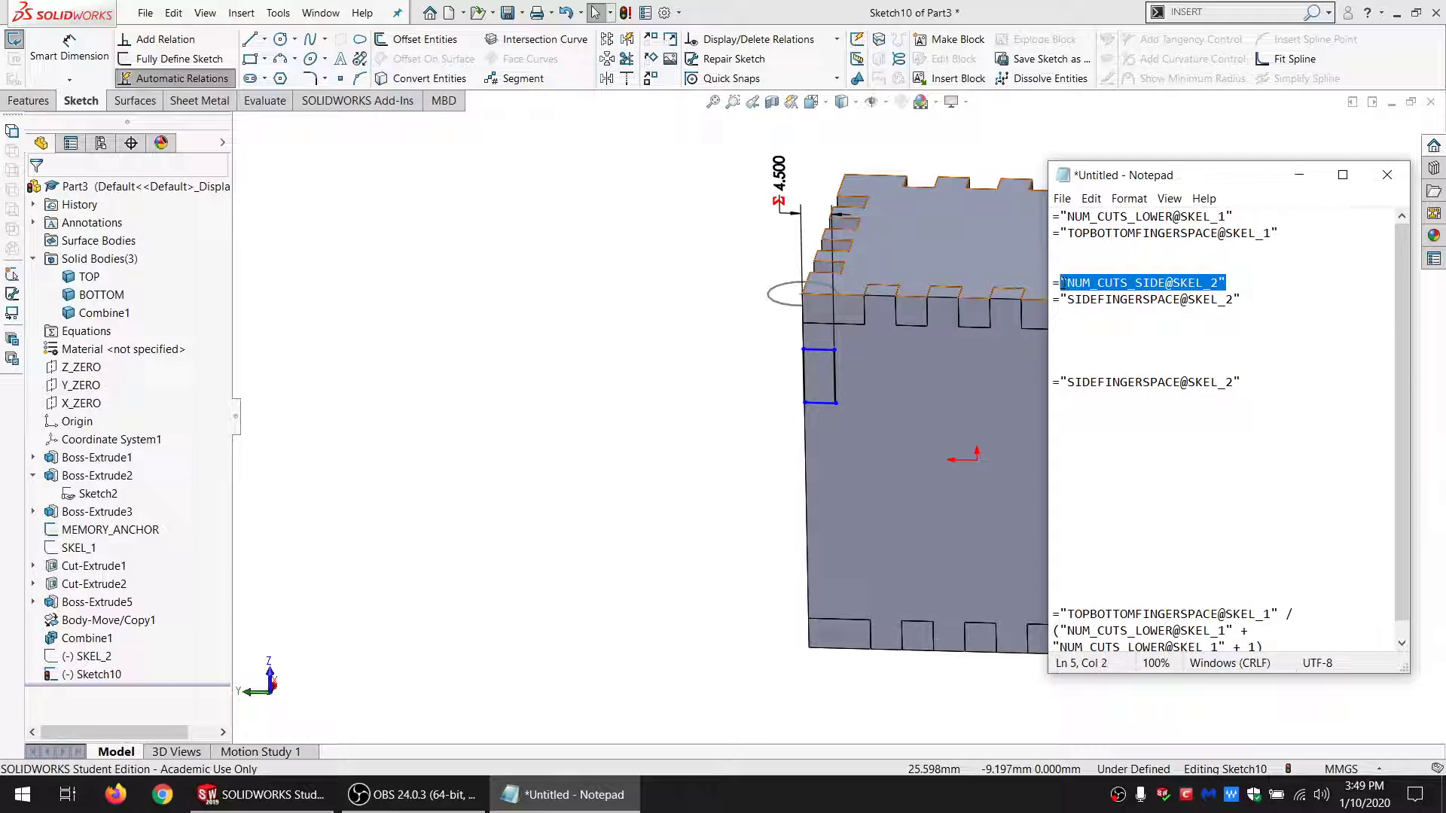
Step: Complete the copied entry as ="SIDEFINGERSPACE@SKEL_2" / ("NUM_CUTS_SIDE@SKEL_2" + "NUM_CUTS_SIDE@SKEL_2" + 1)
{"action": "left_click", "coordinate": [1258, 376]}
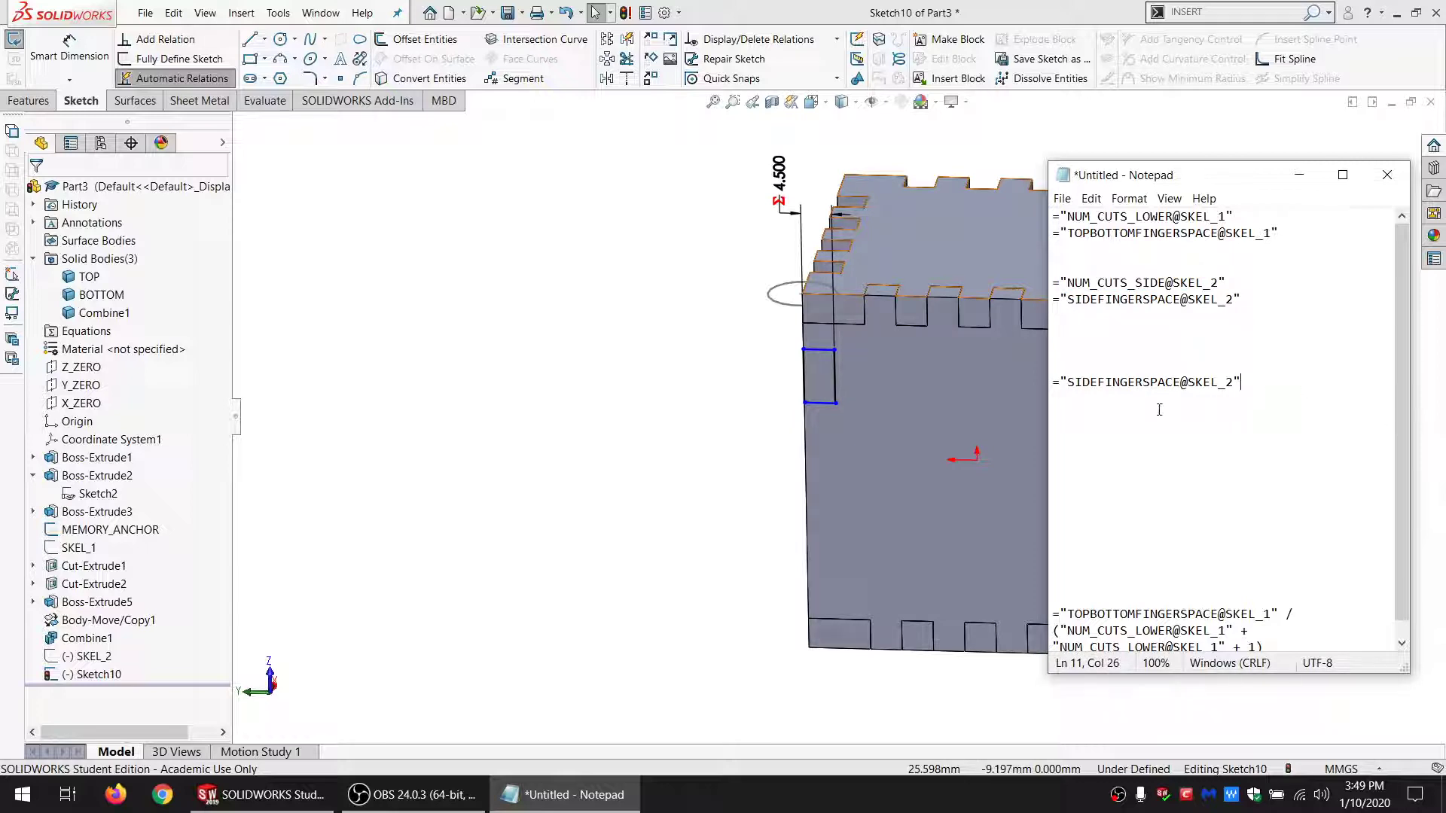
{"action": "type", "text": "\"NUM_CUTS_SIDE@SKEL_2\""}
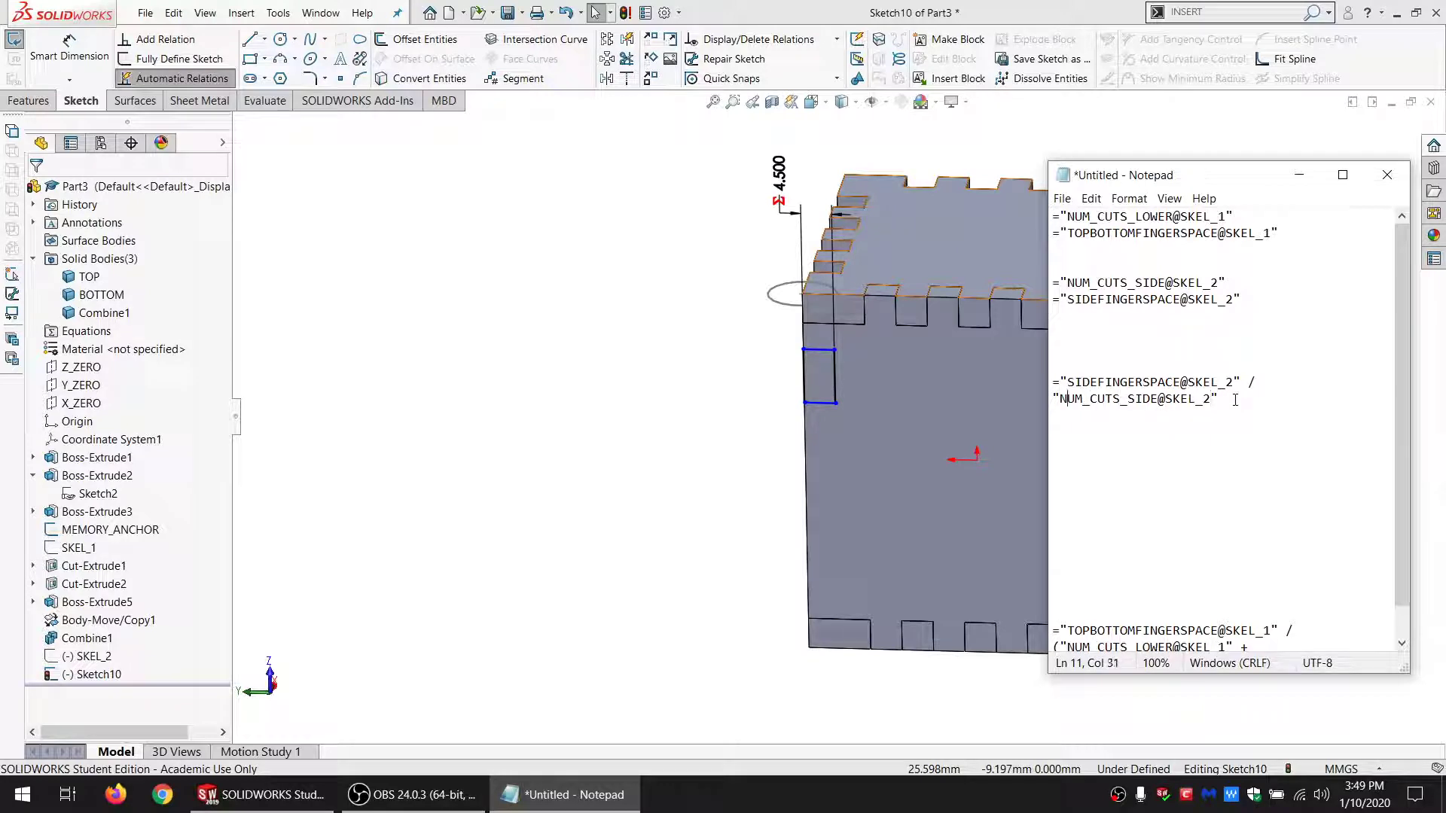
{"action": "type", "text": "("}
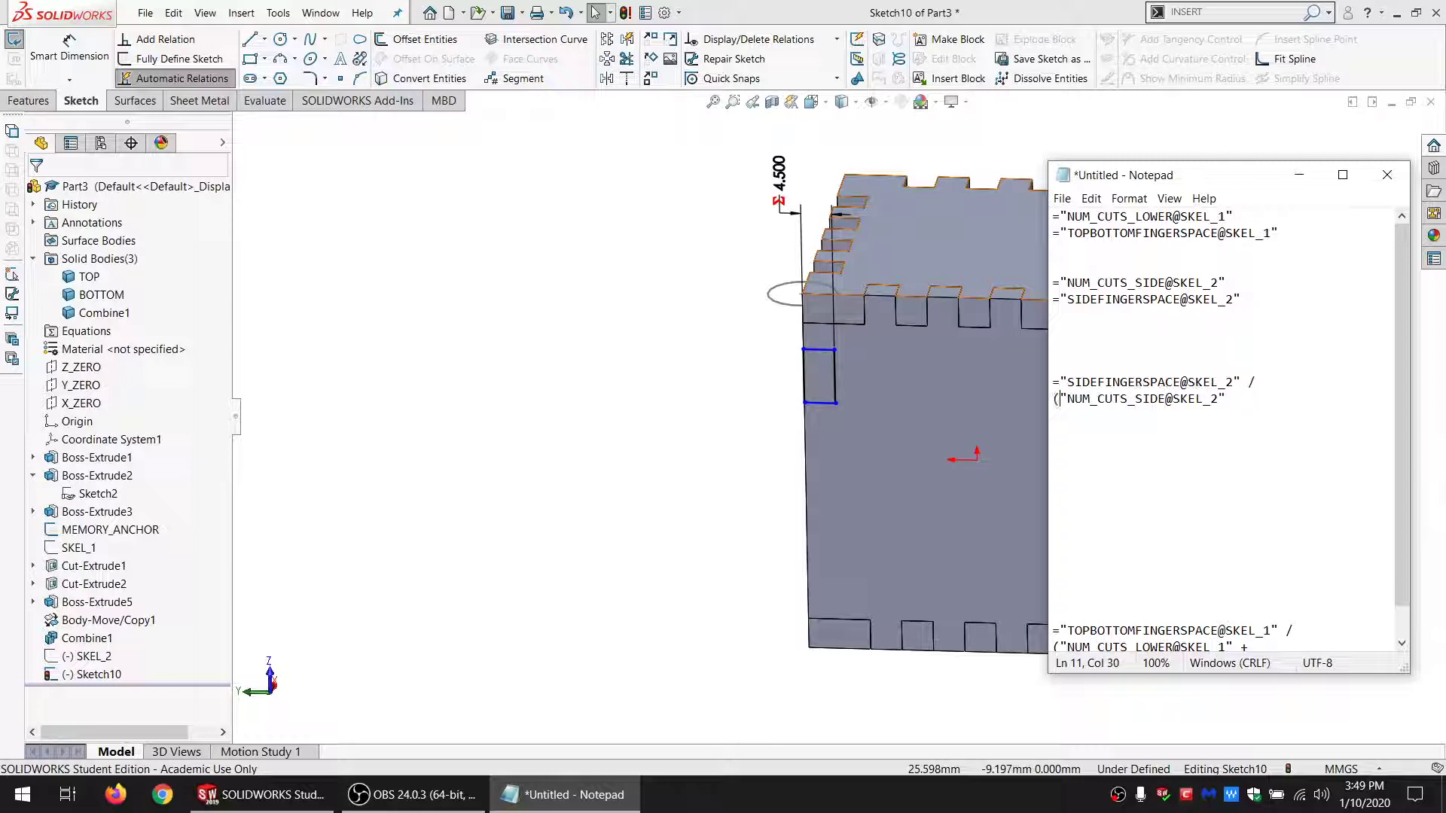
{"action": "left_click", "coordinate": [1249, 397], "text": "shift"}
{"action": "key", "text": "ctrl+c"}
{"action": "left_click", "coordinate": [1249, 397]}
{"action": "key", "text": "ctrl+v"}
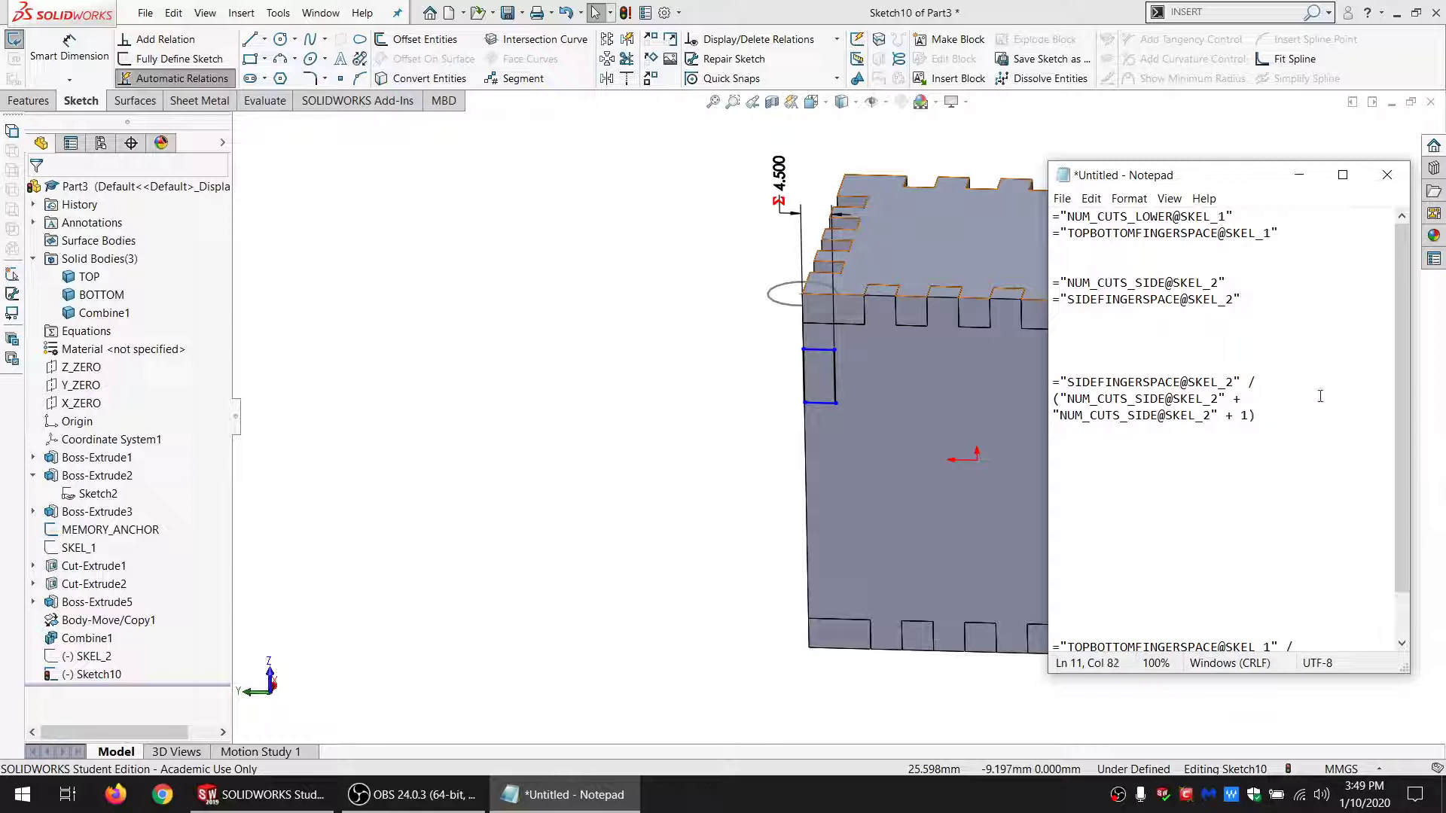
Step: Copy the finished formula from Notepad and, back in SOLIDWORKS, use it as the dimension for the rectangle's height
{"action": "left_click_drag", "start_coordinate": [1274, 419], "coordinate": [975, 381]}
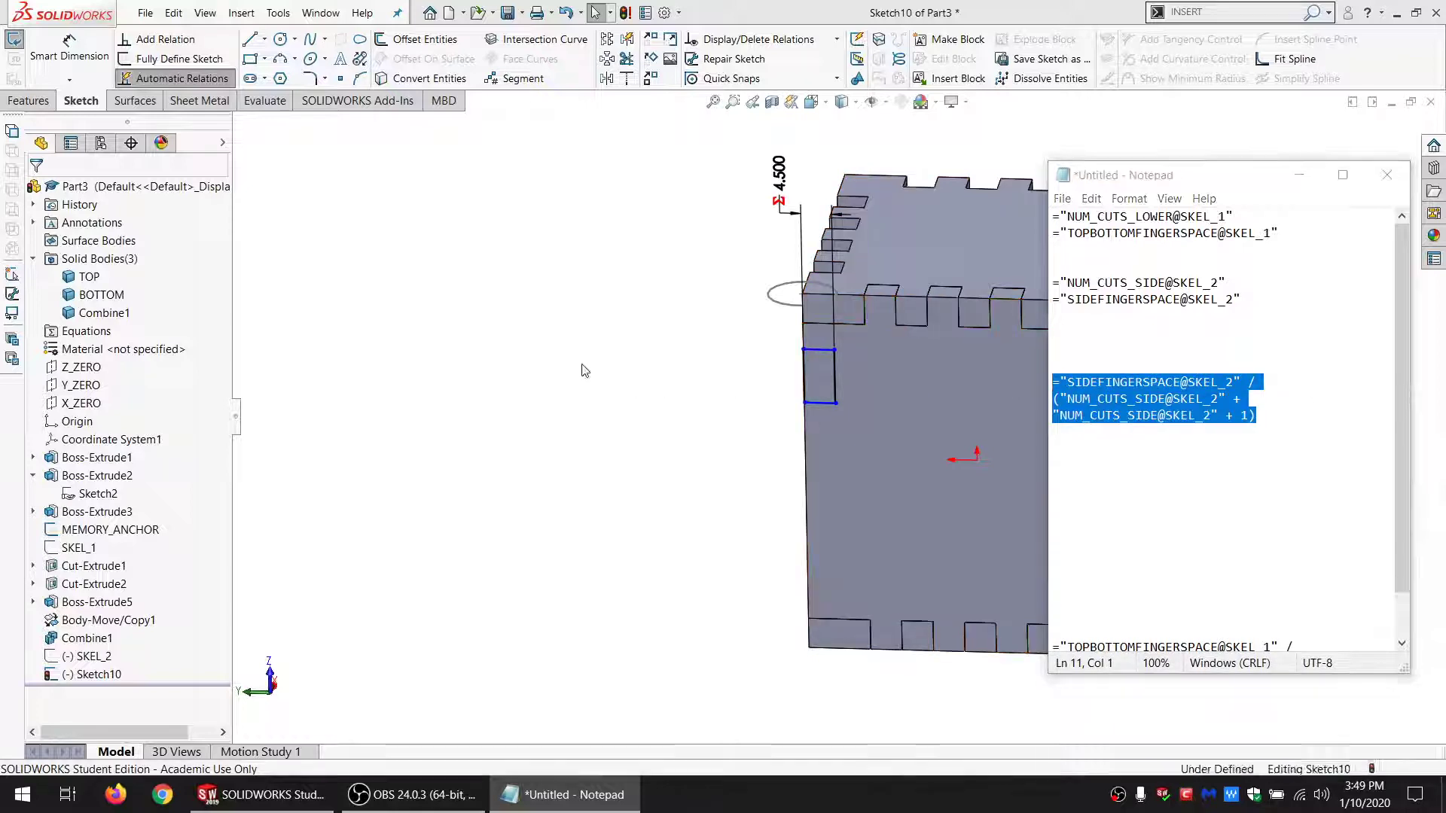
{"action": "left_click", "coordinate": [584, 368]}
{"action": "left_click", "coordinate": [51, 46]}
{"action": "left_click", "coordinate": [835, 403]}
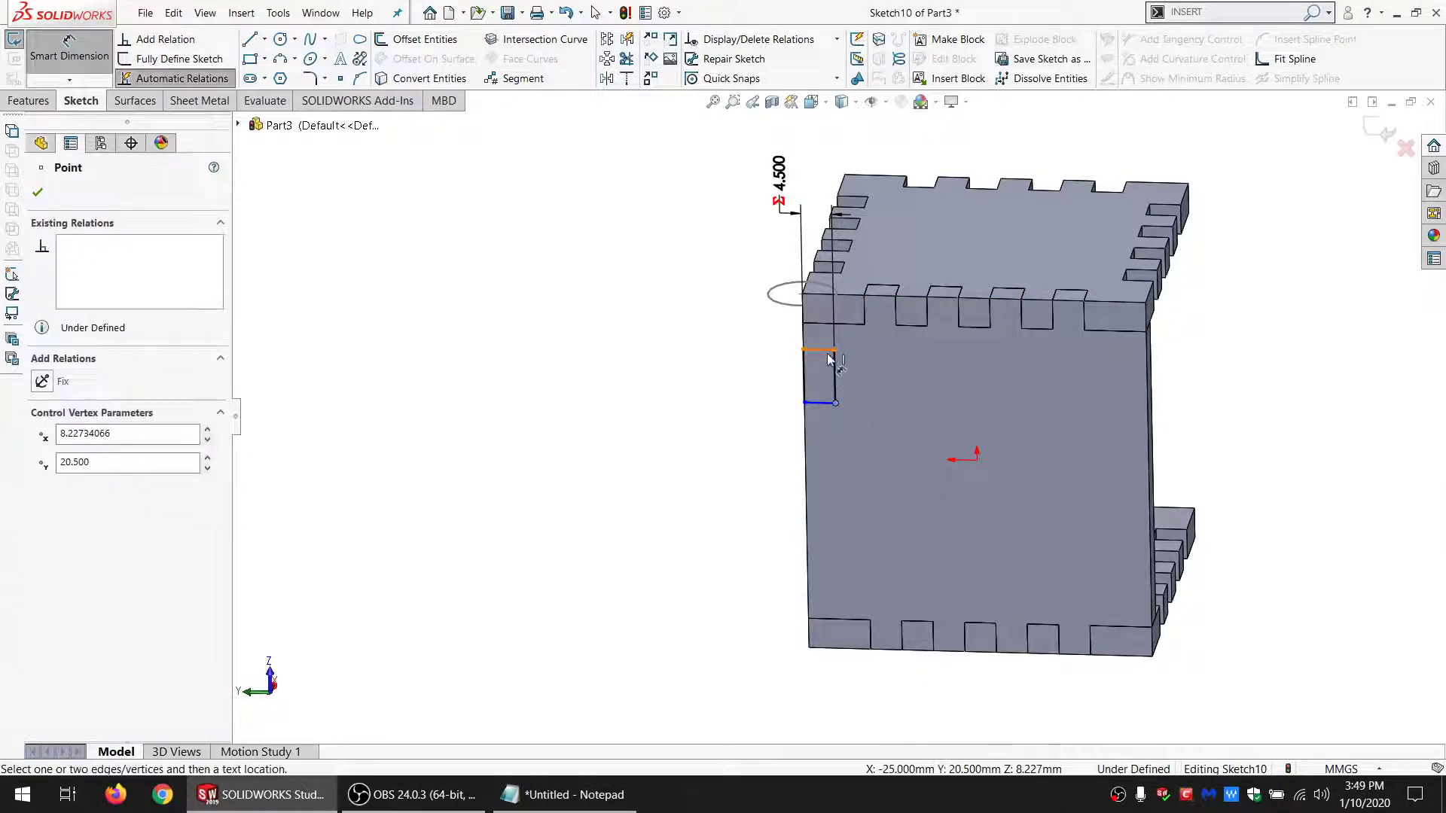
{"action": "left_click", "coordinate": [819, 349]}
{"action": "left_click", "coordinate": [638, 372]}
{"action": "key", "text": "ctrl+v"}
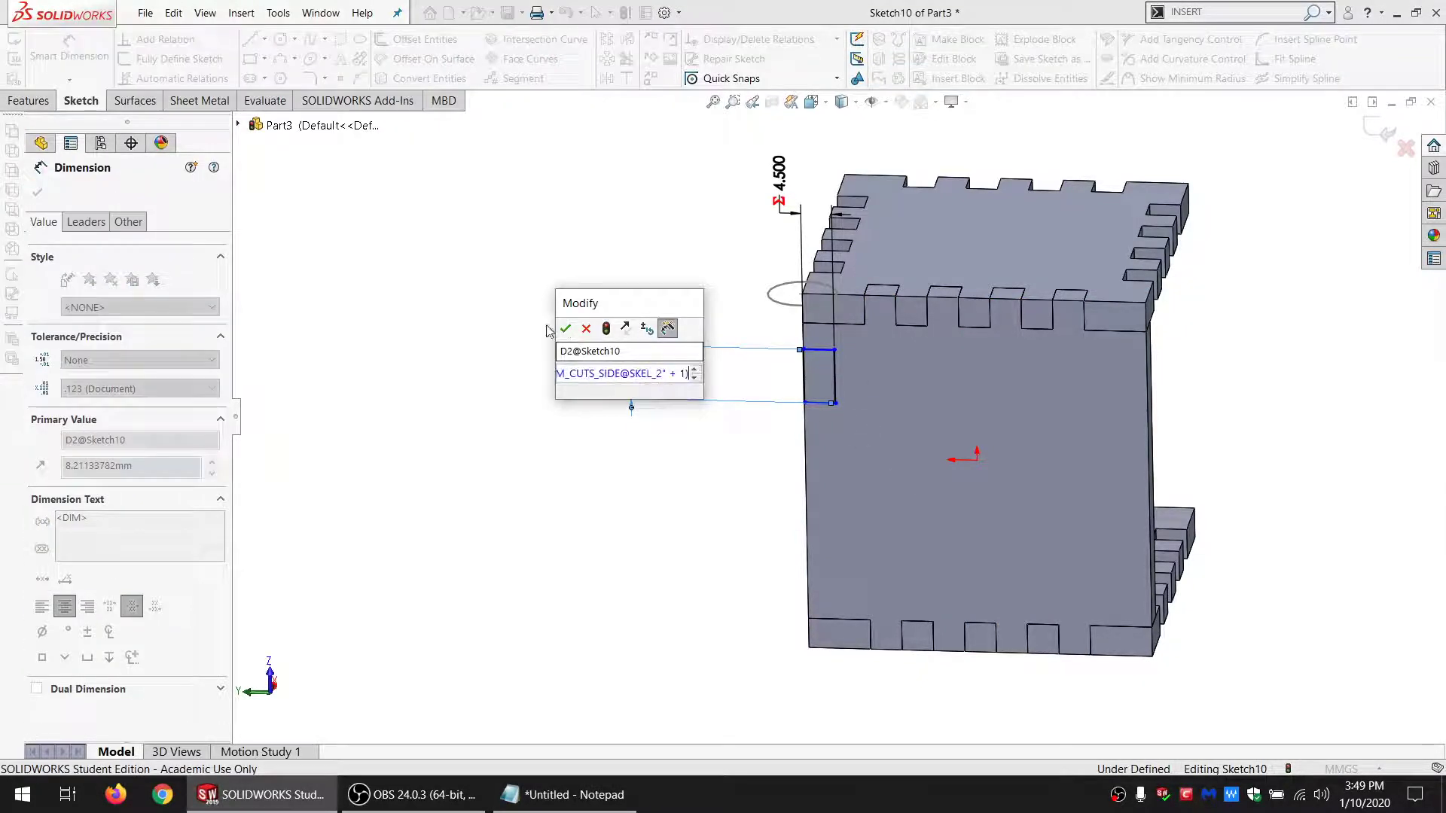
{"action": "left_click", "coordinate": [566, 328]}
{"action": "key", "text": "Escape"}
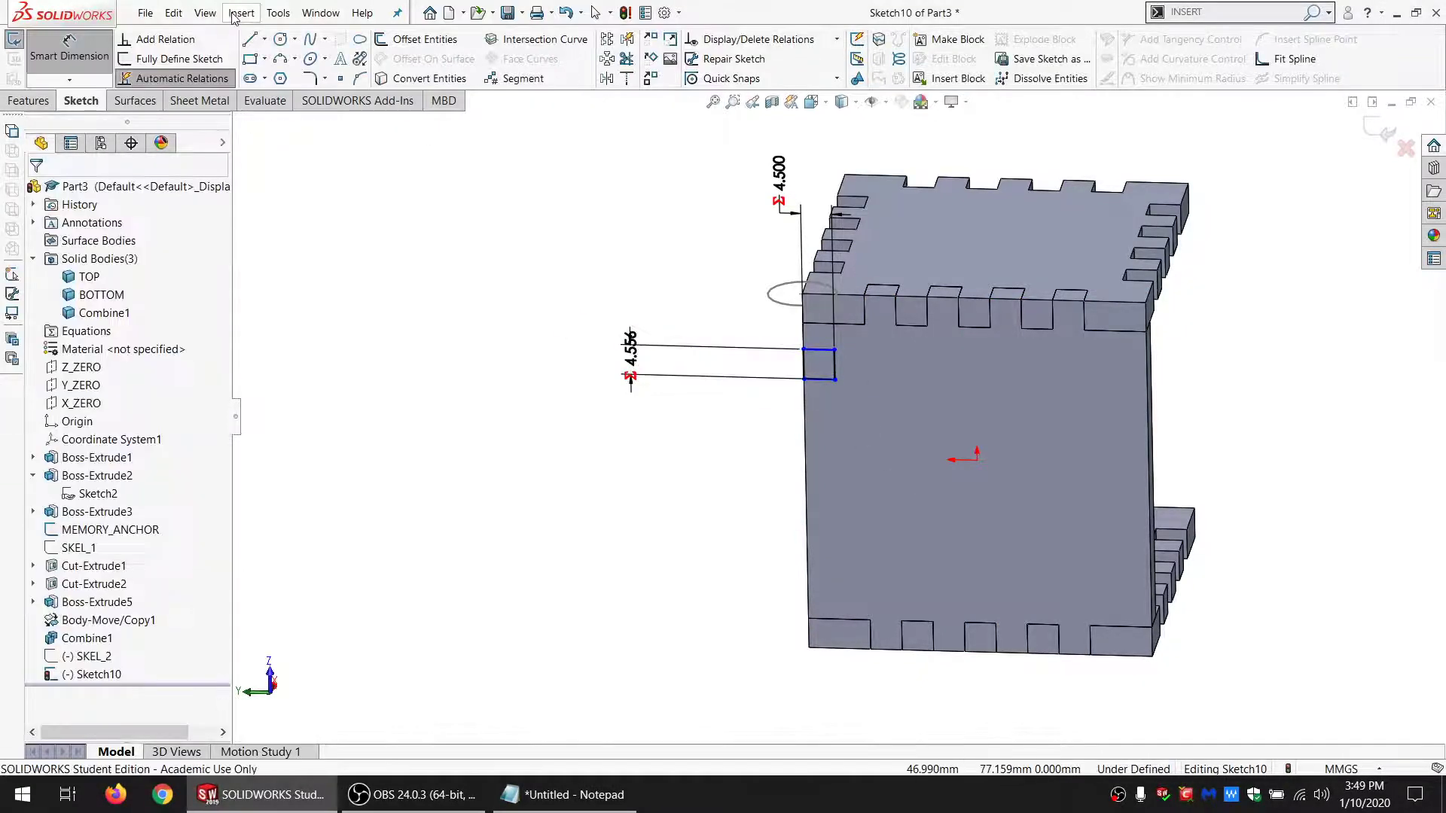
Step: Sketch a line about 4.07 mm long from the rectangle's upper edge up to the lower edge of the top joint's corner tab
{"action": "left_click", "coordinate": [249, 39]}
{"action": "scroll", "coordinate": [833, 351], "scroll_direction": "down", "scroll_amount": 3}
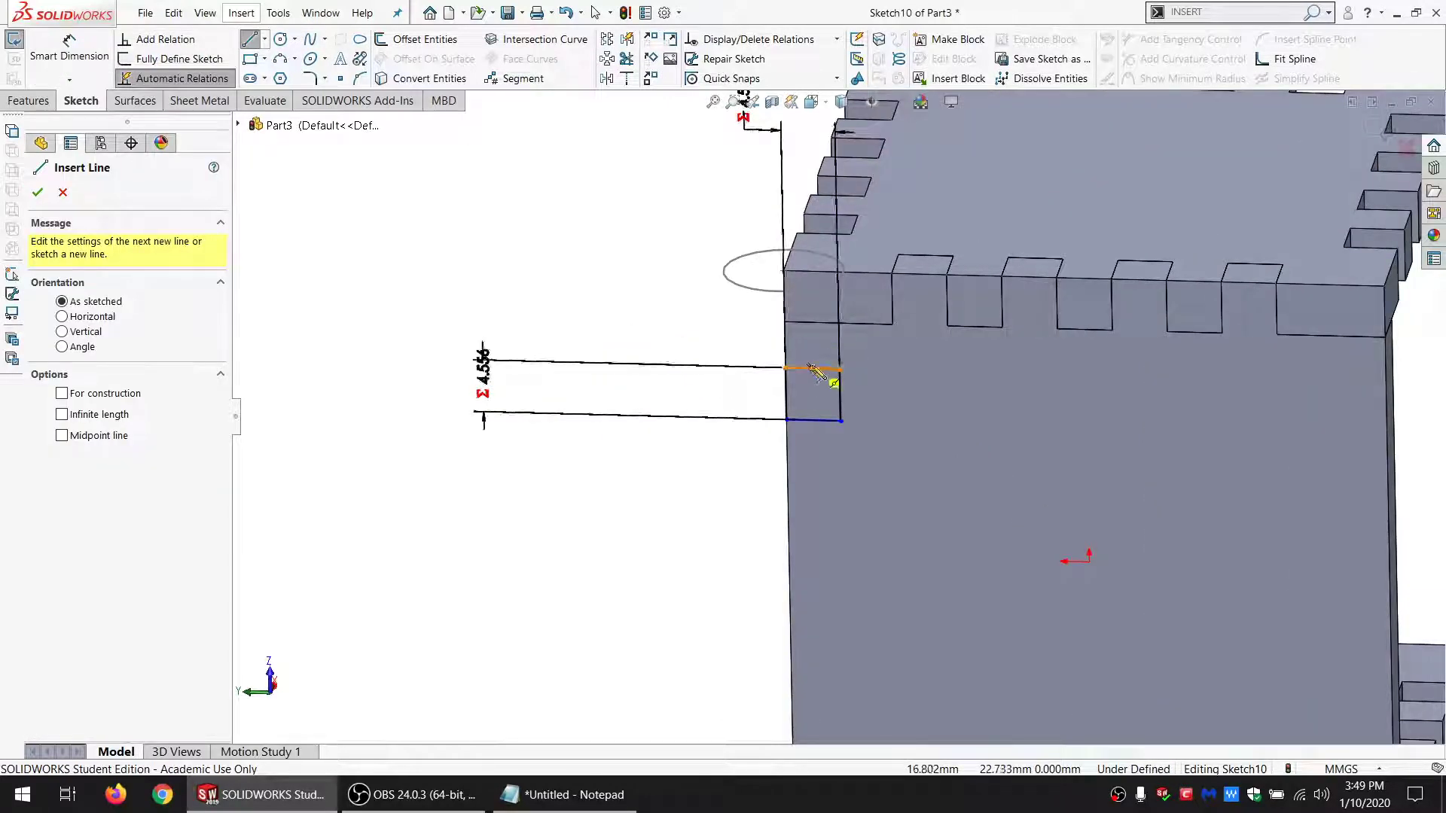
{"action": "left_click", "coordinate": [813, 369]}
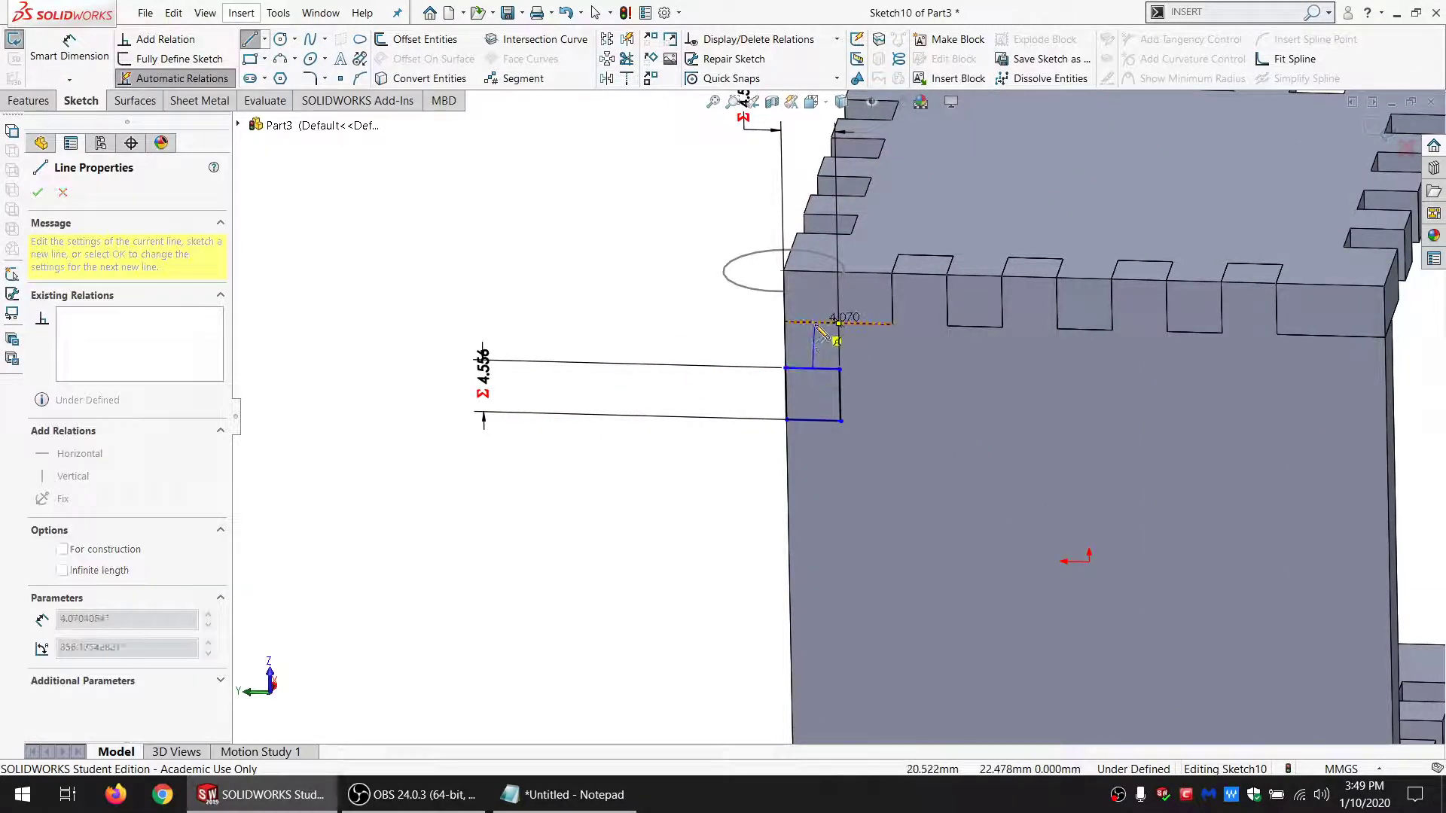
{"action": "left_click", "coordinate": [815, 324]}
{"action": "key", "text": "Escape"}
Step: Make the short line equal in length to the rectangle's vertical side and convert it to construction geometry
{"action": "left_click", "coordinate": [814, 341]}
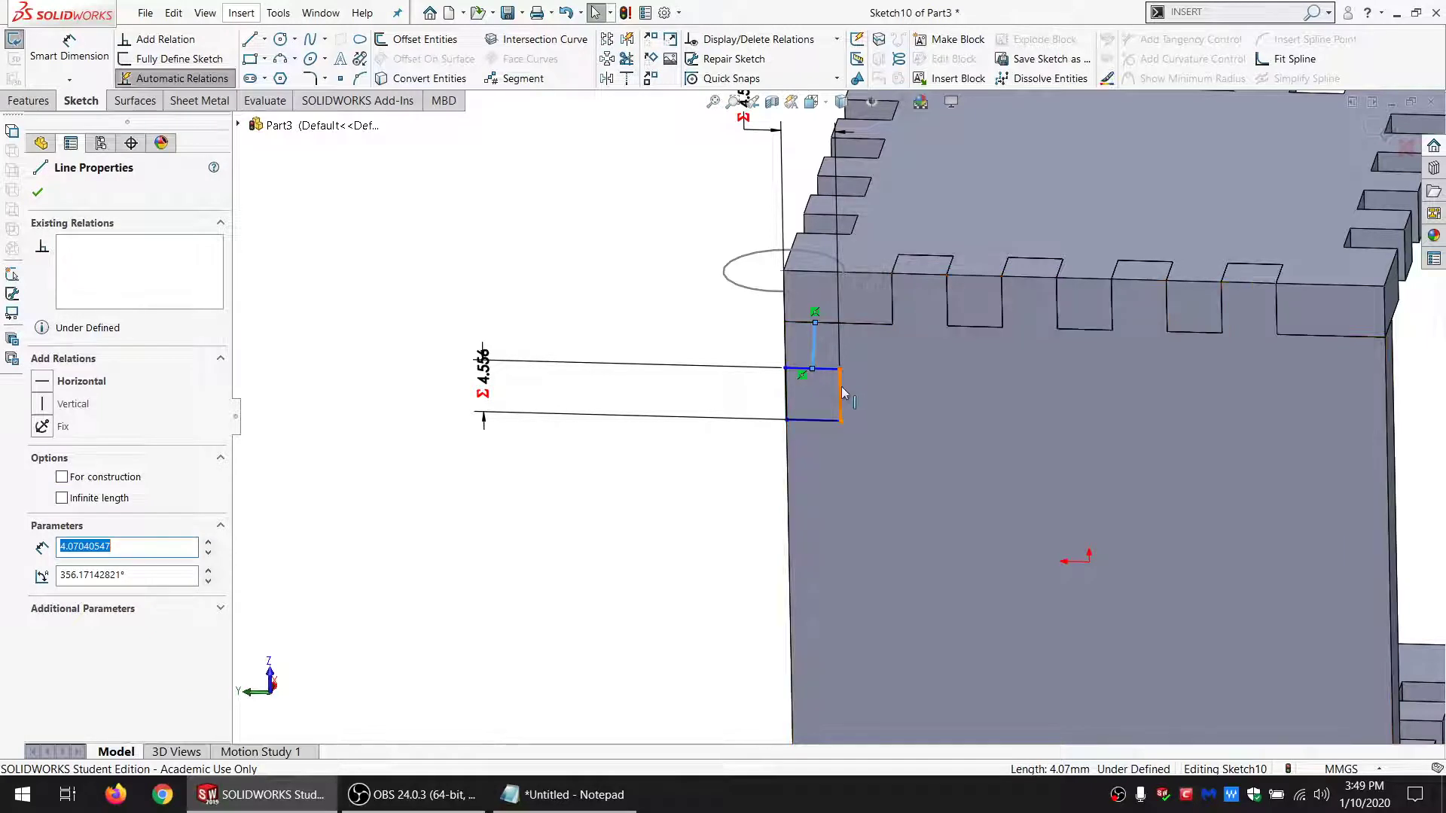
{"action": "left_click", "coordinate": [842, 387], "text": "ctrl"}
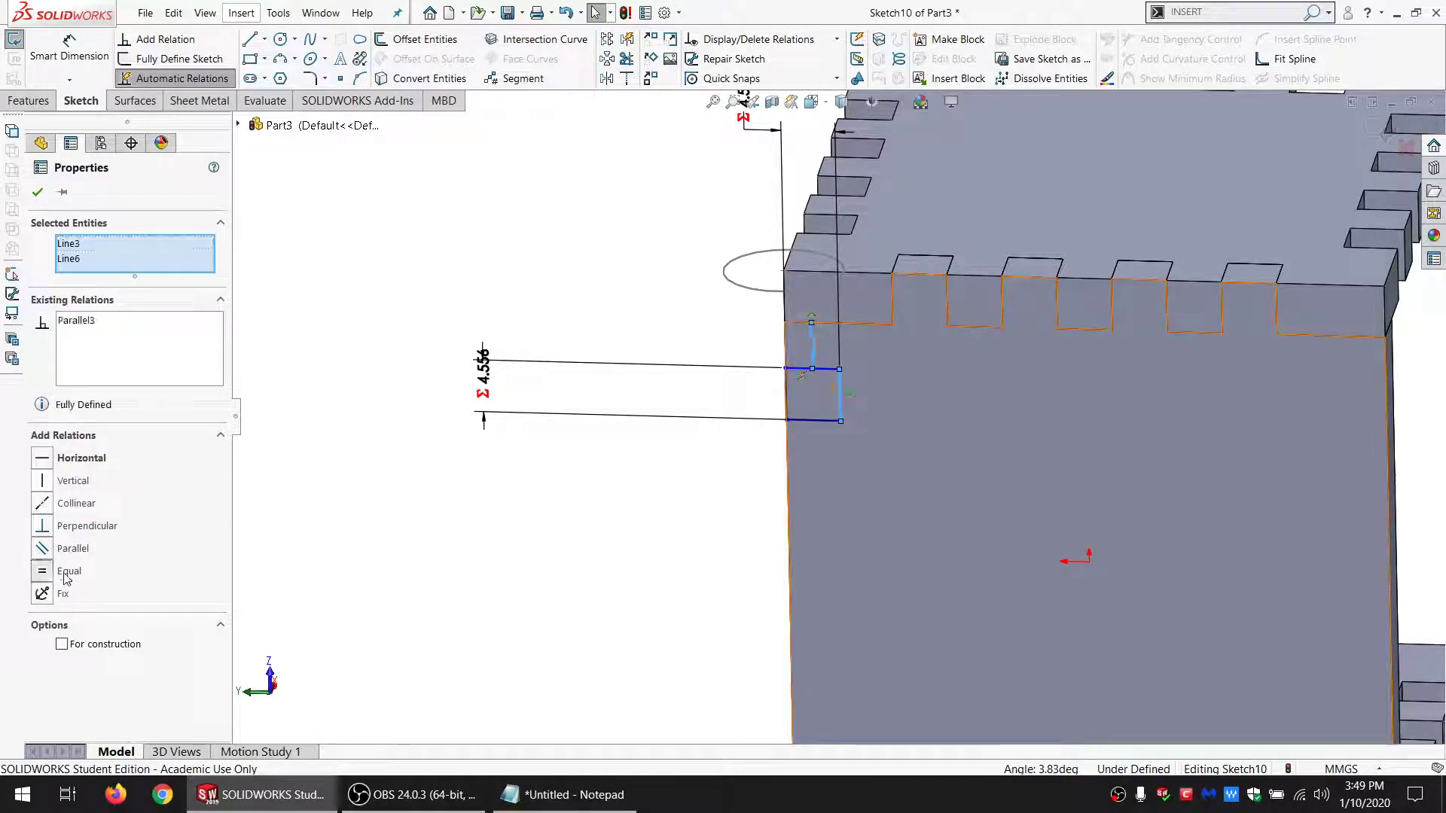
{"action": "left_click", "coordinate": [67, 571]}
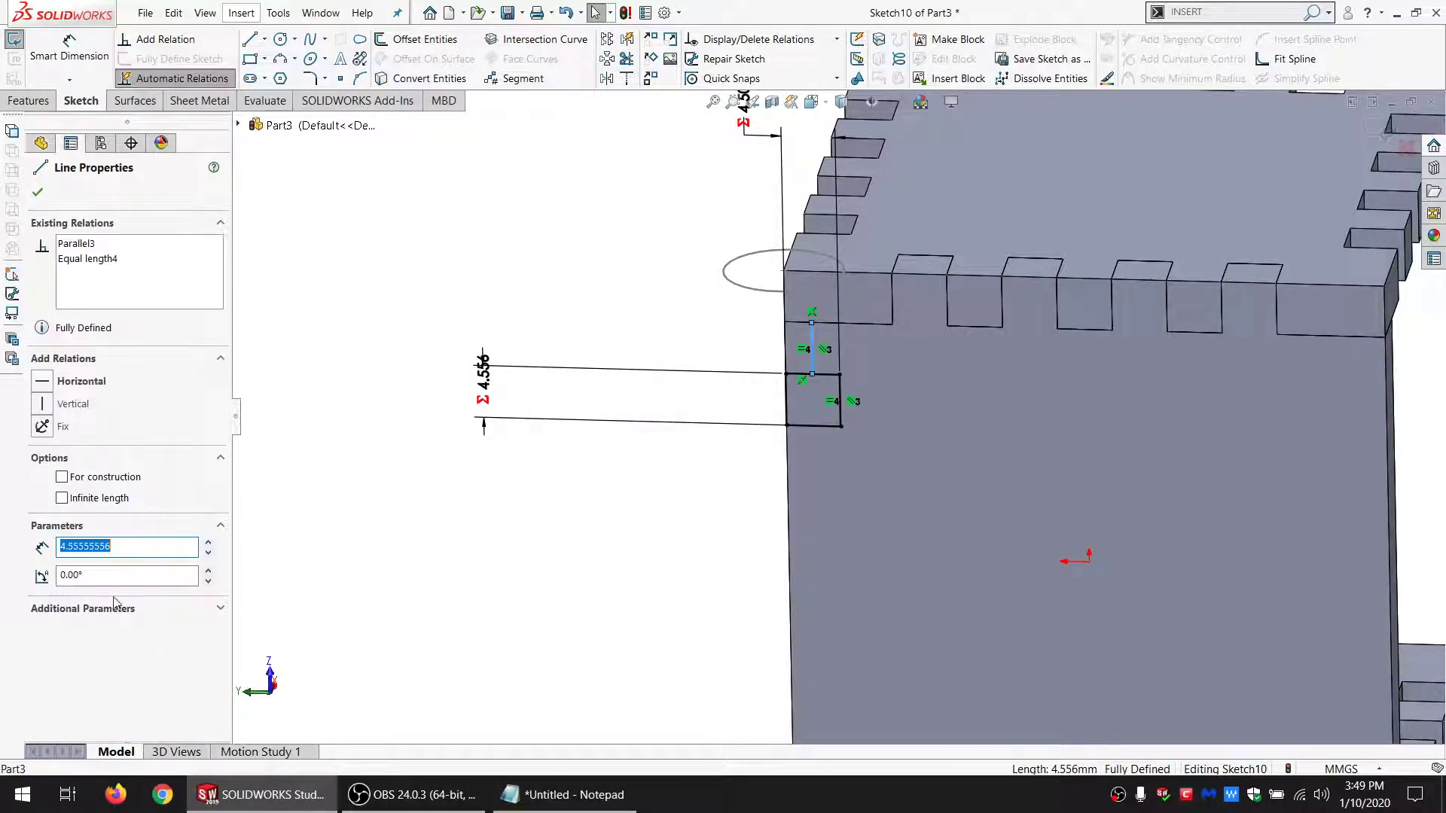
{"action": "left_click", "coordinate": [89, 476]}
{"action": "left_click", "coordinate": [591, 527]}
Step: Start a linear sketch pattern of the whole finger-joint rectangle chain with the first direction running down the side panel
{"action": "scroll", "coordinate": [960, 509], "scroll_direction": "up", "scroll_amount": 5}
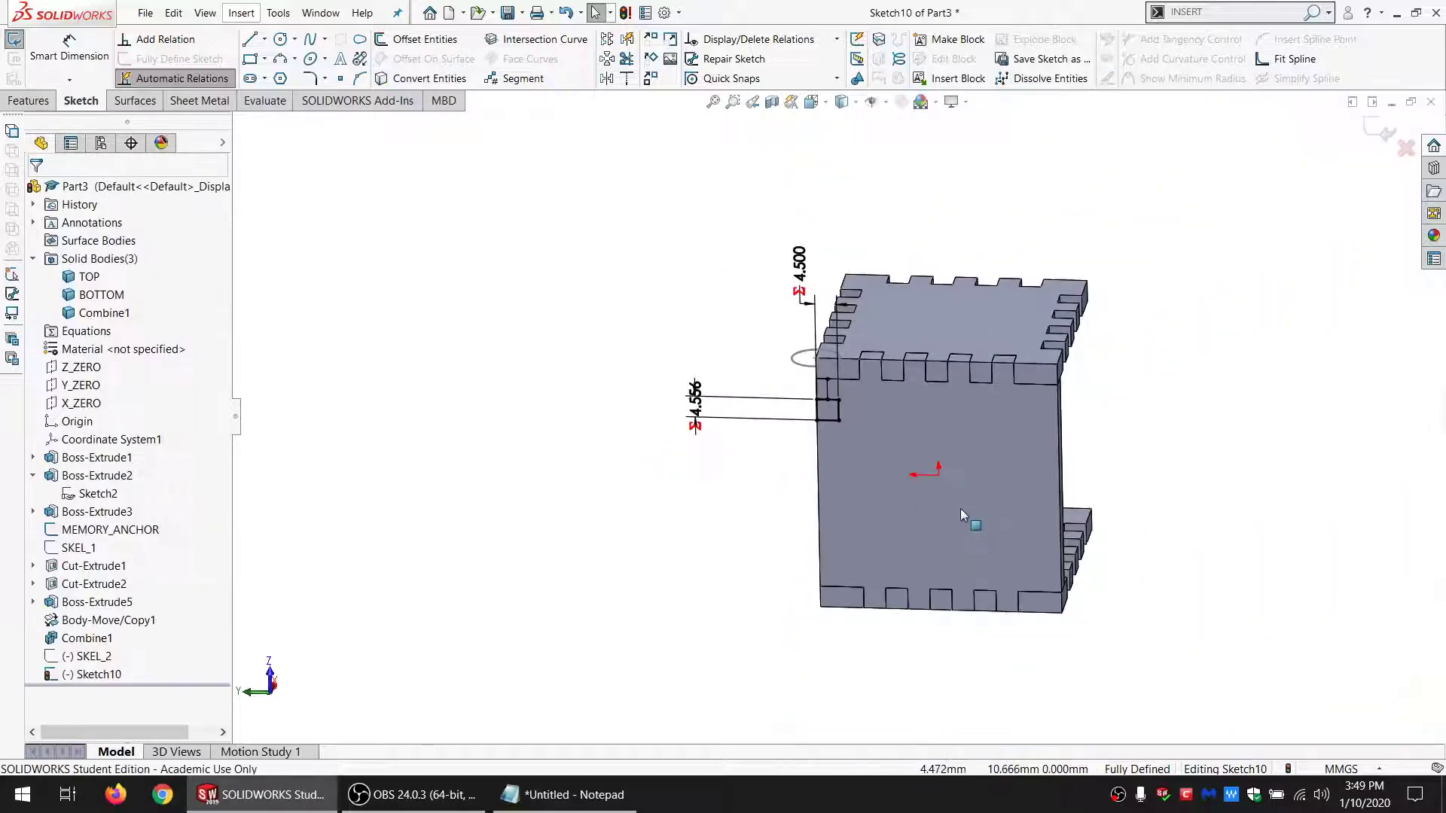
{"action": "scroll", "coordinate": [960, 514], "scroll_direction": "down", "scroll_amount": 3}
{"action": "right_click", "coordinate": [594, 344]}
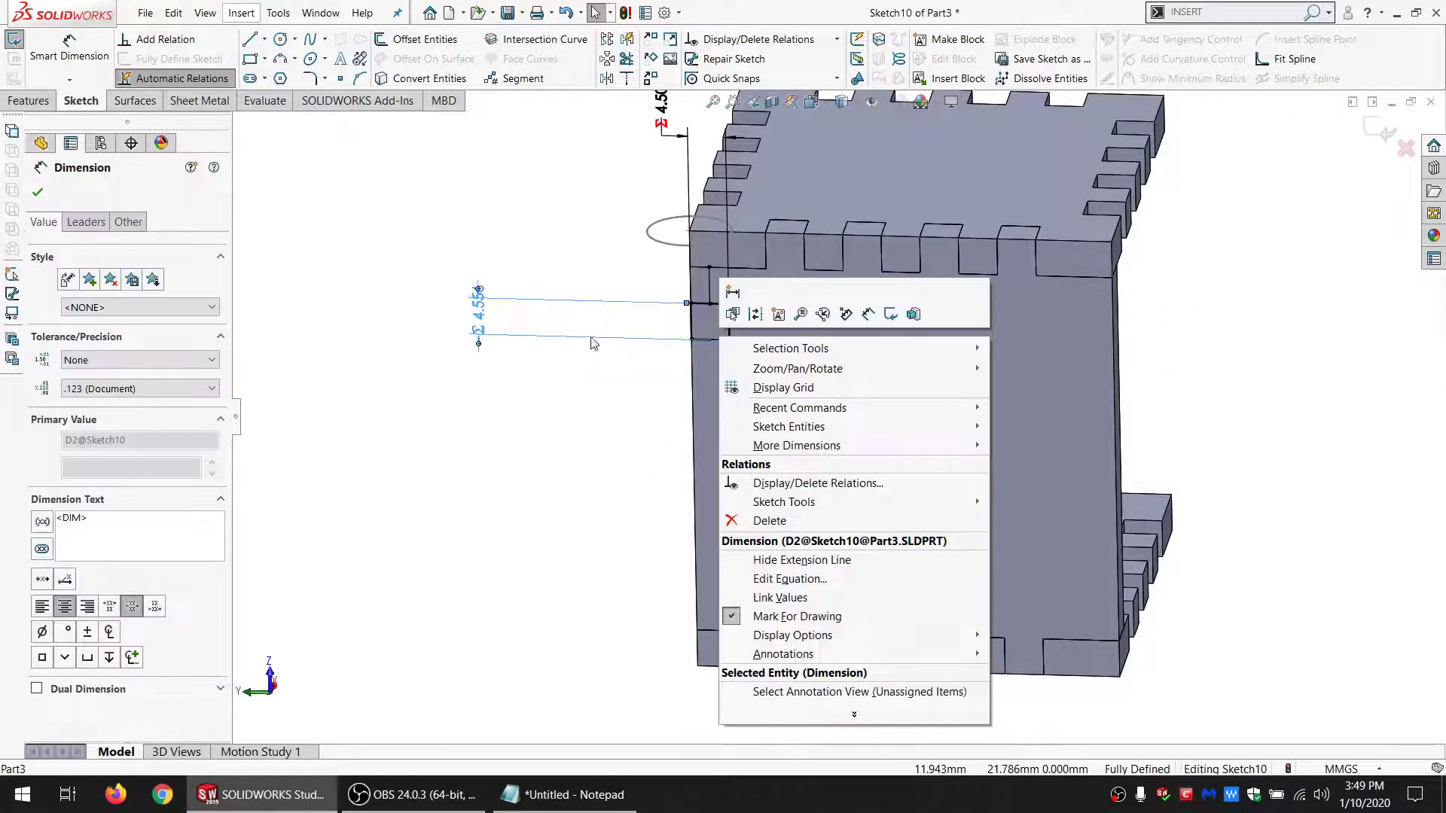
{"action": "left_click", "coordinate": [542, 416]}
{"action": "right_click", "coordinate": [728, 315]}
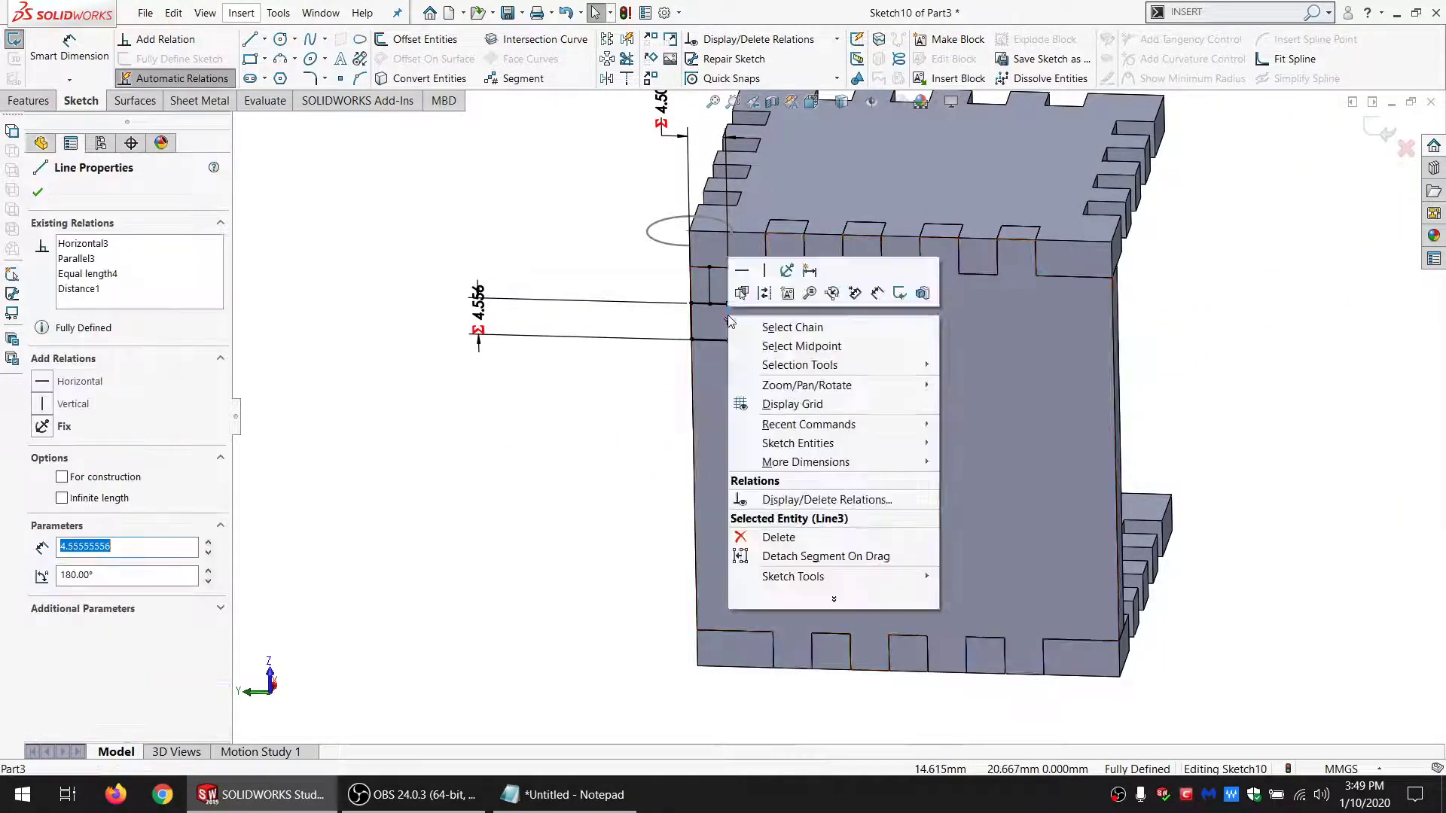
{"action": "left_click", "coordinate": [746, 326]}
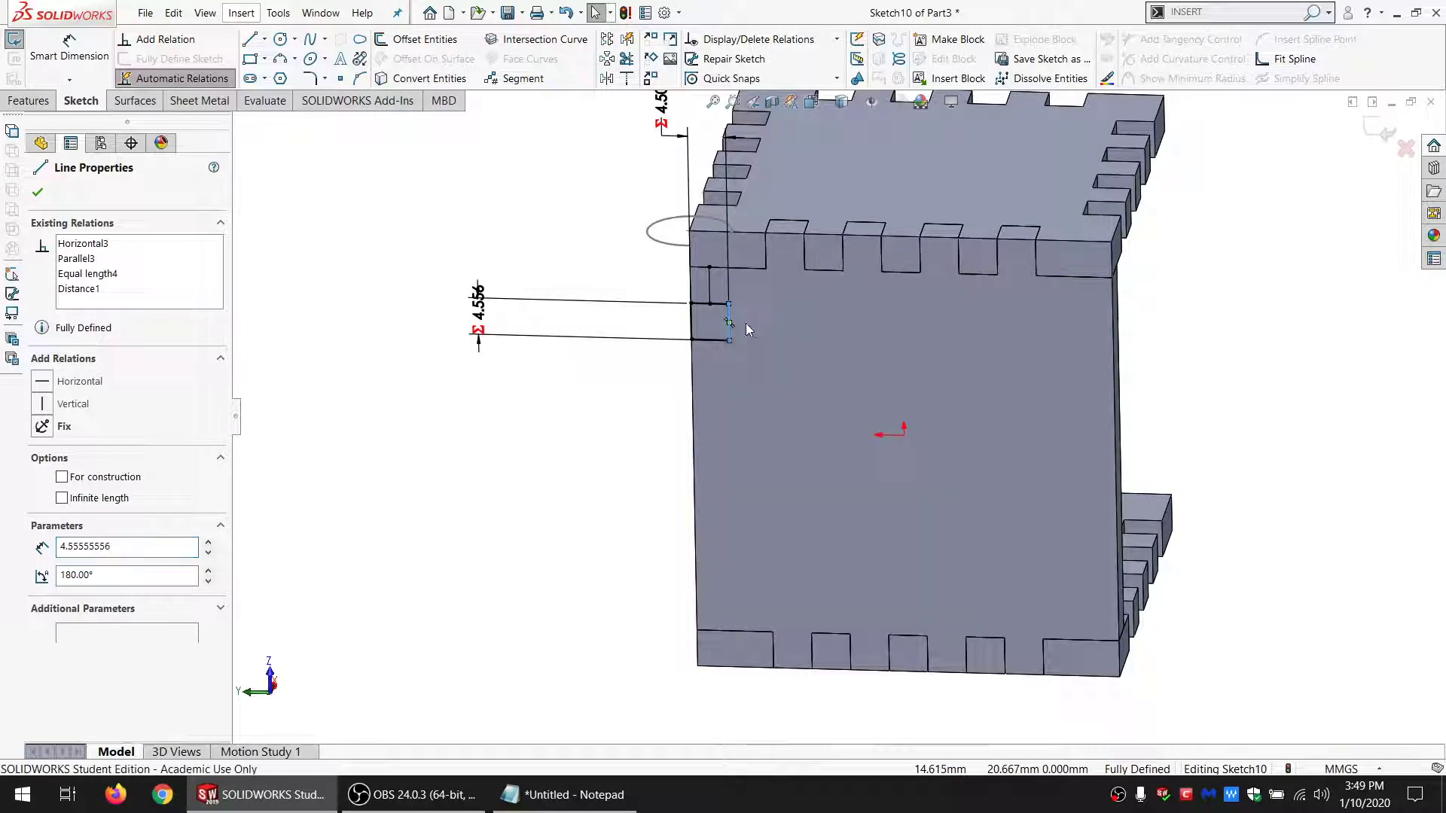
{"action": "left_click", "coordinate": [607, 40]}
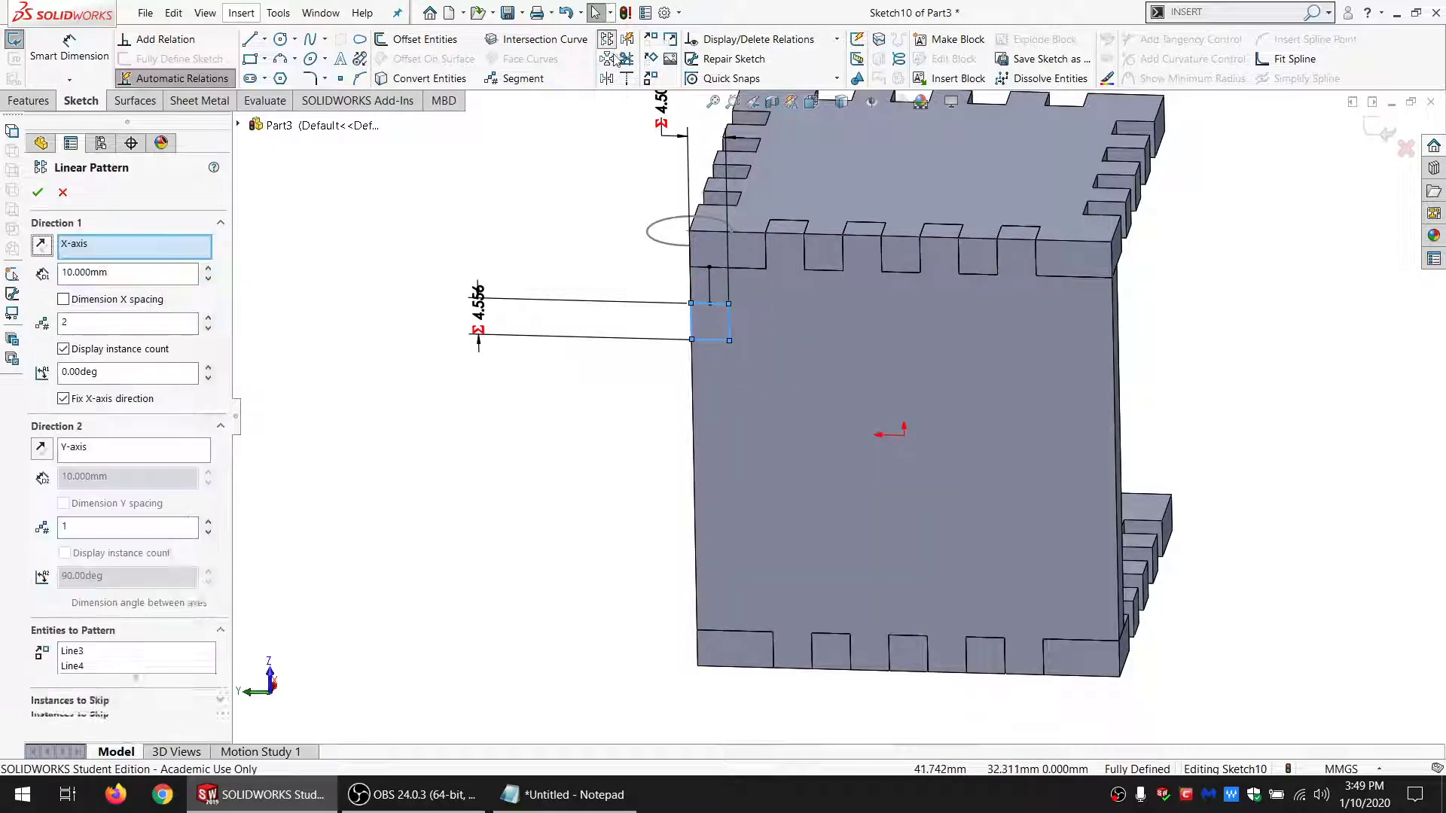
{"action": "left_click", "coordinate": [42, 245]}
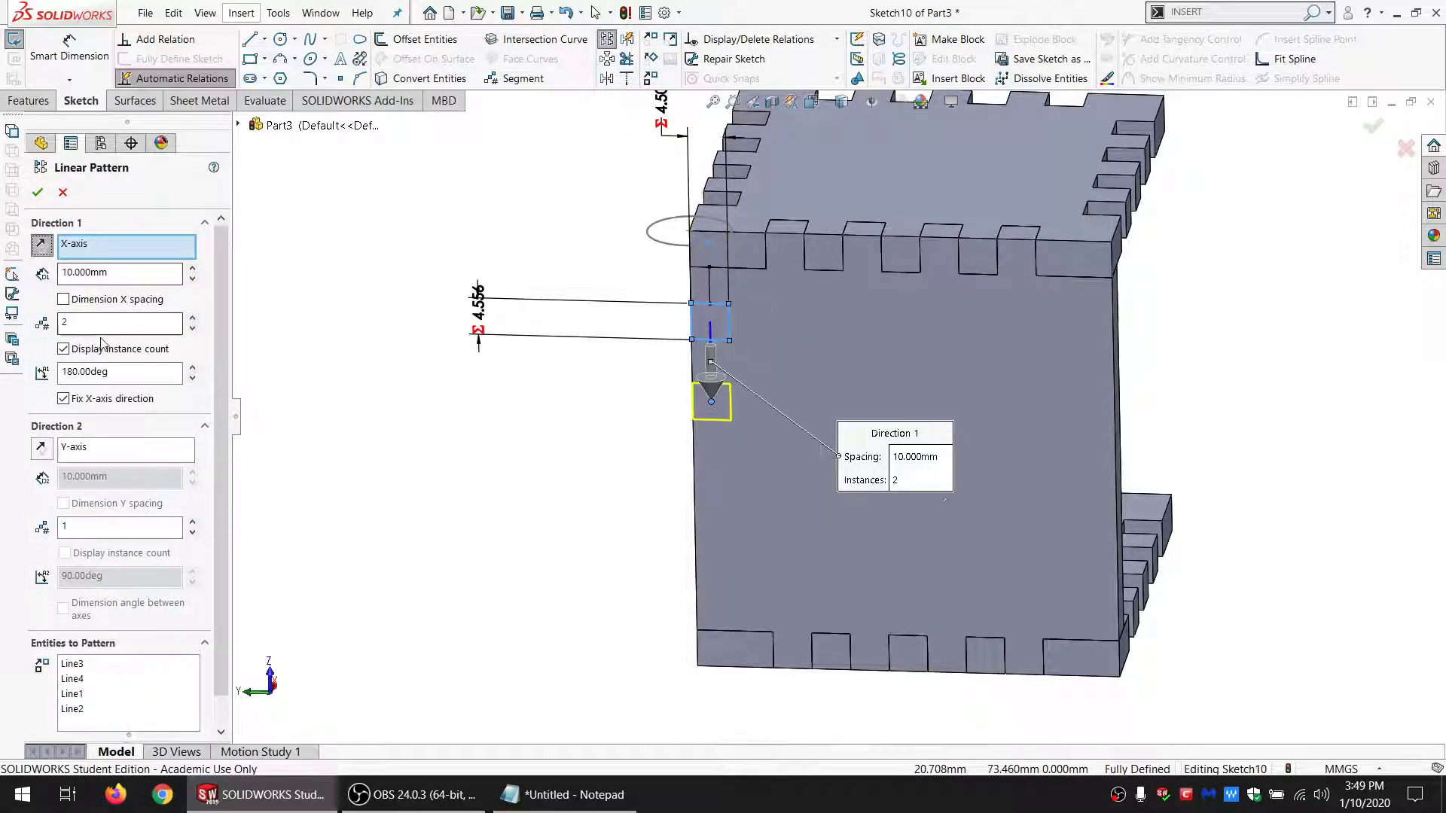
Step: Add a second pattern direction with 2 instances heading across the panel, set 101 instances in the first direction, and create the pattern
{"action": "double_click", "coordinate": [91, 526]}
{"action": "type", "text": "2"}
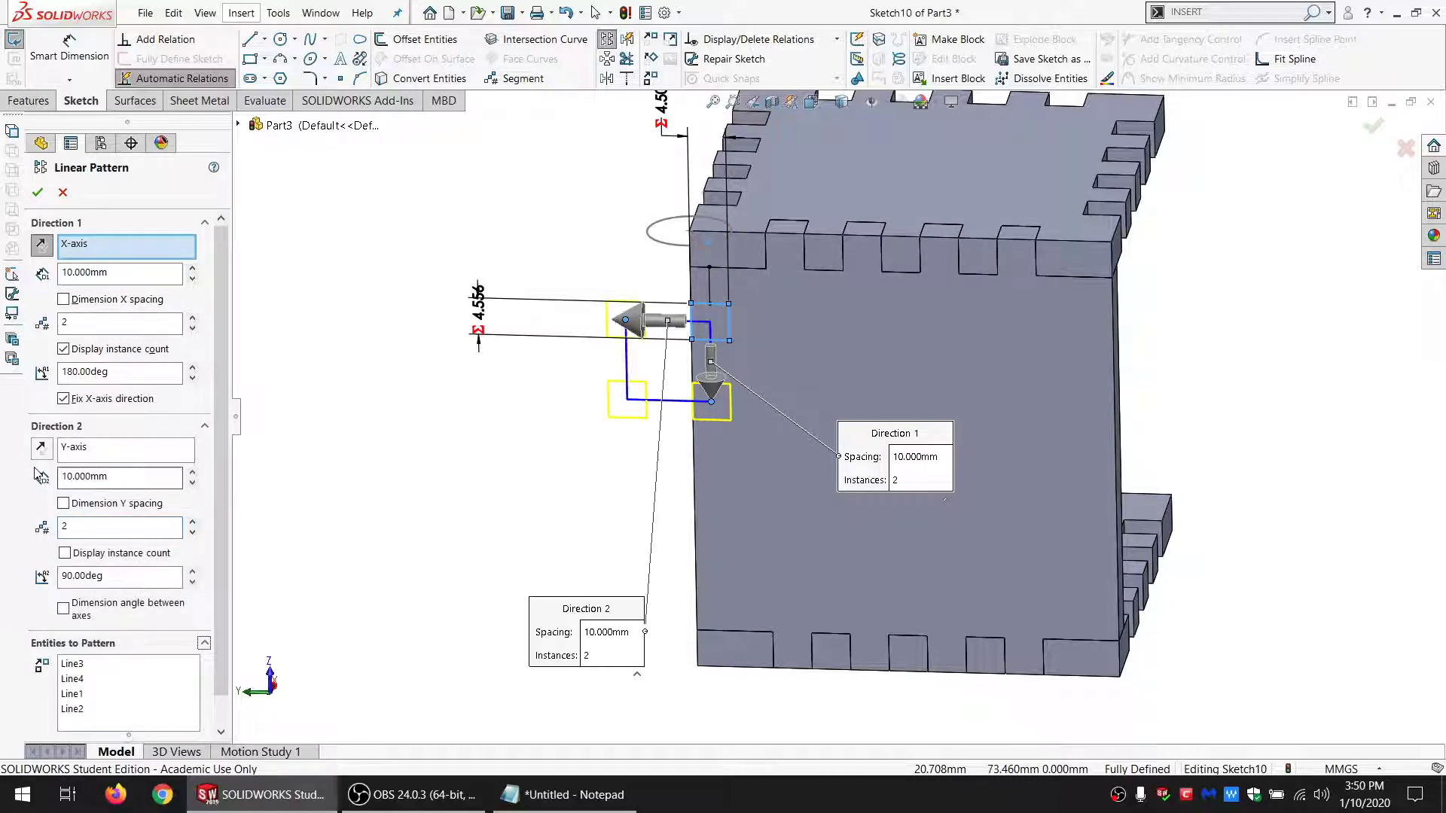
{"action": "left_click", "coordinate": [42, 448]}
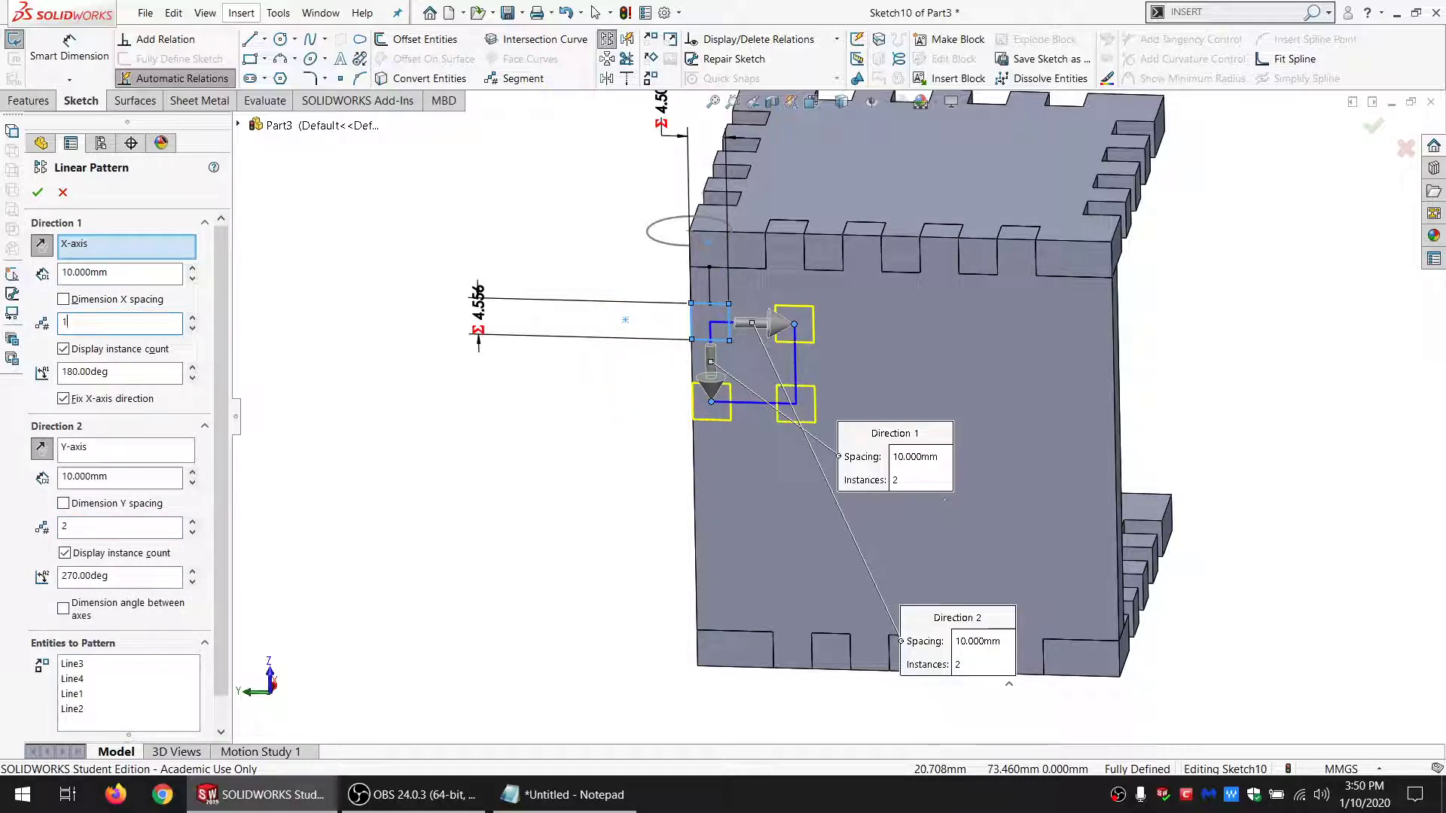
{"action": "left_click", "coordinate": [38, 192]}
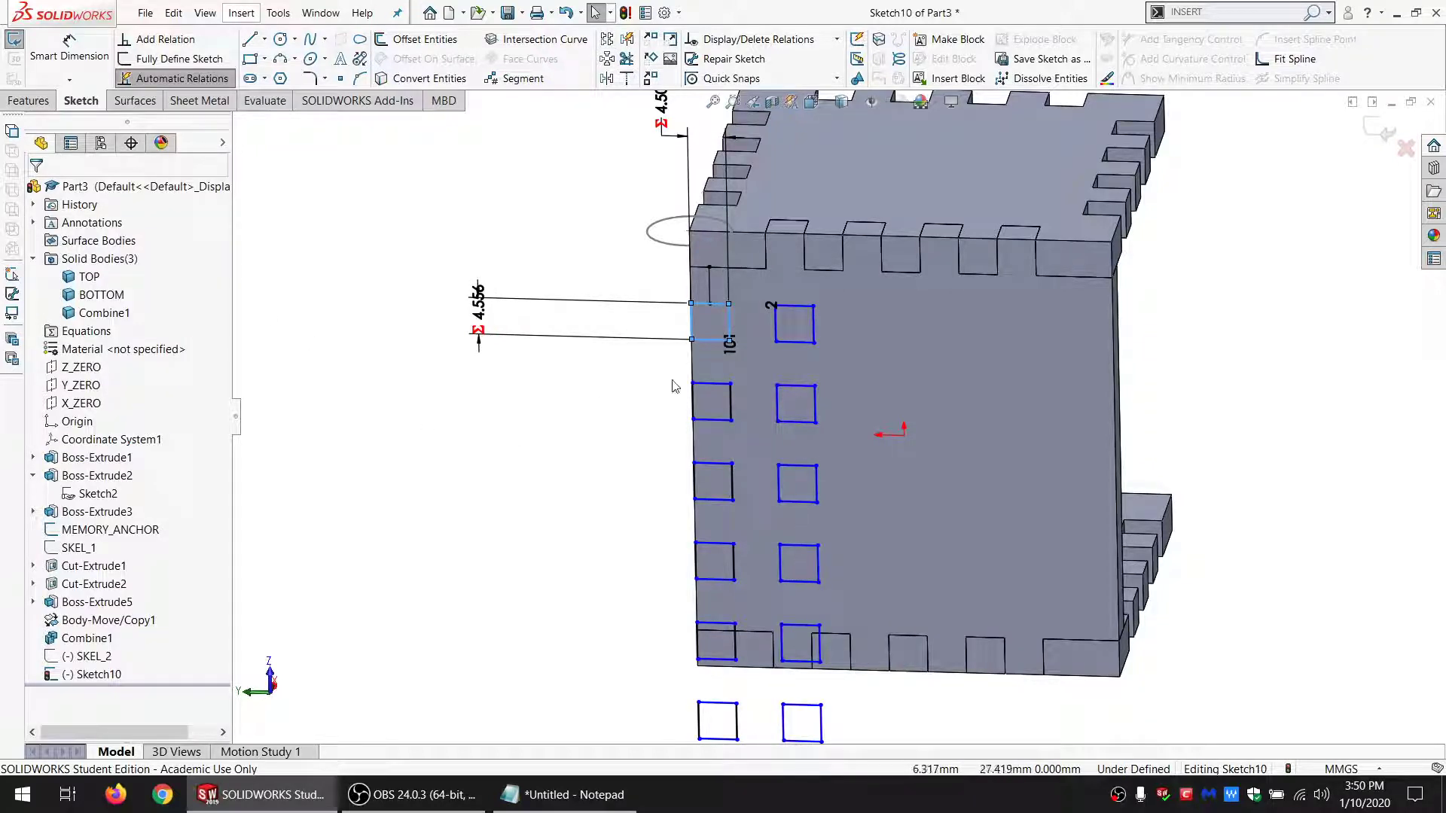
Step: Move the first direction's instance-count dimension clear of the panel and copy ="NUM_CUTS_SIDE@SKEL_2" from Notepad, returning to SOLIDWORKS
{"action": "left_click", "coordinate": [553, 803]}
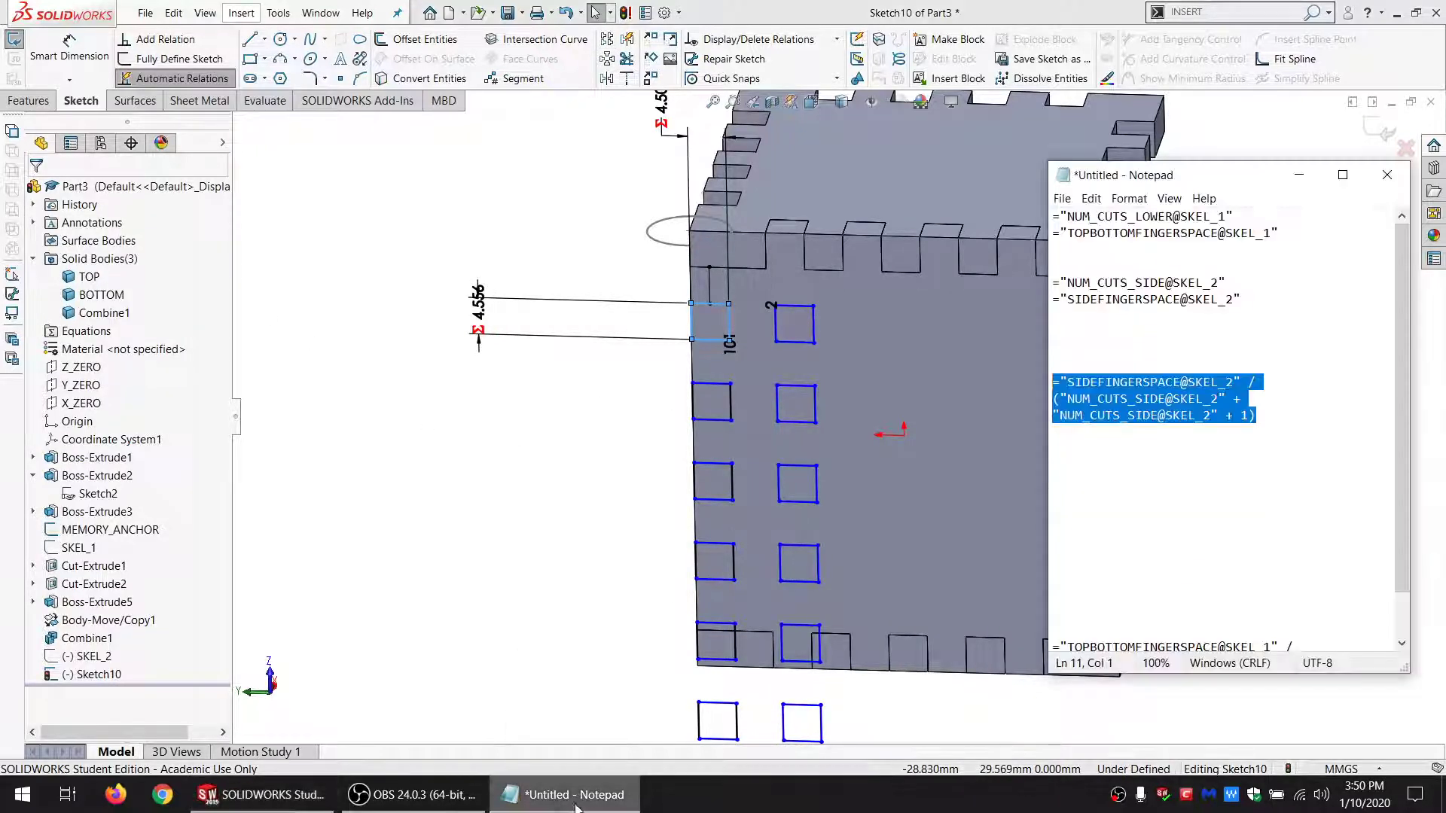
{"action": "double_click", "coordinate": [730, 346]}
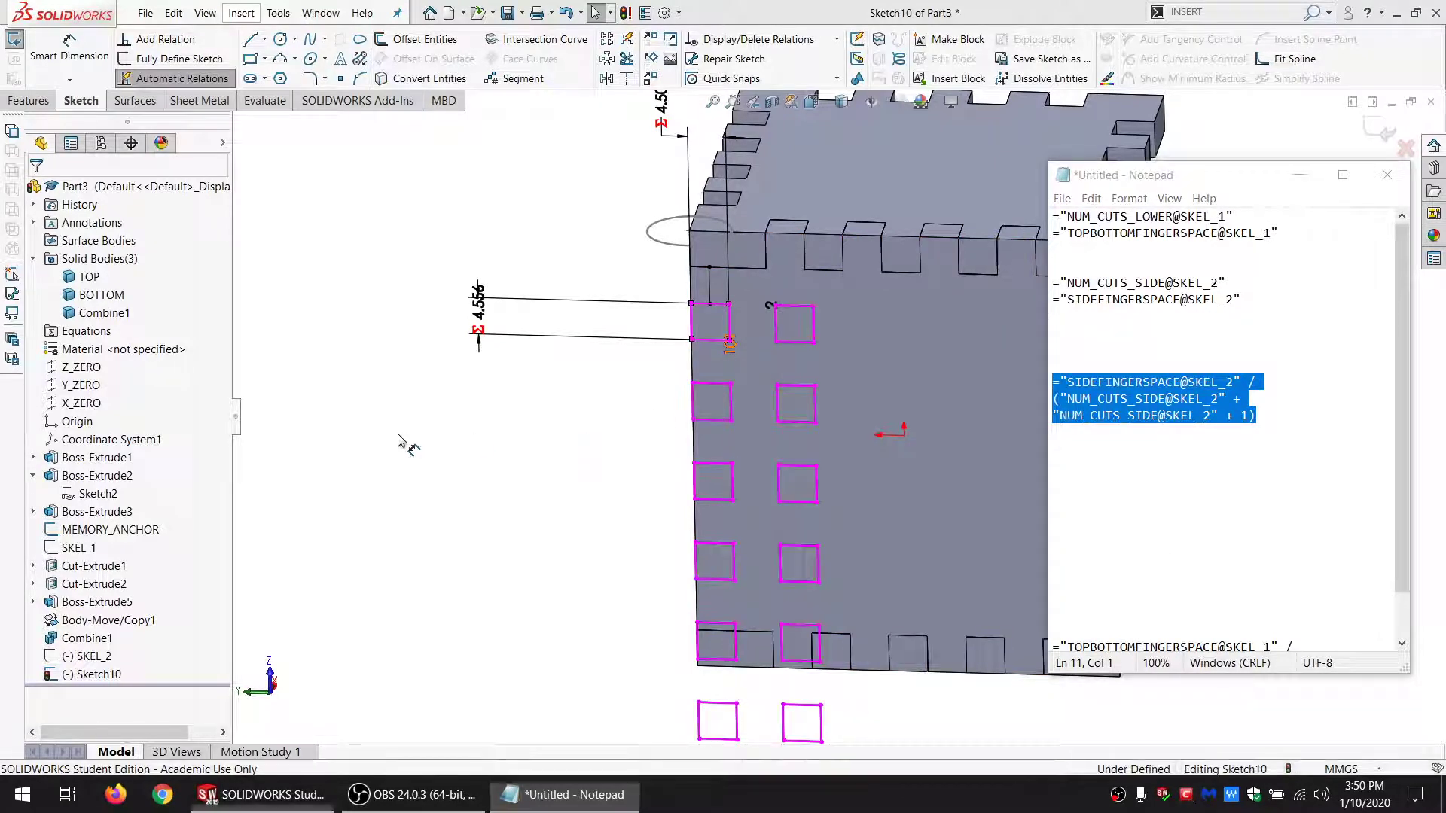
{"action": "left_click", "coordinate": [520, 422]}
{"action": "left_click", "coordinate": [557, 797]}
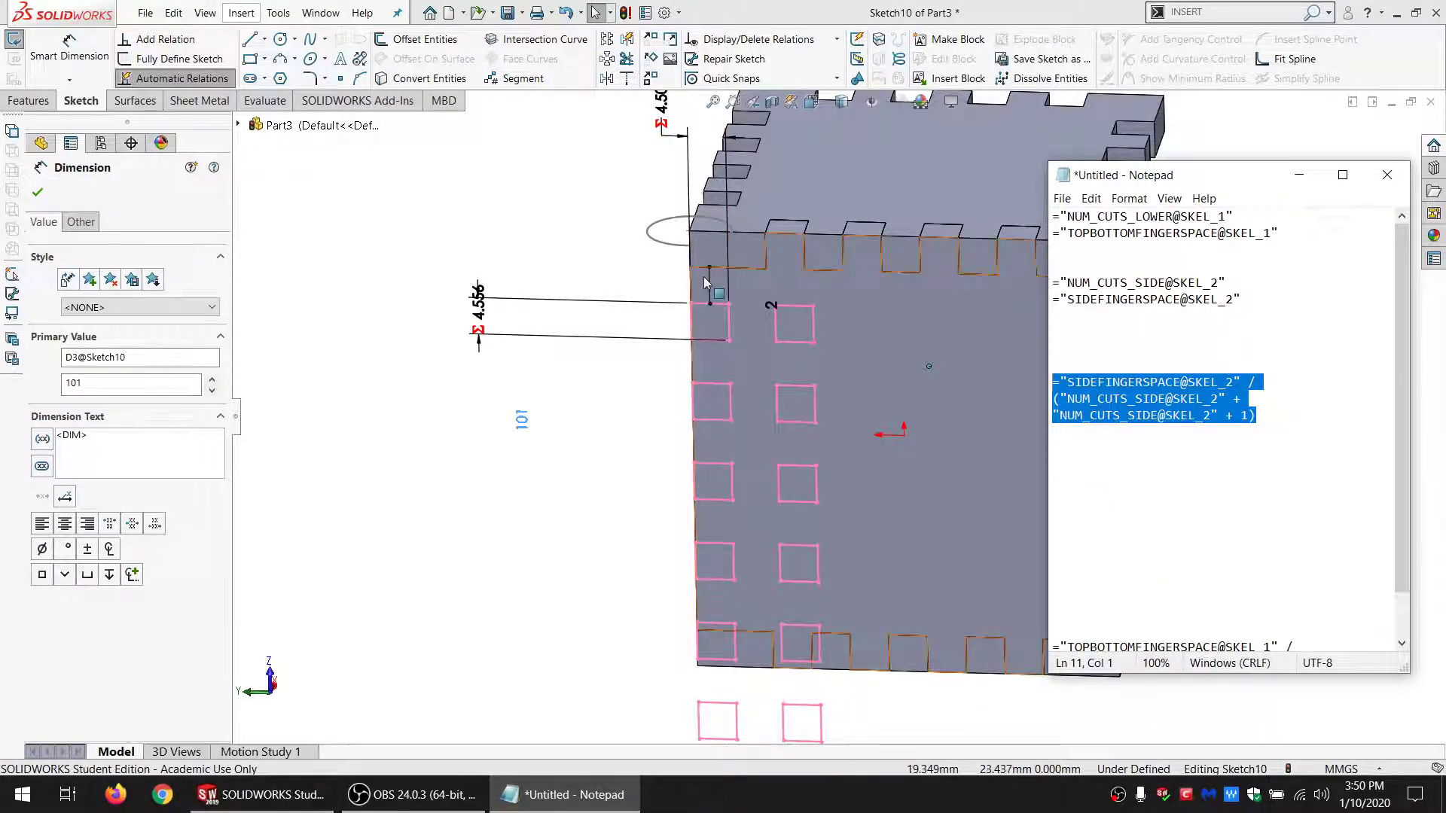
{"action": "left_click_drag", "start_coordinate": [1246, 288], "coordinate": [1074, 283]}
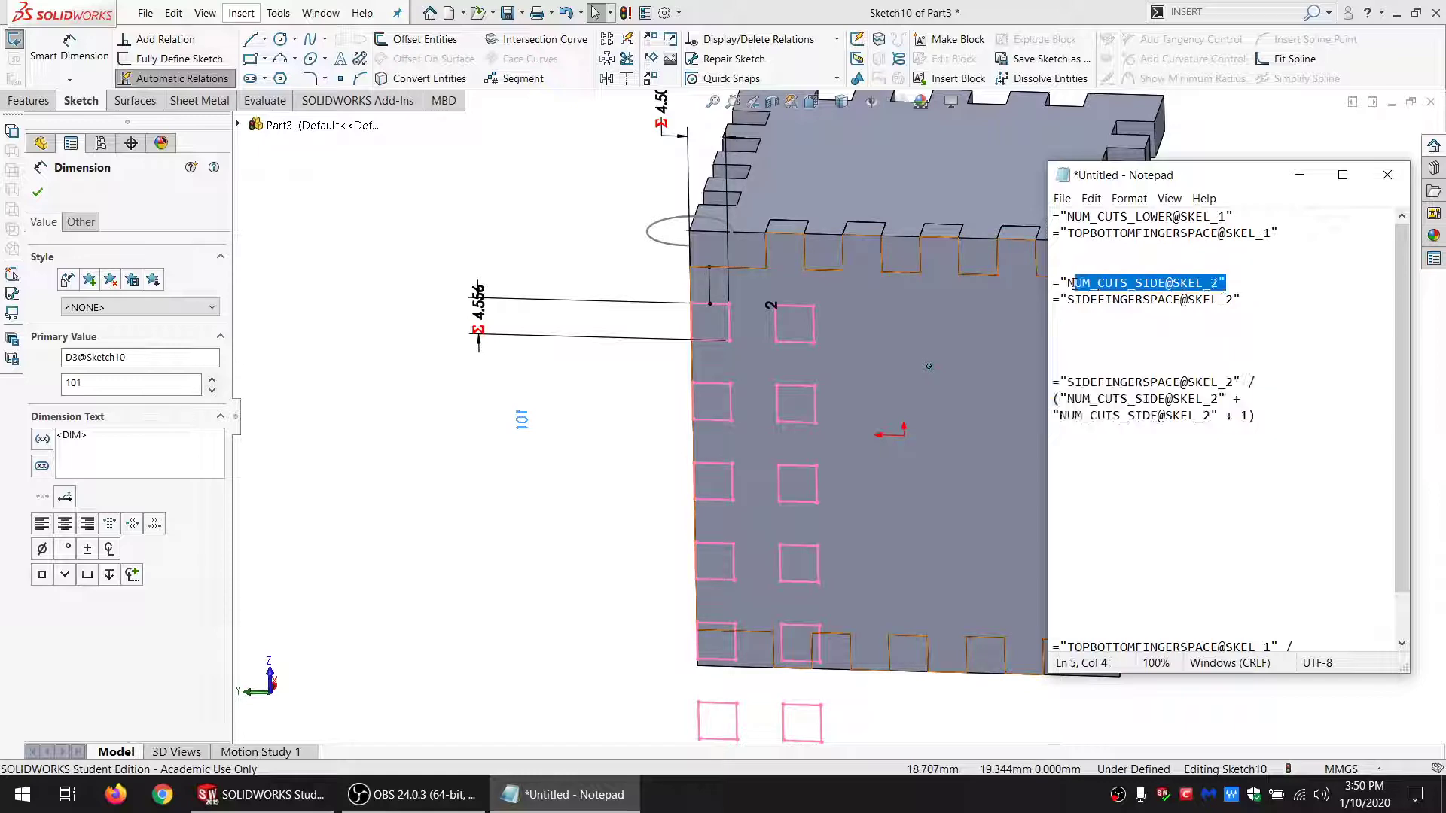
{"action": "left_click", "coordinate": [532, 573]}
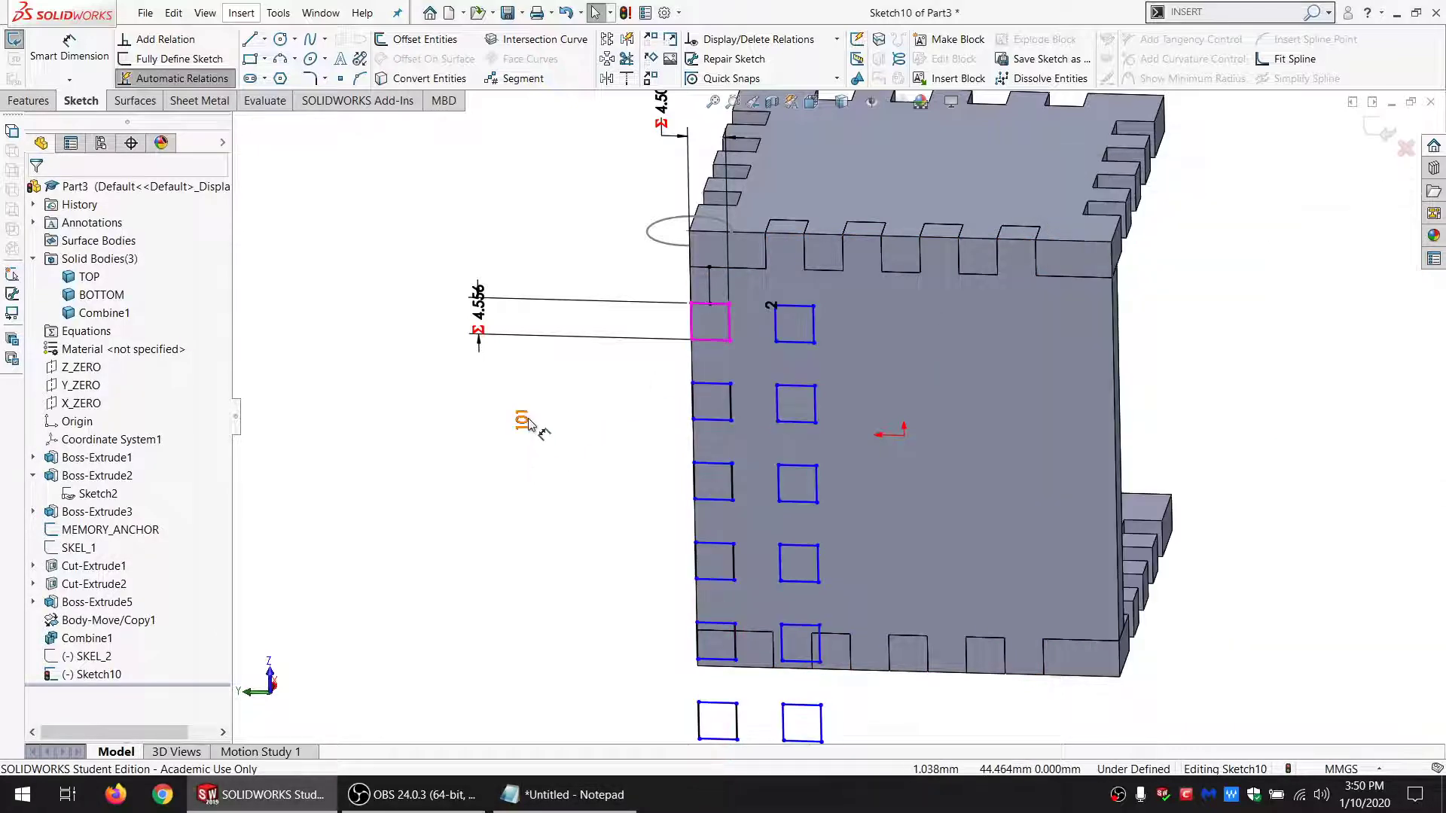
Step: Set the pattern's vertical instance count to ="NUM_CUTS_SIDE@SKEL_2"
{"action": "double_click", "coordinate": [529, 424]}
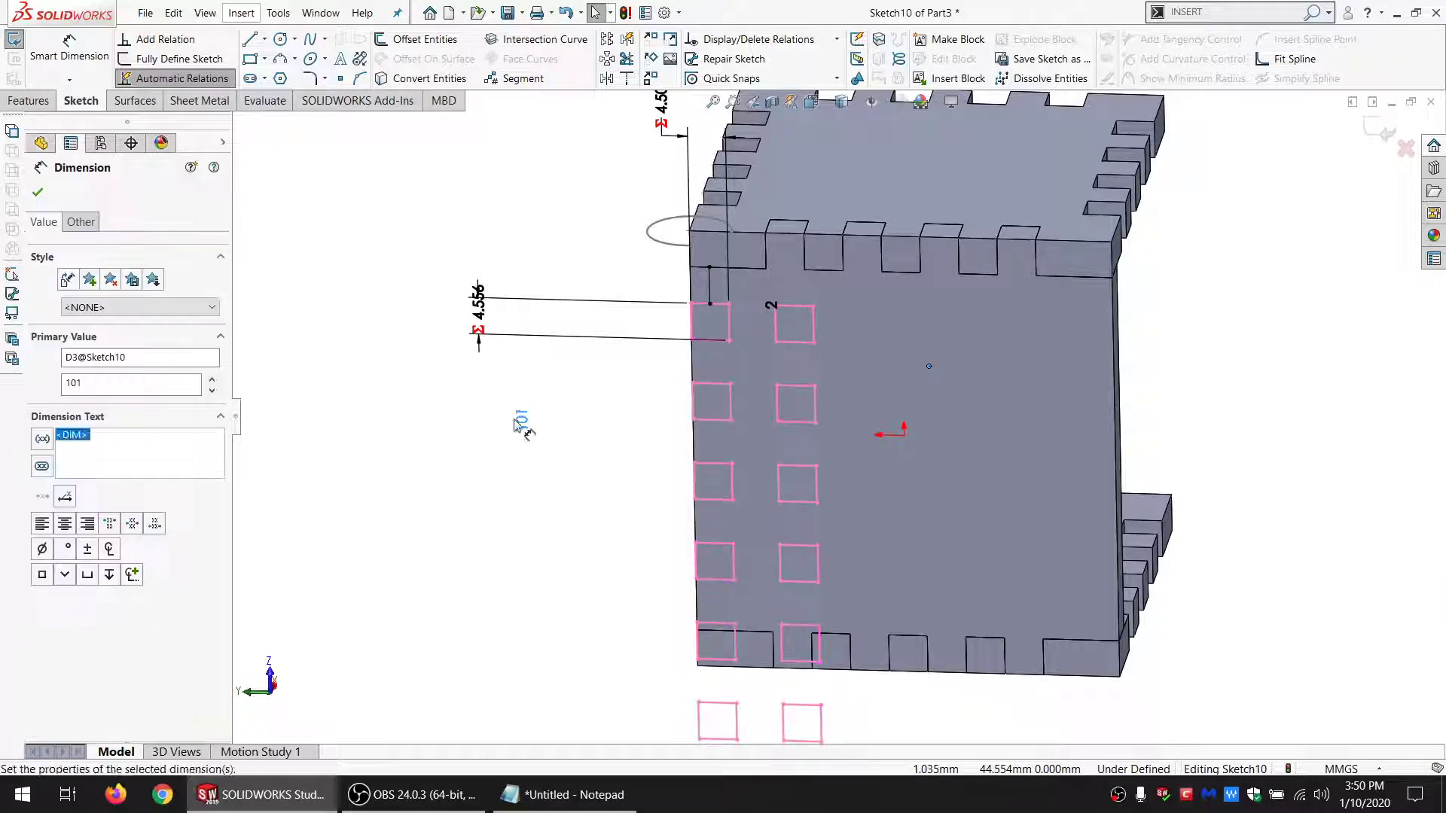
{"action": "type", "text": "=\"NUM_CUTS_SIDE@SKEL_2\""}
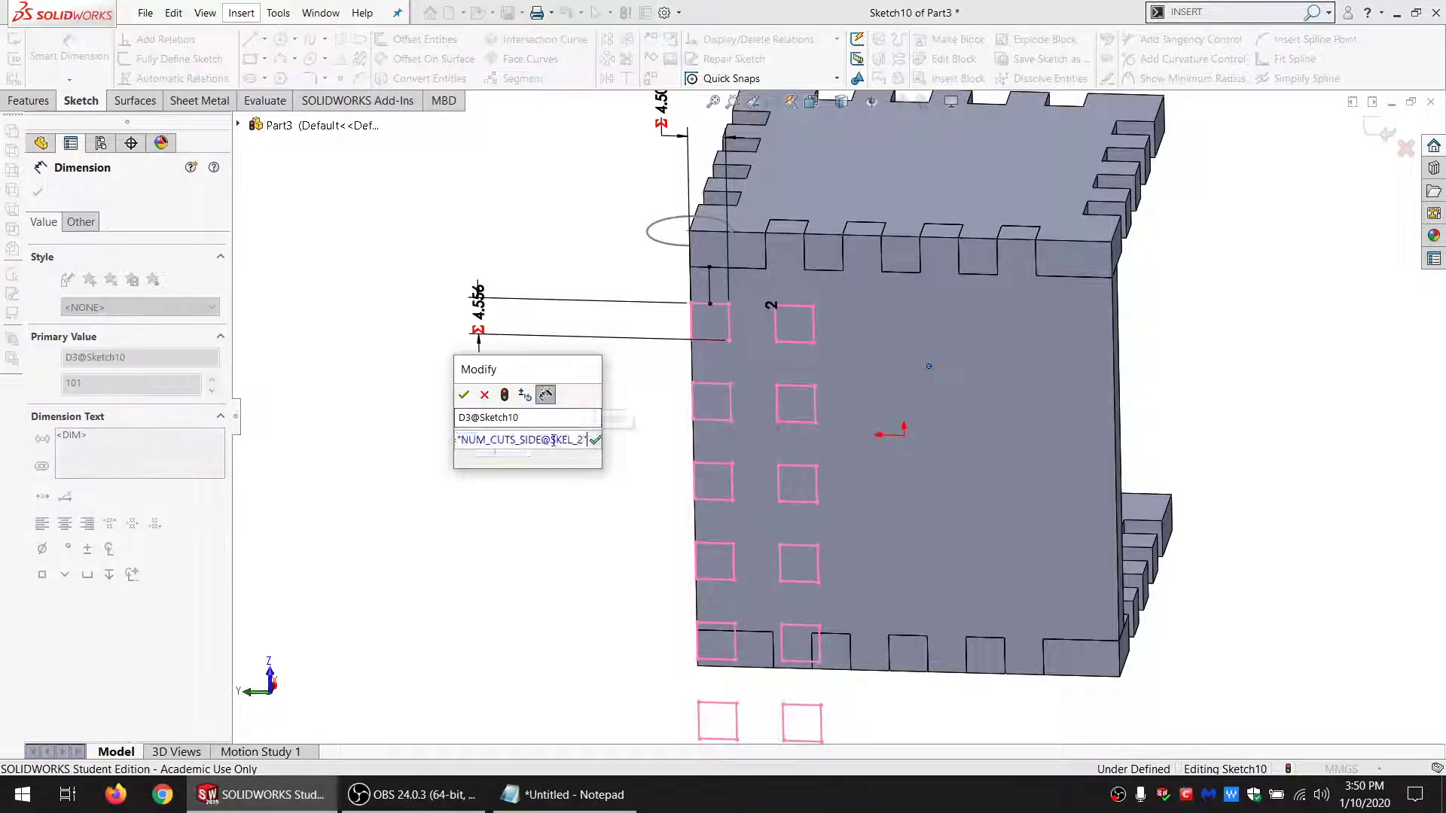
{"action": "left_click", "coordinate": [464, 395]}
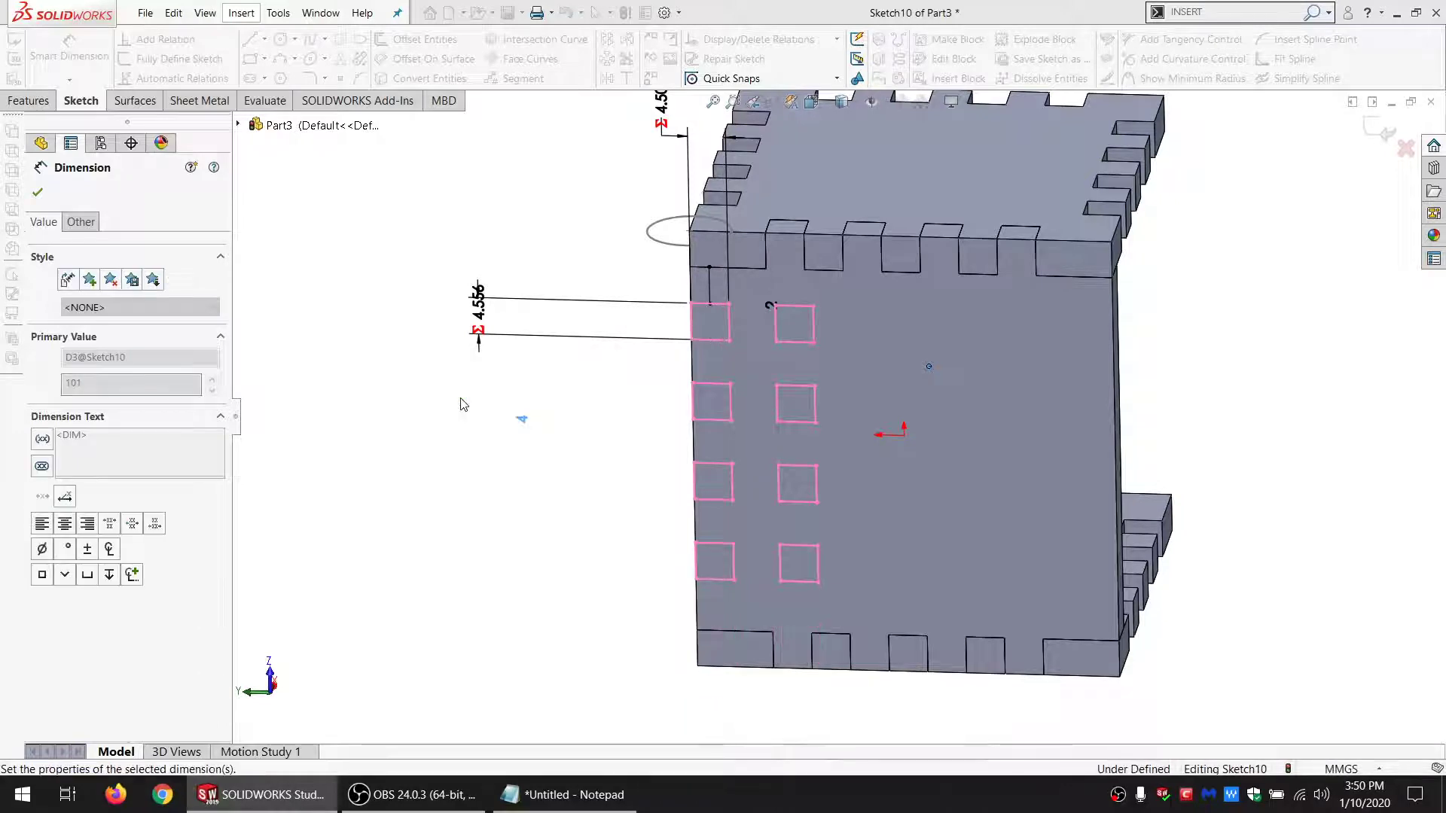
{"action": "left_click", "coordinate": [572, 417]}
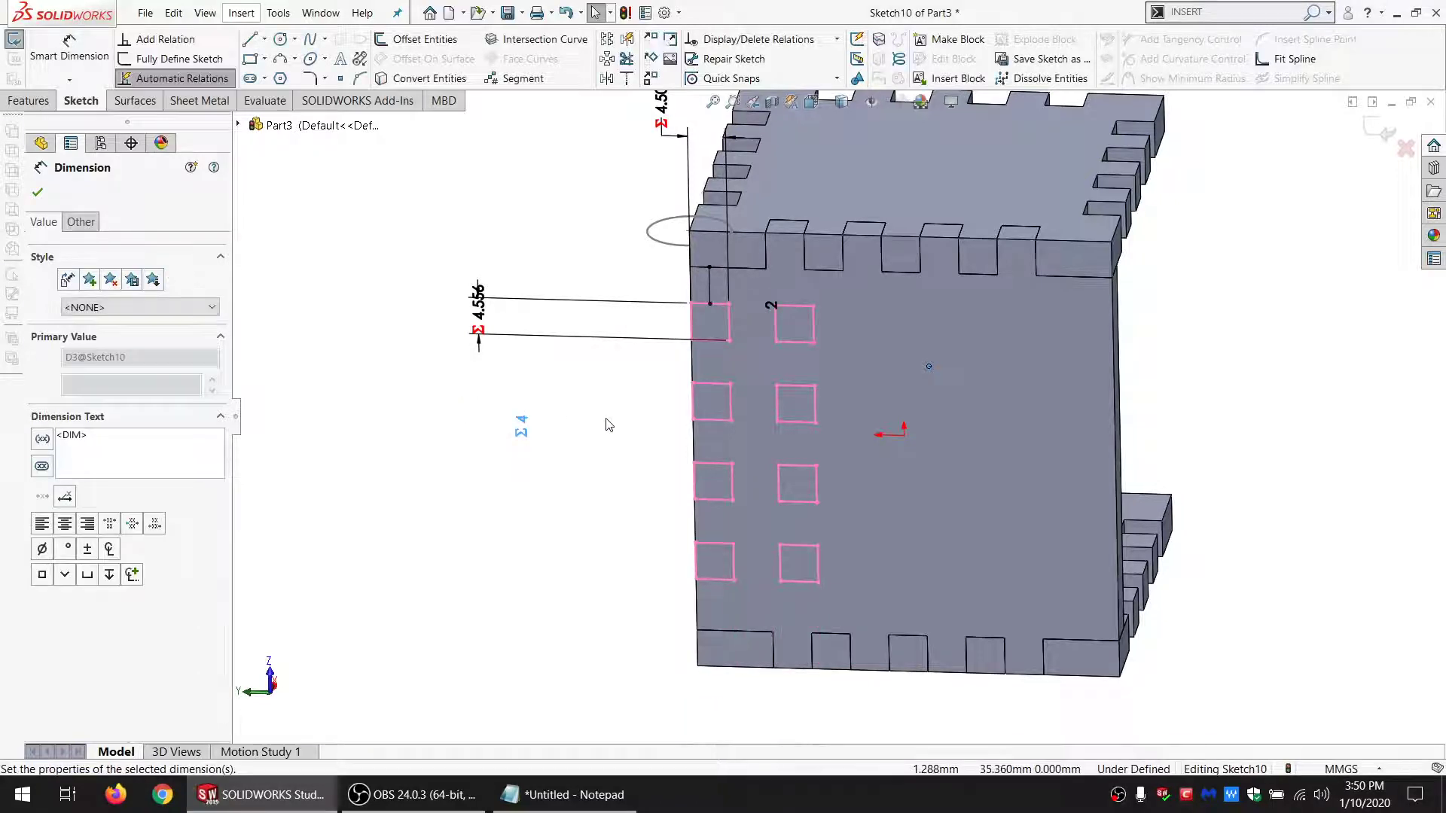
Step: Make the outer upper corner of the second column's first rectangle coincident with the panel's far vertical edge, undoing the mistaken midpoint relation
{"action": "left_click", "coordinate": [1118, 332]}
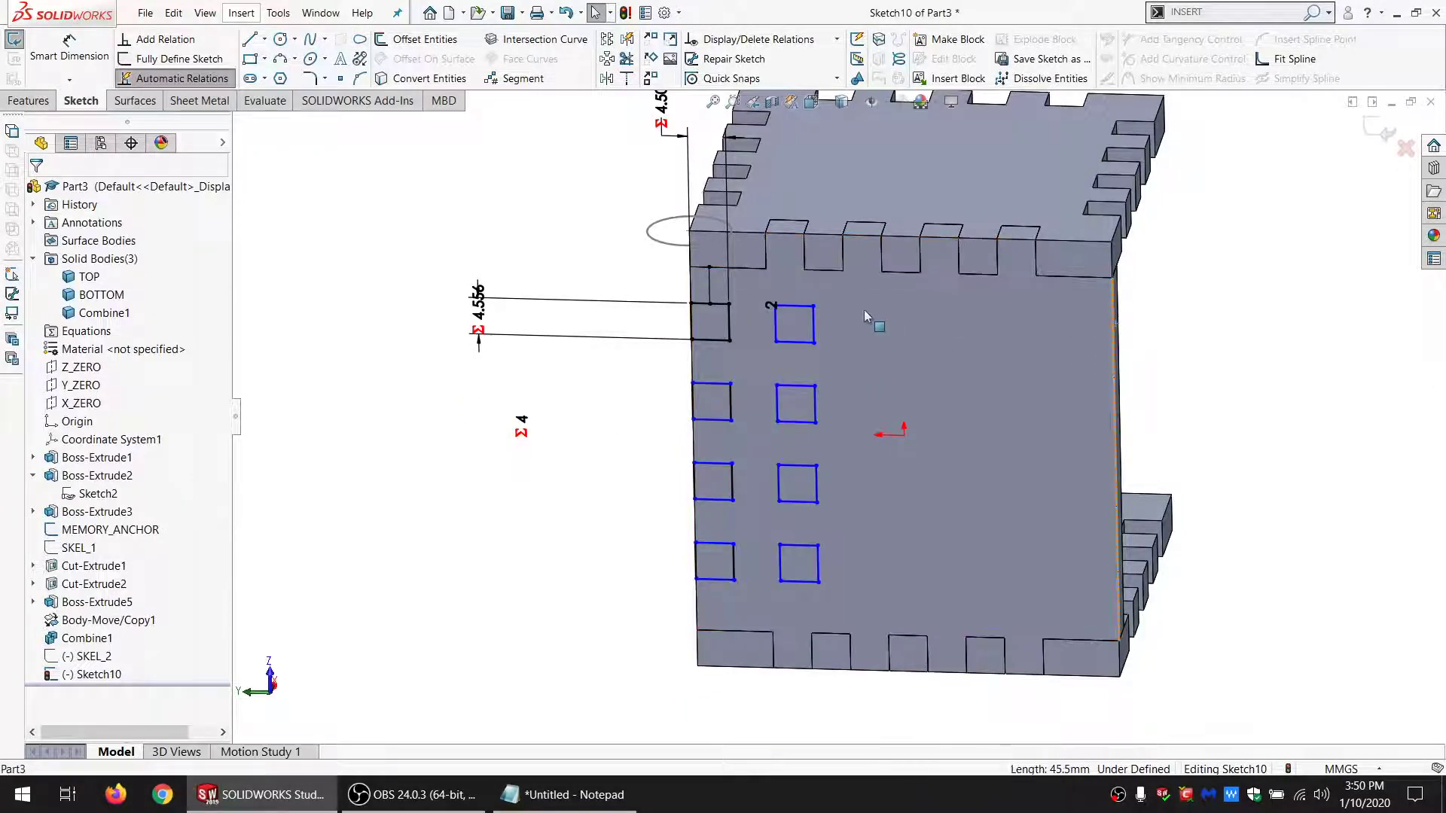
{"action": "left_click", "coordinate": [814, 306], "text": "ctrl"}
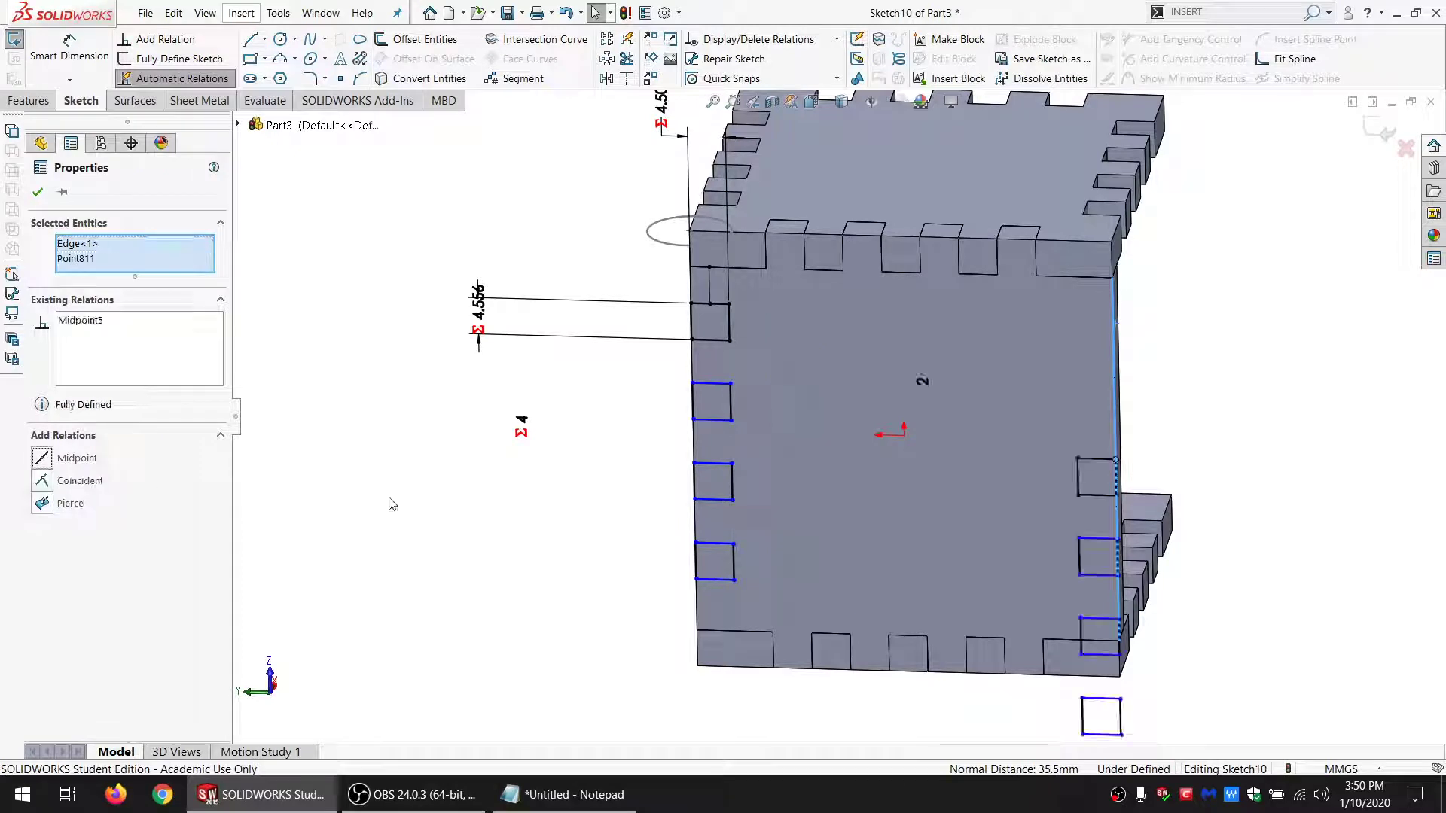
{"action": "key", "text": "ctrl+z"}
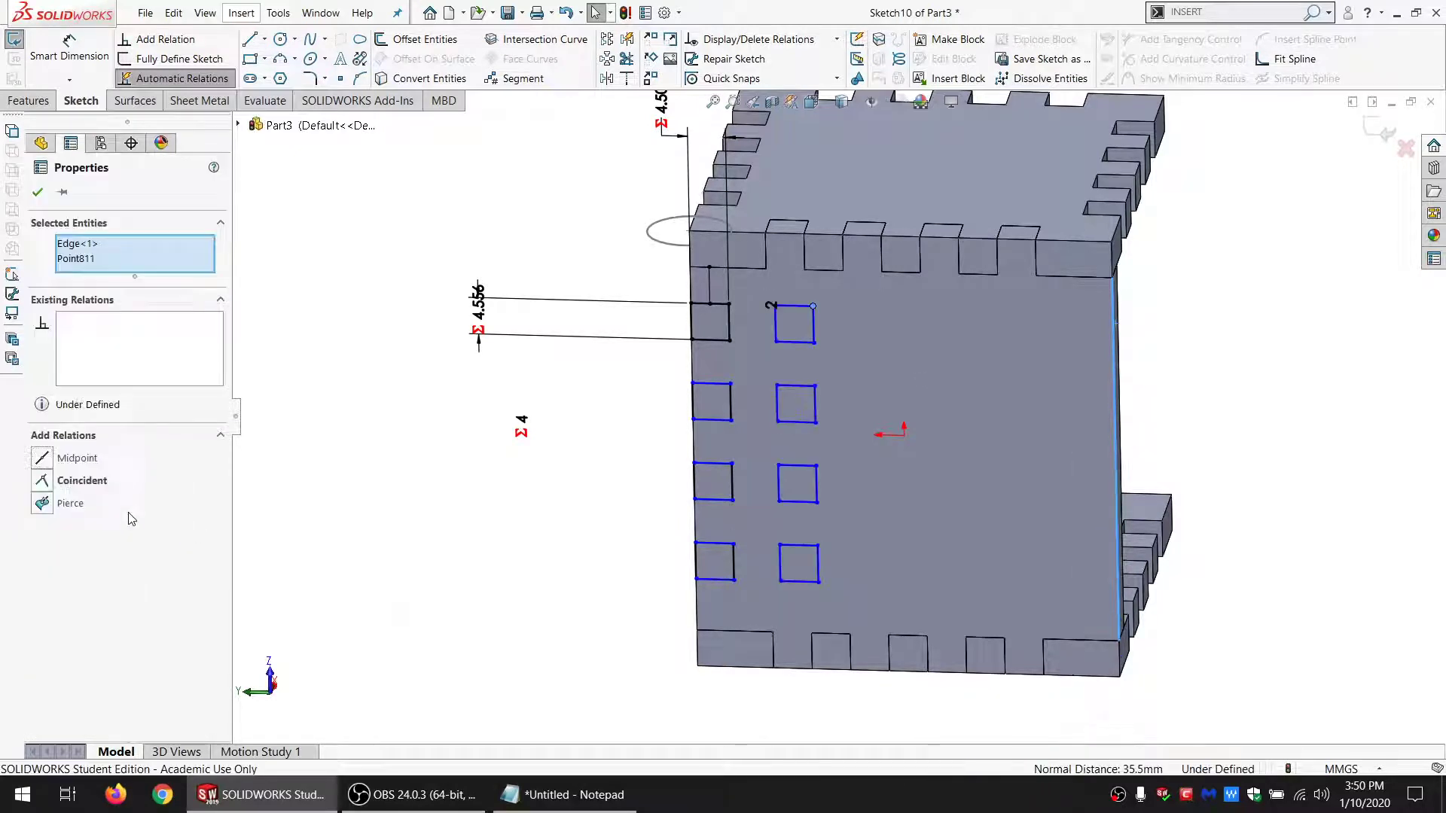
{"action": "left_click", "coordinate": [82, 481]}
{"action": "left_click", "coordinate": [1203, 348]}
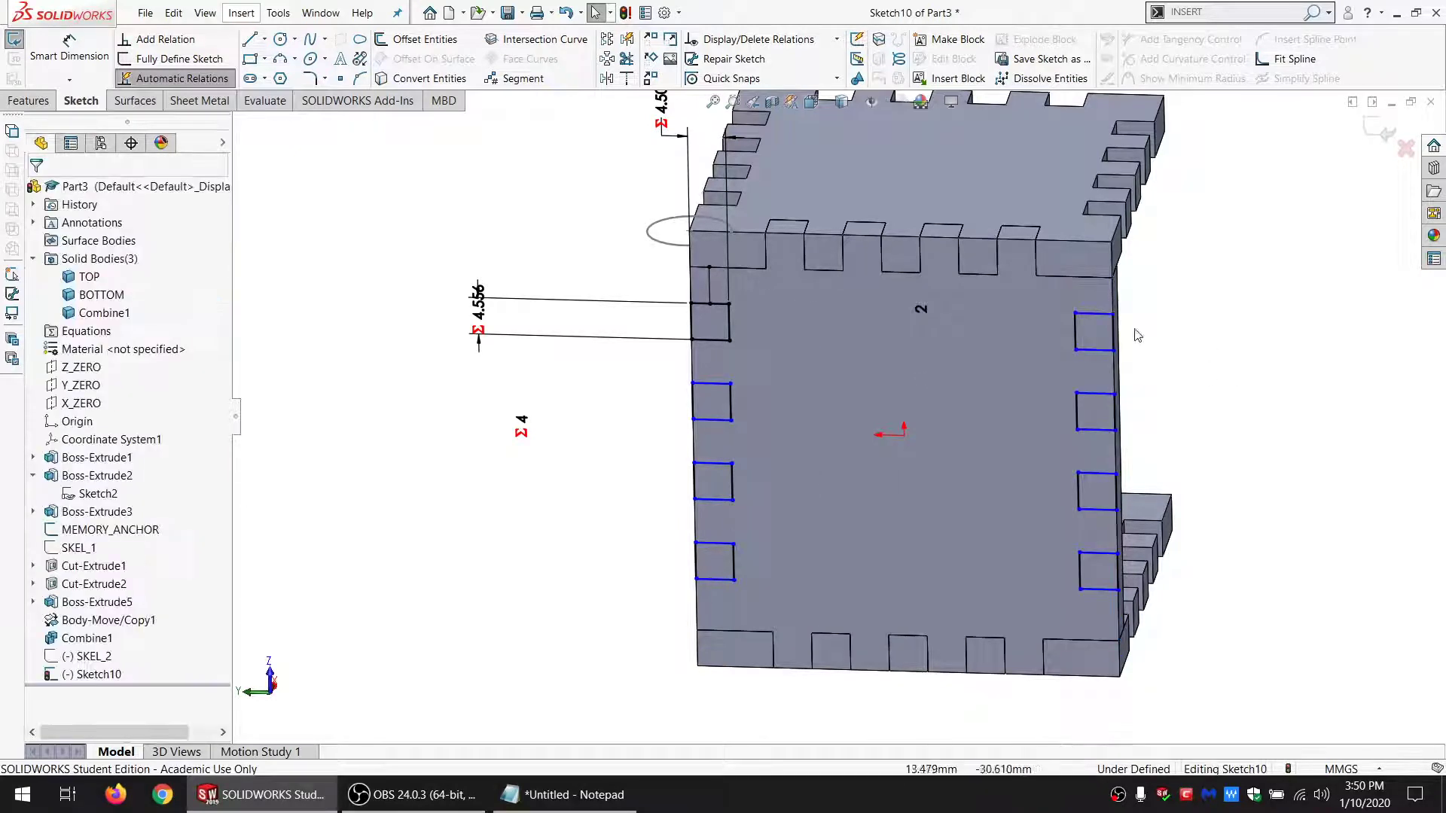
Step: Make the inner upper corner of the second column's first rectangle coincident with the original rectangle's upper edge
{"action": "left_click", "coordinate": [1074, 312]}
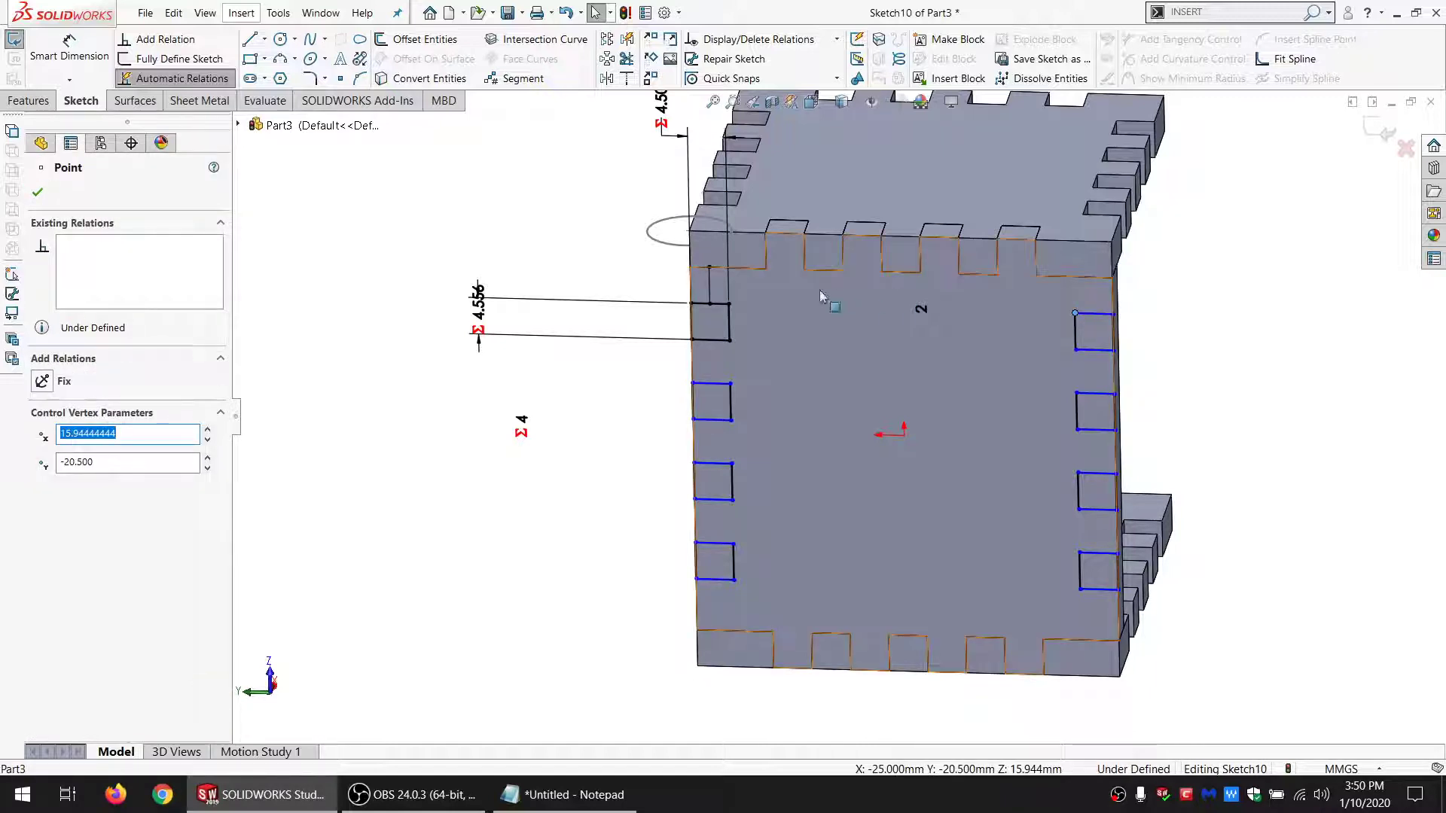
{"action": "left_click", "coordinate": [711, 304], "text": "ctrl"}
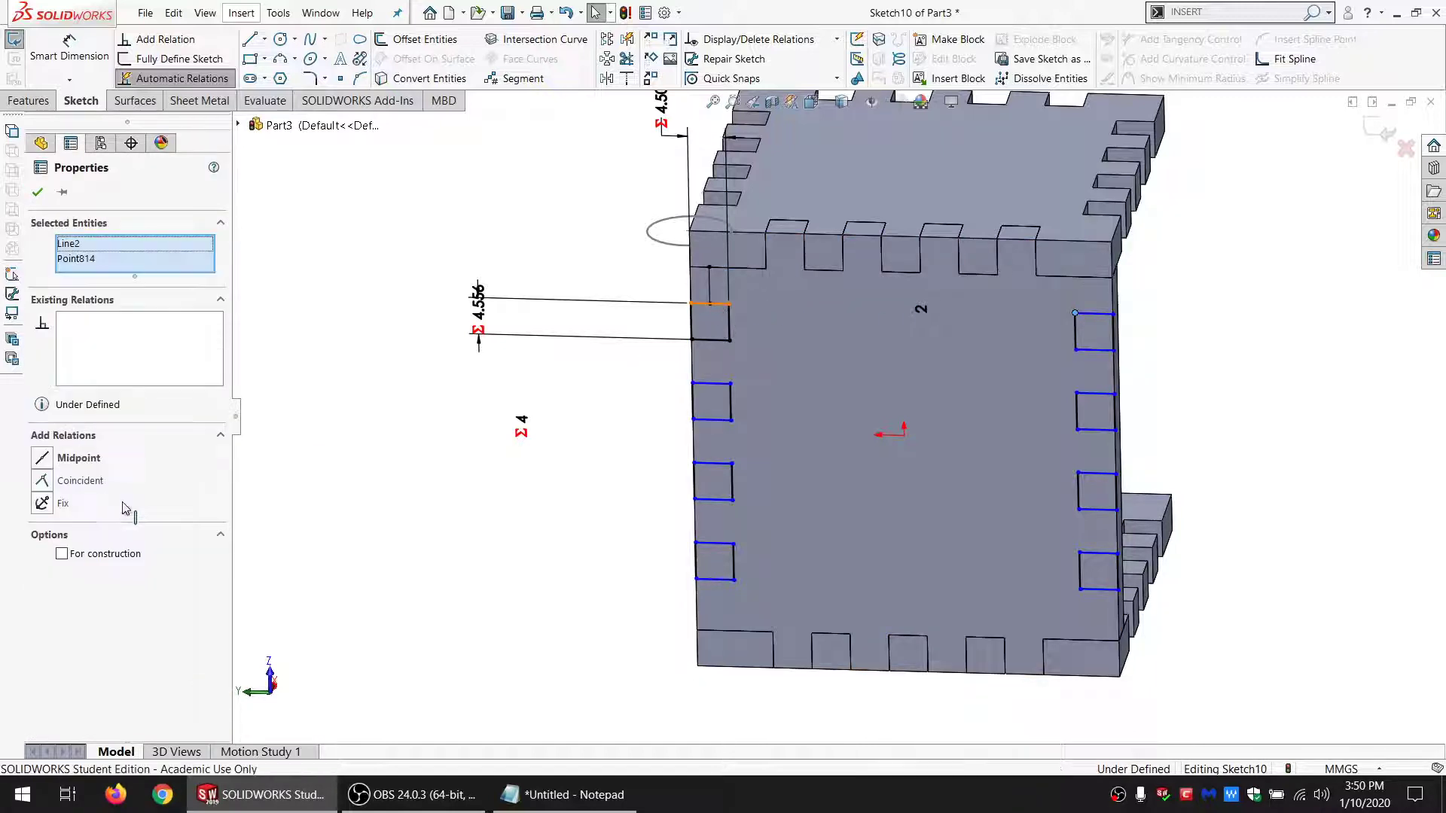
{"action": "left_click", "coordinate": [80, 482]}
{"action": "left_click", "coordinate": [416, 512]}
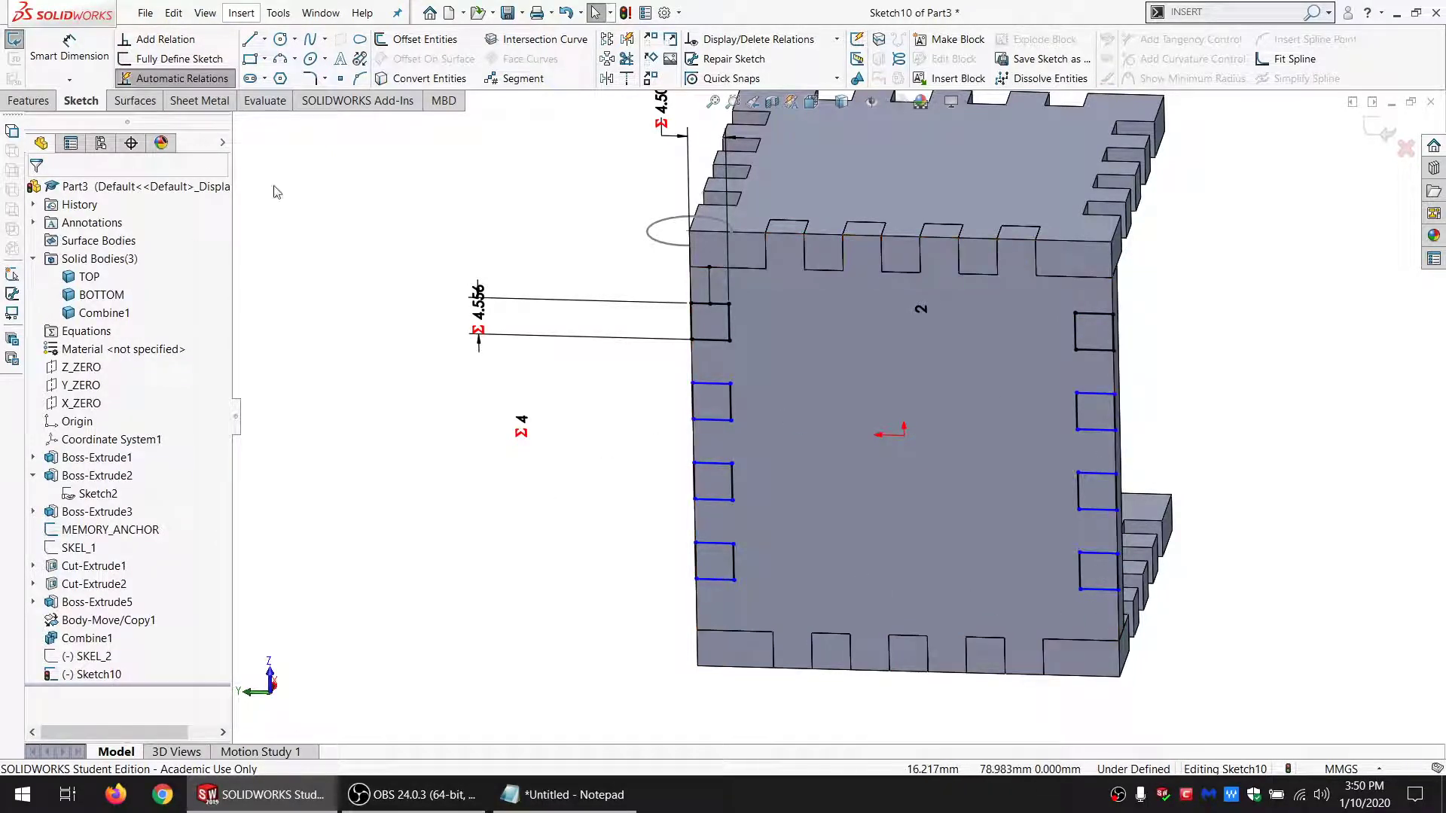
Step: Sketch a construction line about 5.44 mm long between the first and second rectangles of the original column
{"action": "left_click", "coordinate": [256, 40]}
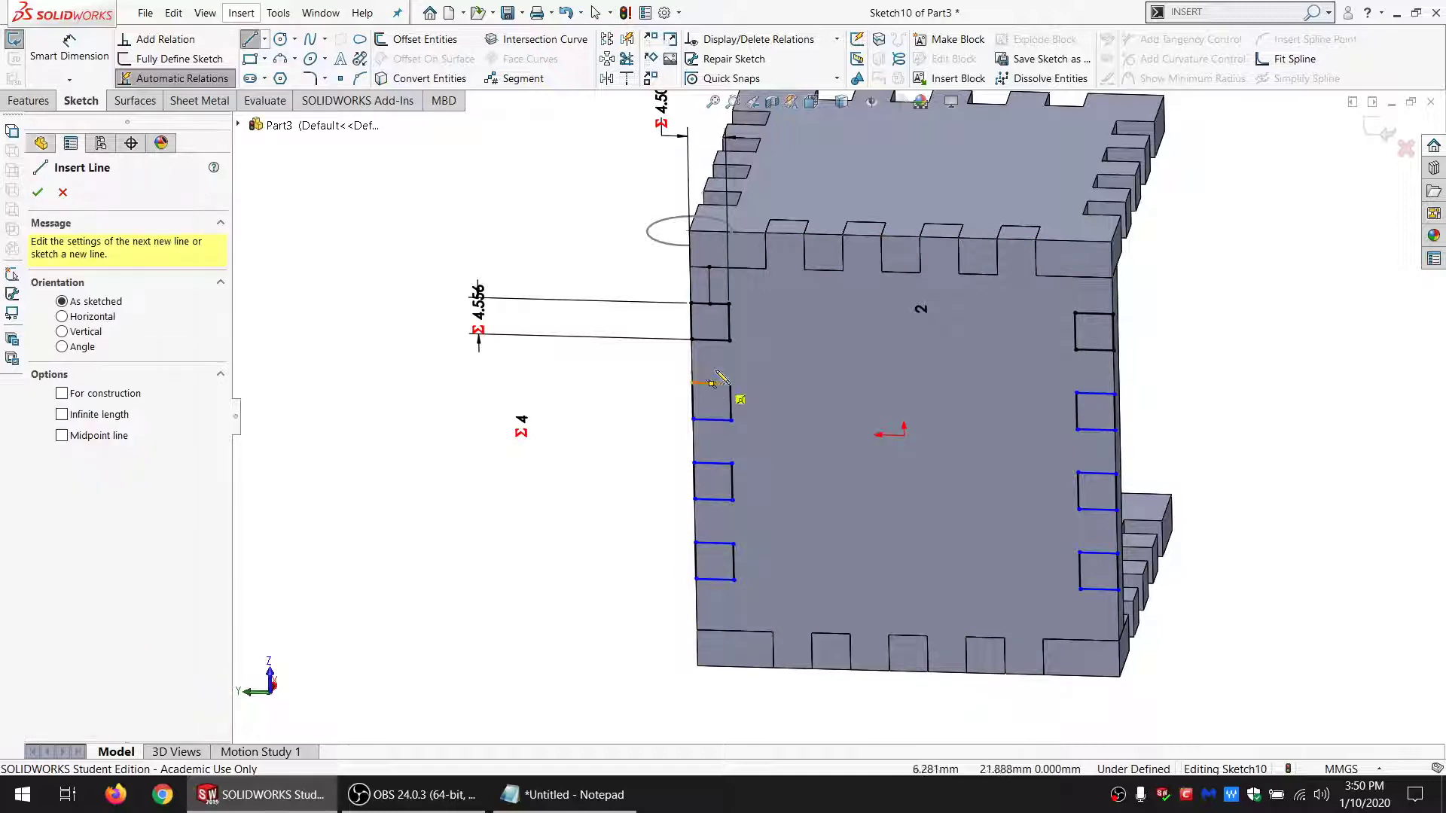
{"action": "left_click", "coordinate": [710, 341]}
{"action": "left_click", "coordinate": [710, 383]}
{"action": "key", "text": "Escape"}
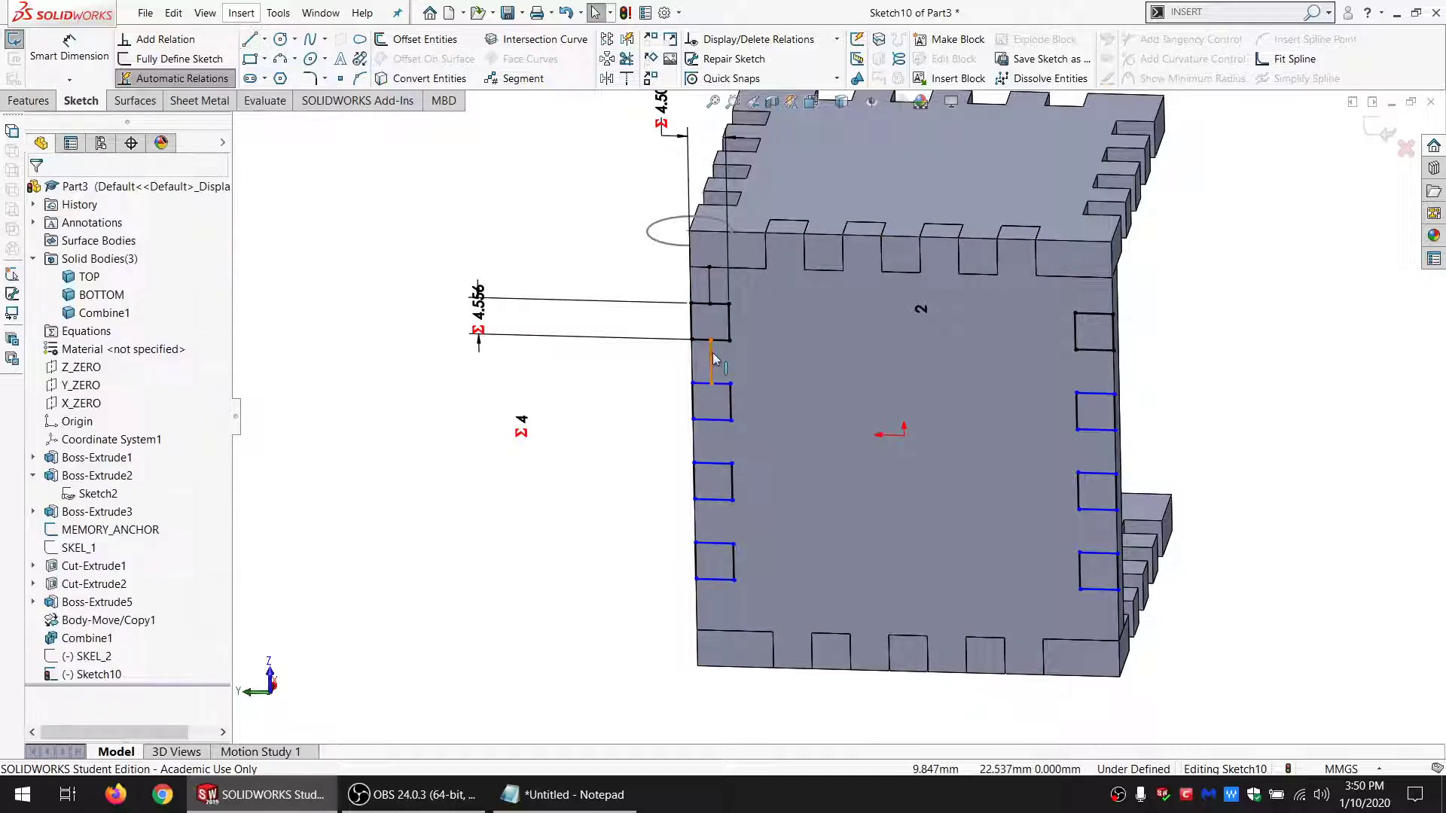
{"action": "left_click", "coordinate": [711, 358]}
{"action": "left_click", "coordinate": [97, 481]}
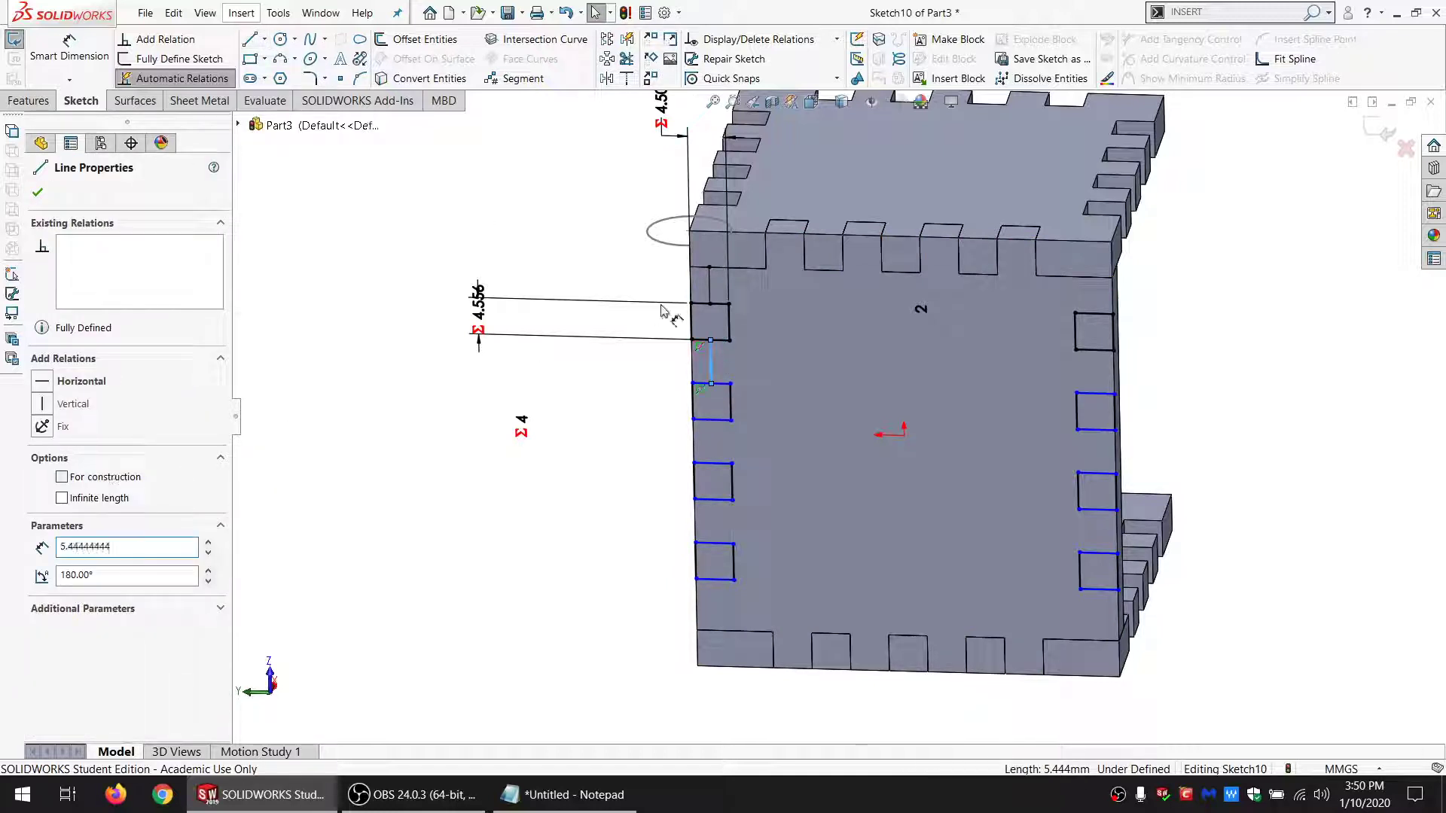
Step: Make the new spacing line equal in length to the construction line above the first rectangle
{"action": "left_click", "coordinate": [710, 289], "text": "ctrl"}
{"action": "left_click", "coordinate": [66, 570]}
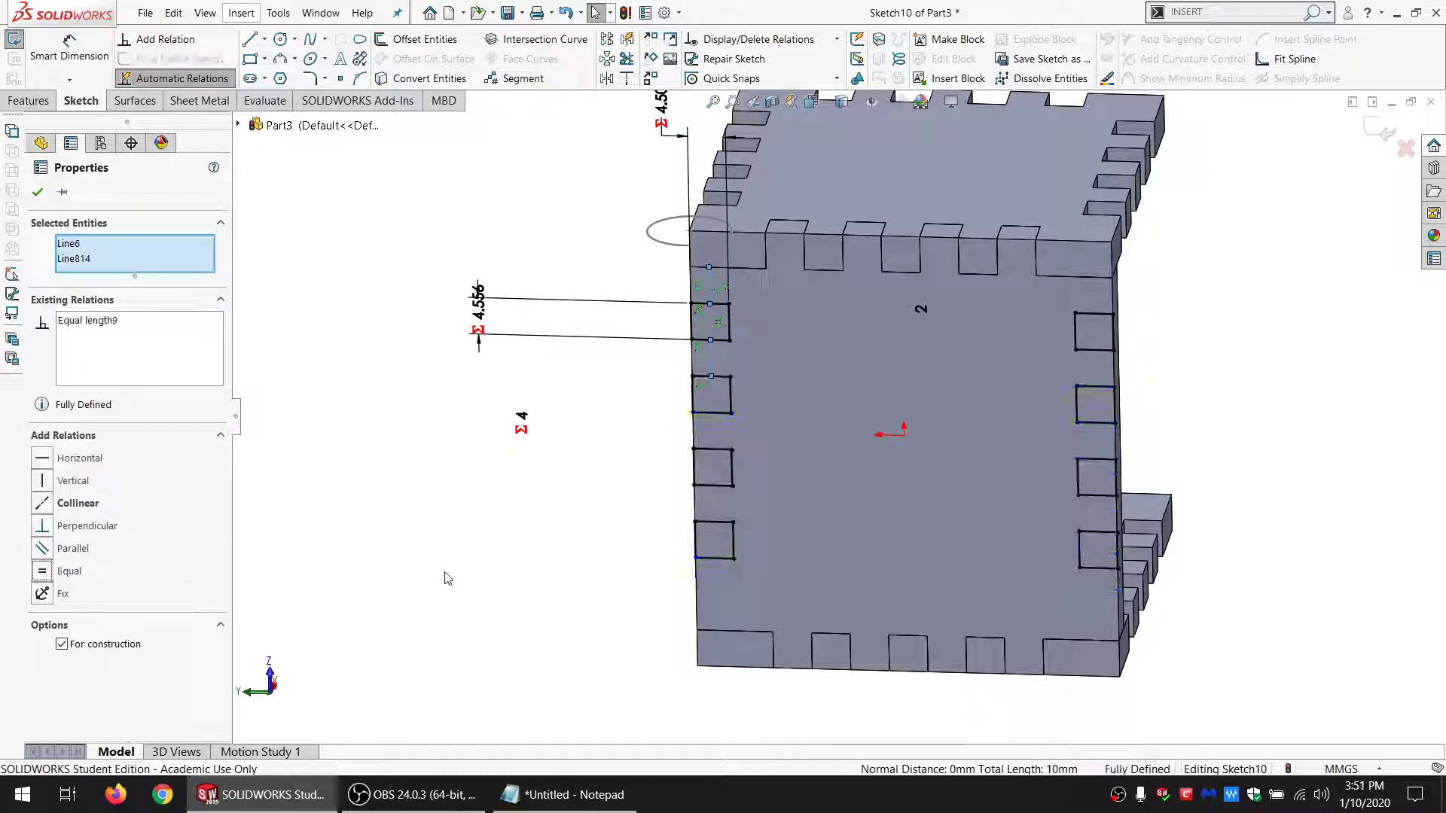
{"action": "left_click", "coordinate": [503, 588]}
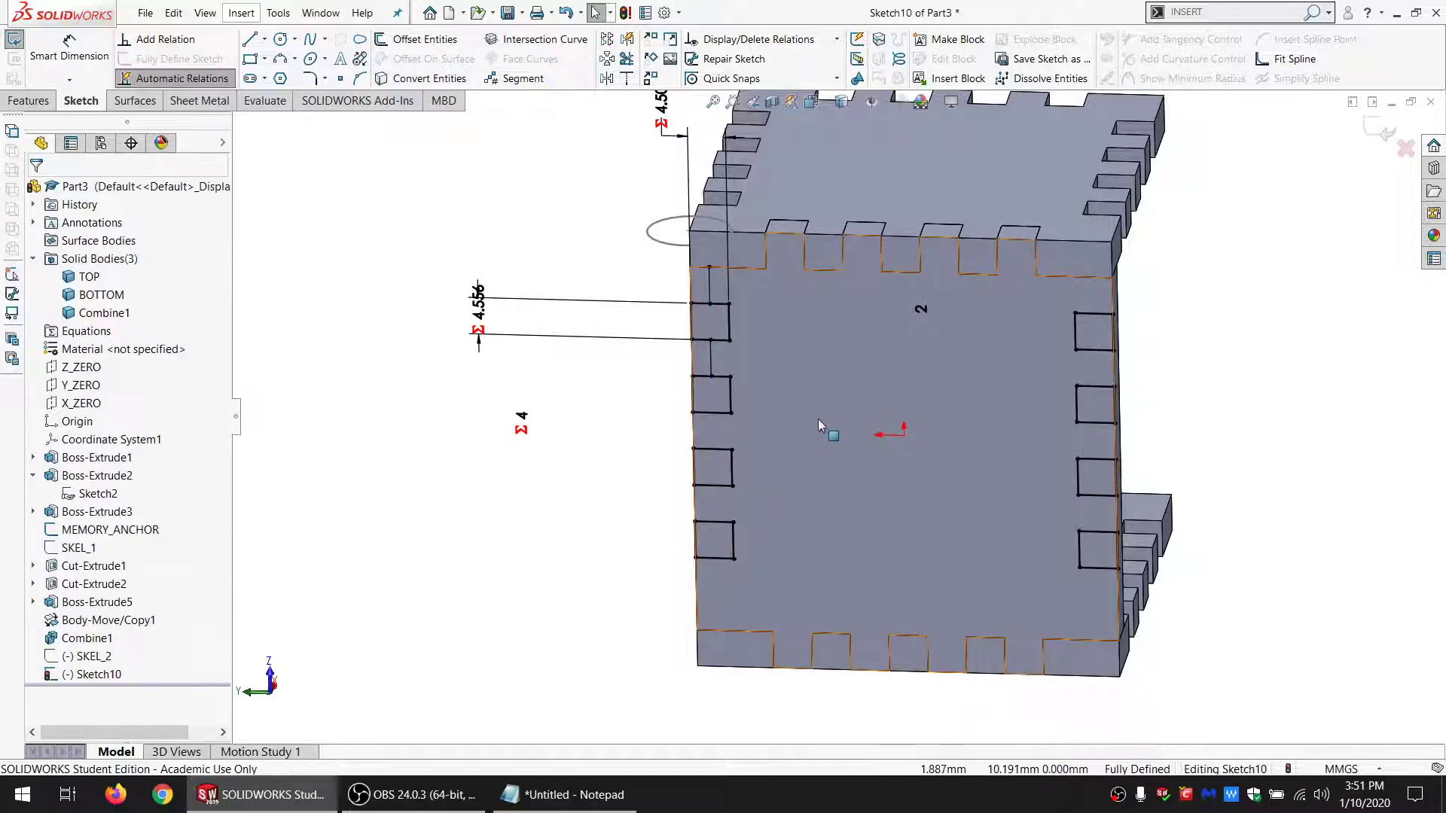
Step: Change the pattern's vertical instance count to ="NUM_CUTS_SIDE@SKEL_2" + 1
{"action": "double_click", "coordinate": [521, 421]}
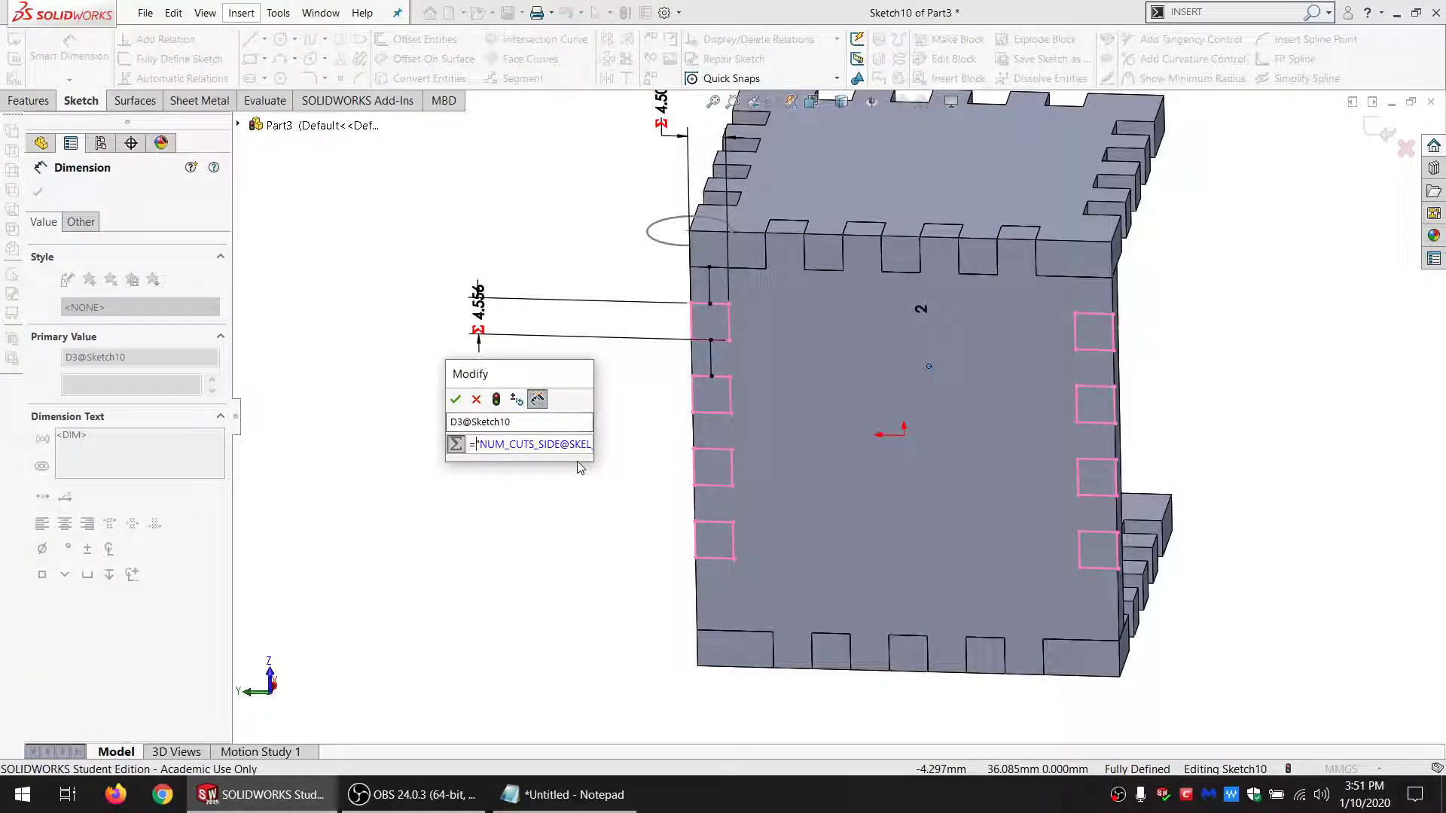
{"action": "key", "text": "End"}
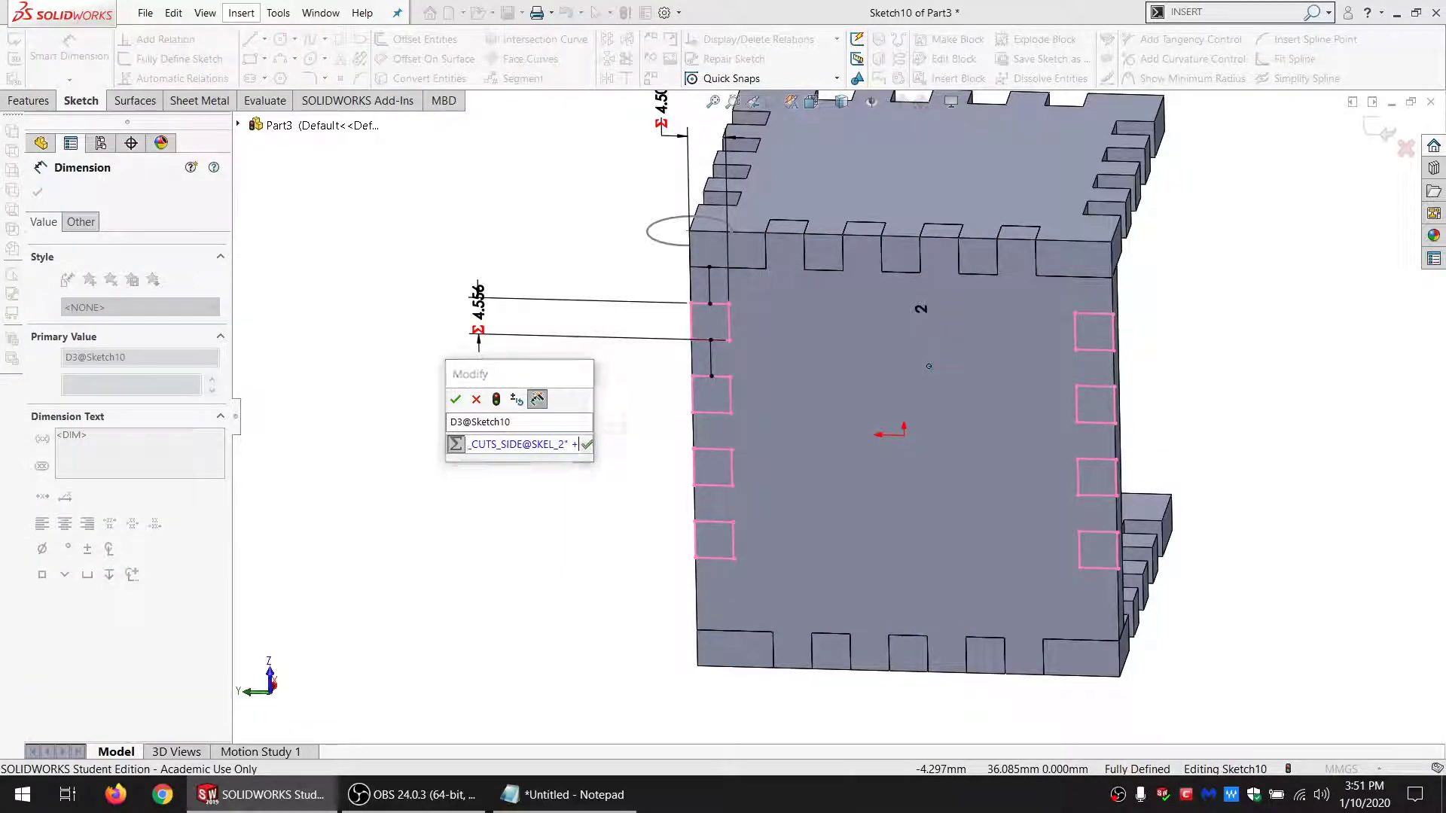
{"action": "key", "text": "Return"}
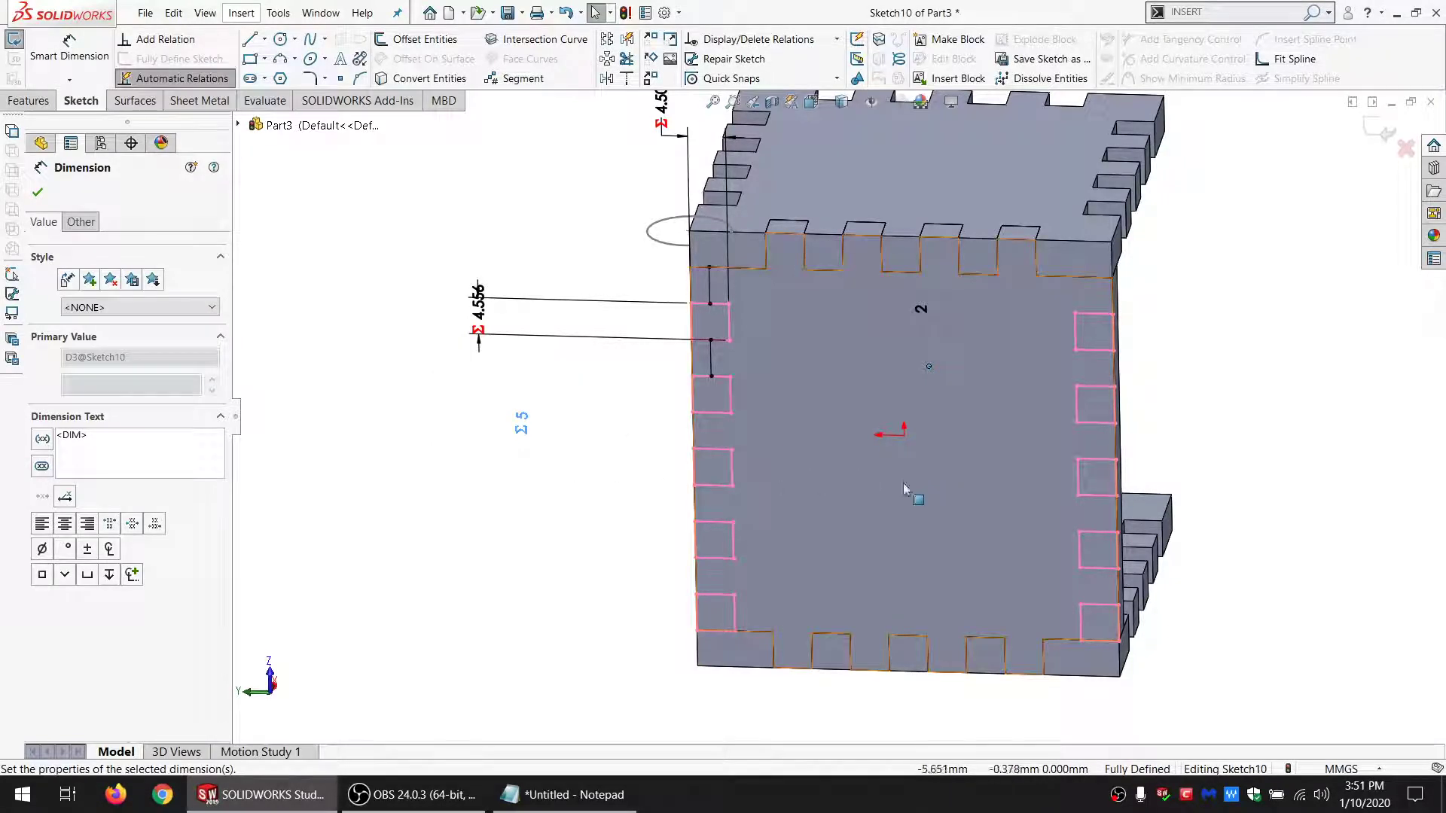
Step: Move the rectangle's height dimension farther out beside the panel and exit the sketch
{"action": "middle_click_drag", "start_coordinate": [796, 525], "coordinate": [793, 494]}
{"action": "left_click_drag", "start_coordinate": [475, 290], "coordinate": [439, 360]}
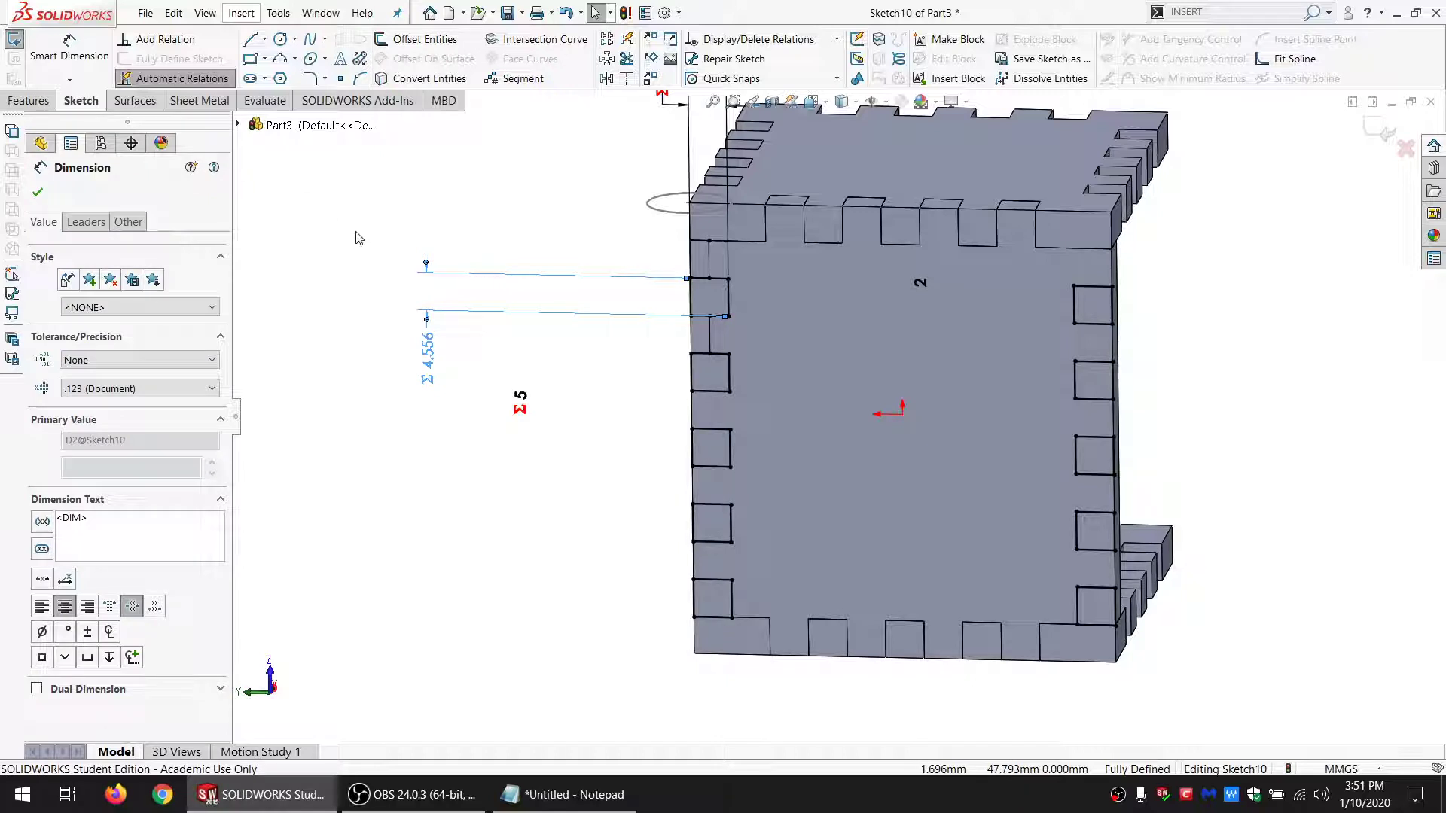
{"action": "left_click", "coordinate": [334, 221]}
{"action": "left_click", "coordinate": [15, 43]}
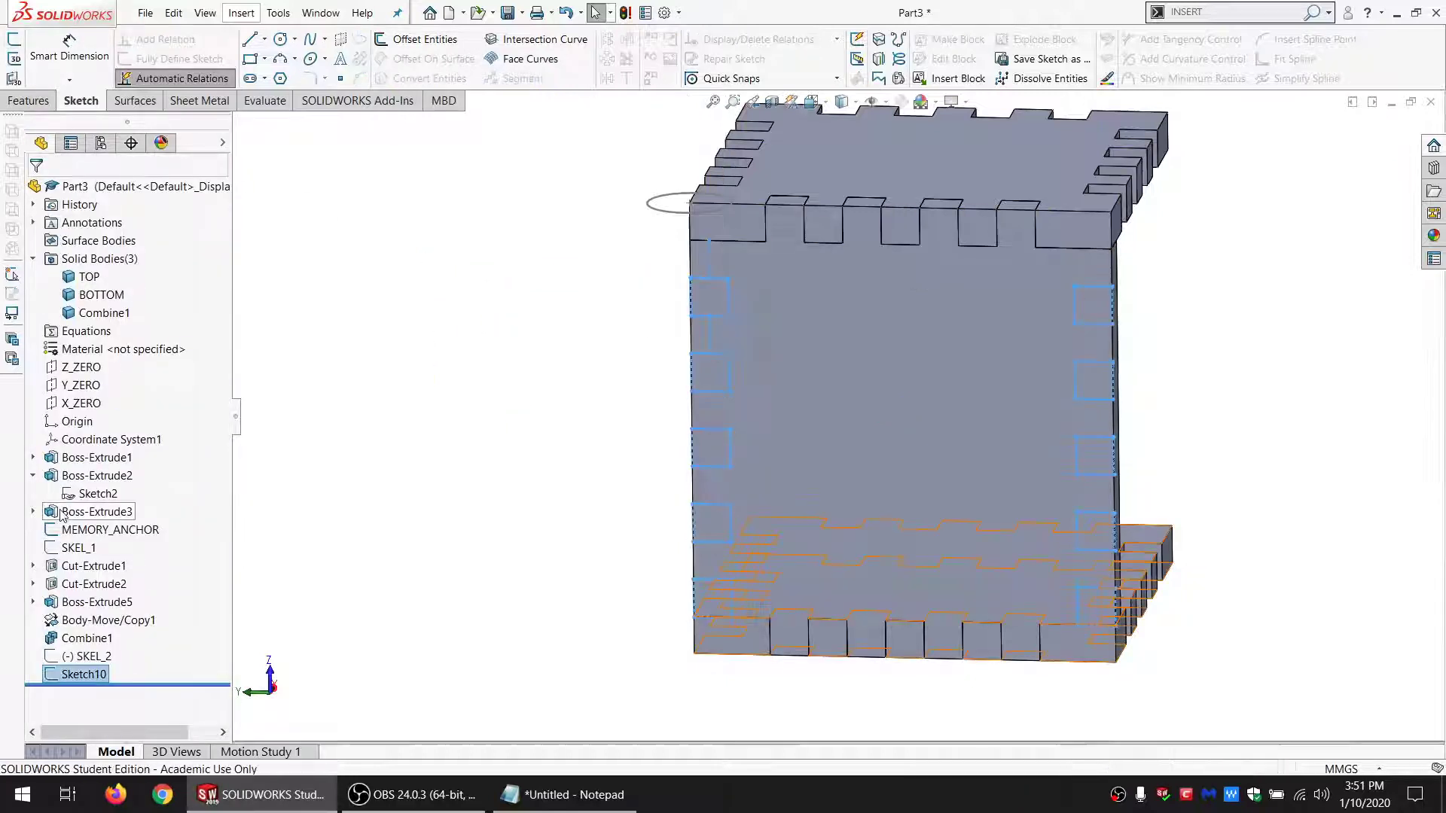
Step: Open the SKEL_2 sketch for editing and move the NUM_CUTS_SIDE dimension down below the baseline
{"action": "left_click", "coordinate": [87, 656]}
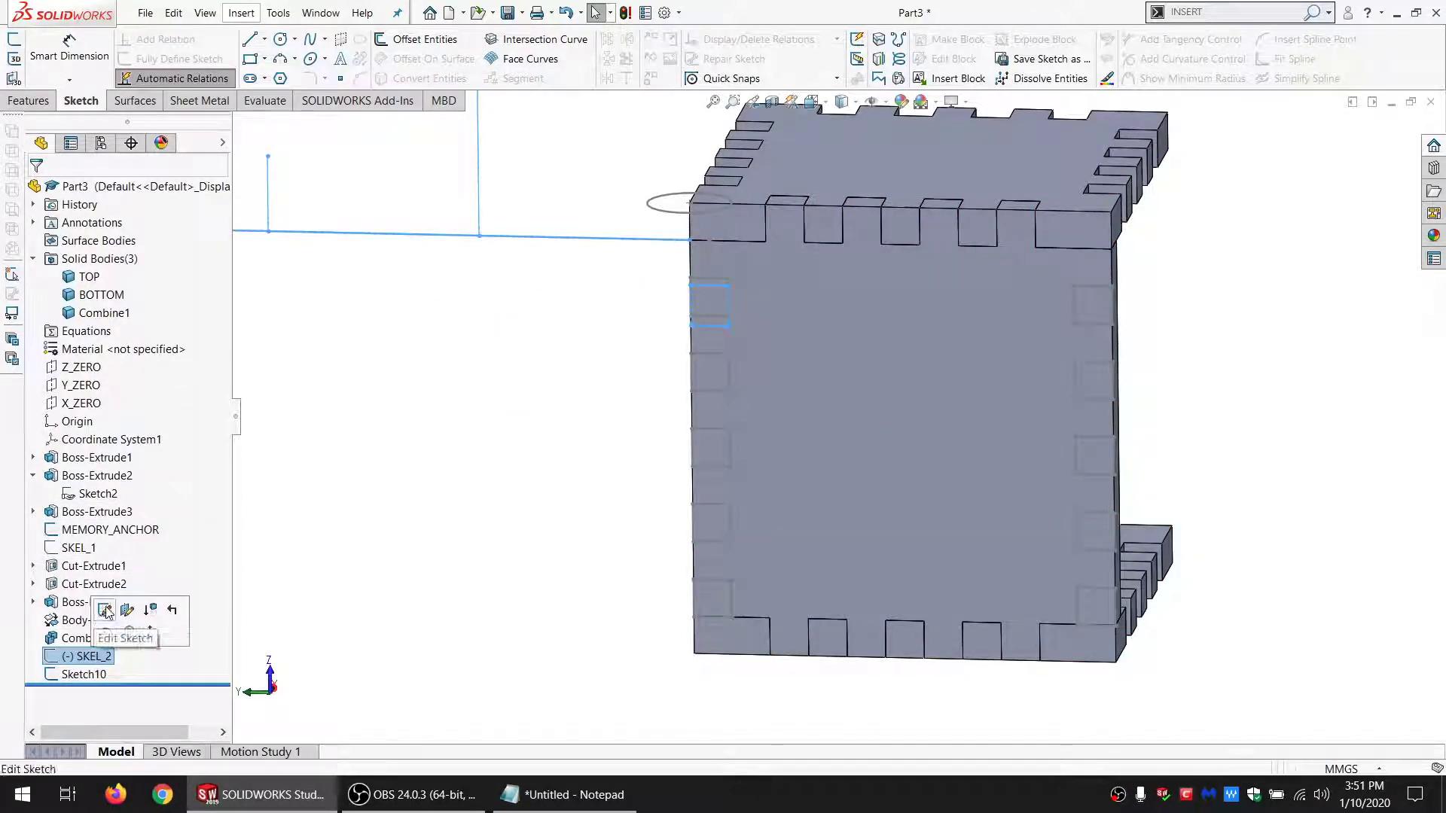
{"action": "left_click", "coordinate": [106, 610]}
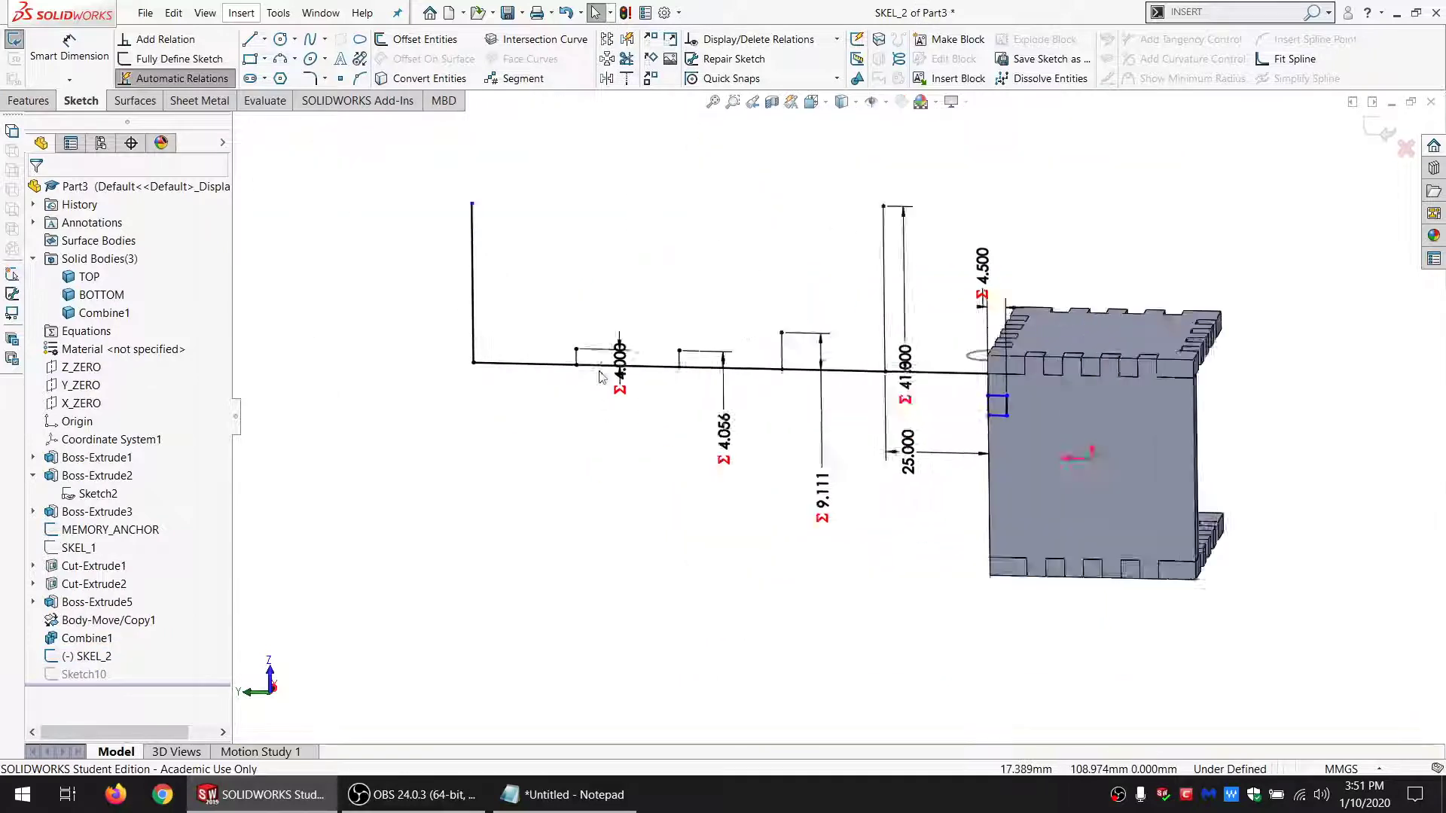
{"action": "left_click", "coordinate": [638, 368]}
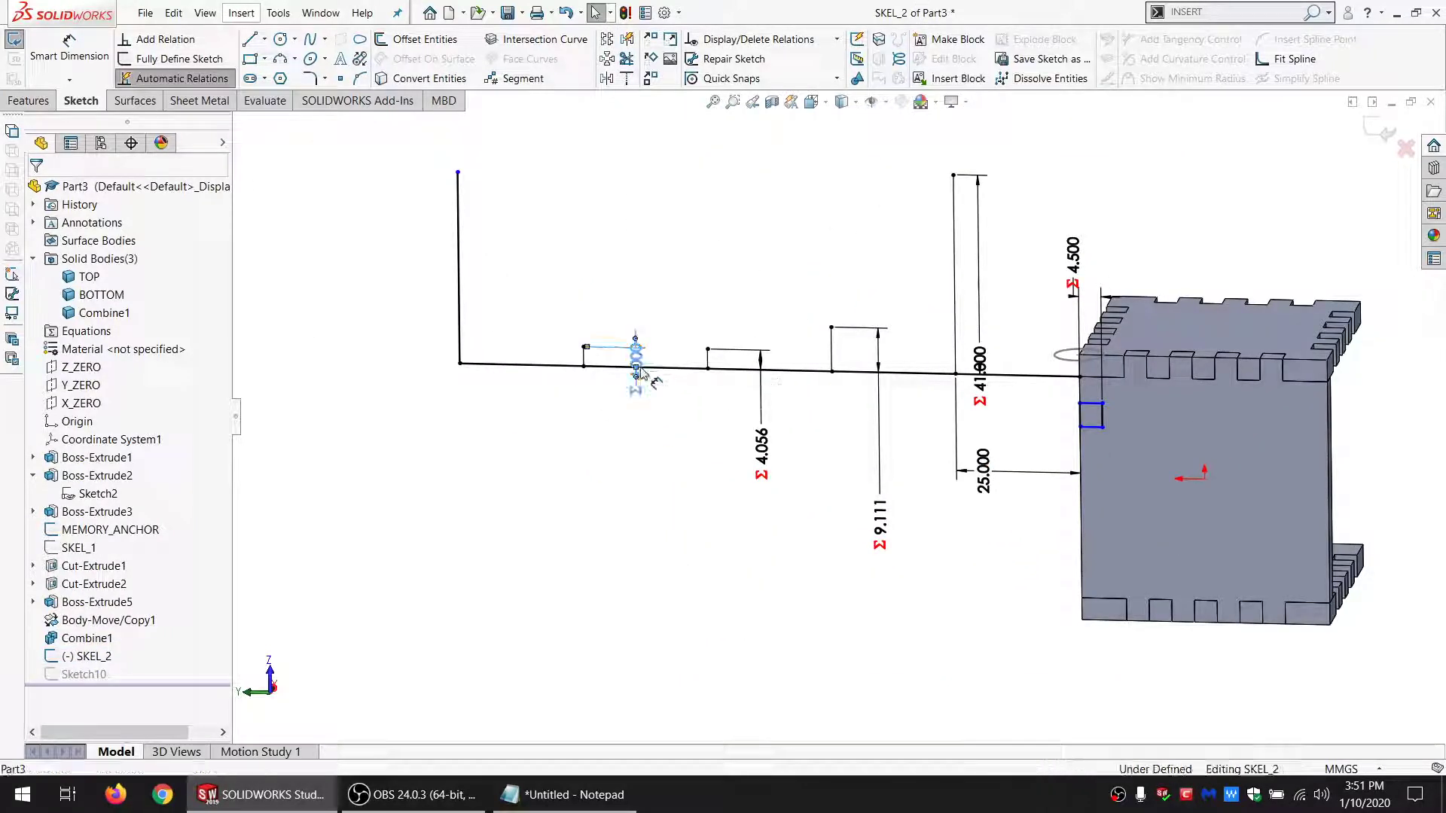
{"action": "left_click_drag", "start_coordinate": [638, 373], "coordinate": [633, 485]}
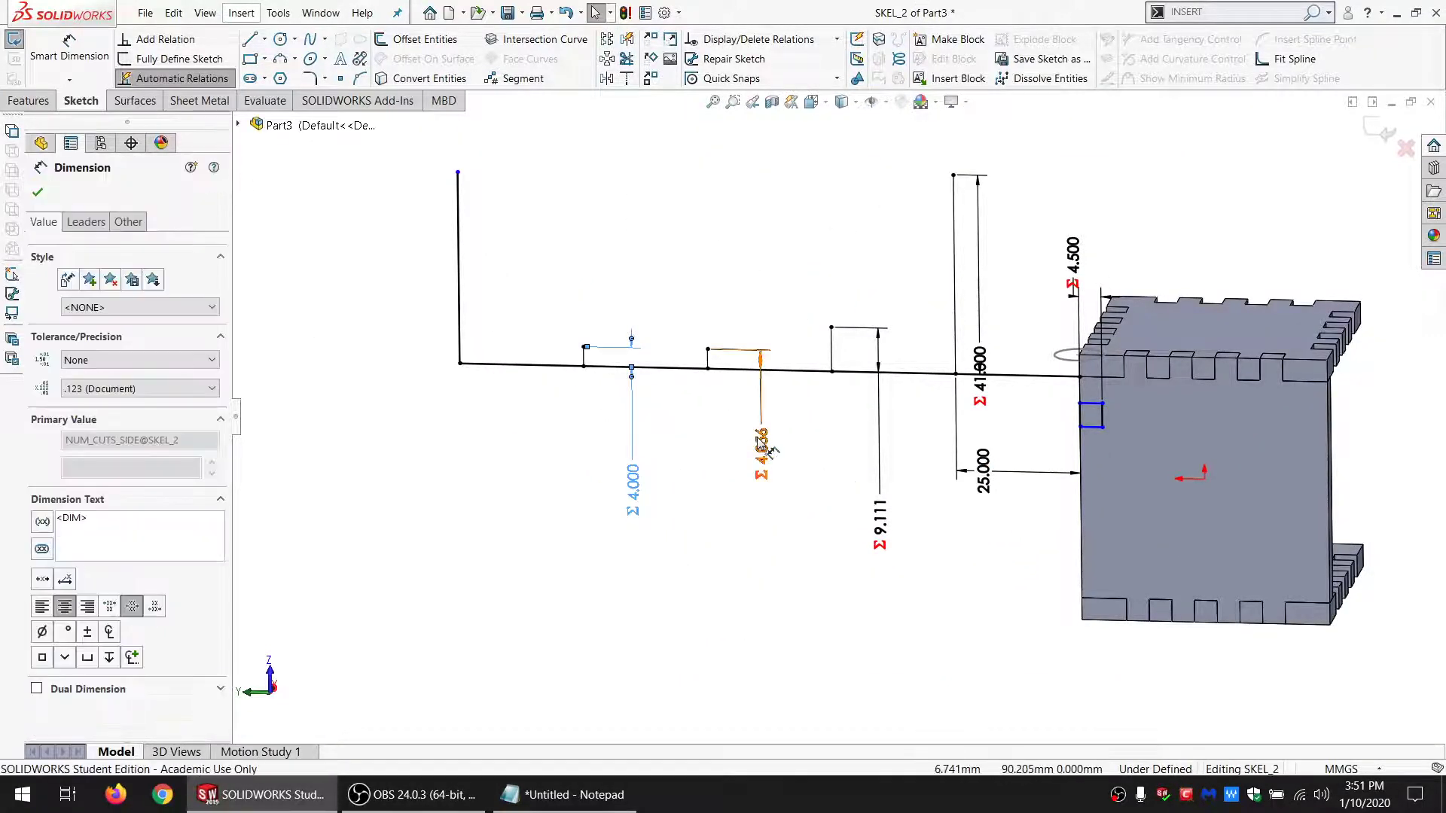
Step: Examine the equations driving the D4 and D5 helper-line dimensions without changing them, and exit SKEL_2
{"action": "double_click", "coordinate": [883, 531]}
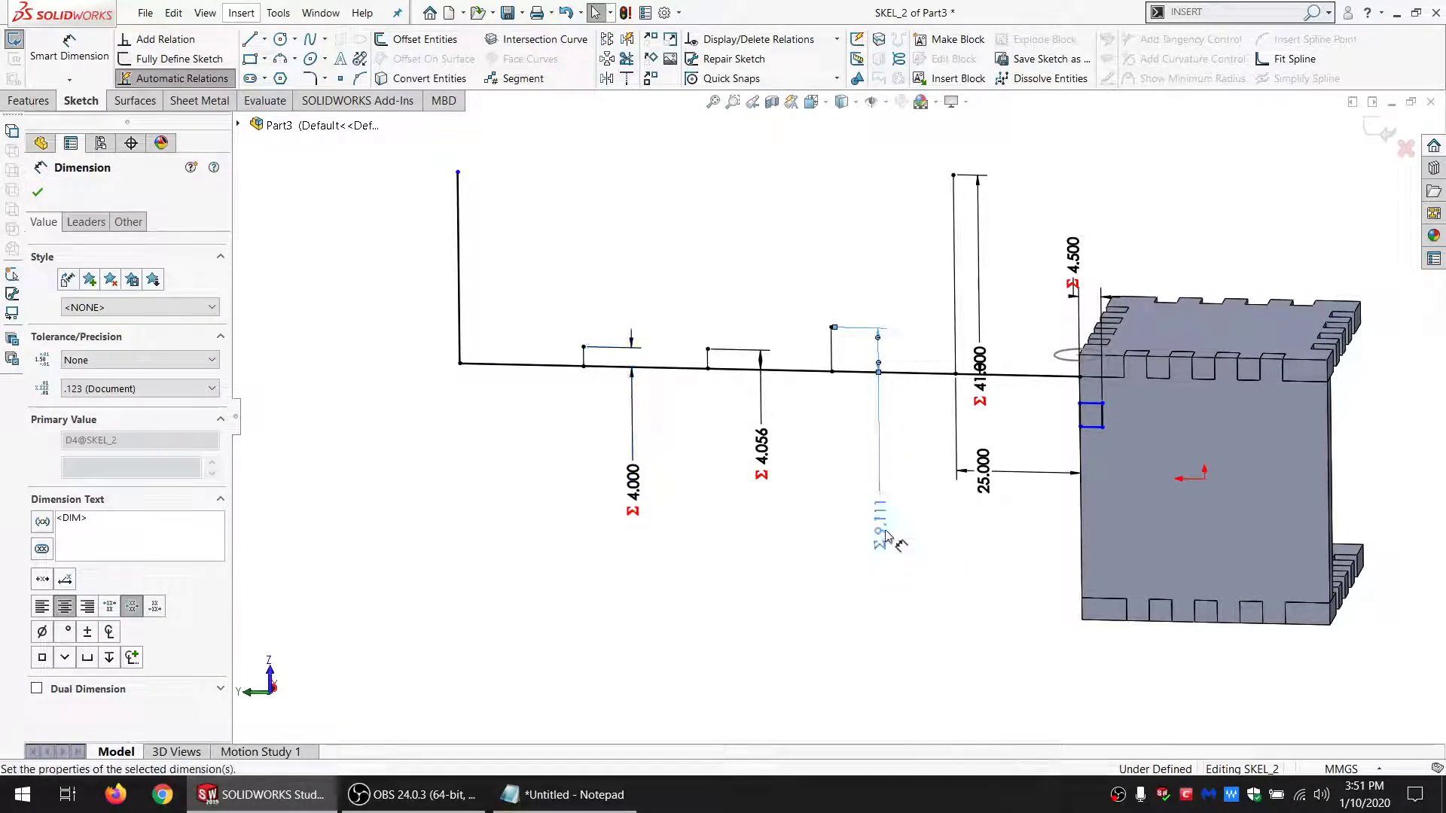
{"action": "left_click_drag", "start_coordinate": [881, 555], "coordinate": [979, 555]}
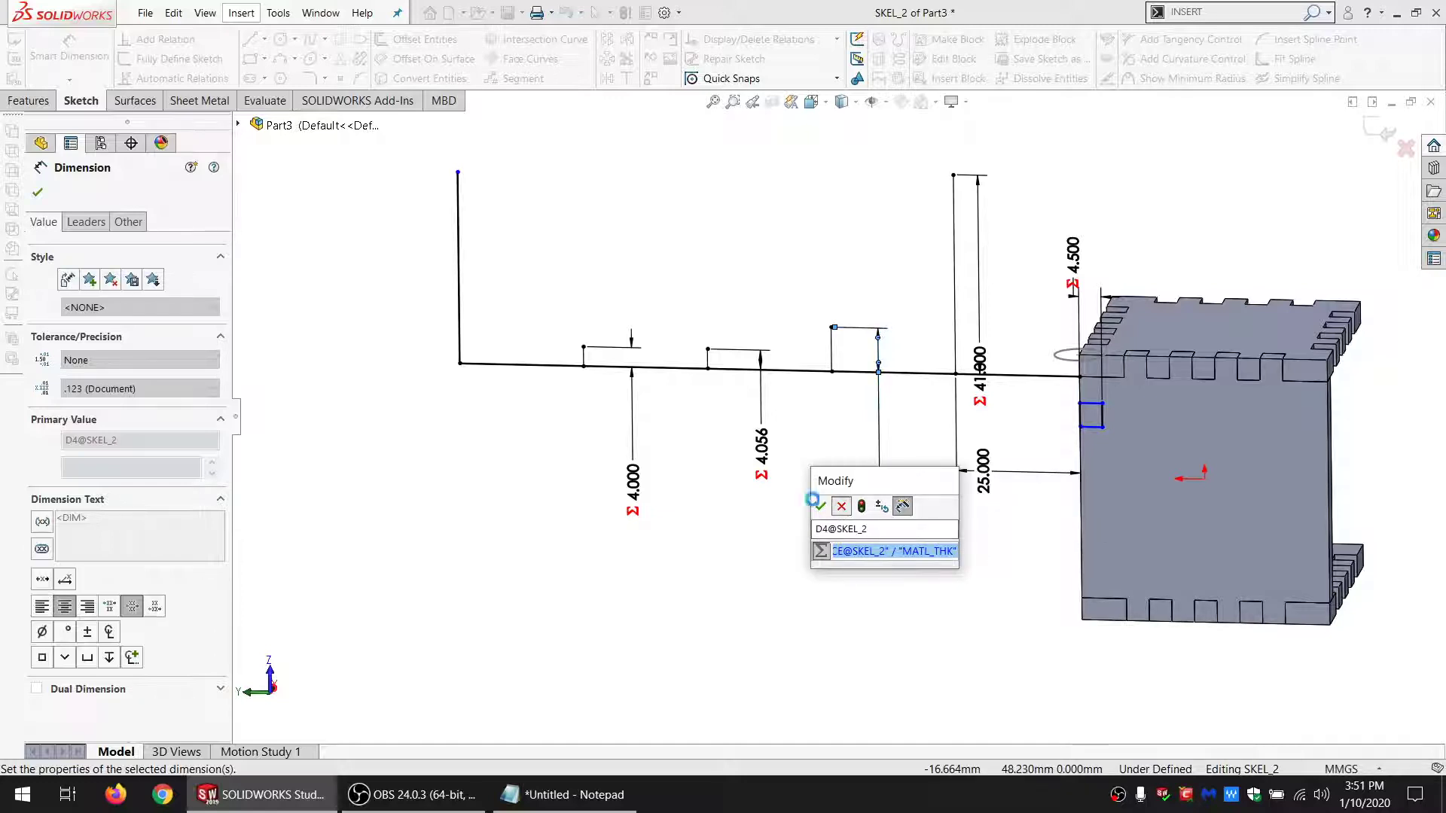
{"action": "left_click", "coordinate": [841, 507]}
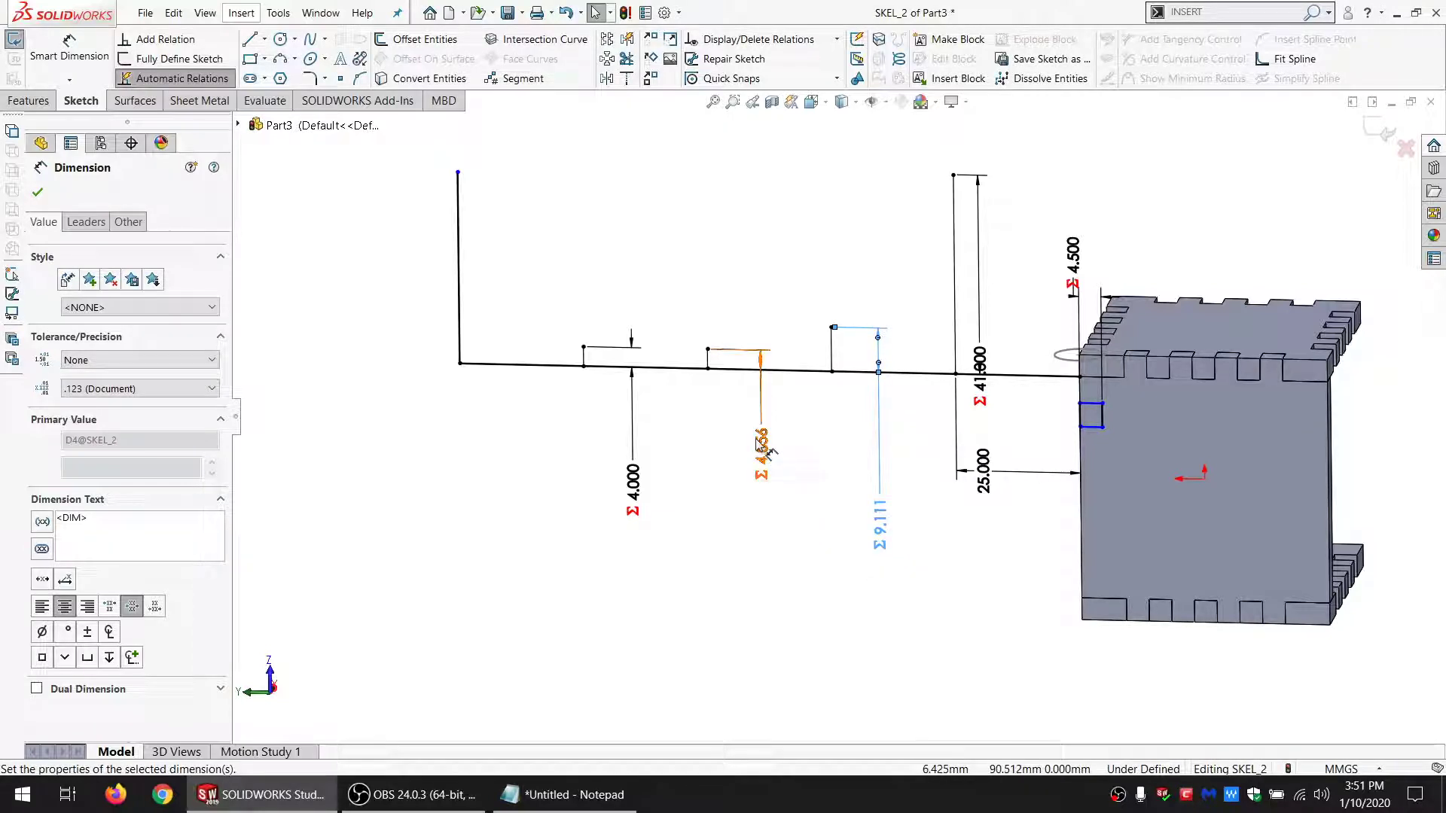
{"action": "left_click", "coordinate": [761, 443]}
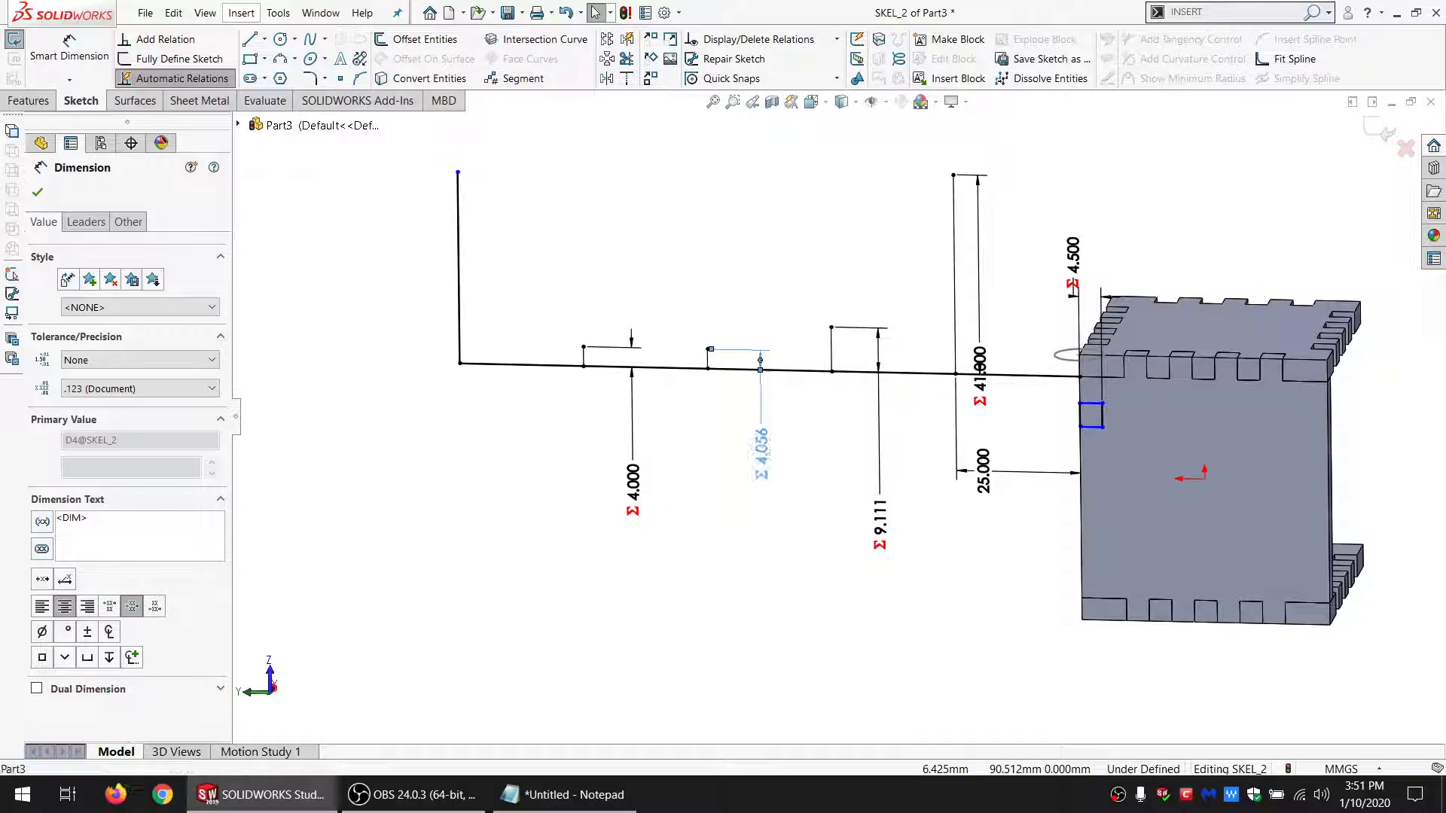
{"action": "double_click", "coordinate": [761, 439]}
{"action": "left_click_drag", "start_coordinate": [740, 461], "coordinate": [809, 461]}
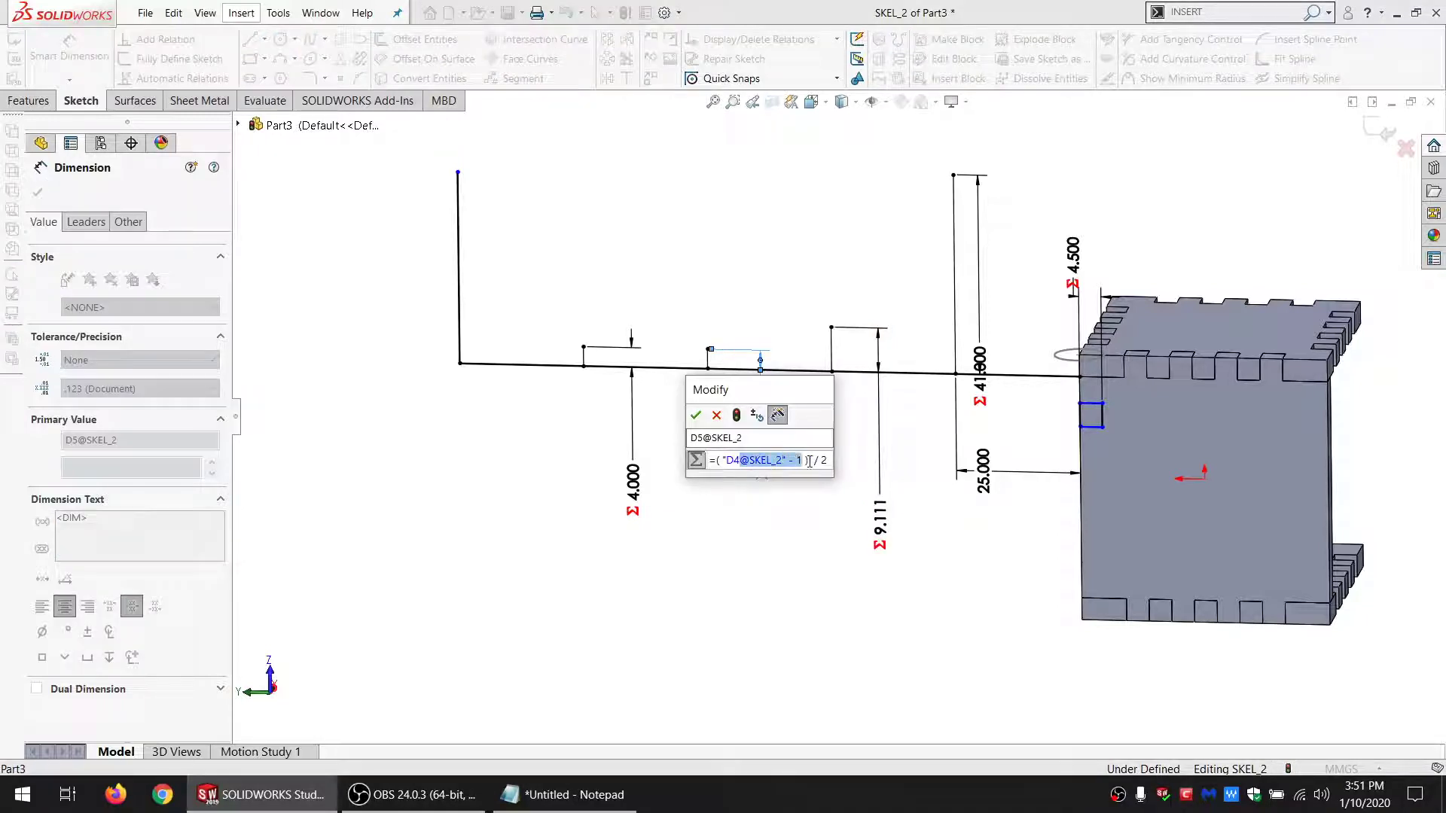
{"action": "left_click", "coordinate": [716, 420]}
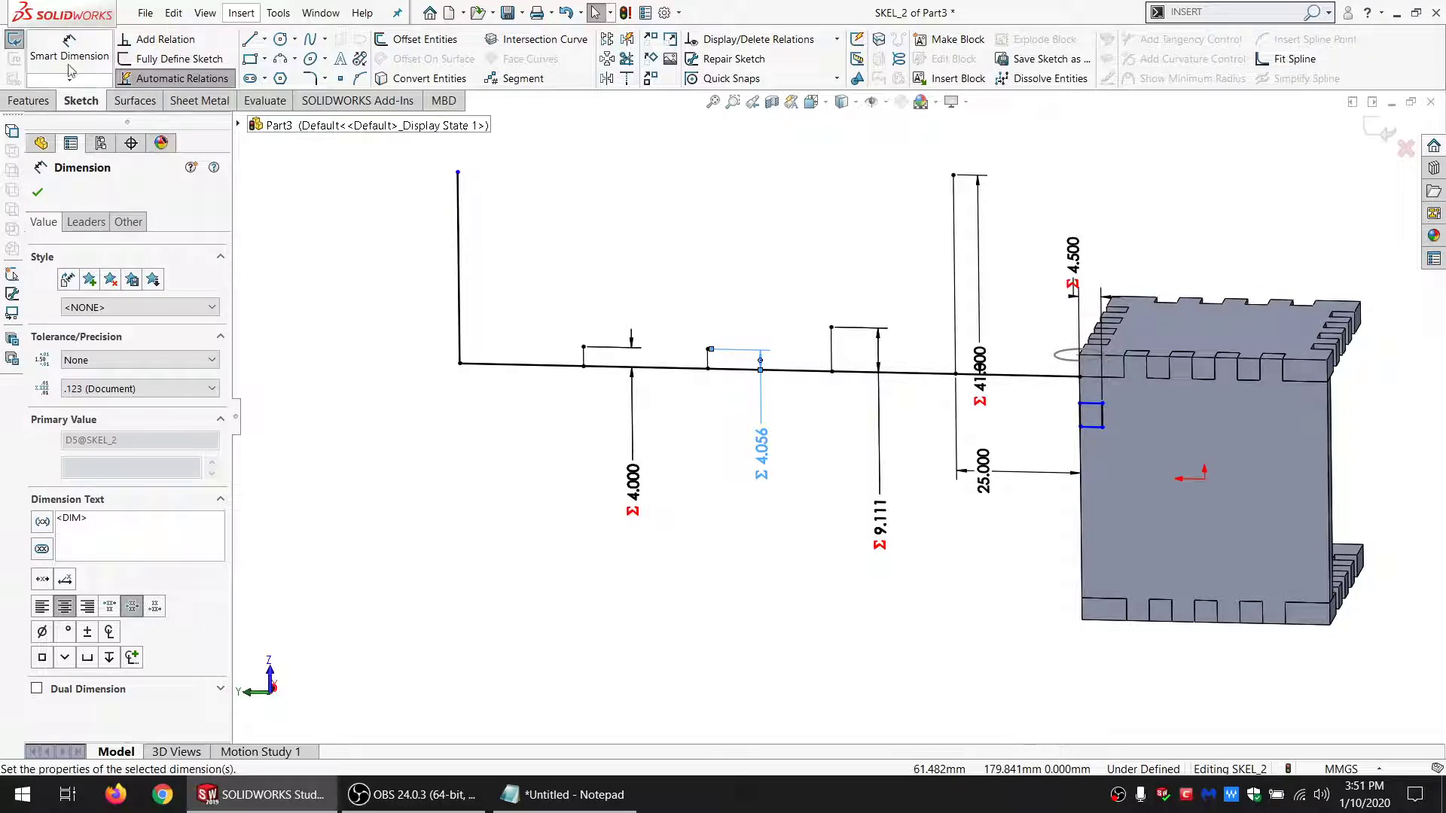
{"action": "left_click", "coordinate": [14, 40]}
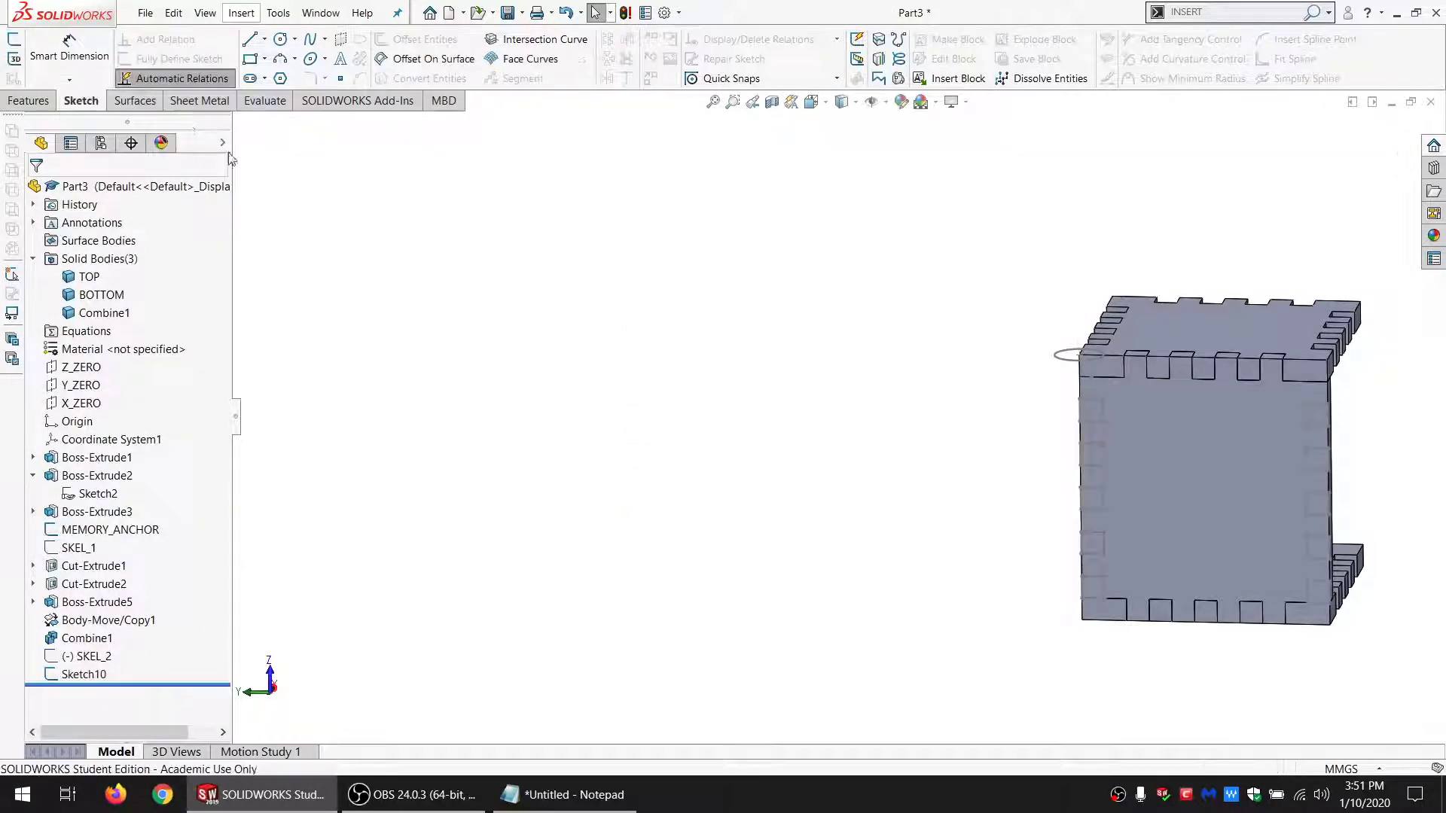
Step: Open Sketch10 and examine the full equation behind the finger rectangle's height dimension, leaving it unedited
{"action": "left_click", "coordinate": [82, 674]}
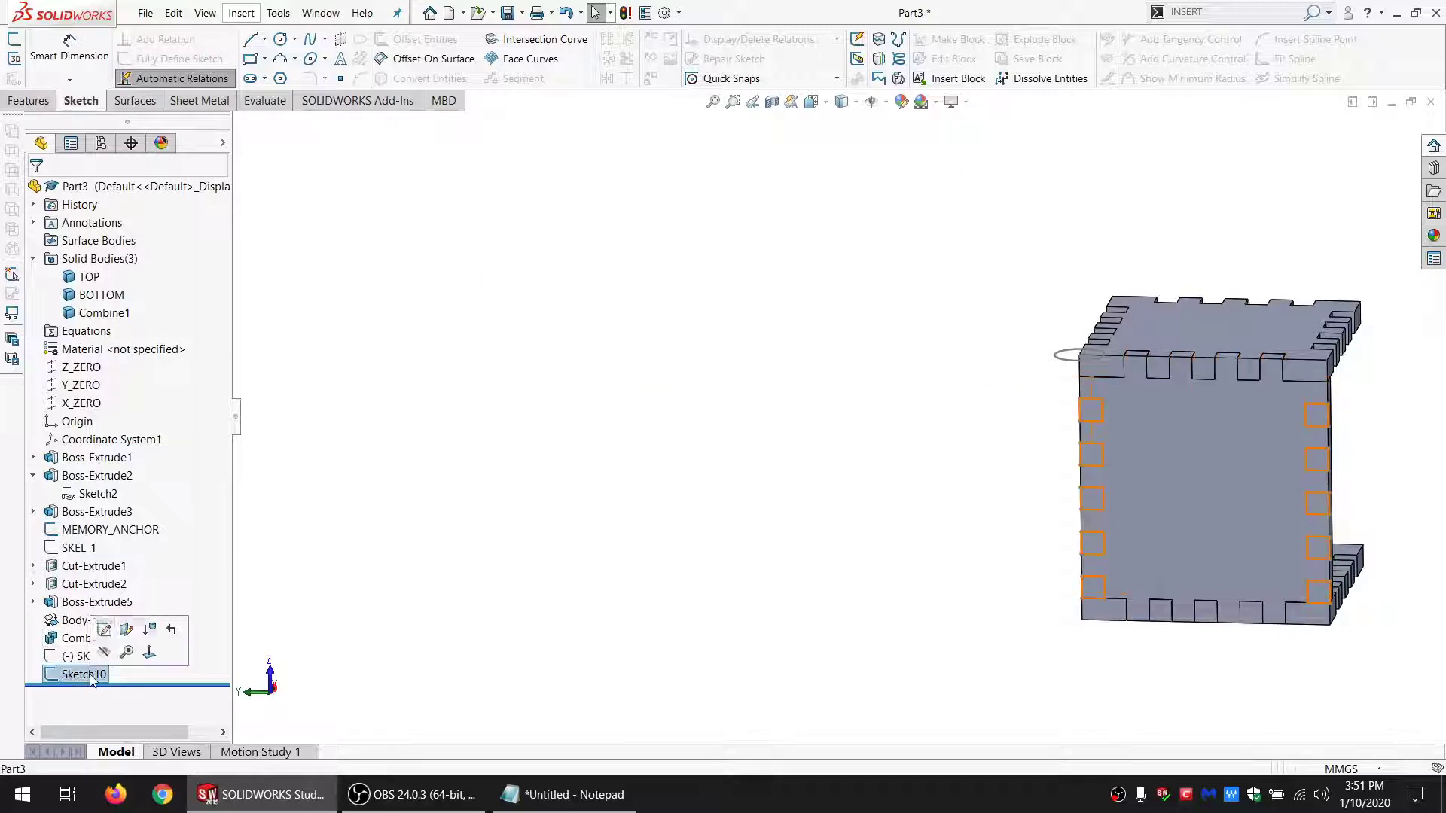
{"action": "left_click", "coordinate": [105, 628]}
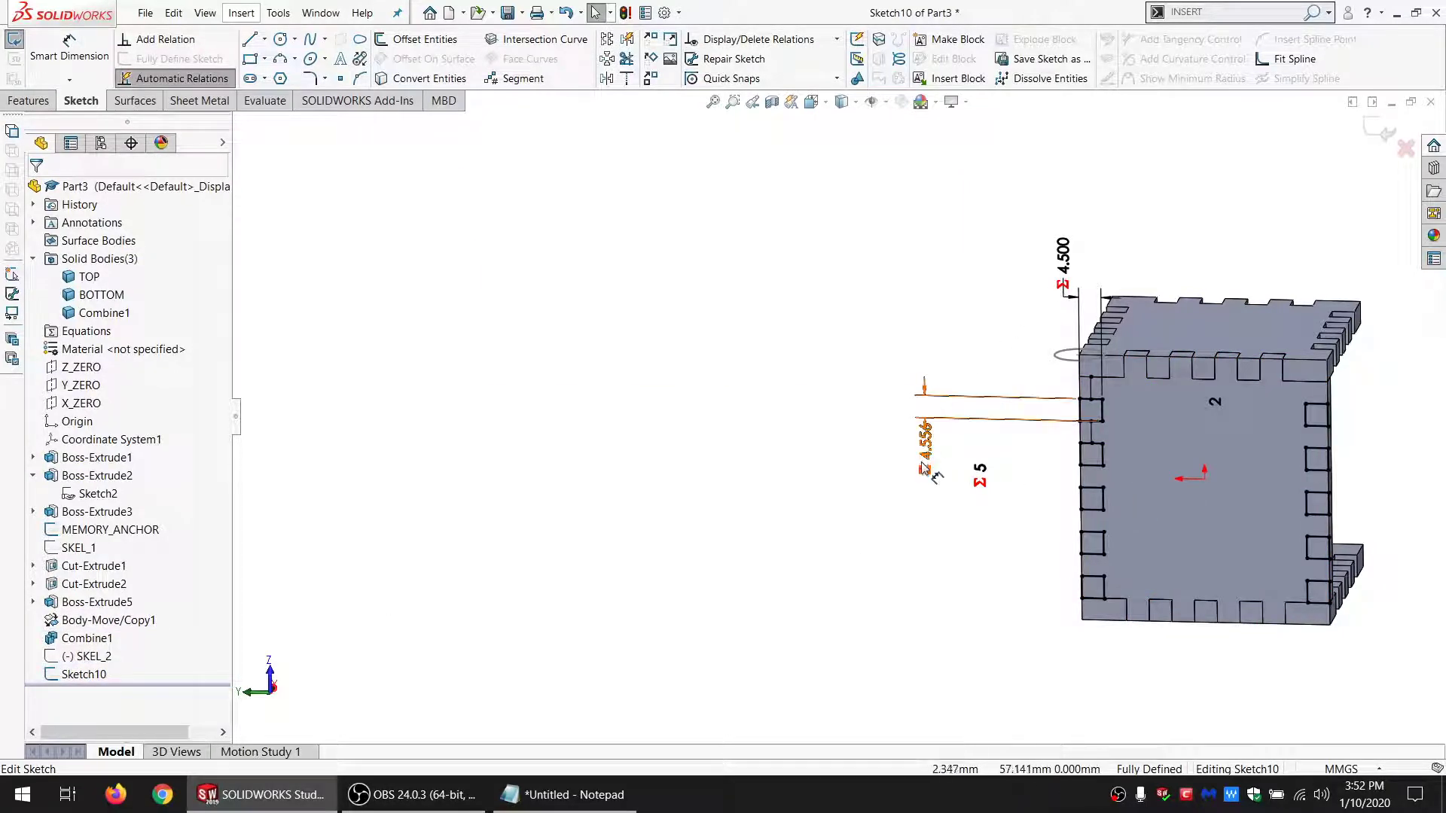
{"action": "double_click", "coordinate": [923, 444]}
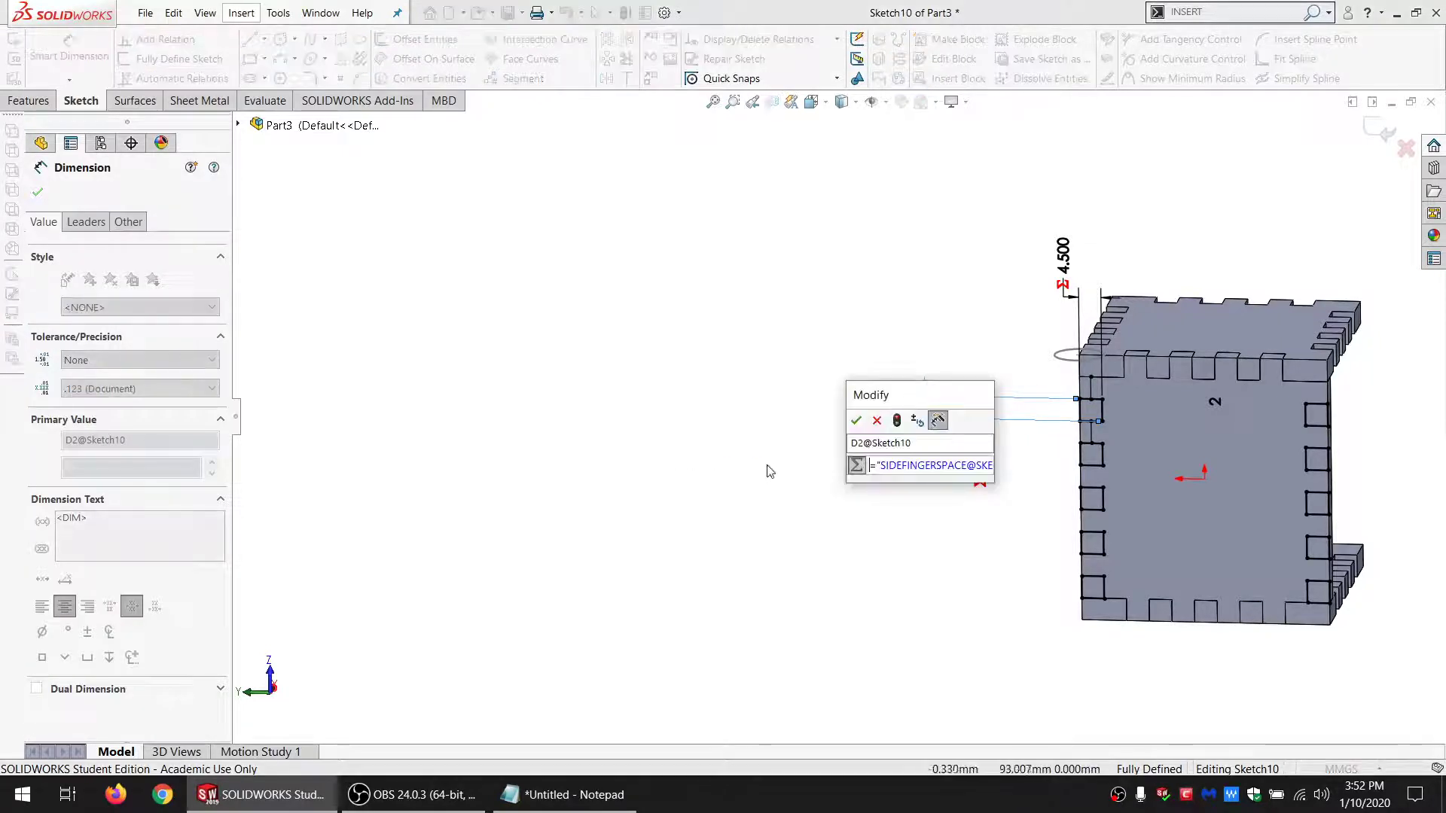
{"action": "key", "text": "Right"}
{"action": "key", "text": "Right"}
{"action": "key", "text": "Right"}
{"action": "key", "text": "Right"}
{"action": "key", "text": "Right"}
{"action": "key", "text": "Right"}
{"action": "key", "text": "Right"}
{"action": "key", "text": "Right"}
{"action": "key", "text": "Right"}
{"action": "key", "text": "Right"}
{"action": "key", "text": "Right"}
{"action": "key", "text": "Right"}
{"action": "key", "text": "Right"}
{"action": "key", "text": "Right"}
{"action": "key", "text": "Right"}
{"action": "key", "text": "Right"}
{"action": "key", "text": "Right"}
{"action": "key", "text": "Right"}
{"action": "key", "text": "Right"}
{"action": "key", "text": "Right"}
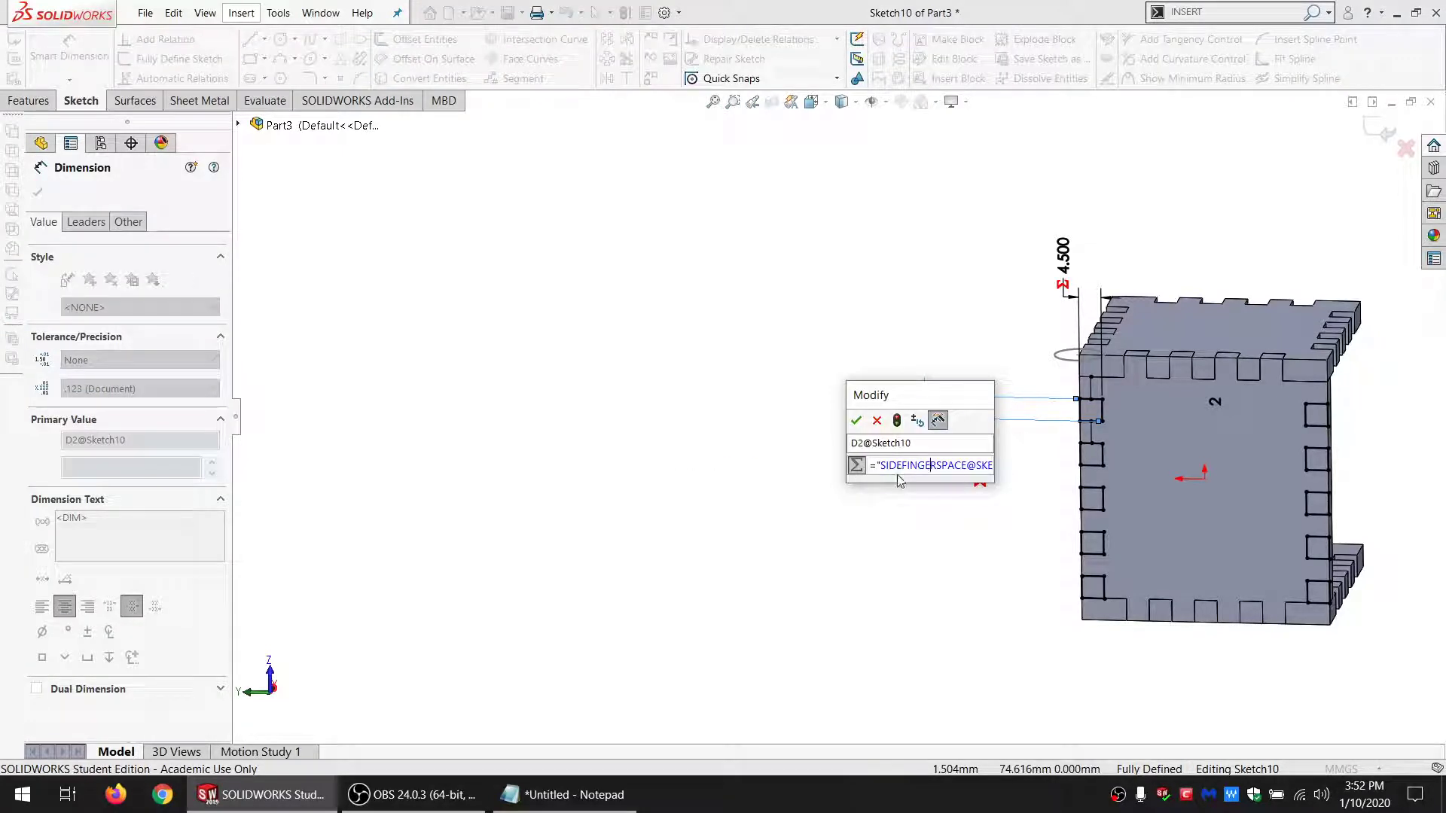
{"action": "key", "text": "Right"}
{"action": "key", "text": "Right"}
{"action": "key", "text": "Right"}
{"action": "key", "text": "Right"}
{"action": "key", "text": "Right"}
{"action": "key", "text": "Right"}
{"action": "key", "text": "Right"}
{"action": "key", "text": "Right"}
{"action": "key", "text": "Right"}
{"action": "key", "text": "Right"}
{"action": "key", "text": "Right"}
{"action": "key", "text": "Right"}
{"action": "key", "text": "Right"}
{"action": "key", "text": "Right"}
{"action": "key", "text": "Right"}
{"action": "key", "text": "Right"}
{"action": "key", "text": "Right"}
{"action": "key", "text": "Right"}
{"action": "key", "text": "Right"}
{"action": "key", "text": "Right"}
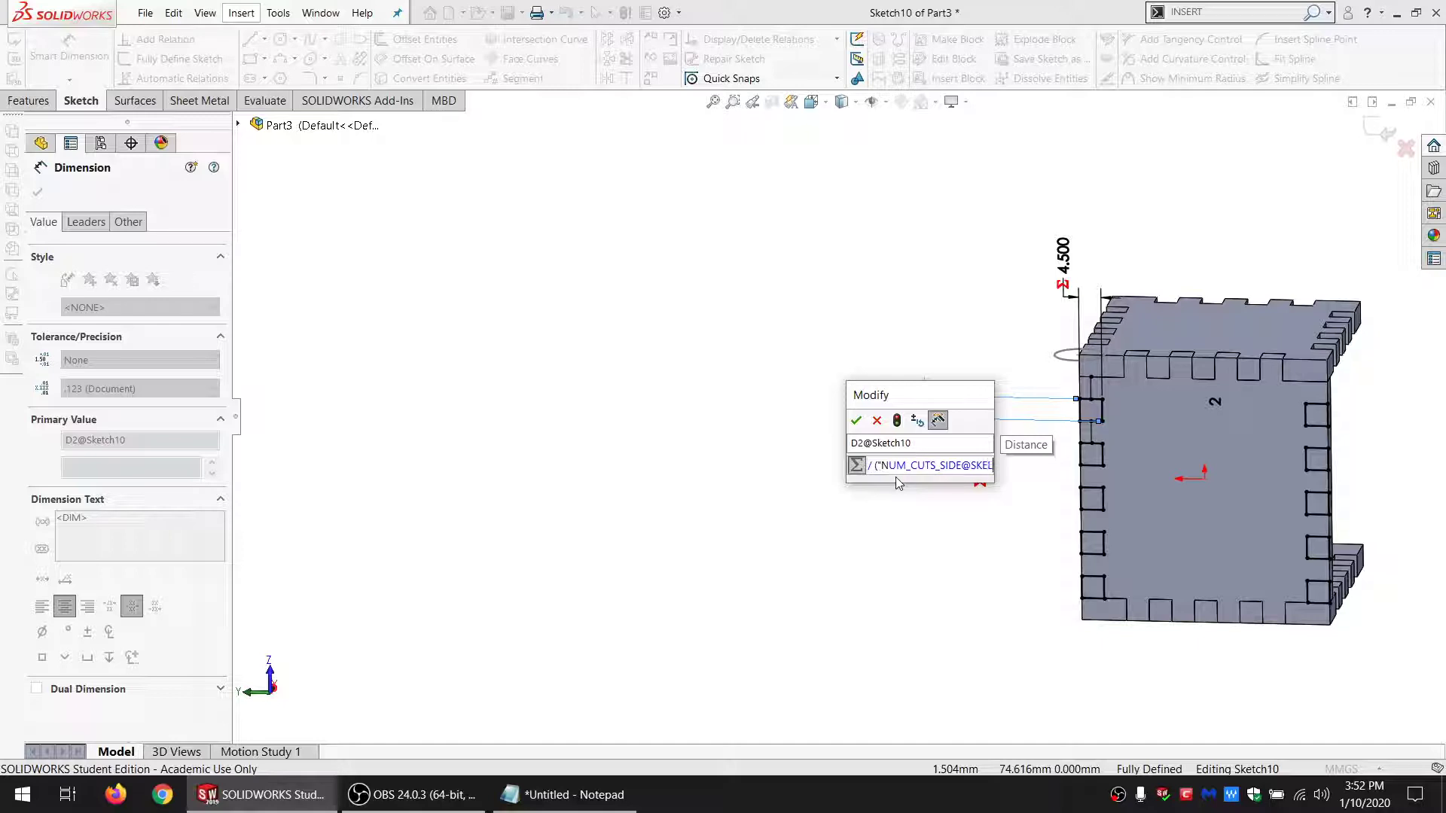
{"action": "key", "text": "Right"}
{"action": "key", "text": "Right"}
{"action": "key", "text": "Right"}
{"action": "key", "text": "Right"}
{"action": "key", "text": "Right"}
{"action": "key", "text": "Right"}
{"action": "key", "text": "Right"}
{"action": "key", "text": "Right"}
{"action": "key", "text": "Right"}
{"action": "key", "text": "Right"}
{"action": "key", "text": "Right"}
{"action": "key", "text": "Right"}
{"action": "key", "text": "Right"}
{"action": "key", "text": "Right"}
{"action": "key", "text": "Right"}
{"action": "key", "text": "Right"}
{"action": "key", "text": "Left"}
{"action": "key", "text": "Left"}
{"action": "key", "text": "Left"}
{"action": "key", "text": "Left"}
{"action": "key", "text": "Left"}
{"action": "key", "text": "Left"}
{"action": "key", "text": "Left"}
{"action": "key", "text": "Left"}
{"action": "key", "text": "Left"}
{"action": "key", "text": "Left"}
{"action": "key", "text": "Left"}
{"action": "key", "text": "Left"}
{"action": "key", "text": "Left"}
{"action": "key", "text": "Left"}
{"action": "key", "text": "Left"}
{"action": "key", "text": "Left"}
{"action": "key", "text": "Left"}
{"action": "key", "text": "Left"}
{"action": "key", "text": "Left"}
{"action": "key", "text": "Left"}
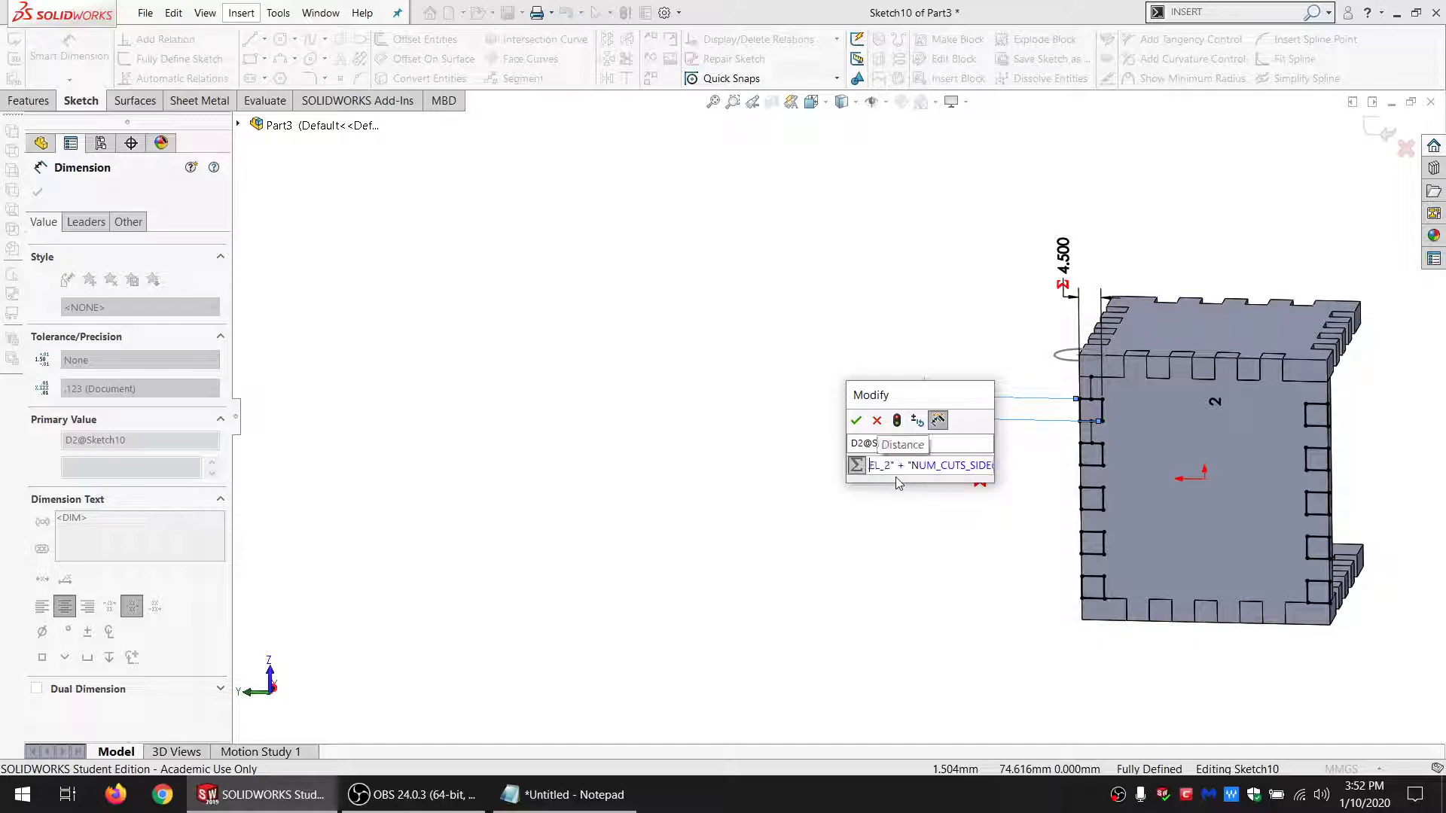
{"action": "key", "text": "End"}
{"action": "type", "text": "+ 1"}
{"action": "key", "text": "Left"}
{"action": "key", "text": "Left"}
{"action": "key", "text": "Left"}
{"action": "key", "text": "Left"}
{"action": "key", "text": "Left"}
{"action": "key", "text": "Left"}
{"action": "key", "text": "Left"}
{"action": "key", "text": "Left"}
{"action": "key", "text": "Left"}
{"action": "key", "text": "Left"}
{"action": "key", "text": "Left"}
{"action": "key", "text": "Left"}
{"action": "key", "text": "Left"}
{"action": "key", "text": "Left"}
{"action": "key", "text": "Left"}
{"action": "key", "text": "Left"}
{"action": "key", "text": "Left"}
{"action": "key", "text": "Left"}
{"action": "key", "text": "Left"}
{"action": "key", "text": "Left"}
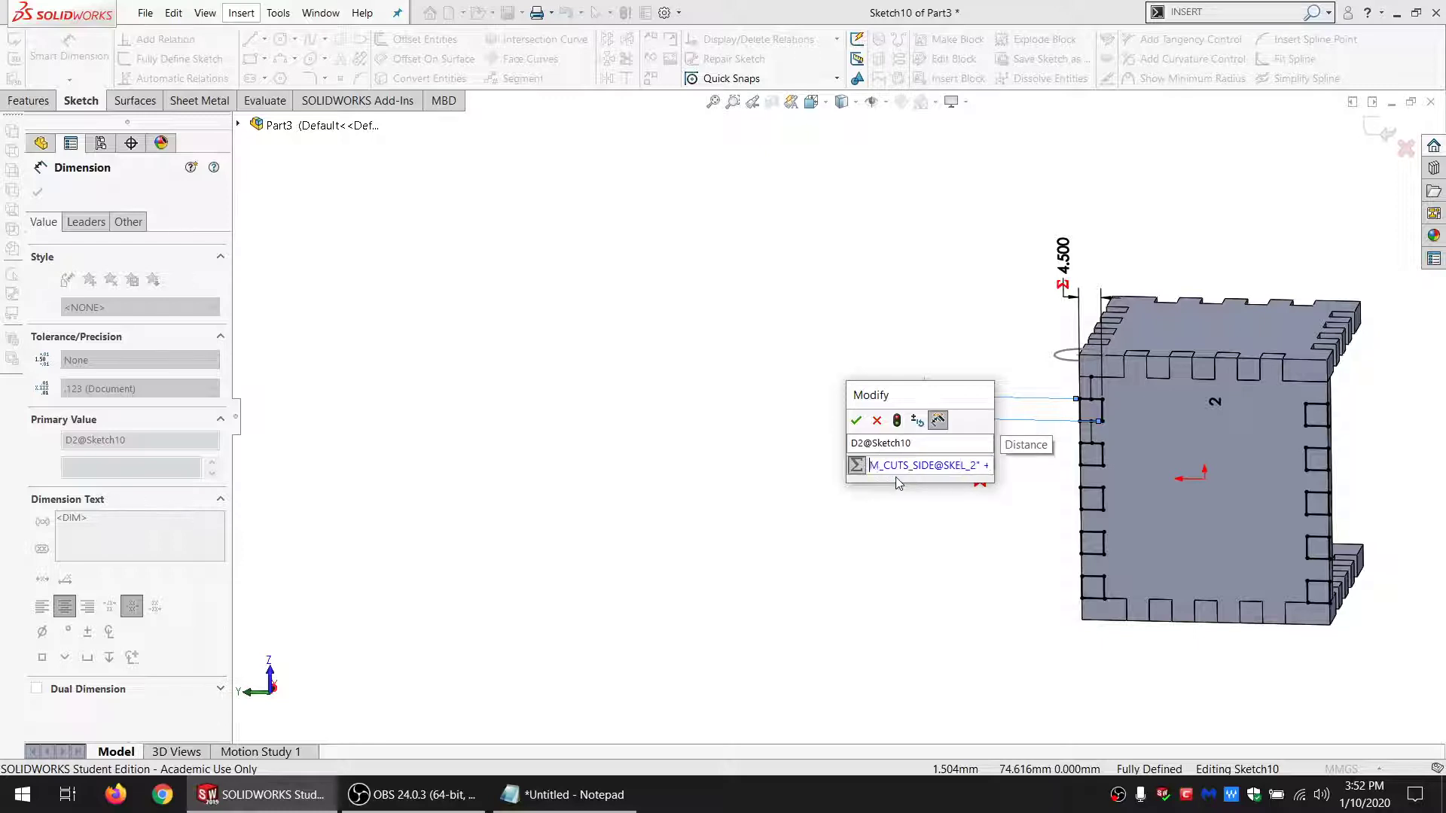
{"action": "key", "text": "Left"}
{"action": "key", "text": "Left"}
{"action": "key", "text": "Left"}
{"action": "key", "text": "Left"}
{"action": "key", "text": "Left"}
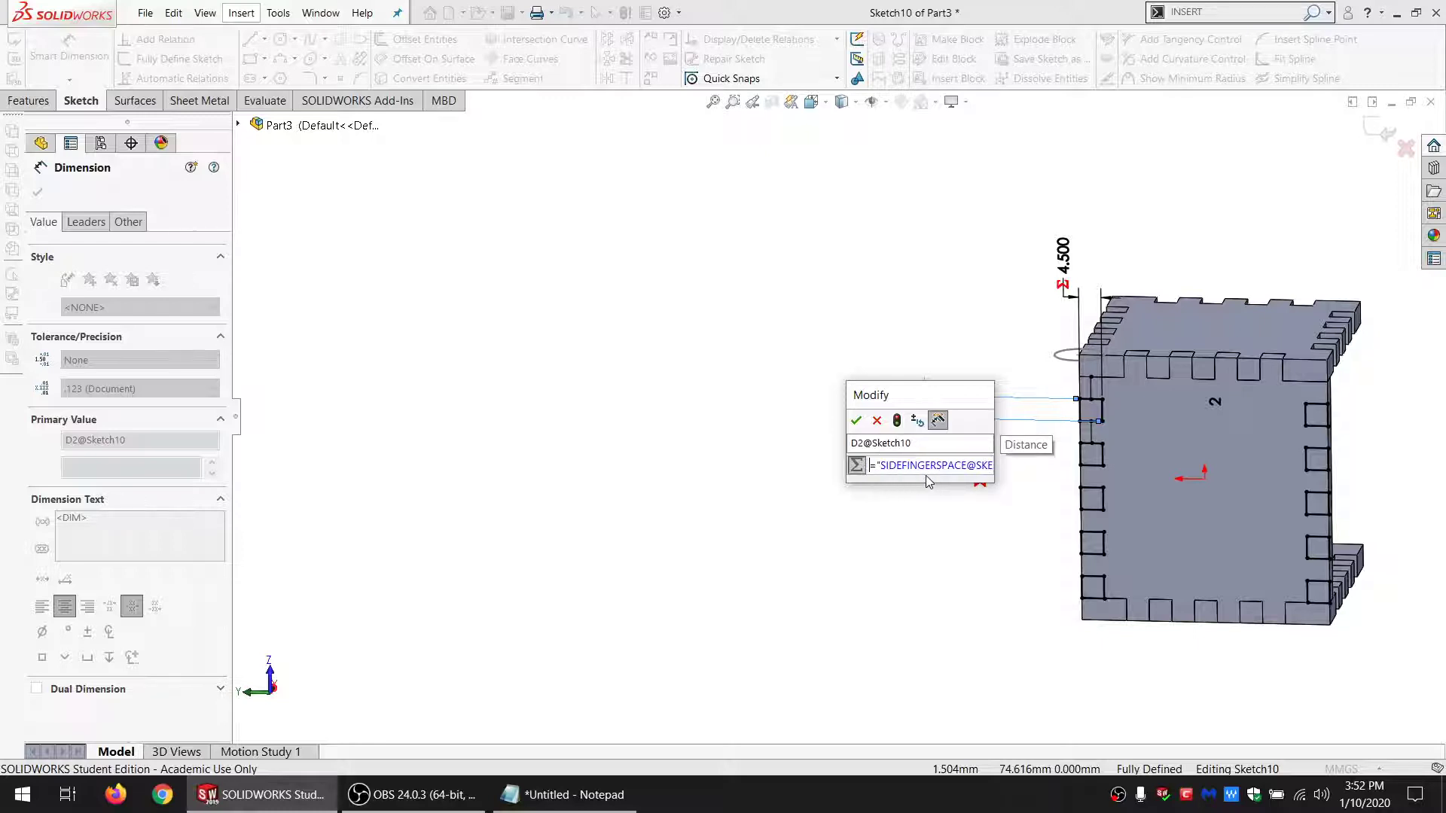
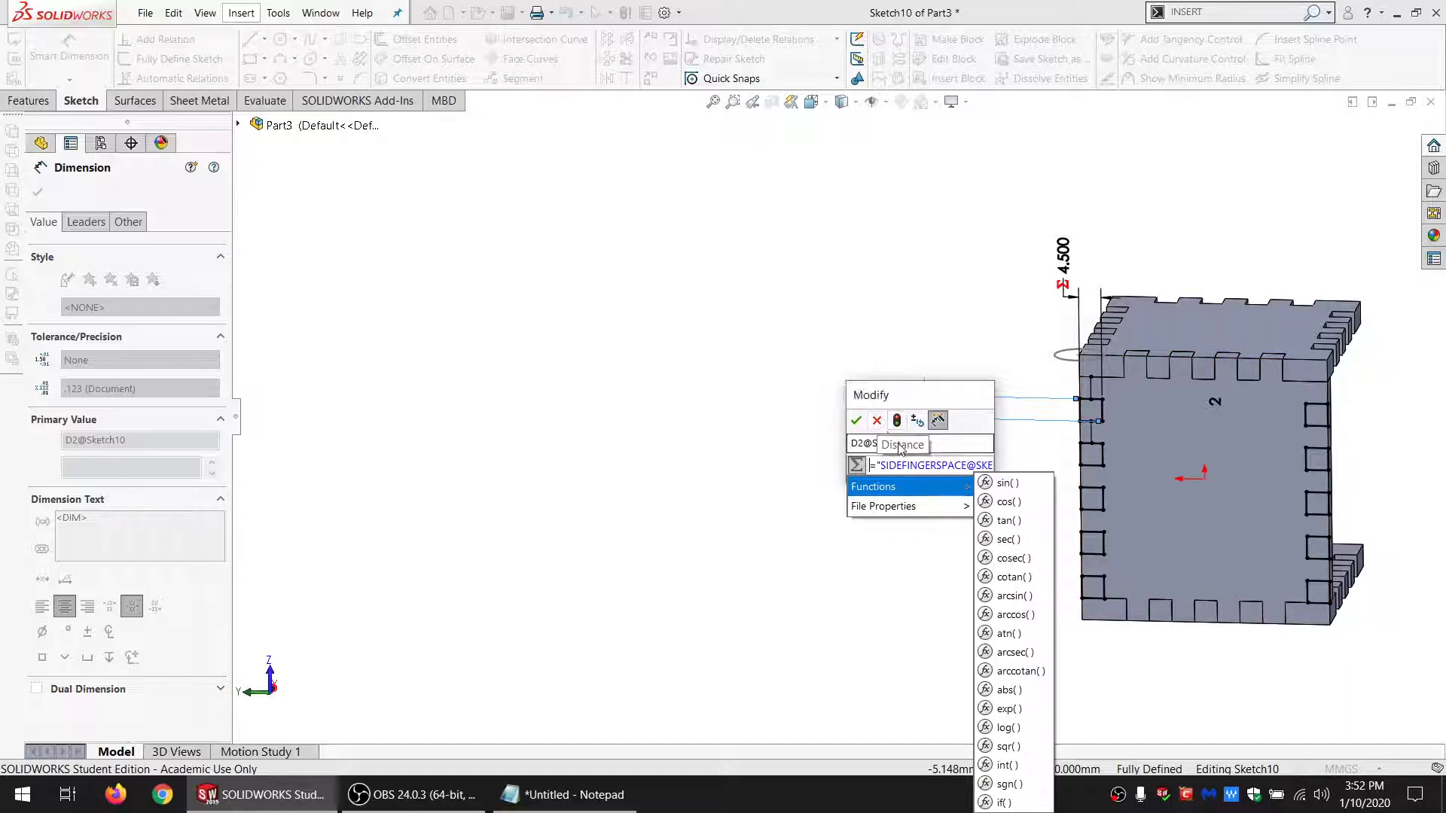
{"action": "left_click", "coordinate": [878, 428]}
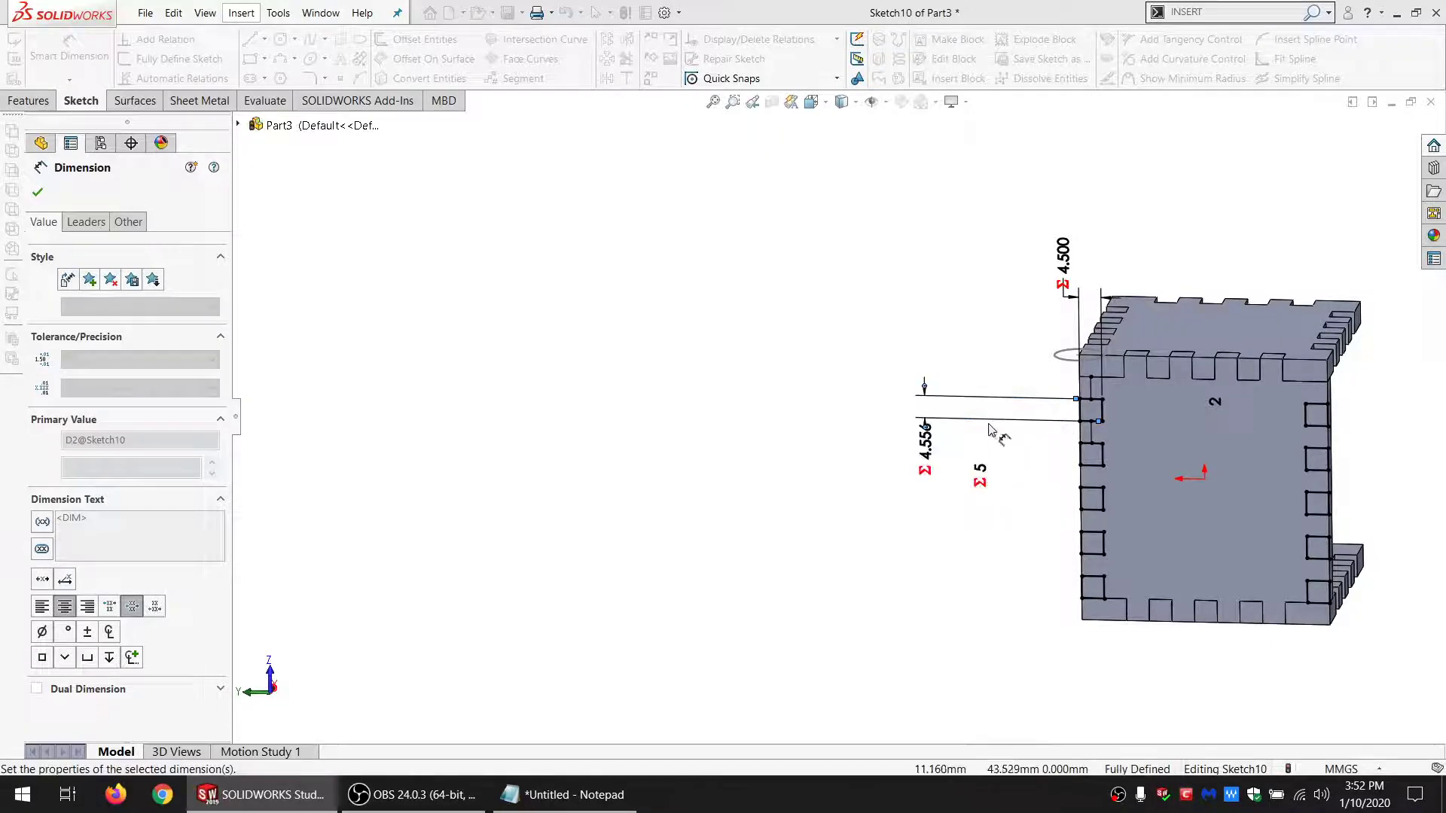
{"action": "double_click", "coordinate": [926, 449]}
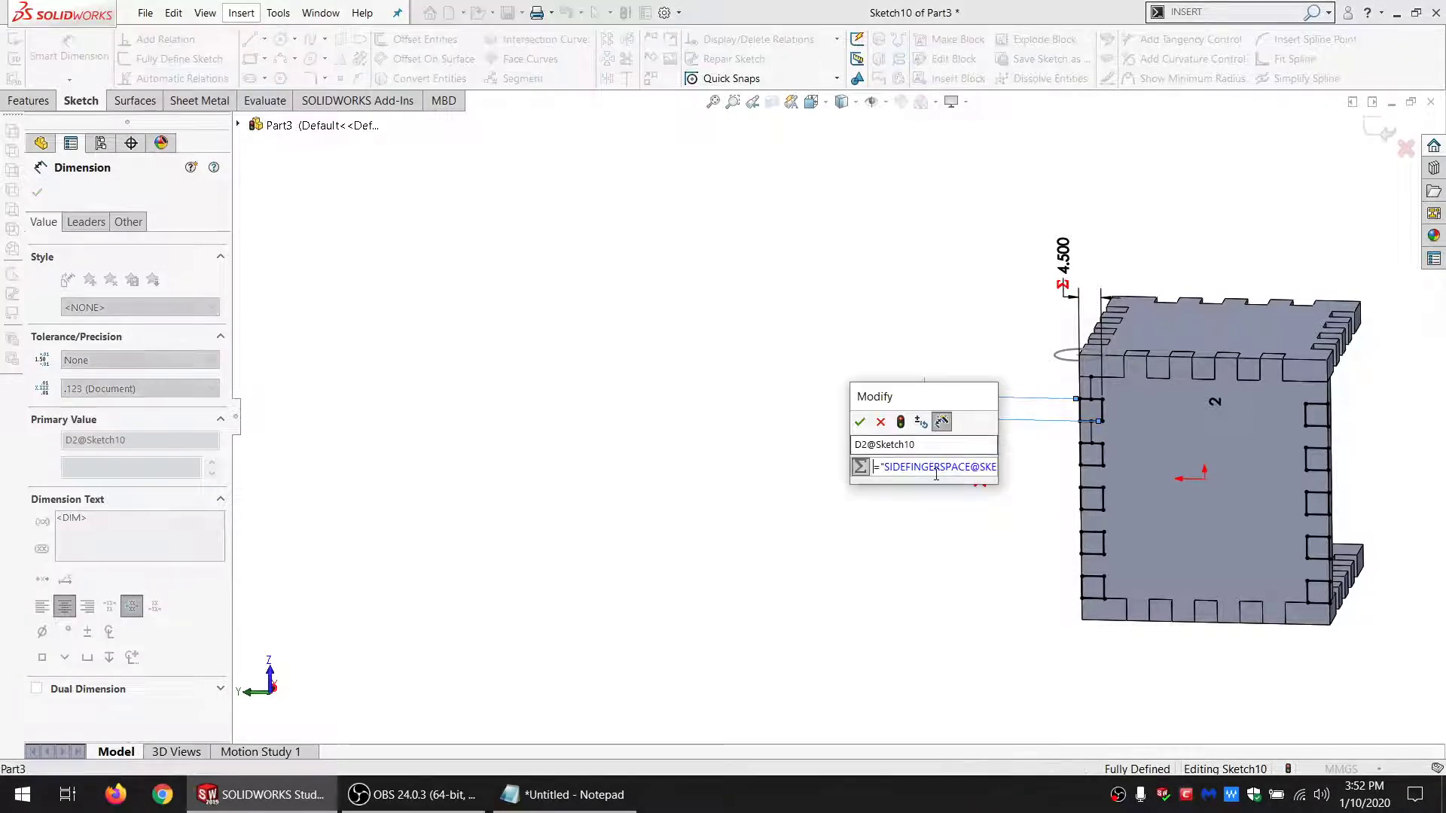
{"action": "left_click_drag", "start_coordinate": [891, 466], "coordinate": [765, 470]}
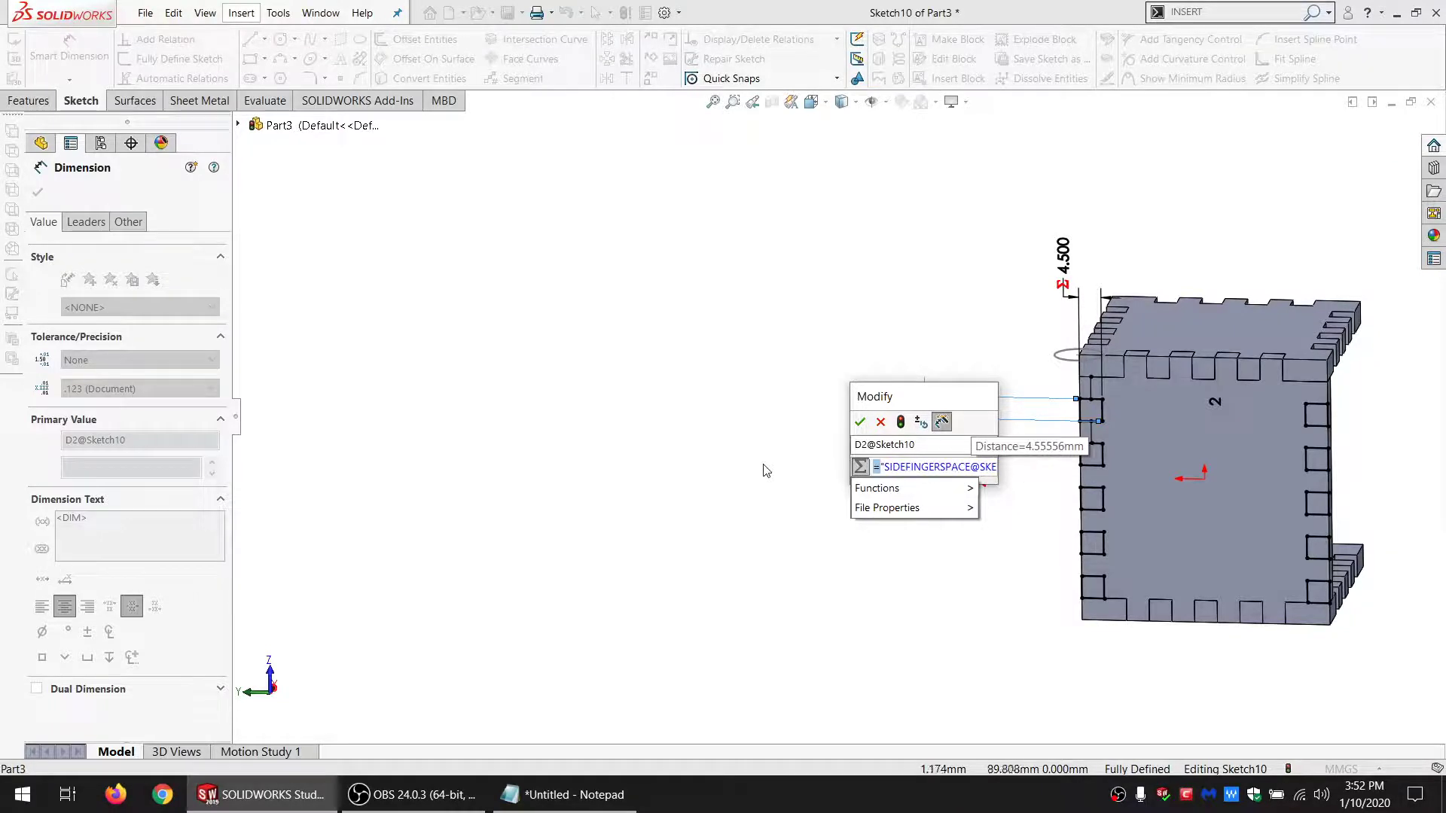
{"action": "left_click", "coordinate": [976, 467]}
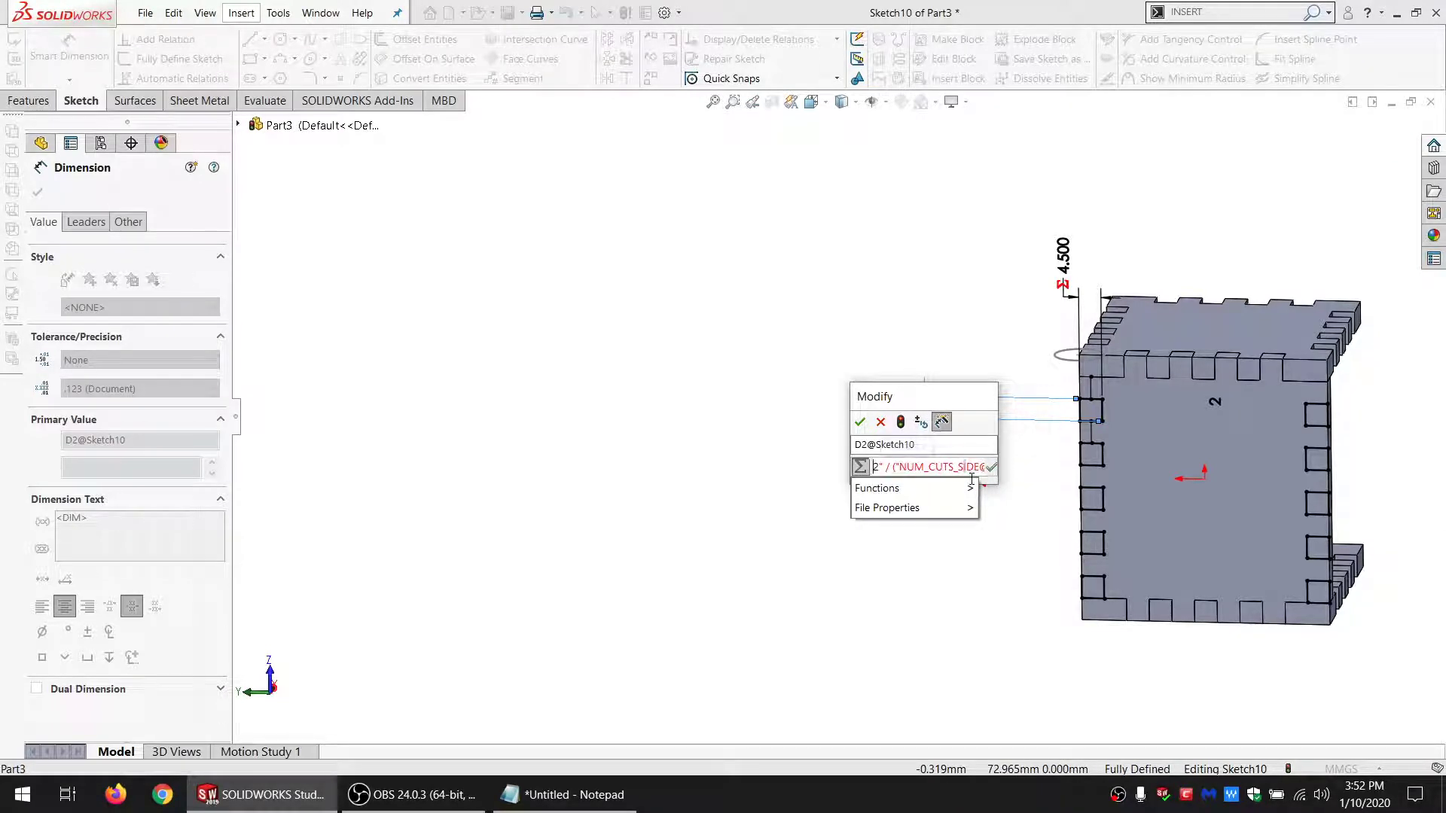
{"action": "key", "text": "End"}
{"action": "type", "text": "+ 1)"}
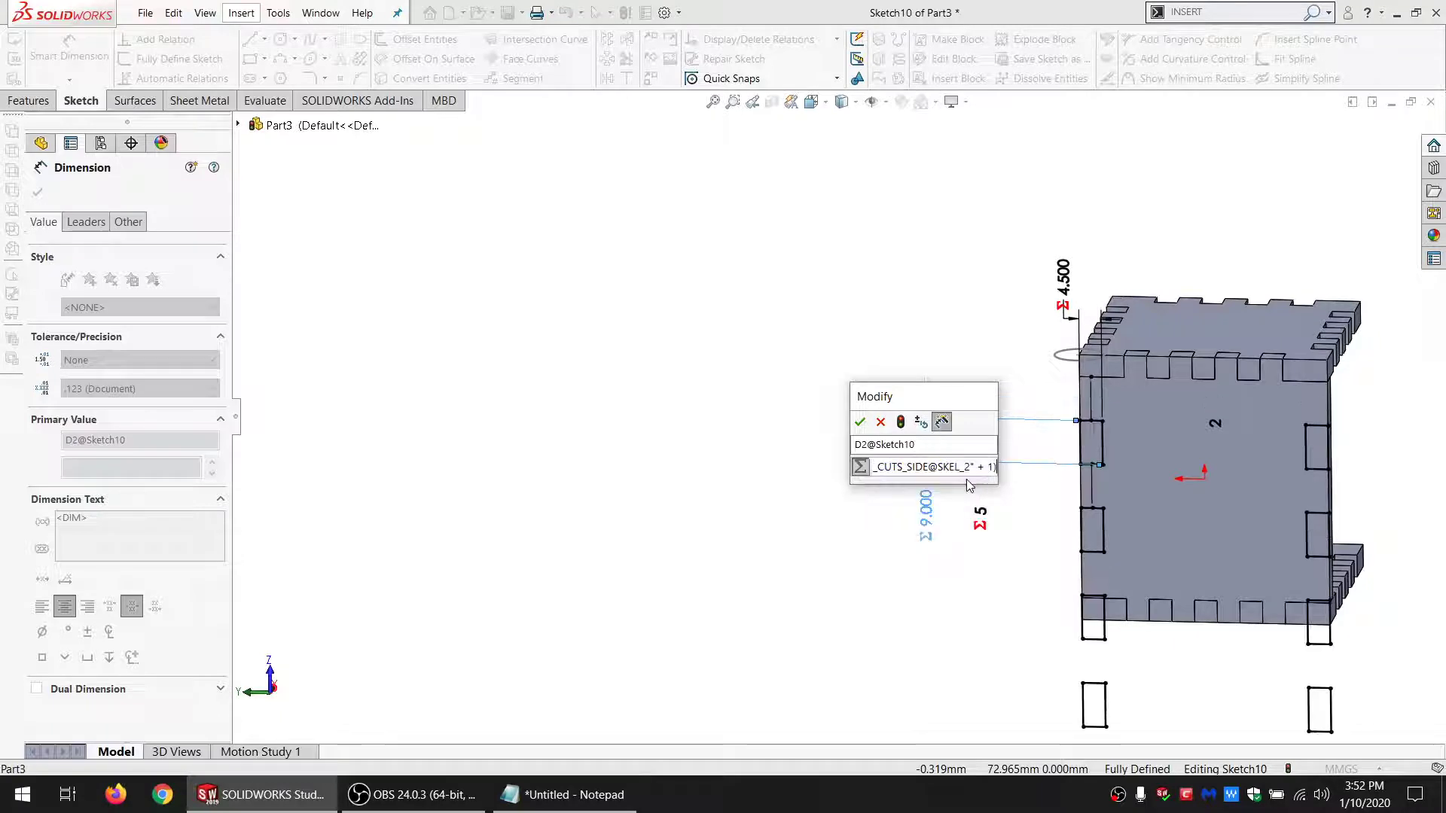
{"action": "left_click_drag", "start_coordinate": [904, 403], "coordinate": [784, 345]}
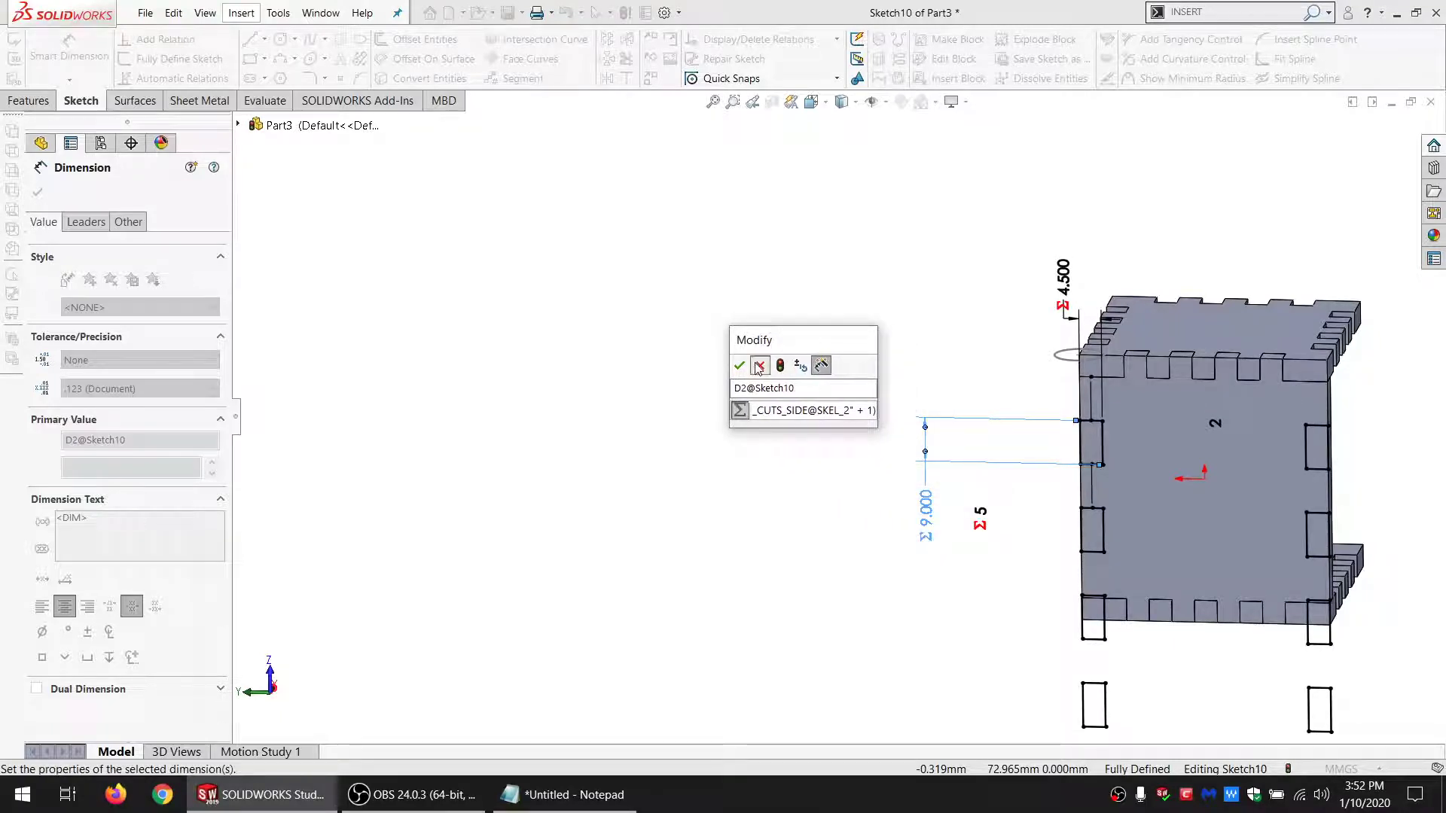
{"action": "left_click", "coordinate": [759, 367]}
Step: Recheck the SIDEFINGERSPACE term in the rectangle's height equation, cancel the dimension edit and exit Sketch10
{"action": "double_click", "coordinate": [926, 461]}
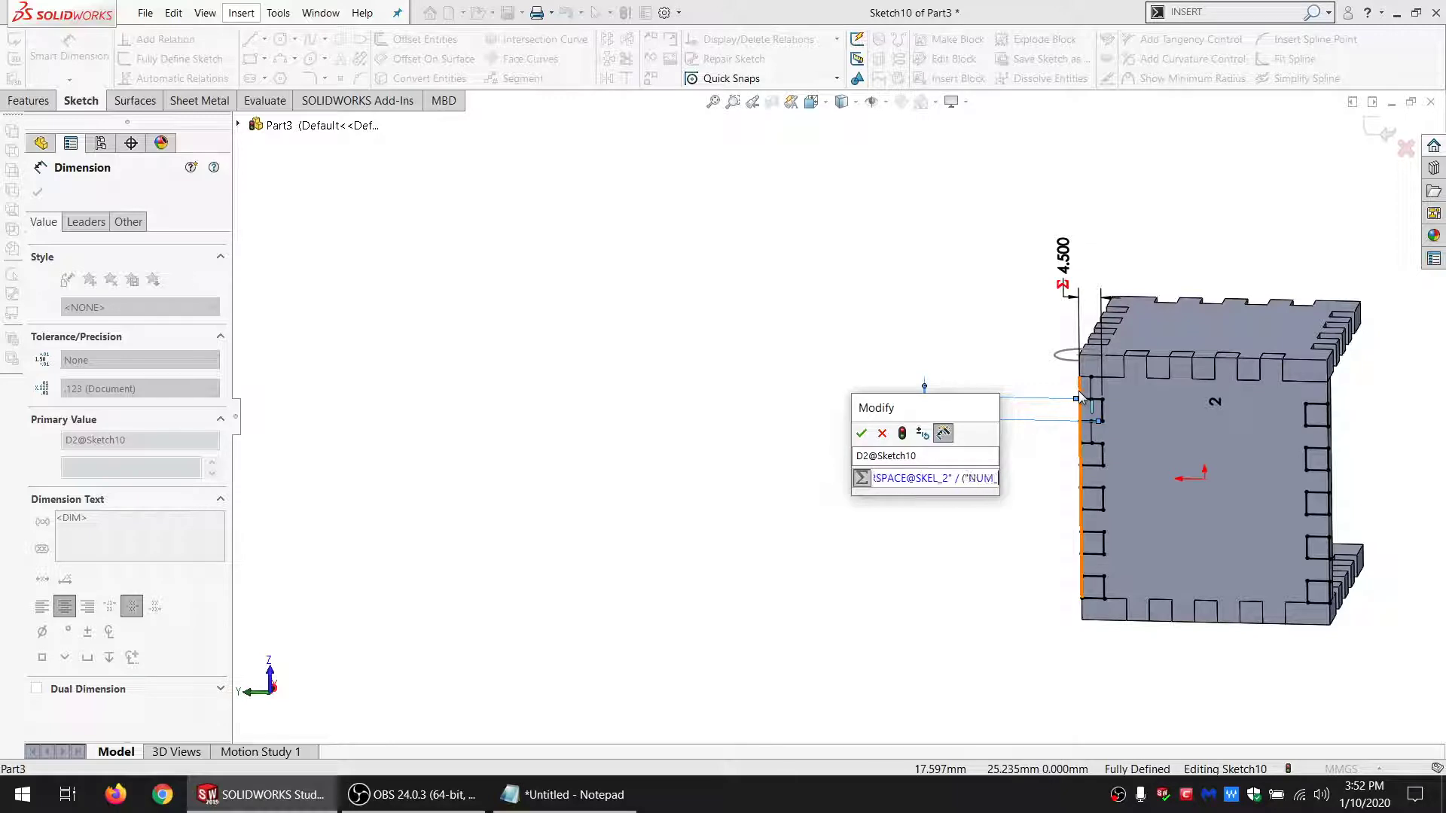
{"action": "left_click", "coordinate": [882, 433]}
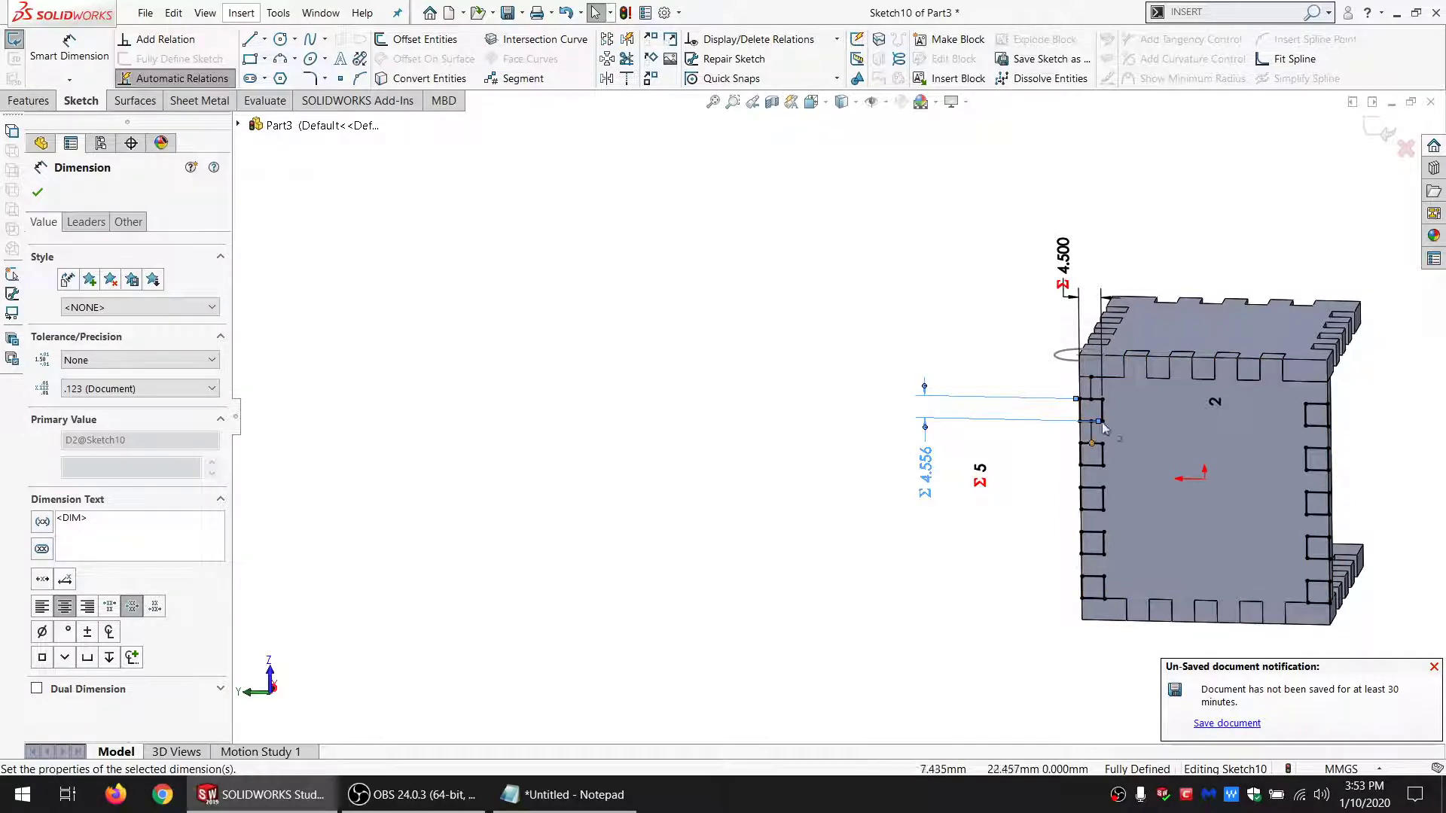
{"action": "key", "text": "Escape"}
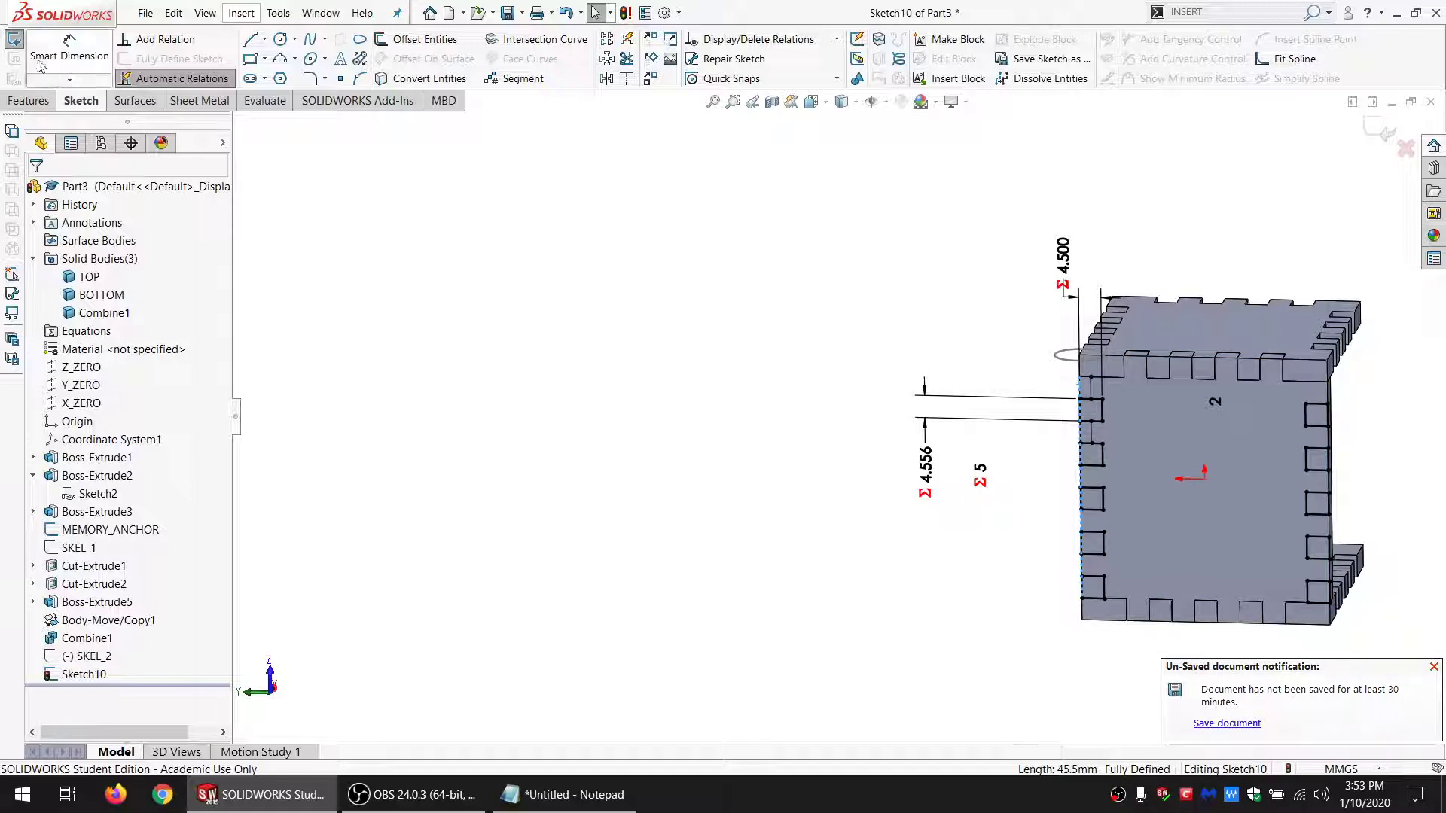
{"action": "left_click", "coordinate": [13, 41]}
Step: Reopen SKEL_2 for editing and move the SIDEFINGERSPACE dimension up beside its vertical helper line
{"action": "left_click", "coordinate": [86, 656]}
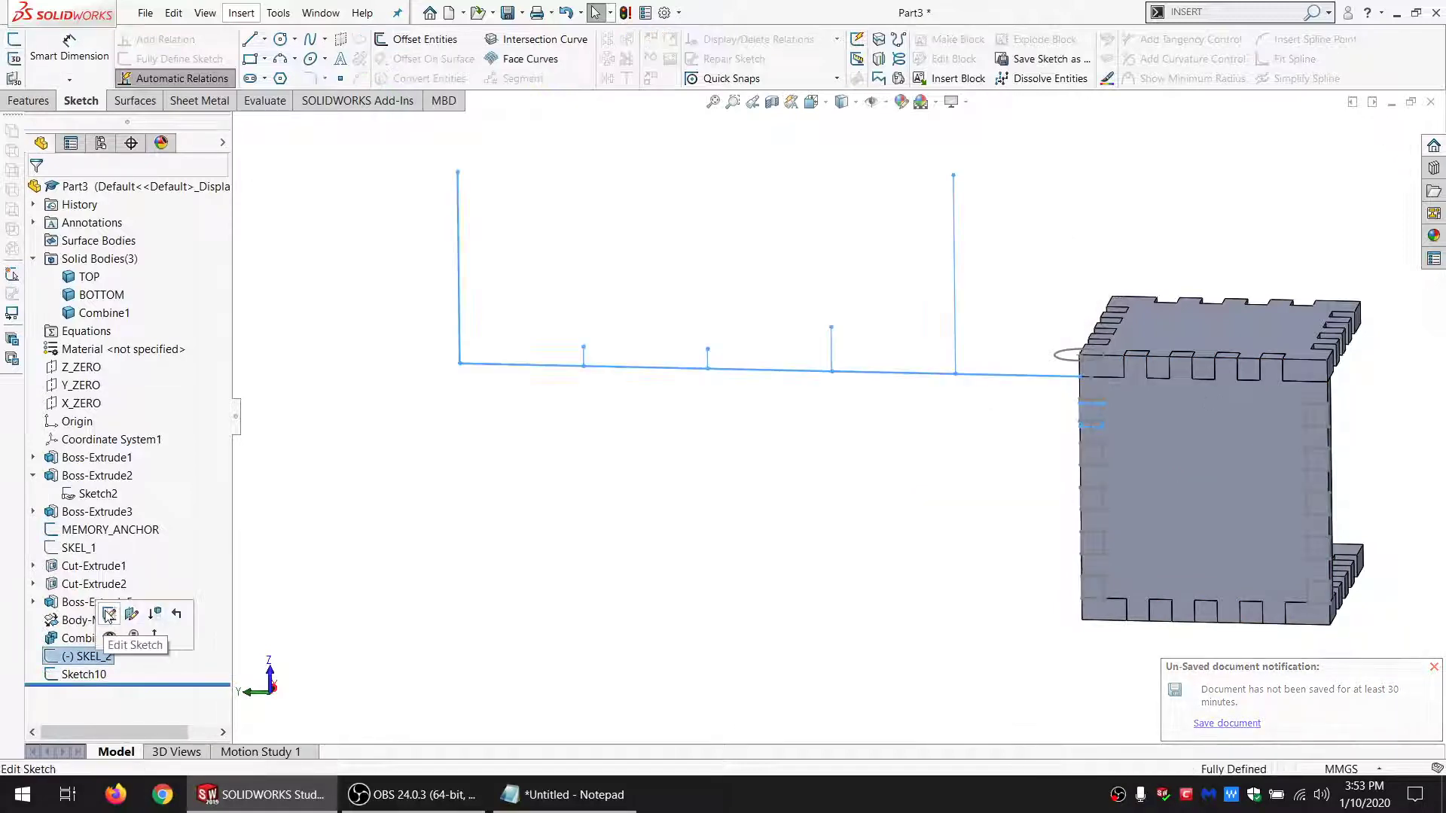
{"action": "left_click", "coordinate": [115, 639]}
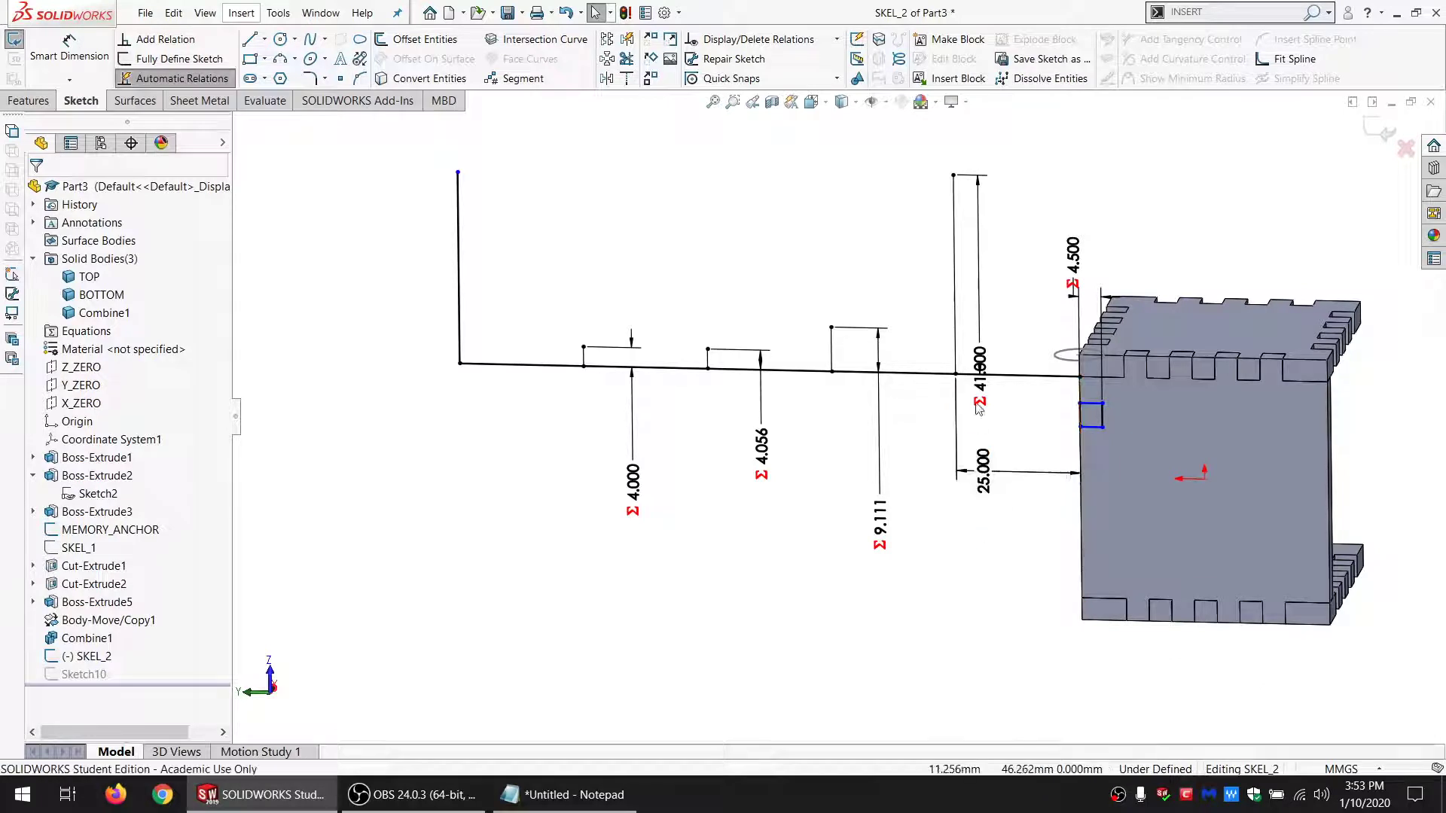
{"action": "left_click_drag", "start_coordinate": [978, 352], "coordinate": [995, 294]}
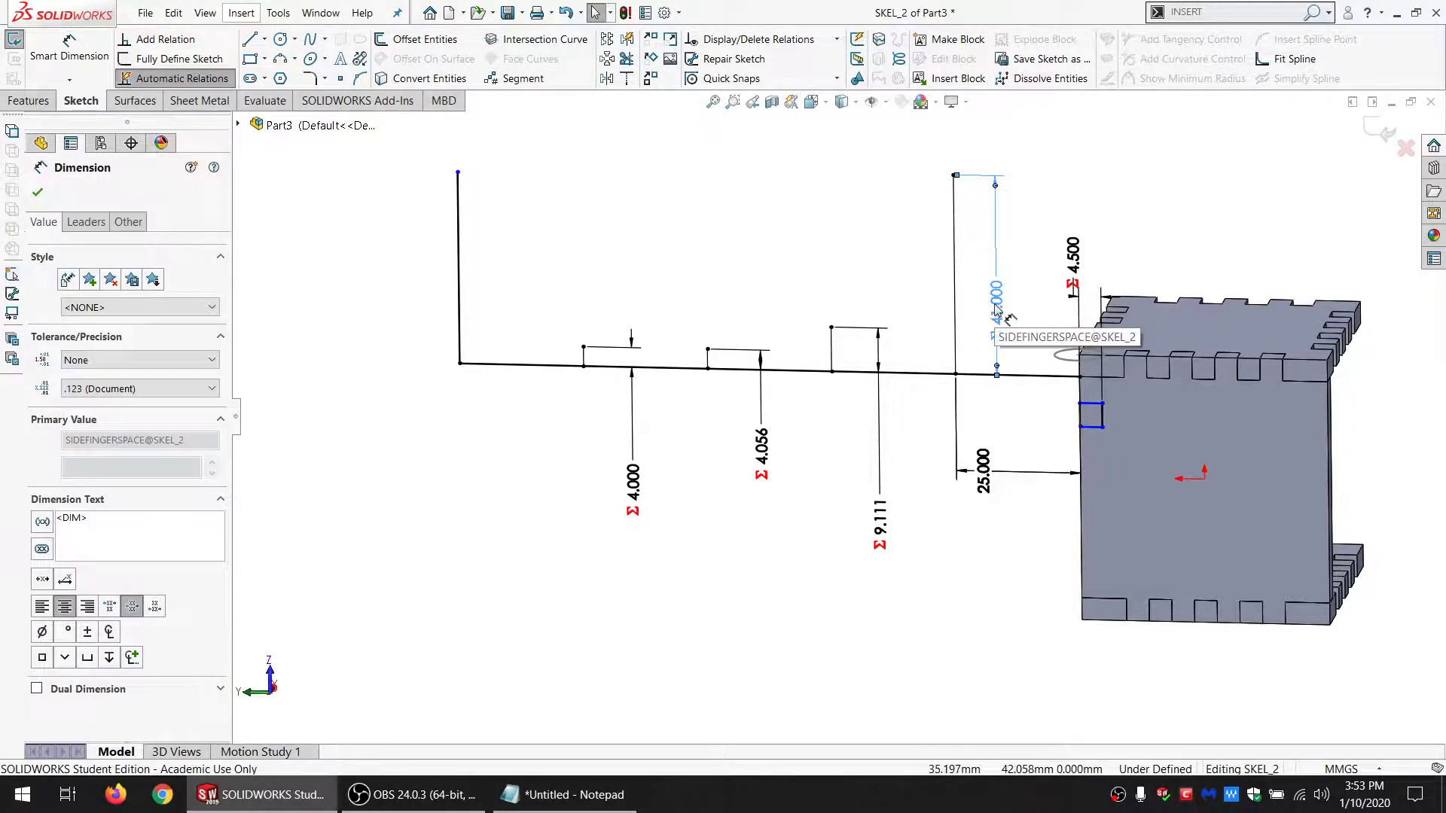
Step: Measure the normal distance between the outer faces of the box's TOP and BOTTOM panels
{"action": "left_click", "coordinate": [1289, 346]}
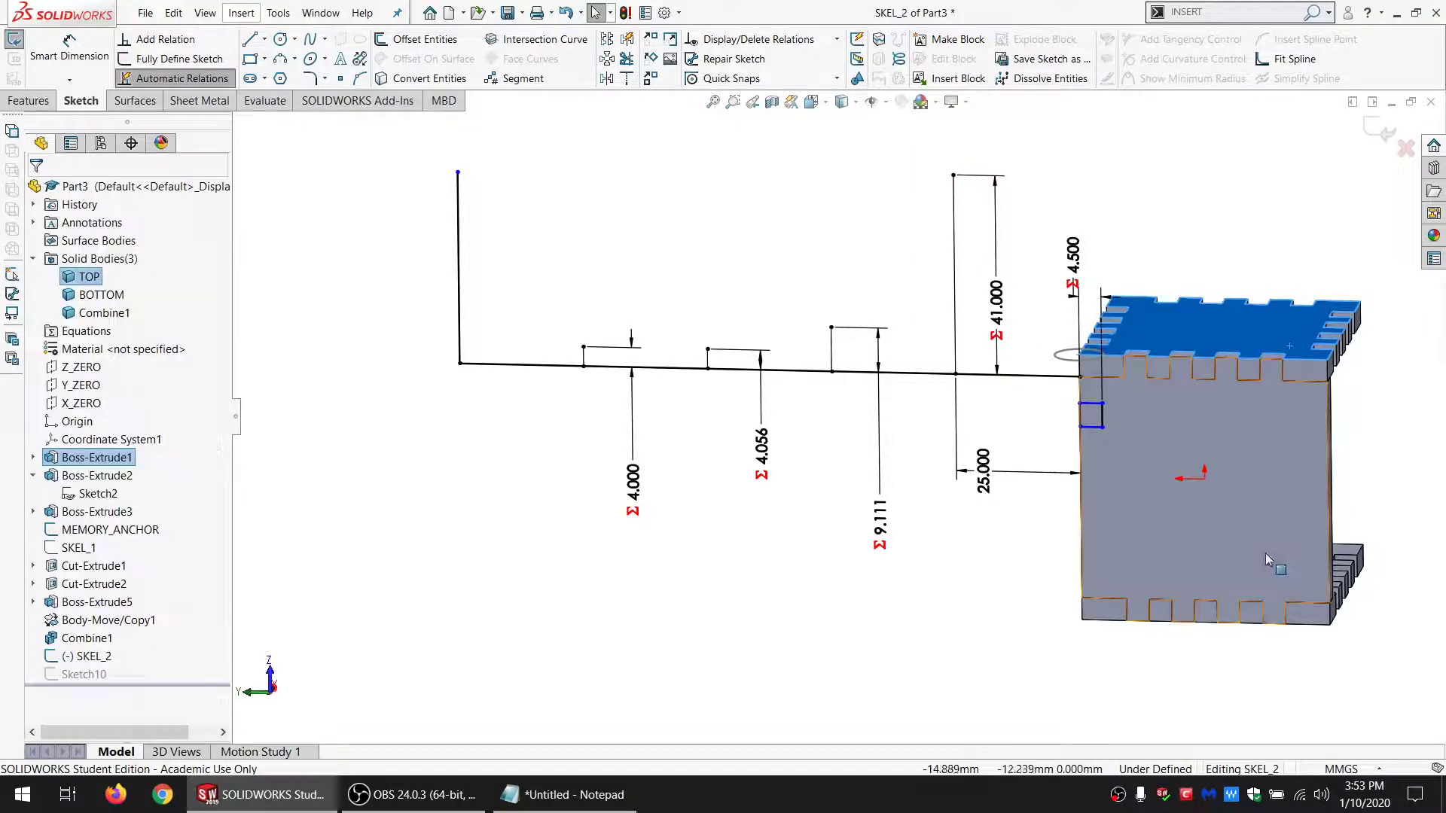
{"action": "middle_click_drag", "start_coordinate": [1265, 553], "coordinate": [1259, 447]}
{"action": "left_click", "coordinate": [1272, 556], "text": "ctrl"}
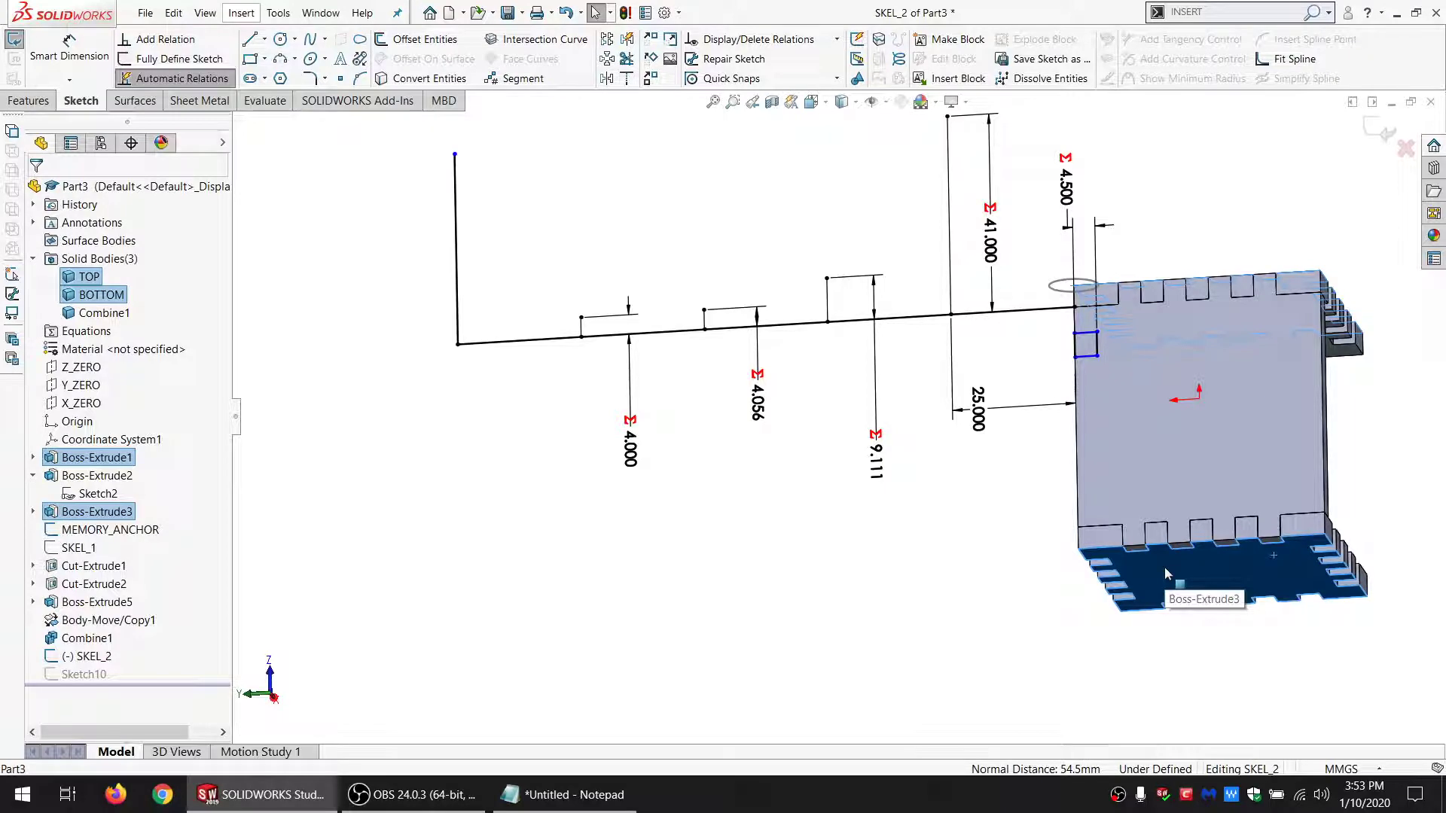
{"action": "mouse_move", "coordinate": [1164, 483]}
{"action": "middle_mouse_down"}
{"action": "mouse_move", "coordinate": [1150, 495]}
{"action": "mouse_move", "coordinate": [1149, 586]}
{"action": "middle_mouse_up"}
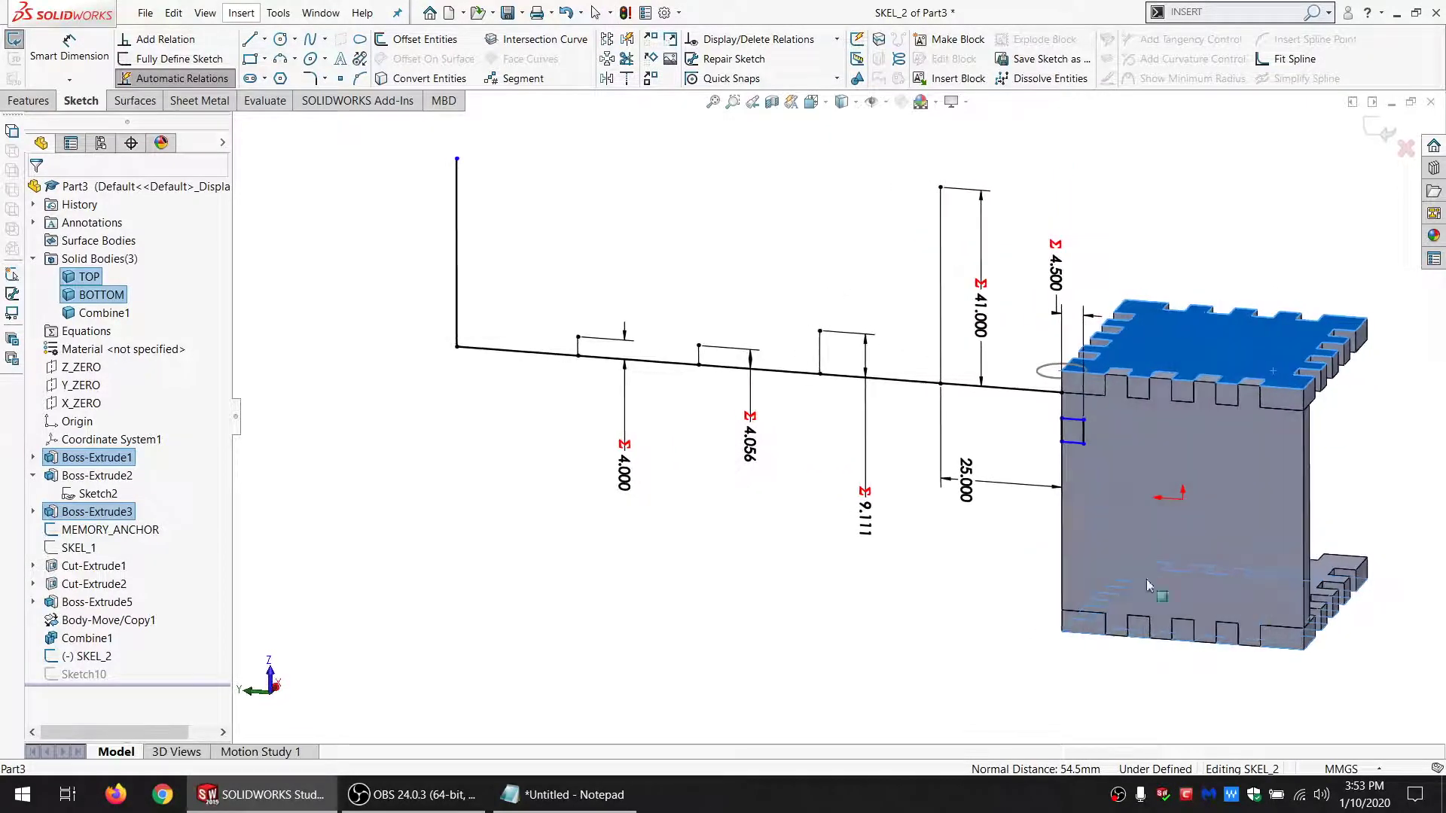
Step: Exit SKEL_2, roll the history back to just after Boss-Extrude1 and measure the distance between the frame's top and bottom rim faces
{"action": "left_click", "coordinate": [14, 40]}
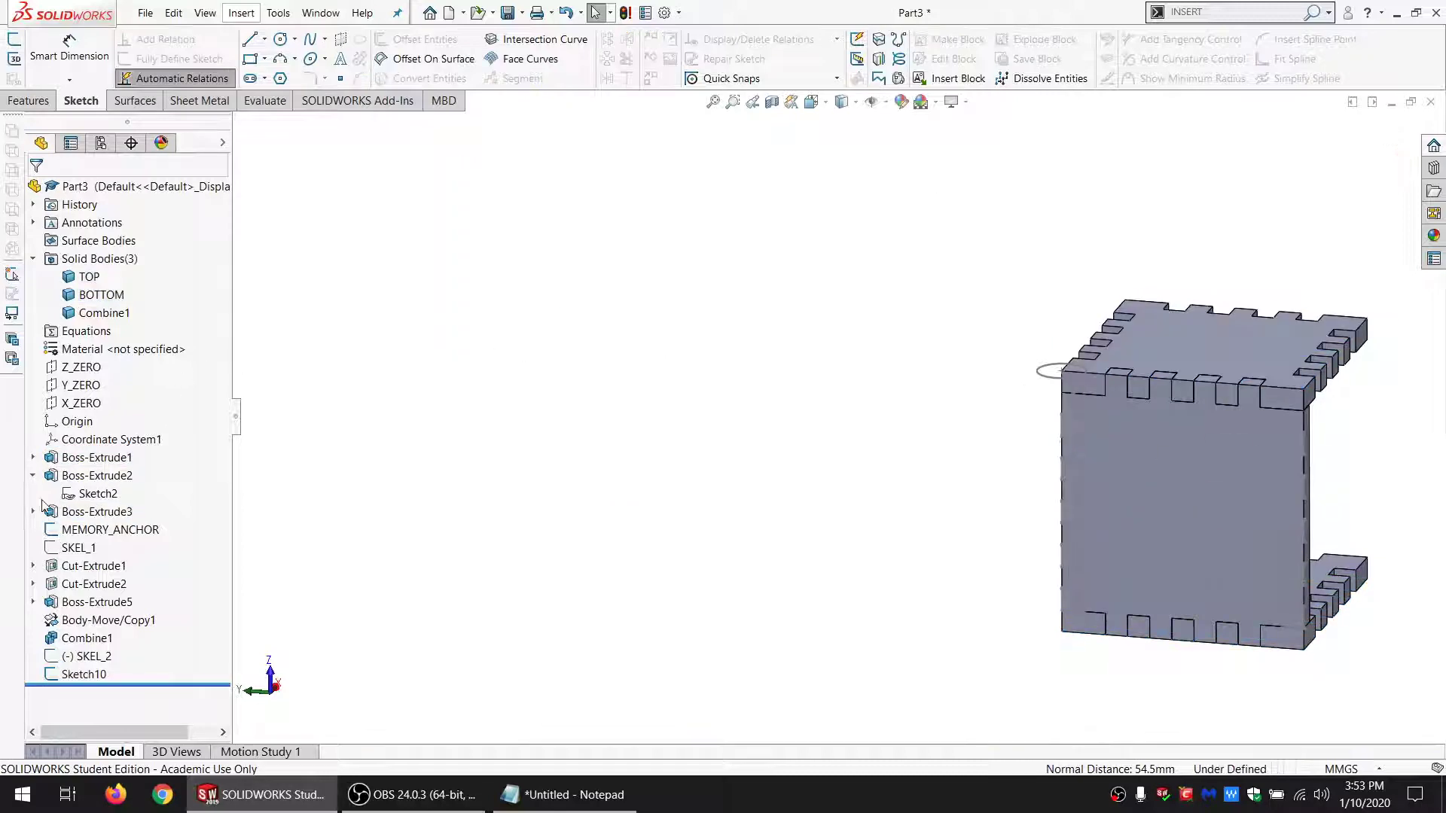
{"action": "left_click", "coordinate": [32, 458]}
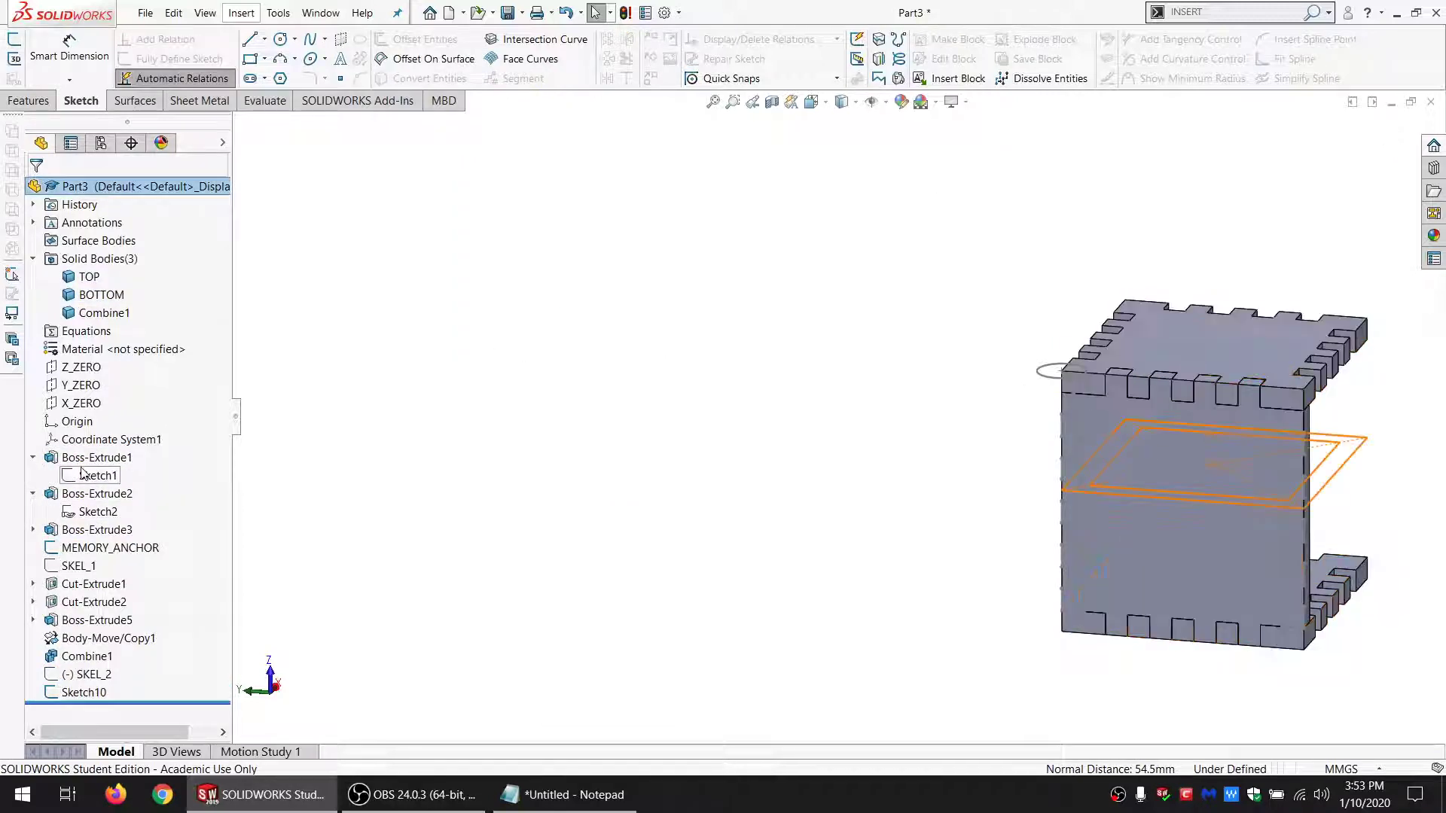
{"action": "left_click", "coordinate": [84, 458]}
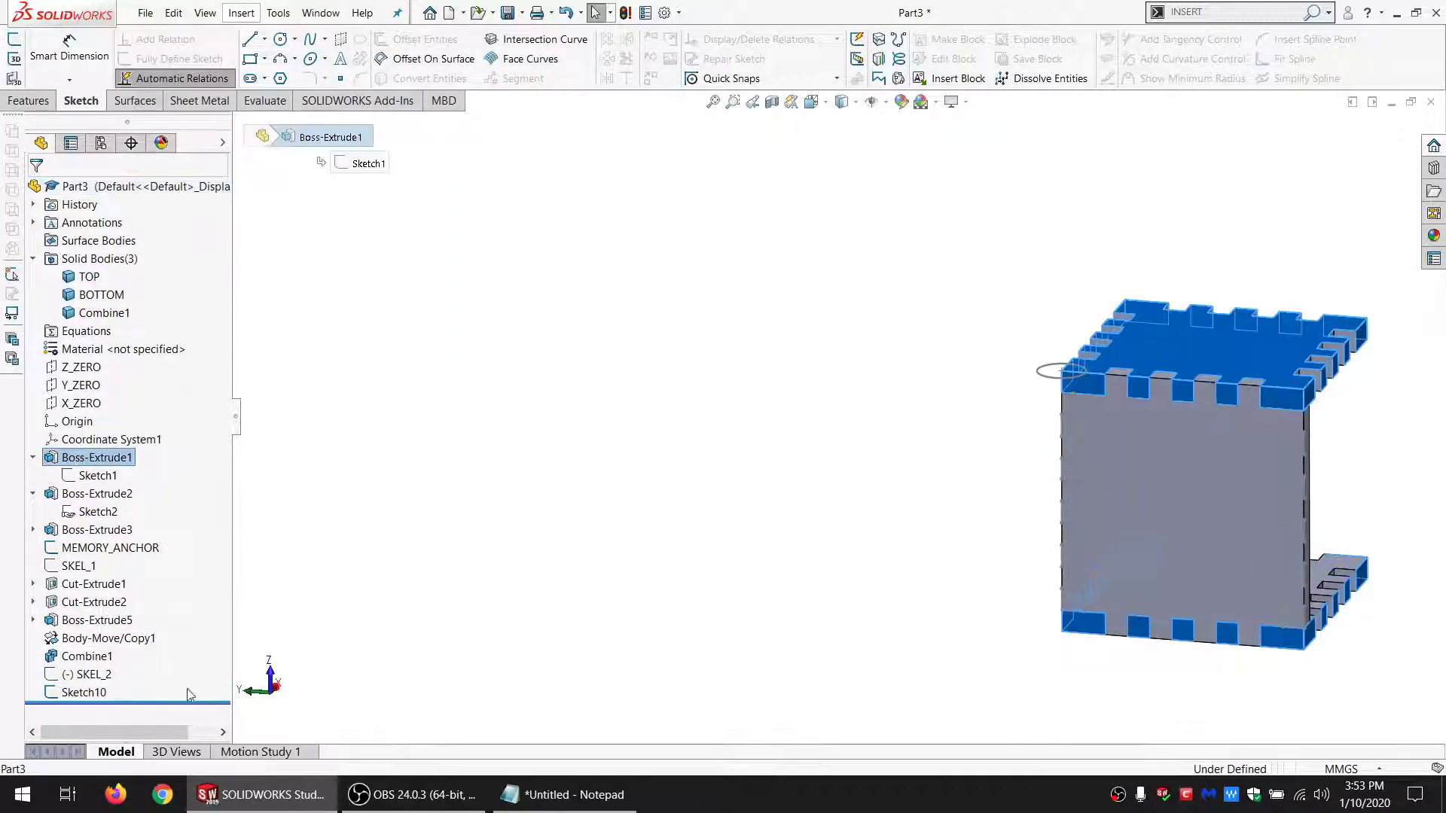
{"action": "left_click_drag", "start_coordinate": [187, 704], "coordinate": [168, 490]}
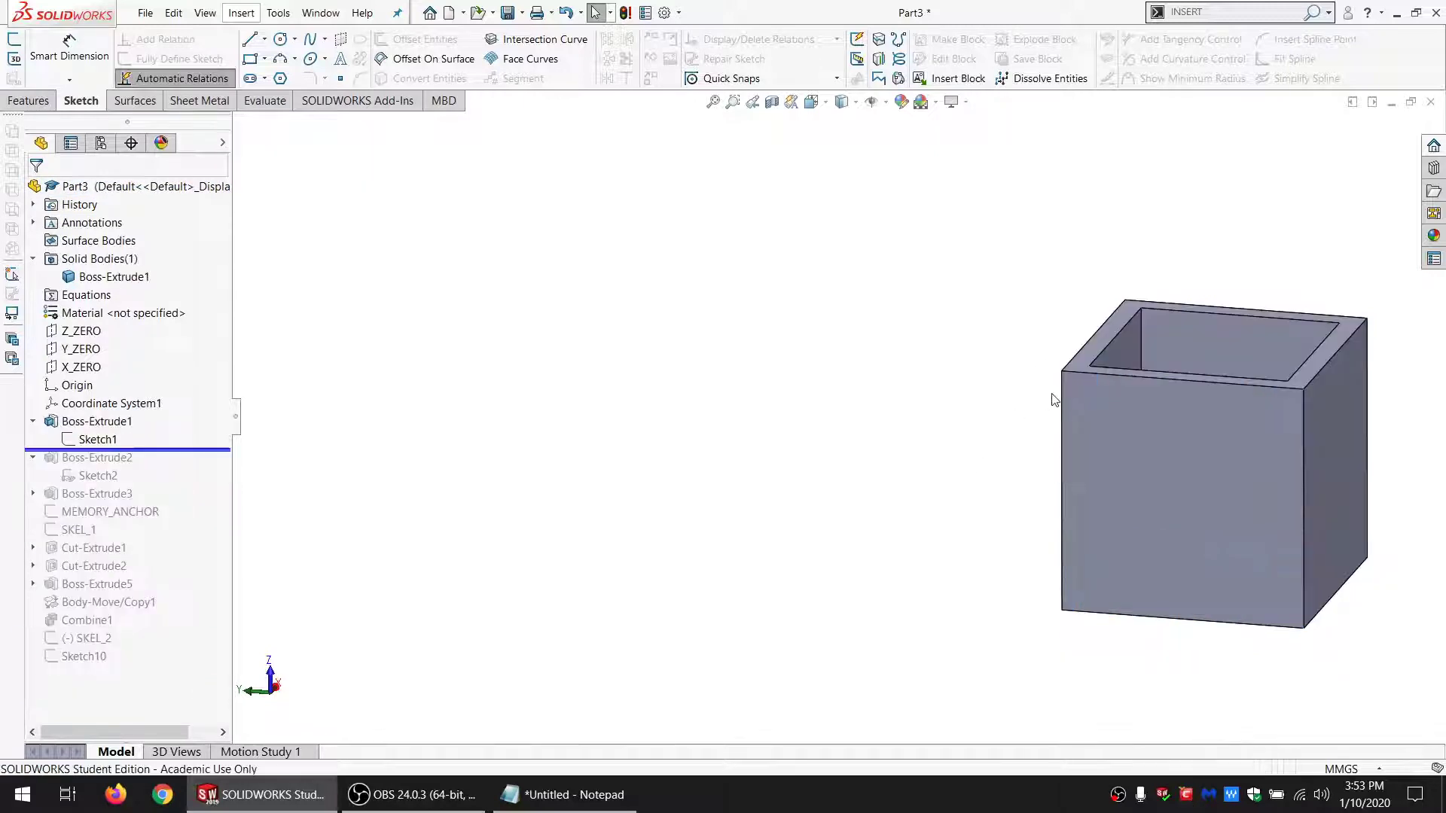
{"action": "left_click", "coordinate": [1080, 367]}
{"action": "middle_click_drag", "start_coordinate": [1082, 487], "coordinate": [1083, 411]}
{"action": "left_click", "coordinate": [1086, 565], "text": "ctrl"}
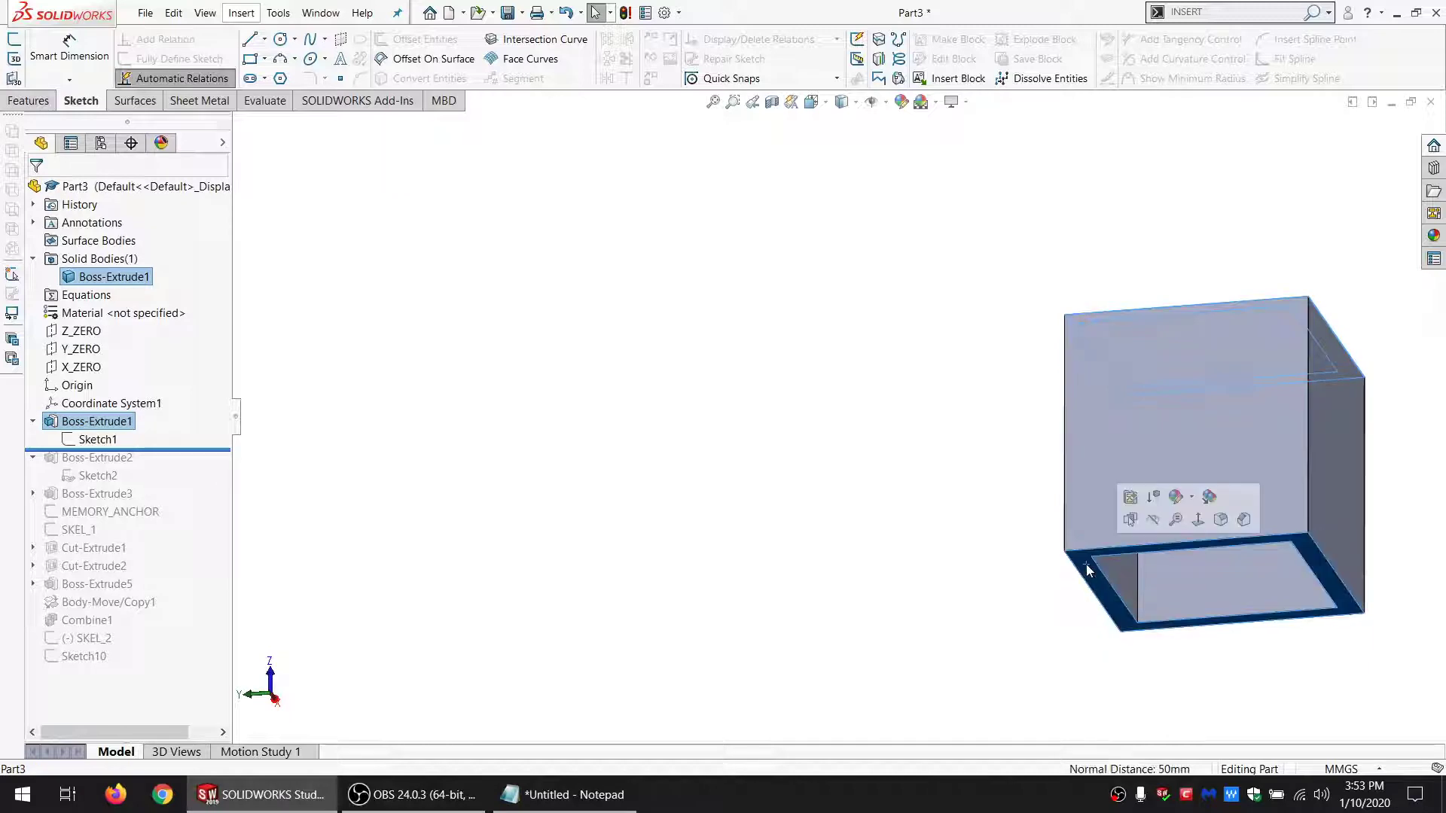
{"action": "middle_click_drag", "start_coordinate": [1074, 463], "coordinate": [1063, 579]}
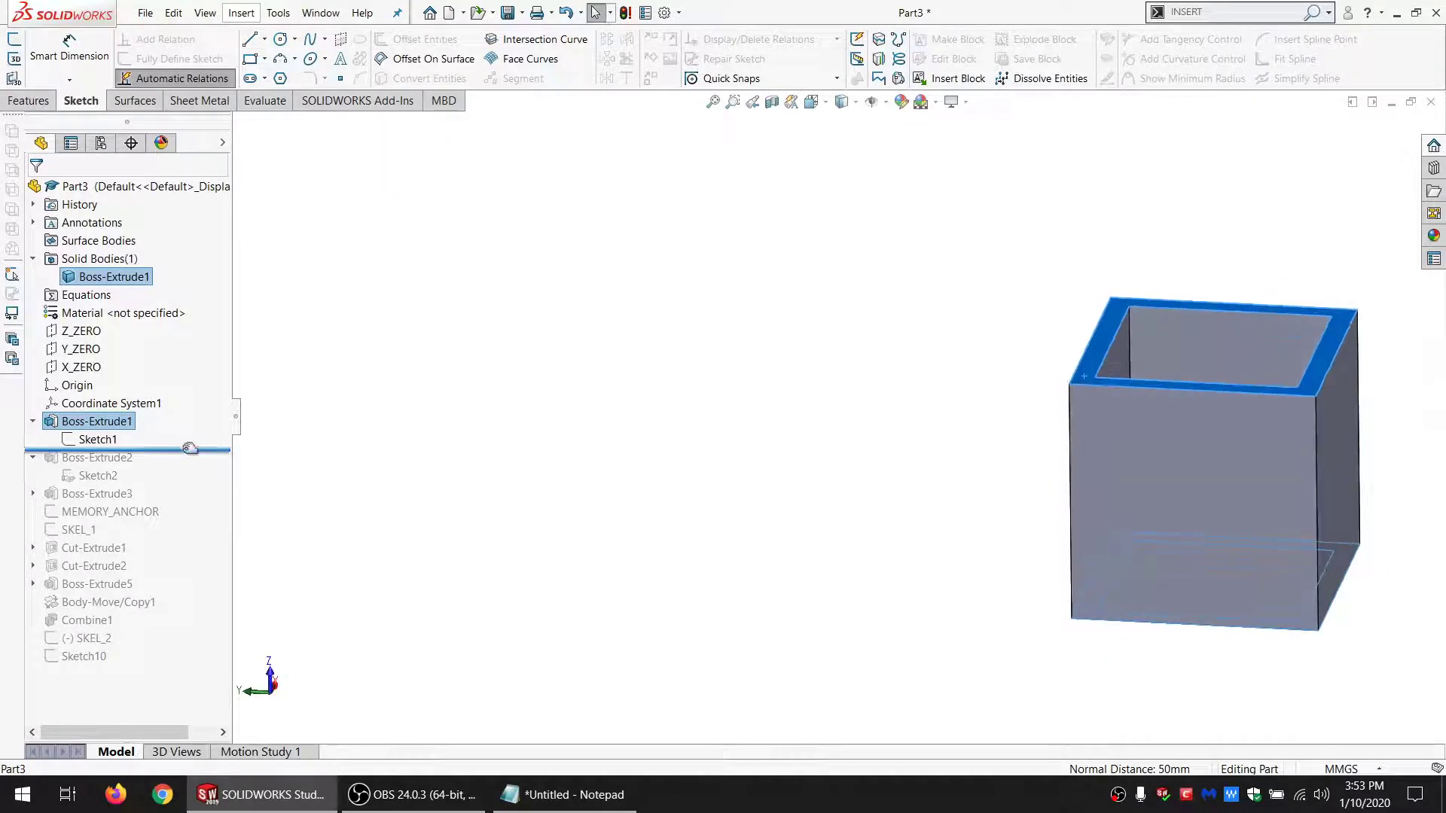
Step: Roll forward past Boss-Extrude2 and measure the distance from the box's closed top face to its open bottom rim
{"action": "left_click_drag", "start_coordinate": [190, 448], "coordinate": [181, 484]}
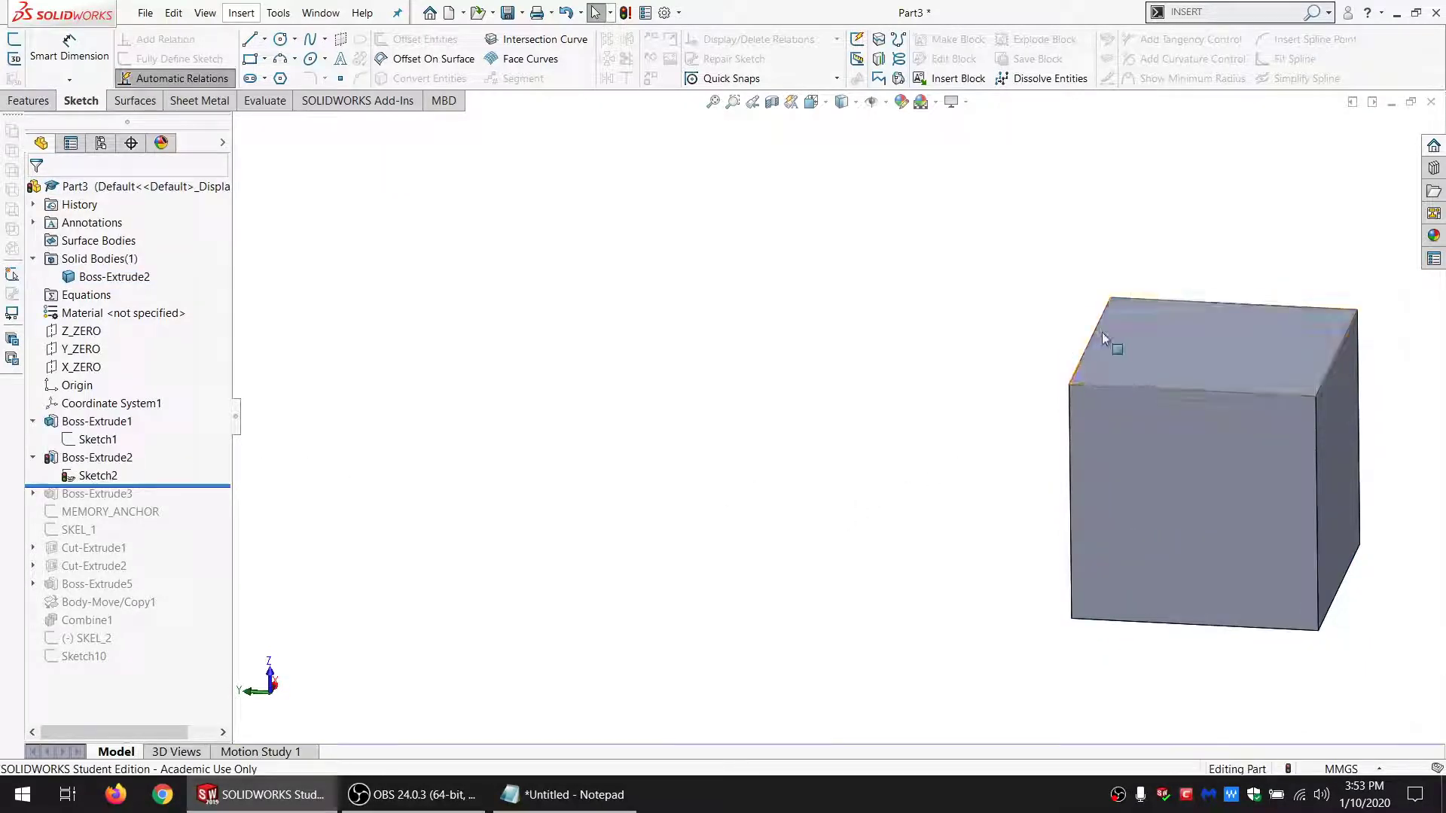
{"action": "left_click", "coordinate": [1102, 338]}
{"action": "middle_click_drag", "start_coordinate": [1113, 575], "coordinate": [1084, 539]}
{"action": "left_click", "coordinate": [1074, 551], "text": "ctrl"}
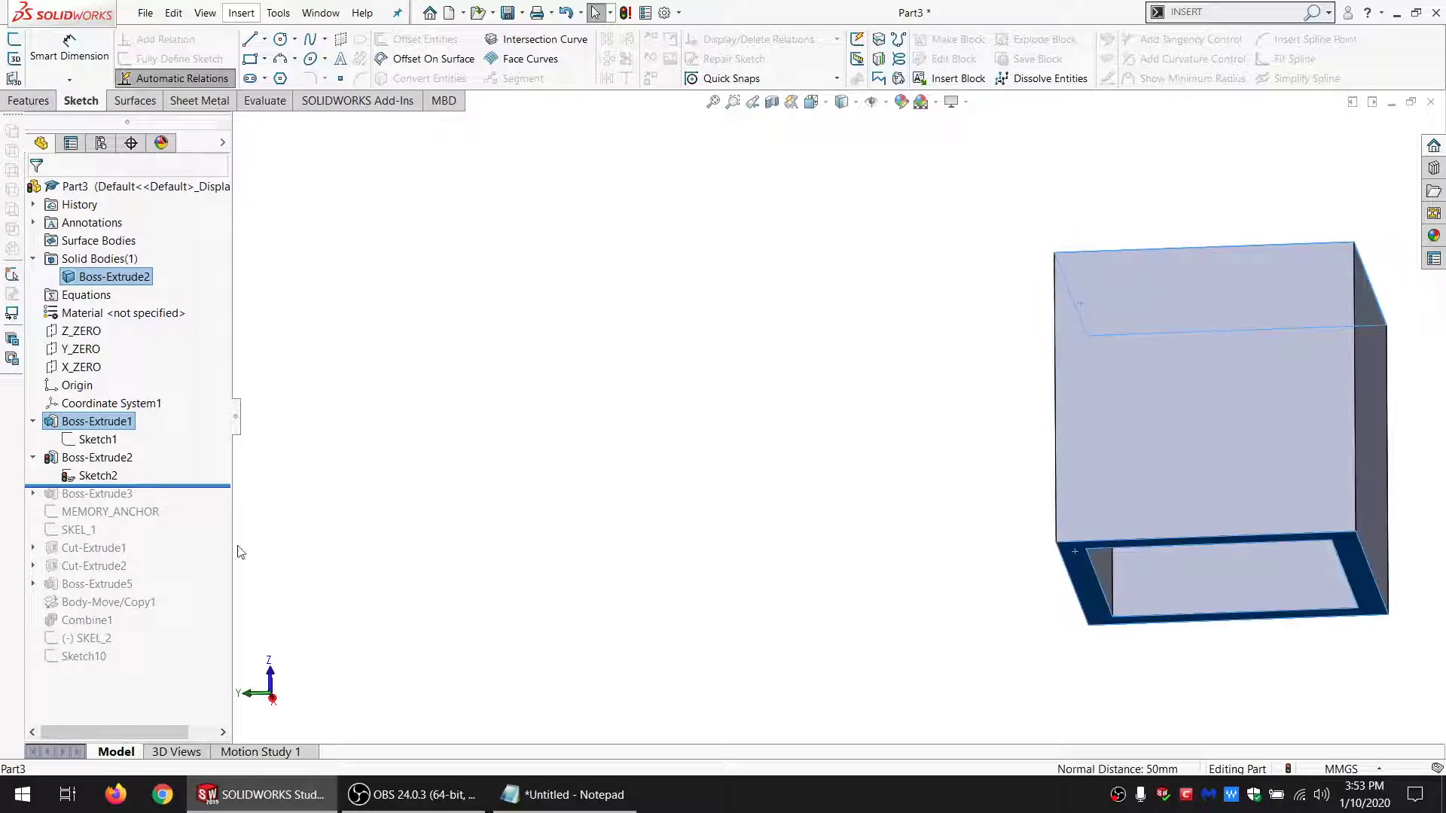
Step: Roll forward past Boss-Extrude3, reverse its extrusion direction so the bottom panel builds inward, and roll forward to the end of the history
{"action": "mouse_move", "coordinate": [175, 487]}
{"action": "left_mouse_down"}
{"action": "mouse_move", "coordinate": [176, 506]}
{"action": "mouse_move", "coordinate": [193, 503]}
{"action": "left_mouse_up"}
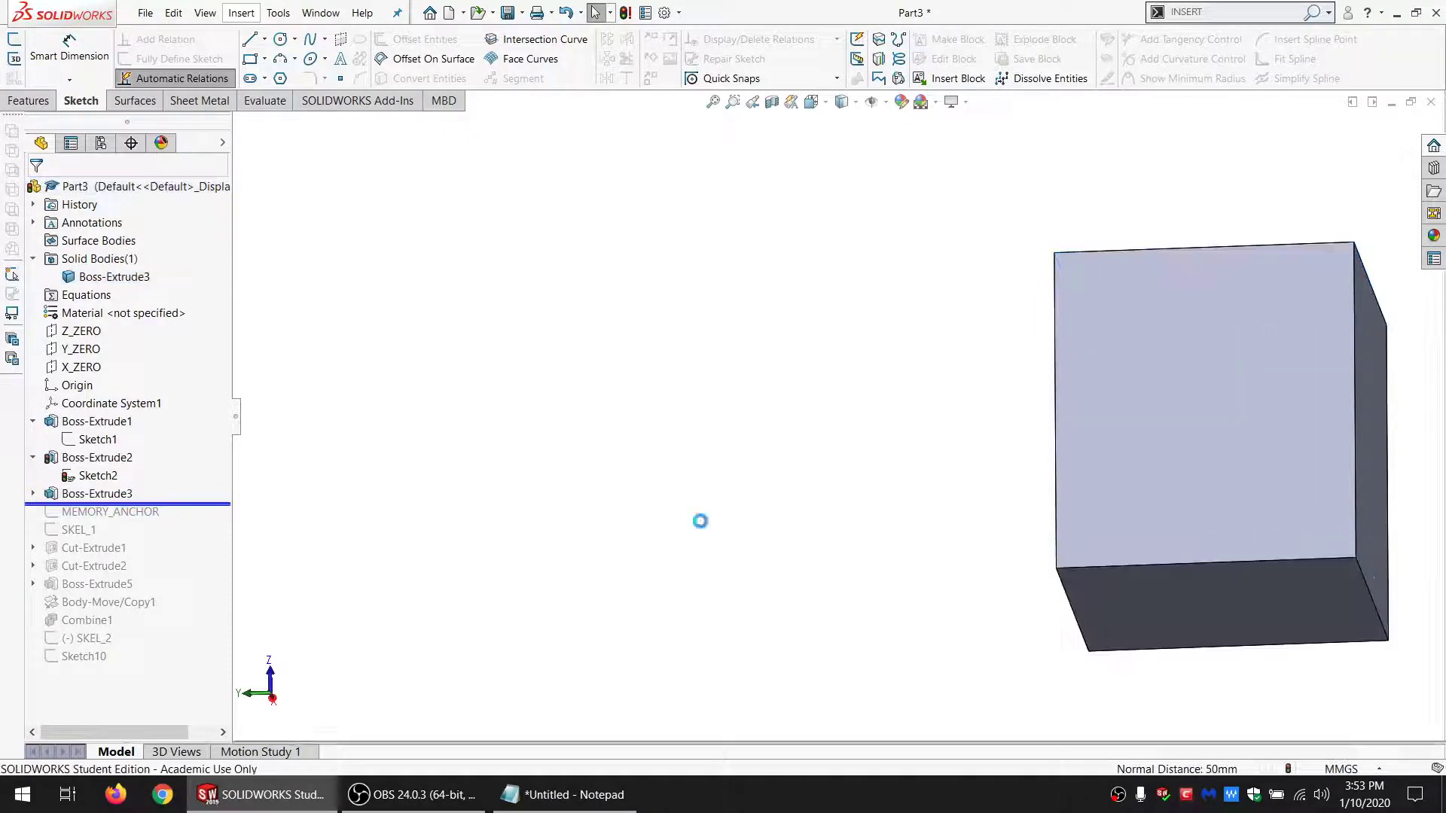
{"action": "left_click", "coordinate": [1092, 584]}
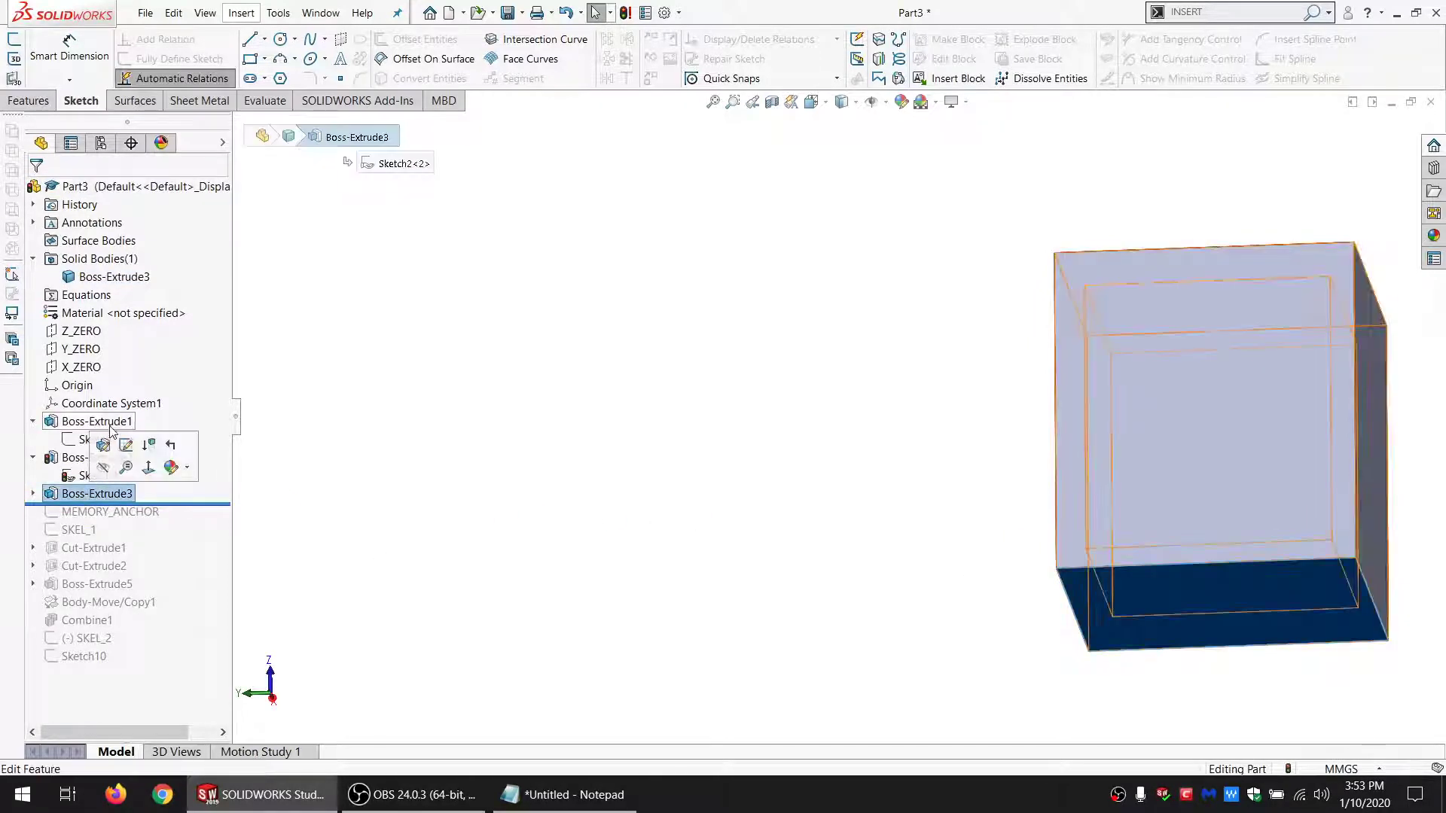
{"action": "left_click", "coordinate": [103, 445]}
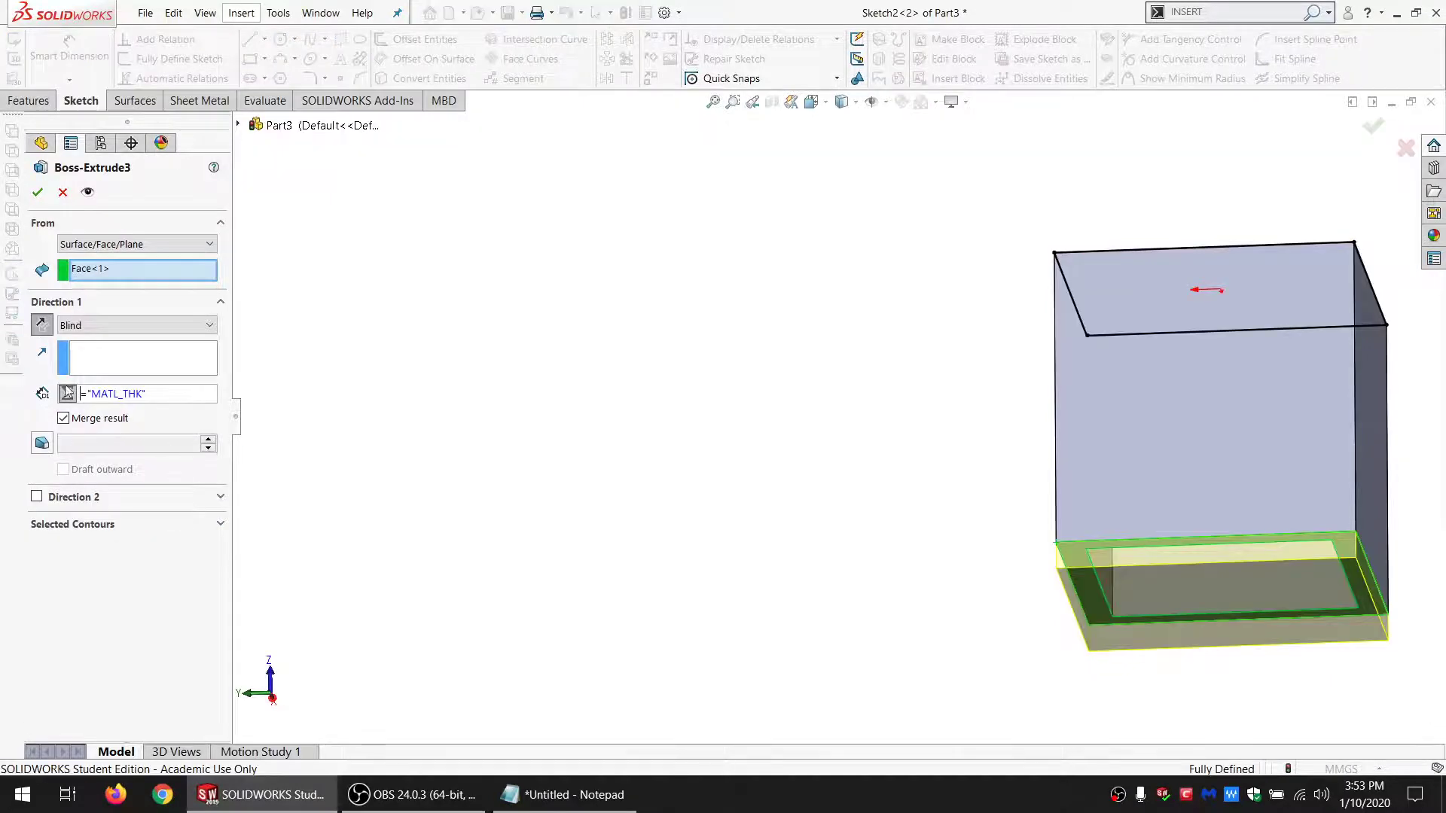
{"action": "left_click", "coordinate": [43, 325]}
{"action": "left_click", "coordinate": [38, 193]}
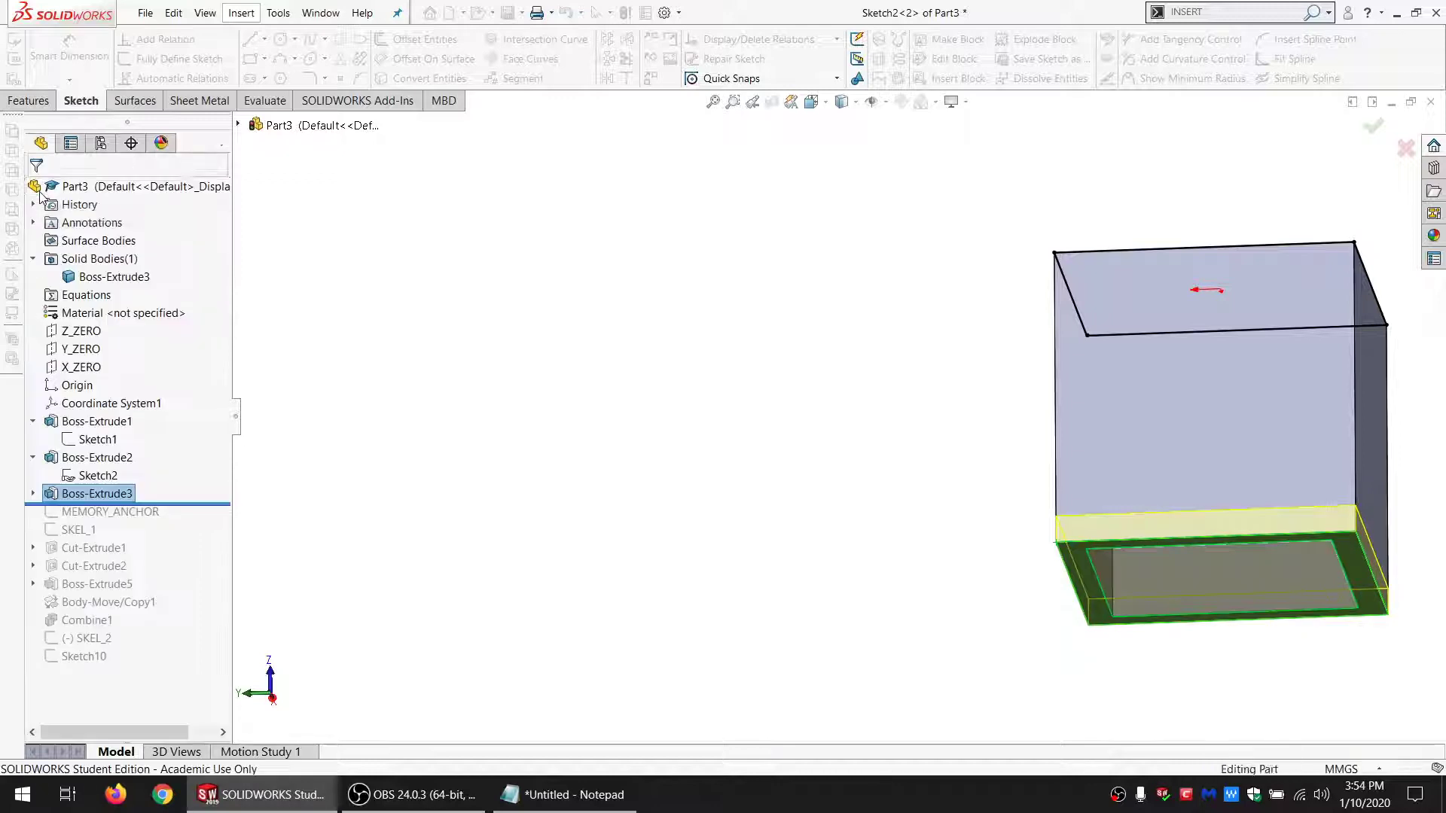
{"action": "left_click_drag", "start_coordinate": [208, 505], "coordinate": [196, 674]}
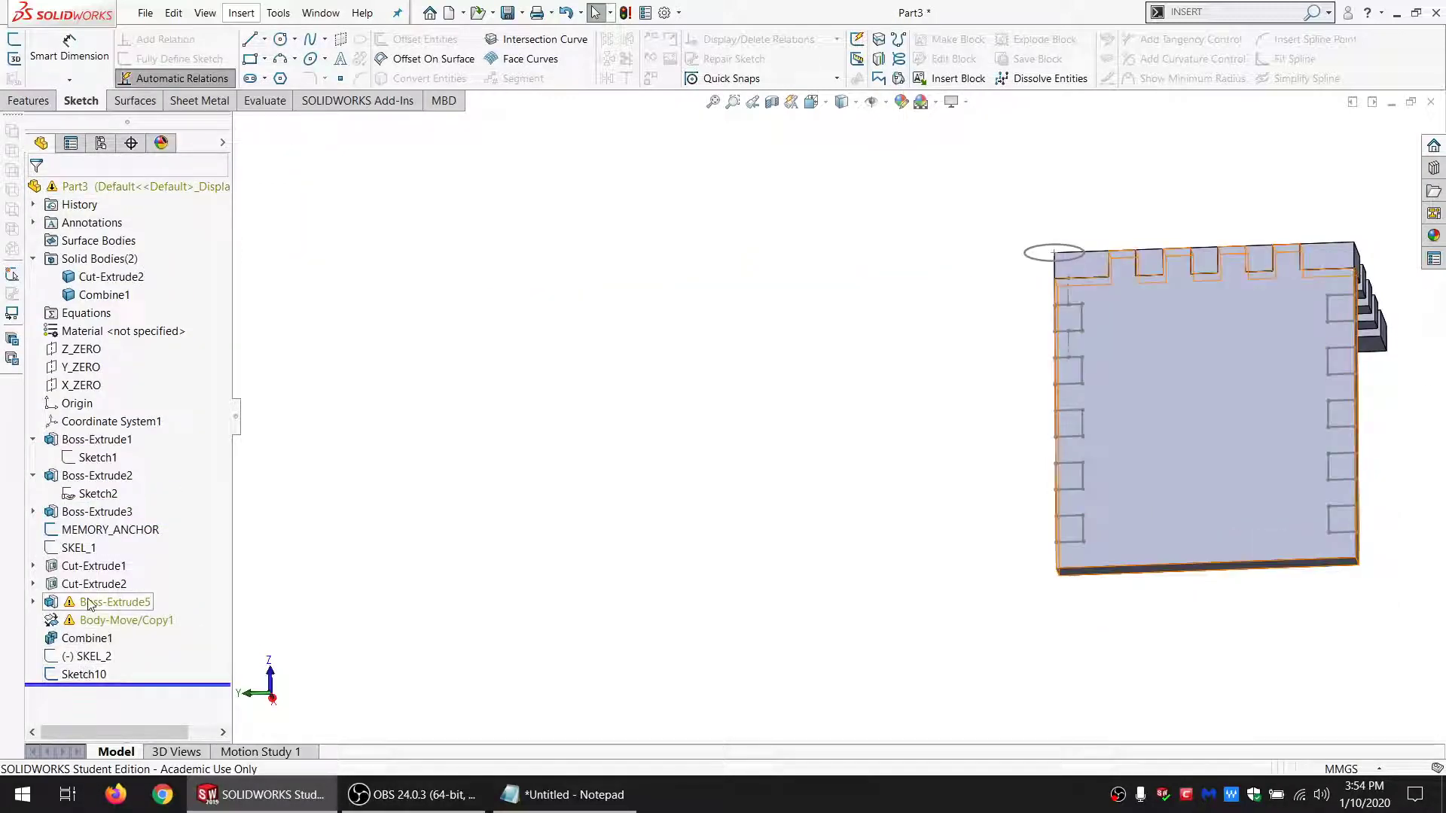
Step: Delete the dangling coincident relation from the lower corner of Sketch8's rectangle under Boss-Extrude5 and rebuild, ignoring the error
{"action": "left_click", "coordinate": [88, 602]}
{"action": "left_click", "coordinate": [32, 602]}
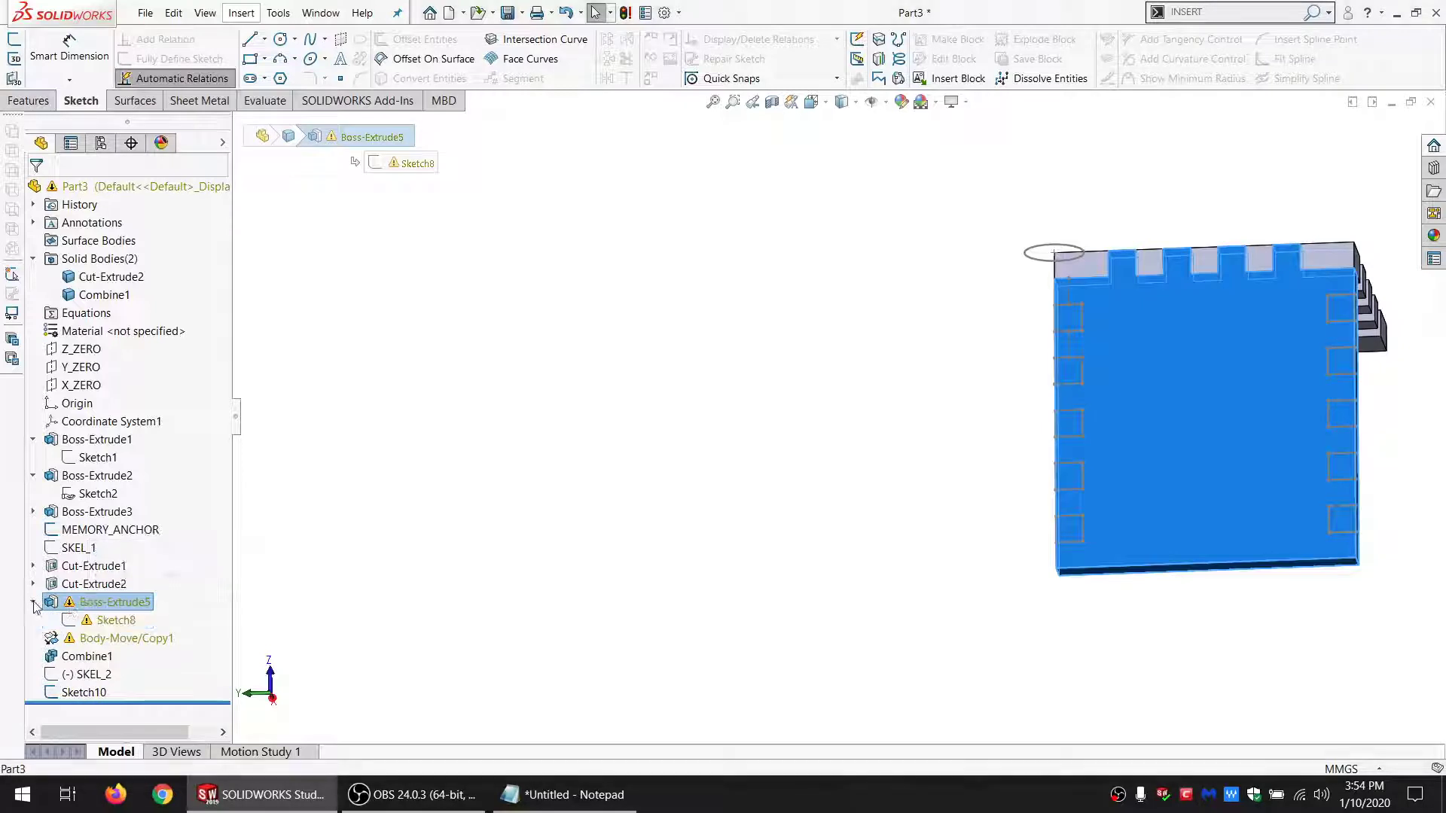
{"action": "left_click", "coordinate": [100, 622]}
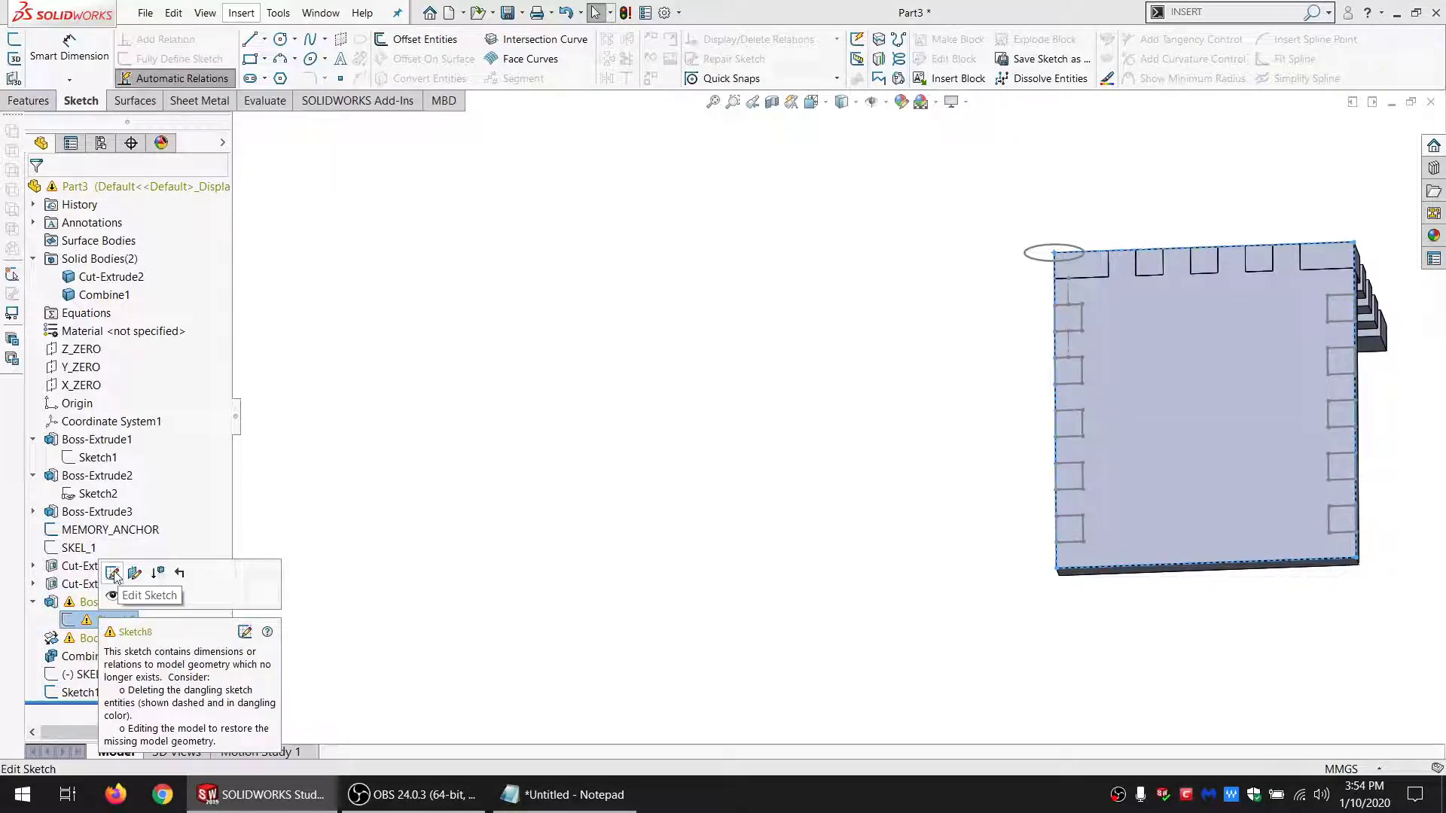
{"action": "left_click", "coordinate": [113, 574]}
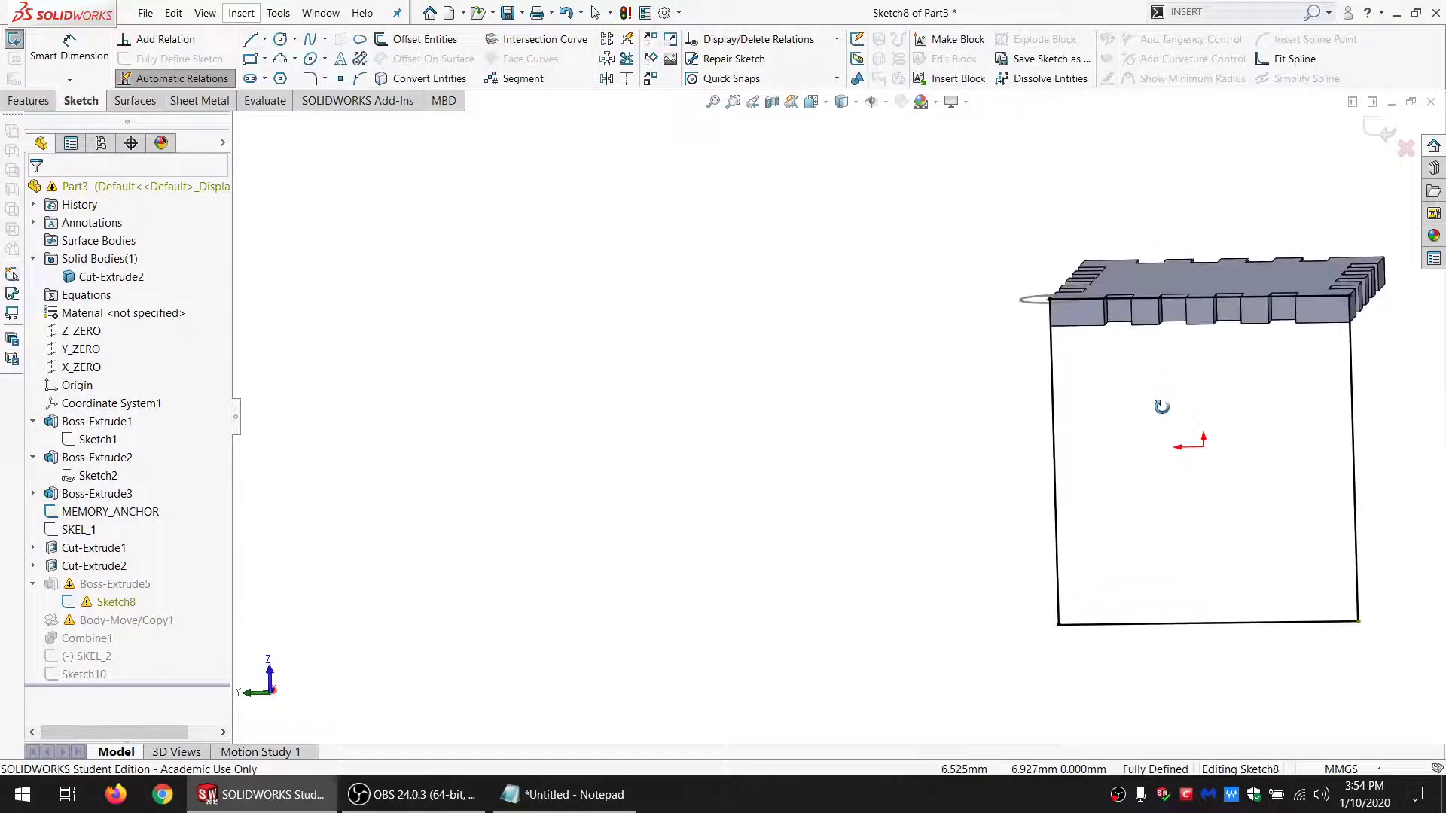
{"action": "left_click", "coordinate": [1359, 623]}
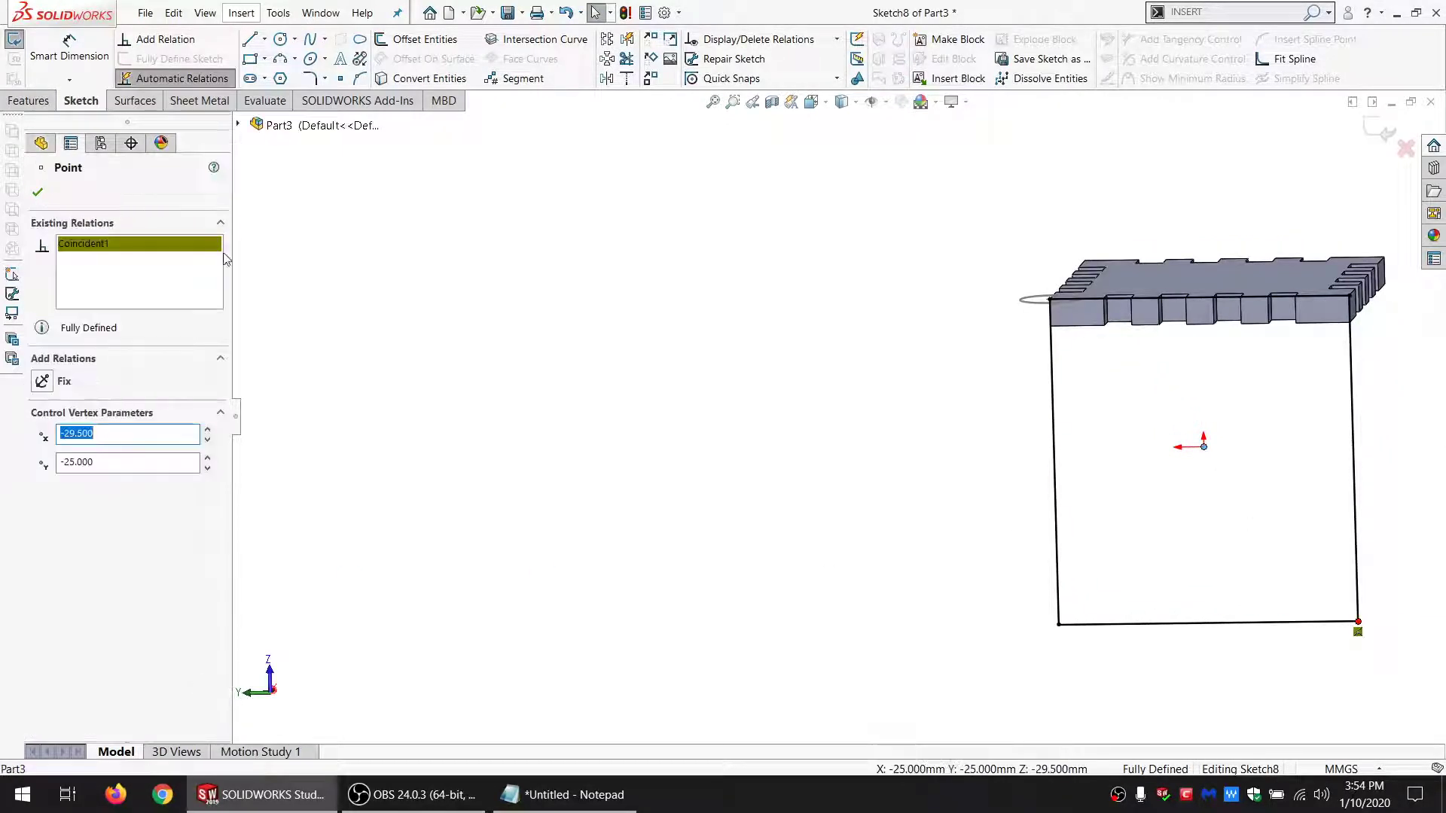
{"action": "left_click", "coordinate": [98, 245]}
{"action": "key", "text": "Delete"}
{"action": "left_click", "coordinate": [455, 283]}
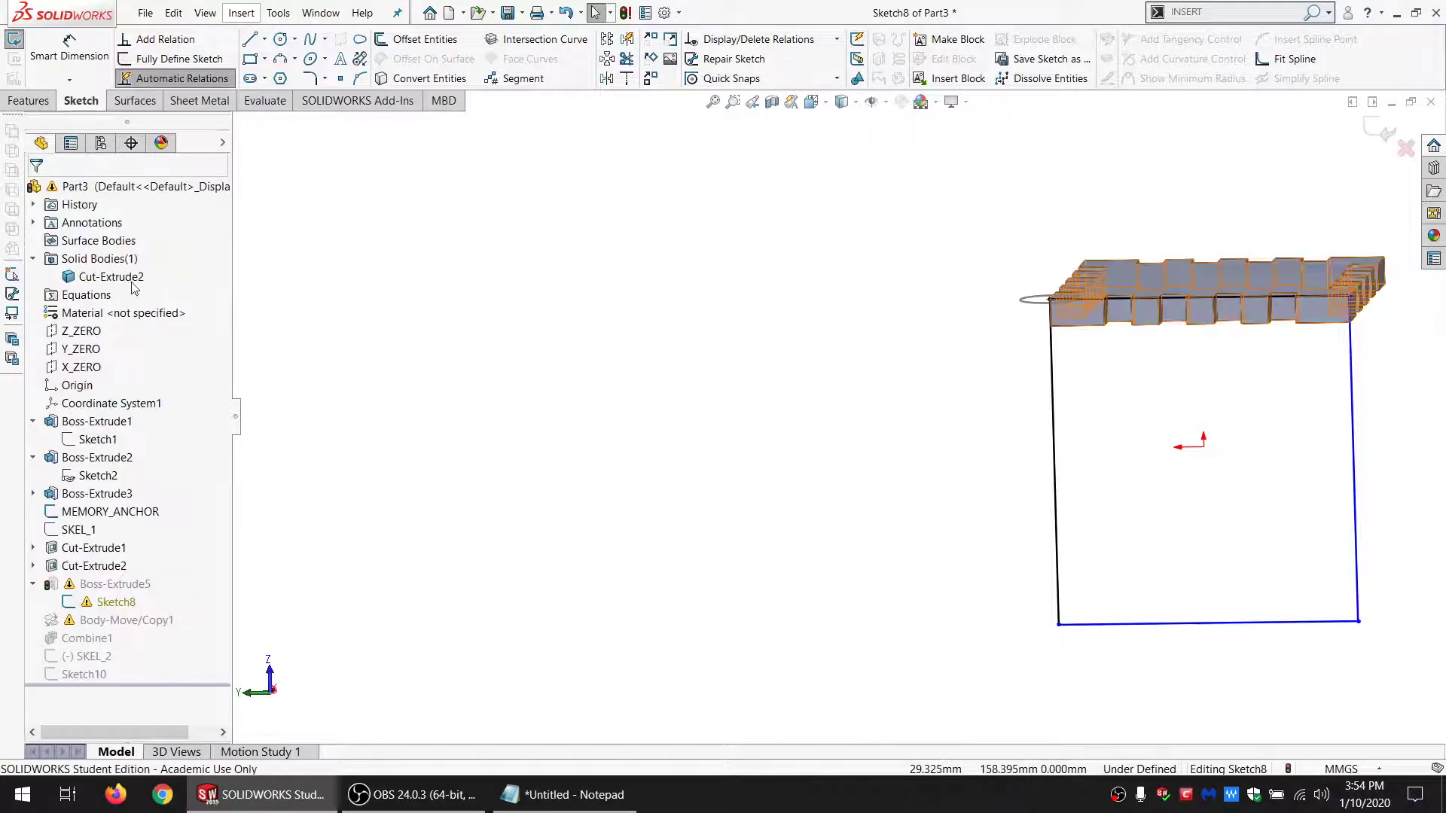
{"action": "scroll", "coordinate": [952, 510], "scroll_direction": "up", "scroll_amount": 4}
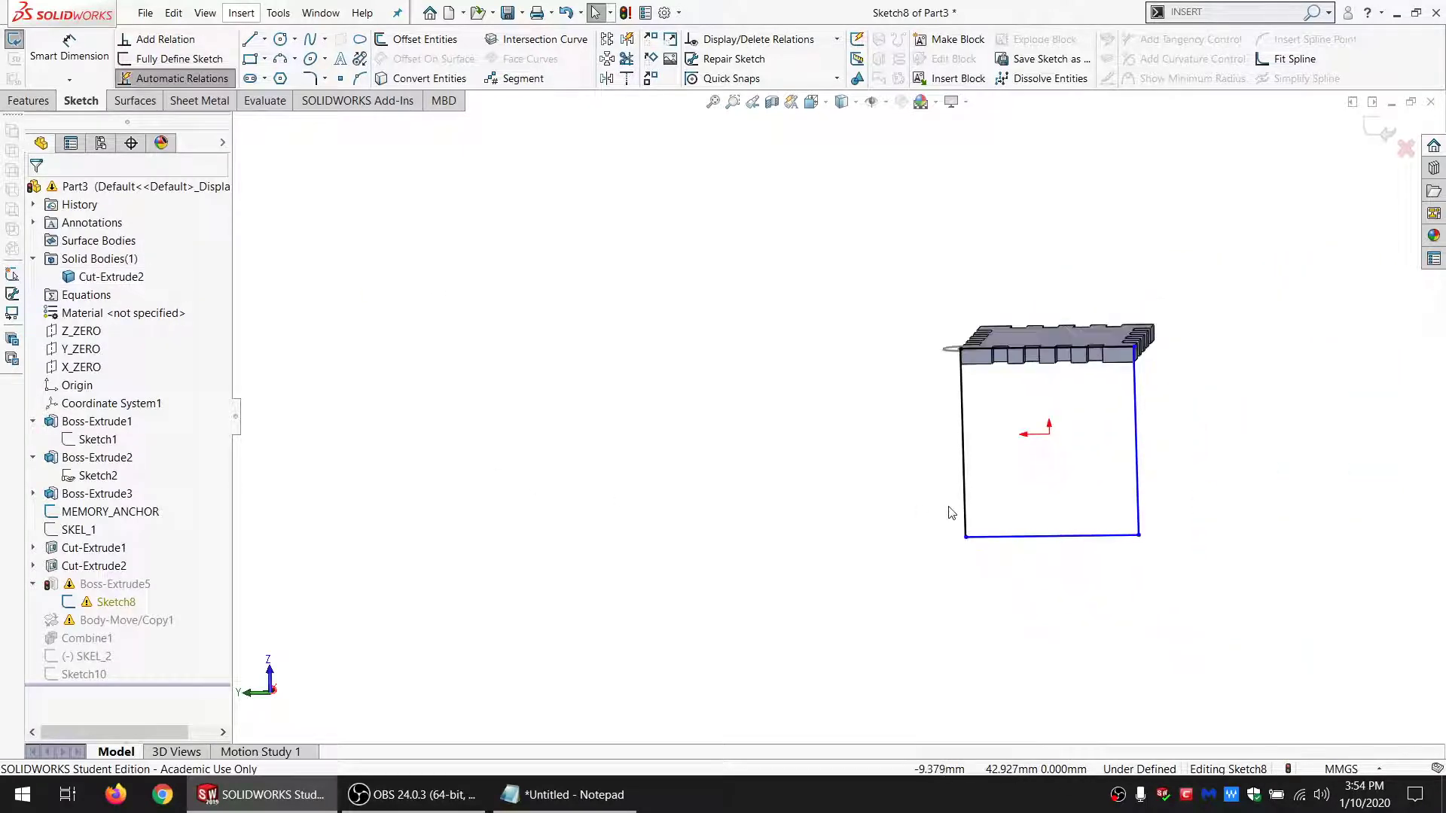
{"action": "scroll", "coordinate": [1039, 555], "scroll_direction": "down", "scroll_amount": 4}
{"action": "left_click", "coordinate": [14, 40]}
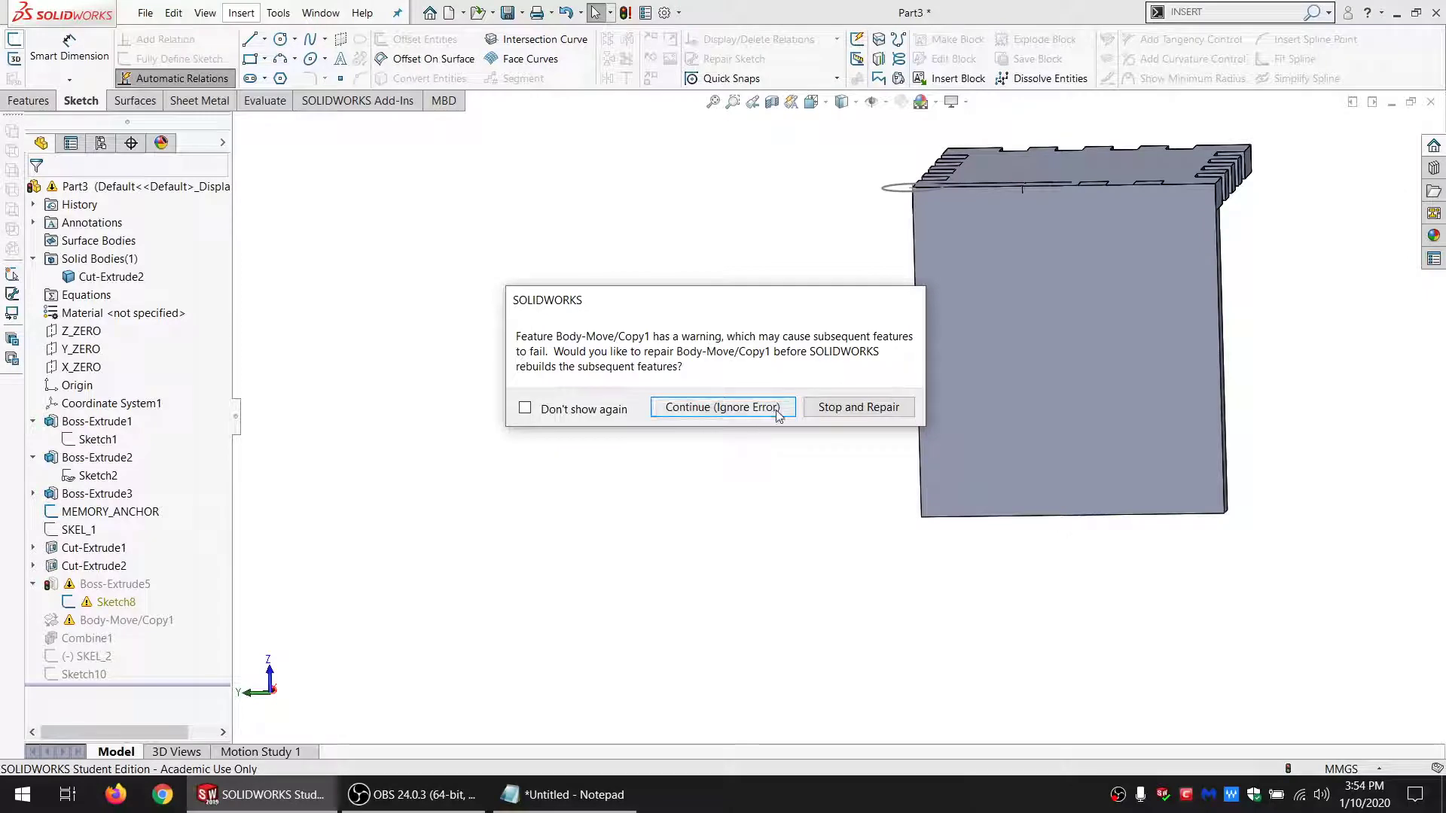
{"action": "left_click", "coordinate": [776, 409]}
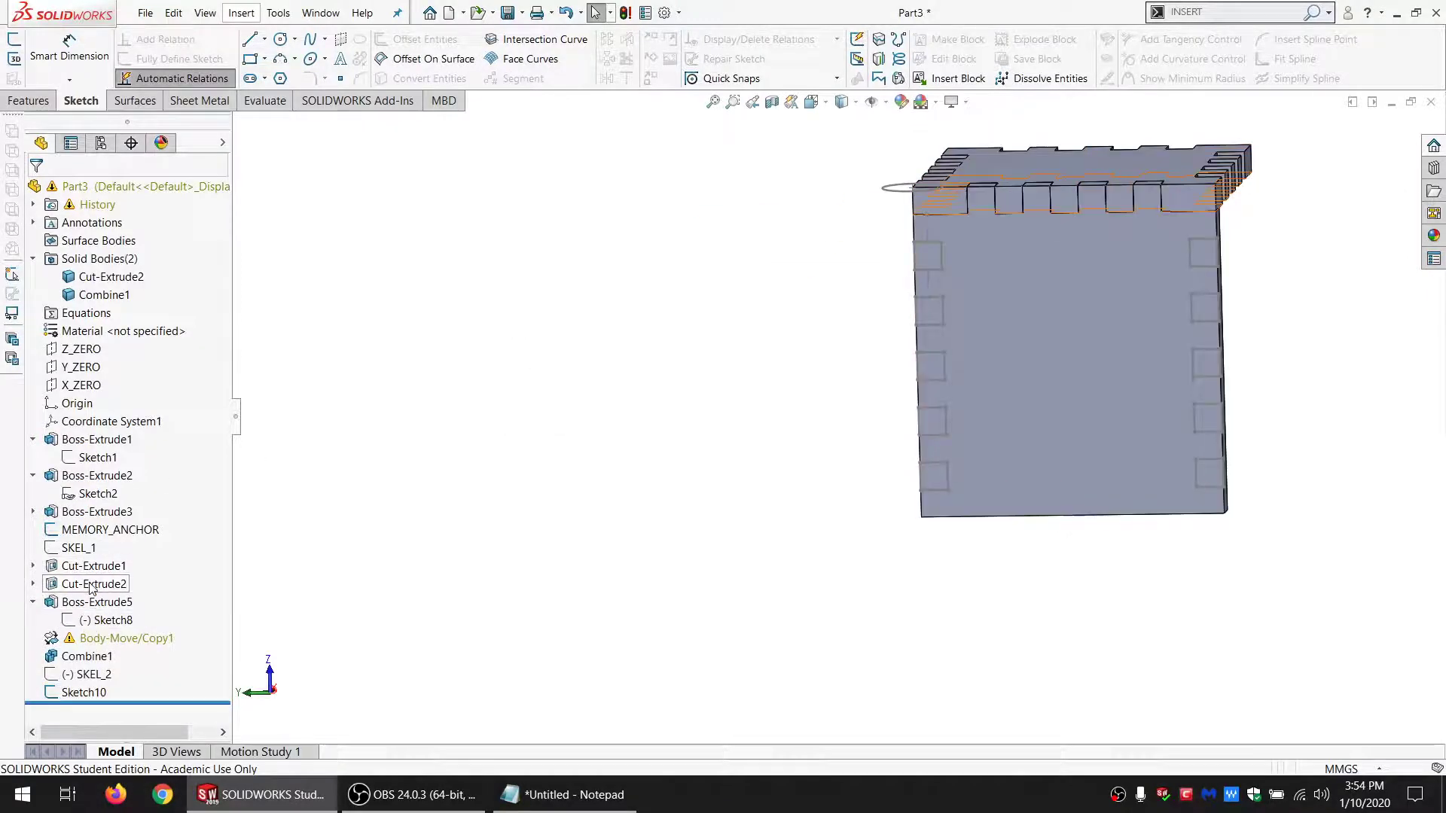
Step: Edit Cut-Extrude2 to end Up To Surface at the bottom panel's inner face and keep all resulting bodies
{"action": "left_click", "coordinate": [92, 585]}
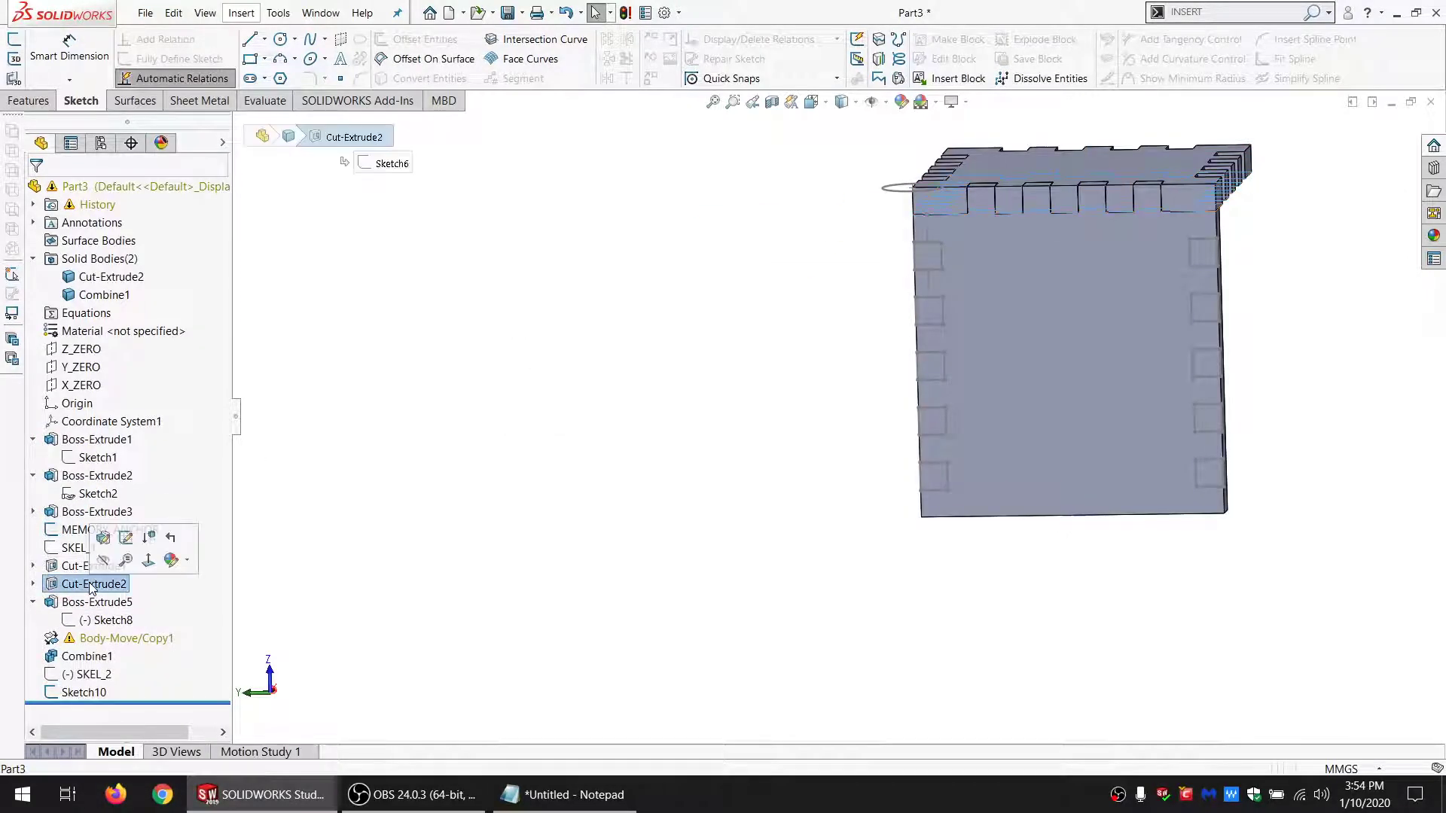
{"action": "left_click", "coordinate": [125, 537]}
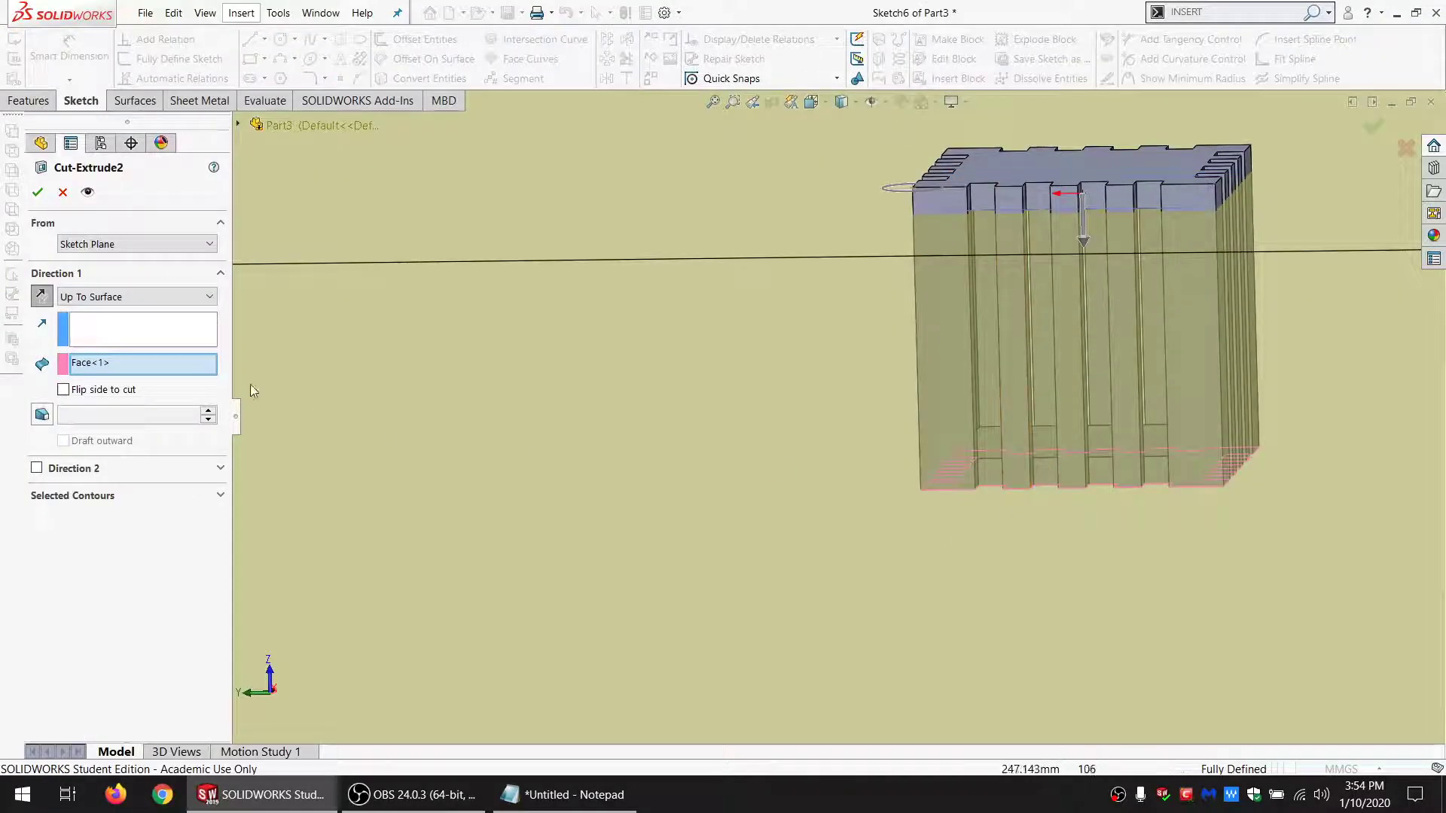
{"action": "left_click", "coordinate": [141, 298]}
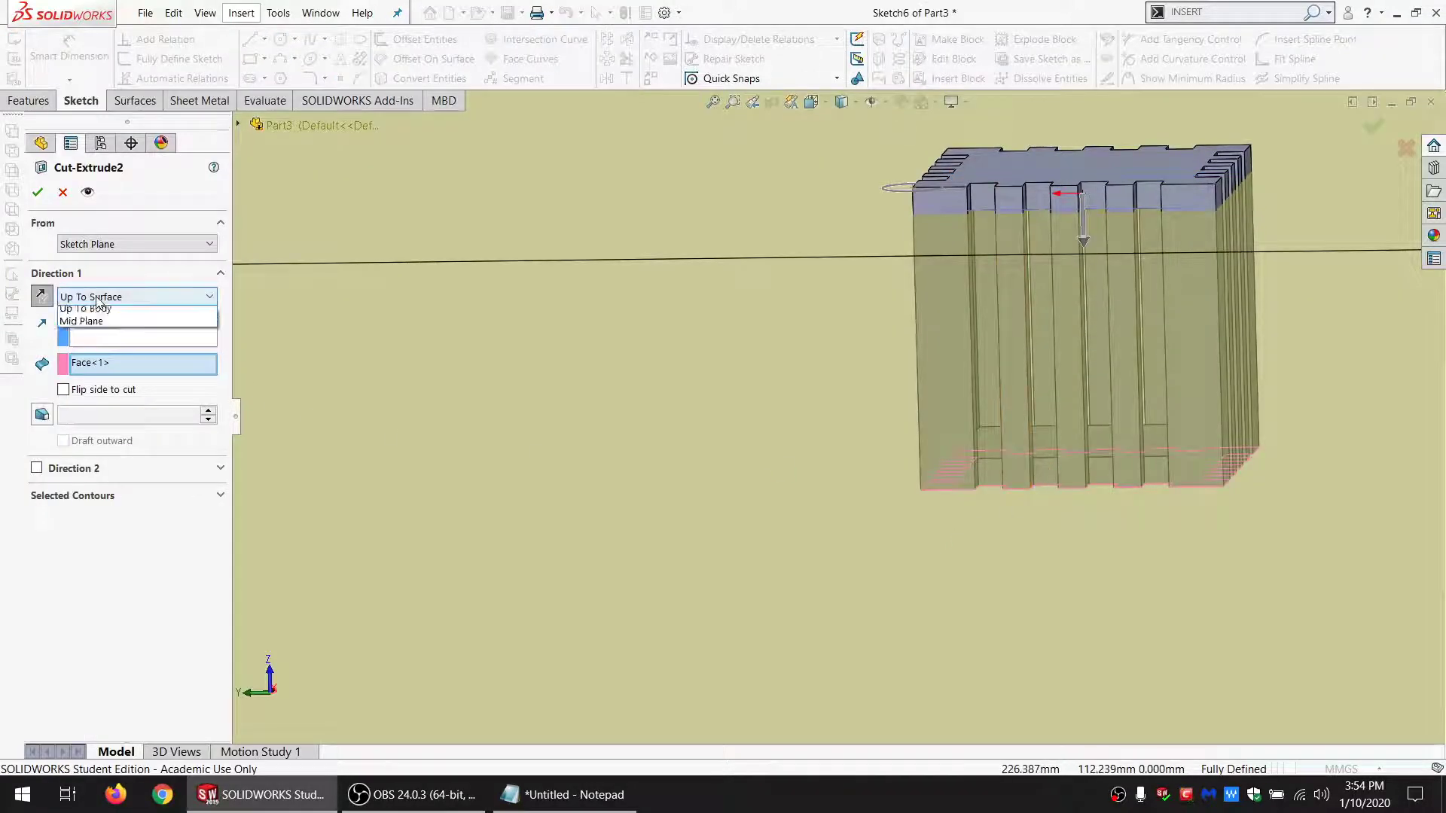
{"action": "left_click", "coordinate": [123, 384]}
{"action": "left_click", "coordinate": [996, 442]}
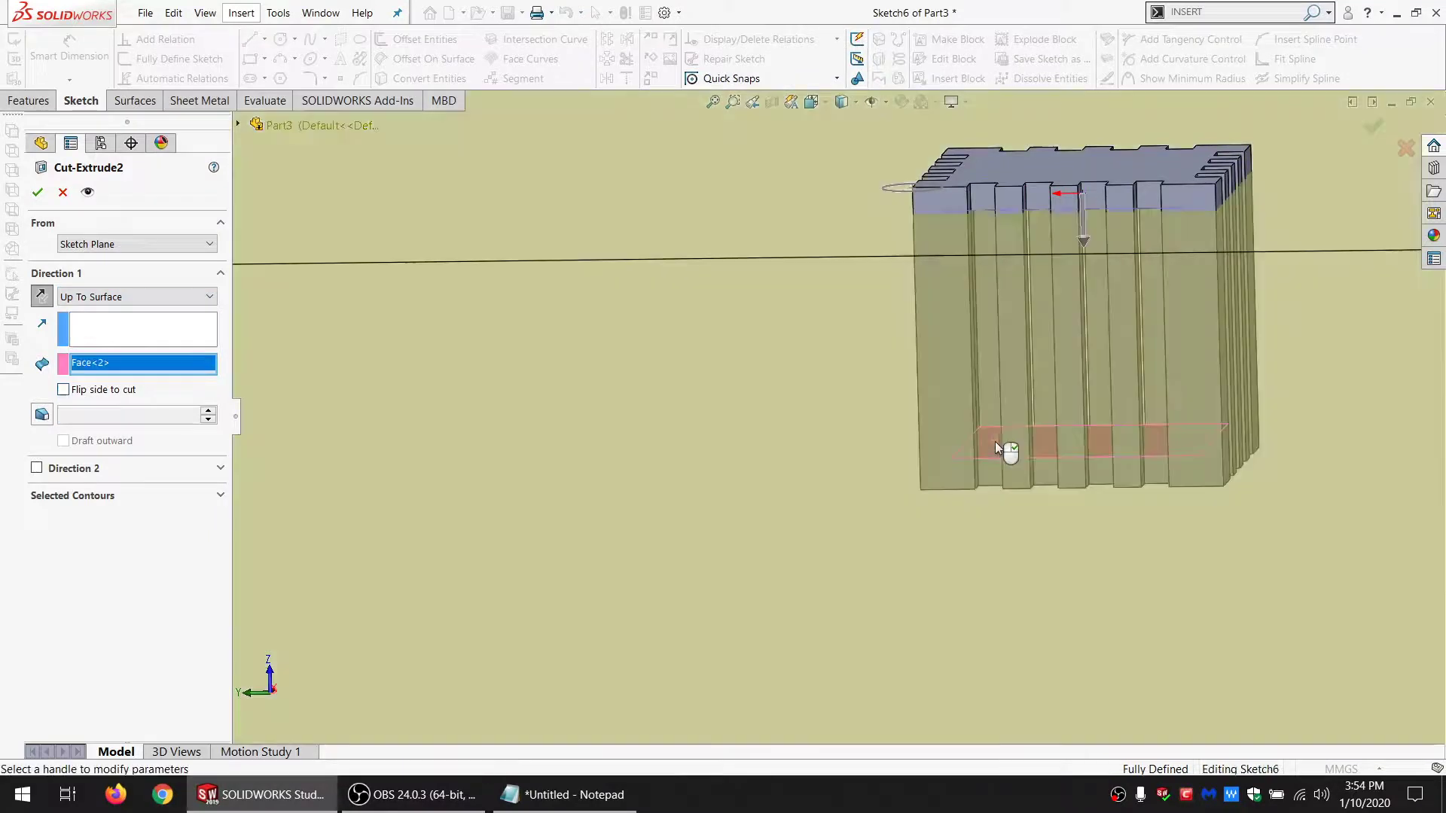
{"action": "left_click", "coordinate": [38, 193]}
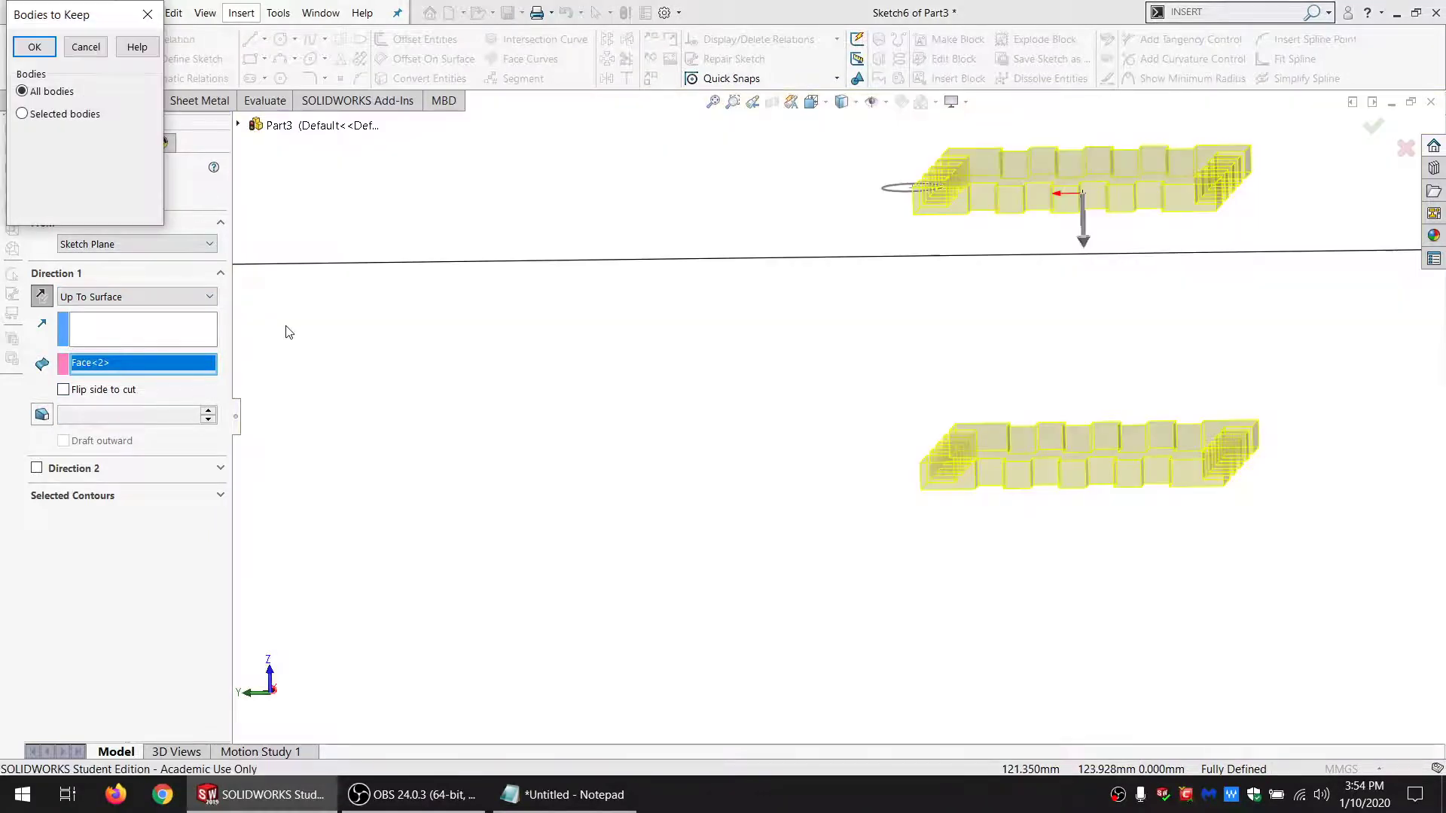
{"action": "left_click", "coordinate": [33, 47]}
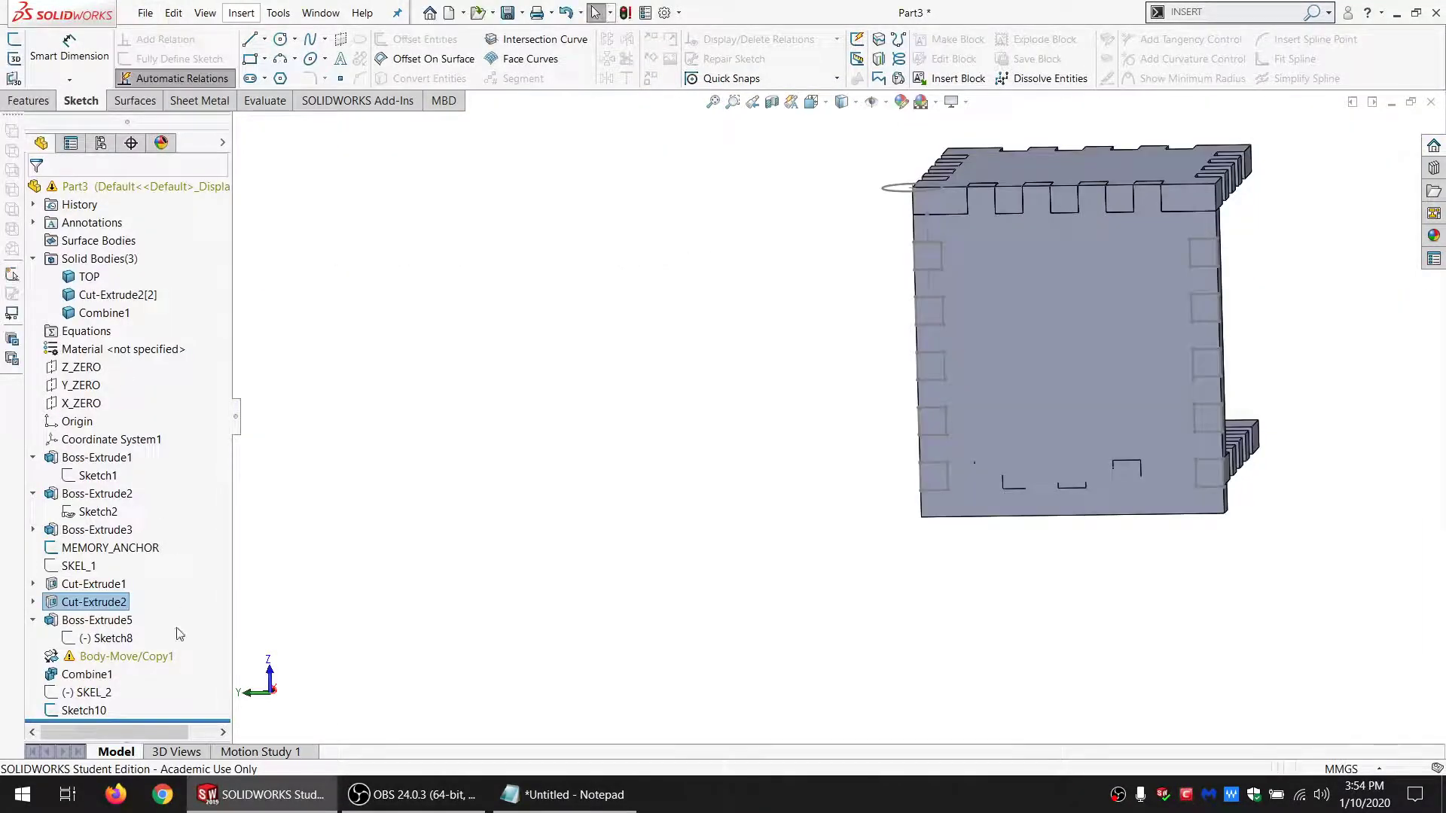
Step: Make the lower free corner of Sketch8's rectangle coincident with the bottom panel's outer lower corner and rebuild, ignoring the error
{"action": "left_click", "coordinate": [106, 638]}
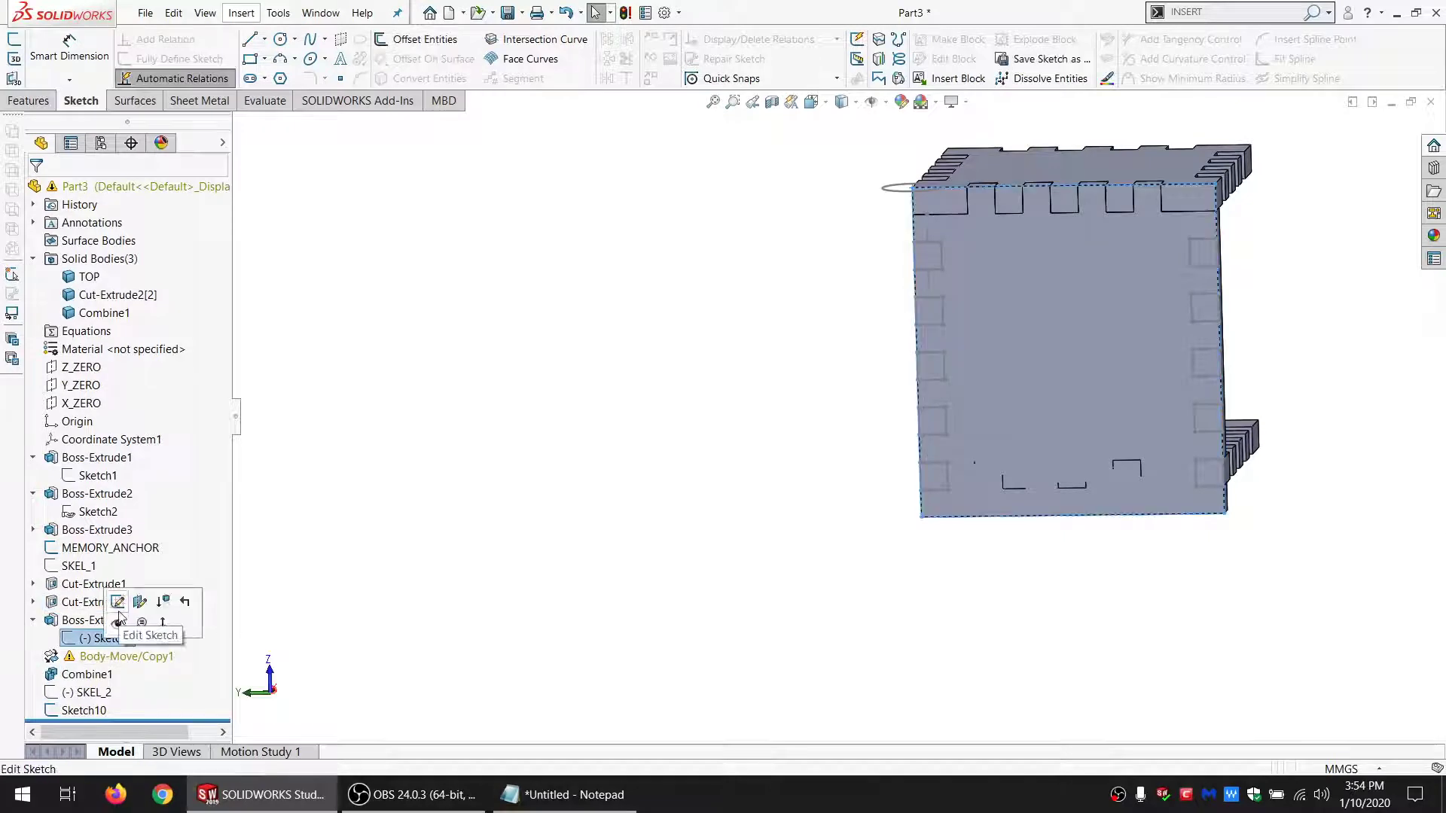
{"action": "left_click", "coordinate": [120, 609]}
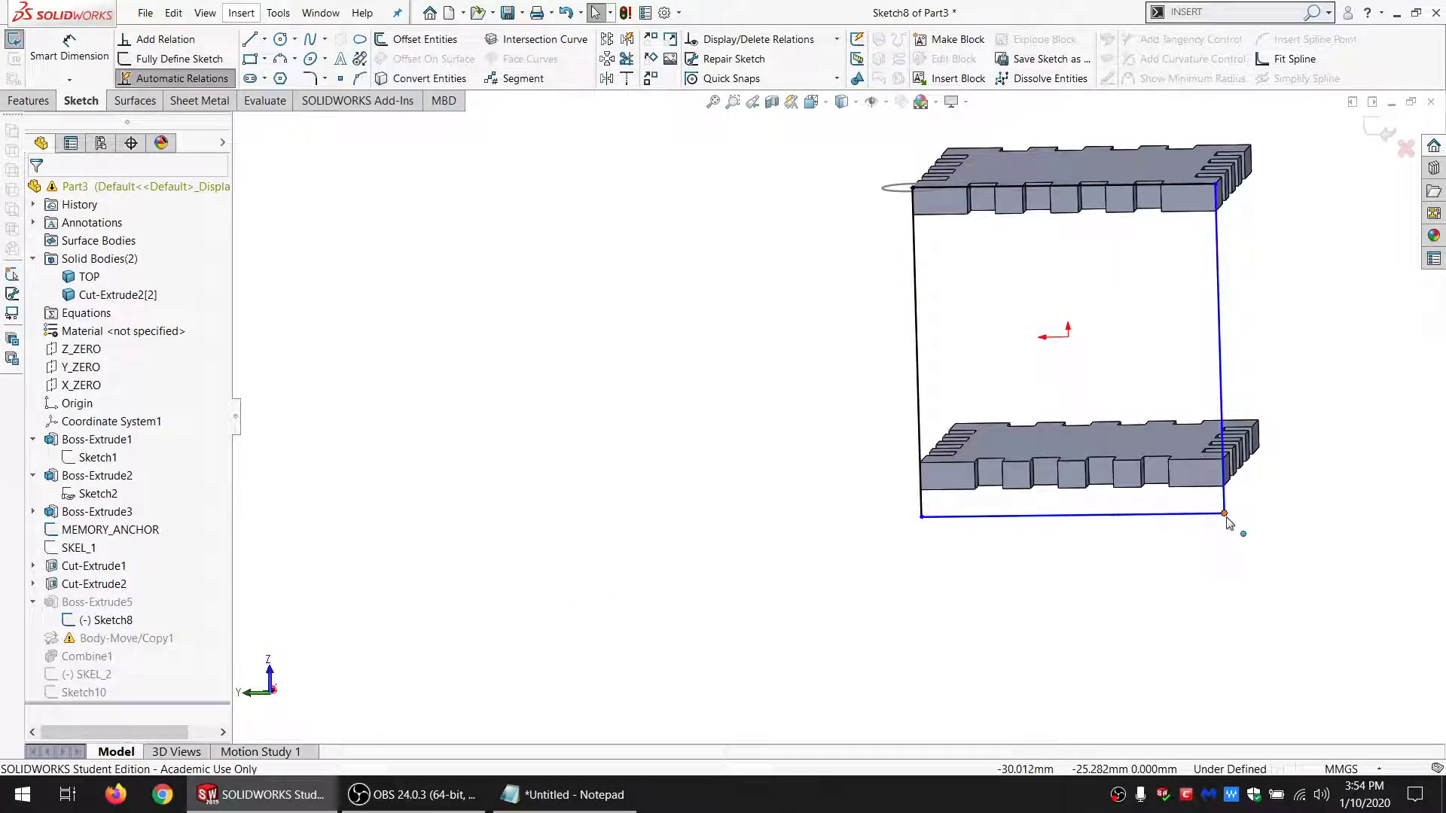
{"action": "left_click_drag", "start_coordinate": [1225, 515], "coordinate": [1356, 542]}
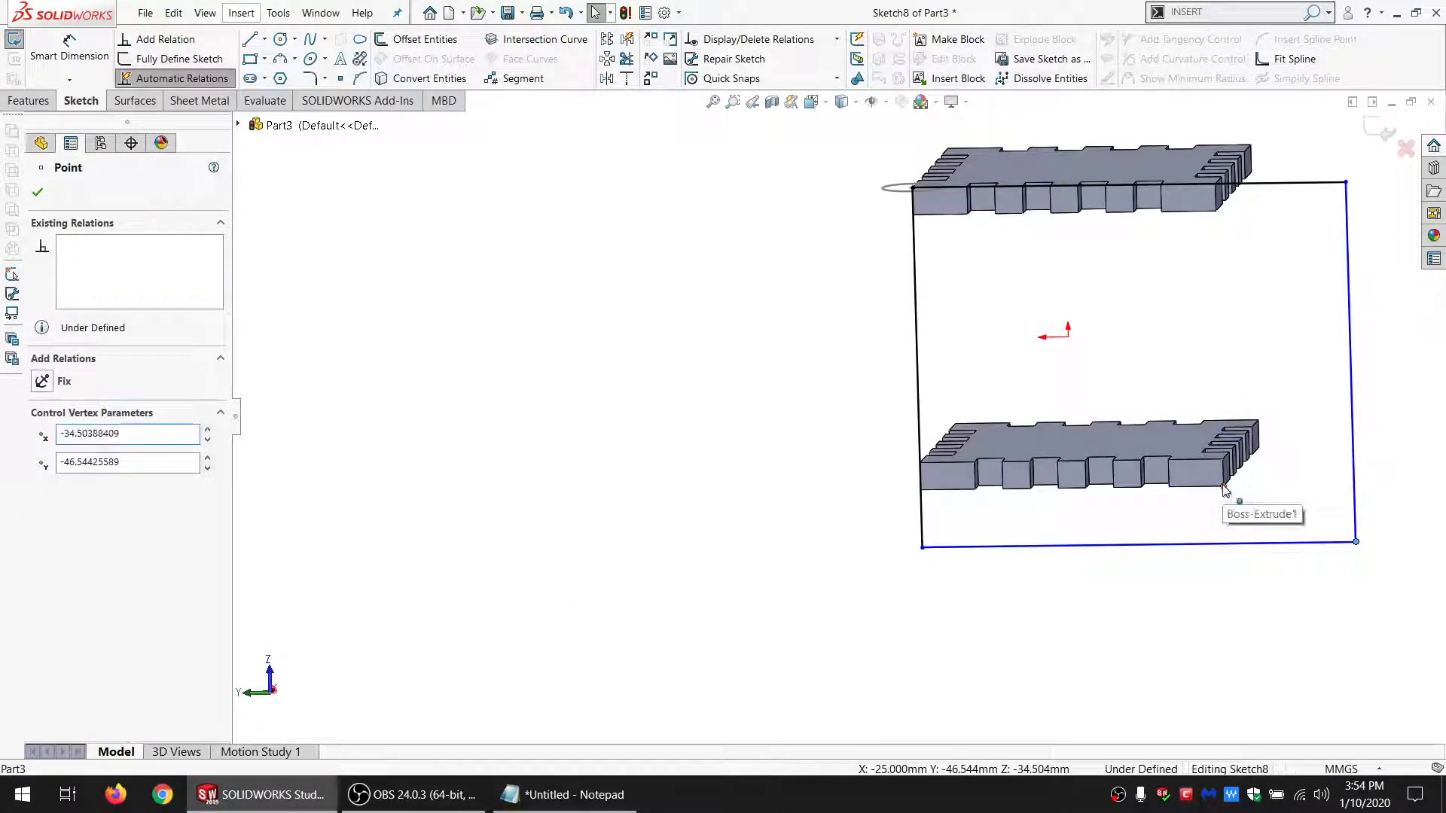
{"action": "left_click", "coordinate": [1223, 488], "text": "ctrl"}
{"action": "left_click", "coordinate": [92, 505]}
{"action": "left_click", "coordinate": [38, 192]}
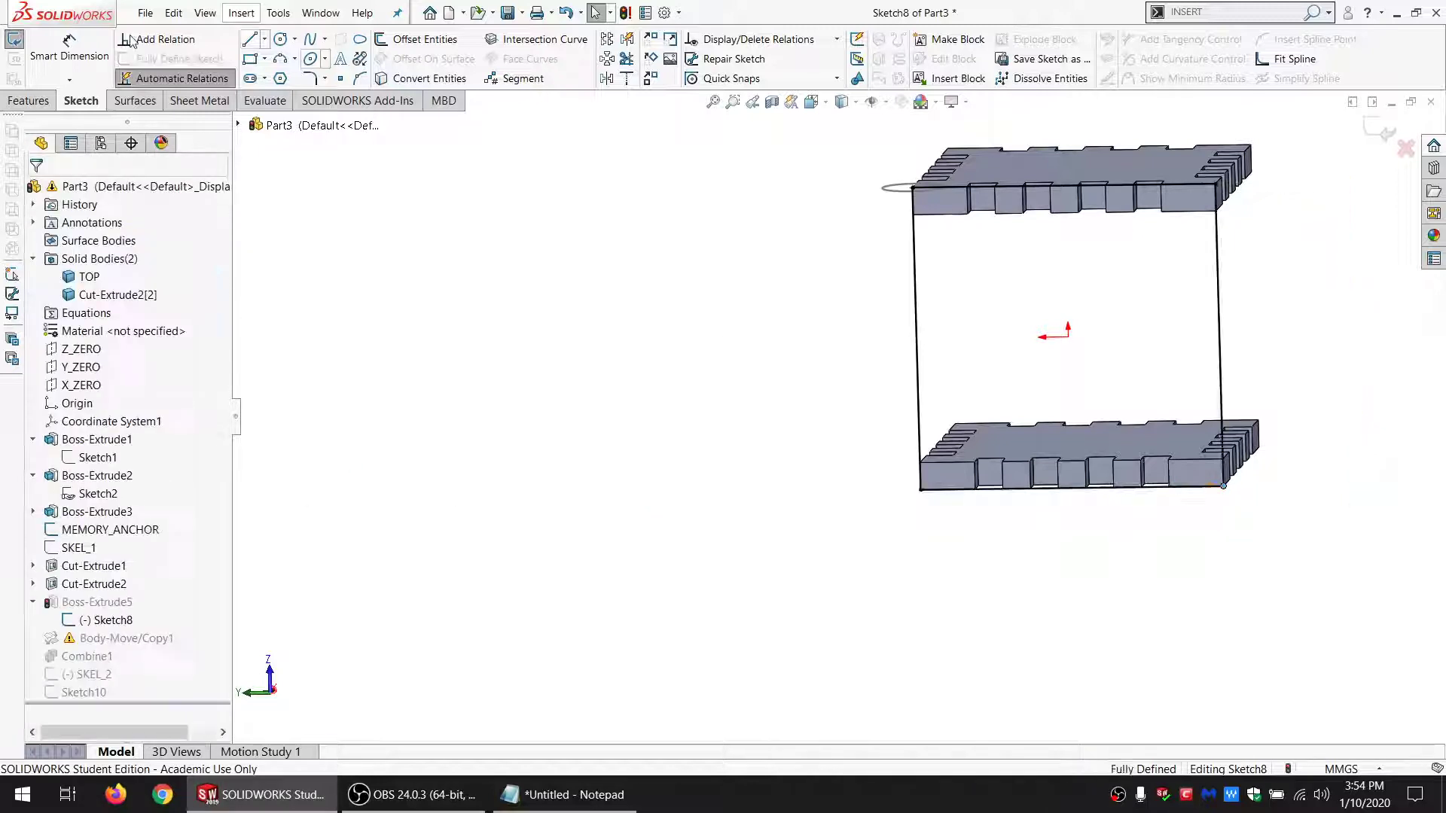
{"action": "left_click", "coordinate": [25, 45]}
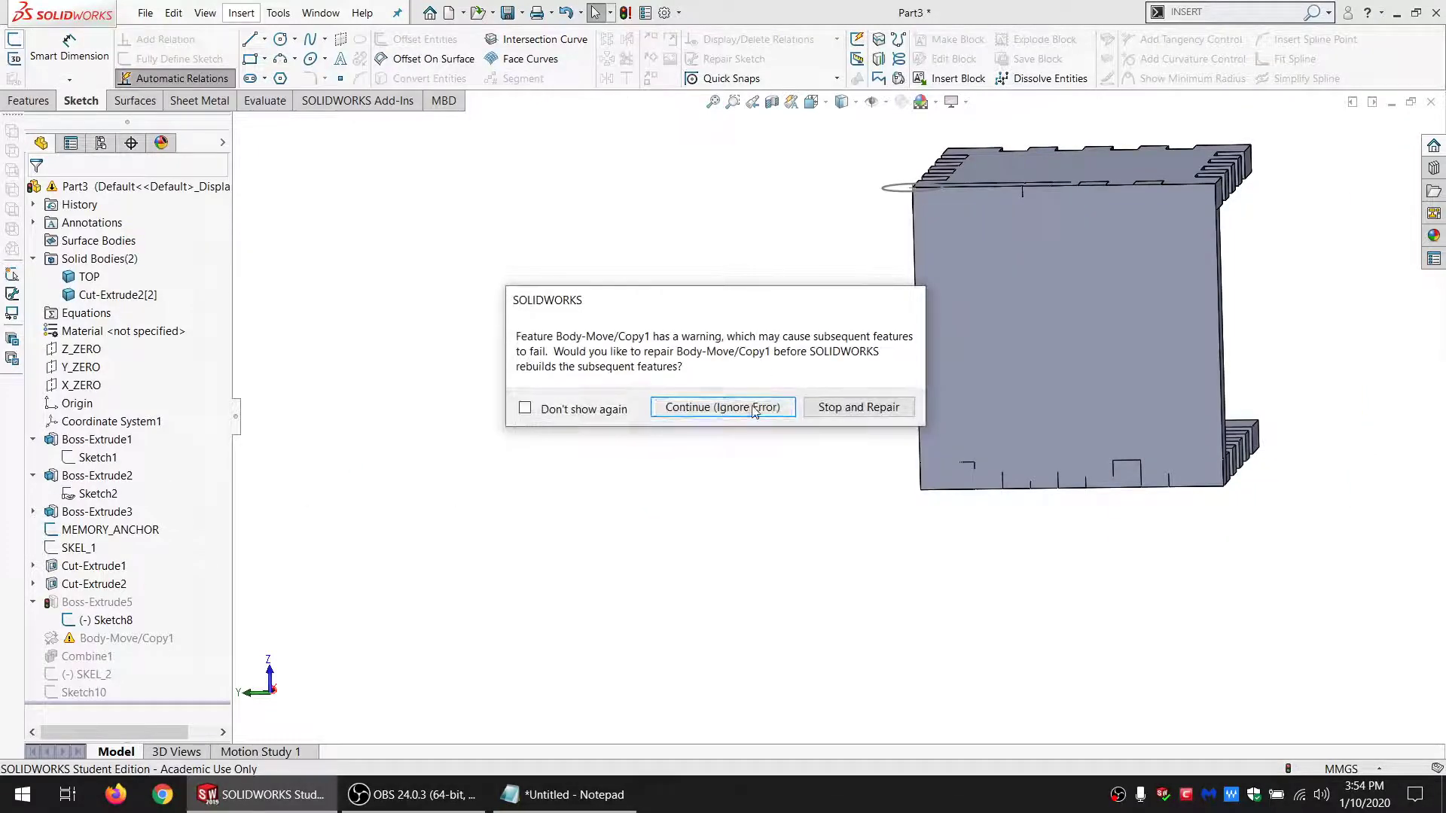
{"action": "left_click", "coordinate": [753, 410]}
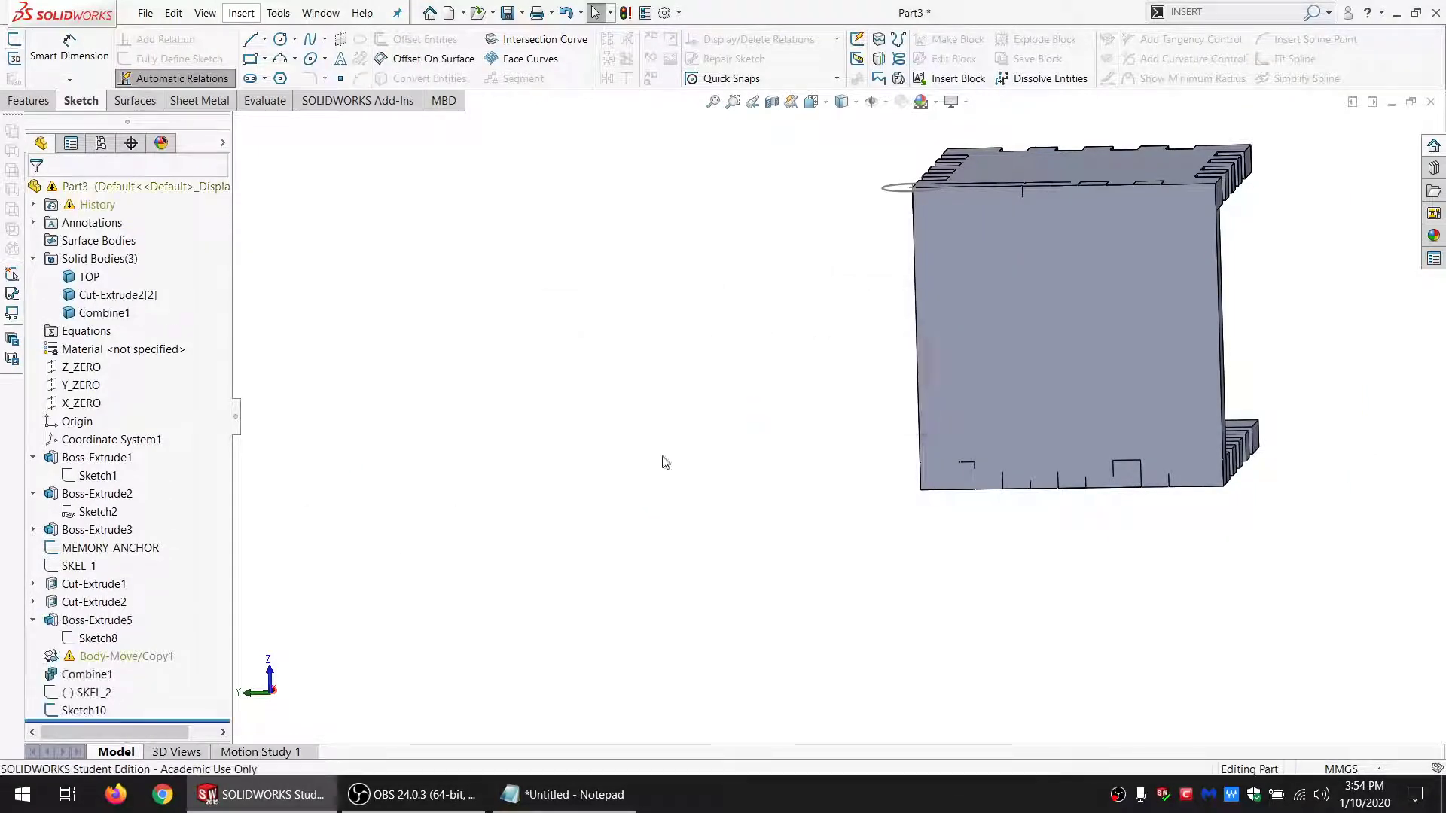
Step: Edit Body-Move/Copy1 to add the bottom panel body to the copied bodies alongside TOP
{"action": "left_click", "coordinate": [109, 663]}
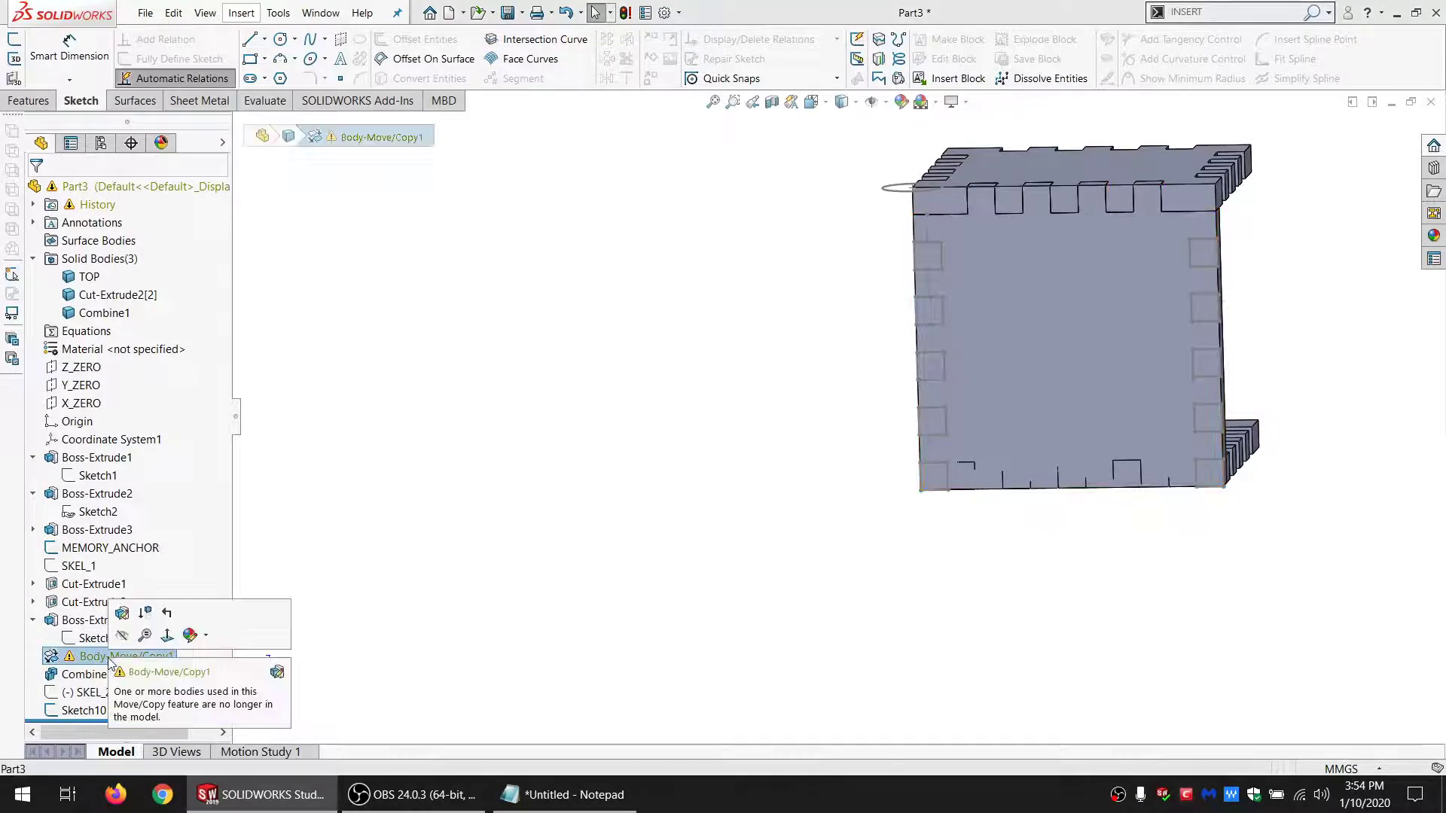
{"action": "left_click", "coordinate": [122, 614]}
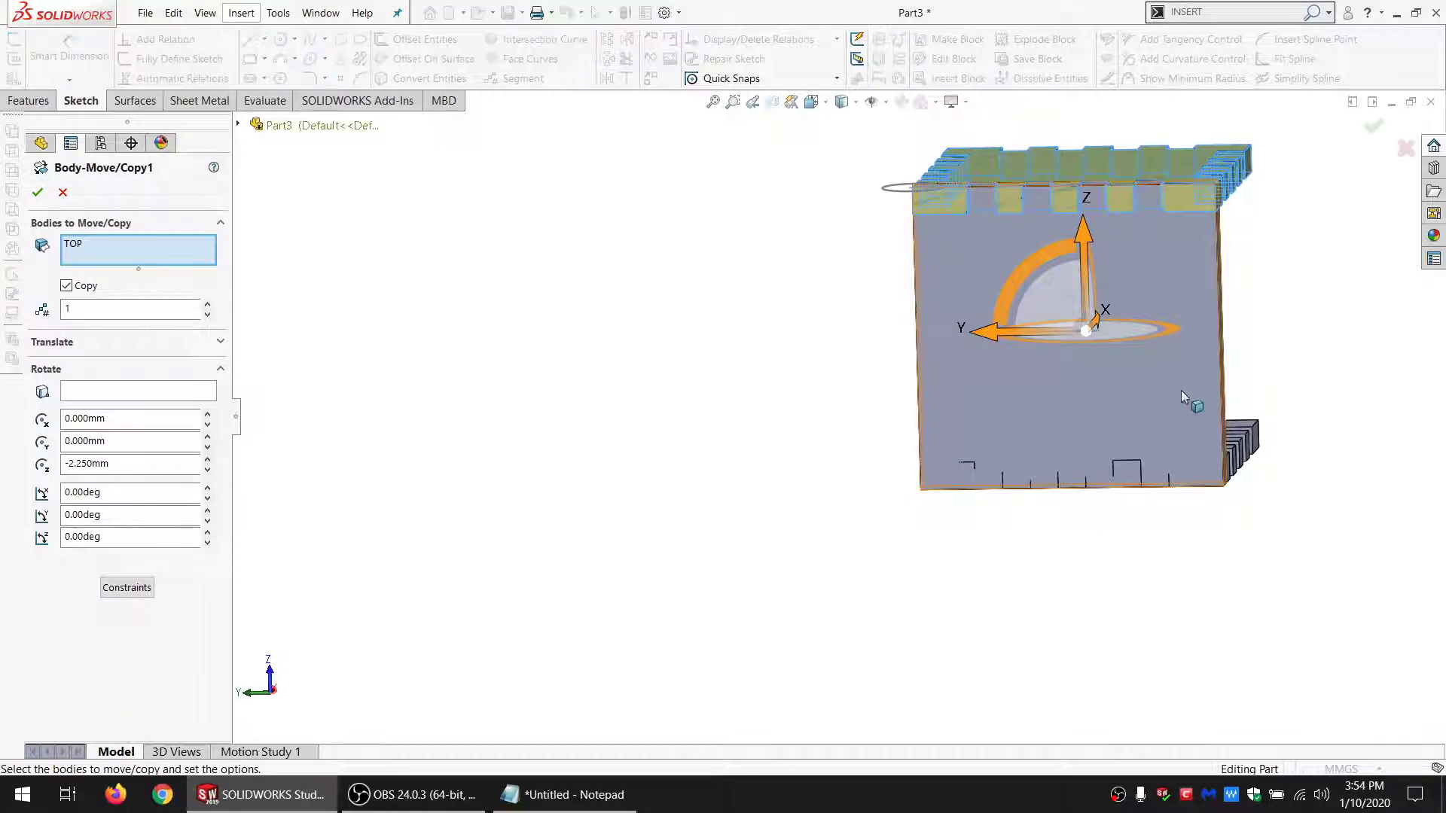
{"action": "middle_click_drag", "start_coordinate": [1182, 395], "coordinate": [1111, 441]}
{"action": "left_click", "coordinate": [1176, 427]}
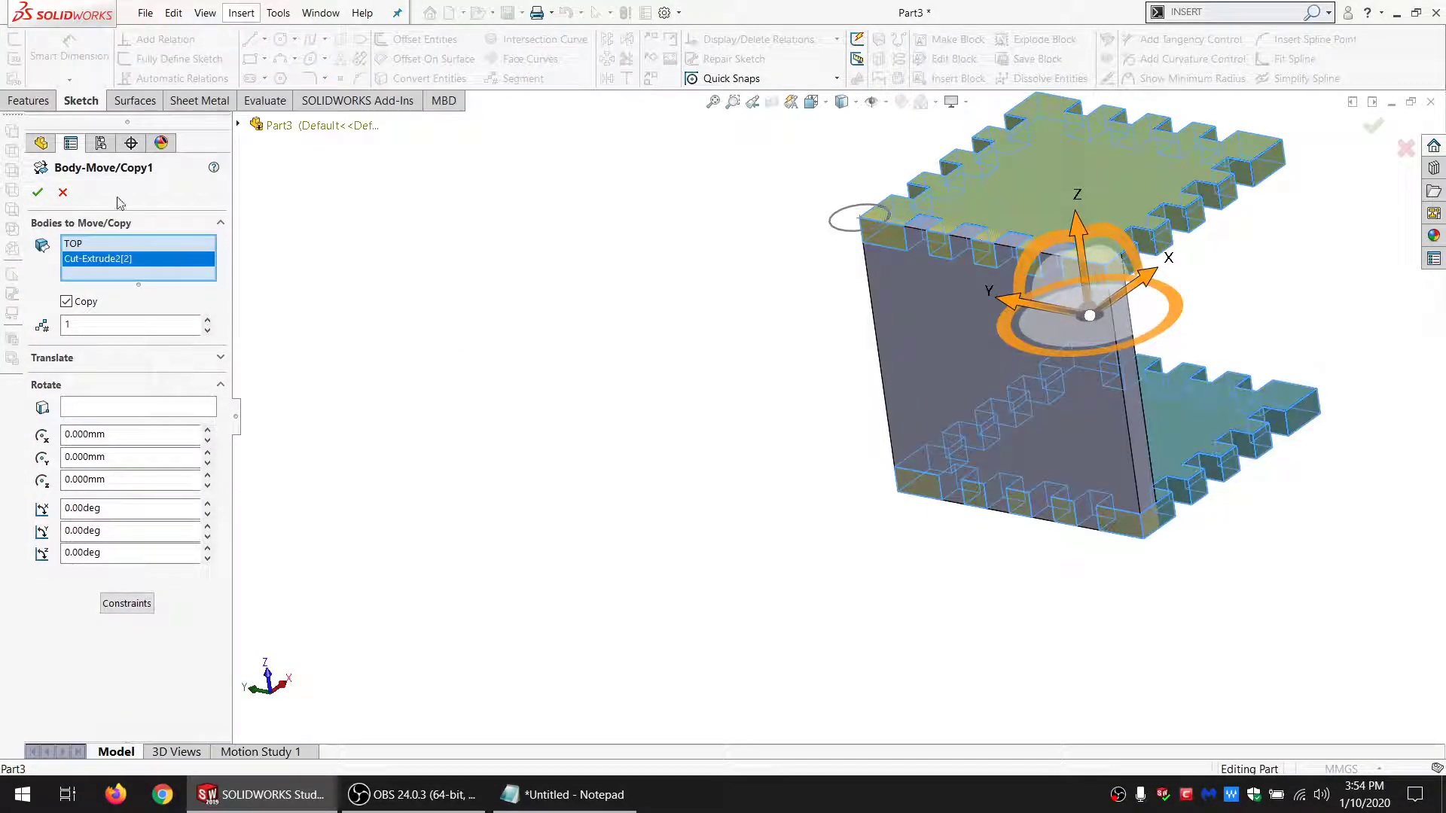
{"action": "left_click", "coordinate": [38, 193]}
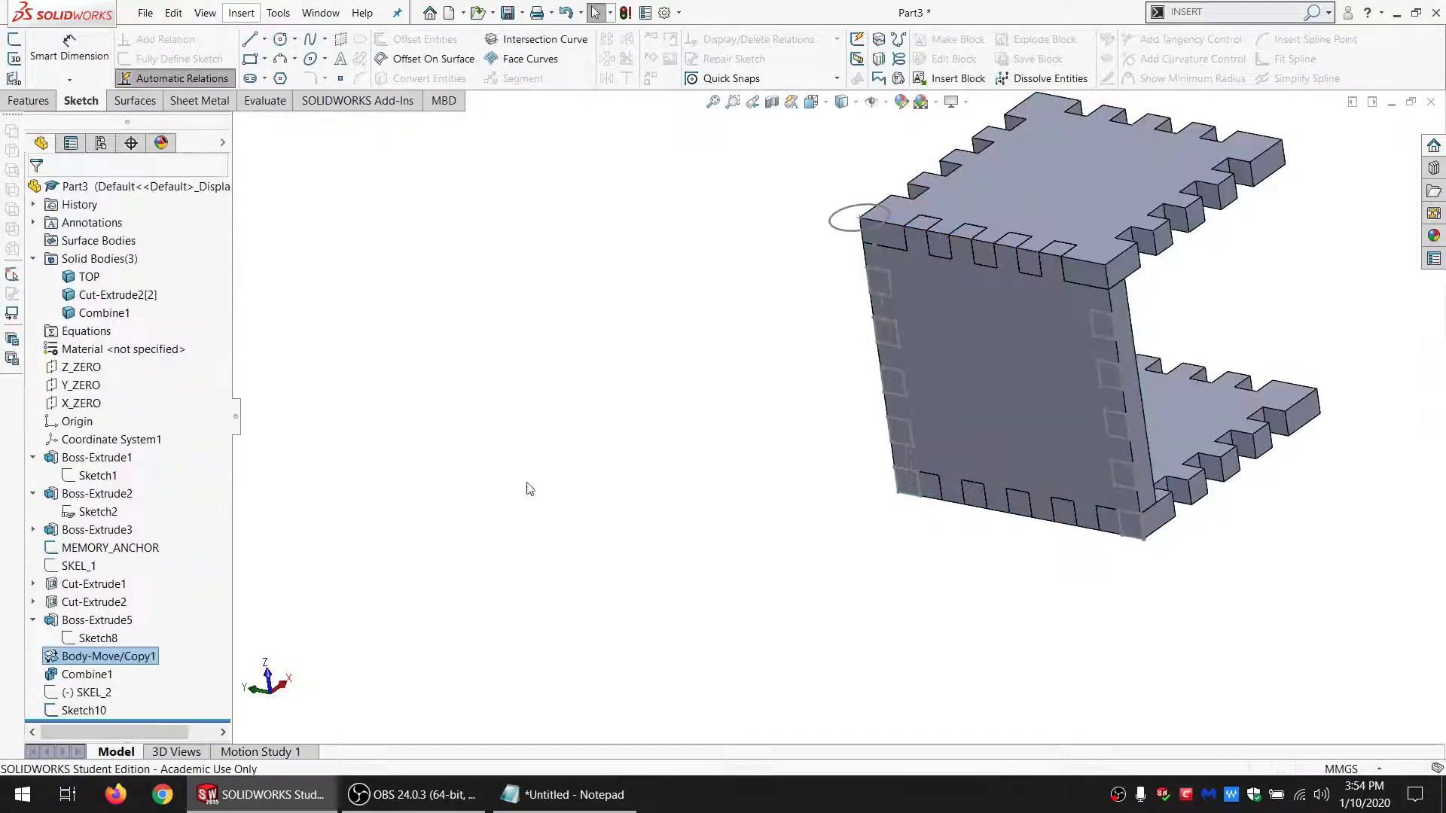
Step: Rename the bottom panel's solid body as BOTTOM
{"action": "double_click", "coordinate": [95, 295]}
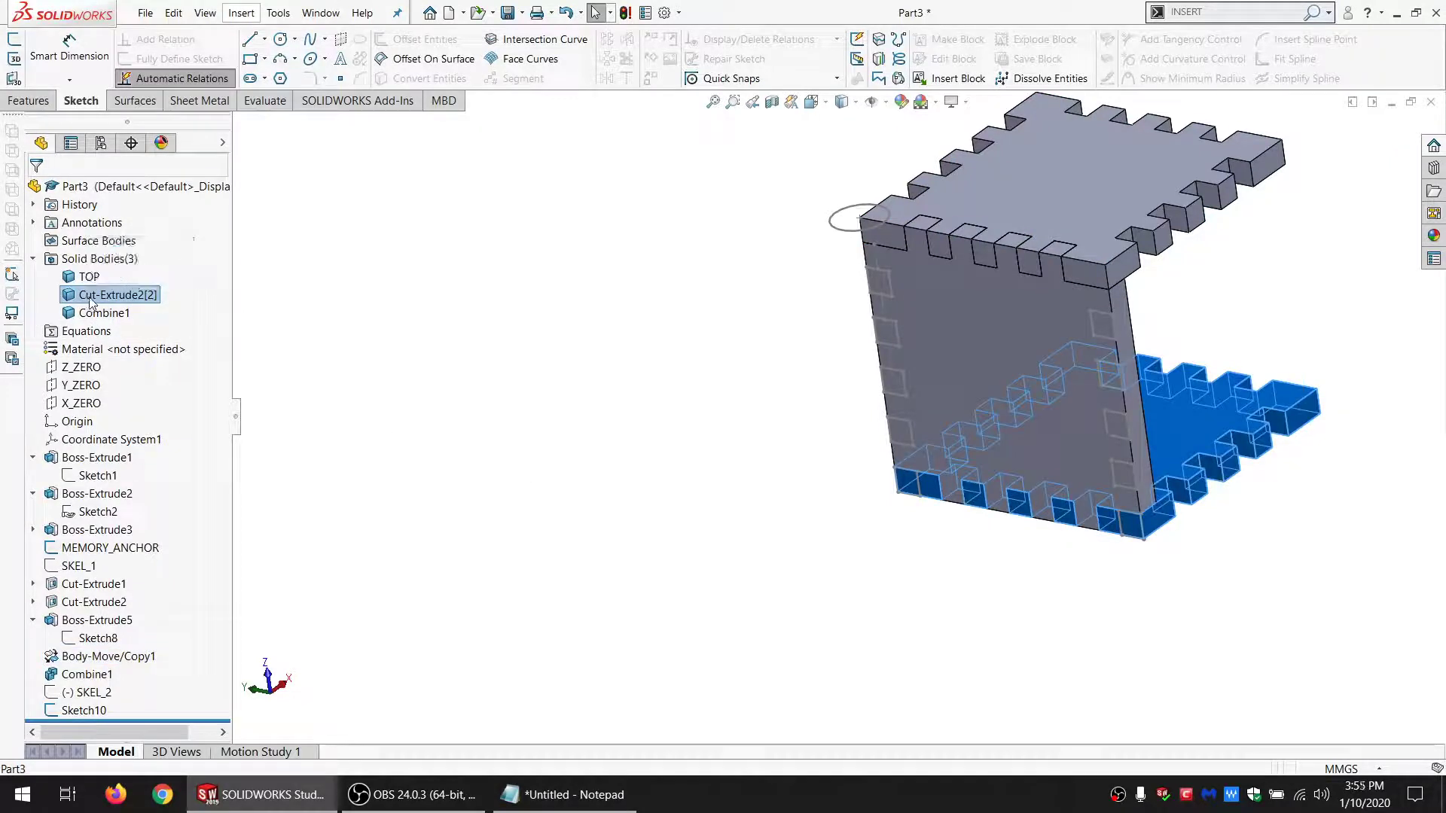
{"action": "type", "text": "BO"}
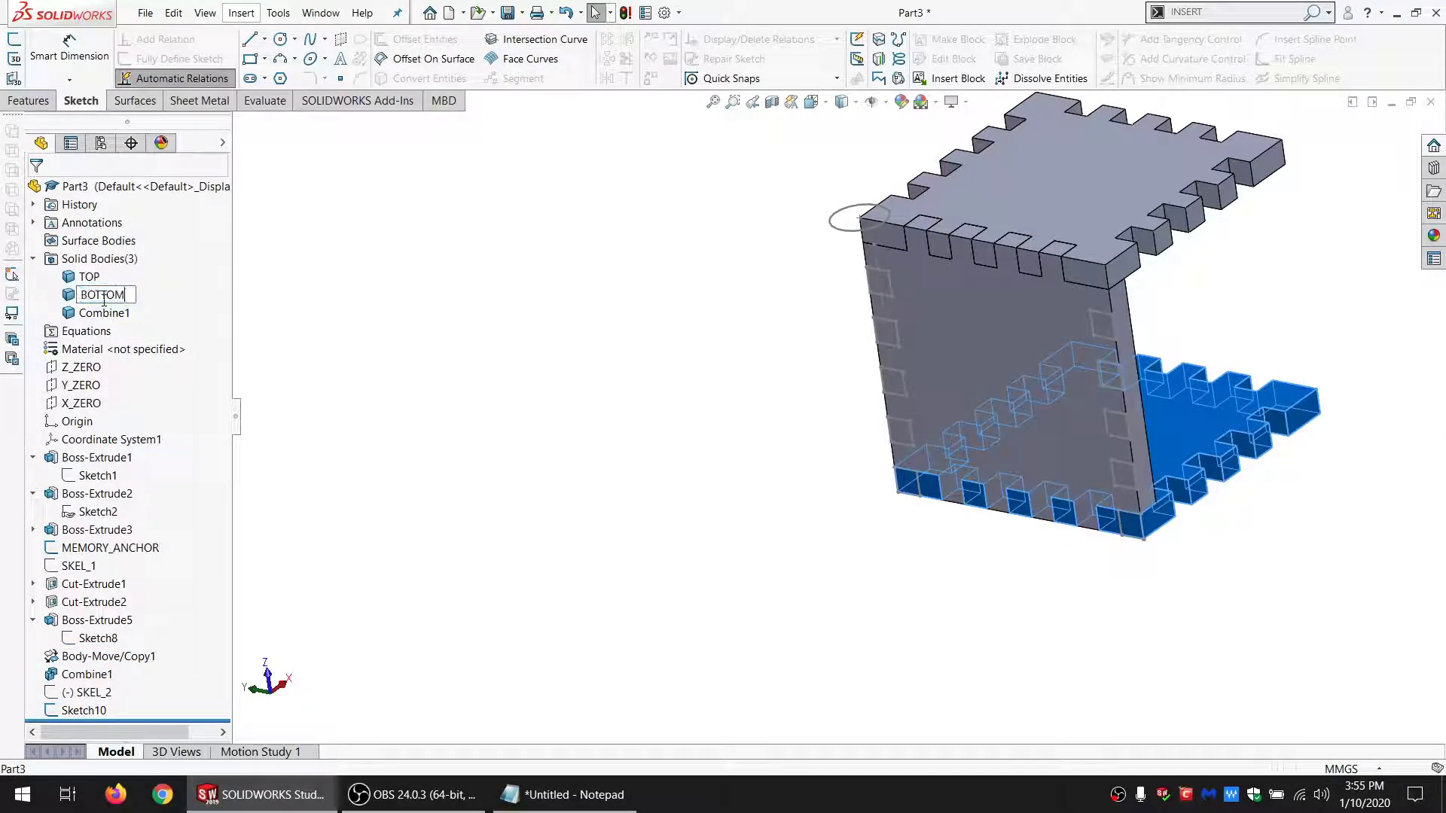
{"action": "type", "text": "TTOM"}
{"action": "key", "text": "Return"}
{"action": "left_click", "coordinate": [104, 312]}
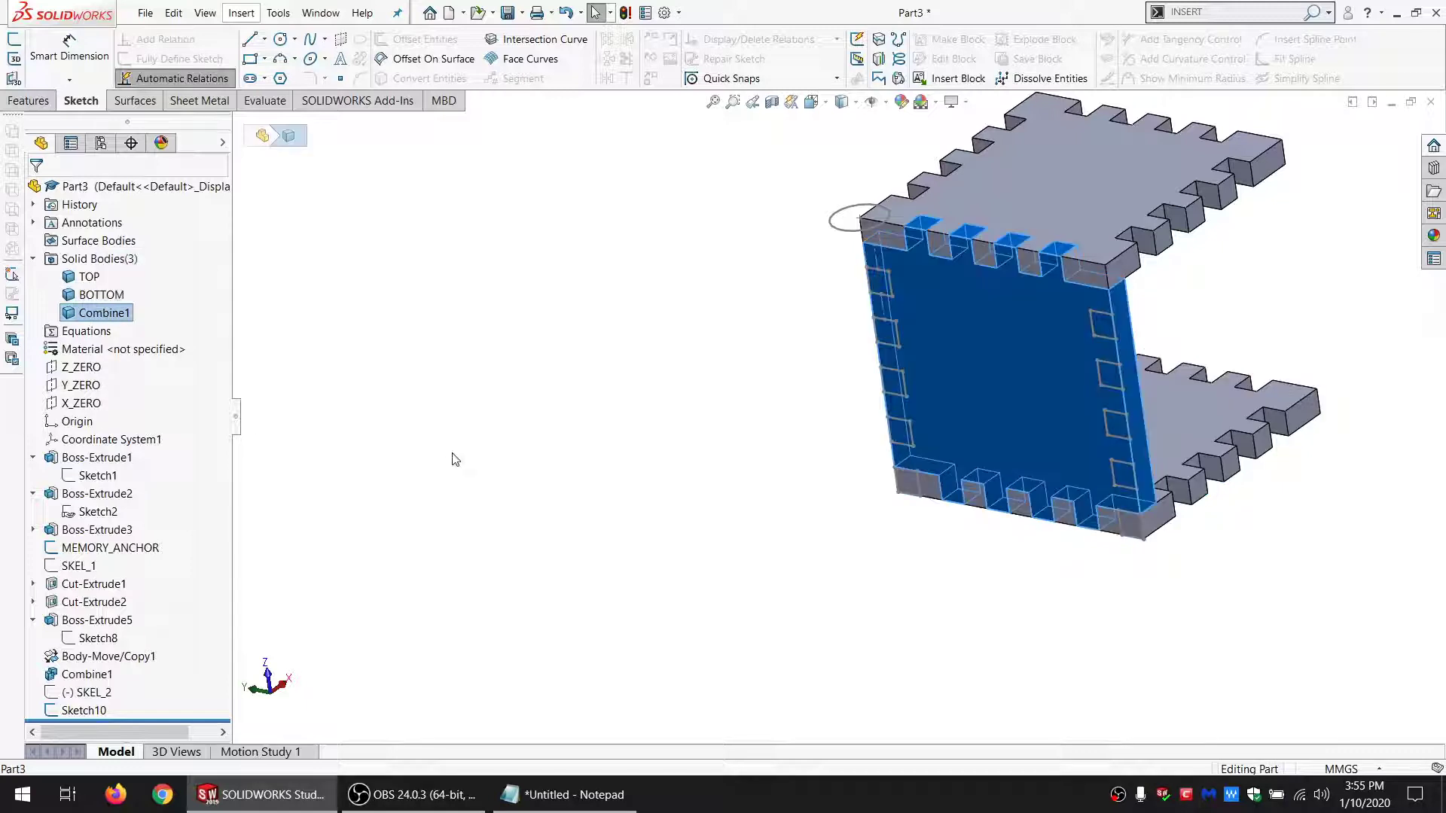
{"action": "left_click", "coordinate": [467, 475]}
Step: Edit Sketch10 and remove the "+ 1" from the square pattern's count equation, leaving only NUM_CUTS_SIDE@SKEL_2
{"action": "middle_click_drag", "start_coordinate": [1144, 497], "coordinate": [922, 391]}
{"action": "left_click", "coordinate": [922, 390]}
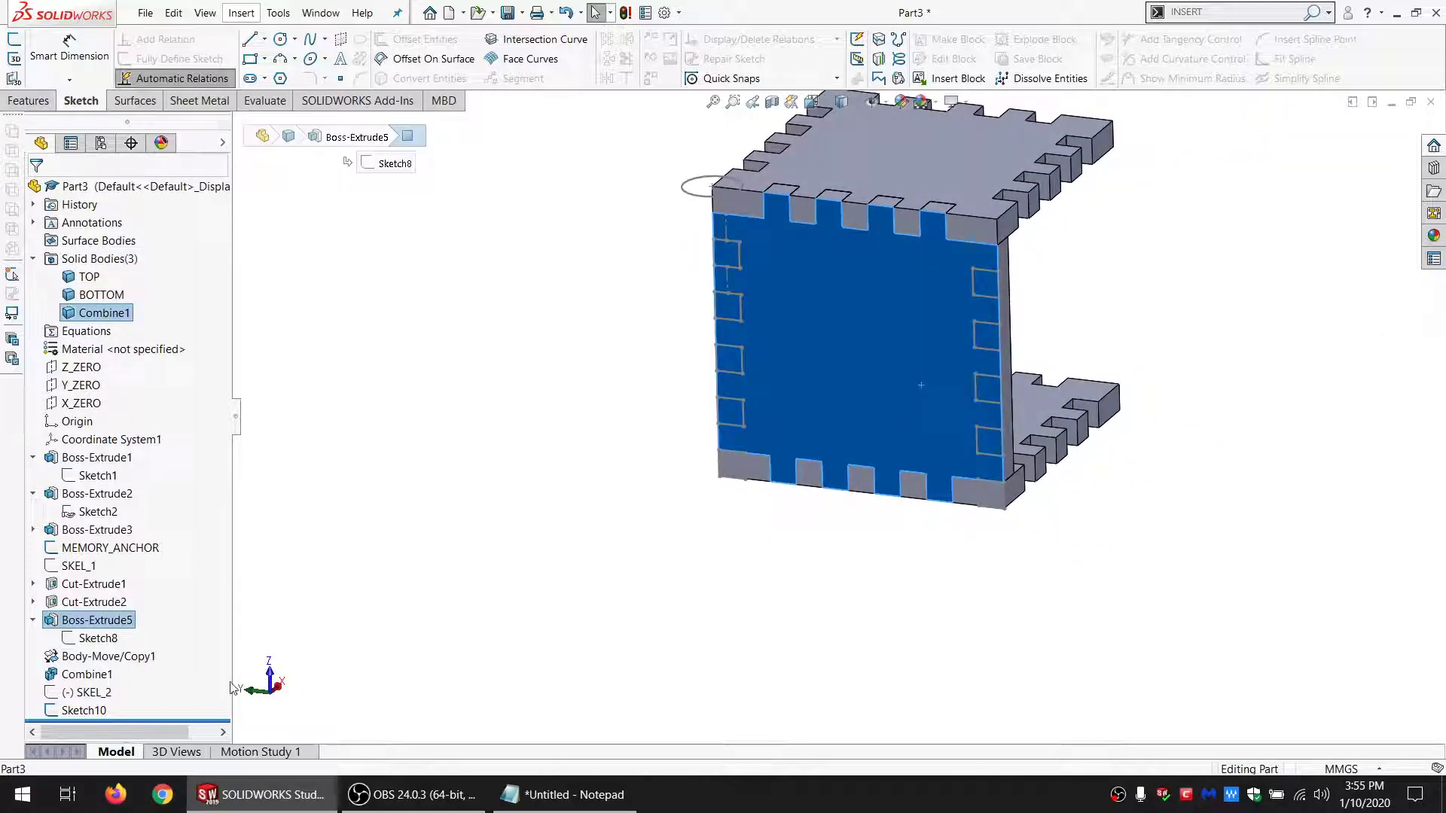
{"action": "left_click", "coordinate": [70, 712]}
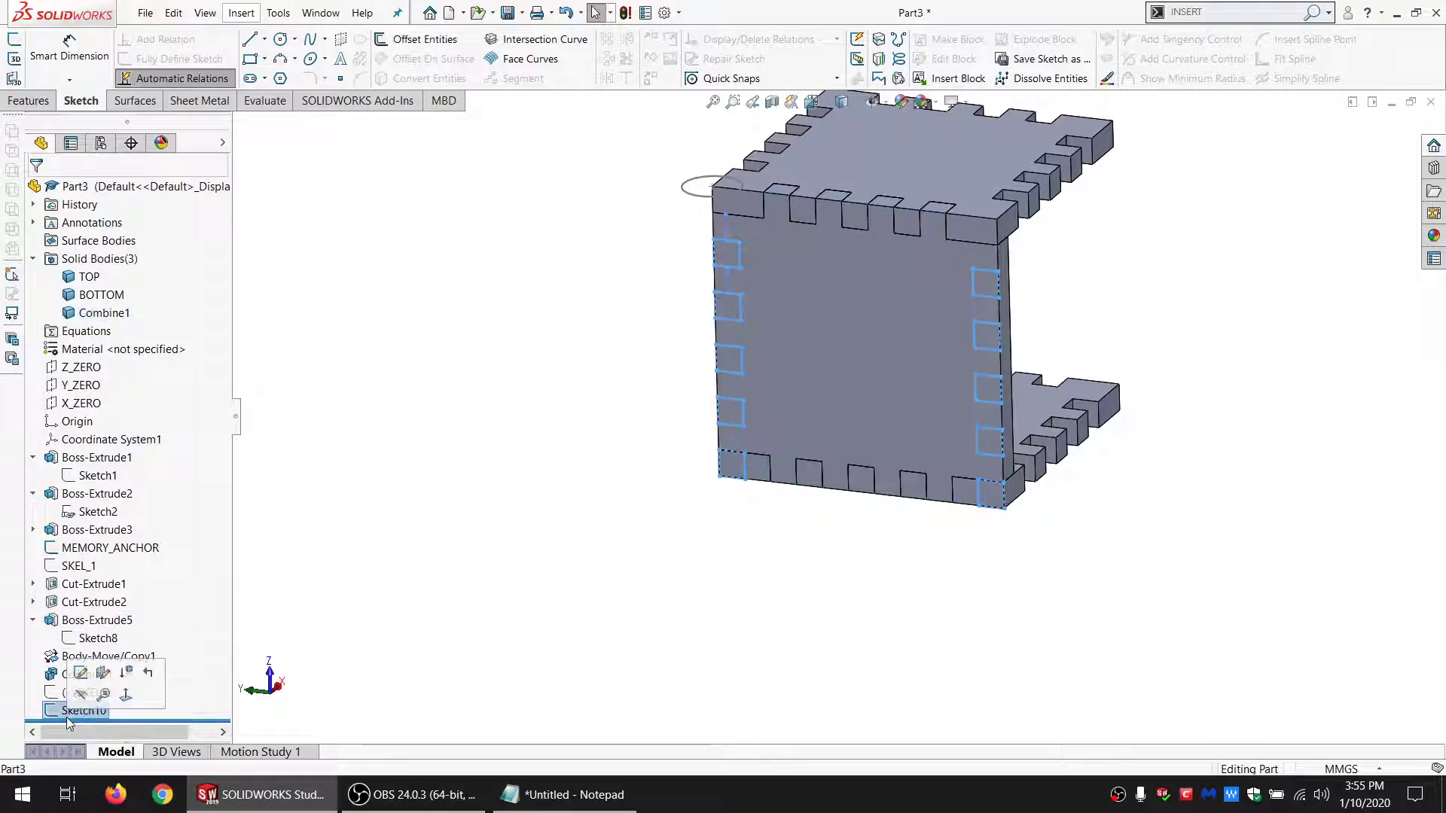
{"action": "left_click", "coordinate": [77, 668]}
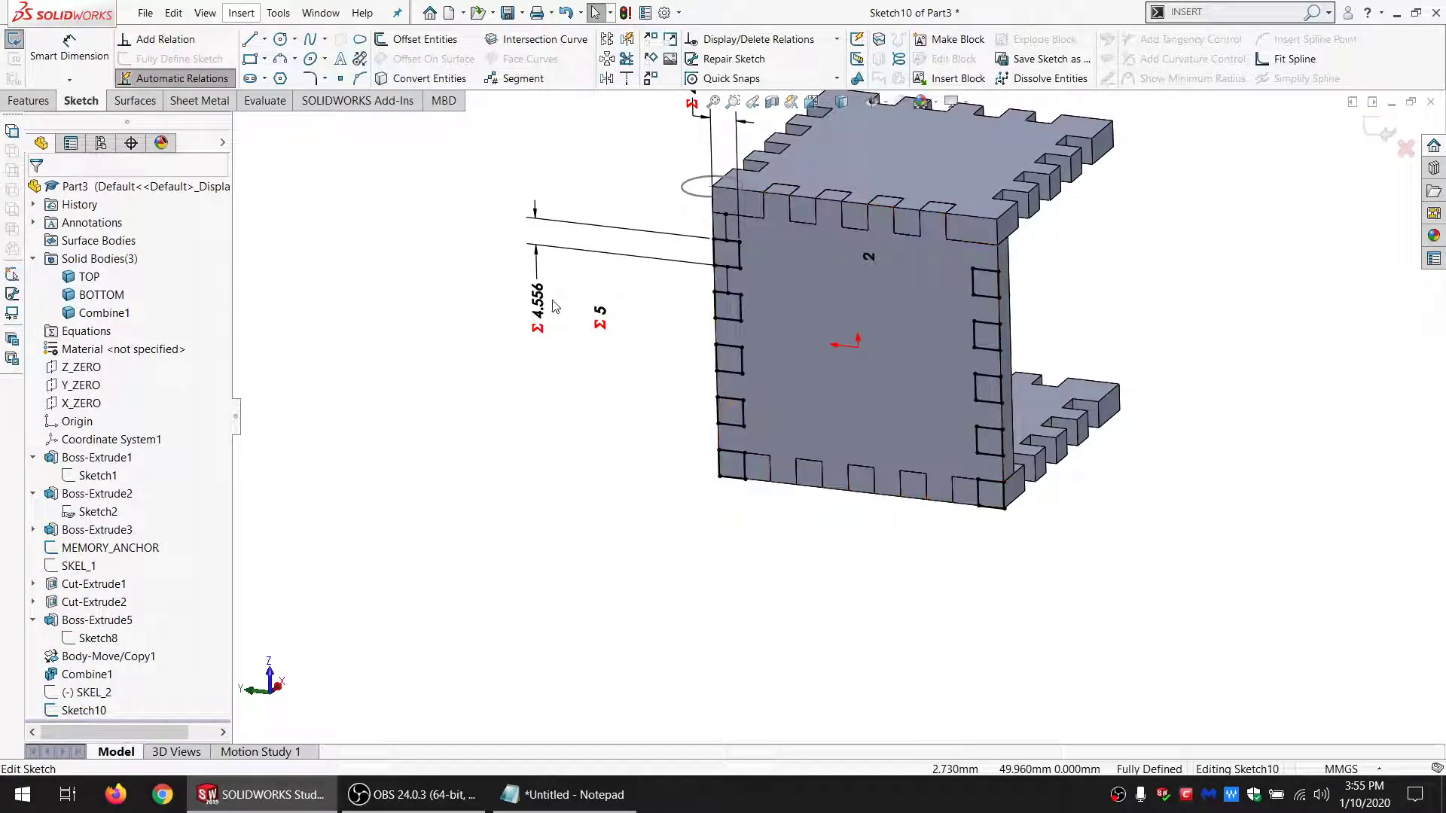
{"action": "double_click", "coordinate": [537, 305]}
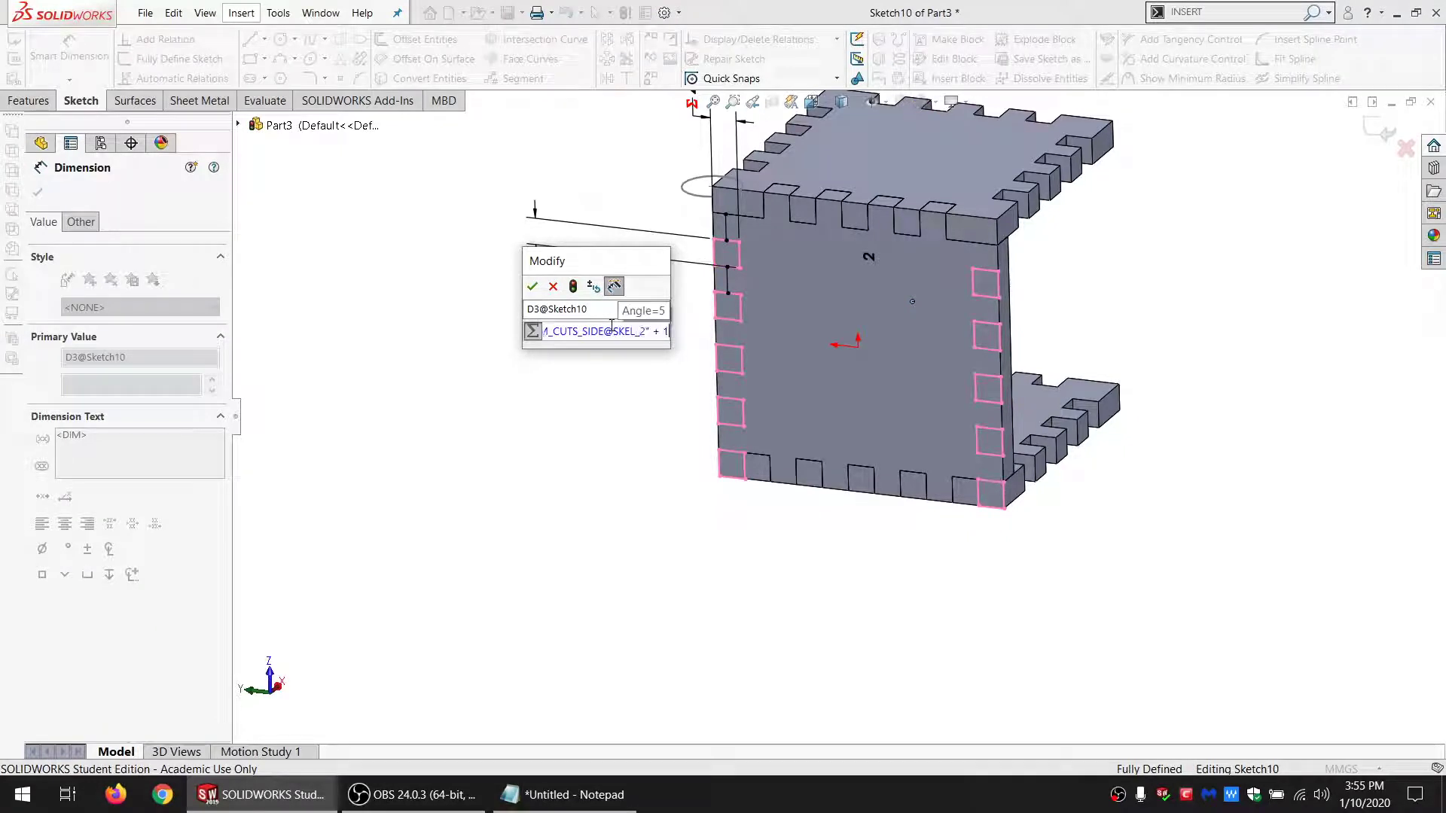
{"action": "type", "text": "=="}
{"action": "key", "text": "BackSpace"}
{"action": "key", "text": "BackSpace"}
{"action": "key", "text": "BackSpace"}
{"action": "key", "text": "BackSpace"}
{"action": "key", "text": "BackSpace"}
{"action": "key", "text": "BackSpace"}
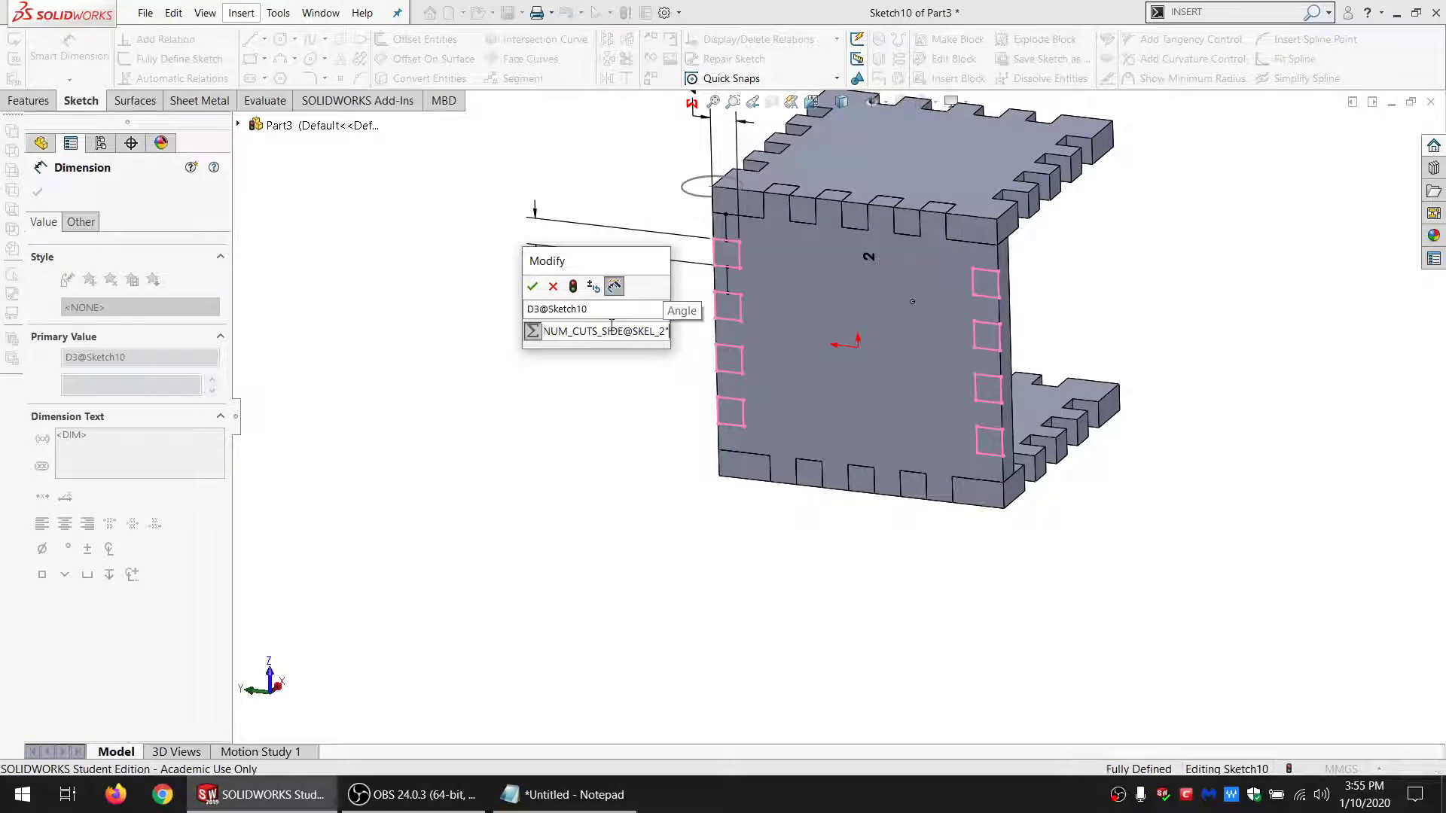
{"action": "key", "text": "Return"}
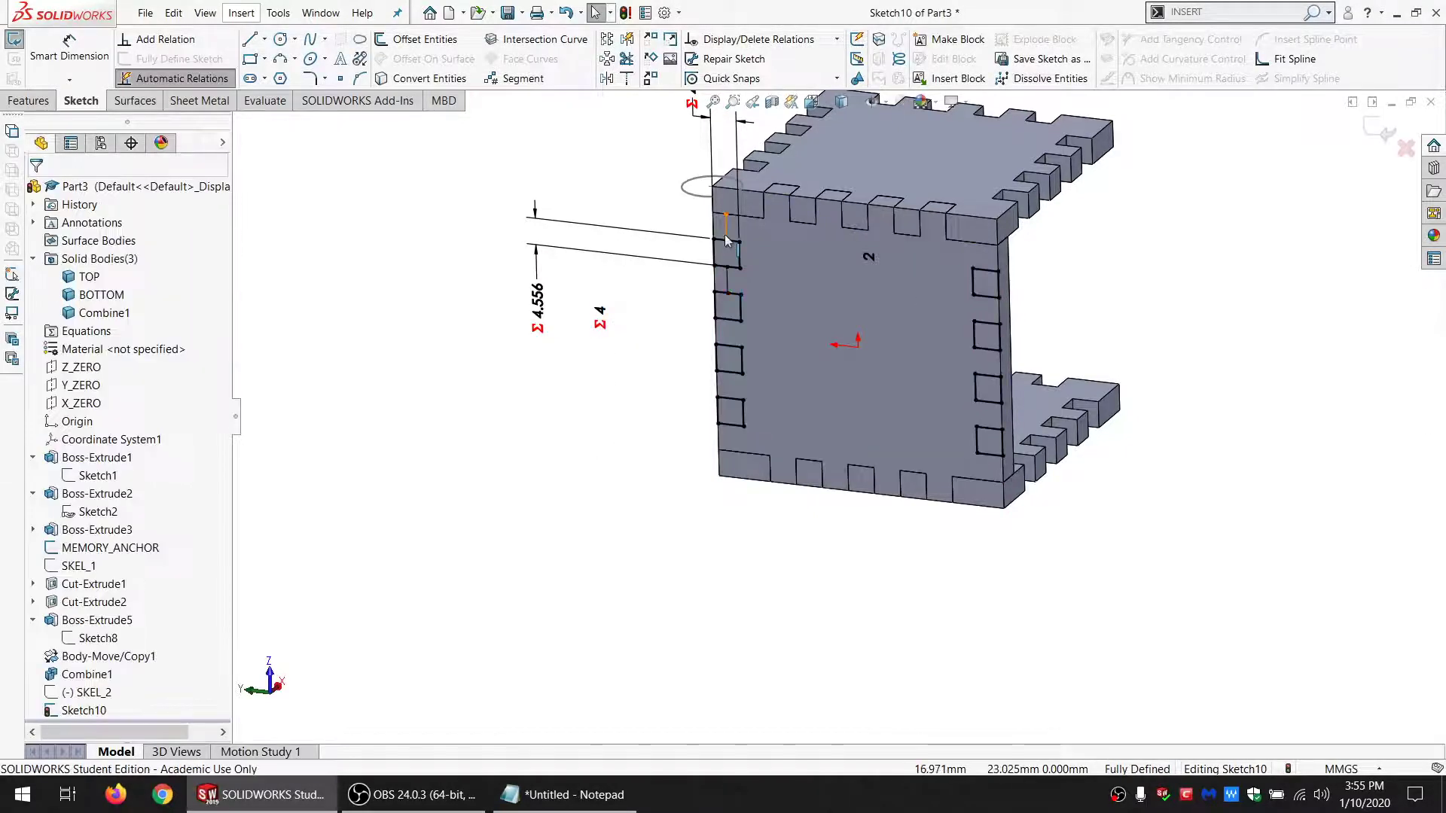
Step: Compare the spacing line's length with the distance from the lowest patterned square to the bottom panel's inner edge
{"action": "left_click", "coordinate": [724, 233]}
{"action": "scroll", "coordinate": [757, 404], "scroll_direction": "down", "scroll_amount": 3}
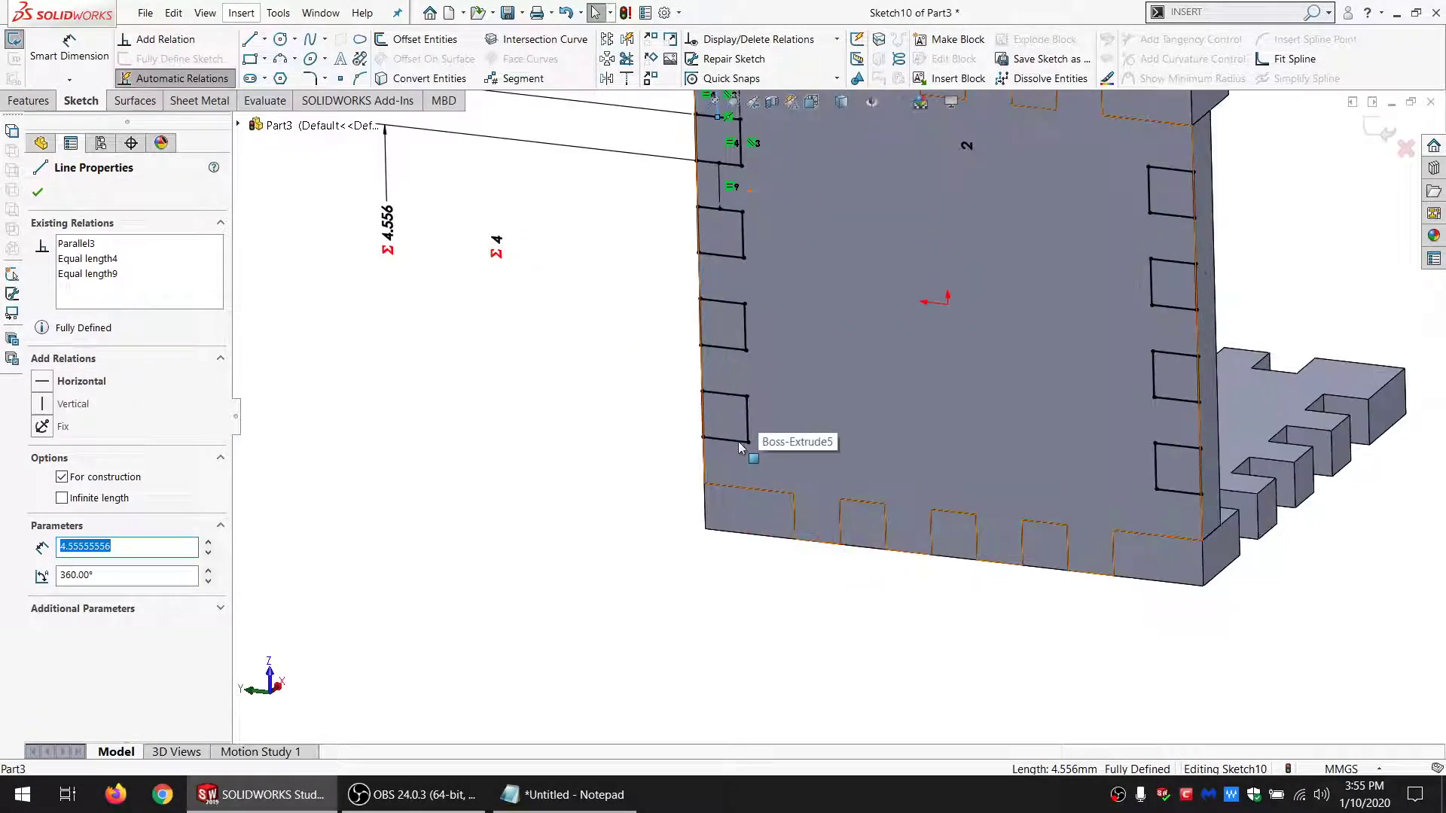
{"action": "left_click", "coordinate": [734, 440]}
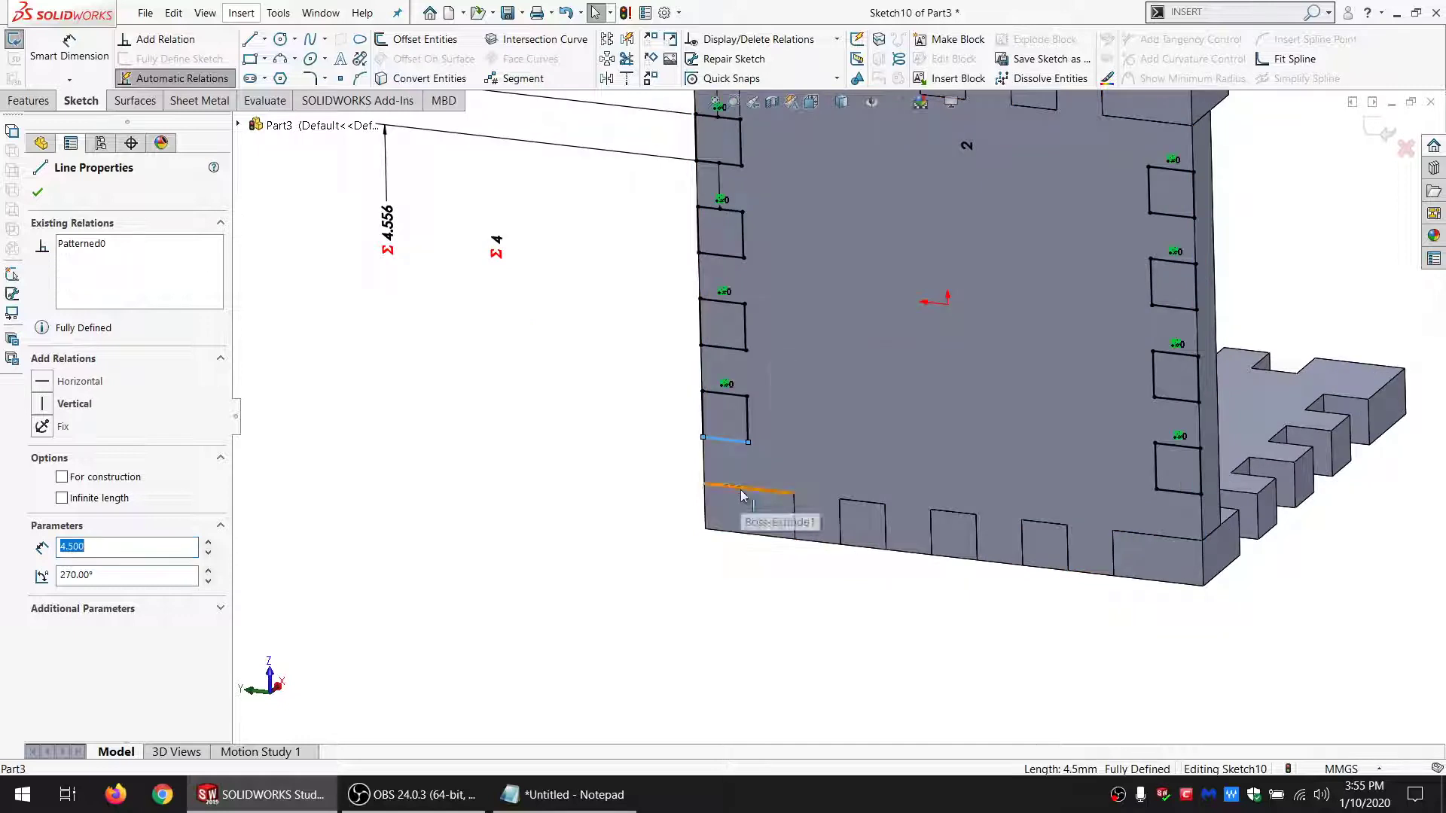
{"action": "left_click", "coordinate": [739, 488], "text": "ctrl"}
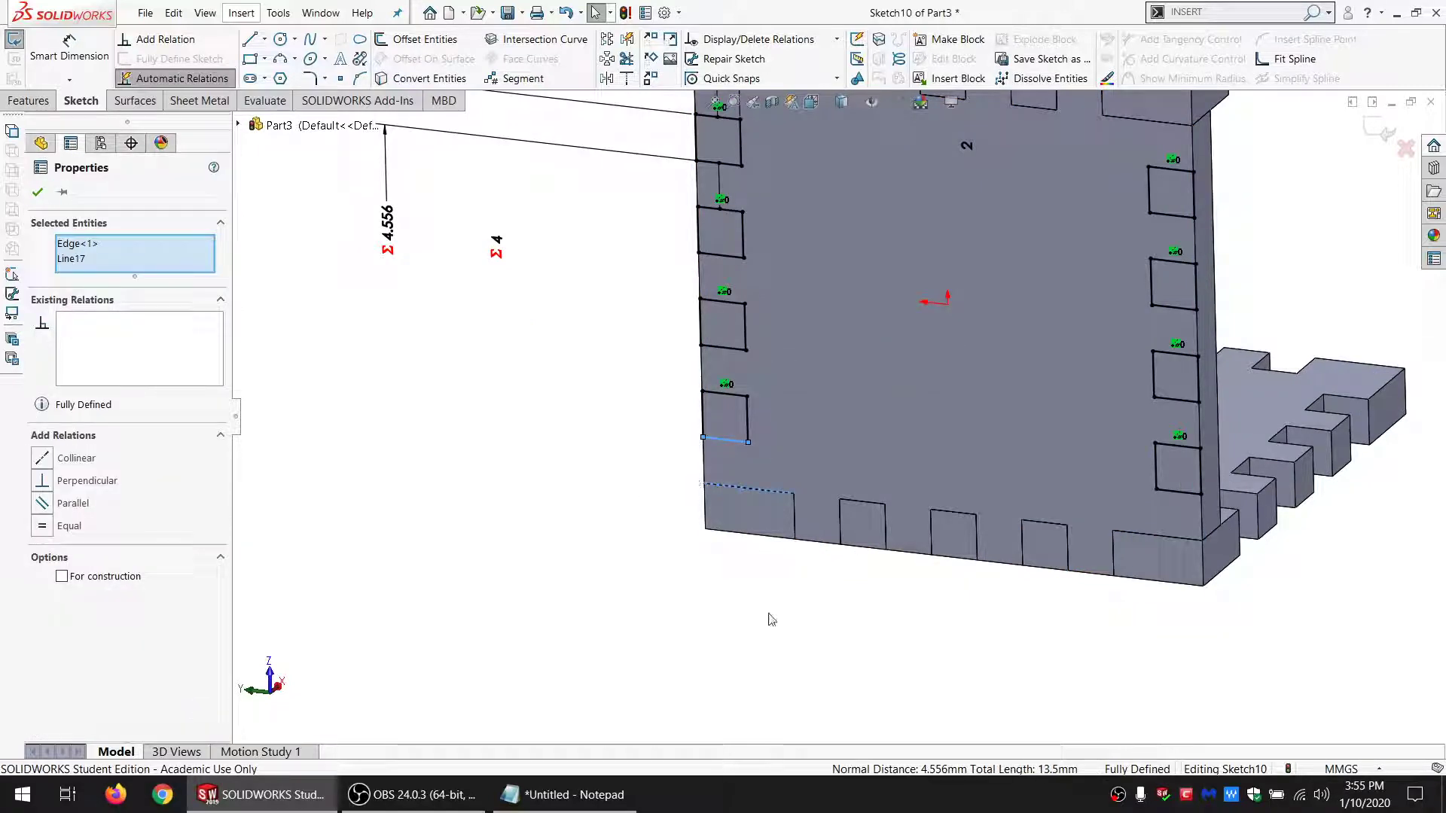
{"action": "left_click", "coordinate": [600, 440]}
{"action": "scroll", "coordinate": [1033, 325], "scroll_direction": "up", "scroll_amount": 7}
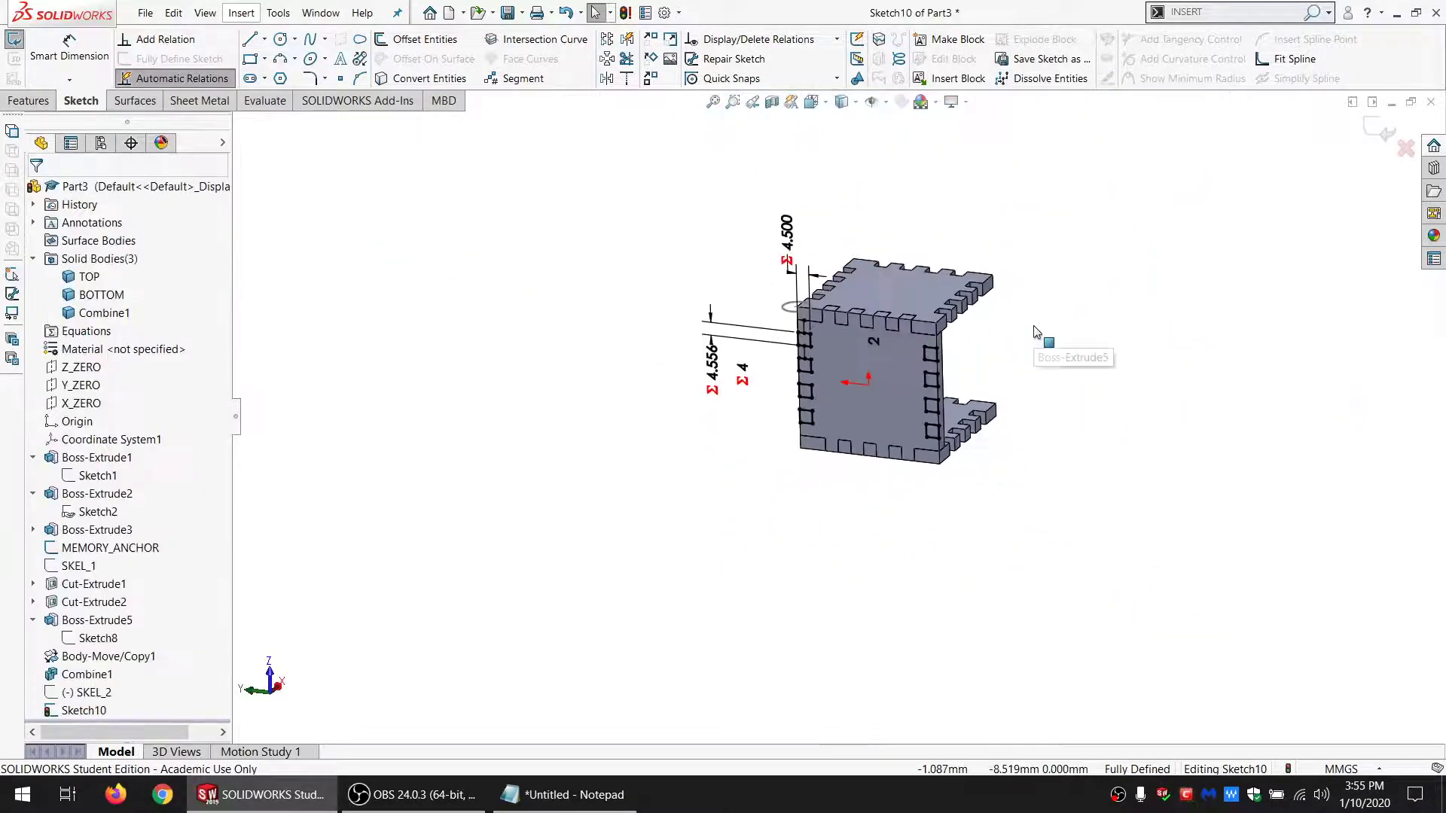
{"action": "scroll", "coordinate": [898, 382], "scroll_direction": "down", "scroll_amount": 4}
{"action": "middle_click_drag", "start_coordinate": [897, 381], "coordinate": [926, 360]}
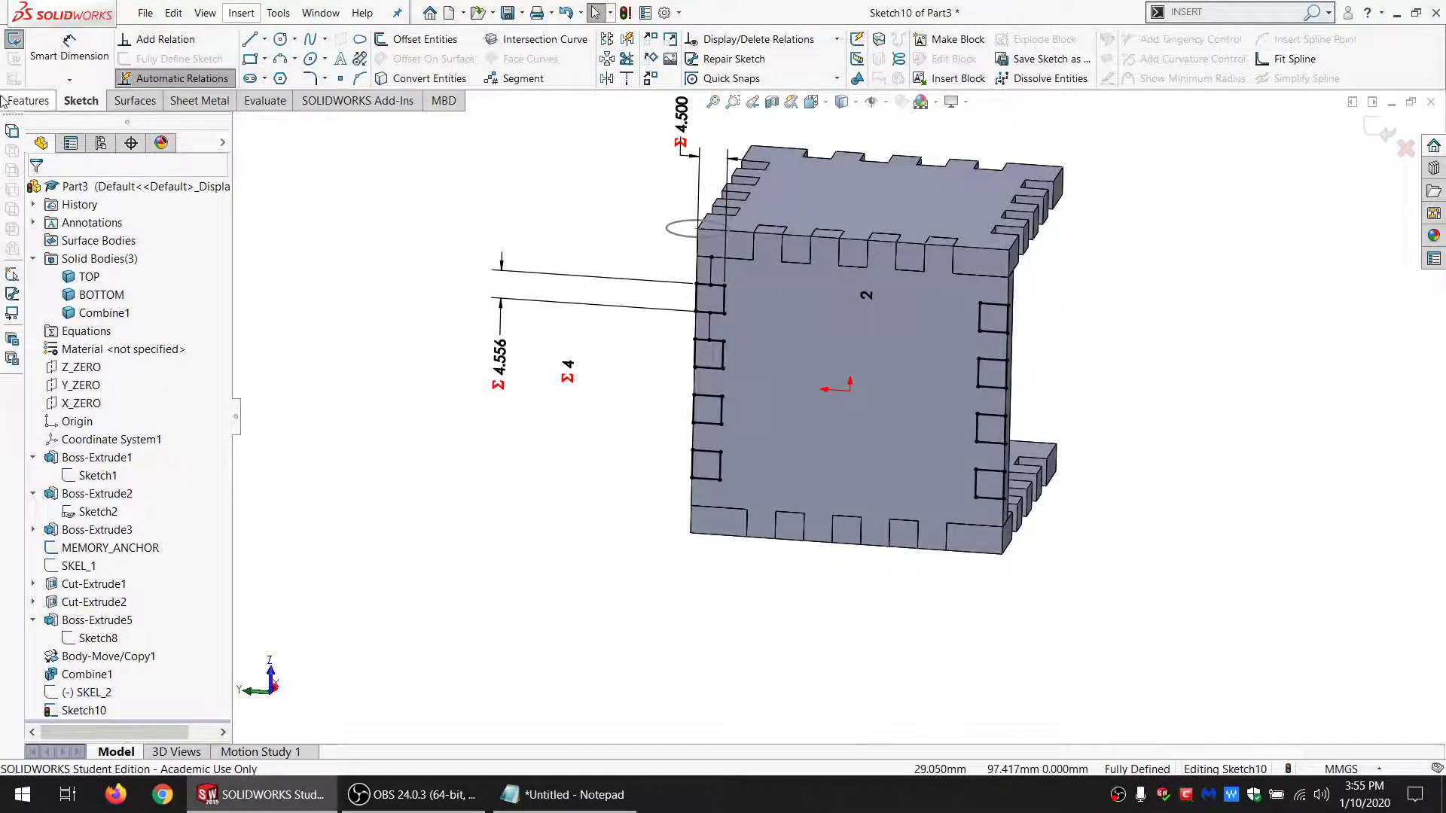
Step: Extrude-cut Sketch10's squares Through All, limiting the feature scope to the side panel body Combine1
{"action": "left_click", "coordinate": [28, 100]}
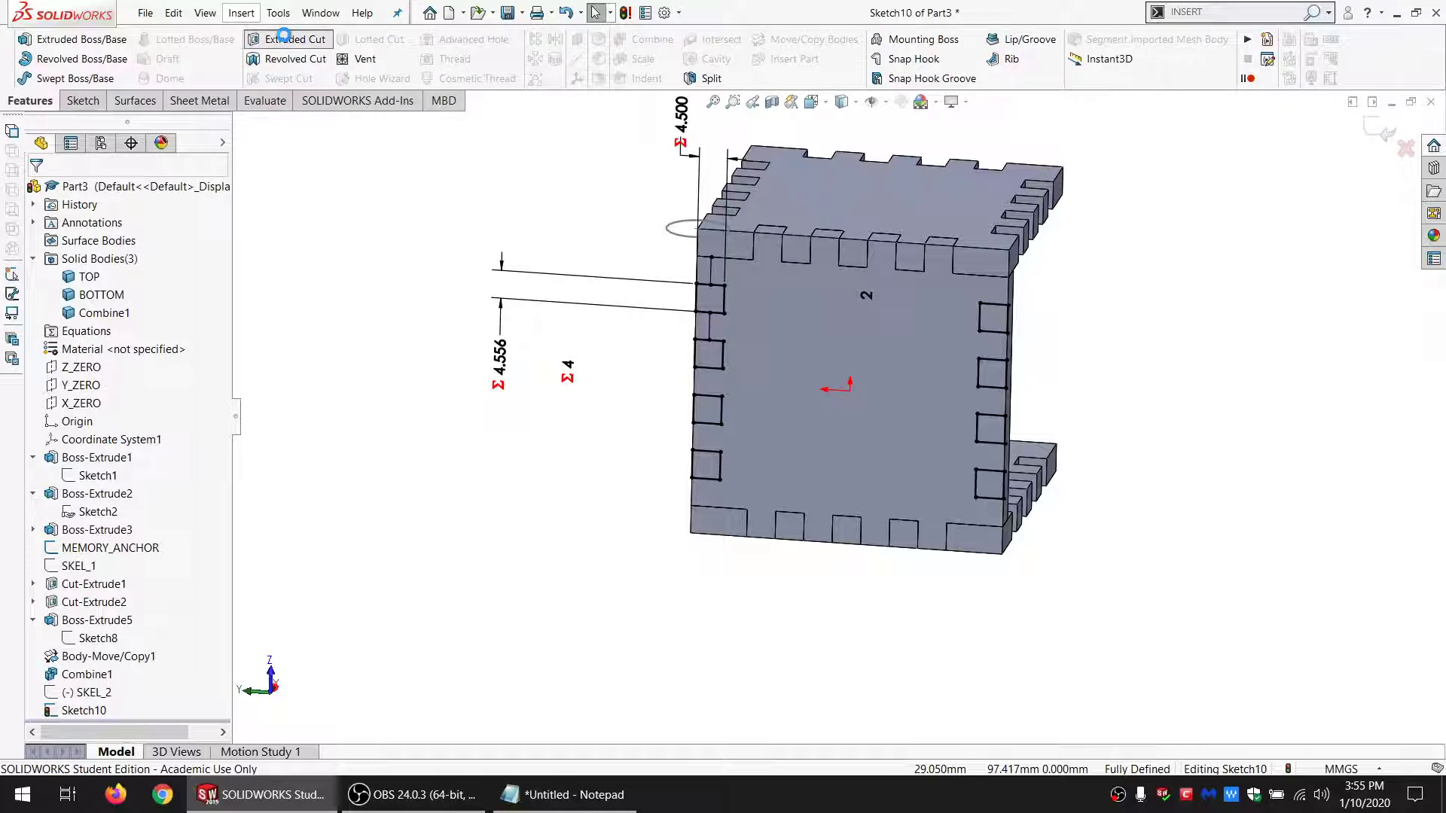
{"action": "left_click", "coordinate": [288, 40]}
{"action": "left_click", "coordinate": [125, 297]}
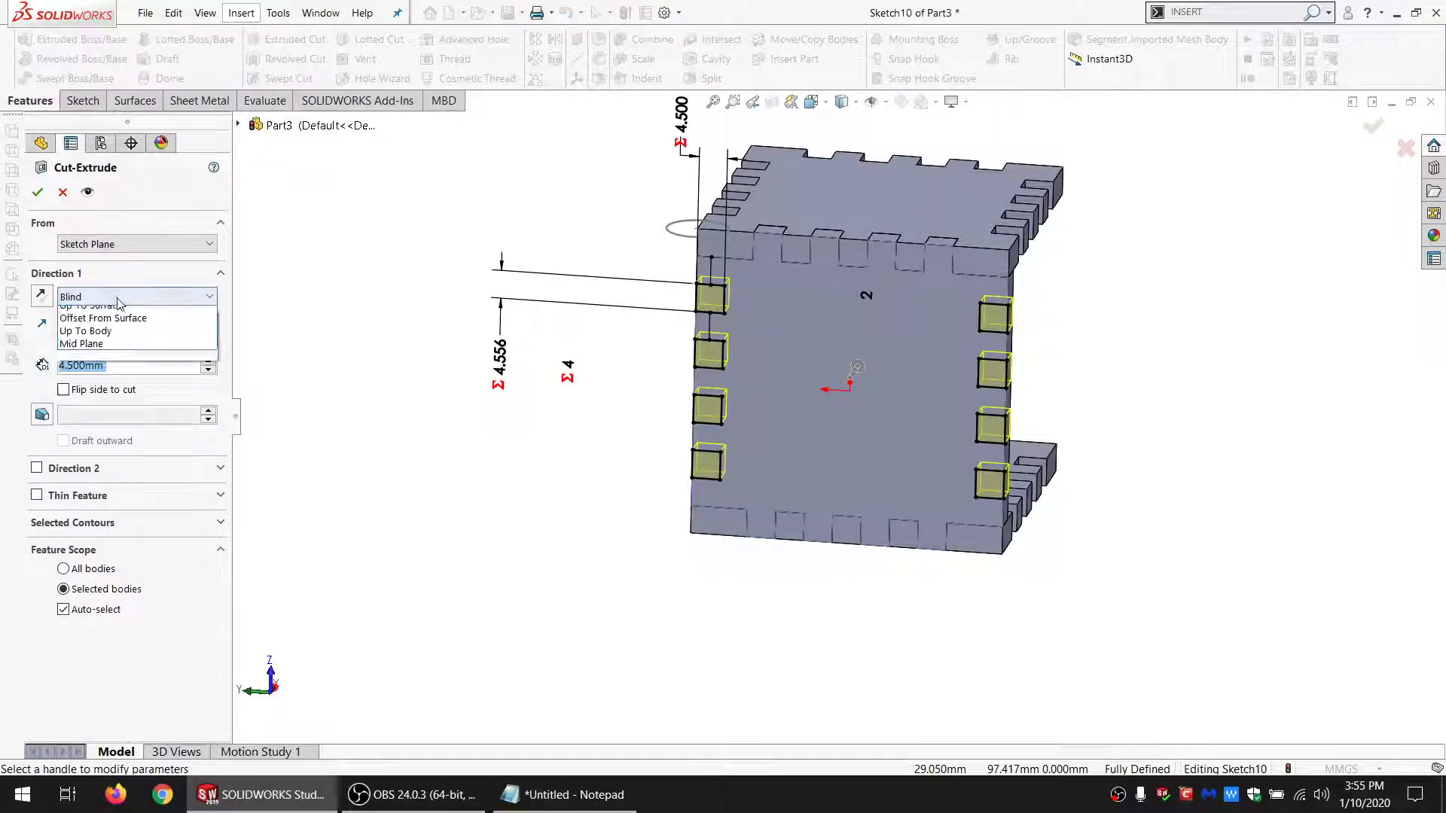
{"action": "left_click", "coordinate": [113, 325]}
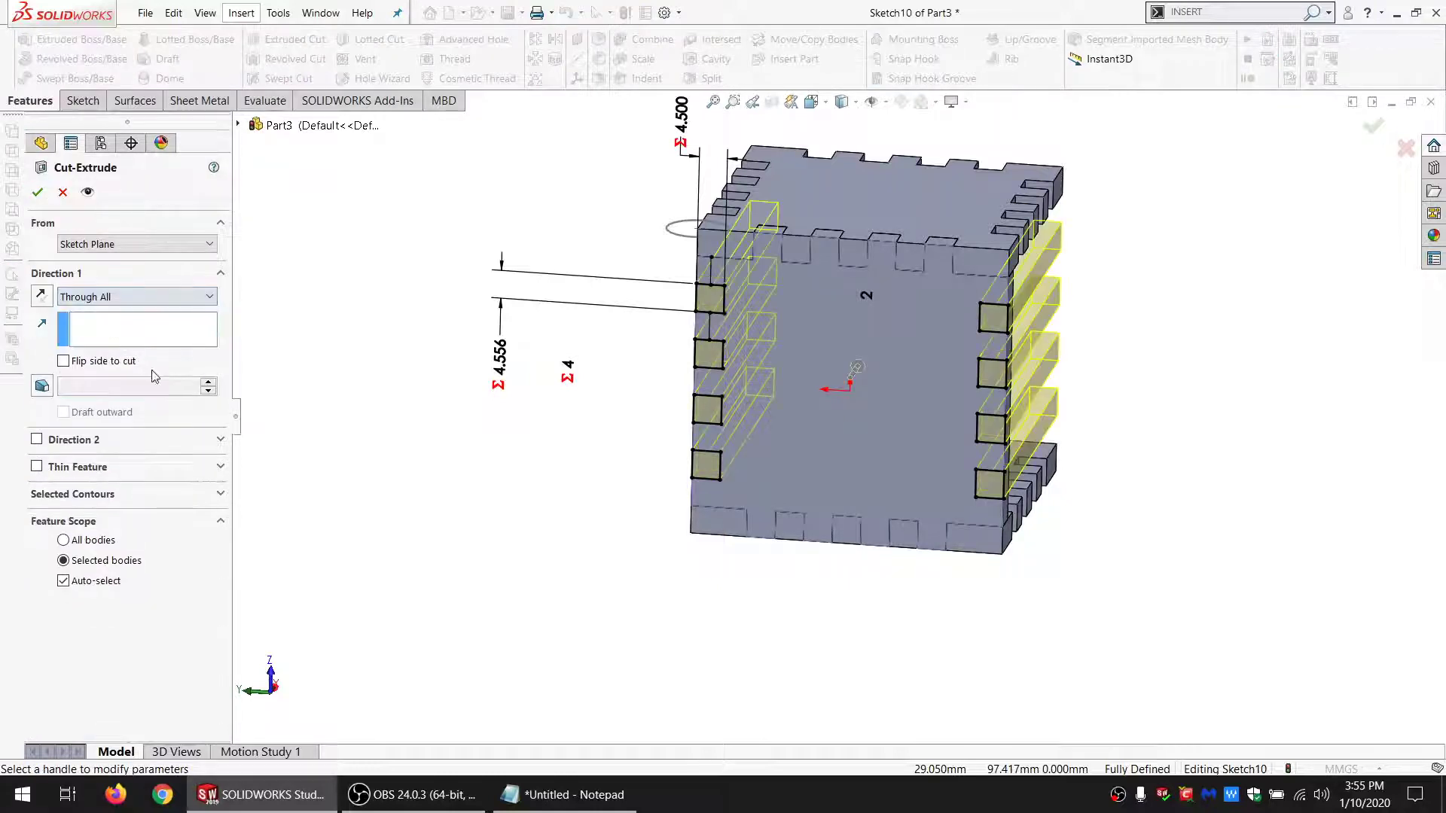
{"action": "left_click", "coordinate": [94, 585]}
{"action": "left_click", "coordinate": [860, 417]}
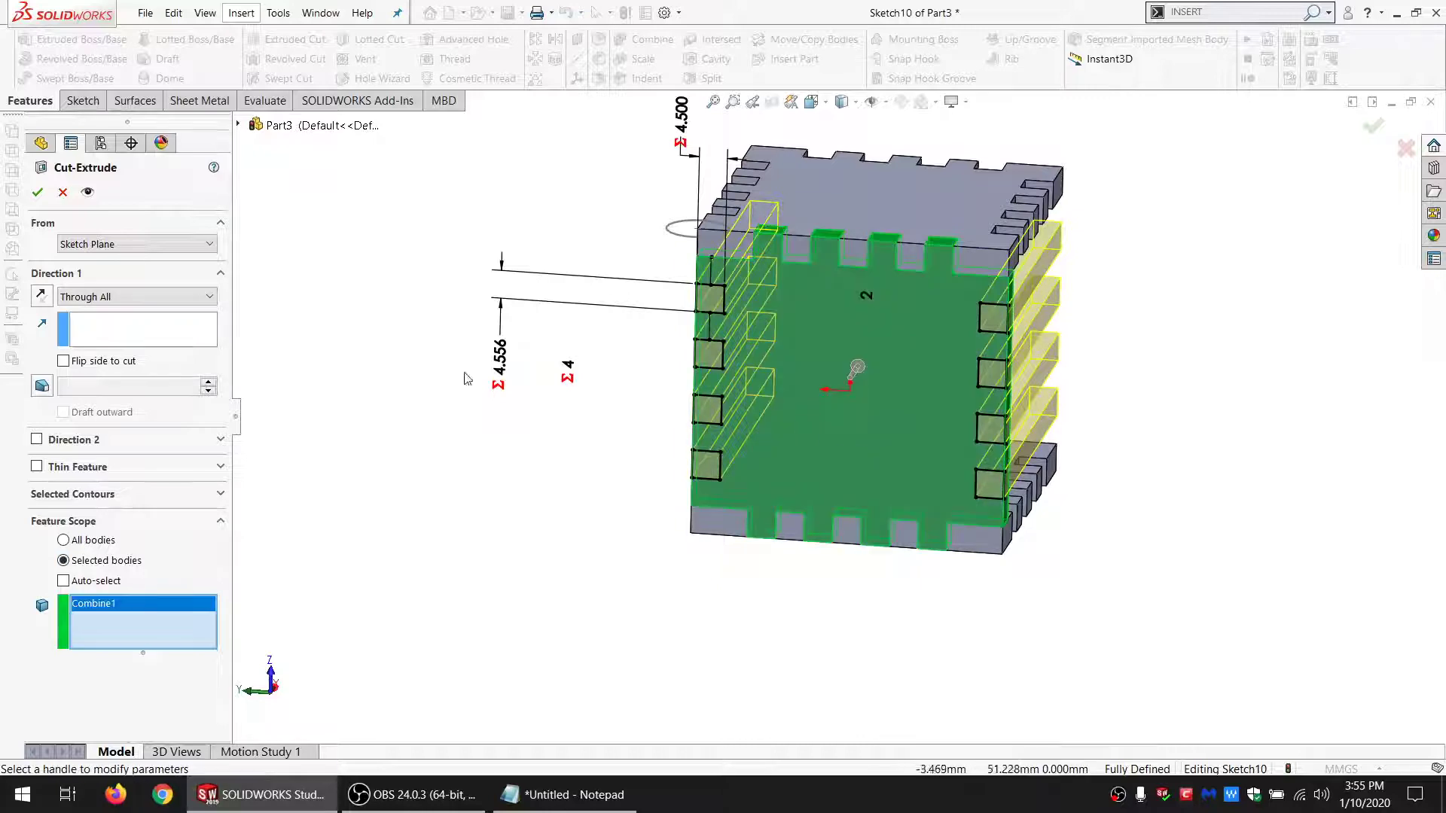
{"action": "left_click", "coordinate": [34, 192]}
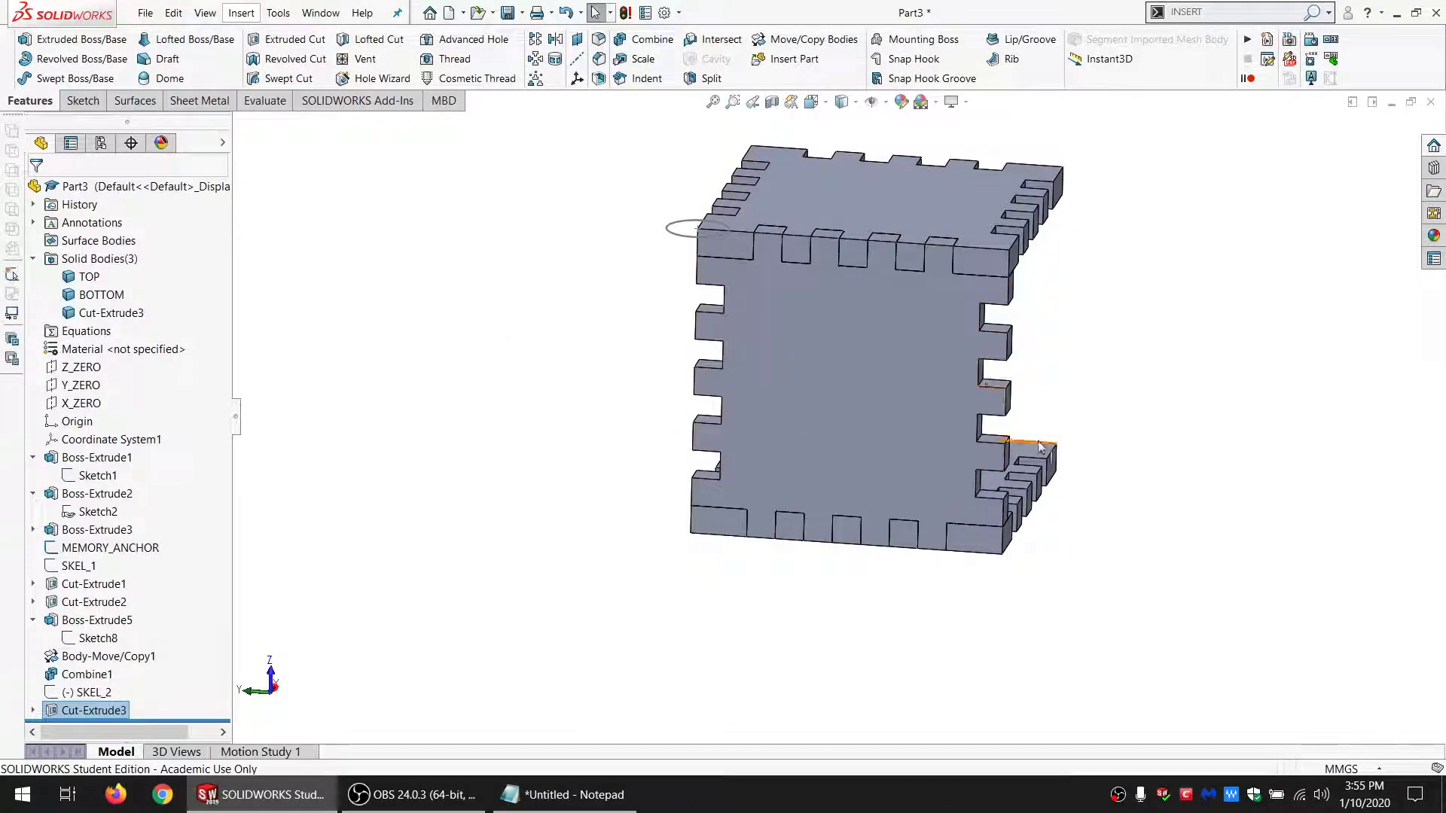
Step: Rename the notched side panel's solid body as SIDE1
{"action": "scroll", "coordinate": [932, 372], "scroll_direction": "up", "scroll_amount": 2}
{"action": "scroll", "coordinate": [926, 369], "scroll_direction": "down", "scroll_amount": 2}
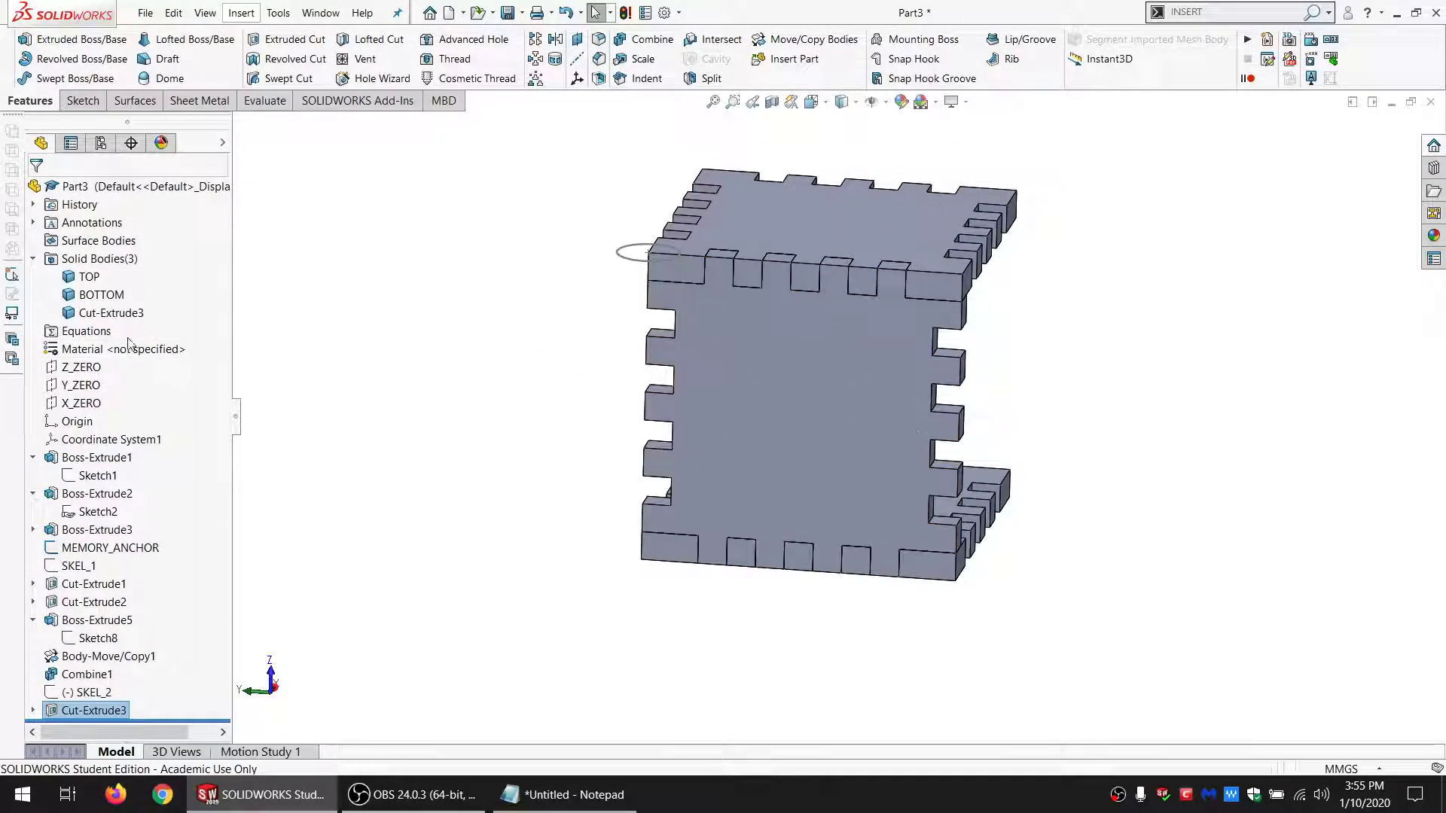
{"action": "left_click", "coordinate": [113, 312]}
{"action": "left_click", "coordinate": [139, 311]}
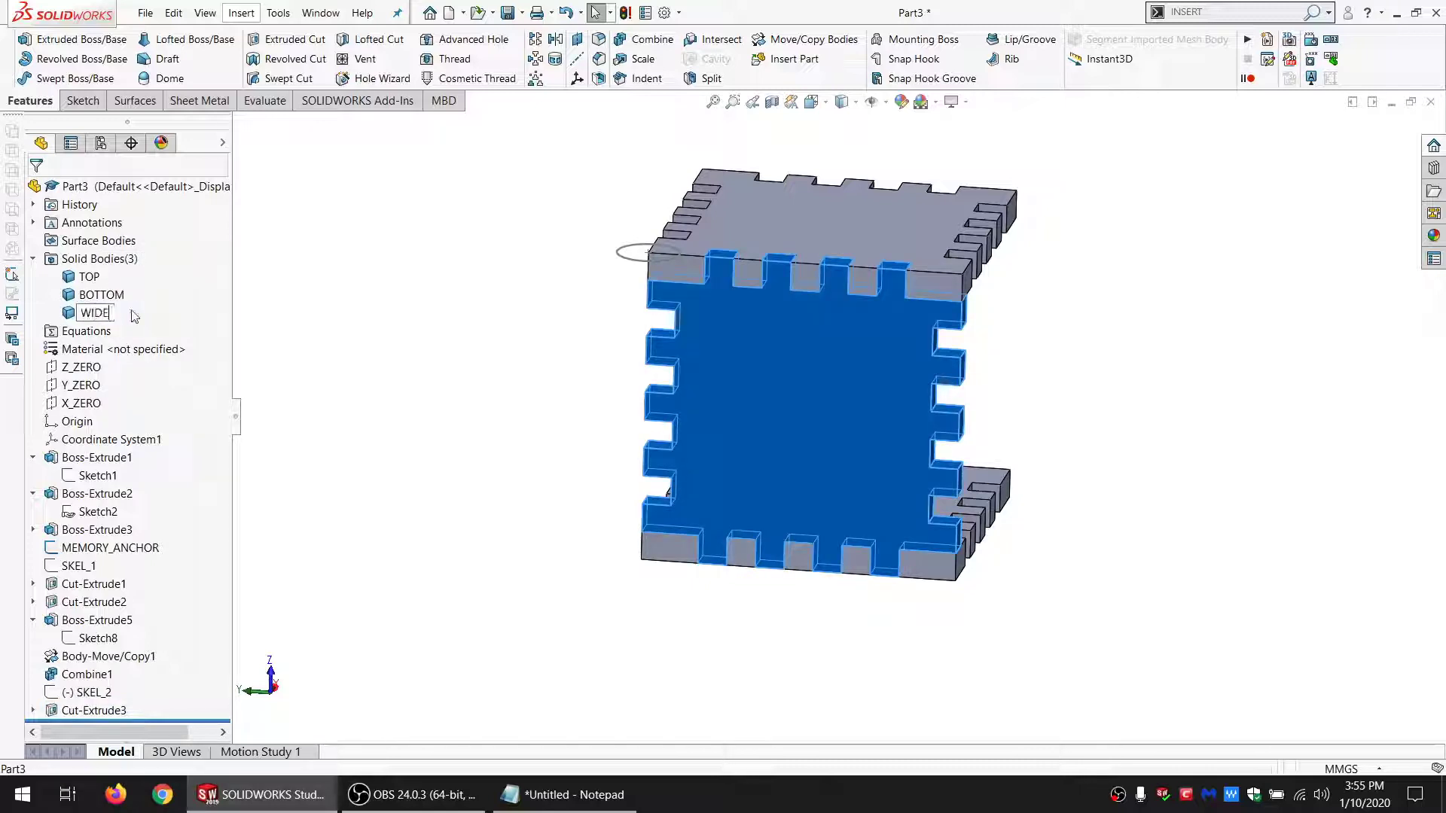
{"action": "type", "text": "SID"}
{"action": "left_click", "coordinate": [522, 319]}
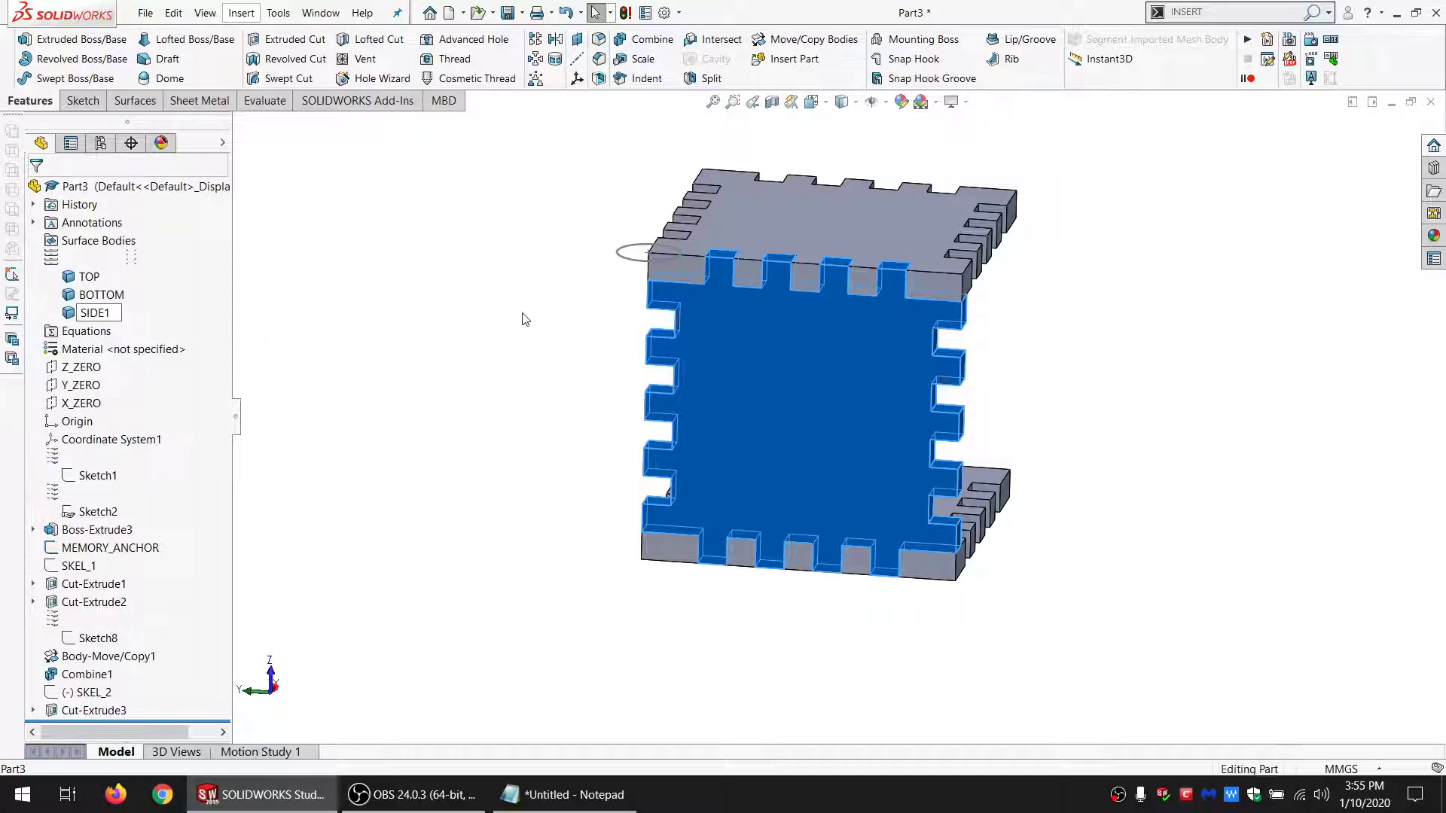
Step: Mirror the SIDE1 body about the X_ZERO plane without merging solids
{"action": "middle_click_drag", "start_coordinate": [872, 402], "coordinate": [729, 482]}
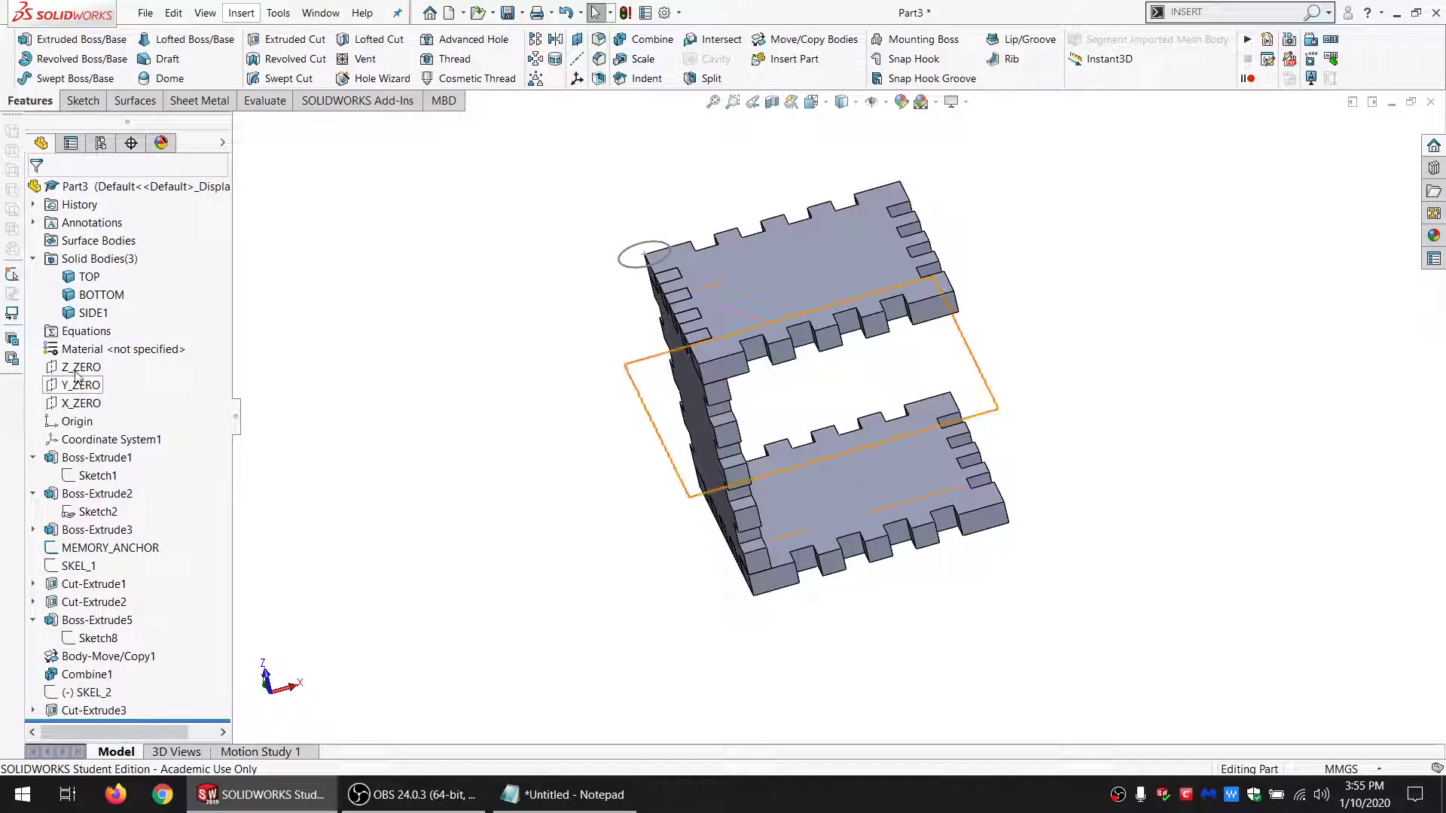
{"action": "left_click", "coordinate": [76, 404]}
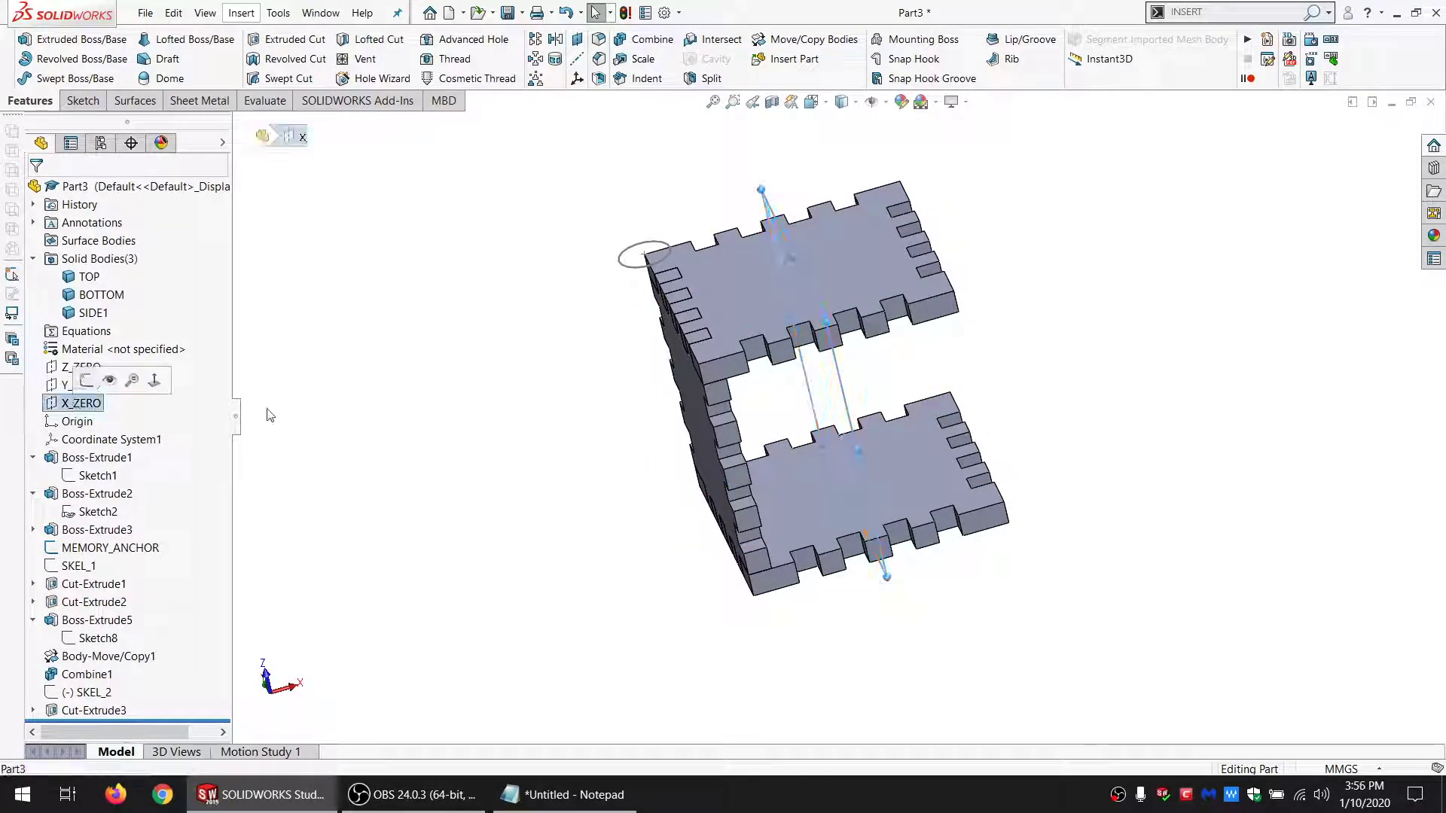
{"action": "left_click", "coordinate": [555, 40]}
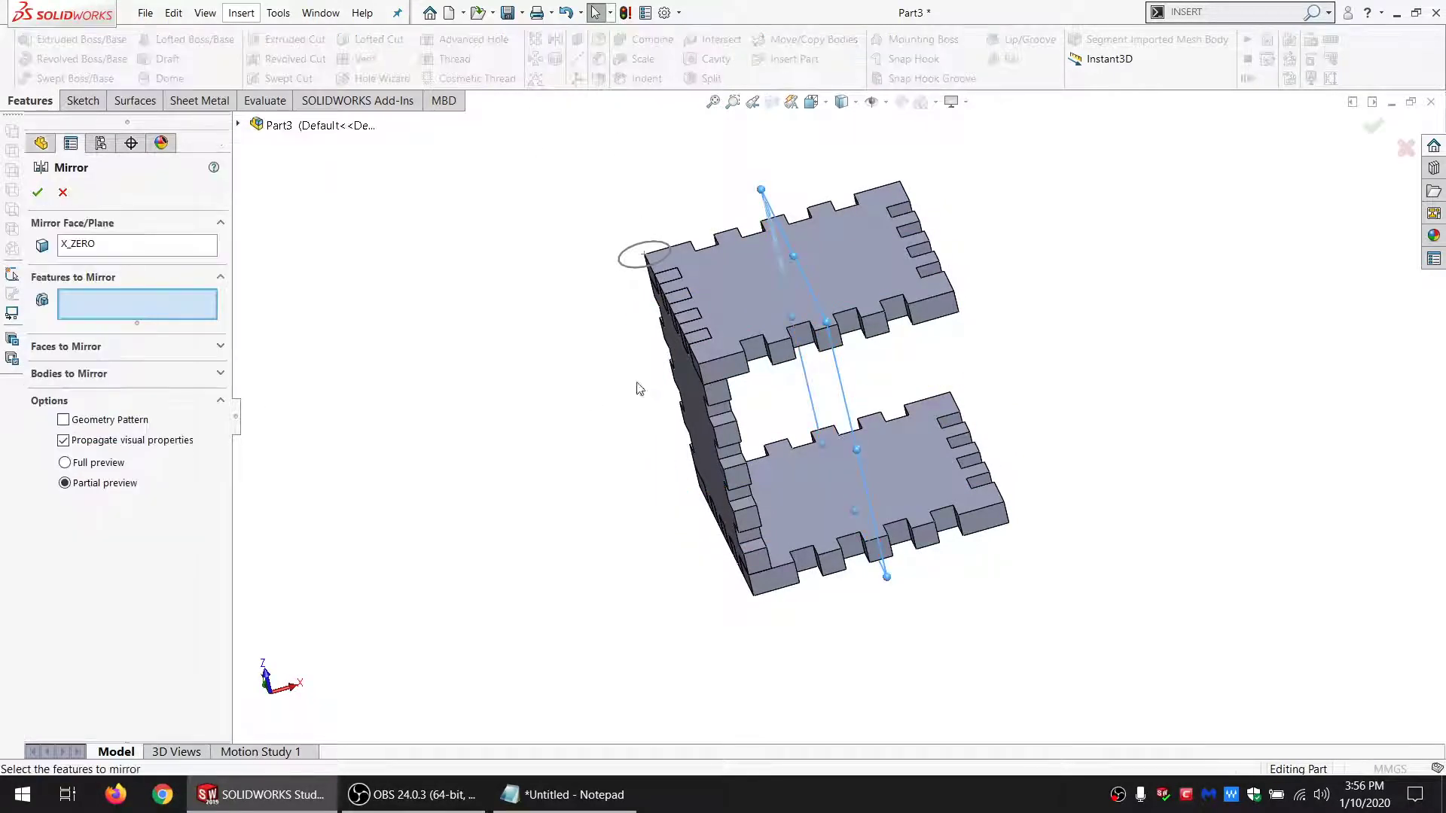
{"action": "left_click", "coordinate": [70, 374]}
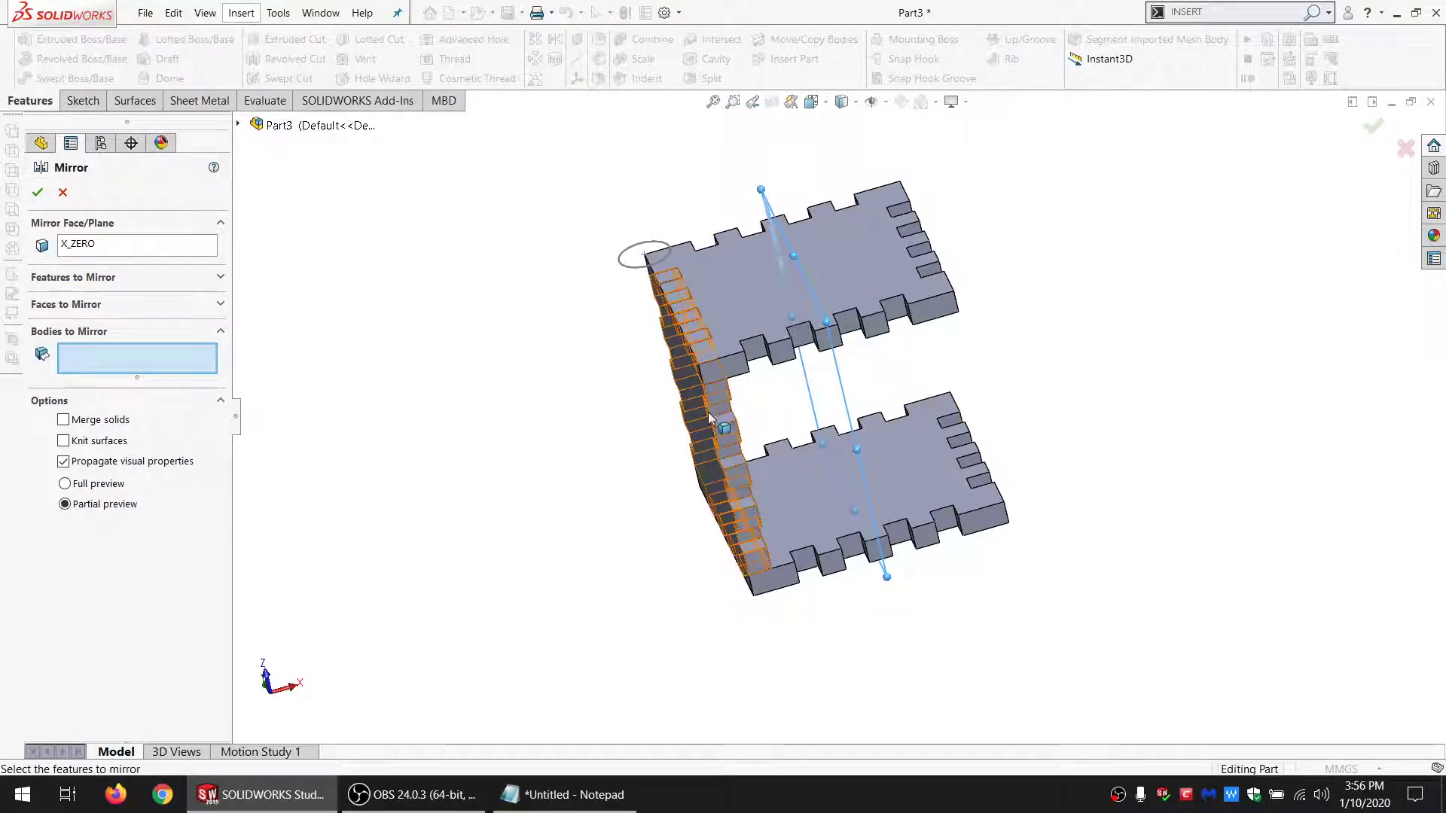
{"action": "left_click", "coordinate": [716, 437]}
{"action": "left_click", "coordinate": [38, 192]}
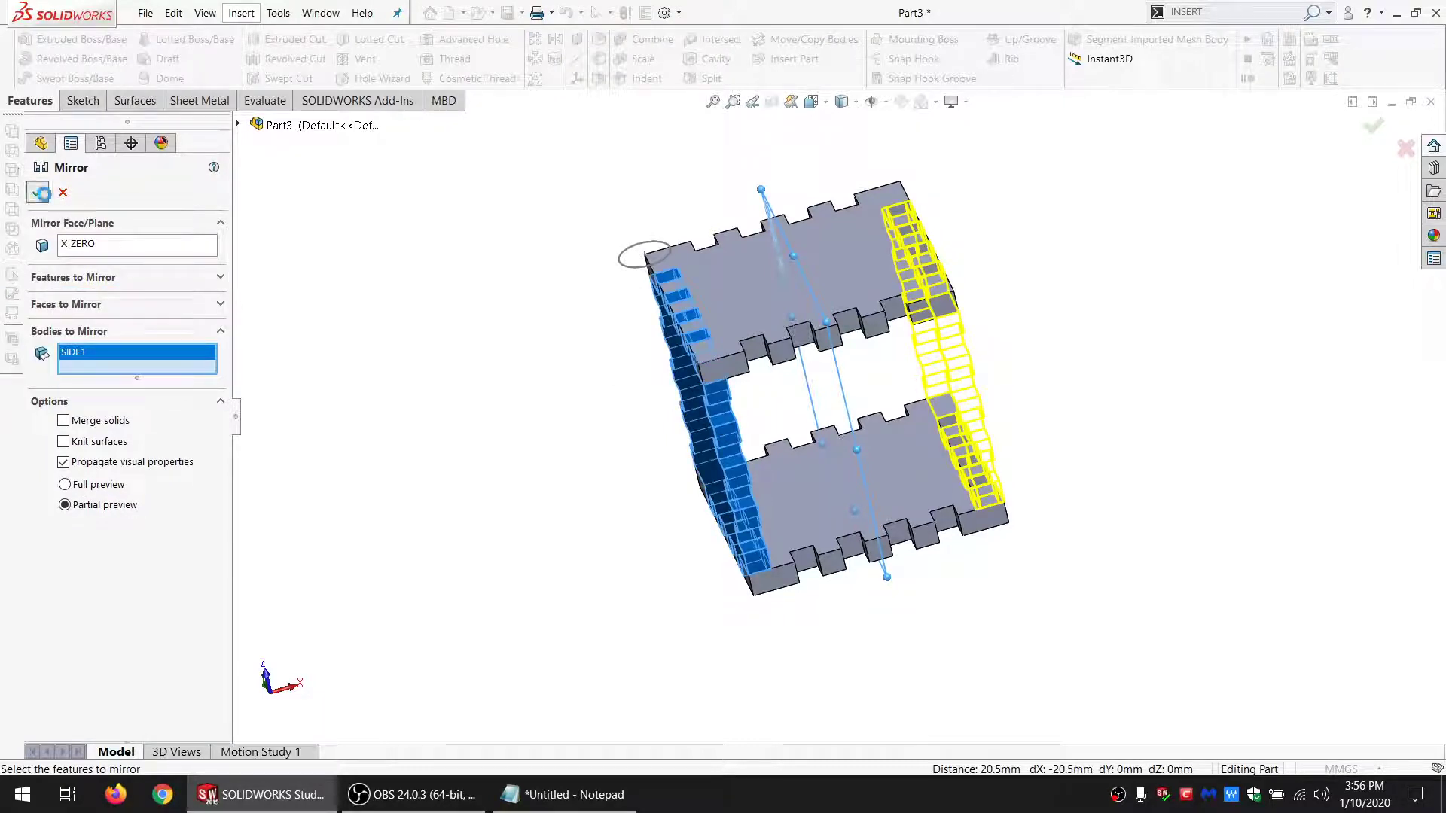
Step: Rename the mirrored side panel body as SIDE2
{"action": "left_click", "coordinate": [104, 333]}
{"action": "left_click", "coordinate": [104, 333]}
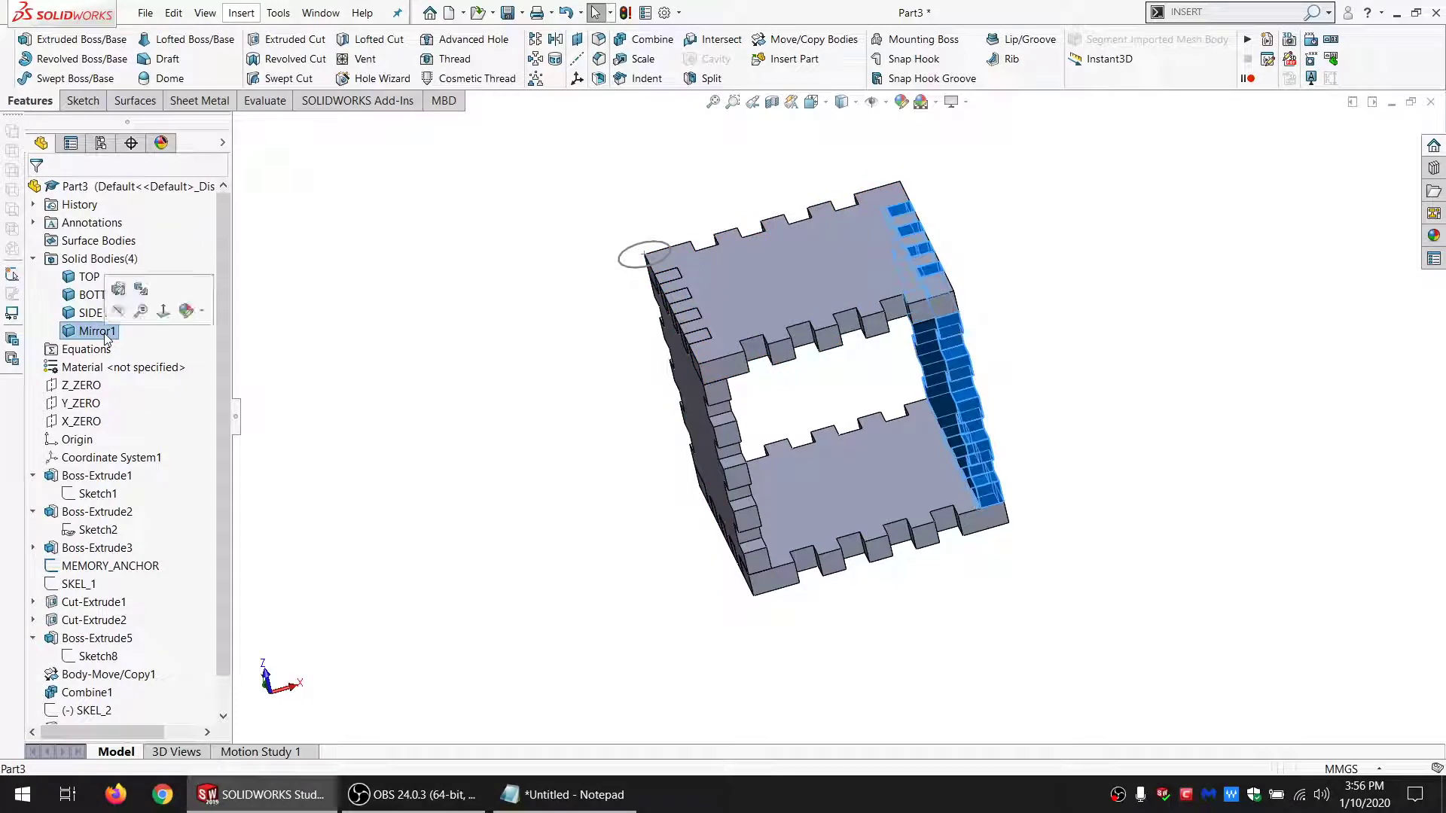
{"action": "type", "text": "SIDE2"}
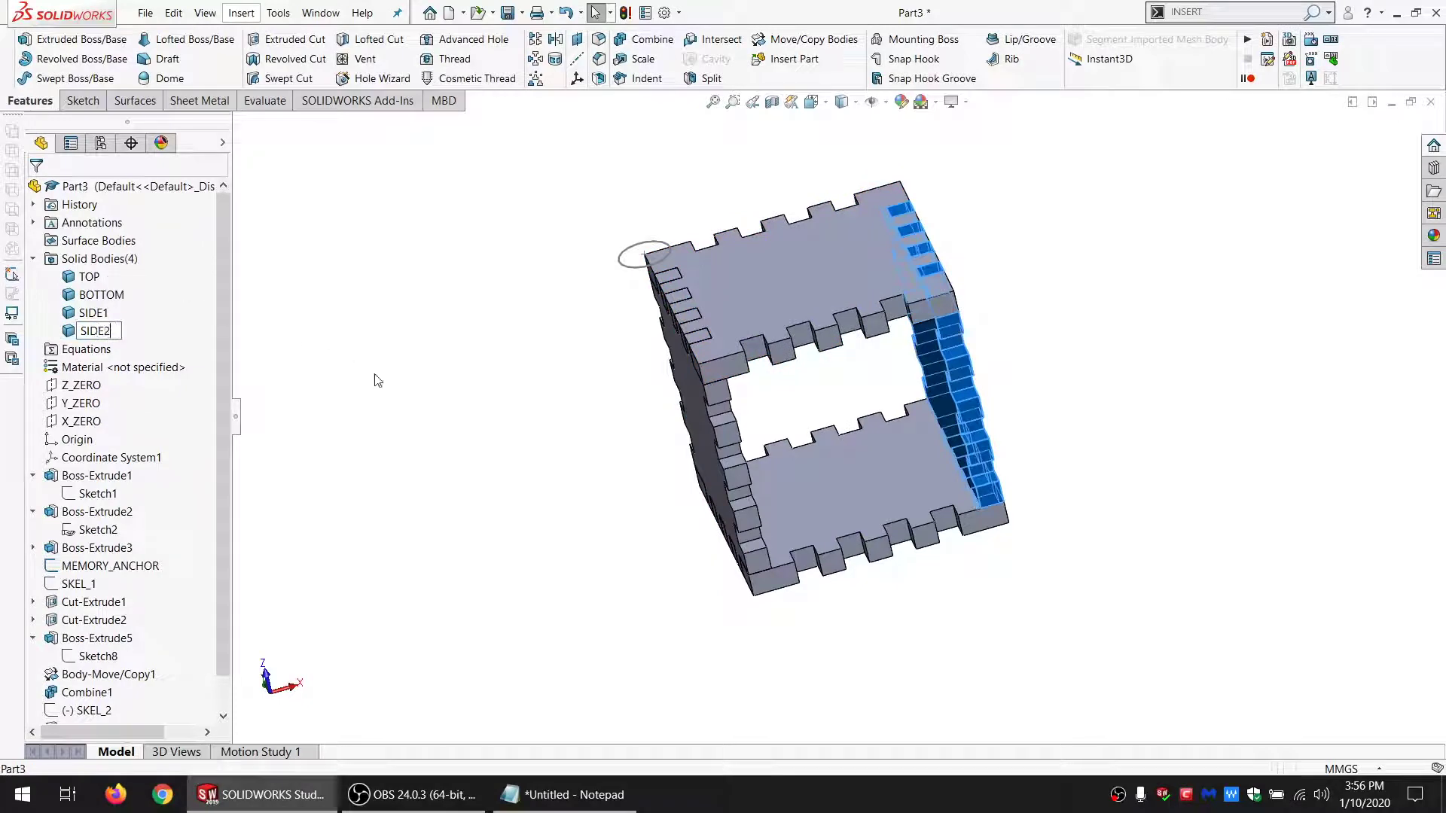
{"action": "key", "text": "Return"}
Step: Sketch a corner rectangle on the TOP panel's front end face, spanning the box's open front between its opposite outer corners
{"action": "middle_click_drag", "start_coordinate": [855, 526], "coordinate": [871, 377]}
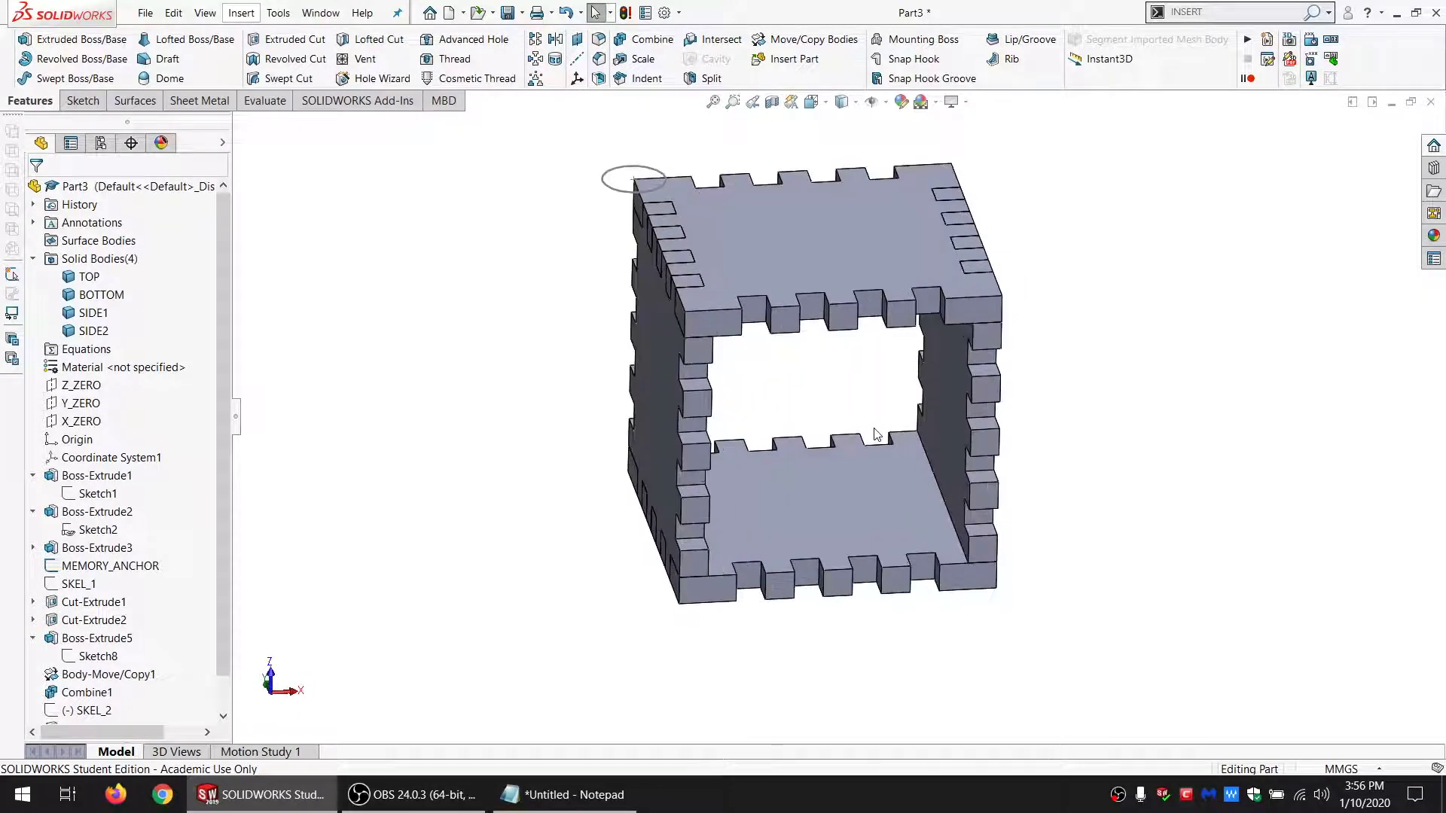
{"action": "left_click", "coordinate": [708, 326]}
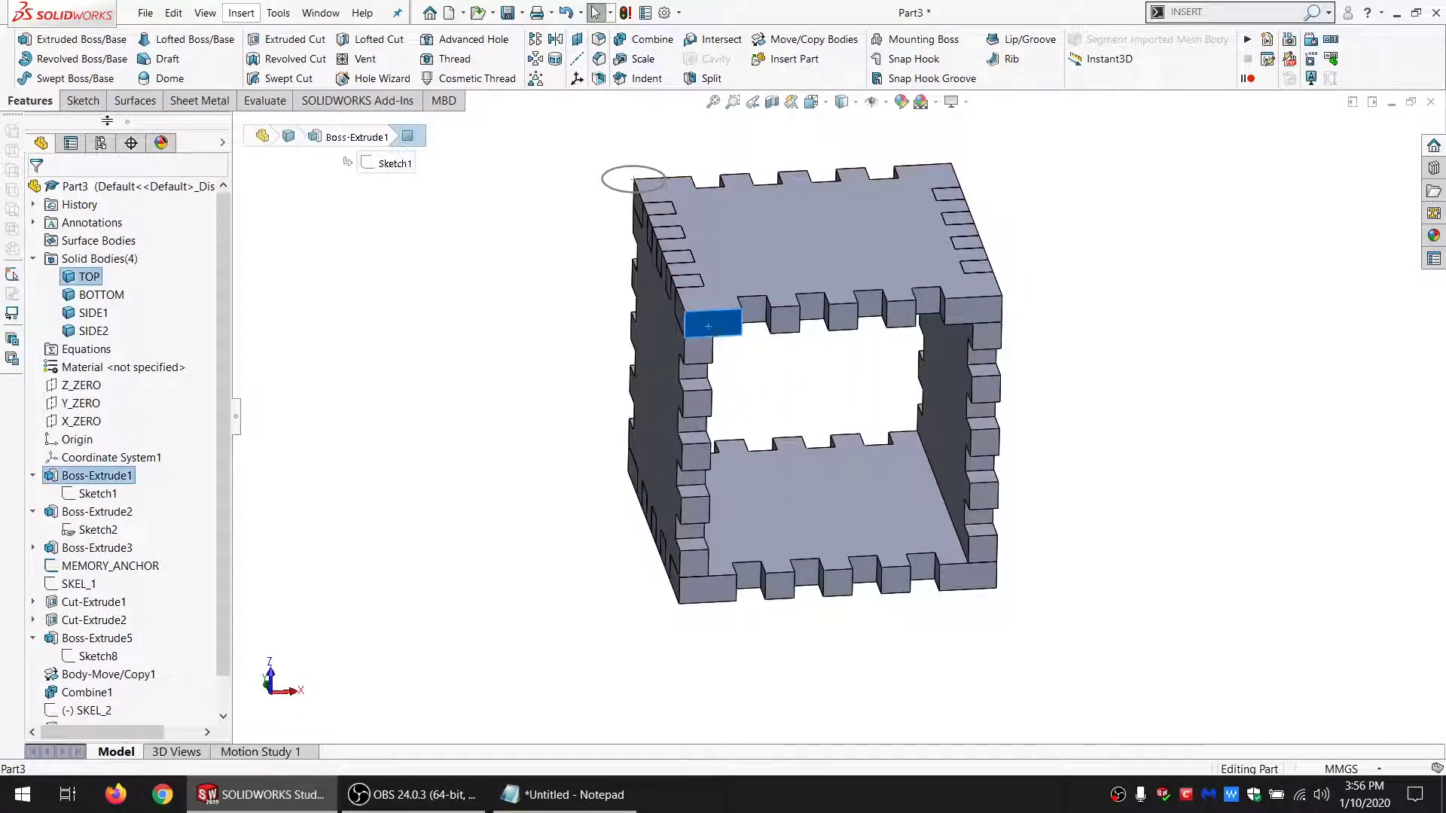
{"action": "left_click", "coordinate": [71, 99]}
{"action": "left_click", "coordinate": [14, 41]}
{"action": "left_click", "coordinate": [249, 61]}
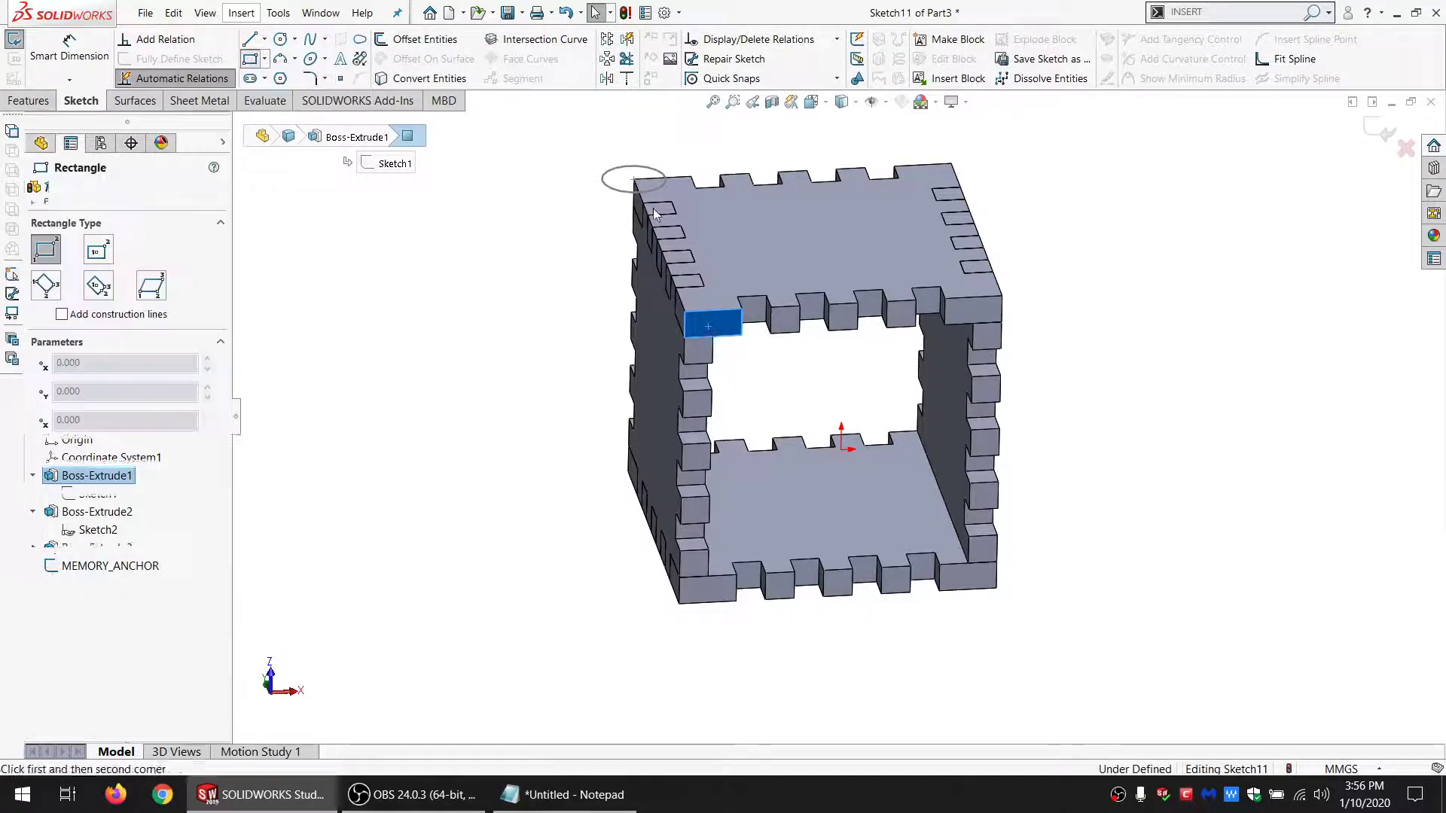
{"action": "left_click", "coordinate": [997, 588]}
Step: Extrude the front rectangle Up To Surface to the back face of a TOP panel notch, without merging the result
{"action": "left_click", "coordinate": [21, 102]}
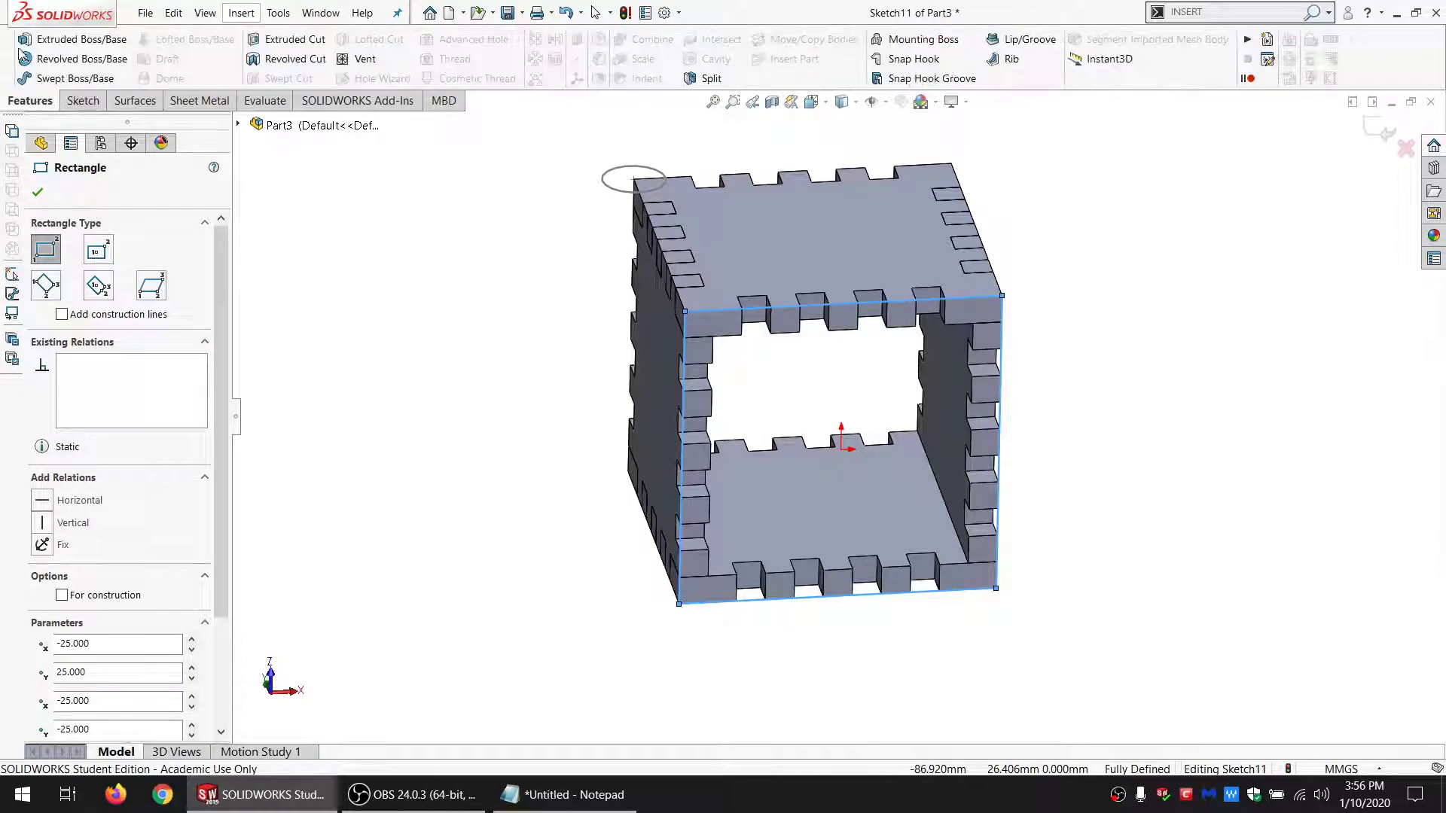
{"action": "left_click", "coordinate": [72, 39]}
{"action": "left_click", "coordinate": [92, 301]}
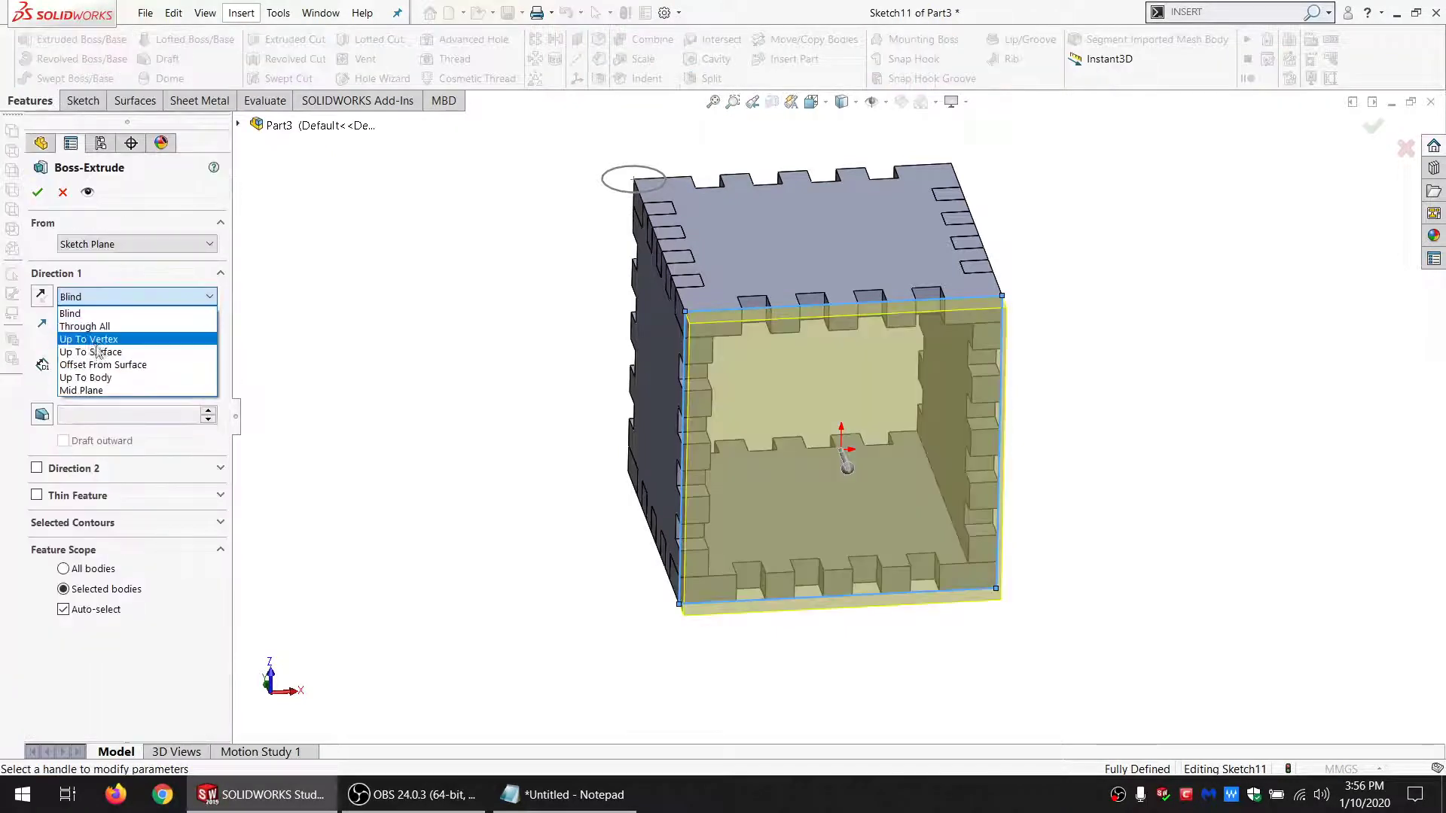
{"action": "left_click", "coordinate": [96, 362]}
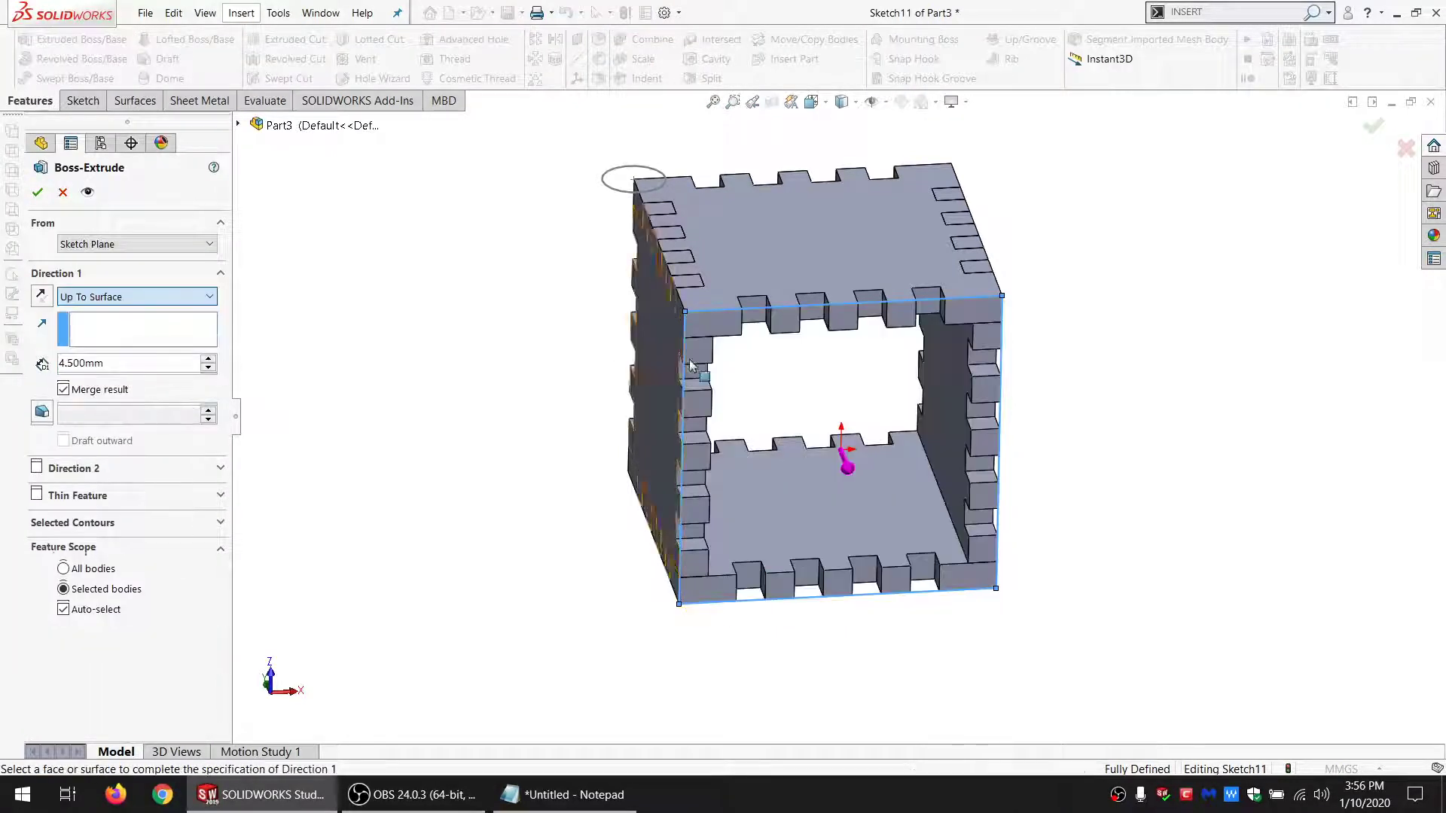
{"action": "left_click", "coordinate": [756, 306]}
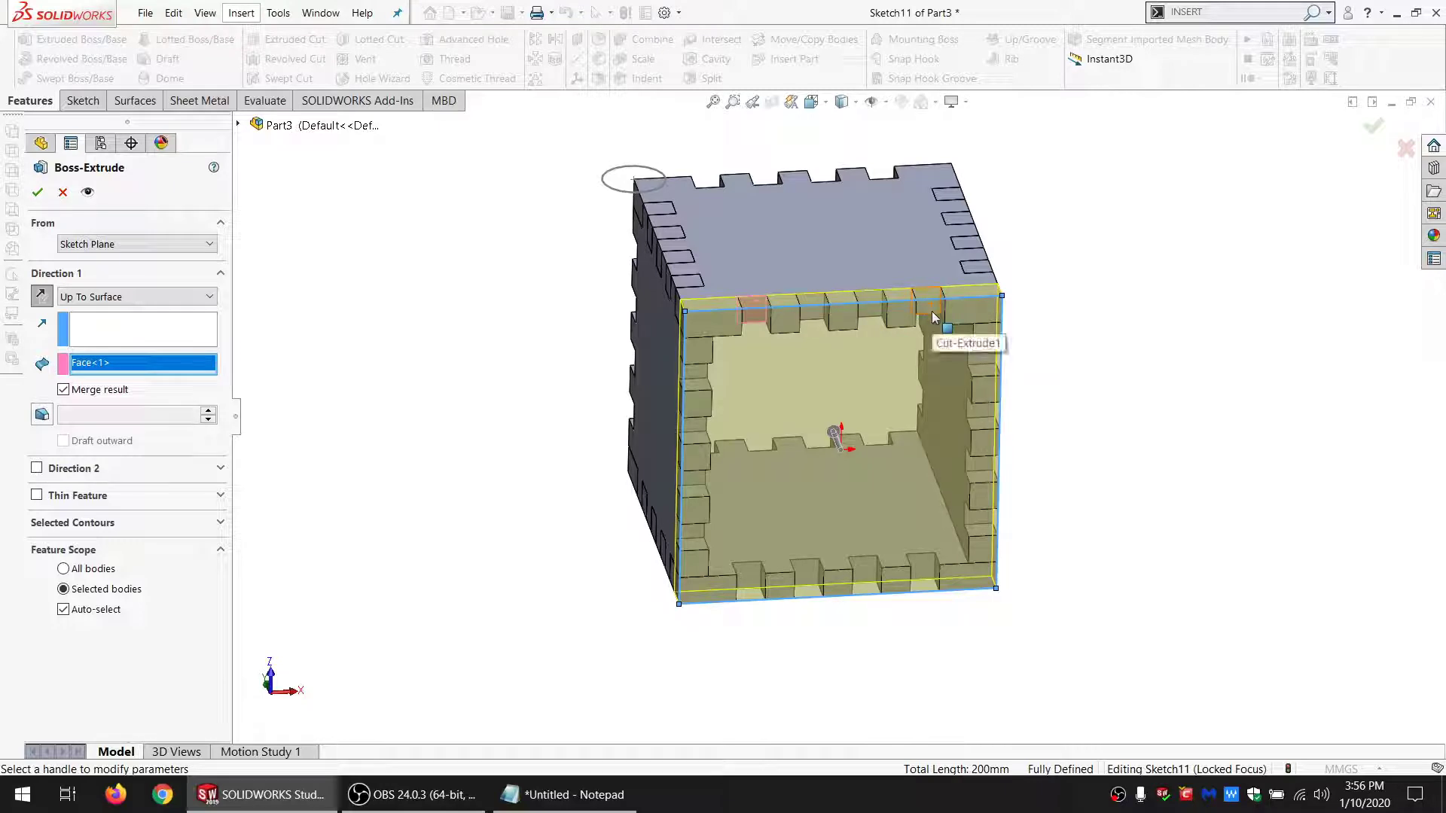
{"action": "left_click", "coordinate": [81, 393]}
{"action": "left_click", "coordinate": [39, 191]}
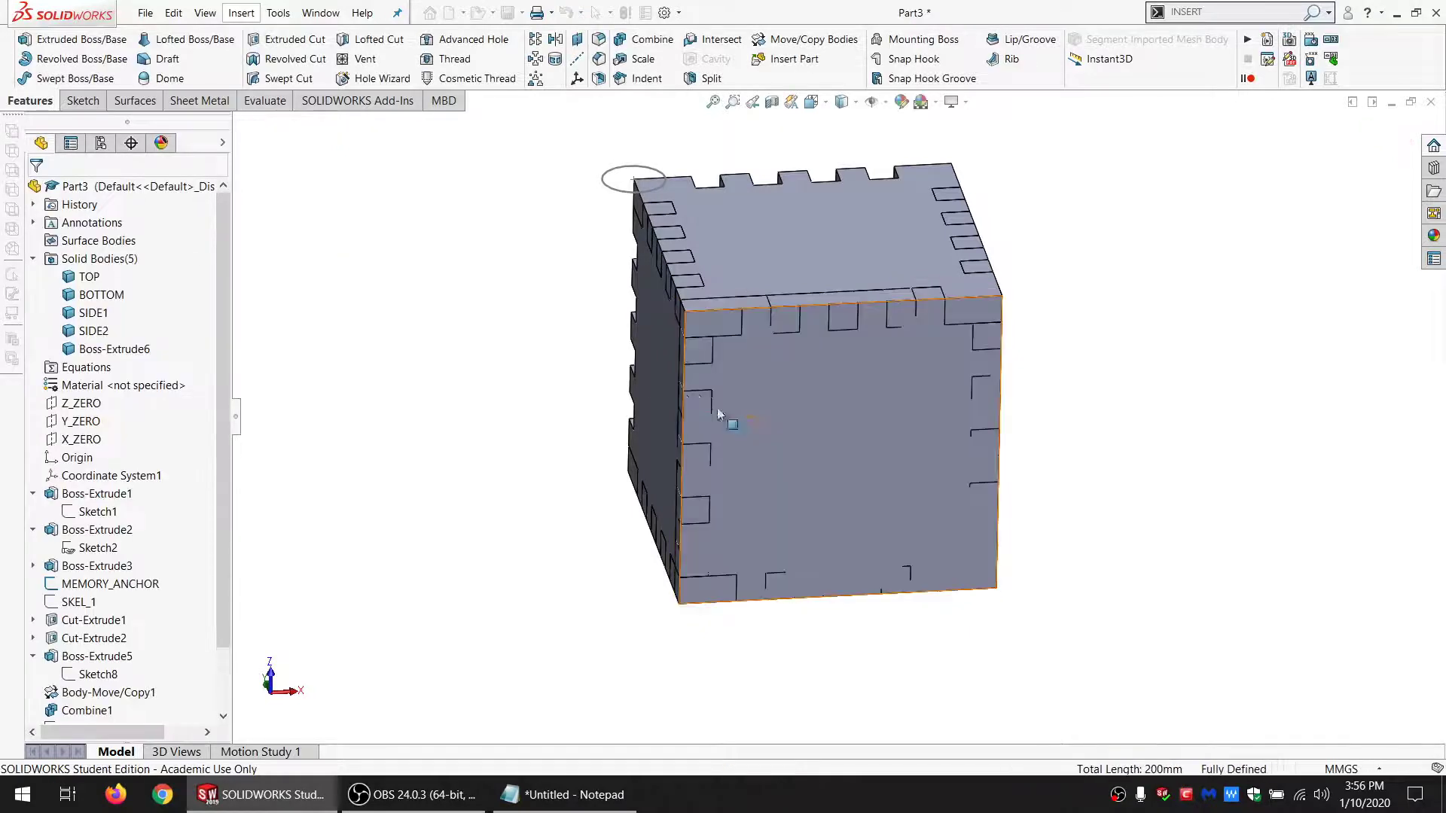
Step: Review the end condition and merge setting of the side panel's Boss-Extrude5 feature
{"action": "middle_click_drag", "start_coordinate": [729, 414], "coordinate": [756, 409]}
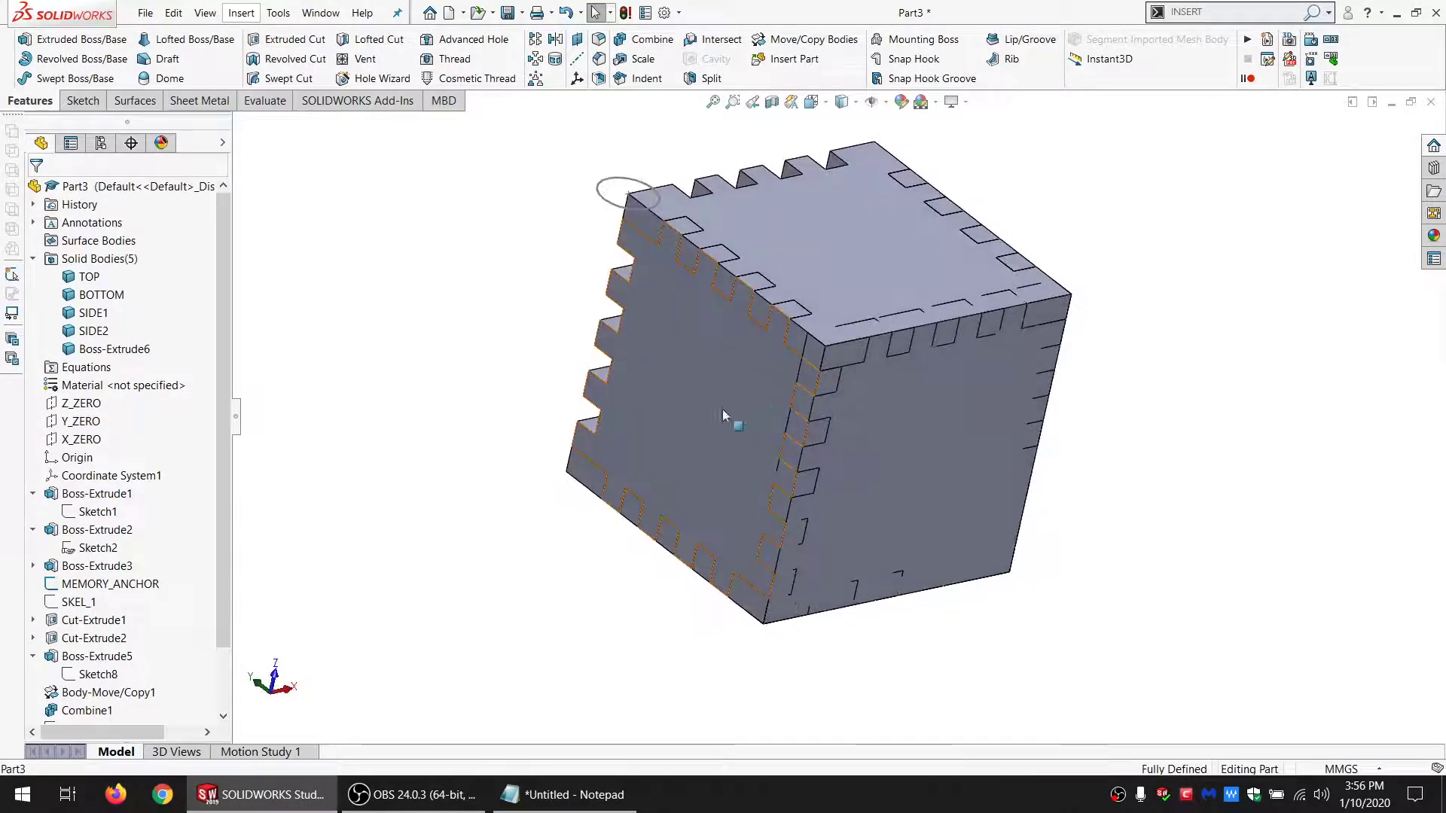
{"action": "left_click", "coordinate": [721, 409]}
{"action": "left_click", "coordinate": [96, 656]}
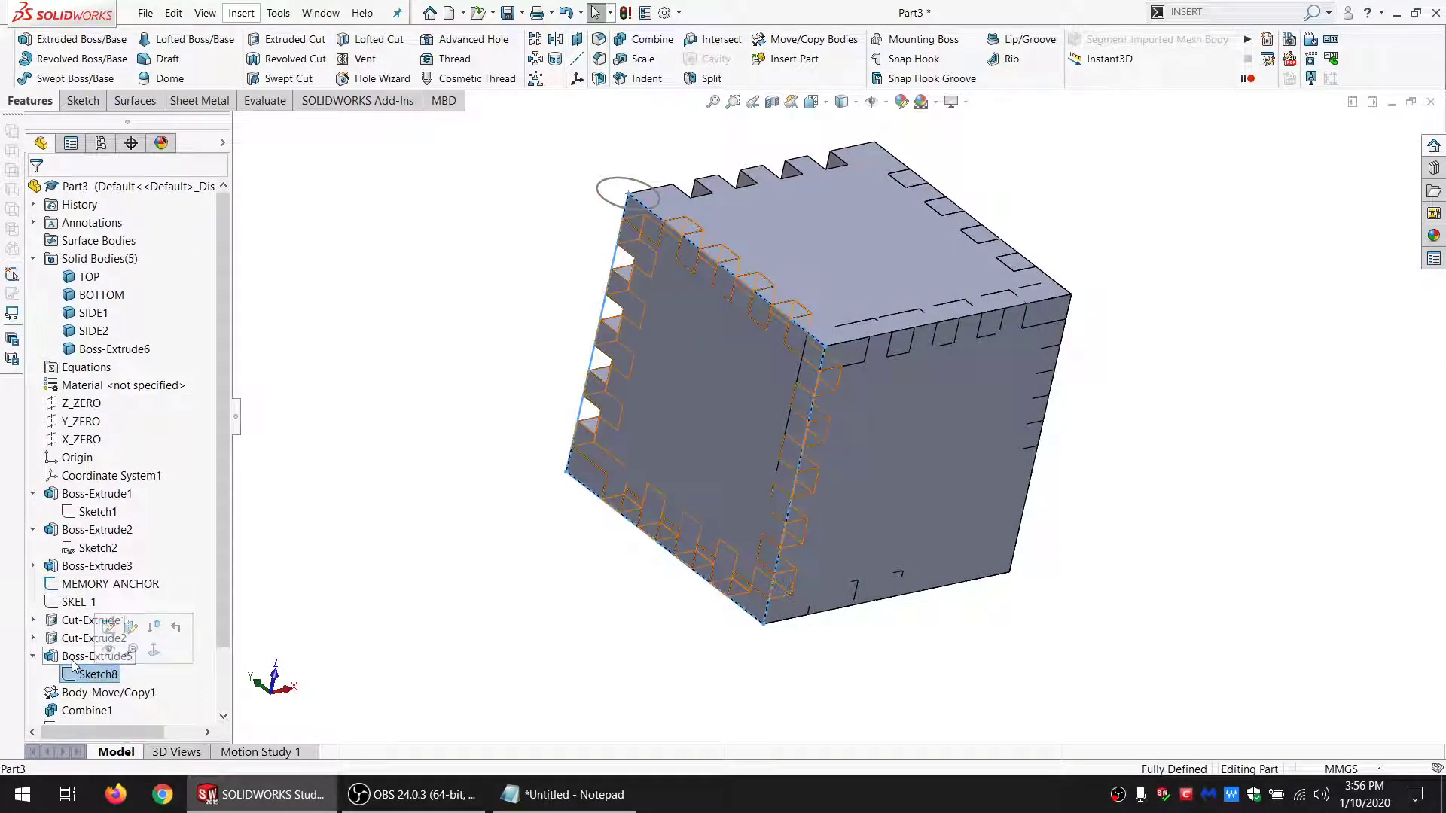
{"action": "left_click", "coordinate": [83, 611]}
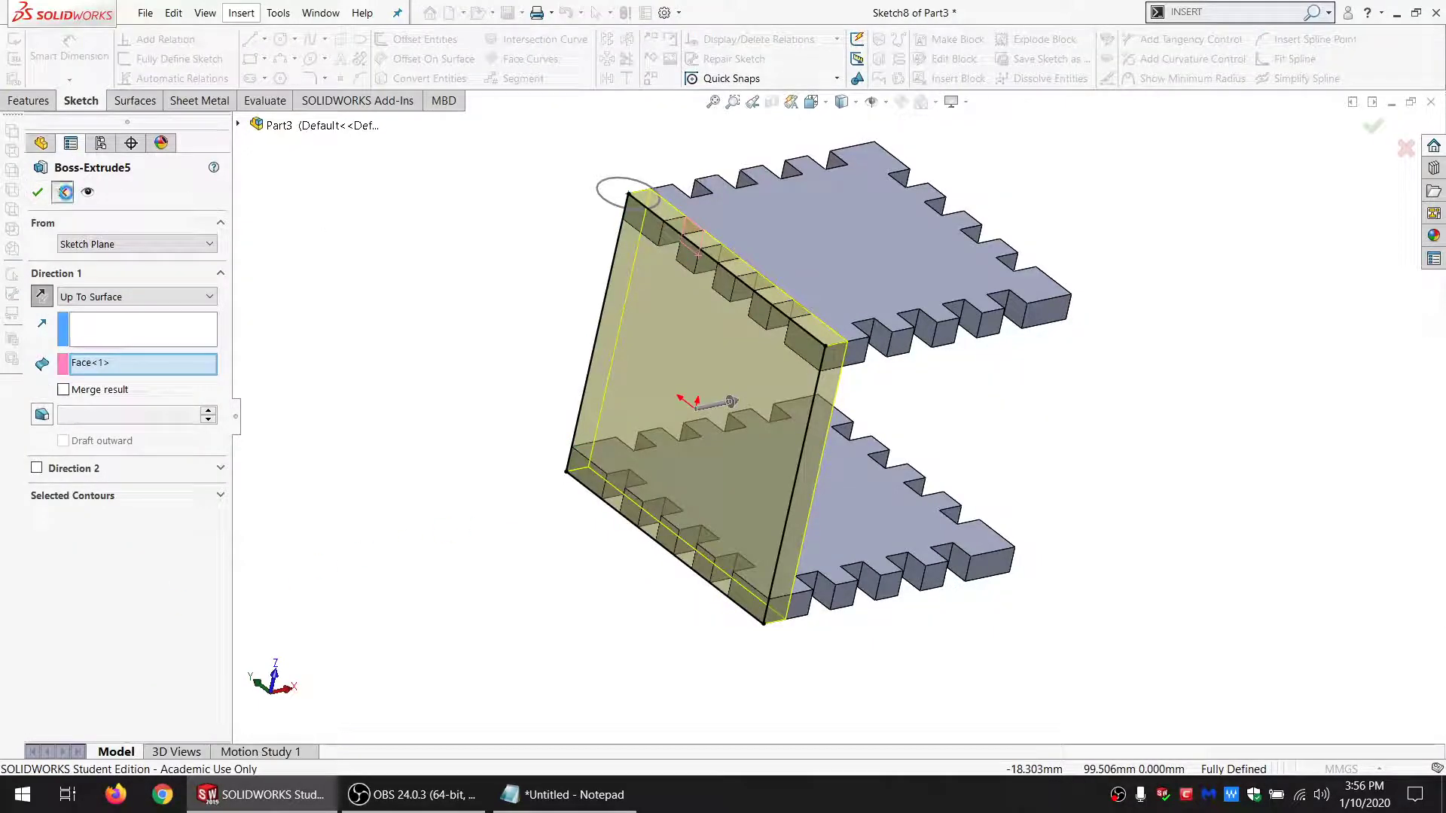
{"action": "key", "text": "Return"}
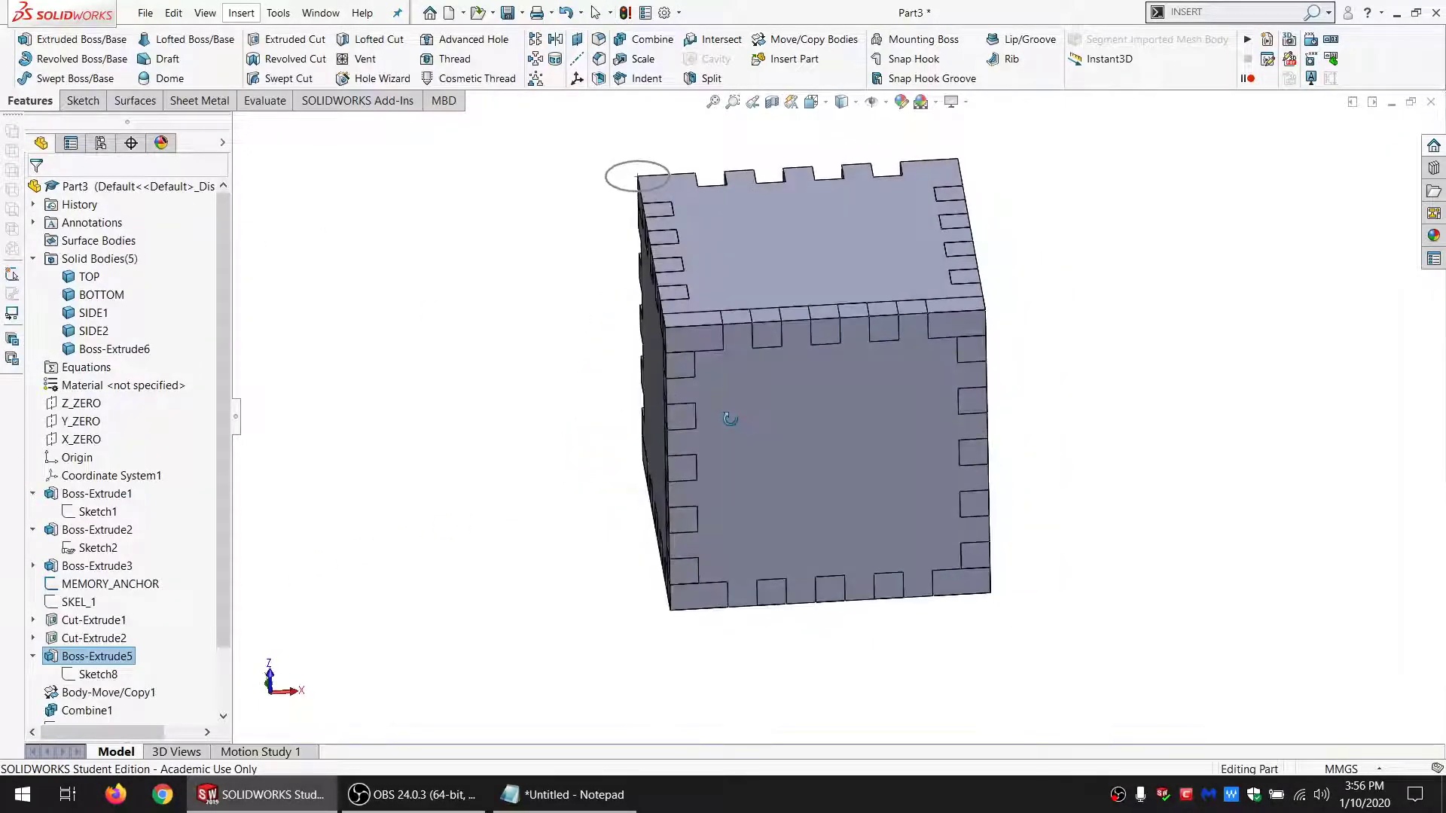
Step: Make one in-place copy each of the BOTTOM, SIDE1, TOP and SIDE2 bodies with Move/Copy Bodies
{"action": "middle_click_drag", "start_coordinate": [820, 447], "coordinate": [964, 586]}
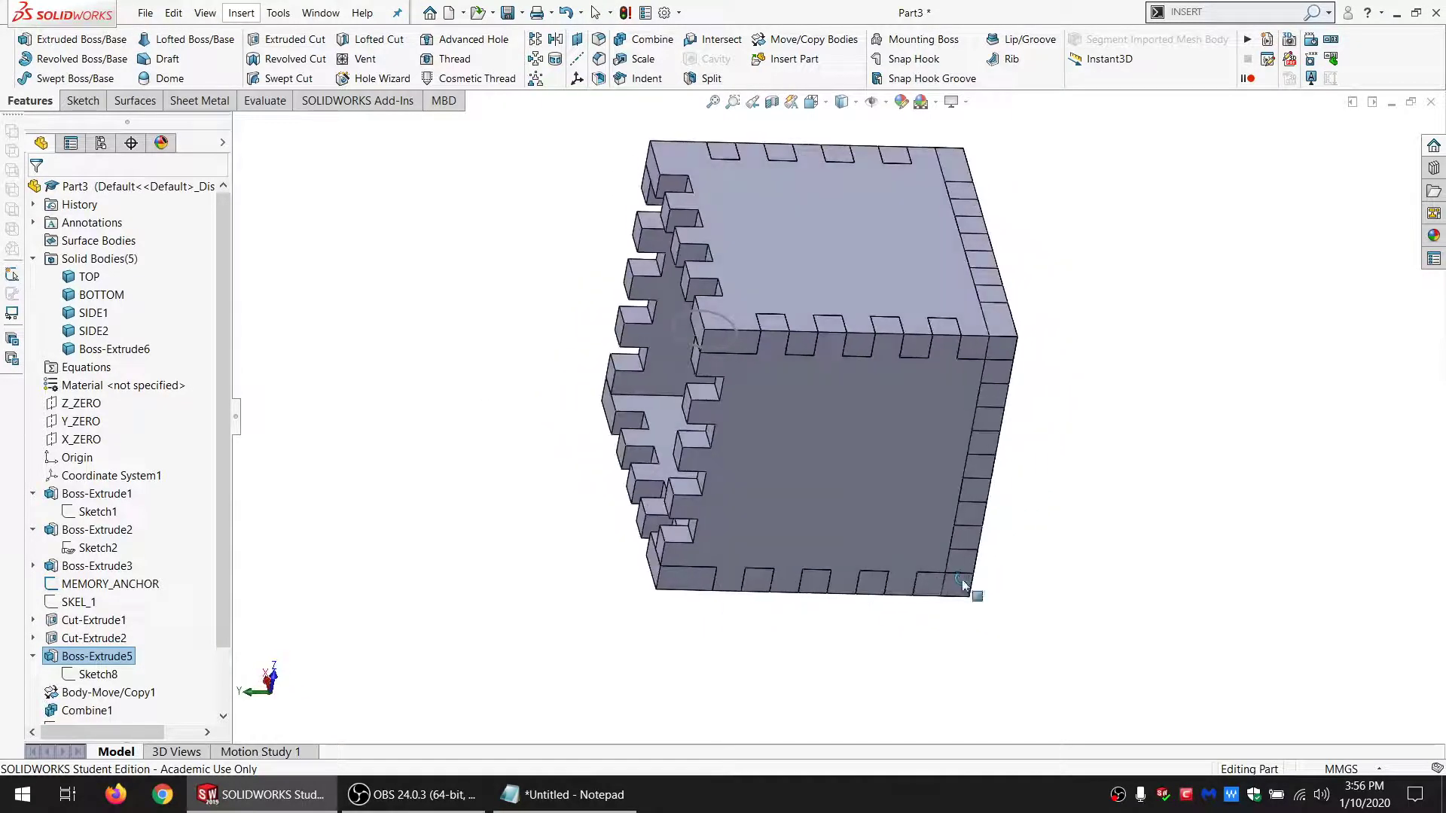
{"action": "left_click", "coordinate": [797, 41]}
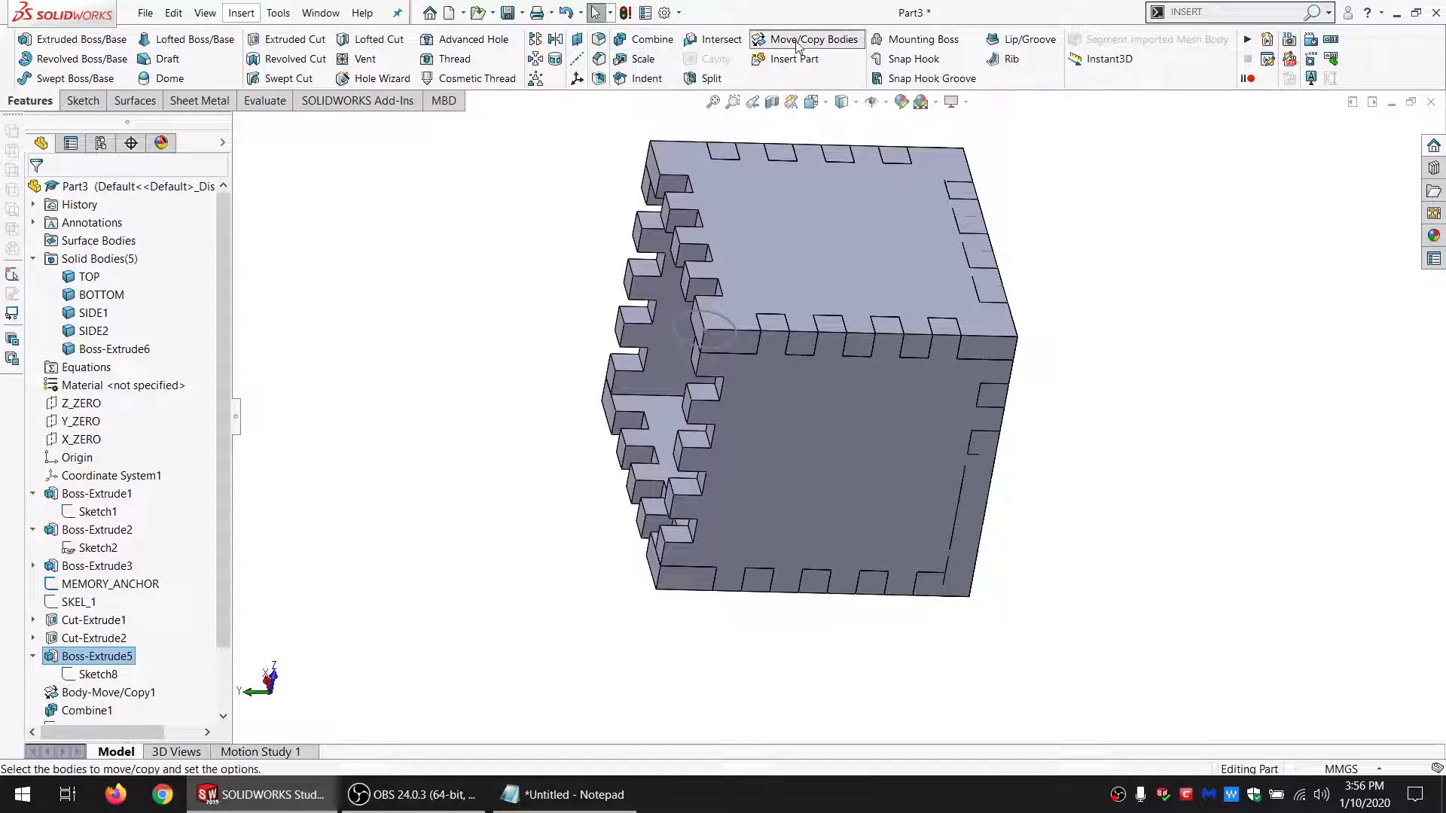
{"action": "left_click", "coordinate": [653, 421]}
{"action": "left_click", "coordinate": [913, 475]}
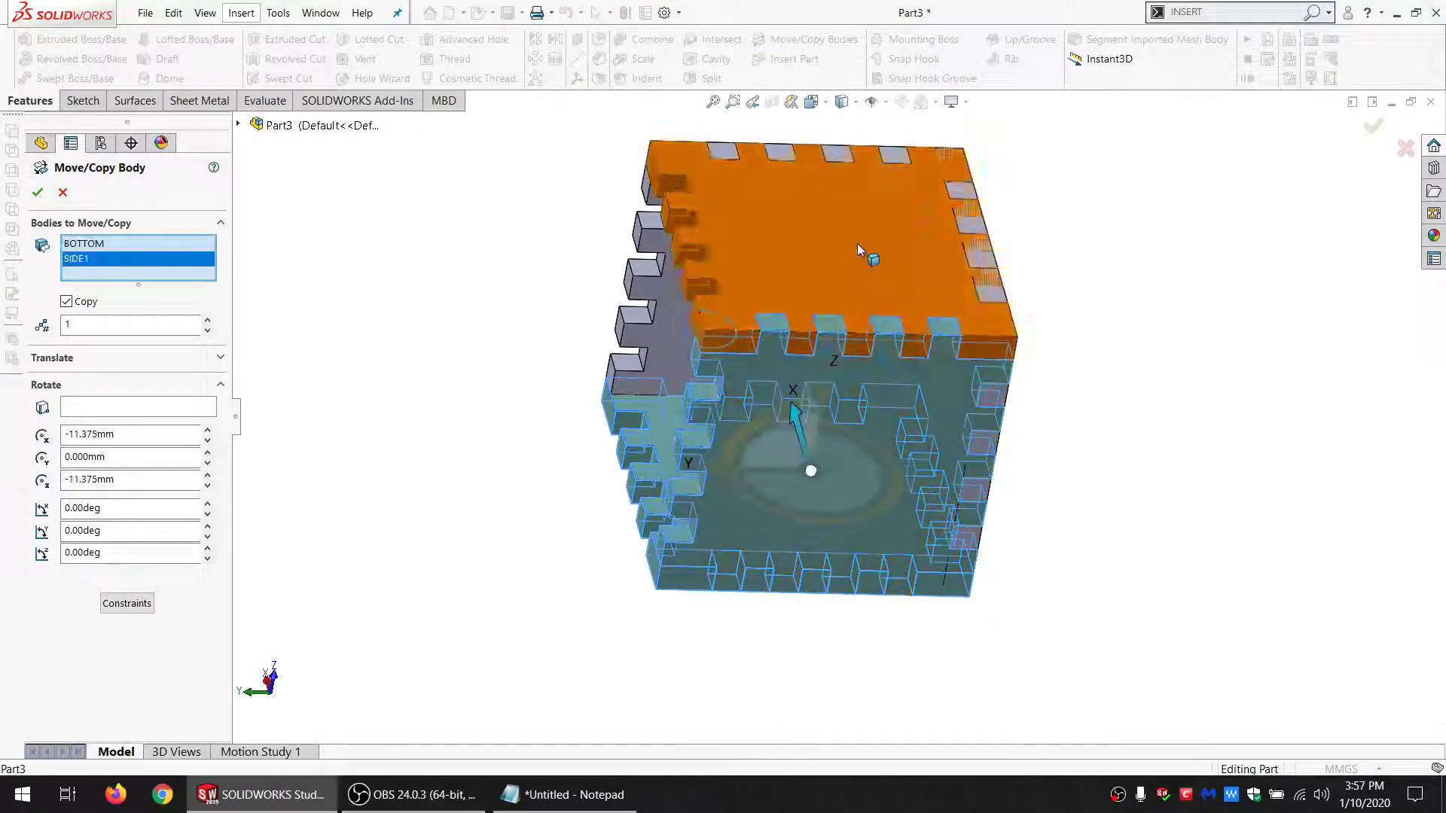
{"action": "left_click", "coordinate": [857, 244]}
{"action": "left_click", "coordinate": [665, 295]}
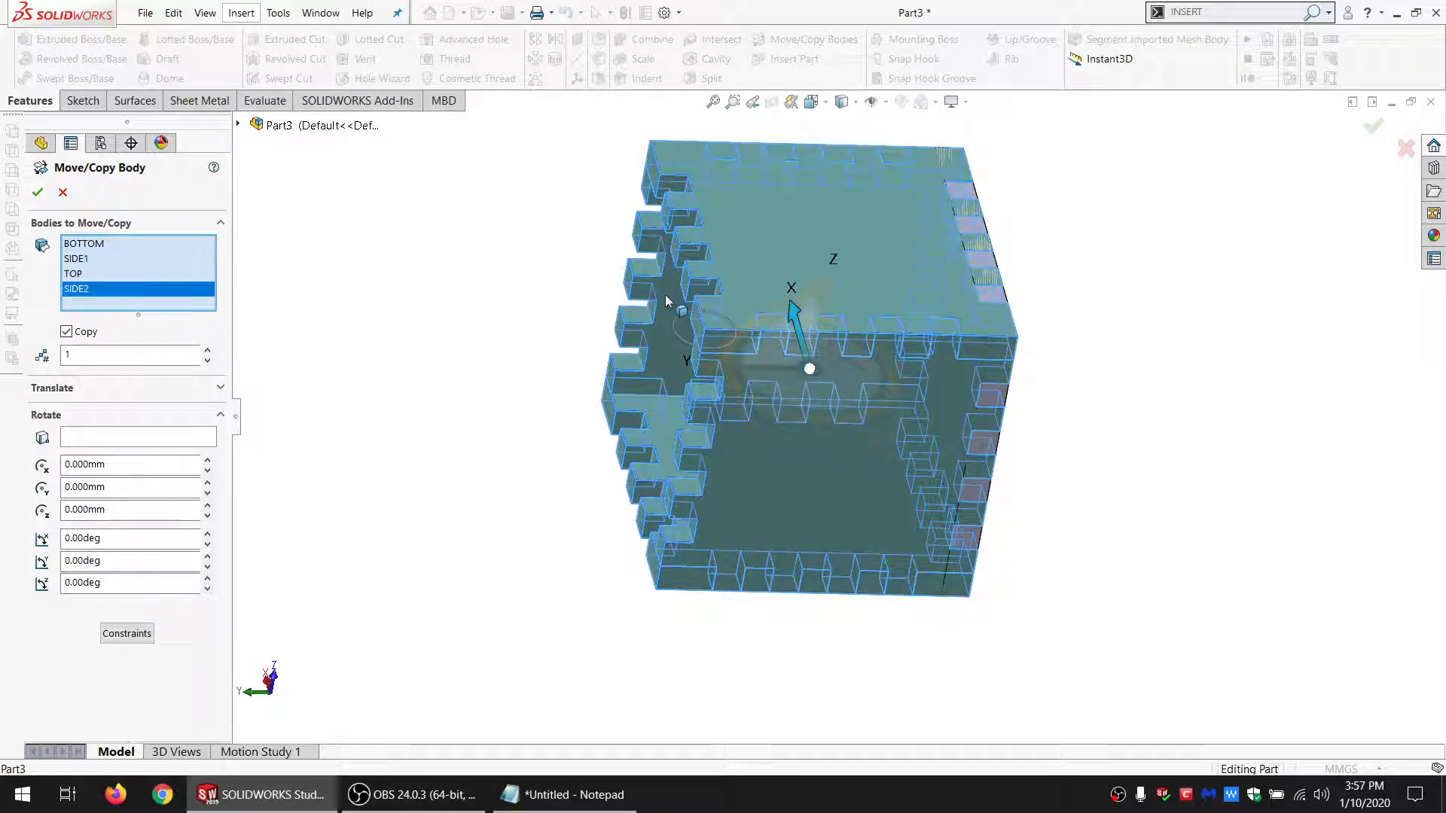
{"action": "left_click", "coordinate": [41, 193]}
Step: Hide the original TOP, BOTTOM, SIDE1 and SIDE2 bodies
{"action": "left_click", "coordinate": [89, 276]}
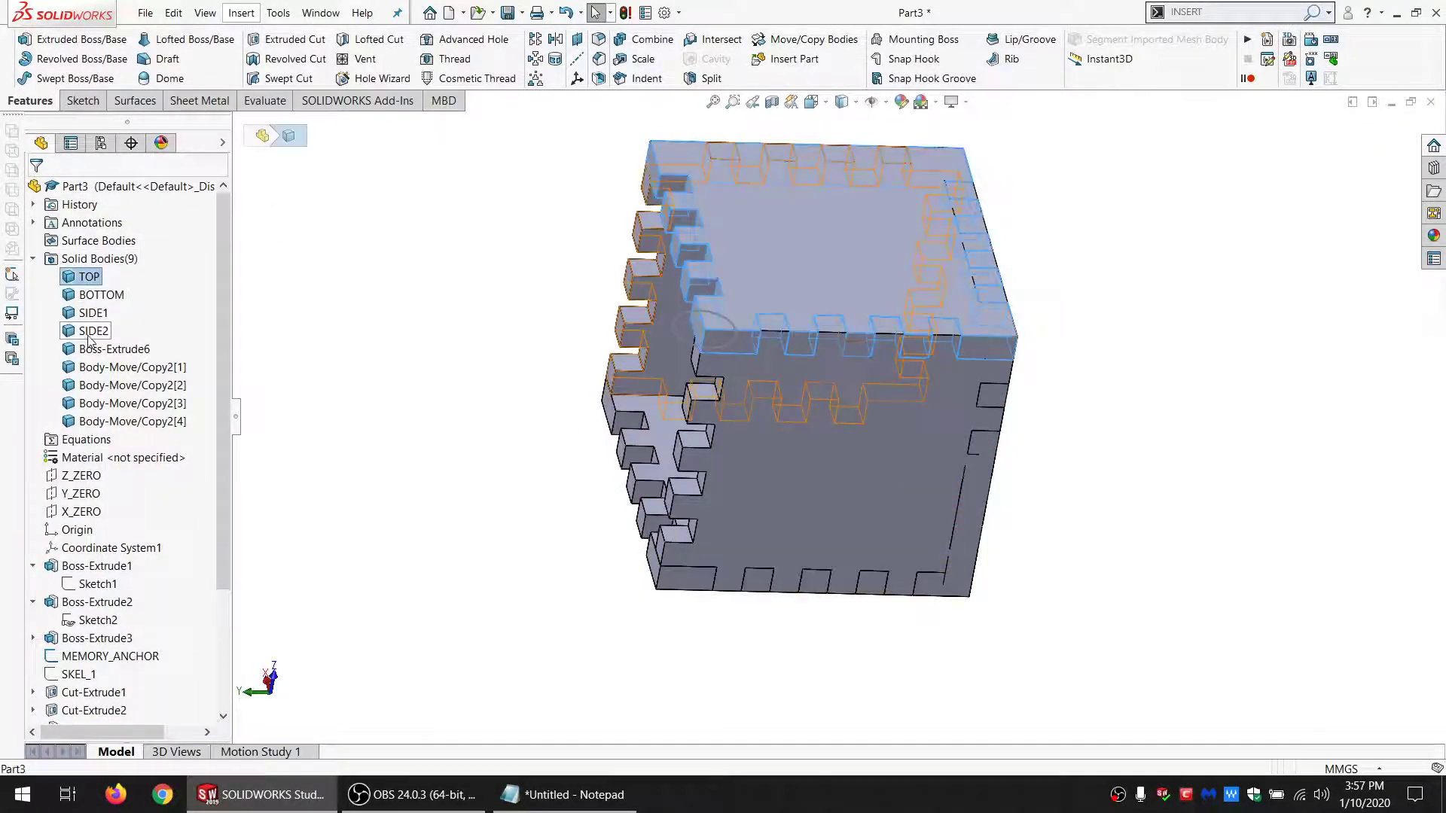
{"action": "left_click", "coordinate": [89, 336], "text": "shift"}
{"action": "left_click", "coordinate": [109, 311]}
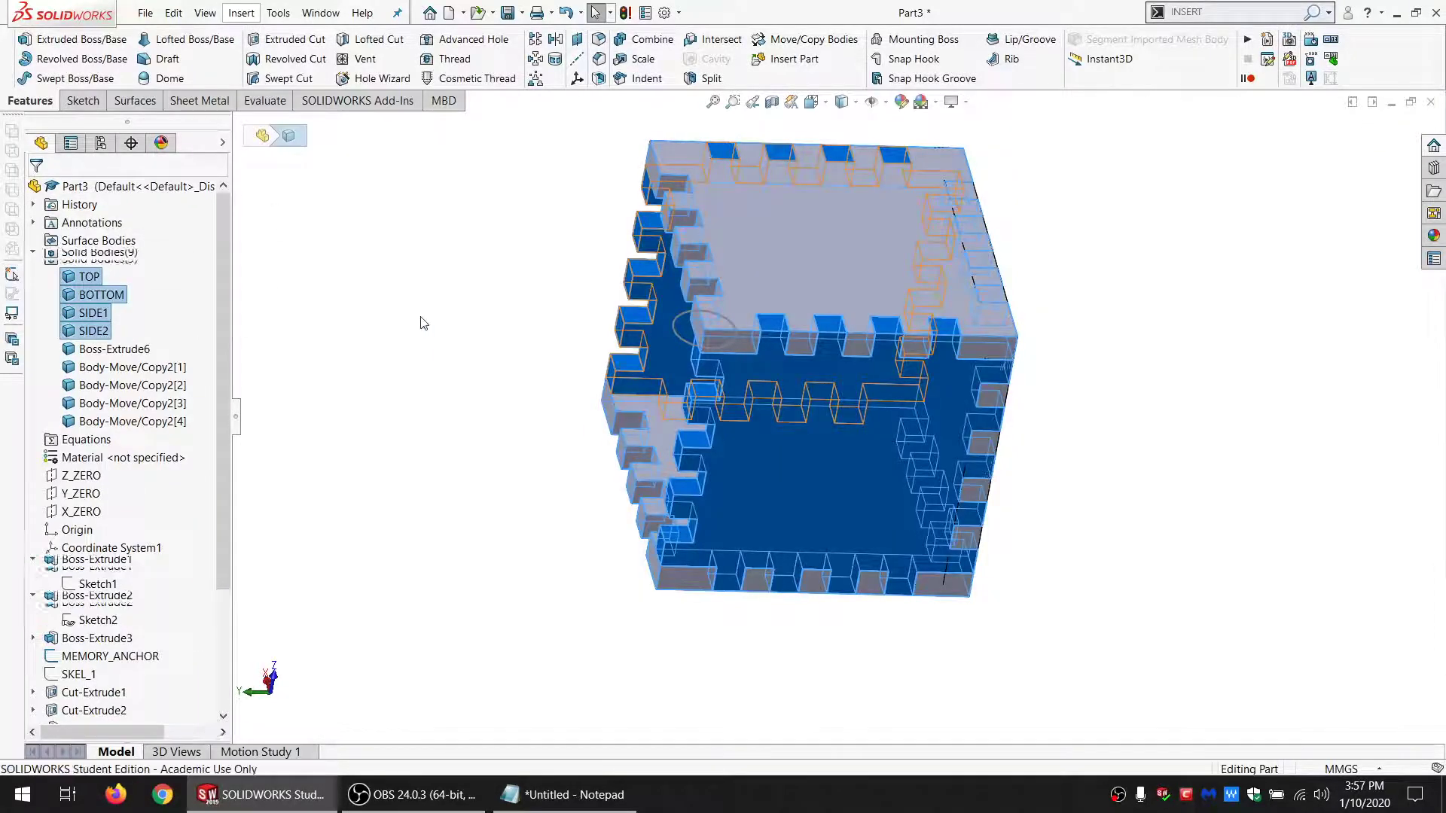
Step: Subtract the four copied panel bodies from the front panel body Boss-Extrude6 with Combine
{"action": "left_click", "coordinate": [647, 39]}
{"action": "middle_click_drag", "start_coordinate": [890, 386], "coordinate": [910, 409]}
{"action": "left_click", "coordinate": [910, 409]}
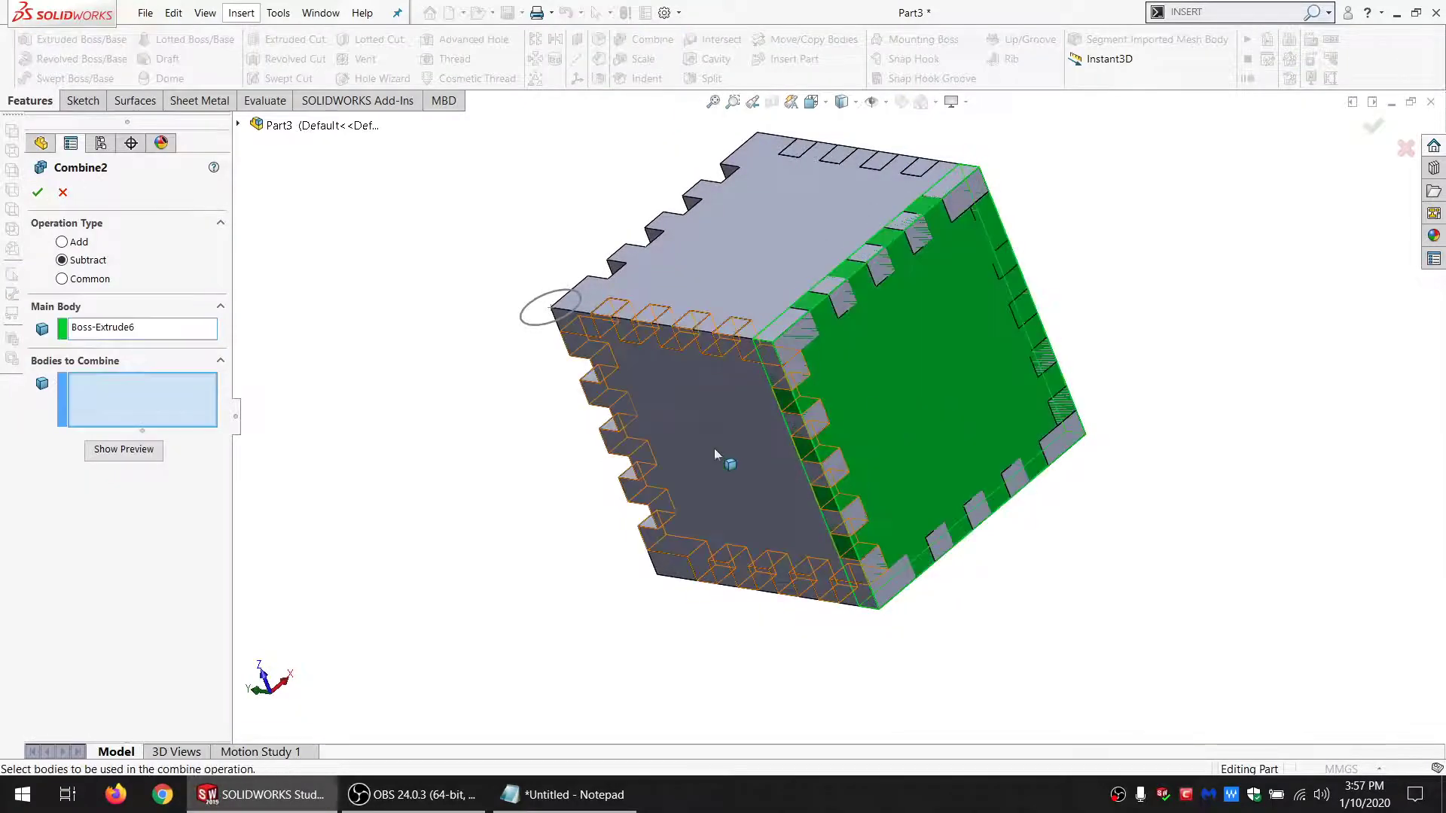
{"action": "left_click", "coordinate": [714, 449]}
{"action": "left_click", "coordinate": [734, 278]}
{"action": "middle_click_drag", "start_coordinate": [734, 280], "coordinate": [930, 305]}
{"action": "left_click", "coordinate": [716, 437]}
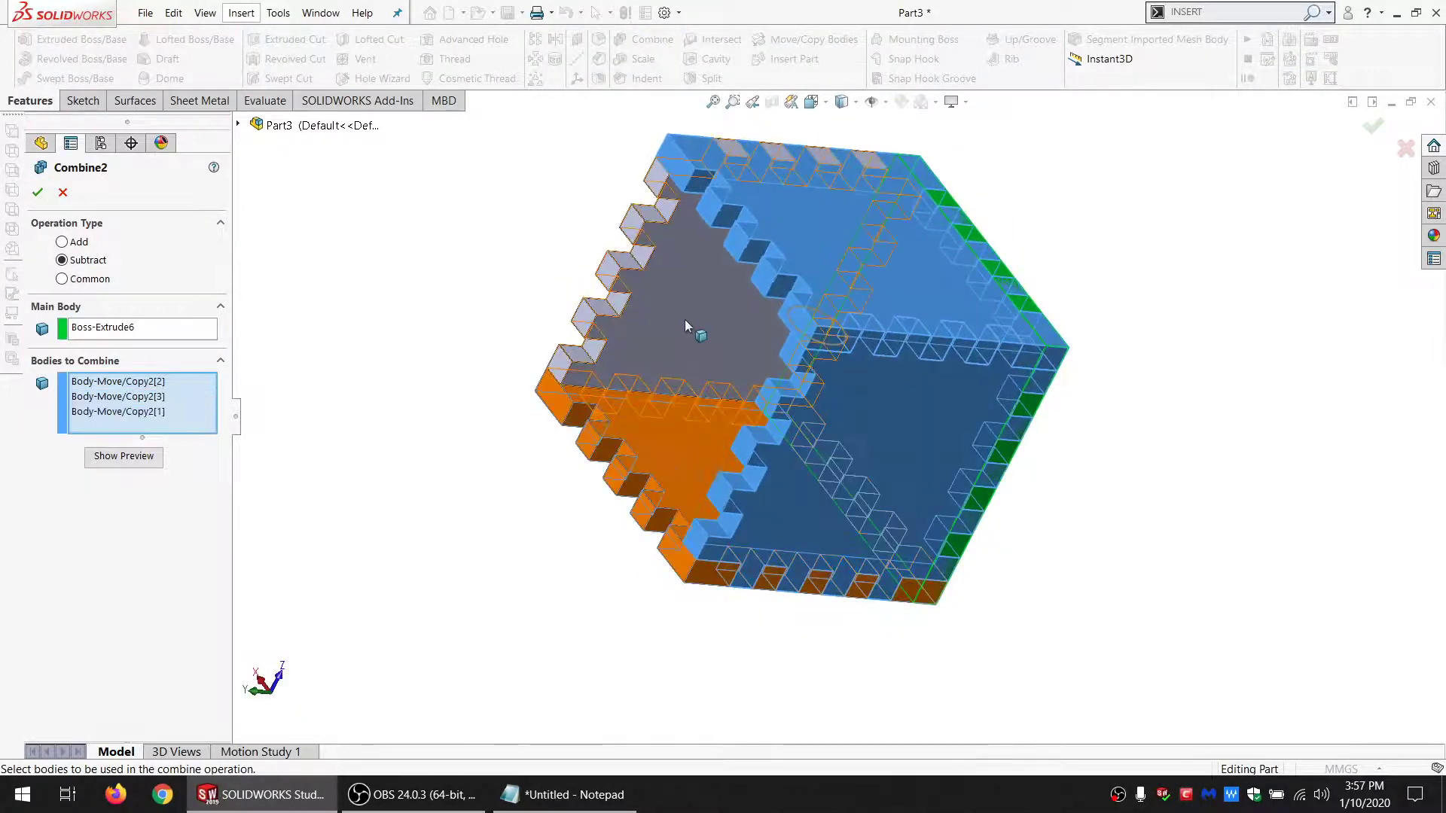
{"action": "left_click", "coordinate": [684, 325]}
{"action": "left_click", "coordinate": [38, 192]}
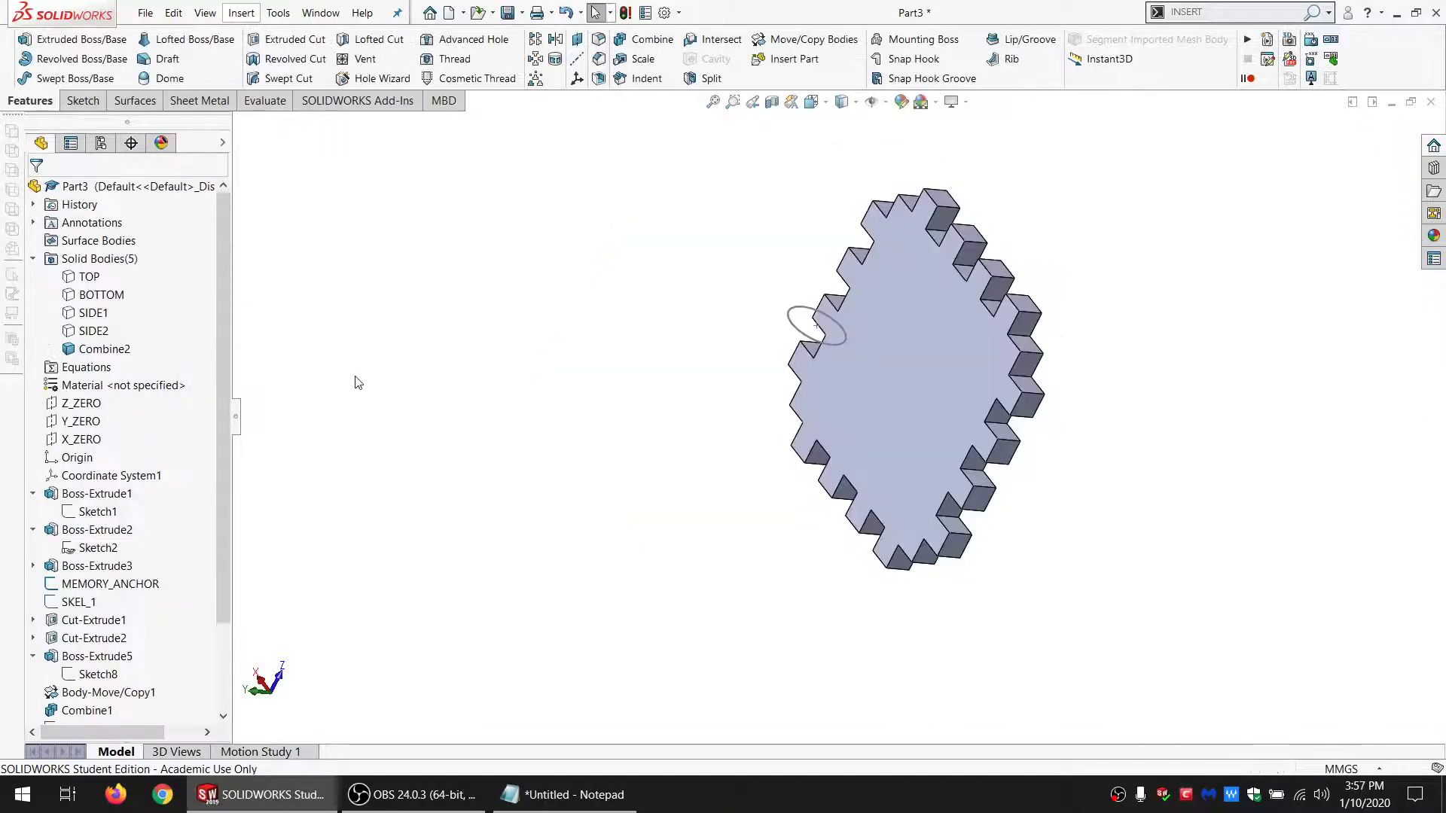
Step: Show all the hidden solid bodies of the box again
{"action": "middle_click_drag", "start_coordinate": [848, 472], "coordinate": [716, 375]}
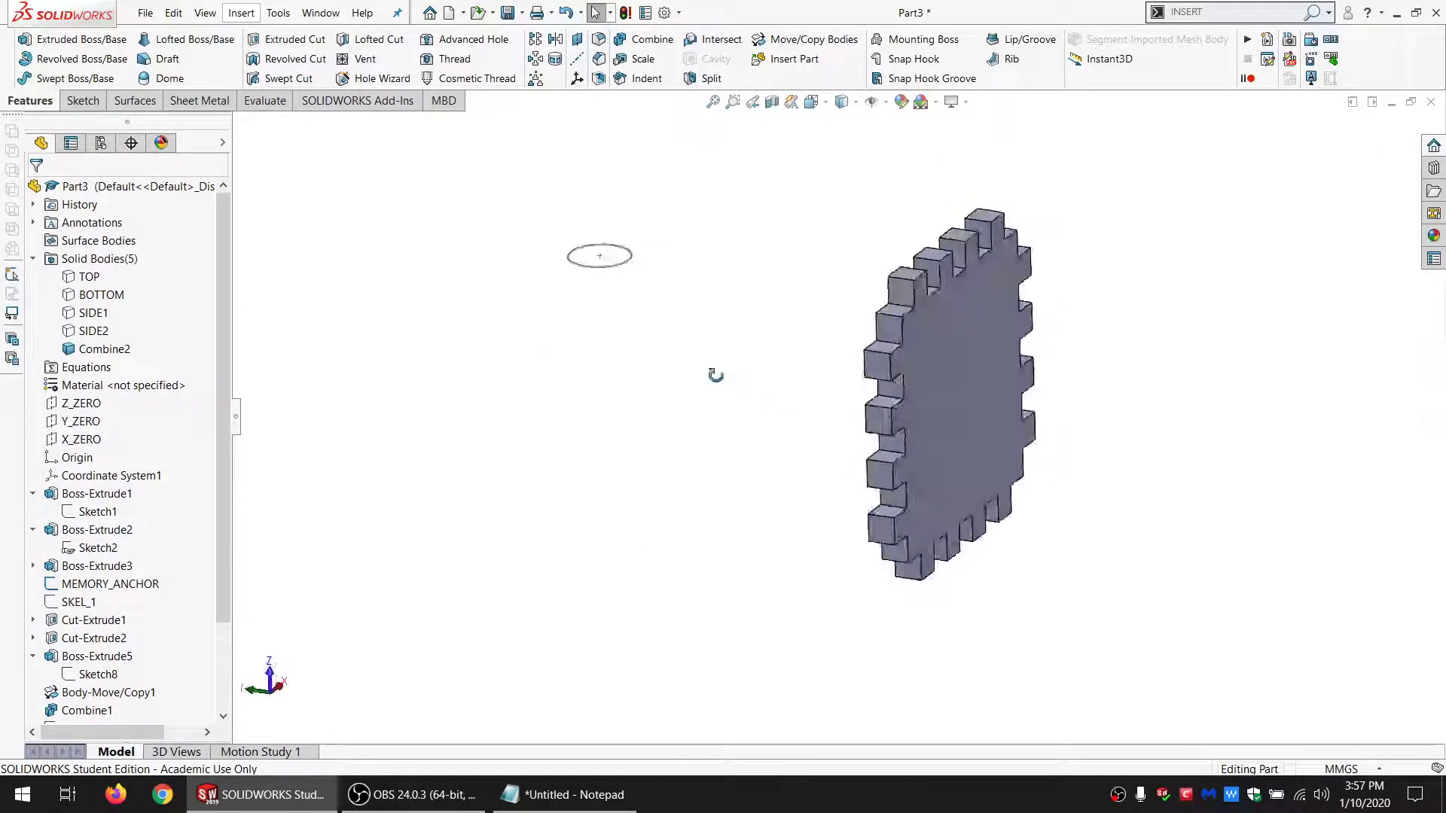
{"action": "left_click", "coordinate": [102, 258]}
{"action": "right_click", "coordinate": [101, 255]}
{"action": "left_click", "coordinate": [113, 234]}
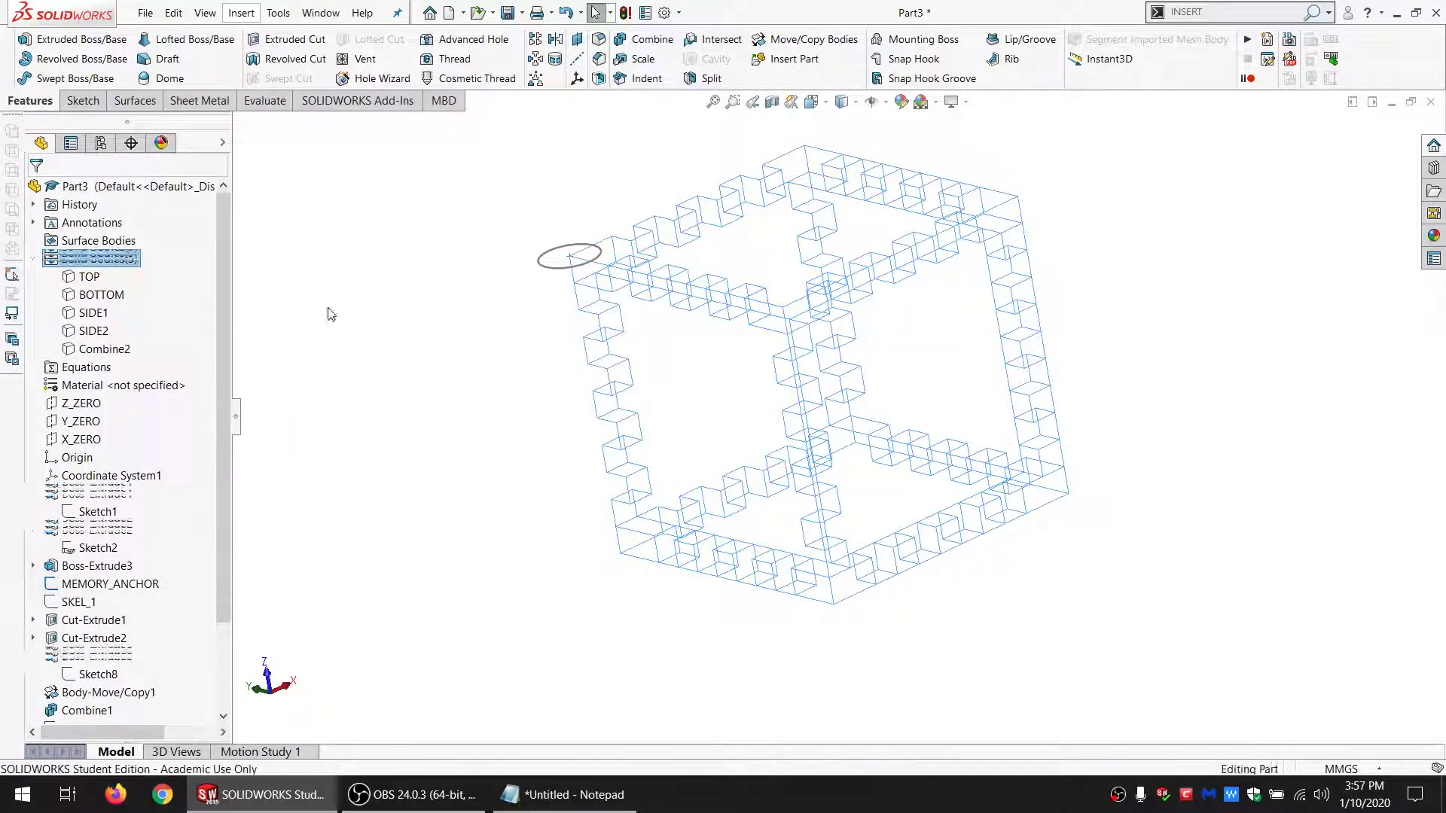
Step: Mirror the front panel body Combine2 about the Y_ZERO plane without merging solids
{"action": "middle_click_drag", "start_coordinate": [664, 419], "coordinate": [565, 380]}
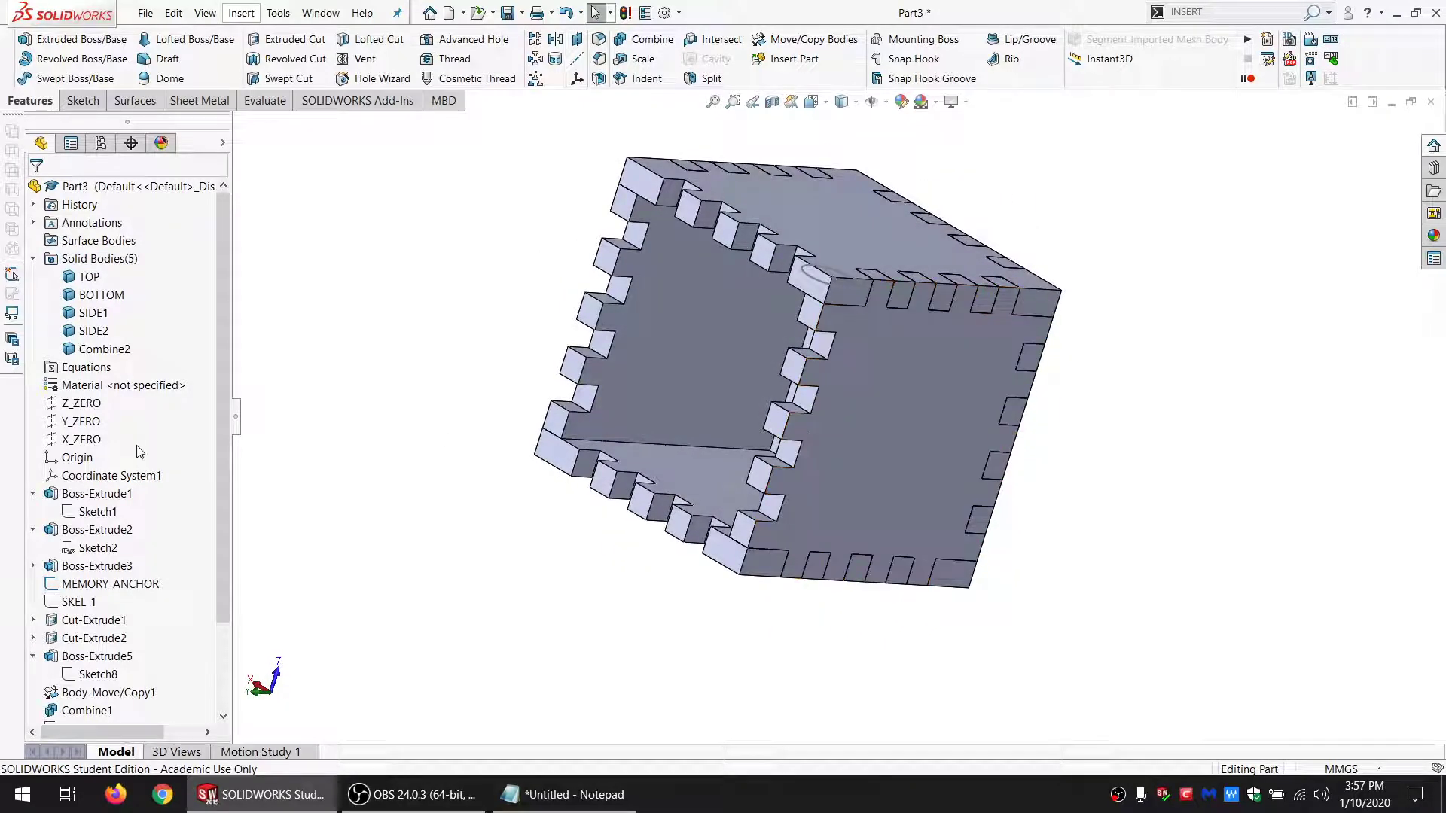
{"action": "left_click", "coordinate": [80, 421]}
{"action": "left_click", "coordinate": [554, 39]}
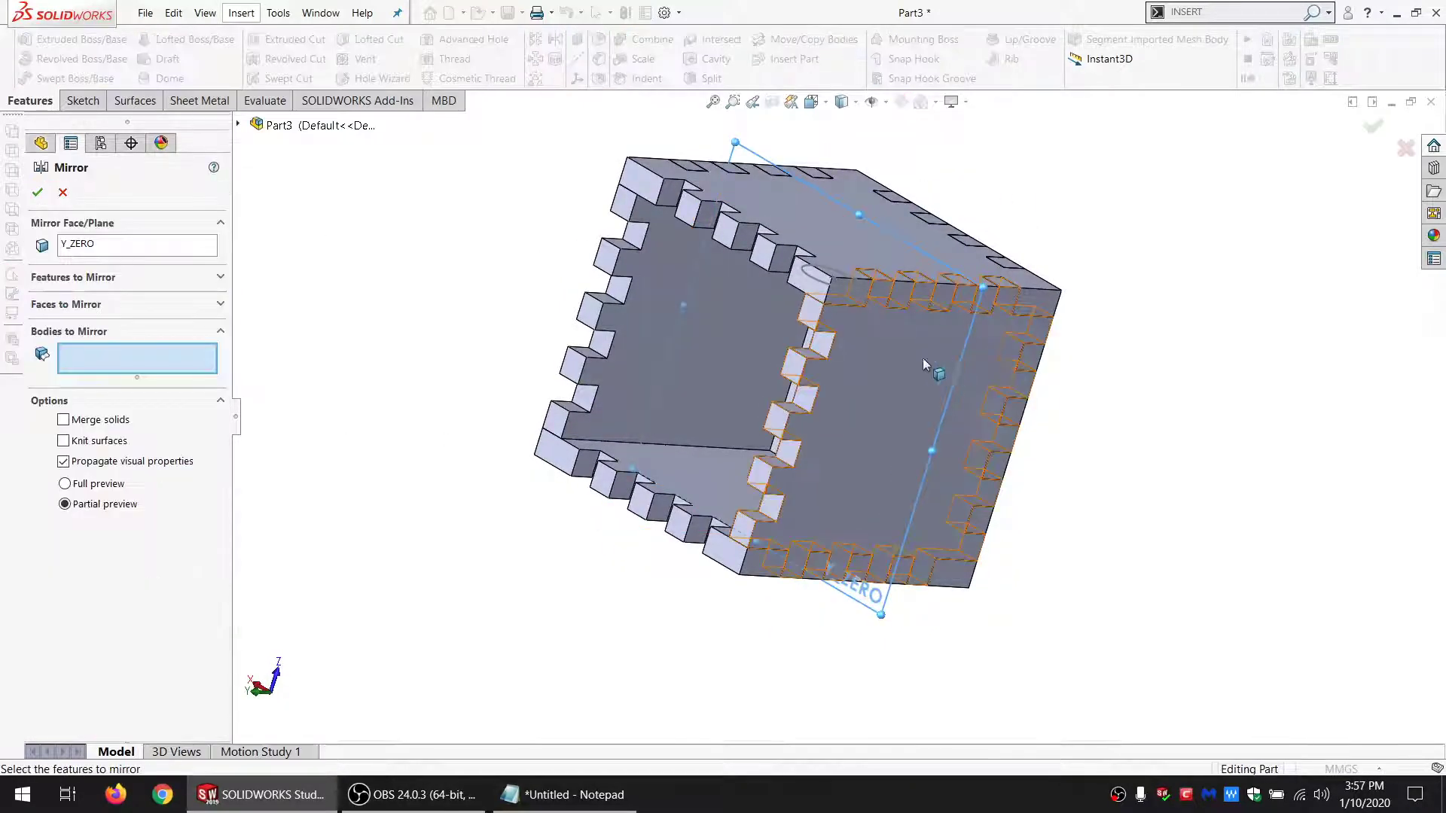
{"action": "middle_click_drag", "start_coordinate": [923, 359], "coordinate": [908, 318]}
{"action": "left_click", "coordinate": [908, 319]}
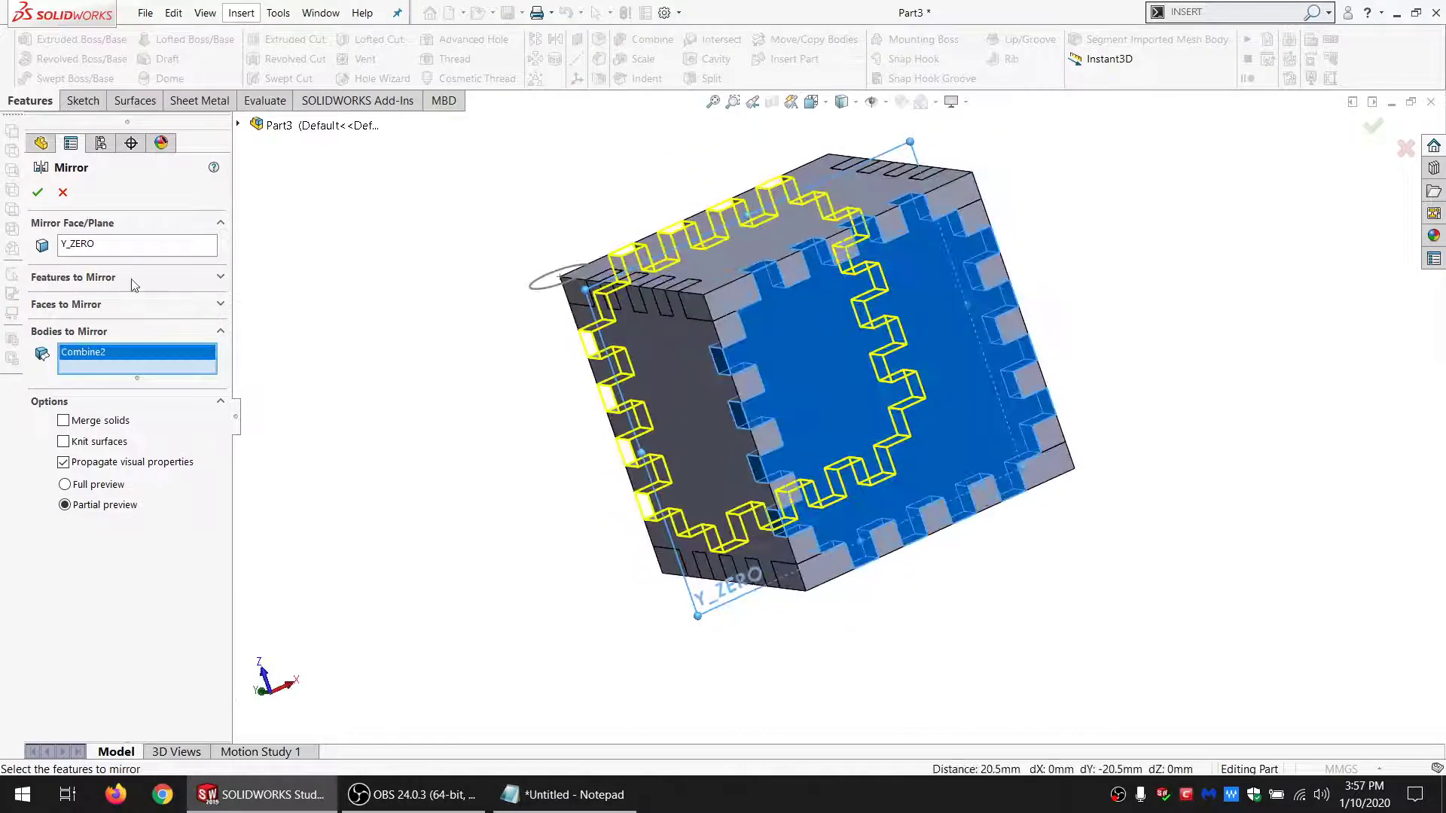
{"action": "left_click", "coordinate": [38, 193]}
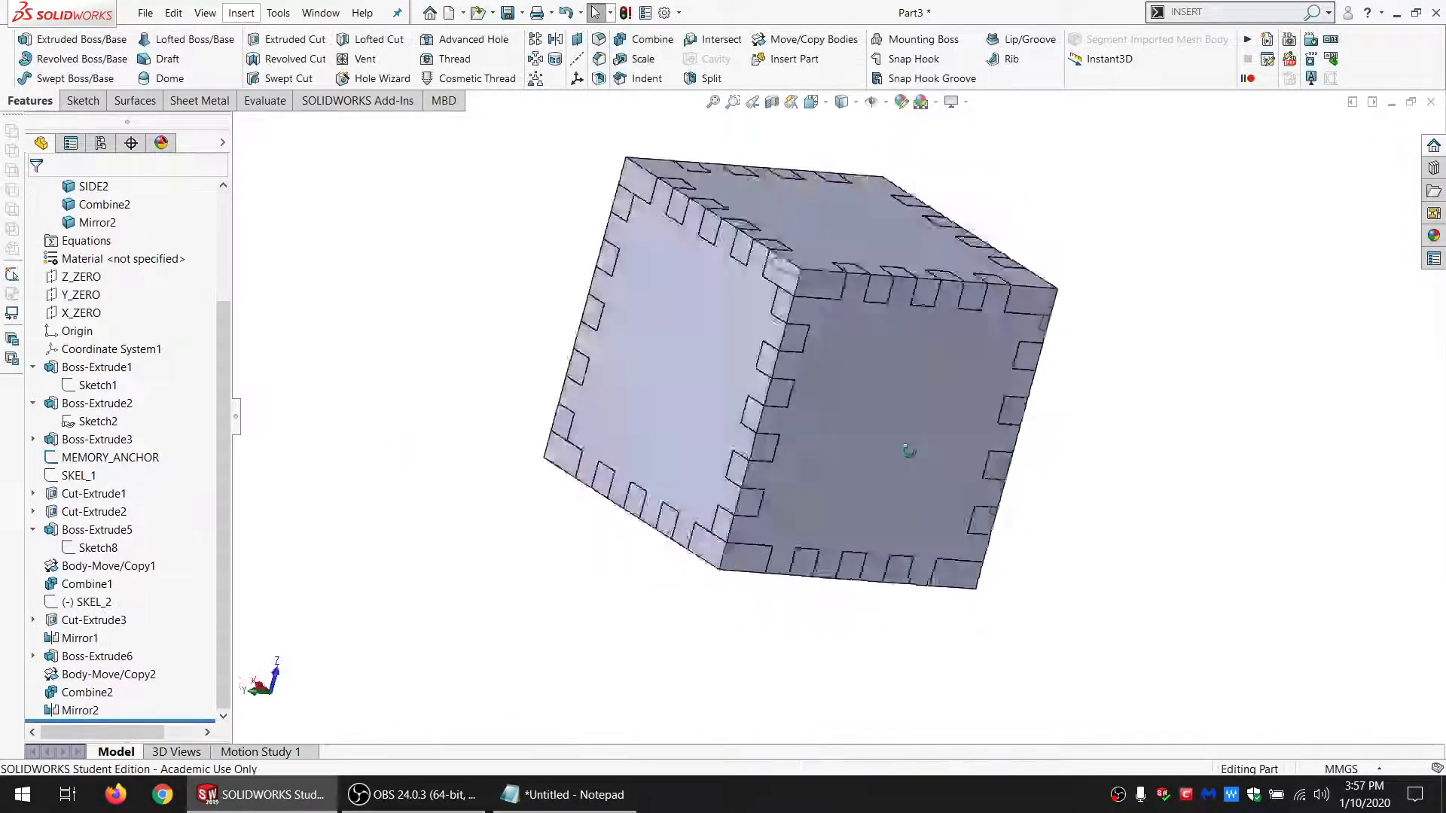
Step: Run Interference Detection on all bodies of Part3
{"action": "middle_click_drag", "start_coordinate": [909, 451], "coordinate": [725, 418]}
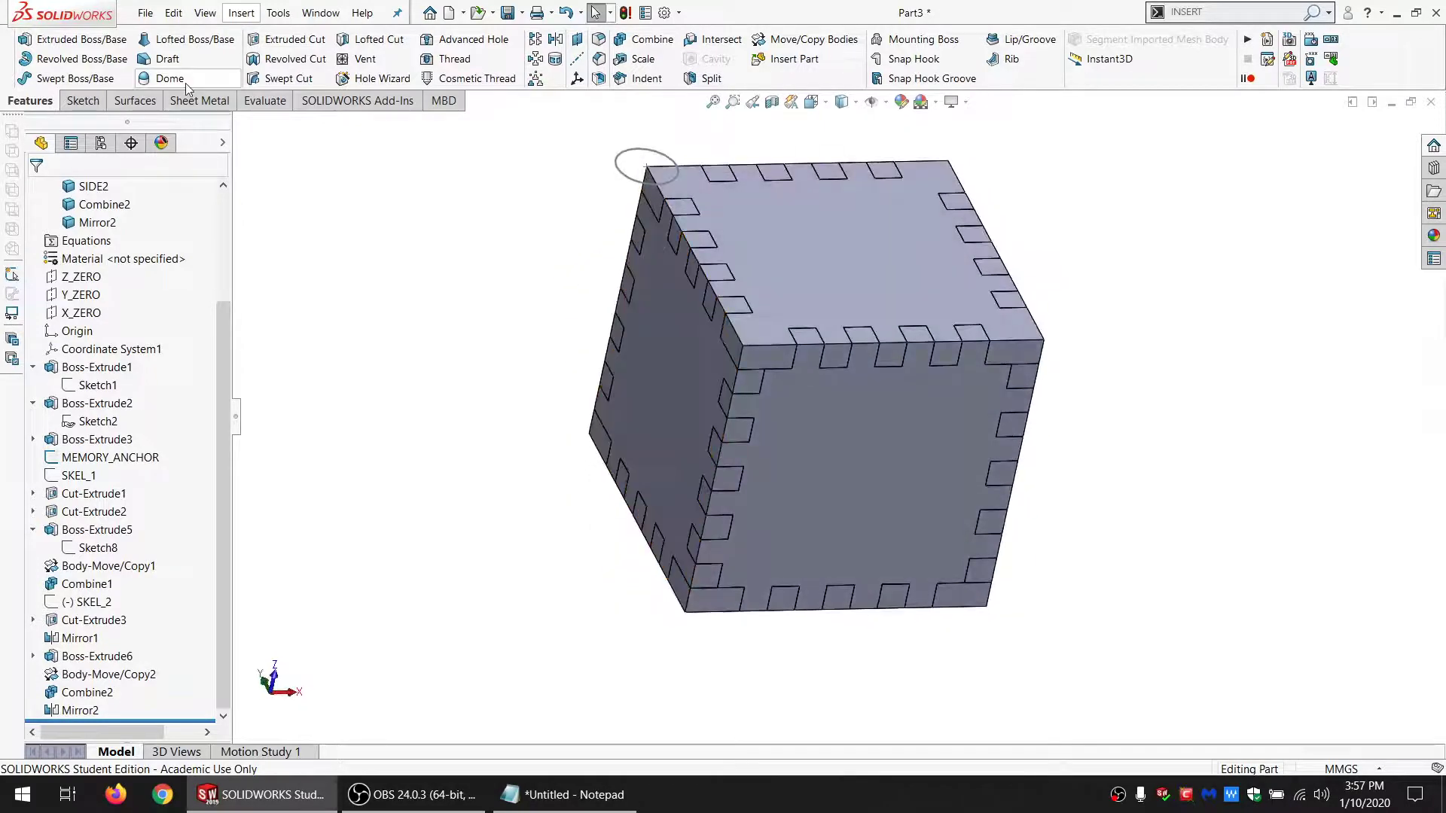
{"action": "left_click", "coordinate": [151, 106]}
{"action": "left_click", "coordinate": [265, 104]}
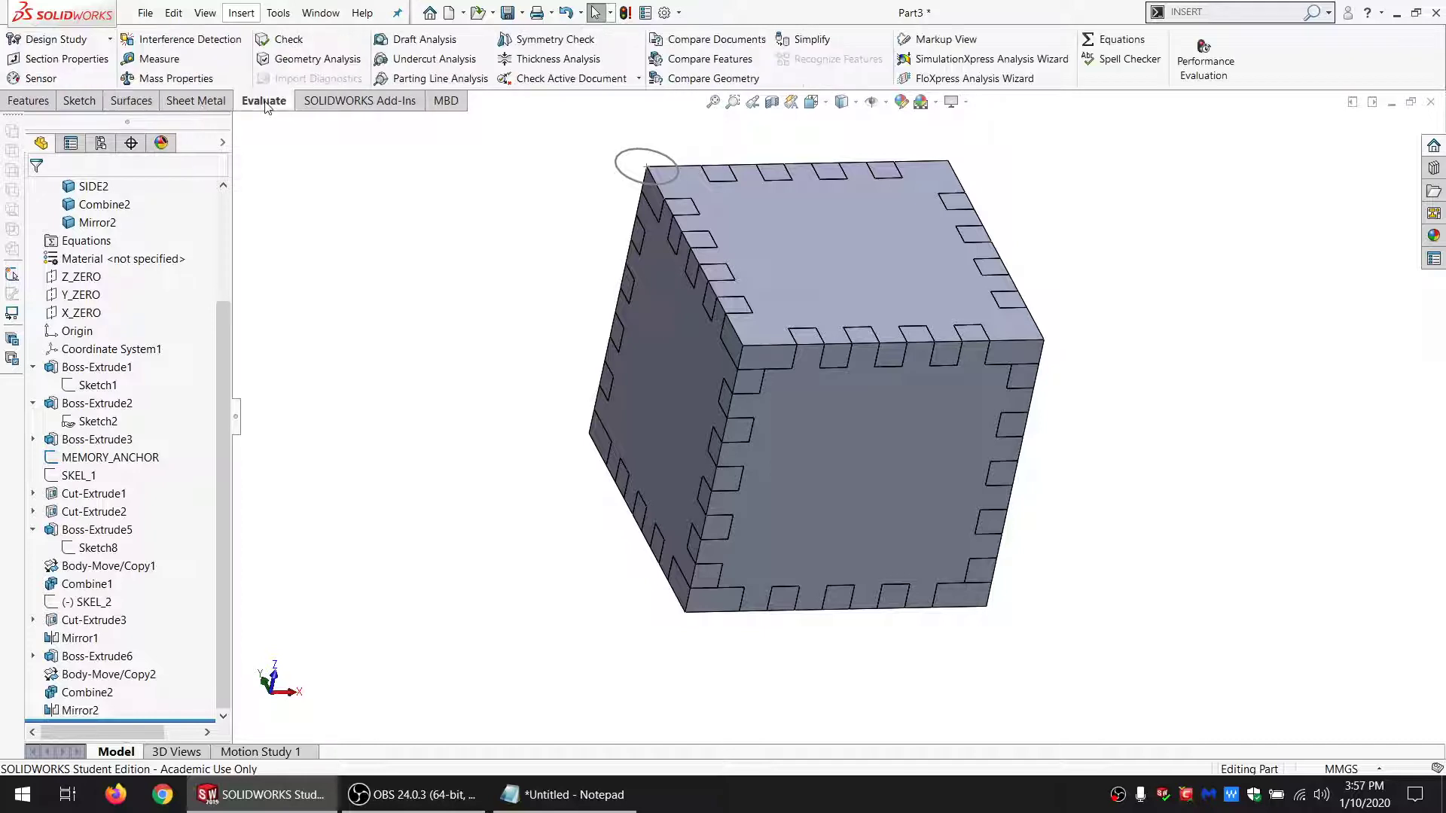
{"action": "left_click", "coordinate": [181, 41]}
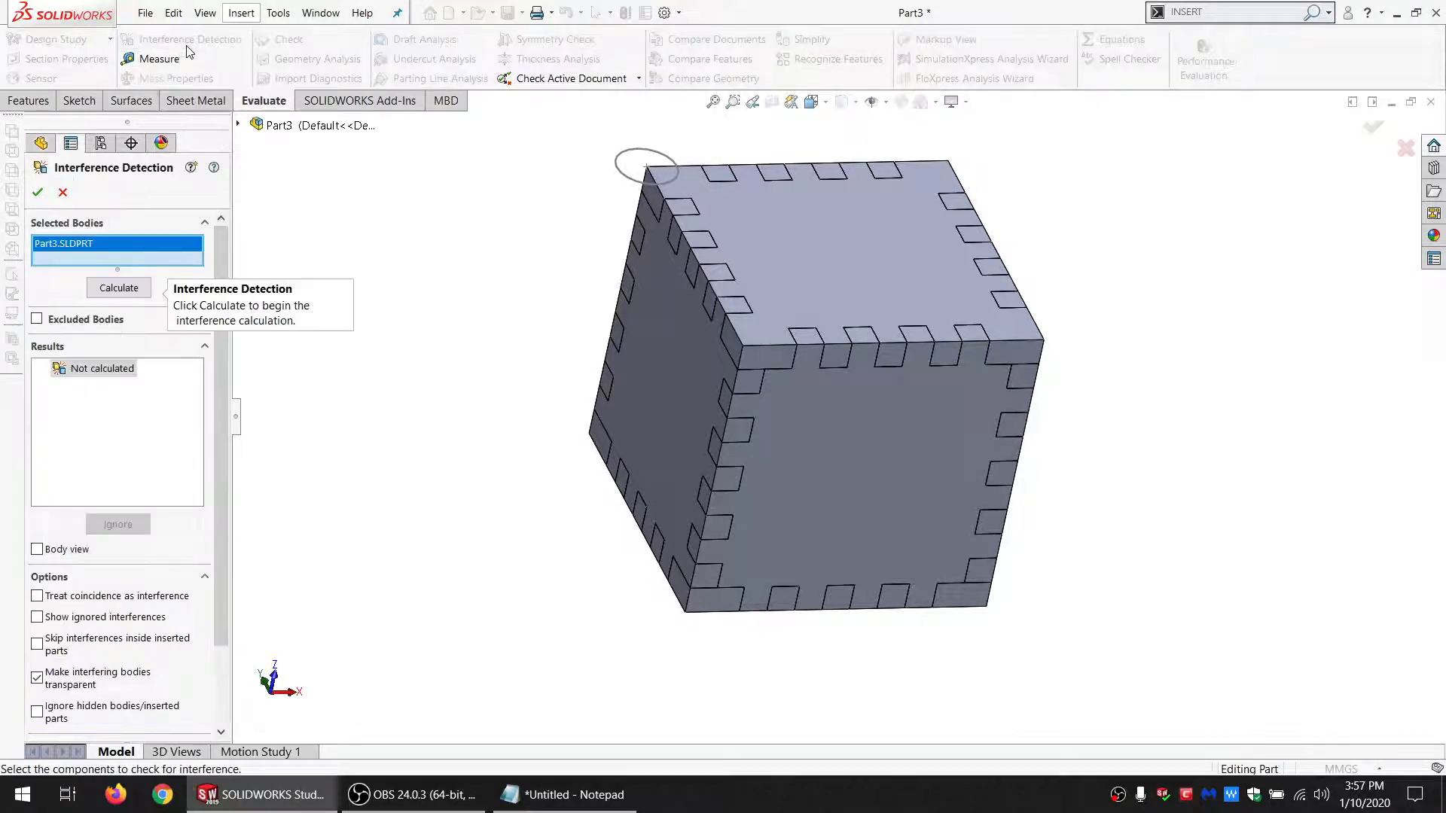
{"action": "left_click", "coordinate": [116, 288]}
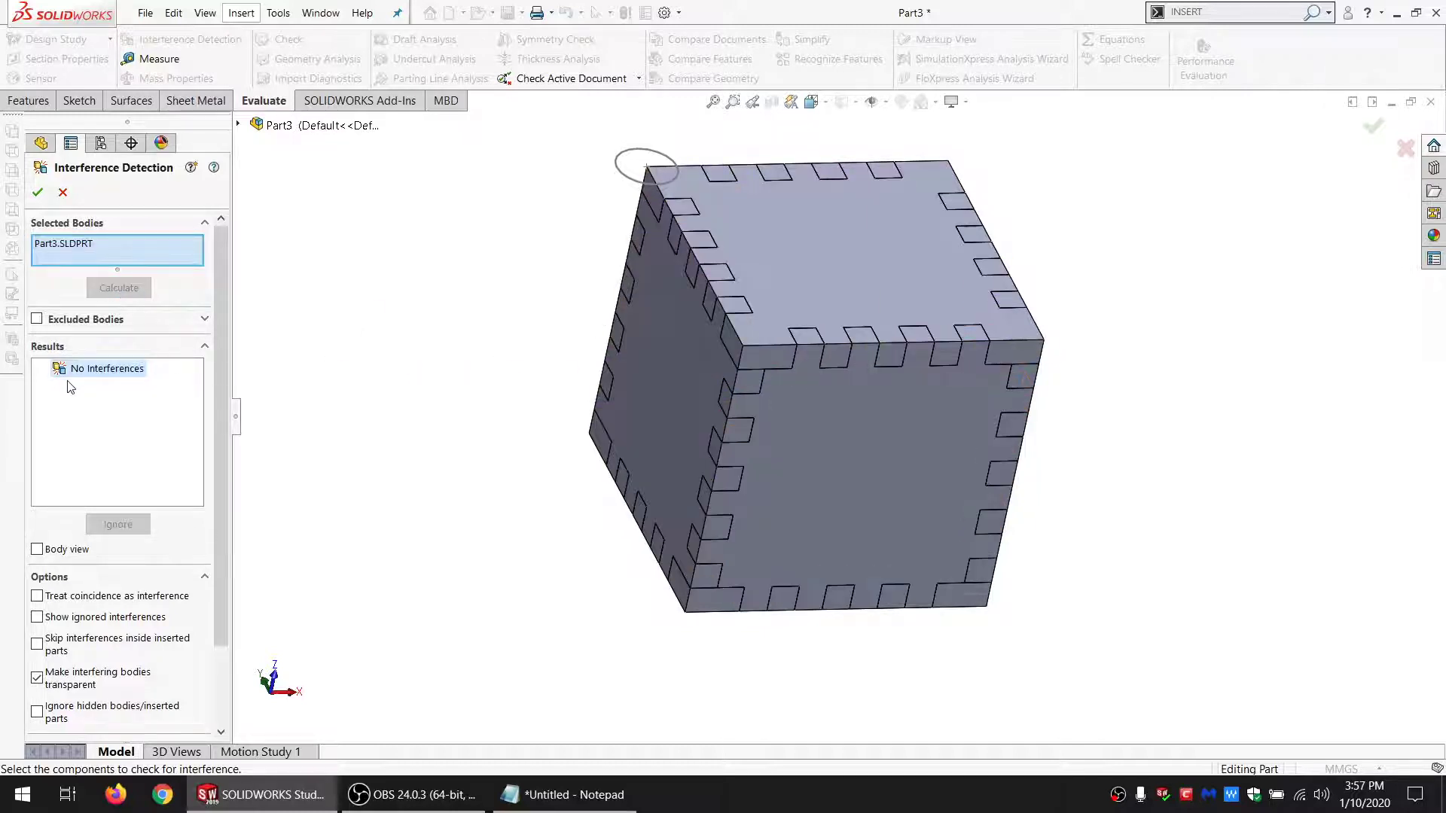
{"action": "left_click", "coordinate": [39, 194]}
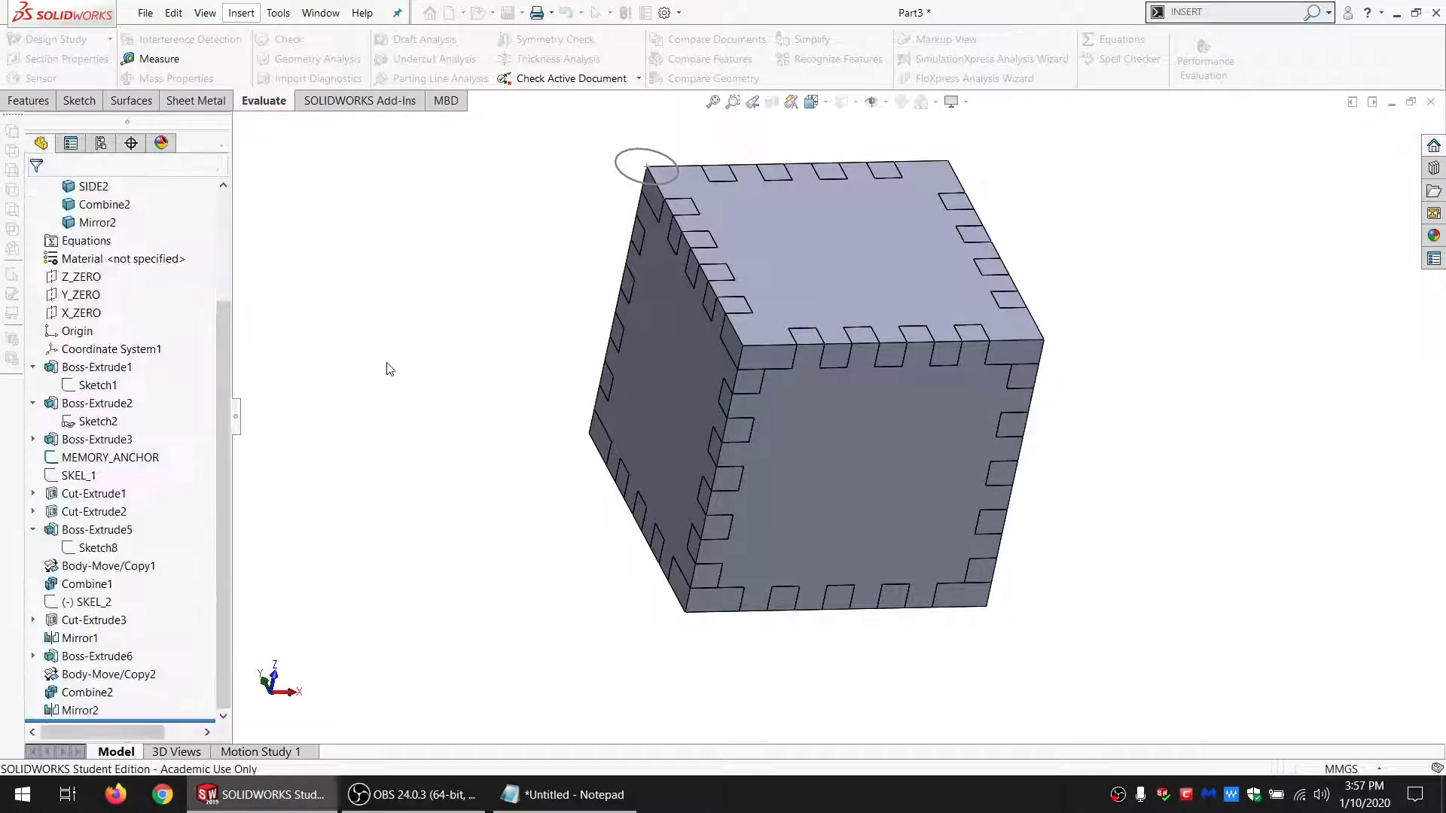
{"action": "middle_click_drag", "start_coordinate": [808, 392], "coordinate": [815, 363]}
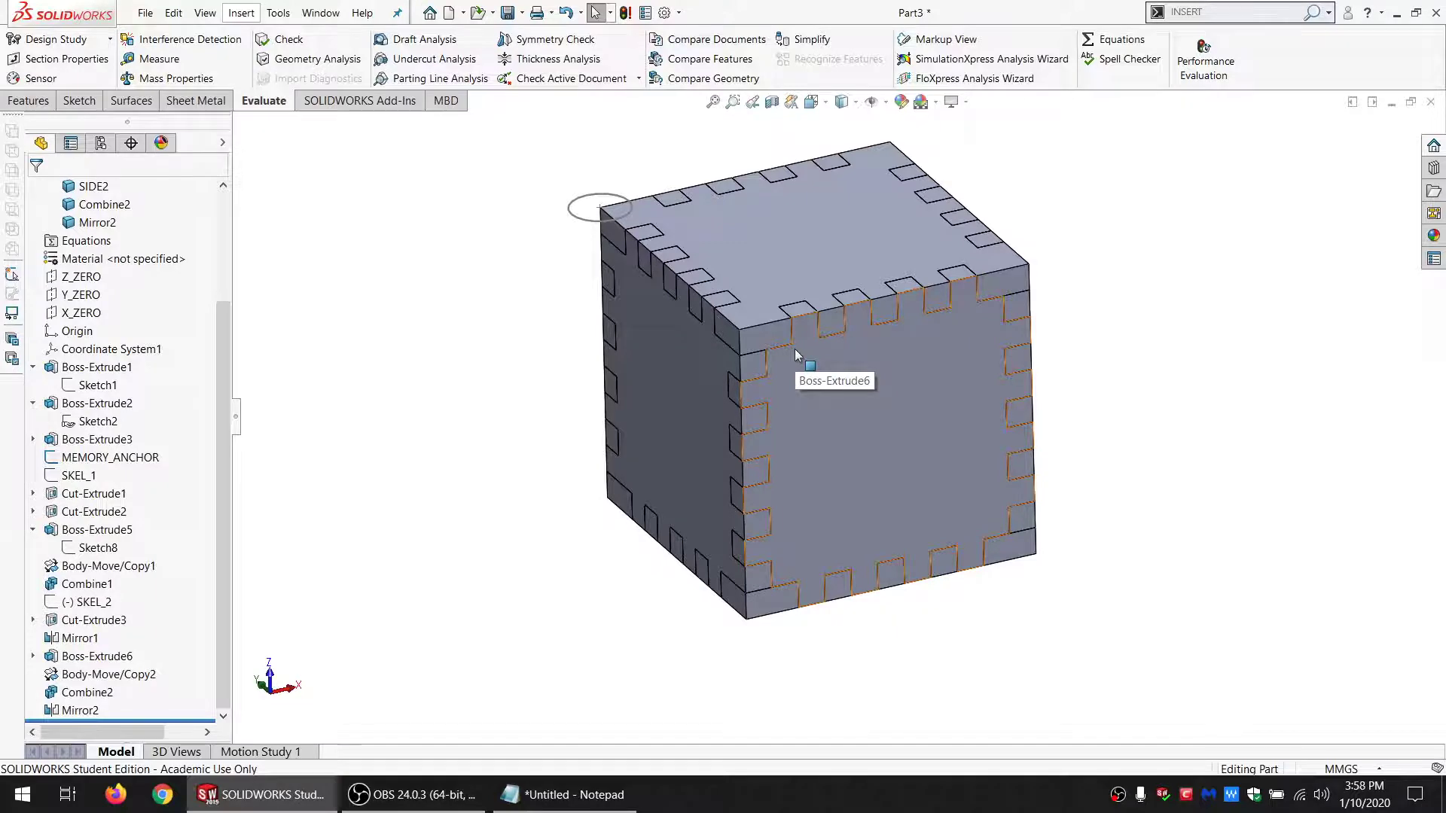
{"action": "middle_click_drag", "start_coordinate": [844, 286], "coordinate": [816, 312]}
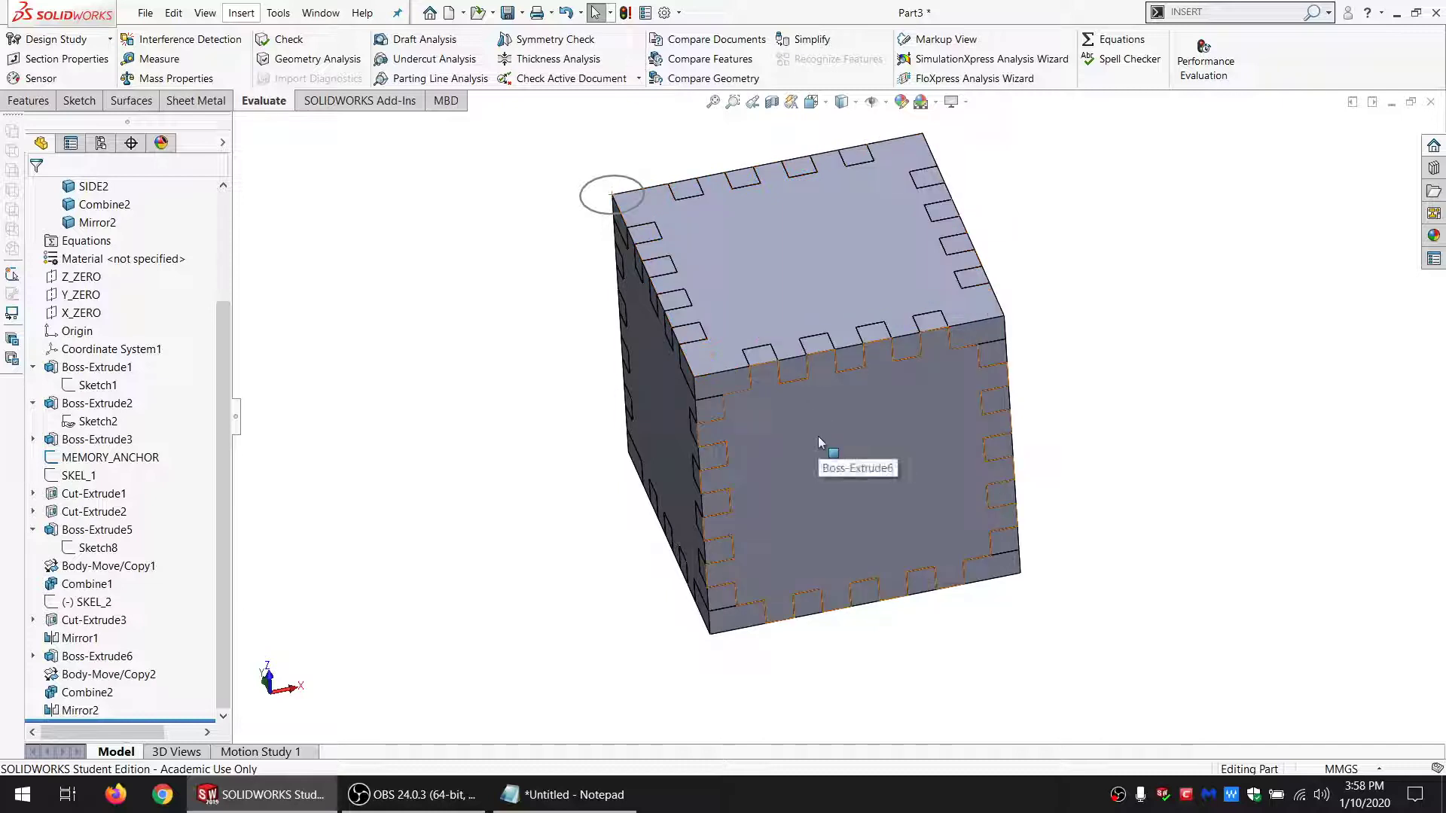
{"action": "scroll", "coordinate": [795, 372], "scroll_direction": "down", "scroll_amount": 5}
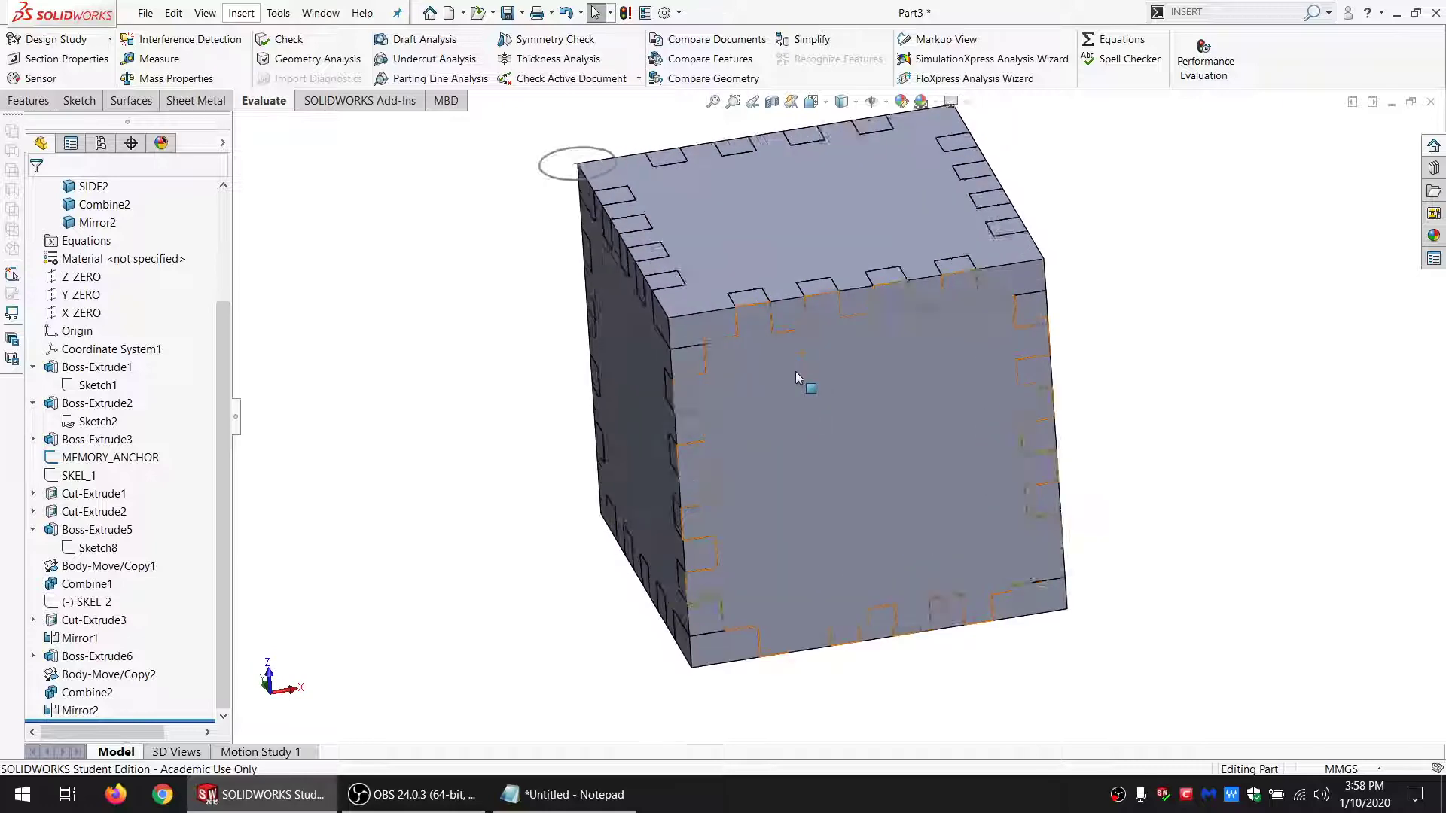
Step: Review the part's configuration-specific properties without changing them, and examine the finger joints along the front panel's upper edge
{"action": "left_click", "coordinate": [645, 13]}
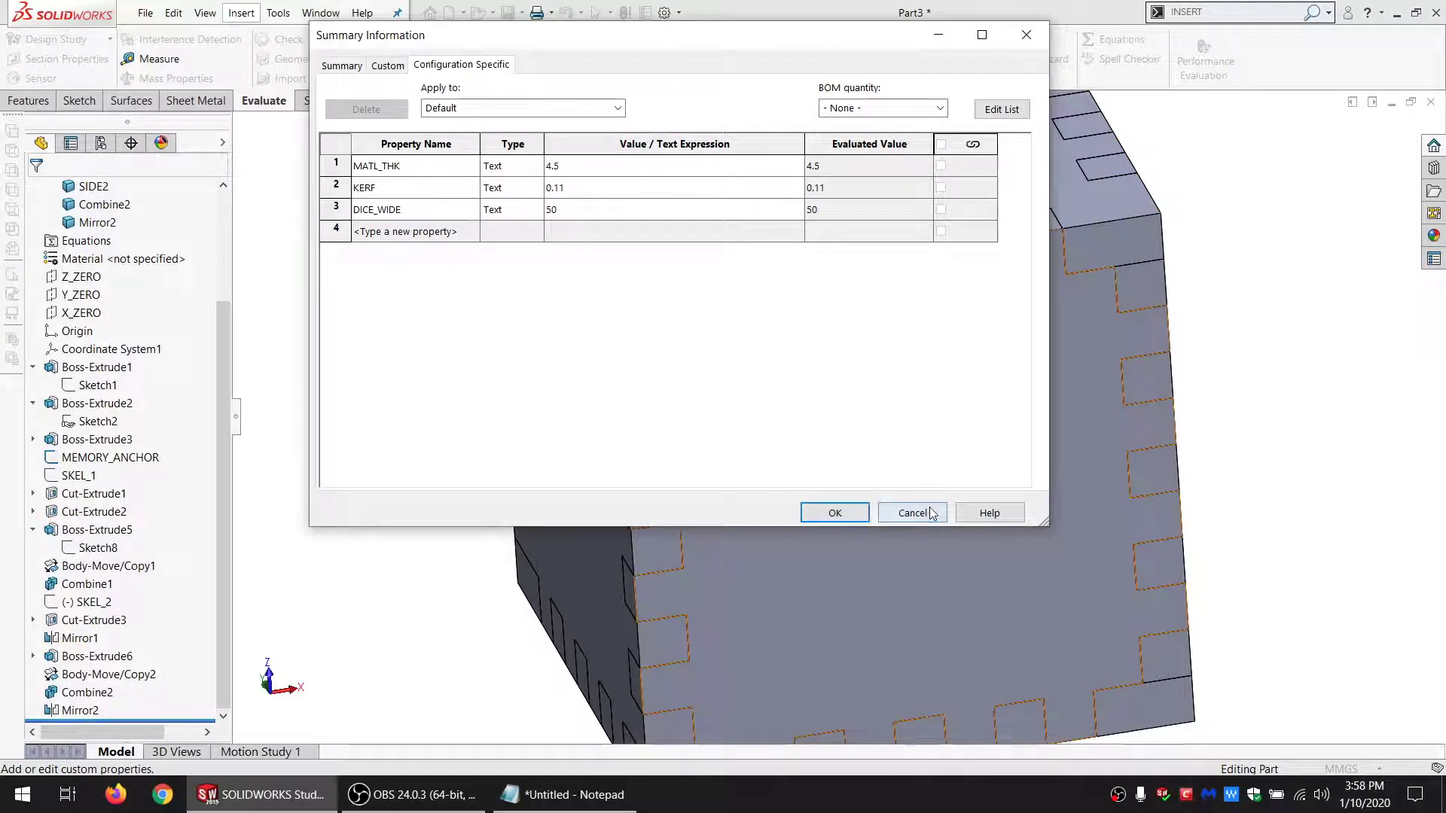
{"action": "left_click", "coordinate": [912, 513]}
{"action": "scroll", "coordinate": [866, 460], "scroll_direction": "up", "scroll_amount": 5}
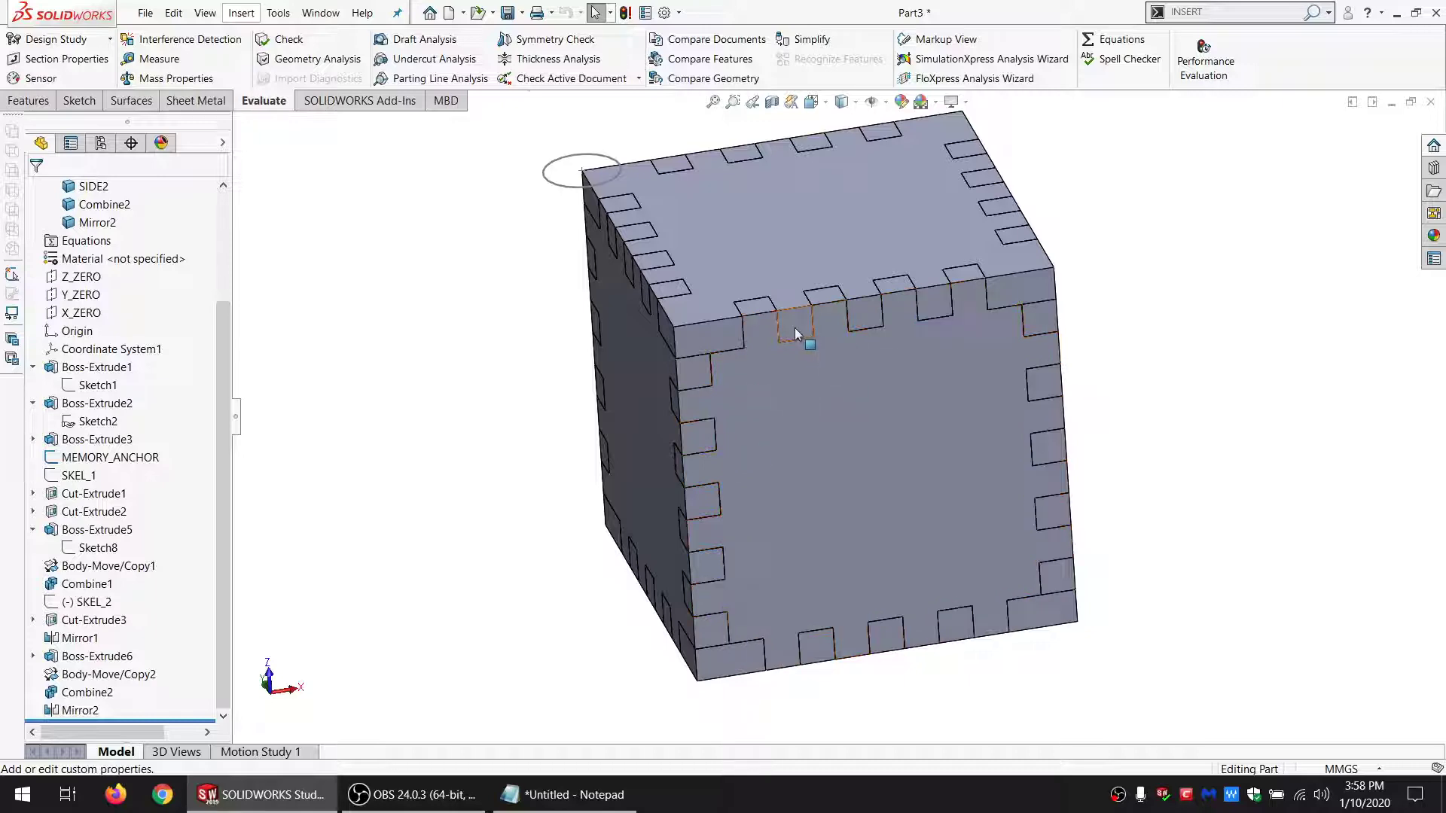
{"action": "scroll", "coordinate": [765, 327], "scroll_direction": "down", "scroll_amount": 5}
{"action": "scroll", "coordinate": [719, 333], "scroll_direction": "down", "scroll_amount": 3}
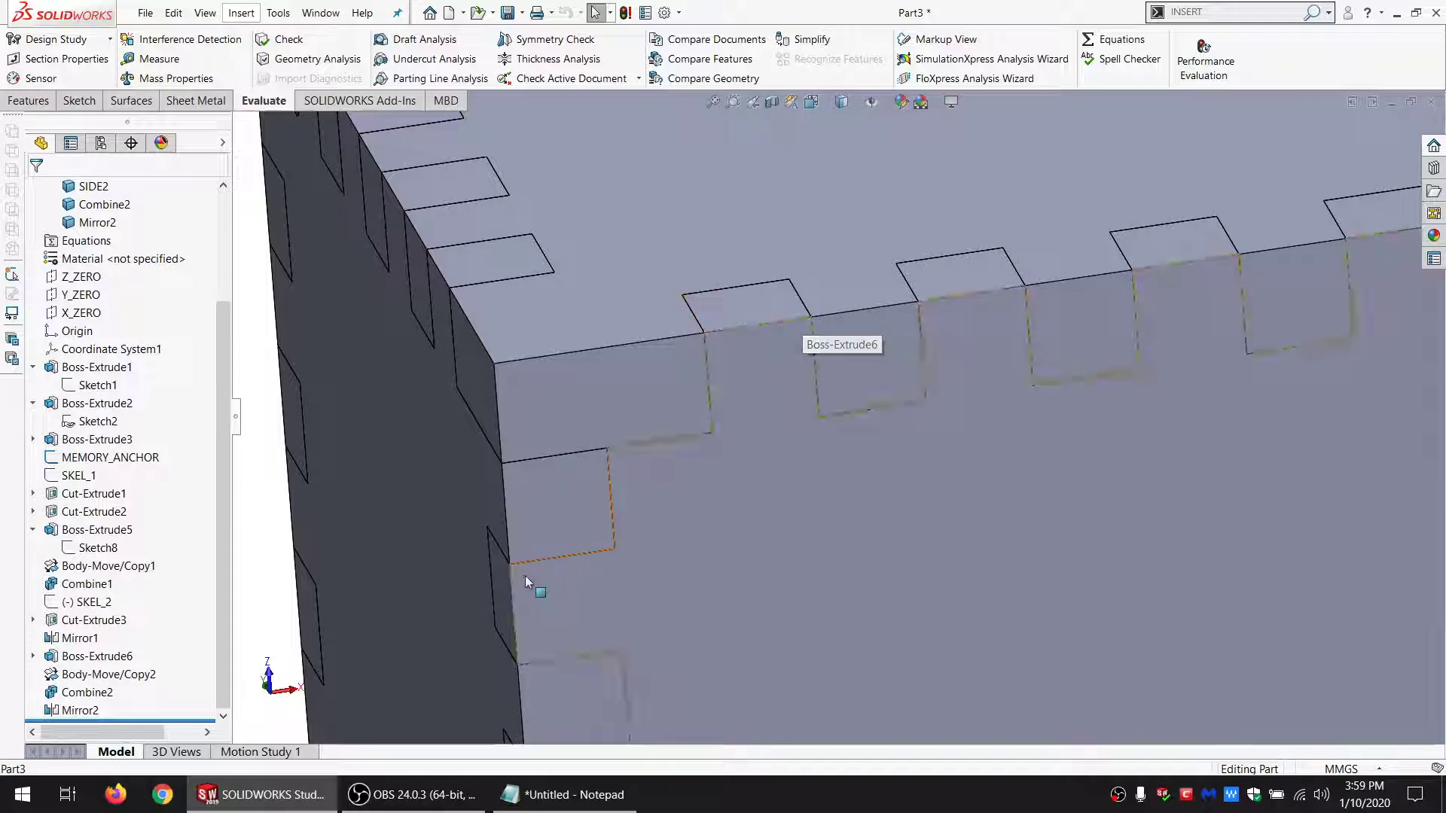
{"action": "scroll", "coordinate": [768, 414], "scroll_direction": "up", "scroll_amount": 4}
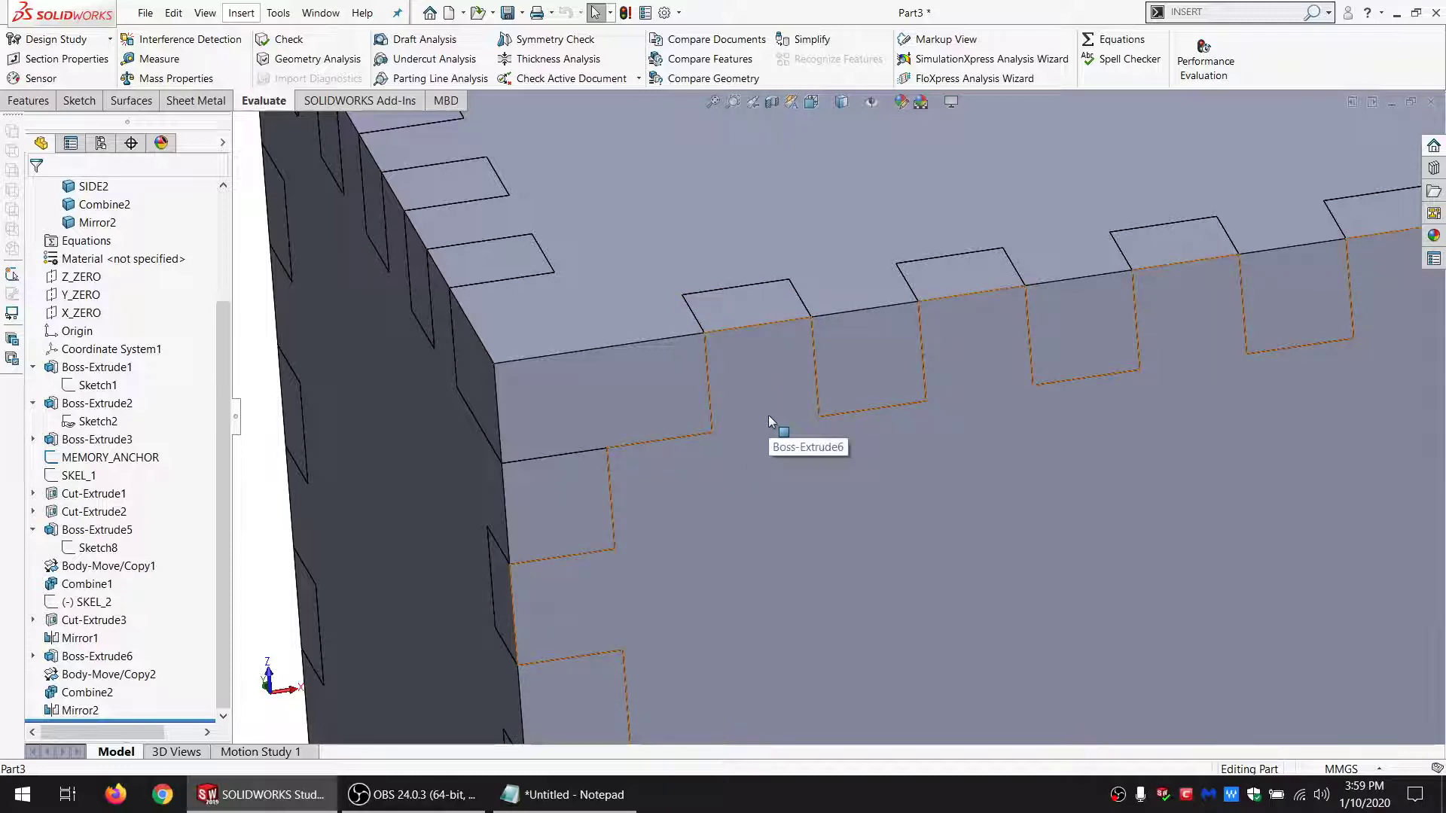
{"action": "scroll", "coordinate": [792, 388], "scroll_direction": "down", "scroll_amount": 5}
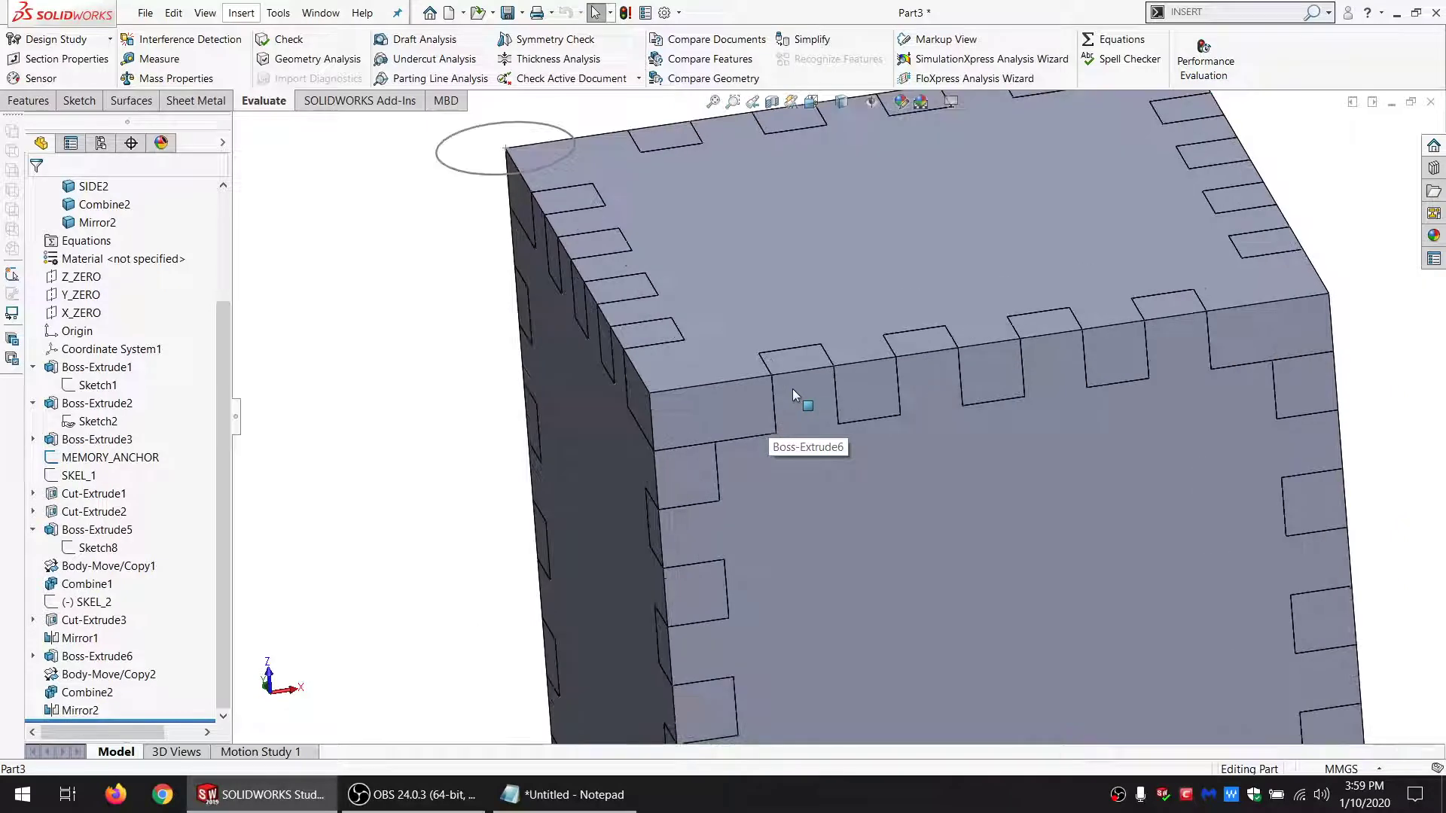
Step: Hide the TOP body to inspect the panel fingers beneath it, and show it again
{"action": "left_click", "coordinate": [28, 100]}
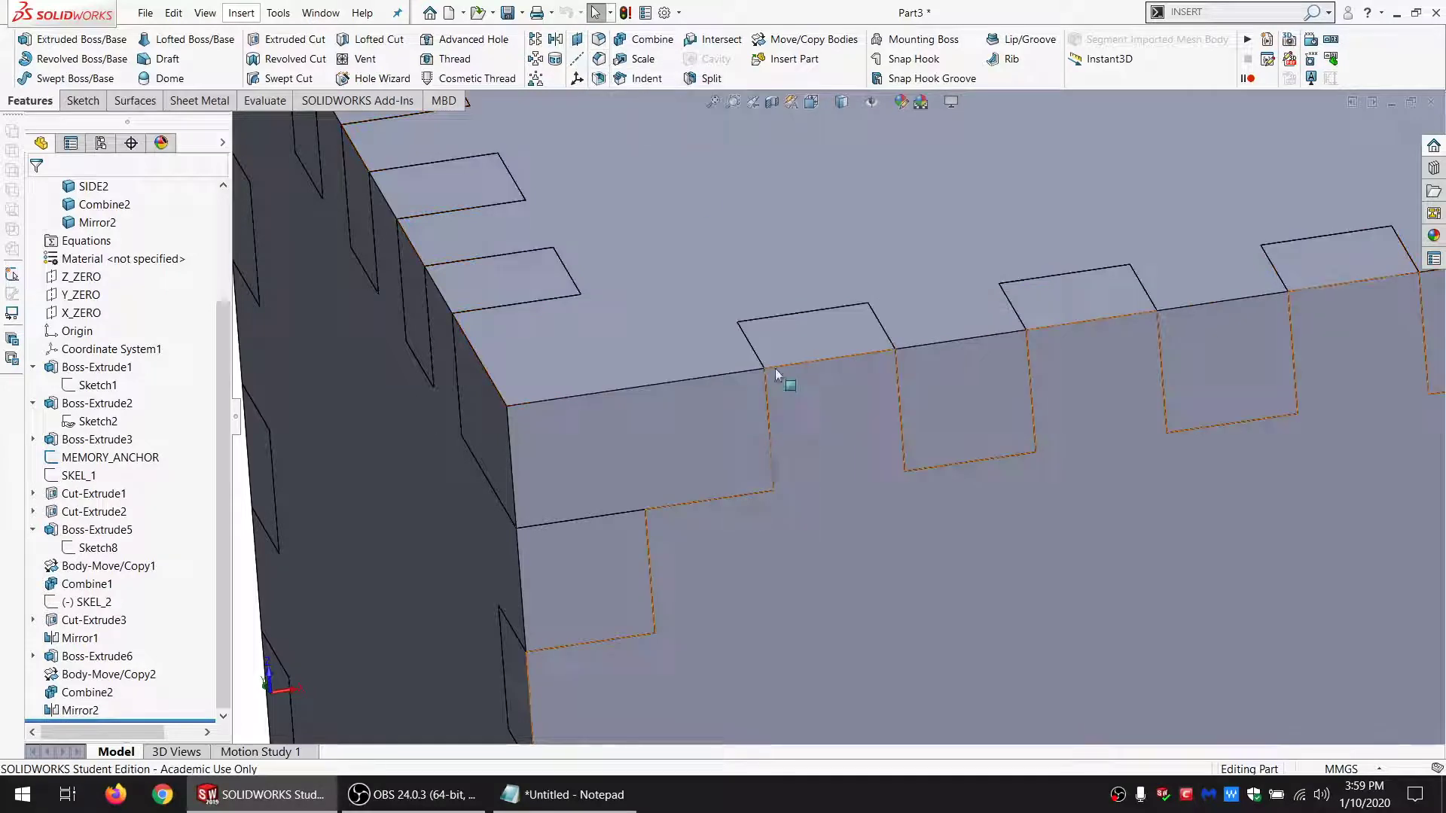
{"action": "left_click", "coordinate": [695, 350]}
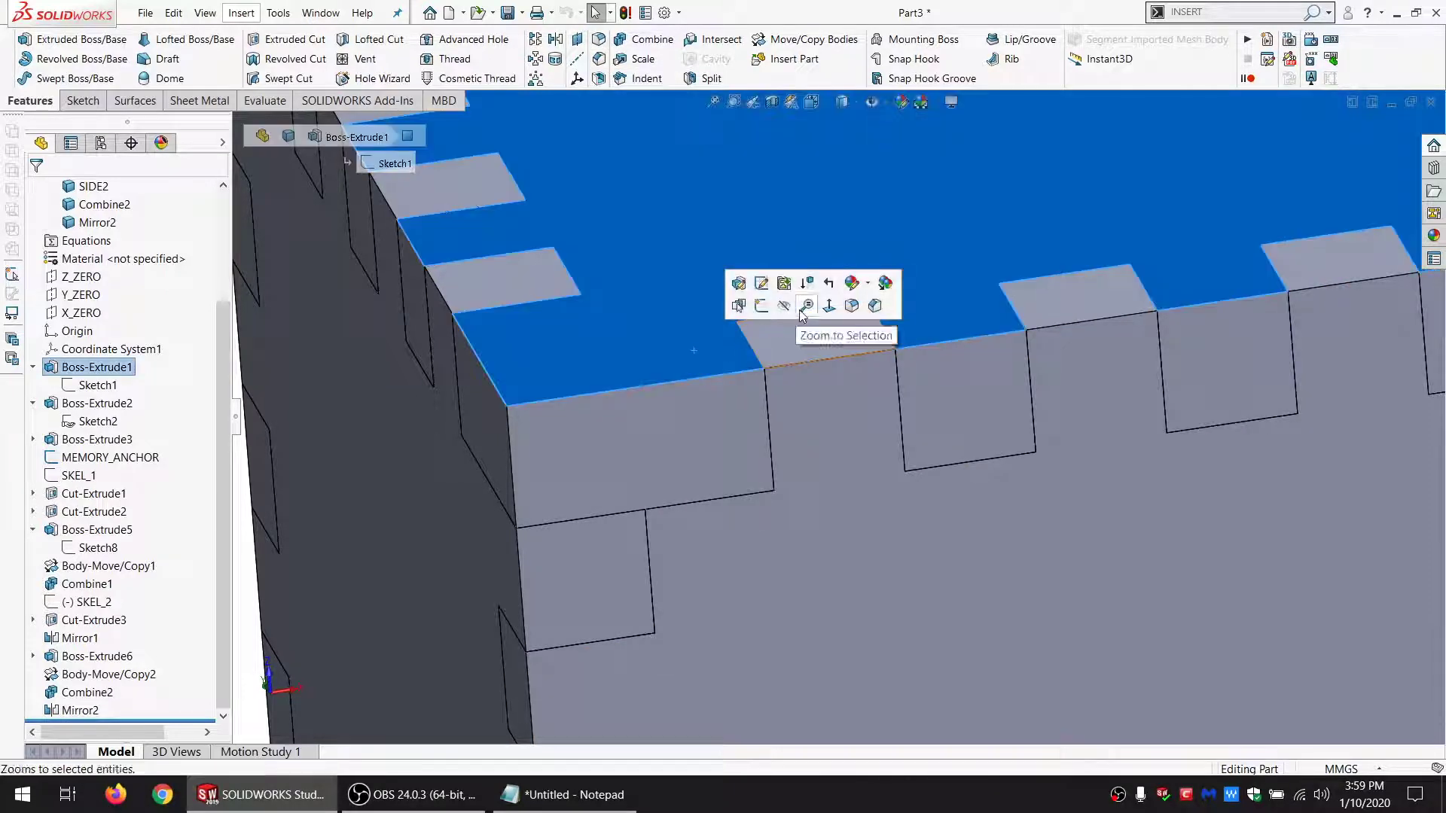
{"action": "left_click", "coordinate": [806, 317]}
{"action": "left_click", "coordinate": [885, 334]}
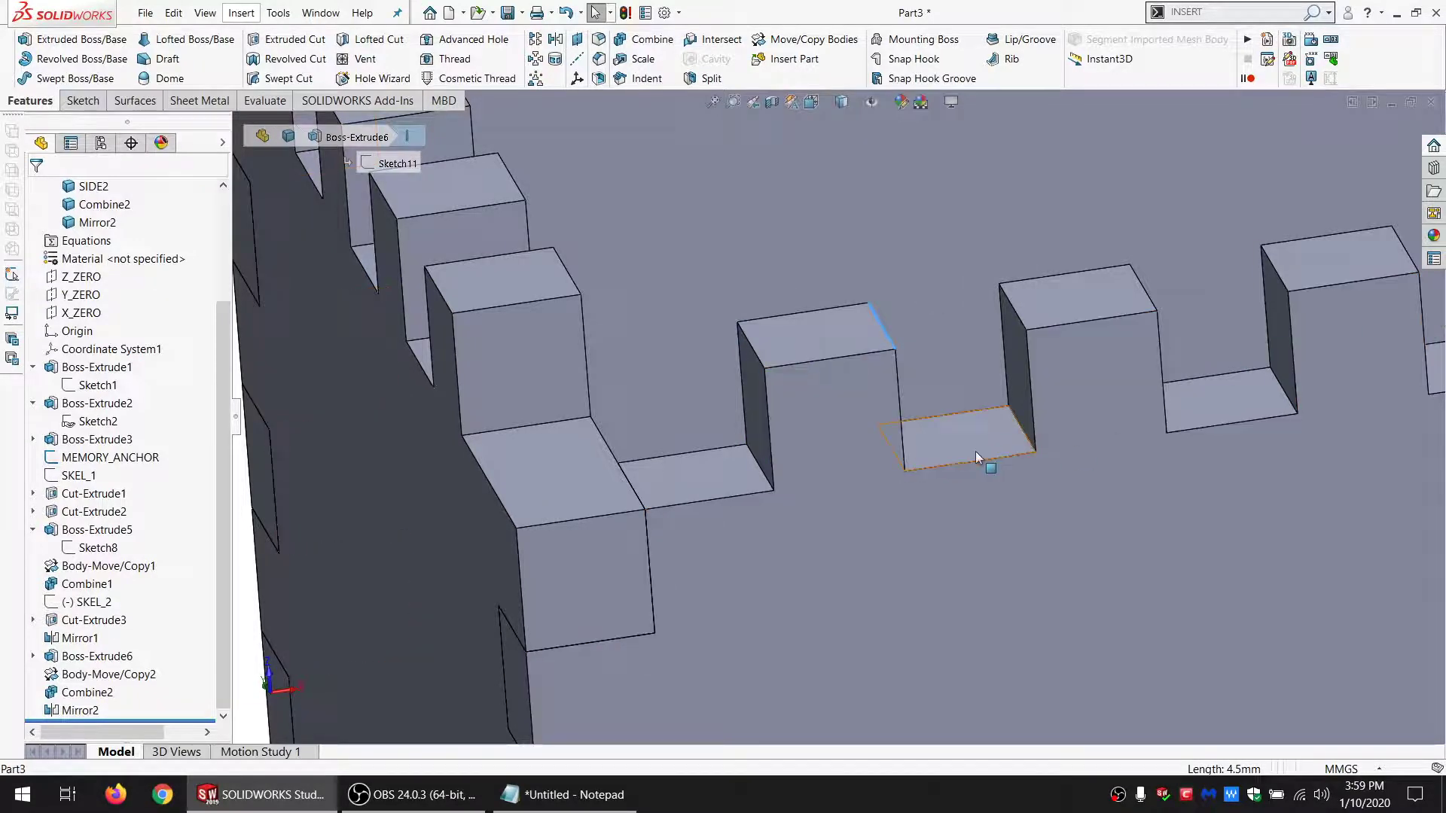
{"action": "scroll", "coordinate": [973, 450], "scroll_direction": "up", "scroll_amount": 5}
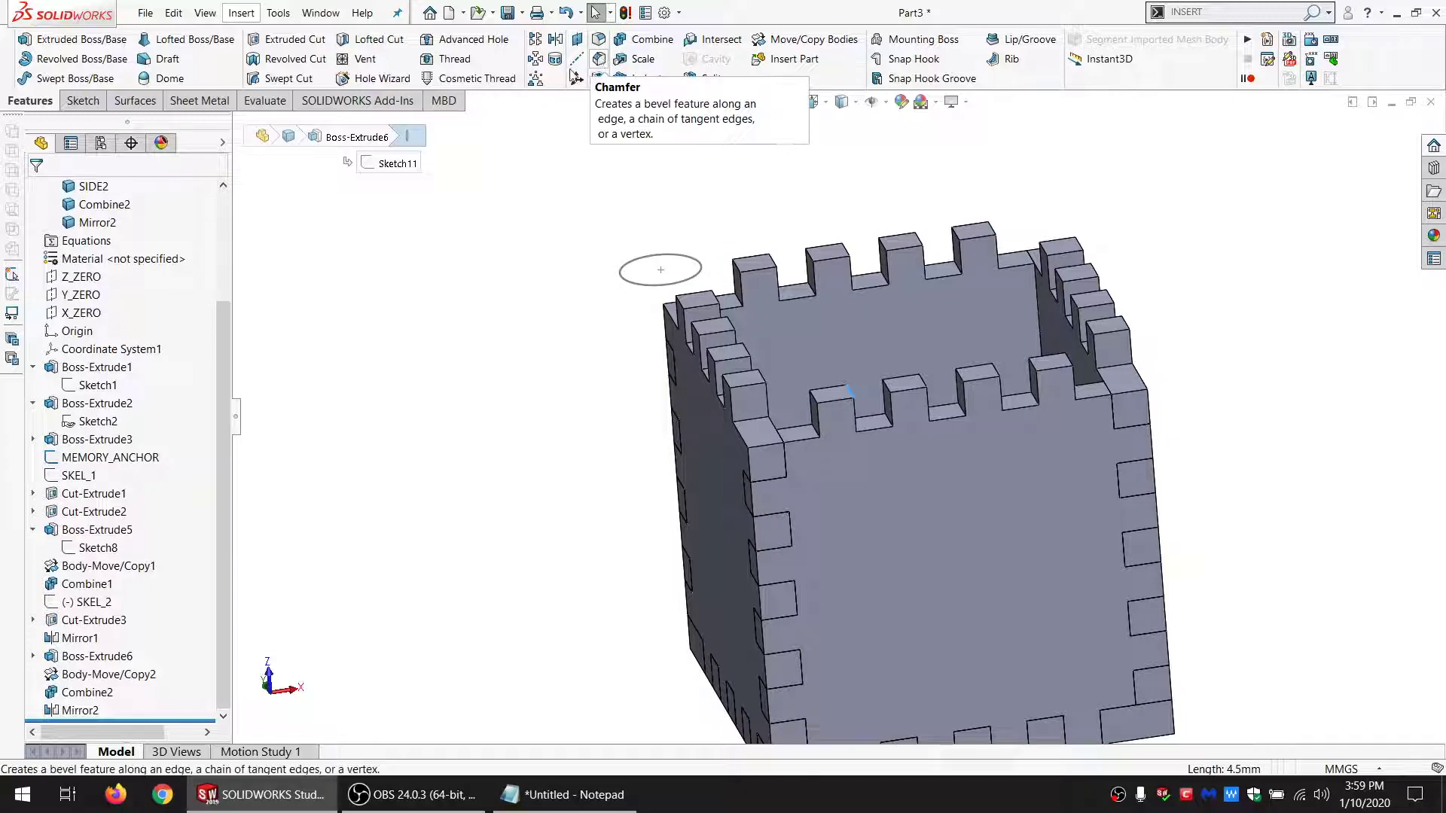
{"action": "scroll", "coordinate": [158, 361], "scroll_direction": "up", "scroll_amount": 3}
{"action": "left_click", "coordinate": [89, 276]}
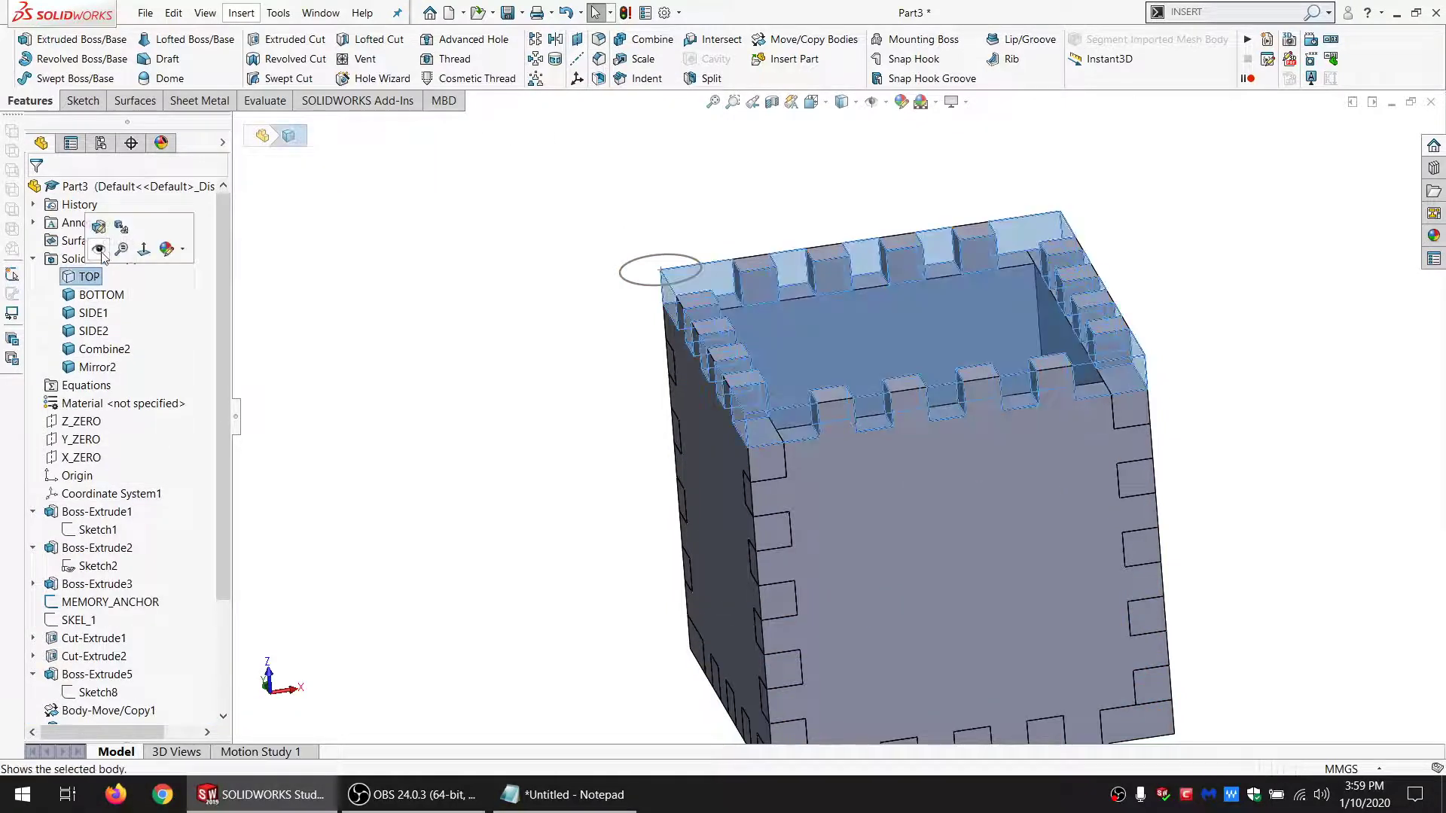
{"action": "left_click", "coordinate": [100, 250]}
{"action": "left_click", "coordinate": [452, 494]}
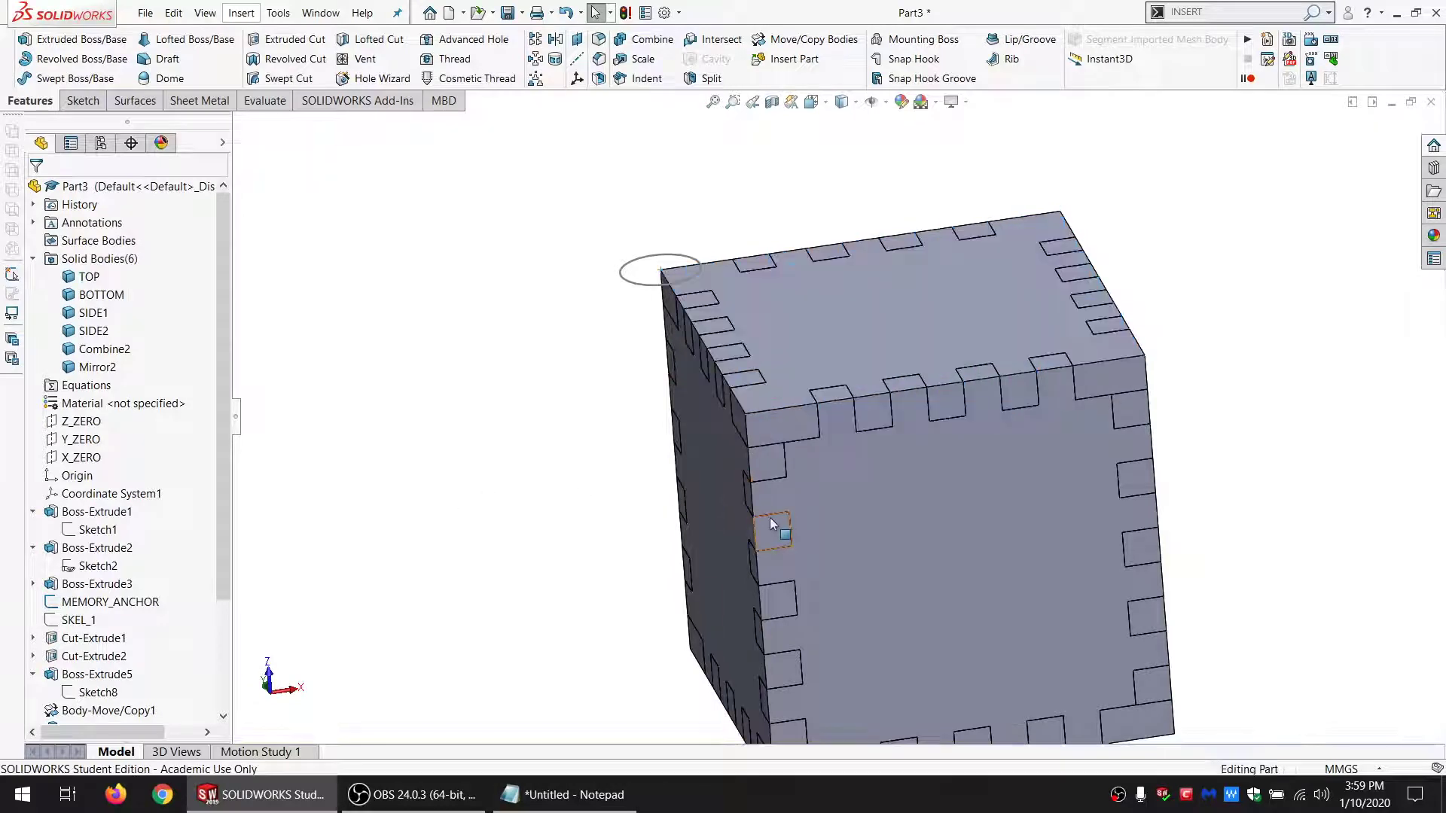
Step: Hide all the solid bodies of the box except TOP
{"action": "middle_click_drag", "start_coordinate": [795, 517], "coordinate": [838, 525]}
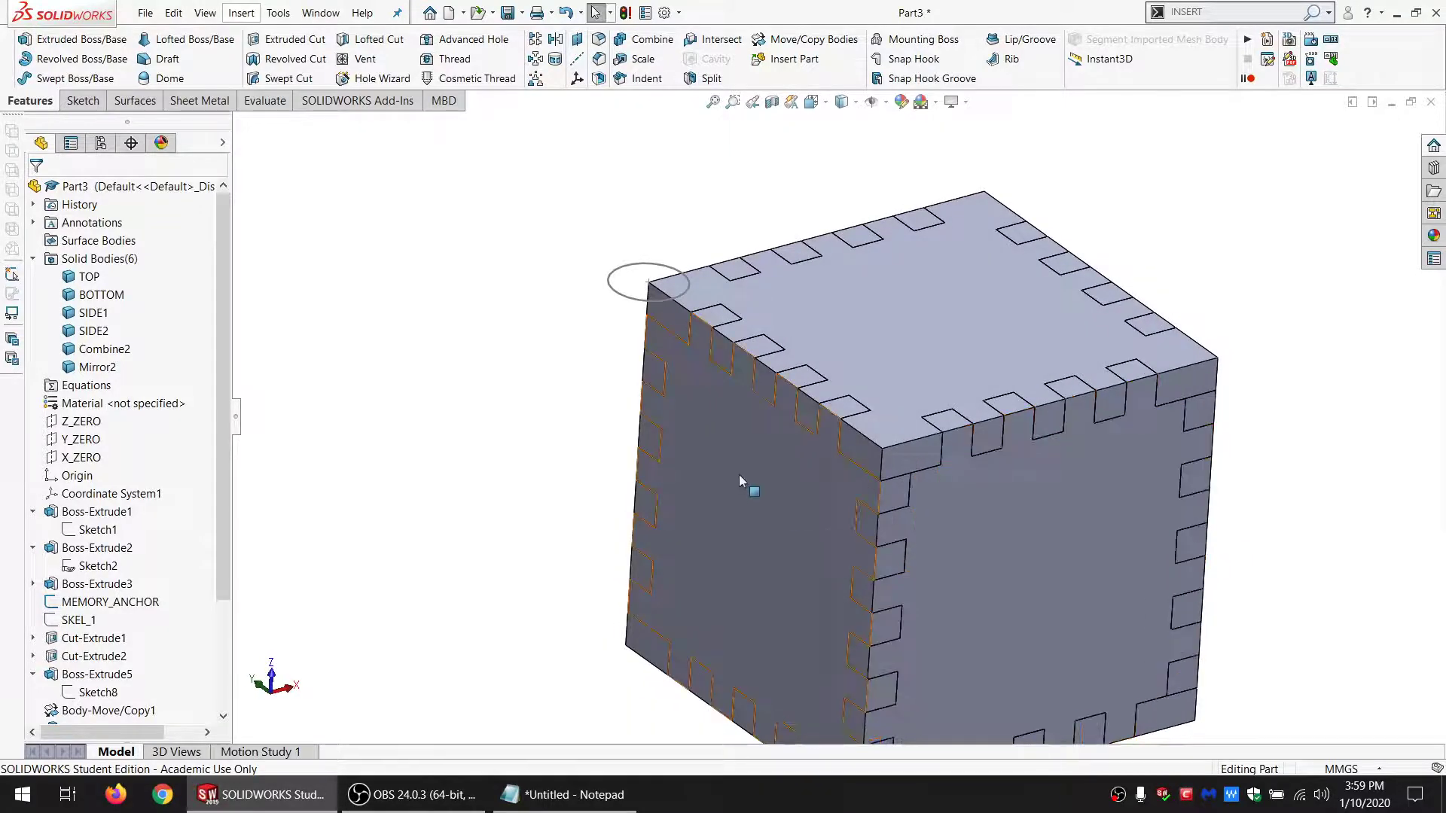
{"action": "middle_click_drag", "start_coordinate": [728, 493], "coordinate": [747, 557]}
{"action": "scroll", "coordinate": [736, 528], "scroll_direction": "up", "scroll_amount": 3}
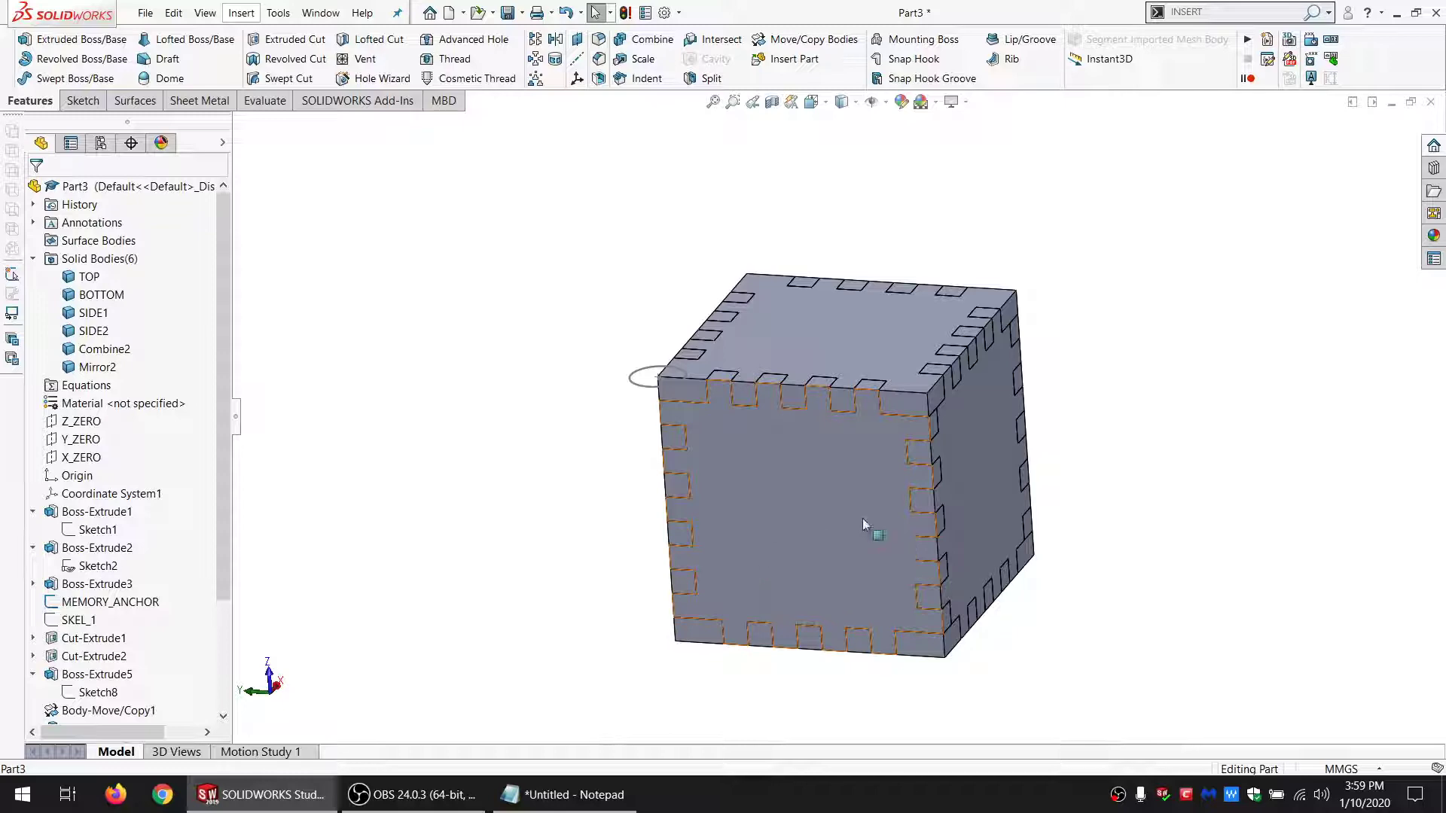
{"action": "middle_click_drag", "start_coordinate": [861, 518], "coordinate": [800, 445]}
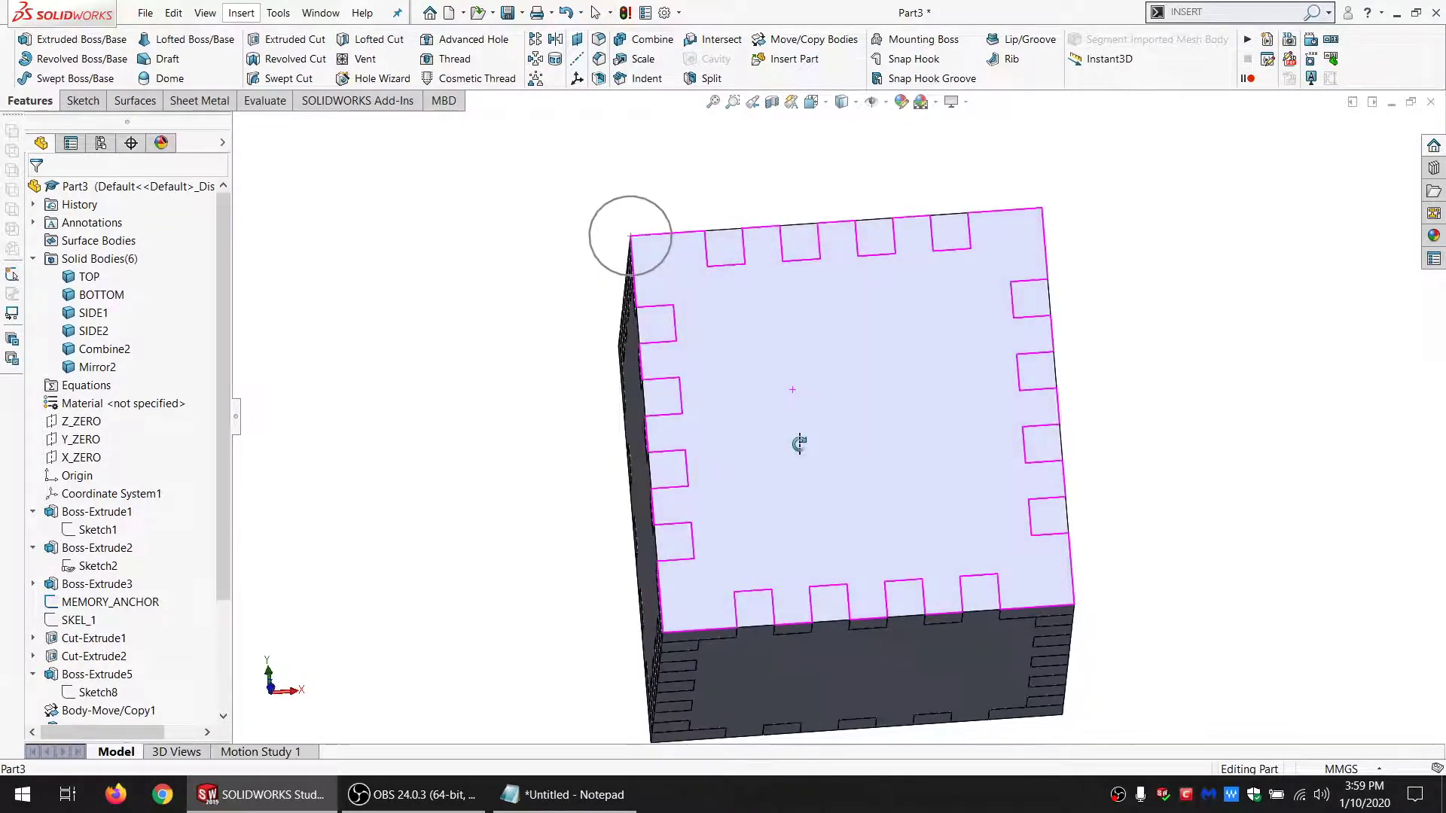
{"action": "left_click", "coordinate": [97, 259]}
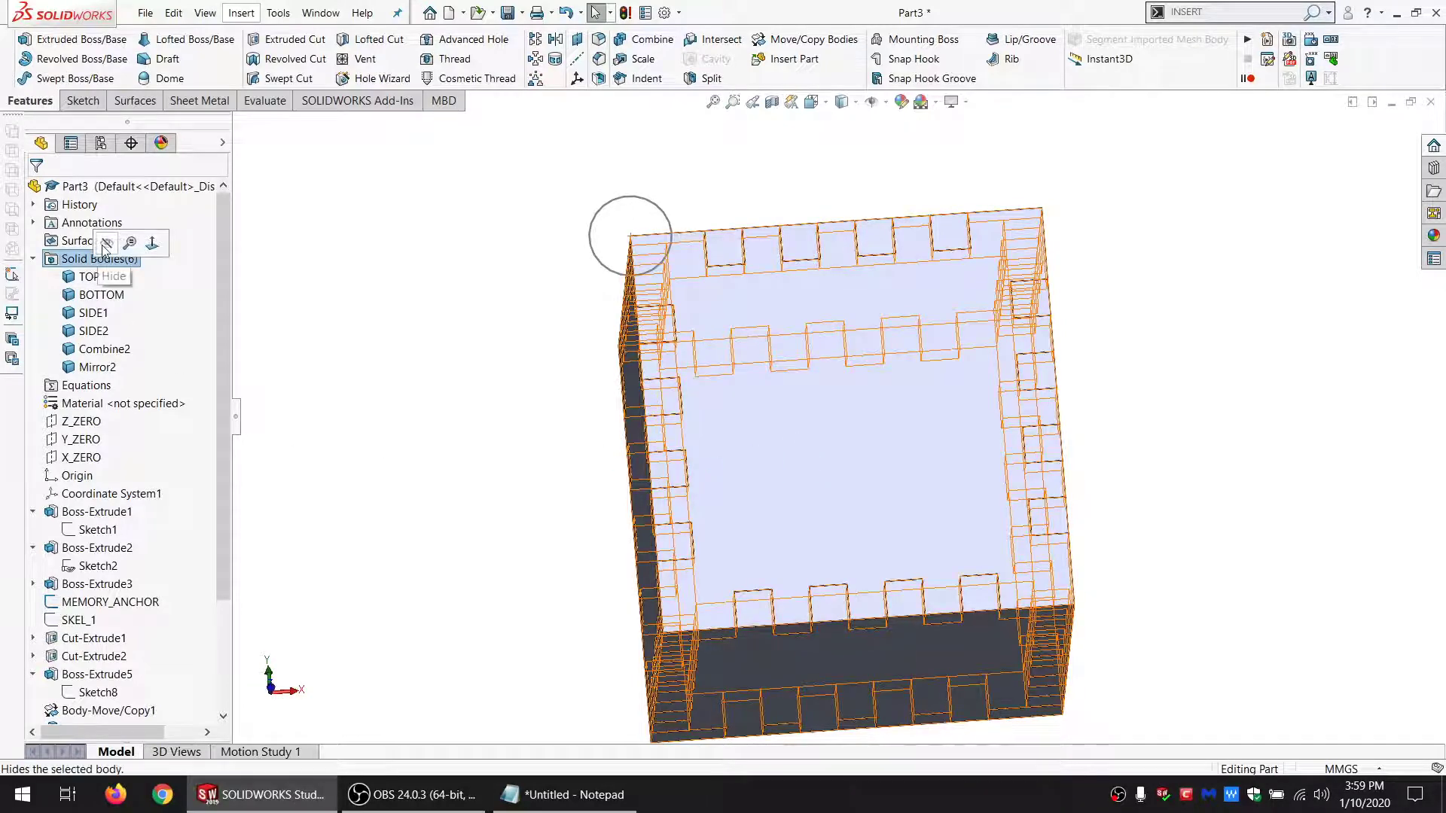
{"action": "left_click", "coordinate": [104, 247]}
{"action": "left_click", "coordinate": [84, 277]}
{"action": "left_click", "coordinate": [94, 260]}
{"action": "left_click", "coordinate": [365, 338]}
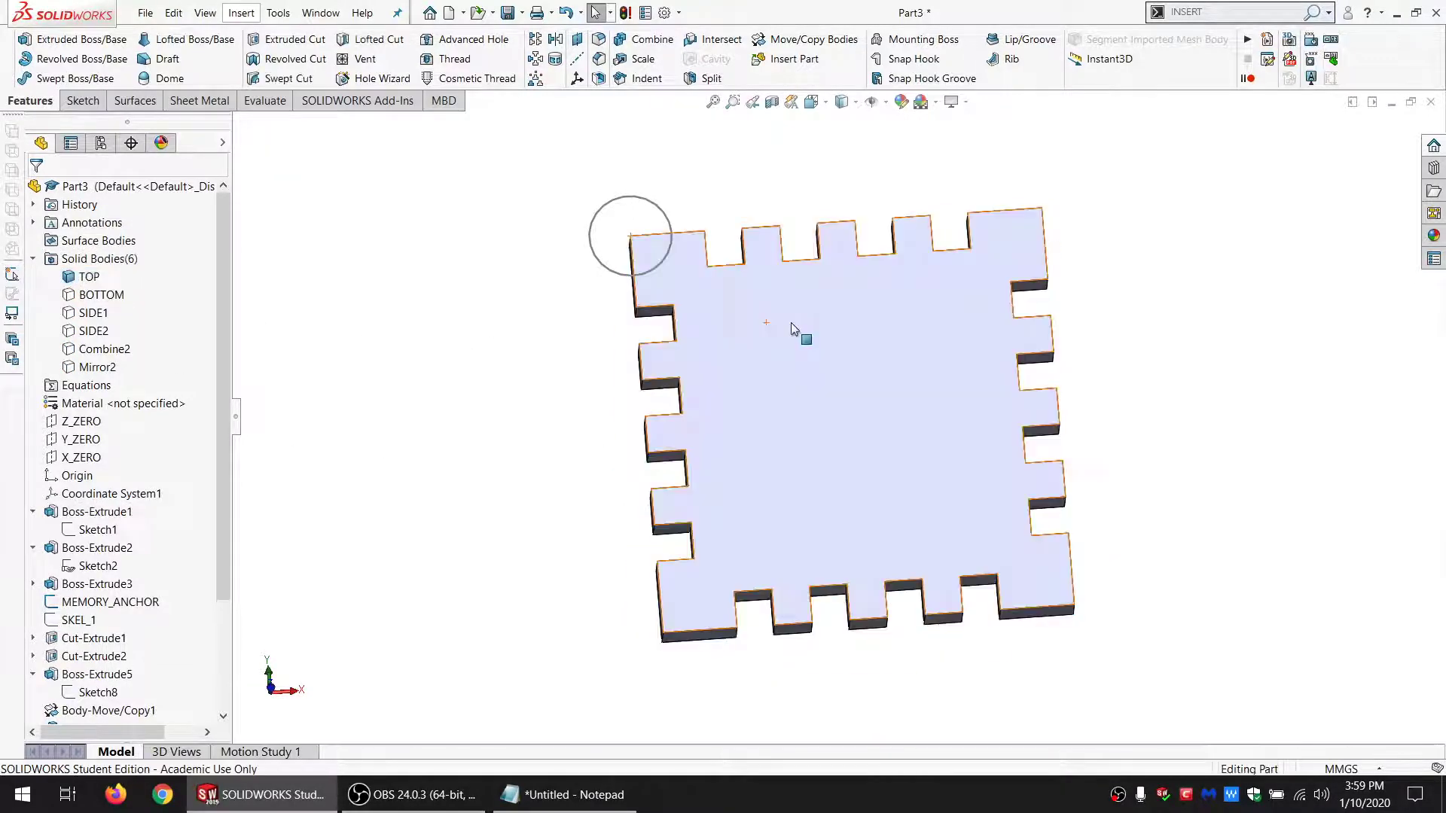
Step: Start a new sketch on the outer face of the TOP panel
{"action": "middle_click_drag", "start_coordinate": [790, 329], "coordinate": [738, 355]}
{"action": "left_click", "coordinate": [712, 341]}
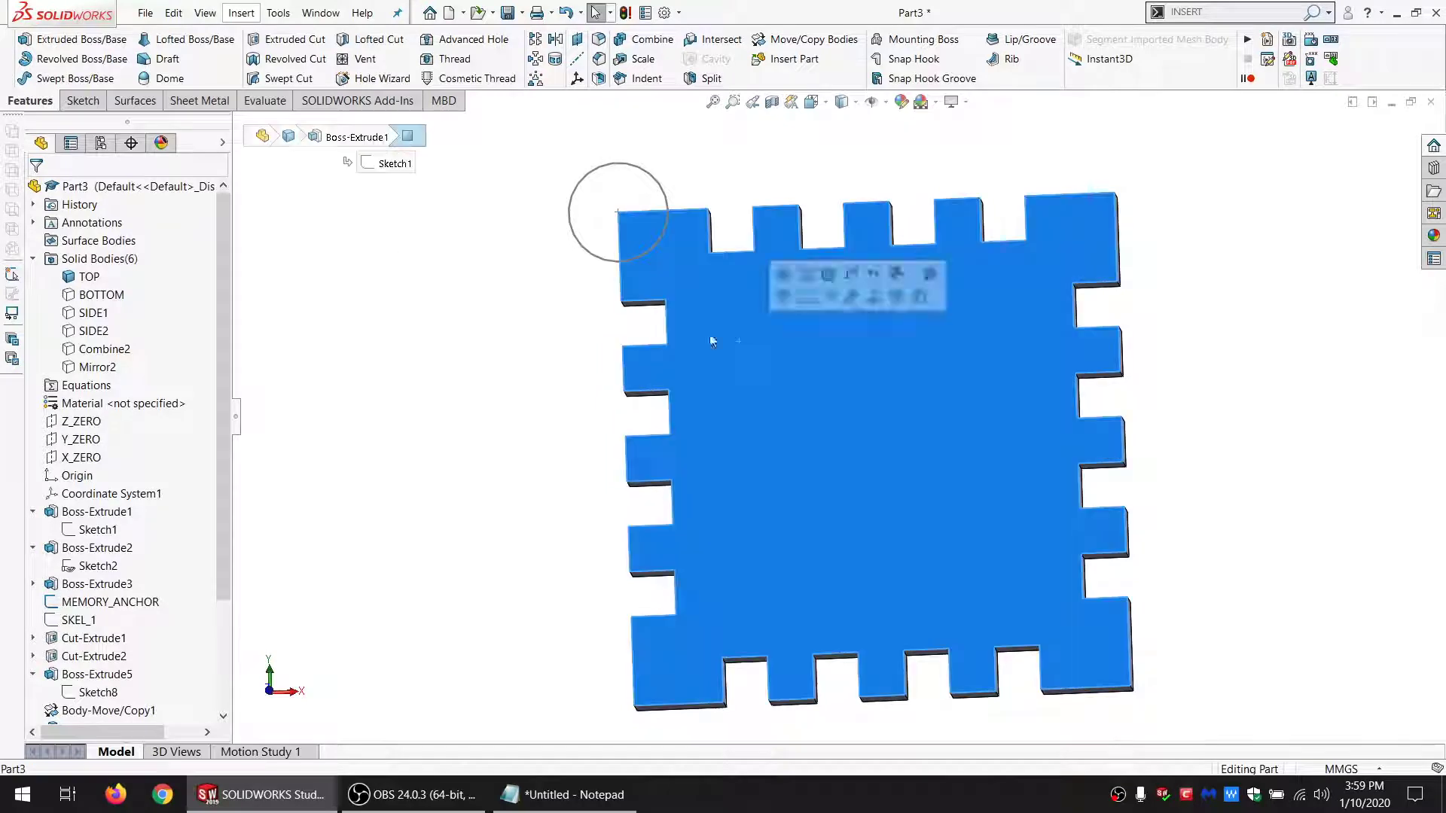
{"action": "left_click", "coordinate": [74, 102]}
{"action": "left_click", "coordinate": [14, 42]}
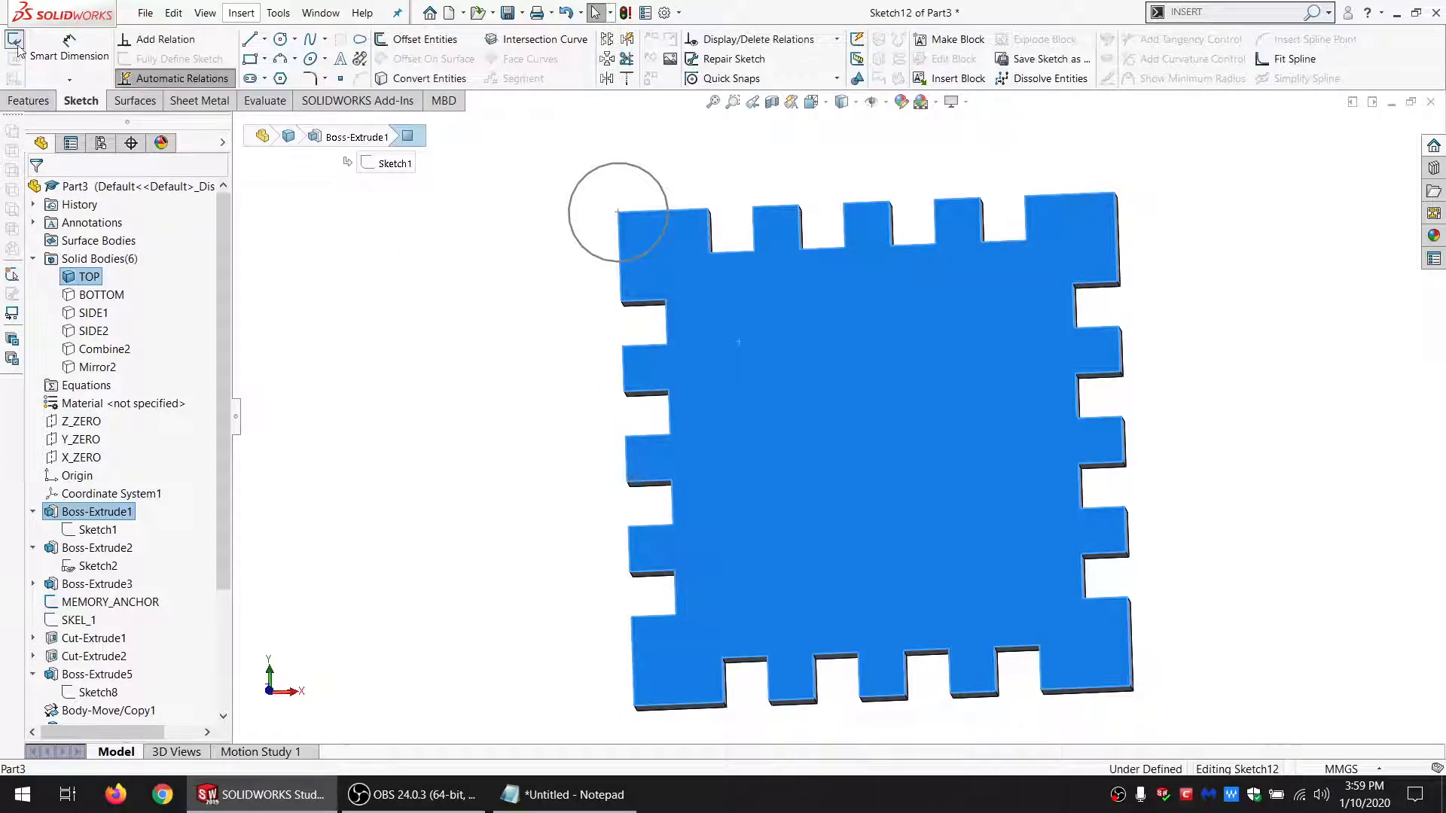
{"action": "left_click", "coordinate": [600, 166]}
{"action": "left_click", "coordinate": [523, 376]}
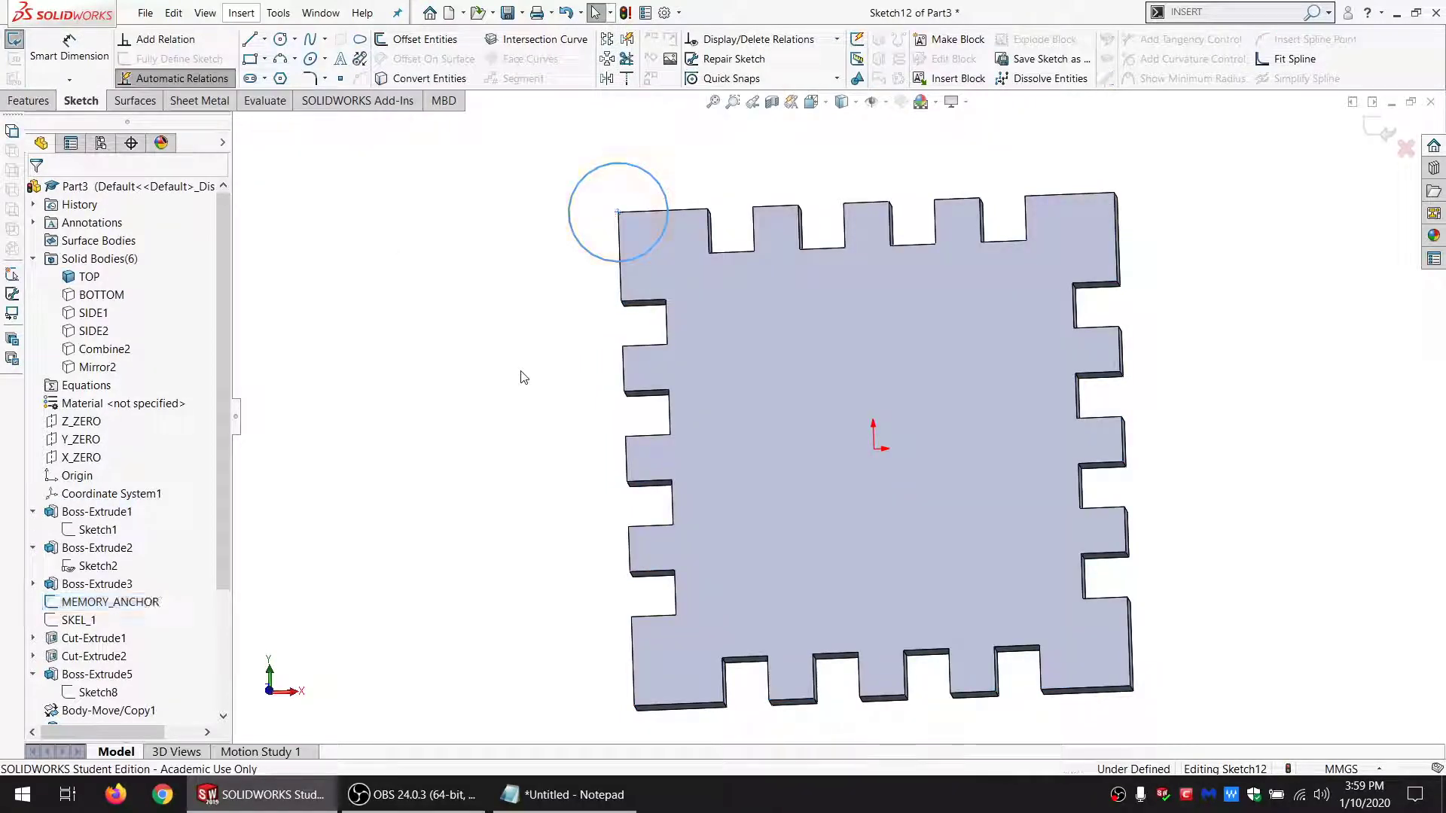
Step: Sketch two triangles with legs about 1.1 to 1.2 mm on the outer corners either side of the upper edge's first notch
{"action": "left_click", "coordinate": [251, 39]}
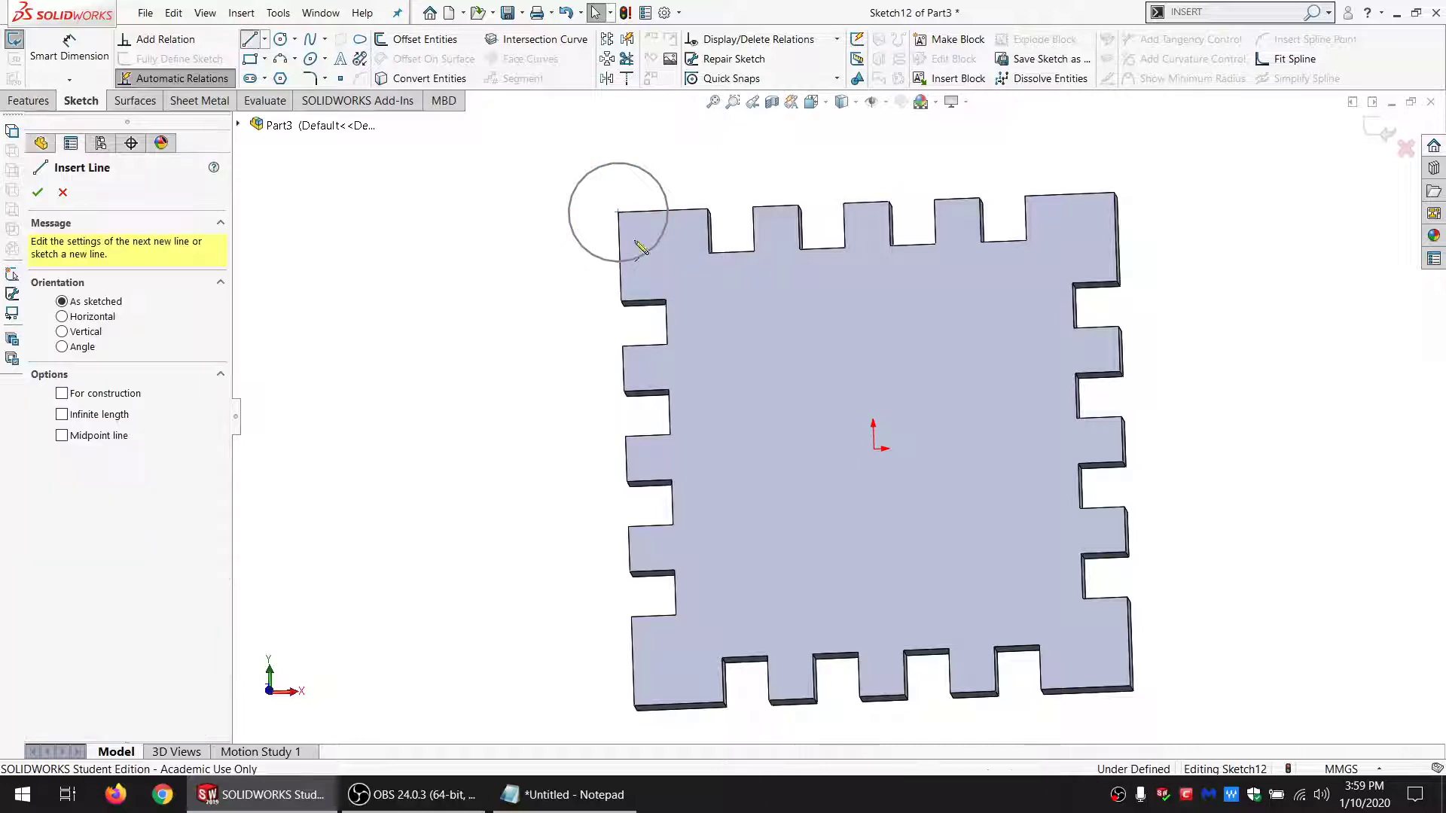
{"action": "scroll", "coordinate": [715, 233], "scroll_direction": "down", "scroll_amount": 3}
{"action": "left_click", "coordinate": [723, 252]}
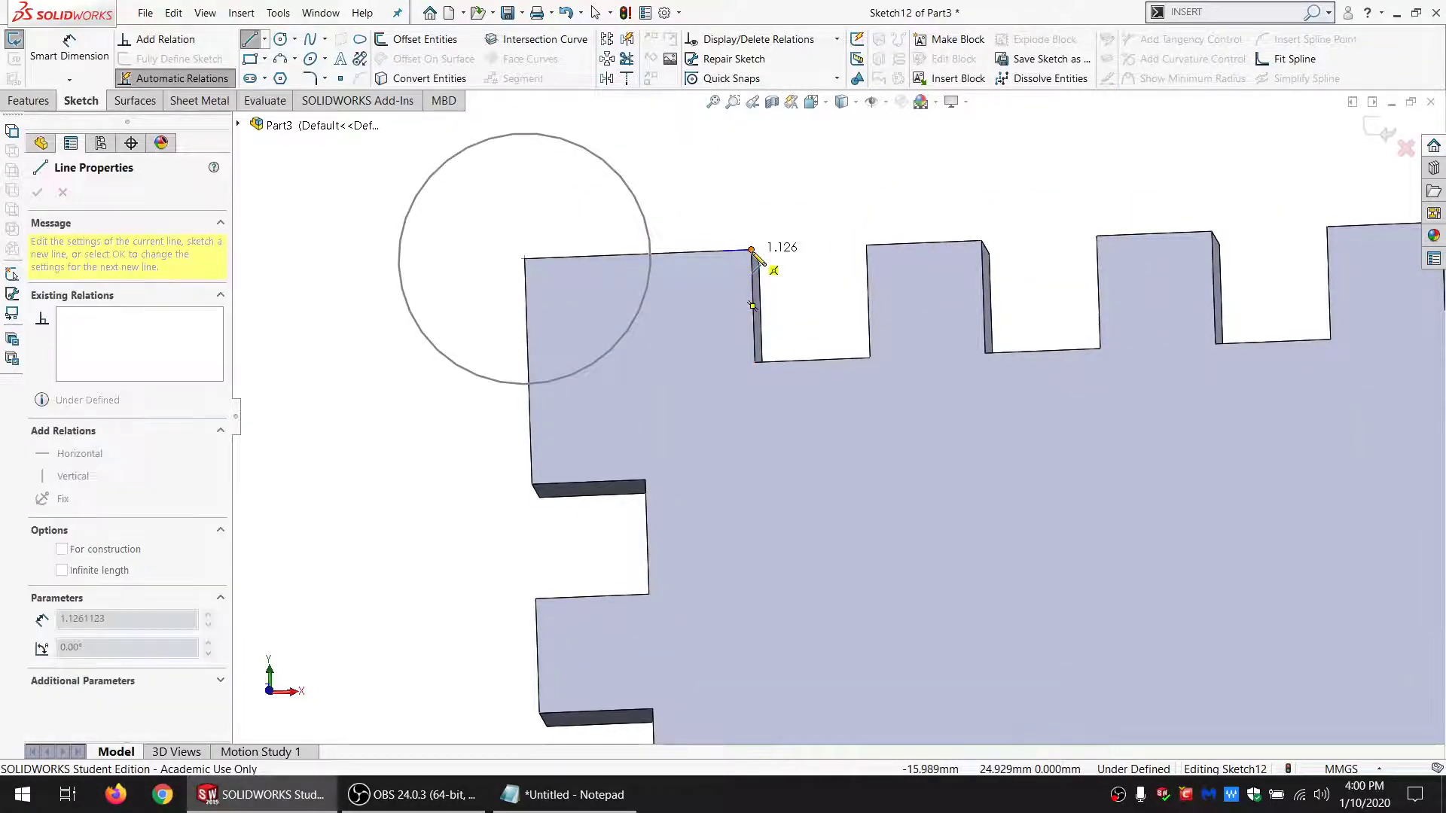
{"action": "left_click", "coordinate": [752, 250]}
{"action": "left_click", "coordinate": [752, 277]}
{"action": "left_click", "coordinate": [723, 252]}
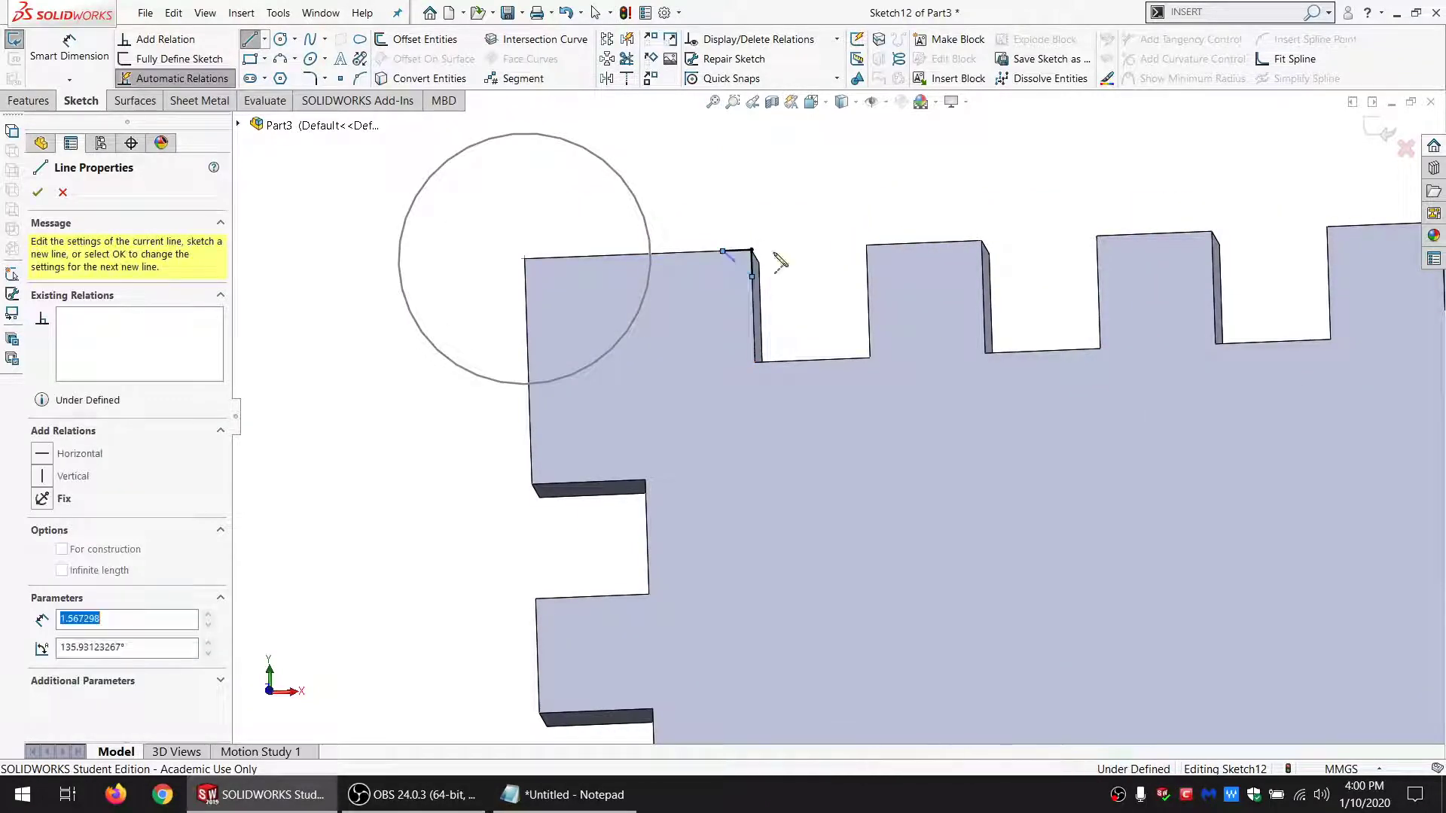
{"action": "left_click", "coordinate": [867, 245]}
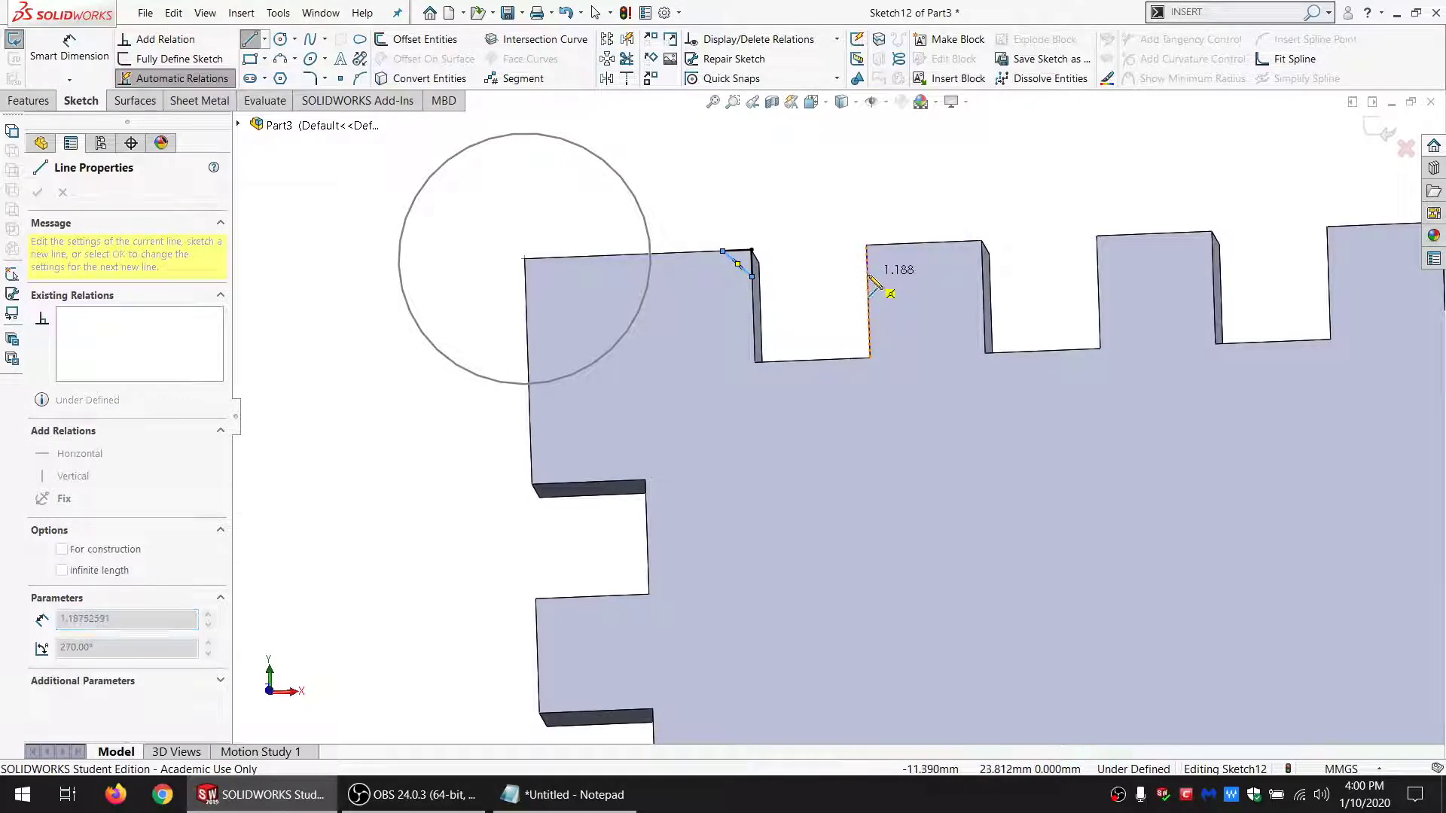
{"action": "left_click", "coordinate": [868, 275]}
{"action": "left_click", "coordinate": [896, 244]}
{"action": "left_click", "coordinate": [867, 245]}
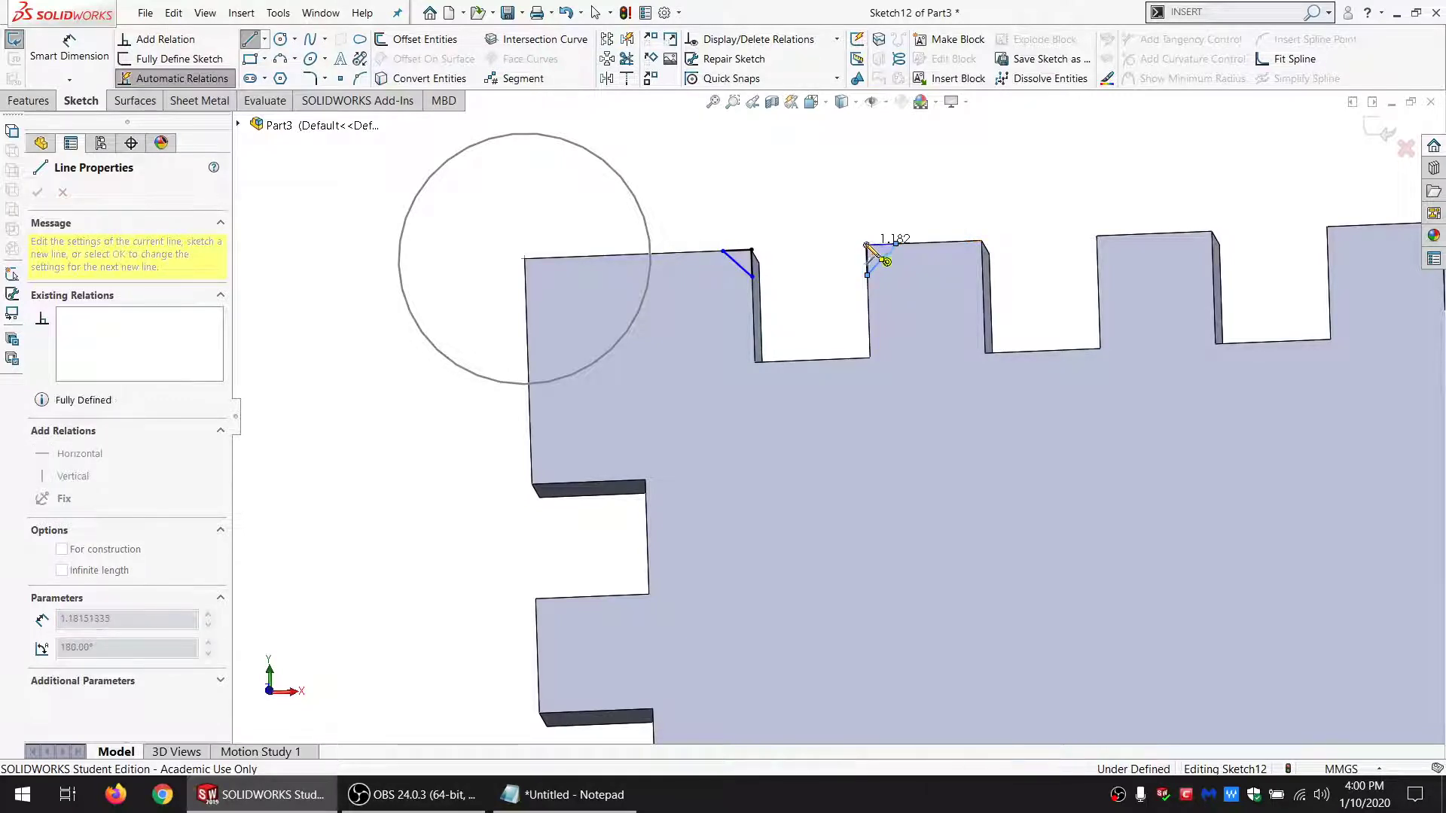
Step: Sketch two triangles with legs about 1.2 to 1.7 mm on the outer corners either side of the left edge's uppermost notch
{"action": "left_click", "coordinate": [531, 454]}
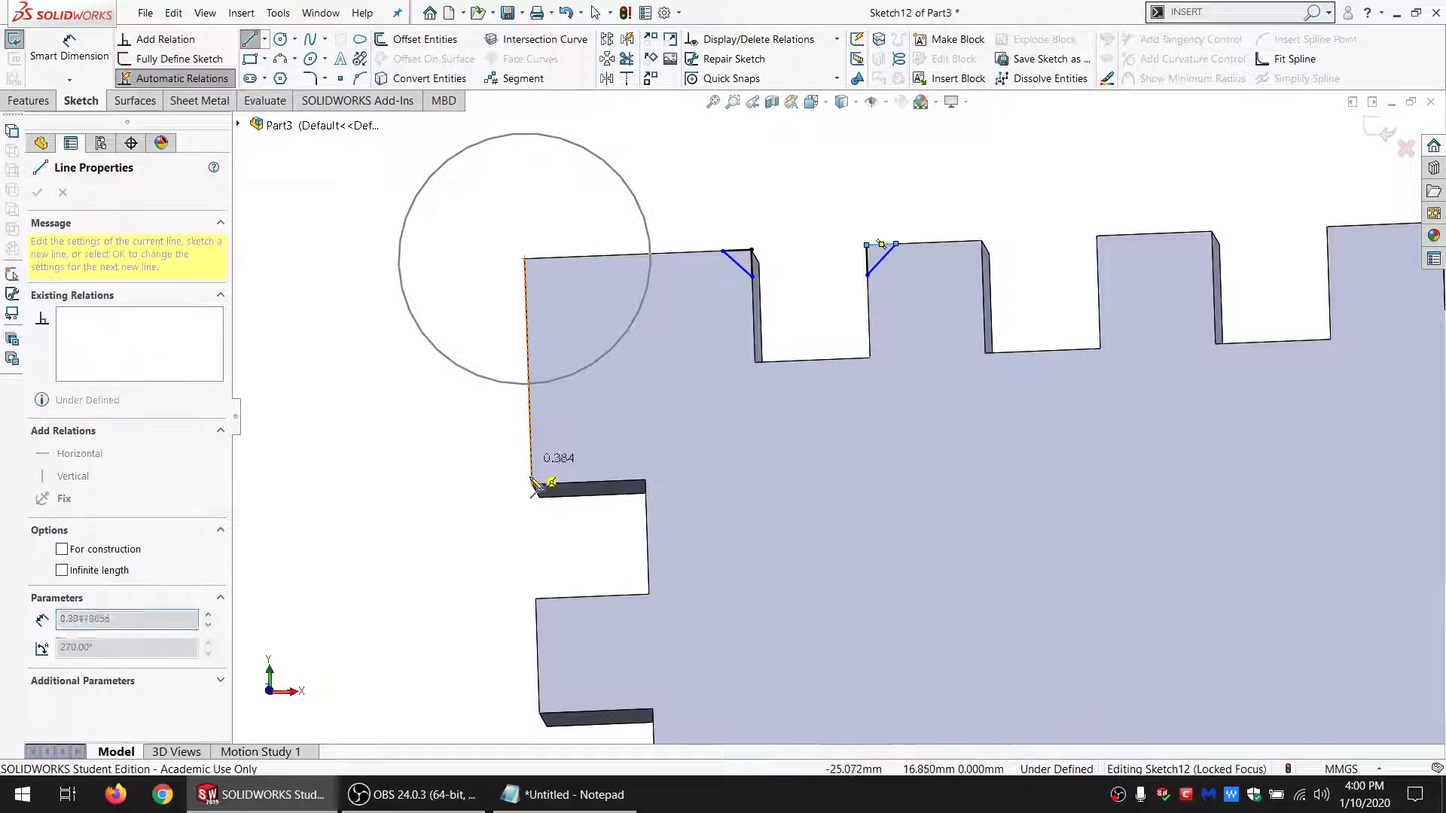
{"action": "left_click", "coordinate": [532, 484]}
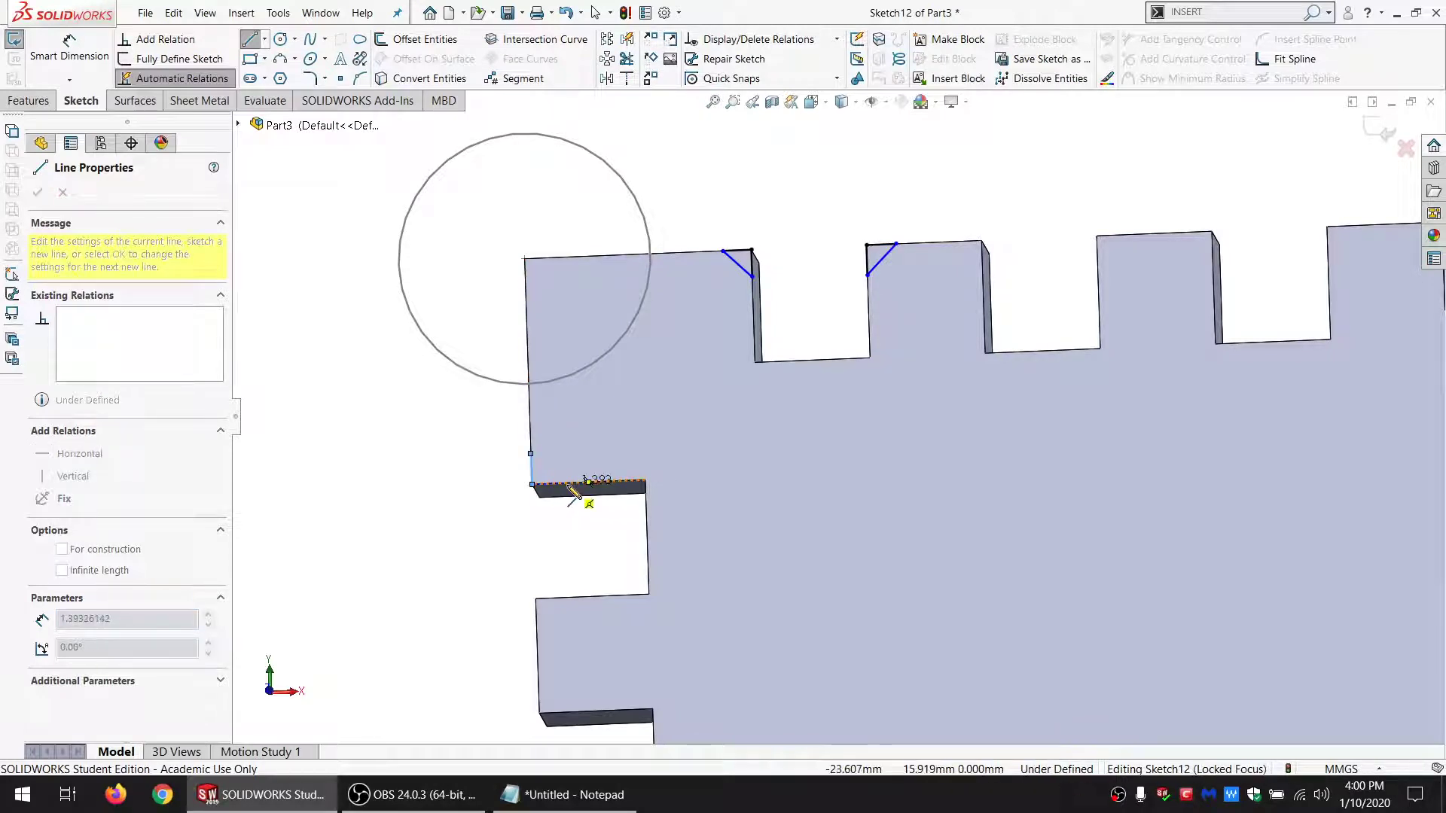
{"action": "left_click", "coordinate": [566, 482]}
{"action": "left_click", "coordinate": [531, 454]}
{"action": "left_click", "coordinate": [535, 600]}
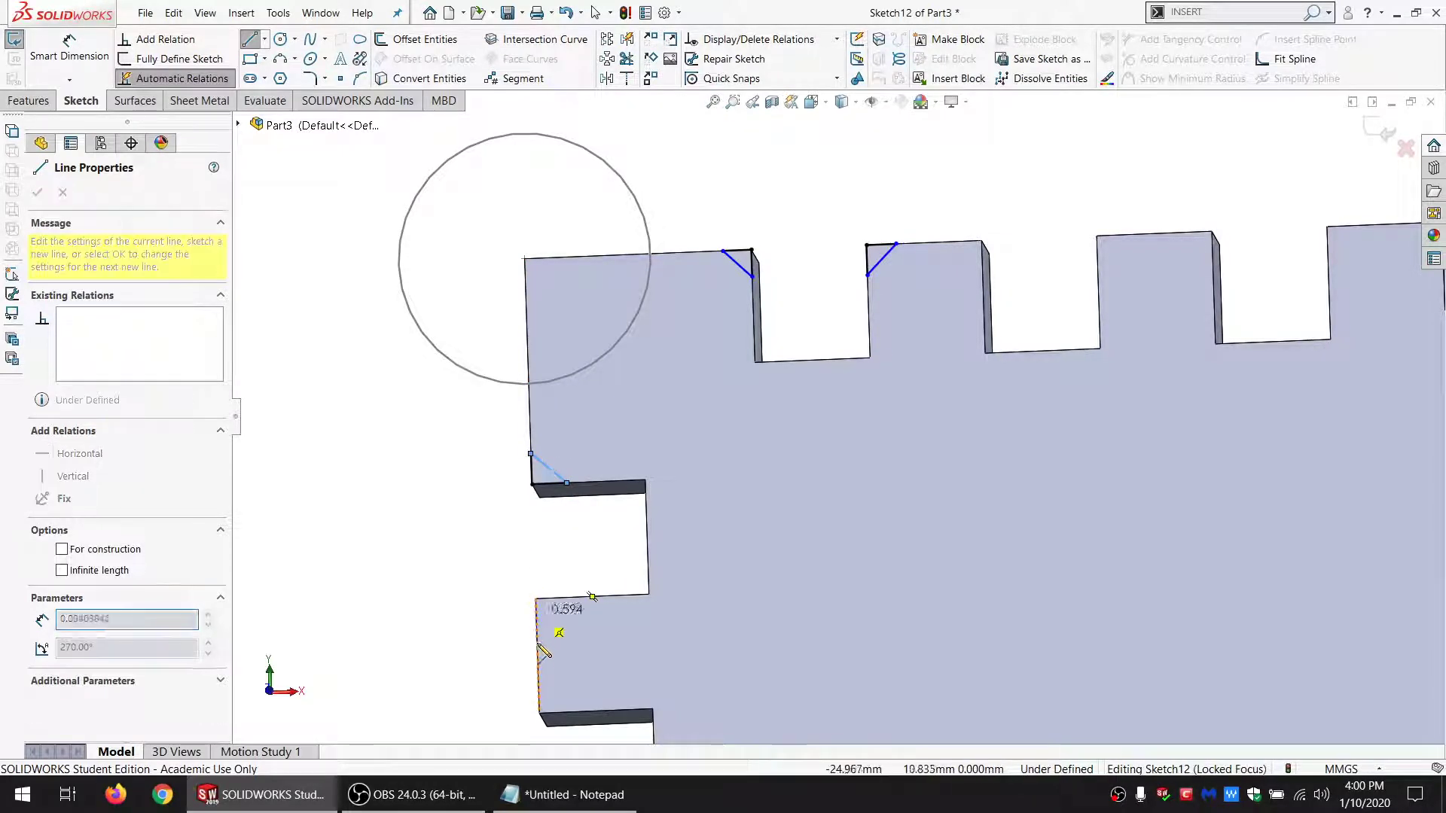
{"action": "left_click", "coordinate": [537, 640]}
{"action": "left_click", "coordinate": [574, 597]}
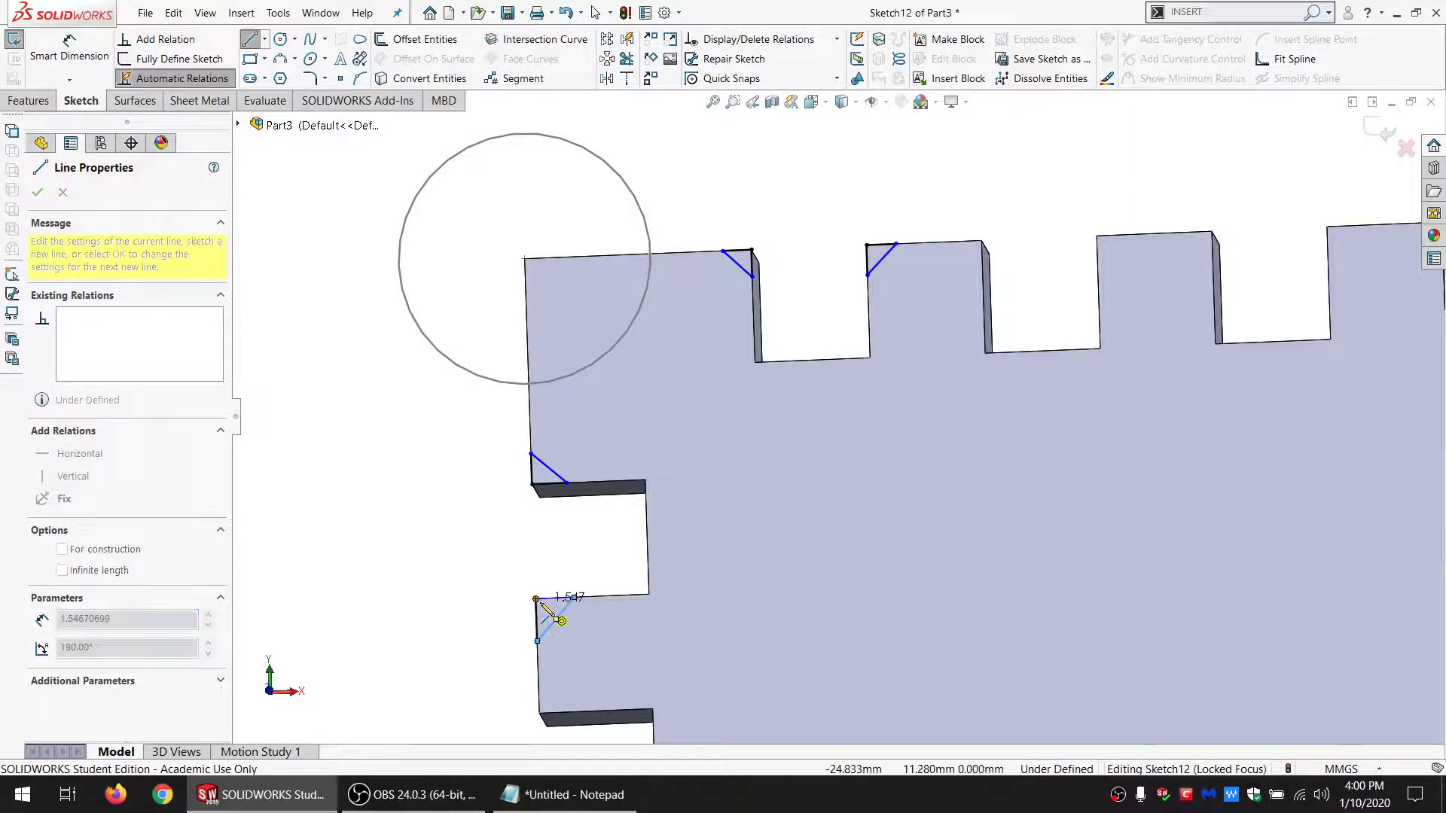
{"action": "left_click", "coordinate": [535, 598]}
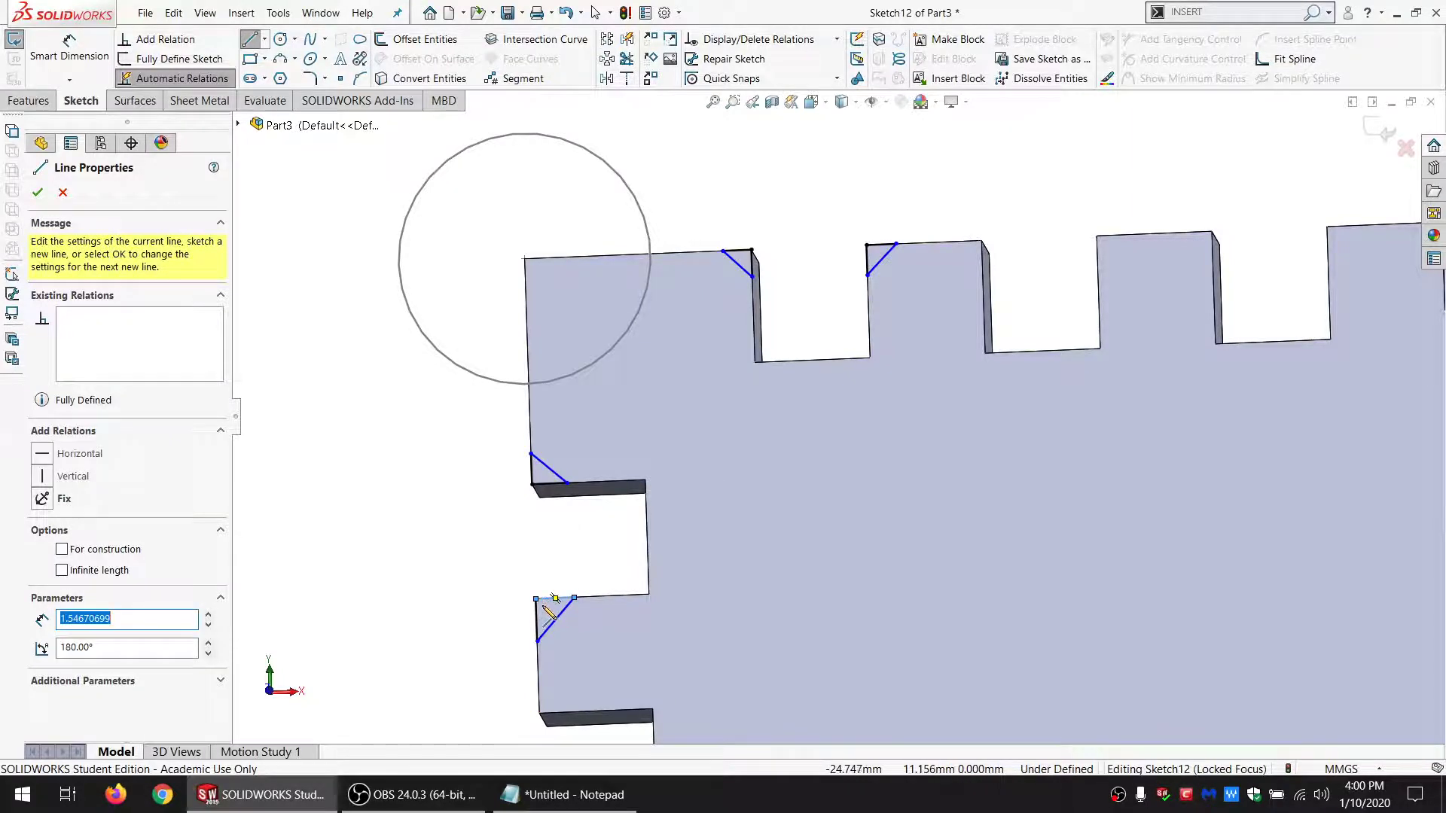
{"action": "key", "text": "Escape"}
Step: Apply an Equal relation to the eight edge-aligned legs of the four corner triangles
{"action": "left_click", "coordinate": [538, 601]}
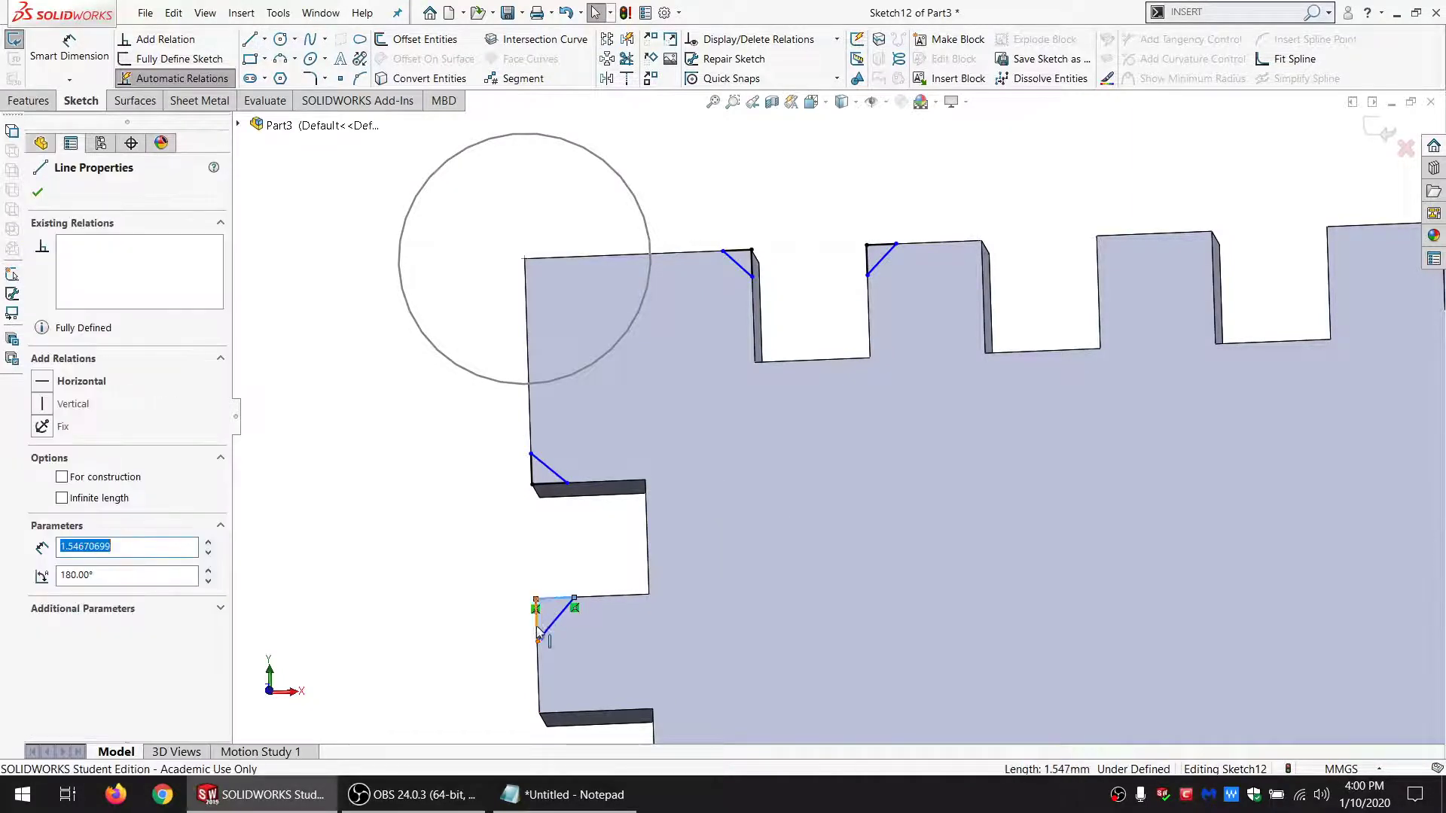
{"action": "left_click", "coordinate": [537, 628], "text": "ctrl"}
{"action": "left_click", "coordinate": [540, 483], "text": "ctrl"}
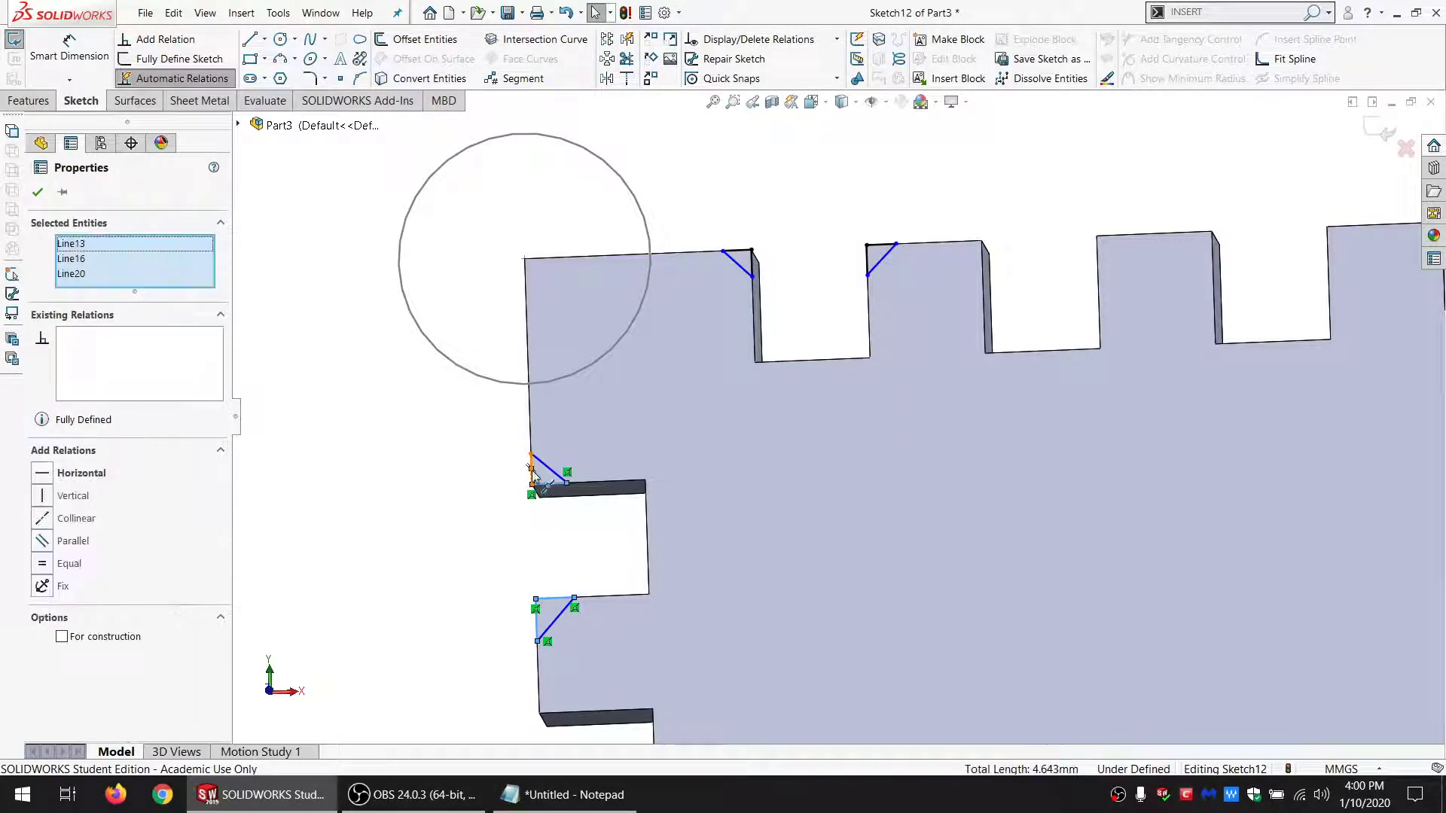
{"action": "left_click", "coordinate": [533, 467], "text": "ctrl"}
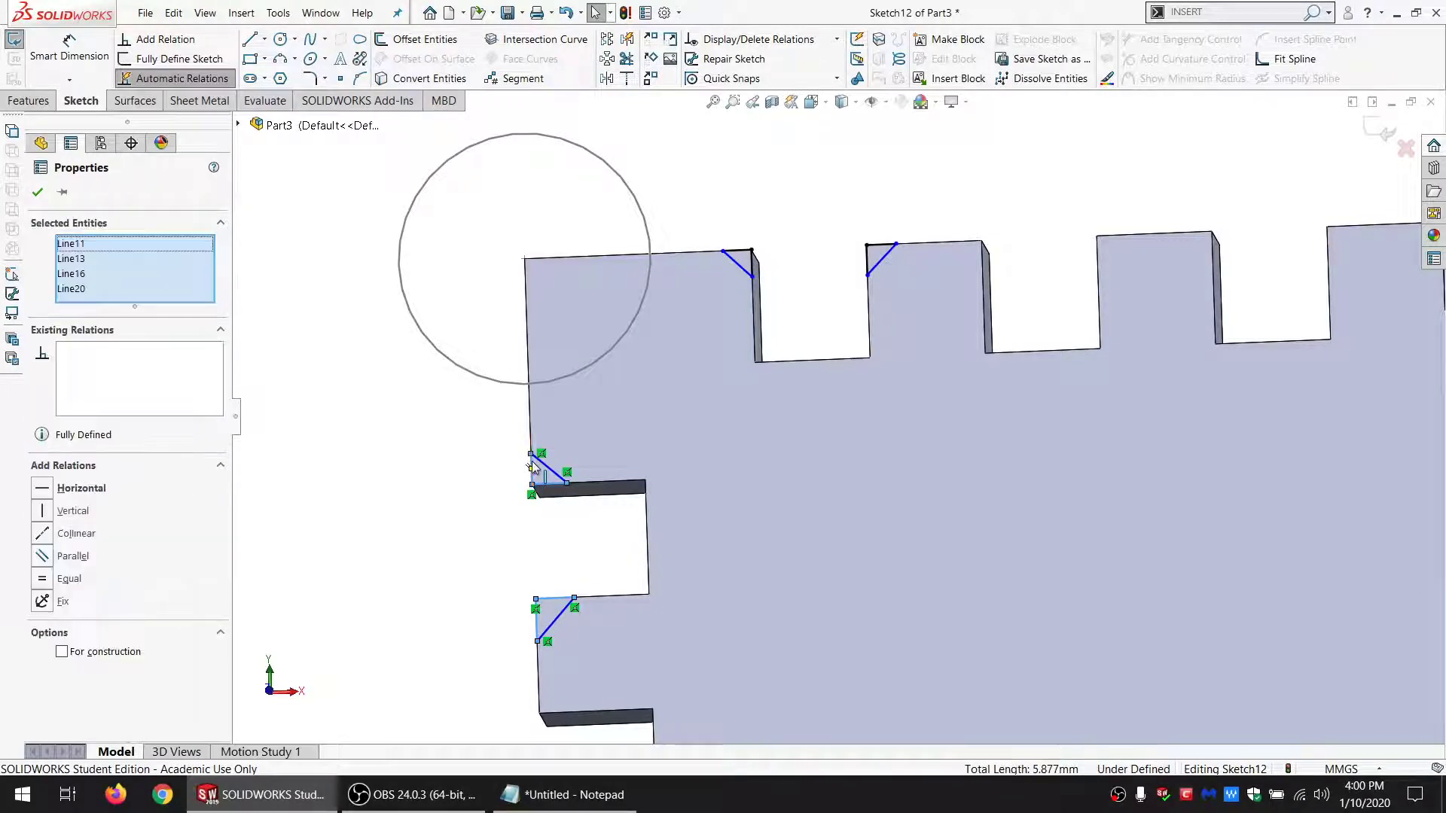
{"action": "left_click", "coordinate": [735, 252], "text": "ctrl"}
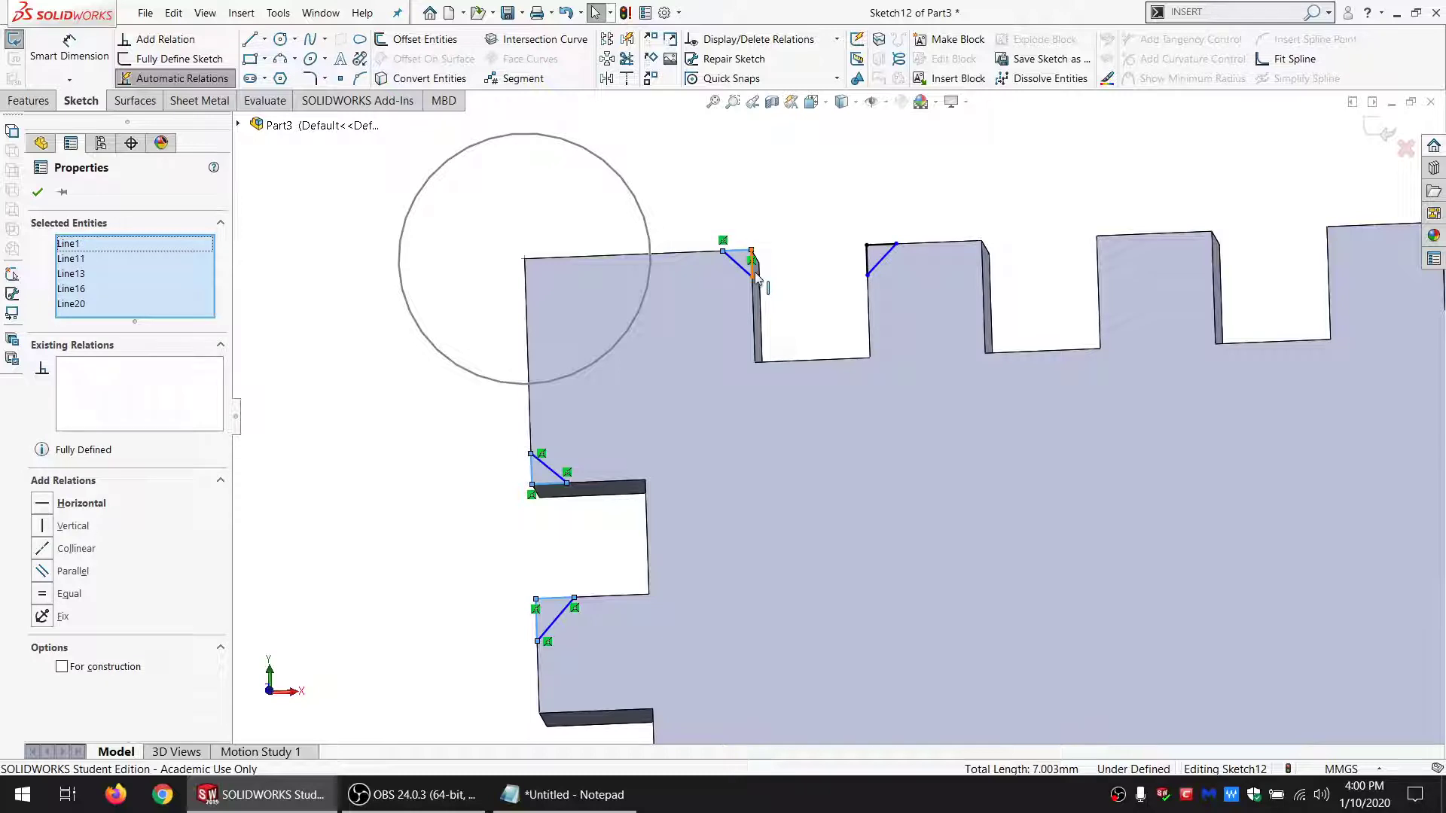
{"action": "left_click", "coordinate": [754, 274], "text": "ctrl"}
{"action": "left_click", "coordinate": [878, 246], "text": "ctrl"}
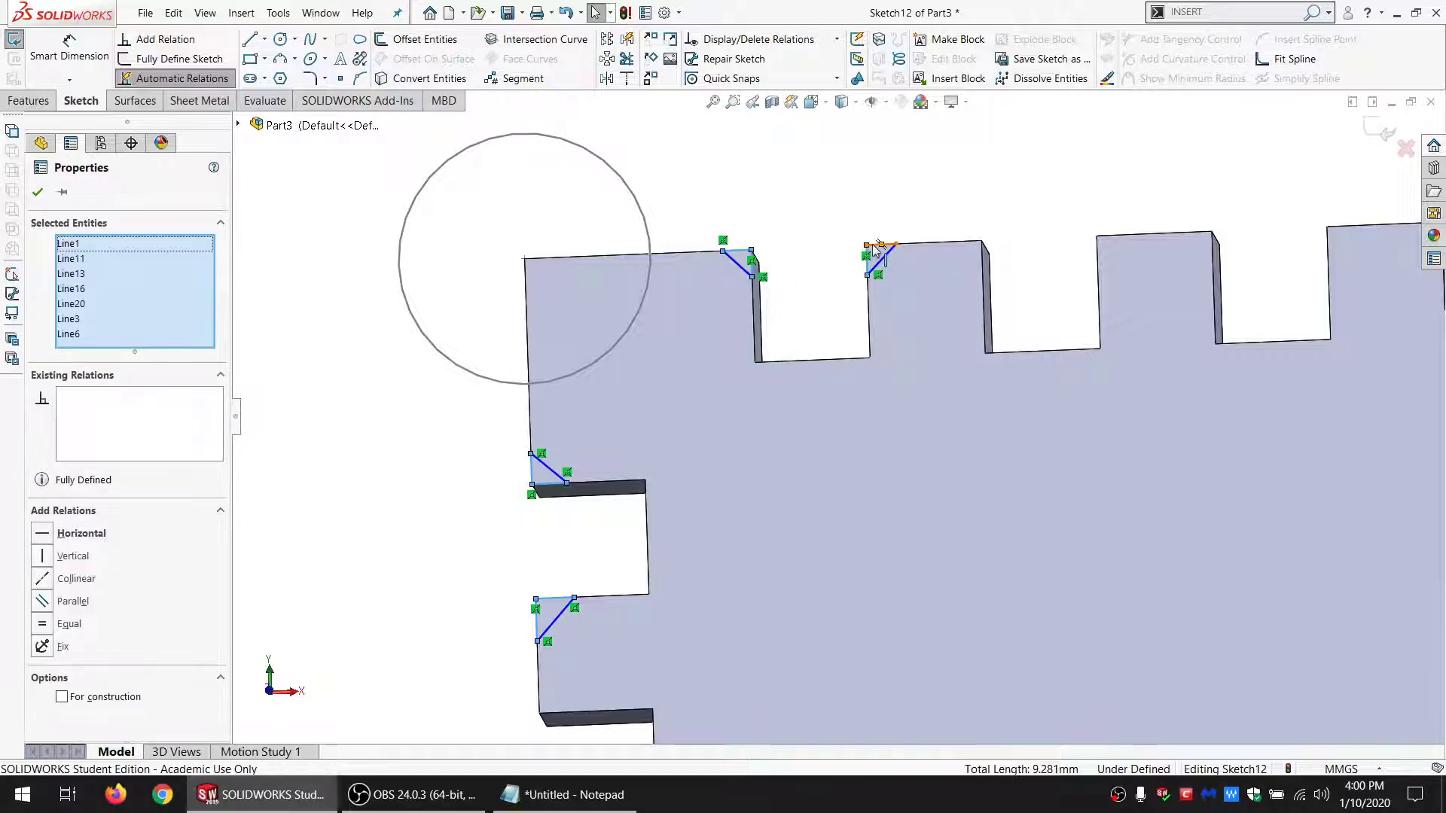
{"action": "left_click", "coordinate": [879, 244], "text": "ctrl"}
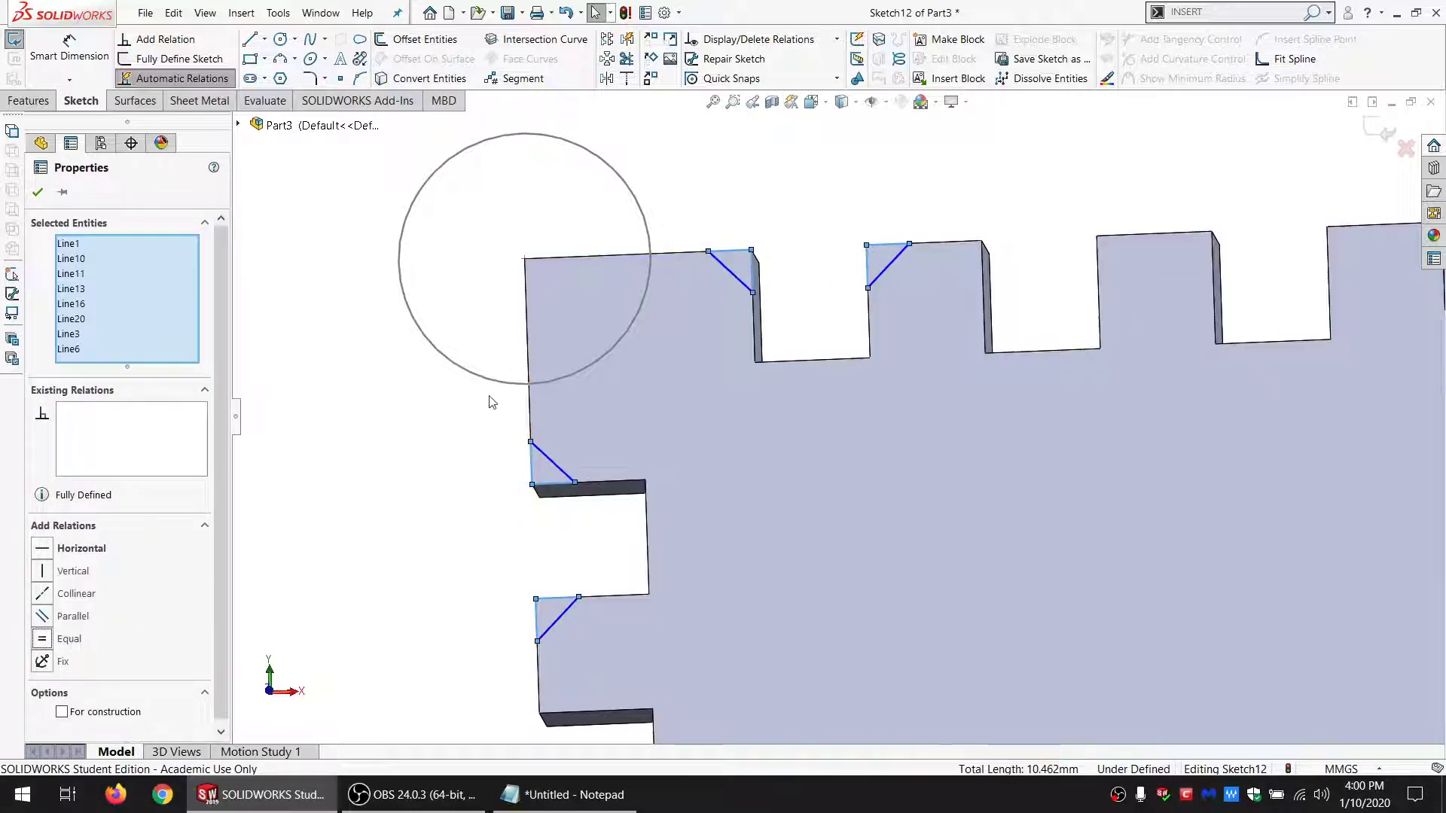
Step: Add a configuration-specific text property named ASM_CHAMFER with the value 0.20
{"action": "left_click", "coordinate": [396, 402]}
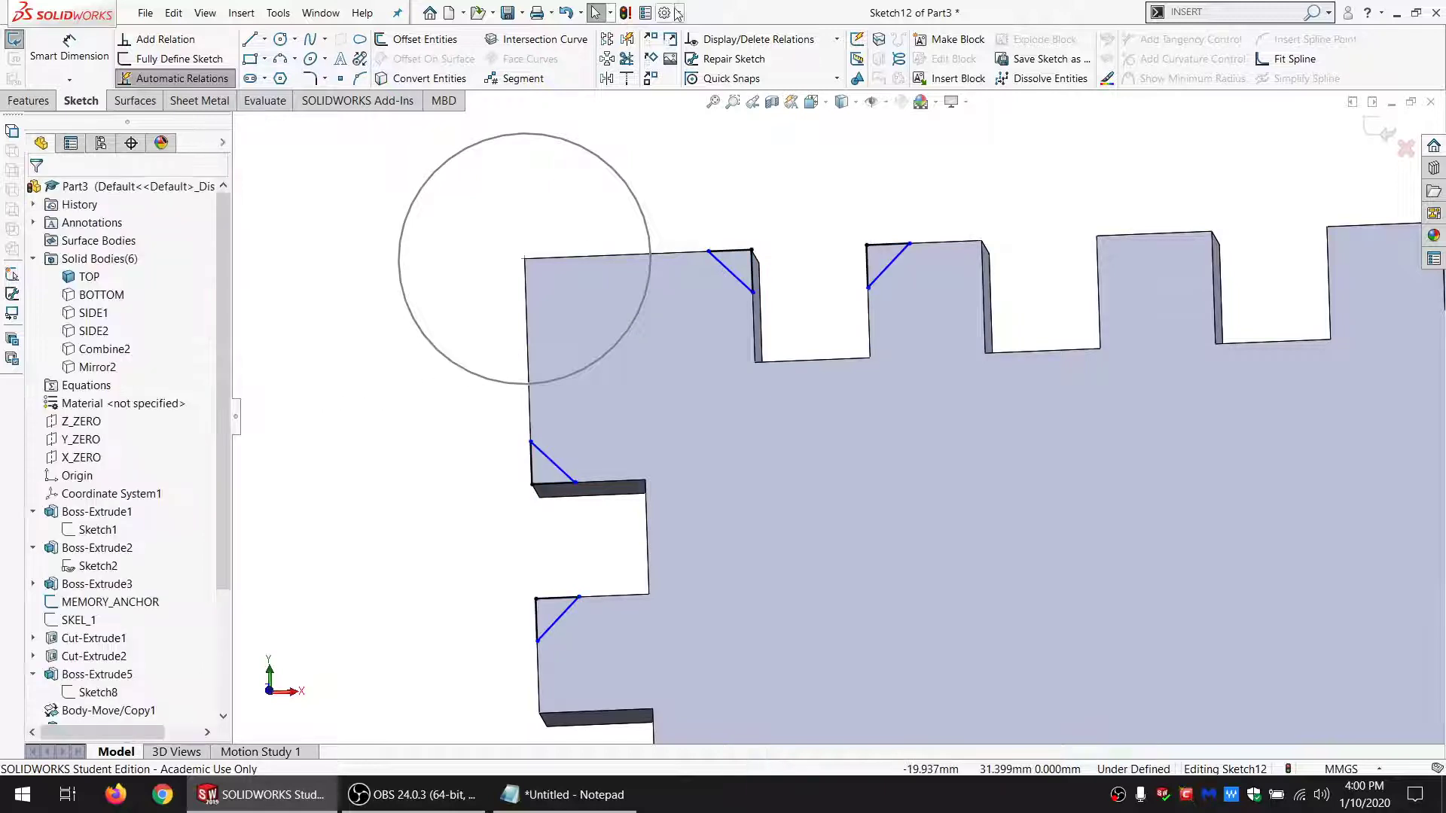
{"action": "left_click", "coordinate": [641, 13]}
{"action": "left_click", "coordinate": [377, 232]}
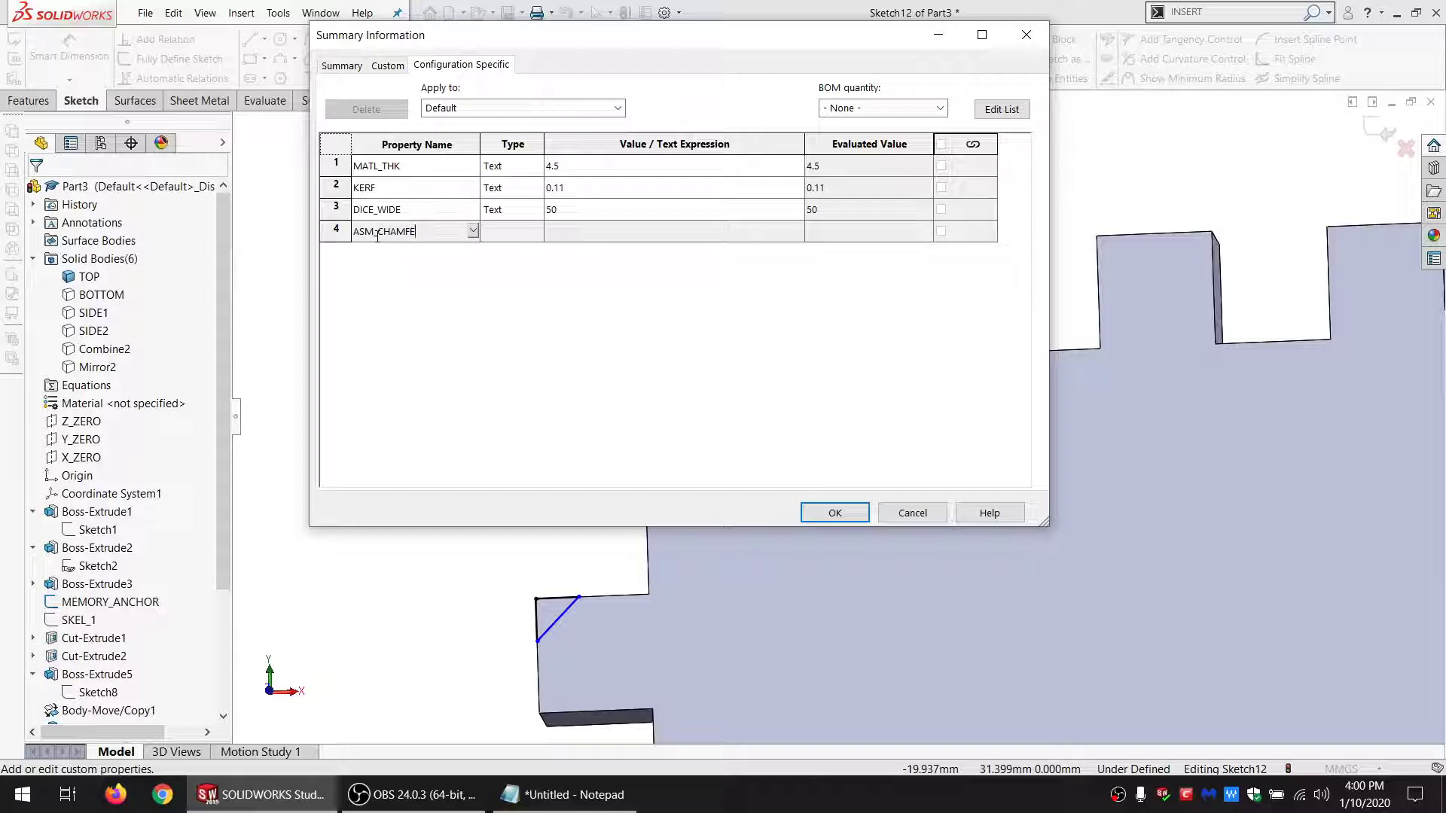
{"action": "left_click", "coordinate": [566, 234]}
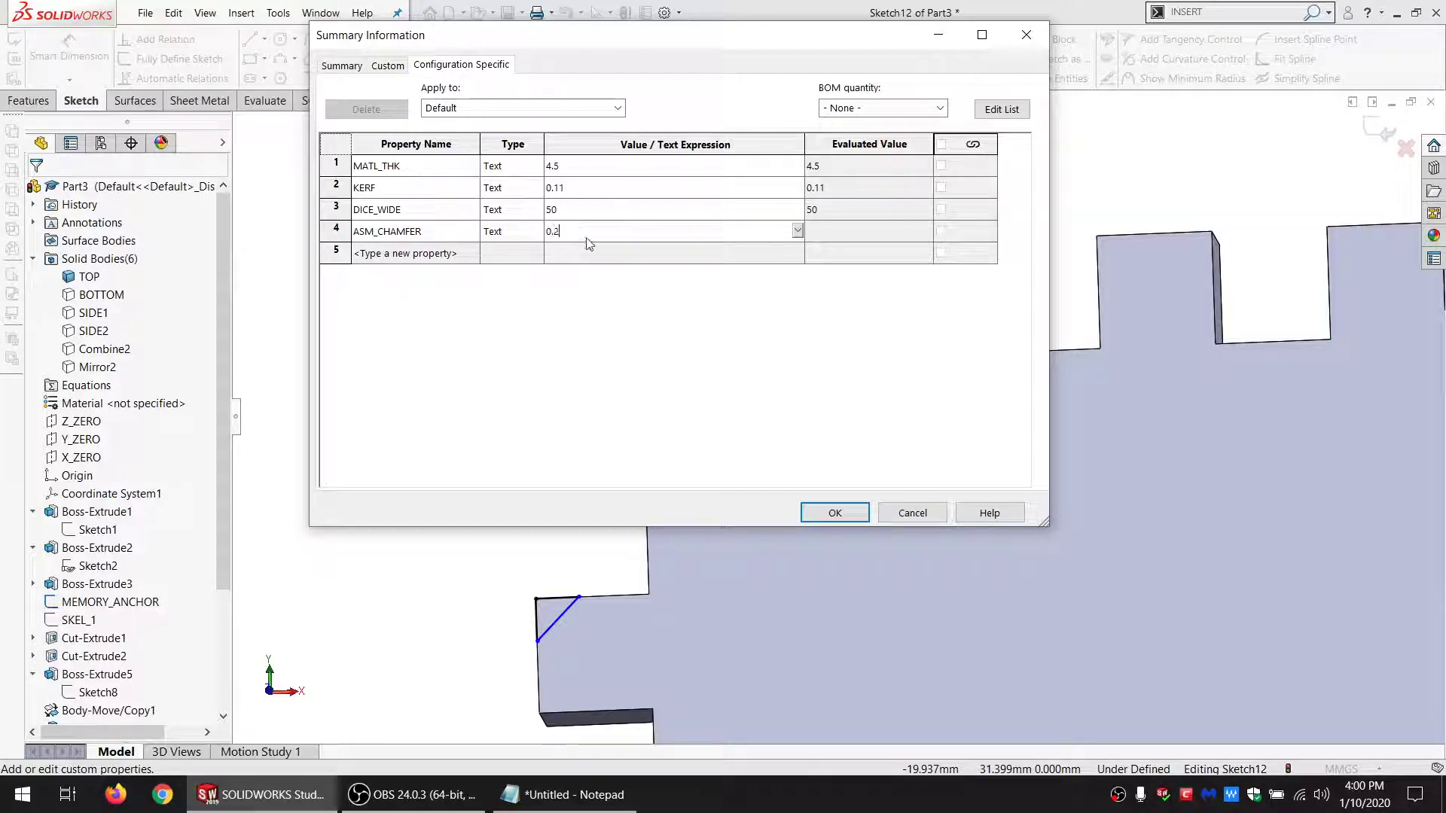
{"action": "left_click", "coordinate": [836, 515]}
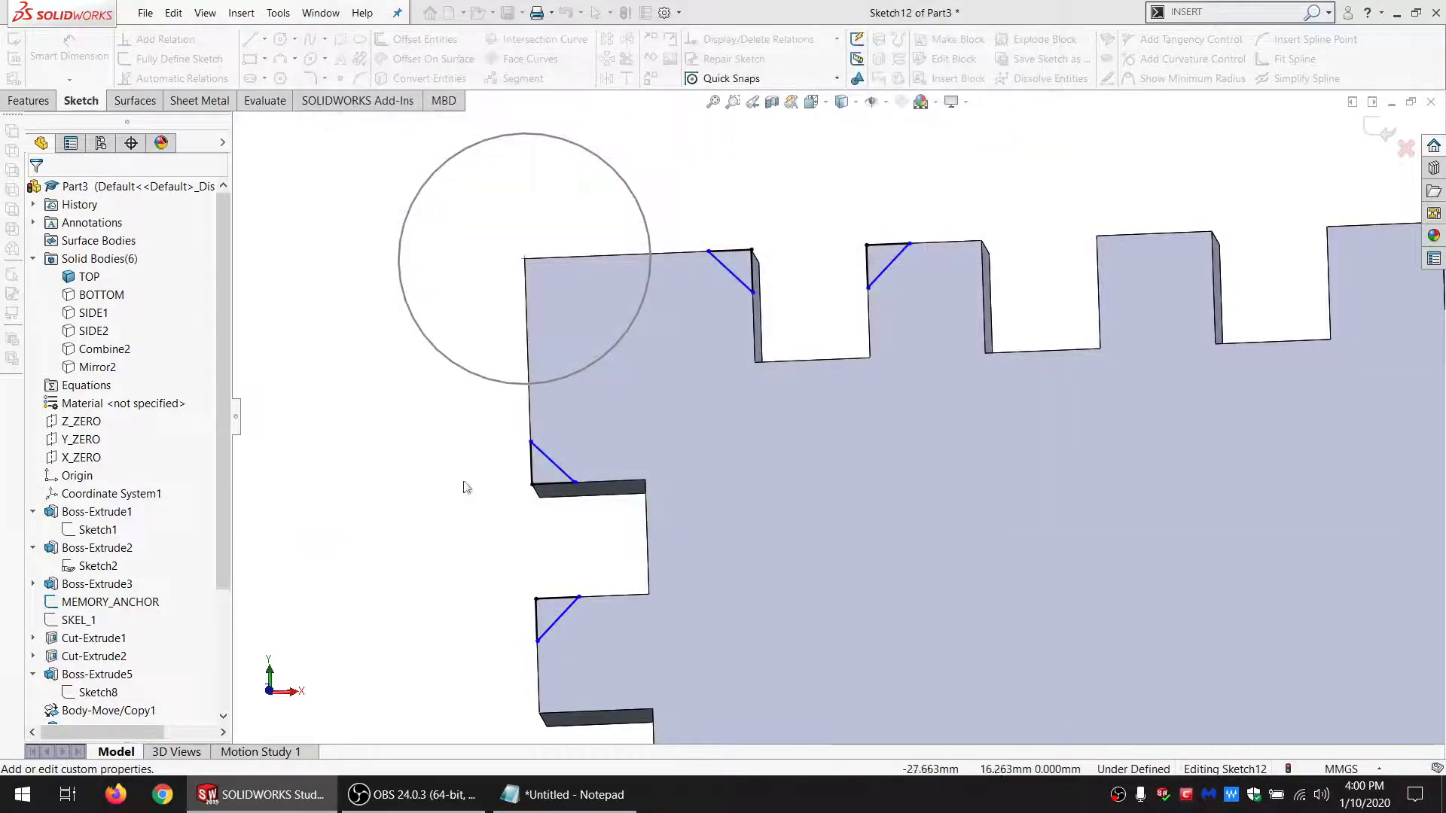
Step: Dimension the edge-aligned leg of the triangle beside the upper edge's first notch and link it to the ASM_CHAMFER file property
{"action": "left_click", "coordinate": [49, 43]}
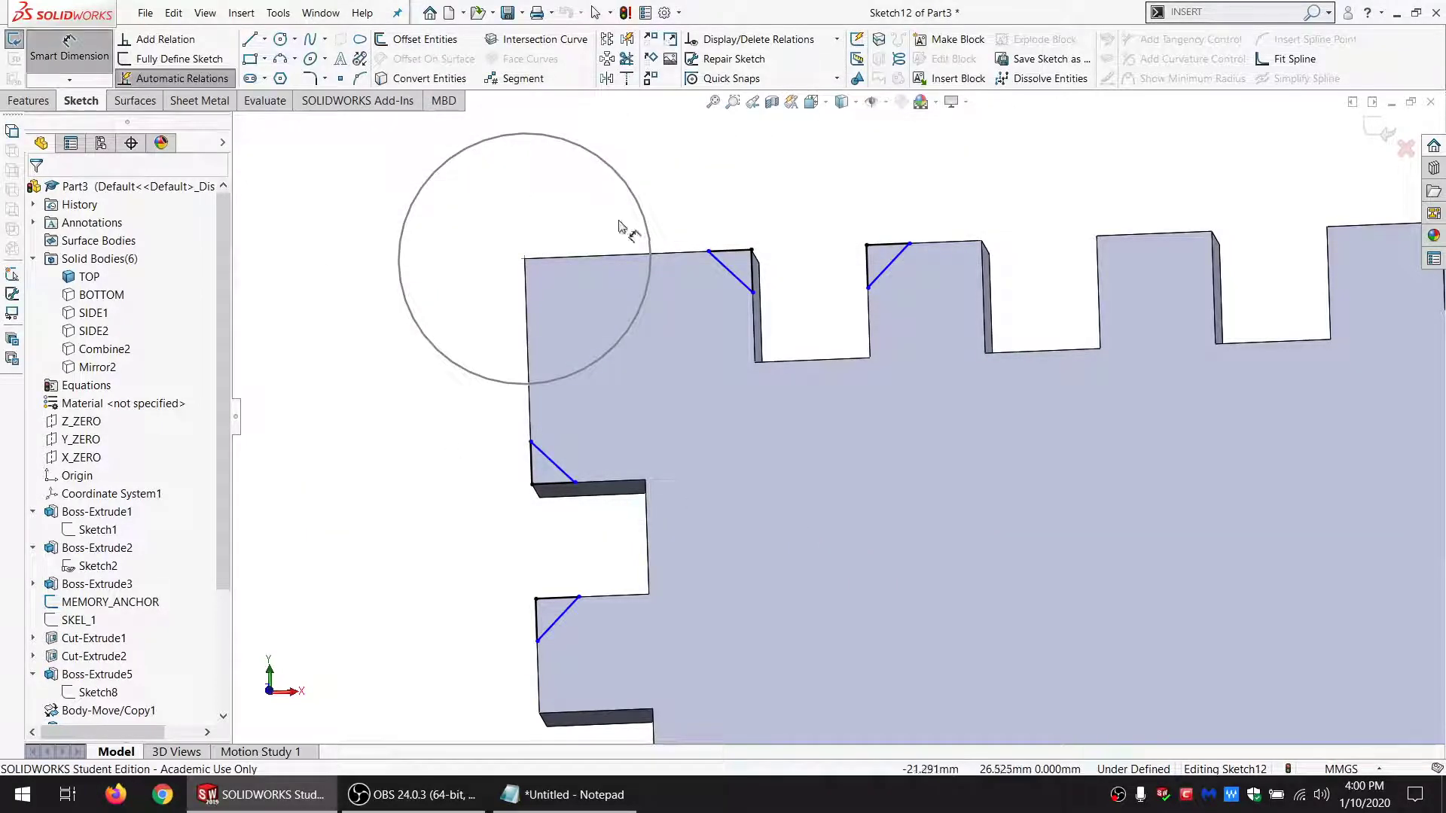
{"action": "left_click", "coordinate": [708, 252]}
{"action": "left_click", "coordinate": [753, 270]}
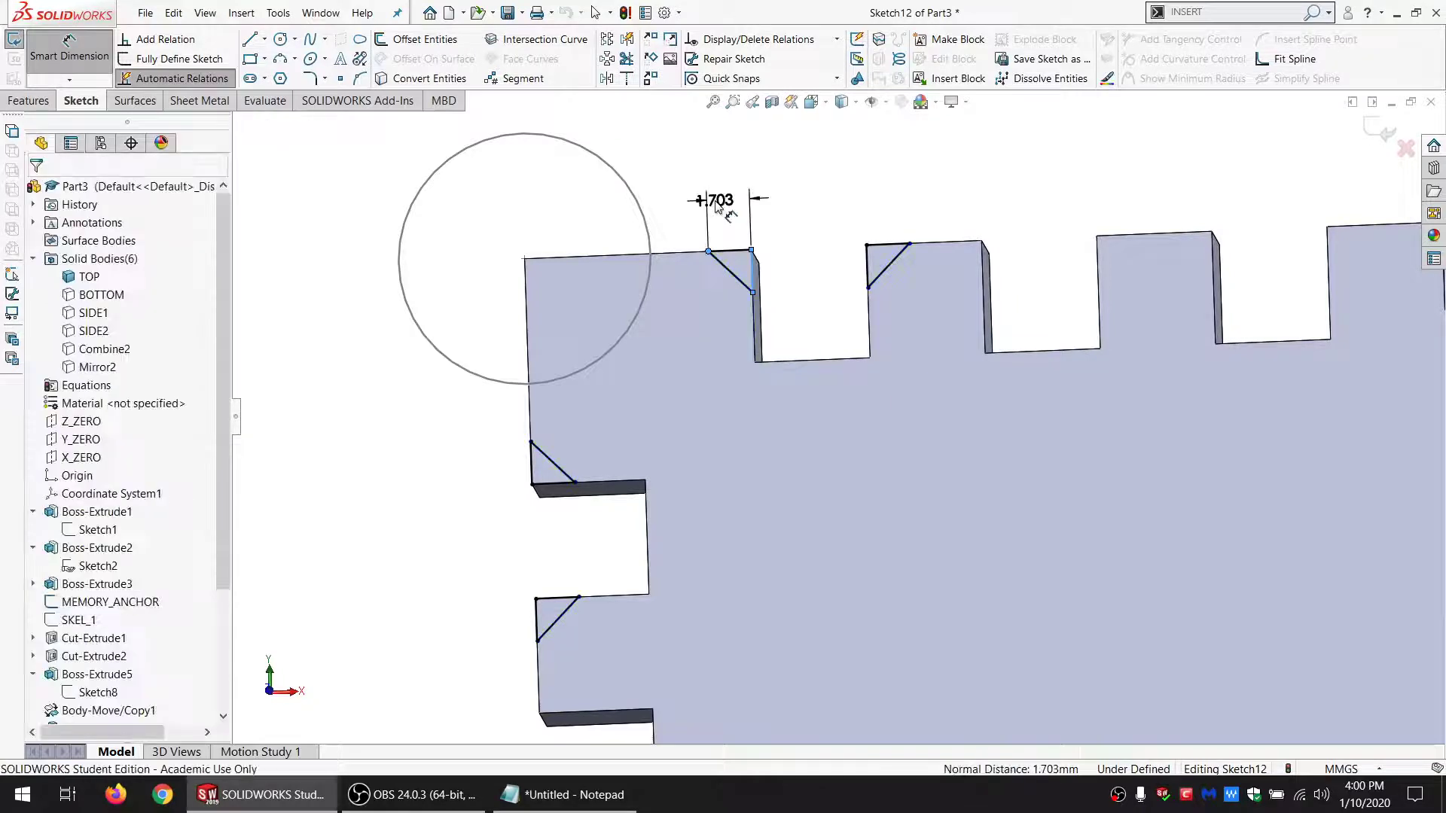
{"action": "left_click", "coordinate": [718, 207]}
{"action": "type", "text": "="}
{"action": "mouse_move", "coordinate": [718, 268]}
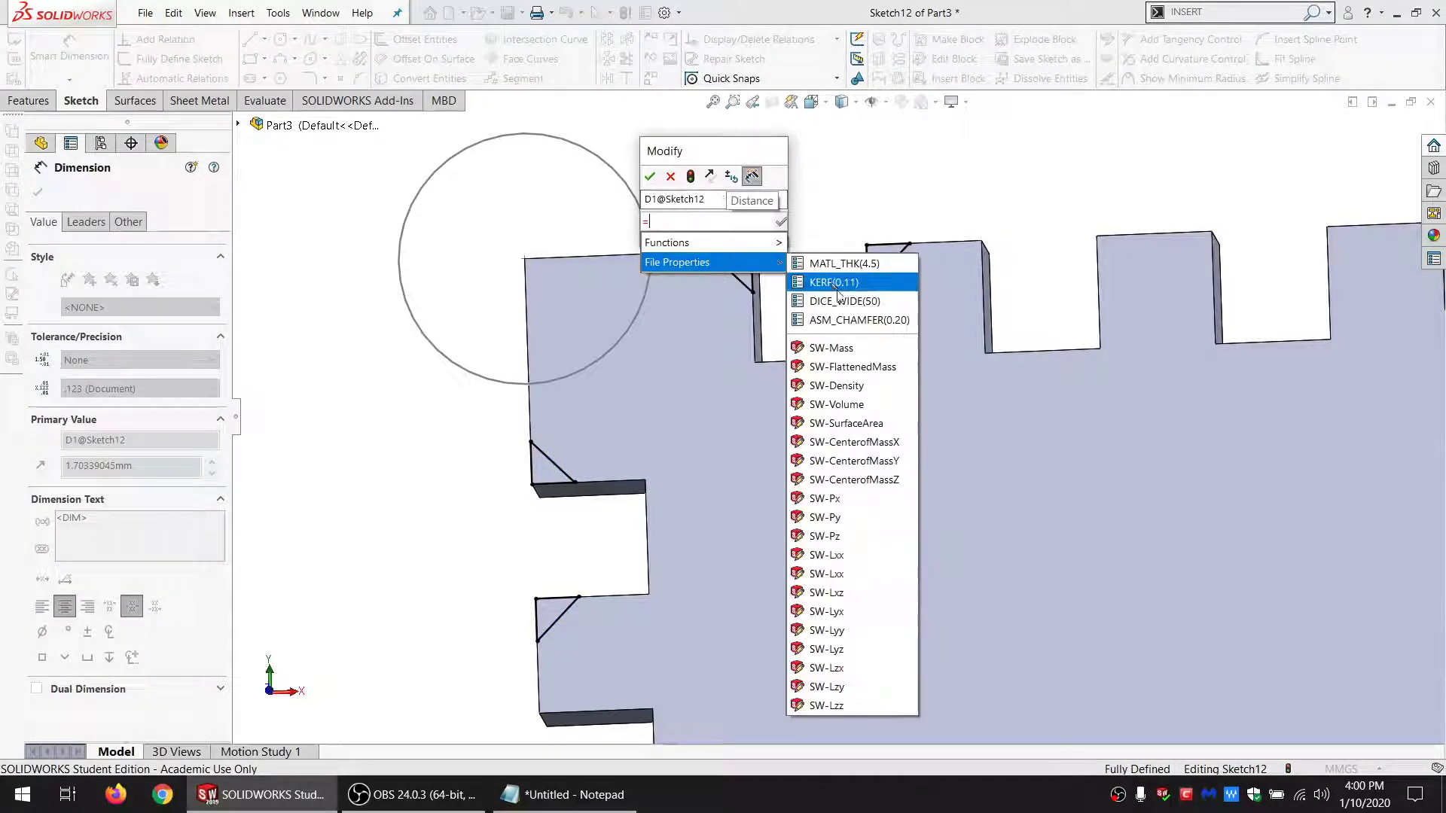
{"action": "left_click", "coordinate": [843, 319]}
{"action": "key", "text": "Return"}
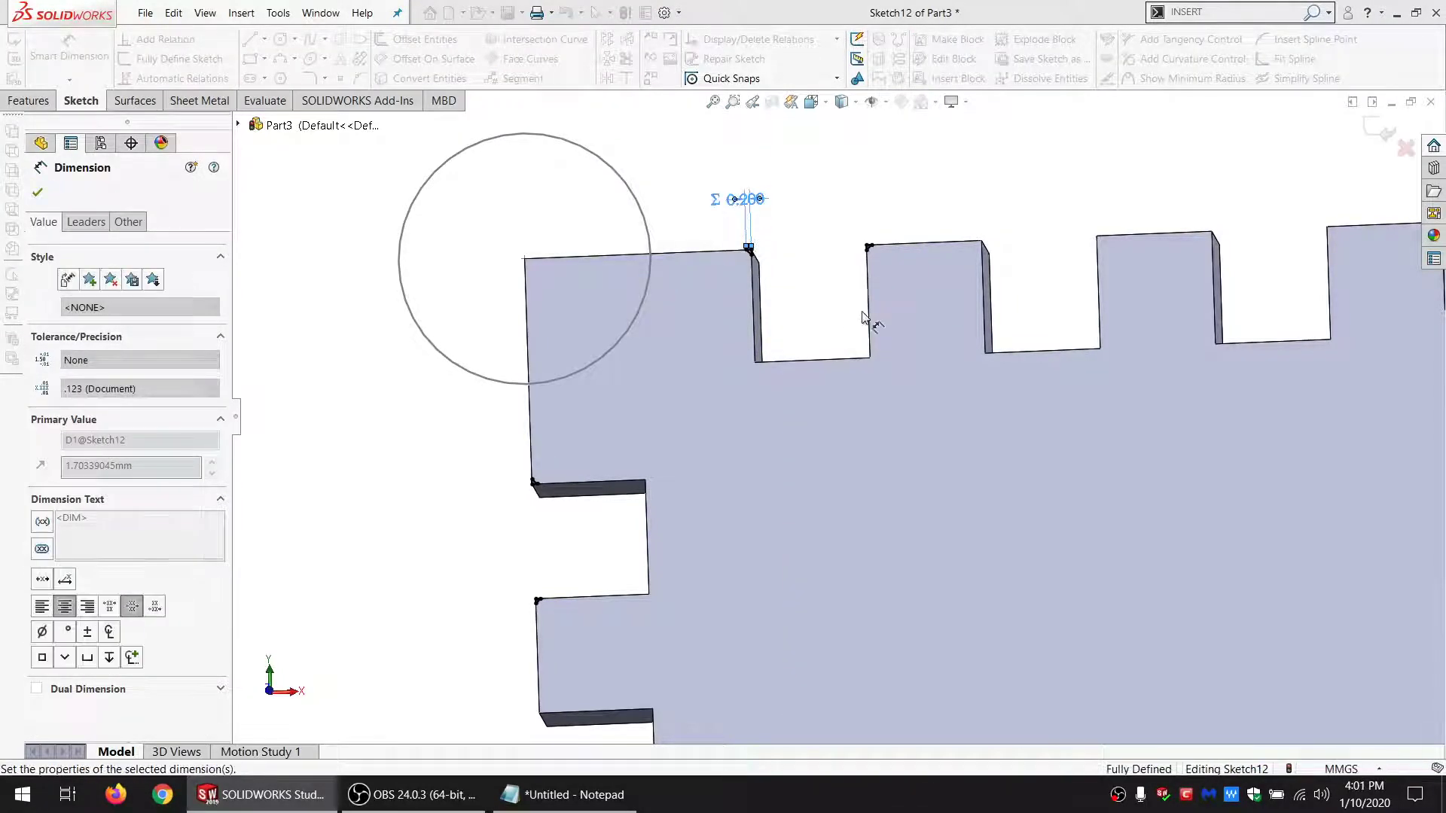
{"action": "scroll", "coordinate": [864, 319], "scroll_direction": "up", "scroll_amount": 6}
{"action": "scroll", "coordinate": [849, 406], "scroll_direction": "down", "scroll_amount": 2}
{"action": "key", "text": "Escape"}
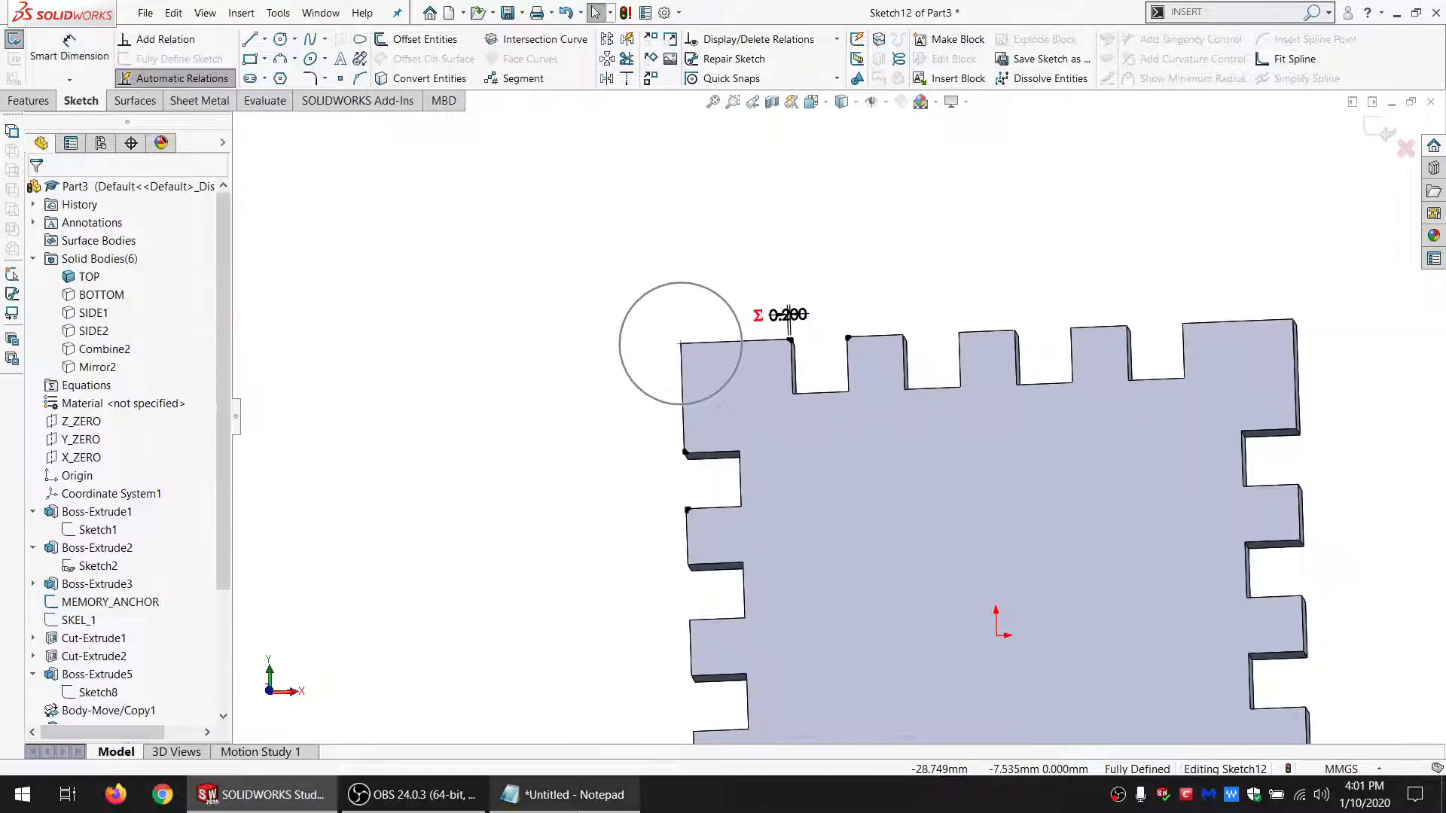
Step: Switch to Notepad, copy the expression ="NUM_CUTS_LOWER@SKEL_1" and return to the SOLIDWORKS sketch
{"action": "left_click", "coordinate": [565, 794]}
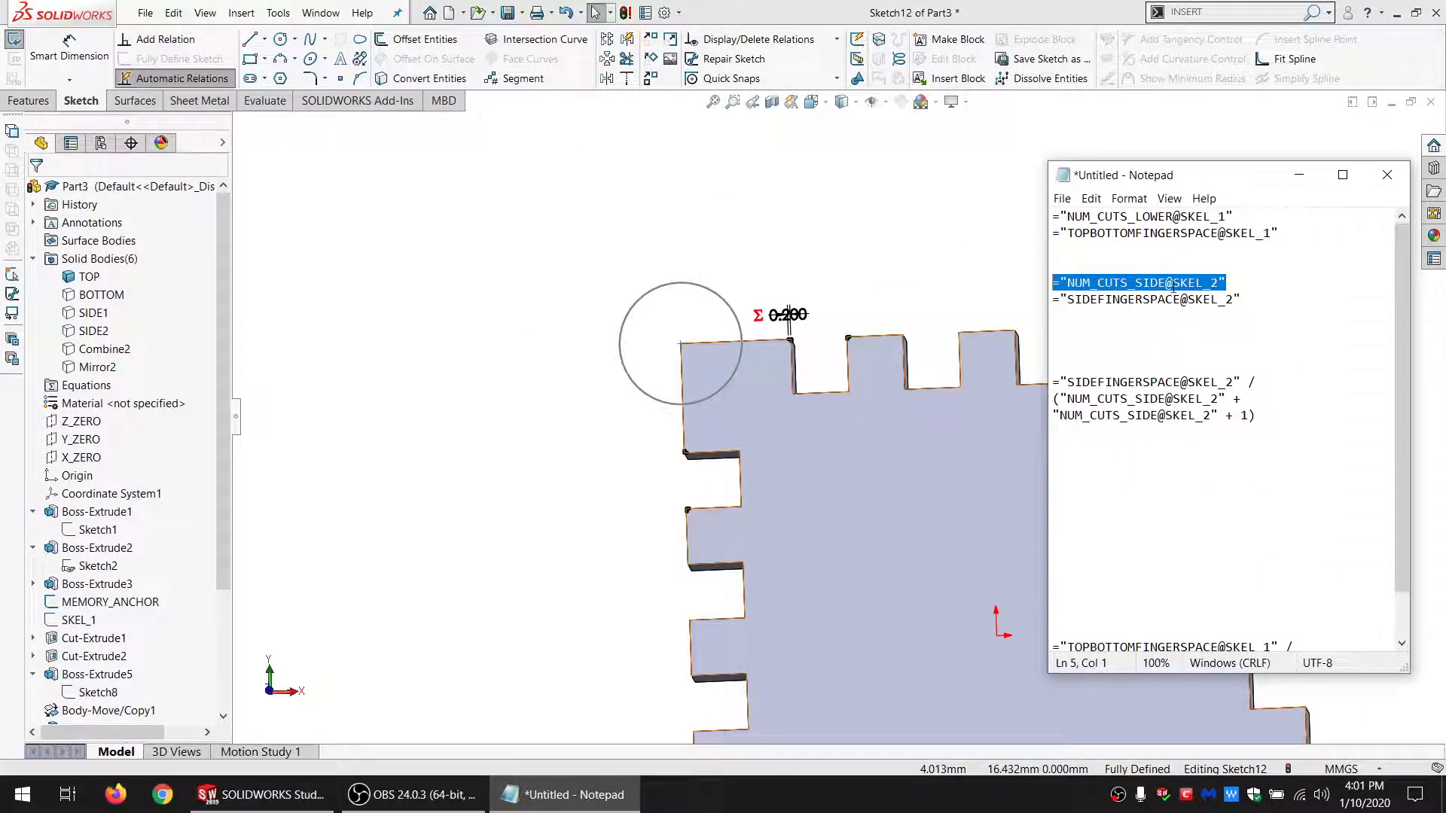
{"action": "left_click", "coordinate": [1198, 217]}
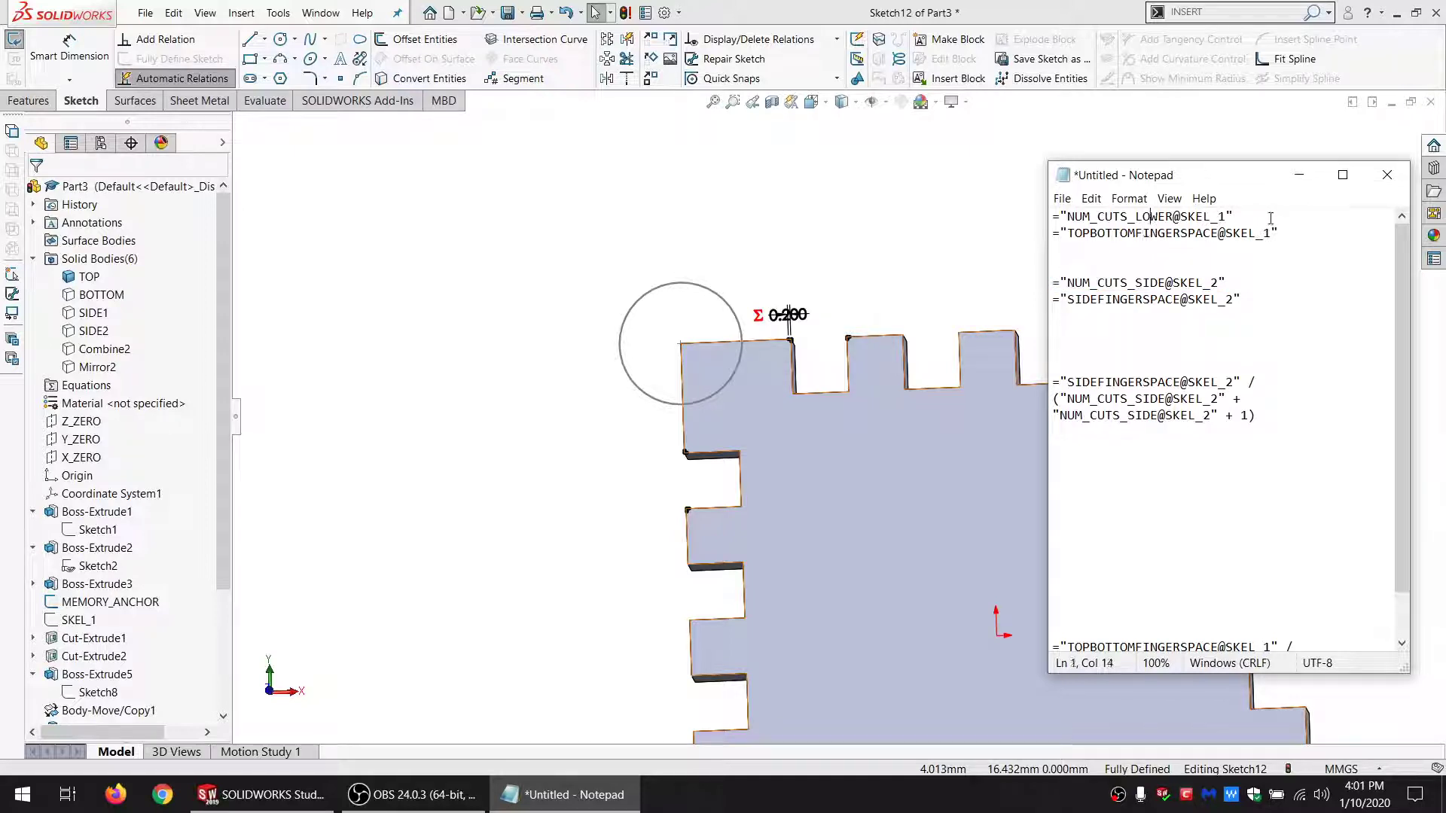
{"action": "left_click_drag", "start_coordinate": [1270, 218], "coordinate": [1053, 218]}
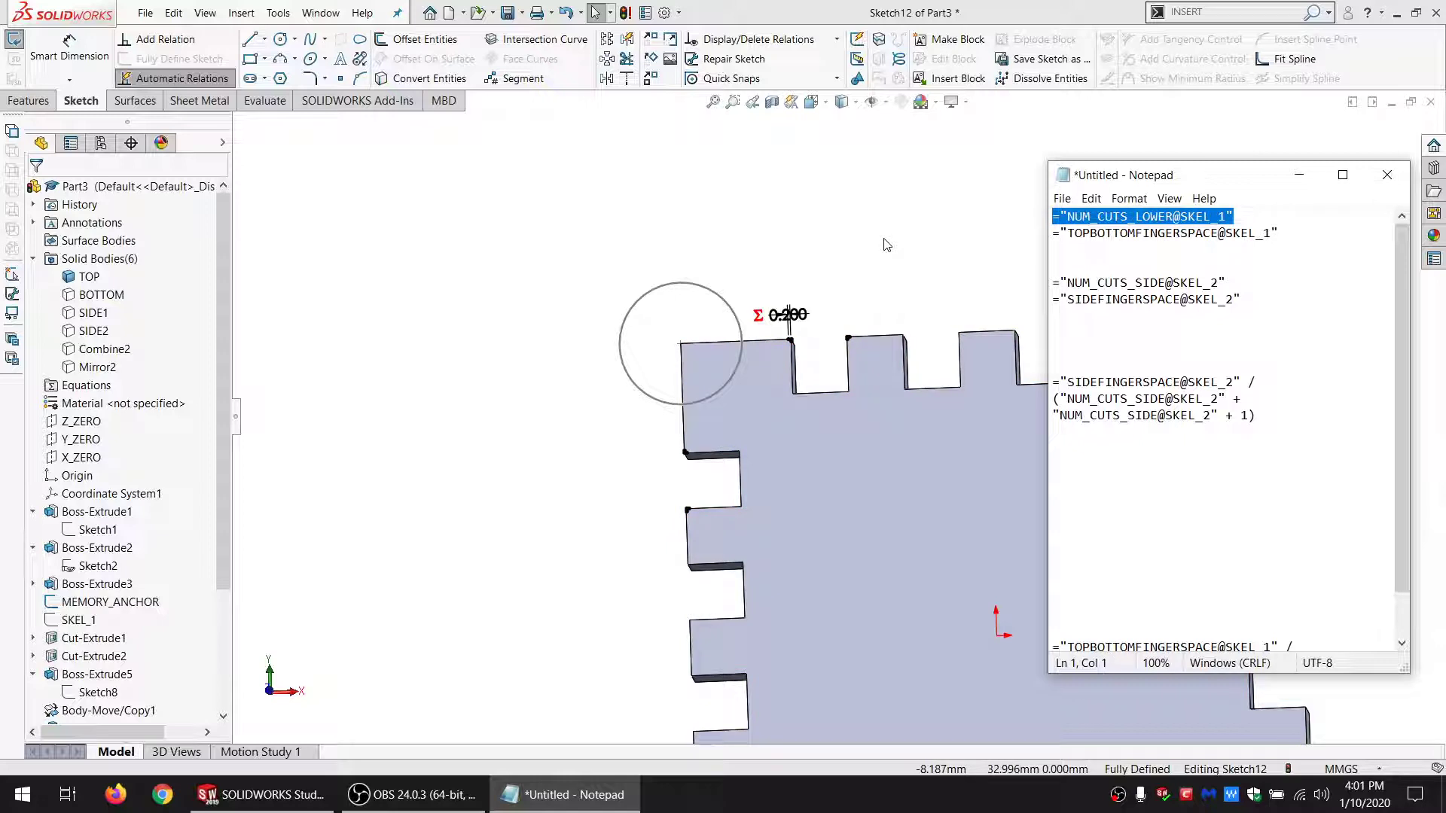
{"action": "left_click", "coordinate": [856, 318]}
{"action": "mouse_move", "coordinate": [753, 302]}
{"action": "left_mouse_down"}
{"action": "mouse_move", "coordinate": [904, 346]}
{"action": "mouse_move", "coordinate": [944, 398]}
{"action": "left_mouse_up"}
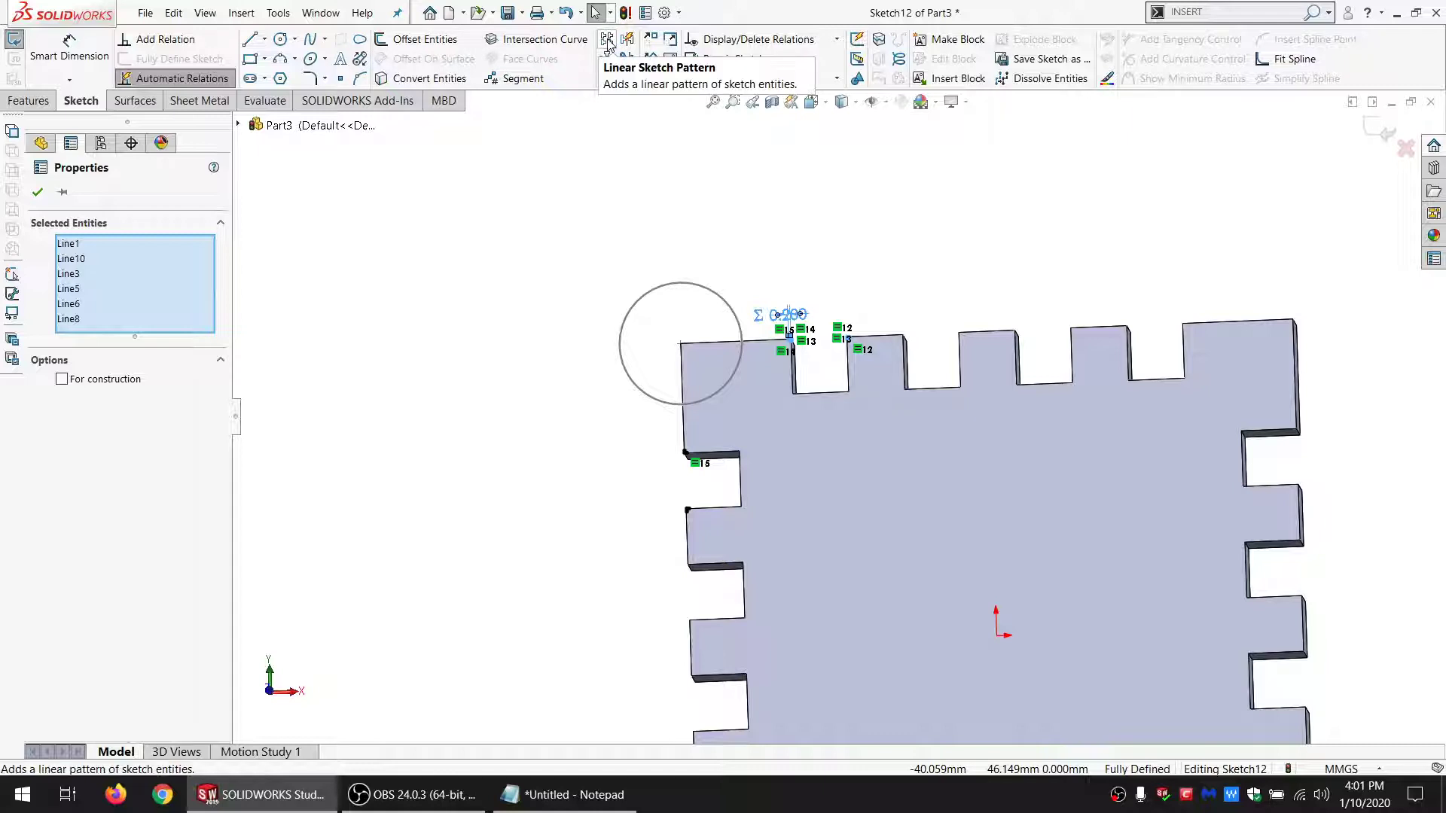
{"action": "left_click", "coordinate": [631, 201]}
{"action": "scroll", "coordinate": [729, 284], "scroll_direction": "up", "scroll_amount": 3}
{"action": "left_click", "coordinate": [249, 39]}
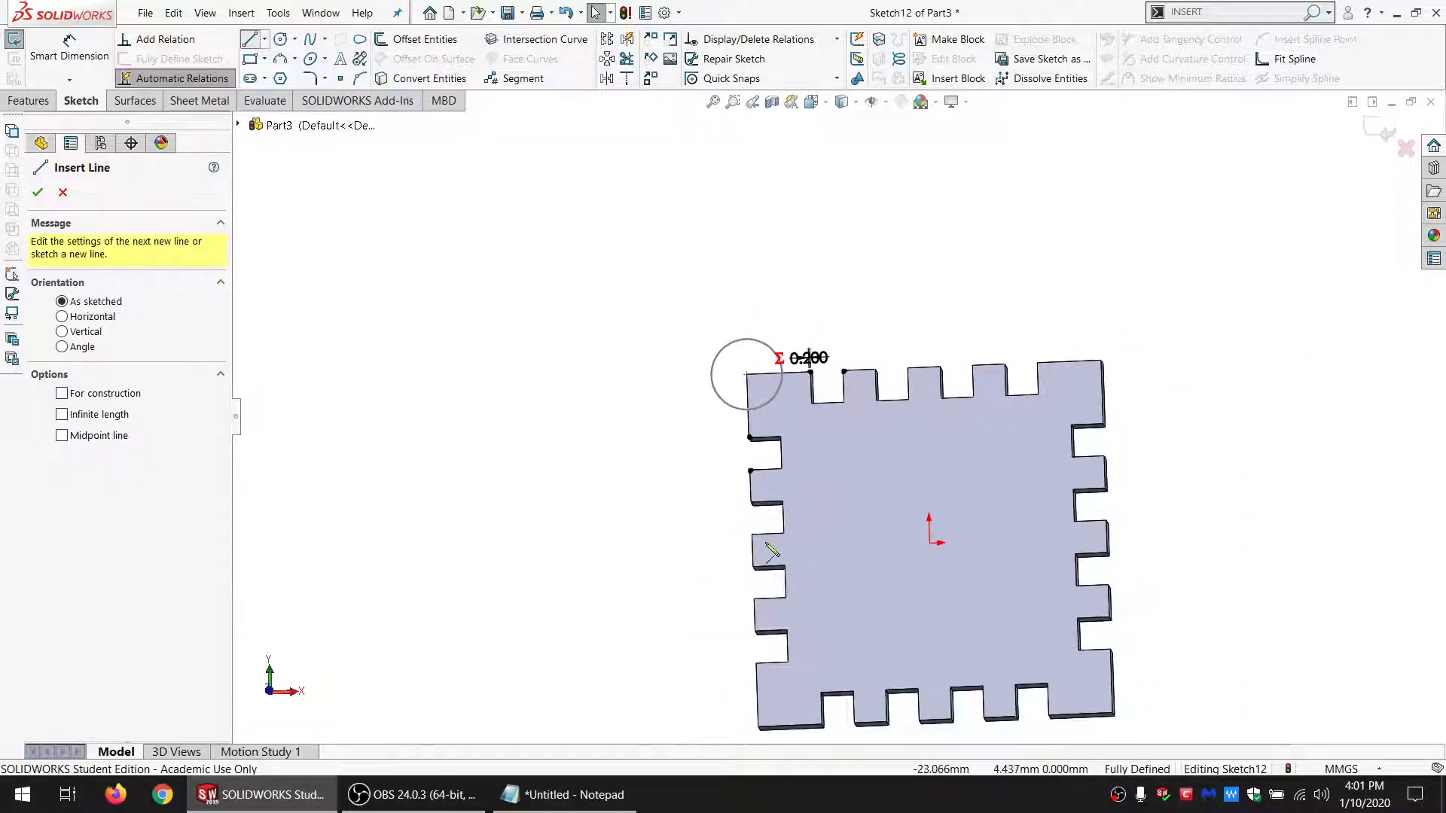
{"action": "scroll", "coordinate": [776, 555], "scroll_direction": "down", "scroll_amount": 3}
{"action": "left_click_drag", "start_coordinate": [753, 523], "coordinate": [912, 522]}
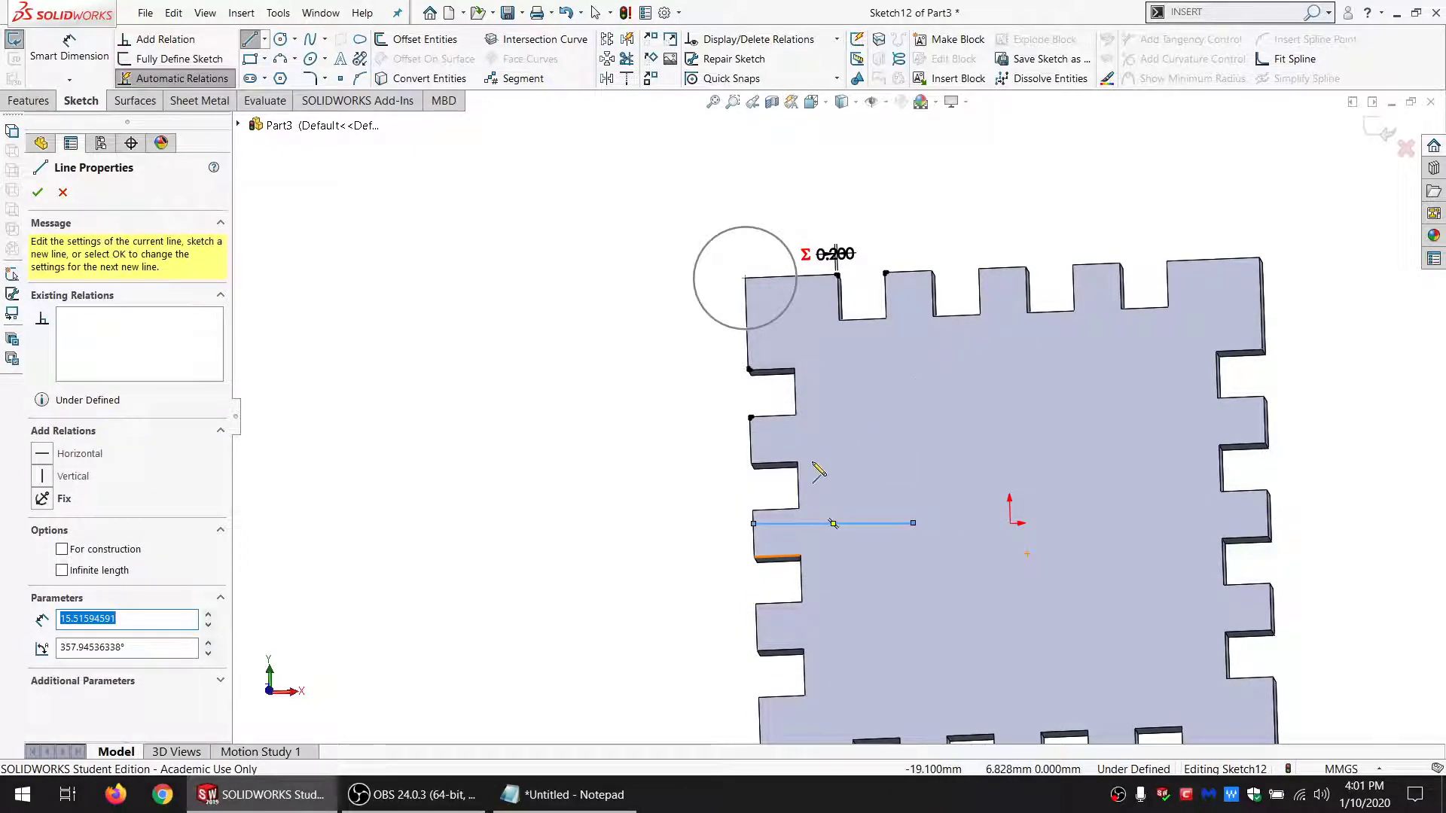
{"action": "key", "text": "ctrl+z"}
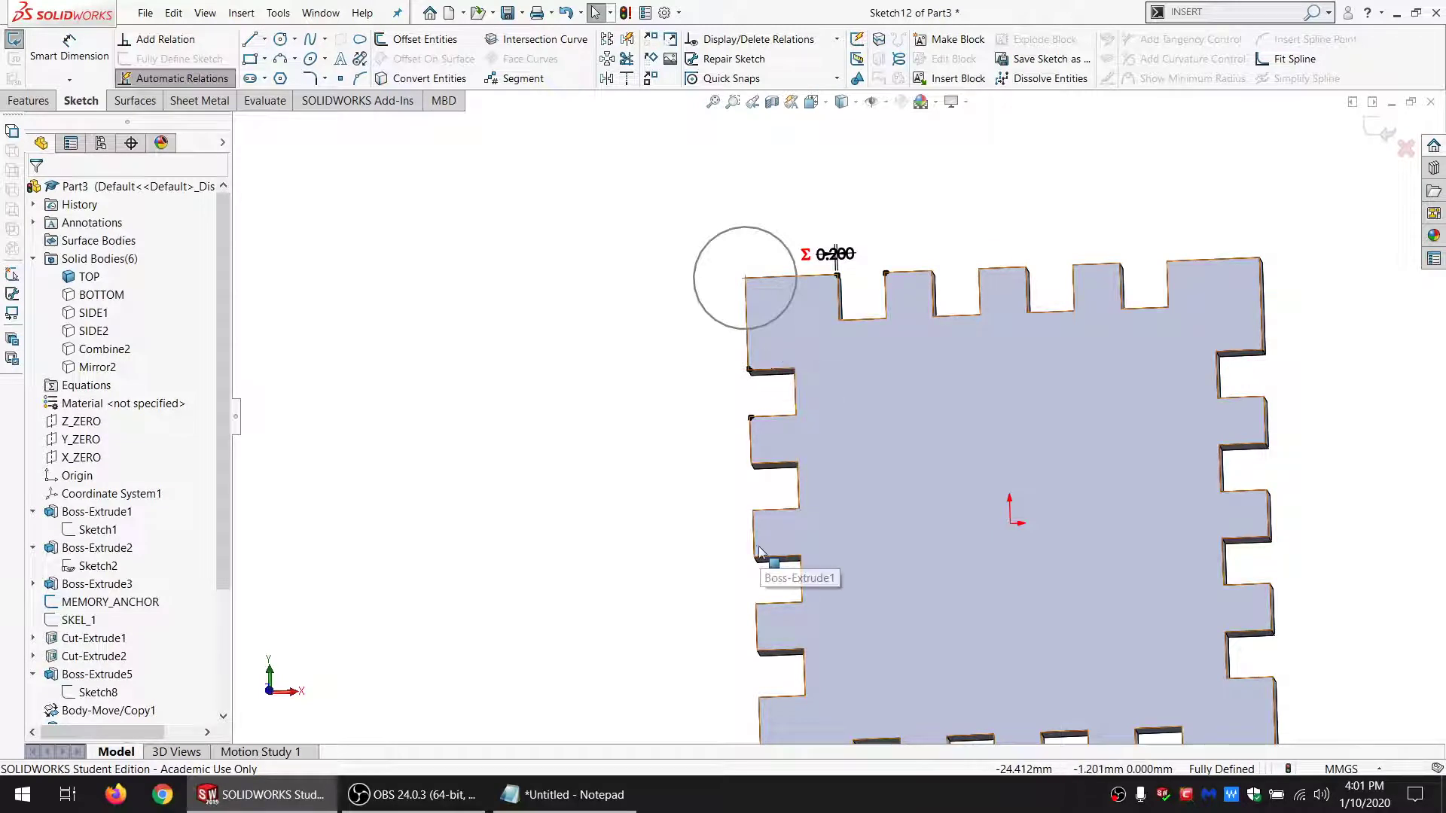
Step: Sketch two crossing lines near the circled corner, about 16 mm long inward from the left edge and about 21 mm down from the upper edge
{"action": "key", "text": "l"}
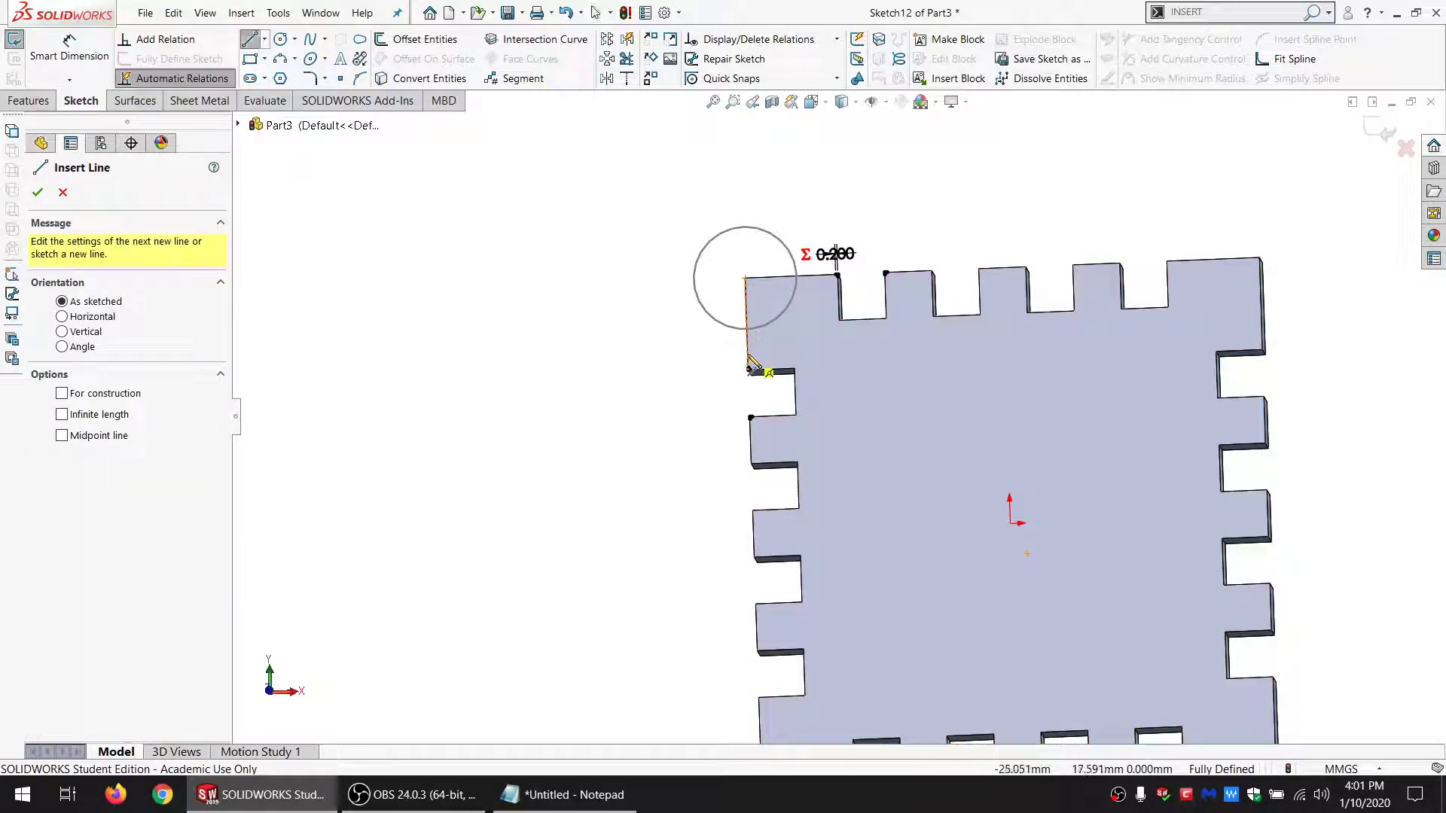
{"action": "left_click_drag", "start_coordinate": [748, 354], "coordinate": [915, 357]}
{"action": "key", "text": "Escape"}
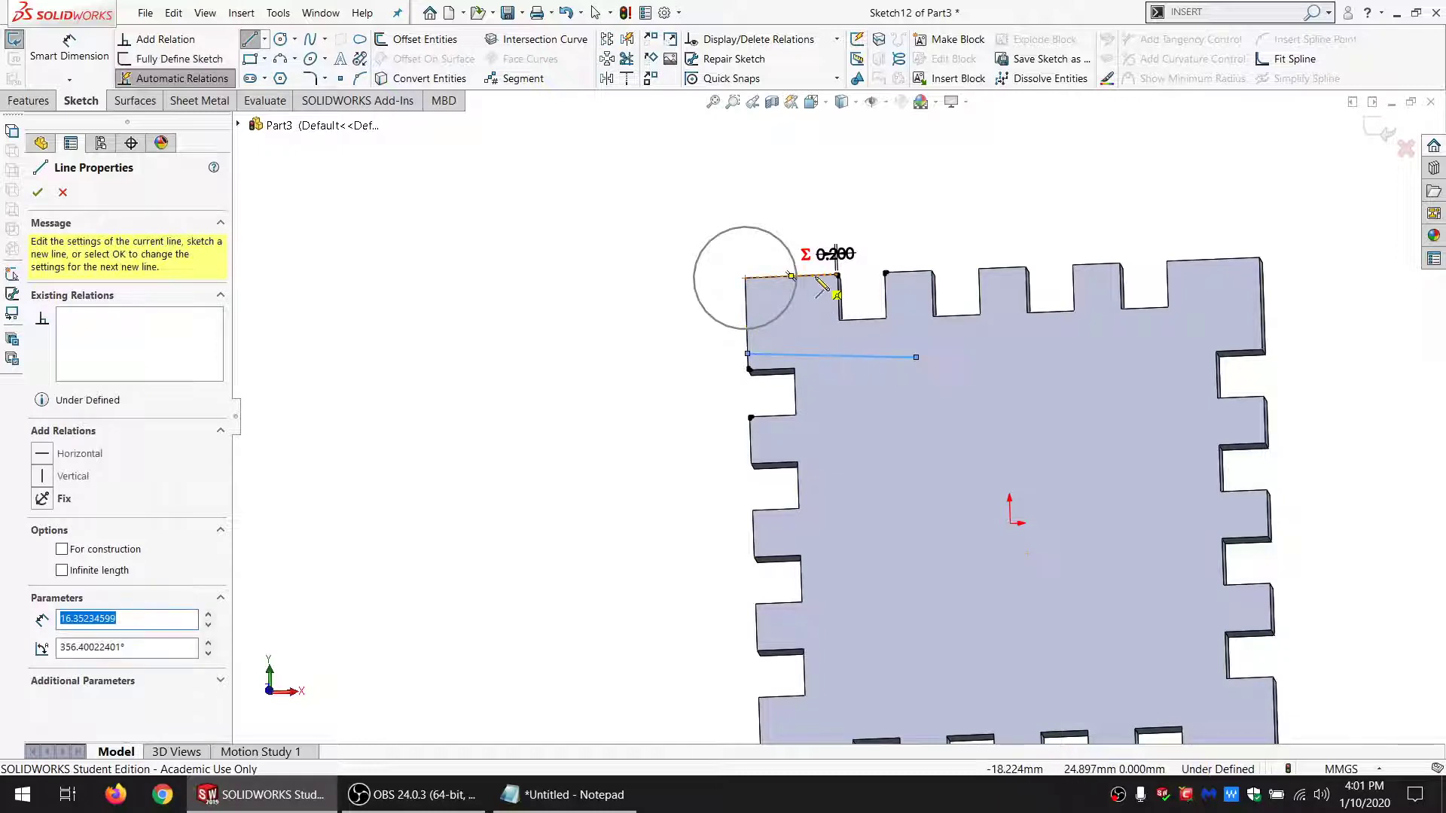
{"action": "left_click_drag", "start_coordinate": [815, 277], "coordinate": [821, 487]}
{"action": "key", "text": "Escape"}
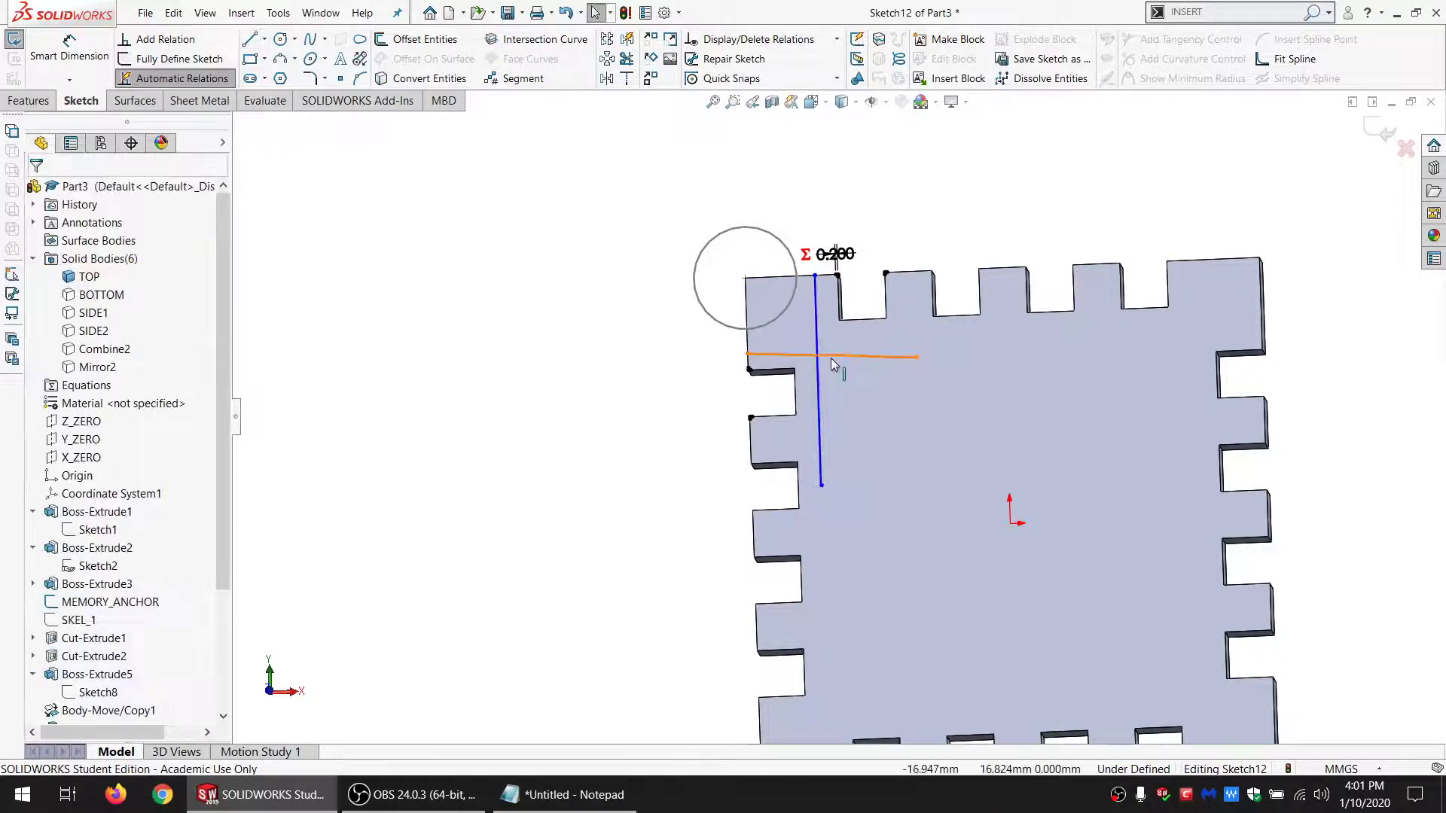
Step: Make the two crossing lines perpendicular to each other and equal in length
{"action": "left_click", "coordinate": [836, 355]}
{"action": "left_click", "coordinate": [820, 391], "text": "ctrl"}
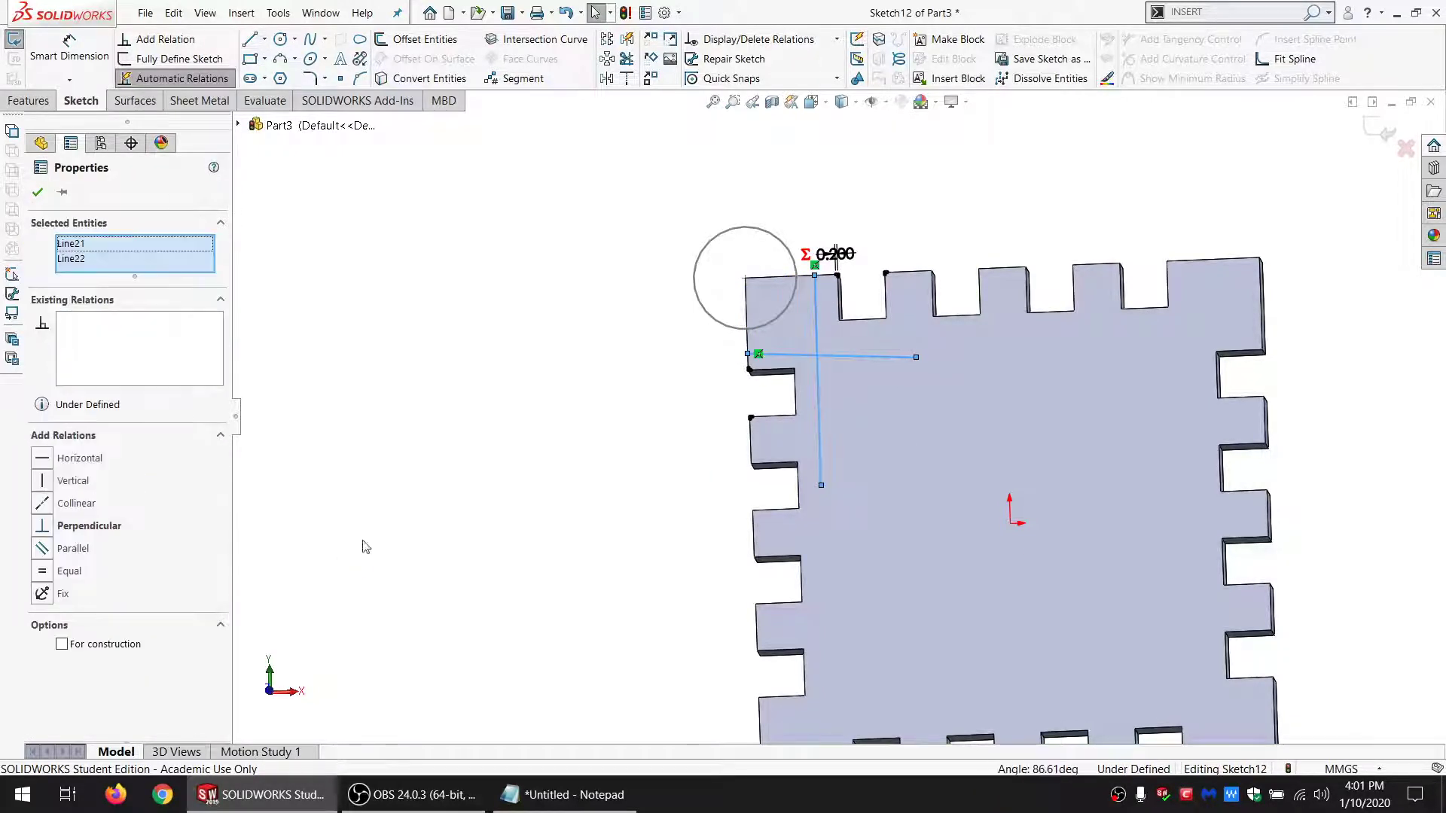
{"action": "left_click", "coordinate": [67, 528]}
{"action": "left_click", "coordinate": [70, 572]}
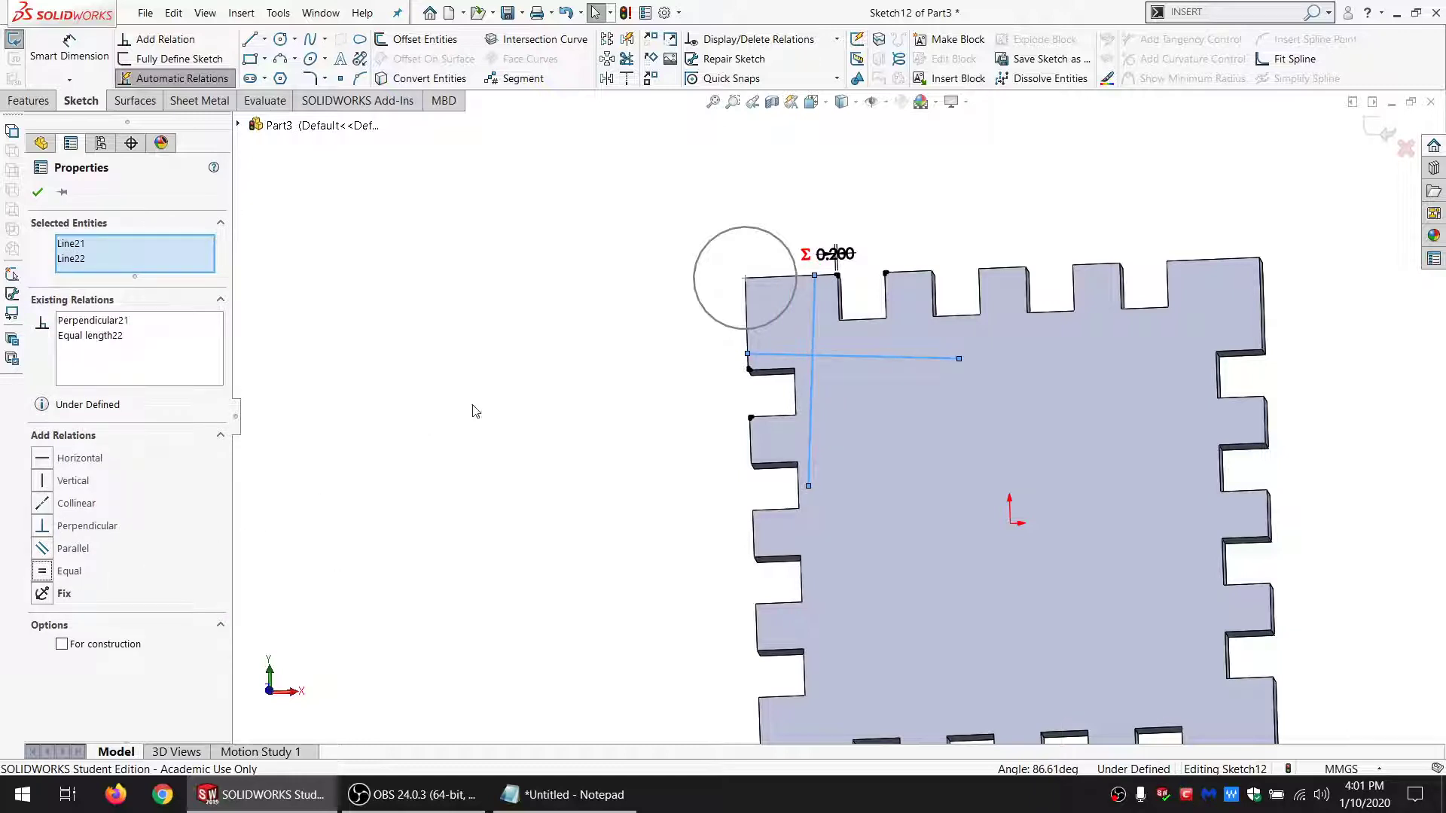
Step: Make the downward line perpendicular to the panel's upper edge
{"action": "left_click", "coordinate": [777, 277]}
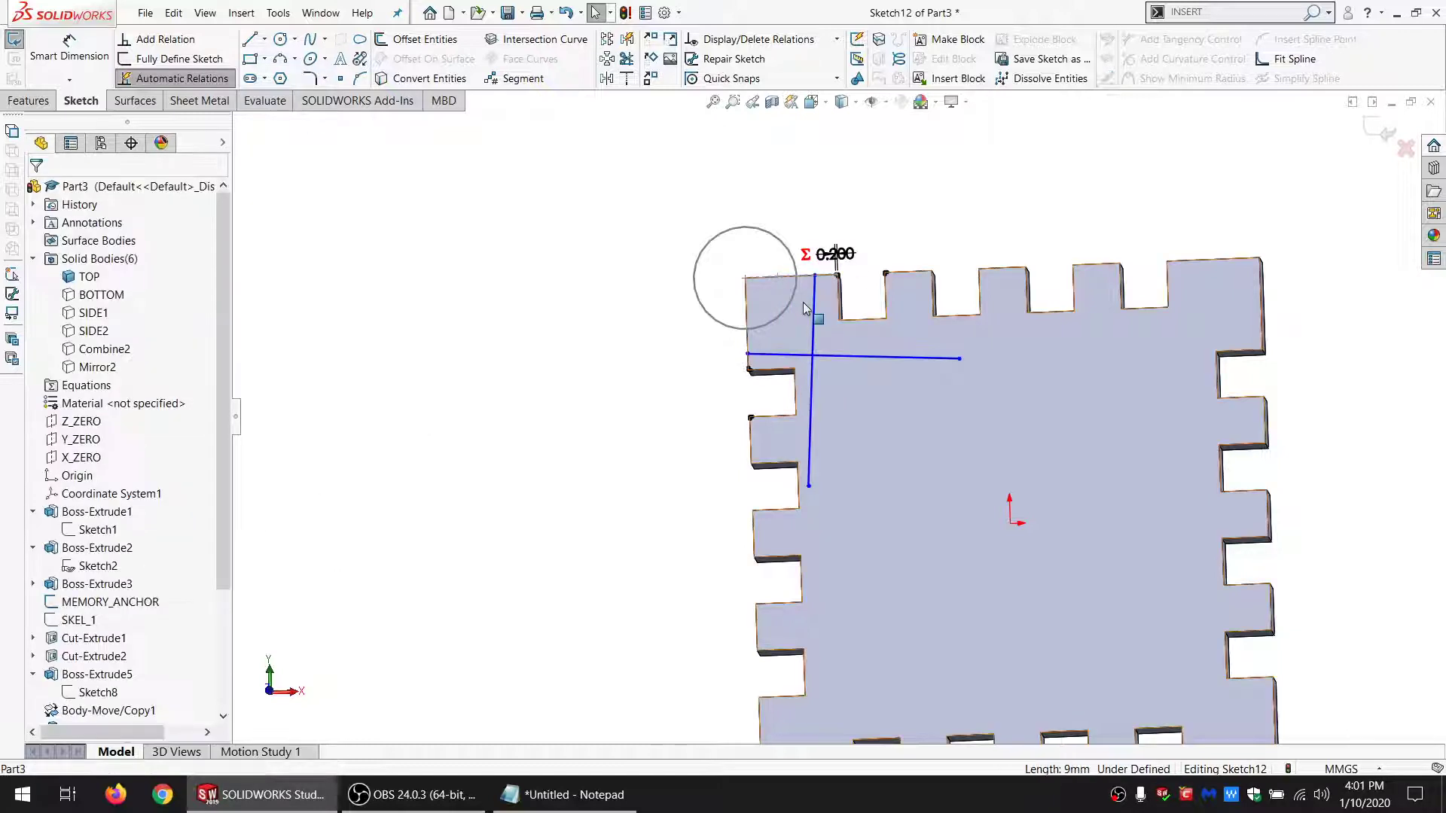
{"action": "left_click", "coordinate": [812, 309], "text": "ctrl"}
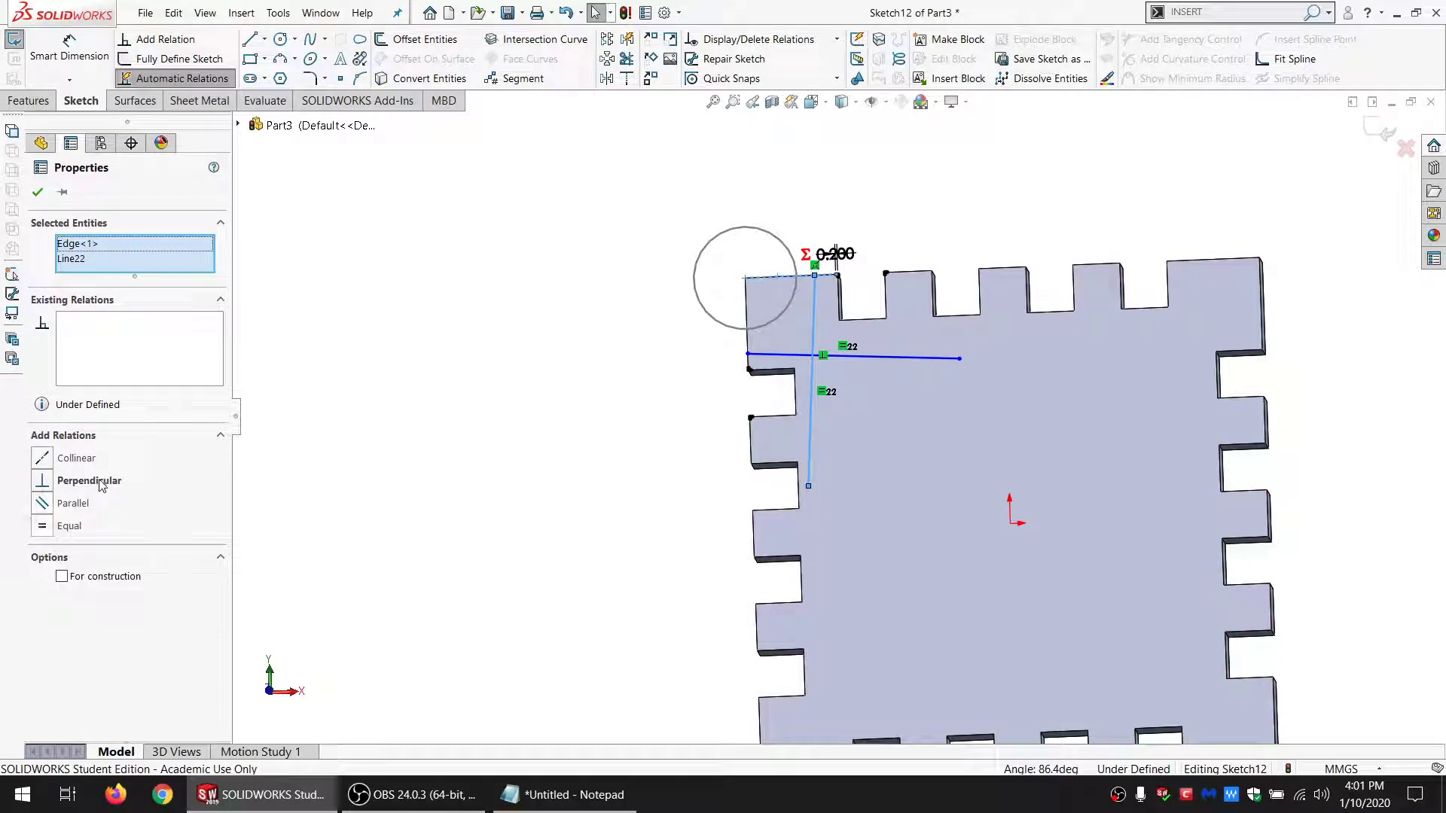
{"action": "left_click", "coordinate": [101, 482]}
{"action": "left_click", "coordinate": [424, 508]}
Step: Convert both crossing lines to construction geometry
{"action": "left_click", "coordinate": [828, 350]}
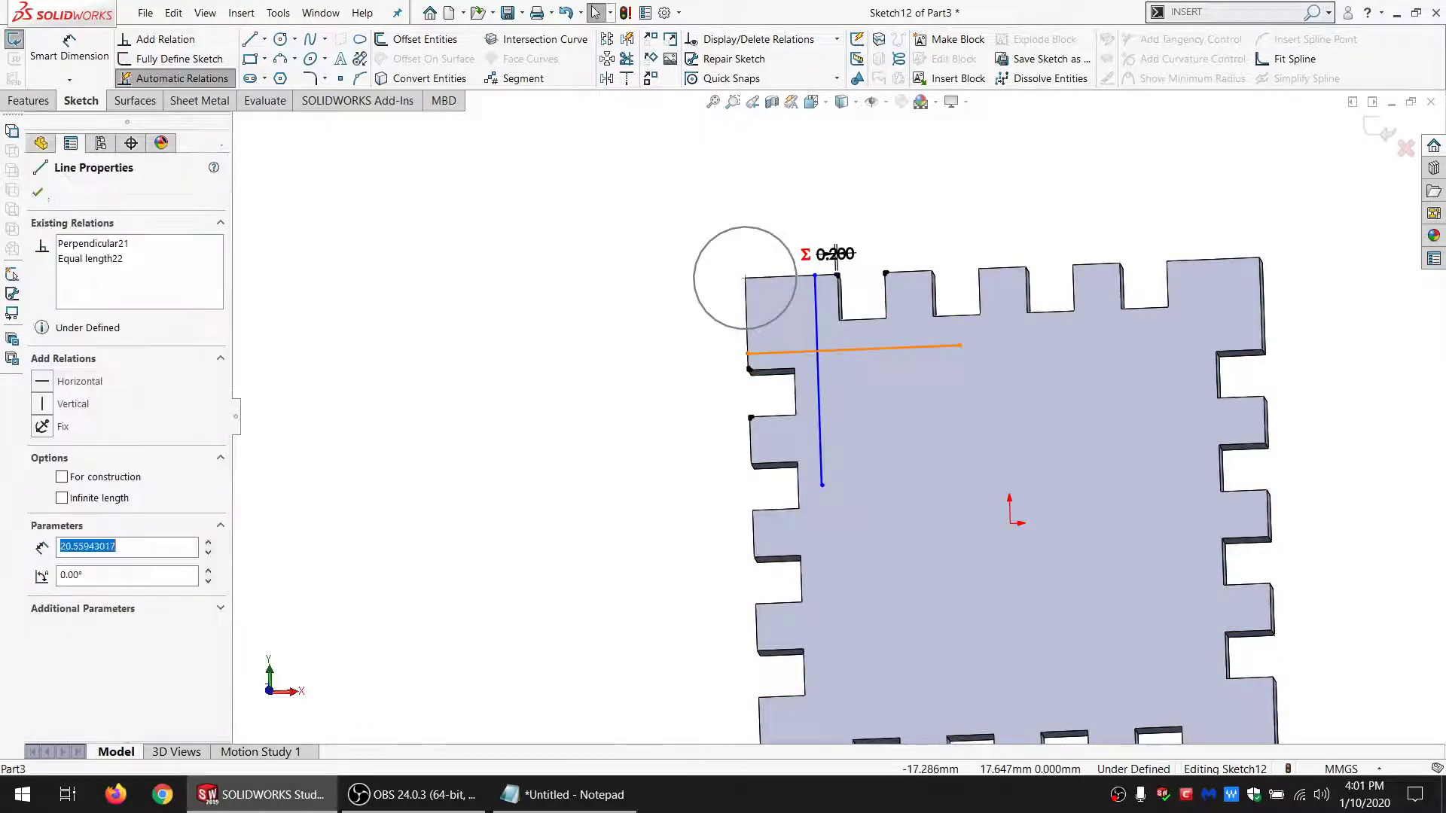
{"action": "left_click", "coordinate": [820, 441], "text": "ctrl"}
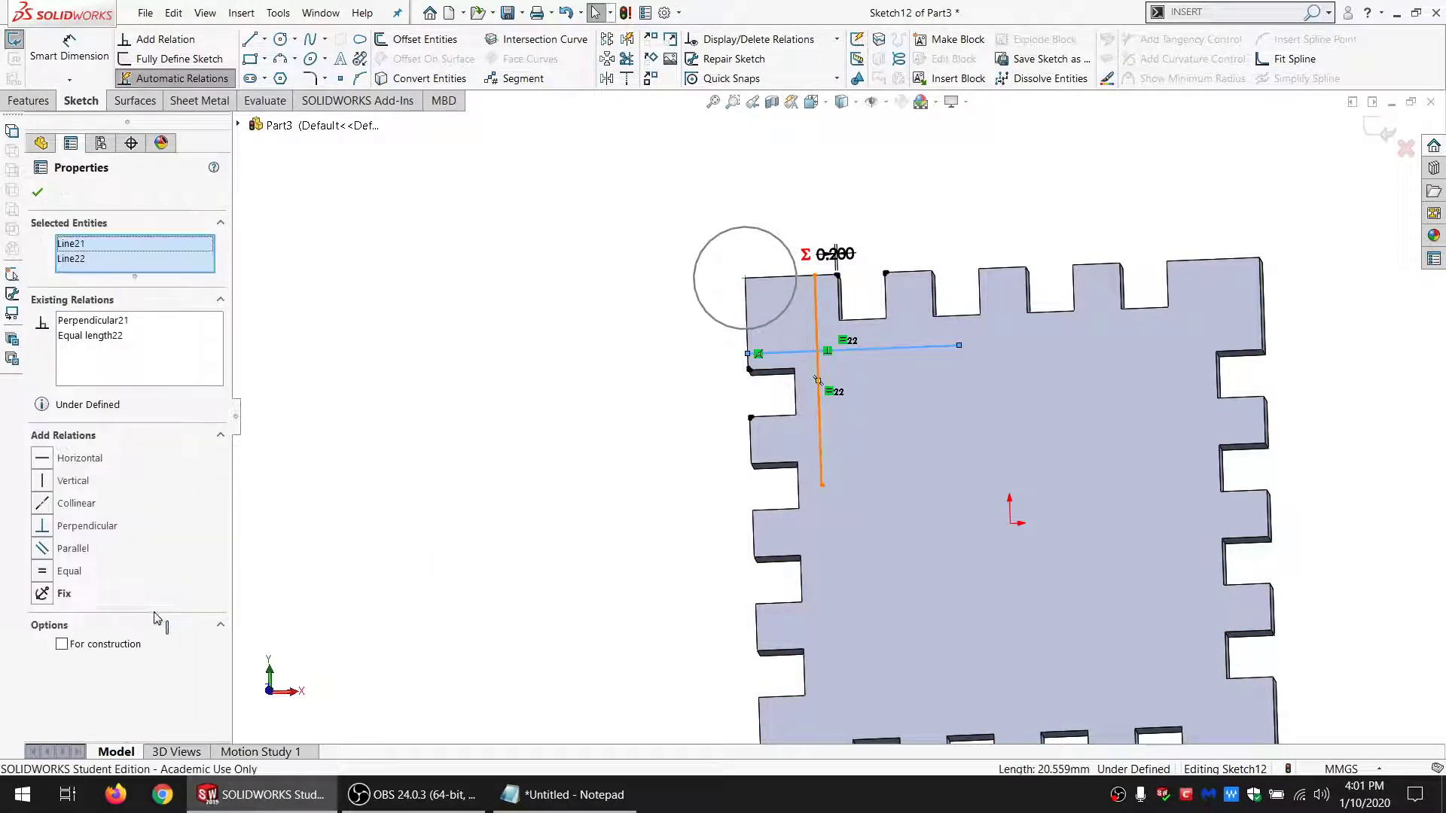
{"action": "left_click", "coordinate": [99, 646]}
{"action": "left_click", "coordinate": [605, 372]}
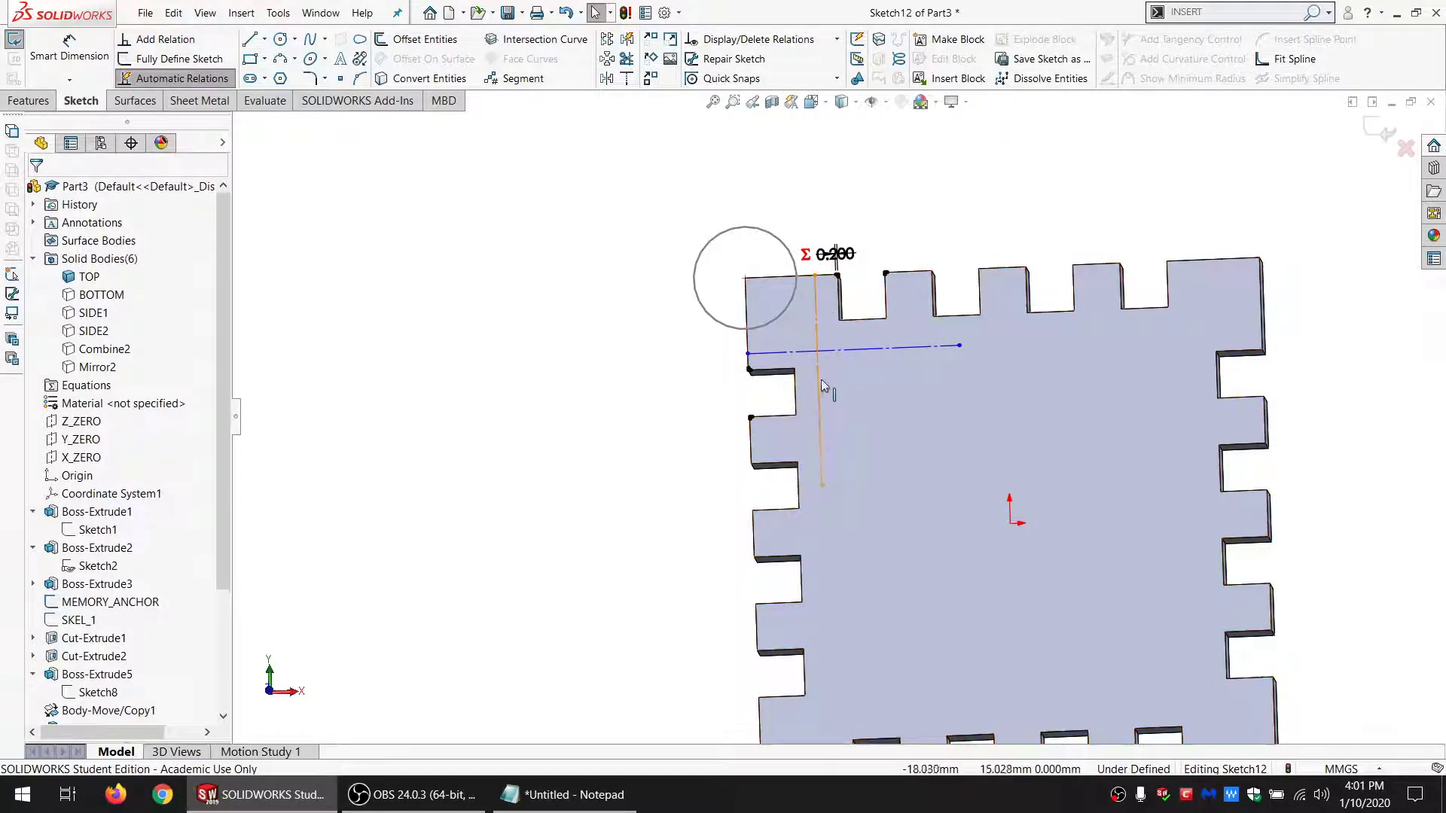
Step: Mirror the two triangles at the left edge's uppermost notch about the vertical construction line, keeping the originals
{"action": "scroll", "coordinate": [783, 396], "scroll_direction": "down", "scroll_amount": 3}
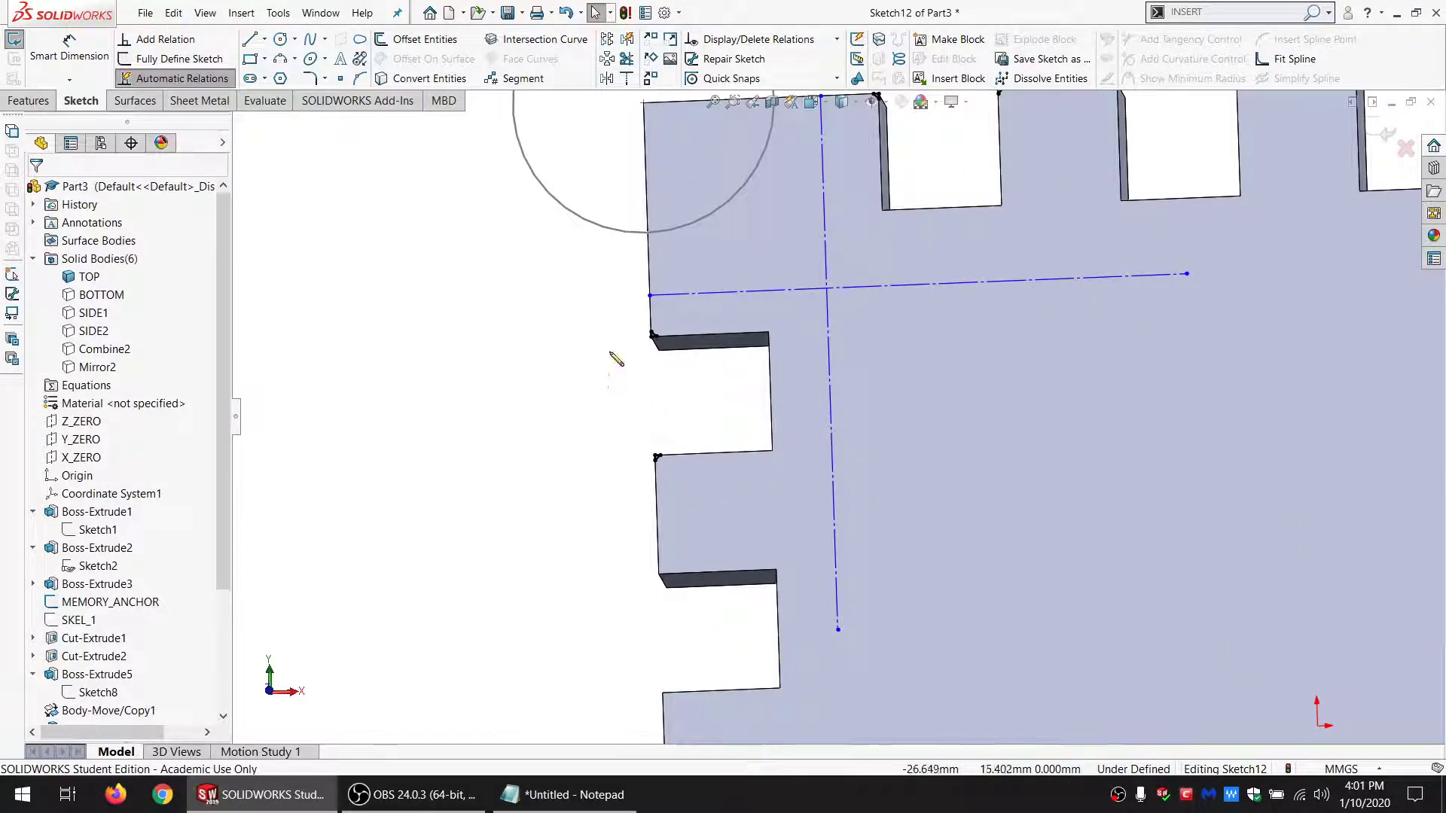
{"action": "mouse_move", "coordinate": [614, 360]}
{"action": "left_mouse_down"}
{"action": "mouse_move", "coordinate": [688, 322]}
{"action": "mouse_move", "coordinate": [704, 446]}
{"action": "mouse_move", "coordinate": [595, 490]}
{"action": "left_mouse_up"}
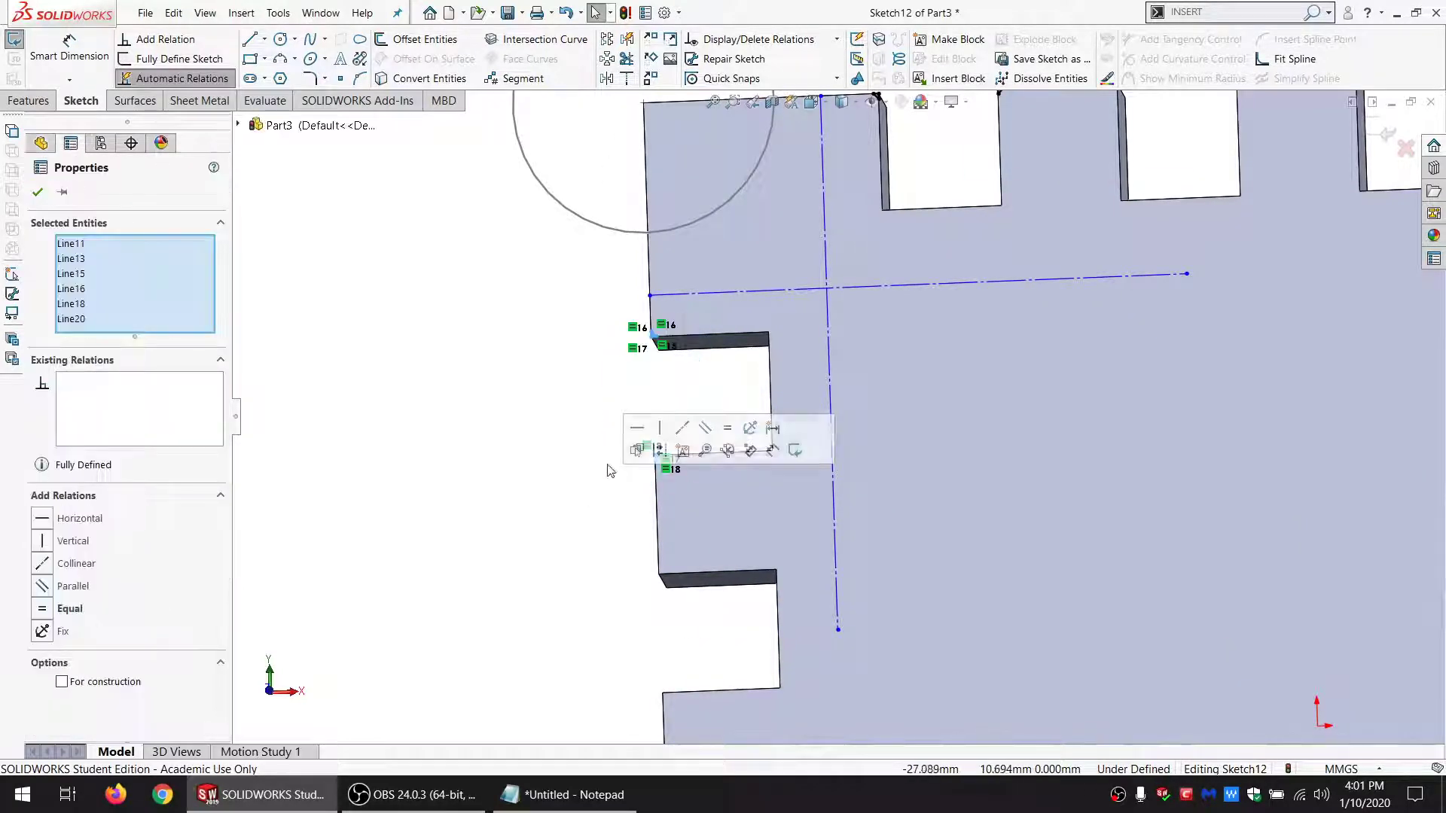
{"action": "left_click", "coordinate": [608, 78]}
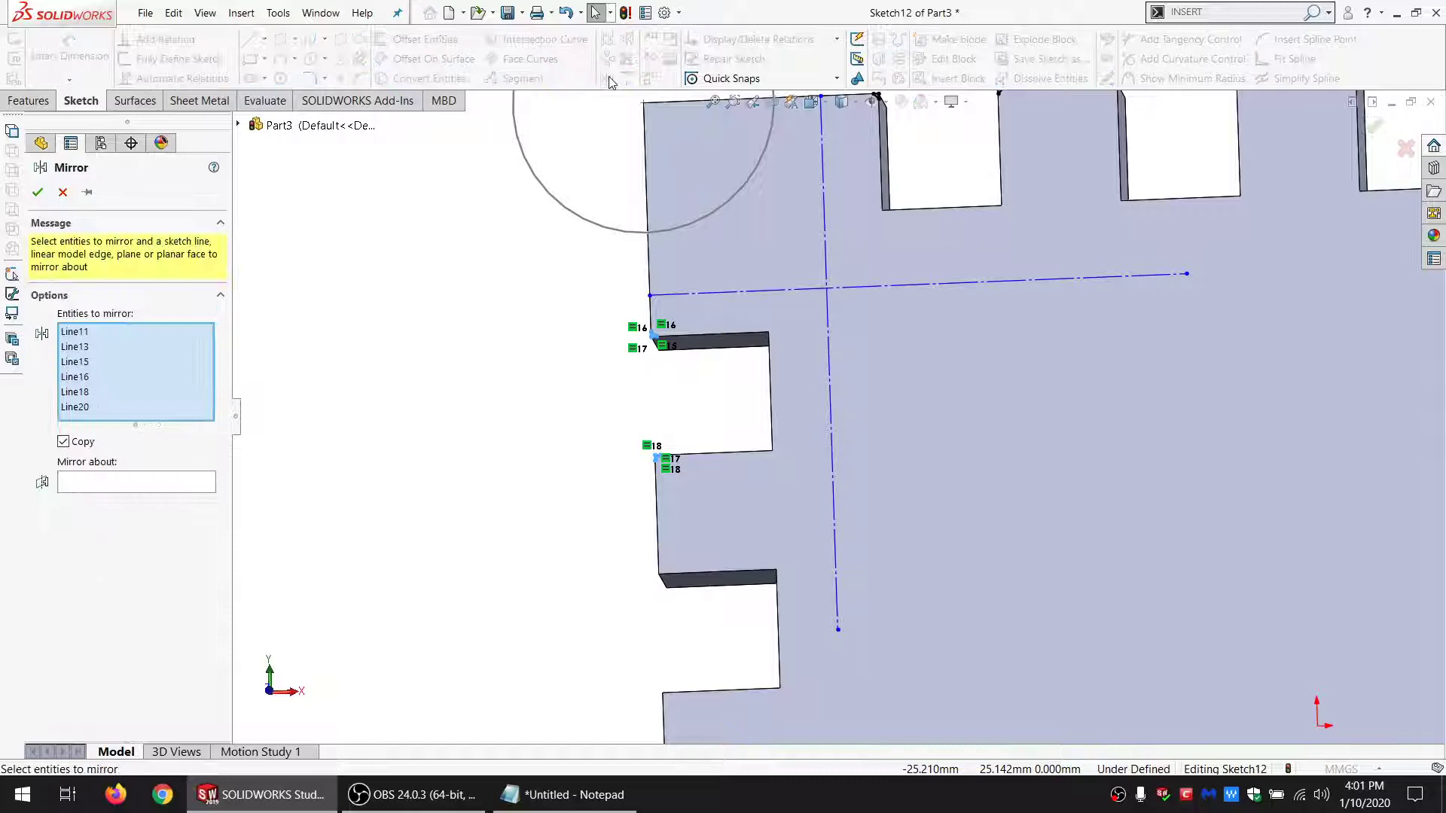
{"action": "left_click", "coordinate": [102, 491]}
{"action": "left_click", "coordinate": [828, 408]}
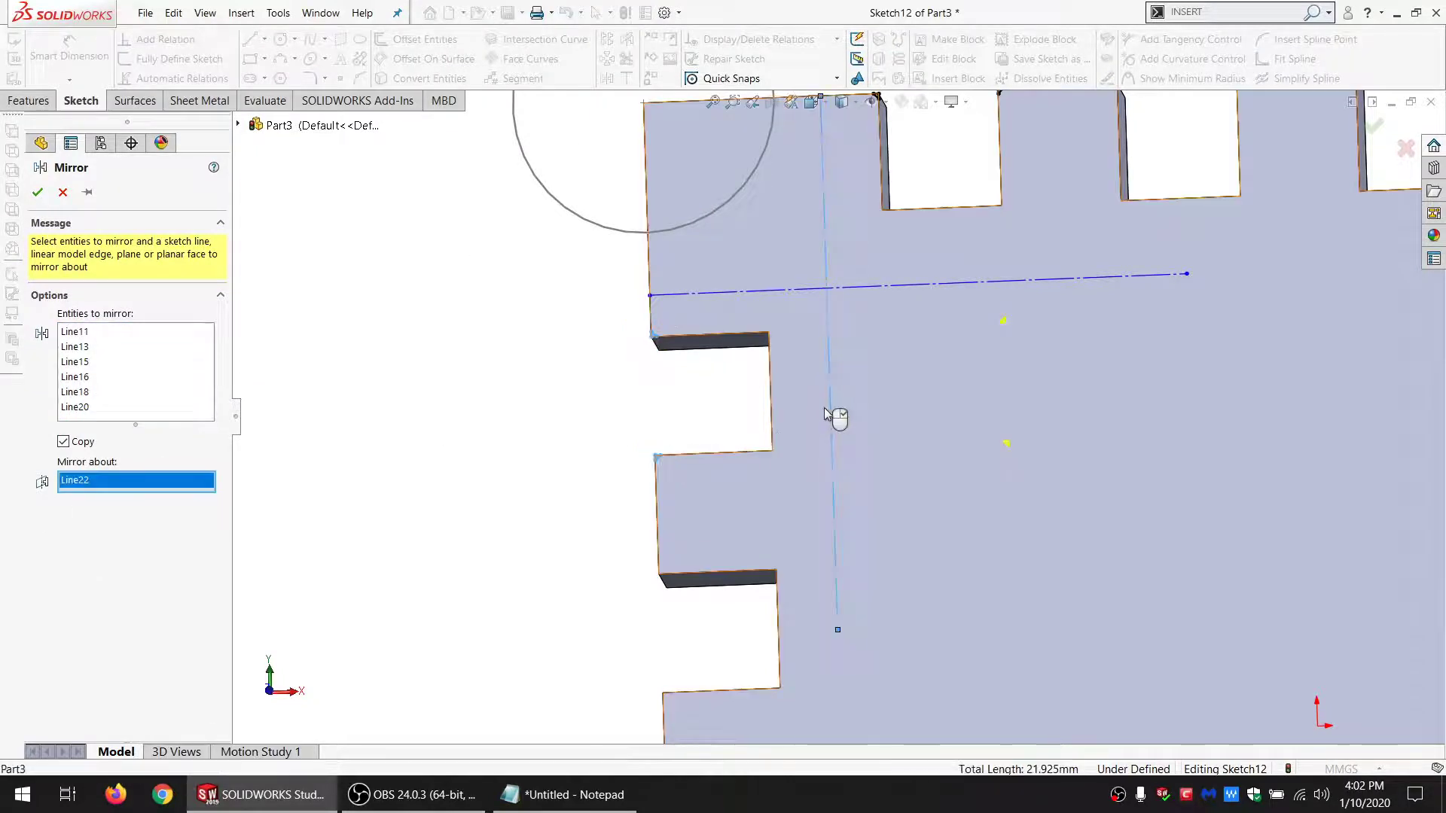
{"action": "left_click", "coordinate": [37, 193]}
Step: Mirror the two triangles at the upper edge's first notch about the horizontal construction line, keeping the originals
{"action": "scroll", "coordinate": [875, 232], "scroll_direction": "up", "scroll_amount": 3}
{"action": "scroll", "coordinate": [898, 229], "scroll_direction": "down", "scroll_amount": 2}
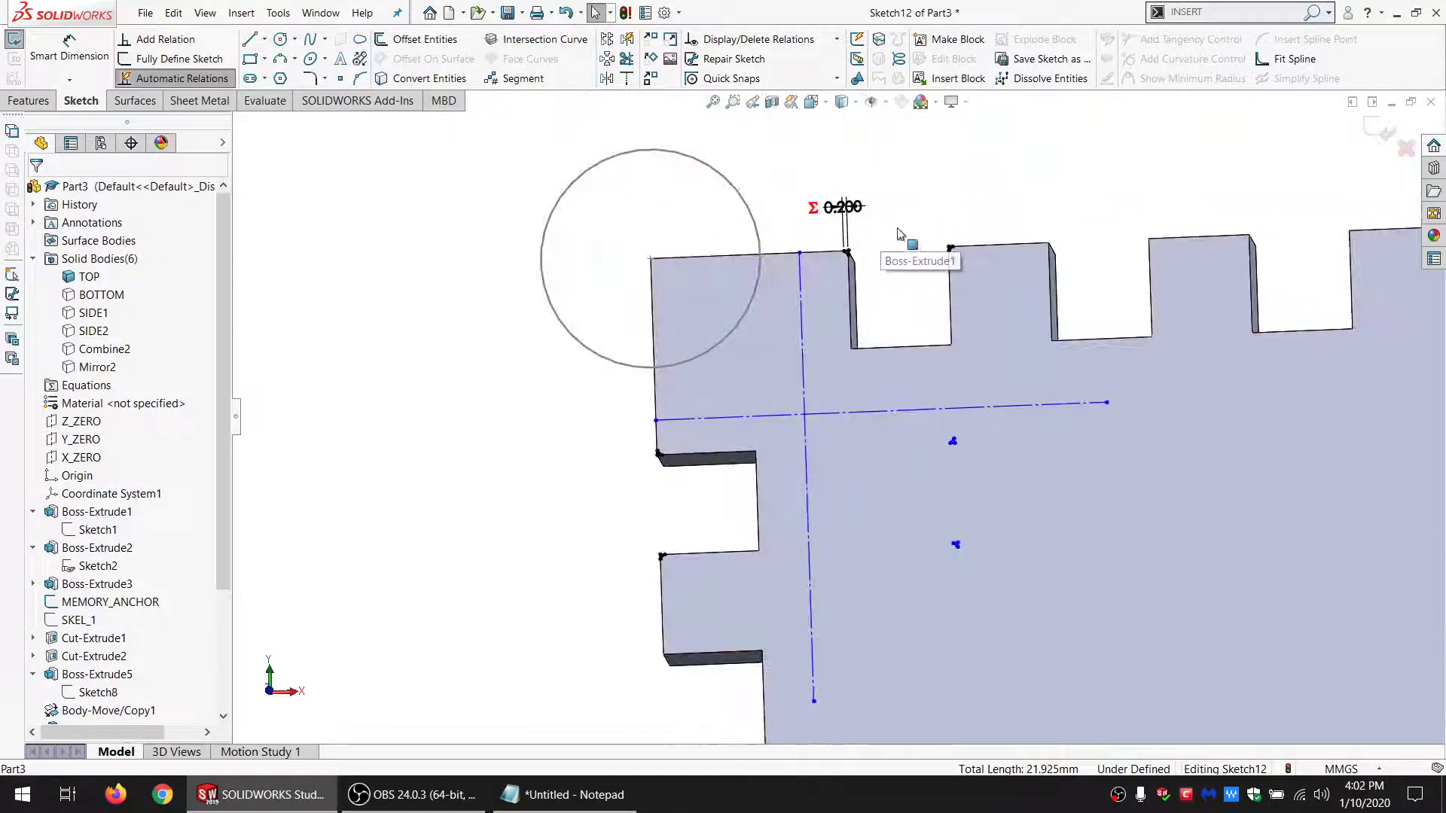
{"action": "mouse_move", "coordinate": [1049, 204]}
{"action": "left_mouse_down"}
{"action": "mouse_move", "coordinate": [885, 223]}
{"action": "mouse_move", "coordinate": [836, 256]}
{"action": "mouse_move", "coordinate": [842, 297]}
{"action": "left_mouse_up"}
{"action": "left_click", "coordinate": [609, 79]}
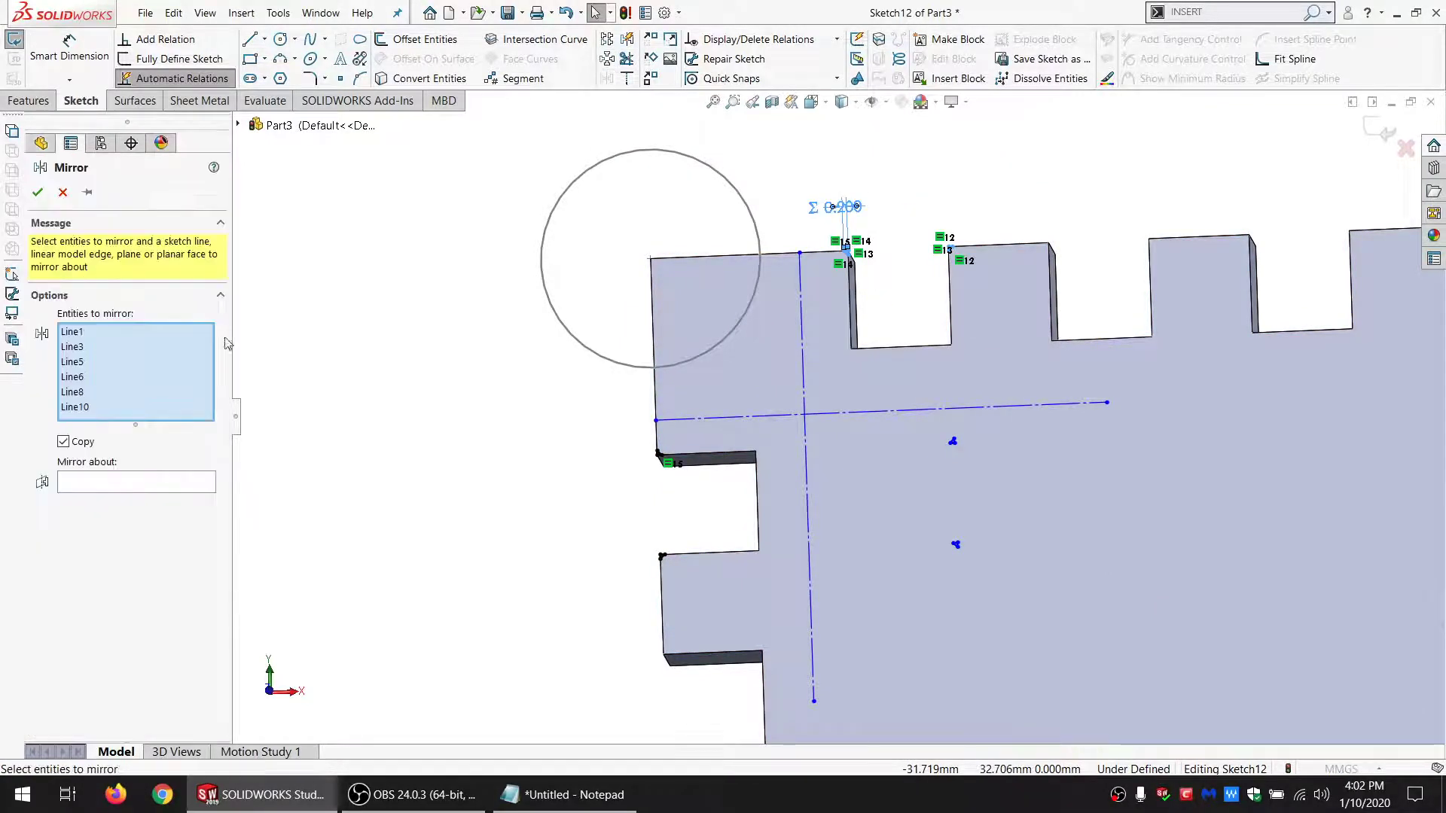
{"action": "left_click", "coordinate": [852, 416]}
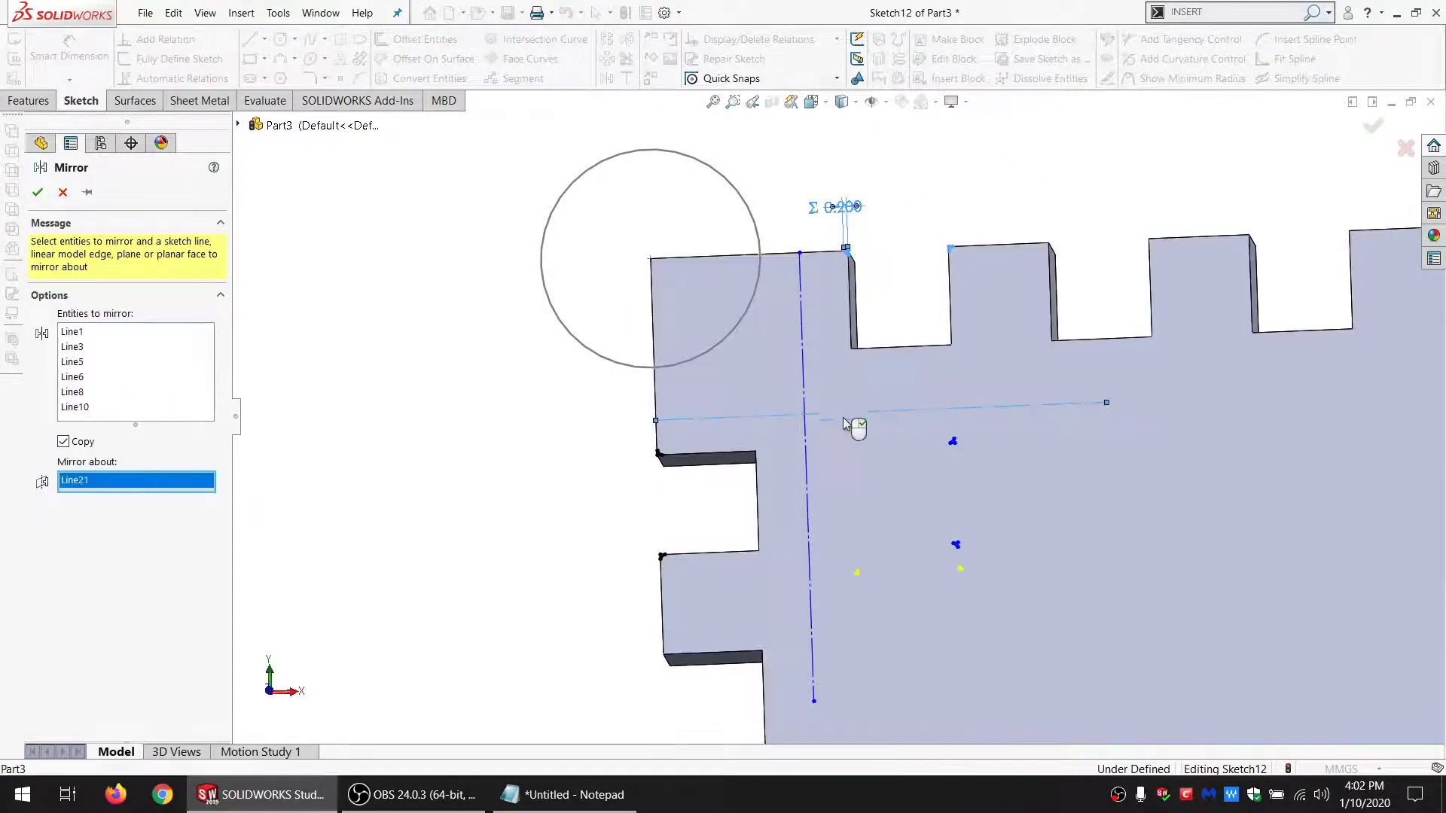
{"action": "left_click", "coordinate": [37, 193]}
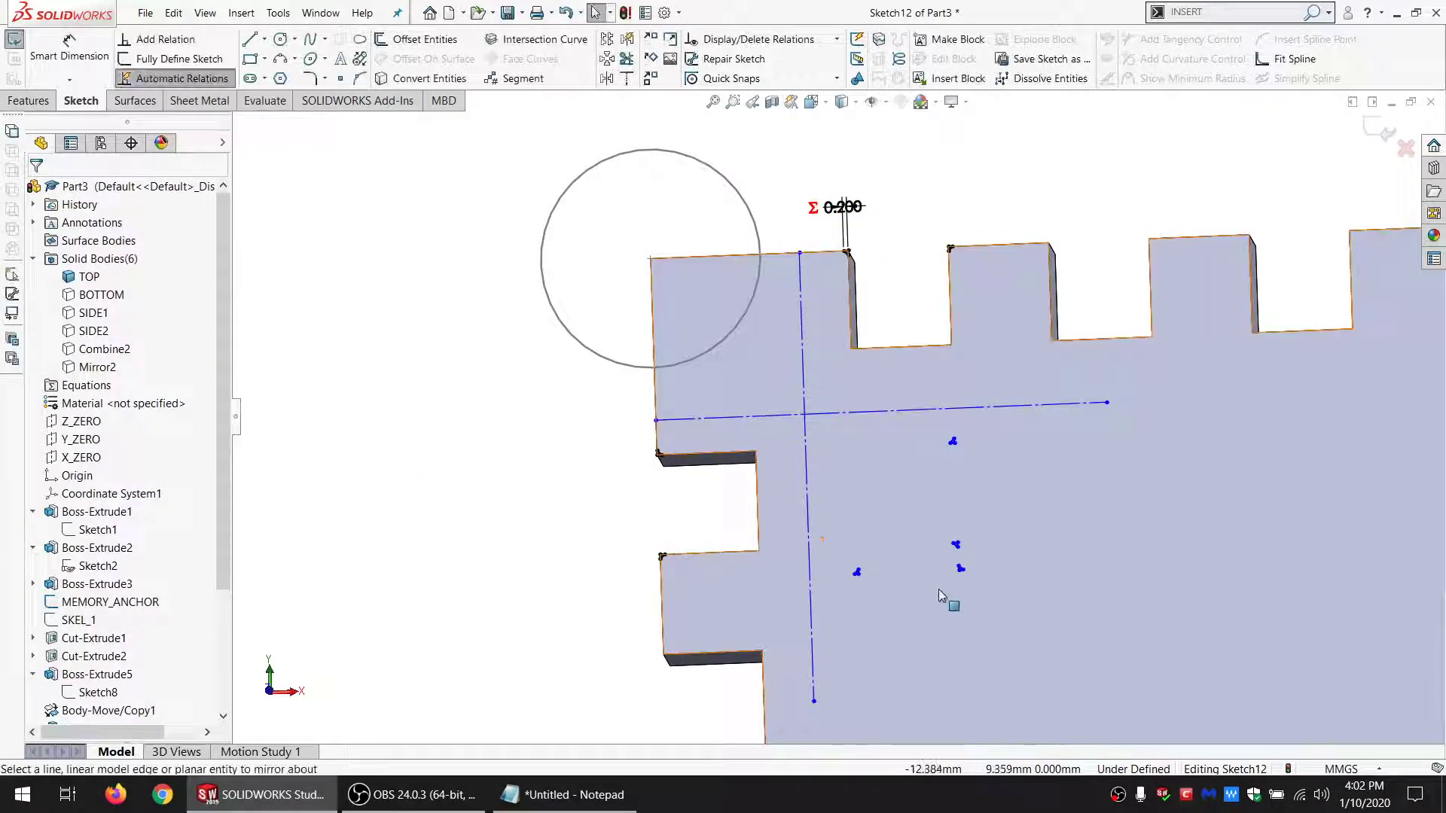
Step: Make the corner point of the left triangle mirrored from the upper notch coincident with the panel's lower edge
{"action": "scroll", "coordinate": [903, 591], "scroll_direction": "down", "scroll_amount": 5}
{"action": "left_click", "coordinate": [829, 477]}
{"action": "scroll", "coordinate": [824, 670], "scroll_direction": "up", "scroll_amount": 10}
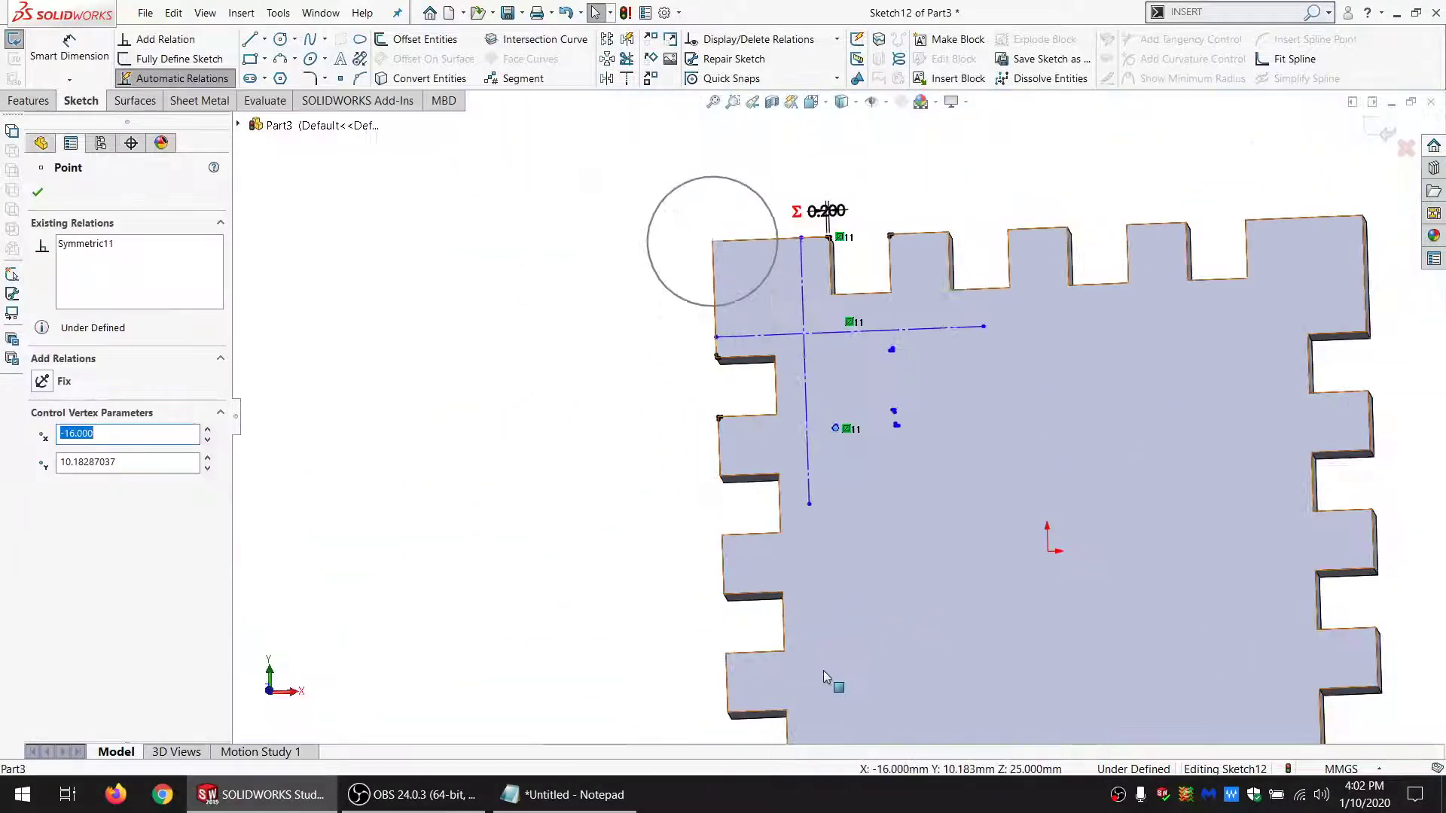
{"action": "scroll", "coordinate": [850, 664], "scroll_direction": "down", "scroll_amount": 6}
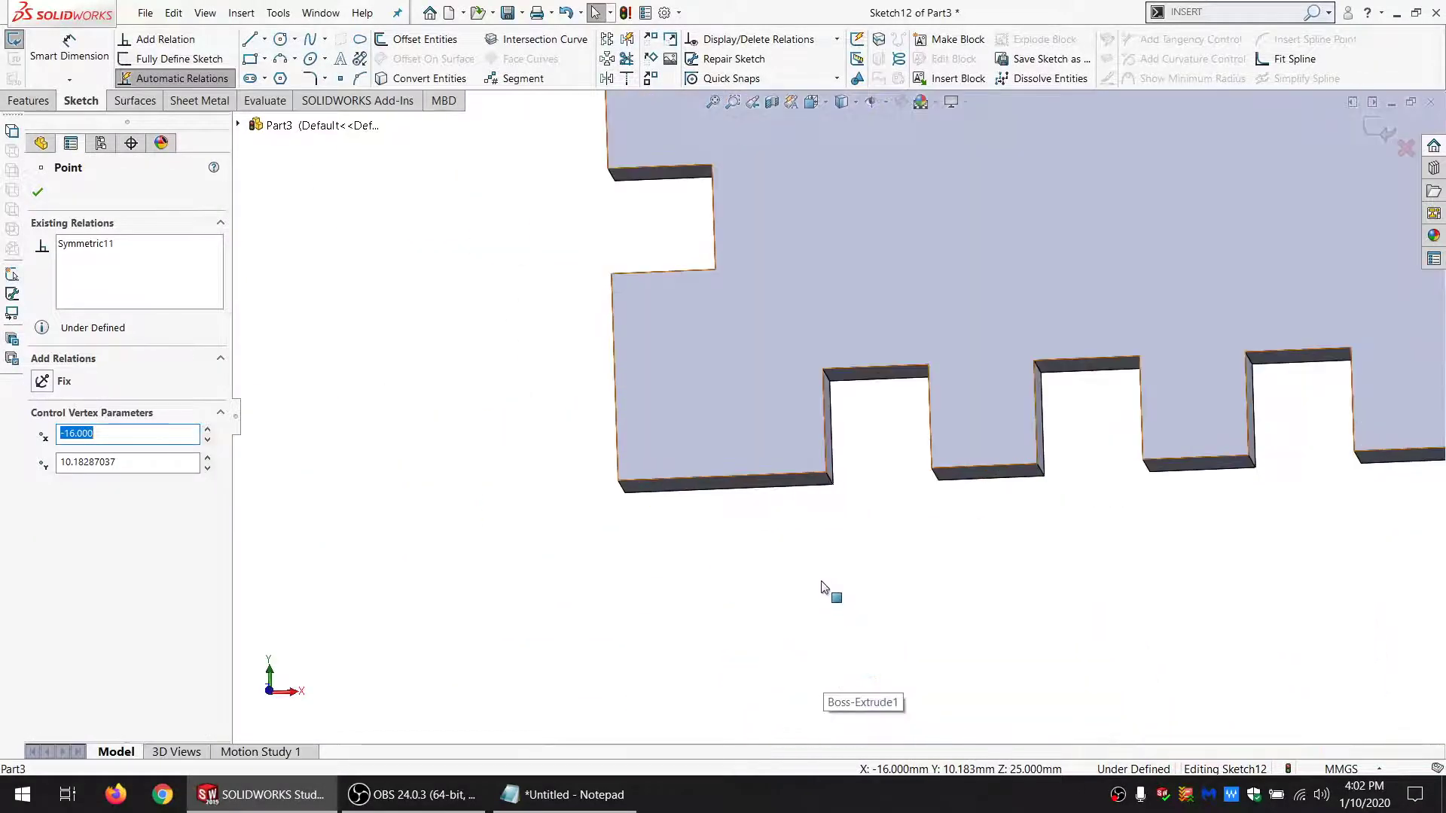
{"action": "left_click", "coordinate": [810, 473], "text": "ctrl"}
{"action": "left_click", "coordinate": [60, 481]}
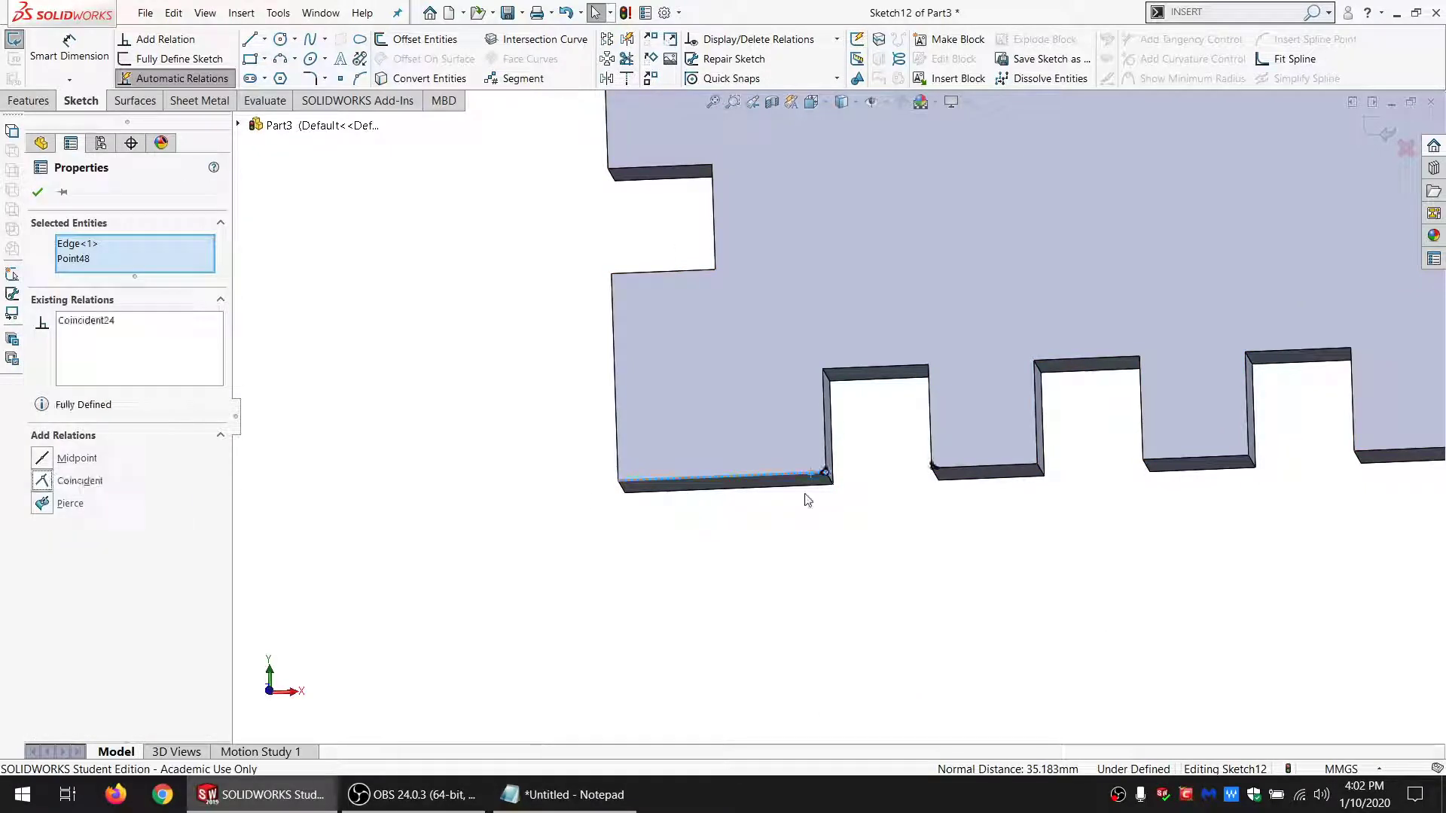
Step: Make the corner point of the upper triangle mirrored from the left notch coincident with the panel's right edge
{"action": "scroll", "coordinate": [912, 479], "scroll_direction": "up", "scroll_amount": 5}
{"action": "scroll", "coordinate": [867, 291], "scroll_direction": "down", "scroll_amount": 7}
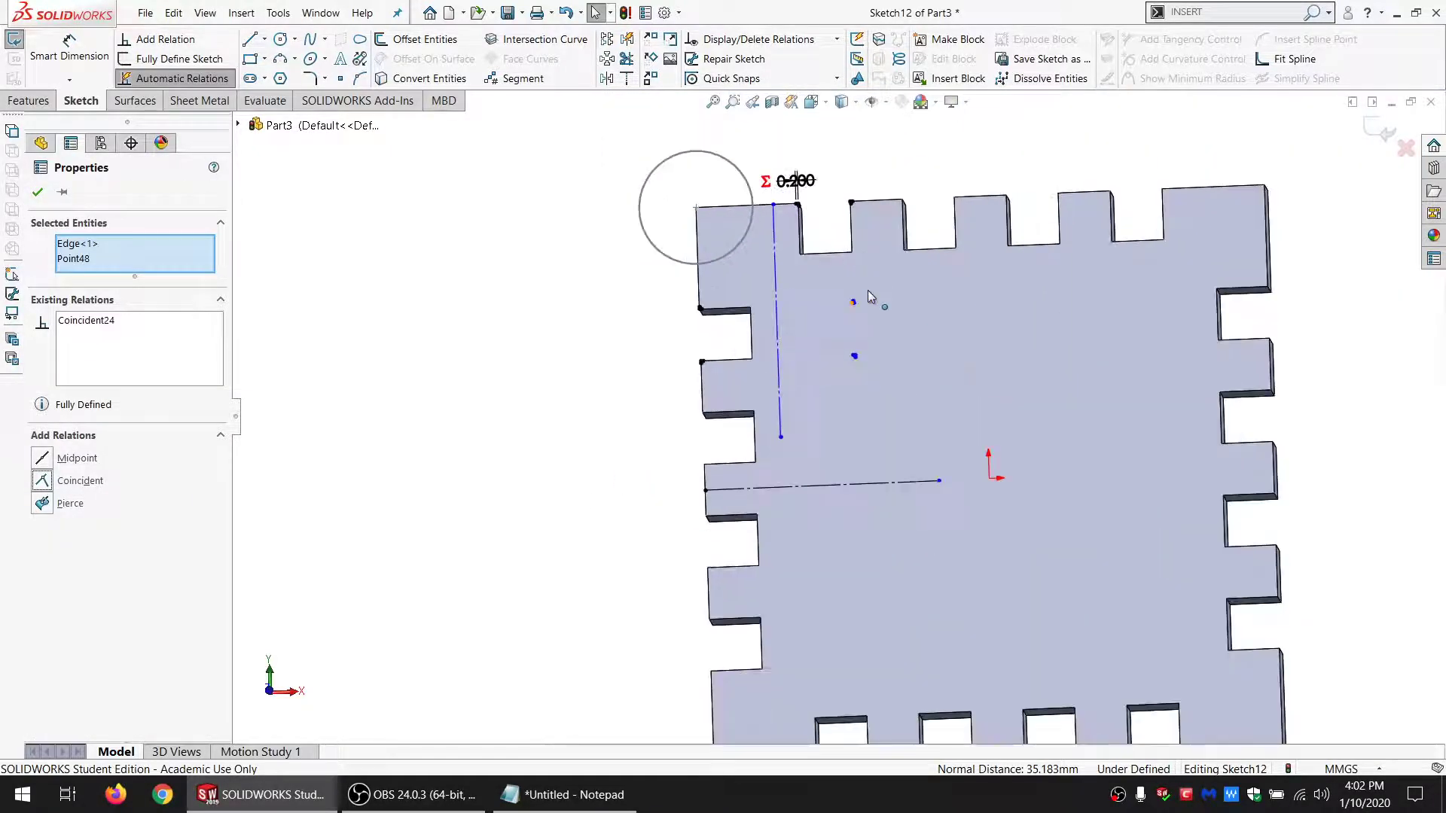
{"action": "scroll", "coordinate": [836, 364], "scroll_direction": "down", "scroll_amount": 3}
{"action": "left_click", "coordinate": [811, 367]}
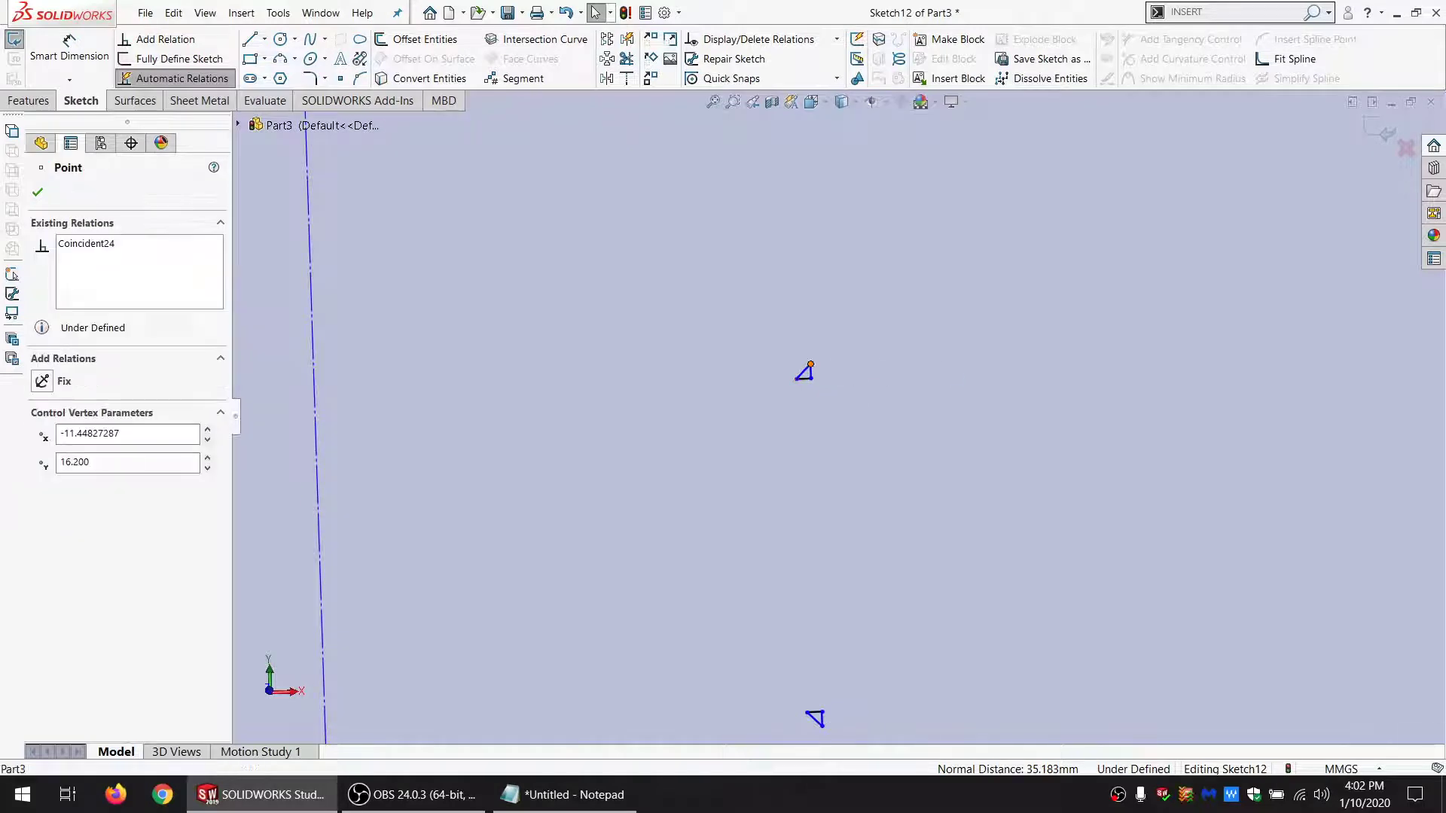
{"action": "scroll", "coordinate": [1052, 349], "scroll_direction": "up", "scroll_amount": 8}
{"action": "scroll", "coordinate": [991, 391], "scroll_direction": "down", "scroll_amount": 3}
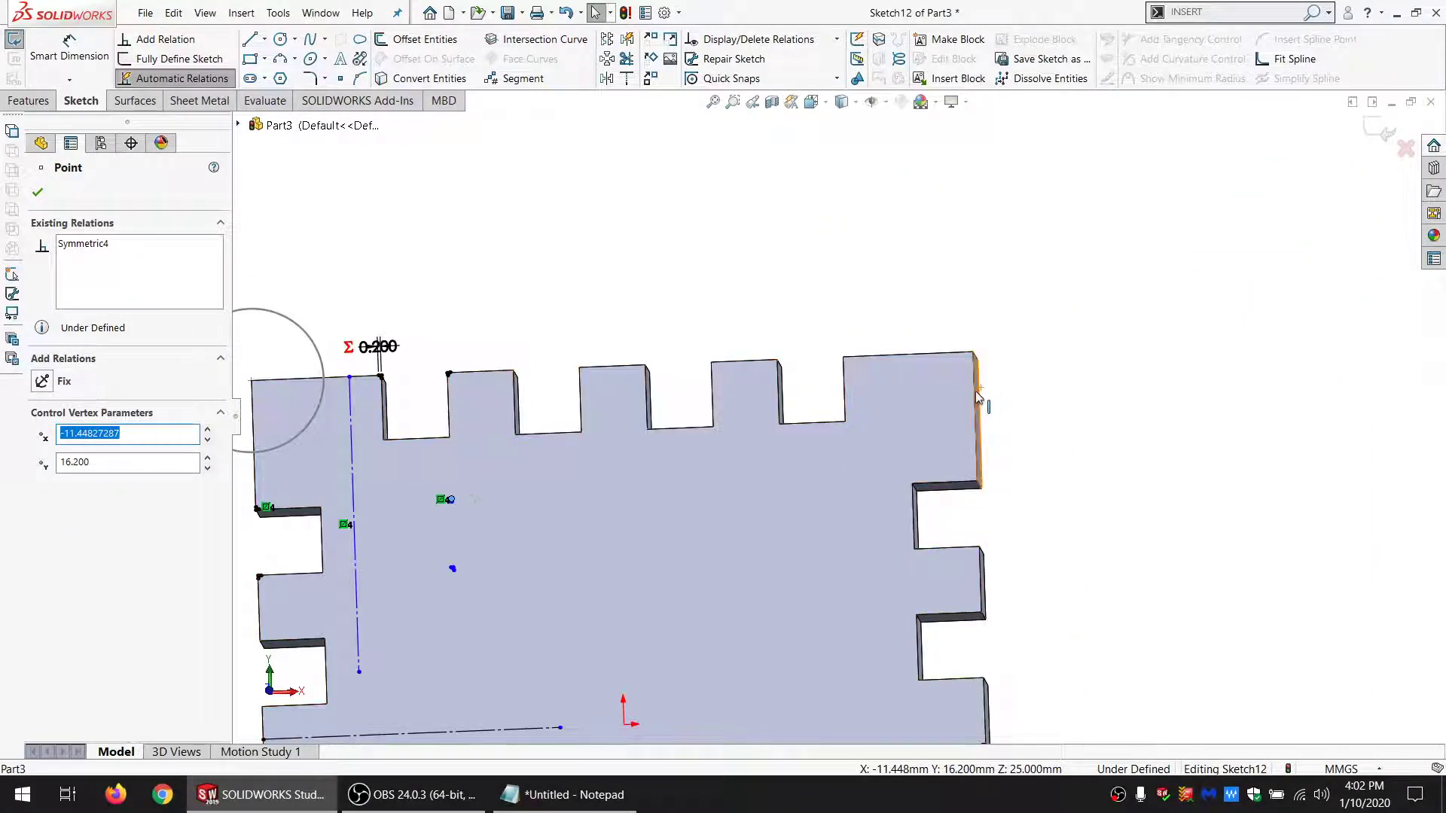
{"action": "left_click", "coordinate": [974, 391], "text": "ctrl"}
{"action": "left_click", "coordinate": [63, 480]}
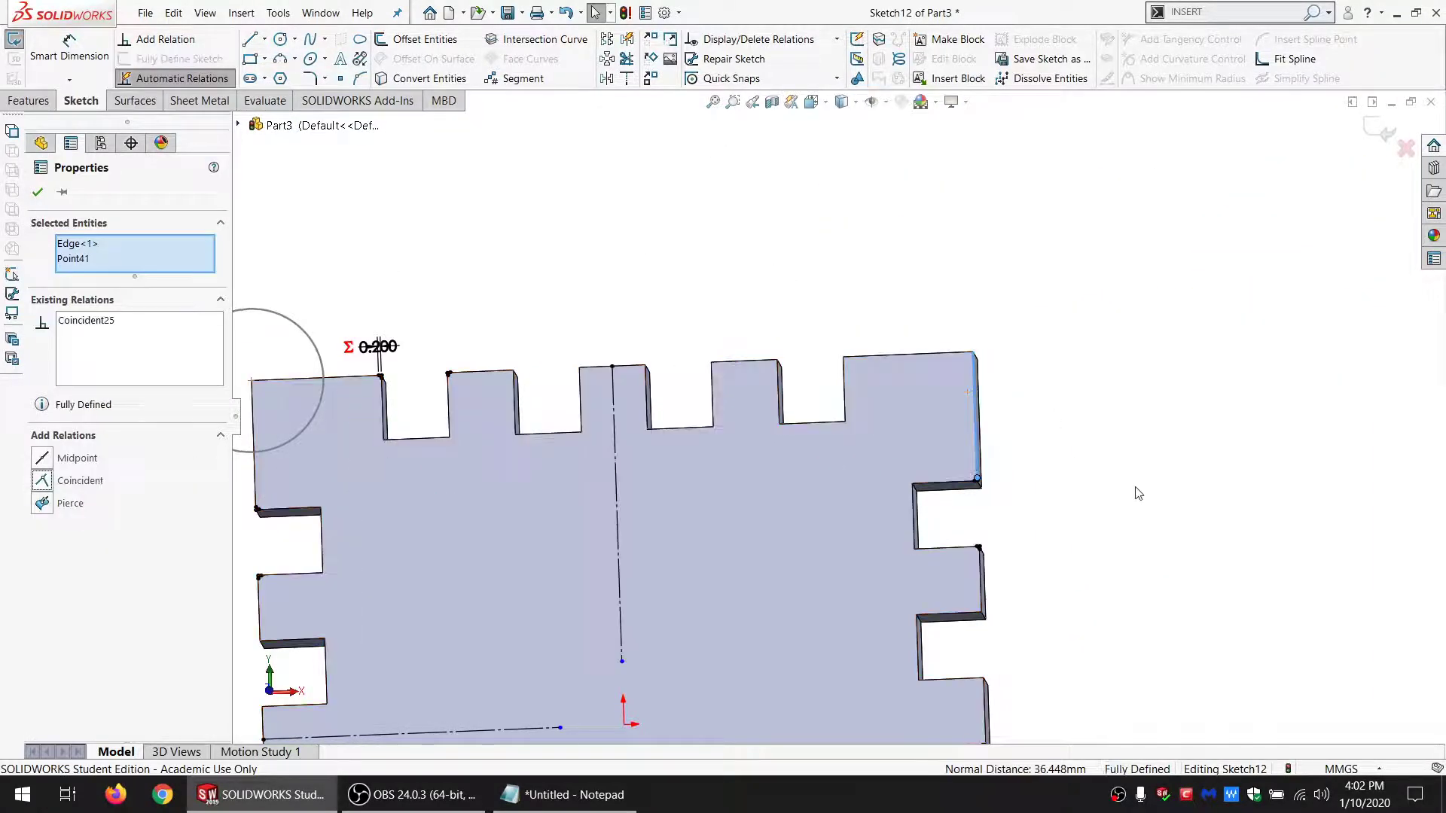
{"action": "left_click", "coordinate": [1131, 491]}
Step: Make the inner endpoint of the horizontal construction line coincident with the vertical construction line
{"action": "scroll", "coordinate": [1129, 491], "scroll_direction": "up", "scroll_amount": 7}
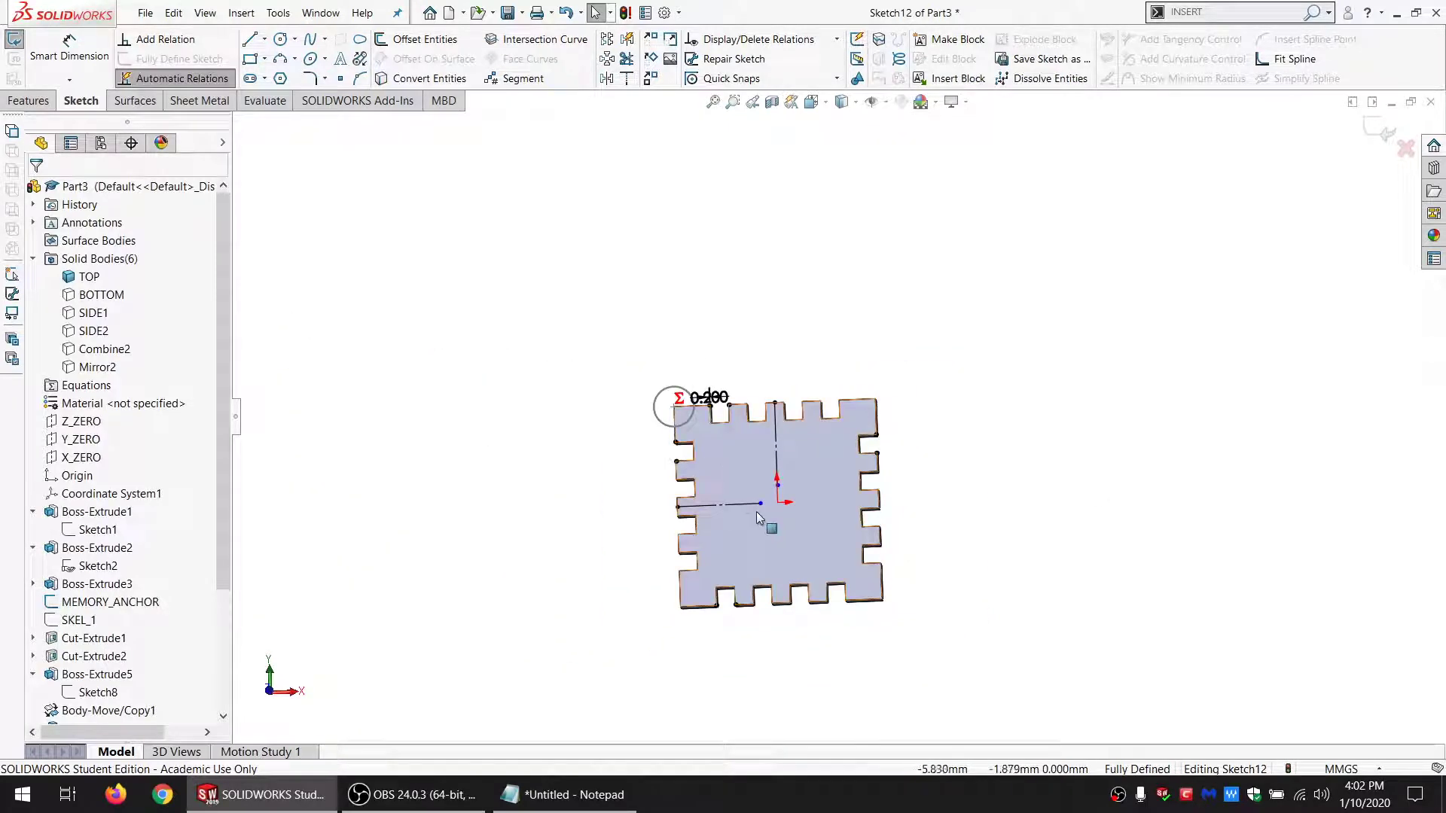
{"action": "scroll", "coordinate": [758, 508], "scroll_direction": "down", "scroll_amount": 5}
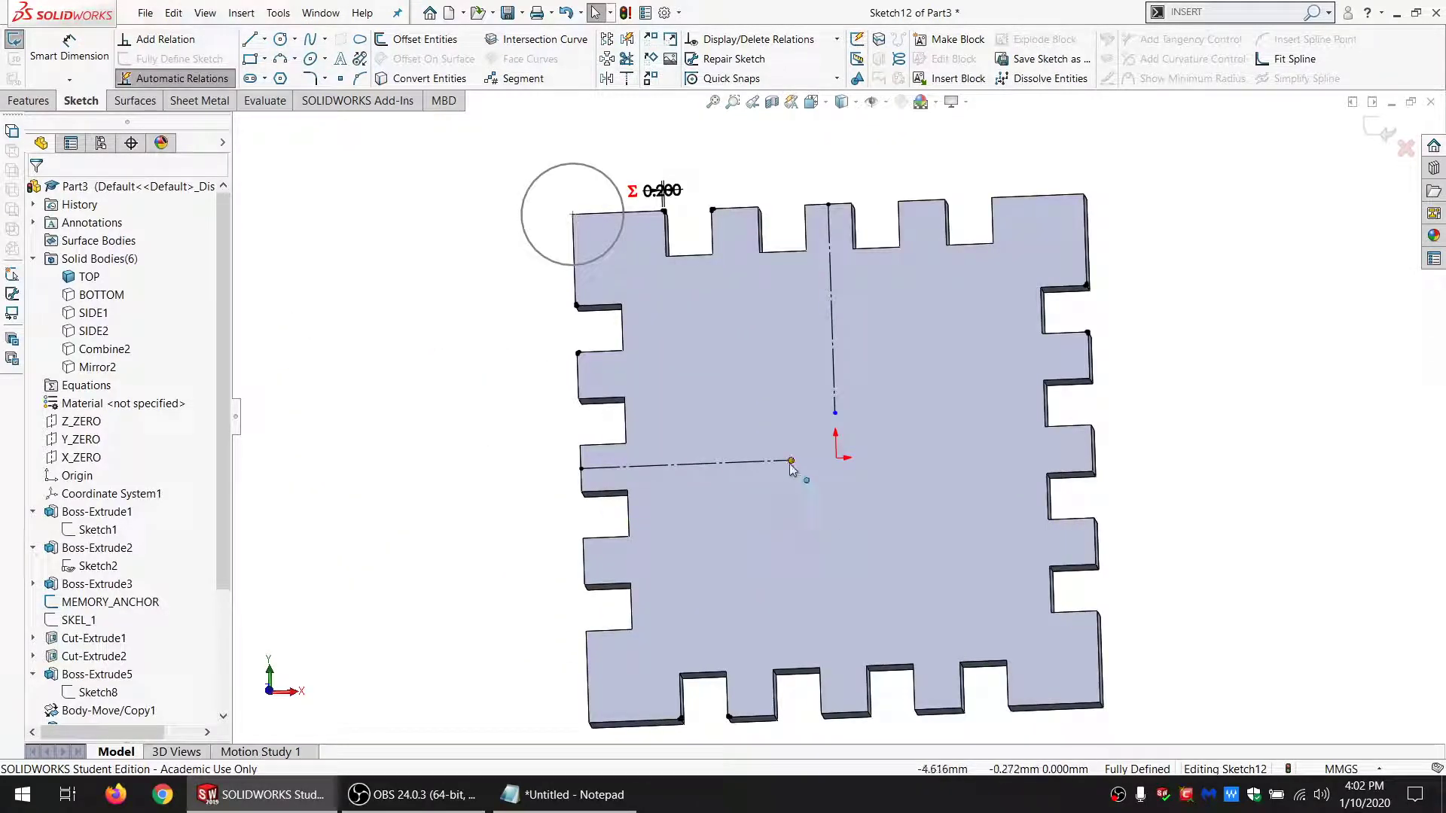
{"action": "left_click", "coordinate": [834, 387], "text": "ctrl"}
{"action": "left_click", "coordinate": [89, 490]}
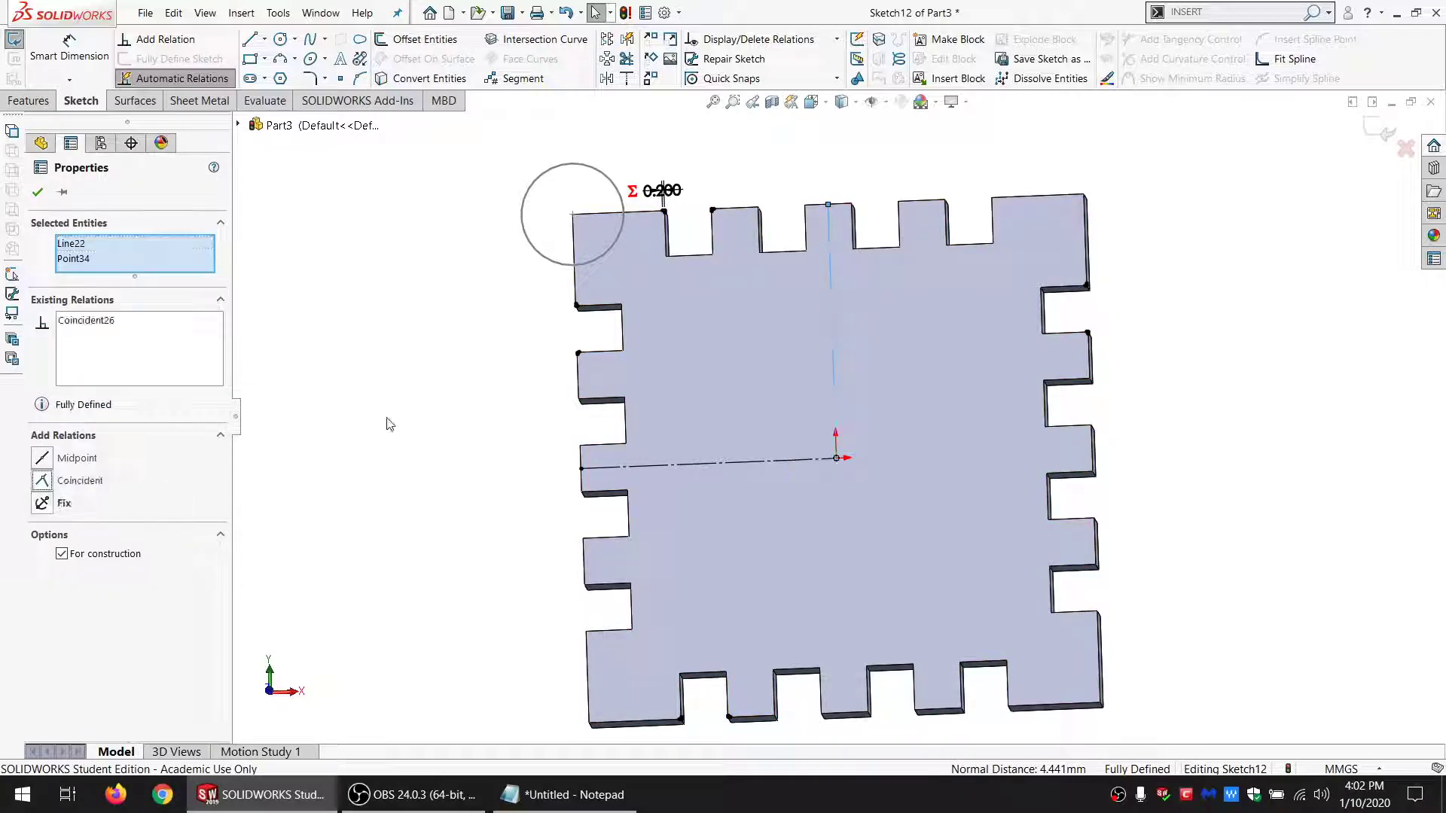
{"action": "left_click", "coordinate": [378, 392]}
Step: Select the complete triangle pairs at the first notch of the panel's upper edge and of its lower edge
{"action": "scroll", "coordinate": [643, 251], "scroll_direction": "down", "scroll_amount": 3}
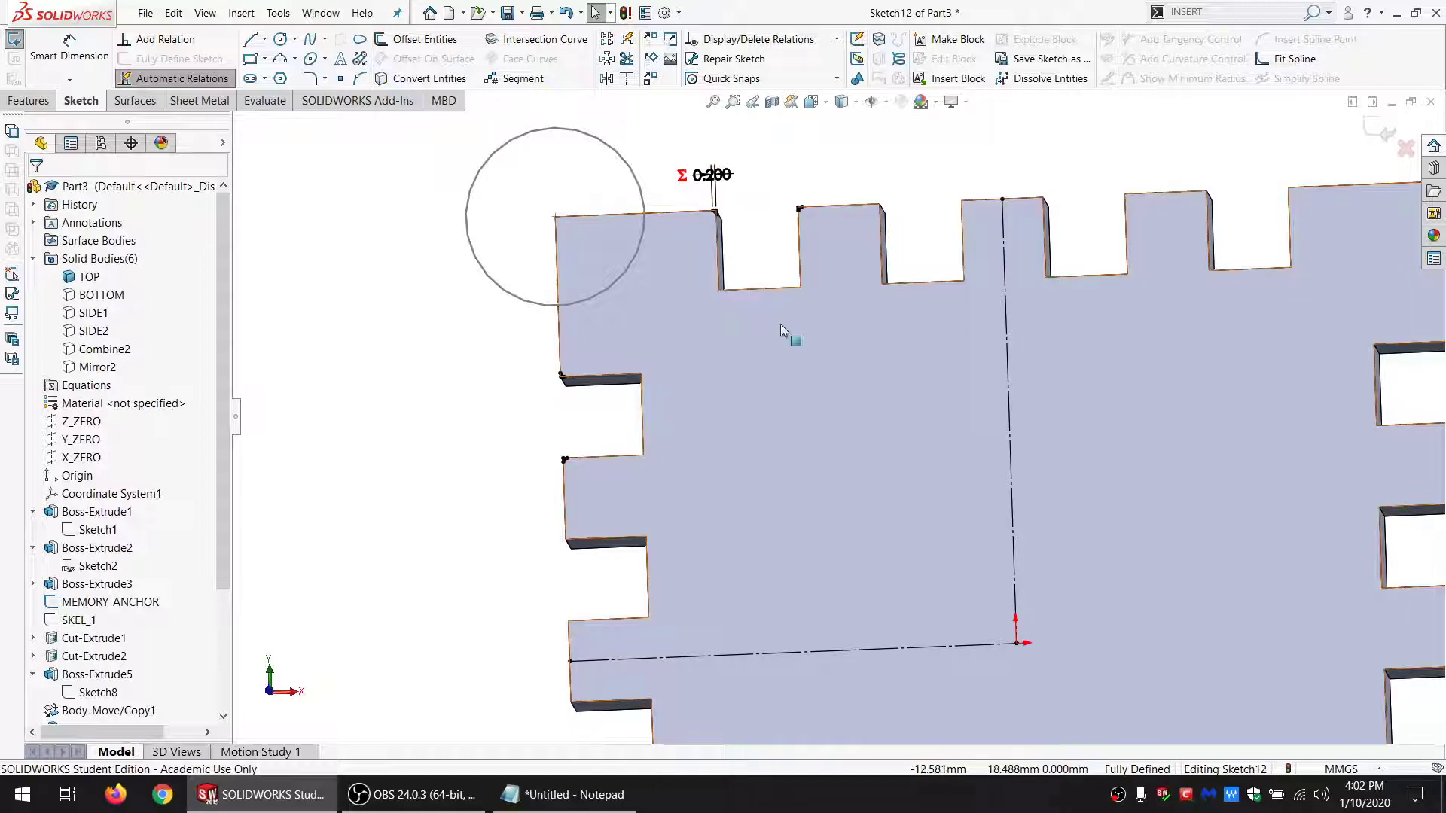
{"action": "scroll", "coordinate": [807, 252], "scroll_direction": "down", "scroll_amount": 2}
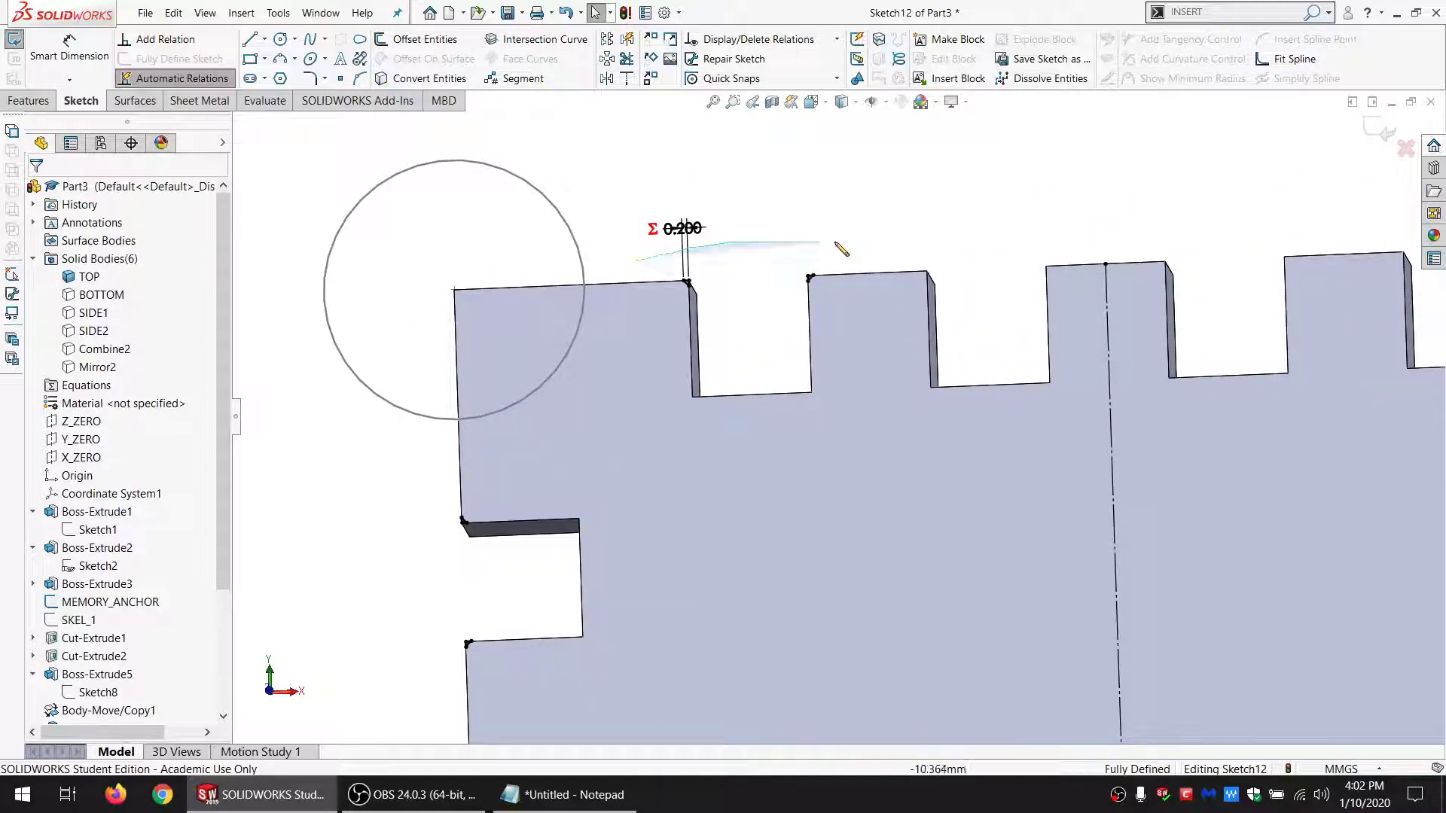
{"action": "mouse_move", "coordinate": [841, 249]}
{"action": "left_mouse_down"}
{"action": "mouse_move", "coordinate": [676, 403]}
{"action": "mouse_move", "coordinate": [688, 405]}
{"action": "left_mouse_up"}
{"action": "scroll", "coordinate": [688, 405], "scroll_direction": "up", "scroll_amount": 5}
{"action": "scroll", "coordinate": [838, 634], "scroll_direction": "down", "scroll_amount": 3}
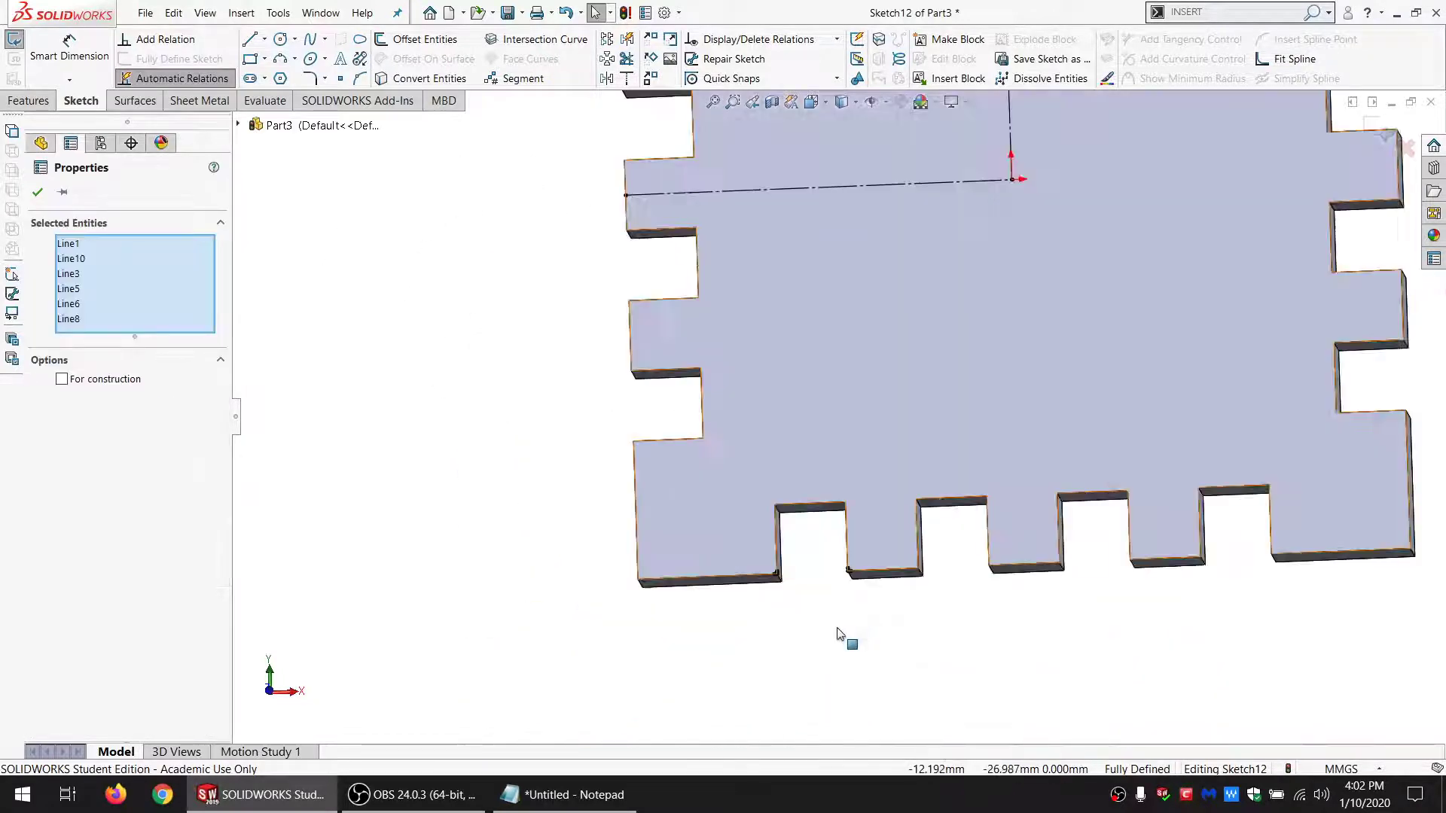
{"action": "scroll", "coordinate": [838, 635], "scroll_direction": "down", "scroll_amount": 3}
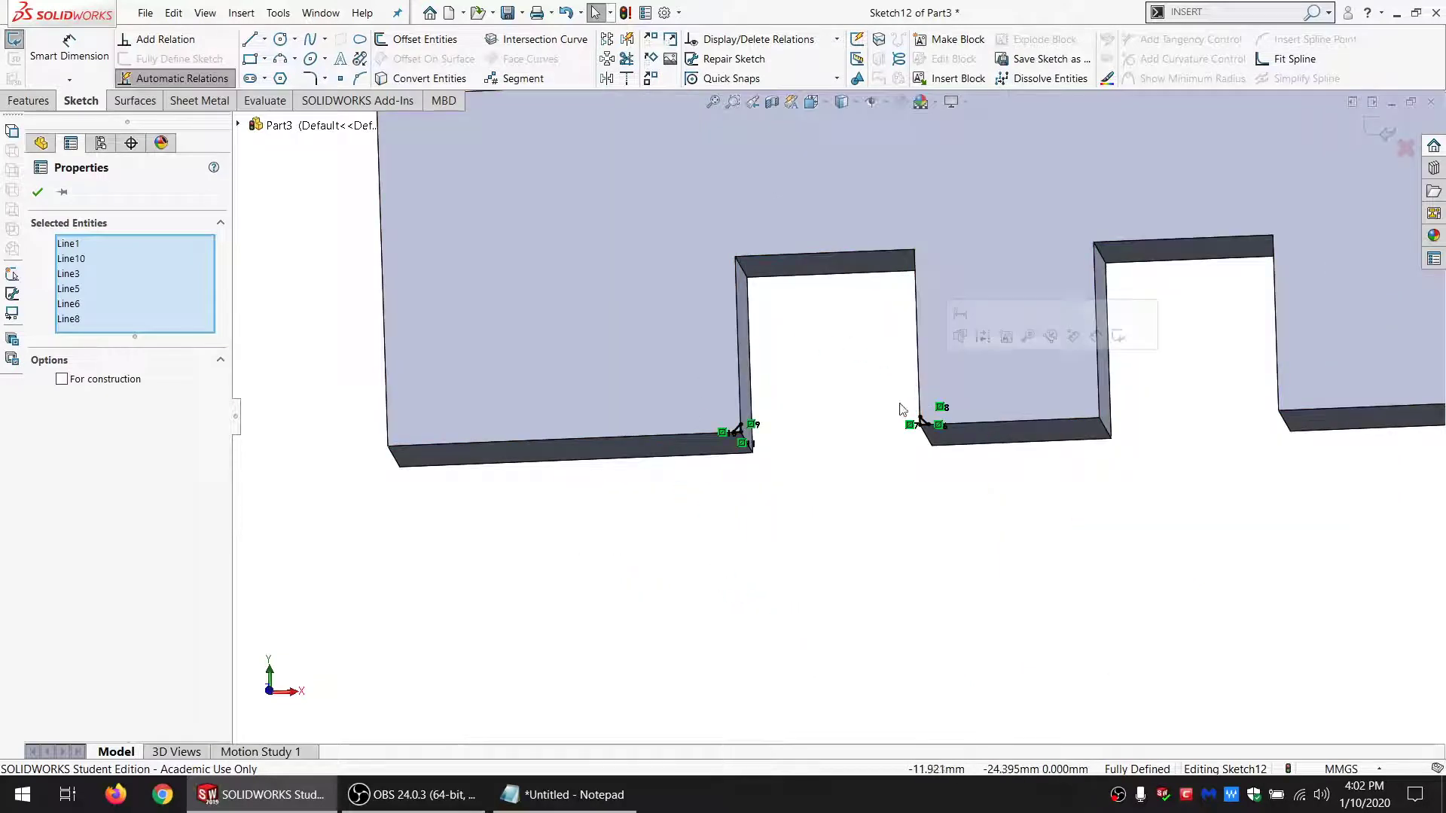
{"action": "scroll", "coordinate": [746, 436], "scroll_direction": "down", "scroll_amount": 3}
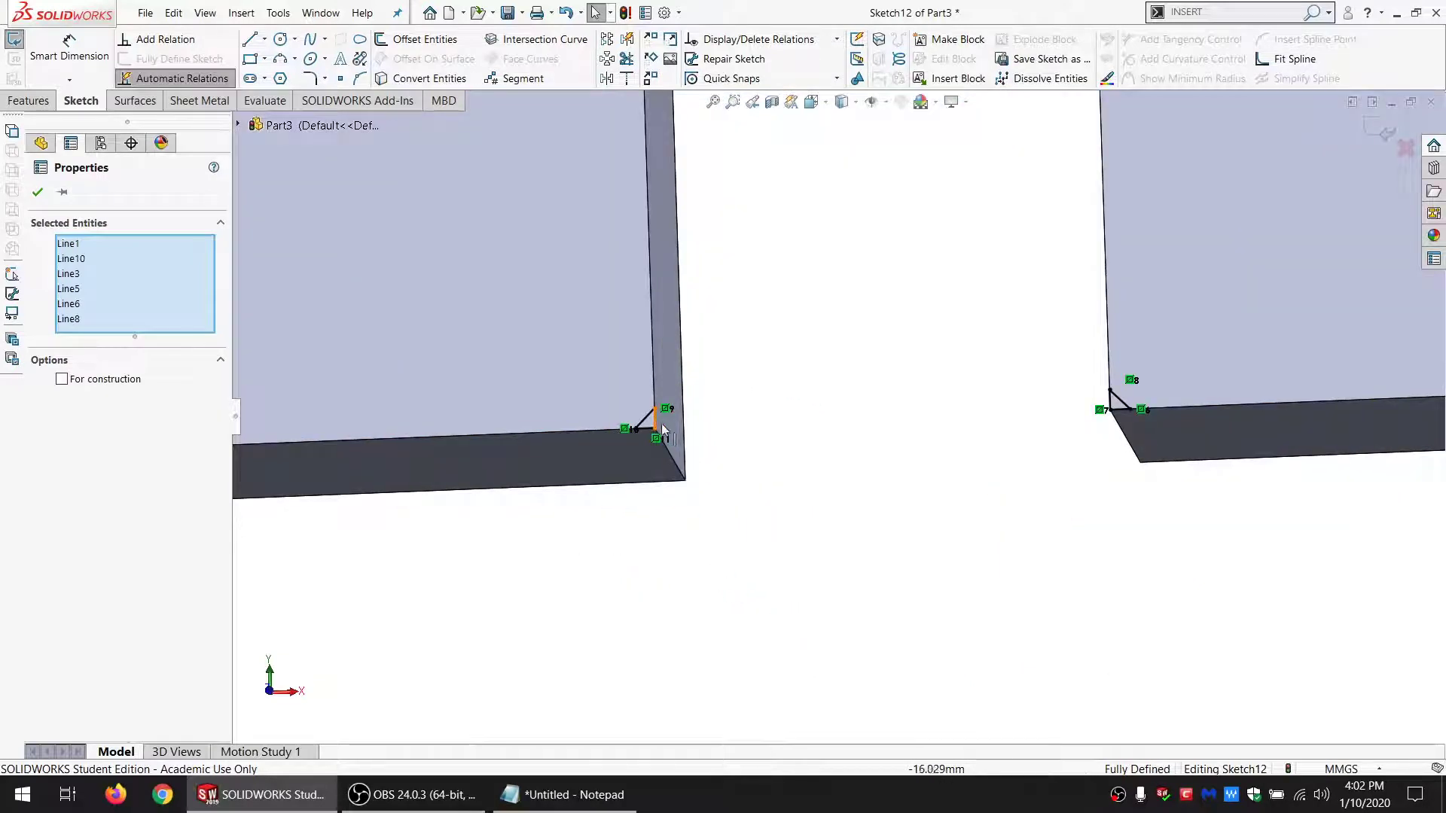
{"action": "scroll", "coordinate": [662, 429], "scroll_direction": "down", "scroll_amount": 2}
{"action": "right_click", "coordinate": [695, 414]}
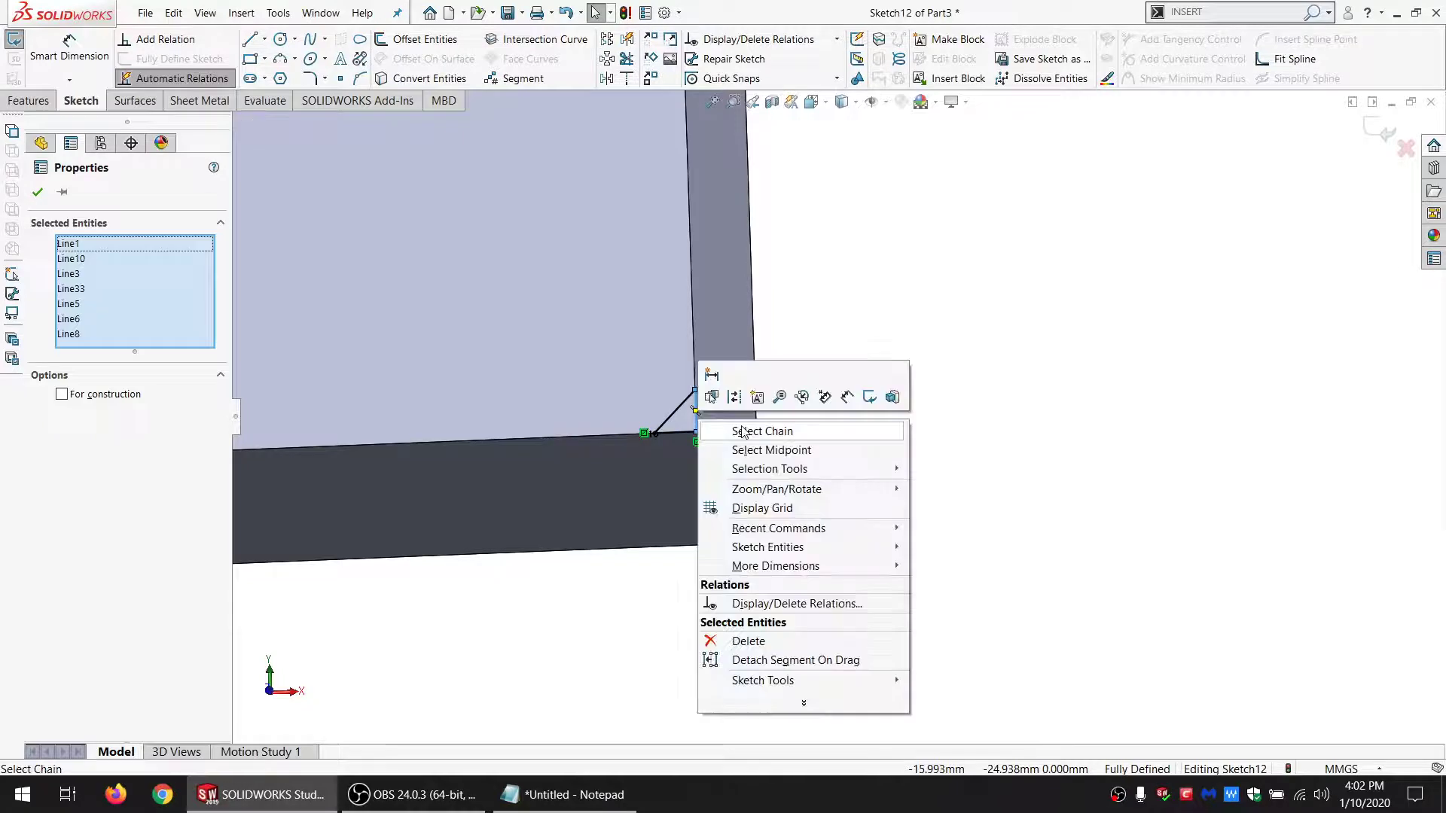
{"action": "left_click", "coordinate": [742, 432]}
{"action": "scroll", "coordinate": [1147, 433], "scroll_direction": "up", "scroll_amount": 3}
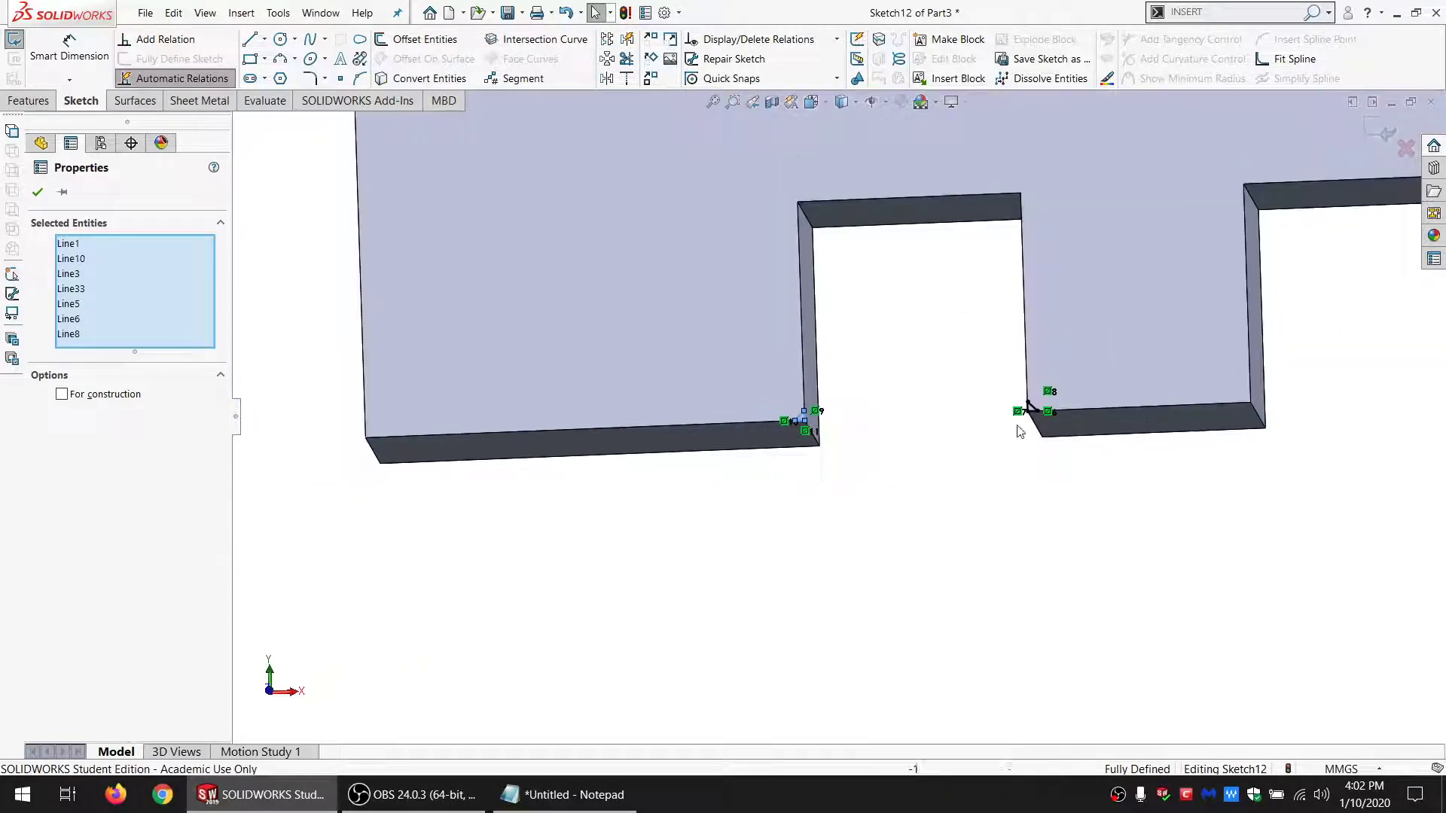
{"action": "scroll", "coordinate": [822, 445], "scroll_direction": "down", "scroll_amount": 3}
{"action": "right_click", "coordinate": [775, 410]}
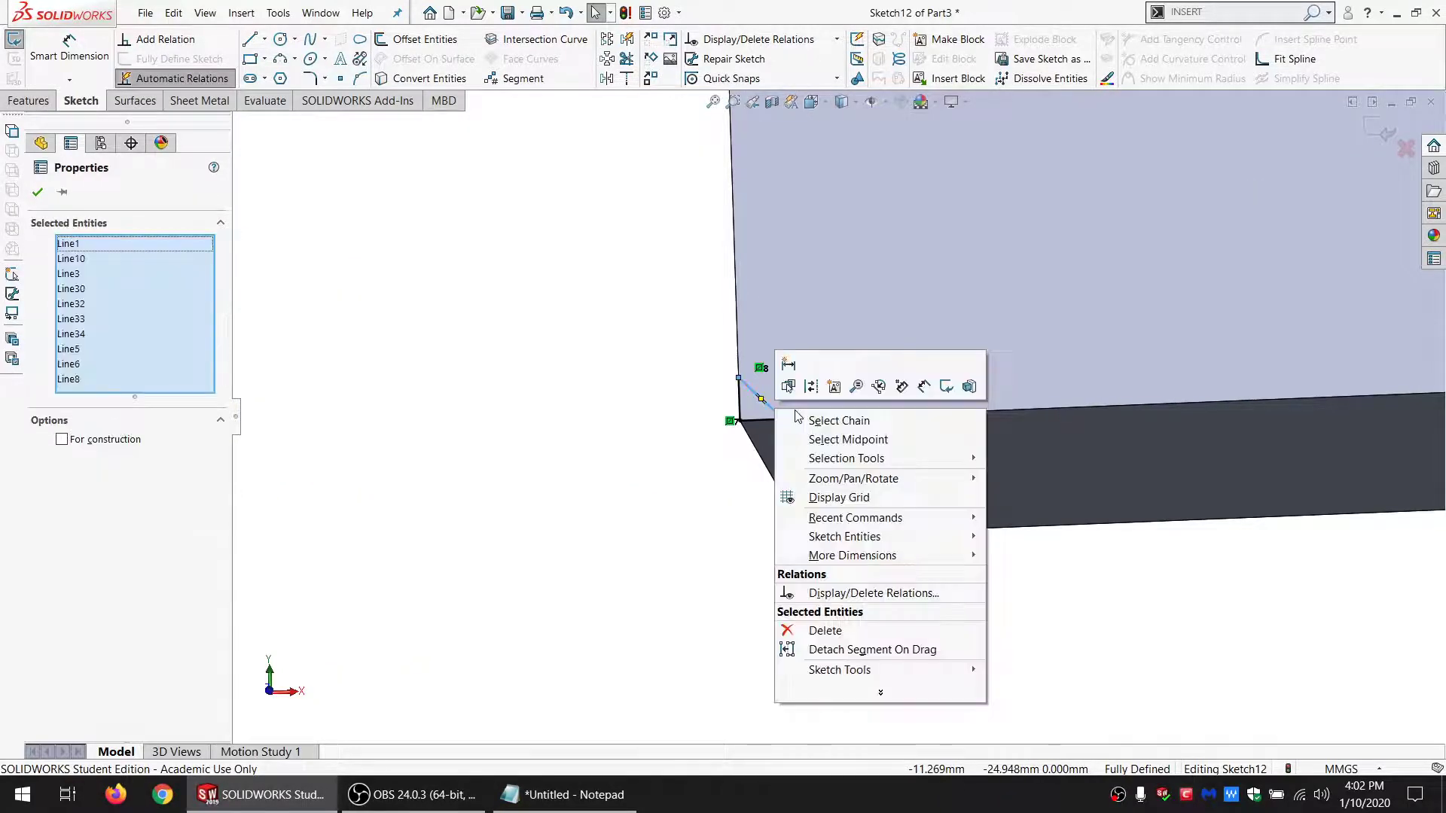
{"action": "left_click", "coordinate": [805, 416]}
{"action": "scroll", "coordinate": [685, 379], "scroll_direction": "up", "scroll_amount": 3}
Step: Linear-pattern the selected triangles along the X-axis with 10 mm spacing and 101 instances, displaying the instance count
{"action": "scroll", "coordinate": [685, 361], "scroll_direction": "up", "scroll_amount": 8}
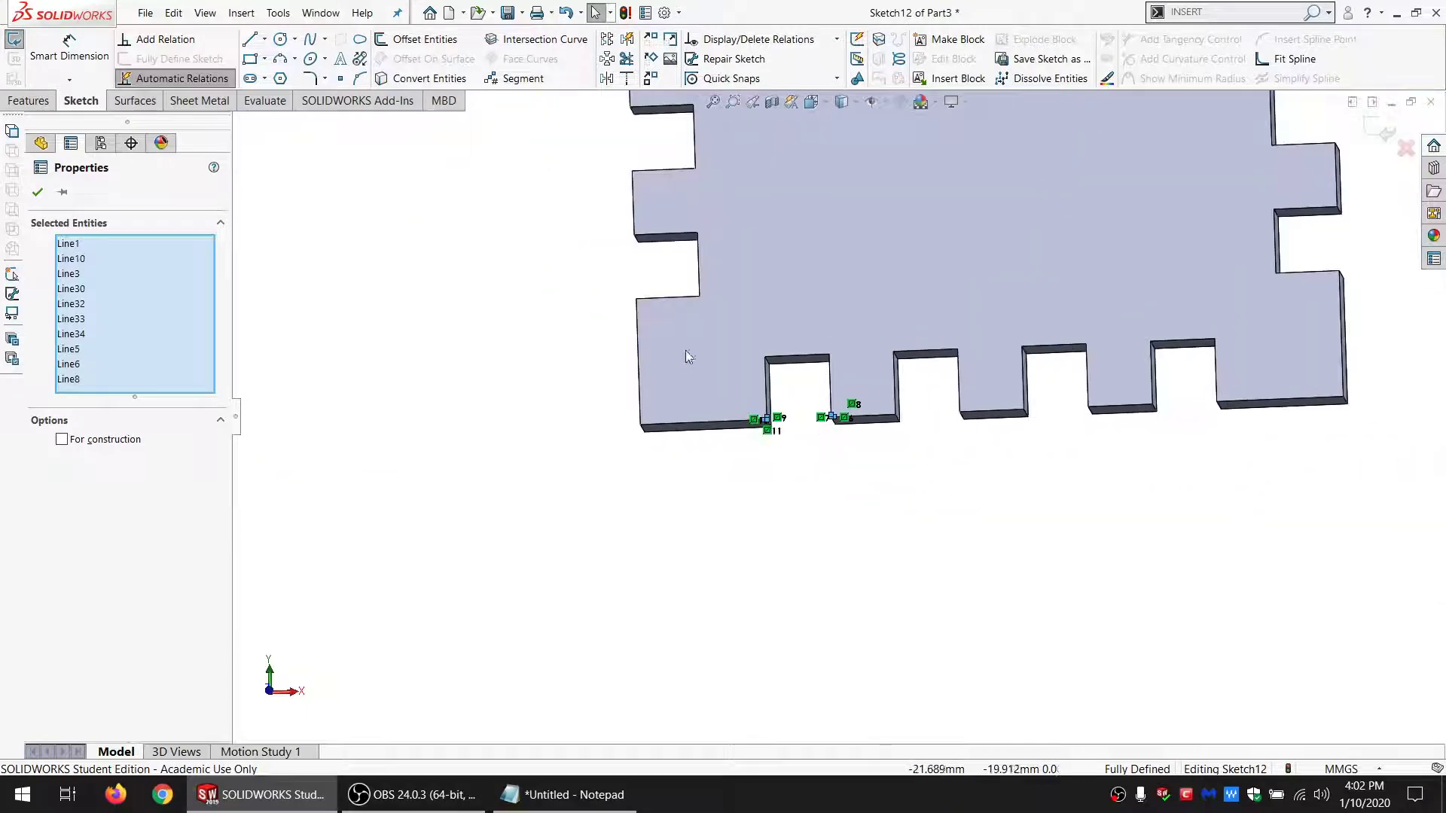
{"action": "scroll", "coordinate": [685, 350], "scroll_direction": "up", "scroll_amount": 4}
{"action": "scroll", "coordinate": [844, 181], "scroll_direction": "down", "scroll_amount": 3}
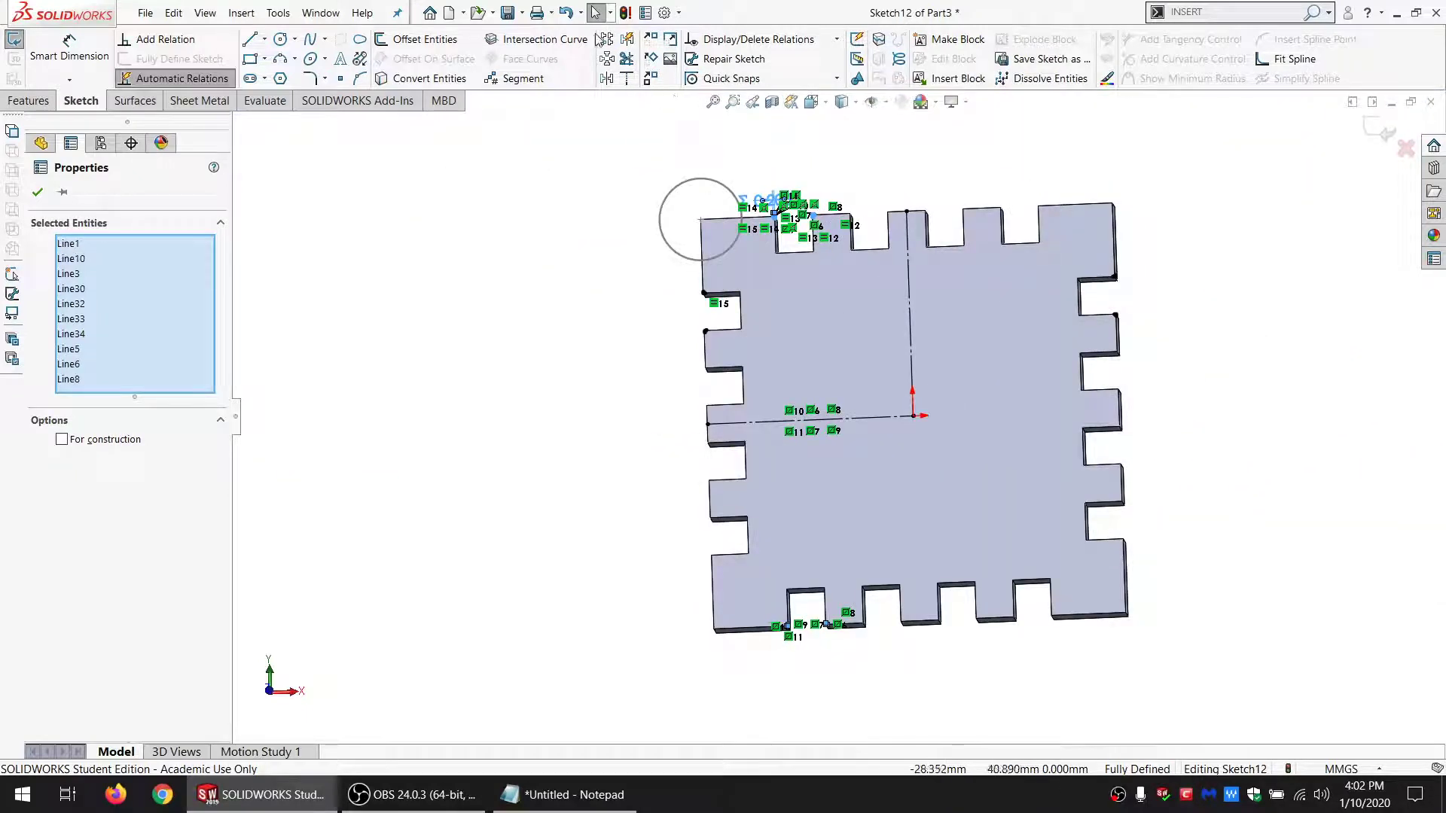
{"action": "left_click", "coordinate": [605, 40]}
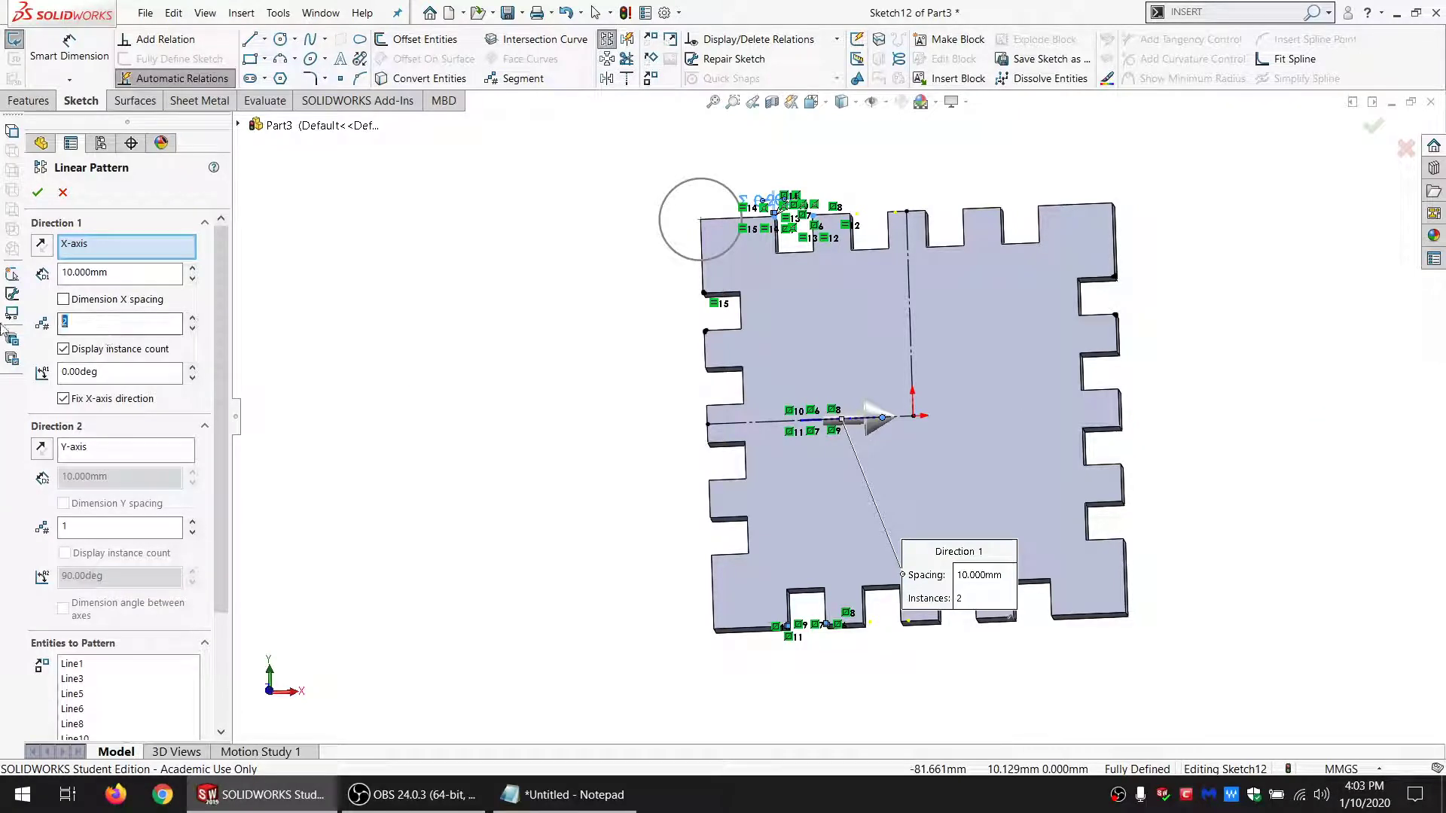
{"action": "left_click", "coordinate": [37, 192]}
Step: Copy ="NUM_CUTS_LOWER@SKEL_1" from the Notepad notes and use it as the sketch pattern's instance count
{"action": "left_click", "coordinate": [565, 795]}
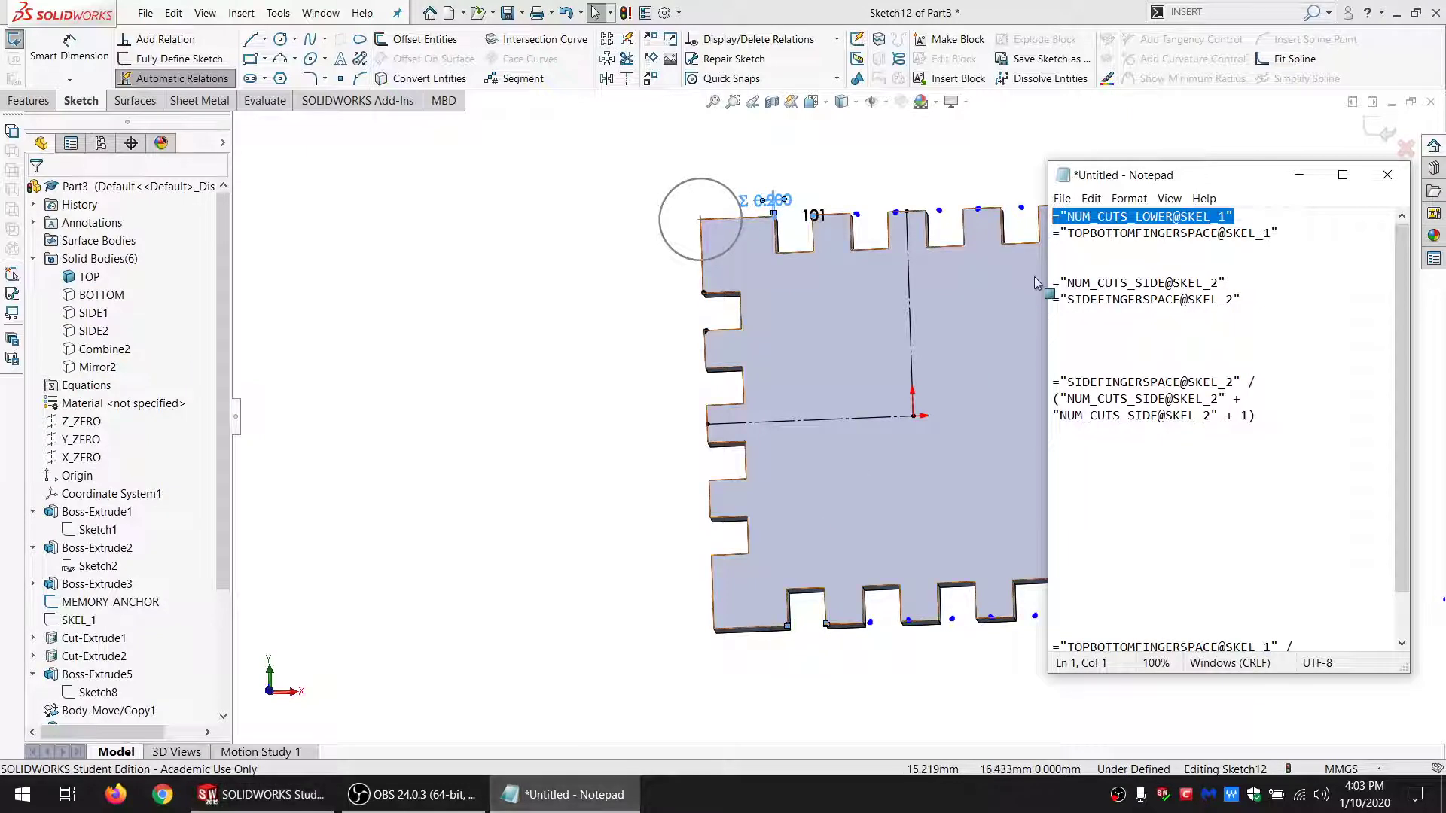
{"action": "left_click_drag", "start_coordinate": [1251, 217], "coordinate": [1053, 199]}
{"action": "key", "text": "ctrl+c"}
{"action": "left_click", "coordinate": [570, 306]}
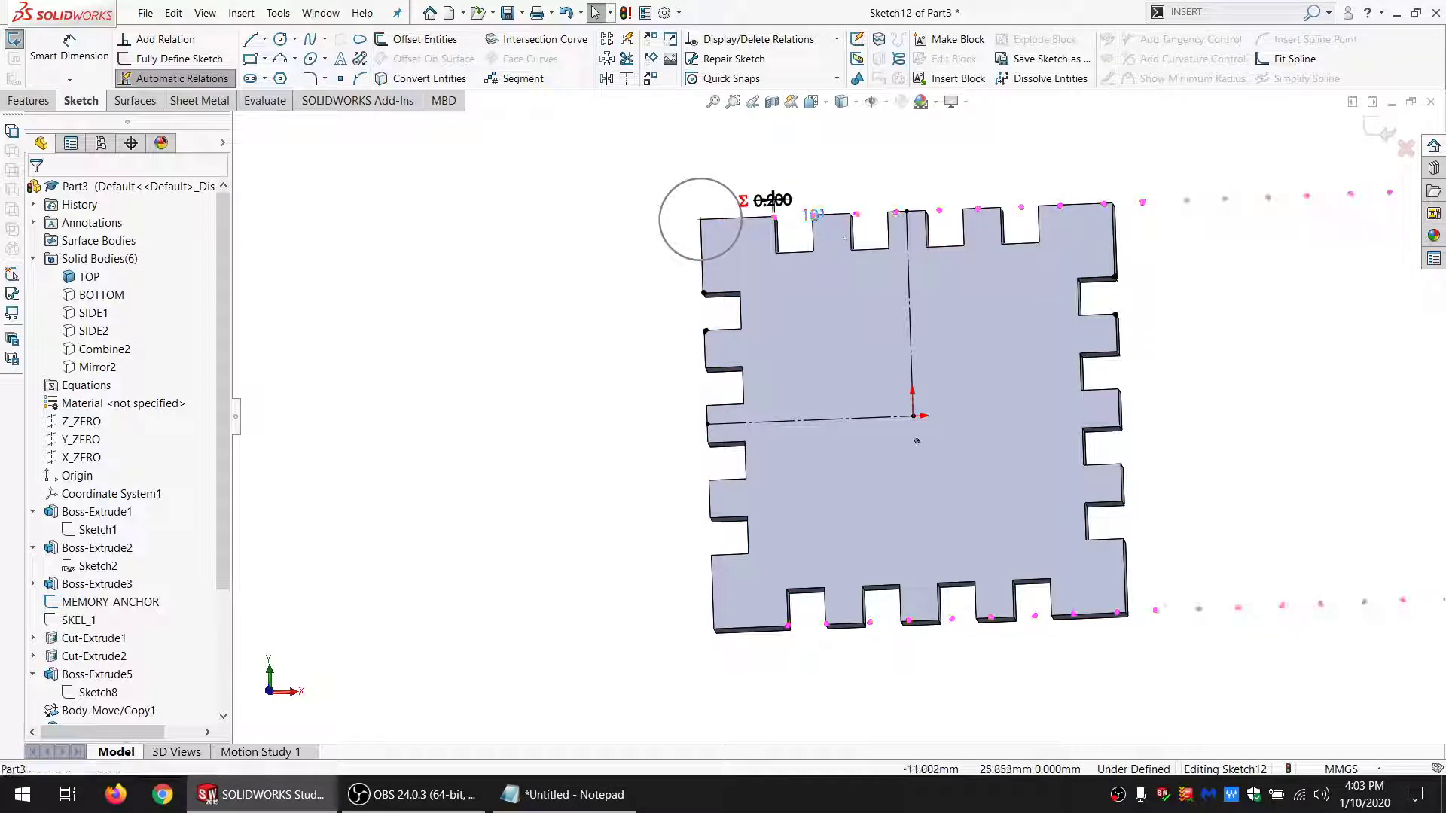
{"action": "double_click", "coordinate": [823, 226]}
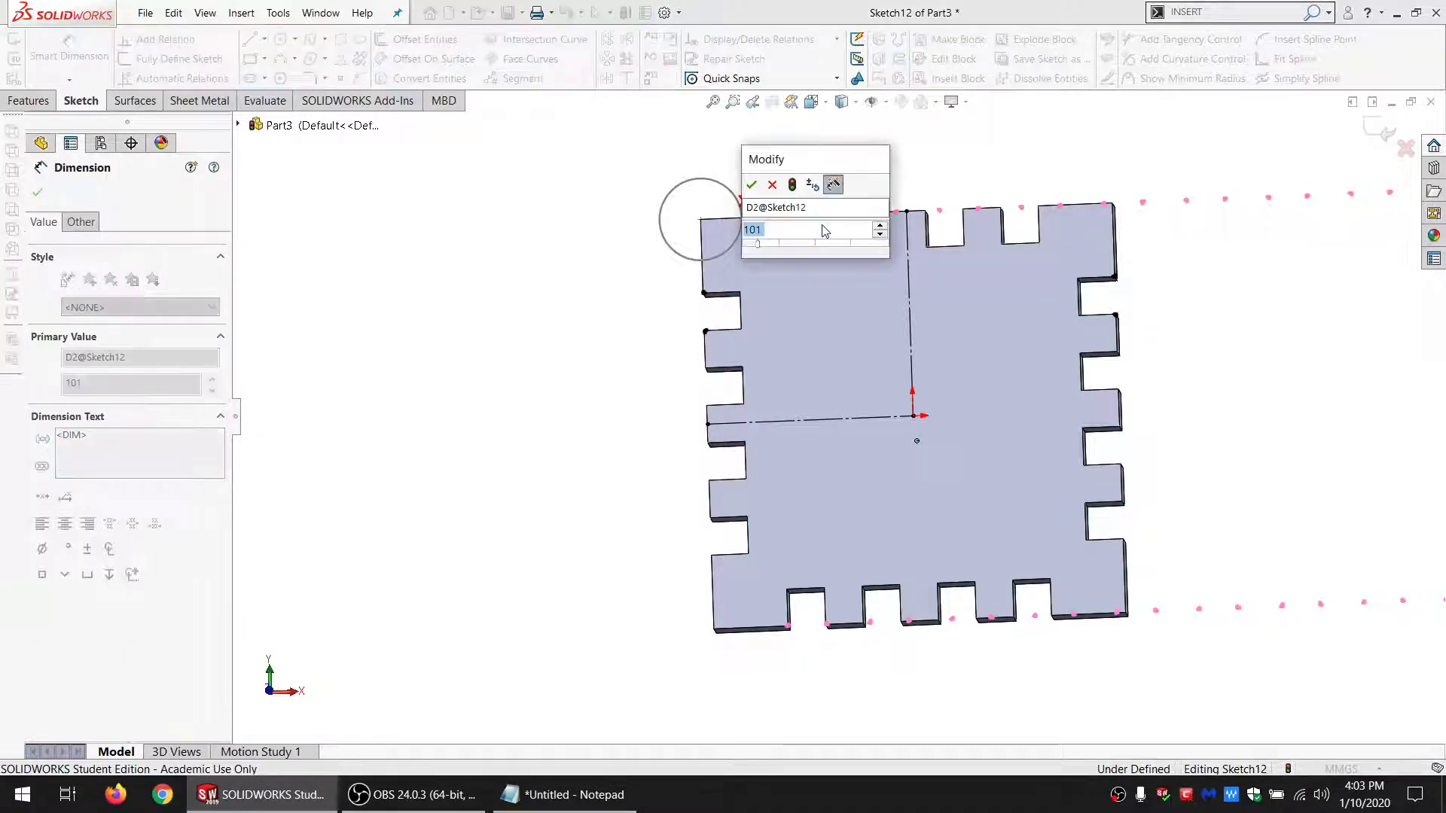
{"action": "key", "text": "ctrl+v"}
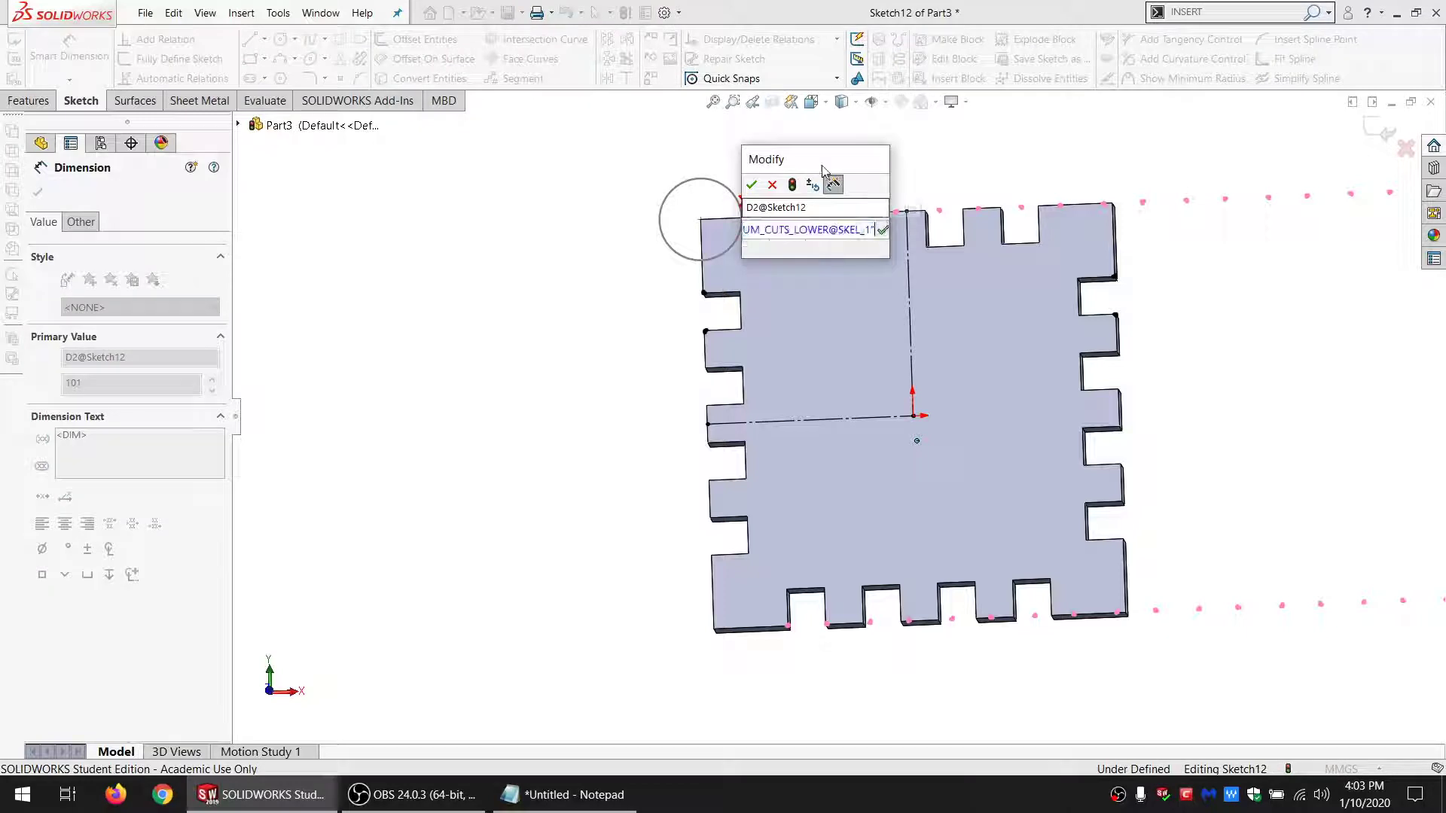
{"action": "left_click", "coordinate": [752, 185]}
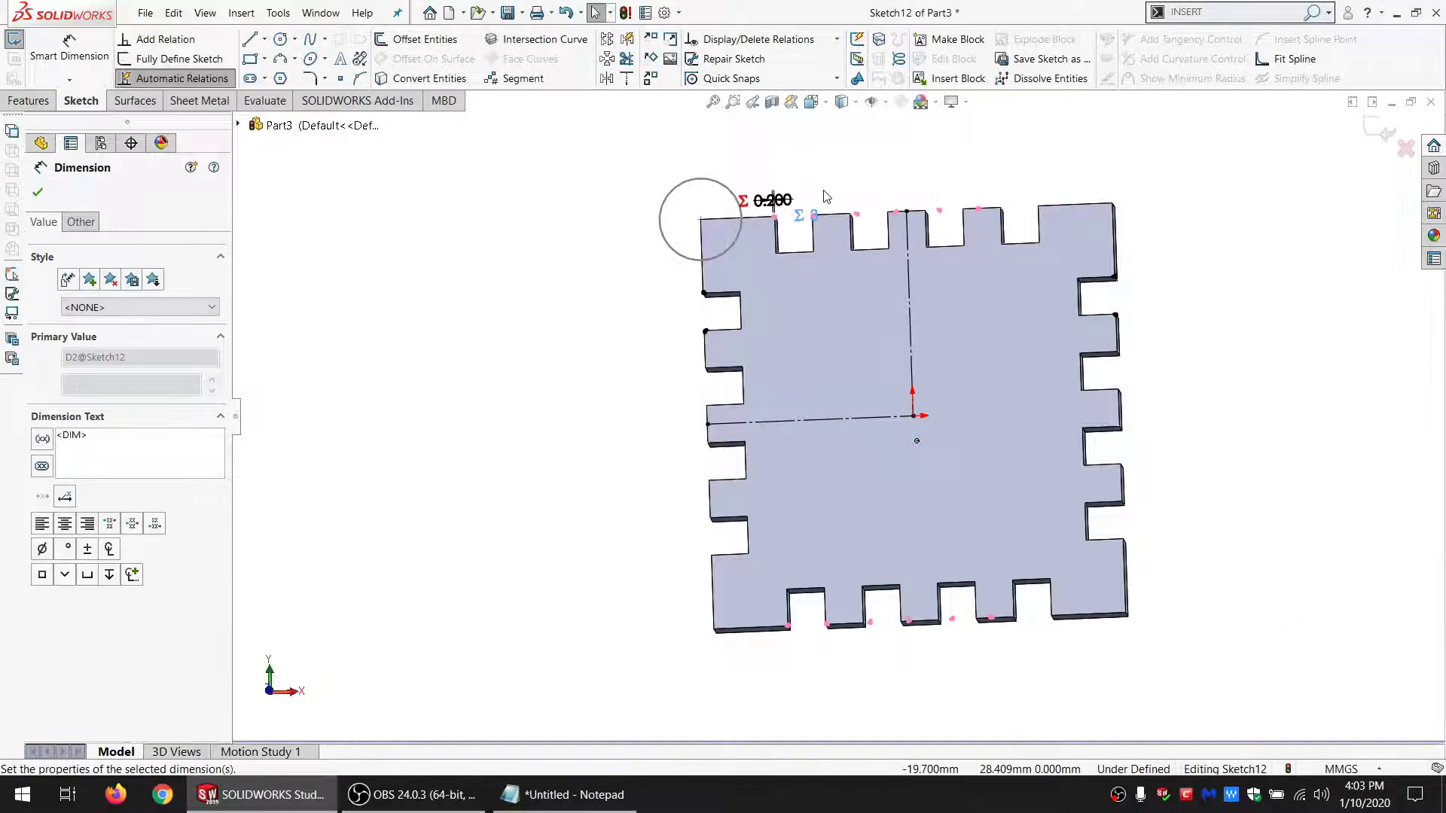
Step: Move the pattern's instance-count label into the clear space above the panel's first upper notch
{"action": "scroll", "coordinate": [840, 205], "scroll_direction": "down", "scroll_amount": 3}
{"action": "left_click", "coordinate": [824, 238]}
{"action": "scroll", "coordinate": [851, 312], "scroll_direction": "down", "scroll_amount": 1}
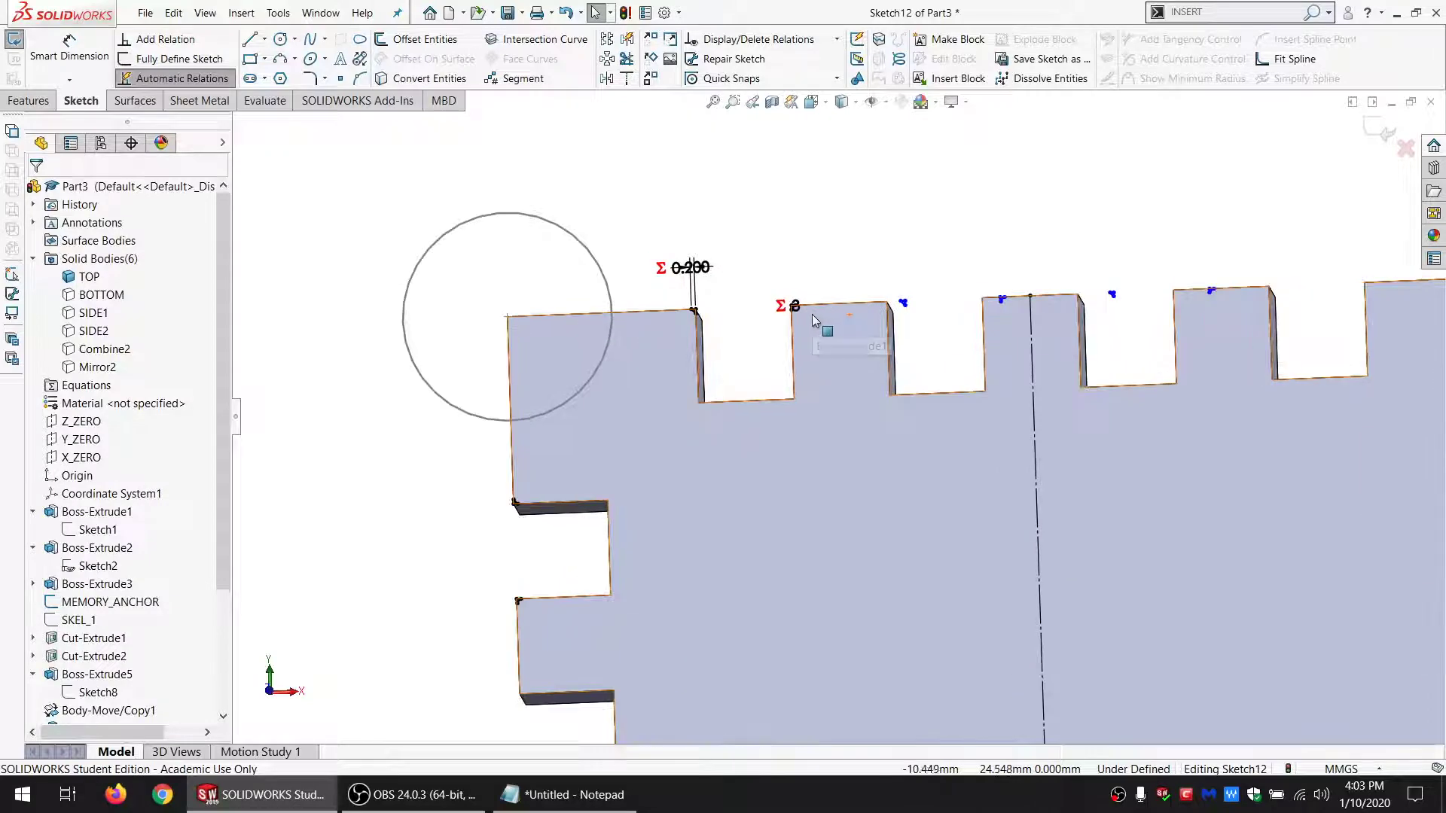
{"action": "left_click_drag", "start_coordinate": [788, 307], "coordinate": [746, 175]}
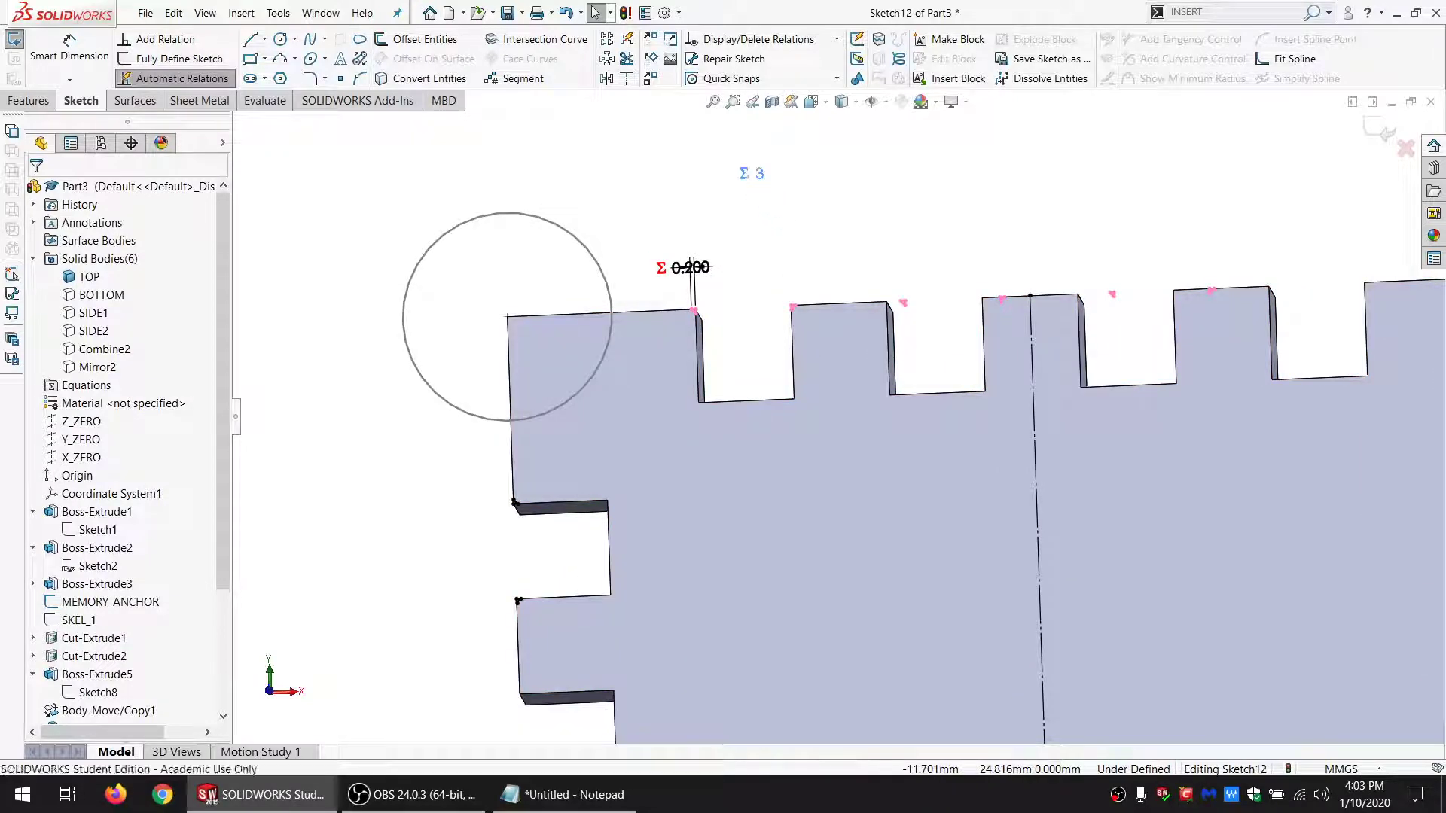
{"action": "left_click", "coordinate": [866, 265]}
Step: Make the first patterned triangle's corner point coincident with the near side edge of the upper edge's second notch
{"action": "left_click", "coordinate": [905, 302]}
{"action": "scroll", "coordinate": [904, 303], "scroll_direction": "down", "scroll_amount": 4}
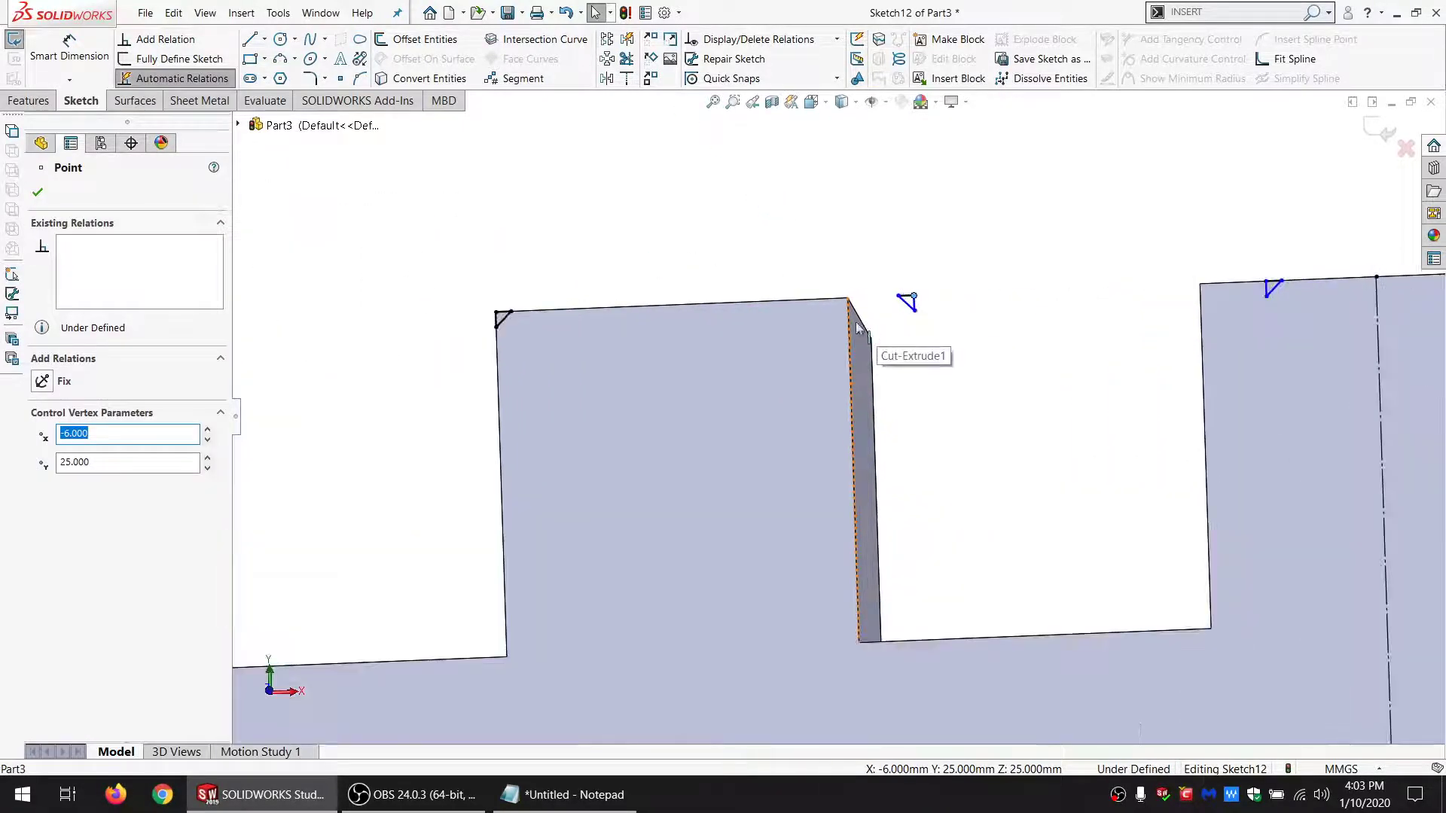
{"action": "left_click", "coordinate": [851, 325], "text": "ctrl"}
{"action": "left_click", "coordinate": [88, 485]}
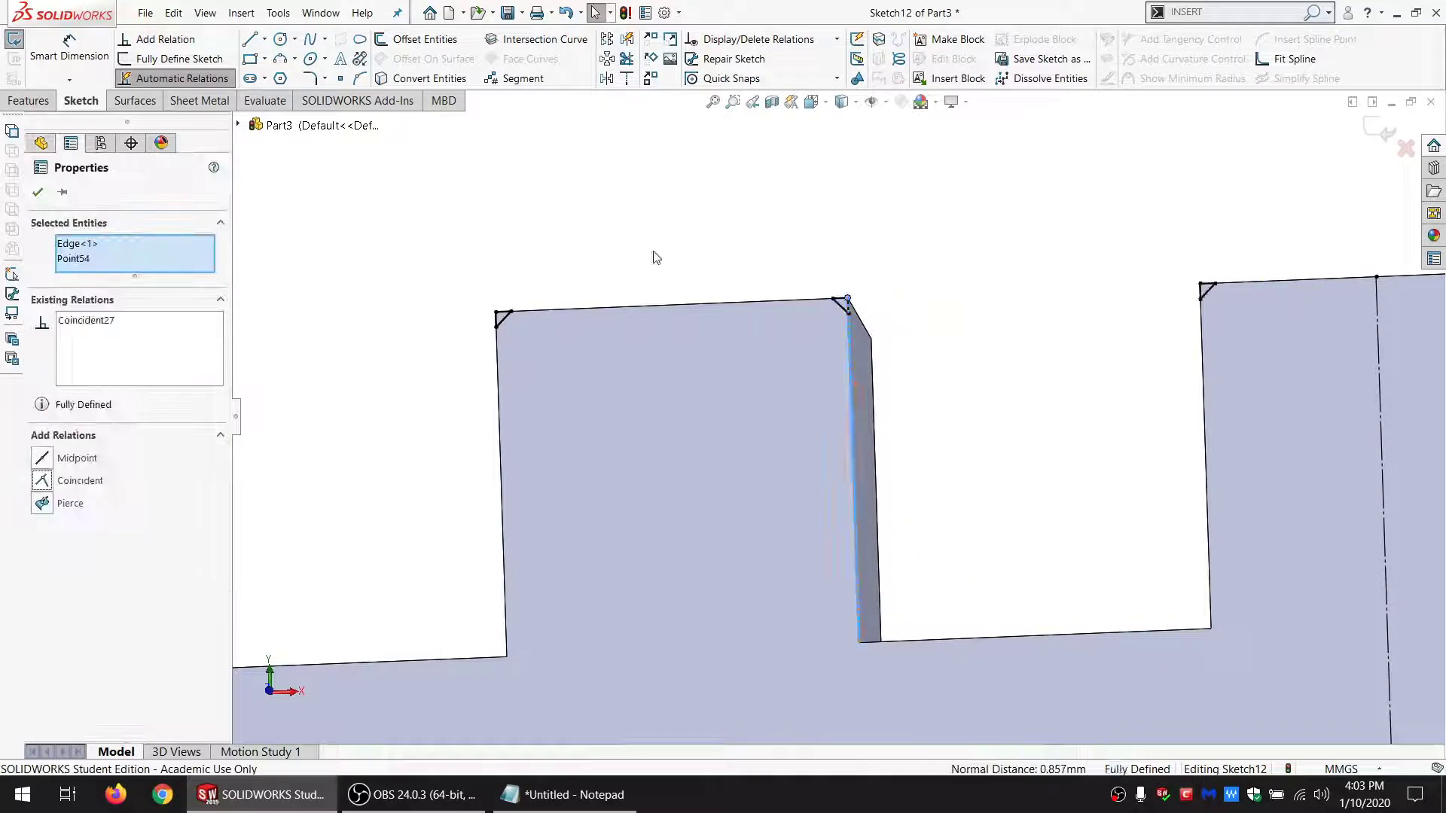
{"action": "left_click", "coordinate": [659, 252]}
{"action": "scroll", "coordinate": [775, 294], "scroll_direction": "up", "scroll_amount": 3}
{"action": "scroll", "coordinate": [793, 328], "scroll_direction": "up", "scroll_amount": 1}
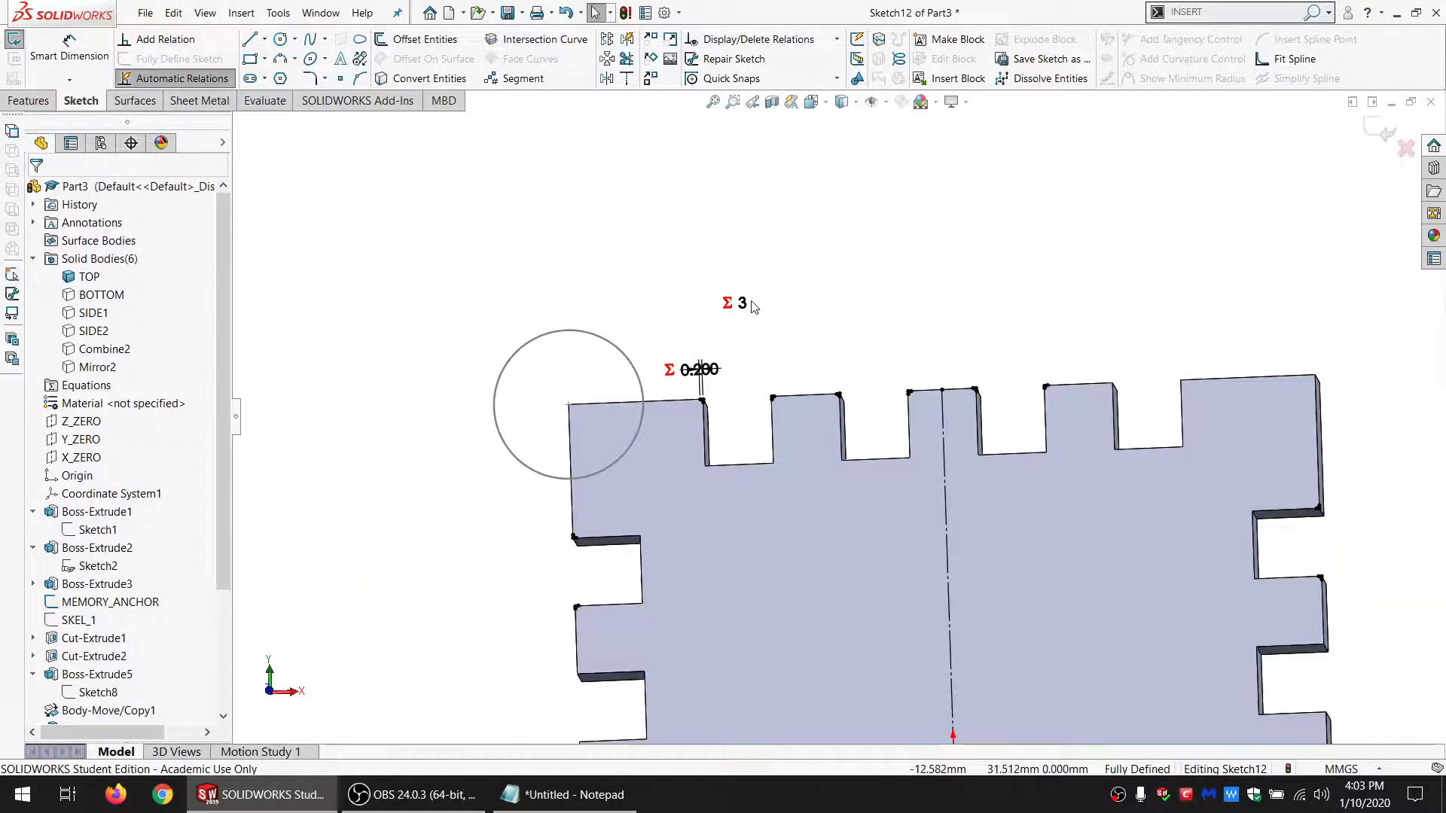
Step: Increase the instance-count equation based on "NUM_CUTS_LOWER@SKEL_1" by one to give the pattern 4 instances
{"action": "double_click", "coordinate": [699, 369]}
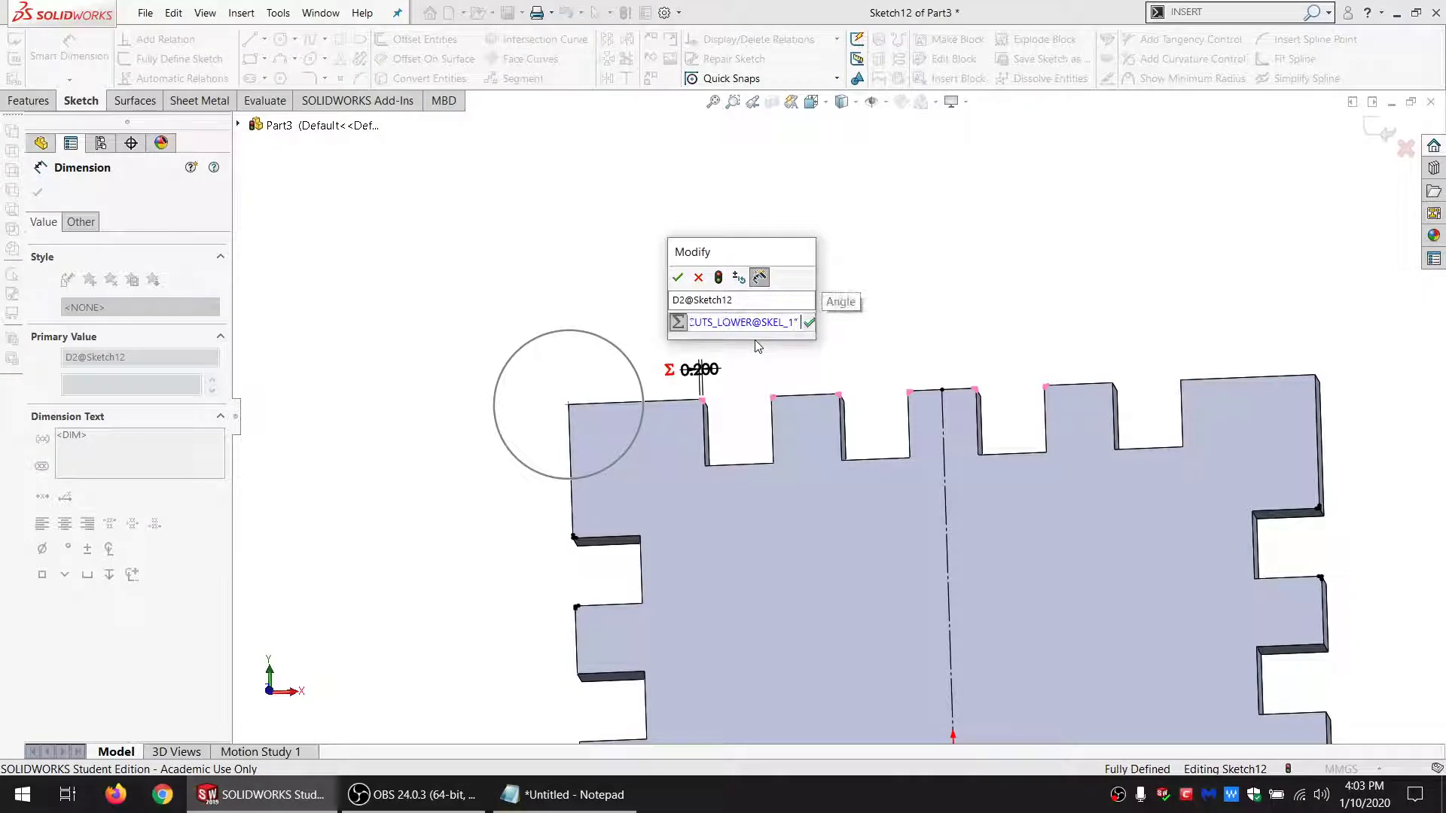
{"action": "key", "text": "Return"}
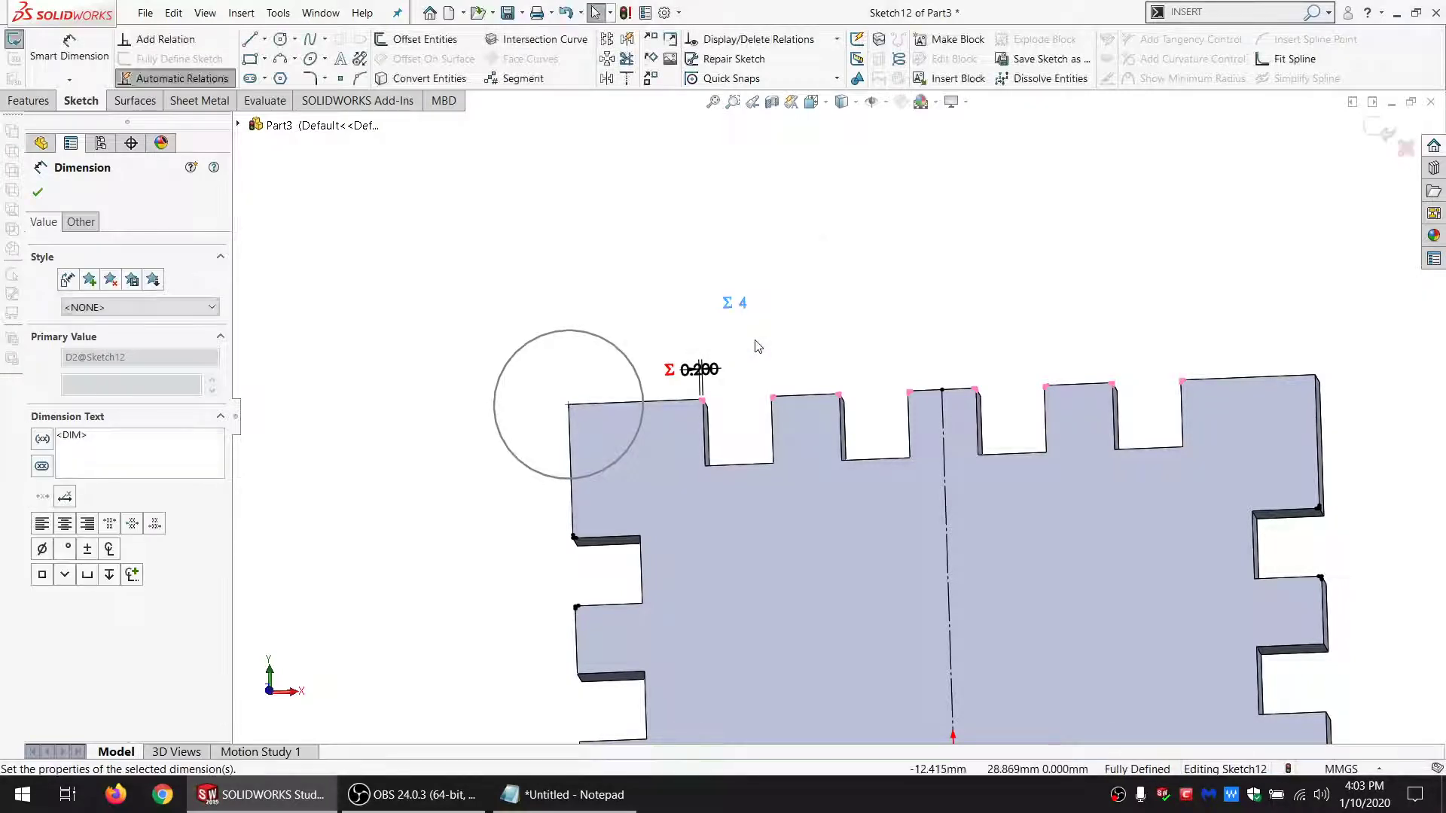
{"action": "left_click", "coordinate": [758, 346]}
{"action": "scroll", "coordinate": [920, 562], "scroll_direction": "up", "scroll_amount": 5}
{"action": "scroll", "coordinate": [919, 572], "scroll_direction": "down", "scroll_amount": 3}
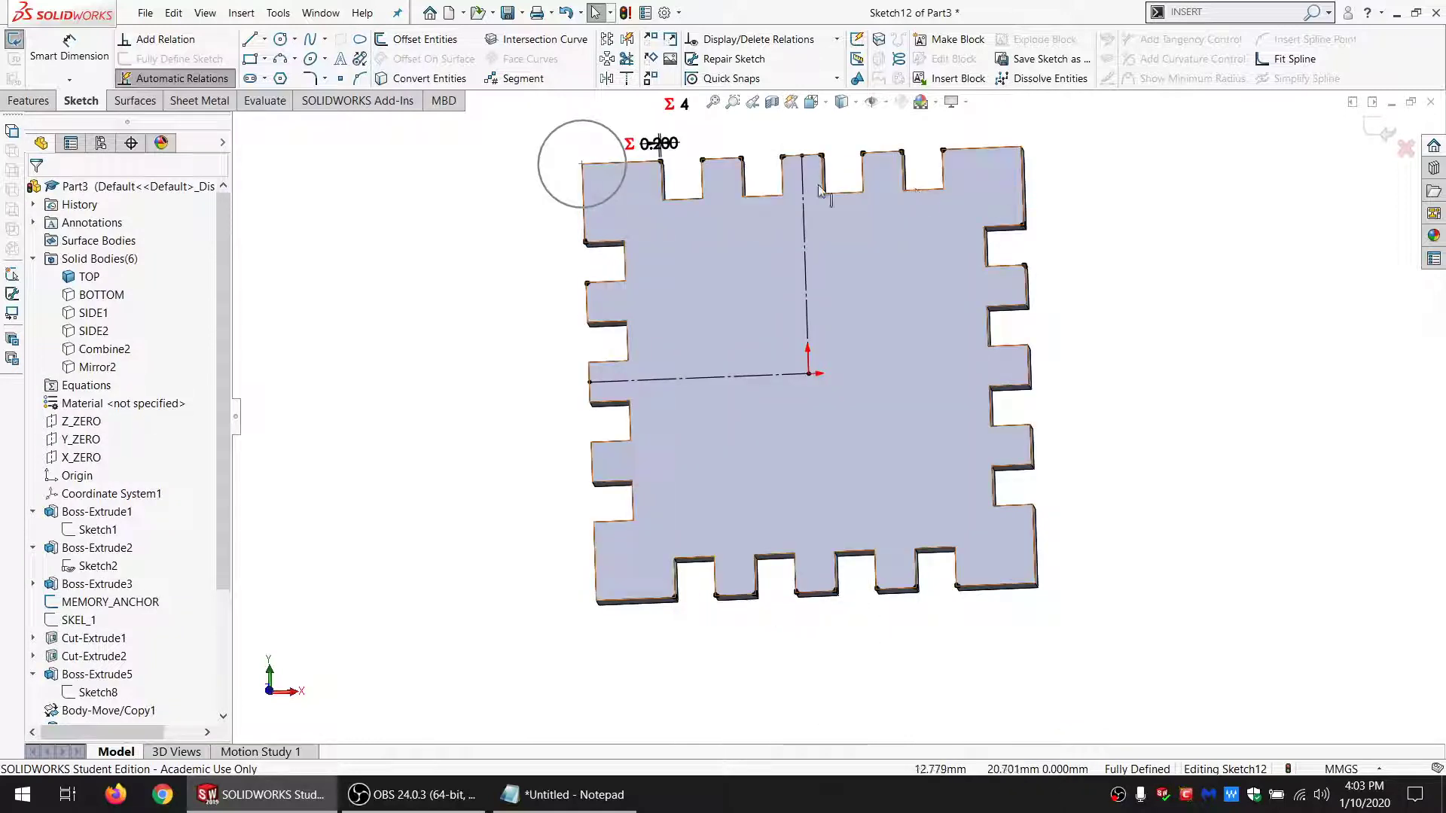
{"action": "scroll", "coordinate": [595, 264], "scroll_direction": "down", "scroll_amount": 1}
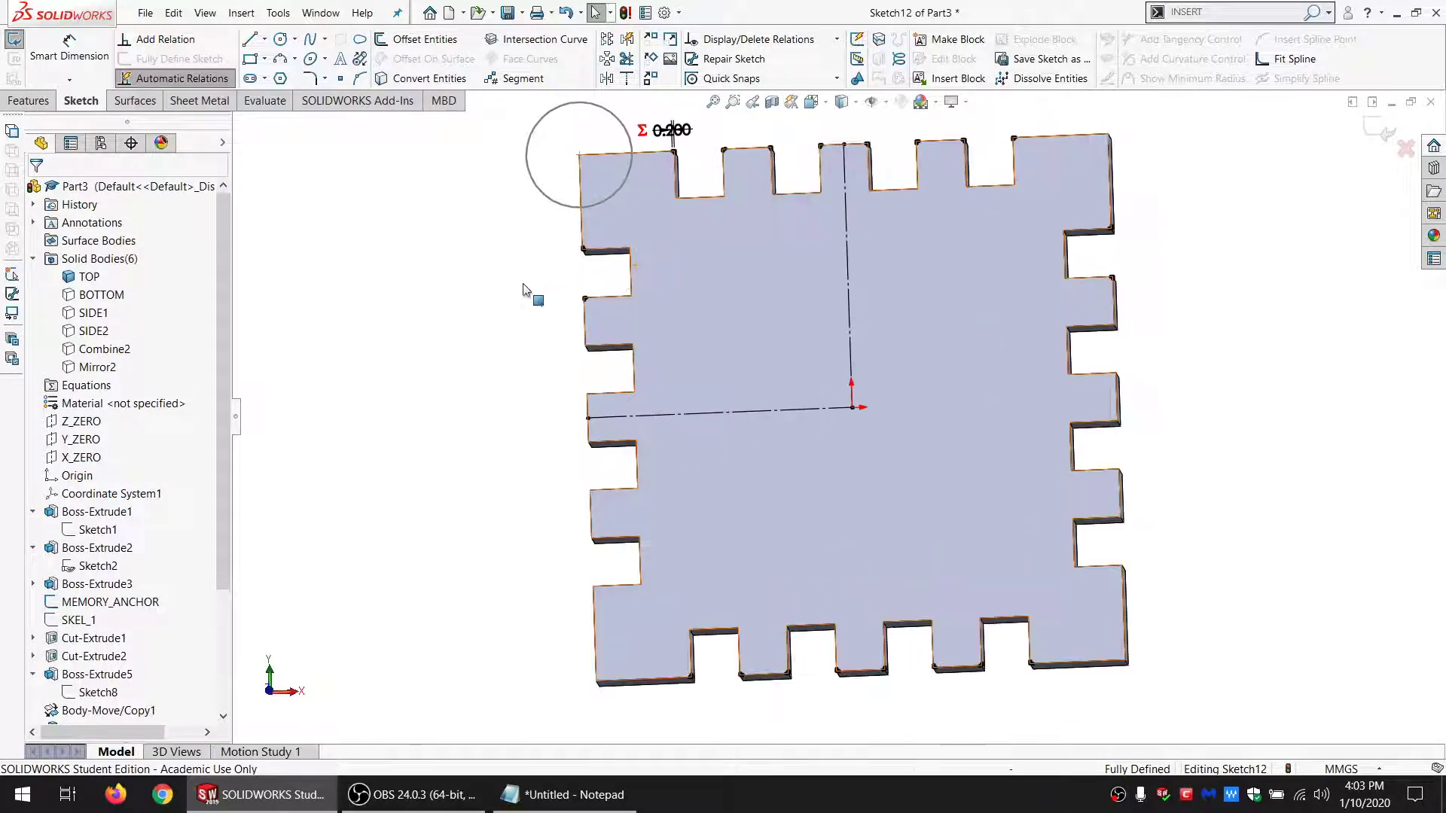
Step: Select all lines of the four corner triangles bordering the uppermost notches on the panel's left and right edges
{"action": "left_click_drag", "start_coordinate": [649, 209], "coordinate": [523, 367]}
{"action": "scroll", "coordinate": [1084, 274], "scroll_direction": "down", "scroll_amount": 6}
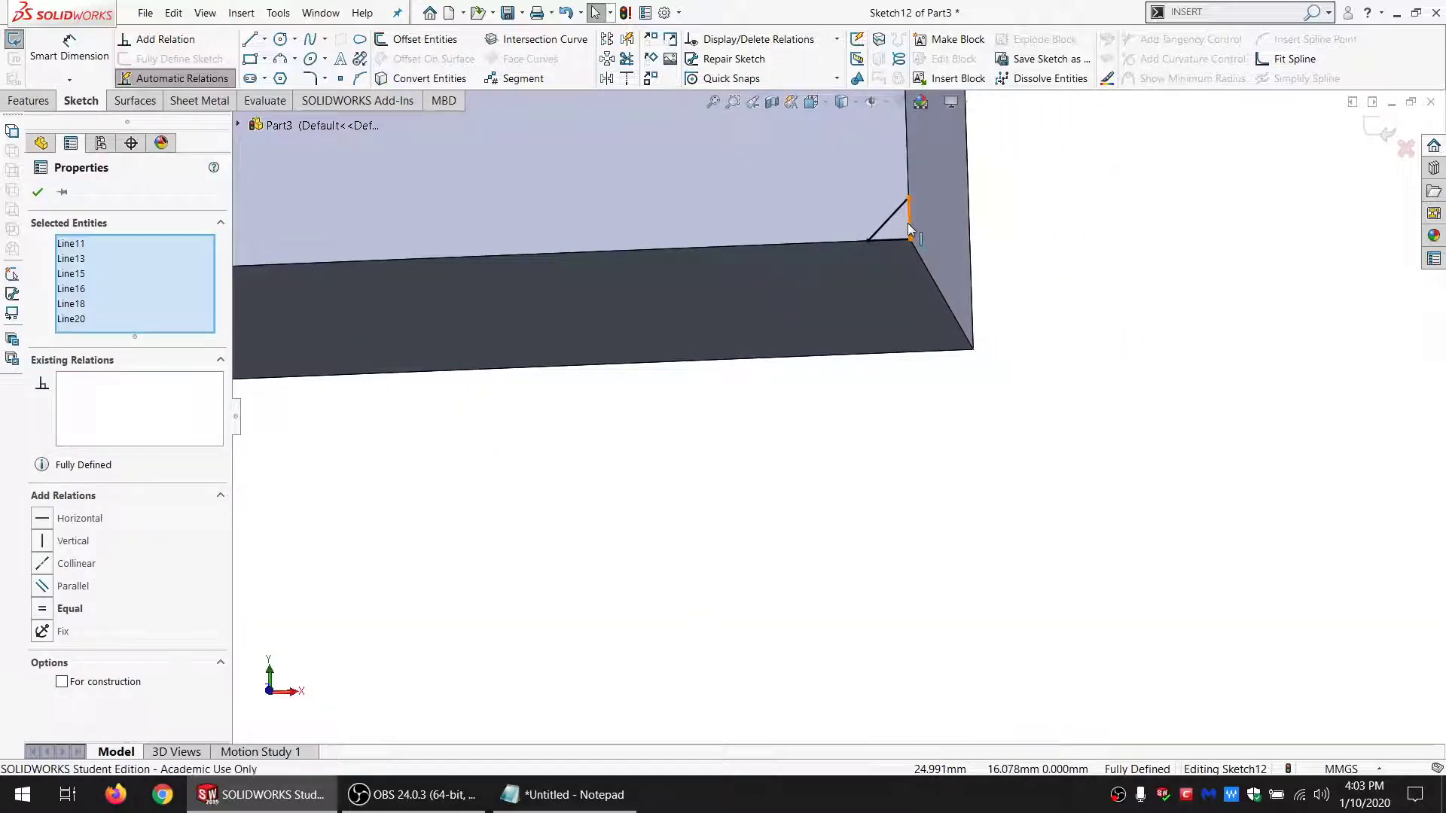
{"action": "right_click", "coordinate": [907, 222]}
{"action": "left_click", "coordinate": [949, 229]}
{"action": "scroll", "coordinate": [911, 406], "scroll_direction": "up", "scroll_amount": 3}
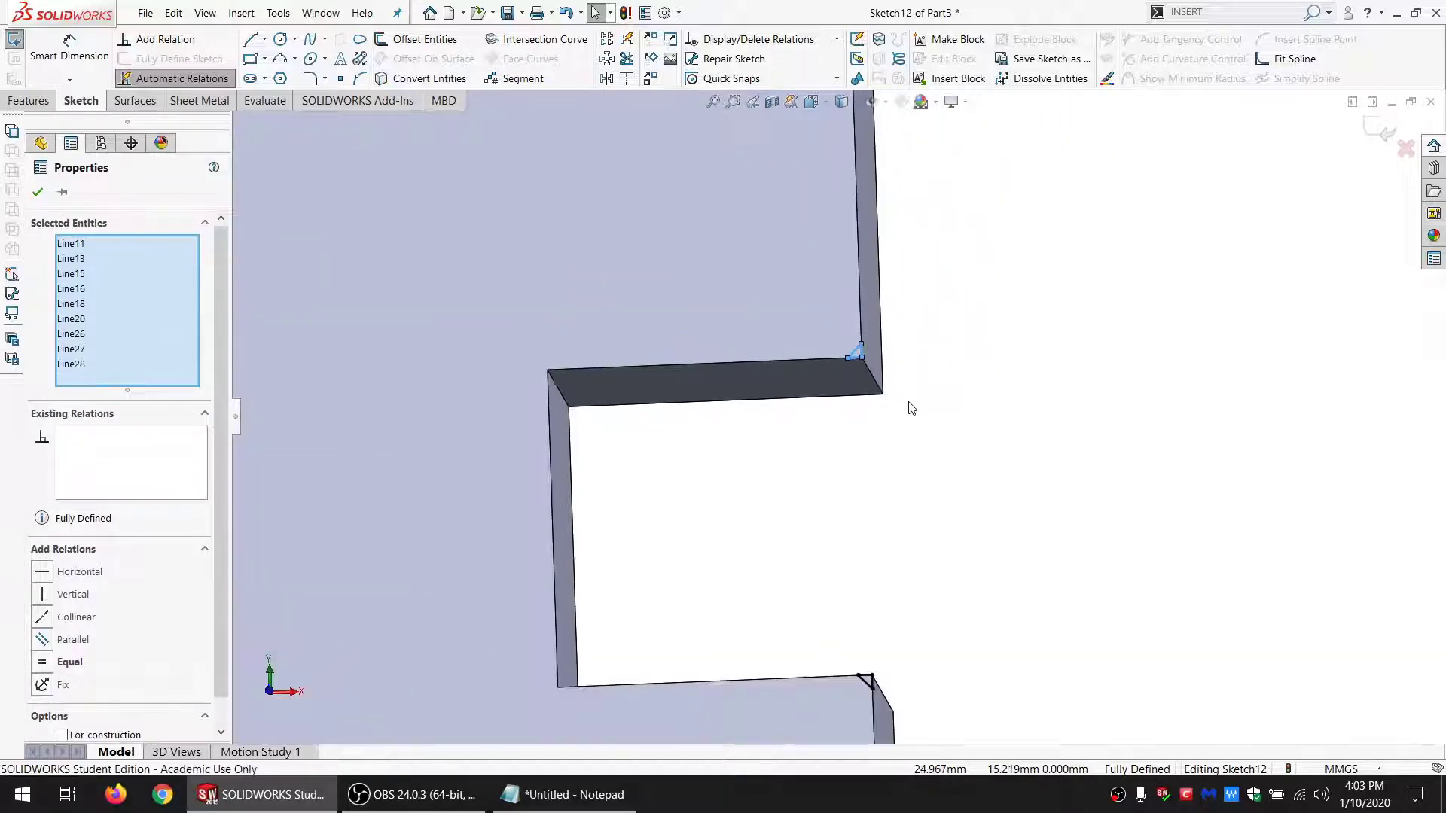
{"action": "scroll", "coordinate": [869, 588], "scroll_direction": "down", "scroll_amount": 5}
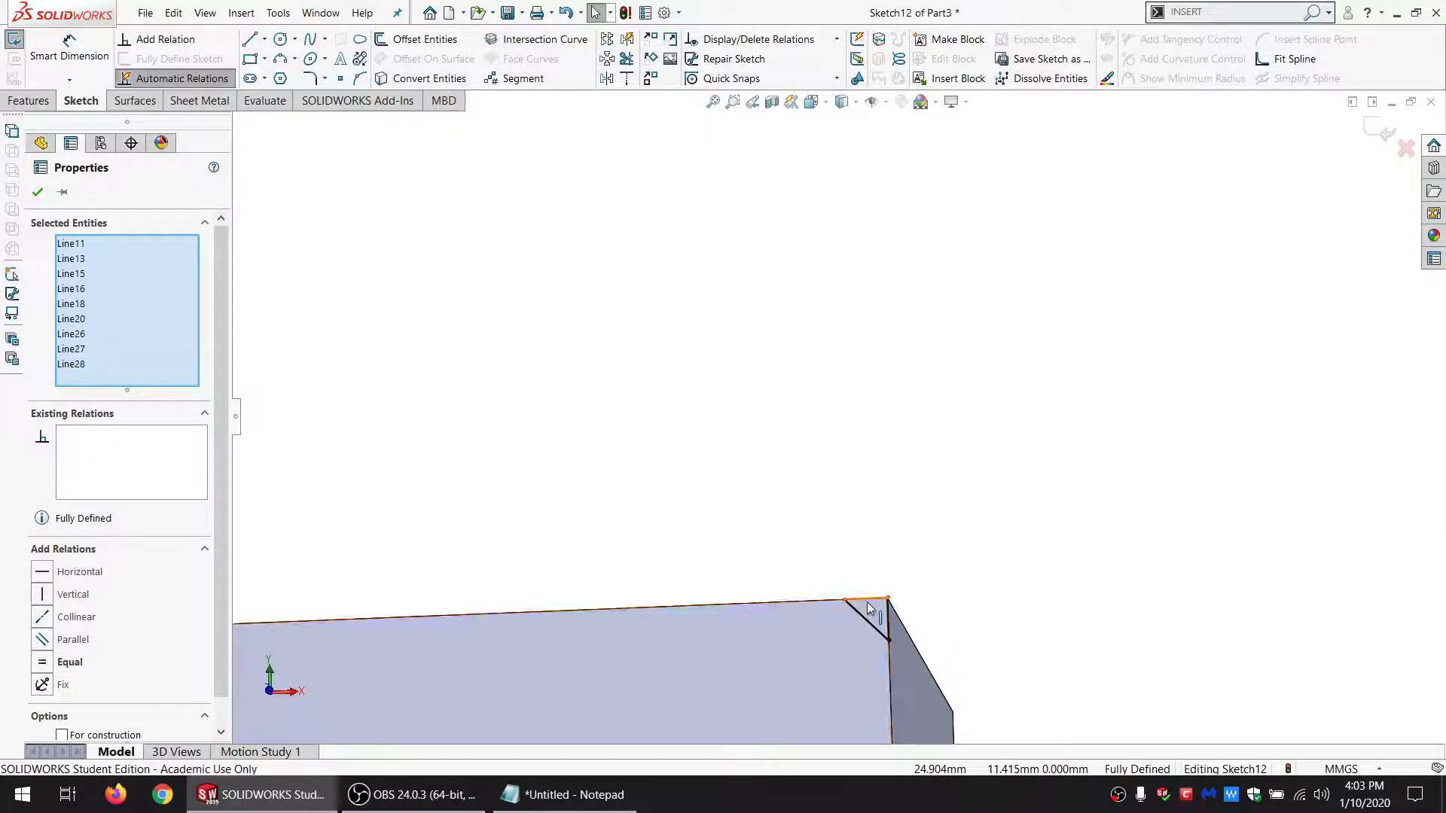
{"action": "left_click", "coordinate": [866, 601], "text": "ctrl"}
{"action": "right_click", "coordinate": [866, 602]}
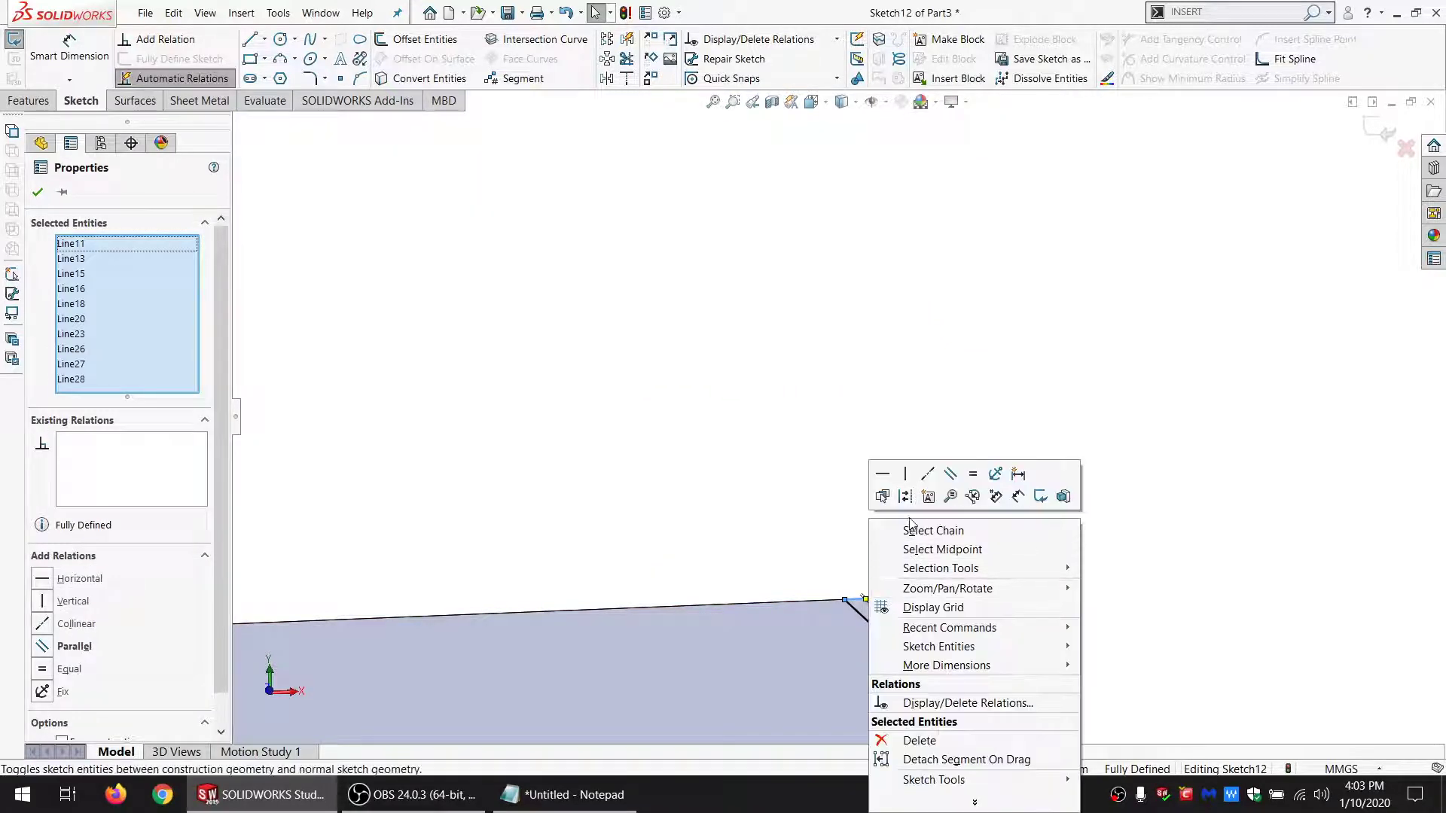
{"action": "left_click", "coordinate": [933, 531]}
{"action": "scroll", "coordinate": [804, 483], "scroll_direction": "up", "scroll_amount": 2}
{"action": "scroll", "coordinate": [802, 477], "scroll_direction": "up", "scroll_amount": 6}
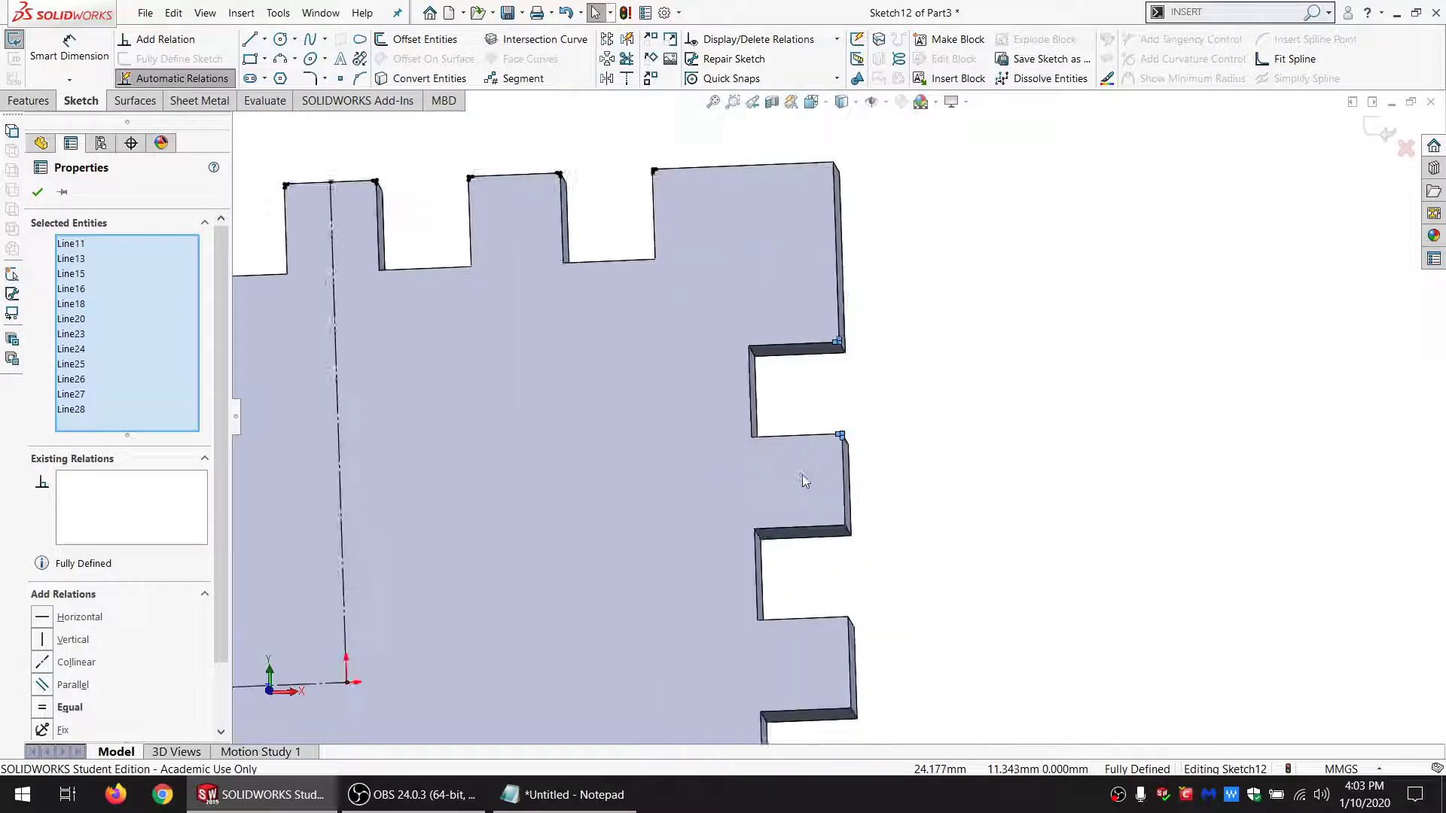
Step: Start a linear sketch pattern of the selected triangles with 1 instance along the X-axis, and edit the Y-axis instance count
{"action": "left_click", "coordinate": [607, 42]}
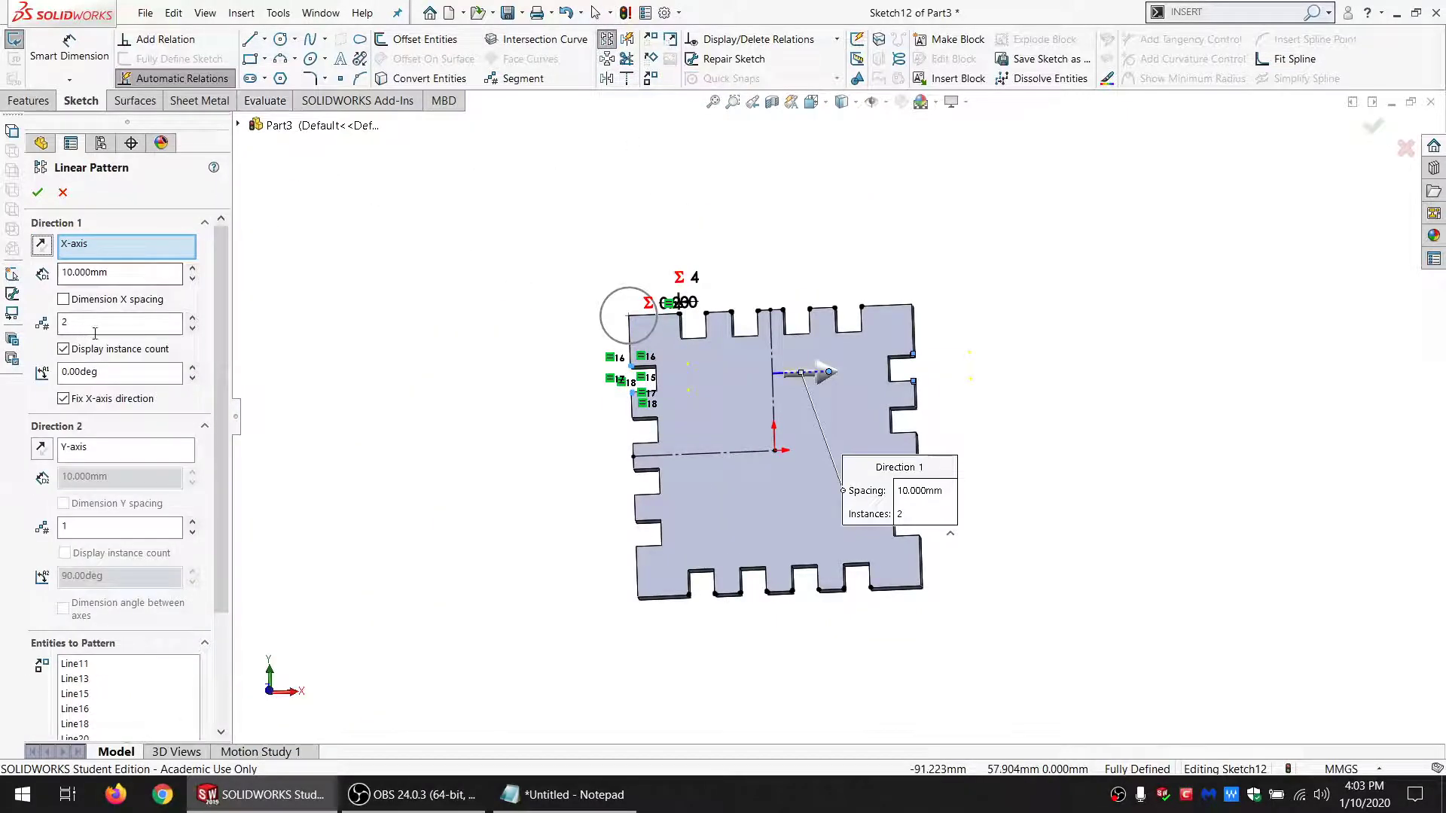
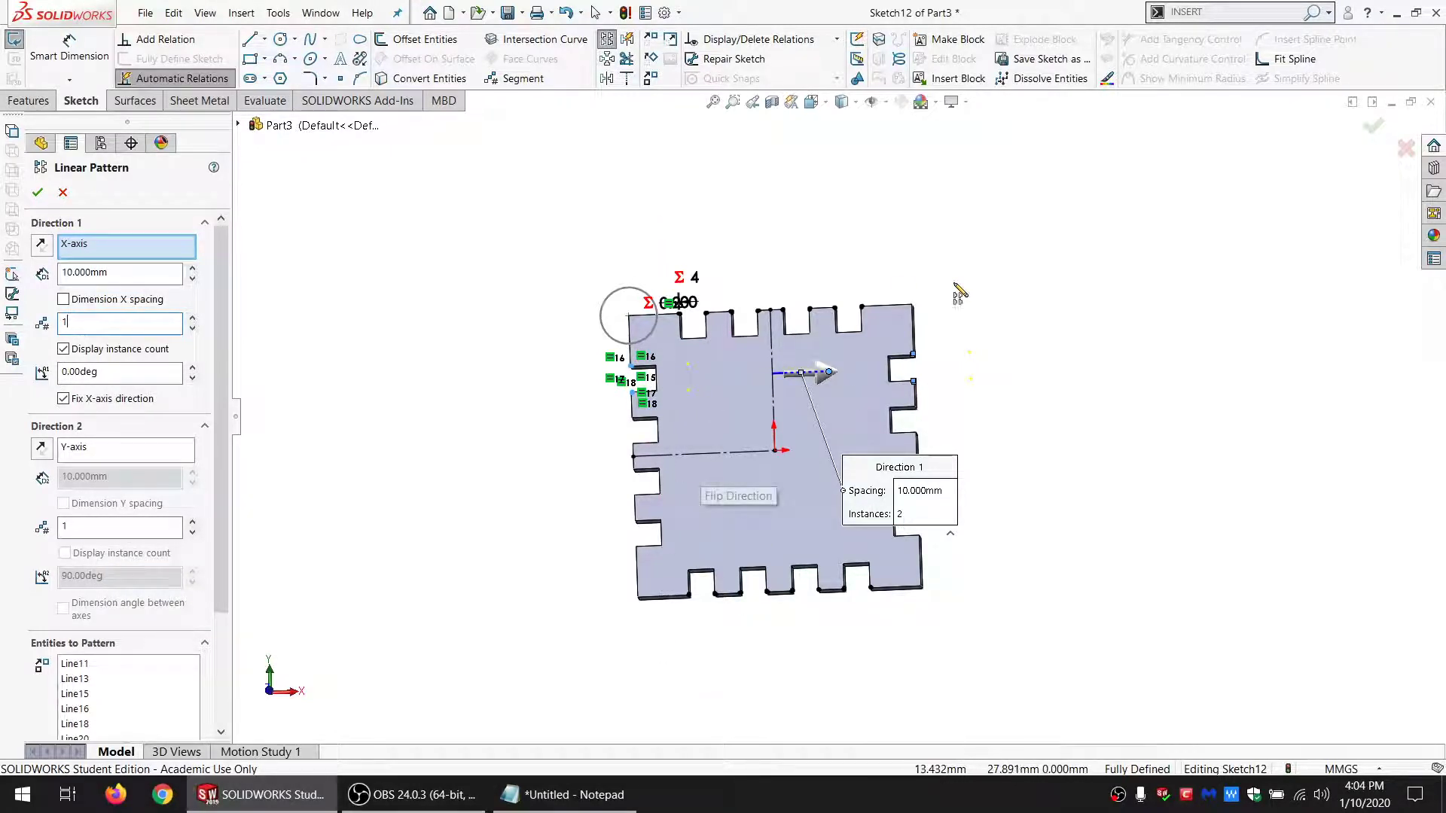
{"action": "left_click", "coordinate": [86, 525]}
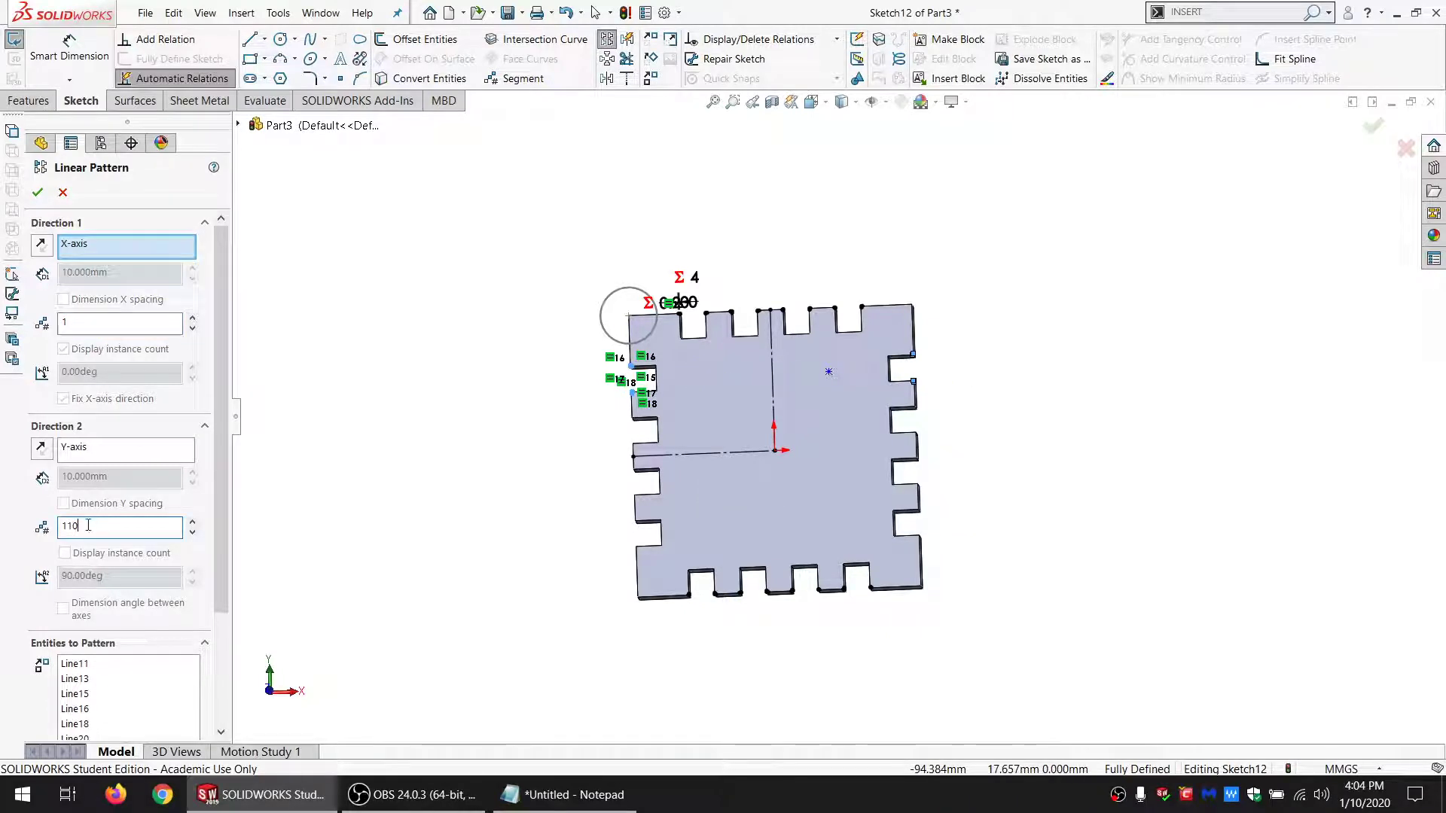
Step: Pattern the triangle lines along the reversed Y-axis with 101 instances at 10 mm spacing, and move the instance-count label clear of the part
{"action": "left_click", "coordinate": [42, 448]}
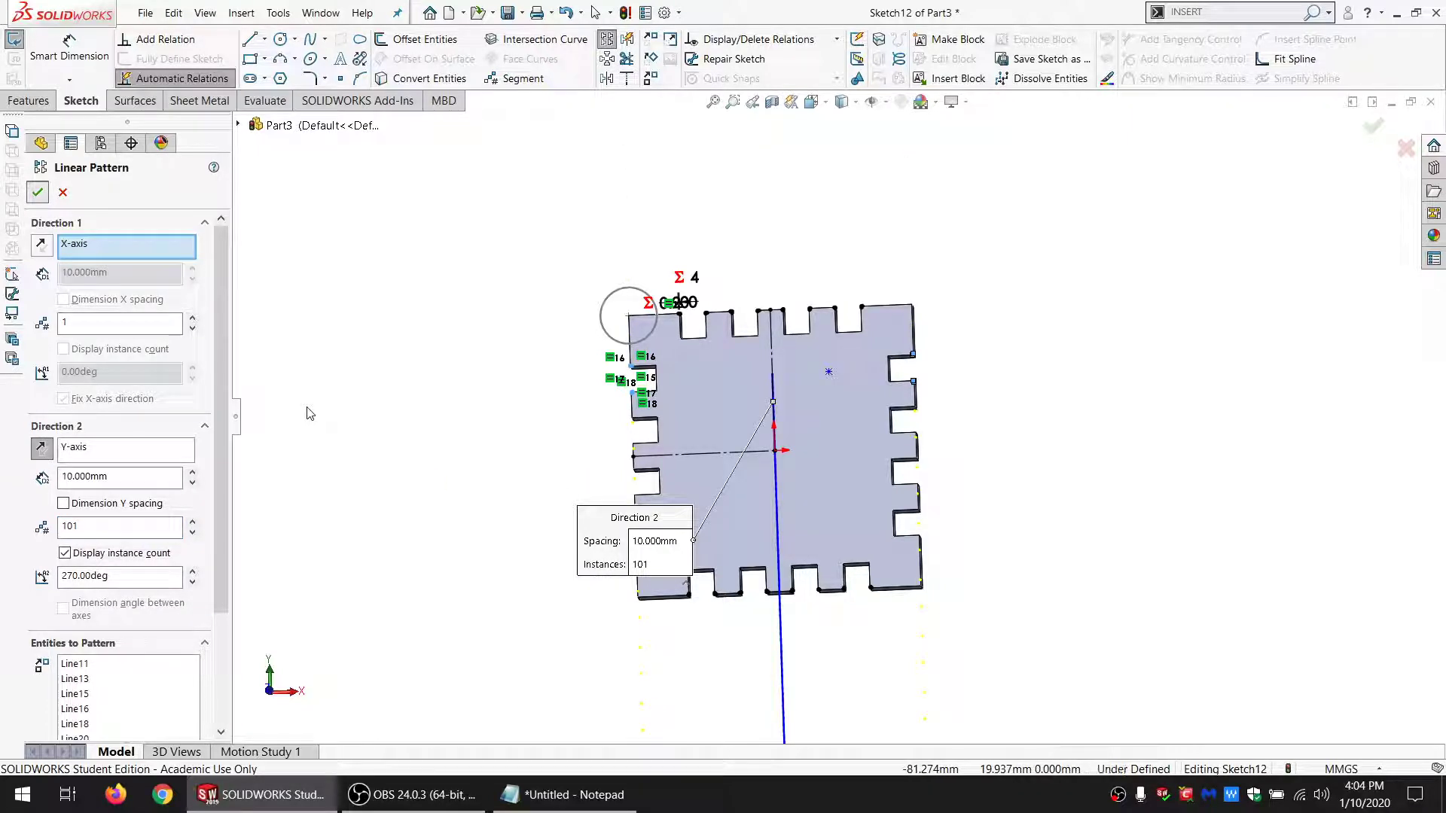
{"action": "key", "text": "Return"}
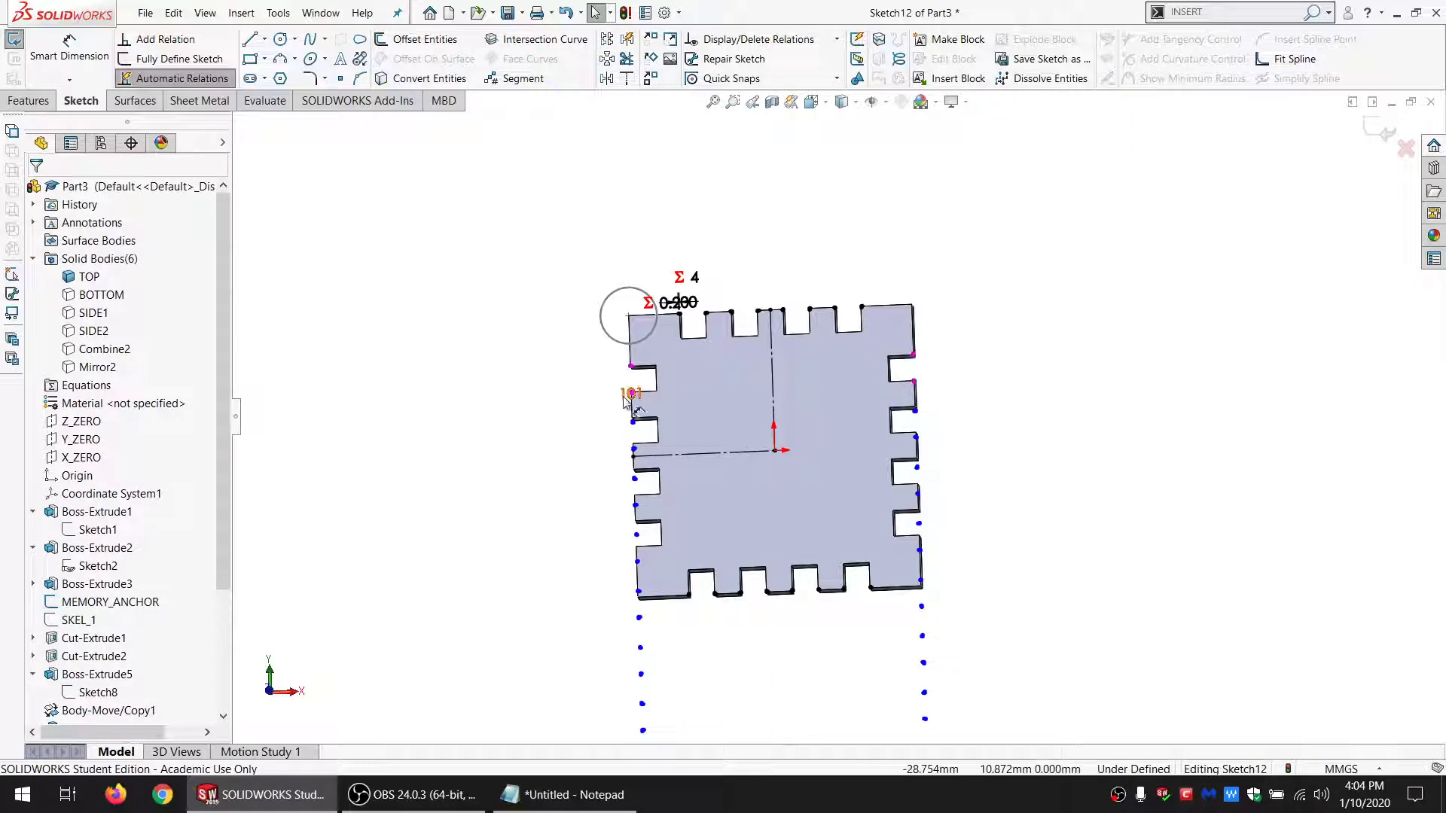
{"action": "left_click", "coordinate": [473, 391]}
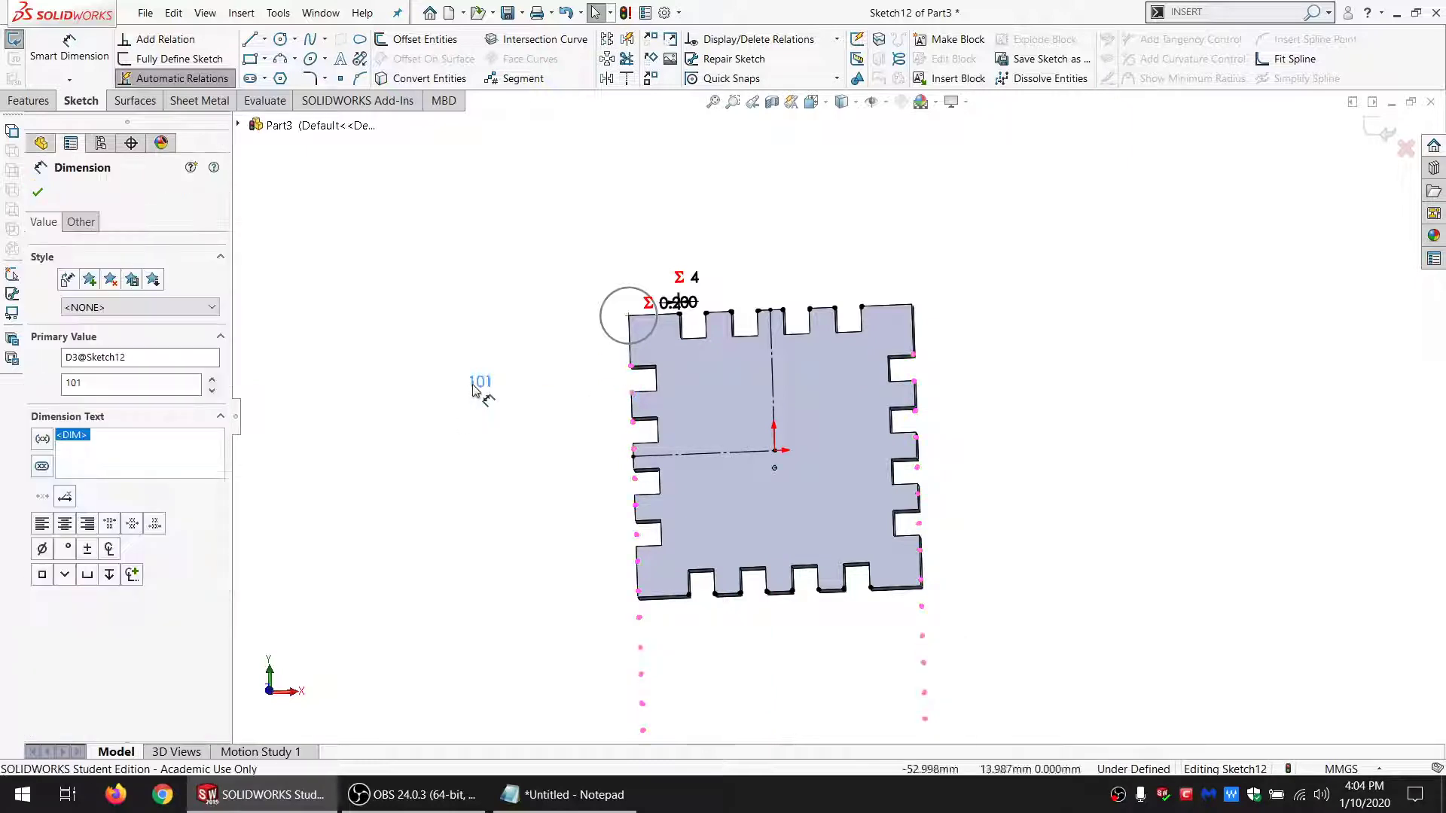
Step: Link the Y pattern's instance count to the top-edge pattern's count with an equation, ="D2@Sketch12"
{"action": "double_click", "coordinate": [480, 383]}
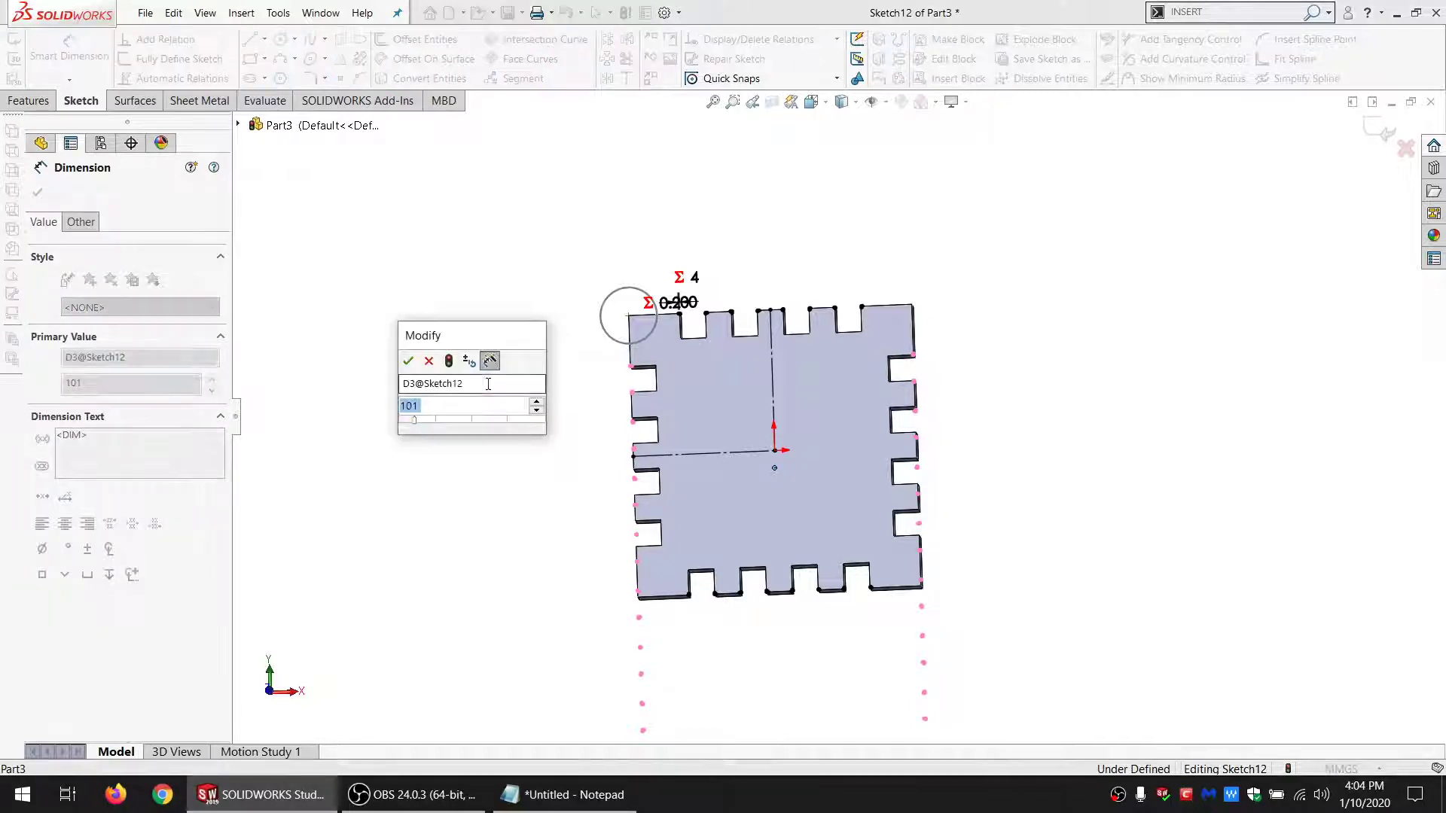
{"action": "type", "text": "="}
{"action": "left_click", "coordinate": [691, 279]}
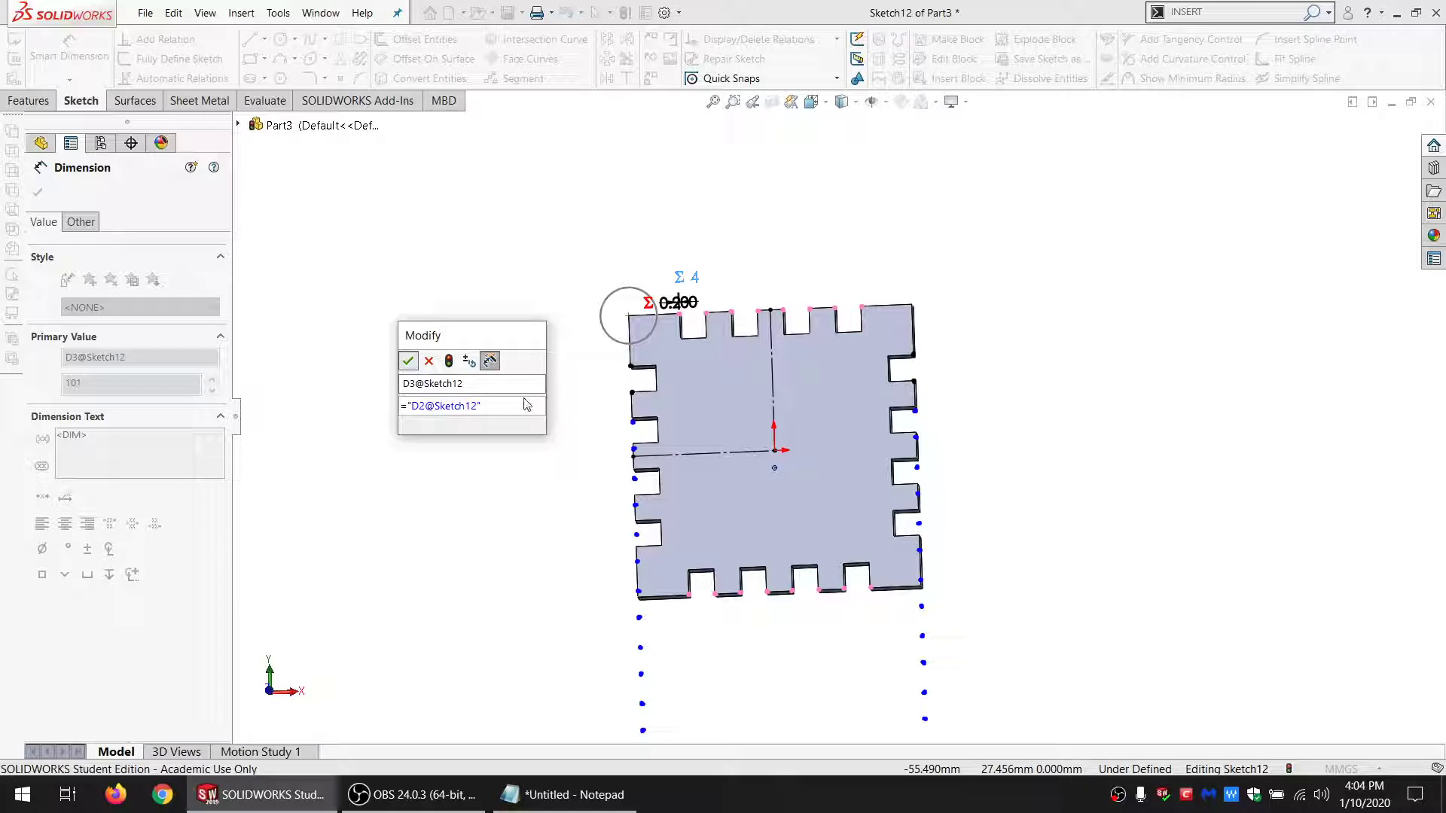
{"action": "key", "text": "Return"}
{"action": "key", "text": "Escape"}
Step: Make the corner point of the first patterned triangle on the side coincident with the adjacent tab's edge
{"action": "scroll", "coordinate": [666, 437], "scroll_direction": "down", "scroll_amount": 5}
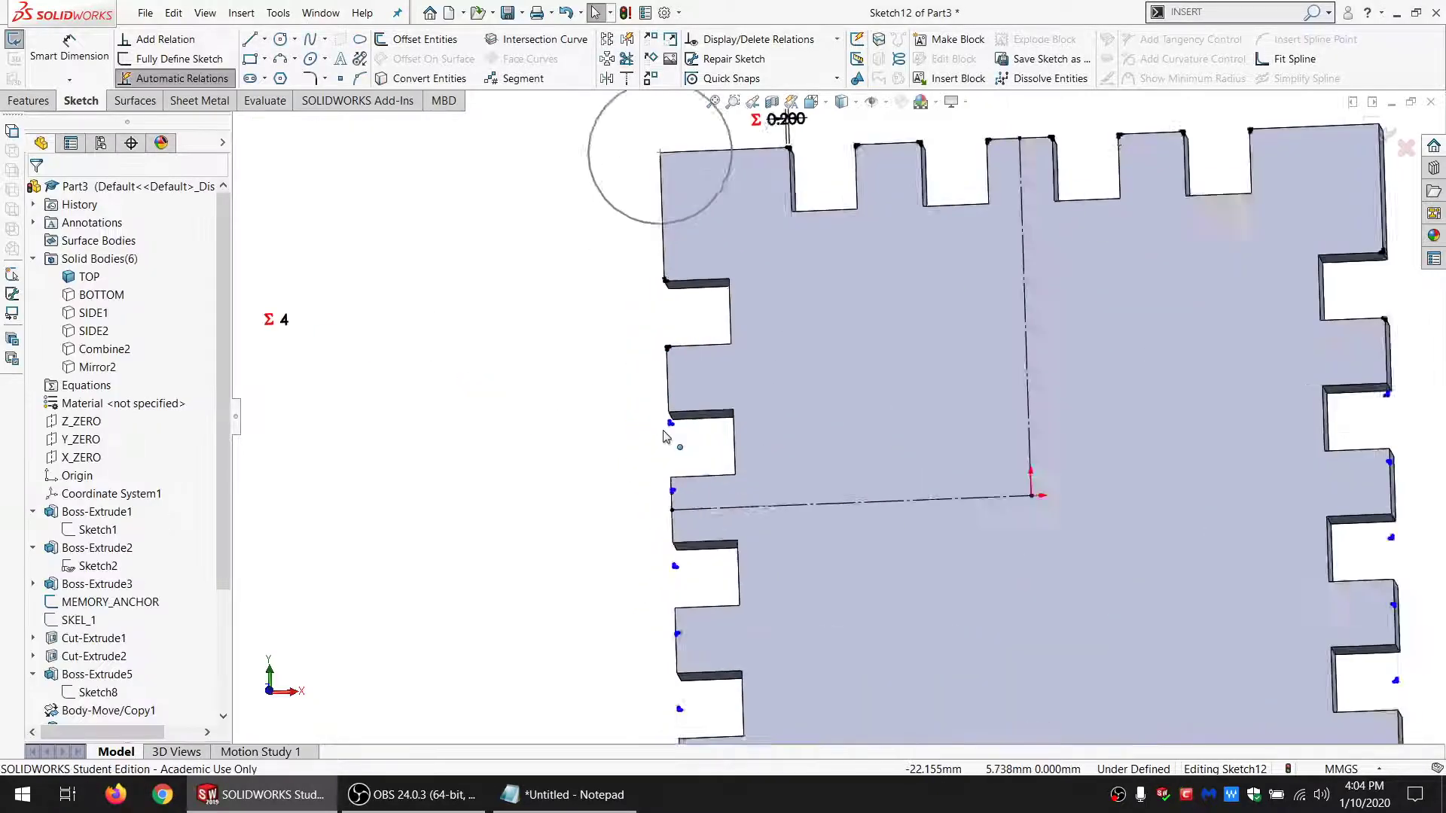
{"action": "scroll", "coordinate": [666, 437], "scroll_direction": "down", "scroll_amount": 5}
{"action": "left_click", "coordinate": [754, 430]}
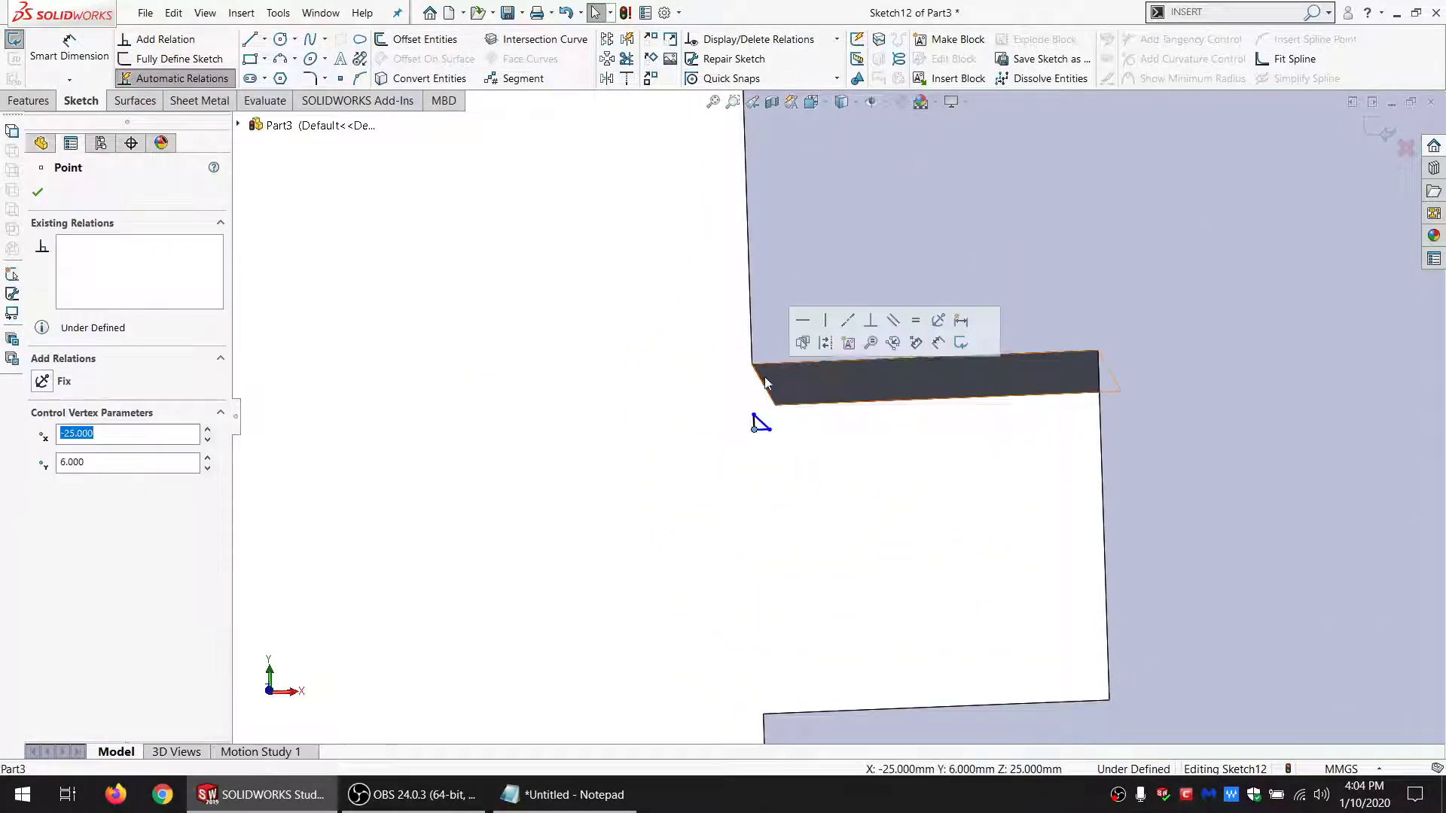
{"action": "left_click", "coordinate": [768, 366], "text": "ctrl"}
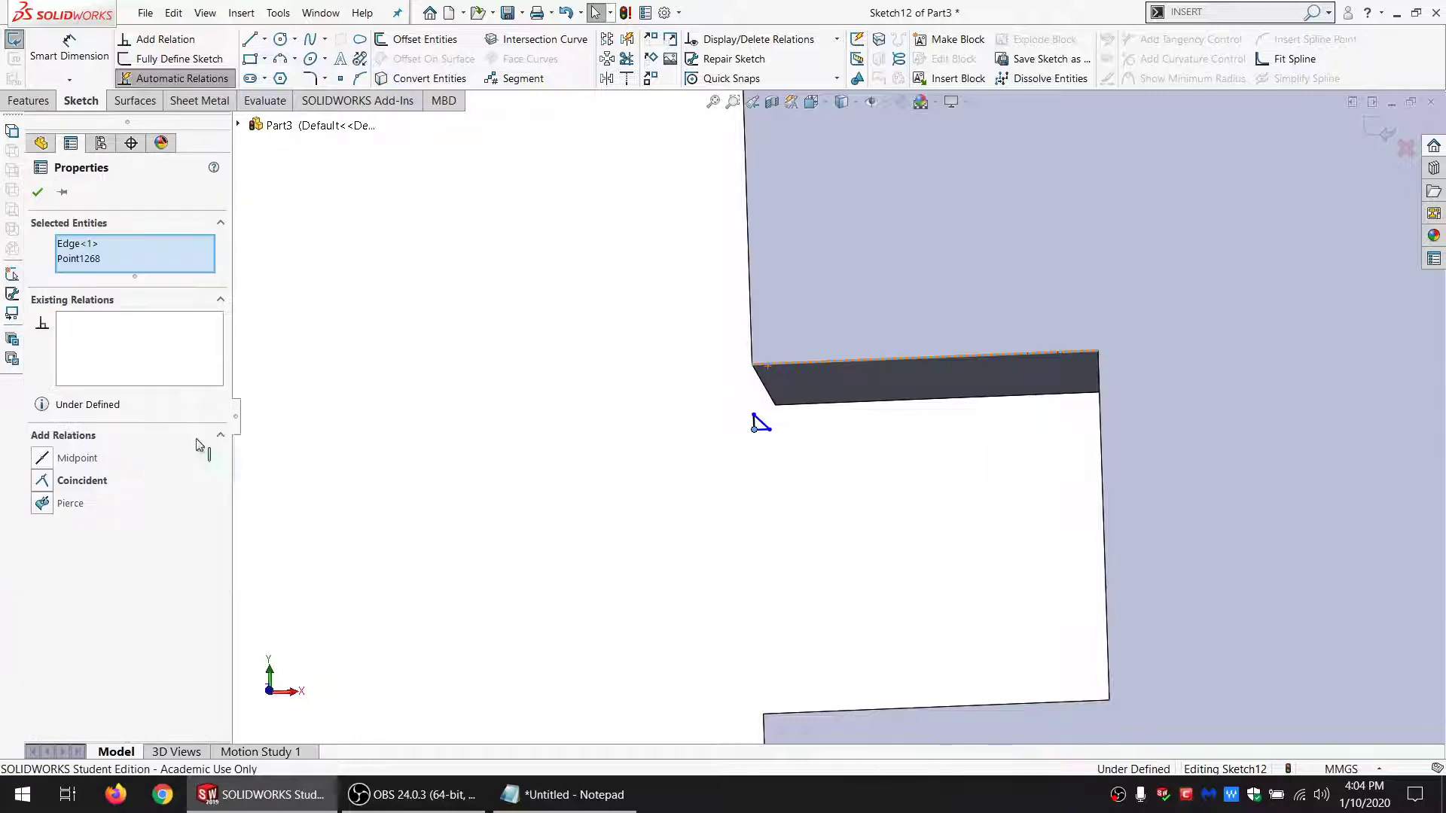
{"action": "left_click", "coordinate": [83, 484]}
{"action": "key", "text": "Escape"}
{"action": "scroll", "coordinate": [584, 477], "scroll_direction": "up", "scroll_amount": 10}
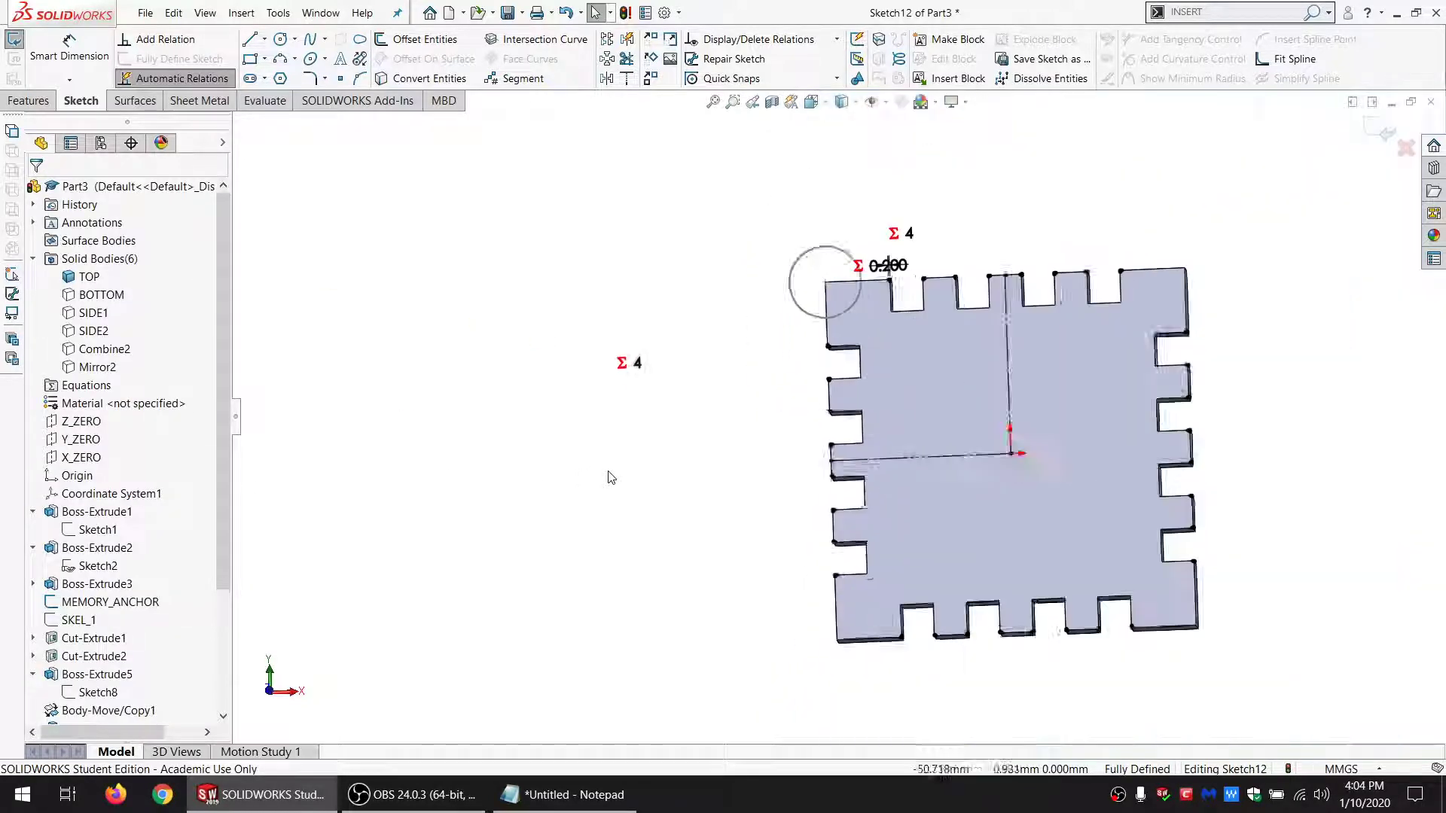
Step: Show the hidden BOTTOM body beneath the TOP plate
{"action": "scroll", "coordinate": [1032, 447], "scroll_direction": "down", "scroll_amount": 2}
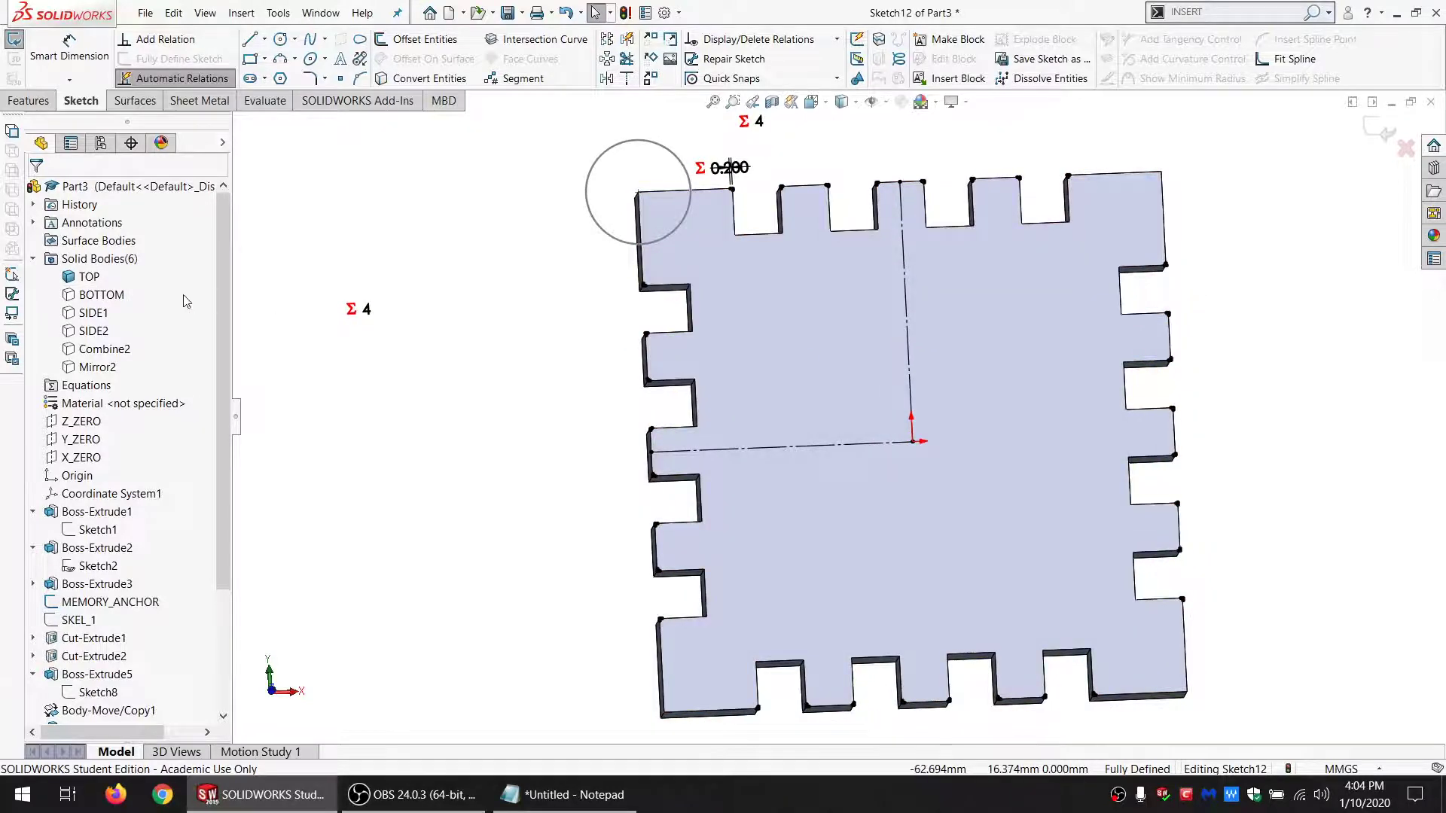
{"action": "left_click", "coordinate": [92, 295]}
{"action": "left_click", "coordinate": [105, 270]}
{"action": "left_click", "coordinate": [492, 459]}
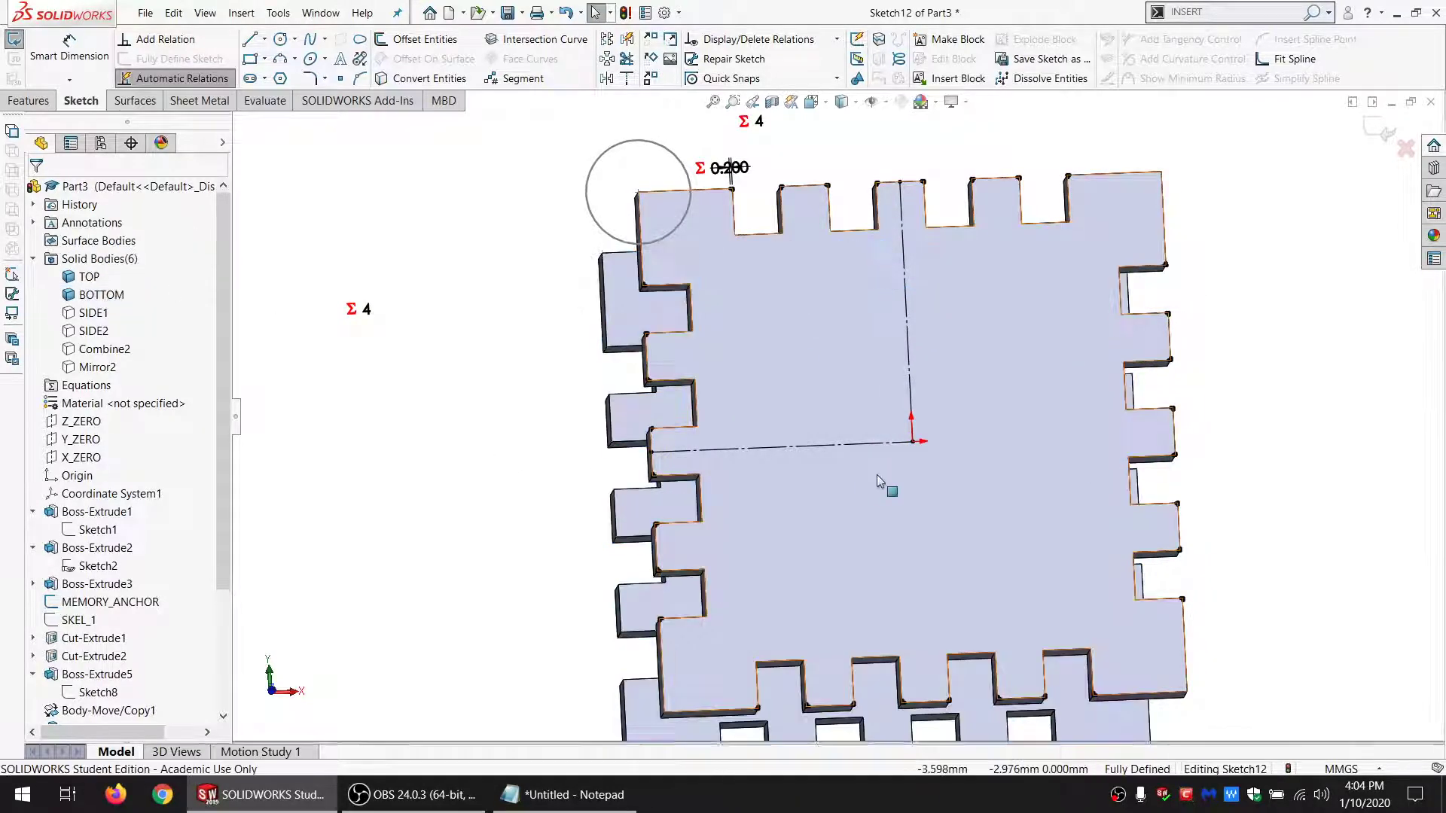
{"action": "scroll", "coordinate": [876, 476], "scroll_direction": "up", "scroll_amount": 1}
Step: Cut the triangle sketch Through All, limiting the feature scope to the BOTTOM and TOP bodies
{"action": "left_click", "coordinate": [28, 100]}
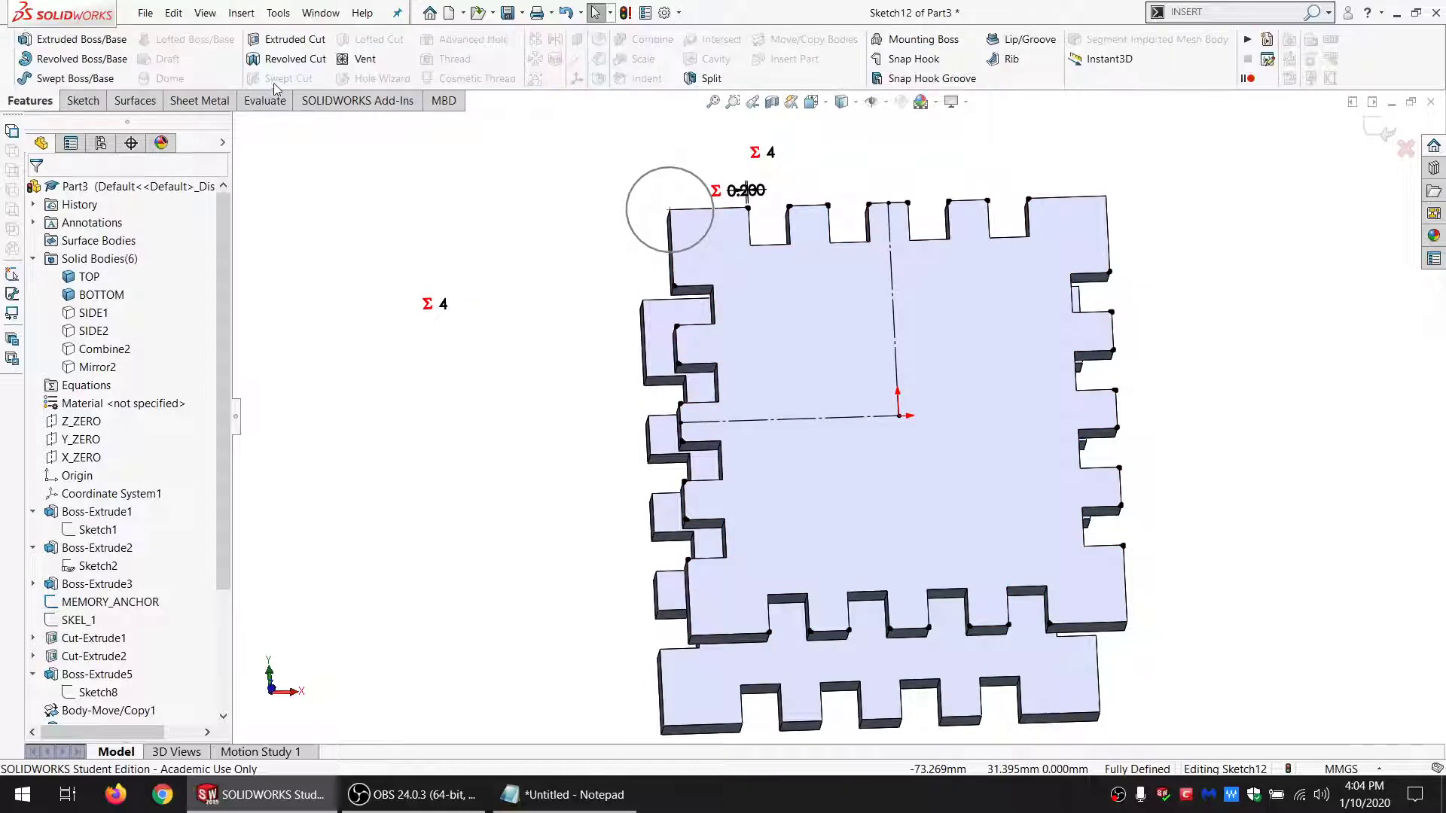
{"action": "left_click", "coordinate": [136, 296]}
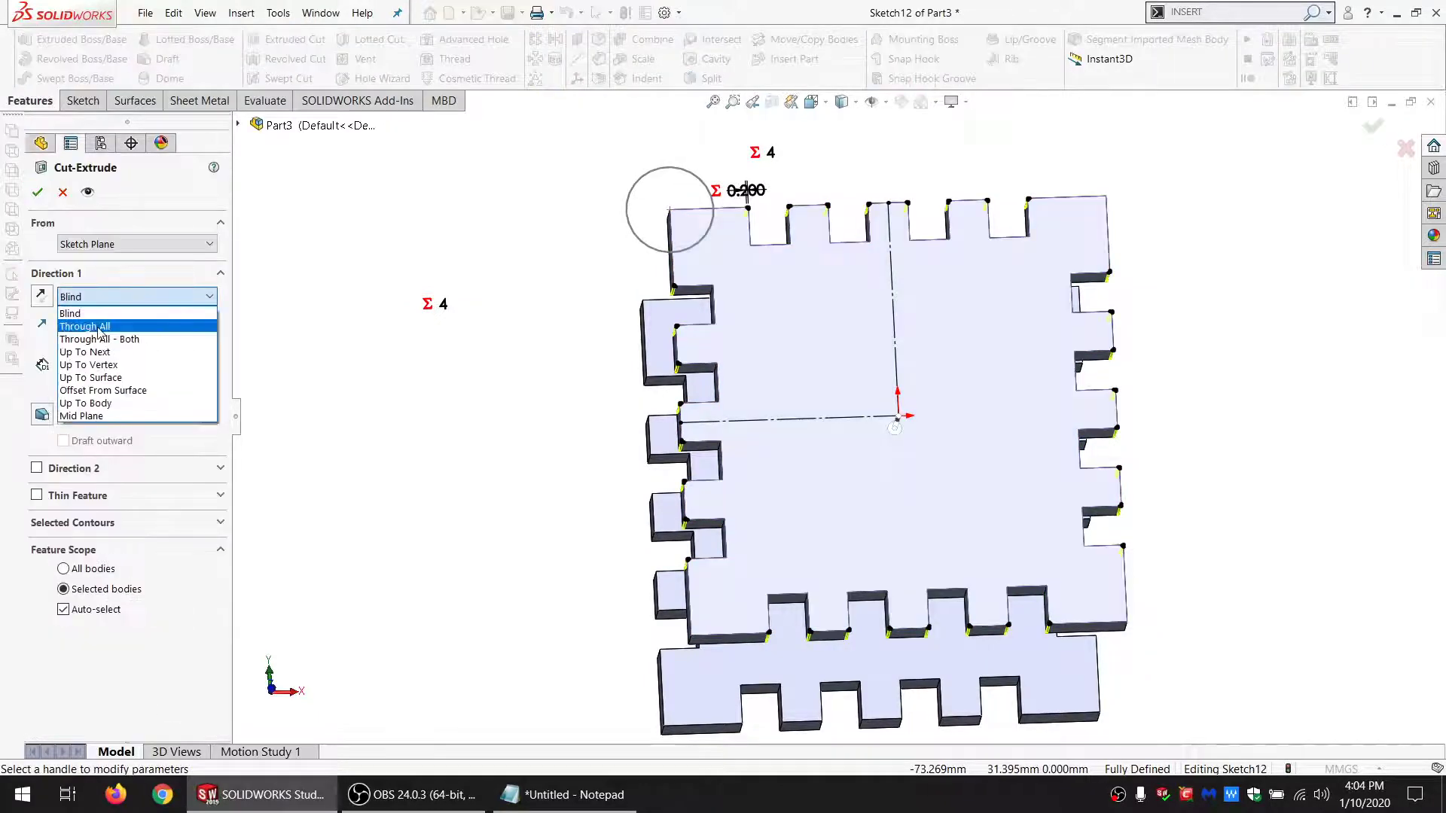
{"action": "left_click", "coordinate": [90, 323]}
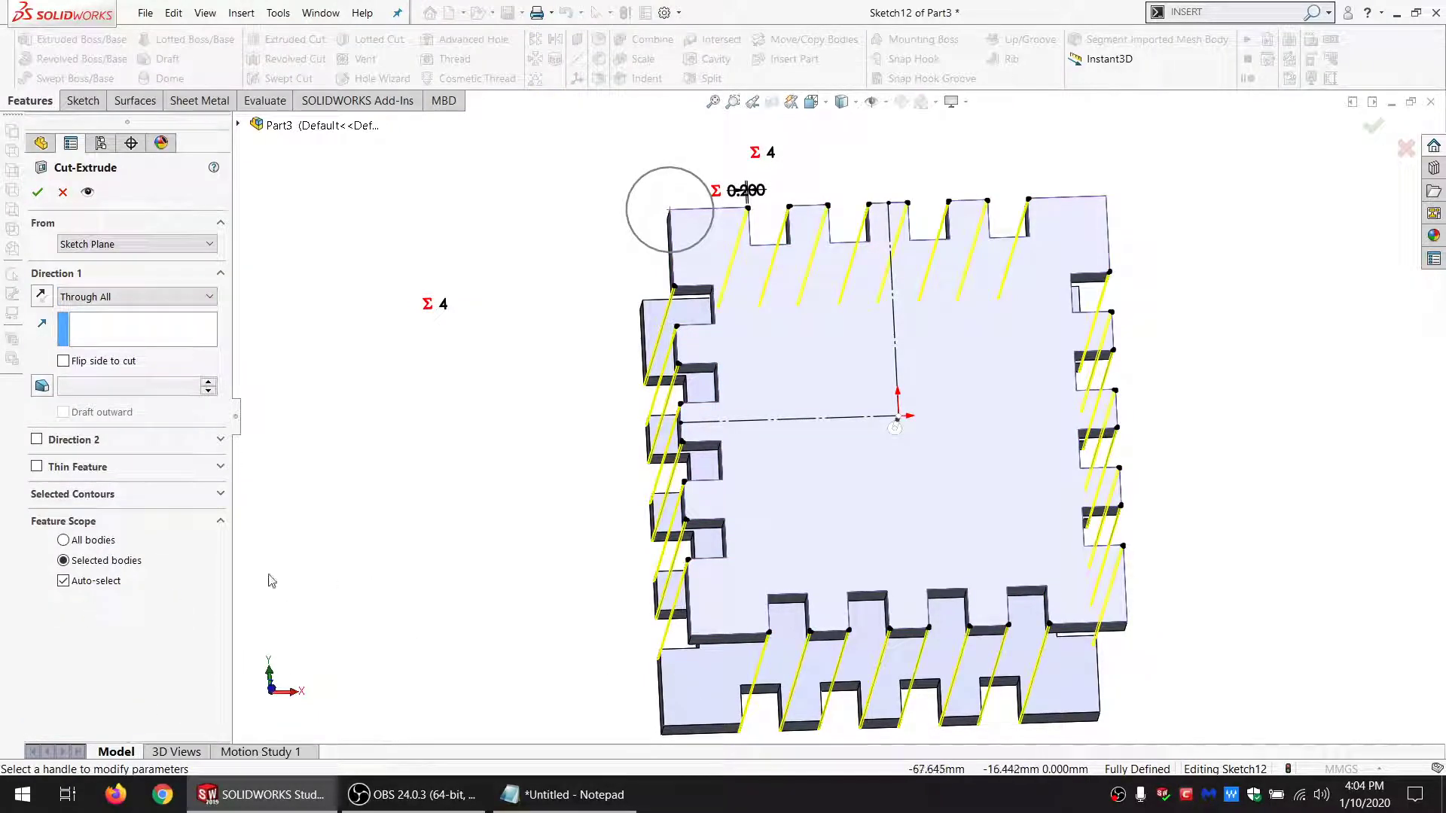
{"action": "left_click", "coordinate": [63, 581]}
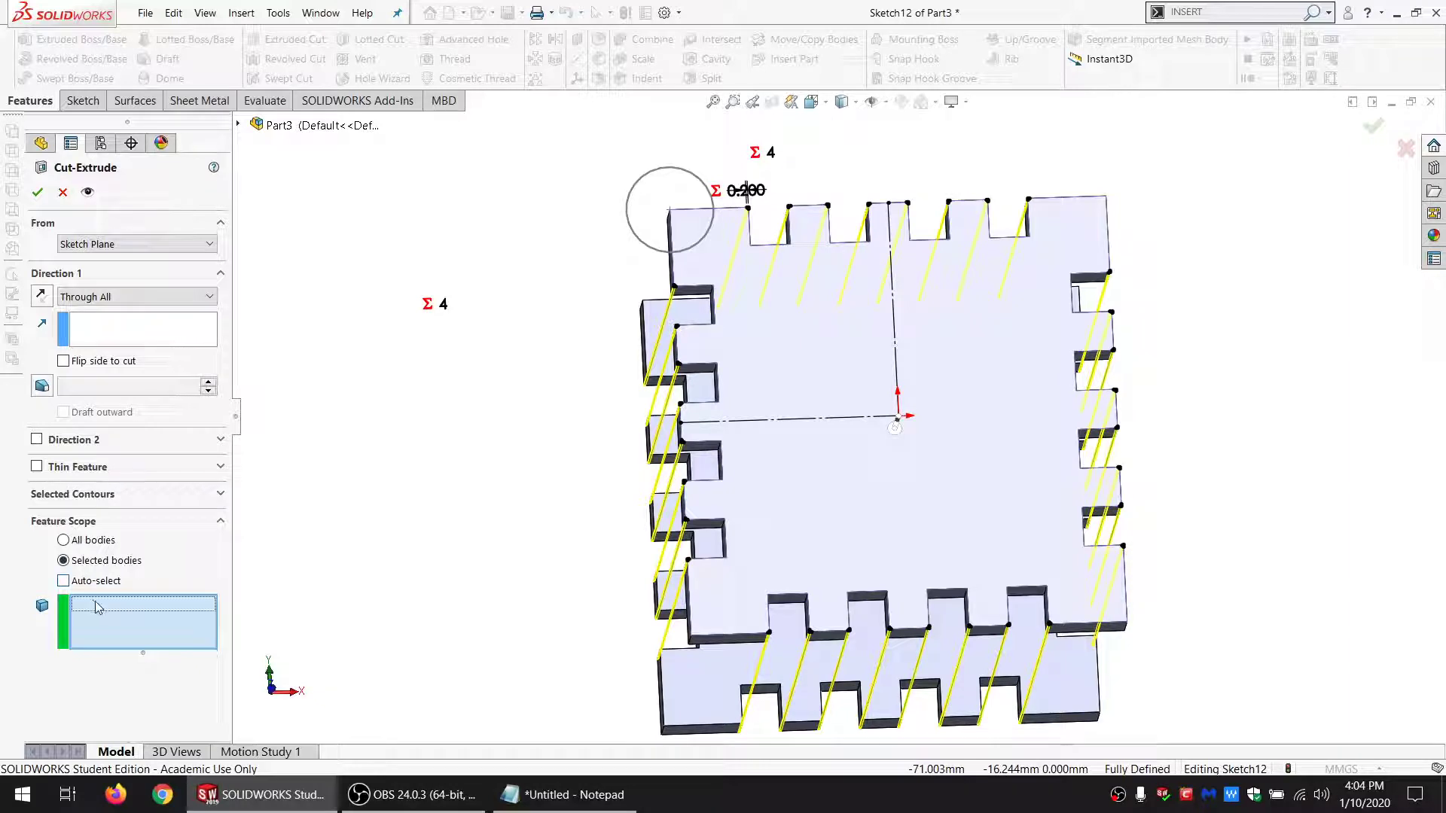
{"action": "left_click", "coordinate": [711, 693]}
{"action": "left_click", "coordinate": [833, 543]}
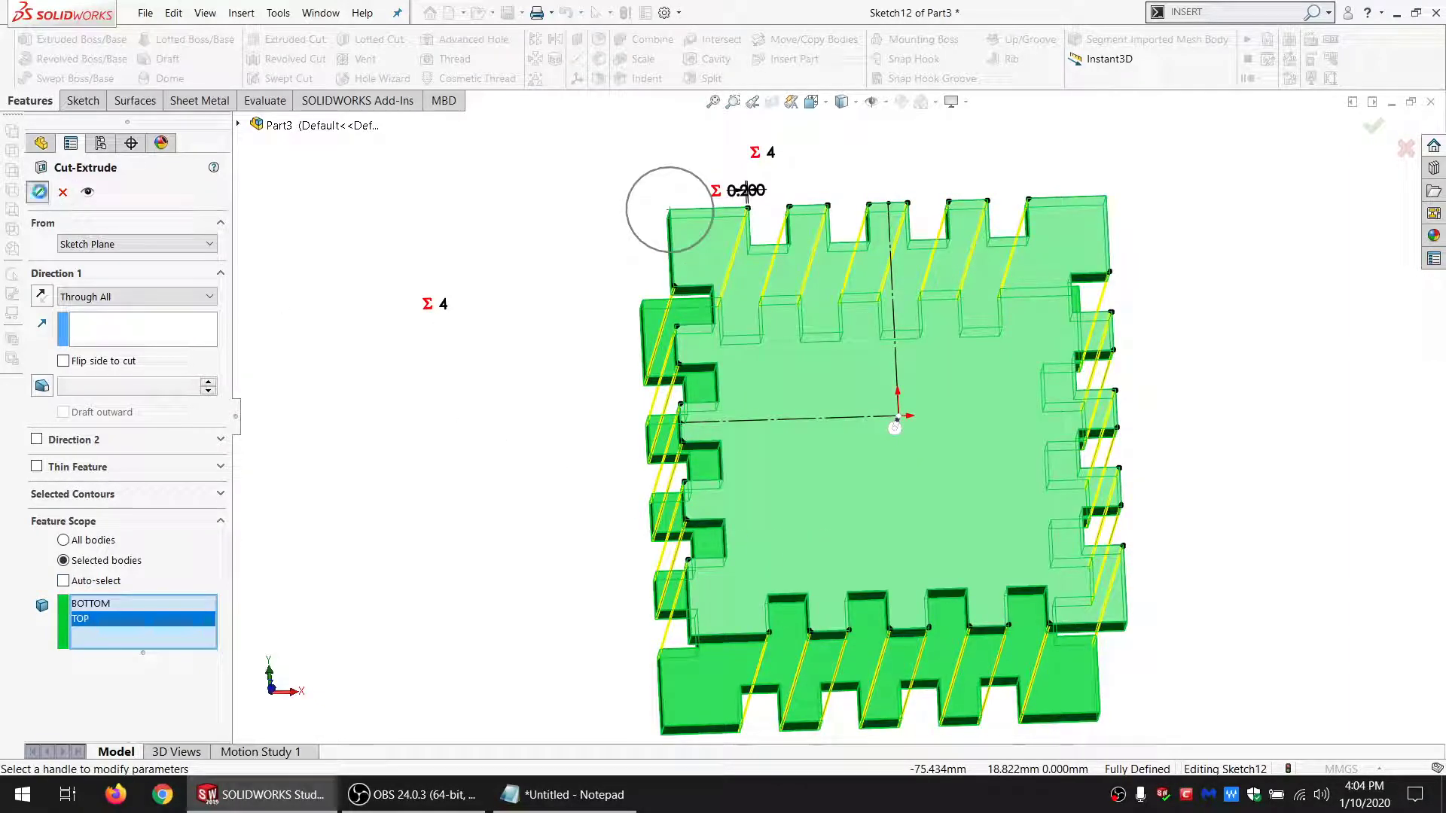
{"action": "key", "text": "Return"}
Step: Examine the trimmed tab corners around the edges of both plates
{"action": "scroll", "coordinate": [704, 536], "scroll_direction": "down", "scroll_amount": 2}
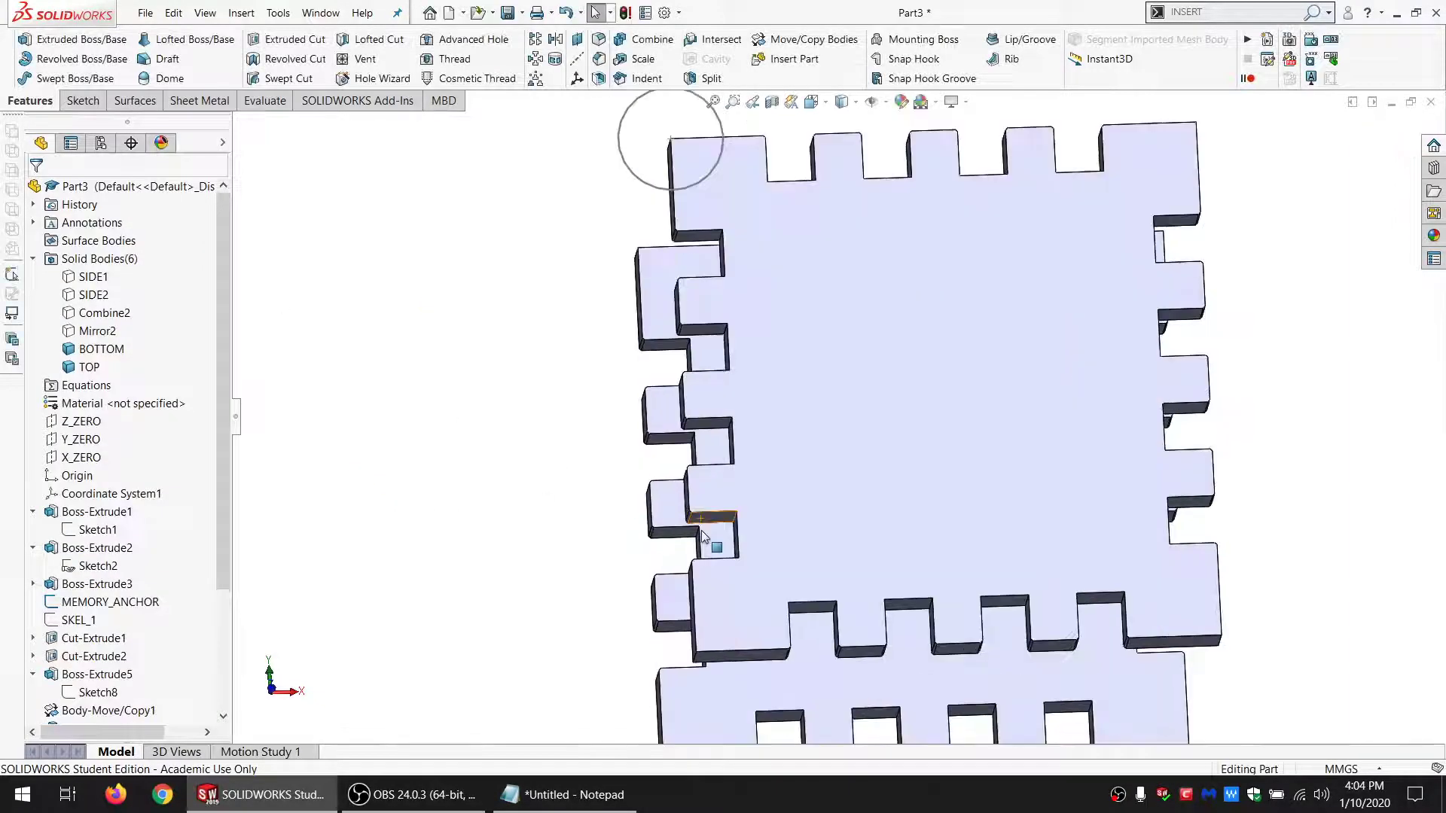
{"action": "key", "text": "z"}
{"action": "scroll", "coordinate": [875, 622], "scroll_direction": "down", "scroll_amount": 6}
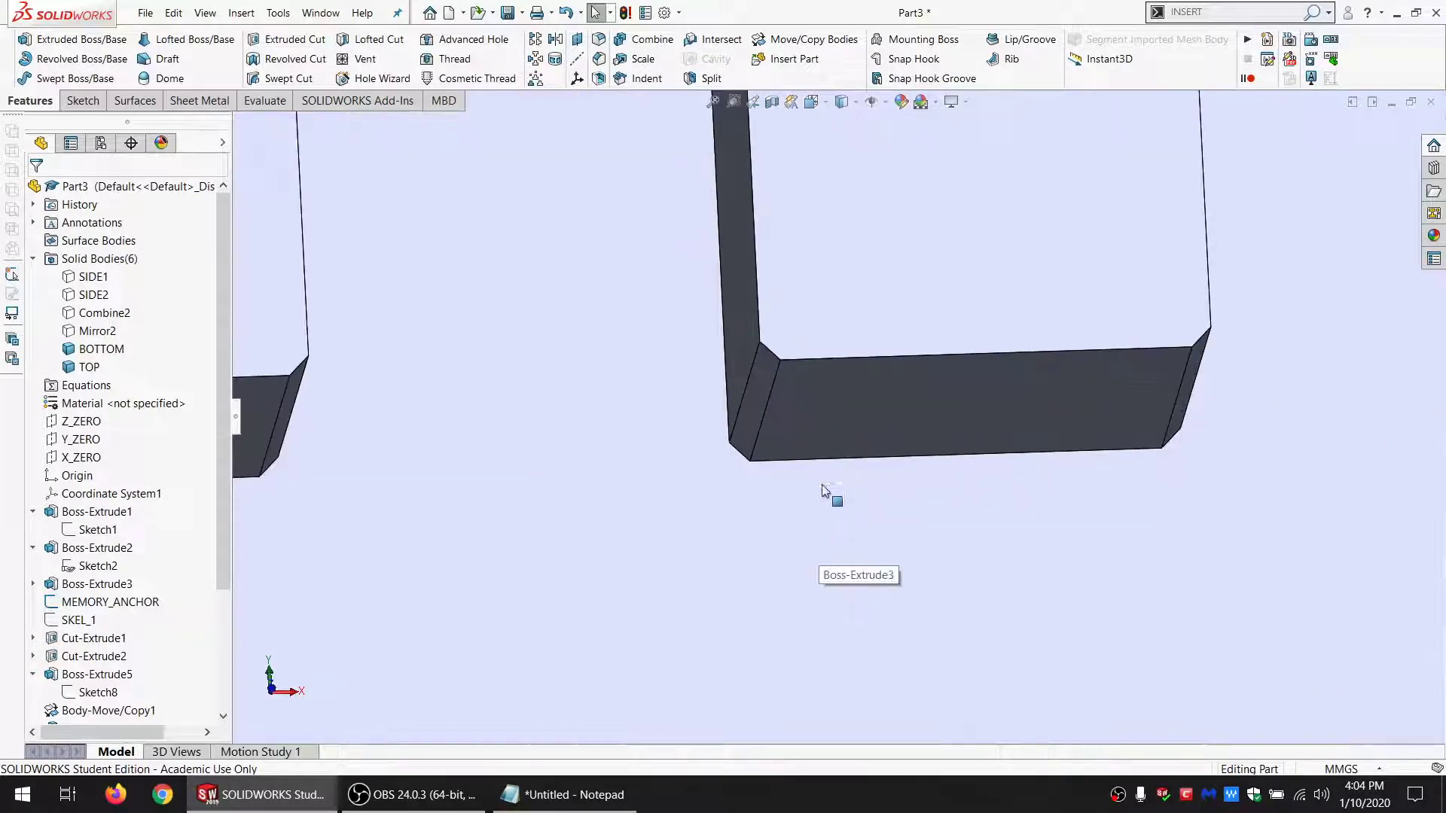
{"action": "scroll", "coordinate": [767, 394], "scroll_direction": "up", "scroll_amount": 10}
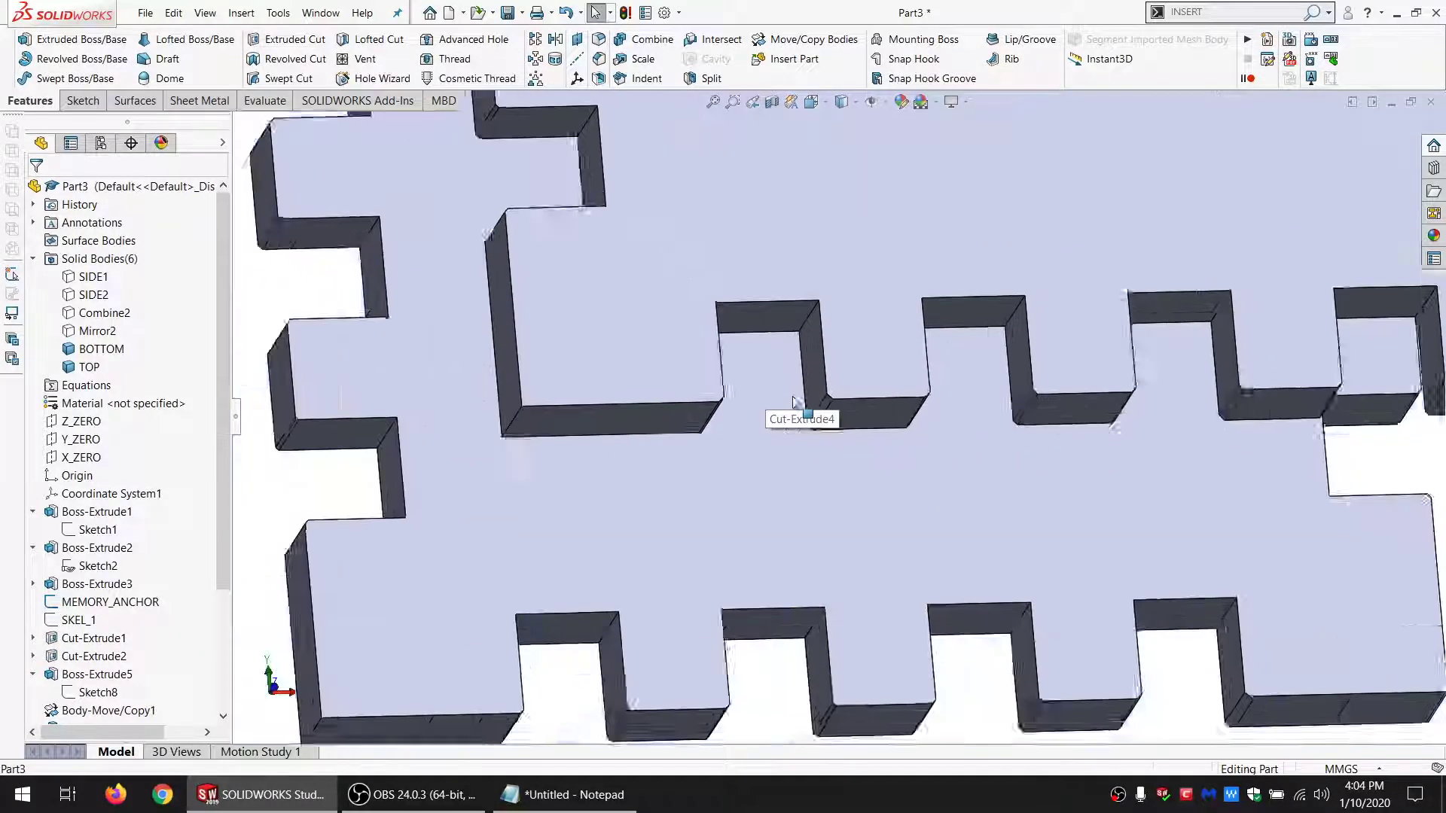
{"action": "scroll", "coordinate": [800, 395], "scroll_direction": "down", "scroll_amount": 10}
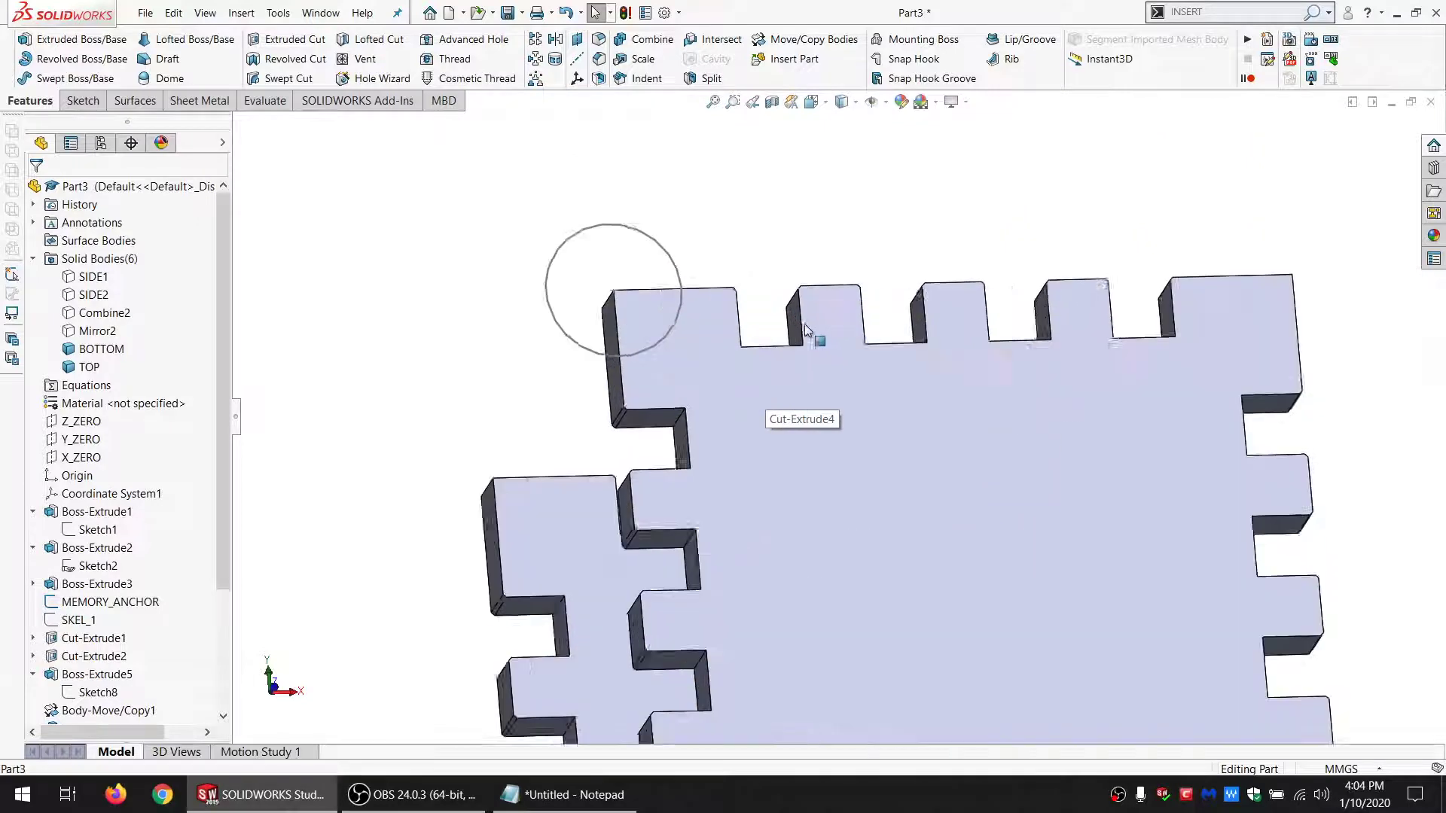
{"action": "scroll", "coordinate": [813, 407], "scroll_direction": "up", "scroll_amount": 8}
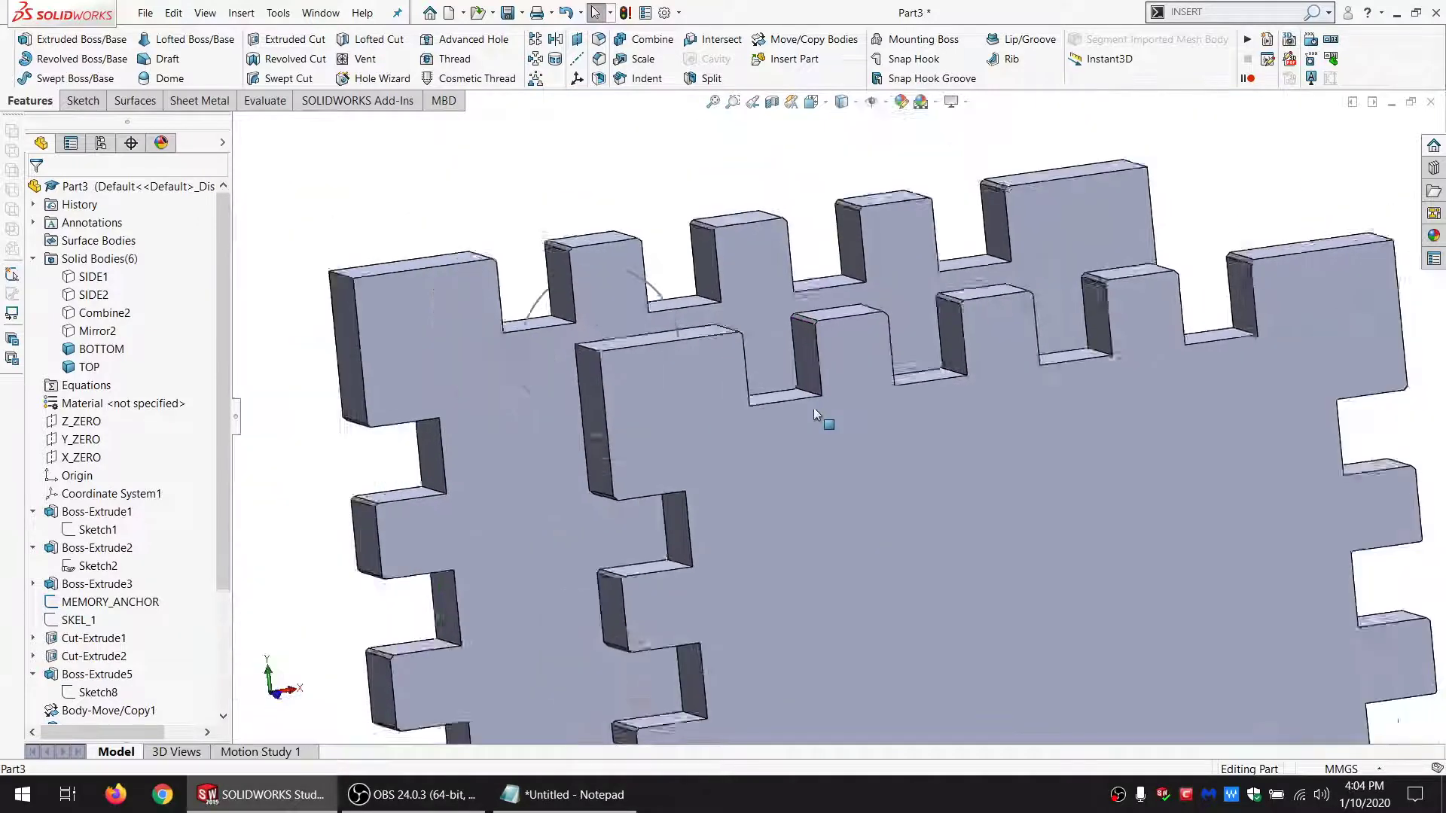
{"action": "middle_click_drag", "start_coordinate": [848, 464], "coordinate": [844, 272]}
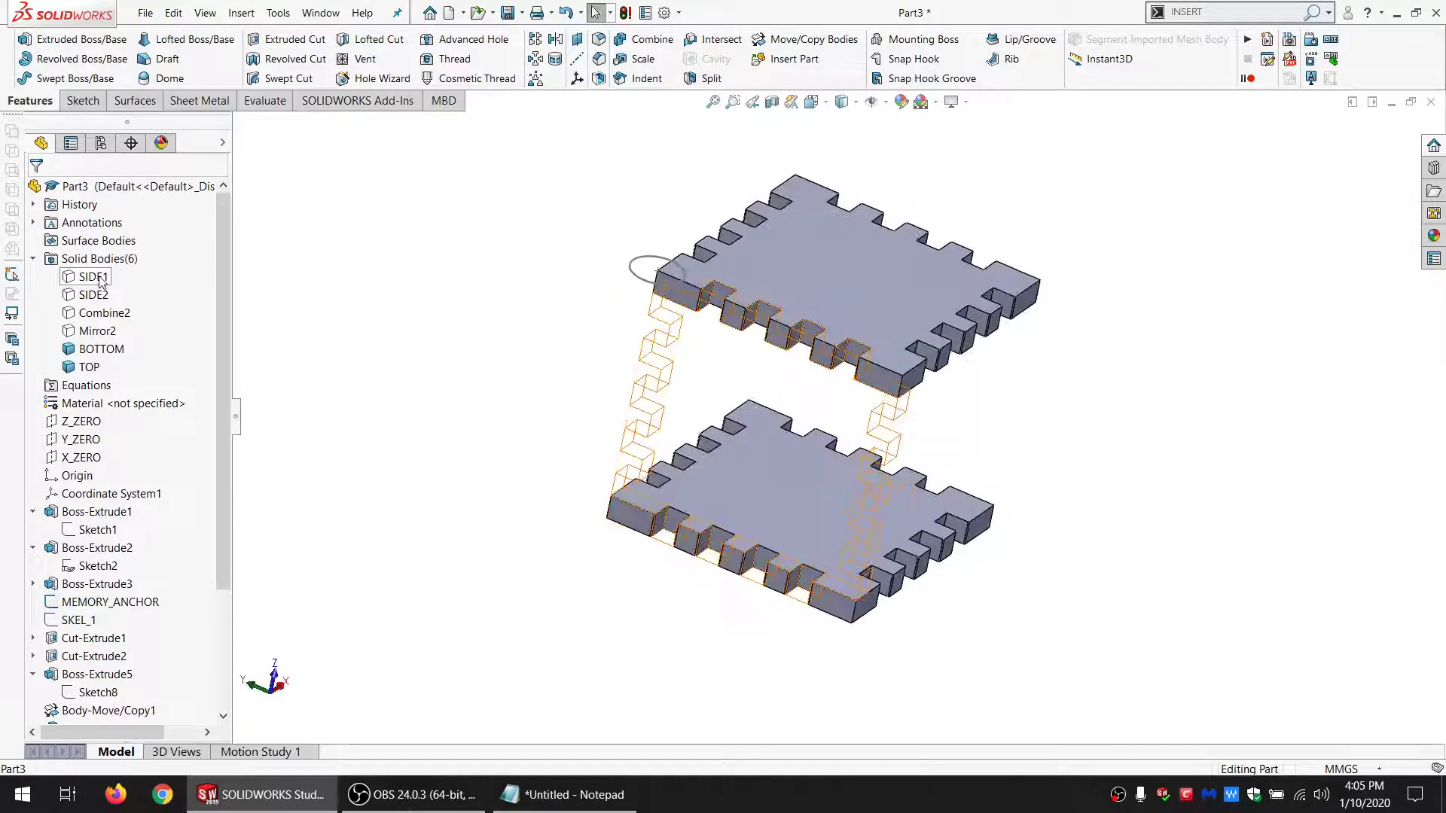
Step: Show the SIDE1 and SIDE2 bodies and hide the BOTTOM and TOP bodies
{"action": "left_click", "coordinate": [91, 277]}
{"action": "left_click", "coordinate": [98, 294], "text": "ctrl"}
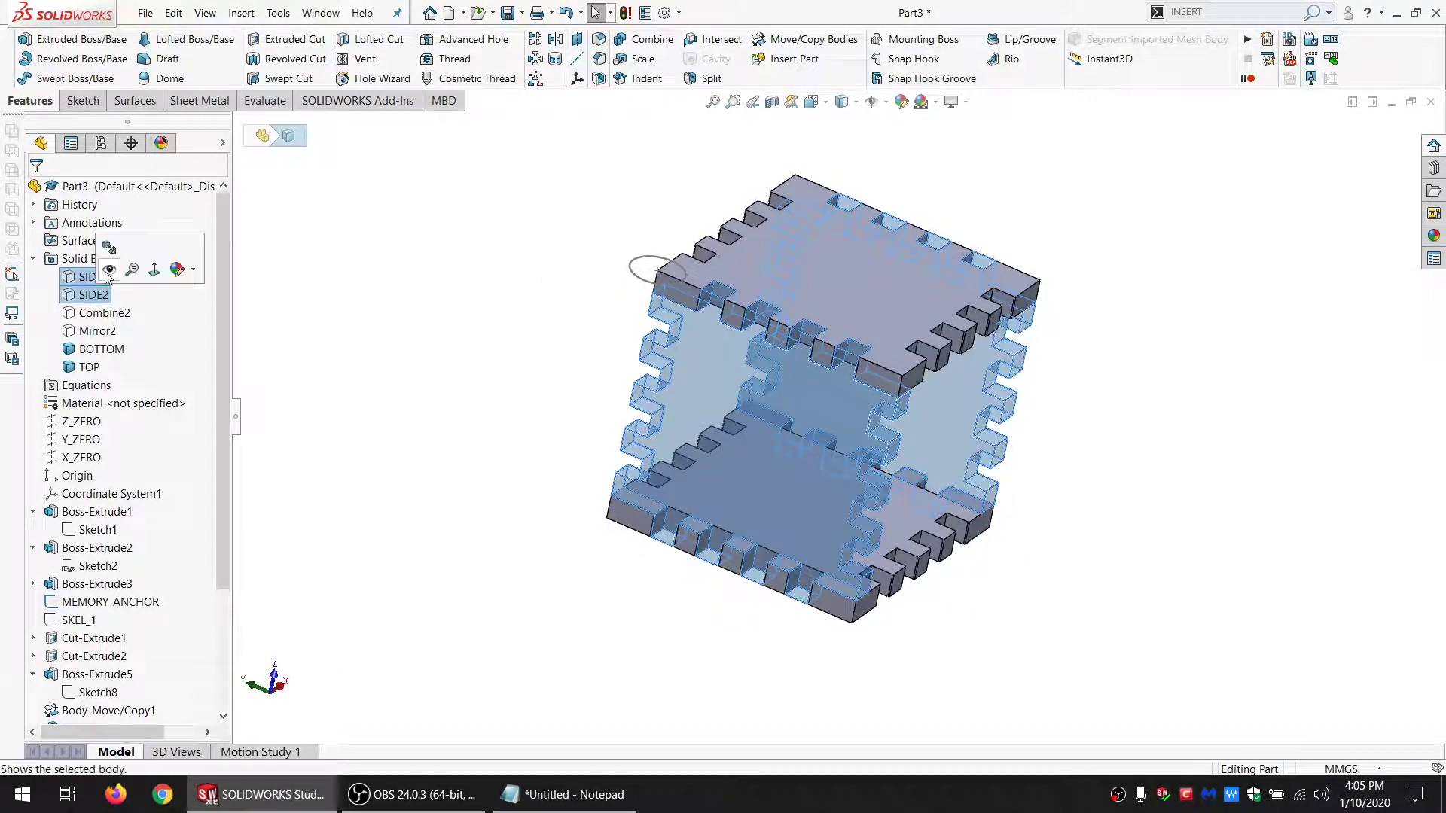
{"action": "left_click", "coordinate": [98, 348]}
{"action": "left_click", "coordinate": [88, 368], "text": "ctrl"}
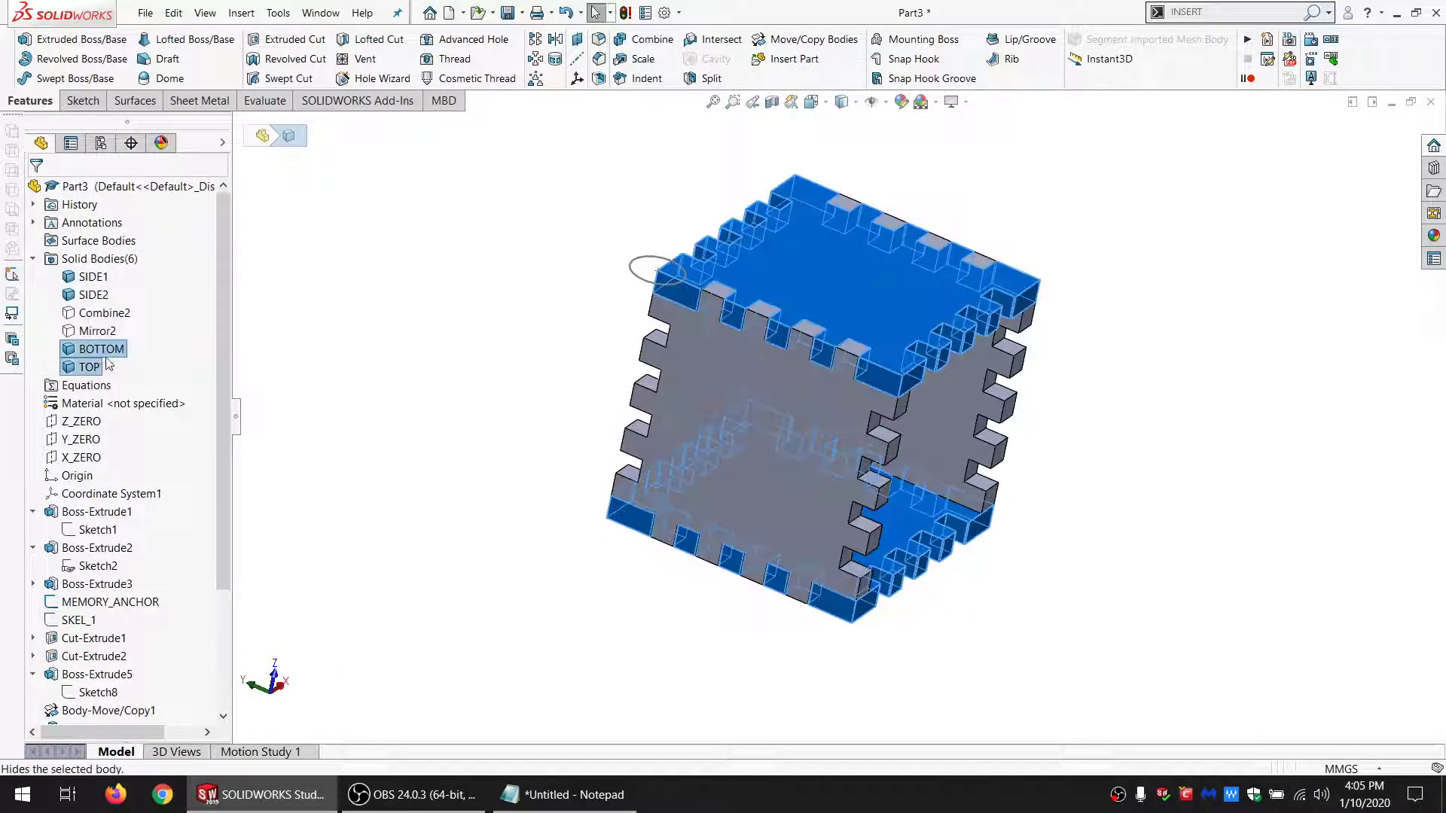
{"action": "left_click", "coordinate": [98, 348]}
Step: Start a new sketch on the large outer face of the SIDE1 panel
{"action": "middle_click_drag", "start_coordinate": [494, 410], "coordinate": [716, 337]}
{"action": "scroll", "coordinate": [819, 358], "scroll_direction": "down", "scroll_amount": 3}
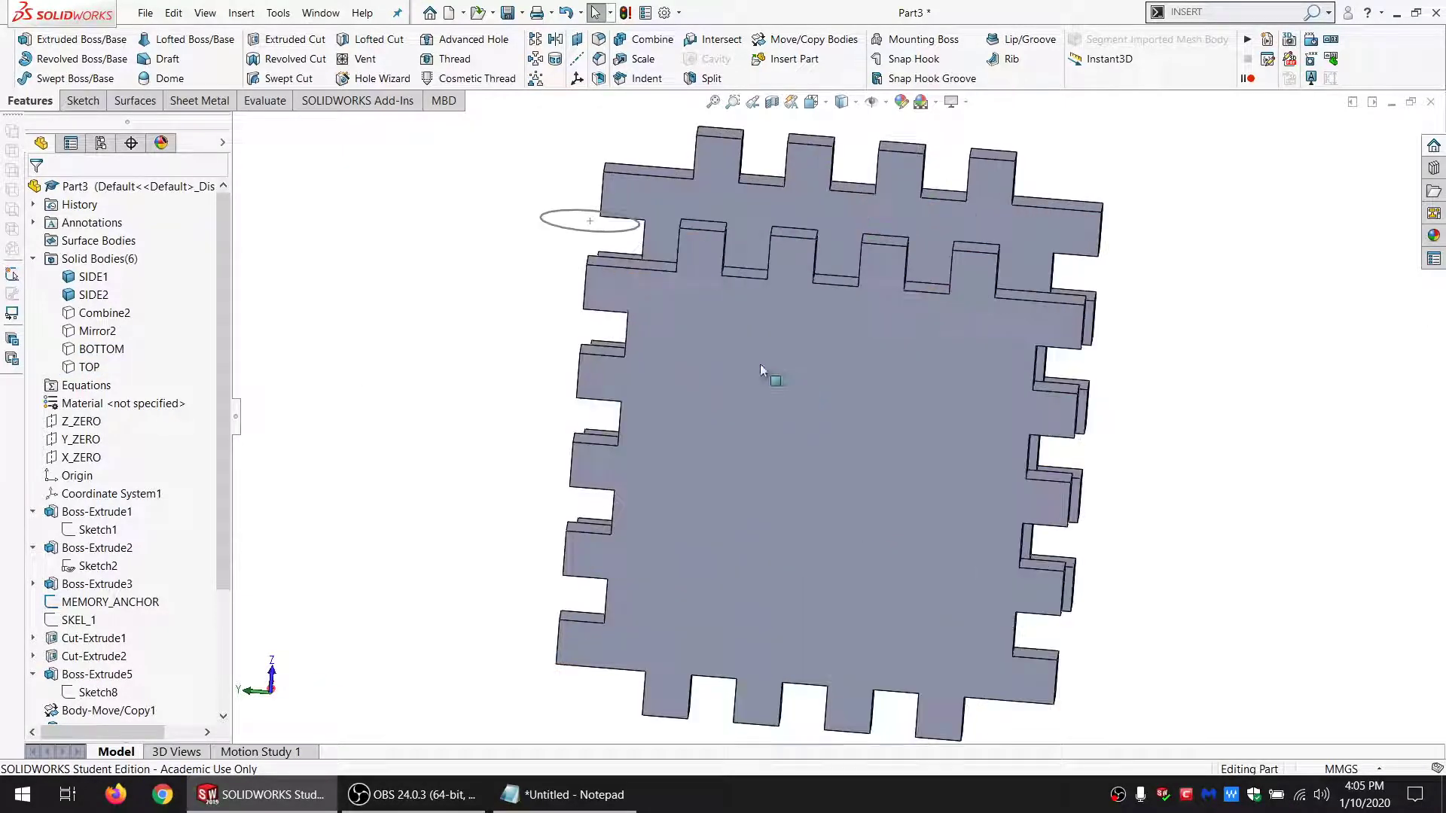
{"action": "left_click", "coordinate": [652, 296]}
{"action": "left_click", "coordinate": [82, 102]}
{"action": "left_click", "coordinate": [15, 41]}
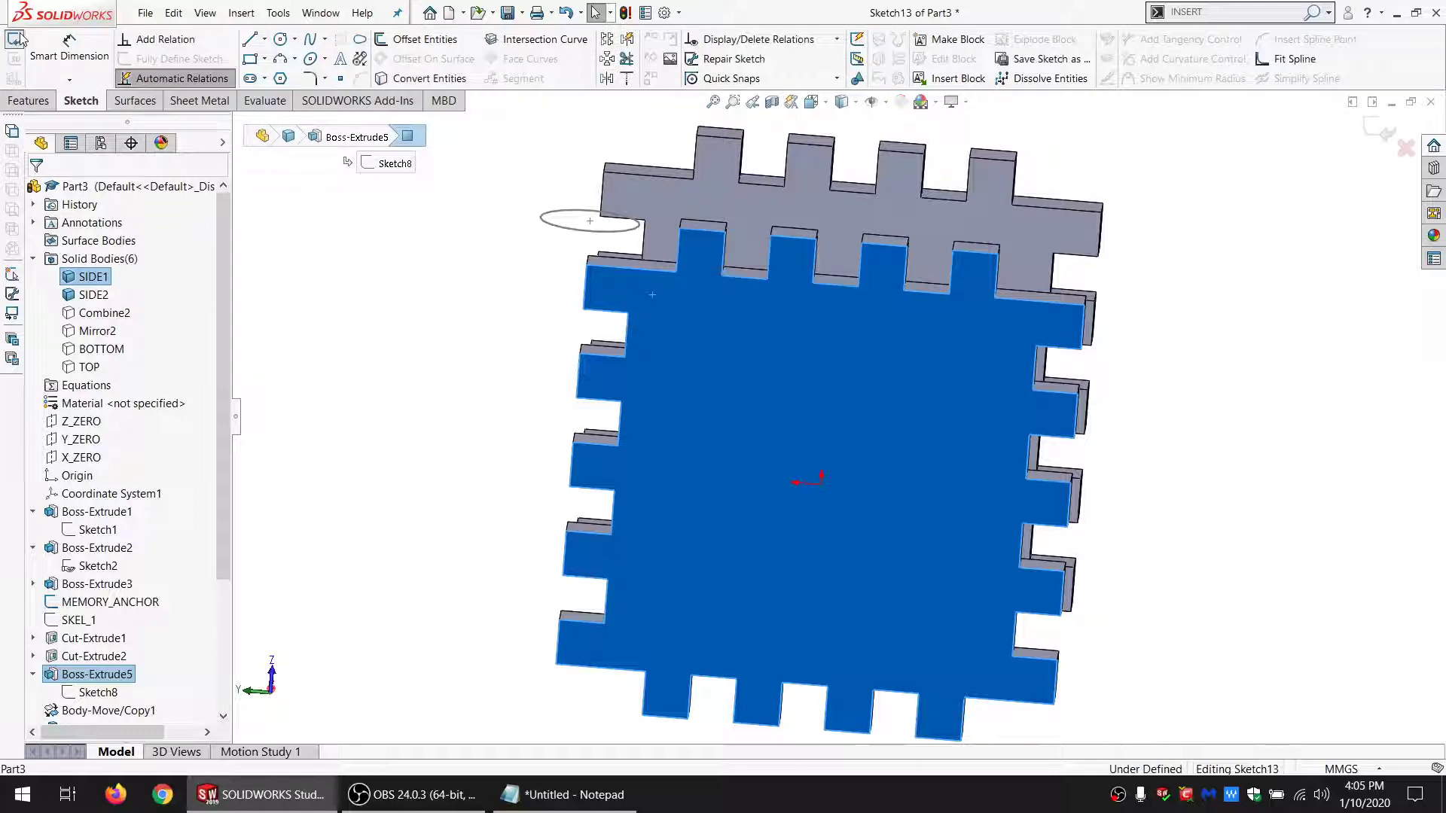
Step: Sketch line triangles across both outer corners of the first upper-edge tab, with diagonals of about 1.8 mm and 1.3 mm
{"action": "left_click", "coordinate": [249, 41]}
{"action": "scroll", "coordinate": [682, 275], "scroll_direction": "down", "scroll_amount": 3}
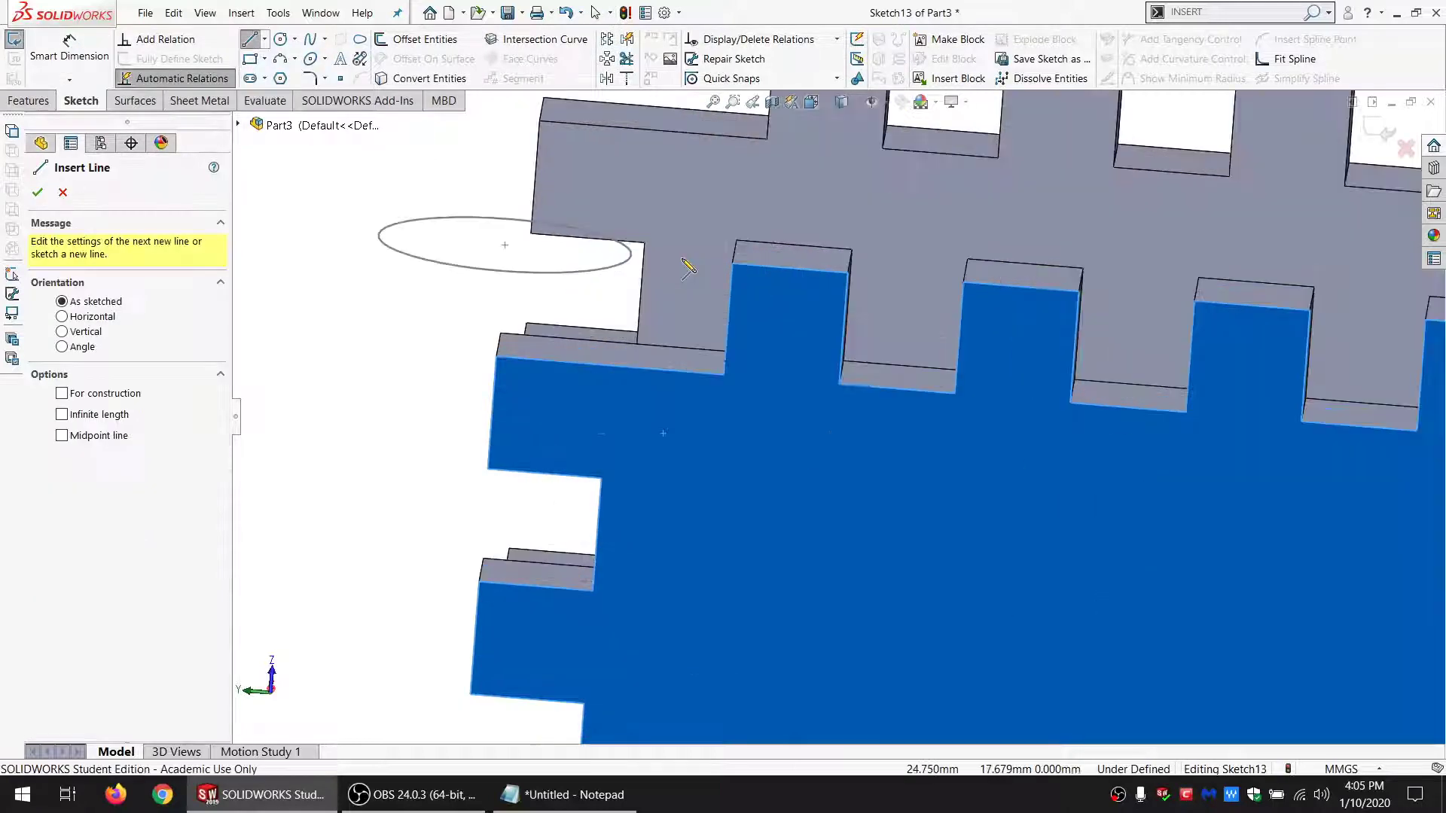
{"action": "left_click", "coordinate": [734, 265]}
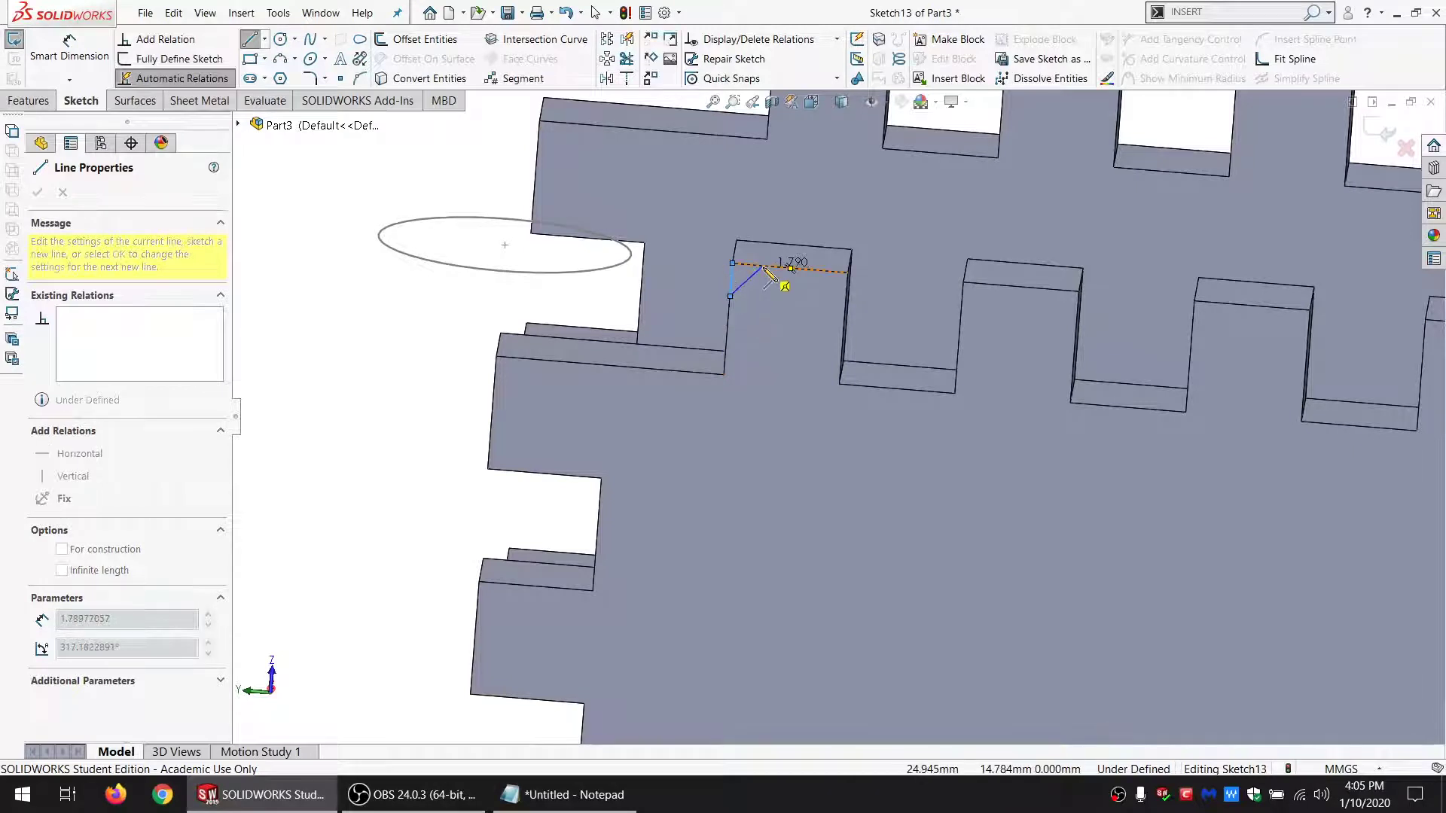
{"action": "left_click", "coordinate": [730, 296]}
{"action": "left_click", "coordinate": [763, 266]}
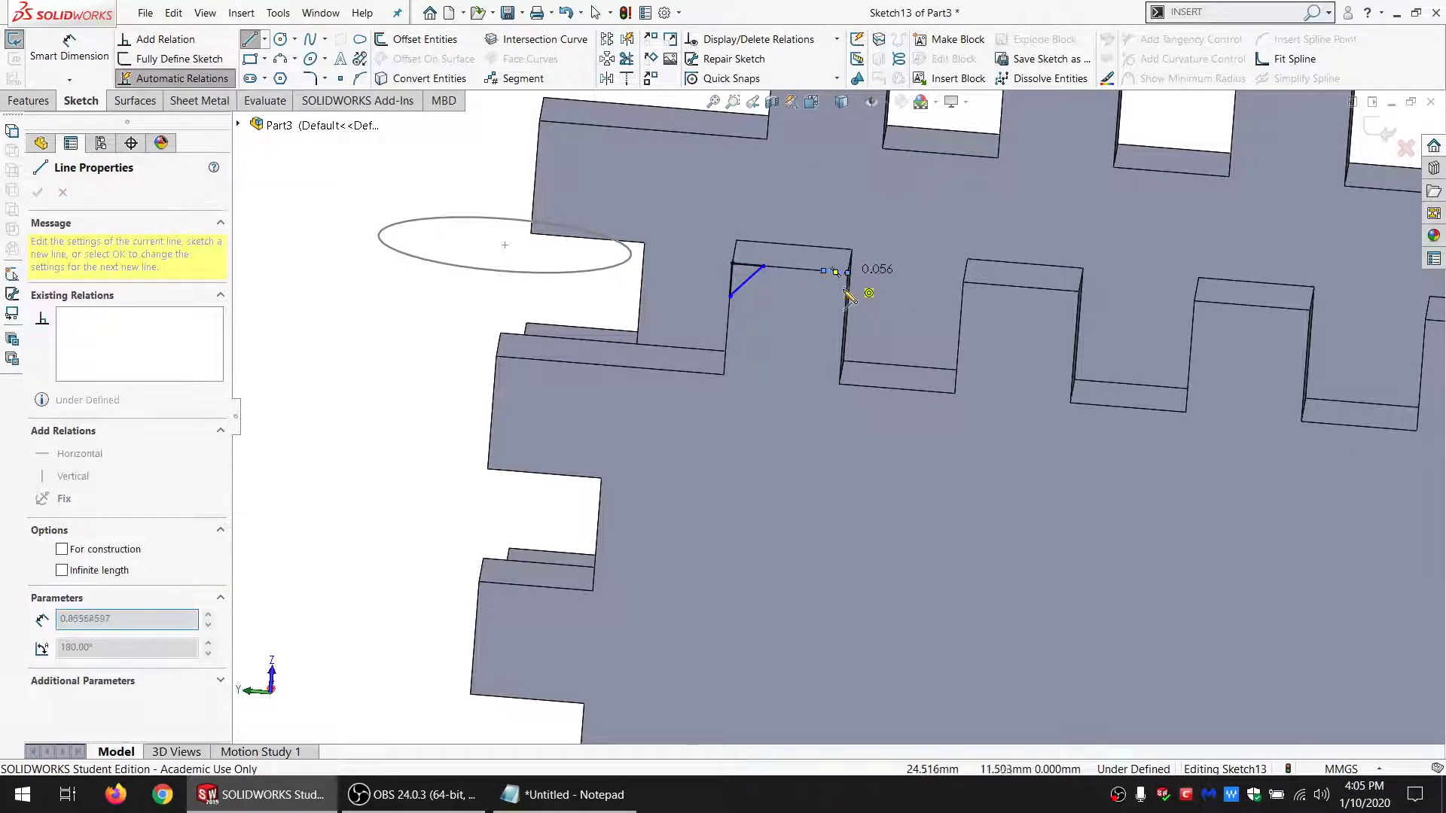
{"action": "double_click", "coordinate": [823, 270]}
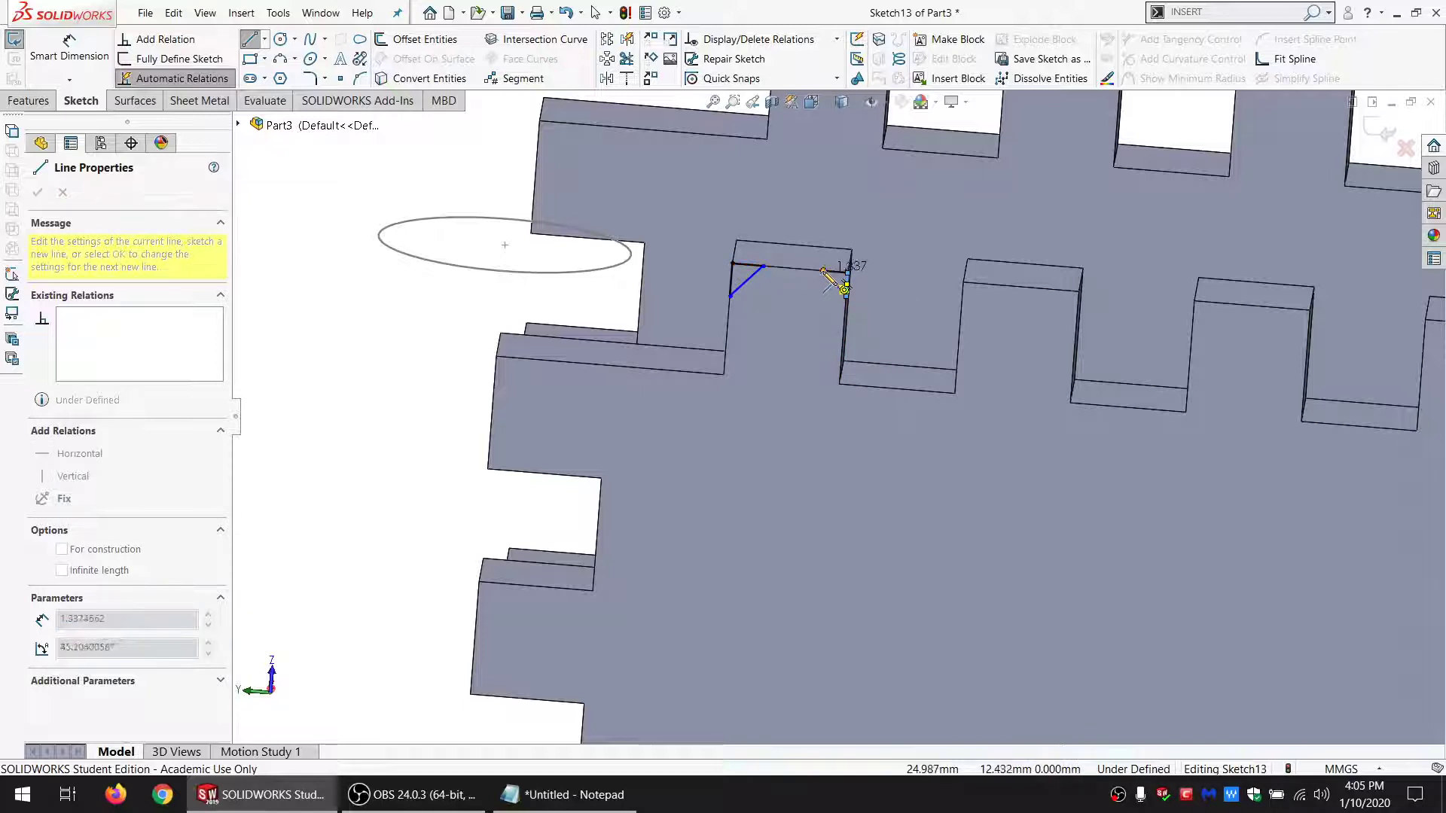
Step: Sketch line triangles across the upper and lower outer corners of the panel's corner tab, the lower diagonal about 2.2 mm long
{"action": "left_click", "coordinate": [496, 356]}
{"action": "left_click", "coordinate": [548, 359]}
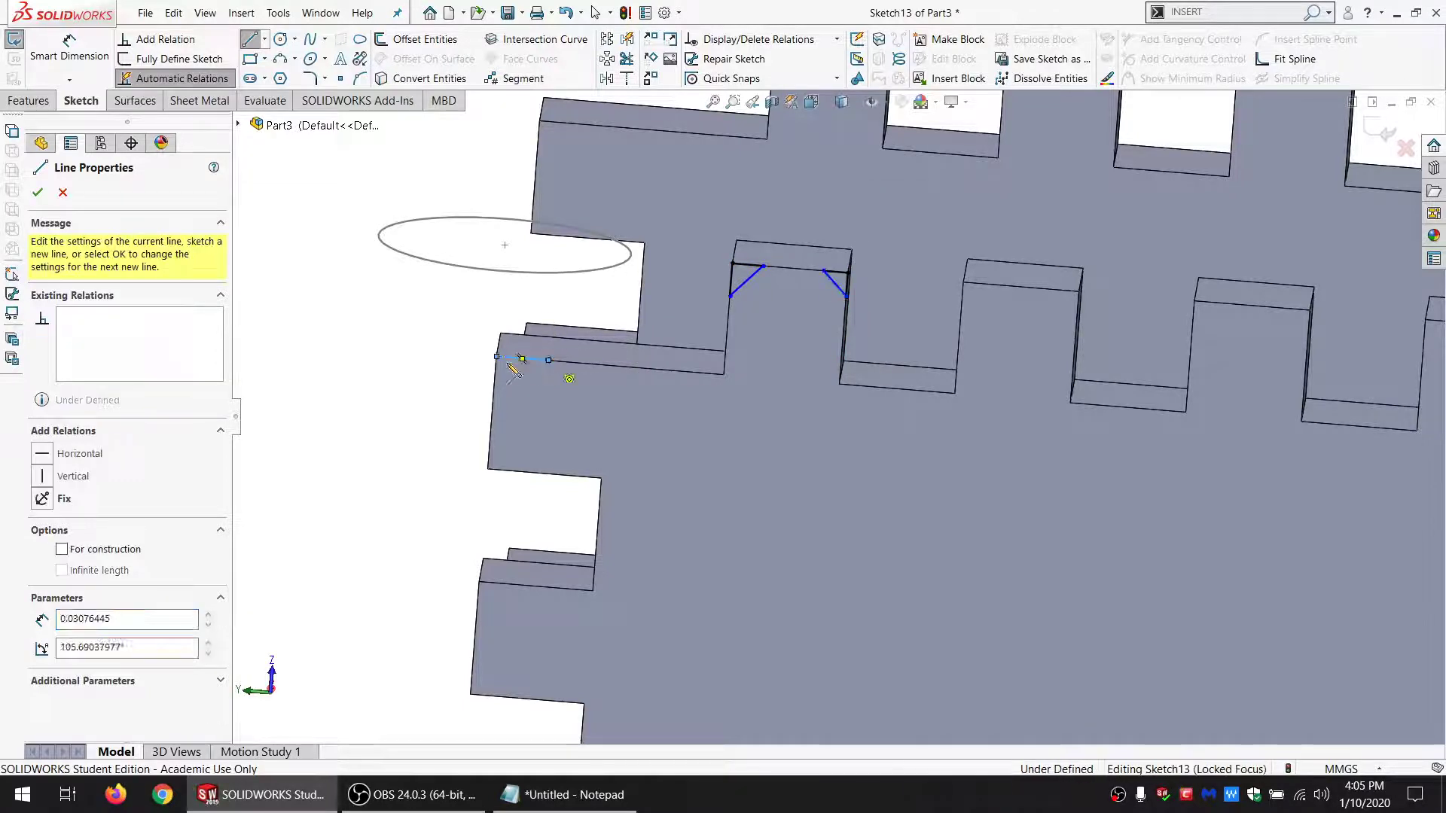
{"action": "left_click", "coordinate": [493, 388]}
{"action": "left_click", "coordinate": [494, 388]}
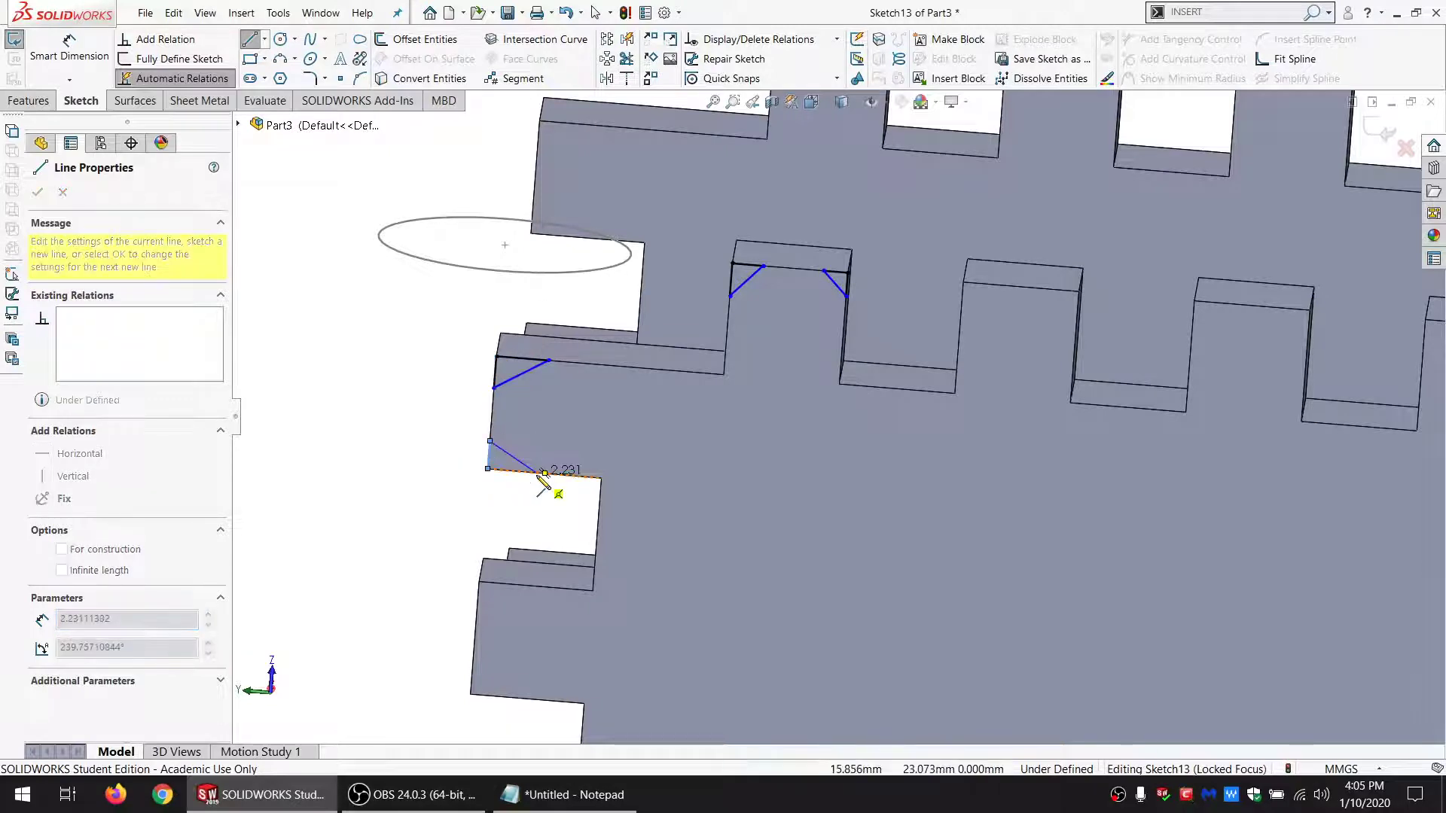
{"action": "left_click", "coordinate": [490, 441]}
{"action": "left_click", "coordinate": [488, 468]}
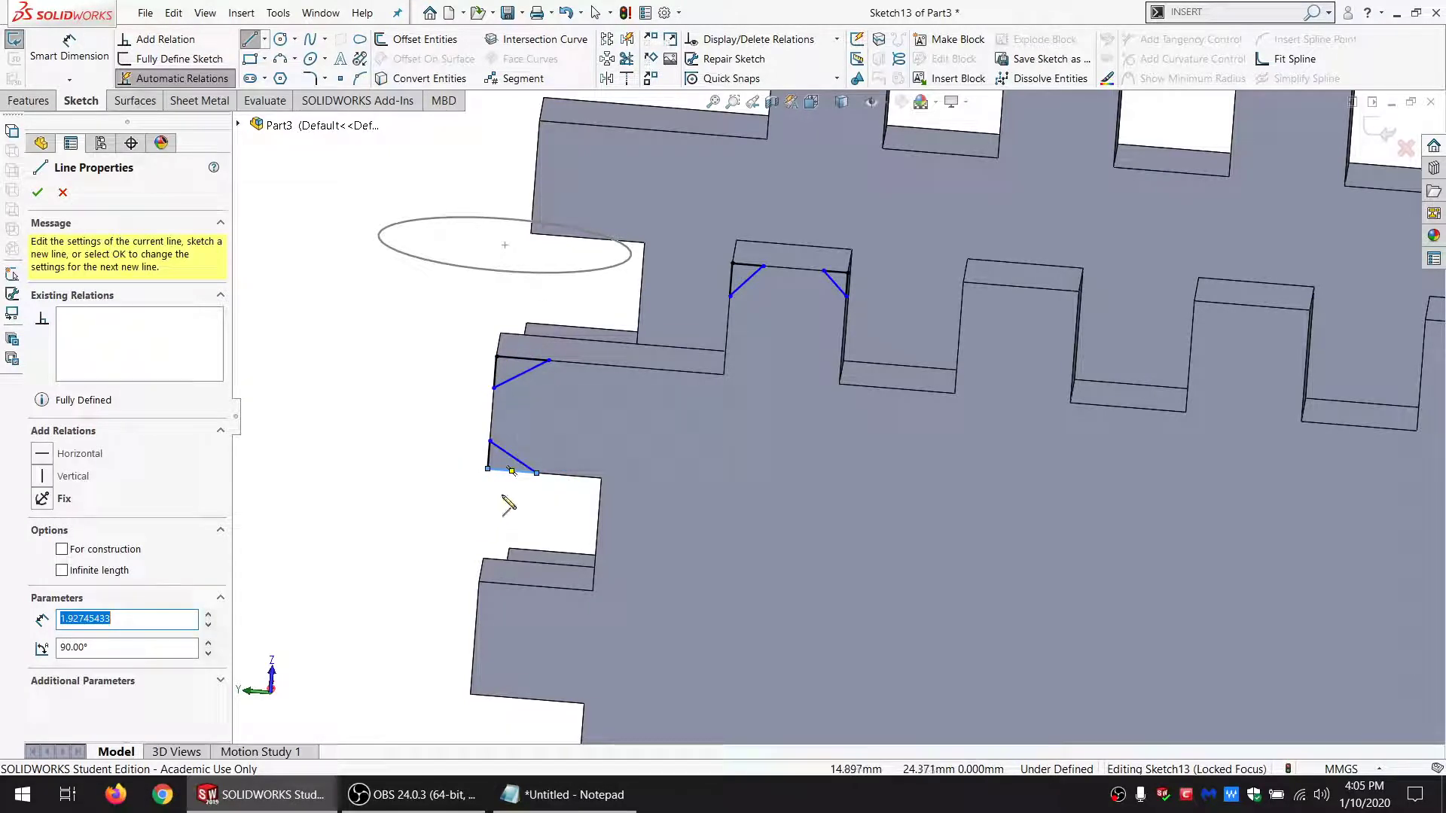
{"action": "key", "text": "Escape"}
Step: Make the horizontal and vertical legs of all four corner triangles equal in length
{"action": "left_click", "coordinate": [488, 463]}
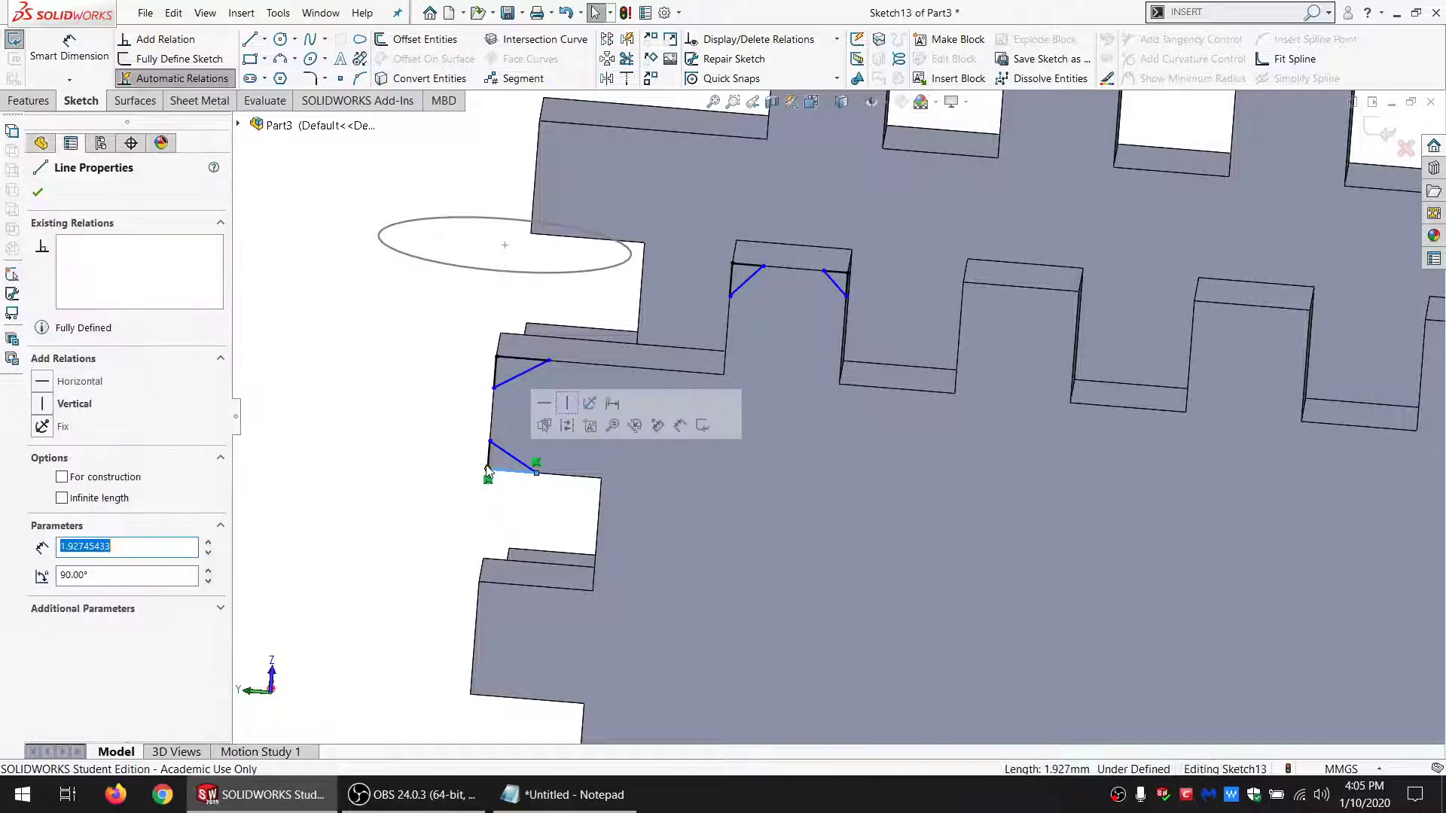
{"action": "left_click", "coordinate": [488, 459], "text": "ctrl"}
{"action": "left_click", "coordinate": [496, 374], "text": "ctrl"}
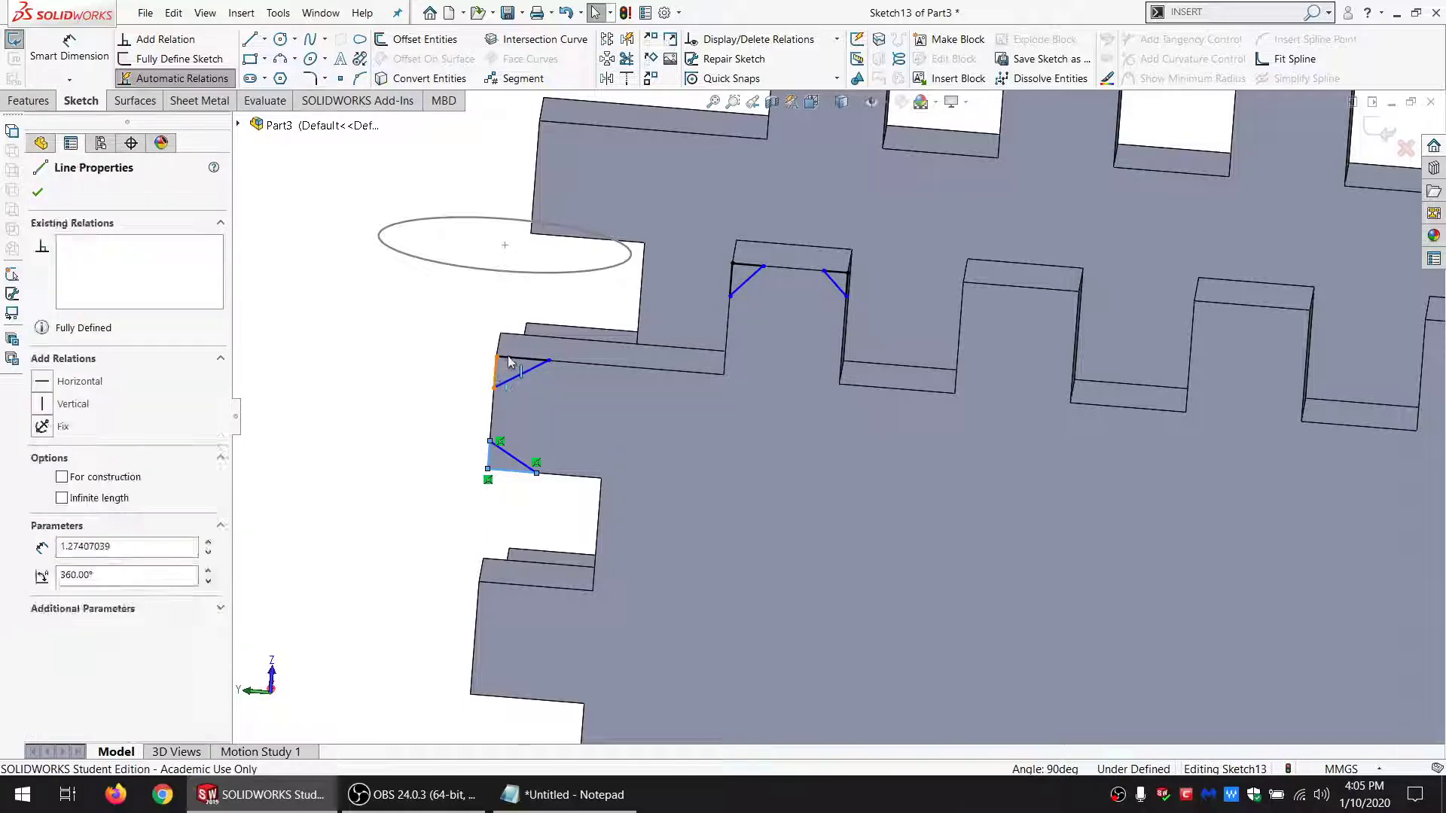
{"action": "left_click", "coordinate": [516, 377], "text": "ctrl"}
{"action": "left_click", "coordinate": [729, 282], "text": "ctrl"}
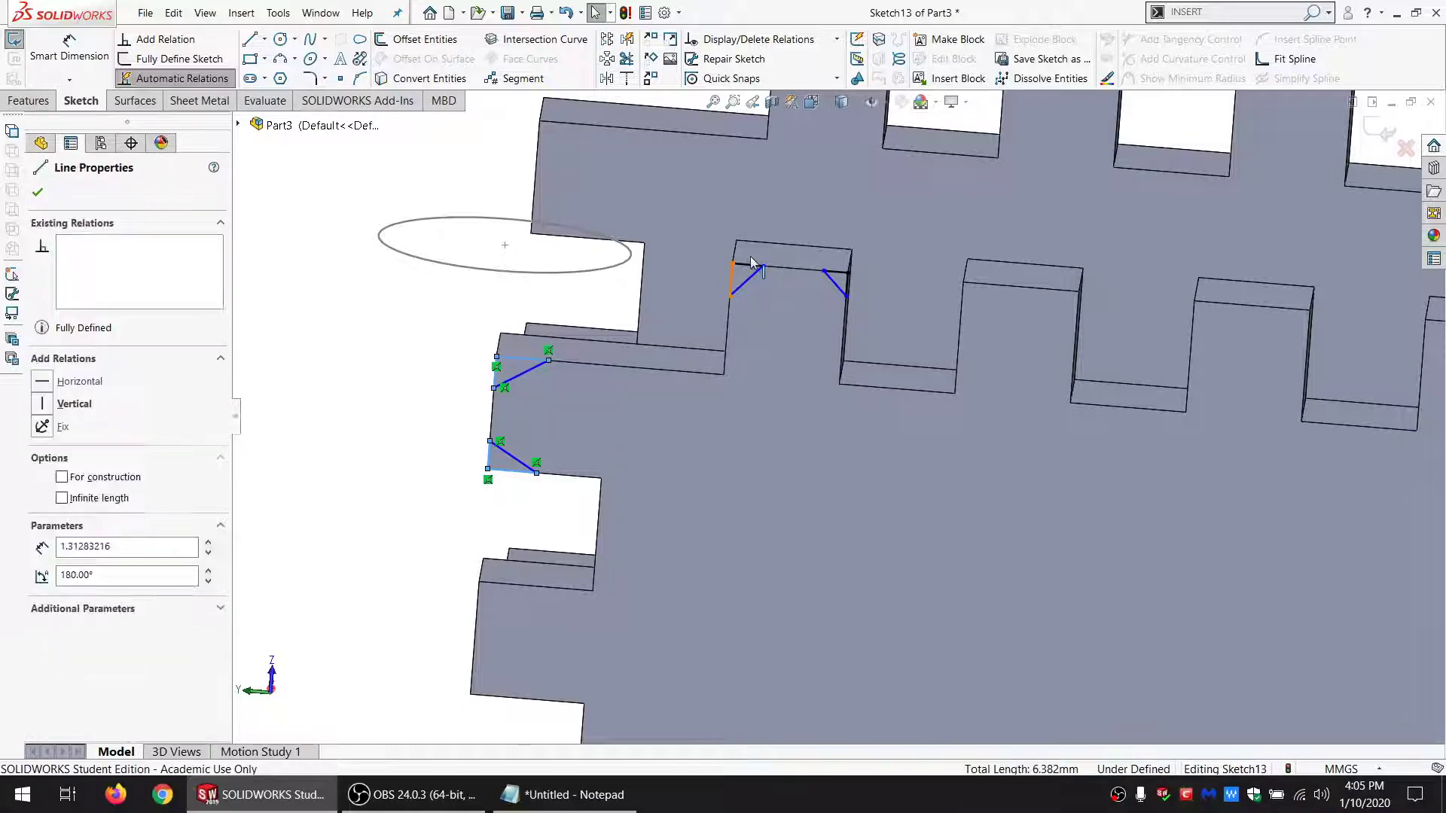
{"action": "left_click", "coordinate": [756, 267], "text": "ctrl"}
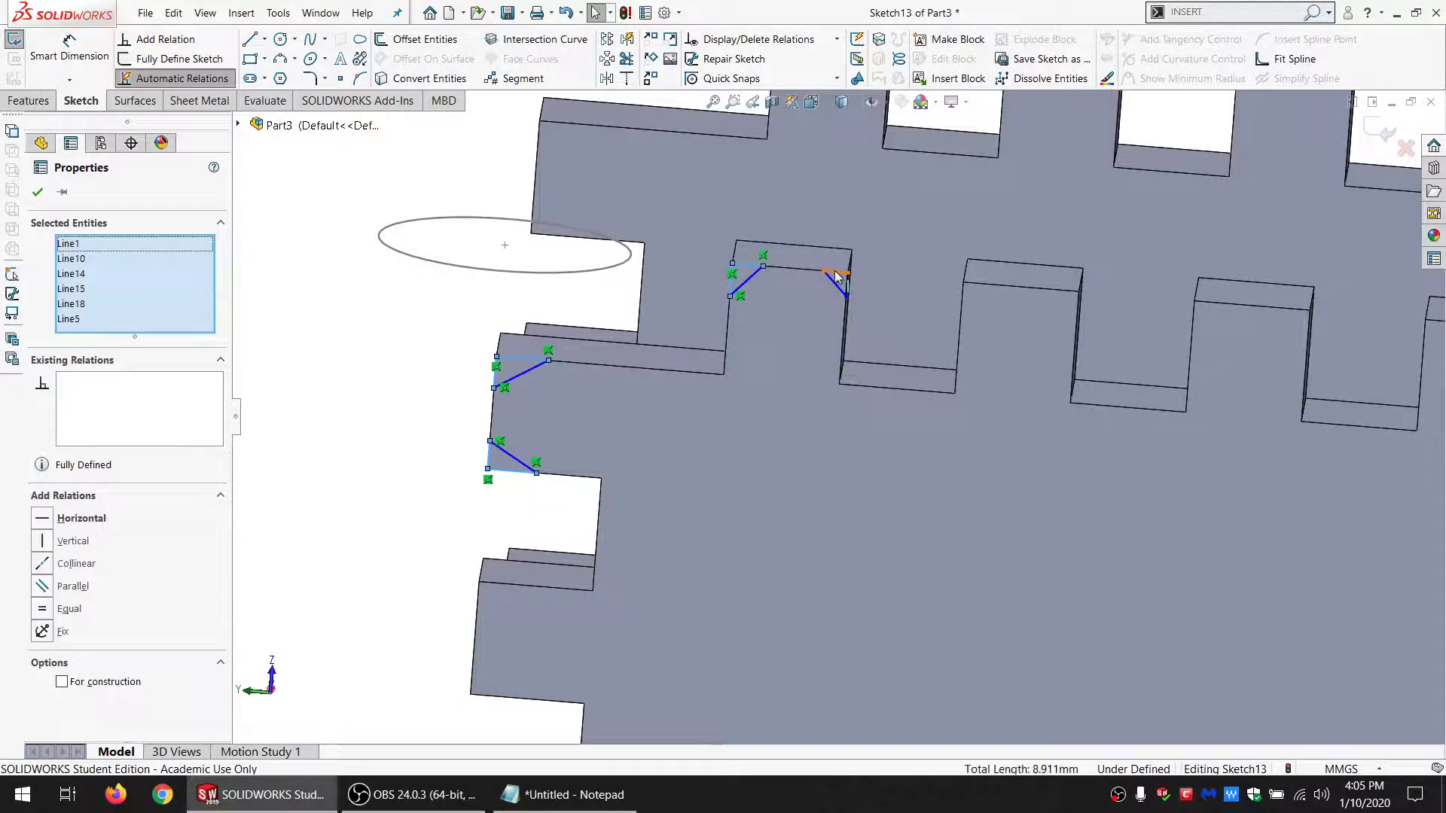
{"action": "left_click", "coordinate": [846, 277], "text": "ctrl"}
{"action": "scroll", "coordinate": [829, 325], "scroll_direction": "down", "scroll_amount": 4}
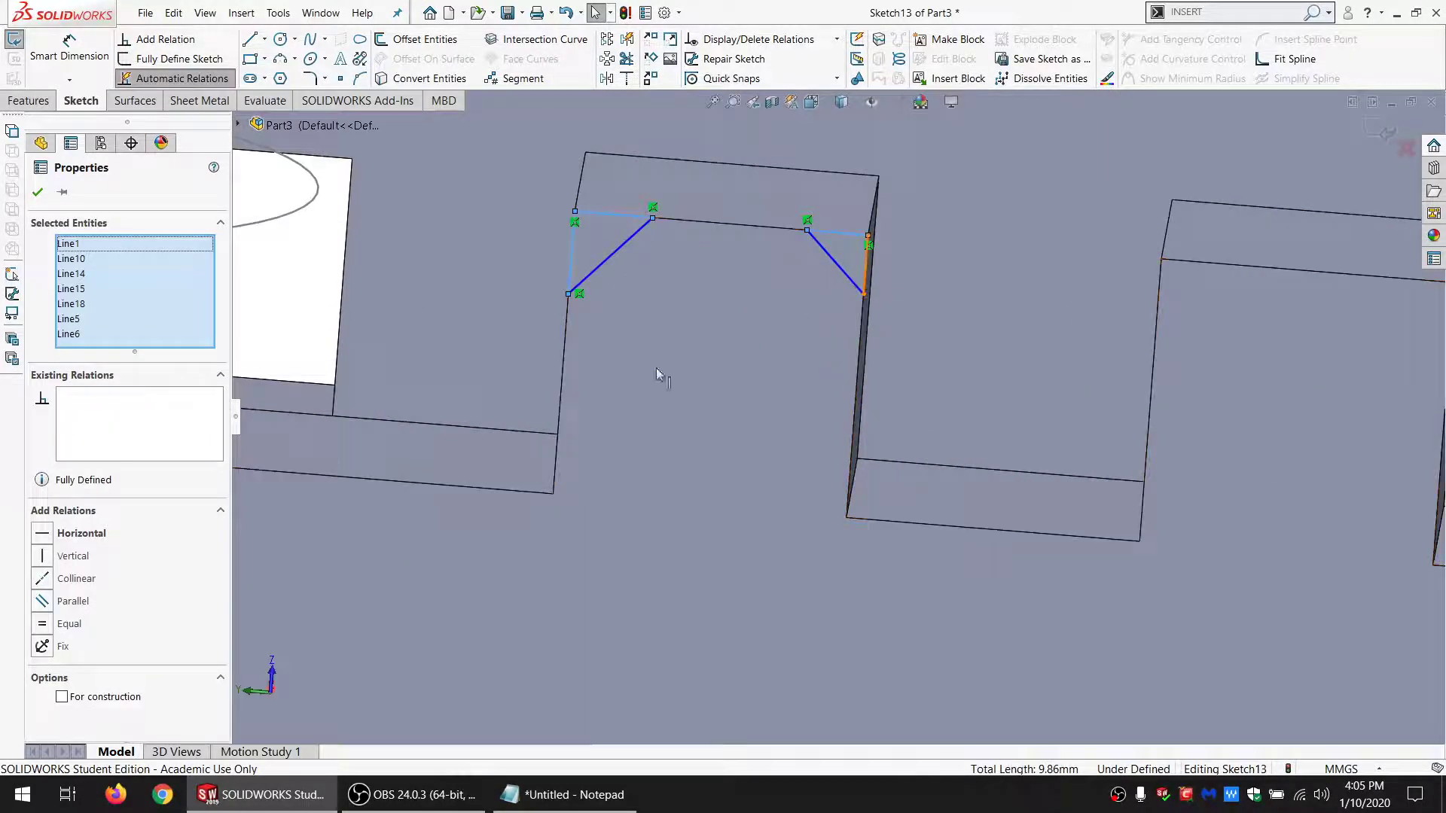
{"action": "left_click", "coordinate": [72, 638]}
{"action": "scroll", "coordinate": [743, 478], "scroll_direction": "up", "scroll_amount": 5}
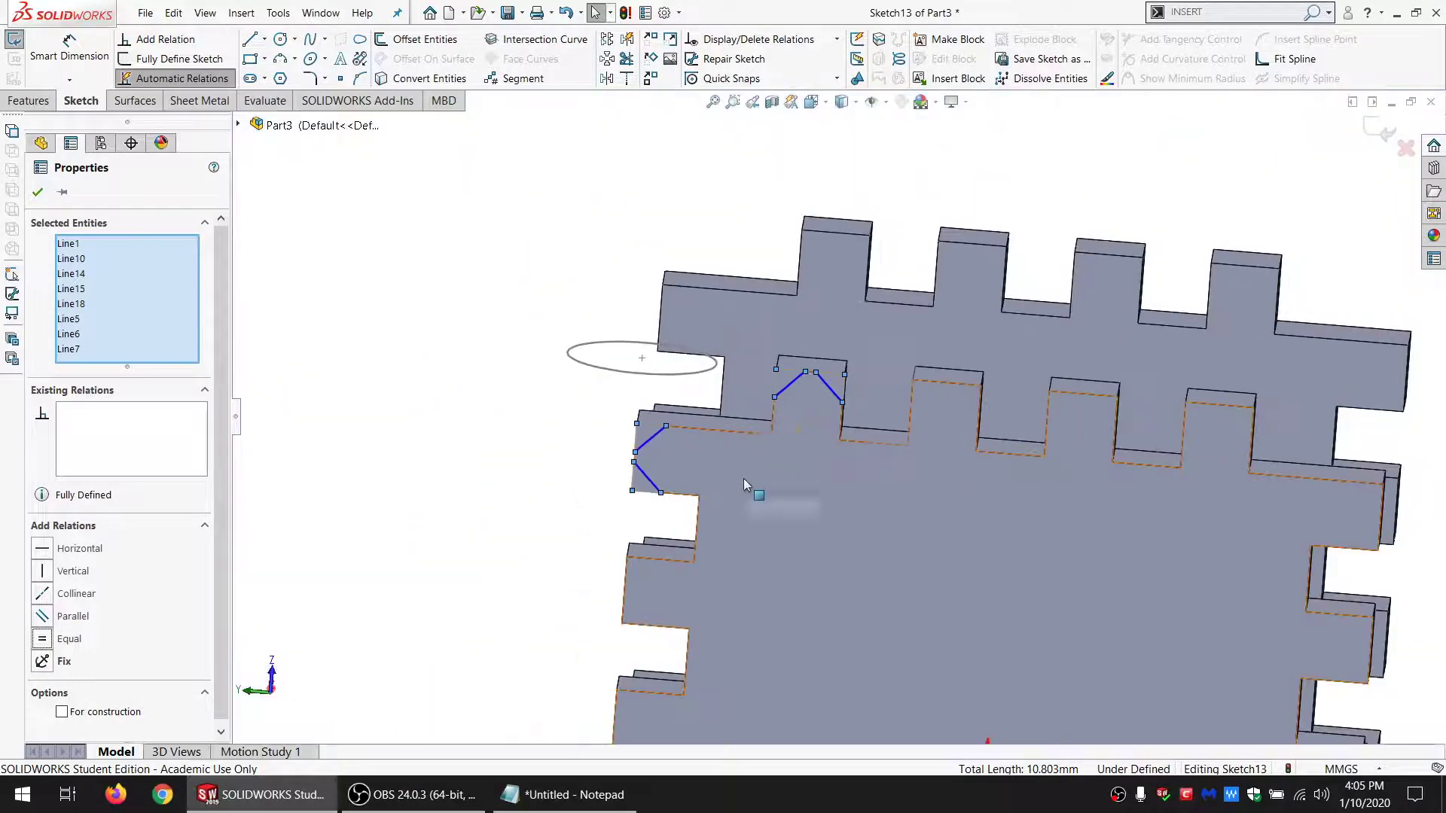
{"action": "key", "text": "Escape"}
Step: Dimension the vertical leg of the upper-edge tab's inner-side triangle and link its value to the ASM_CHAMFER file property
{"action": "left_click", "coordinate": [78, 43]}
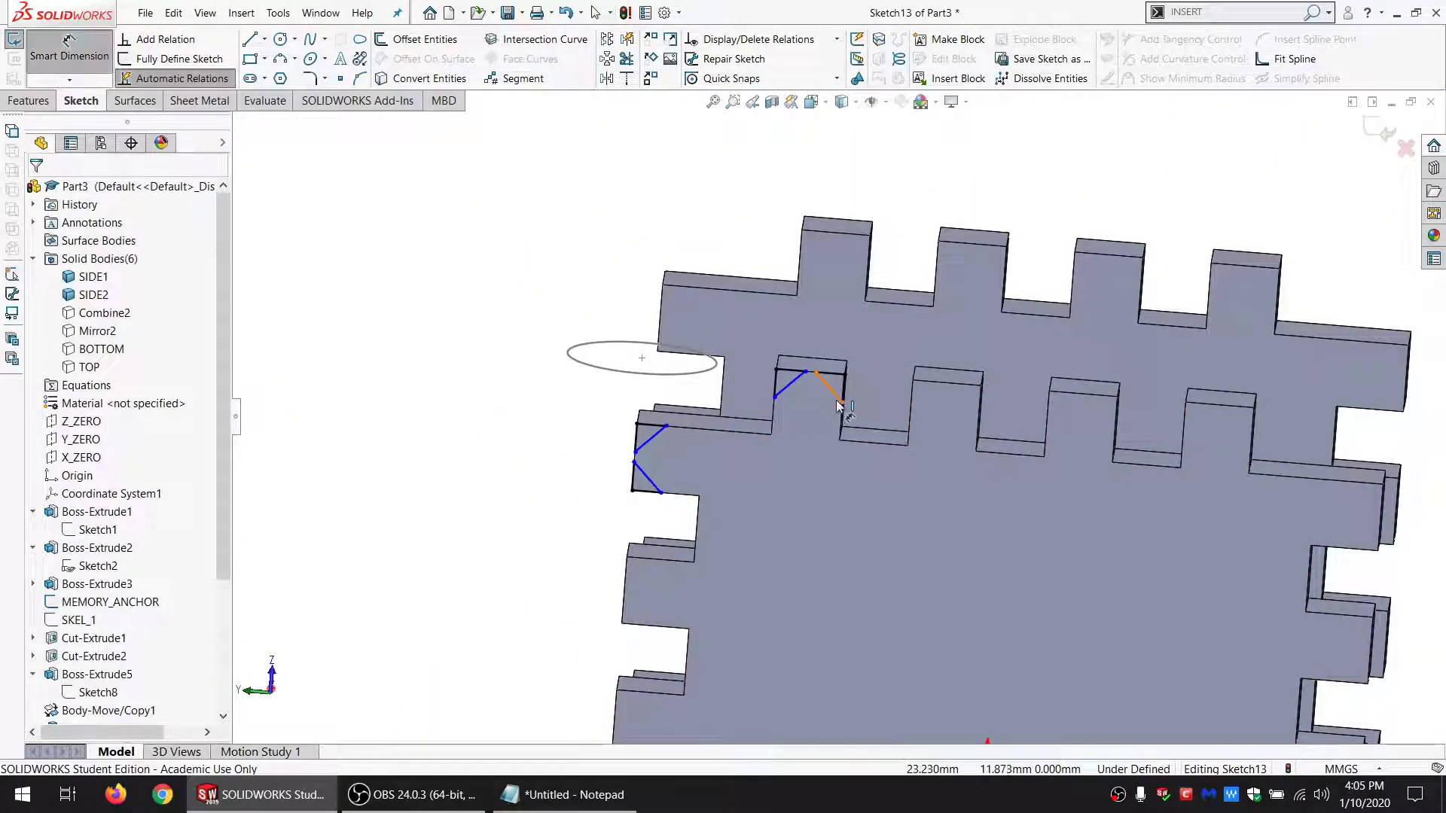
{"action": "left_click", "coordinate": [838, 405]}
{"action": "key", "text": "Escape"}
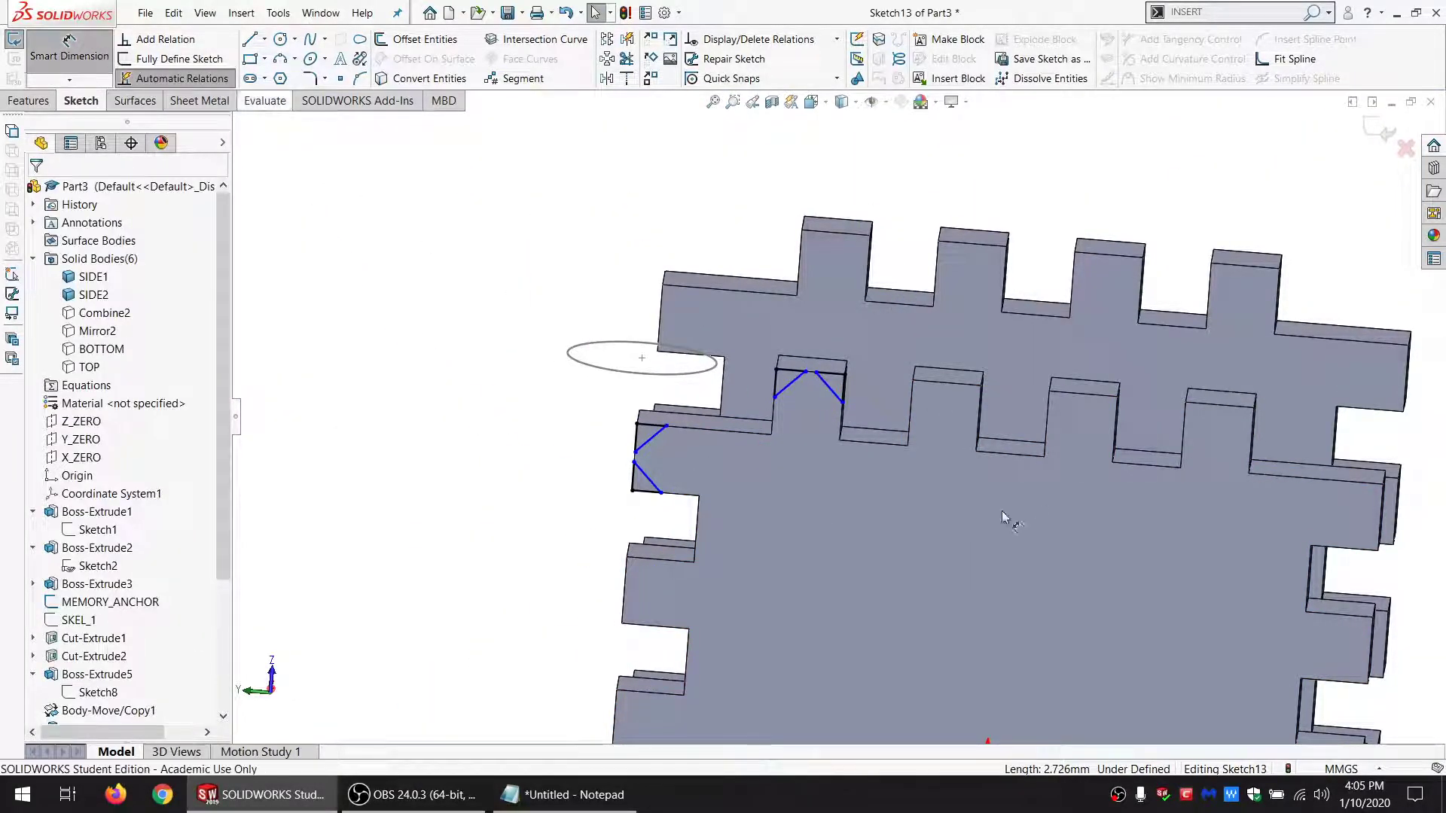
{"action": "left_click", "coordinate": [841, 403]}
{"action": "left_click", "coordinate": [830, 374]}
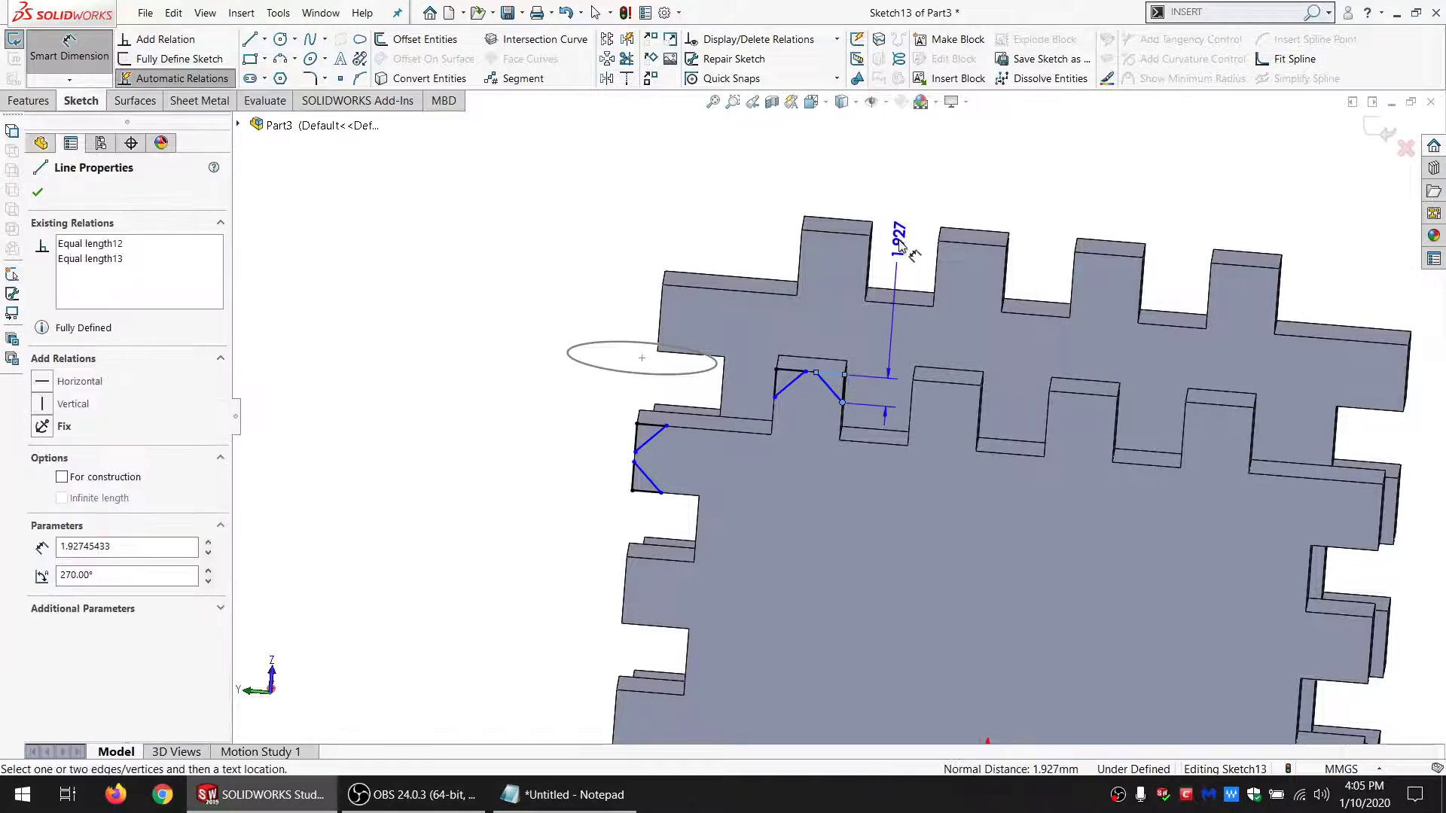
{"action": "left_click", "coordinate": [900, 246]}
{"action": "type", "text": "="}
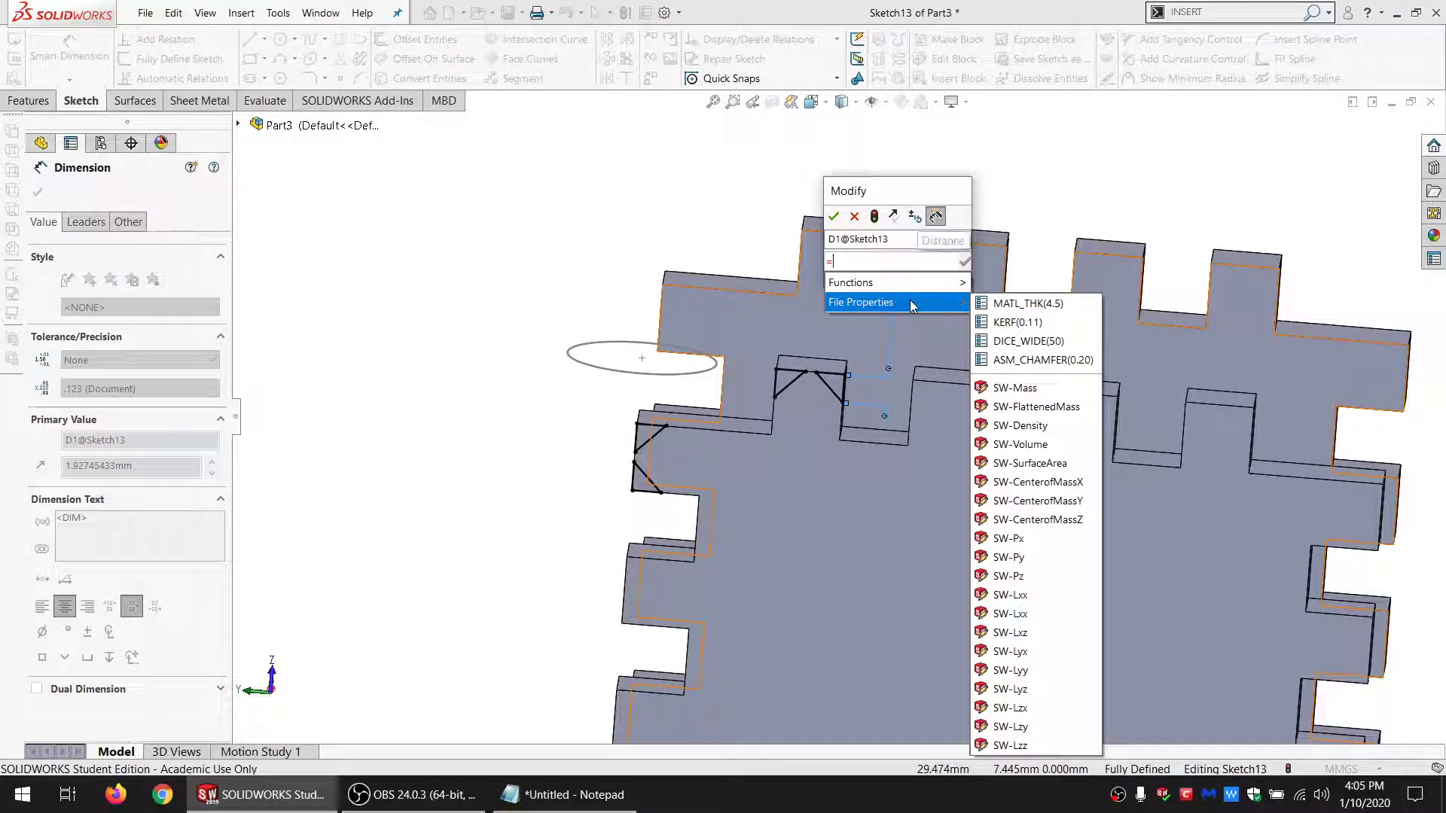
{"action": "left_click", "coordinate": [1040, 360]}
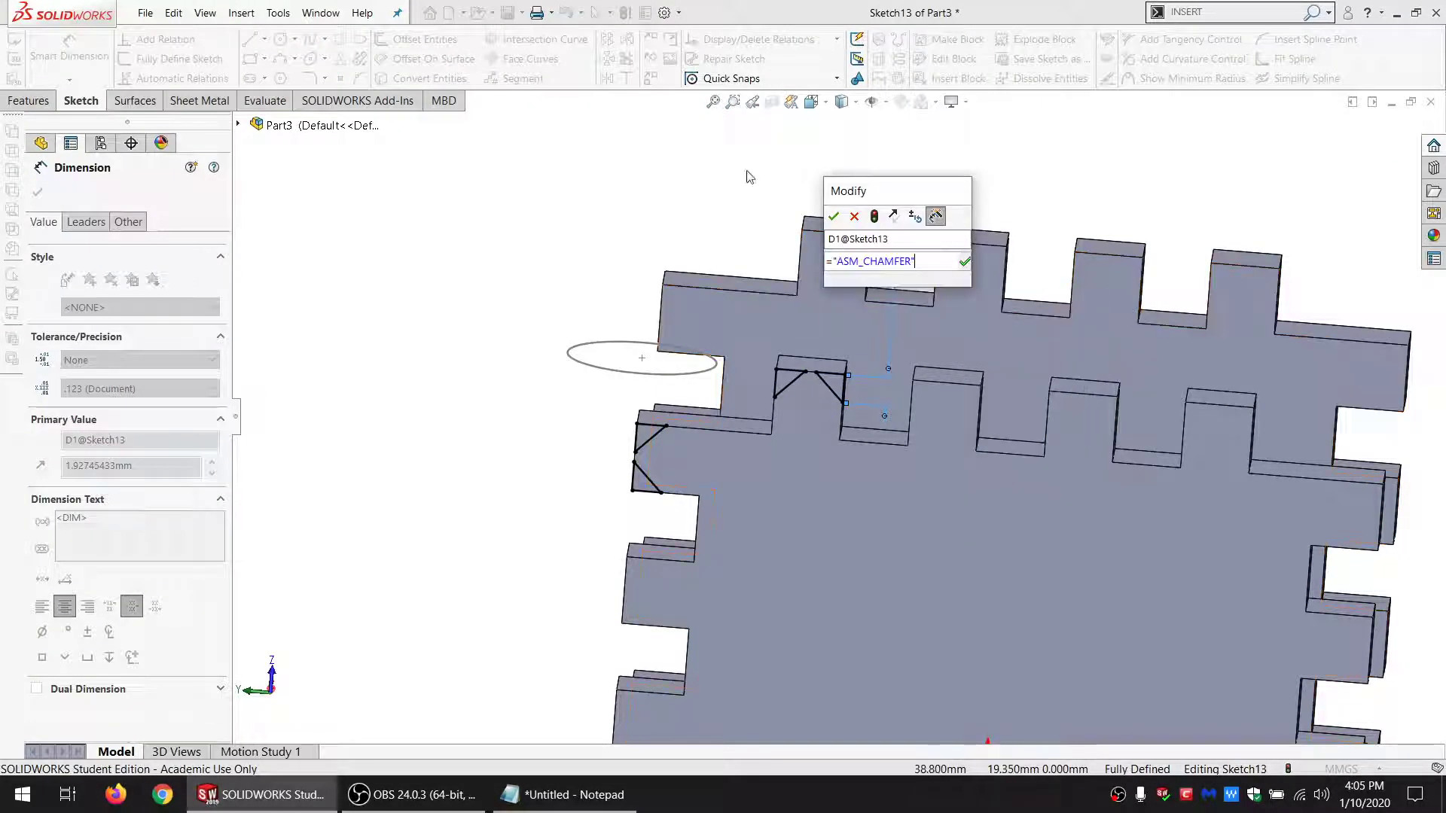
{"action": "left_click", "coordinate": [832, 217]}
{"action": "key", "text": "Escape"}
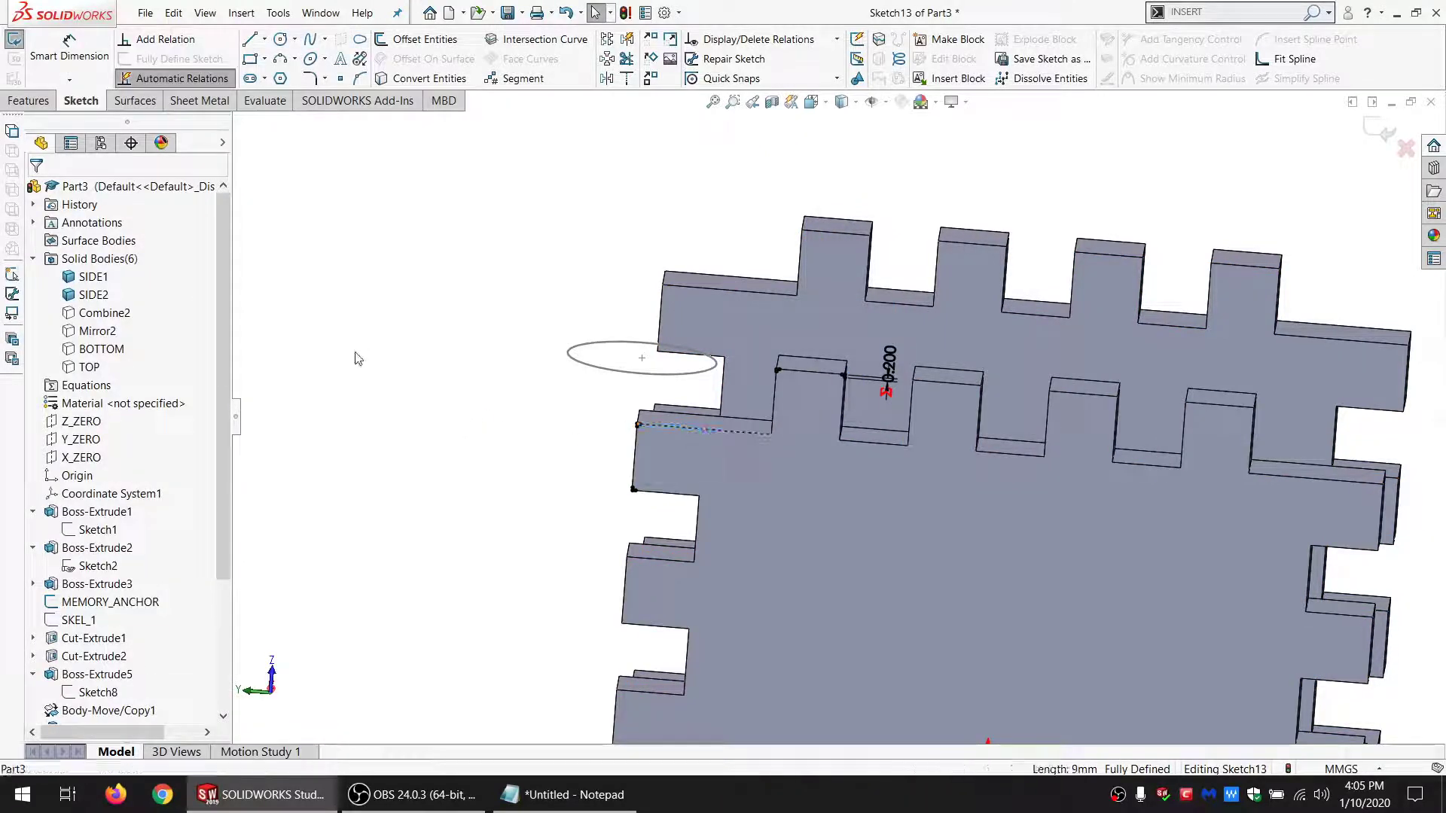
Step: Sketch a vertical line about 12.4 mm long from the corner tab's upper edge and a horizontal line from the upper tab's side edge
{"action": "key", "text": "l"}
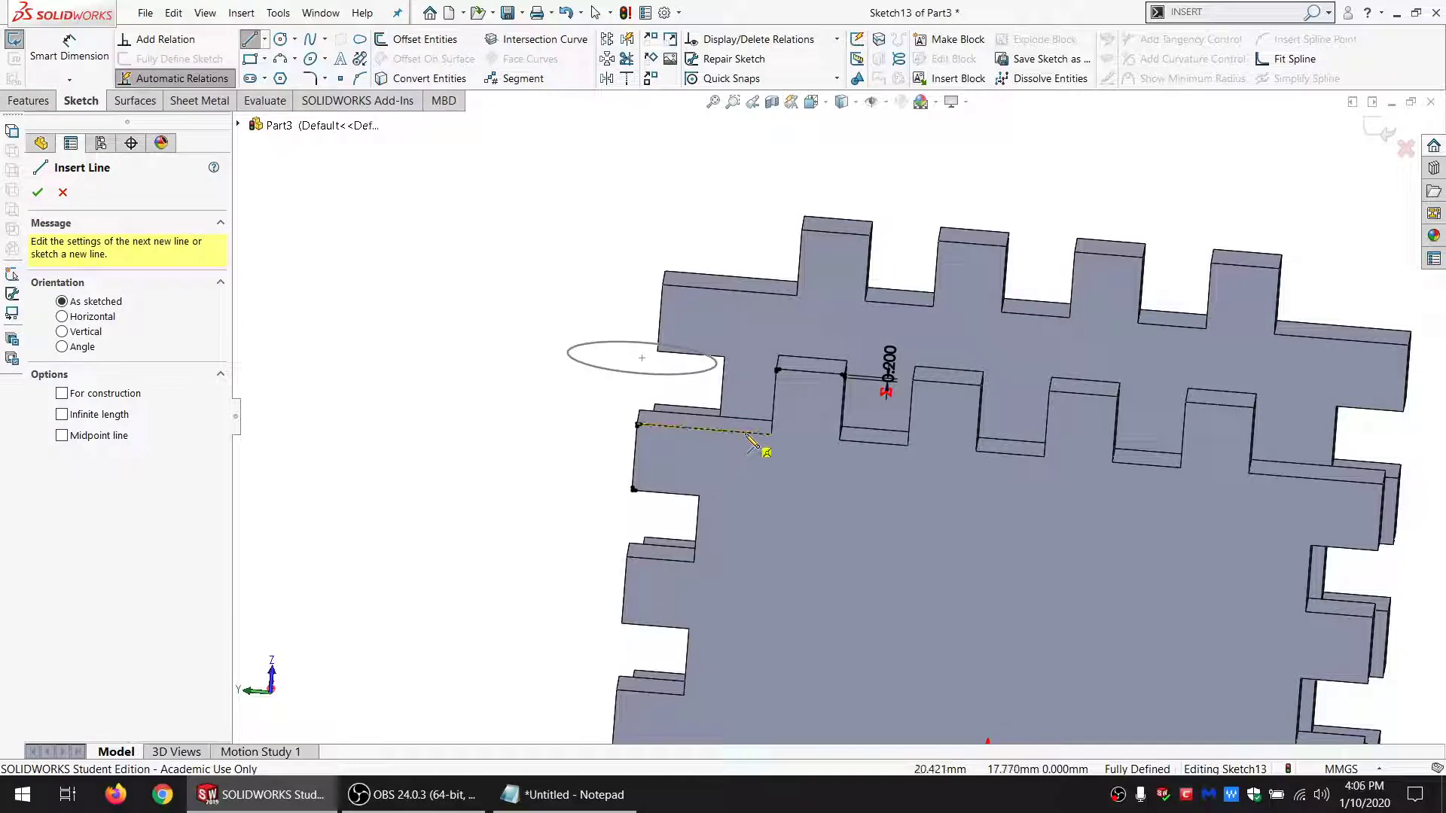
{"action": "left_click_drag", "start_coordinate": [745, 433], "coordinate": [733, 613]}
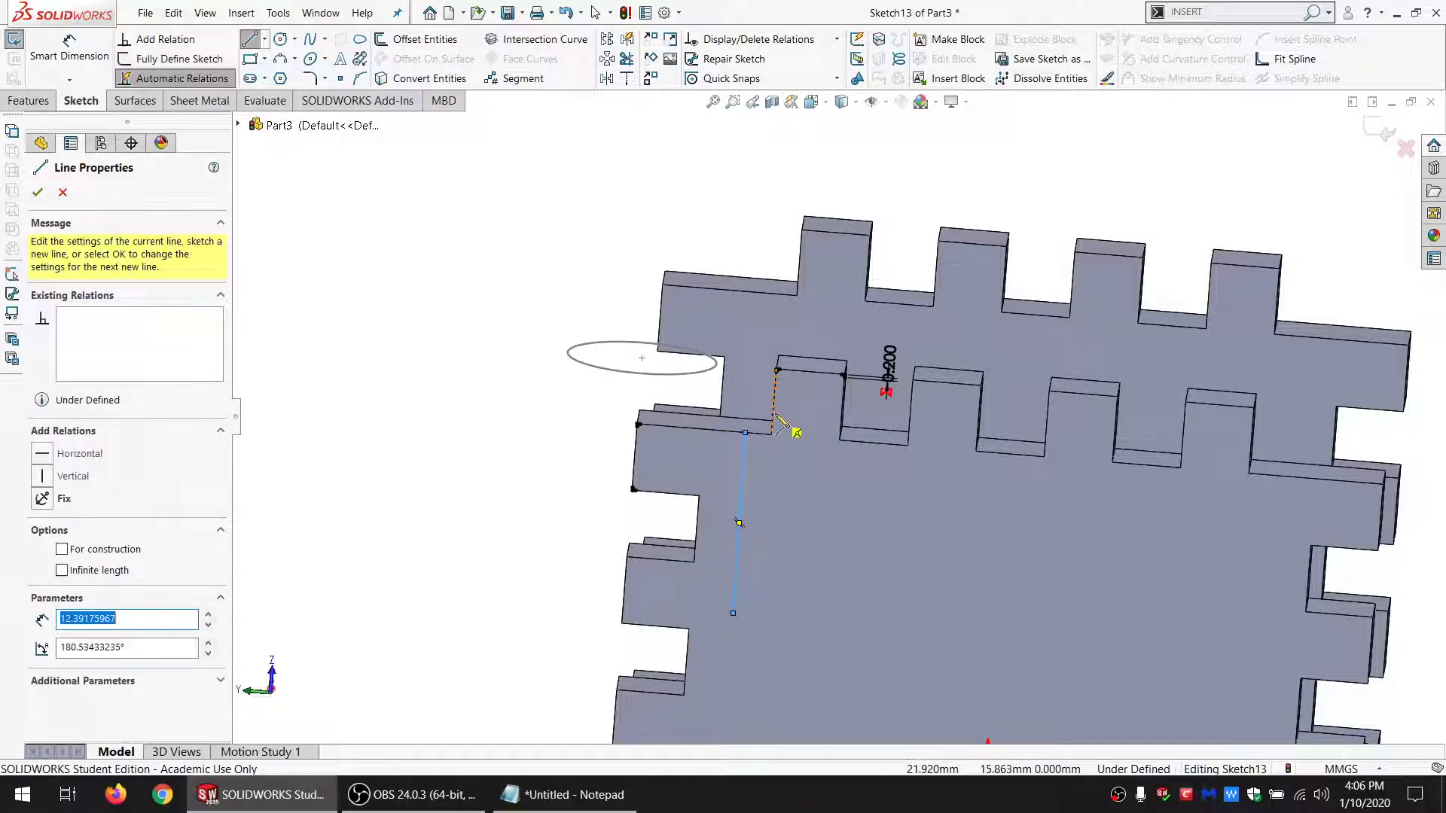
{"action": "left_click_drag", "start_coordinate": [774, 401], "coordinate": [946, 422]}
{"action": "key", "text": "Escape"}
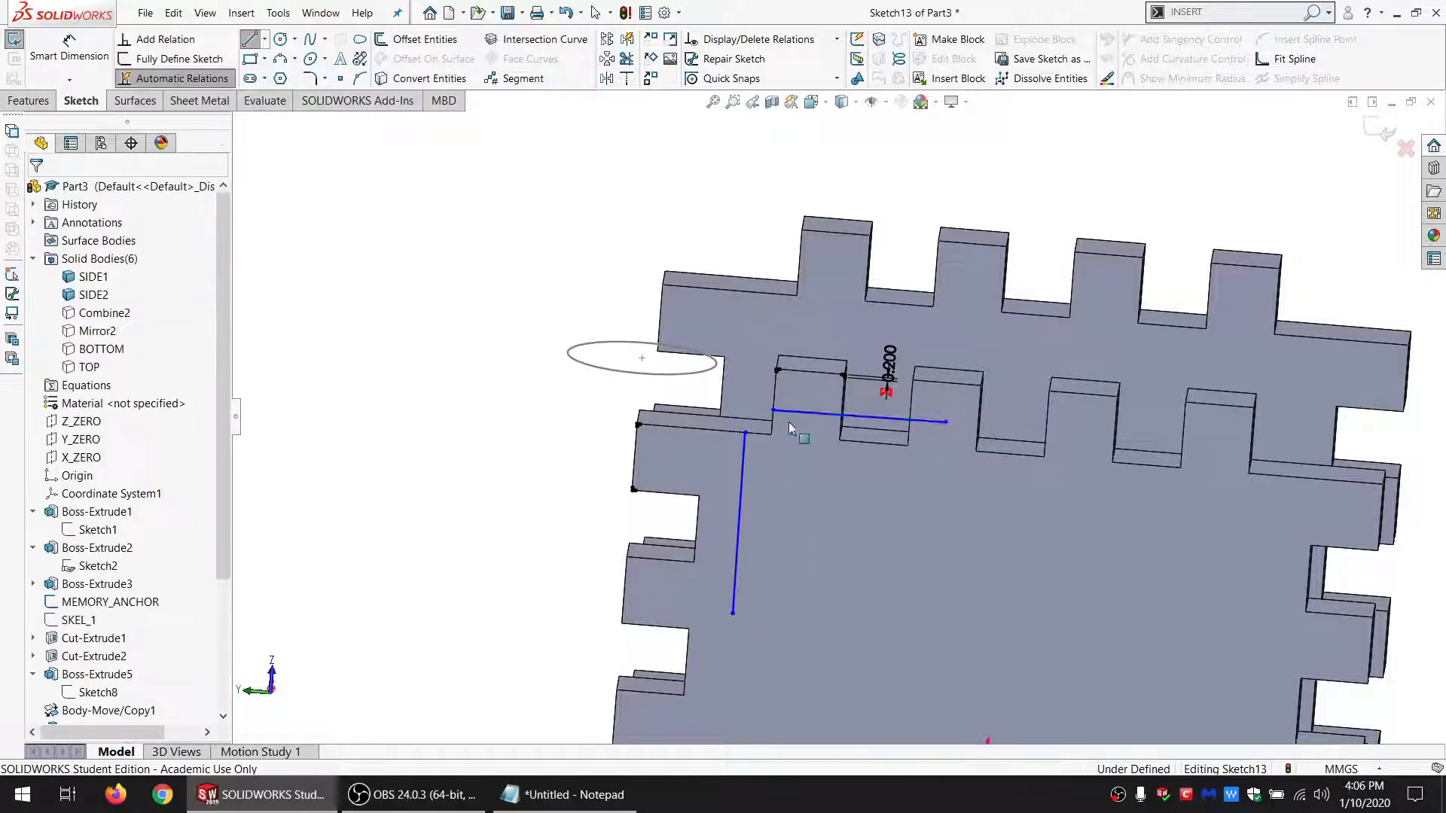
Step: Turn the two long lines into construction lines and make them perpendicular and equal in length
{"action": "left_click", "coordinate": [793, 414]}
{"action": "left_click", "coordinate": [718, 457], "text": "ctrl"}
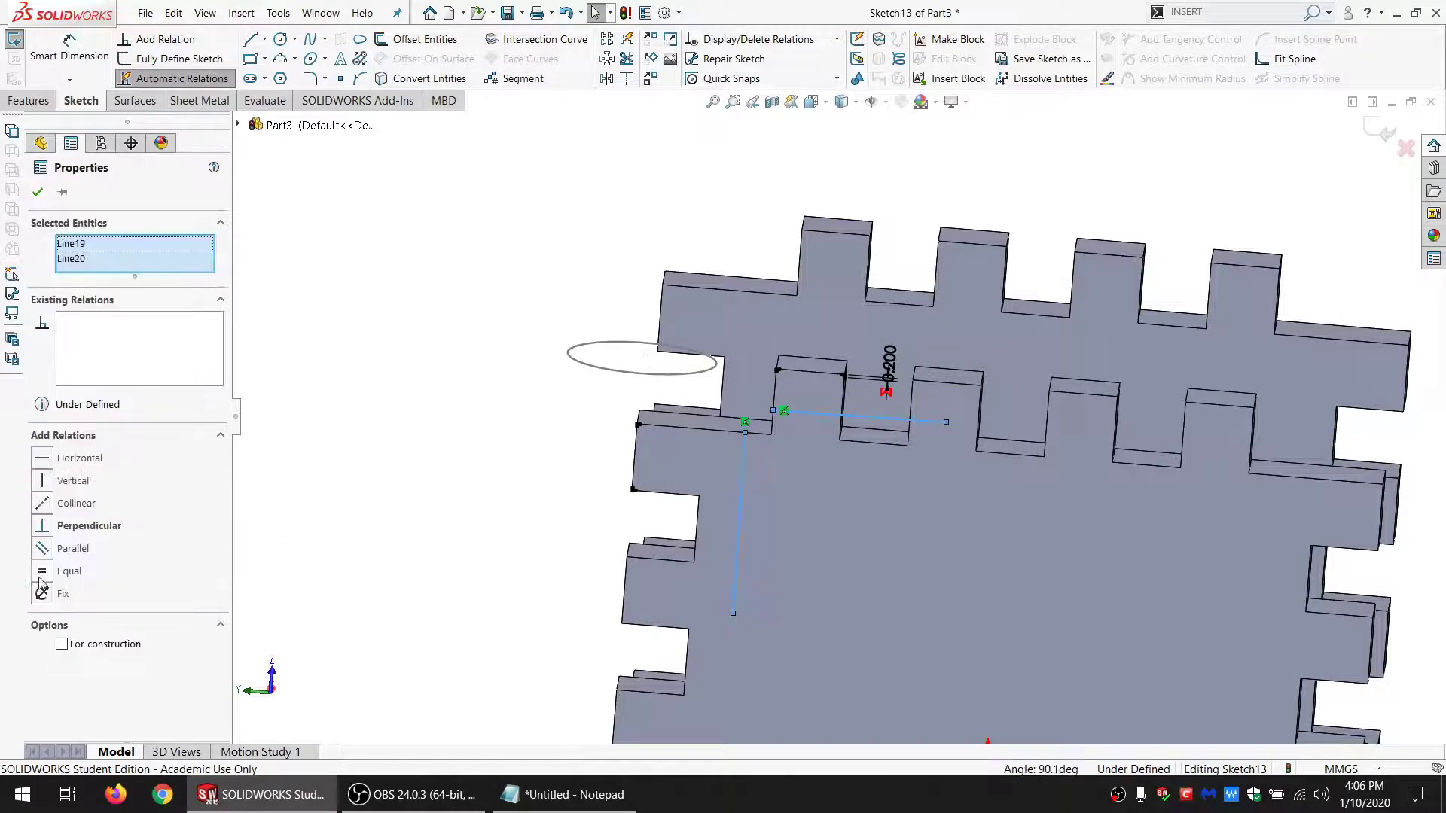
{"action": "left_click", "coordinate": [72, 527]}
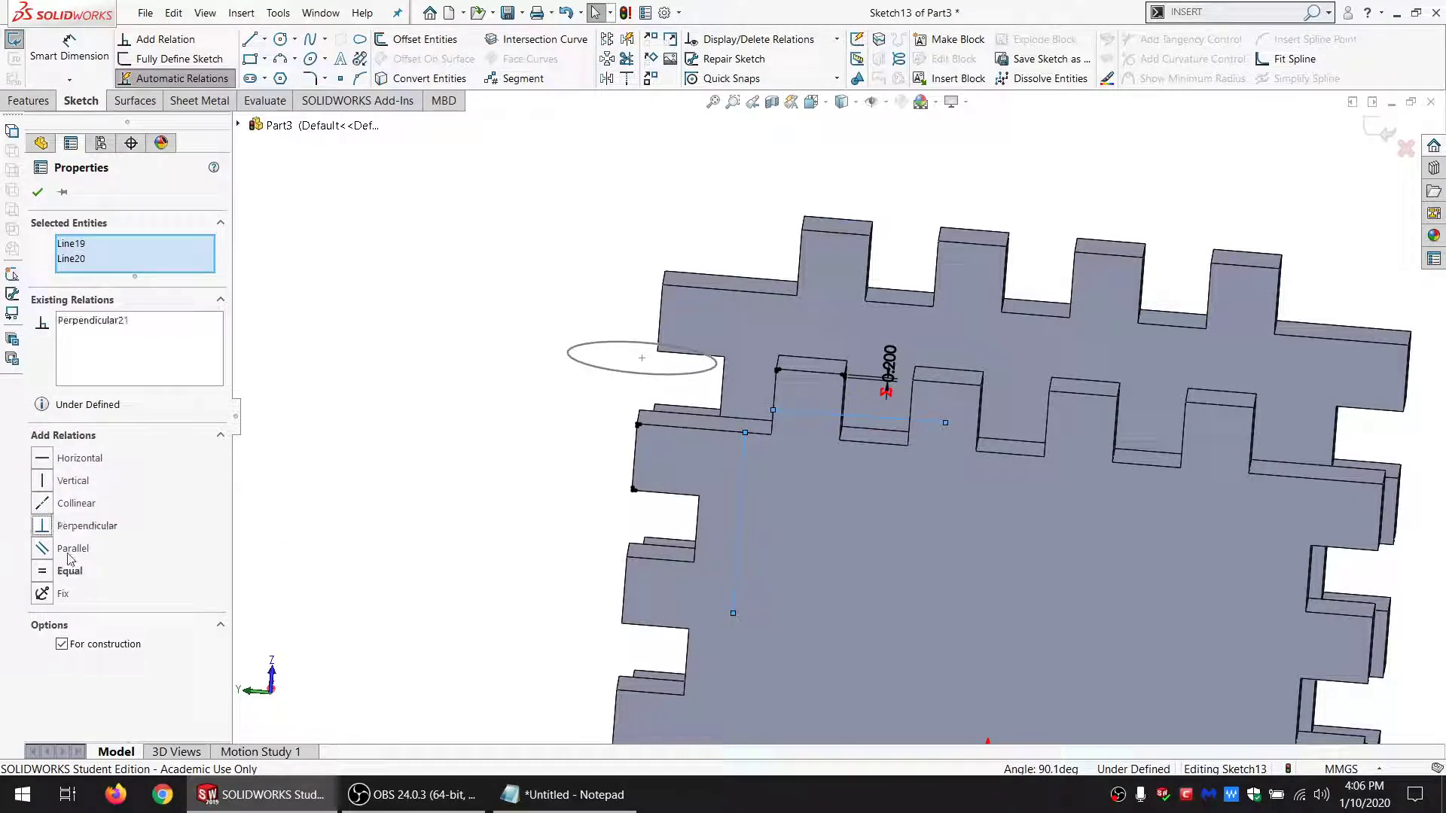
{"action": "left_click", "coordinate": [68, 572]}
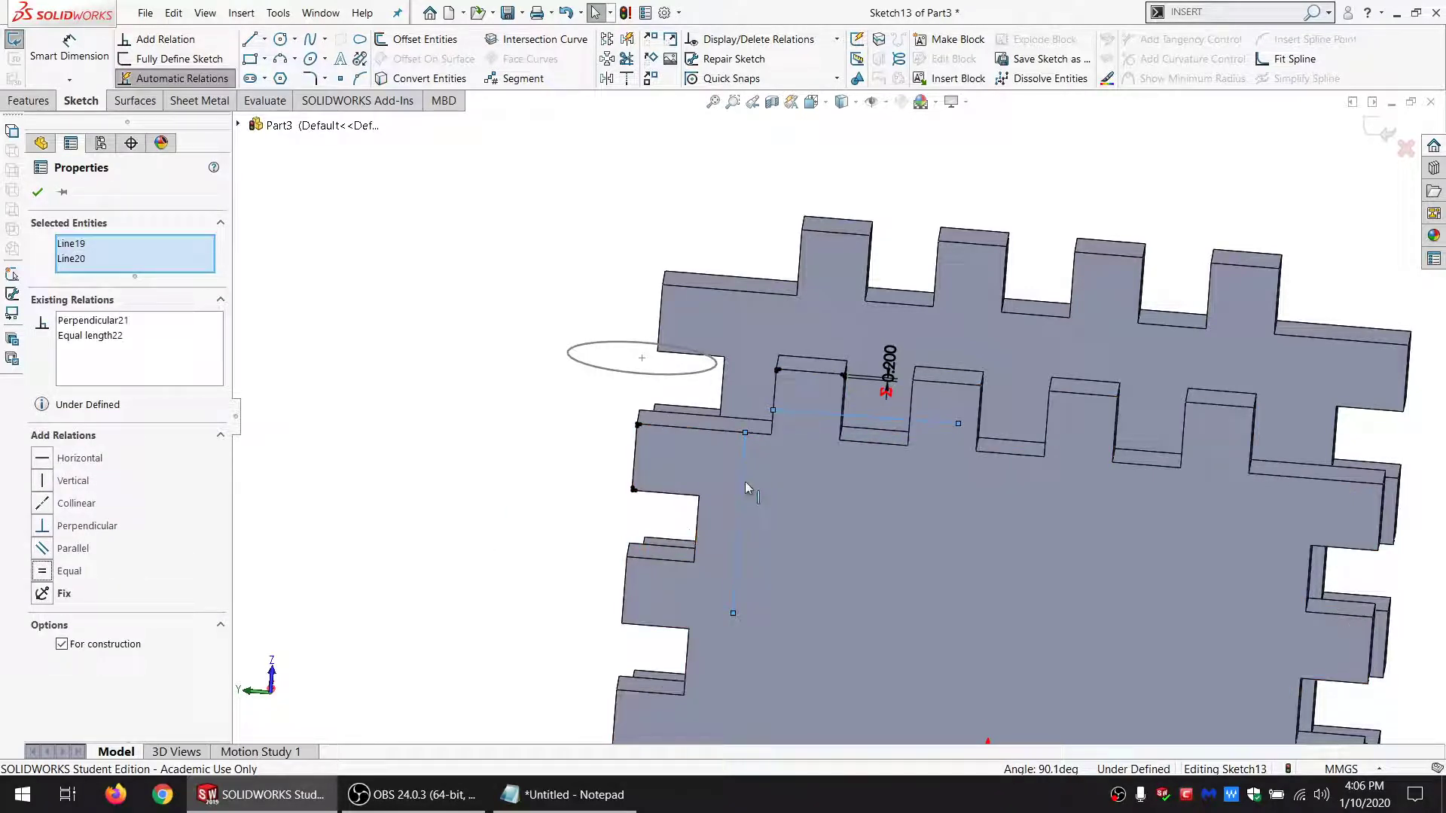
Step: Make the vertical construction line perpendicular to the corner tab's upper edge
{"action": "left_click", "coordinate": [706, 435]}
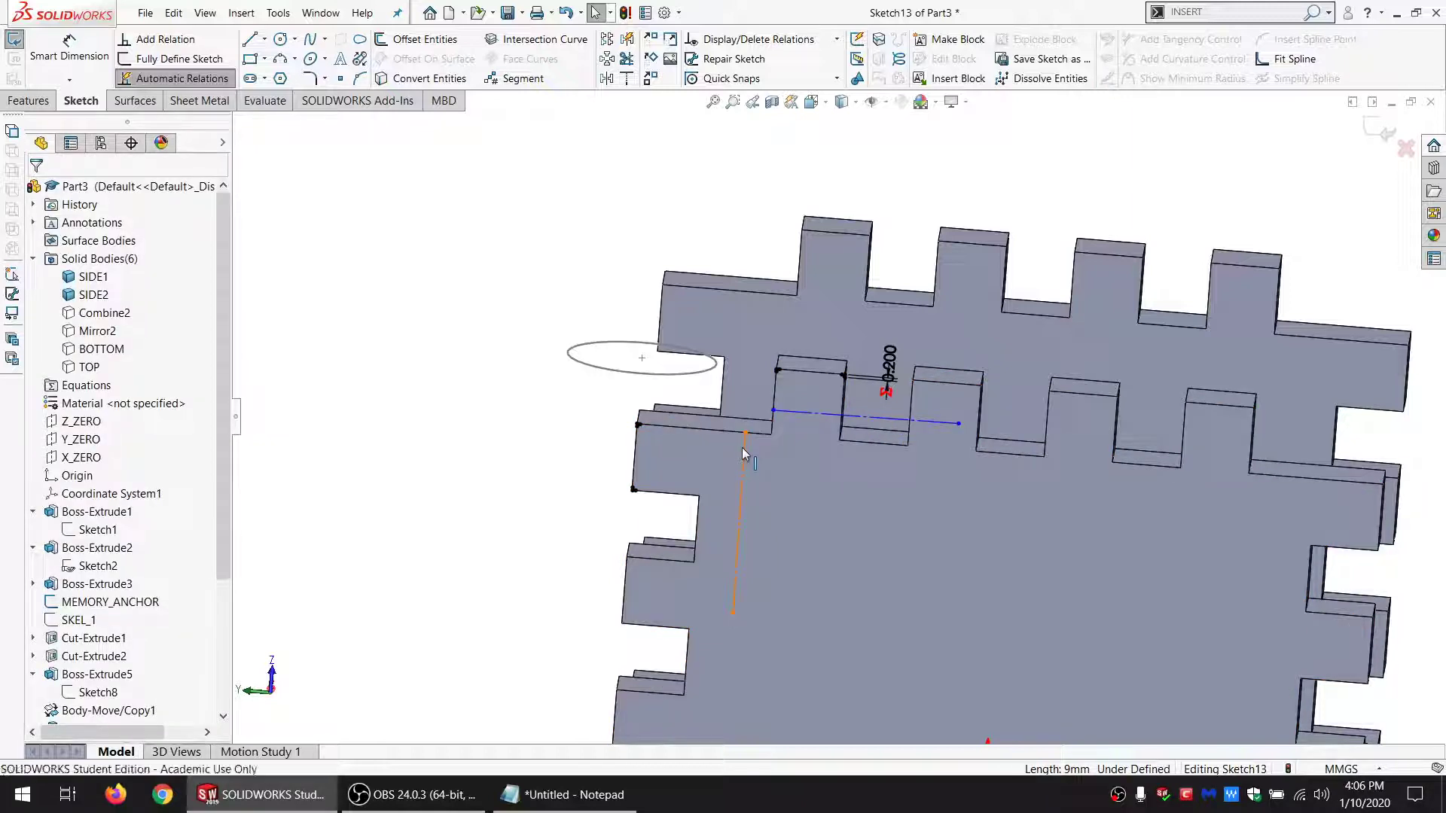
{"action": "left_click", "coordinate": [743, 448]}
{"action": "key", "text": "Escape"}
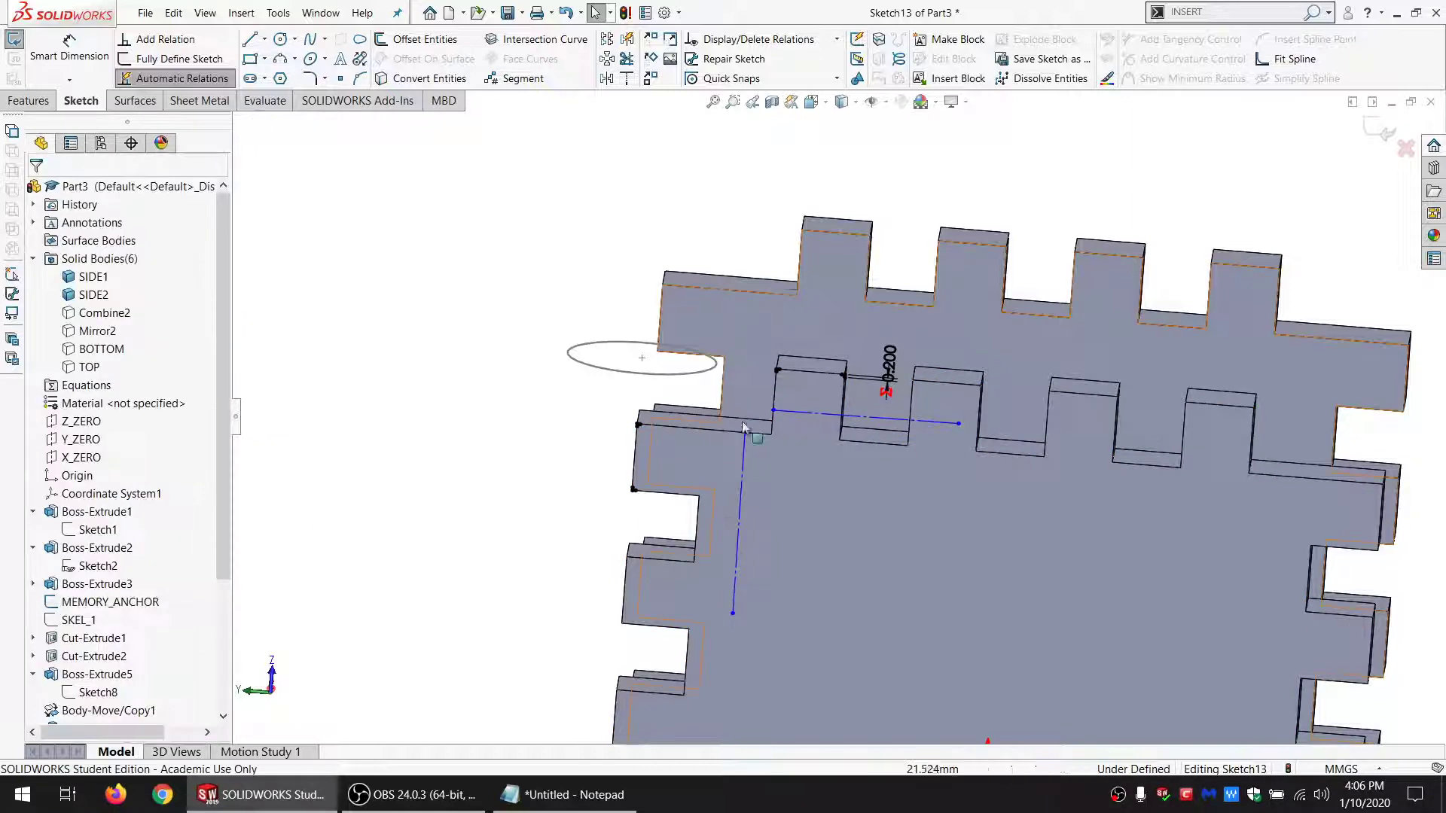
{"action": "left_click", "coordinate": [732, 432]}
{"action": "left_click", "coordinate": [729, 437], "text": "ctrl"}
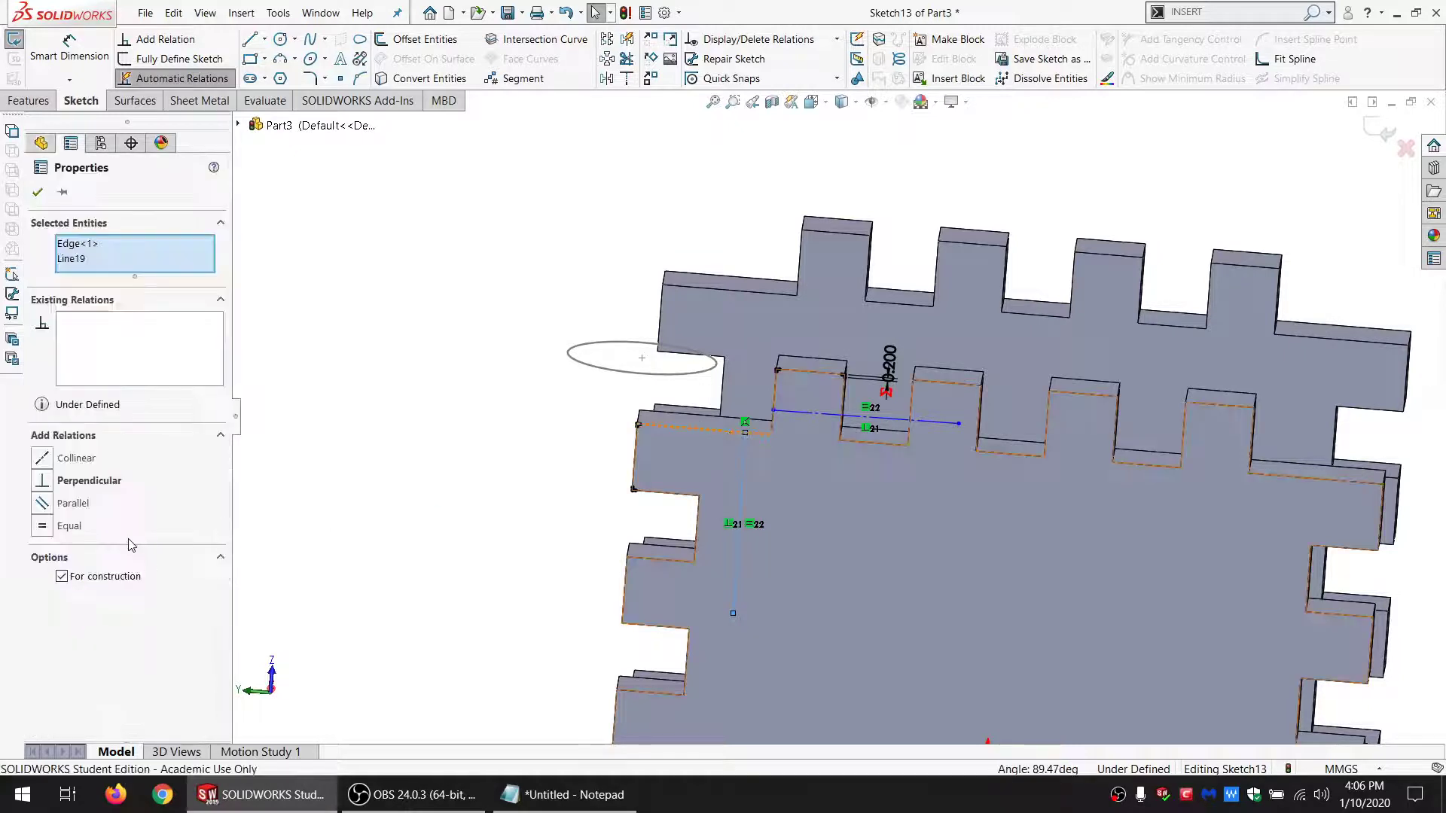
{"action": "left_click", "coordinate": [82, 482]}
{"action": "key", "text": "Escape"}
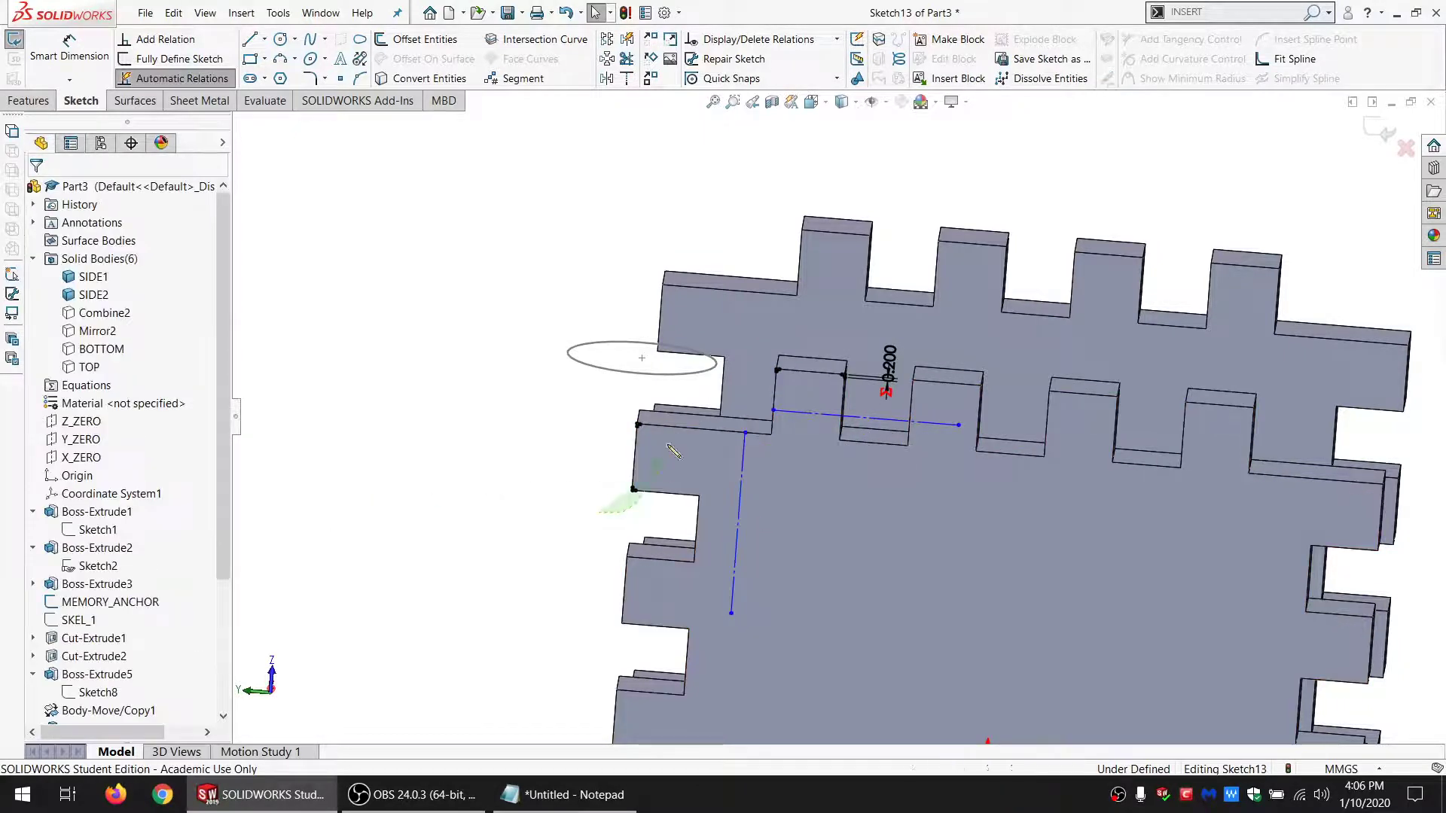
Step: Mirror a copy of the corner tab's two triangles about the vertical construction line
{"action": "left_click_drag", "start_coordinate": [592, 402], "coordinate": [593, 401]}
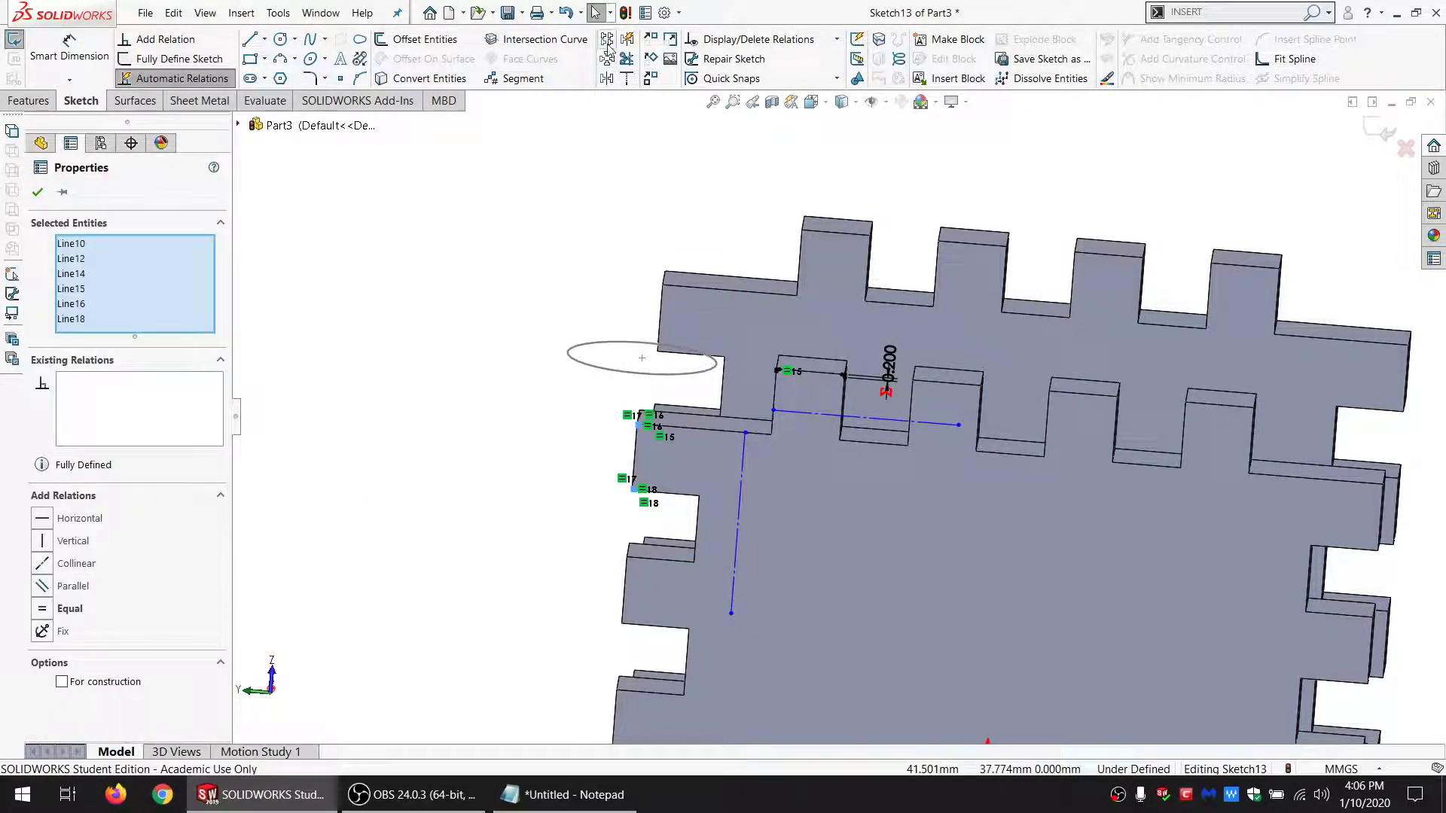
{"action": "left_click", "coordinate": [607, 78]}
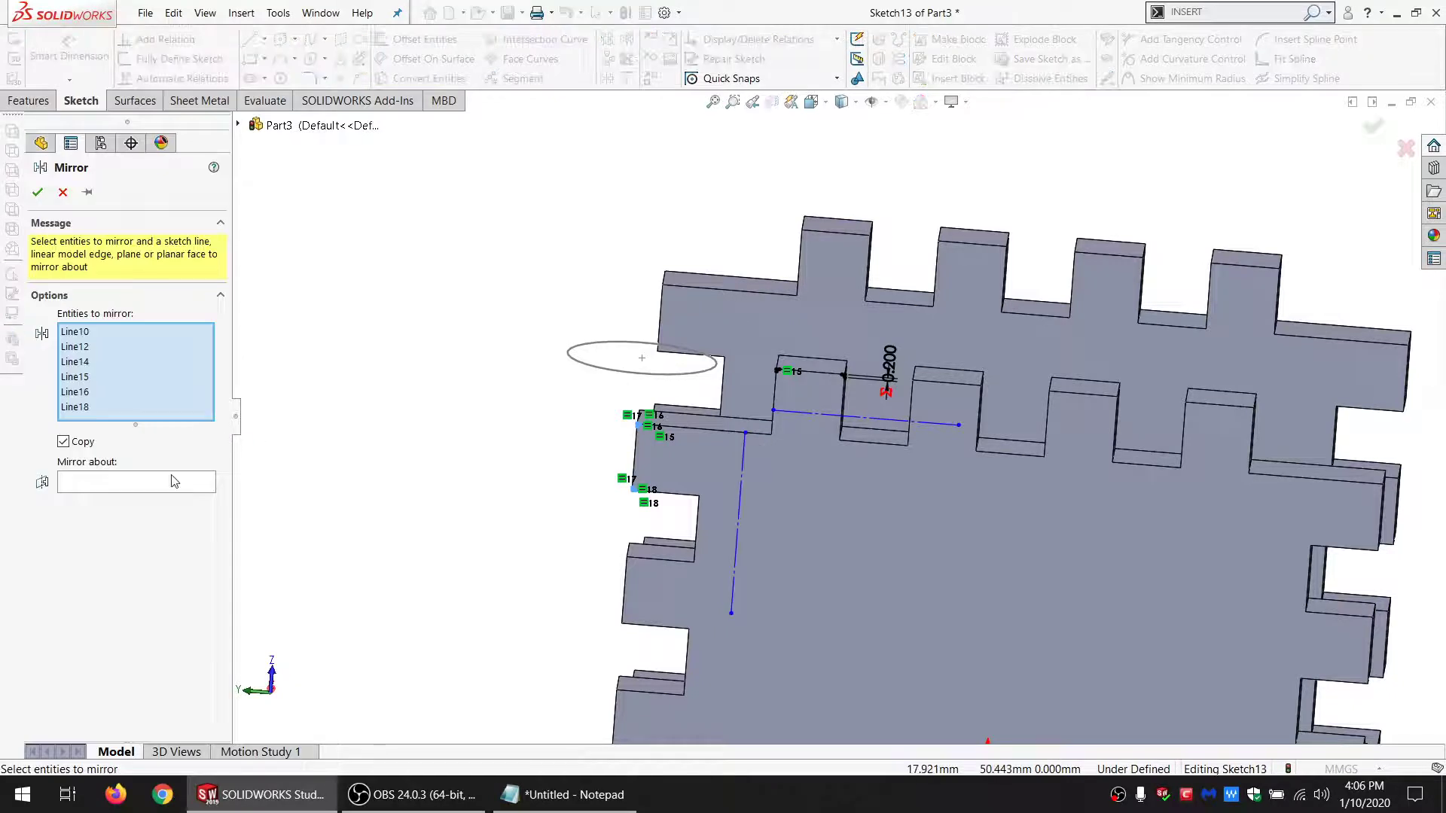
{"action": "left_click", "coordinate": [741, 480]}
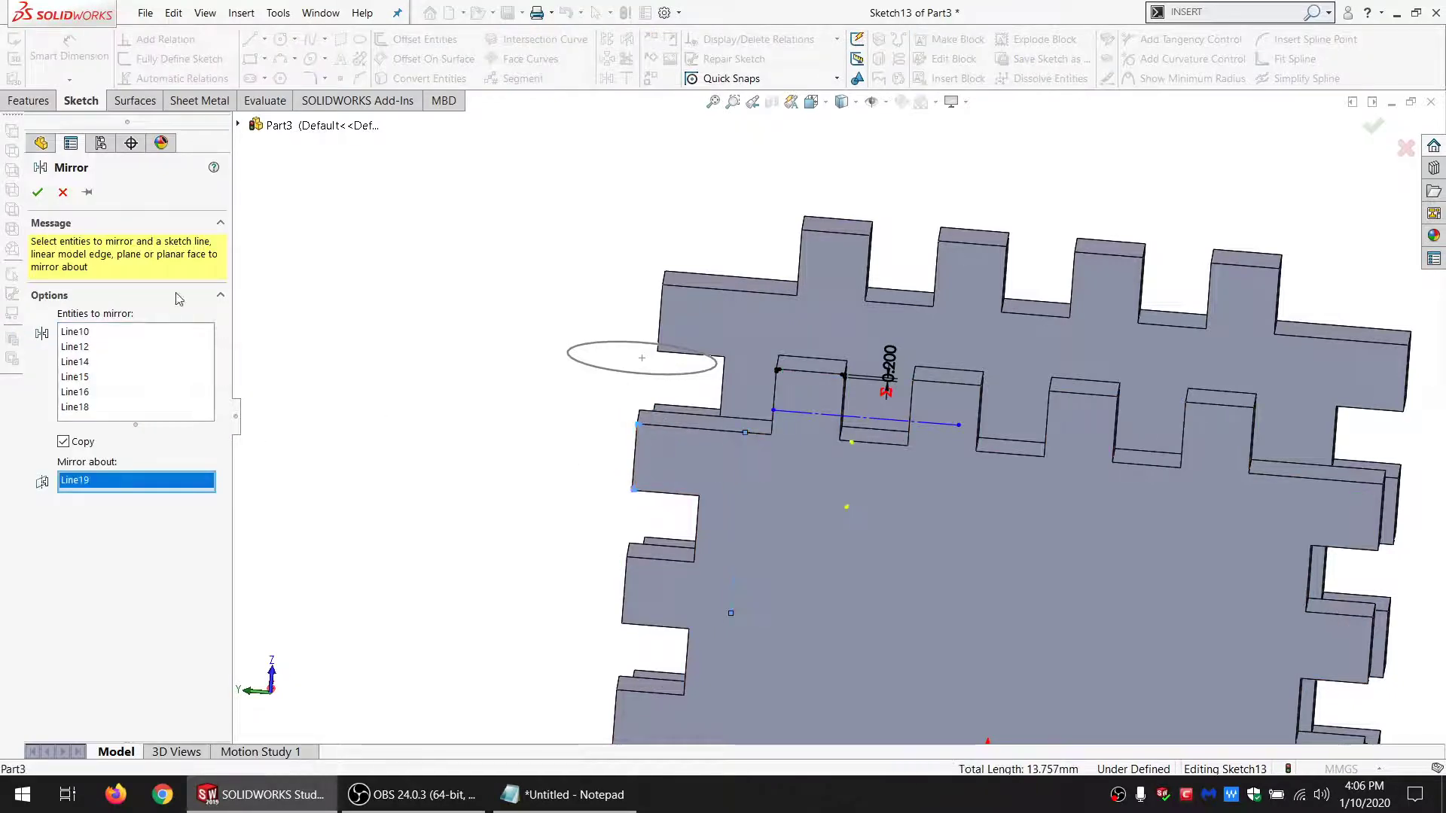
{"action": "left_click", "coordinate": [37, 192]}
Step: Mirror a copy of the upper-edge tab's two triangles about the horizontal construction line
{"action": "mouse_move", "coordinate": [958, 190]}
{"action": "left_mouse_down"}
{"action": "mouse_move", "coordinate": [866, 316]}
{"action": "mouse_move", "coordinate": [771, 396]}
{"action": "left_mouse_up"}
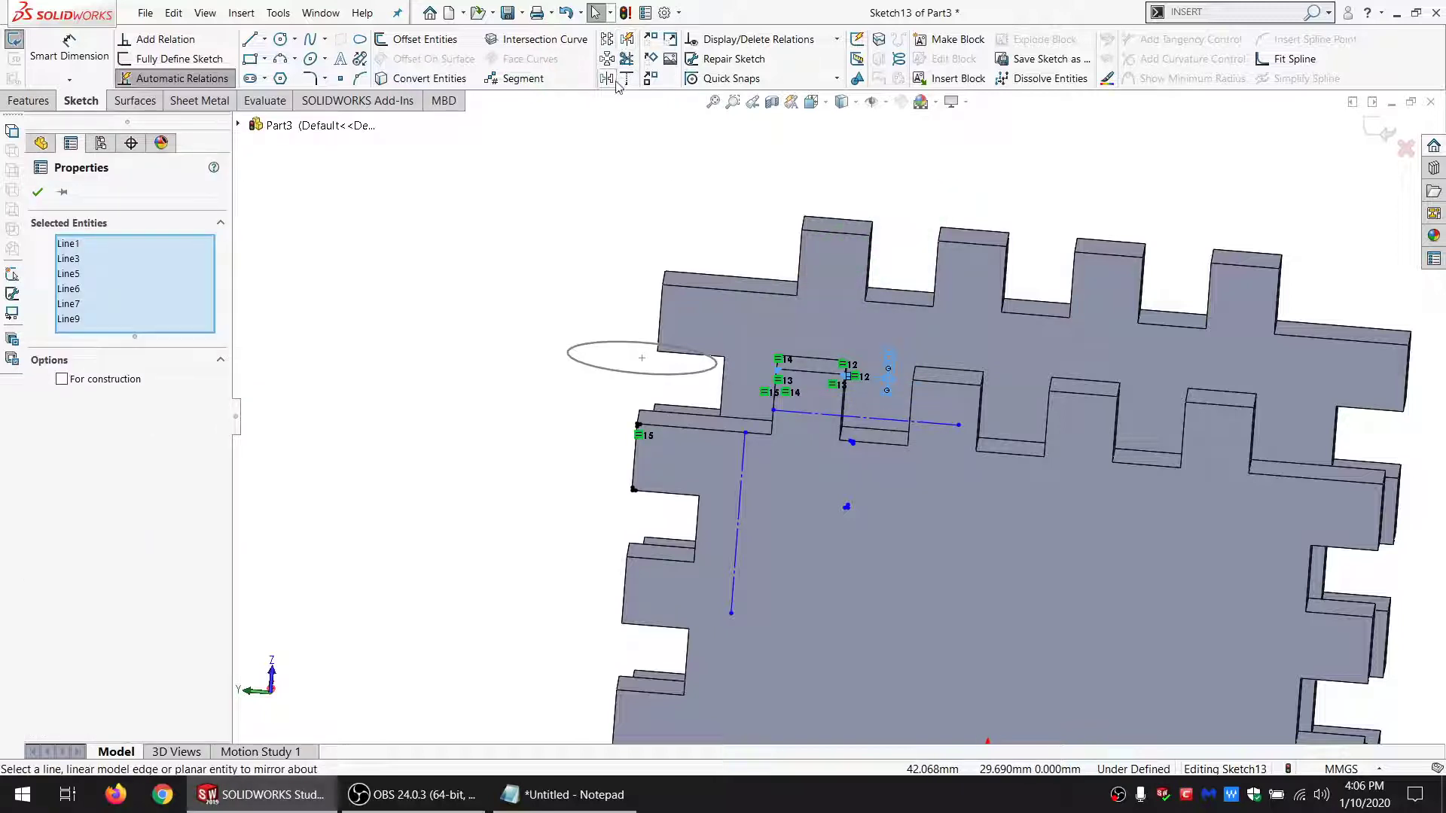
{"action": "left_click", "coordinate": [612, 80]}
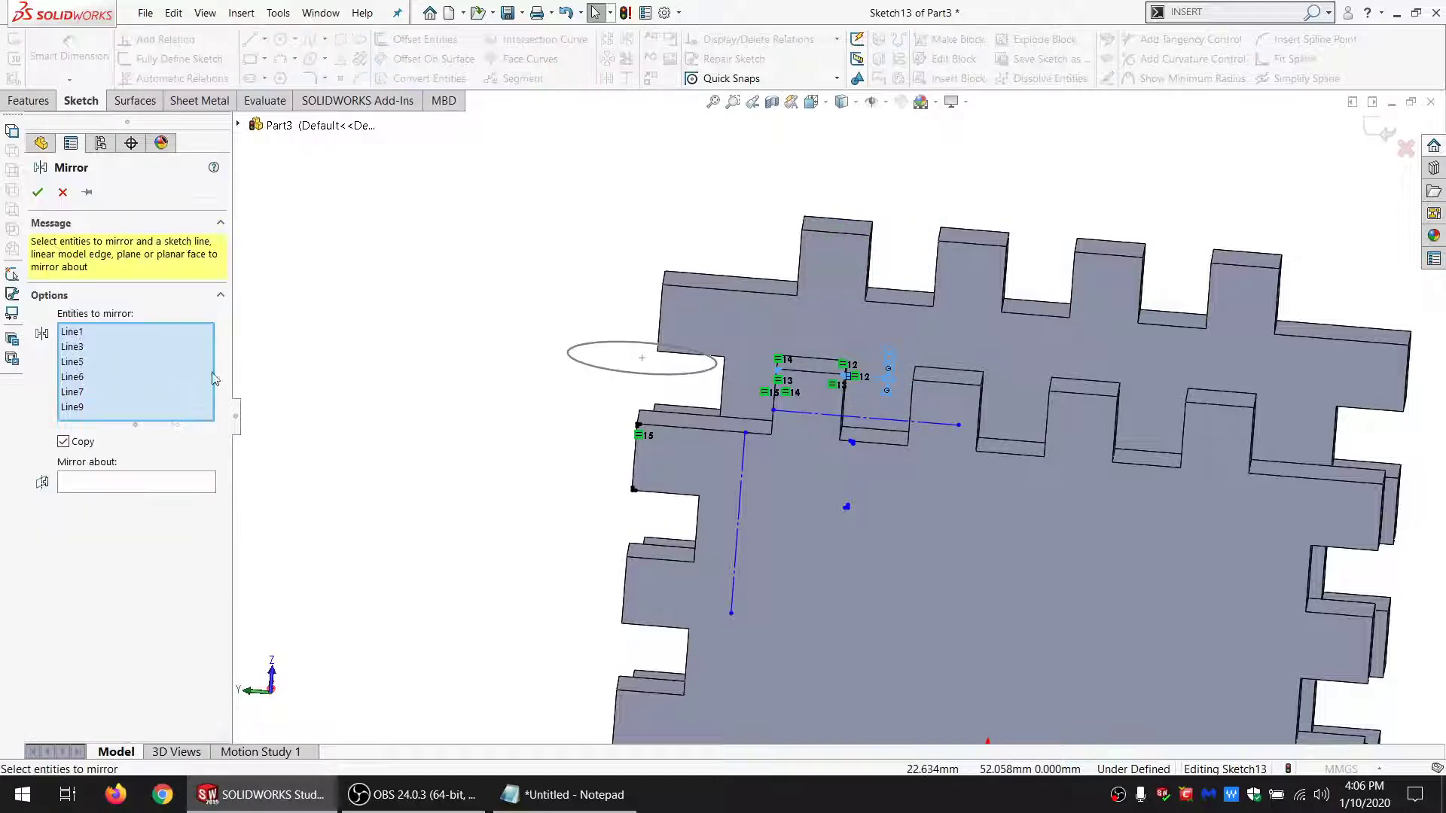
{"action": "left_click", "coordinate": [796, 414]}
{"action": "left_click", "coordinate": [37, 192]}
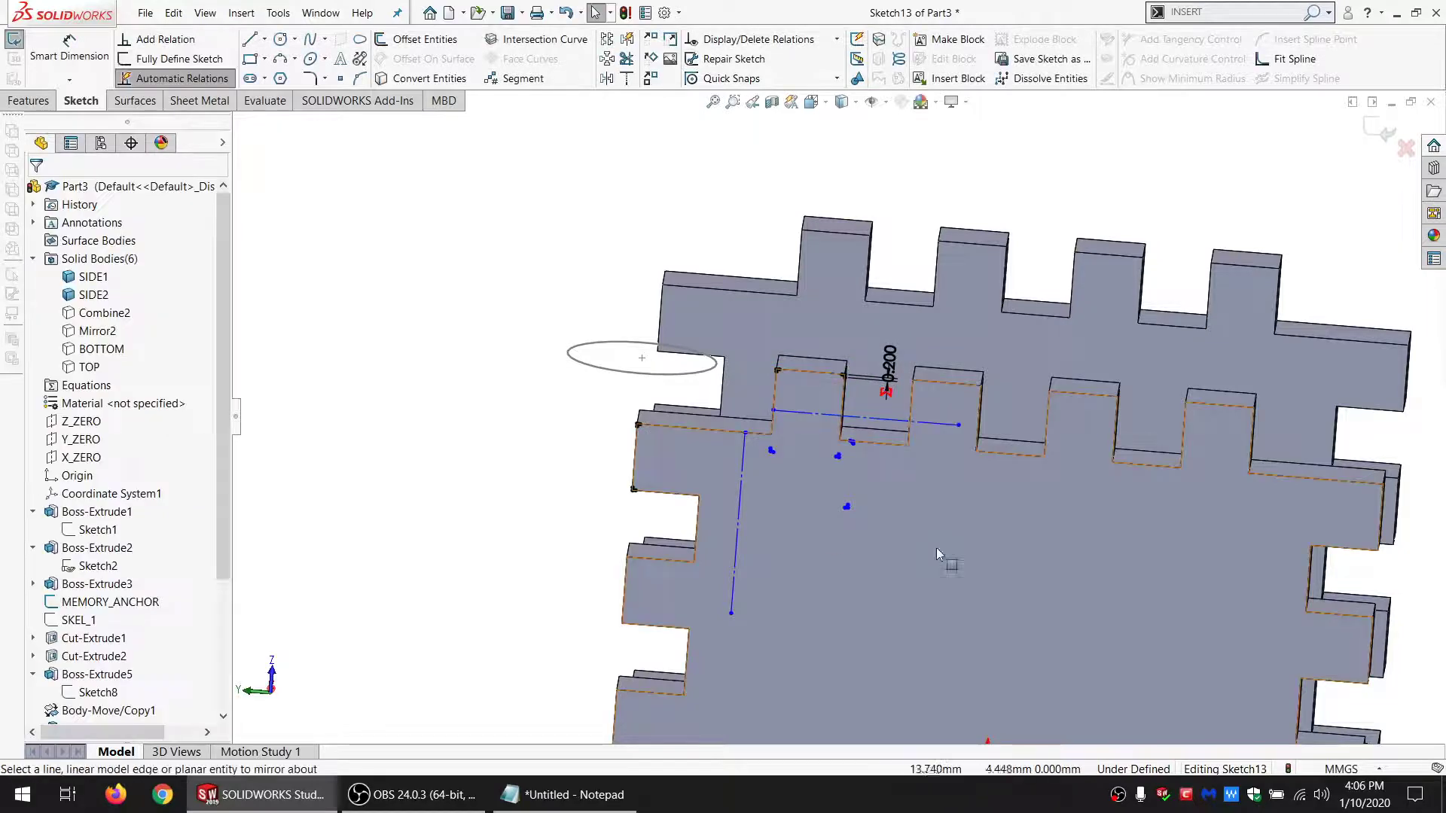
Step: Make the corner point of the downward-mirrored triangle coincident with the outer edge of the panel's first lower tab
{"action": "scroll", "coordinate": [833, 461], "scroll_direction": "down", "scroll_amount": 5}
{"action": "left_click", "coordinate": [709, 442]}
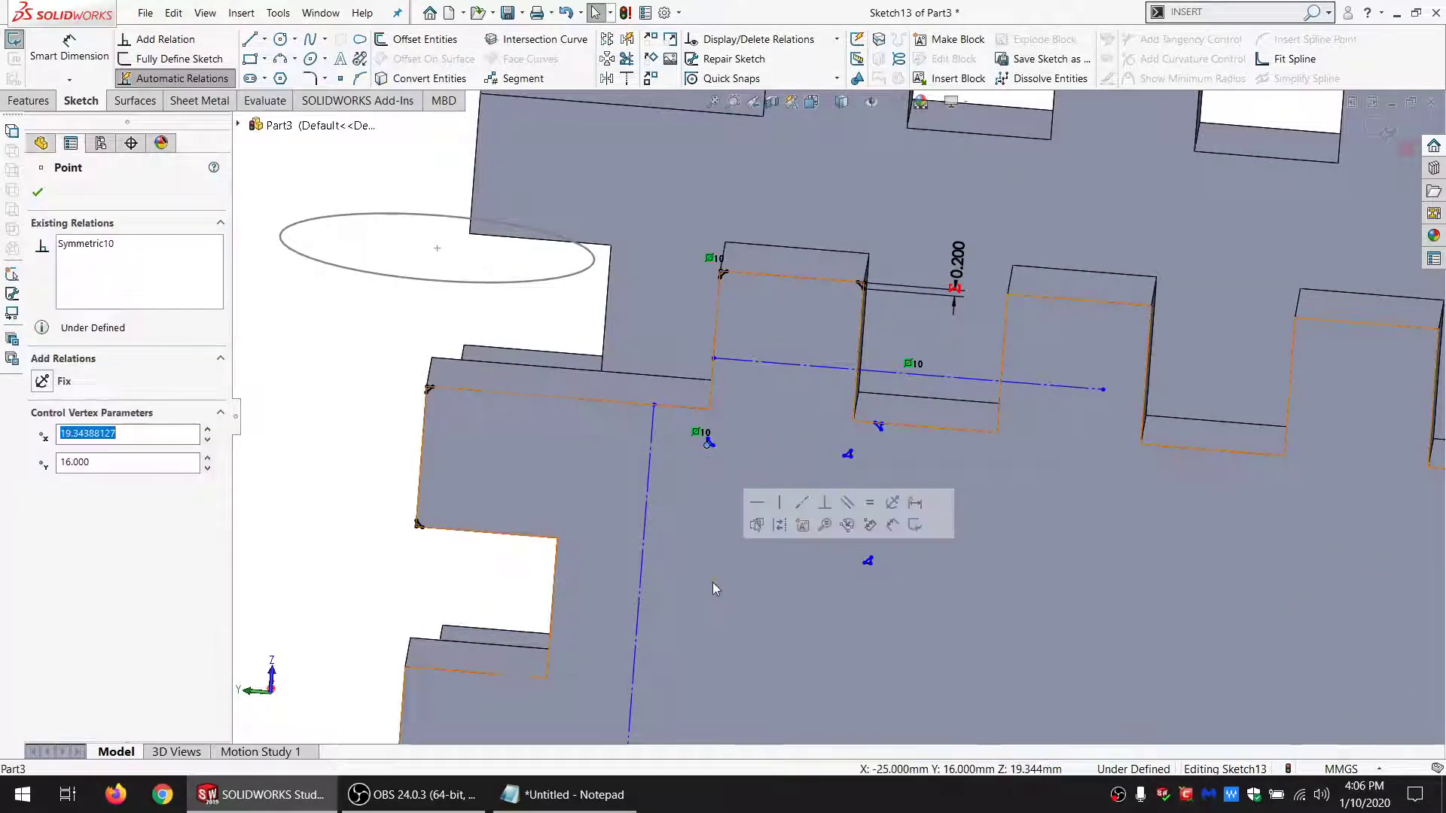
{"action": "scroll", "coordinate": [712, 581], "scroll_direction": "up", "scroll_amount": 6}
{"action": "scroll", "coordinate": [800, 625], "scroll_direction": "down", "scroll_amount": 5}
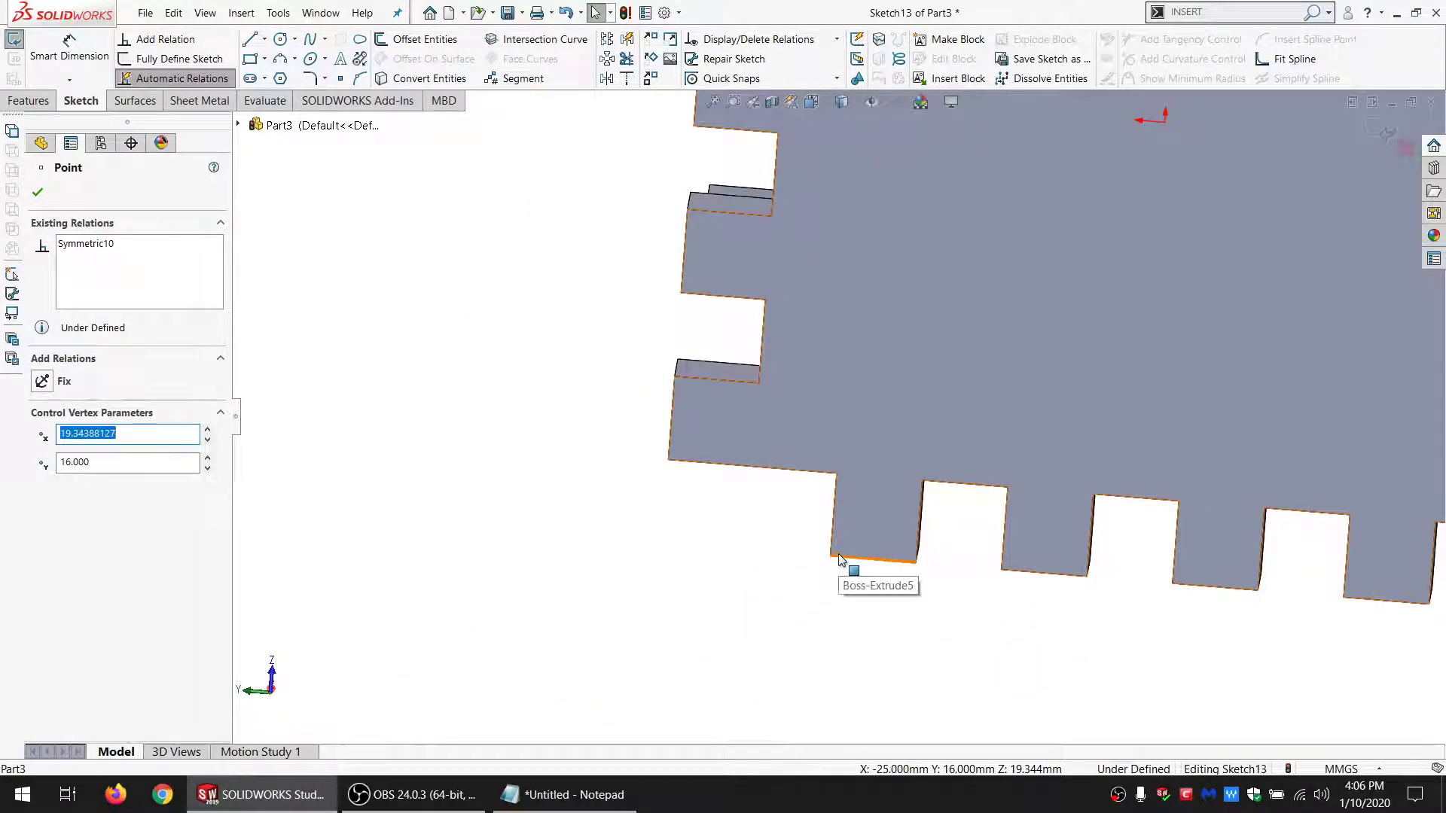
{"action": "left_click", "coordinate": [840, 561], "text": "ctrl"}
{"action": "left_click", "coordinate": [85, 482]}
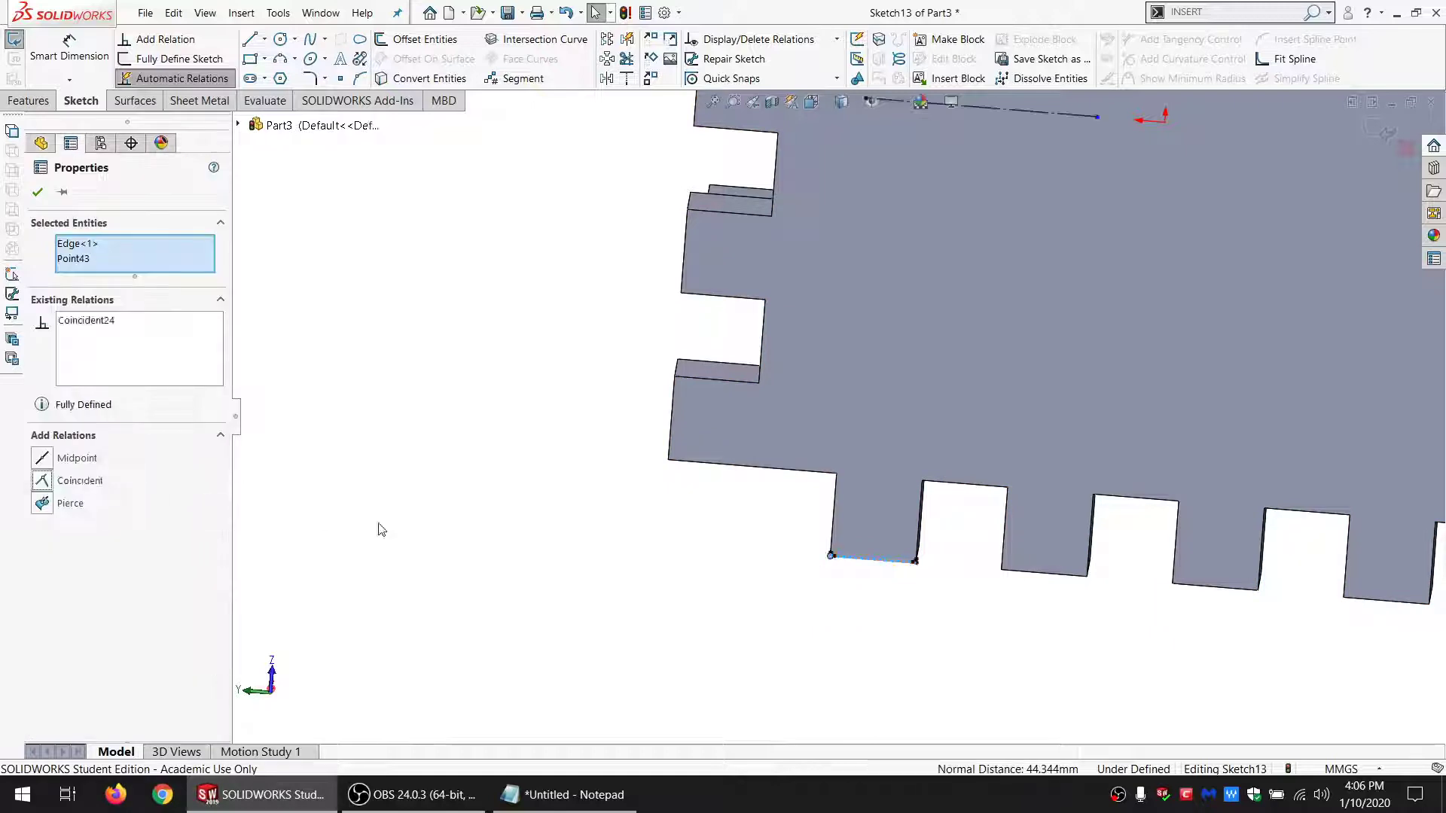
{"action": "left_click", "coordinate": [379, 527]}
Step: Make the corner point of the sideways-mirrored triangle coincident with the outer edge of the panel's opposite corner tab
{"action": "scroll", "coordinate": [863, 285], "scroll_direction": "up", "scroll_amount": 6}
{"action": "scroll", "coordinate": [897, 197], "scroll_direction": "down", "scroll_amount": 5}
{"action": "scroll", "coordinate": [897, 197], "scroll_direction": "down", "scroll_amount": 5}
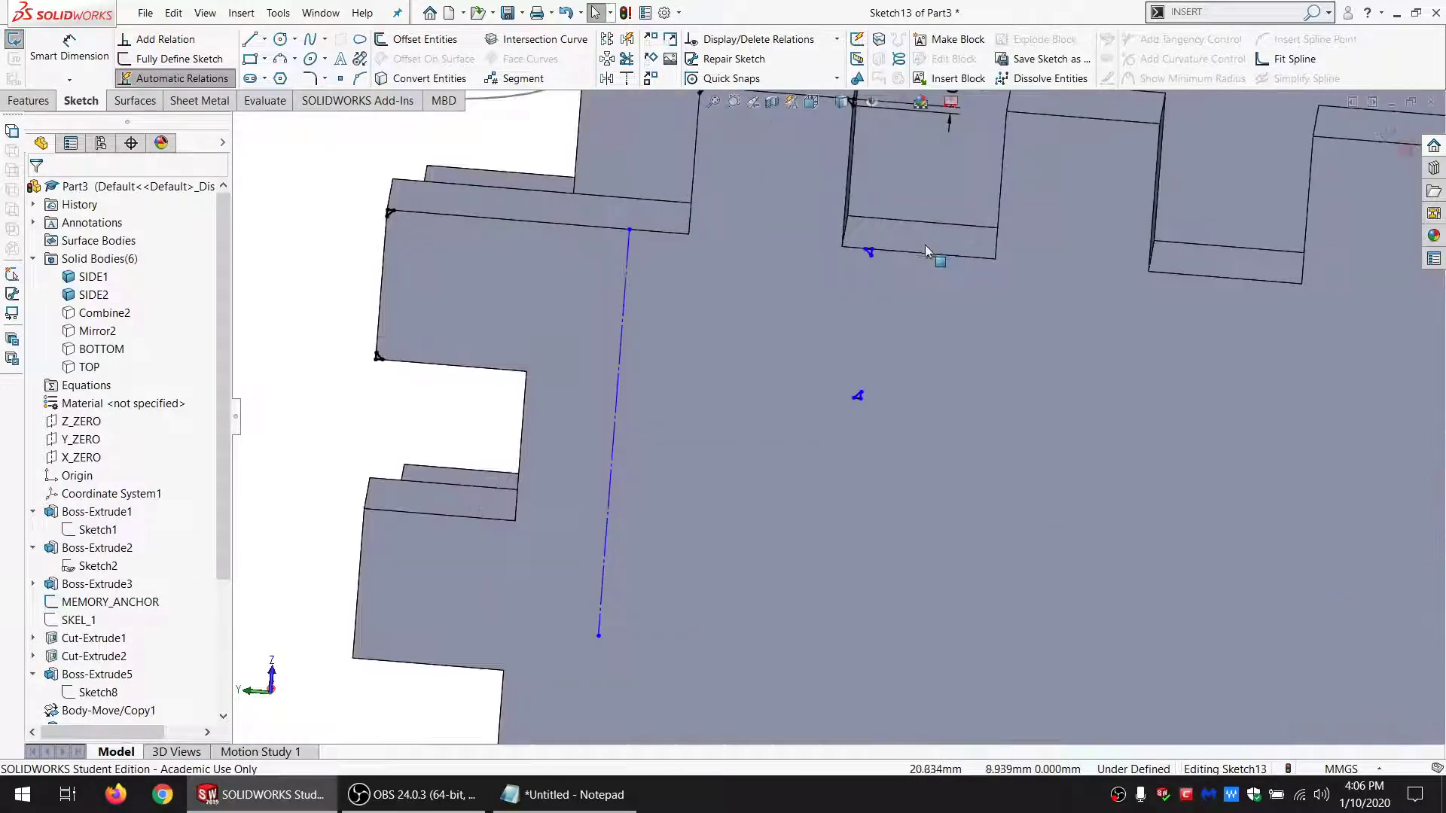
{"action": "left_click", "coordinate": [871, 249]}
{"action": "scroll", "coordinate": [1105, 389], "scroll_direction": "up", "scroll_amount": 6}
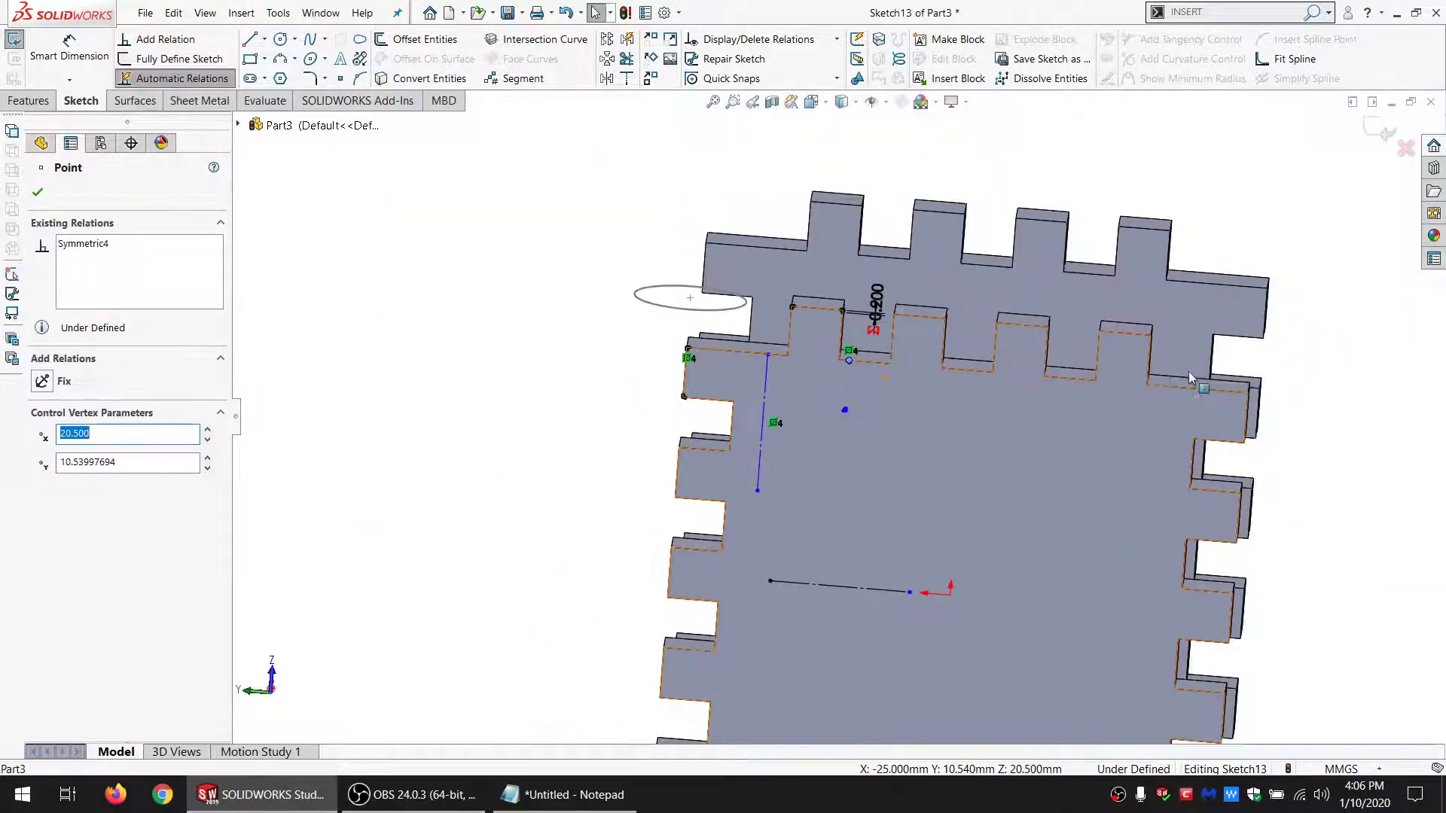
{"action": "scroll", "coordinate": [1188, 372], "scroll_direction": "down", "scroll_amount": 5}
{"action": "left_click", "coordinate": [1206, 447], "text": "ctrl"}
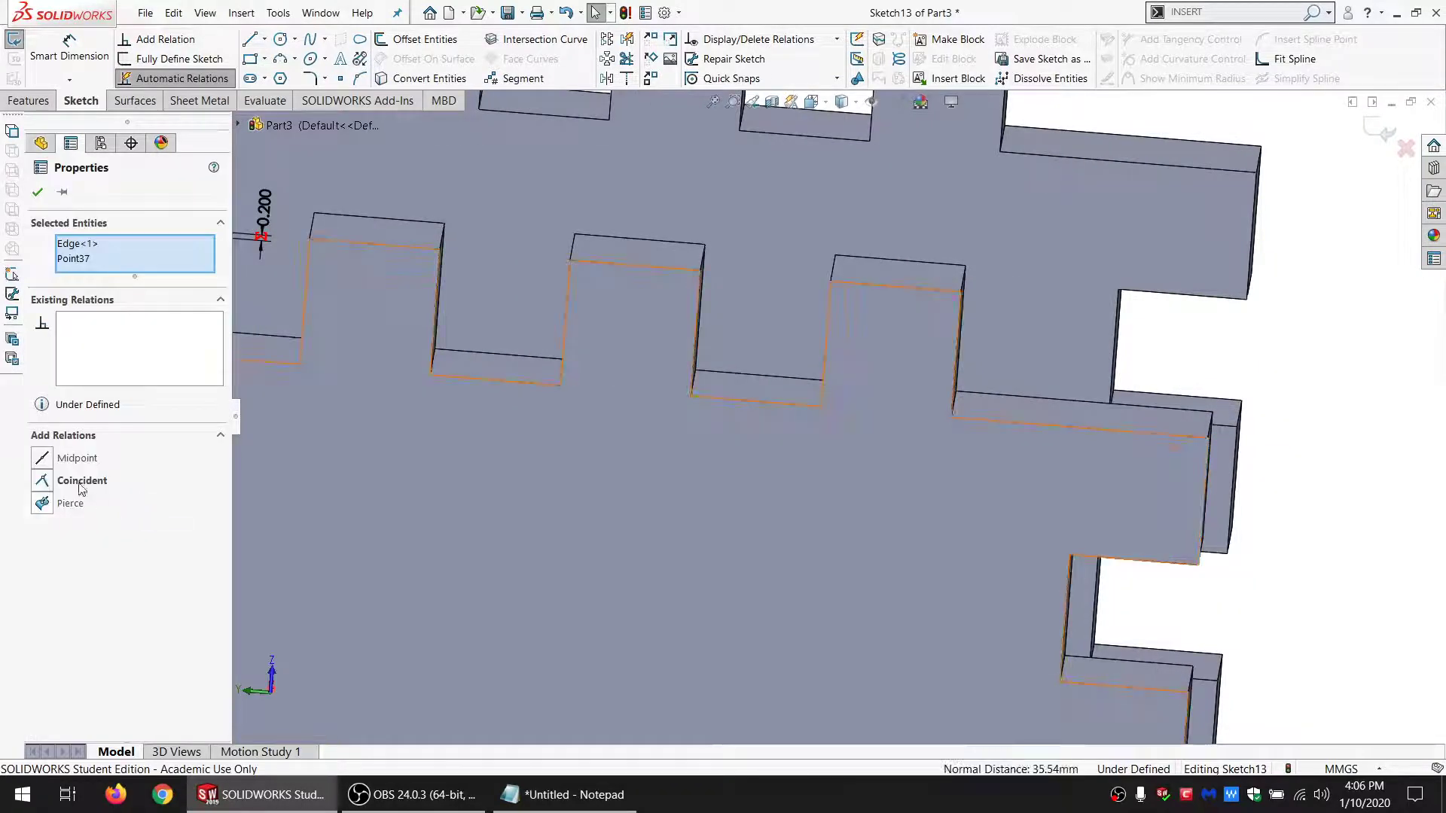
{"action": "left_click", "coordinate": [78, 481]}
{"action": "scroll", "coordinate": [635, 526], "scroll_direction": "up", "scroll_amount": 6}
{"action": "scroll", "coordinate": [777, 521], "scroll_direction": "down", "scroll_amount": 3}
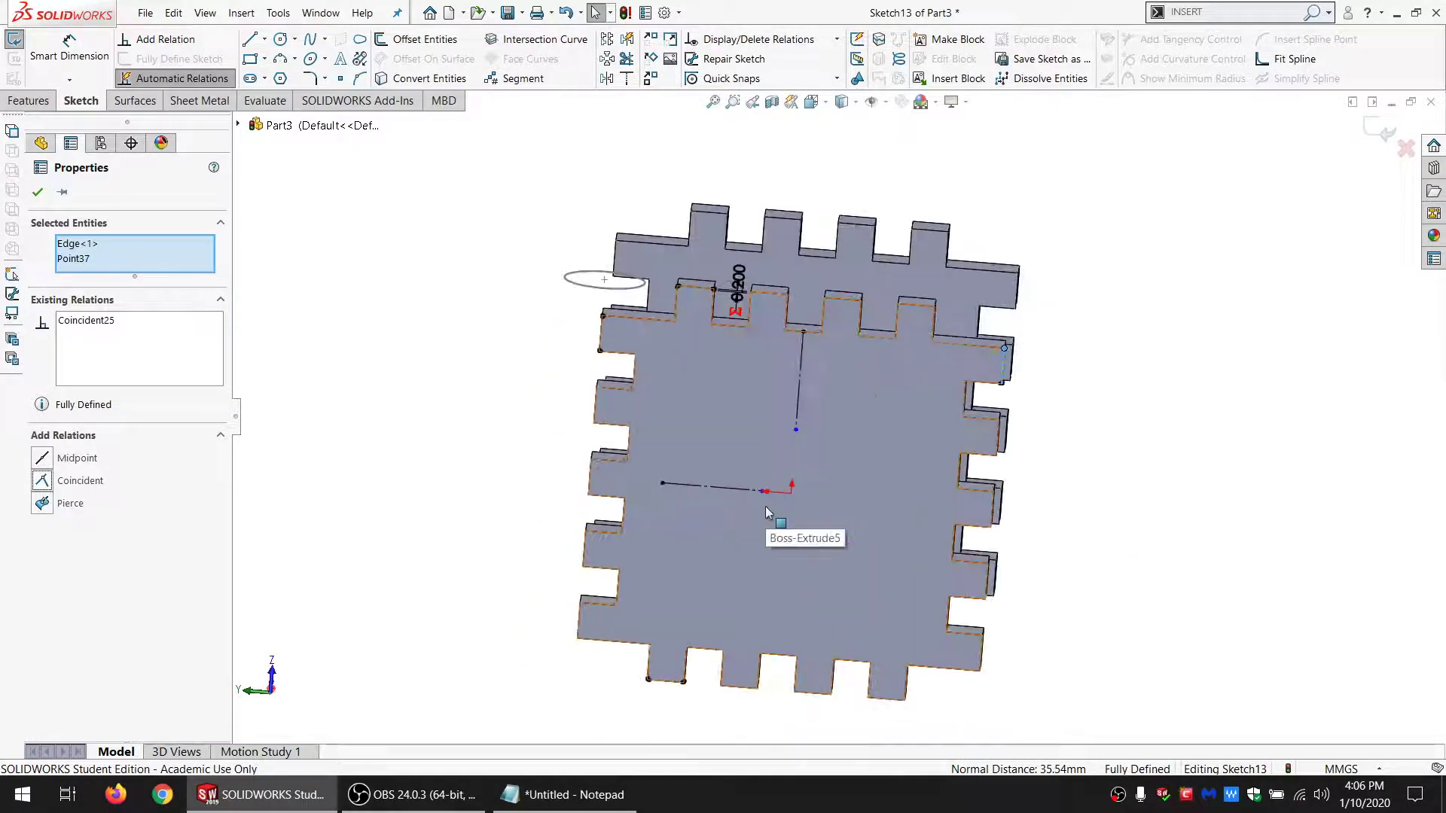
Step: Make the lower endpoint of the vertical construction line coincident with the horizontal construction line
{"action": "left_click", "coordinate": [711, 491]}
{"action": "left_click", "coordinate": [711, 491], "text": "ctrl"}
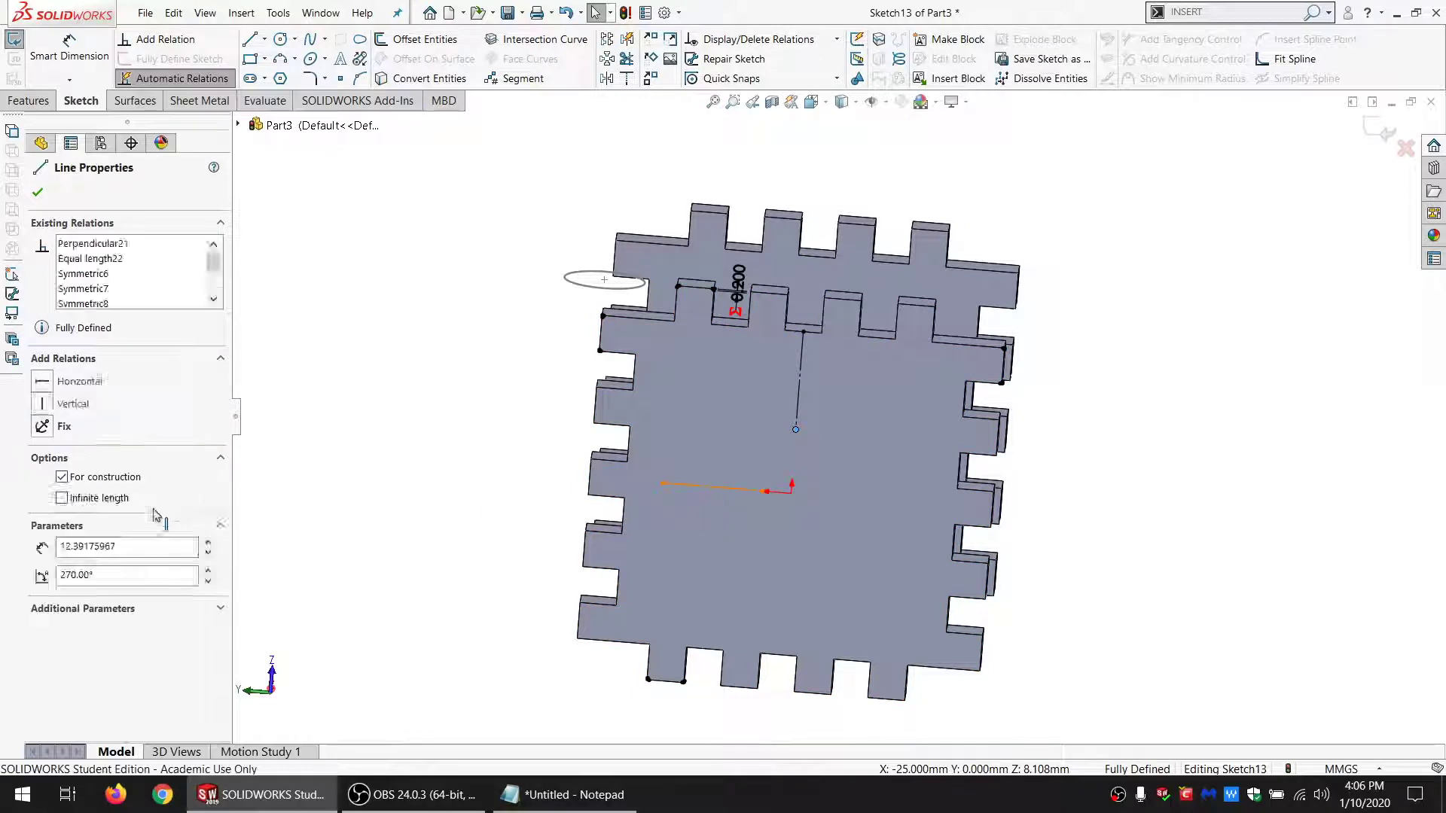
{"action": "left_click", "coordinate": [122, 482]}
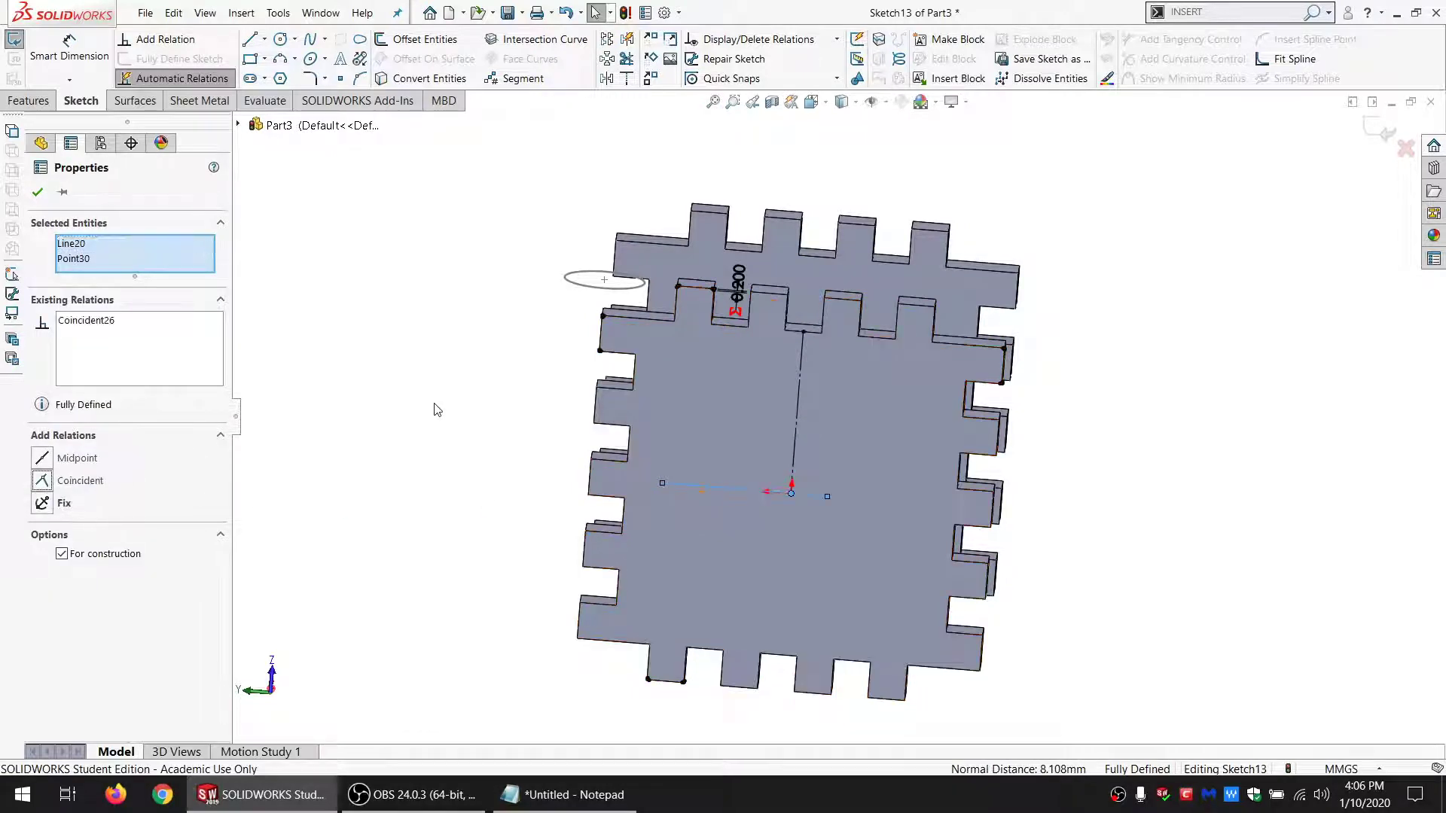
{"action": "left_click", "coordinate": [462, 419]}
Step: Linear-pattern the upper and lower tab triangles across the panel's width, 101 instances at 10 mm and 270°, single X instance, instance count displayed
{"action": "scroll", "coordinate": [827, 364], "scroll_direction": "up", "scroll_amount": 2}
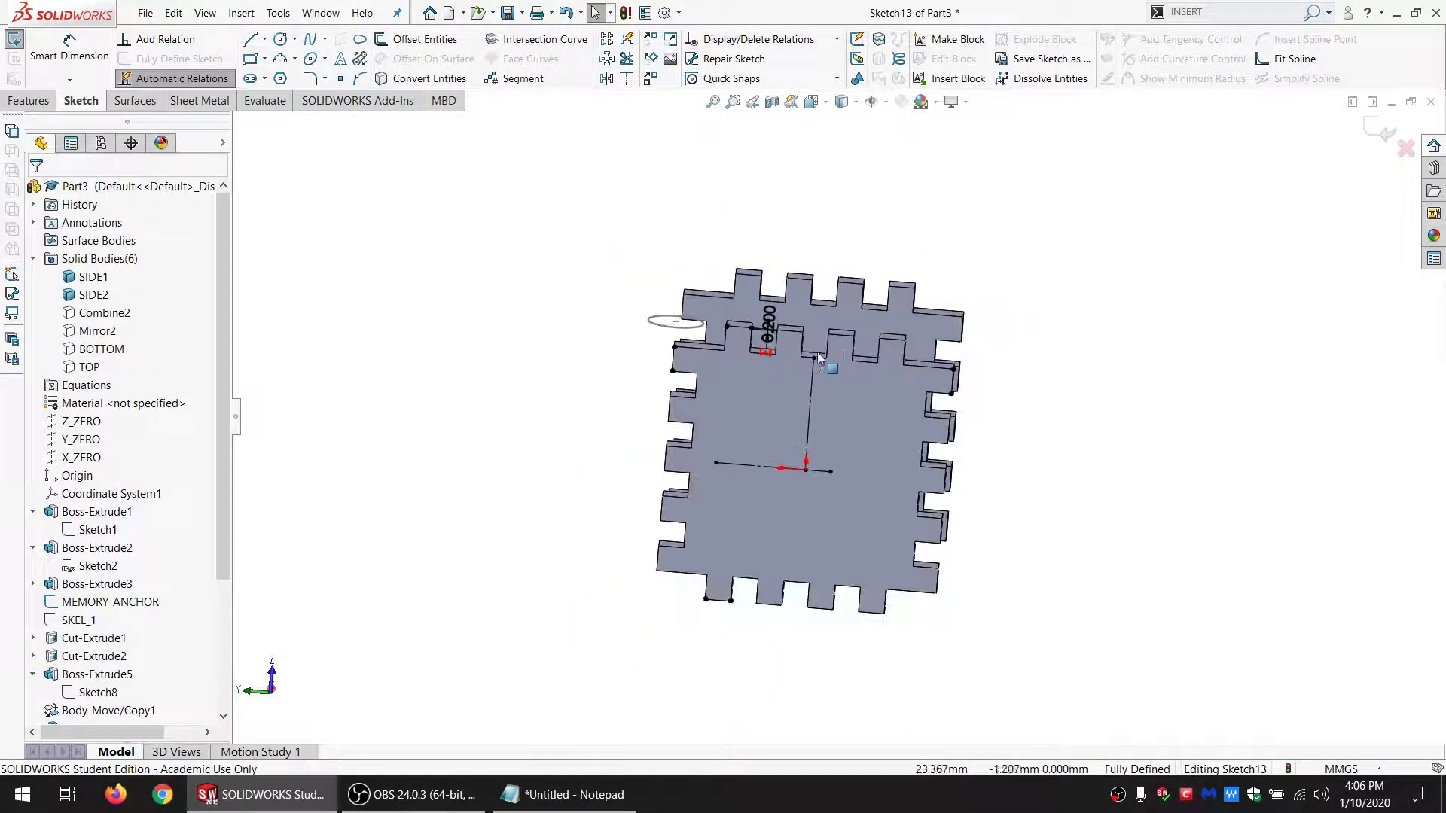
{"action": "scroll", "coordinate": [779, 401], "scroll_direction": "down", "scroll_amount": 2}
{"action": "middle_click_drag", "start_coordinate": [779, 400], "coordinate": [743, 418]}
{"action": "scroll", "coordinate": [743, 418], "scroll_direction": "down", "scroll_amount": 3}
{"action": "scroll", "coordinate": [671, 390], "scroll_direction": "up", "scroll_amount": 2}
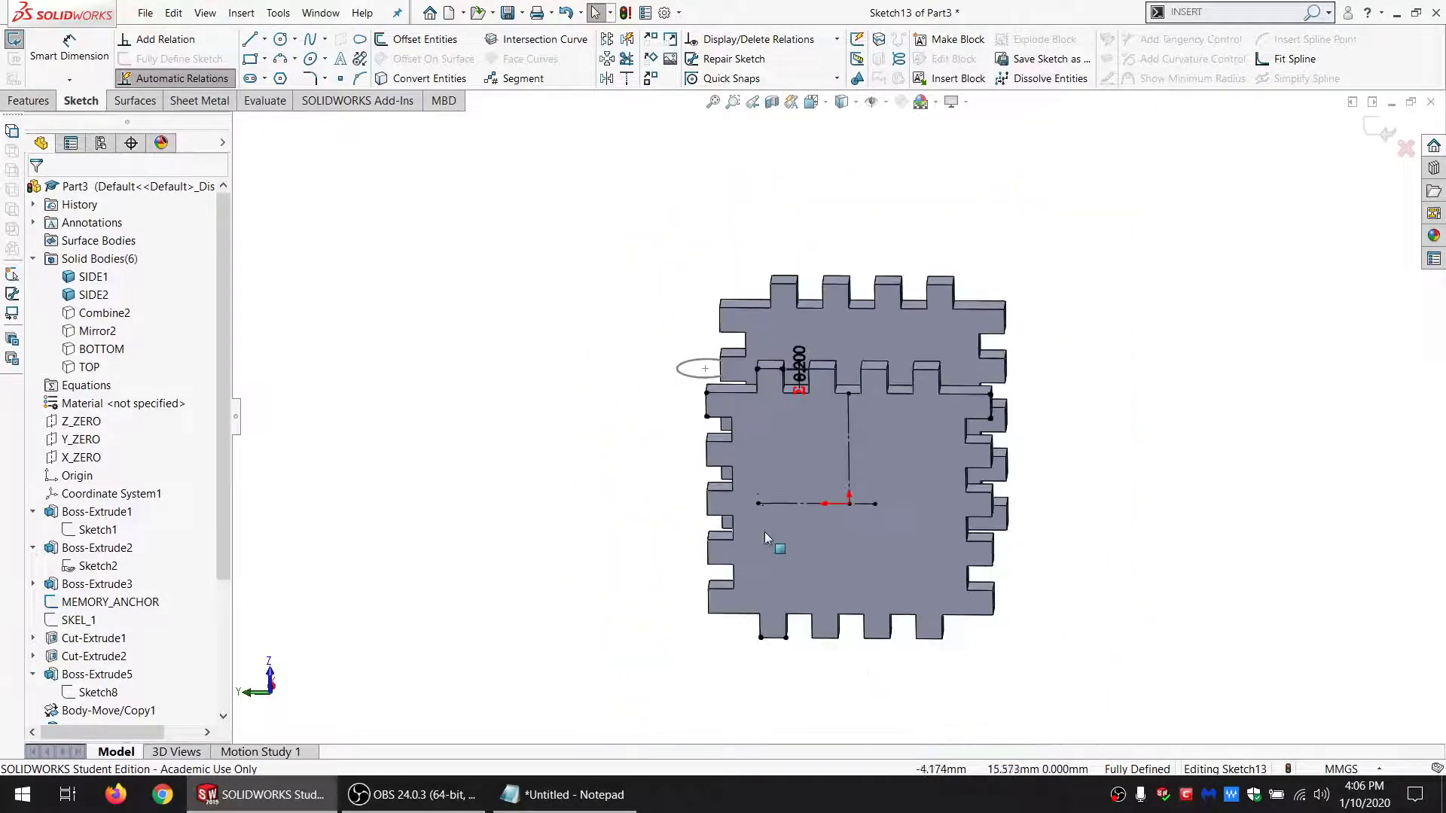
{"action": "mouse_move", "coordinate": [777, 699]}
{"action": "left_mouse_down"}
{"action": "mouse_move", "coordinate": [843, 592]}
{"action": "mouse_move", "coordinate": [728, 531]}
{"action": "left_mouse_up"}
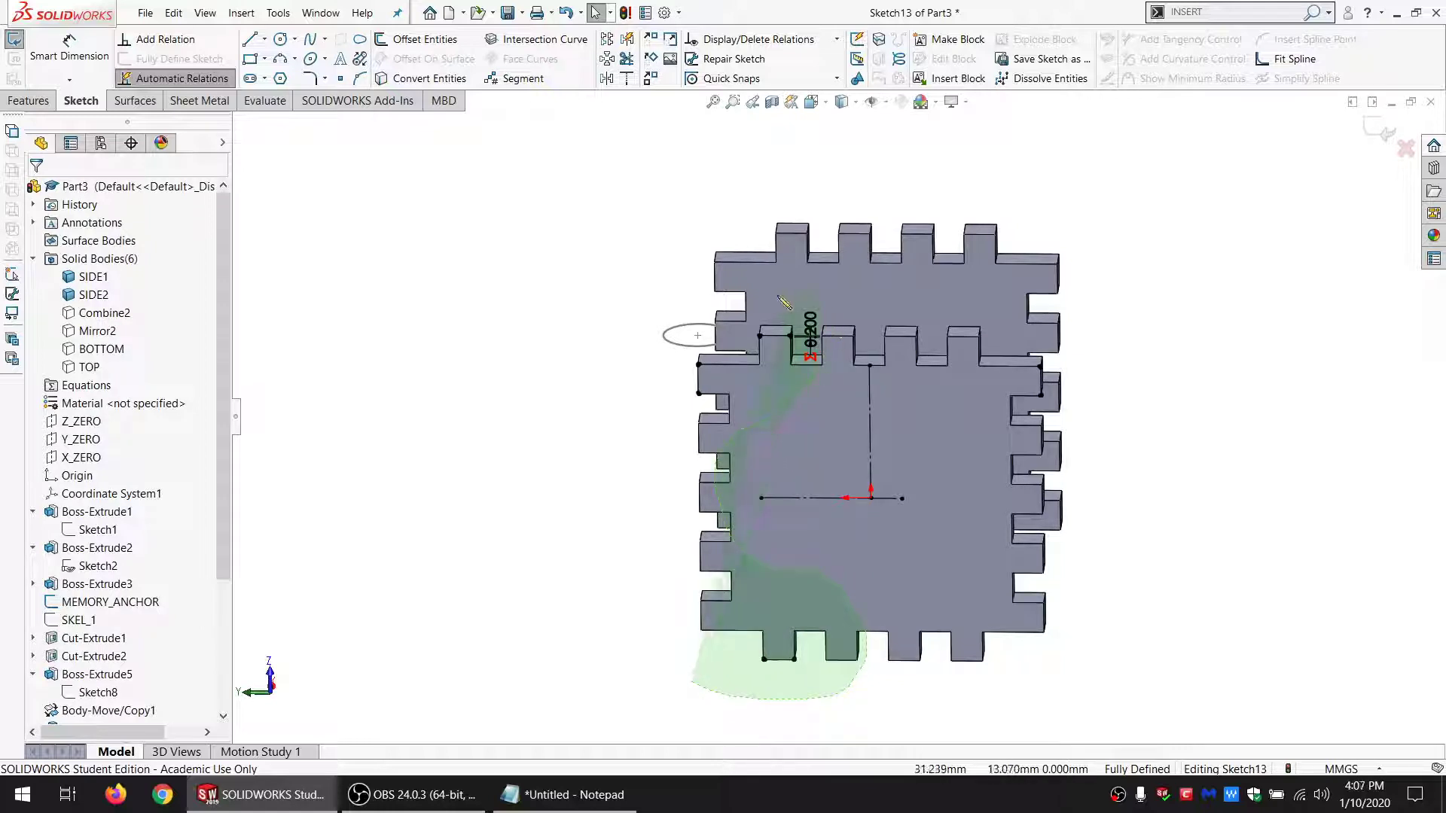
{"action": "mouse_move", "coordinate": [747, 357]}
{"action": "left_mouse_down"}
{"action": "mouse_move", "coordinate": [689, 445]}
{"action": "mouse_move", "coordinate": [647, 469]}
{"action": "left_mouse_up"}
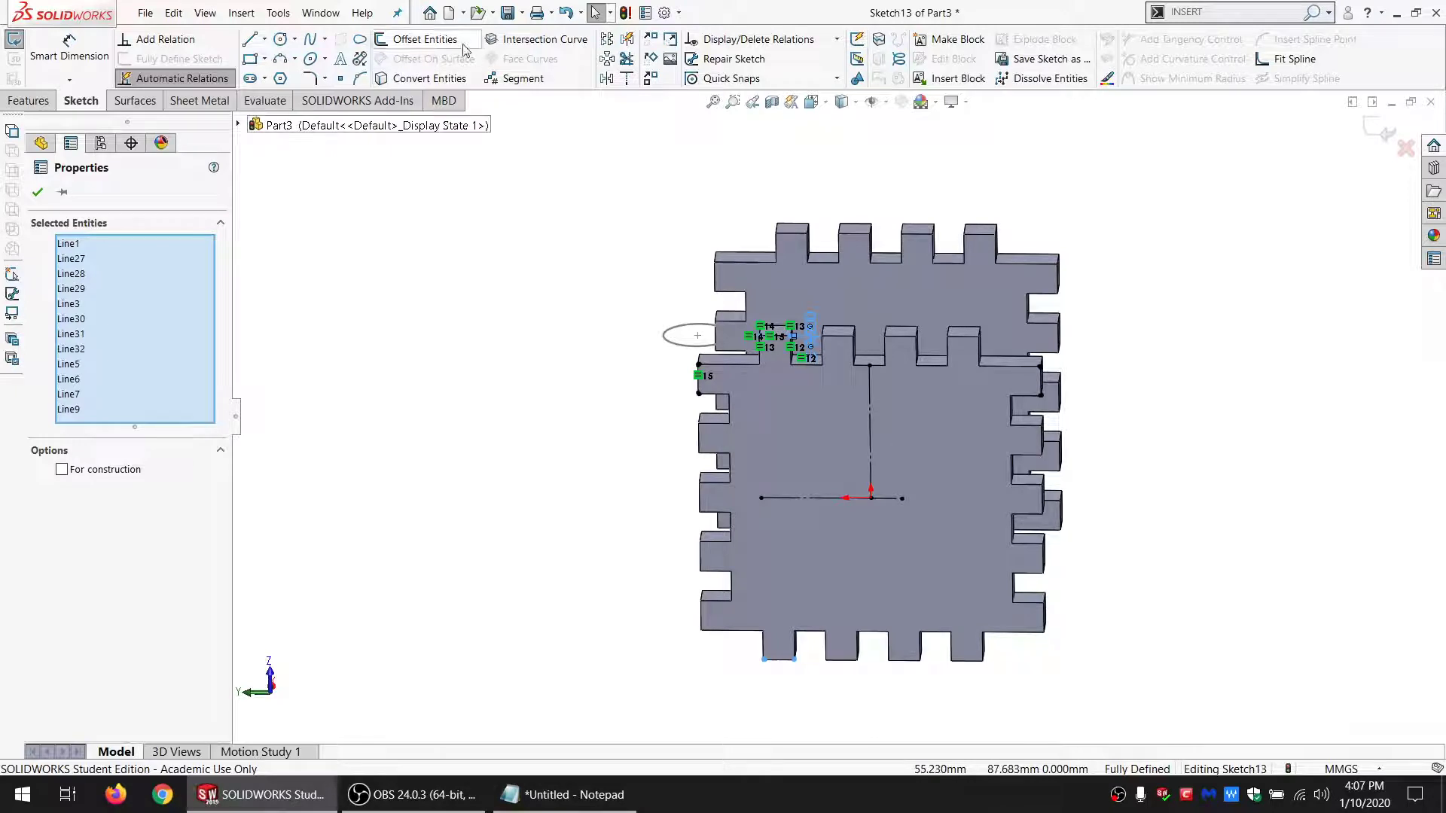
{"action": "left_click", "coordinate": [605, 39]}
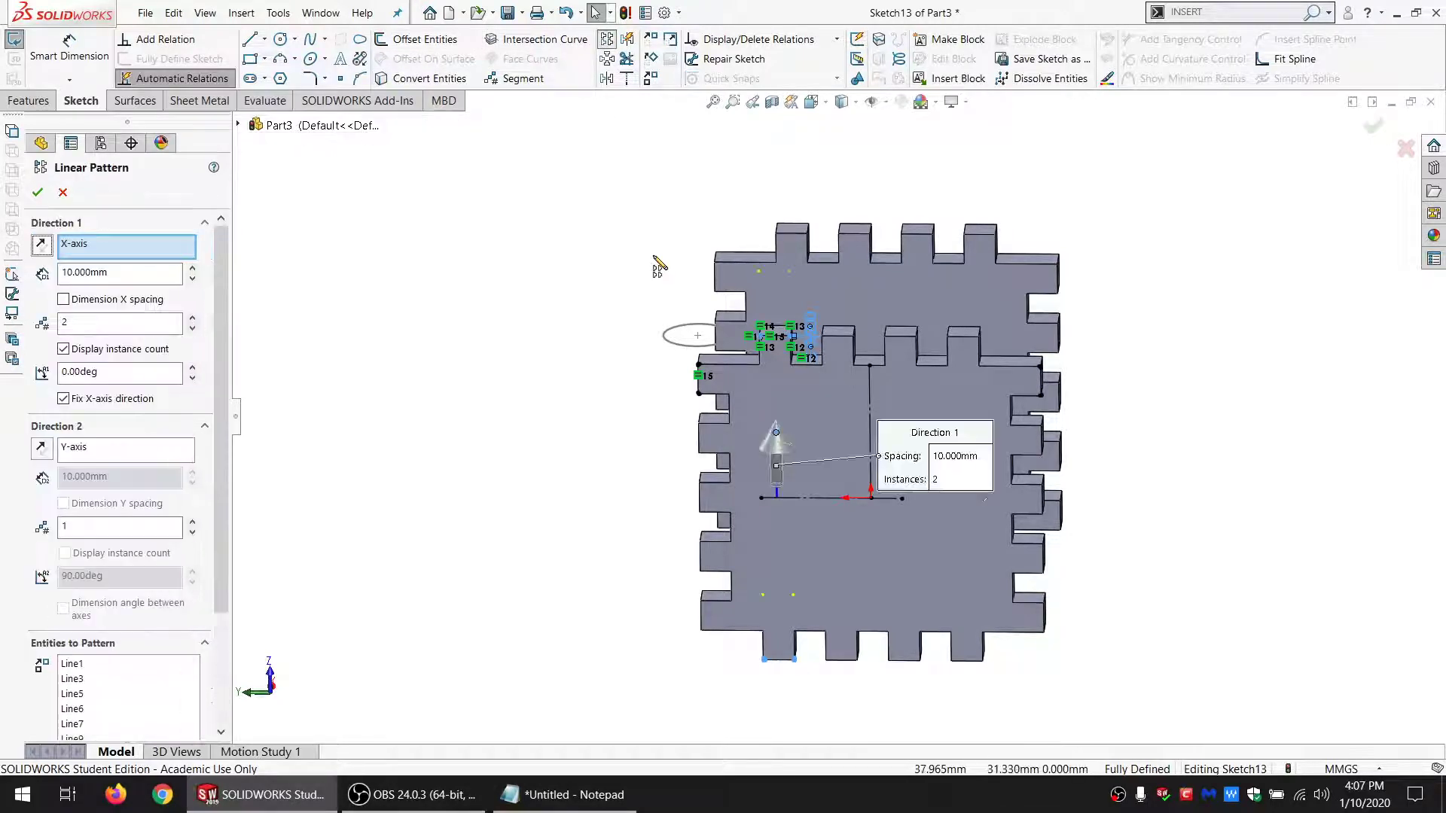
{"action": "double_click", "coordinate": [83, 323]}
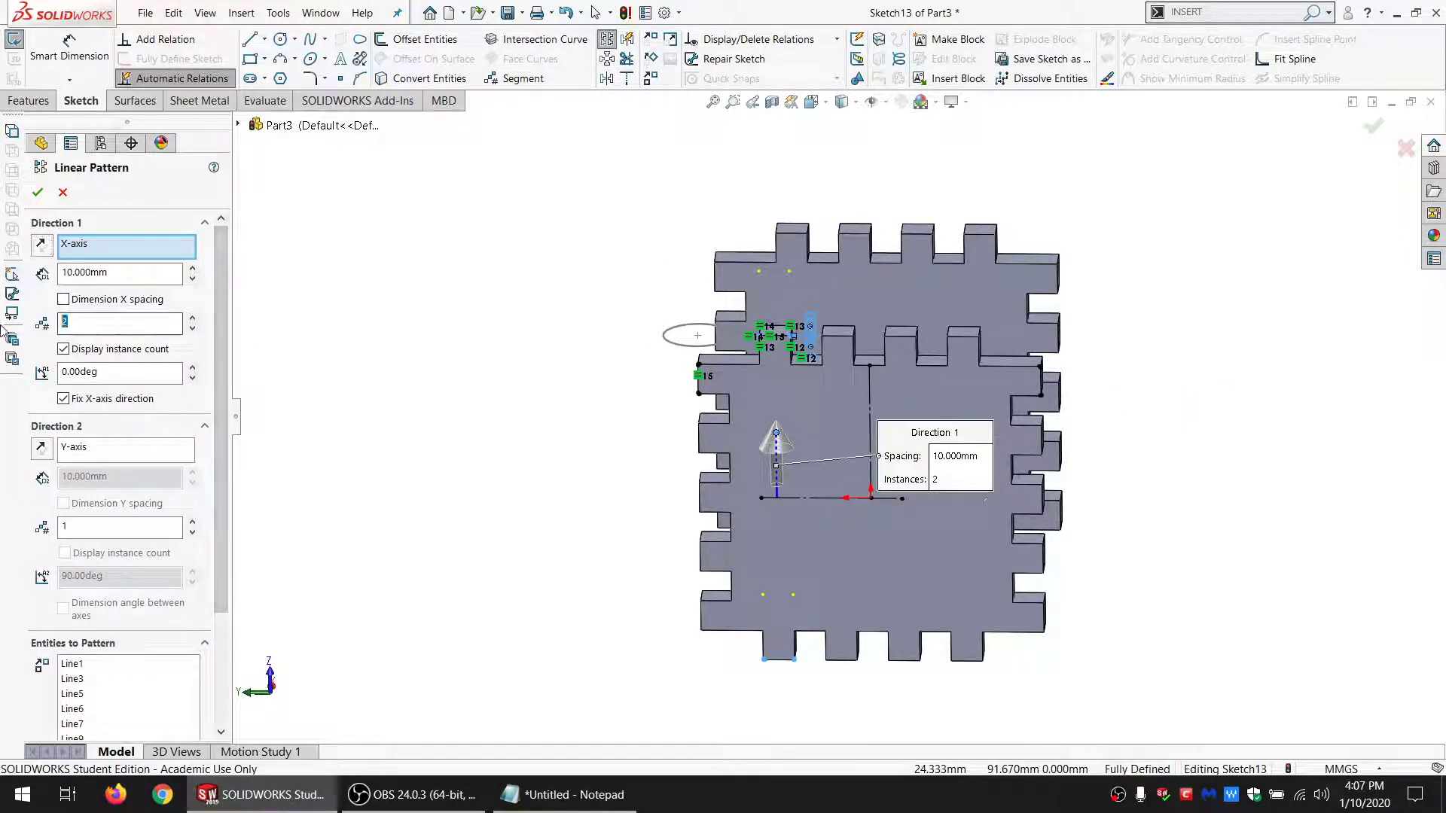
{"action": "type", "text": "1"}
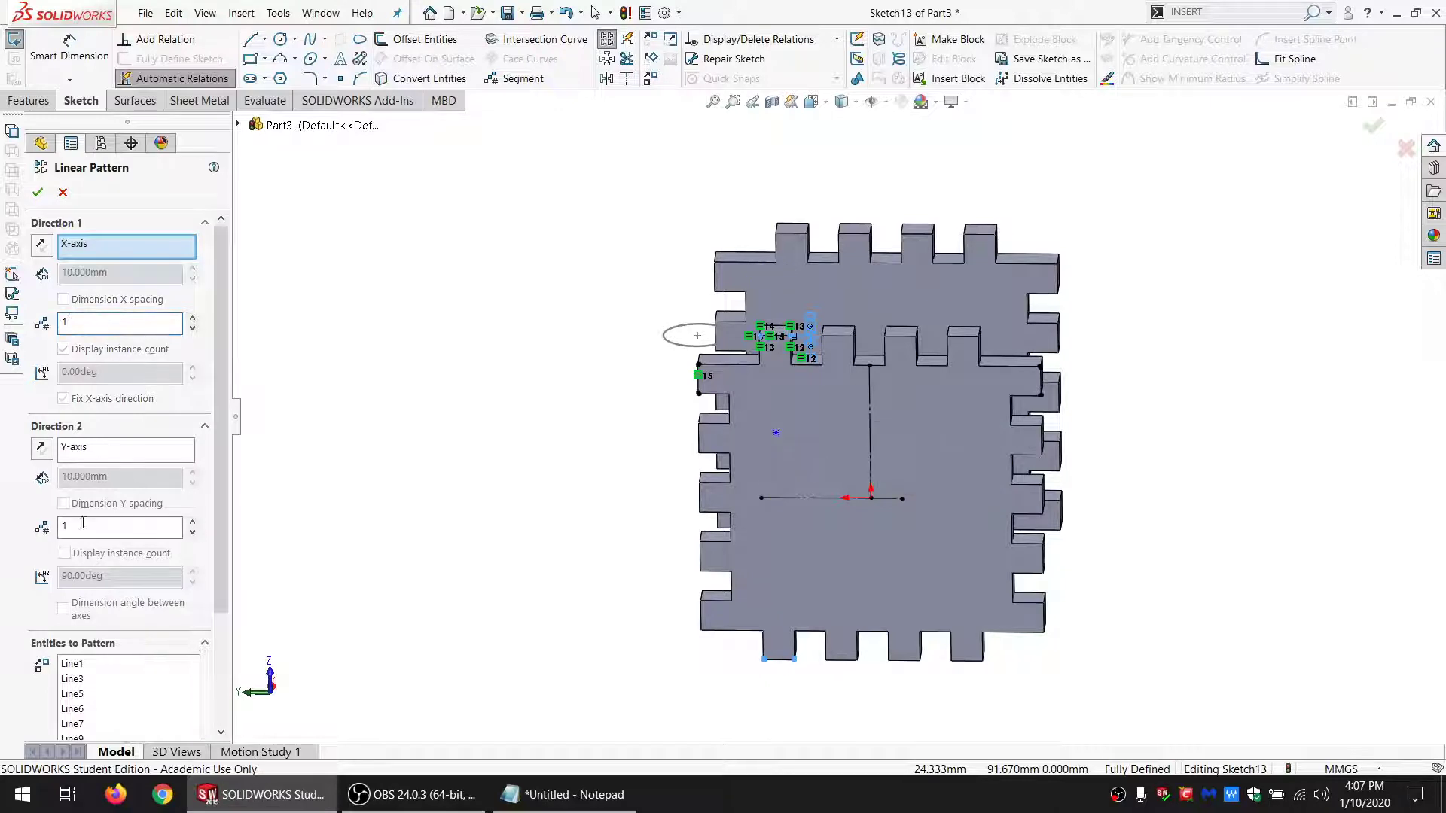
{"action": "type", "text": "101"}
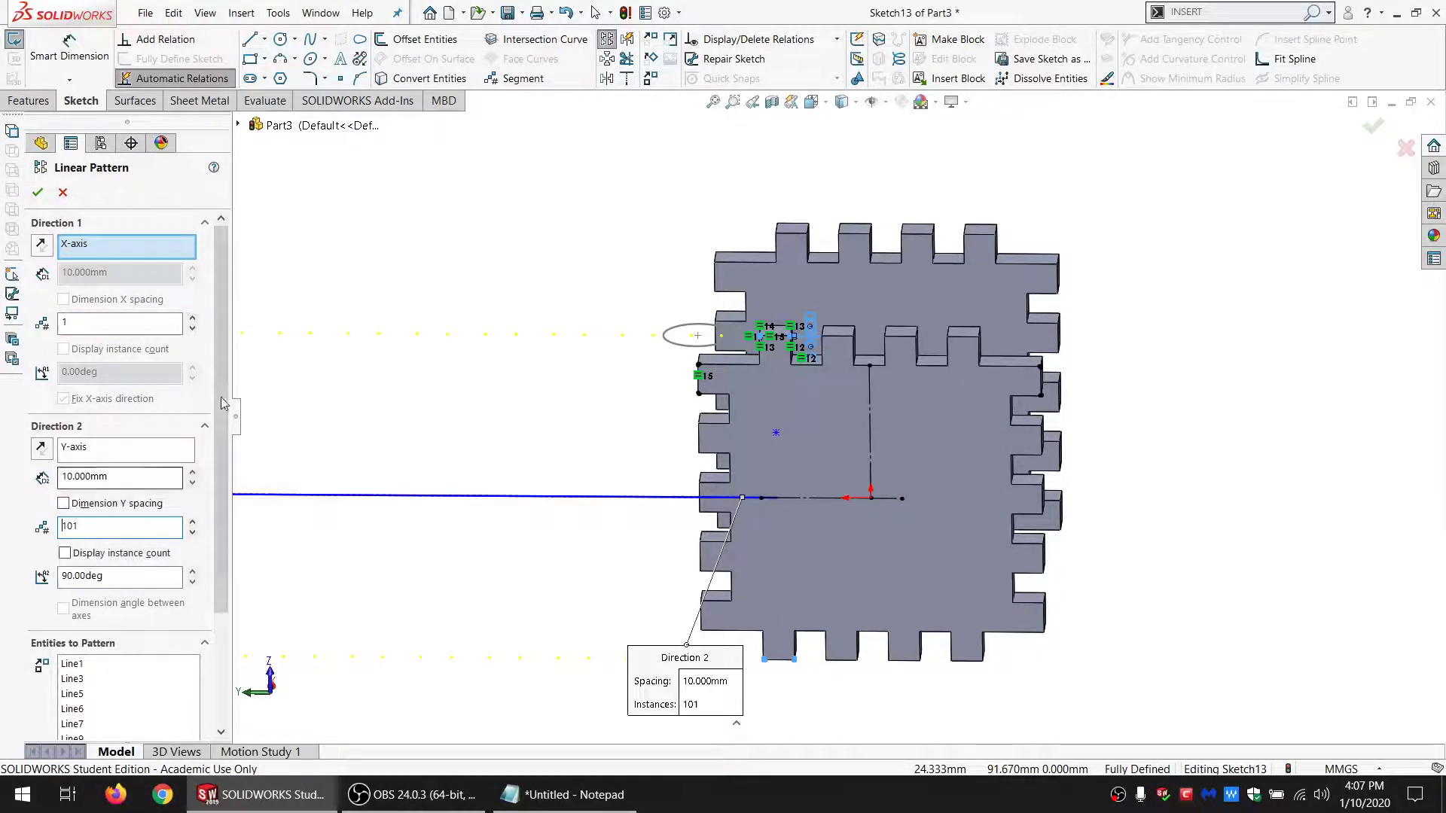
{"action": "left_click", "coordinate": [41, 450]}
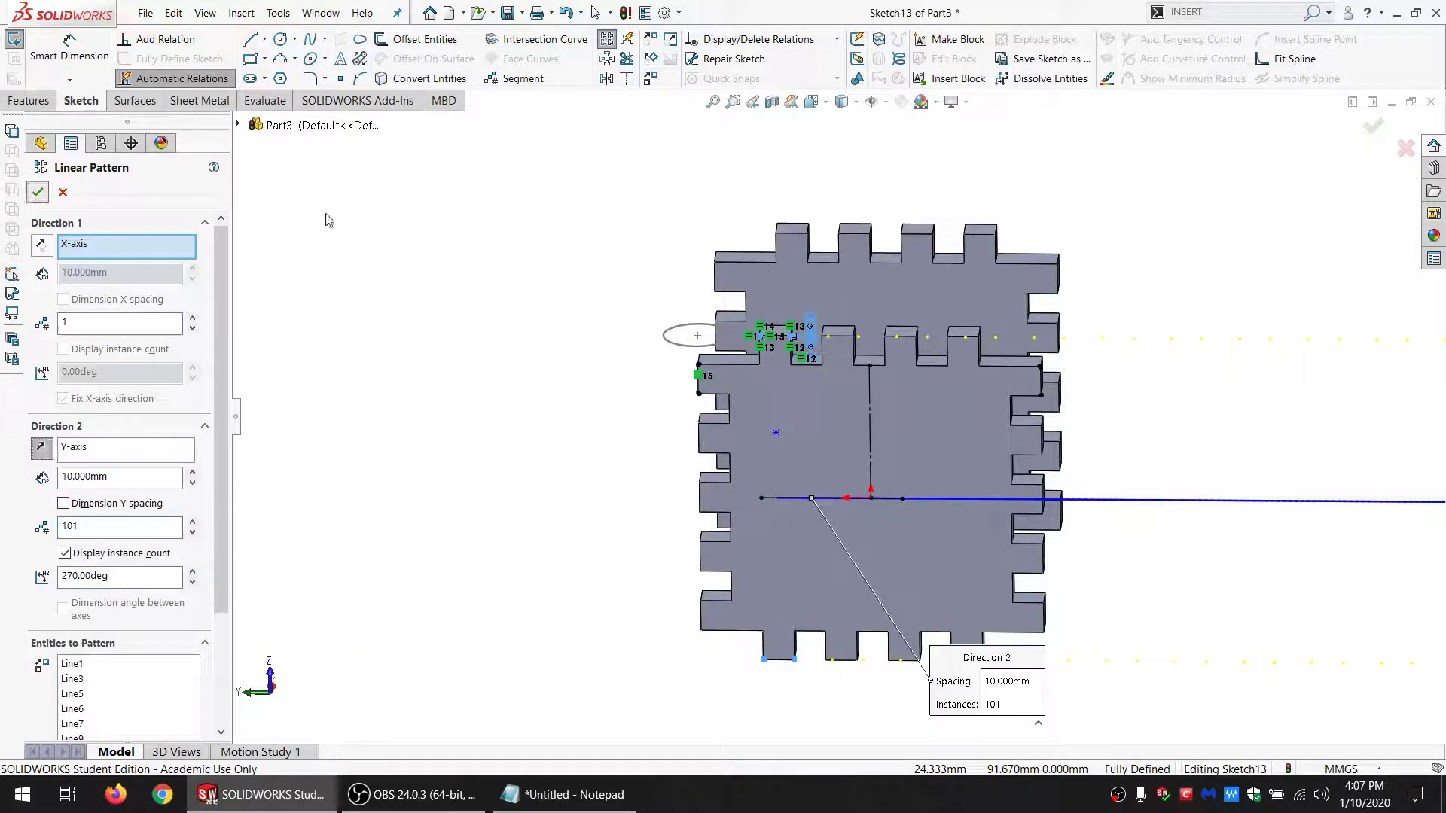
{"action": "key", "text": "Return"}
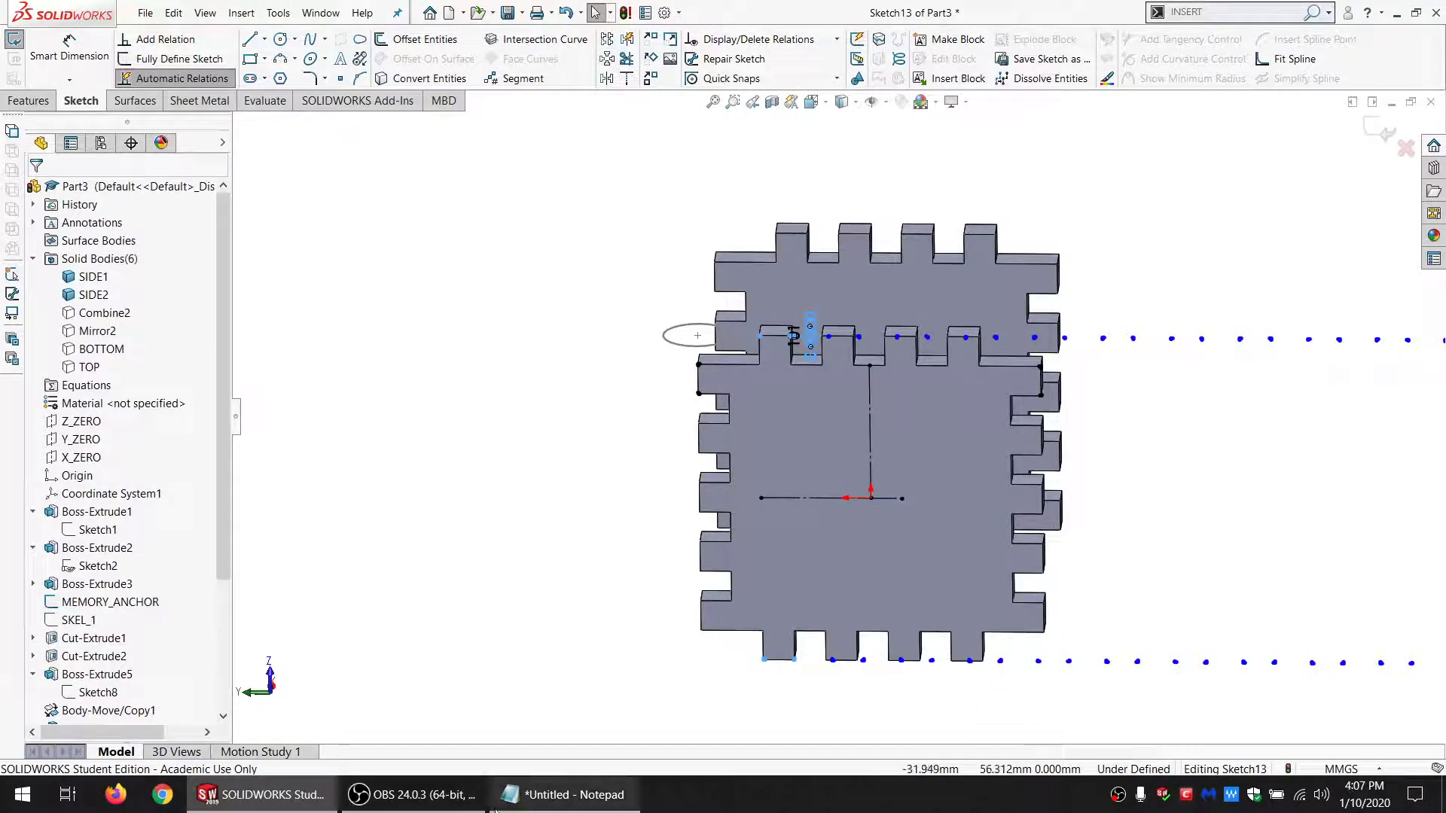
Step: Link the width pattern's instance count to "NUM_CUTS_LOWER@SKEL_1", copied from the Notepad notes, with its dimension placed clear of the panel
{"action": "left_click", "coordinate": [495, 806]}
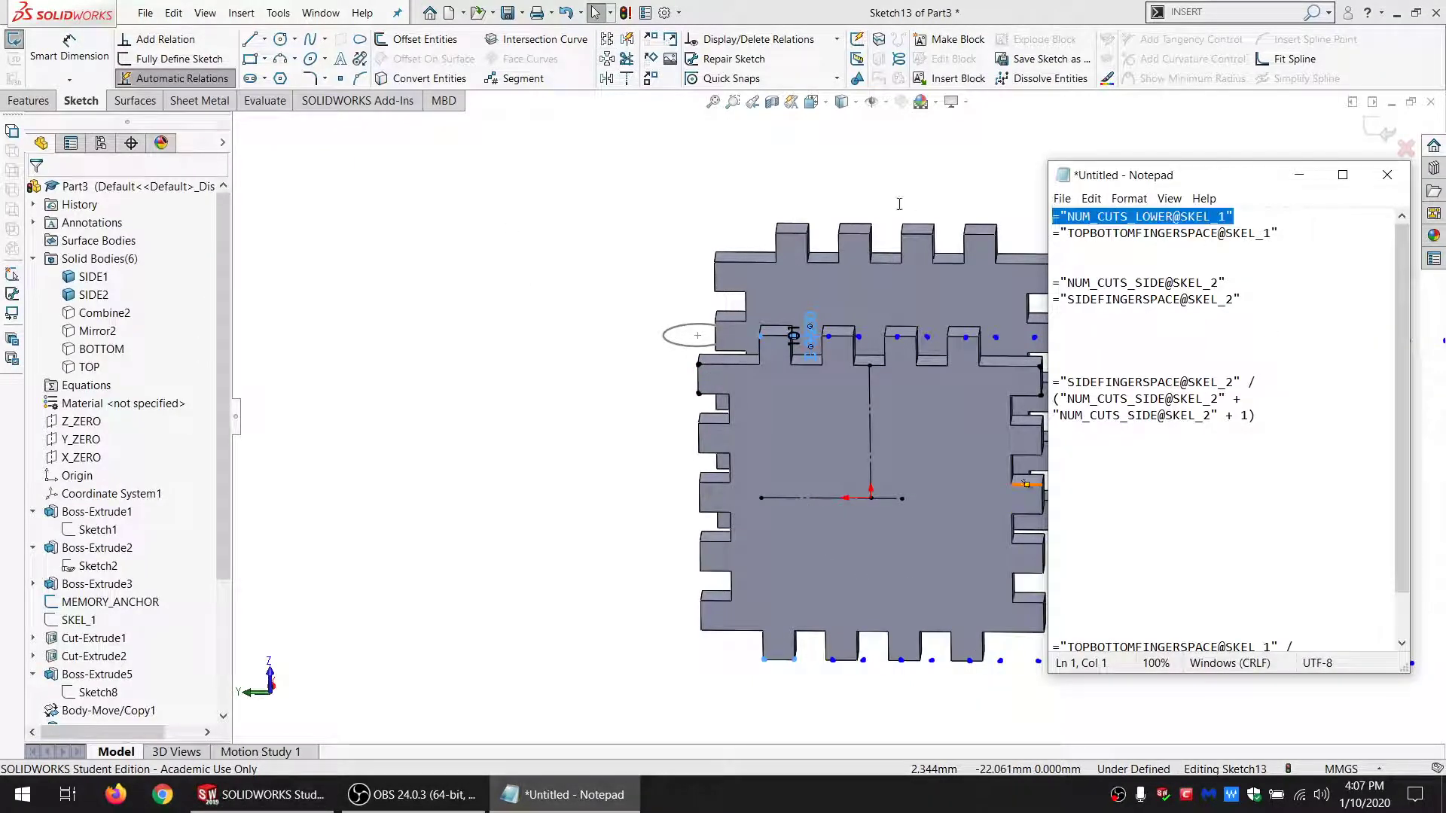
{"action": "left_click", "coordinate": [792, 332]}
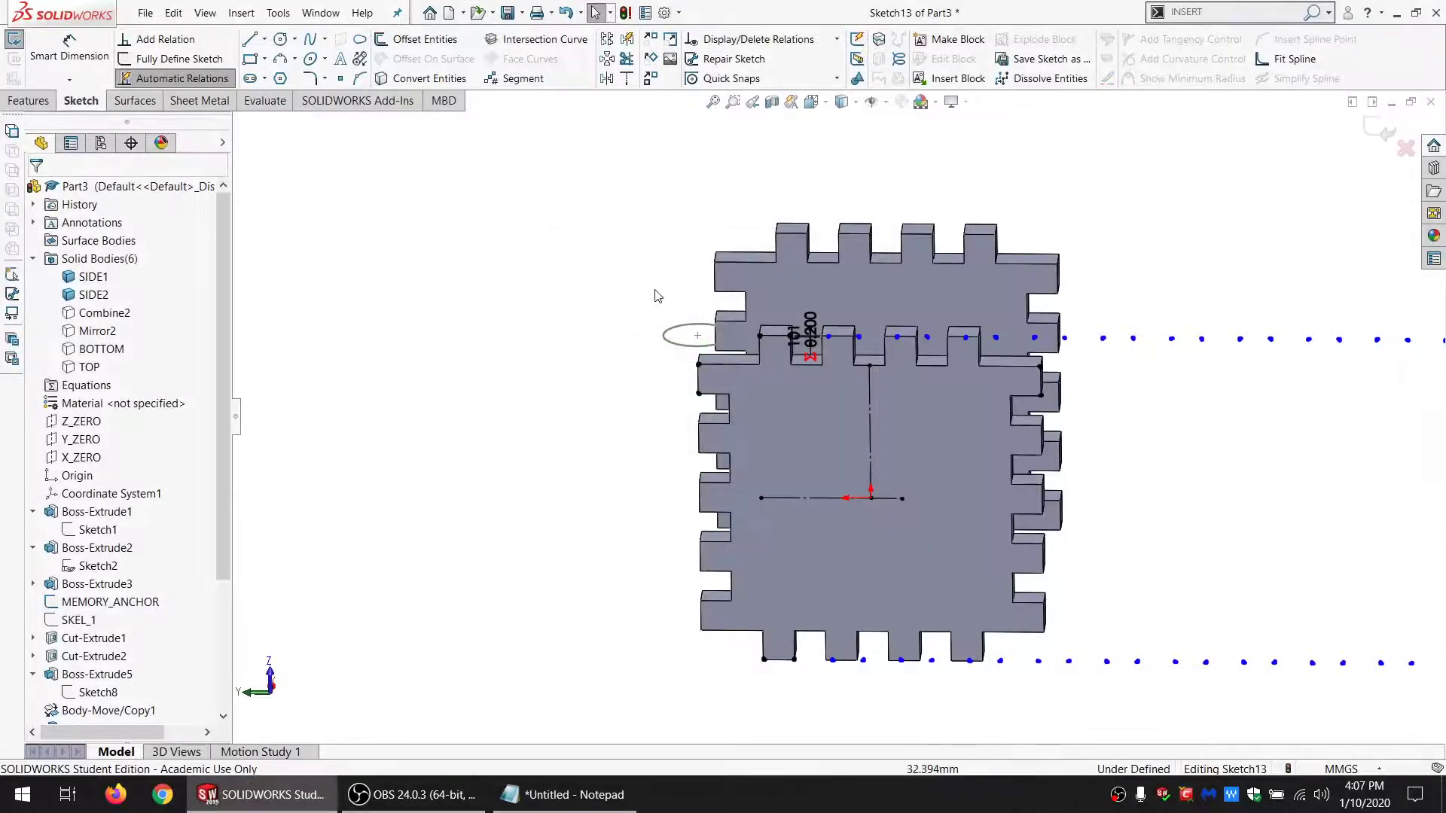
{"action": "scroll", "coordinate": [794, 343], "scroll_direction": "down", "scroll_amount": 3}
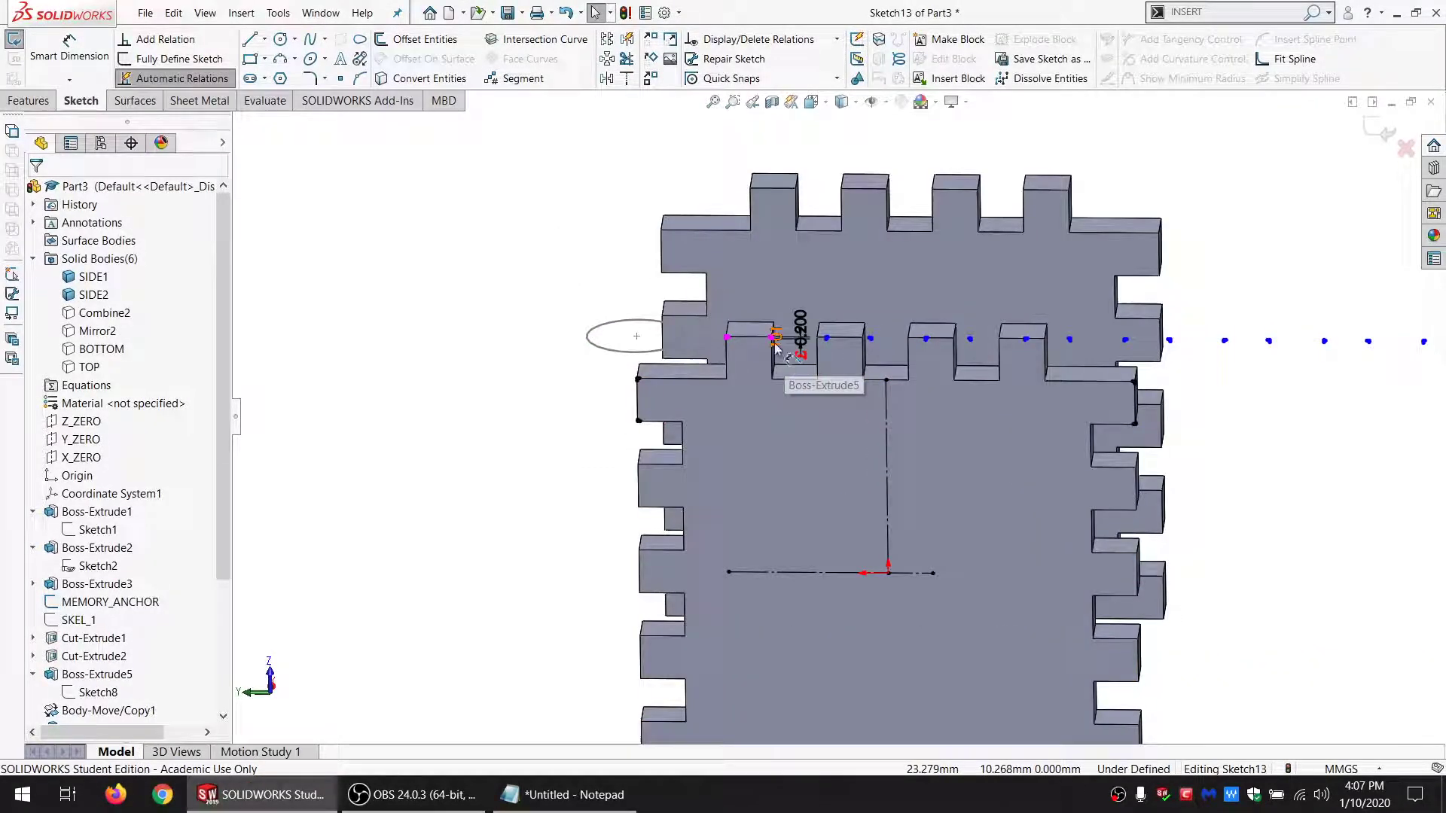
{"action": "left_click", "coordinate": [421, 263]}
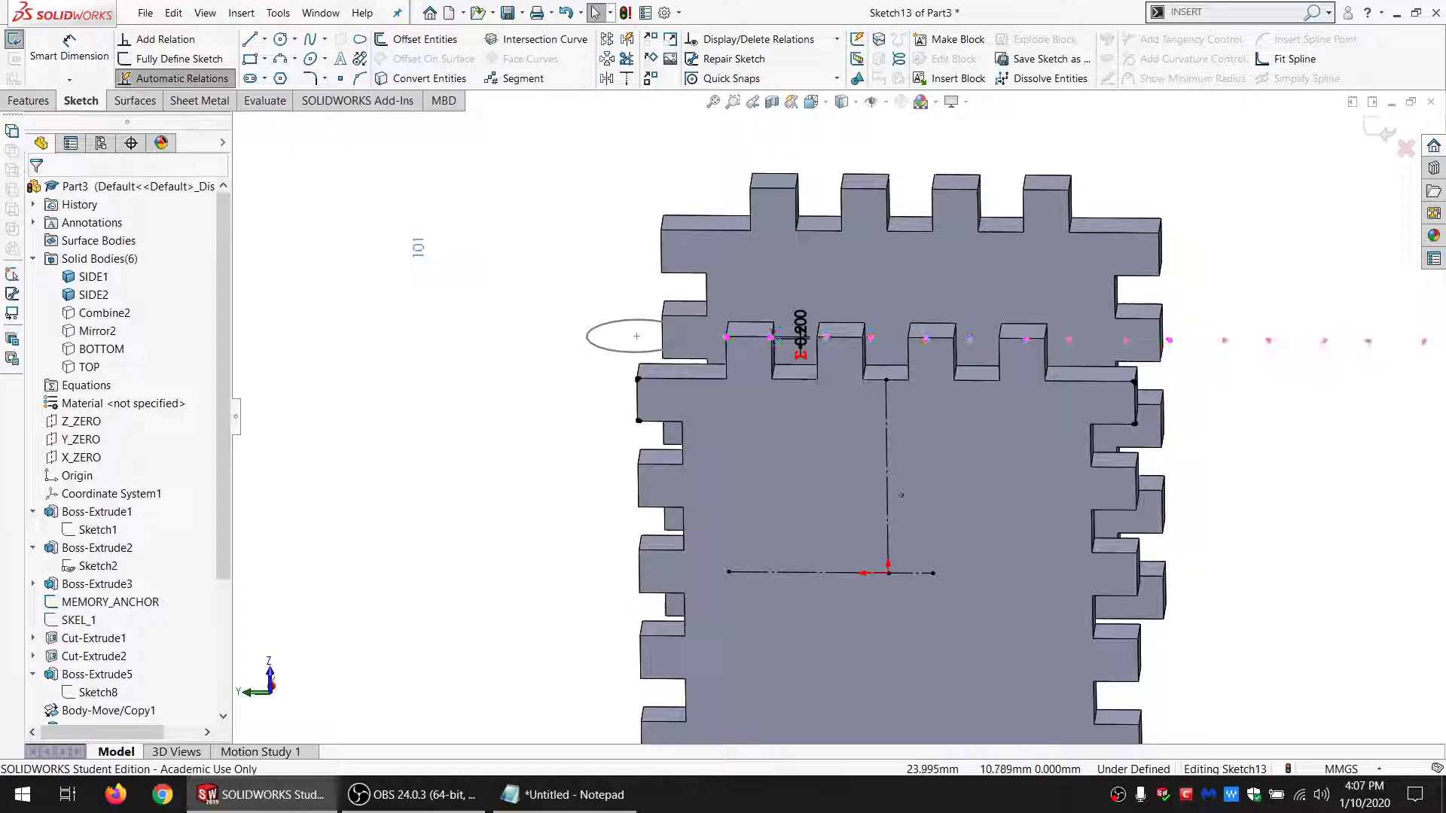
{"action": "double_click", "coordinate": [419, 248]}
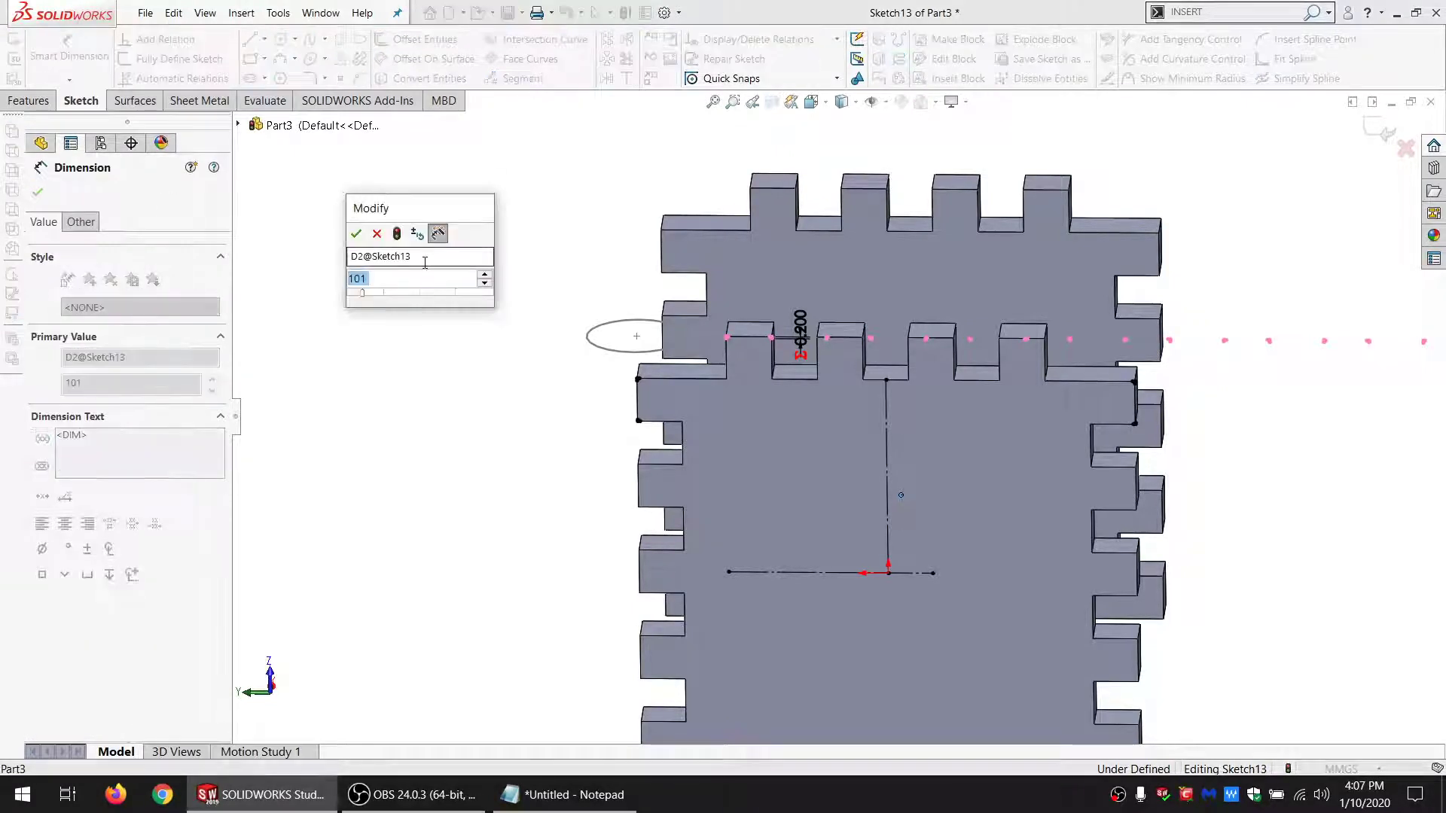
{"action": "type", "text": "\"NUM_CUTS_LOWER@SKEL_1\""}
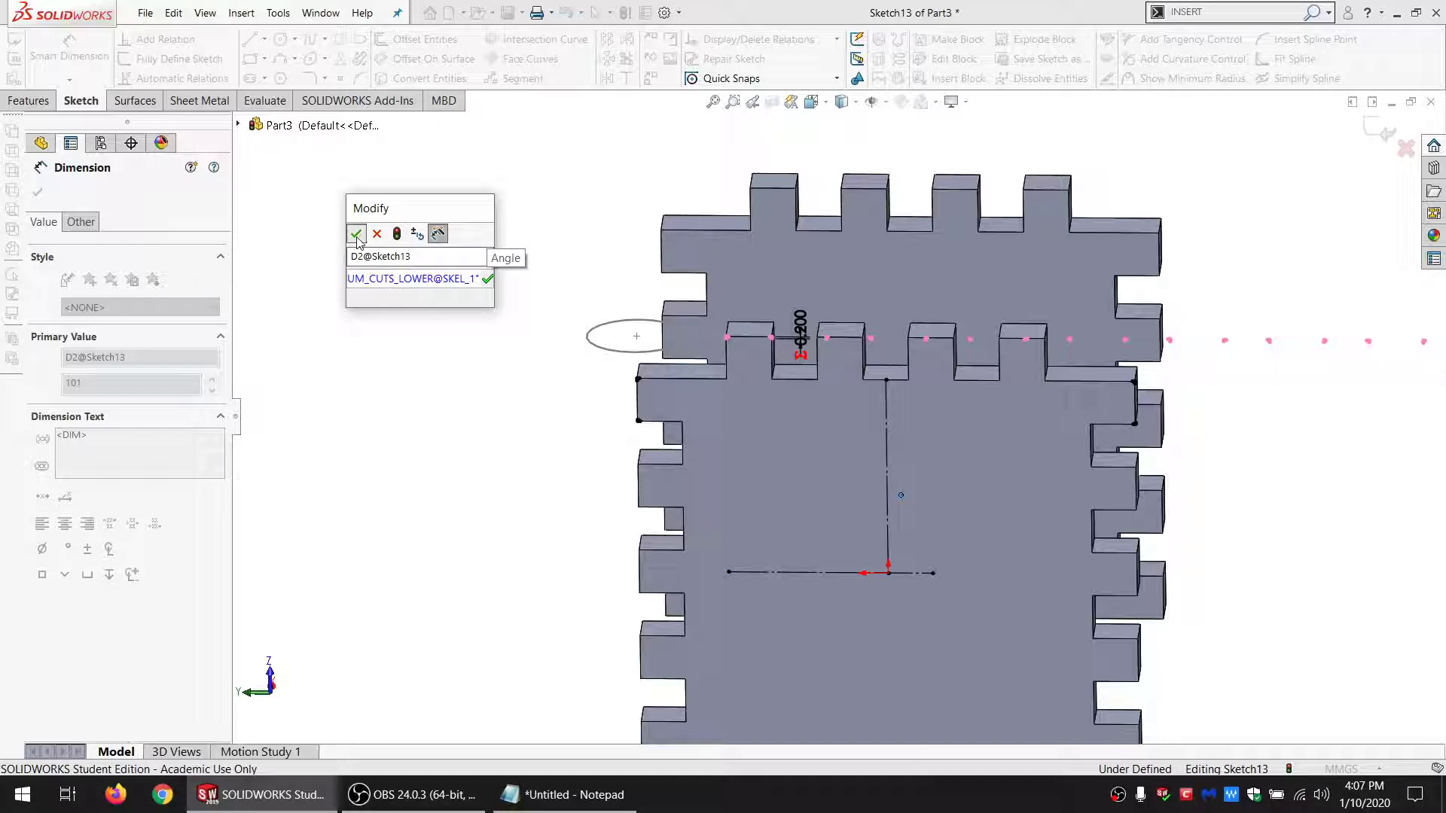
{"action": "left_click", "coordinate": [357, 235]}
{"action": "key", "text": "Escape"}
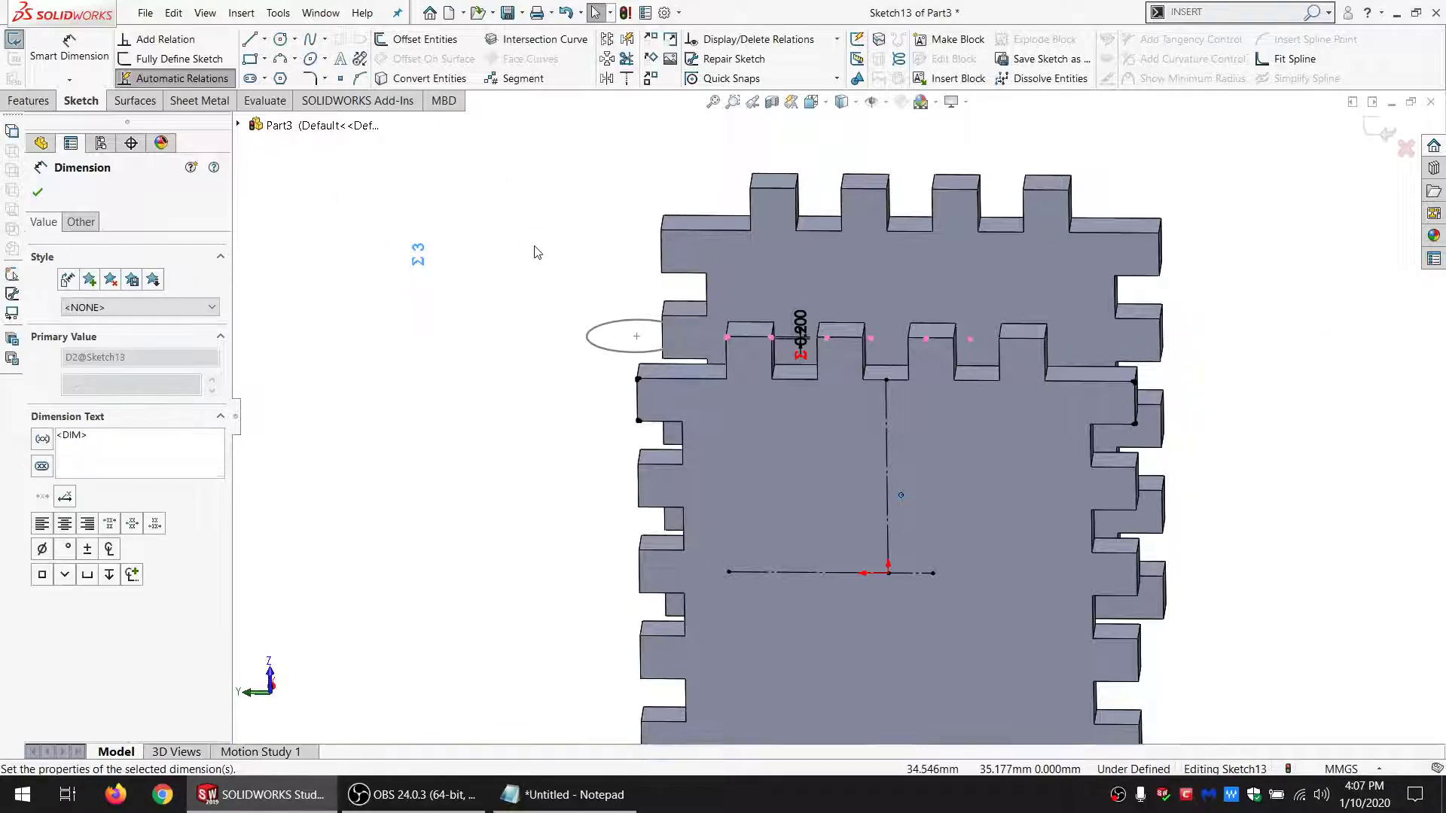
Step: Append + 1 to the width pattern's instance-count equation
{"action": "double_click", "coordinate": [419, 251]}
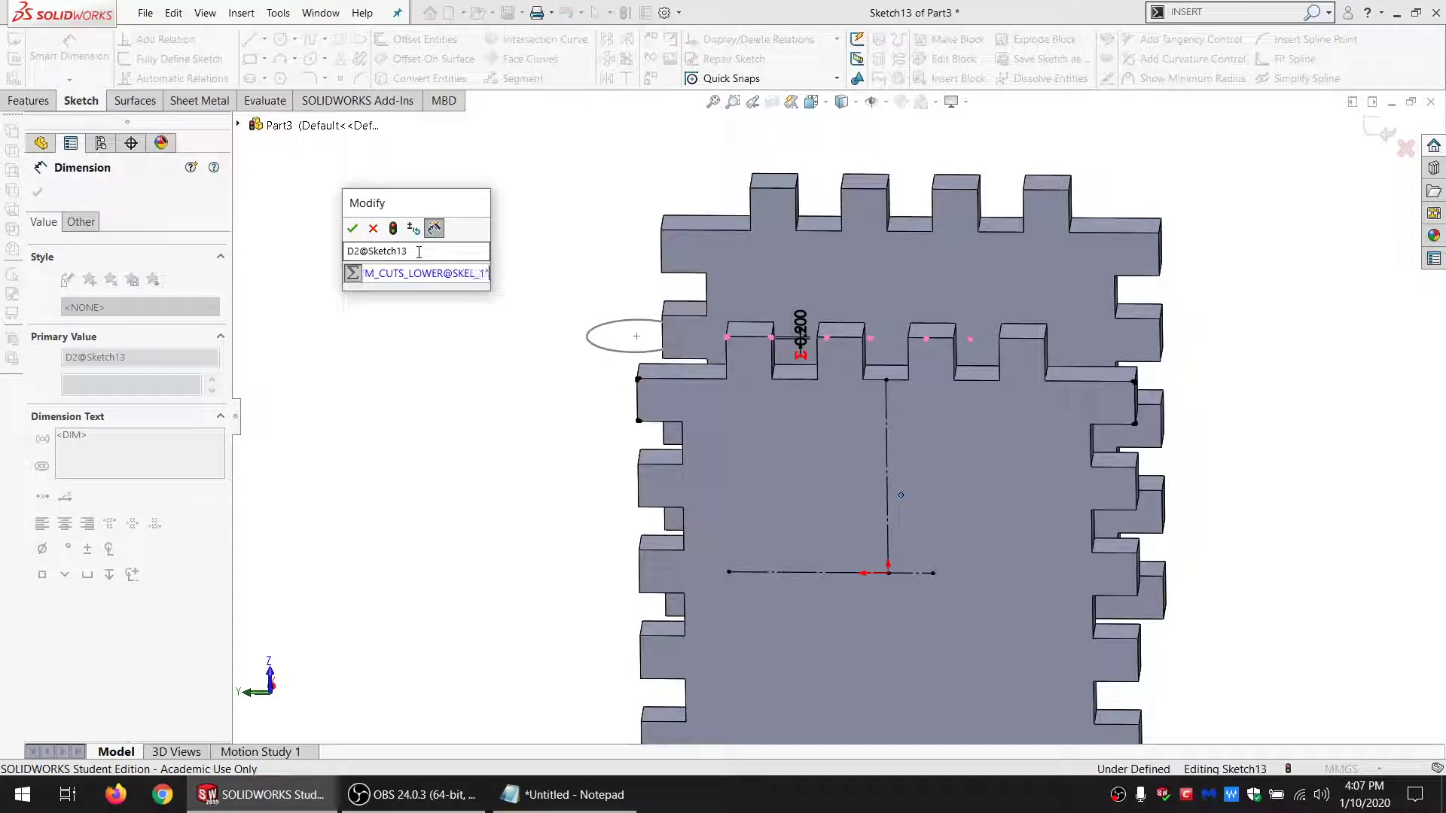
{"action": "type", "text": "+ 1"}
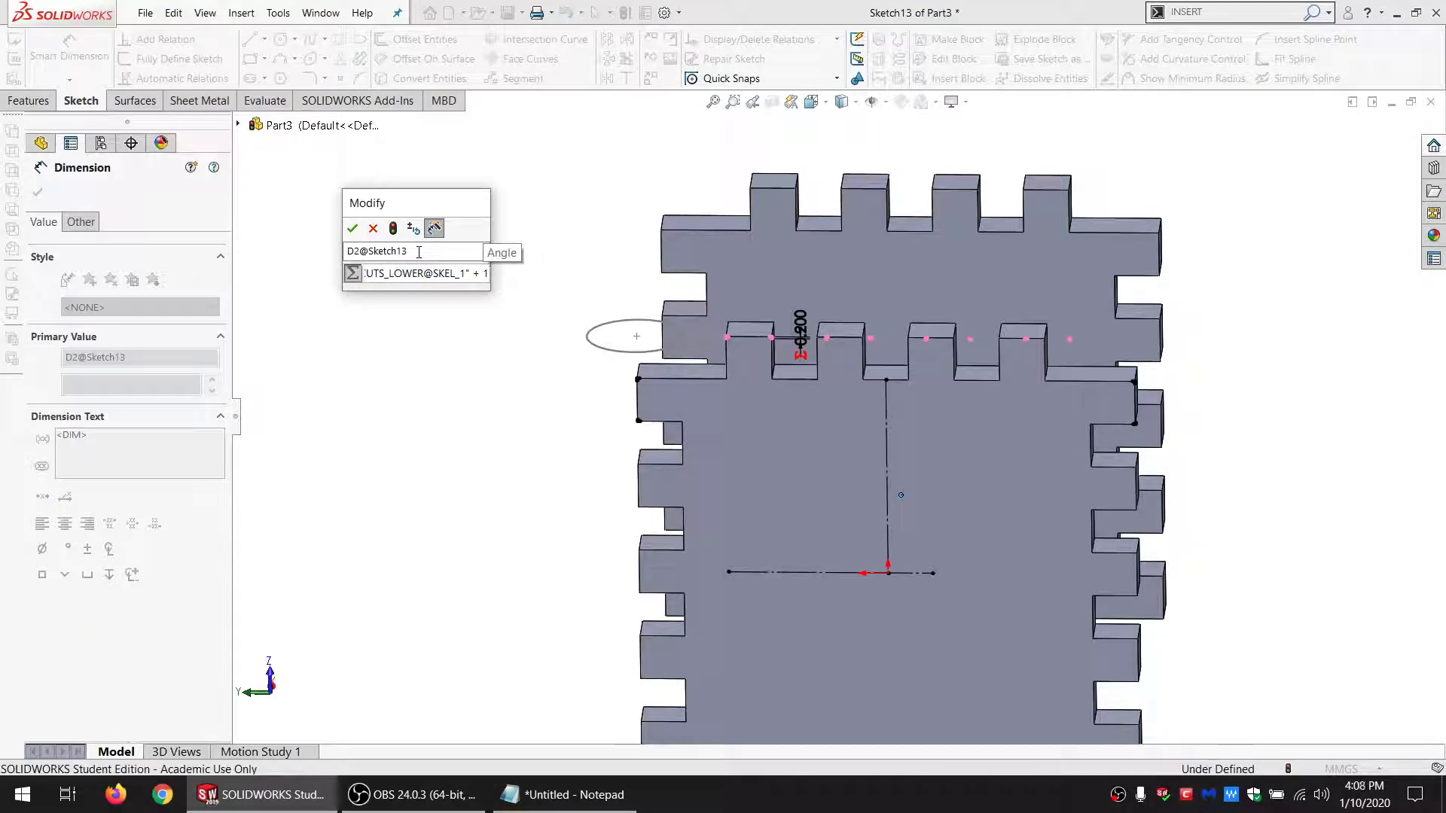
{"action": "key", "text": "Return"}
{"action": "key", "text": "Escape"}
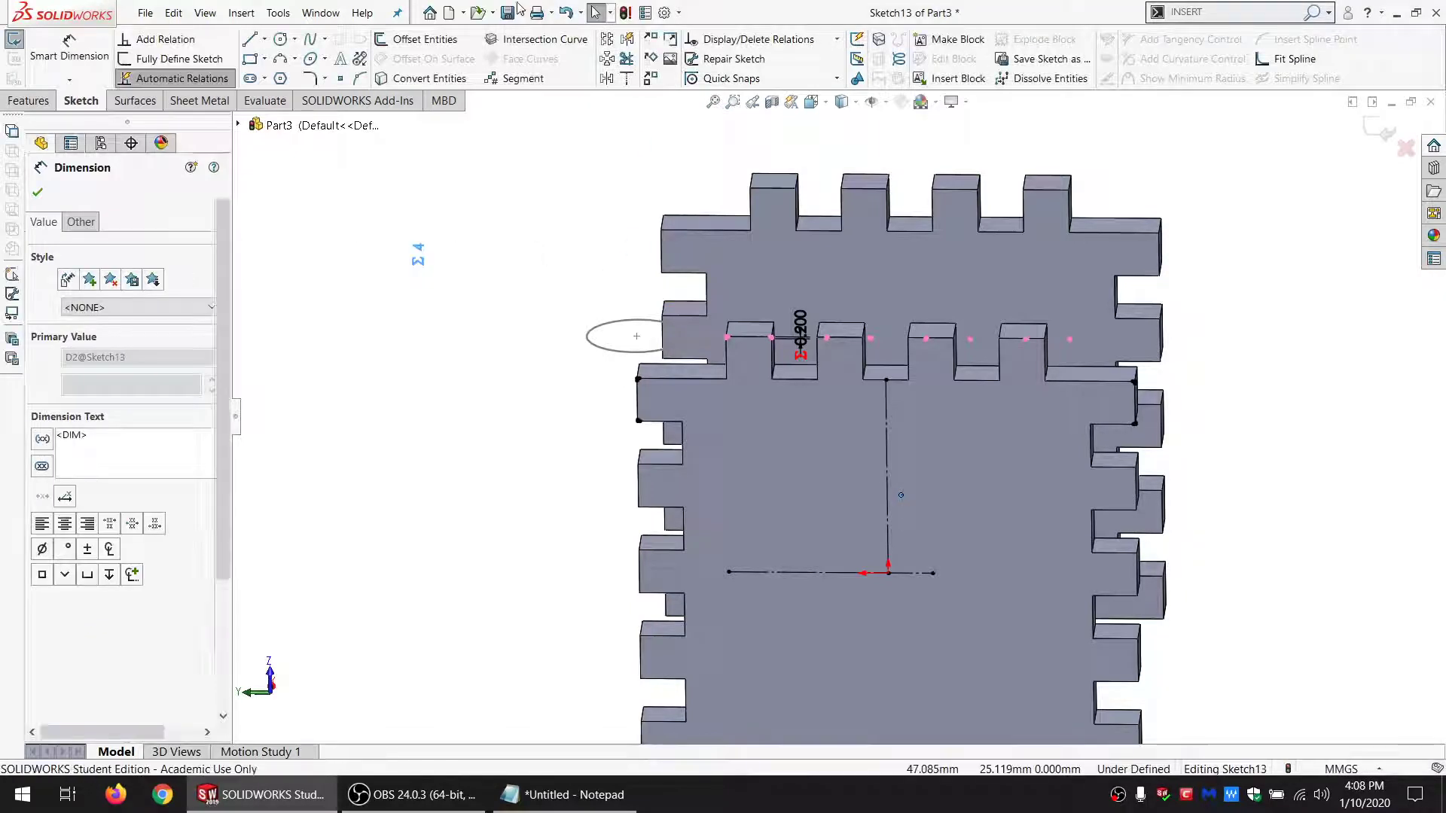
Step: Make the corner point of the first patterned triangle coincident with the side edge of the second upper tab
{"action": "scroll", "coordinate": [817, 367], "scroll_direction": "down", "scroll_amount": 6}
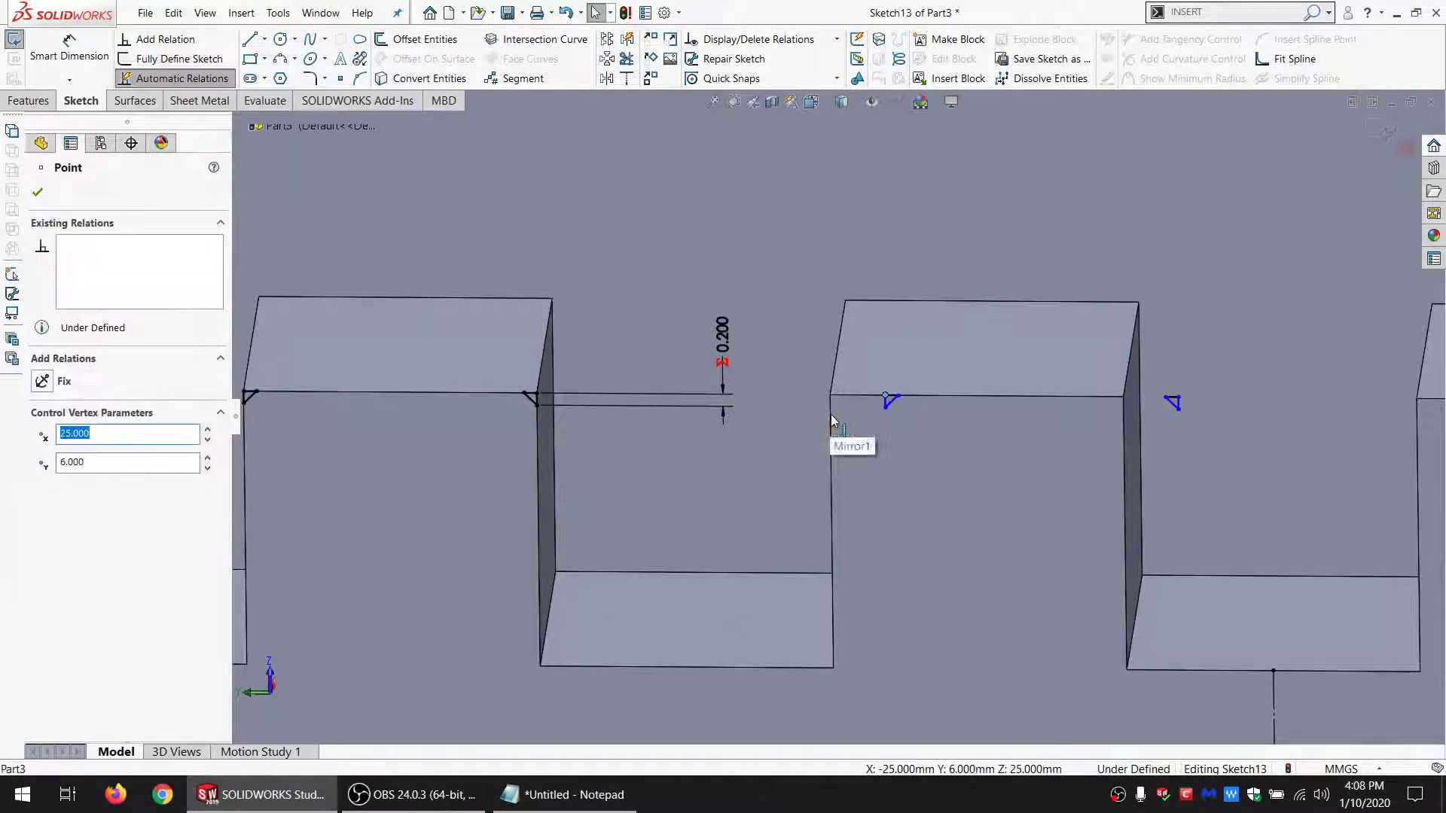
{"action": "left_click", "coordinate": [830, 414], "text": "ctrl"}
{"action": "left_click", "coordinate": [81, 481]}
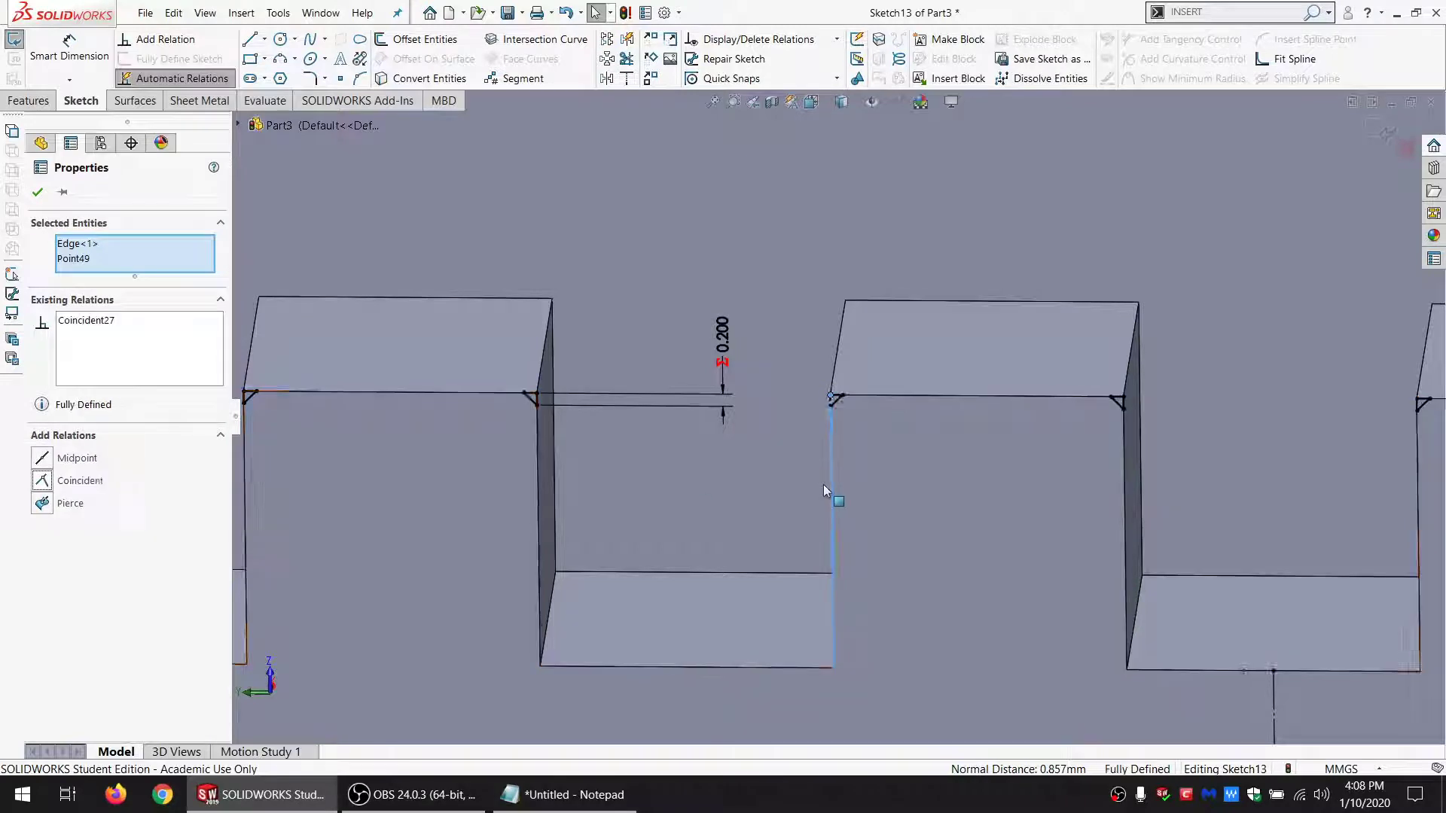
Step: Linear-pattern the triangles of both upper side corner tabs down the panel, 101 instances at 10 mm spacing and 180°, with the instance count displayed
{"action": "scroll", "coordinate": [824, 484], "scroll_direction": "up", "scroll_amount": 8}
{"action": "scroll", "coordinate": [897, 662], "scroll_direction": "down", "scroll_amount": 3}
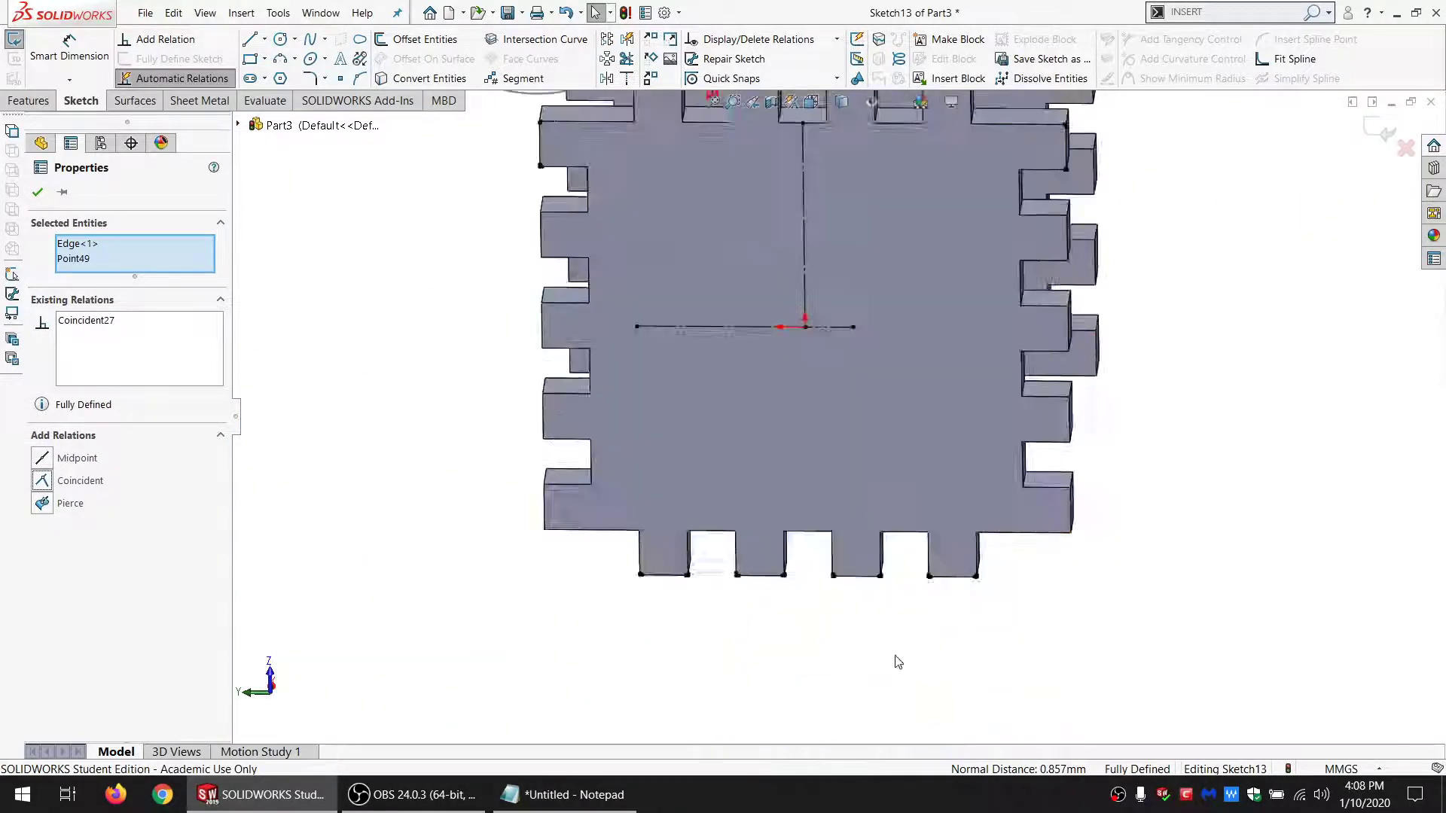
{"action": "scroll", "coordinate": [784, 542], "scroll_direction": "up", "scroll_amount": 3}
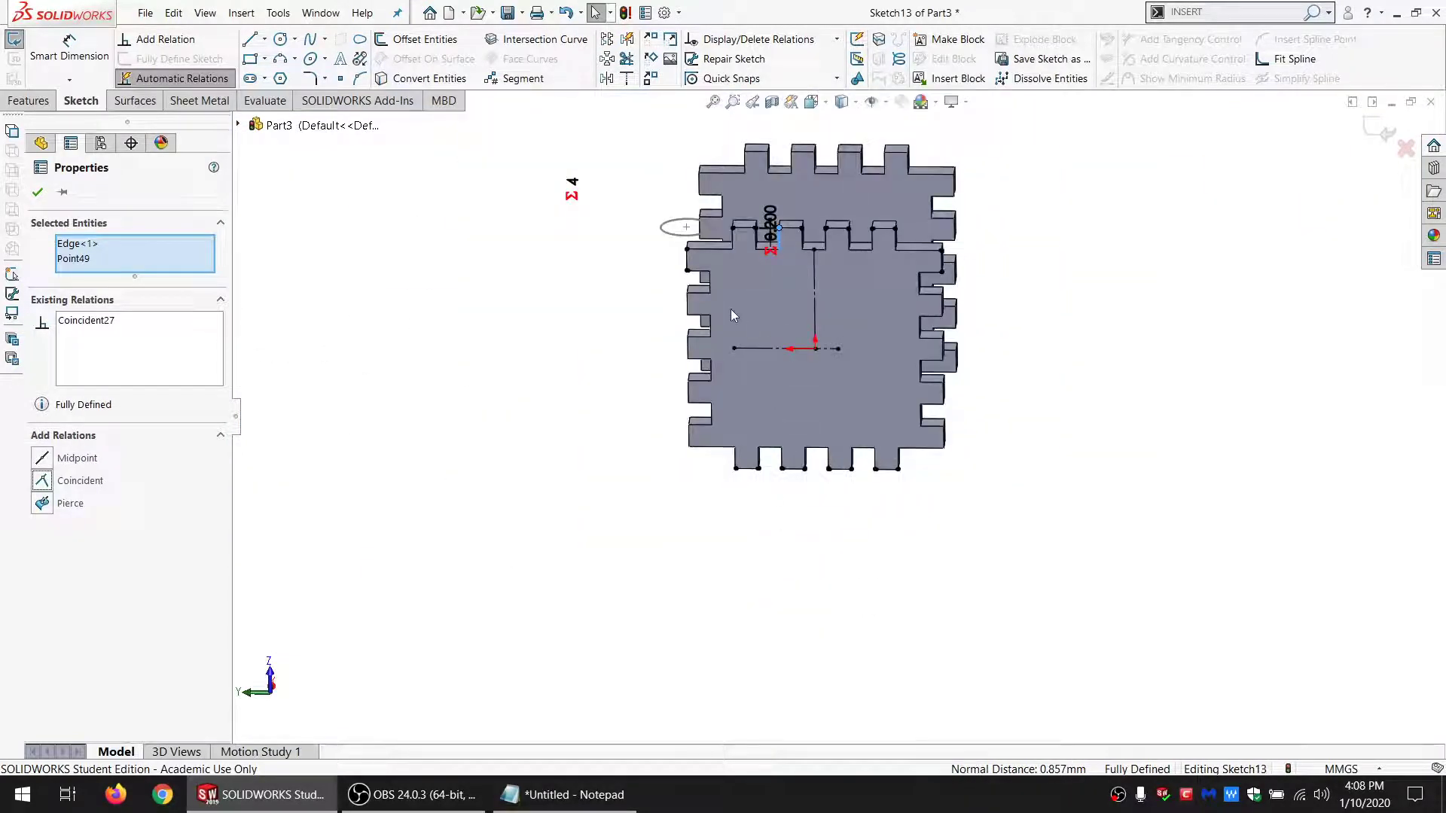
{"action": "scroll", "coordinate": [730, 315], "scroll_direction": "down", "scroll_amount": 3}
{"action": "key", "text": "Escape"}
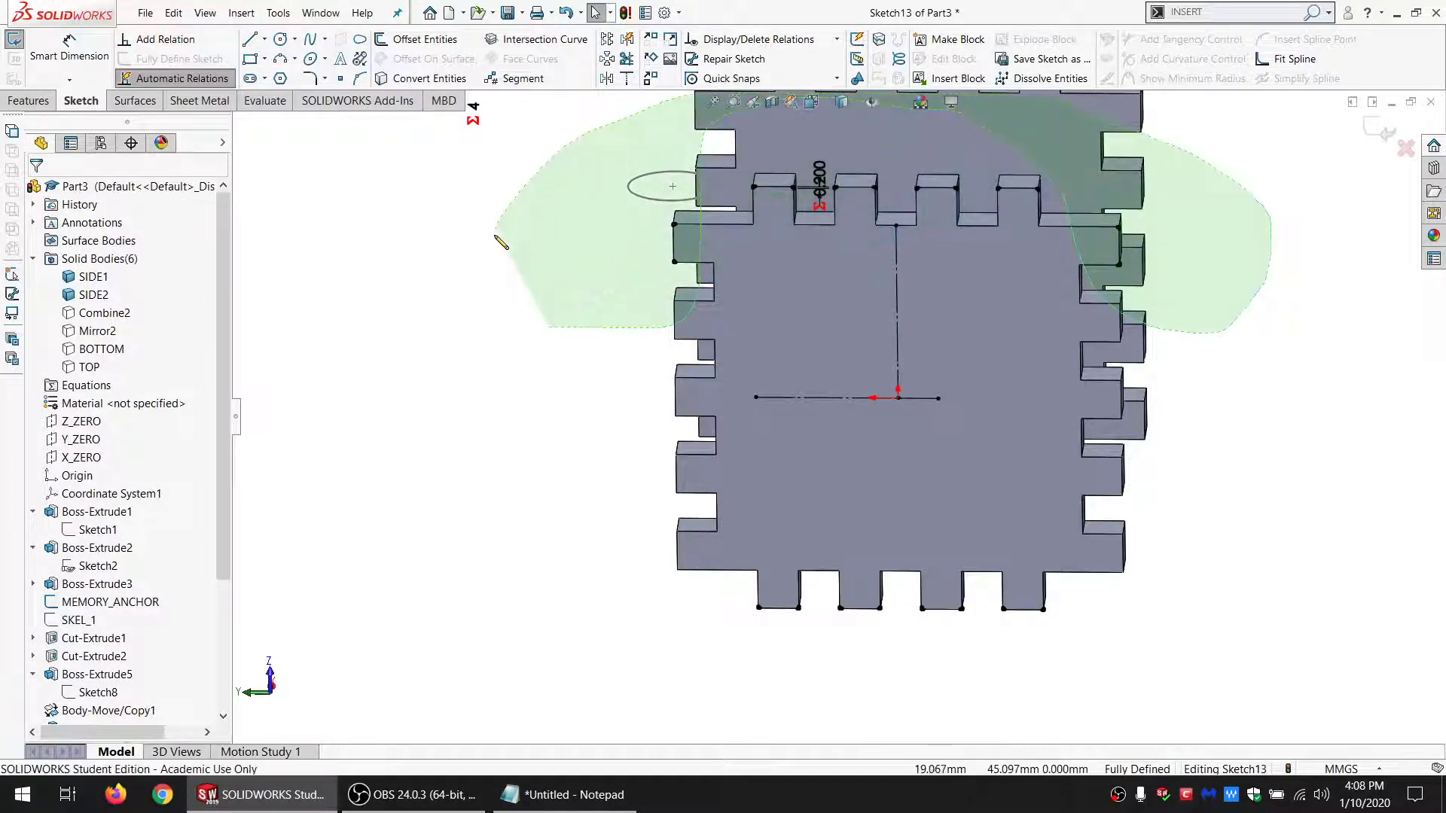
{"action": "left_click", "coordinate": [500, 243]}
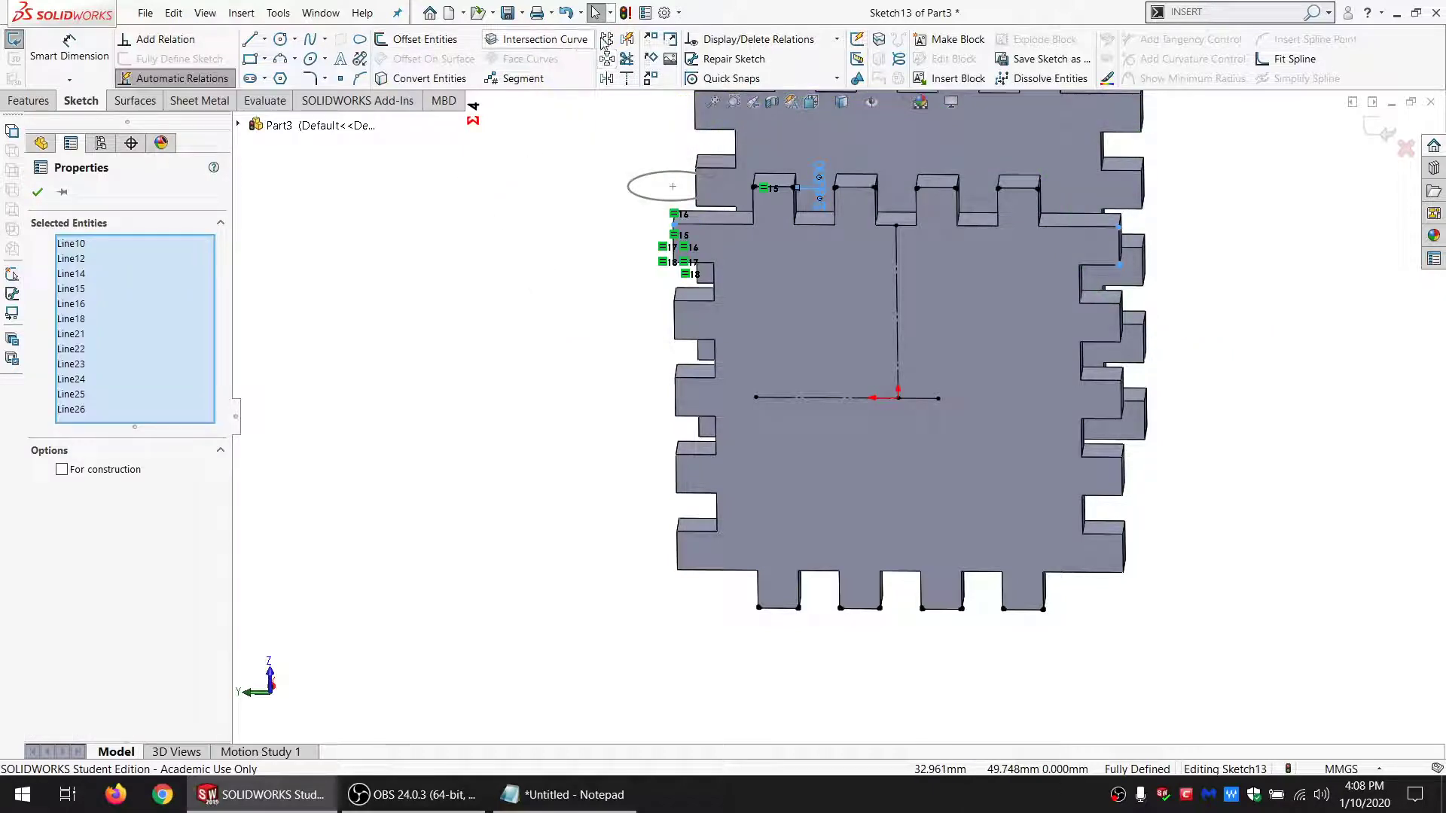
{"action": "left_click", "coordinate": [606, 39]}
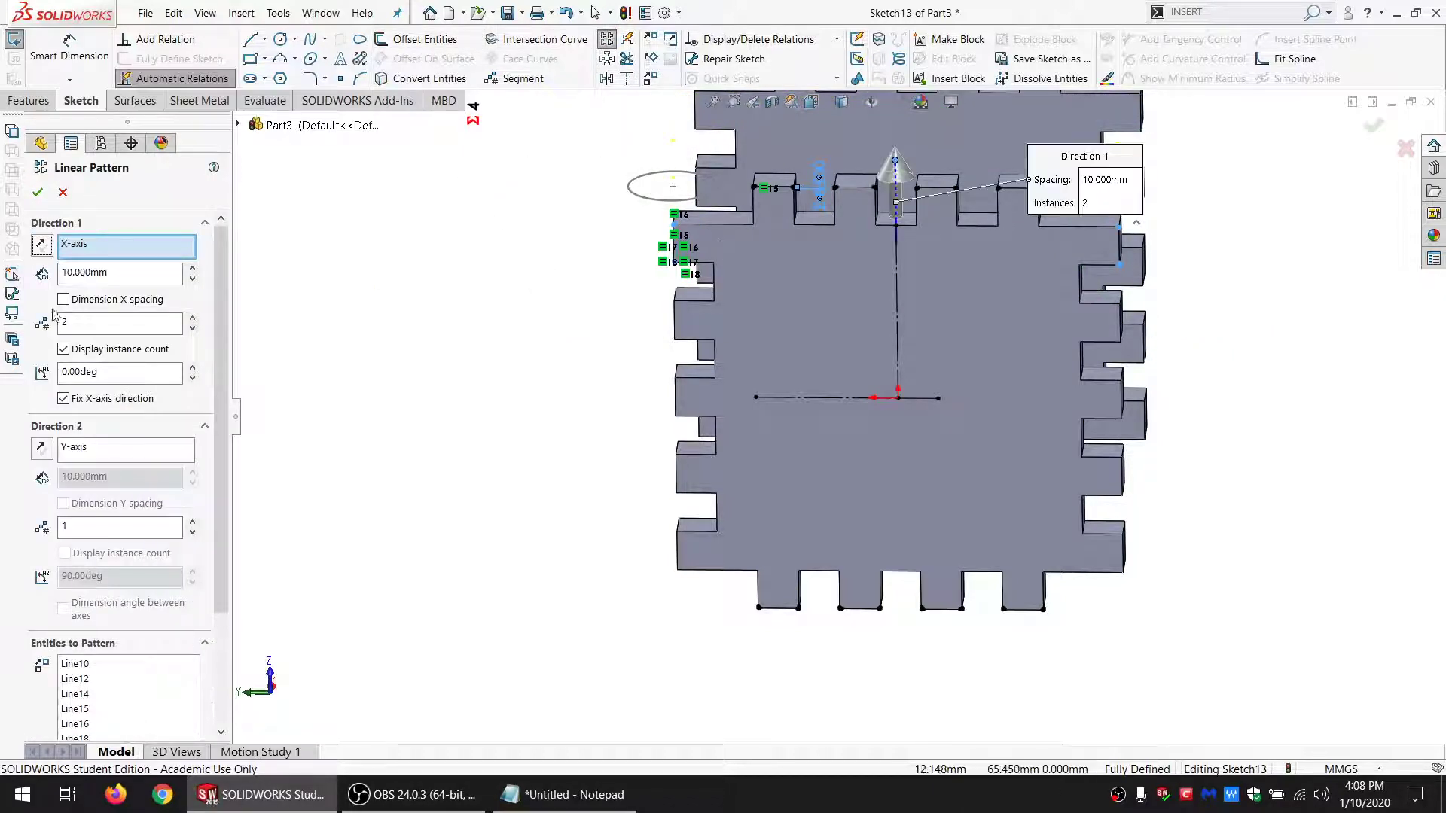
{"action": "left_click", "coordinate": [42, 245]}
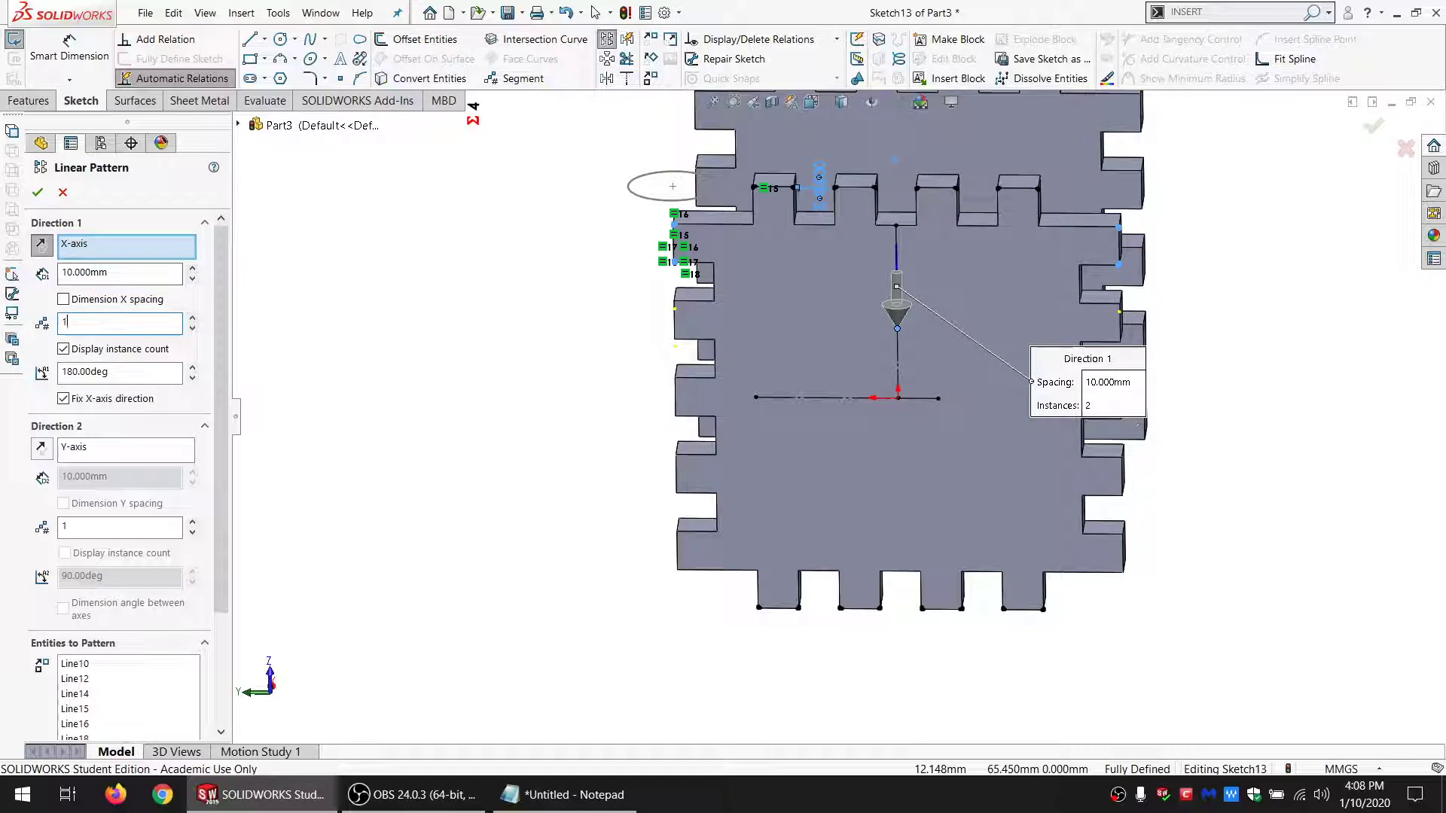
{"action": "type", "text": "101"}
{"action": "key", "text": "Return"}
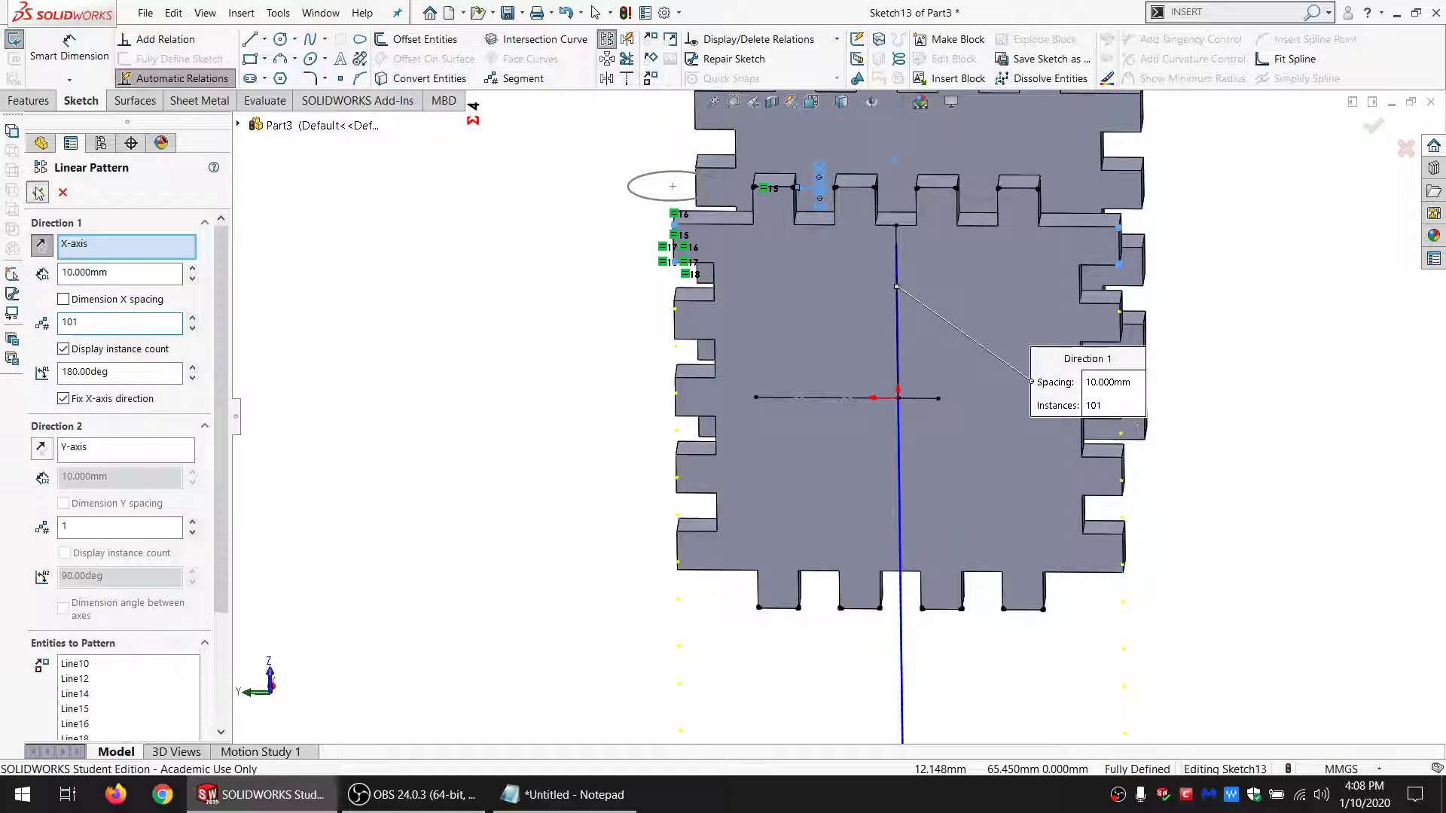
{"action": "key", "text": "Return"}
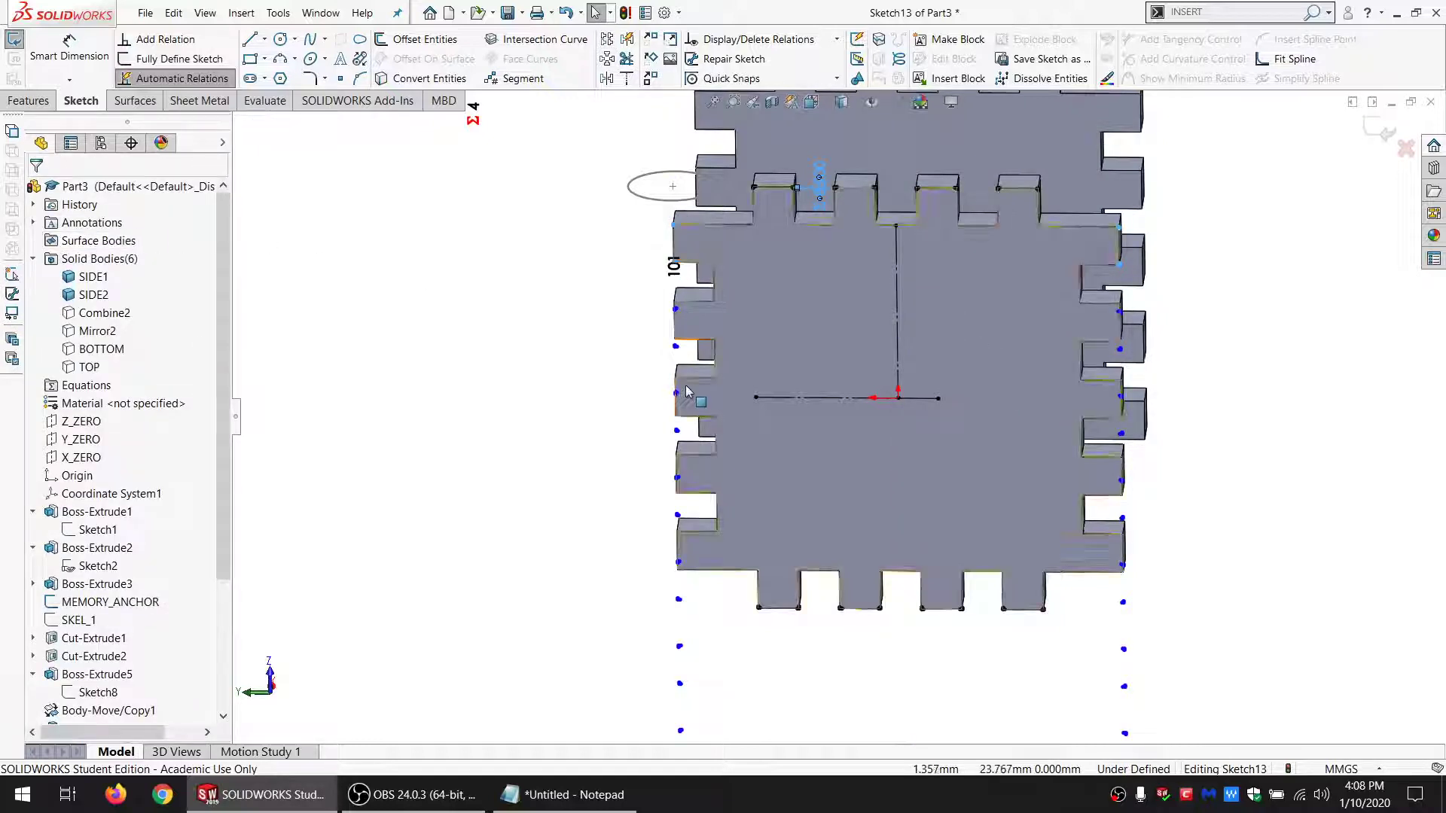
Step: Make the corner point of the first patterned side triangle coincident with the upper edge of the second side tab
{"action": "scroll", "coordinate": [721, 343], "scroll_direction": "down", "scroll_amount": 5}
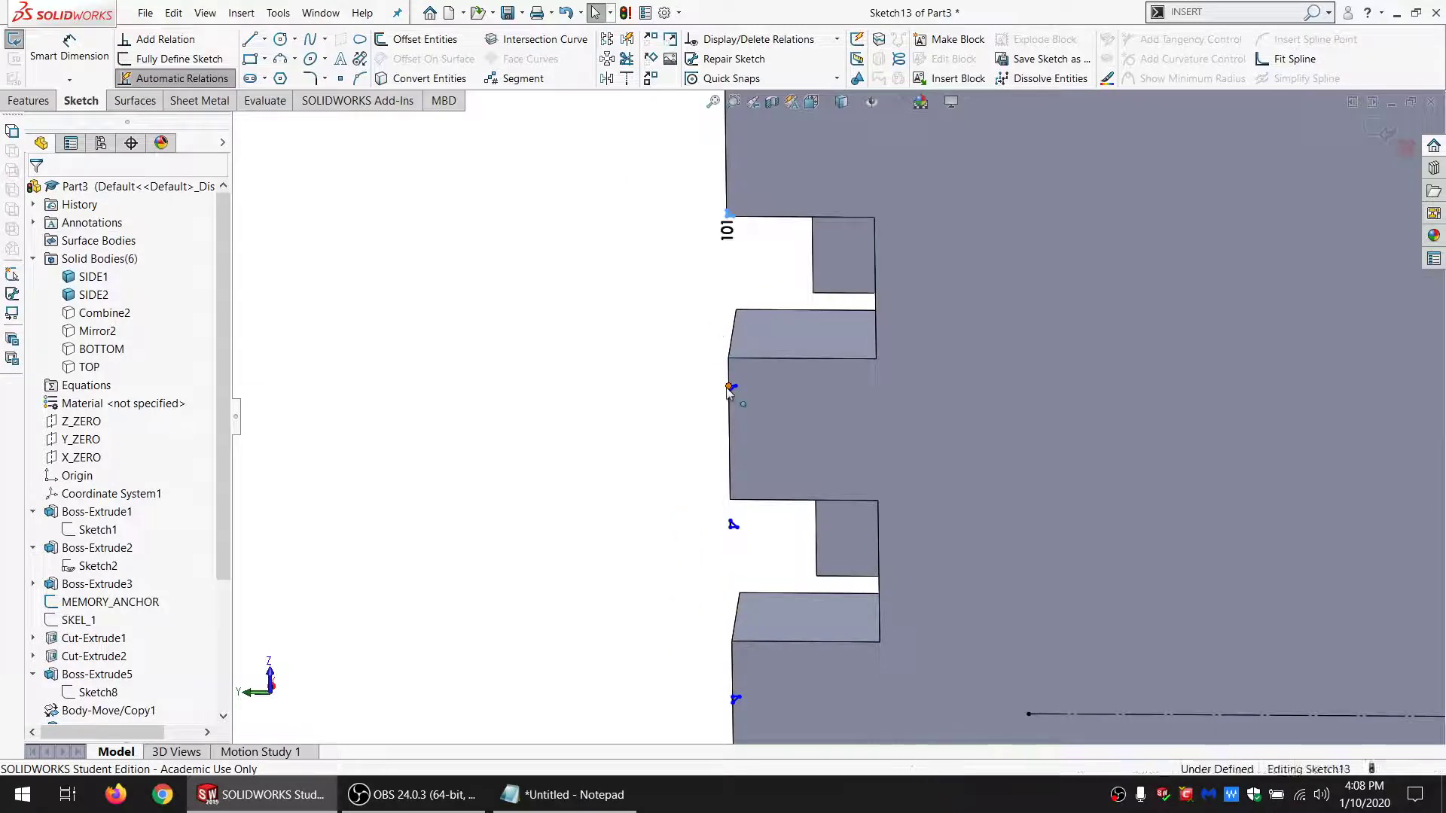
{"action": "left_click", "coordinate": [730, 387]}
{"action": "key", "text": "Escape"}
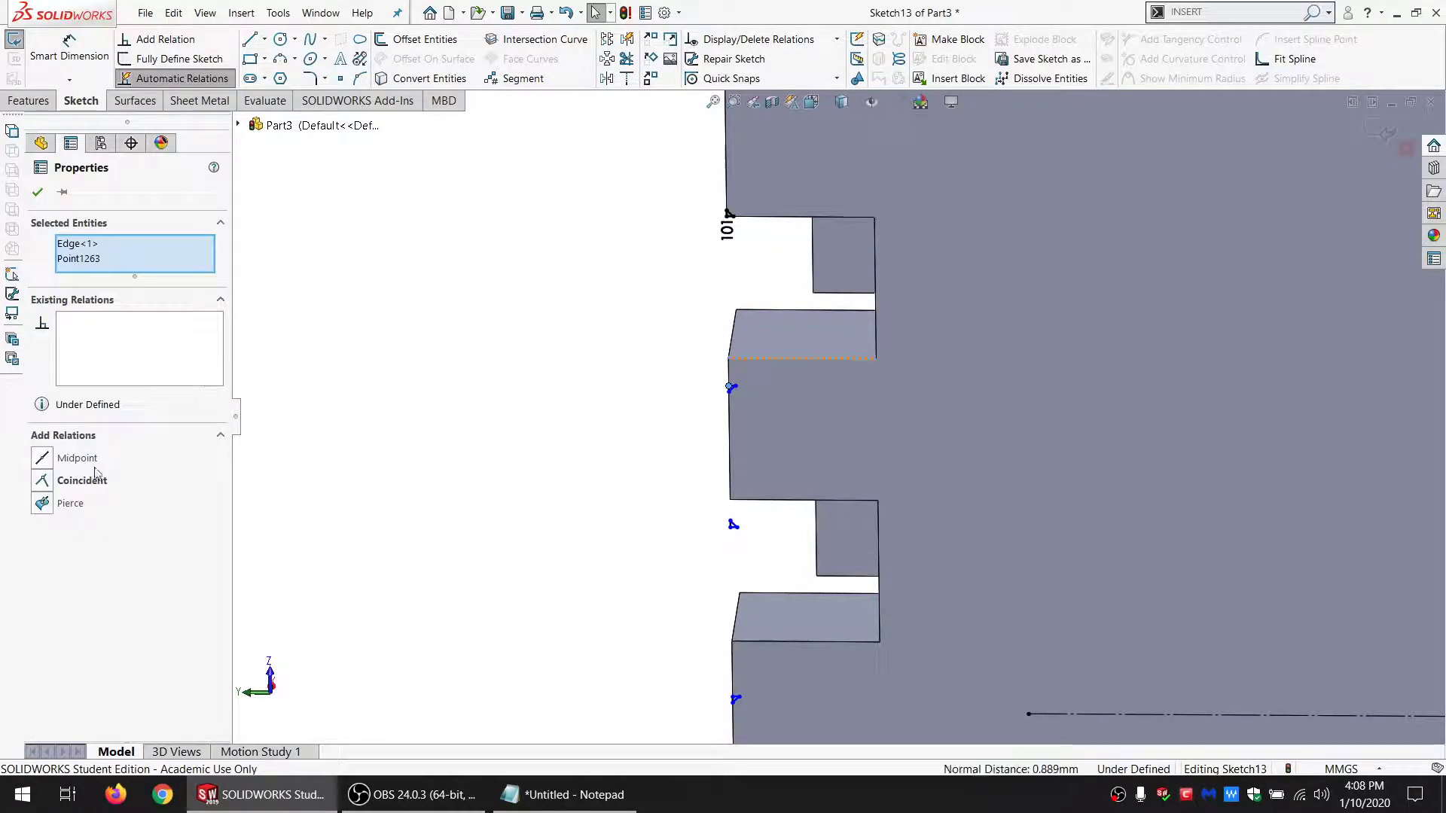
{"action": "left_click", "coordinate": [85, 480]}
{"action": "left_click", "coordinate": [694, 430]}
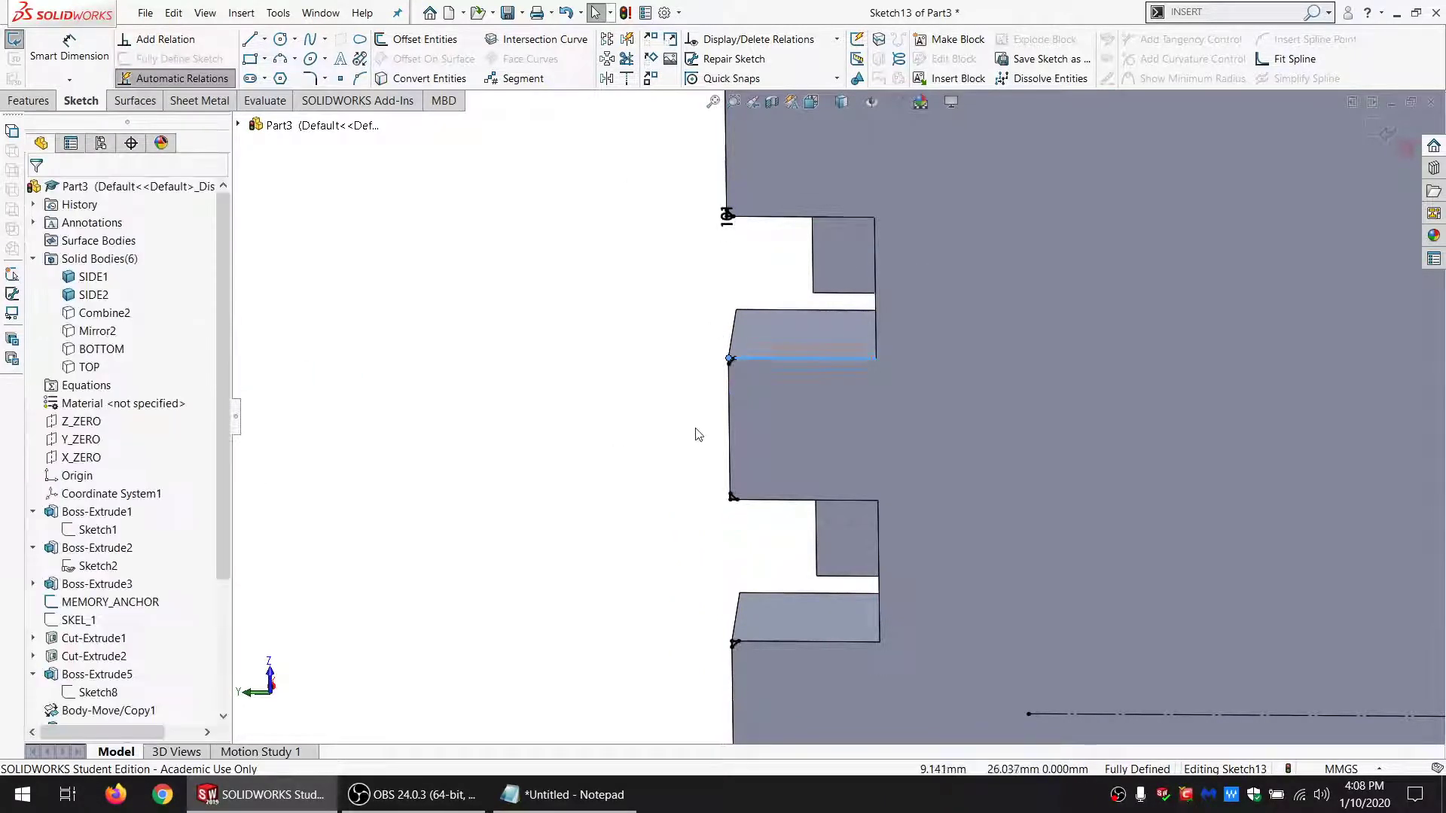
Step: Link the side triangle pattern's instance count to "NUM_CUTS_SIDE@SKEL_2", copying the equation from the Notepad notes
{"action": "scroll", "coordinate": [698, 434], "scroll_direction": "up", "scroll_amount": 5}
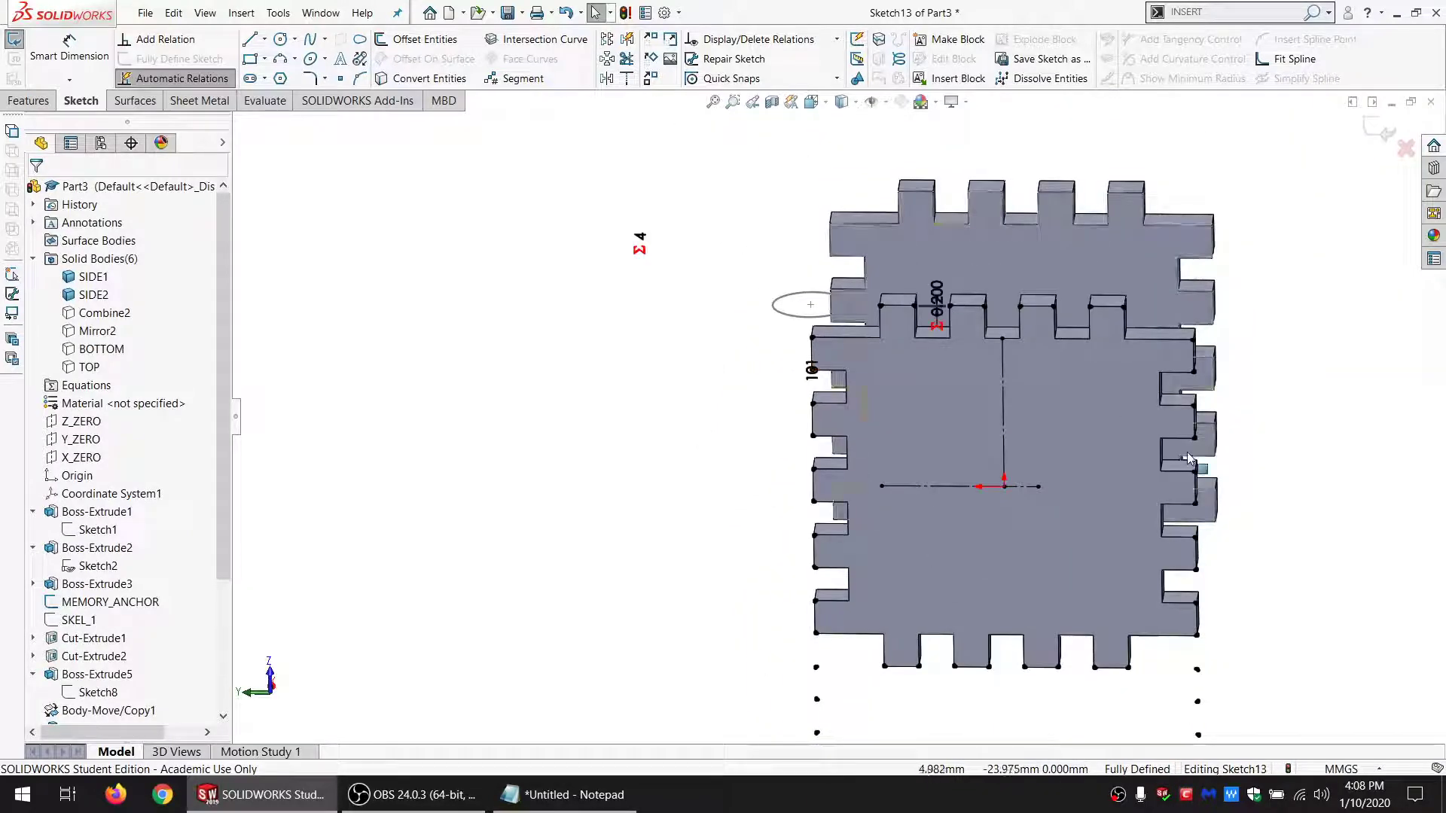
{"action": "left_click", "coordinate": [566, 794]}
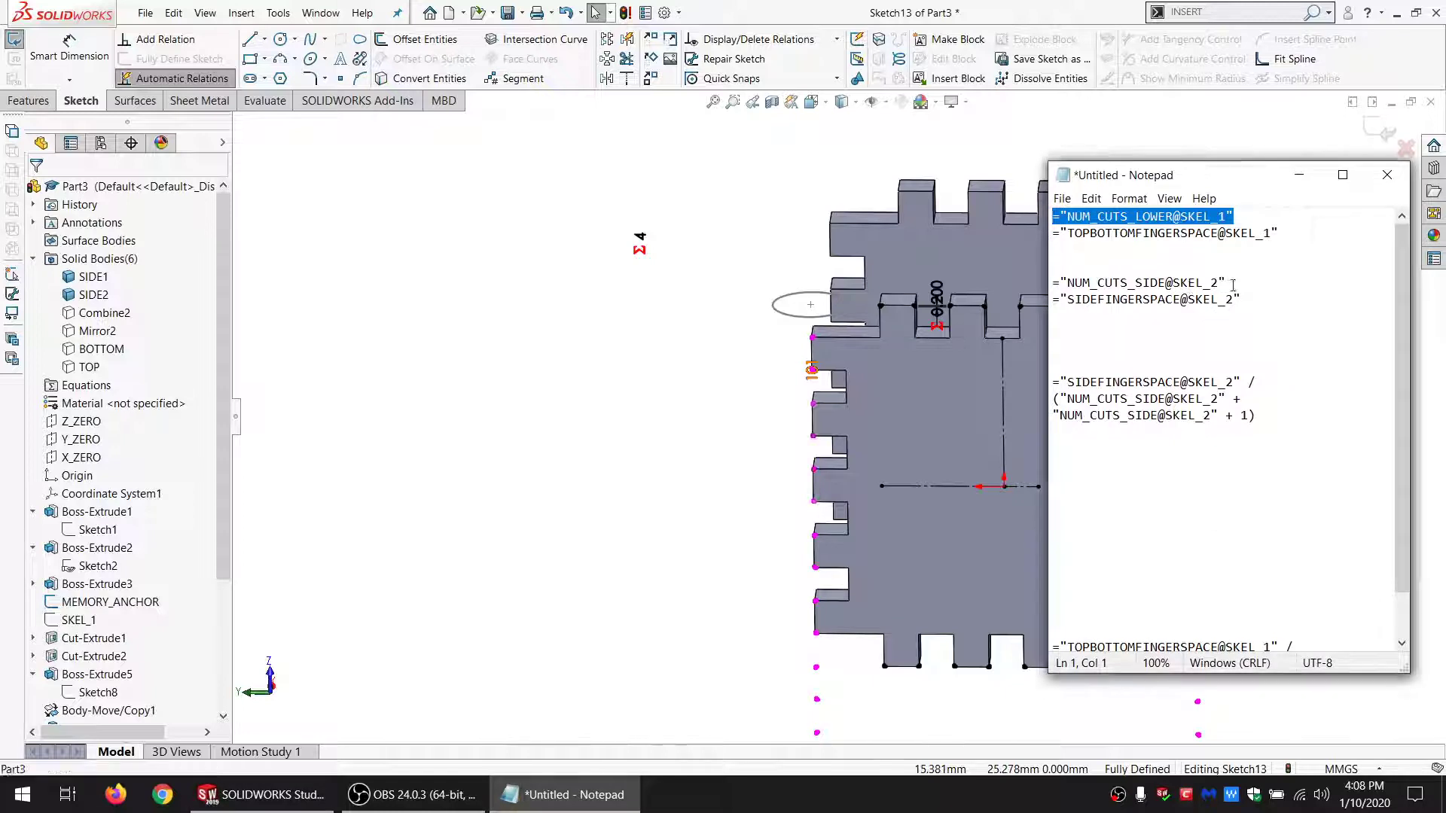
{"action": "left_click_drag", "start_coordinate": [1235, 285], "coordinate": [1051, 285]}
{"action": "double_click", "coordinate": [811, 370]}
{"action": "key", "text": "ctrl+c"}
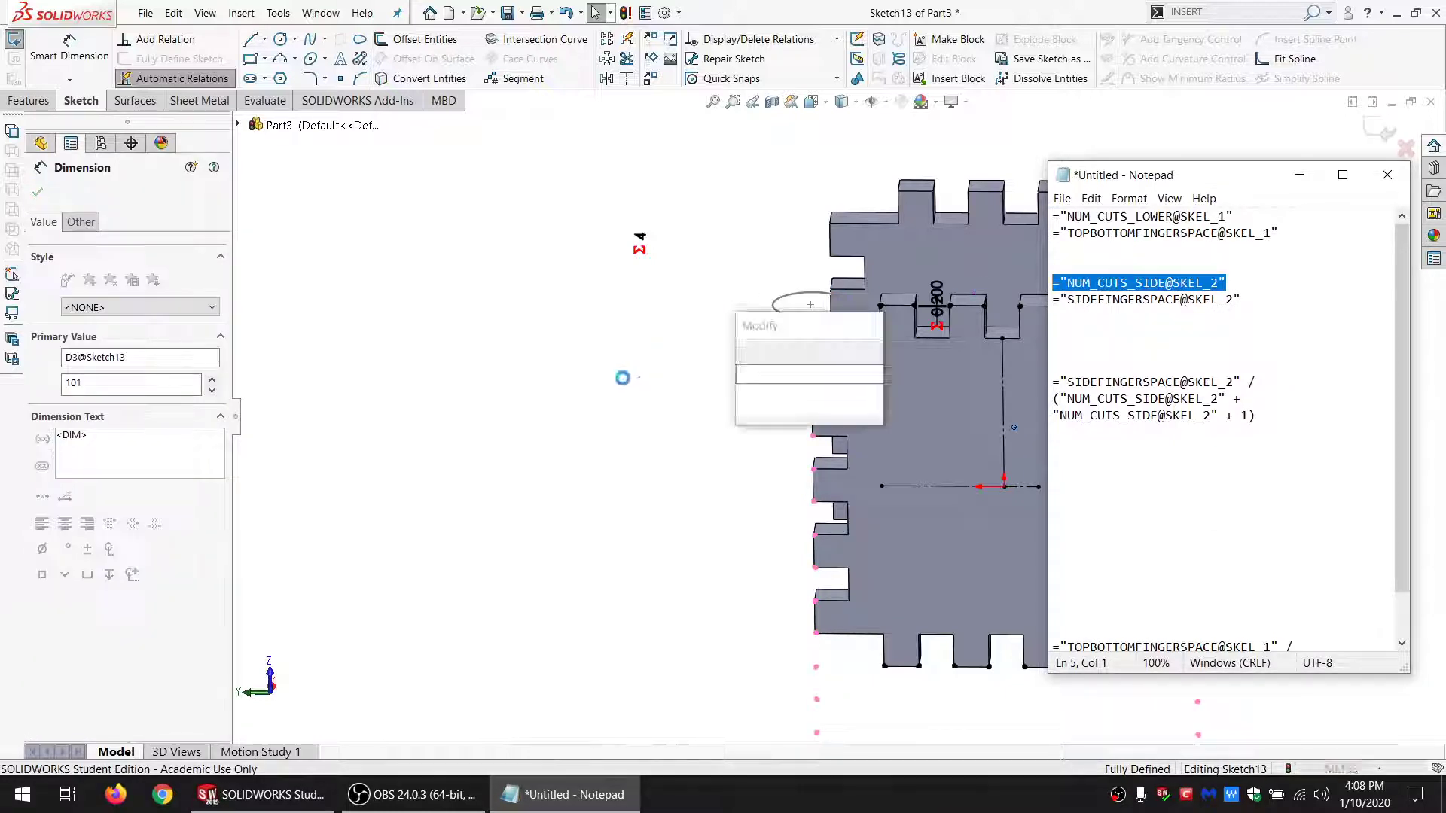
{"action": "left_click", "coordinate": [803, 397]}
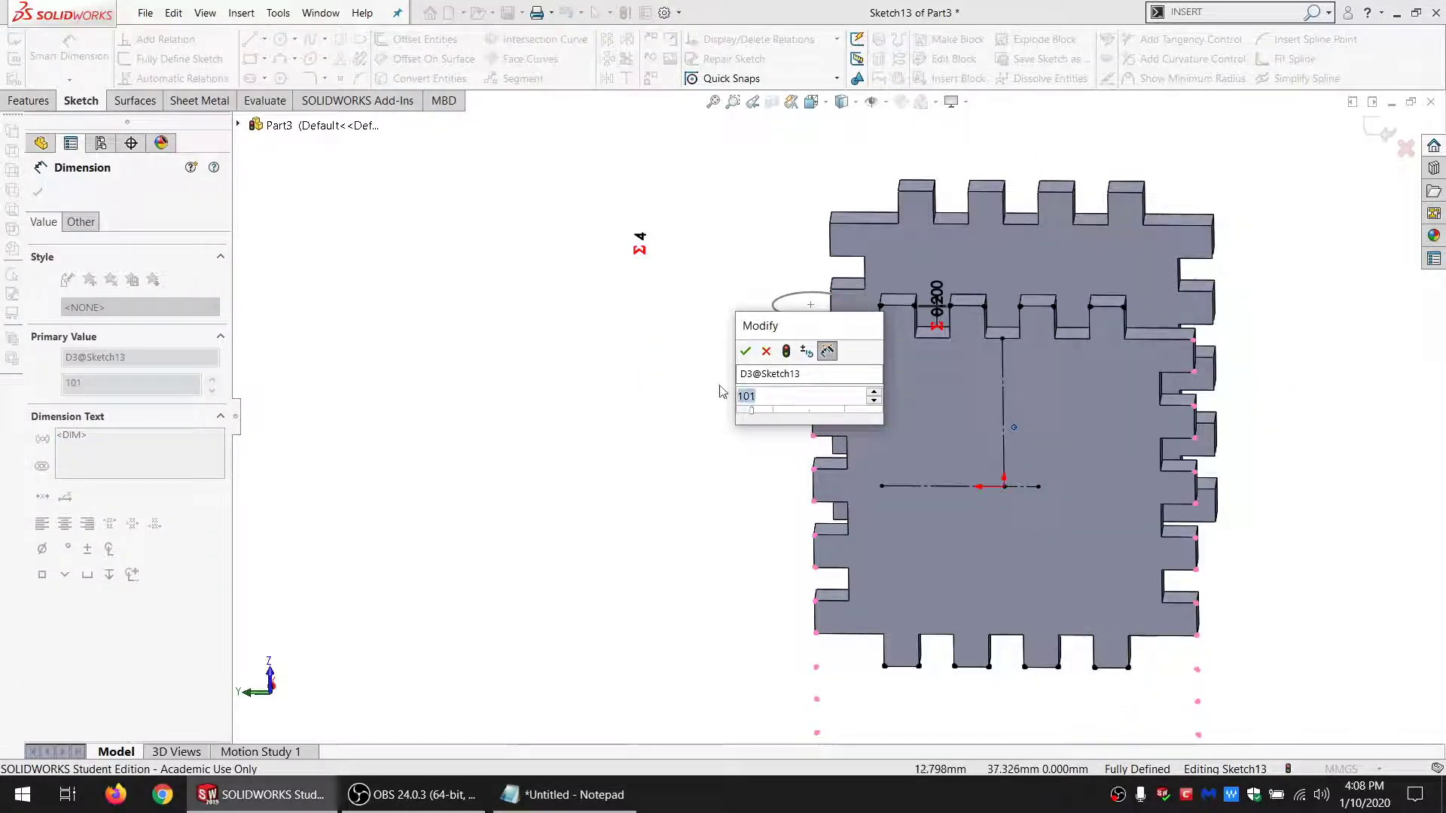
{"action": "key", "text": "ctrl+v"}
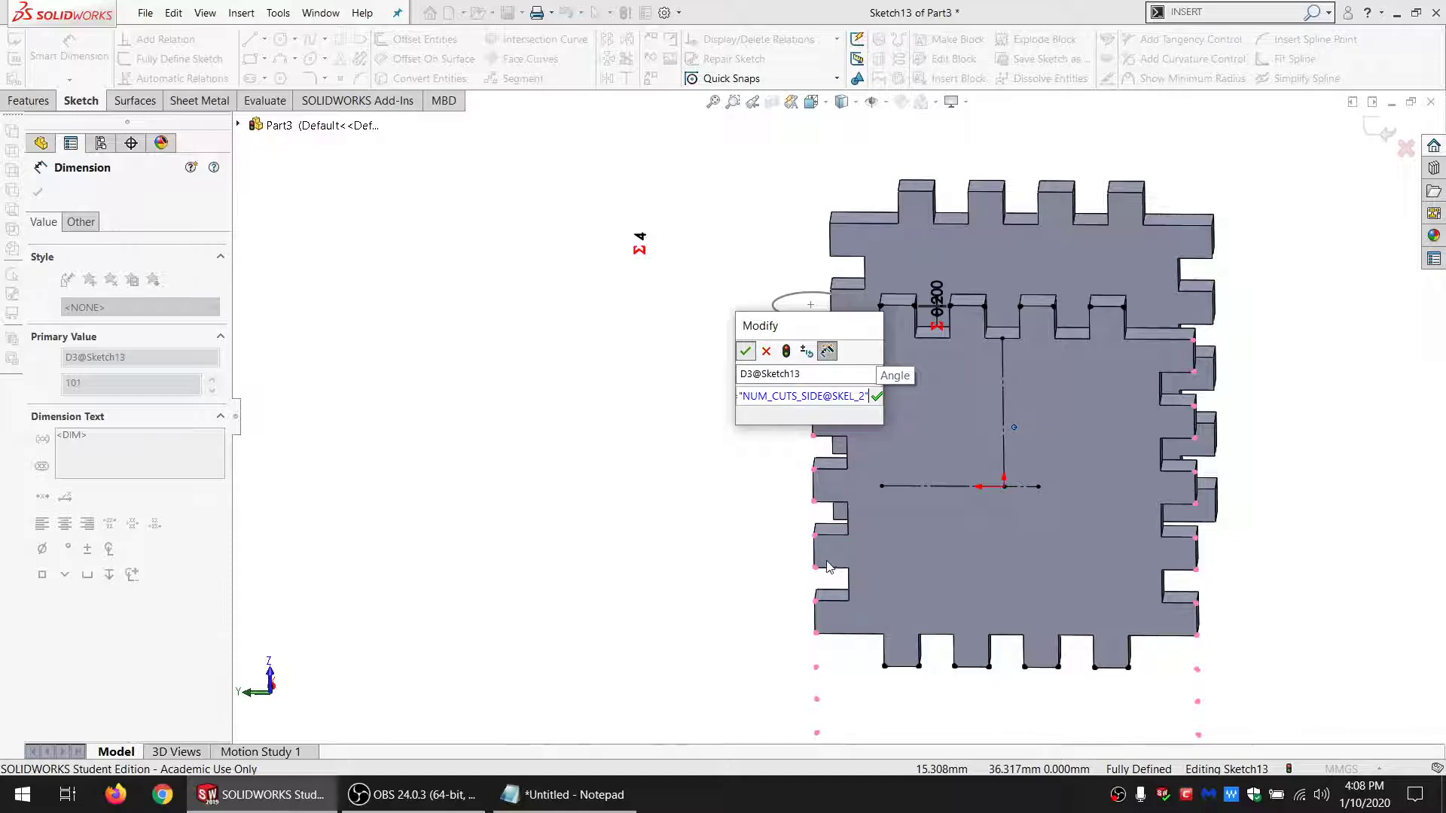
{"action": "key", "text": "Return"}
Step: Append +1 to the side pattern's instance-count equation
{"action": "scroll", "coordinate": [828, 588], "scroll_direction": "down", "scroll_amount": 5}
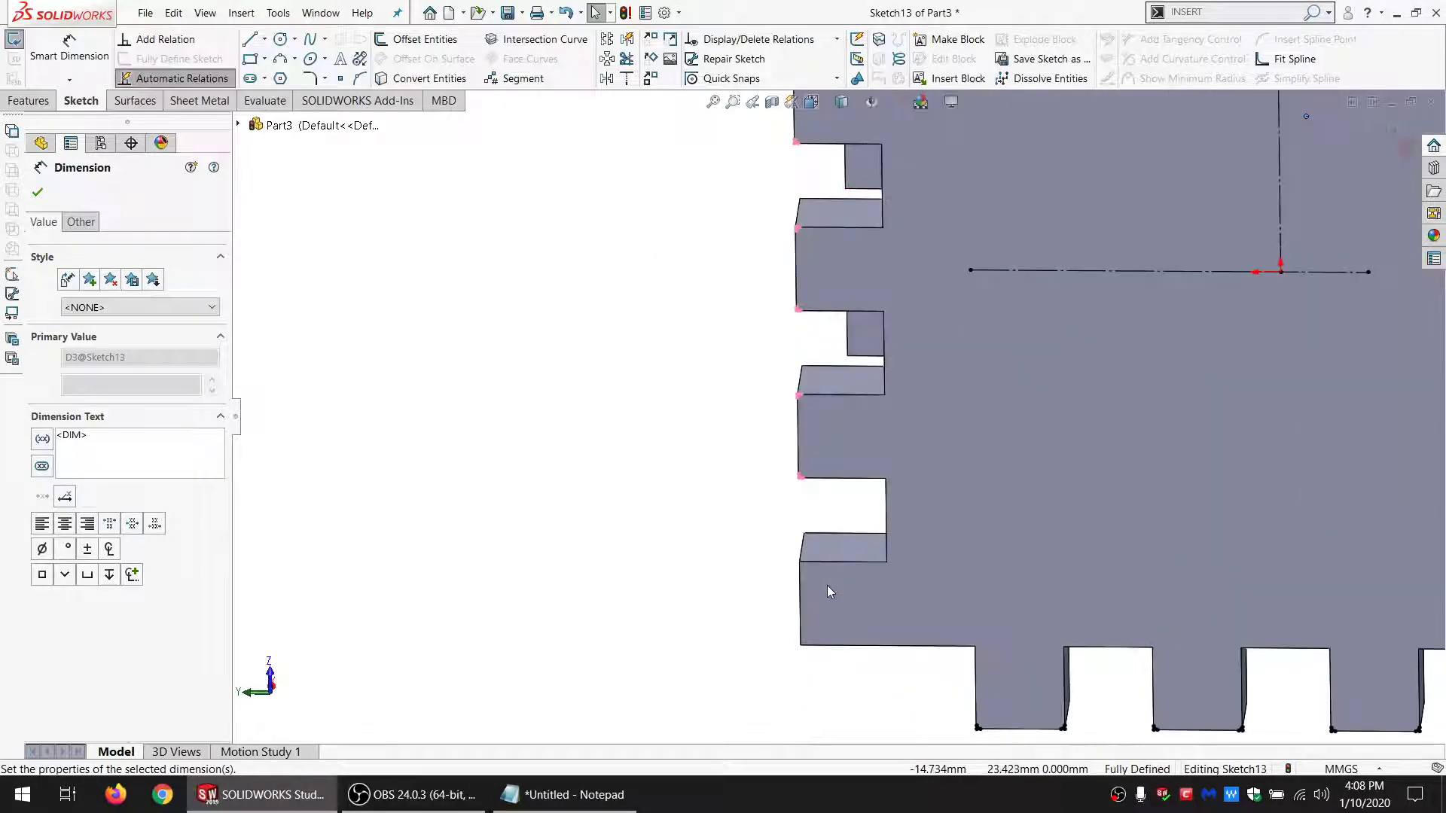
{"action": "scroll", "coordinate": [827, 571], "scroll_direction": "up", "scroll_amount": 4}
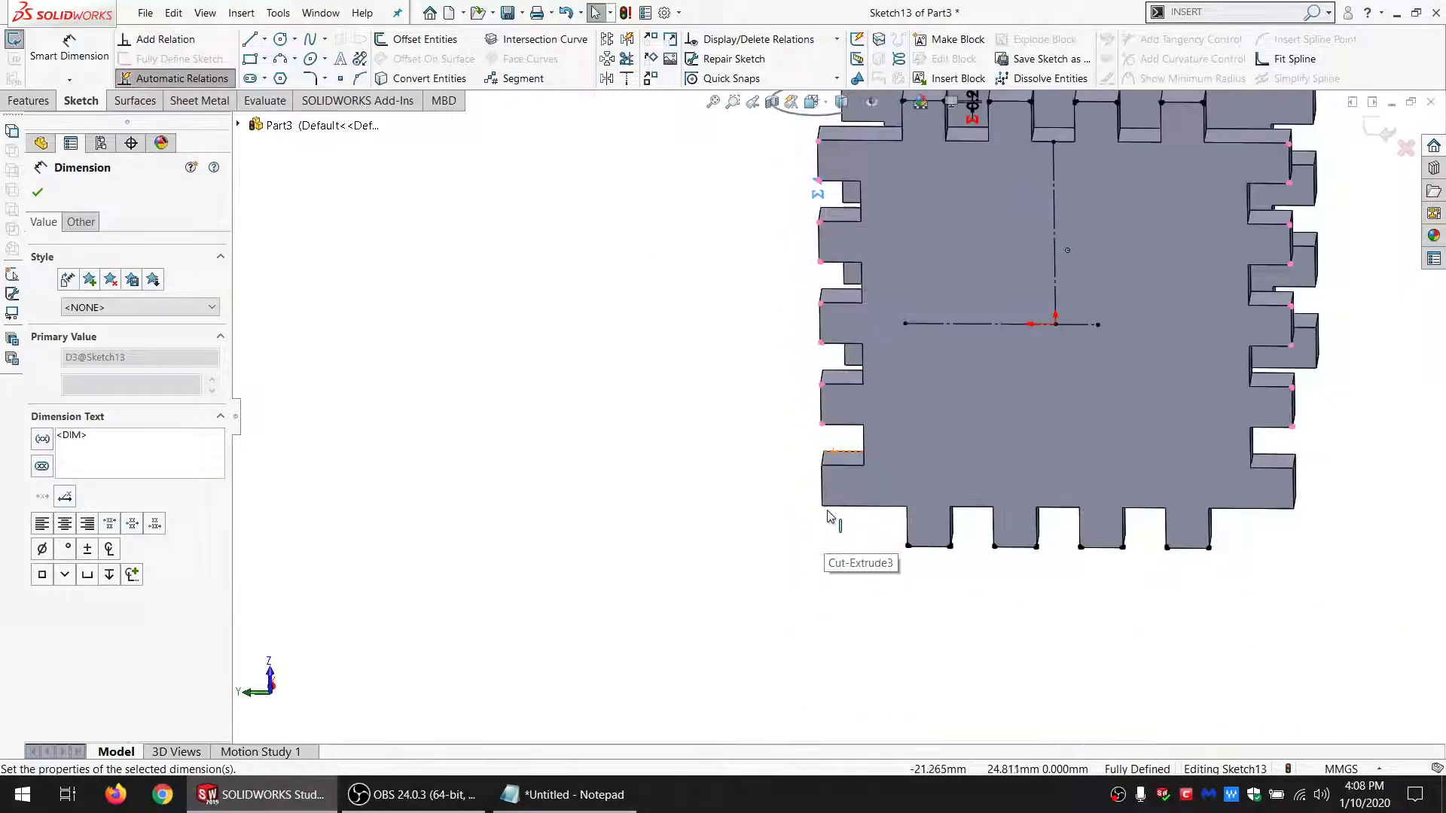
{"action": "scroll", "coordinate": [830, 414], "scroll_direction": "up", "scroll_amount": 2}
{"action": "scroll", "coordinate": [831, 274], "scroll_direction": "down", "scroll_amount": 3}
{"action": "left_click", "coordinate": [812, 248]}
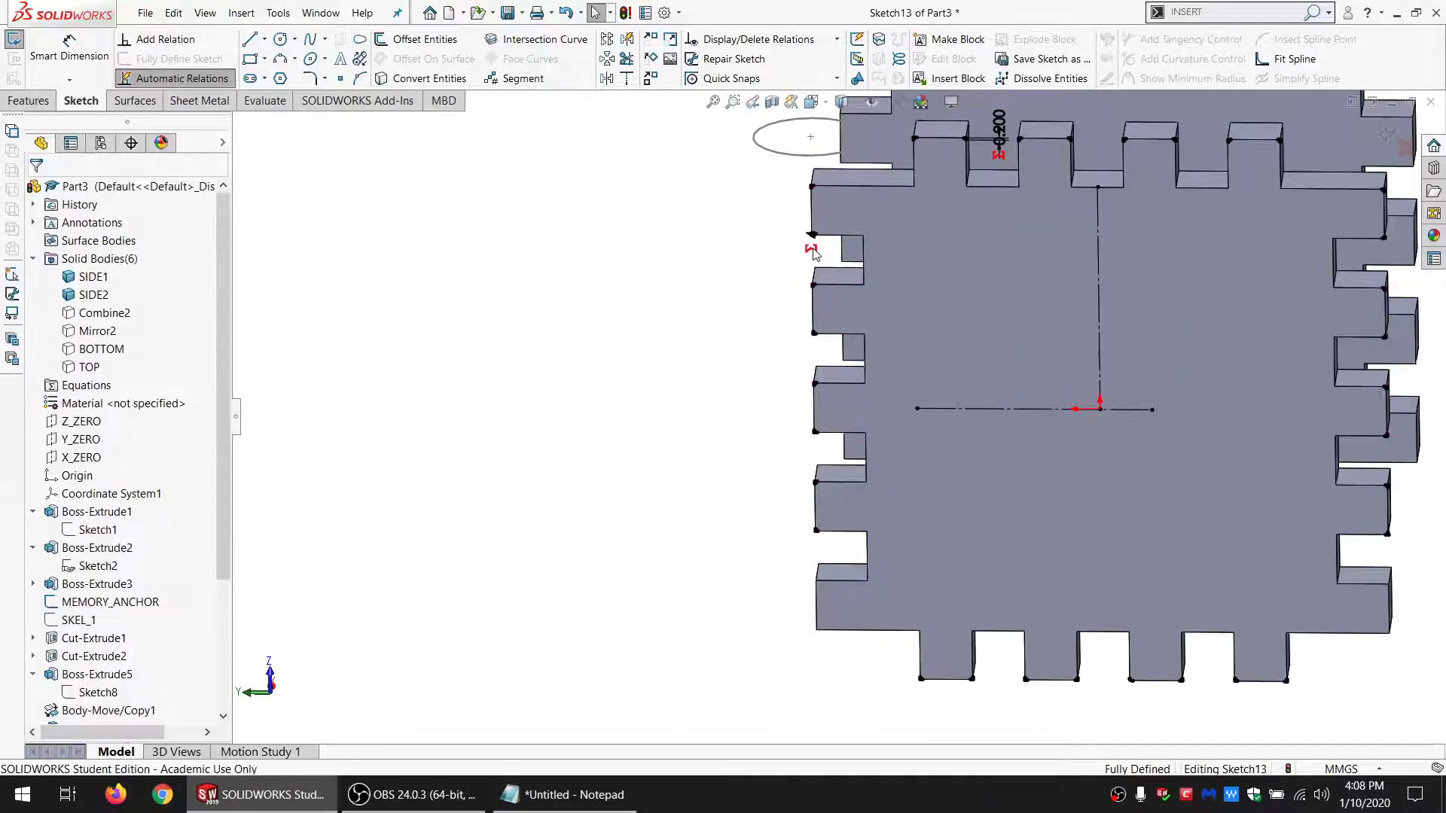
{"action": "double_click", "coordinate": [812, 249]}
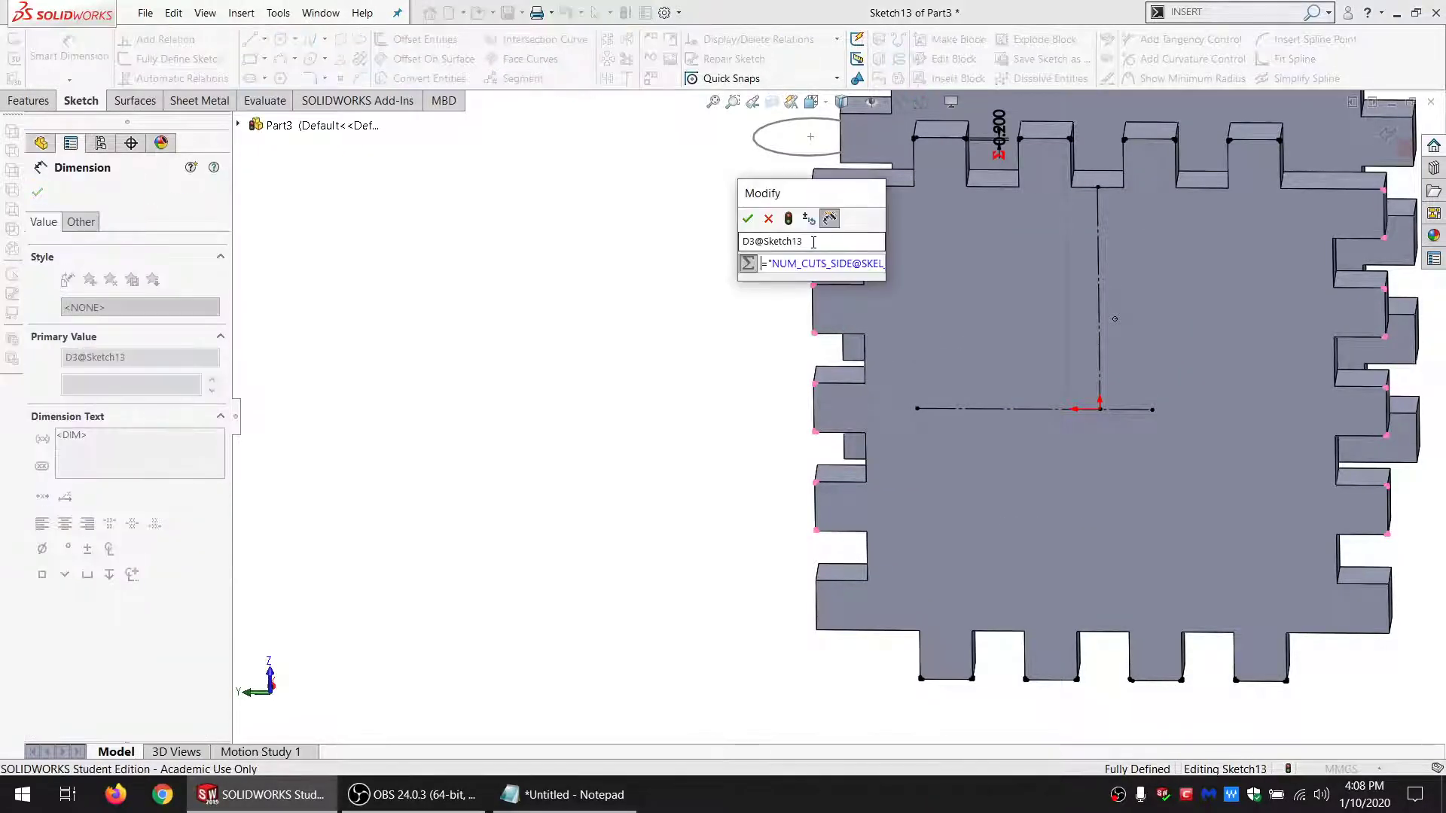
{"action": "key", "text": "Right"}
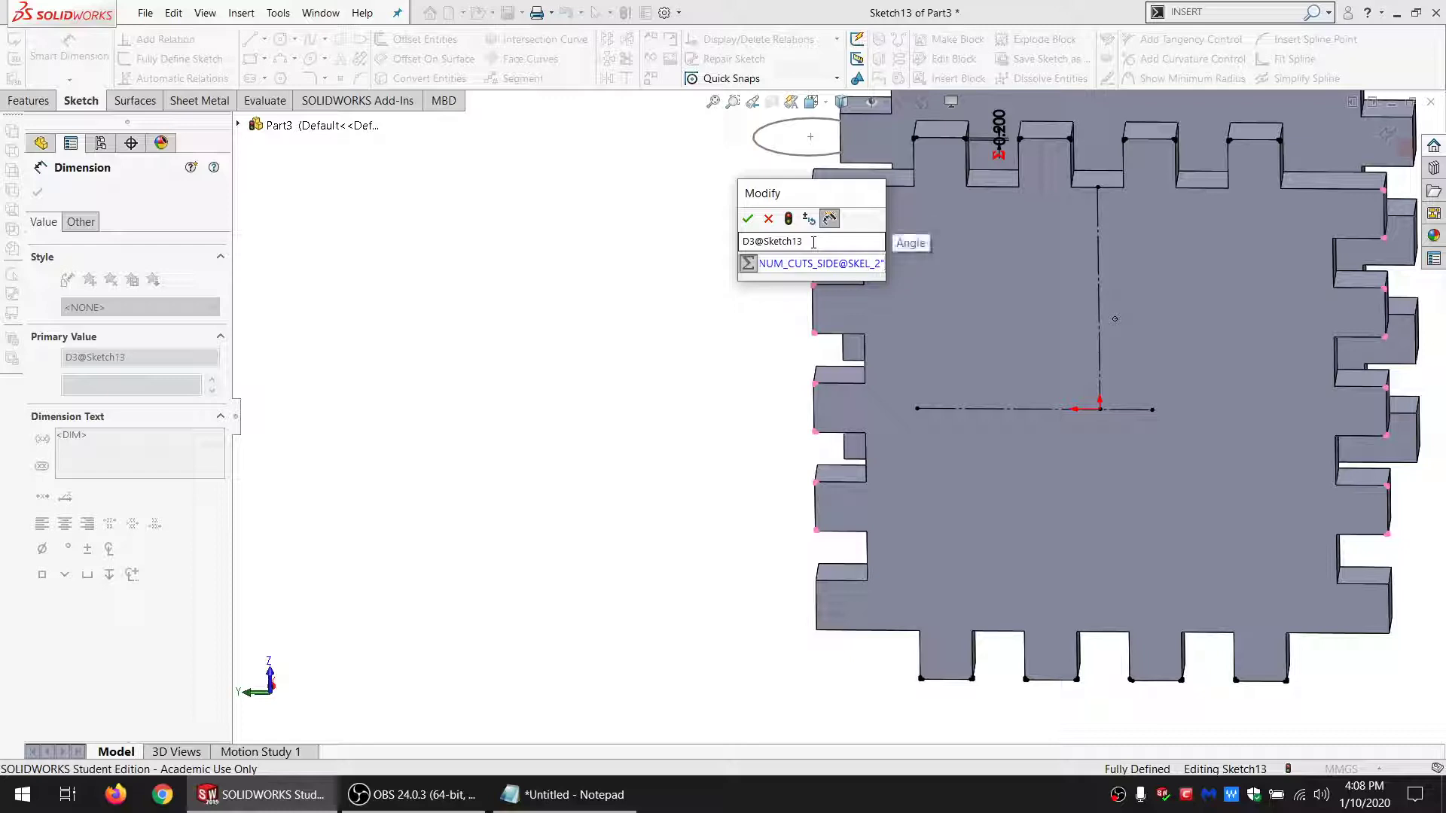
{"action": "type", "text": "+1"}
{"action": "key", "text": "Return"}
{"action": "key", "text": "Return"}
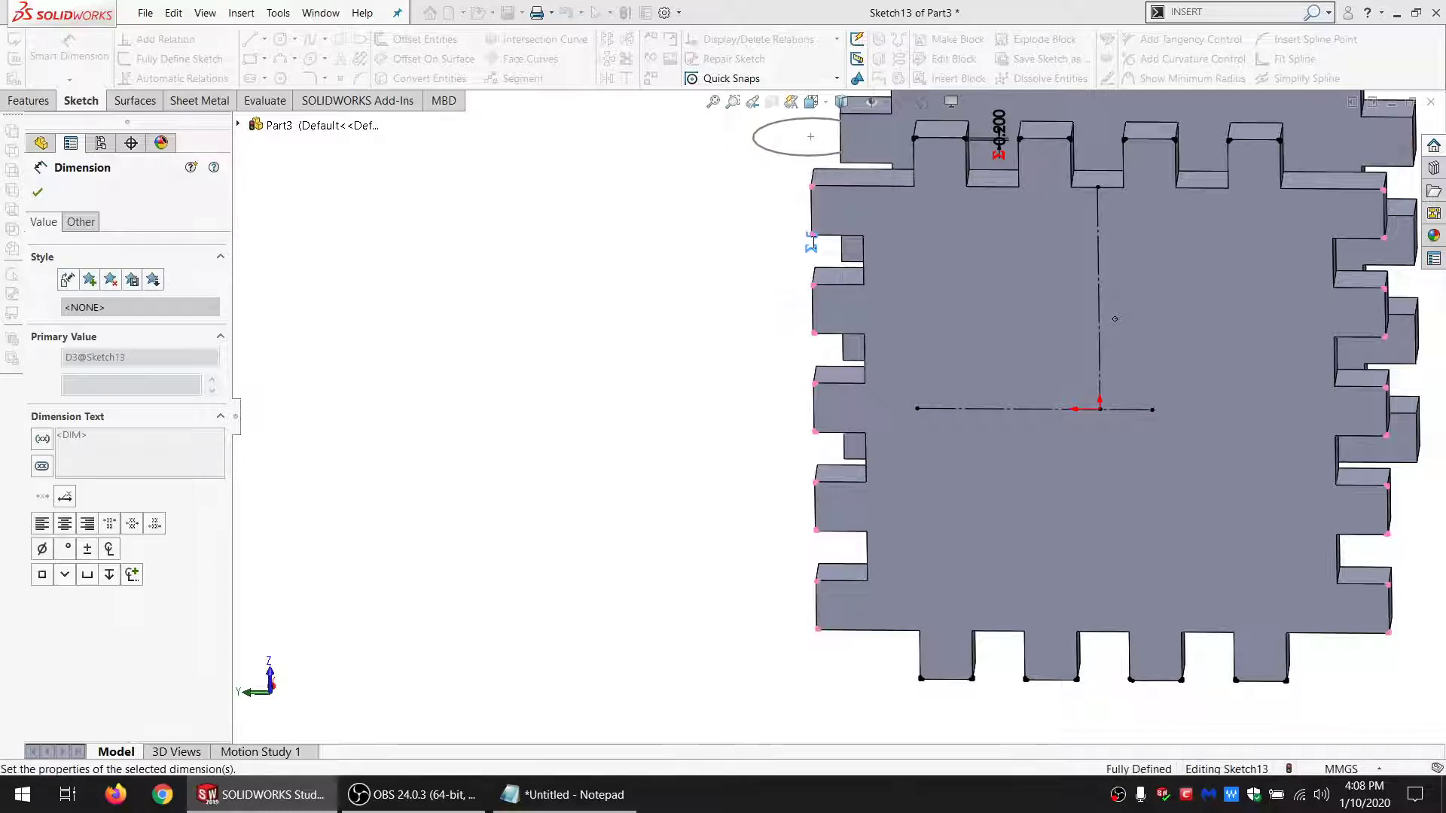
{"action": "left_click", "coordinate": [678, 291]}
Step: Cut-extrude the corner triangles Through All, limiting the feature scope to the bodies SIDE1 and SIDE2
{"action": "scroll", "coordinate": [939, 467], "scroll_direction": "up", "scroll_amount": 3}
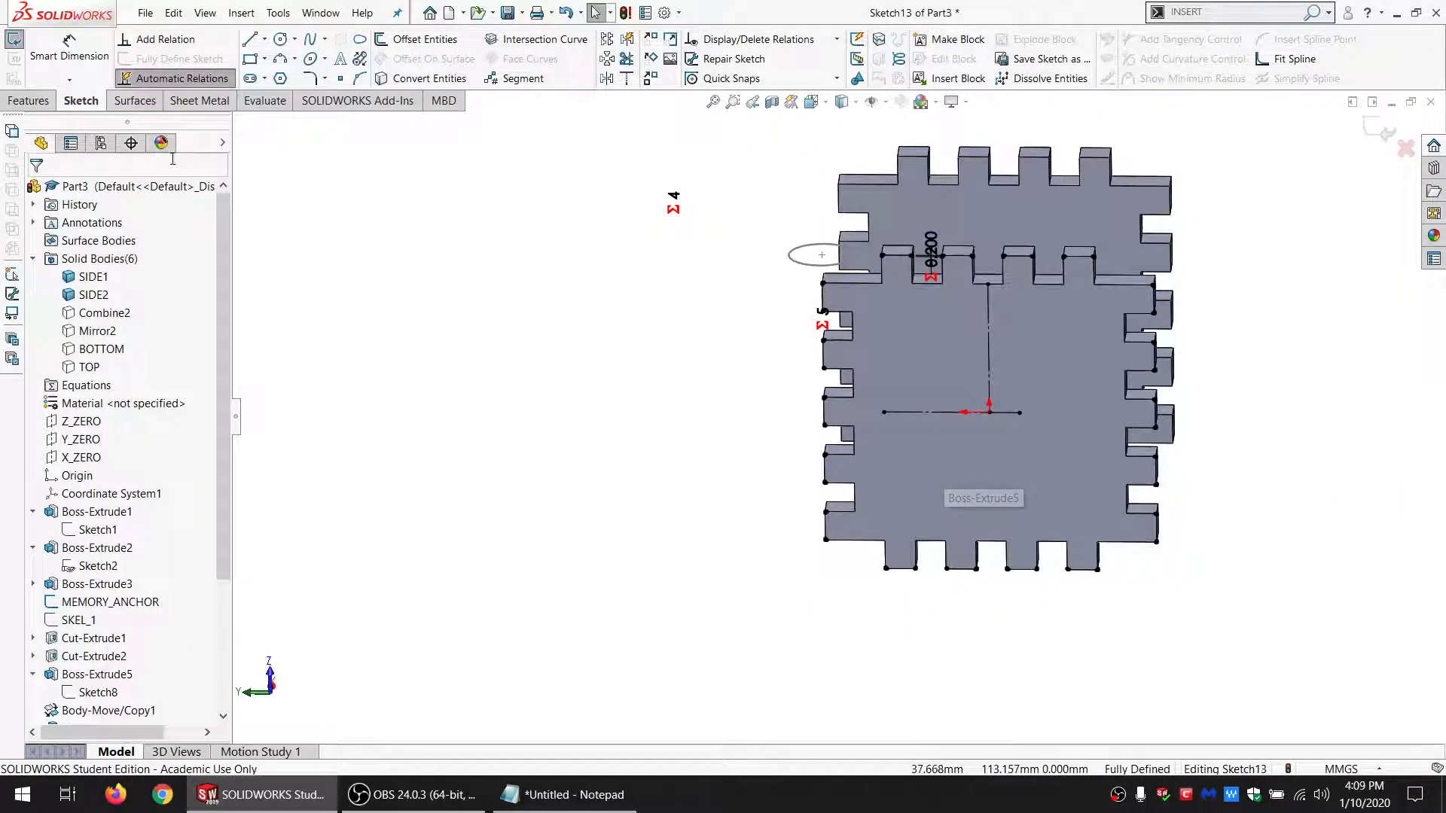
{"action": "left_click", "coordinate": [30, 100]}
{"action": "left_click", "coordinate": [282, 39]}
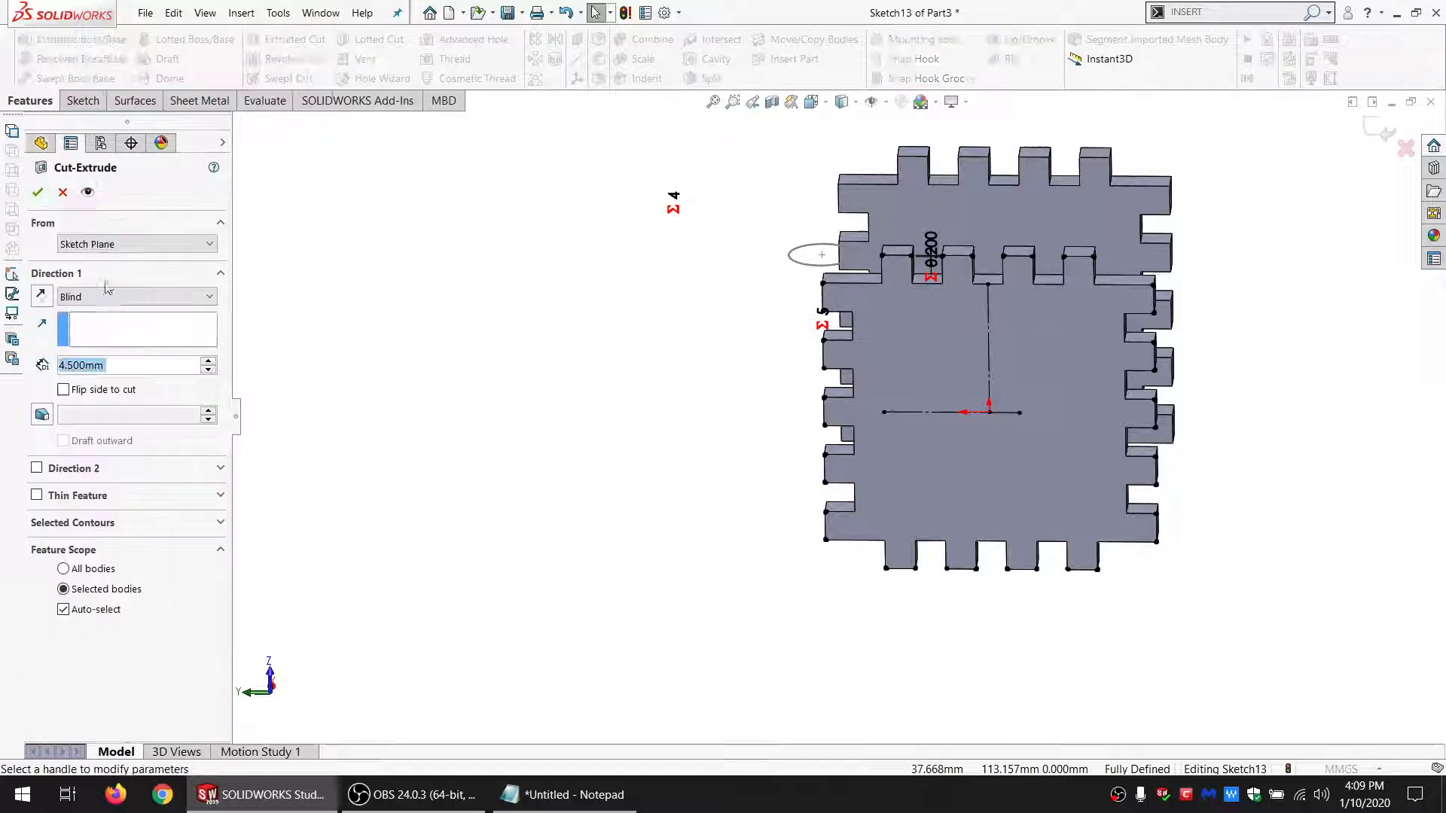
{"action": "left_click", "coordinate": [113, 296]}
{"action": "left_click", "coordinate": [91, 314]}
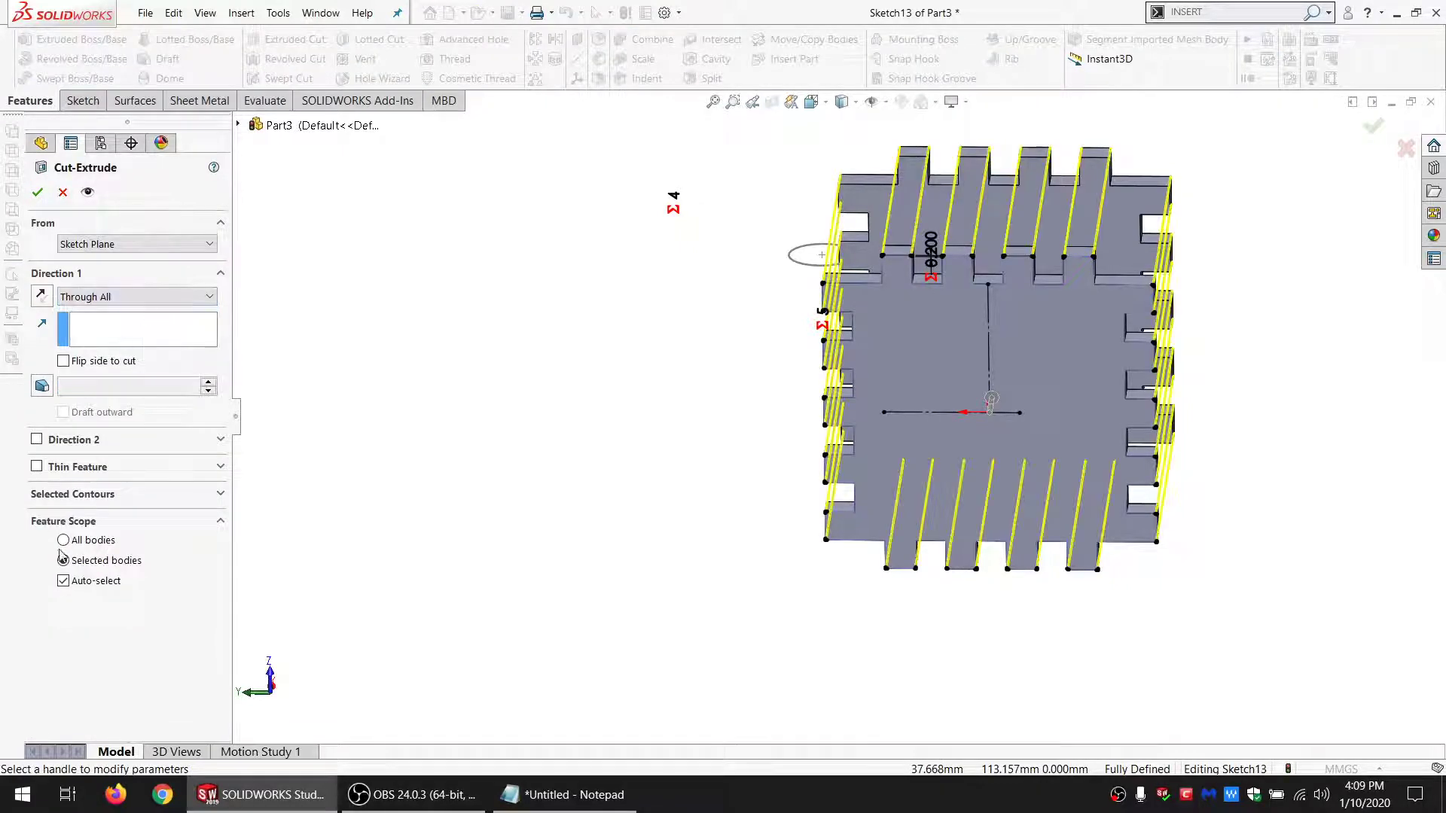
{"action": "left_click", "coordinate": [63, 580]}
{"action": "left_click", "coordinate": [969, 313]}
{"action": "left_click", "coordinate": [966, 197]}
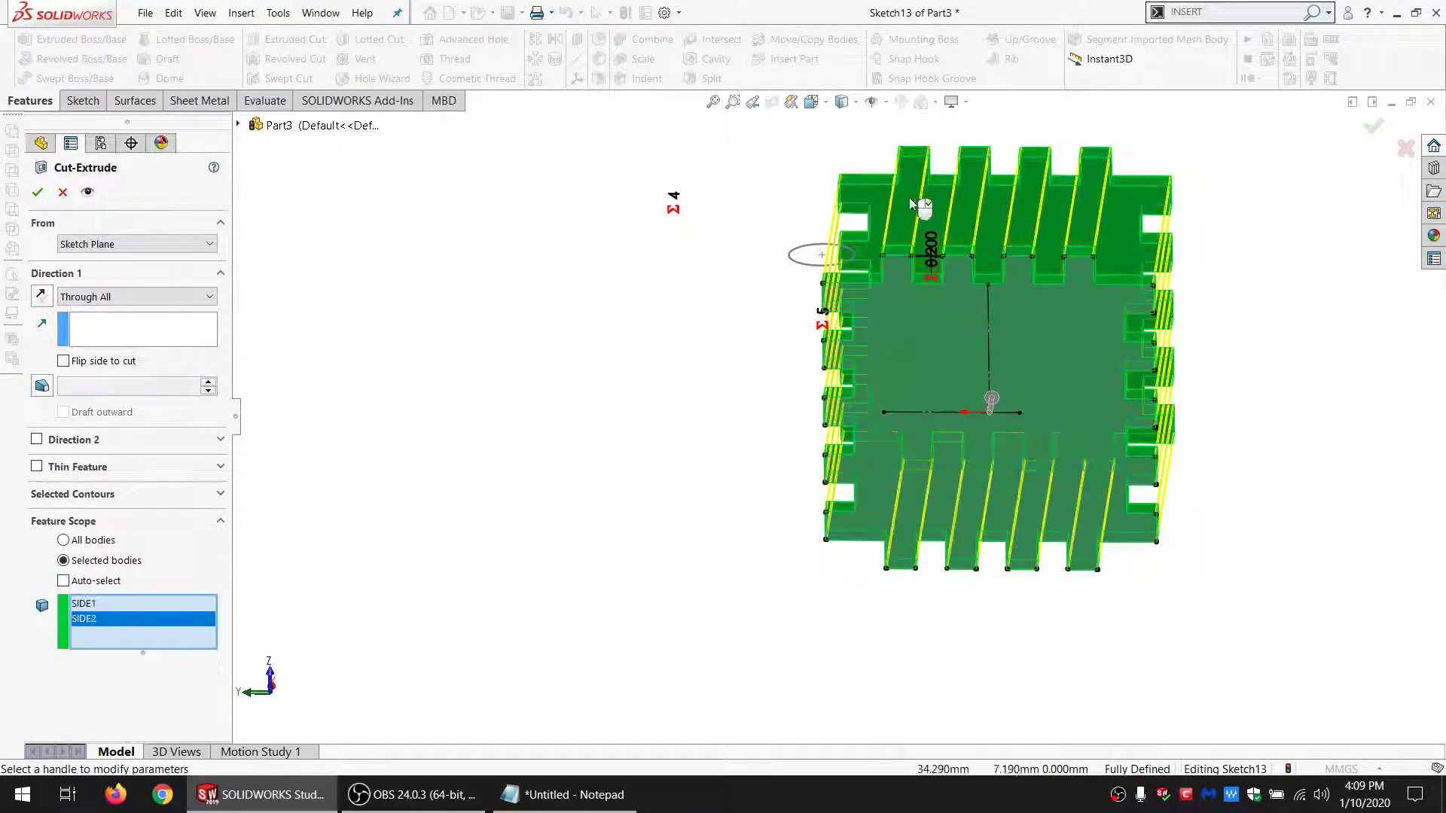
{"action": "left_click", "coordinate": [37, 192]}
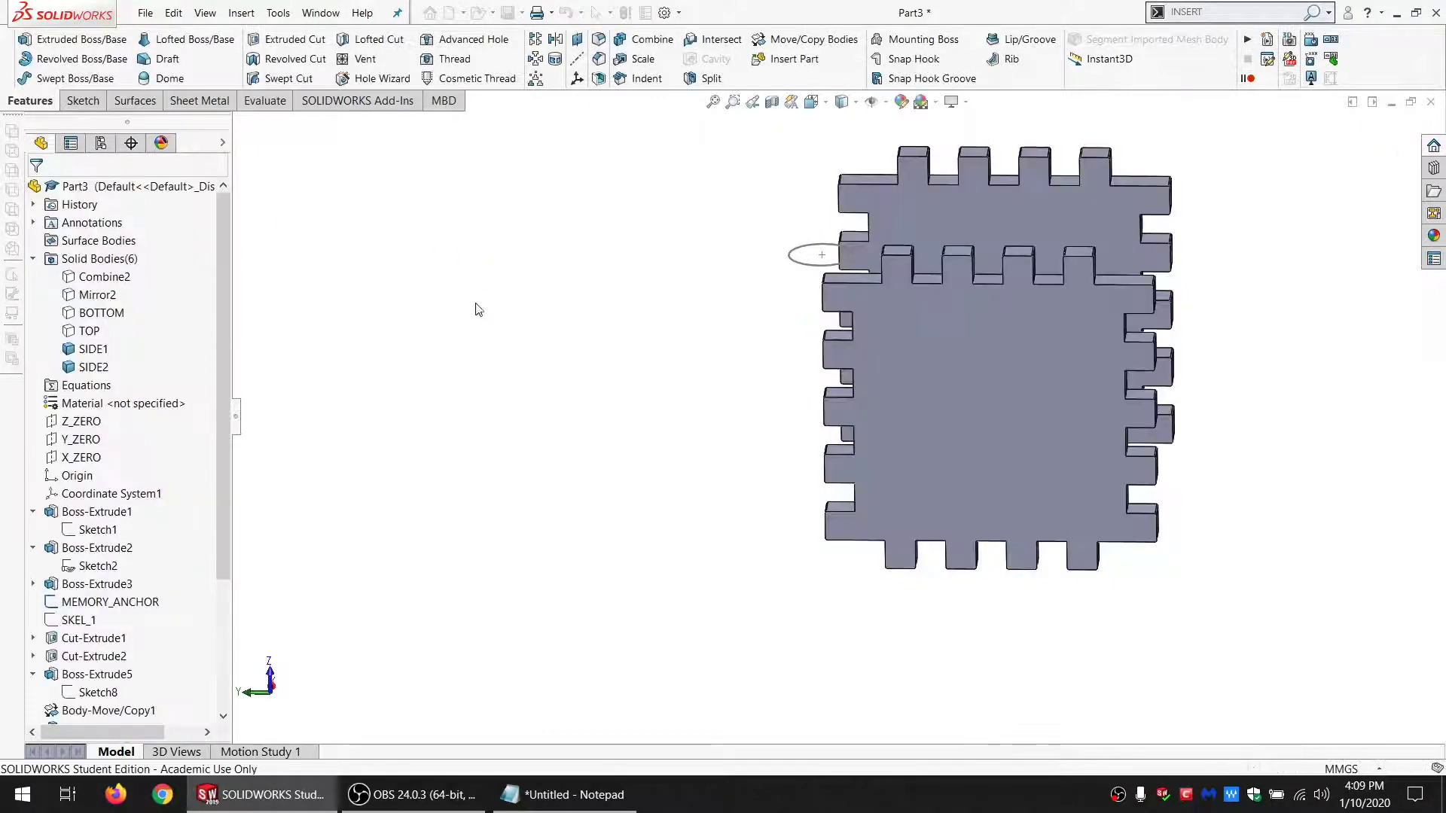
Step: Show the hidden solid bodies Combine2 and Mirror2
{"action": "middle_click_drag", "start_coordinate": [1003, 354], "coordinate": [950, 476]}
{"action": "scroll", "coordinate": [1036, 380], "scroll_direction": "down", "scroll_amount": 3}
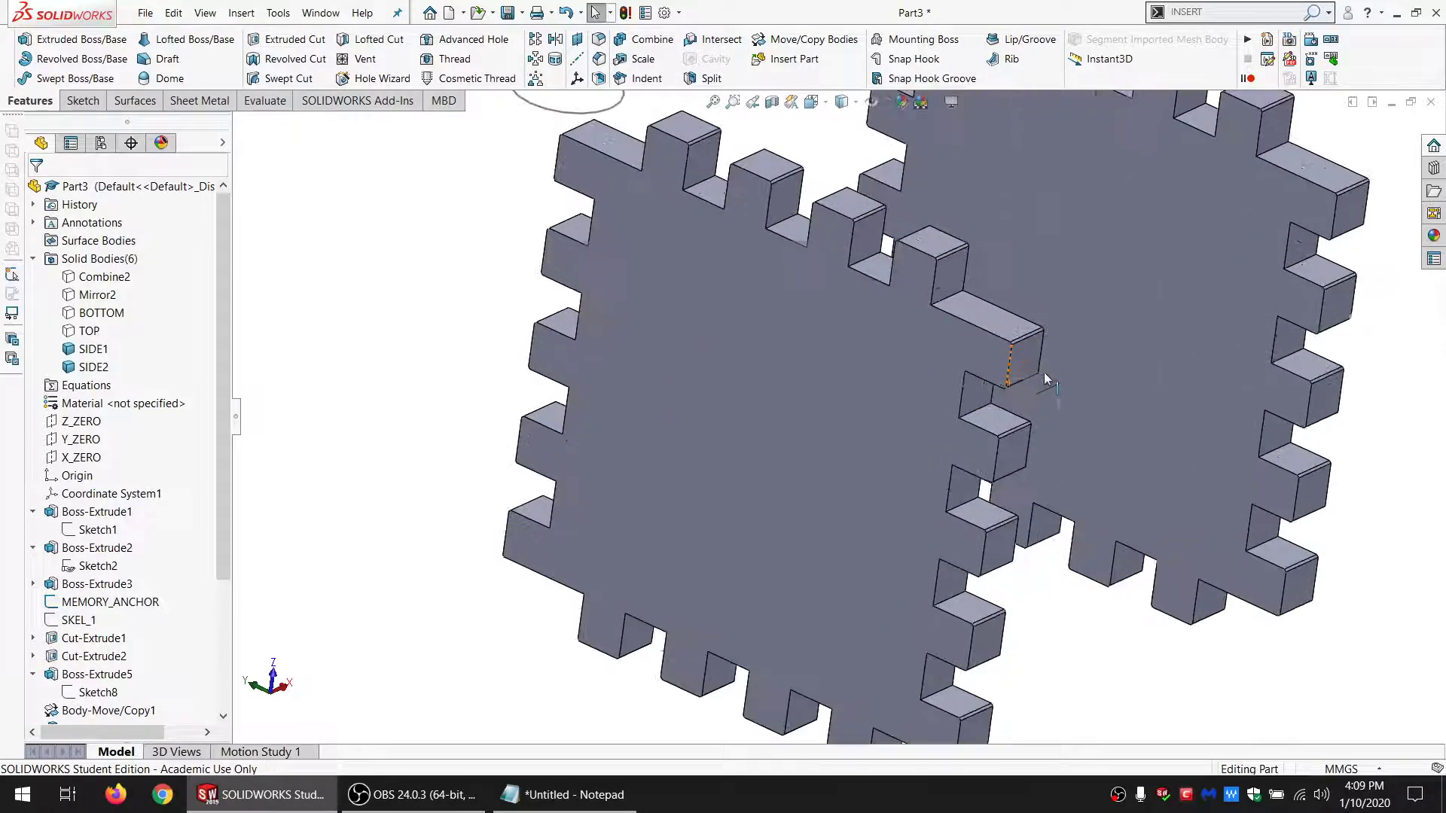
{"action": "scroll", "coordinate": [937, 347], "scroll_direction": "up", "scroll_amount": 6}
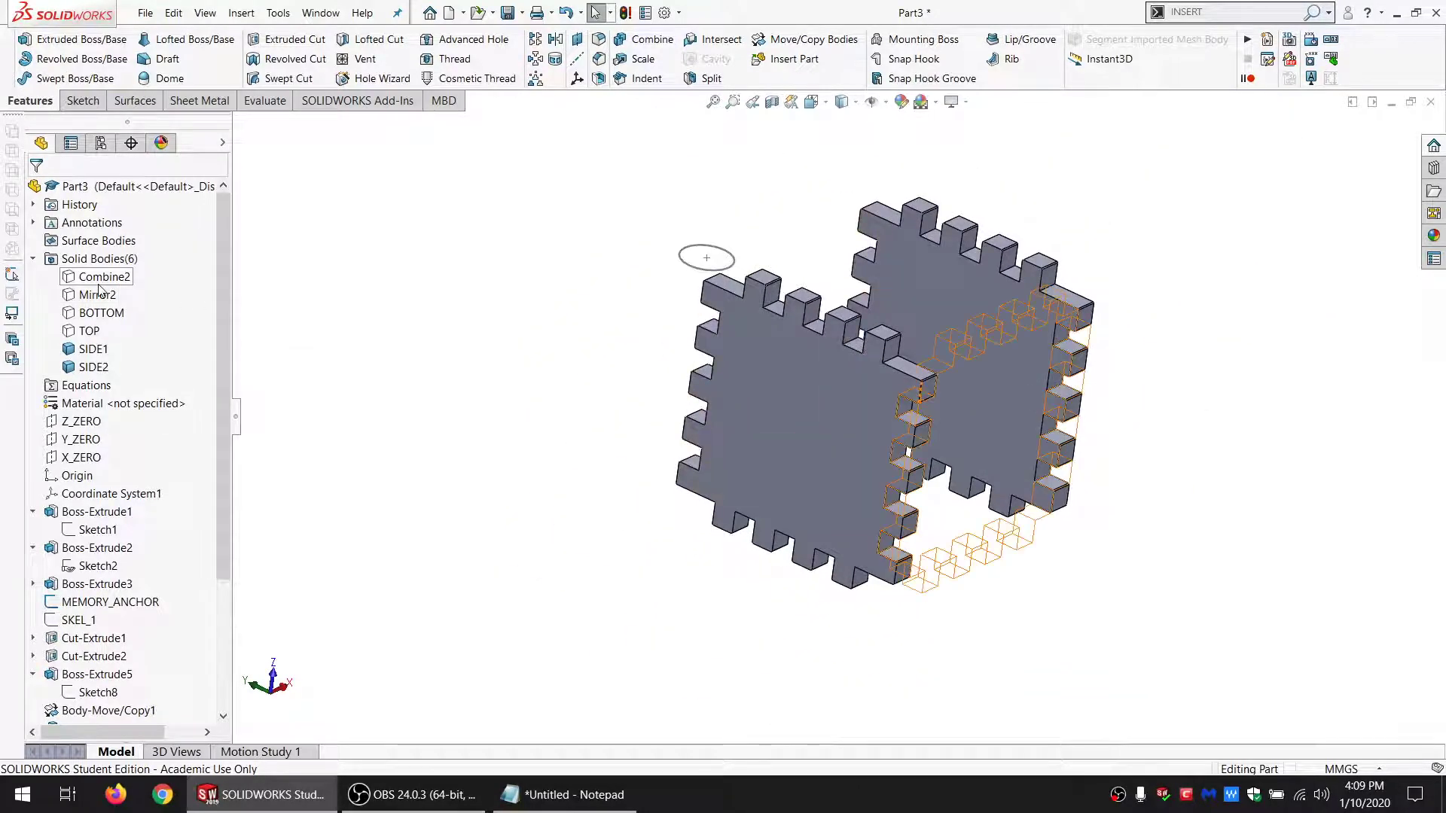
{"action": "left_click", "coordinate": [98, 293]}
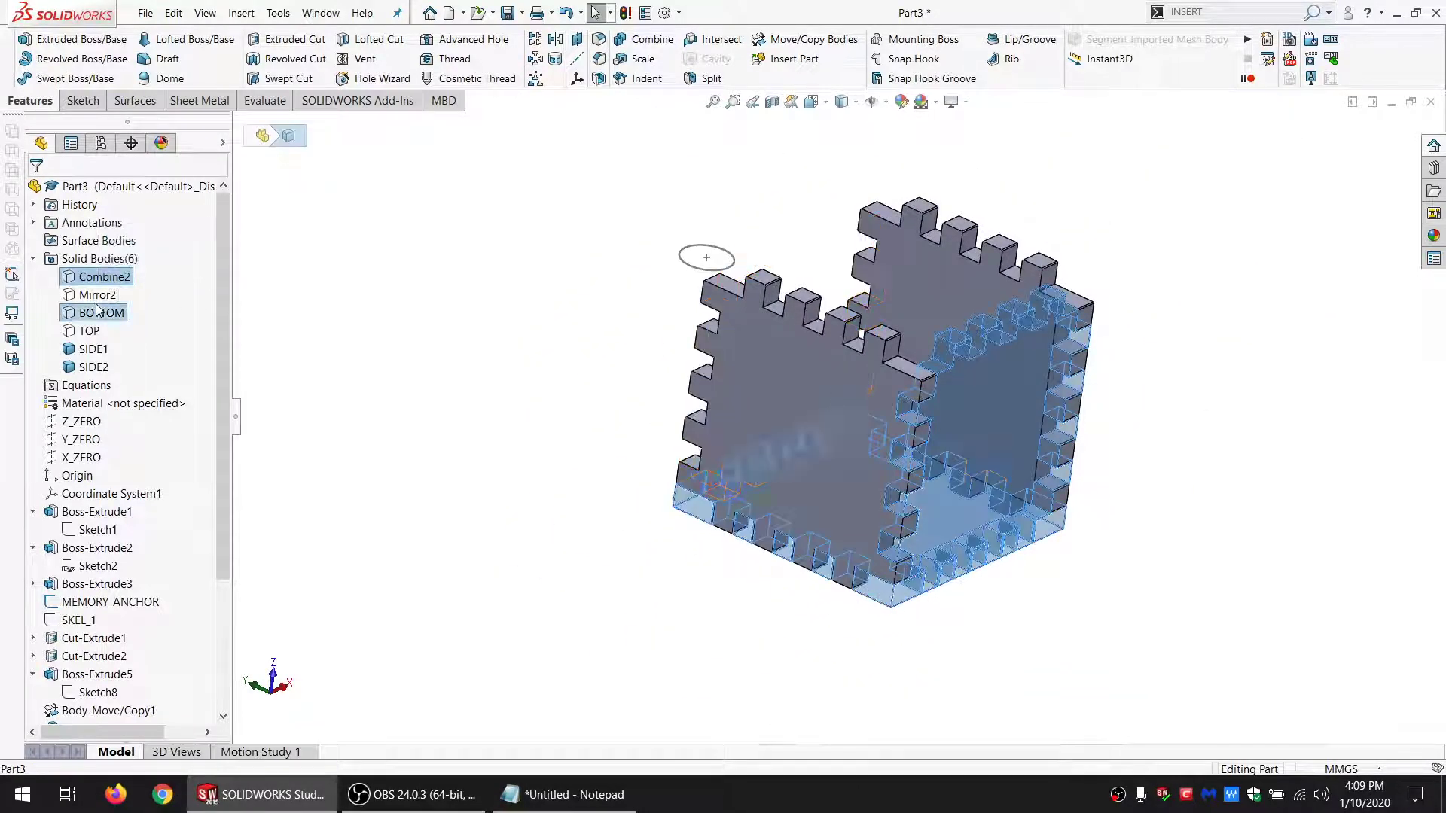
{"action": "left_click", "coordinate": [78, 279], "text": "ctrl"}
{"action": "left_click", "coordinate": [88, 232]}
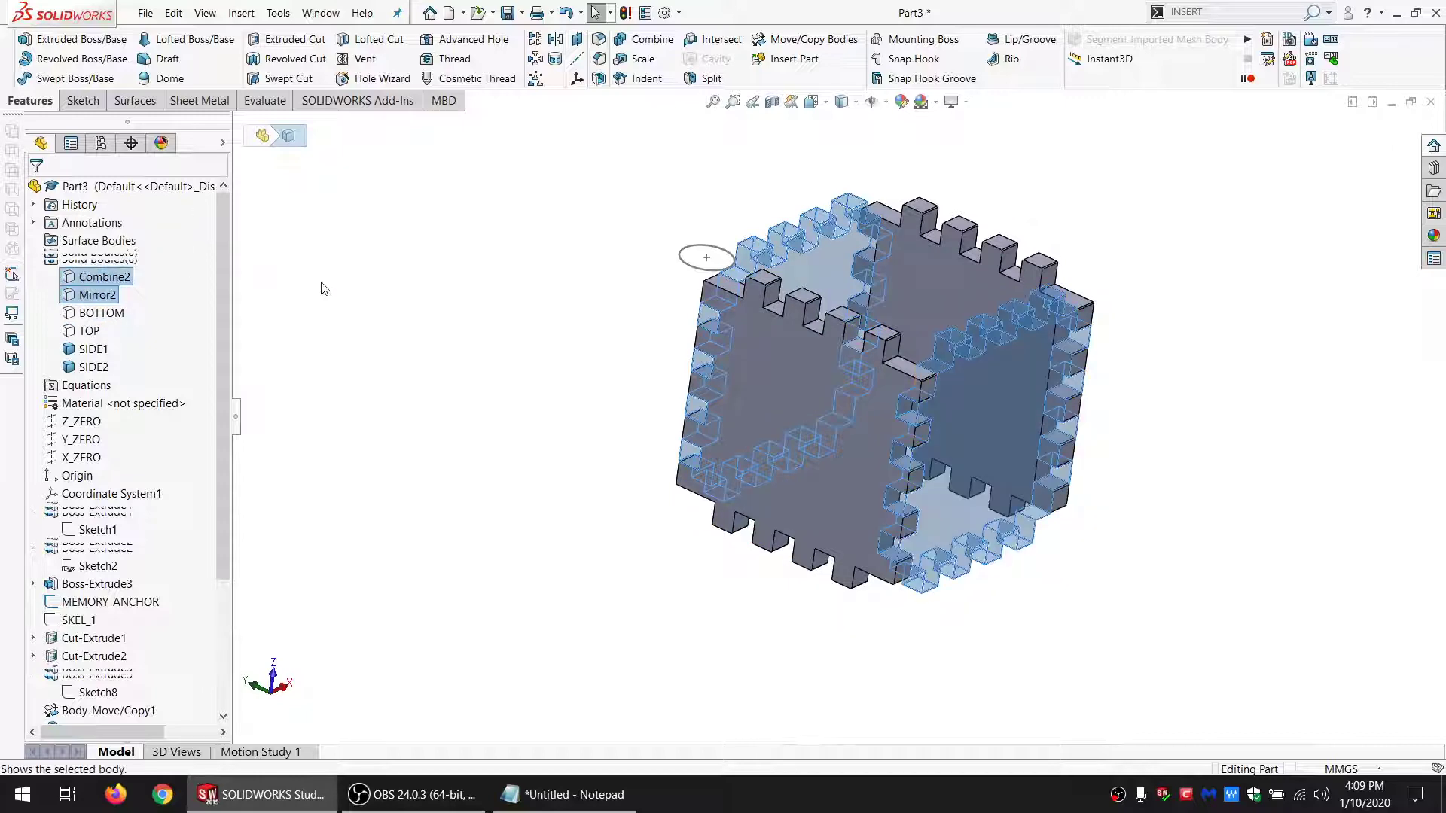
Step: Hide the solid bodies SIDE1 and SIDE2
{"action": "middle_click_drag", "start_coordinate": [960, 418], "coordinate": [817, 342]}
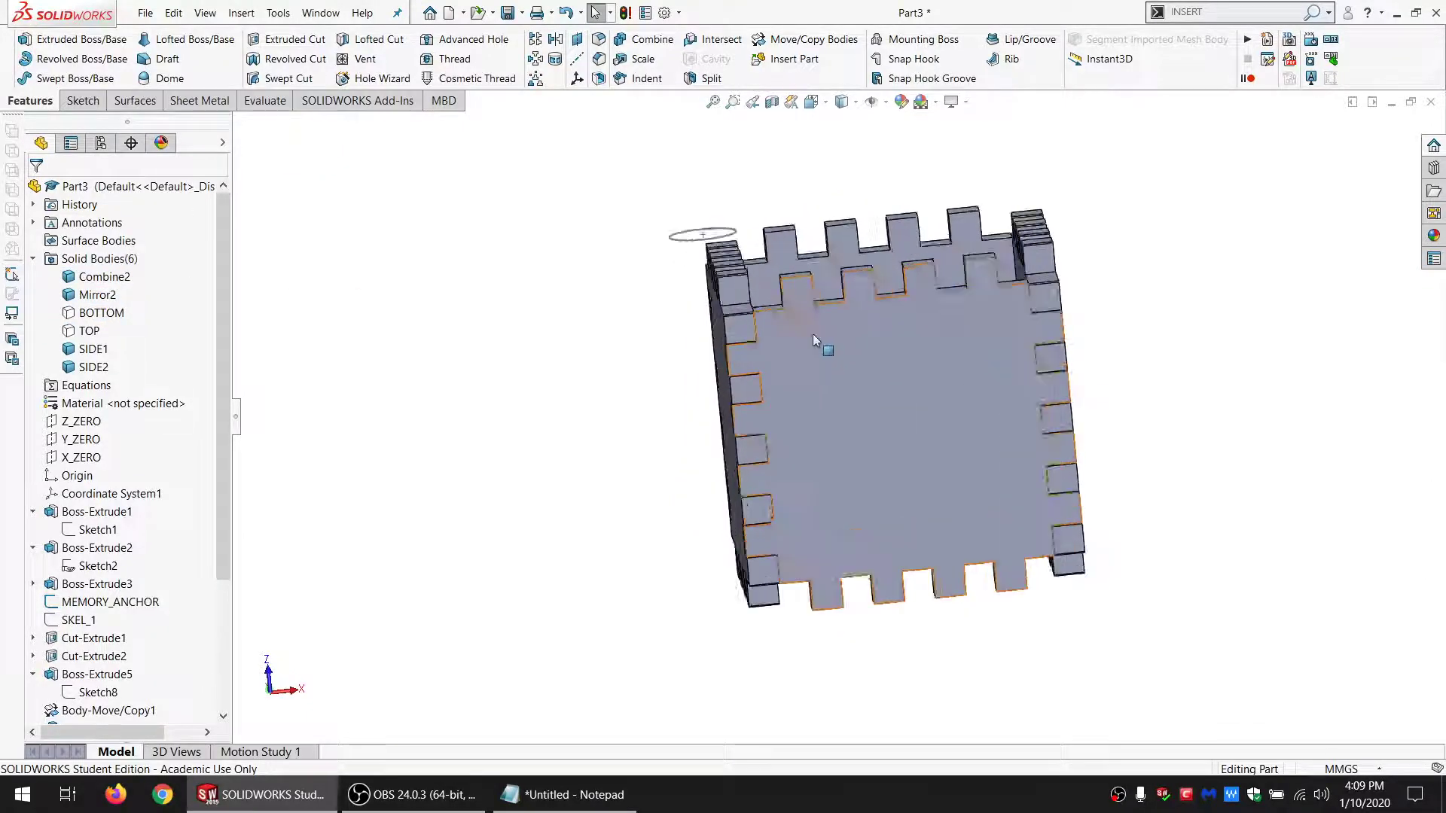
{"action": "scroll", "coordinate": [816, 342], "scroll_direction": "down", "scroll_amount": 6}
{"action": "scroll", "coordinate": [771, 362], "scroll_direction": "up", "scroll_amount": 7}
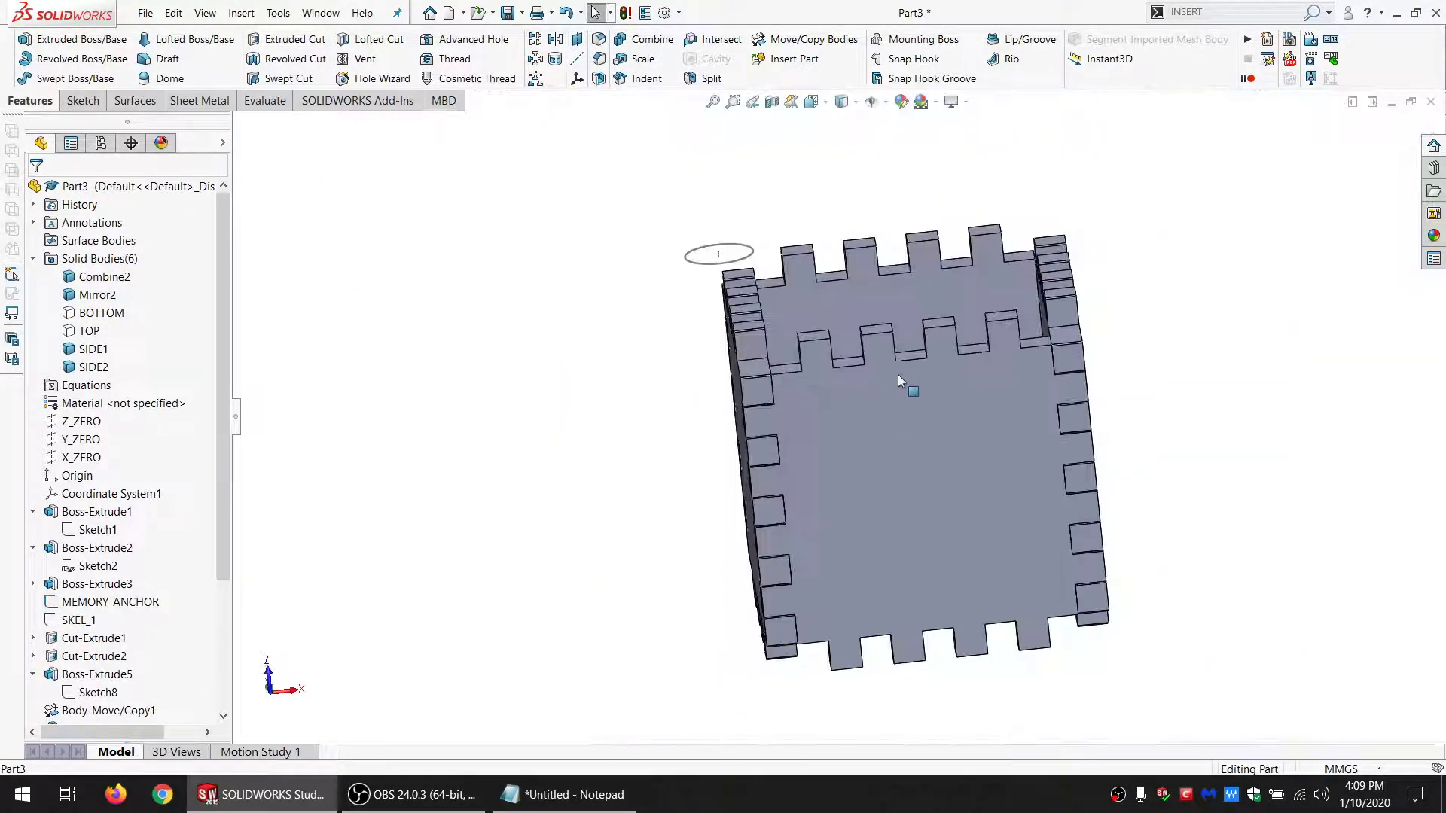
{"action": "scroll", "coordinate": [889, 384], "scroll_direction": "down", "scroll_amount": 2}
{"action": "left_click", "coordinate": [85, 351]}
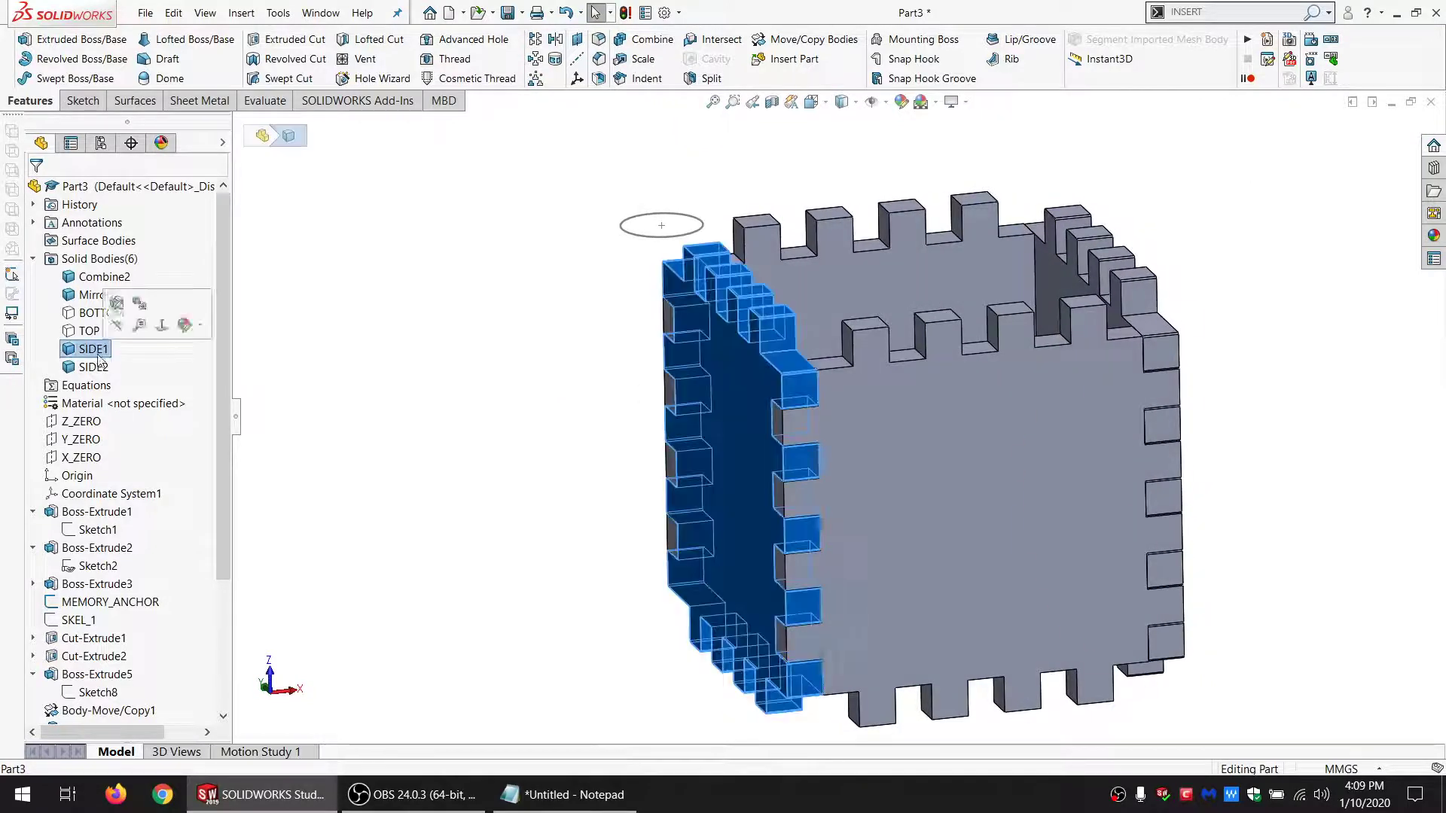
{"action": "left_click", "coordinate": [93, 366], "text": "ctrl"}
{"action": "left_click", "coordinate": [88, 322]}
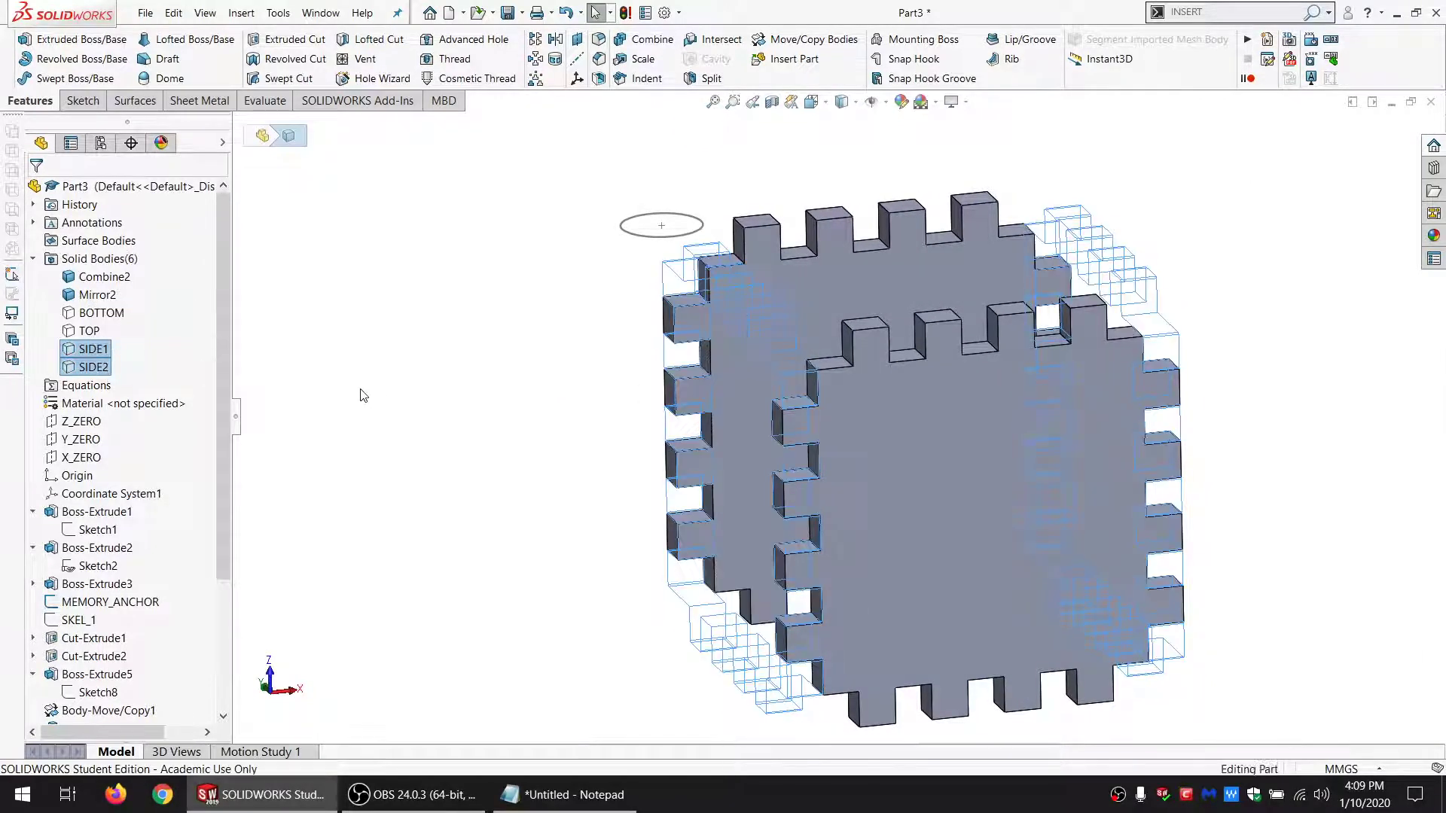
Step: Rename the solid body Combine2 to FRONT and Mirror2 to BACK
{"action": "left_click", "coordinate": [84, 294]}
{"action": "left_click", "coordinate": [83, 276]}
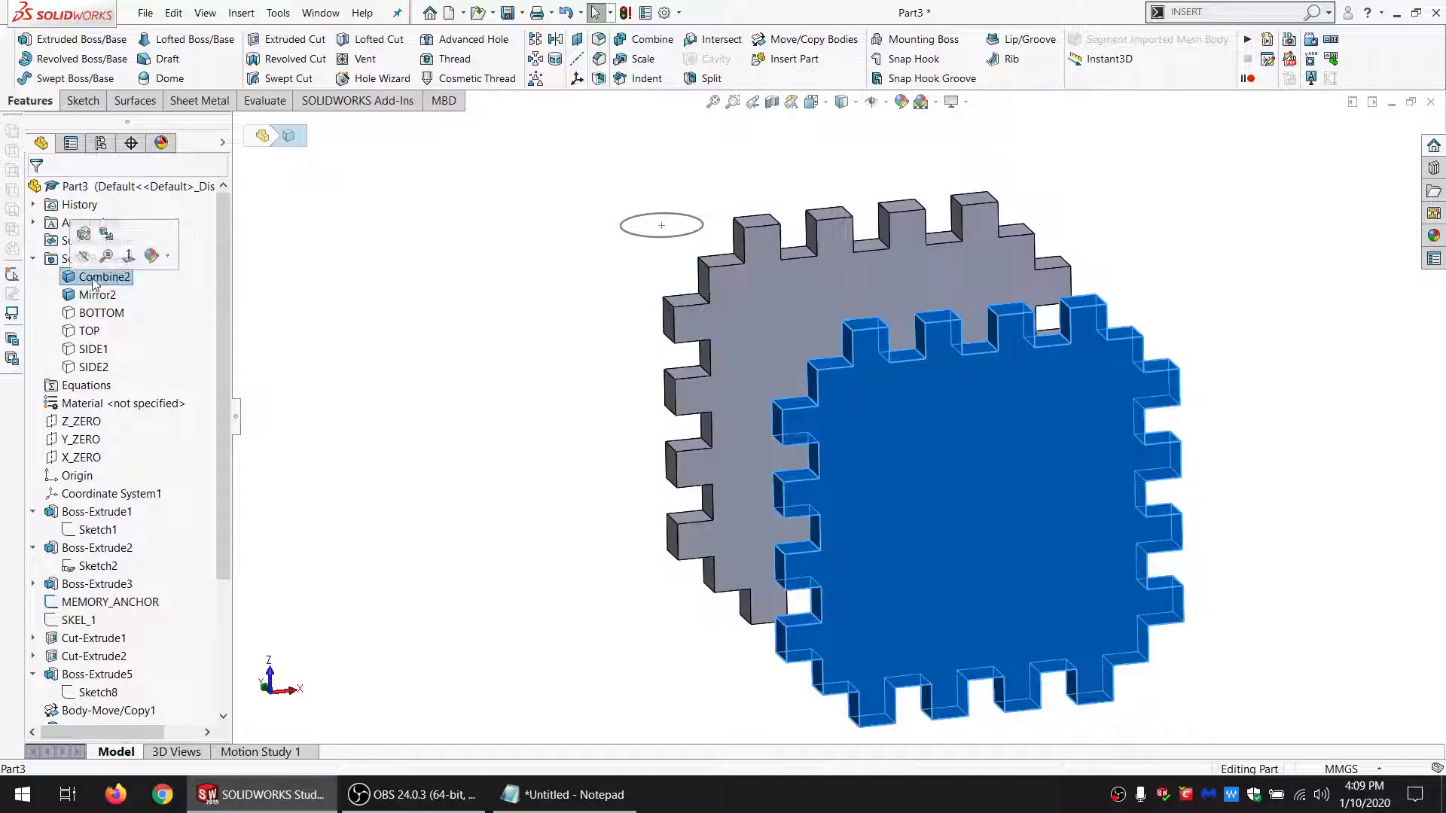
{"action": "left_click", "coordinate": [83, 277]}
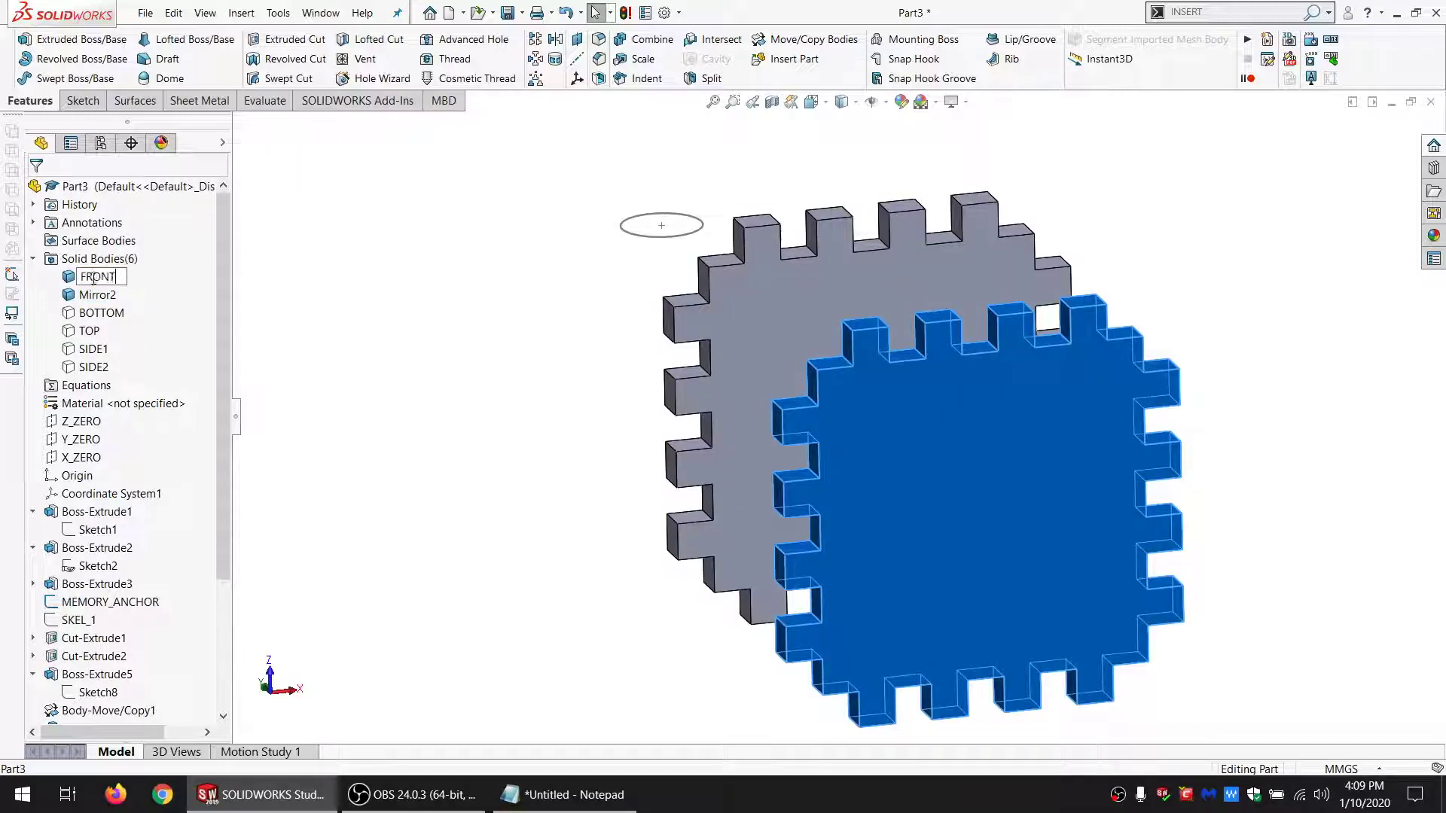
{"action": "left_click", "coordinate": [92, 294]}
{"action": "left_click", "coordinate": [92, 295]}
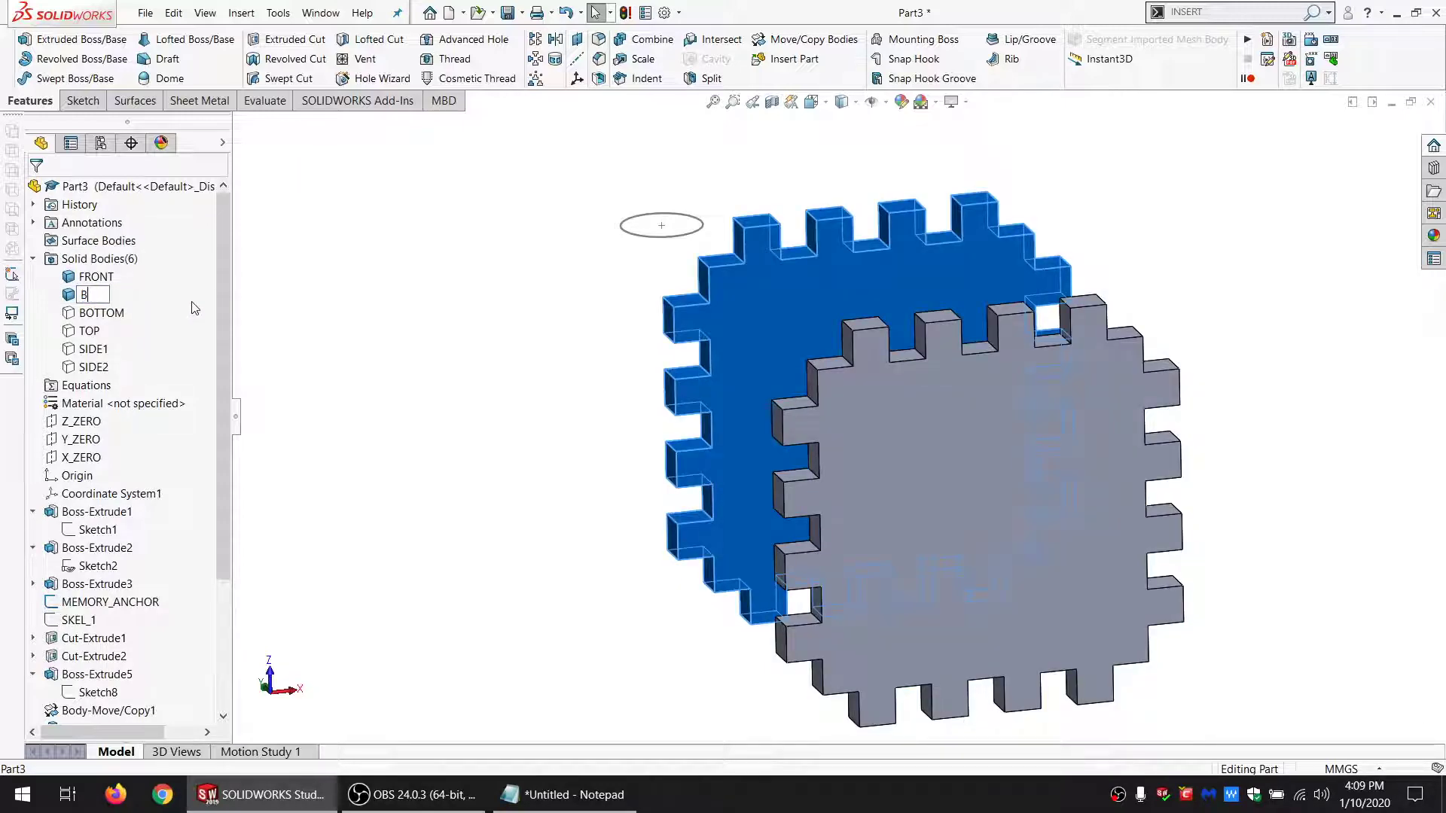
{"action": "key", "text": "Return"}
{"action": "left_click", "coordinate": [319, 405]}
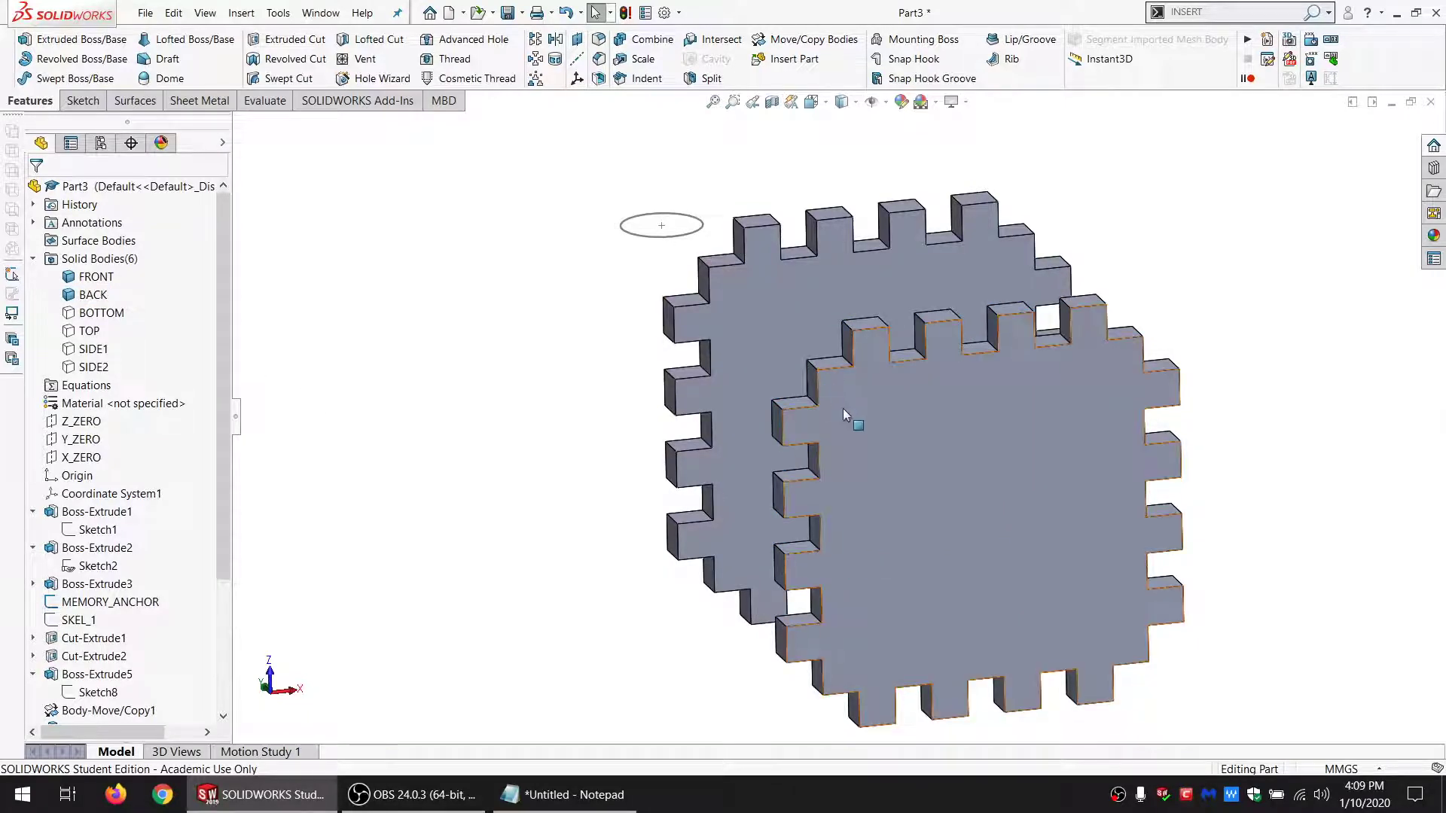
Step: Start a new sketch on the outer face of the FRONT panel with the Line tool
{"action": "middle_click_drag", "start_coordinate": [845, 405], "coordinate": [820, 420]}
{"action": "left_click", "coordinate": [819, 416]}
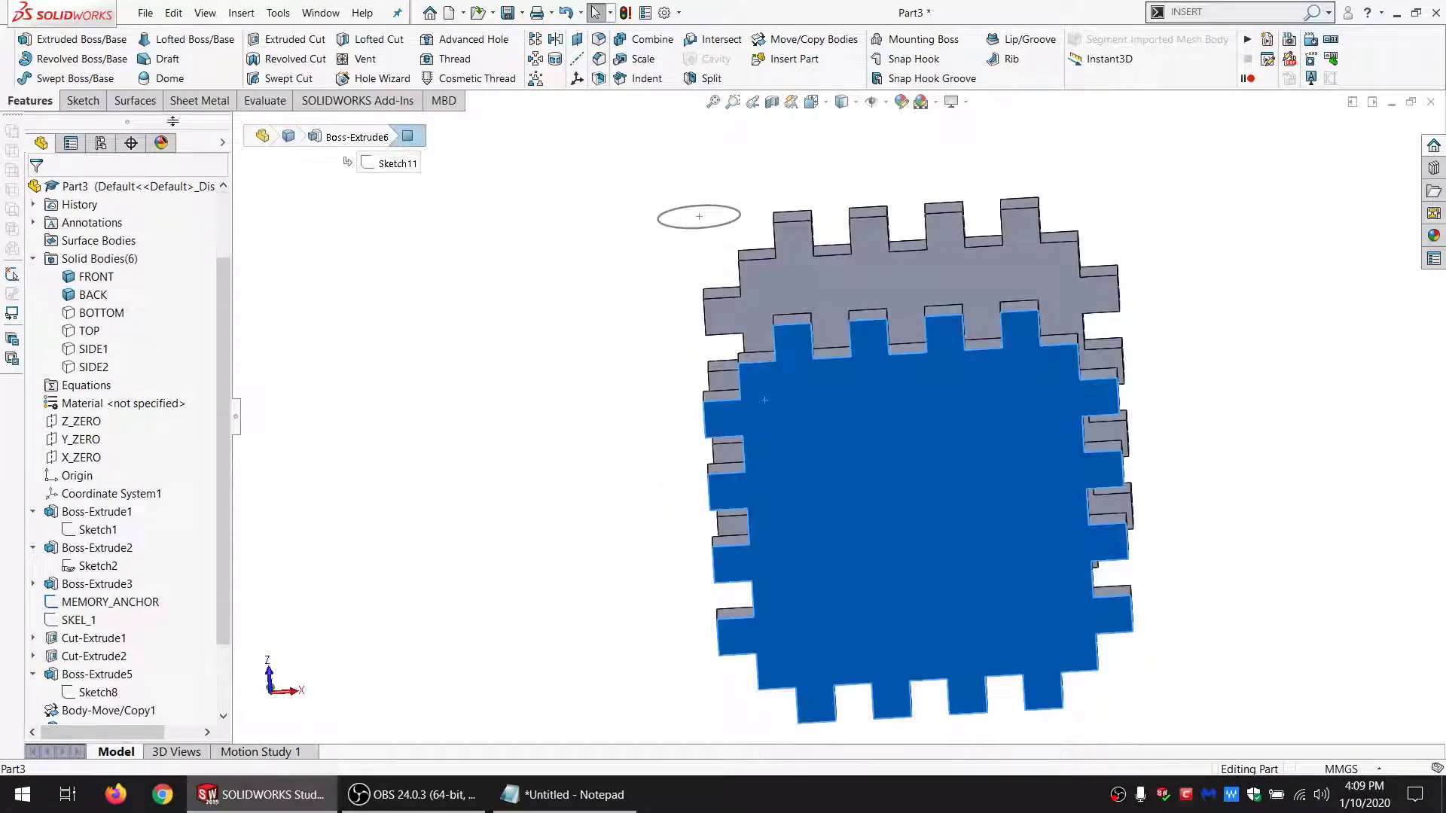
{"action": "left_click", "coordinate": [87, 101]}
{"action": "left_click", "coordinate": [14, 40]}
{"action": "left_click", "coordinate": [263, 43]}
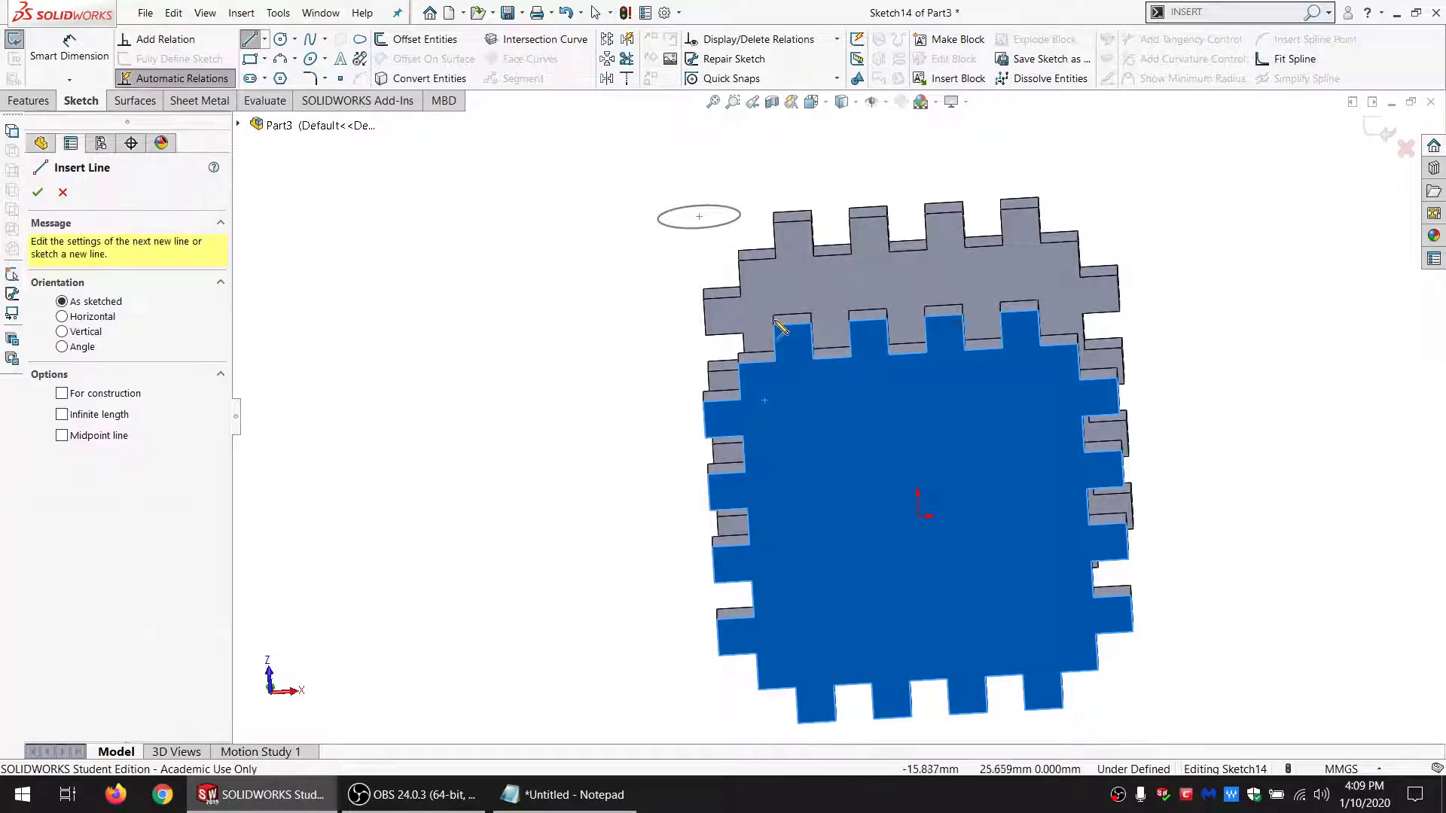
Step: Sketch closed corner triangles with the Line tool on both outer corners of the FRONT panel's first upper-edge tab
{"action": "left_click", "coordinate": [774, 327]}
{"action": "scroll", "coordinate": [779, 338], "scroll_direction": "down", "scroll_amount": 3}
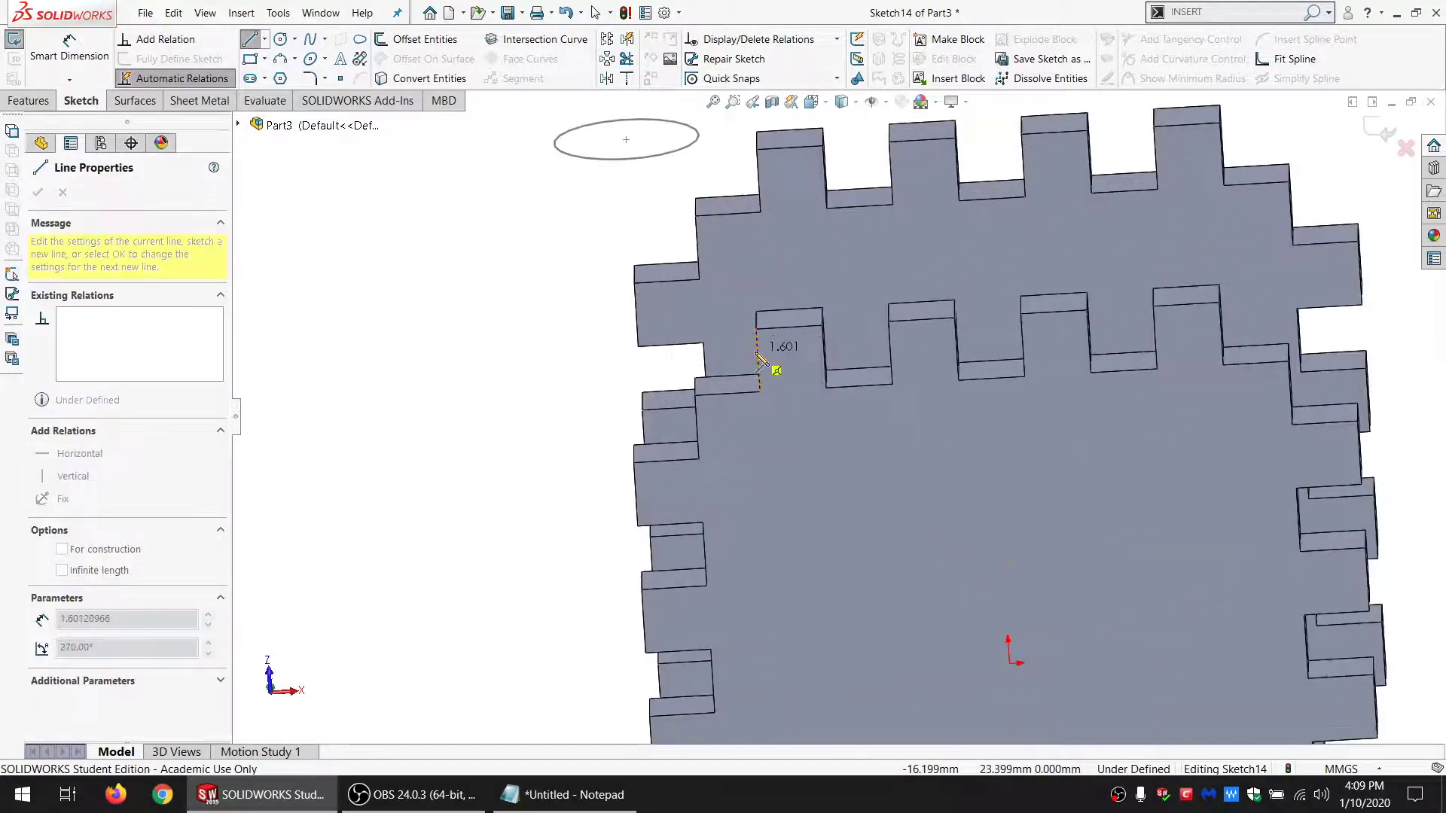
{"action": "left_click", "coordinate": [756, 352]}
{"action": "left_click", "coordinate": [776, 328]}
{"action": "left_click", "coordinate": [756, 330]}
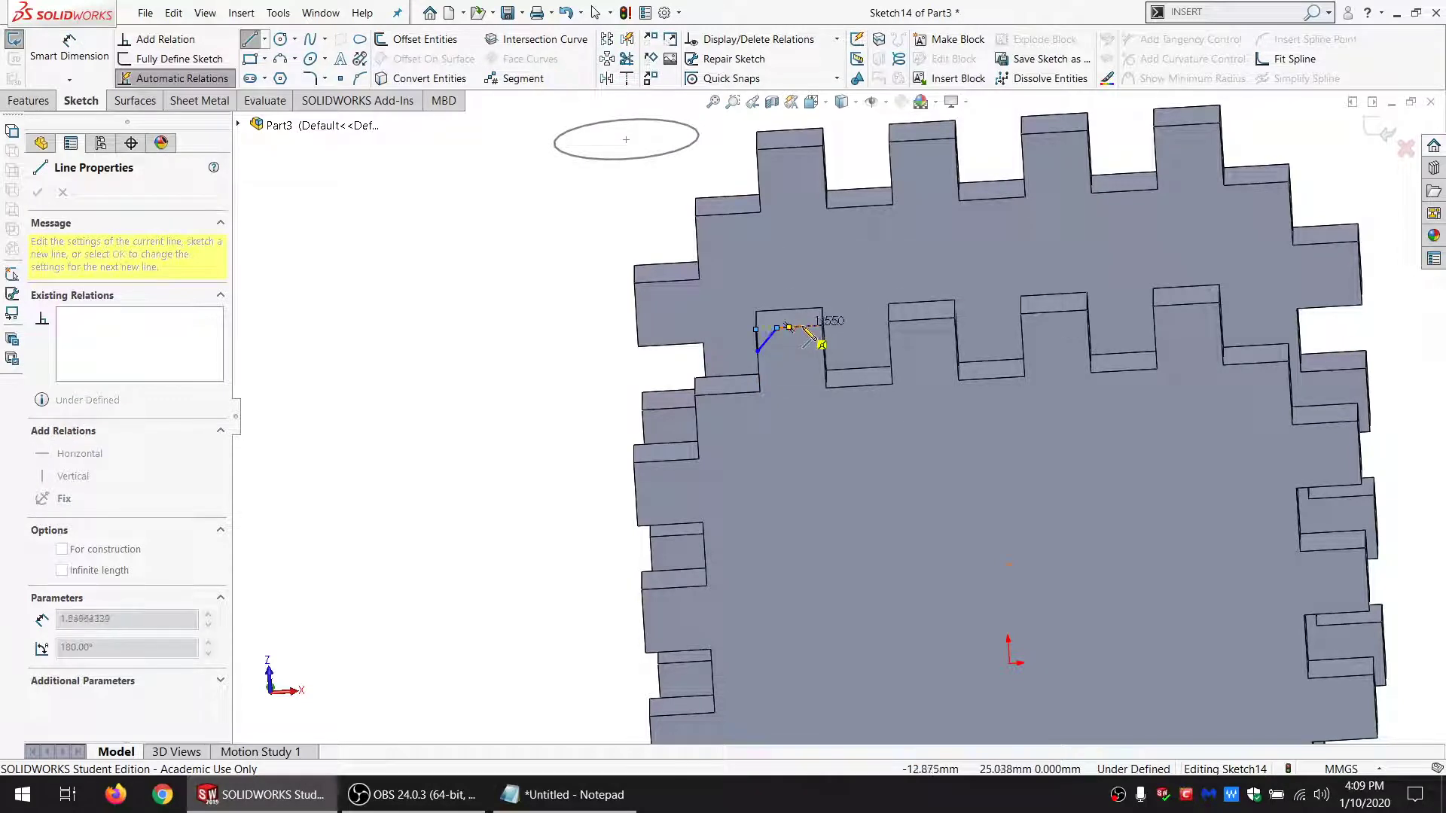
{"action": "left_click", "coordinate": [823, 328]}
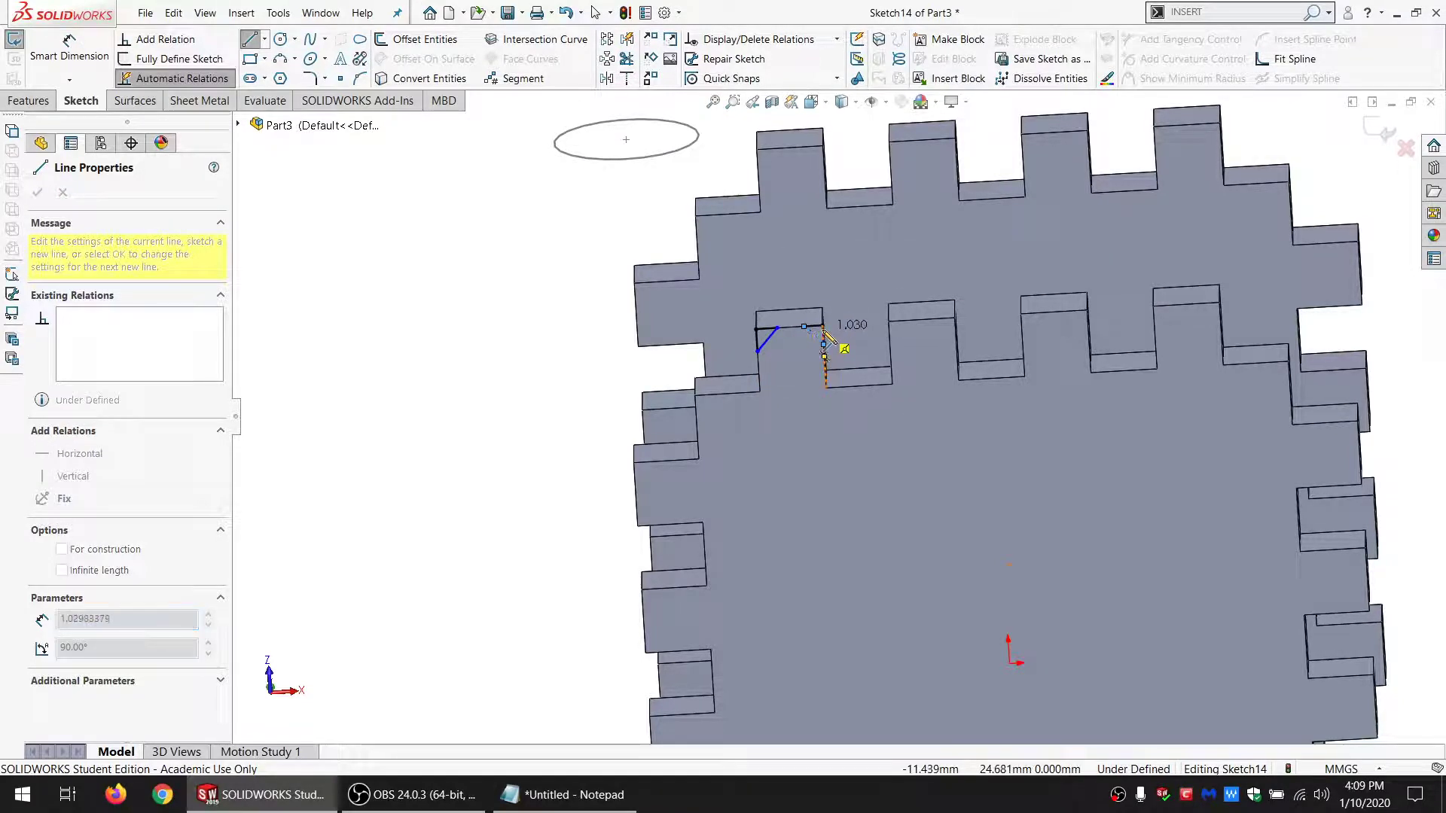
{"action": "left_click", "coordinate": [823, 337]}
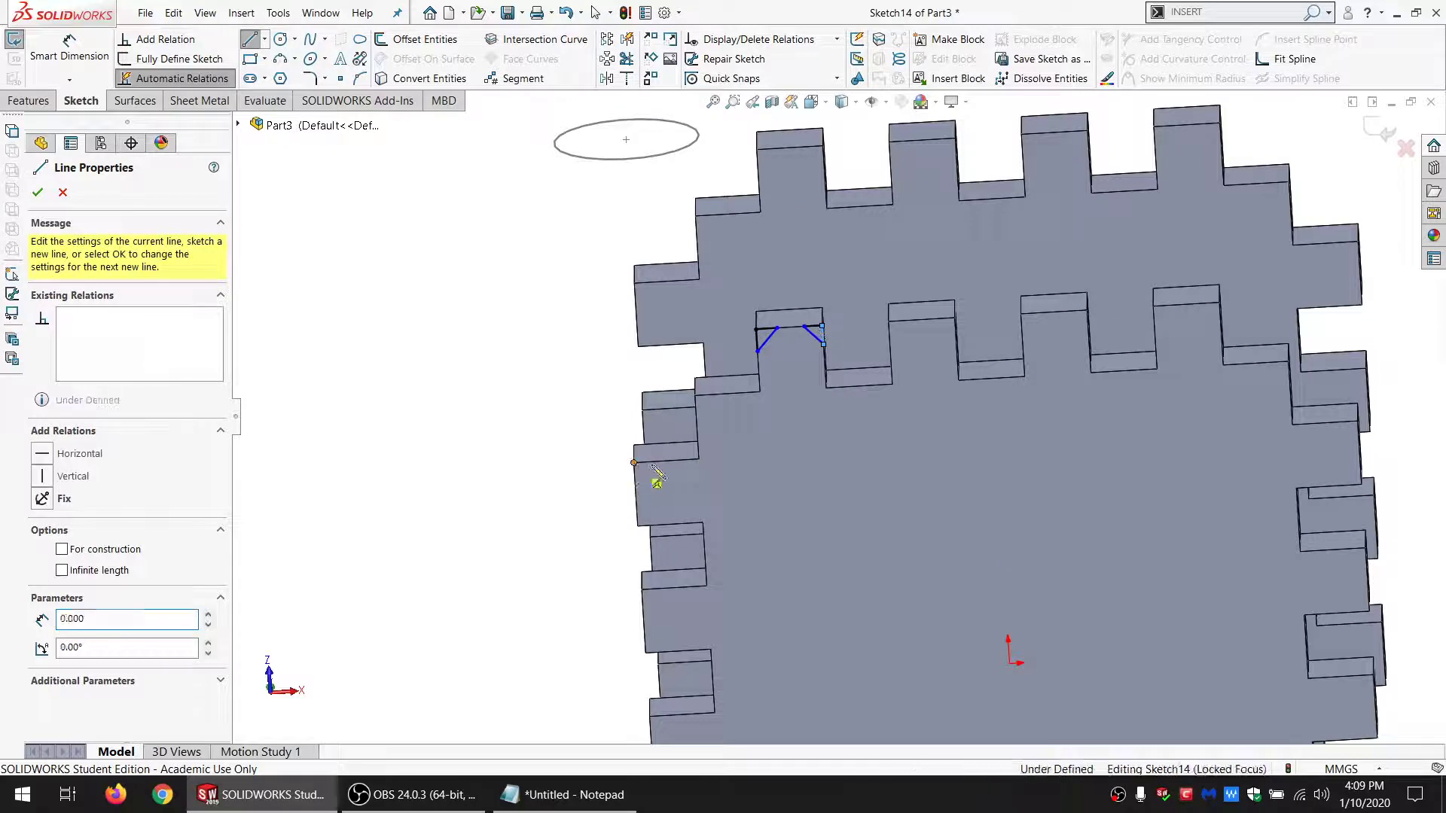
Step: Sketch closed corner triangles on both outer corners of the uppermost tab on the panel's left edge
{"action": "left_click", "coordinate": [634, 463]}
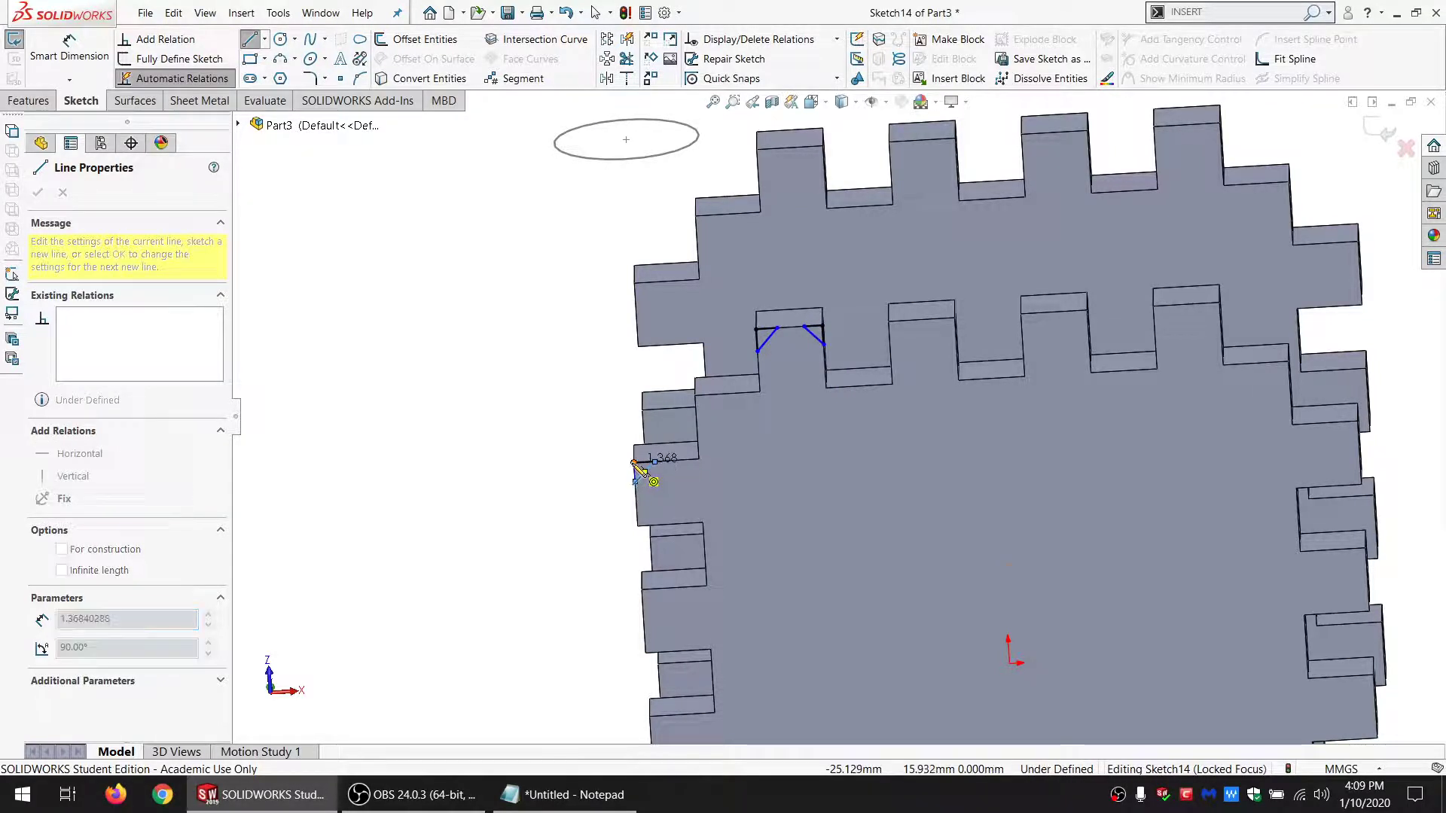
{"action": "left_click", "coordinate": [637, 524]}
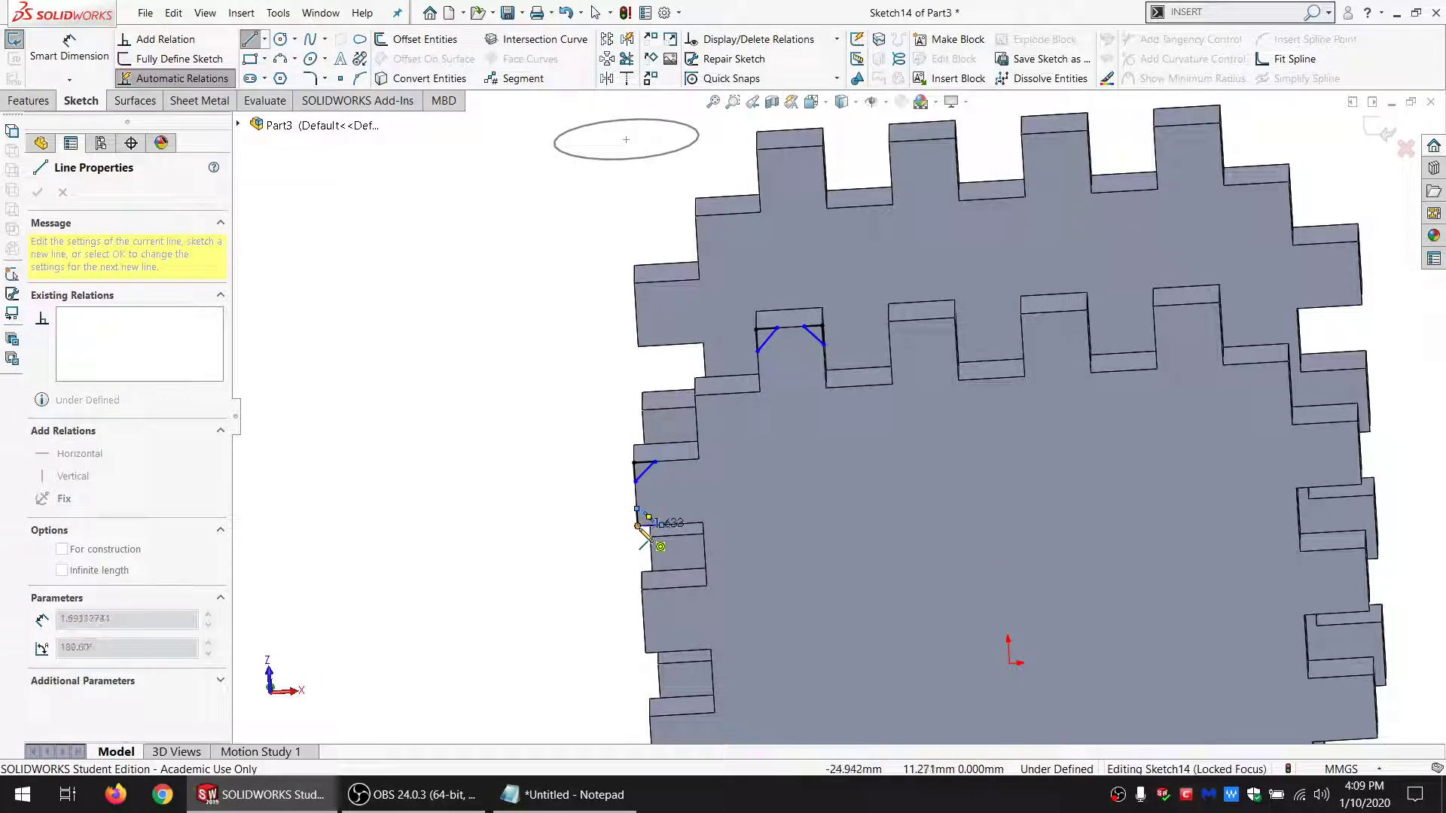
{"action": "left_click", "coordinate": [637, 525]}
{"action": "key", "text": "Escape"}
Step: Apply an Equal relation to all the edge-aligned legs of the four corner triangles on the two tabs
{"action": "scroll", "coordinate": [801, 369], "scroll_direction": "down", "scroll_amount": 1}
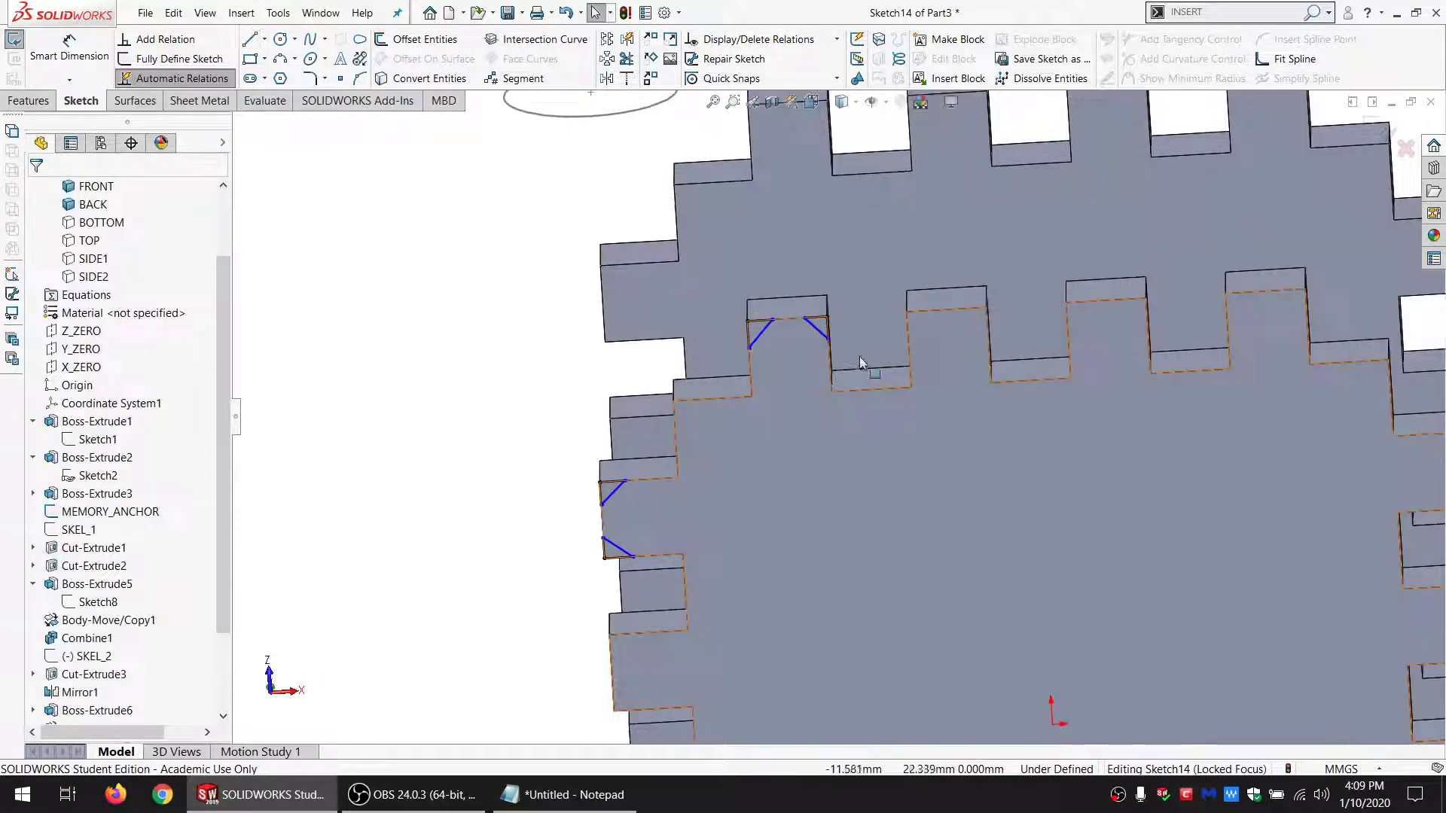
{"action": "scroll", "coordinate": [860, 356], "scroll_direction": "down", "scroll_amount": 3}
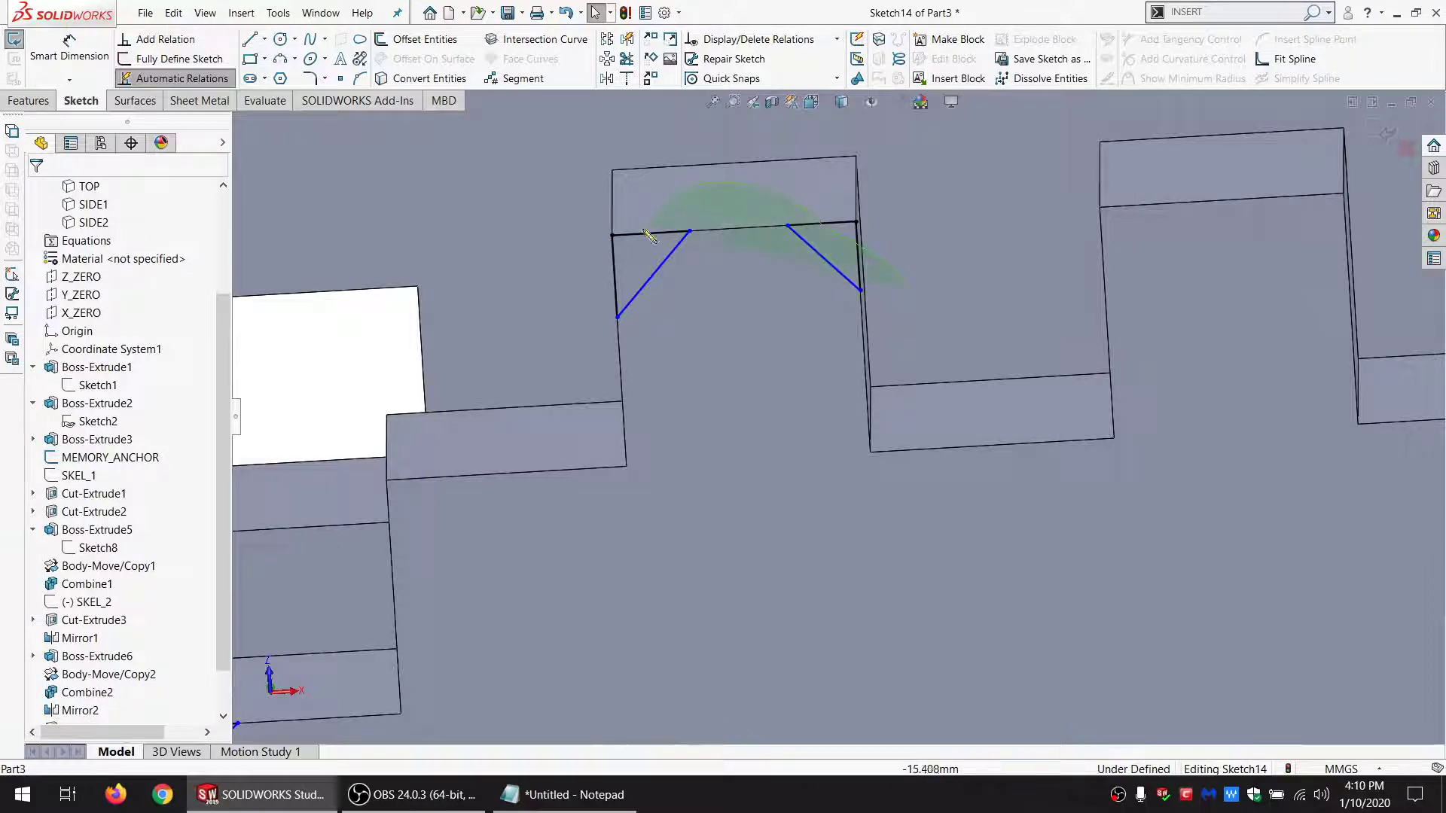
{"action": "mouse_move", "coordinate": [614, 164]}
{"action": "left_mouse_down"}
{"action": "mouse_move", "coordinate": [904, 161]}
{"action": "mouse_move", "coordinate": [912, 233]}
{"action": "left_mouse_up"}
{"action": "scroll", "coordinate": [566, 473], "scroll_direction": "up", "scroll_amount": 5}
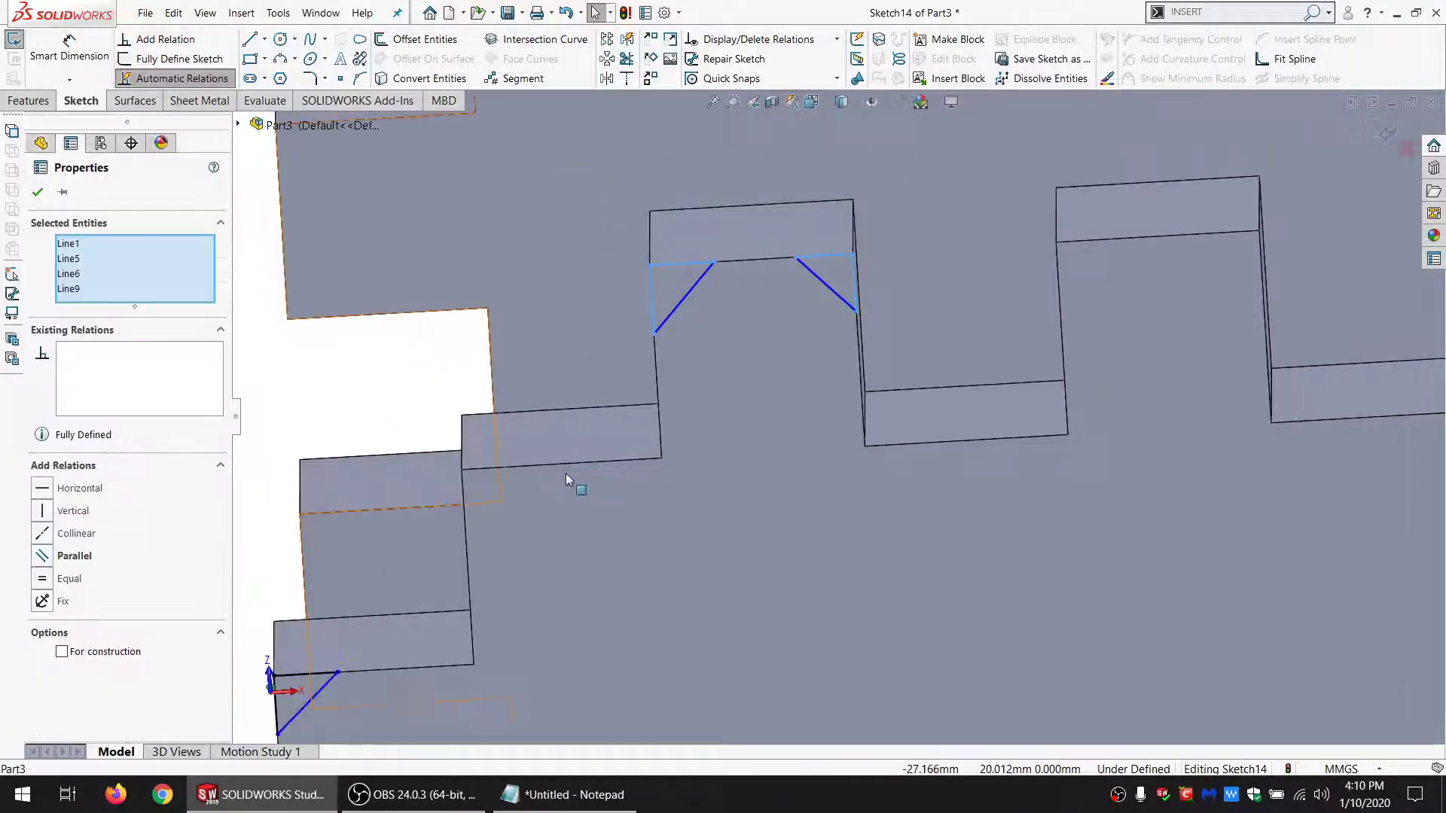
{"action": "scroll", "coordinate": [631, 328], "scroll_direction": "down", "scroll_amount": 4}
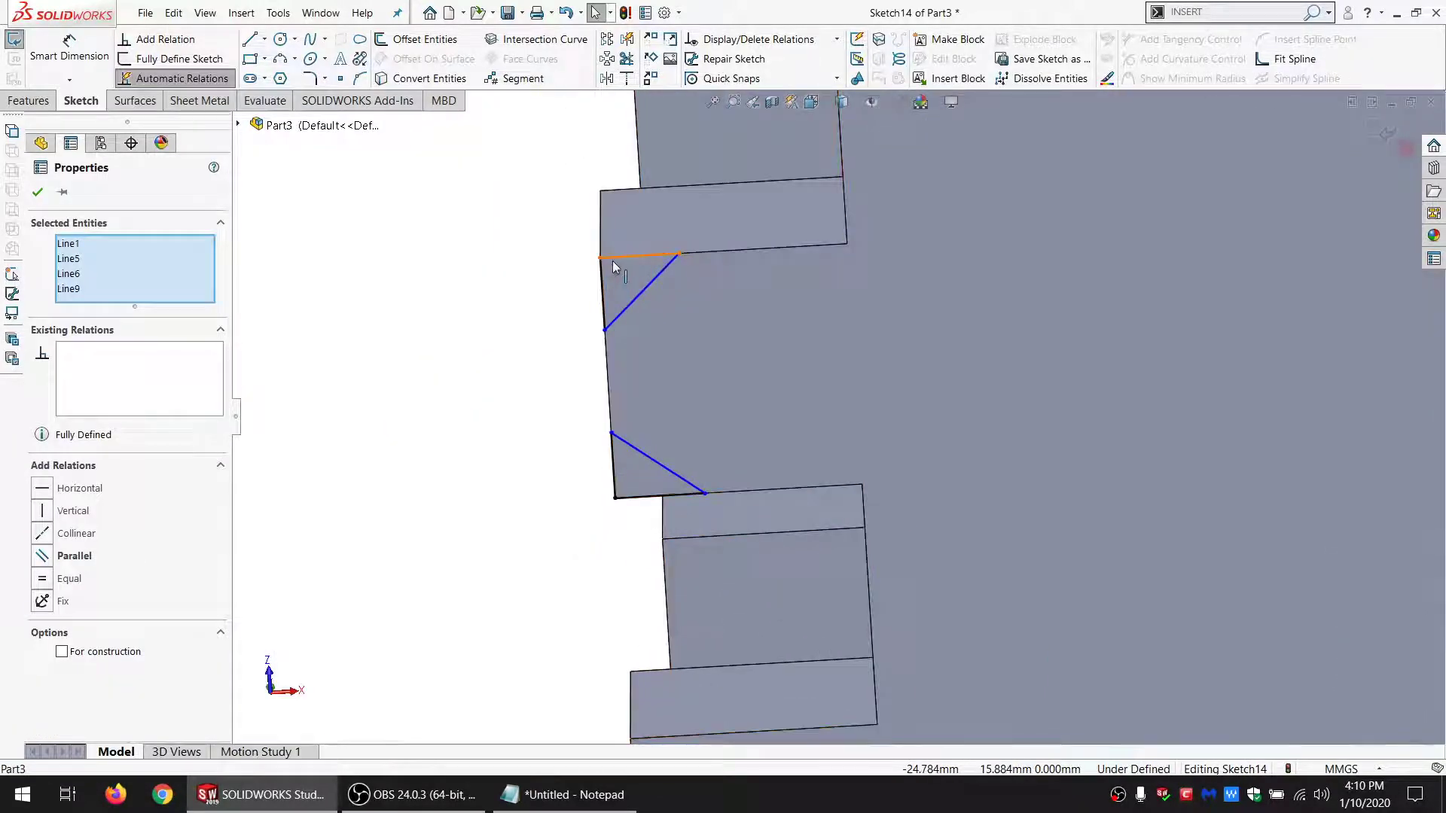
{"action": "left_click", "coordinate": [603, 277]}
{"action": "left_click", "coordinate": [602, 280], "text": "ctrl"}
{"action": "left_click", "coordinate": [614, 461], "text": "ctrl"}
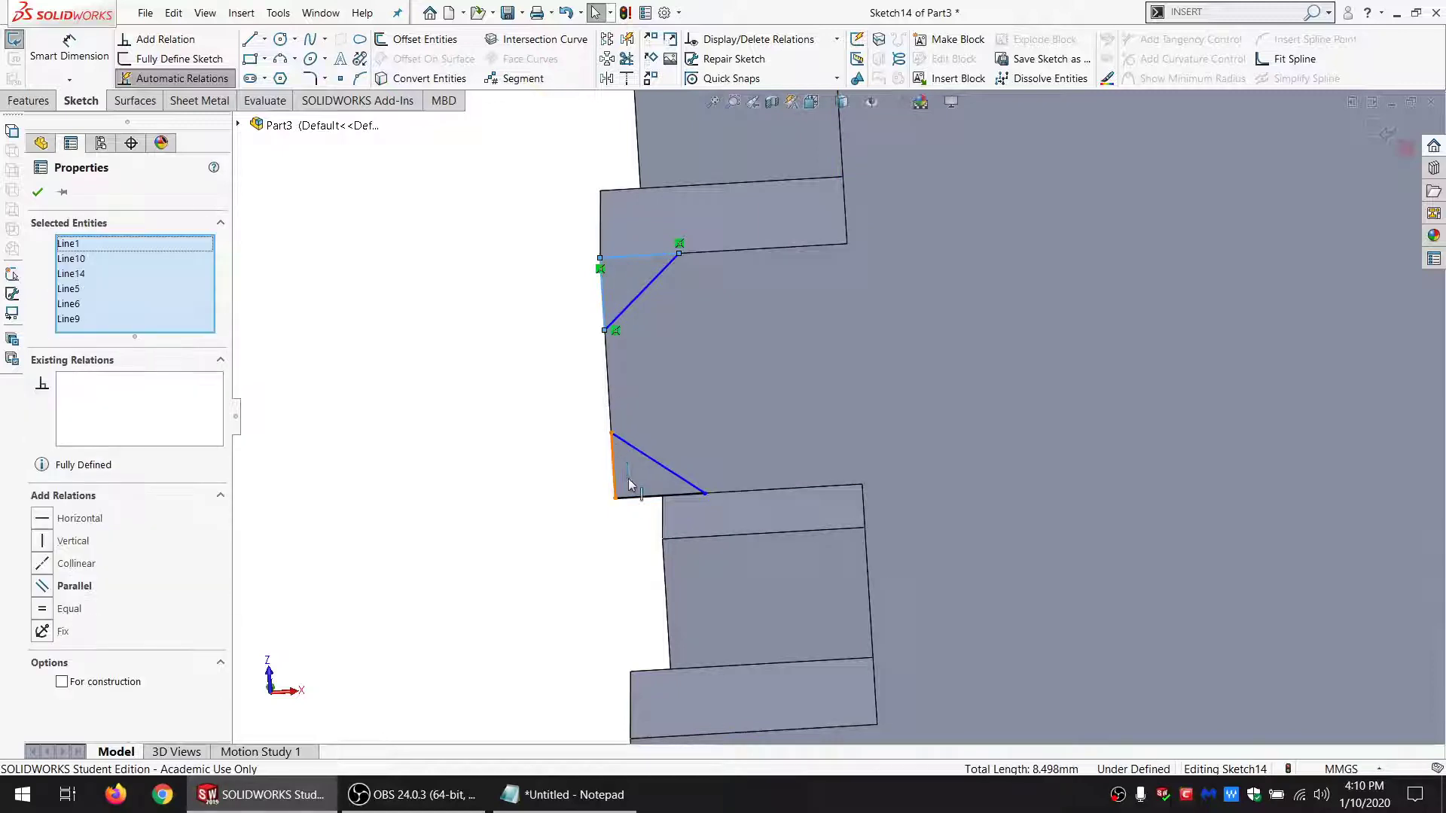
{"action": "left_click", "coordinate": [631, 499], "text": "ctrl"}
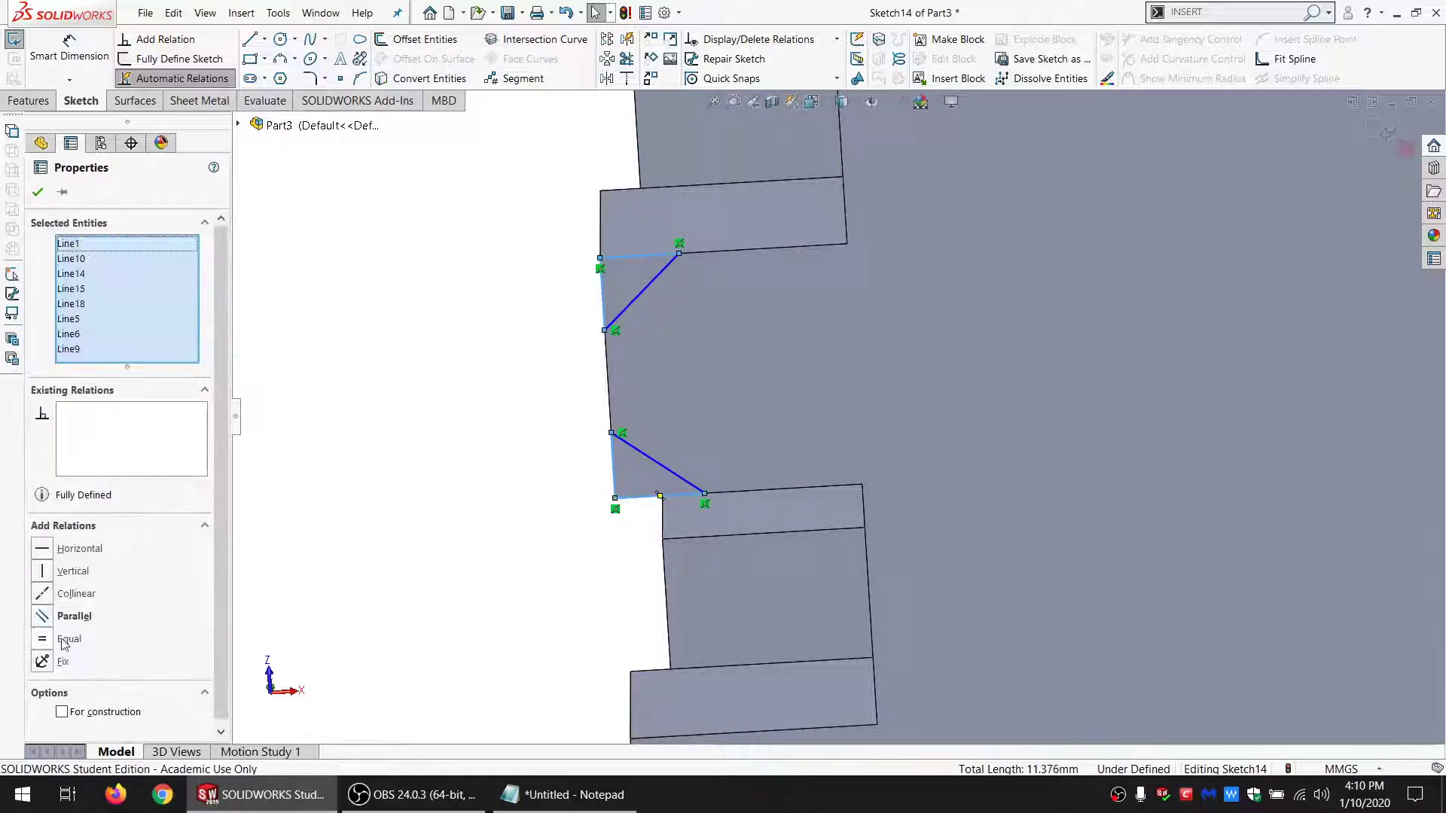
{"action": "left_click", "coordinate": [468, 342]}
Step: Dimension the horizontal leg of the left tab's lower triangle and link it to the global variable ASM_CHAMFER
{"action": "left_click", "coordinate": [48, 50]}
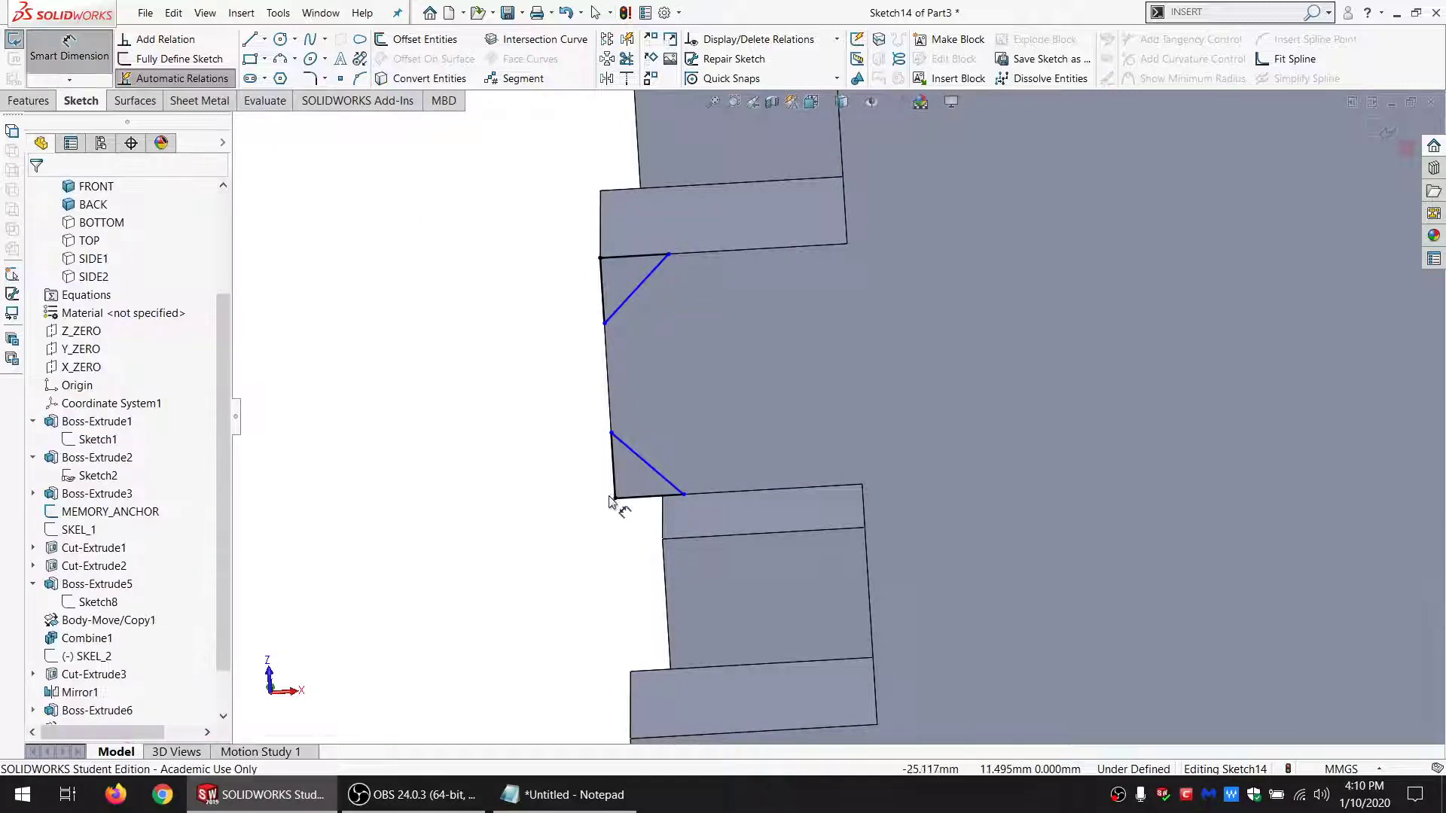
{"action": "left_click", "coordinate": [684, 494]}
{"action": "left_click", "coordinate": [614, 474]}
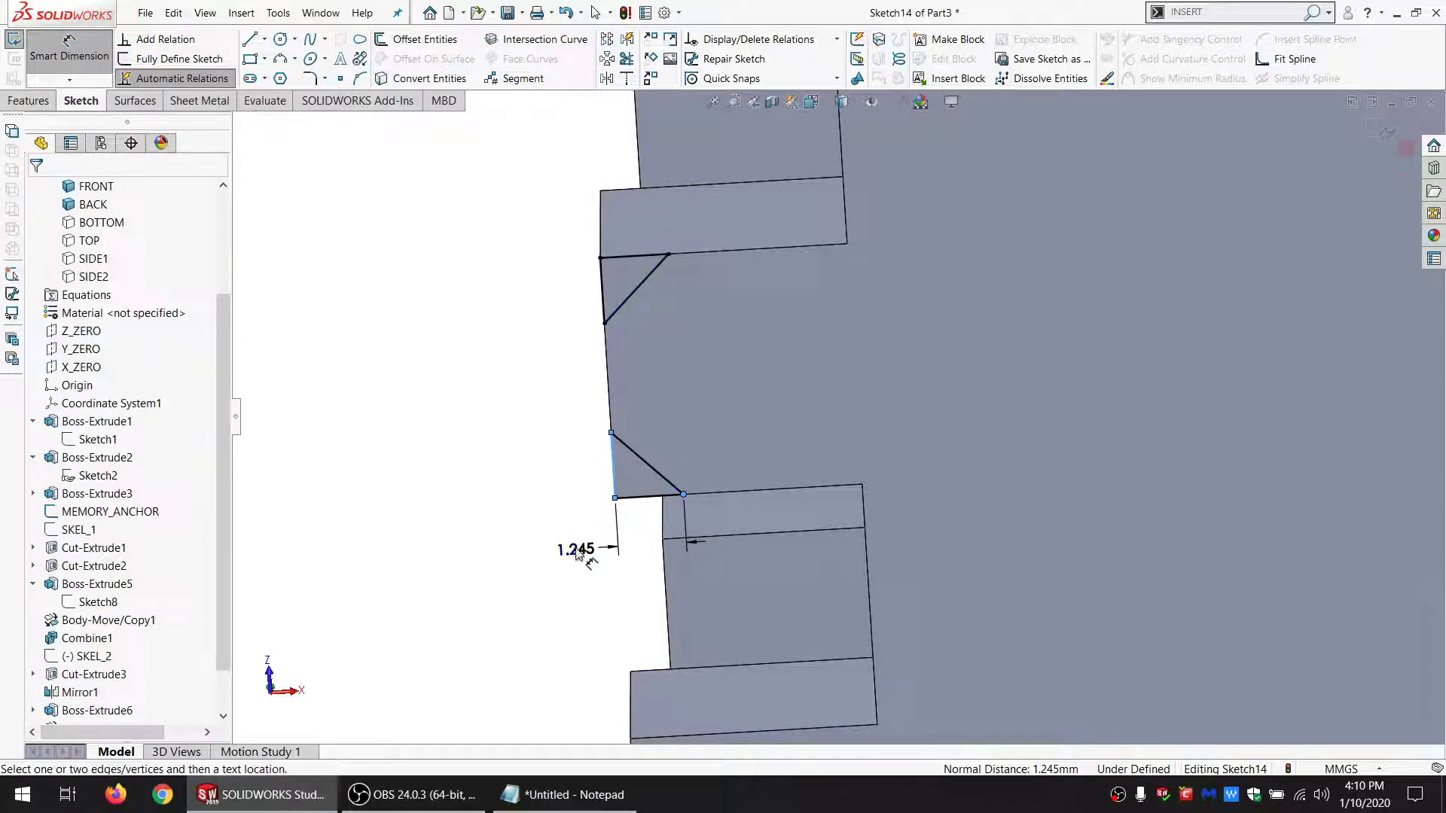
{"action": "left_click", "coordinate": [576, 553]}
{"action": "type", "text": "="}
{"action": "mouse_move", "coordinate": [570, 622]}
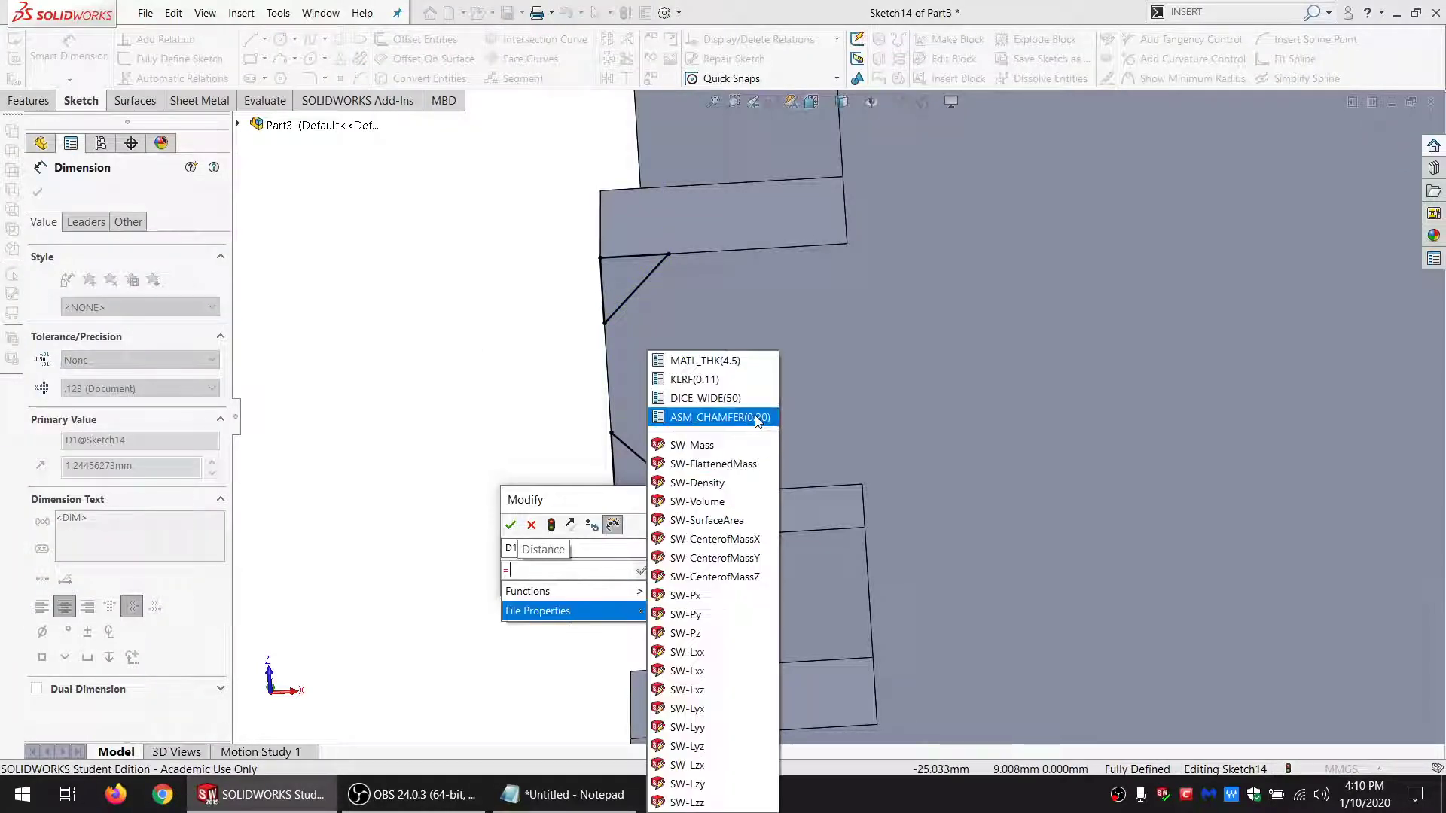
{"action": "left_click", "coordinate": [719, 417]}
{"action": "left_click", "coordinate": [511, 524]}
{"action": "scroll", "coordinate": [833, 381], "scroll_direction": "up", "scroll_amount": 4}
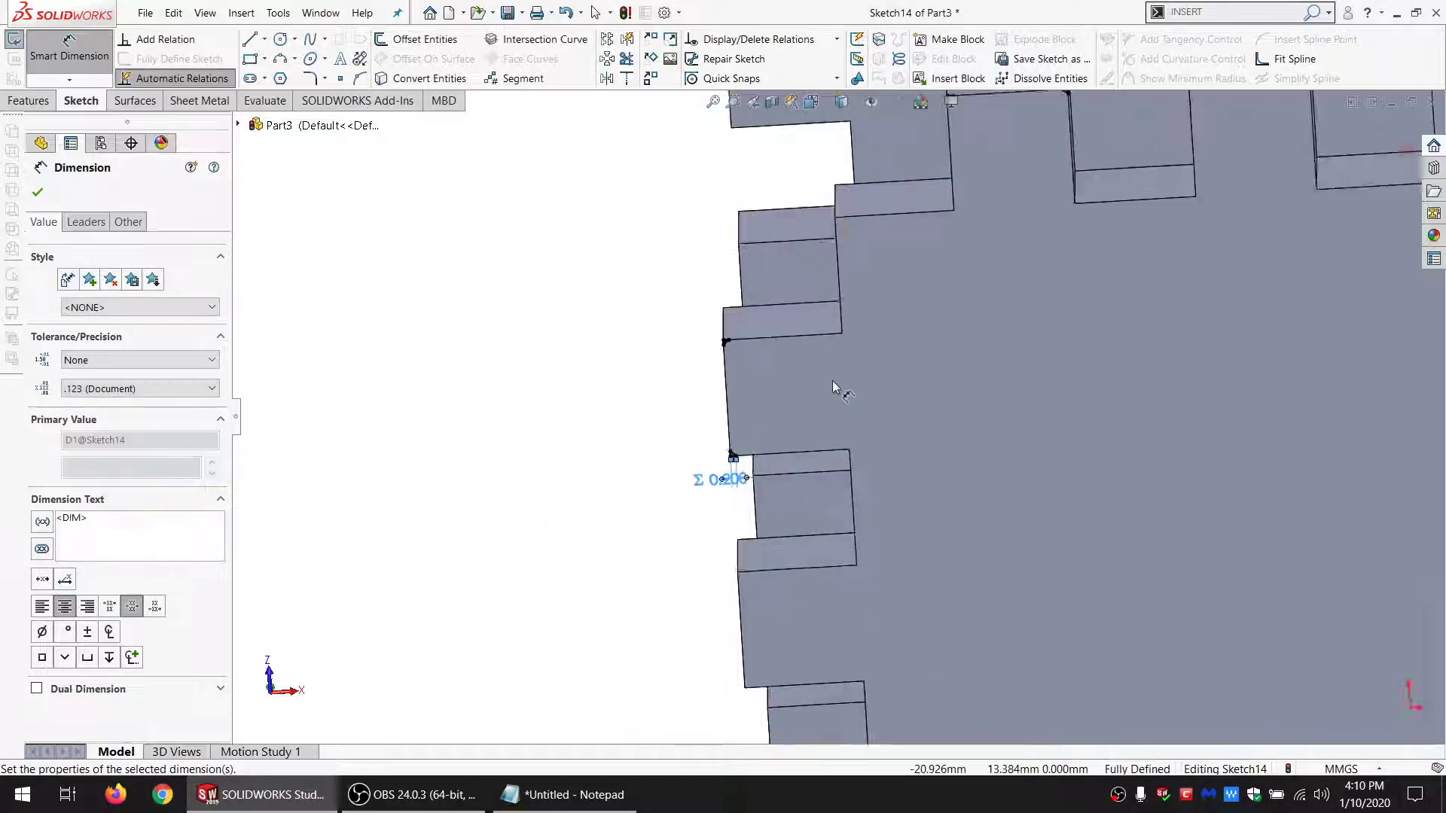
Step: Draw two crossing construction lines about 11.6 mm long from the panel's upper-left stepped edges, perpendicular to each other and equal in length
{"action": "scroll", "coordinate": [900, 354], "scroll_direction": "down", "scroll_amount": 5}
{"action": "key", "text": "Escape"}
{"action": "key", "text": "l"}
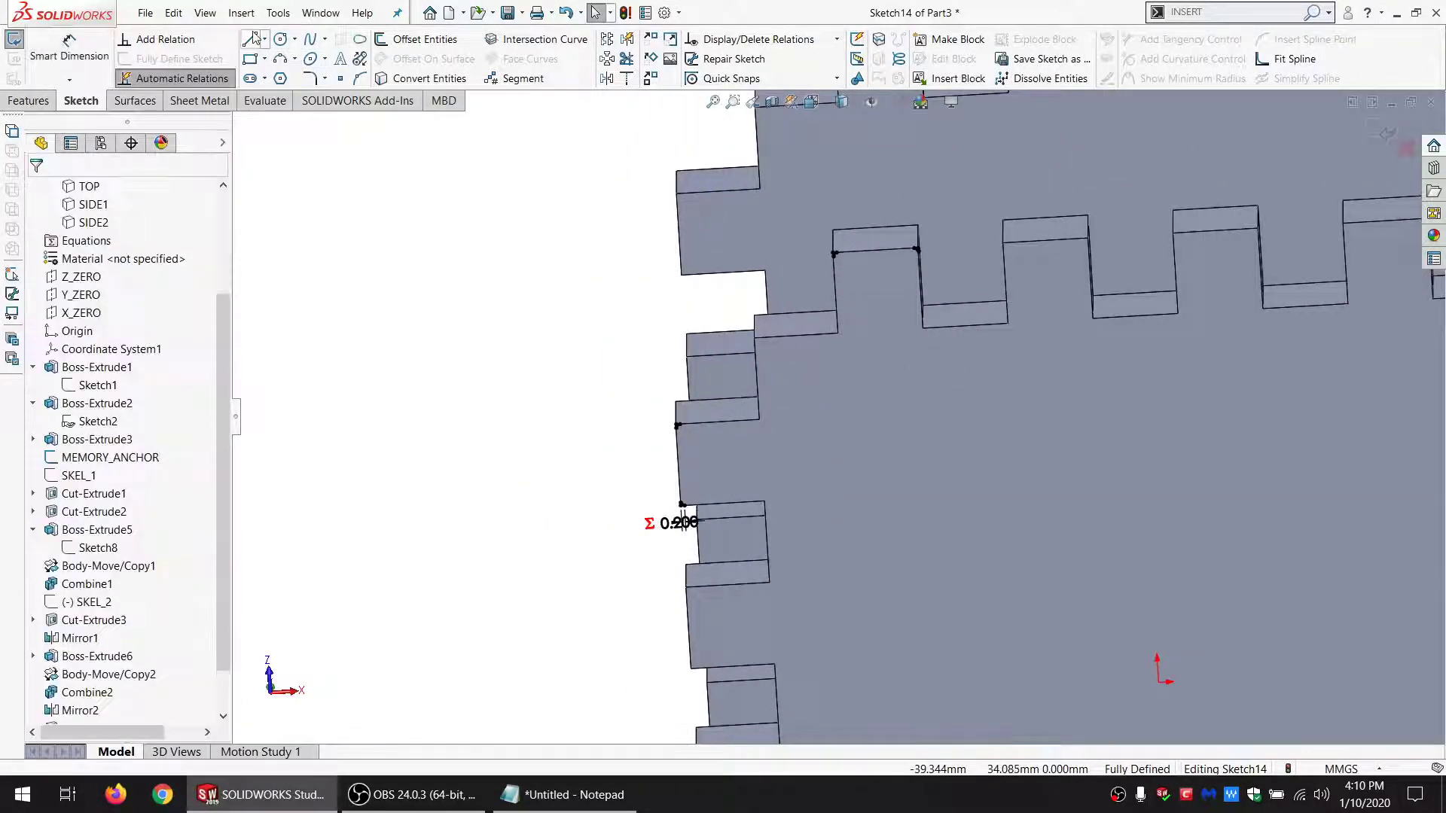
{"action": "left_click_drag", "start_coordinate": [808, 334], "coordinate": [862, 537]}
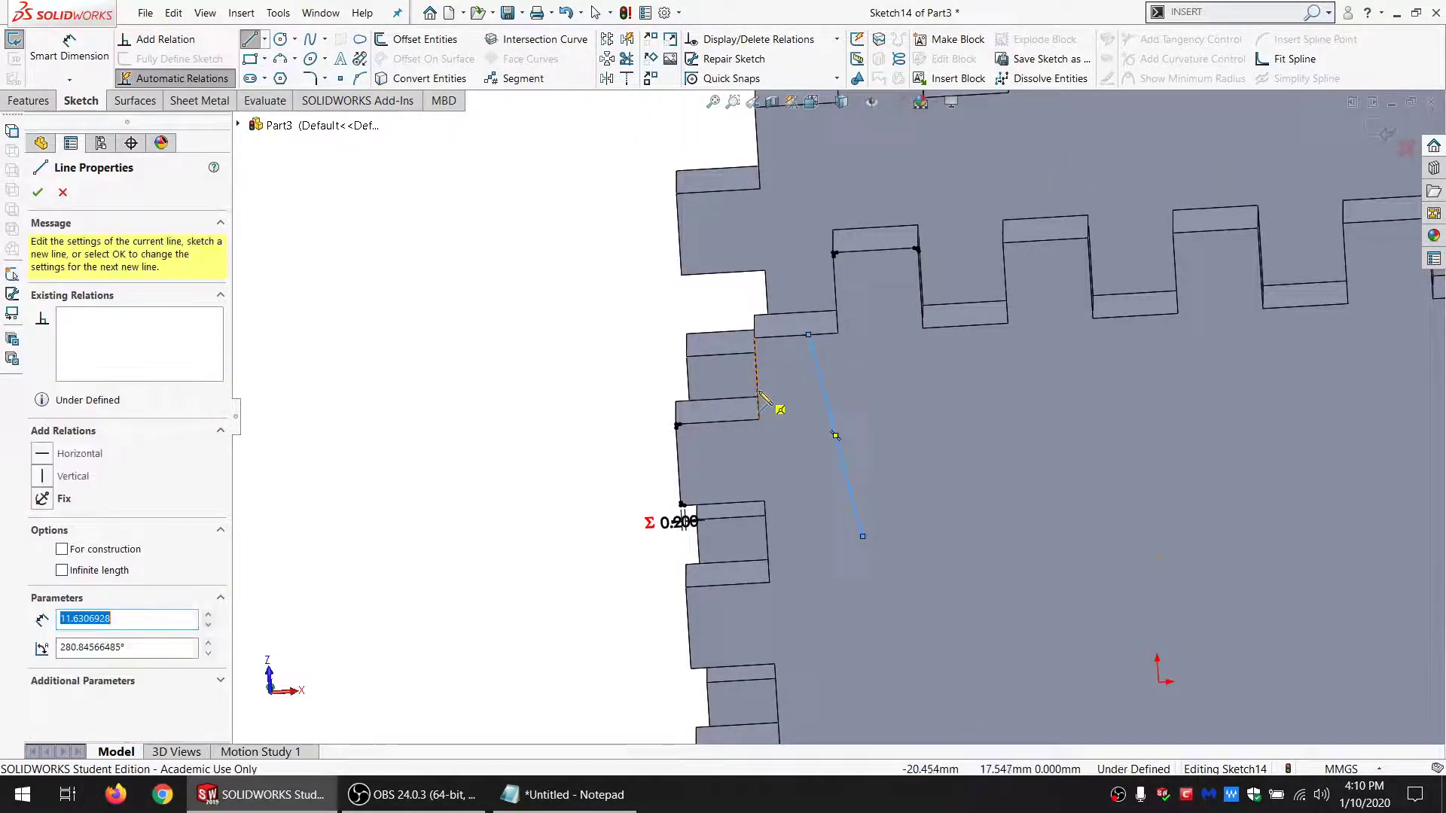
{"action": "mouse_move", "coordinate": [756, 391]}
{"action": "left_mouse_down"}
{"action": "mouse_move", "coordinate": [936, 421]}
{"action": "mouse_move", "coordinate": [833, 368]}
{"action": "mouse_move", "coordinate": [784, 410]}
{"action": "left_mouse_up"}
{"action": "key", "text": "Escape"}
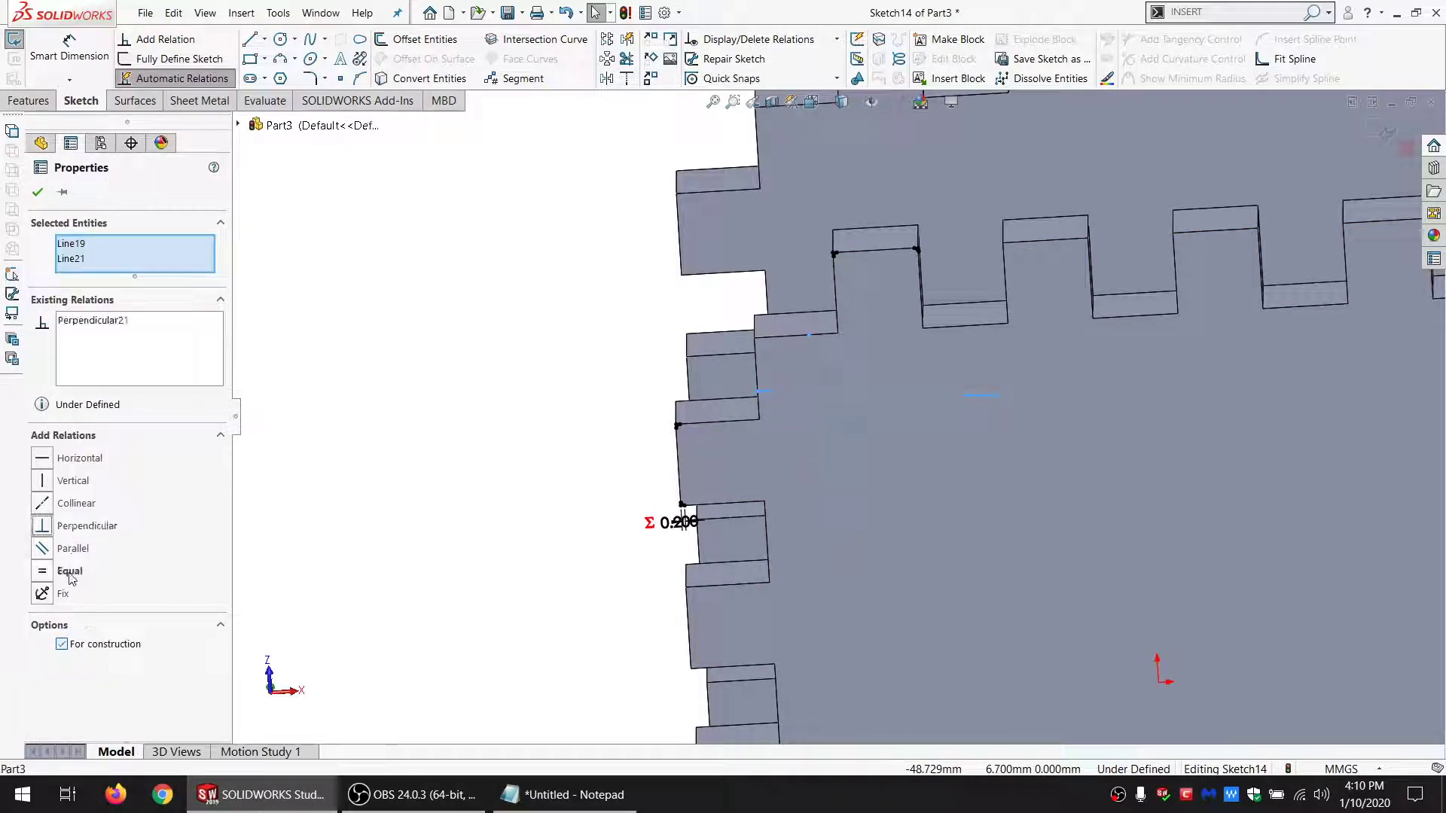
{"action": "left_click", "coordinate": [449, 458]}
Step: Make the upright construction line perpendicular to the short upper panel edge it starts from
{"action": "left_click", "coordinate": [807, 347]}
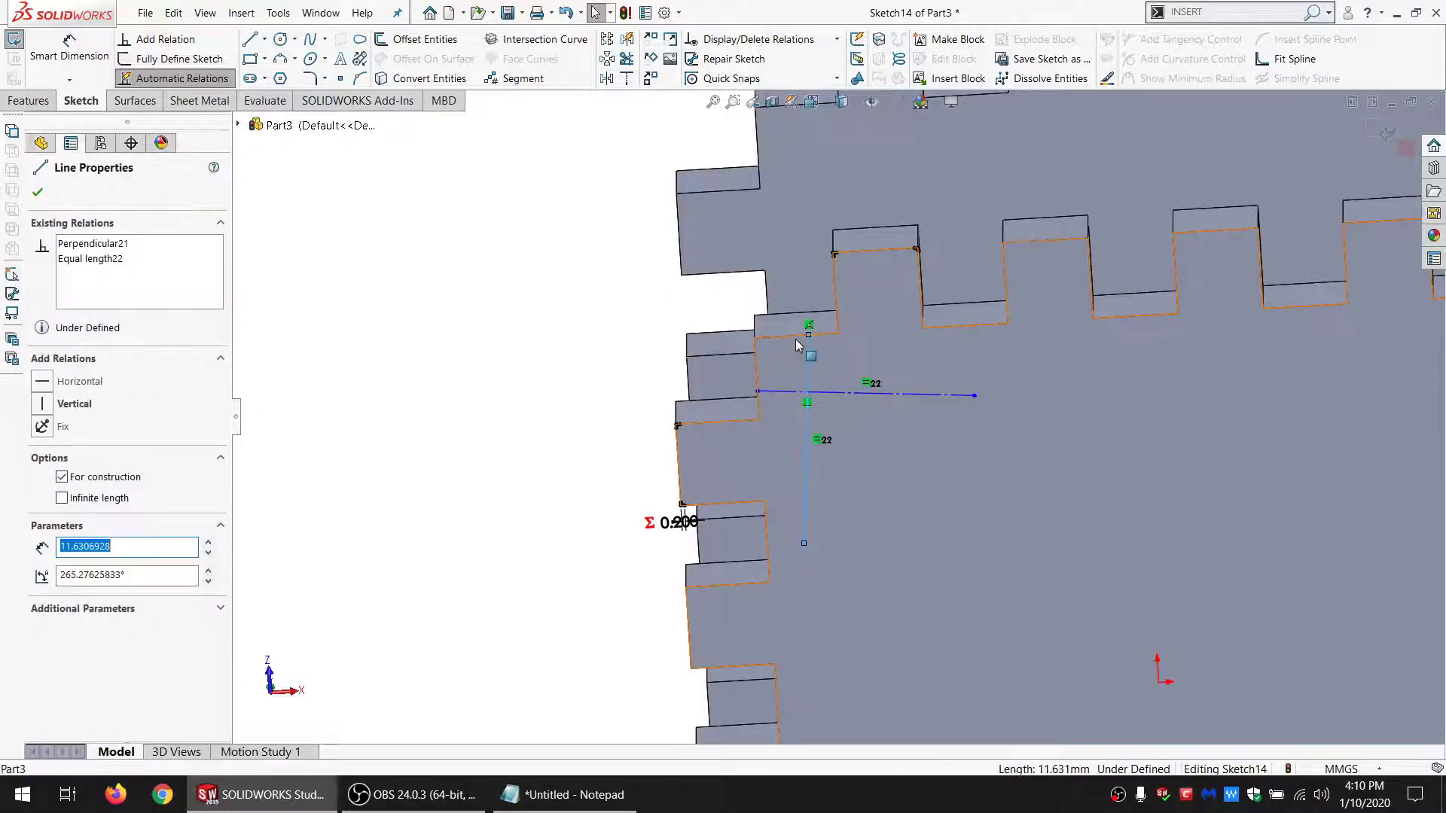
{"action": "left_click", "coordinate": [798, 343], "text": "ctrl"}
{"action": "left_click", "coordinate": [797, 337], "text": "ctrl"}
{"action": "left_click", "coordinate": [798, 358], "text": "ctrl"}
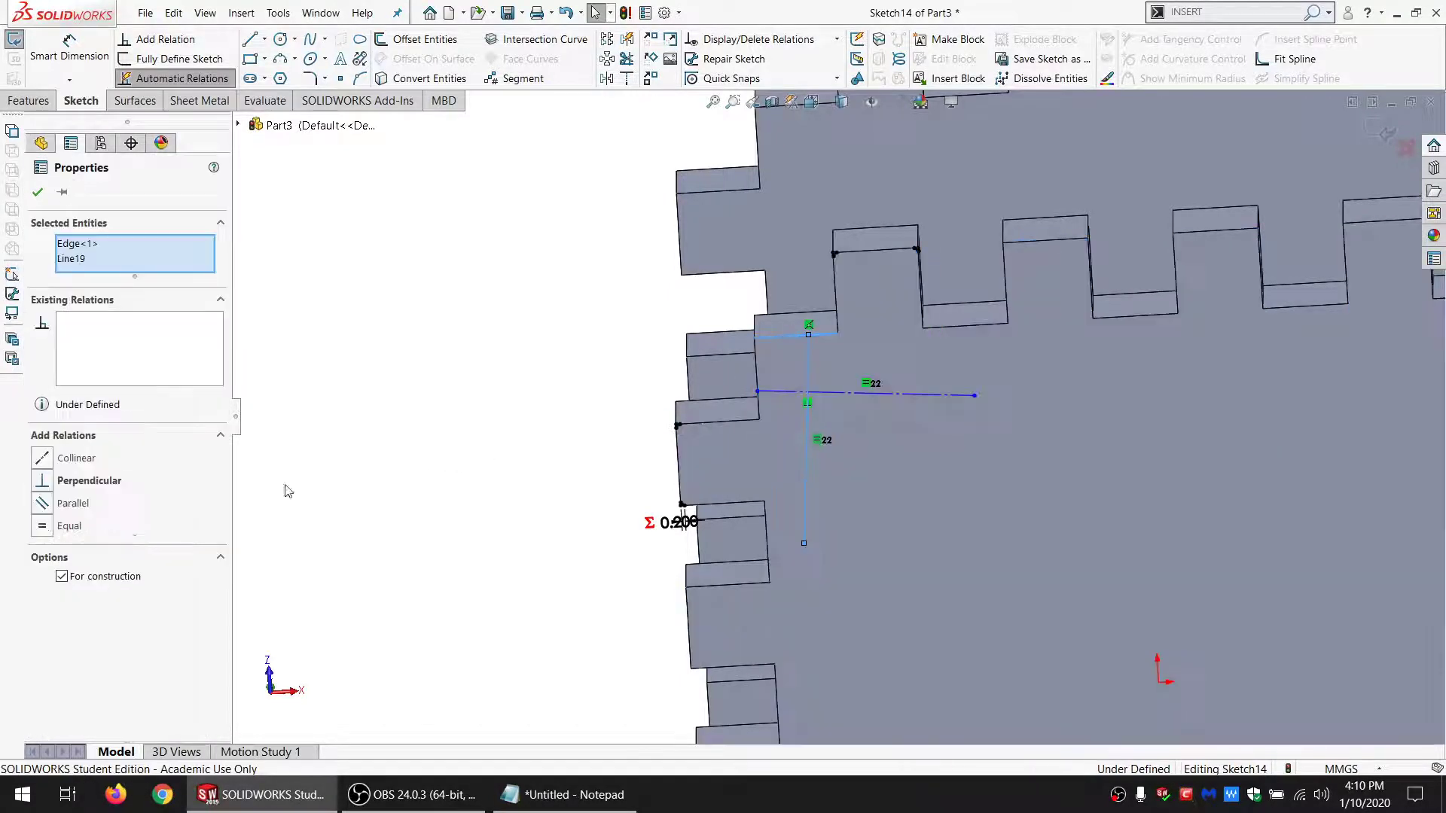
{"action": "left_click", "coordinate": [75, 486]}
{"action": "left_click", "coordinate": [449, 509]}
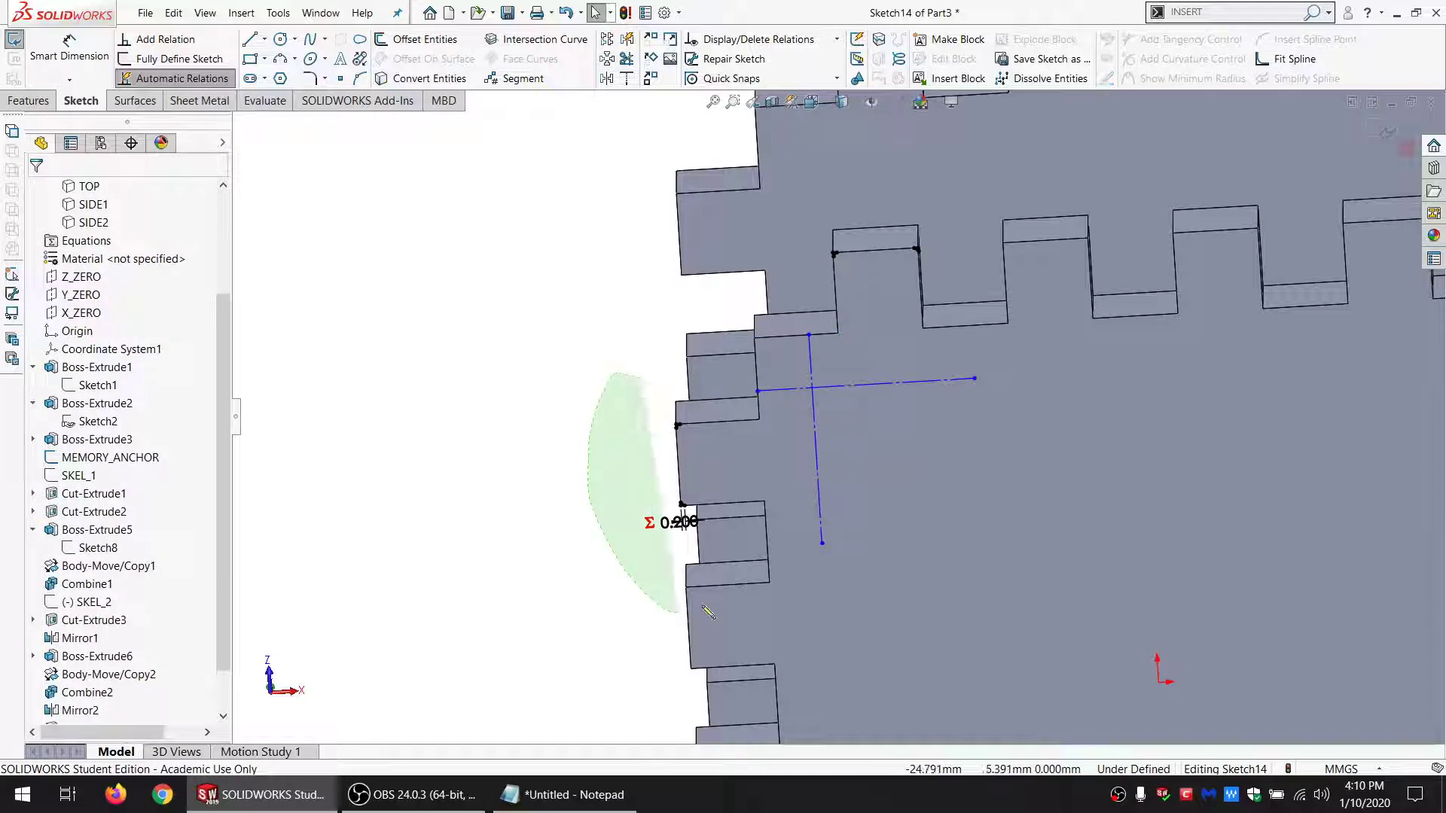
Step: Mirror the left tab's two corner triangles about the upright construction line
{"action": "left_click_drag", "start_coordinate": [686, 395], "coordinate": [676, 387]}
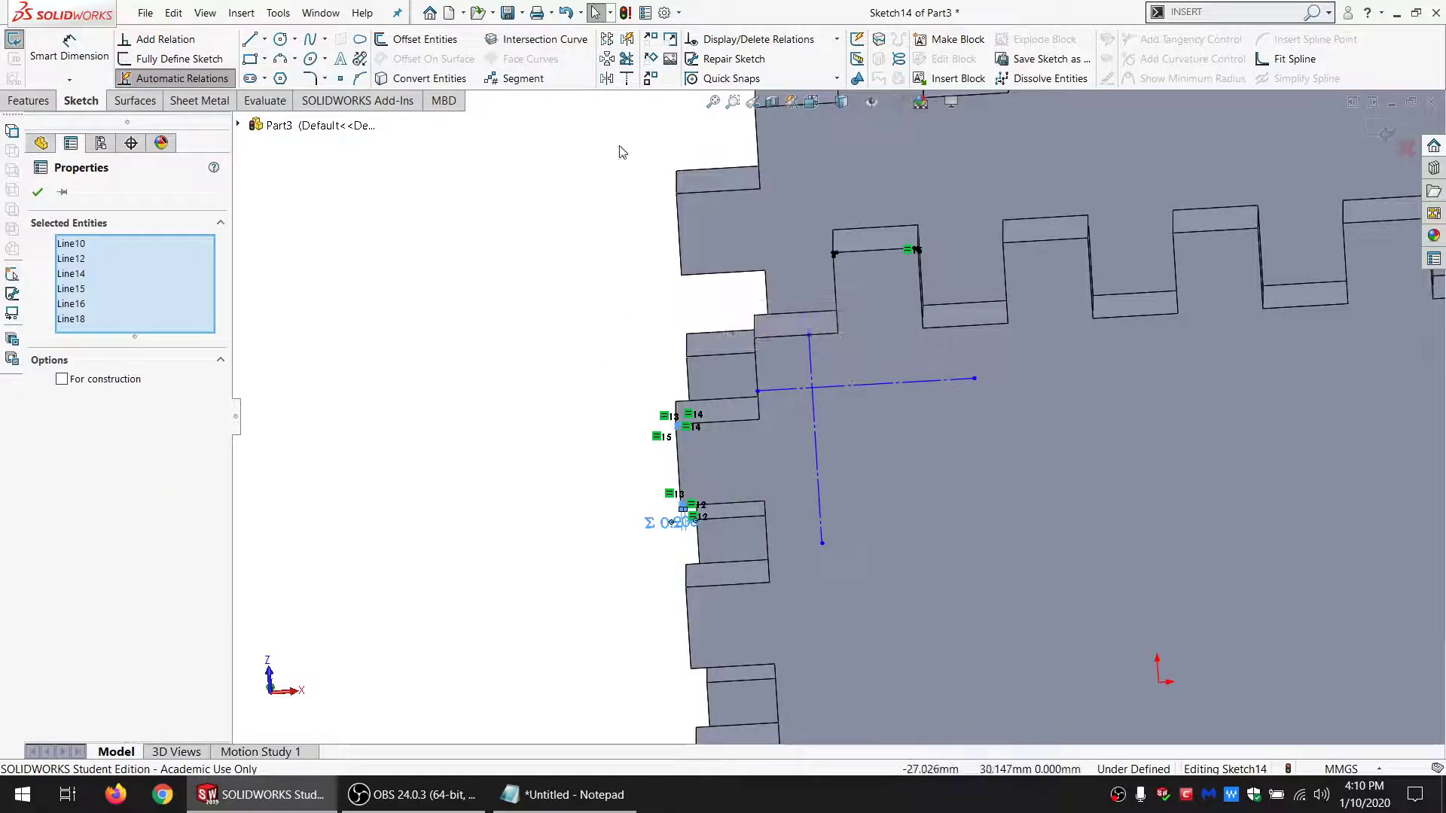
{"action": "left_click", "coordinate": [608, 78]}
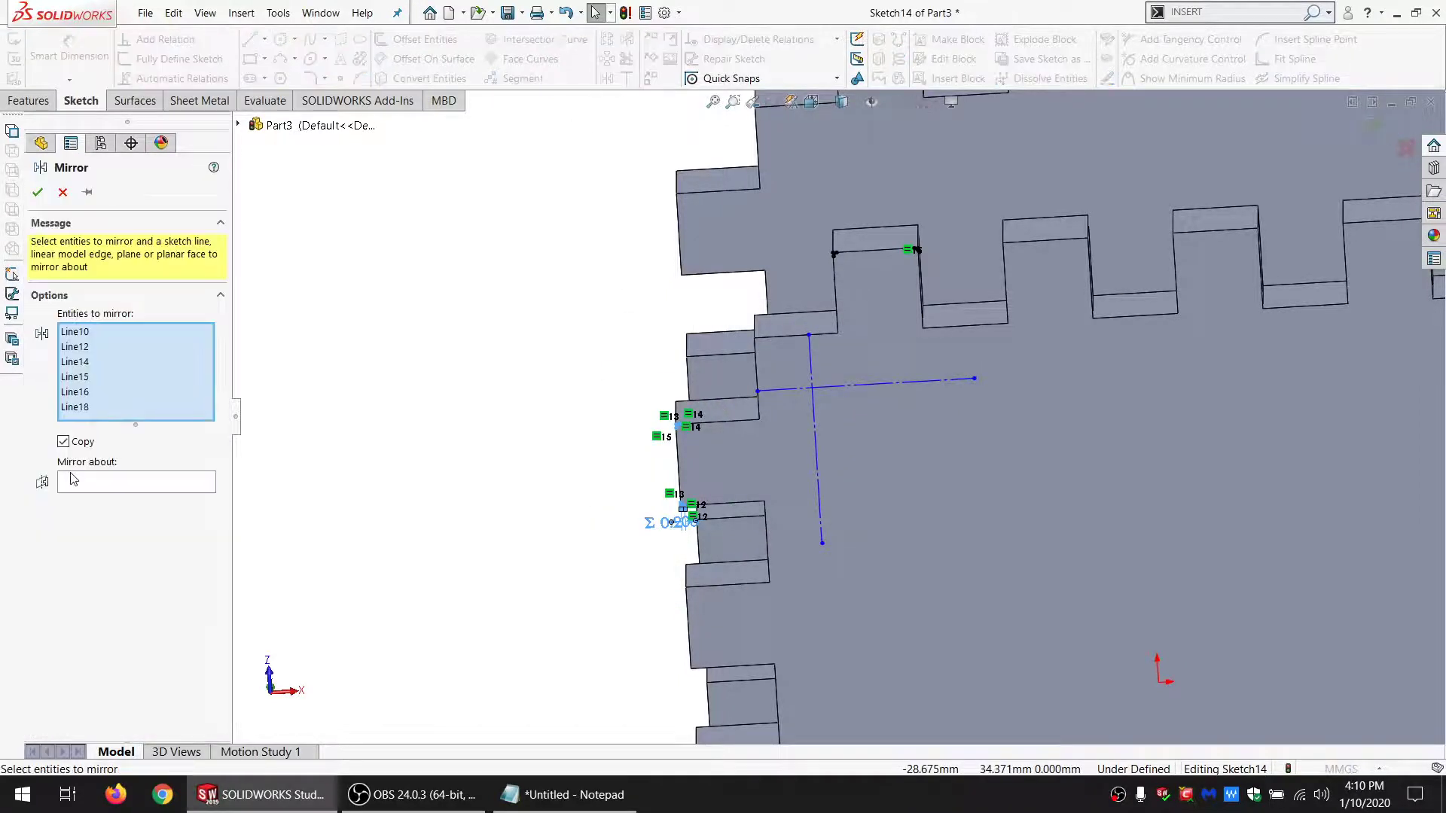
{"action": "left_click", "coordinate": [816, 488]}
{"action": "left_click", "coordinate": [38, 193]}
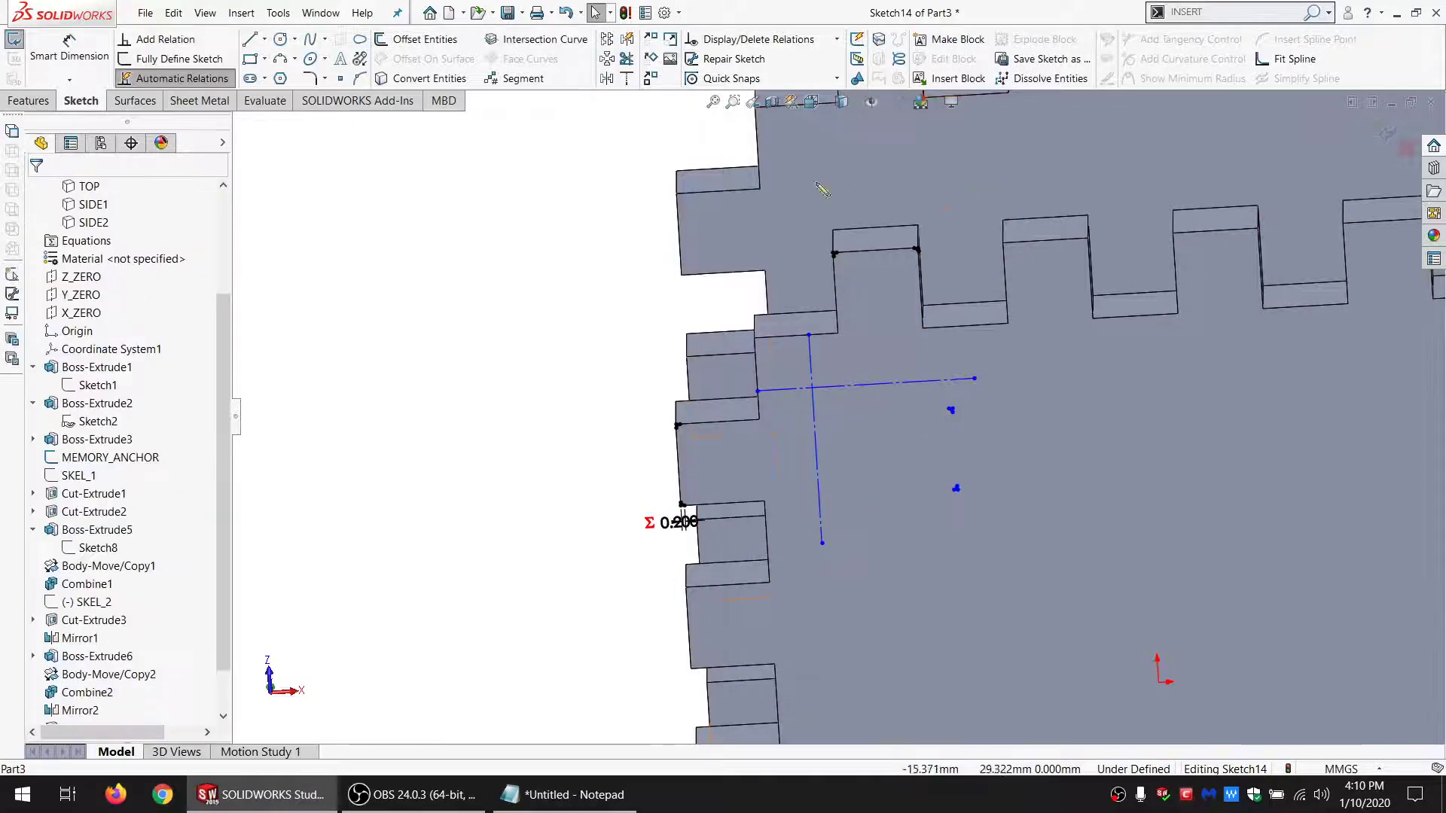
Step: Mirror the upper tab's two corner triangles about the horizontal construction line
{"action": "left_click_drag", "start_coordinate": [956, 310], "coordinate": [954, 309]}
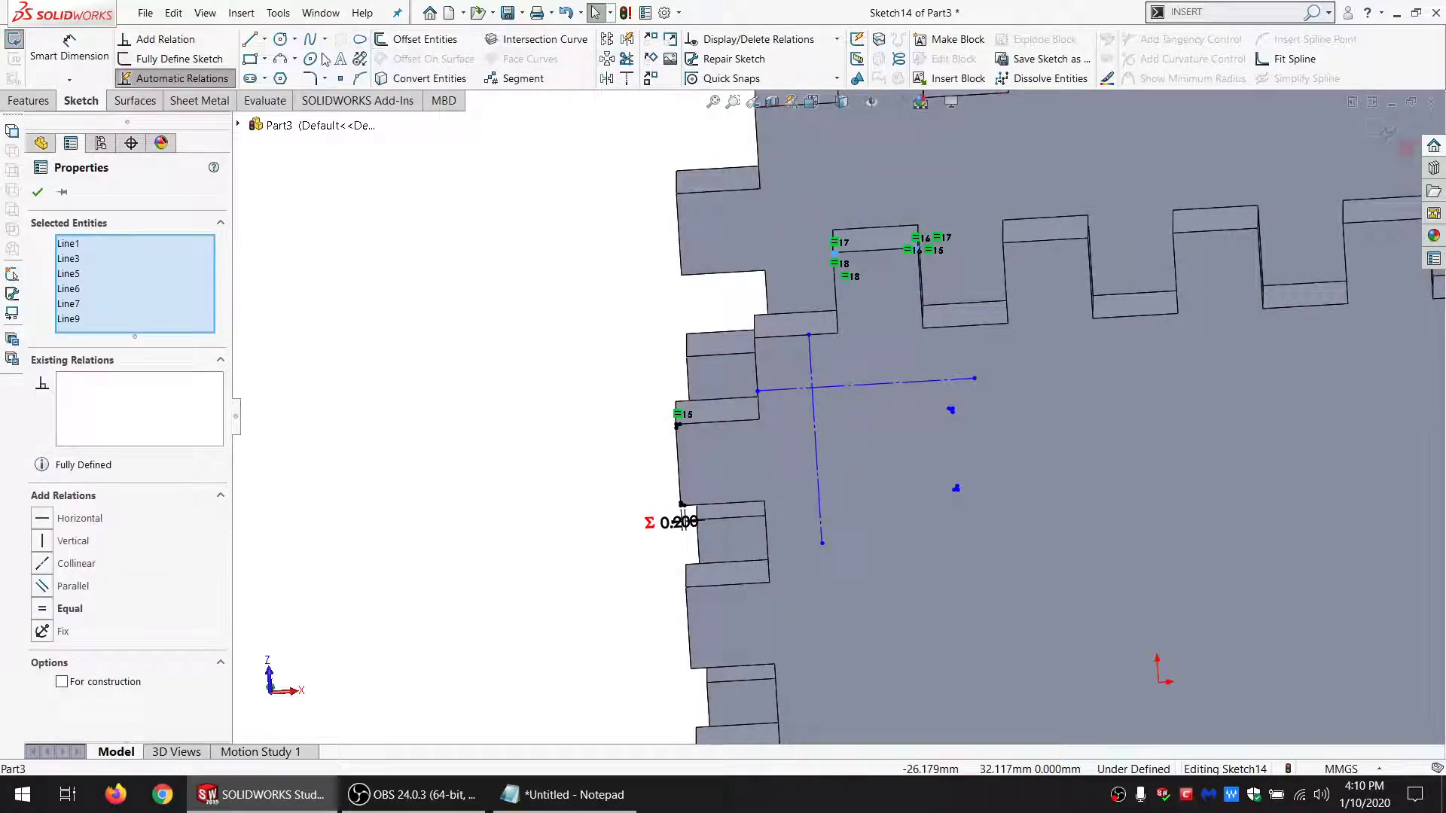
{"action": "left_click", "coordinate": [608, 76]}
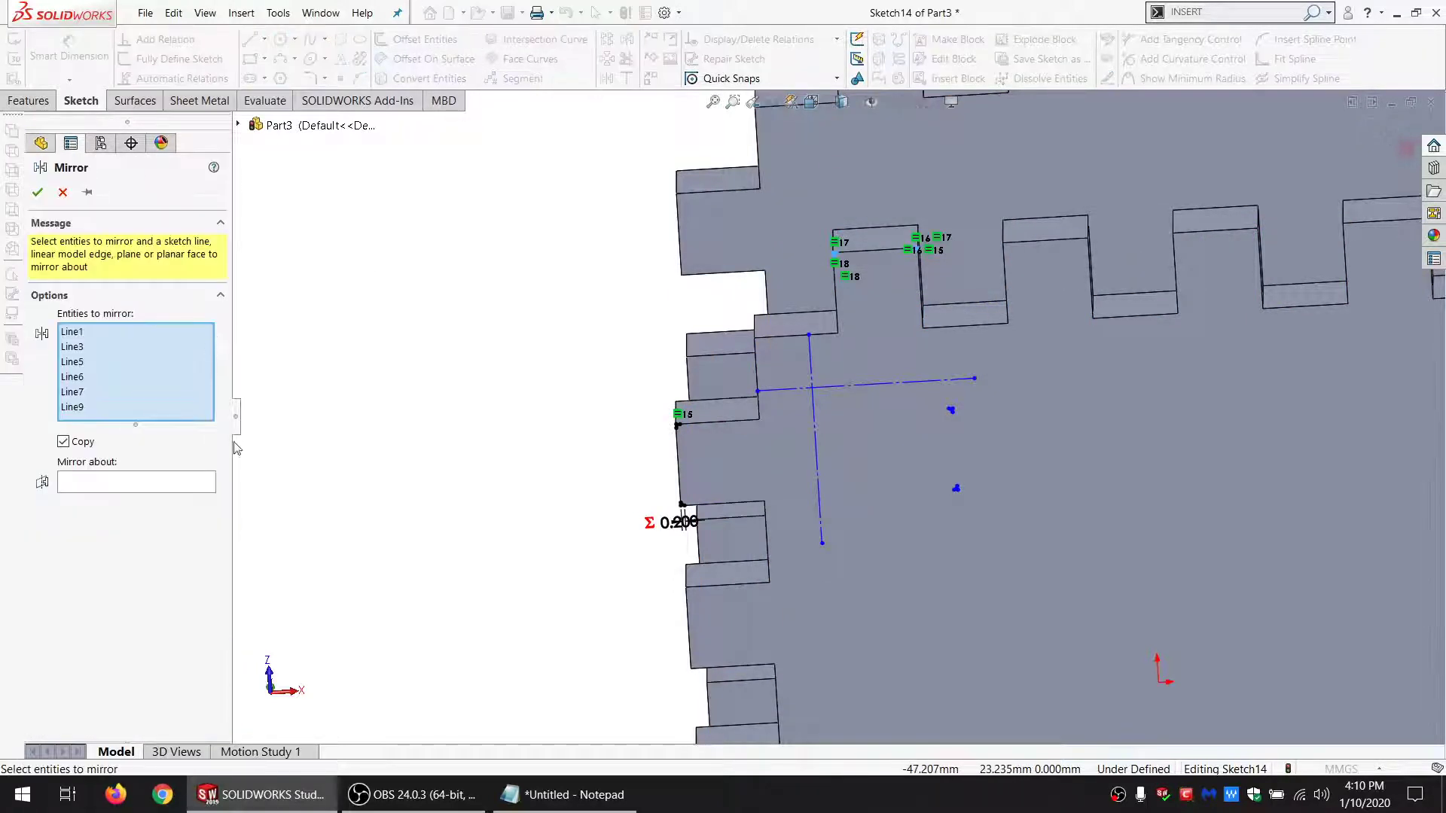
{"action": "left_click", "coordinate": [842, 387]}
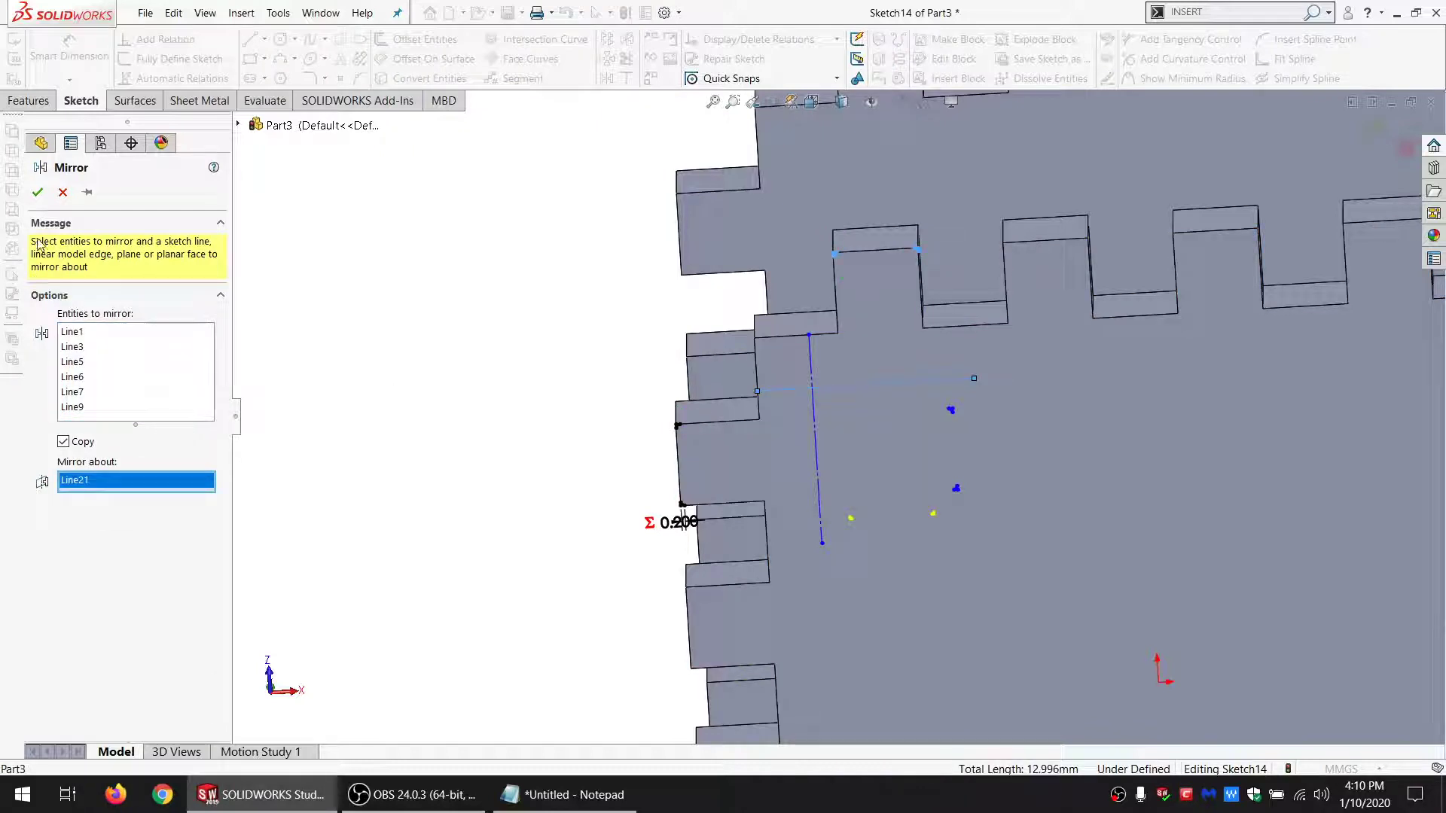
{"action": "left_click", "coordinate": [37, 192]}
Step: Make a corner point of the triangles mirrored from the upper tab coincident with the outer edge of the panel's first lower tab
{"action": "scroll", "coordinate": [860, 521], "scroll_direction": "down", "scroll_amount": 5}
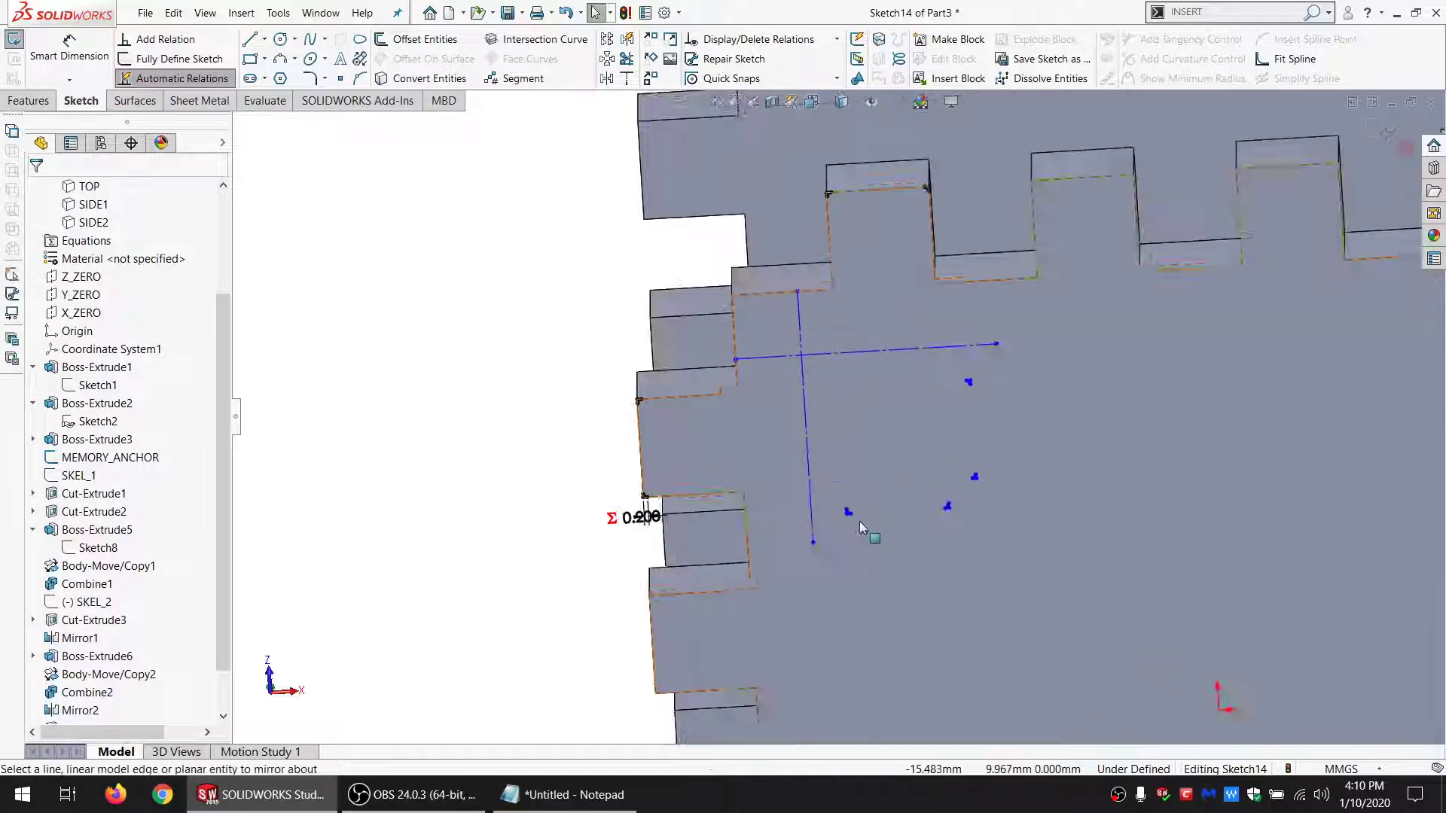
{"action": "left_click", "coordinate": [800, 420]}
{"action": "scroll", "coordinate": [791, 505], "scroll_direction": "up", "scroll_amount": 8}
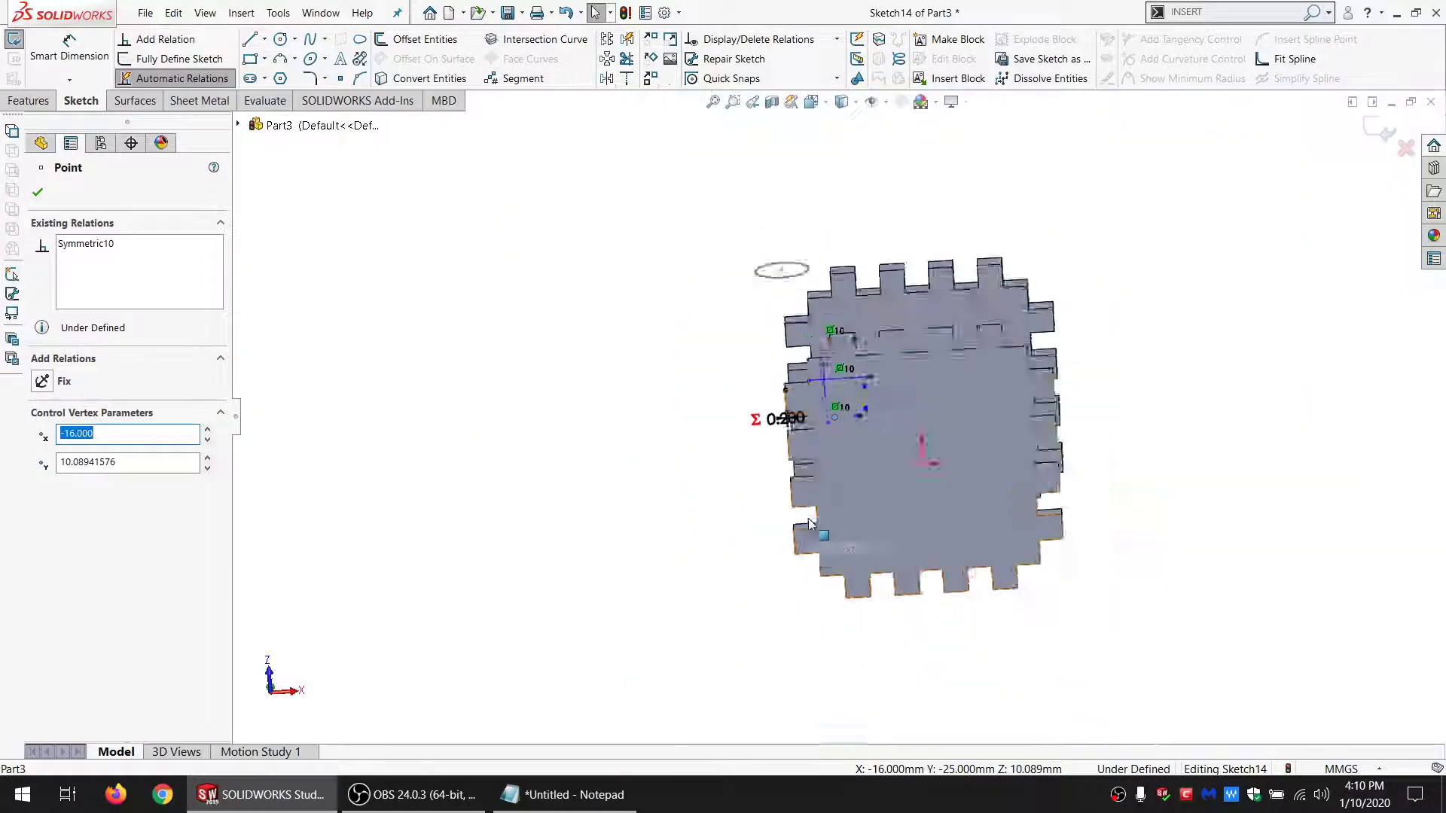
{"action": "left_click", "coordinate": [844, 525], "text": "ctrl"}
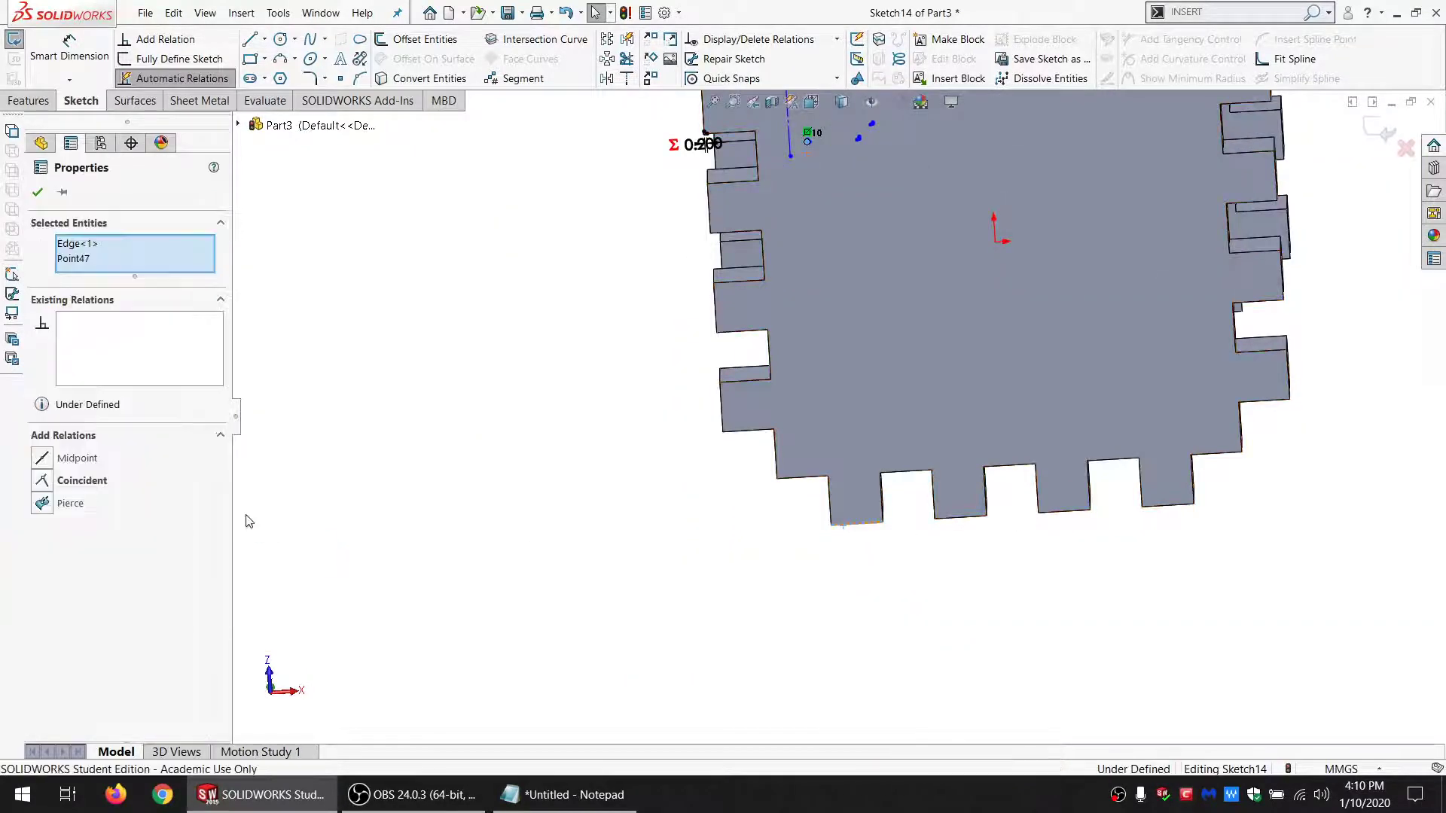
{"action": "scroll", "coordinate": [837, 399], "scroll_direction": "up", "scroll_amount": 6}
{"action": "scroll", "coordinate": [849, 318], "scroll_direction": "down", "scroll_amount": 13}
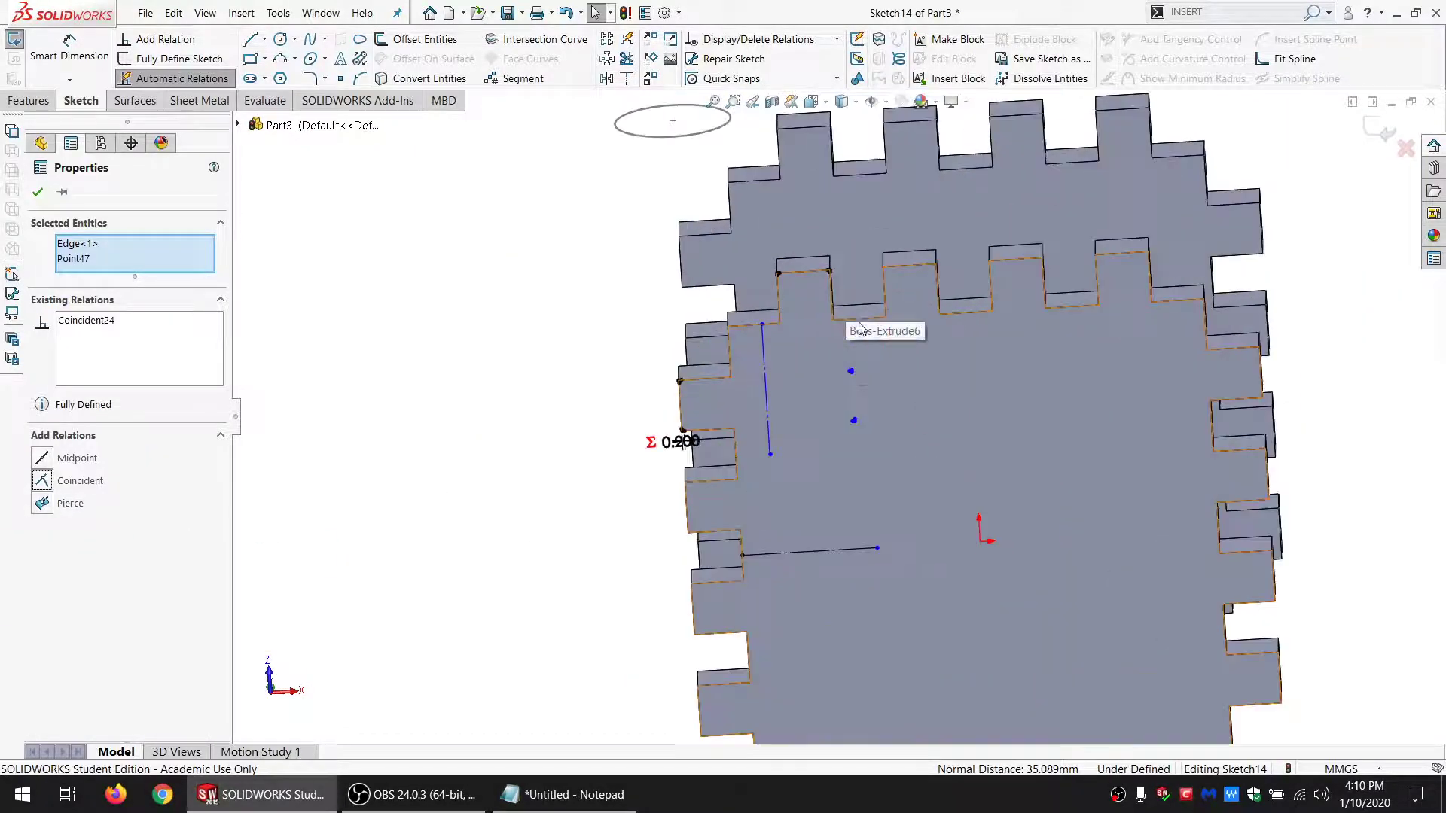
Step: Make a corner point of the triangles mirrored from the left tab coincident with the outer edge of the opposite right-hand tab
{"action": "left_click", "coordinate": [834, 440]}
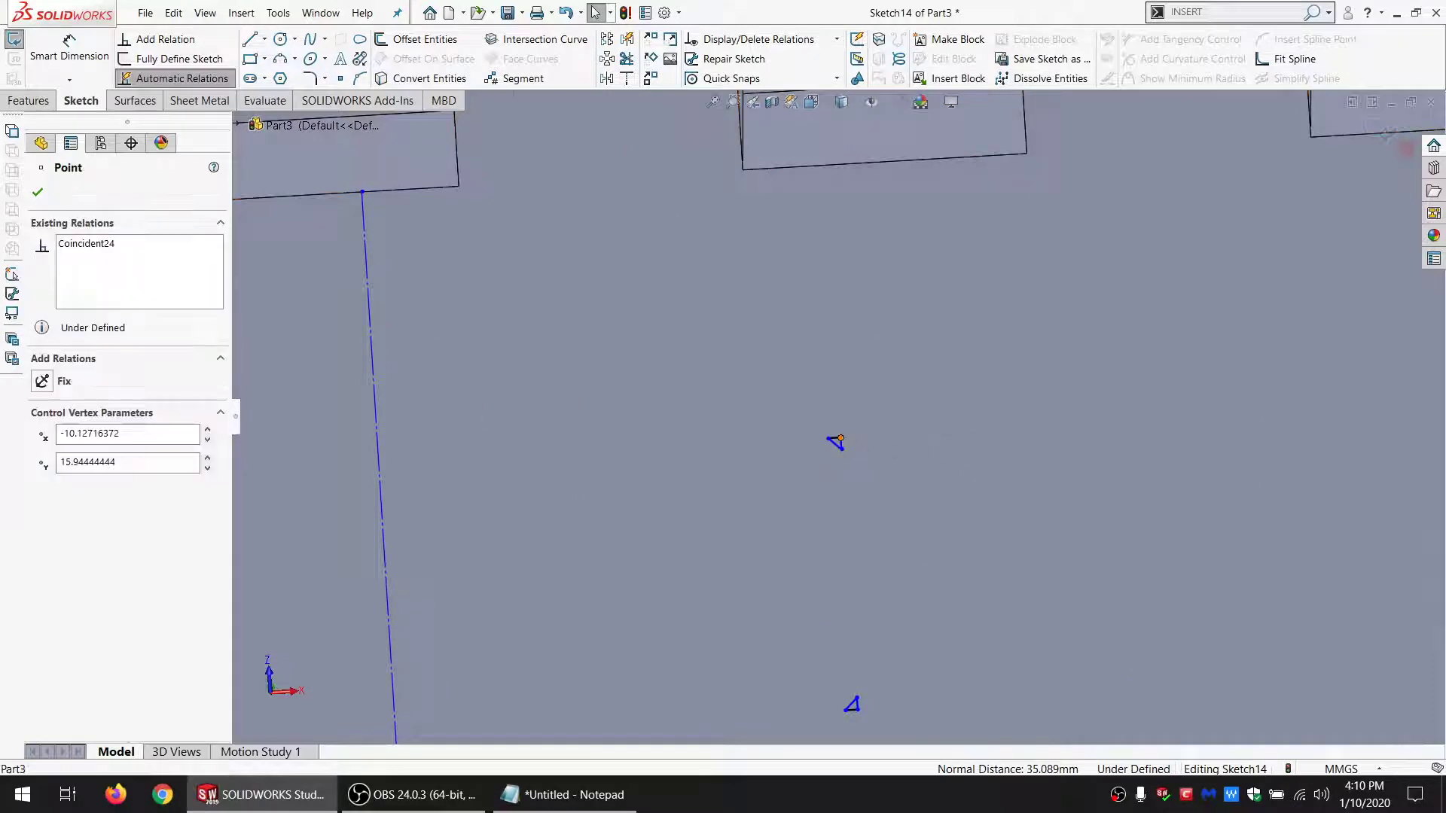
{"action": "scroll", "coordinate": [835, 441], "scroll_direction": "up", "scroll_amount": 6}
{"action": "left_click", "coordinate": [1264, 409], "text": "ctrl"}
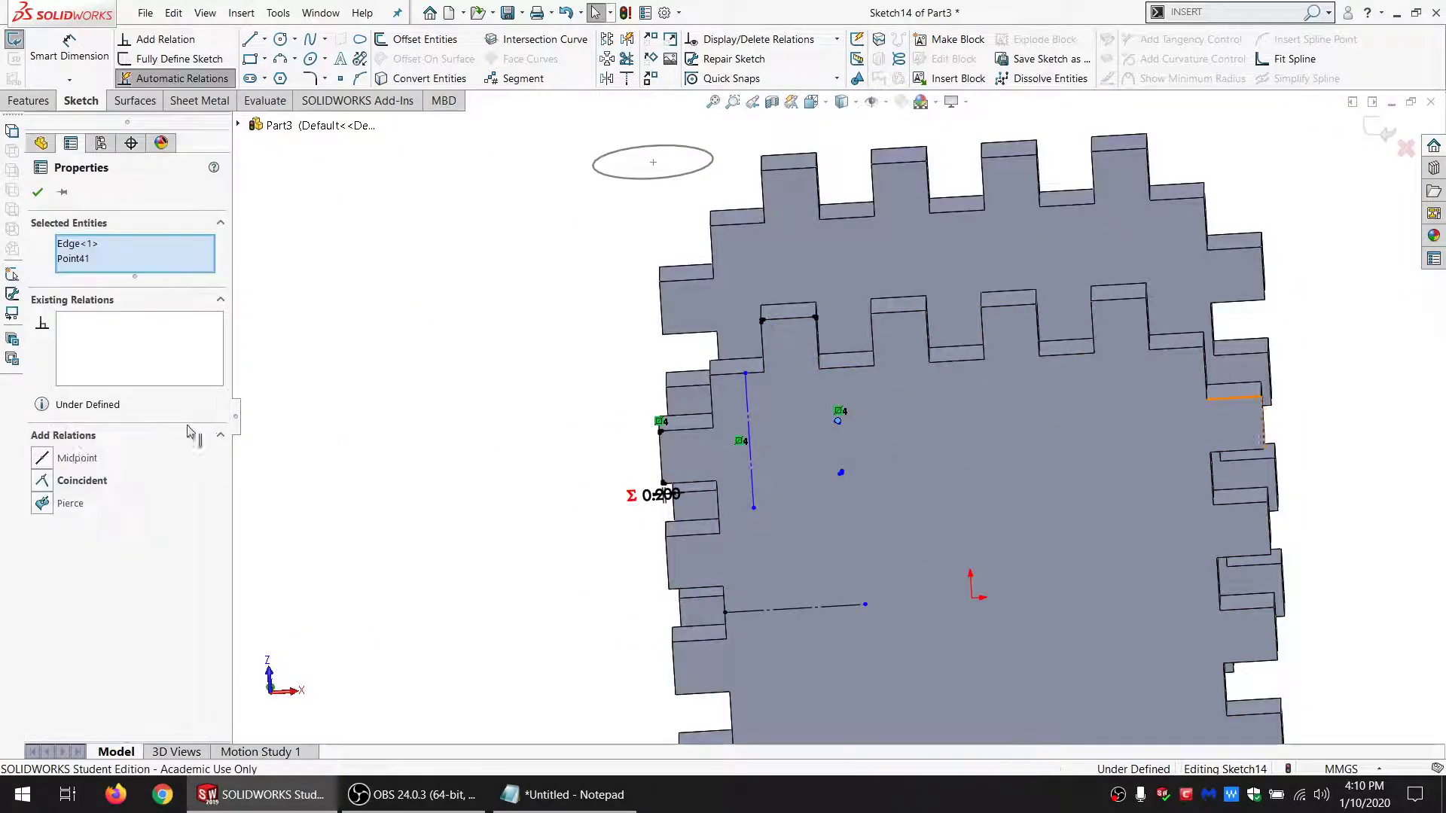
{"action": "left_click", "coordinate": [42, 480]}
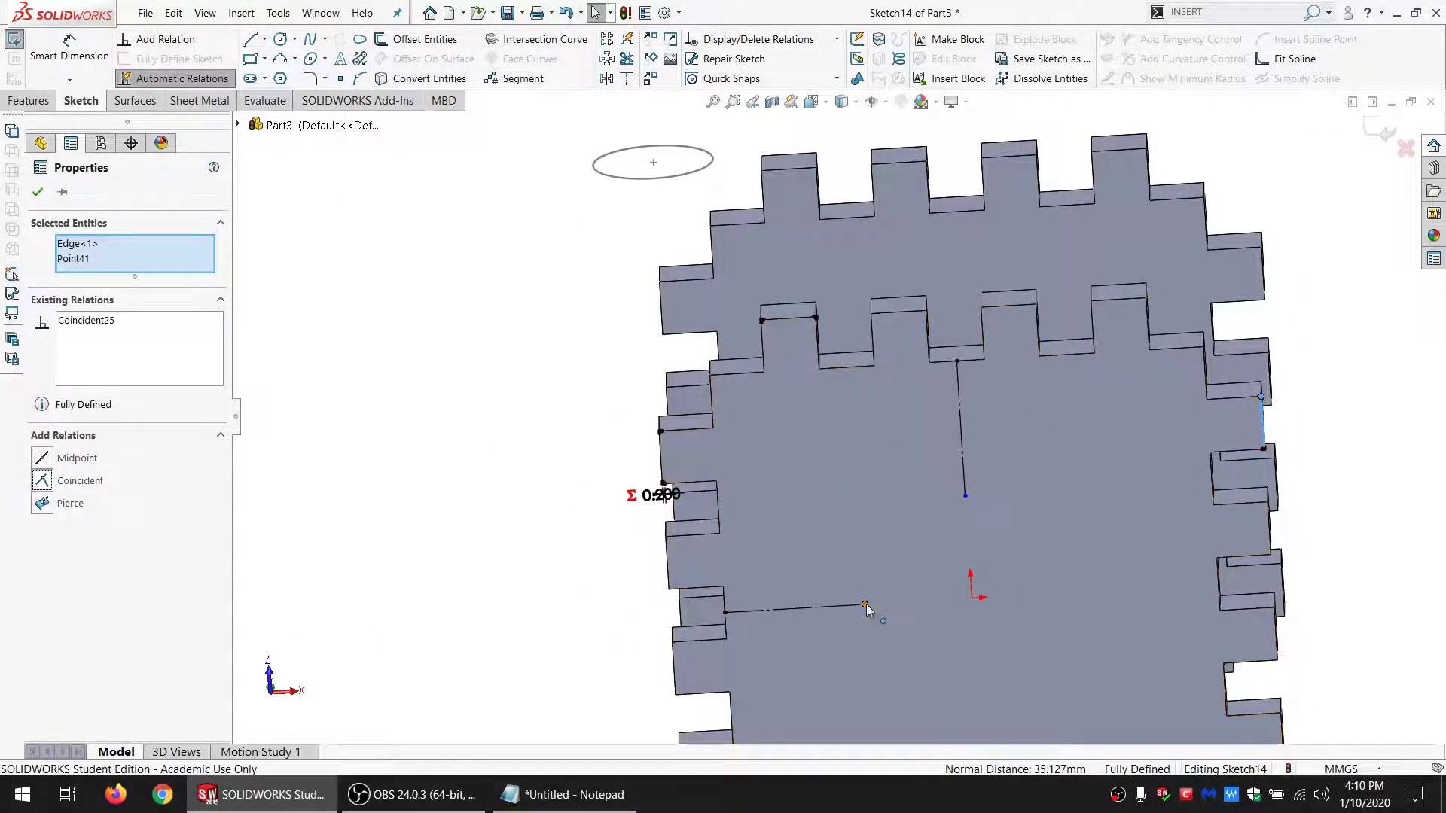
Step: Make the free end of the horizontal construction line coincident with the upright construction line
{"action": "left_click", "coordinate": [966, 494]}
{"action": "left_click", "coordinate": [967, 468], "text": "ctrl"}
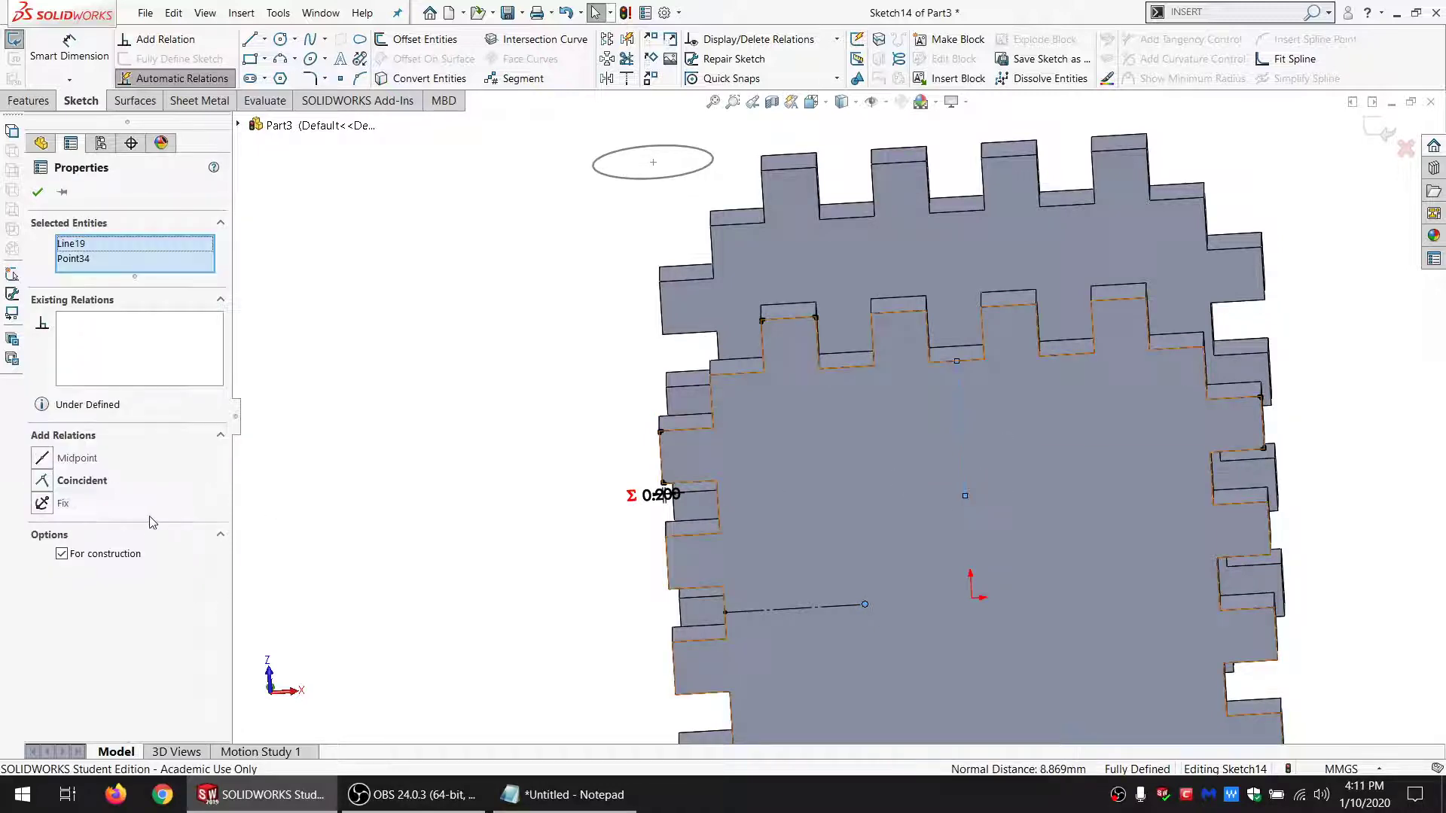
{"action": "left_click", "coordinate": [83, 480]}
{"action": "left_click", "coordinate": [363, 491]}
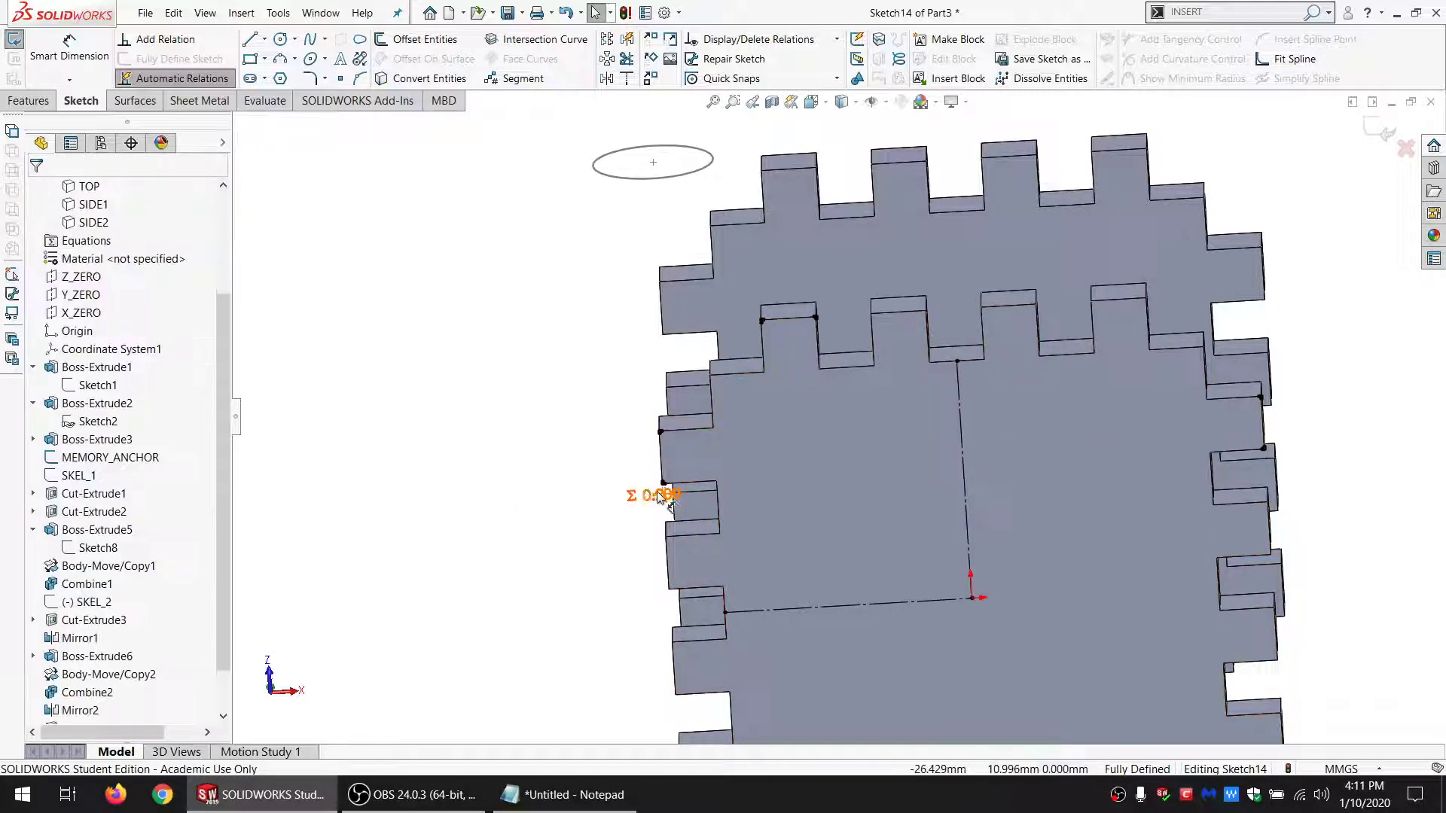
{"action": "scroll", "coordinate": [866, 507], "scroll_direction": "up", "scroll_amount": 3}
{"action": "scroll", "coordinate": [873, 454], "scroll_direction": "down", "scroll_amount": 3}
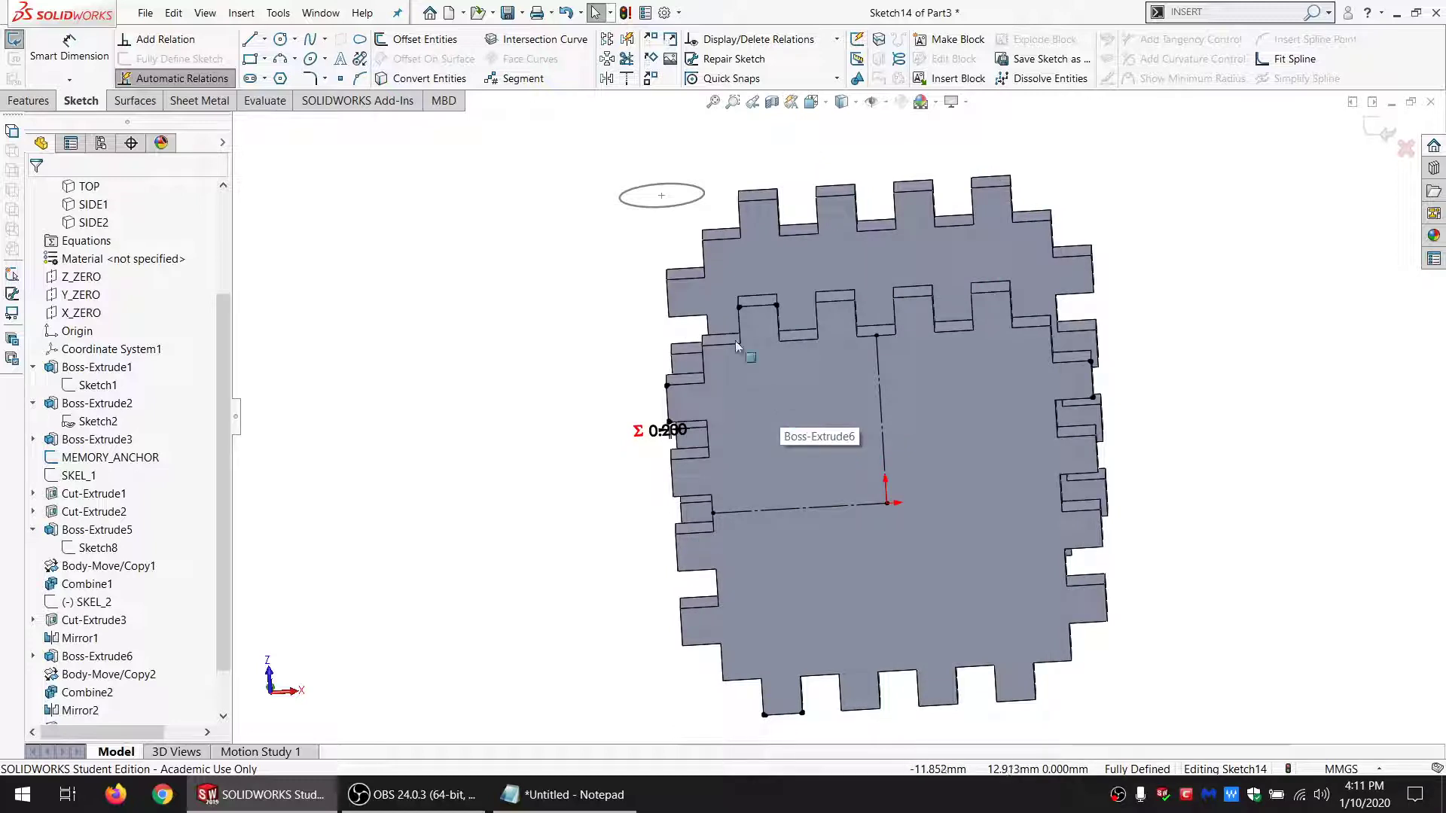
{"action": "scroll", "coordinate": [830, 409], "scroll_direction": "up", "scroll_amount": 3}
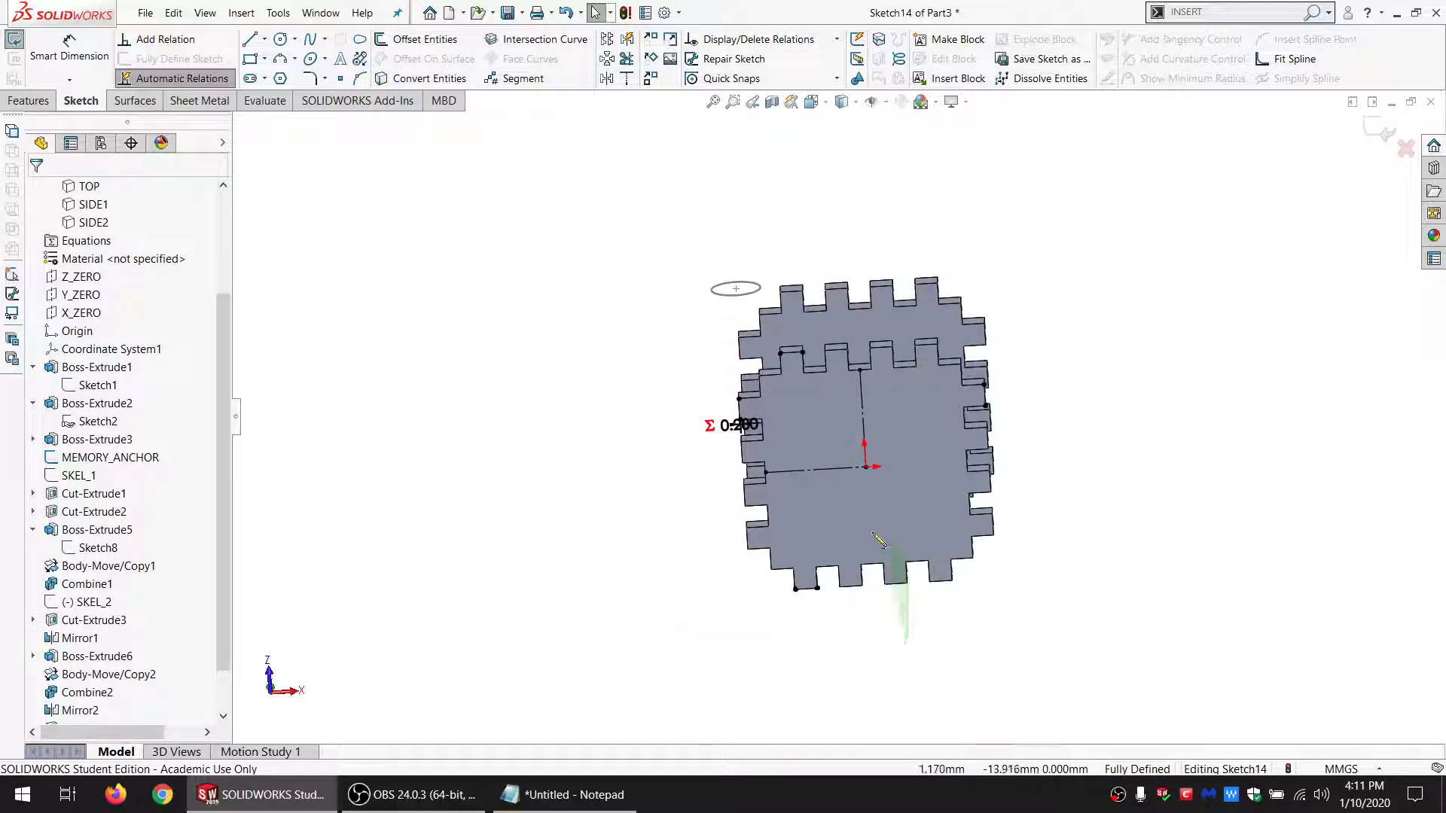
{"action": "mouse_move", "coordinate": [875, 536]}
{"action": "left_mouse_down"}
{"action": "mouse_move", "coordinate": [567, 517]}
{"action": "mouse_move", "coordinate": [723, 372]}
{"action": "left_mouse_up"}
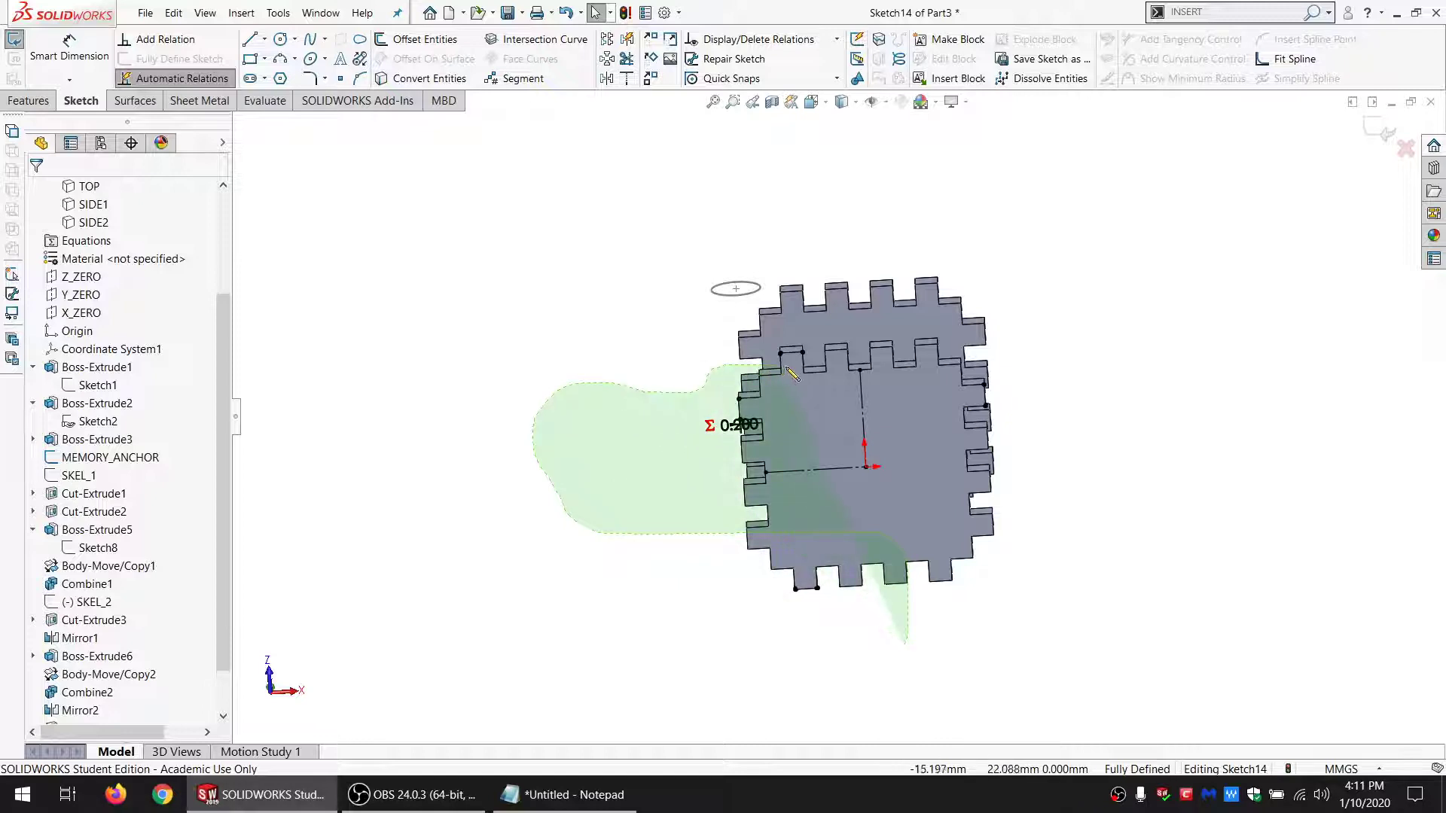
{"action": "mouse_move", "coordinate": [832, 350]}
{"action": "left_mouse_down"}
{"action": "mouse_move", "coordinate": [632, 213]}
{"action": "mouse_move", "coordinate": [363, 406]}
{"action": "mouse_move", "coordinate": [439, 600]}
{"action": "mouse_move", "coordinate": [699, 706]}
{"action": "mouse_move", "coordinate": [671, 594]}
{"action": "left_mouse_up"}
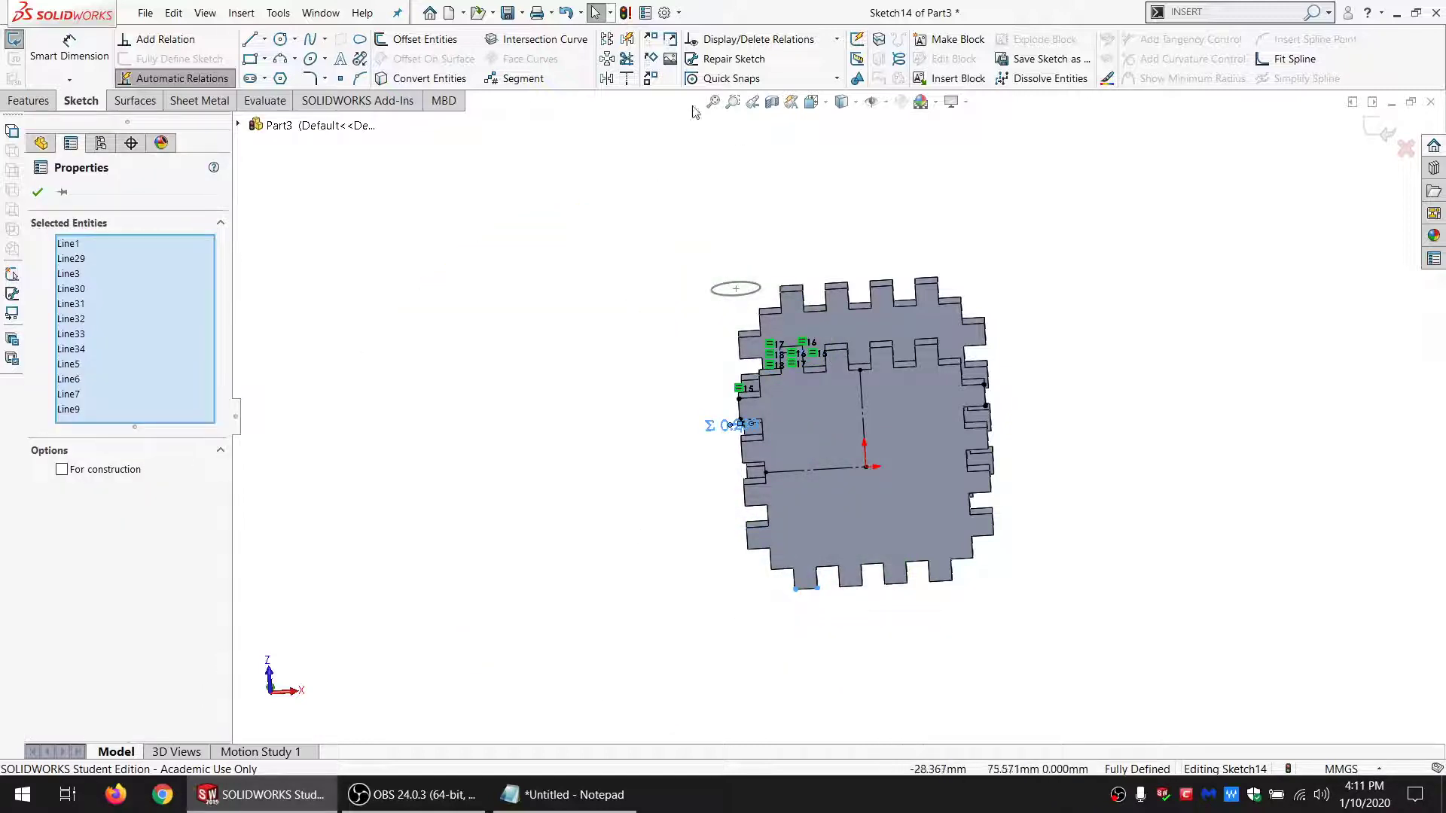
{"action": "left_click", "coordinate": [610, 78]}
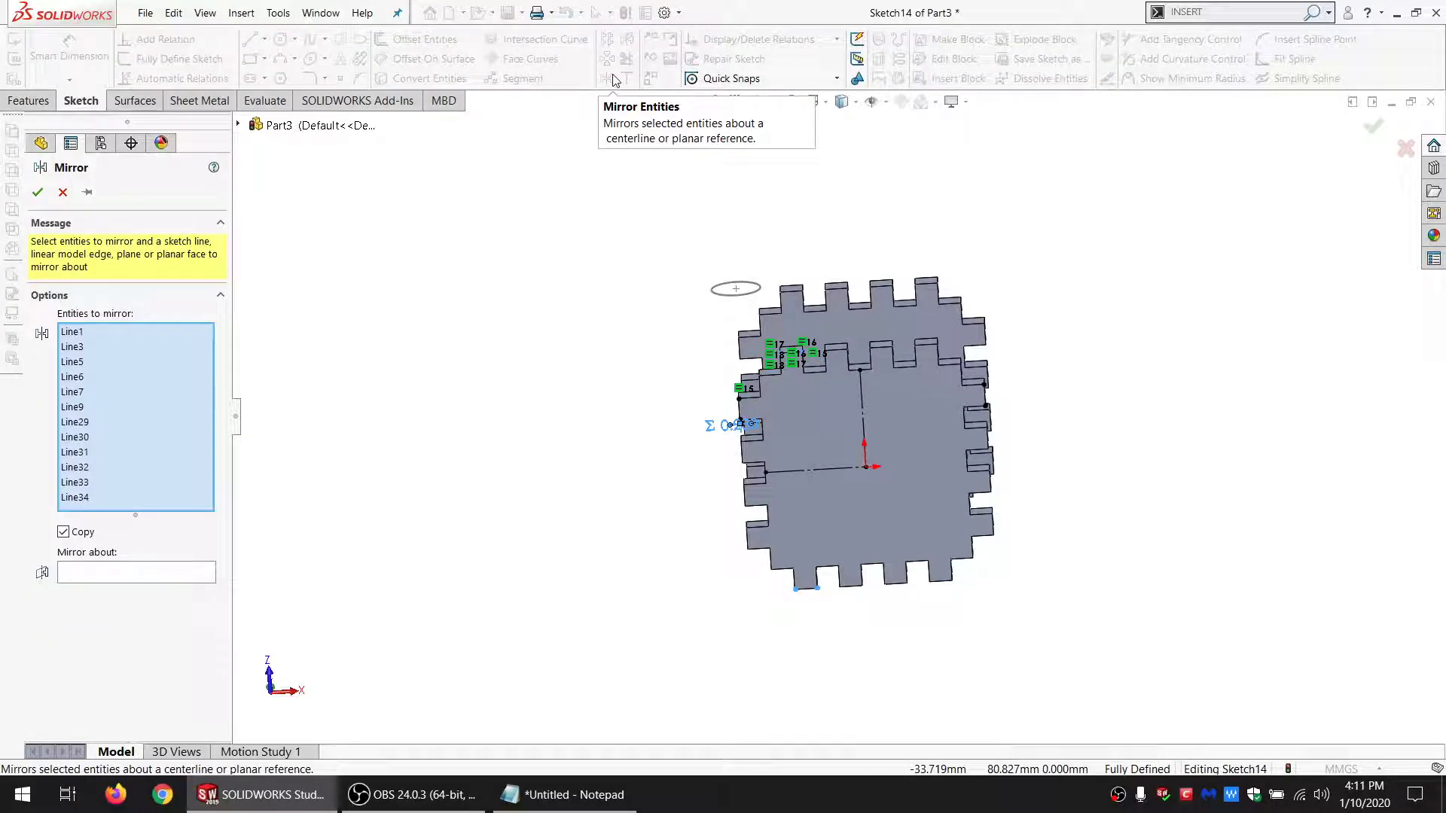
{"action": "key", "text": "Escape"}
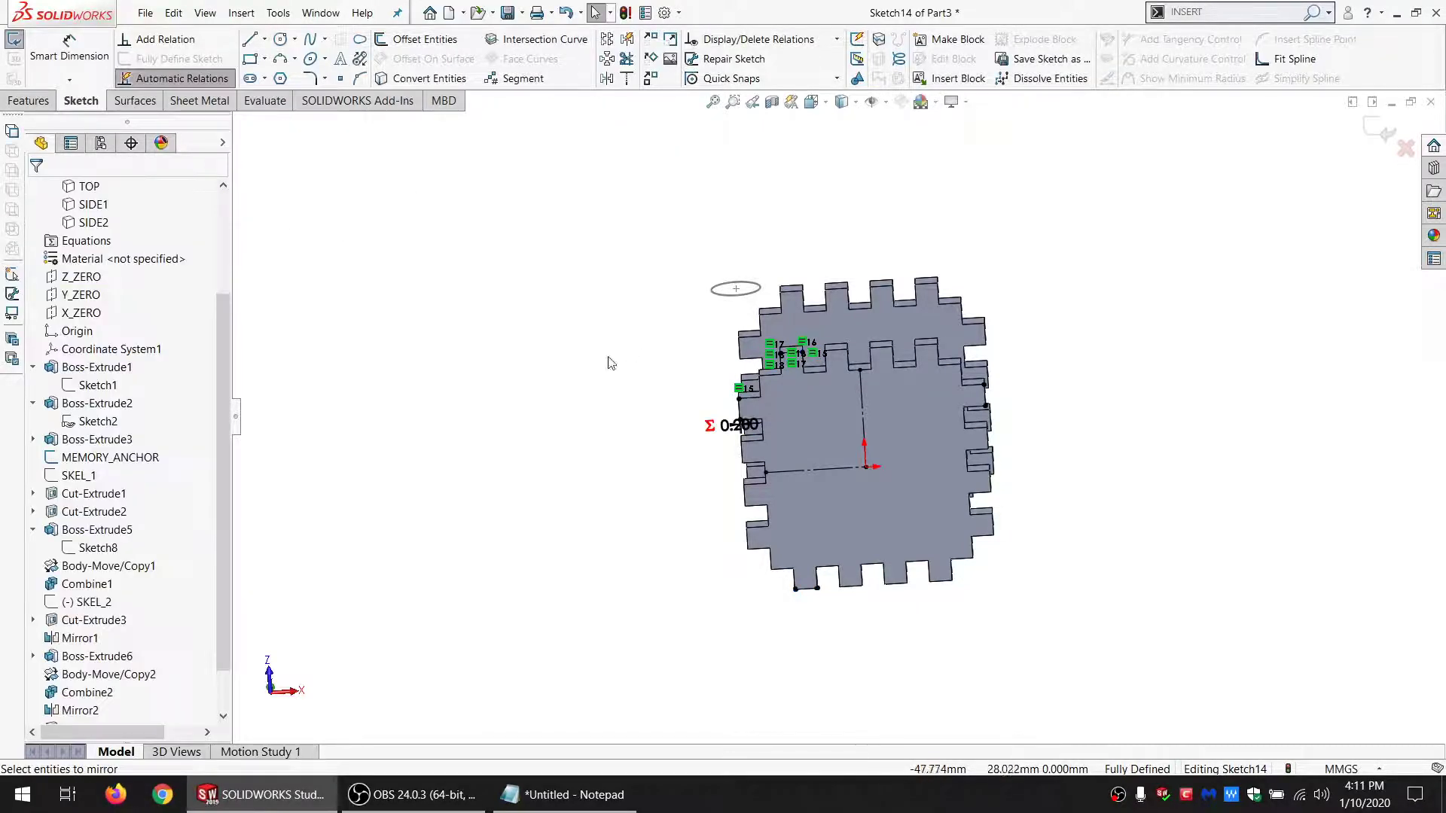
Step: Linear-pattern the corner triangles of the first upper and lower tabs along the X-axis with 10 mm spacing, 101 instances and the instance count displayed
{"action": "mouse_move", "coordinate": [865, 649]}
{"action": "left_mouse_down"}
{"action": "mouse_move", "coordinate": [681, 546]}
{"action": "mouse_move", "coordinate": [595, 380]}
{"action": "mouse_move", "coordinate": [673, 361]}
{"action": "mouse_move", "coordinate": [772, 365]}
{"action": "mouse_move", "coordinate": [484, 500]}
{"action": "mouse_move", "coordinate": [625, 663]}
{"action": "left_mouse_up"}
{"action": "left_click", "coordinate": [608, 42]}
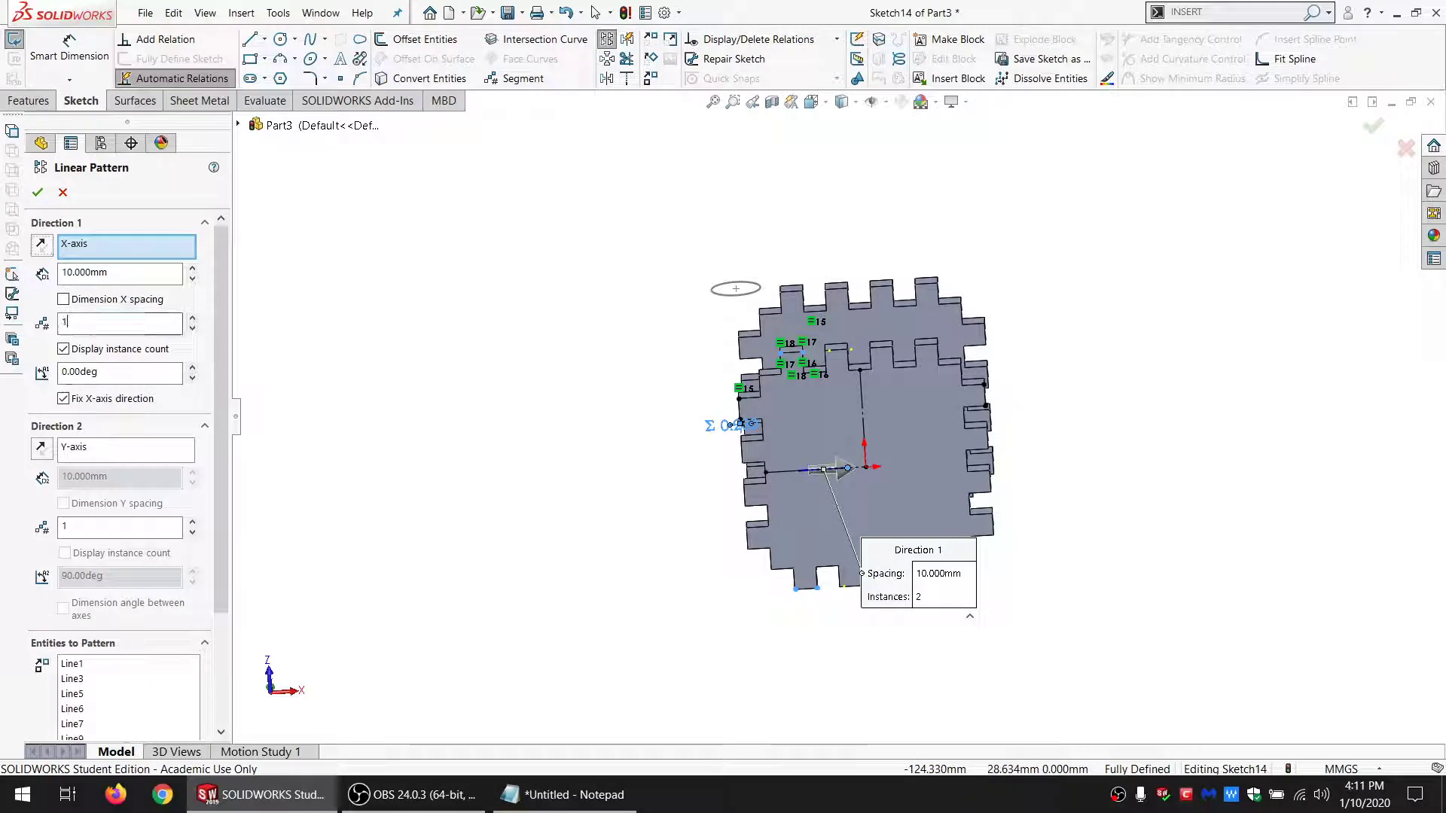
{"action": "left_click", "coordinate": [39, 193]}
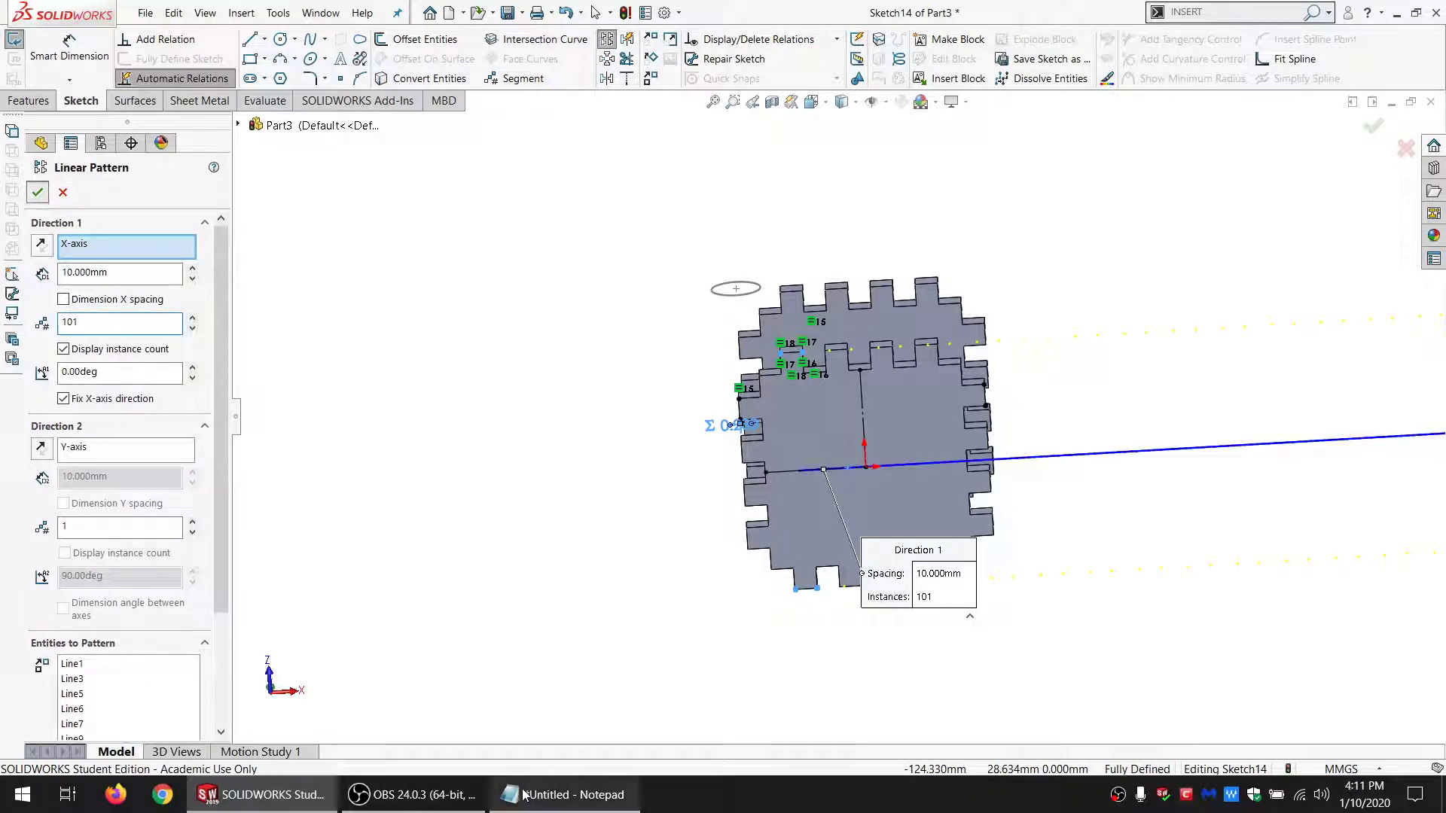
Step: Copy the lower-cut variable from Notepad and set the X-axis pattern's instance count to "NUM_CUTS_LOWER@SKEL_1" + 1
{"action": "left_click", "coordinate": [574, 794]}
{"action": "left_click_drag", "start_coordinate": [1235, 216], "coordinate": [1047, 196]}
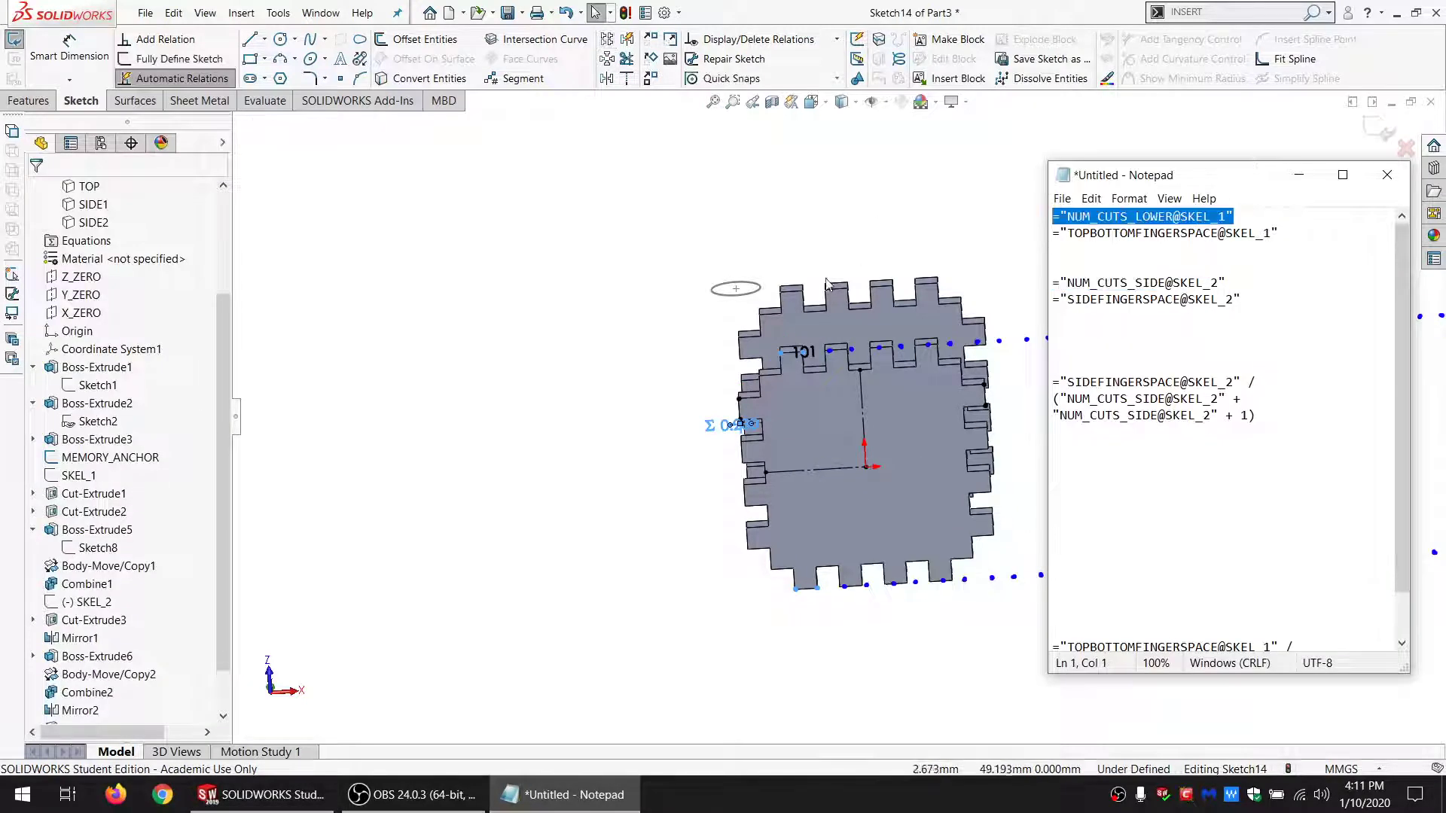
{"action": "left_click", "coordinate": [568, 340]}
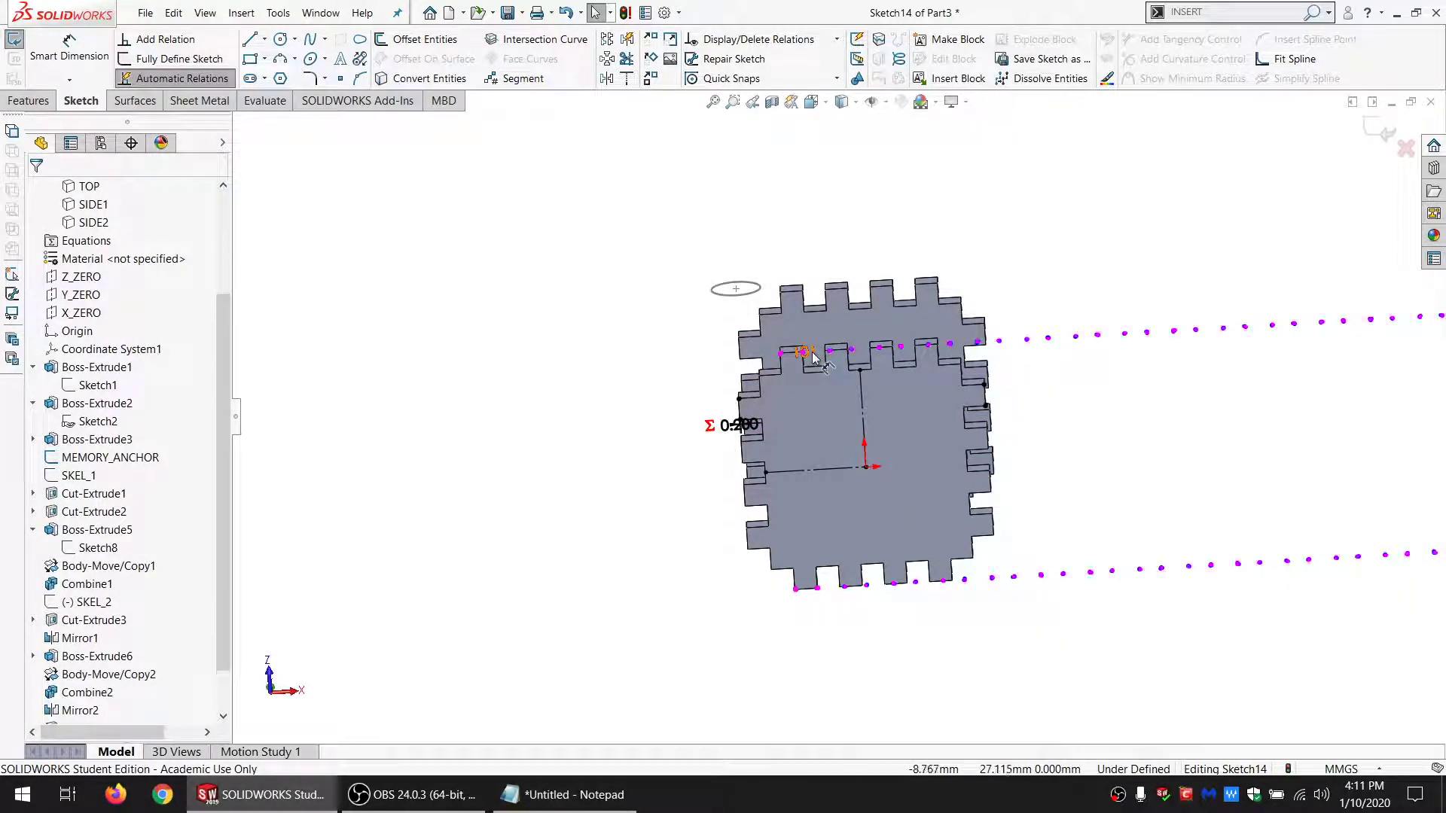
{"action": "double_click", "coordinate": [736, 289]}
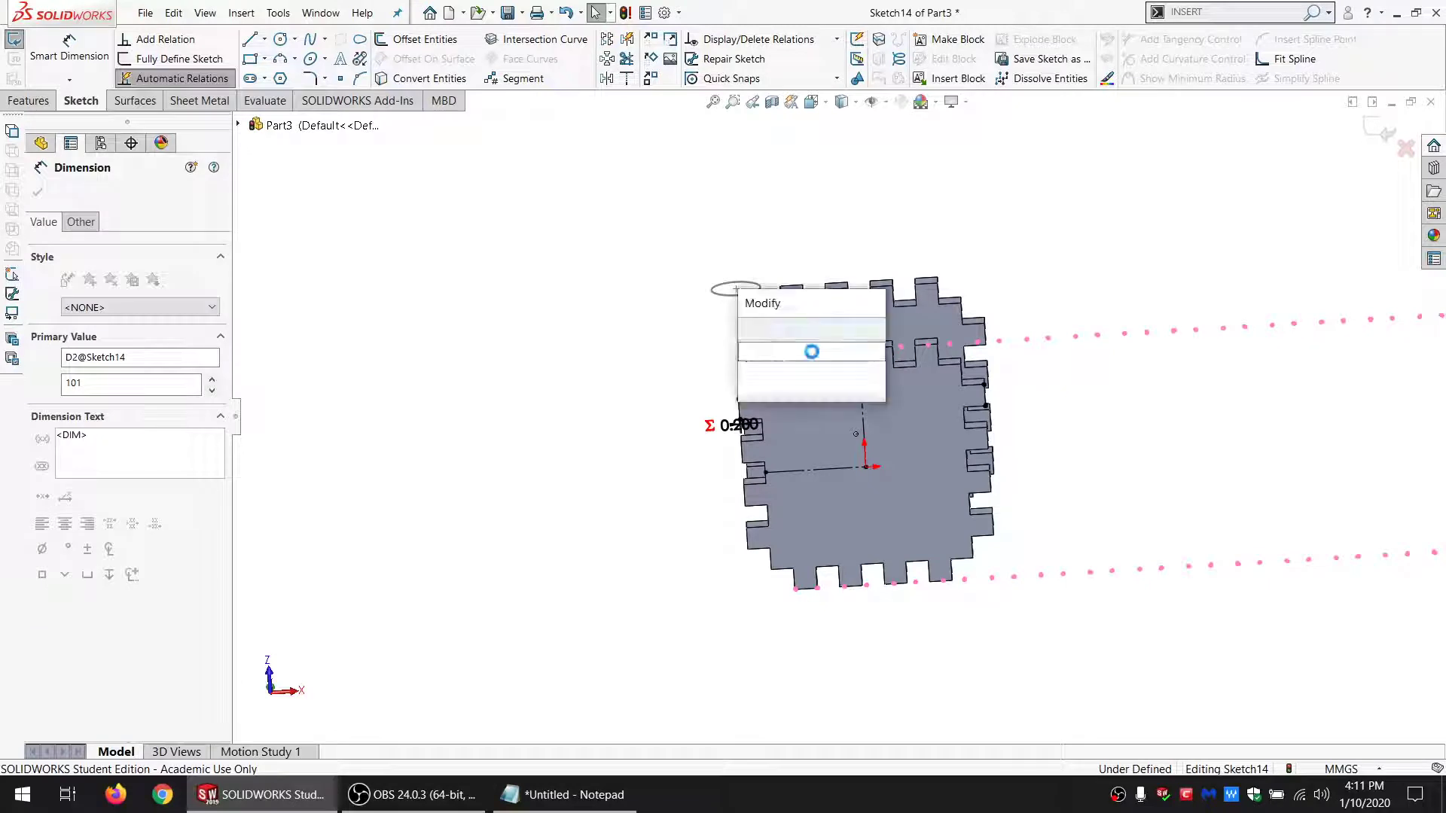
{"action": "key", "text": "ctrl+v"}
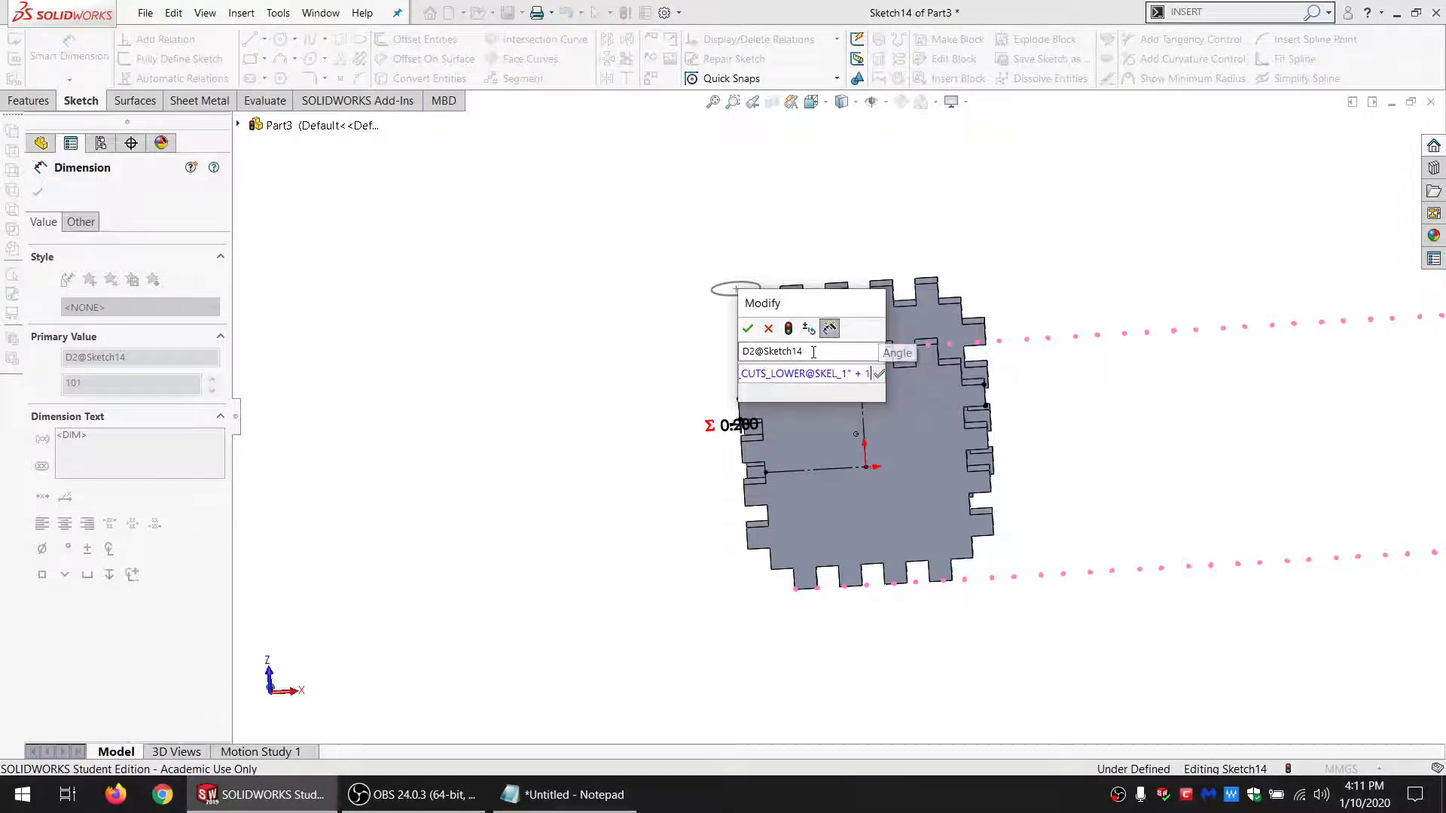
{"action": "key", "text": "Return"}
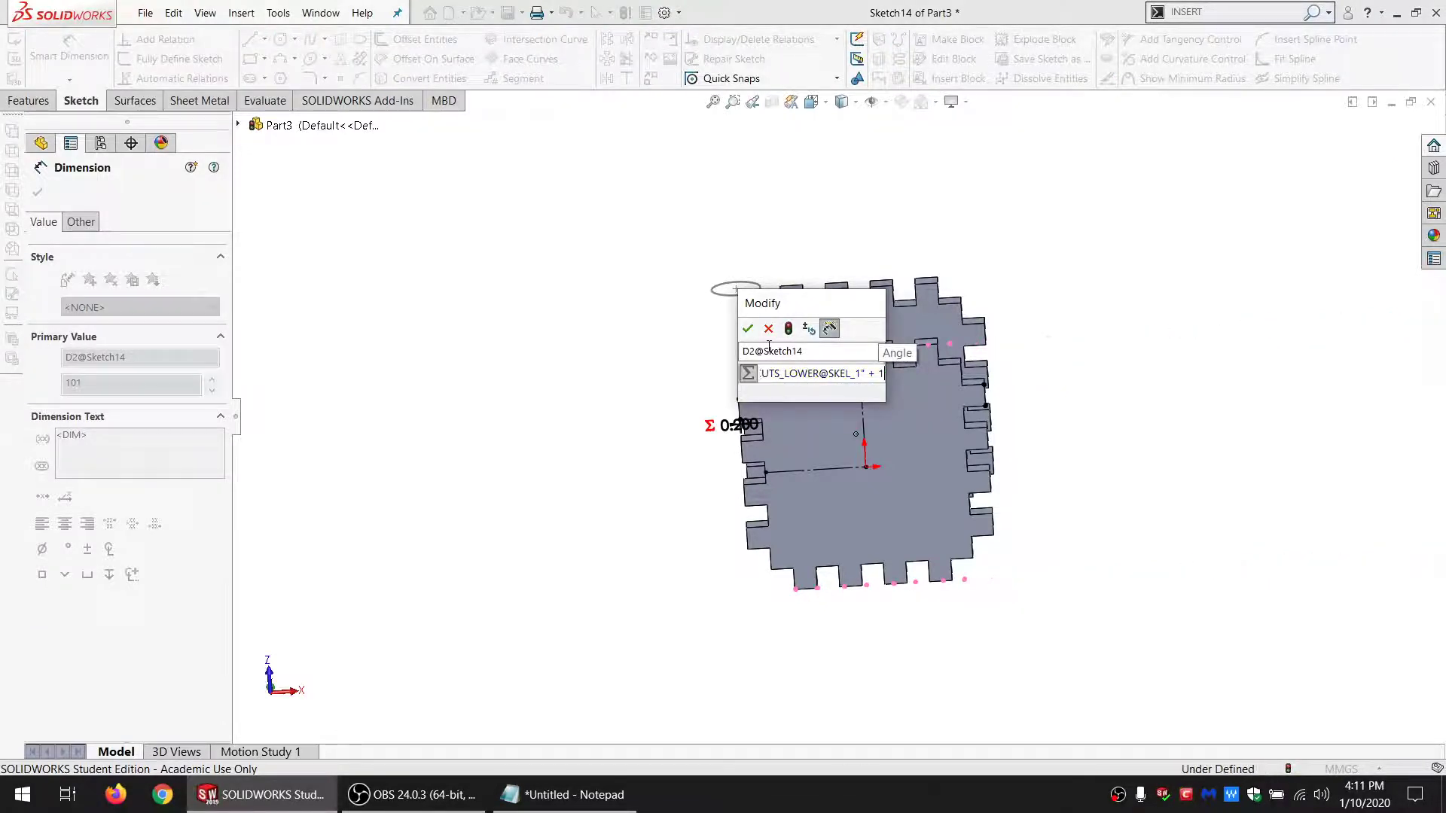
{"action": "left_click", "coordinate": [747, 329]}
Step: Make the outer corner point of the first patterned triangle coincident with the near side edge of the second upper tab
{"action": "scroll", "coordinate": [829, 388], "scroll_direction": "down", "scroll_amount": 6}
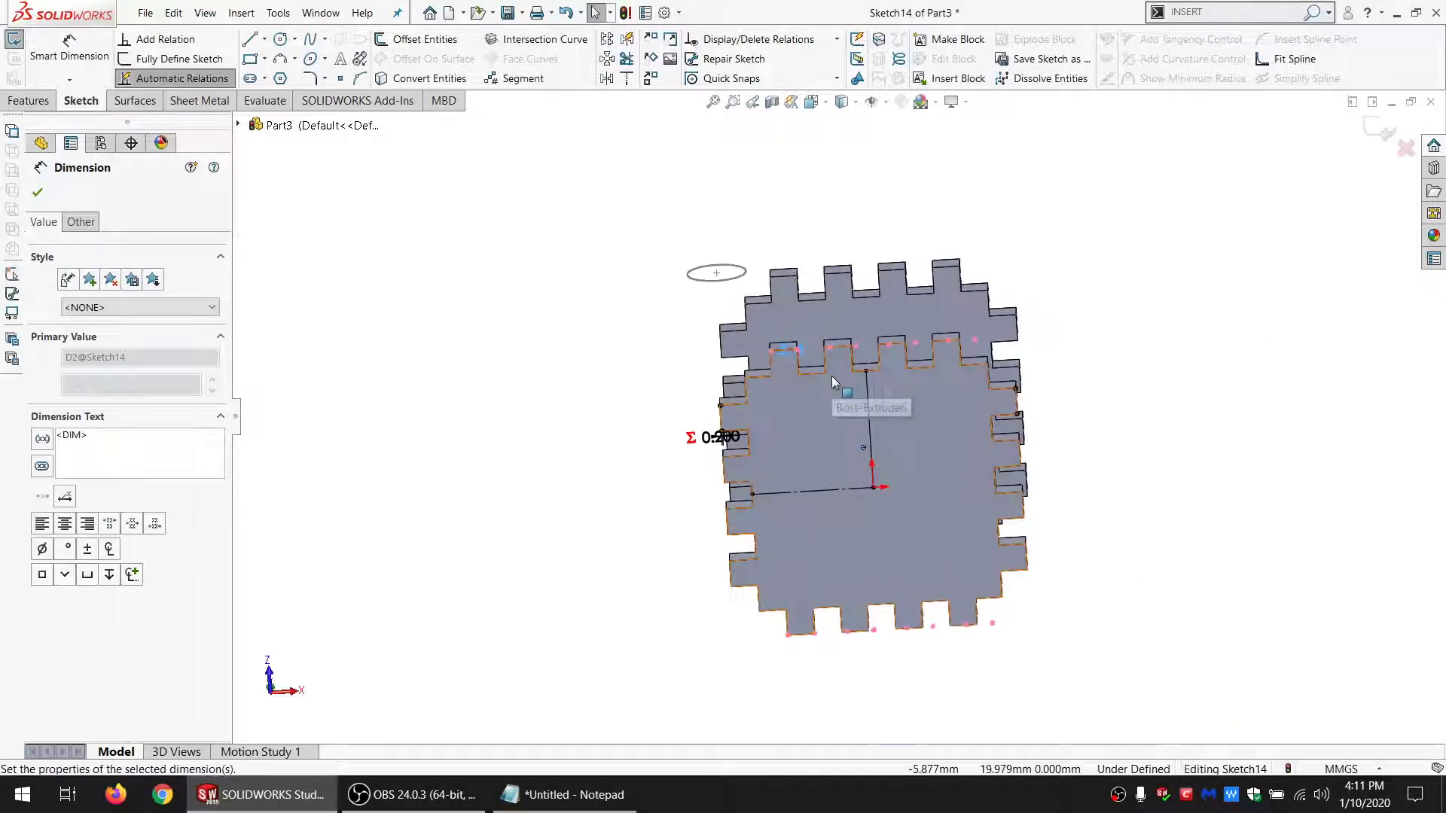
{"action": "scroll", "coordinate": [818, 349], "scroll_direction": "down", "scroll_amount": 3}
{"action": "key", "text": "Escape"}
{"action": "left_click", "coordinate": [854, 309]}
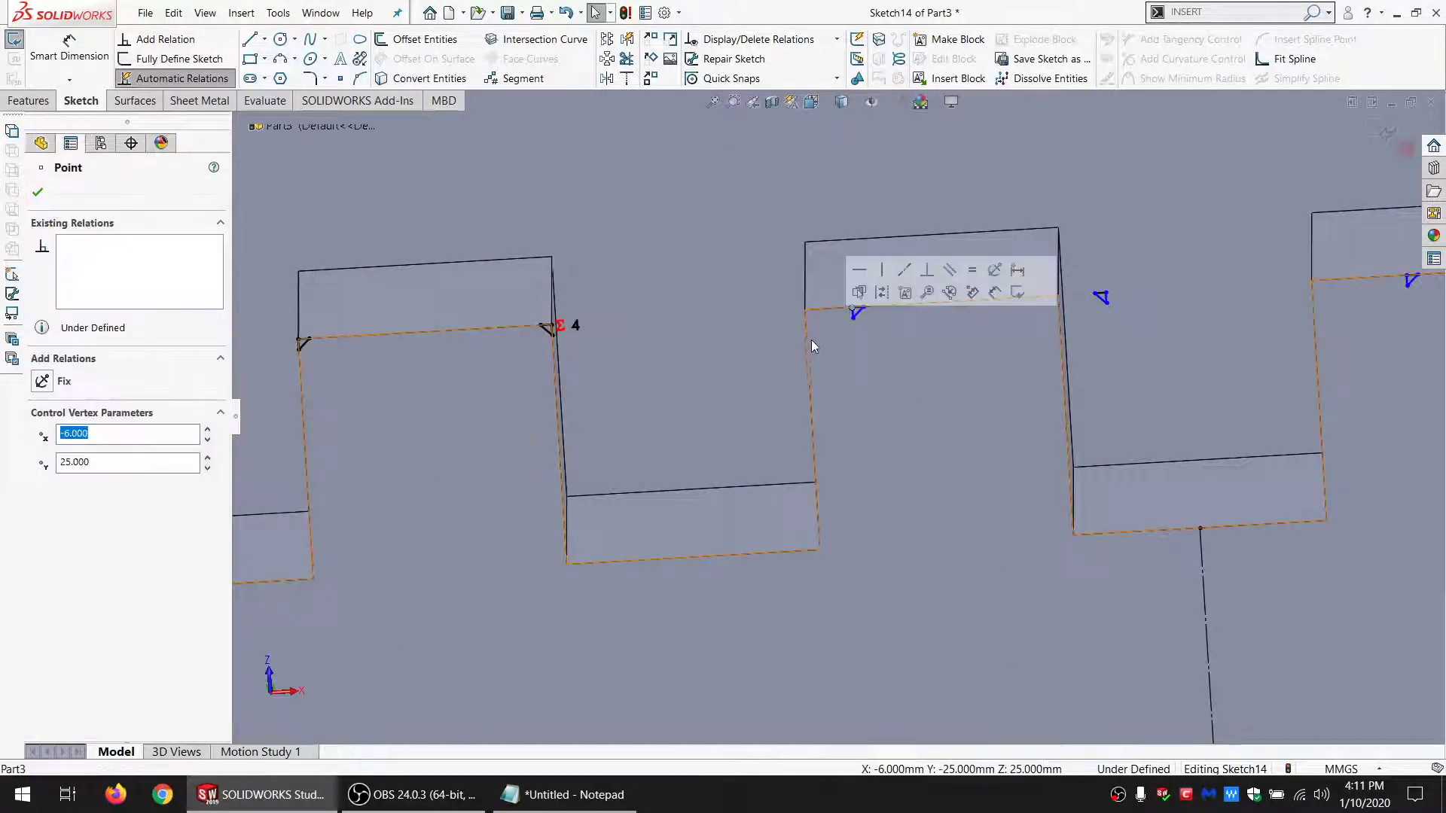
{"action": "left_click", "coordinate": [810, 350], "text": "ctrl"}
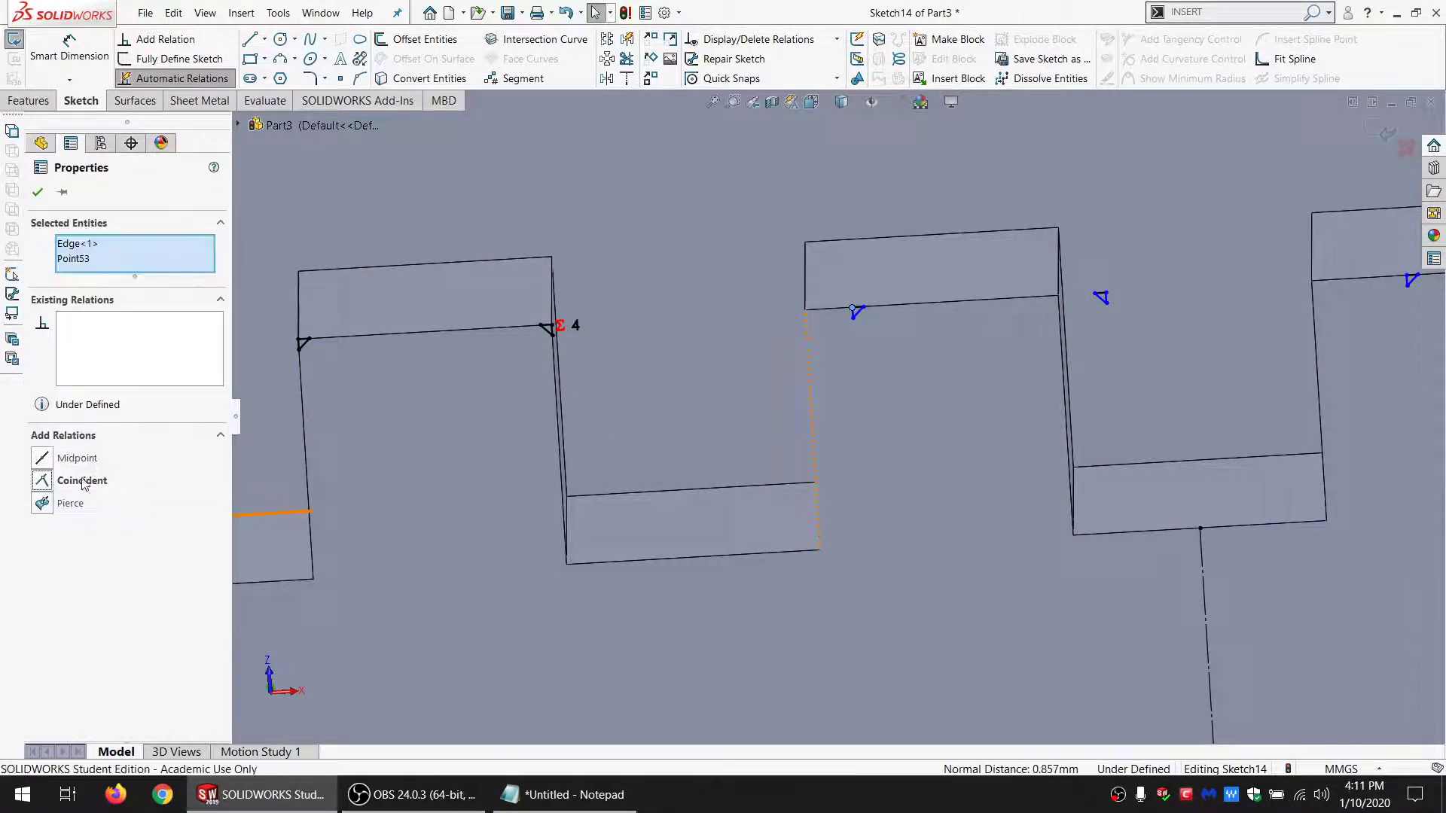
{"action": "left_click", "coordinate": [82, 481]}
{"action": "scroll", "coordinate": [700, 490], "scroll_direction": "up", "scroll_amount": 6}
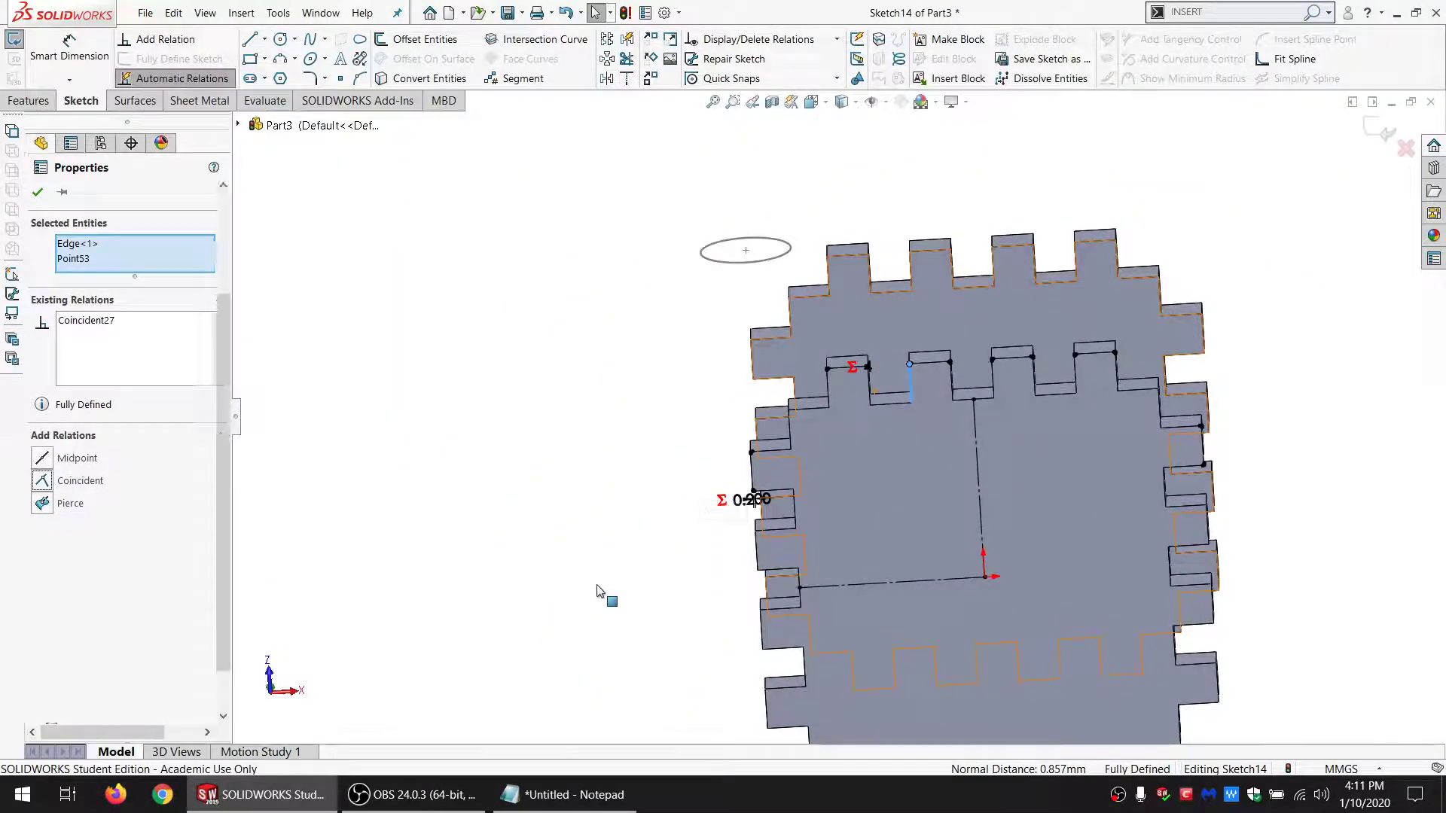
{"action": "key", "text": "Escape"}
Step: Linear-pattern the left and right tabs' corner triangles downward along the Y-axis, with one X instance, 101 Y instances at 10 mm and the count displayed
{"action": "scroll", "coordinate": [864, 589], "scroll_direction": "up", "scroll_amount": 3}
{"action": "scroll", "coordinate": [864, 589], "scroll_direction": "down", "scroll_amount": 2}
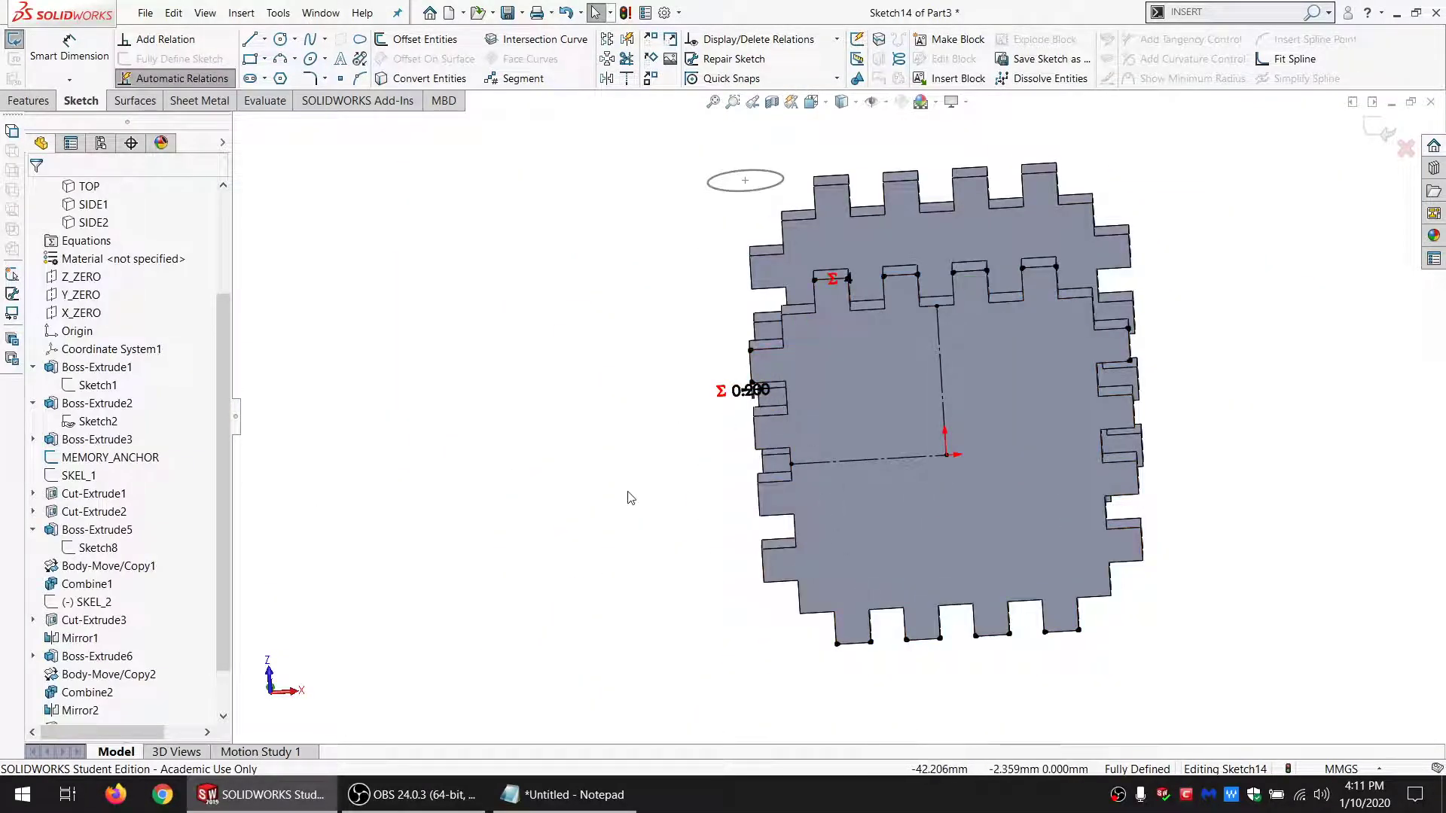
{"action": "mouse_move", "coordinate": [635, 489]}
{"action": "left_mouse_down"}
{"action": "mouse_move", "coordinate": [745, 435]}
{"action": "mouse_move", "coordinate": [755, 373]}
{"action": "mouse_move", "coordinate": [682, 188]}
{"action": "mouse_move", "coordinate": [1009, 146]}
{"action": "mouse_move", "coordinate": [1129, 196]}
{"action": "mouse_move", "coordinate": [1265, 358]}
{"action": "mouse_move", "coordinate": [678, 143]}
{"action": "mouse_move", "coordinate": [533, 388]}
{"action": "left_mouse_up"}
{"action": "left_click", "coordinate": [608, 40]}
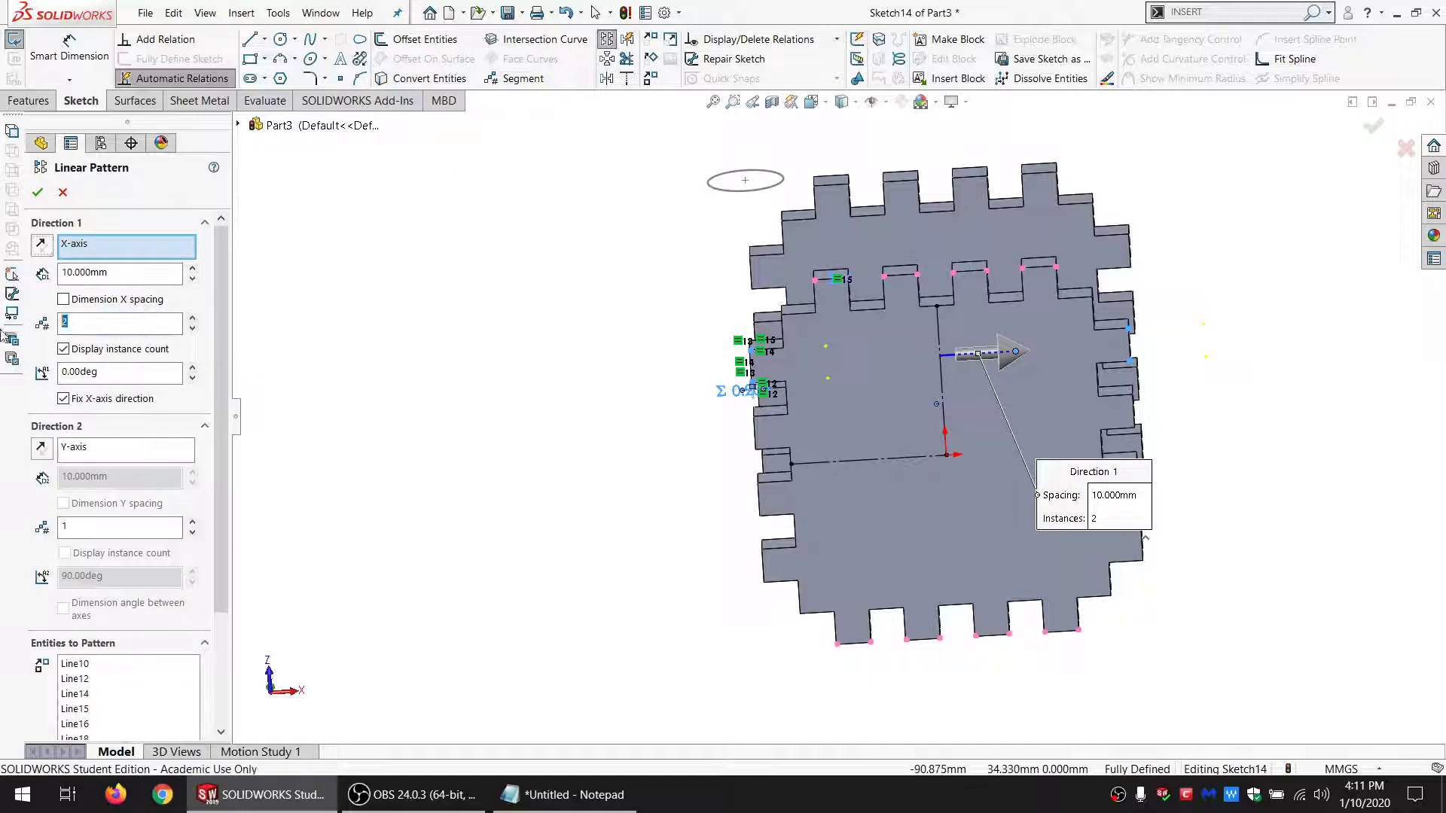
{"action": "left_click", "coordinate": [90, 524]}
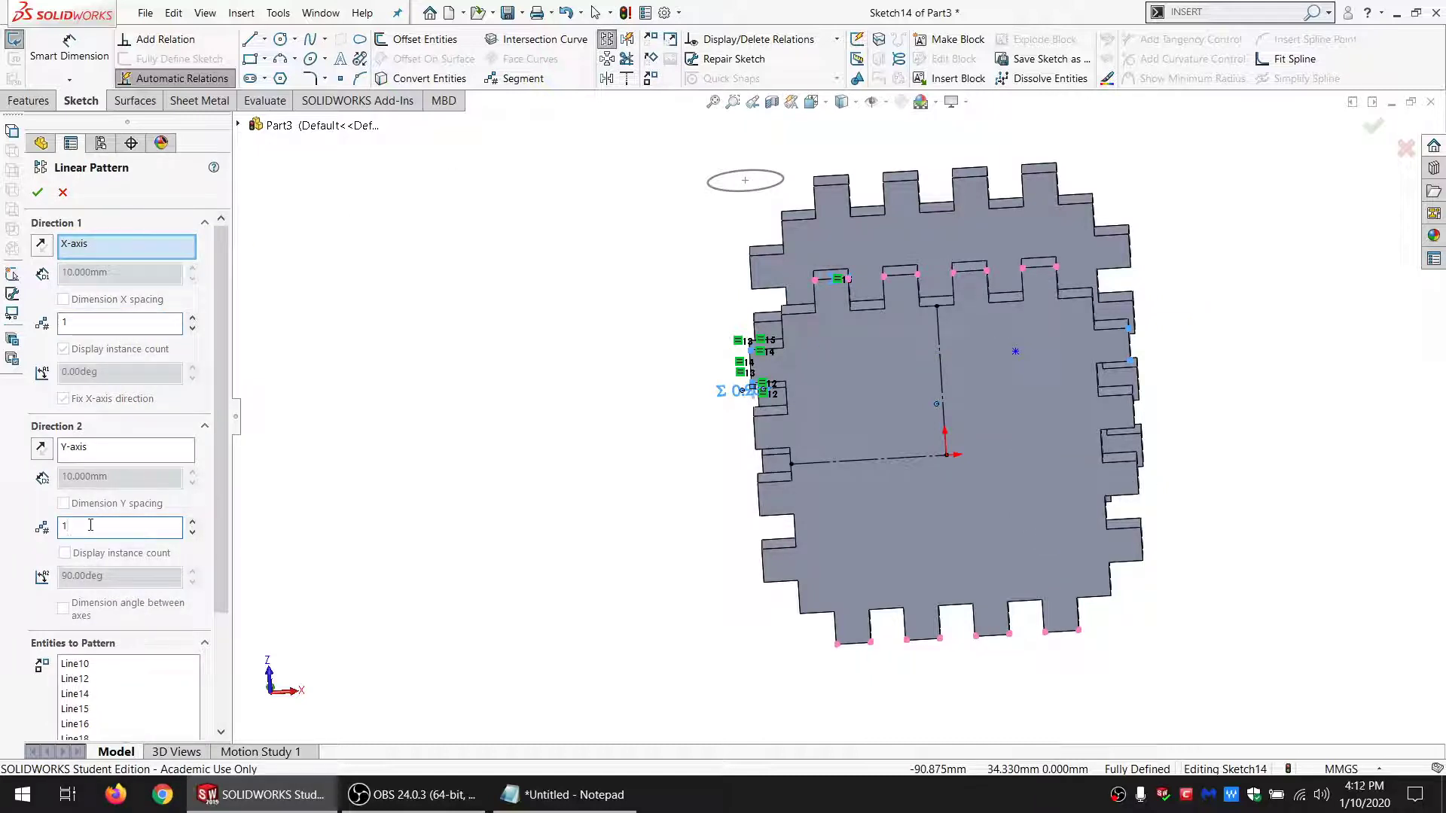
{"action": "key", "text": "Tab"}
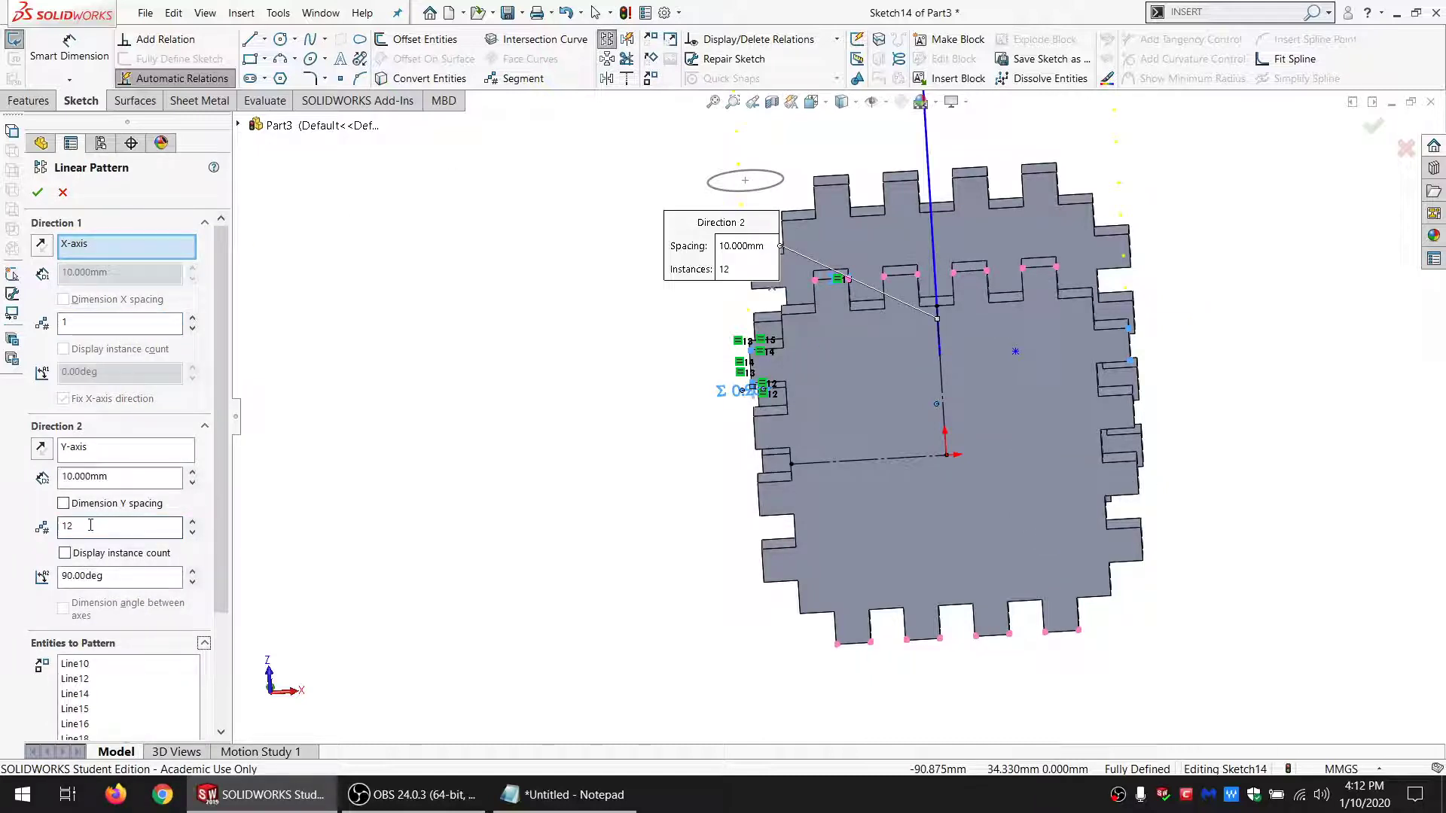
{"action": "left_click", "coordinate": [41, 449]}
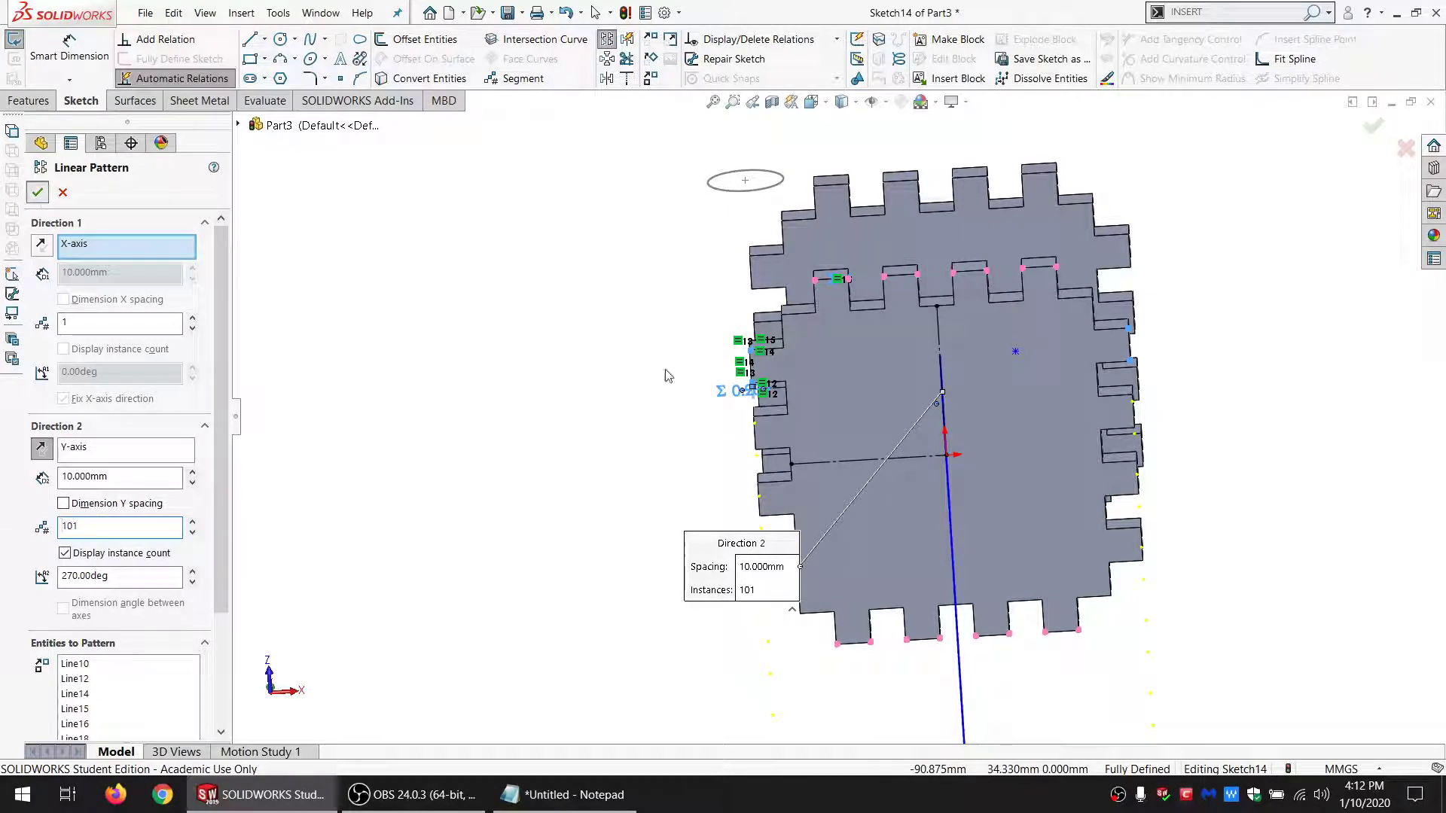
{"action": "key", "text": "Return"}
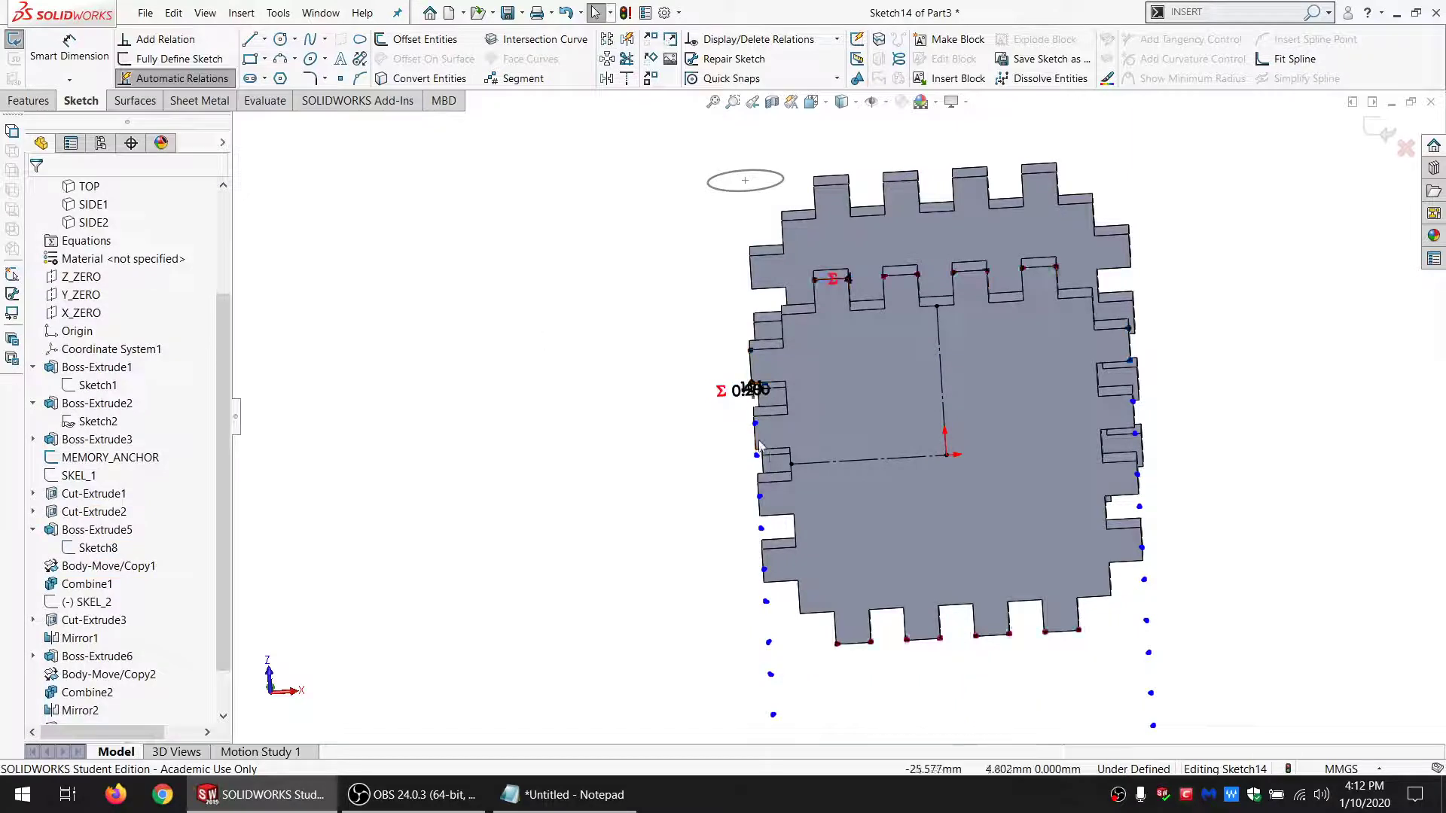
Step: Make the outer corner point of the first Y-patterned triangle coincident with the upper edge of the second left tab
{"action": "scroll", "coordinate": [778, 446], "scroll_direction": "down", "scroll_amount": 5}
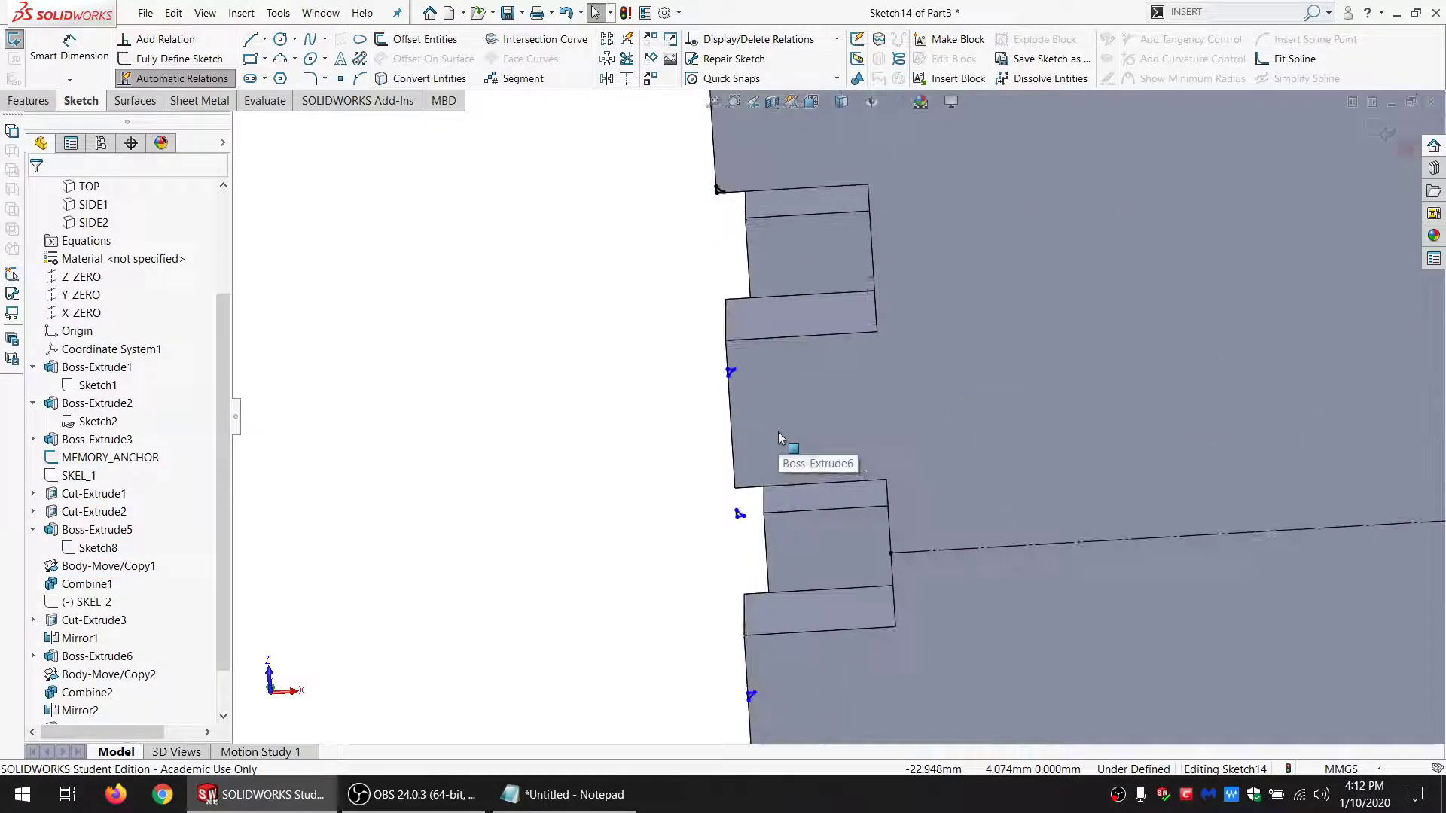
{"action": "left_click", "coordinate": [729, 370]}
{"action": "left_click", "coordinate": [737, 343], "text": "ctrl"}
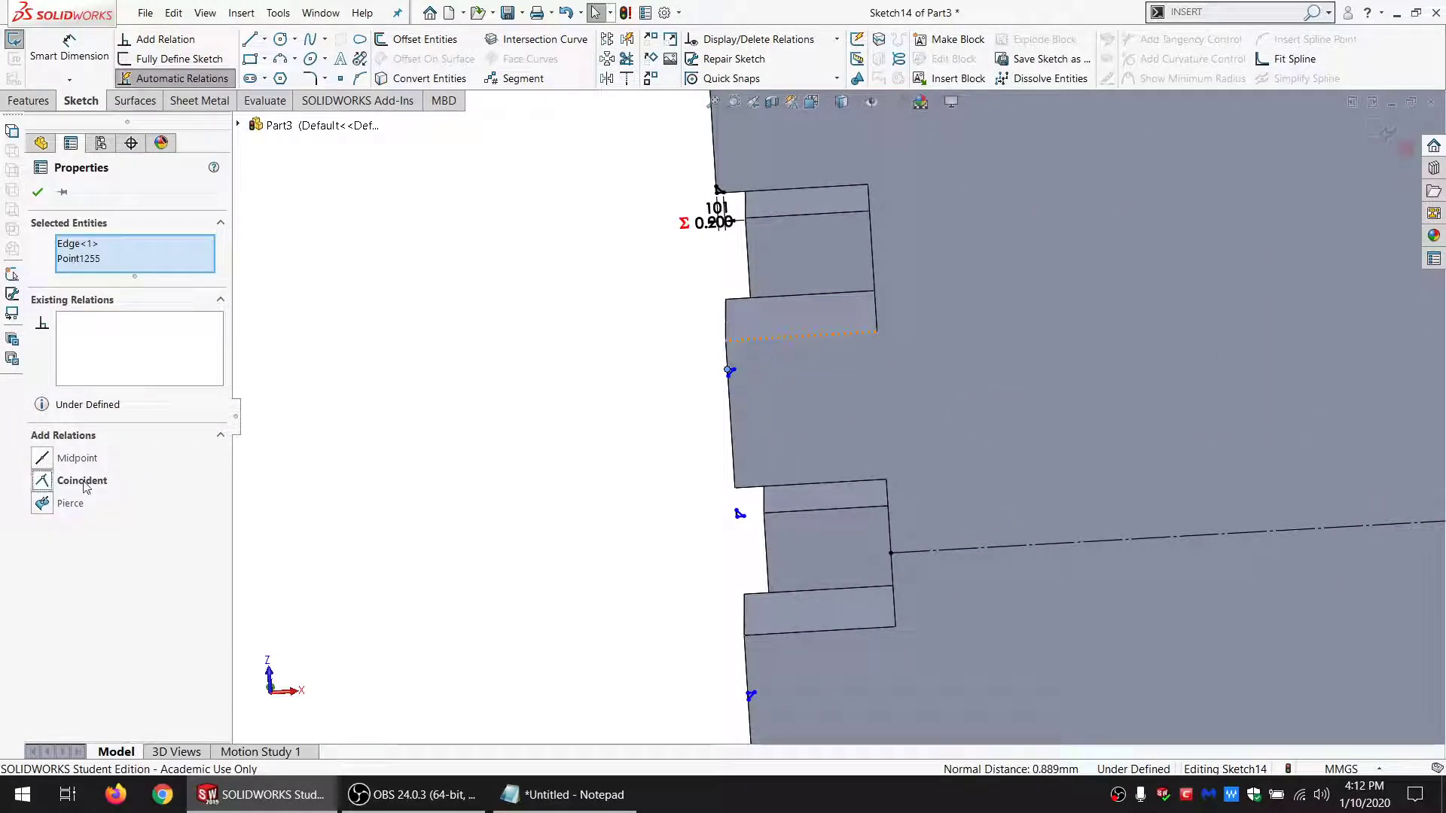
{"action": "left_click", "coordinate": [85, 486]}
{"action": "left_click", "coordinate": [652, 455]}
Step: Move the 0.200 dimension and the Y-axis pattern's instance count label into the empty space beside the panel
{"action": "scroll", "coordinate": [722, 441], "scroll_direction": "up", "scroll_amount": 5}
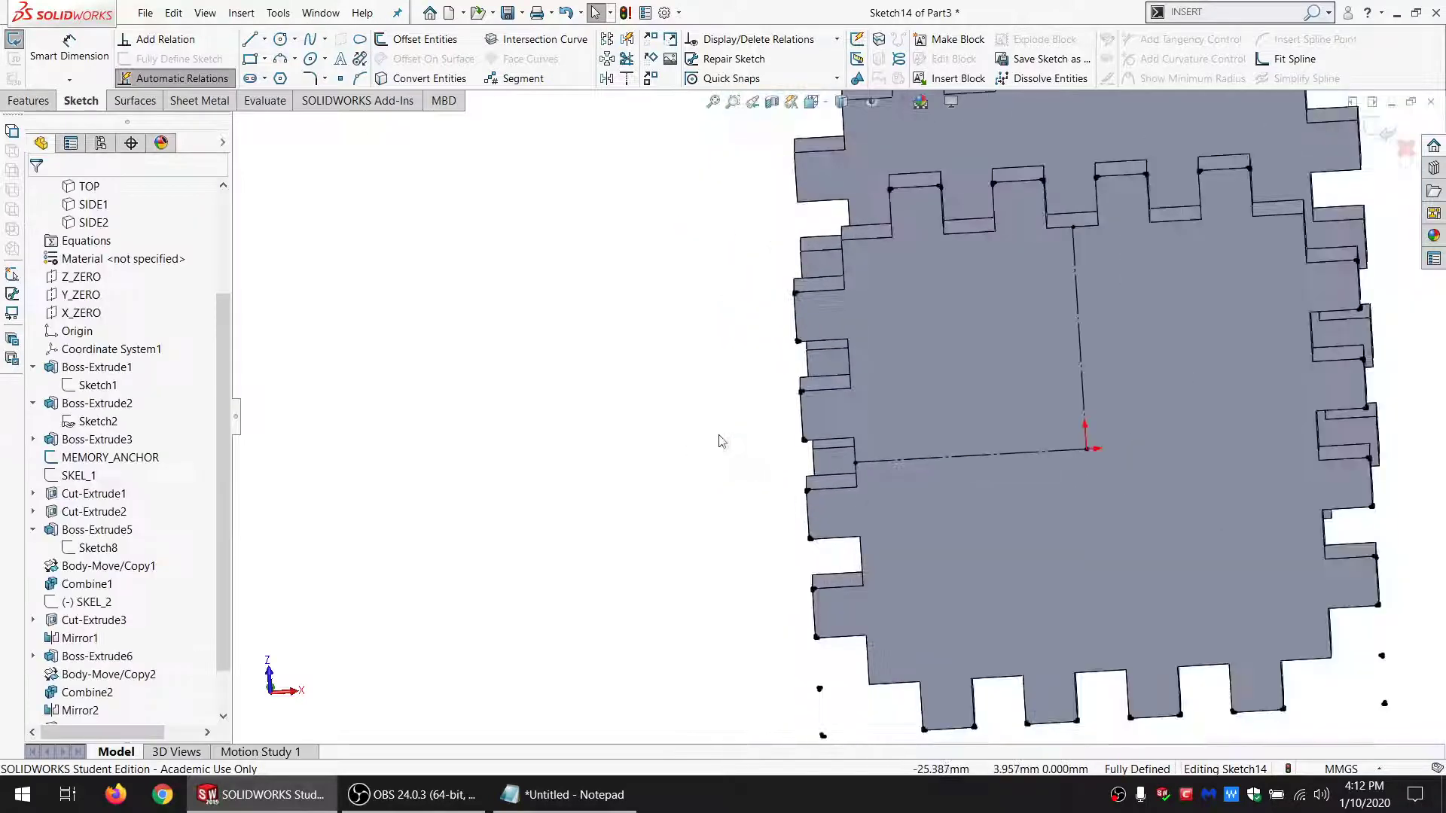
{"action": "left_click_drag", "start_coordinate": [791, 357], "coordinate": [625, 283]}
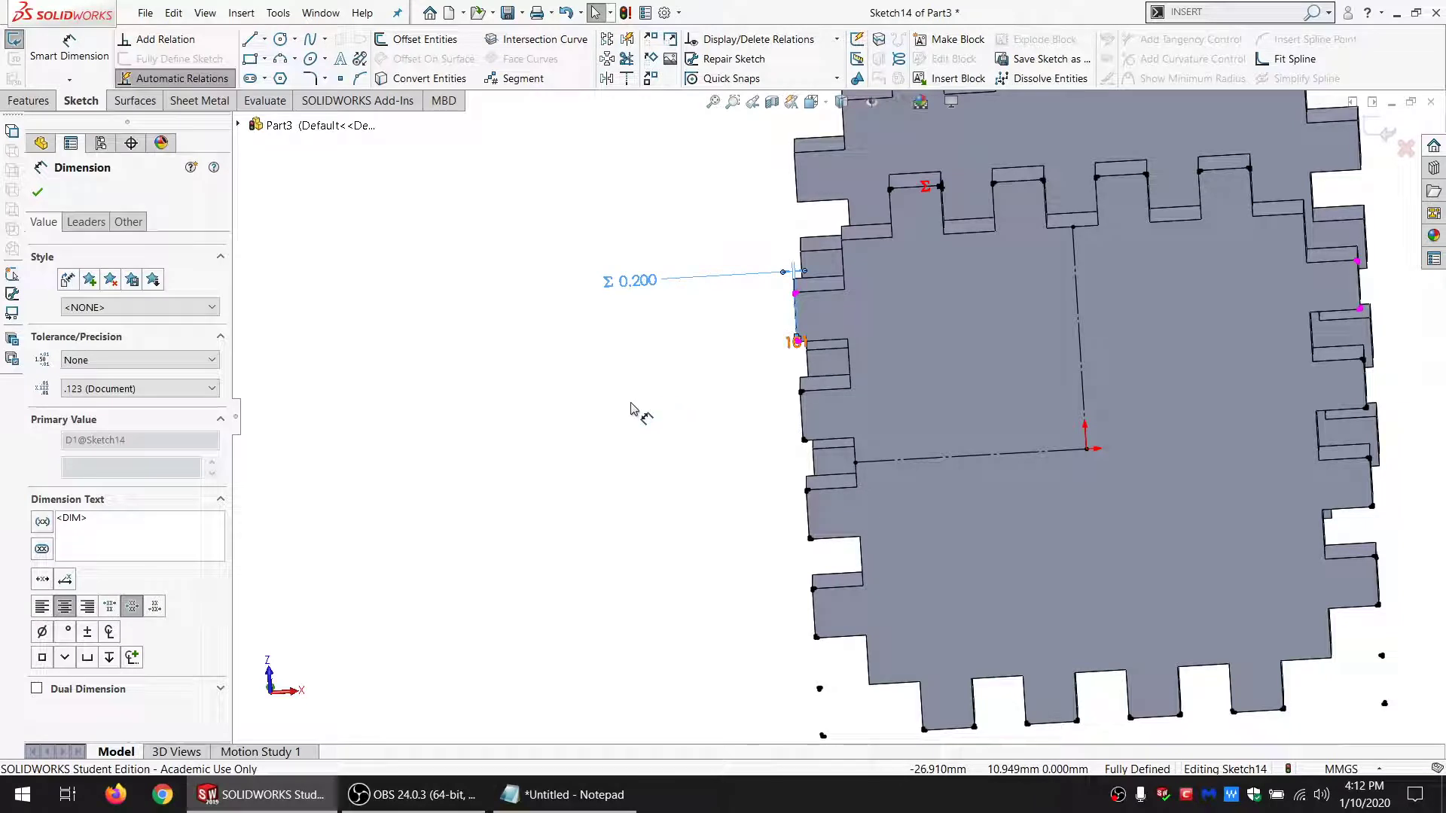
{"action": "left_click_drag", "start_coordinate": [799, 342], "coordinate": [631, 409]}
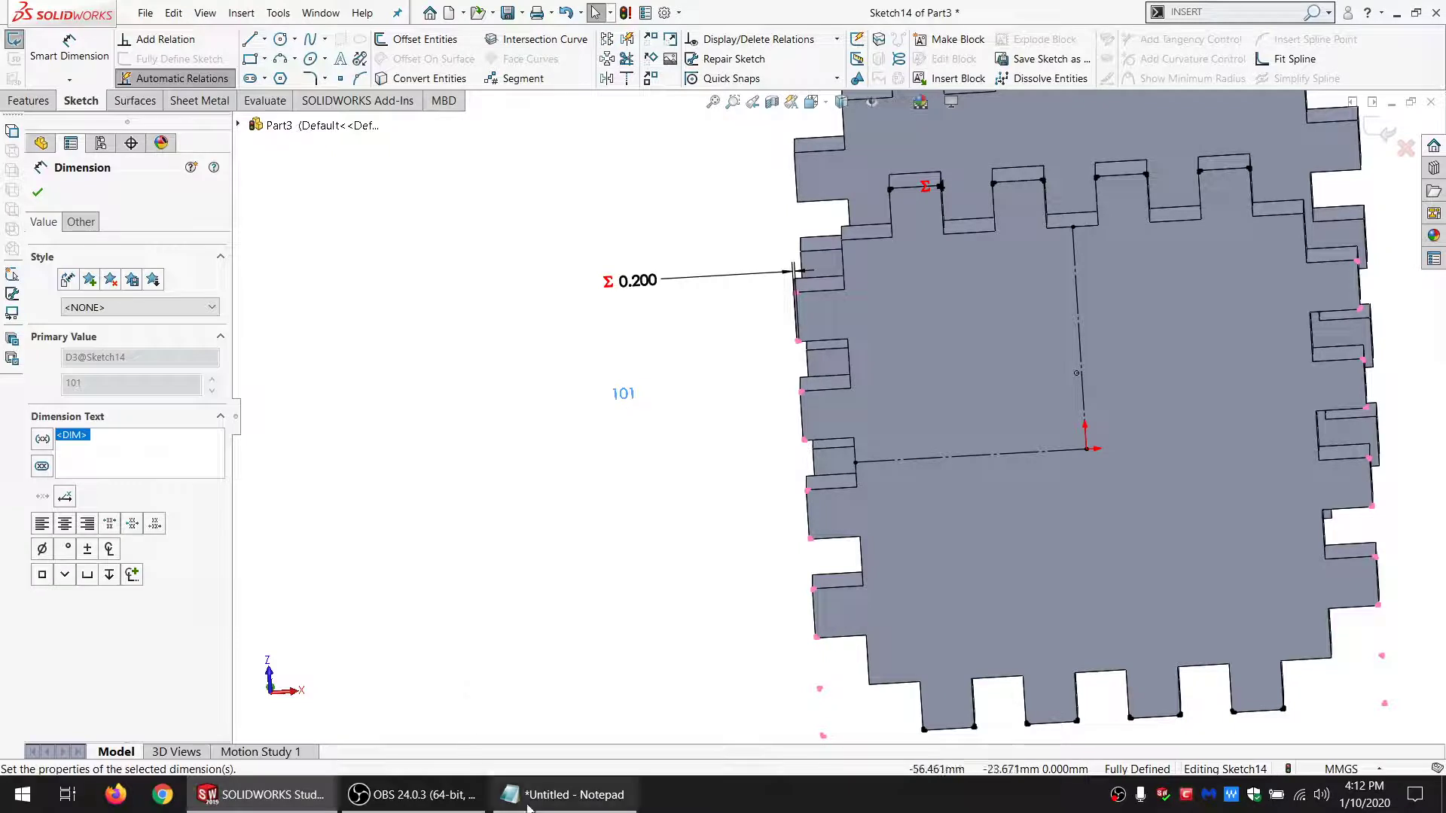
Step: Switch to Notepad, copy the expression ="NUM_CUTS_SIDE@SKEL_2" from the notes, and return to the SOLIDWORKS sketch
{"action": "mouse_move", "coordinate": [542, 806]}
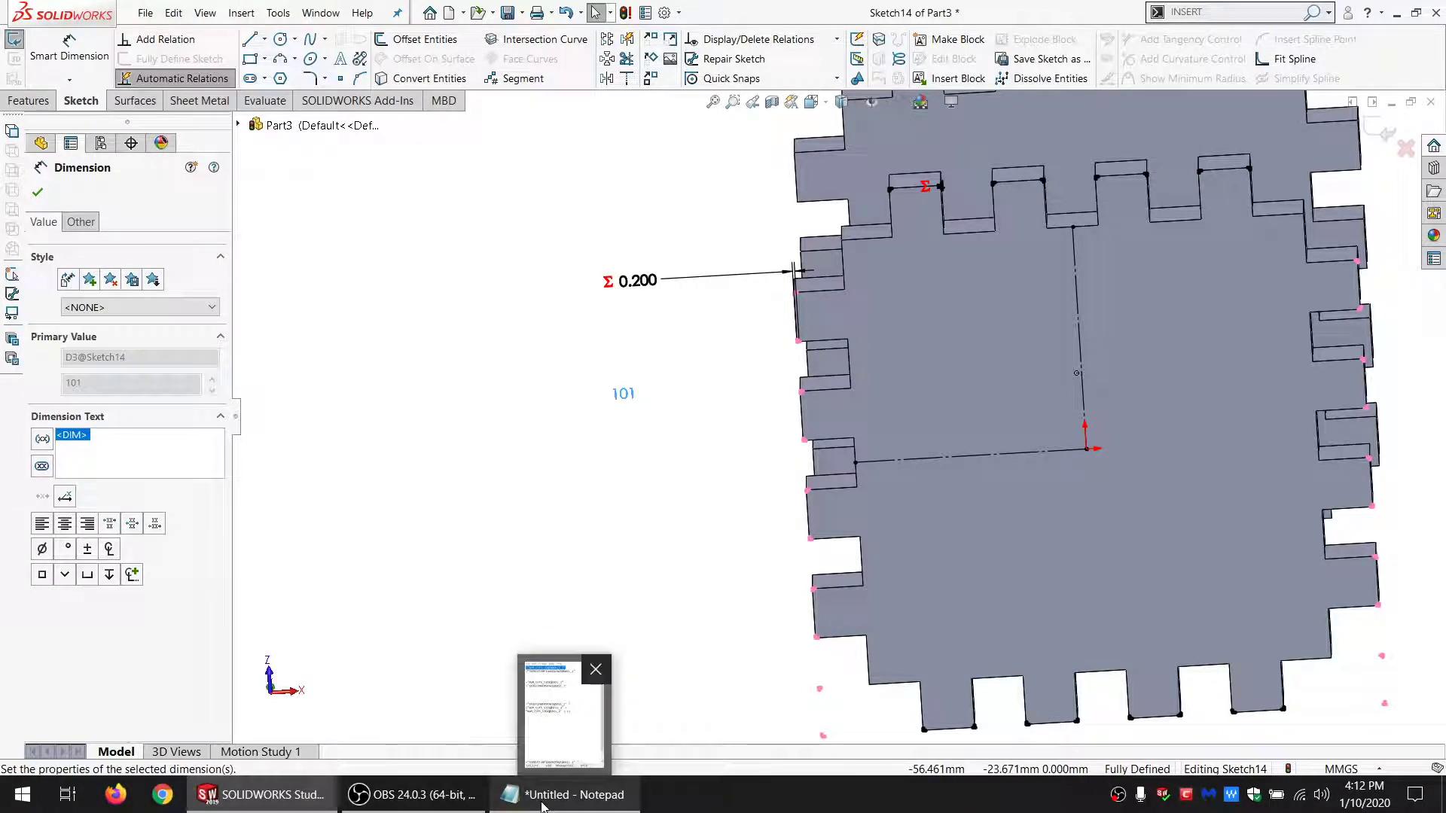
{"action": "left_click", "coordinate": [543, 807]}
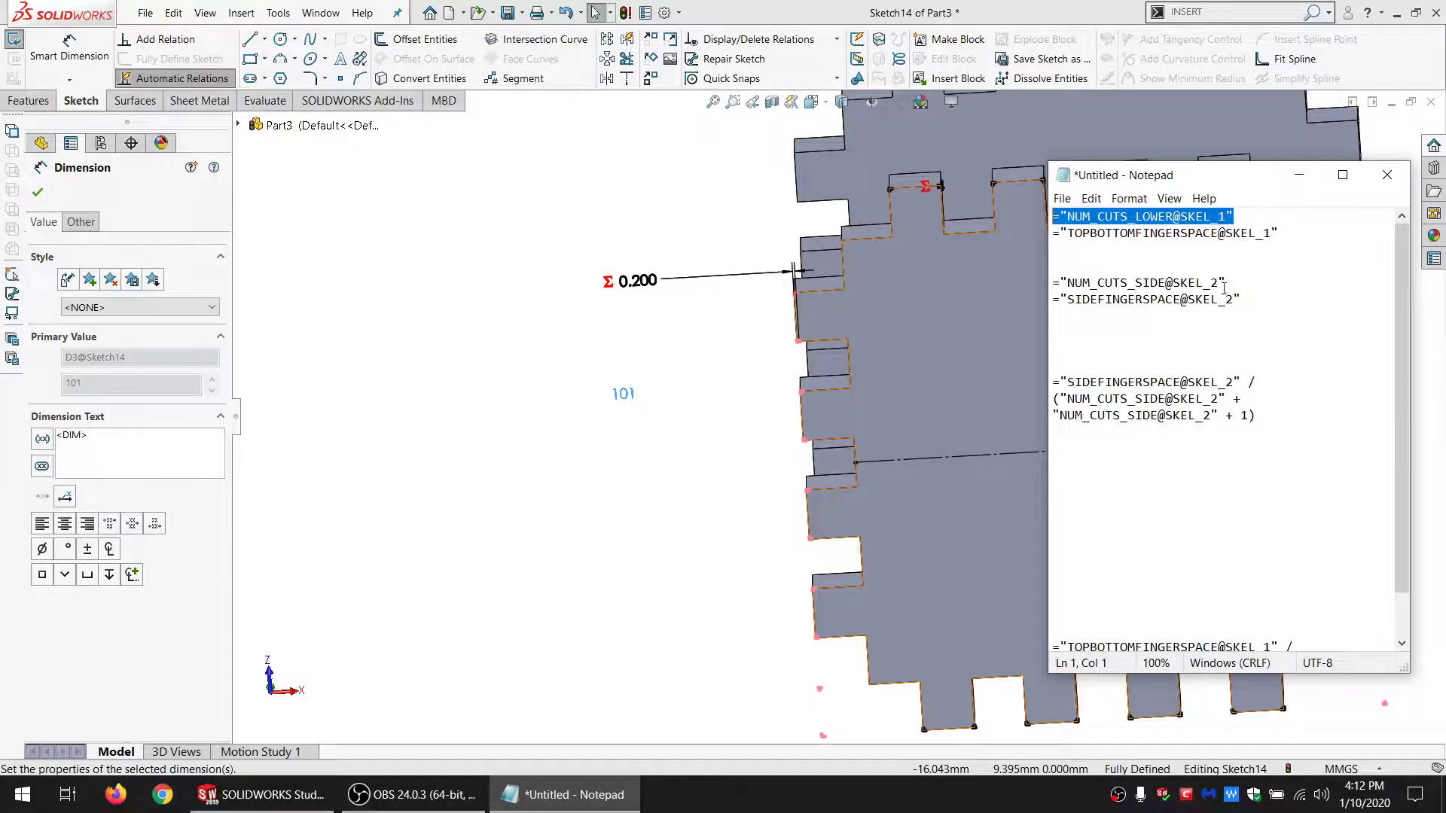
{"action": "left_click_drag", "start_coordinate": [1226, 284], "coordinate": [1037, 277]}
{"action": "left_click_drag", "start_coordinate": [1228, 283], "coordinate": [1050, 285]}
{"action": "key", "text": "ctrl+c"}
{"action": "left_click", "coordinate": [635, 435]}
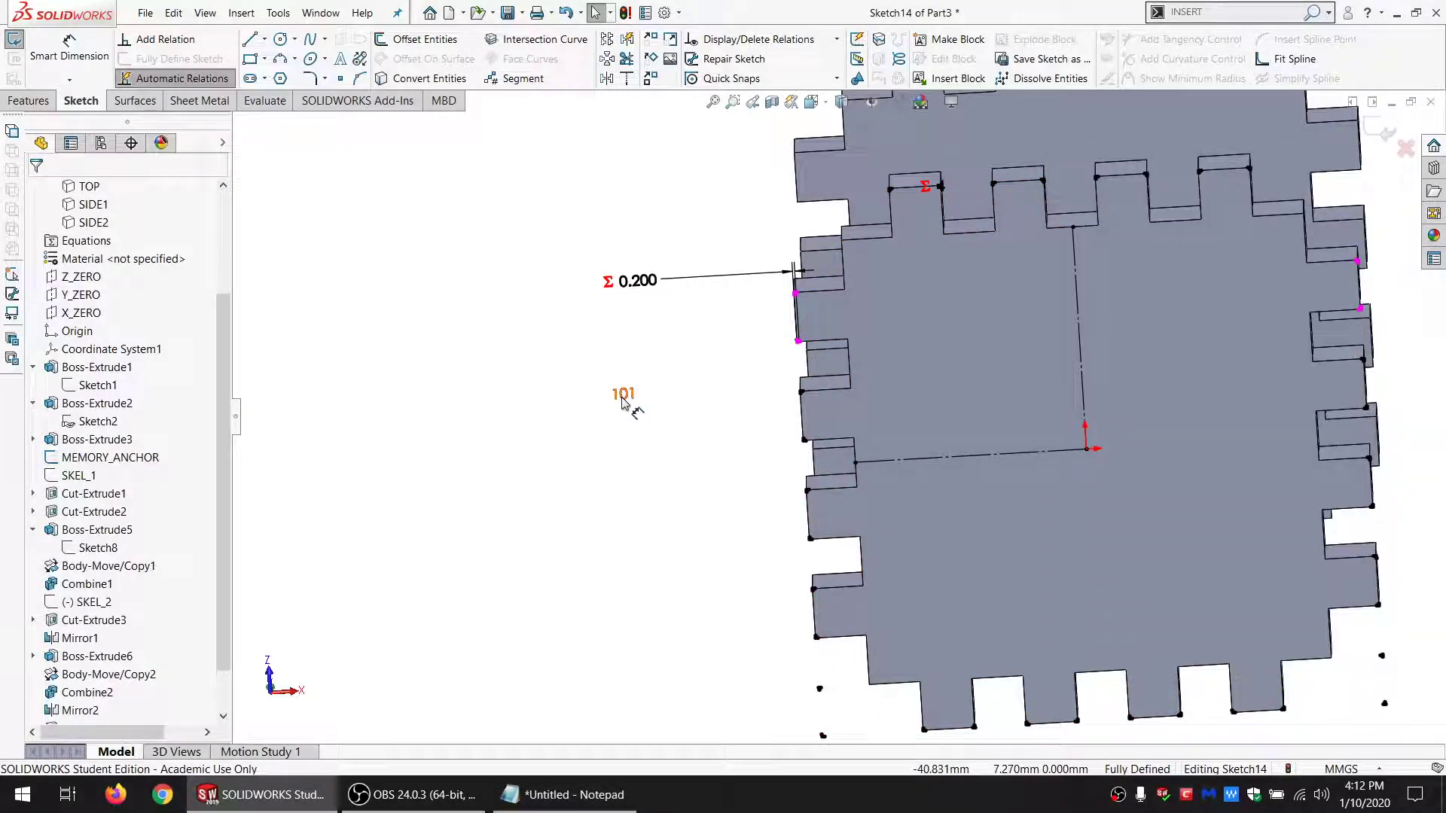
Step: Set the Y-axis pattern's instance count to the equation ="NUM_CUTS_SIDE@SKEL_2" + 1
{"action": "left_click", "coordinate": [622, 397]}
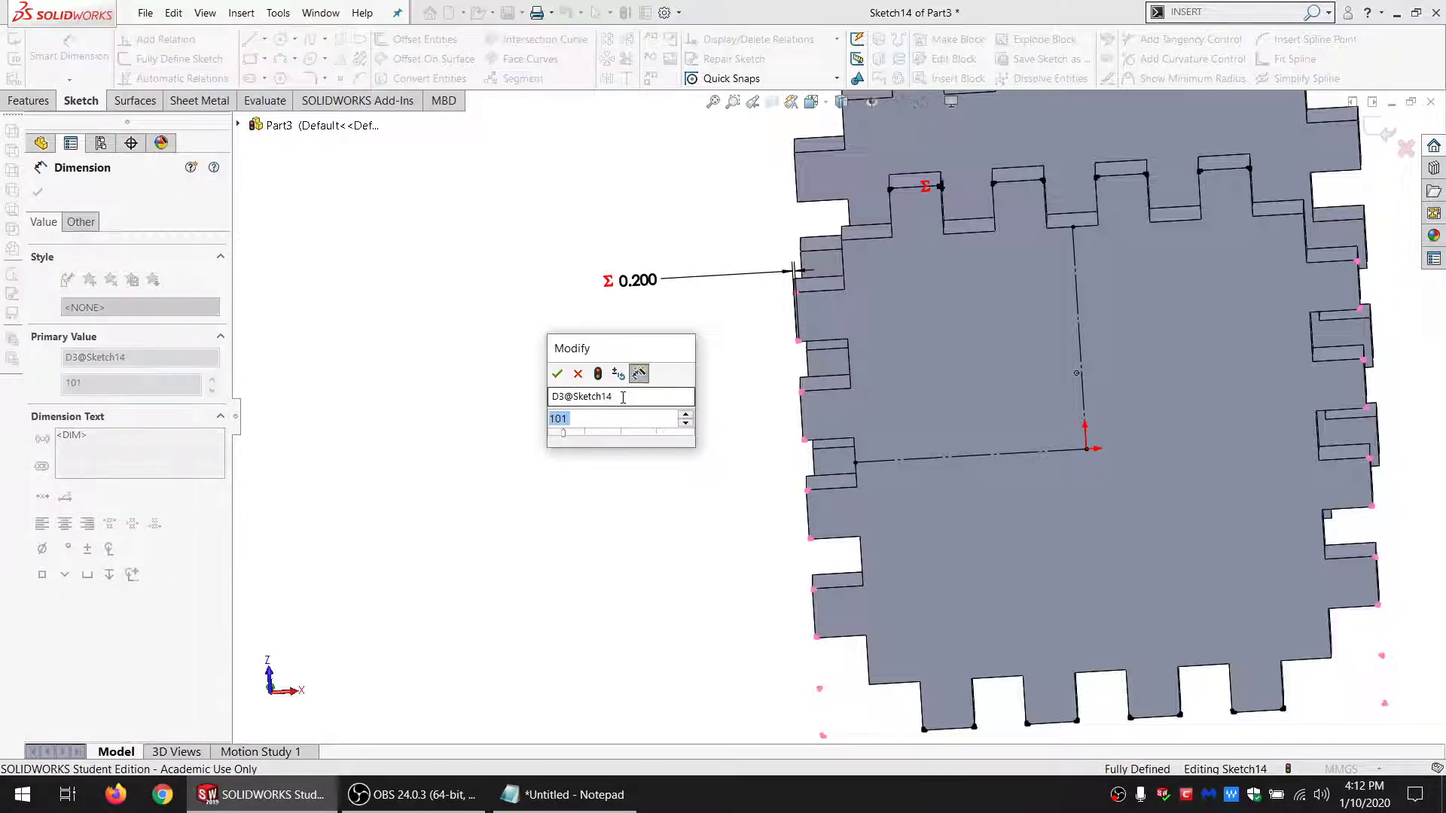
{"action": "key", "text": "ctrl+v"}
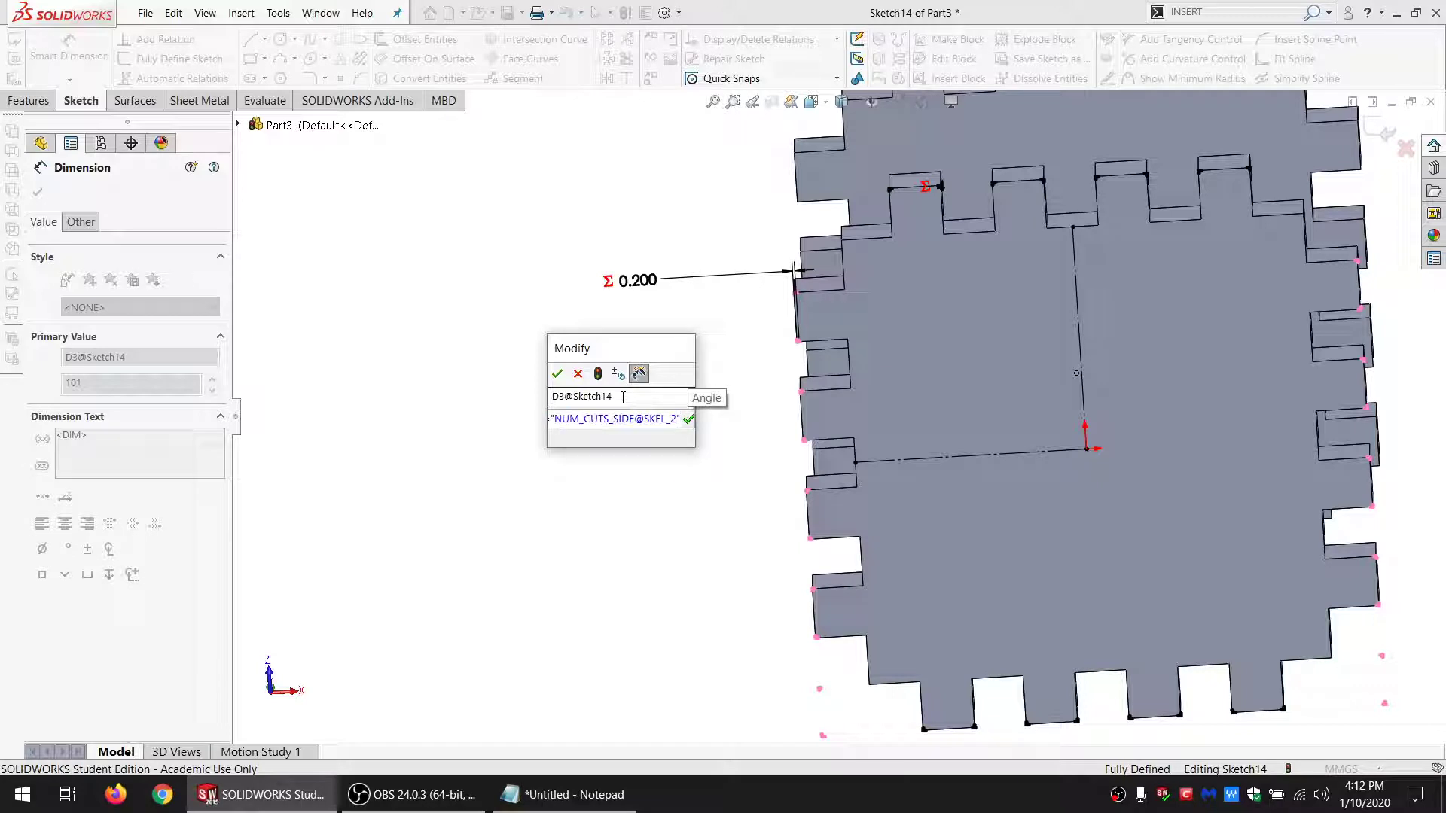
{"action": "type", "text": "+ 1"}
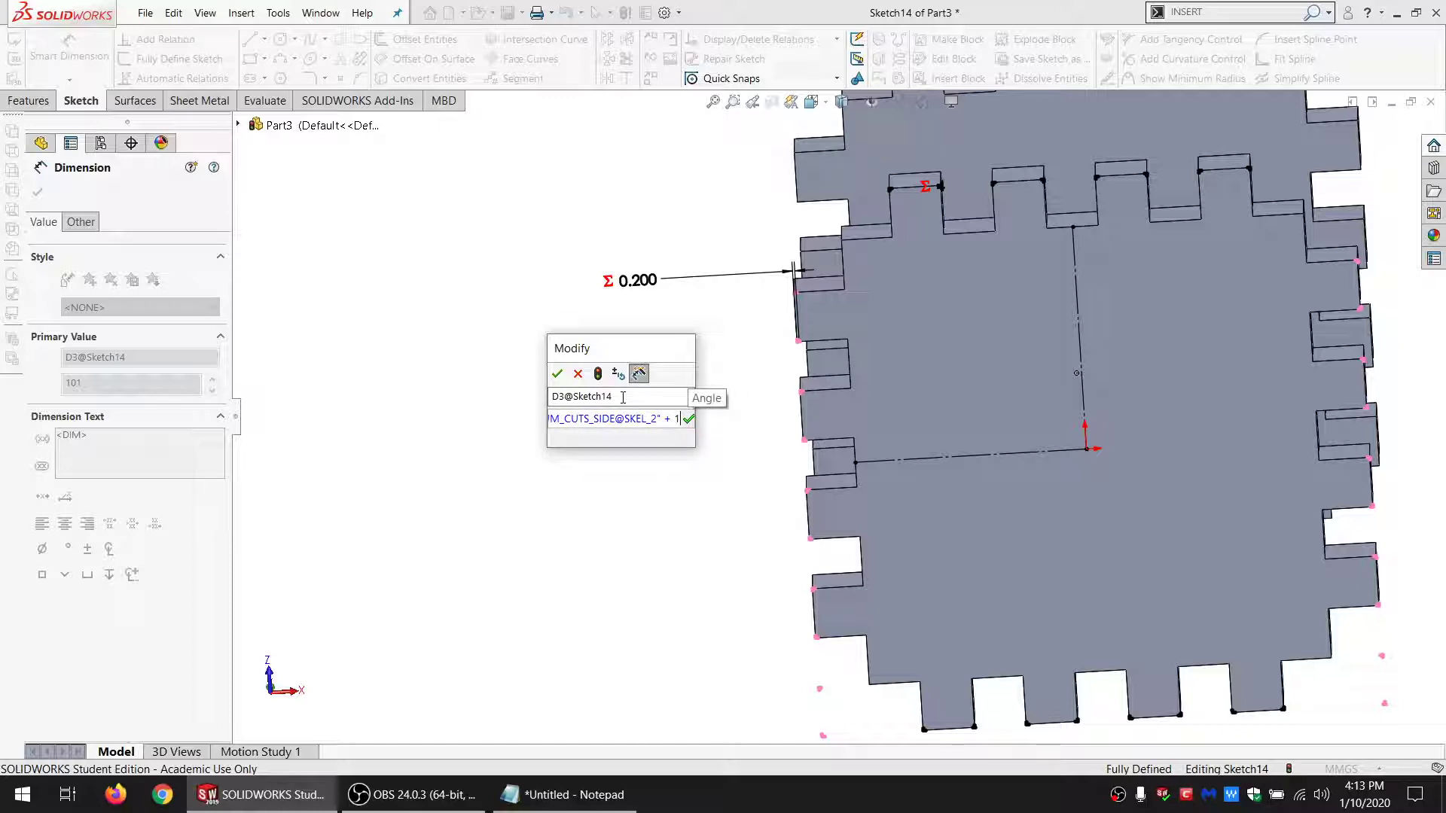
{"action": "key", "text": "Return"}
{"action": "left_click_drag", "start_coordinate": [583, 418], "coordinate": [502, 415]}
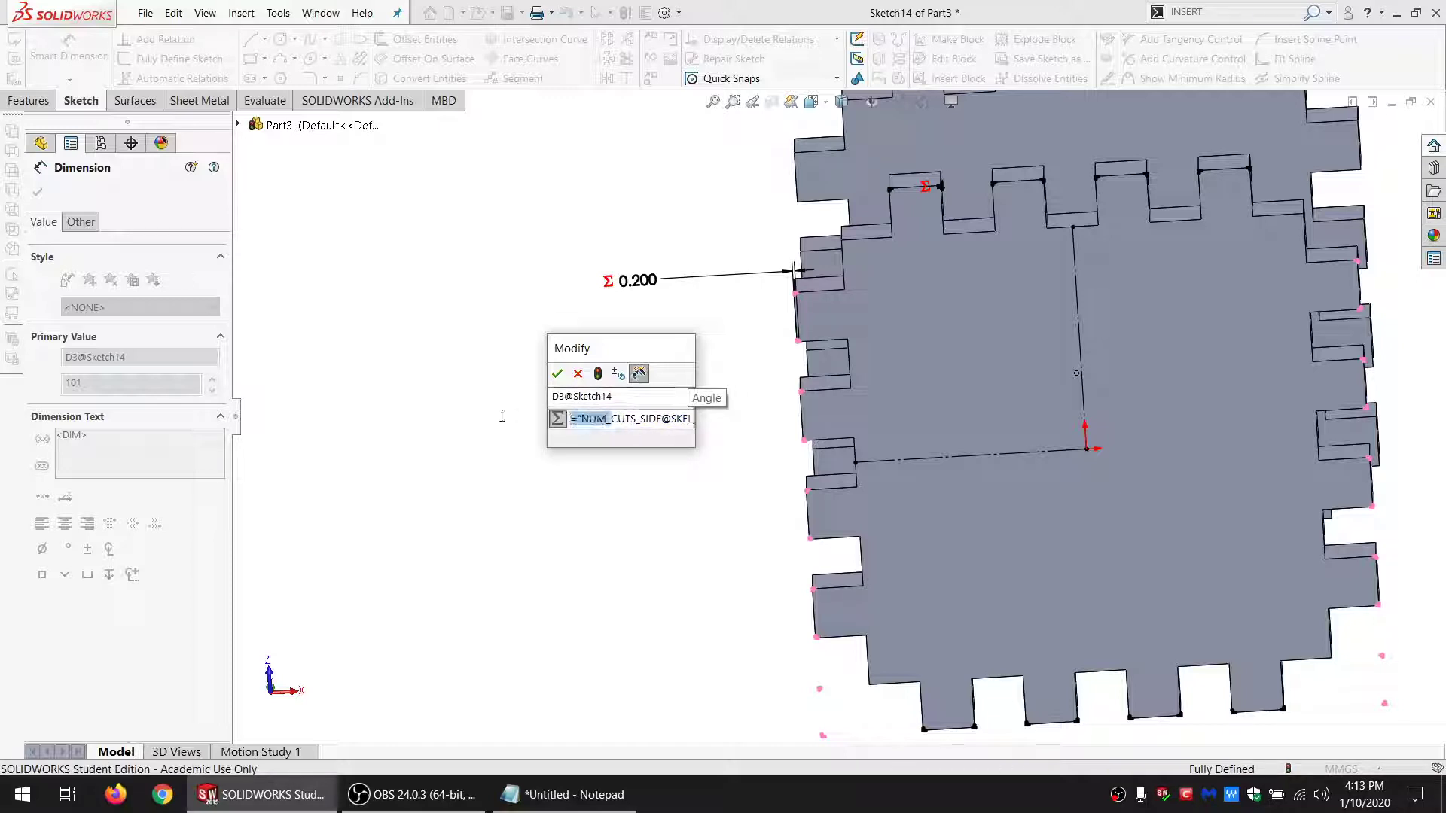
{"action": "left_click", "coordinate": [557, 373]}
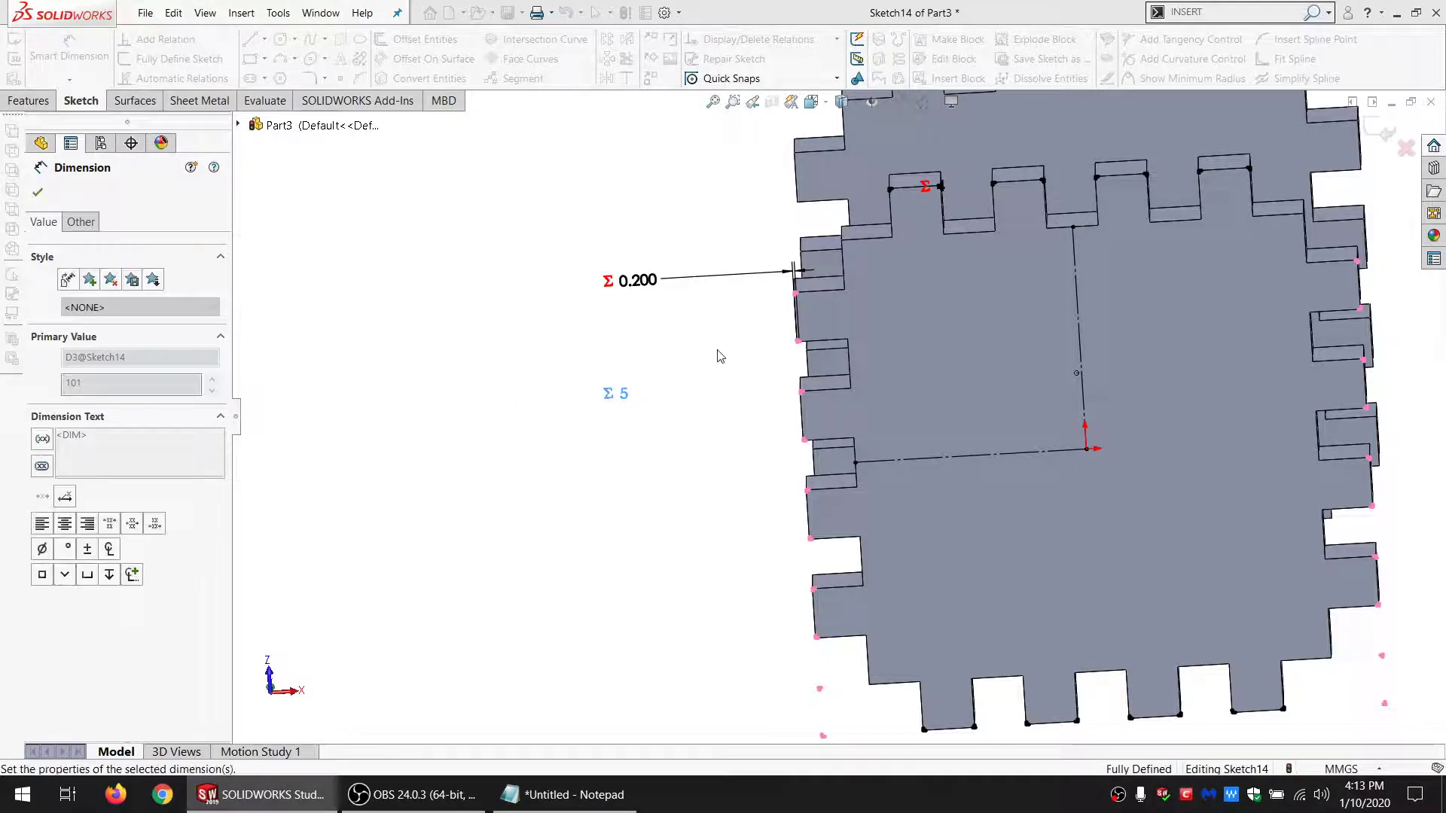
{"action": "key", "text": "Escape"}
Step: Remove the + 1 from the Y-axis pattern's instance count equation, leaving ="NUM_CUTS_SIDE@SKEL_2"
{"action": "scroll", "coordinate": [896, 425], "scroll_direction": "up", "scroll_amount": 4}
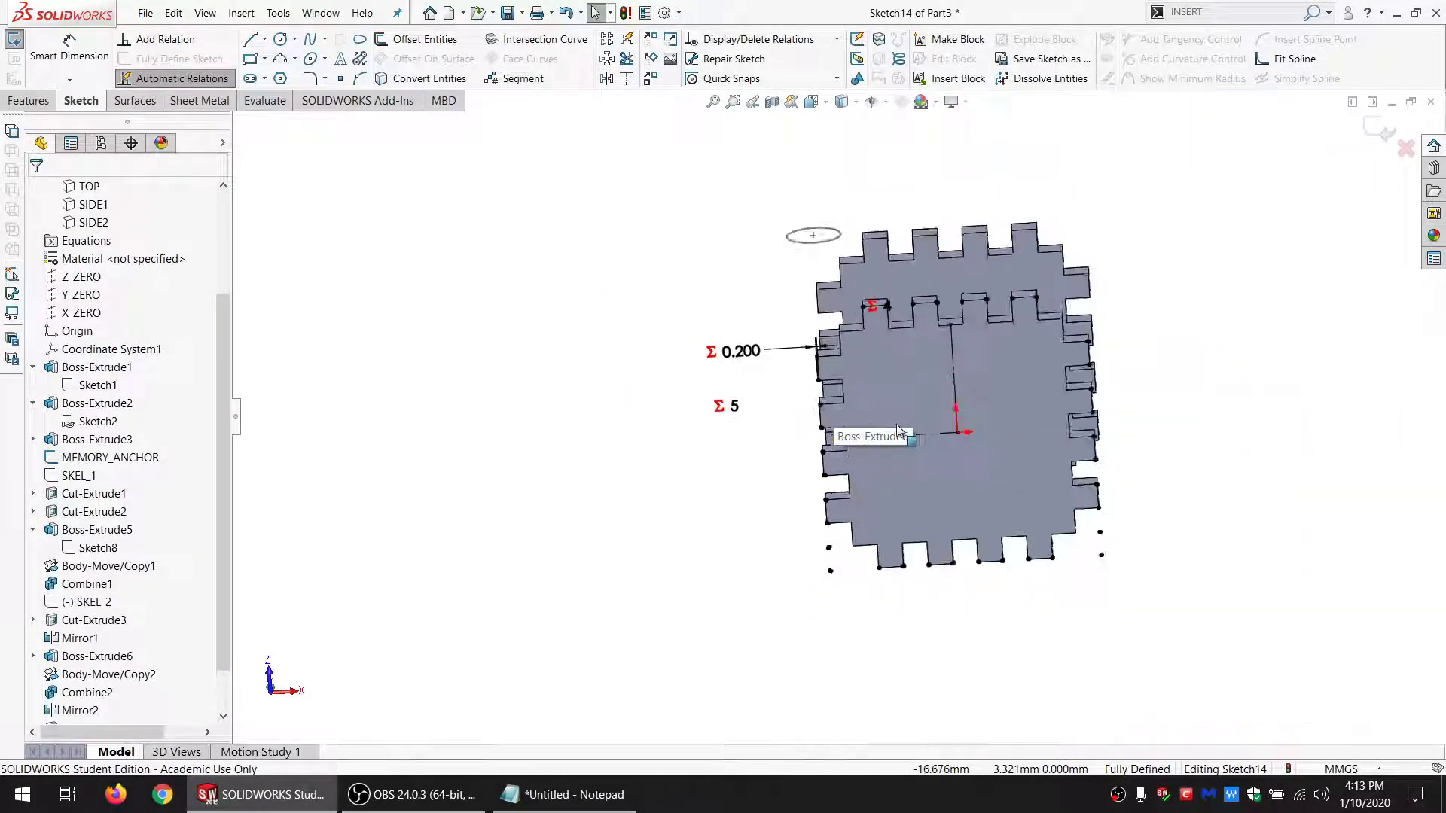
{"action": "scroll", "coordinate": [945, 434], "scroll_direction": "down", "scroll_amount": 3}
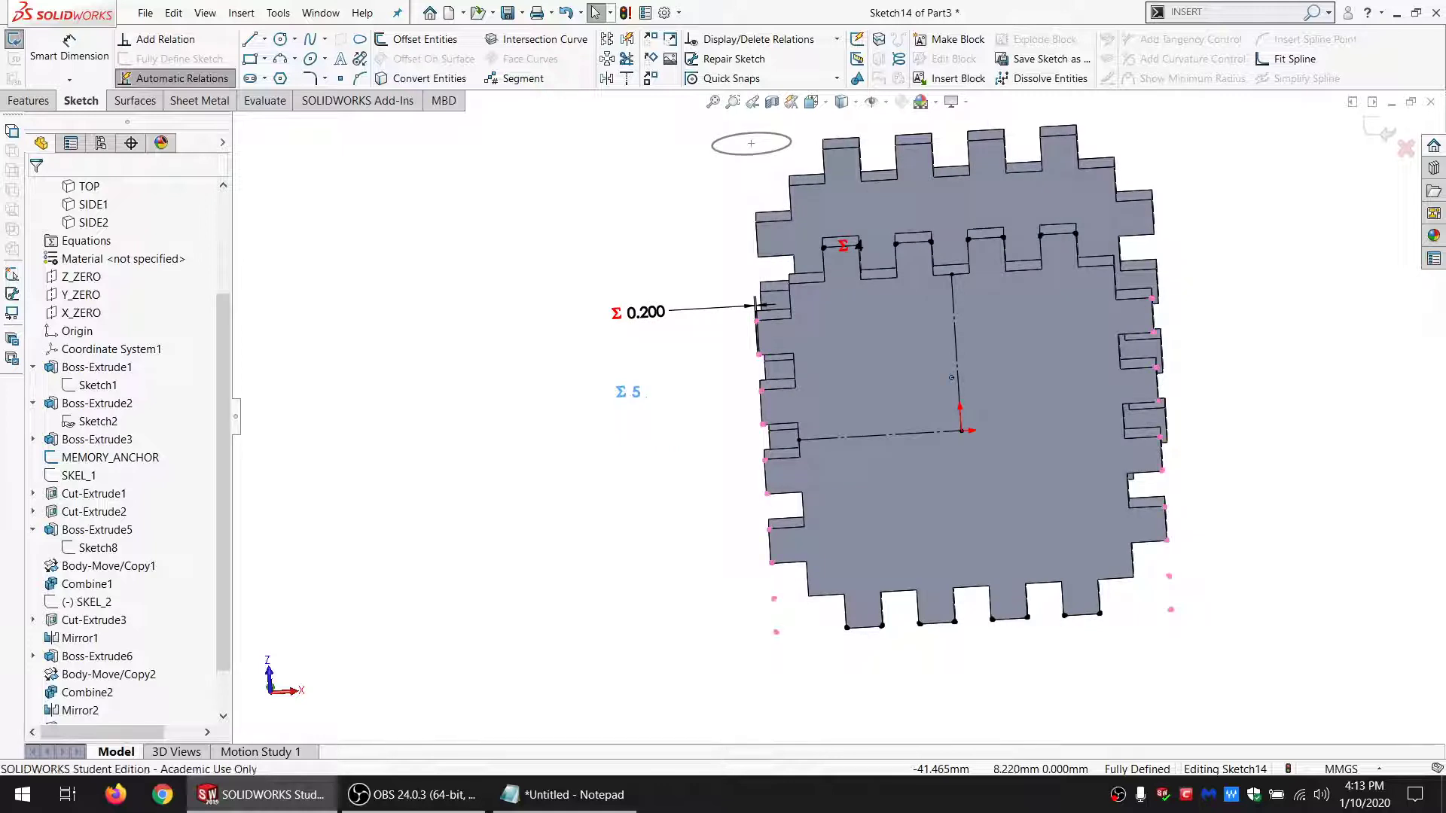
{"action": "double_click", "coordinate": [629, 391]}
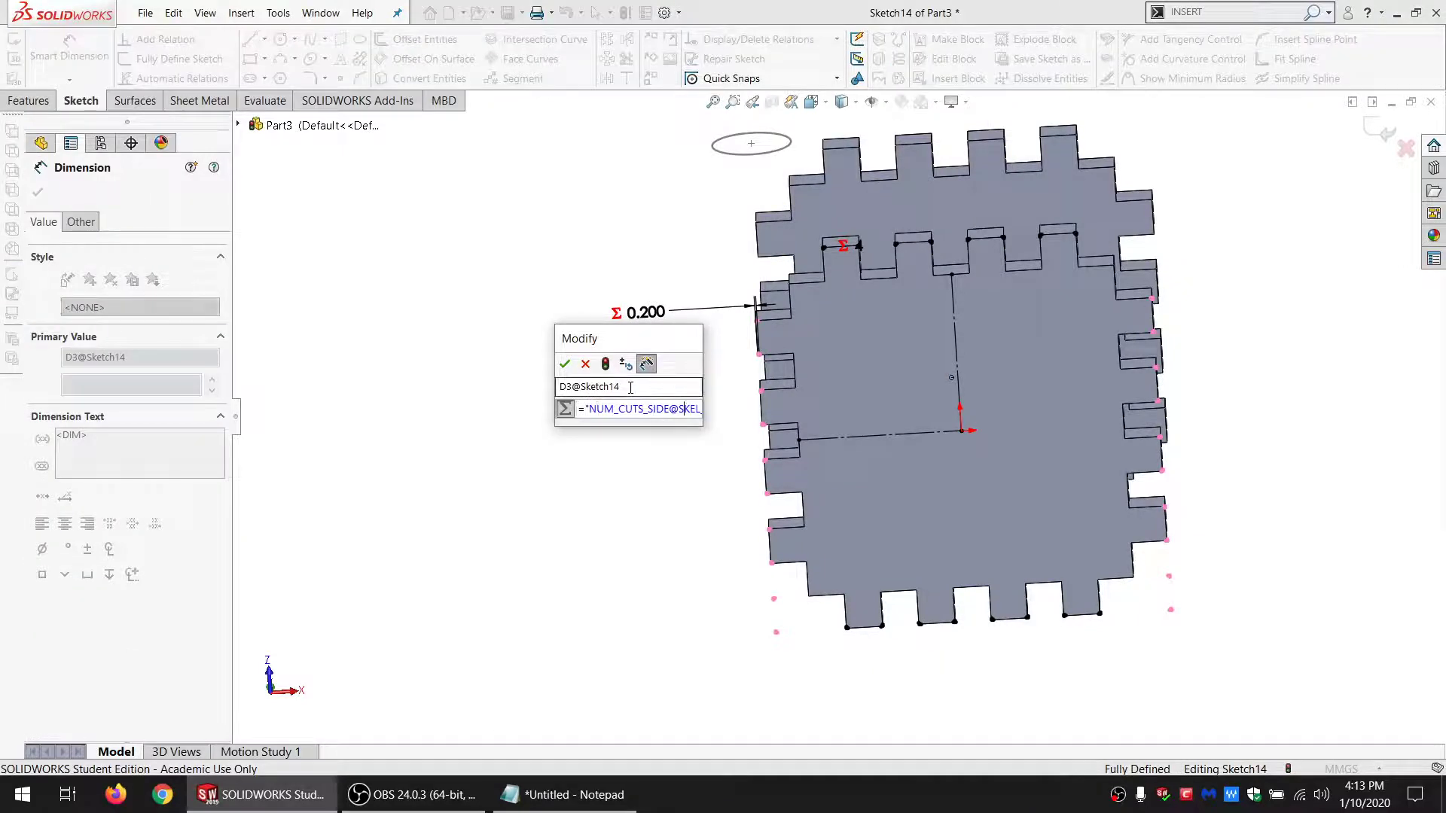
{"action": "key", "text": "Right"}
{"action": "key", "text": "Right"}
{"action": "key", "text": "Right"}
{"action": "key", "text": "Right"}
{"action": "key", "text": "Right"}
{"action": "key", "text": "Right"}
{"action": "key", "text": "Right"}
{"action": "key", "text": "Right"}
{"action": "key", "text": "Right"}
{"action": "key", "text": "Right"}
{"action": "key", "text": "BackSpace"}
{"action": "key", "text": "BackSpace"}
{"action": "key", "text": "BackSpace"}
{"action": "key", "text": "BackSpace"}
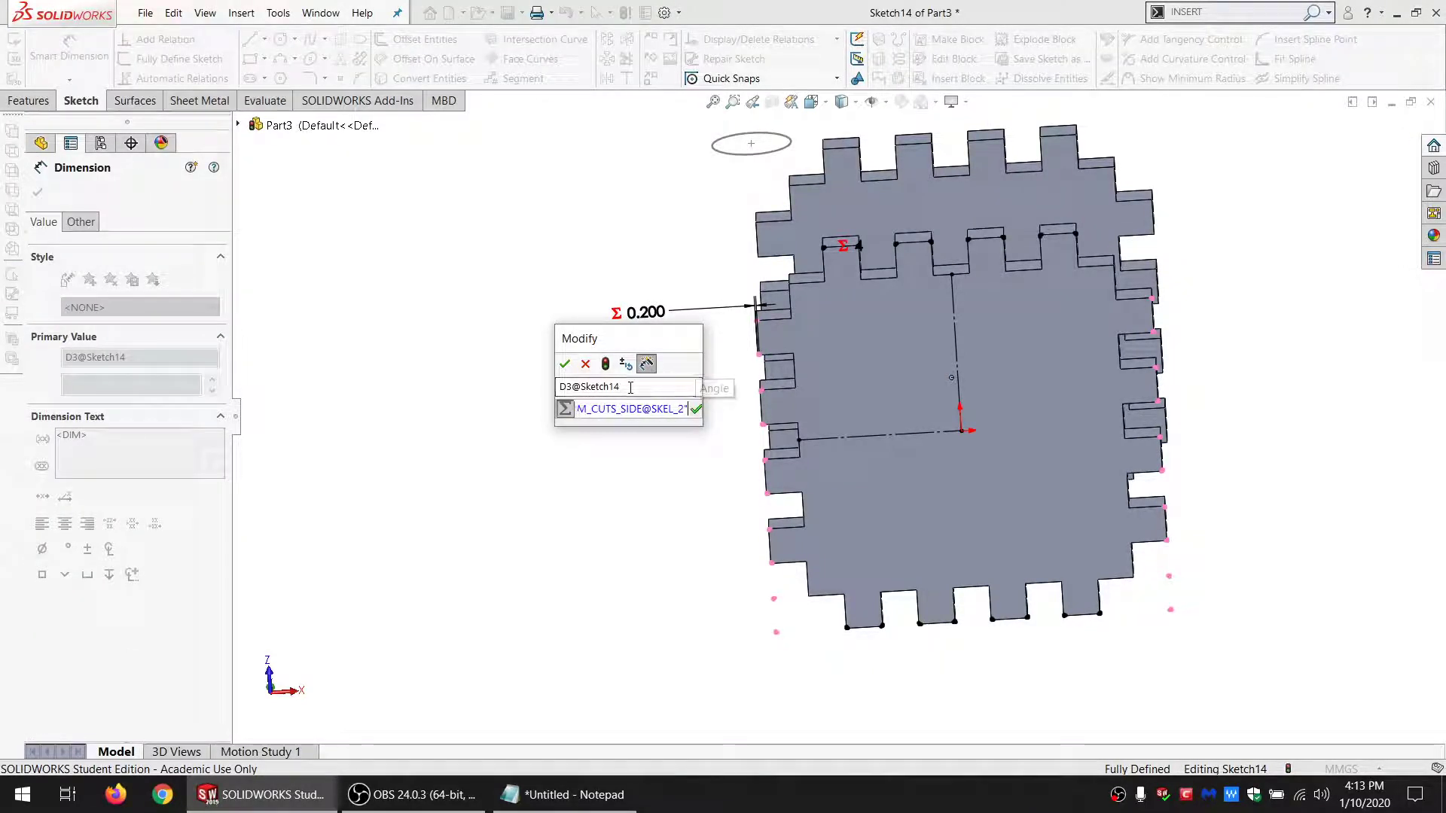
{"action": "key", "text": "Return"}
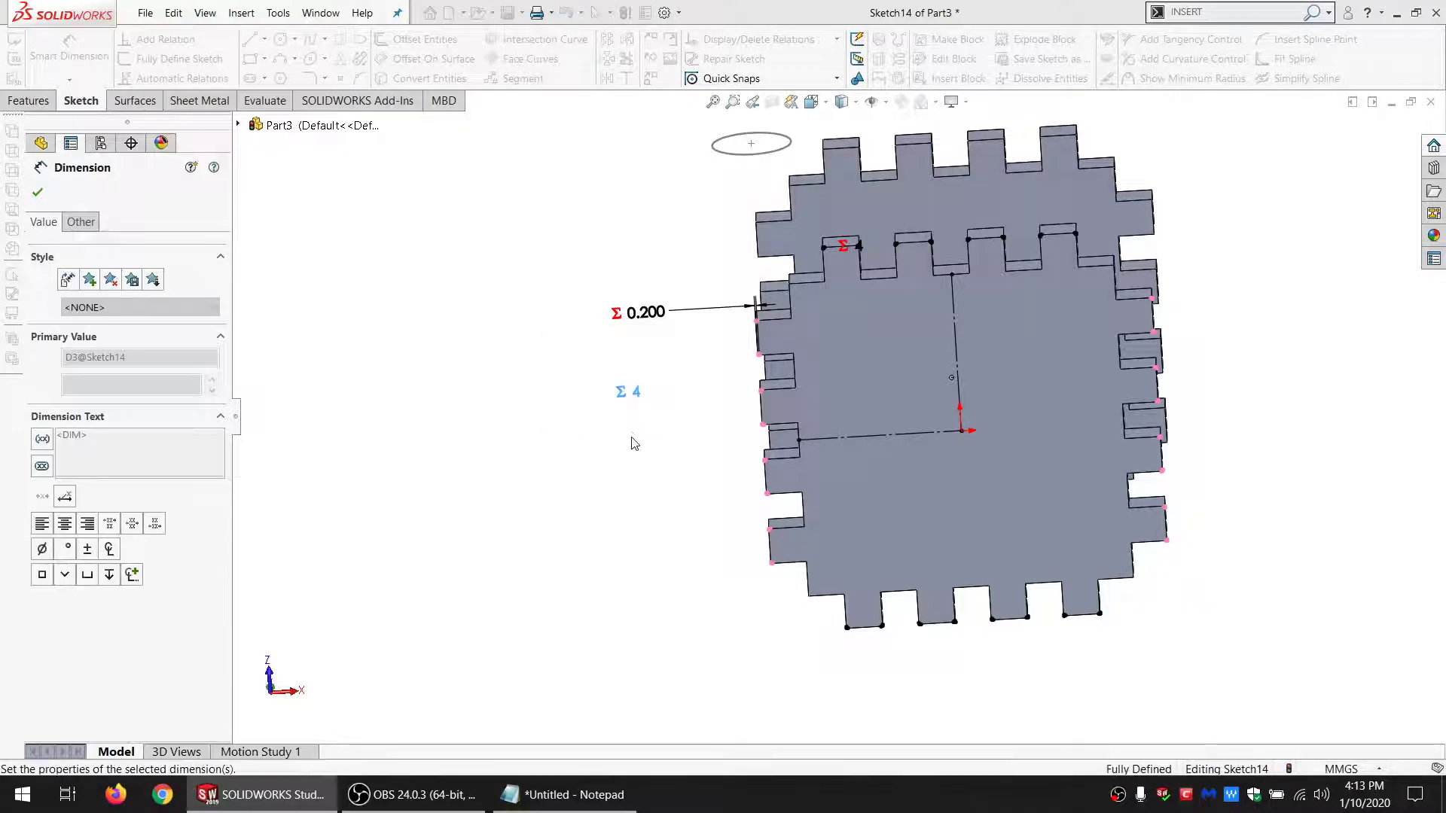
{"action": "key", "text": "Escape"}
{"action": "scroll", "coordinate": [933, 423], "scroll_direction": "up", "scroll_amount": 2}
{"action": "scroll", "coordinate": [961, 410], "scroll_direction": "down", "scroll_amount": 2}
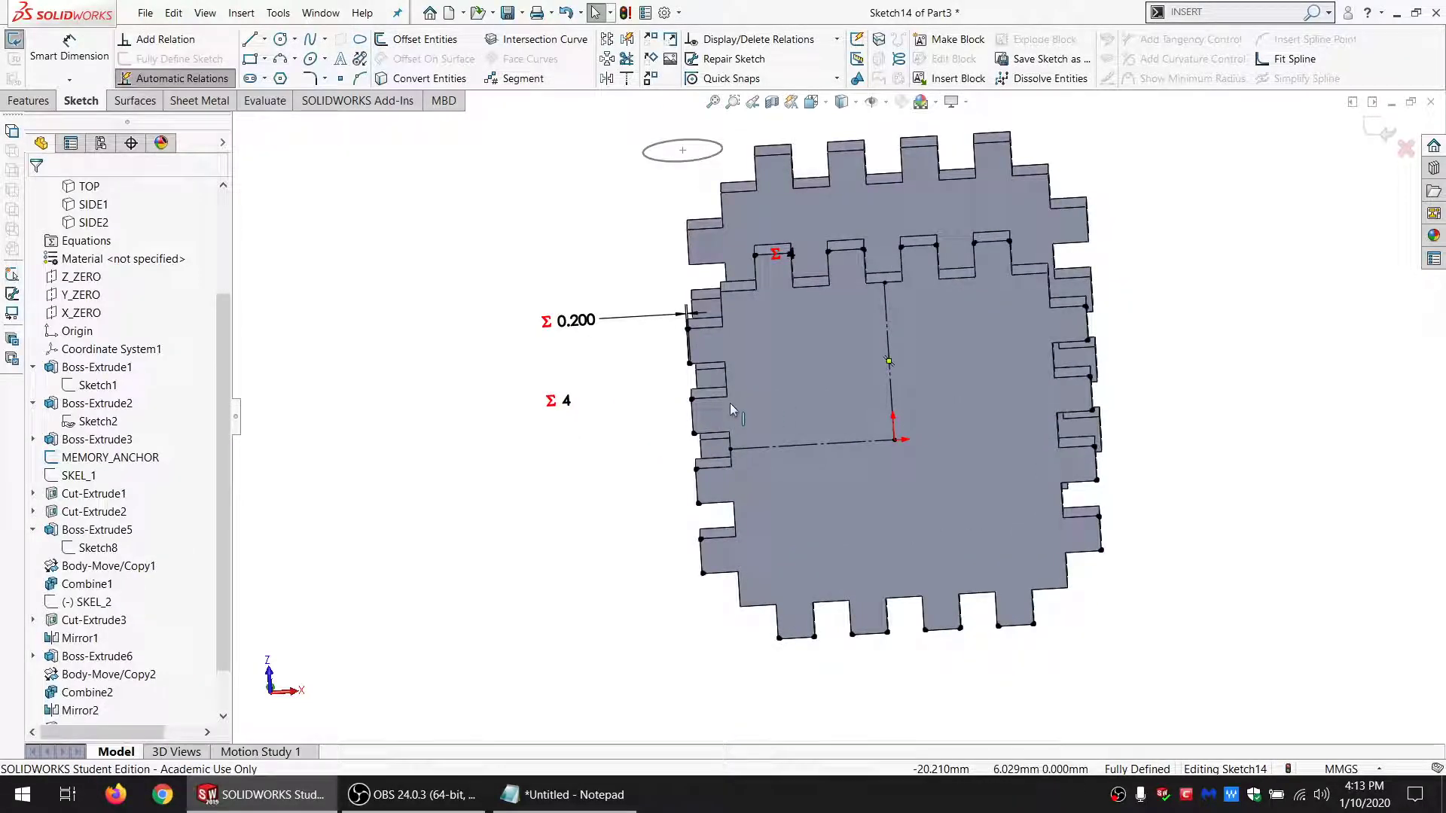
Step: Cut-extrude the corner triangles Through All, with automatic body selection off and the scope limited to the FRONT and BACK bodies
{"action": "left_click", "coordinate": [37, 100]}
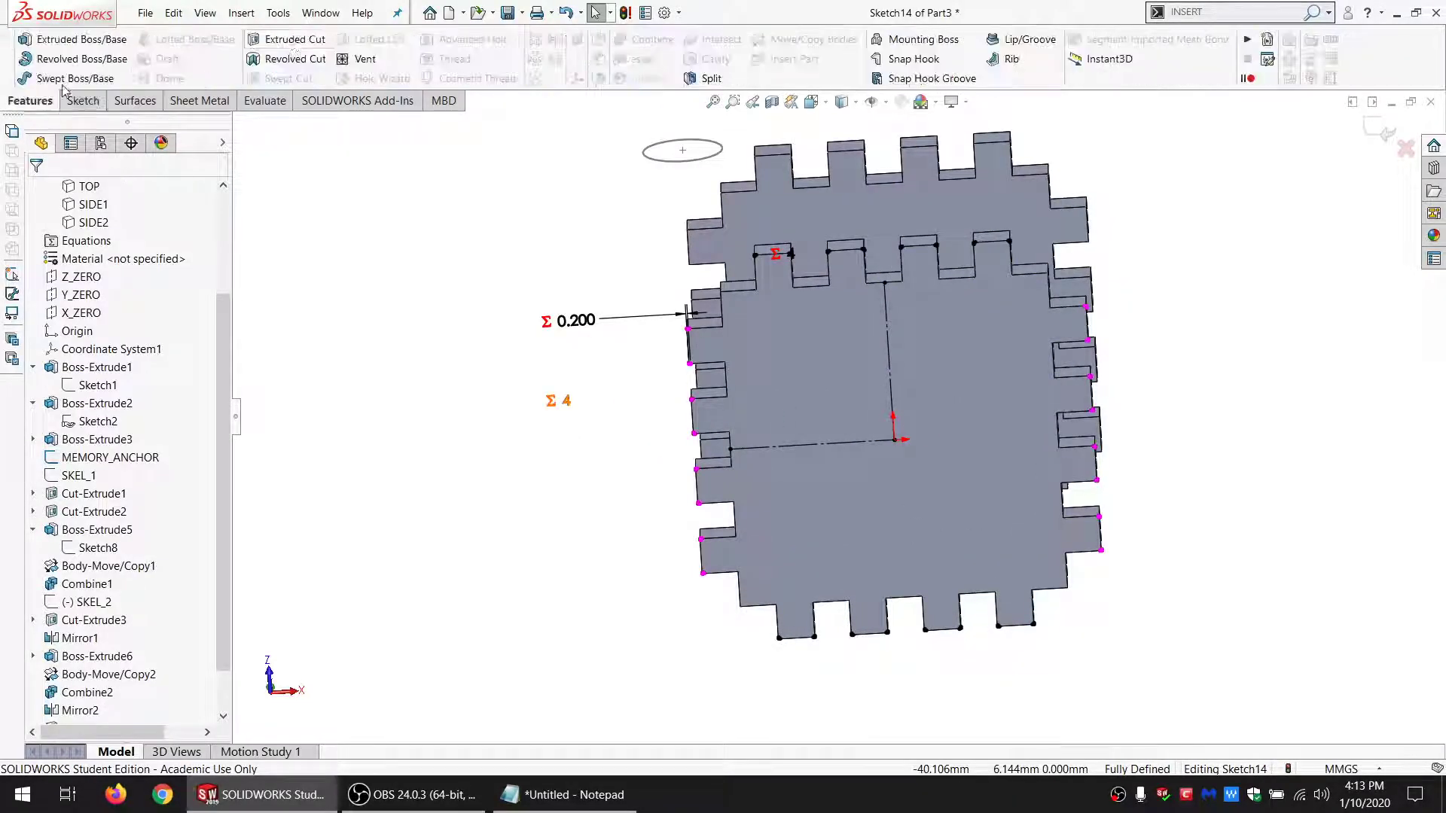
{"action": "left_click", "coordinate": [294, 39]}
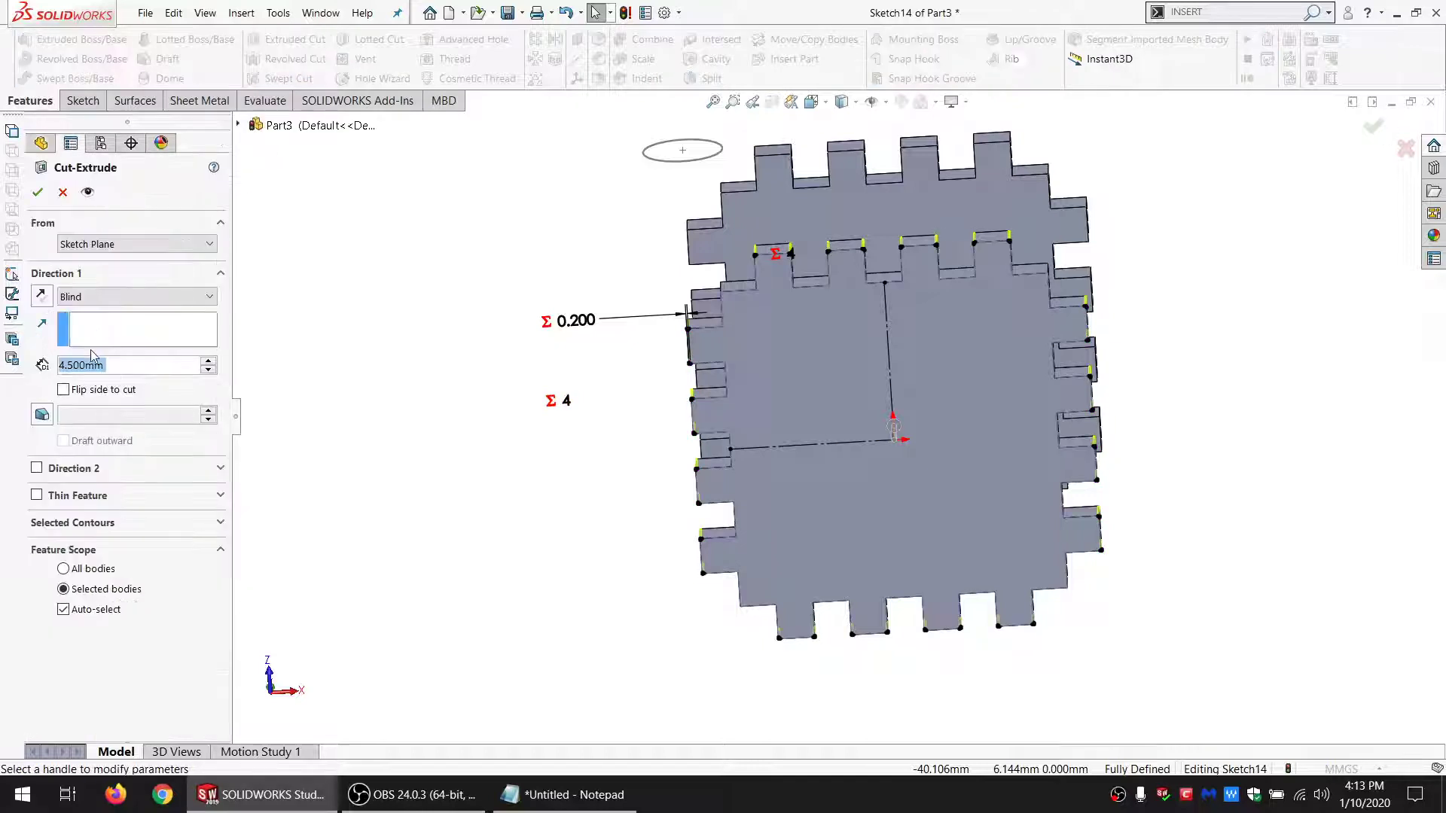
{"action": "left_click", "coordinate": [94, 295]}
{"action": "left_click", "coordinate": [84, 322]}
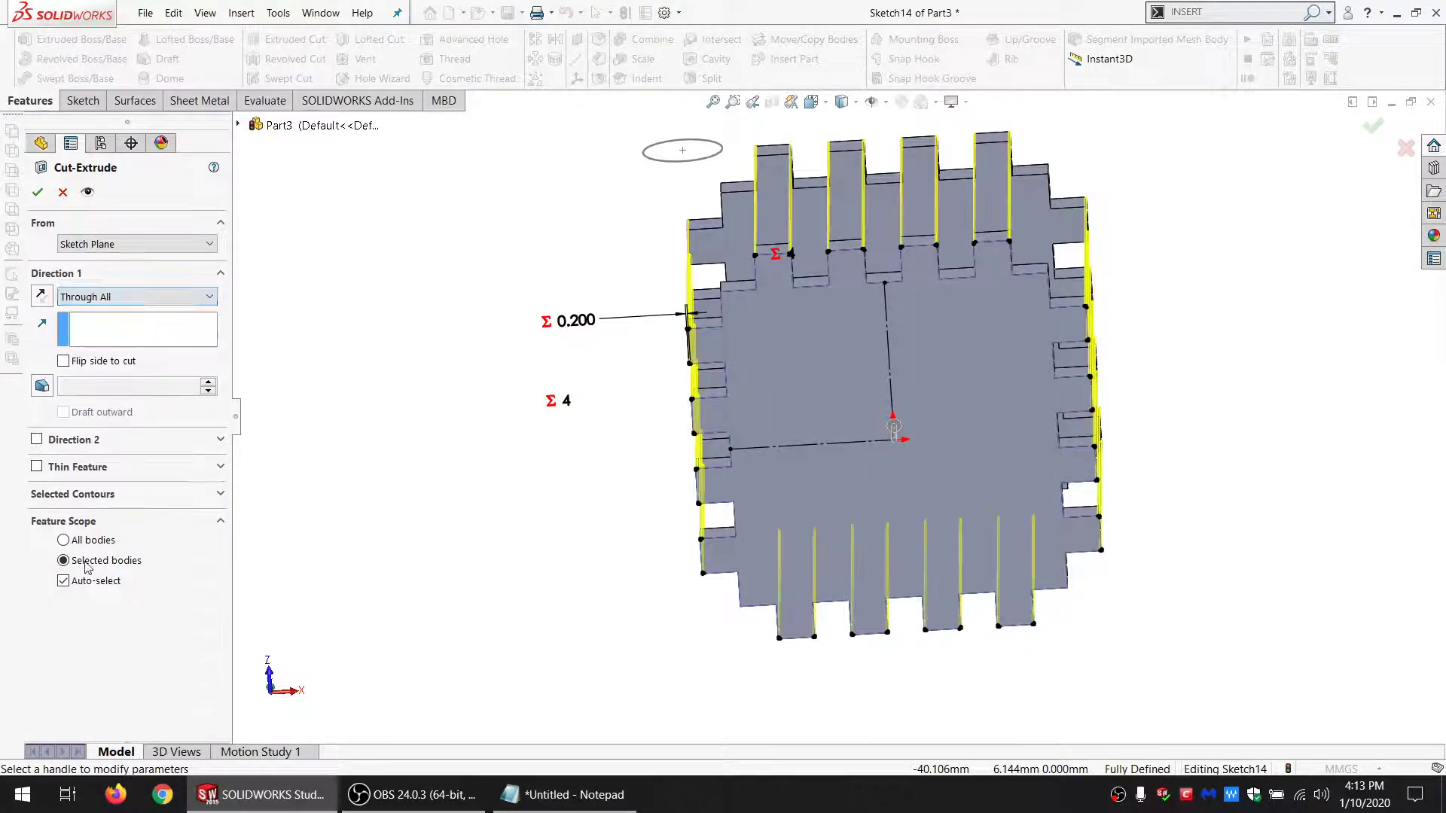
{"action": "left_click", "coordinate": [63, 580]}
{"action": "left_click", "coordinate": [963, 226]}
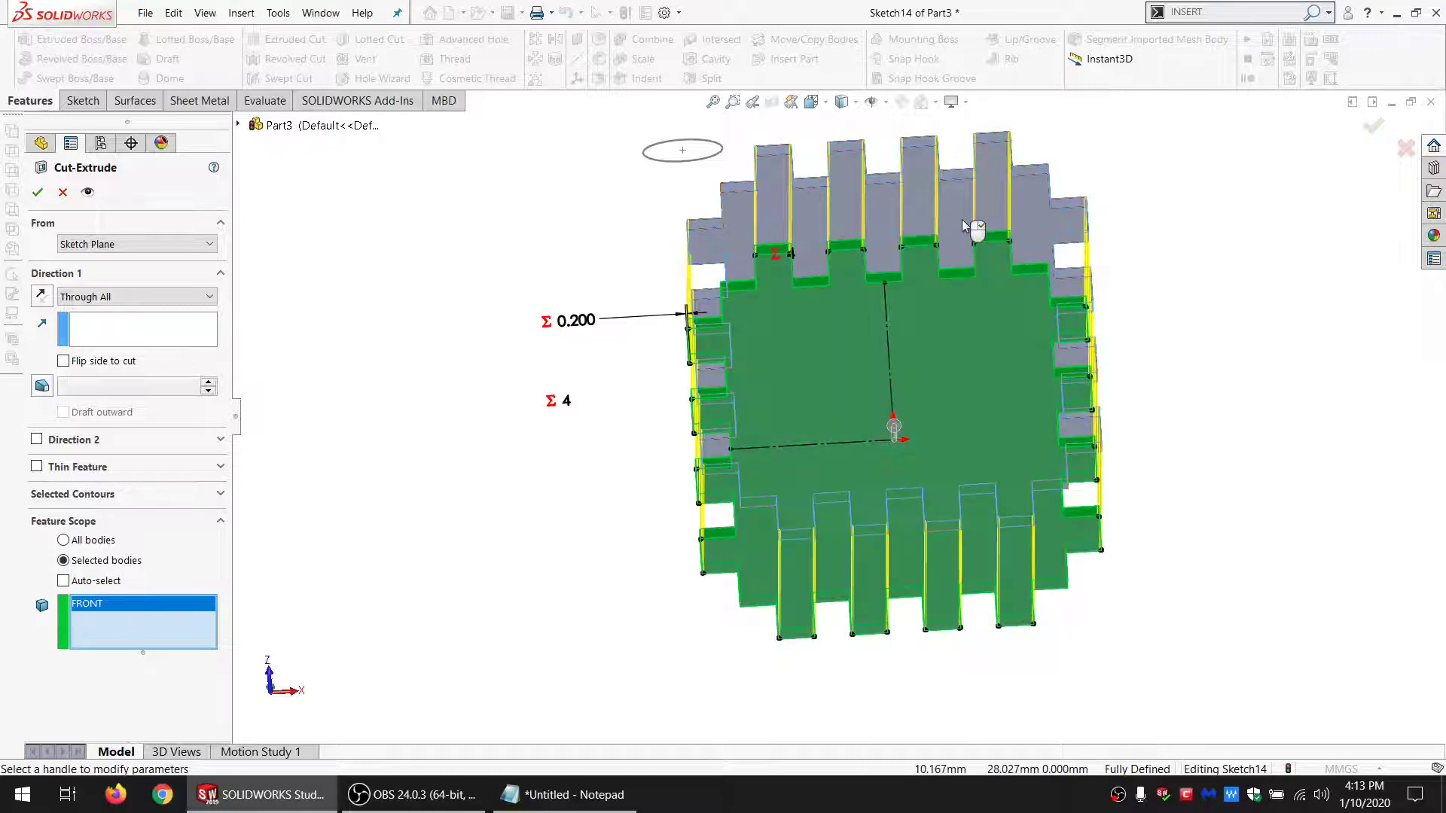
{"action": "left_click", "coordinate": [966, 226]}
{"action": "left_click", "coordinate": [37, 191]}
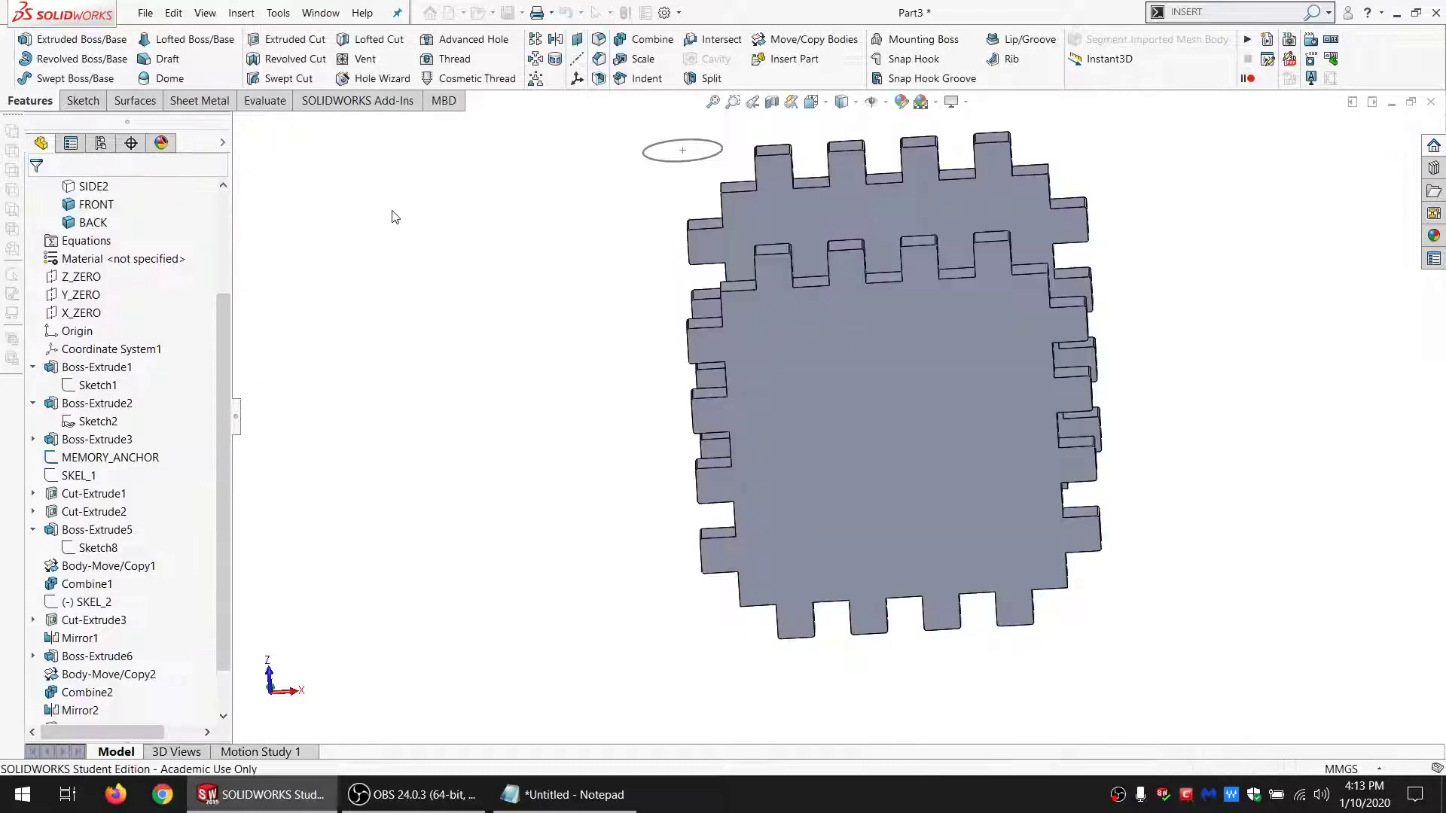
Step: Show all the solid bodies of the box together
{"action": "scroll", "coordinate": [128, 339], "scroll_direction": "up", "scroll_amount": 3}
{"action": "left_click", "coordinate": [97, 259]}
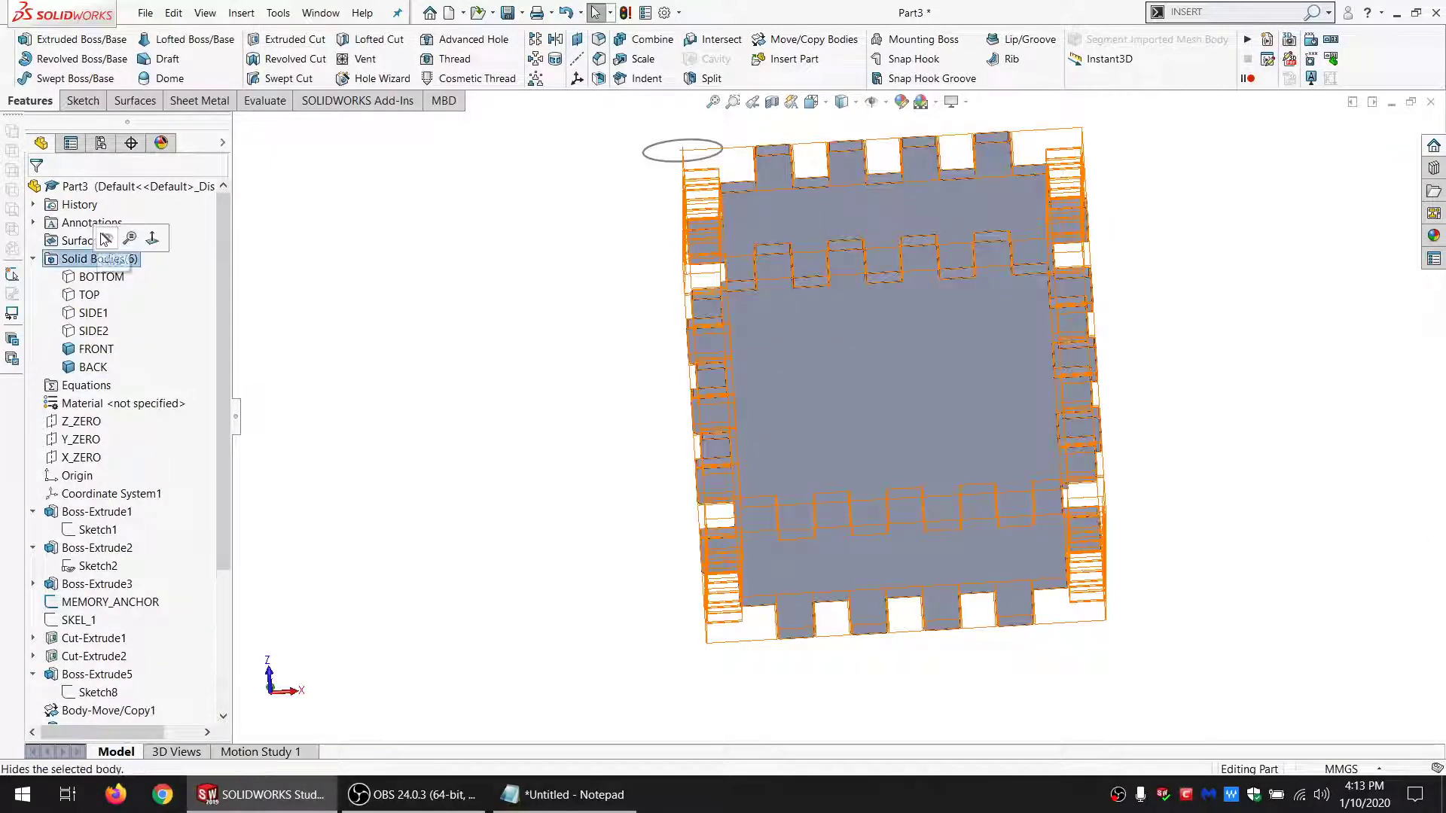
{"action": "left_click", "coordinate": [105, 238]}
{"action": "right_click", "coordinate": [94, 258]}
{"action": "left_click", "coordinate": [105, 235]}
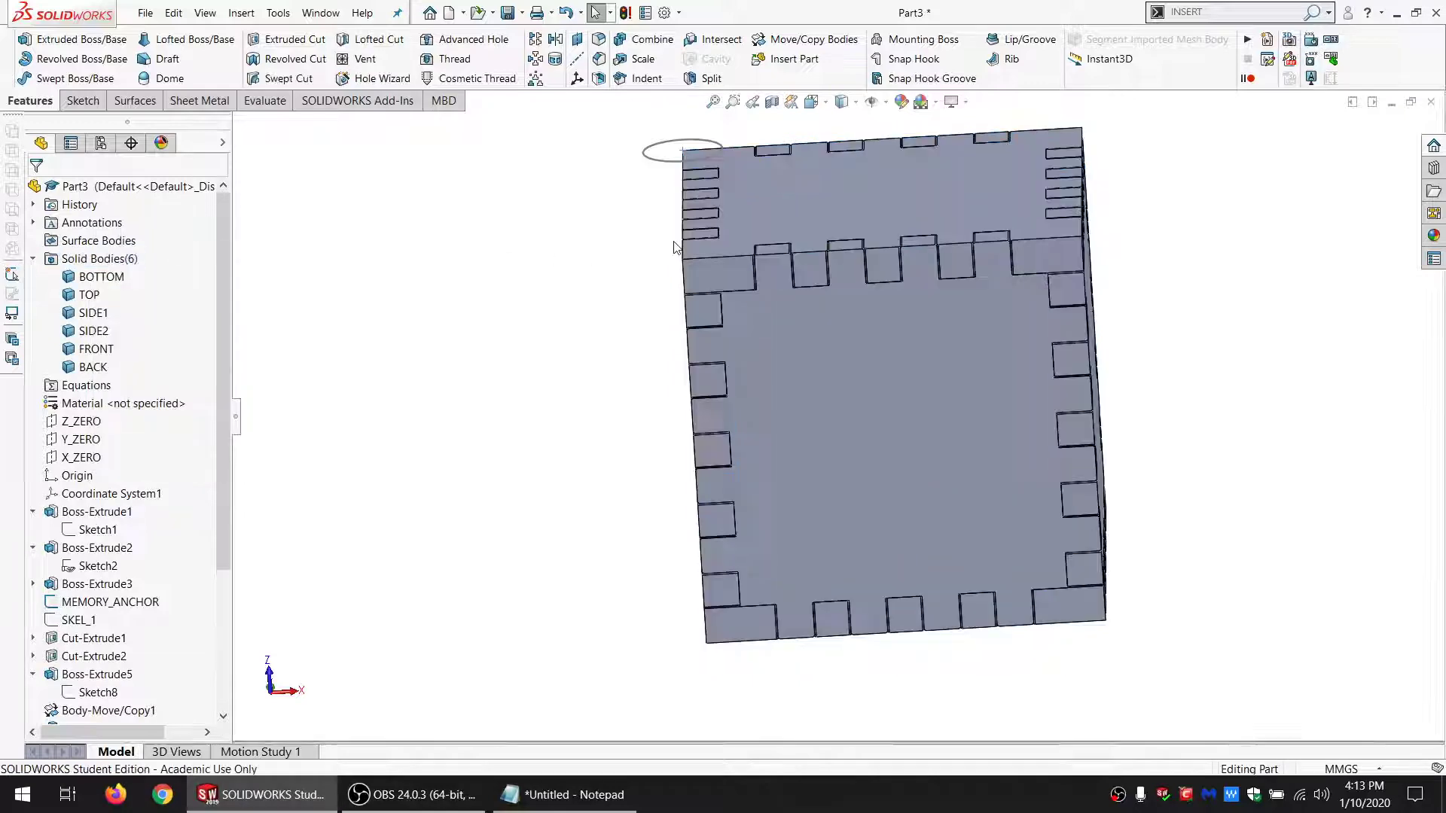
Step: Examine the chamfered finger-joint corners where the panels meet around the assembled box
{"action": "scroll", "coordinate": [753, 264], "scroll_direction": "down", "scroll_amount": 10}
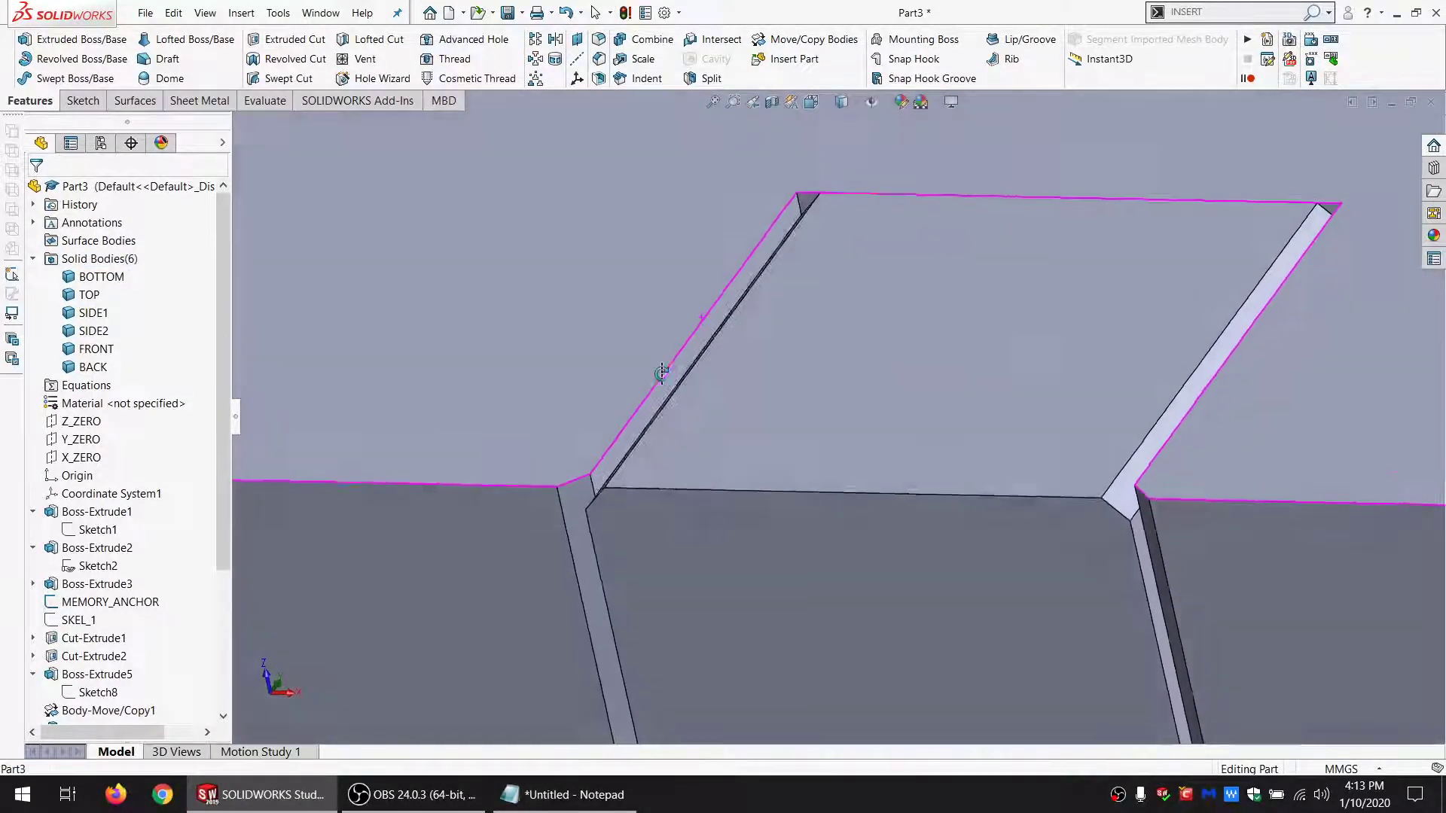
{"action": "scroll", "coordinate": [671, 460], "scroll_direction": "up", "scroll_amount": 8}
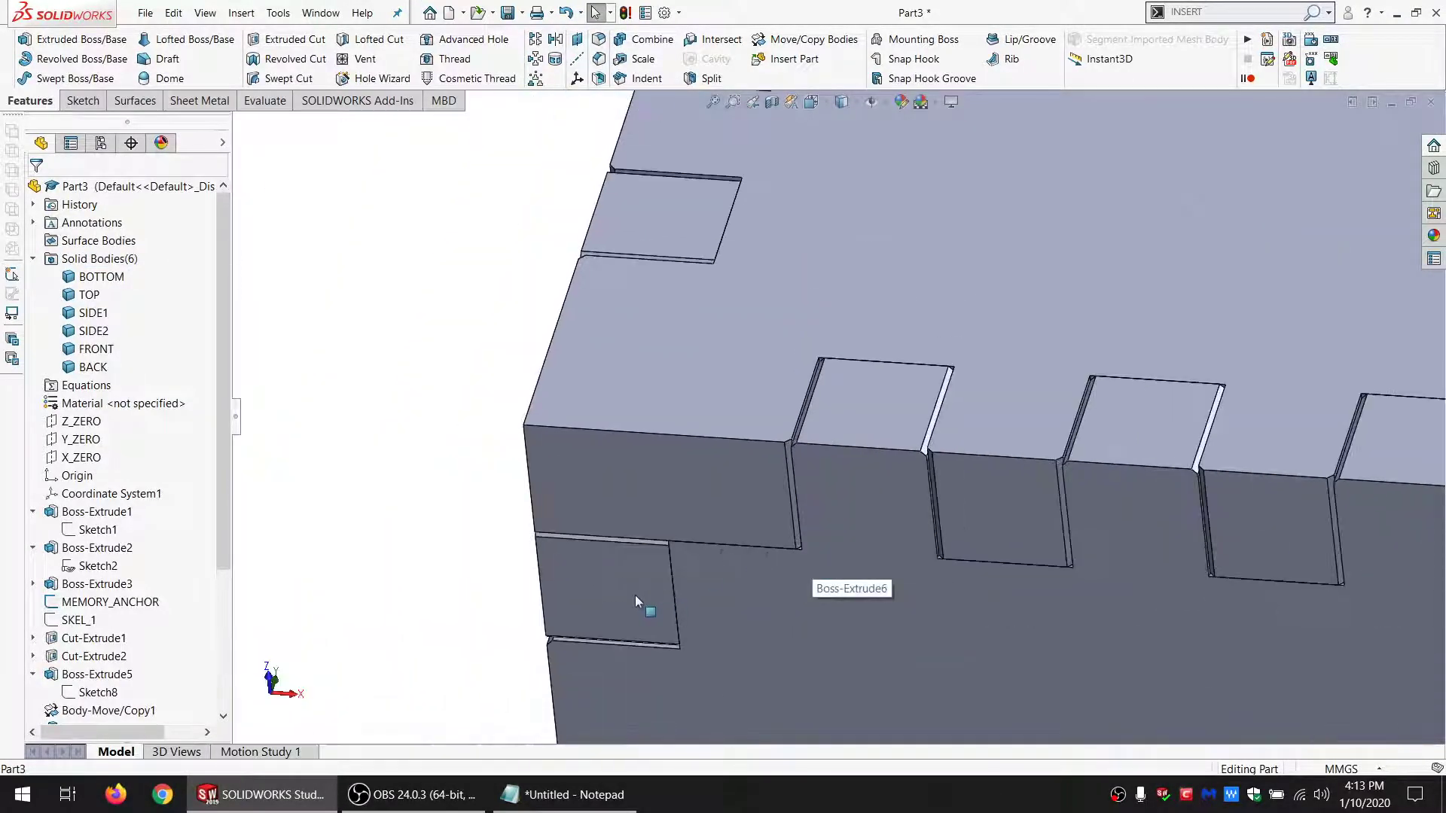
{"action": "scroll", "coordinate": [634, 595], "scroll_direction": "down", "scroll_amount": 3}
{"action": "mouse_move", "coordinate": [625, 595]}
{"action": "middle_mouse_down"}
{"action": "mouse_move", "coordinate": [703, 494]}
{"action": "mouse_move", "coordinate": [742, 514]}
{"action": "mouse_move", "coordinate": [477, 613]}
{"action": "mouse_move", "coordinate": [614, 604]}
{"action": "middle_mouse_up"}
{"action": "scroll", "coordinate": [700, 580], "scroll_direction": "up", "scroll_amount": 6}
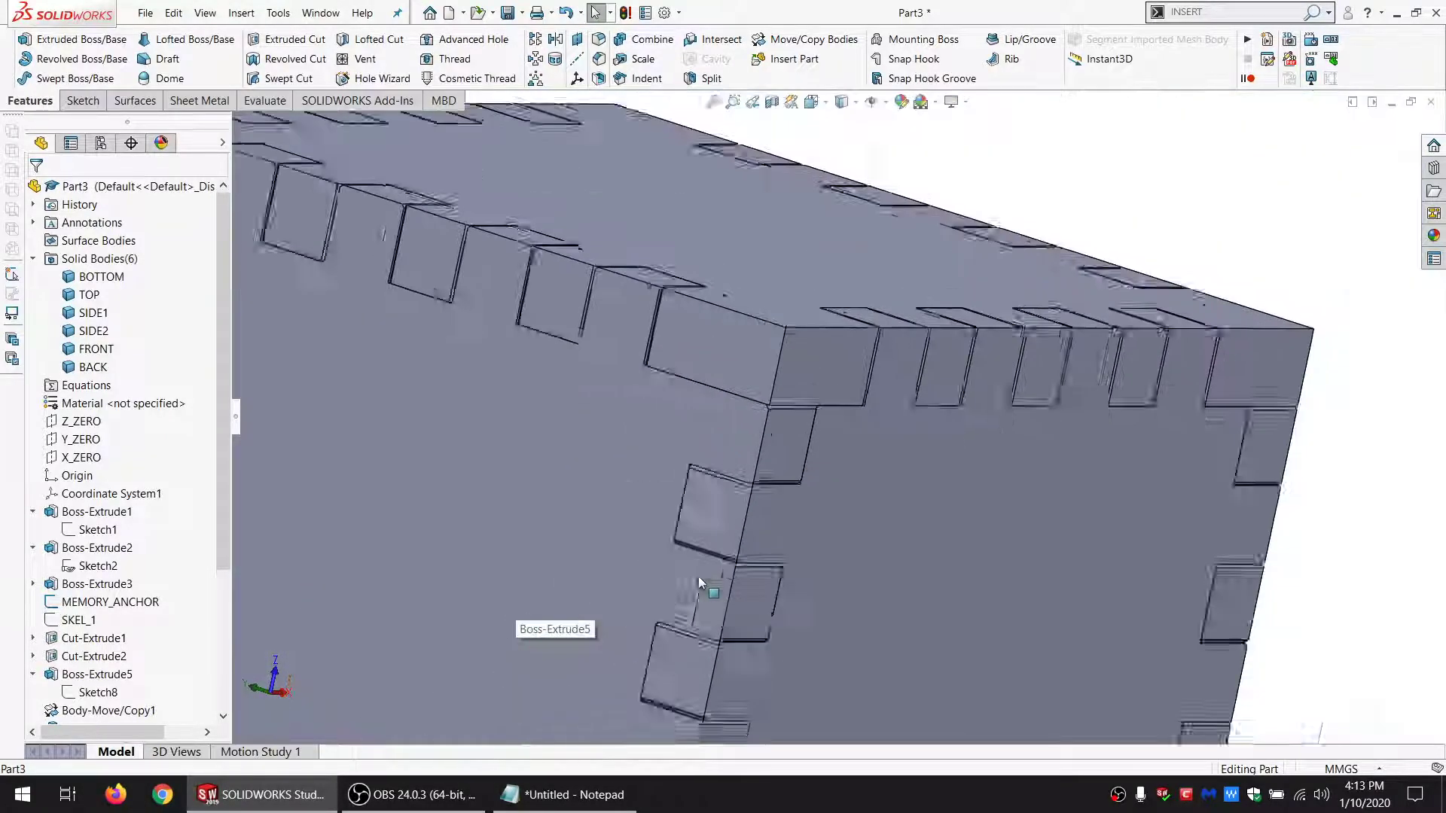
{"action": "scroll", "coordinate": [693, 565], "scroll_direction": "up", "scroll_amount": 5}
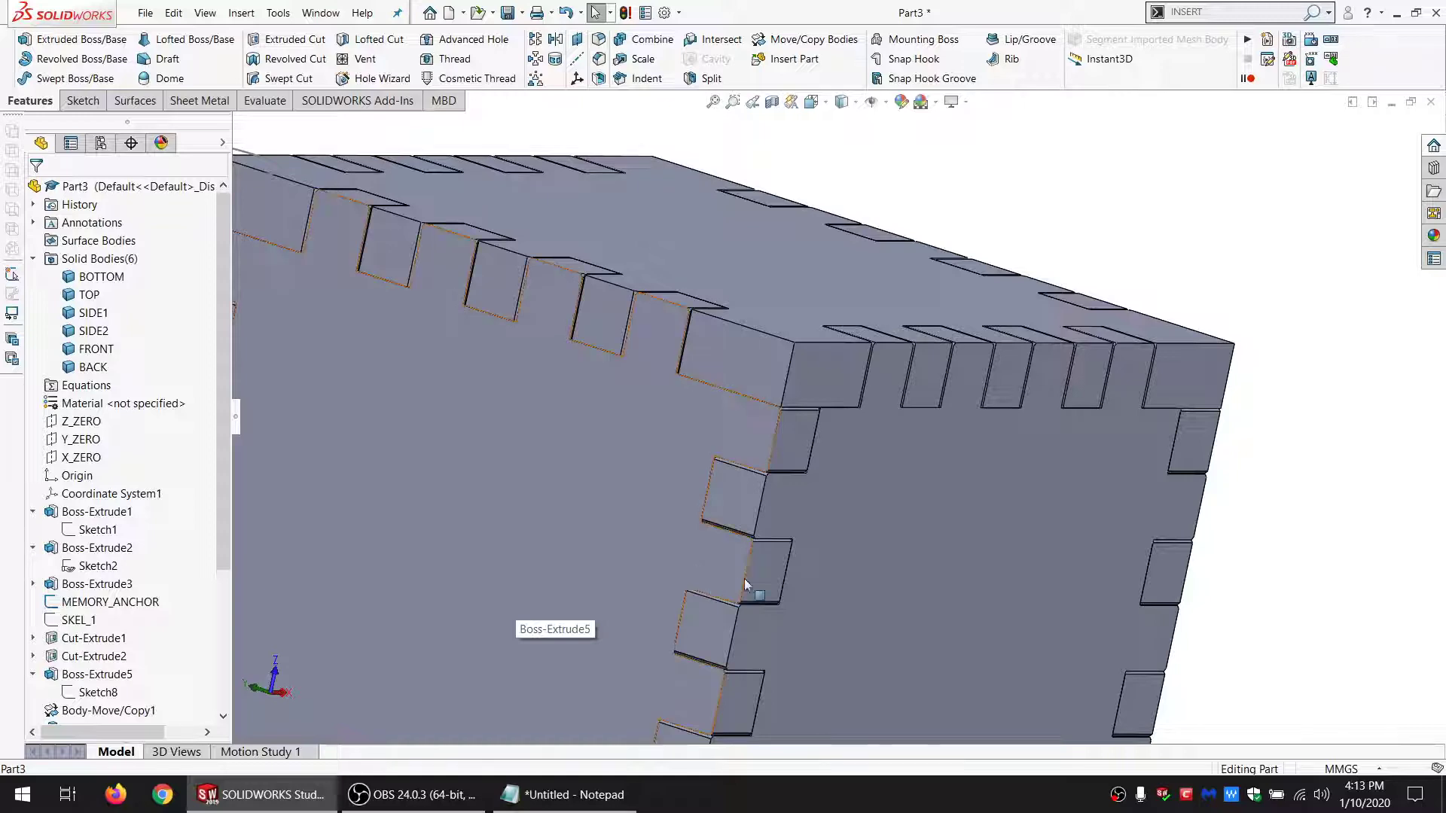
{"action": "middle_click_drag", "start_coordinate": [863, 470], "coordinate": [788, 472]}
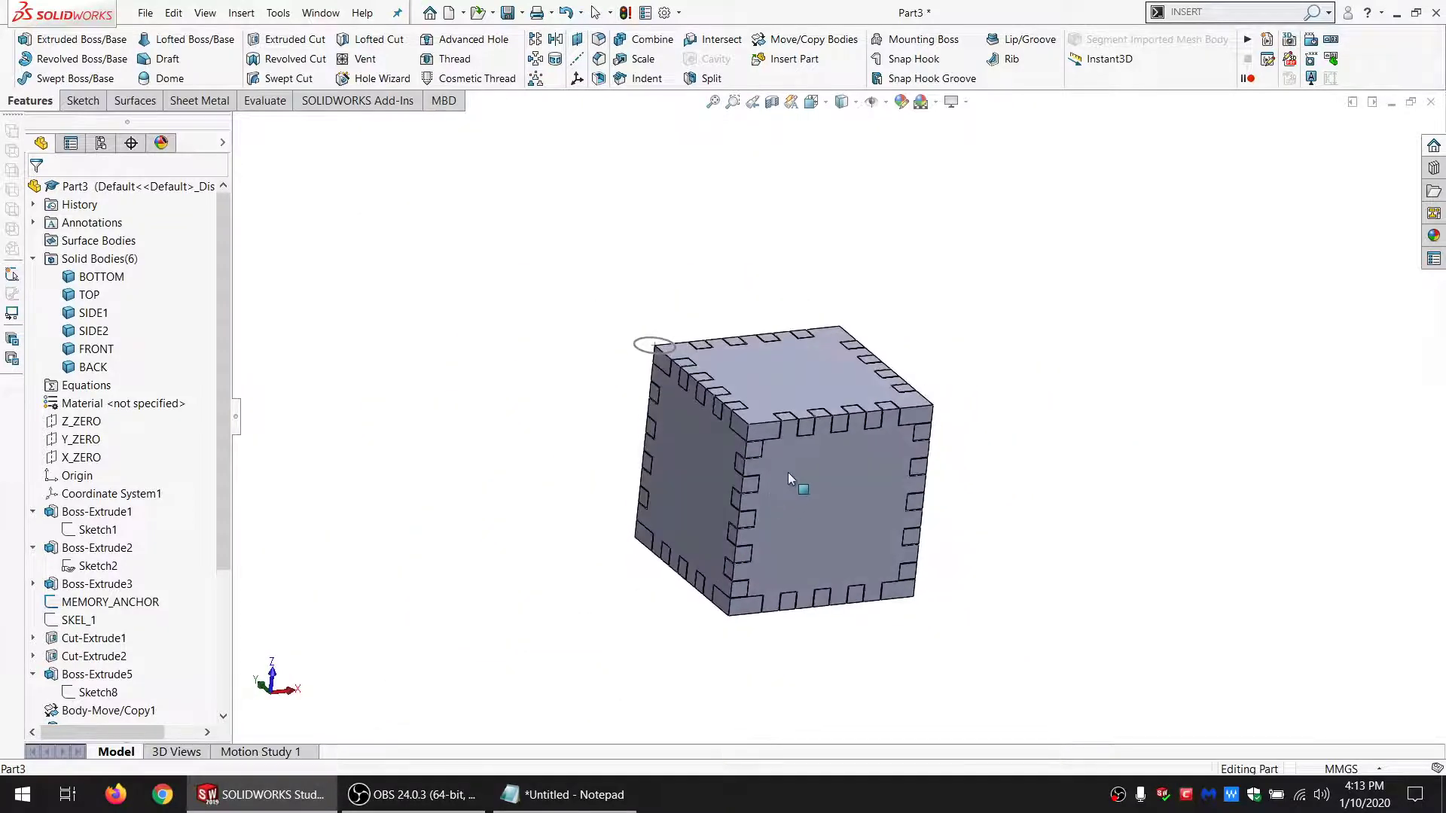
{"action": "scroll", "coordinate": [799, 452], "scroll_direction": "down", "scroll_amount": 5}
{"action": "scroll", "coordinate": [731, 348], "scroll_direction": "down", "scroll_amount": 5}
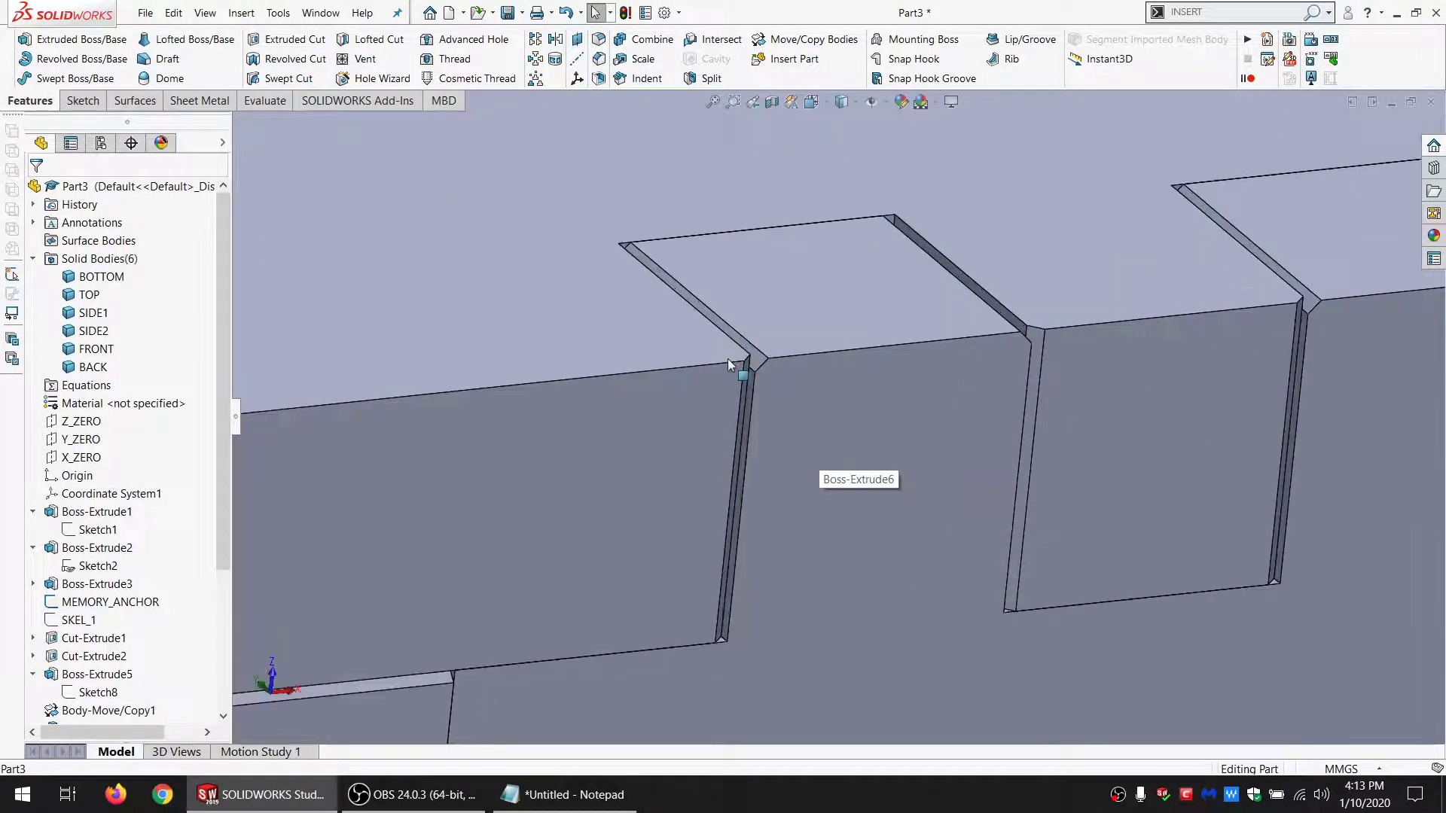
{"action": "scroll", "coordinate": [762, 384], "scroll_direction": "up", "scroll_amount": 3}
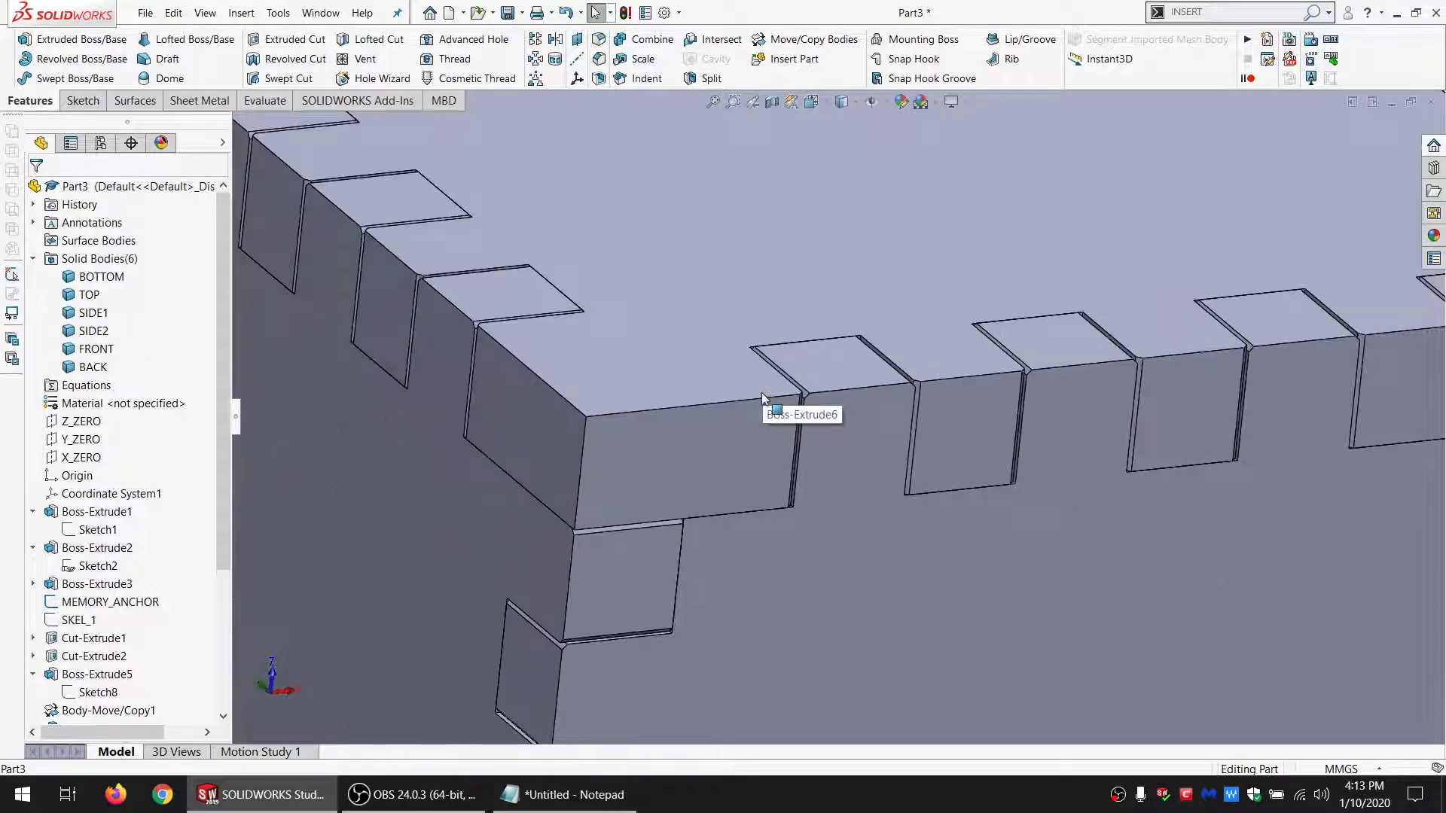
{"action": "middle_click_drag", "start_coordinate": [802, 426], "coordinate": [796, 426]}
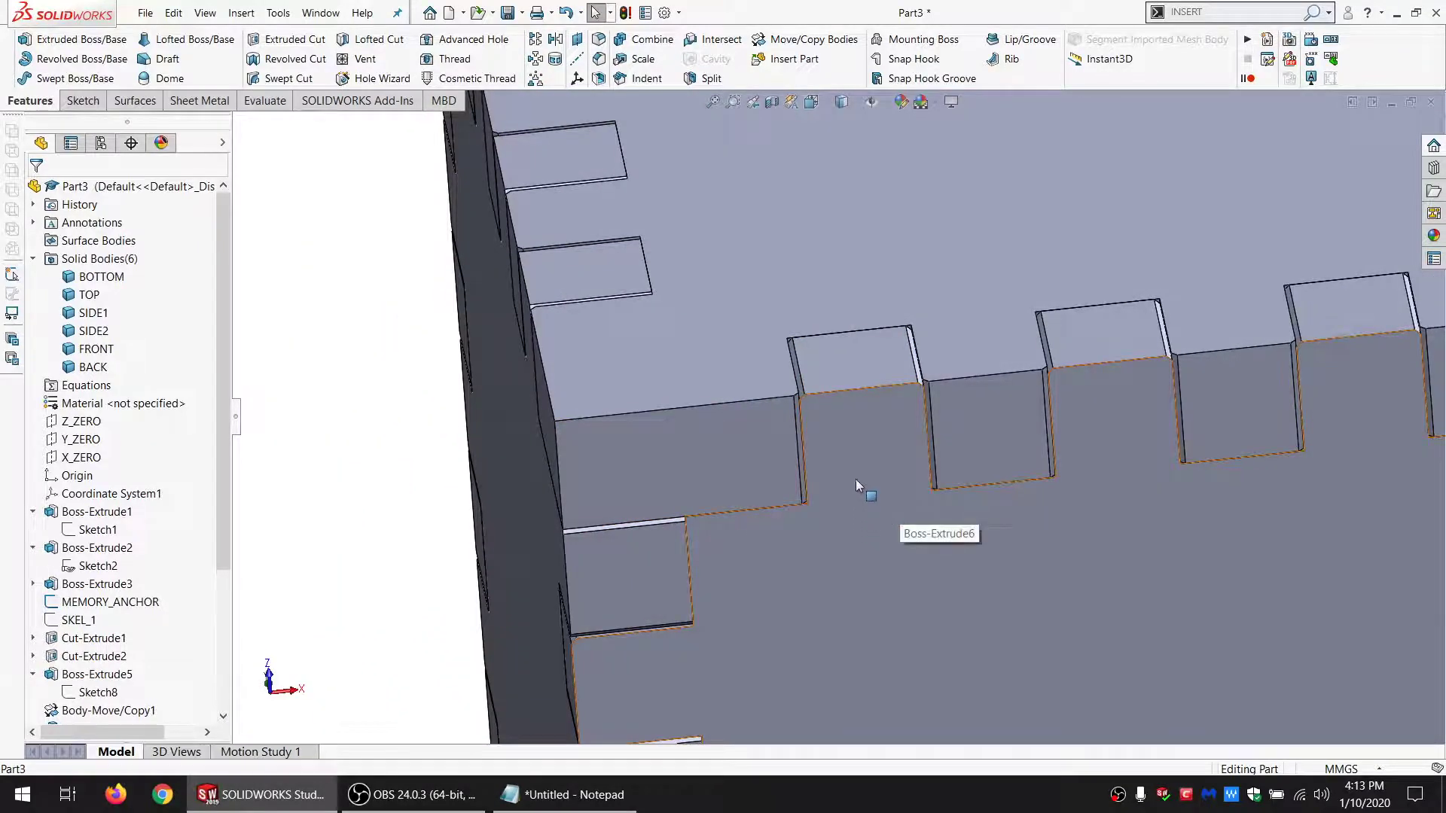
{"action": "middle_click_drag", "start_coordinate": [859, 488], "coordinate": [983, 593]}
{"action": "middle_click_drag", "start_coordinate": [828, 413], "coordinate": [851, 517]}
{"action": "scroll", "coordinate": [852, 517], "scroll_direction": "up", "scroll_amount": 5}
{"action": "scroll", "coordinate": [851, 514], "scroll_direction": "up", "scroll_amount": 3}
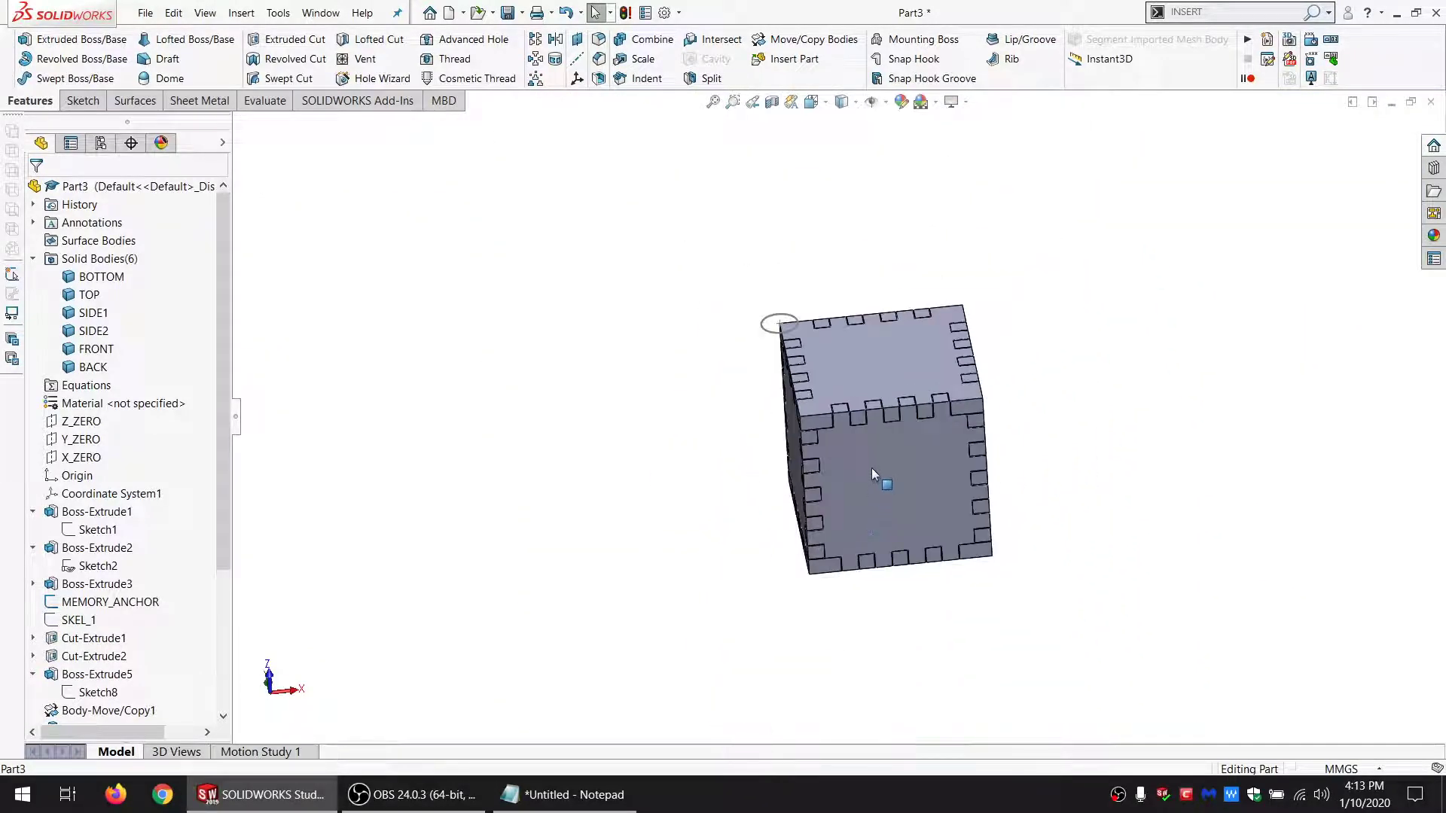
{"action": "middle_click_drag", "start_coordinate": [870, 467], "coordinate": [860, 423]}
{"action": "scroll", "coordinate": [894, 454], "scroll_direction": "down", "scroll_amount": 3}
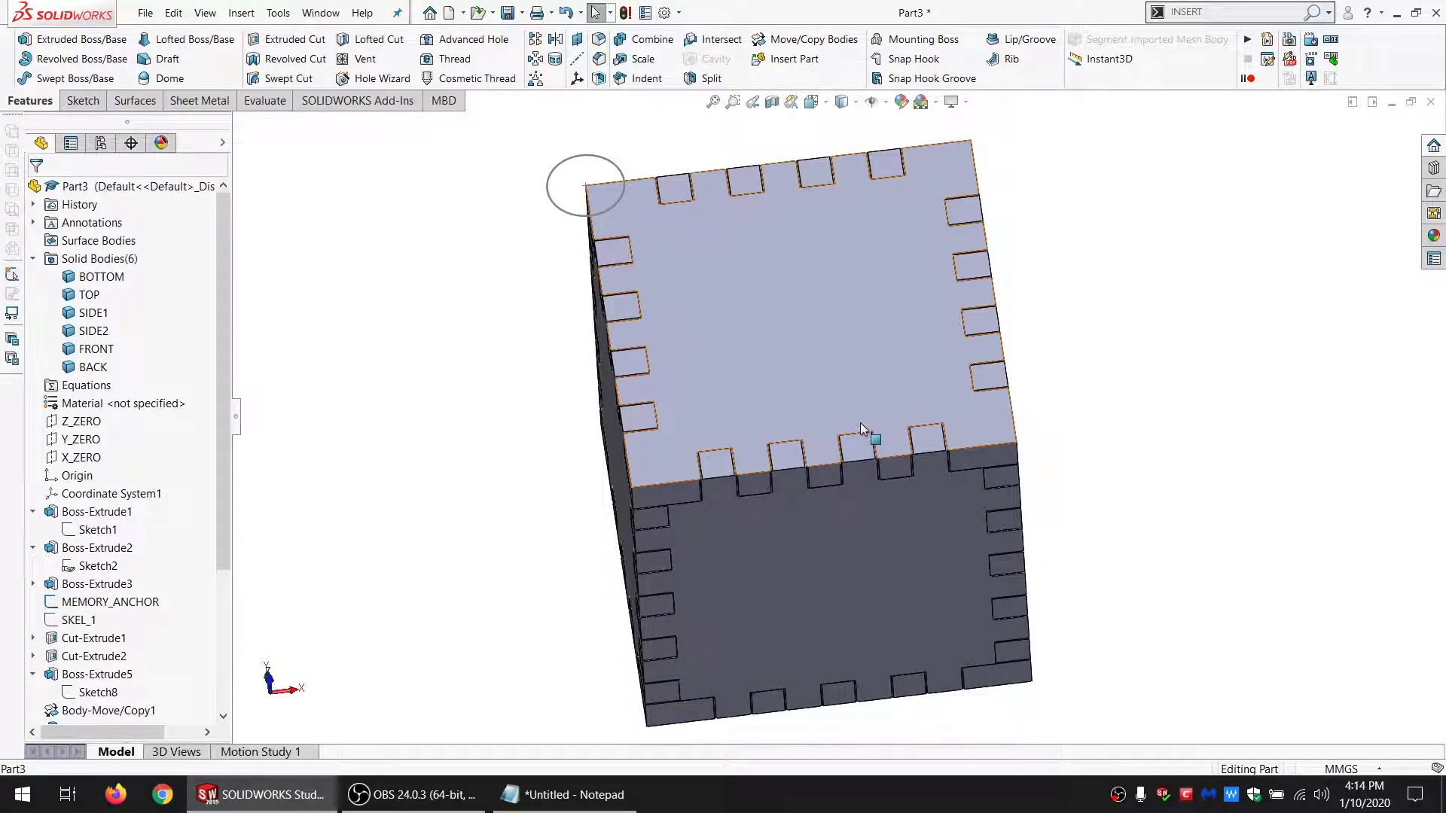
{"action": "scroll", "coordinate": [862, 428], "scroll_direction": "up", "scroll_amount": 2}
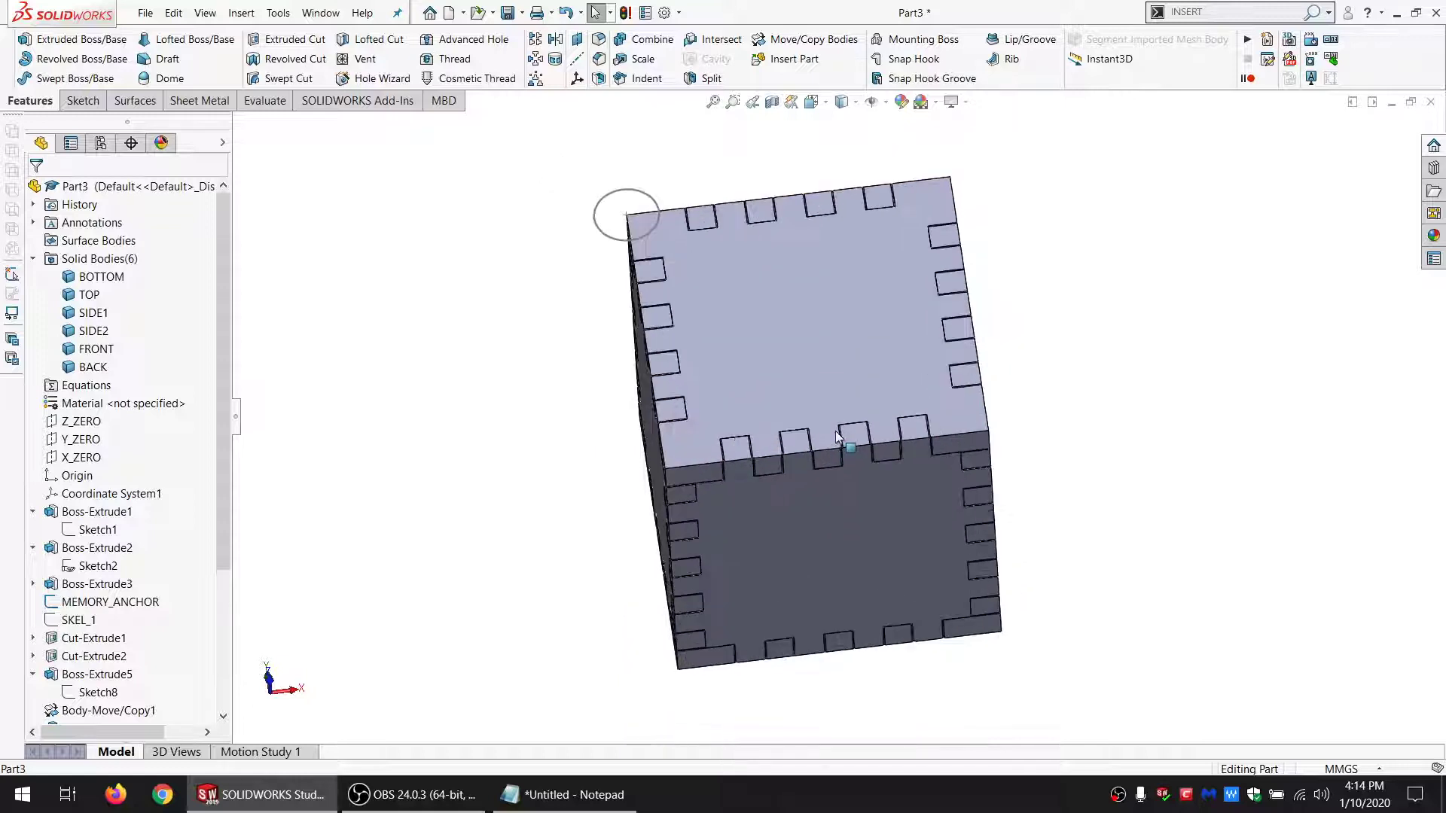
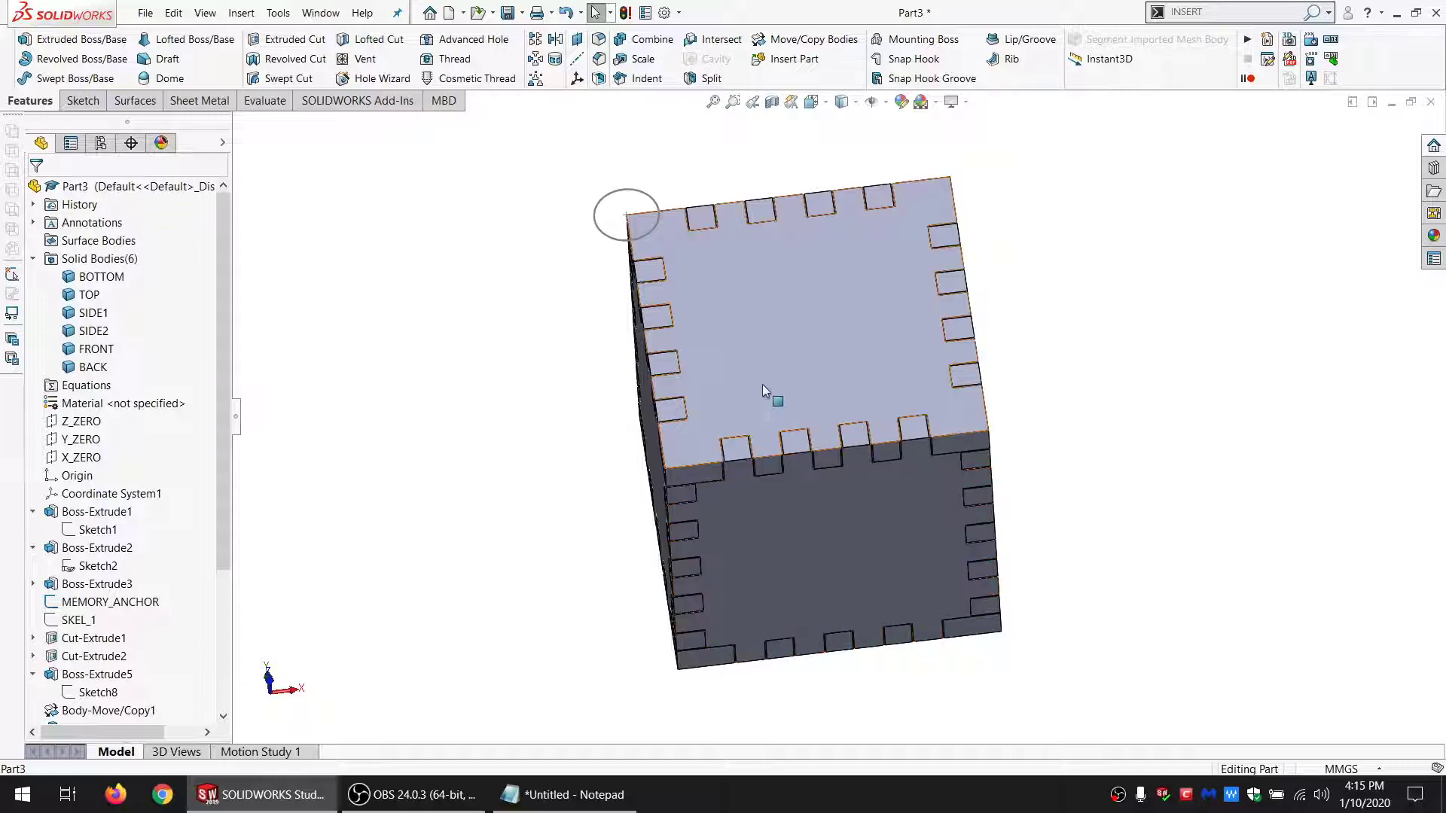
{"action": "middle_click_drag", "start_coordinate": [727, 364], "coordinate": [738, 432]}
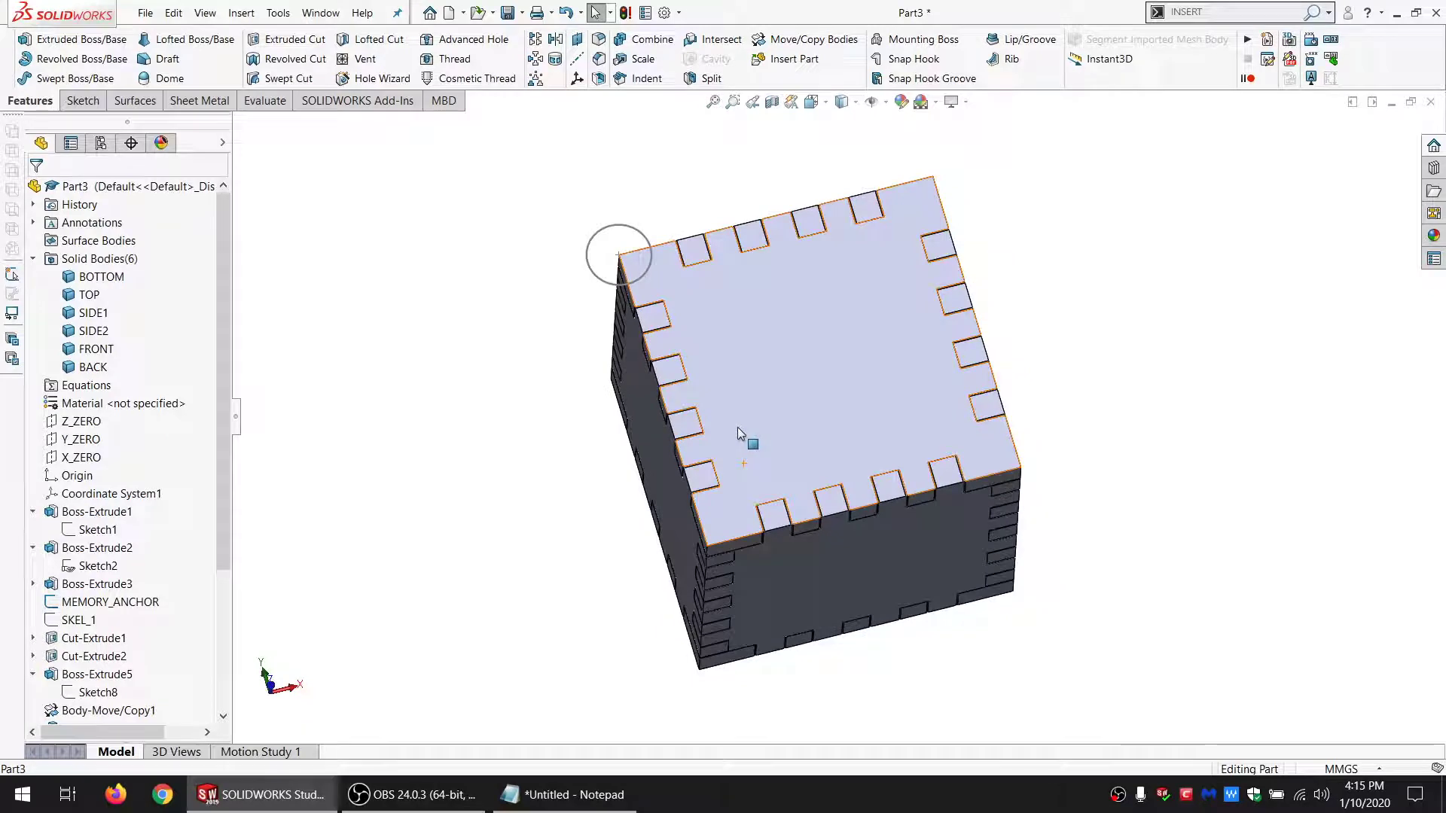
{"action": "middle_click_drag", "start_coordinate": [757, 376], "coordinate": [756, 410]}
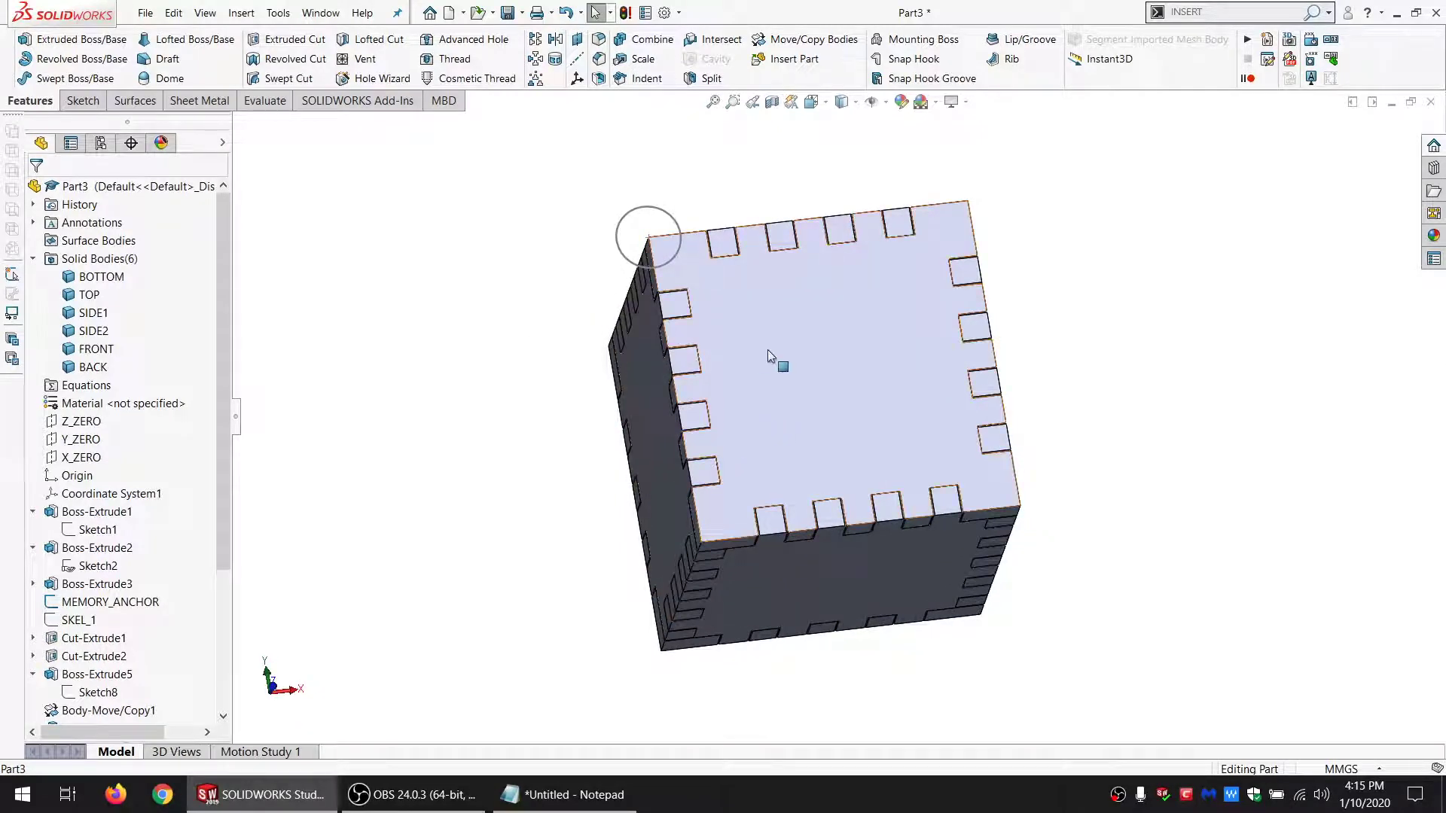
{"action": "middle_click_drag", "start_coordinate": [763, 365], "coordinate": [769, 319]}
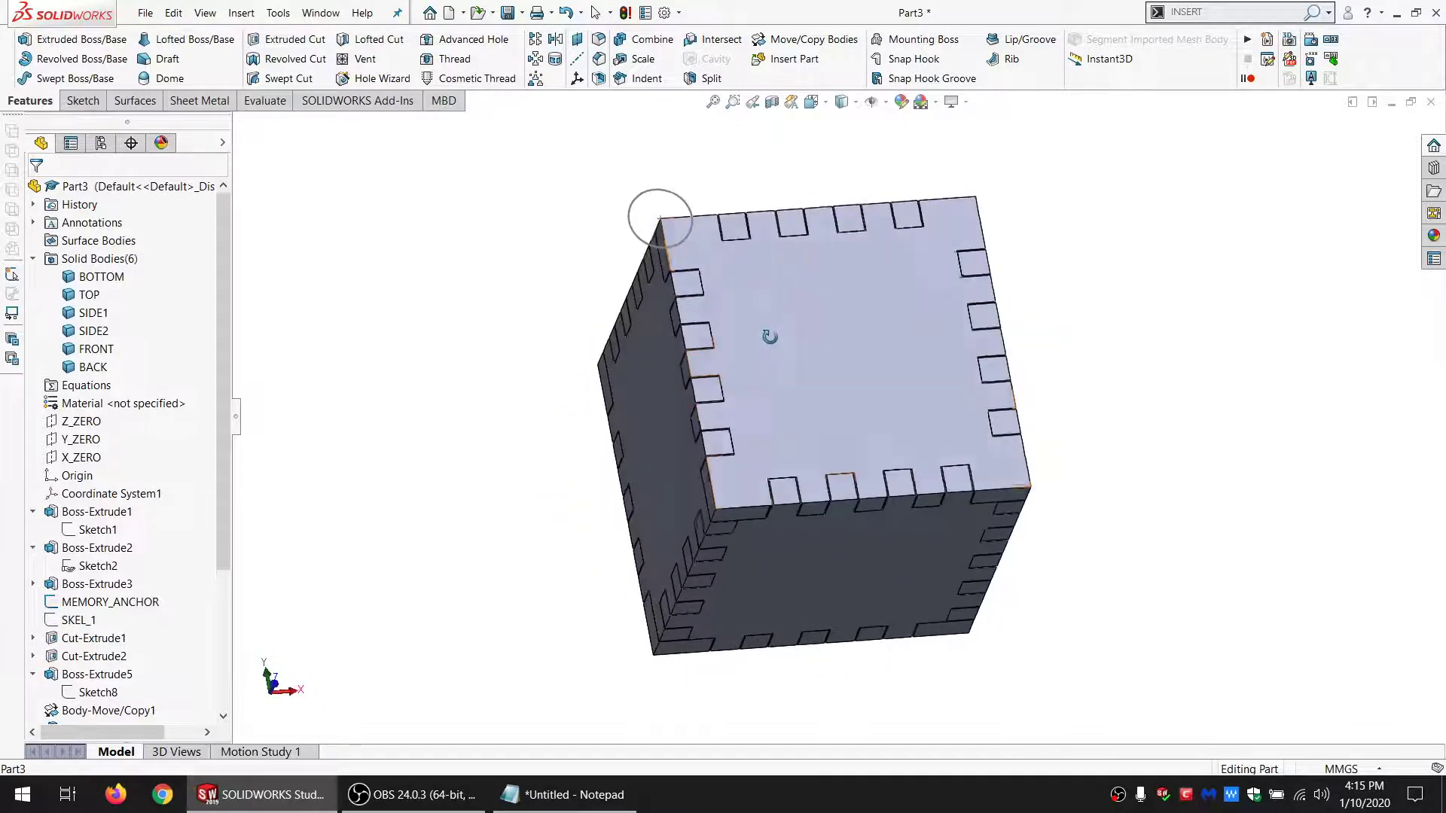
{"action": "left_click", "coordinate": [766, 322]}
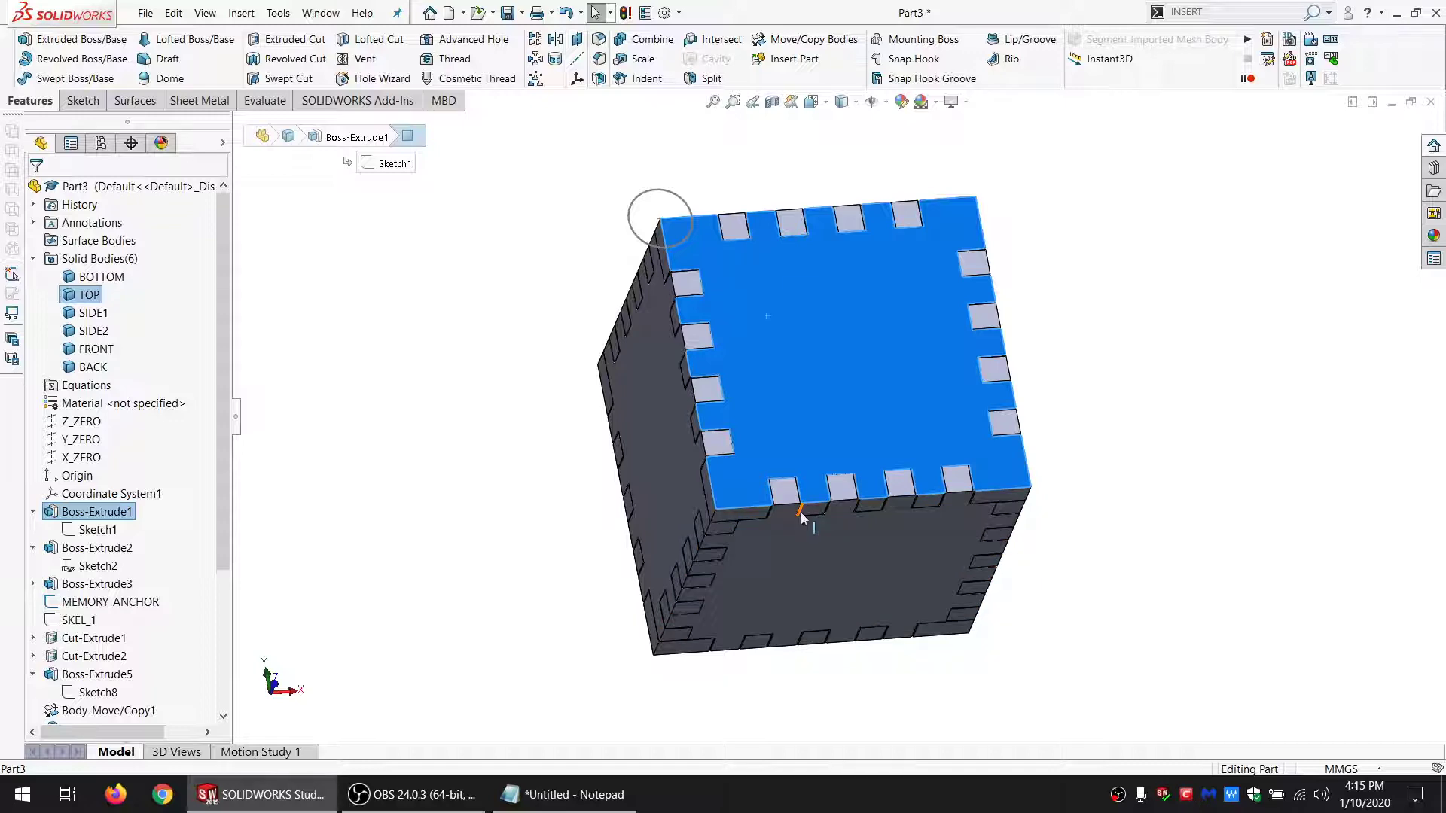
{"action": "scroll", "coordinate": [800, 517], "scroll_direction": "down", "scroll_amount": 3}
{"action": "scroll", "coordinate": [808, 452], "scroll_direction": "up", "scroll_amount": 3}
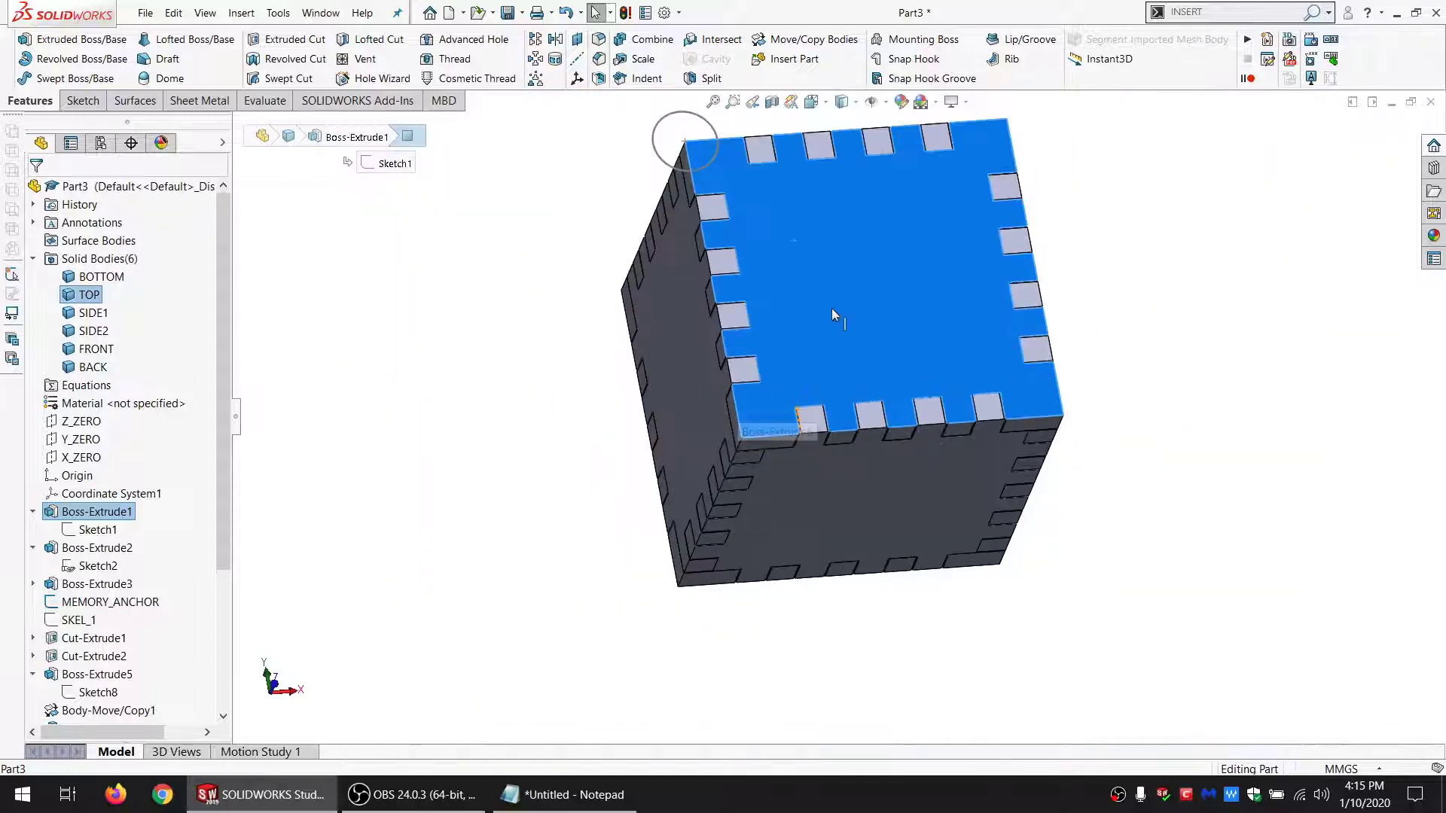
{"action": "scroll", "coordinate": [828, 309], "scroll_direction": "up", "scroll_amount": 2}
{"action": "scroll", "coordinate": [833, 299], "scroll_direction": "down", "scroll_amount": 2}
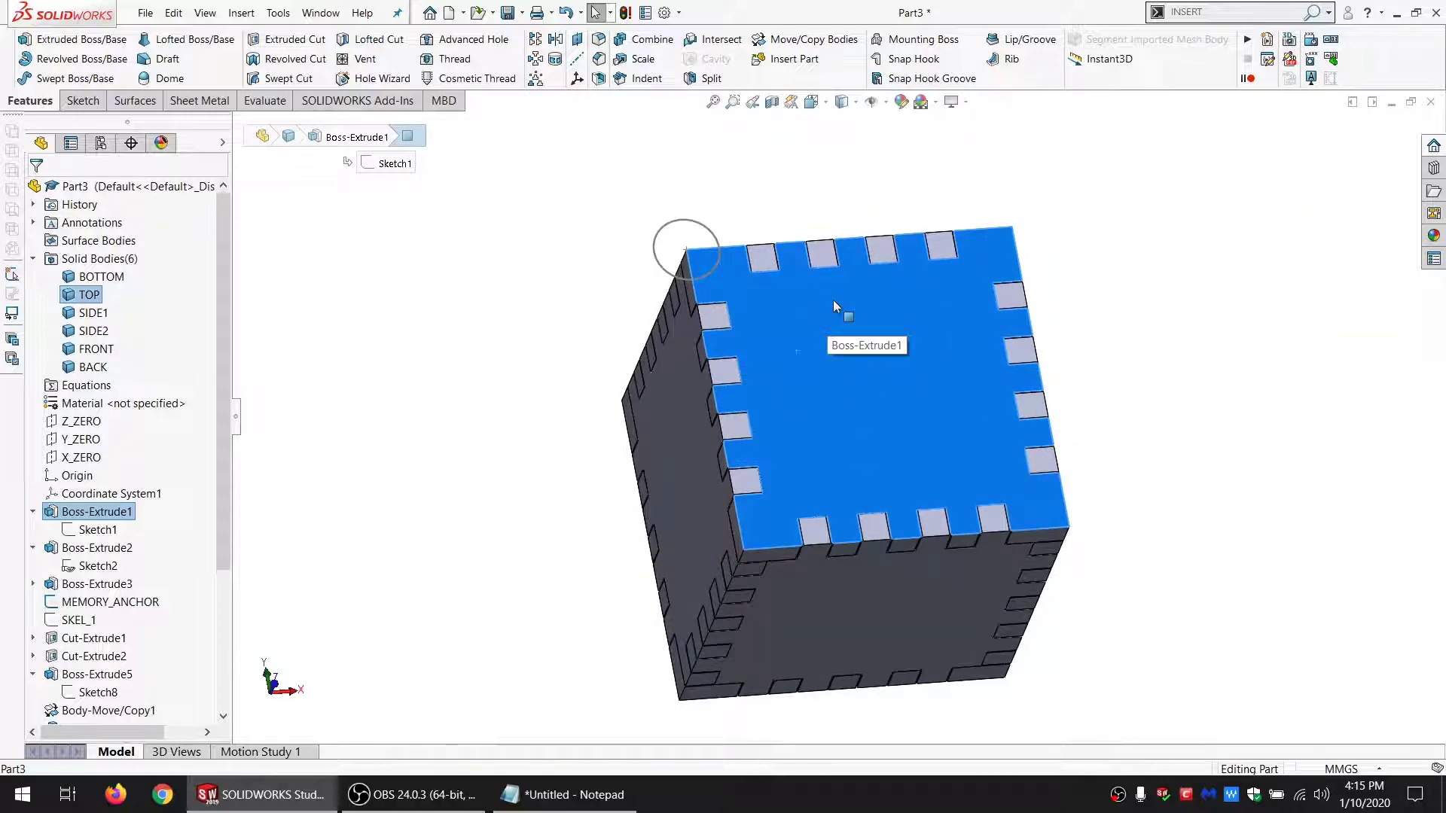
{"action": "left_click", "coordinate": [708, 205]}
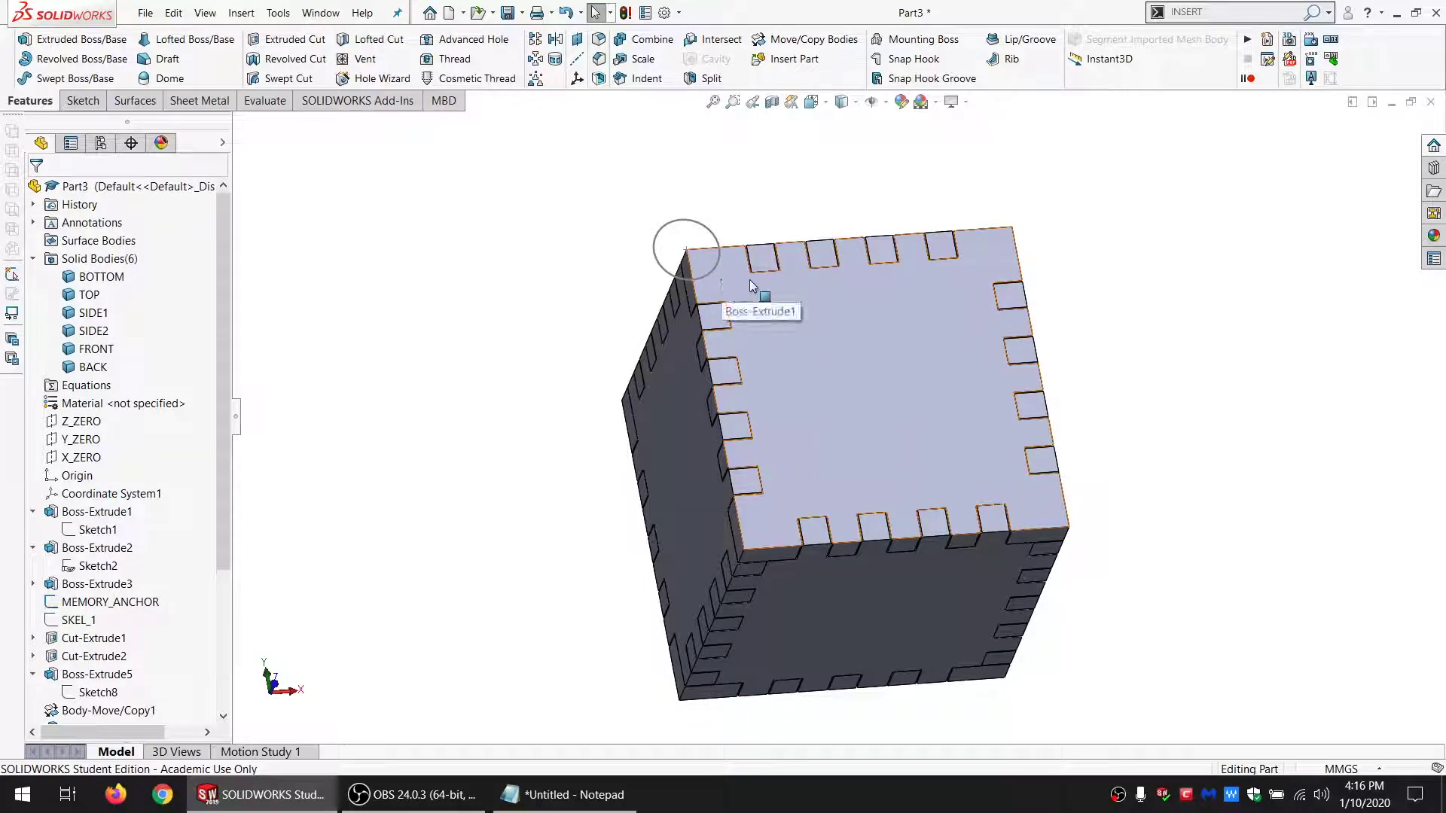
{"action": "mouse_move", "coordinate": [811, 373]}
{"action": "middle_mouse_down"}
{"action": "mouse_move", "coordinate": [798, 354]}
{"action": "mouse_move", "coordinate": [834, 322]}
{"action": "mouse_move", "coordinate": [787, 365]}
{"action": "mouse_move", "coordinate": [820, 369]}
{"action": "middle_mouse_up"}
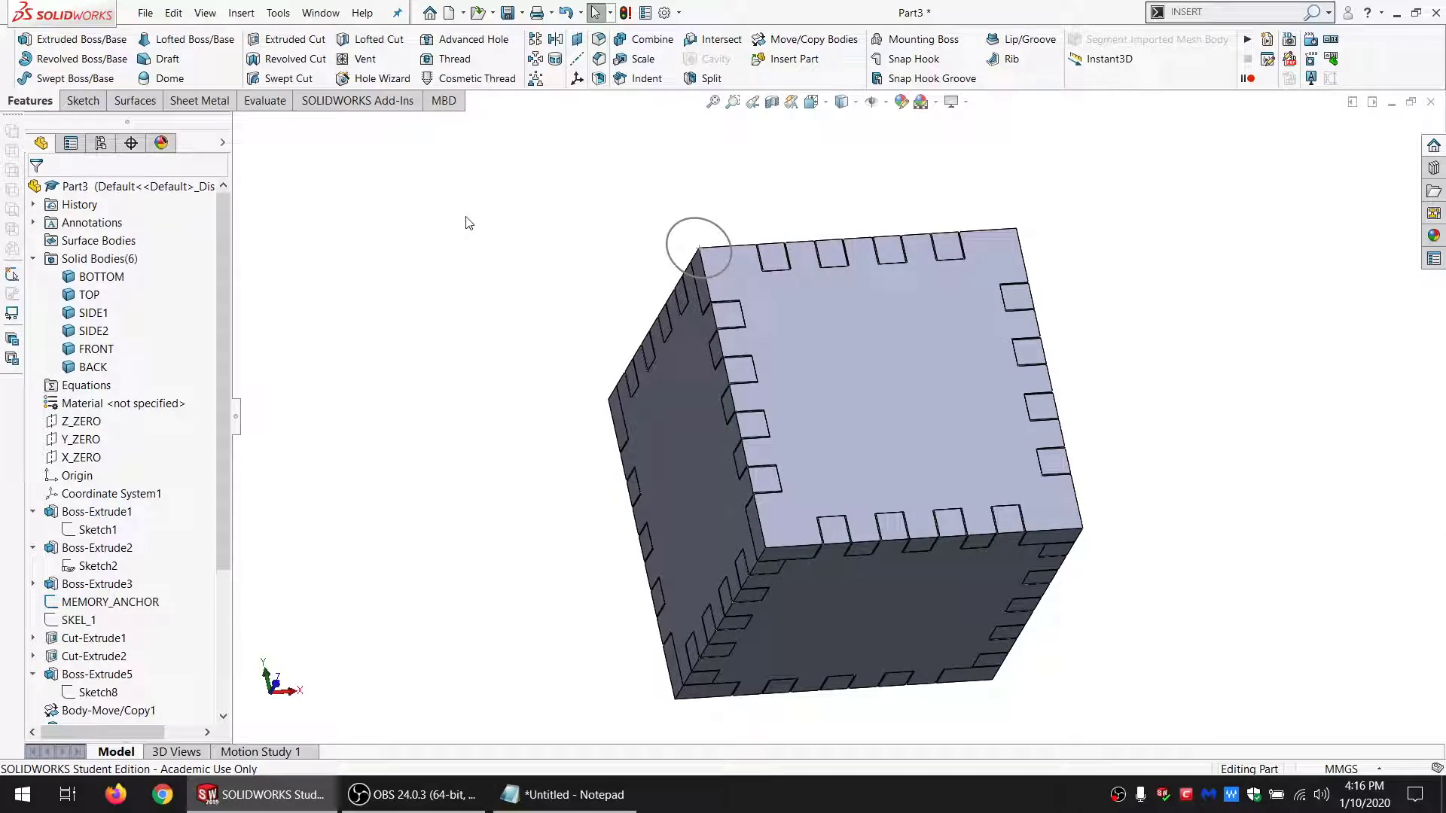
Step: Sketch on the TOP panel's outer face and offset the whole face outline outward by 0.010 mm
{"action": "left_click", "coordinate": [762, 290]}
{"action": "left_click", "coordinate": [85, 108]}
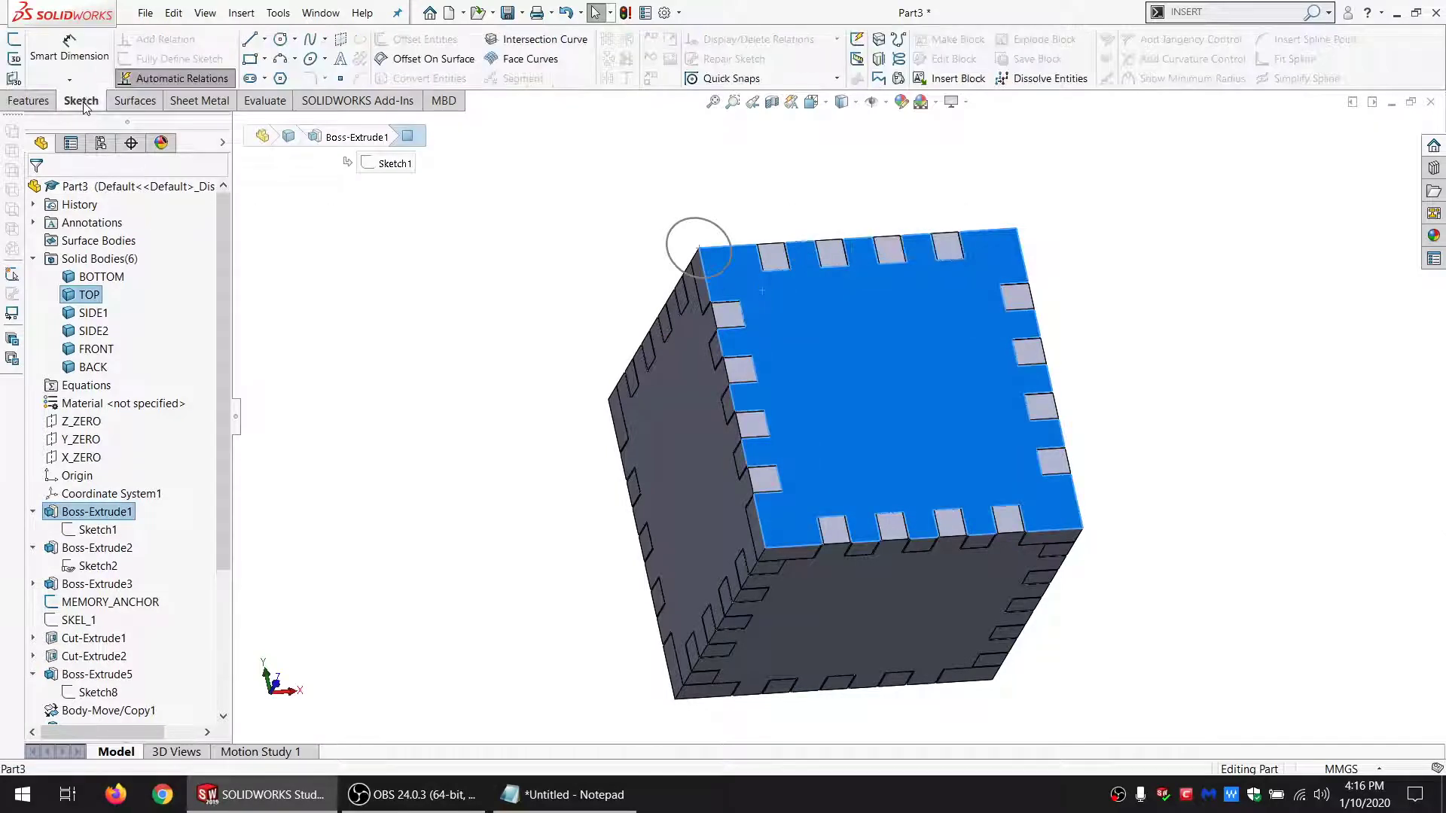
{"action": "left_click", "coordinate": [14, 39]}
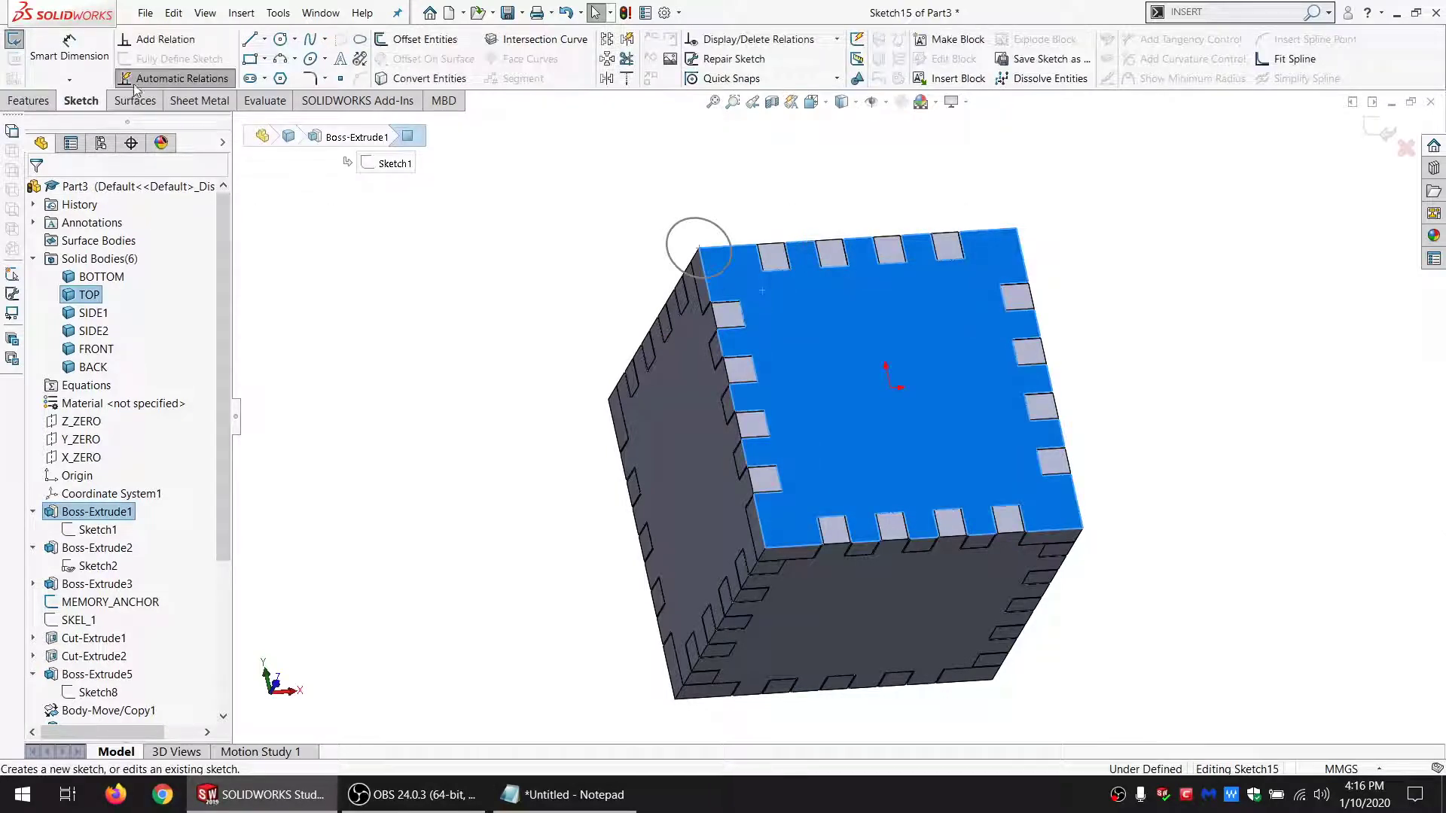
{"action": "left_click", "coordinate": [485, 263]}
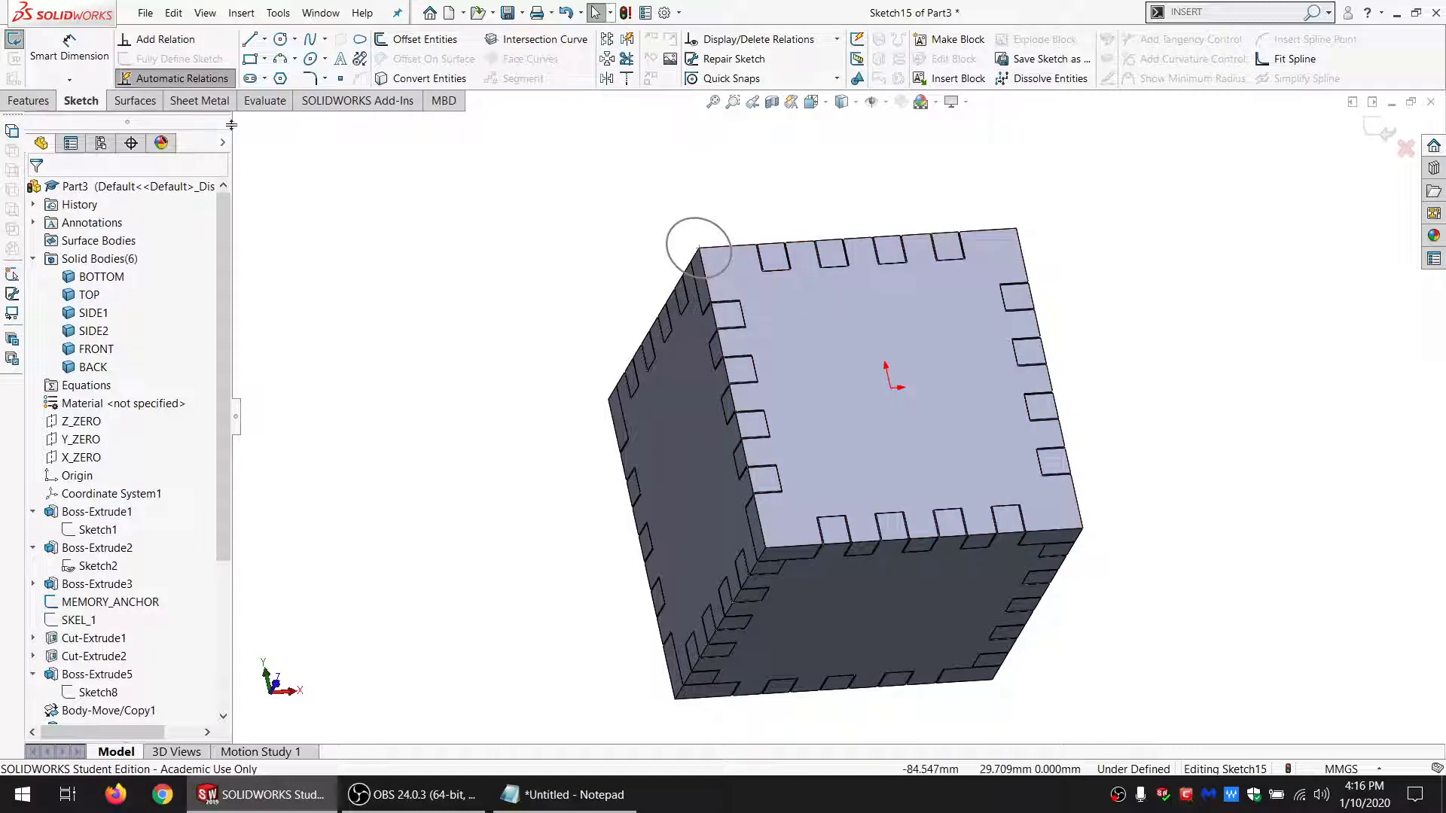
{"action": "left_click", "coordinate": [424, 39]}
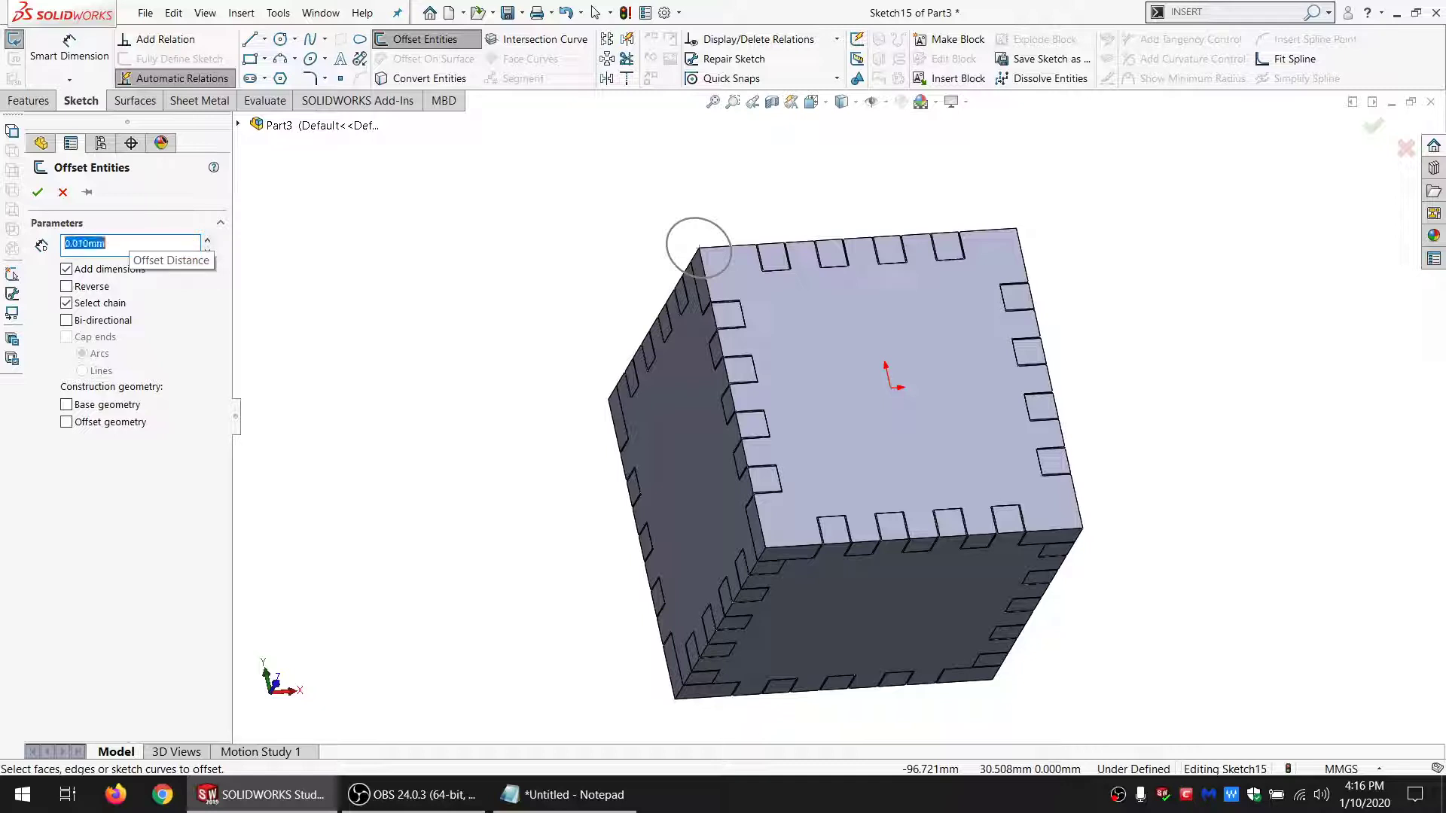
{"action": "left_click", "coordinate": [792, 318]}
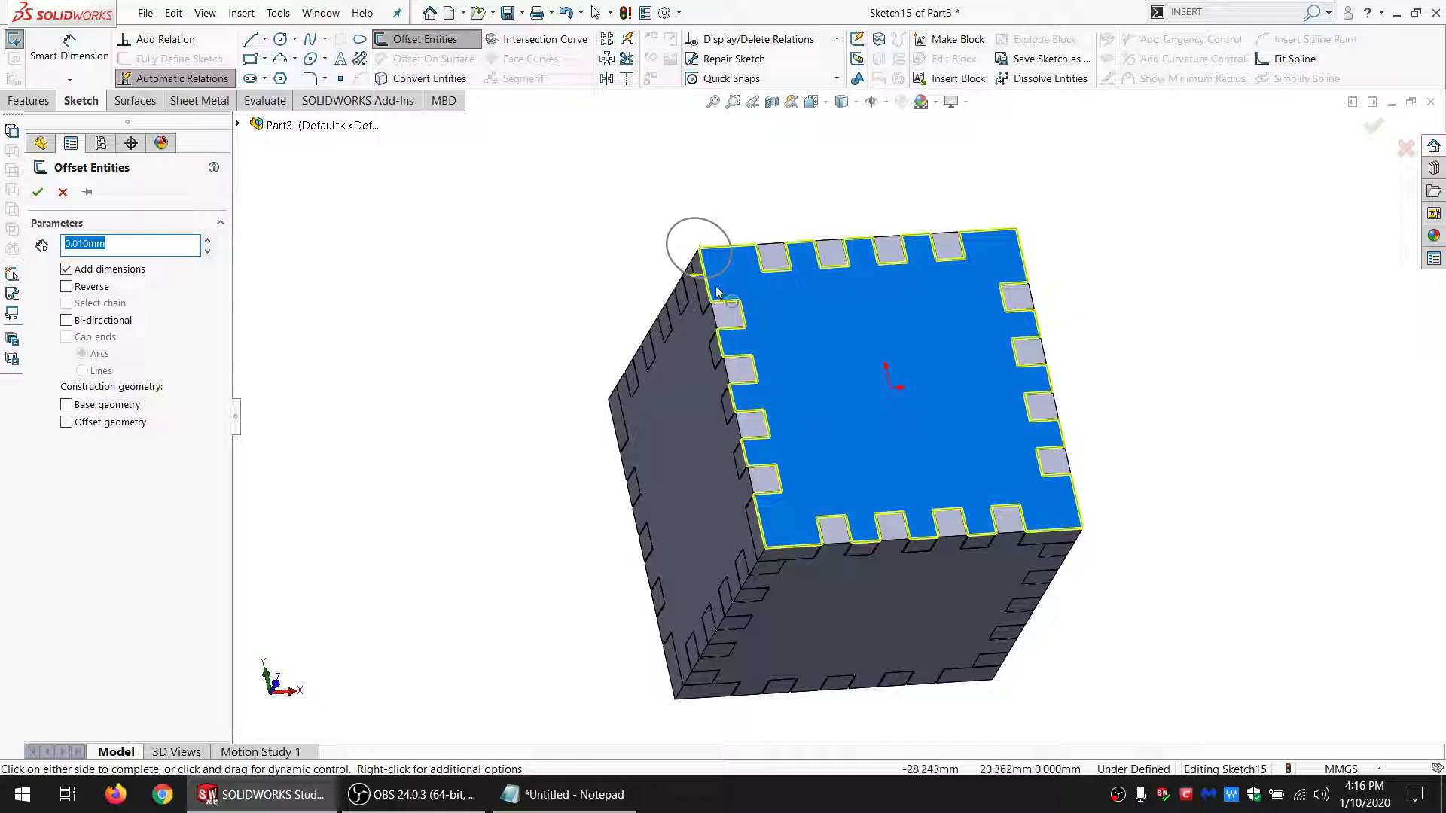
{"action": "left_click", "coordinate": [38, 192]}
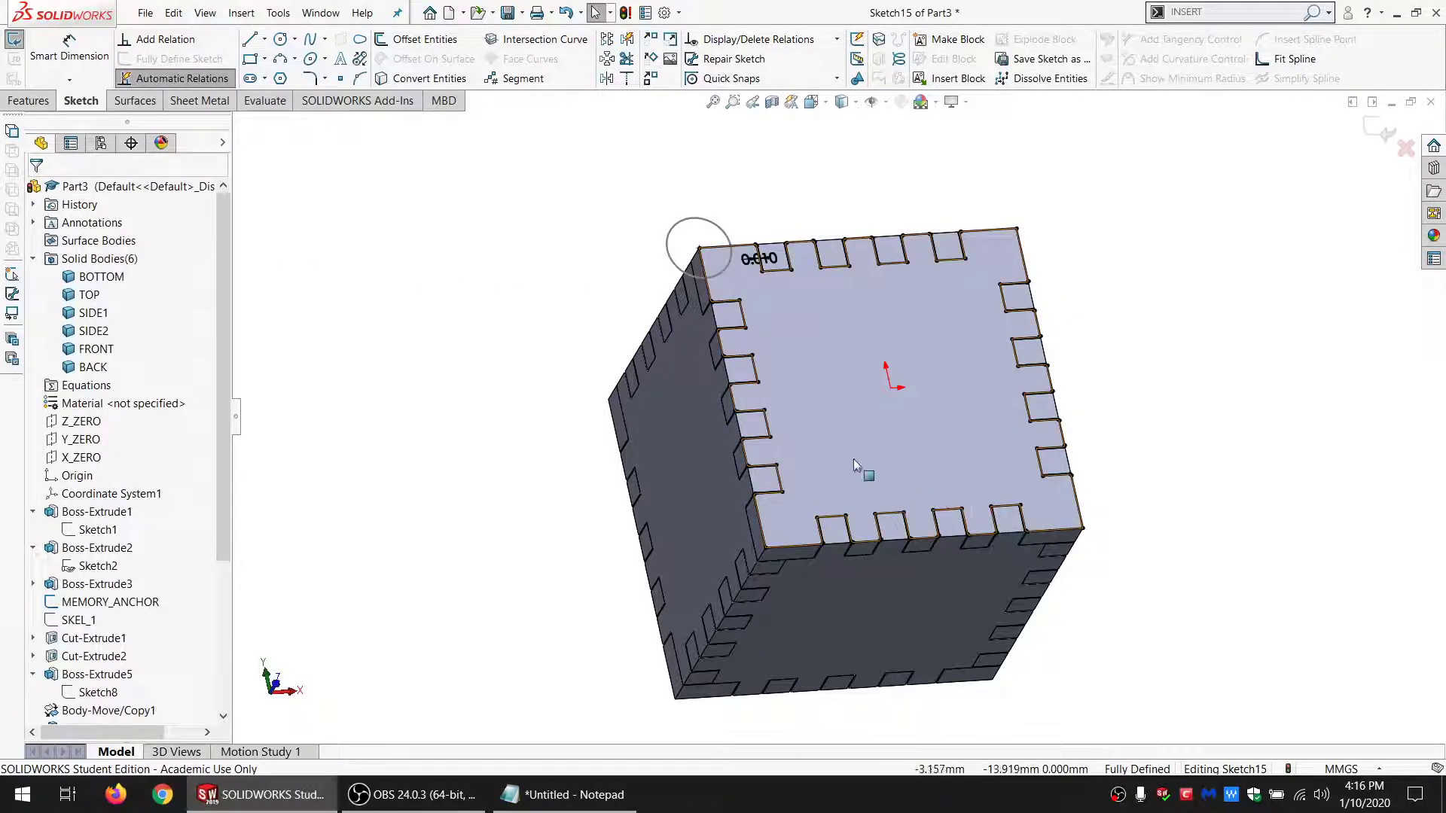
Step: Move the offset dimension clear of the box and set it to the equation ="KERF" / 2
{"action": "left_click", "coordinate": [816, 372]}
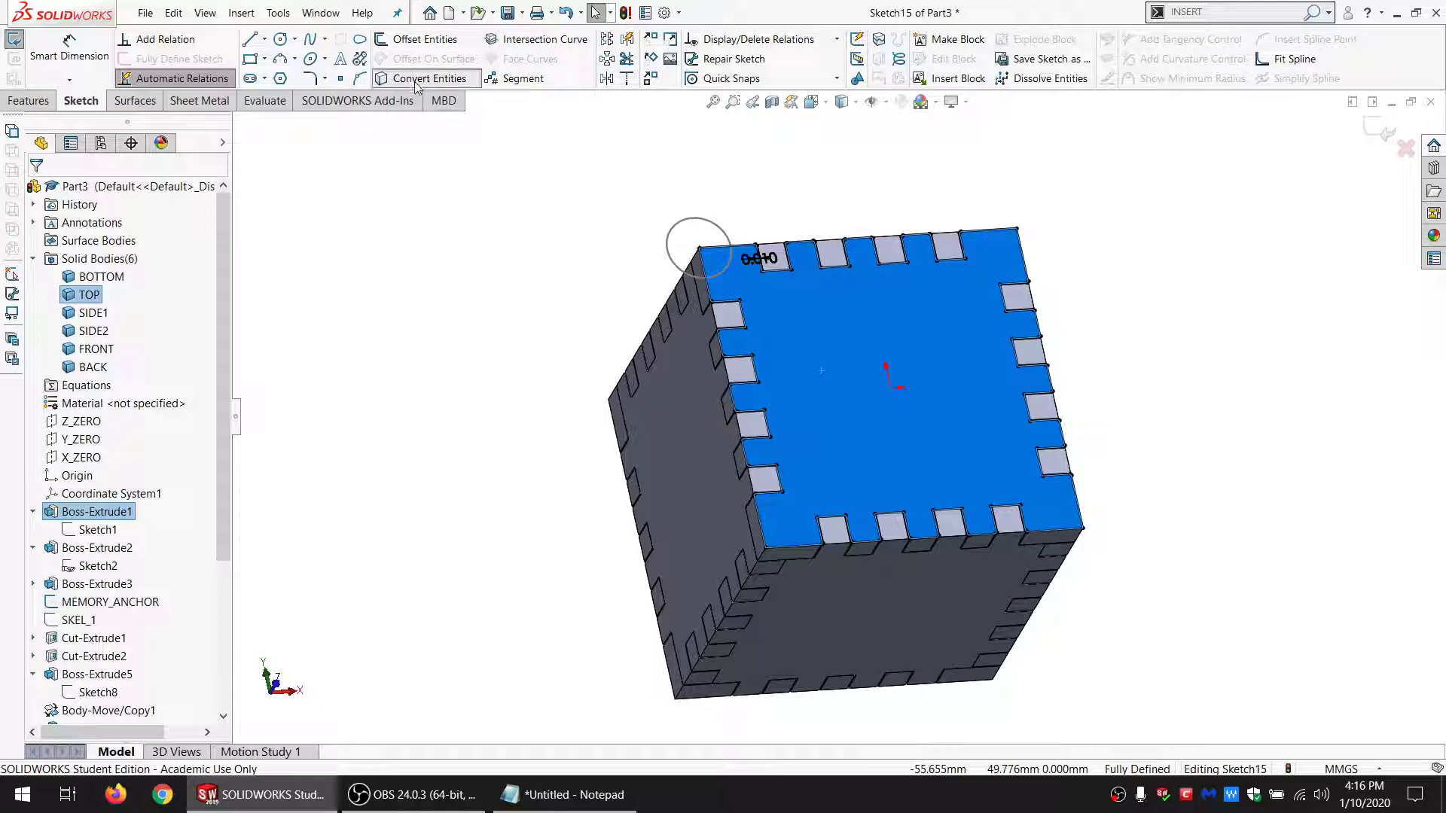
{"action": "left_click", "coordinate": [440, 205]}
{"action": "scroll", "coordinate": [727, 230], "scroll_direction": "down", "scroll_amount": 12}
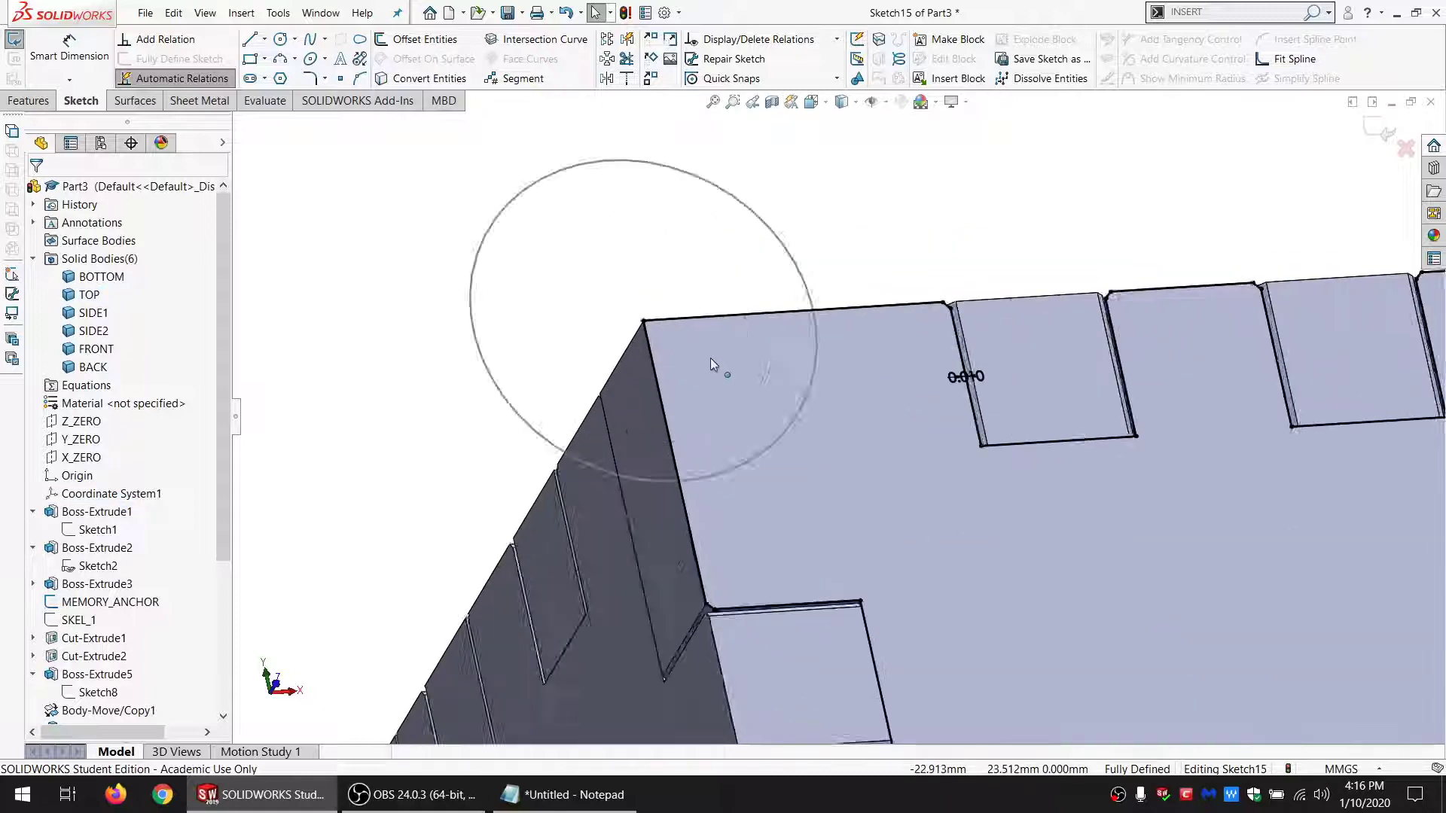
{"action": "scroll", "coordinate": [682, 310], "scroll_direction": "down", "scroll_amount": 5}
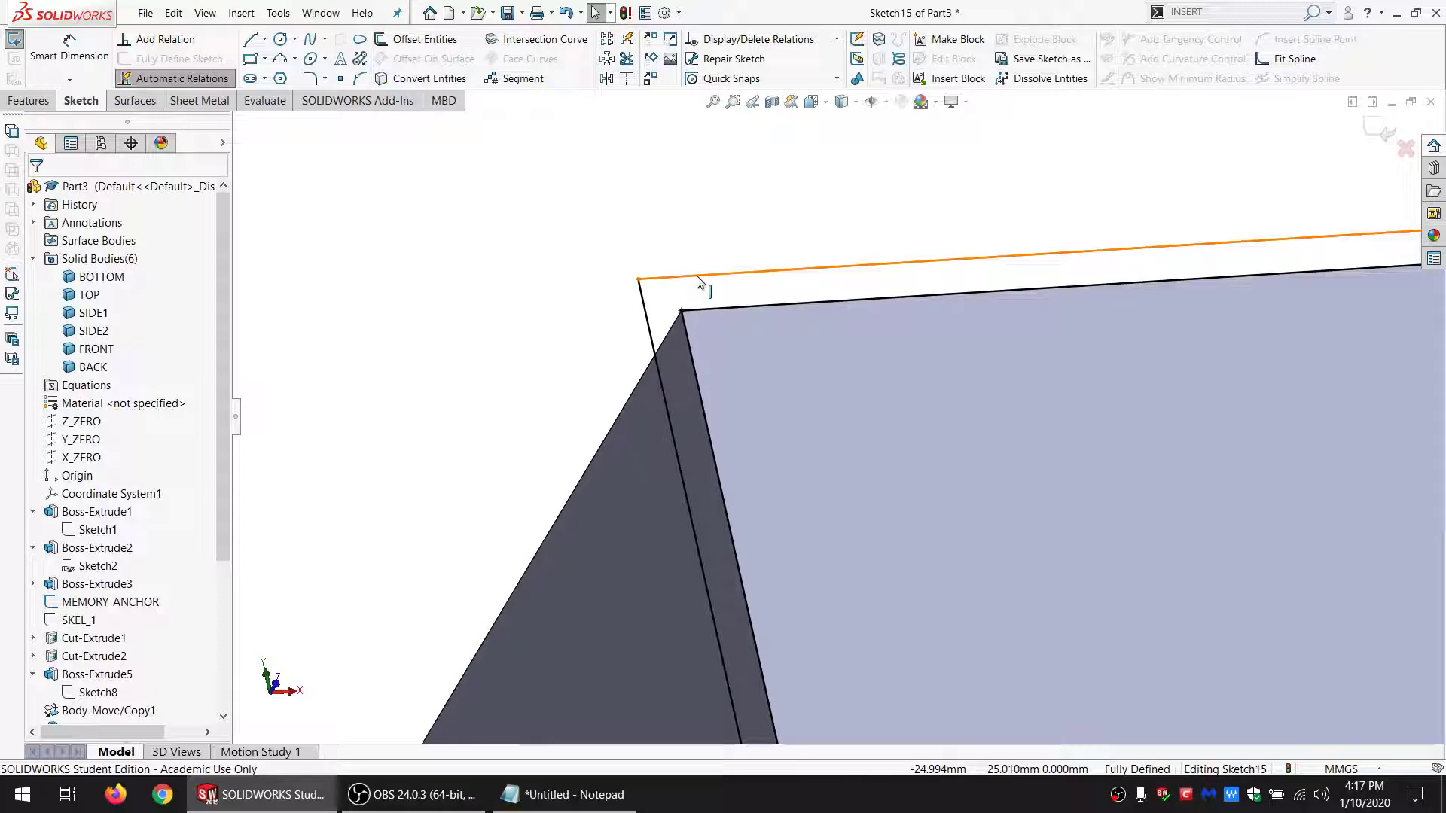
{"action": "scroll", "coordinate": [712, 320], "scroll_direction": "up", "scroll_amount": 5}
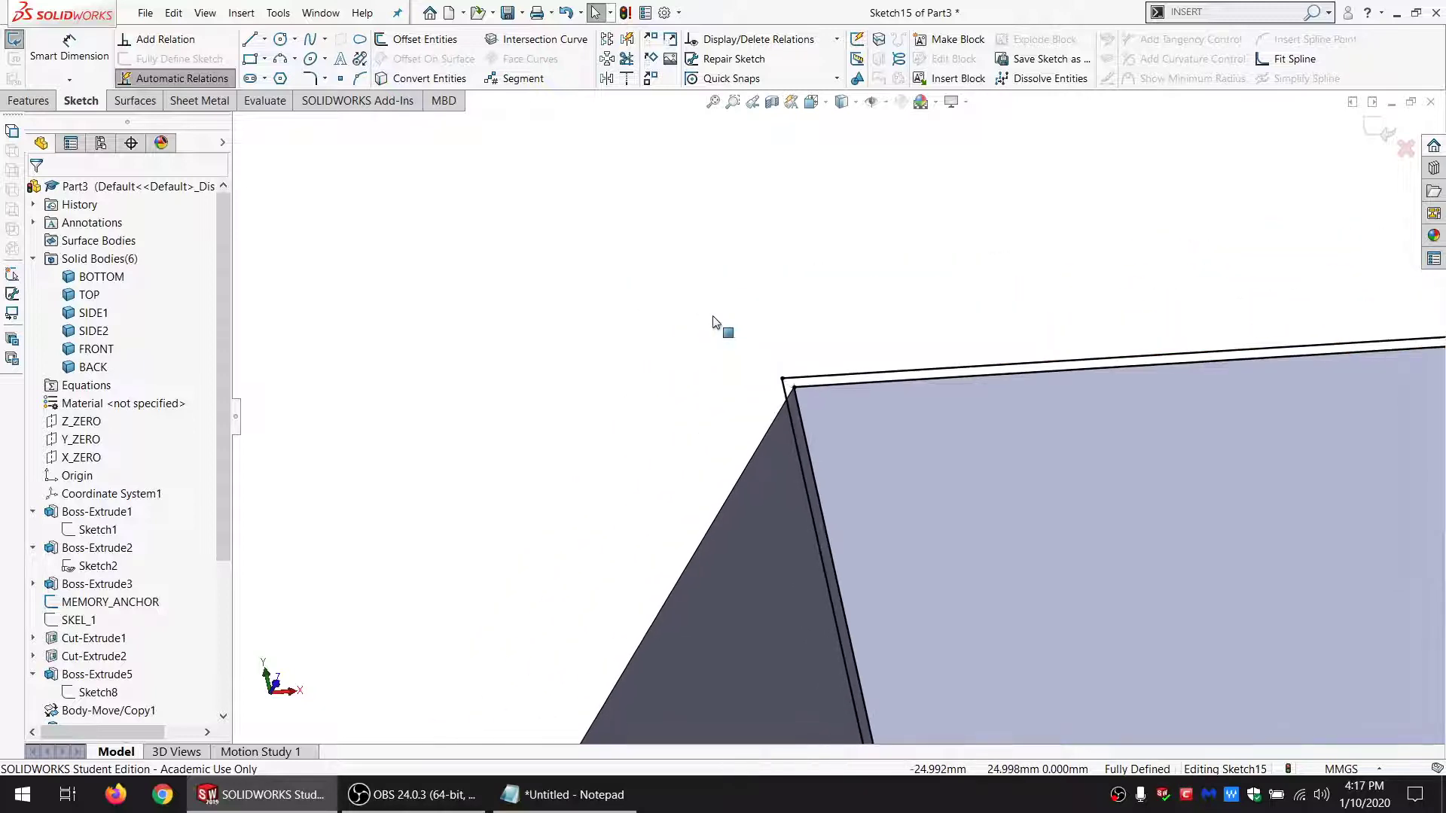
{"action": "scroll", "coordinate": [714, 322], "scroll_direction": "up", "scroll_amount": 8}
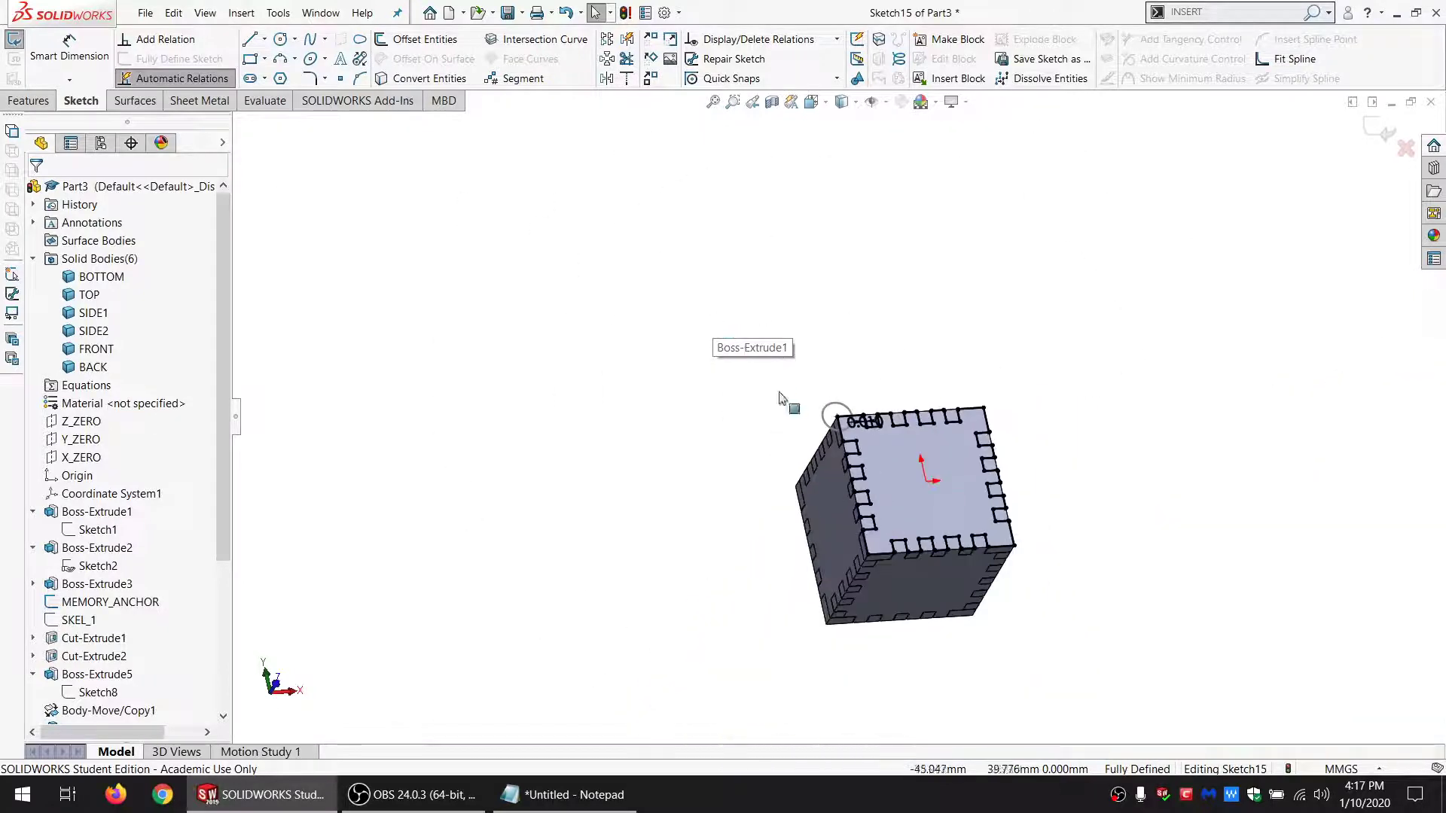
{"action": "scroll", "coordinate": [779, 393], "scroll_direction": "down", "scroll_amount": 2}
{"action": "left_click_drag", "start_coordinate": [913, 441], "coordinate": [769, 332]}
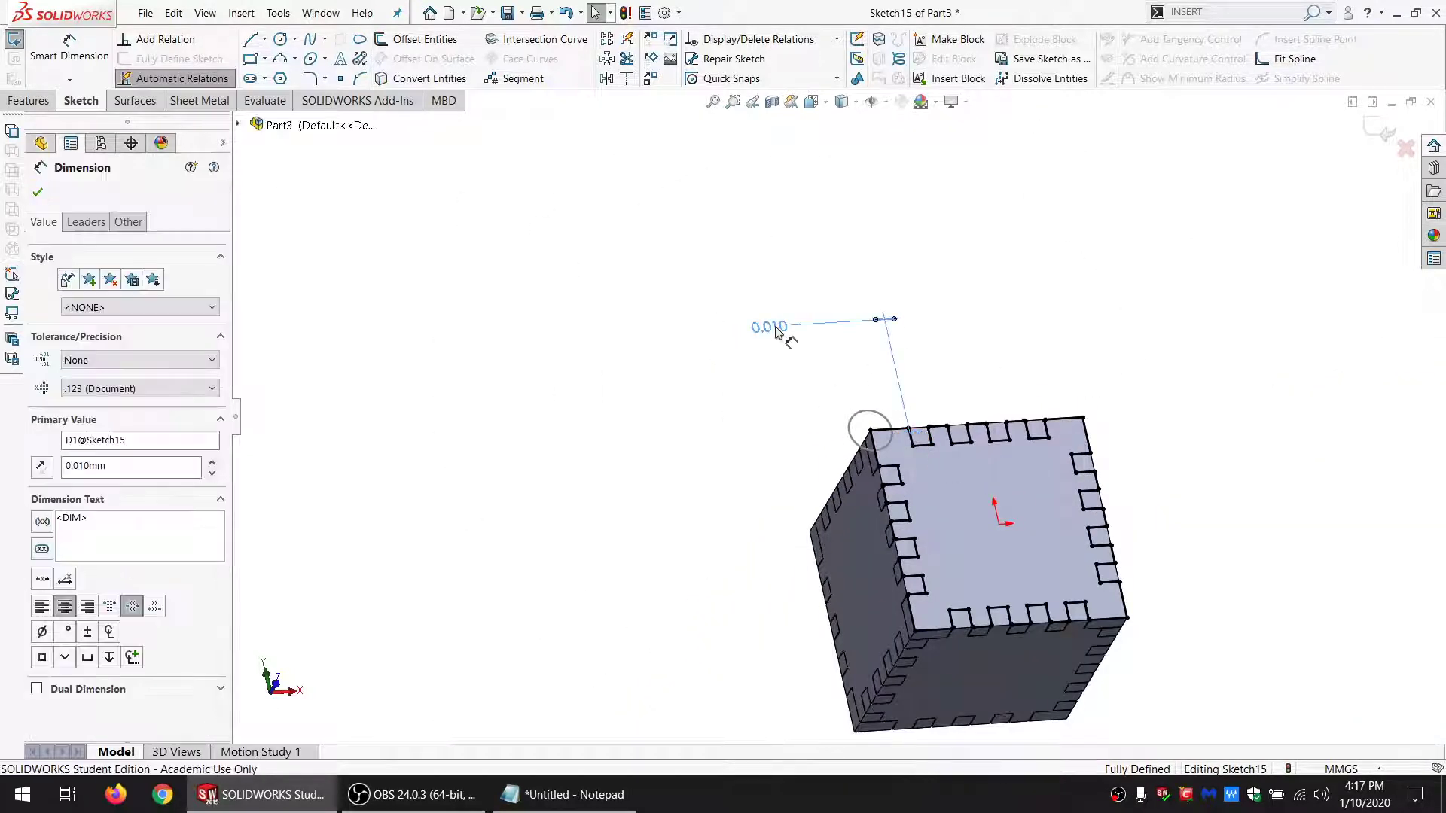
{"action": "double_click", "coordinate": [771, 328]}
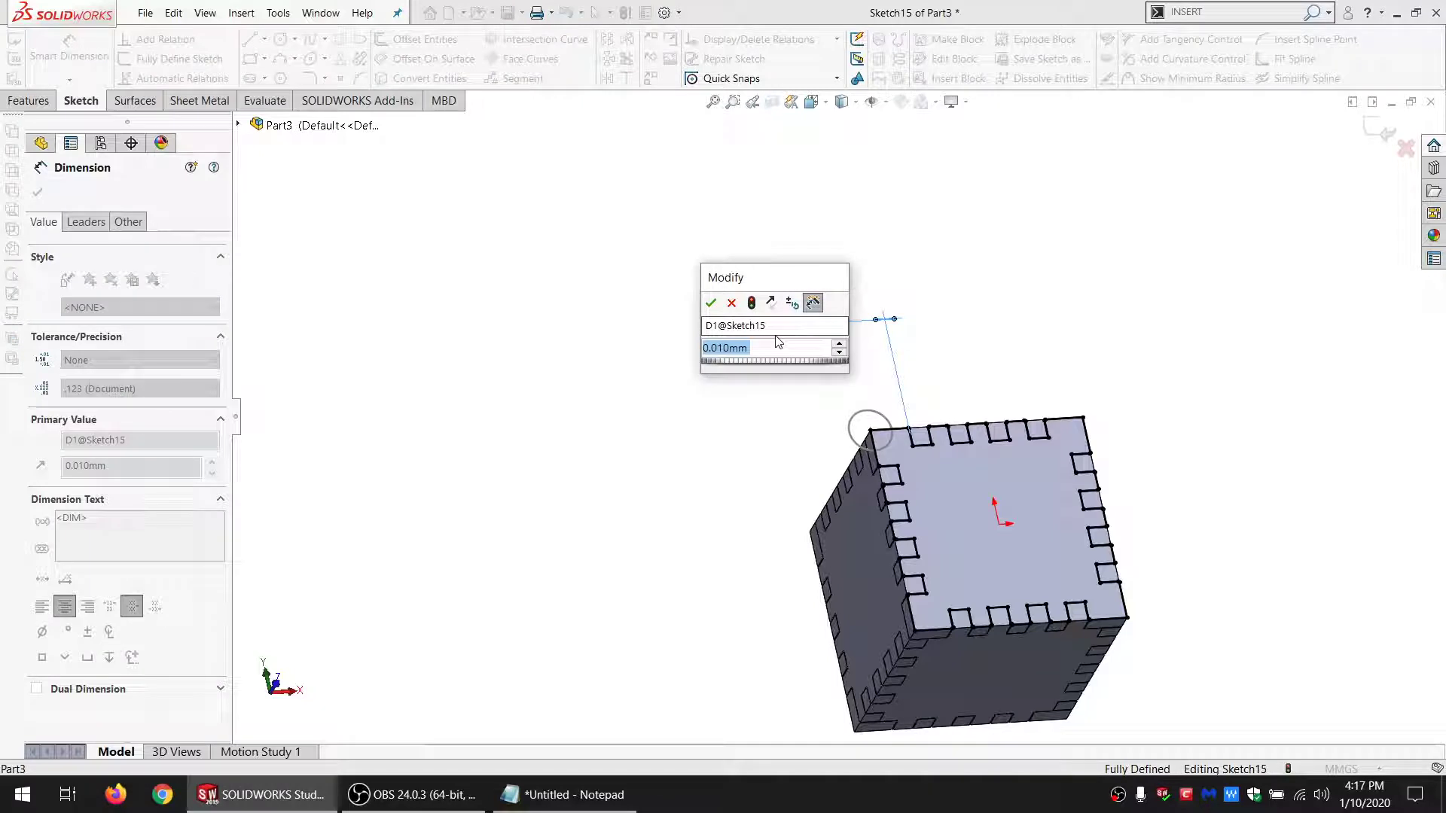
{"action": "type", "text": "=K"}
{"action": "left_click", "coordinate": [754, 369]}
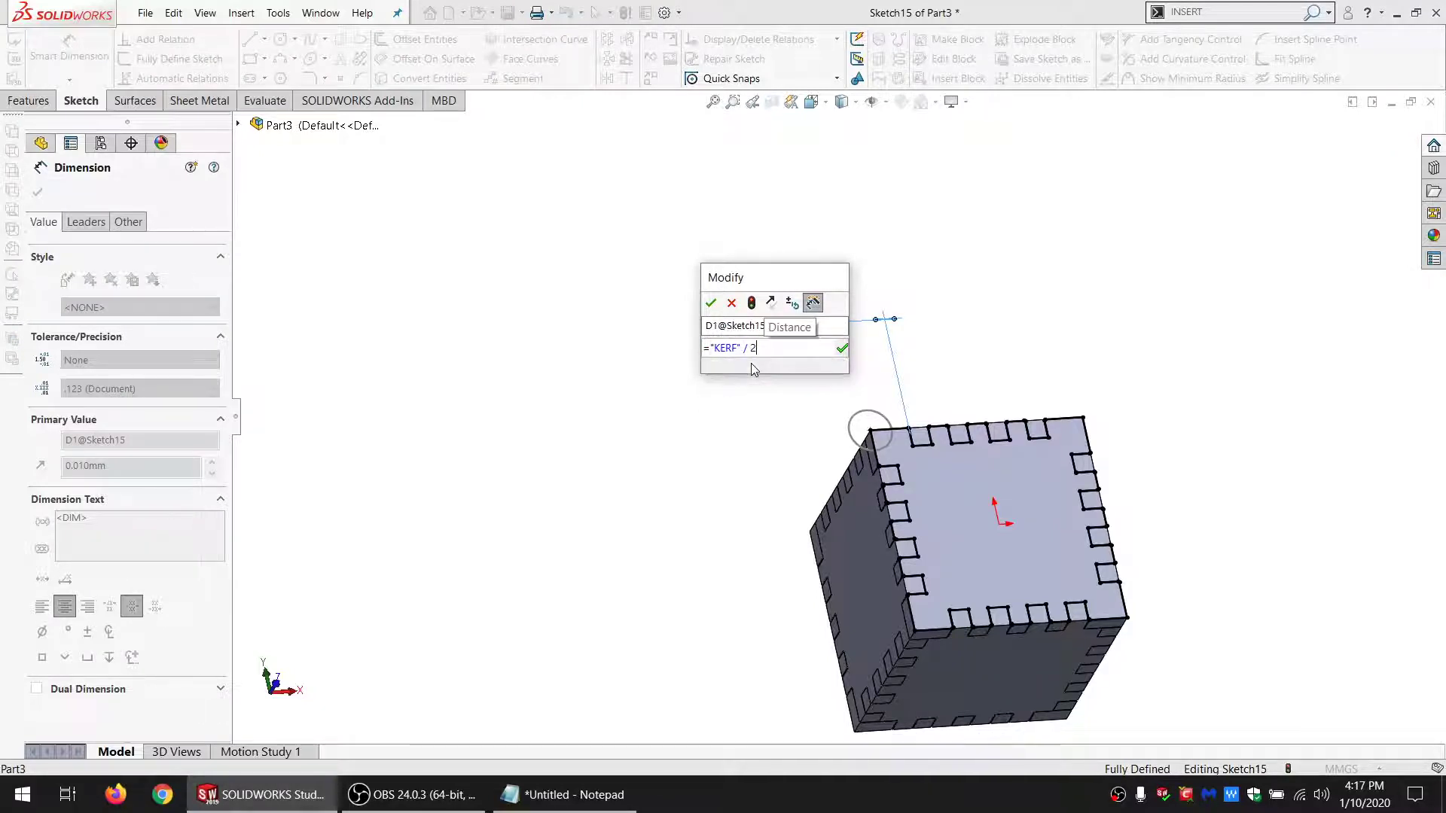
{"action": "key", "text": "Return"}
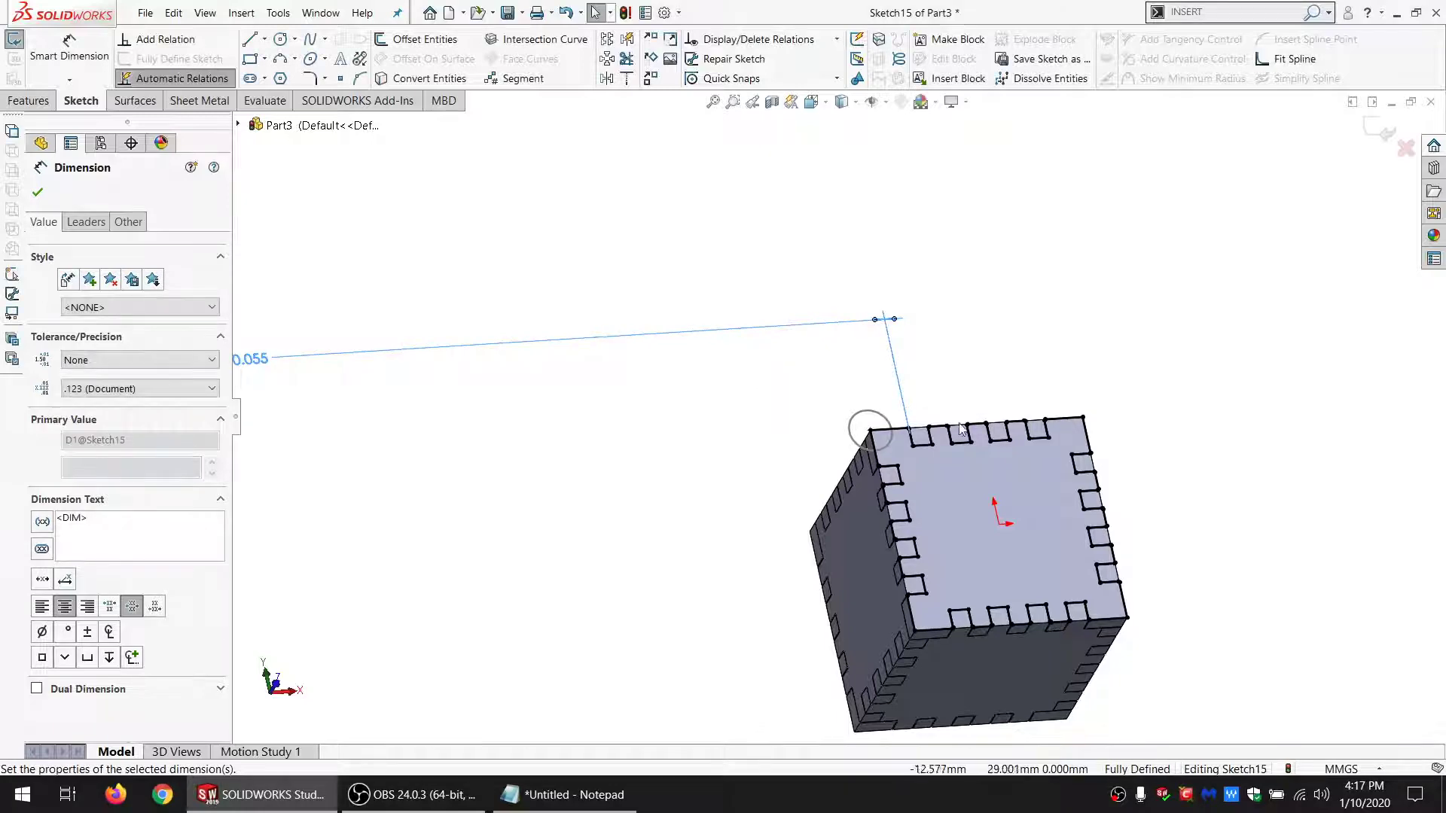
Step: Hide the SIDE1 body to expose the inside of the box
{"action": "scroll", "coordinate": [914, 477], "scroll_direction": "down", "scroll_amount": 5}
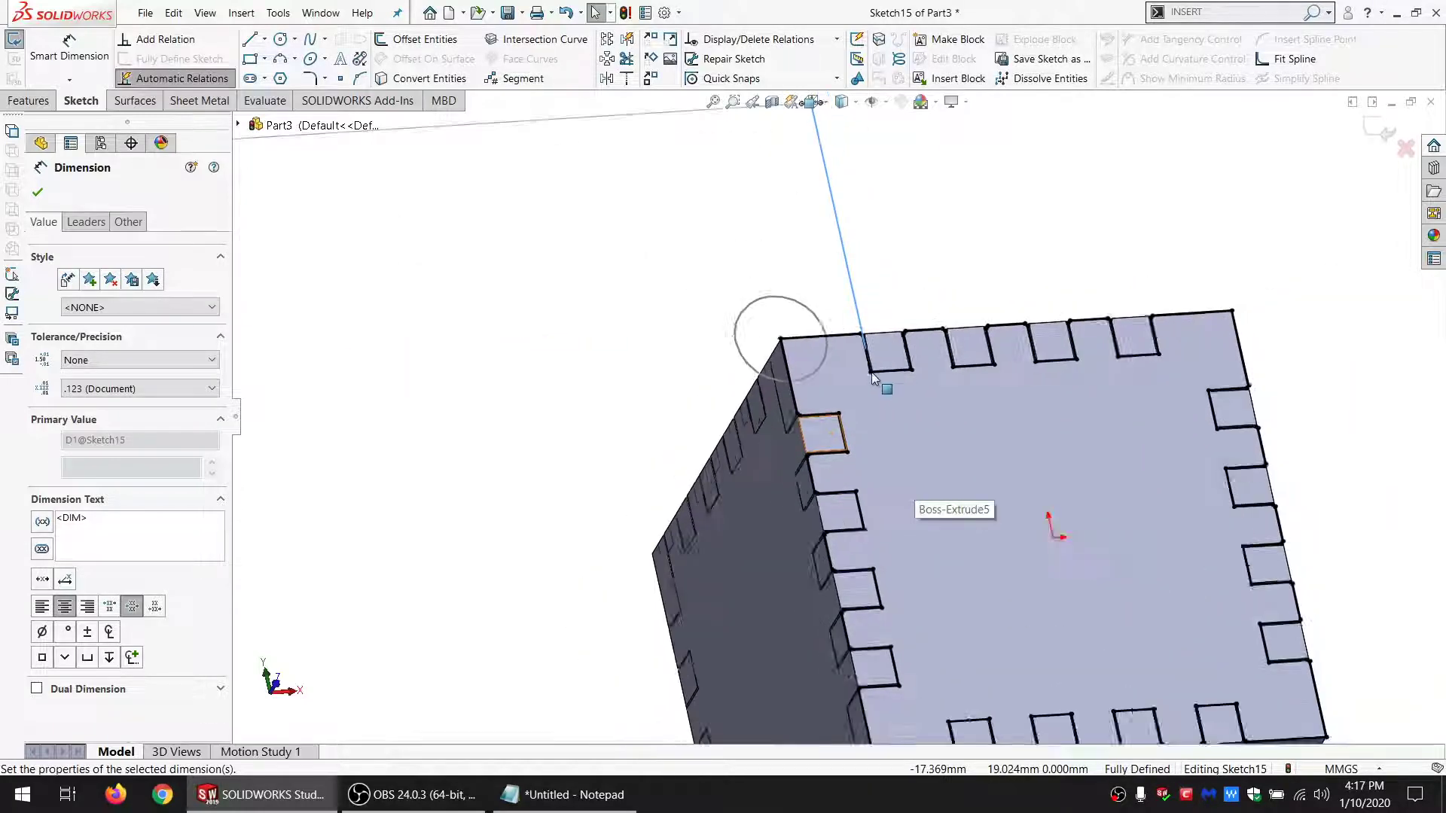
{"action": "scroll", "coordinate": [872, 373], "scroll_direction": "up", "scroll_amount": 4}
{"action": "scroll", "coordinate": [832, 445], "scroll_direction": "down", "scroll_amount": 4}
{"action": "middle_click_drag", "start_coordinate": [833, 444], "coordinate": [863, 423]}
{"action": "left_click", "coordinate": [767, 458]}
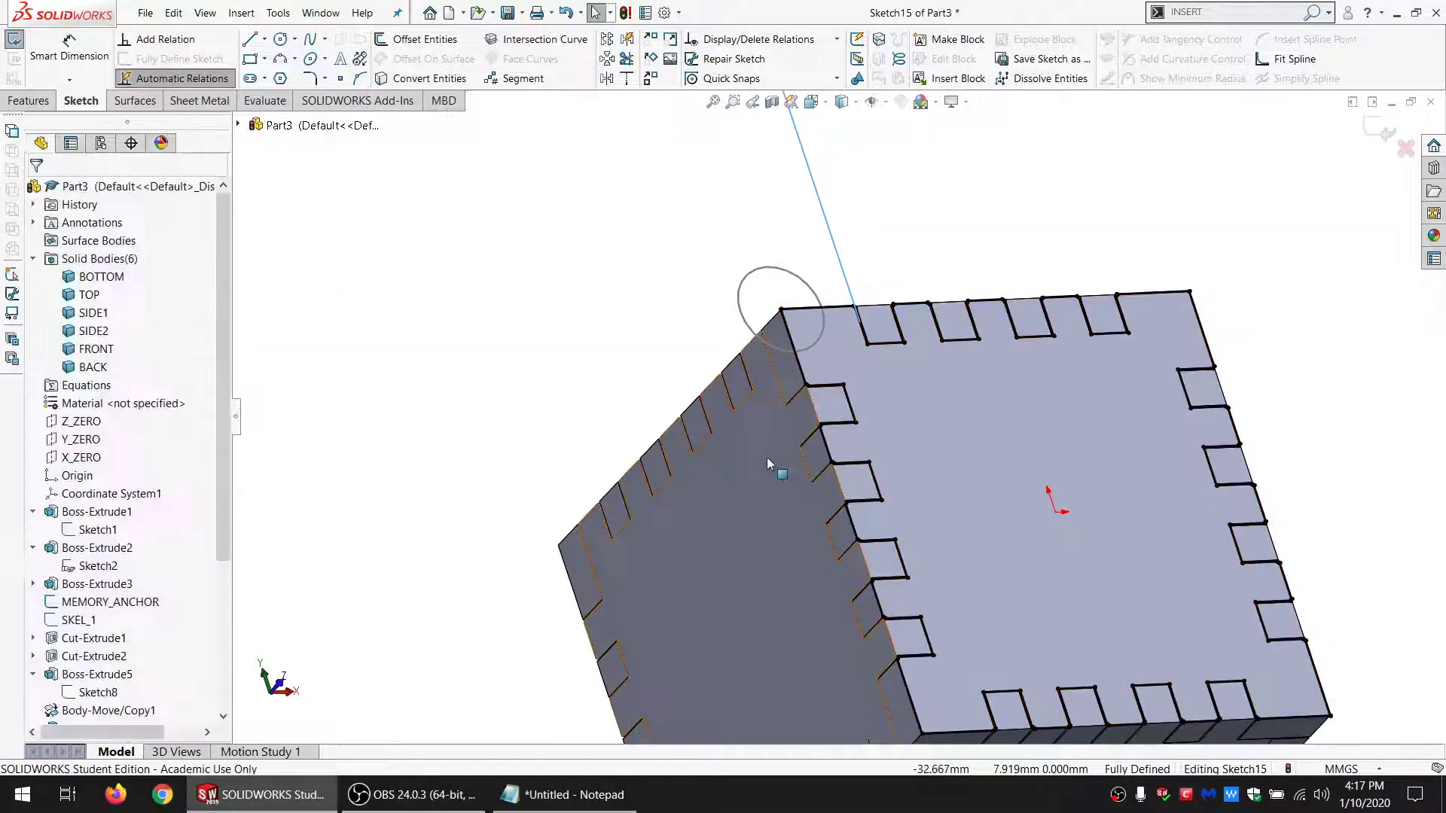
{"action": "right_click", "coordinate": [767, 458]}
{"action": "left_click", "coordinate": [810, 674]}
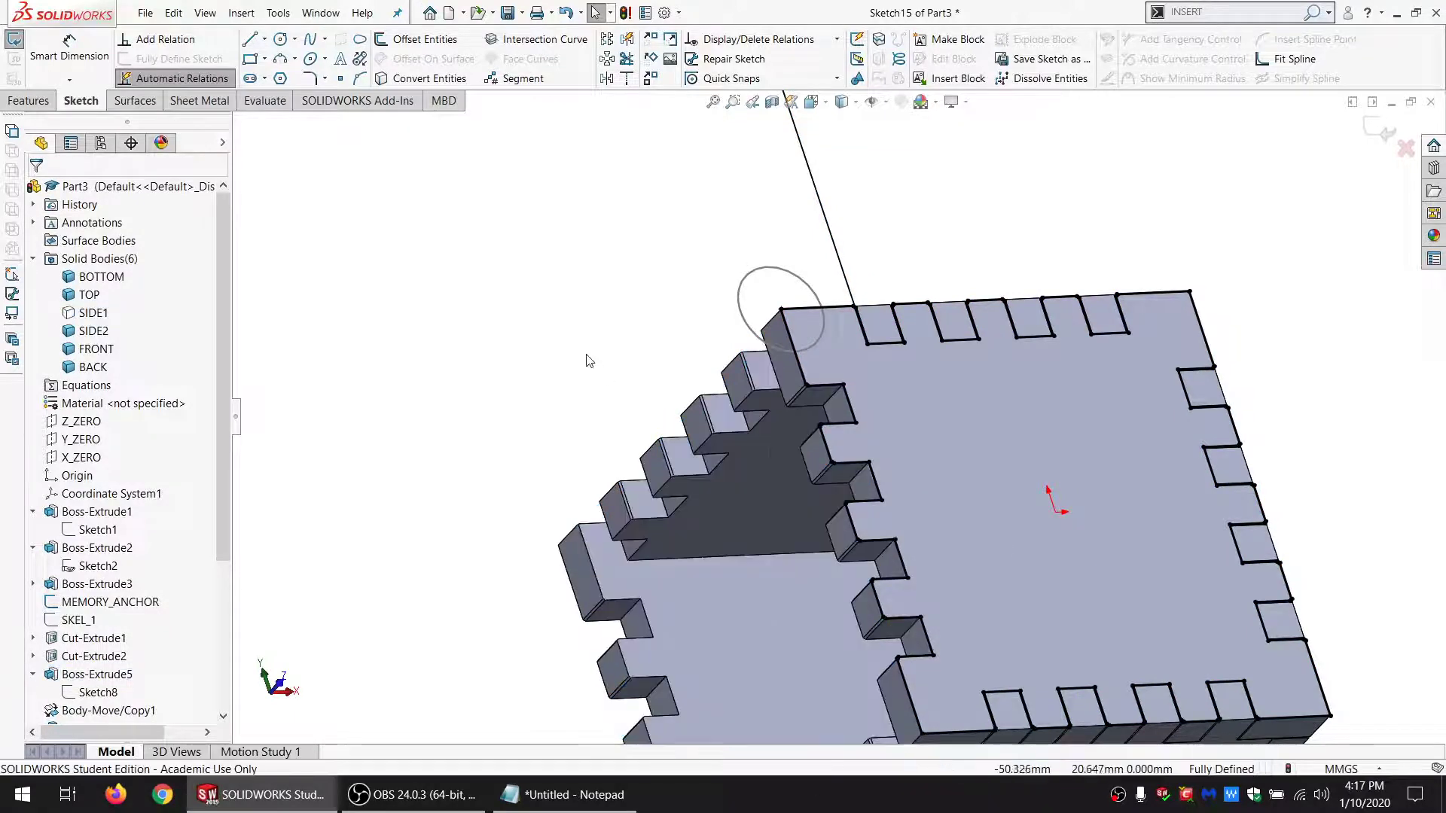
Step: Boss-extrude the offset sketch Up To Surface at the TOP panel's inner face, with automatic body selection off and merging limited to the TOP body
{"action": "middle_click_drag", "start_coordinate": [589, 361], "coordinate": [941, 422]}
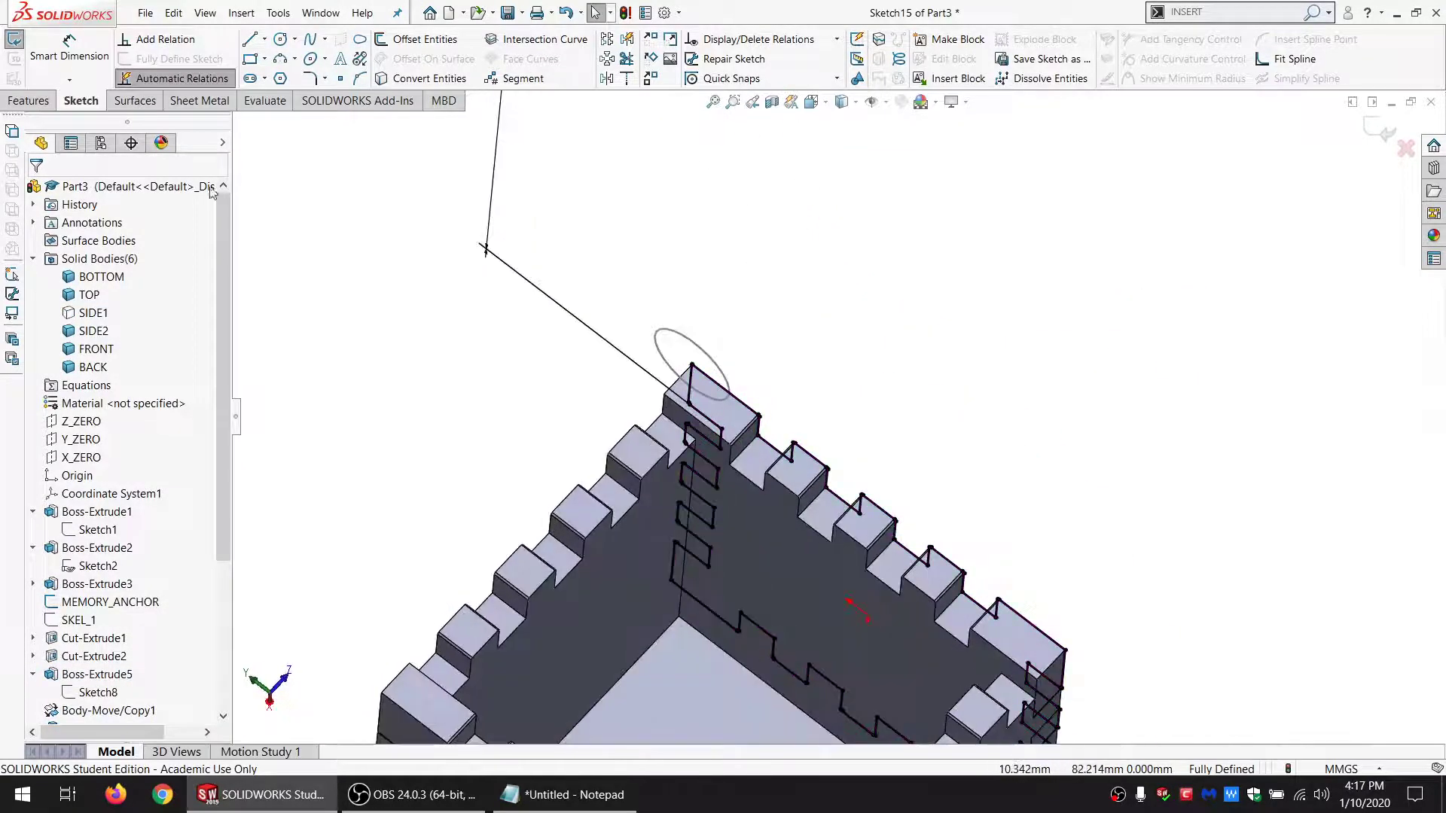
{"action": "left_click", "coordinate": [28, 100]}
{"action": "left_click", "coordinate": [72, 39]}
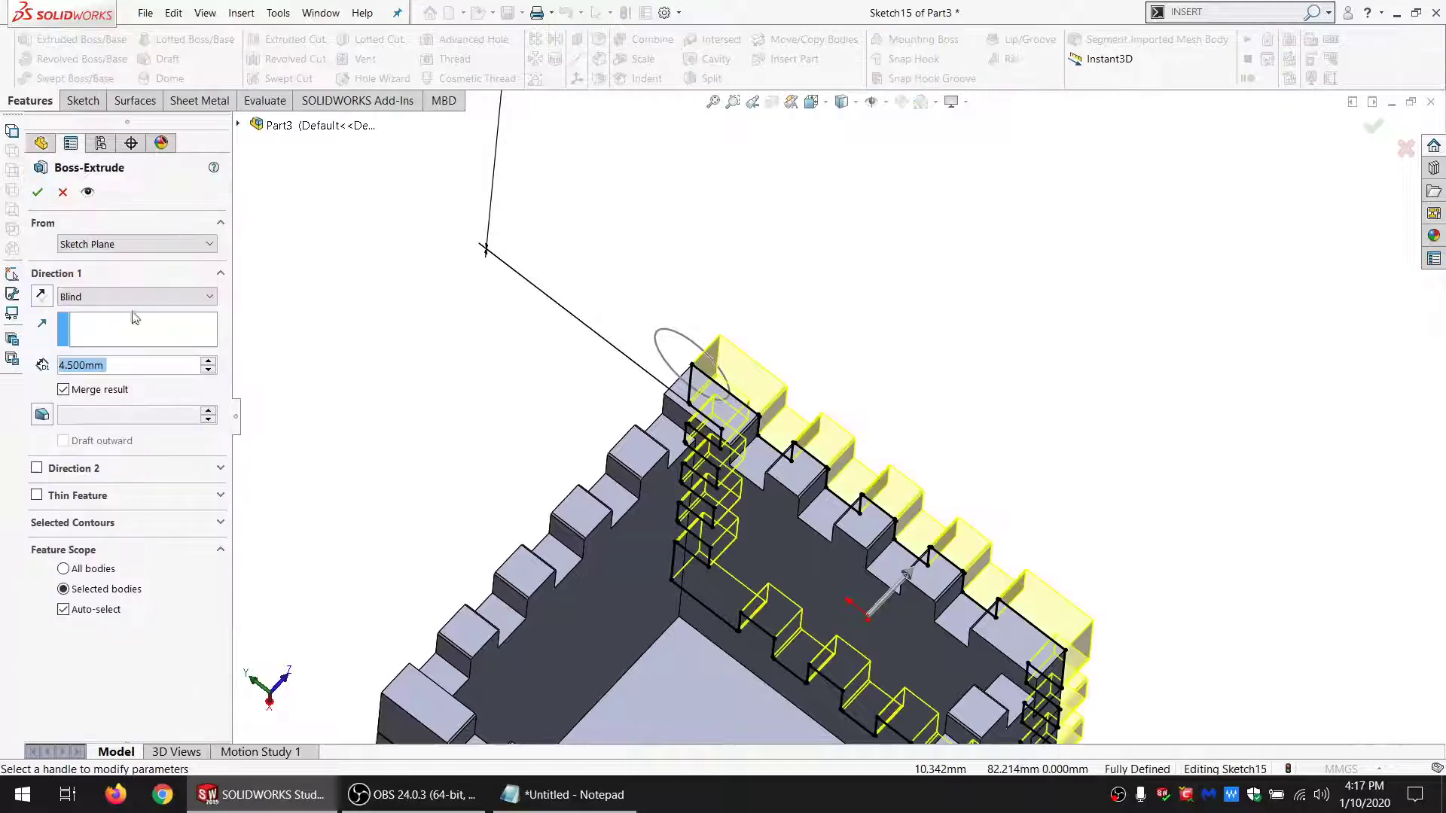
{"action": "left_click", "coordinate": [135, 296]}
{"action": "left_click", "coordinate": [113, 354]}
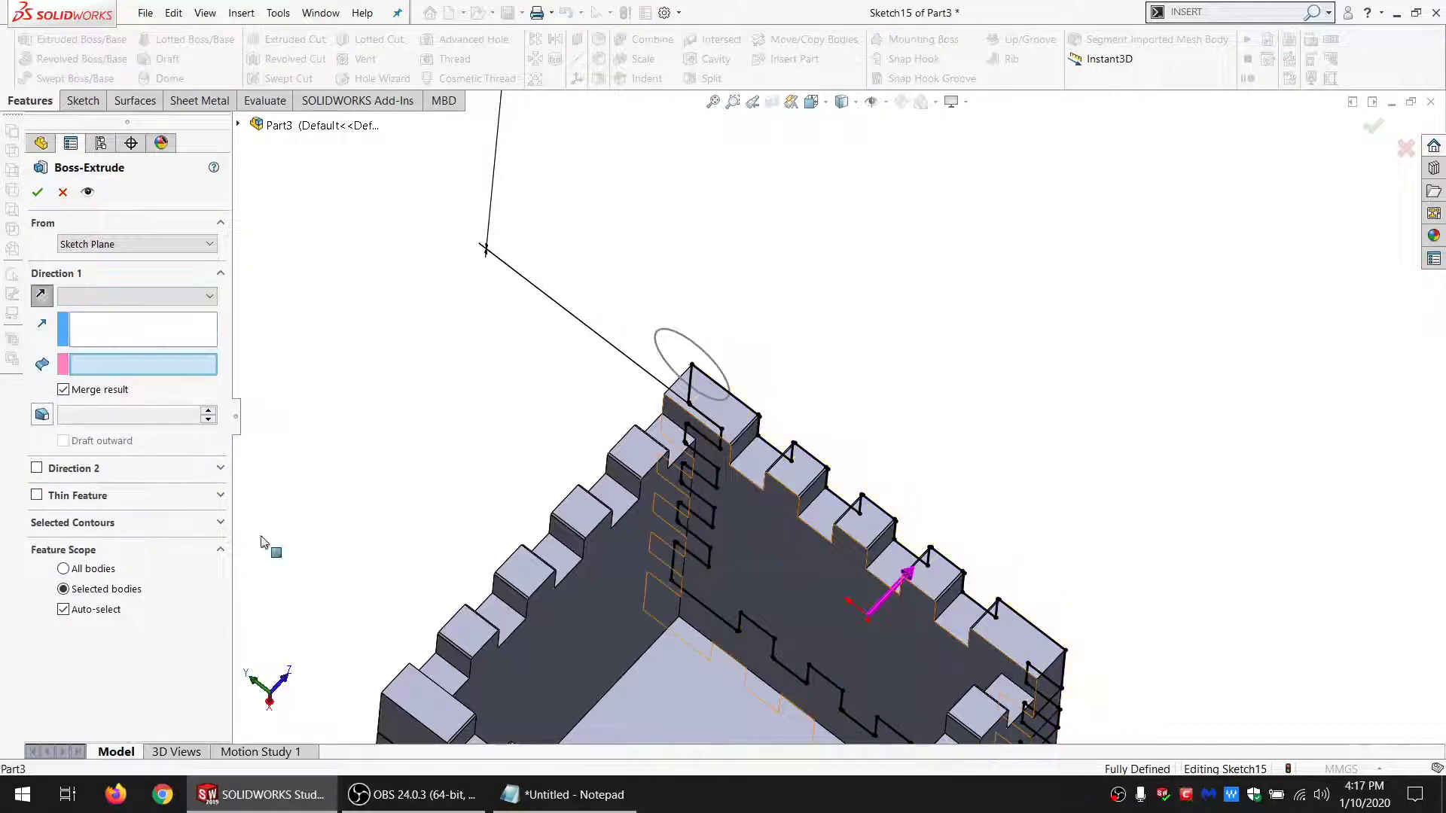
{"action": "left_click", "coordinate": [98, 611]}
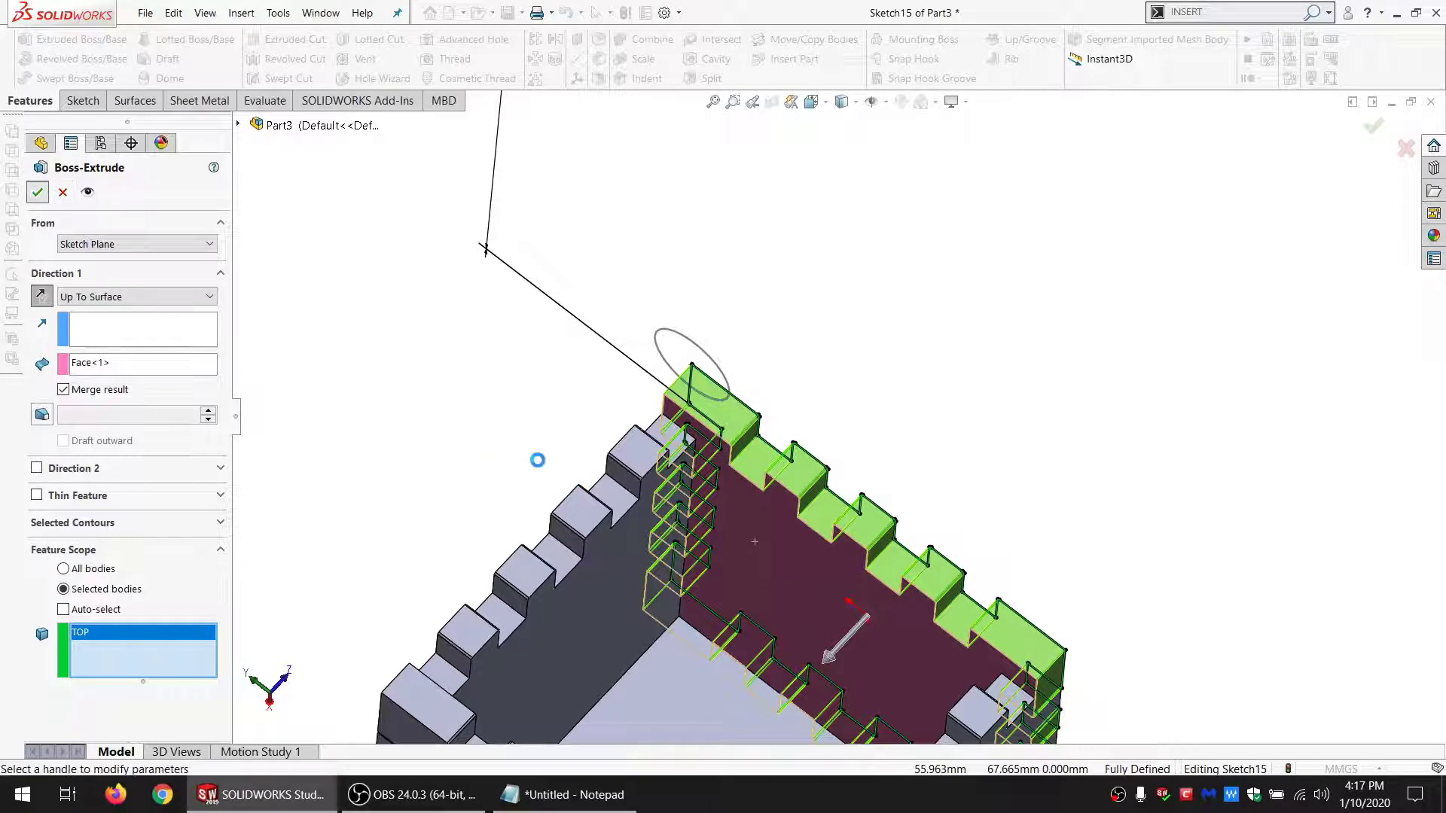
{"action": "mouse_move", "coordinate": [643, 468]}
{"action": "middle_mouse_down"}
{"action": "mouse_move", "coordinate": [533, 646]}
{"action": "mouse_move", "coordinate": [497, 678]}
{"action": "middle_mouse_up"}
Step: Group the features from Boss-Extrude1 through Cut-Extrude6 into a new folder named MODEL
{"action": "scroll", "coordinate": [98, 708], "scroll_direction": "down", "scroll_amount": 5}
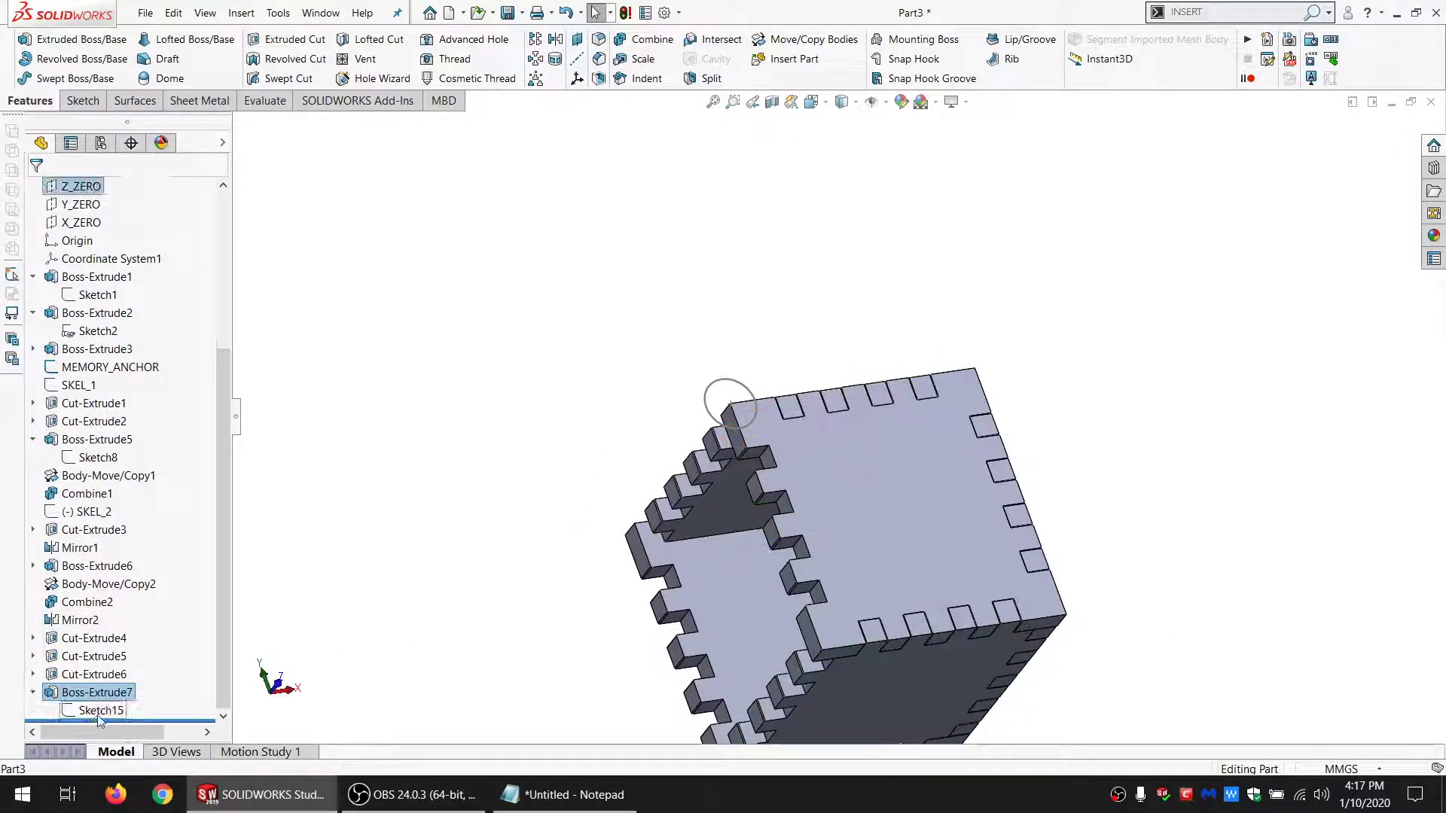
{"action": "left_click", "coordinate": [34, 693]}
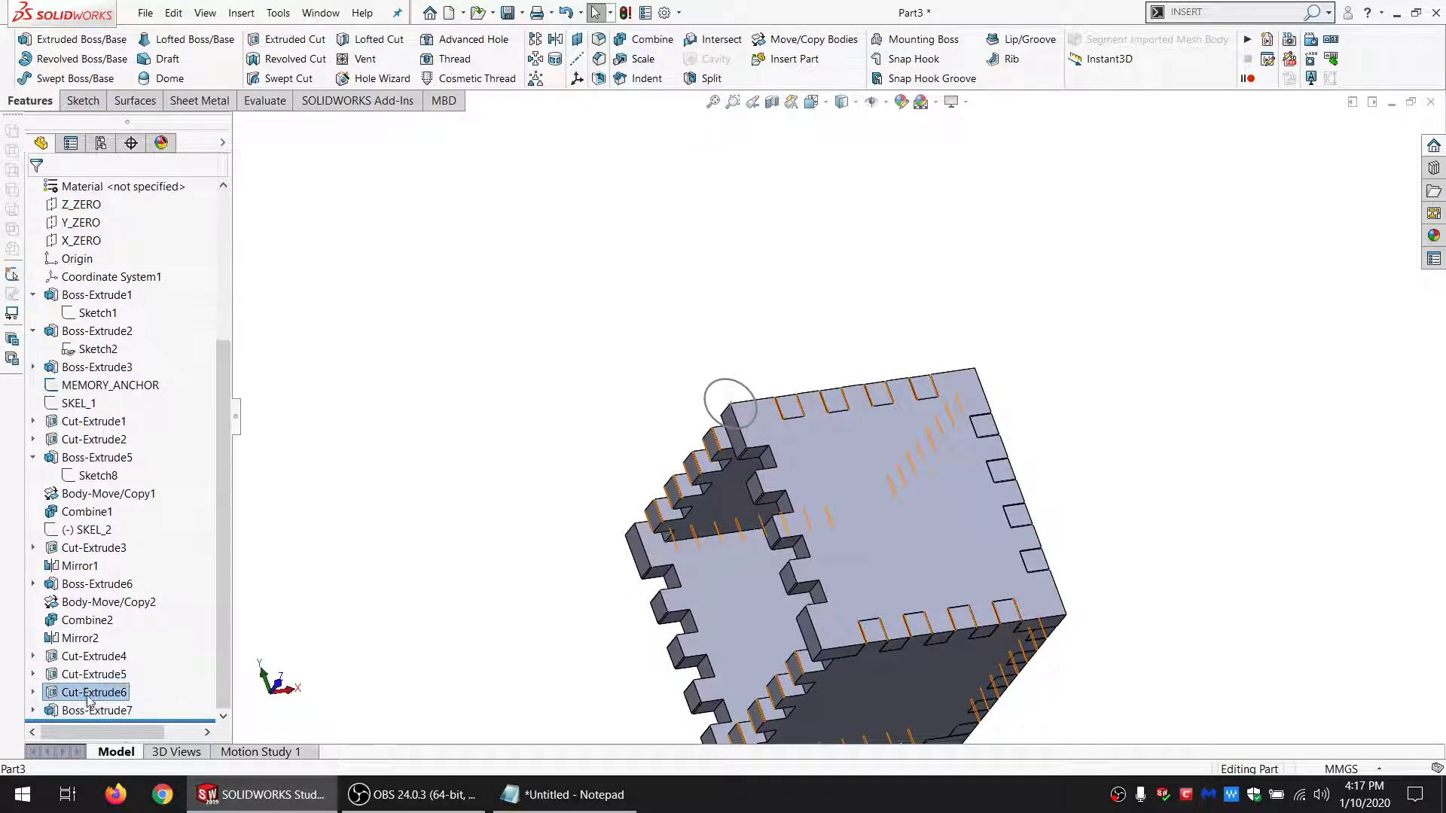
{"action": "left_click", "coordinate": [86, 692]}
{"action": "scroll", "coordinate": [89, 657], "scroll_direction": "up", "scroll_amount": 4}
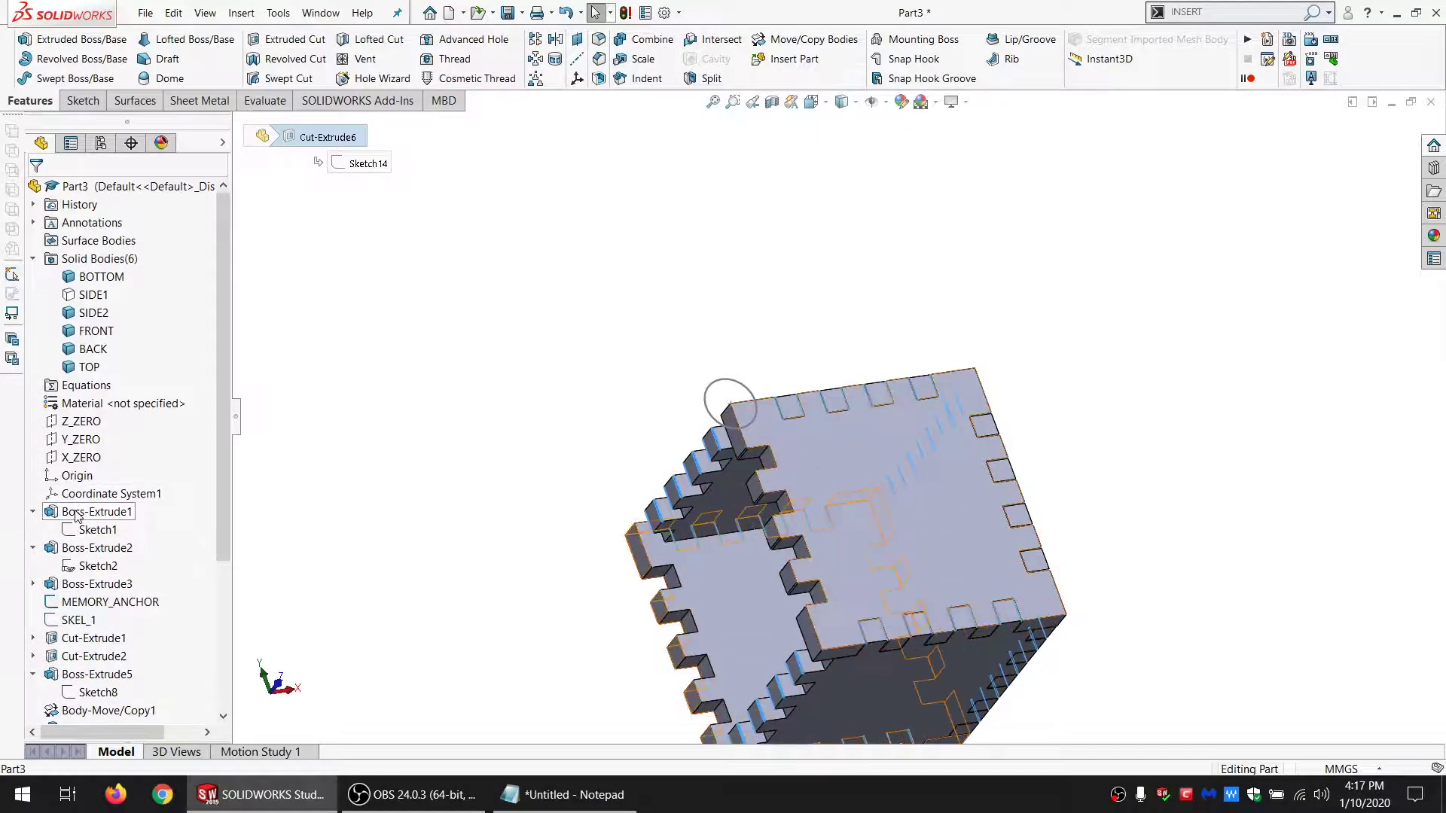
{"action": "left_click", "coordinate": [89, 548], "text": "shift"}
{"action": "scroll", "coordinate": [89, 534], "scroll_direction": "down", "scroll_amount": 4}
{"action": "right_click", "coordinate": [90, 527]}
{"action": "left_click", "coordinate": [150, 630]}
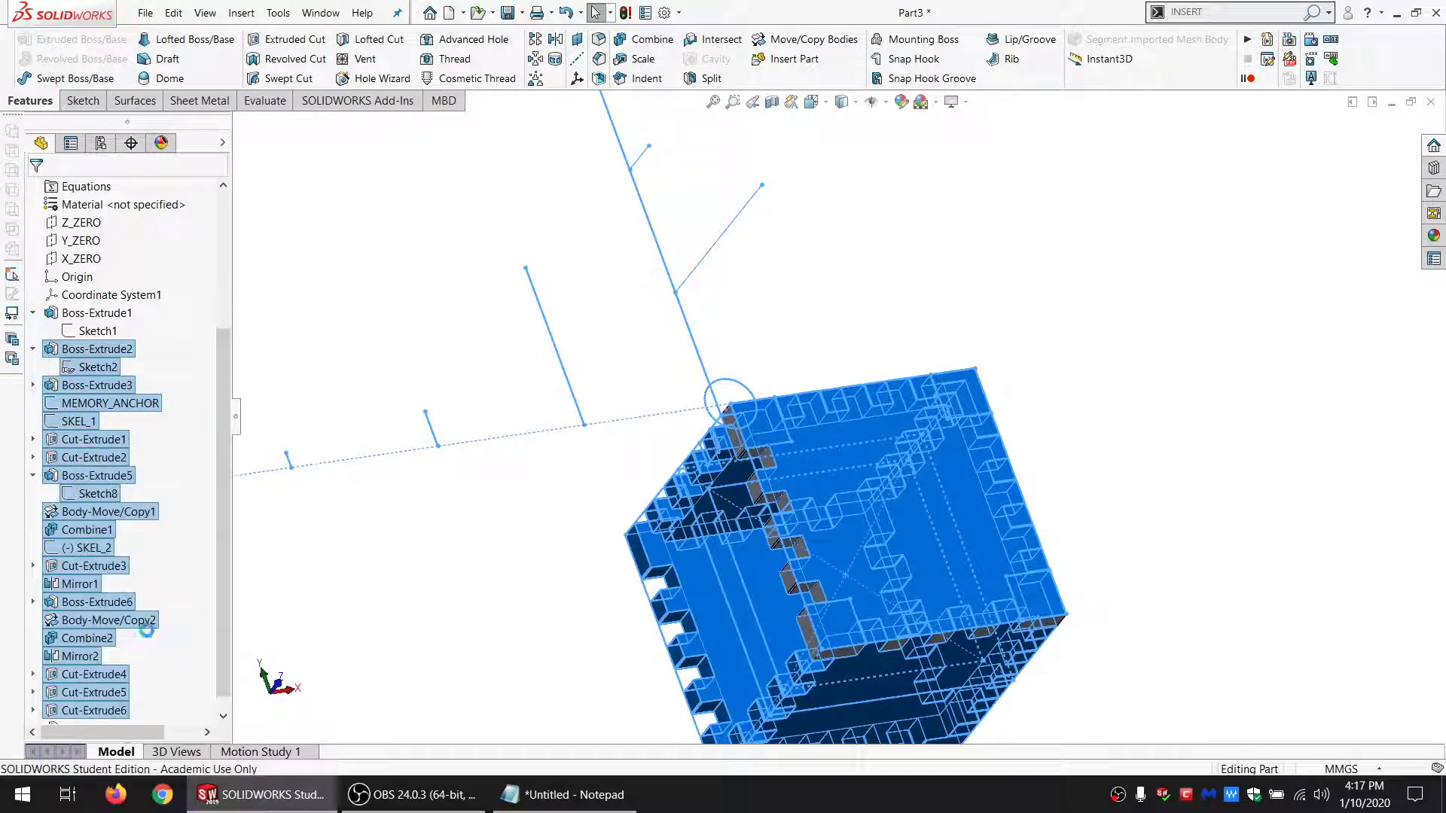
{"action": "key", "text": "Return"}
{"action": "type", "text": "MODEL"}
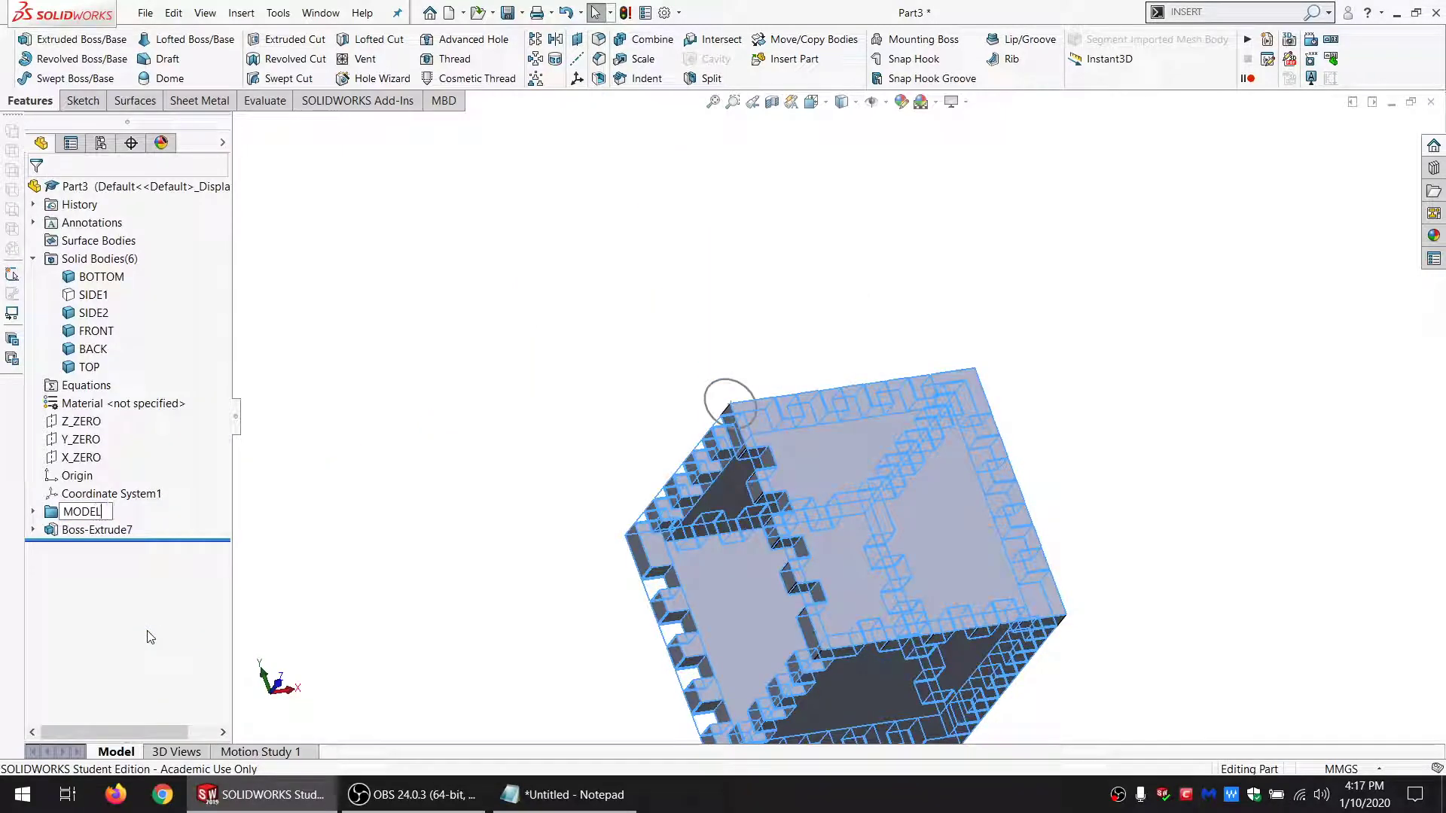
{"action": "key", "text": "Return"}
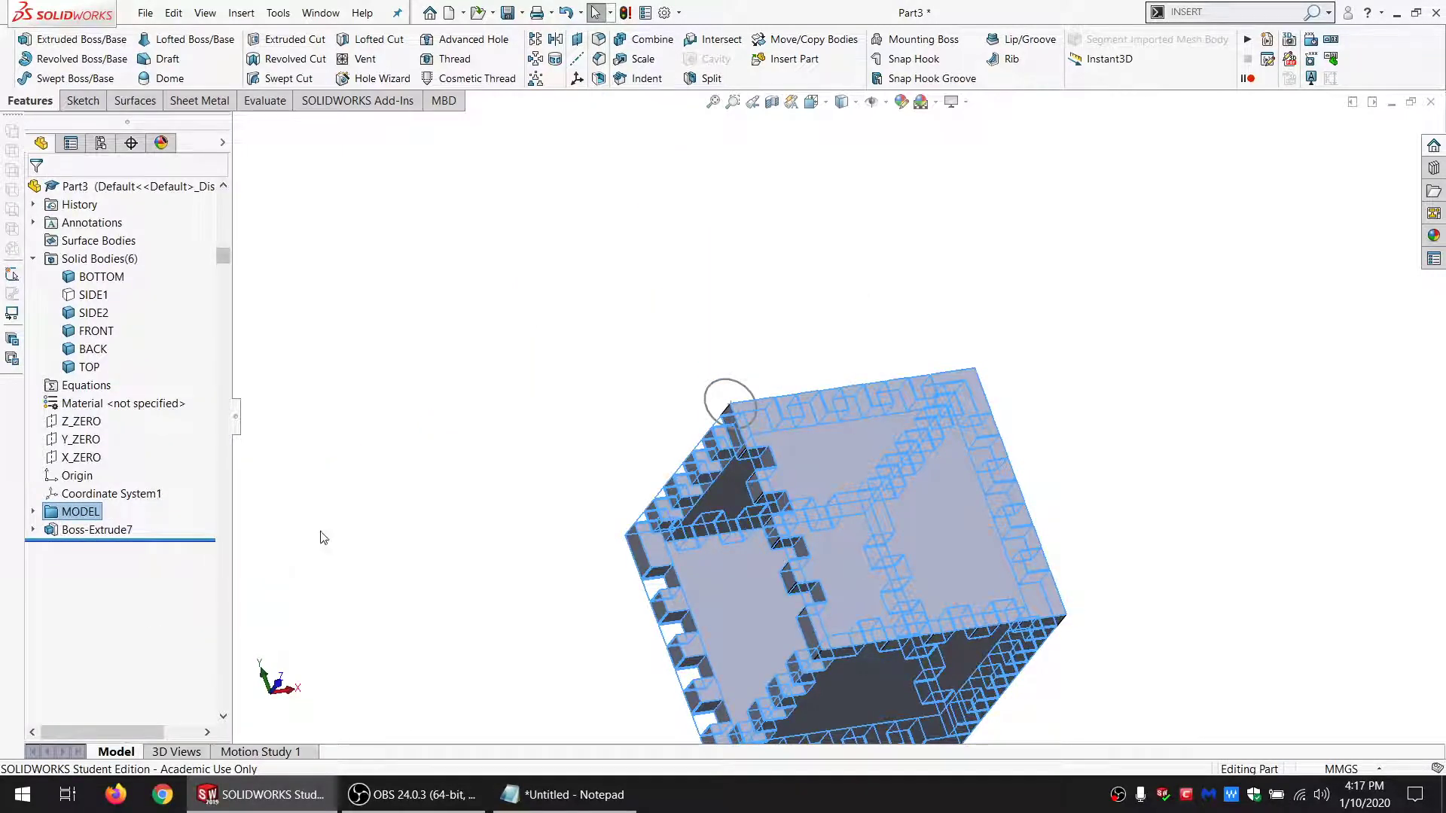
{"action": "left_click", "coordinate": [376, 550]}
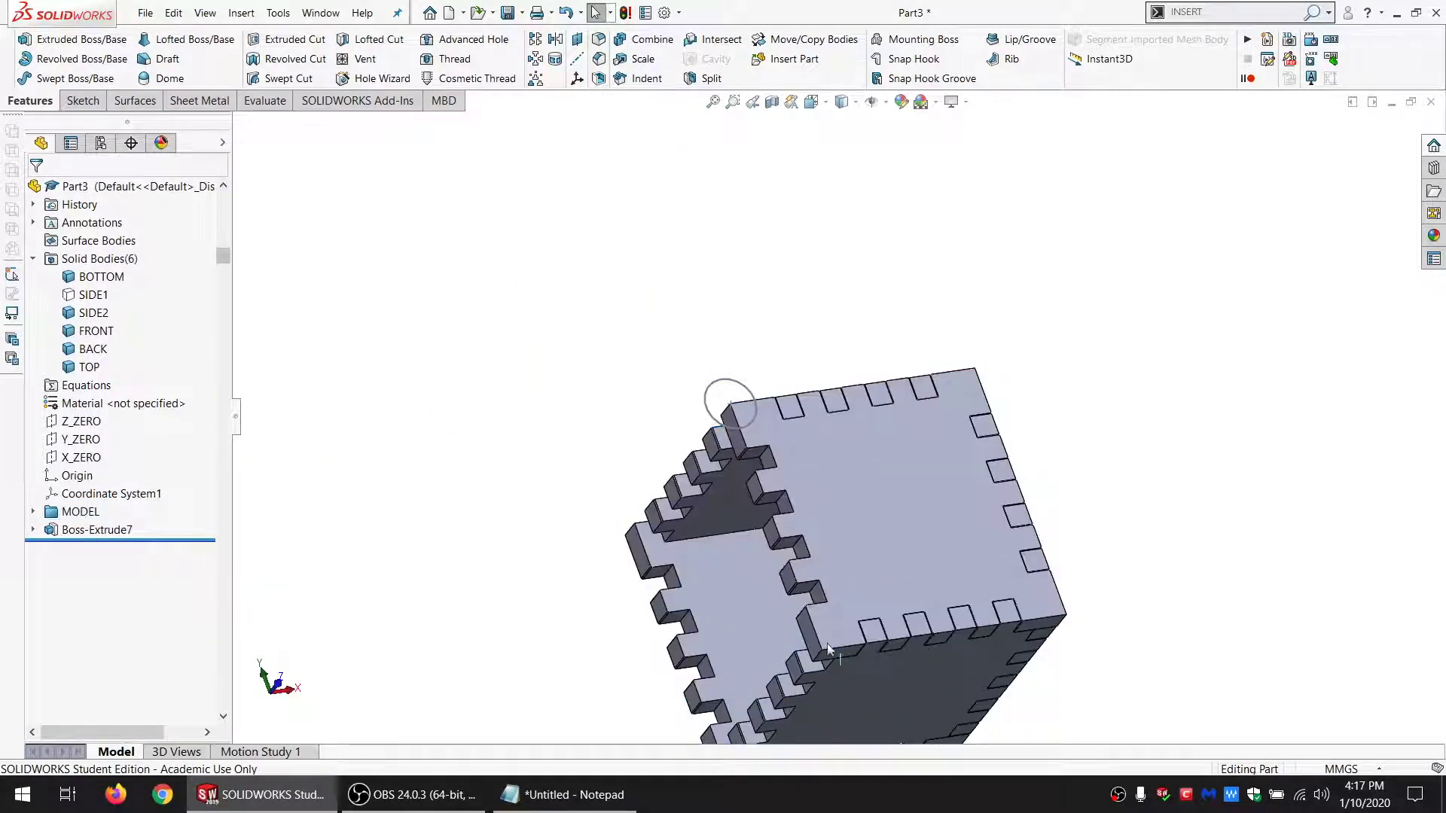
Step: Reuse Sketch15 for a boss-extrude starting from the BOTTOM panel's inner face and running Up To Surface at its outer face
{"action": "left_click", "coordinate": [32, 529]}
{"action": "left_click", "coordinate": [101, 547]}
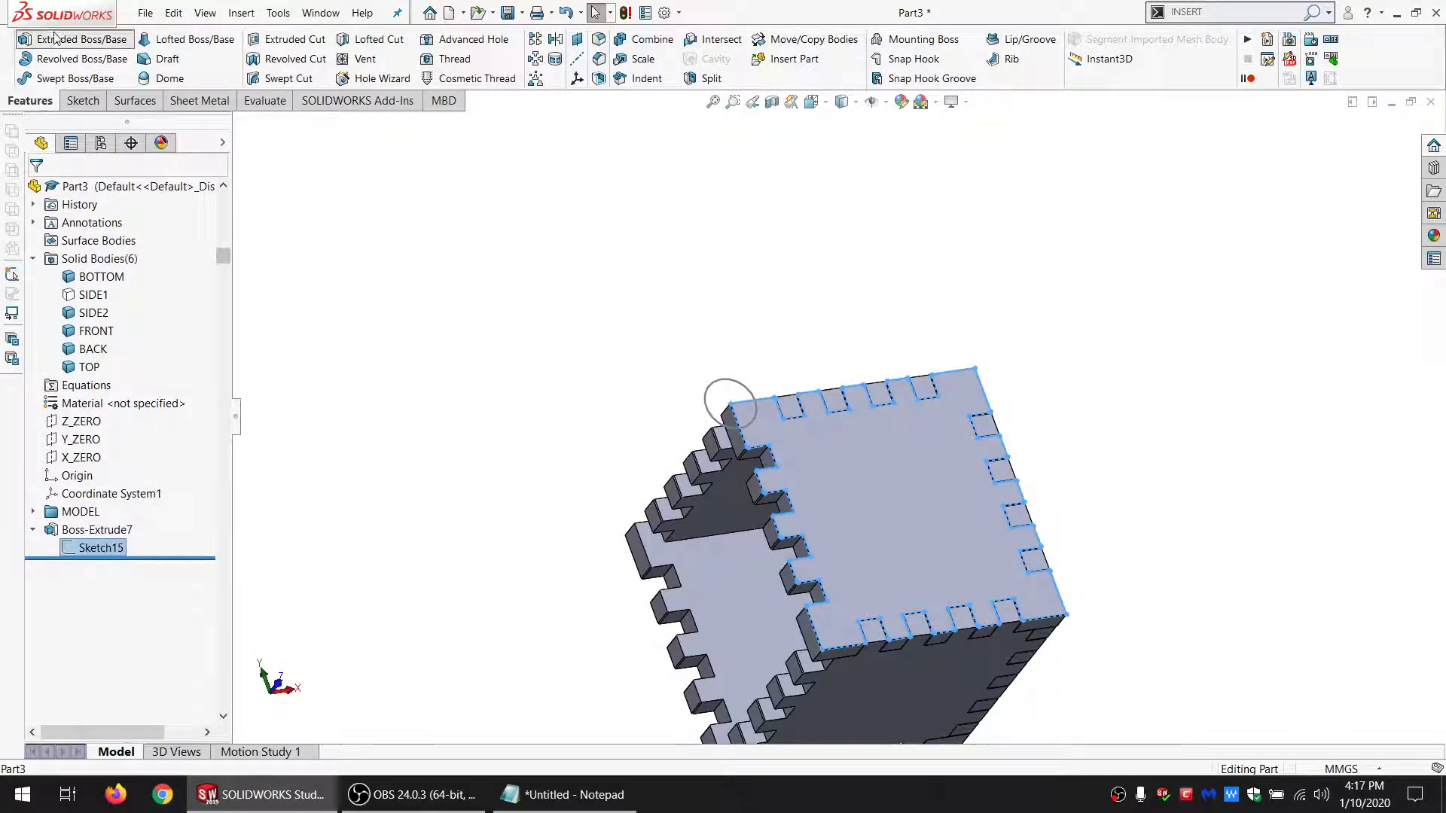
{"action": "left_click", "coordinate": [76, 39]}
{"action": "left_click", "coordinate": [96, 245]}
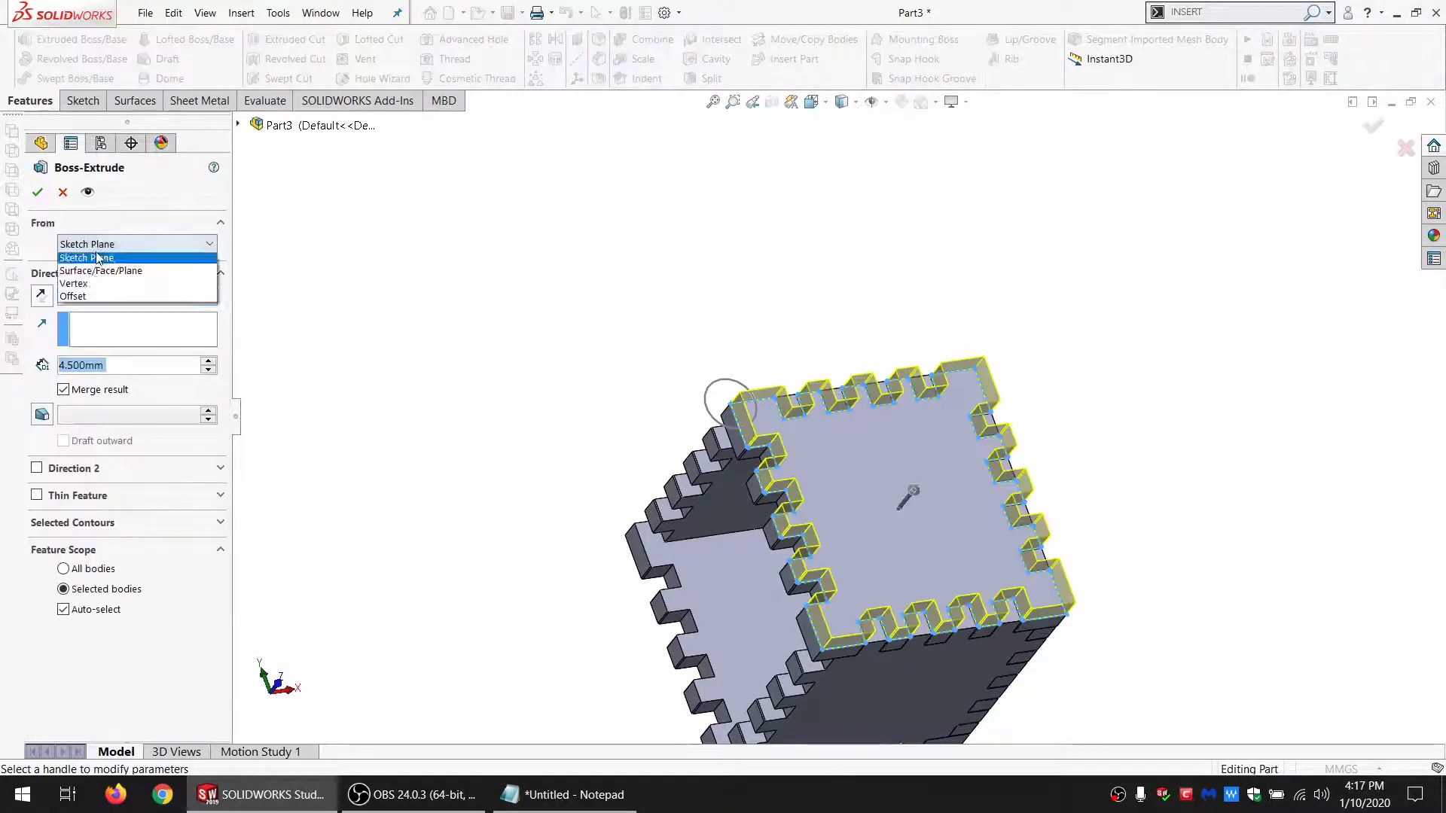
{"action": "left_click", "coordinate": [75, 280]}
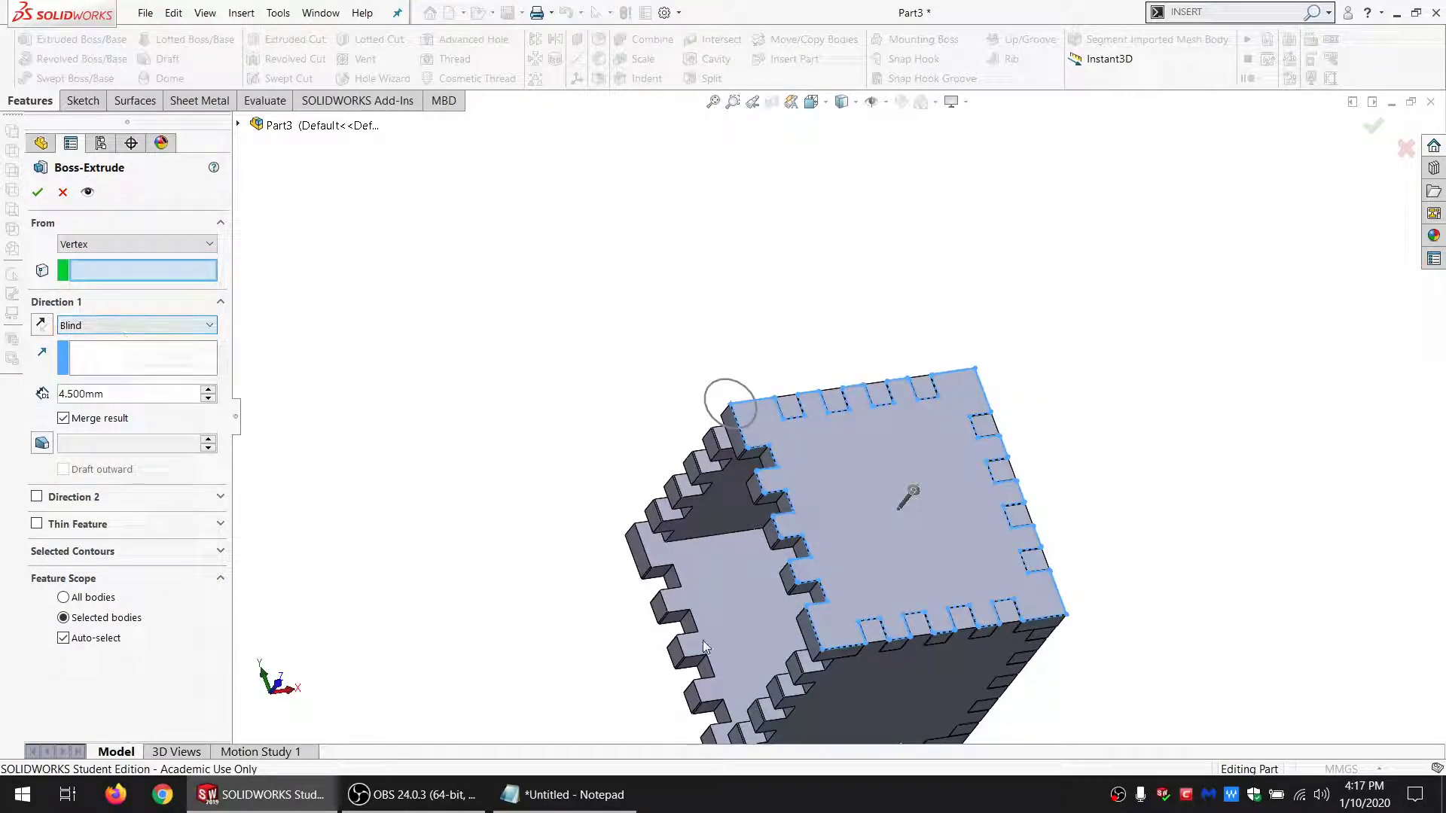
{"action": "left_click", "coordinate": [106, 244]}
{"action": "left_click", "coordinate": [90, 271]}
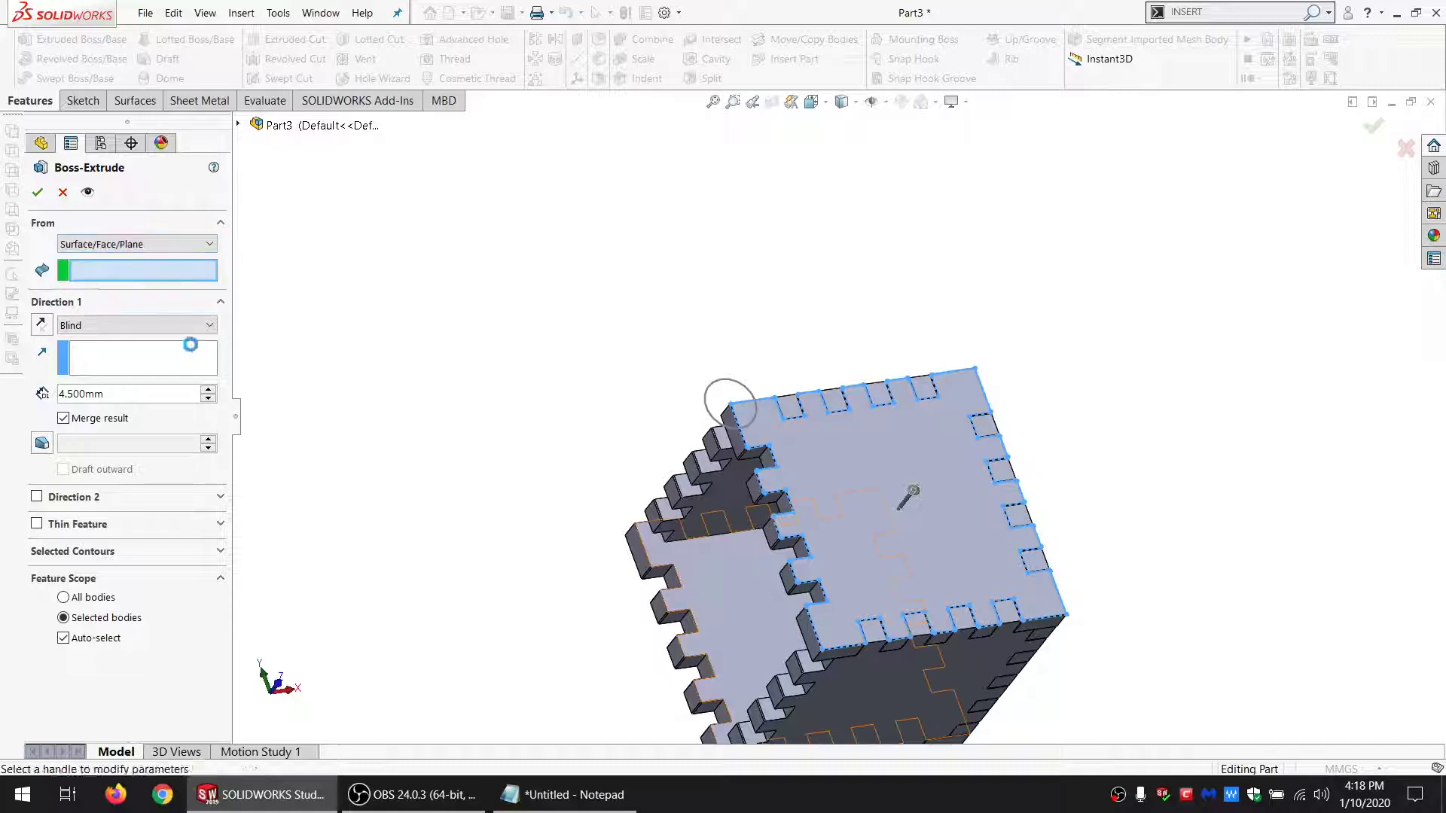
{"action": "left_click", "coordinate": [106, 325]}
{"action": "left_click", "coordinate": [98, 377]}
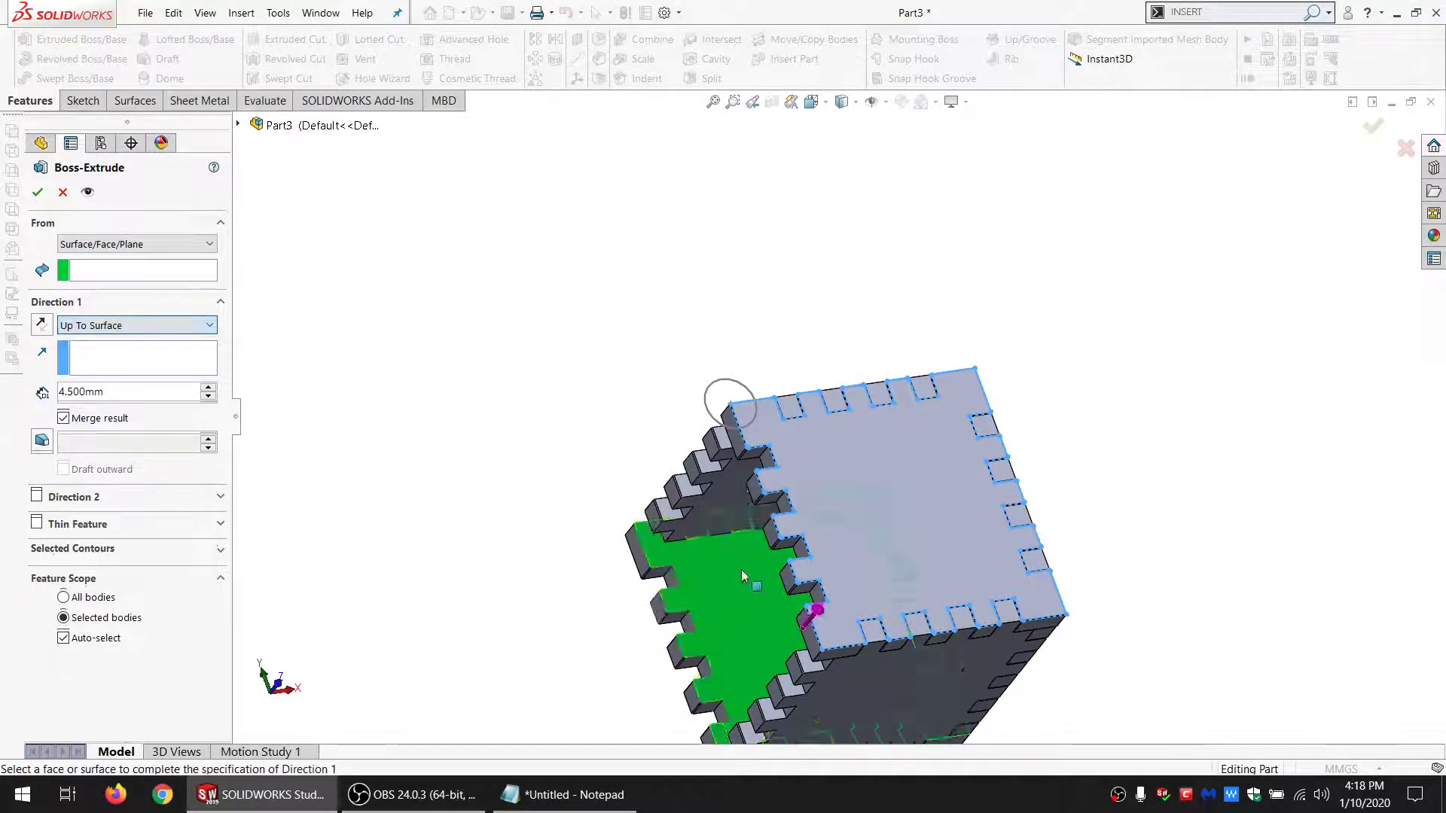
{"action": "middle_click_drag", "start_coordinate": [741, 569], "coordinate": [762, 548]}
{"action": "left_click", "coordinate": [712, 589]}
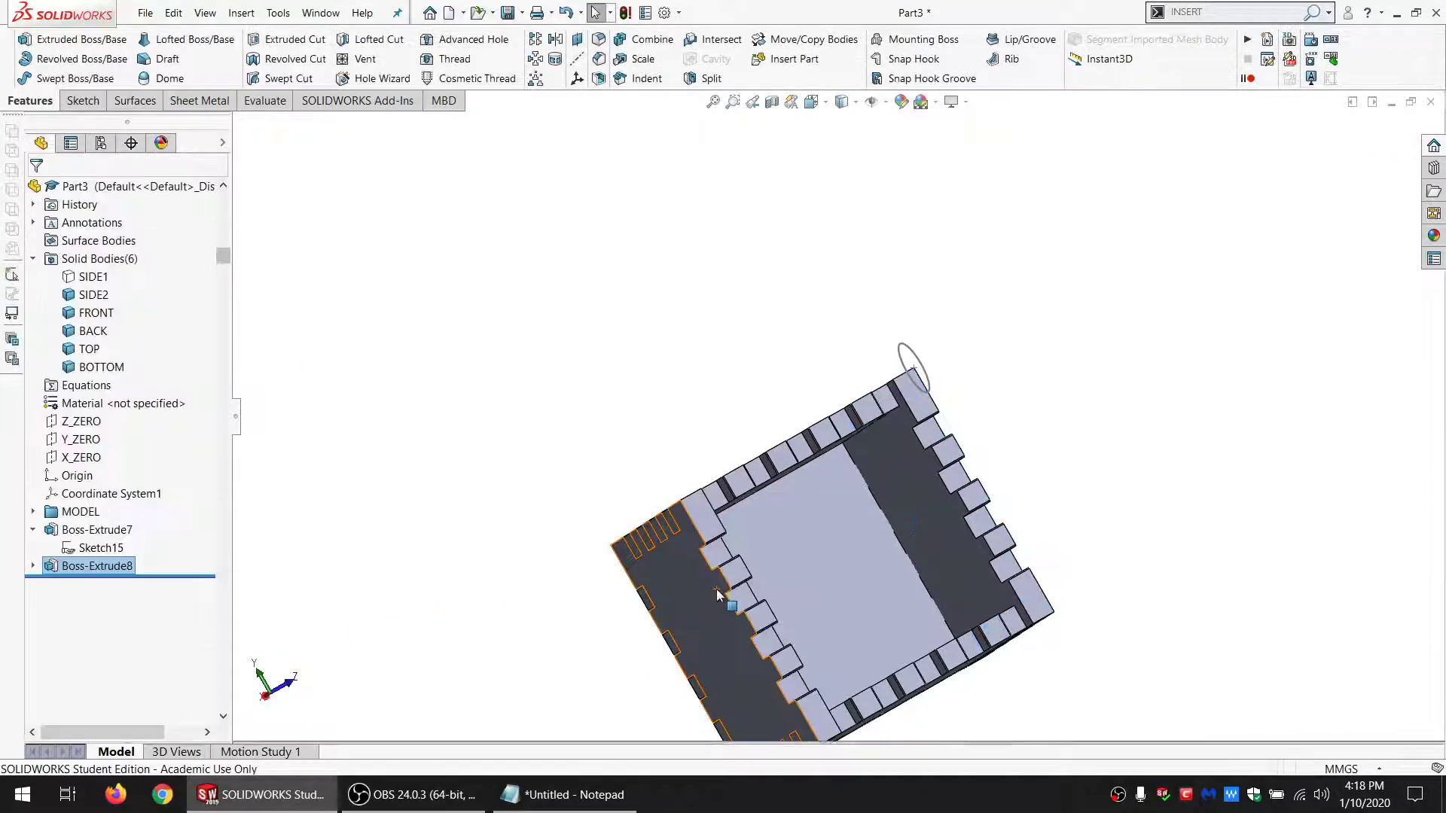
Step: Show the SIDE1 body again and hide the TOP and BOTTOM bodies
{"action": "middle_click_drag", "start_coordinate": [753, 603], "coordinate": [646, 595]}
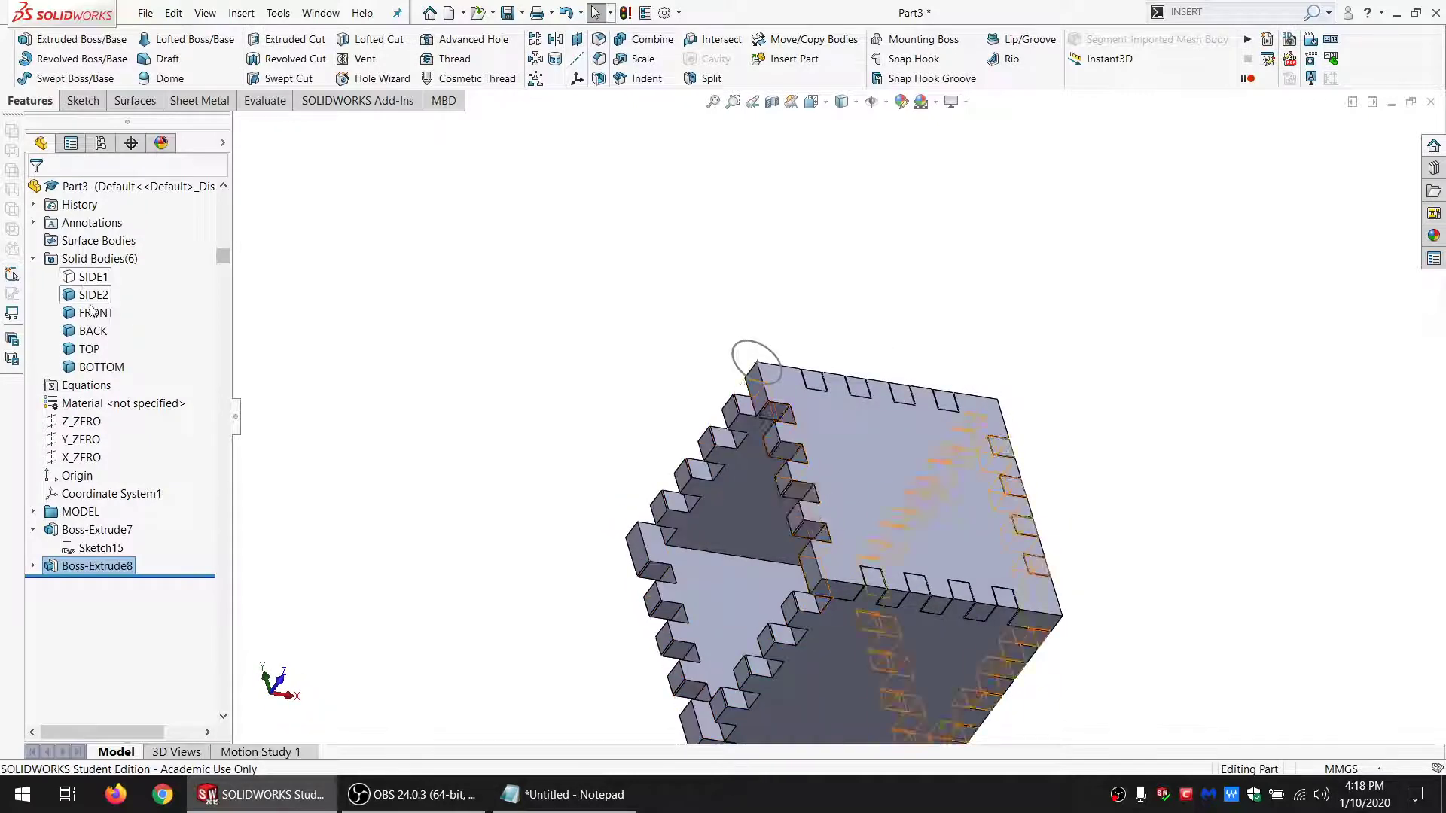
{"action": "left_click", "coordinate": [93, 277]}
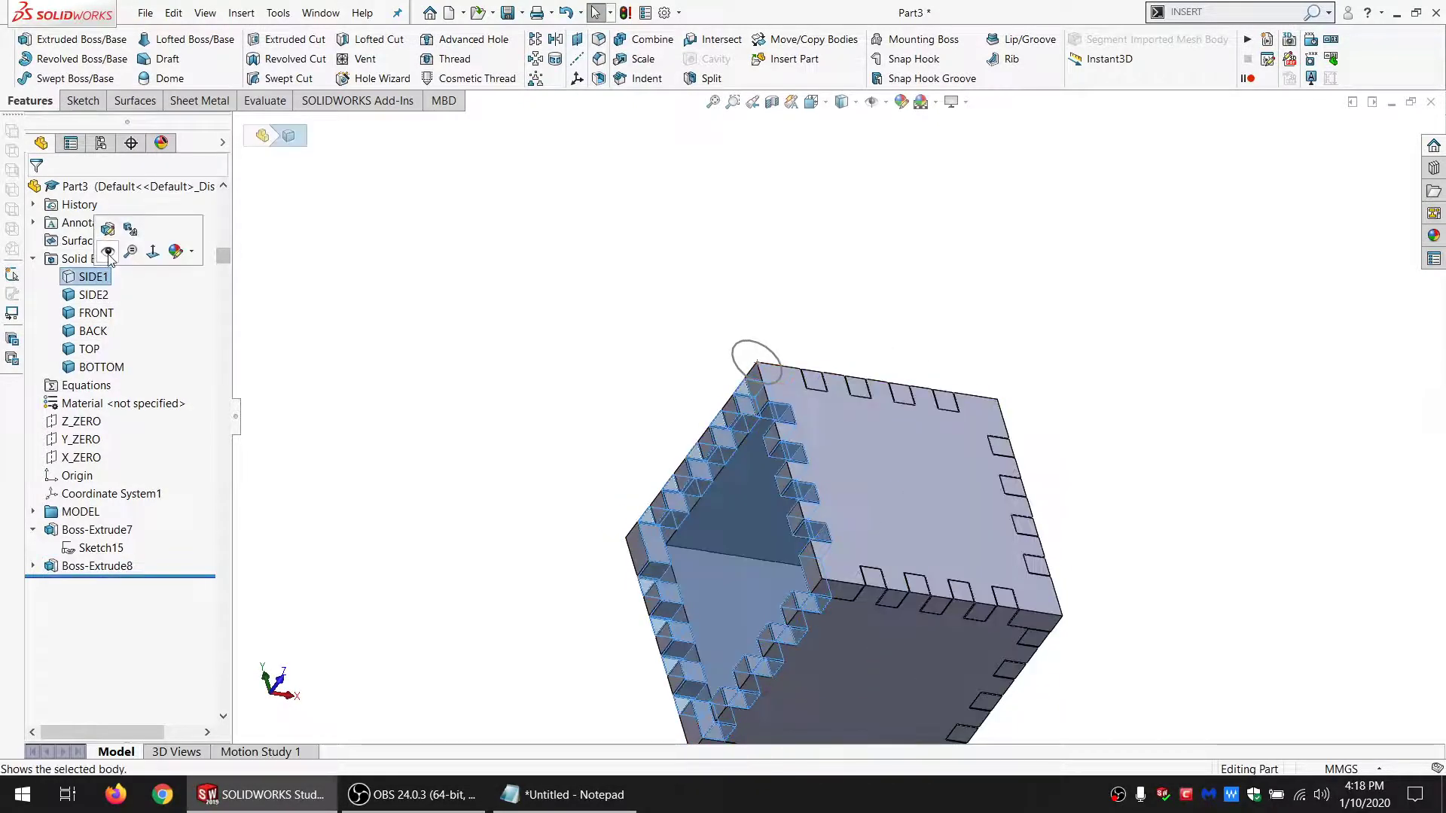
{"action": "left_click", "coordinate": [89, 348]}
{"action": "left_click", "coordinate": [96, 367], "text": "ctrl"}
{"action": "left_click", "coordinate": [132, 329]}
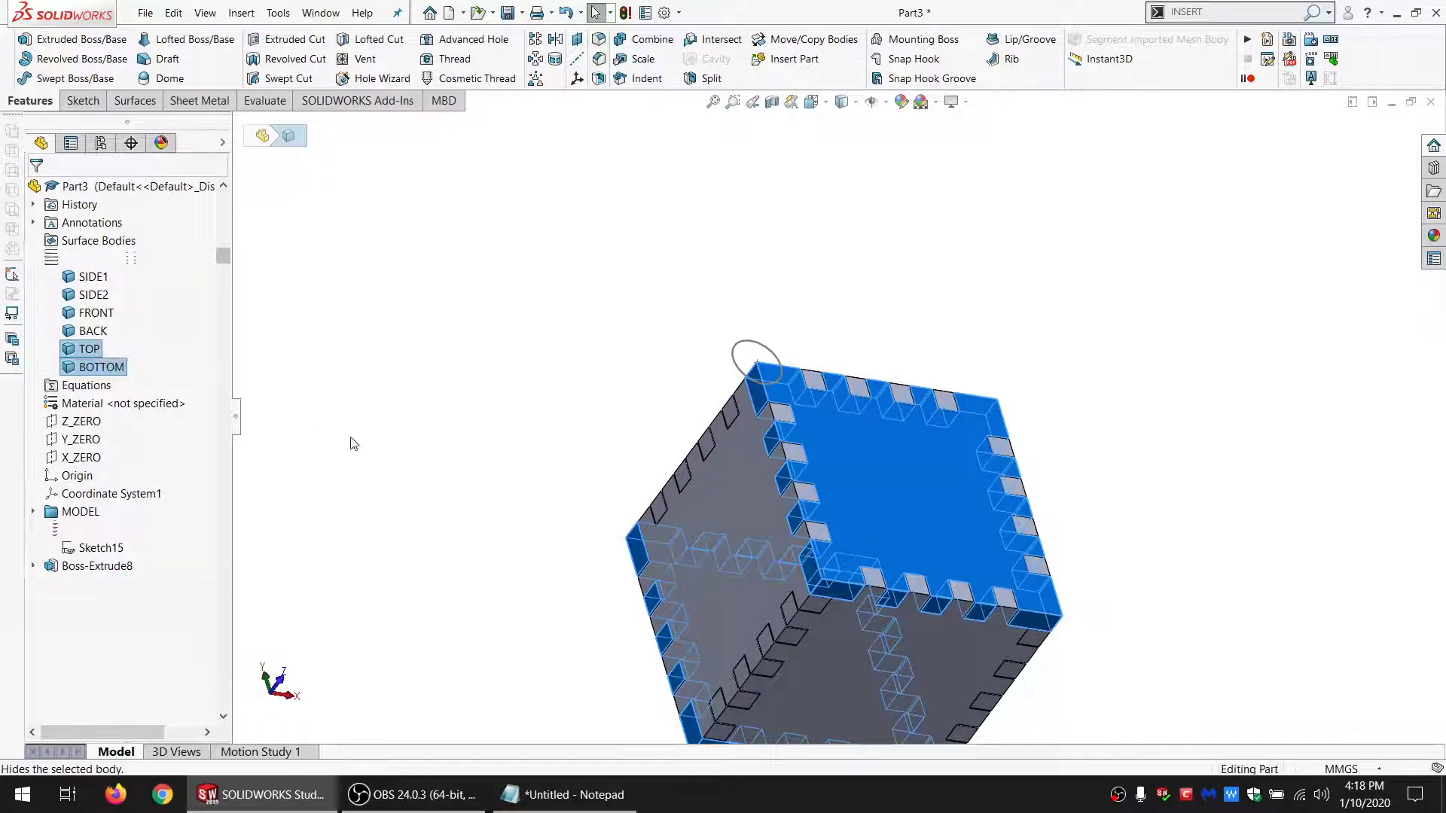
Step: Start a sketch on the SIDE1 panel's outer face and offset the face's outline outward by 0.010 mm
{"action": "key", "text": "f"}
{"action": "mouse_move", "coordinate": [848, 585]}
{"action": "middle_mouse_down"}
{"action": "mouse_move", "coordinate": [811, 452]}
{"action": "mouse_move", "coordinate": [855, 497]}
{"action": "mouse_move", "coordinate": [736, 449]}
{"action": "mouse_move", "coordinate": [811, 518]}
{"action": "mouse_move", "coordinate": [769, 441]}
{"action": "middle_mouse_up"}
{"action": "left_click", "coordinate": [770, 441]}
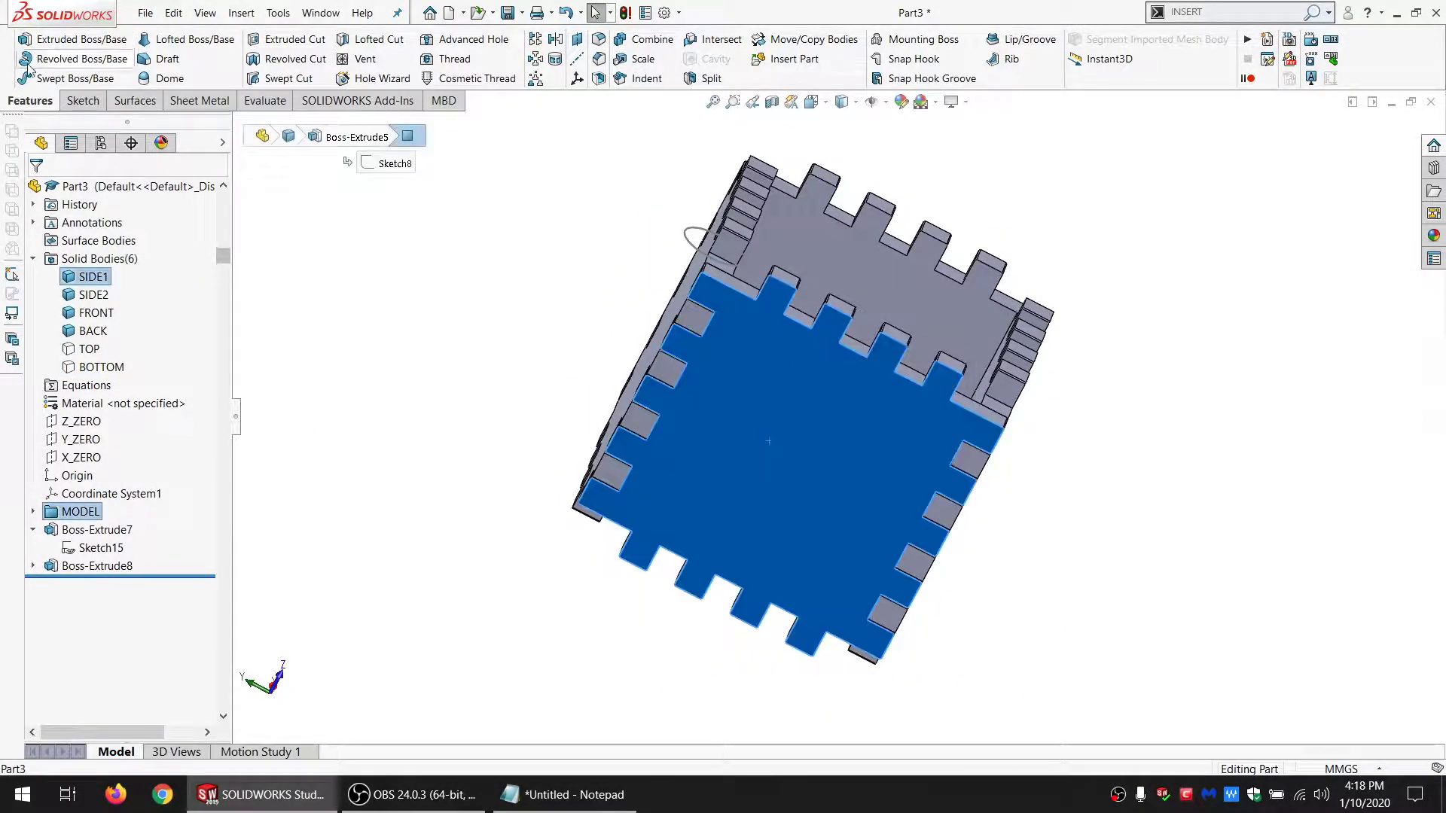
{"action": "left_click", "coordinate": [82, 100]}
{"action": "left_click", "coordinate": [14, 39]}
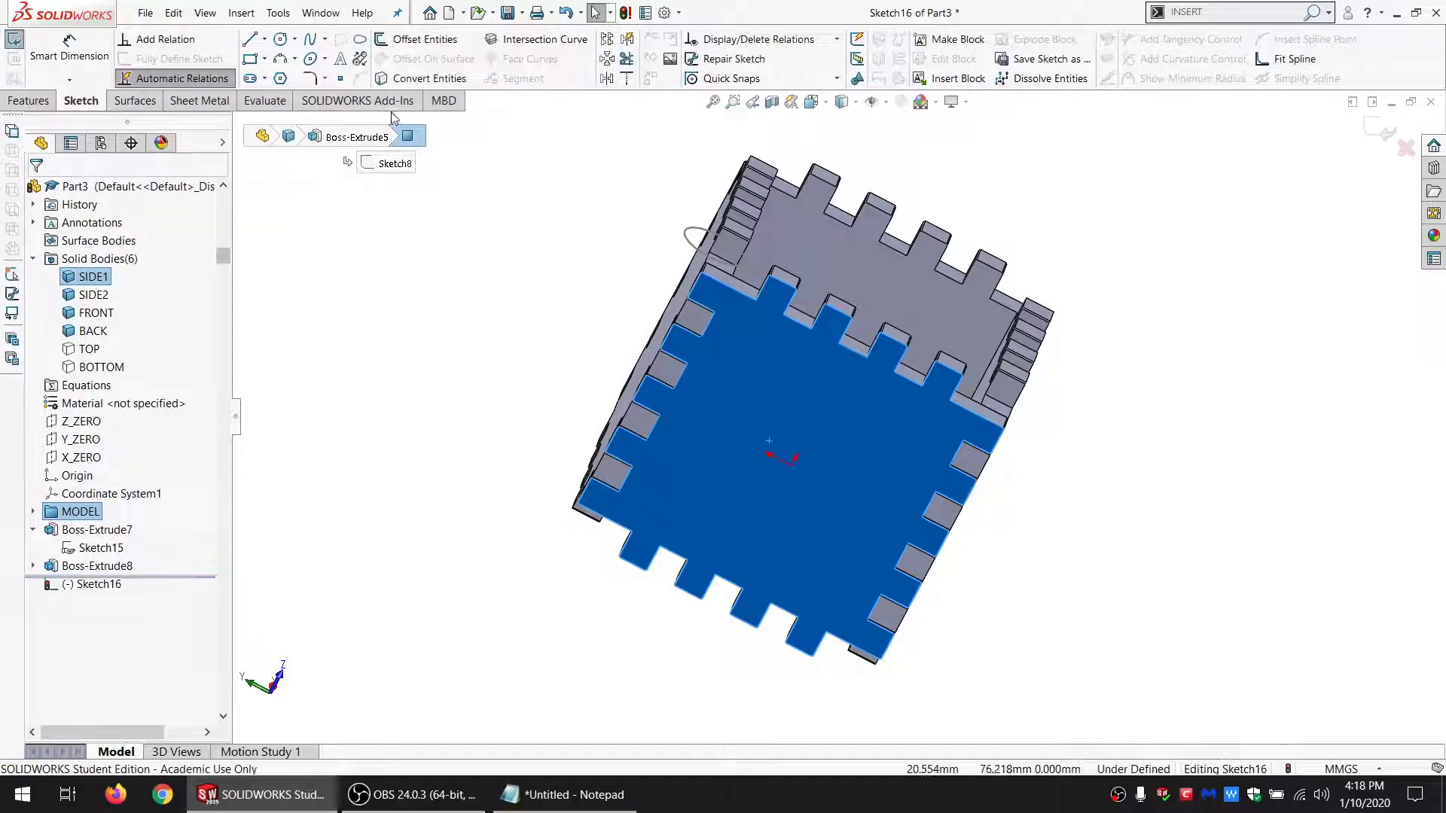
{"action": "left_click", "coordinate": [414, 39]}
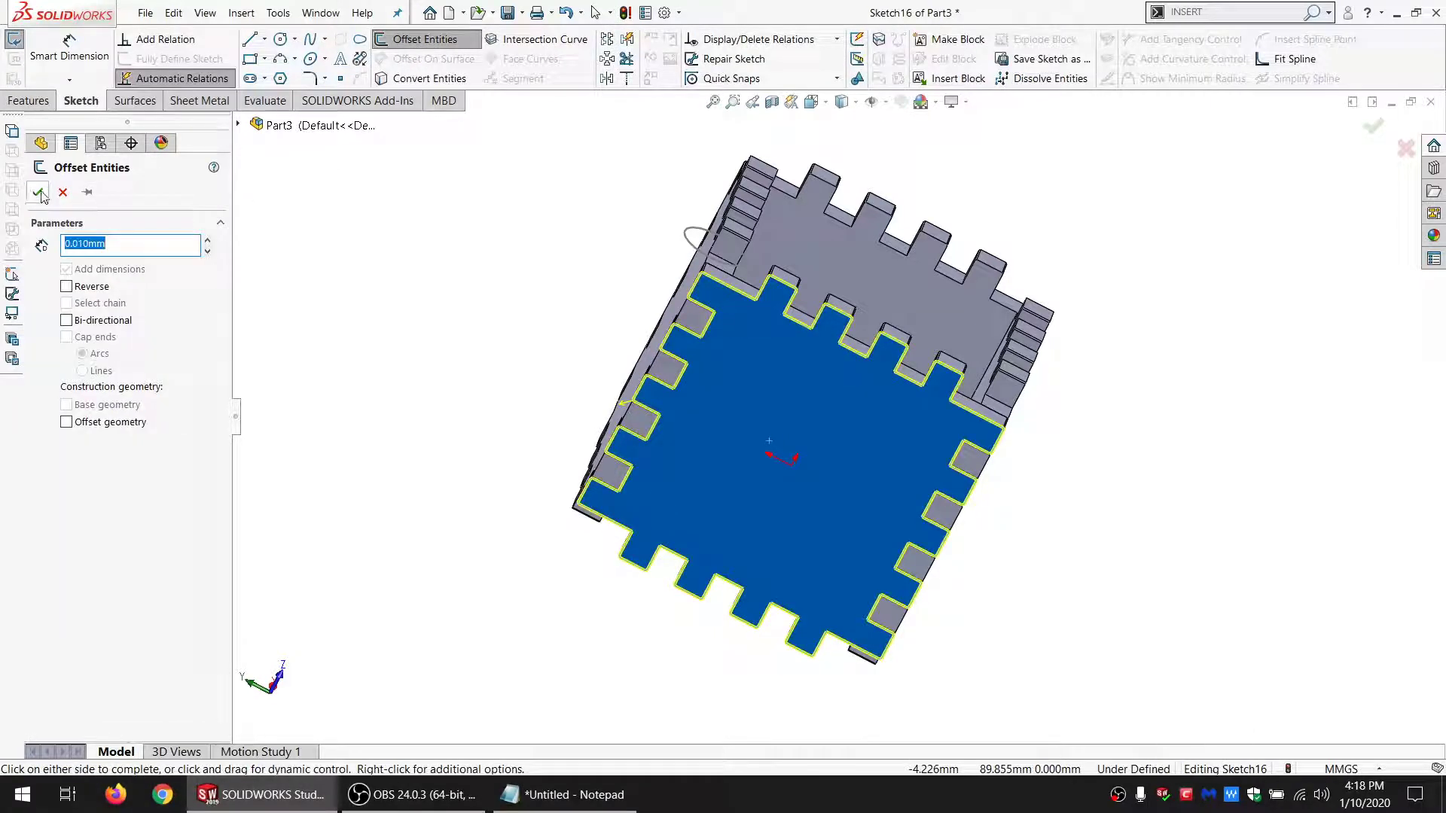
{"action": "left_click", "coordinate": [40, 192]}
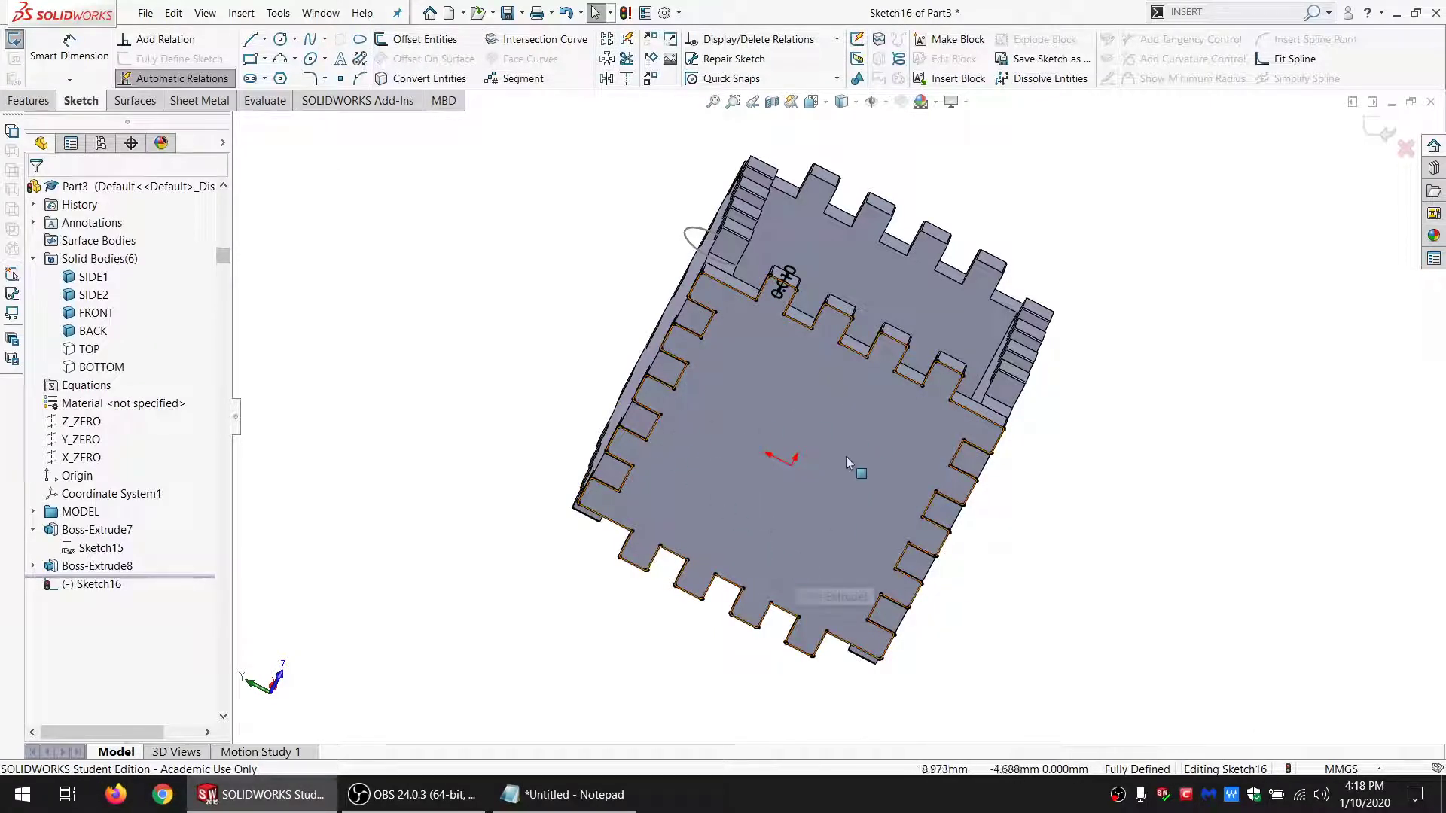
{"action": "left_click", "coordinate": [796, 405]}
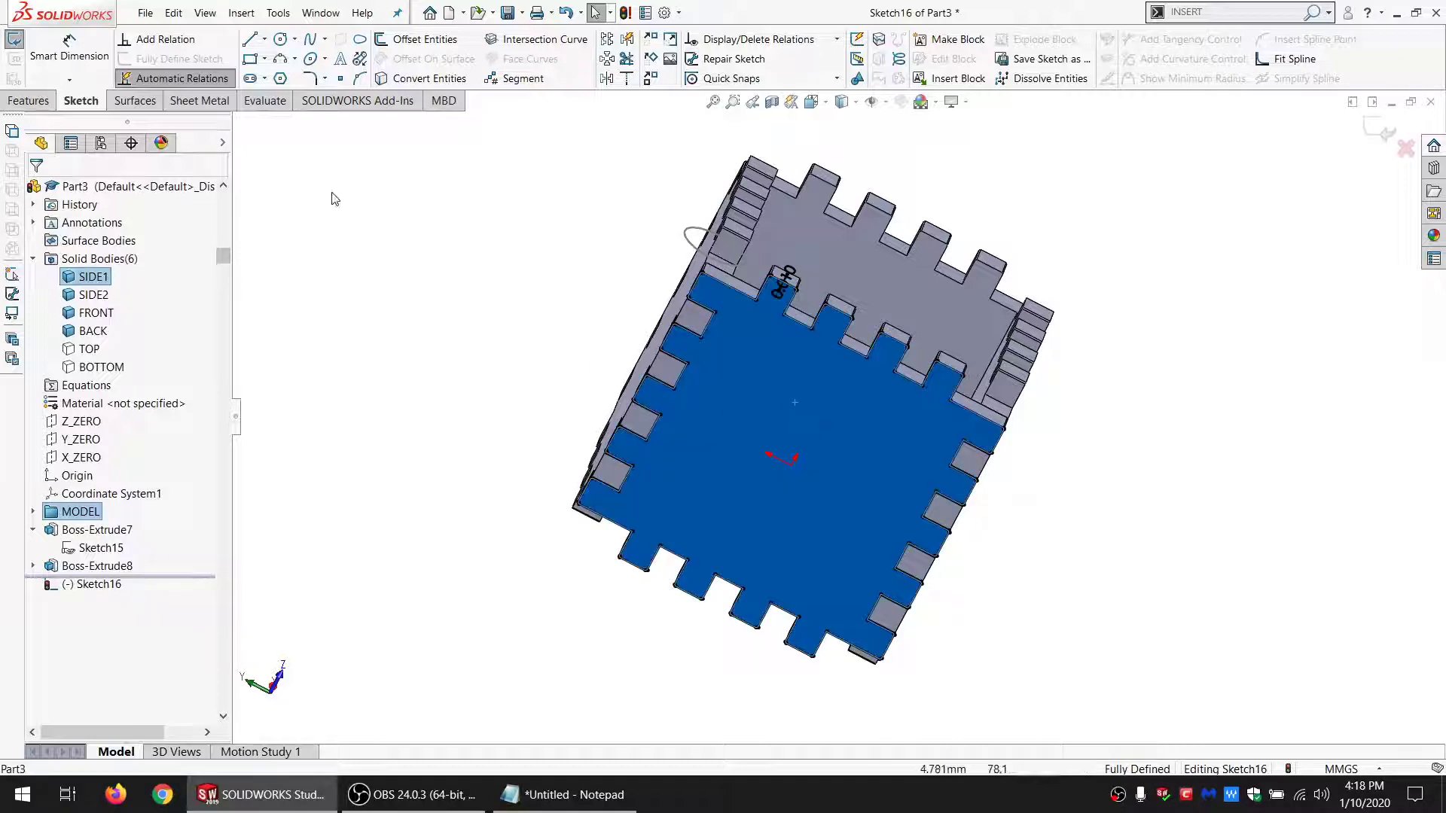
{"action": "scroll", "coordinate": [783, 361], "scroll_direction": "down", "scroll_amount": 2}
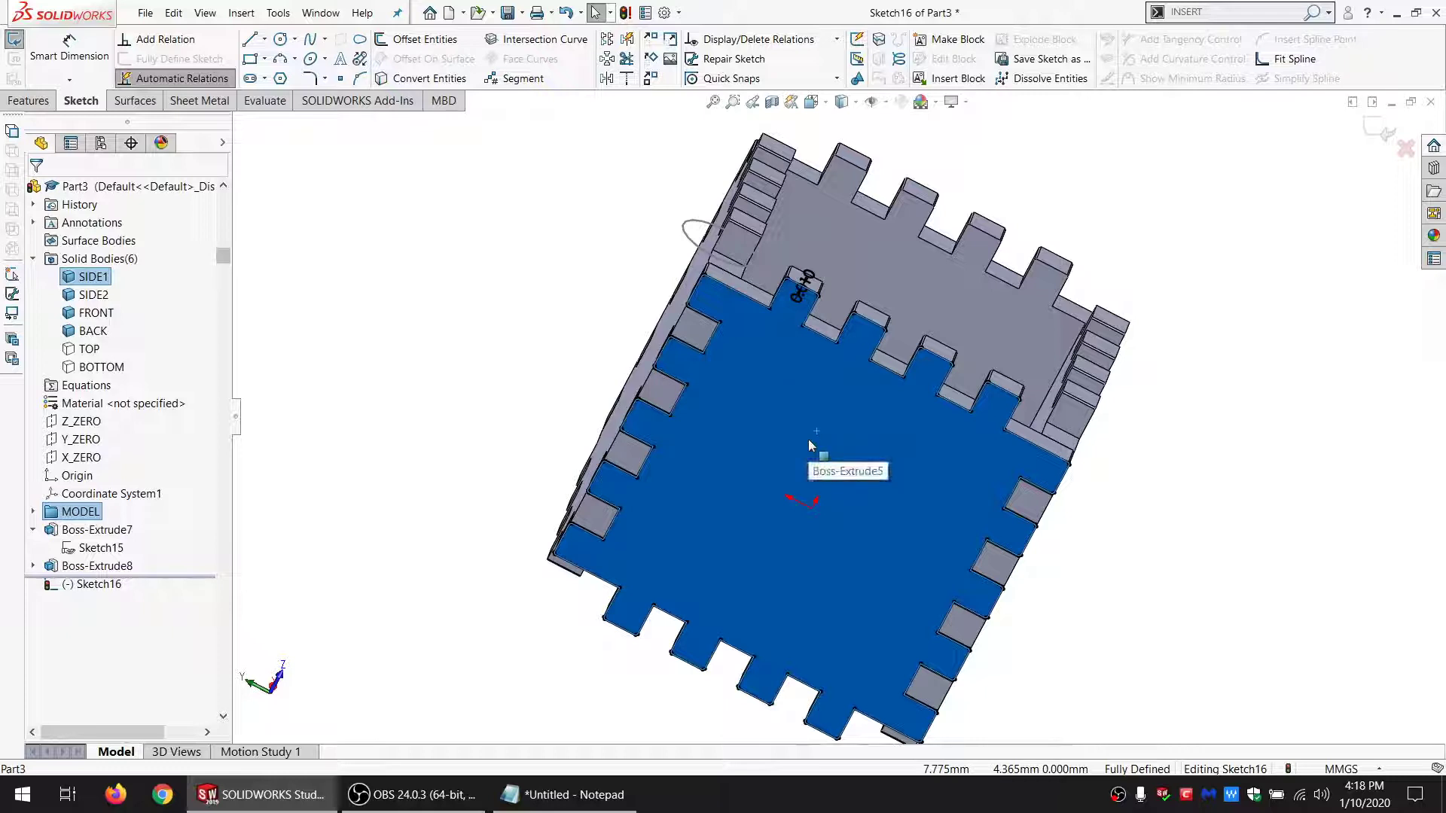
{"action": "scroll", "coordinate": [810, 444], "scroll_direction": "up", "scroll_amount": 1}
{"action": "scroll", "coordinate": [817, 451], "scroll_direction": "up", "scroll_amount": 1}
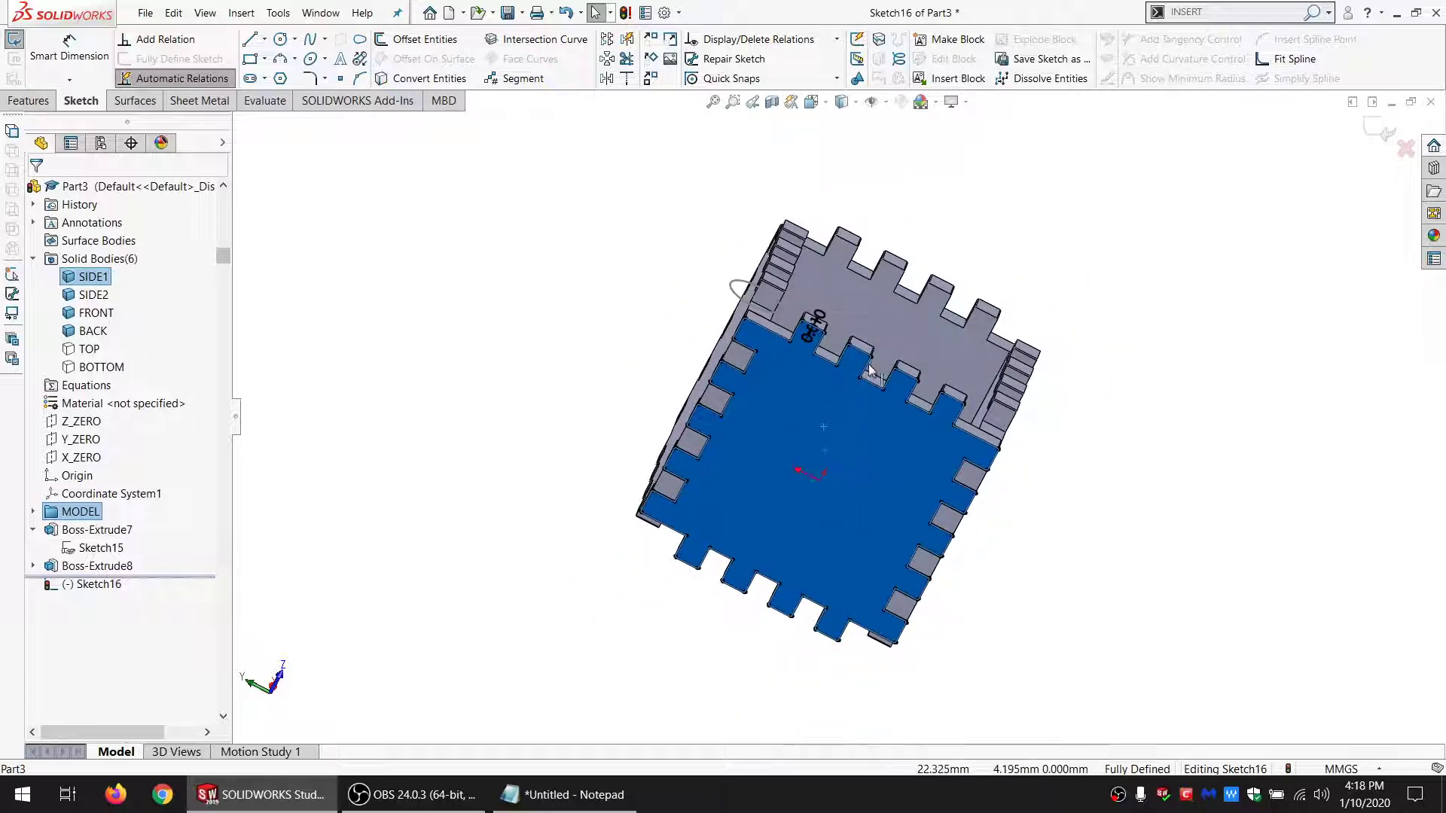
{"action": "middle_click_drag", "start_coordinate": [844, 407], "coordinate": [801, 406]}
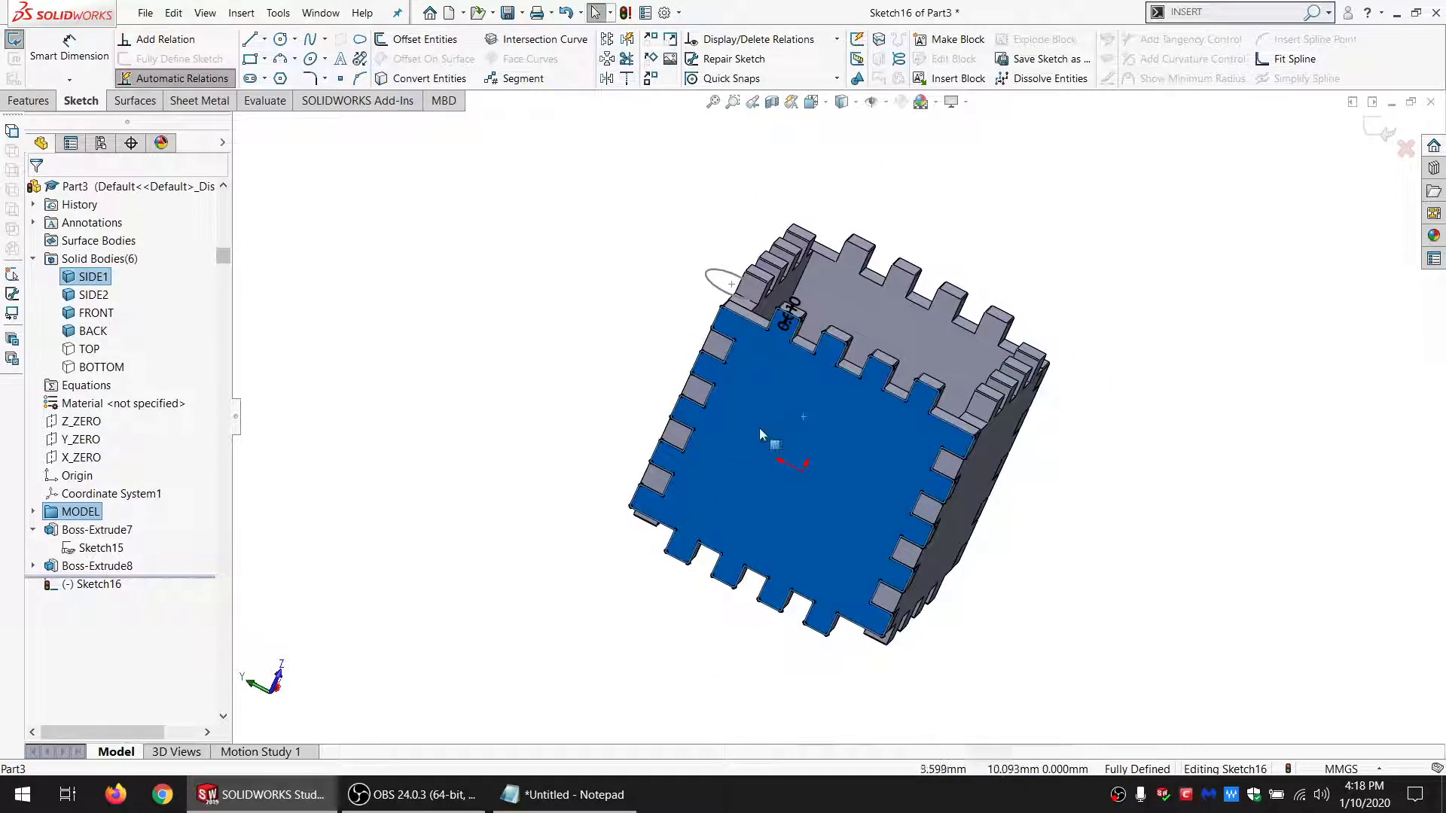
{"action": "scroll", "coordinate": [759, 427], "scroll_direction": "down", "scroll_amount": 3}
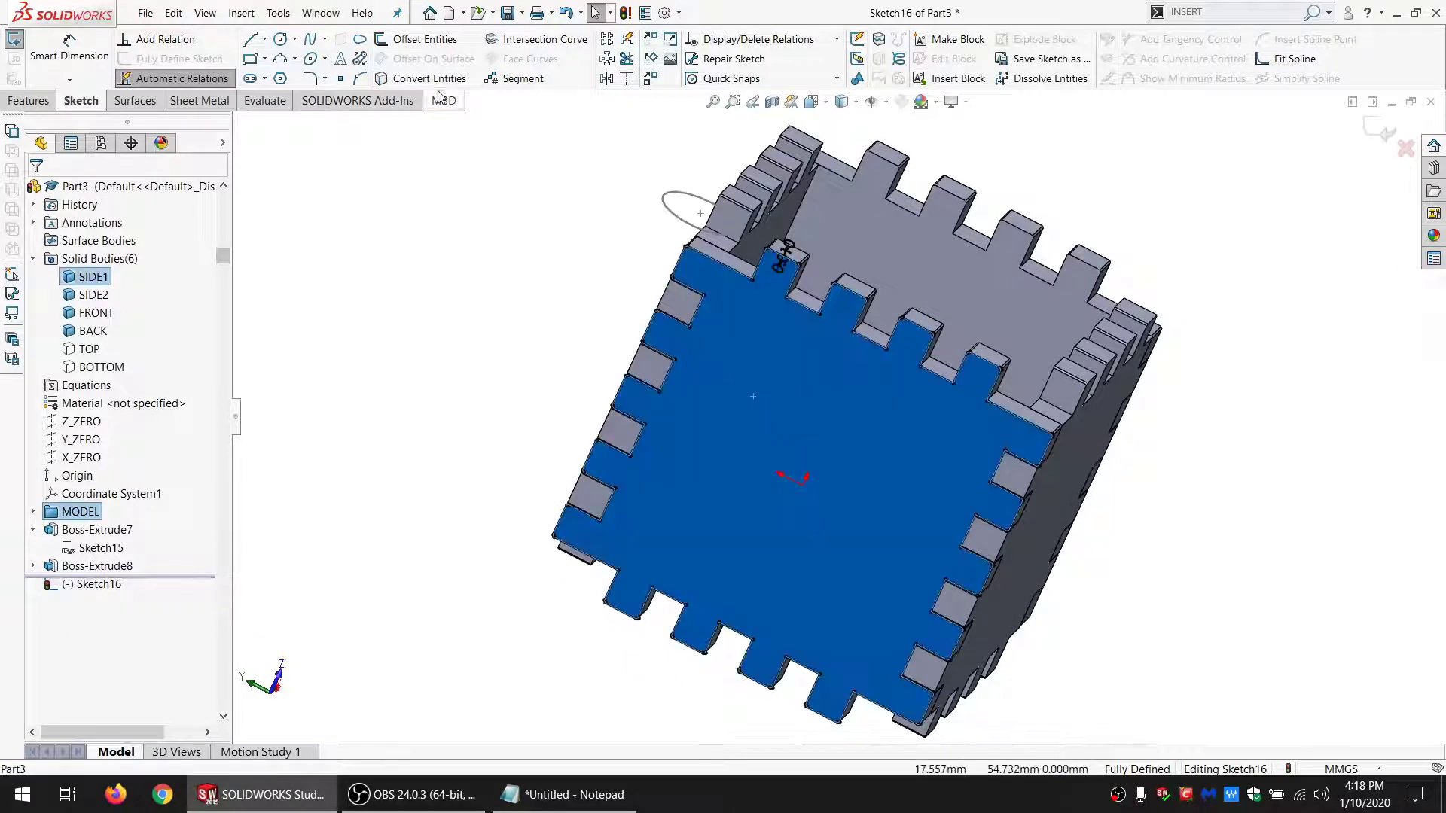
{"action": "left_click", "coordinate": [442, 100]}
{"action": "left_click", "coordinate": [79, 100]}
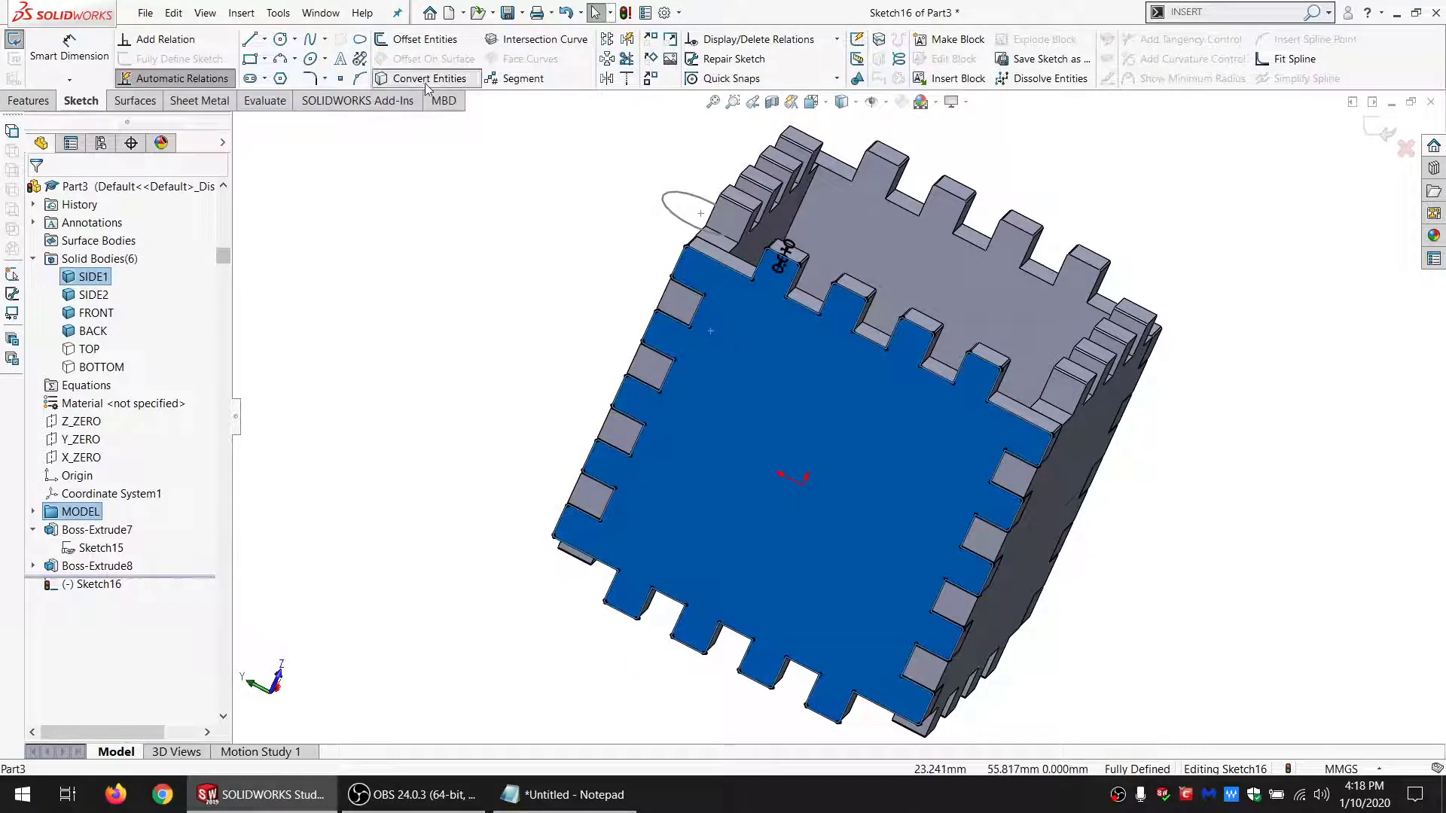
{"action": "left_click", "coordinate": [483, 463]}
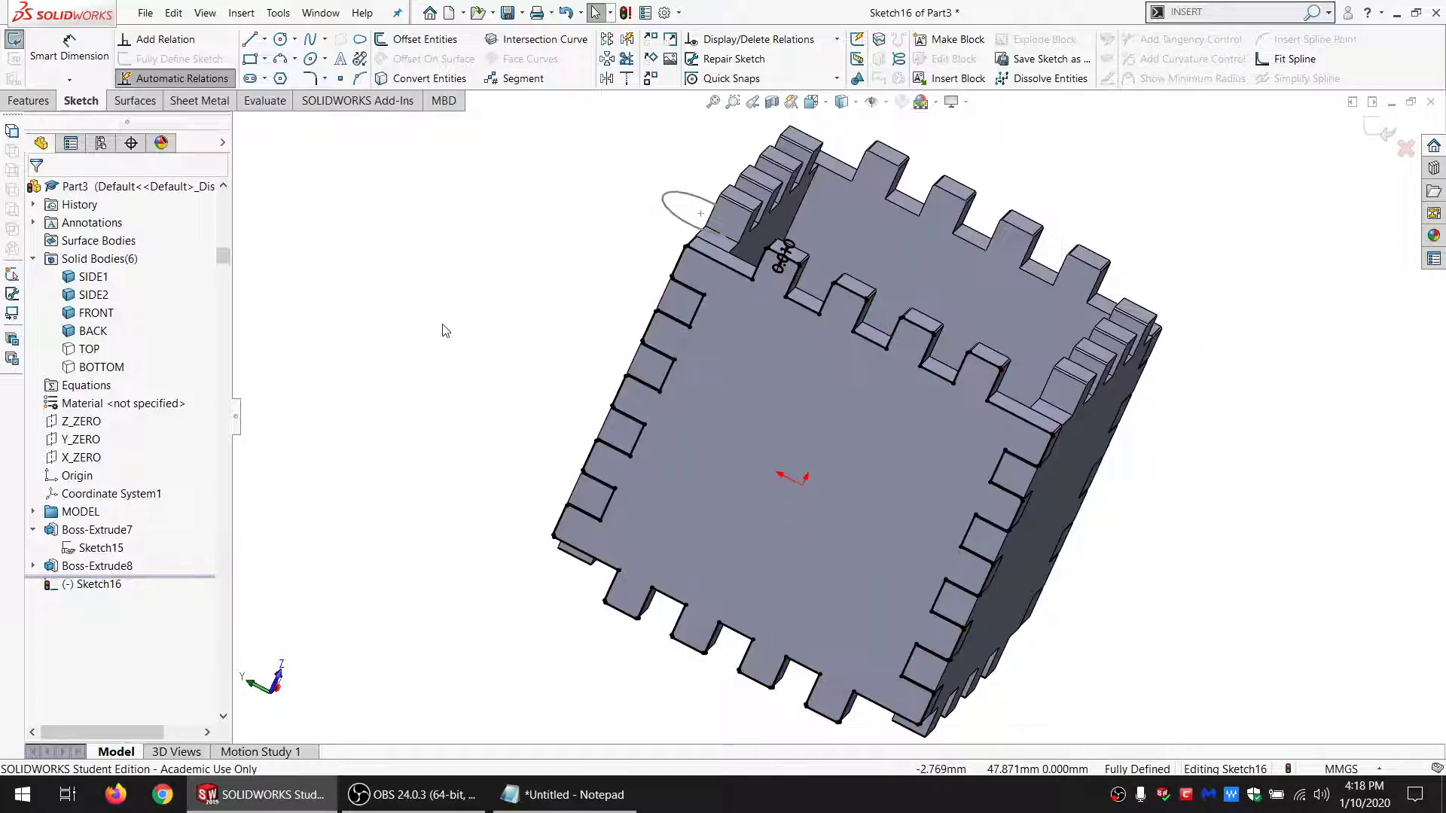
Step: Move the offset dimension clear of the SIDE1 panel and set it to the equation ="KERF" / 2
{"action": "left_click_drag", "start_coordinate": [784, 259], "coordinate": [570, 248]}
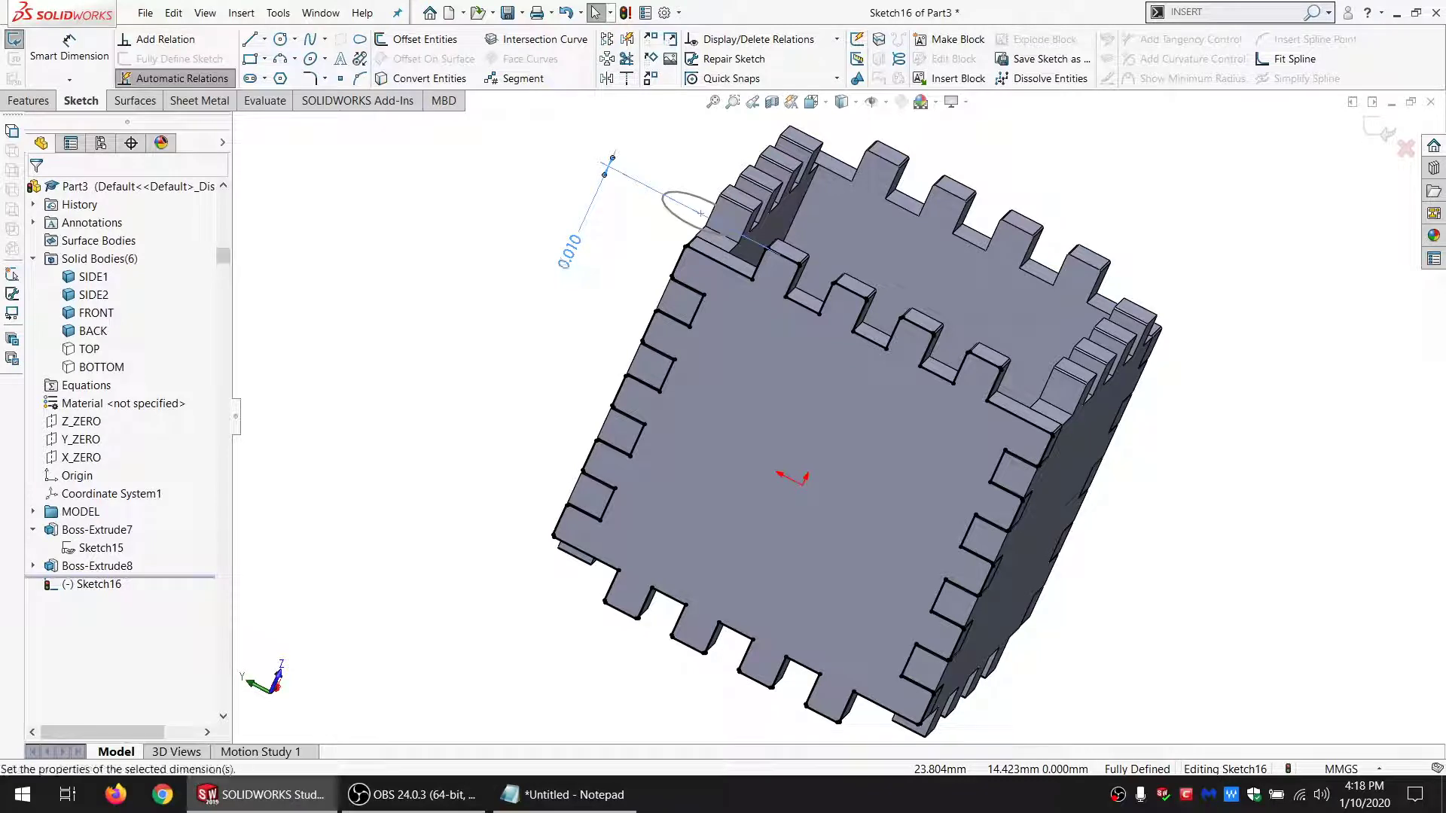
{"action": "double_click", "coordinate": [570, 249]}
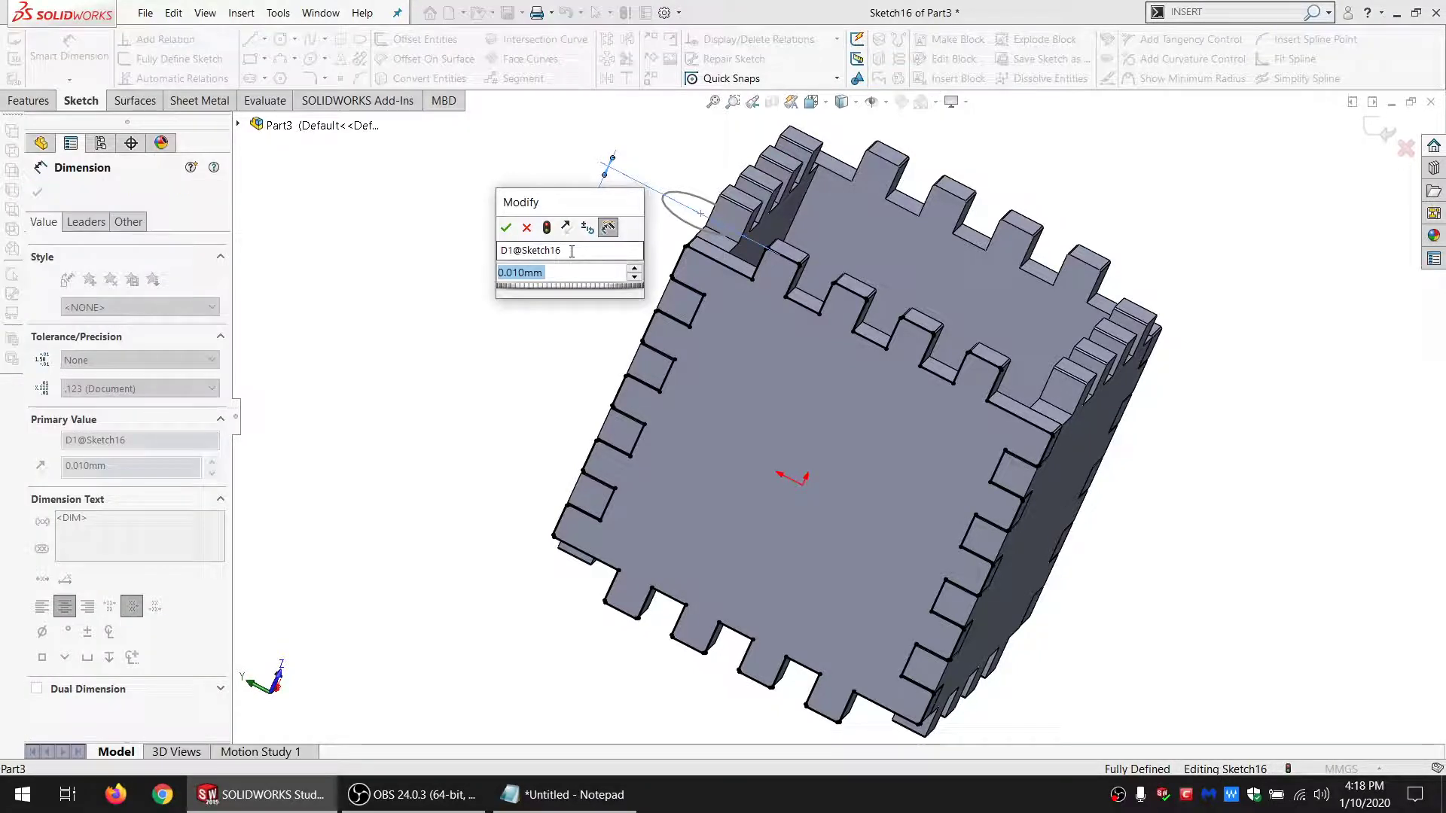
{"action": "type", "text": "="}
{"action": "mouse_move", "coordinate": [557, 313]}
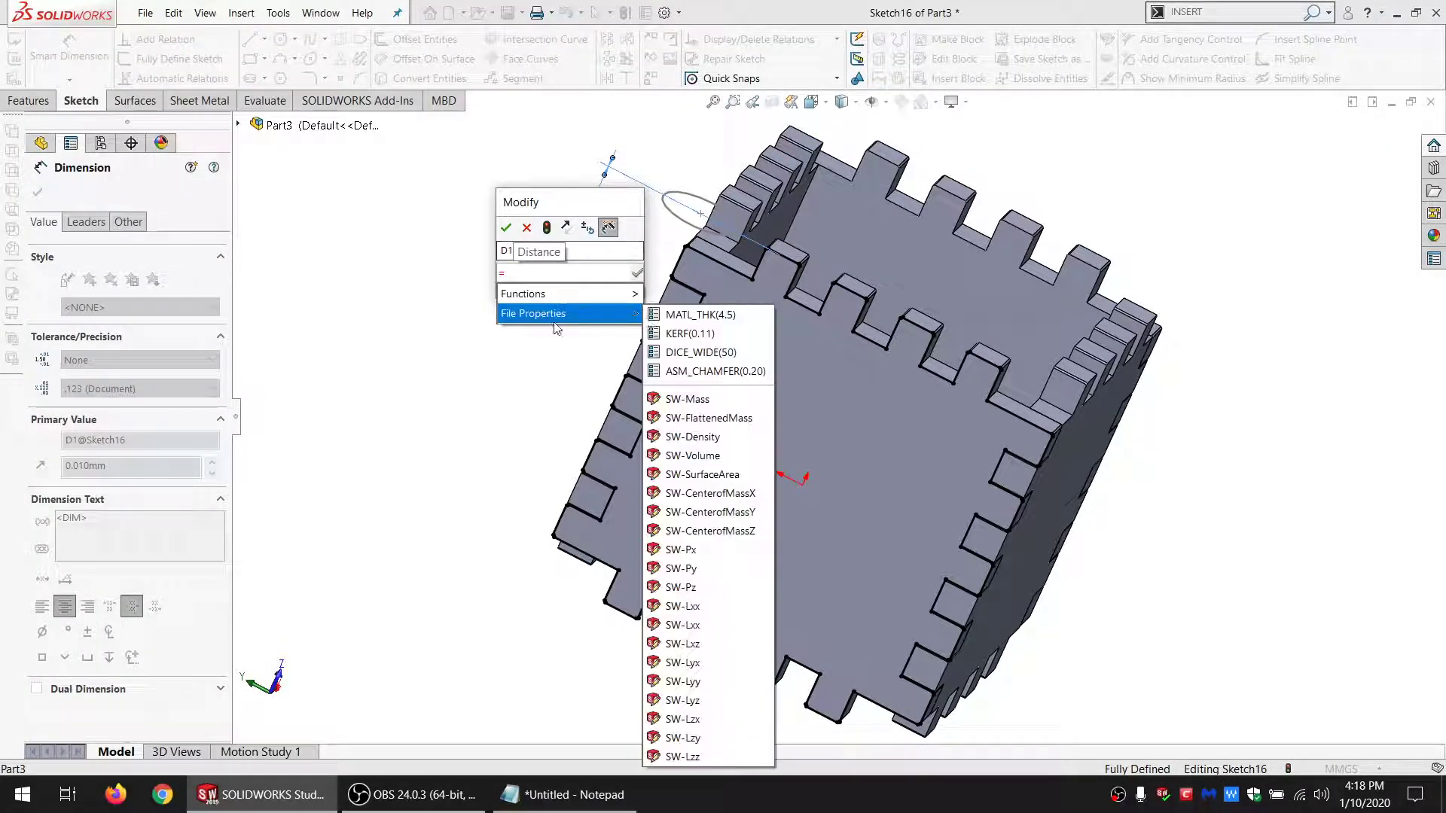
{"action": "left_click", "coordinate": [693, 339]}
{"action": "type", "text": "/ 2"}
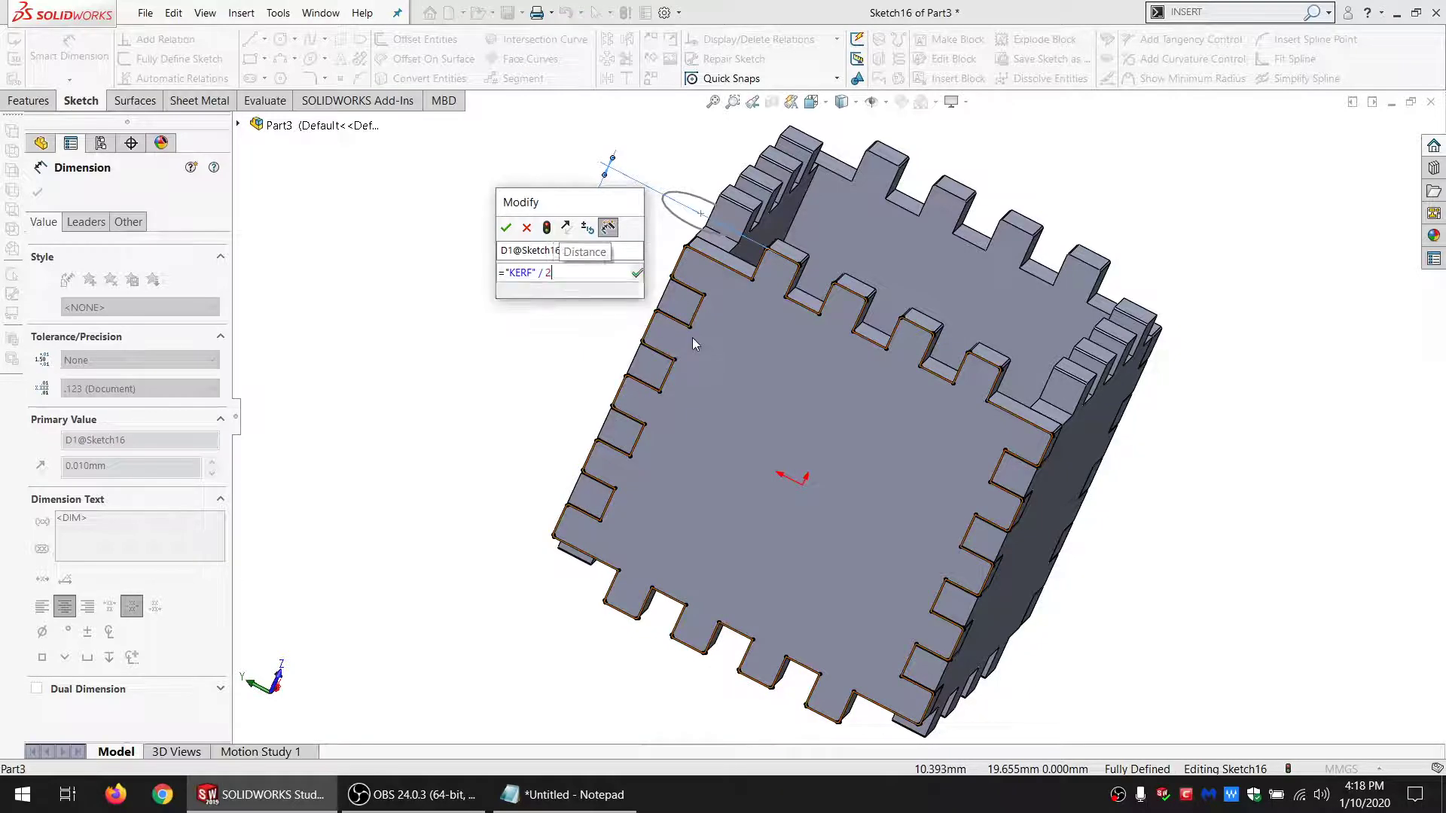
{"action": "key", "text": "Return"}
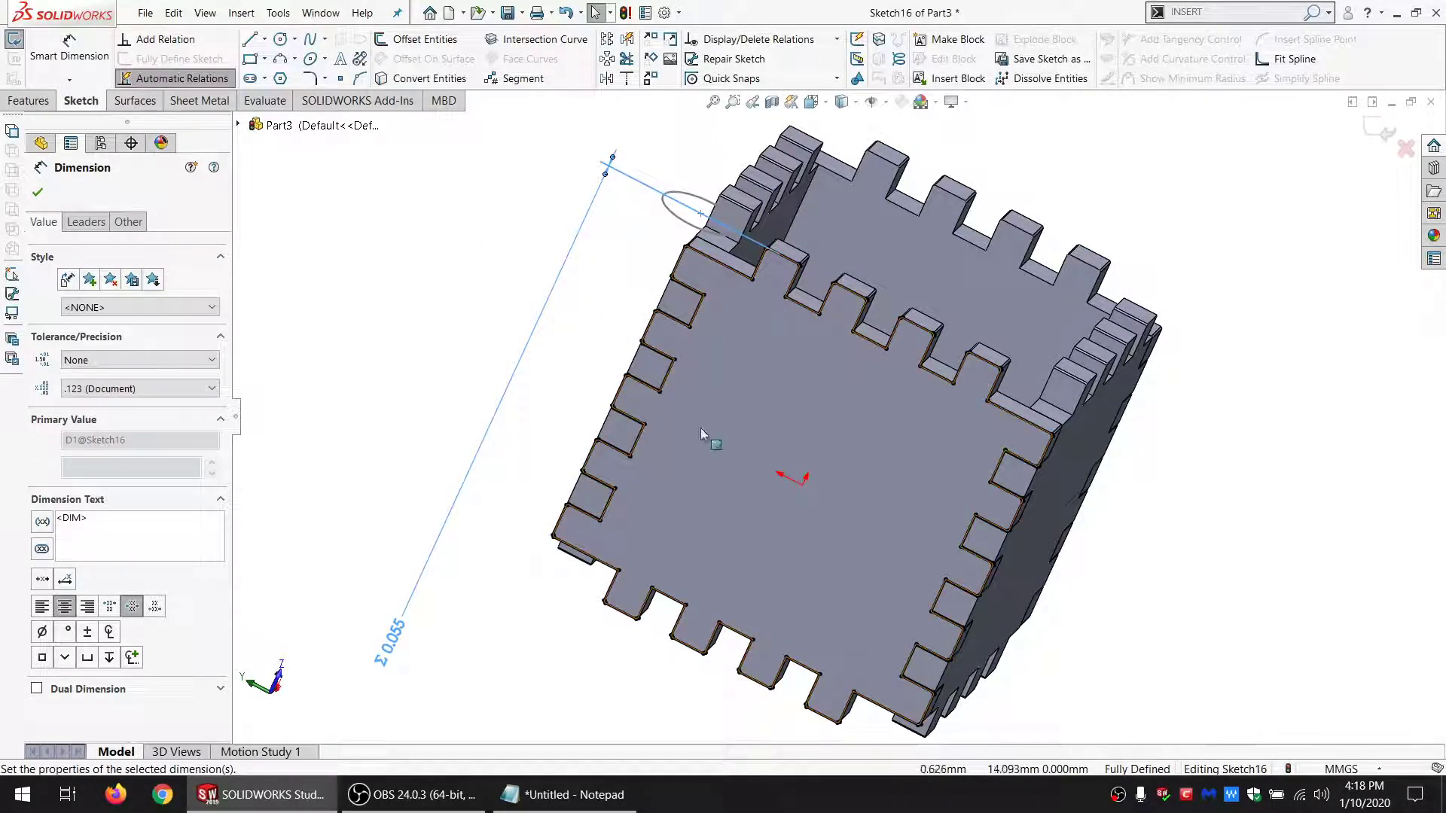
Step: Boss-extrude the SIDE1 offset sketch Up To Surface at the panel's inner face, with automatic body selection off and merging limited to SIDE1
{"action": "scroll", "coordinate": [743, 313], "scroll_direction": "down", "scroll_amount": 10}
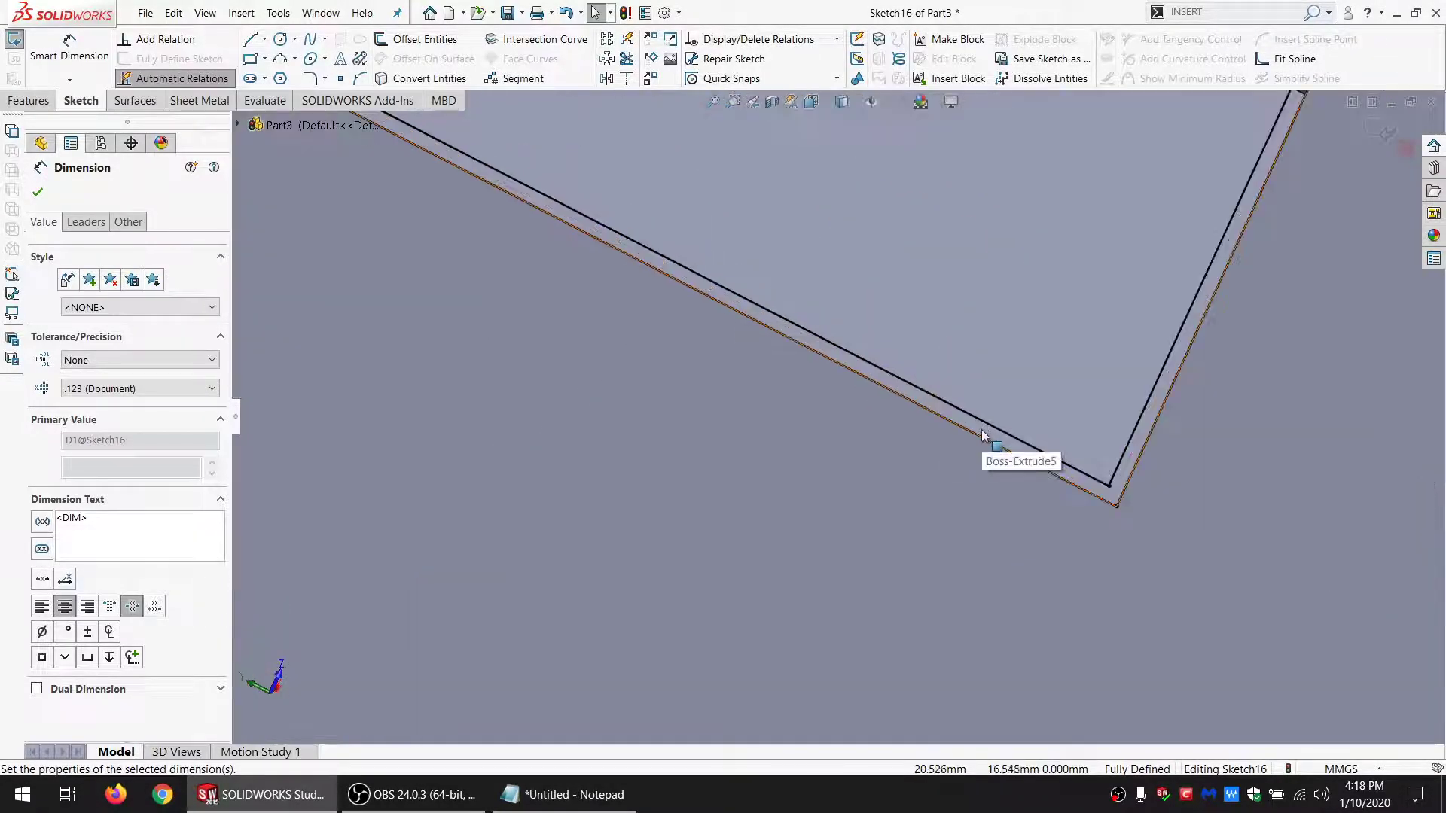
{"action": "scroll", "coordinate": [979, 440], "scroll_direction": "up", "scroll_amount": 8}
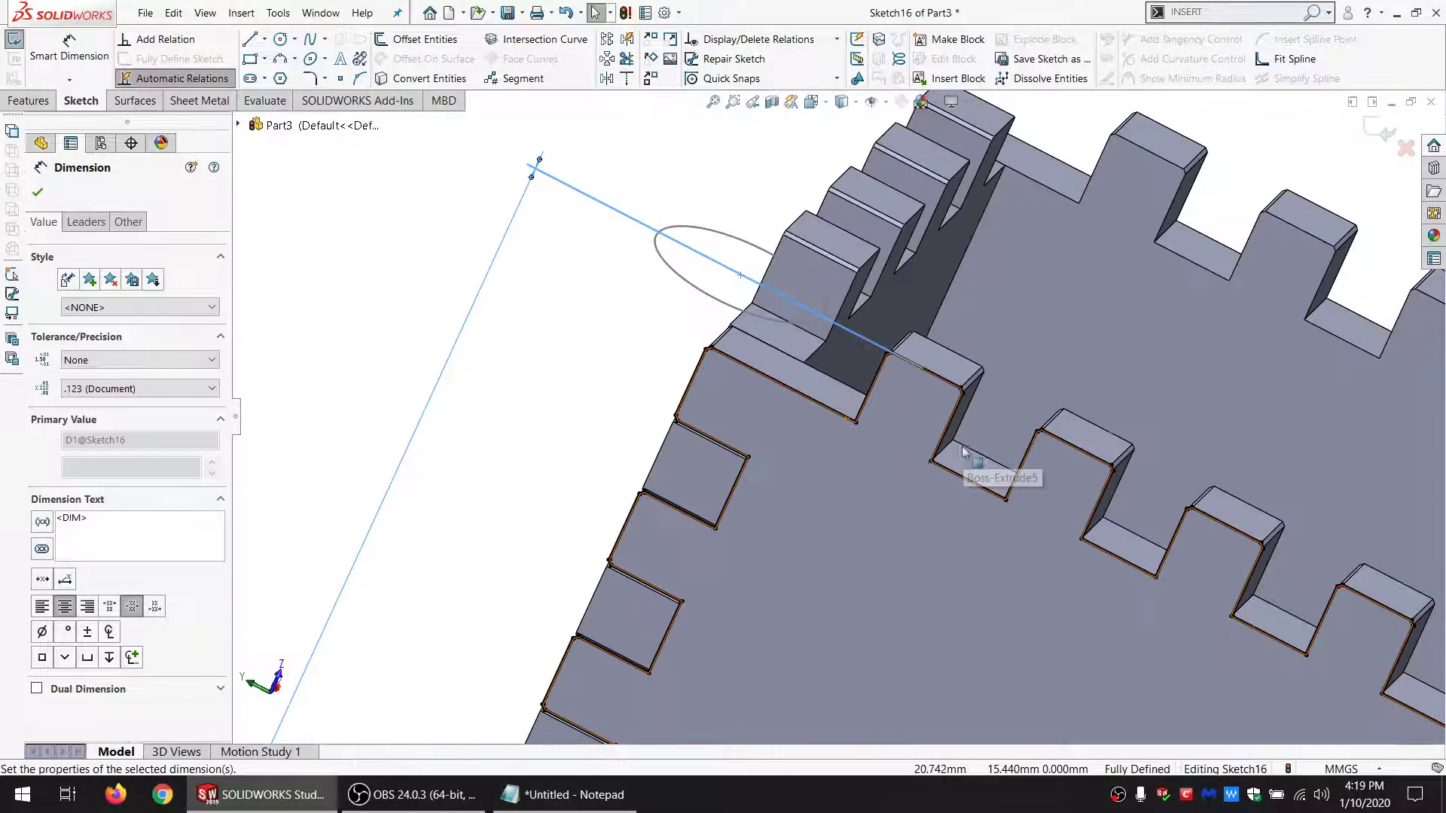
{"action": "scroll", "coordinate": [962, 450], "scroll_direction": "up", "scroll_amount": 5}
{"action": "scroll", "coordinate": [963, 450], "scroll_direction": "down", "scroll_amount": 2}
{"action": "left_click", "coordinate": [29, 100]}
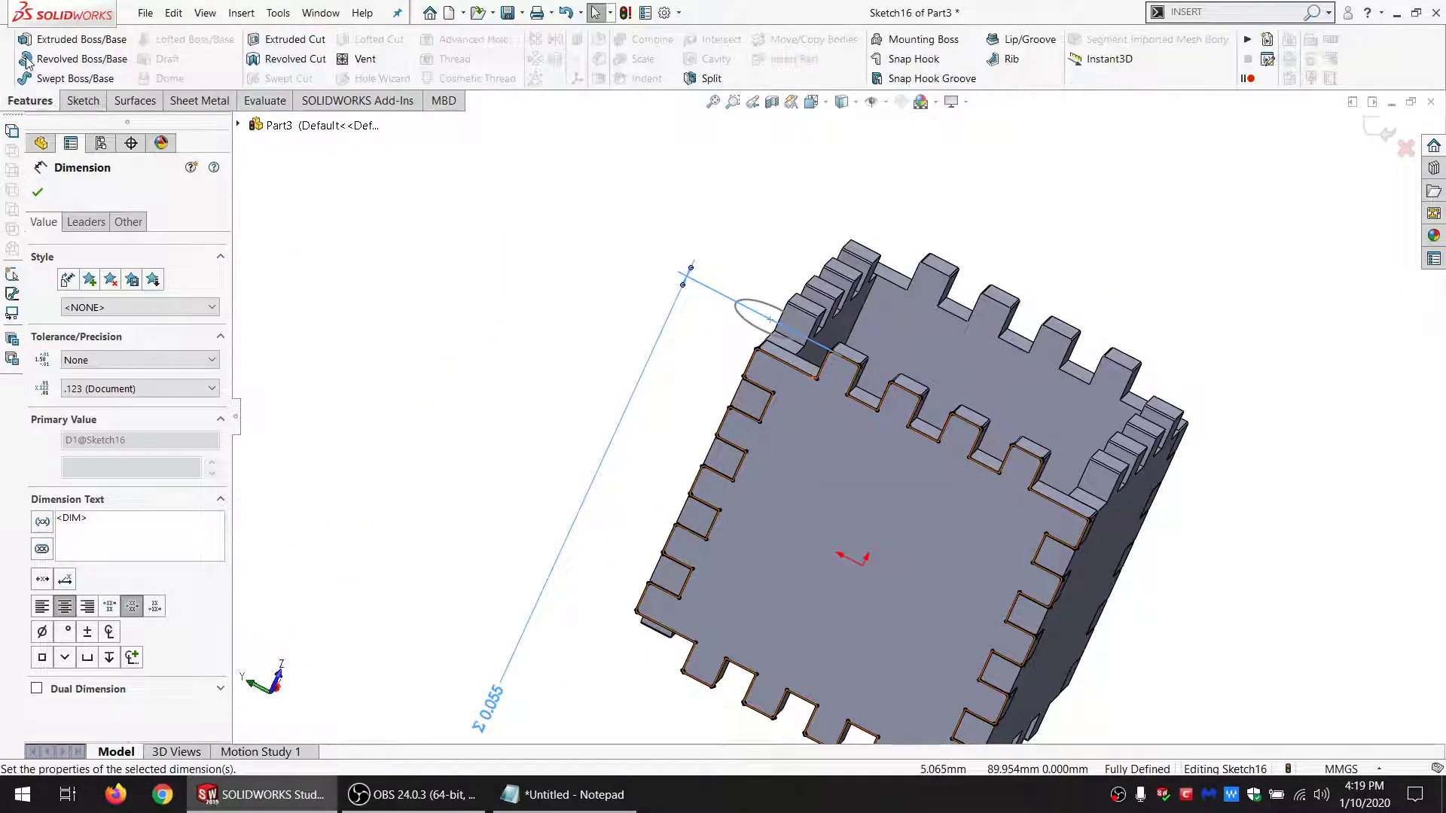
{"action": "left_click", "coordinate": [31, 39]}
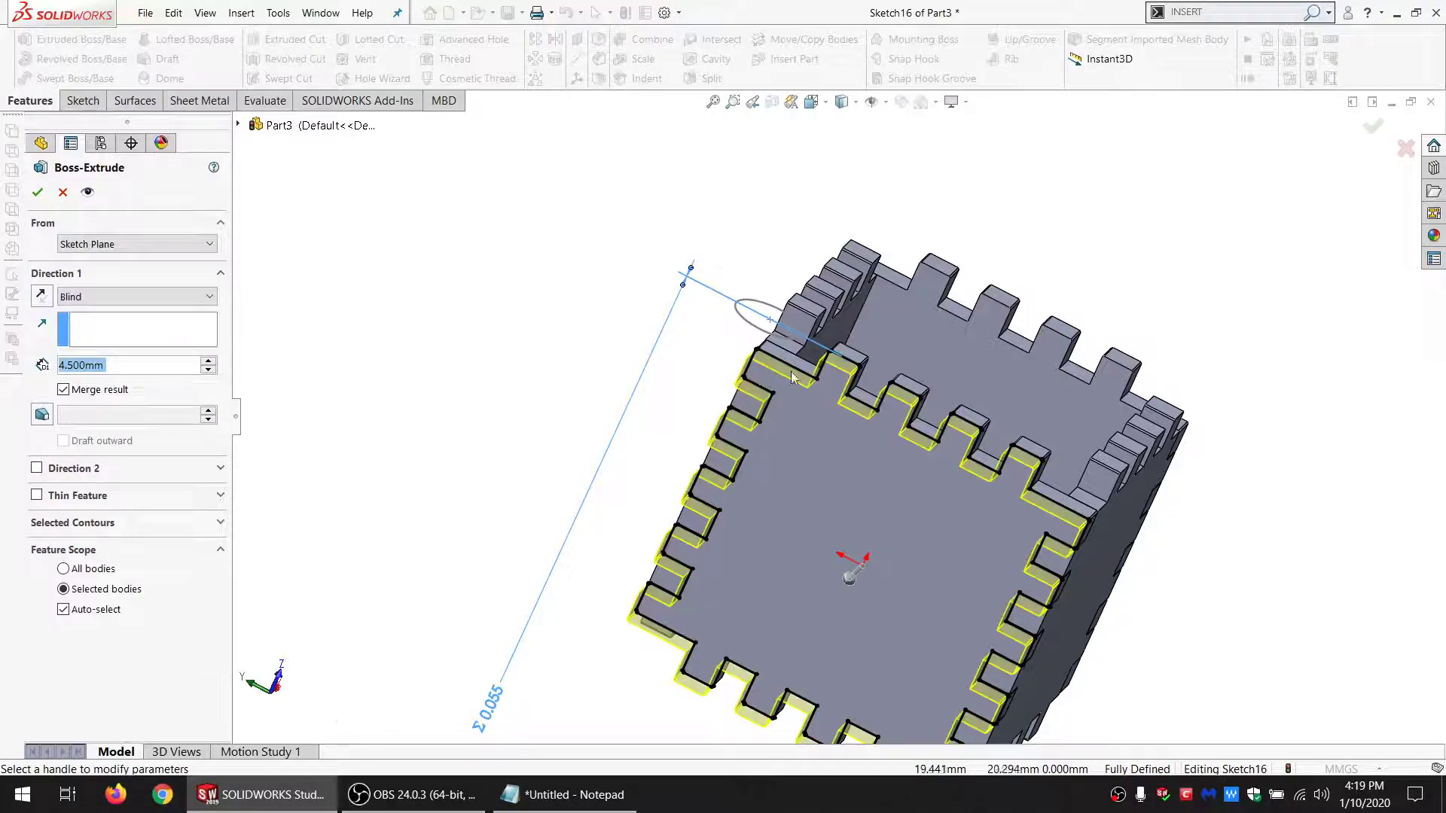
{"action": "scroll", "coordinate": [790, 378], "scroll_direction": "down", "scroll_amount": 8}
{"action": "middle_click_drag", "start_coordinate": [888, 437], "coordinate": [716, 452]}
{"action": "scroll", "coordinate": [894, 398], "scroll_direction": "up", "scroll_amount": 6}
{"action": "left_click", "coordinate": [120, 297]}
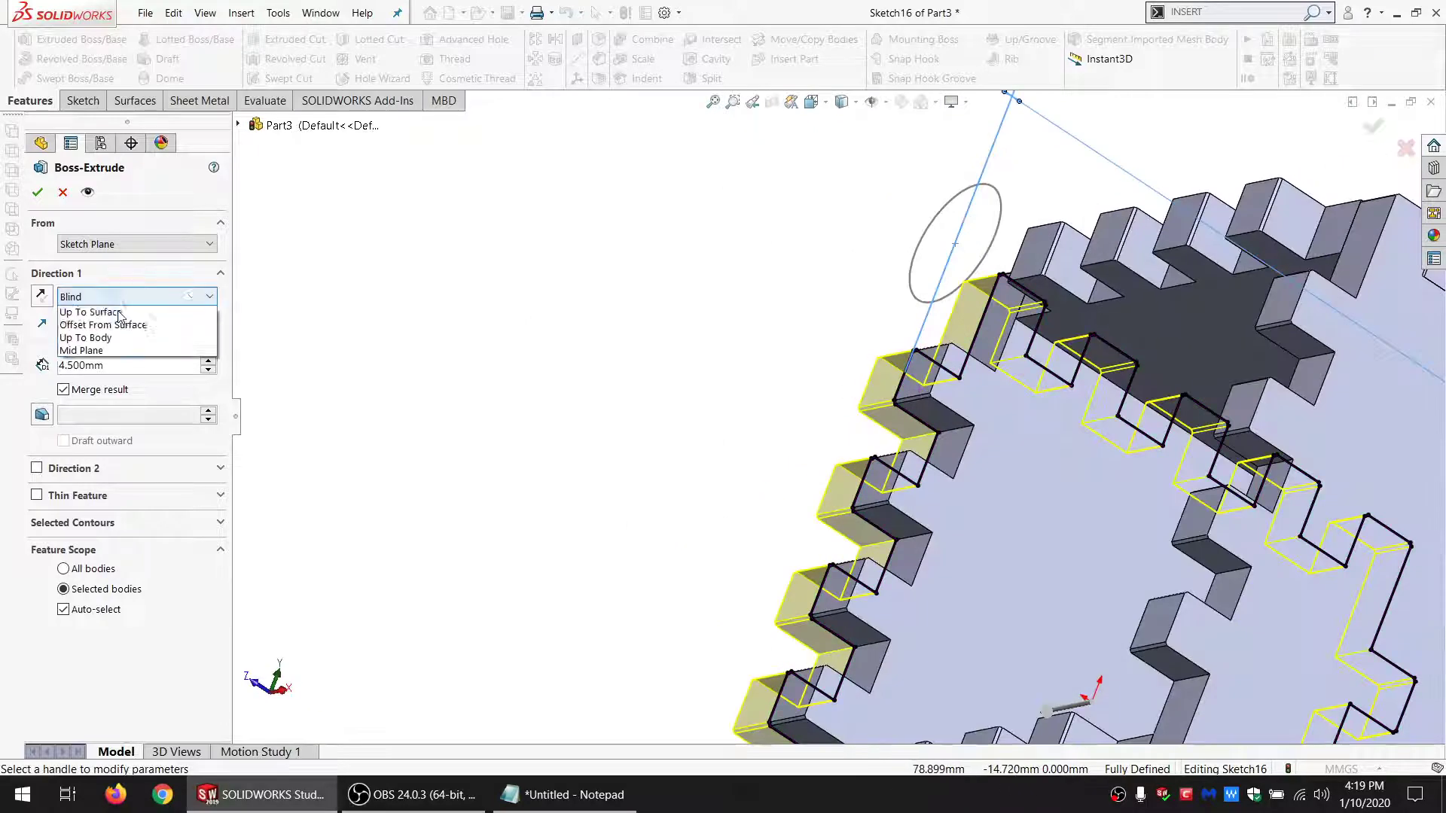
{"action": "left_click", "coordinate": [105, 362]}
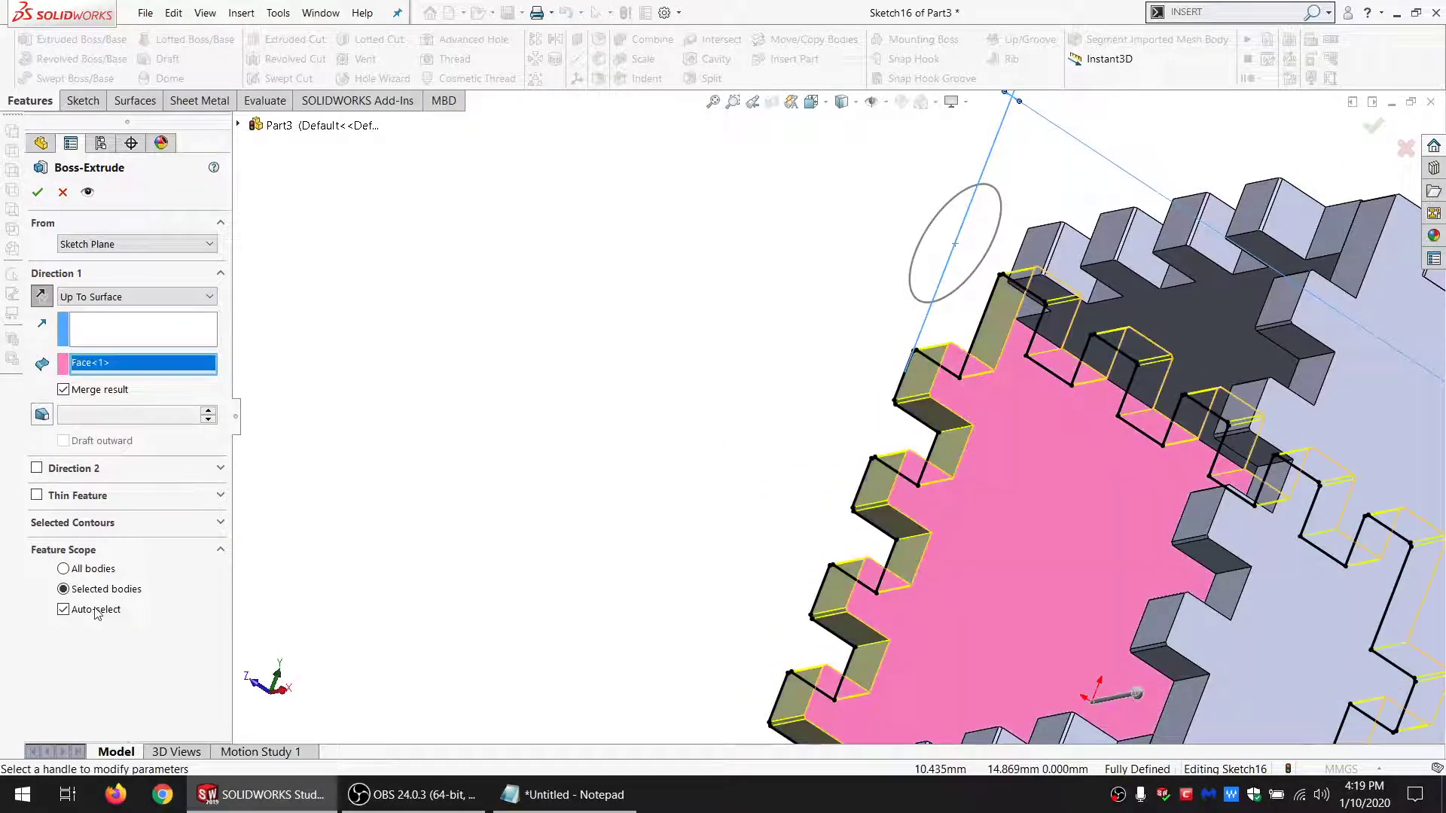
{"action": "left_click", "coordinate": [95, 607]}
{"action": "left_click", "coordinate": [945, 580]}
{"action": "left_click", "coordinate": [45, 198]}
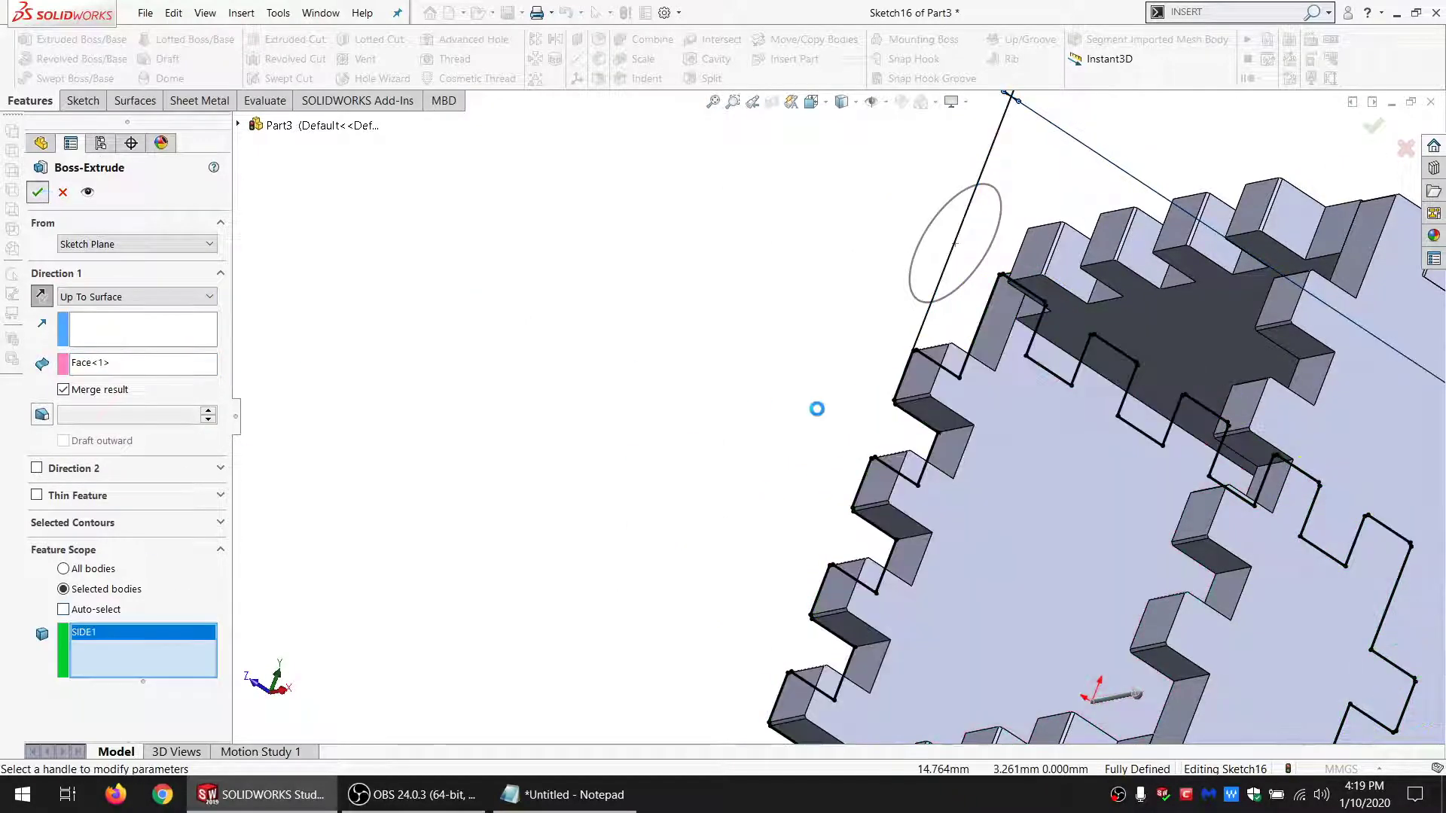
Step: Reopen the SIDE1 offset sketch to check its kerf dimension and exit the sketch
{"action": "middle_click_drag", "start_coordinate": [1010, 476], "coordinate": [1068, 467]}
{"action": "scroll", "coordinate": [1068, 467], "scroll_direction": "up", "scroll_amount": 3}
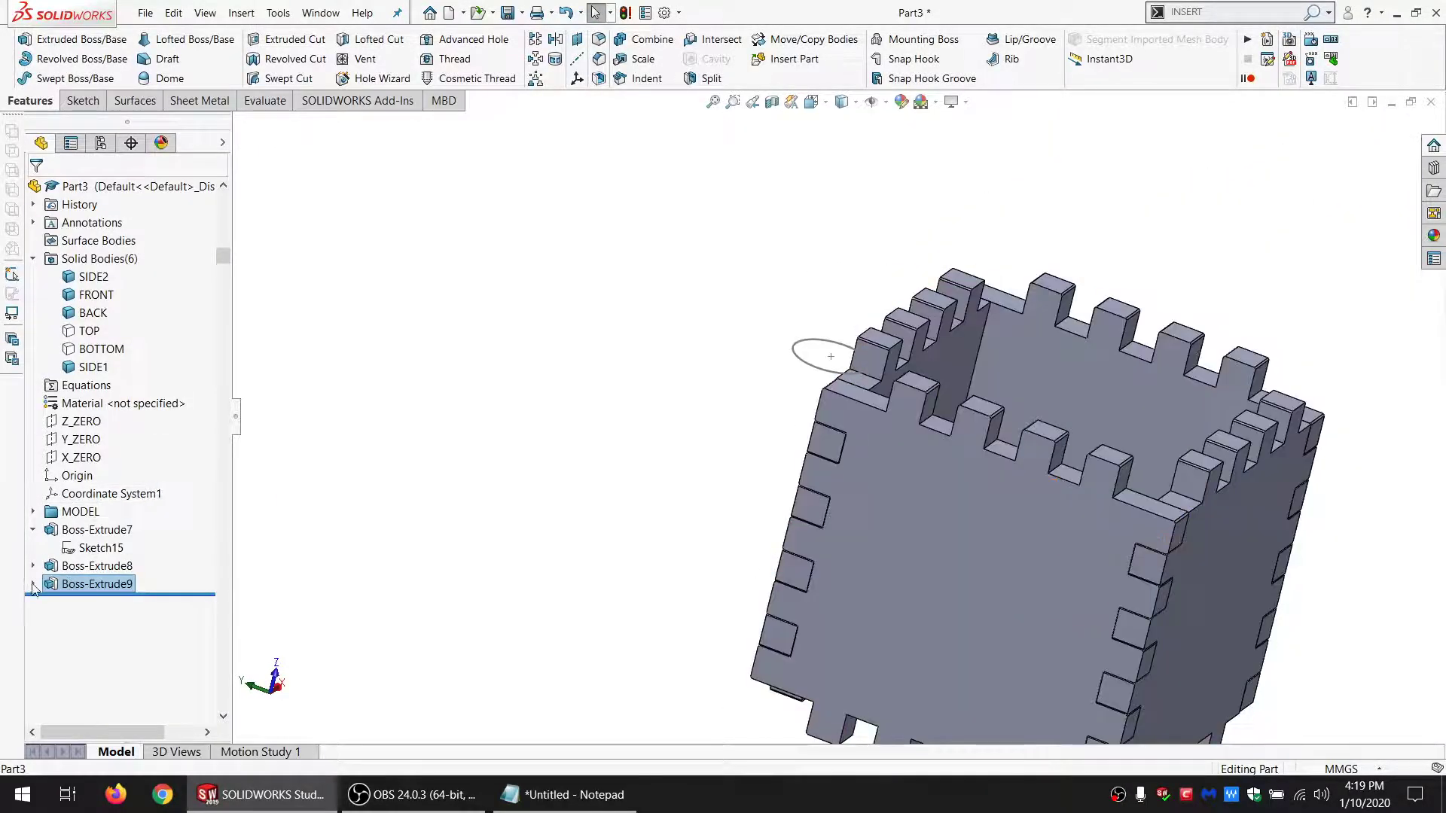
{"action": "right_click", "coordinate": [98, 587]}
{"action": "left_click", "coordinate": [134, 439]}
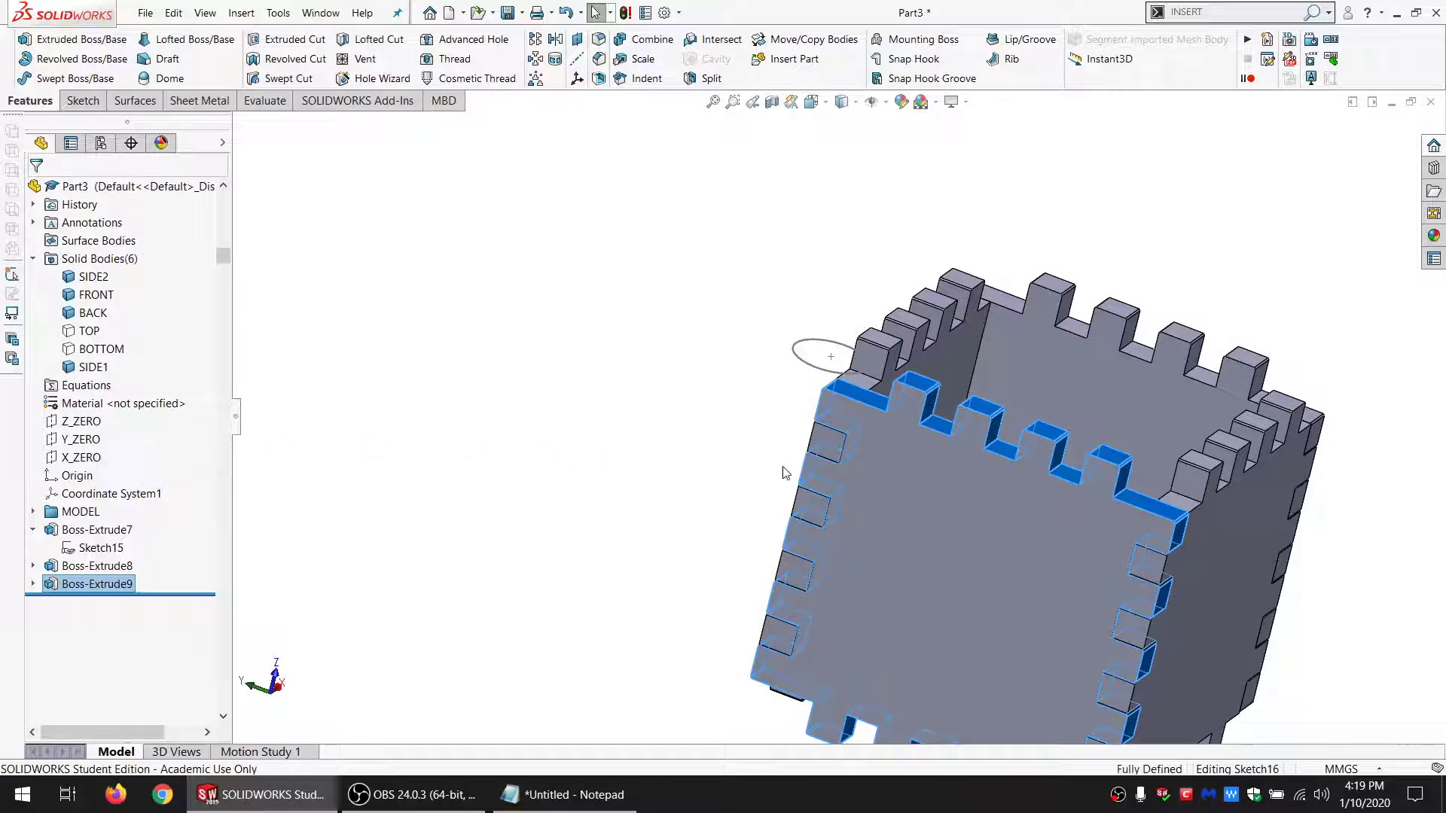
{"action": "scroll", "coordinate": [897, 474], "scroll_direction": "up", "scroll_amount": 5}
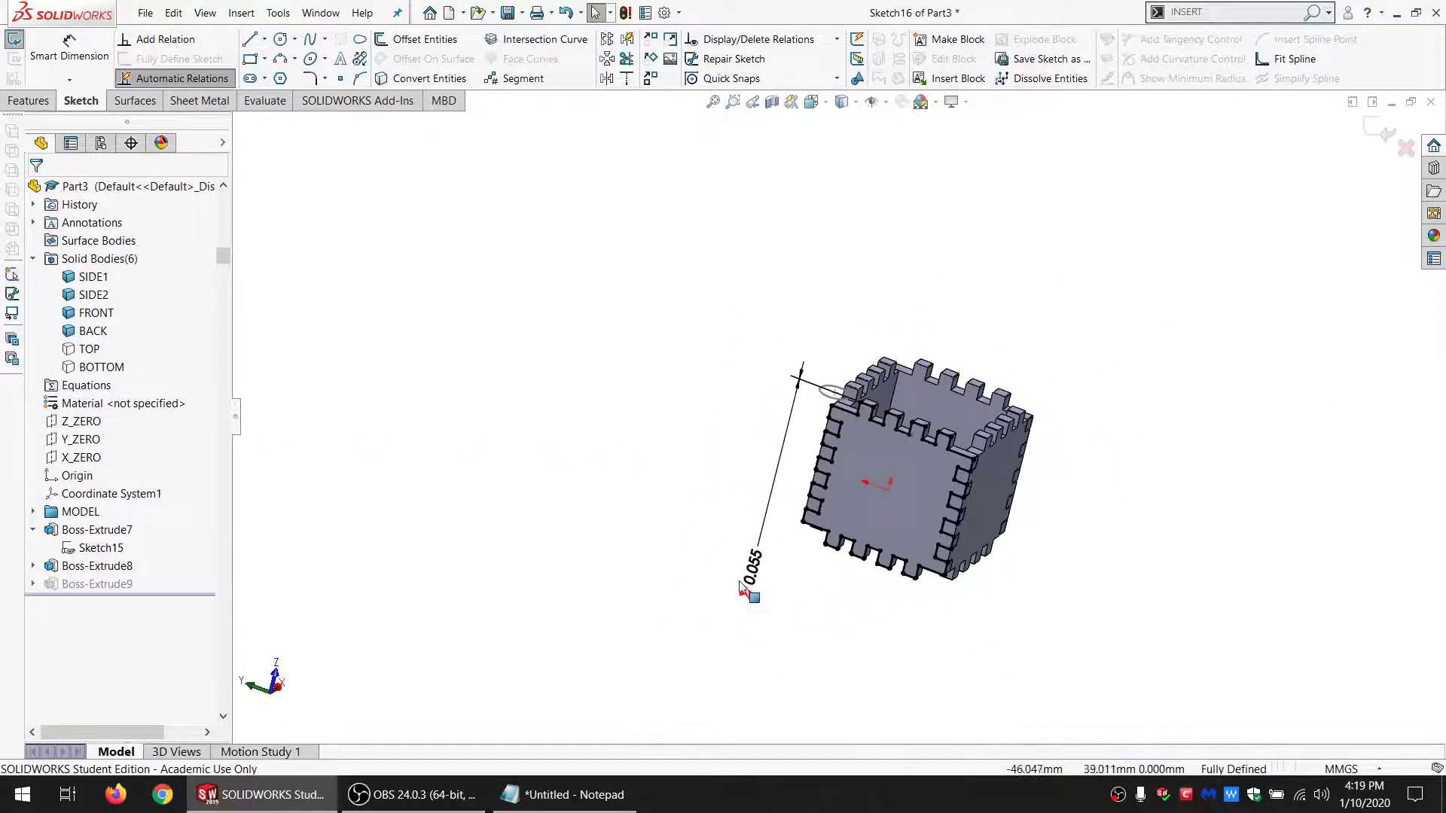
{"action": "left_click", "coordinate": [1389, 131]}
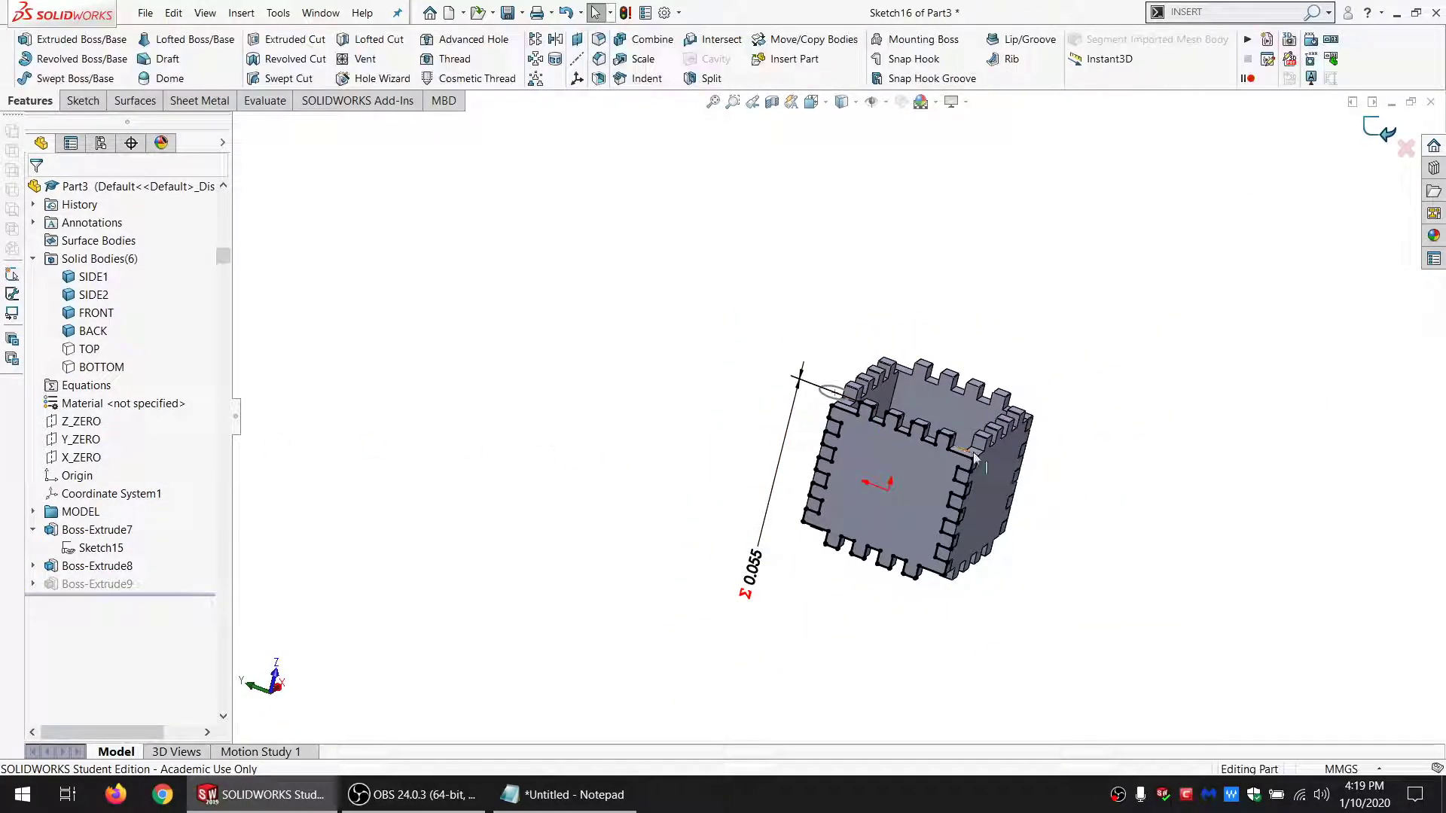
Step: Boss-extrude the SIDE1 offset sketch from the SIDE2 panel's inner face Up To Surface at its outer face, merging only with SIDE2
{"action": "scroll", "coordinate": [832, 471], "scroll_direction": "down", "scroll_amount": 3}
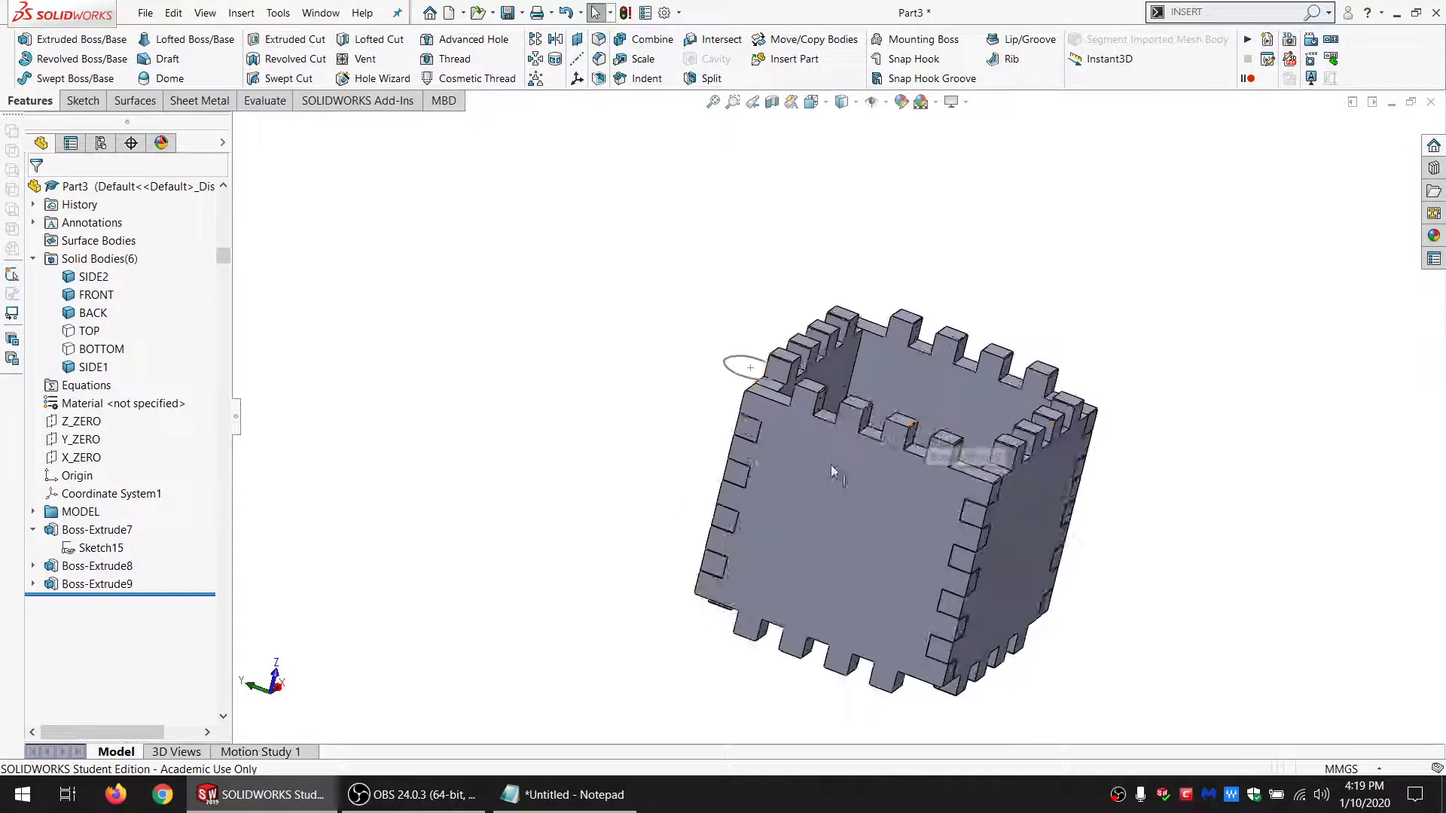
{"action": "left_click", "coordinate": [33, 584]}
{"action": "left_click", "coordinate": [87, 603]}
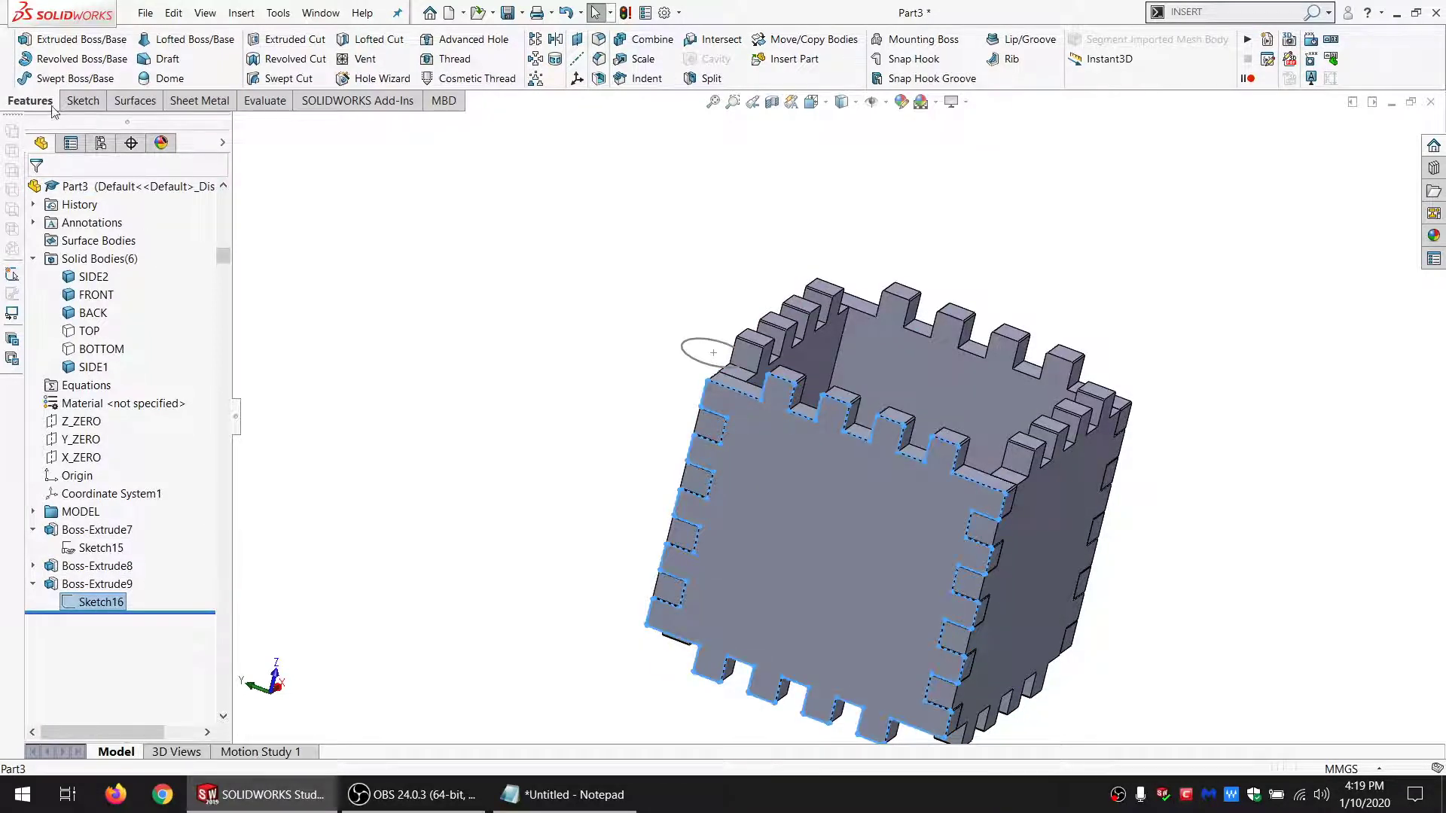
{"action": "left_click", "coordinate": [55, 42]}
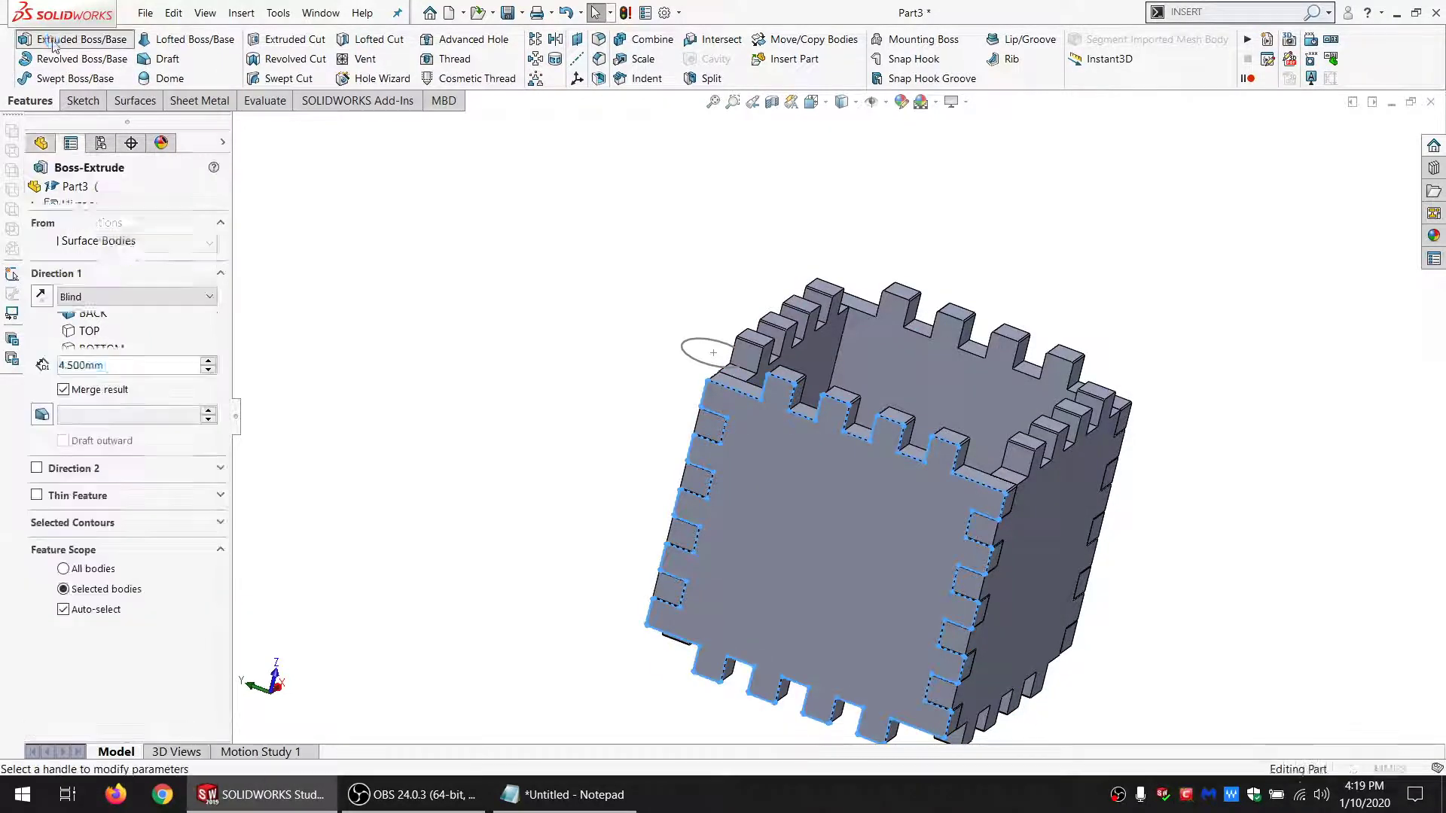
{"action": "left_click", "coordinate": [135, 244]}
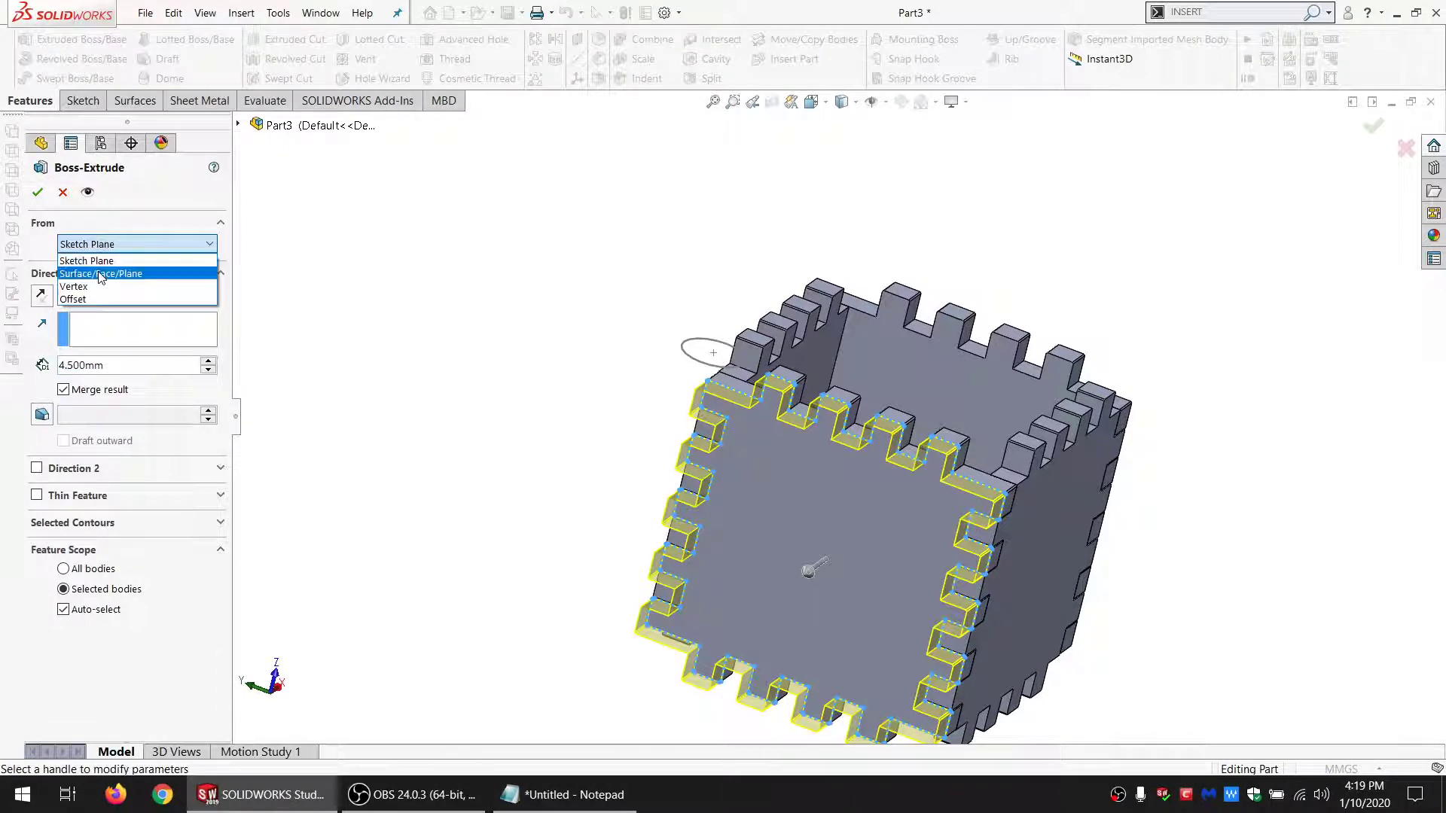
{"action": "left_click", "coordinate": [98, 269]}
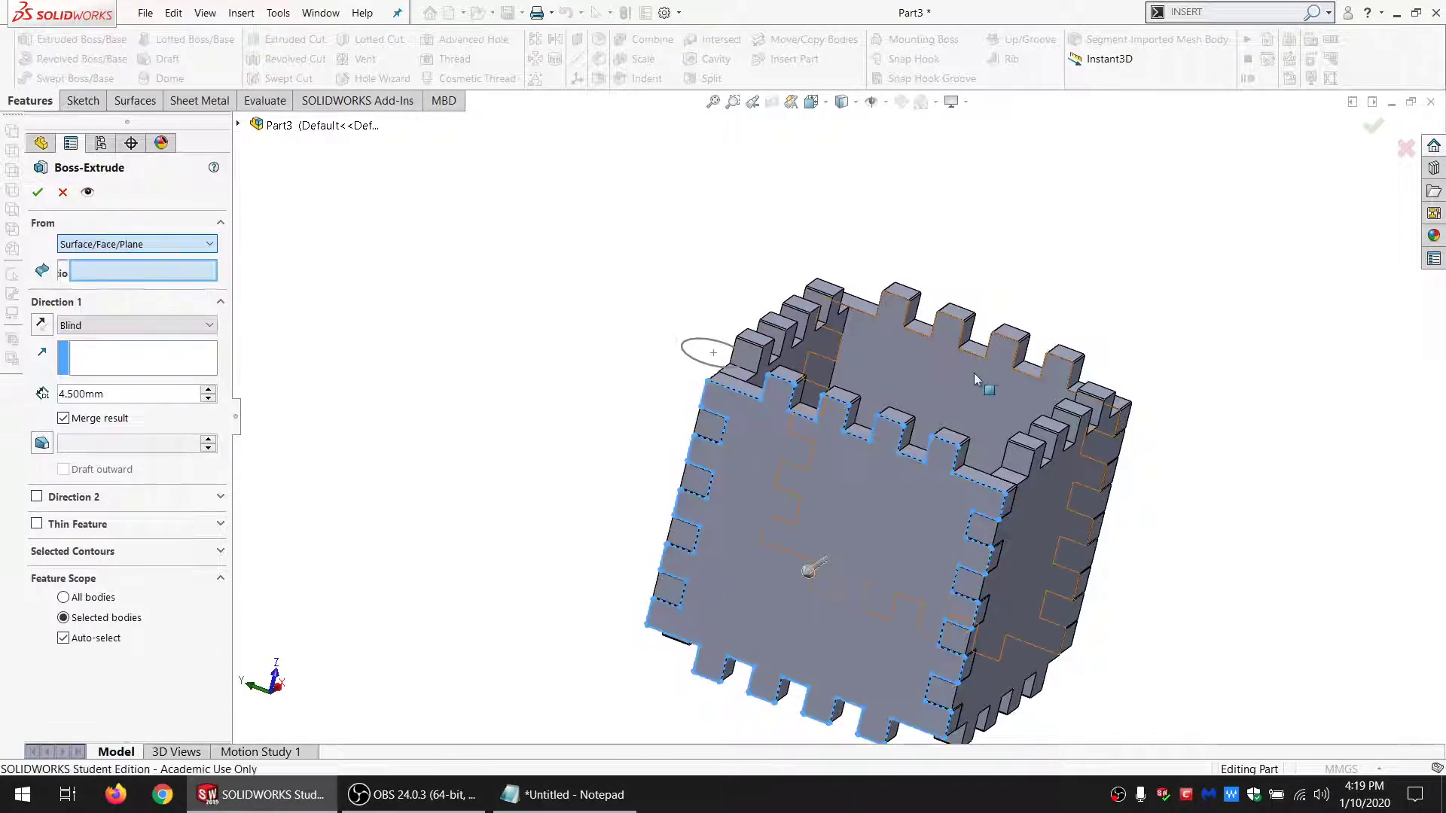
{"action": "left_click", "coordinate": [106, 326]}
{"action": "left_click", "coordinate": [120, 387]}
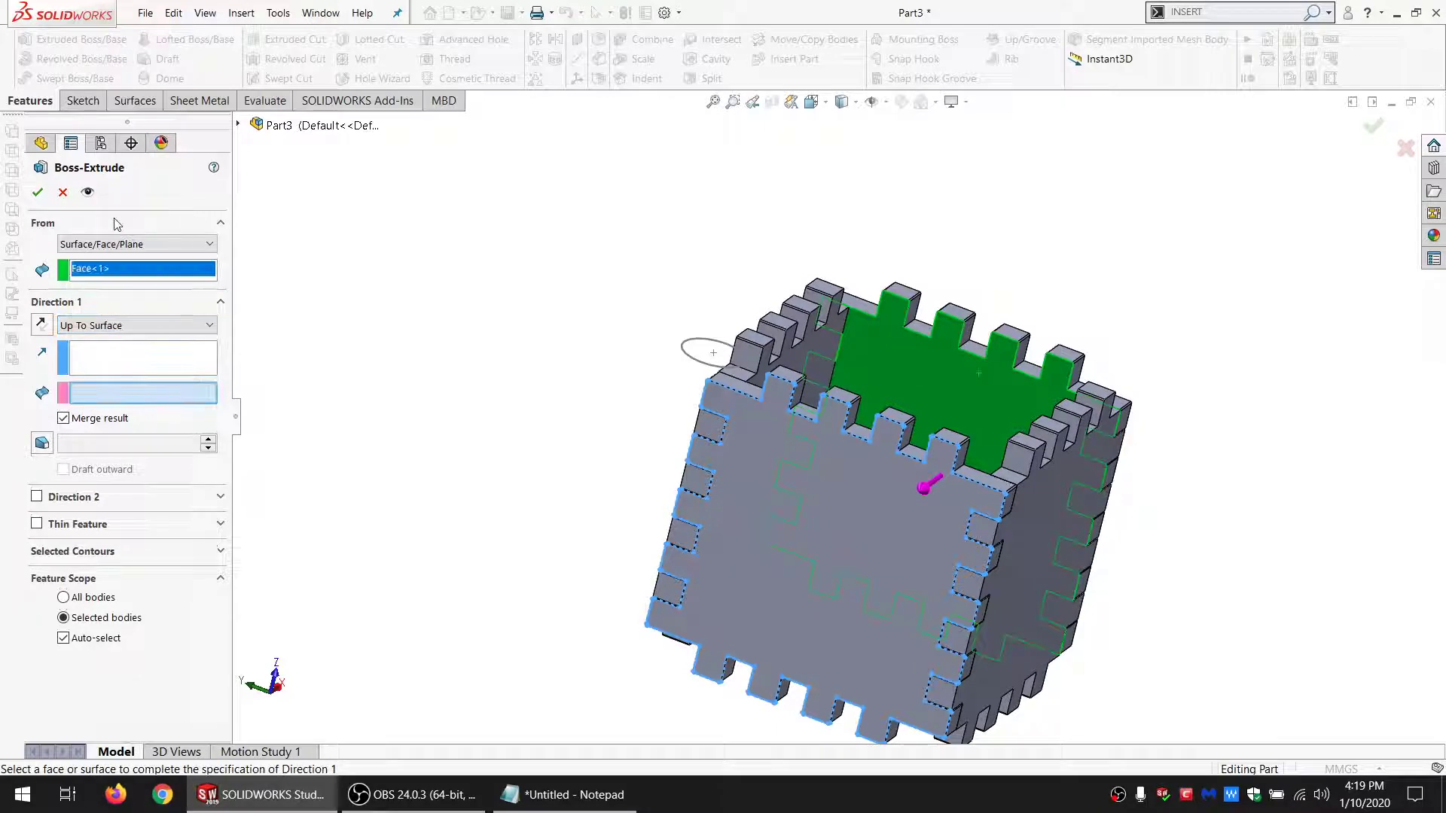
{"action": "middle_click_drag", "start_coordinate": [1160, 380], "coordinate": [934, 503]}
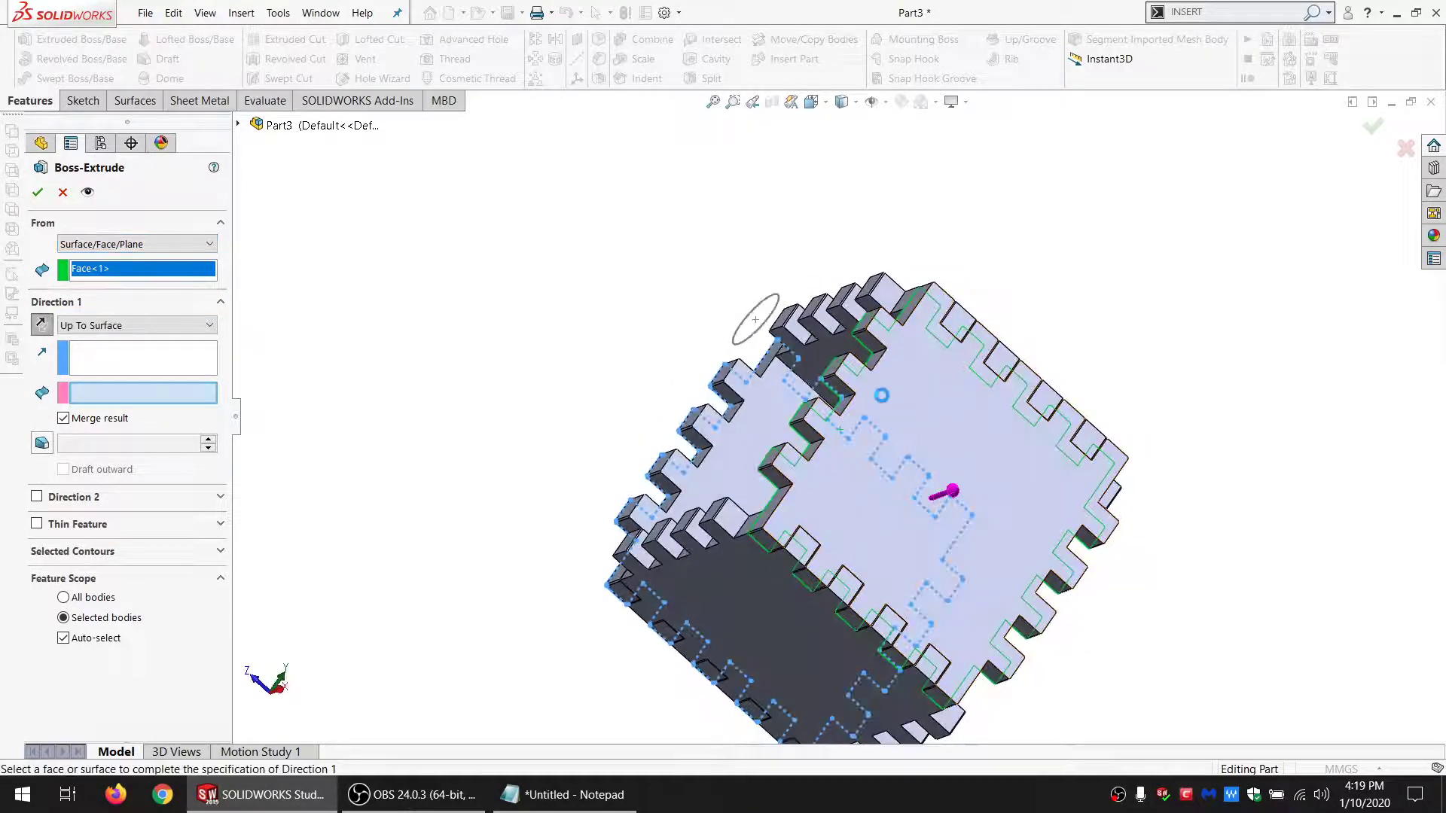
{"action": "left_click", "coordinate": [966, 387]}
{"action": "middle_click_drag", "start_coordinate": [968, 391], "coordinate": [1045, 456]}
{"action": "left_click", "coordinate": [1001, 426]}
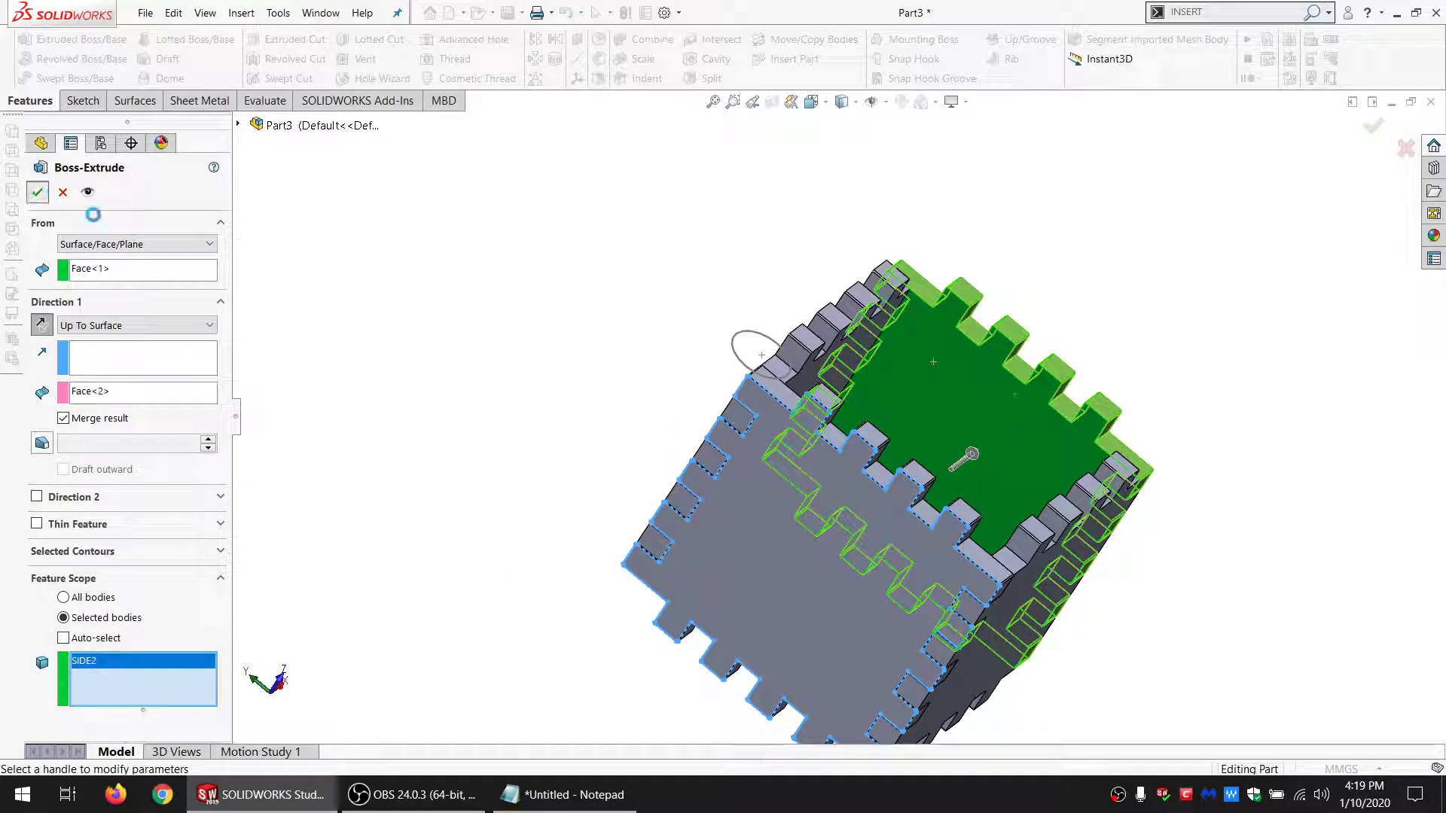
Step: Hide the SIDE1 and SIDE2 bodies so that only the FRONT and BACK panels are shown
{"action": "left_click", "coordinate": [976, 387]}
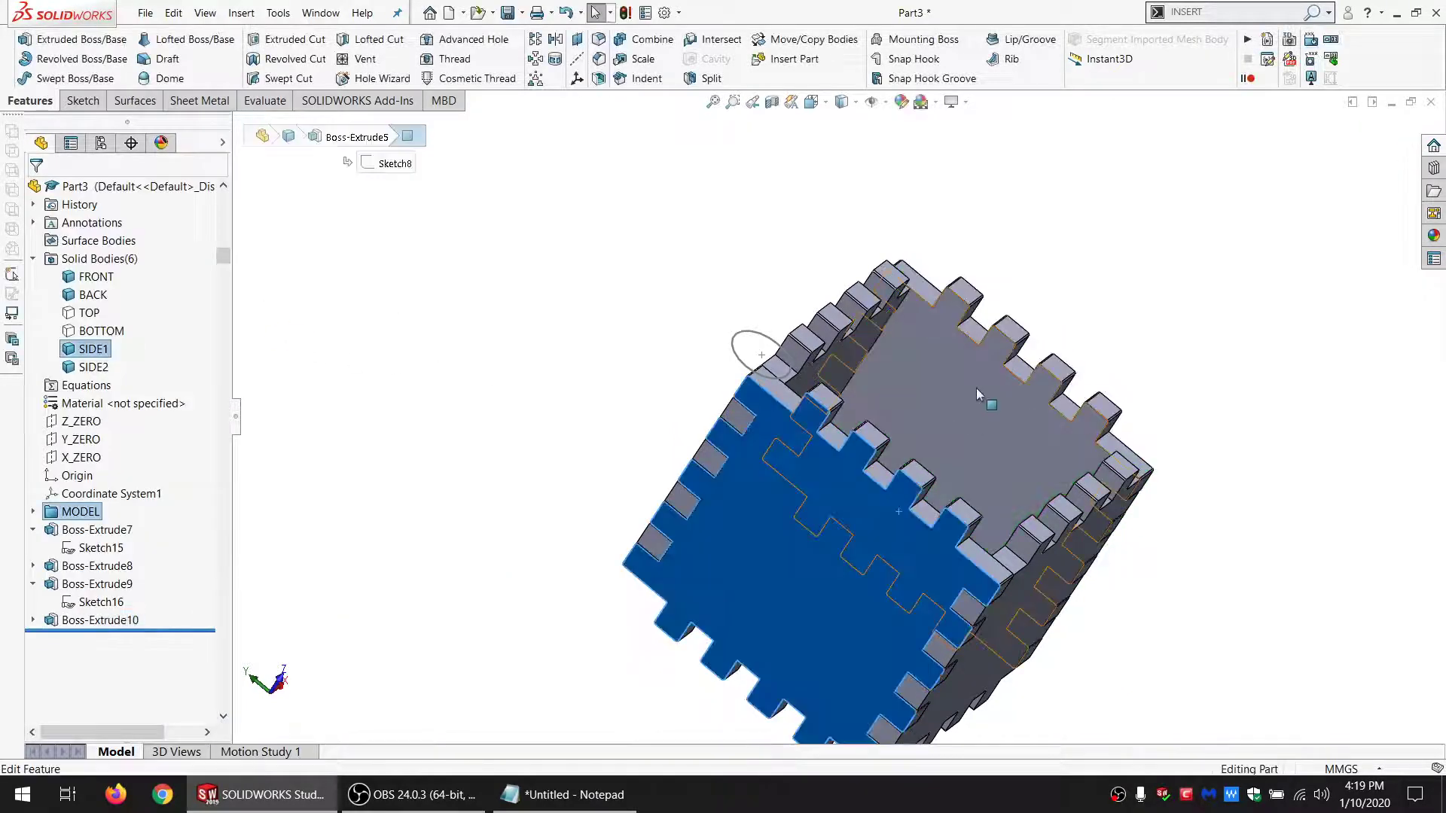
{"action": "left_click", "coordinate": [1043, 334]}
{"action": "middle_click_drag", "start_coordinate": [1010, 630], "coordinate": [964, 604]}
{"action": "scroll", "coordinate": [965, 607], "scroll_direction": "up", "scroll_amount": 3}
{"action": "scroll", "coordinate": [965, 606], "scroll_direction": "down", "scroll_amount": 2}
Step: Start a sketch on the FRONT panel's outer face, convert the face's outline and offset it outward by 0.010 mm
{"action": "left_click", "coordinate": [819, 438]}
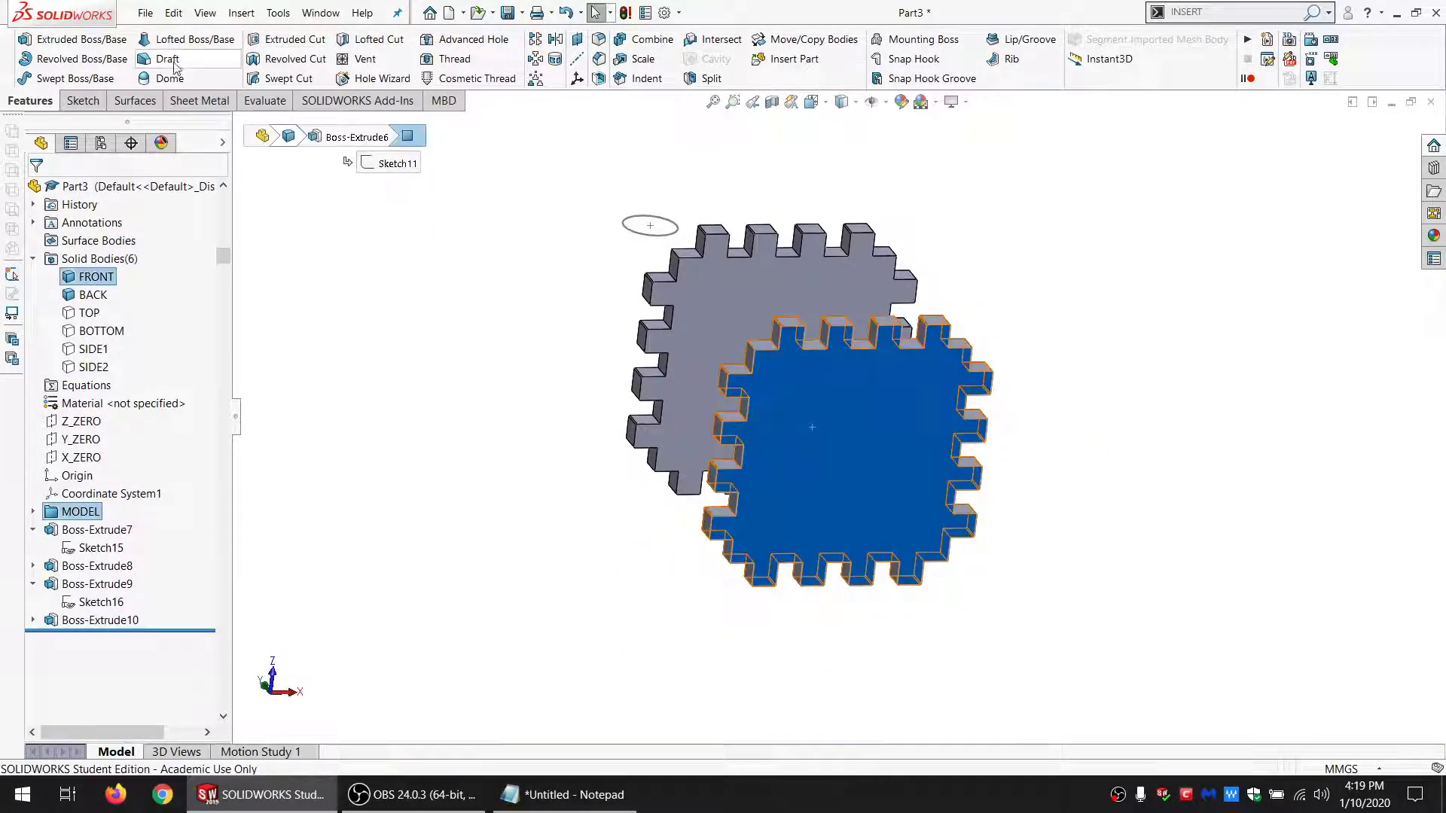
{"action": "left_click", "coordinate": [83, 100]}
{"action": "left_click", "coordinate": [12, 39]}
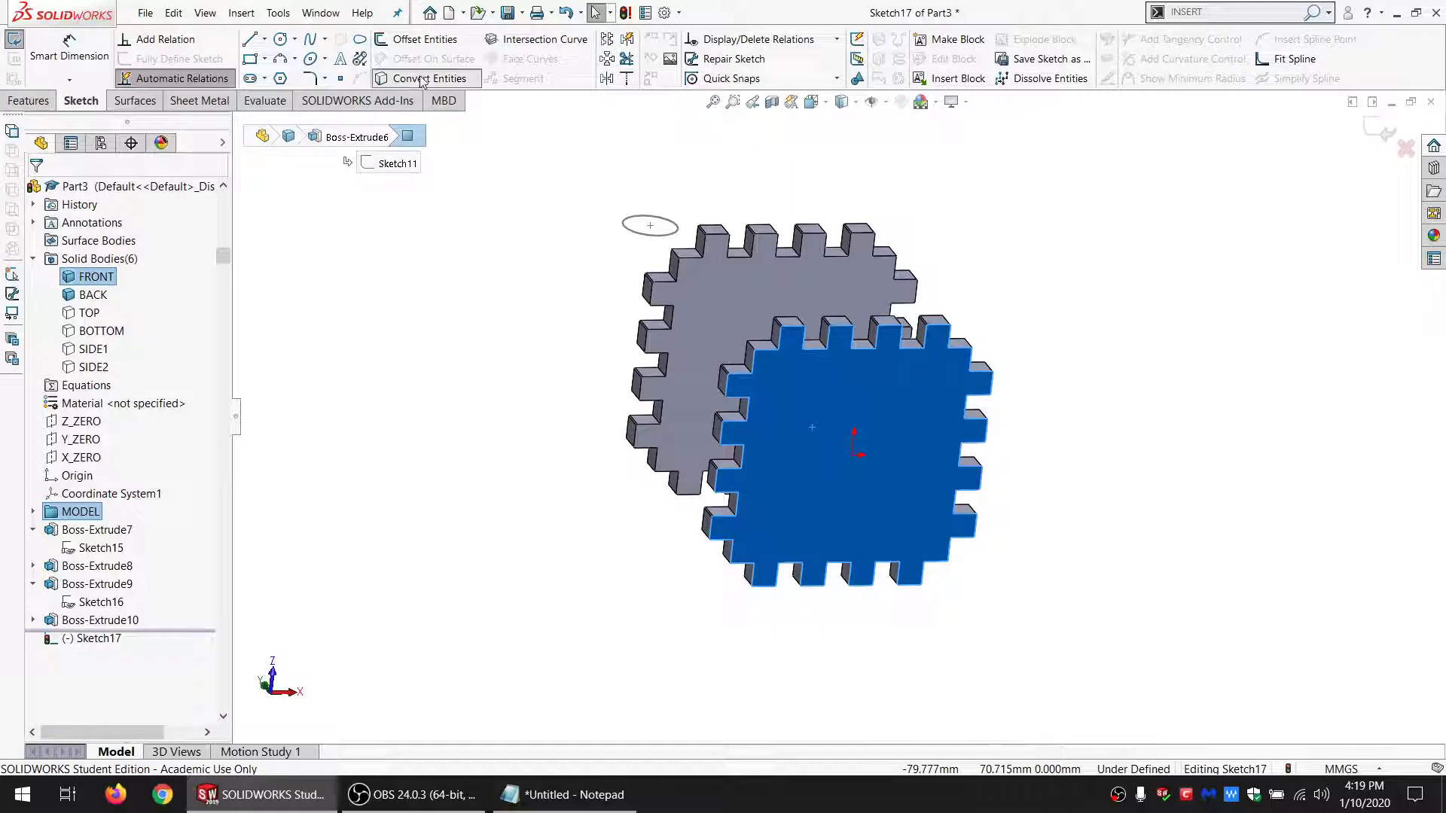
{"action": "left_click", "coordinate": [826, 410]}
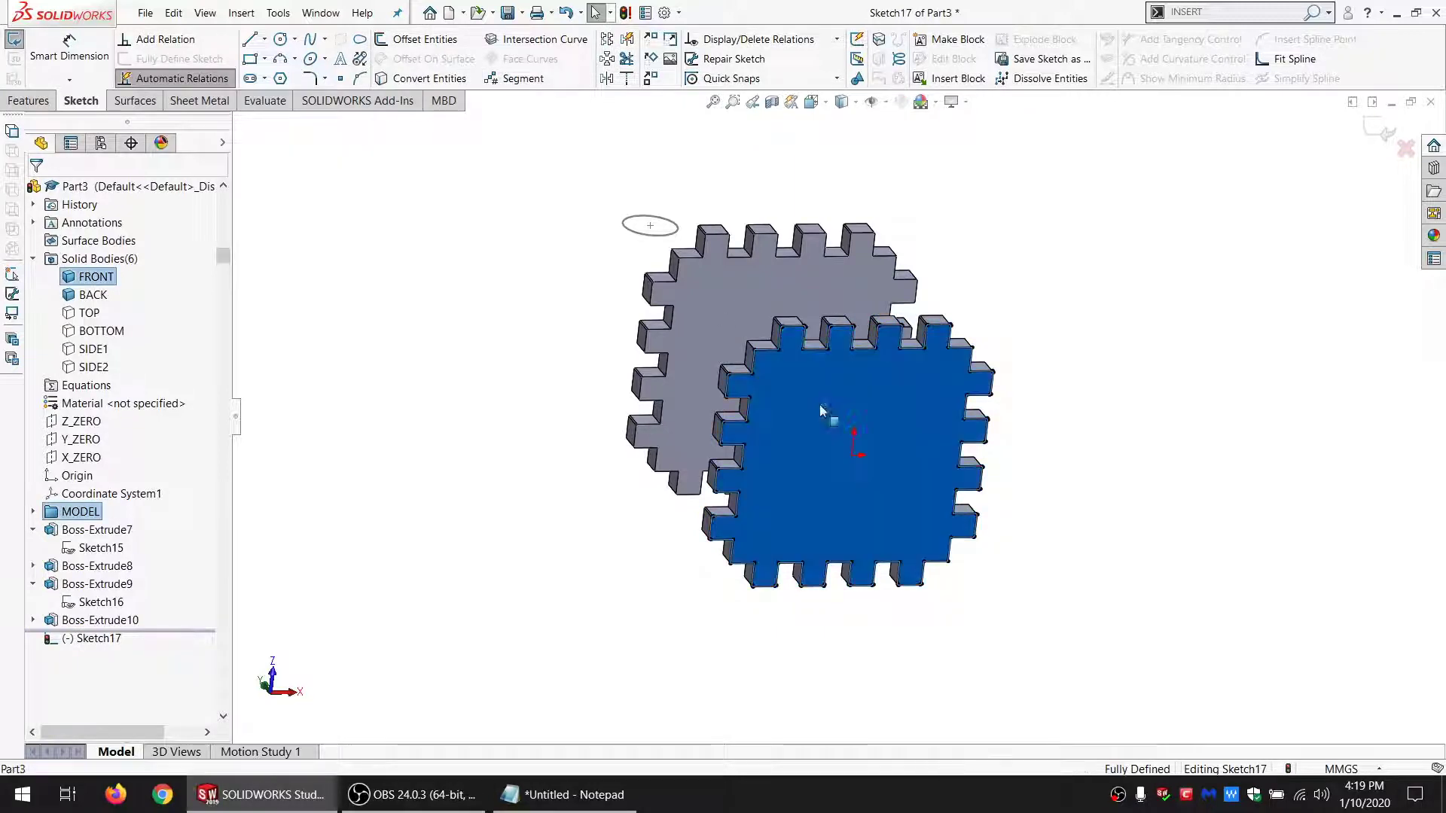
{"action": "left_click", "coordinate": [424, 40]}
{"action": "left_click", "coordinate": [37, 193]}
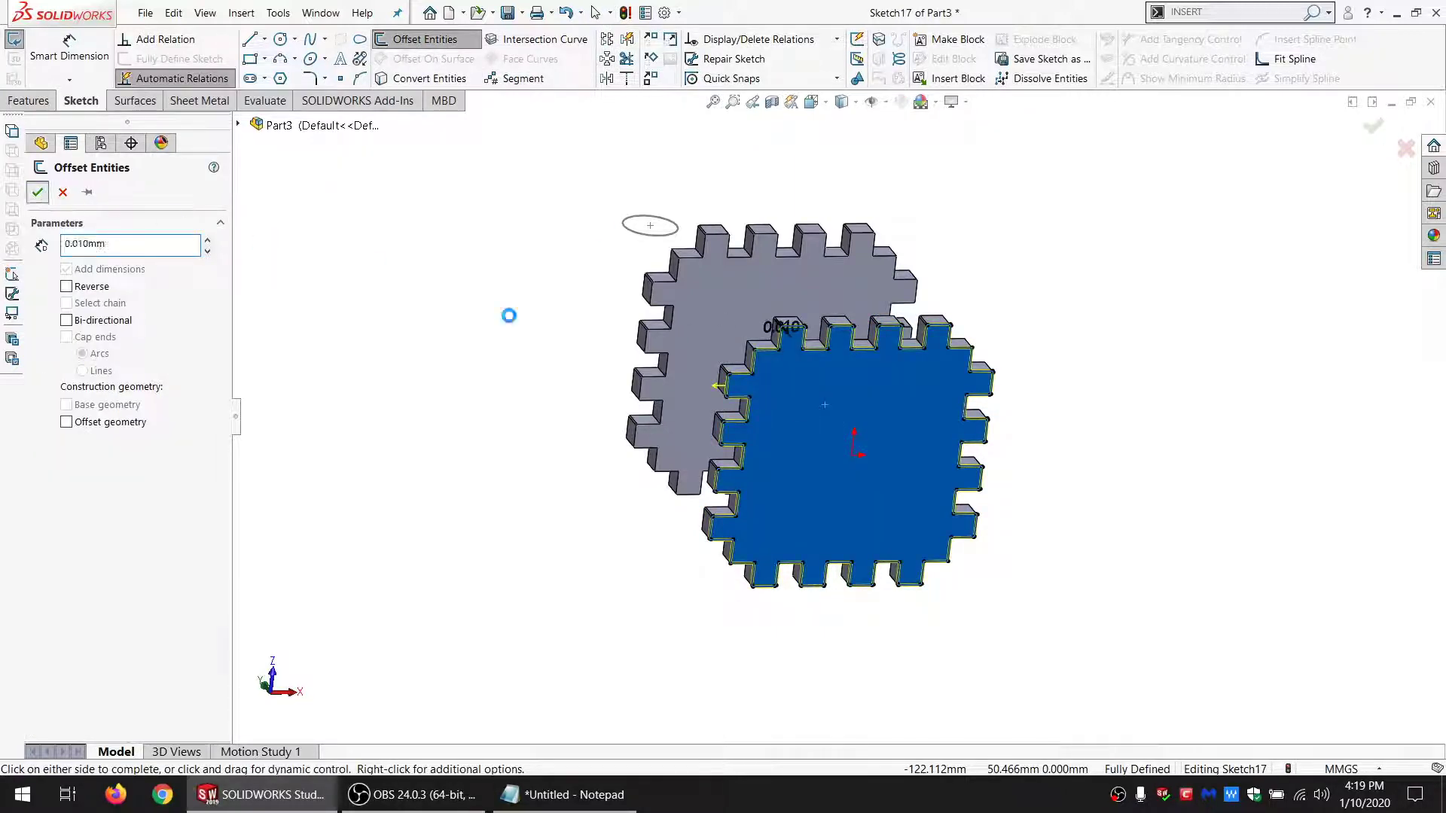
Step: Set the FRONT sketch's offset dimension to the equation ="KERF" / 2 and place the dimension clear of the panels
{"action": "left_click_drag", "start_coordinate": [587, 245], "coordinate": [542, 241]}
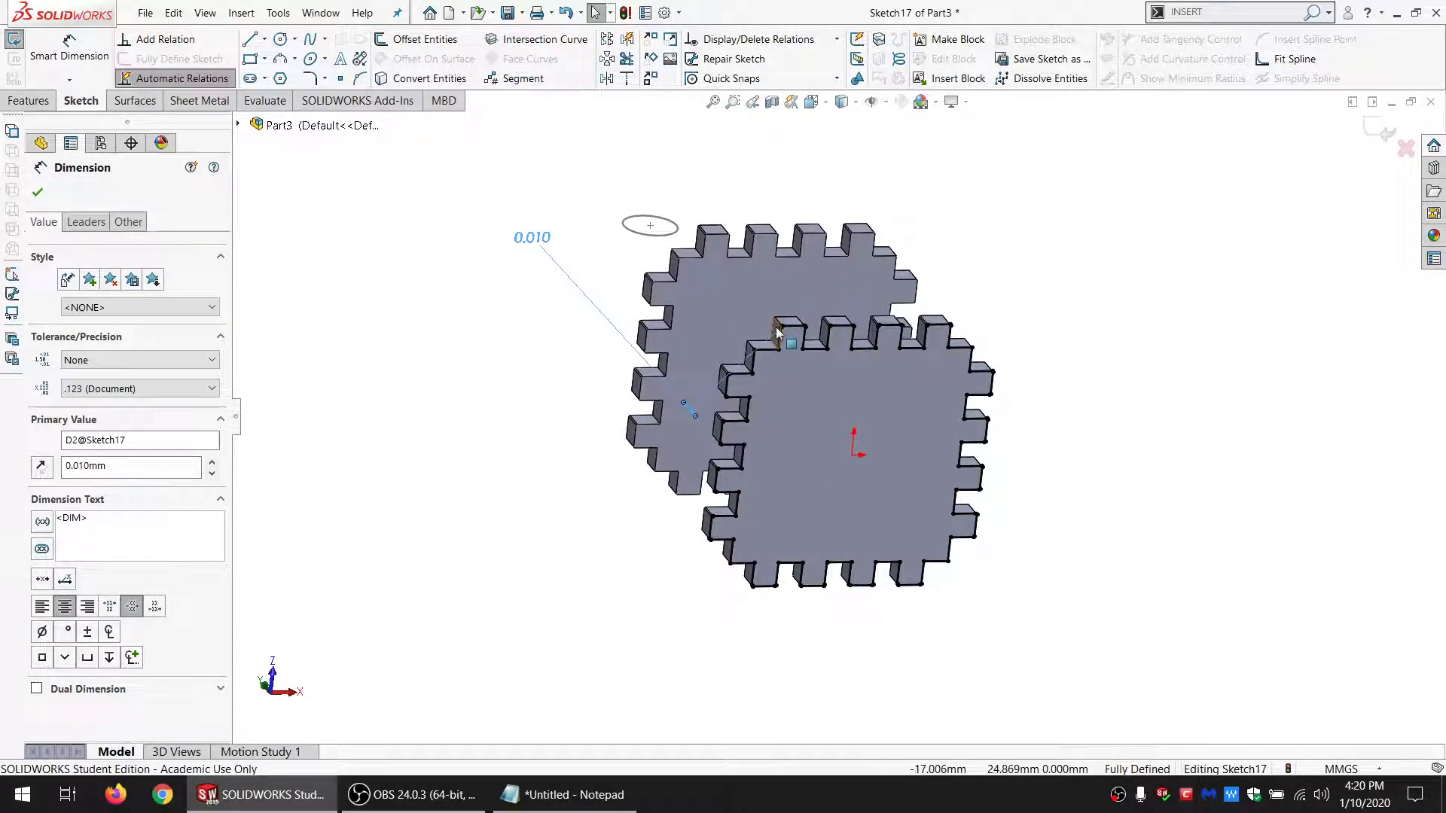
{"action": "double_click", "coordinate": [533, 238]}
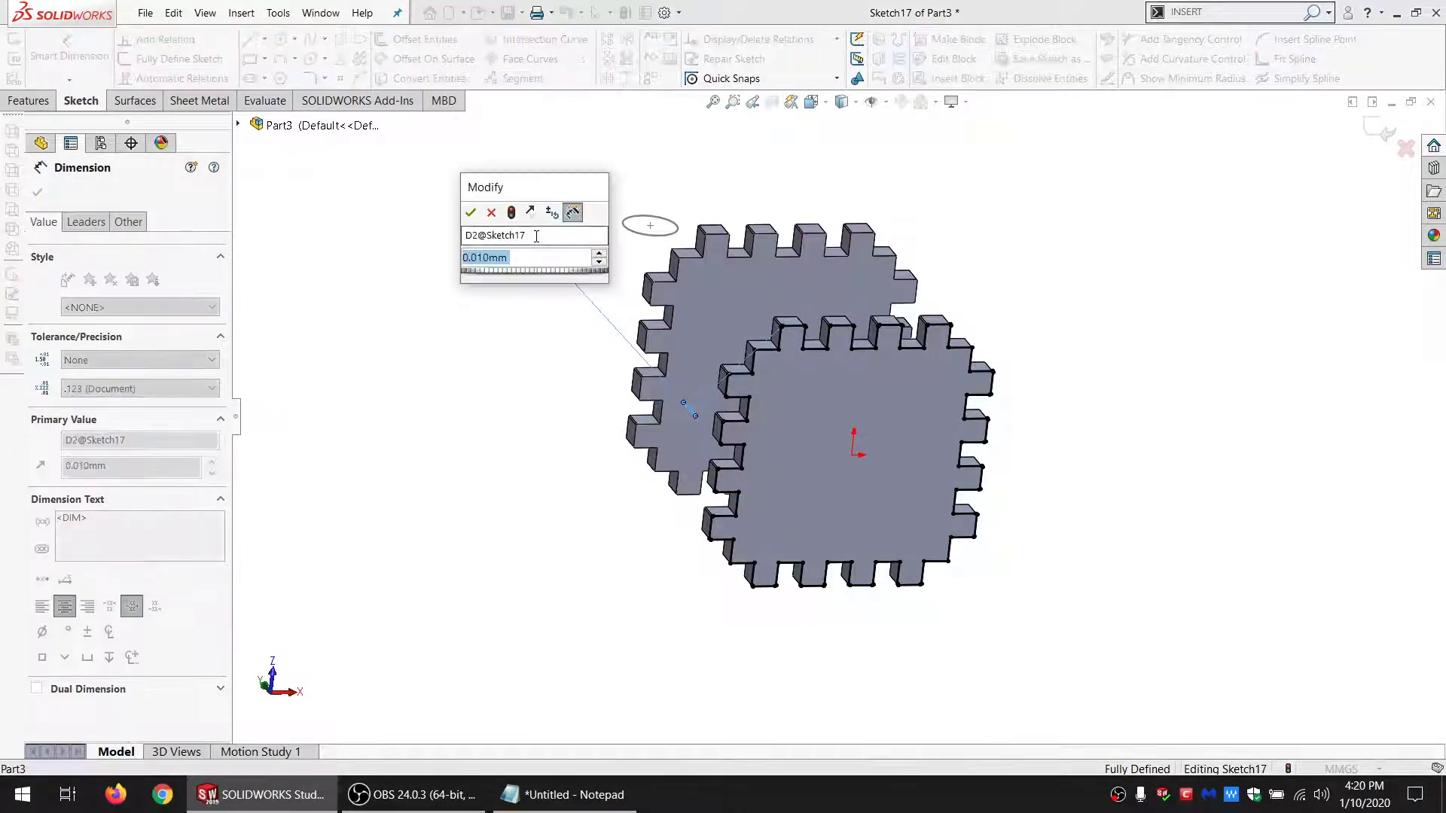
{"action": "type", "text": "="}
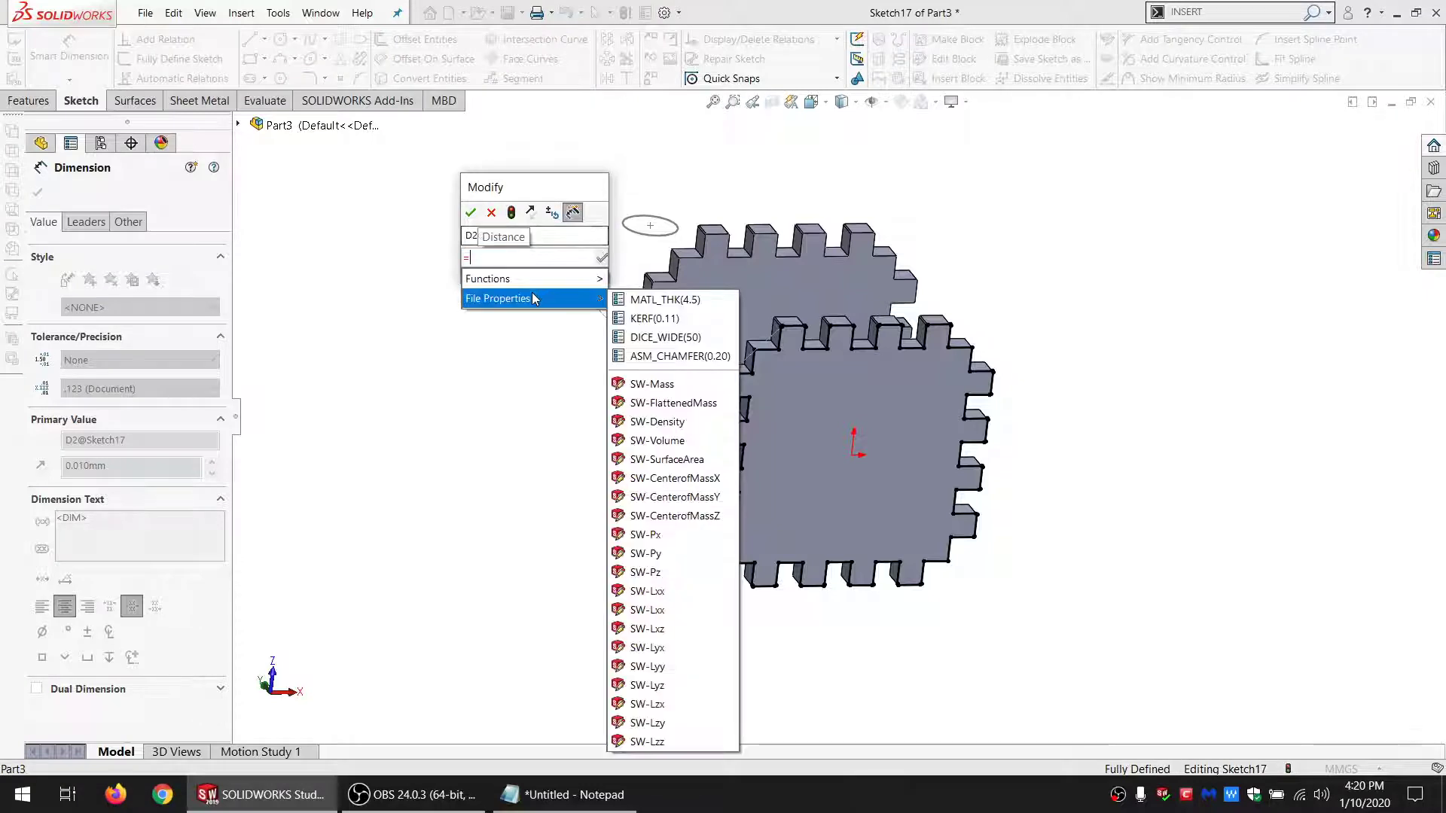
{"action": "left_click", "coordinate": [654, 322]}
{"action": "type", "text": "/ 2"}
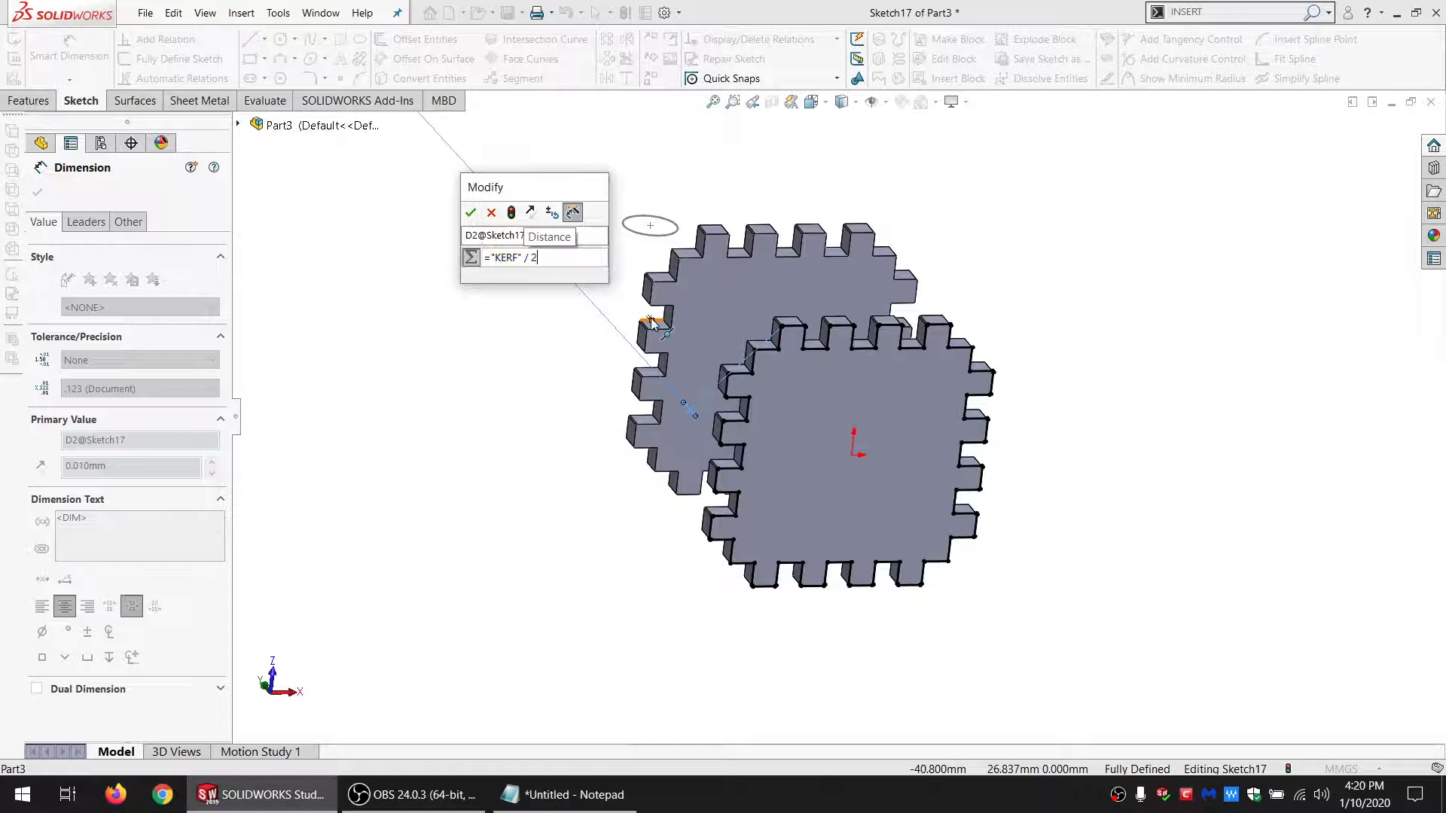
{"action": "key", "text": "Return"}
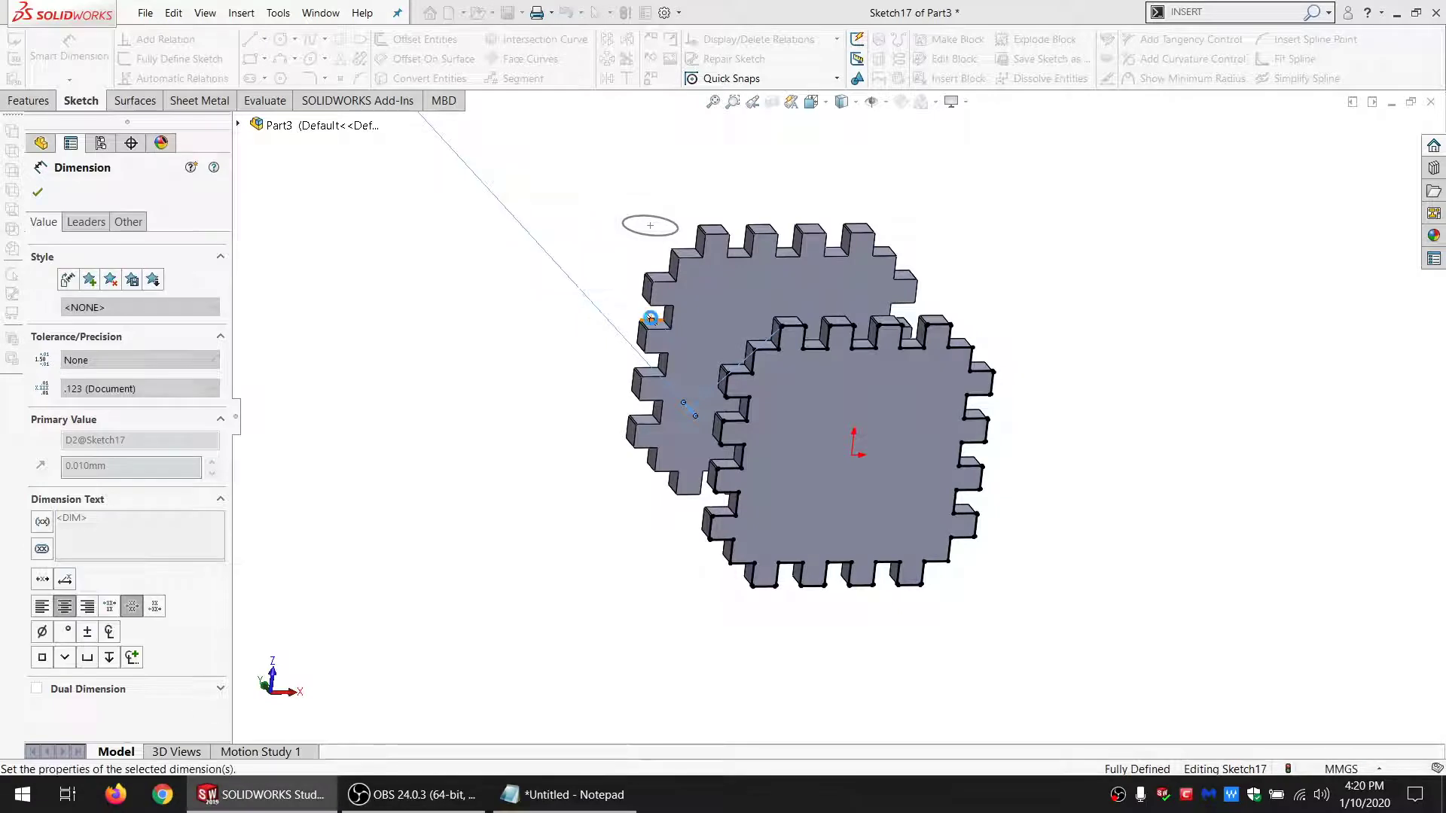
{"action": "scroll", "coordinate": [792, 371], "scroll_direction": "up", "scroll_amount": 3}
{"action": "scroll", "coordinate": [792, 371], "scroll_direction": "up", "scroll_amount": 5}
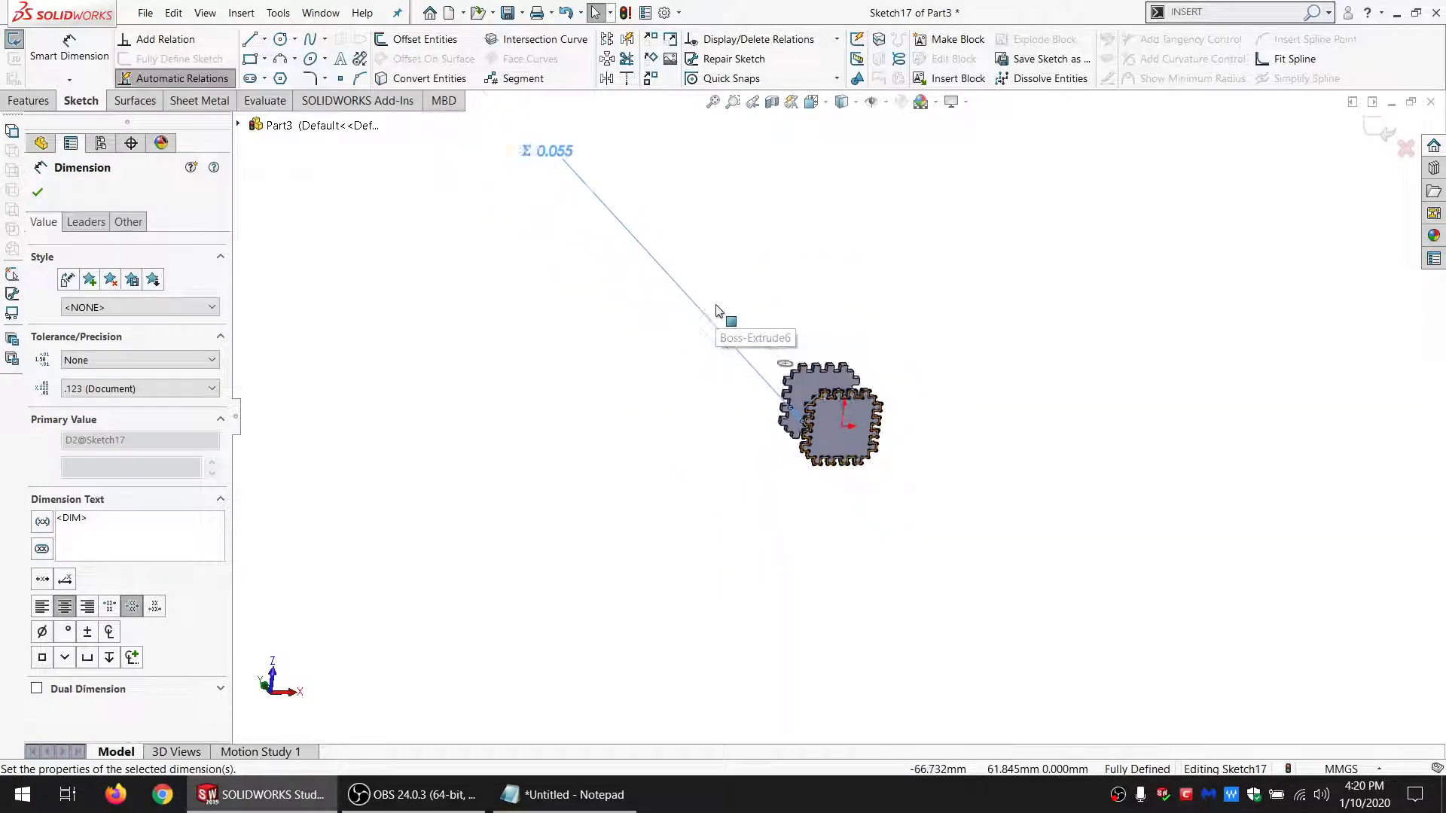
{"action": "left_click_drag", "start_coordinate": [661, 254], "coordinate": [744, 389]}
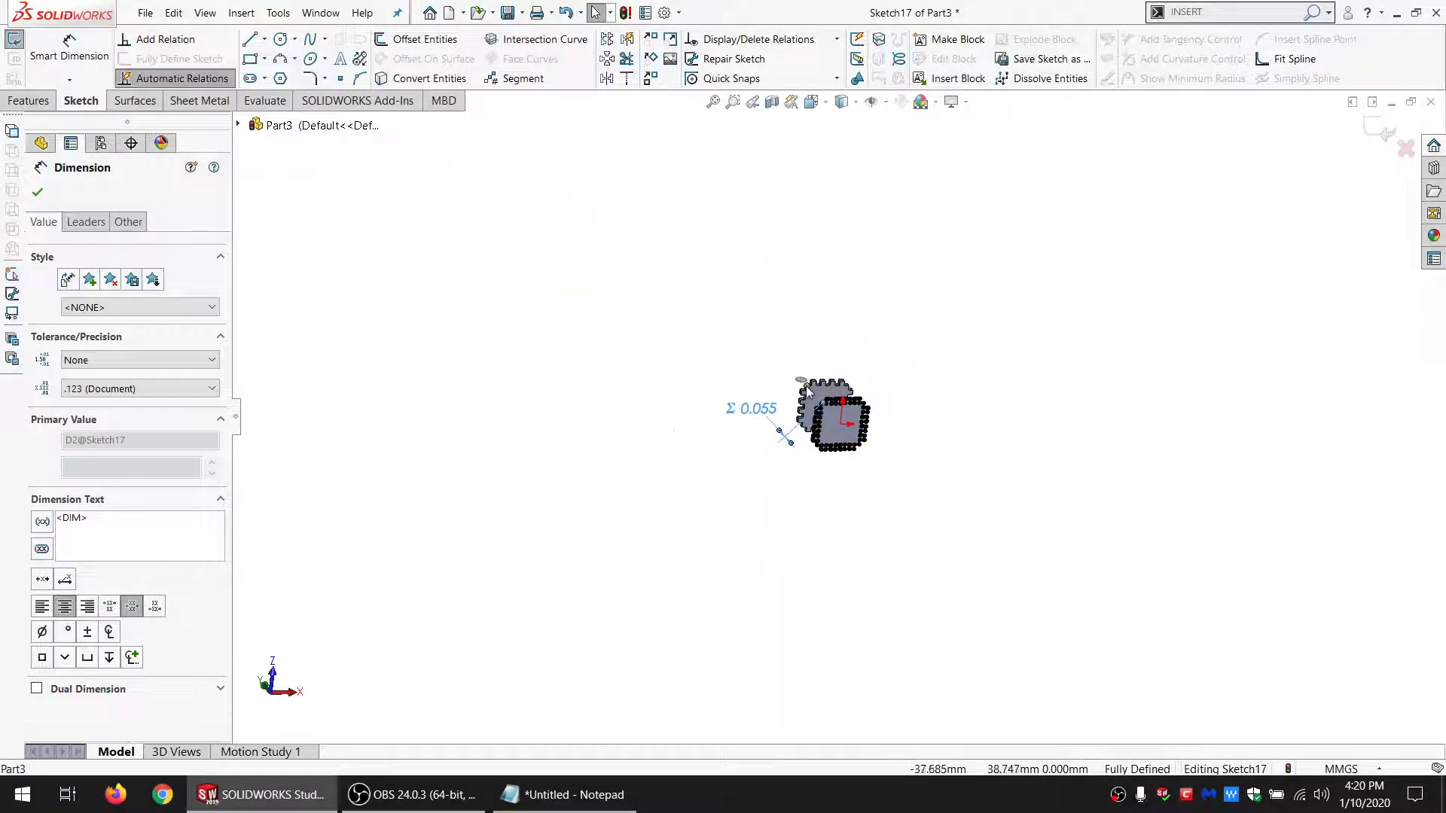
Step: Boss-extrude the FRONT offset sketch Up To Surface at the panel's inner face, with automatic body selection off and merging limited to FRONT
{"action": "scroll", "coordinate": [822, 413], "scroll_direction": "down", "scroll_amount": 6}
{"action": "middle_click_drag", "start_coordinate": [875, 441], "coordinate": [922, 437]}
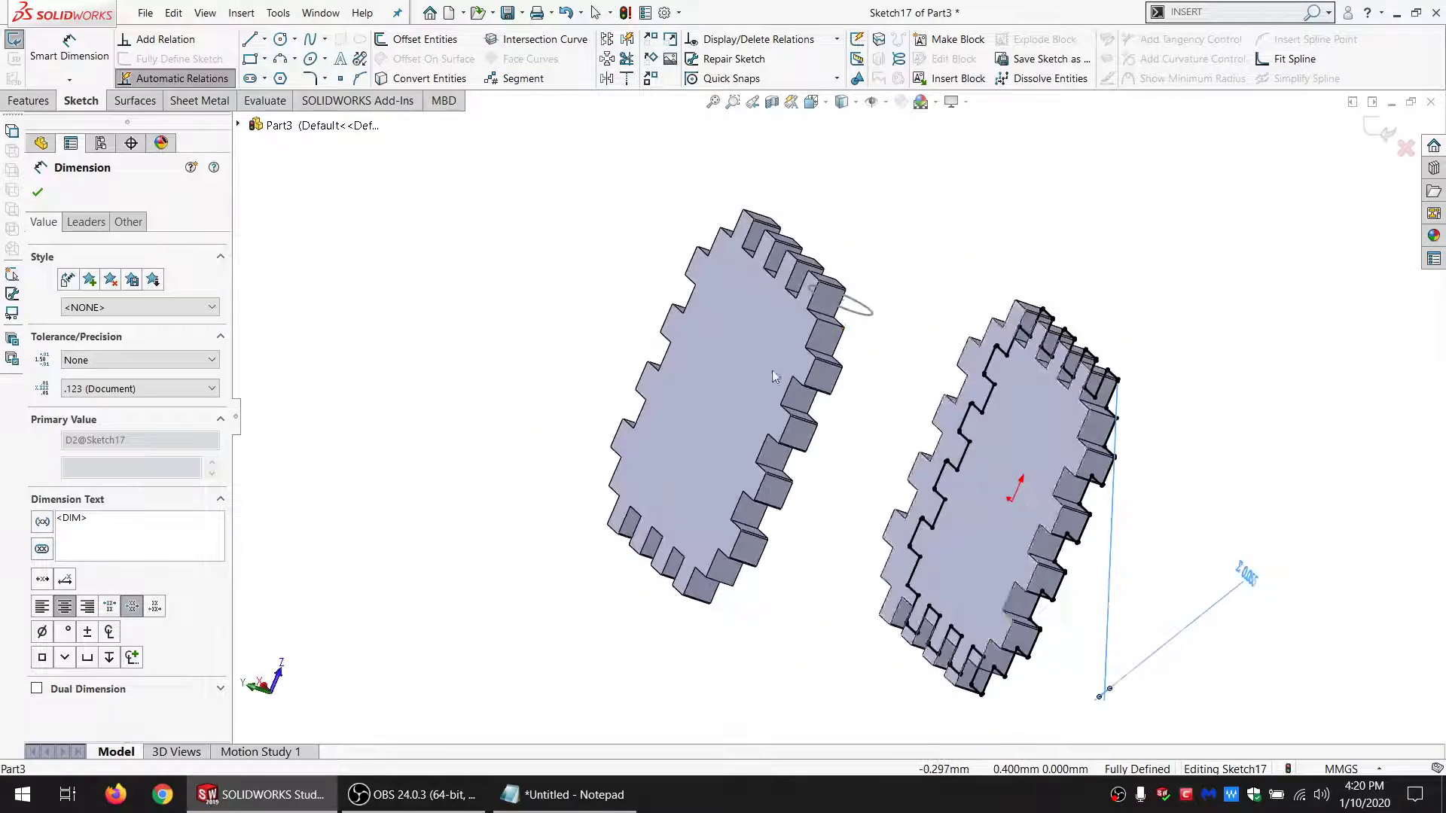
{"action": "left_click", "coordinate": [29, 100]}
{"action": "left_click", "coordinate": [35, 44]}
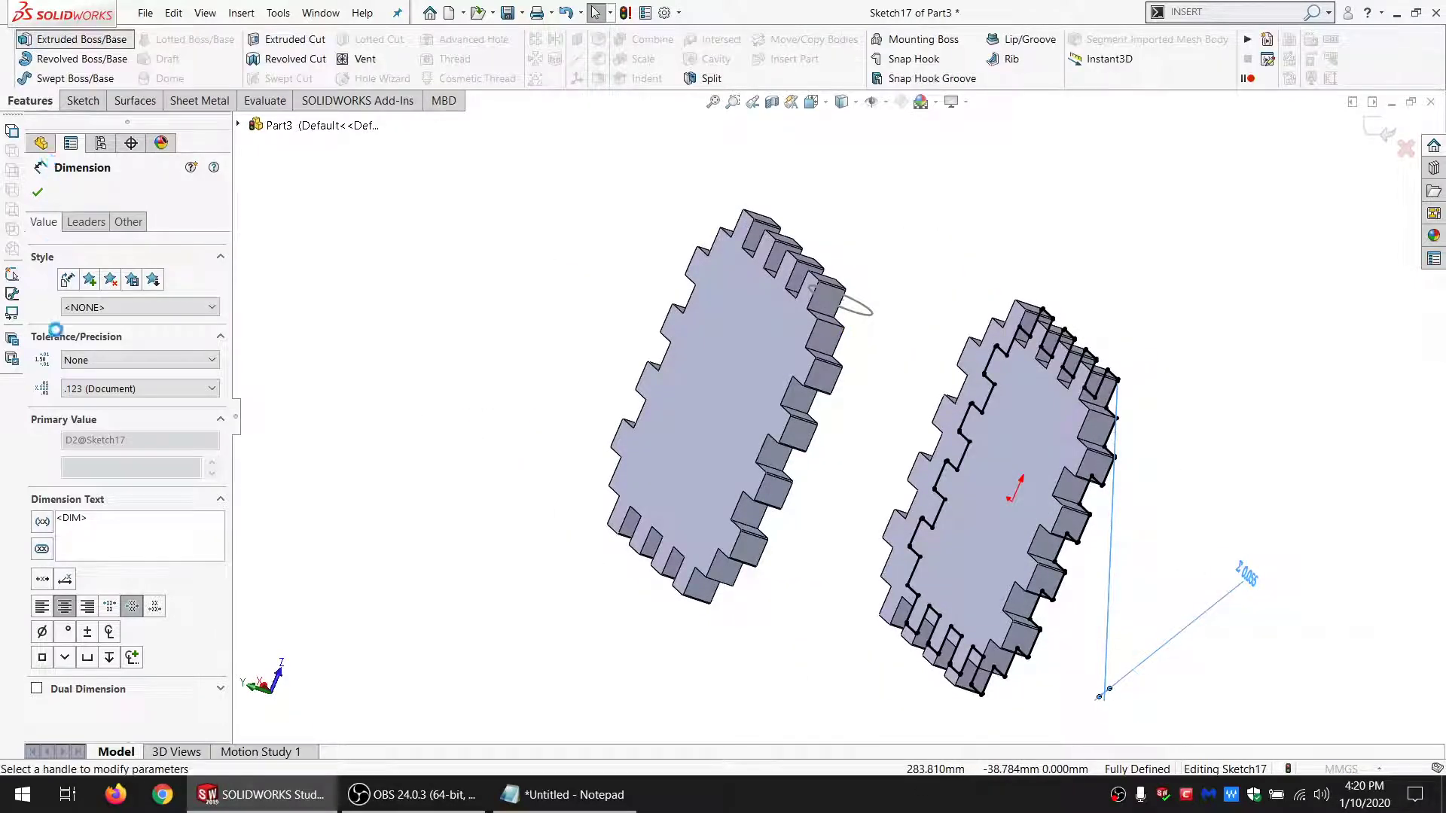
{"action": "left_click", "coordinate": [135, 296]}
{"action": "left_click", "coordinate": [106, 348]}
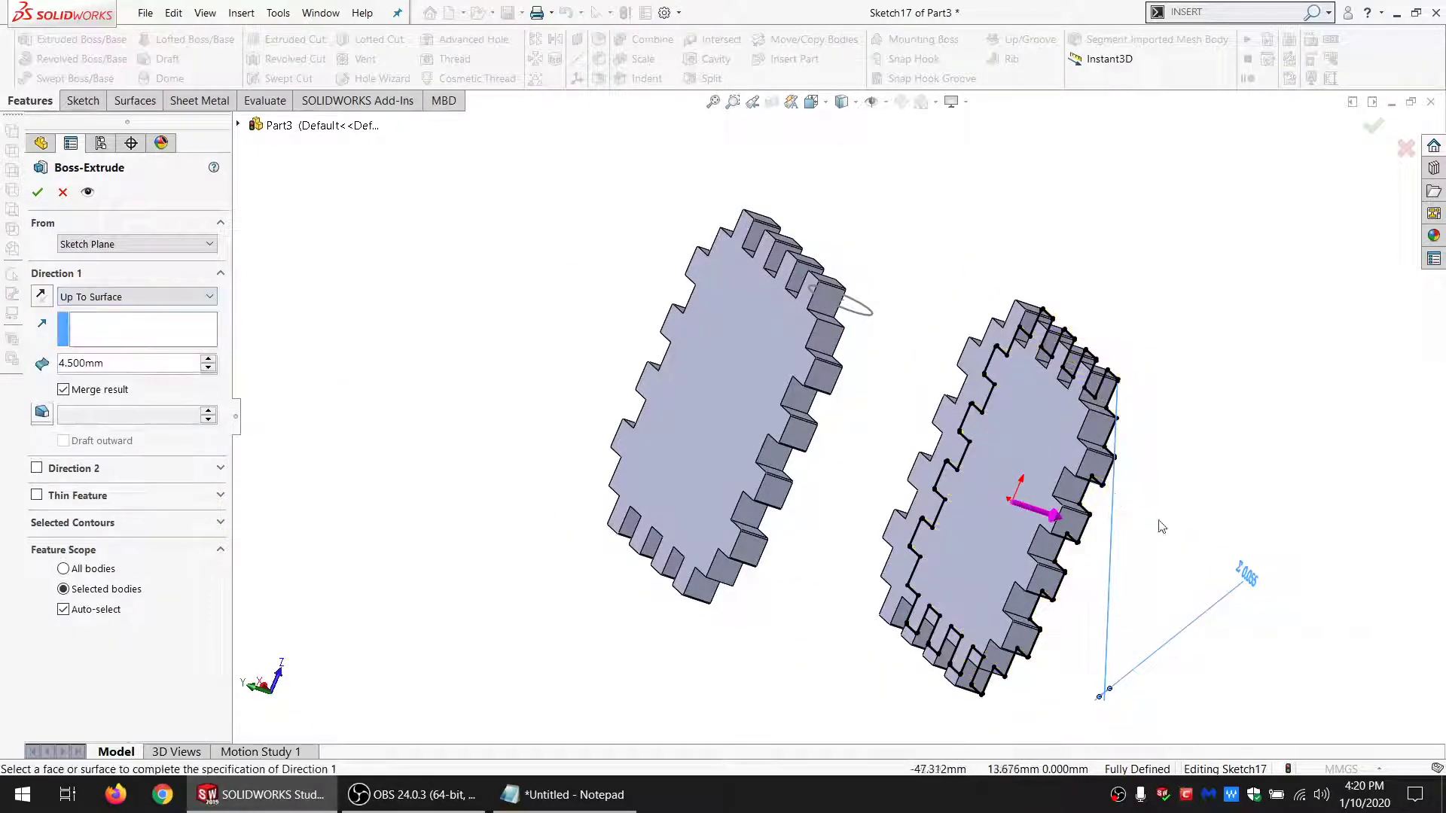
{"action": "left_click", "coordinate": [1002, 437]}
{"action": "left_click", "coordinate": [95, 616]}
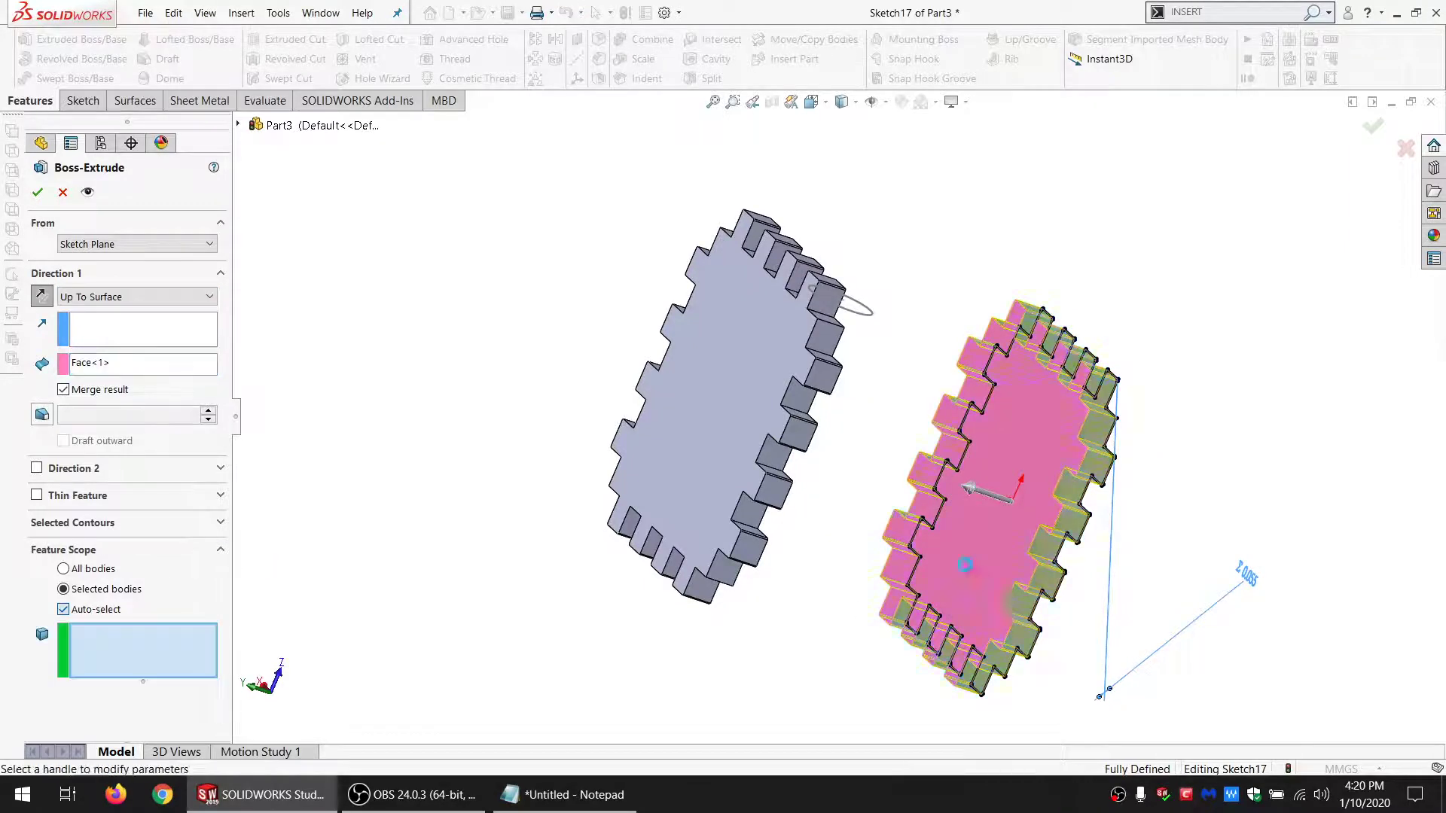
{"action": "left_click", "coordinate": [38, 193]}
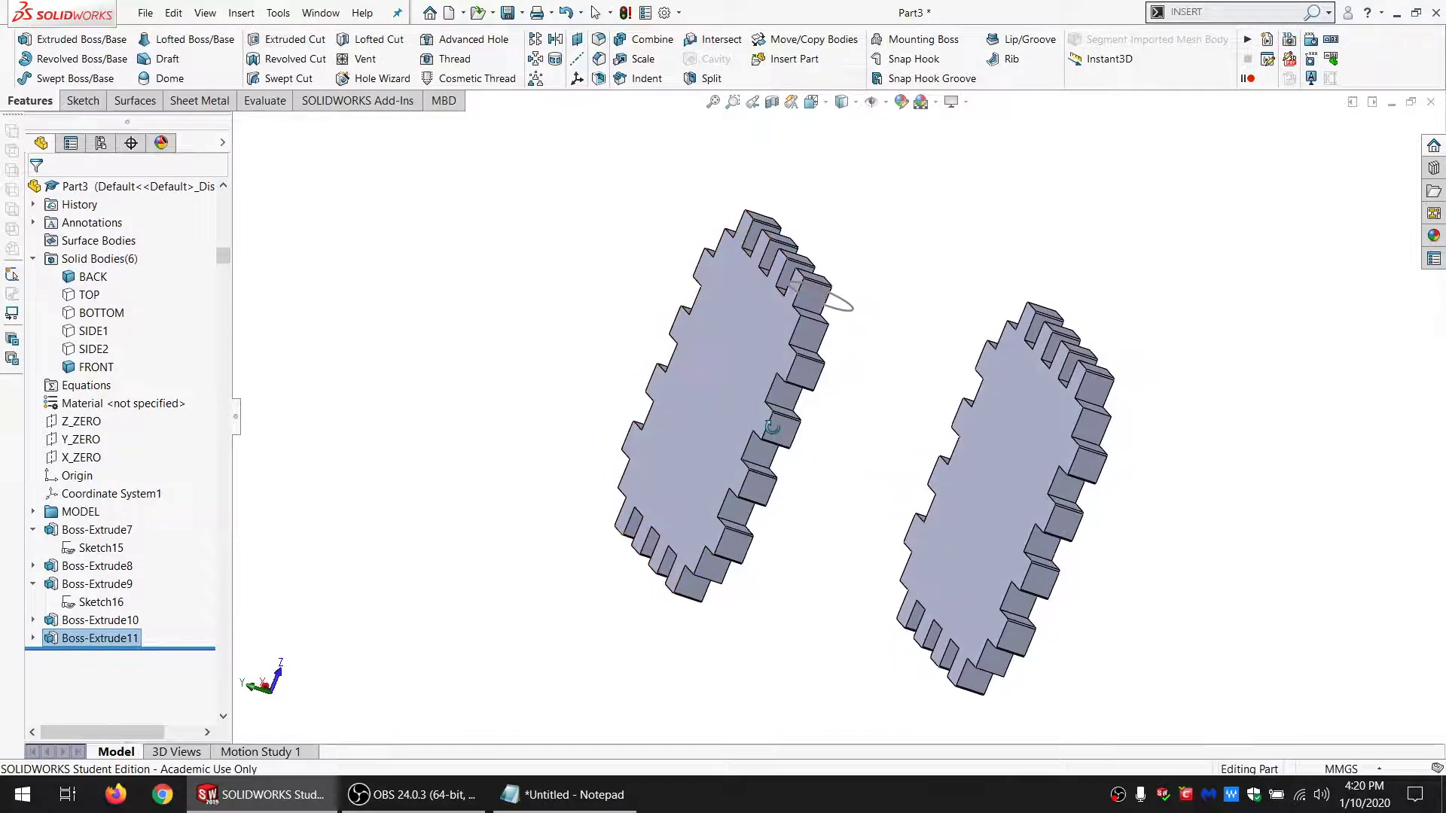
Step: Boss-extrude the reused FRONT offset sketch from the BACK panel's outer face Up To Surface at its inner face, merging only with BACK and auto-select off
{"action": "left_click", "coordinate": [33, 639]}
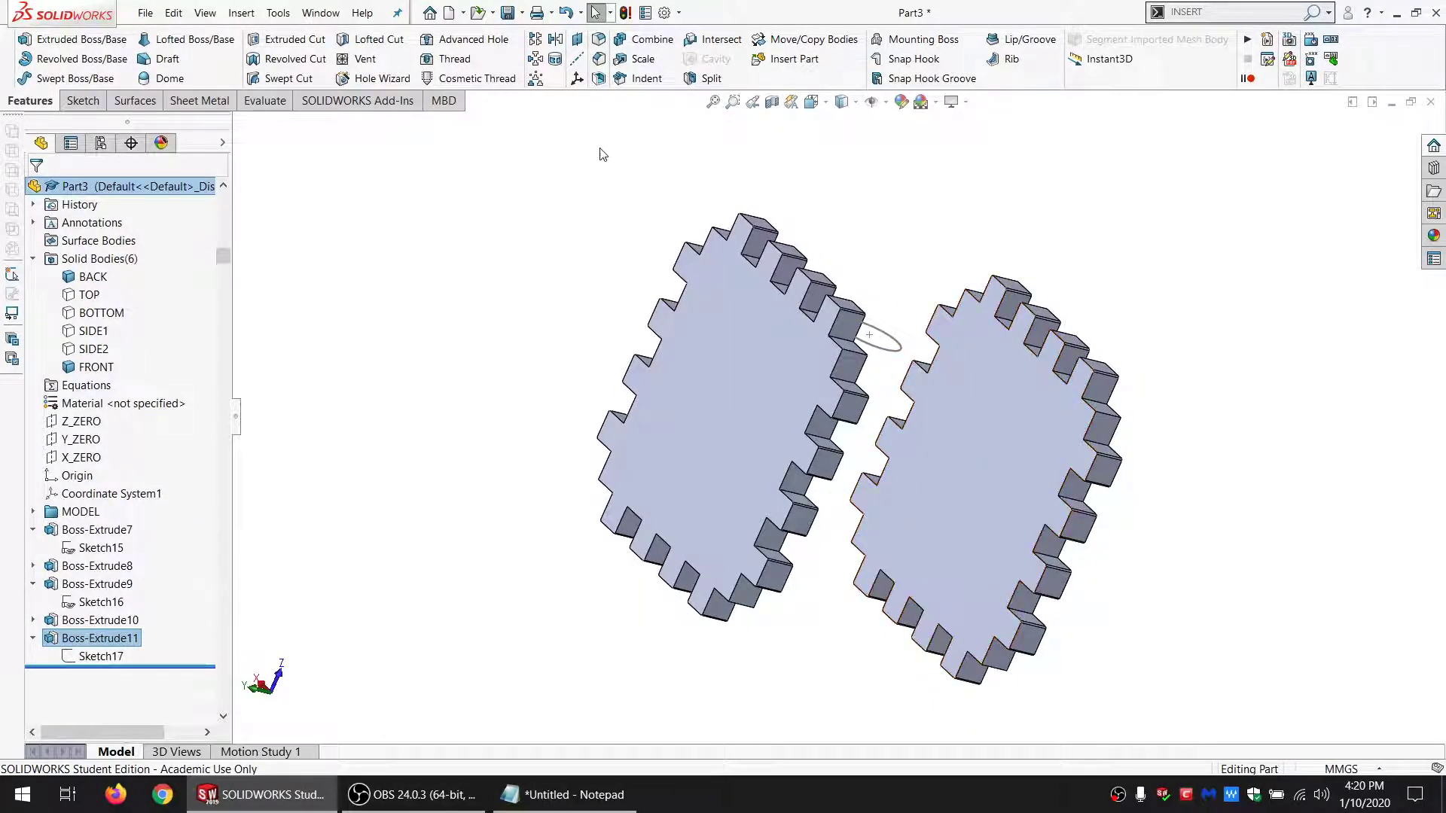
{"action": "left_click", "coordinate": [101, 657]}
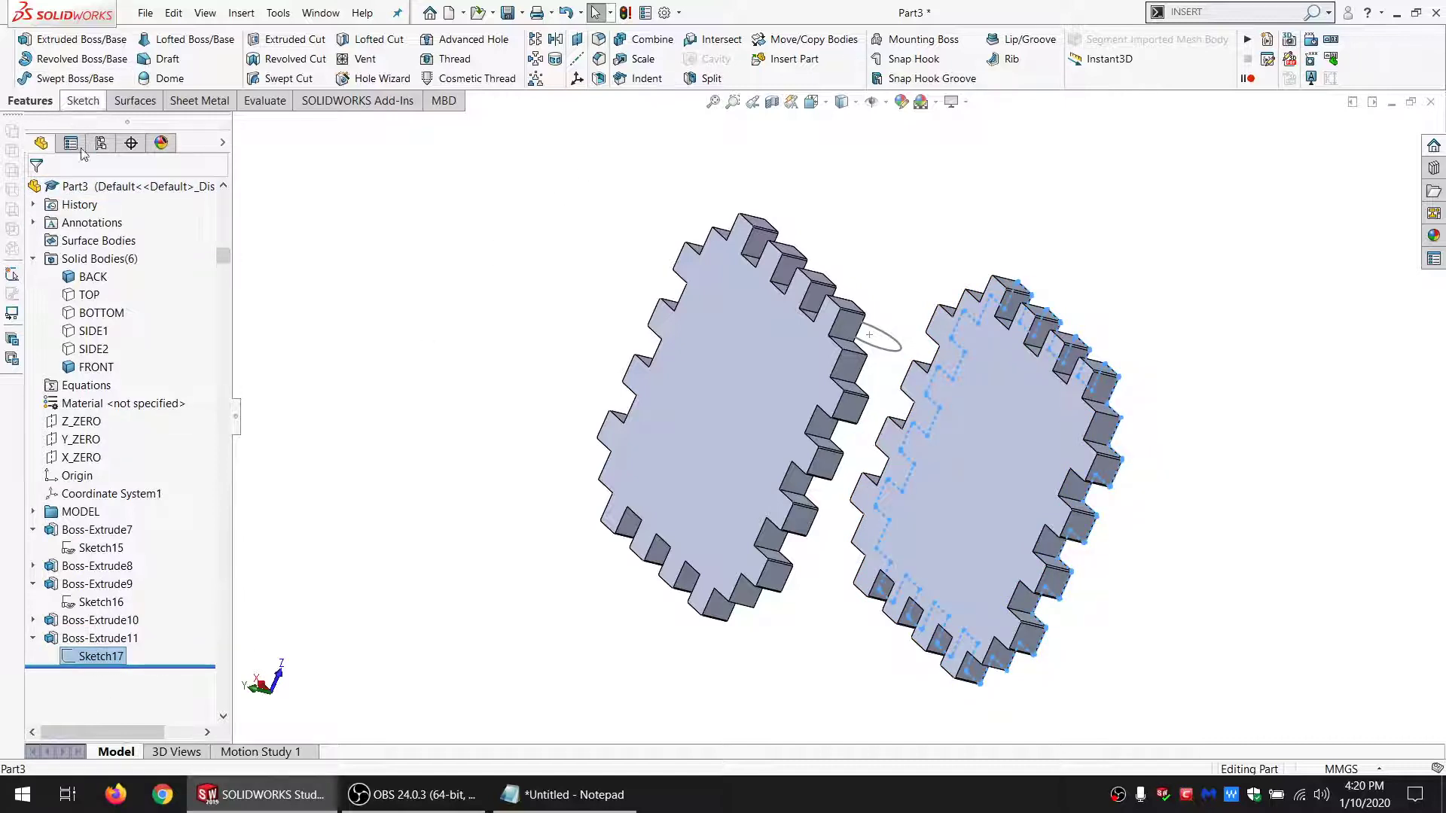
{"action": "left_click", "coordinate": [92, 43]}
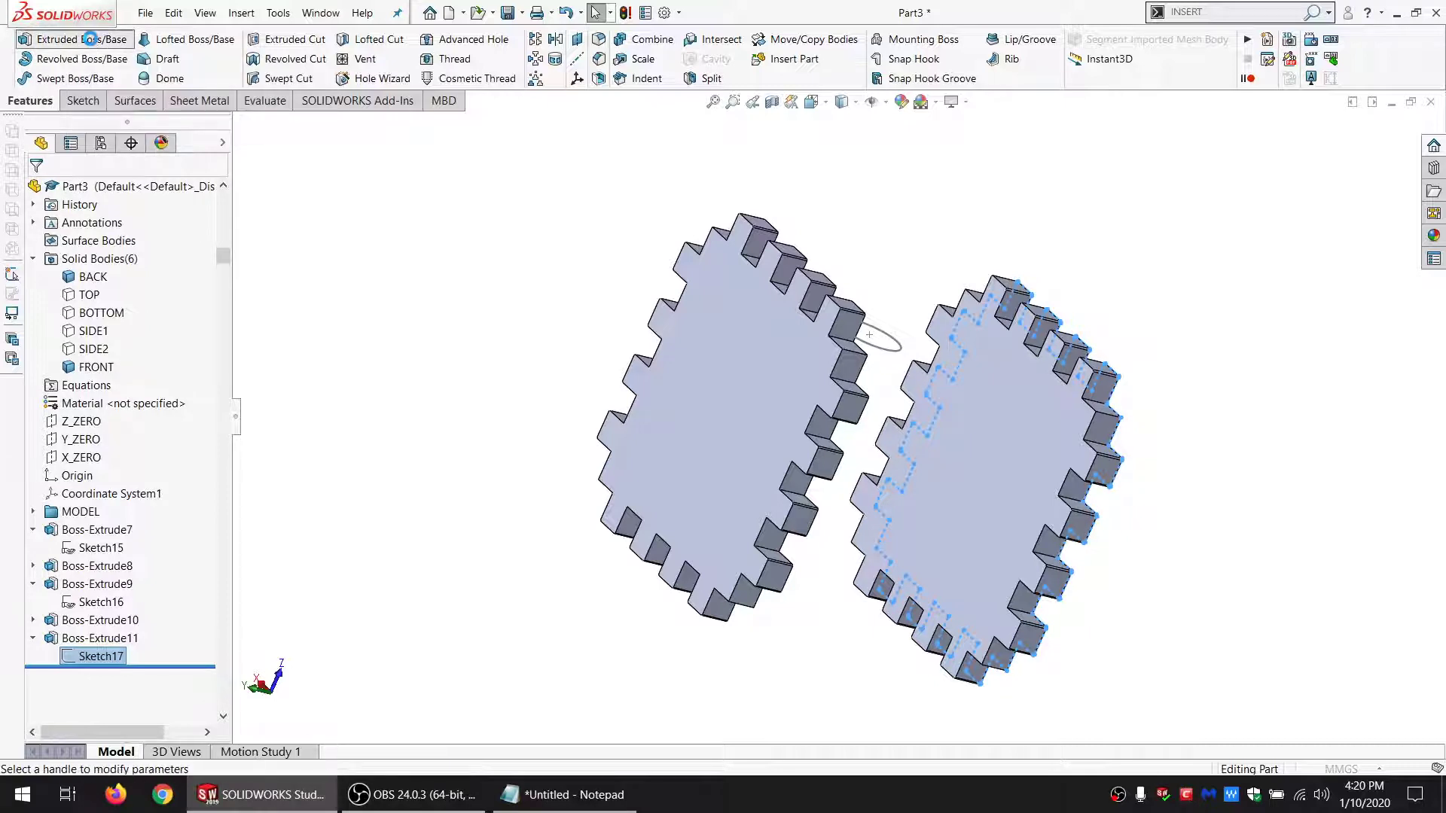
{"action": "left_click", "coordinate": [126, 245]}
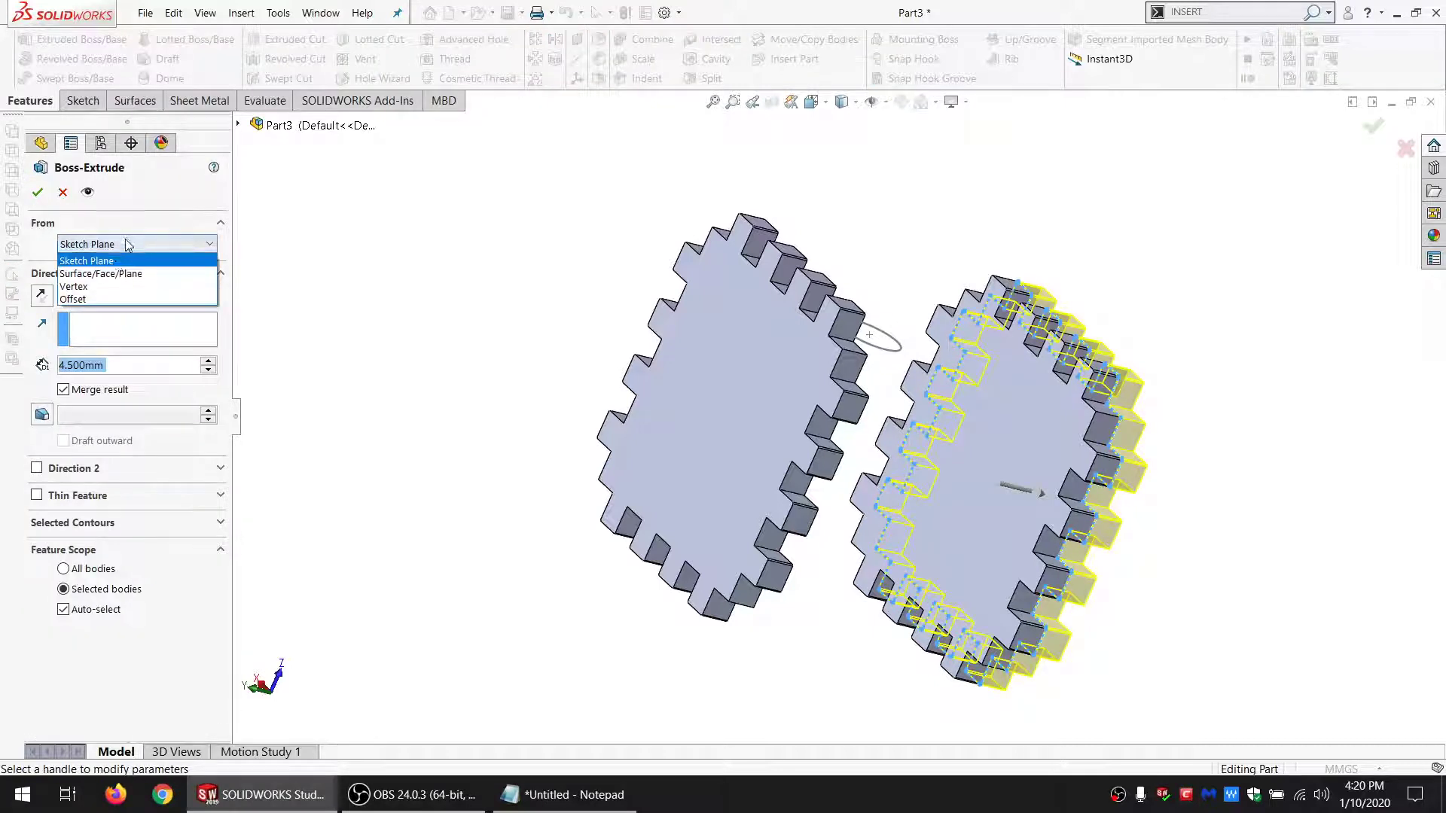
{"action": "left_click", "coordinate": [100, 274]}
{"action": "left_click", "coordinate": [159, 323]}
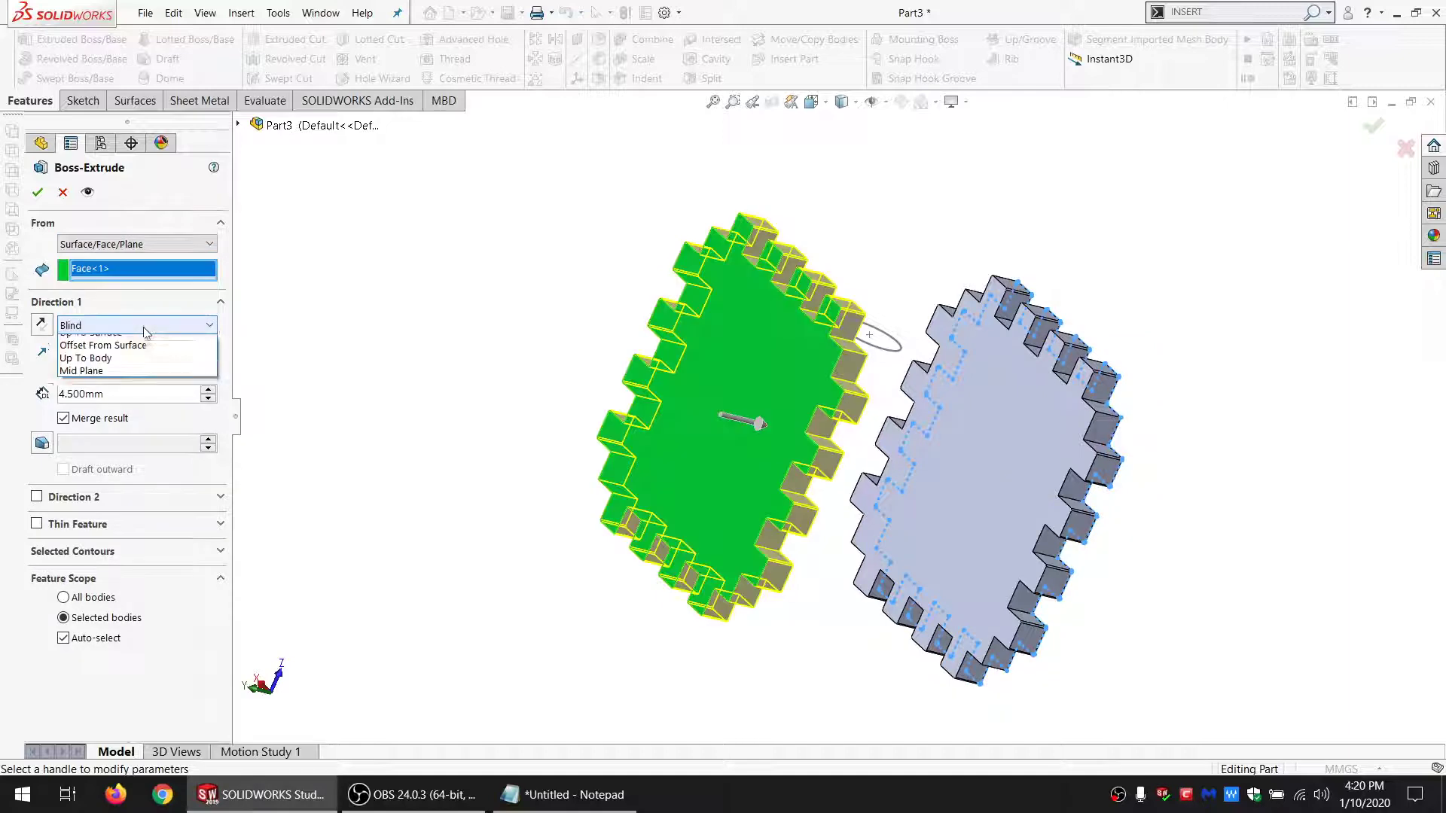
{"action": "left_click", "coordinate": [113, 374]}
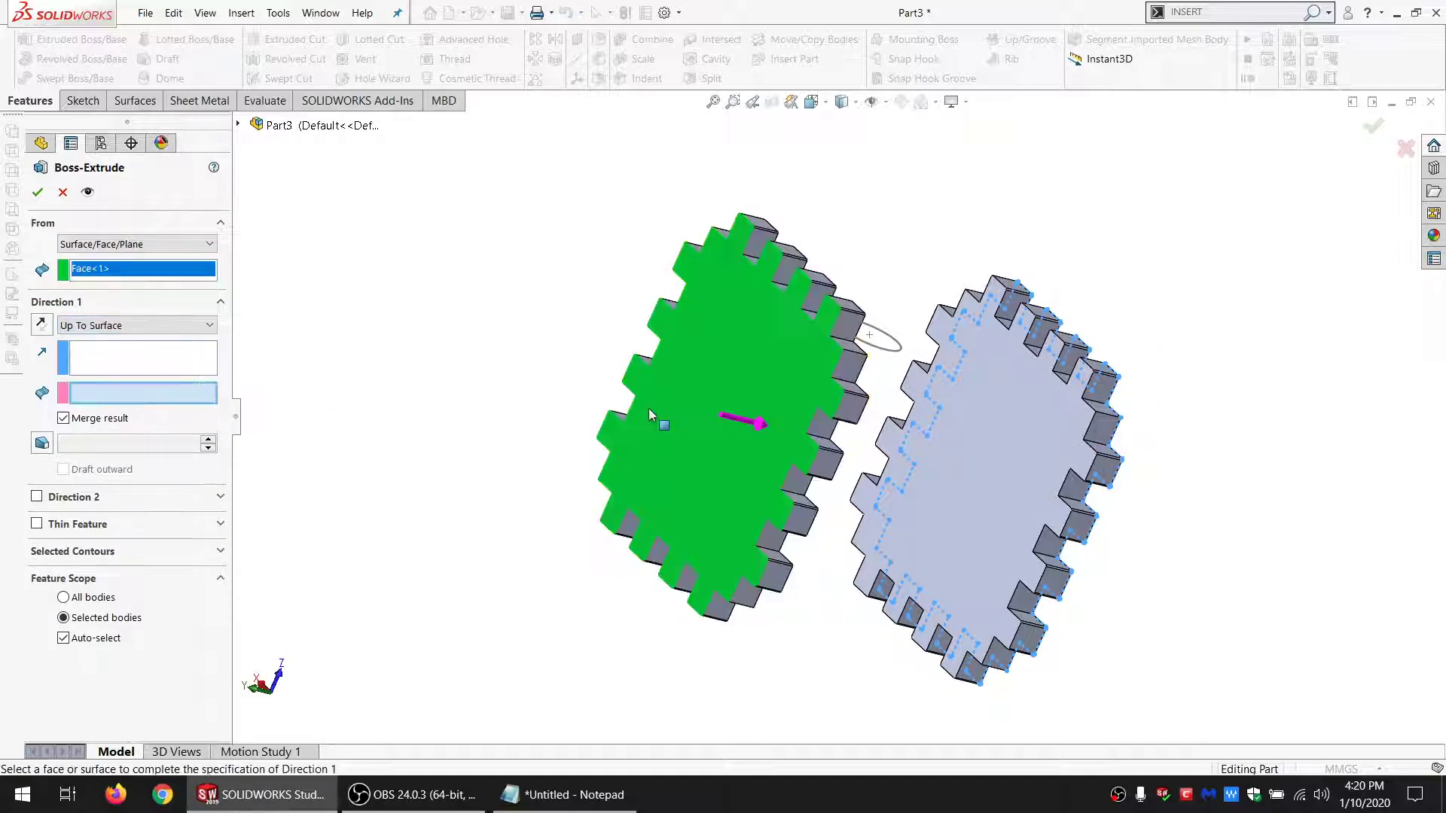
{"action": "middle_click_drag", "start_coordinate": [649, 408], "coordinate": [544, 385]}
{"action": "left_click", "coordinate": [714, 380]}
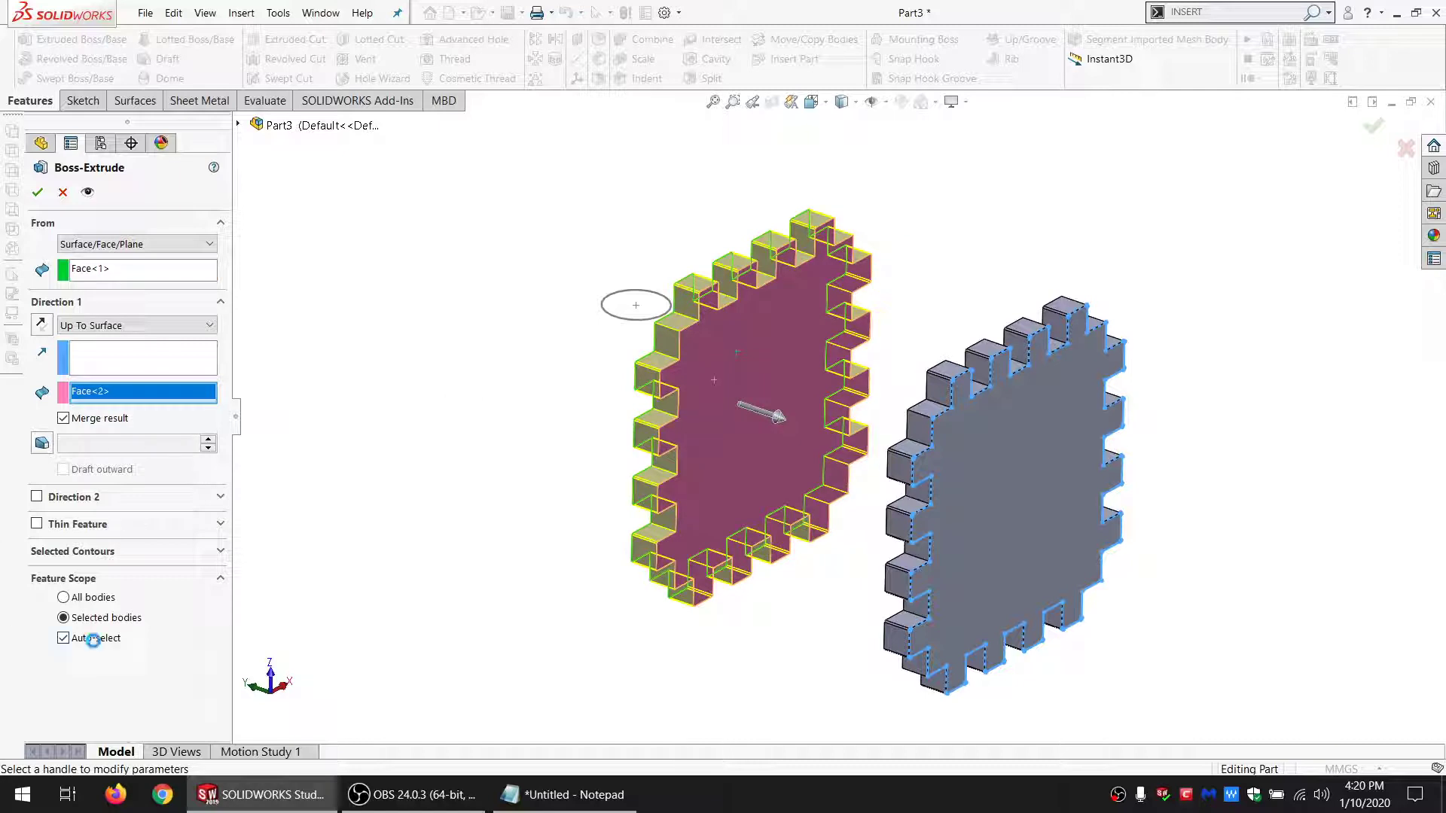
{"action": "left_click", "coordinate": [763, 515]}
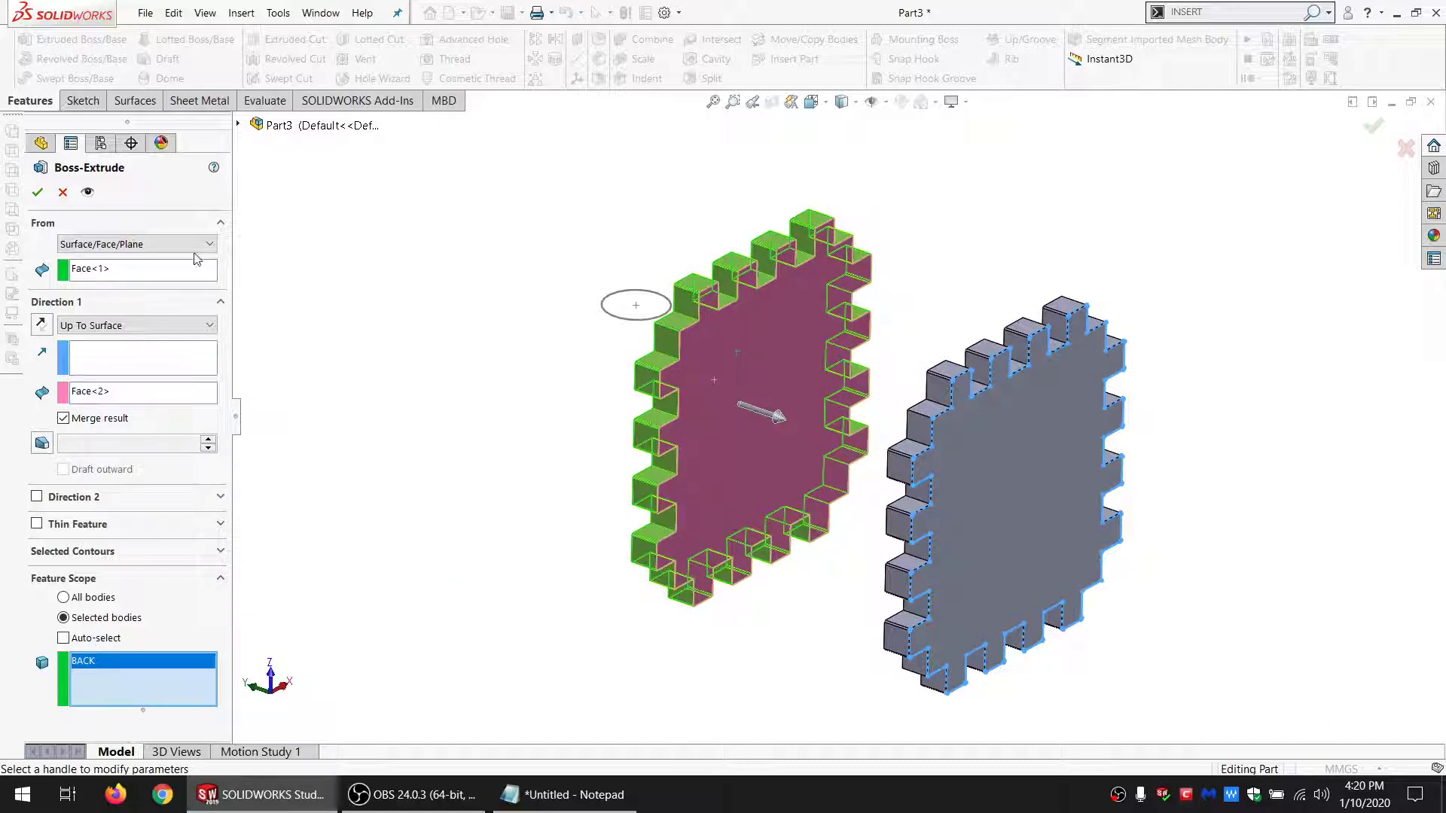
{"action": "left_click", "coordinate": [39, 192]}
Step: Show all the hidden solid bodies so that the complete box is displayed
{"action": "middle_click_drag", "start_coordinate": [760, 534], "coordinate": [729, 517]}
{"action": "left_click", "coordinate": [98, 258]}
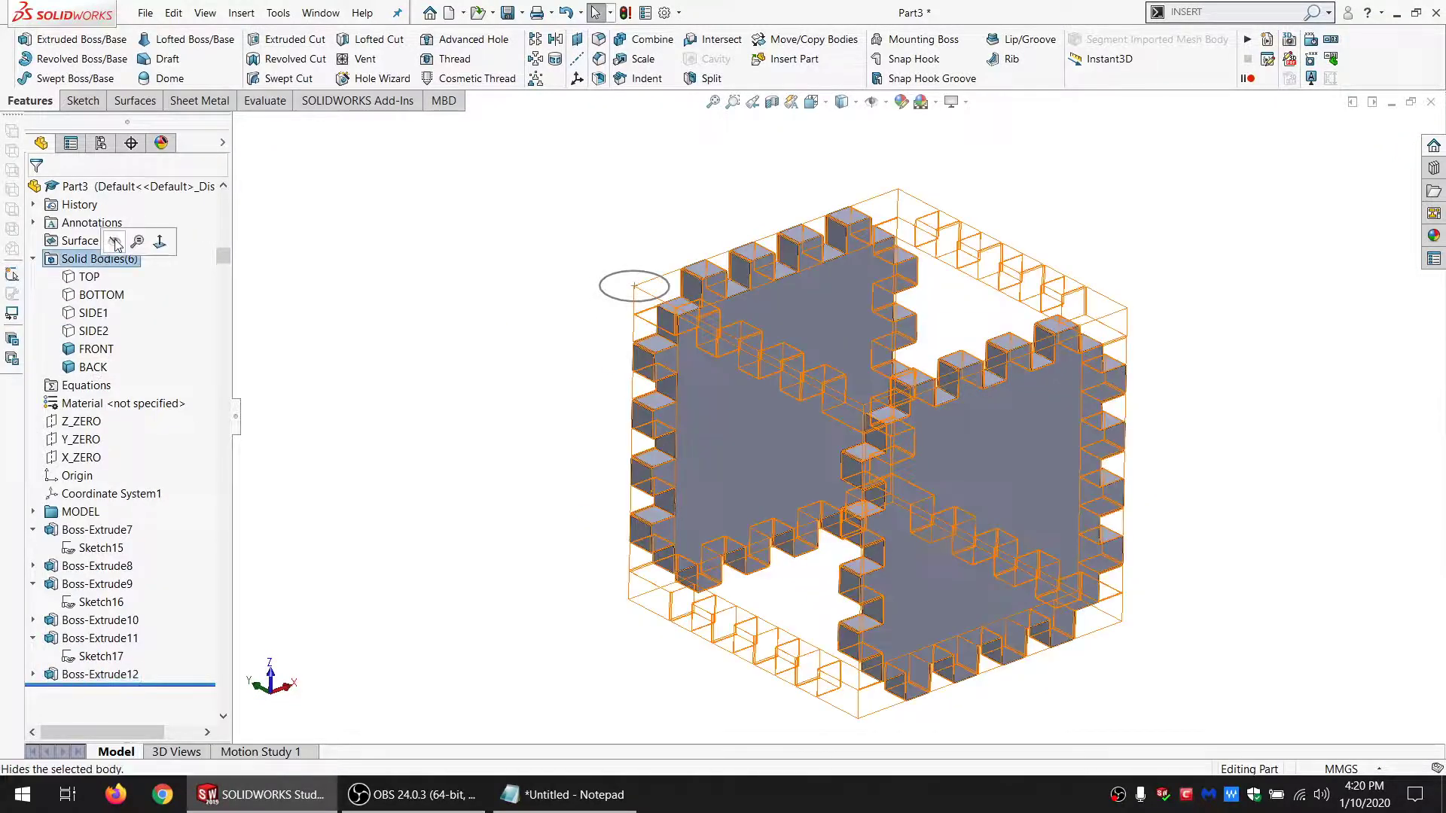
{"action": "left_click", "coordinate": [115, 242]}
{"action": "right_click", "coordinate": [92, 257]}
{"action": "left_click", "coordinate": [107, 236]}
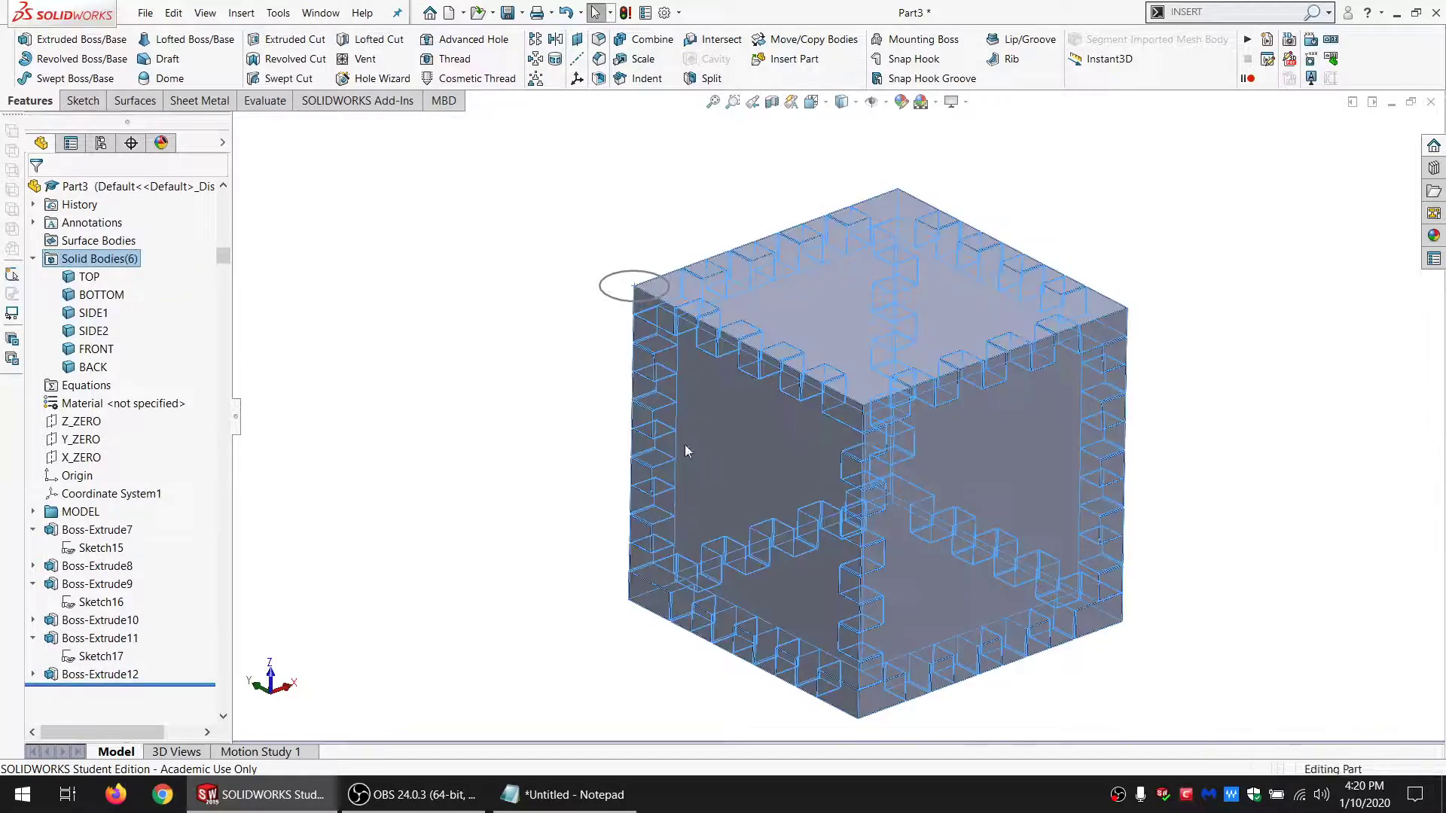
{"action": "scroll", "coordinate": [888, 463], "scroll_direction": "up", "scroll_amount": 3}
Step: Group the features from Boss-Extrude7 to Boss-Extrude12 into a new feature tree folder named KERF
{"action": "left_click", "coordinate": [96, 530]}
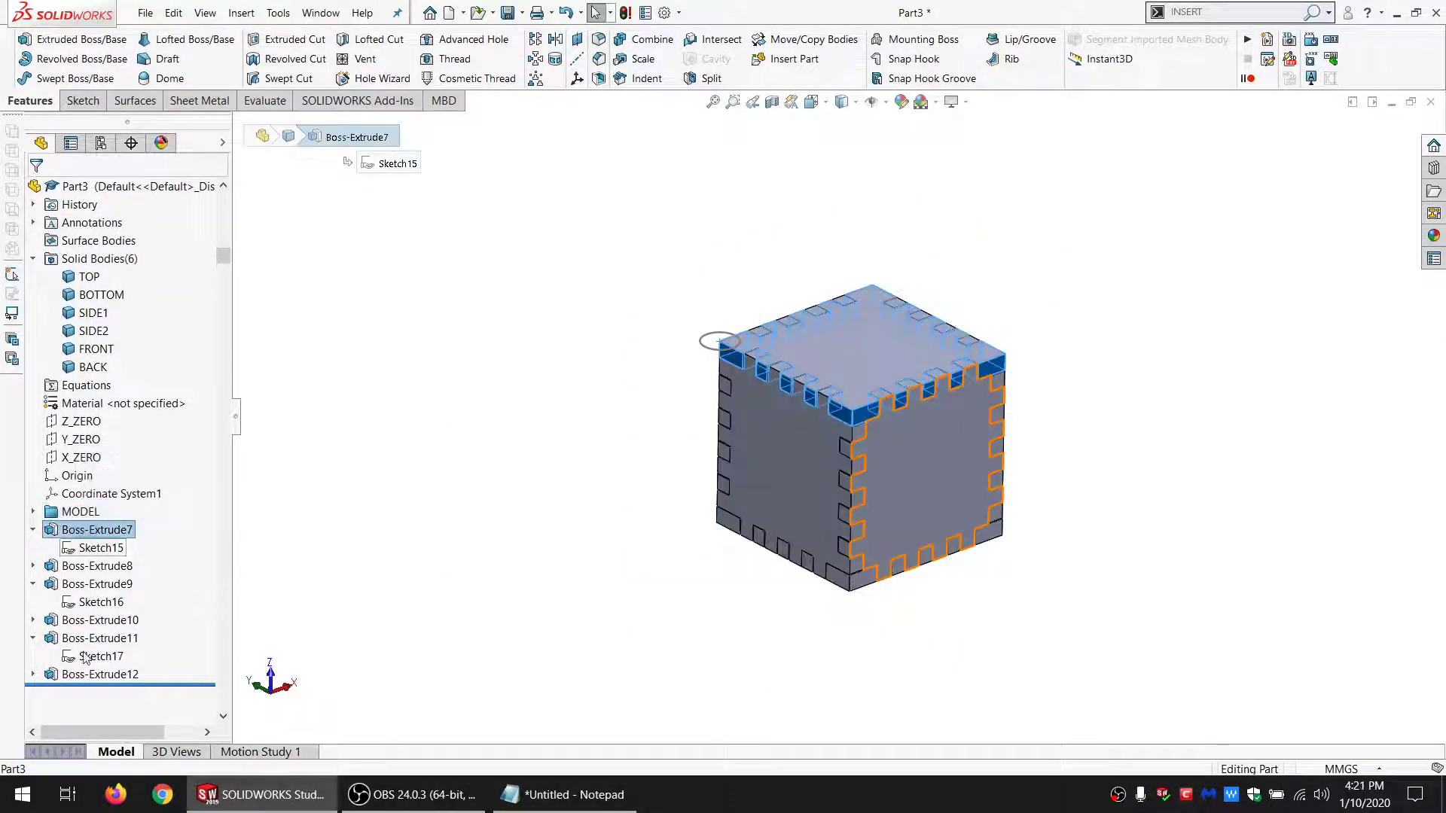
{"action": "left_click", "coordinate": [94, 674], "text": "shift"}
{"action": "right_click", "coordinate": [95, 674]}
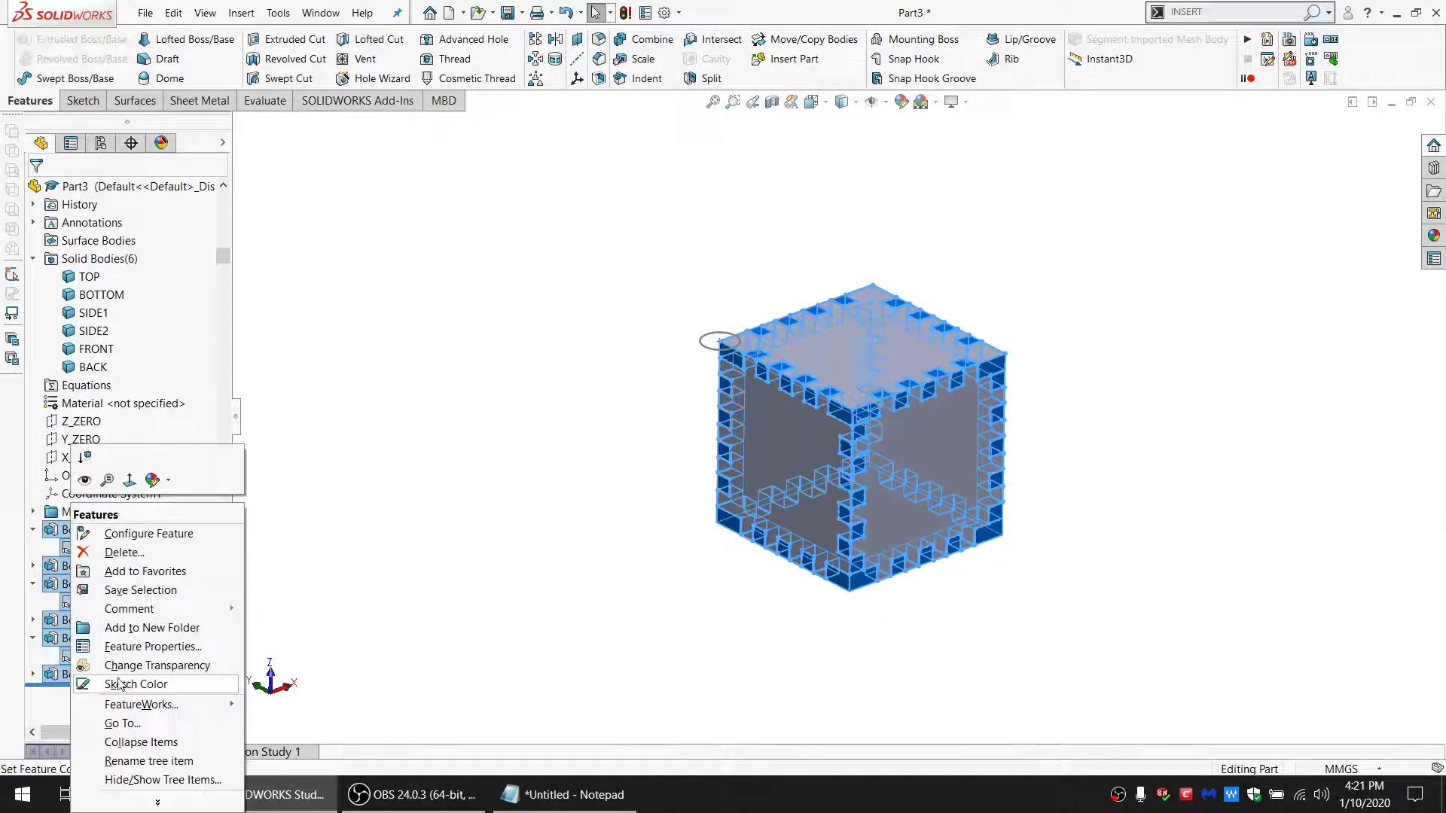
{"action": "left_click", "coordinate": [126, 628]}
{"action": "key", "text": "Return"}
{"action": "type", "text": "KE"}
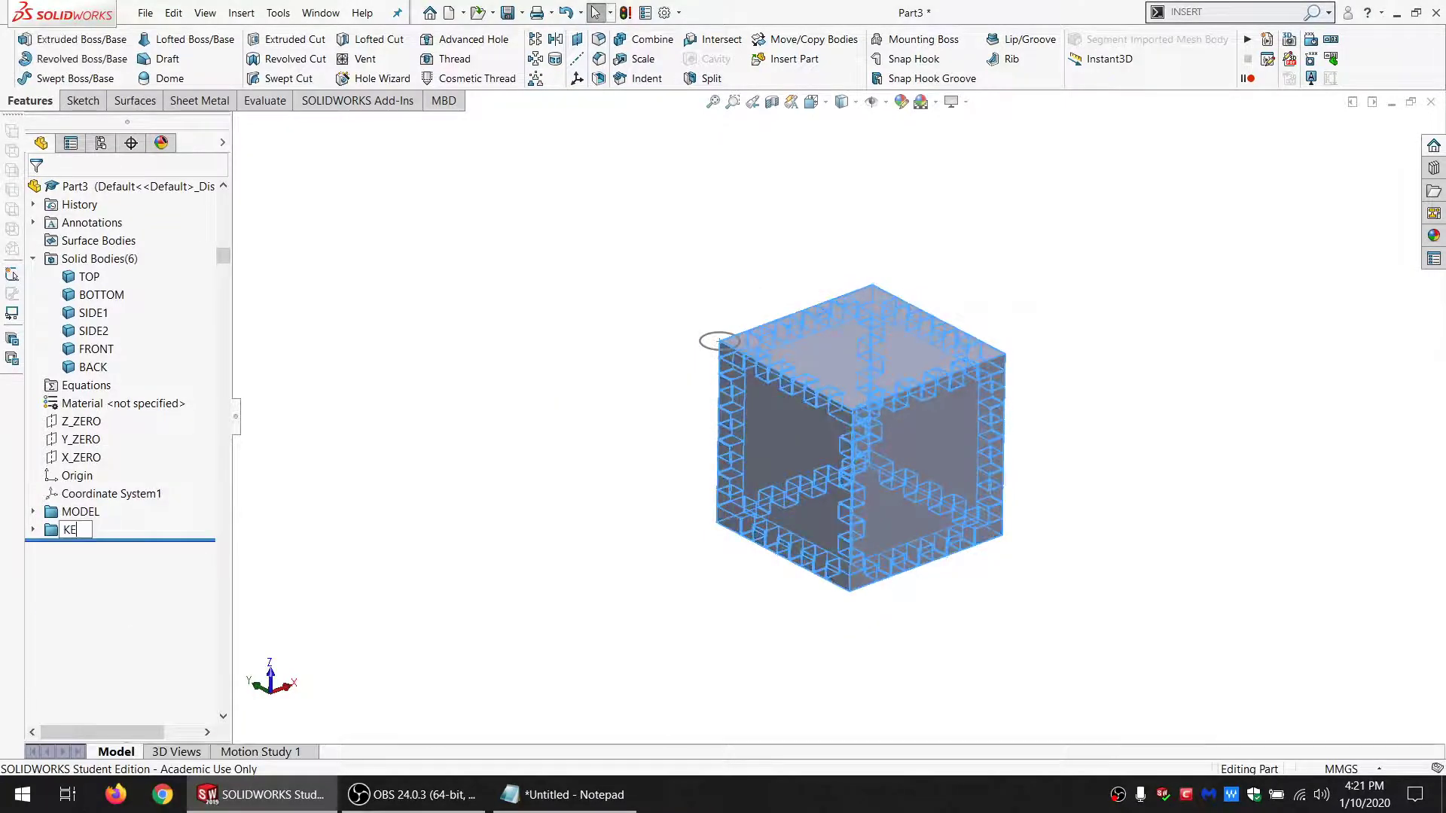
{"action": "type", "text": "RF"}
{"action": "key", "text": "Return"}
{"action": "left_click", "coordinate": [536, 529]}
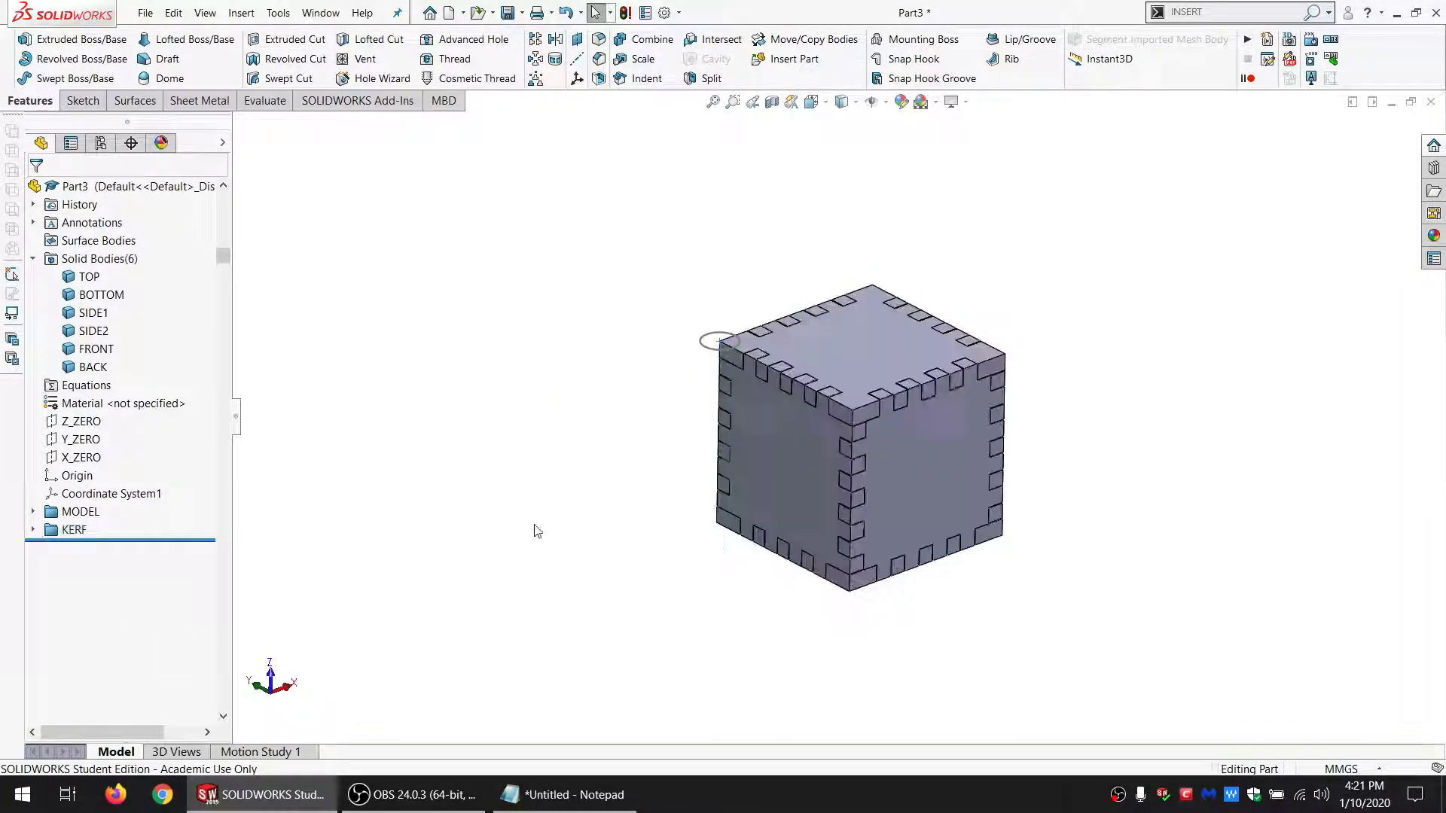
Step: Inspect the assembled box's finger joints from several angles and expand the MODEL folder to review its features
{"action": "middle_click_drag", "start_coordinate": [955, 413], "coordinate": [712, 499], "text": "ctrl"}
{"action": "scroll", "coordinate": [762, 418], "scroll_direction": "down", "scroll_amount": 1}
{"action": "scroll", "coordinate": [744, 486], "scroll_direction": "down", "scroll_amount": 3}
{"action": "key", "text": "ctrl+7"}
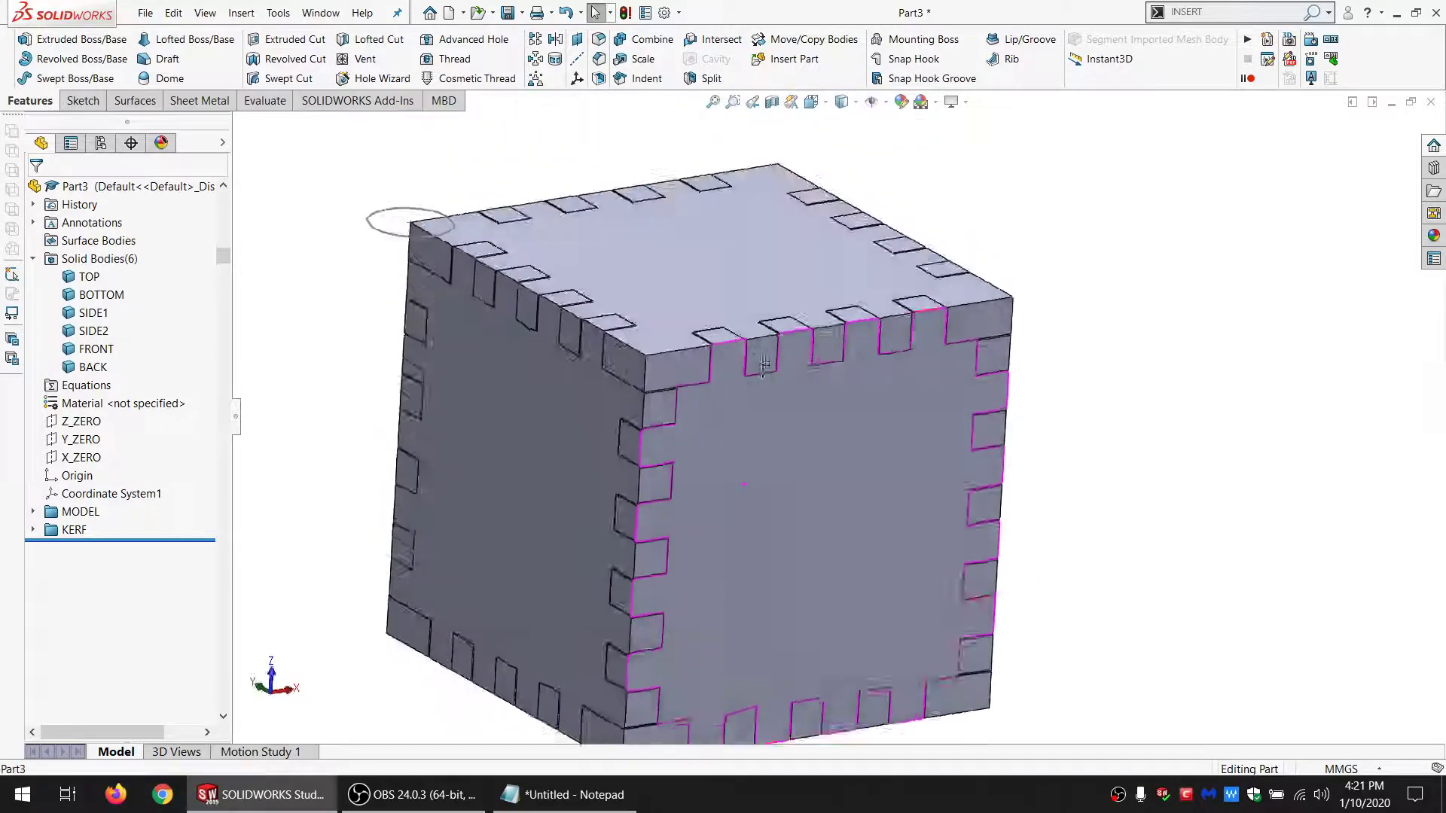
{"action": "middle_click_drag", "start_coordinate": [811, 489], "coordinate": [790, 423]}
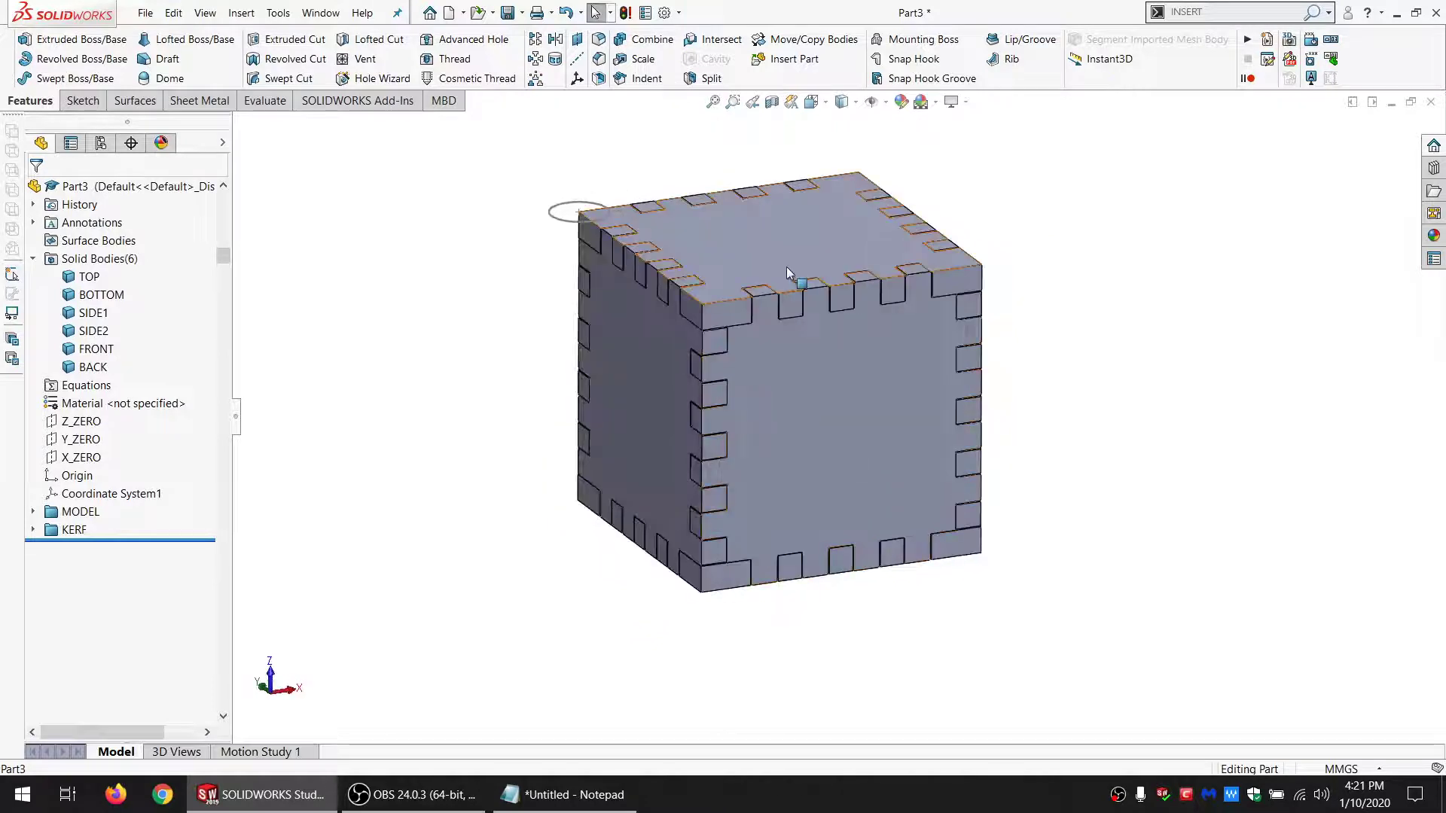
{"action": "key", "text": "ctrl+7"}
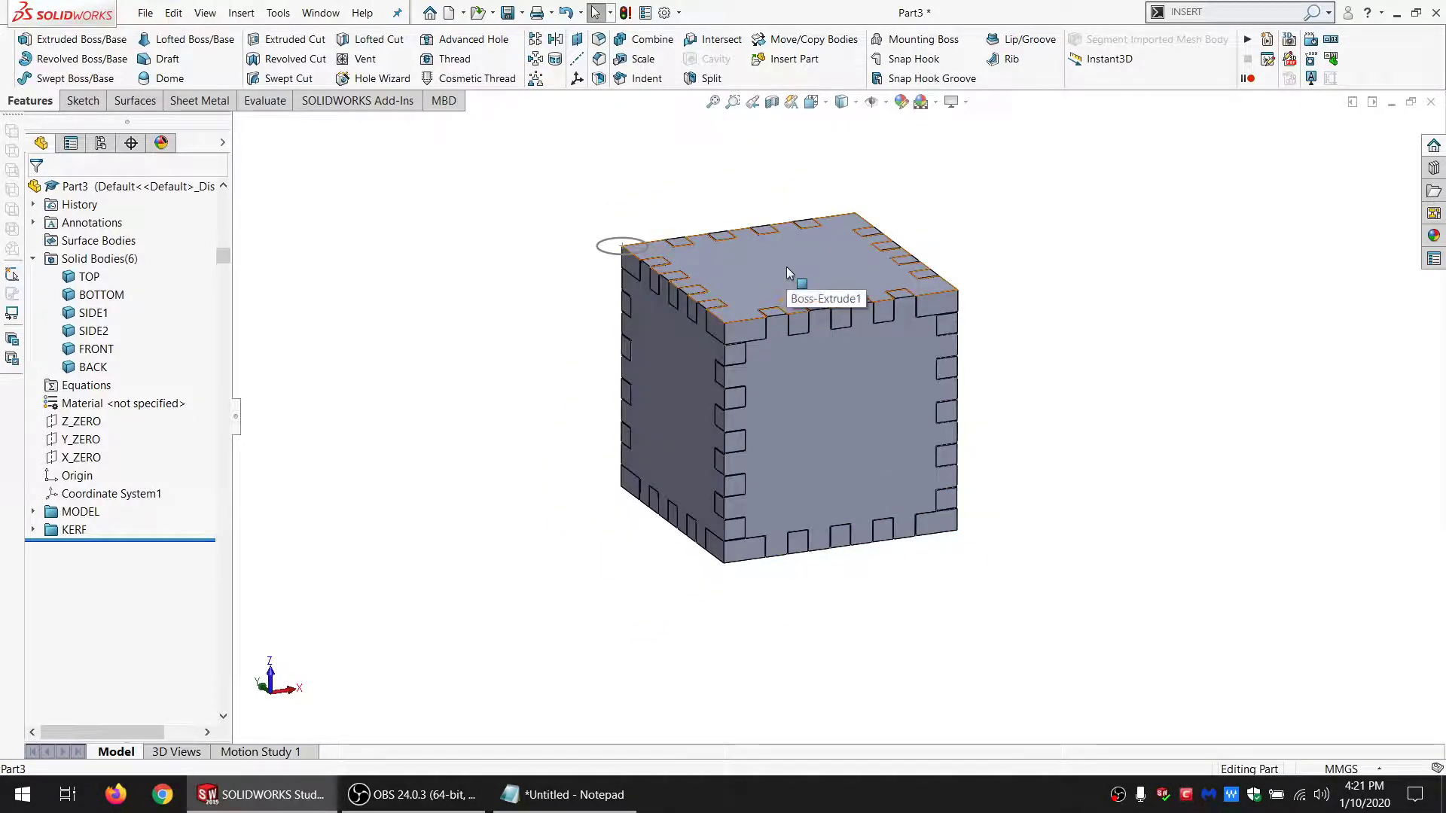
{"action": "left_click", "coordinate": [33, 512]}
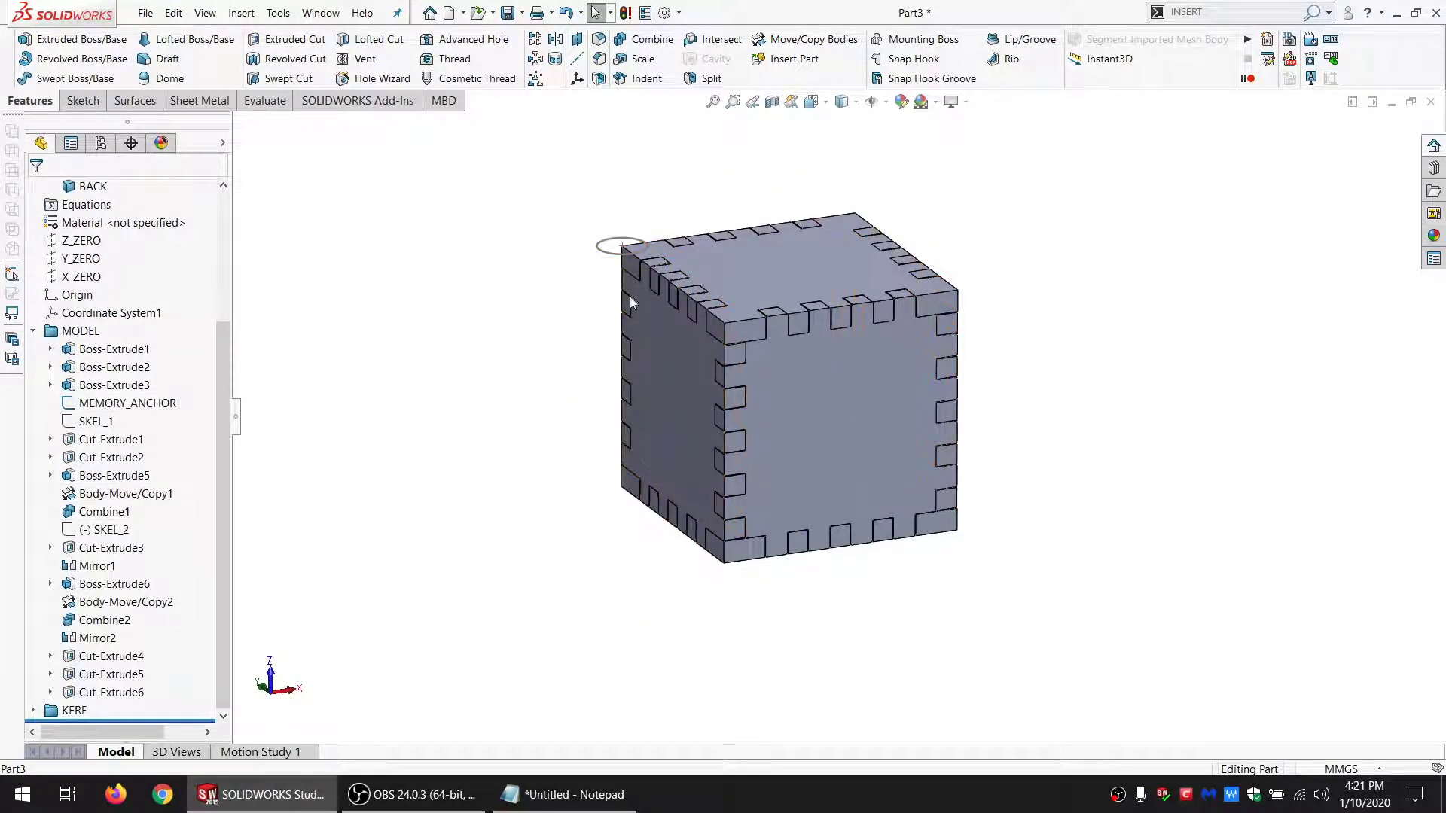
{"action": "middle_click_drag", "start_coordinate": [642, 270], "coordinate": [495, 430]}
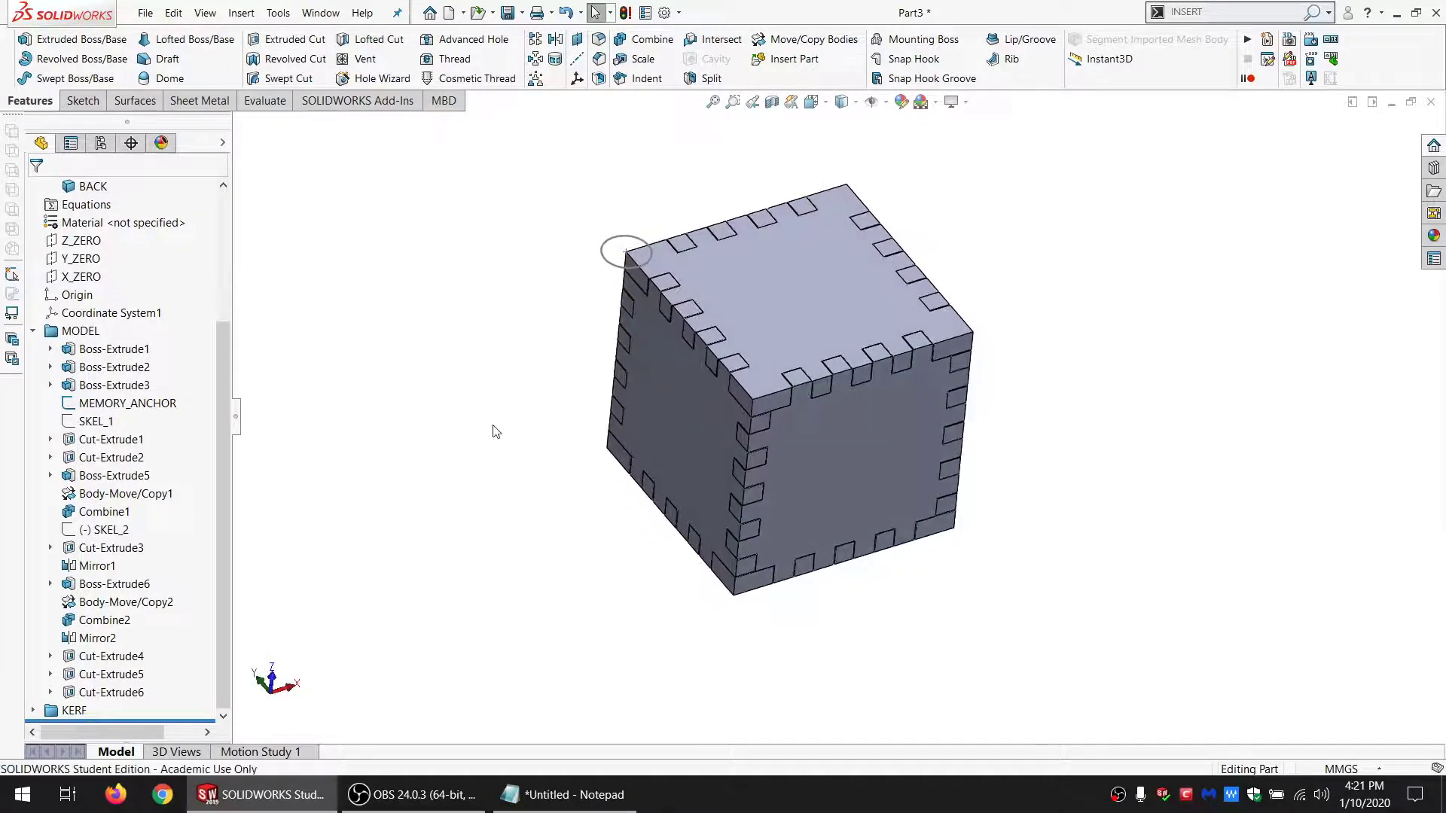
{"action": "left_click", "coordinate": [799, 45]}
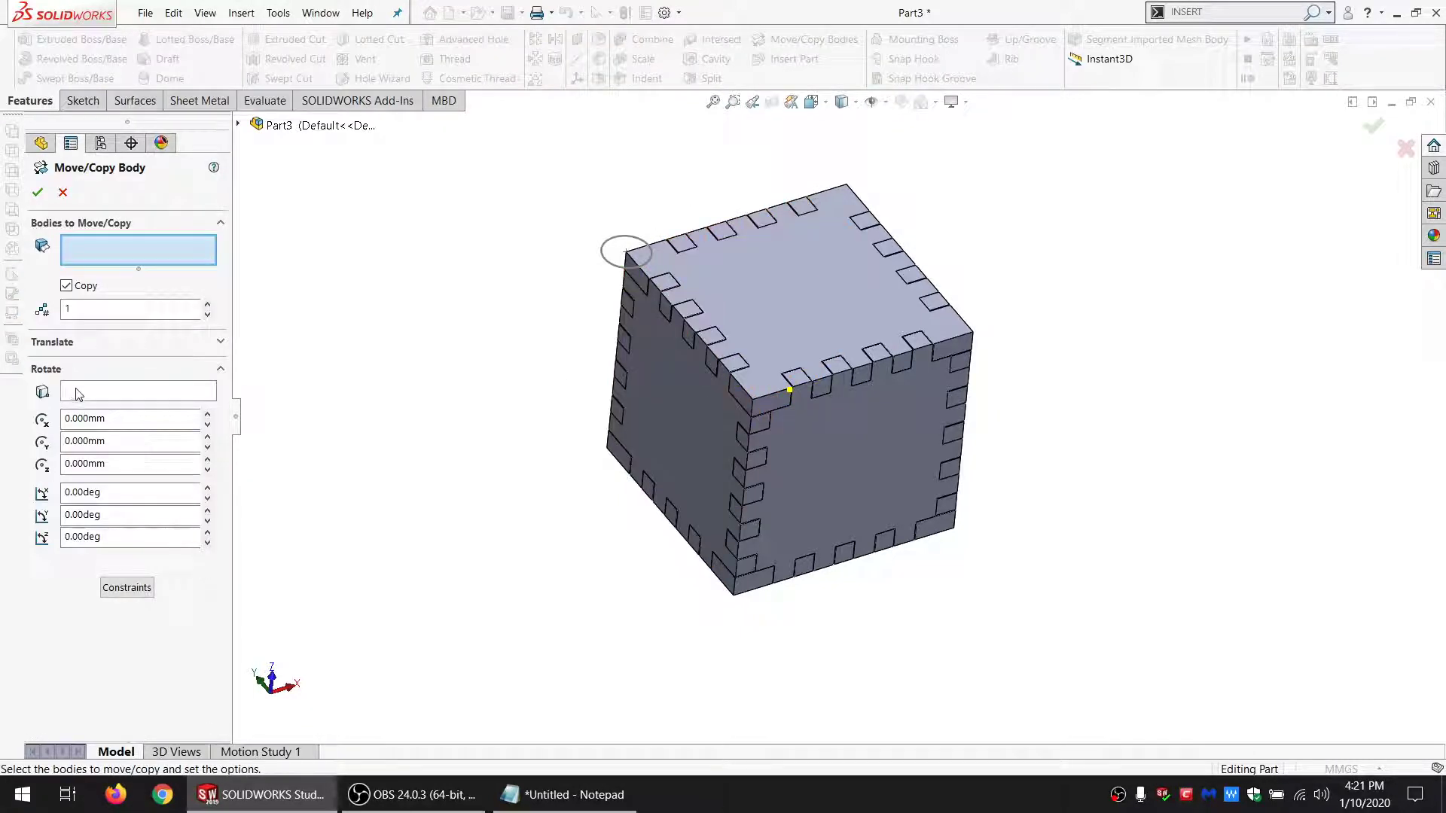
{"action": "left_click", "coordinate": [79, 290]}
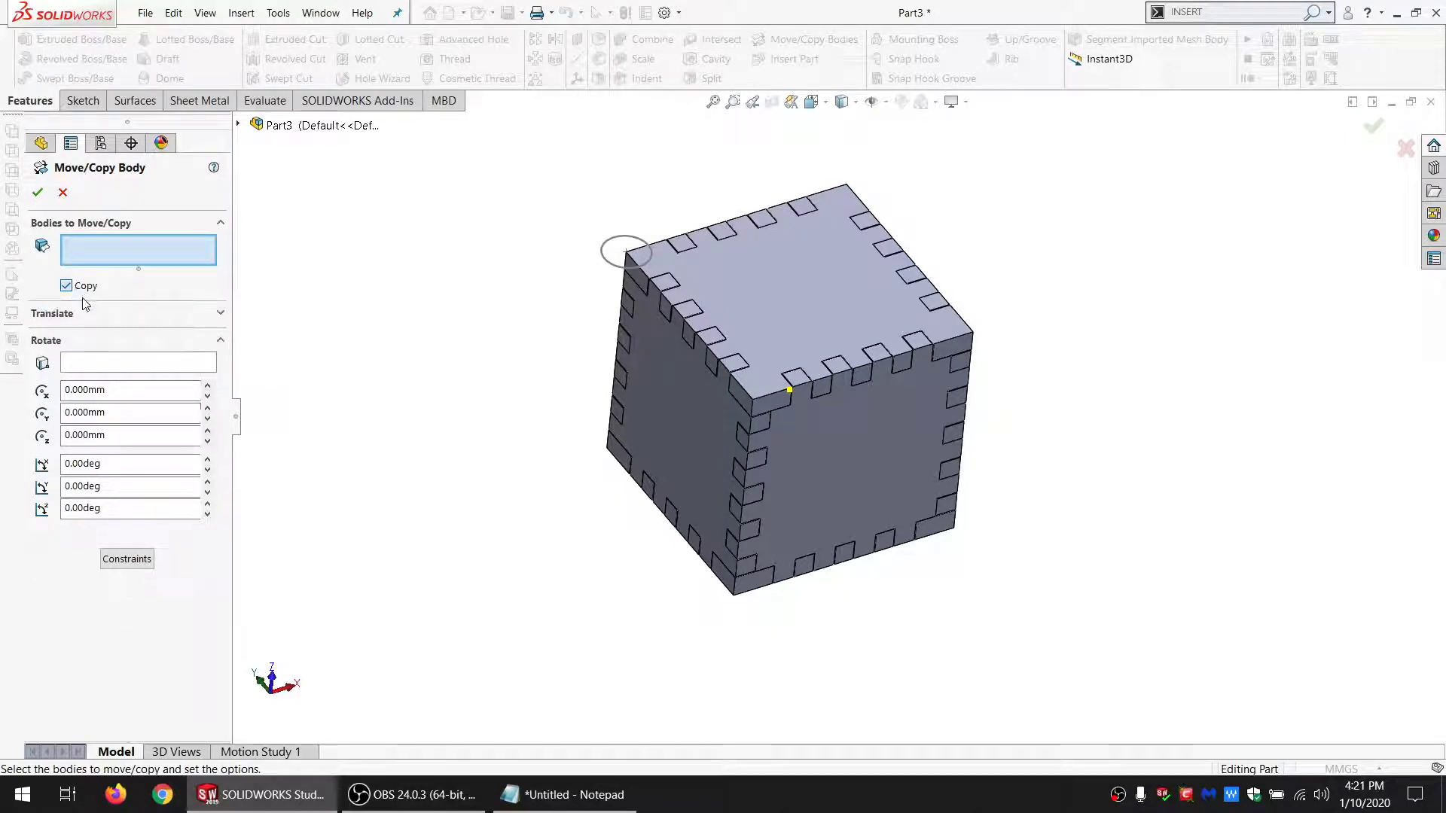
{"action": "left_click", "coordinate": [131, 566]}
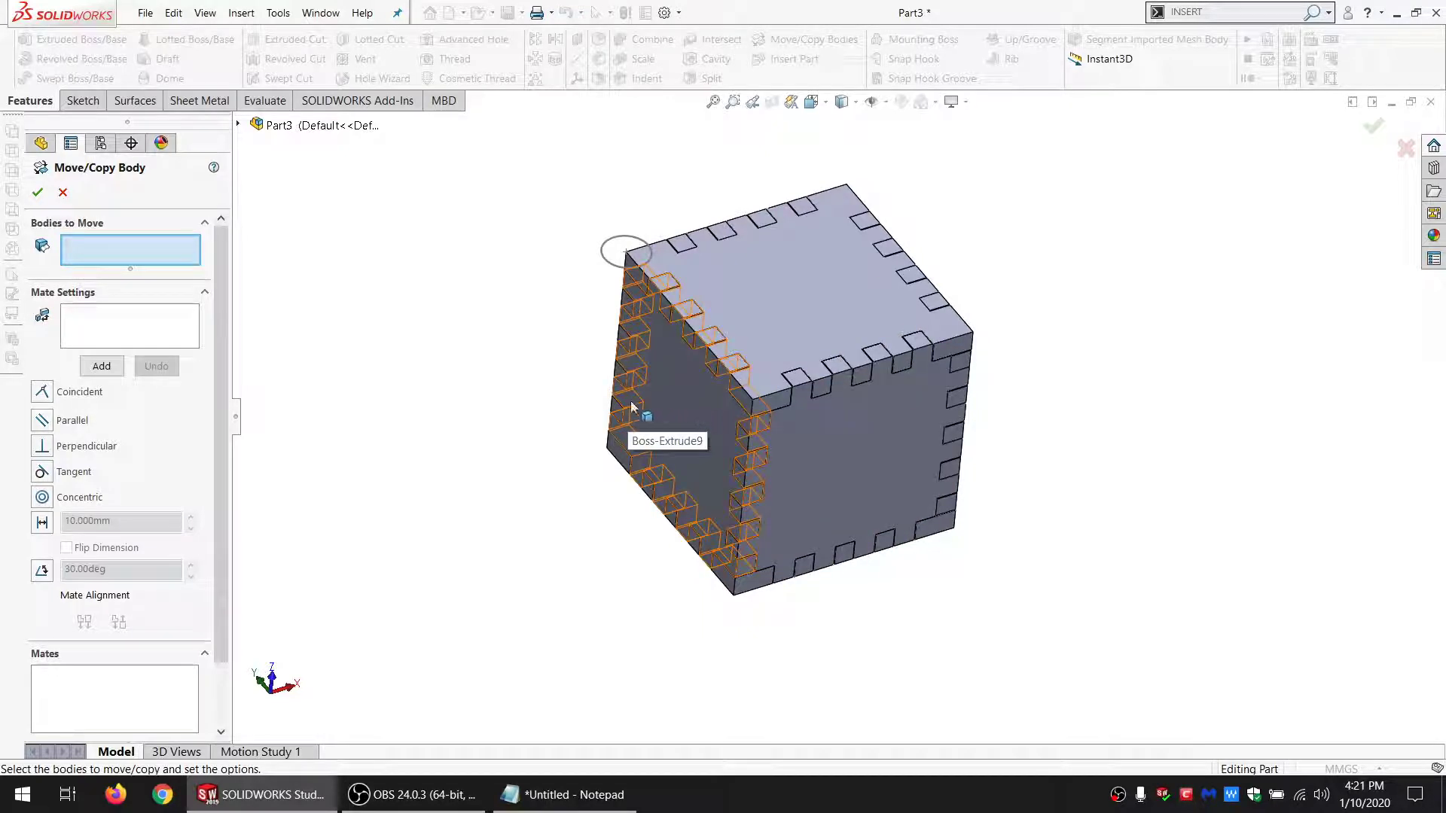
{"action": "scroll", "coordinate": [676, 376], "scroll_direction": "down", "scroll_amount": 5}
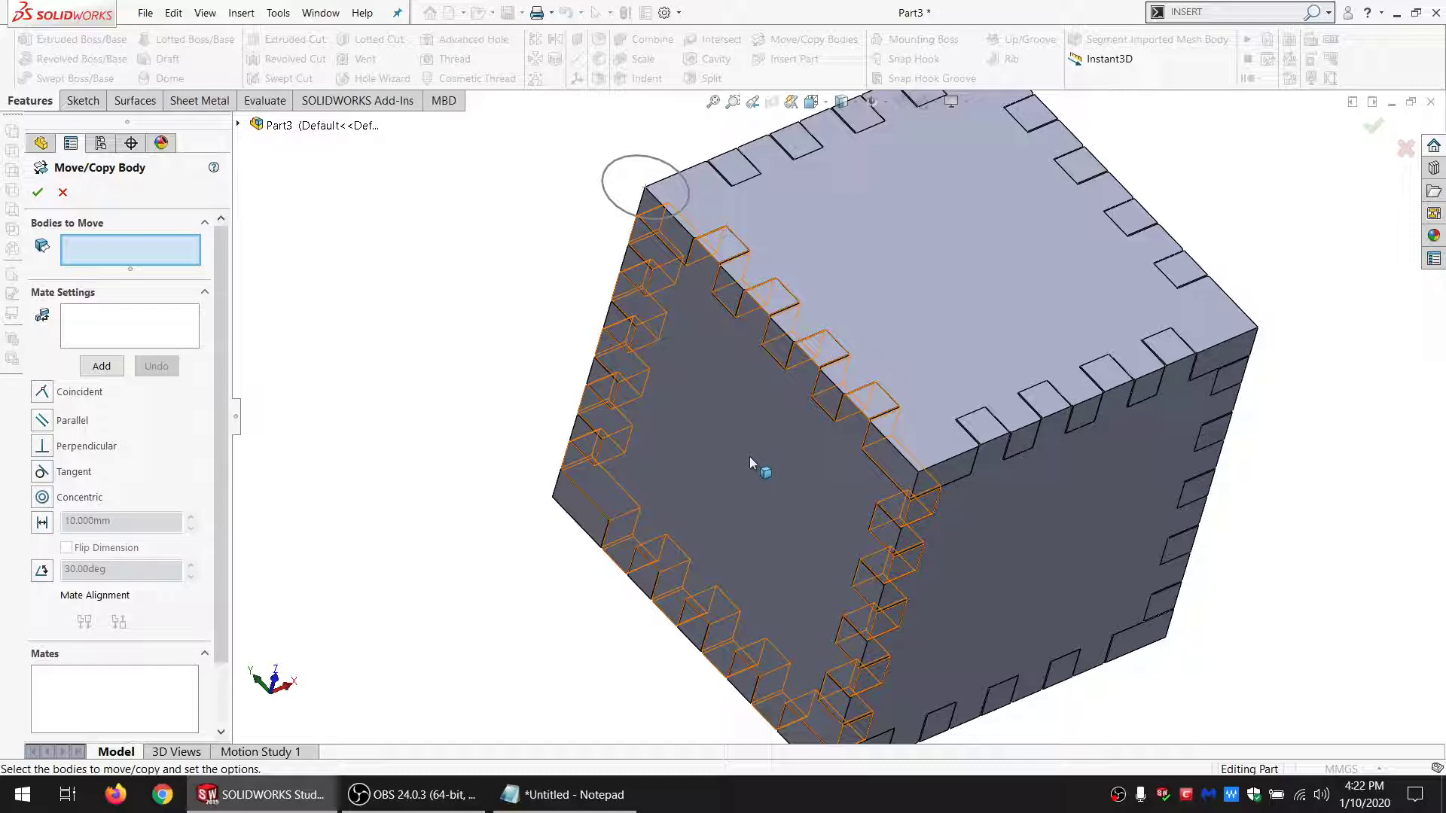
{"action": "scroll", "coordinate": [749, 457], "scroll_direction": "up", "scroll_amount": 3}
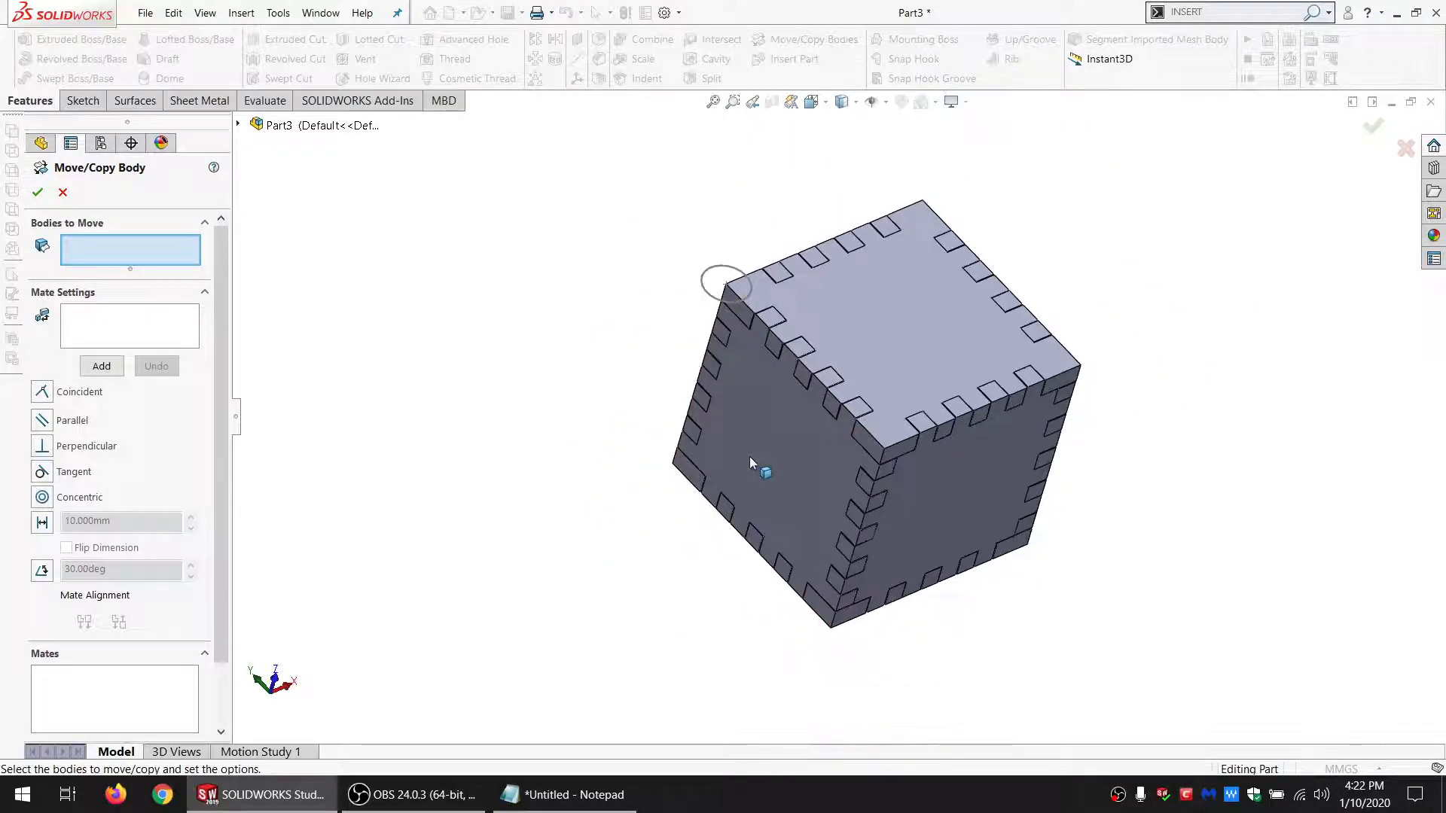
{"action": "scroll", "coordinate": [783, 435], "scroll_direction": "down", "scroll_amount": 2}
{"action": "middle_click_drag", "start_coordinate": [783, 435], "coordinate": [772, 384]}
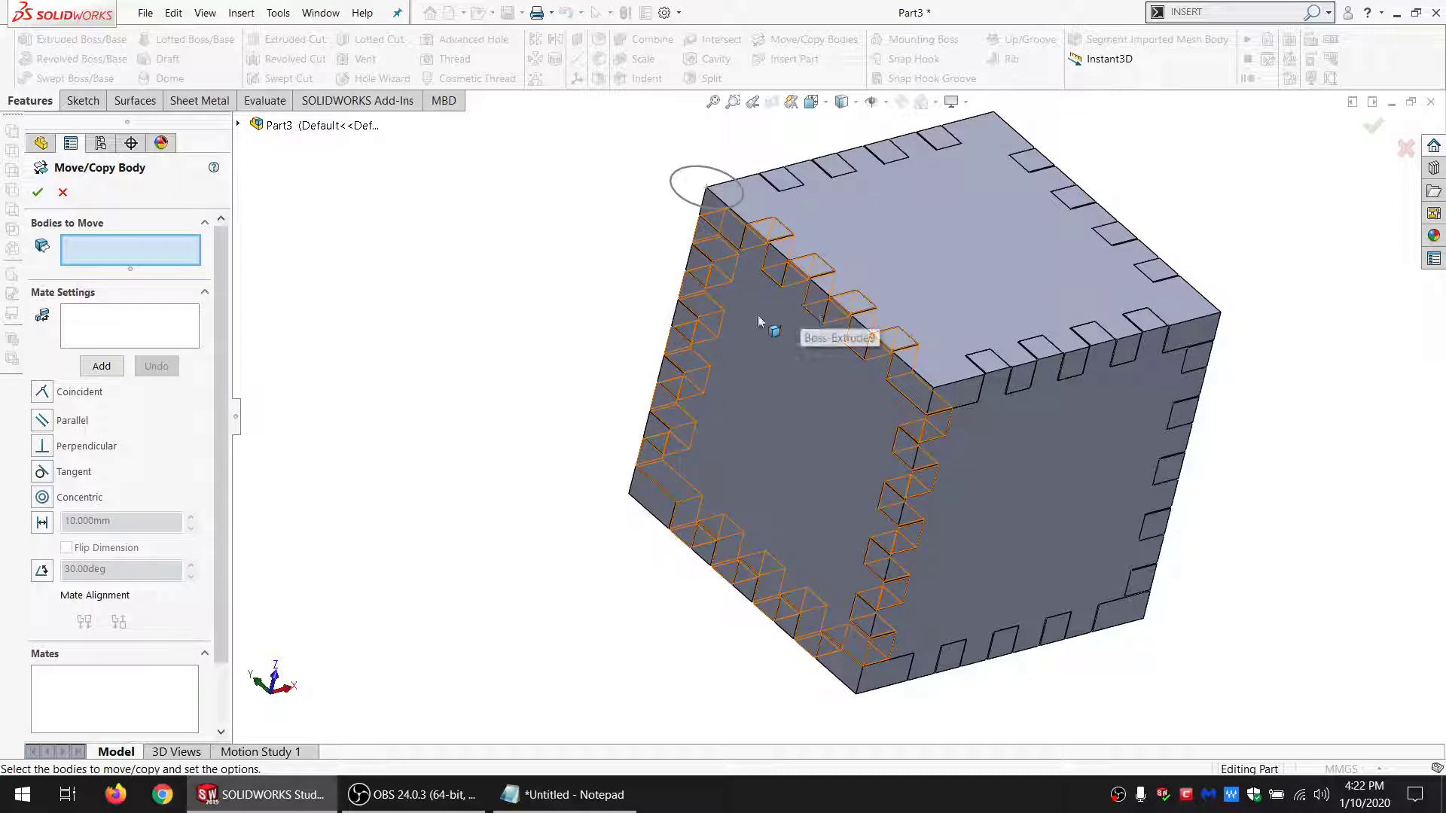
{"action": "key", "text": "Escape"}
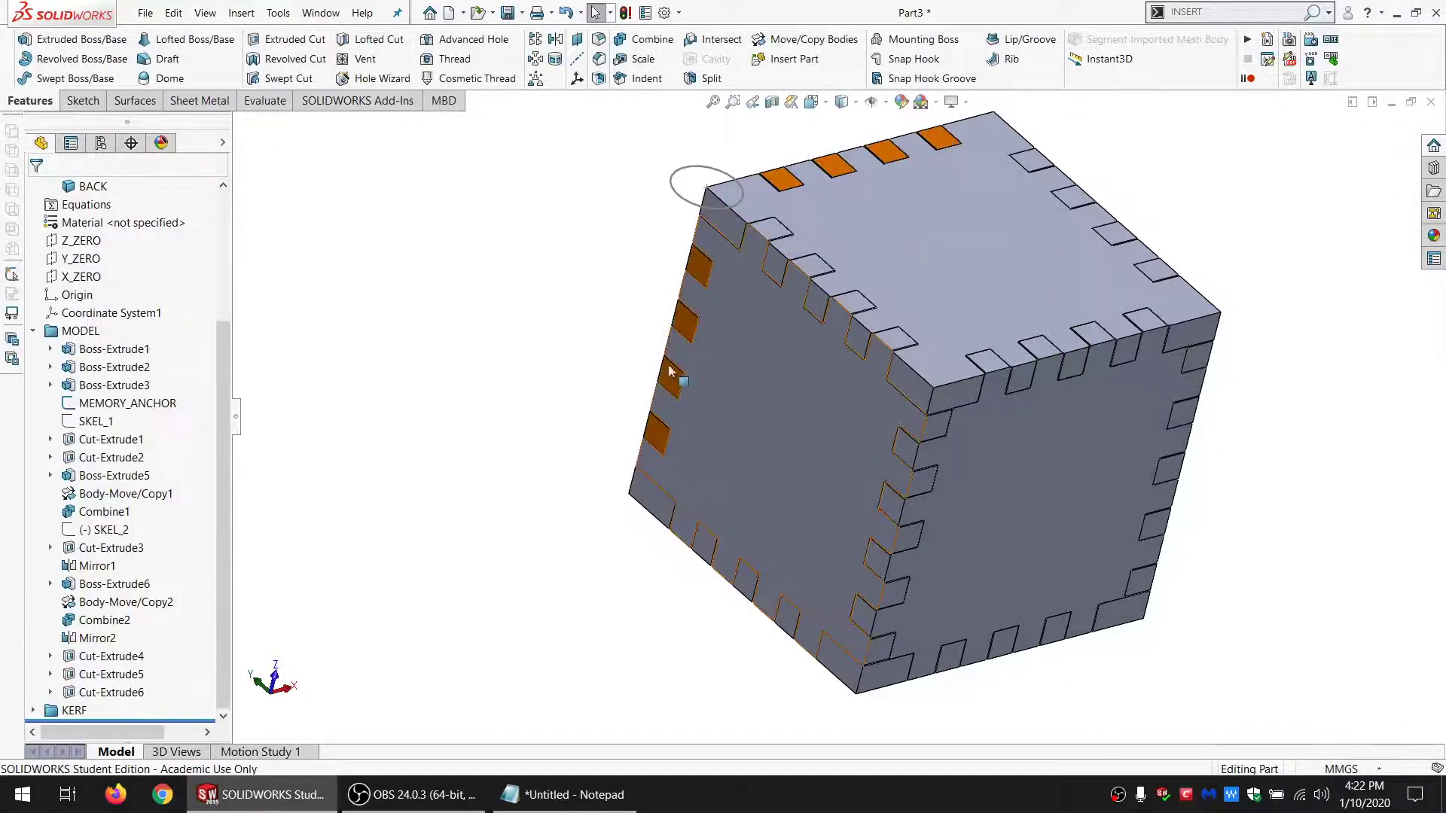
{"action": "scroll", "coordinate": [918, 376], "scroll_direction": "up", "scroll_amount": 3}
{"action": "scroll", "coordinate": [918, 376], "scroll_direction": "down", "scroll_amount": 2}
{"action": "middle_click_drag", "start_coordinate": [912, 381], "coordinate": [888, 509]}
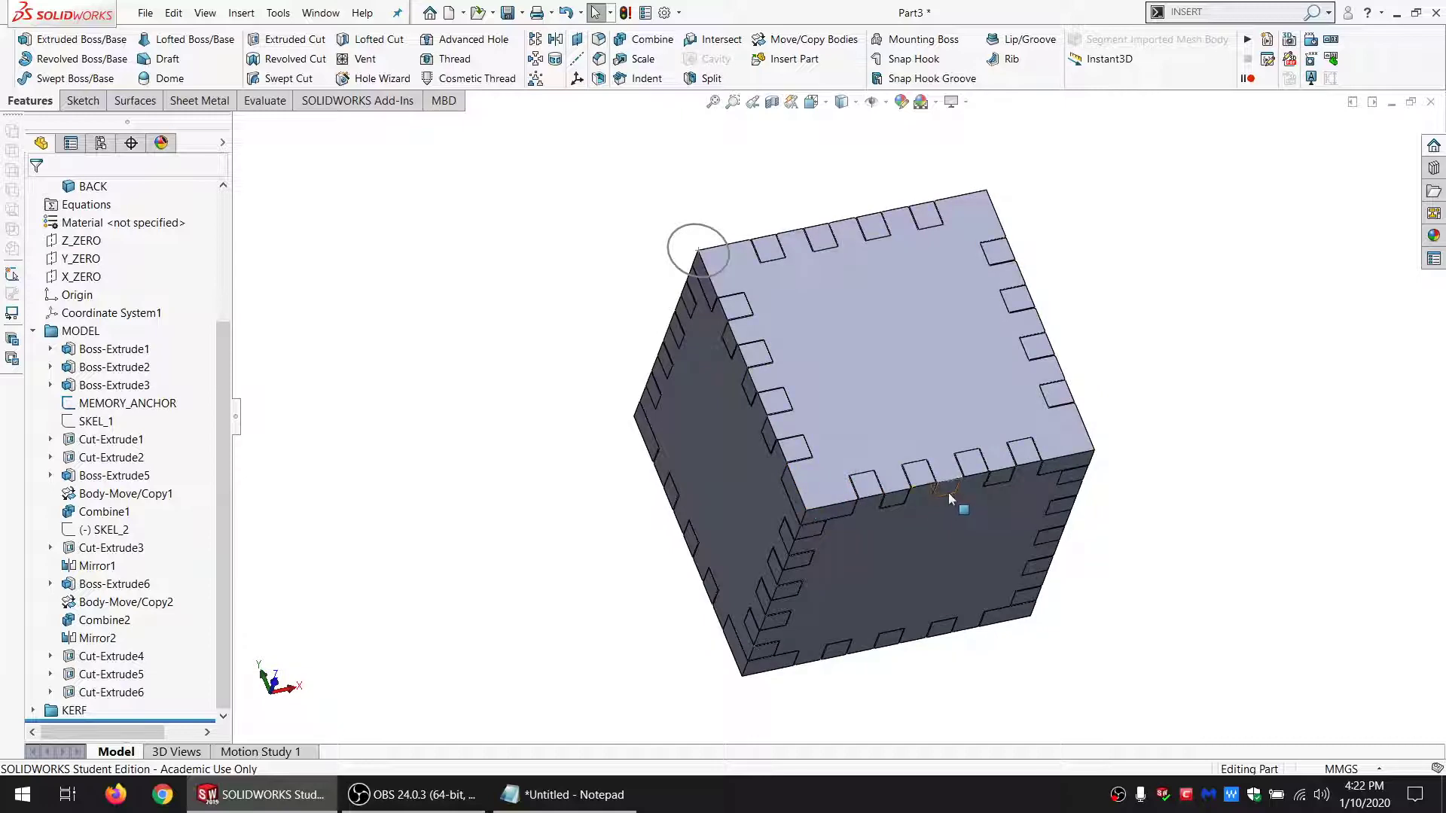
{"action": "middle_click_drag", "start_coordinate": [950, 498], "coordinate": [930, 377]}
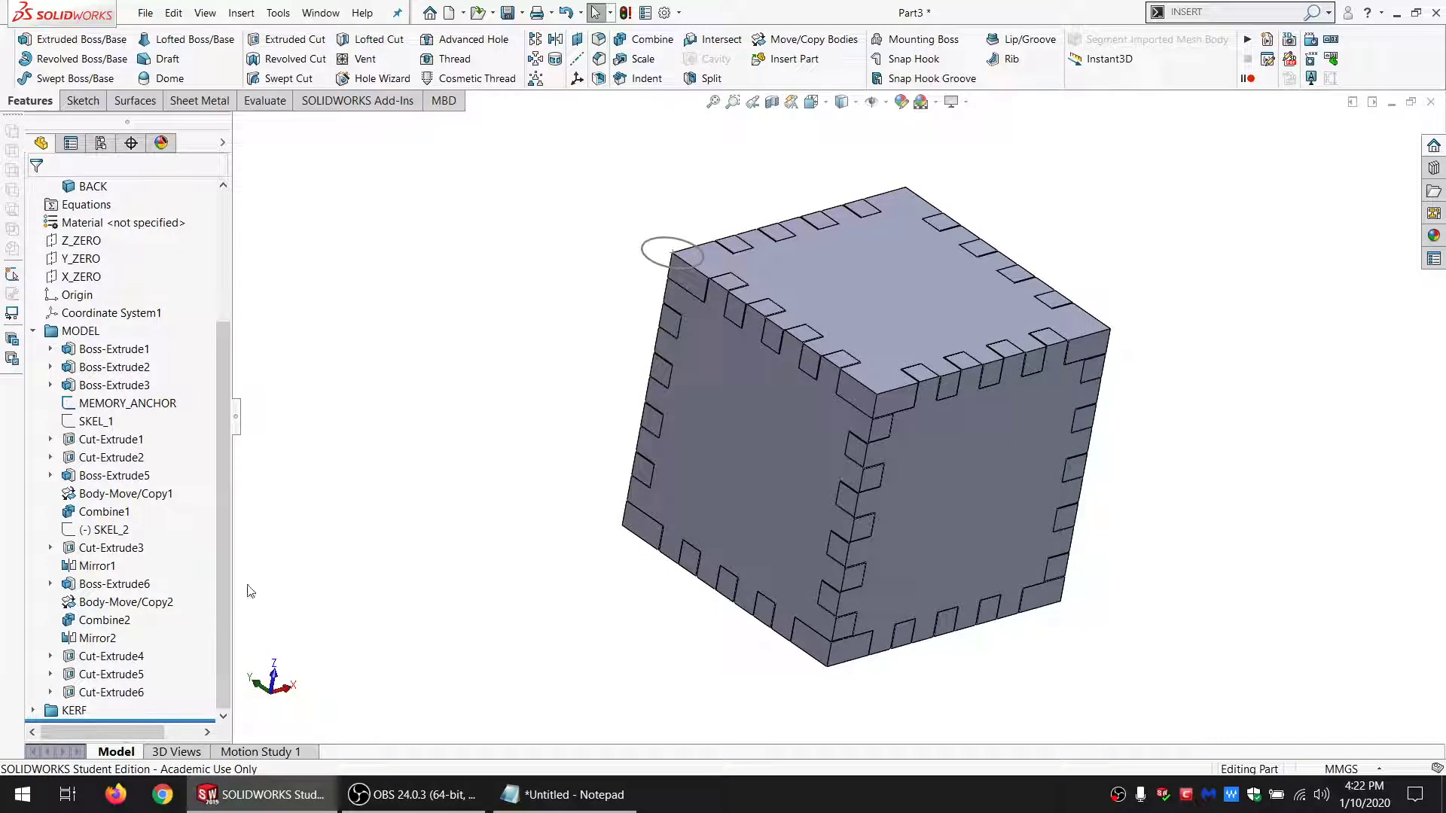
{"action": "middle_click_drag", "start_coordinate": [577, 500], "coordinate": [913, 412]}
{"action": "middle_click_drag", "start_coordinate": [775, 248], "coordinate": [685, 245]}
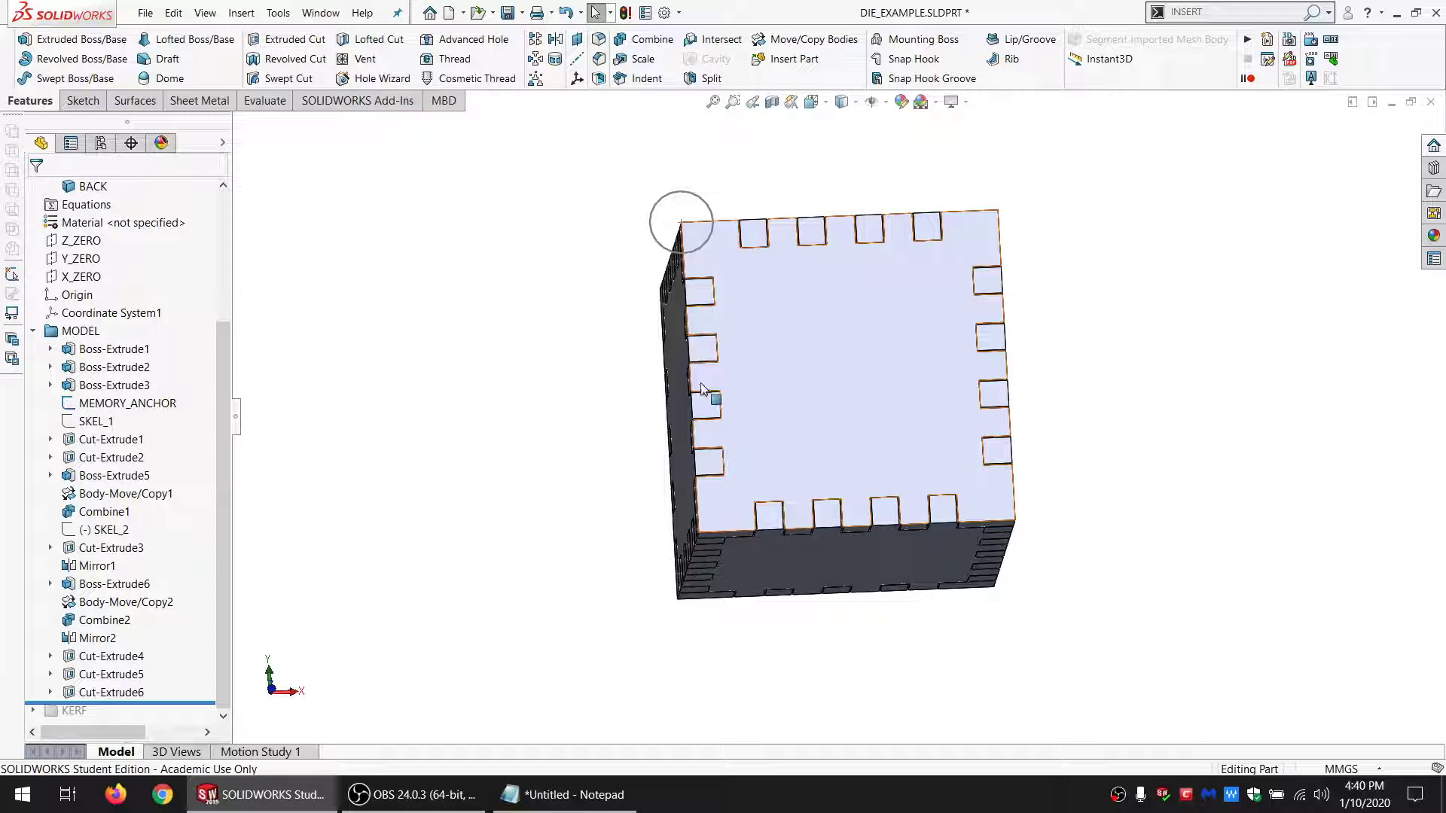
Step: Start a sketch on the TOP panel's outer face and draw a small circle directly above the sketch origin
{"action": "scroll", "coordinate": [880, 375], "scroll_direction": "up", "scroll_amount": 1}
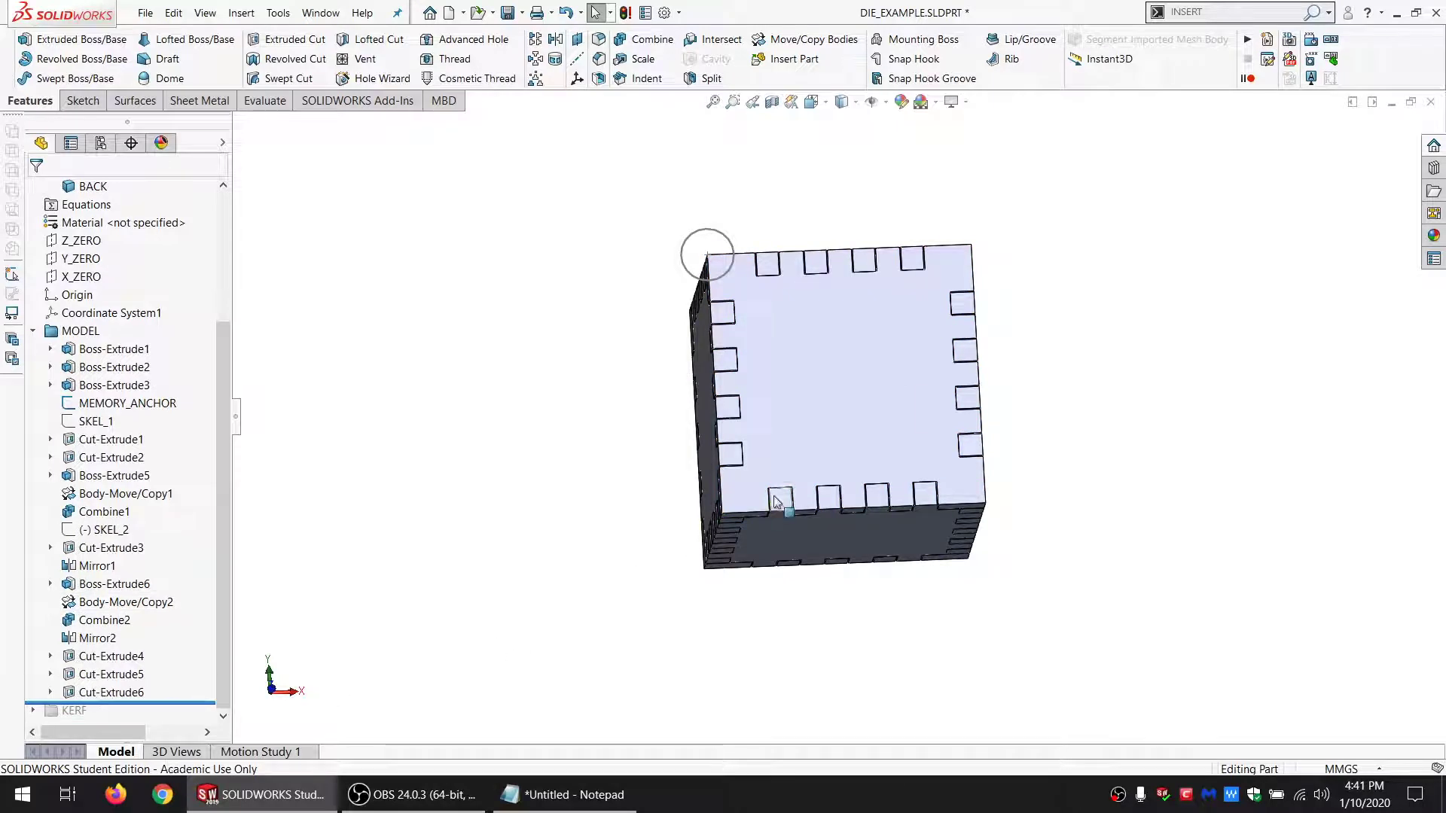
{"action": "scroll", "coordinate": [833, 431], "scroll_direction": "down", "scroll_amount": 5}
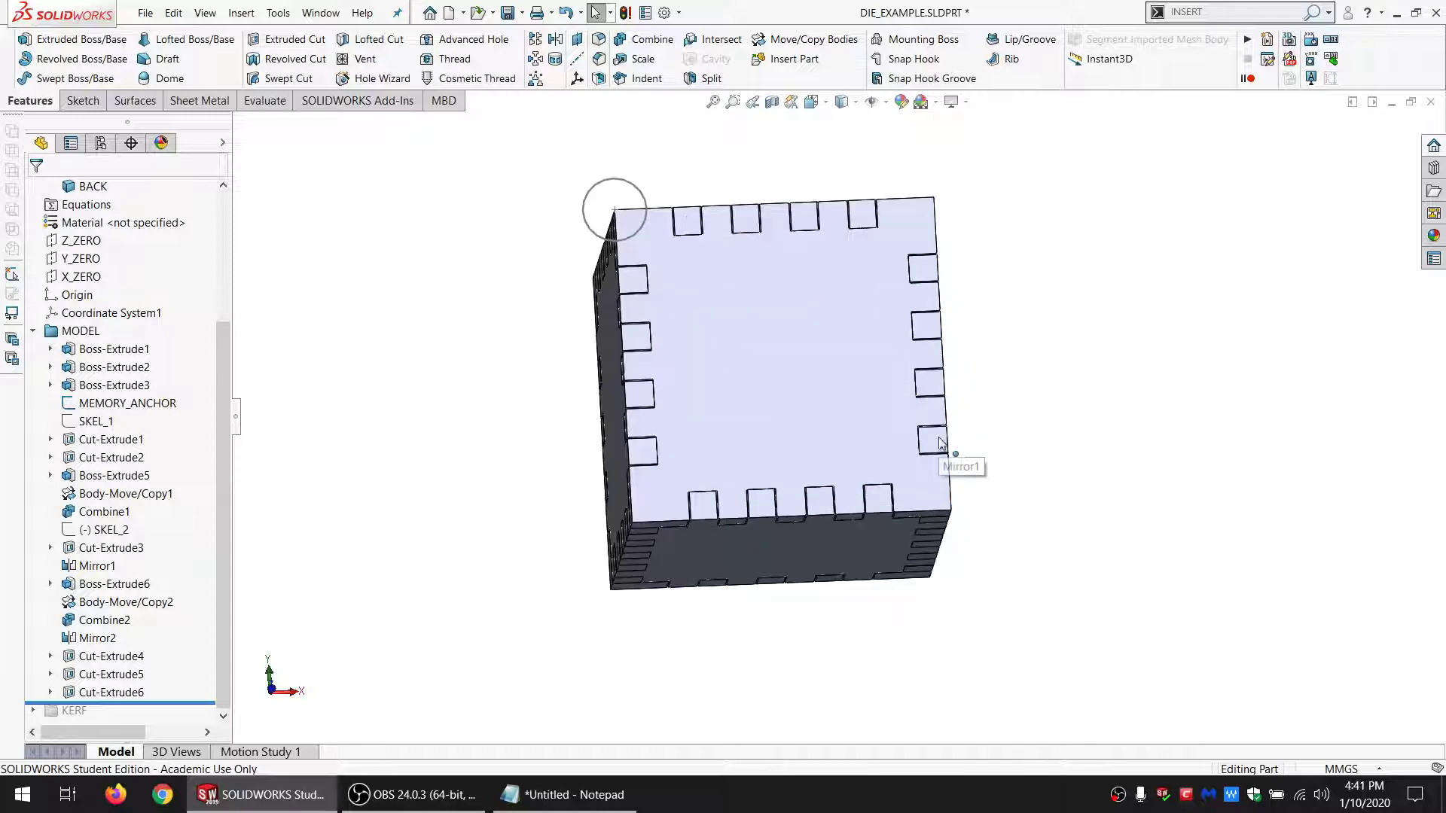
{"action": "left_click", "coordinate": [771, 394]}
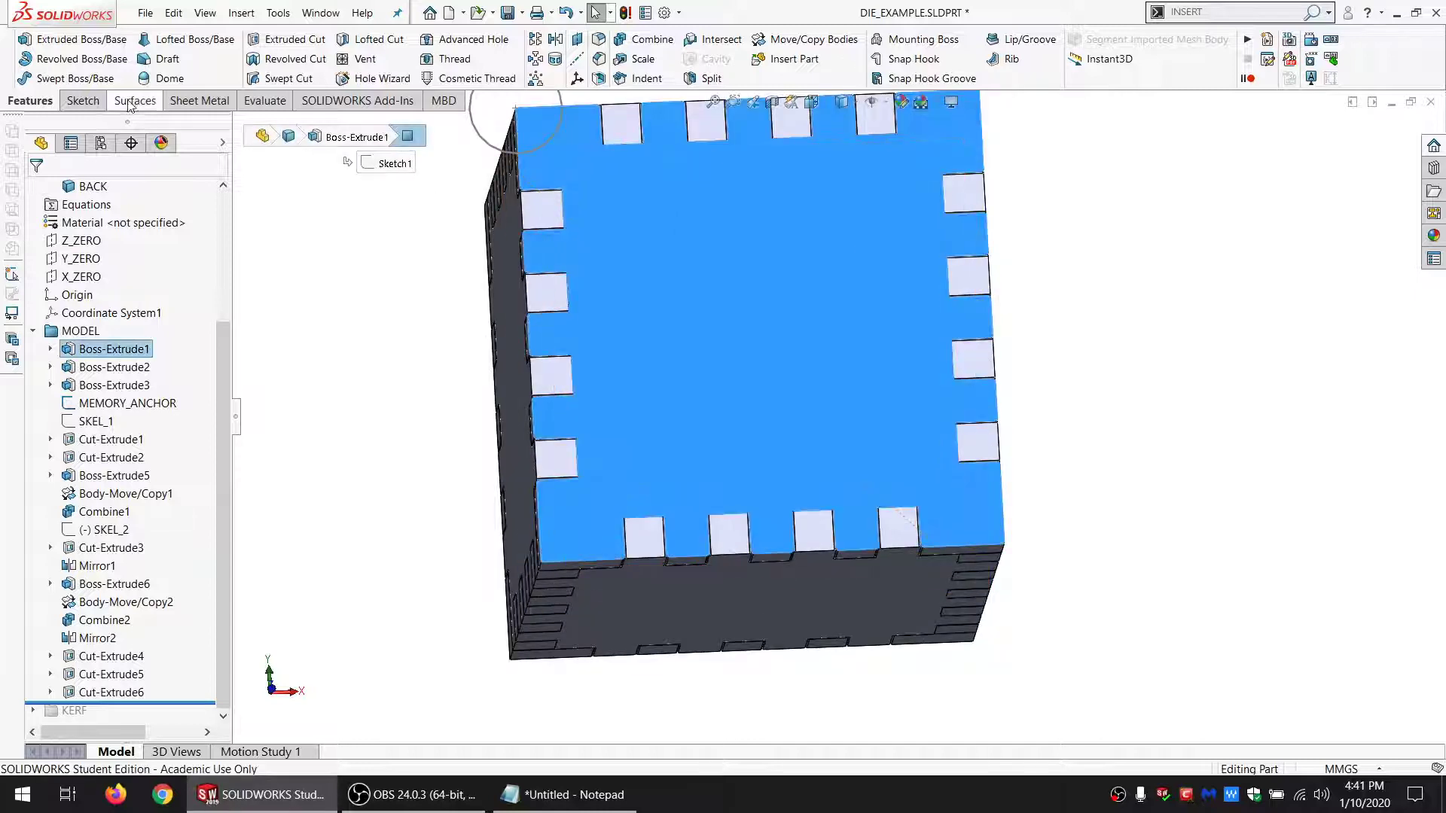
{"action": "left_click", "coordinate": [81, 101]}
{"action": "left_click", "coordinate": [15, 42]}
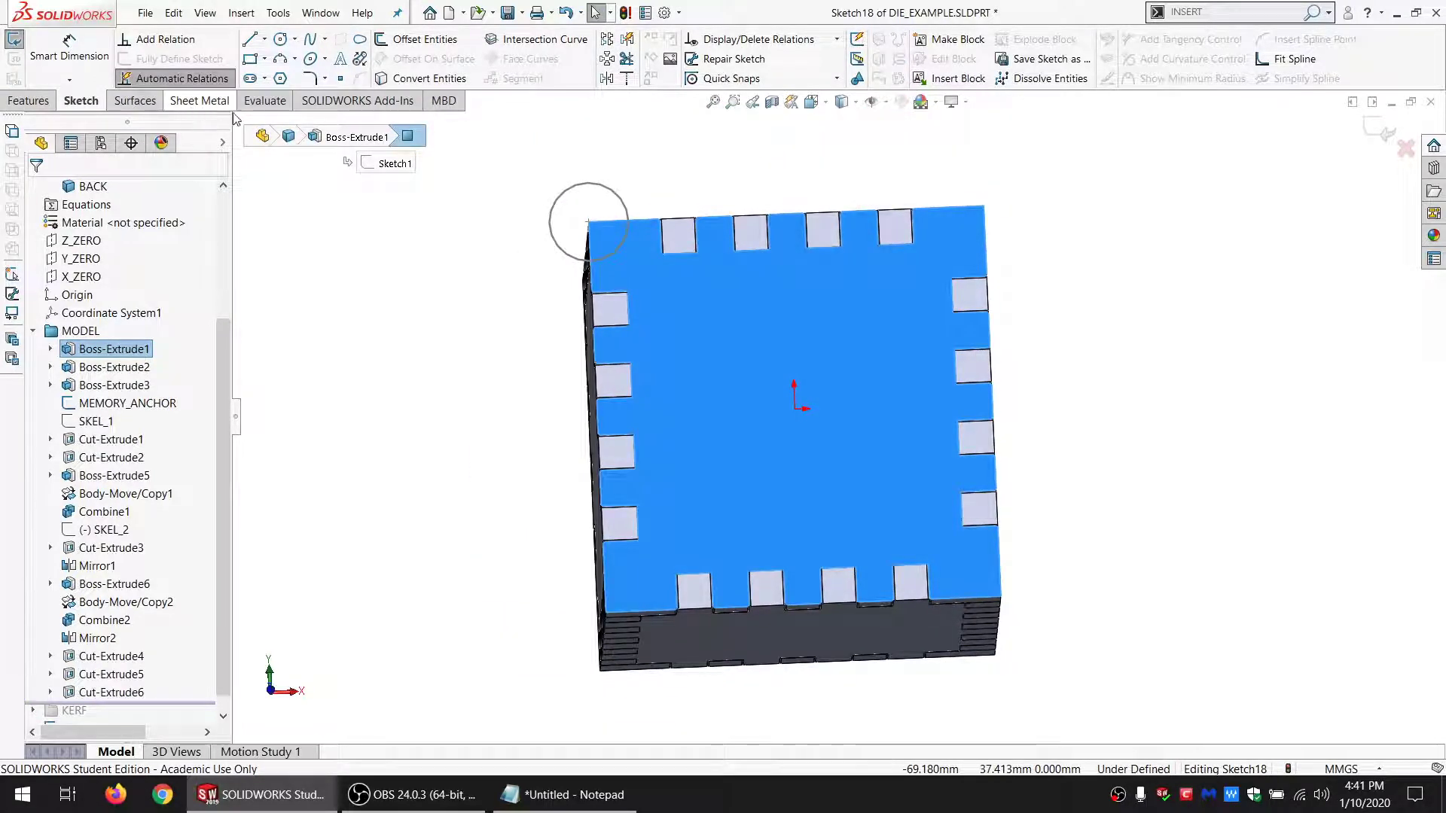
{"action": "left_click", "coordinate": [280, 40]}
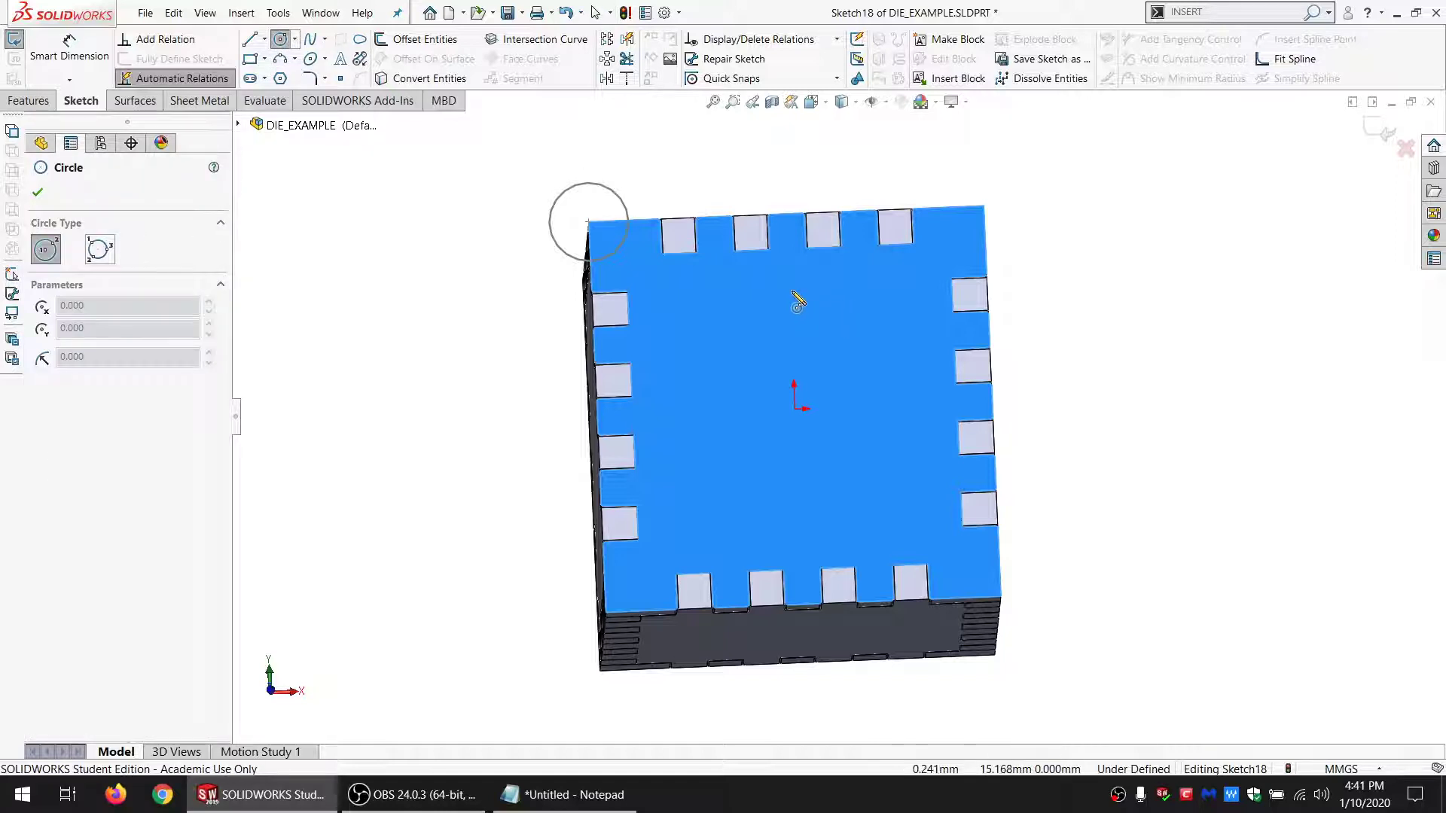
{"action": "left_click", "coordinate": [791, 290]}
{"action": "left_click", "coordinate": [797, 314]}
{"action": "key", "text": "Escape"}
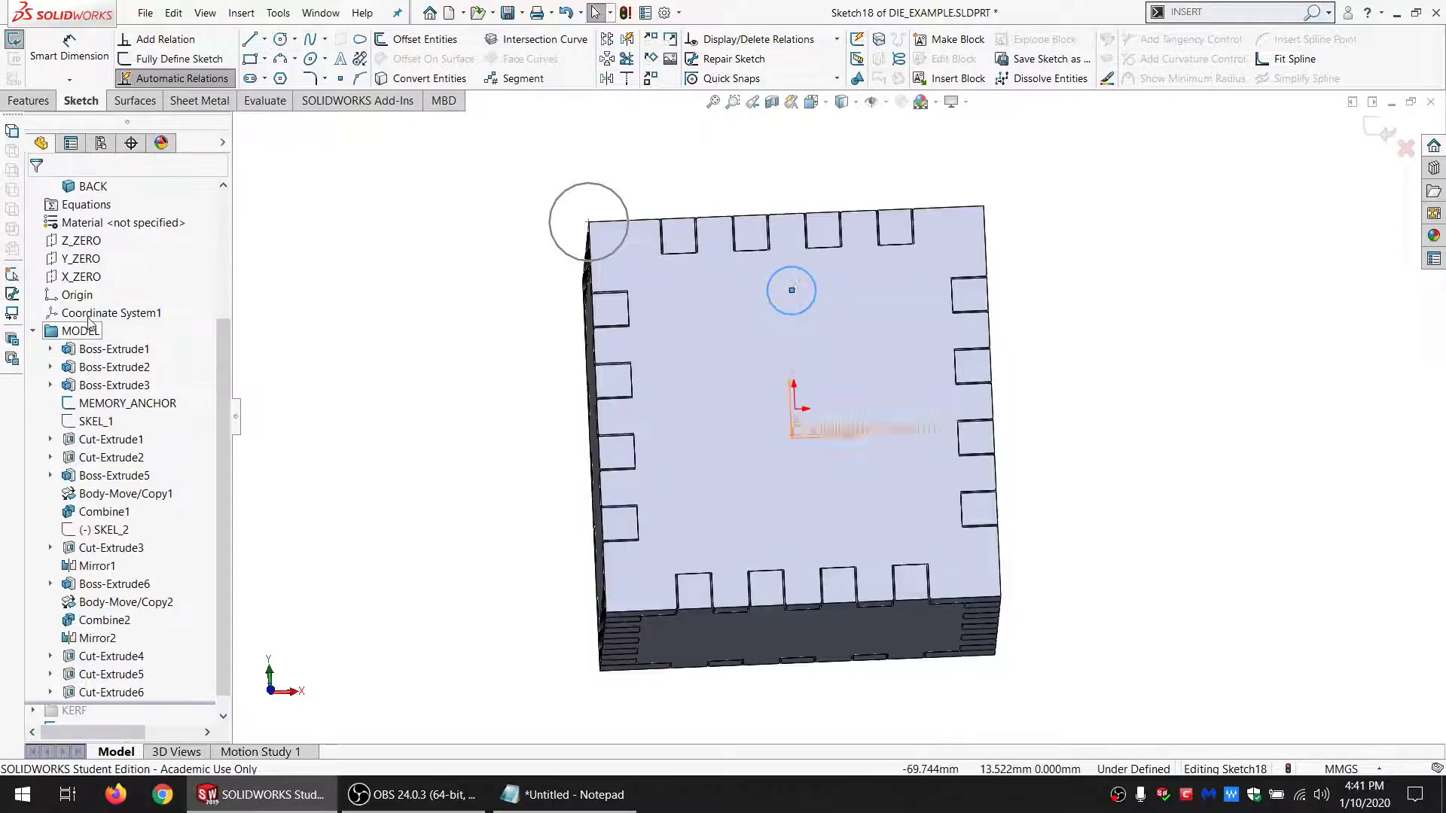
Step: Make the center point of the circle above the origin coincident with the X_ZERO plane
{"action": "left_click", "coordinate": [79, 277]}
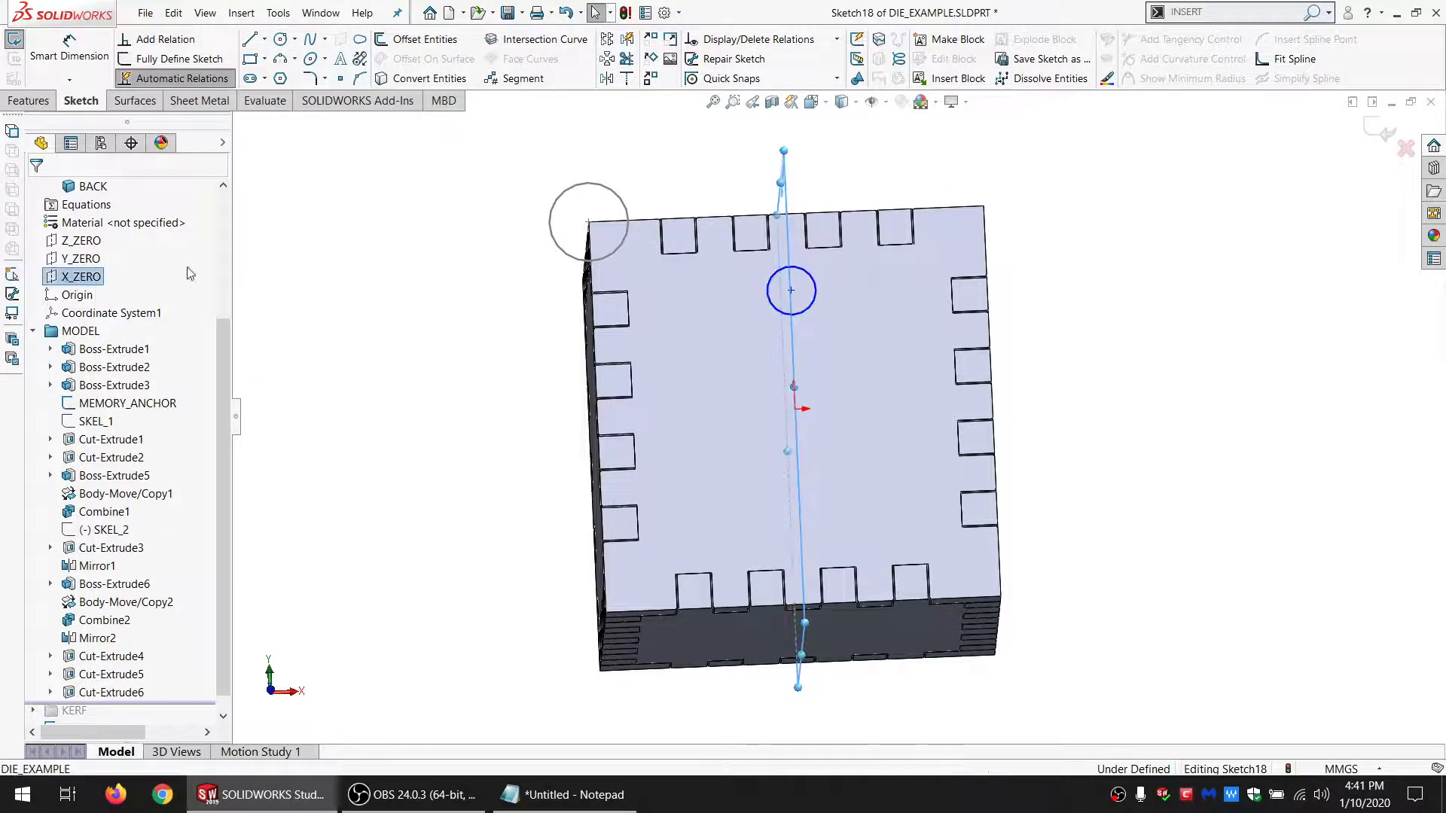
{"action": "left_click", "coordinate": [792, 290], "text": "ctrl"}
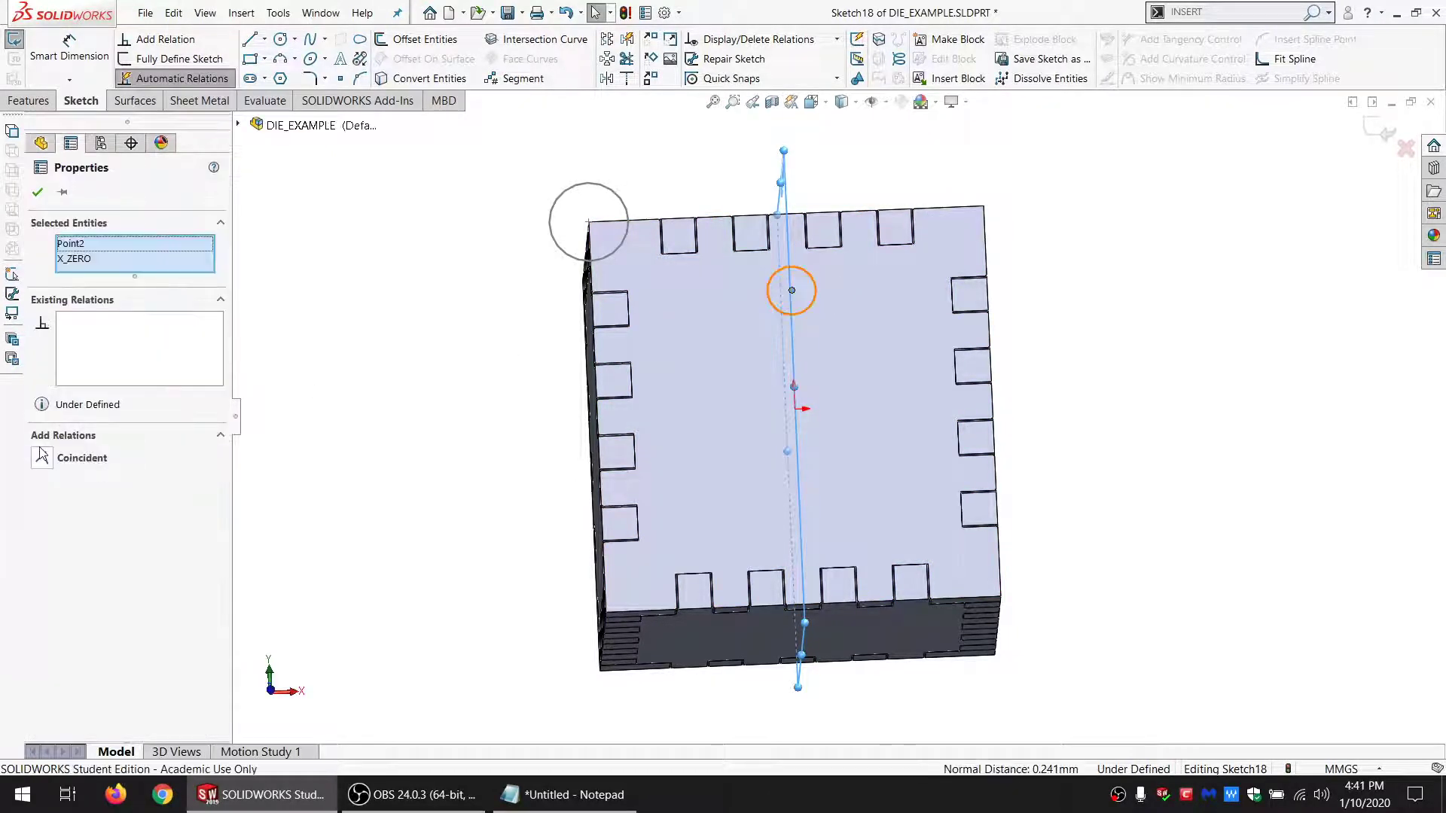
{"action": "left_click", "coordinate": [68, 459]}
{"action": "key", "text": "Escape"}
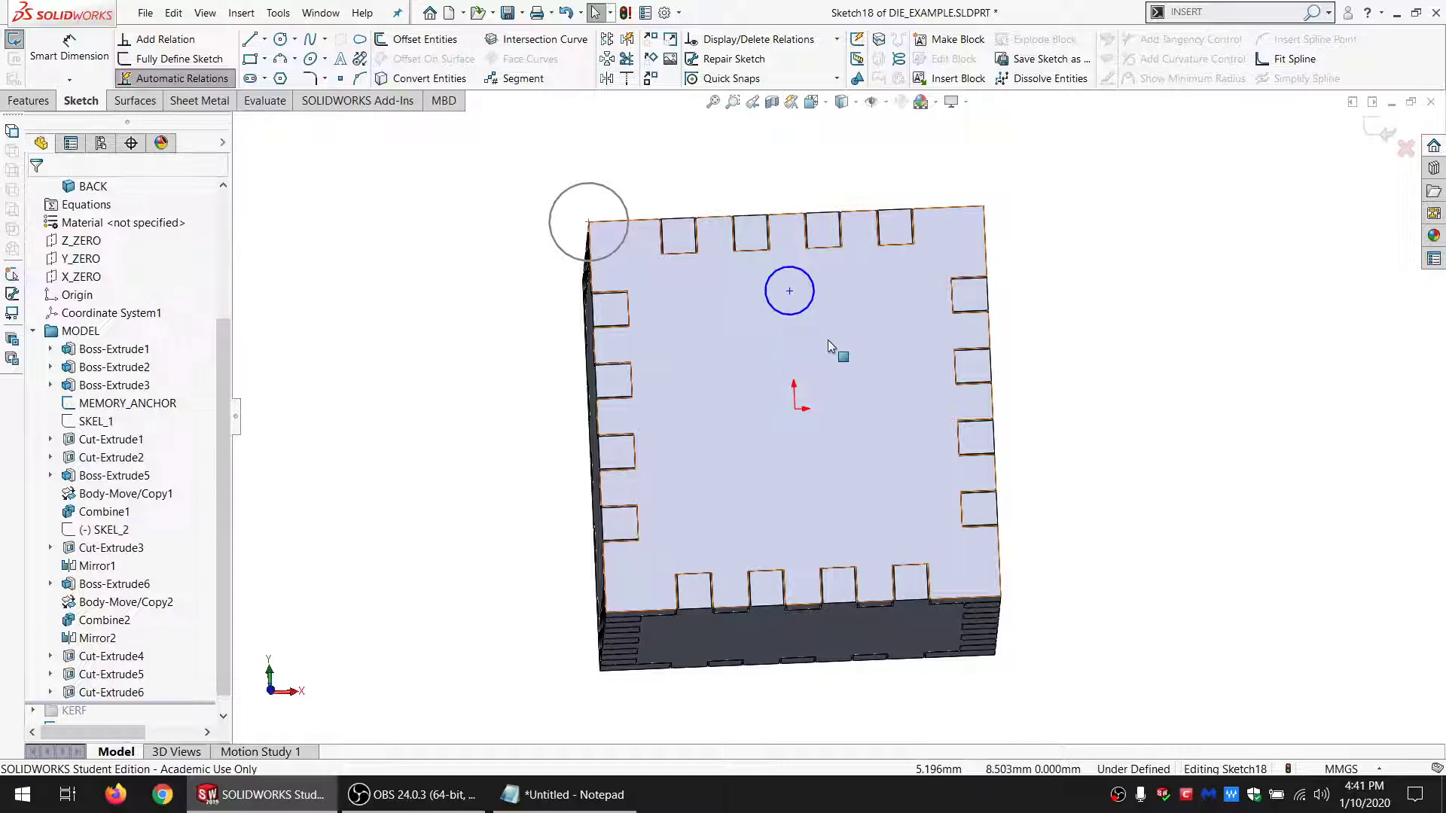
Step: Circular-pattern the small circle around the sketch origin with 5 equally spaced instances over 360 degrees
{"action": "left_click", "coordinate": [802, 310]}
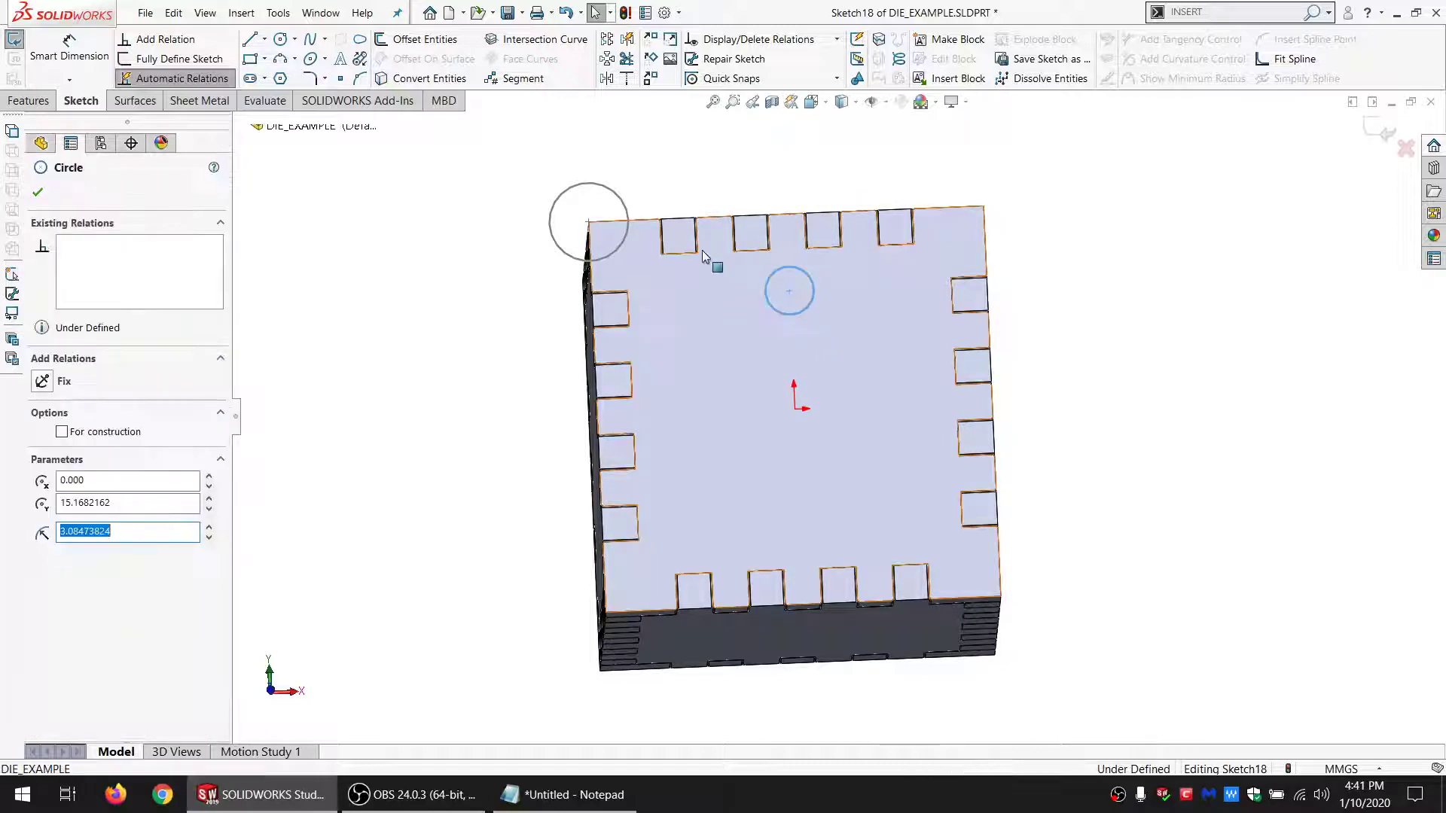
{"action": "left_click", "coordinate": [607, 59]}
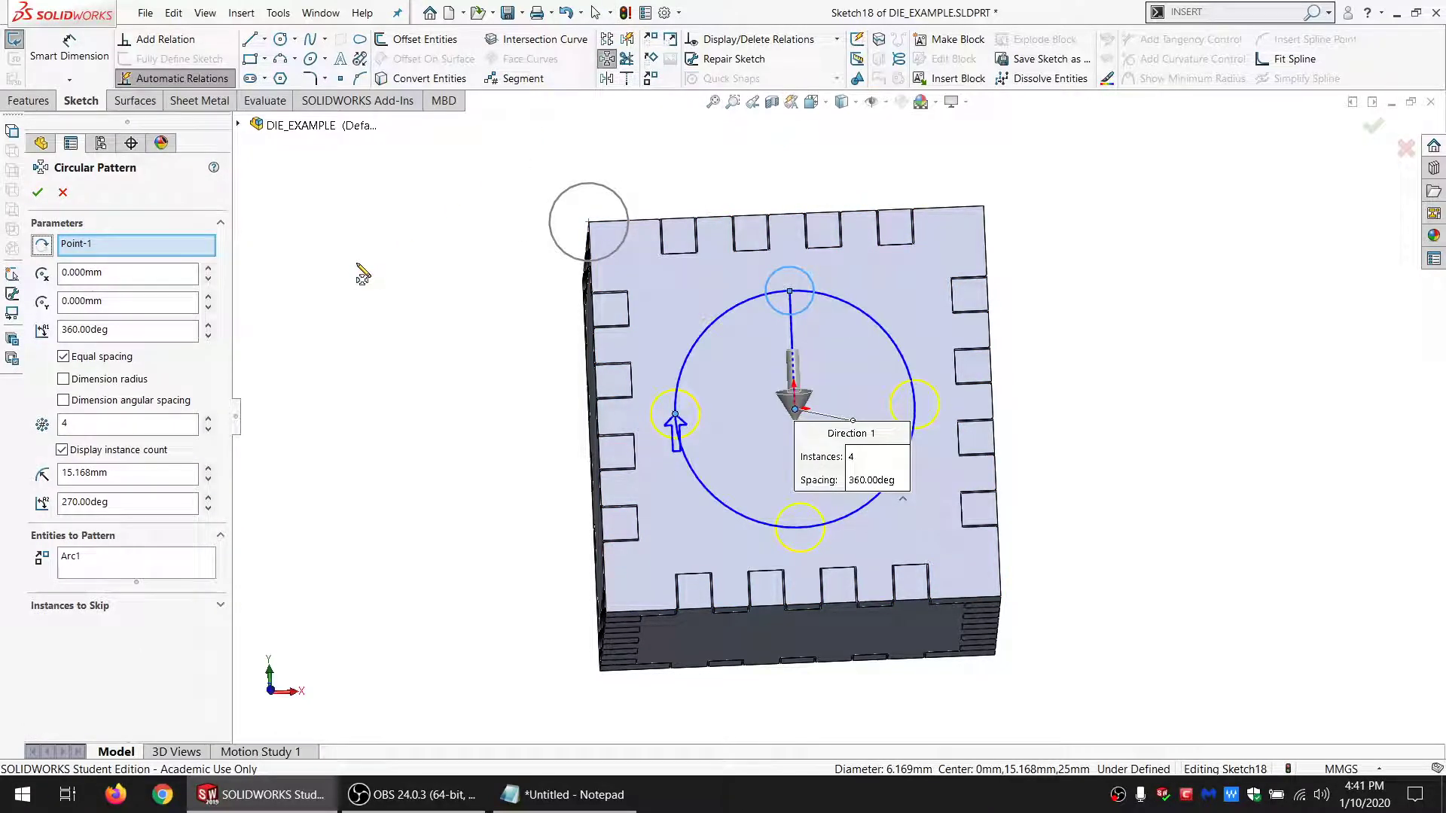
{"action": "double_click", "coordinate": [108, 418]}
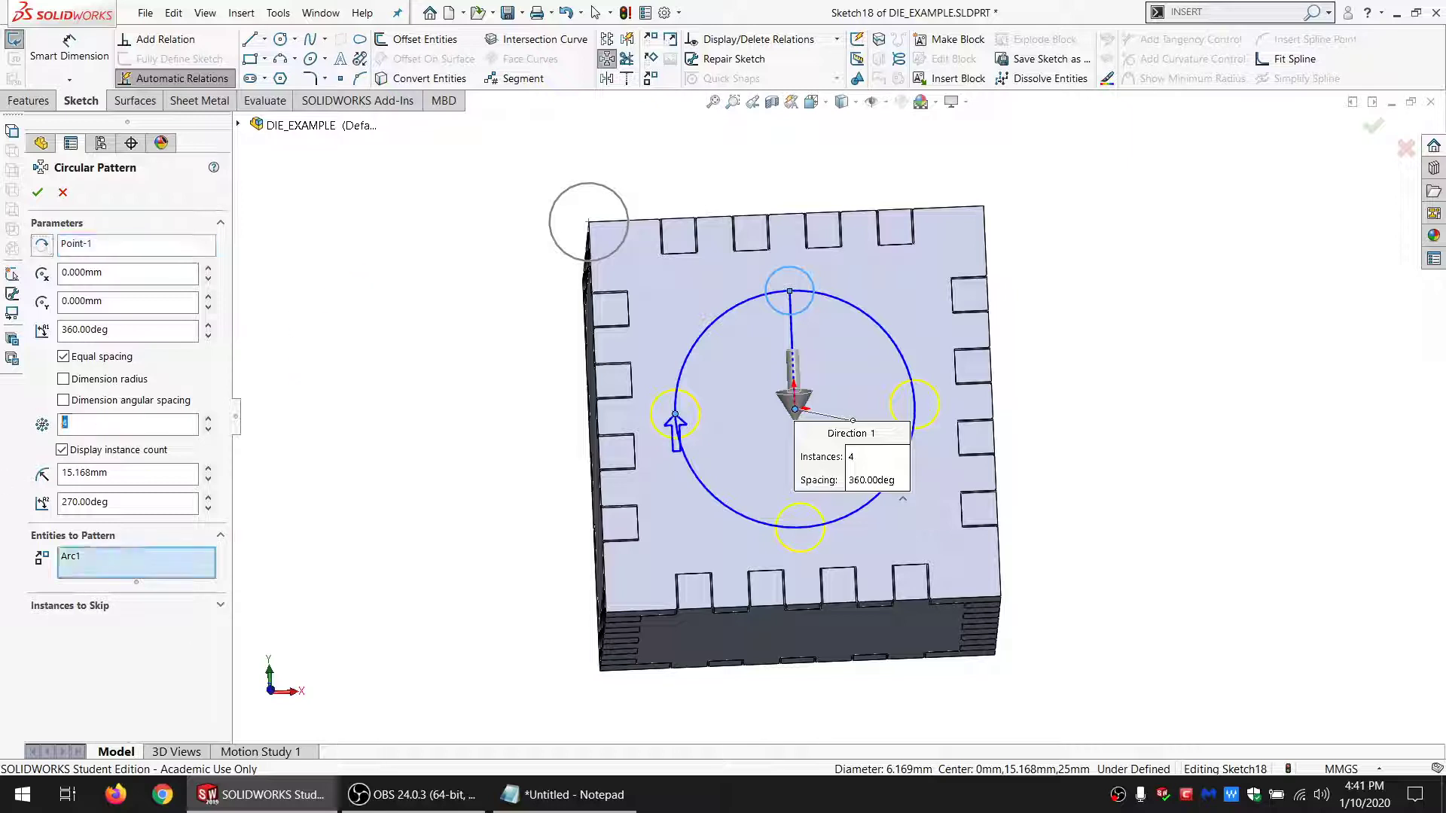
{"action": "type", "text": "5"}
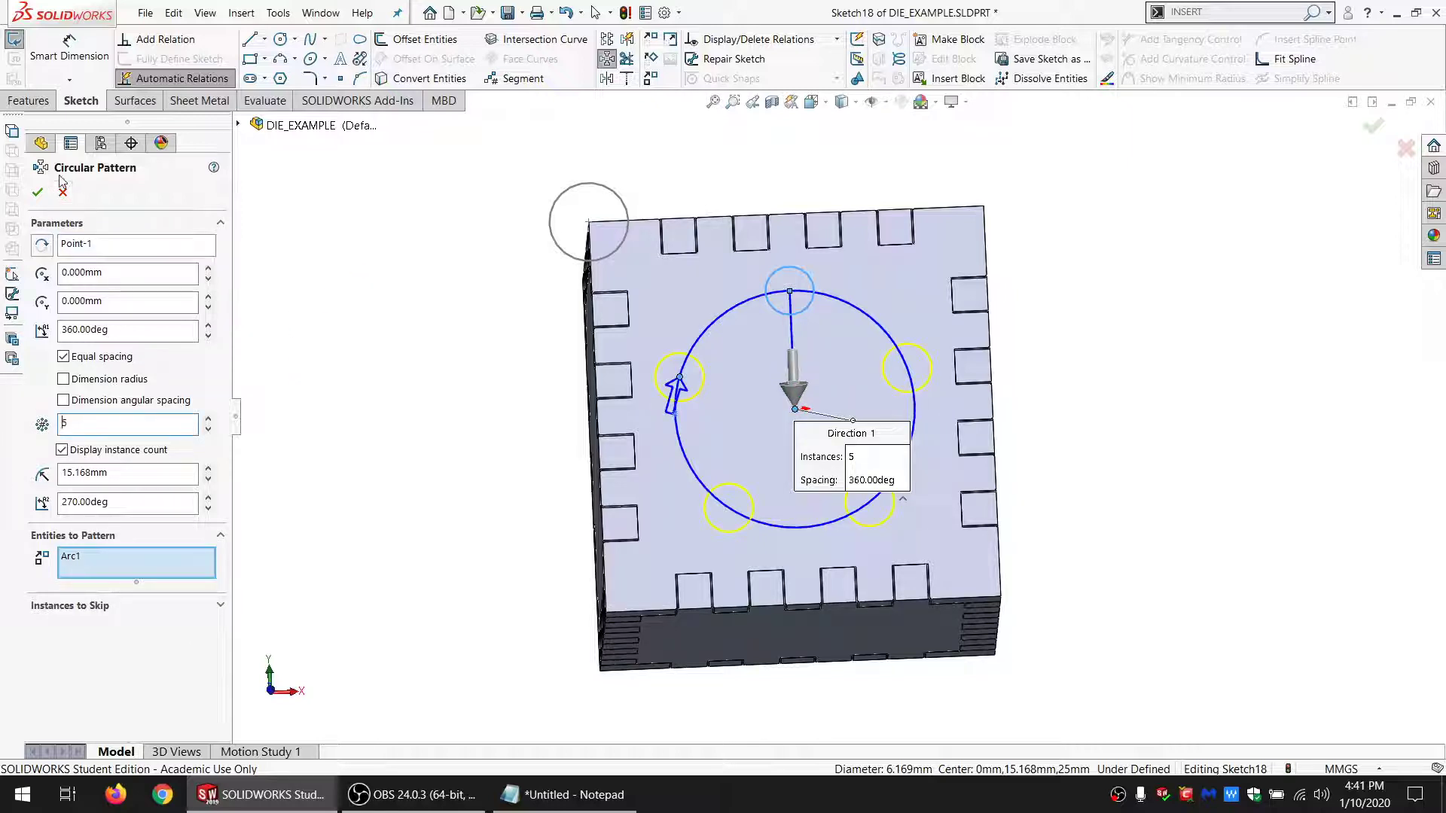
{"action": "left_click", "coordinate": [39, 192]}
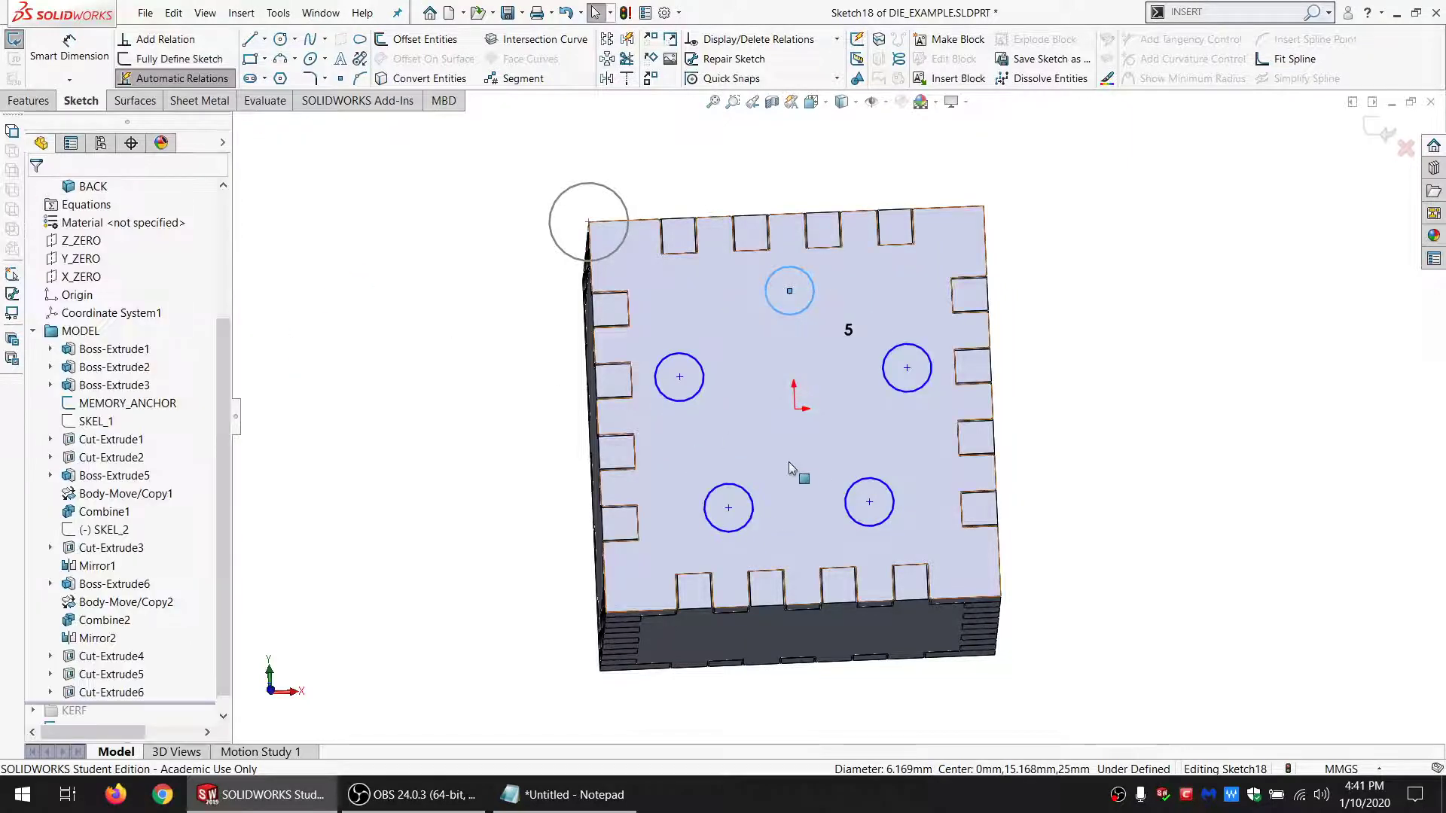
{"action": "left_click", "coordinate": [347, 283]}
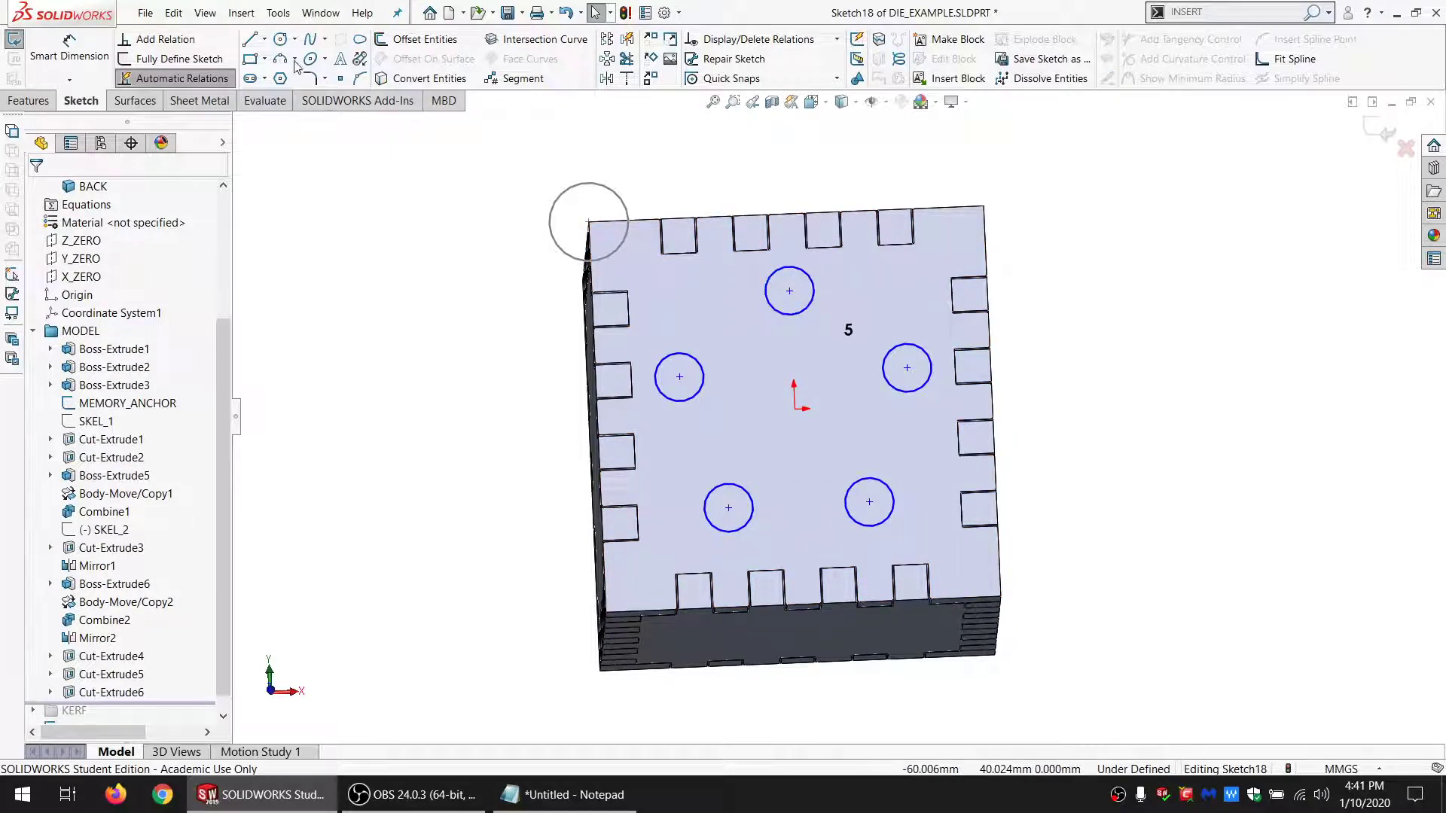
Step: Sketch a circle centered on the origin and make it equal in size to the original patterned circle
{"action": "left_click", "coordinate": [280, 41]}
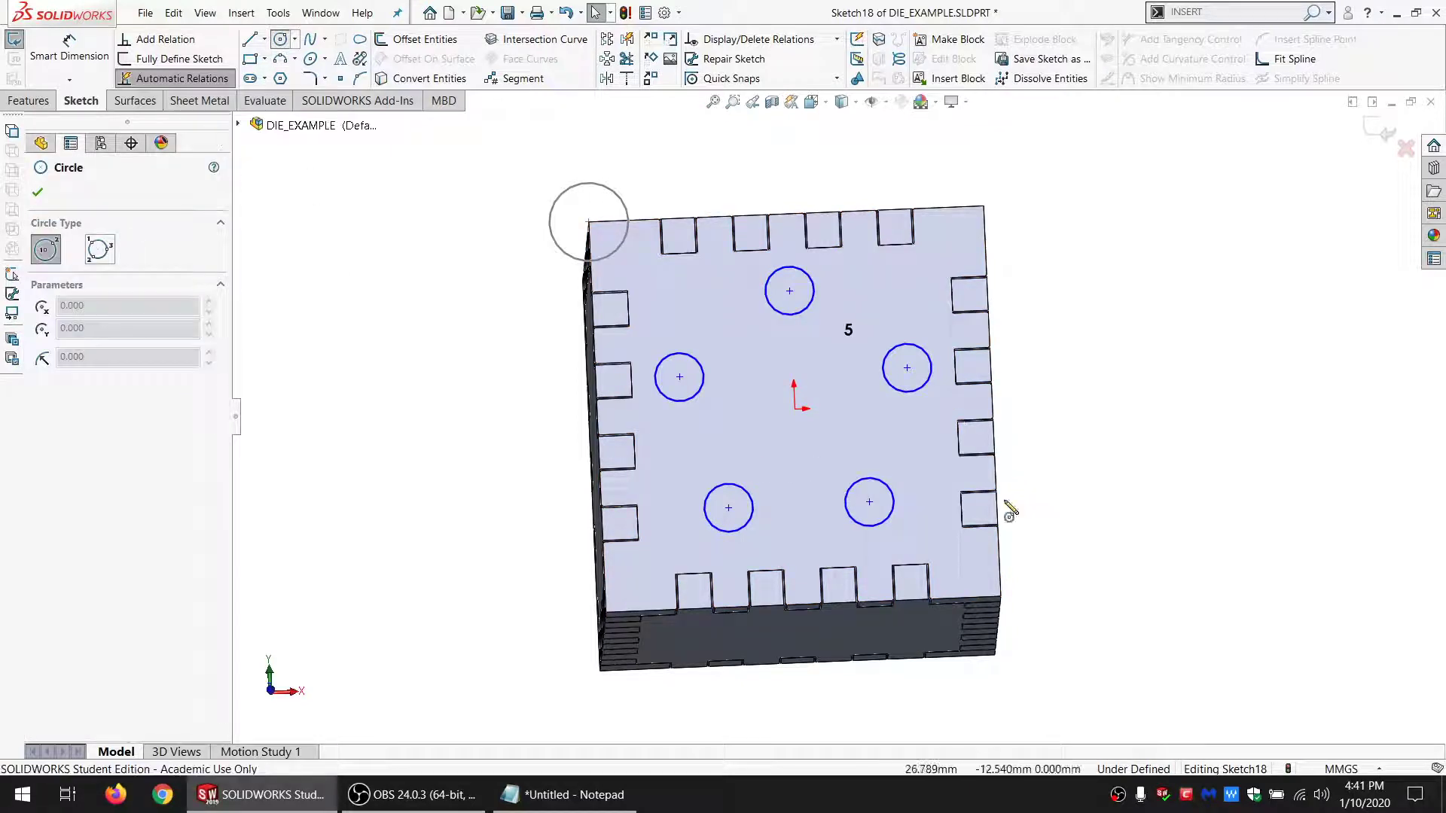
{"action": "left_click", "coordinate": [795, 409]}
{"action": "left_click", "coordinate": [797, 436]}
{"action": "key", "text": "Escape"}
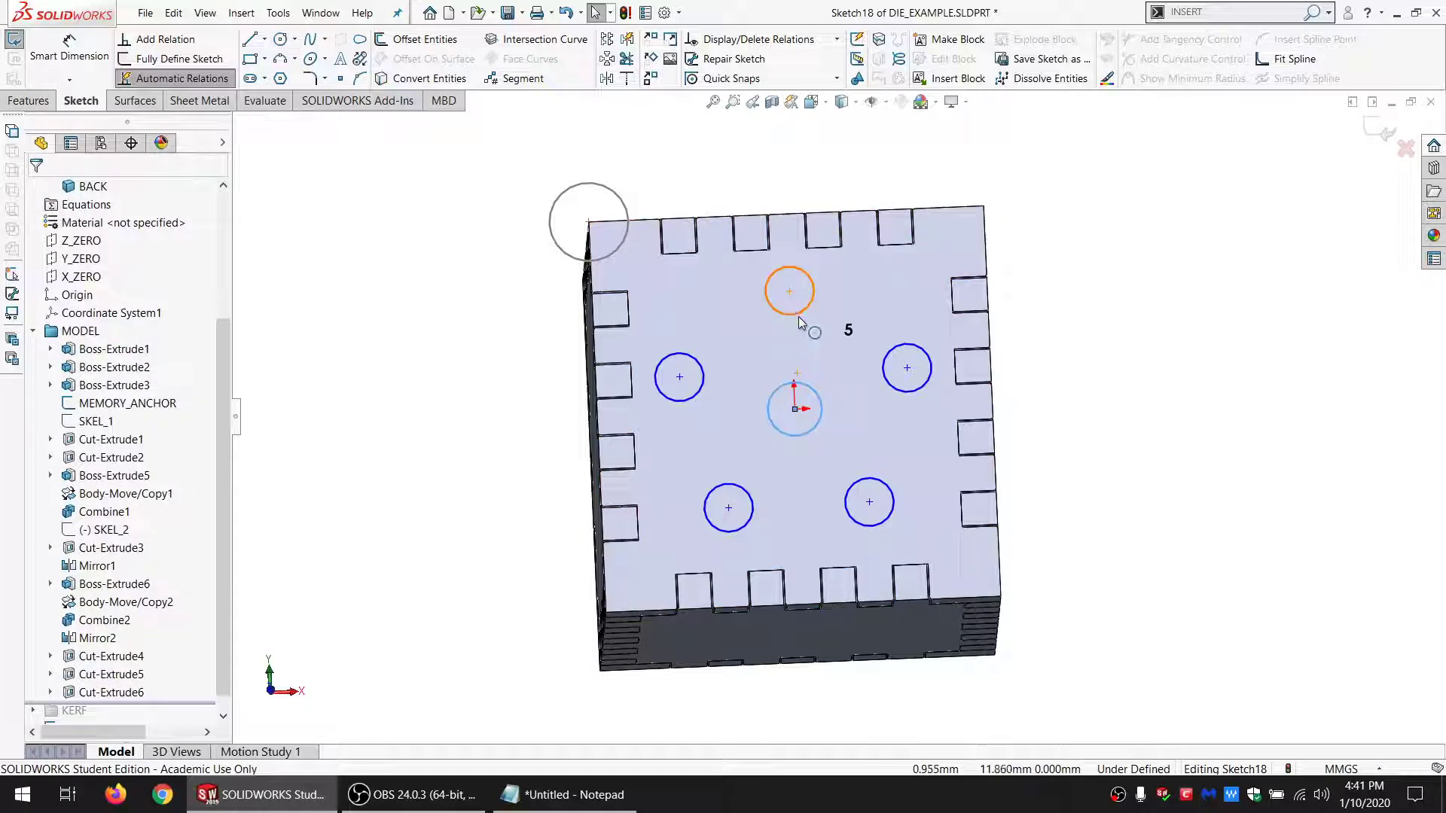
{"action": "left_click", "coordinate": [798, 316], "text": "ctrl"}
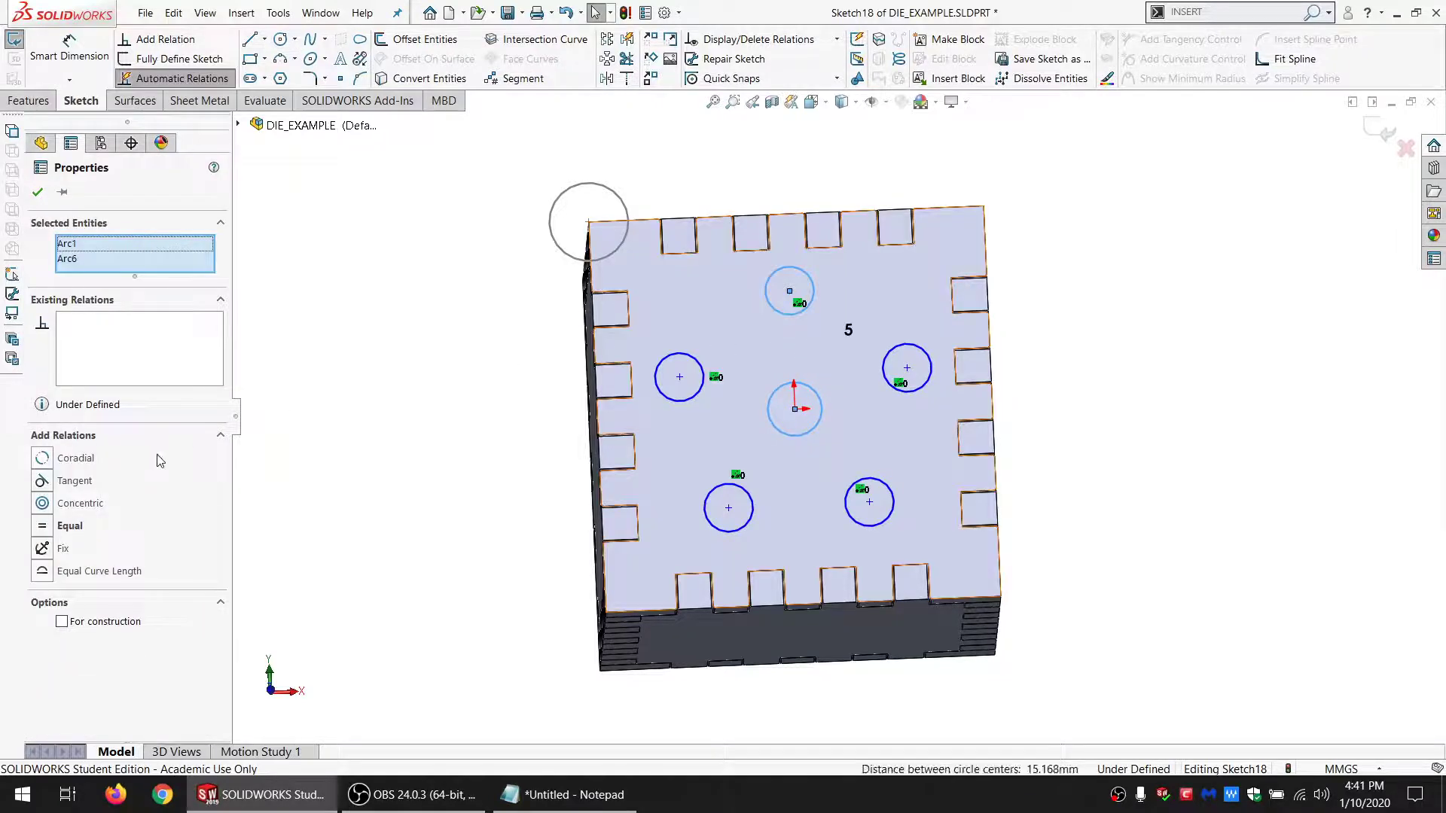
{"action": "left_click", "coordinate": [70, 525]}
{"action": "left_click", "coordinate": [561, 480]}
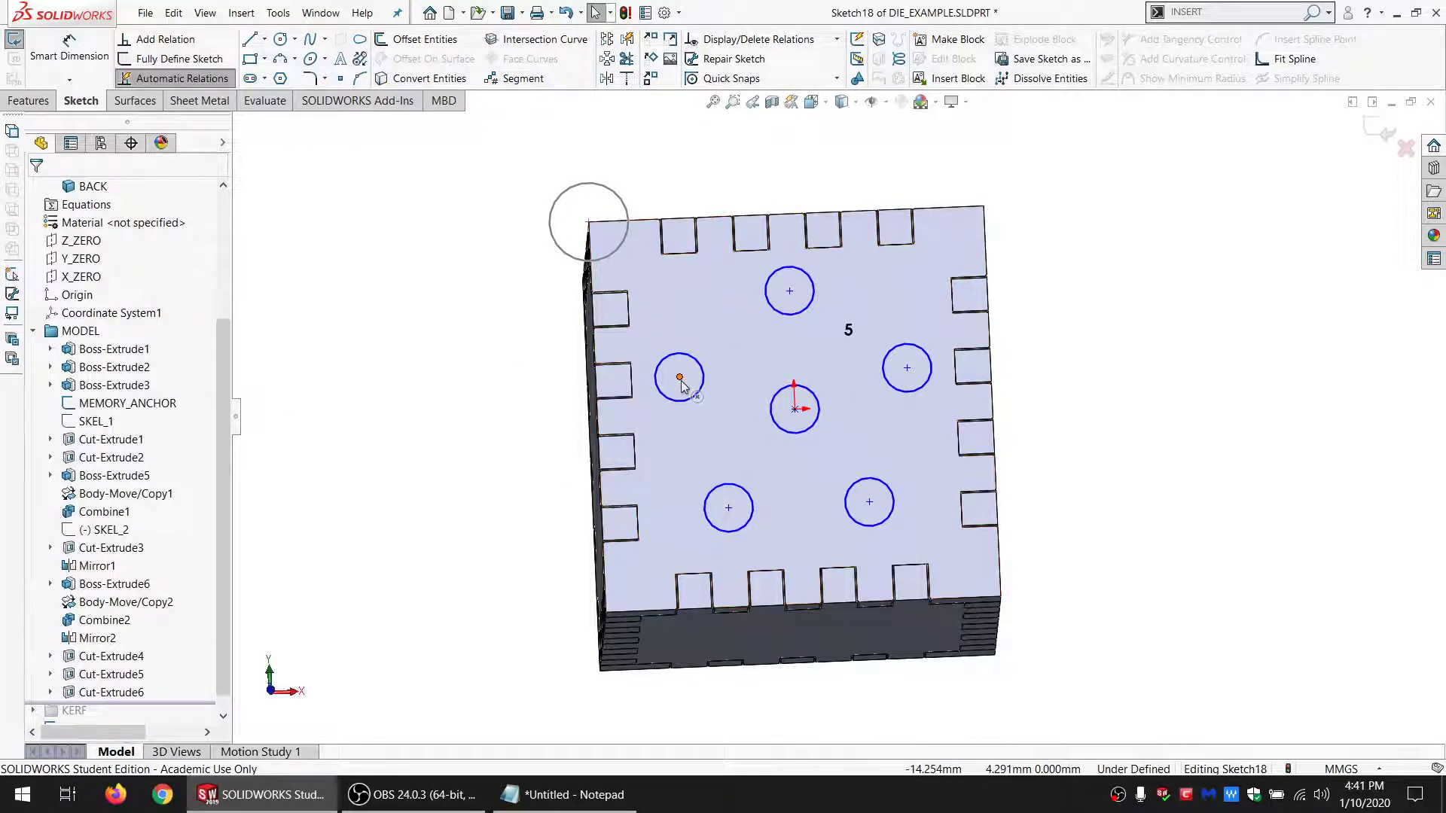
Step: Move the center of the patterned circle on the -X side outward beyond the panel's edge
{"action": "left_click_drag", "start_coordinate": [681, 383], "coordinate": [516, 412]}
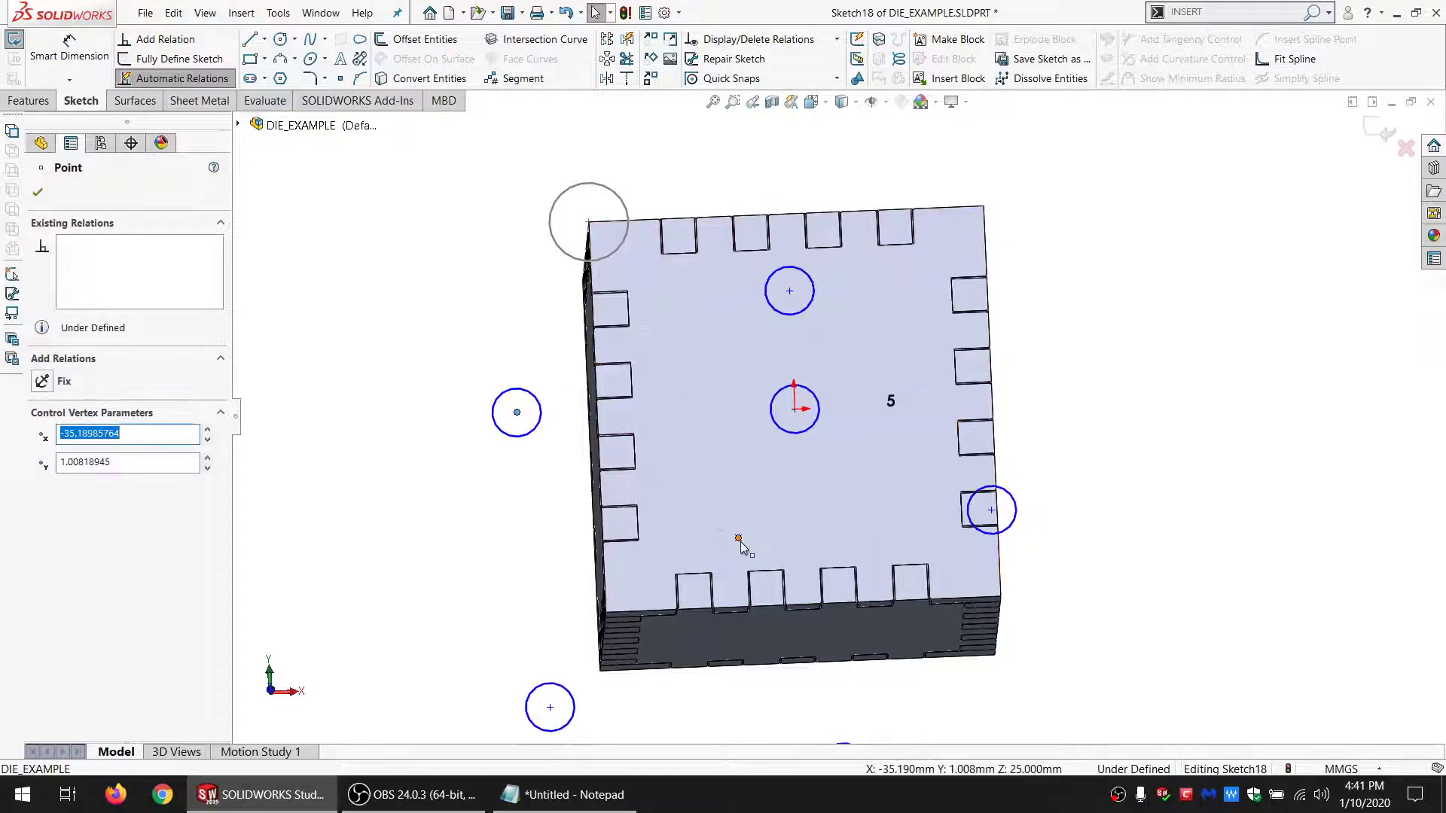
Step: Make the circular sketch pattern's centre point concentric with the small circle at the origin
{"action": "left_click", "coordinate": [789, 433], "text": "ctrl"}
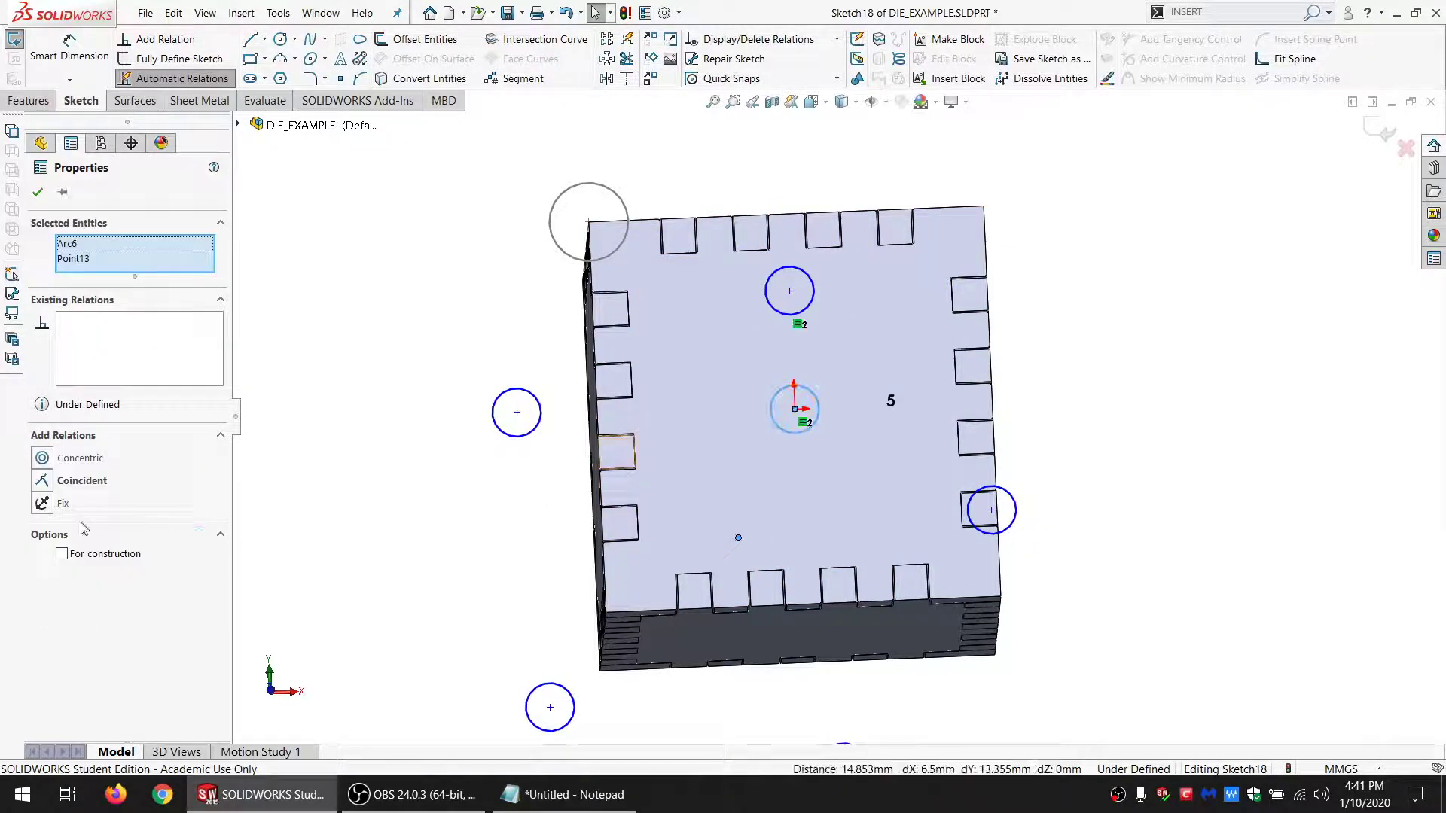
{"action": "left_click", "coordinate": [77, 458]}
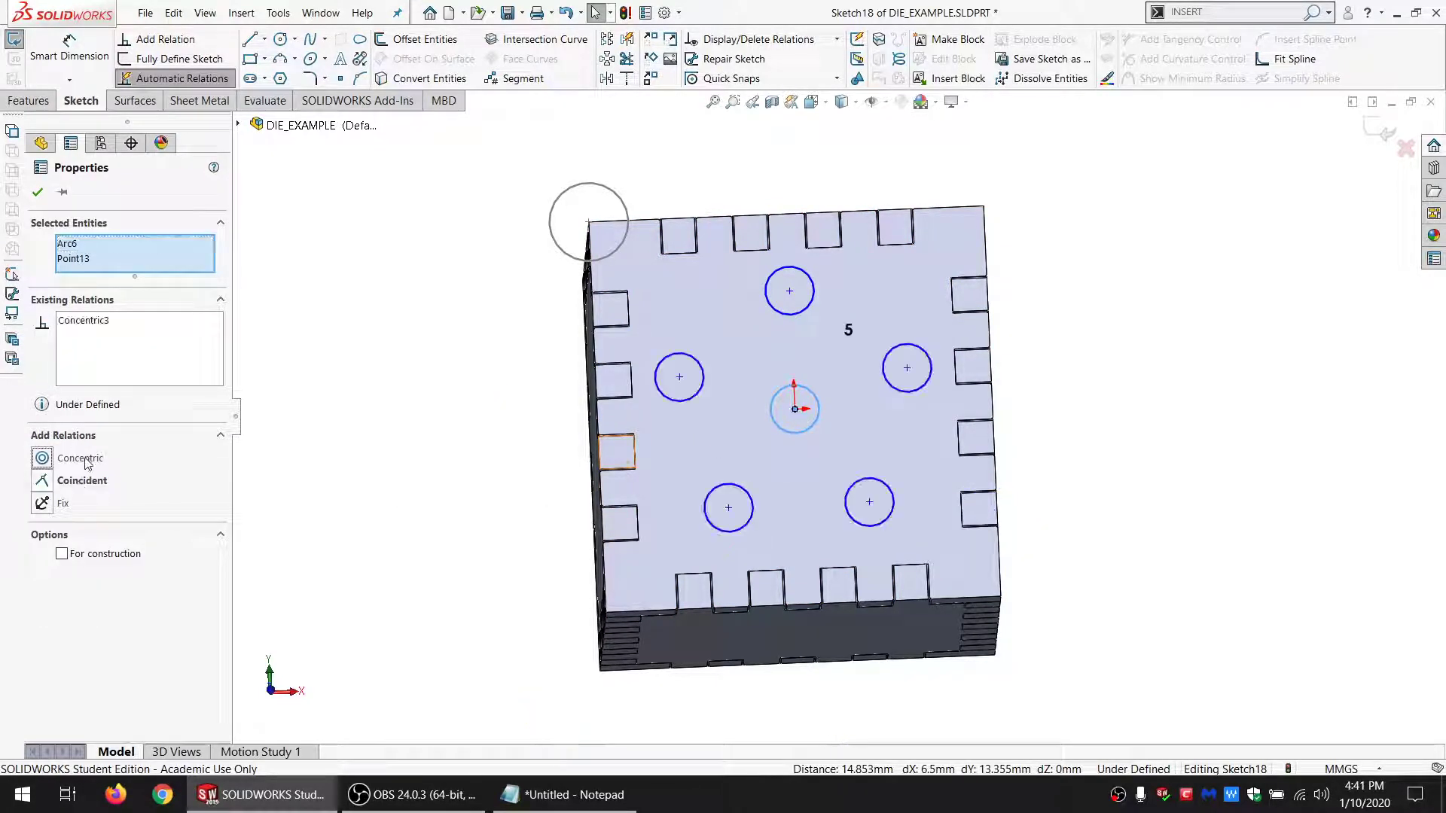
{"action": "left_click", "coordinate": [403, 438]}
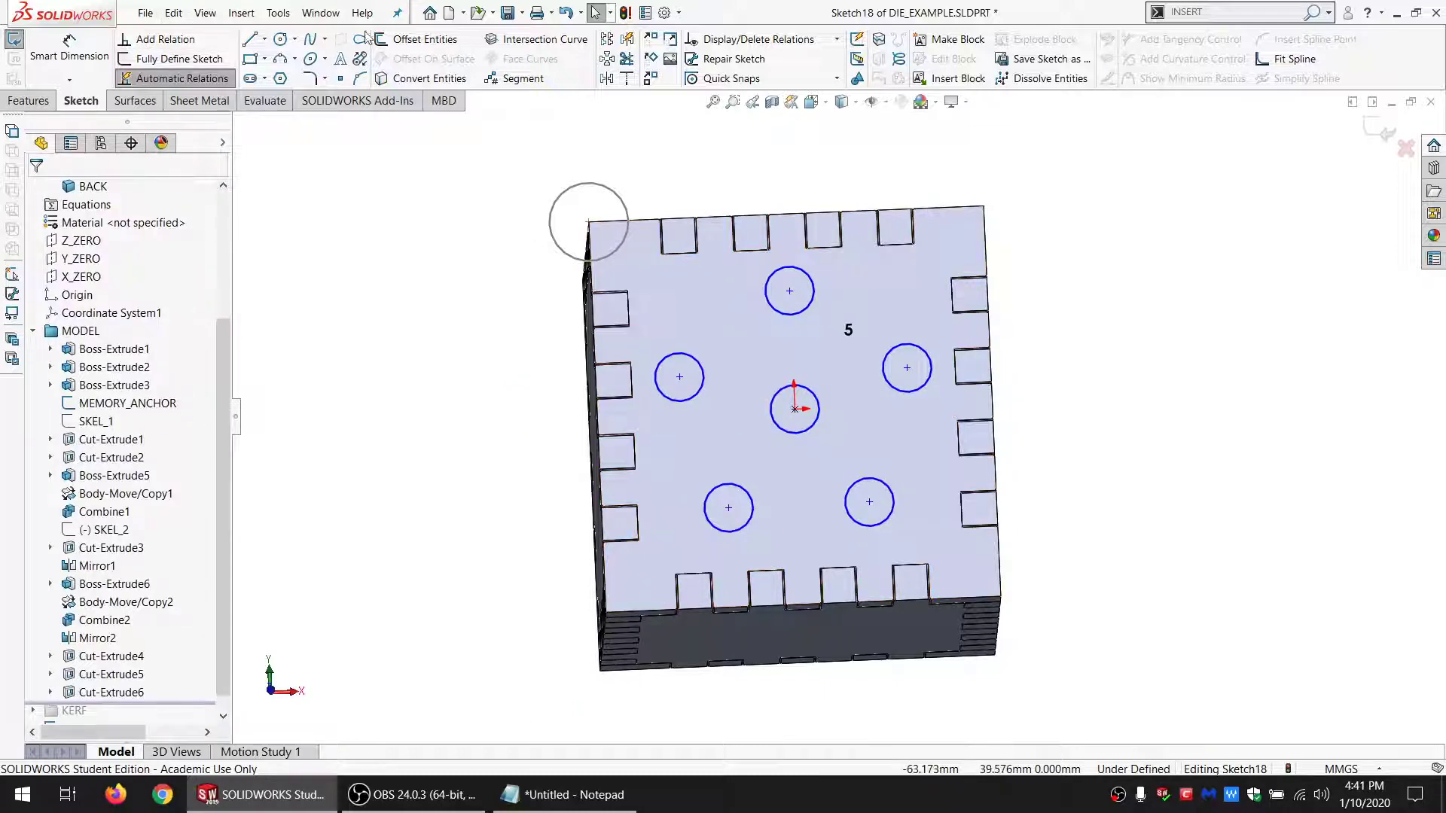
Step: Sketch a construction circle of about 19.7 mm radius centred on the origin, enclosing the uppermost small circle
{"action": "left_click", "coordinate": [281, 40]}
{"action": "left_click", "coordinate": [794, 409]}
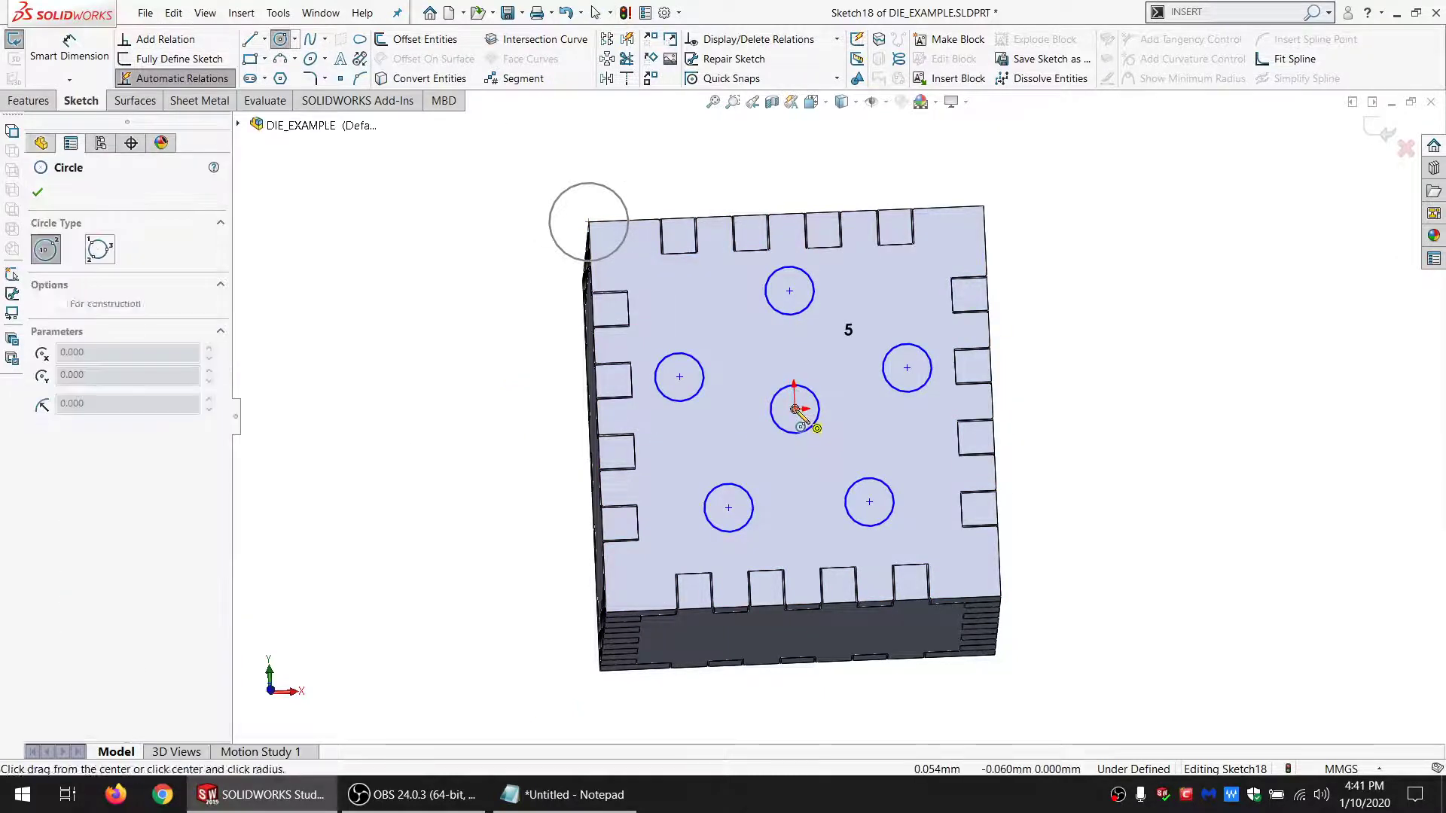
{"action": "left_click", "coordinate": [800, 258]}
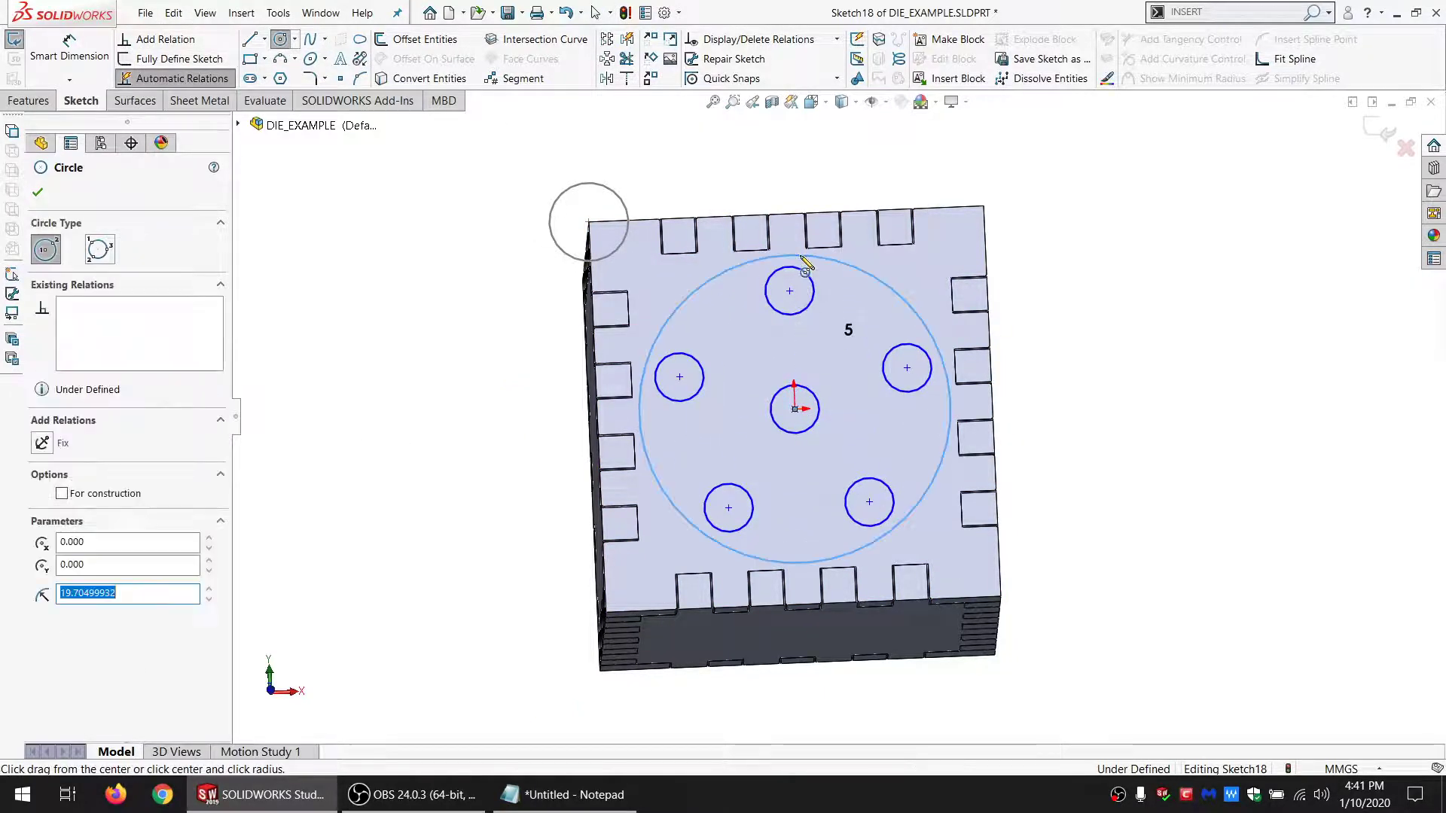
{"action": "left_click", "coordinate": [104, 495]}
{"action": "key", "text": "Escape"}
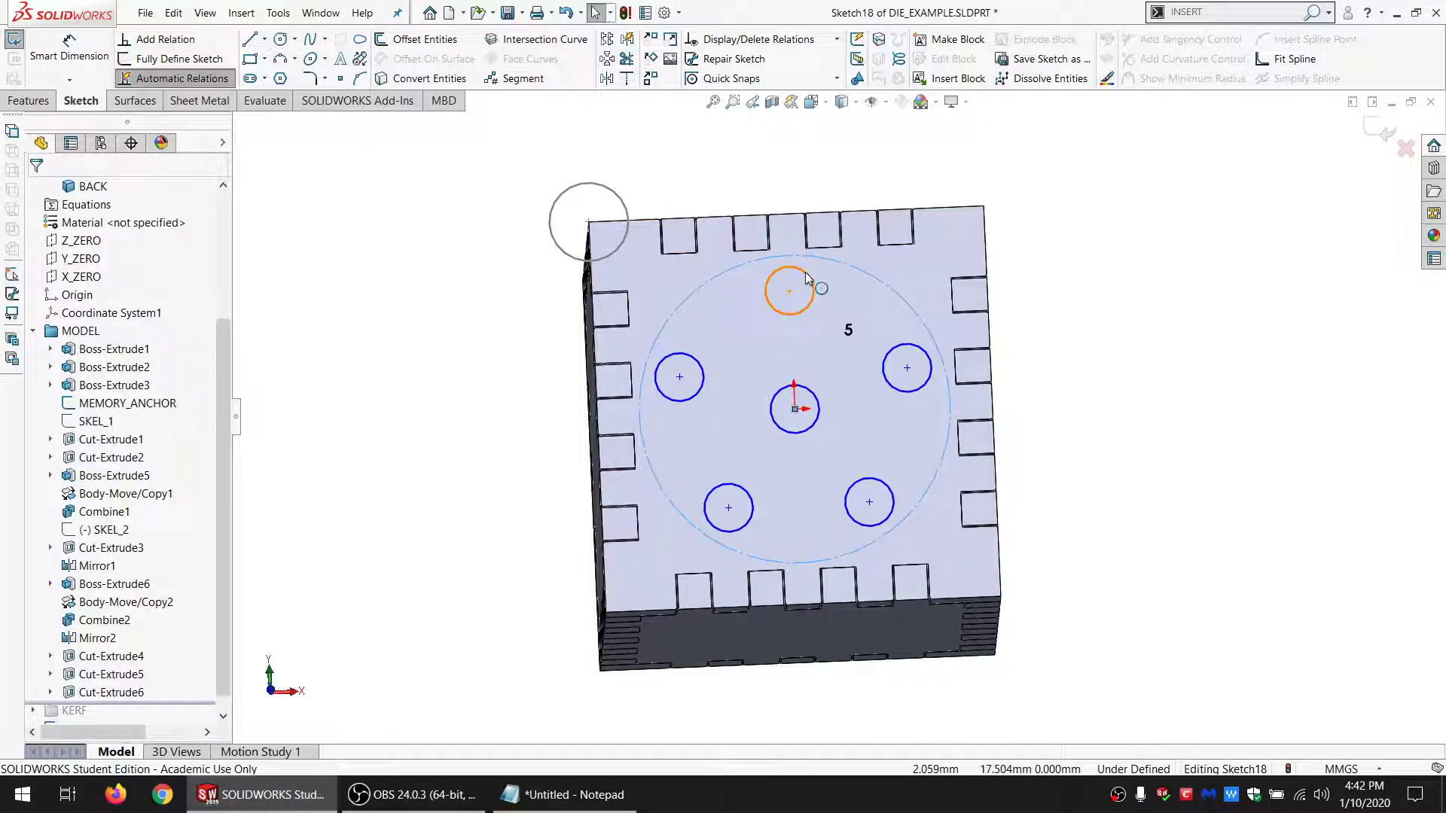
Step: Make the large construction circle tangent to the uppermost small circle
{"action": "left_click", "coordinate": [806, 279], "text": "ctrl"}
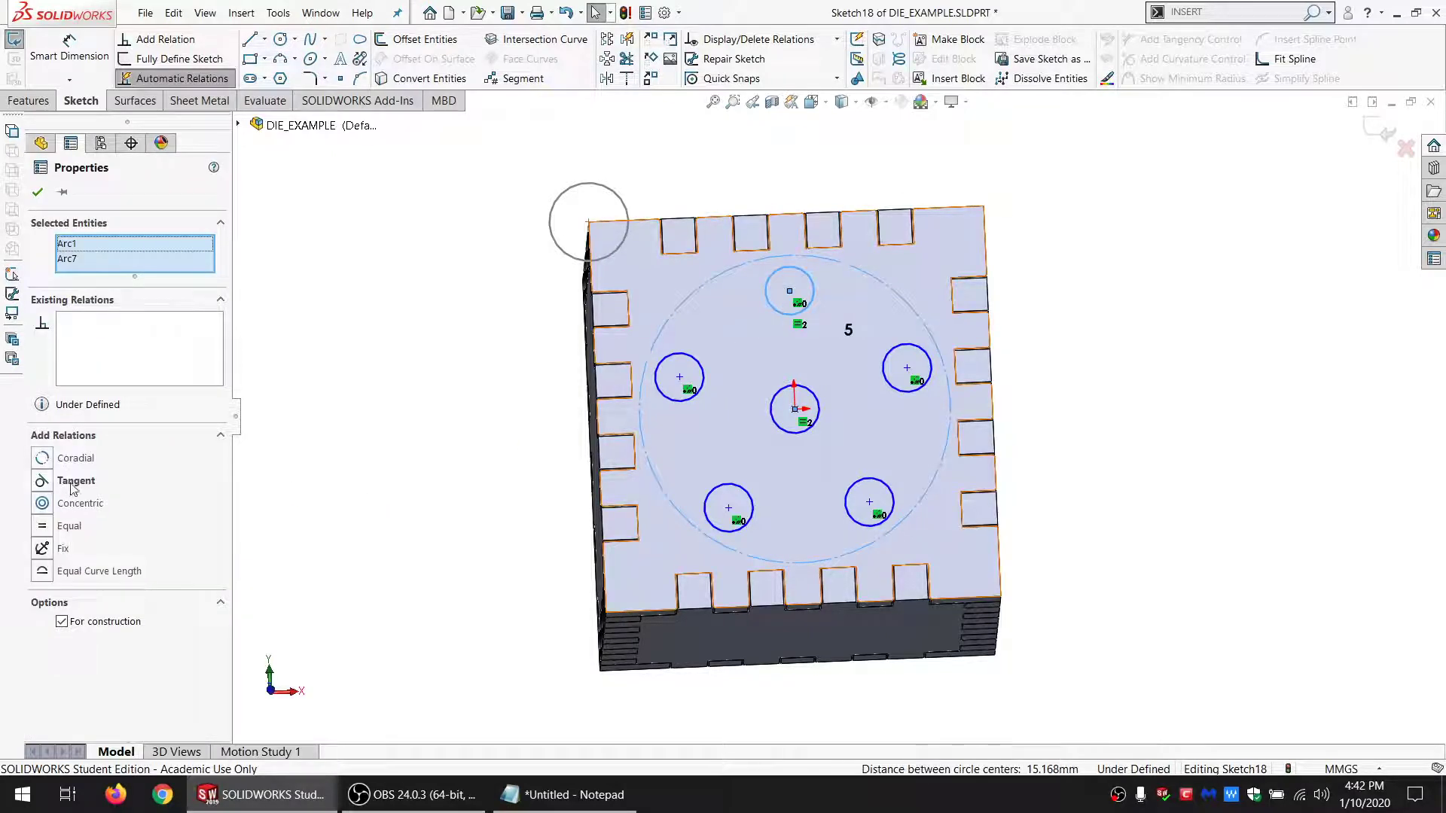
{"action": "left_click", "coordinate": [73, 482]}
{"action": "left_click", "coordinate": [435, 349]}
{"action": "left_click", "coordinate": [752, 274]}
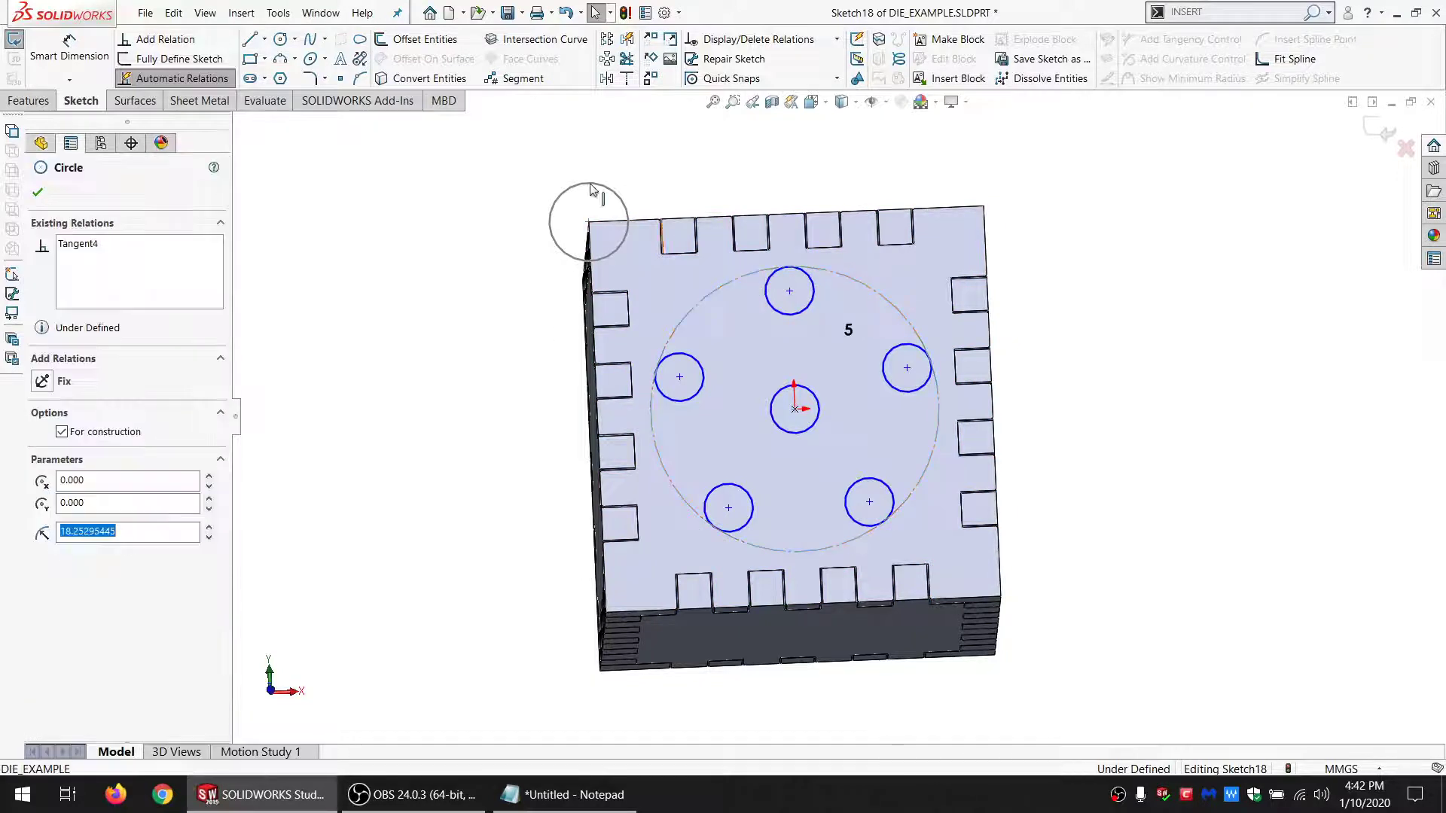
{"action": "left_click", "coordinate": [424, 39]}
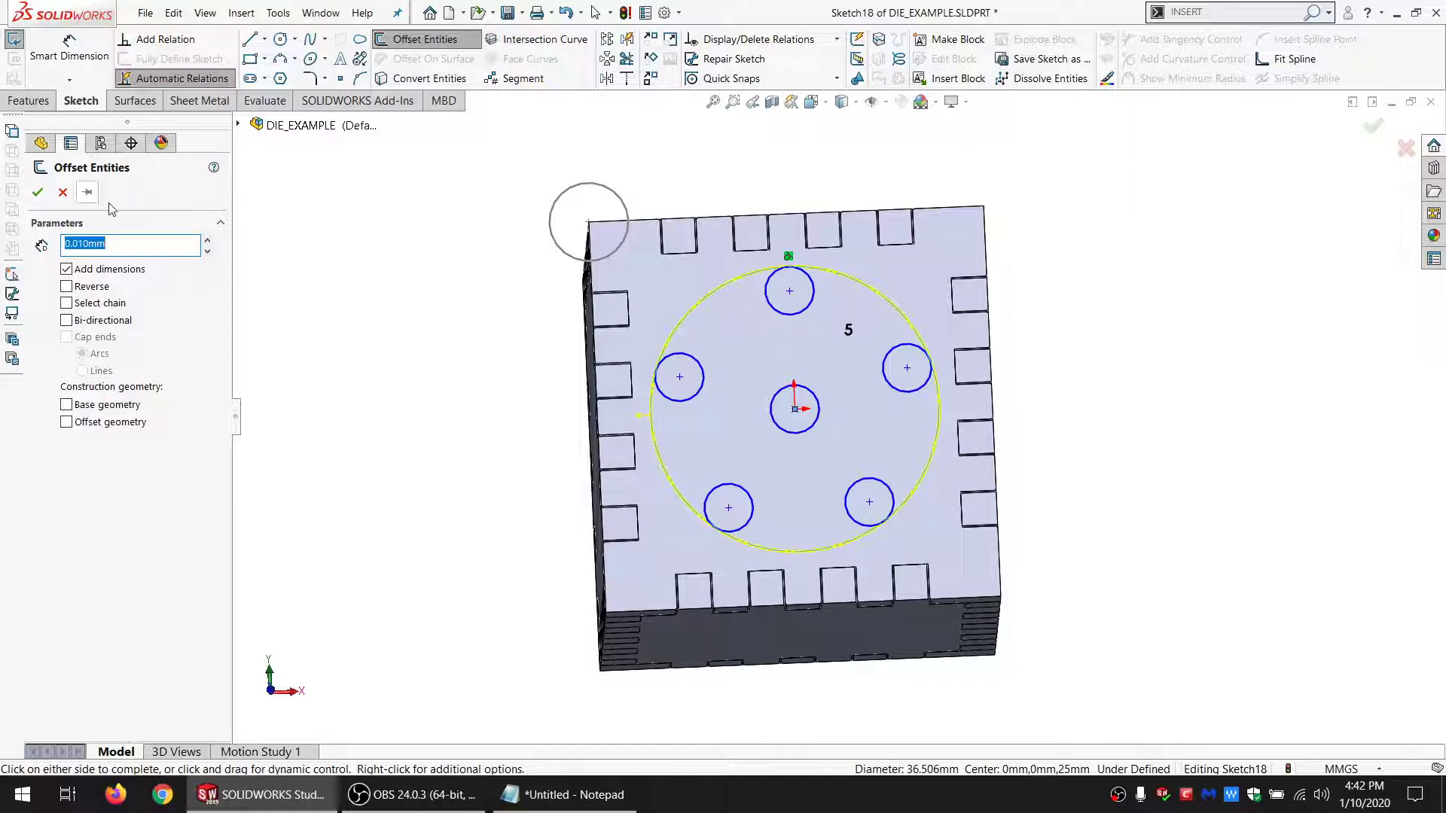
{"action": "left_click", "coordinate": [63, 192]}
Step: Sketch a second, larger circle of about 21.3 mm radius centred on the origin and convert it to construction geometry
{"action": "scroll", "coordinate": [877, 331], "scroll_direction": "down", "scroll_amount": 2}
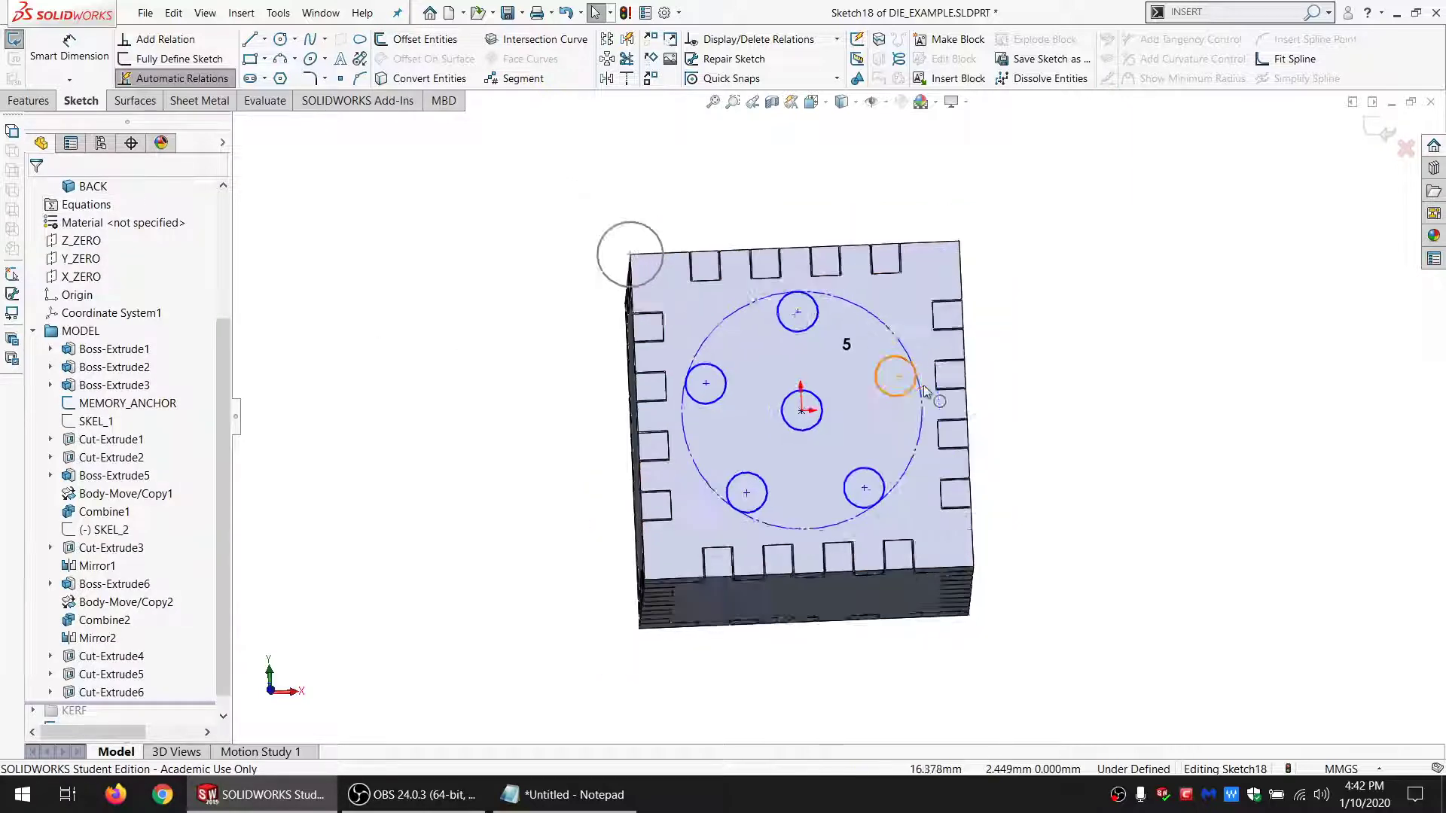
{"action": "left_click", "coordinate": [280, 39]}
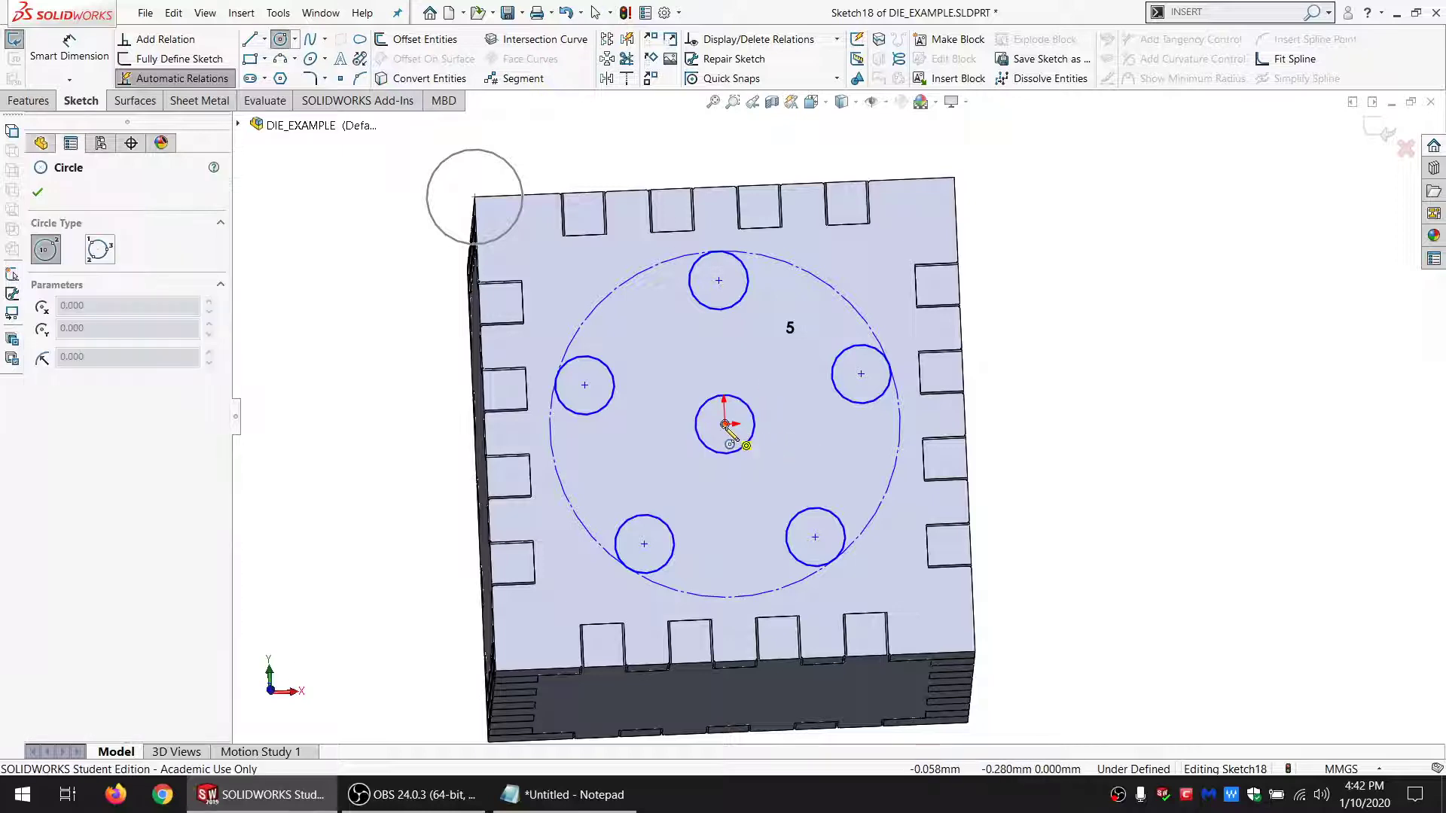
{"action": "left_click", "coordinate": [725, 424]}
{"action": "left_click", "coordinate": [855, 268]}
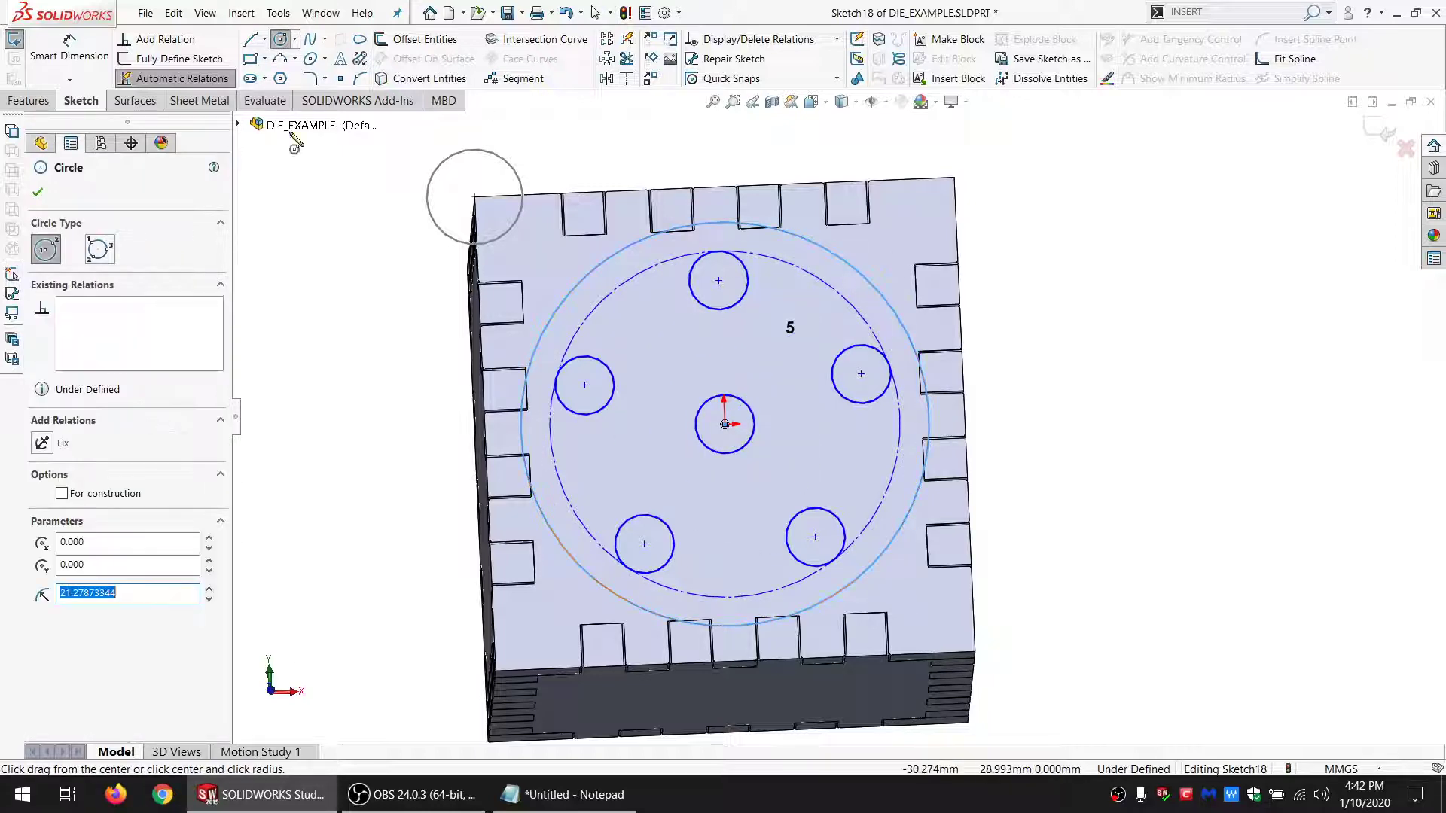
{"action": "key", "text": "Escape"}
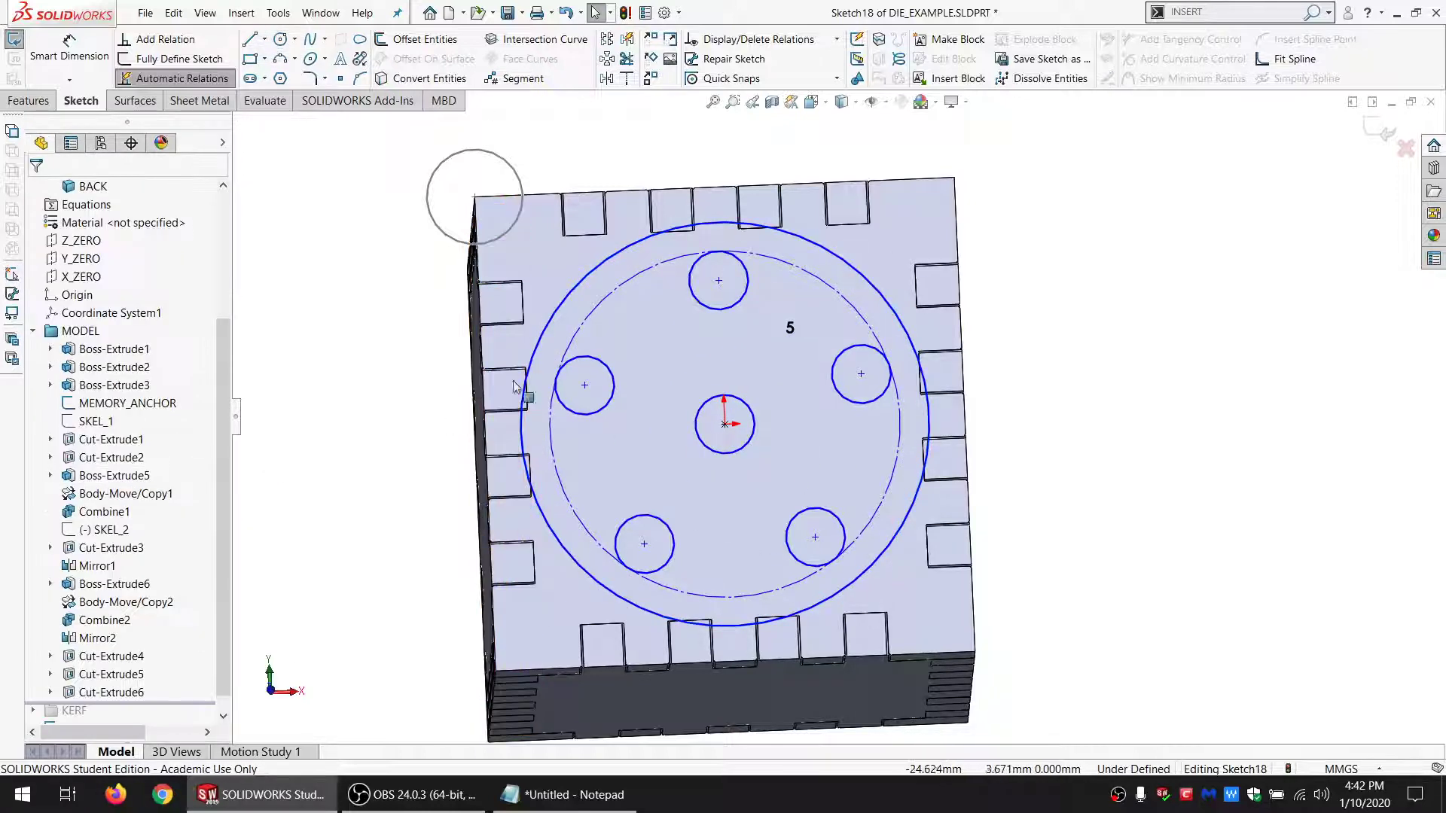
{"action": "left_click", "coordinate": [597, 275]}
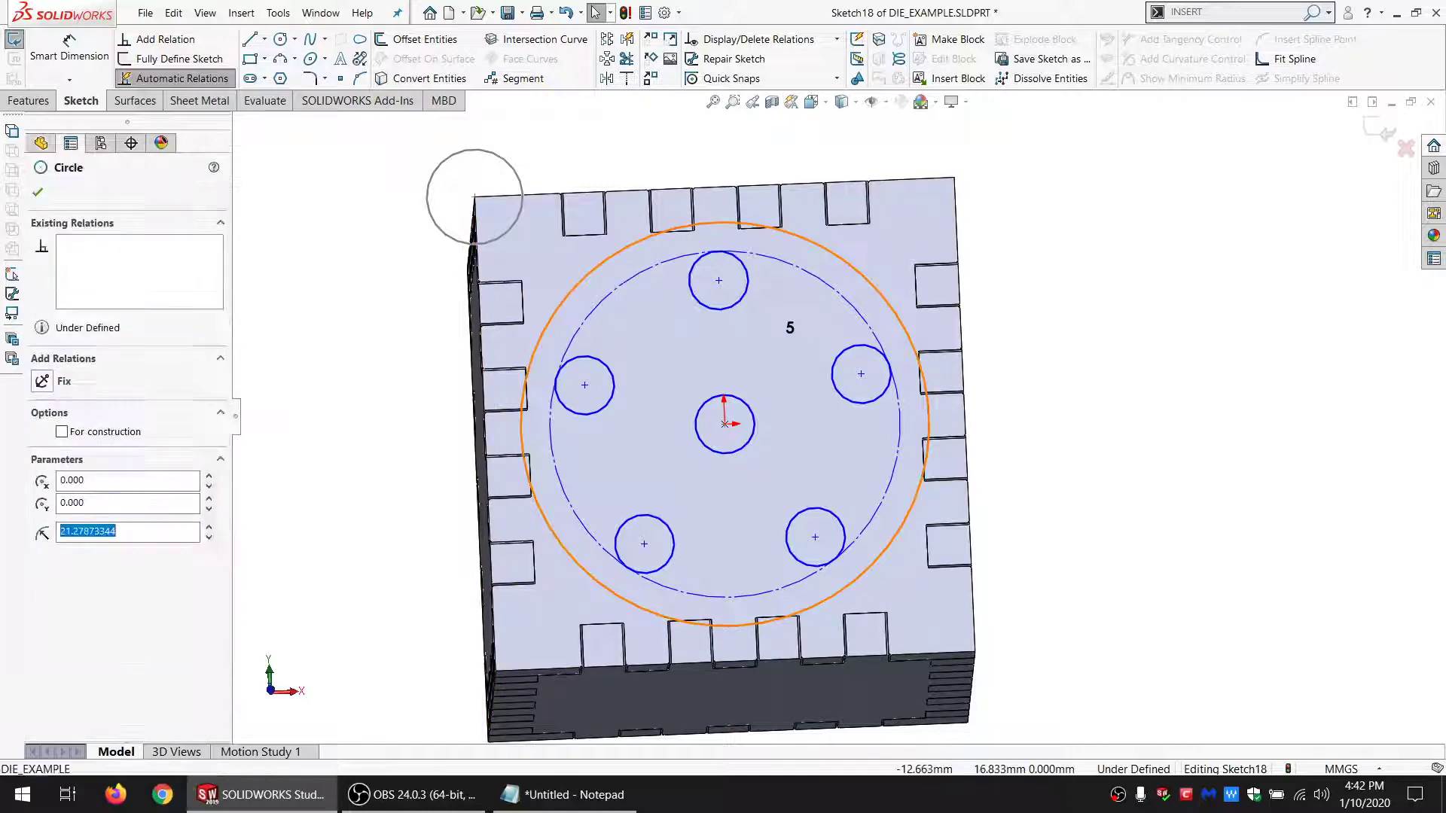
{"action": "left_click", "coordinate": [102, 434]}
{"action": "key", "text": "Escape"}
Step: Sketch two connected lines, one about 6 mm long across the uppermost small circle and one about 3.6 mm long to the outer construction circle
{"action": "left_click", "coordinate": [249, 39]}
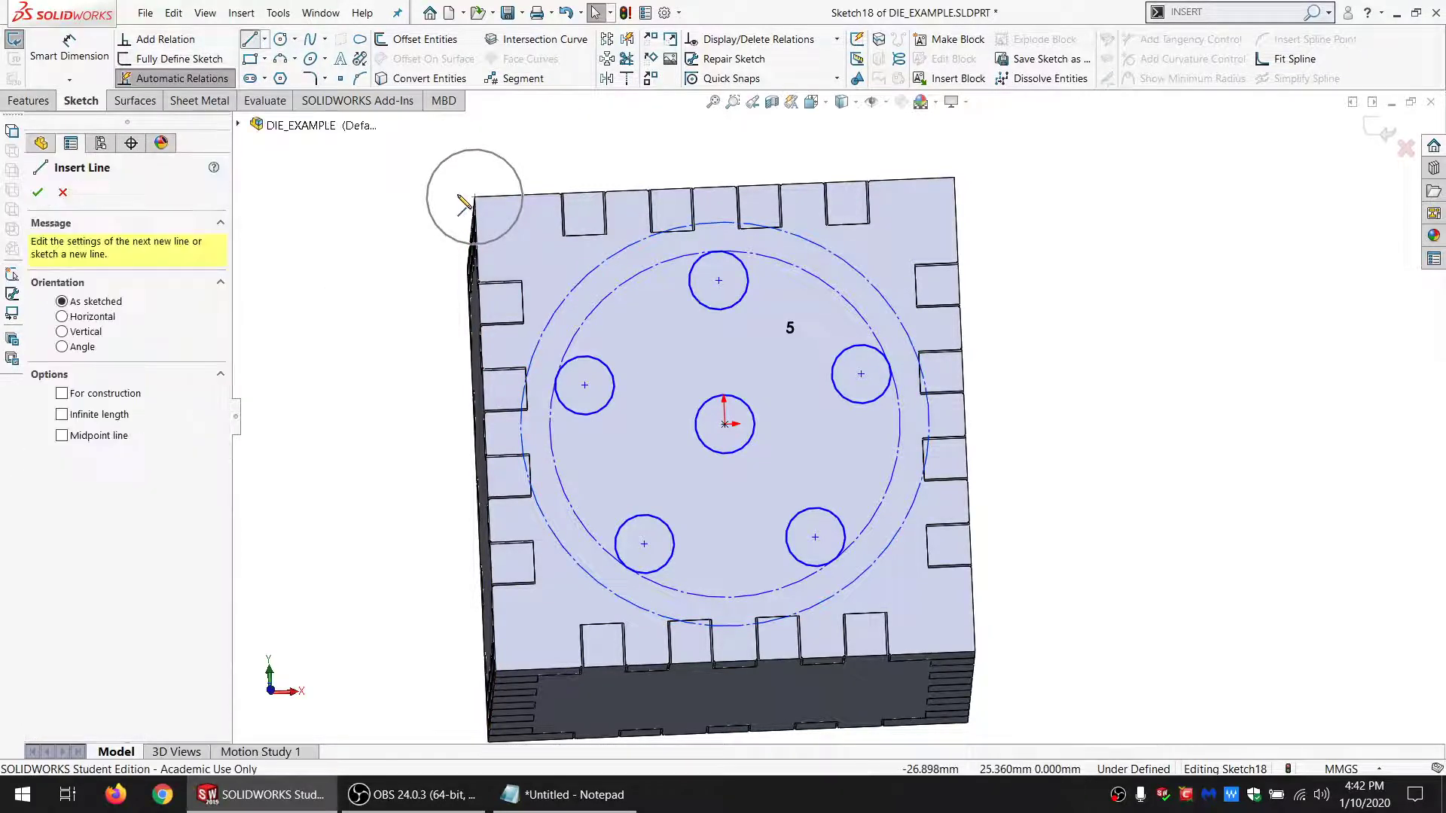
{"action": "left_click", "coordinate": [716, 311]}
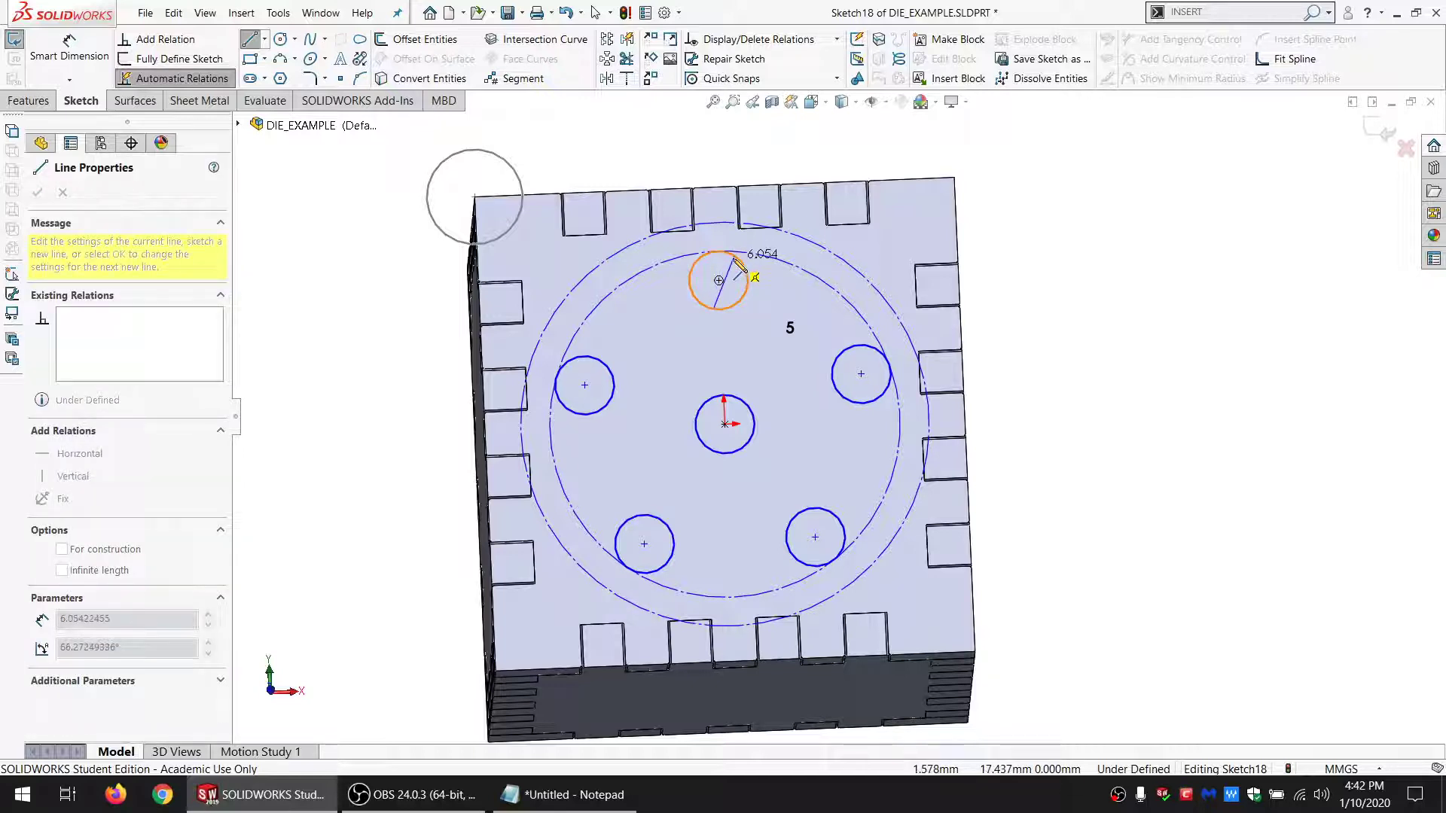
{"action": "left_click", "coordinate": [733, 256]}
{"action": "double_click", "coordinate": [723, 223]}
{"action": "key", "text": "Escape"}
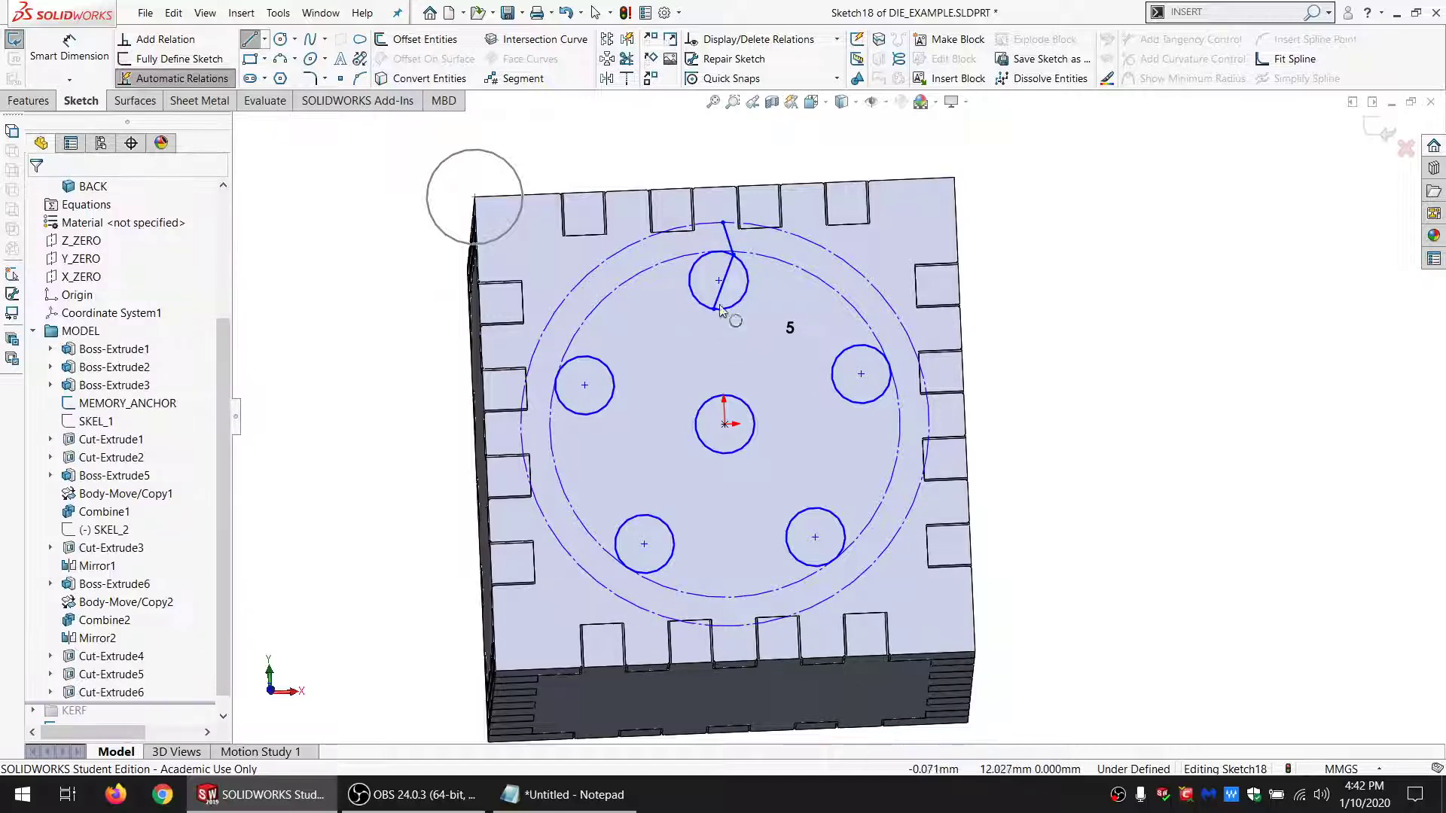
Step: Make the line between the two construction circles collinear with the X_ZERO plane
{"action": "left_click", "coordinate": [718, 298]}
{"action": "left_click", "coordinate": [727, 236], "text": "ctrl"}
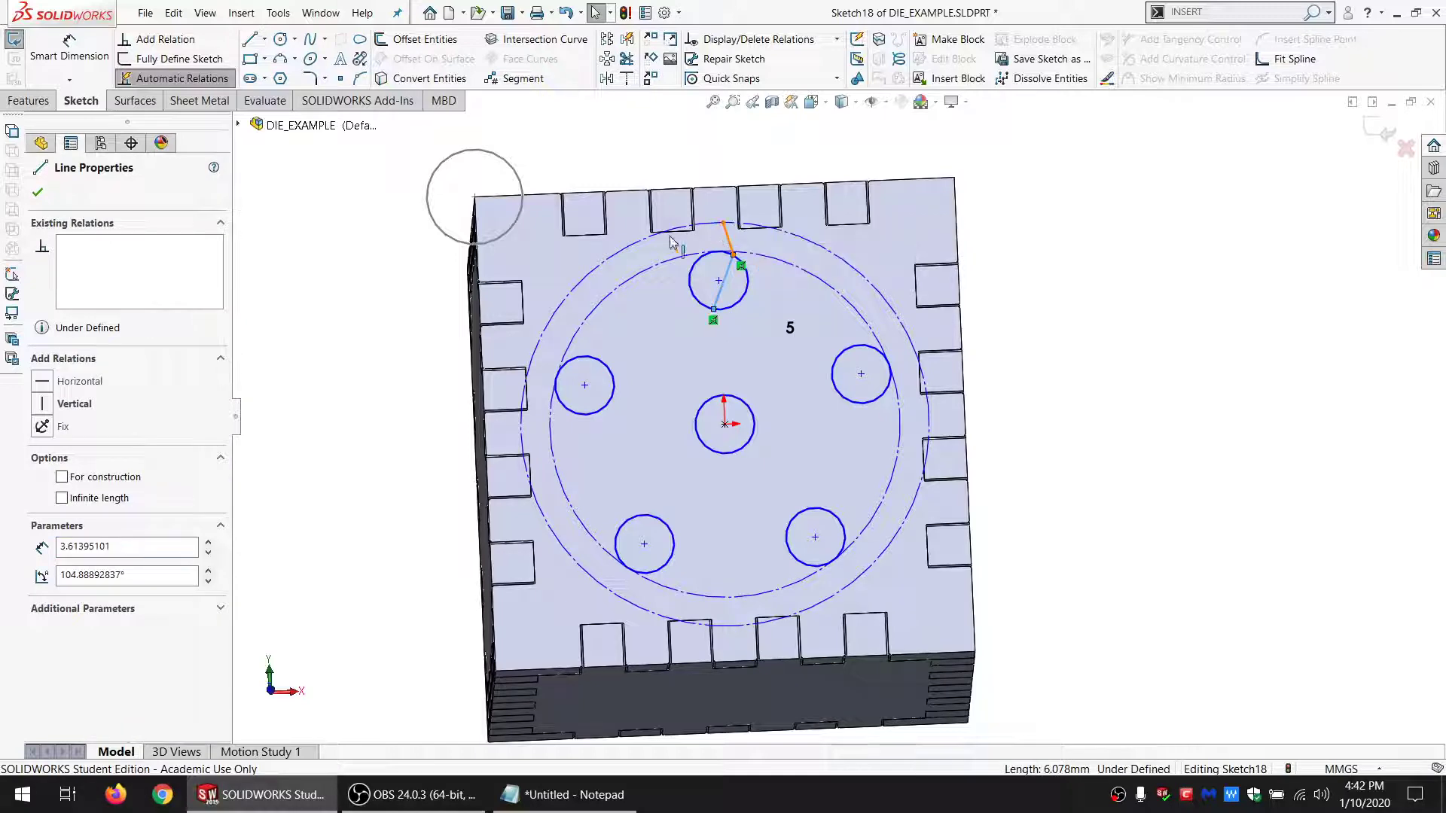
{"action": "left_click", "coordinate": [41, 143]}
{"action": "left_click", "coordinate": [78, 279], "text": "ctrl"}
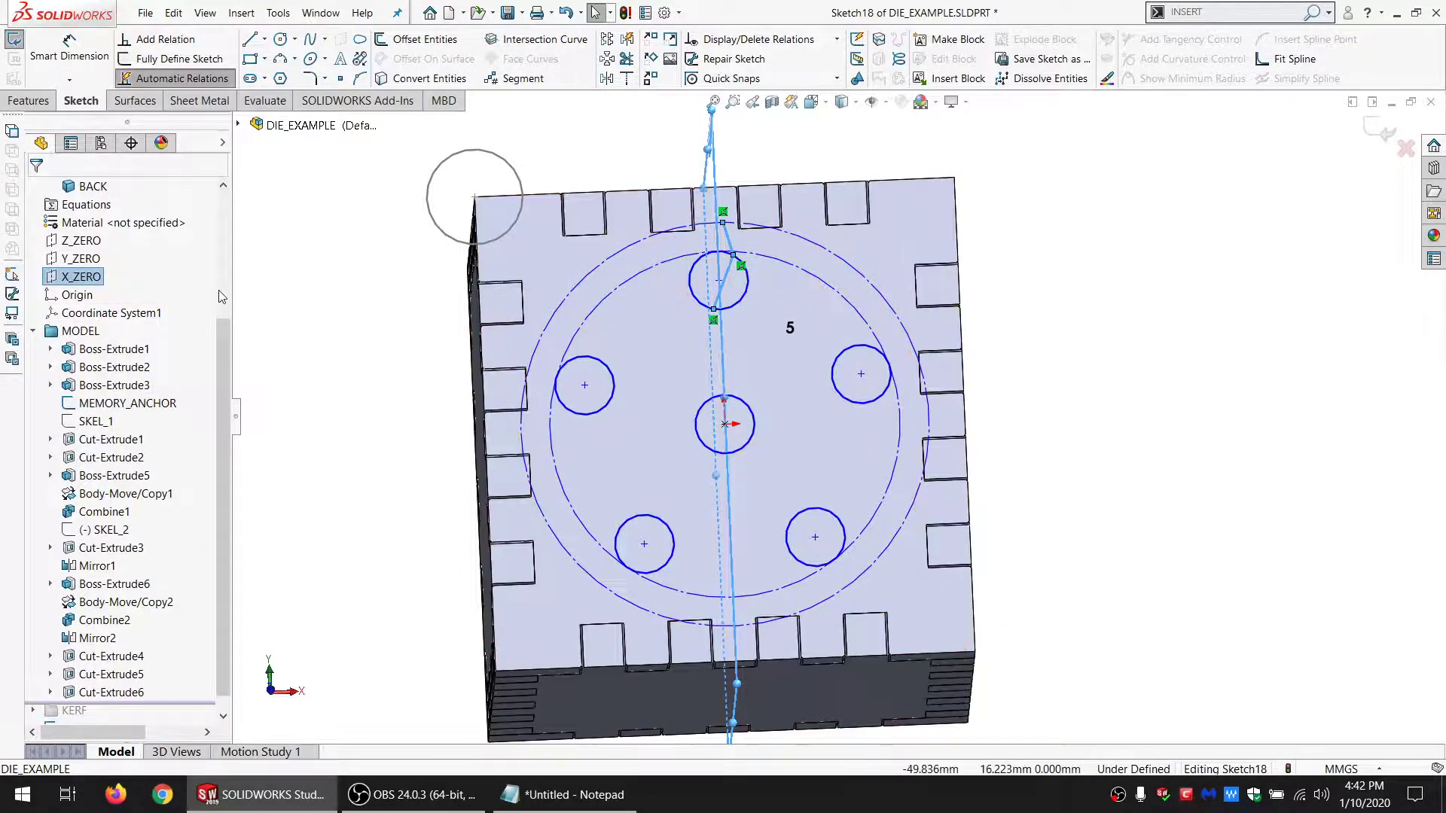
{"action": "left_click", "coordinate": [81, 276]}
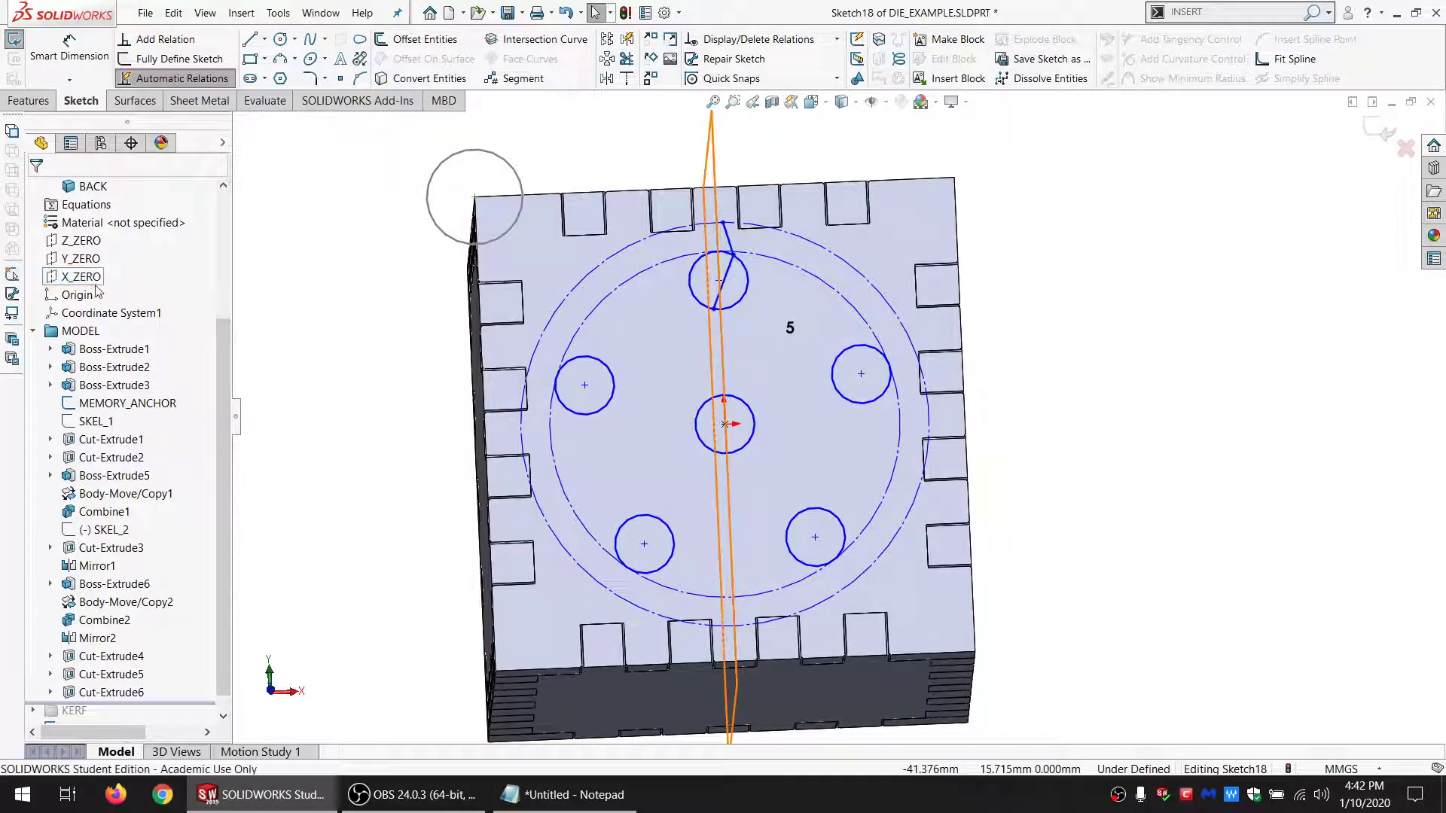
{"action": "left_click", "coordinate": [723, 251], "text": "ctrl"}
{"action": "left_click", "coordinate": [76, 458]}
{"action": "key", "text": "Escape"}
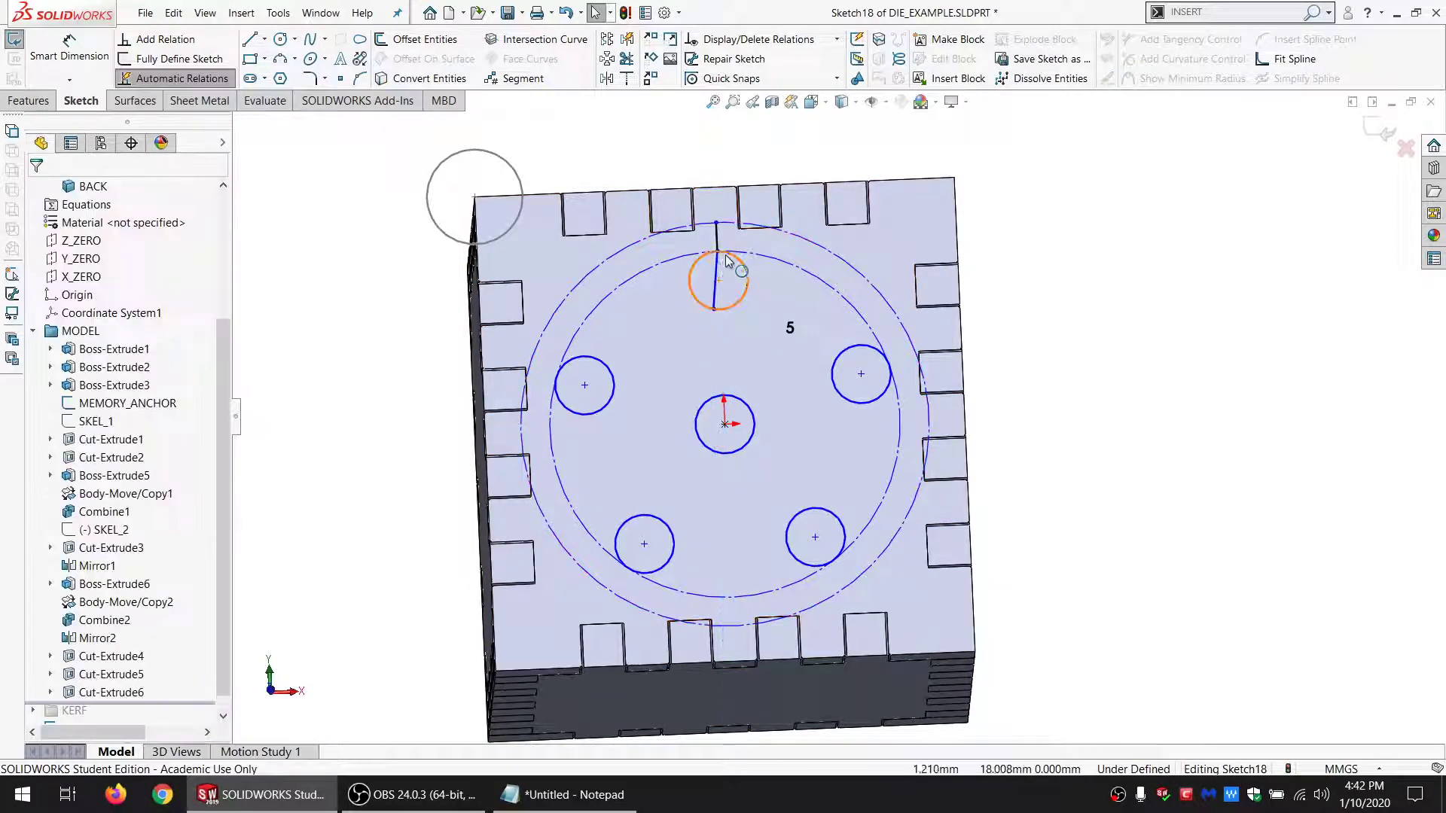
Step: Convert both connected lines to construction geometry and make them collinear and equal in length
{"action": "left_click", "coordinate": [717, 234]}
{"action": "left_click", "coordinate": [716, 239], "text": "ctrl"}
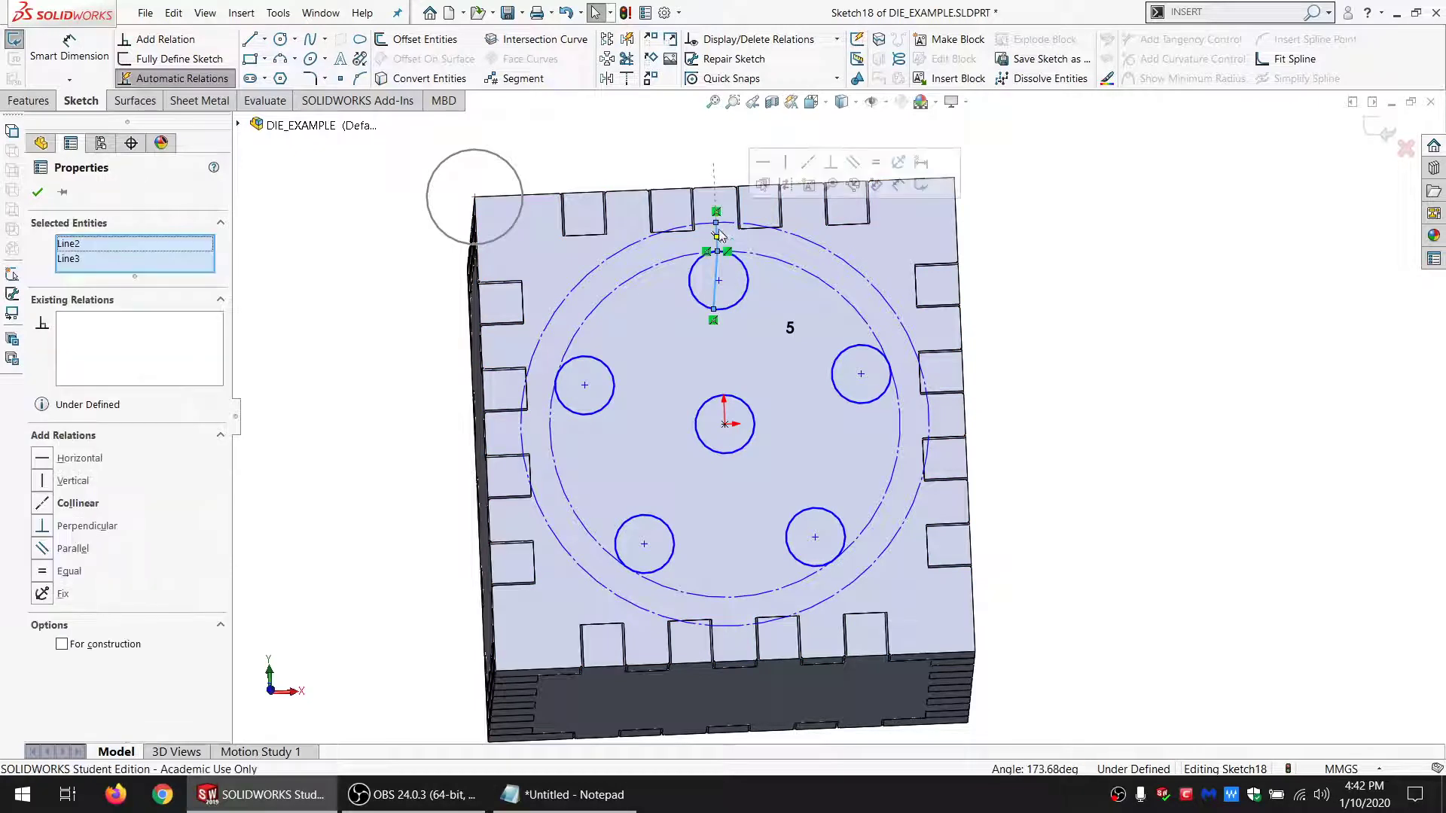
{"action": "left_click", "coordinate": [82, 644]}
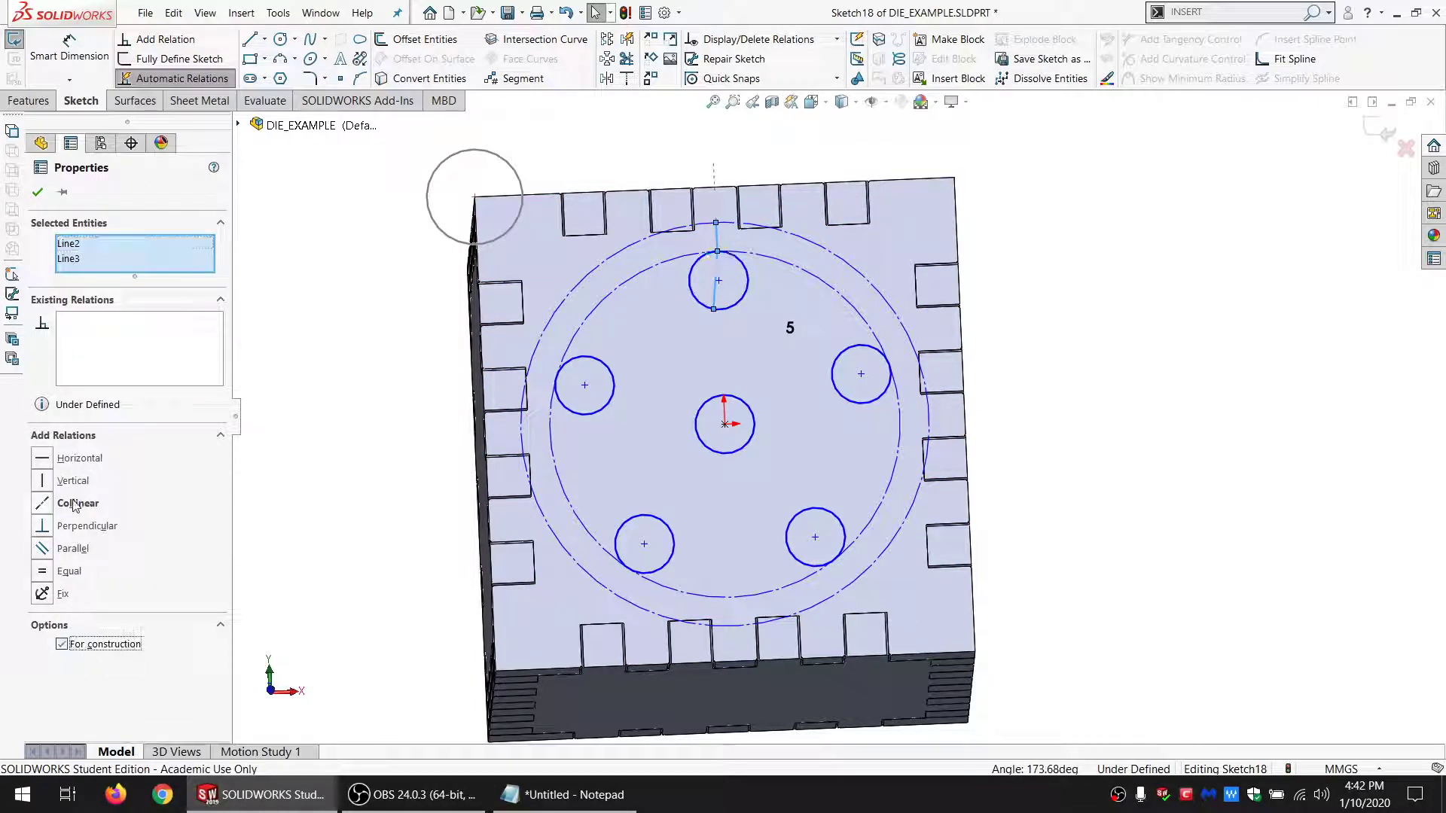
{"action": "left_click", "coordinate": [75, 503]}
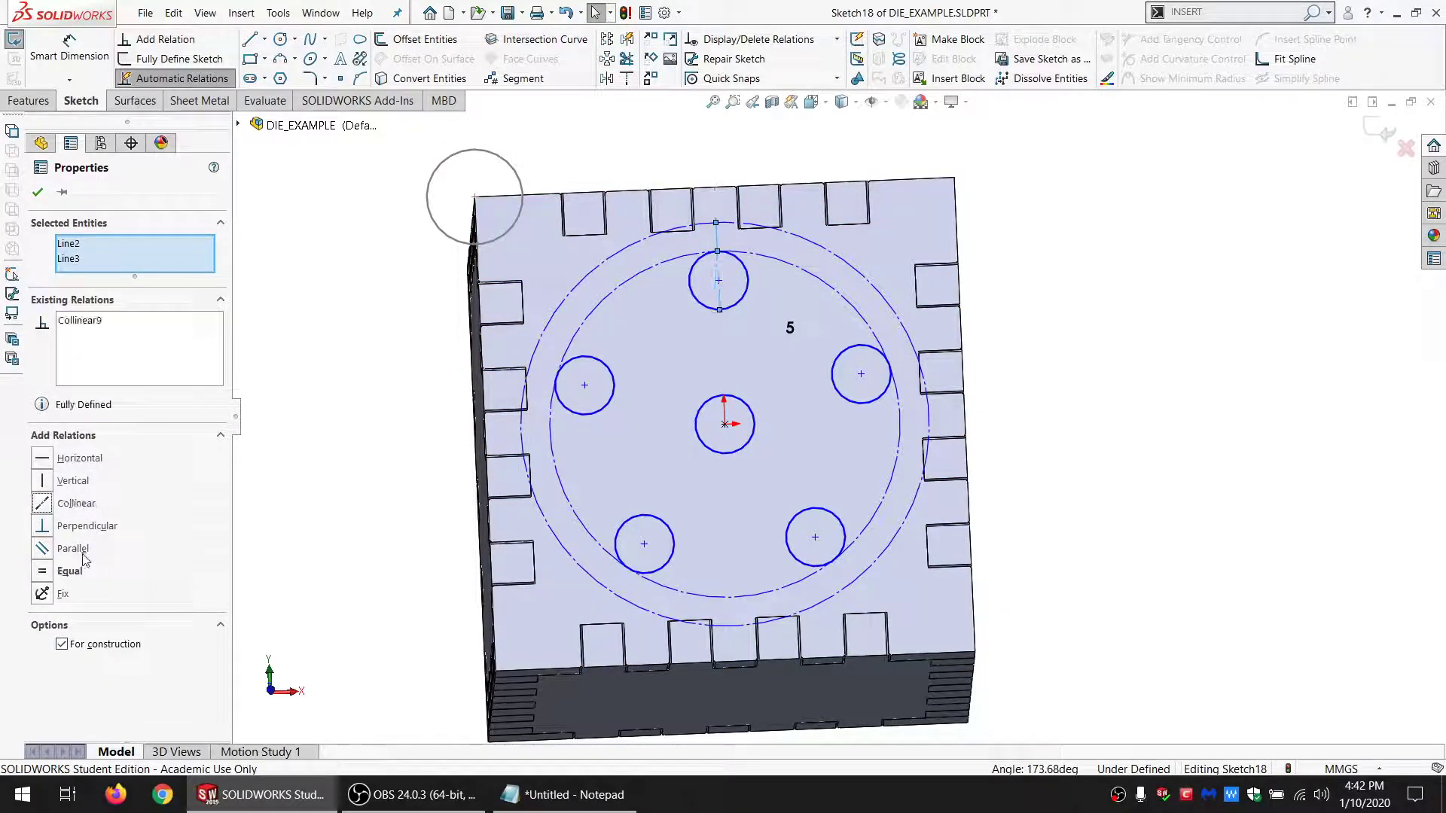
{"action": "left_click", "coordinate": [69, 572]}
{"action": "left_click", "coordinate": [322, 392]}
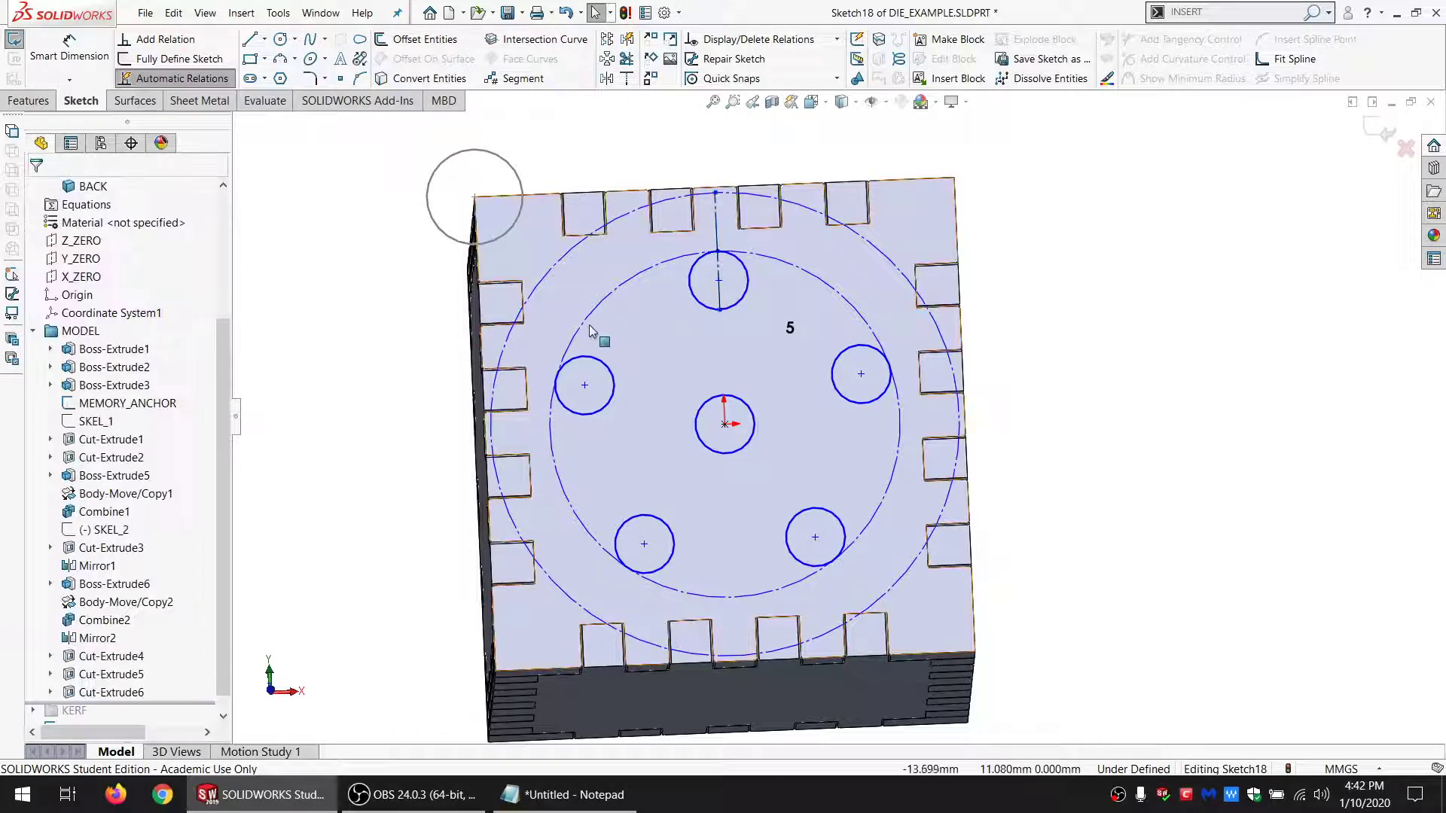
Step: Hide the back and left side panel bodies to expose the notches of the sketched panel
{"action": "left_click", "coordinate": [577, 221]}
{"action": "right_click", "coordinate": [577, 218]}
{"action": "key", "text": "Escape"}
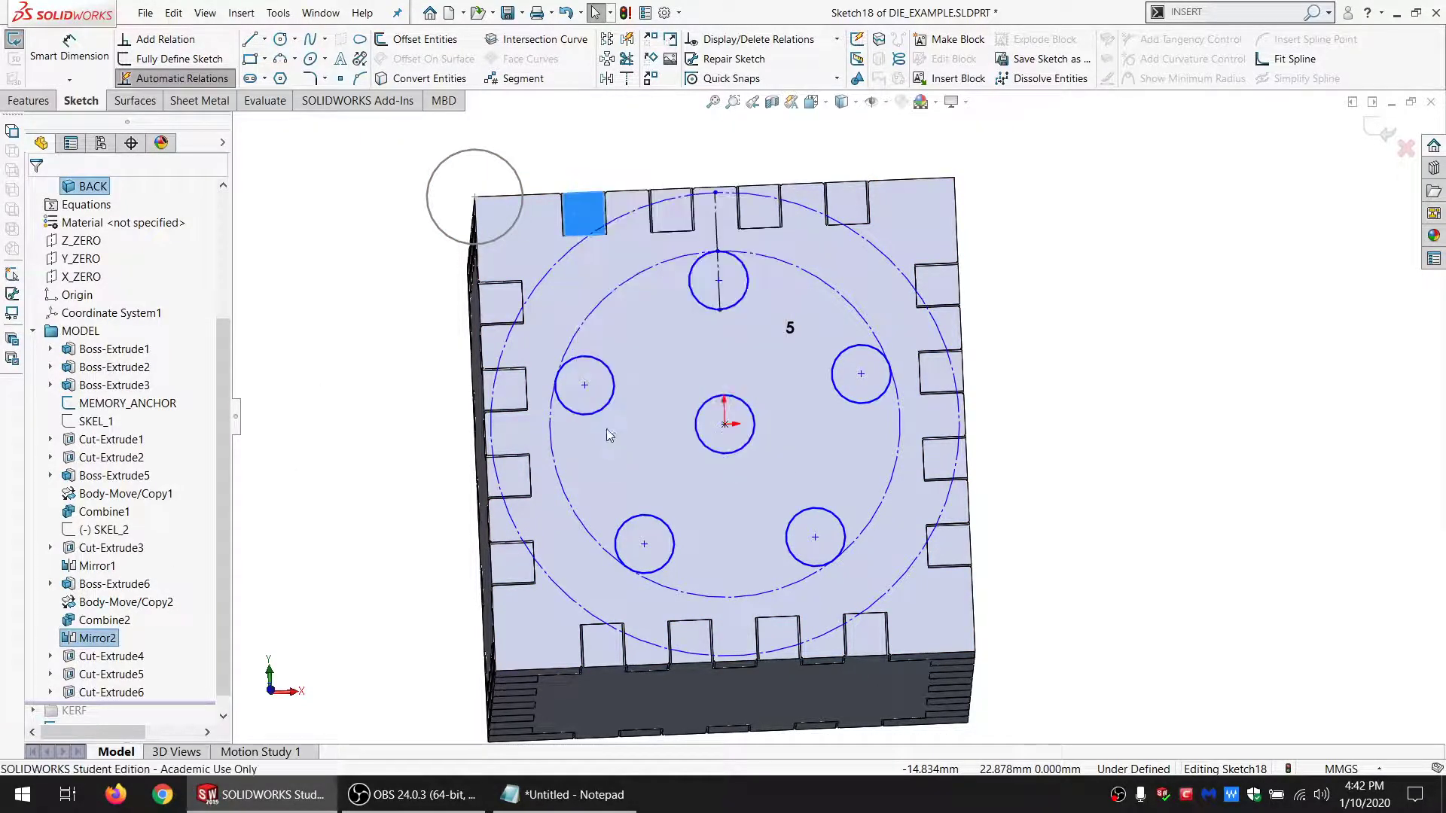
{"action": "left_click", "coordinate": [497, 302]}
{"action": "right_click", "coordinate": [497, 302]}
{"action": "left_click", "coordinate": [573, 520]}
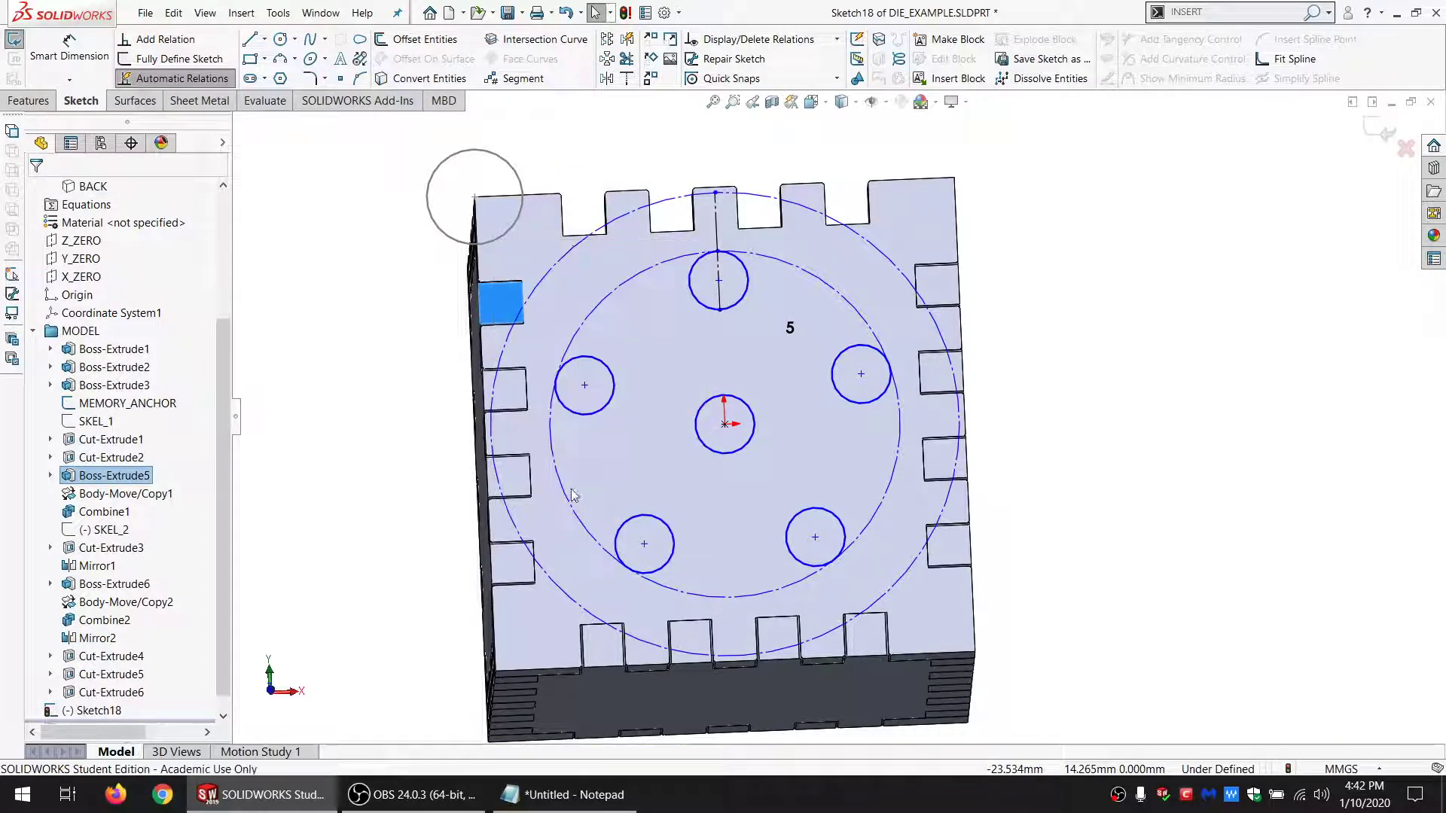
Step: Make the outer construction circle tangent to the inner edge of the first notch on the panel's upper side
{"action": "left_click", "coordinate": [597, 228]}
{"action": "left_click", "coordinate": [598, 235], "text": "ctrl"}
{"action": "left_click", "coordinate": [41, 458]}
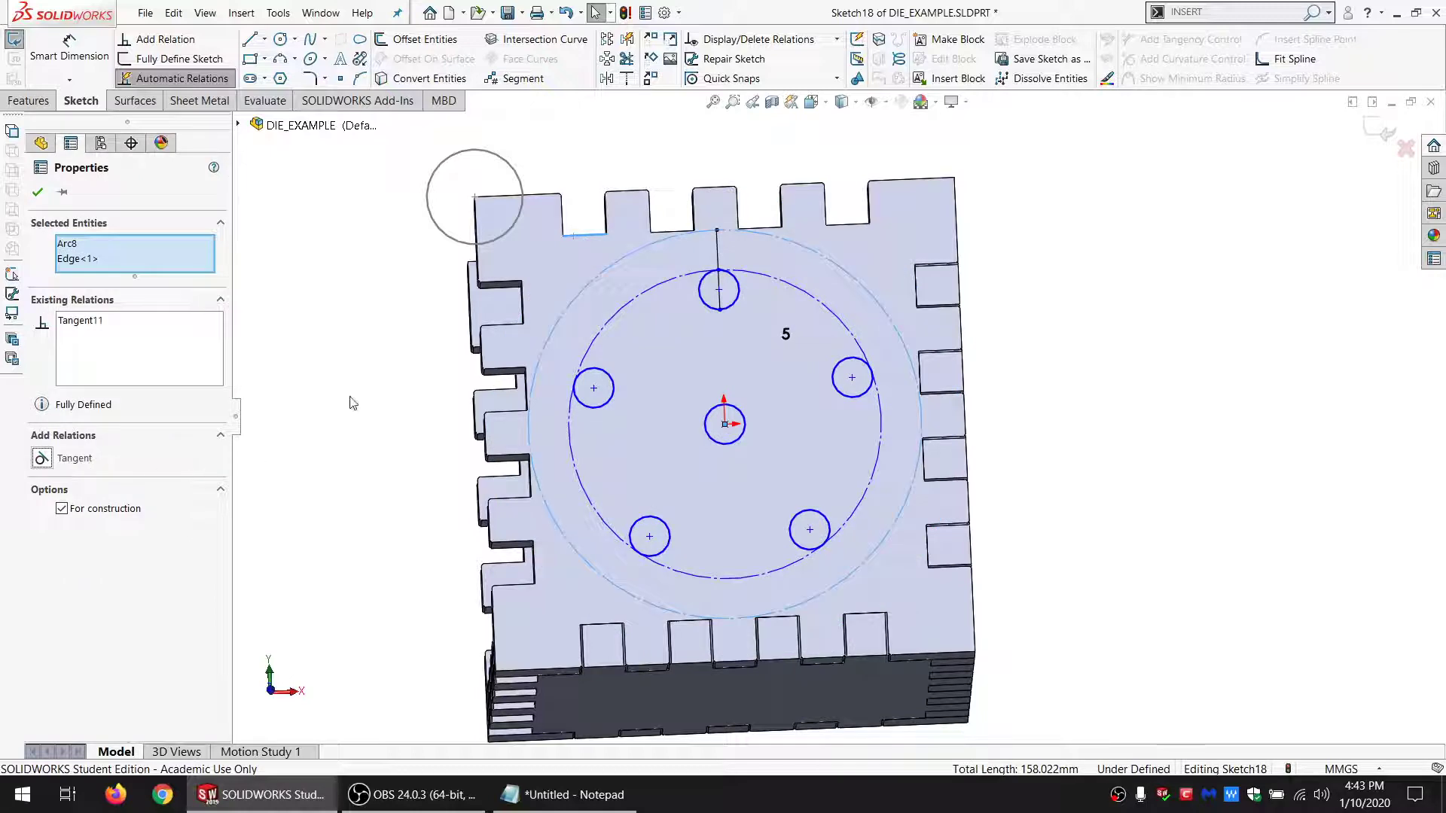
{"action": "key", "text": "Escape"}
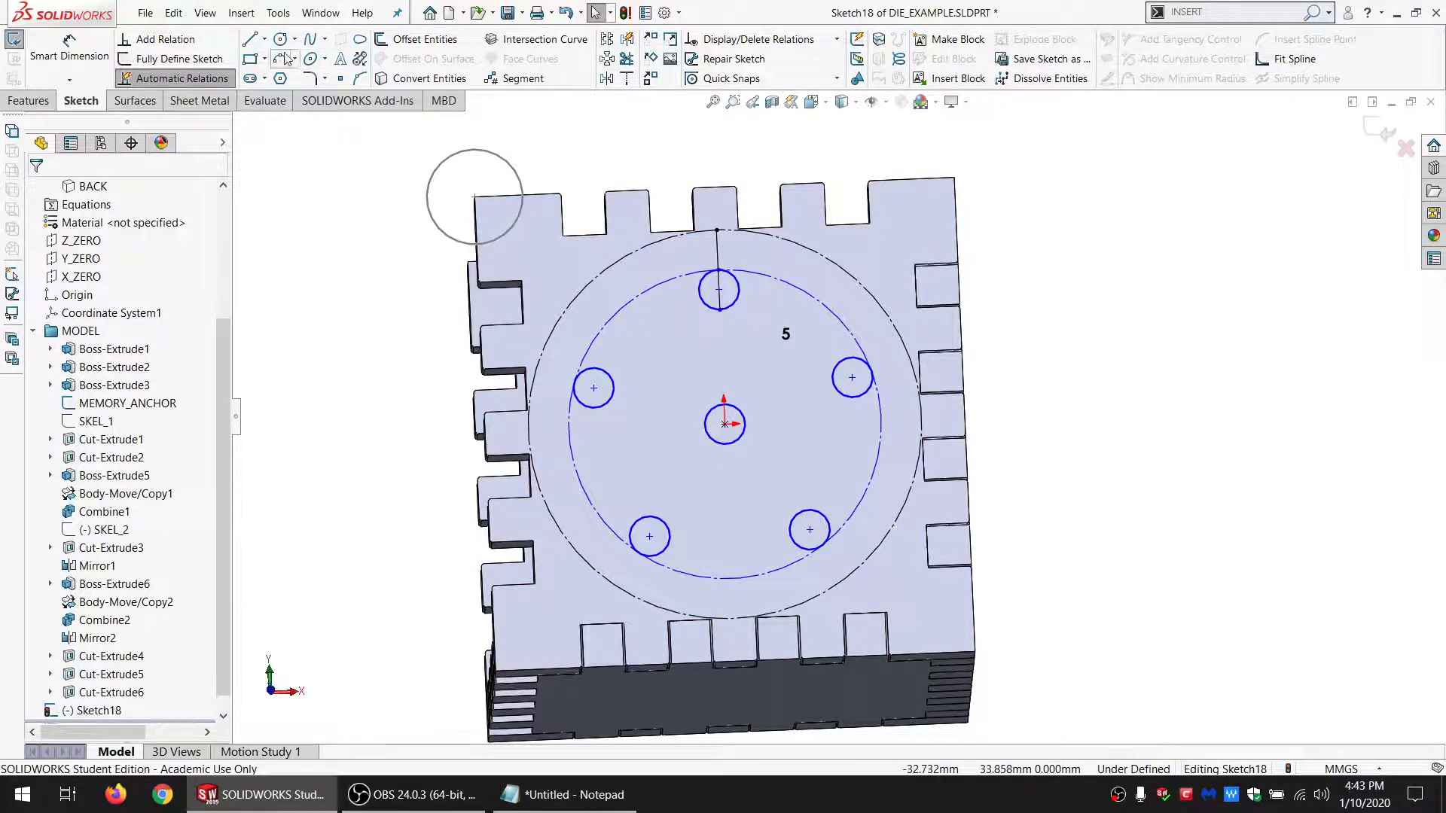
Step: Sketch a construction line about 10.2 mm long from the uppermost small circle's lower point to the central circle
{"action": "left_click", "coordinate": [250, 39]}
{"action": "left_click", "coordinate": [719, 271]}
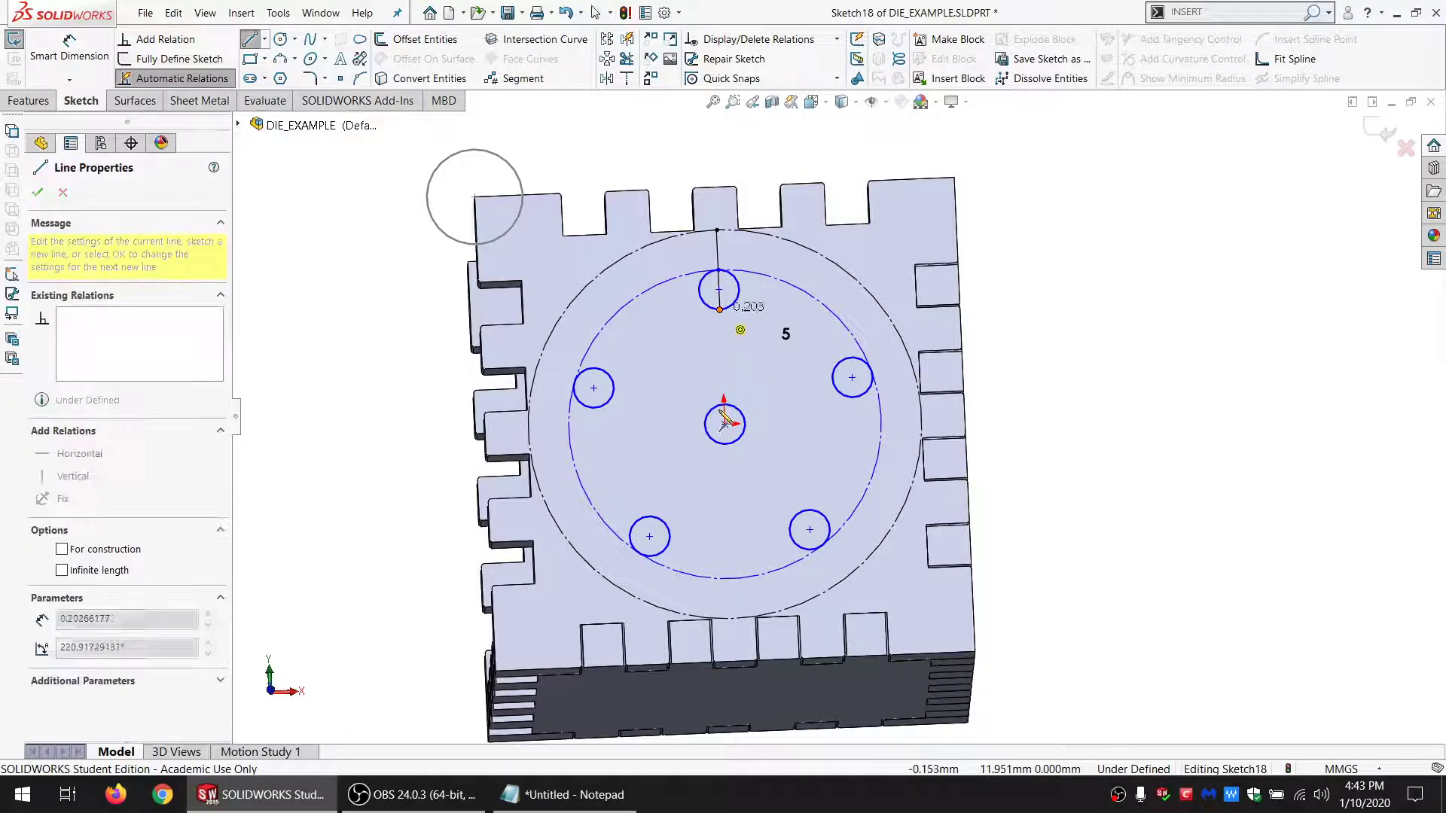
{"action": "left_click", "coordinate": [724, 423]}
{"action": "key", "text": "Escape"}
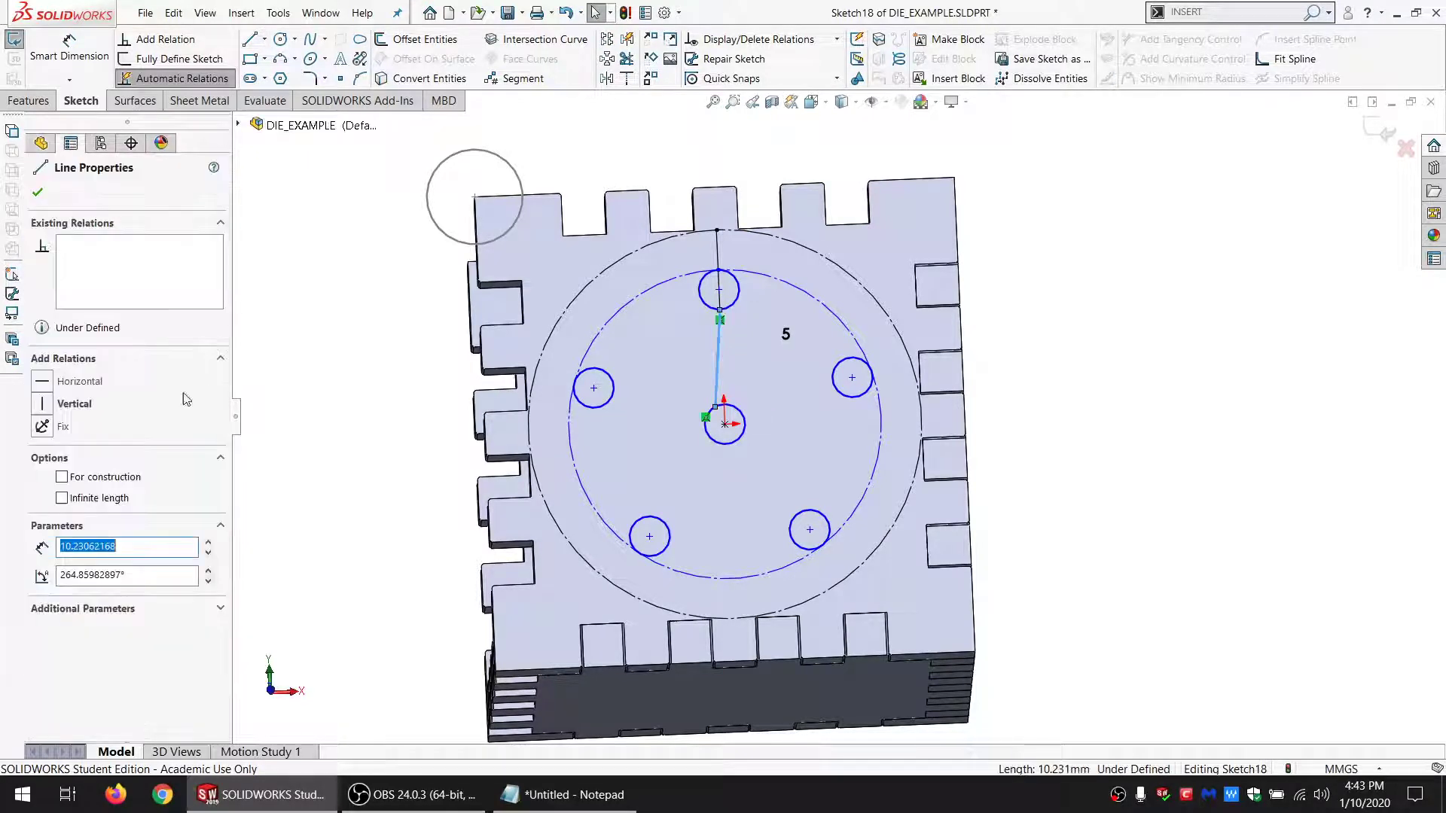
{"action": "left_click", "coordinate": [119, 482]}
Step: Make the new construction line collinear with and equal to the line between the two construction circles
{"action": "left_click", "coordinate": [716, 255], "text": "ctrl"}
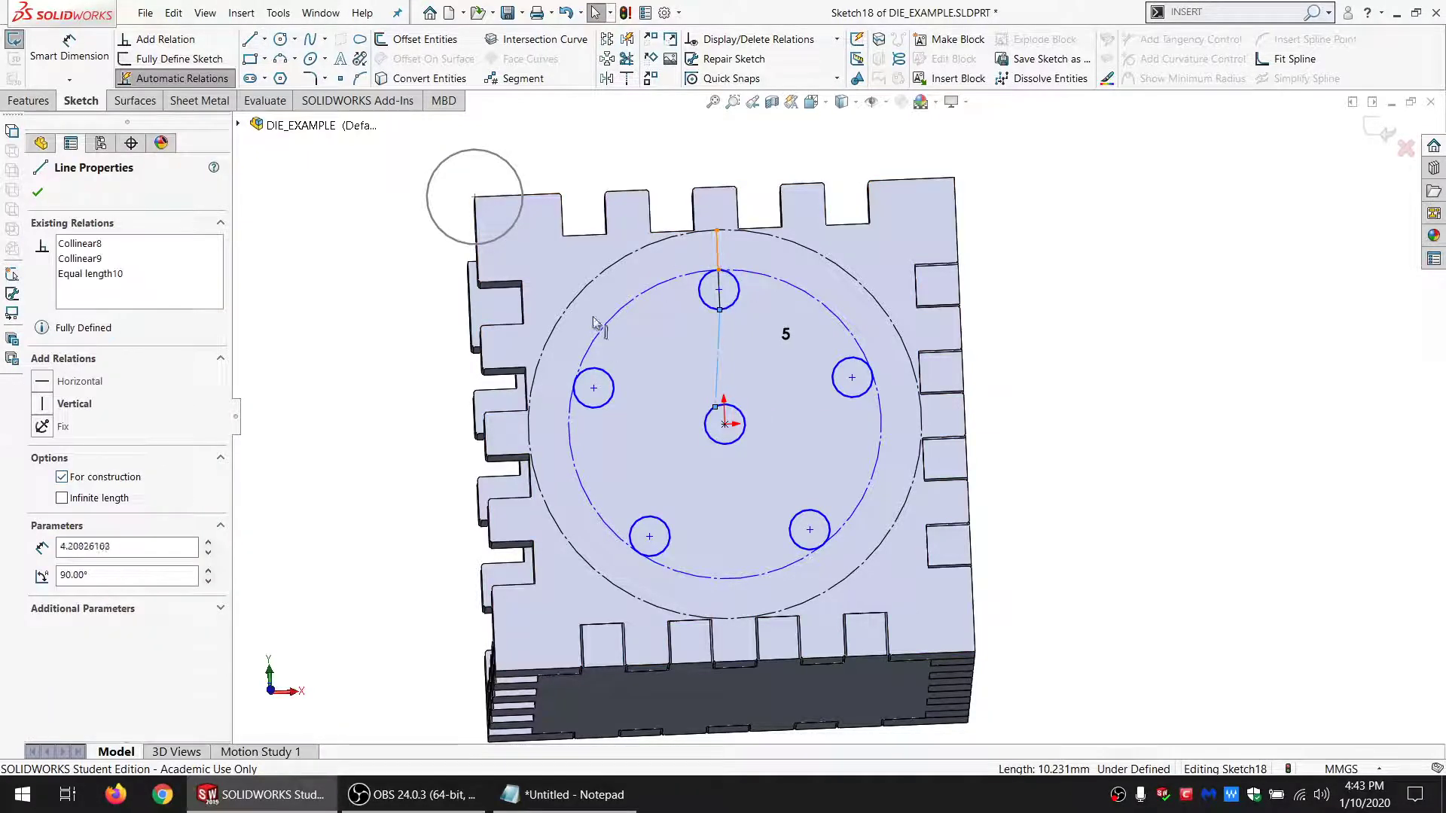
{"action": "left_click", "coordinate": [80, 506]}
{"action": "left_click", "coordinate": [70, 571]}
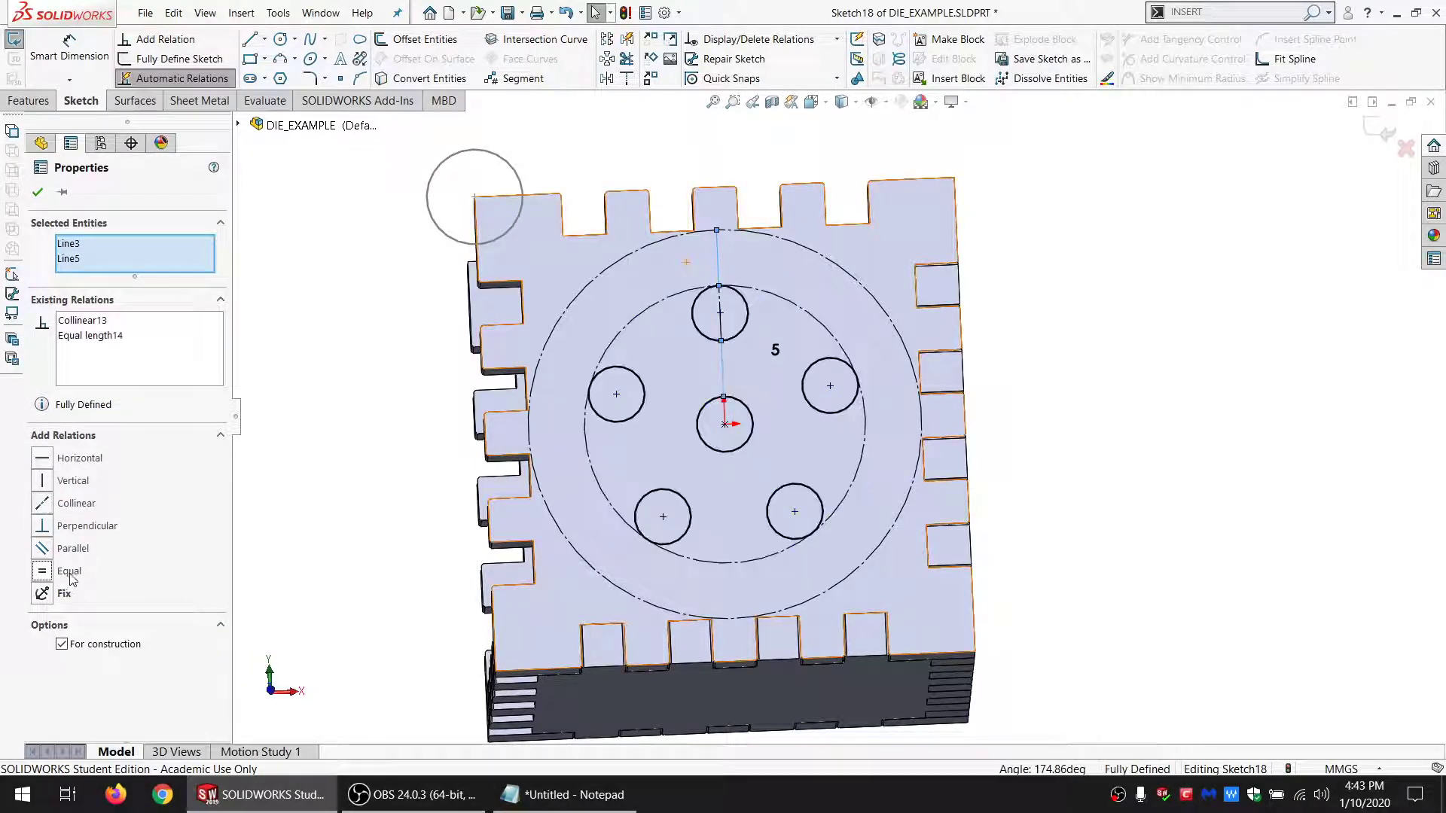
{"action": "key", "text": "Escape"}
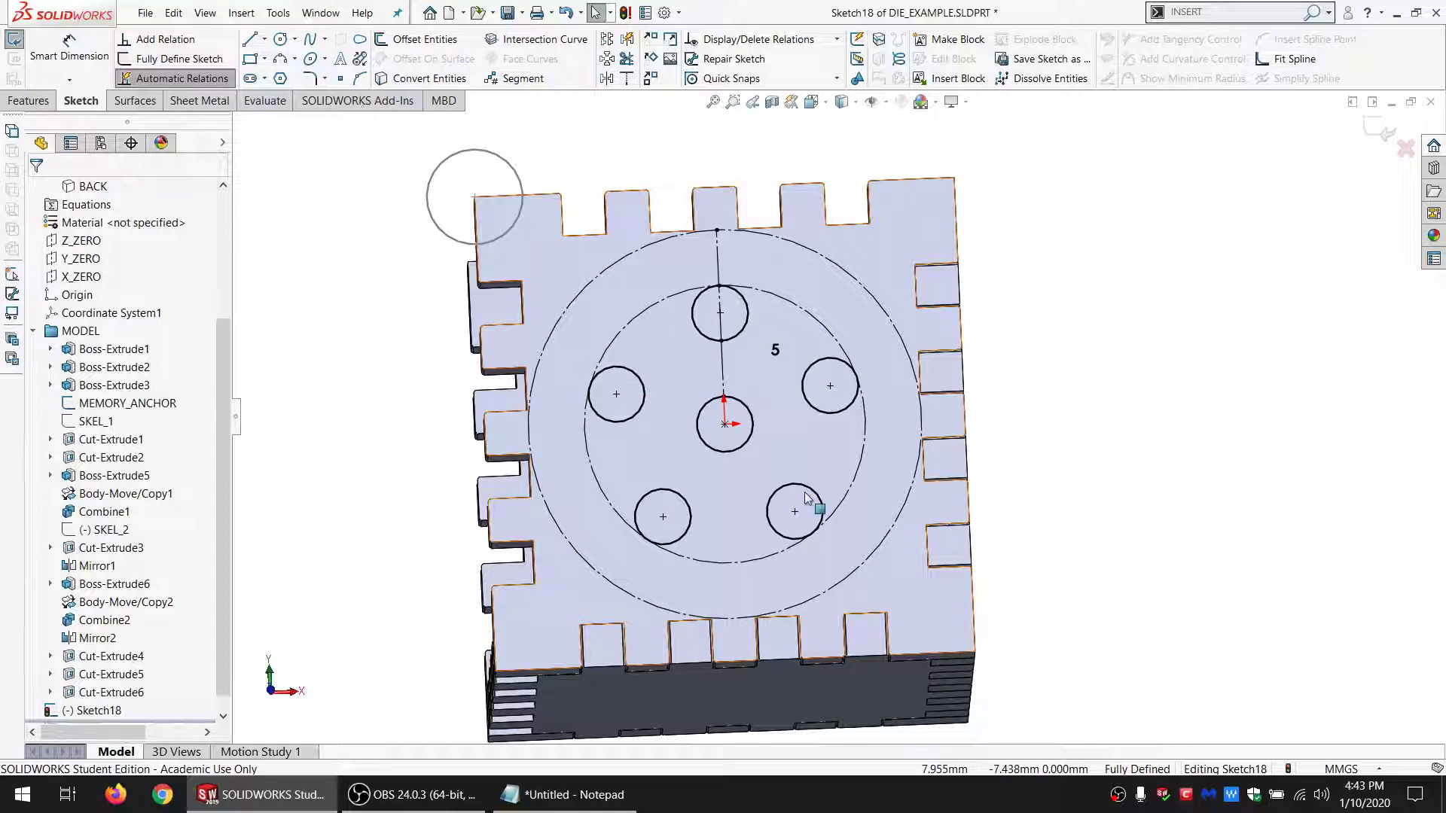
Step: Cut-extrude the six circles 0.01 mm deep as a blind cut, limiting the feature scope to the TOP body
{"action": "left_click", "coordinate": [31, 100]}
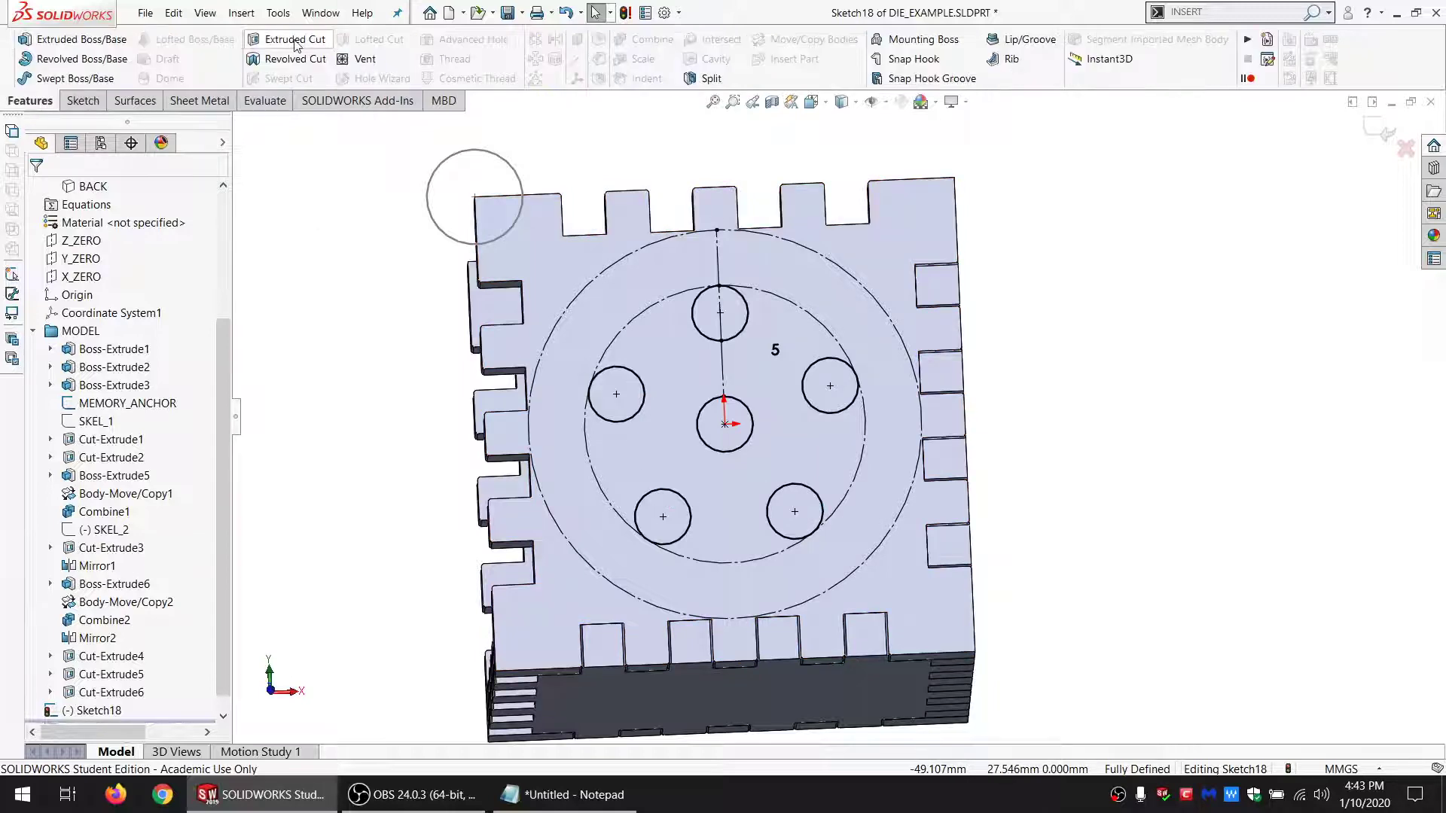
{"action": "left_click", "coordinate": [294, 40]}
{"action": "type", "text": "0.01"}
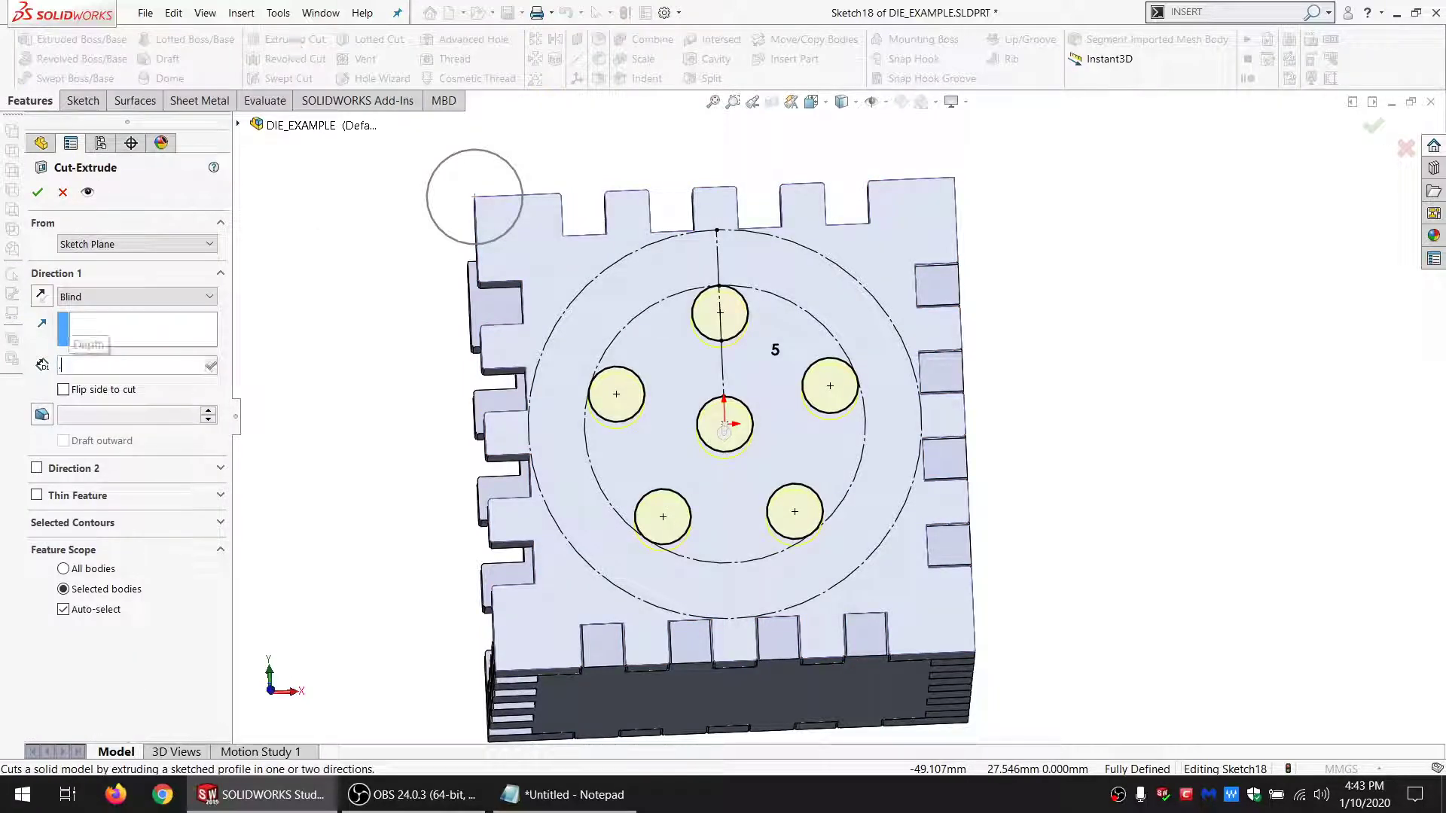
{"action": "key", "text": "Return"}
{"action": "left_click", "coordinate": [104, 611]}
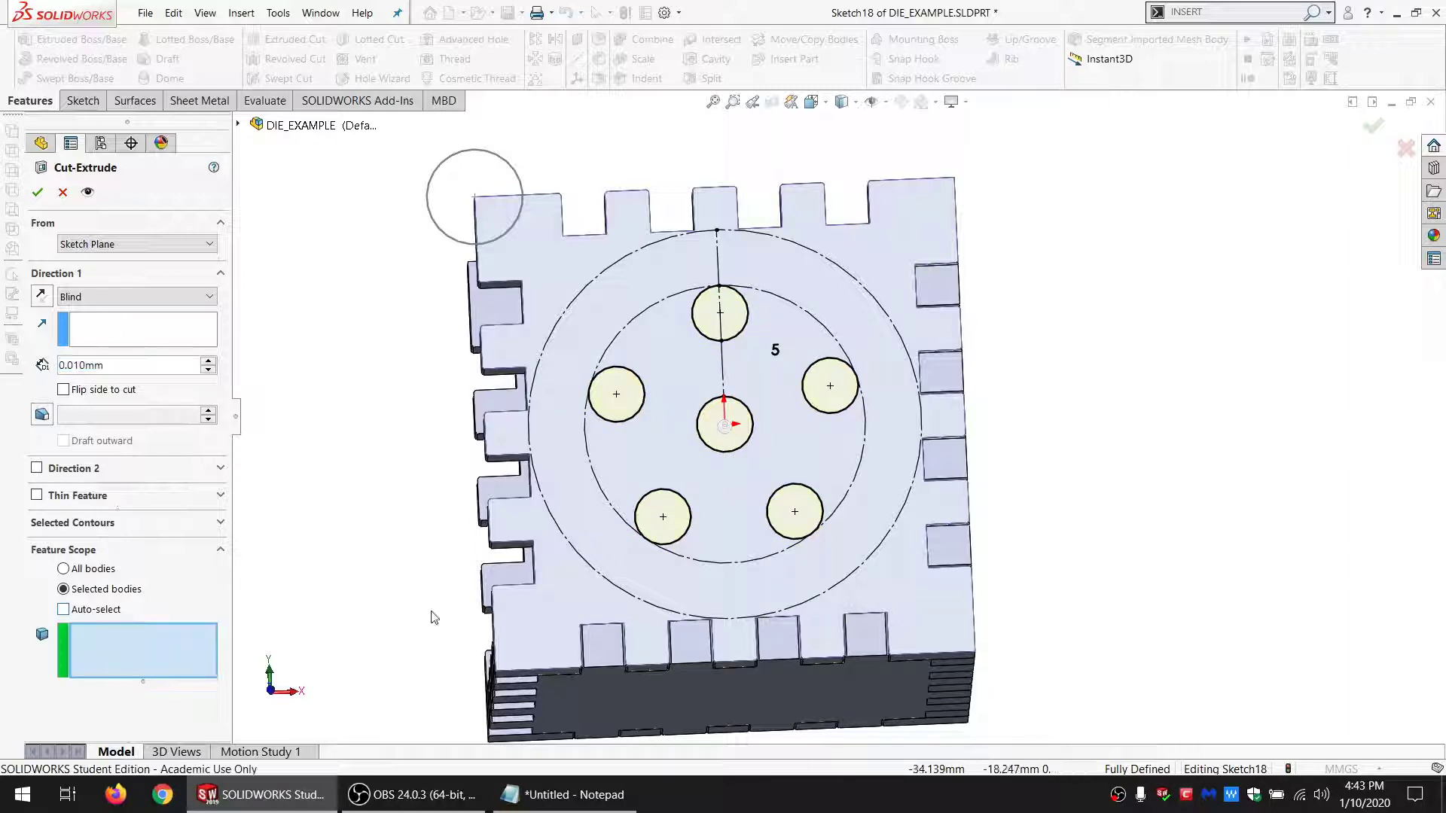
{"action": "left_click", "coordinate": [573, 581]}
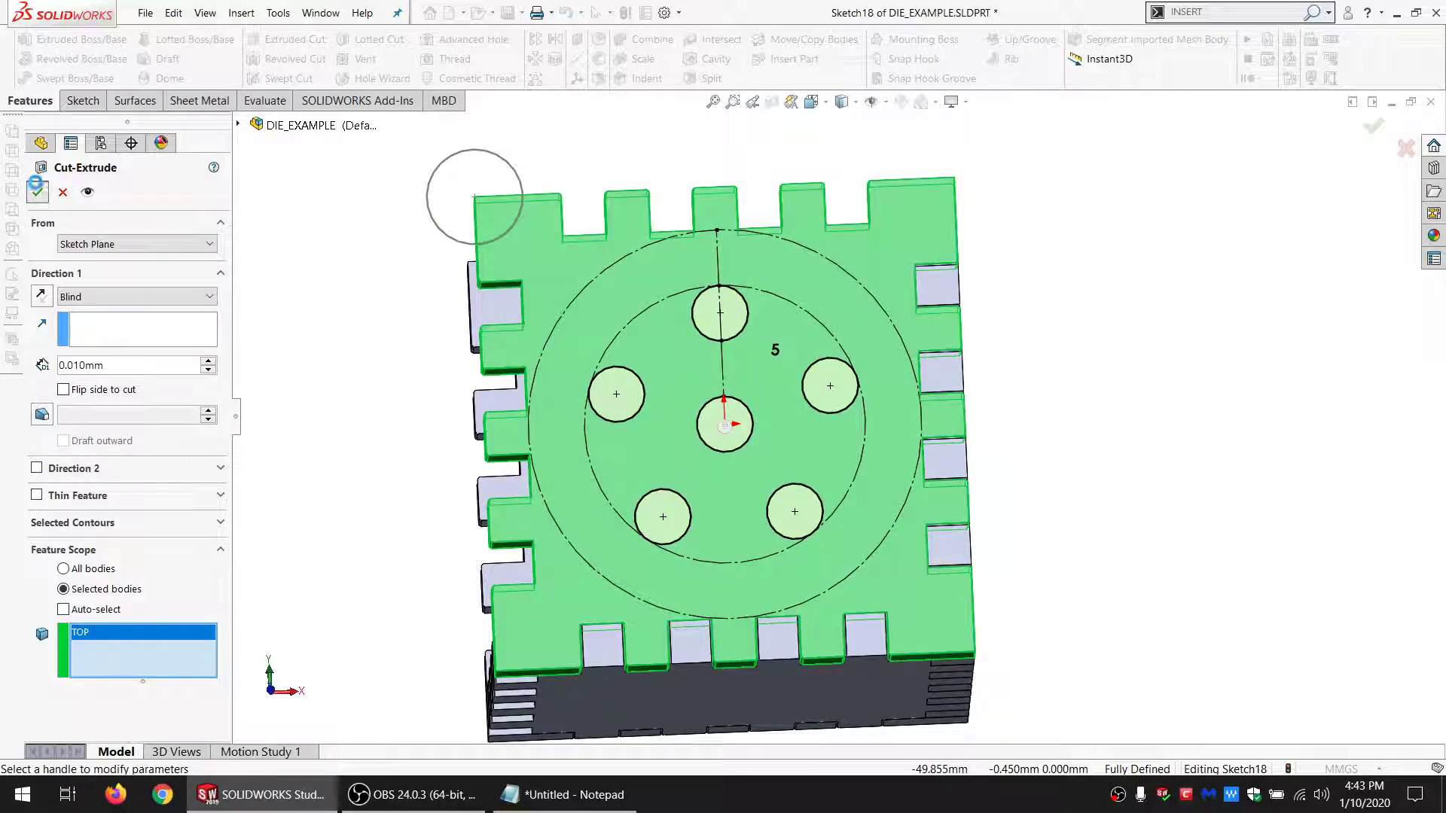
{"action": "left_click", "coordinate": [37, 191]}
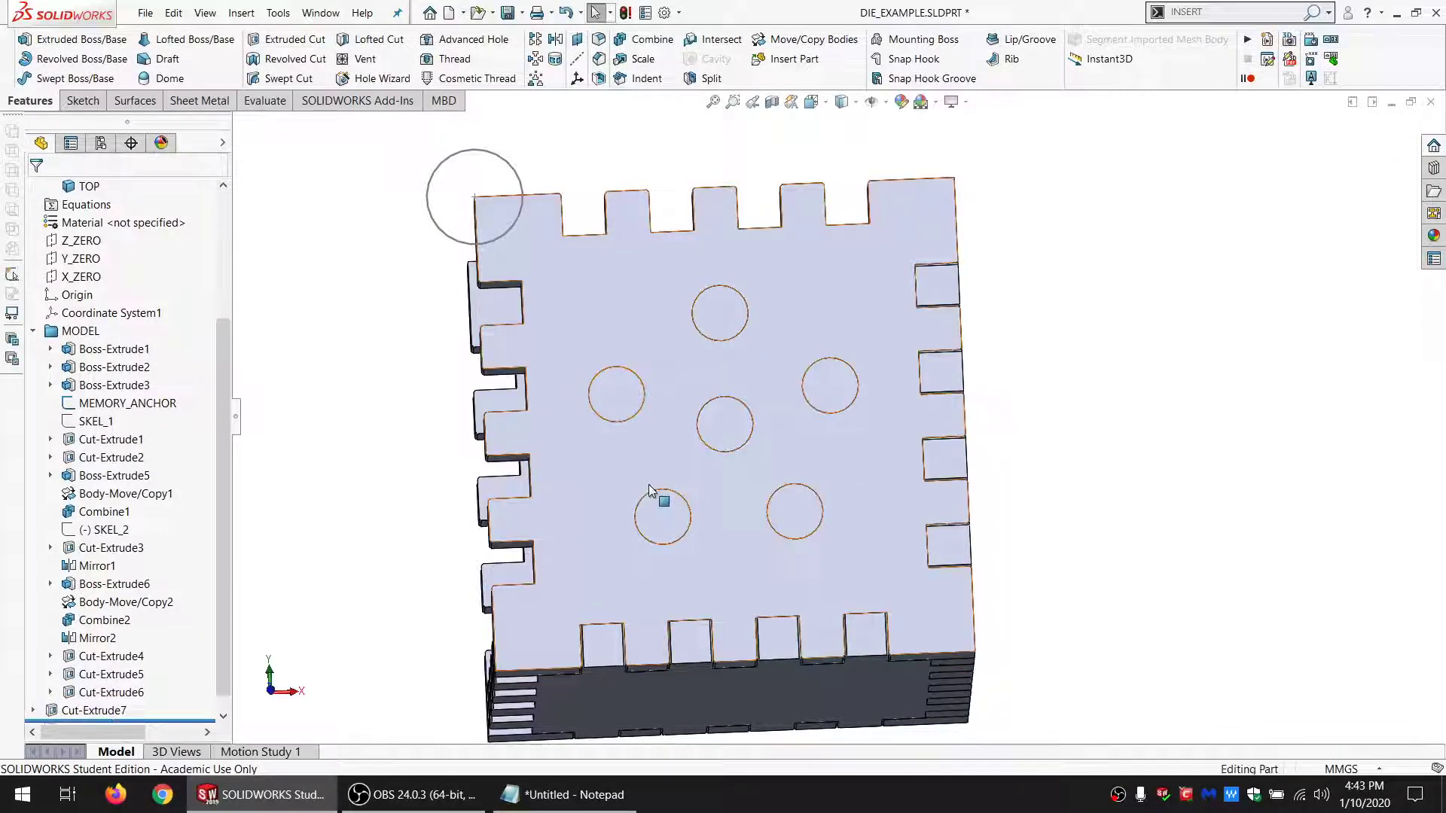
Step: Show all the solid bodies of the die again, including the hidden SIDE1 and BACK panels
{"action": "scroll", "coordinate": [667, 395], "scroll_direction": "down", "scroll_amount": 6}
{"action": "middle_click_drag", "start_coordinate": [674, 359], "coordinate": [644, 407]}
{"action": "scroll", "coordinate": [758, 500], "scroll_direction": "up", "scroll_amount": 6}
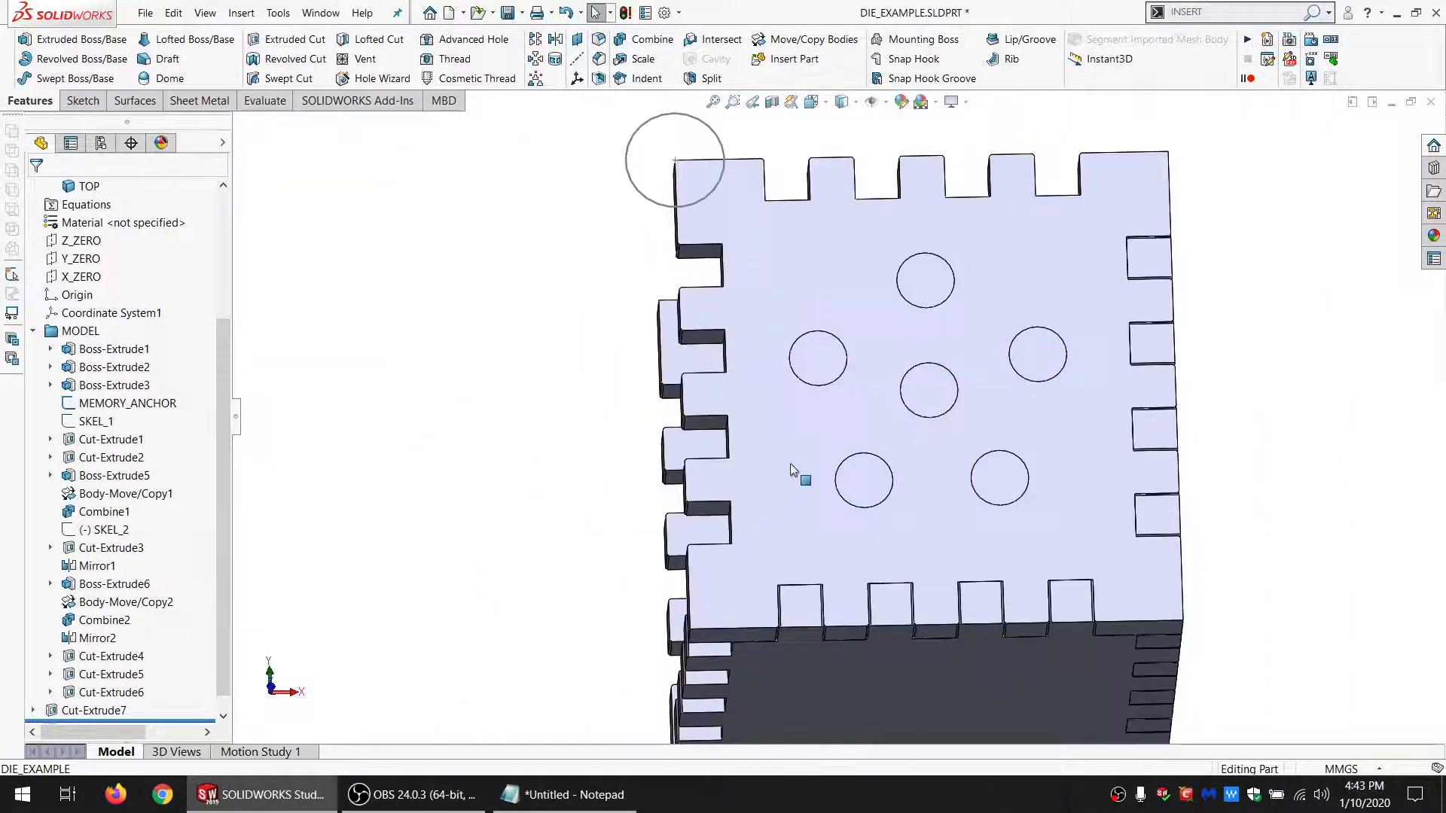
{"action": "scroll", "coordinate": [90, 258], "scroll_direction": "up", "scroll_amount": 4}
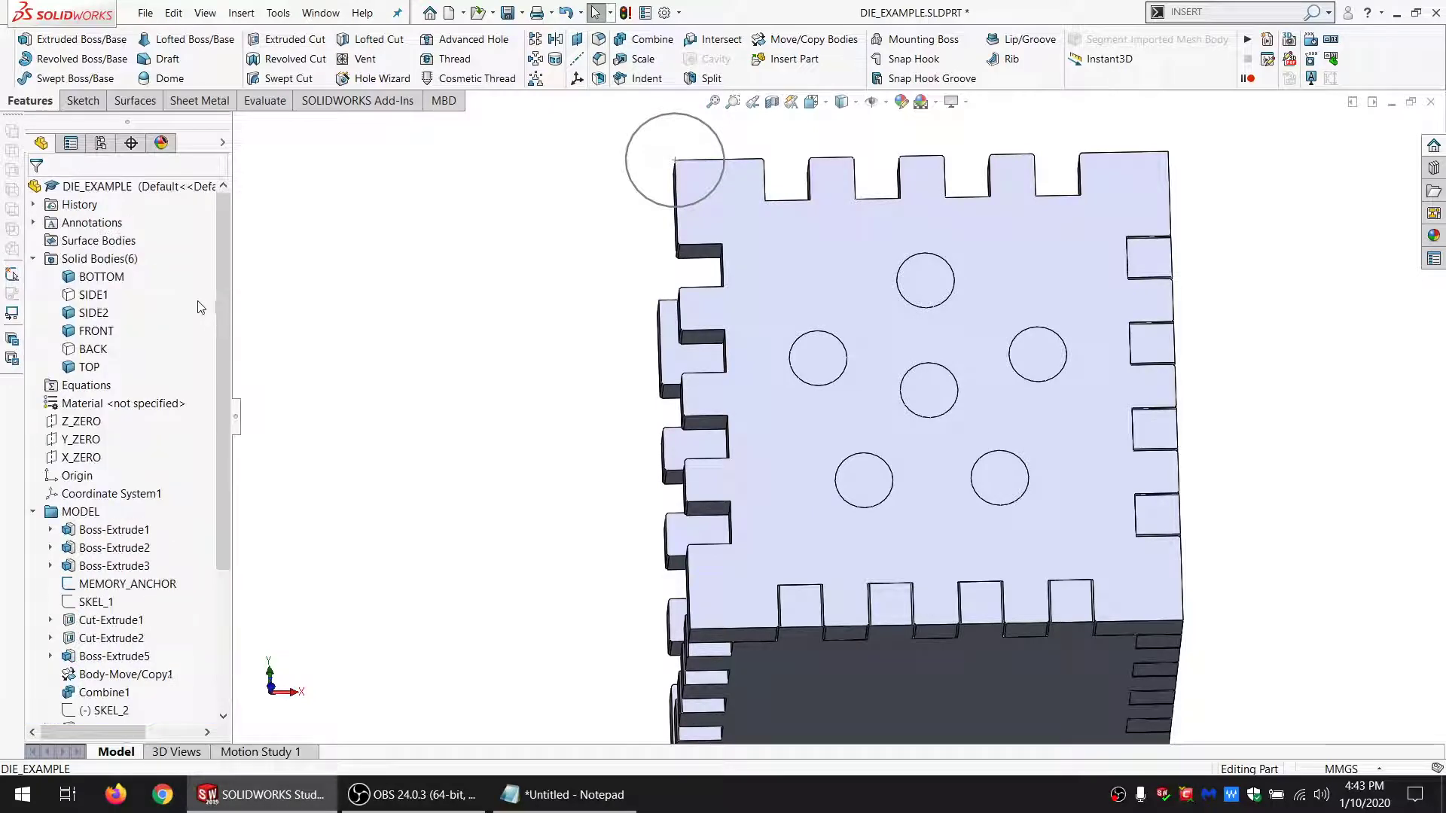
{"action": "left_click", "coordinate": [90, 258]}
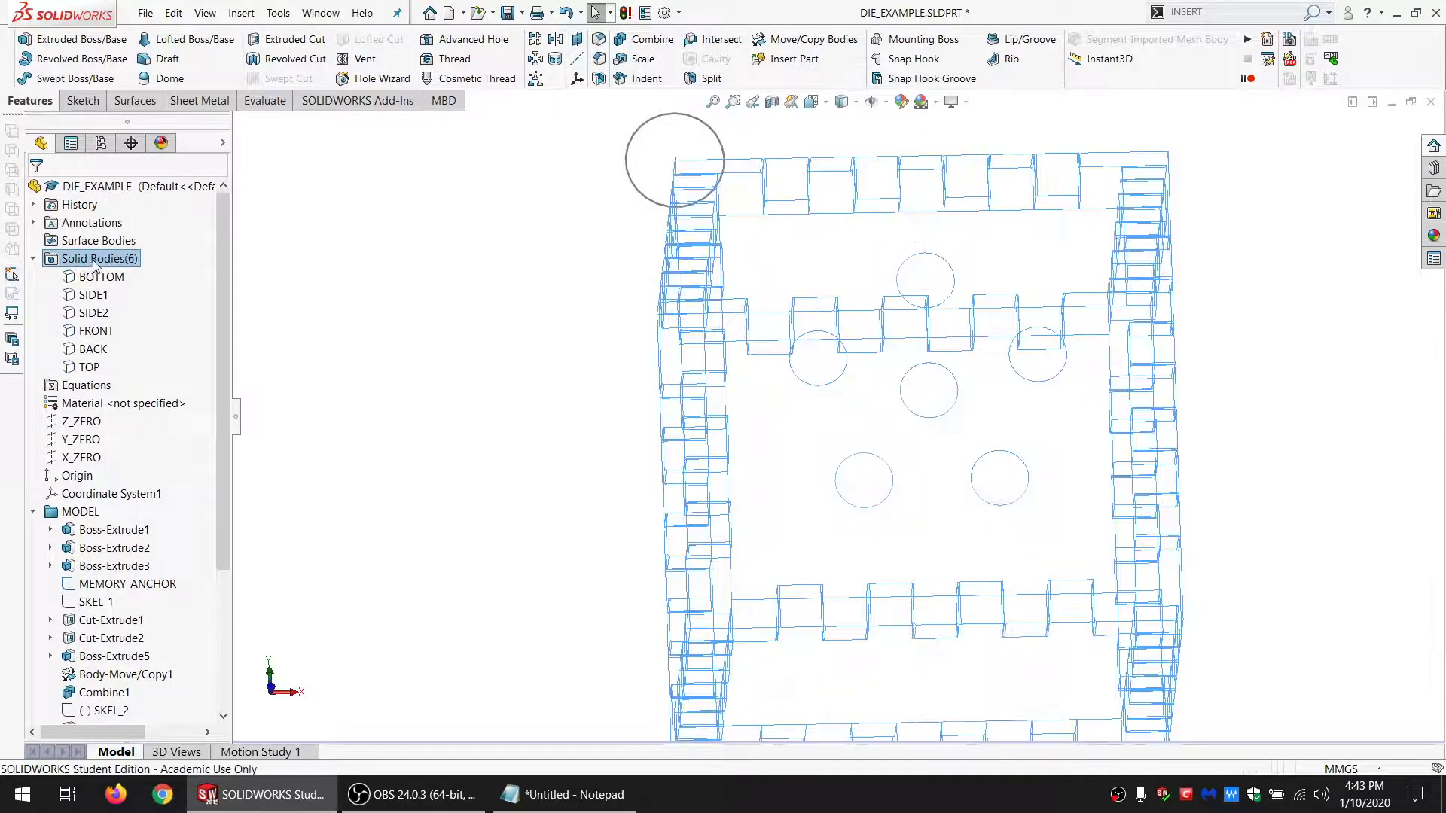
{"action": "left_click", "coordinate": [439, 330]}
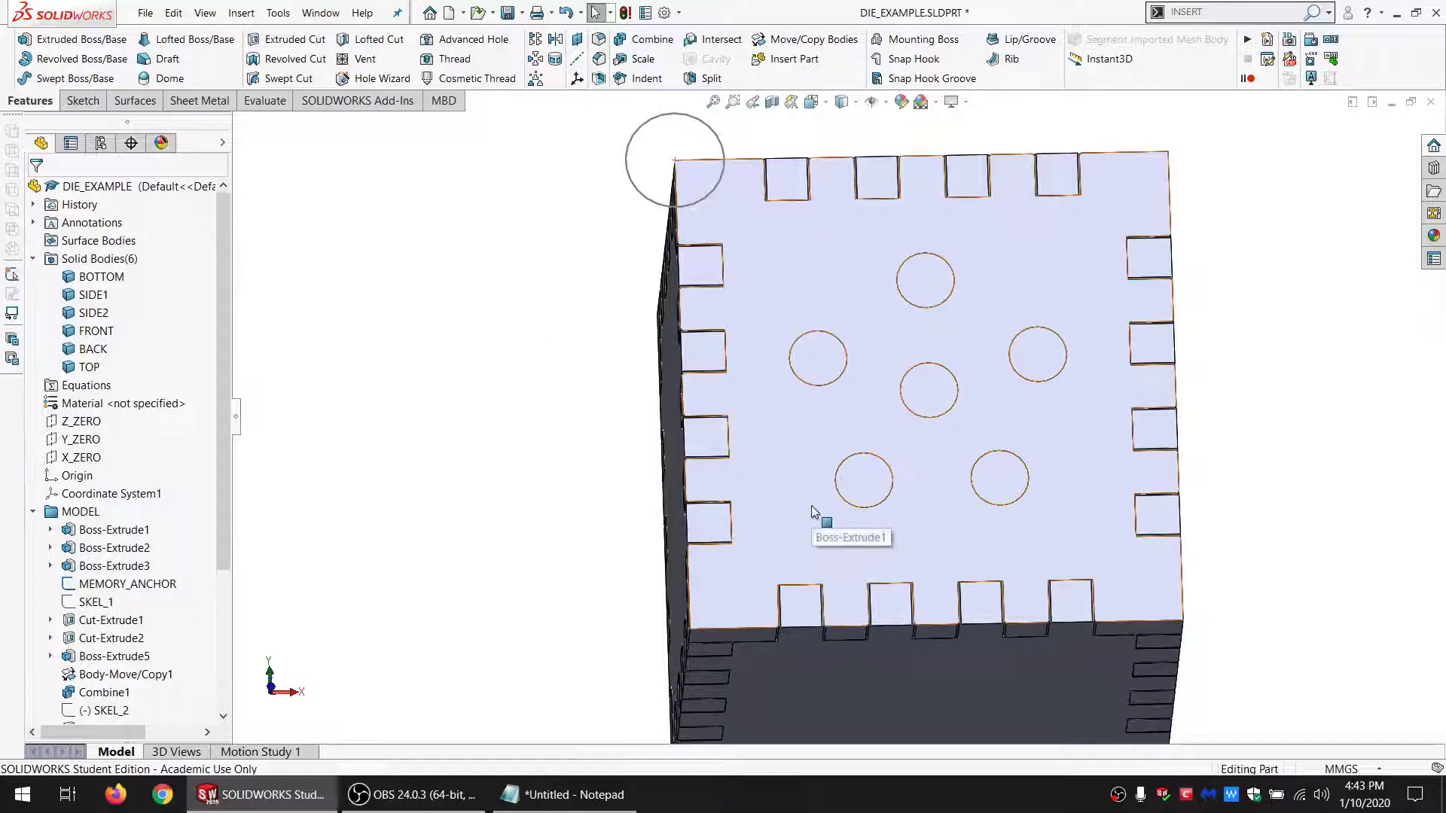
Step: Start a sketch on the outer face of the FRONT panel and draw a large circle near its middle
{"action": "middle_click_drag", "start_coordinate": [823, 645], "coordinate": [824, 473]}
{"action": "scroll", "coordinate": [947, 519], "scroll_direction": "up", "scroll_amount": 3}
{"action": "scroll", "coordinate": [947, 520], "scroll_direction": "down", "scroll_amount": 2}
{"action": "left_click", "coordinate": [842, 490]}
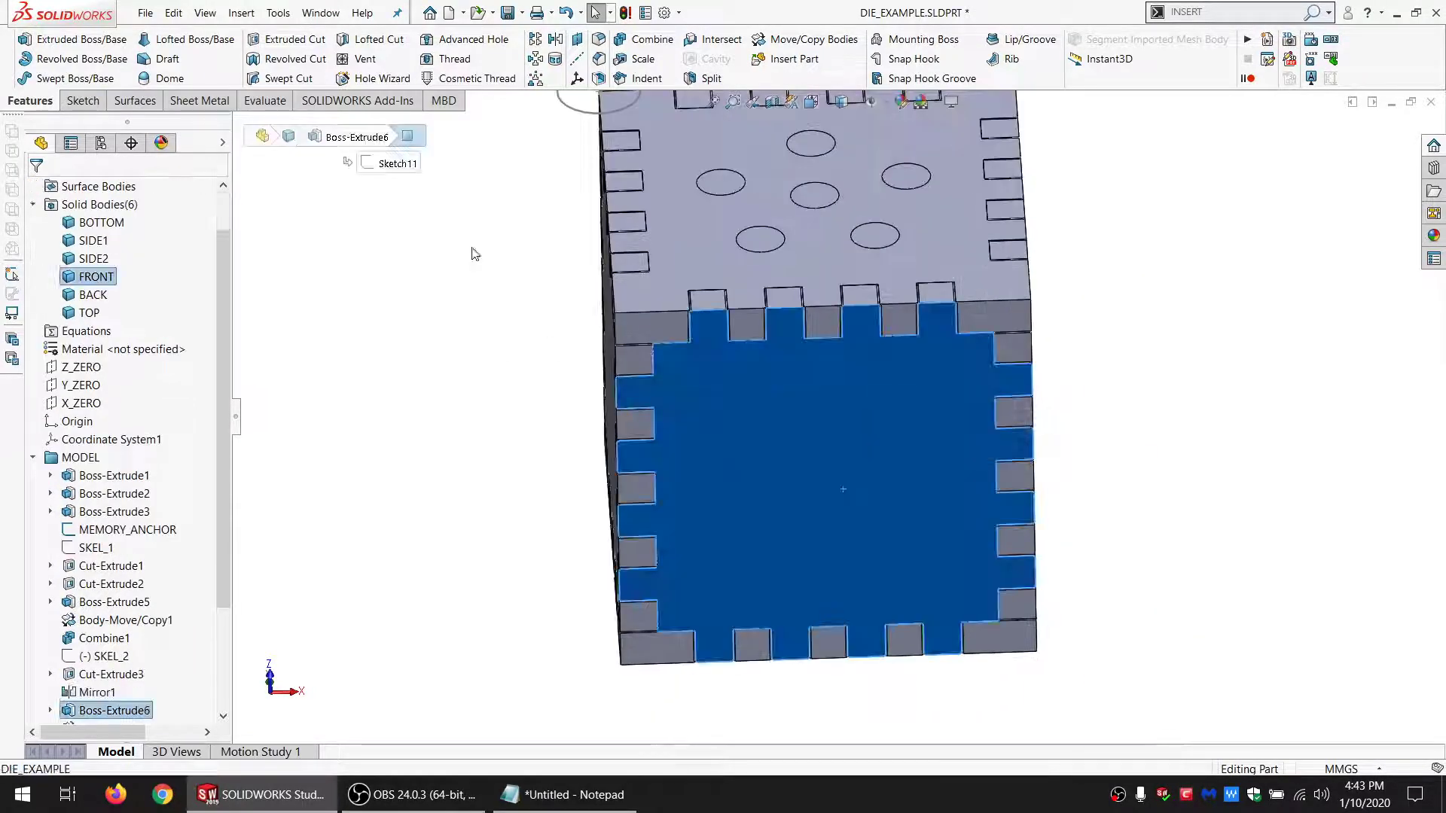
{"action": "left_click", "coordinate": [82, 104]}
{"action": "left_click", "coordinate": [15, 41]}
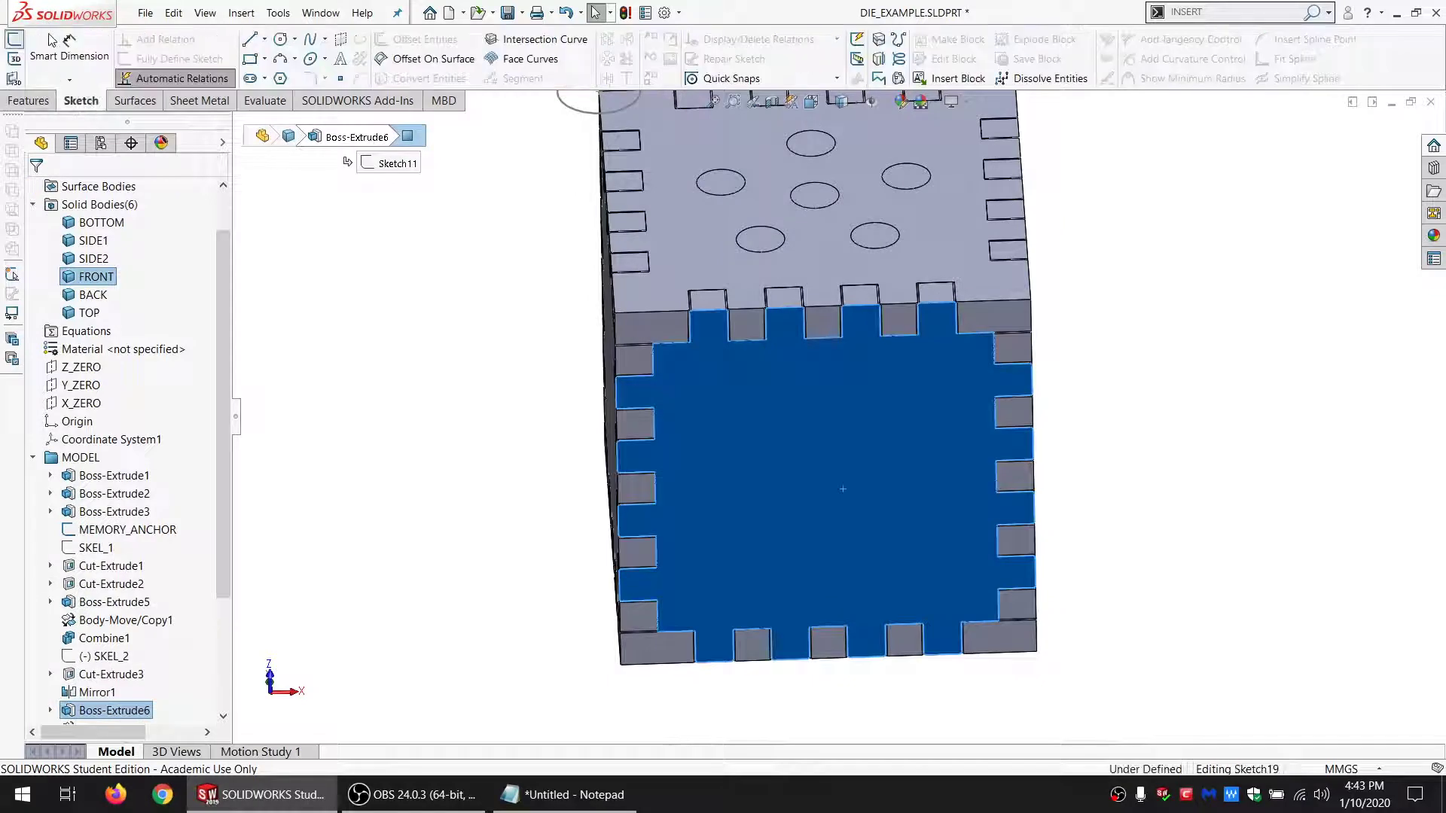
{"action": "left_click", "coordinate": [280, 39]}
{"action": "left_click", "coordinate": [810, 494]}
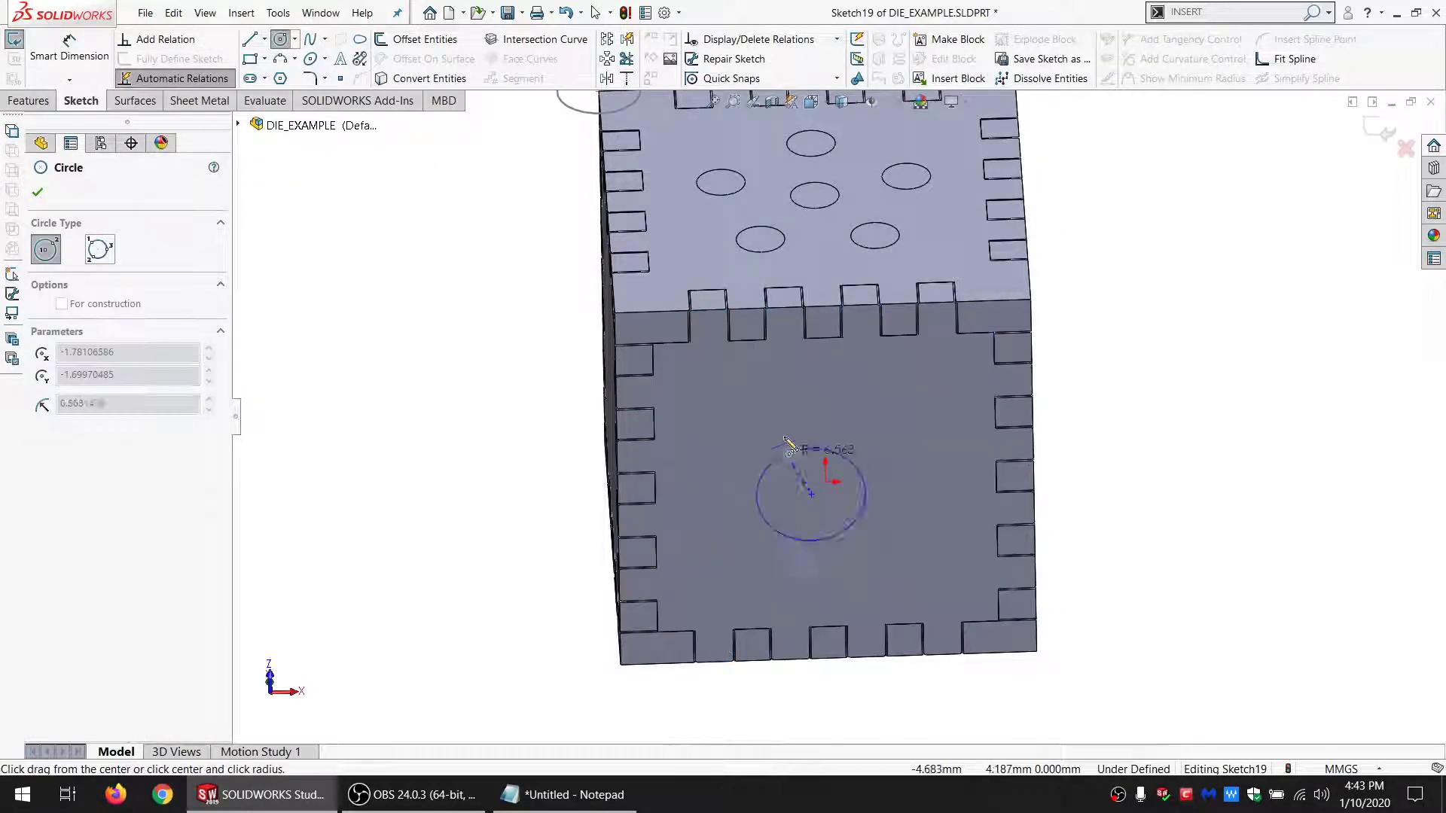
{"action": "left_click", "coordinate": [784, 387]}
{"action": "key", "text": "Escape"}
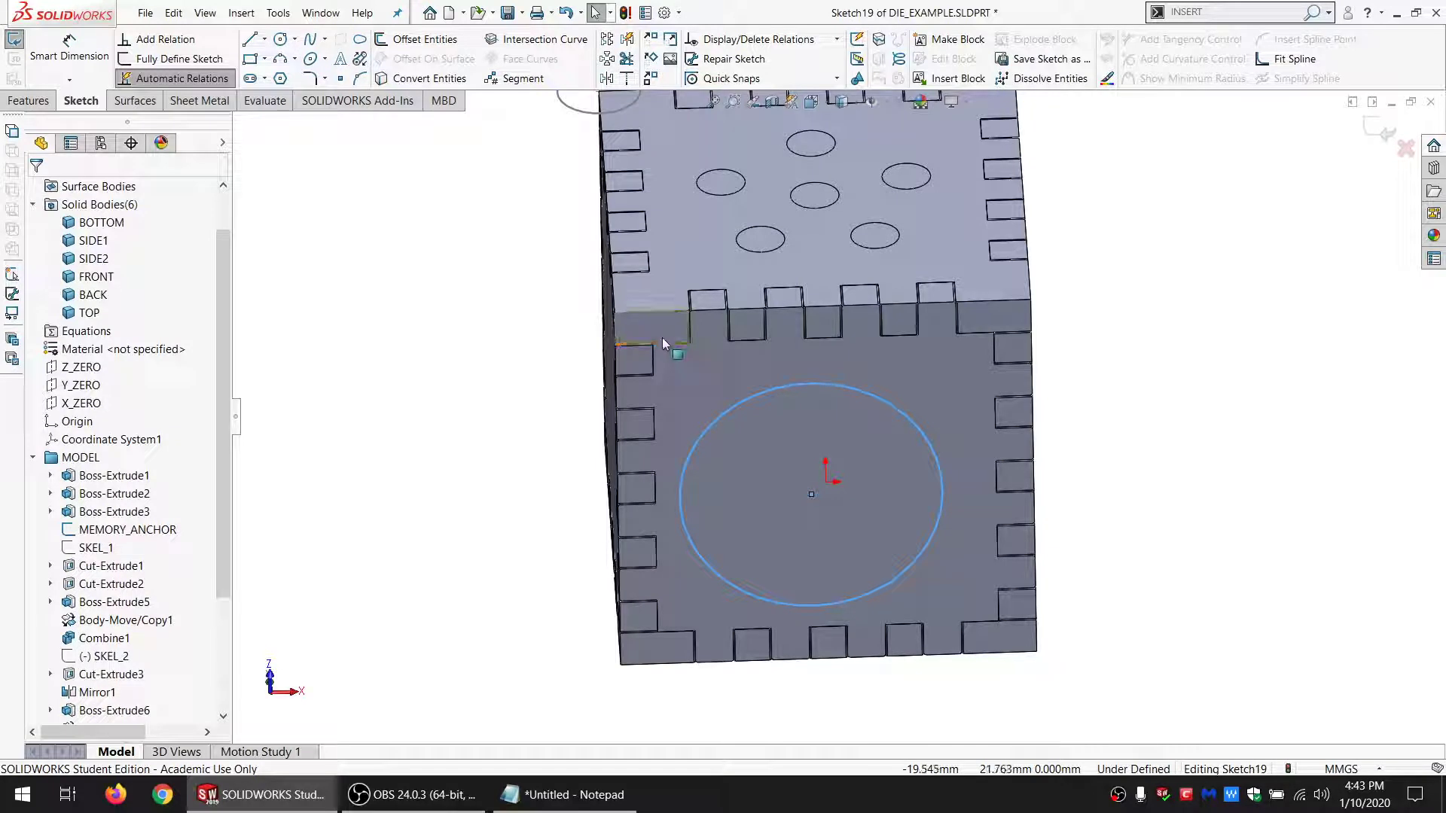
Step: Make the large circle tangent to the inner edge of the front face's upper-left corner finger and concentric with the origin
{"action": "left_click", "coordinate": [662, 341]}
{"action": "left_click", "coordinate": [751, 397], "text": "ctrl"}
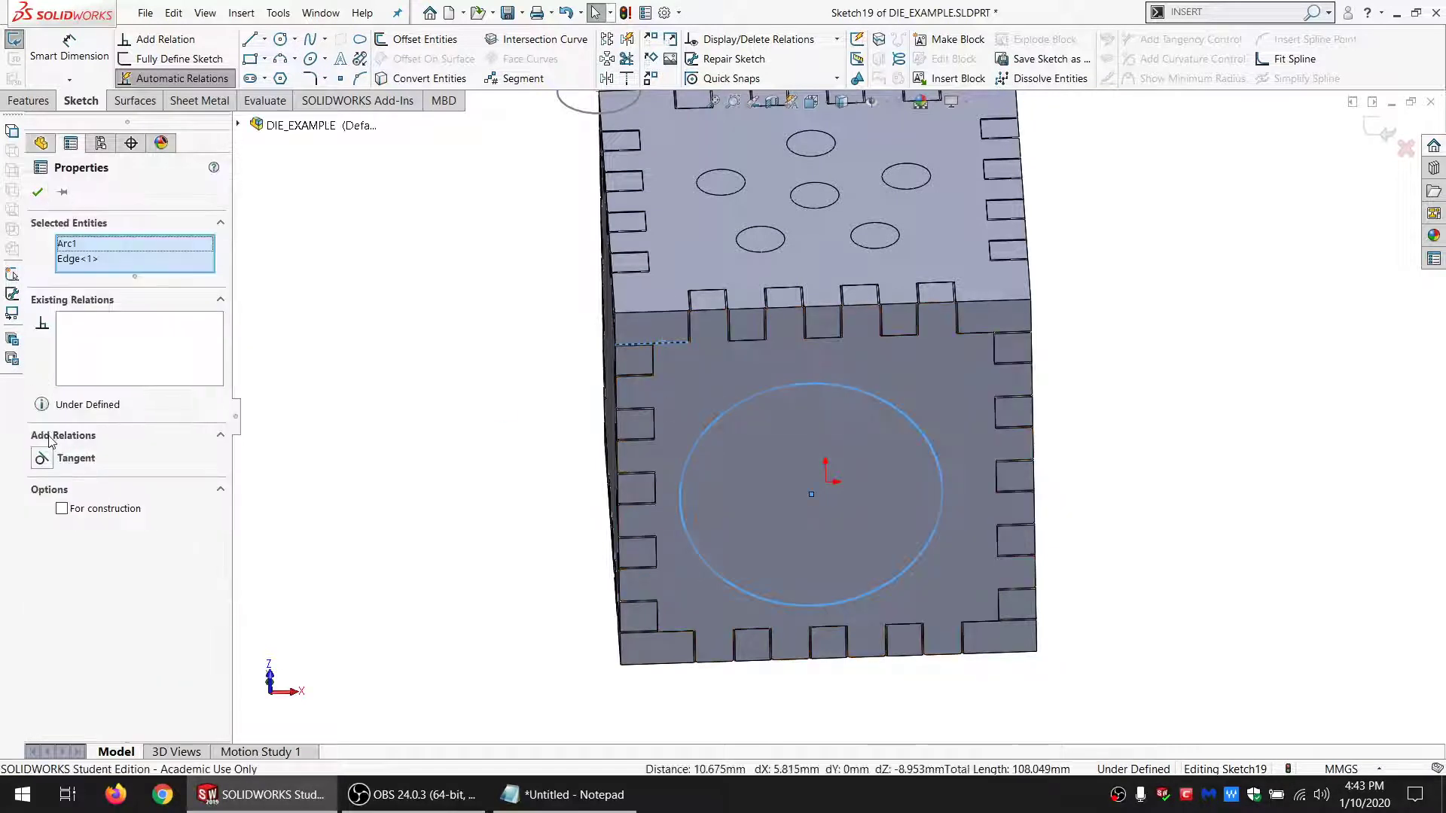
{"action": "left_click", "coordinate": [67, 460]}
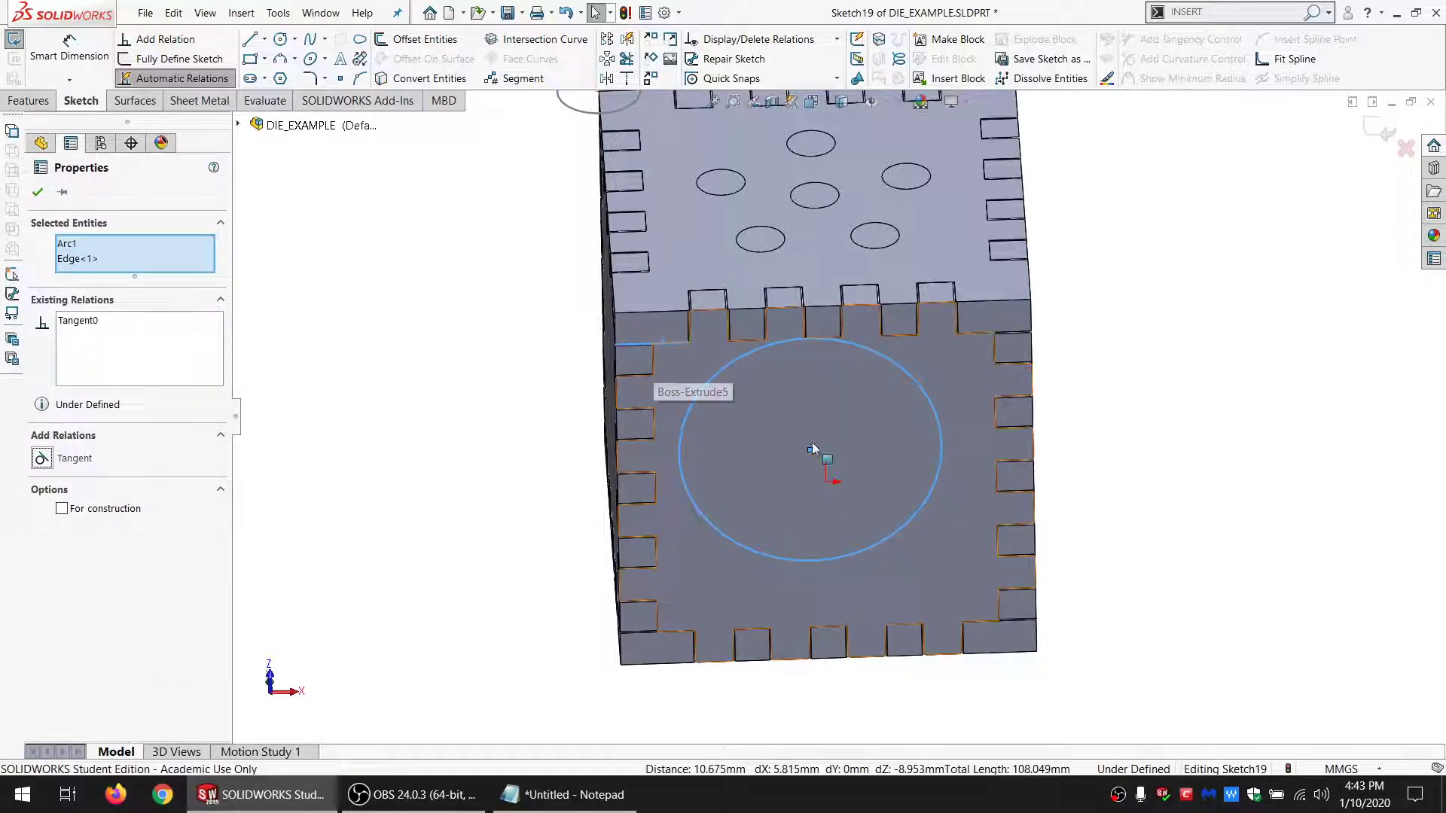
{"action": "left_click", "coordinate": [460, 352]}
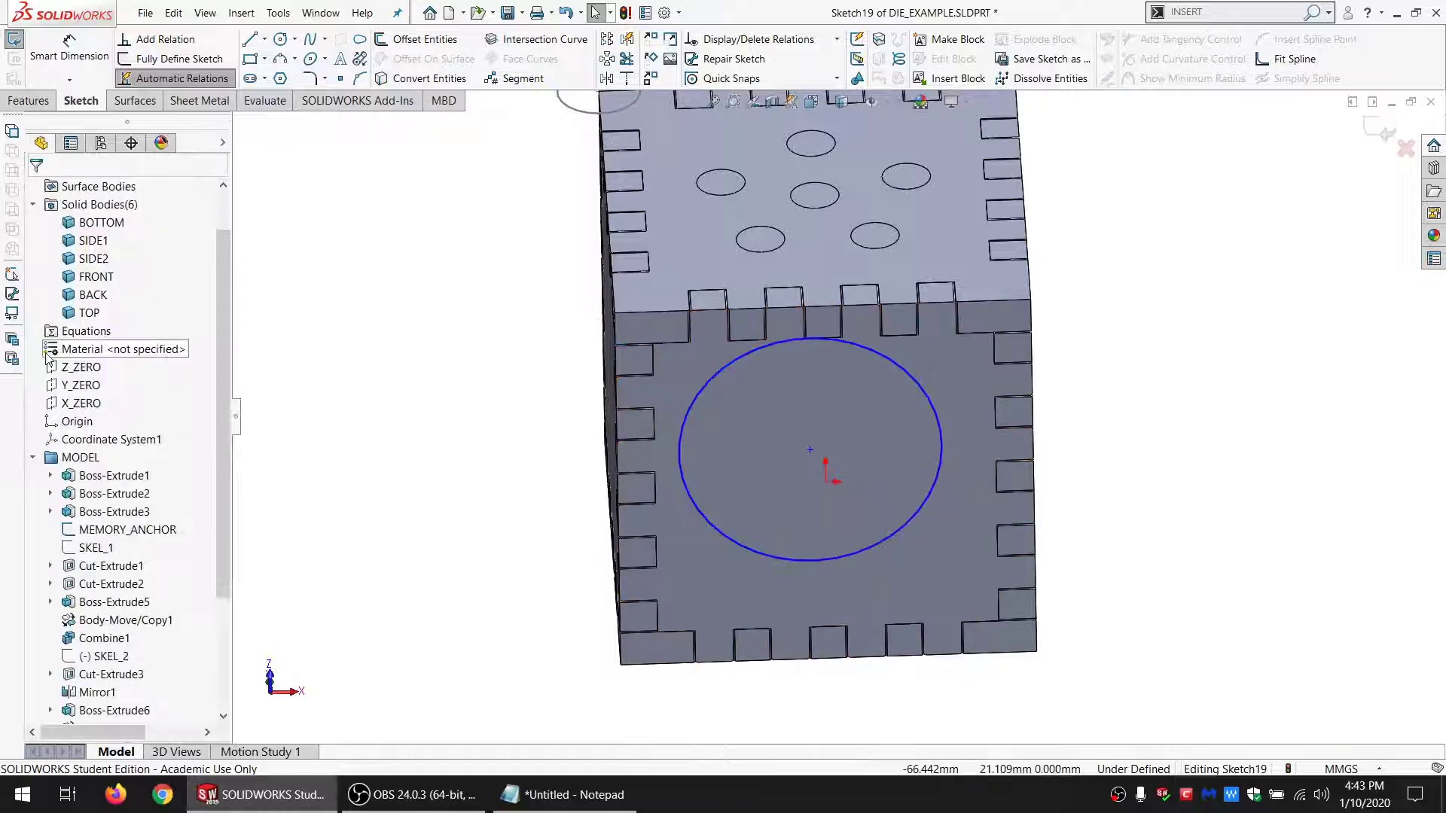
{"action": "left_click", "coordinate": [70, 422]}
{"action": "left_click", "coordinate": [713, 374], "text": "ctrl"}
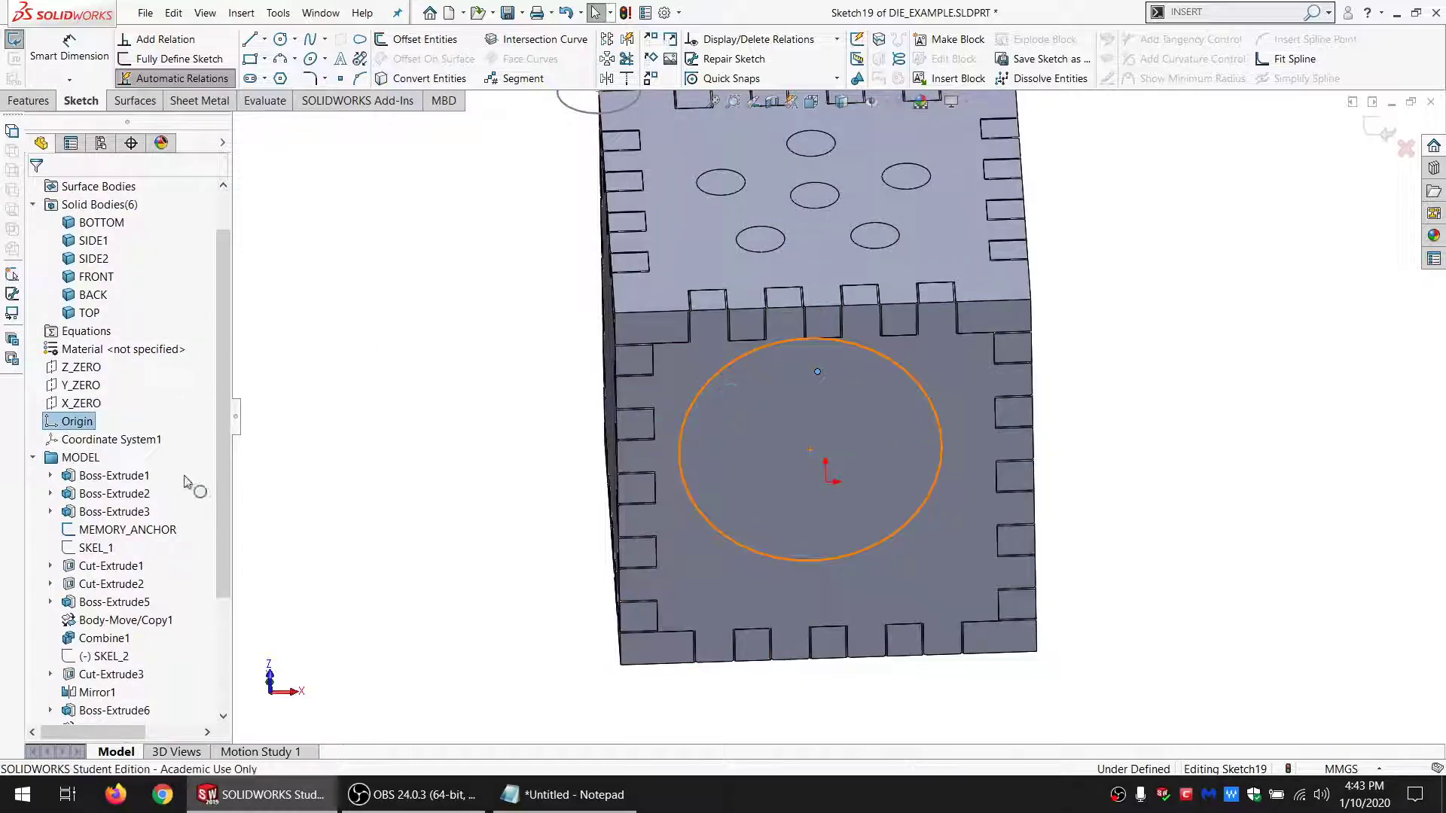
{"action": "left_click", "coordinate": [68, 461]}
{"action": "key", "text": "Escape"}
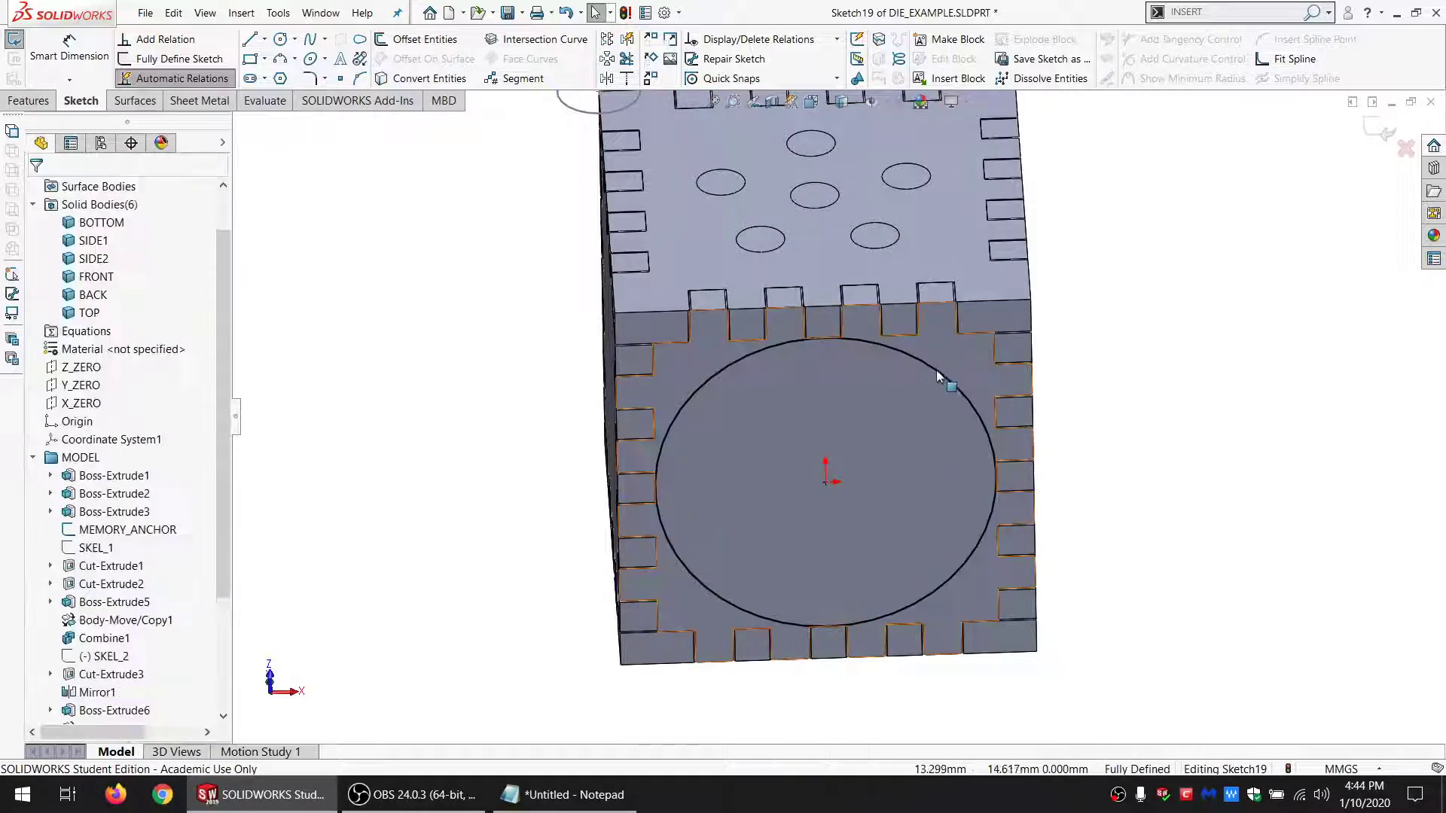
Step: Sketch a small circle with a radius of about 3.9 mm inside the large circle, above the origin
{"action": "scroll", "coordinate": [931, 390], "scroll_direction": "up", "scroll_amount": 3}
{"action": "scroll", "coordinate": [887, 455], "scroll_direction": "down", "scroll_amount": 2}
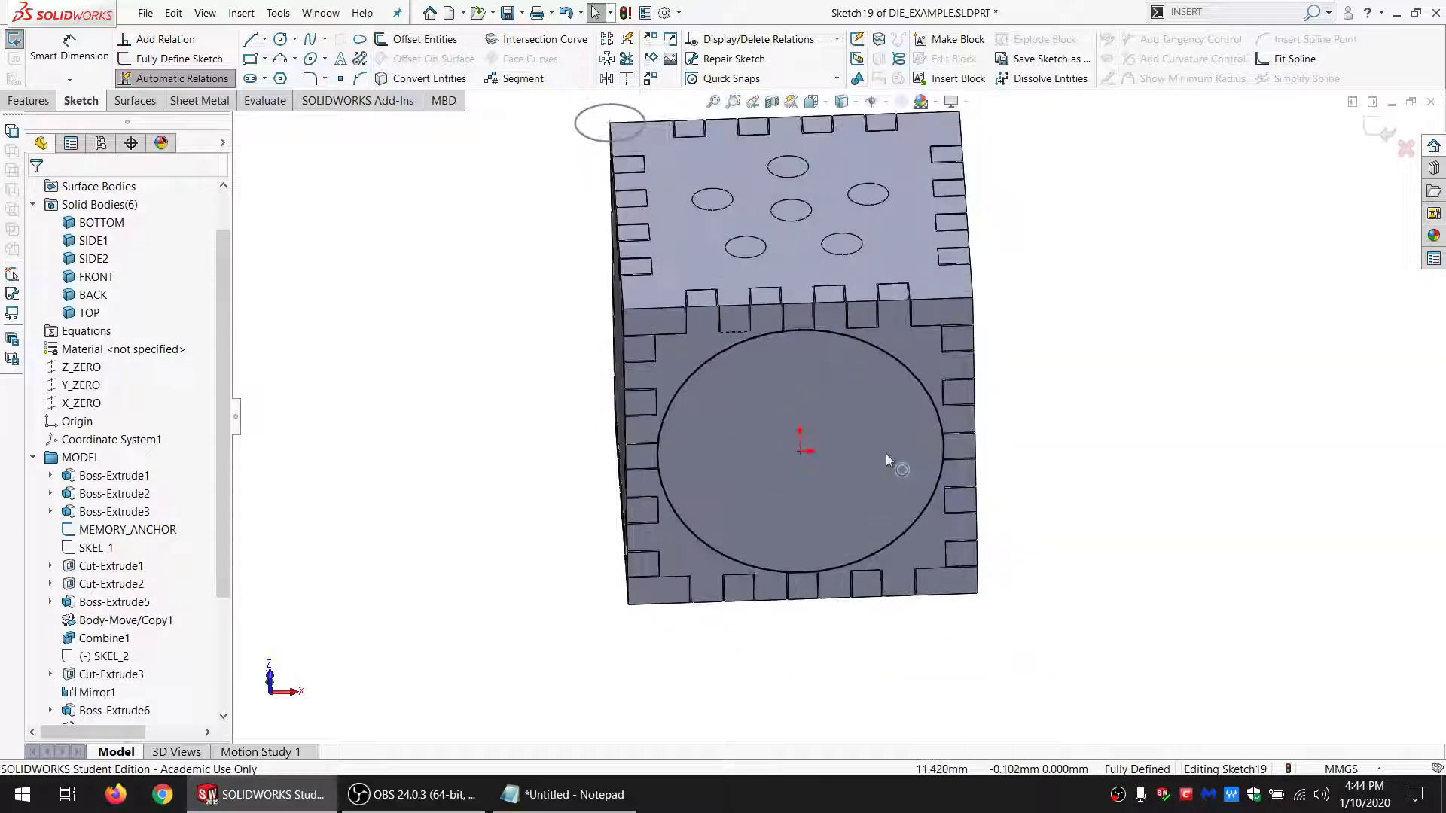
{"action": "left_click", "coordinate": [282, 41]}
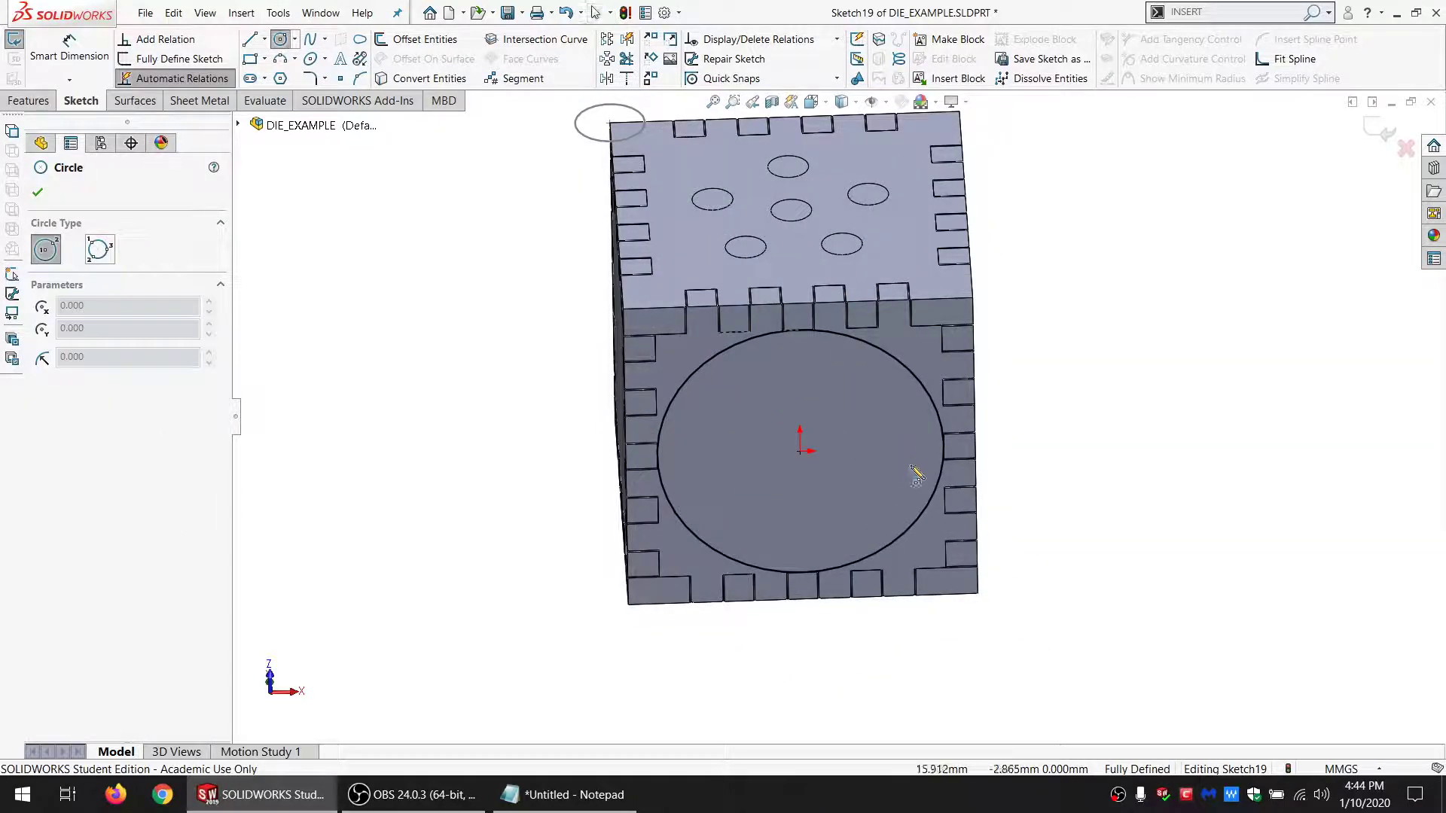
{"action": "left_click", "coordinate": [802, 384]}
{"action": "left_click", "coordinate": [811, 411]}
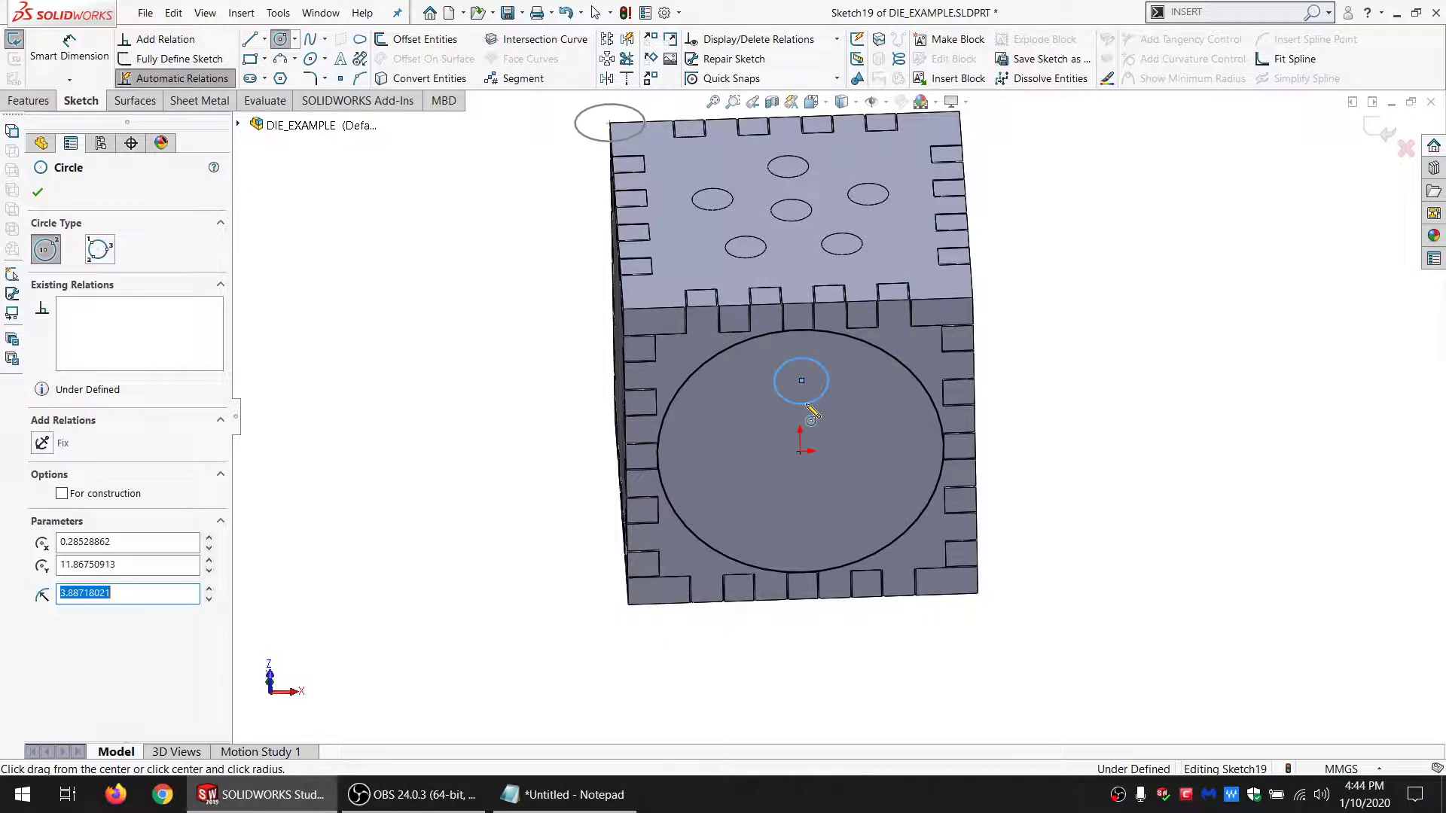
{"action": "key", "text": "Escape"}
{"action": "scroll", "coordinate": [780, 384], "scroll_direction": "down", "scroll_amount": 1}
{"action": "middle_click_drag", "start_coordinate": [779, 383], "coordinate": [824, 355]}
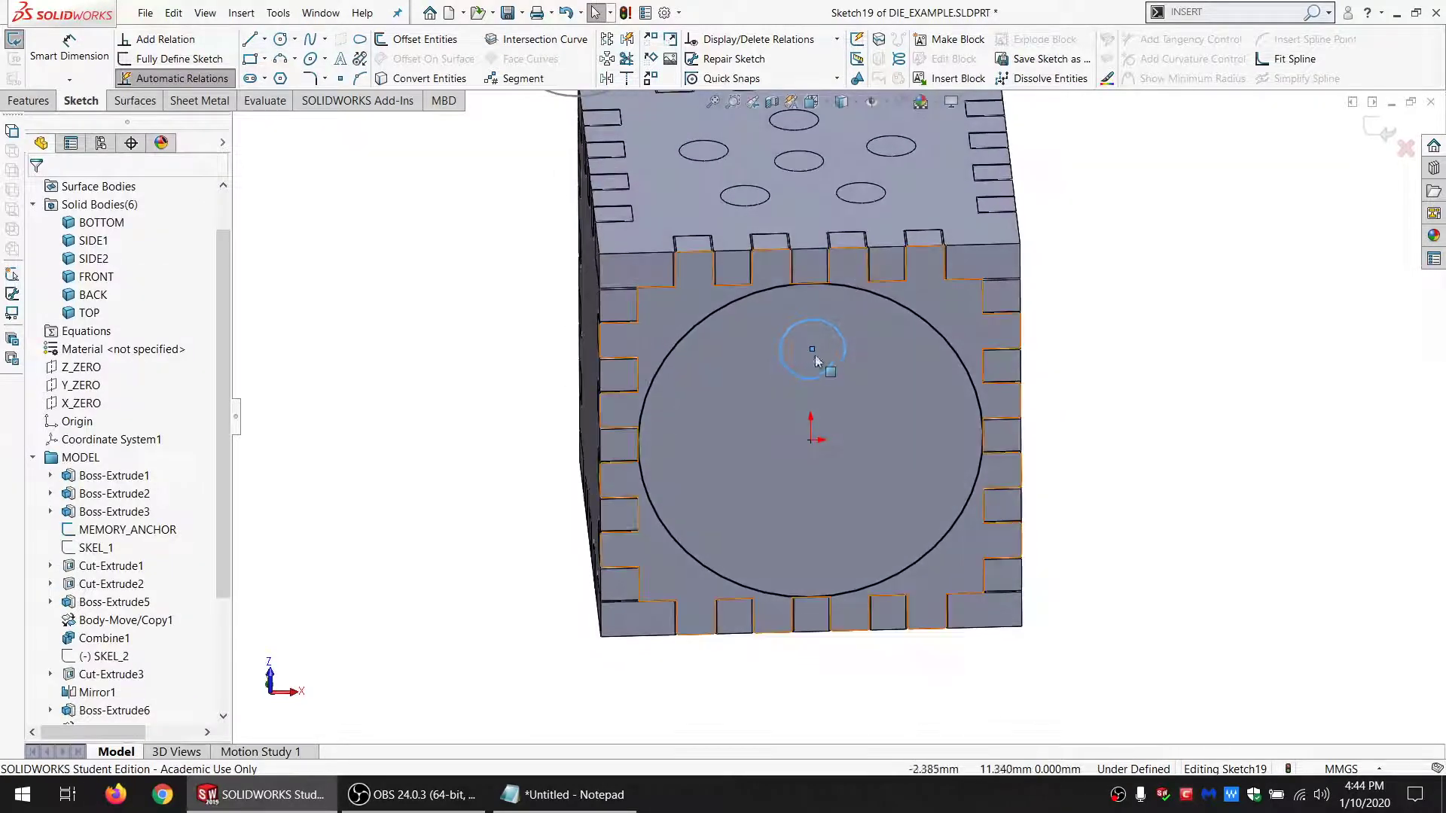
Step: Convert the edge of a front-side hole on the top panel into the sketch and draw a line about 7.4 mm long across the small circle
{"action": "left_click", "coordinate": [744, 206]}
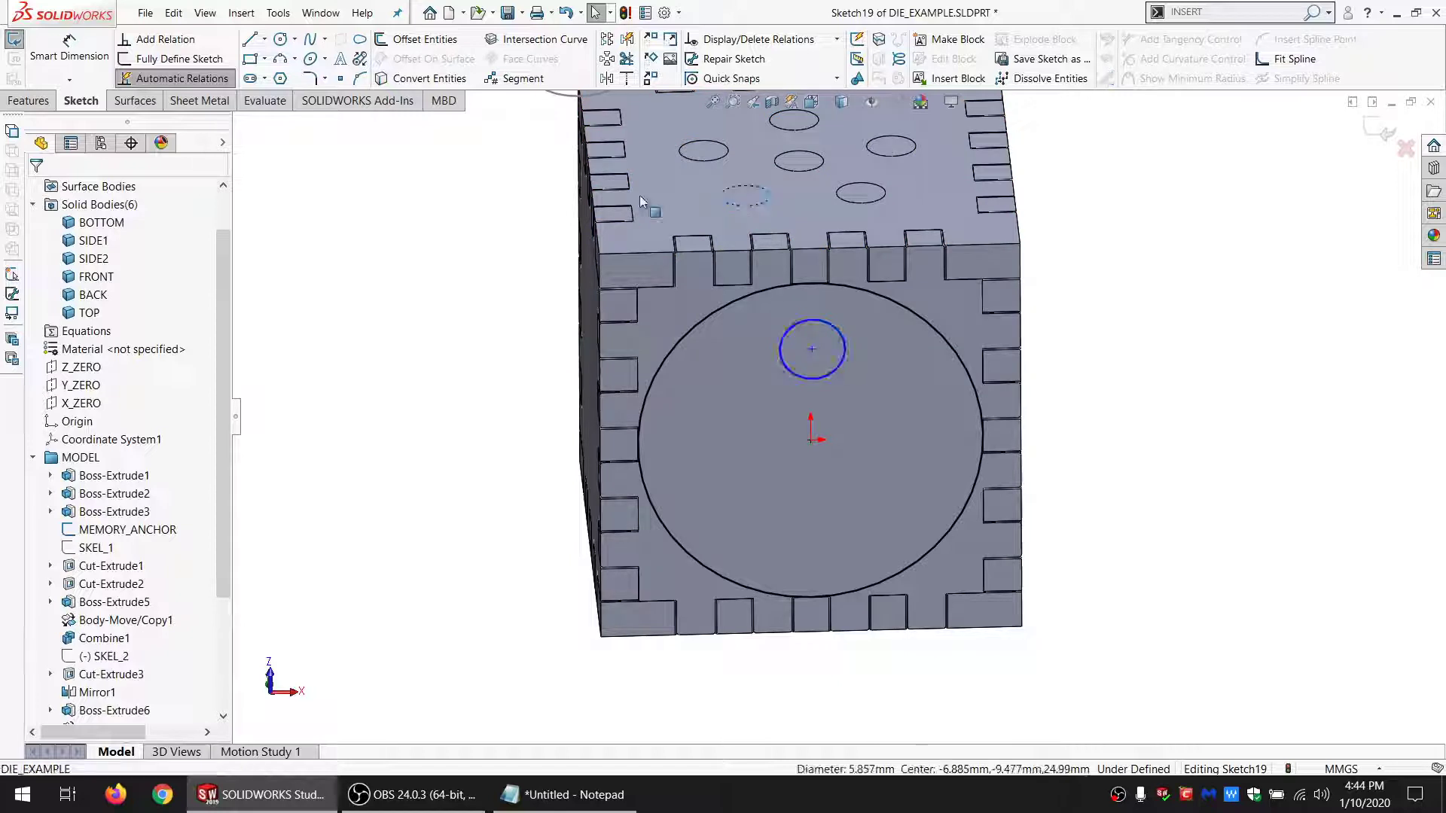
{"action": "left_click", "coordinate": [427, 79]}
{"action": "left_click", "coordinate": [253, 43]}
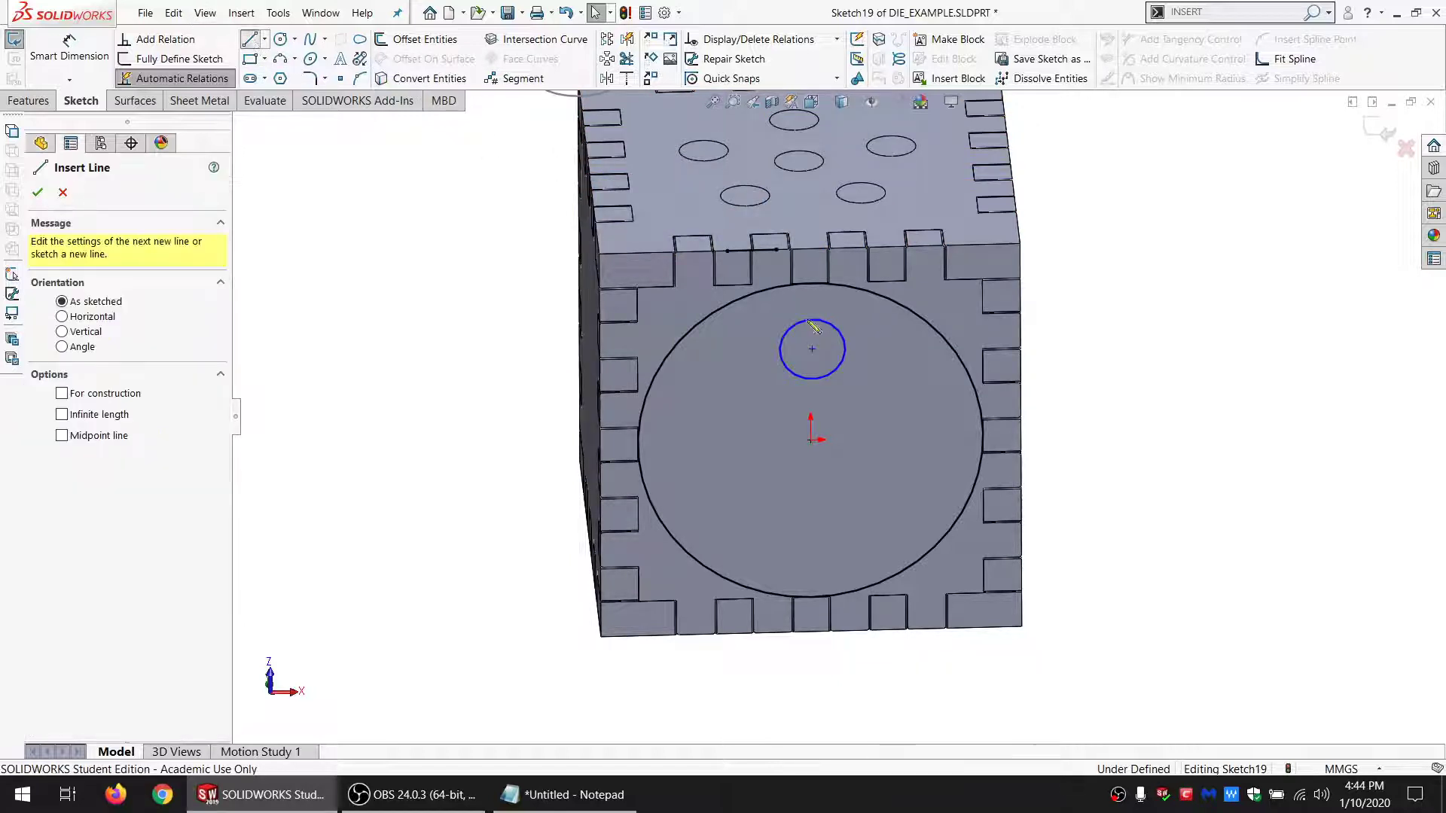
{"action": "left_click", "coordinate": [781, 359]}
{"action": "left_click", "coordinate": [843, 356]}
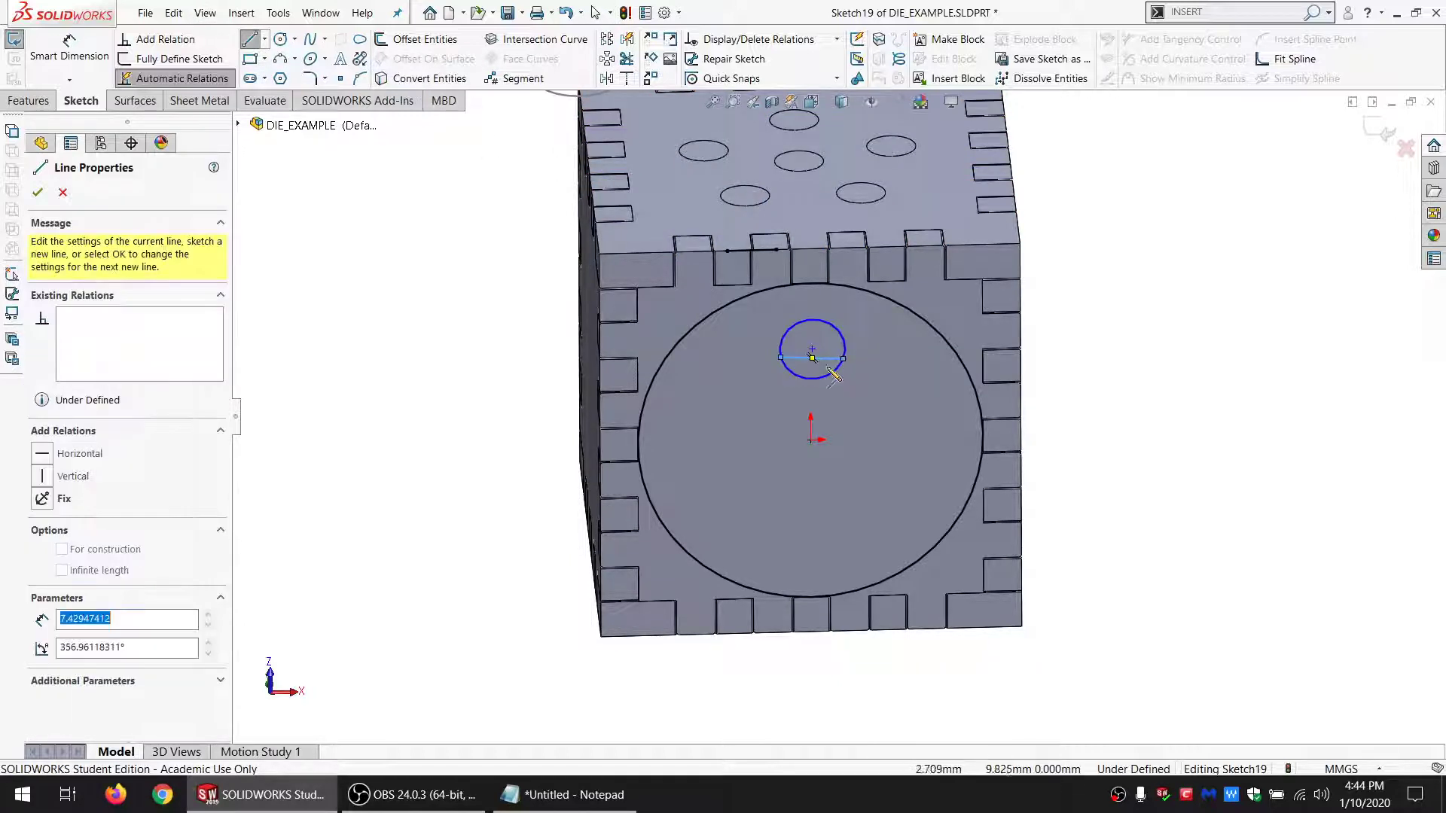
{"action": "key", "text": "Escape"}
Step: Constrain the small circle's centre to the midpoint of the line drawn across it
{"action": "left_click", "coordinate": [812, 352]}
{"action": "left_click", "coordinate": [830, 357]}
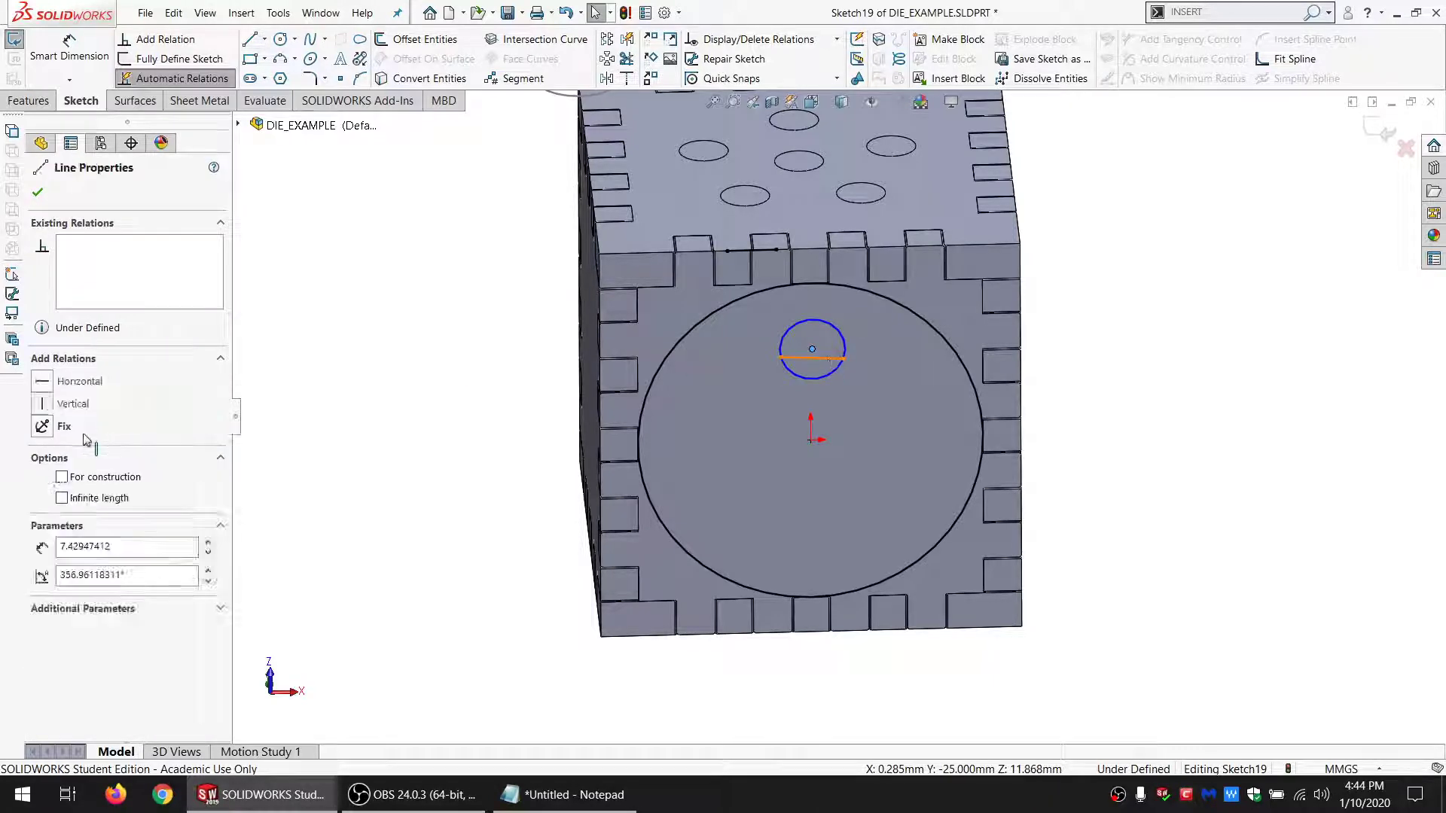
{"action": "left_click", "coordinate": [812, 351], "text": "ctrl"}
{"action": "left_click", "coordinate": [81, 486]}
{"action": "left_click", "coordinate": [452, 420]}
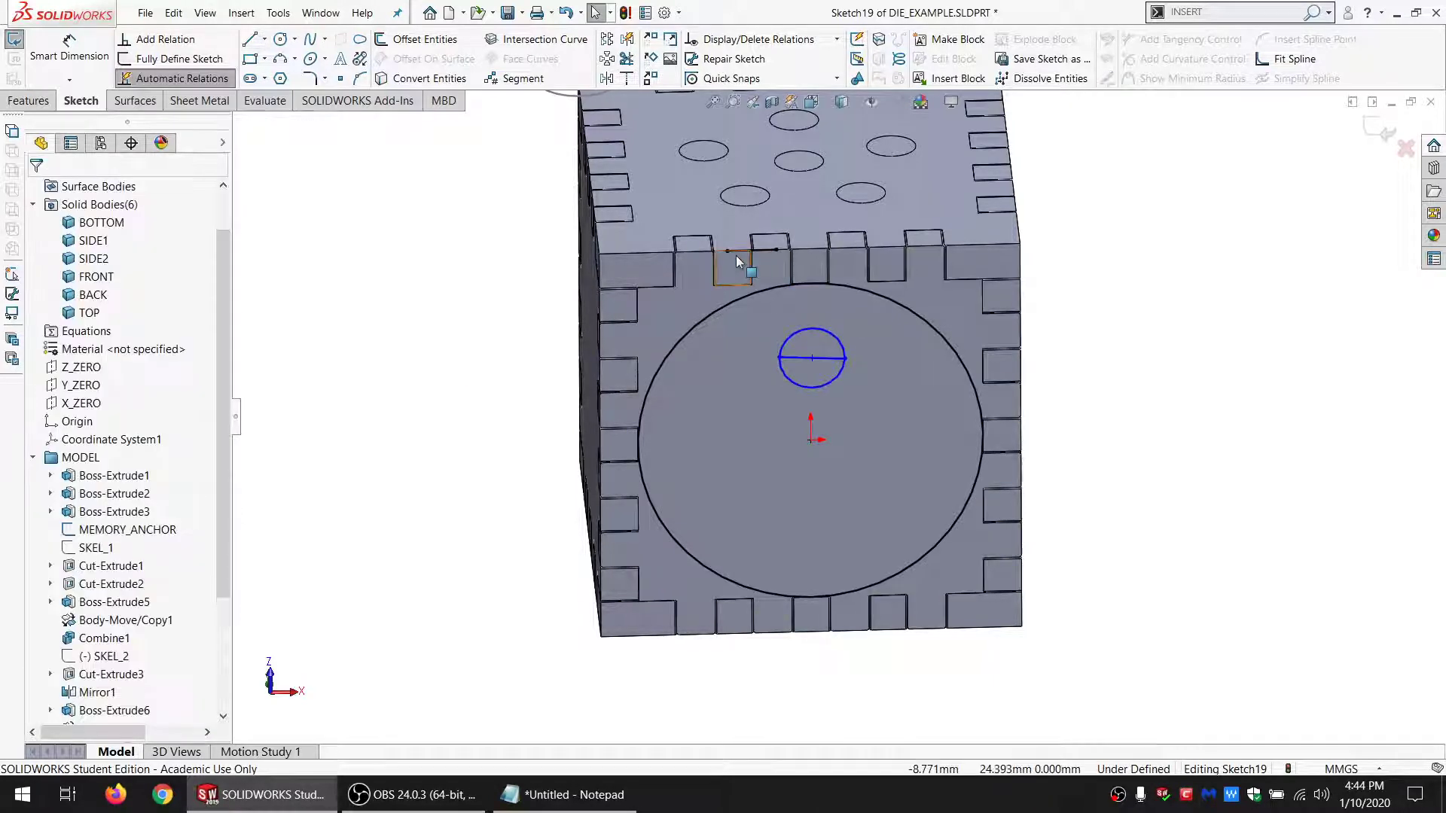
Step: Make the line across the small circle parallel and equal to the converted hole line, and turn both into construction geometry
{"action": "left_click", "coordinate": [735, 251]}
{"action": "left_click", "coordinate": [795, 361], "text": "ctrl"}
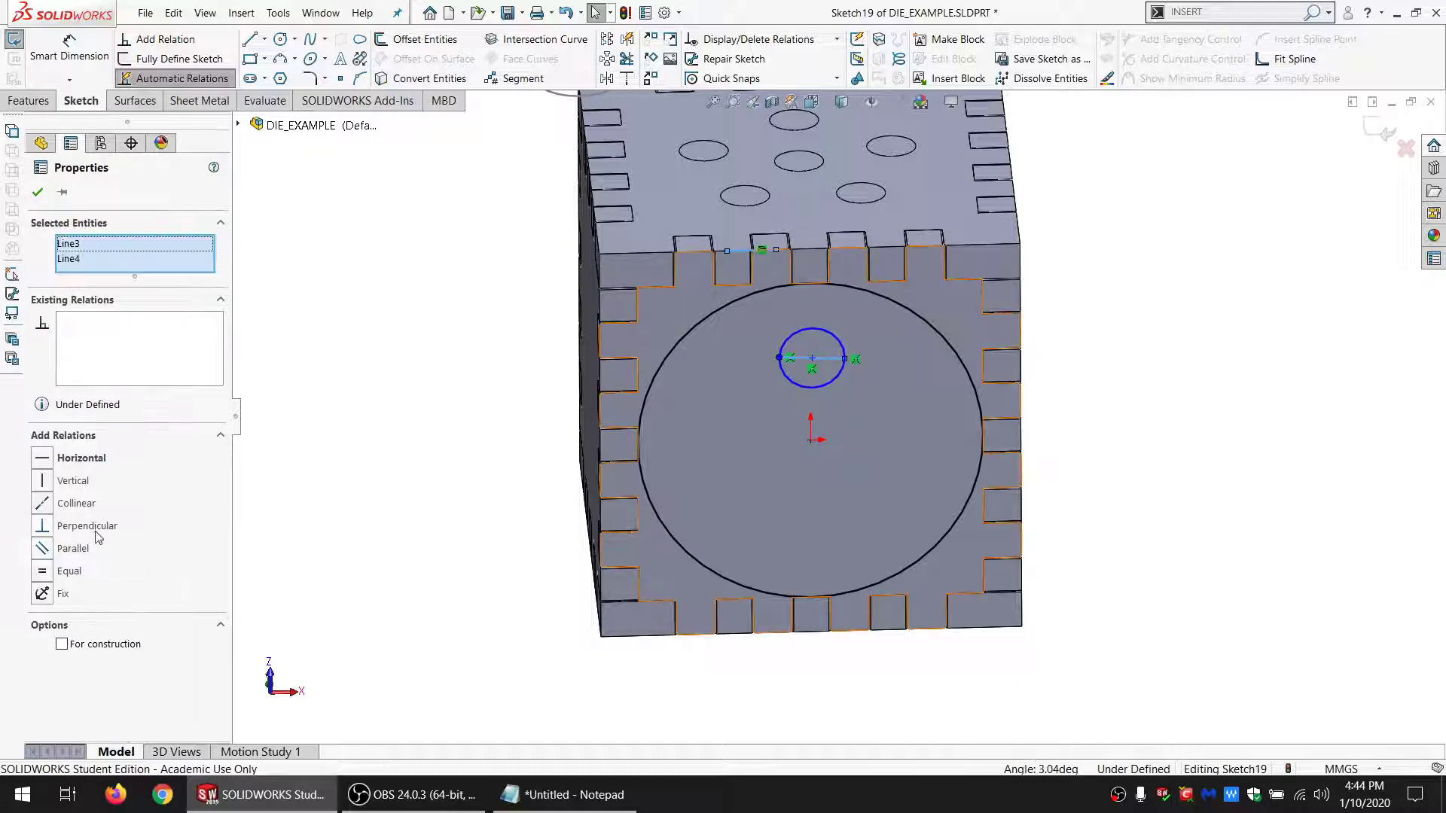
{"action": "left_click", "coordinate": [68, 572]}
{"action": "left_click", "coordinate": [107, 647]}
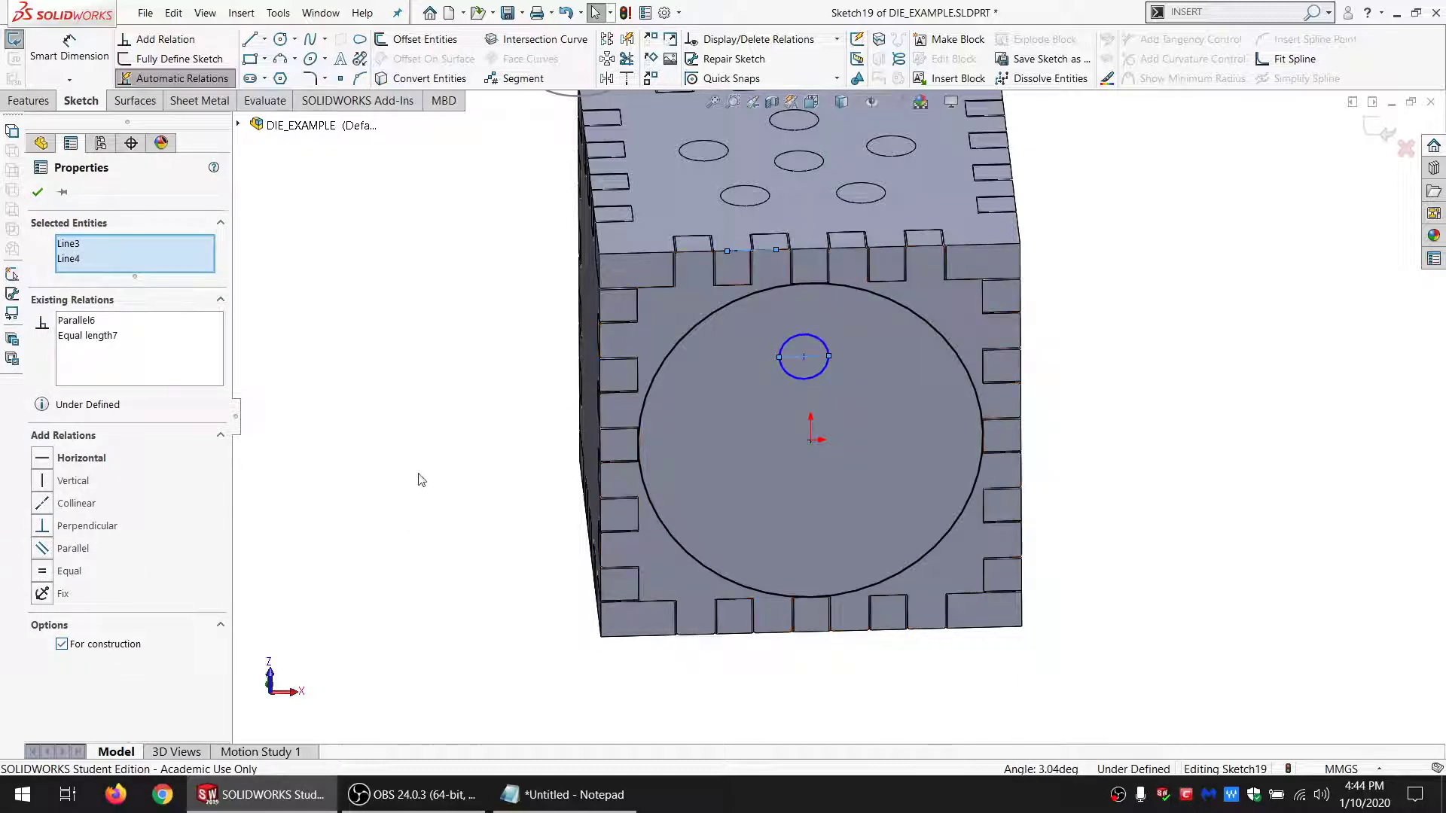
{"action": "left_click", "coordinate": [420, 476]}
Step: Circular-pattern the small circle about the origin with 4 equally spaced instances over 360 degrees
{"action": "scroll", "coordinate": [899, 425], "scroll_direction": "up", "scroll_amount": 1}
{"action": "scroll", "coordinate": [897, 423], "scroll_direction": "down", "scroll_amount": 2}
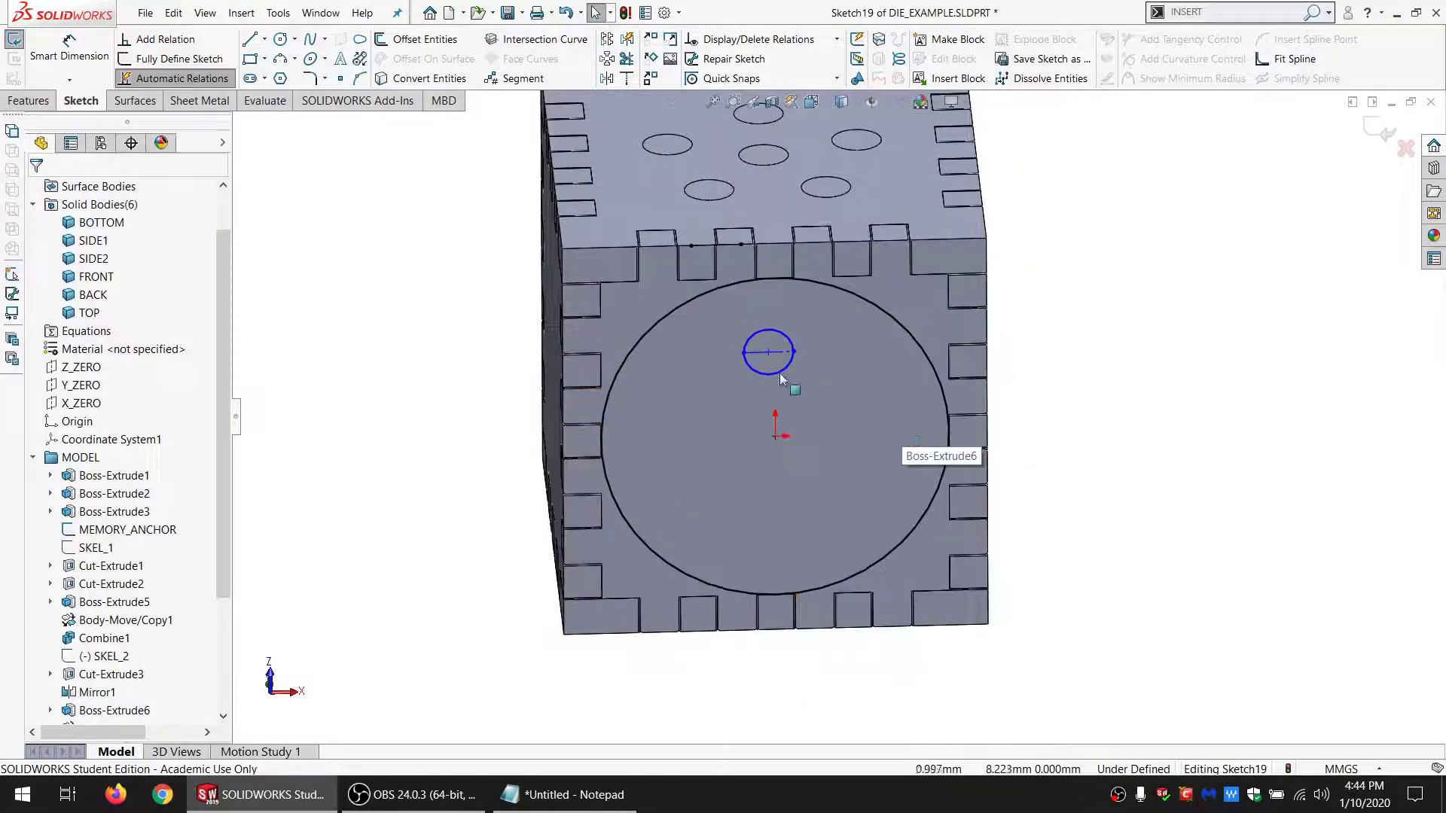
{"action": "left_click", "coordinate": [785, 370]}
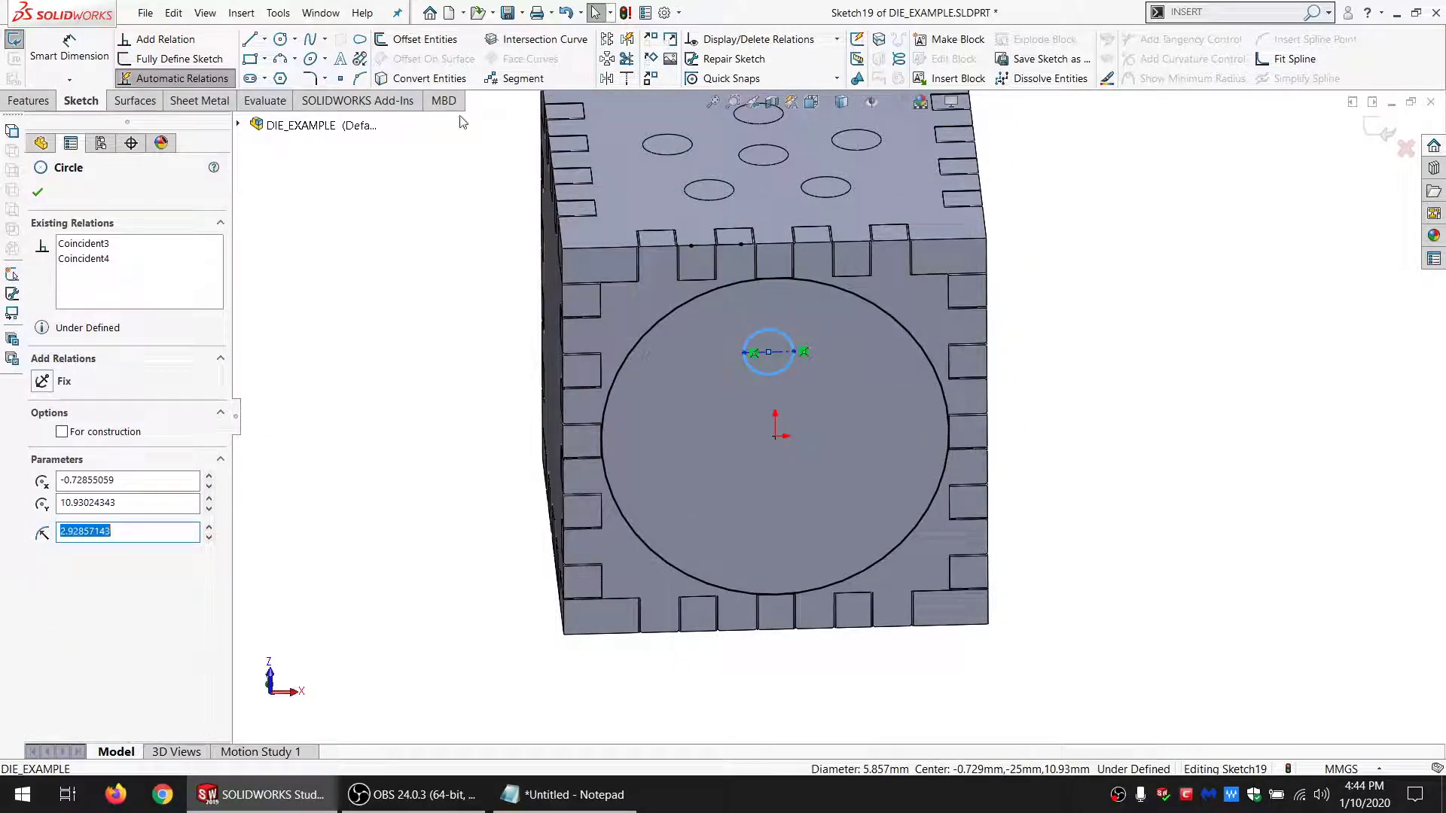
{"action": "left_click", "coordinate": [609, 58]}
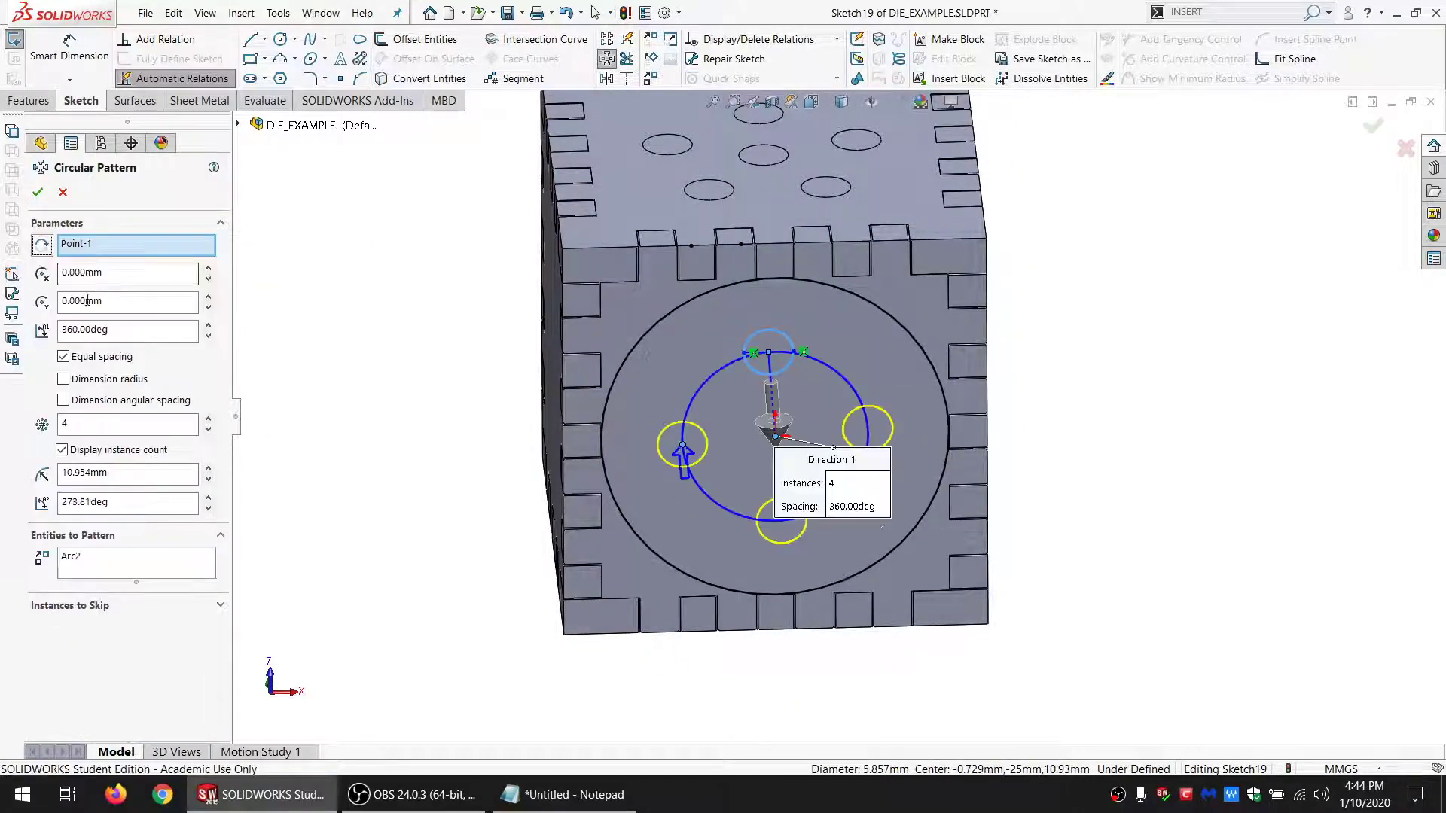
{"action": "left_click", "coordinate": [37, 194]}
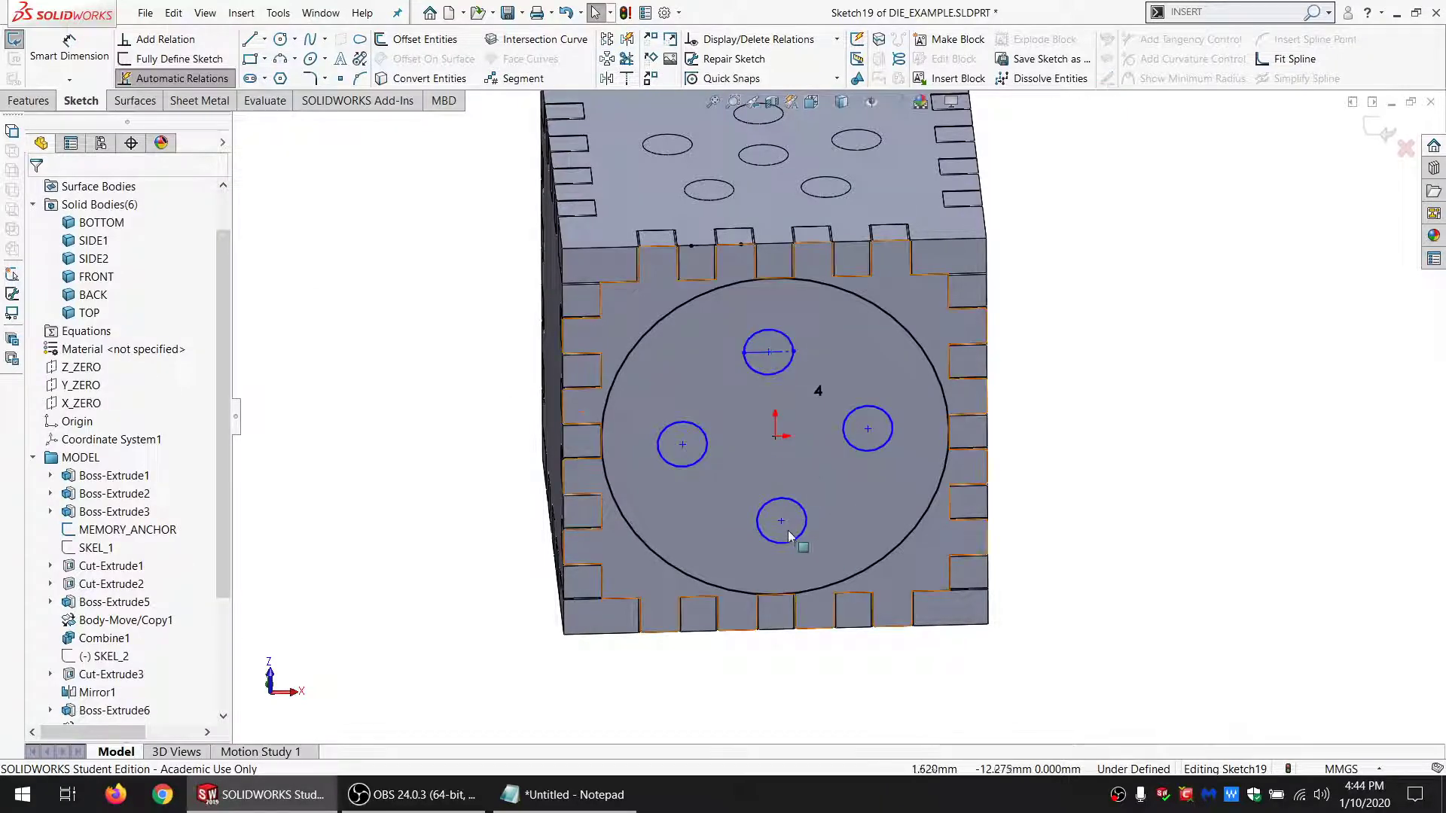
Step: Make the circular pattern's centre concentric with the large circle on the front, and turn the large circle into construction geometry
{"action": "left_click_drag", "start_coordinate": [782, 521], "coordinate": [917, 667]}
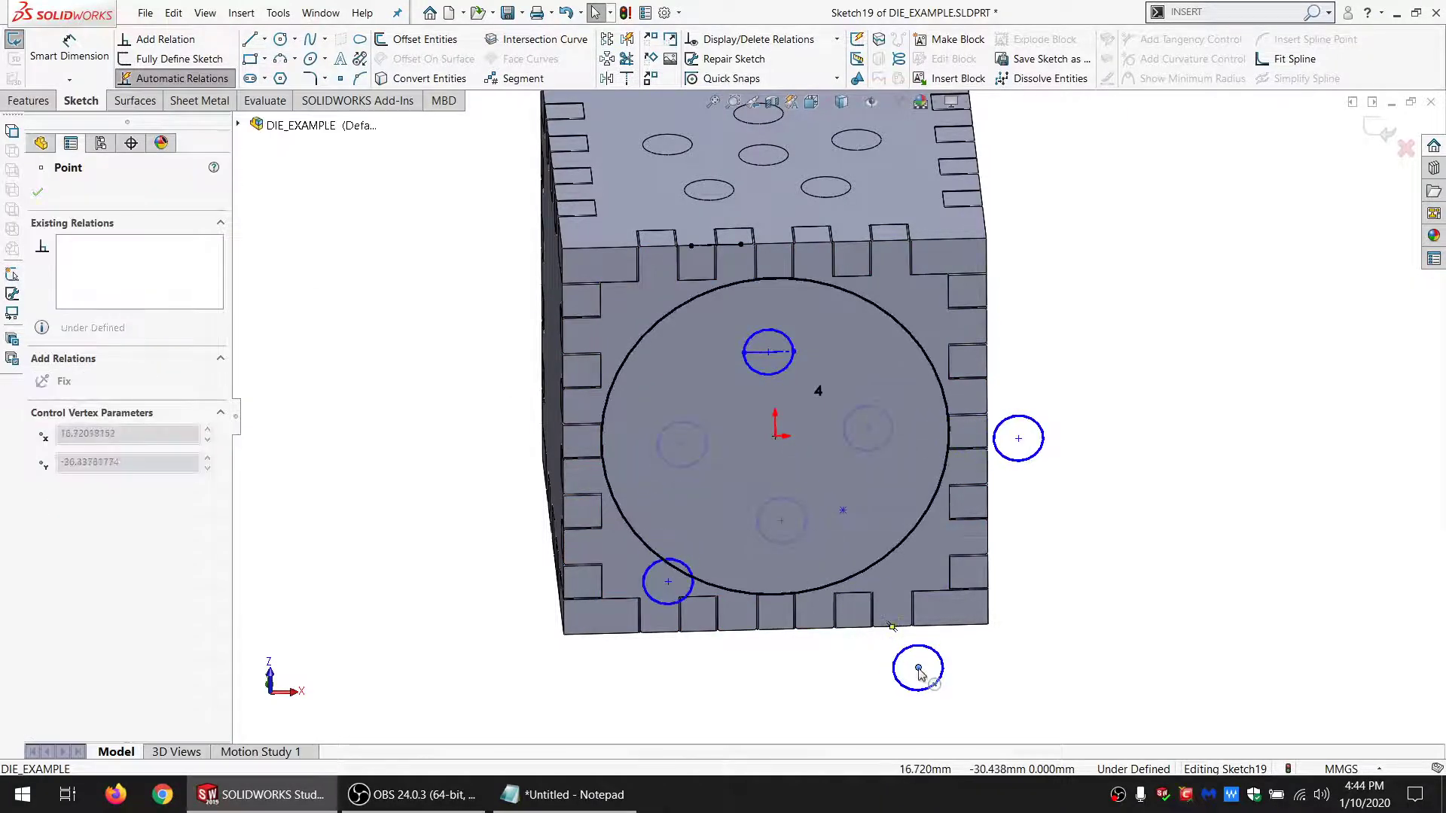
{"action": "left_click", "coordinate": [873, 567], "text": "ctrl"}
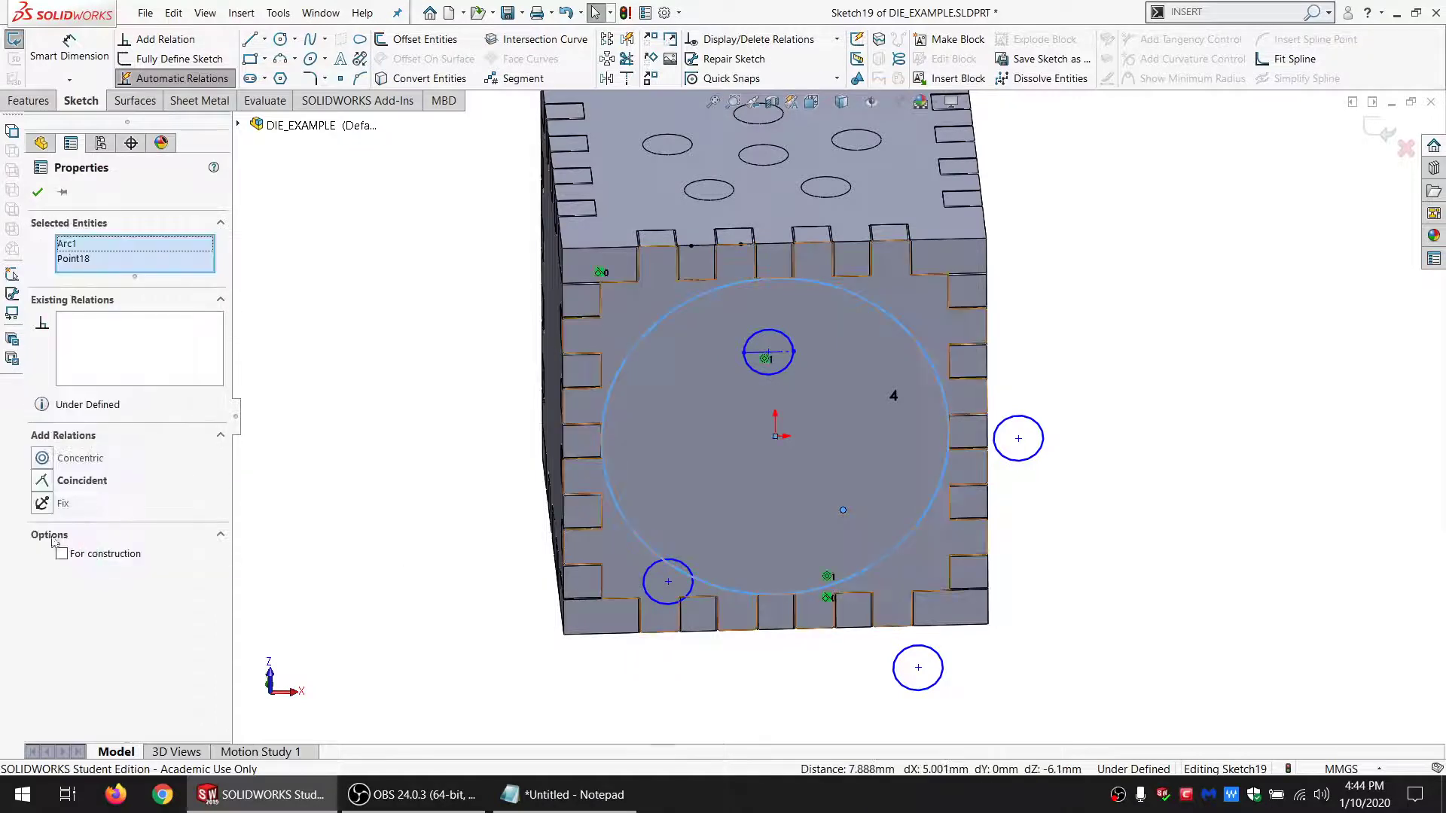
{"action": "left_click", "coordinate": [77, 459]}
{"action": "key", "text": "Escape"}
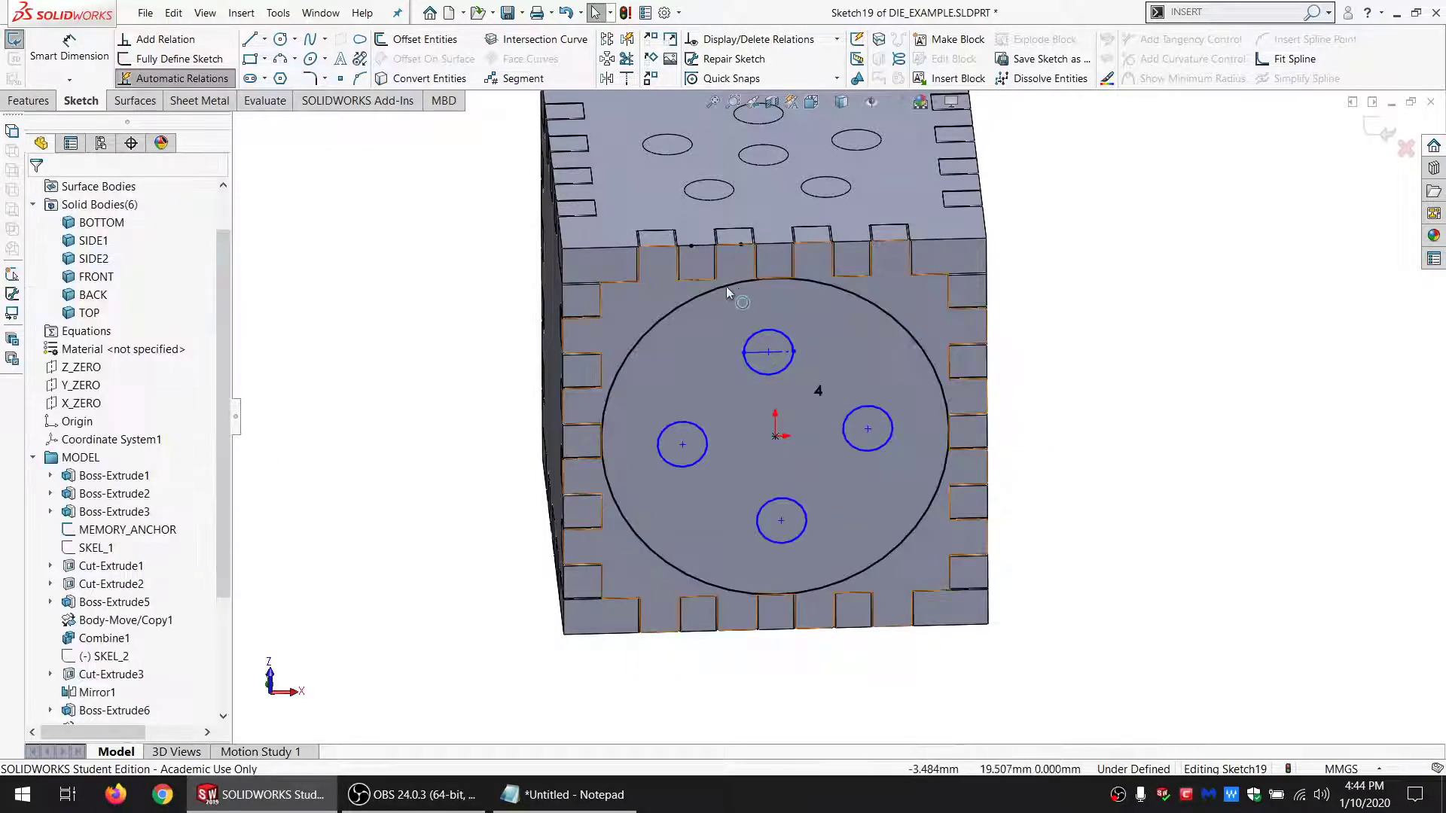
{"action": "left_click", "coordinate": [610, 358]}
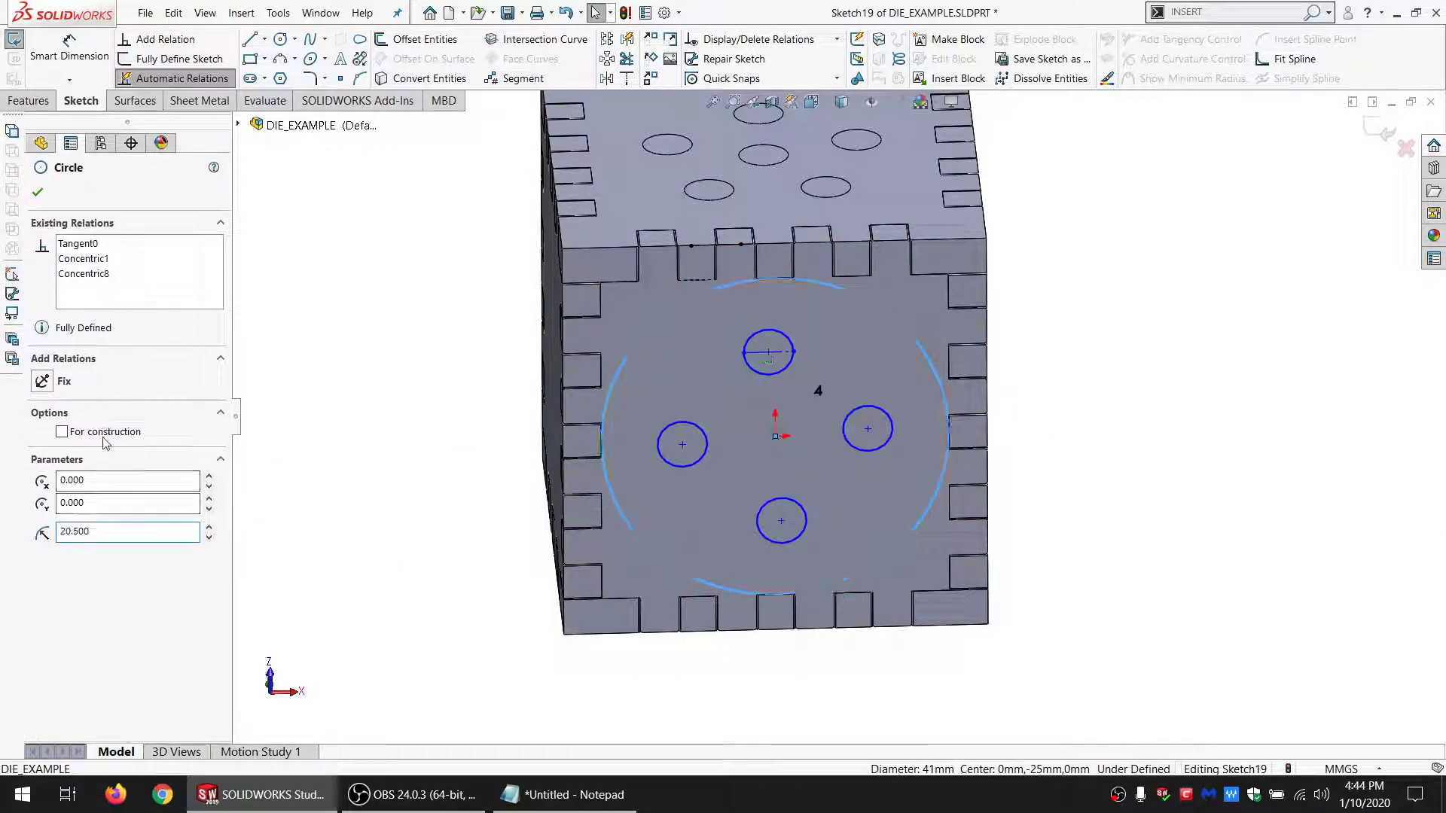
{"action": "left_click", "coordinate": [339, 445]}
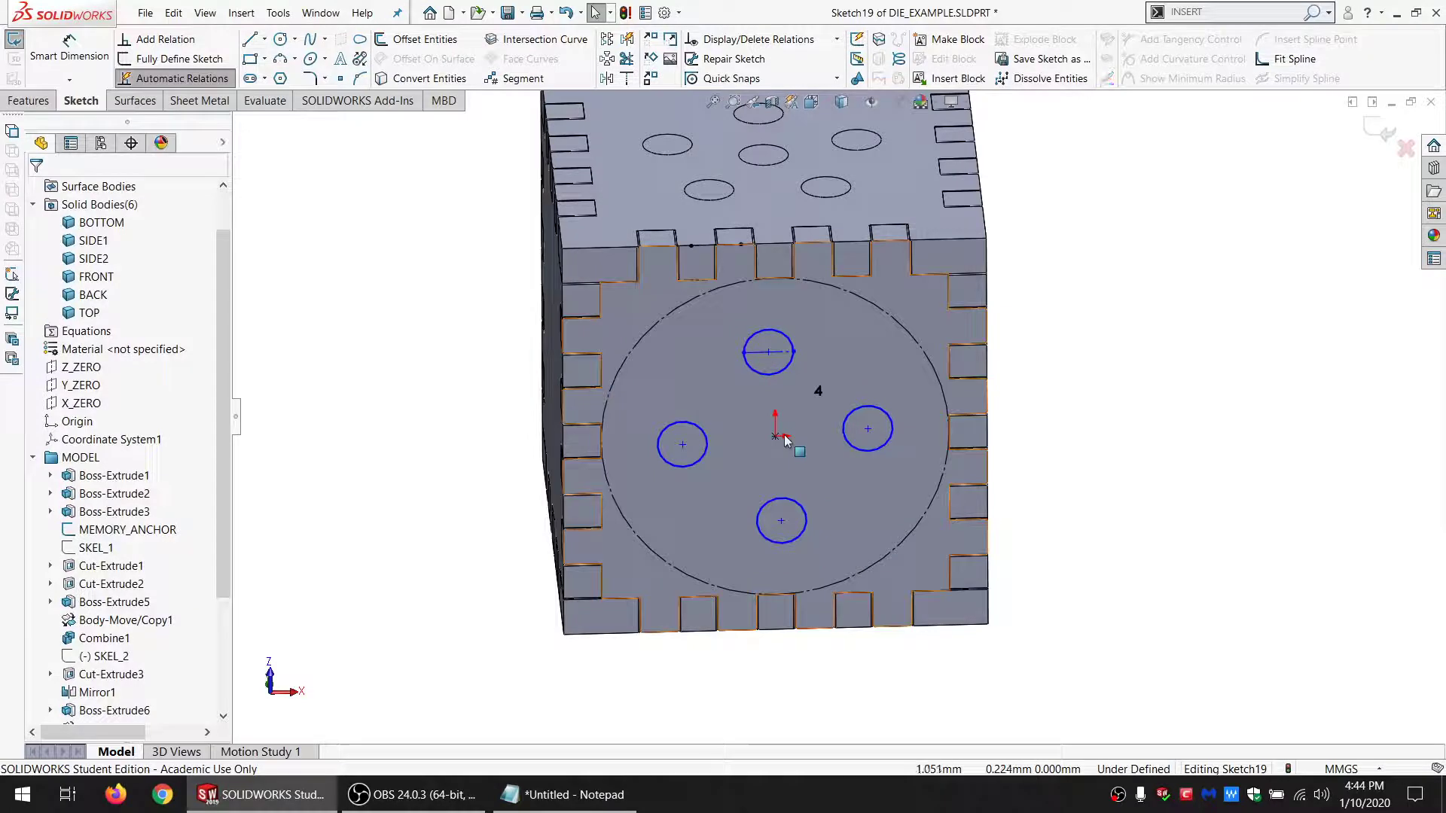
Step: Constrain the centre of the uppermost small circle to lie on the X_ZERO plane
{"action": "left_click", "coordinate": [80, 402]}
{"action": "left_click", "coordinate": [768, 353], "text": "ctrl"}
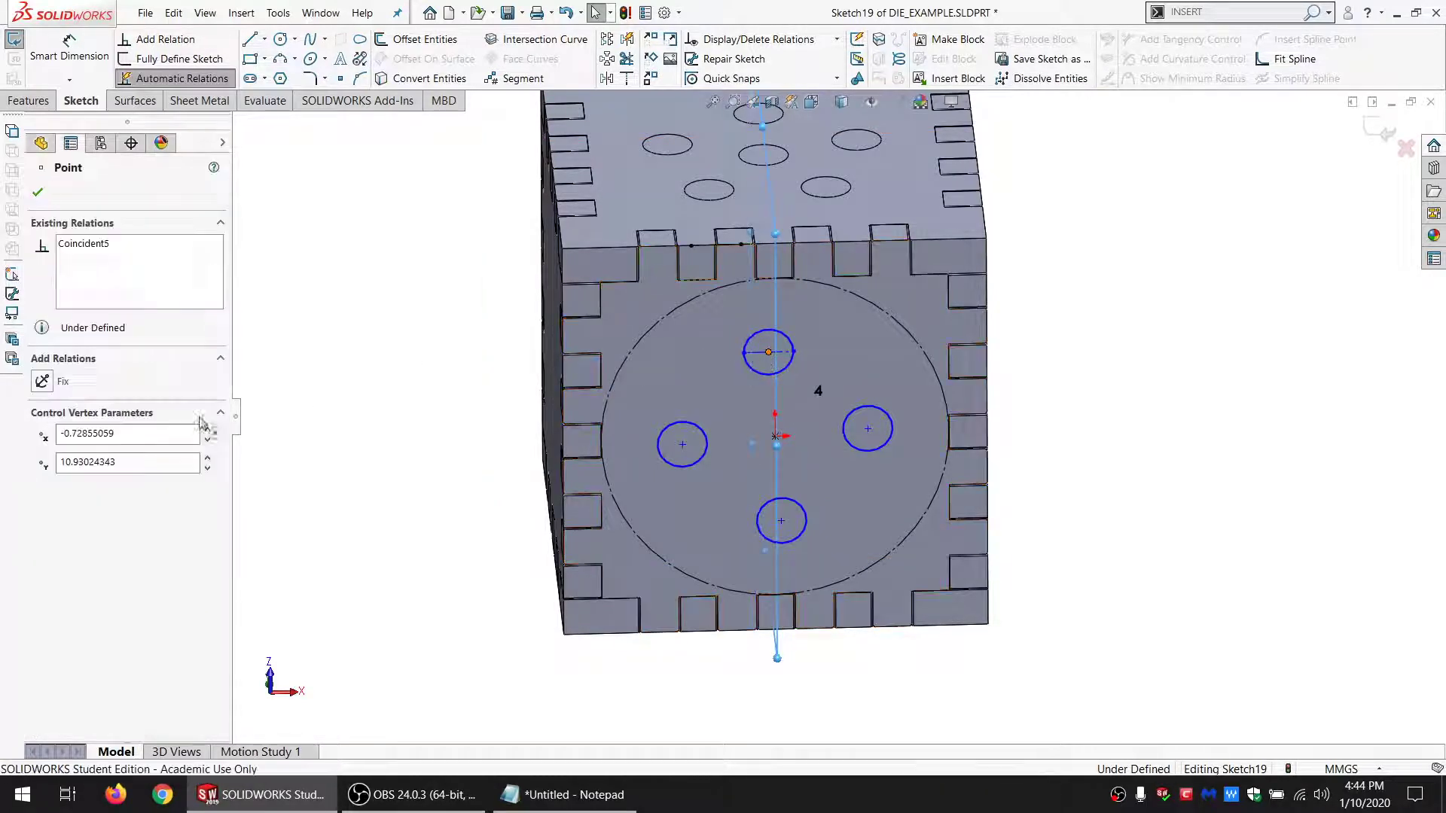
{"action": "left_click", "coordinate": [83, 459]}
{"action": "key", "text": "Escape"}
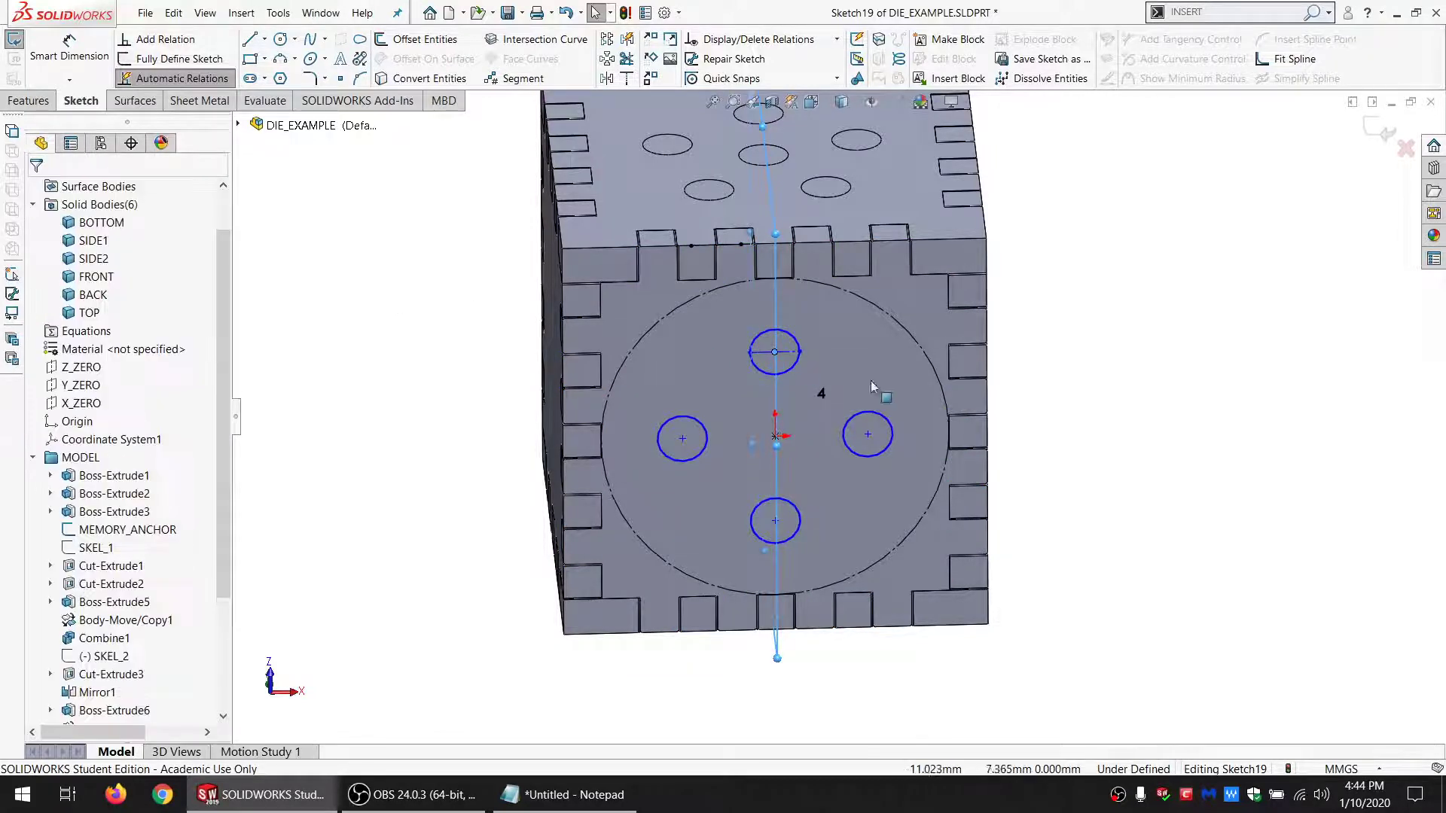
Step: Draw a construction circle of about 5.3 mm radius centred on the origin and make it equal to the uppermost small circle
{"action": "scroll", "coordinate": [848, 422], "scroll_direction": "down", "scroll_amount": 2}
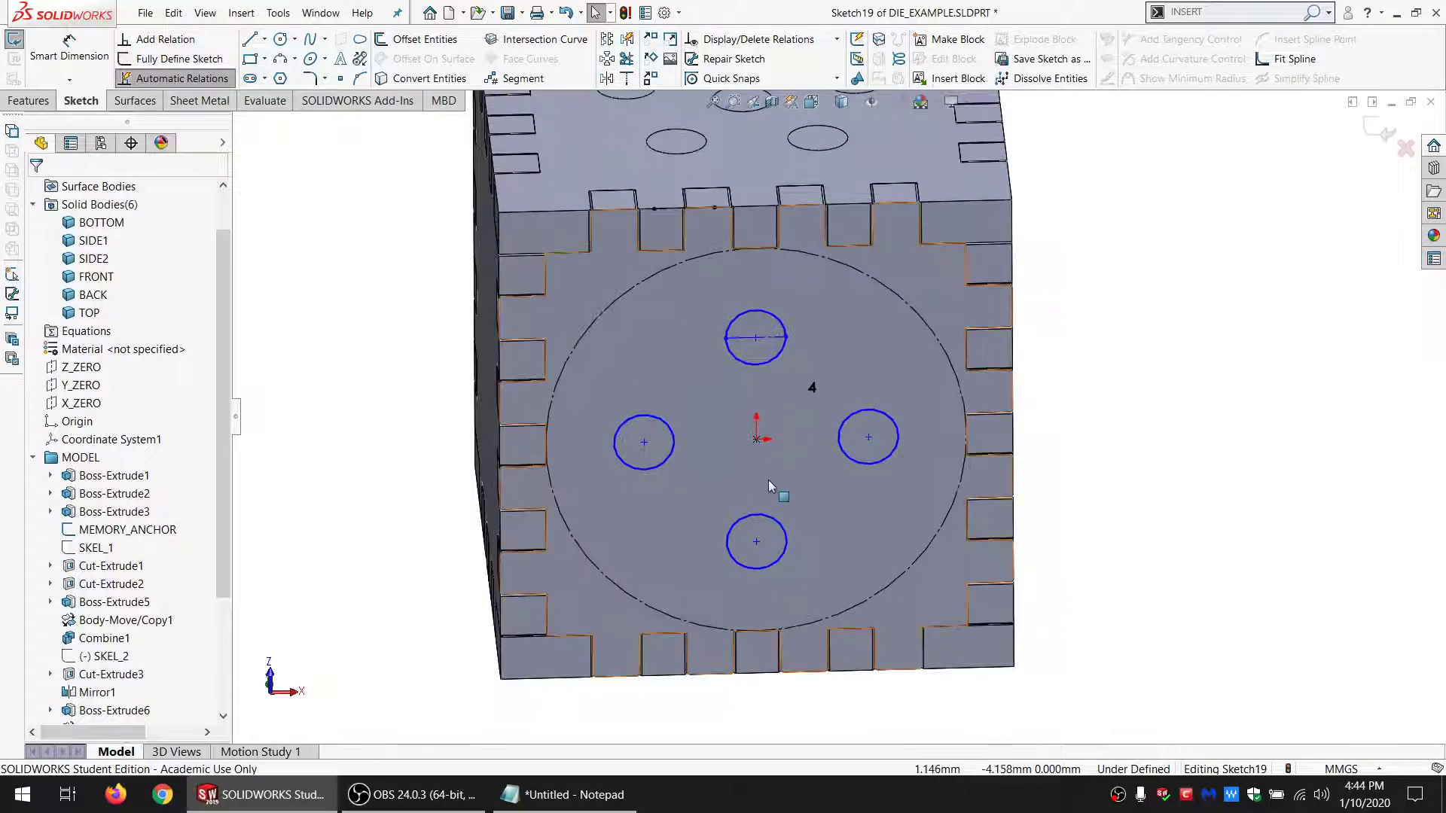
{"action": "left_click", "coordinate": [280, 39]}
{"action": "left_click", "coordinate": [756, 439]}
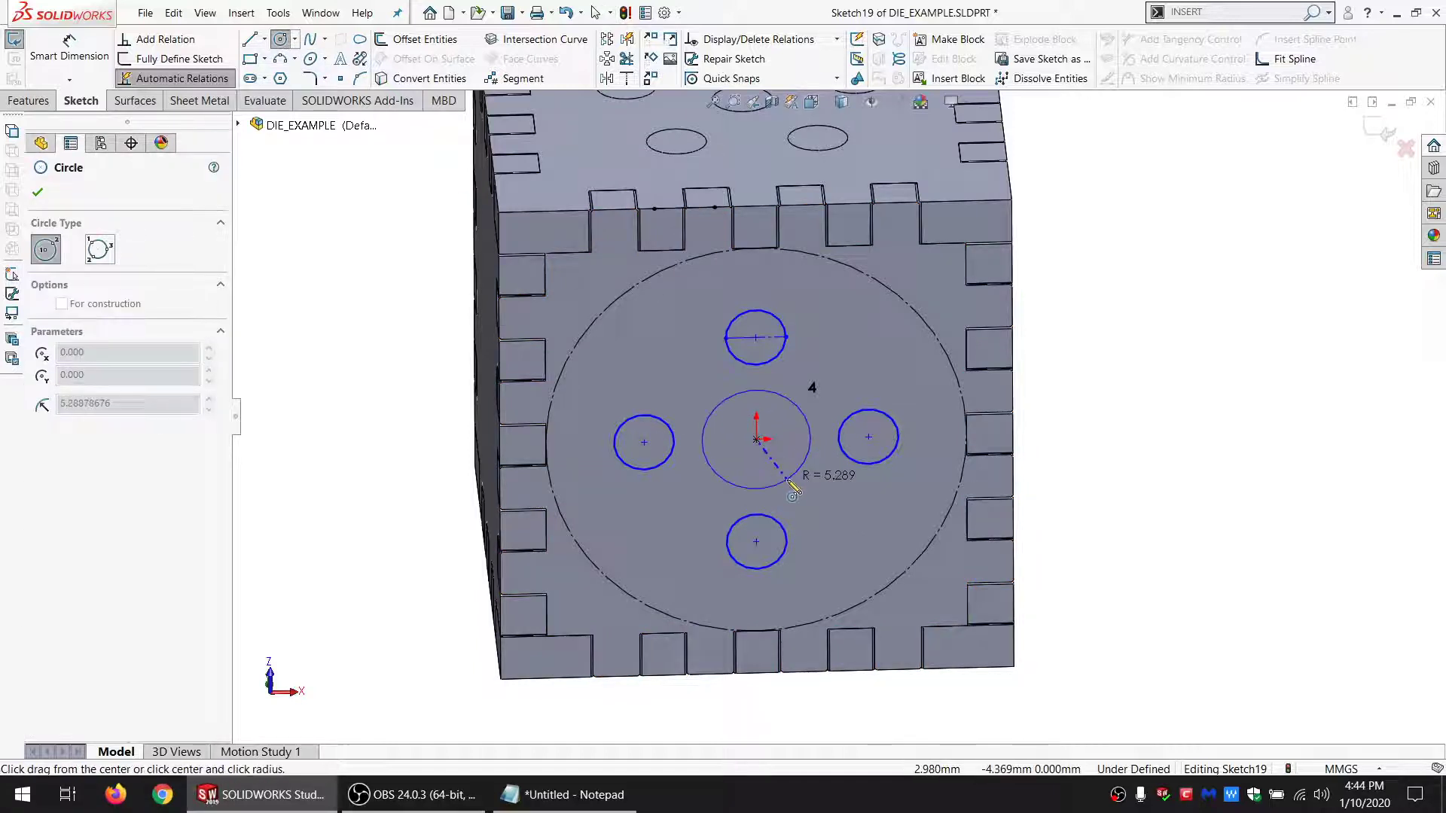
{"action": "left_click", "coordinate": [786, 480]}
{"action": "key", "text": "Escape"}
{"action": "left_click", "coordinate": [769, 488]}
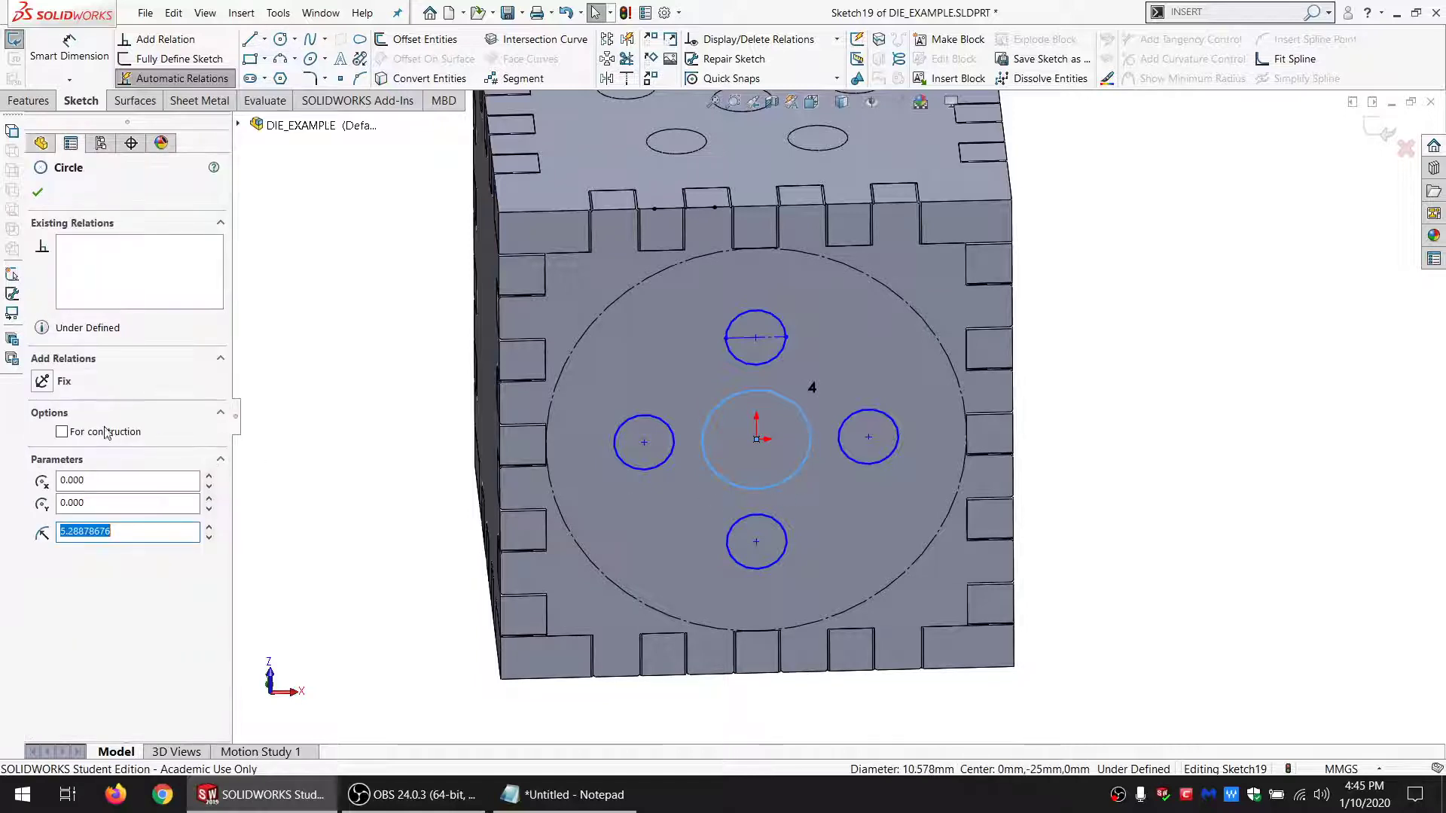
{"action": "left_click", "coordinate": [770, 366], "text": "ctrl"}
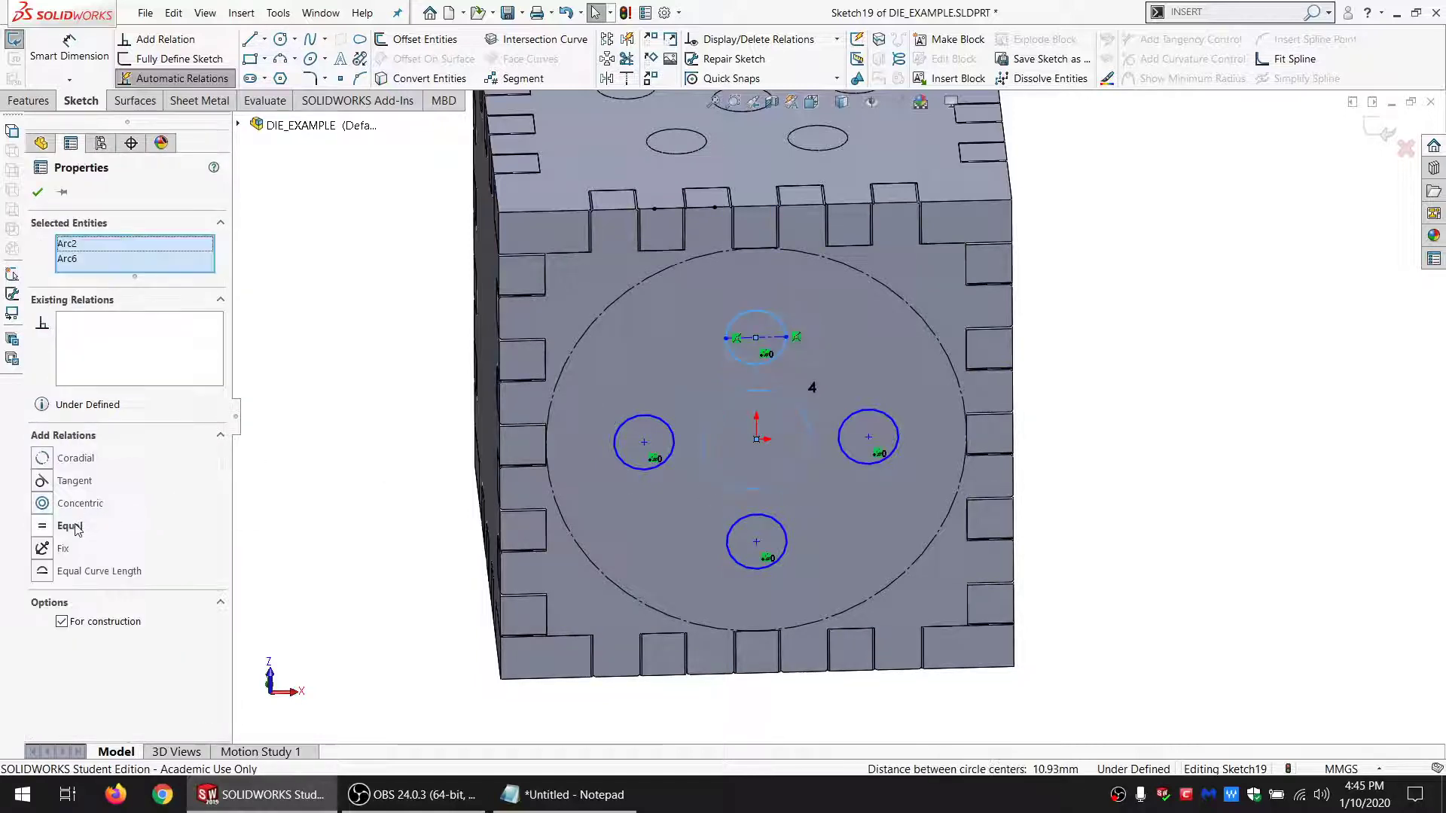
{"action": "left_click", "coordinate": [68, 526]}
{"action": "key", "text": "Escape"}
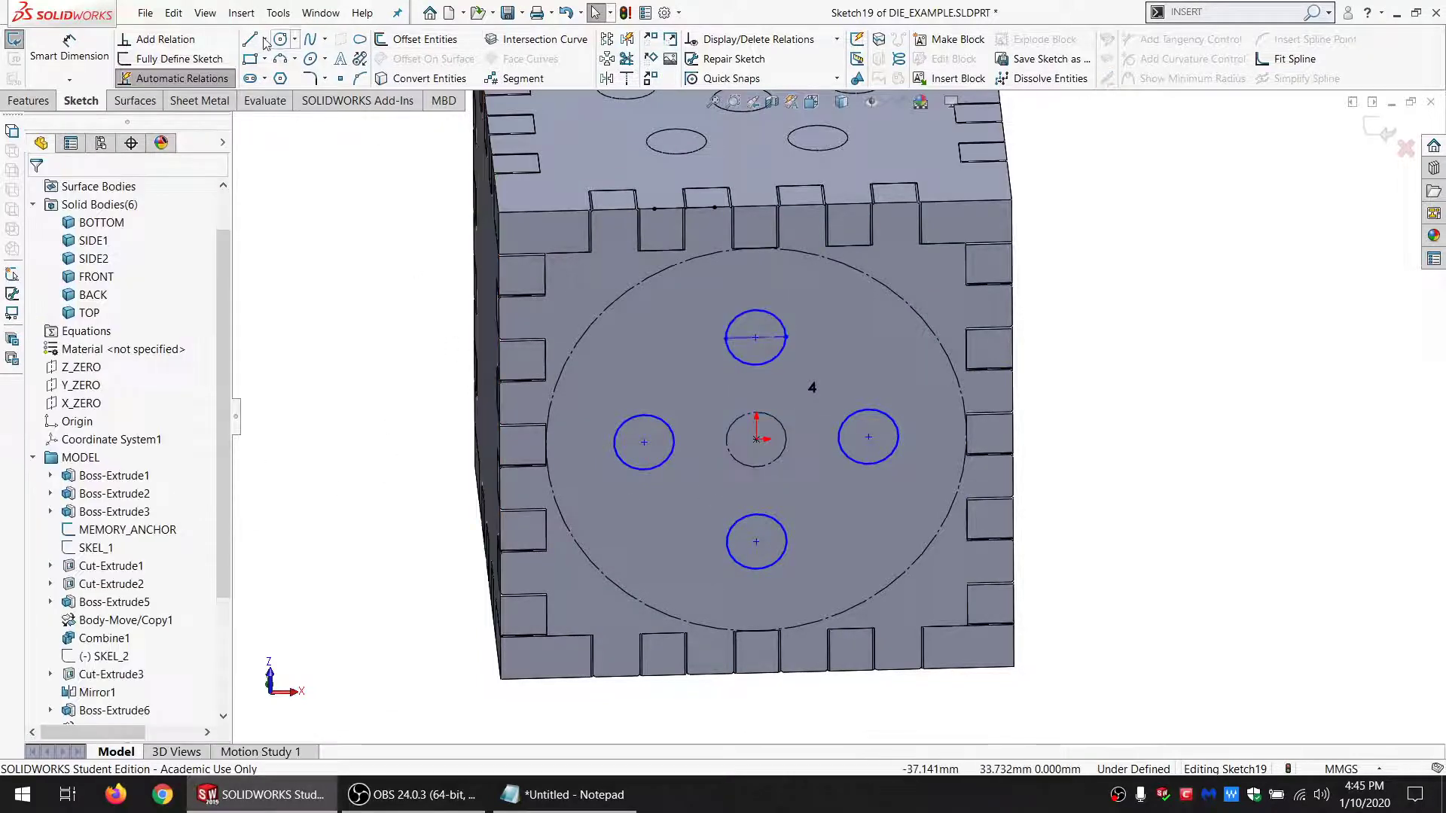
Step: Draw a line about 5.5 mm long from the central circle to the uppermost small circle, and one about 7 mm long up to the large circle
{"action": "key", "text": "l"}
{"action": "left_click_drag", "start_coordinate": [767, 413], "coordinate": [766, 363]}
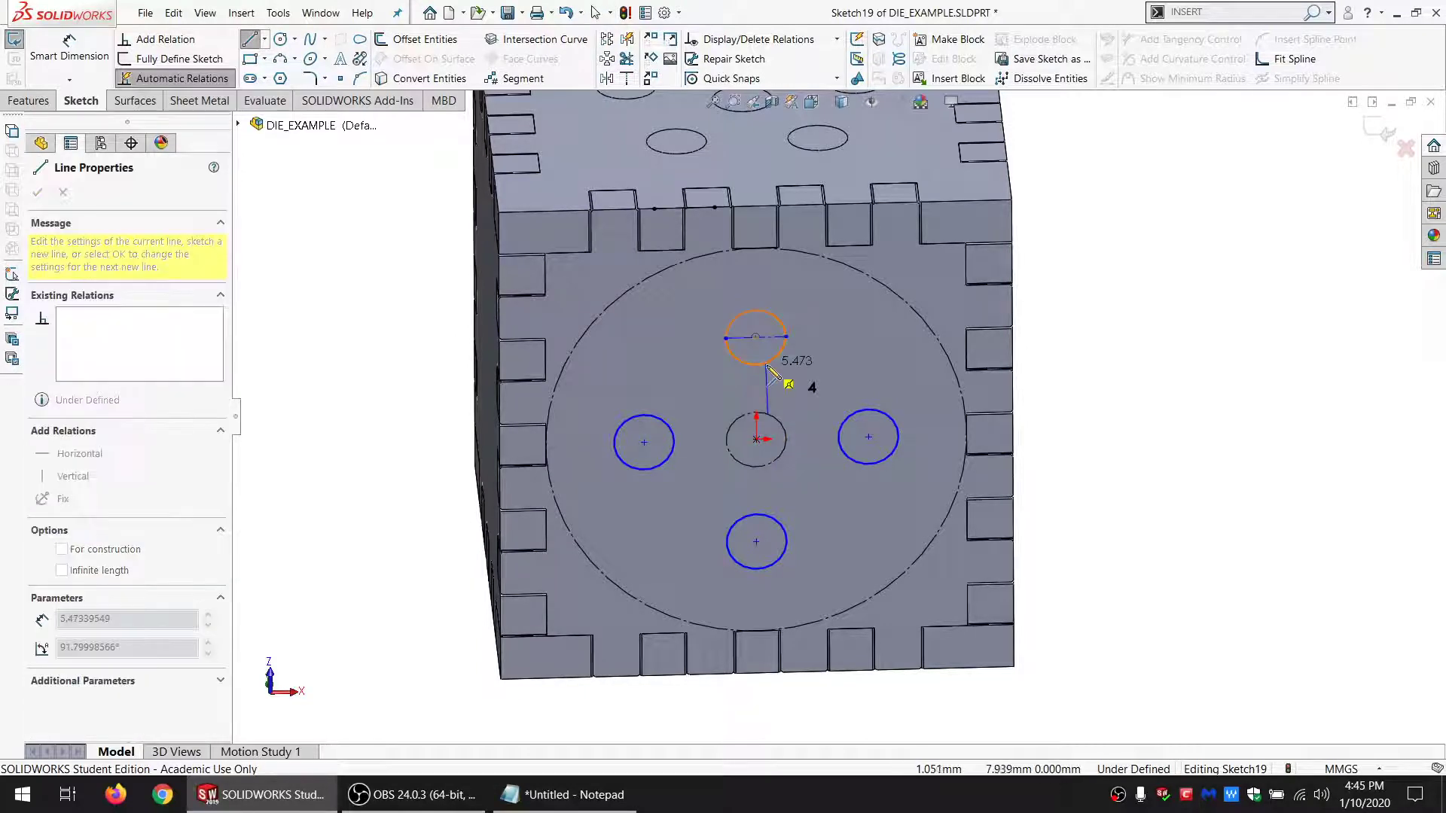
{"action": "left_click_drag", "start_coordinate": [766, 311], "coordinate": [793, 250]}
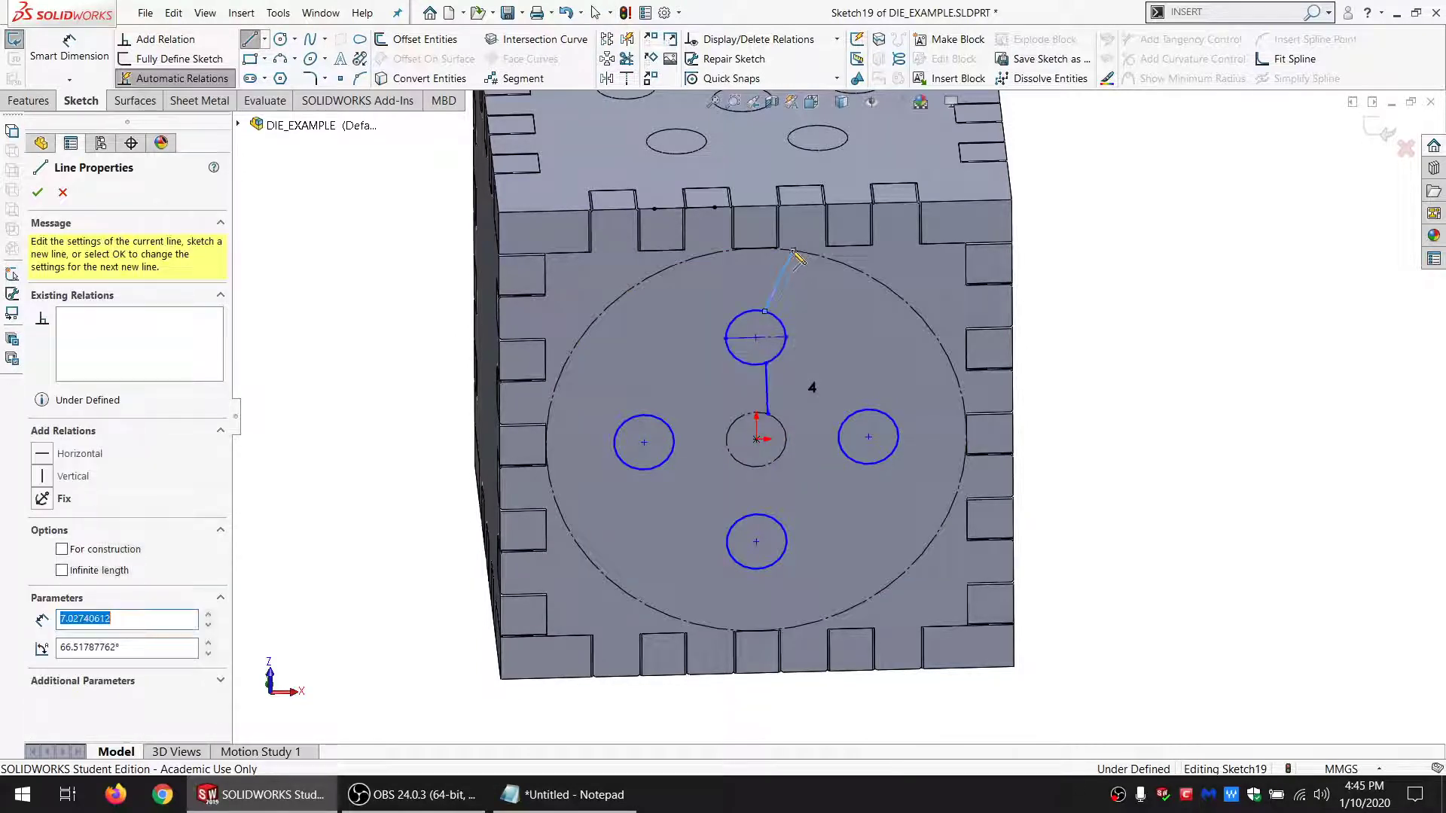
{"action": "key", "text": "Escape"}
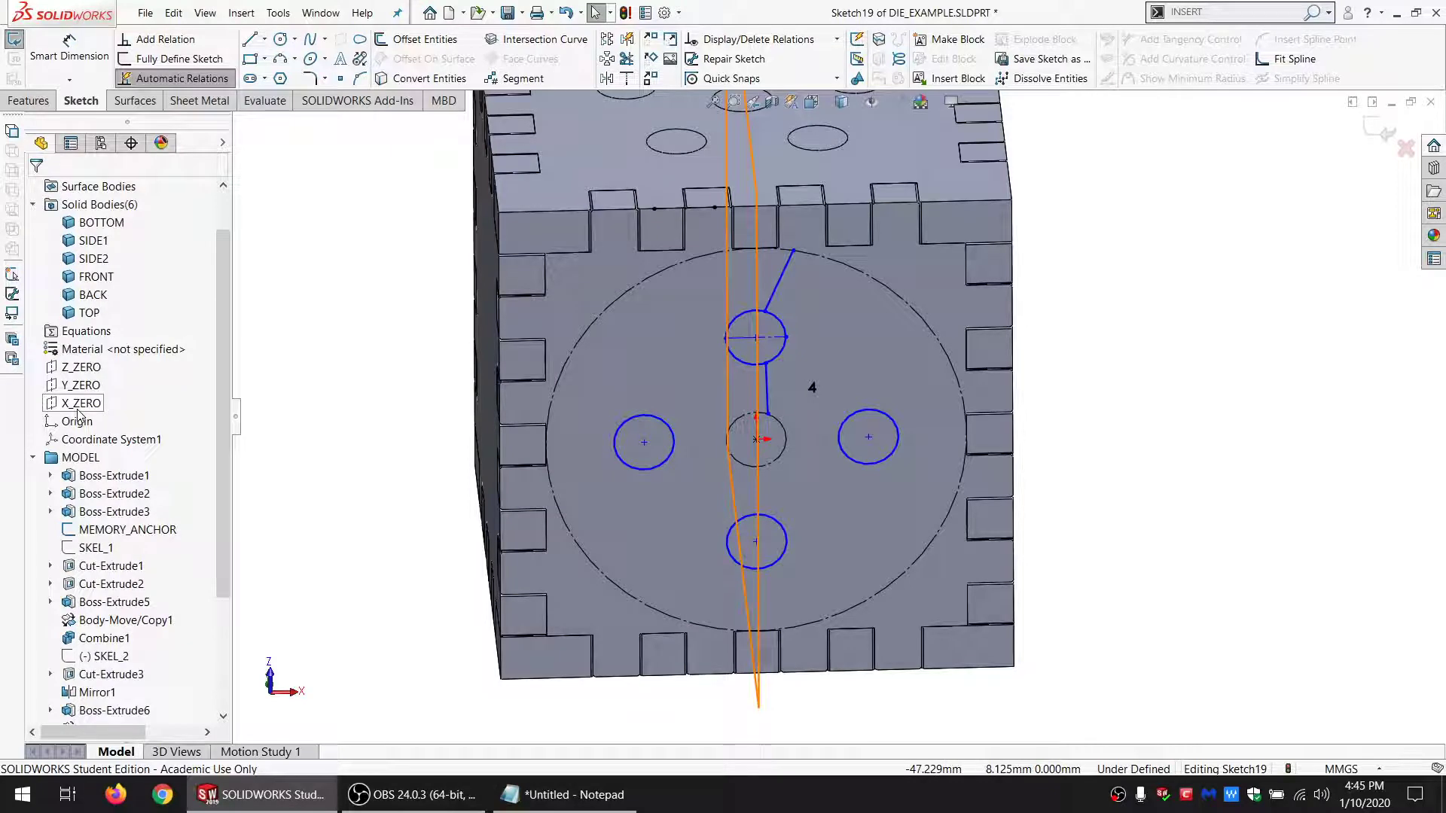
Step: Make the line between the uppermost small circle and the large circle collinear with the X_ZERO plane
{"action": "left_click", "coordinate": [78, 411]}
{"action": "left_click", "coordinate": [775, 288], "text": "ctrl"}
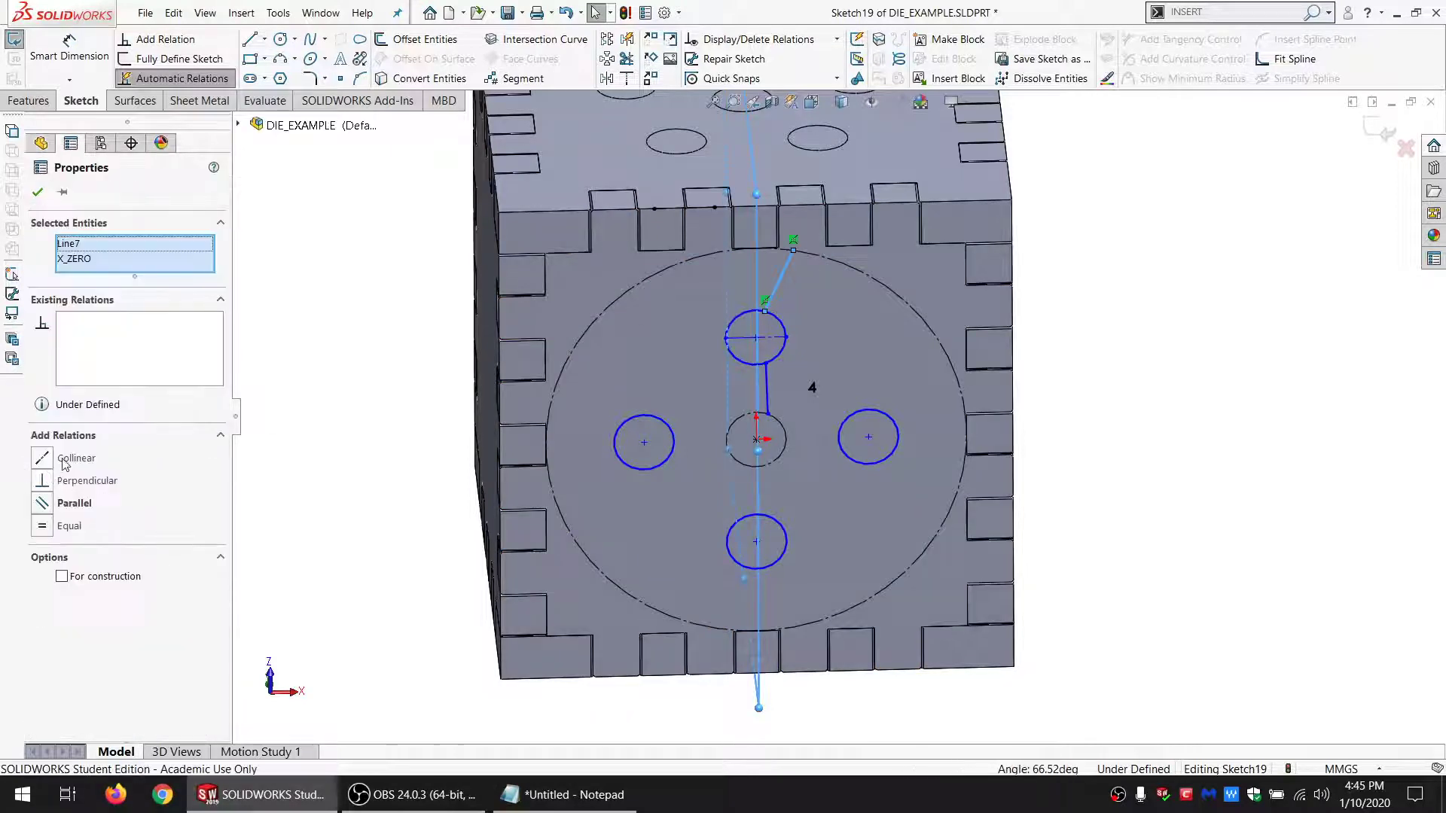
{"action": "left_click", "coordinate": [65, 460]}
Step: Turn both spacing lines into construction geometry and make them collinear and equal
{"action": "left_click", "coordinate": [778, 372]}
{"action": "left_click", "coordinate": [756, 299]}
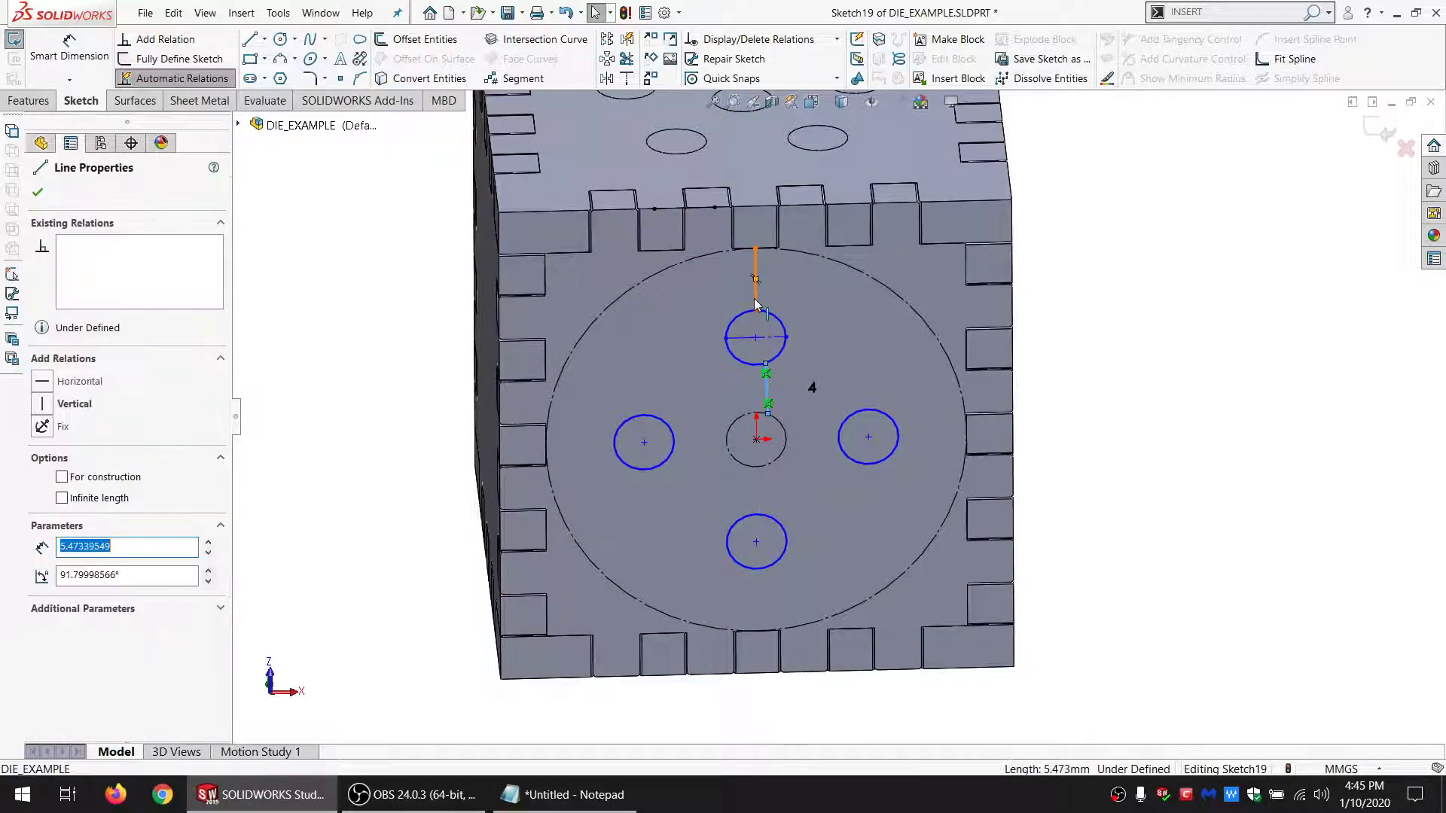
{"action": "left_click", "coordinate": [767, 388], "text": "ctrl"}
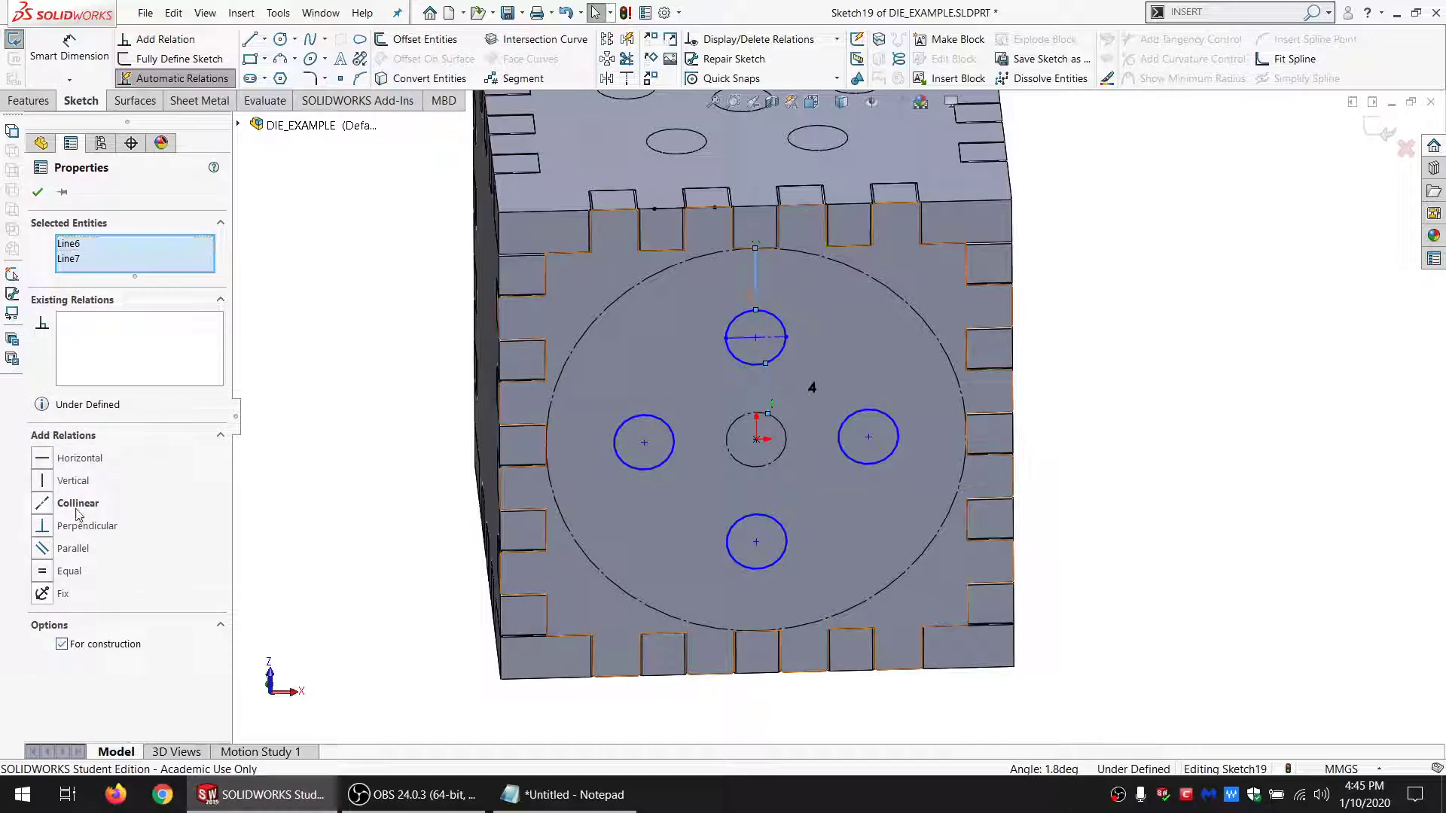
{"action": "left_click", "coordinate": [69, 576]}
{"action": "left_click", "coordinate": [276, 426]}
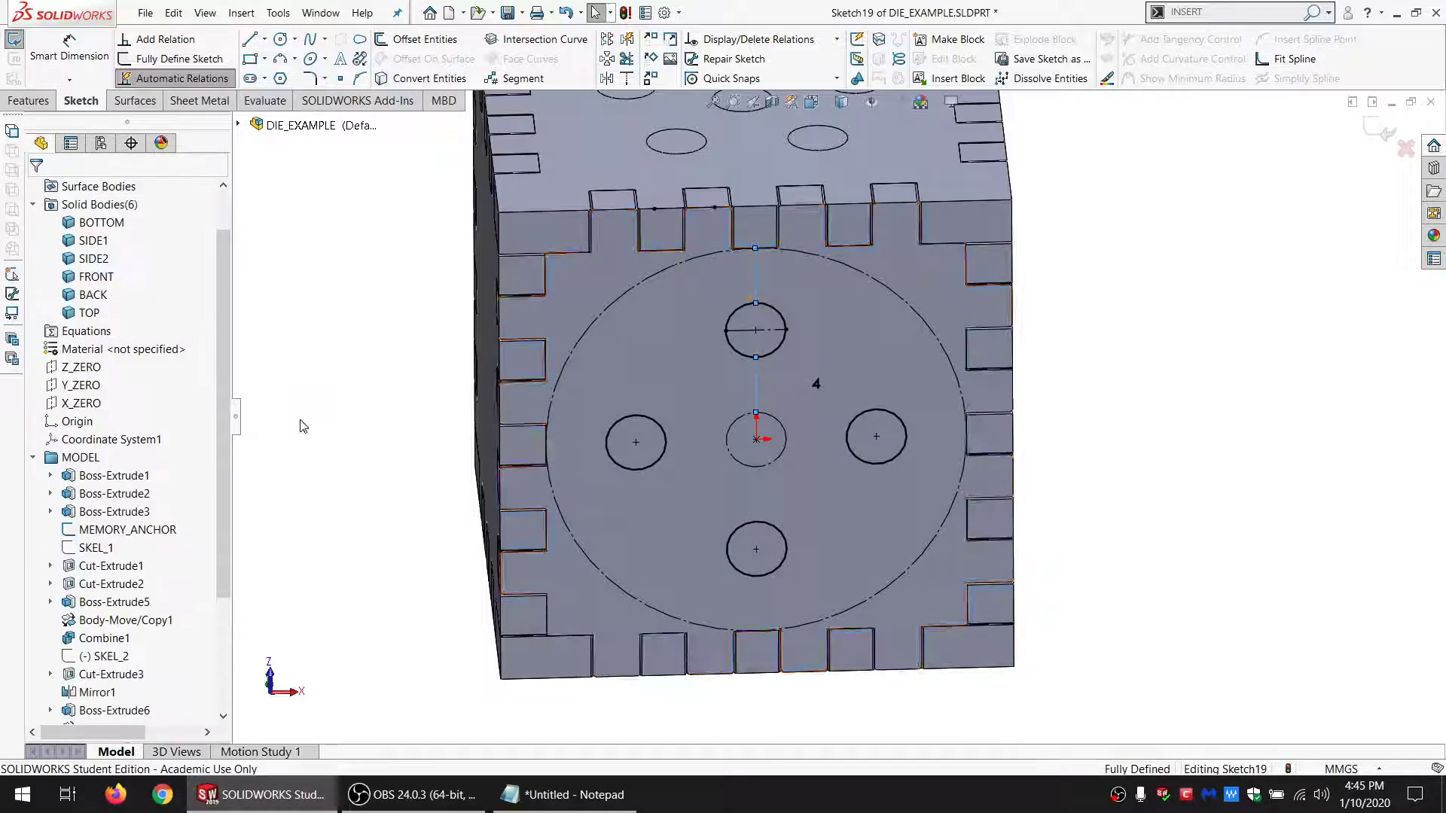
Step: Extrude-cut the four small circles 0.010 mm deep, limiting the cut to the FRONT body
{"action": "left_click", "coordinate": [39, 105]}
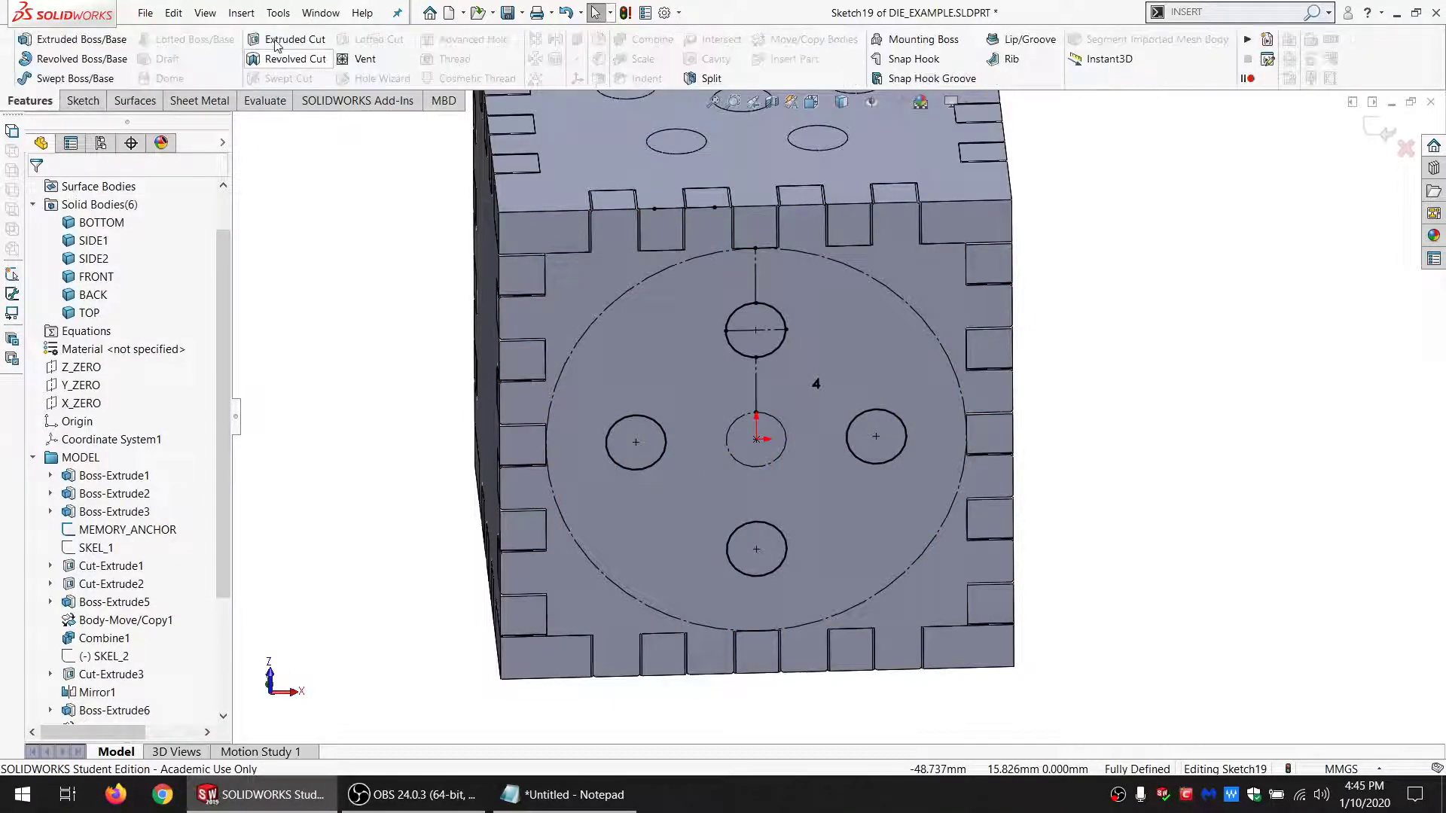
{"action": "left_click", "coordinate": [286, 40]}
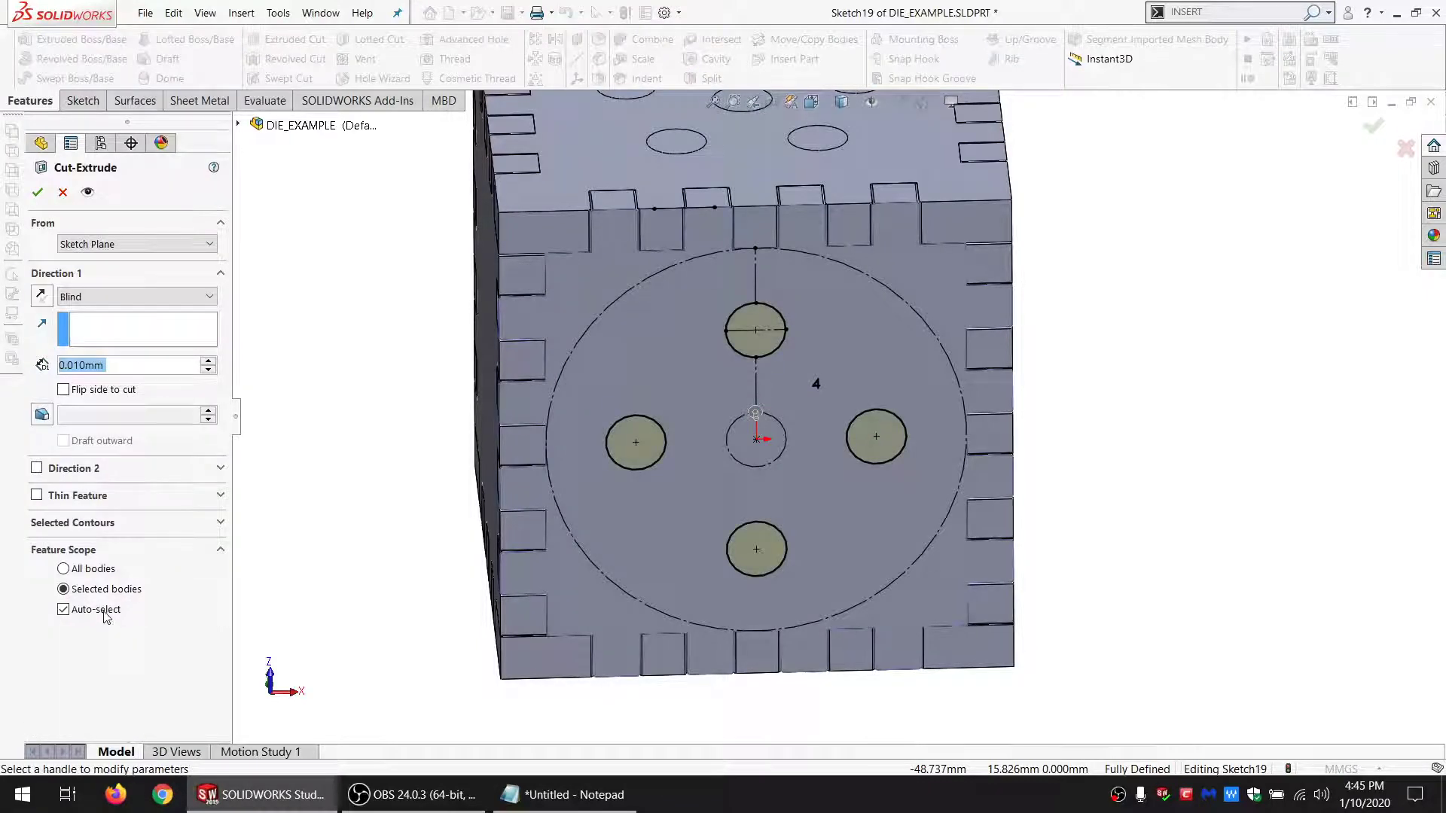
{"action": "left_click", "coordinate": [106, 616]}
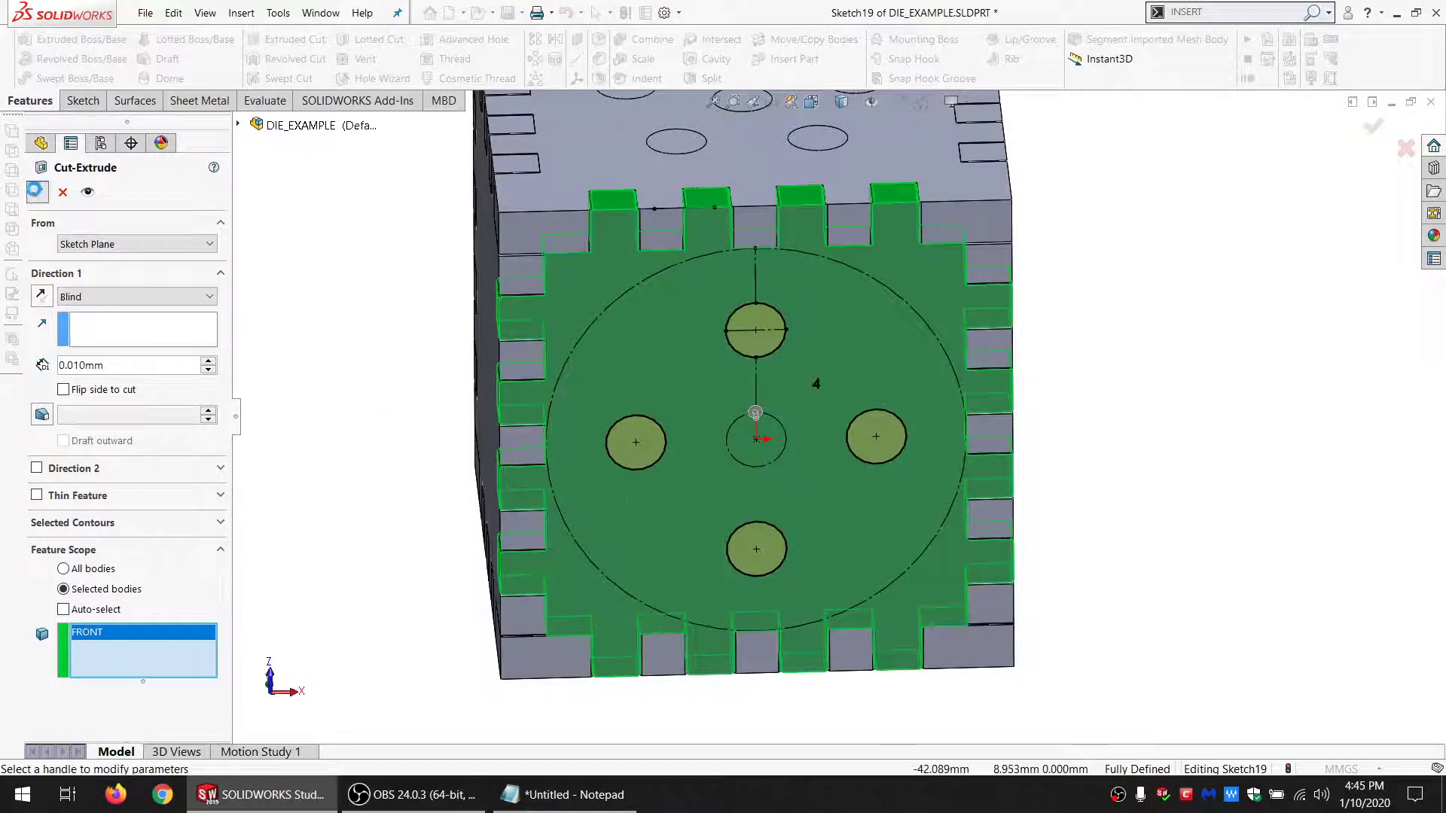
{"action": "left_click", "coordinate": [36, 190]}
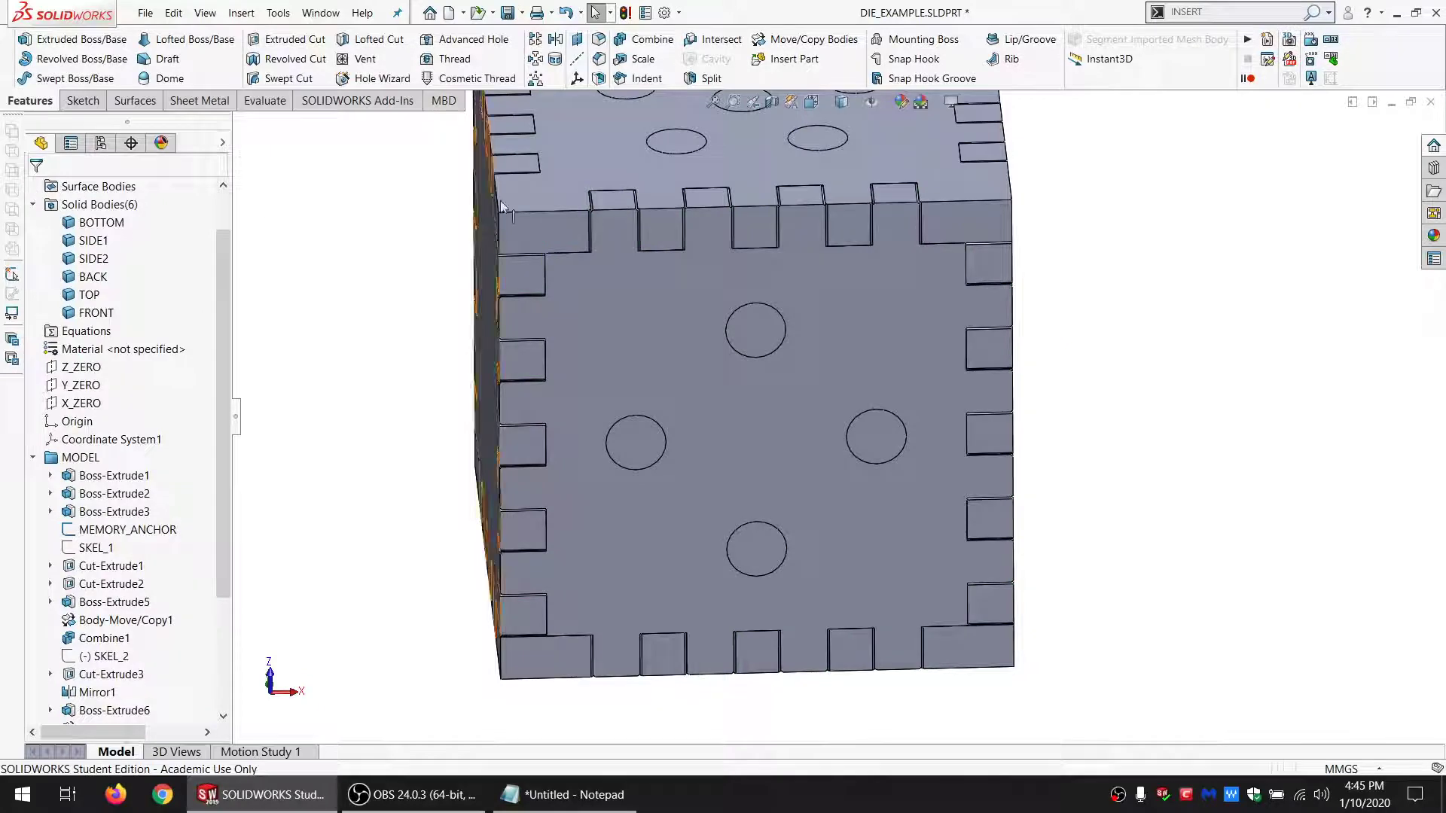
Step: Start a new sketch on the outer face of the BACK panel
{"action": "middle_click_drag", "start_coordinate": [727, 390], "coordinate": [936, 451]}
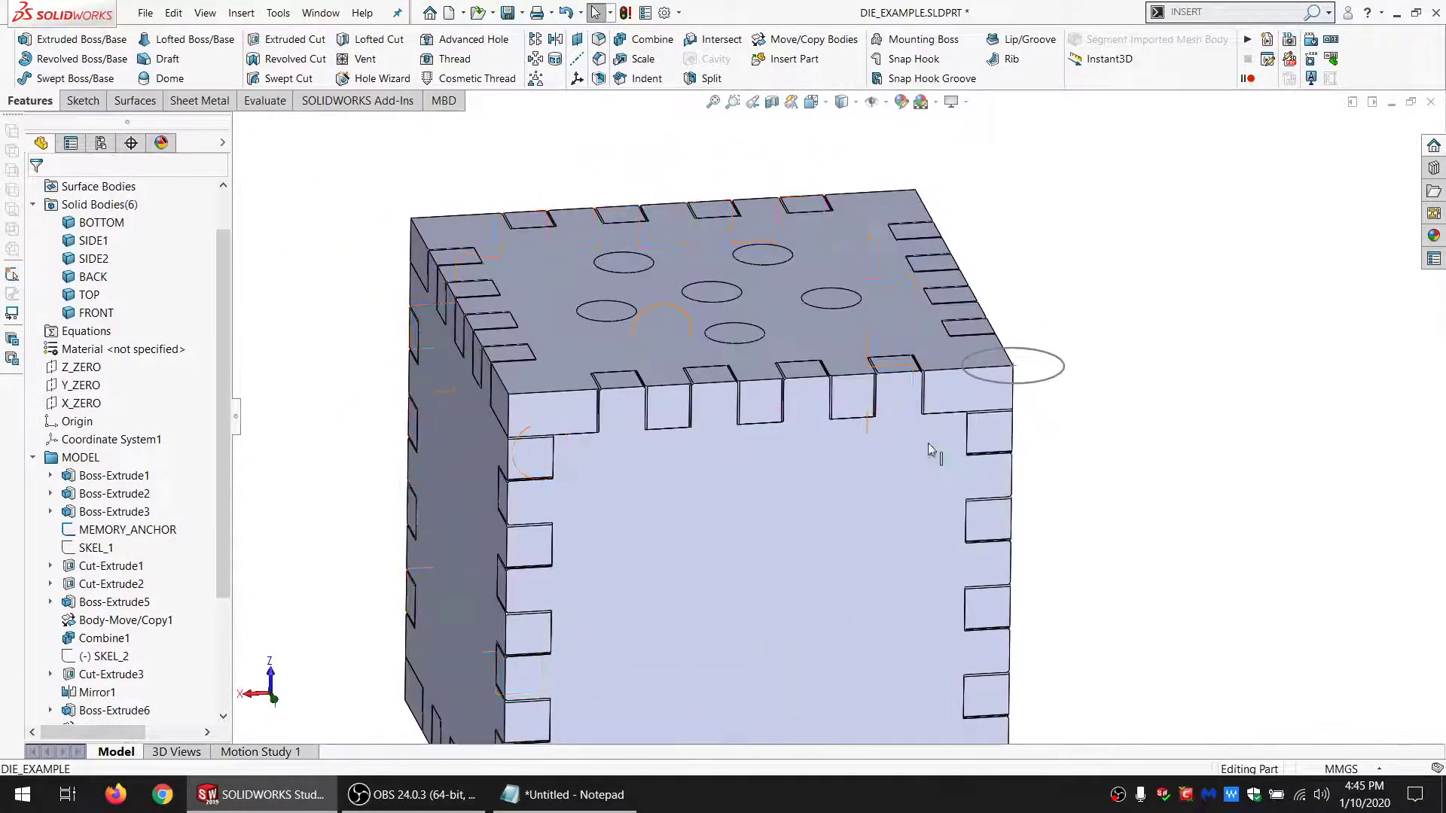
{"action": "scroll", "coordinate": [934, 456], "scroll_direction": "up", "scroll_amount": 3}
{"action": "scroll", "coordinate": [828, 507], "scroll_direction": "down", "scroll_amount": 2}
{"action": "middle_click_drag", "start_coordinate": [827, 509], "coordinate": [795, 497]}
{"action": "left_click", "coordinate": [796, 498]}
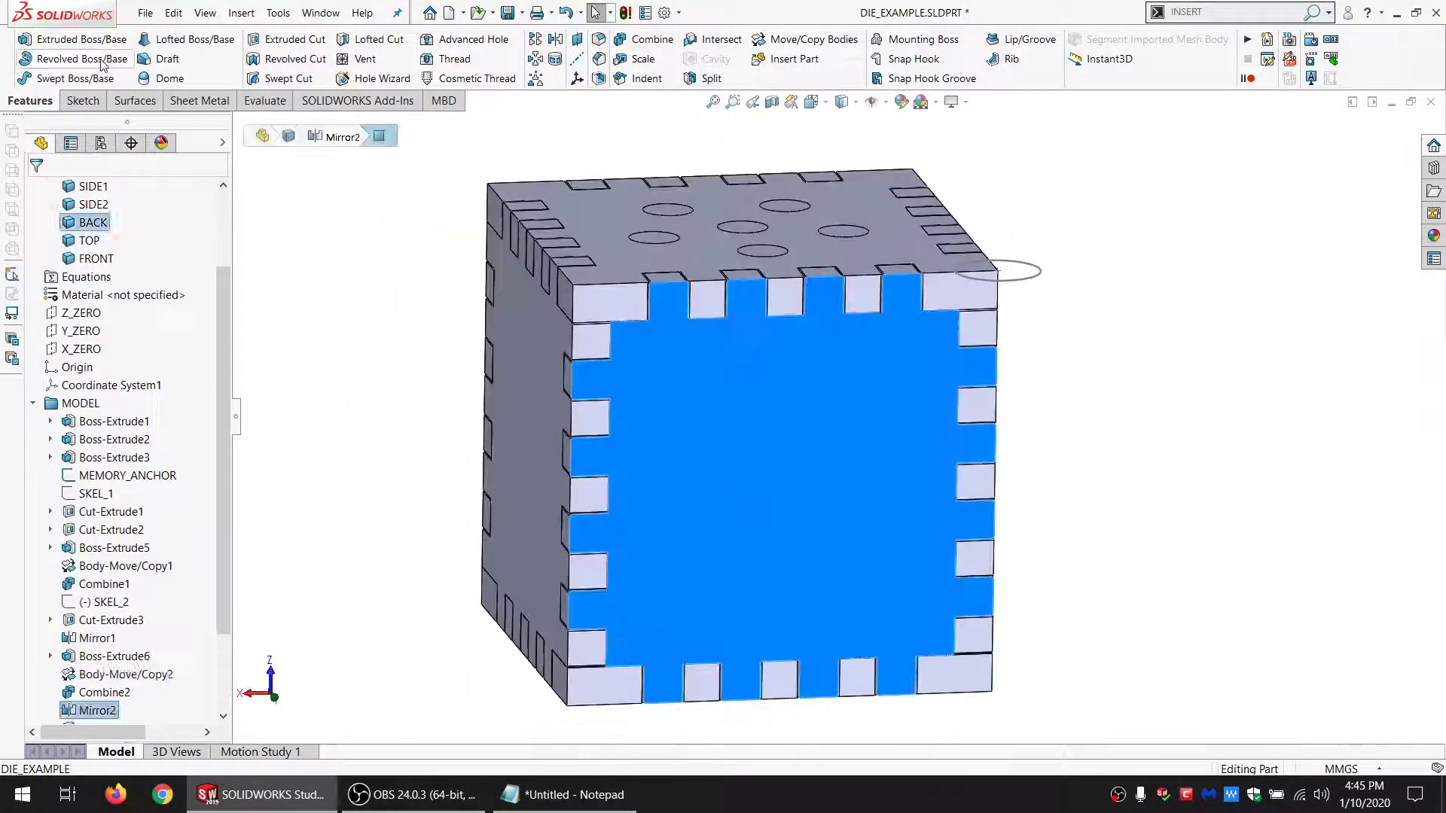
{"action": "left_click", "coordinate": [82, 100]}
{"action": "left_click", "coordinate": [14, 42]}
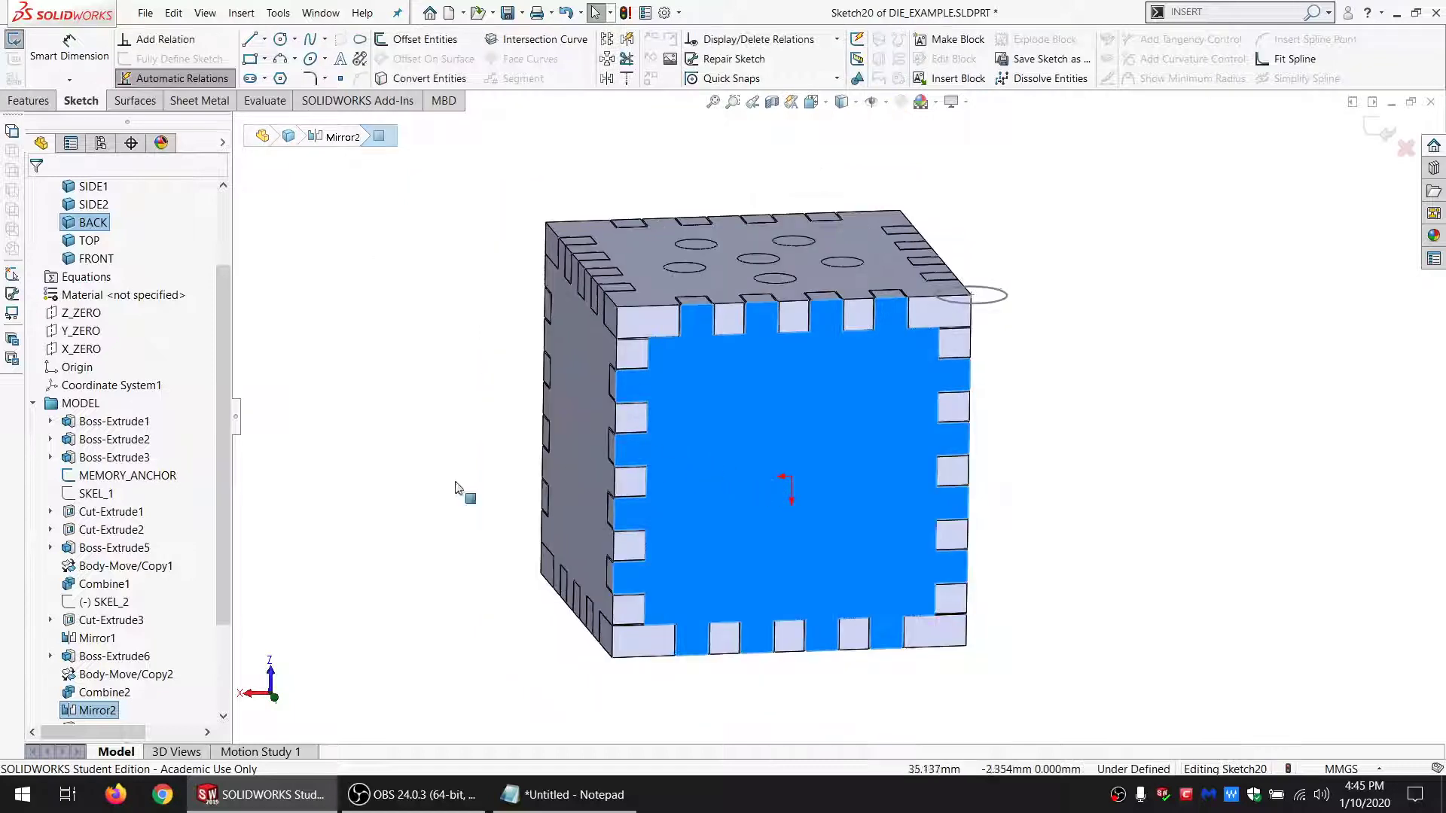
Step: Show the sketch of the four-circle front cut and convert its large circle and central circle into the back-face sketch
{"action": "left_click", "coordinate": [33, 674]}
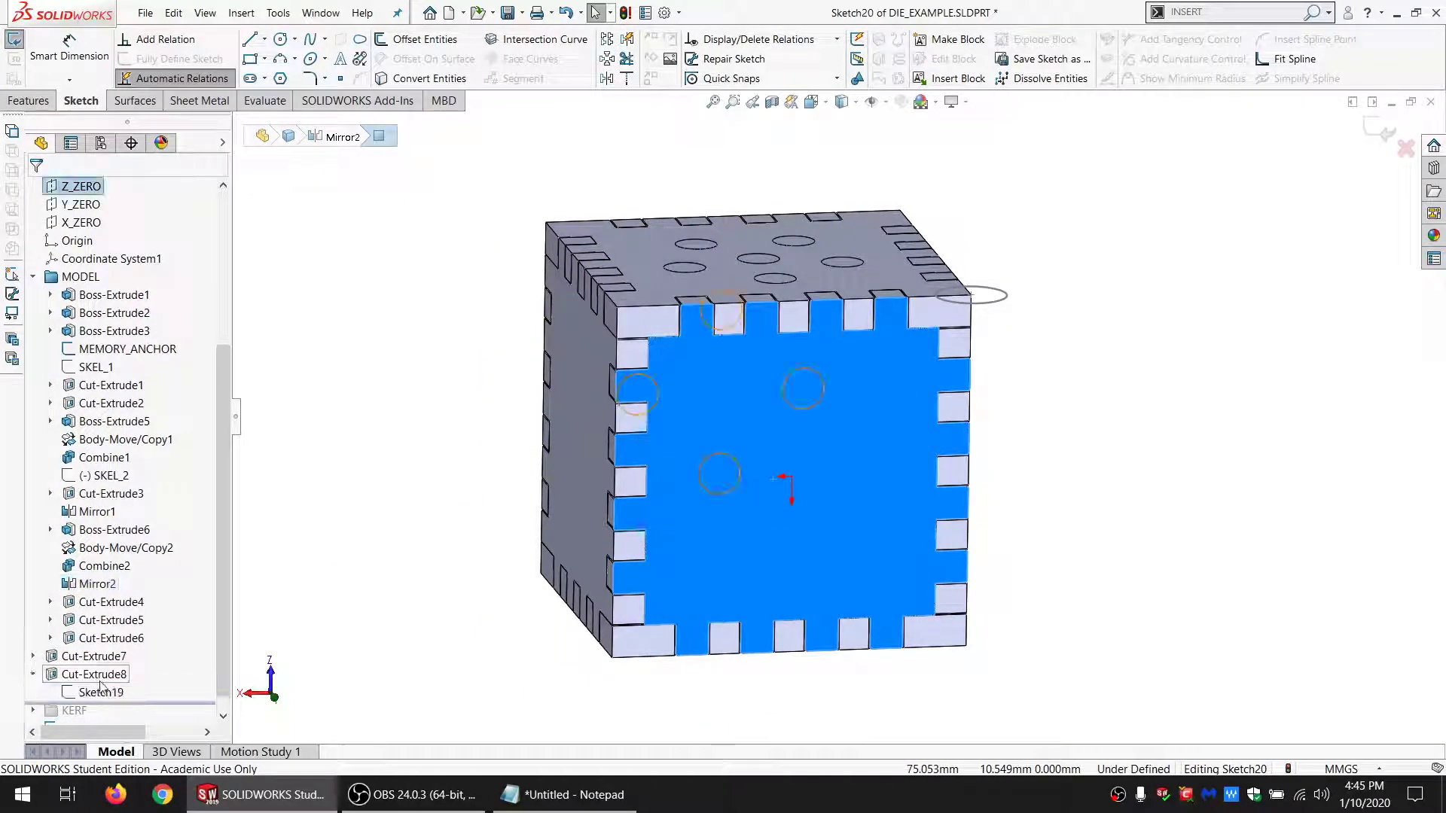
{"action": "left_click", "coordinate": [100, 692]}
{"action": "left_click", "coordinate": [110, 665]}
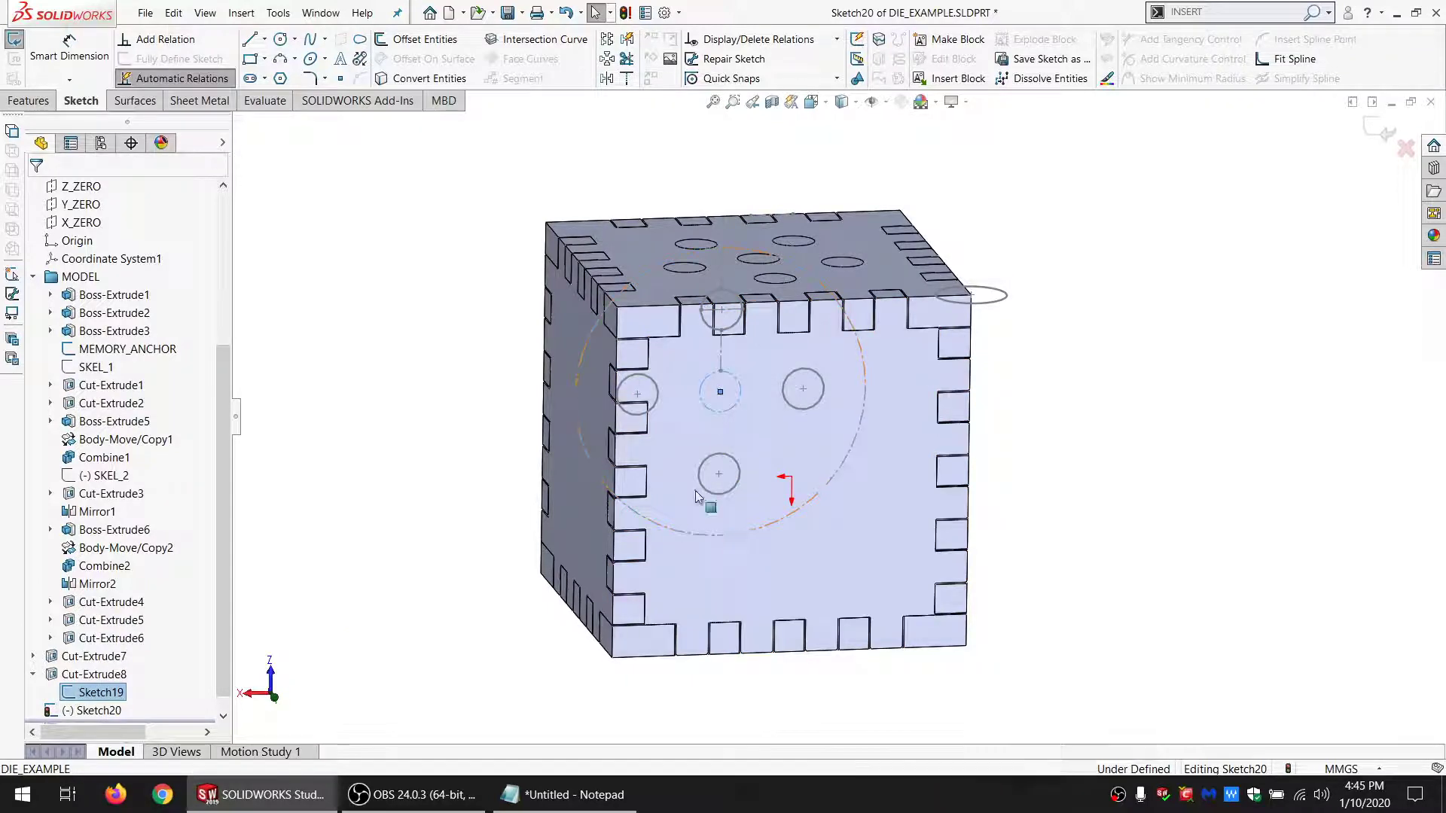
{"action": "left_click", "coordinate": [405, 83]}
Step: Draw a circle of about 3.6 mm radius above the central circle, inside the large circle
{"action": "scroll", "coordinate": [827, 482], "scroll_direction": "up", "scroll_amount": 2}
{"action": "scroll", "coordinate": [813, 469], "scroll_direction": "down", "scroll_amount": 1}
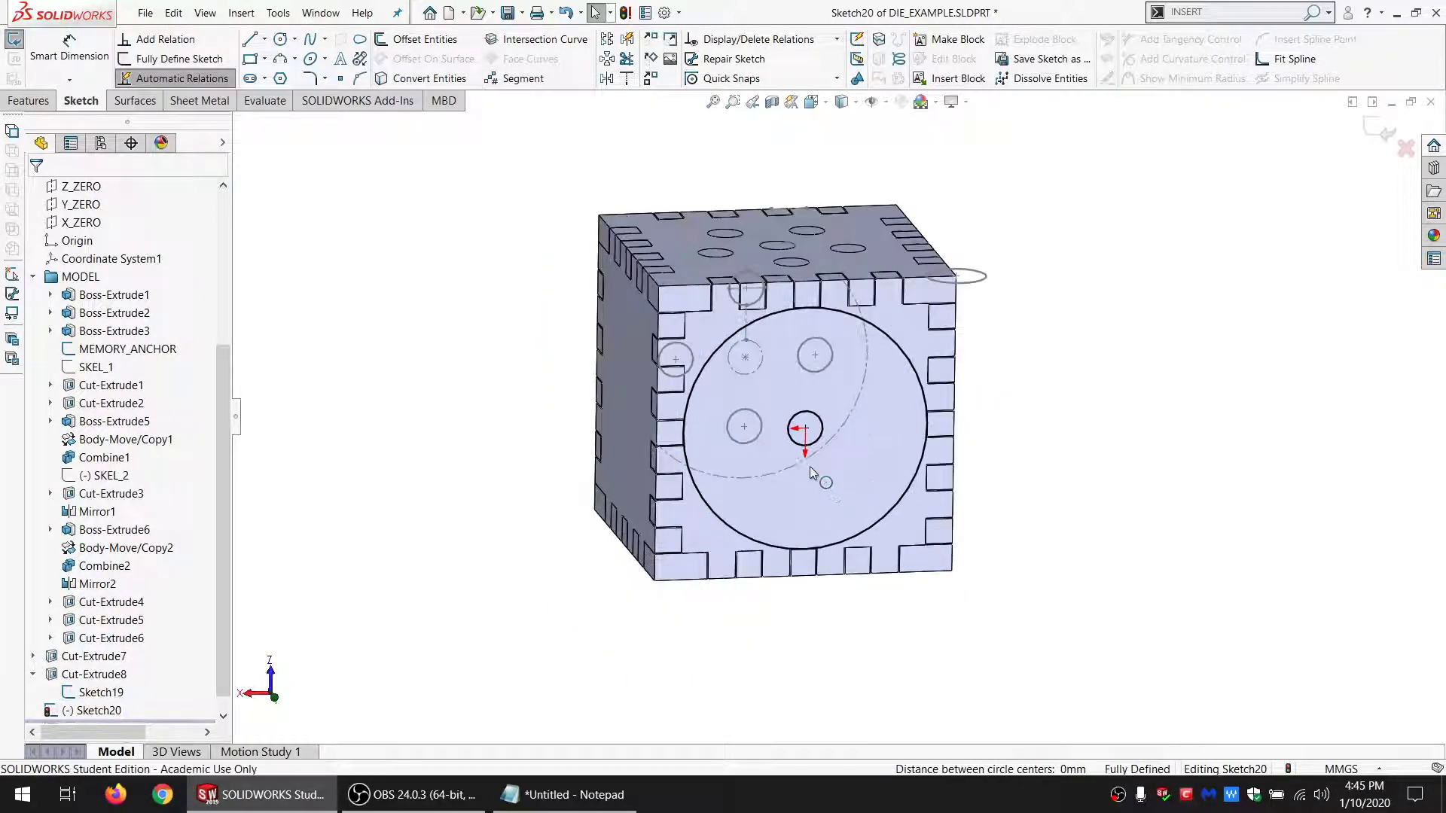
{"action": "middle_click_drag", "start_coordinate": [810, 467], "coordinate": [794, 465]}
{"action": "left_click", "coordinate": [281, 39]}
{"action": "scroll", "coordinate": [819, 437], "scroll_direction": "down", "scroll_amount": 3}
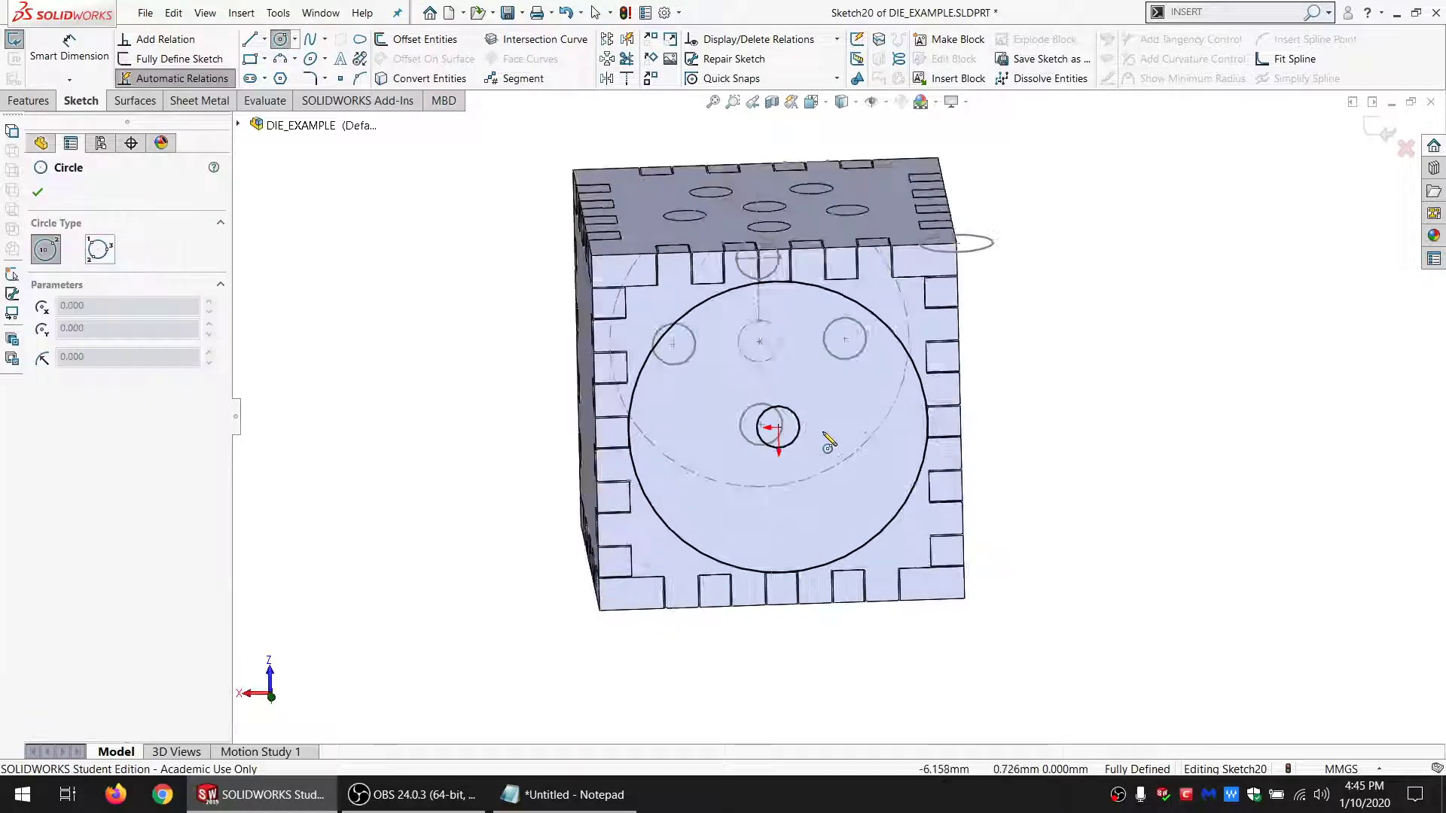
{"action": "left_click", "coordinate": [749, 301]}
{"action": "left_click", "coordinate": [782, 319]}
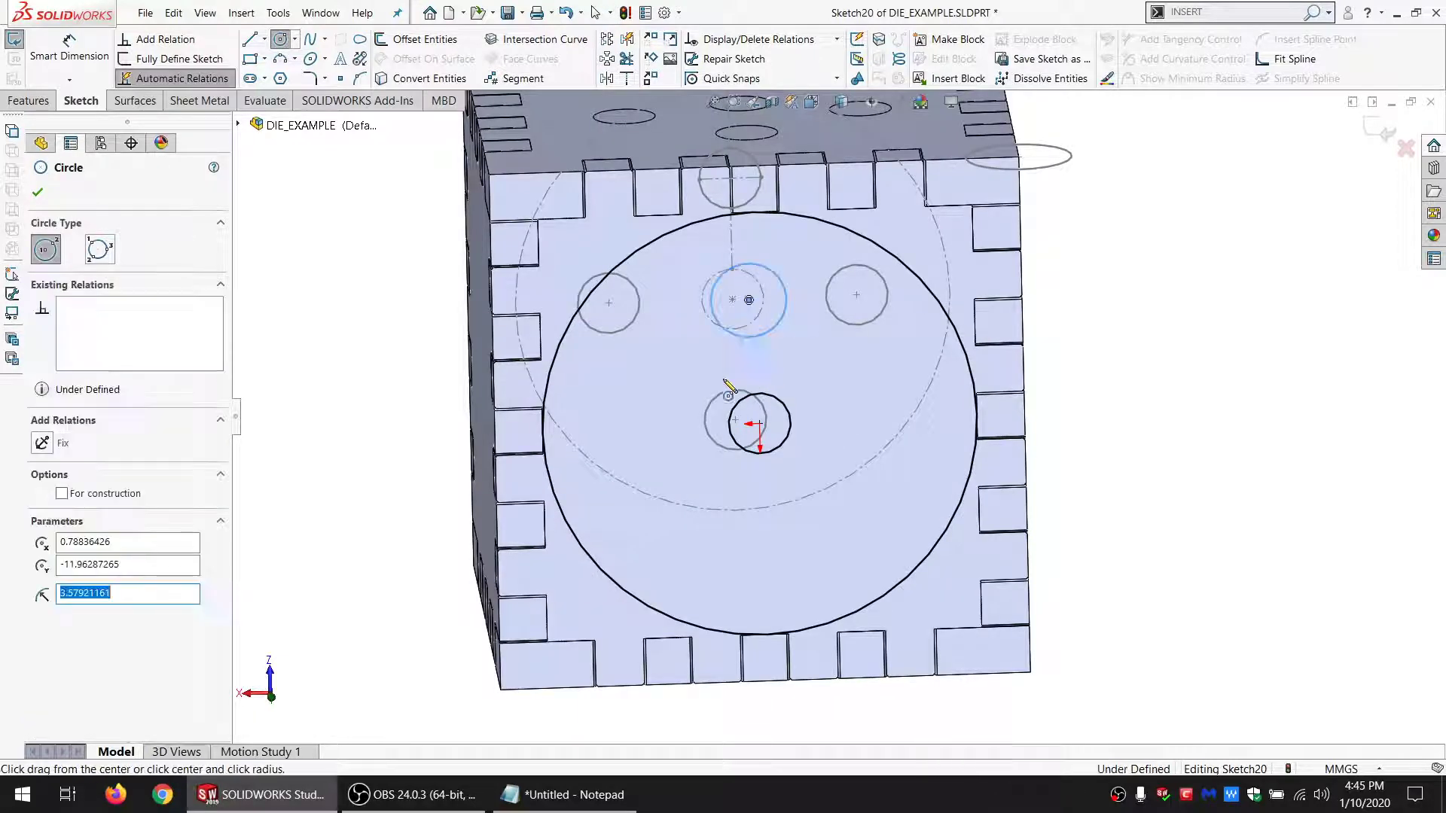
{"action": "key", "text": "Escape"}
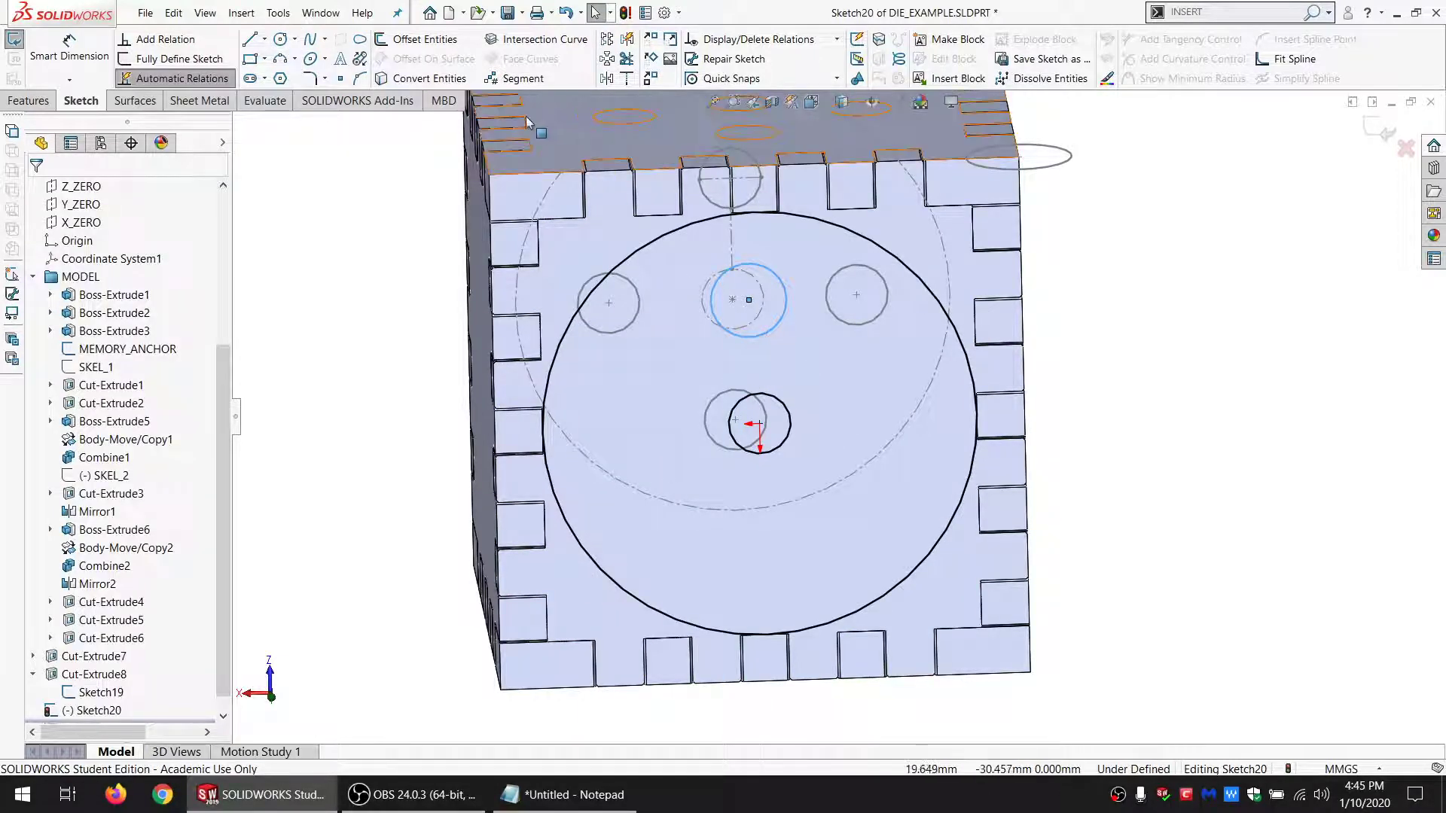
Step: Circular-pattern the new circle about the origin with 3 equally spaced instances over 360 degrees, and enlarge the circles to about 9.9 mm diameter
{"action": "left_click", "coordinate": [606, 59]}
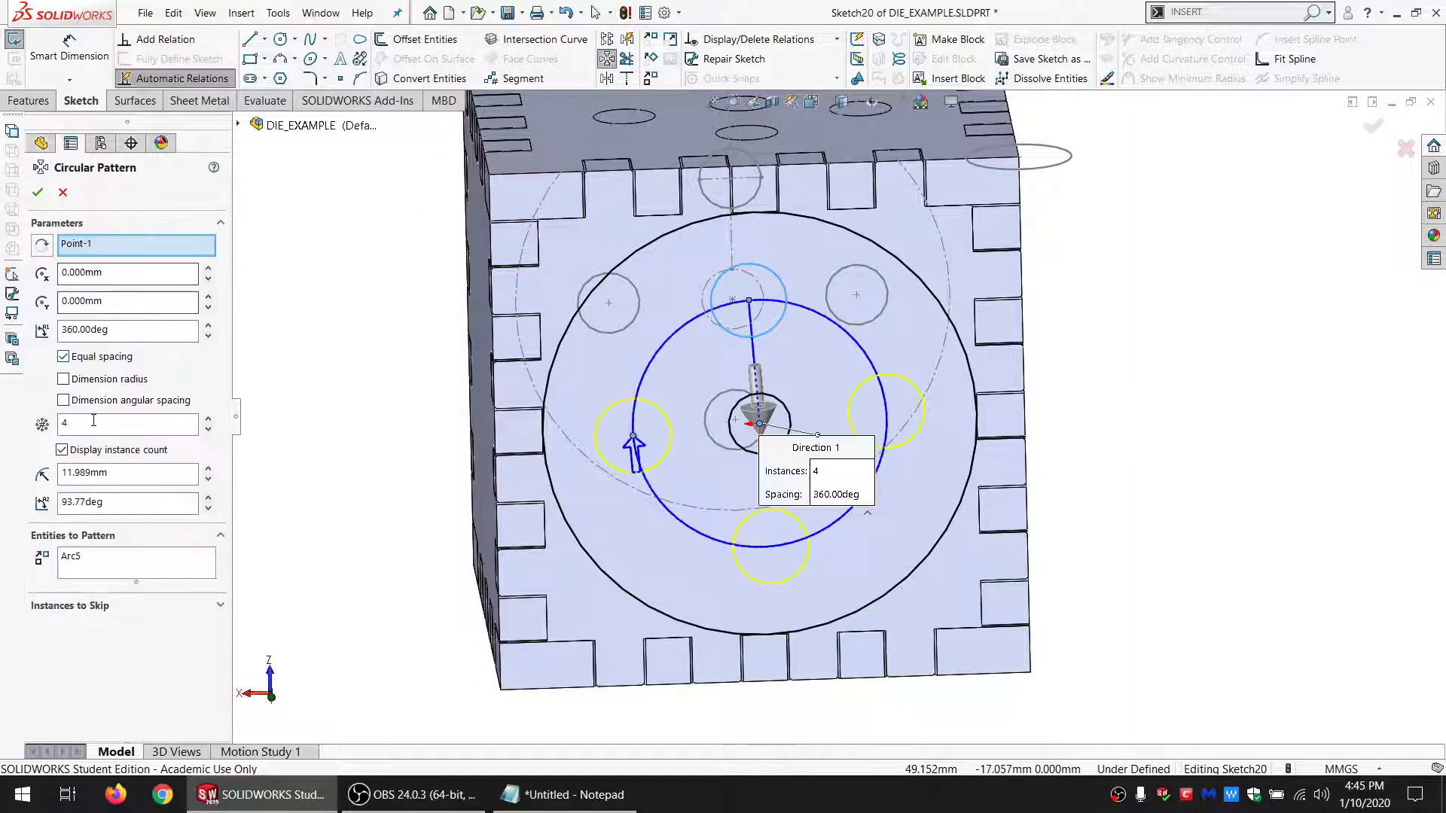
{"action": "left_click", "coordinate": [37, 192]}
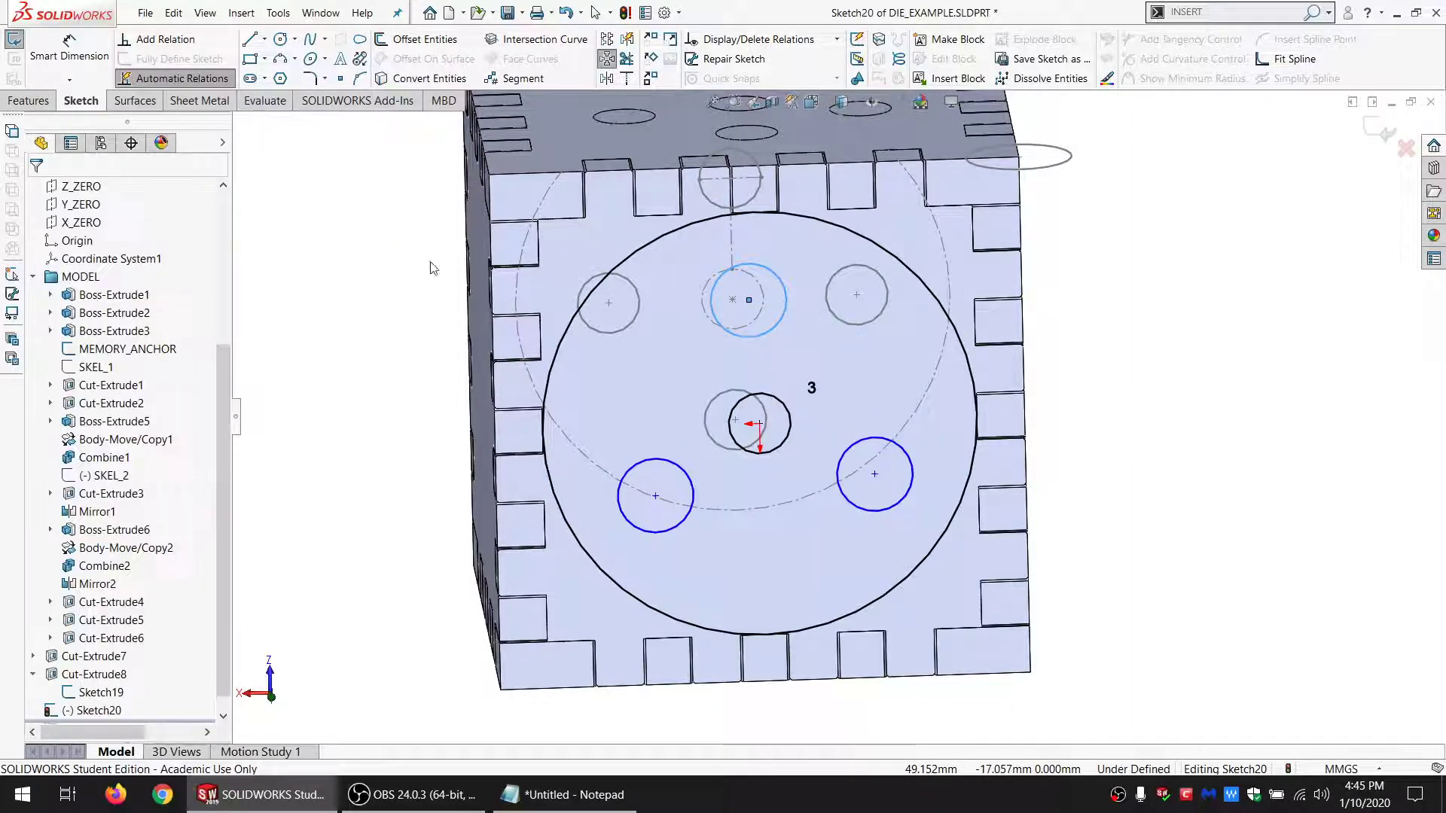
{"action": "left_click_drag", "start_coordinate": [906, 518], "coordinate": [923, 493]}
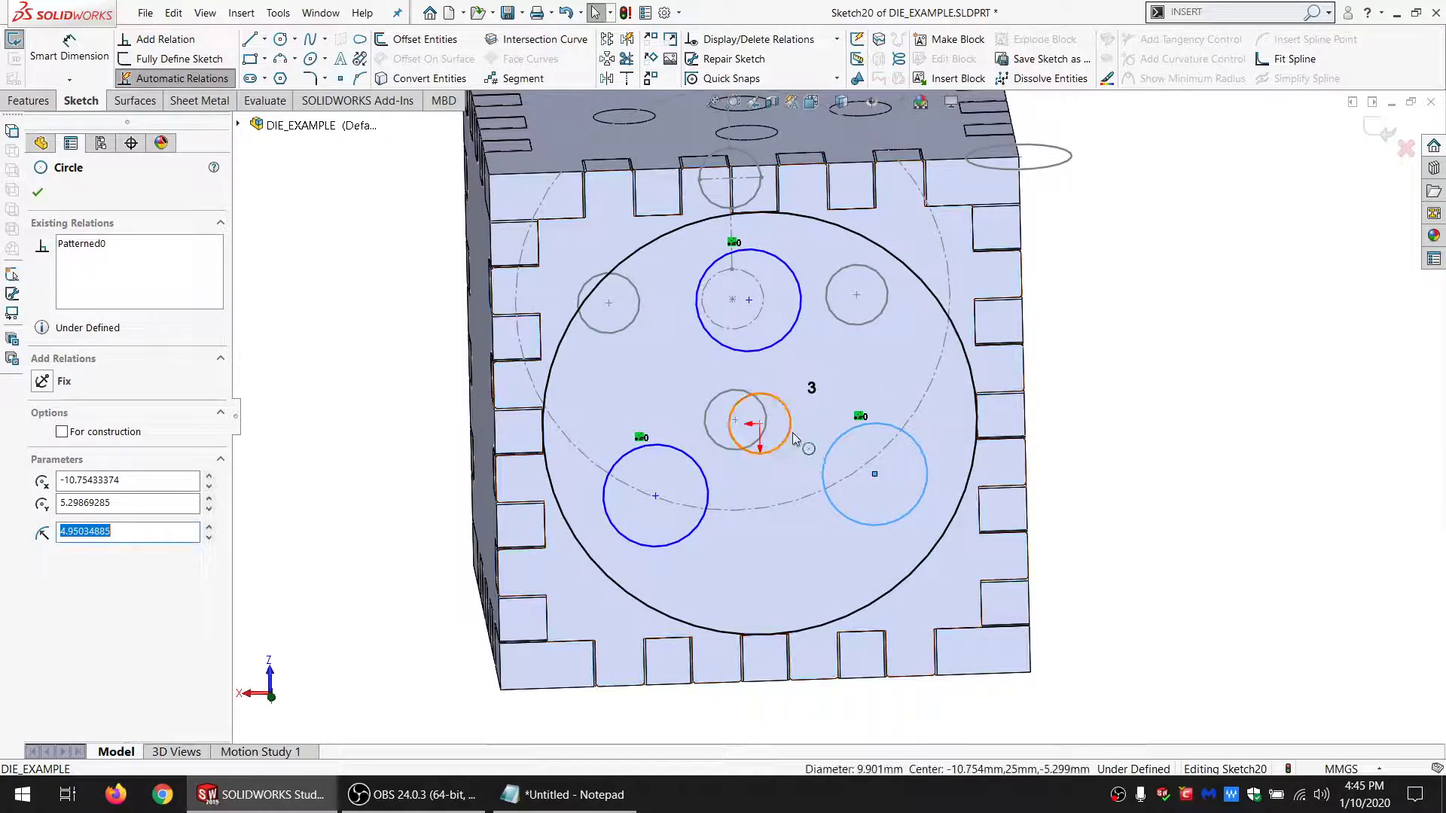
Step: Make the patterned circles equal to the central circle, and turn the central and large circles into construction geometry
{"action": "left_click", "coordinate": [791, 432], "text": "ctrl"}
{"action": "left_click", "coordinate": [69, 526]}
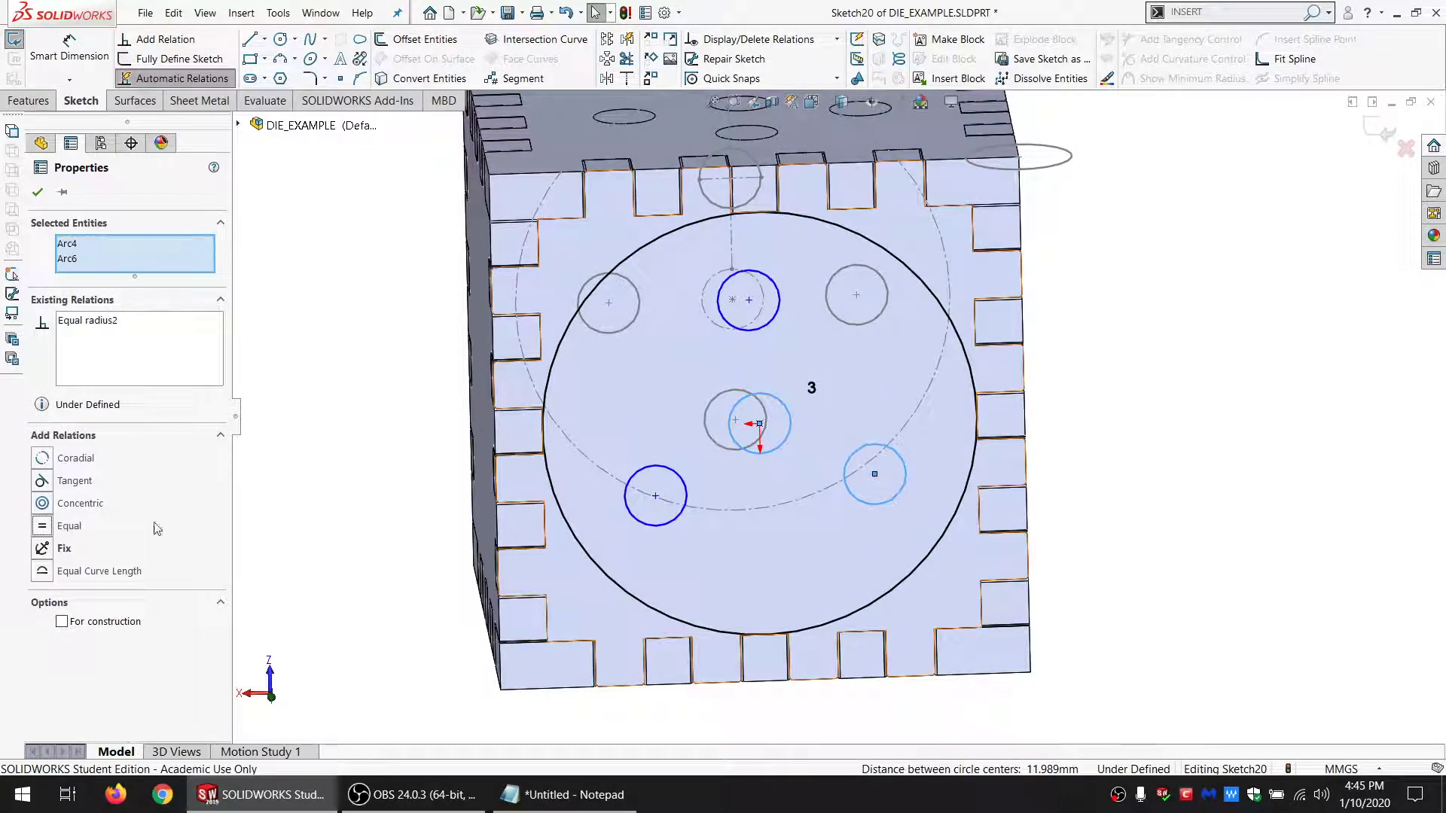
{"action": "key", "text": "Escape"}
{"action": "left_click", "coordinate": [783, 404]}
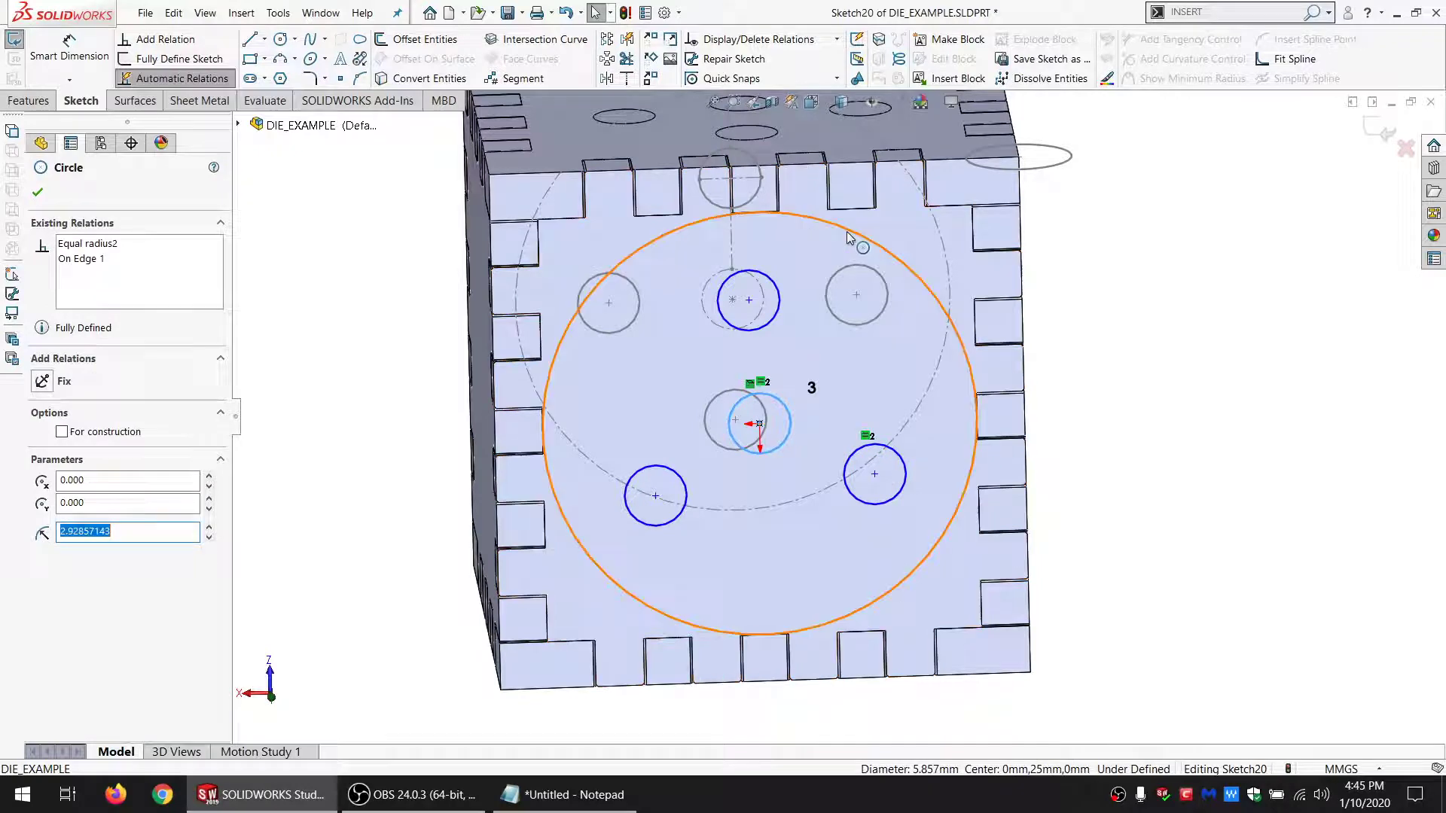
{"action": "left_click", "coordinate": [849, 235], "text": "ctrl"}
{"action": "left_click", "coordinate": [79, 623]}
{"action": "key", "text": "Escape"}
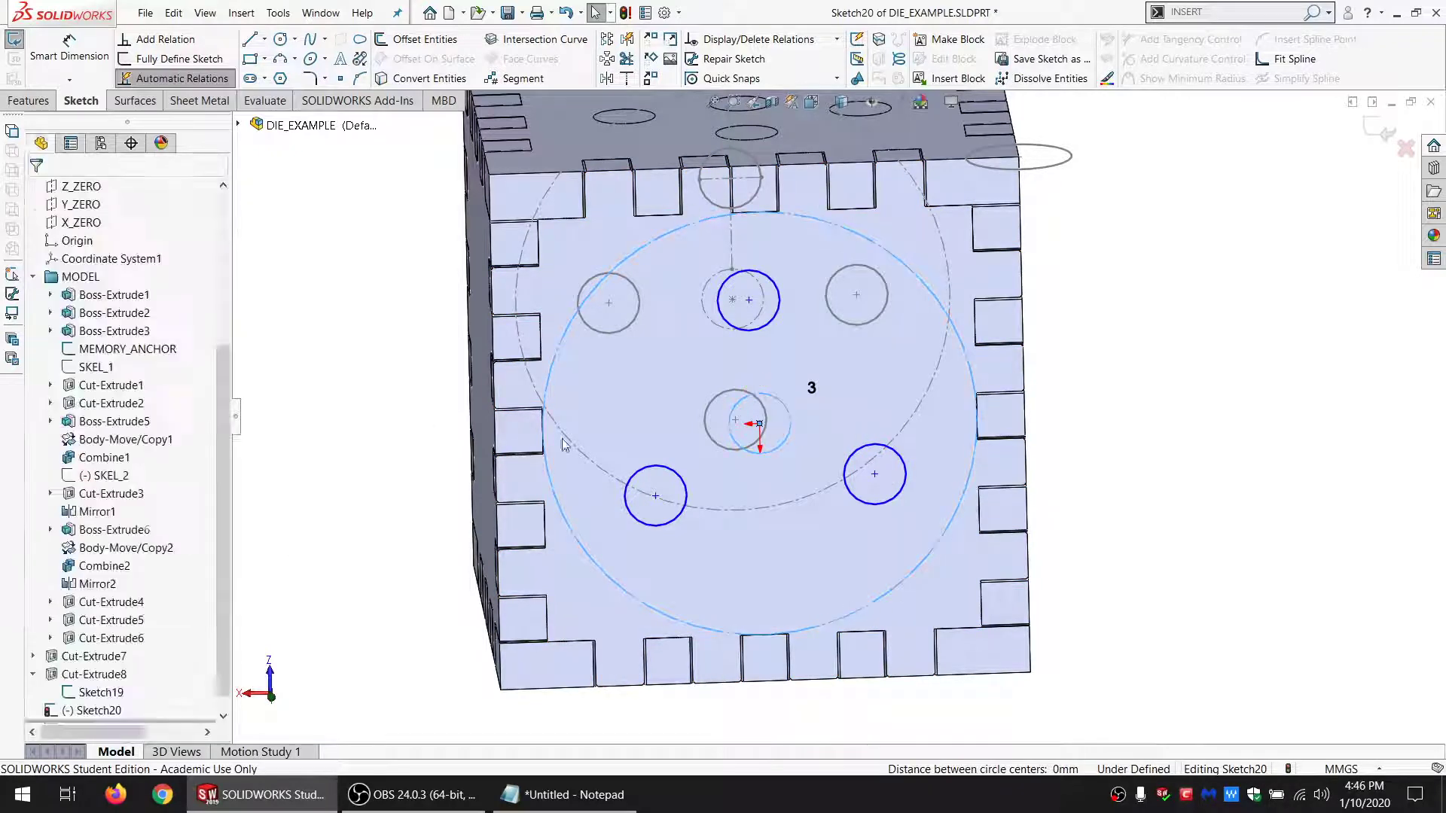
Step: Reposition the three patterned circles farther out, and make the upper circle's centre coincident with the X_ZERO plane
{"action": "left_click", "coordinate": [667, 530]}
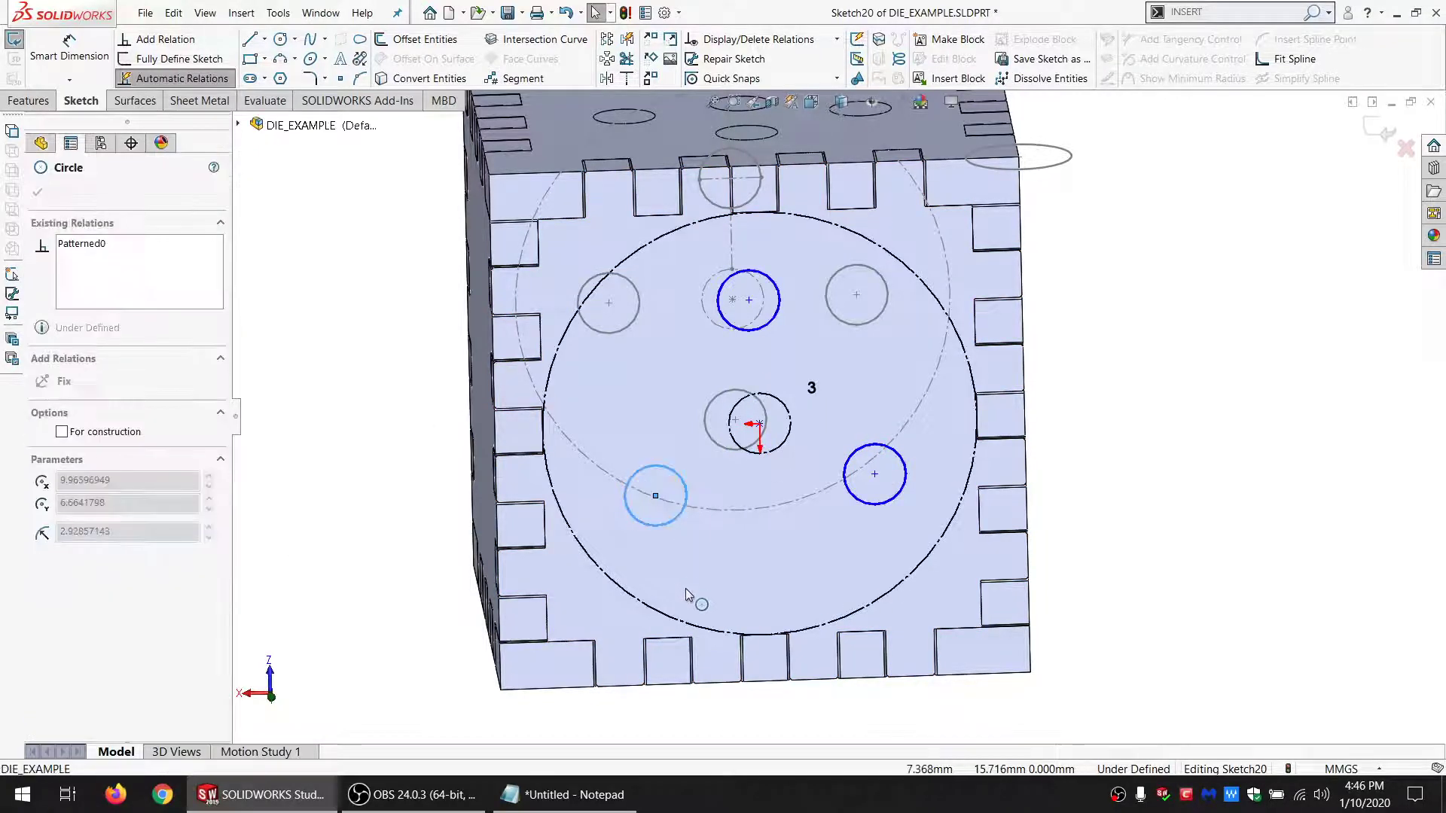
{"action": "mouse_move", "coordinate": [657, 525]}
{"action": "left_mouse_down"}
{"action": "mouse_move", "coordinate": [659, 576]}
{"action": "mouse_move", "coordinate": [490, 572]}
{"action": "mouse_move", "coordinate": [599, 548]}
{"action": "mouse_move", "coordinate": [636, 520]}
{"action": "left_mouse_up"}
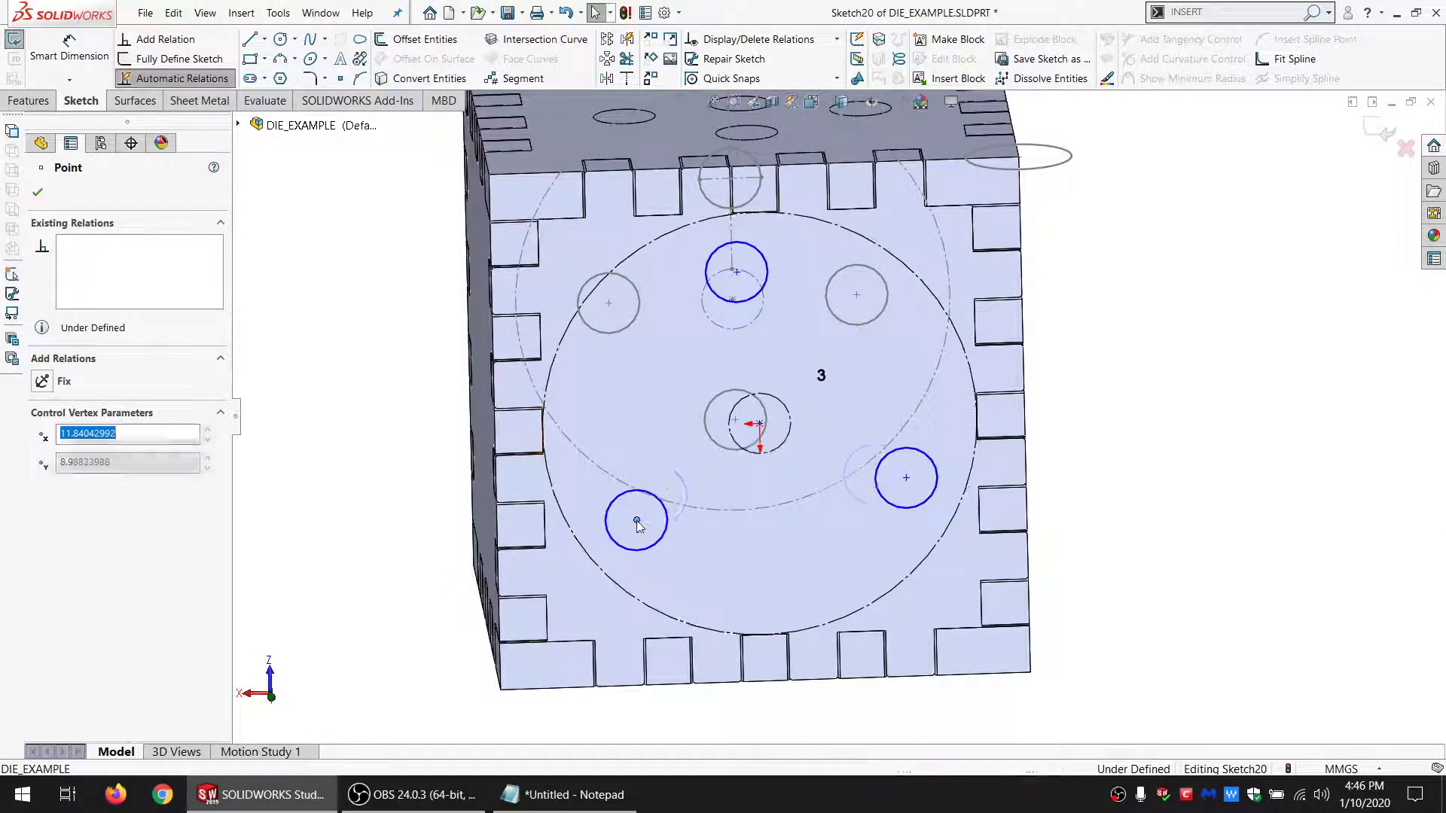
{"action": "left_click", "coordinate": [297, 362]}
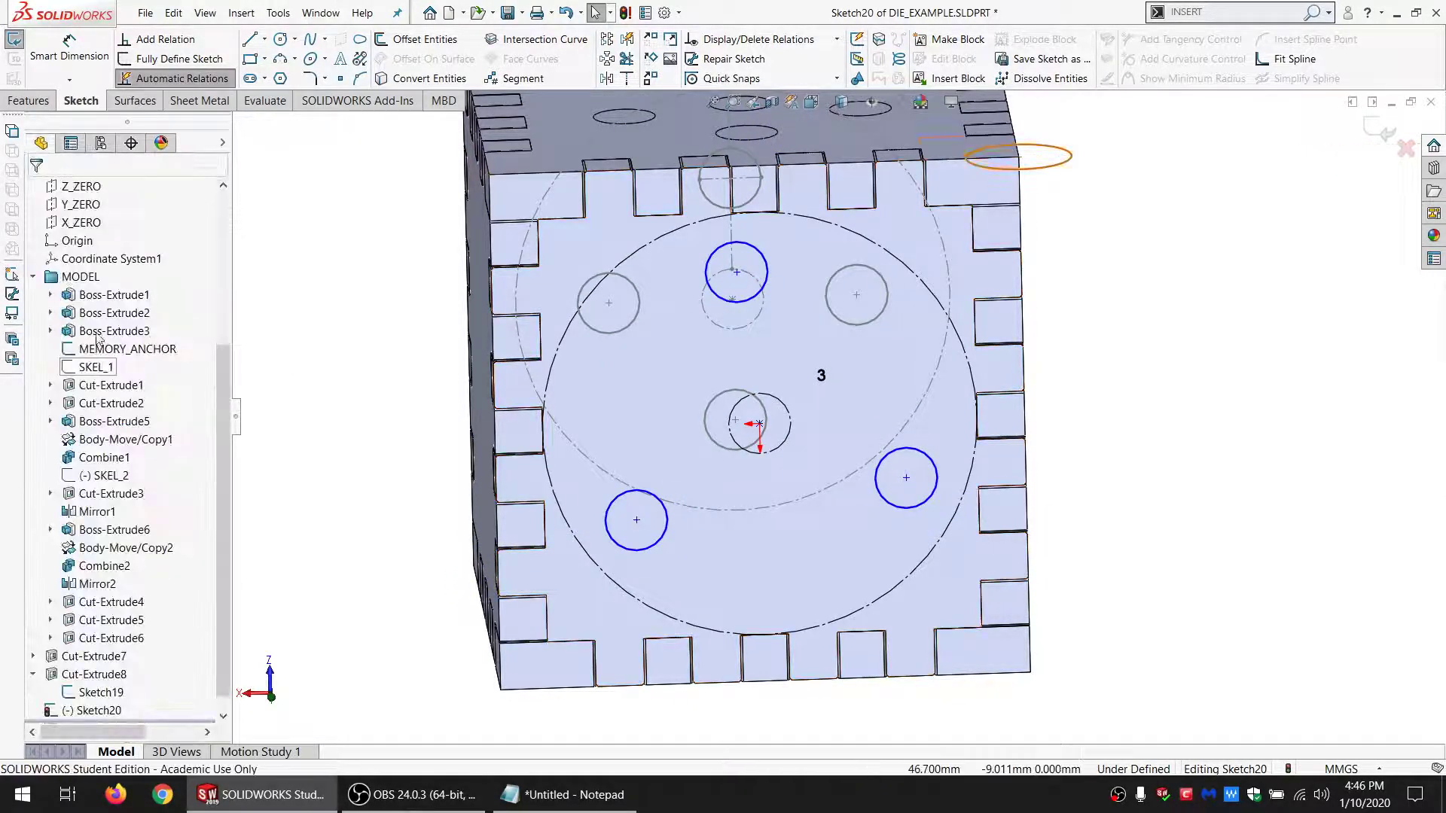
{"action": "left_click", "coordinate": [81, 223]}
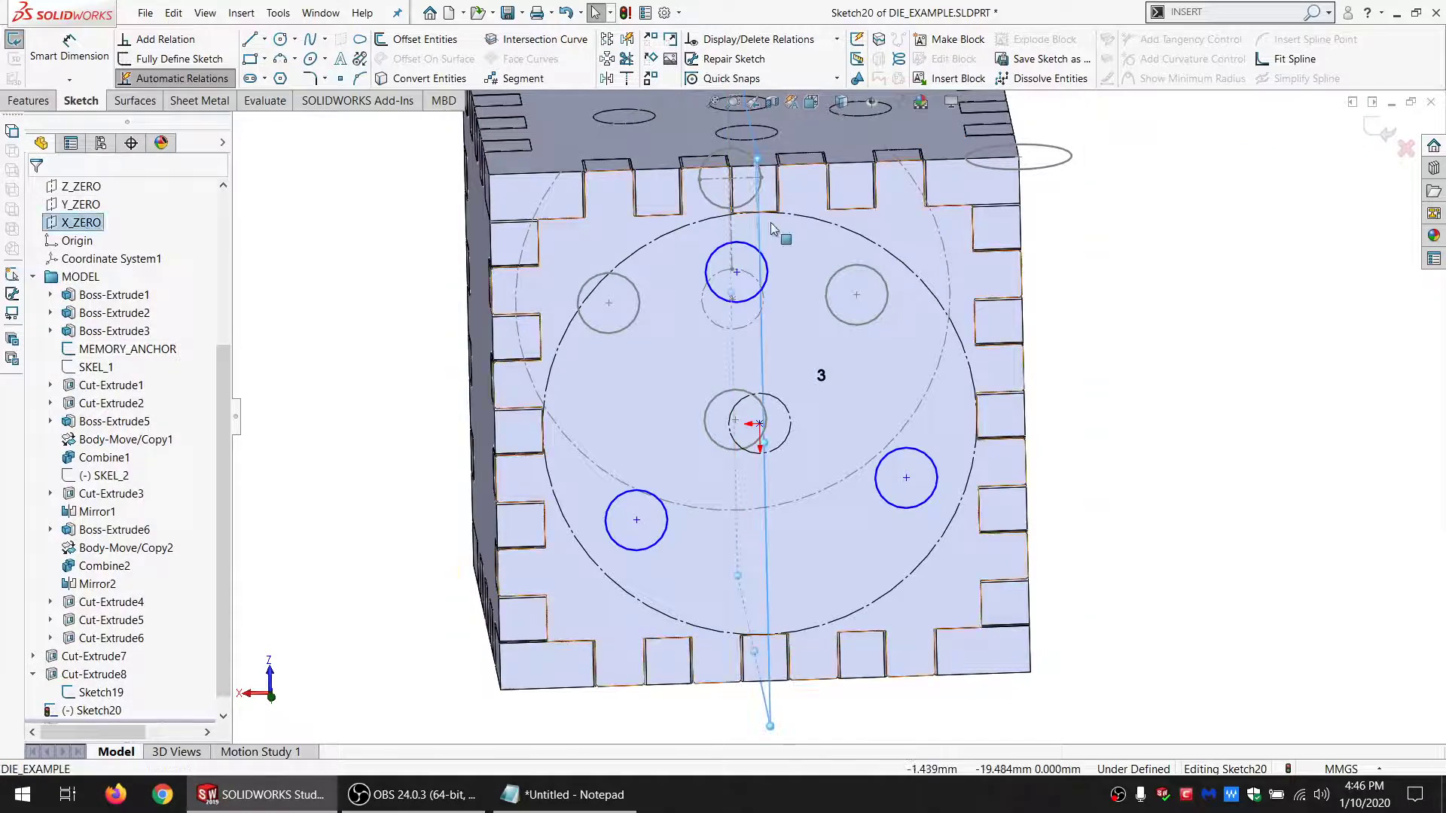
{"action": "left_click", "coordinate": [737, 275], "text": "ctrl"}
{"action": "left_click", "coordinate": [147, 463]}
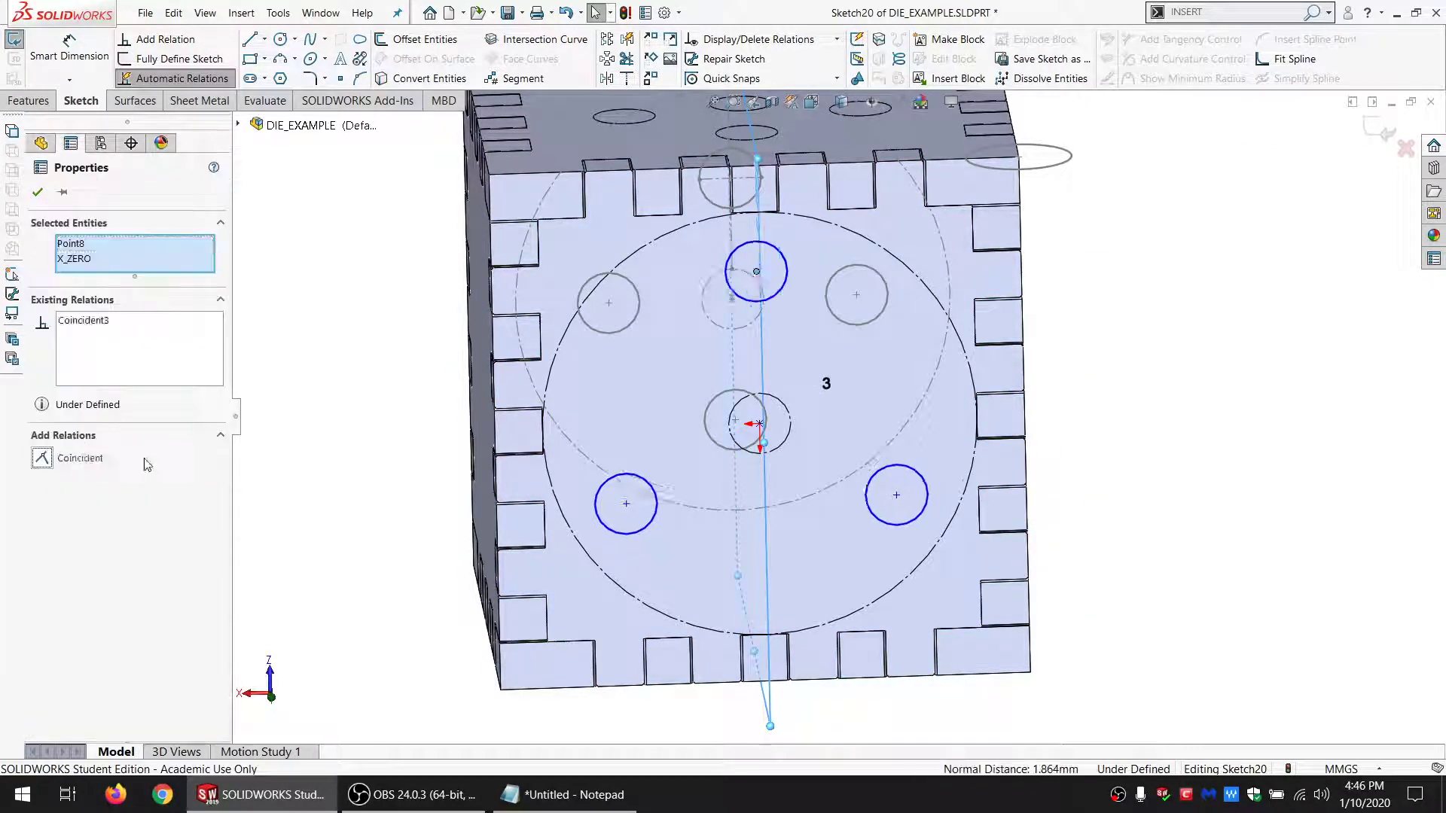
{"action": "left_click", "coordinate": [387, 351]}
Step: Draw one line from the large circle to the upper pip circle and another from that pip circle to the central circle
{"action": "scroll", "coordinate": [787, 463], "scroll_direction": "down", "scroll_amount": 3}
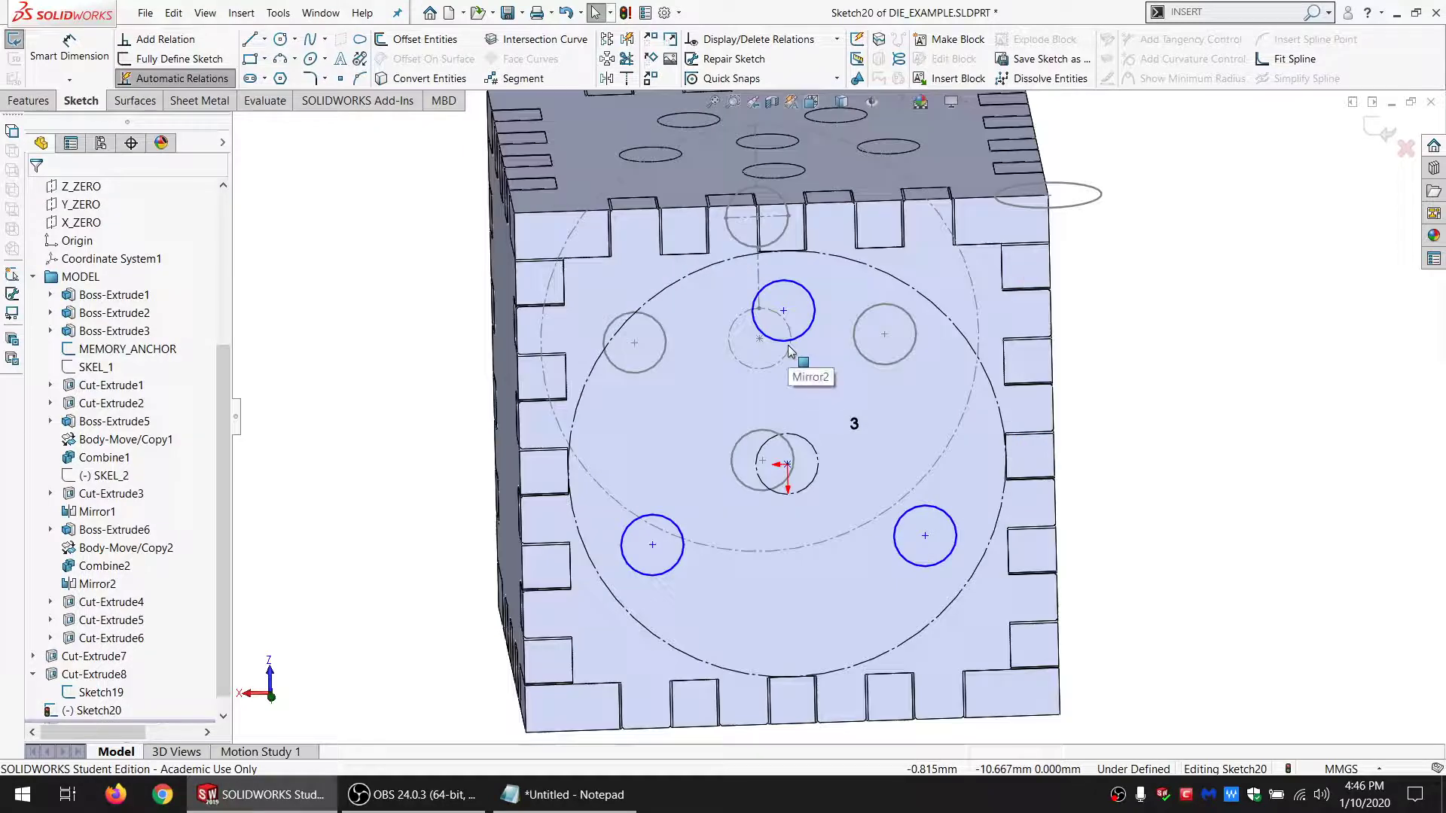
{"action": "left_click", "coordinate": [248, 41]}
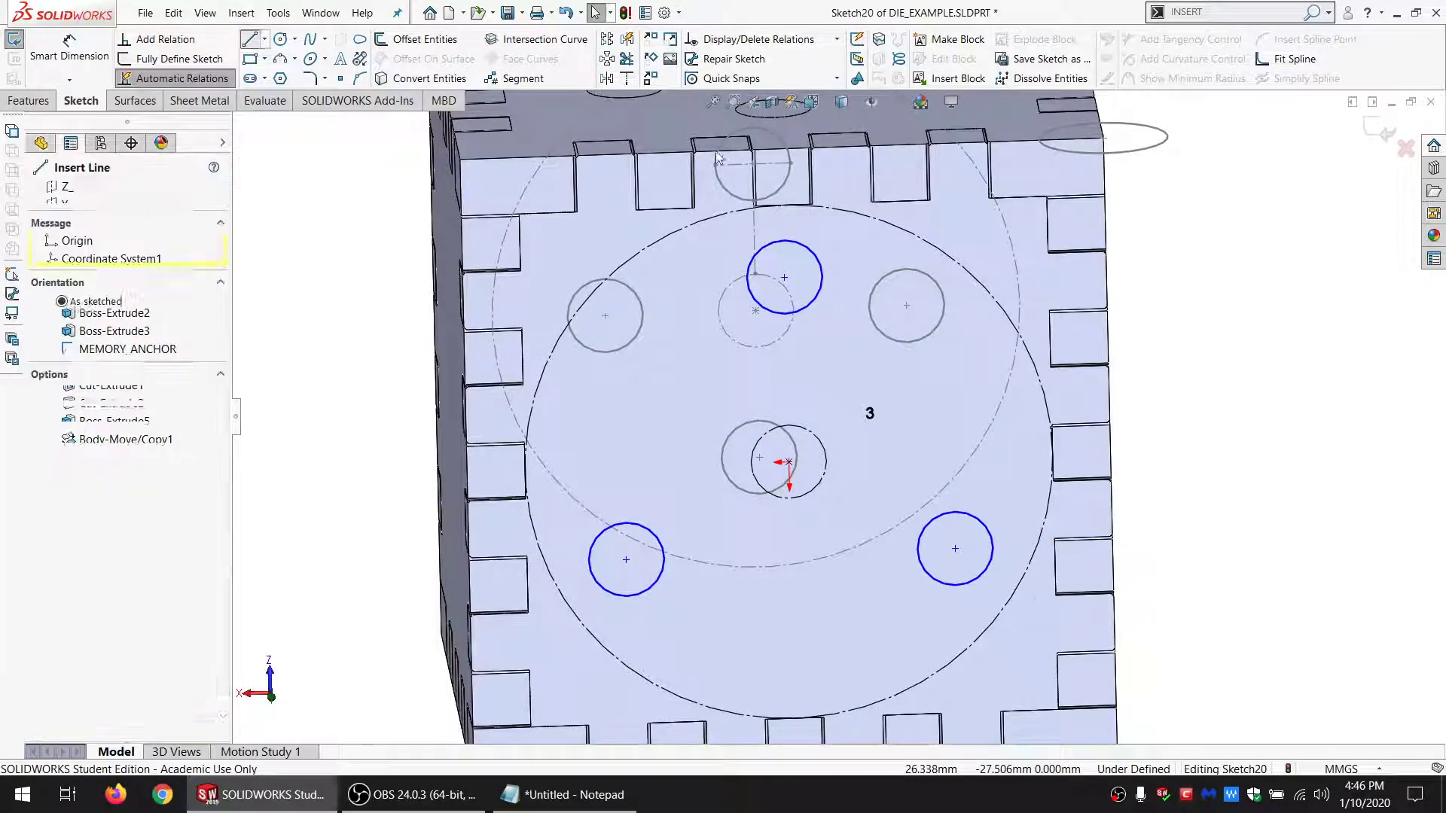
{"action": "left_click", "coordinate": [828, 209]}
{"action": "left_click", "coordinate": [805, 246]}
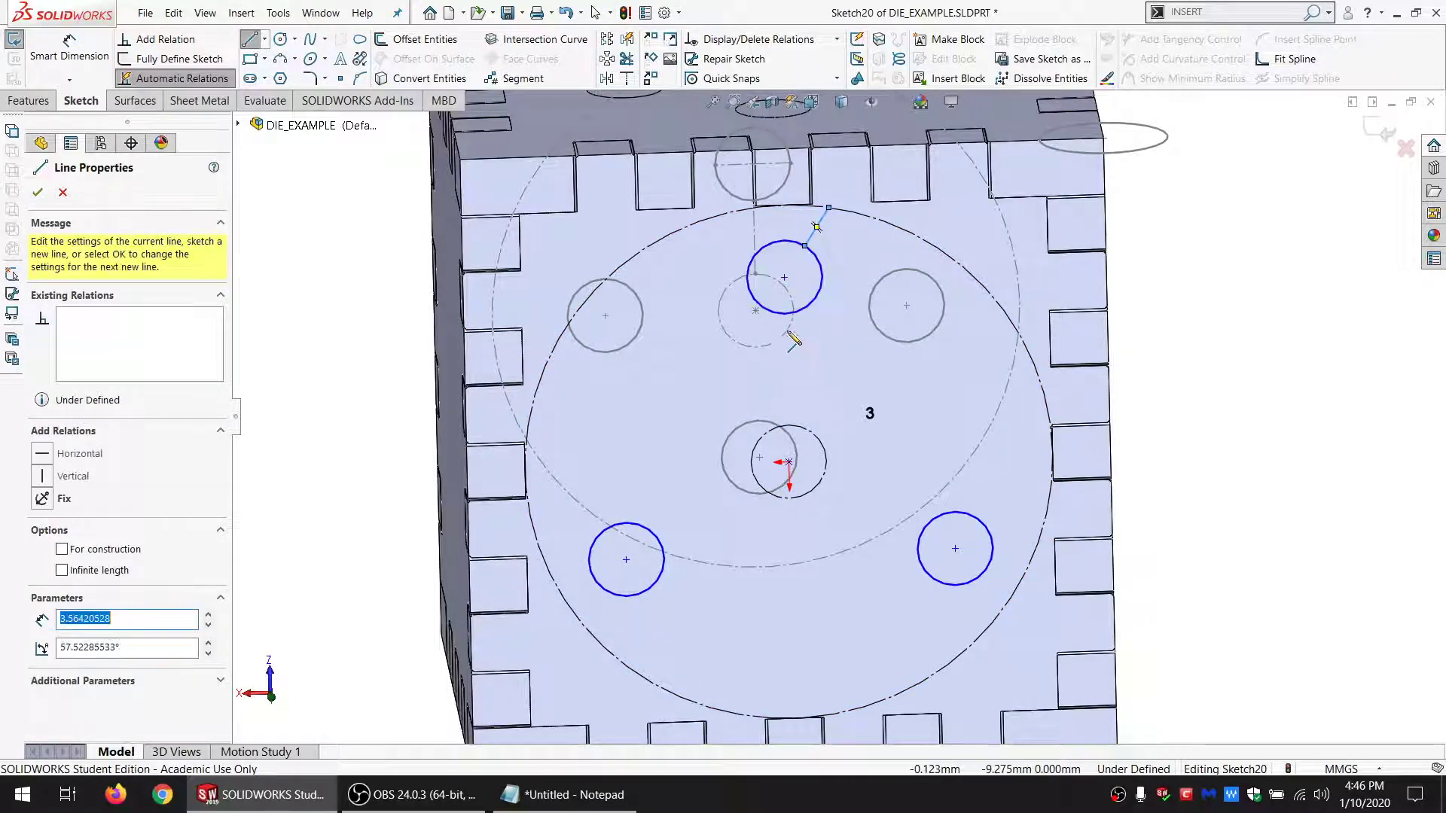
{"action": "left_click", "coordinate": [794, 428]}
{"action": "key", "text": "Escape"}
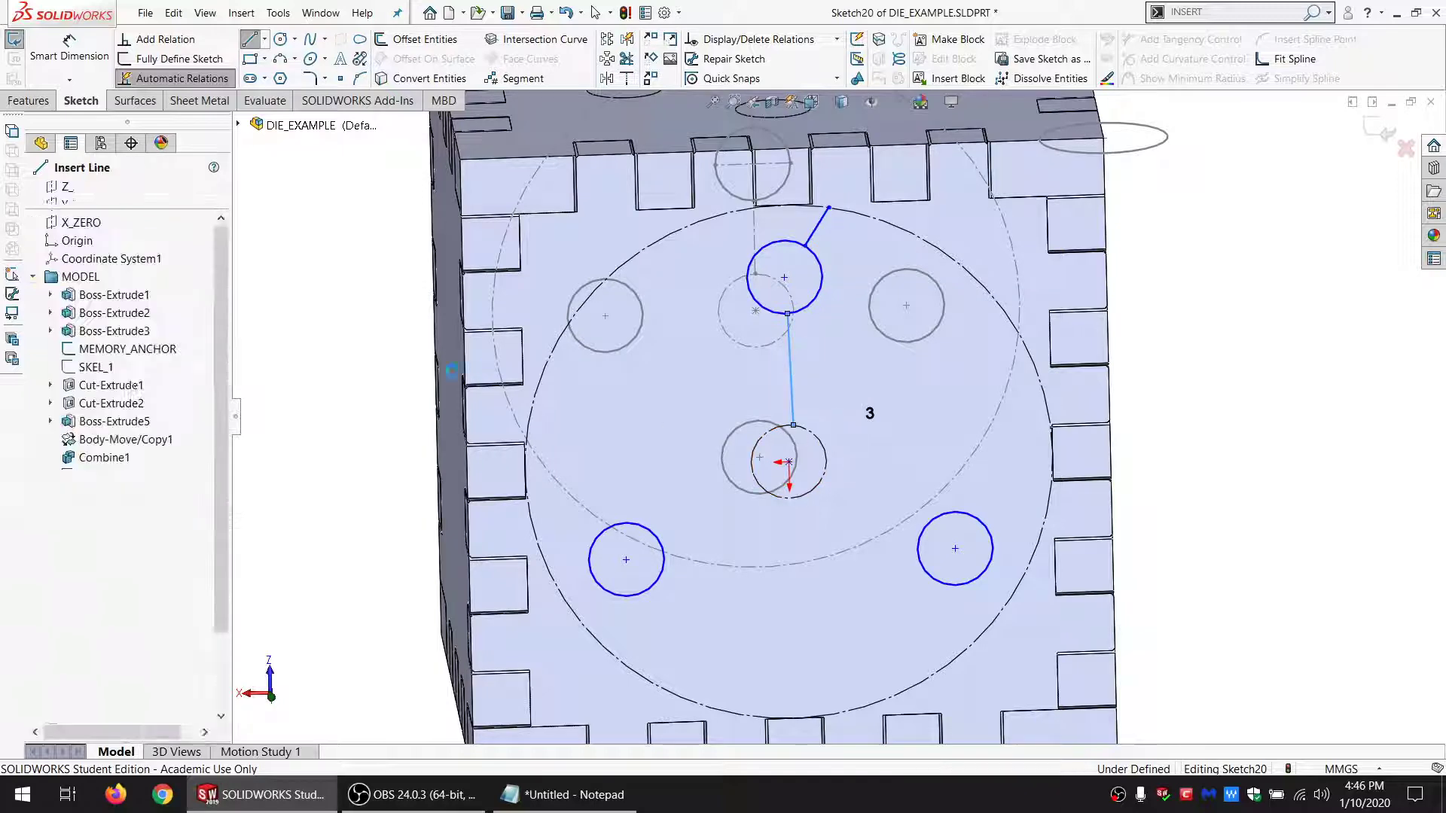
Step: Constrain the line between the upper pip circle and the central circle to lie on the X_ZERO plane
{"action": "left_click", "coordinate": [78, 223]}
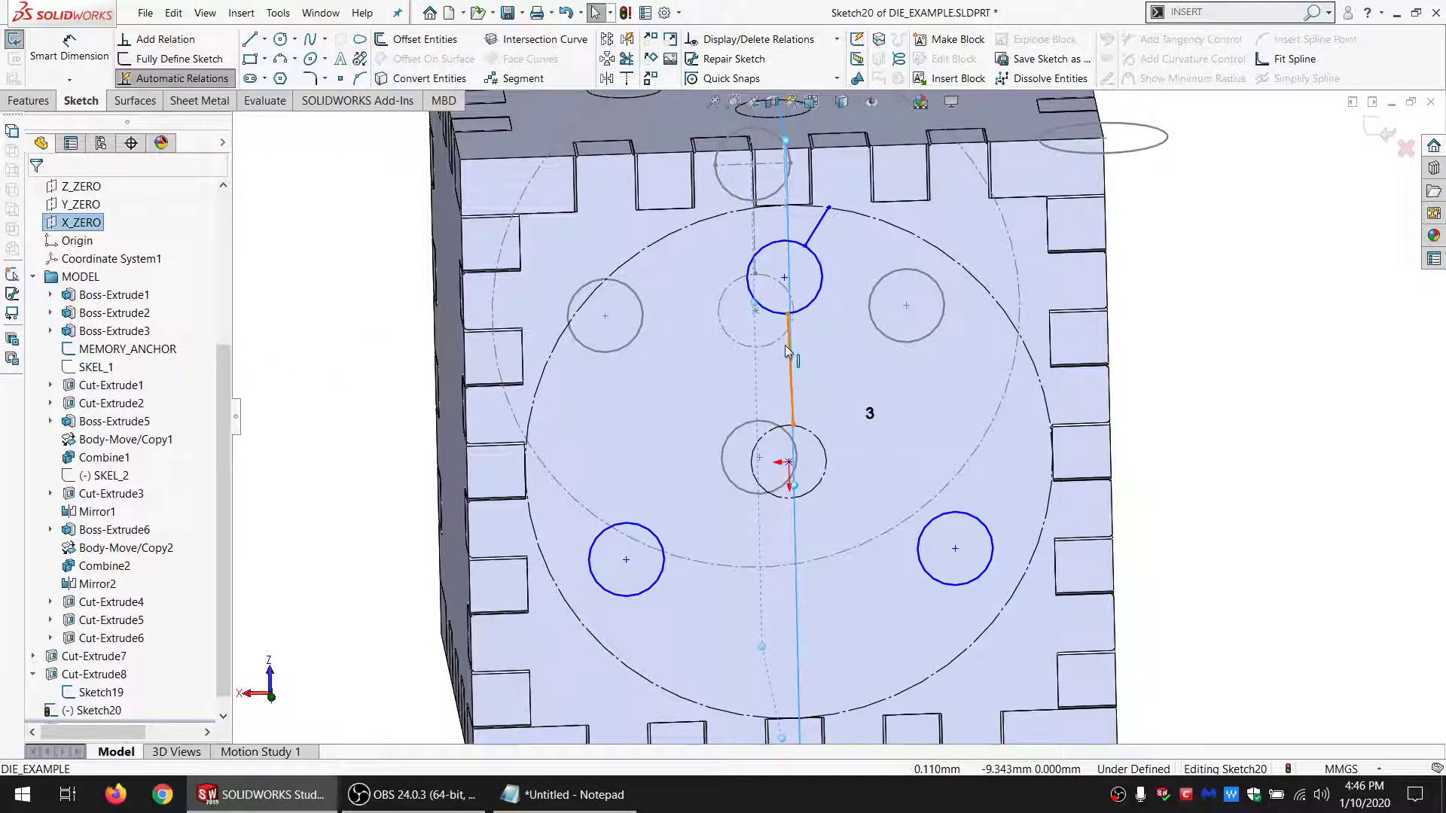
{"action": "left_click", "coordinate": [787, 350], "text": "ctrl"}
{"action": "left_click", "coordinate": [42, 458]}
{"action": "key", "text": "Escape"}
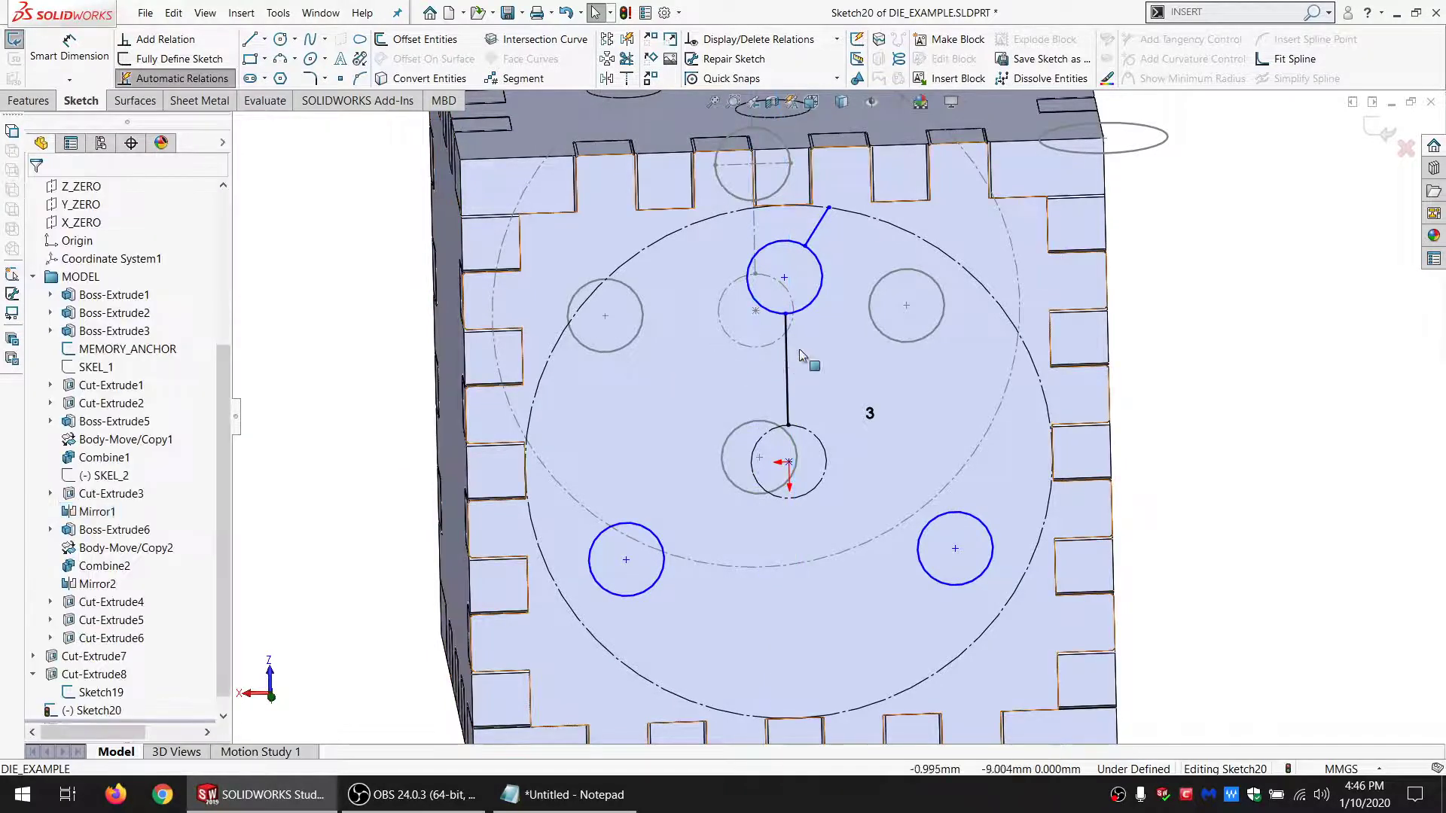
Step: Make the two spacing lines collinear and equal in length, and turn them into construction lines
{"action": "left_click", "coordinate": [784, 354]}
{"action": "left_click", "coordinate": [813, 233], "text": "ctrl"}
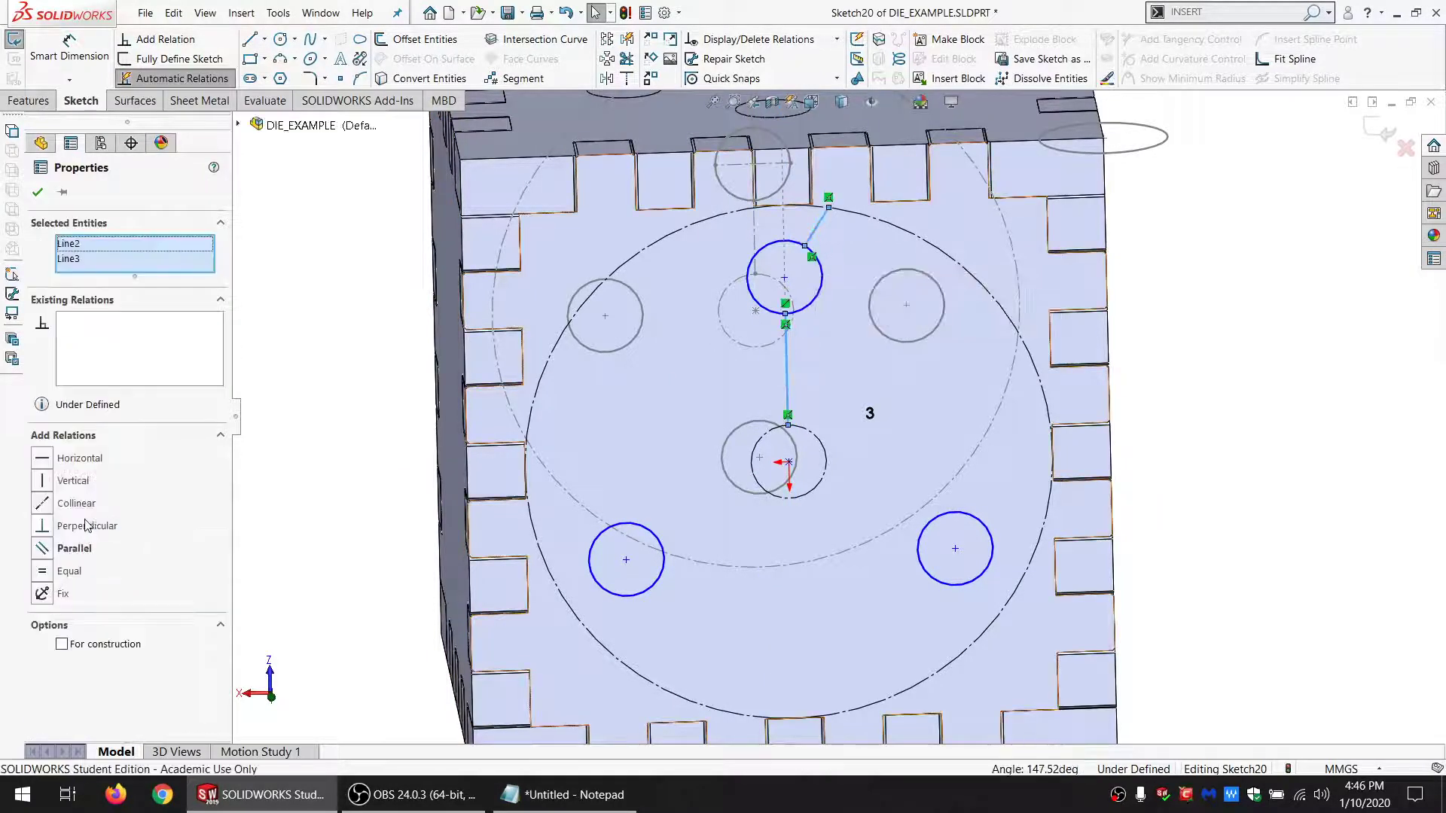
{"action": "left_click", "coordinate": [69, 508]}
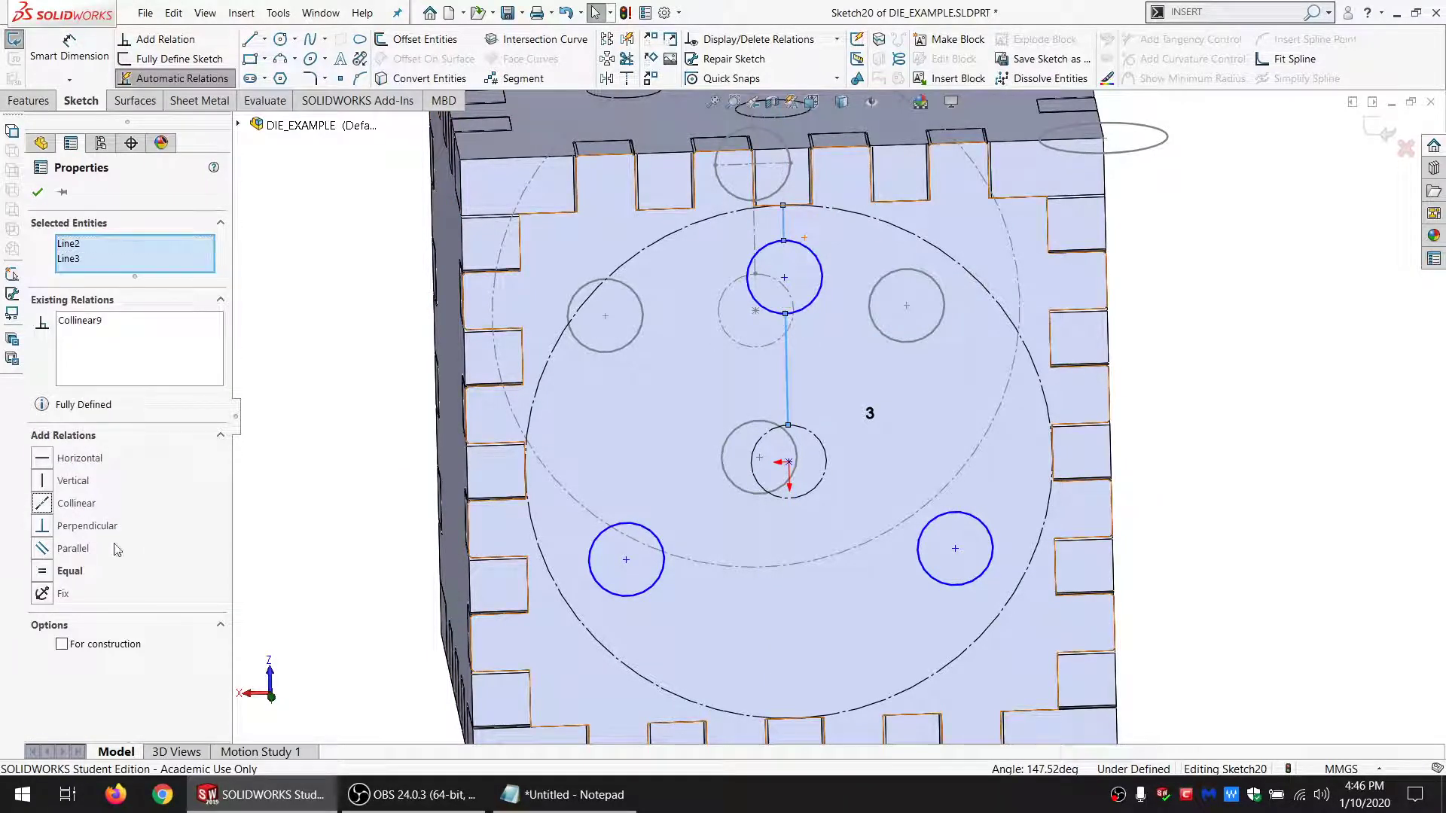
{"action": "left_click", "coordinate": [63, 574]}
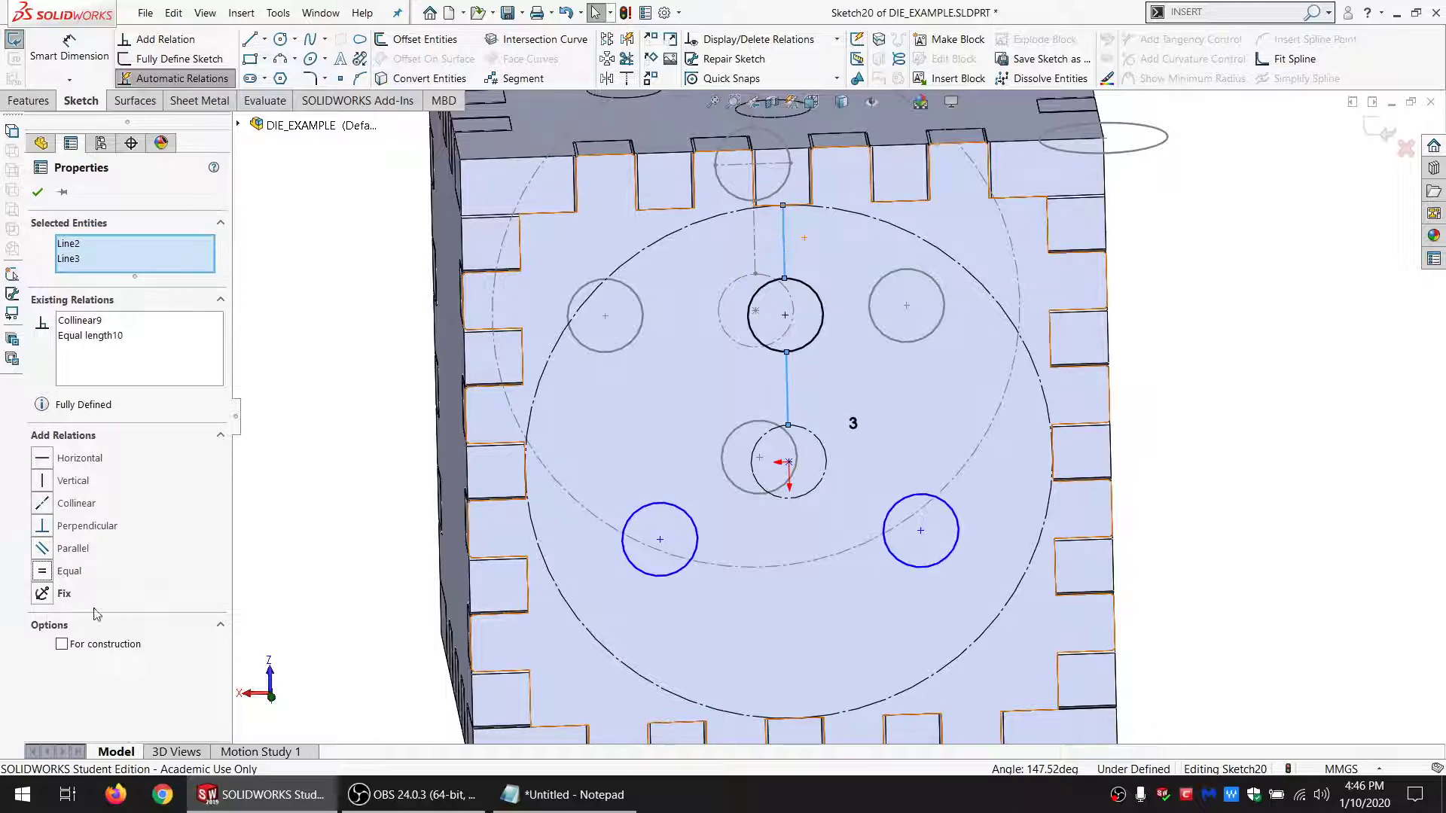
{"action": "left_click", "coordinate": [351, 475]}
Step: Make the circular pattern's centre point concentric with the central construction circle to fully define the pip circles
{"action": "left_click_drag", "start_coordinate": [660, 540], "coordinate": [688, 617]}
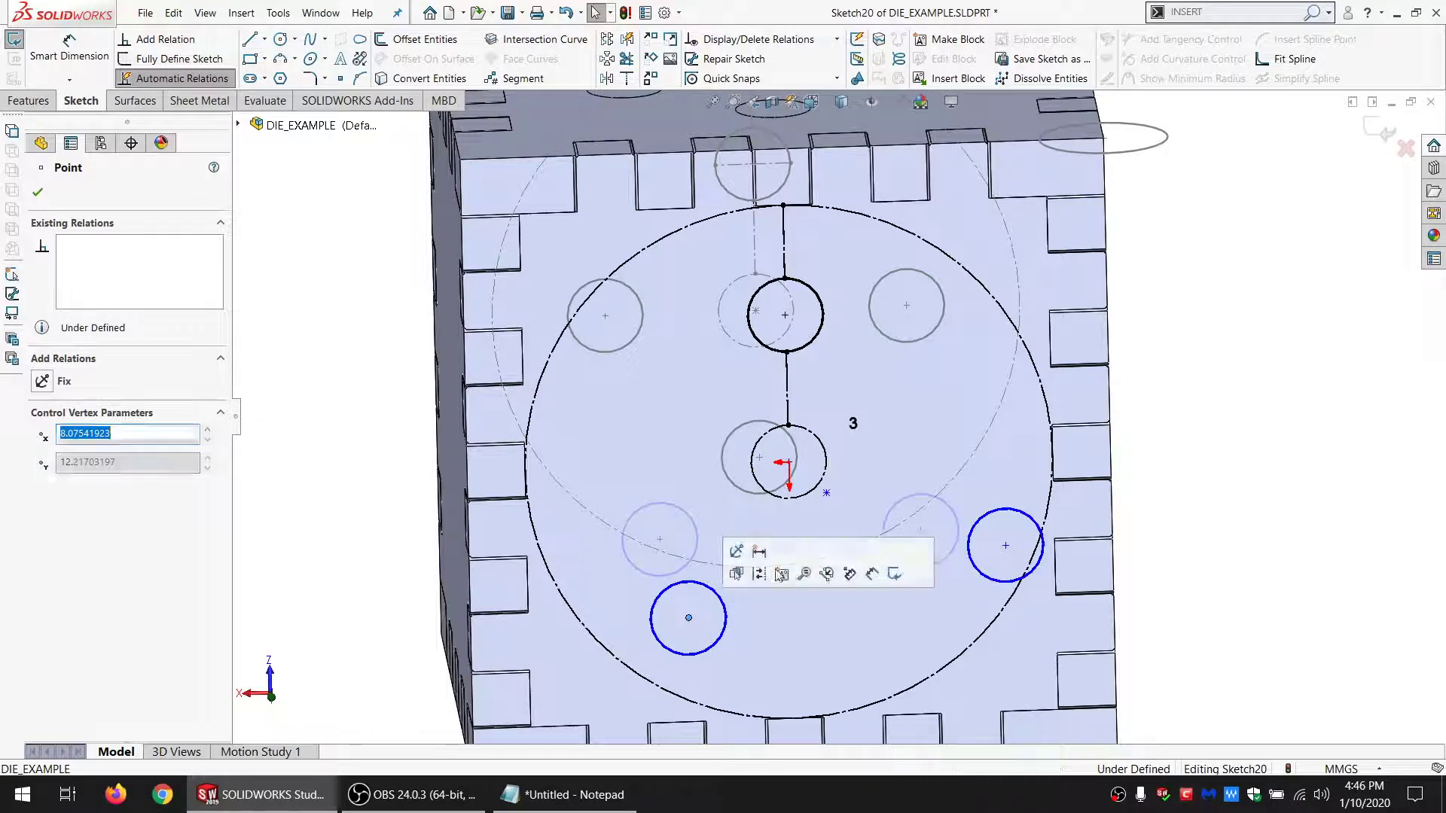
{"action": "left_click", "coordinate": [822, 470], "text": "ctrl"}
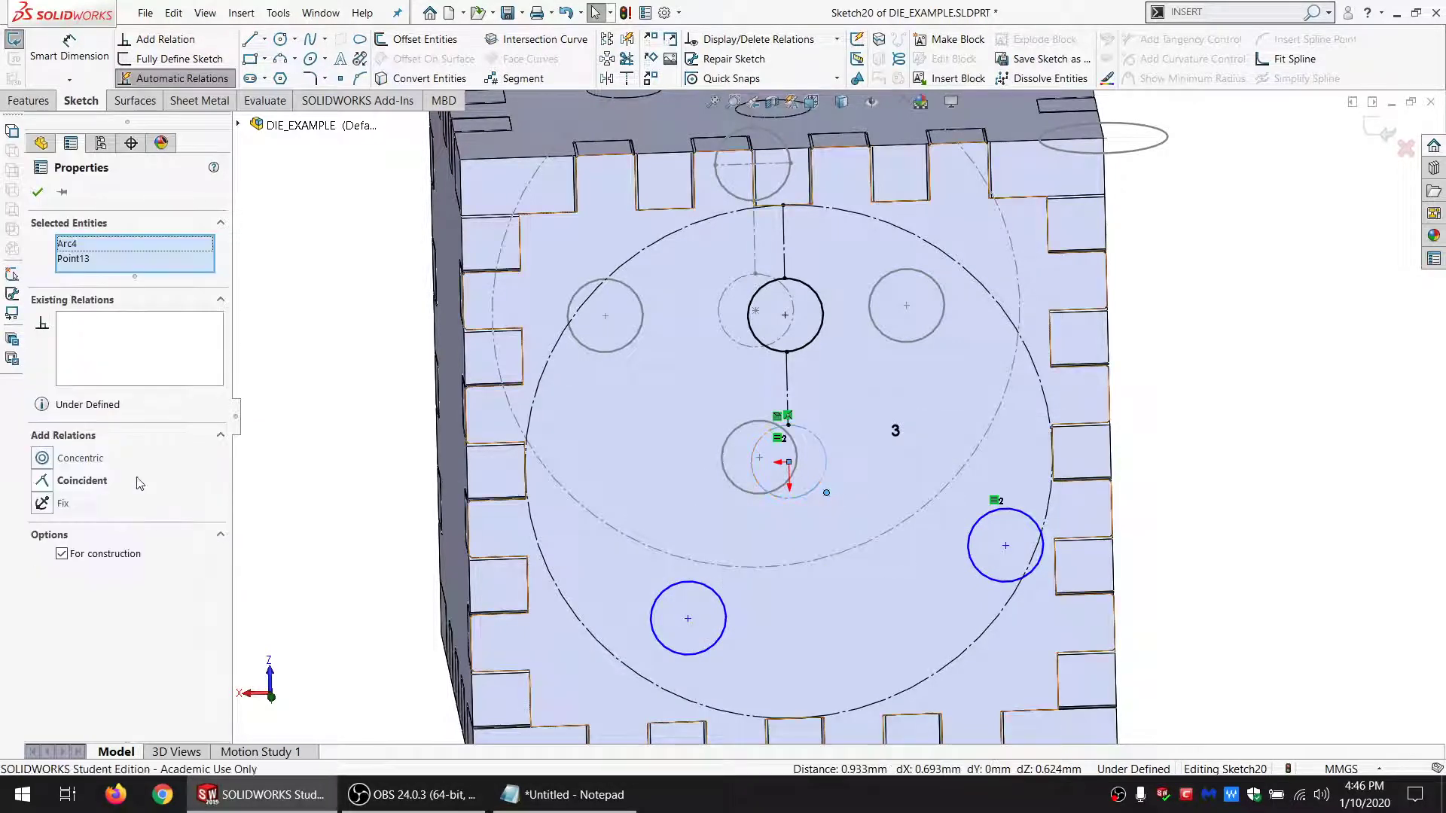
{"action": "left_click", "coordinate": [65, 474]}
{"action": "key", "text": "Escape"}
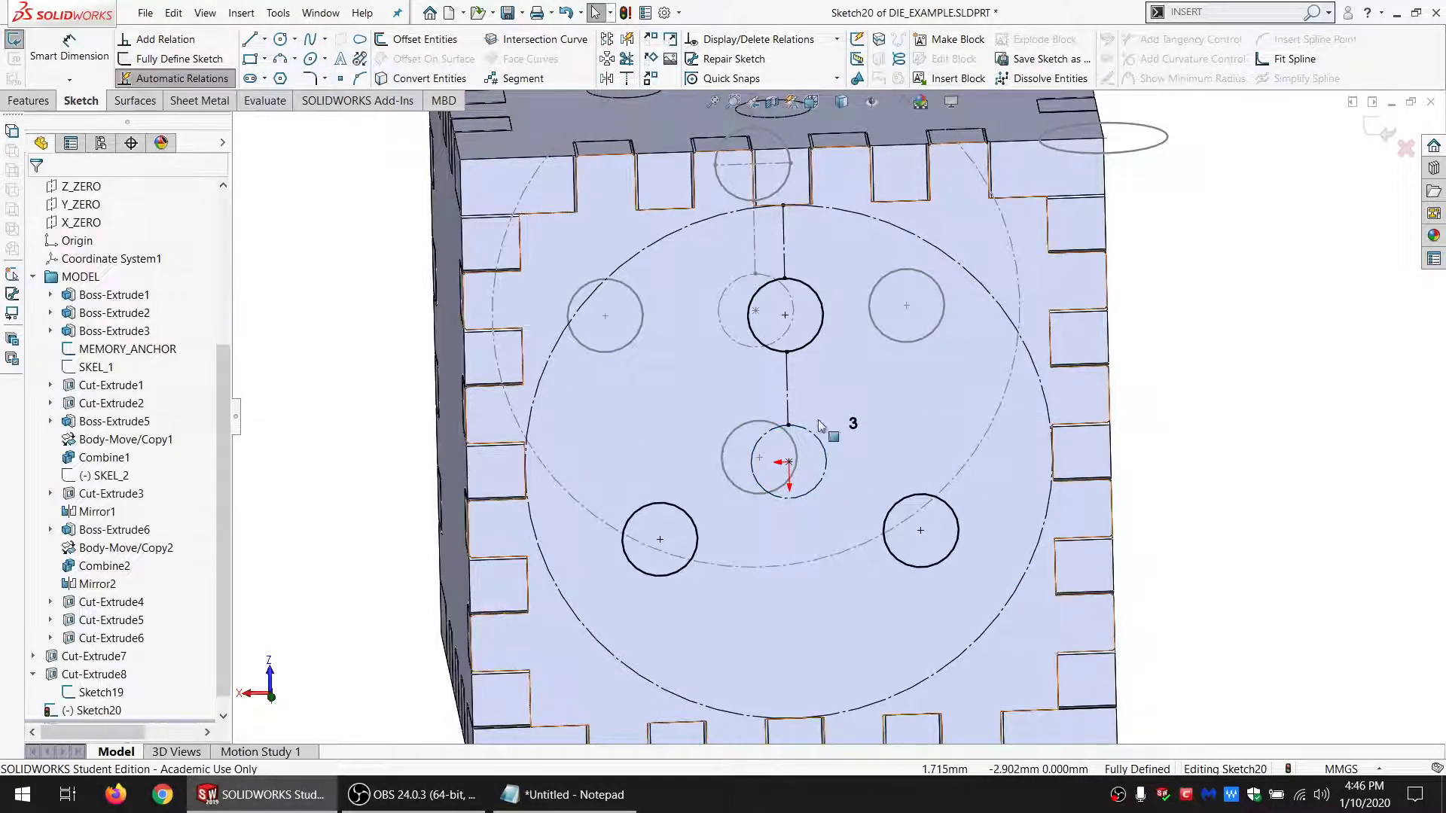
Step: Extrude-cut the three pip circles as a blind 0.010 mm cut, limited to the BACK body
{"action": "scroll", "coordinate": [819, 420], "scroll_direction": "up", "scroll_amount": 3}
{"action": "scroll", "coordinate": [821, 422], "scroll_direction": "down", "scroll_amount": 2}
{"action": "left_click", "coordinate": [28, 100]}
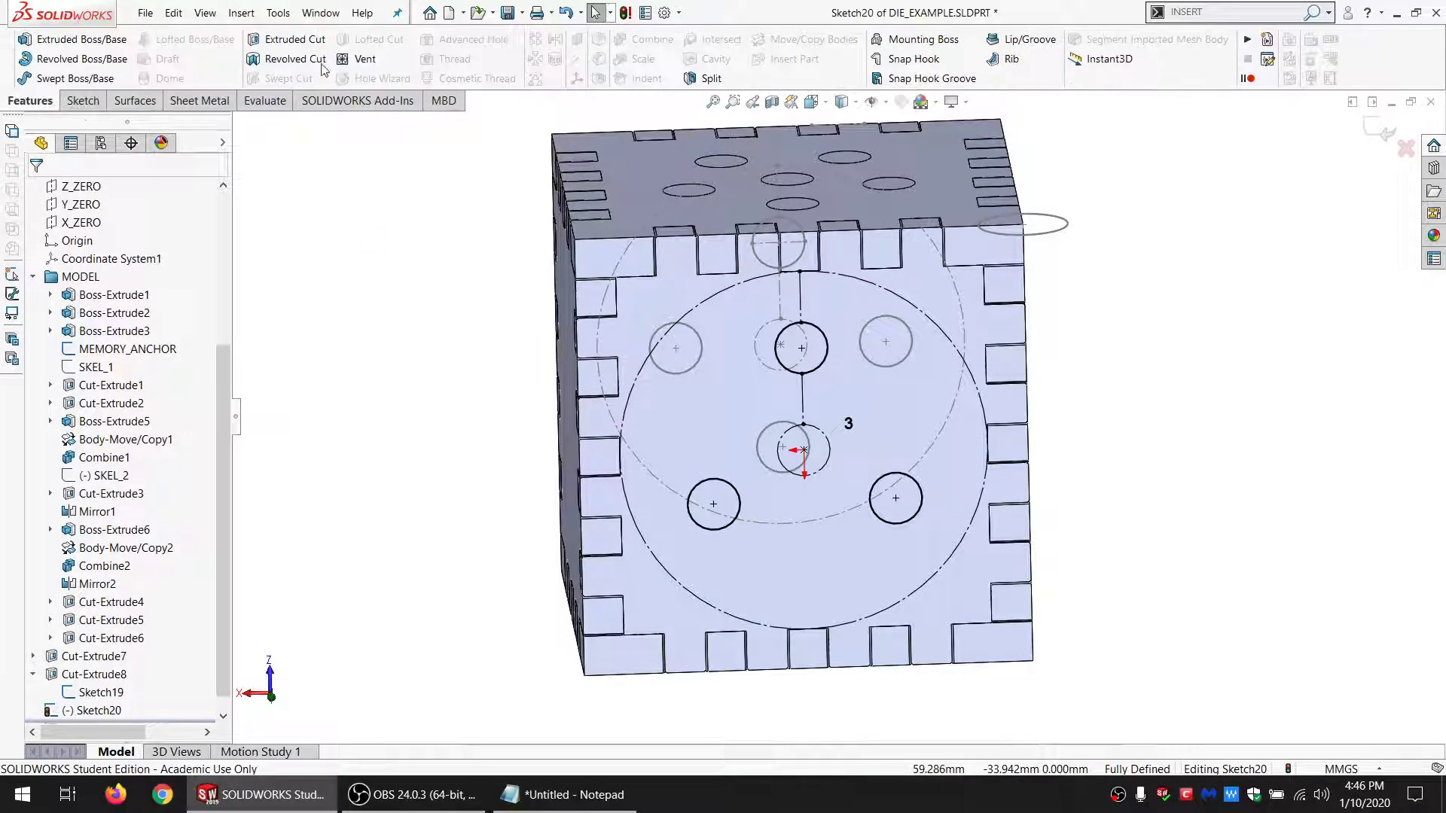
{"action": "left_click", "coordinate": [292, 40]}
{"action": "left_click", "coordinate": [111, 612]}
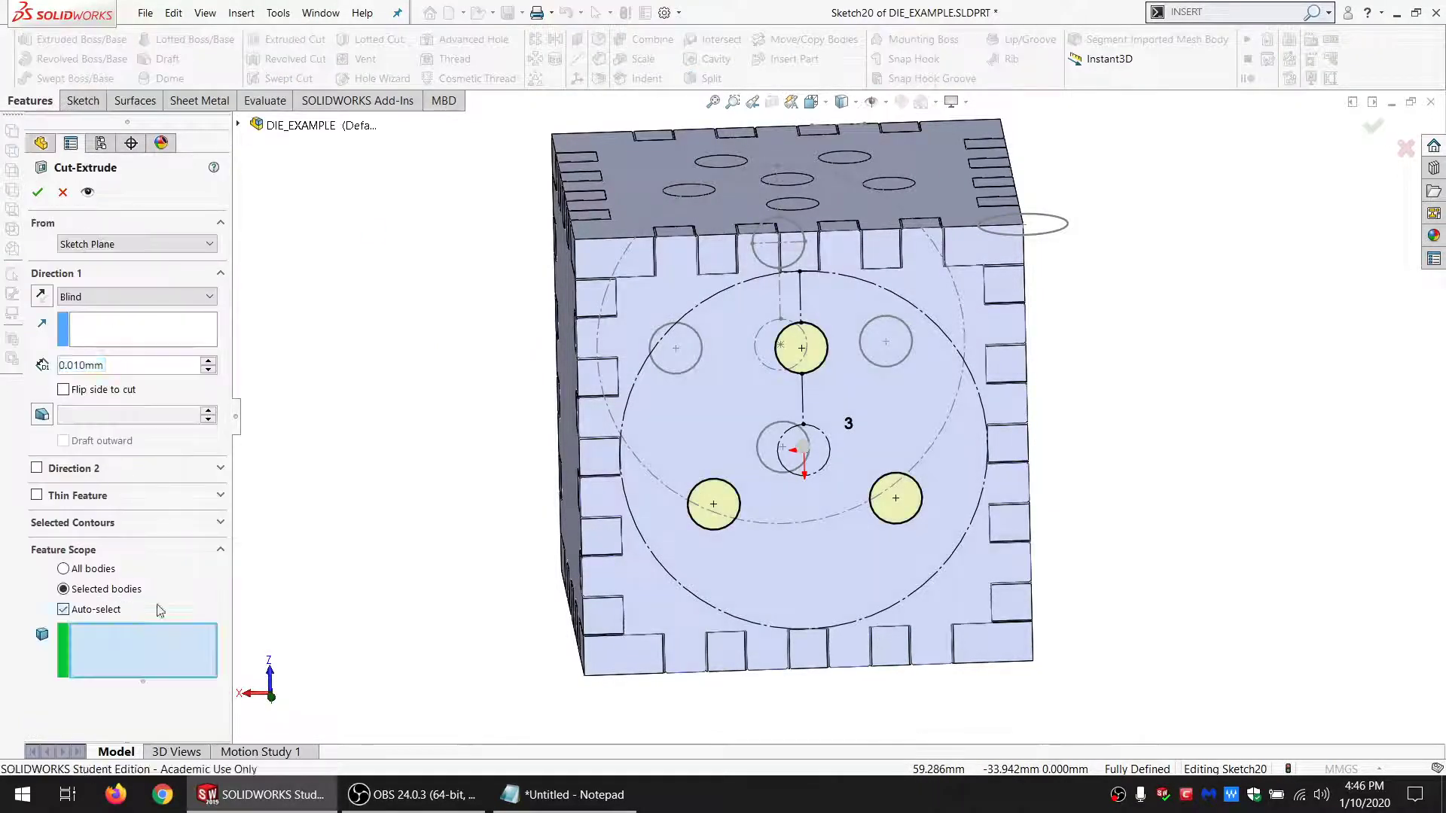
{"action": "left_click", "coordinate": [726, 411]}
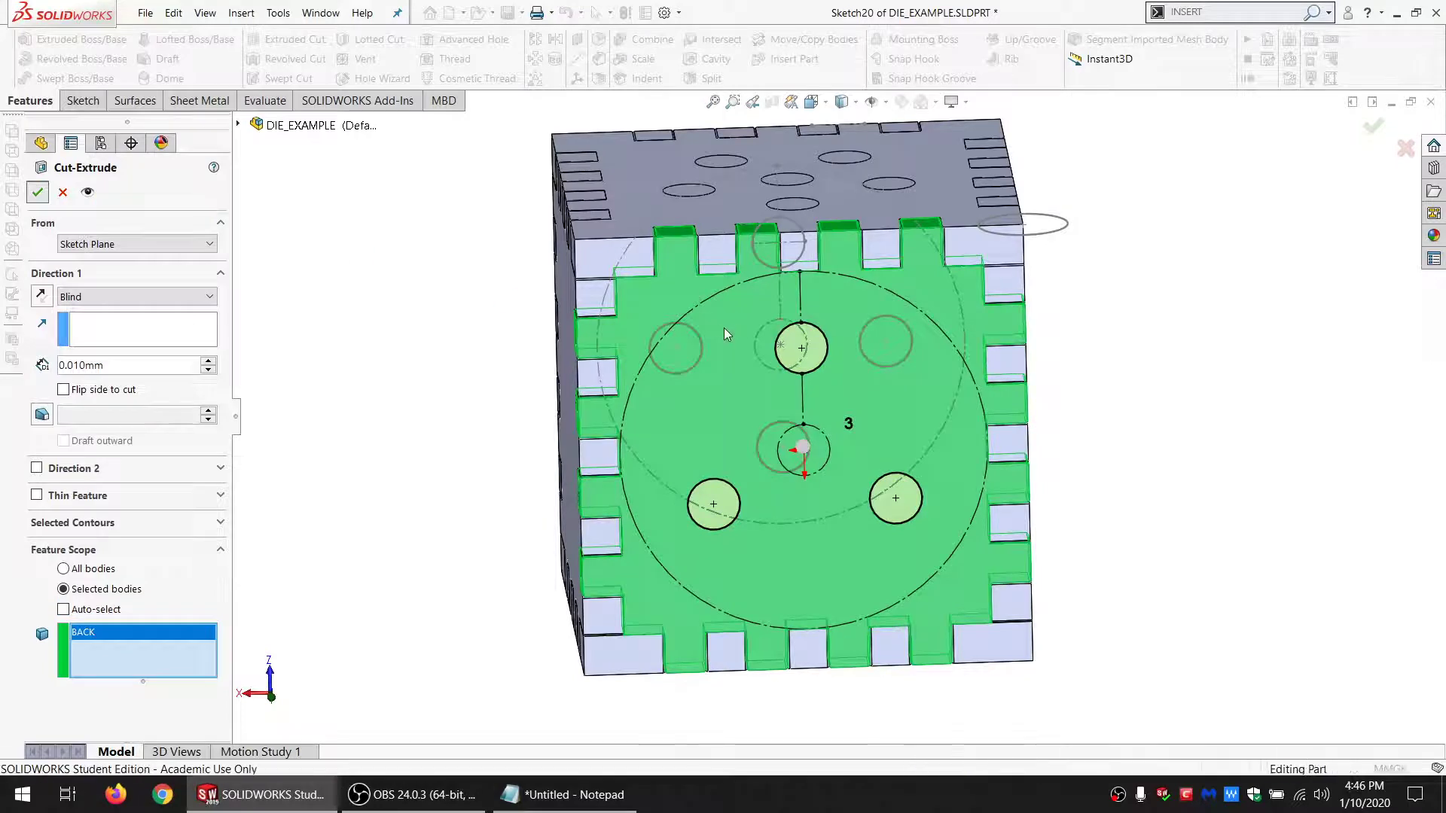
{"action": "key", "text": "Return"}
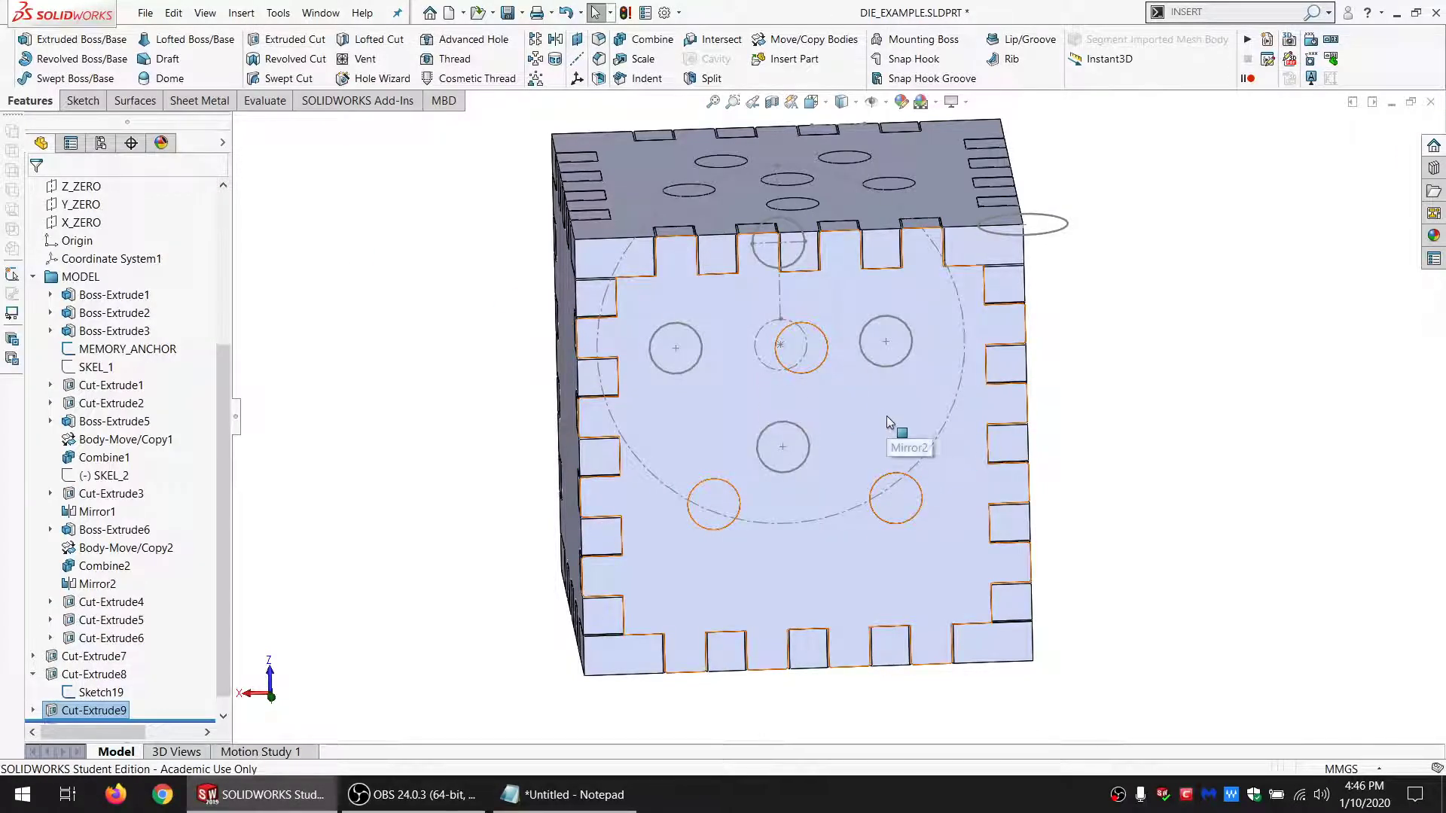
Step: Start a sketch on the outer face of the bottom panel and convert the top panel's central pip circle into it
{"action": "middle_click_drag", "start_coordinate": [830, 509], "coordinate": [804, 544]}
{"action": "left_click", "coordinate": [803, 543]}
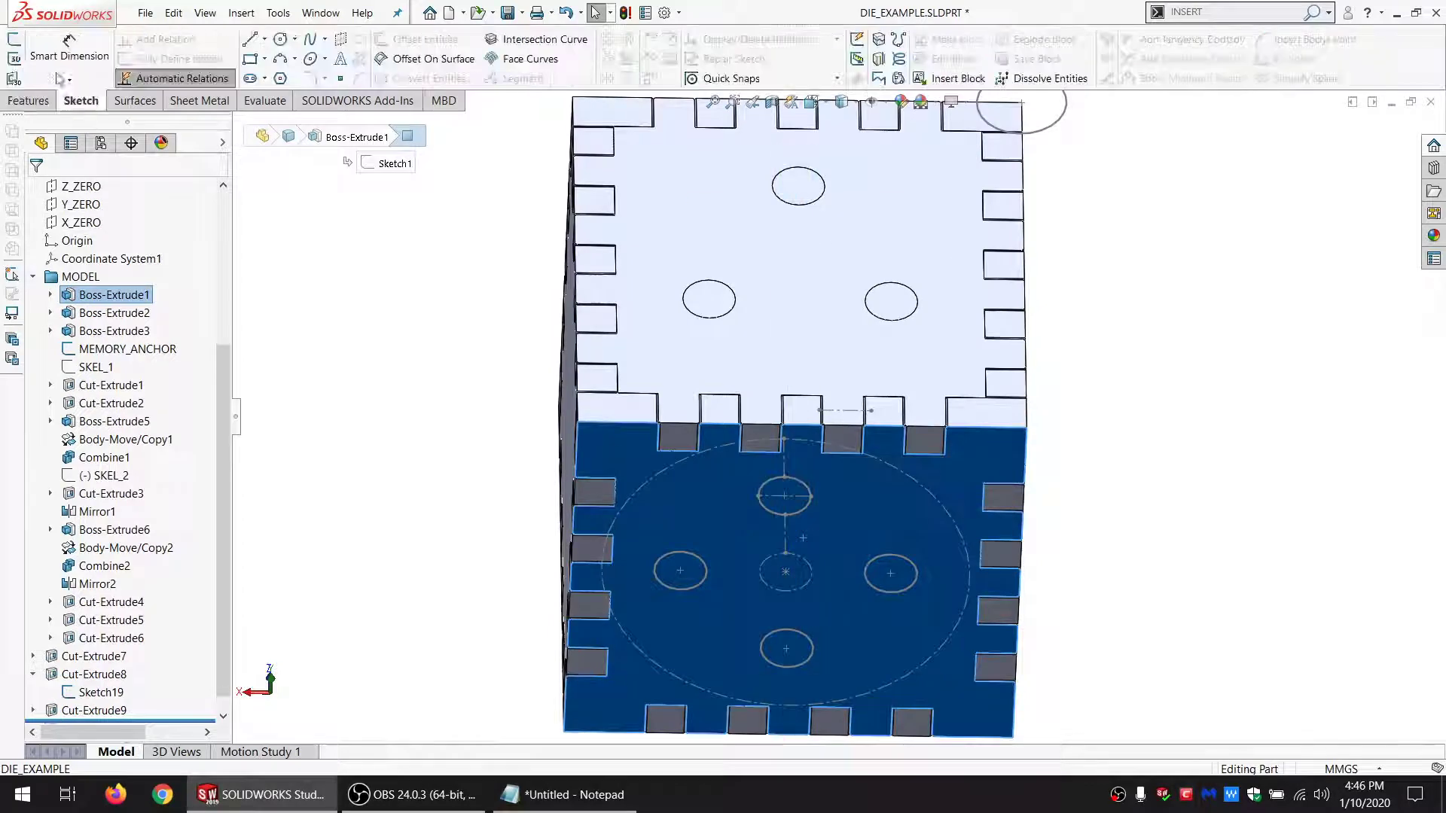
{"action": "left_click", "coordinate": [17, 39]}
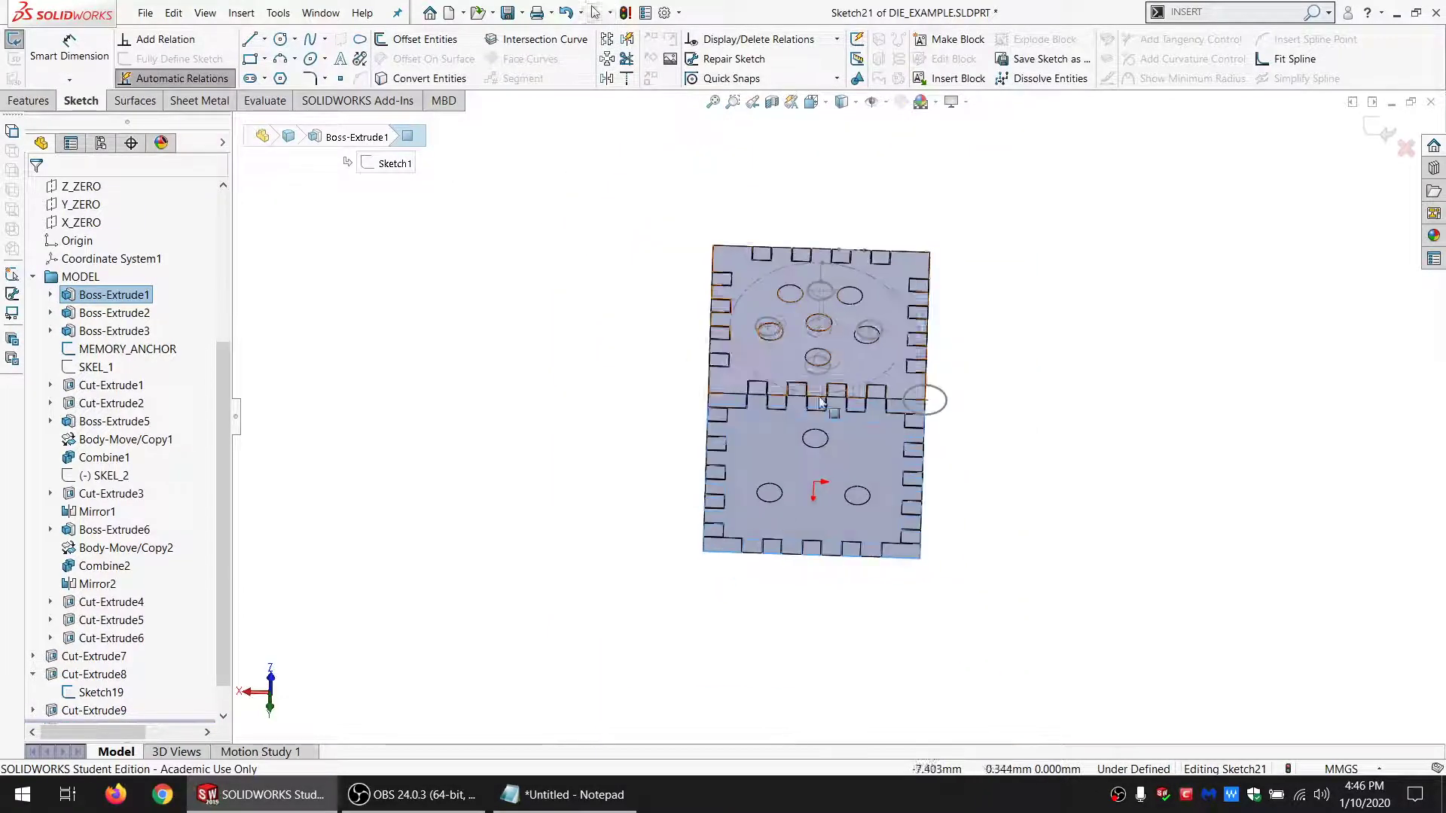
{"action": "left_click", "coordinate": [814, 372]}
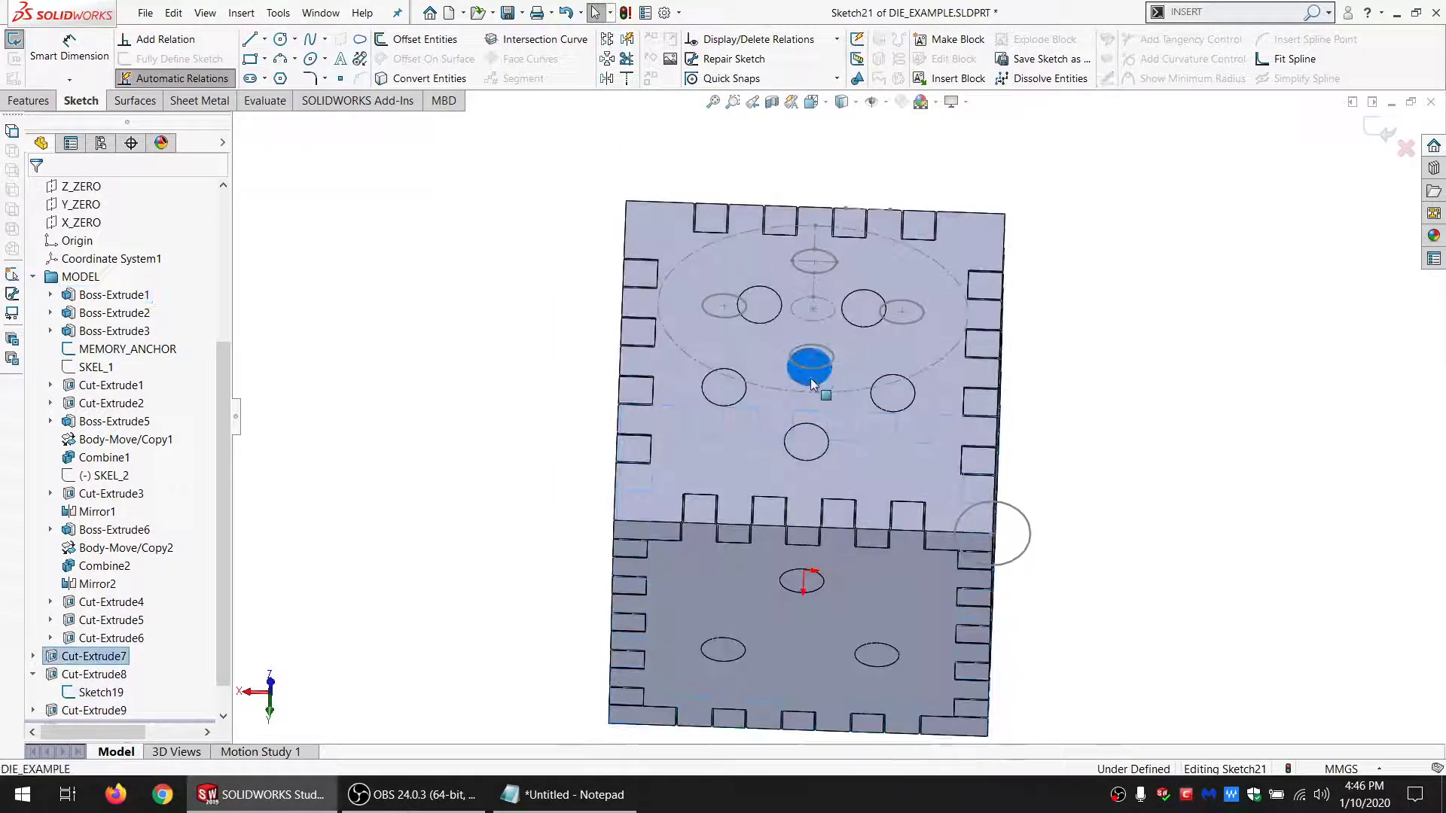
{"action": "left_click", "coordinate": [397, 81]}
Step: Extrude-cut the converted circle as a blind 0.010 mm cut, with automatic body selection off and the scope limited to the bottom panel
{"action": "middle_click_drag", "start_coordinate": [732, 557], "coordinate": [726, 245]}
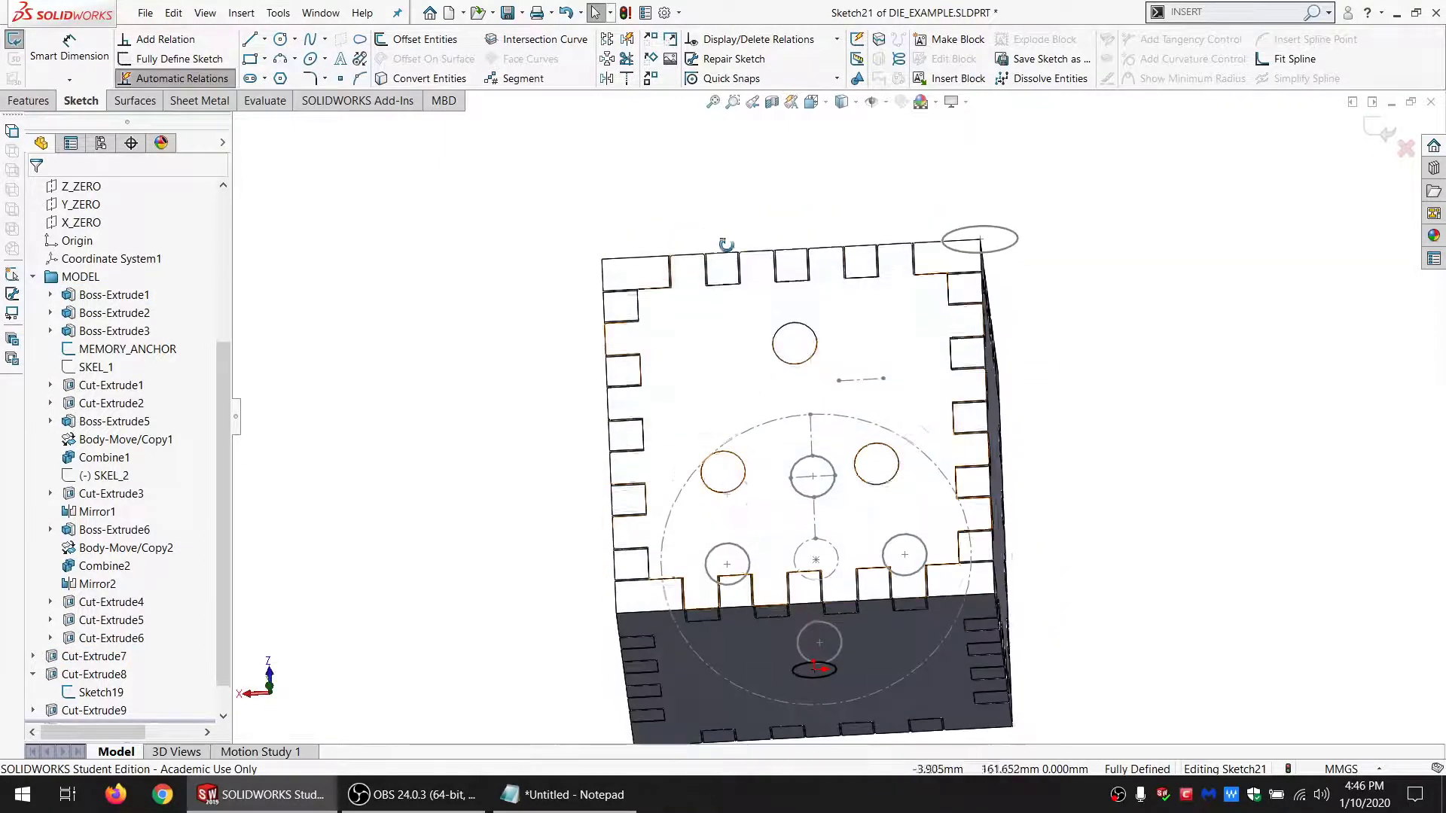
{"action": "scroll", "coordinate": [828, 576], "scroll_direction": "up", "scroll_amount": 2}
{"action": "left_click", "coordinate": [22, 100]}
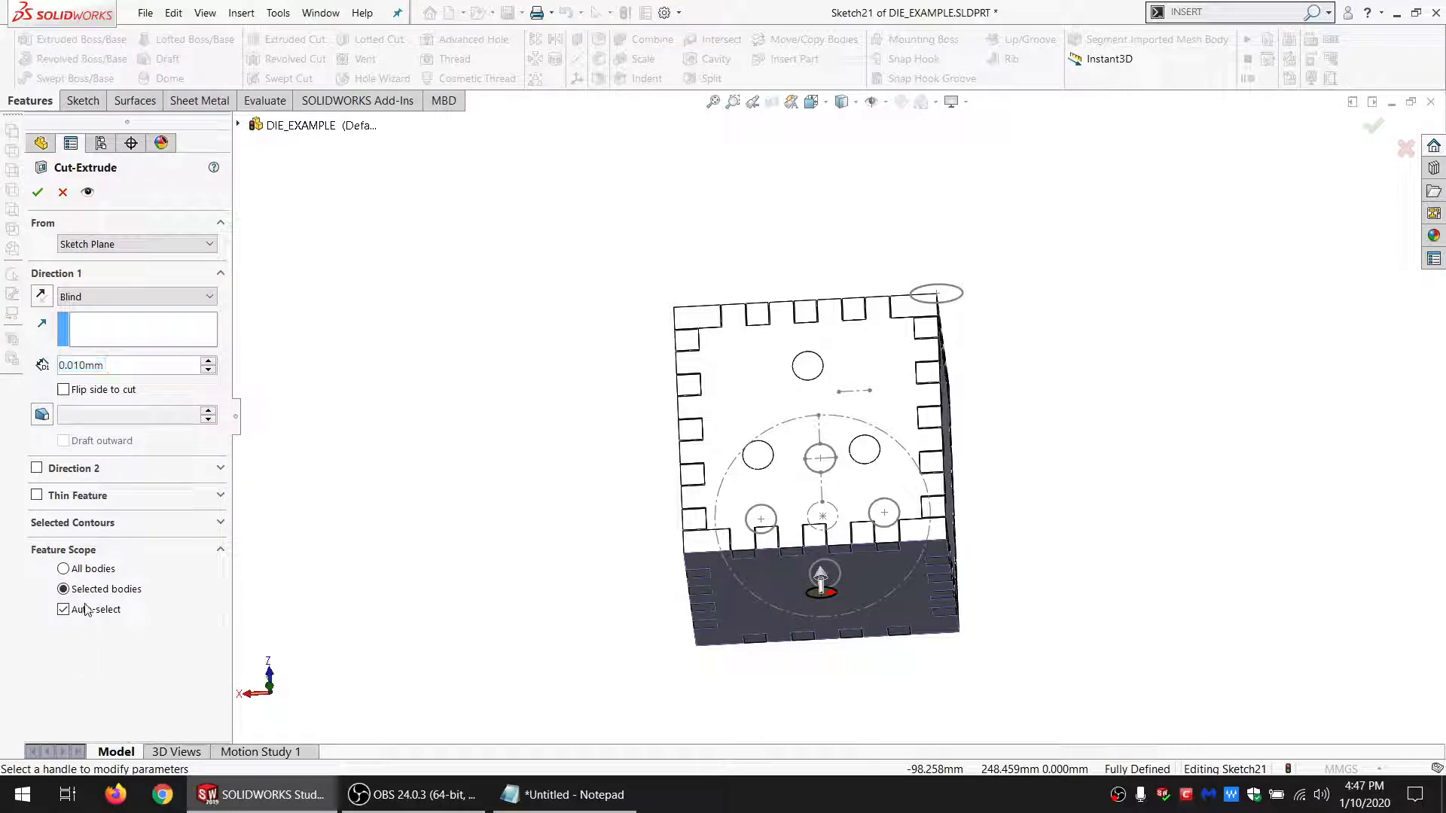
{"action": "left_click", "coordinate": [86, 610]}
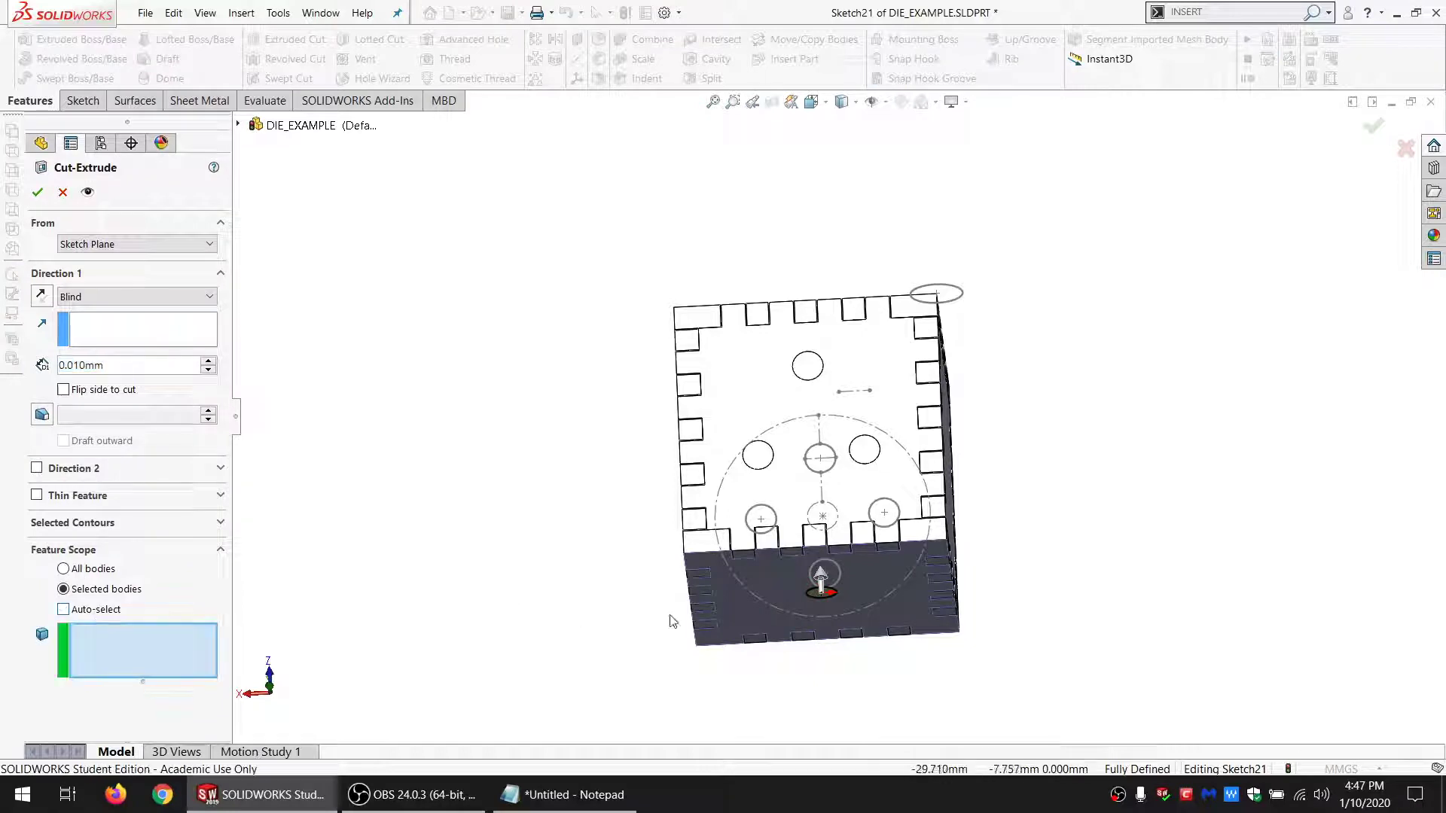
{"action": "left_click", "coordinate": [38, 192]}
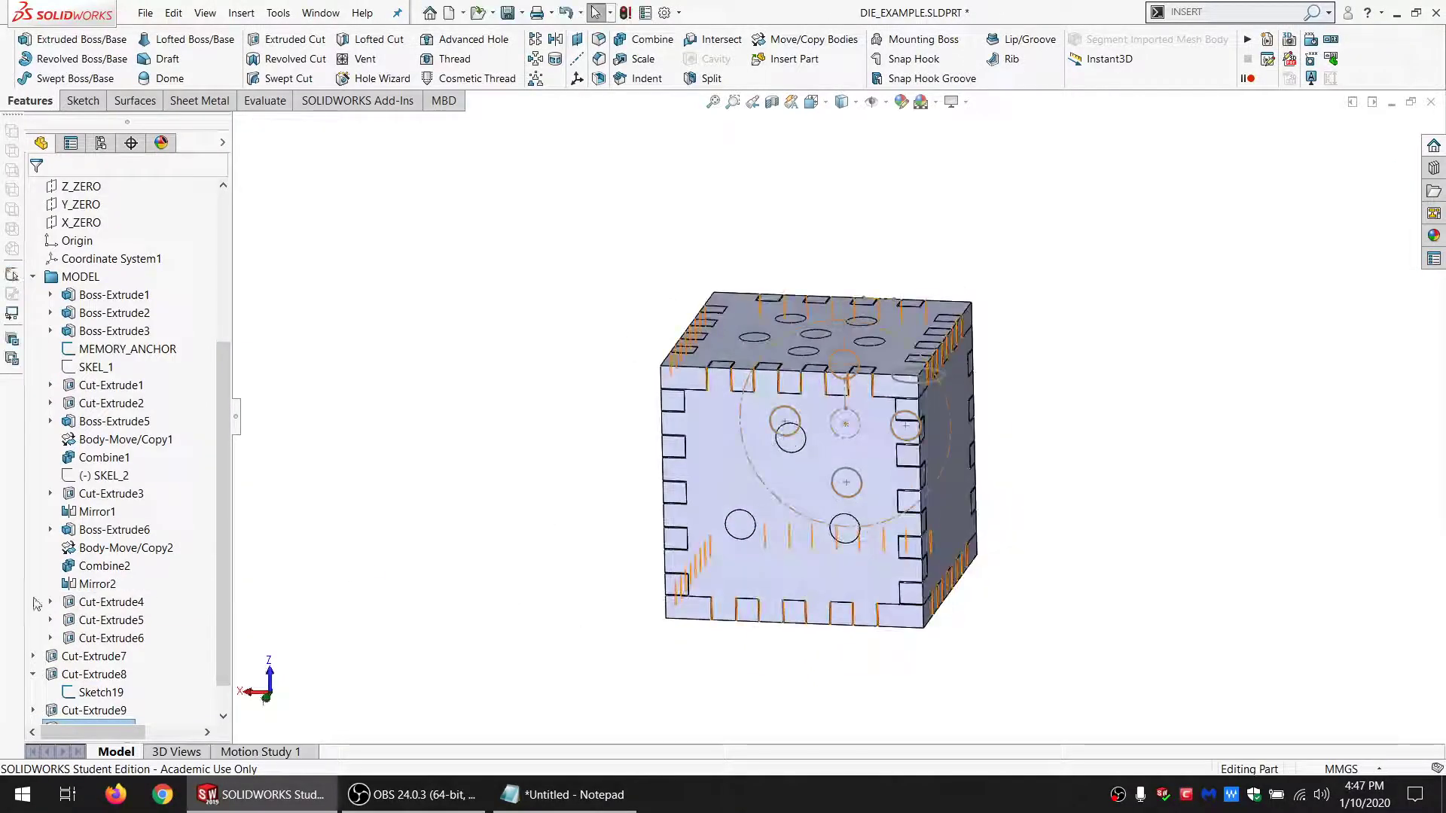
Step: Hide Sketch19, the sketch of the four-circle front cut
{"action": "left_click", "coordinate": [106, 656]}
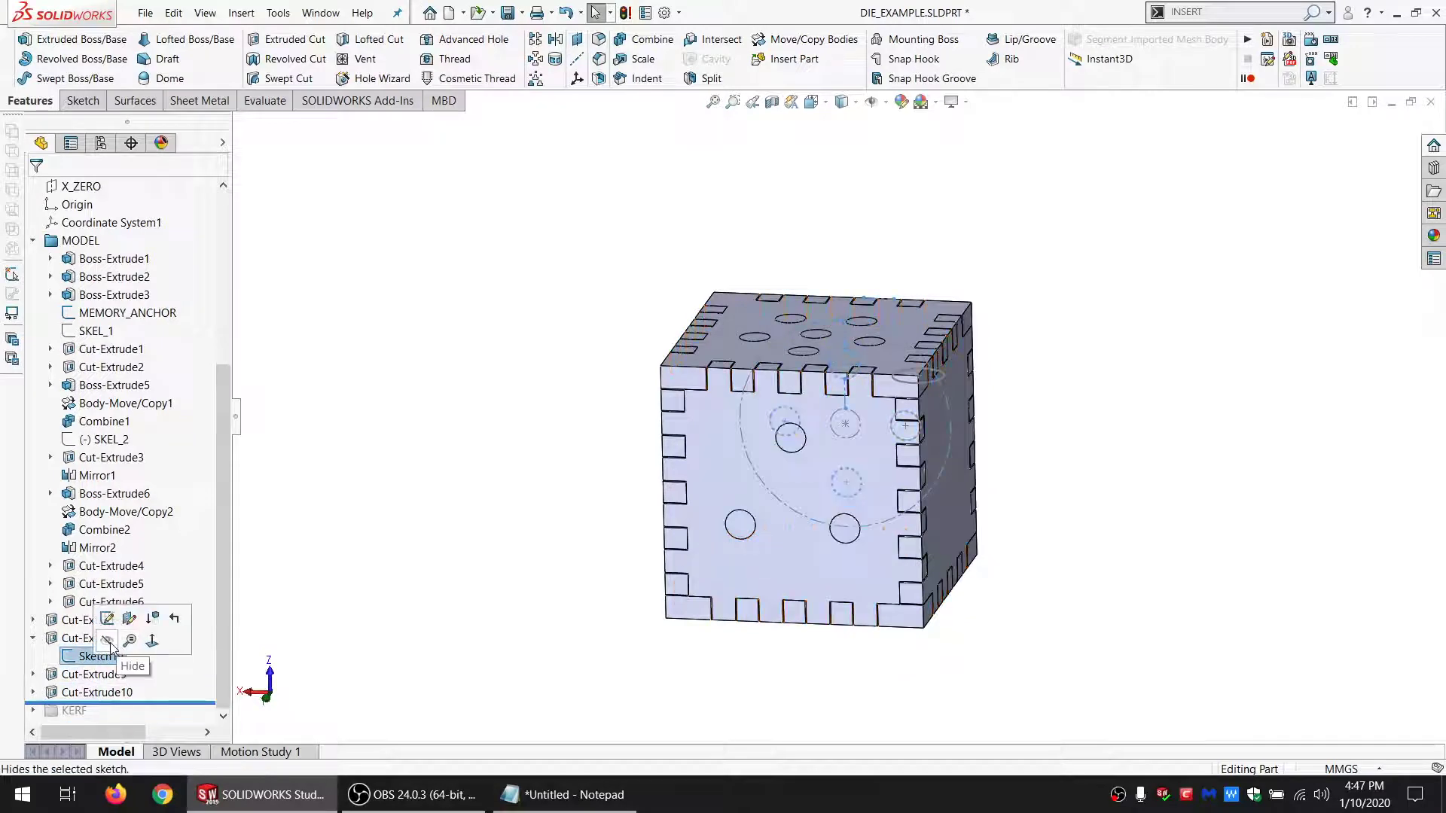
{"action": "left_click", "coordinate": [108, 641]}
Step: Start a sketch on the outer face of the blank side panel and convert the edge of one top-panel pip circle into it
{"action": "middle_click_drag", "start_coordinate": [814, 512], "coordinate": [806, 354]}
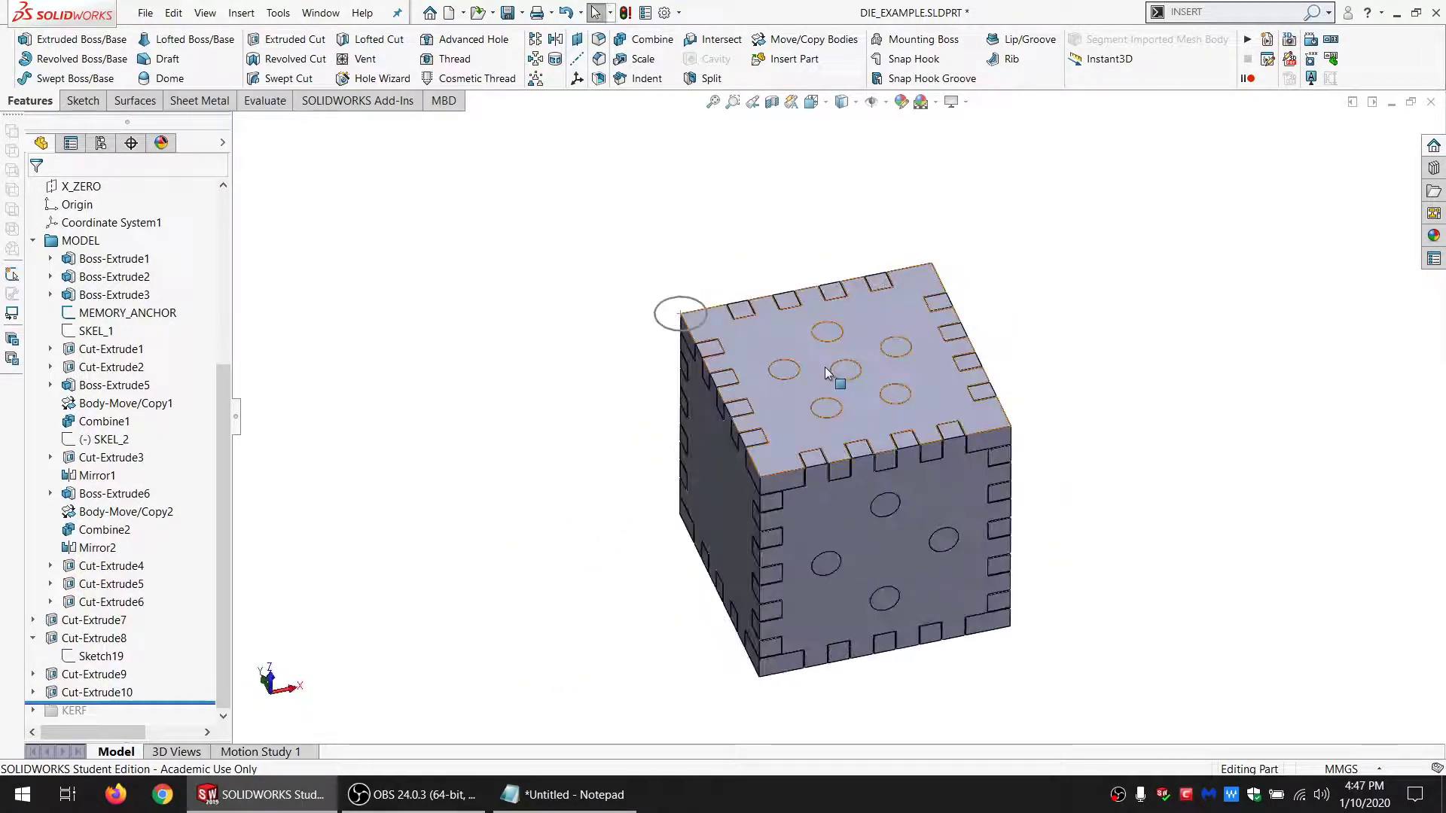
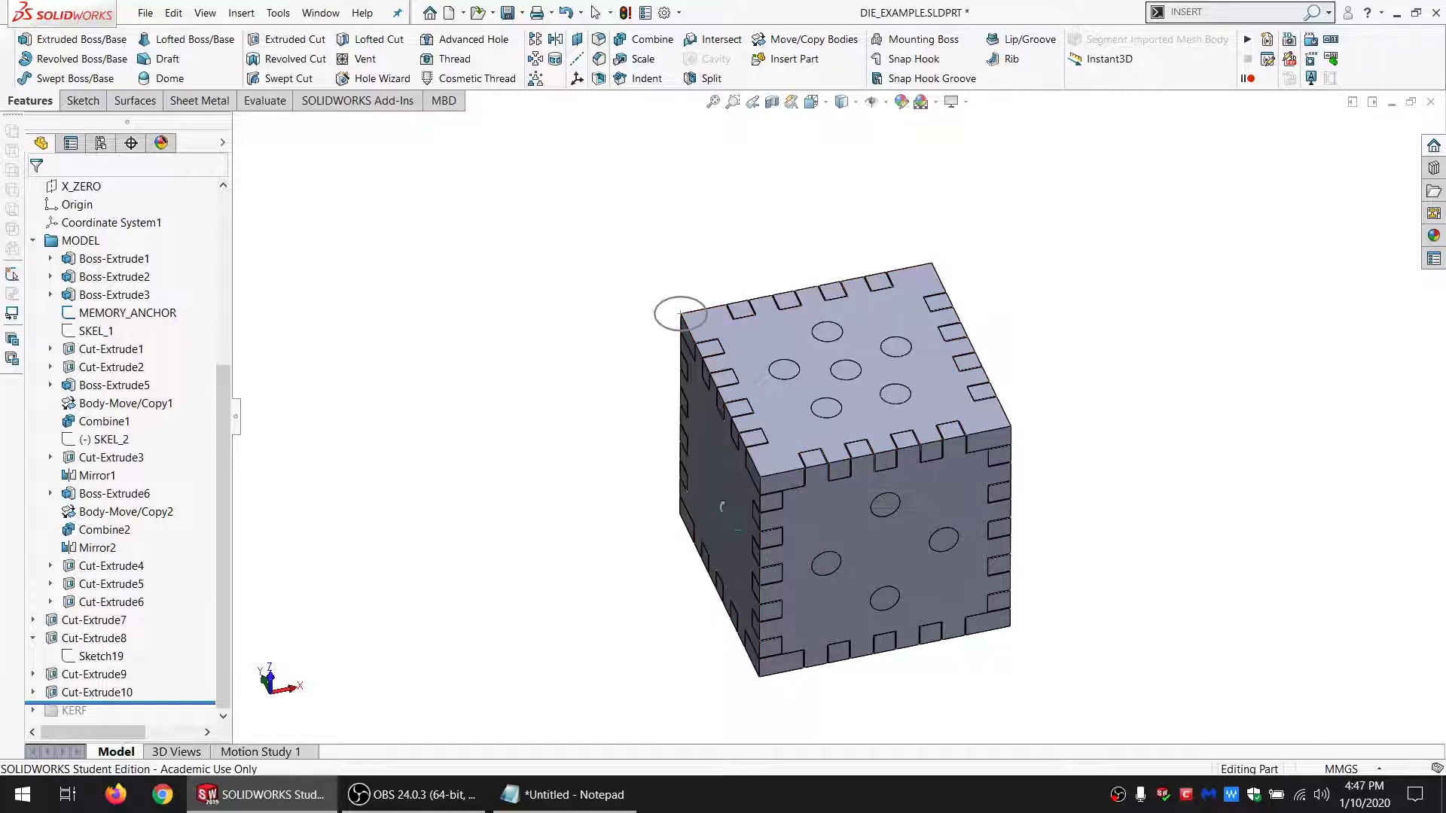
{"action": "middle_click_drag", "start_coordinate": [723, 509], "coordinate": [839, 536]}
{"action": "left_click", "coordinate": [837, 532]}
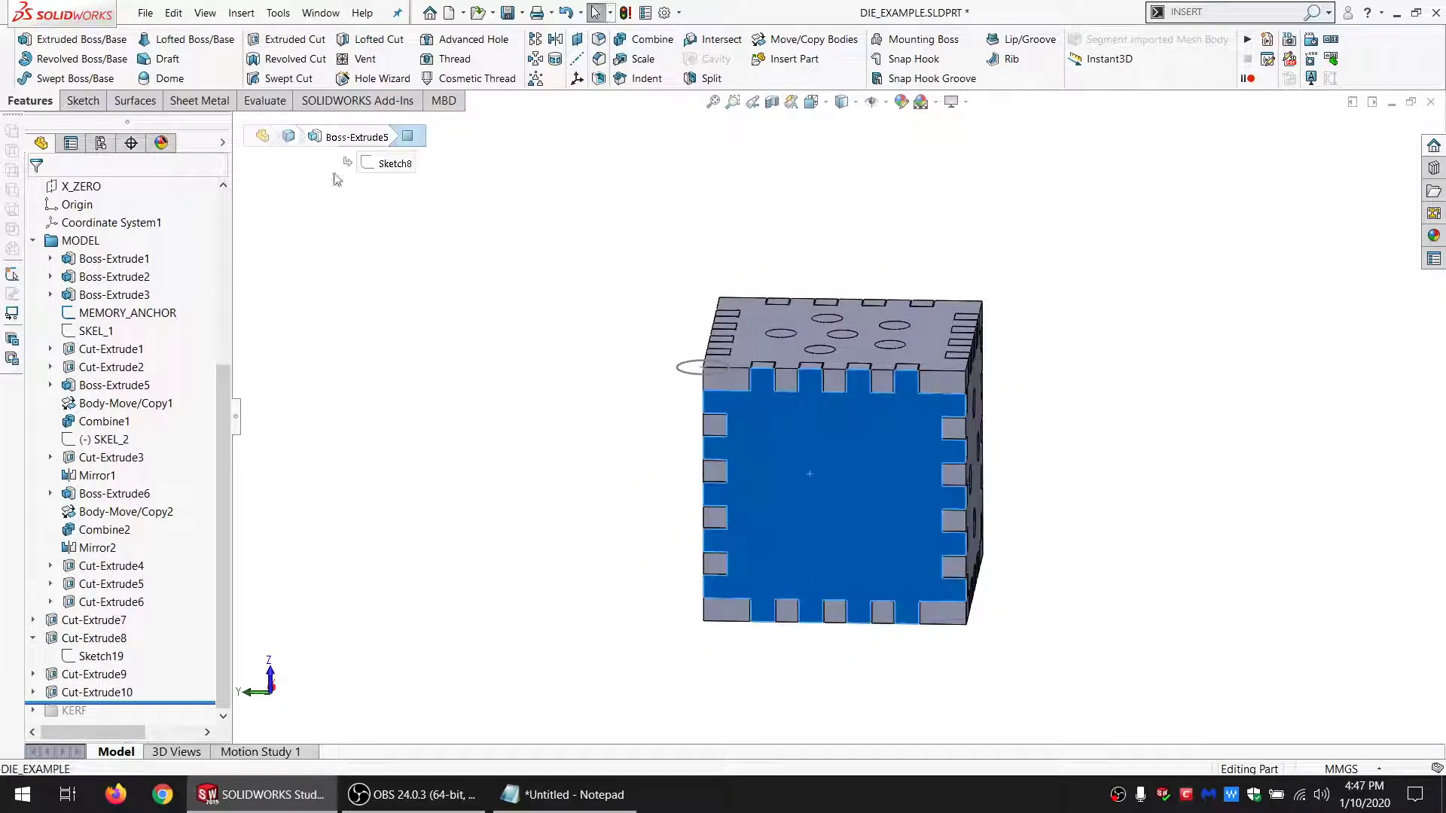
{"action": "left_click", "coordinate": [82, 100]}
{"action": "left_click", "coordinate": [15, 39]}
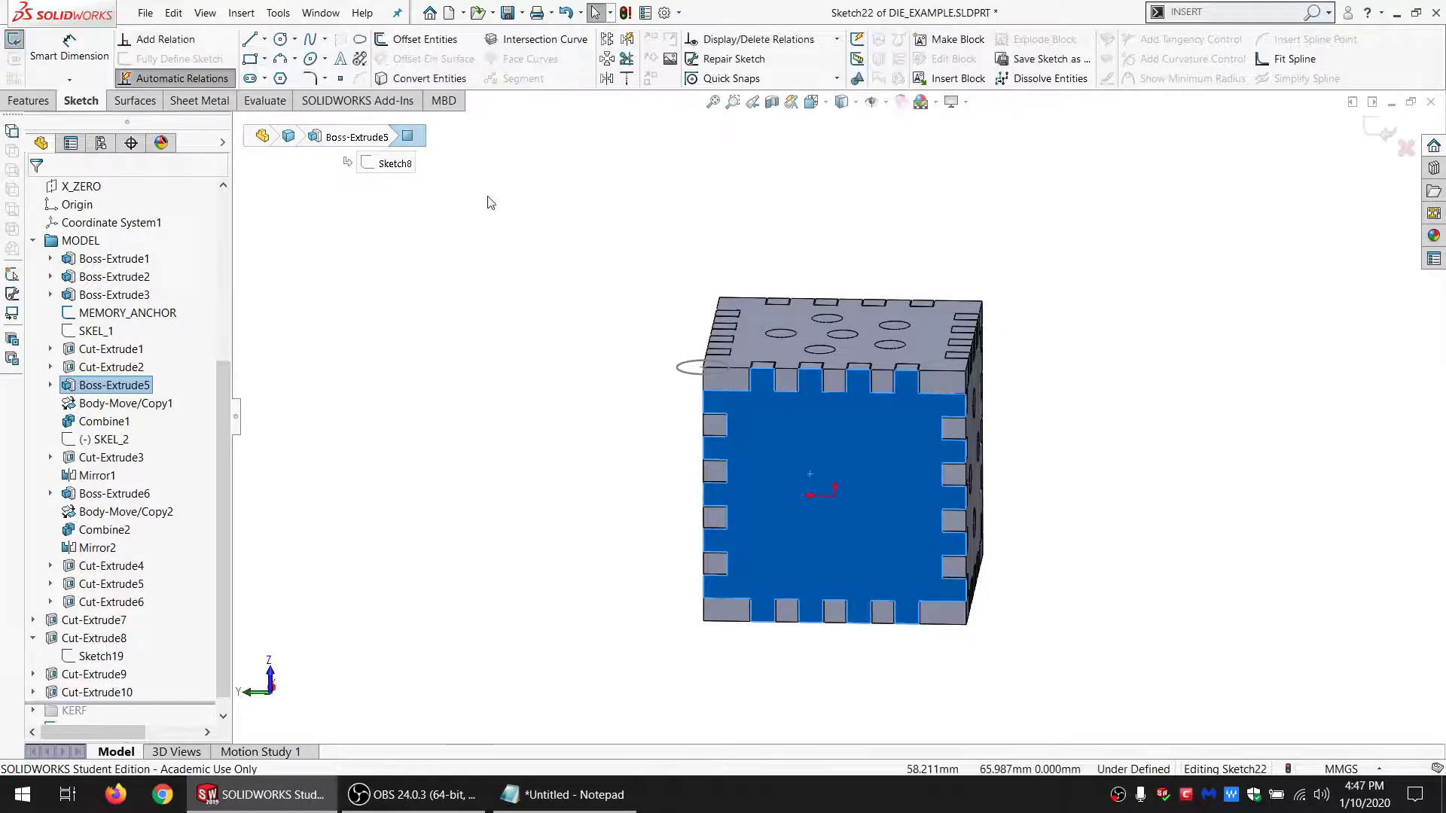
{"action": "scroll", "coordinate": [802, 458], "scroll_direction": "down", "scroll_amount": 3}
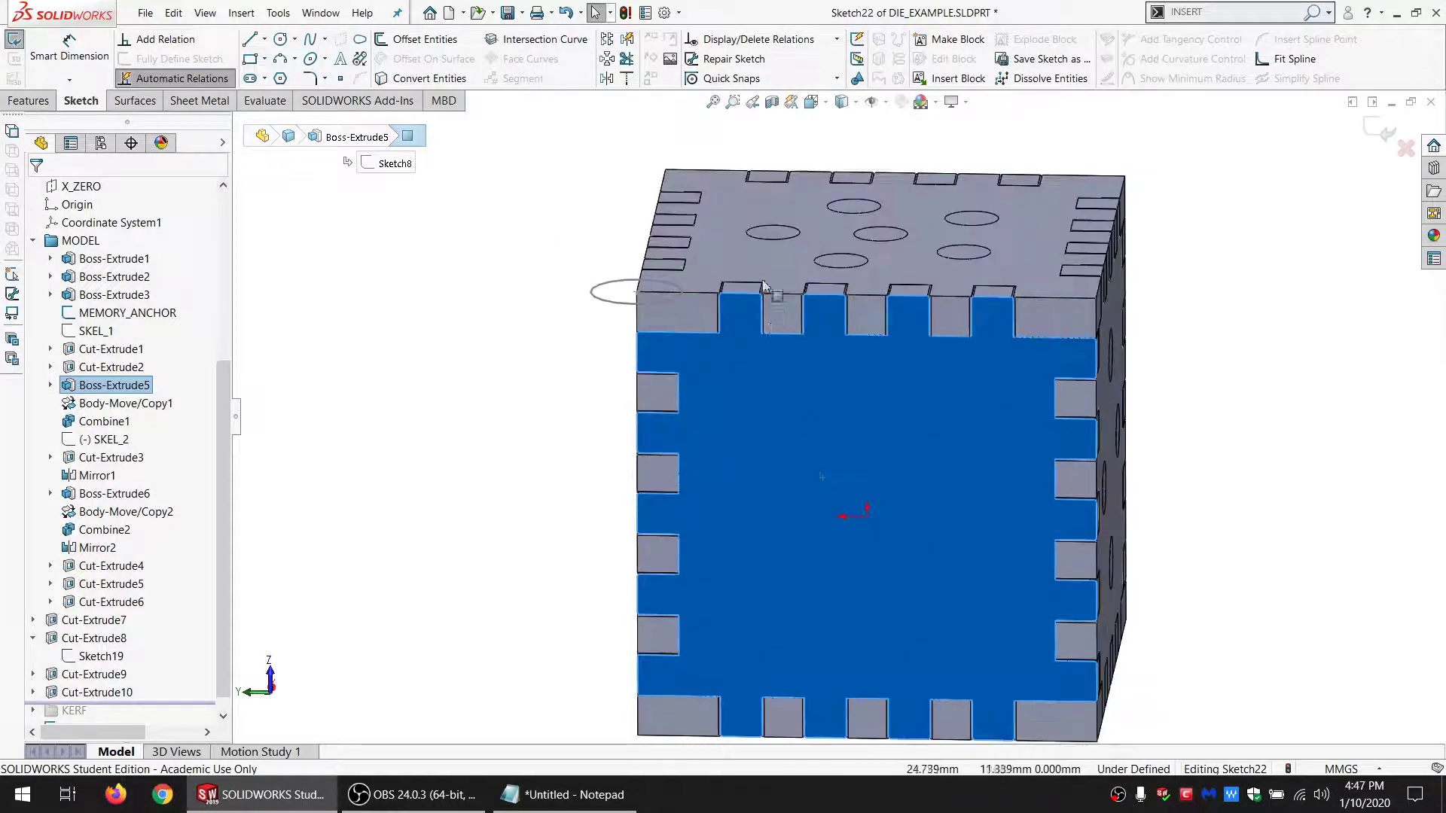
{"action": "left_click", "coordinate": [780, 238]}
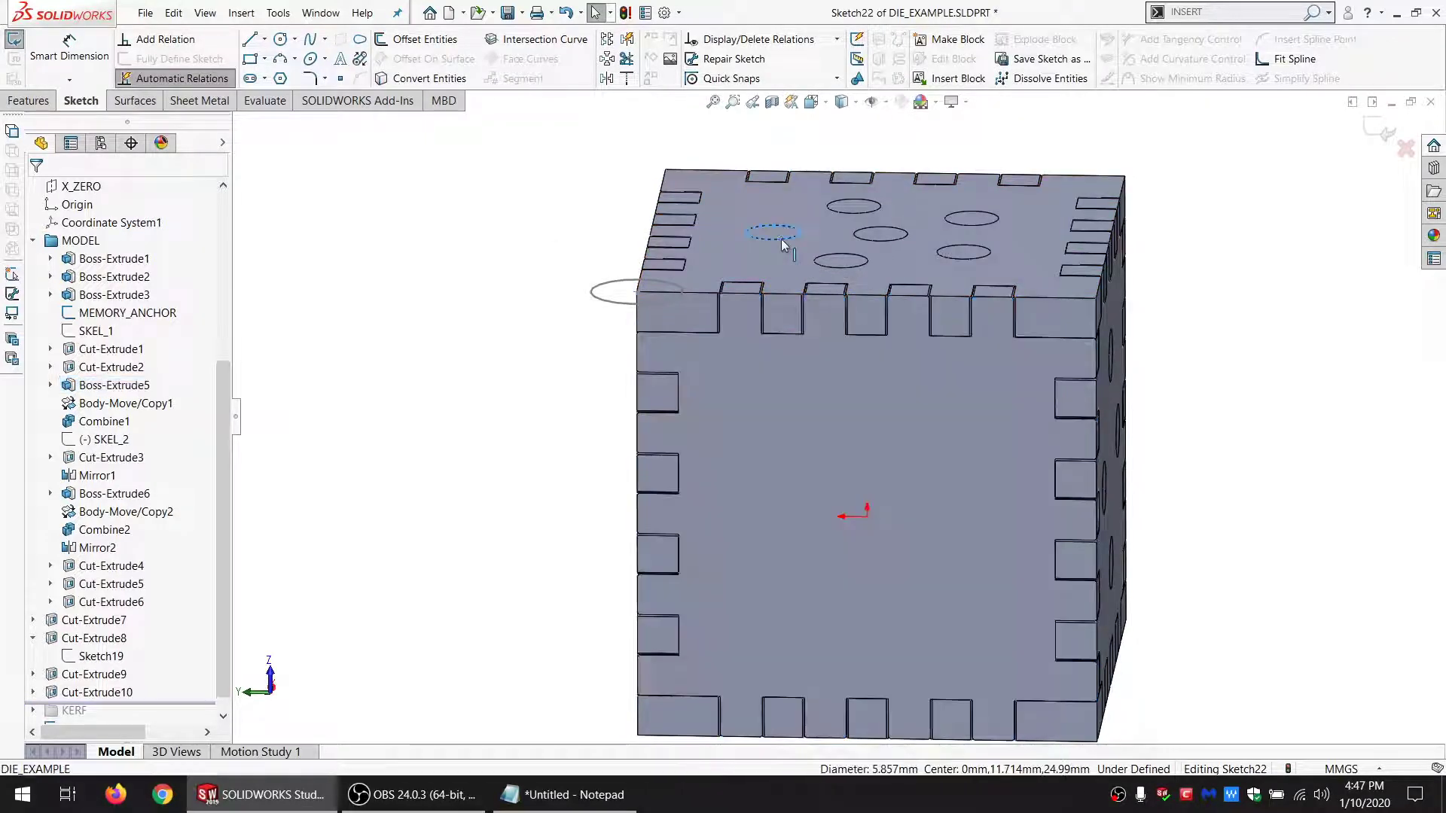
{"action": "left_click", "coordinate": [430, 80]}
{"action": "scroll", "coordinate": [829, 541], "scroll_direction": "up", "scroll_amount": 2}
{"action": "scroll", "coordinate": [829, 541], "scroll_direction": "down", "scroll_amount": 2}
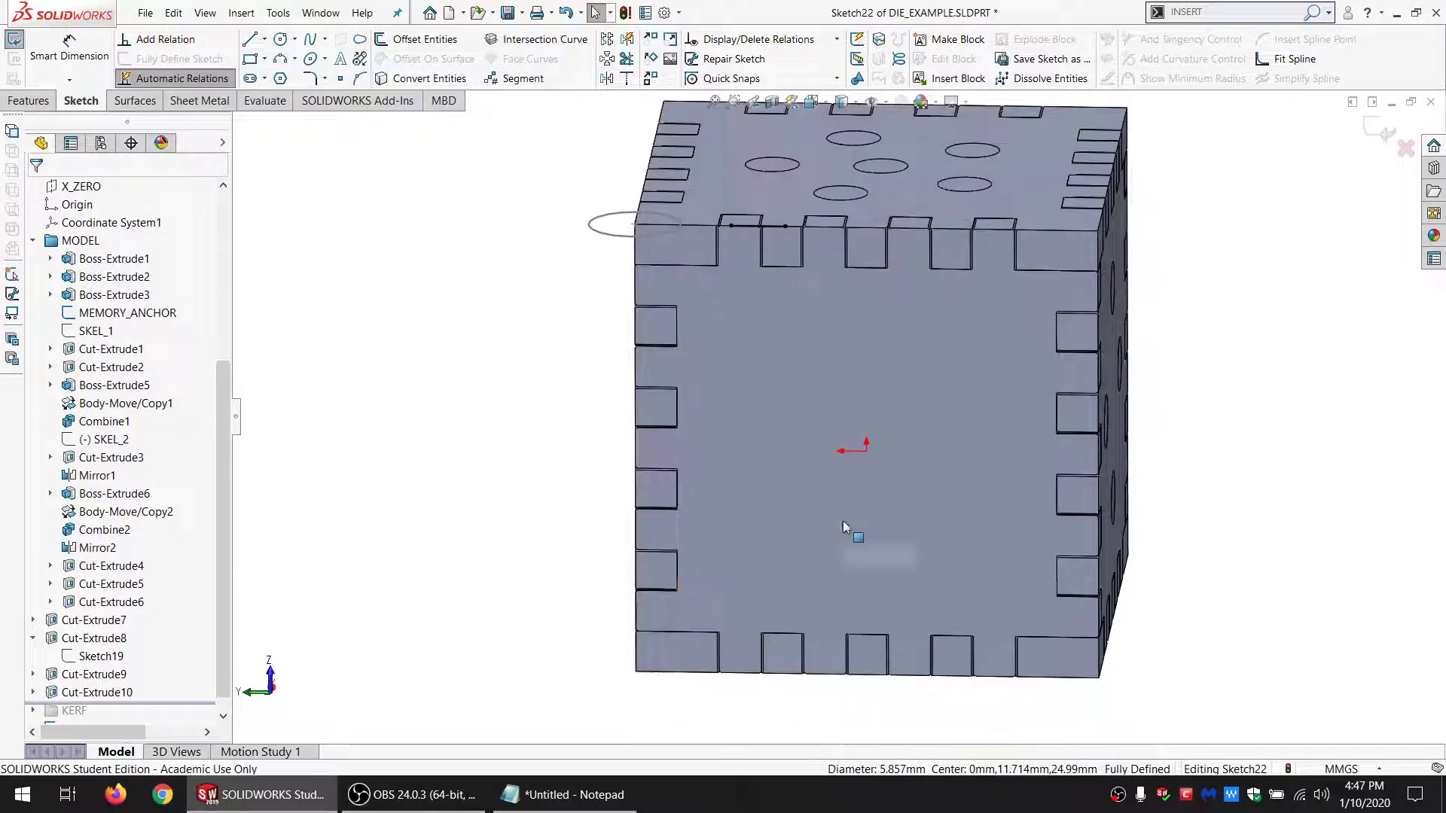
Step: Sketch two circles of about 5.3 mm radius side by side on the panel face, one on each side of the origin
{"action": "left_click", "coordinate": [280, 39]}
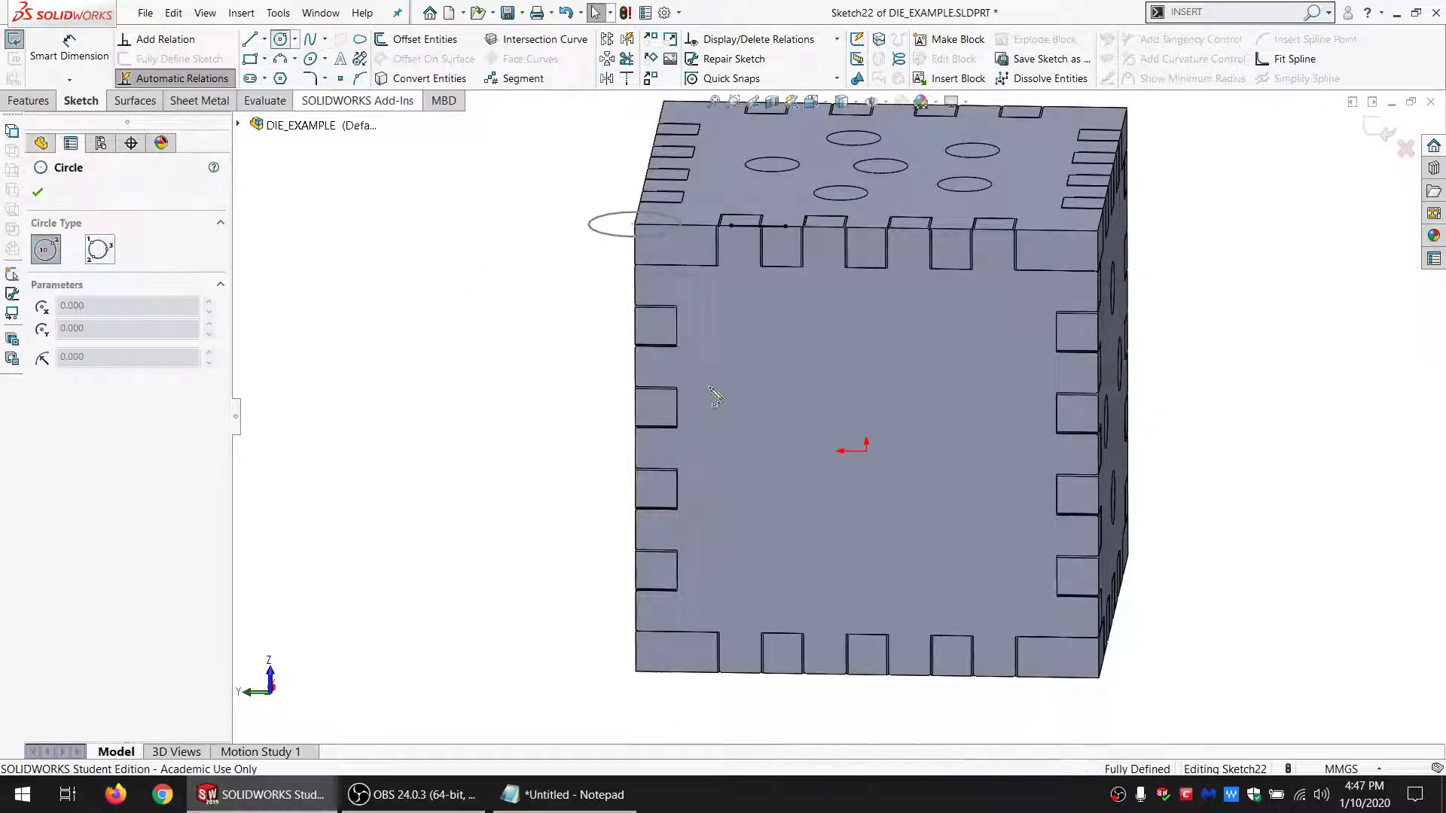
{"action": "left_click", "coordinate": [776, 447]}
{"action": "left_click", "coordinate": [810, 480]}
{"action": "left_click", "coordinate": [956, 441]}
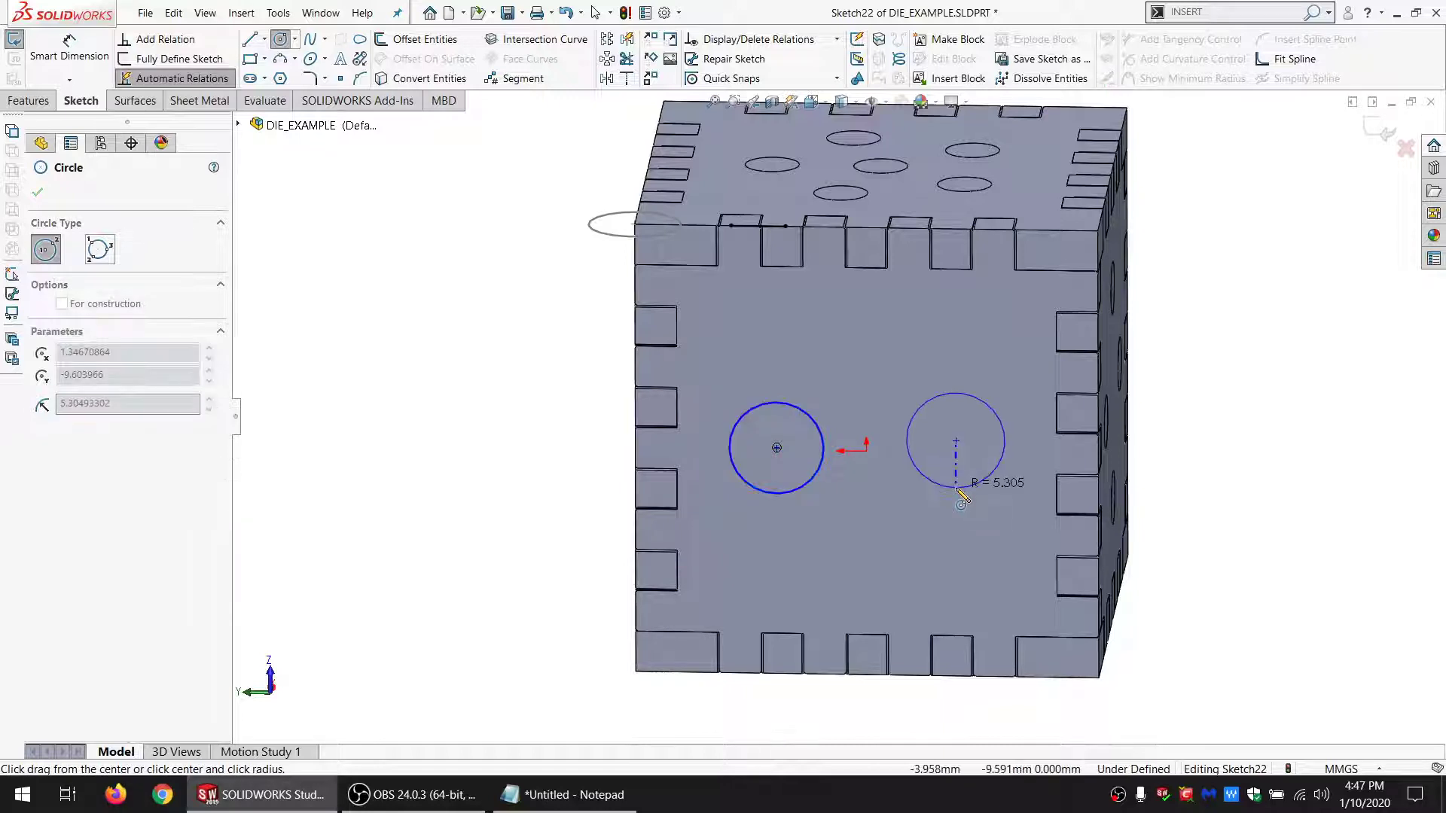
{"action": "left_click", "coordinate": [959, 490]}
Step: Draw a construction line across the left circle and make it parallel and equal to the converted pip line
{"action": "left_click", "coordinate": [249, 41]}
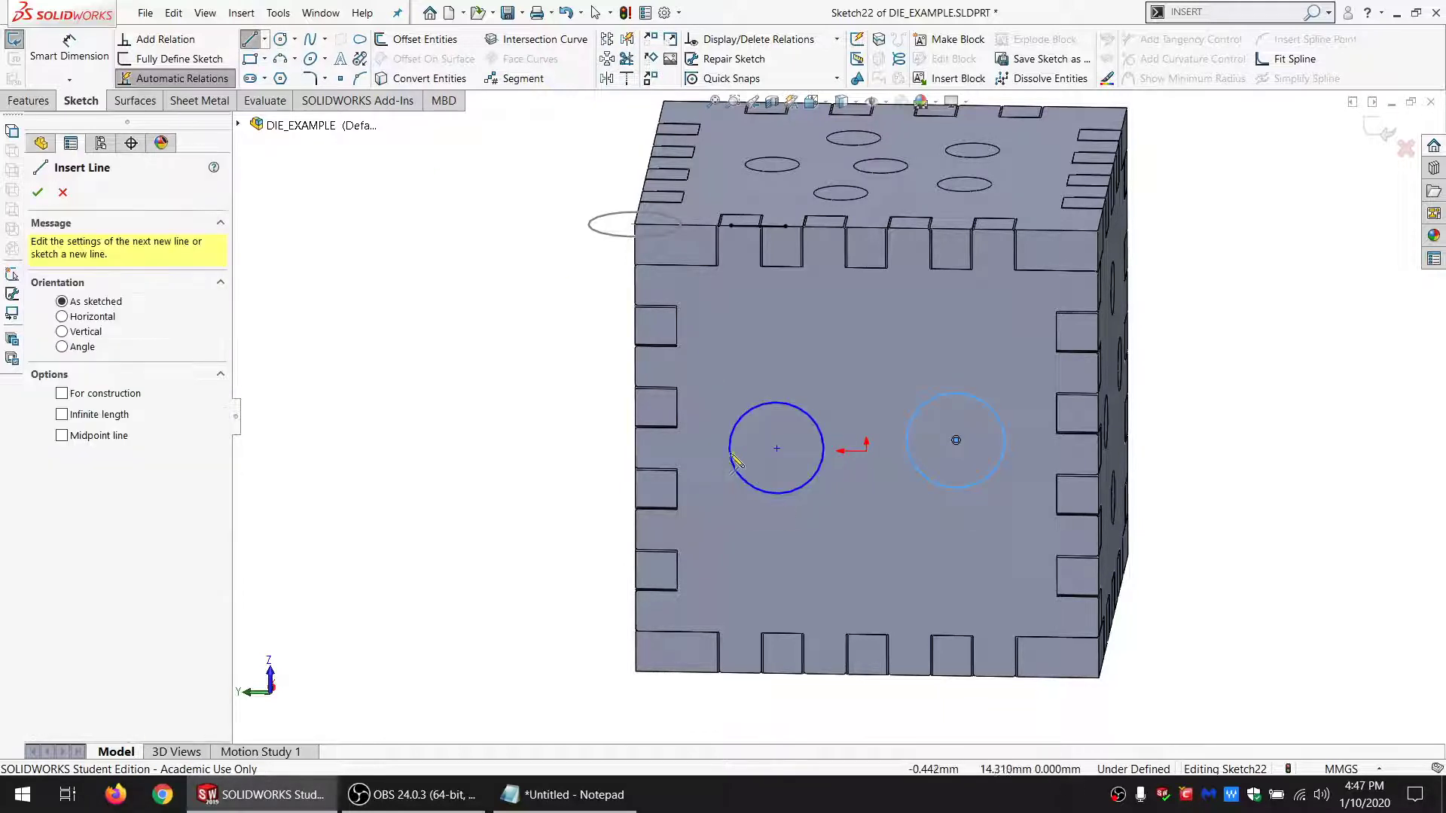
{"action": "left_click_drag", "start_coordinate": [729, 453], "coordinate": [824, 458]}
{"action": "key", "text": "Escape"}
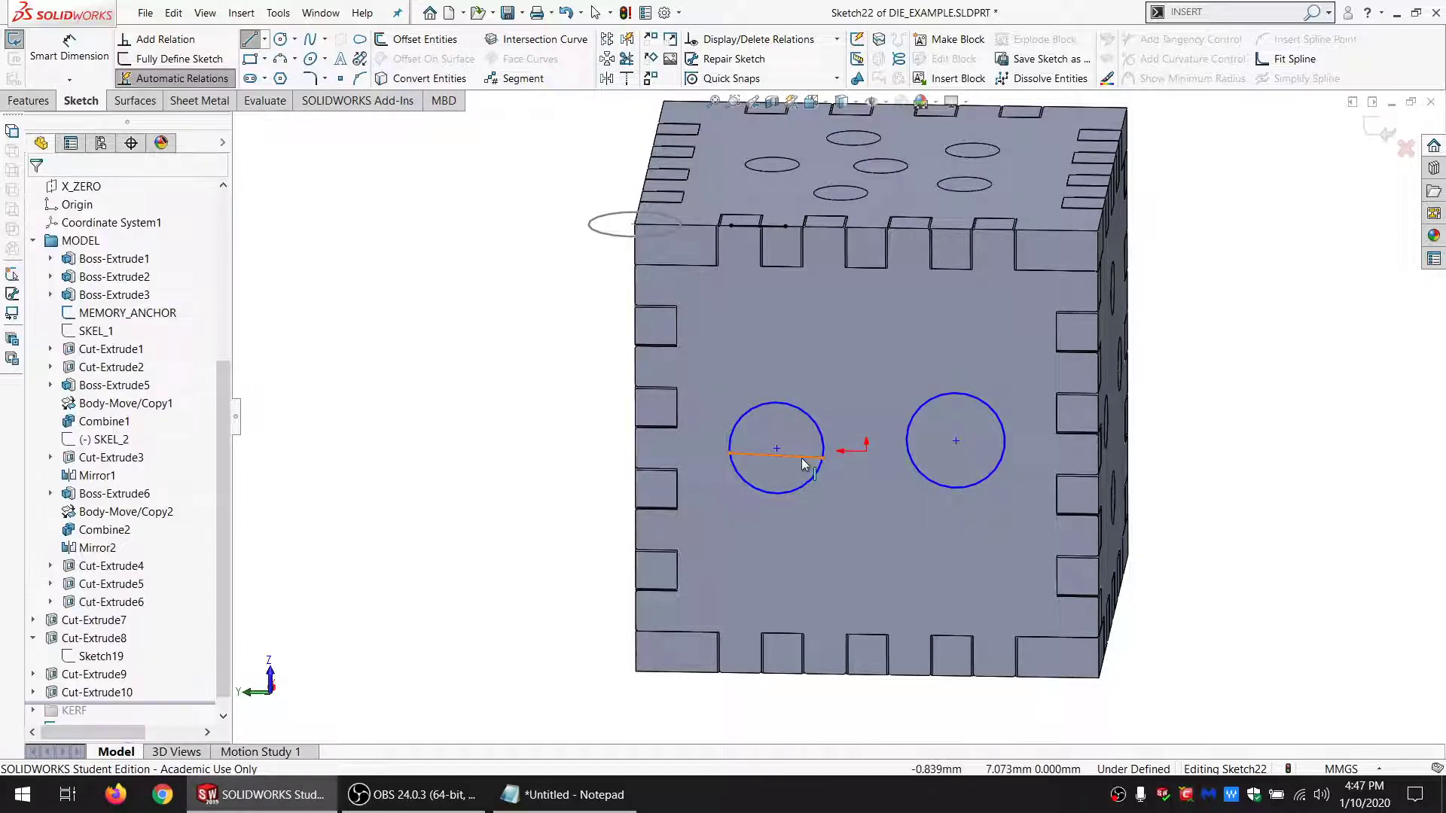
{"action": "left_click", "coordinate": [738, 227], "text": "ctrl"}
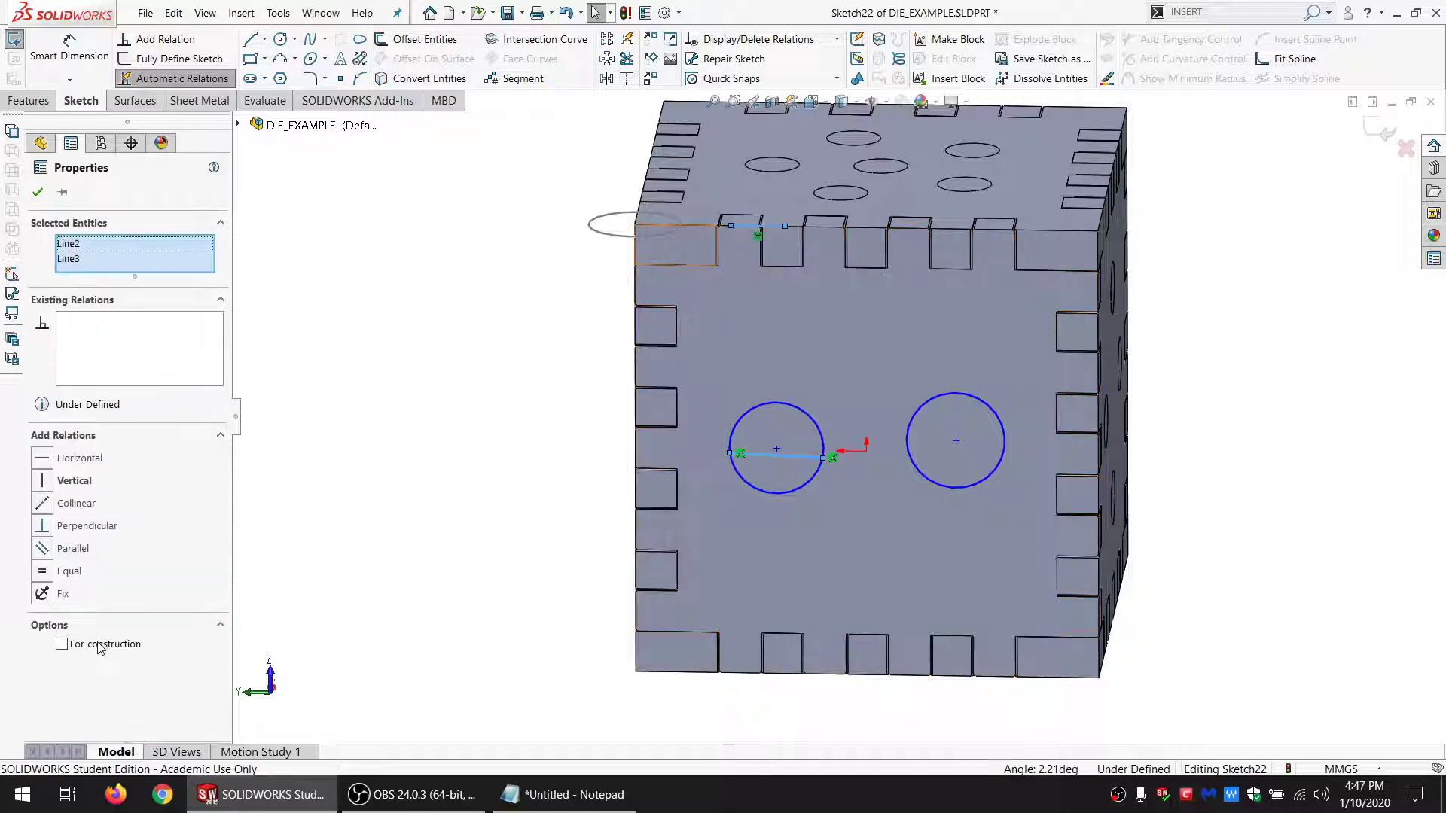
{"action": "left_click", "coordinate": [68, 577]}
{"action": "left_click", "coordinate": [477, 497]}
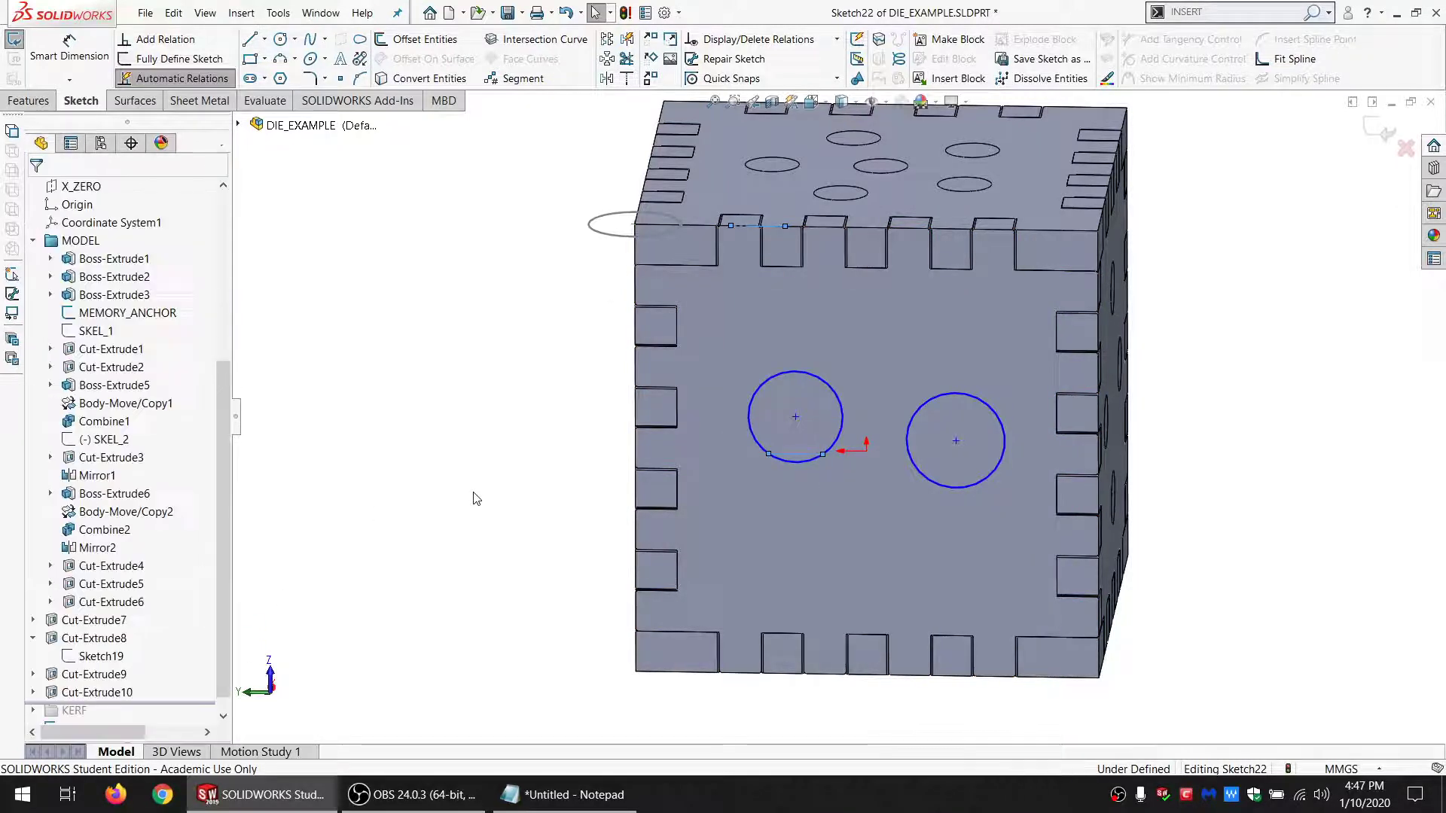
Step: Constrain the left circle's centre to the midpoint of its construction line, and make the right circle equal to the left one
{"action": "left_click", "coordinate": [794, 416]}
{"action": "left_click", "coordinate": [808, 455], "text": "ctrl"}
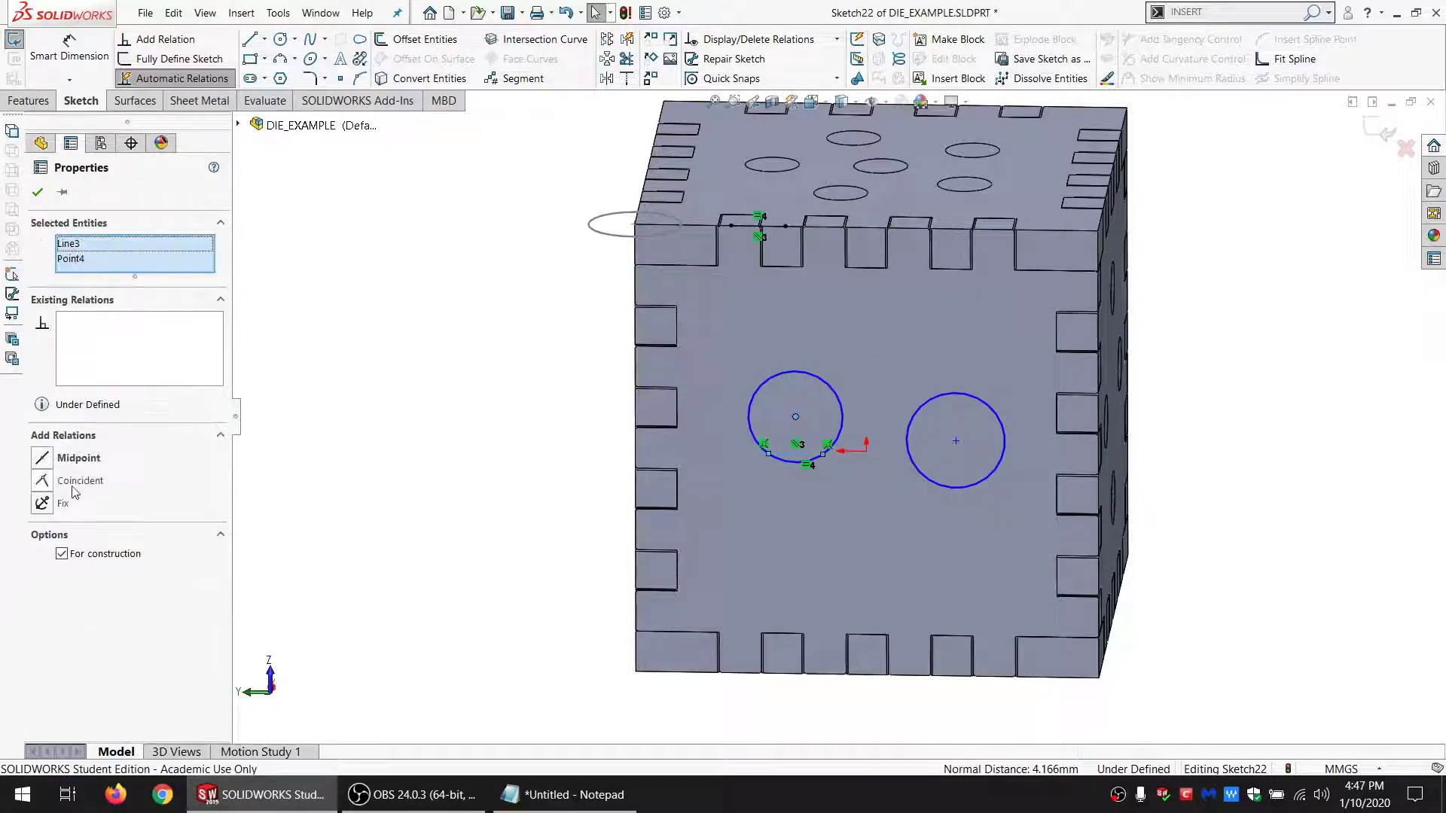
{"action": "left_click", "coordinate": [76, 486]}
{"action": "left_click", "coordinate": [811, 439]}
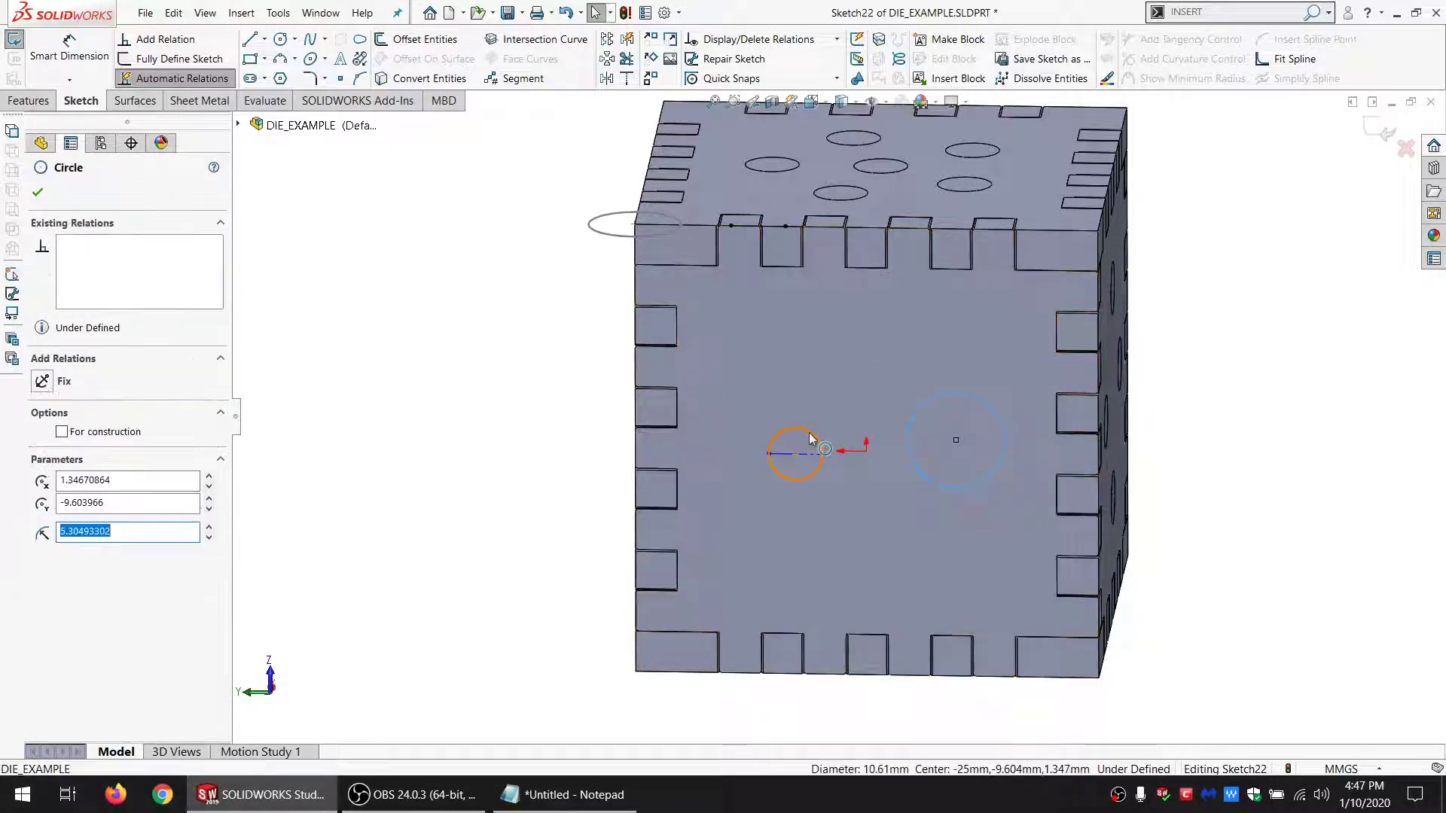
{"action": "left_click", "coordinate": [565, 415]}
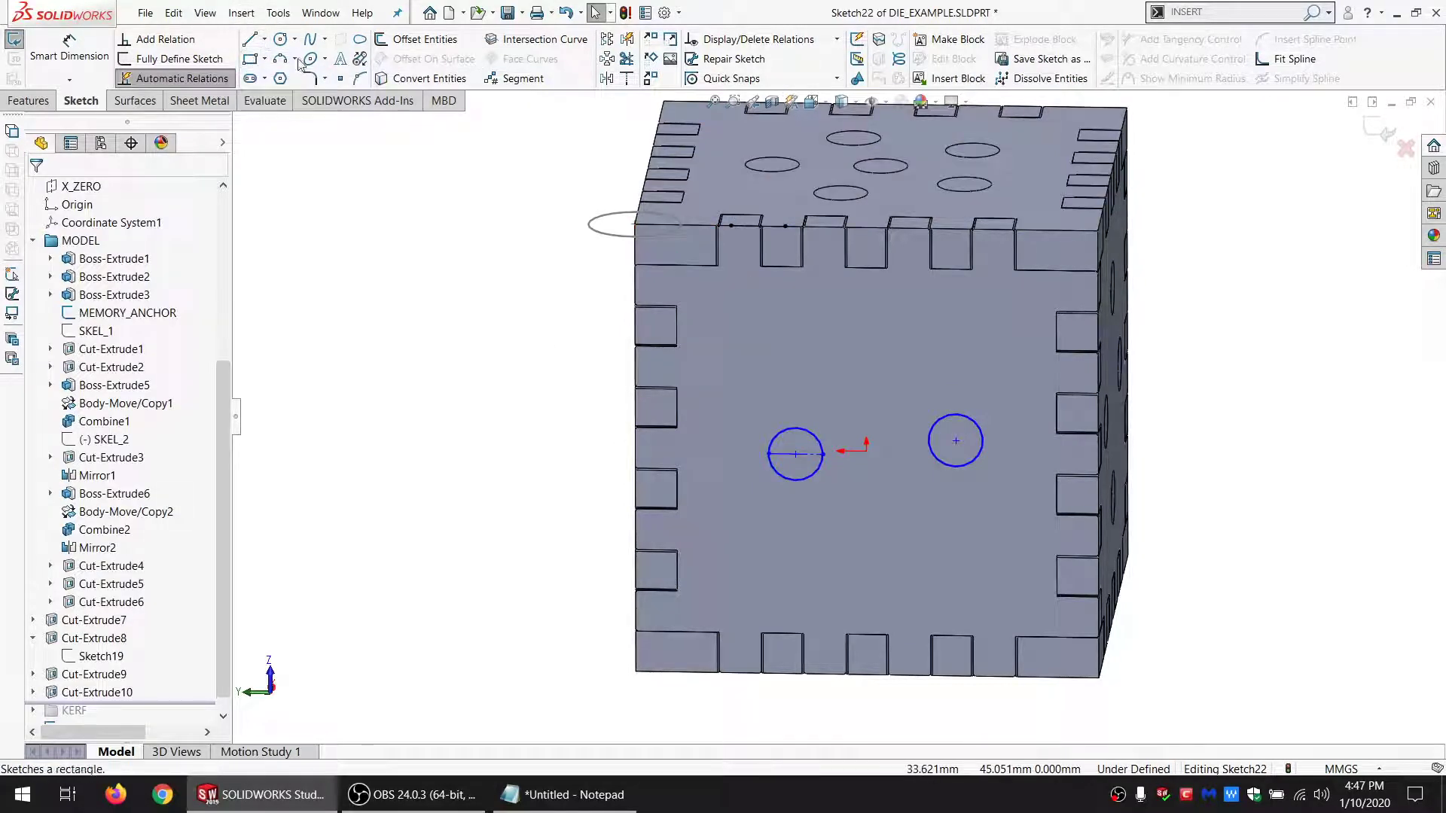
Step: Sketch a large circle centred on the origin and make it tangent to the inner edge of the upper-left corner finger
{"action": "left_click", "coordinate": [280, 38]}
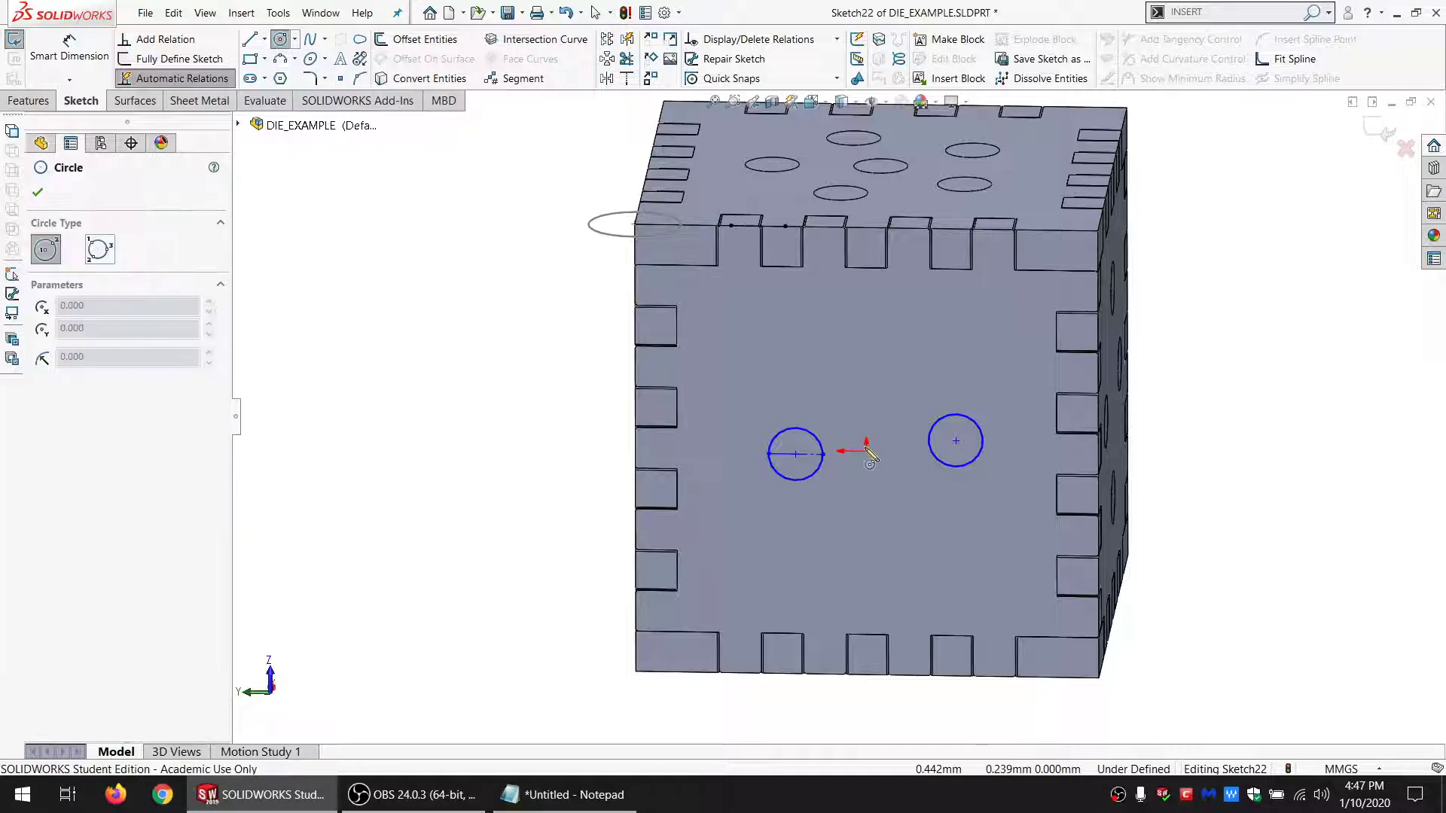
{"action": "left_click_drag", "start_coordinate": [866, 450], "coordinate": [765, 314]}
{"action": "key", "text": "Escape"}
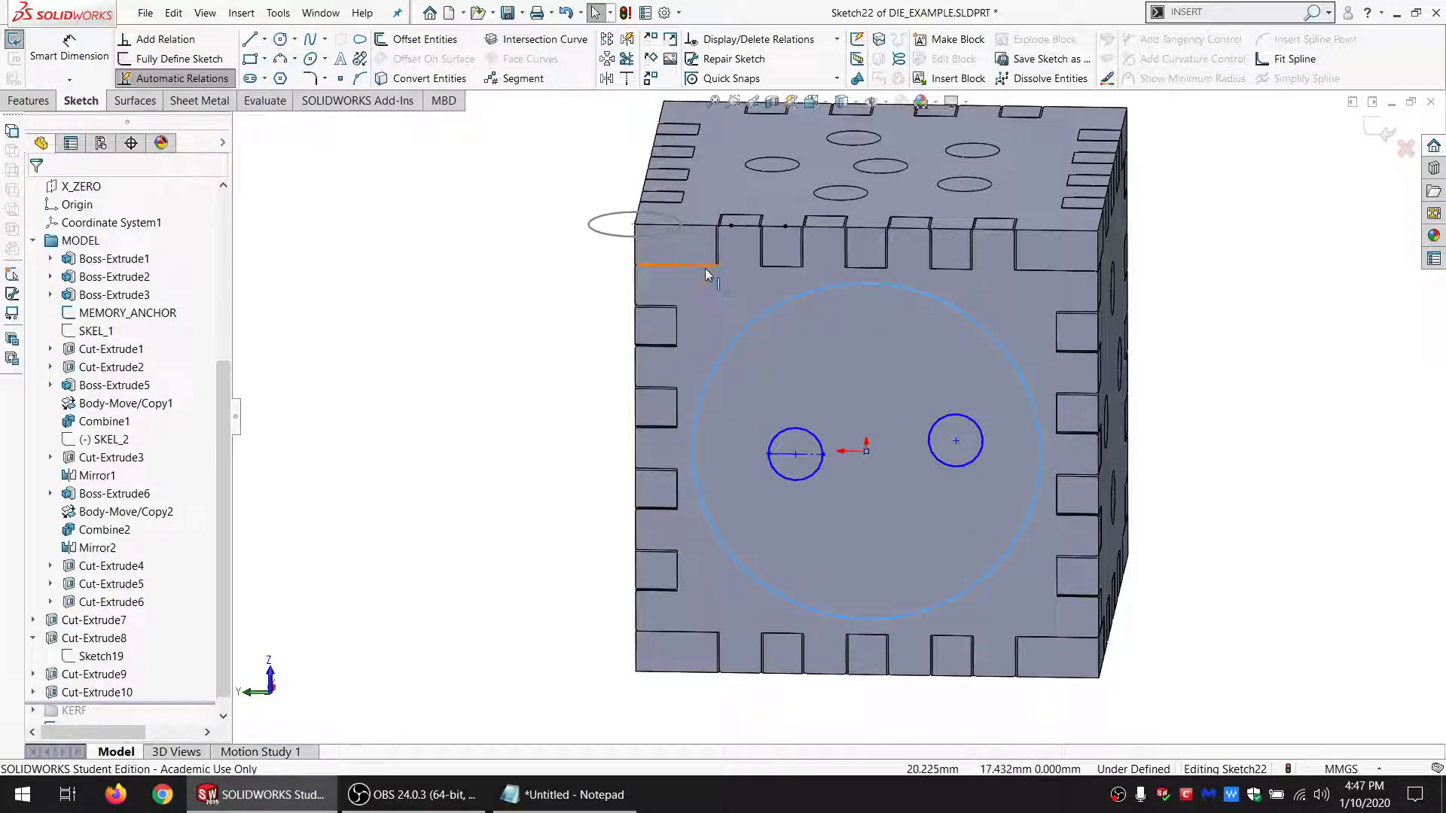
{"action": "left_click", "coordinate": [58, 458]}
{"action": "left_click", "coordinate": [257, 447]}
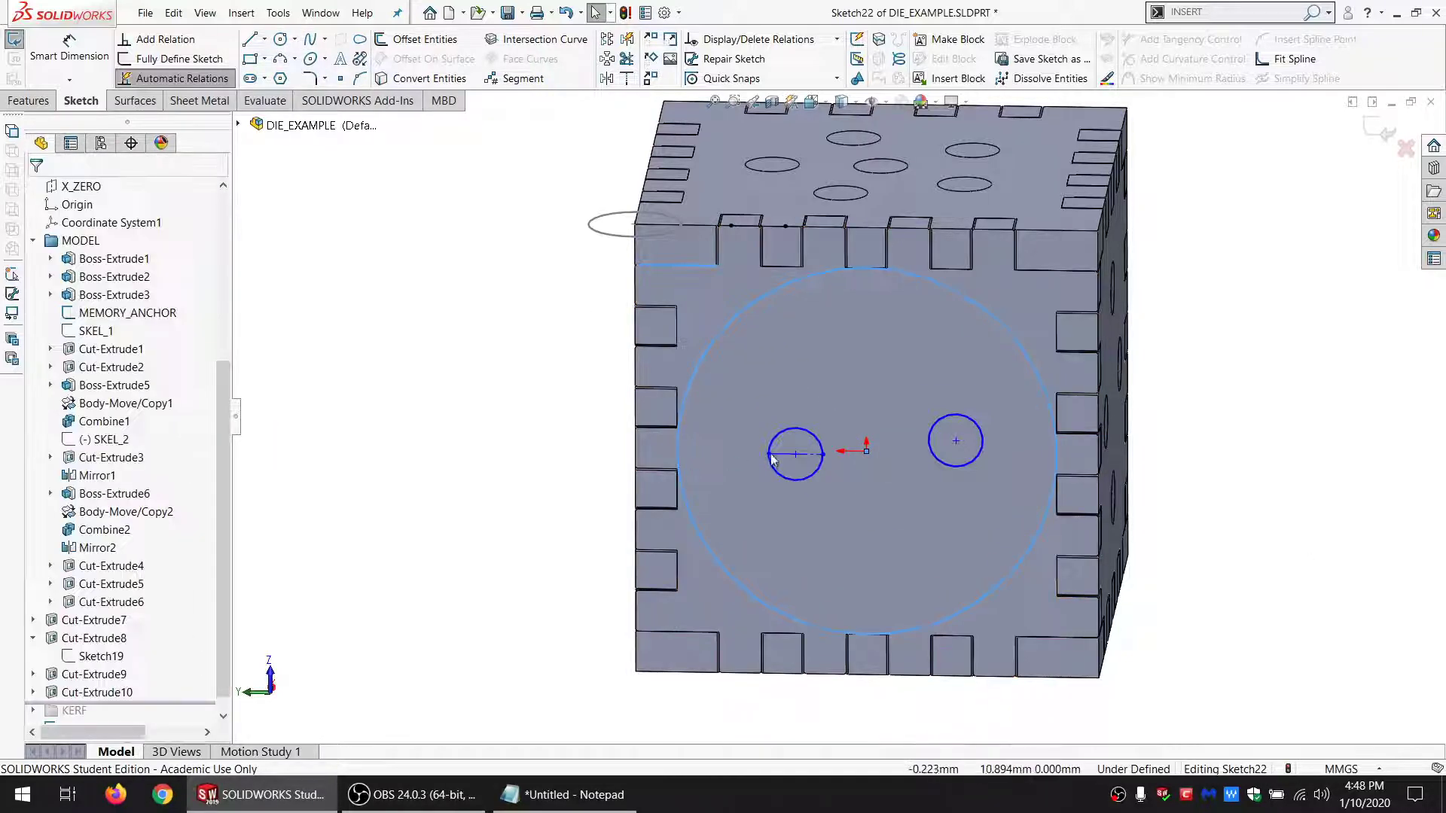
Step: Align the centres of both small circles with the origin using a Vertical relation
{"action": "left_click", "coordinate": [795, 456]}
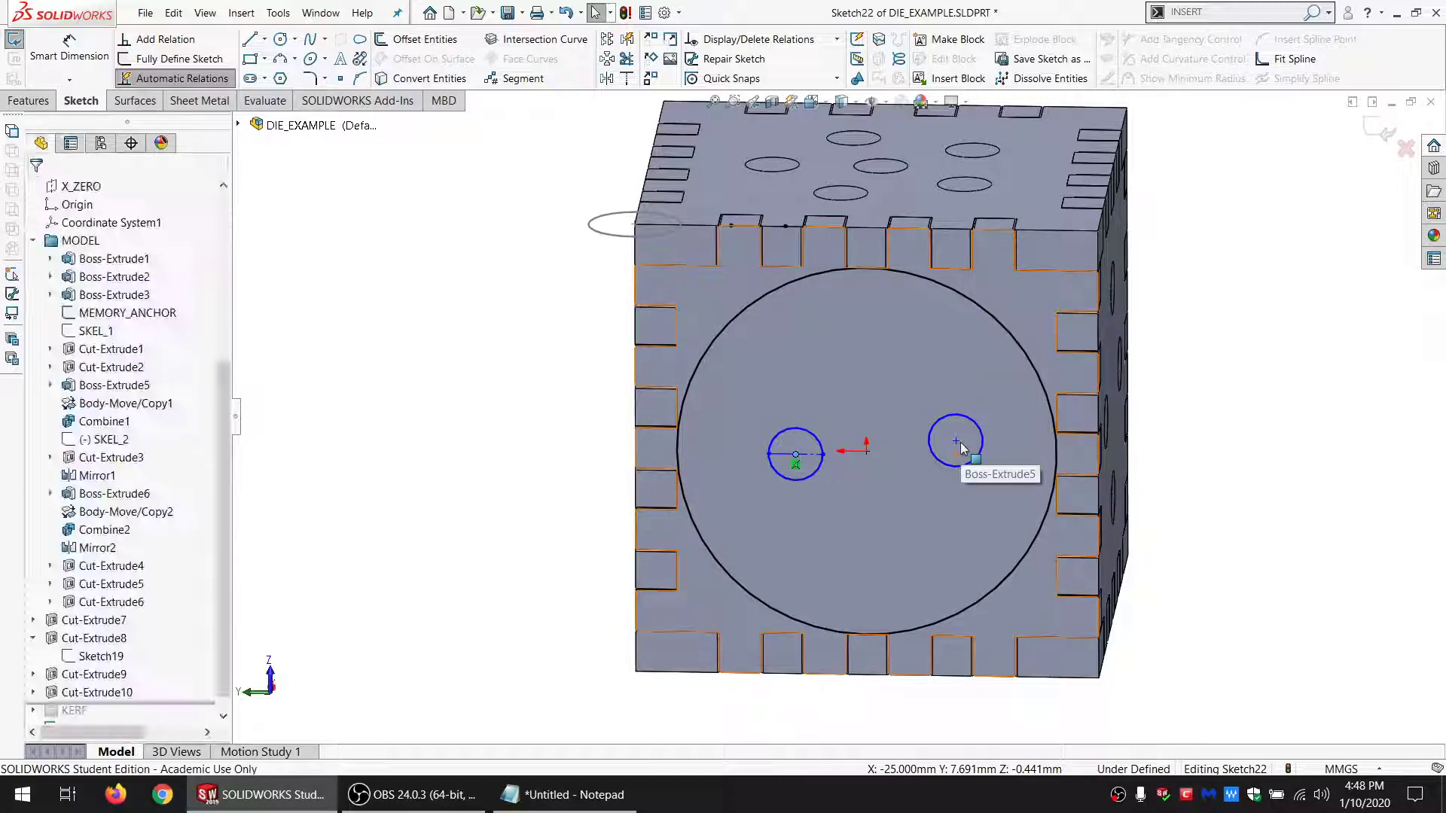
{"action": "left_click", "coordinate": [959, 442], "text": "ctrl"}
{"action": "left_click", "coordinate": [957, 441]}
{"action": "left_click", "coordinate": [866, 451], "text": "ctrl"}
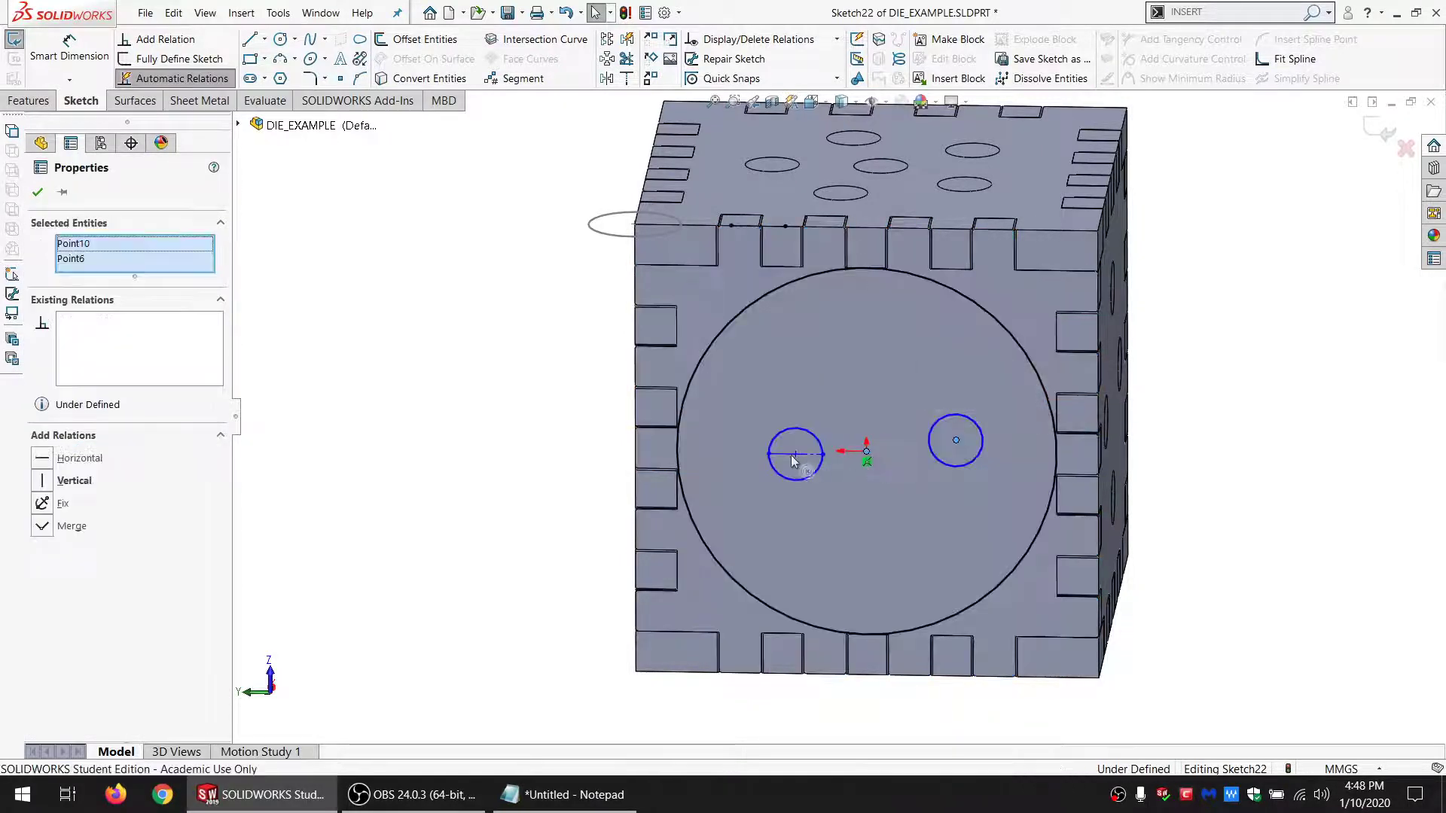
{"action": "left_click", "coordinate": [795, 456], "text": "ctrl"}
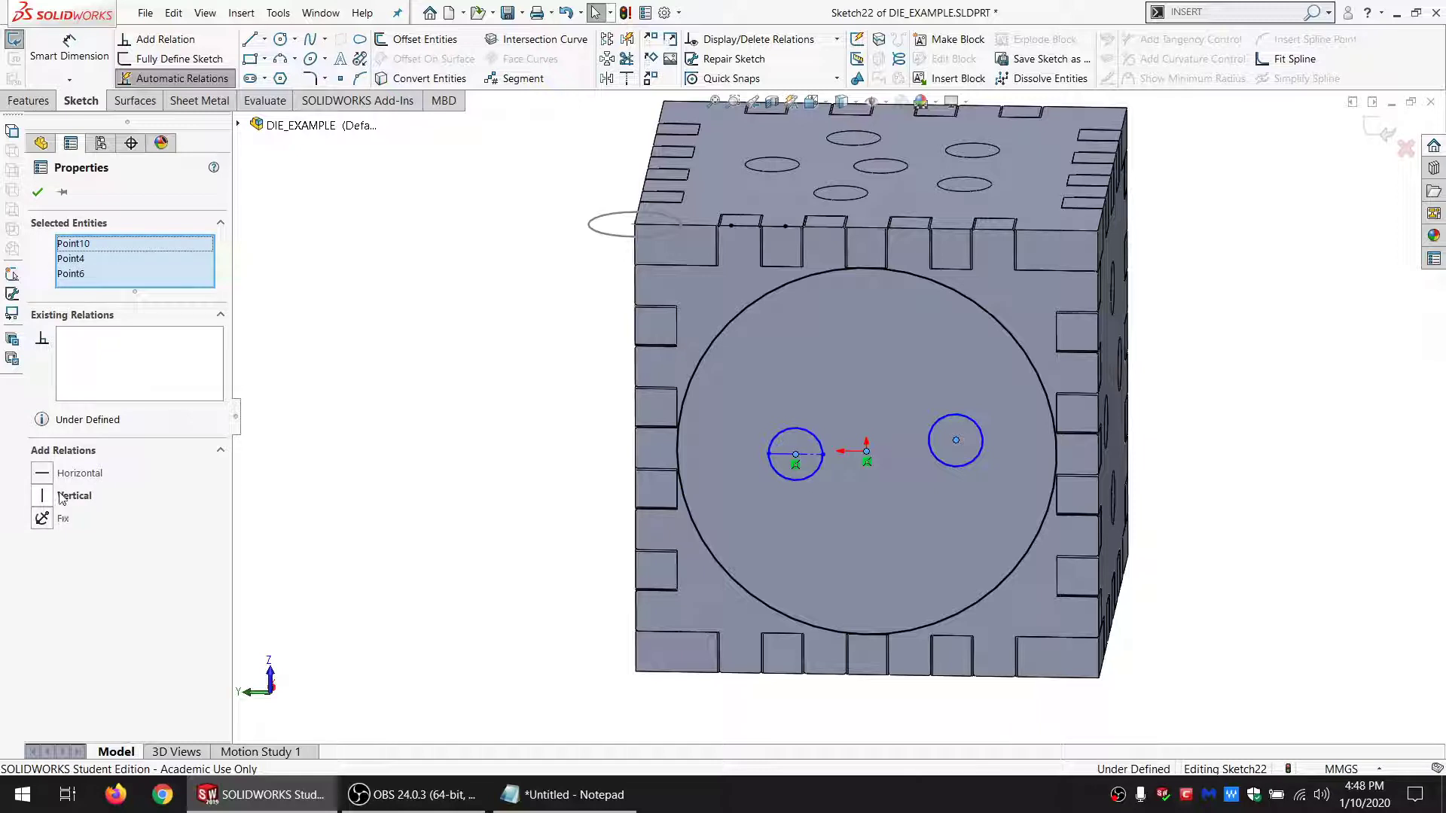
{"action": "left_click", "coordinate": [61, 497]}
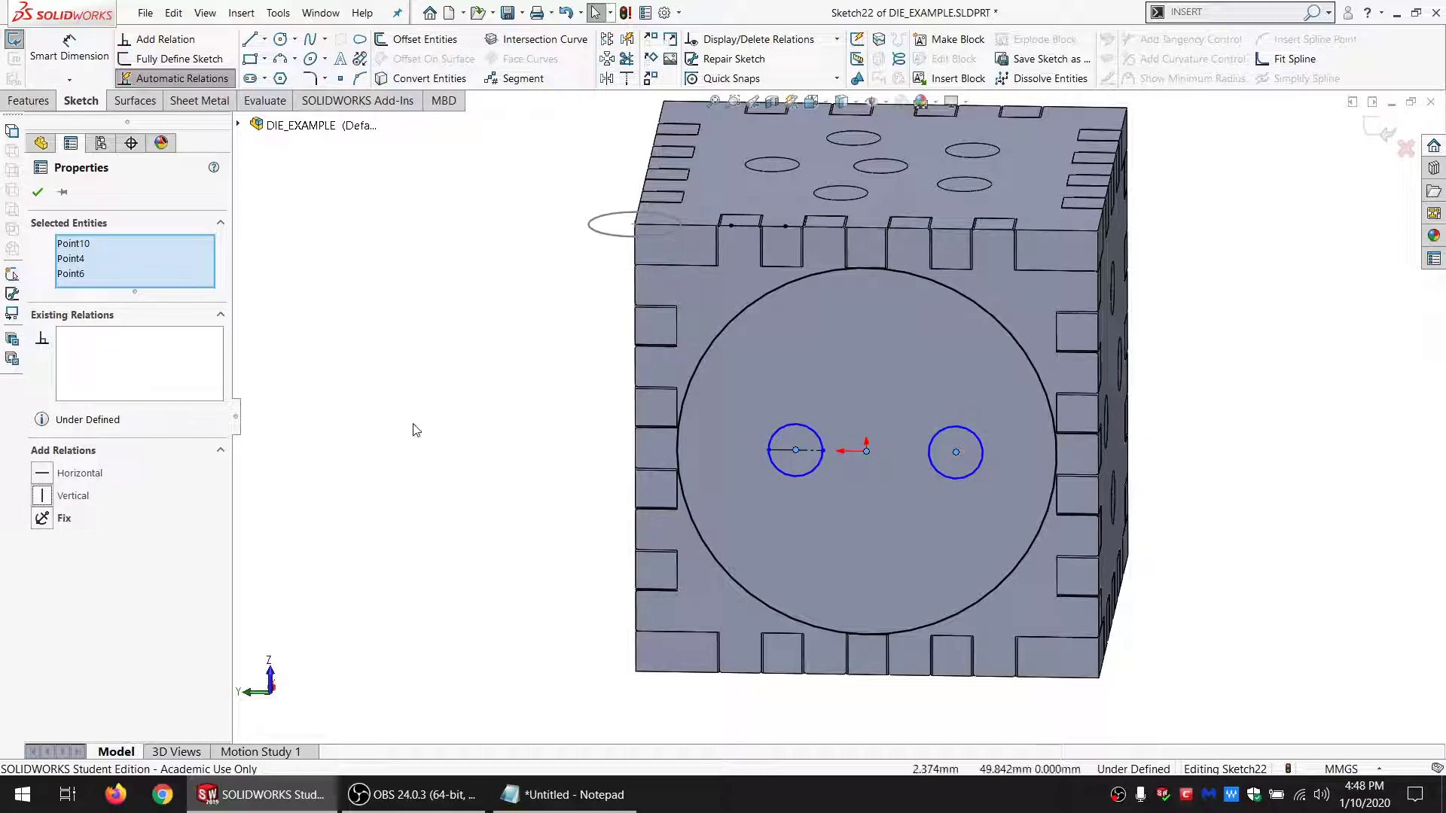
{"action": "left_click", "coordinate": [496, 410]}
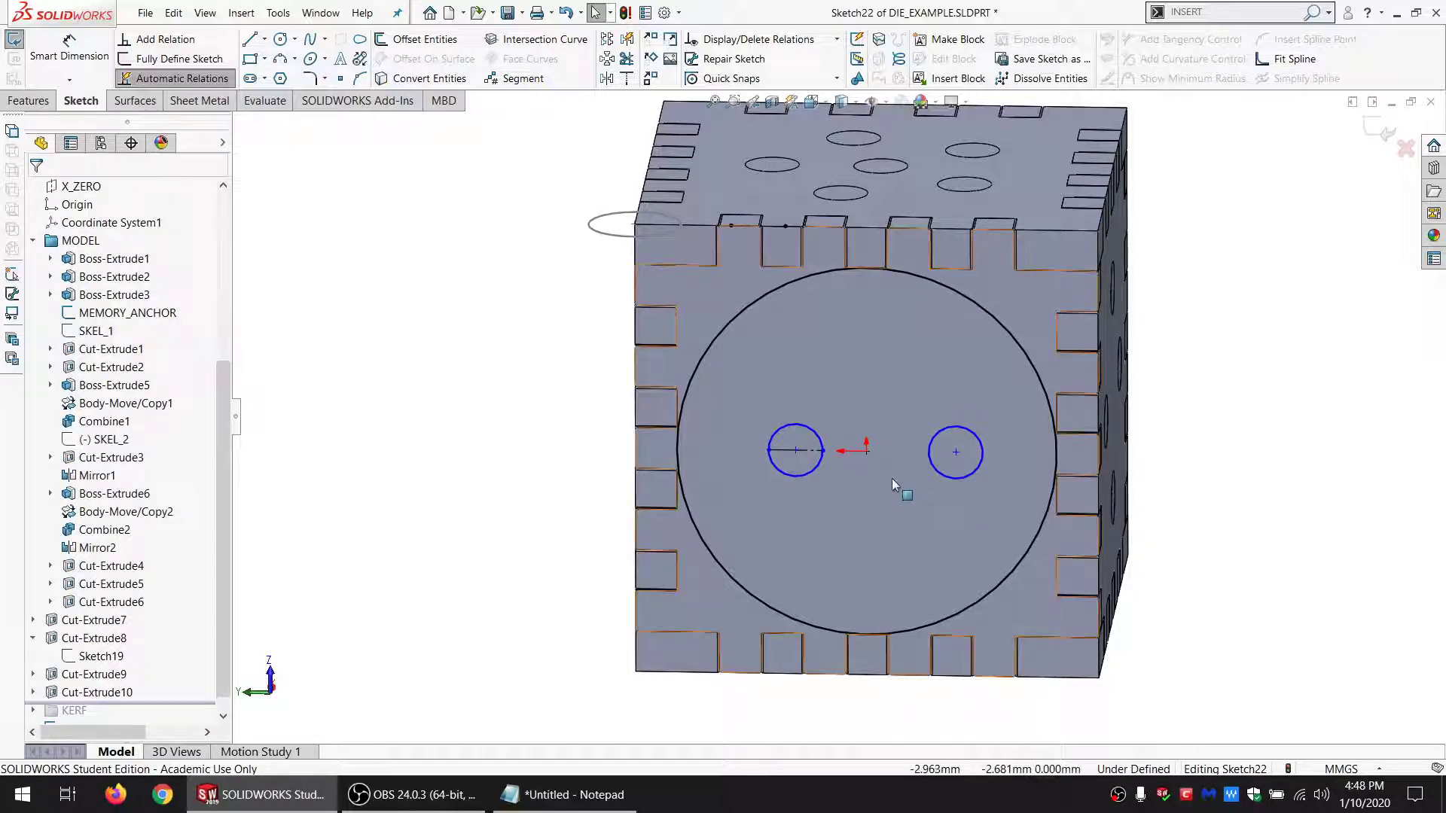
Step: Add a construction circle centred on the origin and make it equal to the left small circle
{"action": "left_click", "coordinate": [280, 39]}
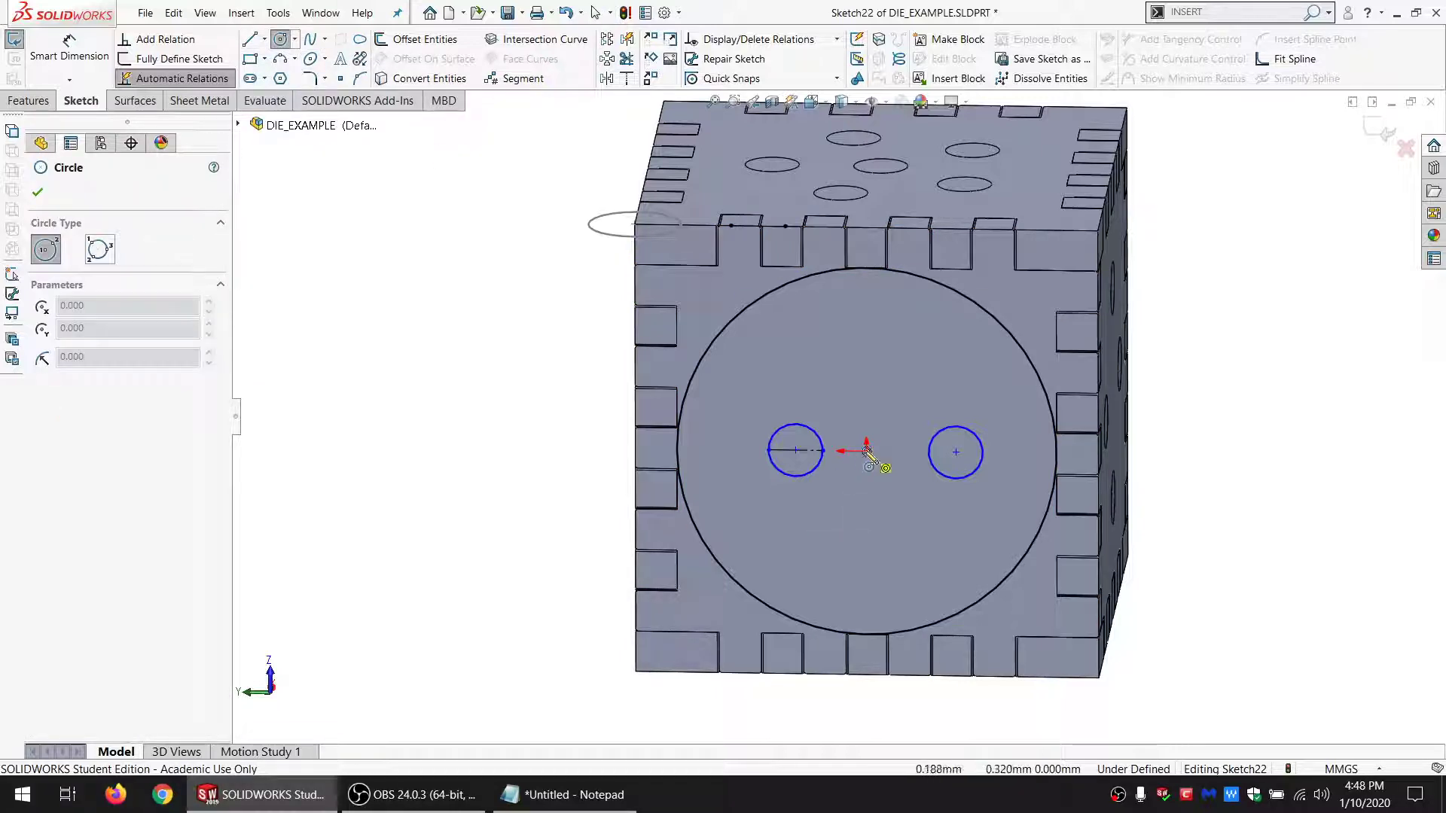
{"action": "left_click", "coordinate": [868, 452]}
{"action": "left_click", "coordinate": [866, 480]}
{"action": "key", "text": "Escape"}
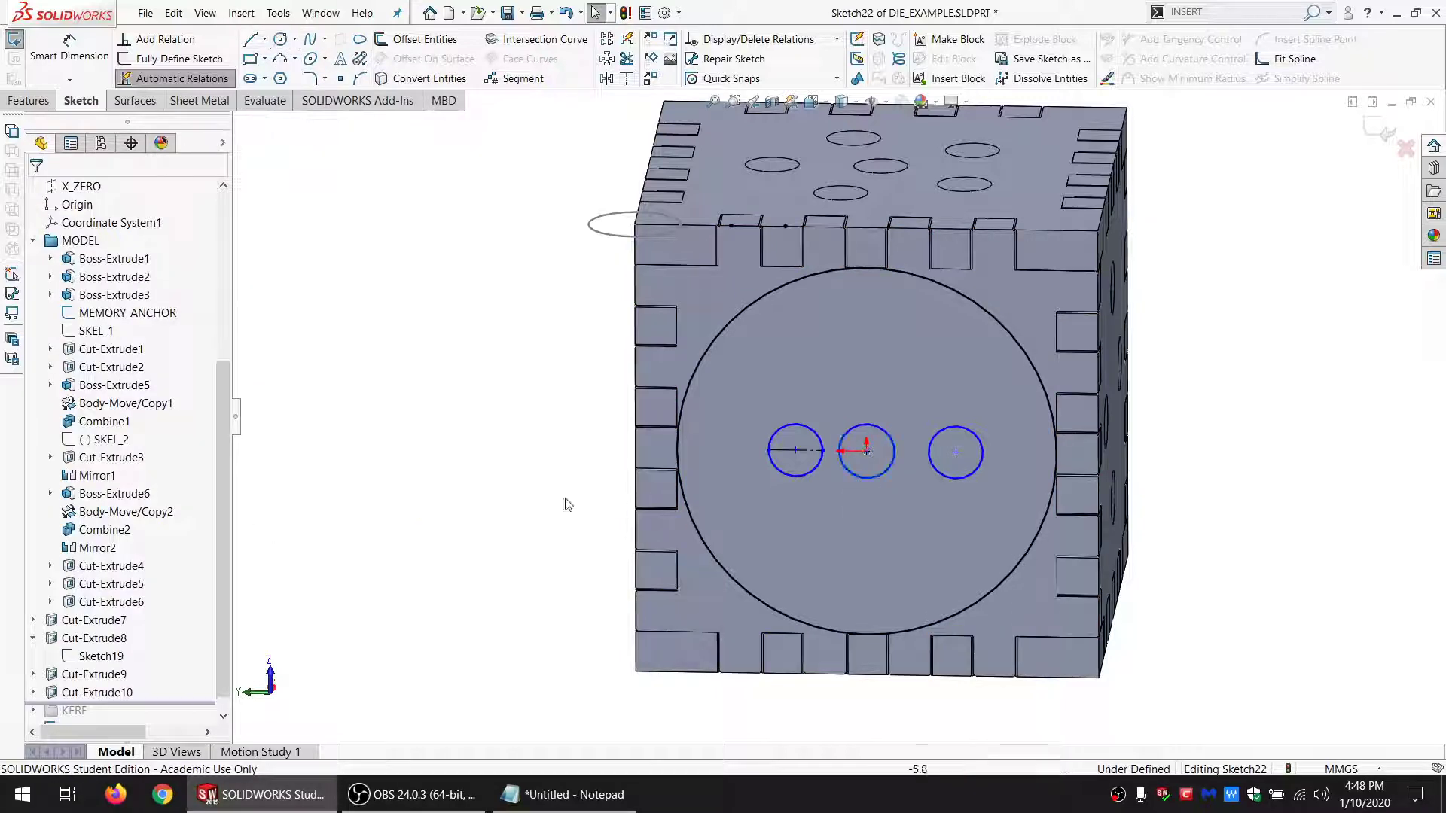
{"action": "left_click", "coordinate": [866, 478]}
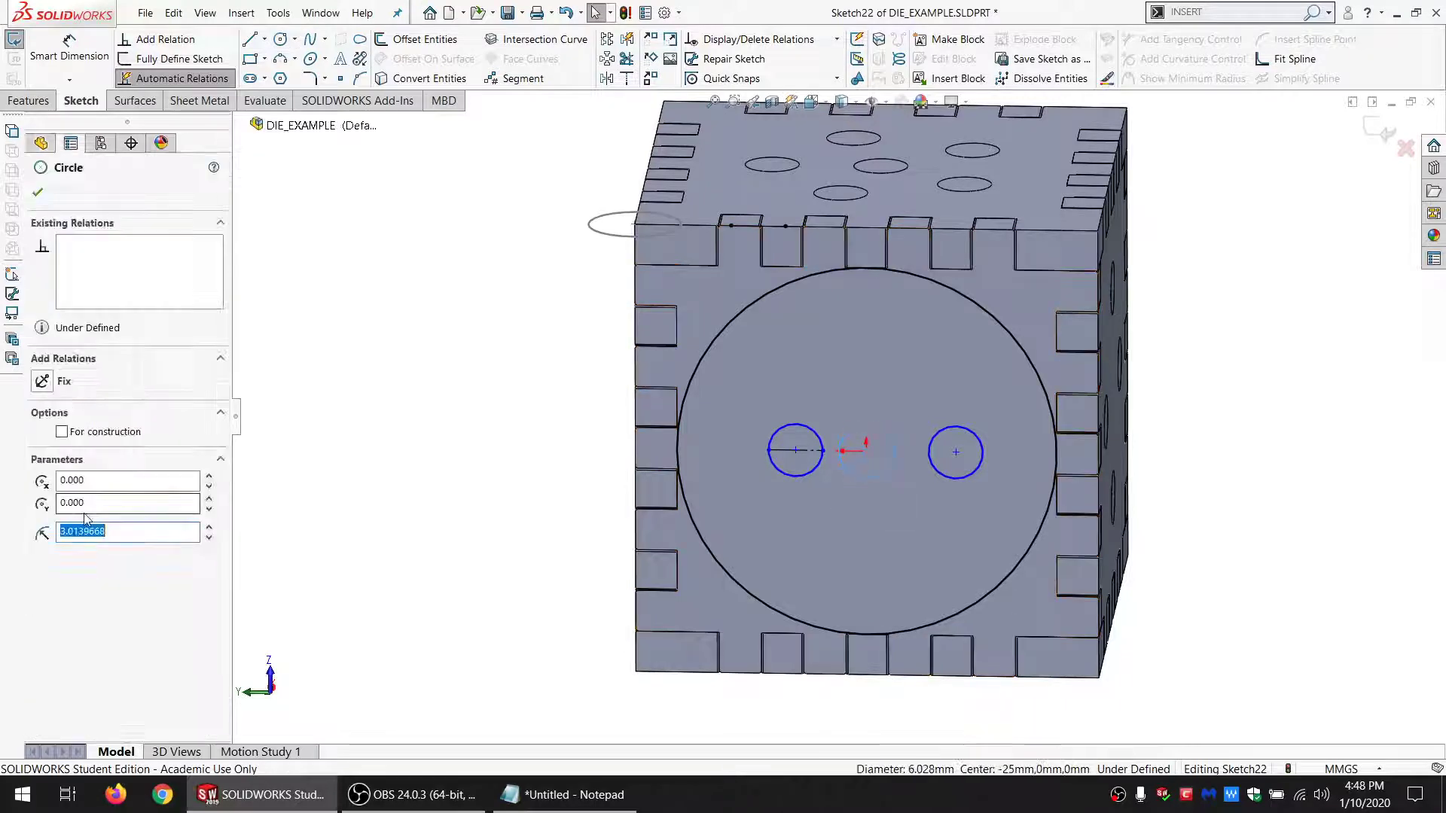
{"action": "left_click", "coordinate": [87, 434]}
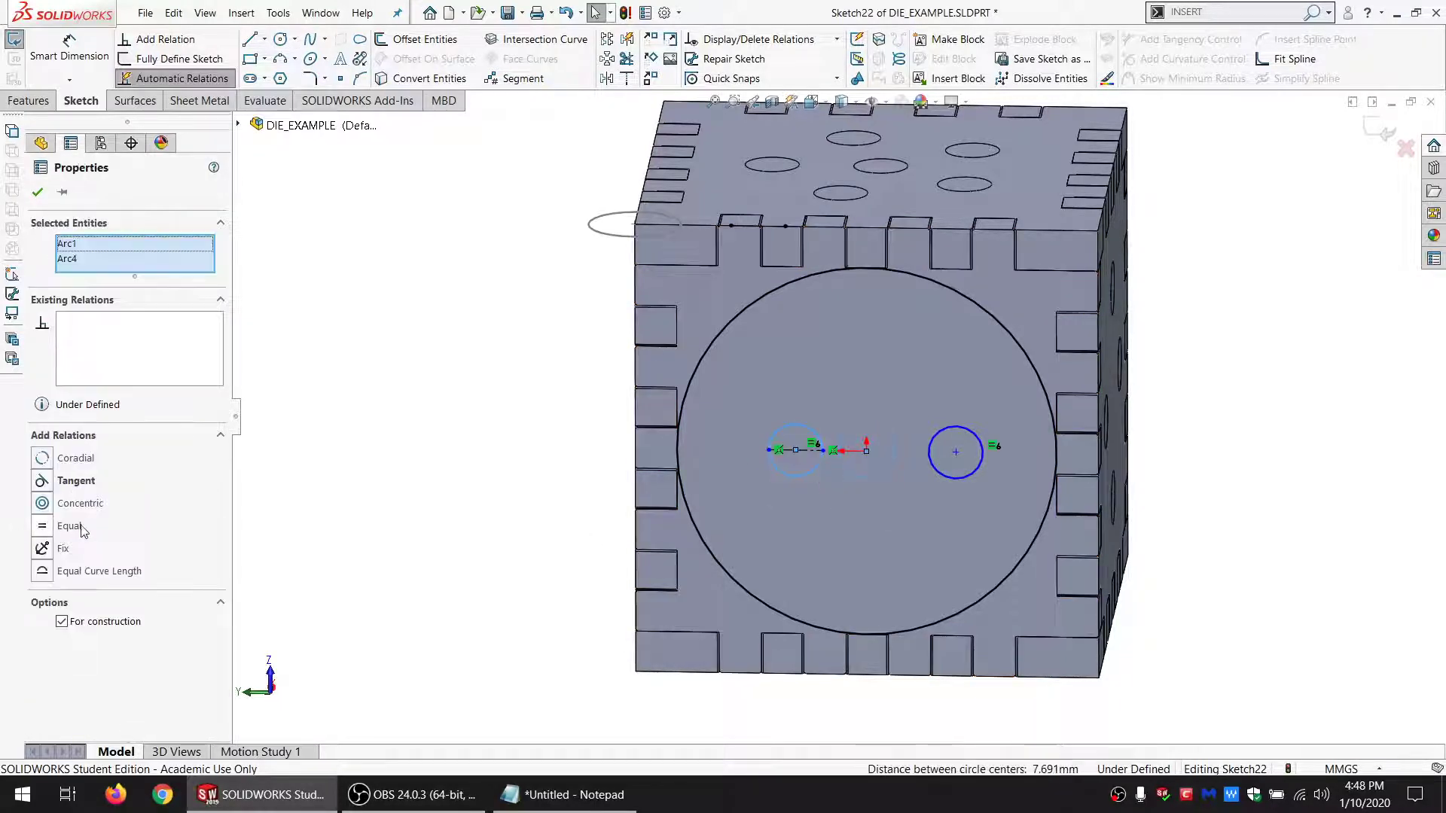
{"action": "left_click", "coordinate": [349, 527]}
Step: Move the left circle outward and draw lines bridging the gaps from large circle to left circle and from each side circle to the central circle
{"action": "left_click_drag", "start_coordinate": [796, 450], "coordinate": [763, 451]}
{"action": "left_click", "coordinate": [381, 295]}
{"action": "left_click", "coordinate": [247, 40]}
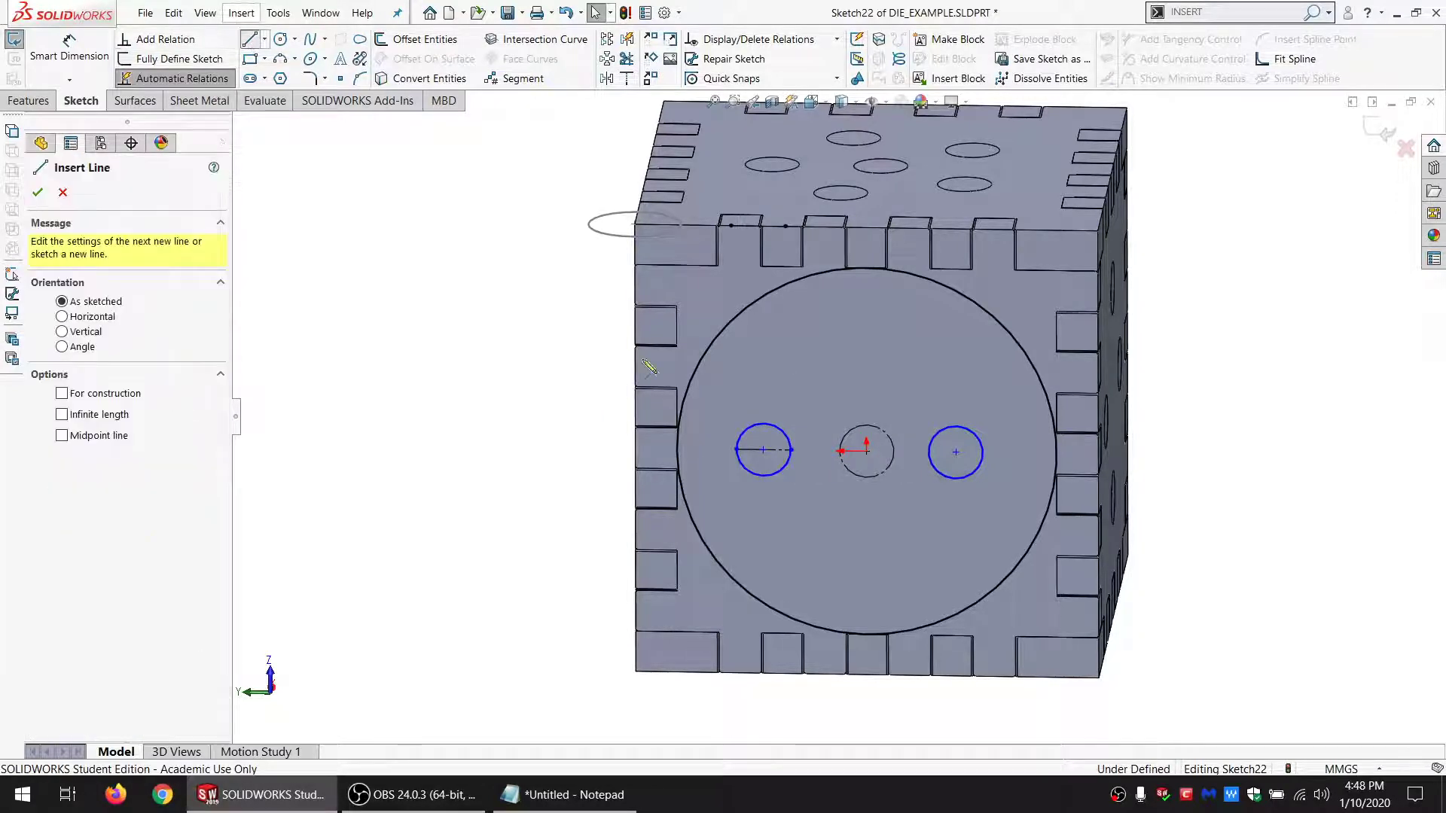
{"action": "left_click", "coordinate": [679, 457]}
{"action": "left_click", "coordinate": [736, 450]}
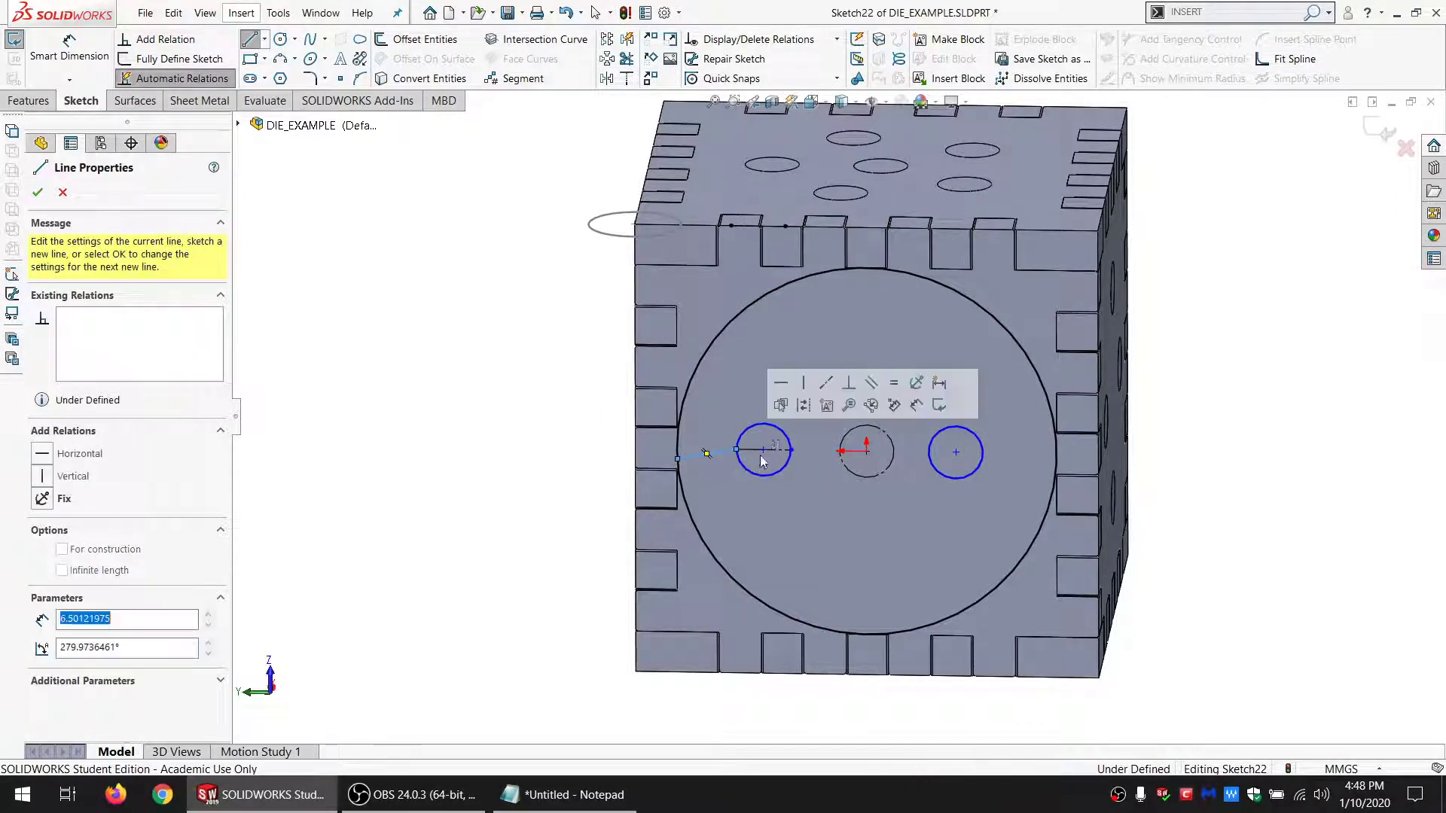
{"action": "left_click", "coordinate": [840, 457]}
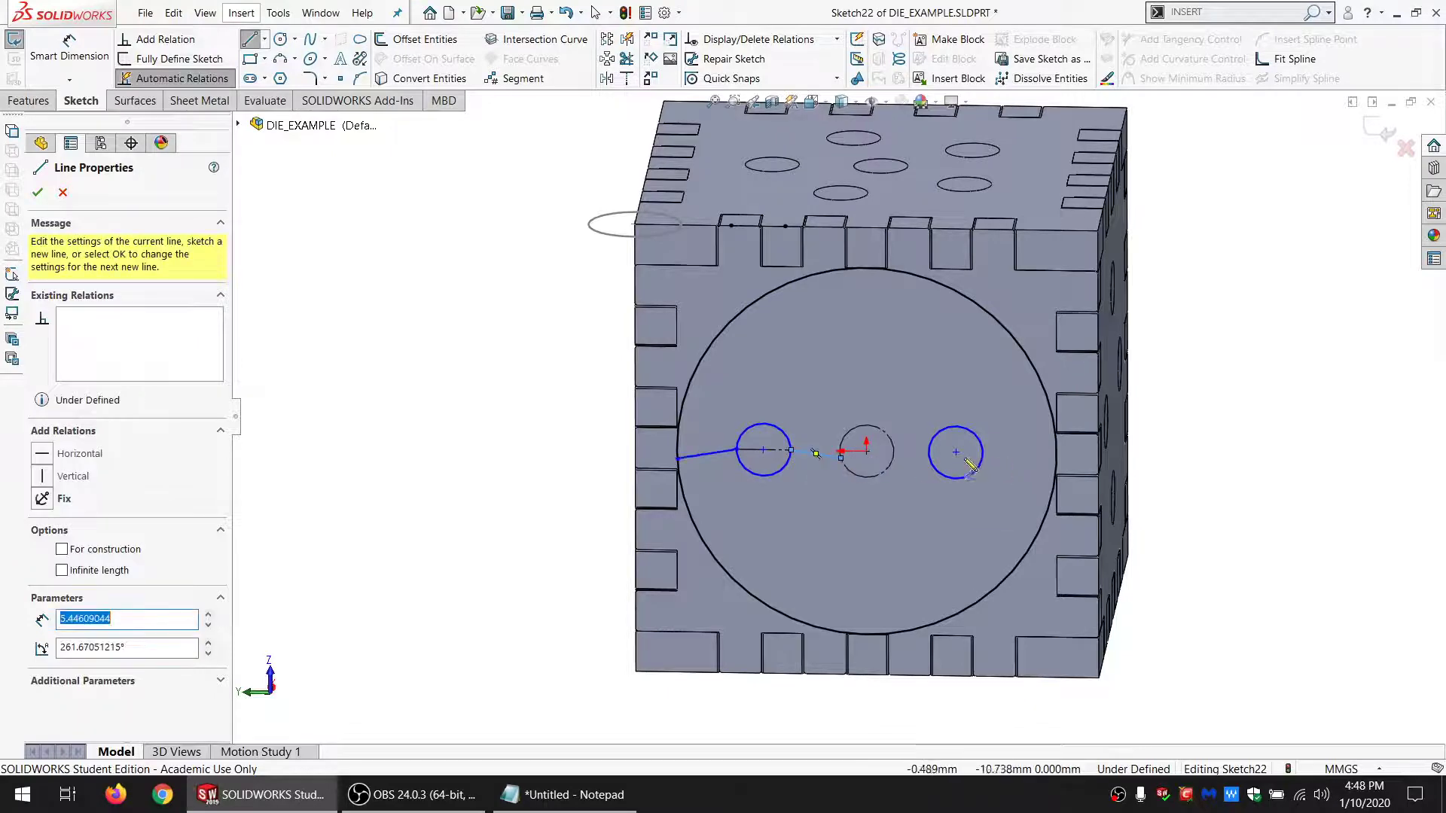
{"action": "left_click", "coordinate": [932, 462]}
{"action": "left_click", "coordinate": [894, 457]}
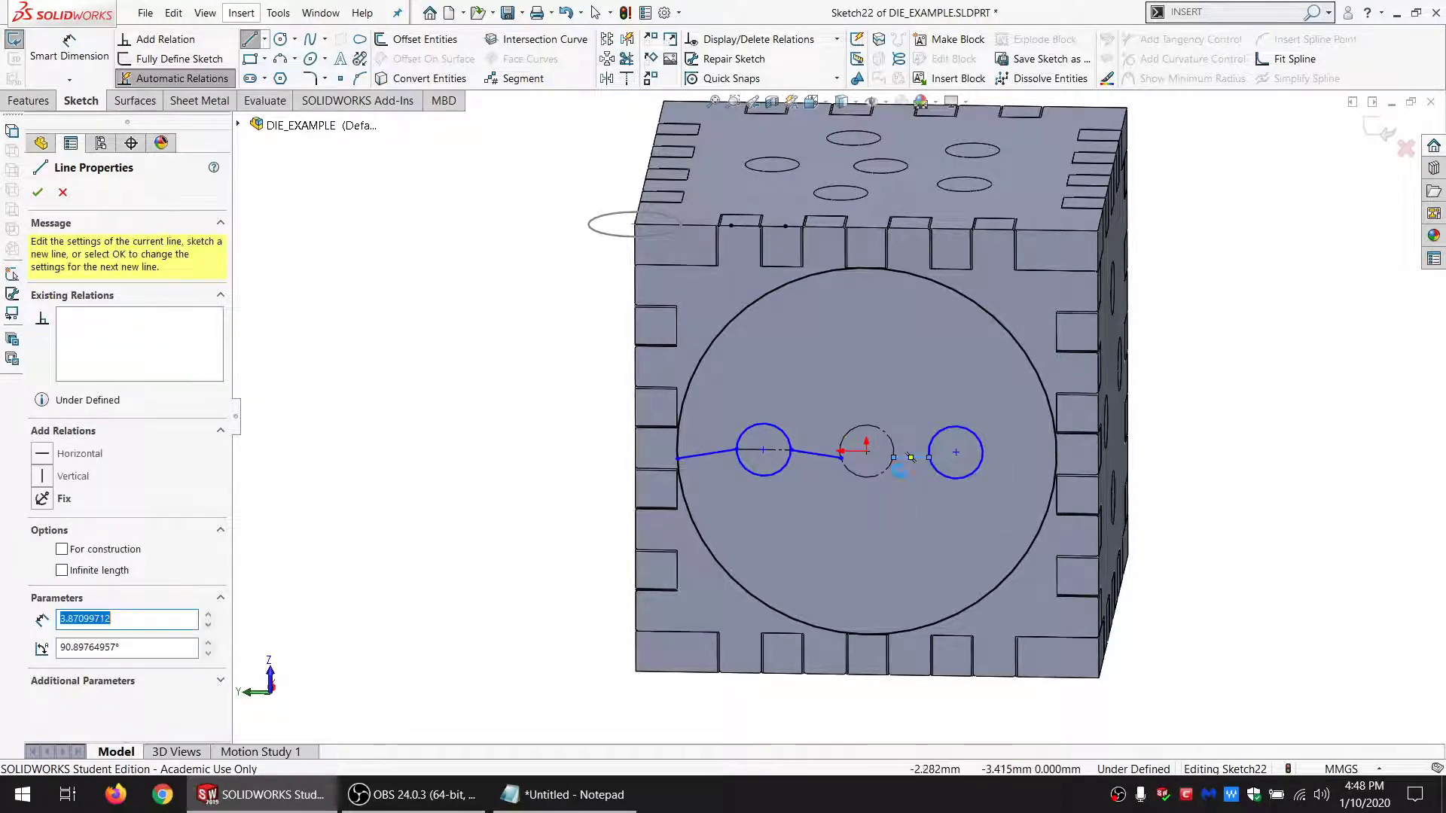
{"action": "key", "text": "Escape"}
Step: Turn the four gap lines beside the pips into construction lines and make them parallel and equal in length
{"action": "left_click", "coordinate": [904, 459]}
{"action": "left_click", "coordinate": [821, 459], "text": "ctrl"}
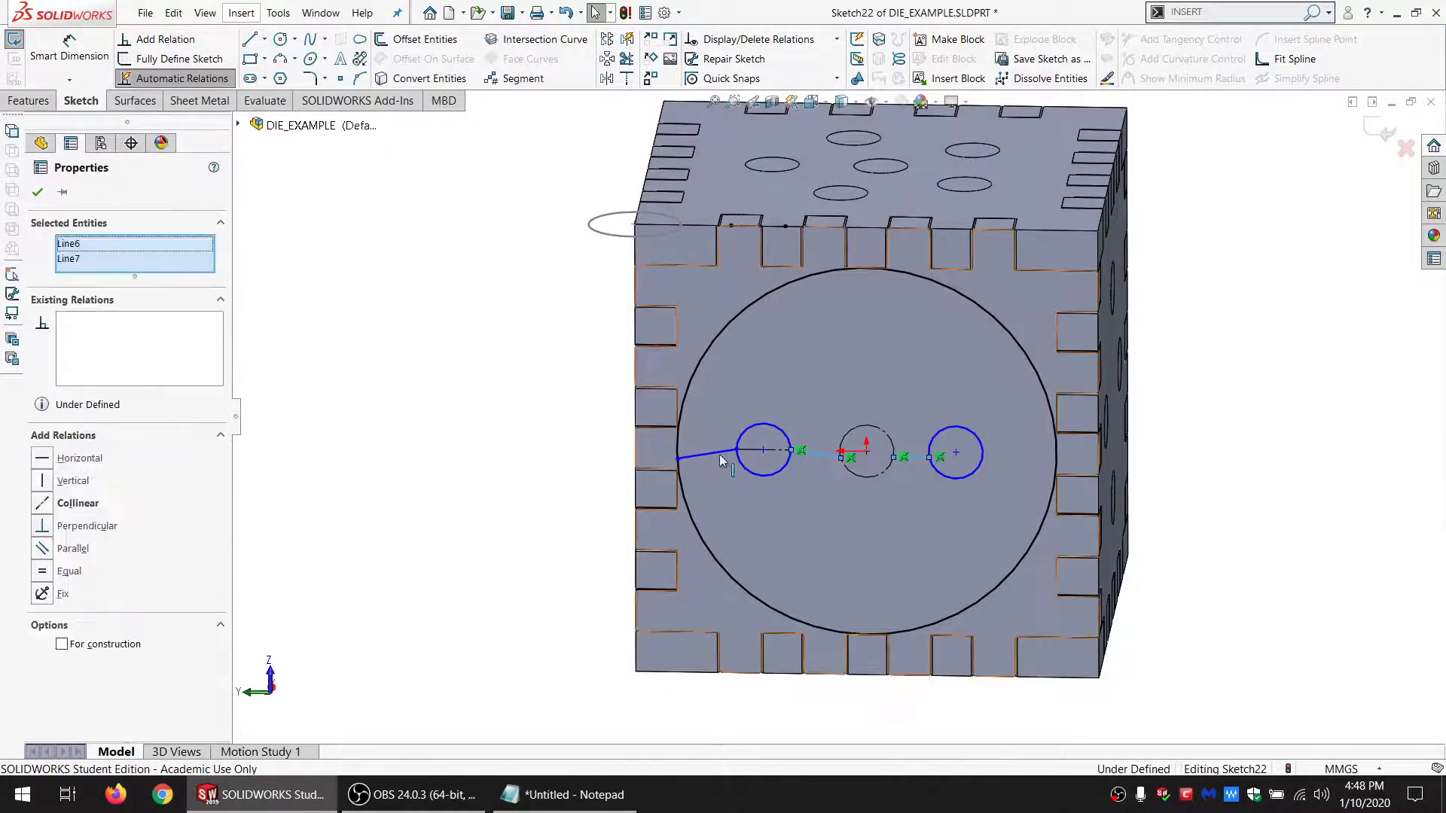
{"action": "left_click", "coordinate": [716, 453], "text": "ctrl"}
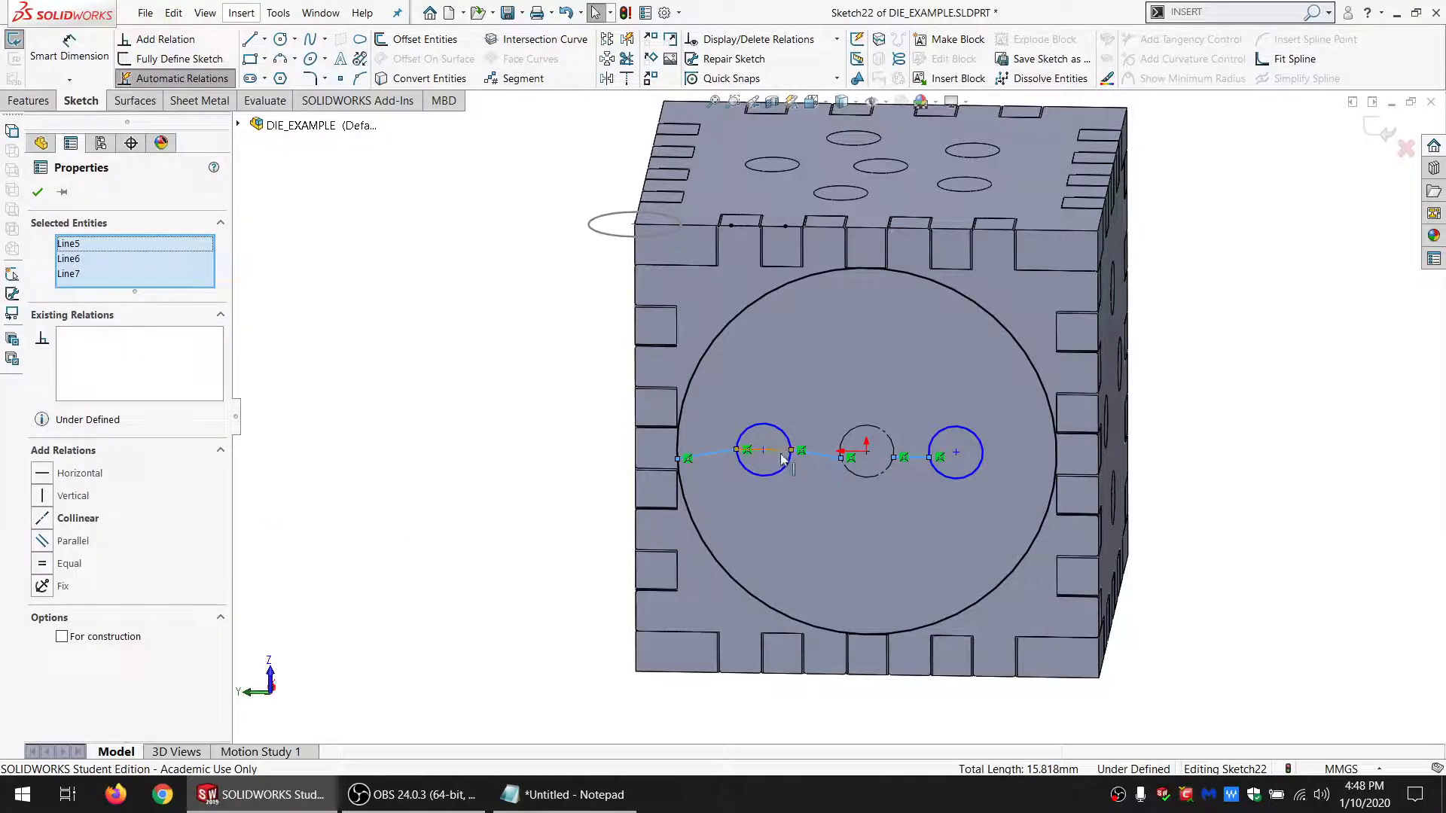
{"action": "left_click", "coordinate": [776, 450], "text": "ctrl"}
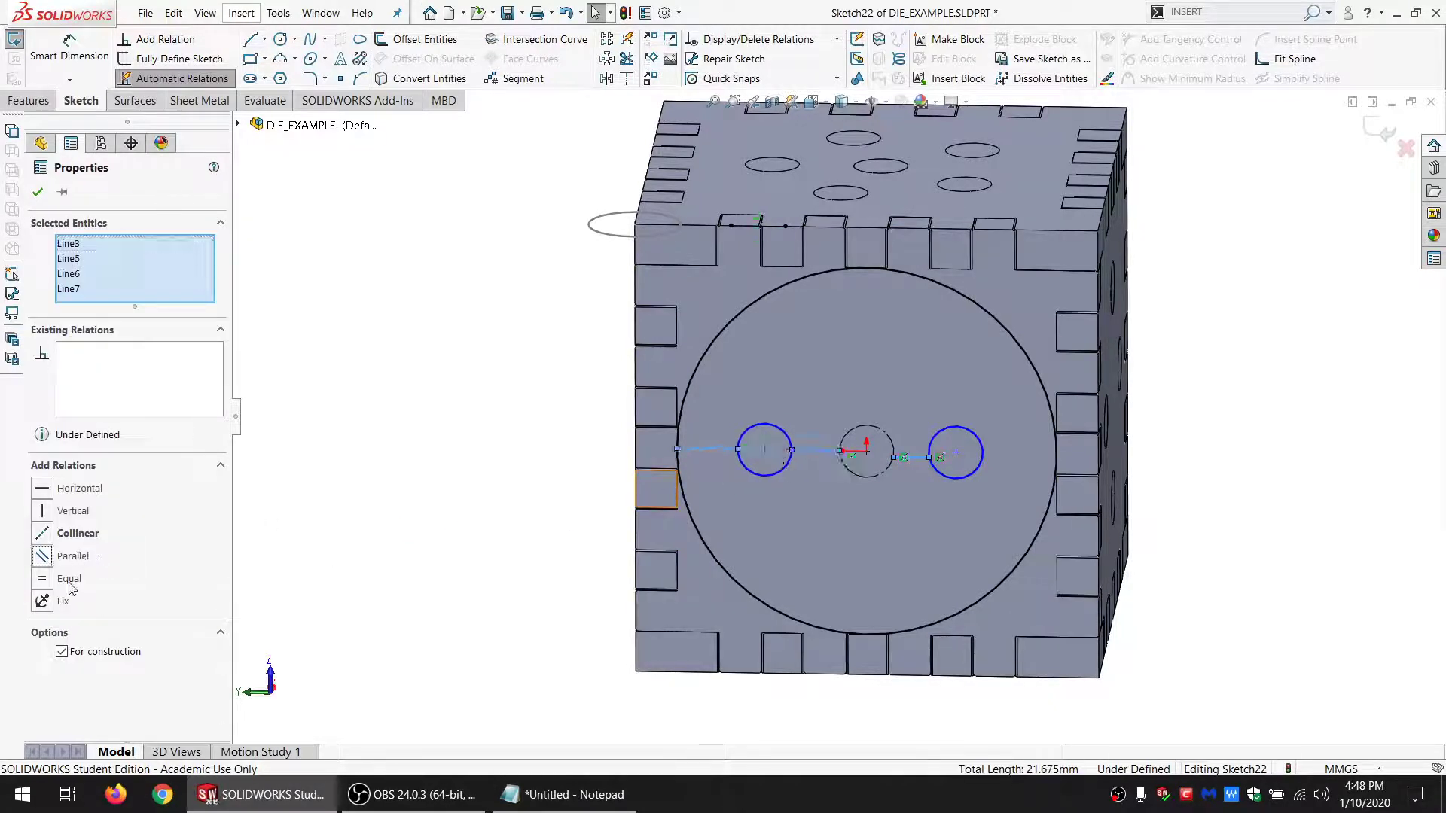
{"action": "left_click", "coordinate": [69, 588]}
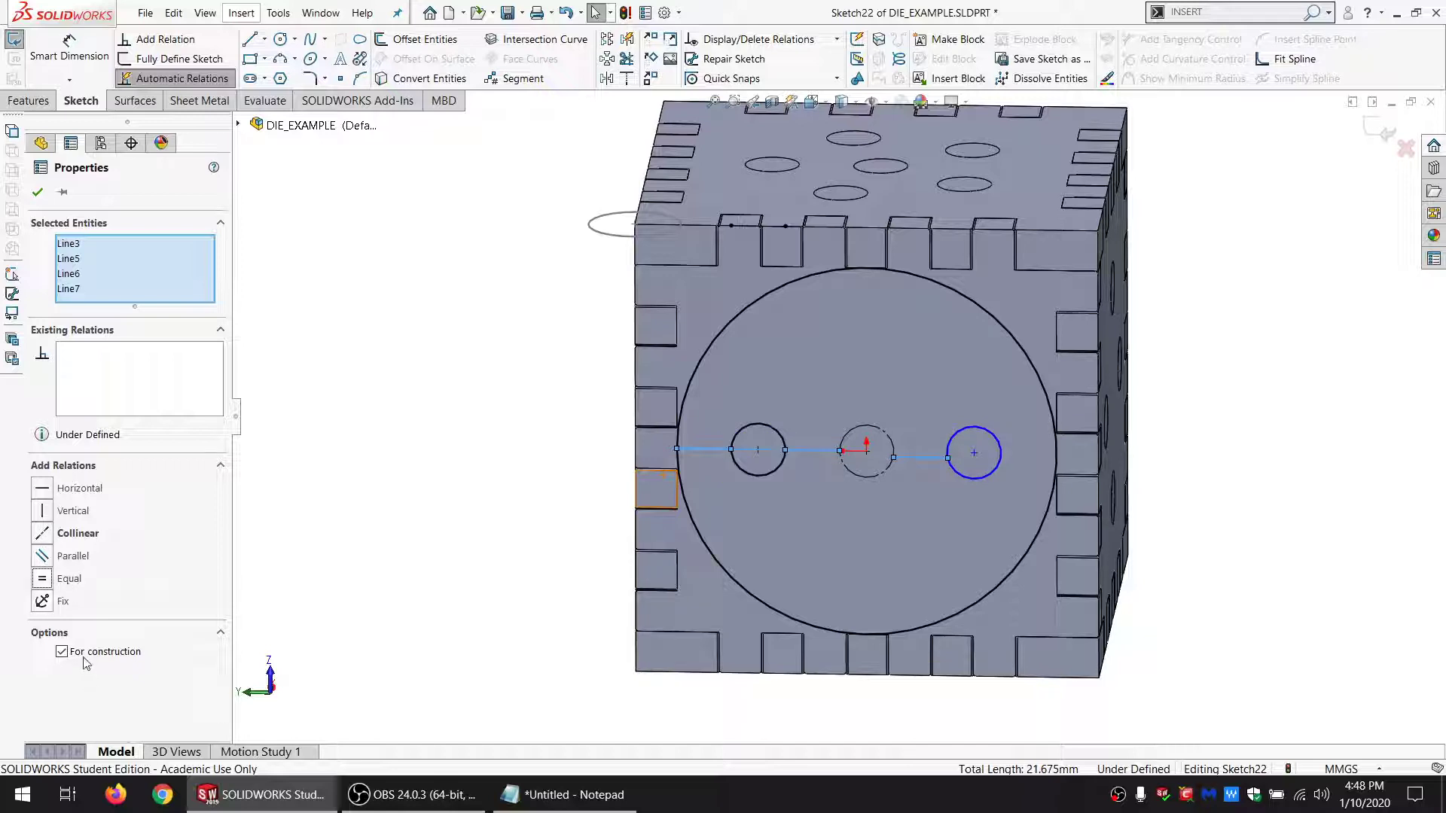
{"action": "left_click", "coordinate": [404, 567]}
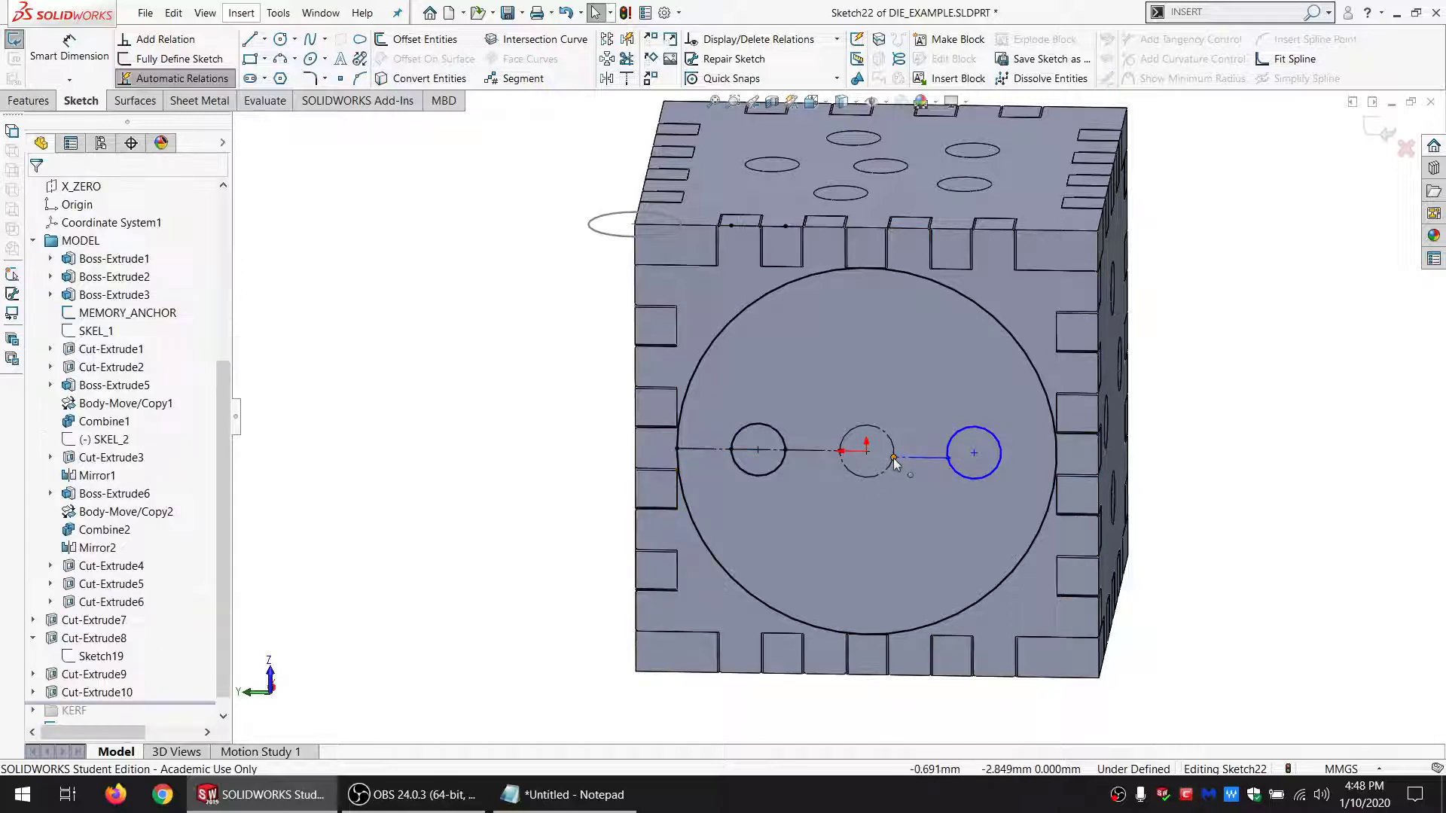
Step: Make the inner endpoint of the right gap line coincident with the gap line between the left pip and the central circle
{"action": "left_click", "coordinate": [893, 457]}
{"action": "left_click", "coordinate": [820, 456]}
{"action": "left_click", "coordinate": [903, 456], "text": "ctrl"}
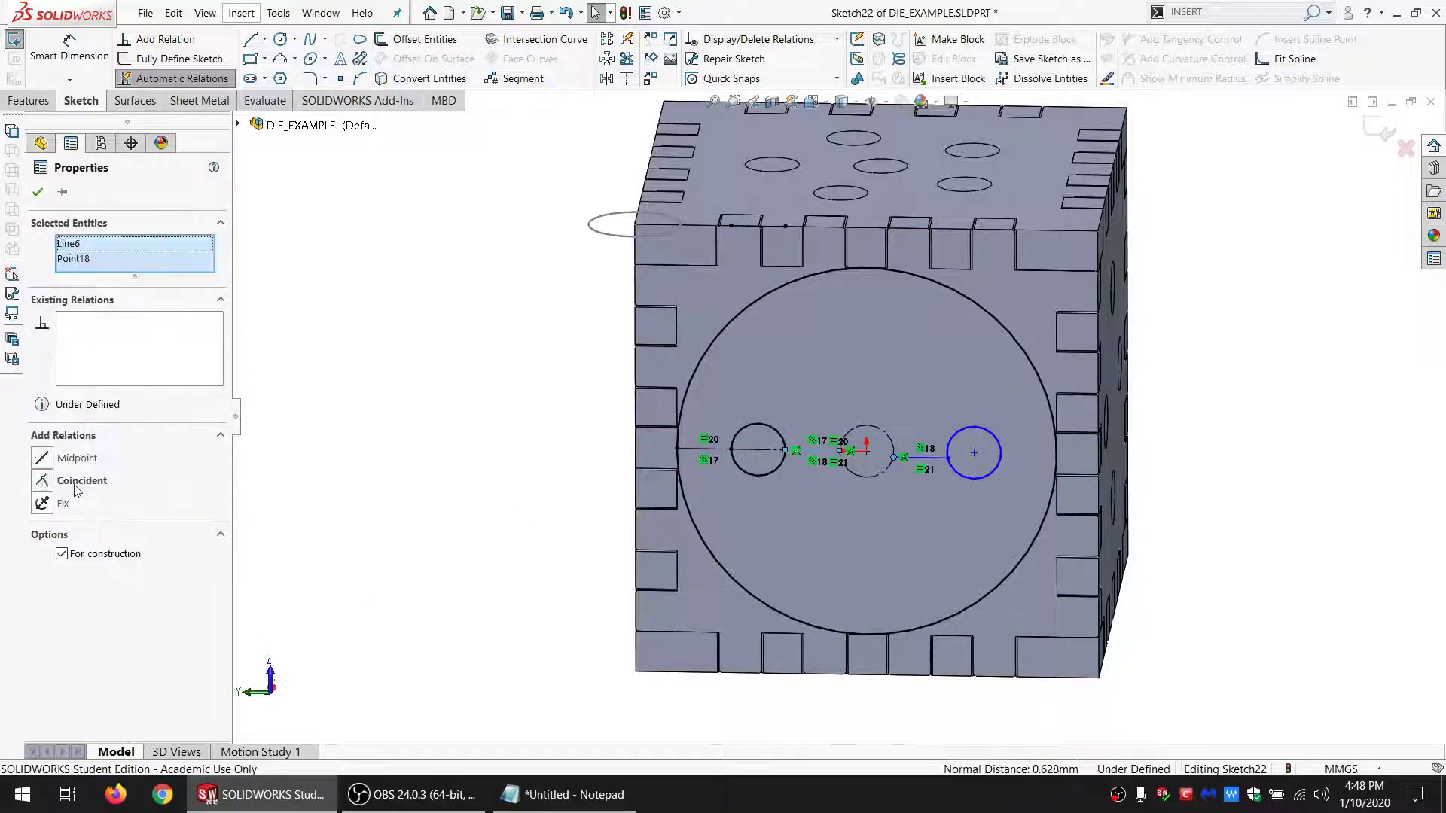
{"action": "left_click", "coordinate": [43, 481]}
{"action": "left_click", "coordinate": [539, 508]}
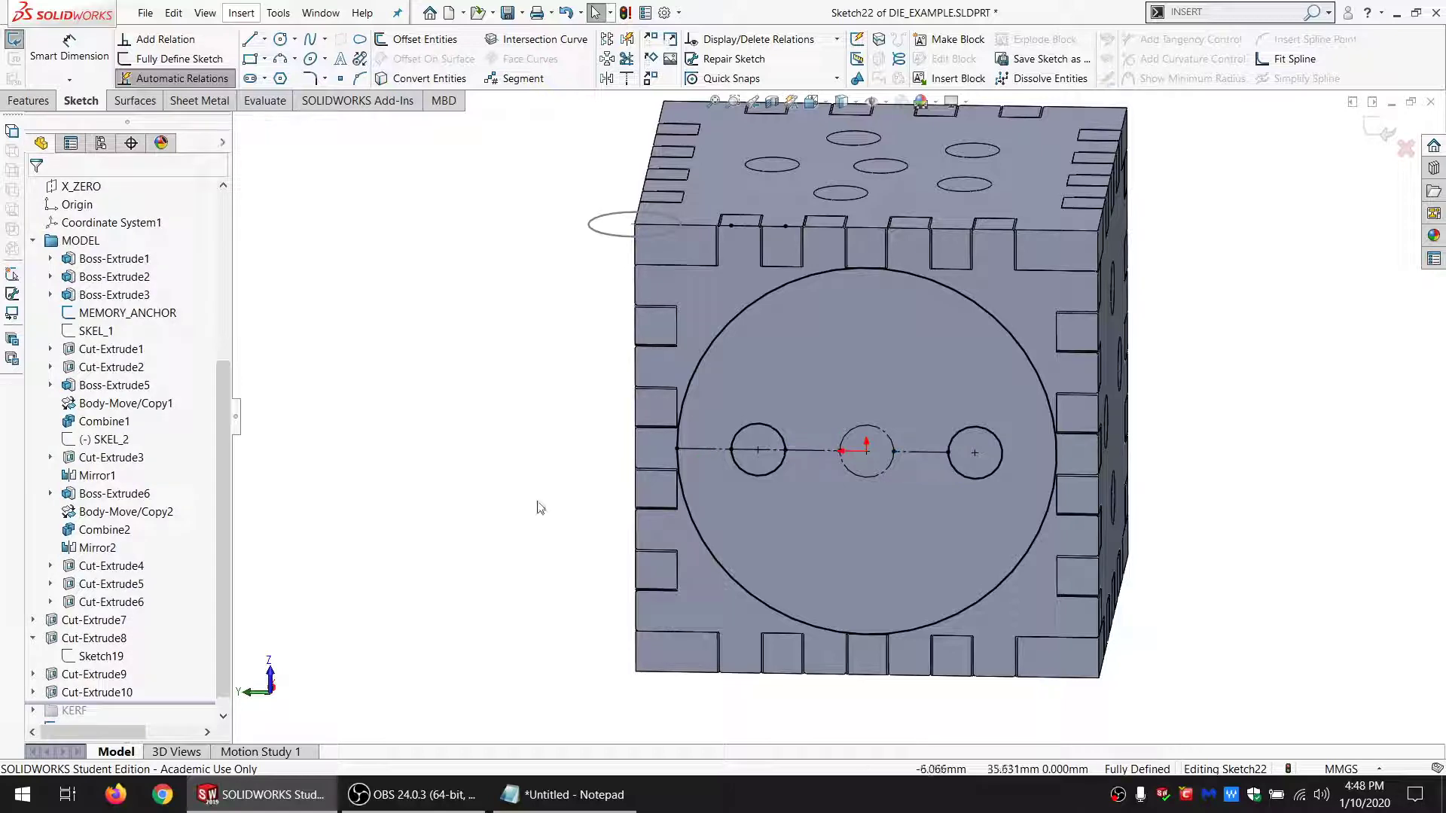
Step: Convert the large circle tangent to the finger edges into construction geometry
{"action": "left_click", "coordinate": [729, 581]}
{"action": "left_click", "coordinate": [691, 543]}
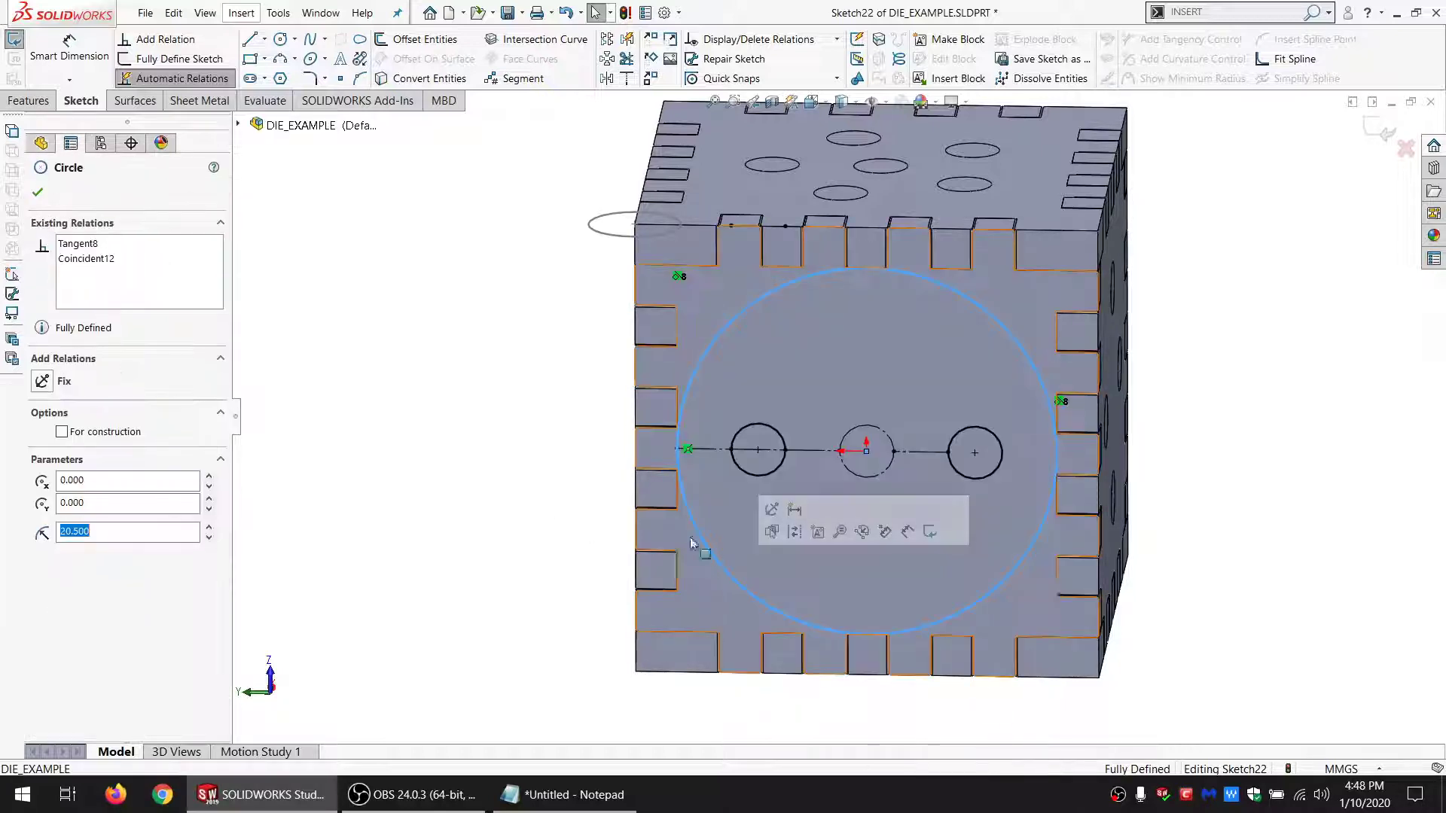
{"action": "left_click", "coordinate": [95, 437]}
{"action": "key", "text": "Escape"}
Step: Cut the two pip circles 0.010 mm deep as a Blind extruded cut, limited to this side panel's body
{"action": "left_click", "coordinate": [30, 100]}
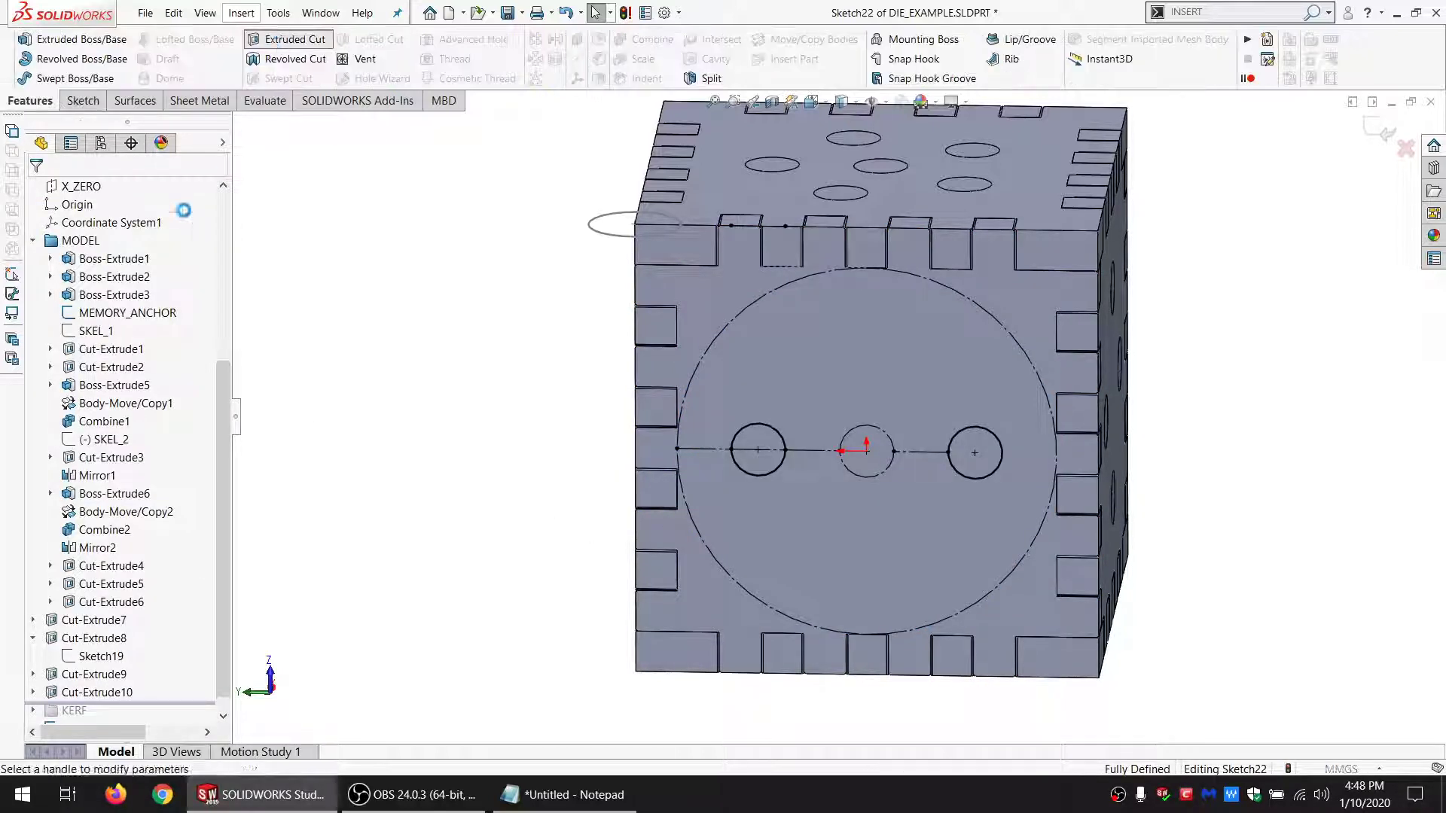
{"action": "left_click", "coordinate": [108, 608]}
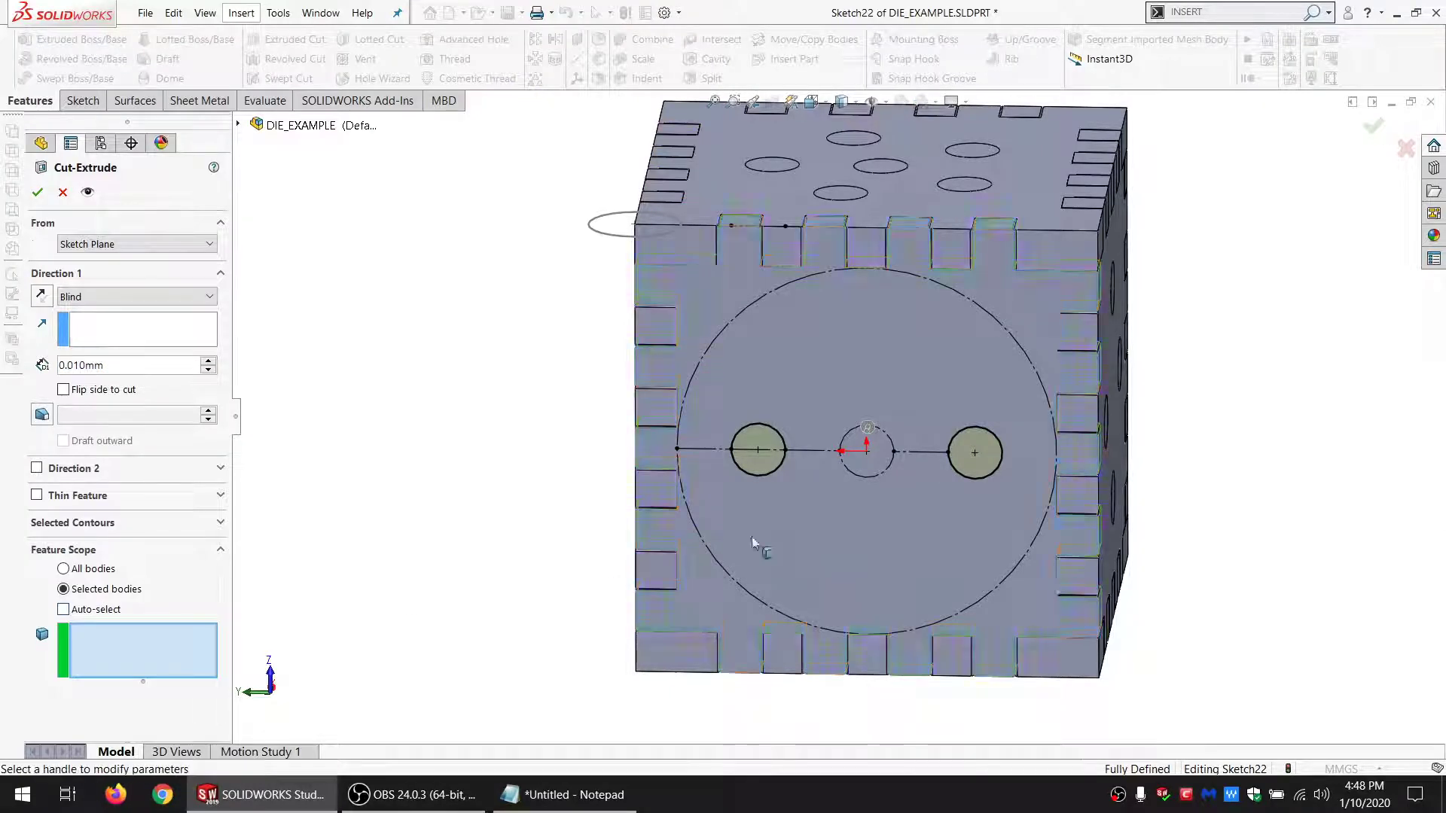
{"action": "key", "text": "Return"}
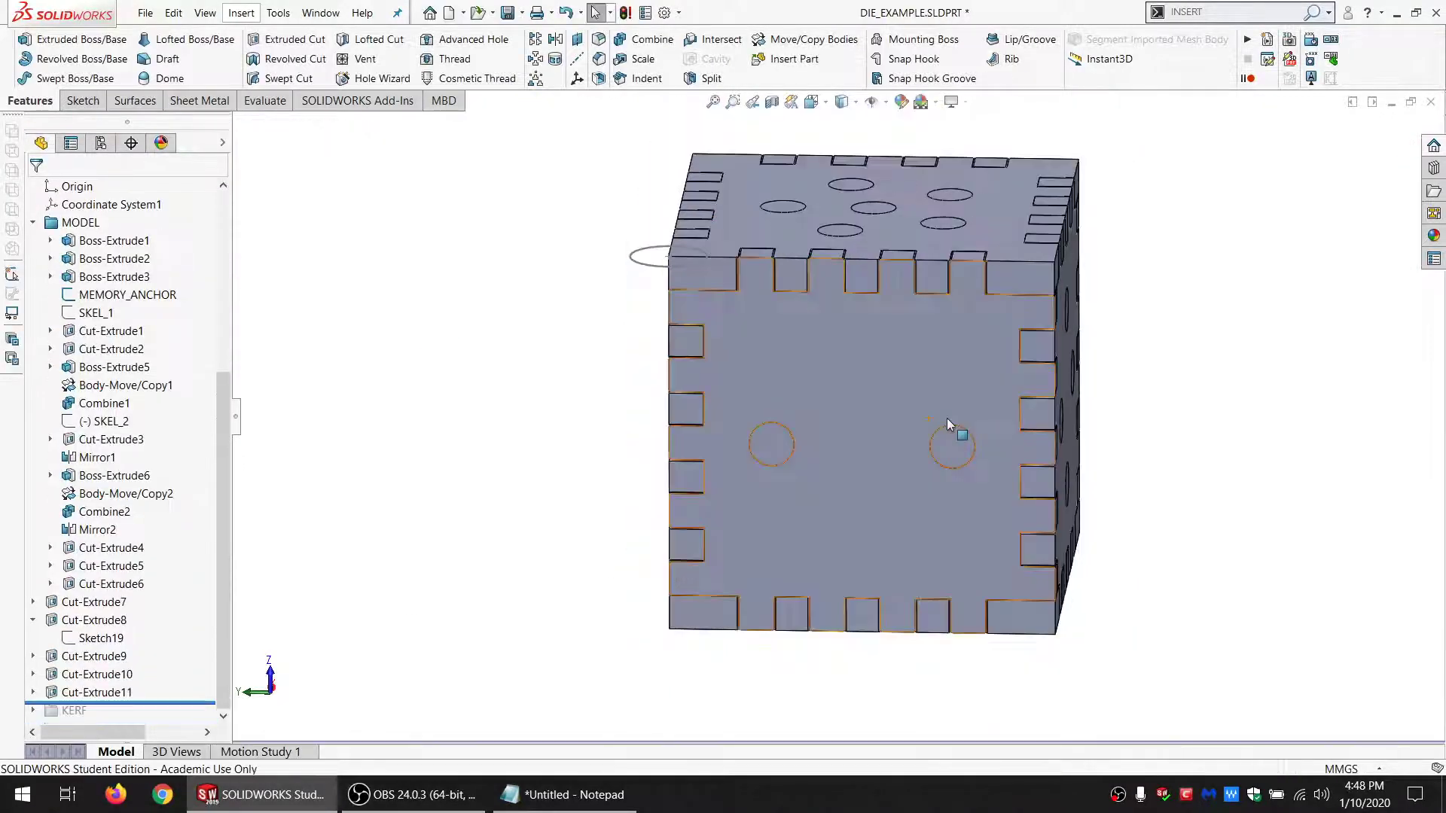
Step: Start a sketch on the blank panel on the opposite side of the die
{"action": "middle_click_drag", "start_coordinate": [947, 418], "coordinate": [933, 517]}
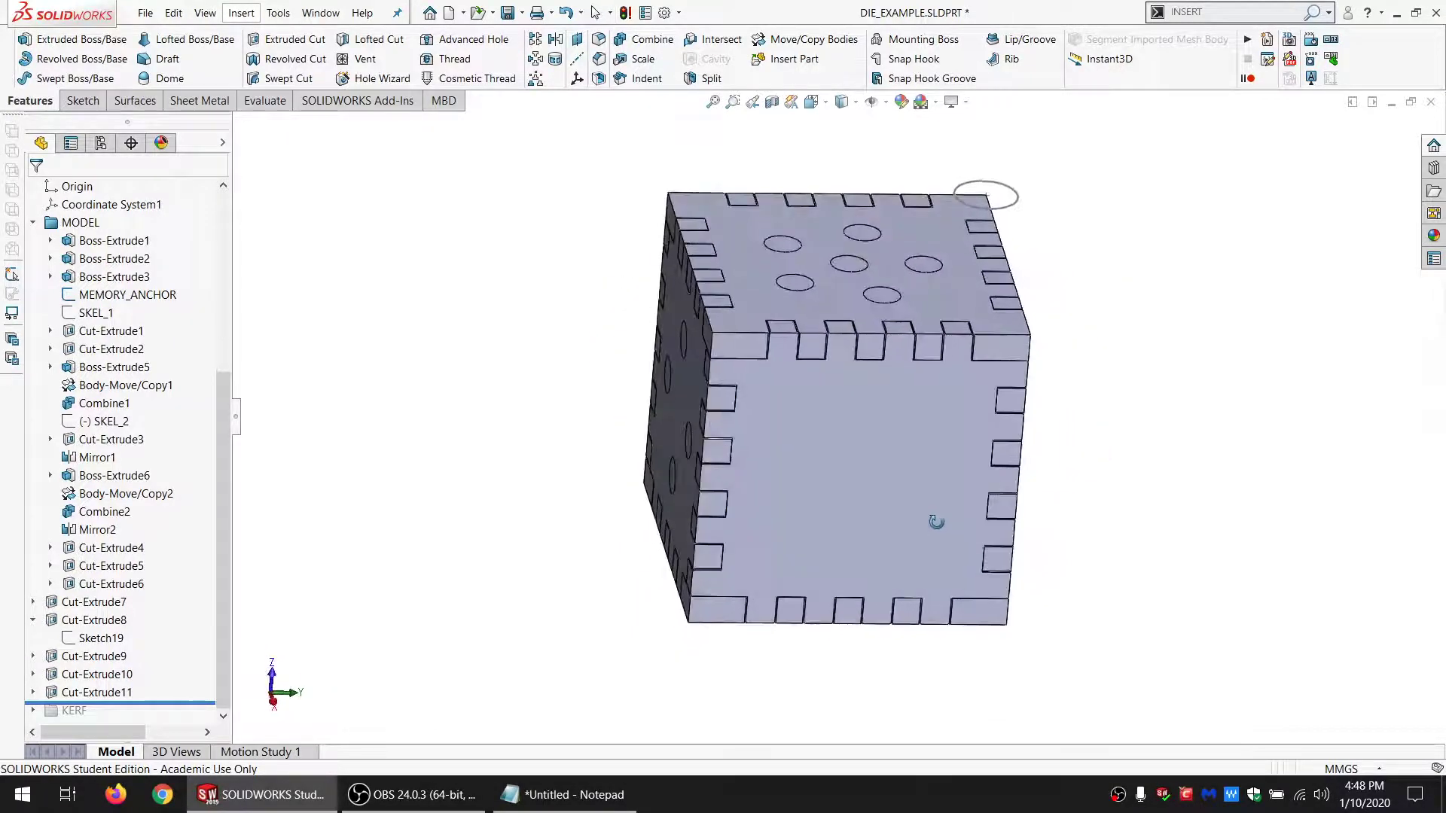
{"action": "left_click", "coordinate": [824, 452]}
{"action": "left_click", "coordinate": [81, 101]}
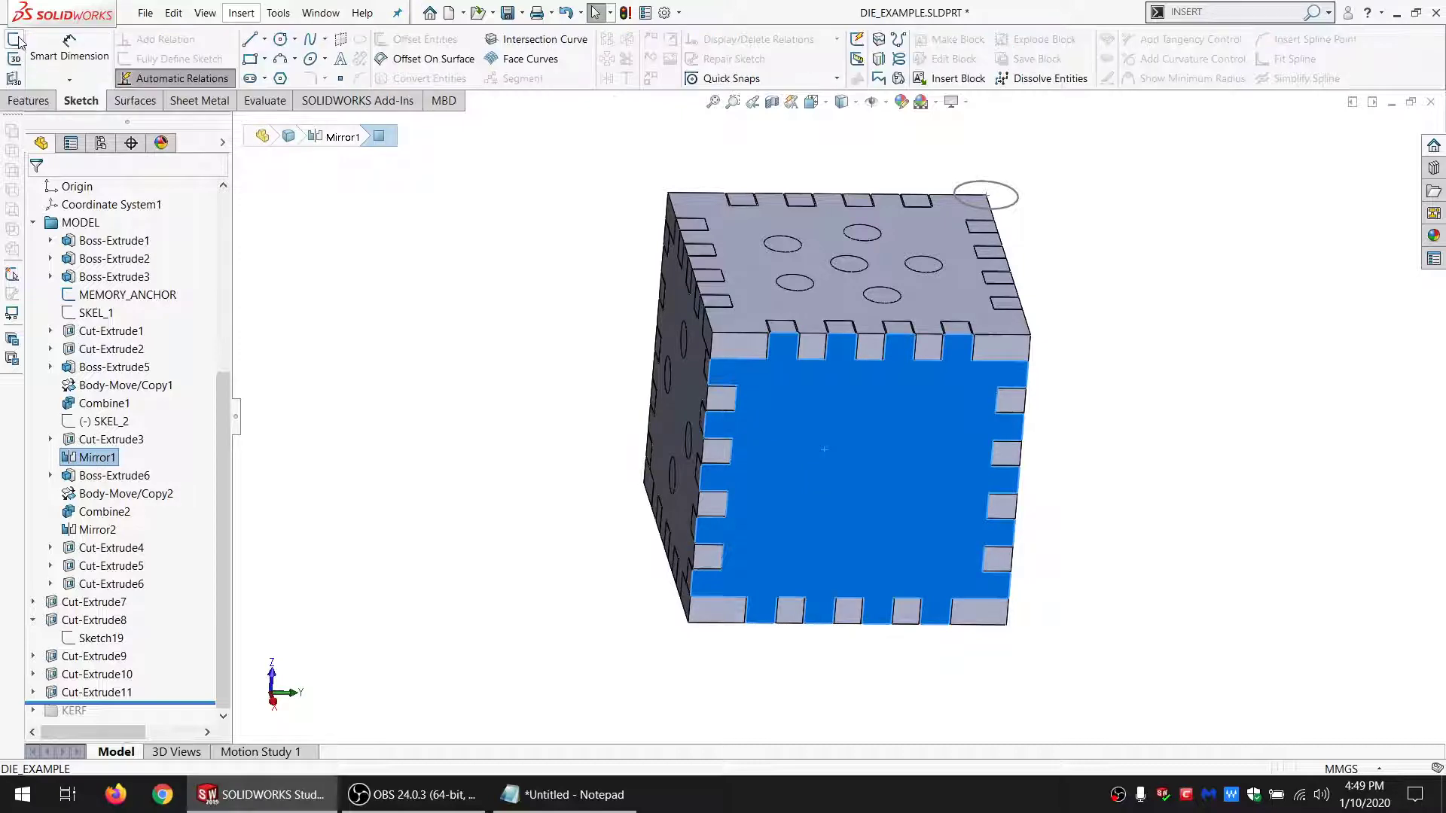
{"action": "left_click", "coordinate": [15, 40]}
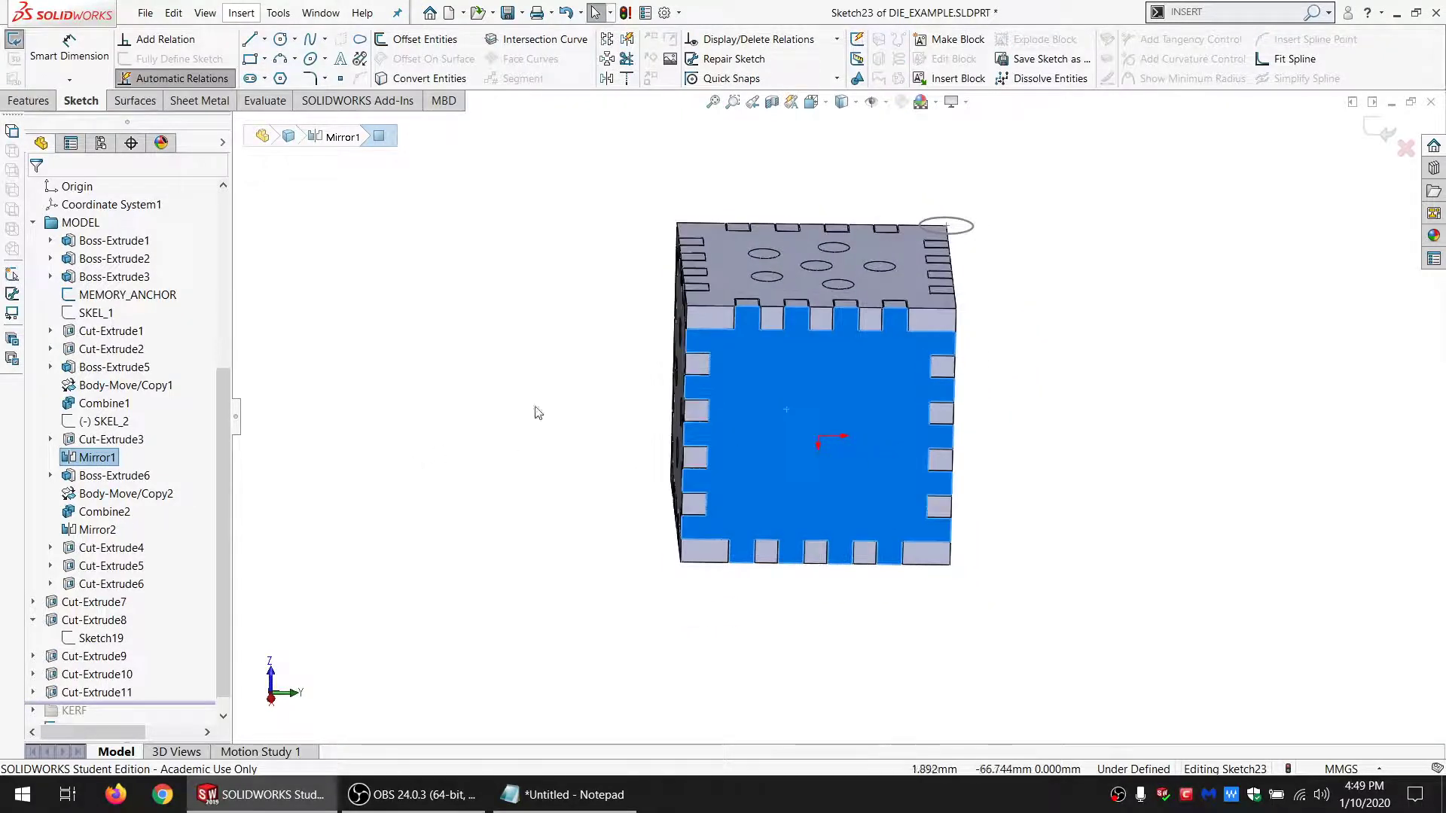
Step: Show the sketch of the pip cut on the top panel as a reference
{"action": "scroll", "coordinate": [776, 265], "scroll_direction": "down", "scroll_amount": 3}
{"action": "left_click", "coordinate": [762, 264]}
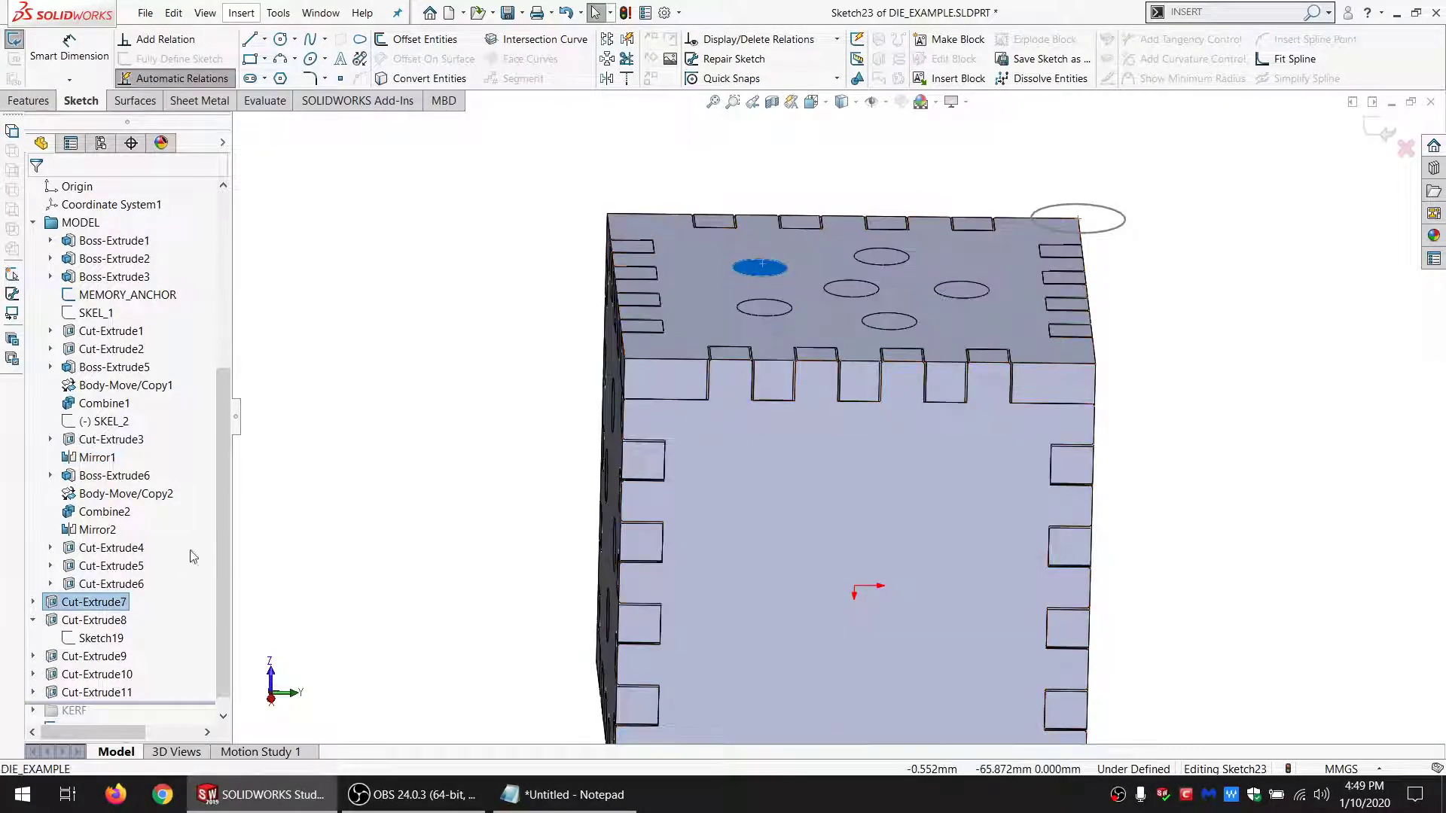
{"action": "left_click", "coordinate": [32, 602]}
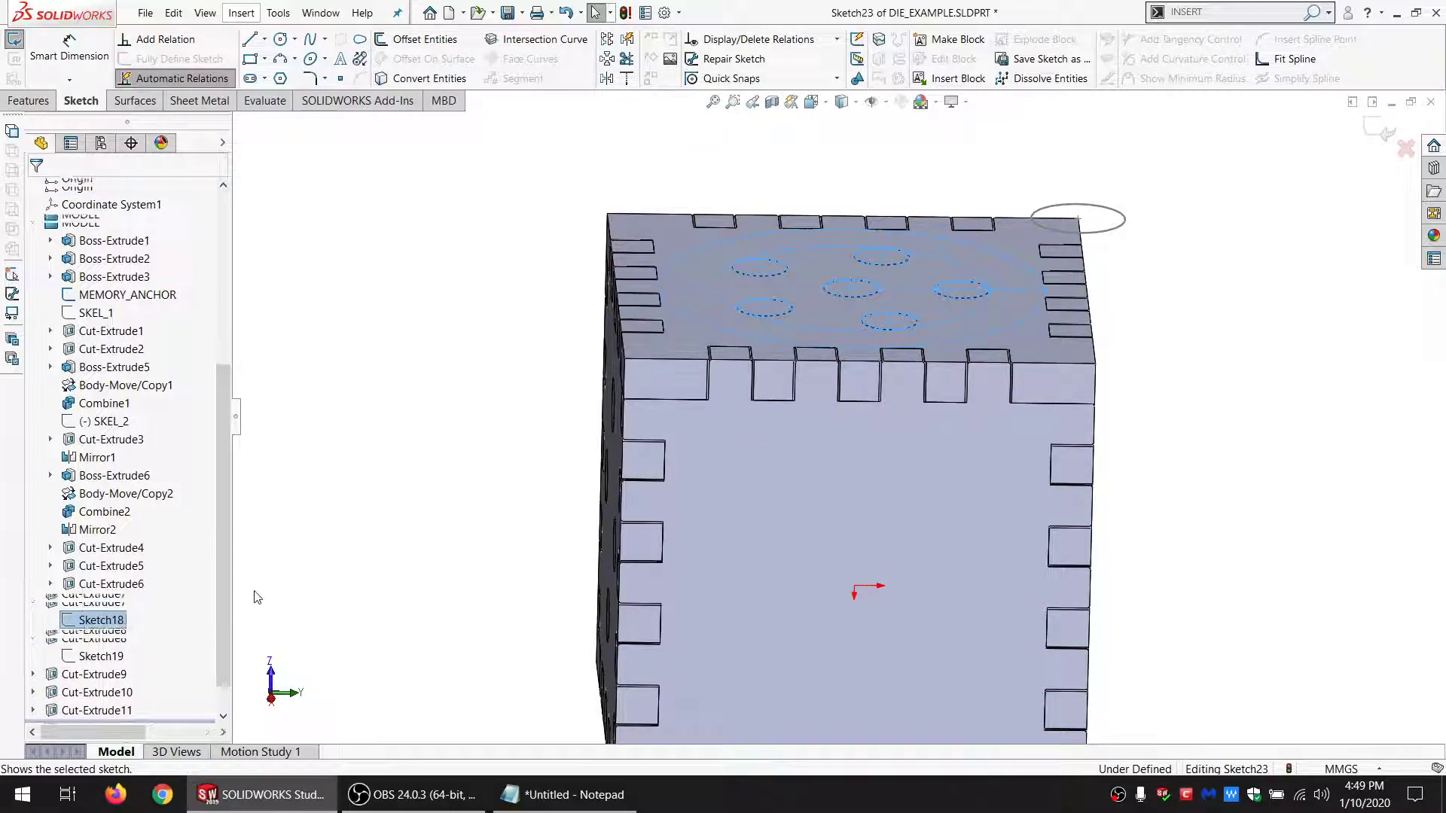
{"action": "scroll", "coordinate": [734, 536], "scroll_direction": "up", "scroll_amount": 3}
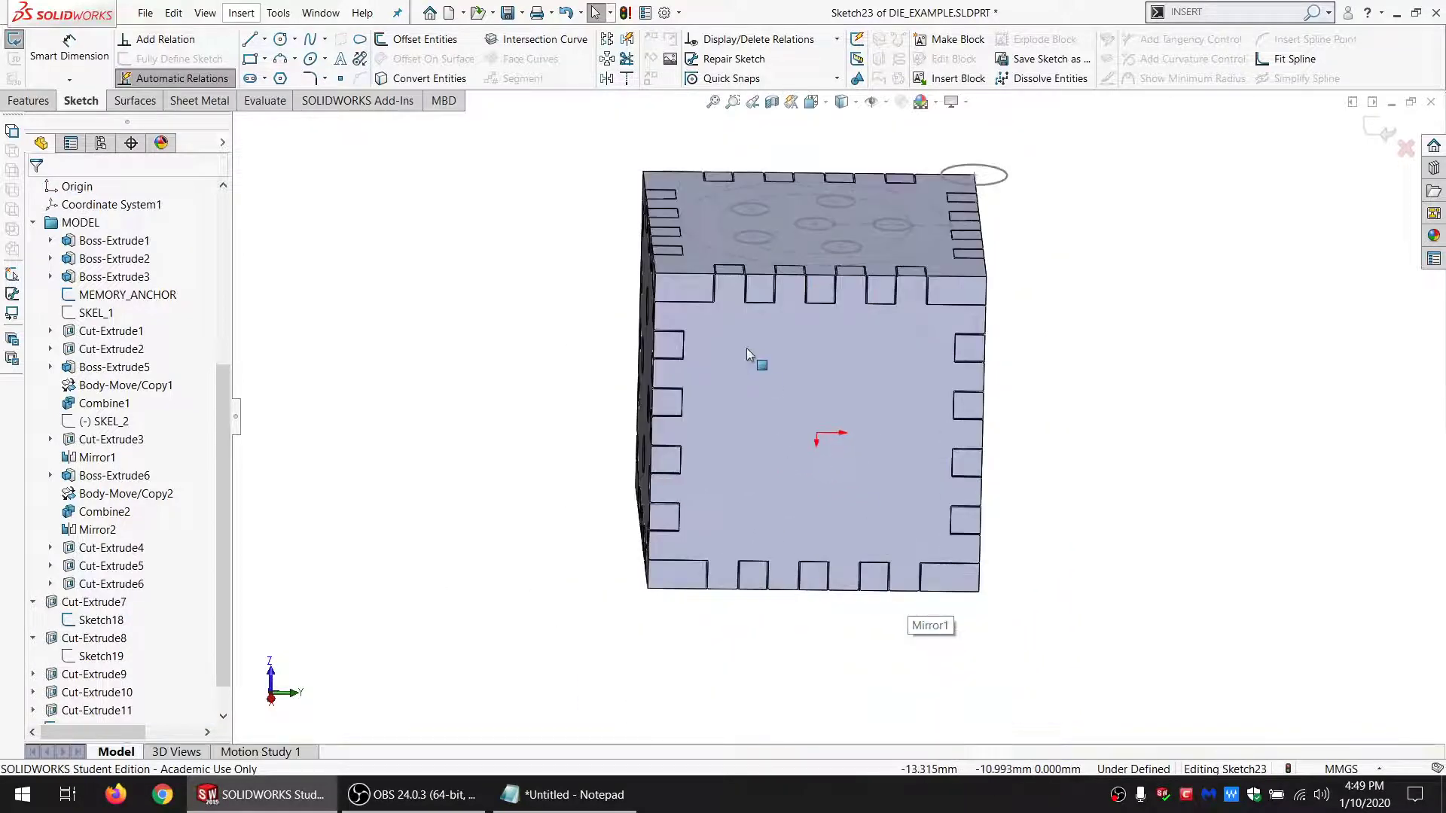
Step: Sketch a circle of about 5.14 mm radius on the blank panel, above the sketch origin
{"action": "left_click", "coordinate": [280, 40]}
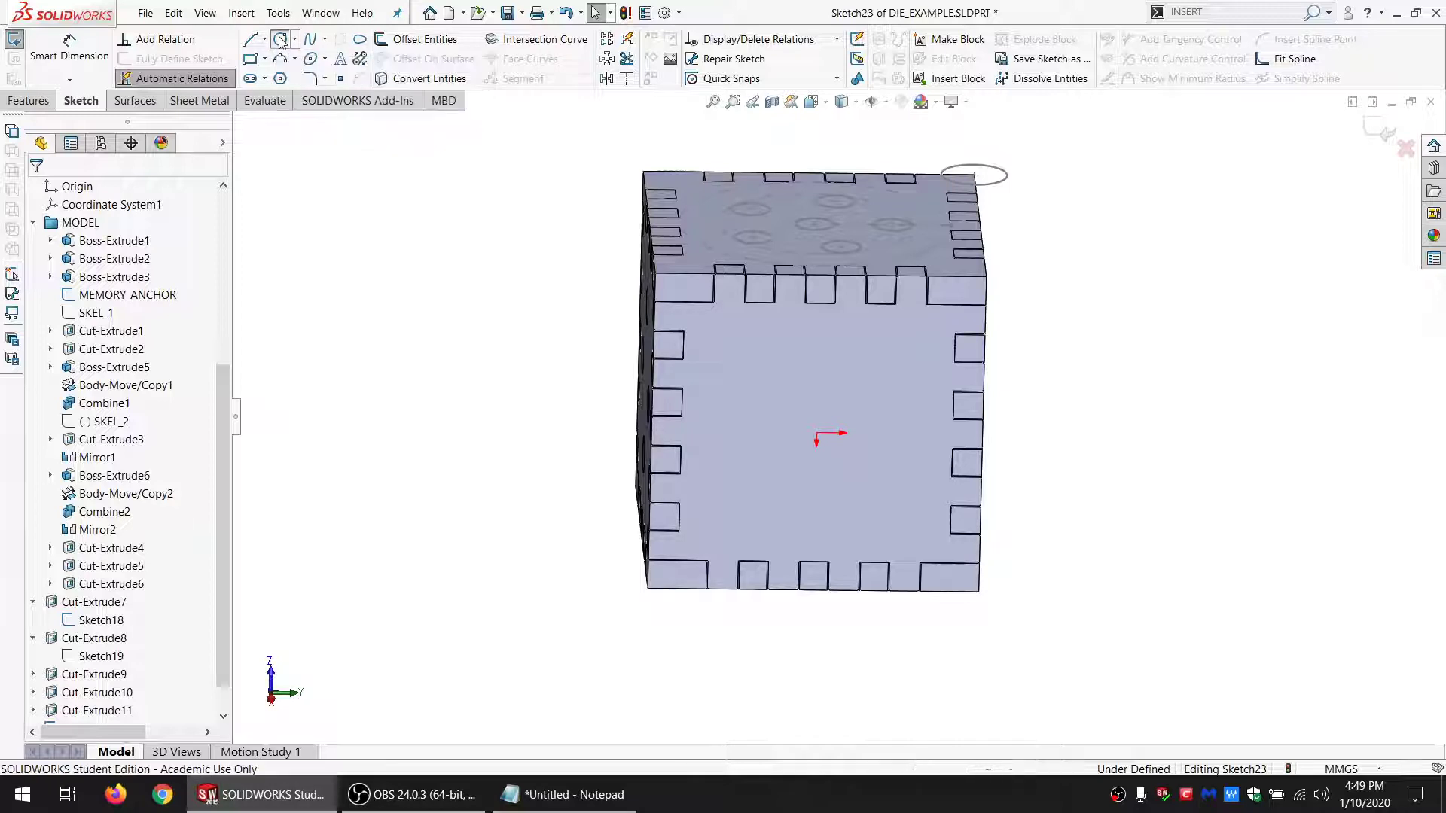
{"action": "left_click", "coordinate": [816, 367]}
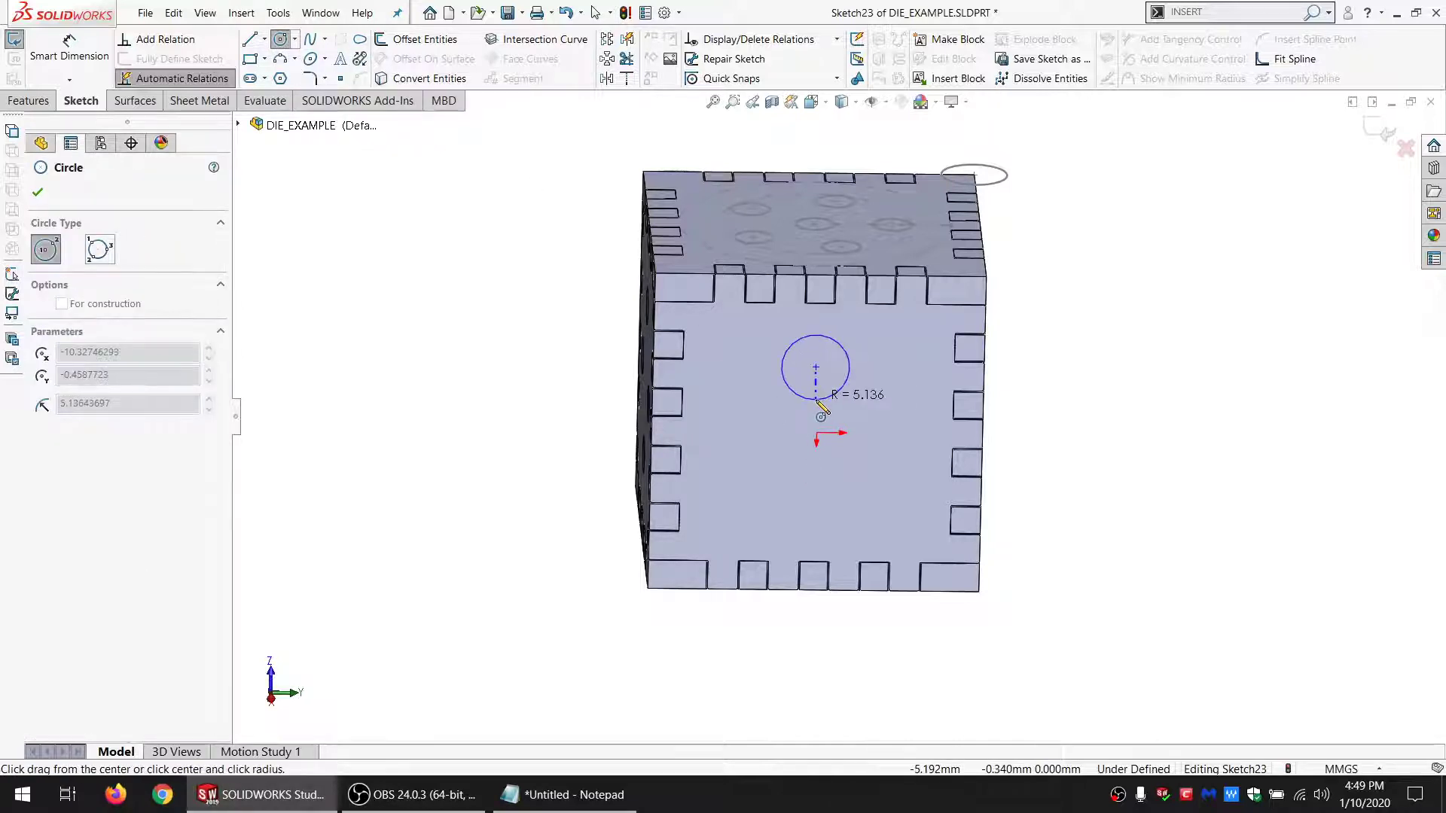
{"action": "left_click", "coordinate": [820, 410]}
{"action": "key", "text": "Escape"}
Step: Show the sketch of the two-pip cut Cut-Extrude11 as a size reference
{"action": "scroll", "coordinate": [43, 678], "scroll_direction": "down", "scroll_amount": 1}
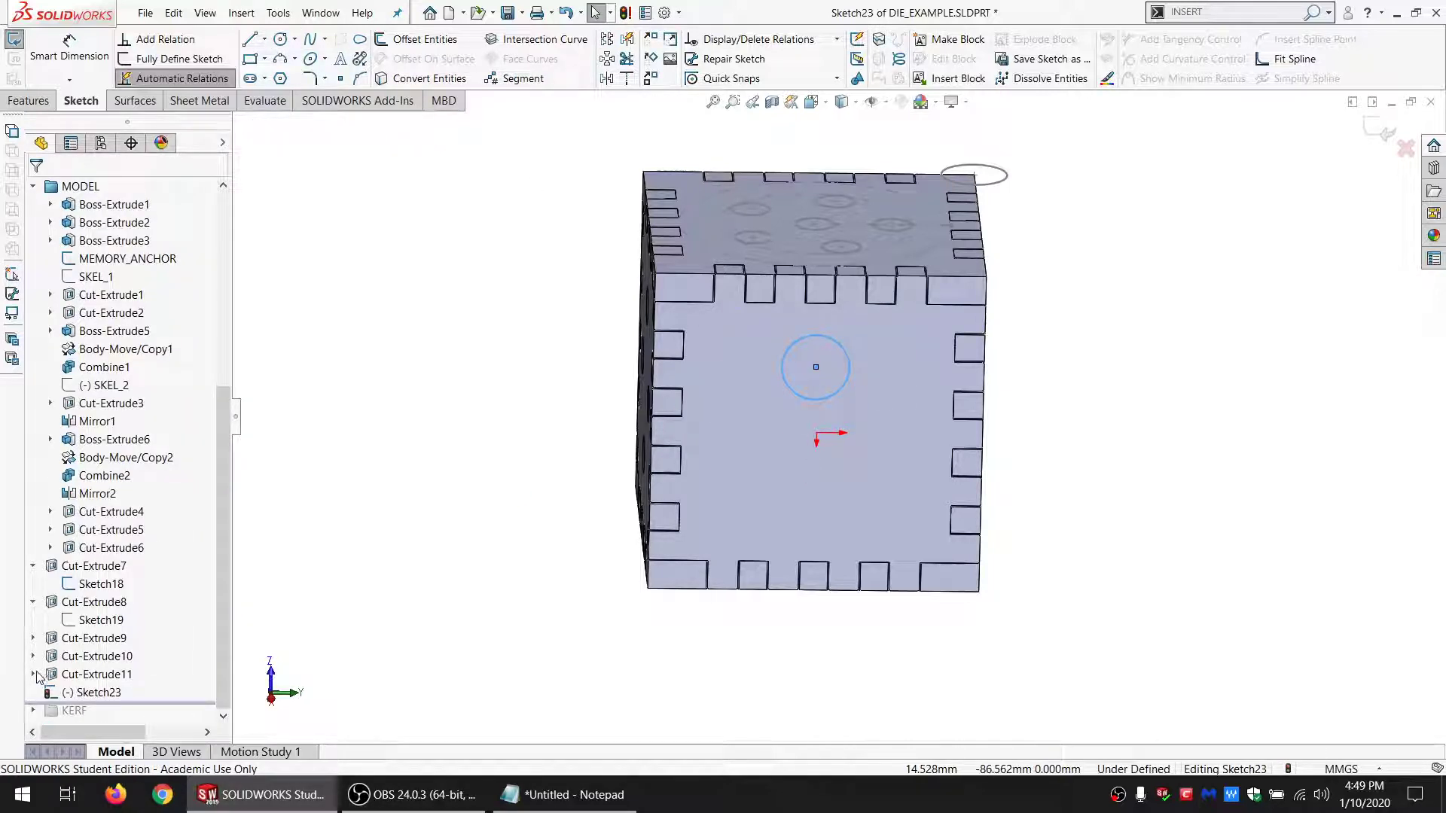
{"action": "left_click", "coordinate": [35, 674]}
{"action": "left_click", "coordinate": [102, 691]}
{"action": "left_click", "coordinate": [113, 668]}
{"action": "left_click", "coordinate": [384, 564]}
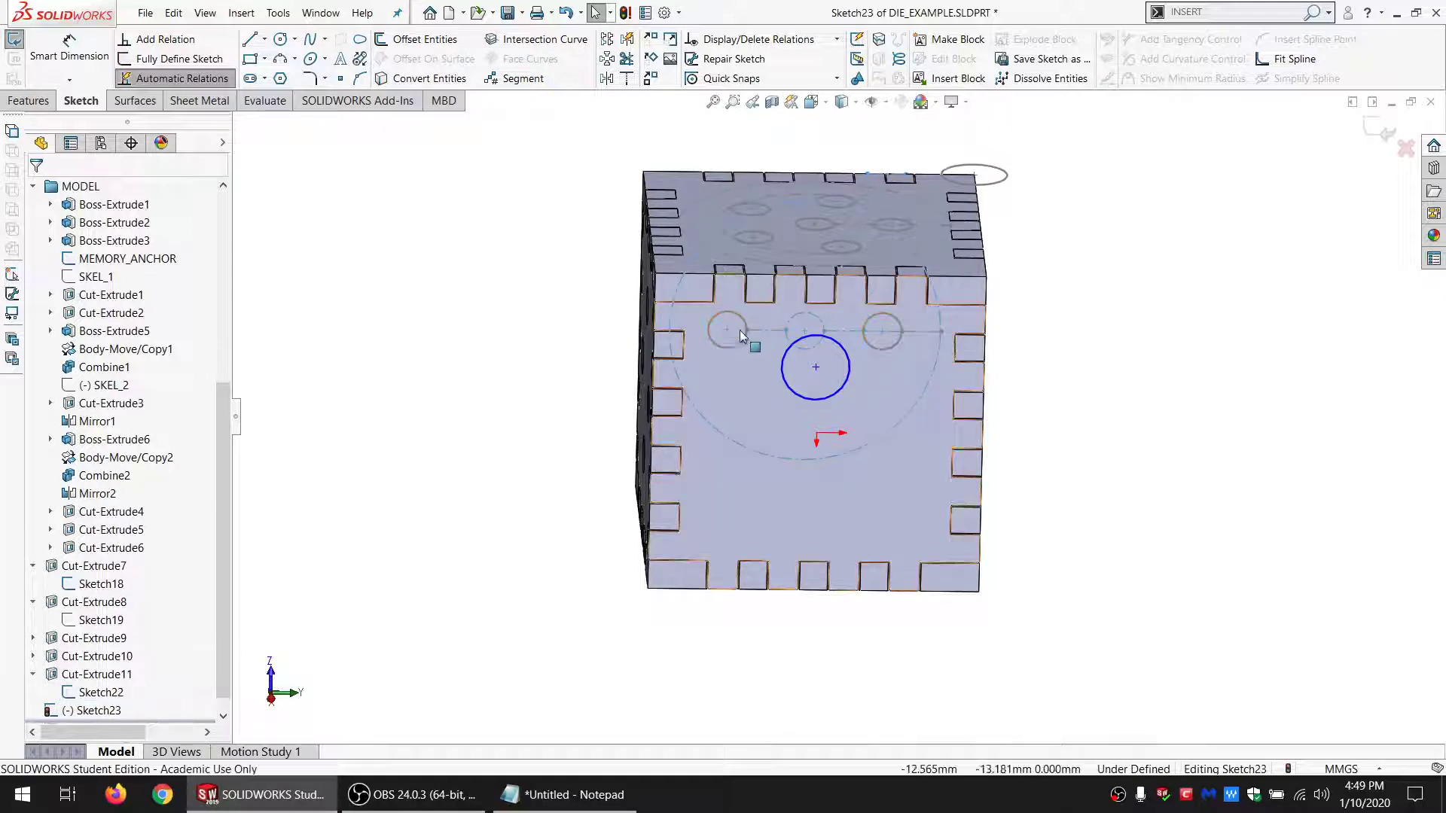
Step: Make the new circle equal to the left pip of the reference sketch and hide that two-pip sketch
{"action": "left_click", "coordinate": [741, 340]}
{"action": "left_click", "coordinate": [806, 399], "text": "ctrl"}
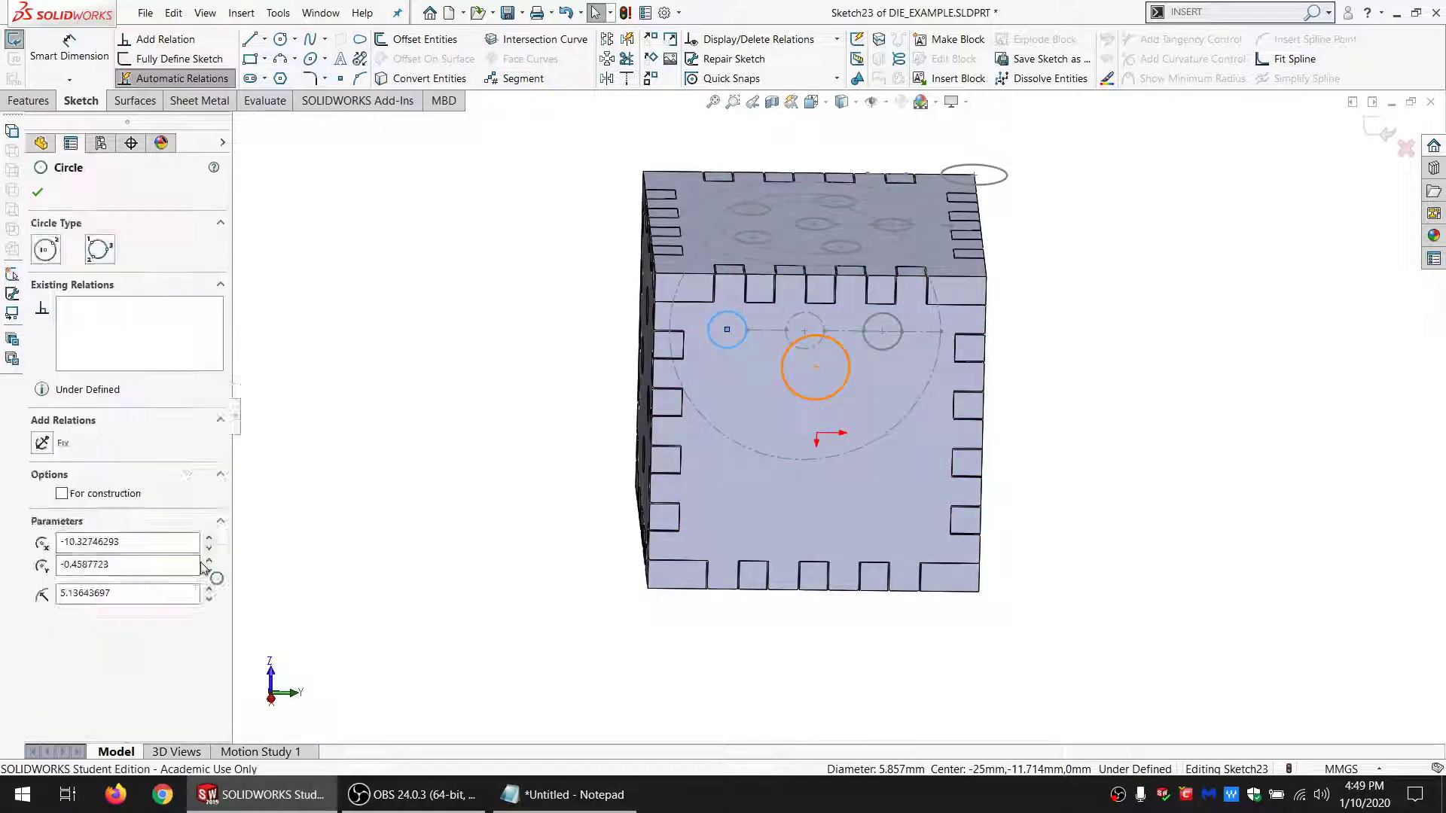
{"action": "left_click", "coordinate": [69, 526]}
{"action": "left_click", "coordinate": [416, 490]}
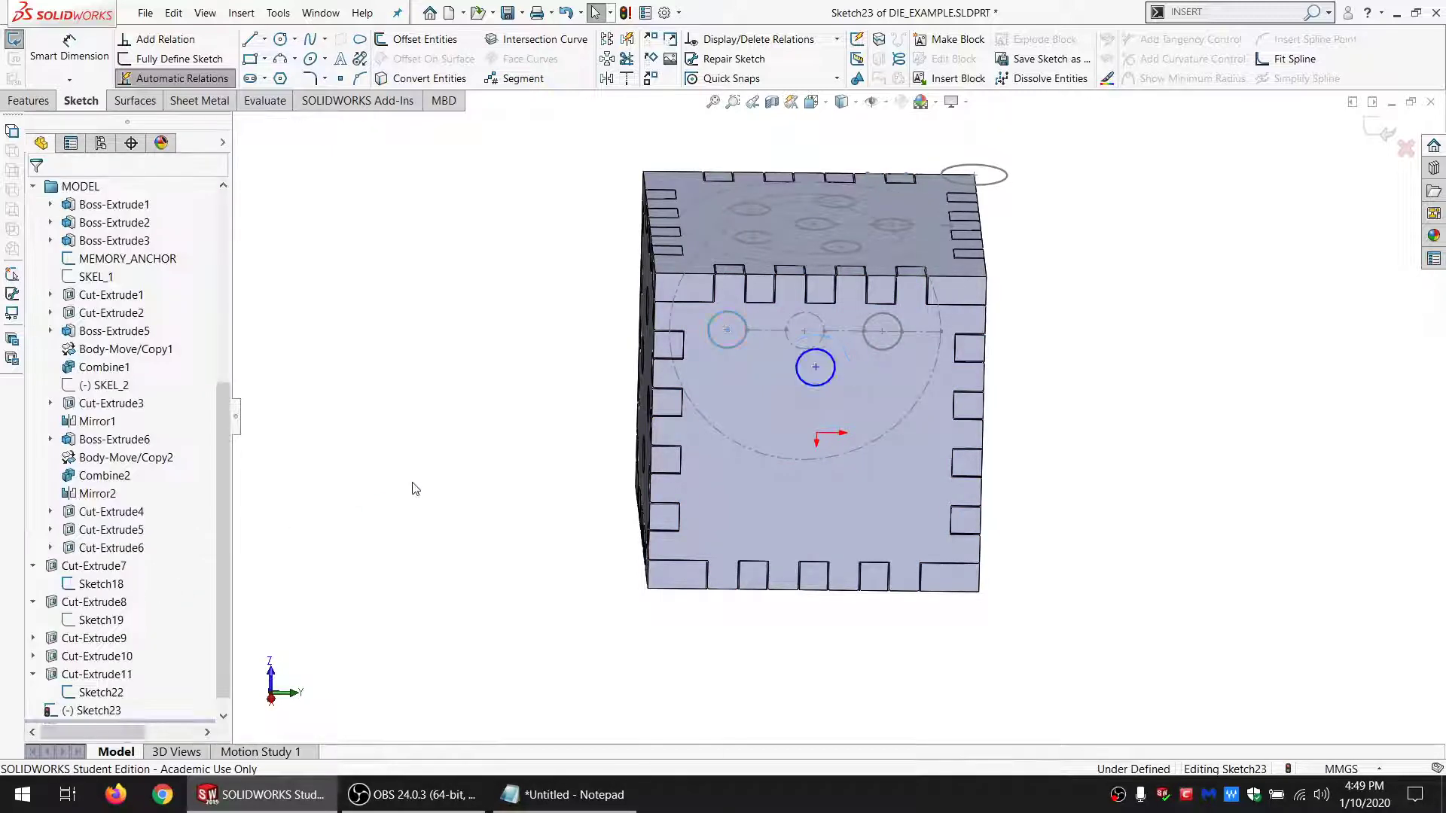
{"action": "left_click", "coordinate": [94, 695]}
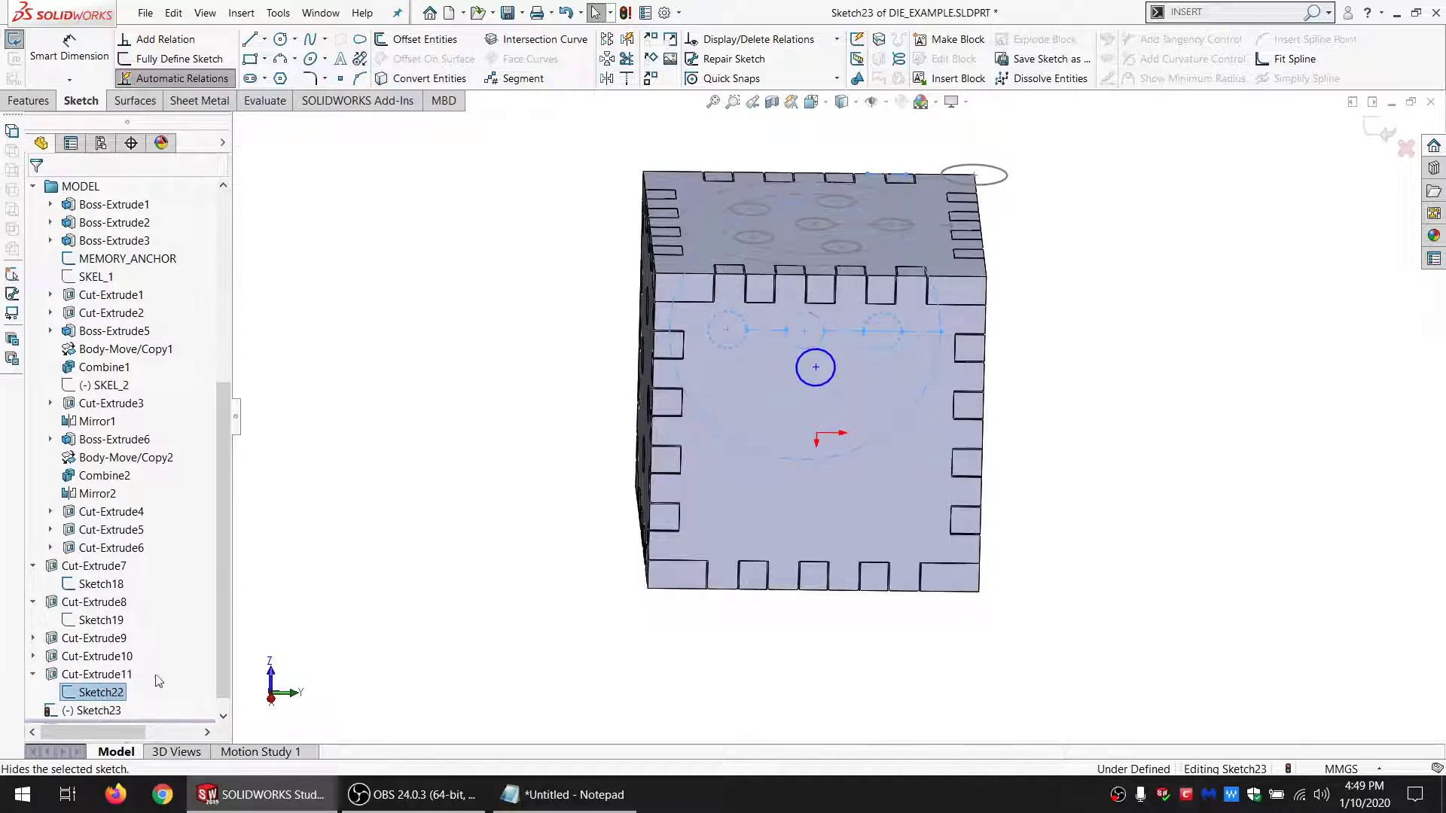
{"action": "left_click", "coordinate": [462, 549]}
Step: Create a circular sketch pattern of the circle about the origin with 5 equally spaced instances over 360 degrees
{"action": "scroll", "coordinate": [808, 368], "scroll_direction": "down", "scroll_amount": 2}
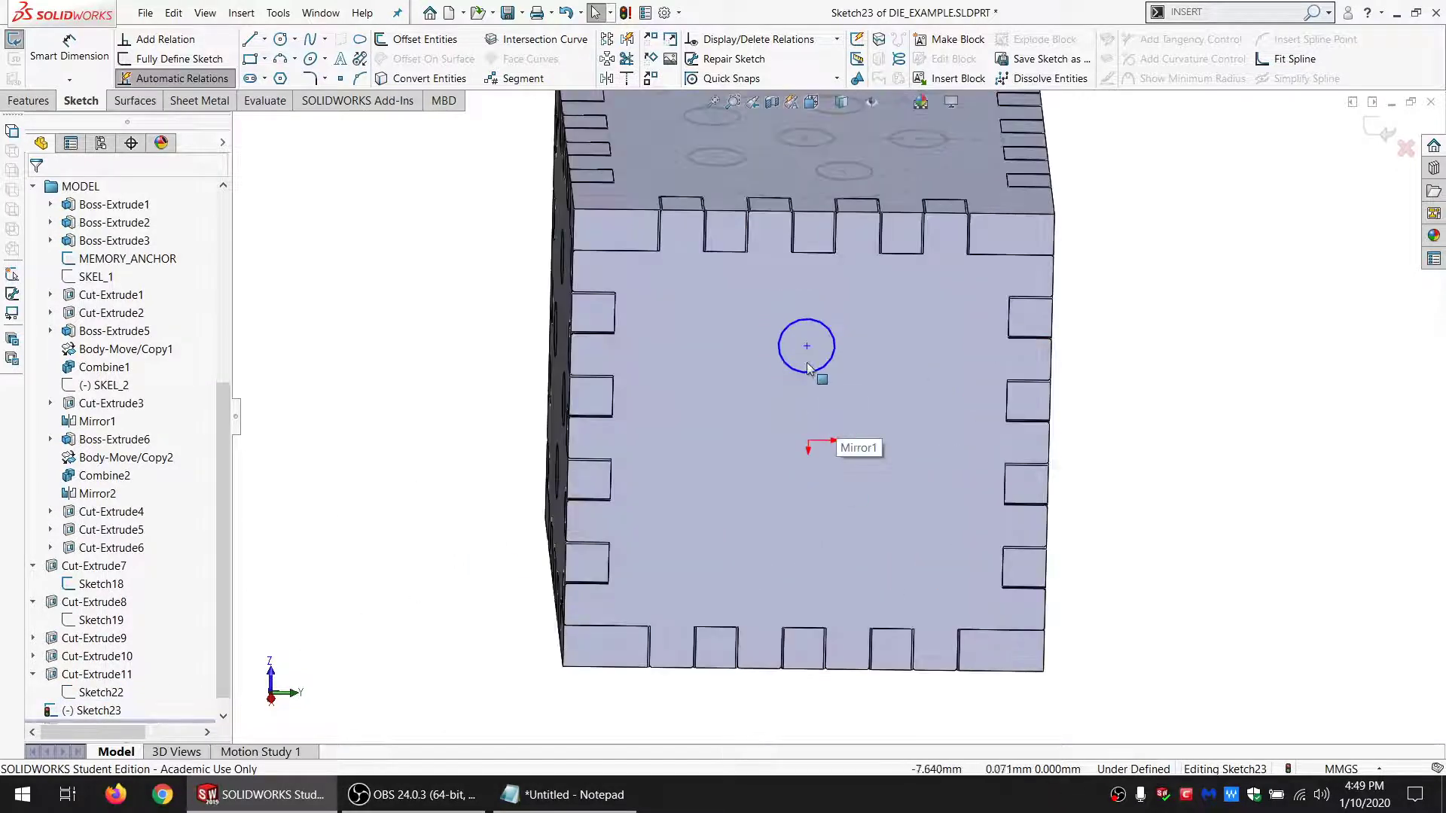
{"action": "left_click", "coordinate": [814, 372]}
{"action": "left_click", "coordinate": [608, 60]}
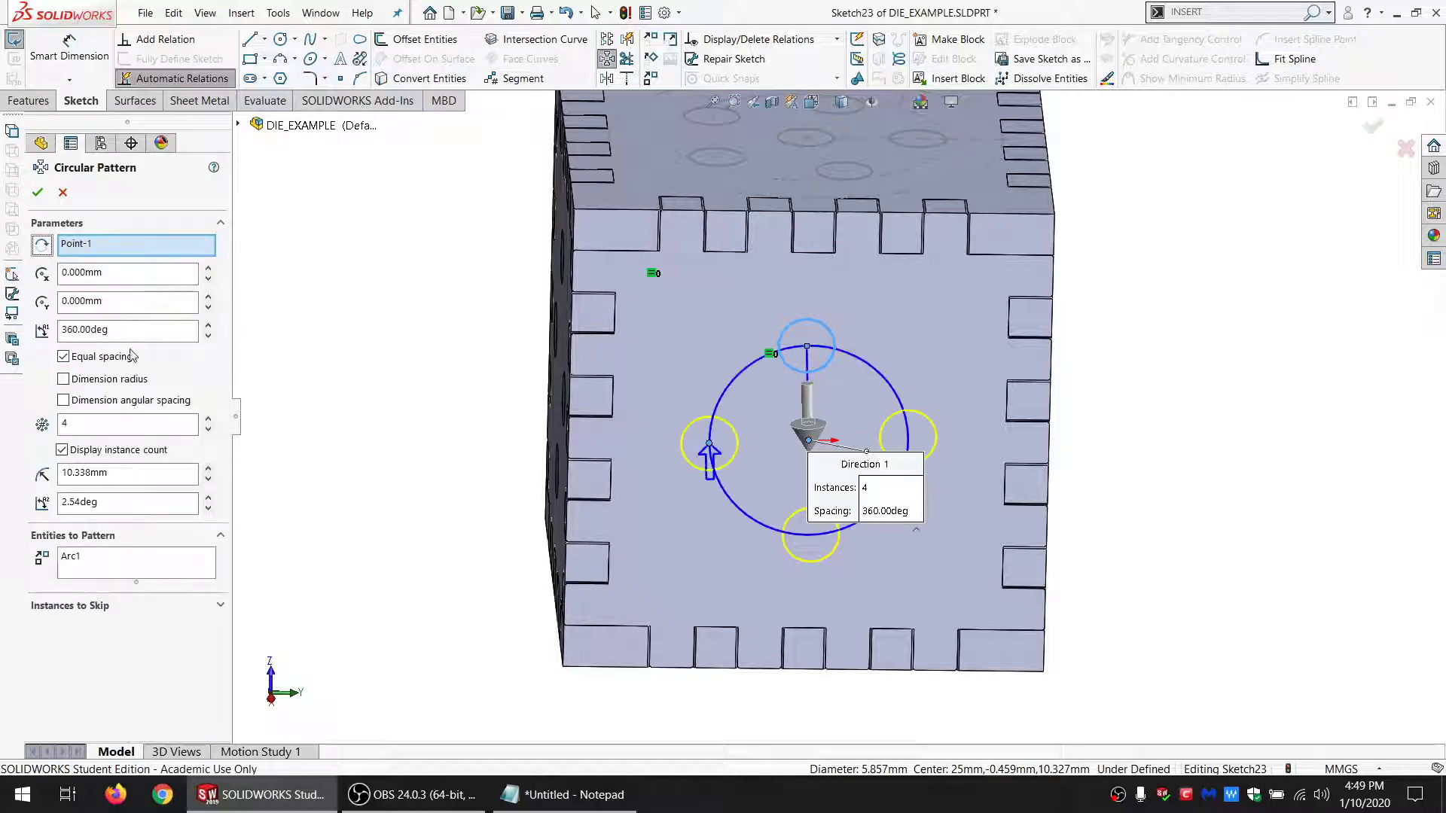
{"action": "double_click", "coordinate": [75, 426]}
{"action": "type", "text": "5"}
{"action": "key", "text": "Tab"}
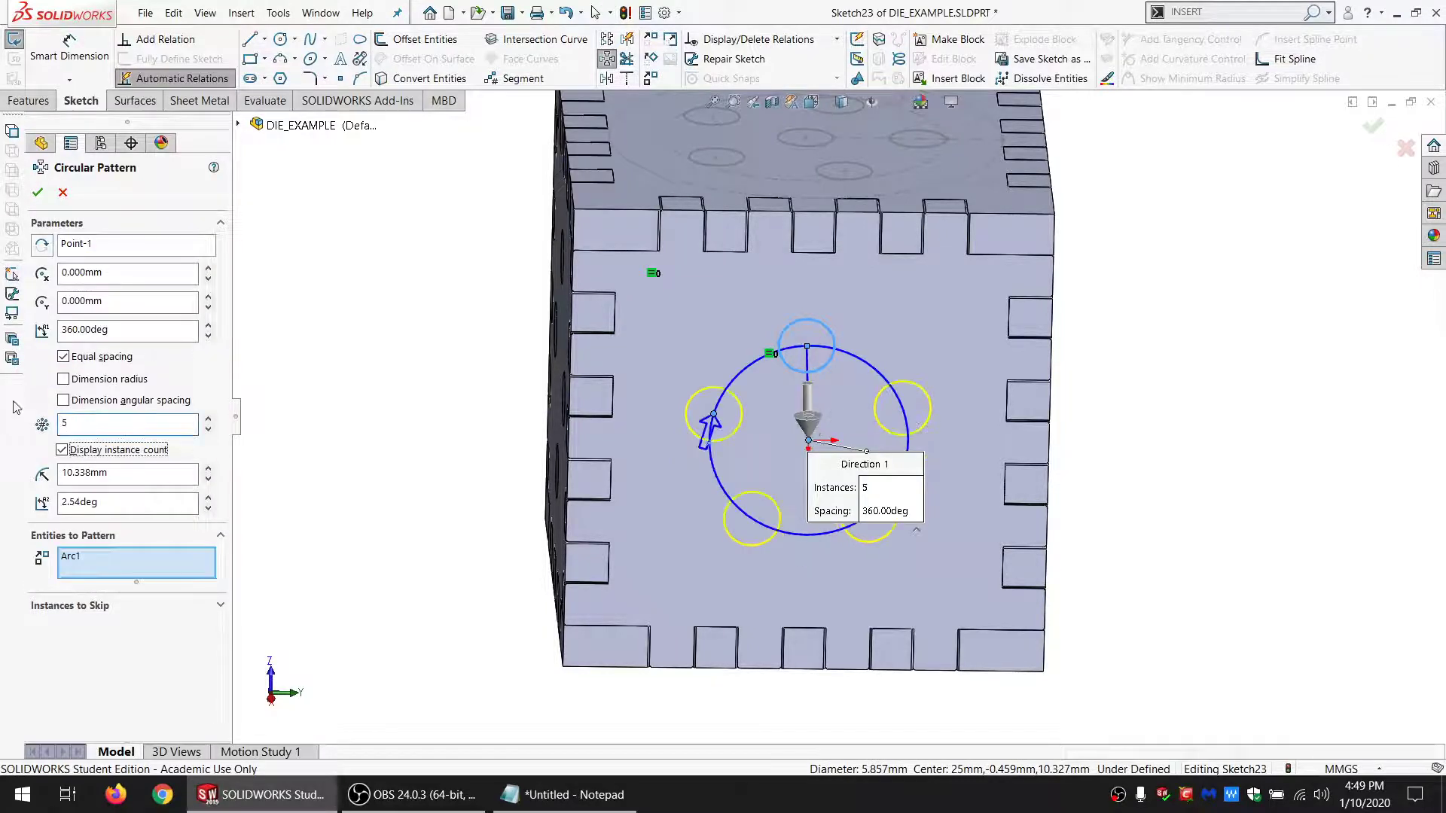
{"action": "left_click", "coordinate": [37, 194]}
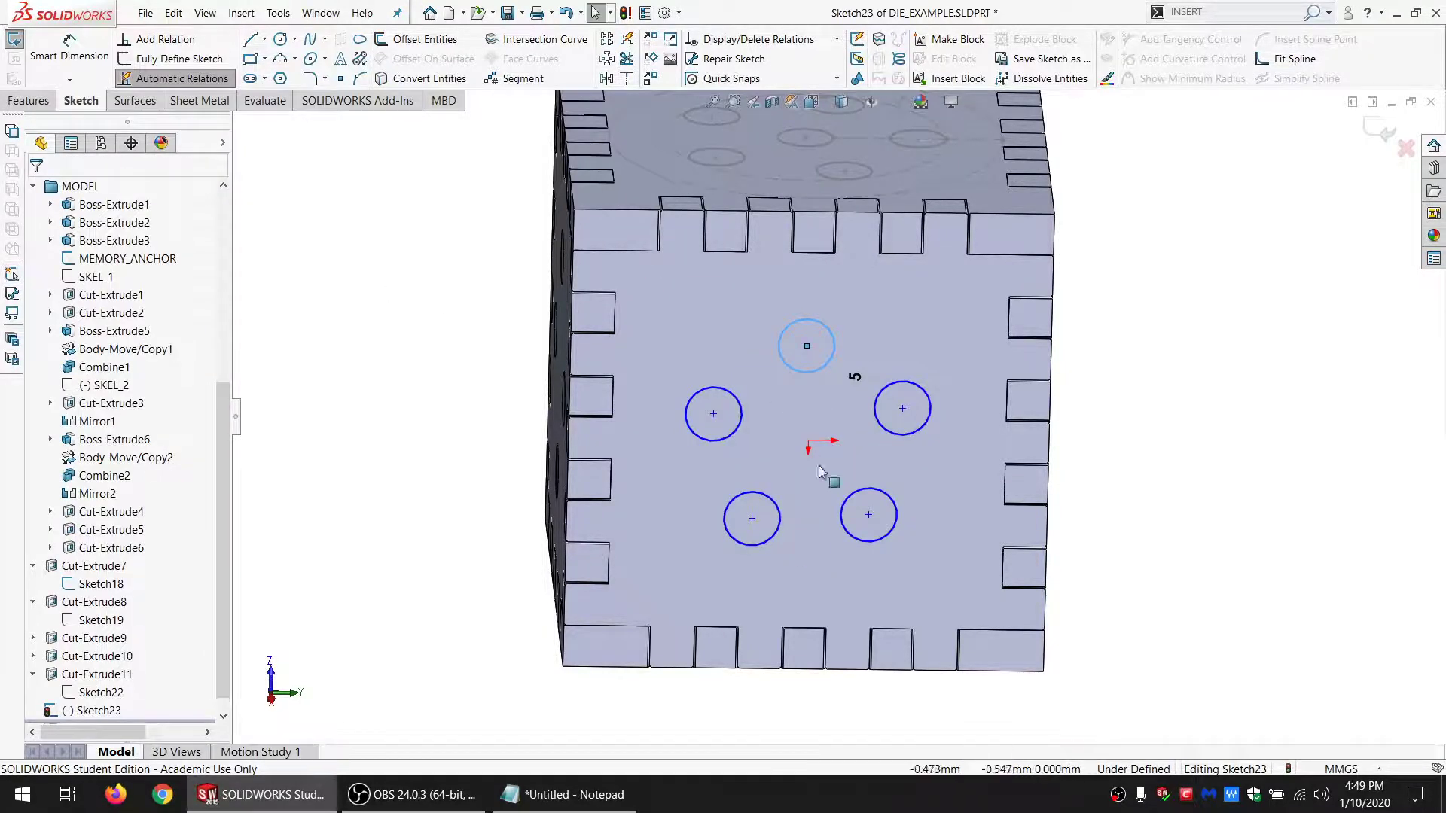
Step: Spread the patterned circles farther outward and make the uppermost circle's centre coincident with the Y_ZERO plane
{"action": "left_click_drag", "start_coordinate": [868, 518], "coordinate": [900, 560]}
{"action": "left_click", "coordinate": [422, 377]}
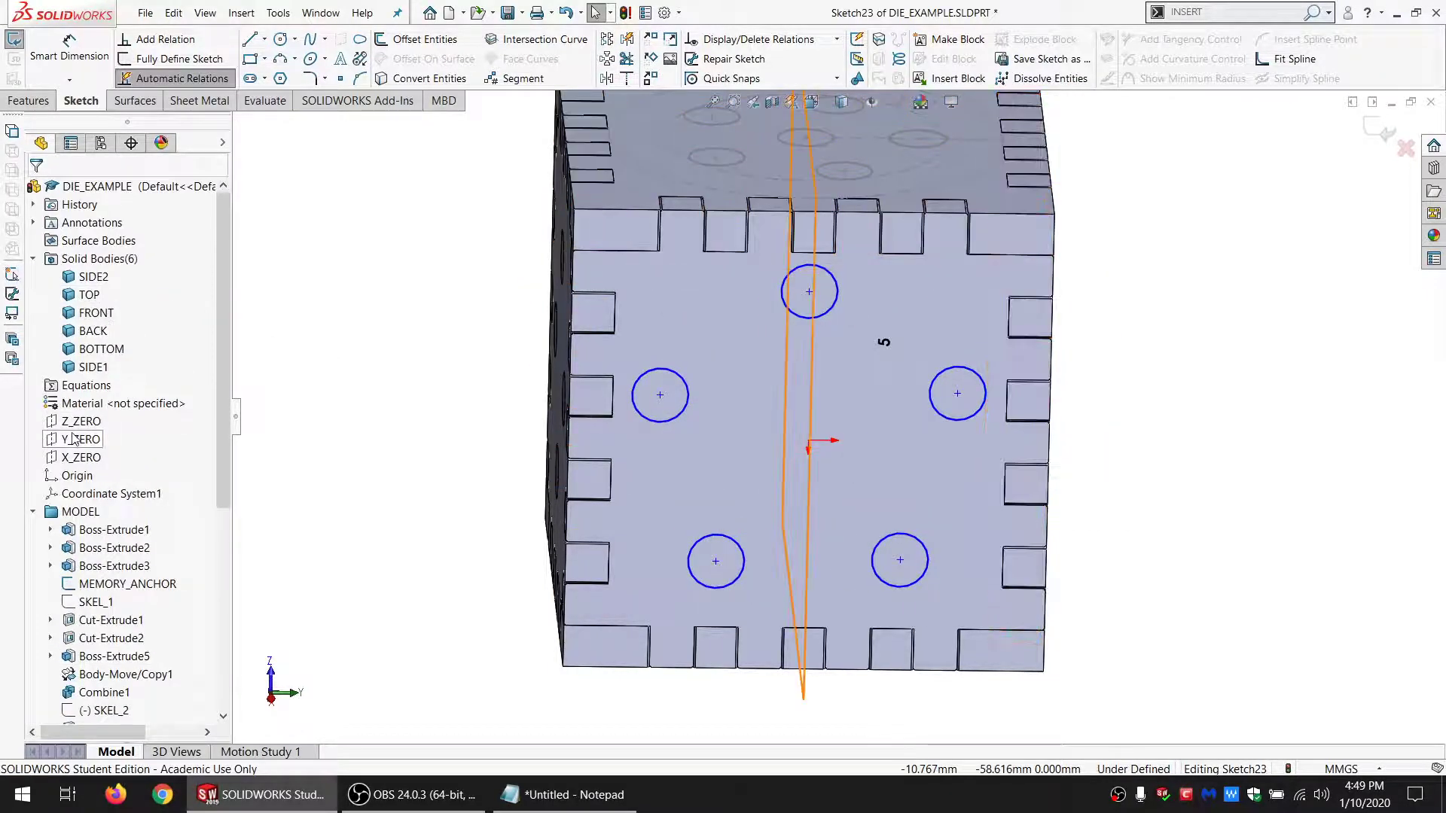
{"action": "left_click", "coordinate": [72, 439]}
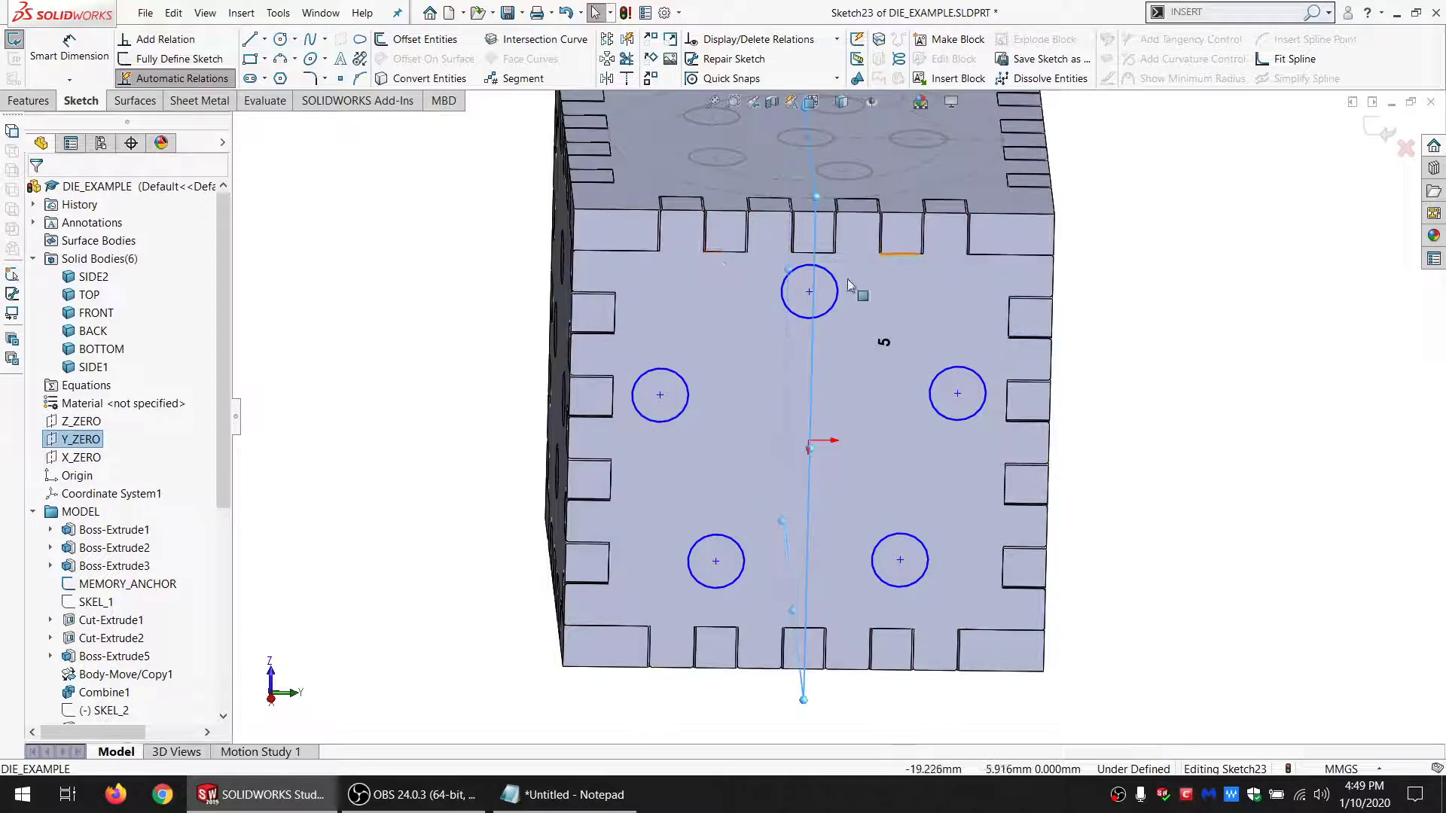
{"action": "left_click", "coordinate": [808, 292], "text": "ctrl"}
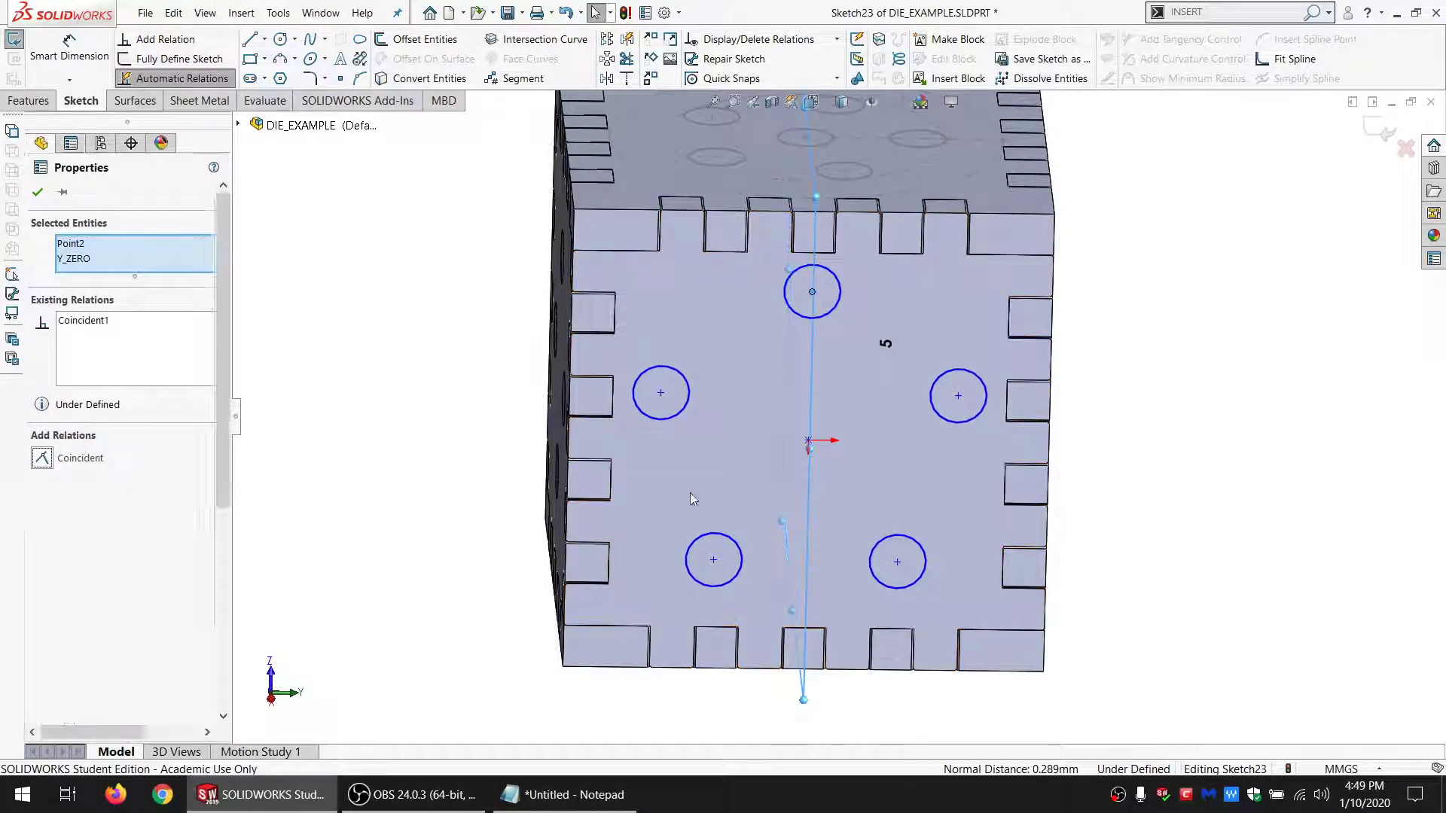
{"action": "key", "text": "Escape"}
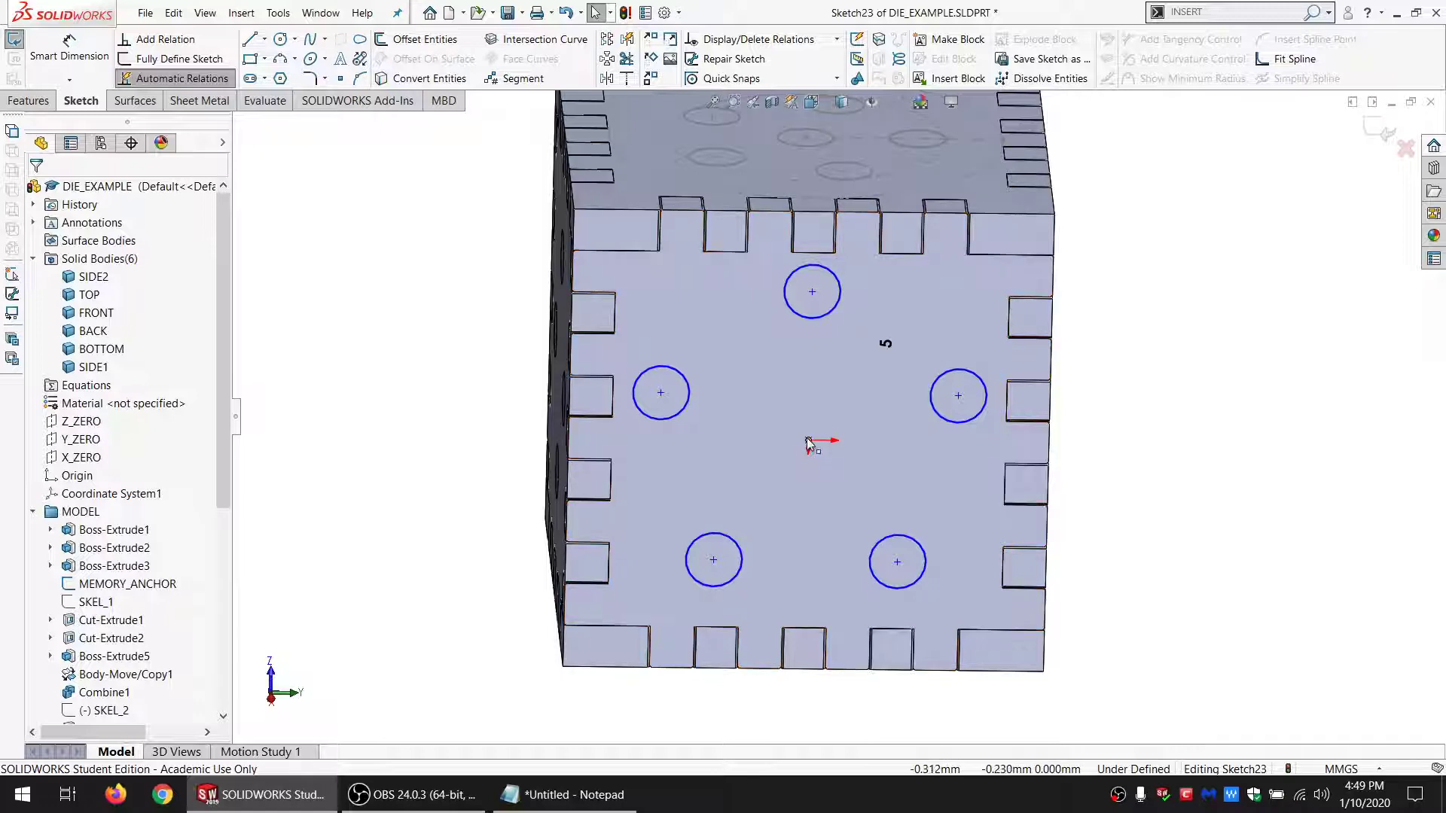
Step: Pull the circular pattern's centre point aside, select the part origin with it, and make the two coincident
{"action": "left_click_drag", "start_coordinate": [804, 443], "coordinate": [740, 477]}
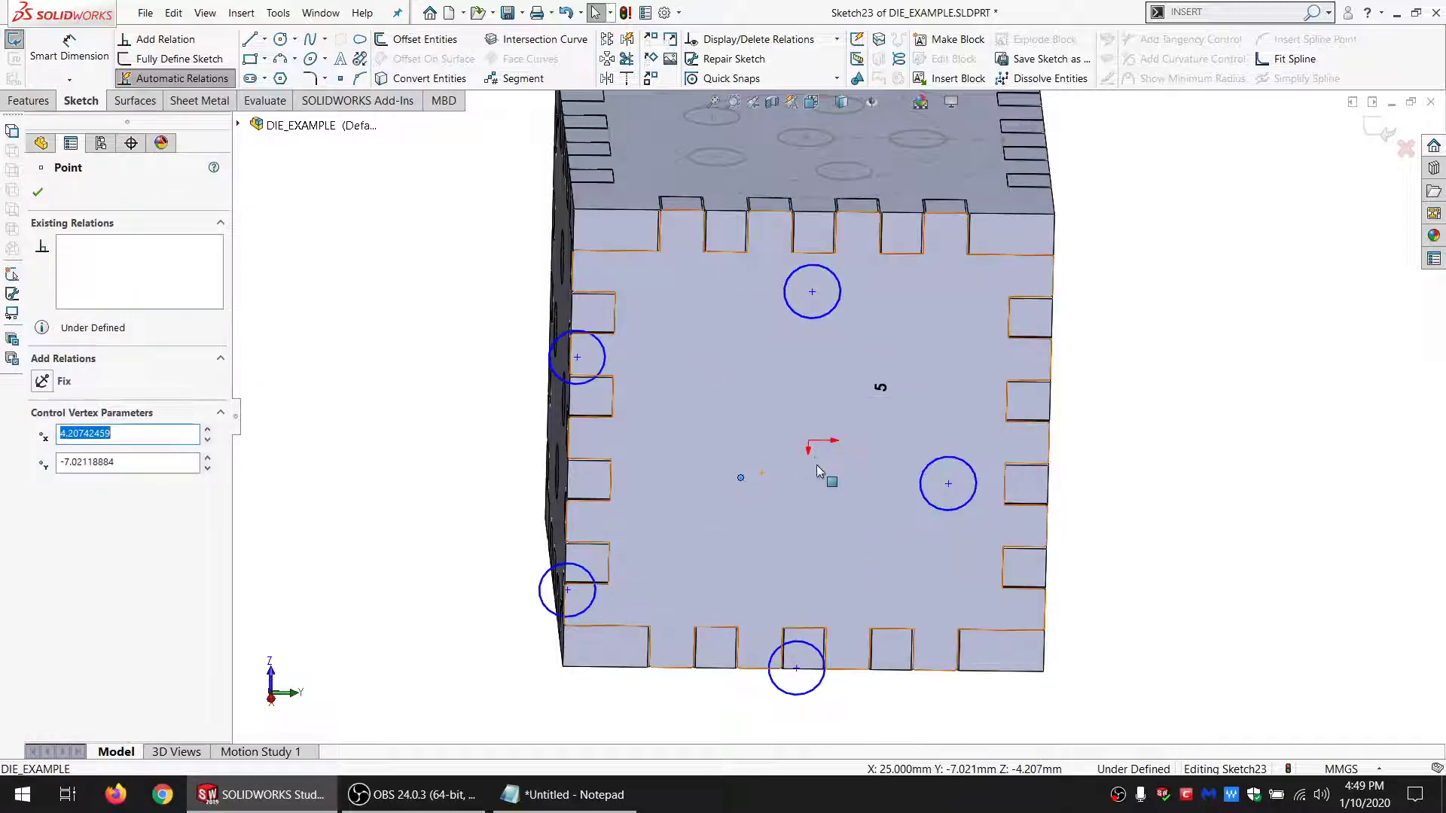
{"action": "left_click", "coordinate": [400, 394]}
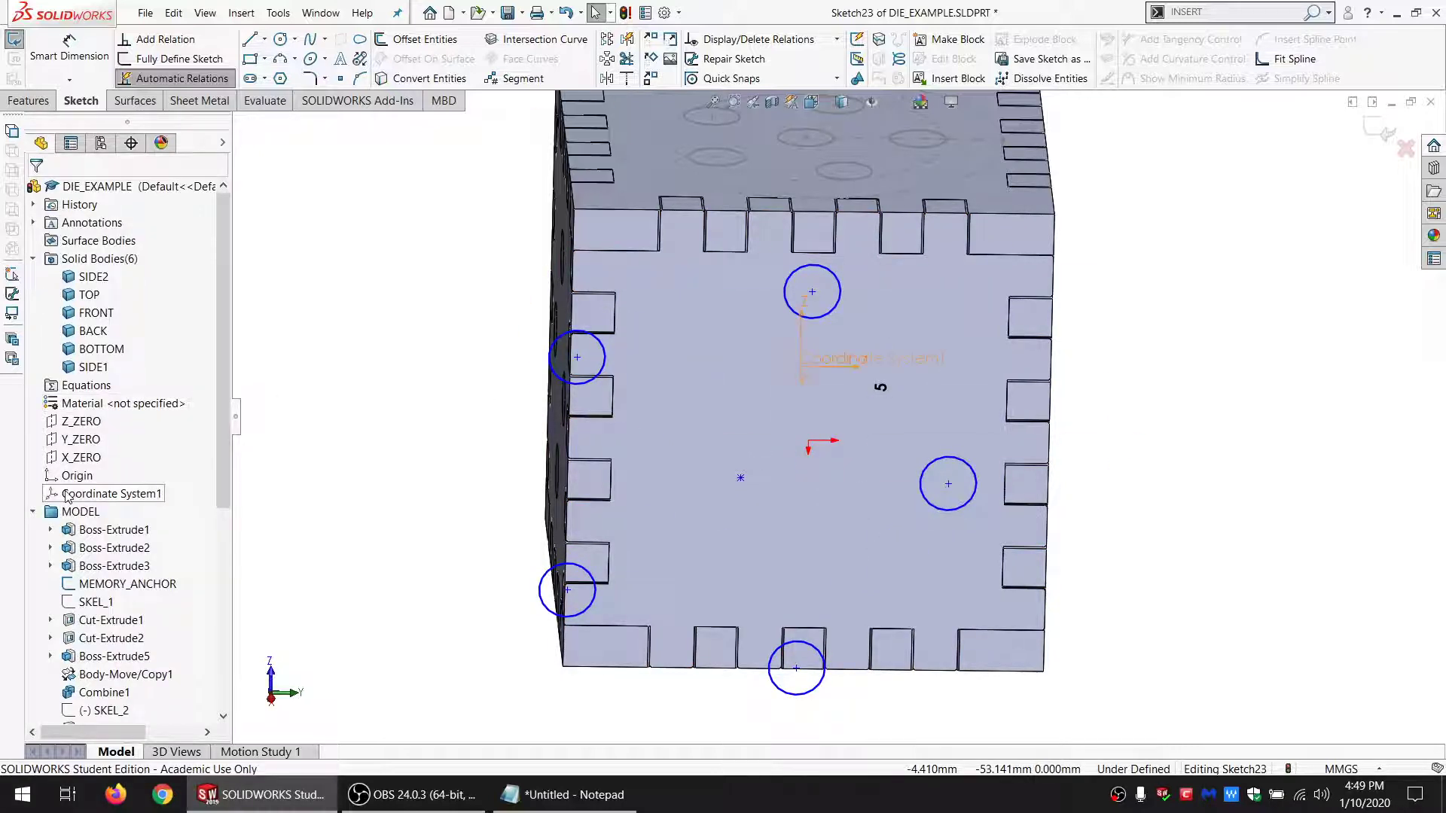
{"action": "left_click", "coordinate": [808, 446]}
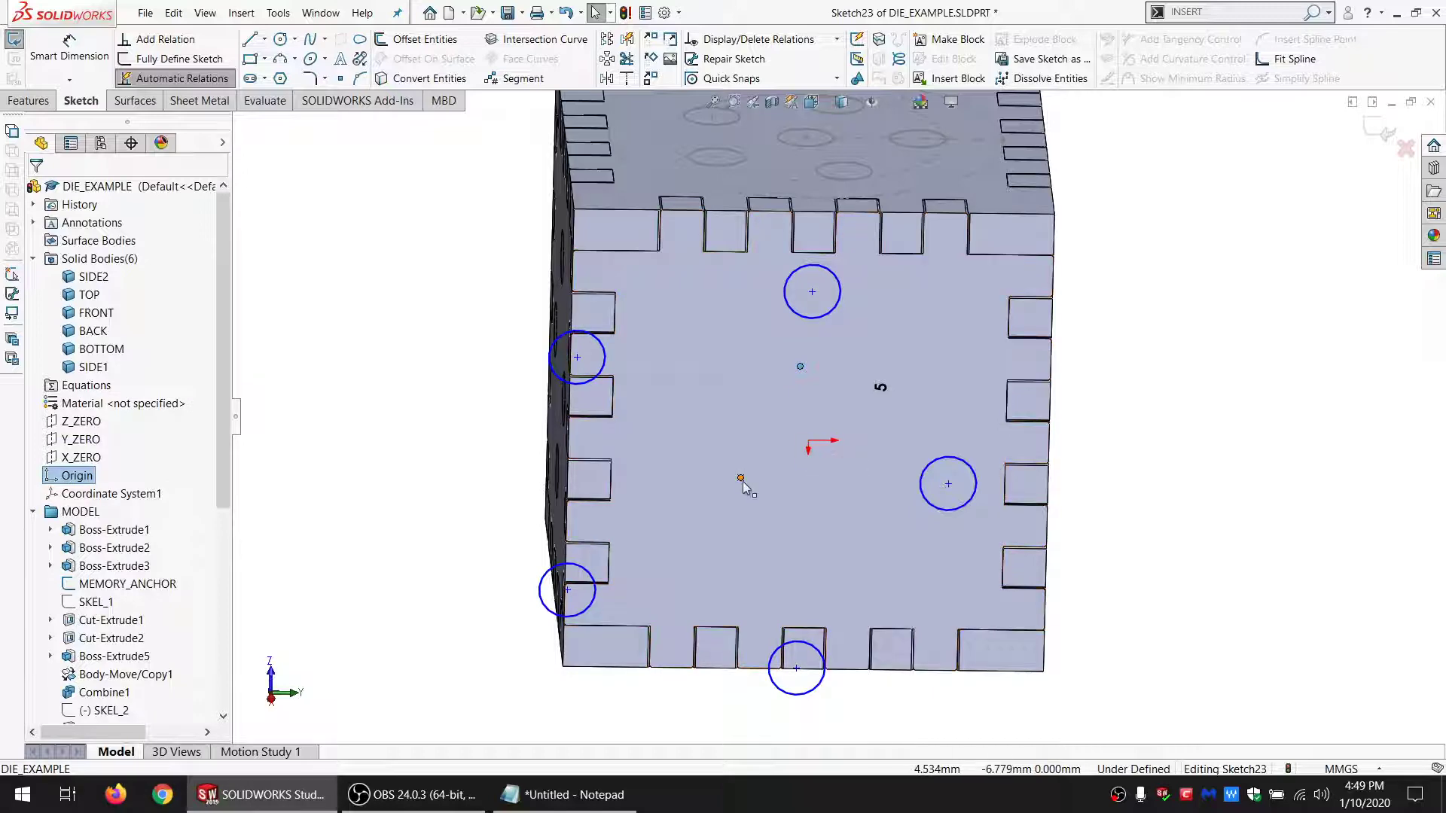
{"action": "left_click", "coordinate": [740, 478], "text": "ctrl"}
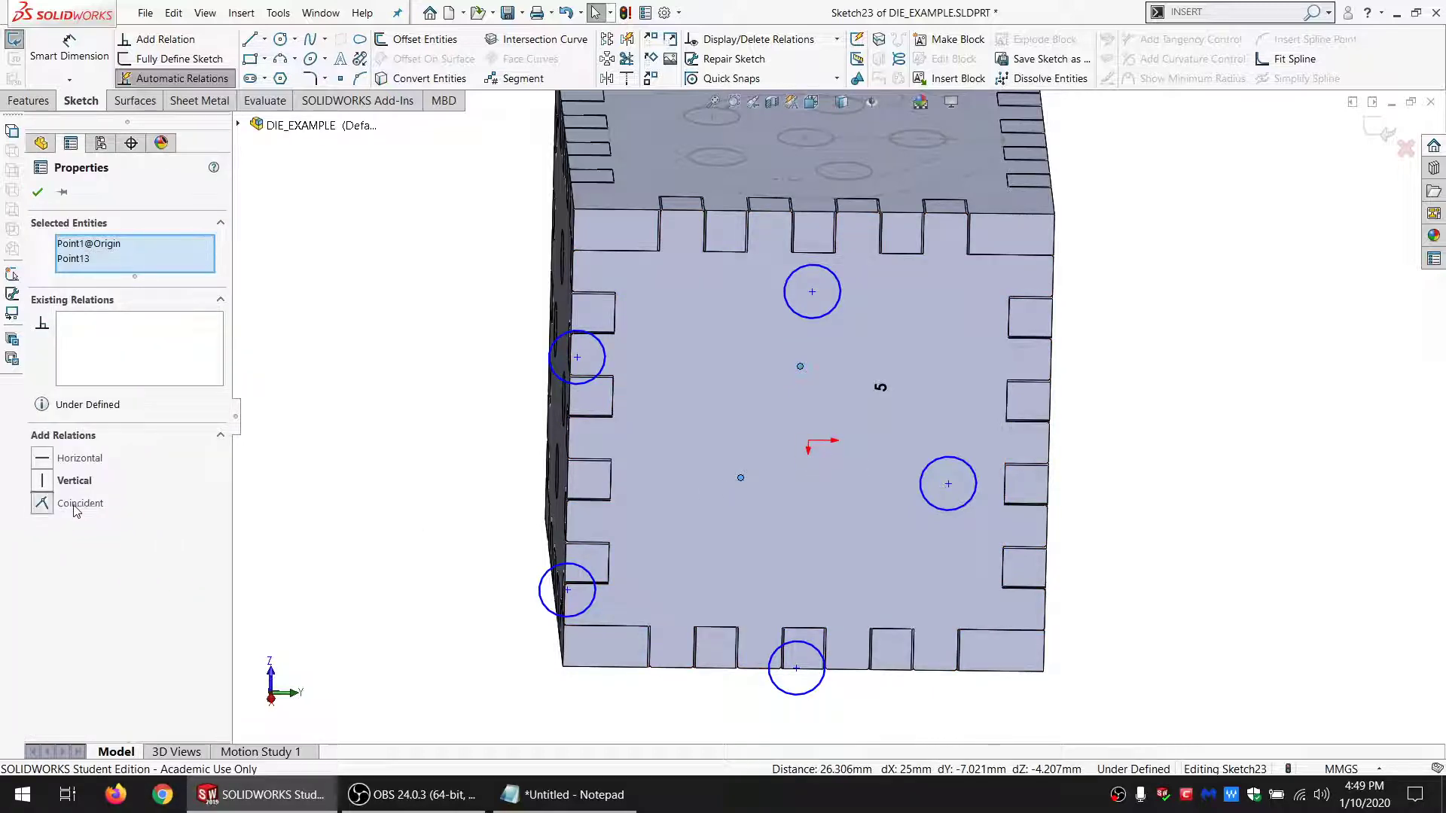
{"action": "left_click", "coordinate": [76, 503]}
{"action": "left_click", "coordinate": [294, 490]}
{"action": "scroll", "coordinate": [858, 481], "scroll_direction": "up", "scroll_amount": 3}
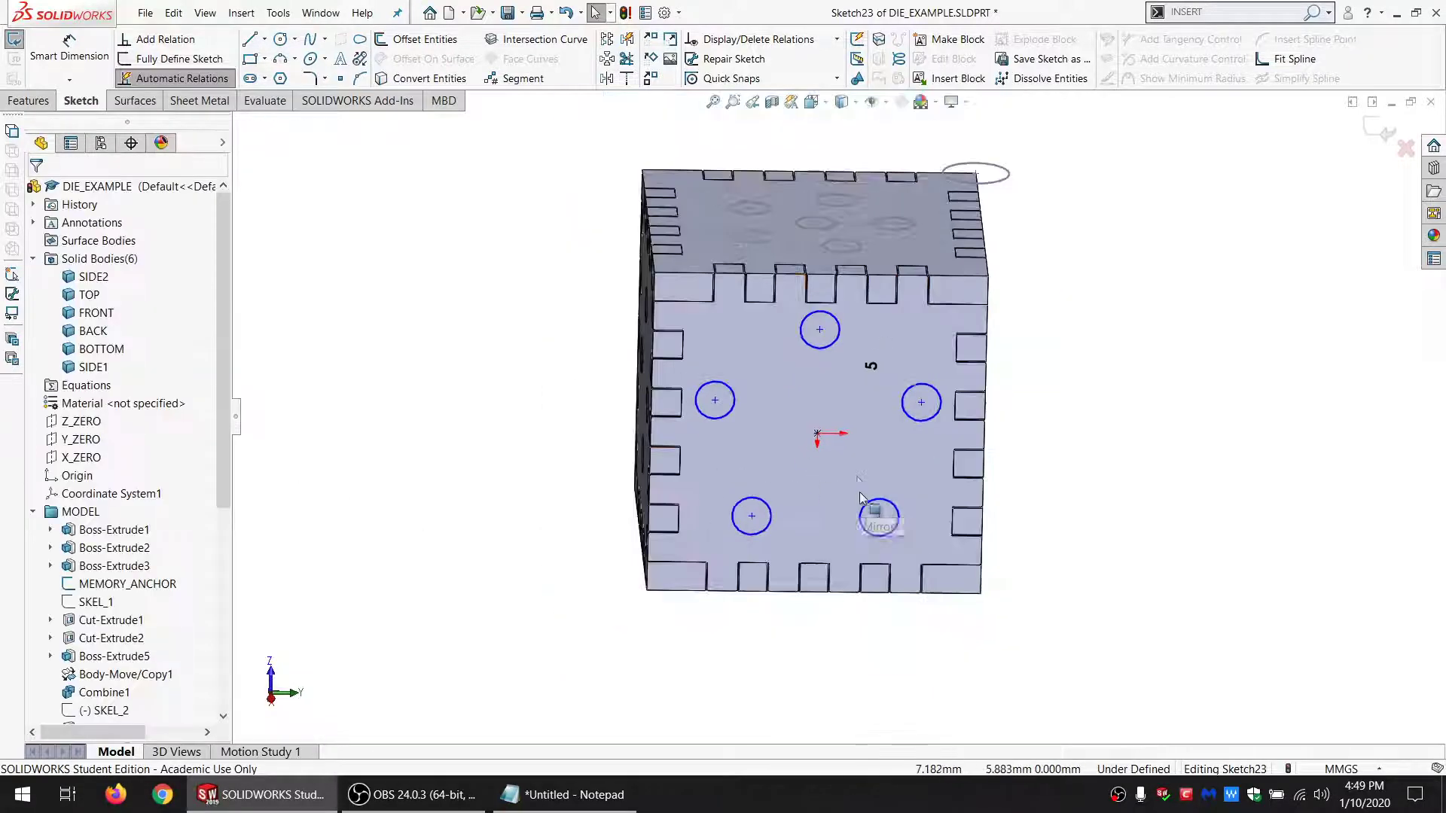
Step: Convert the large construction circle of Sketch18 into the current sketch and draw a line about 34.5 mm long down the panel from its left end
{"action": "left_click", "coordinate": [793, 253]}
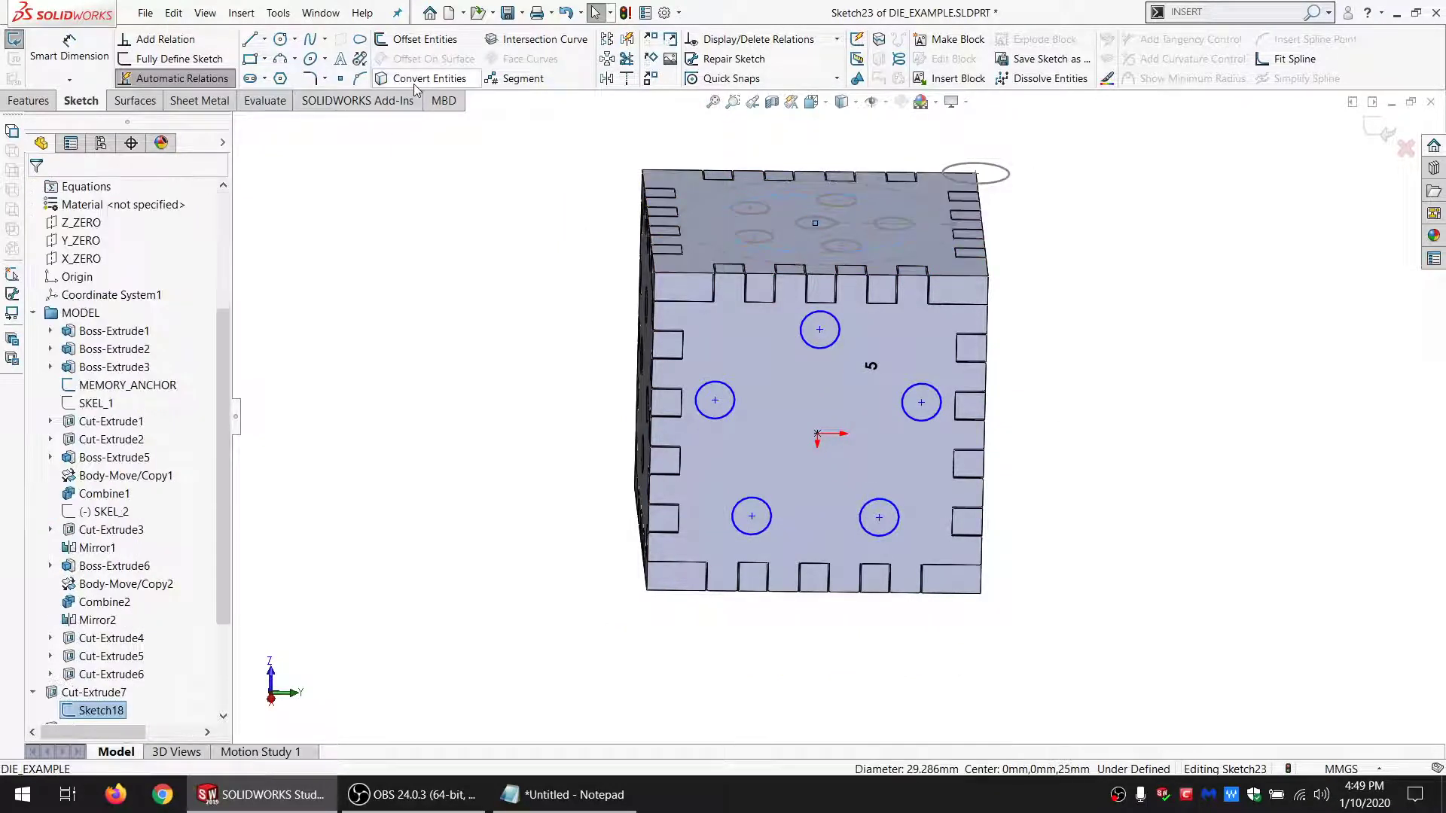
{"action": "scroll", "coordinate": [847, 391], "scroll_direction": "down", "scroll_amount": 1}
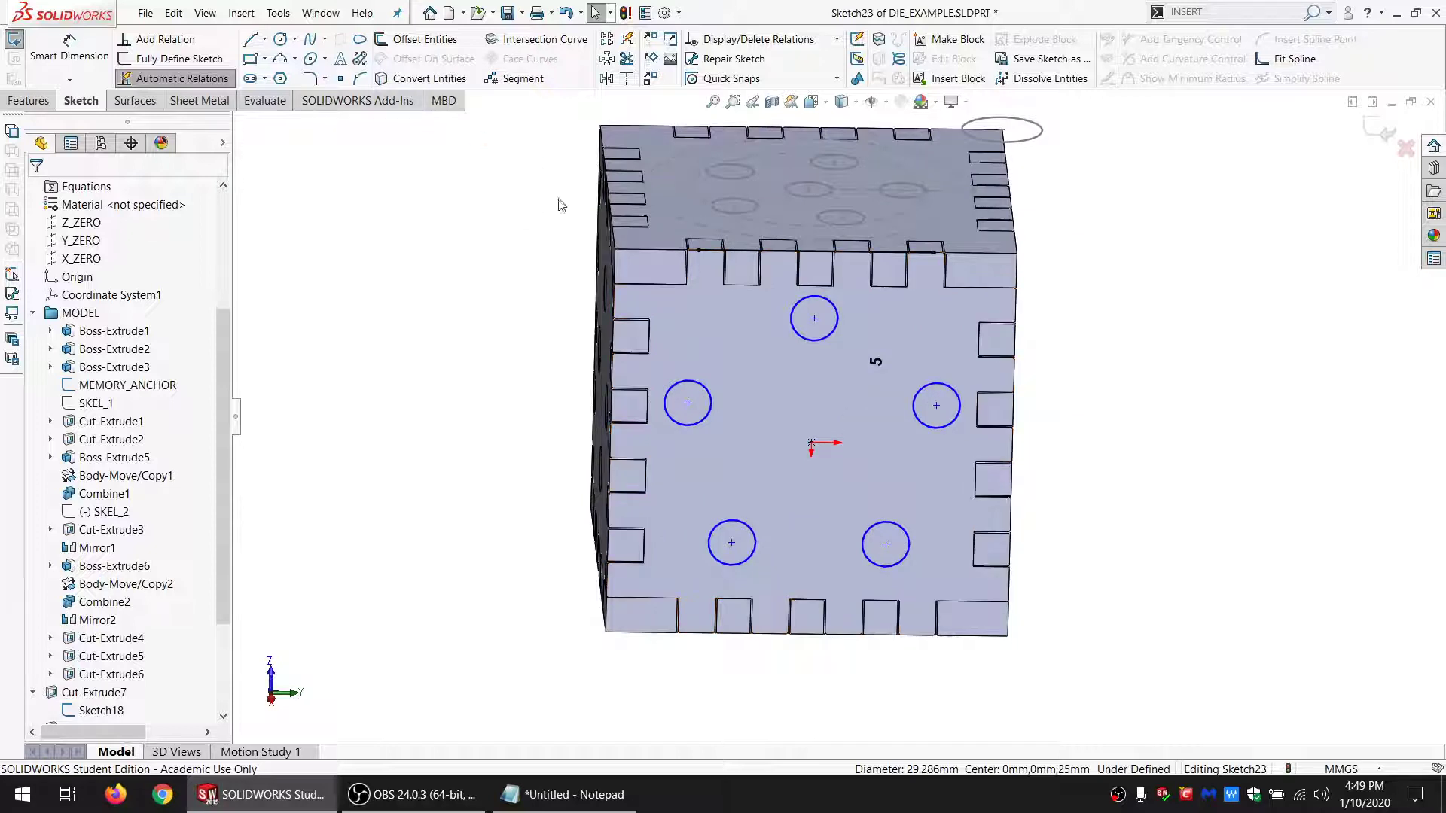
{"action": "key", "text": "l"}
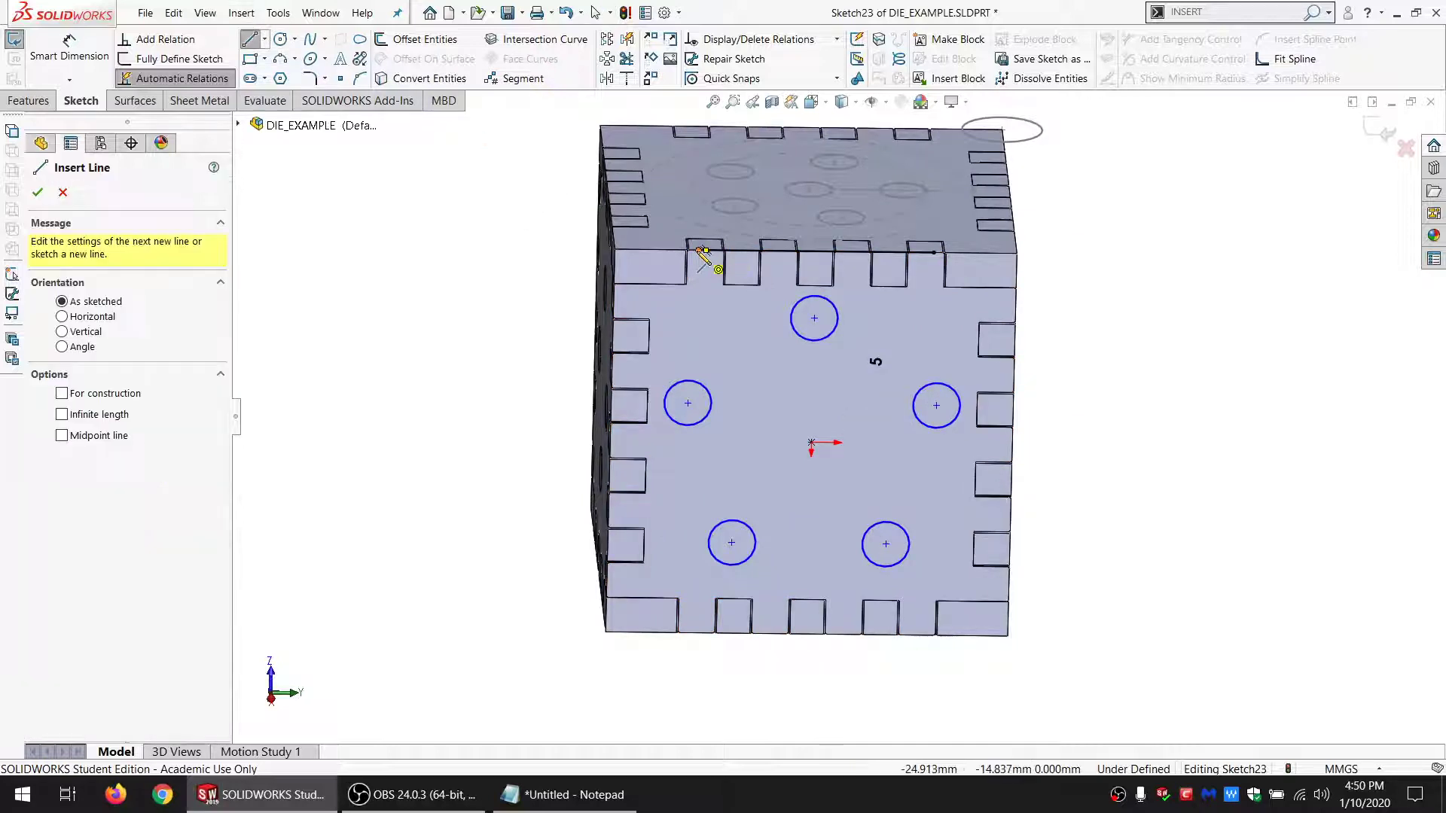
{"action": "mouse_move", "coordinate": [701, 253]}
{"action": "left_mouse_down"}
{"action": "mouse_move", "coordinate": [700, 482]}
{"action": "mouse_move", "coordinate": [687, 497]}
{"action": "left_mouse_up"}
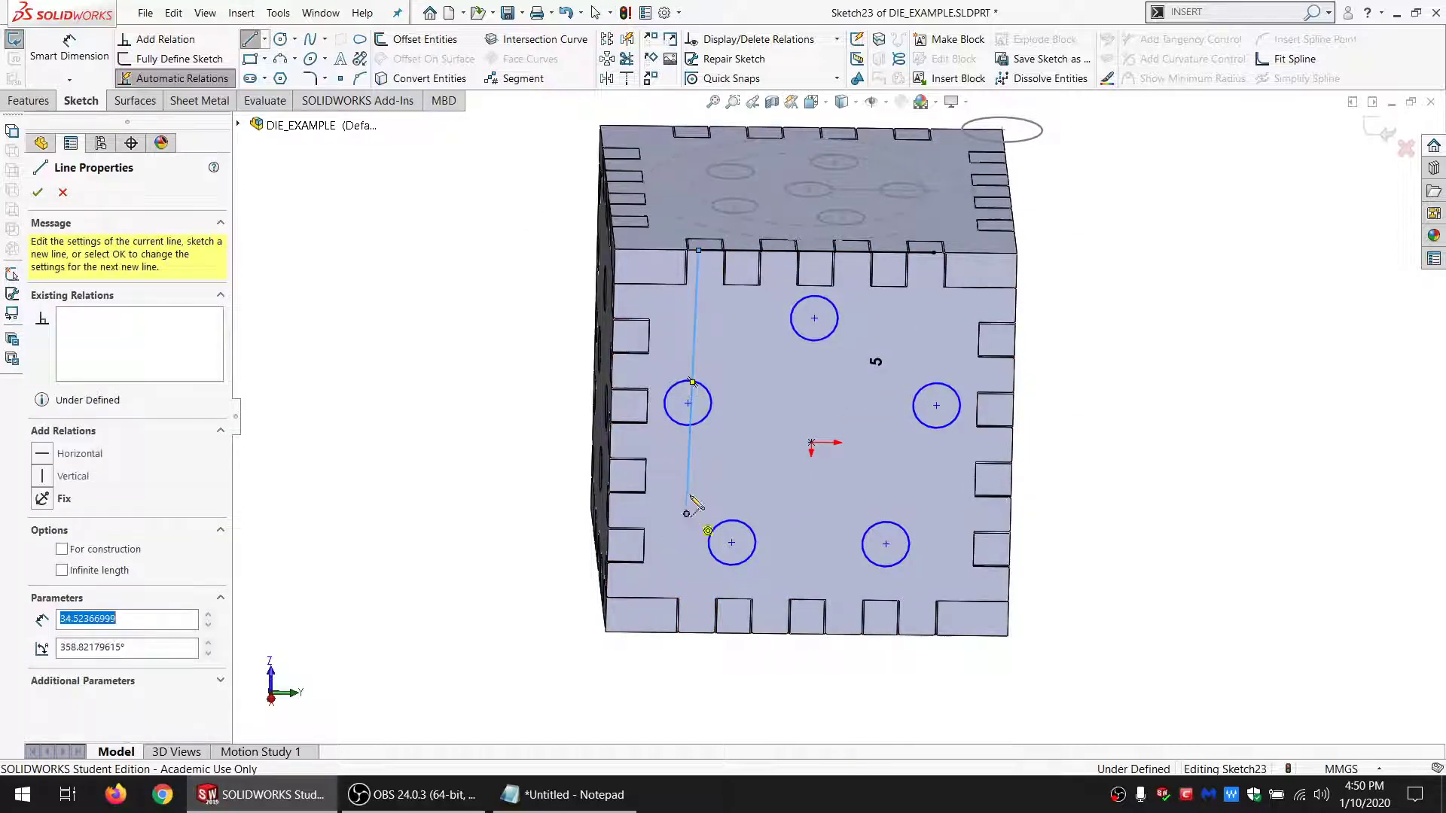
{"action": "key", "text": "Escape"}
Step: Make the new line perpendicular and equal to the converted horizontal line, and set both as construction geometry
{"action": "left_click", "coordinate": [712, 251]}
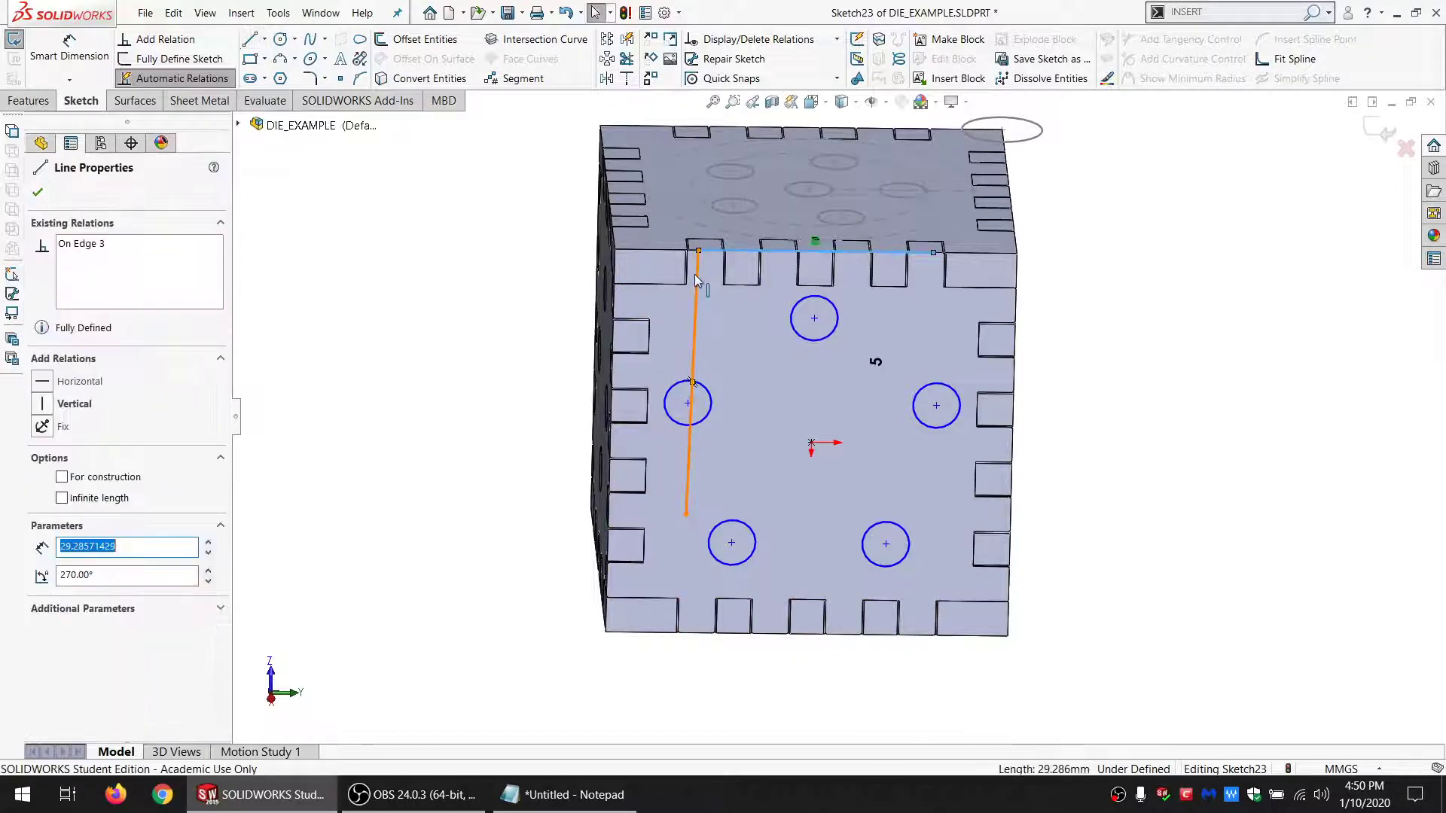
{"action": "left_click", "coordinate": [695, 274], "text": "ctrl"}
{"action": "left_click", "coordinate": [87, 527]}
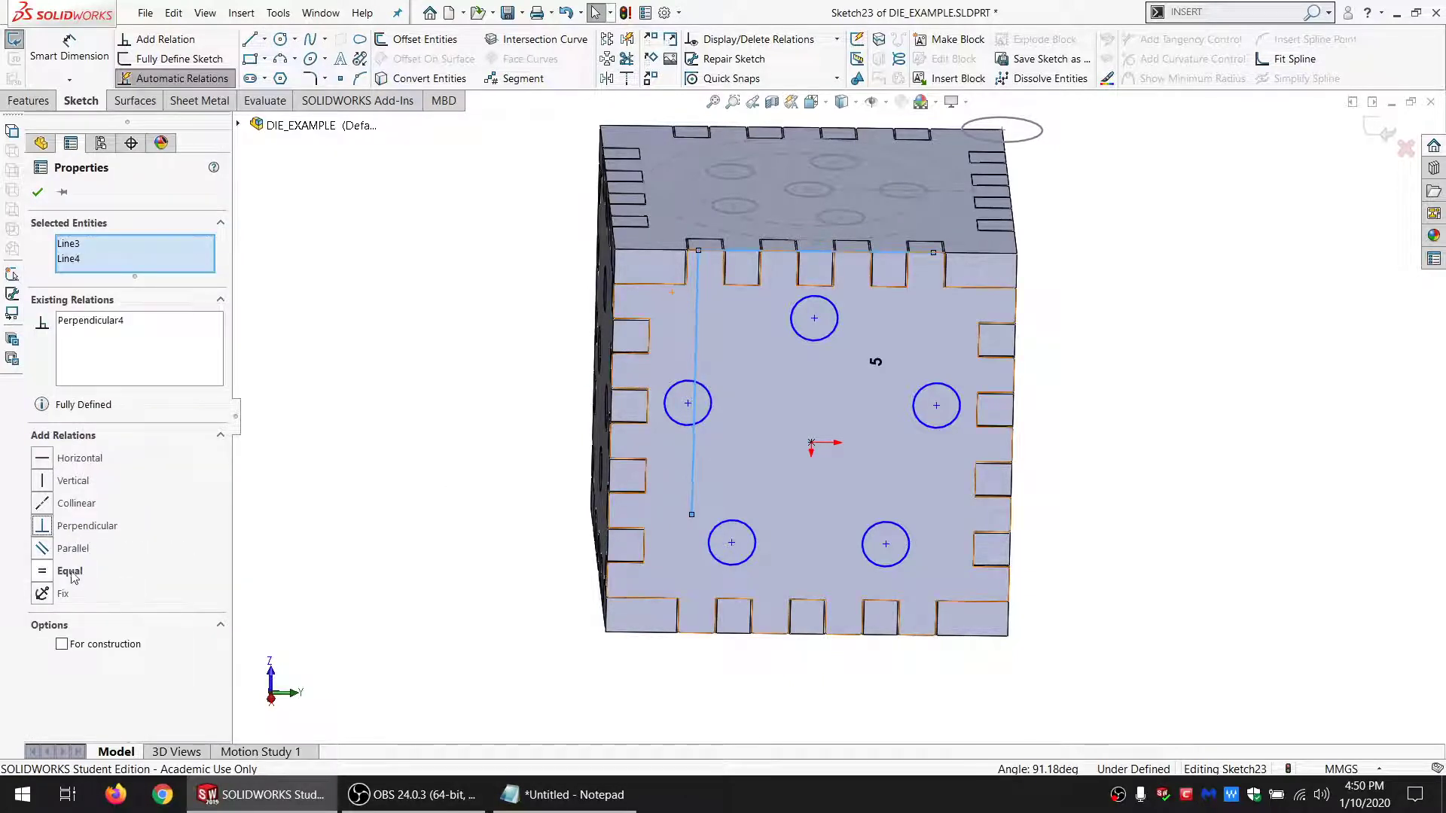
{"action": "left_click", "coordinate": [282, 570]}
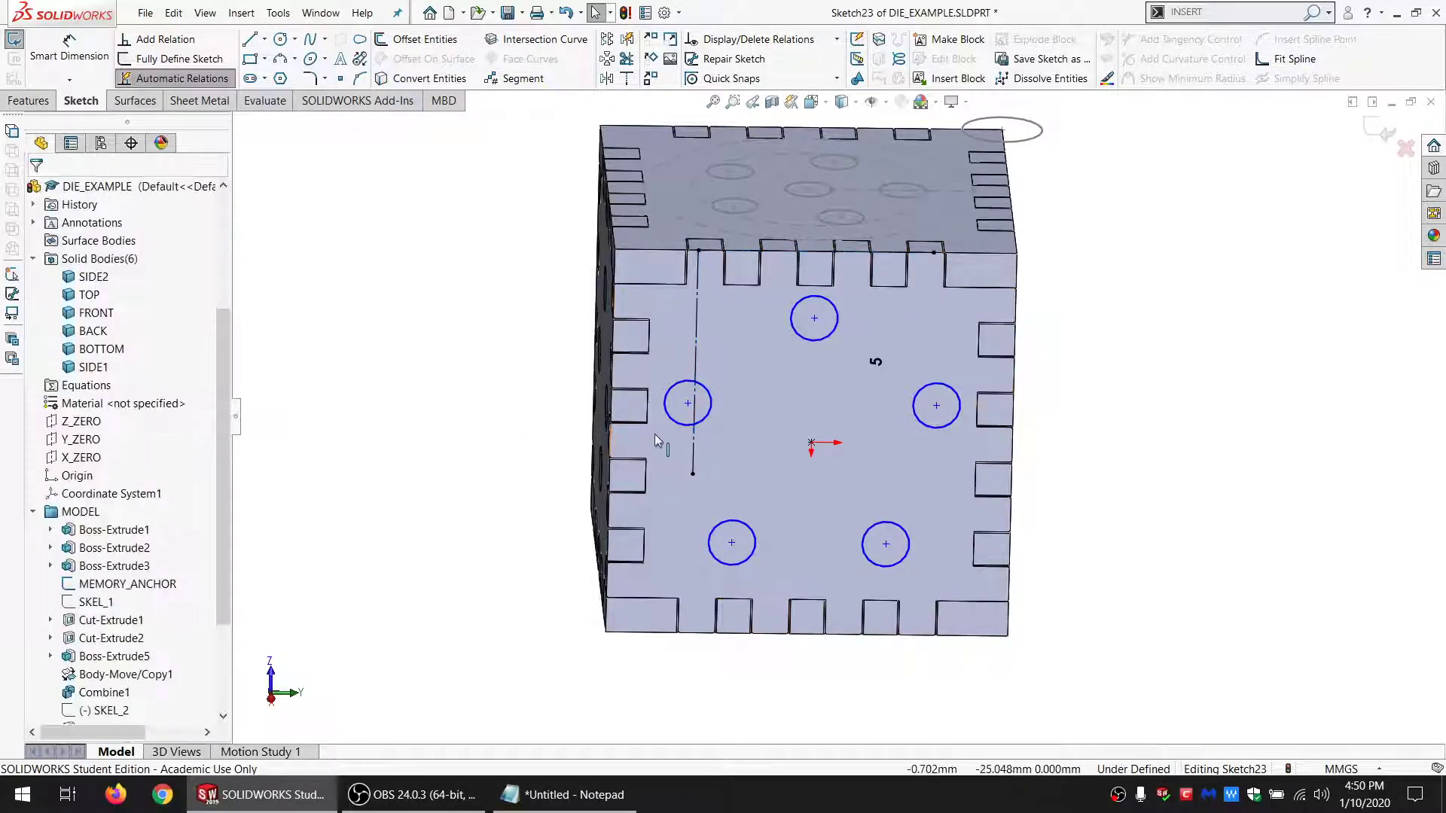
Step: Pull the five patterned circles inward and make the left circle tangent to the vertical construction line
{"action": "left_click_drag", "start_coordinate": [687, 404], "coordinate": [744, 432]}
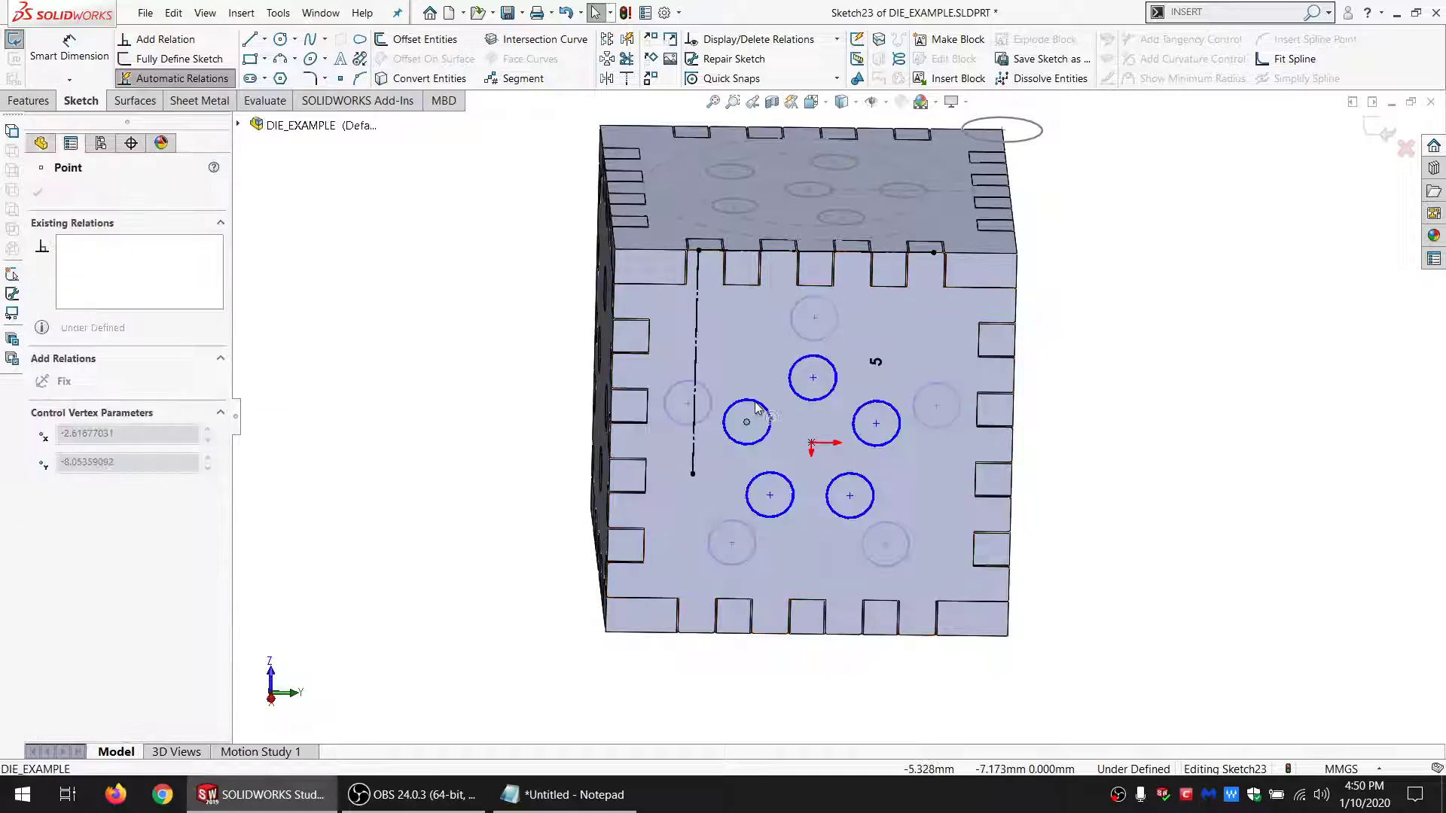
{"action": "left_click", "coordinate": [727, 434]}
{"action": "left_click", "coordinate": [693, 441], "text": "ctrl"}
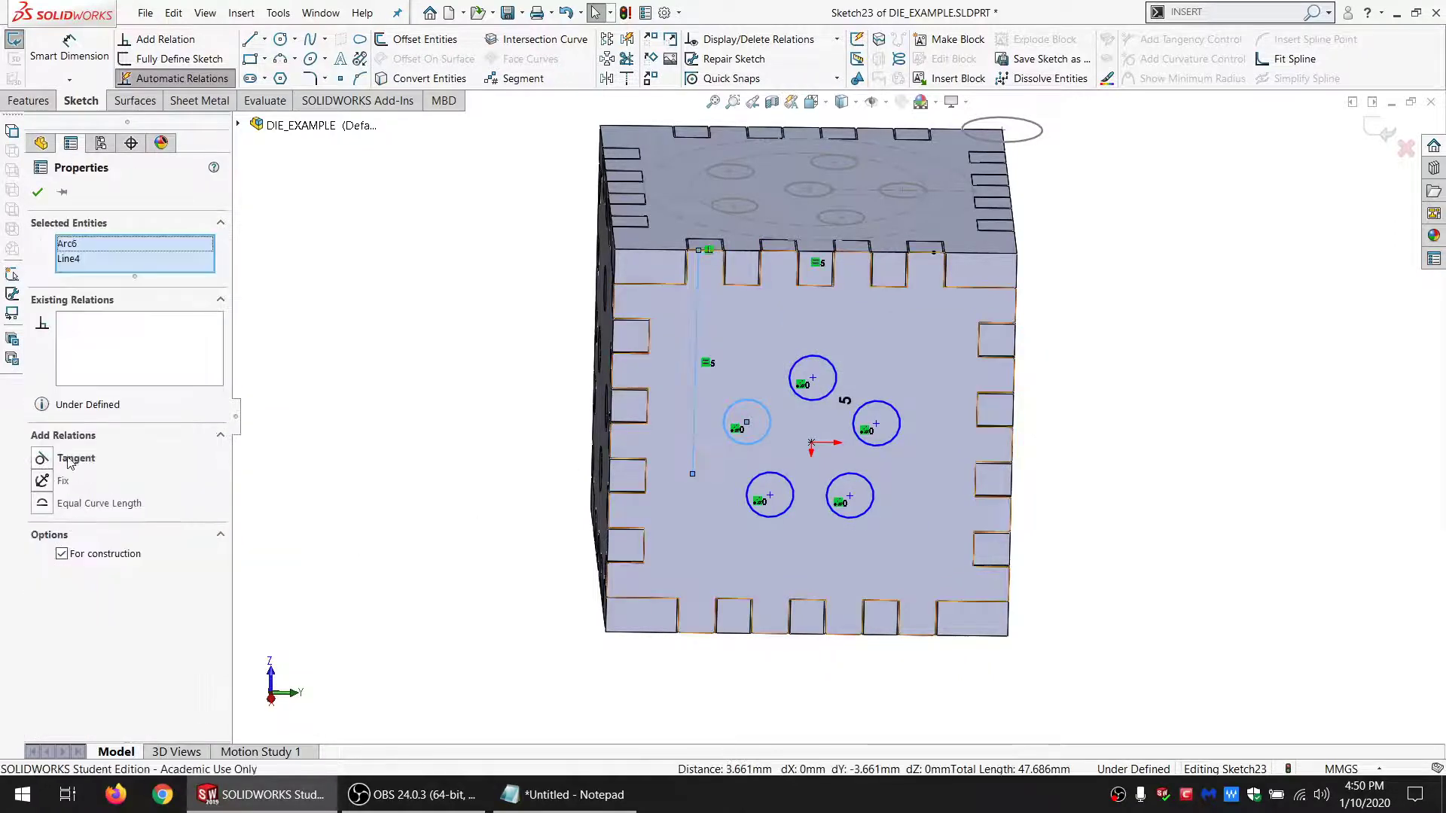
{"action": "left_click", "coordinate": [70, 460]}
{"action": "key", "text": "Escape"}
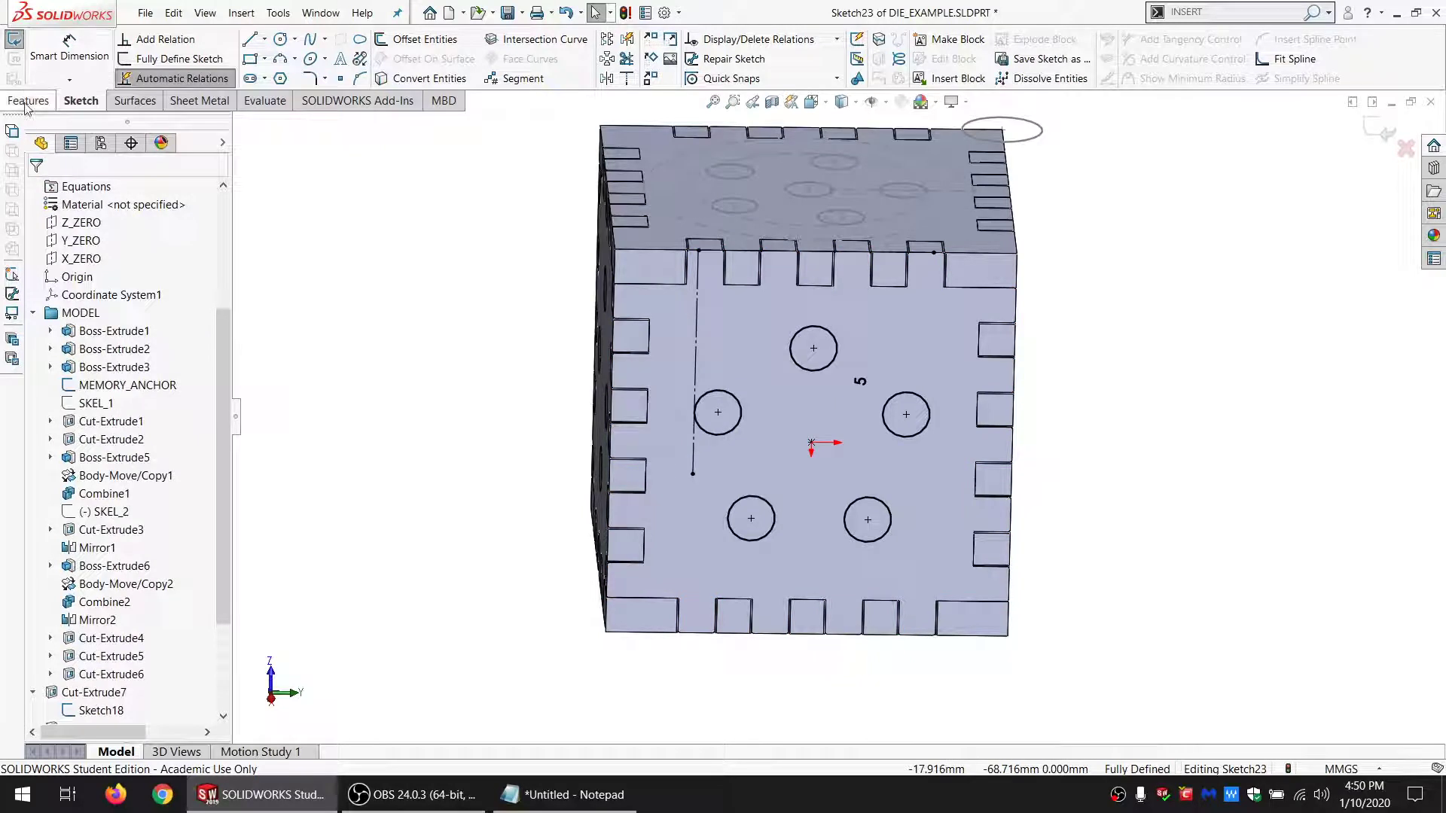
Step: Cut the five circles 0.010 mm deep with a blind extruded cut limited to the body SIDE2
{"action": "left_click", "coordinate": [28, 100]}
{"action": "left_click", "coordinate": [290, 39]}
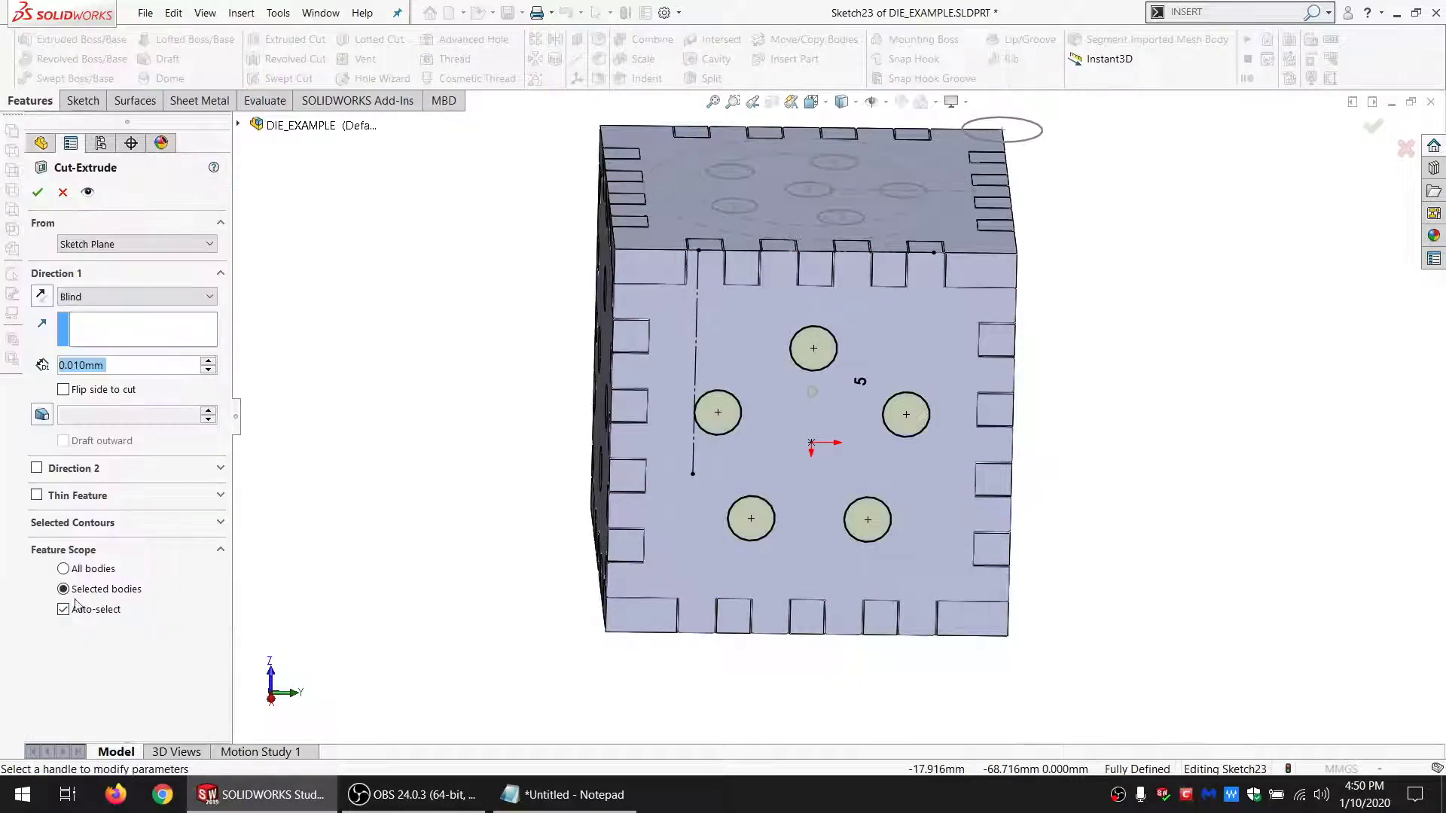
{"action": "left_click", "coordinate": [75, 607]}
{"action": "left_click", "coordinate": [729, 474]}
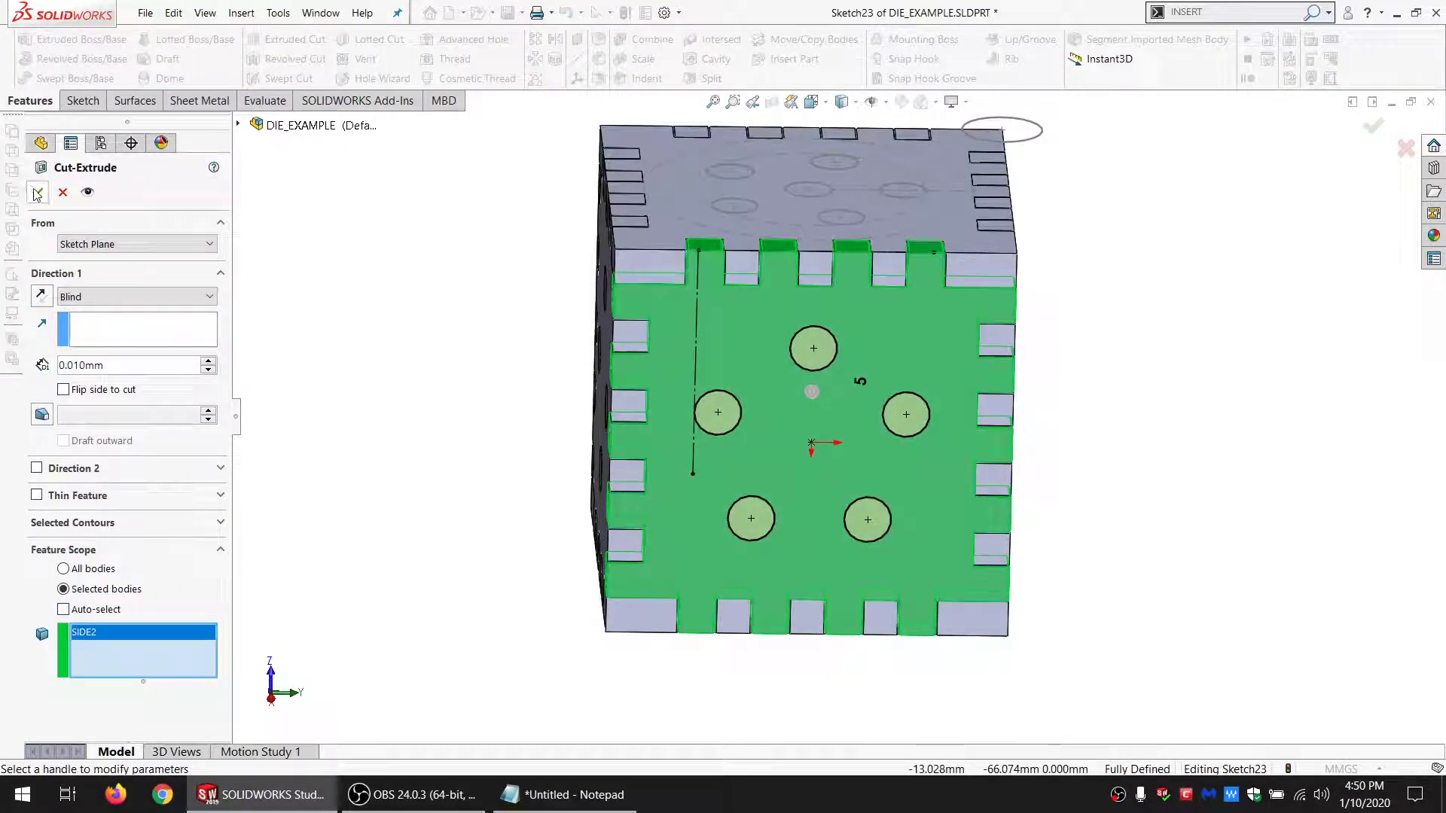
{"action": "left_click", "coordinate": [36, 193]}
Step: Hide Sketch18 under Cut-Extrude7
{"action": "scroll", "coordinate": [805, 373], "scroll_direction": "up", "scroll_amount": 3}
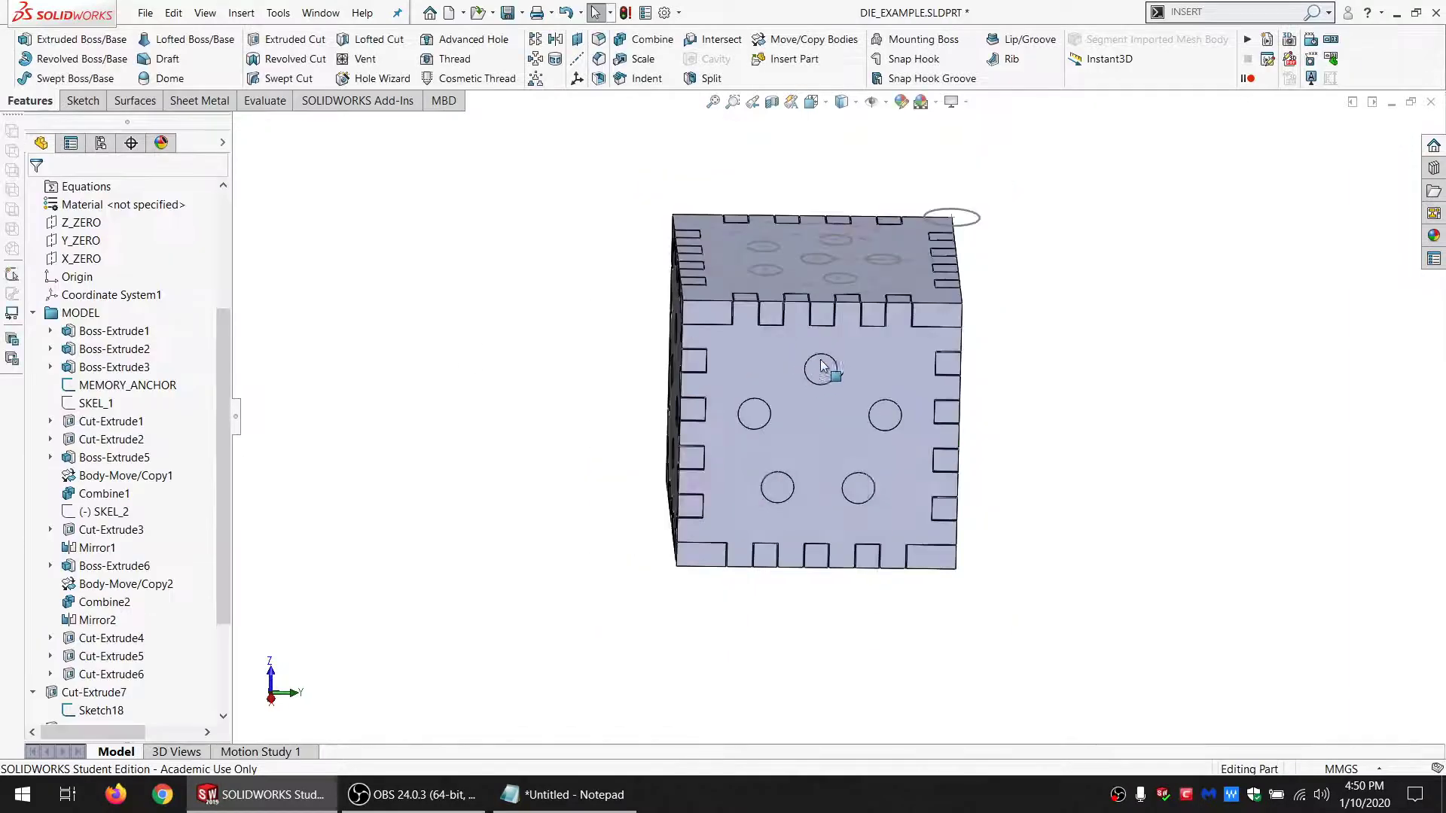
{"action": "middle_click_drag", "start_coordinate": [820, 365], "coordinate": [956, 422]}
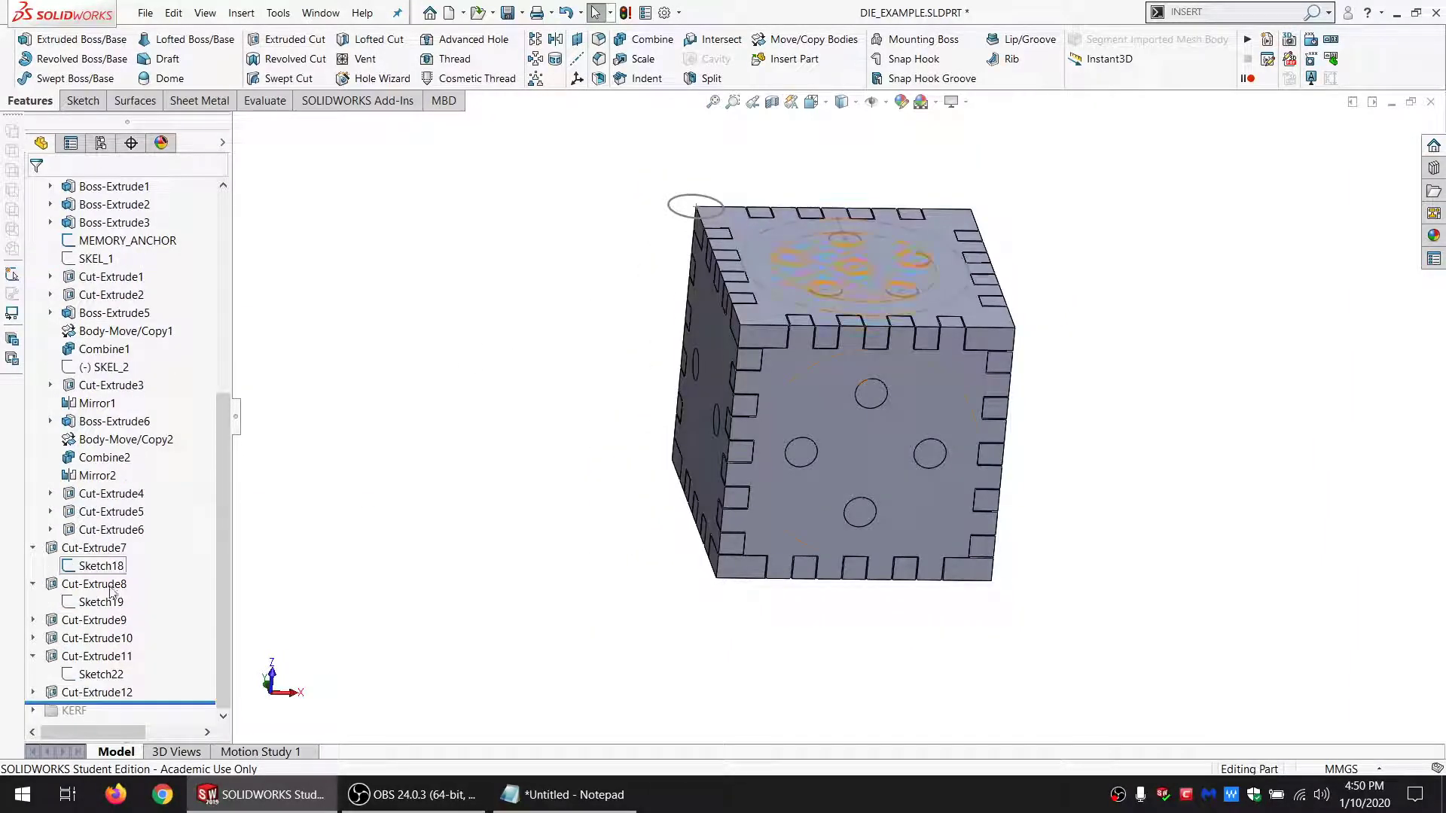
{"action": "left_click", "coordinate": [99, 566]}
{"action": "left_click", "coordinate": [110, 548]}
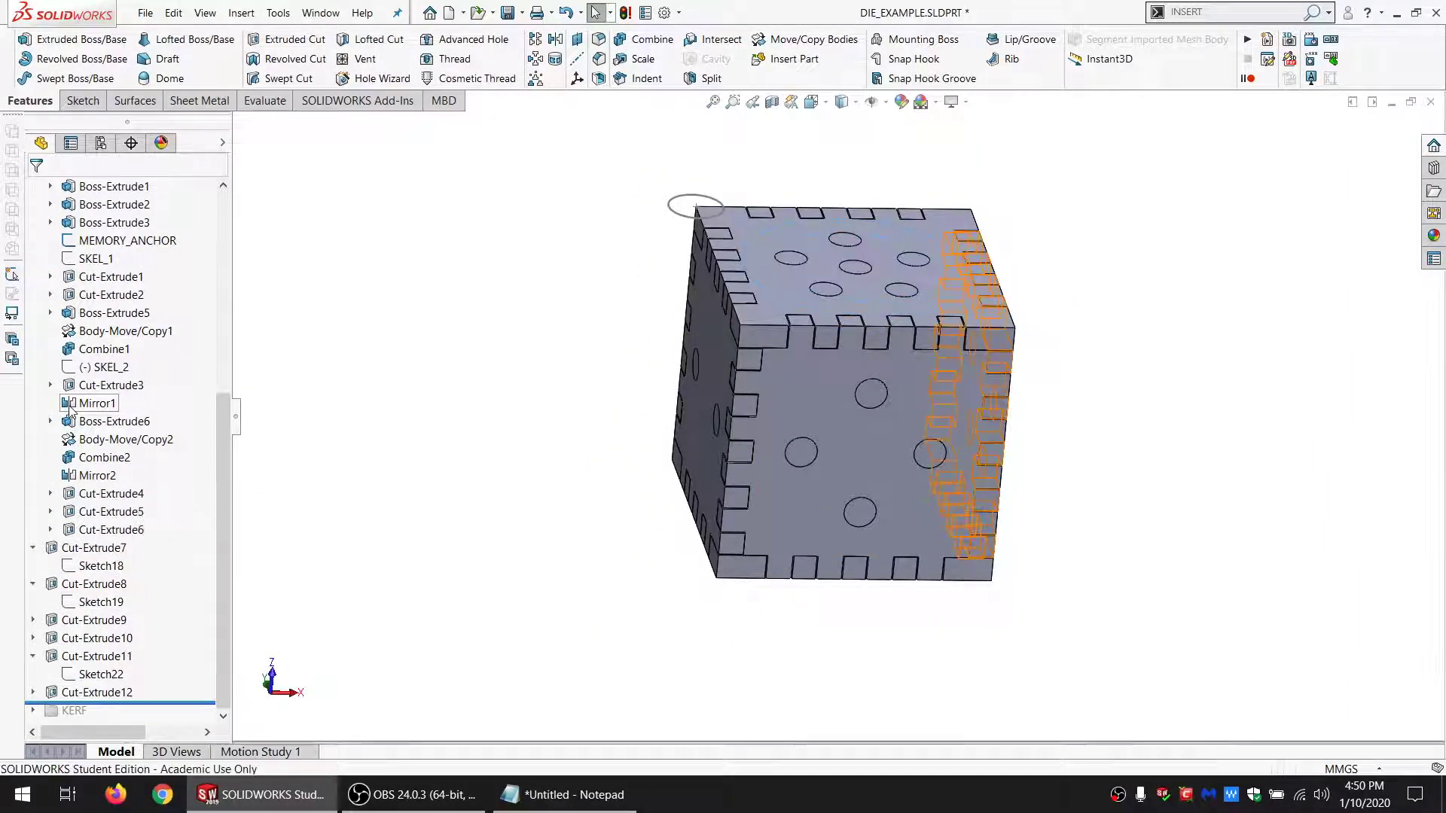
Step: Collapse the MODEL folder and group Cut-Extrude7 through Cut-Extrude12 in a new folder named NUMBER_DOTS
{"action": "scroll", "coordinate": [39, 321], "scroll_direction": "up", "scroll_amount": 2}
{"action": "left_click", "coordinate": [34, 278]}
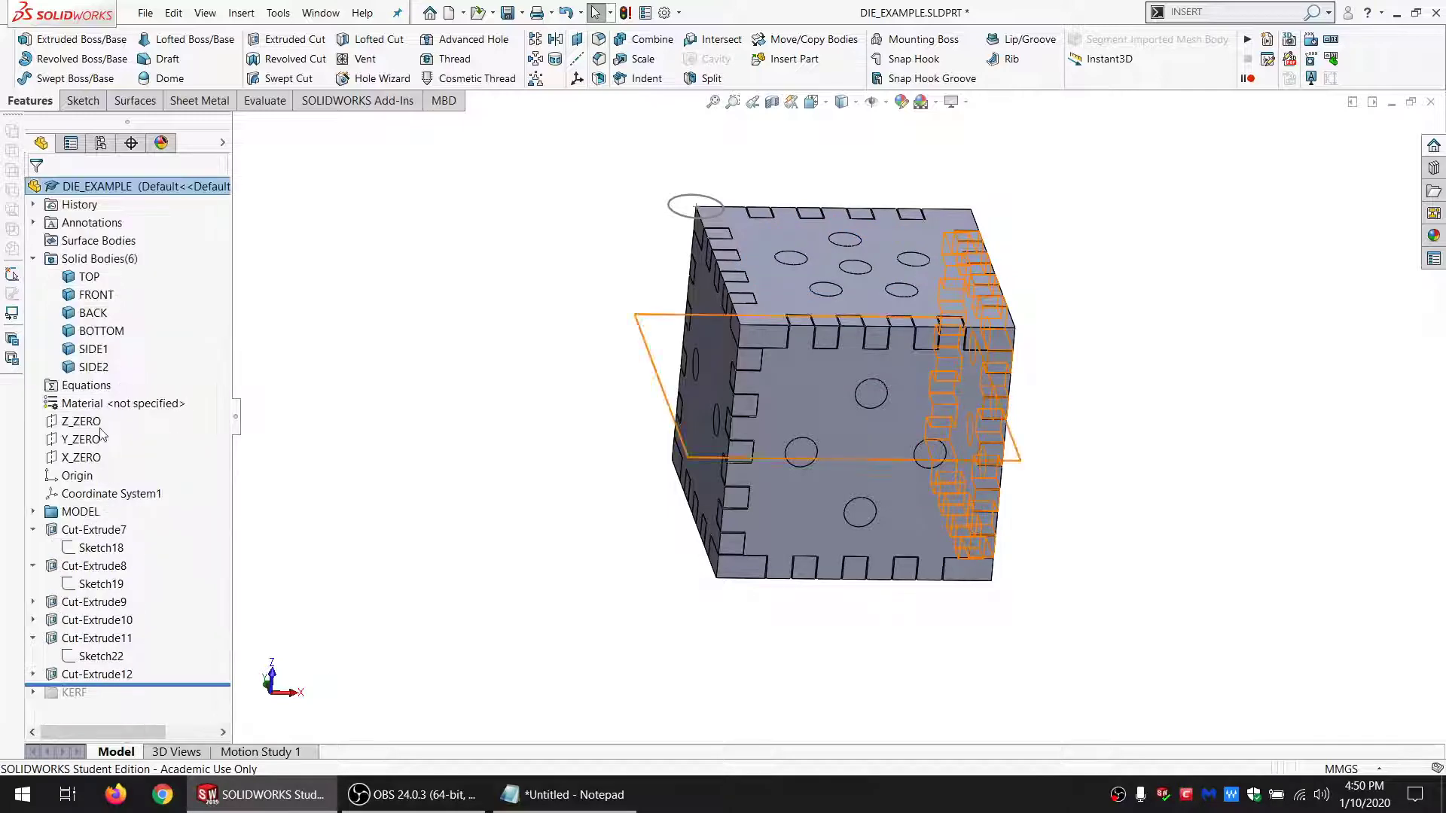
{"action": "left_click", "coordinate": [93, 530]}
{"action": "left_click", "coordinate": [84, 638], "text": "shift"}
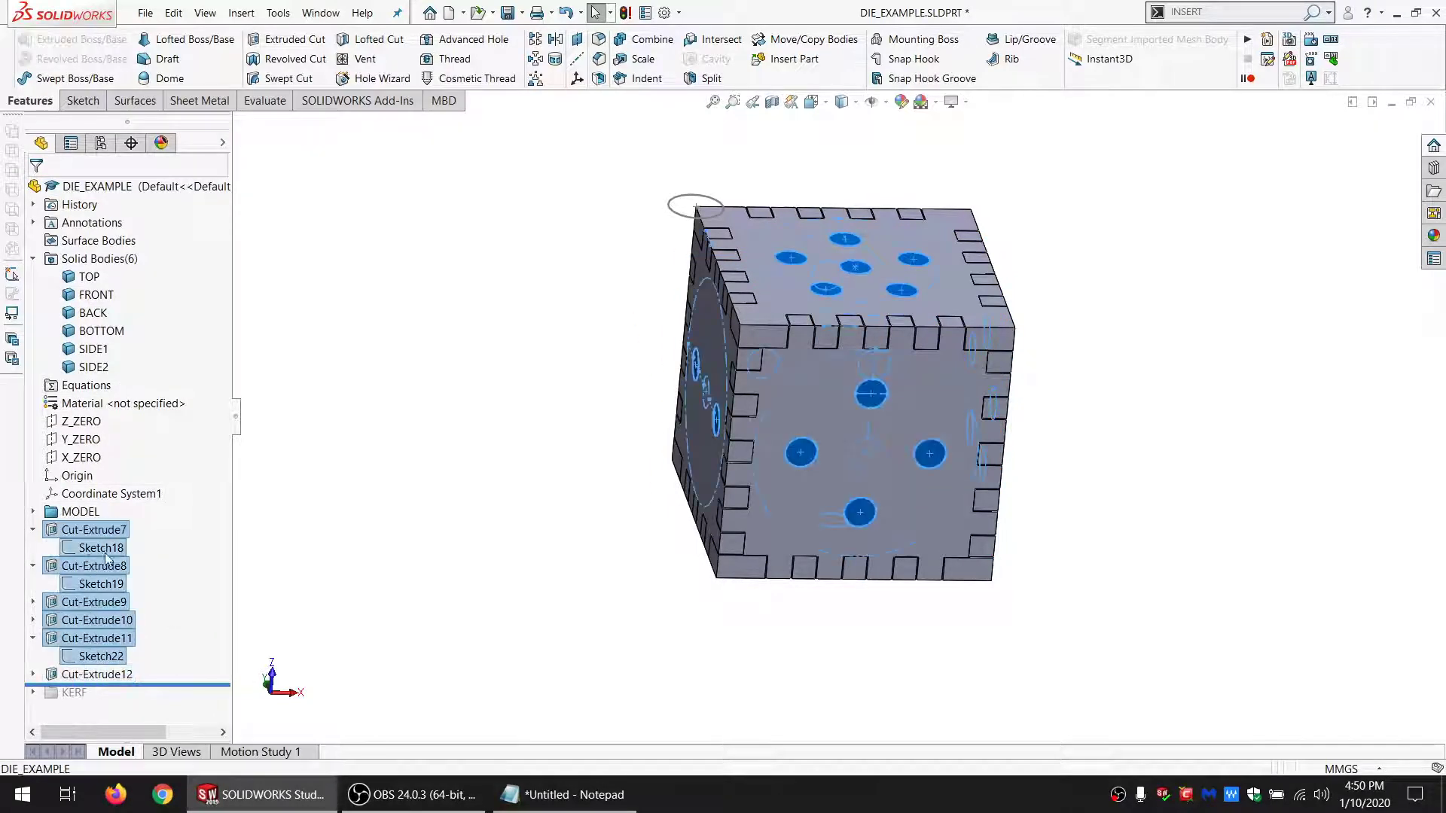
{"action": "right_click", "coordinate": [83, 638]}
{"action": "left_click", "coordinate": [162, 684]}
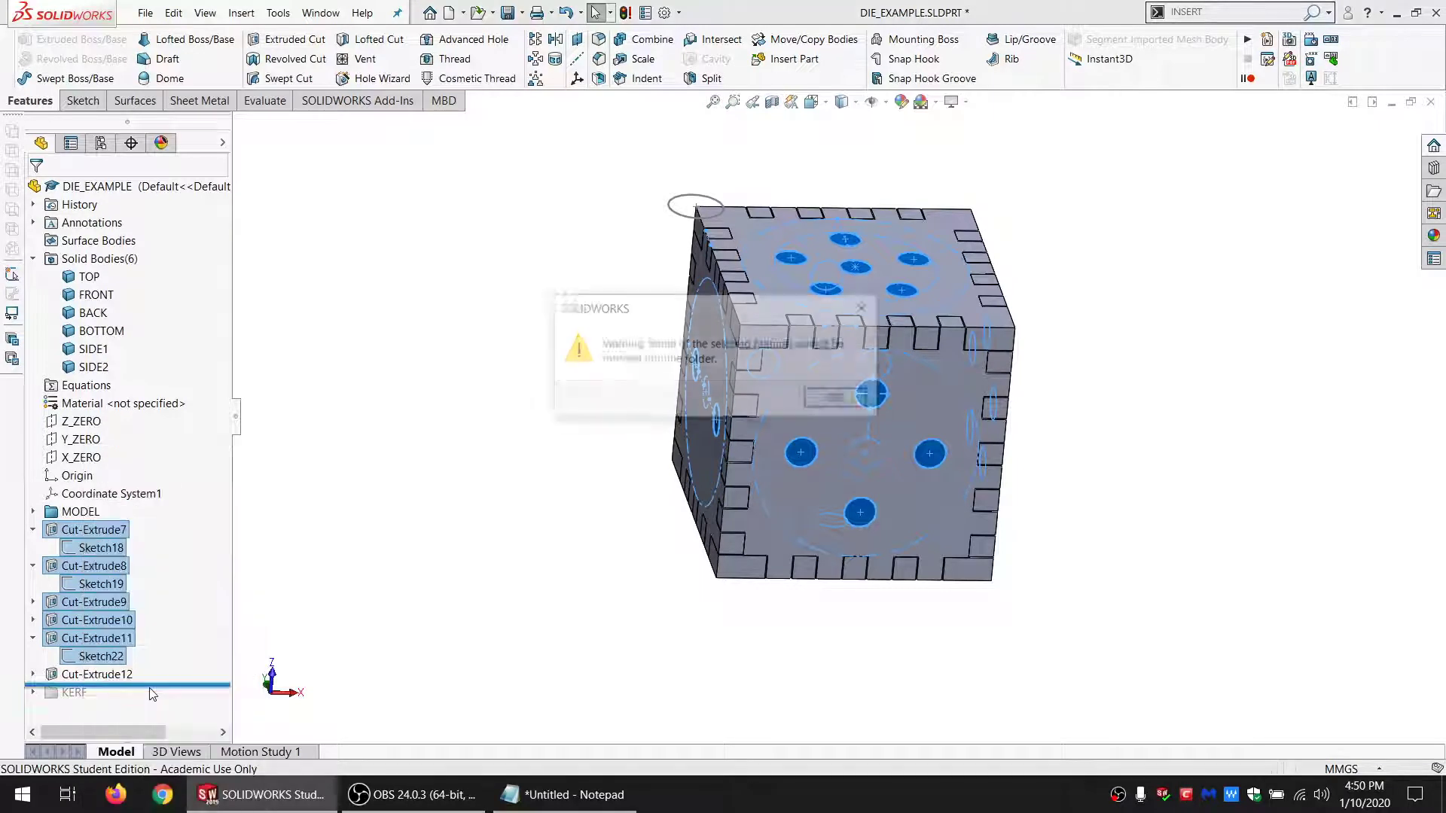
{"action": "key", "text": "Return"}
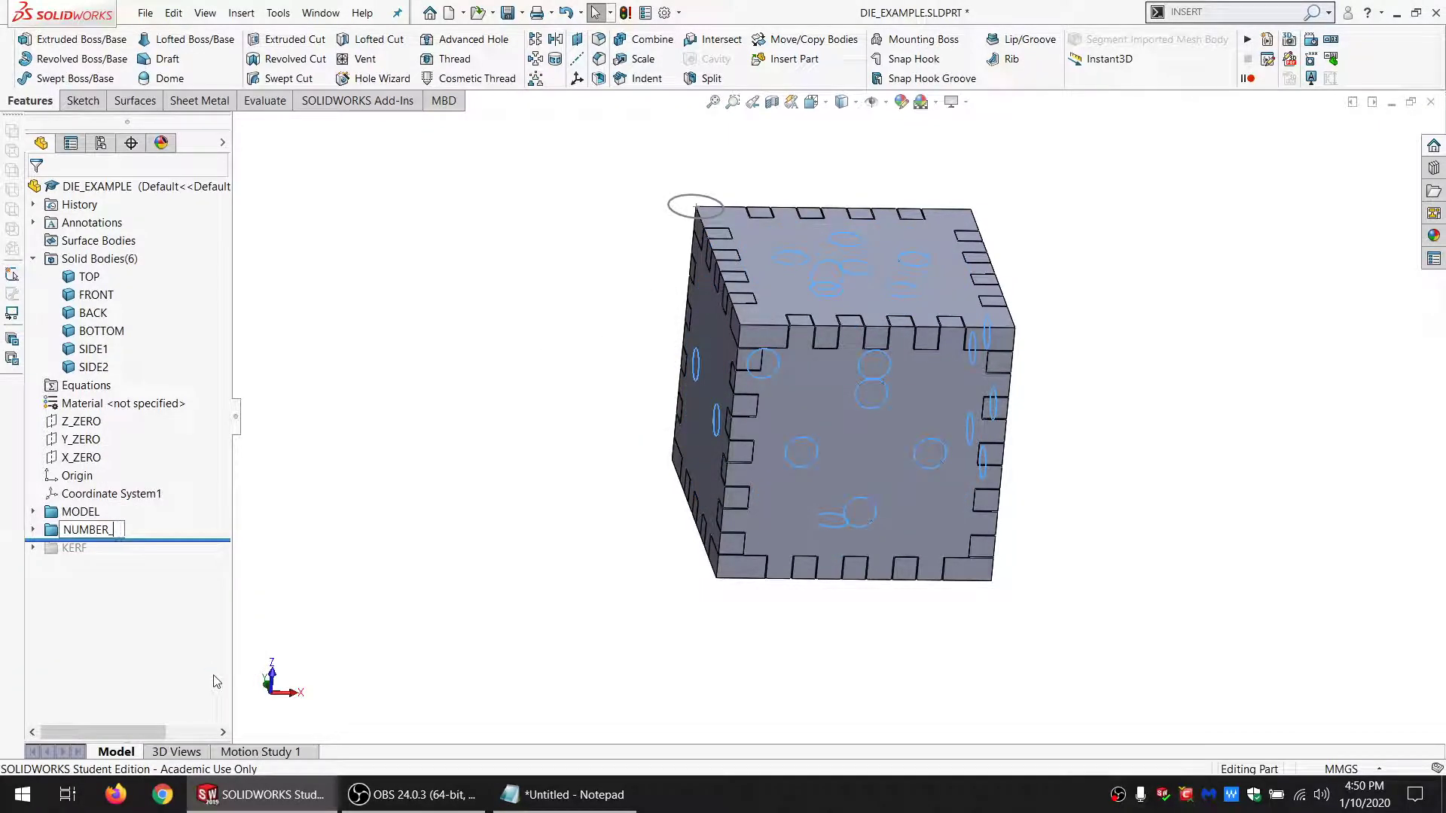
{"action": "type", "text": "NUMBER_DOTS"}
{"action": "key", "text": "Return"}
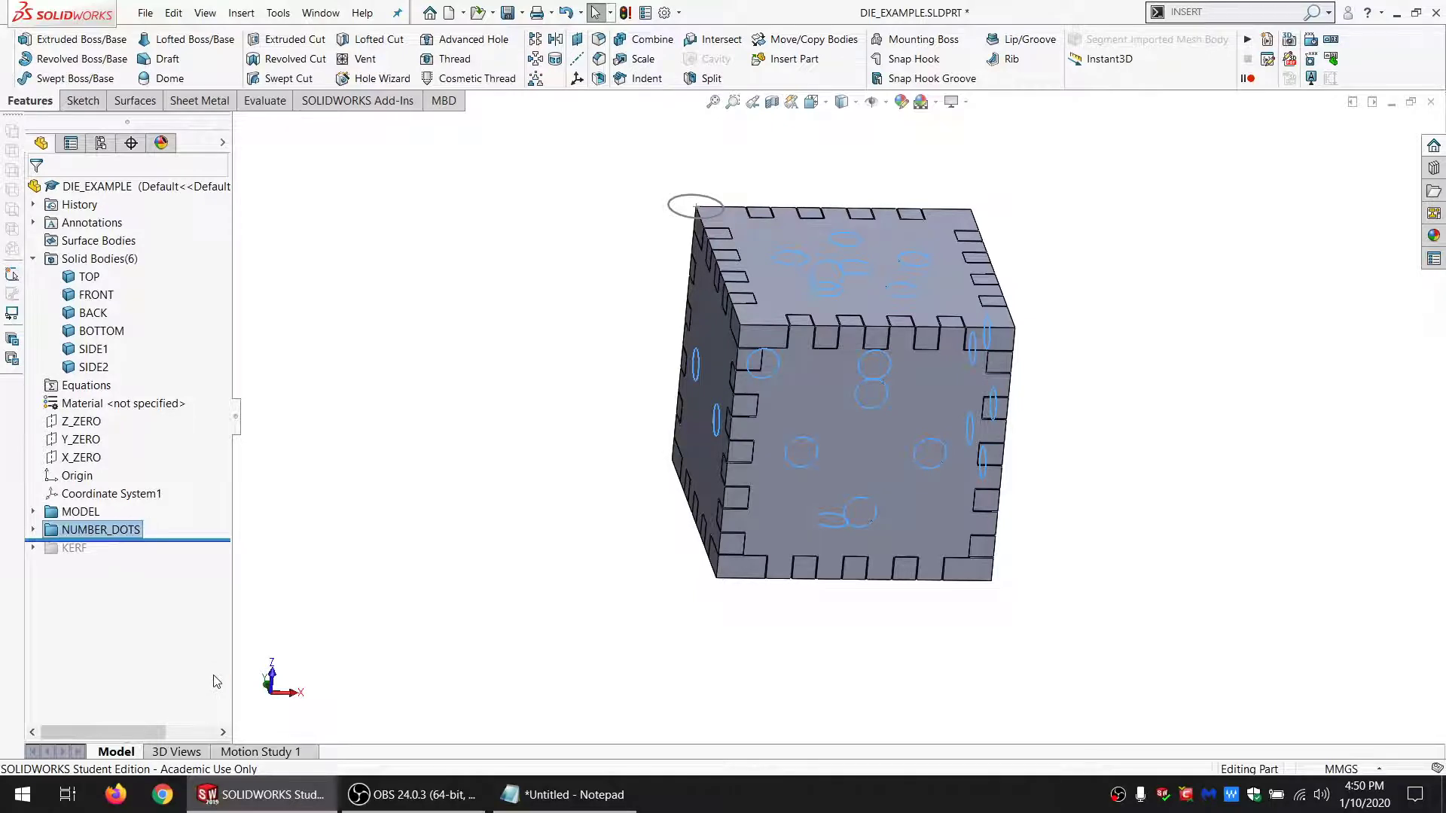
Step: Inspect the die's pips from several sides and roll the model forward past the KERF folder
{"action": "middle_click_drag", "start_coordinate": [1064, 471], "coordinate": [720, 482]}
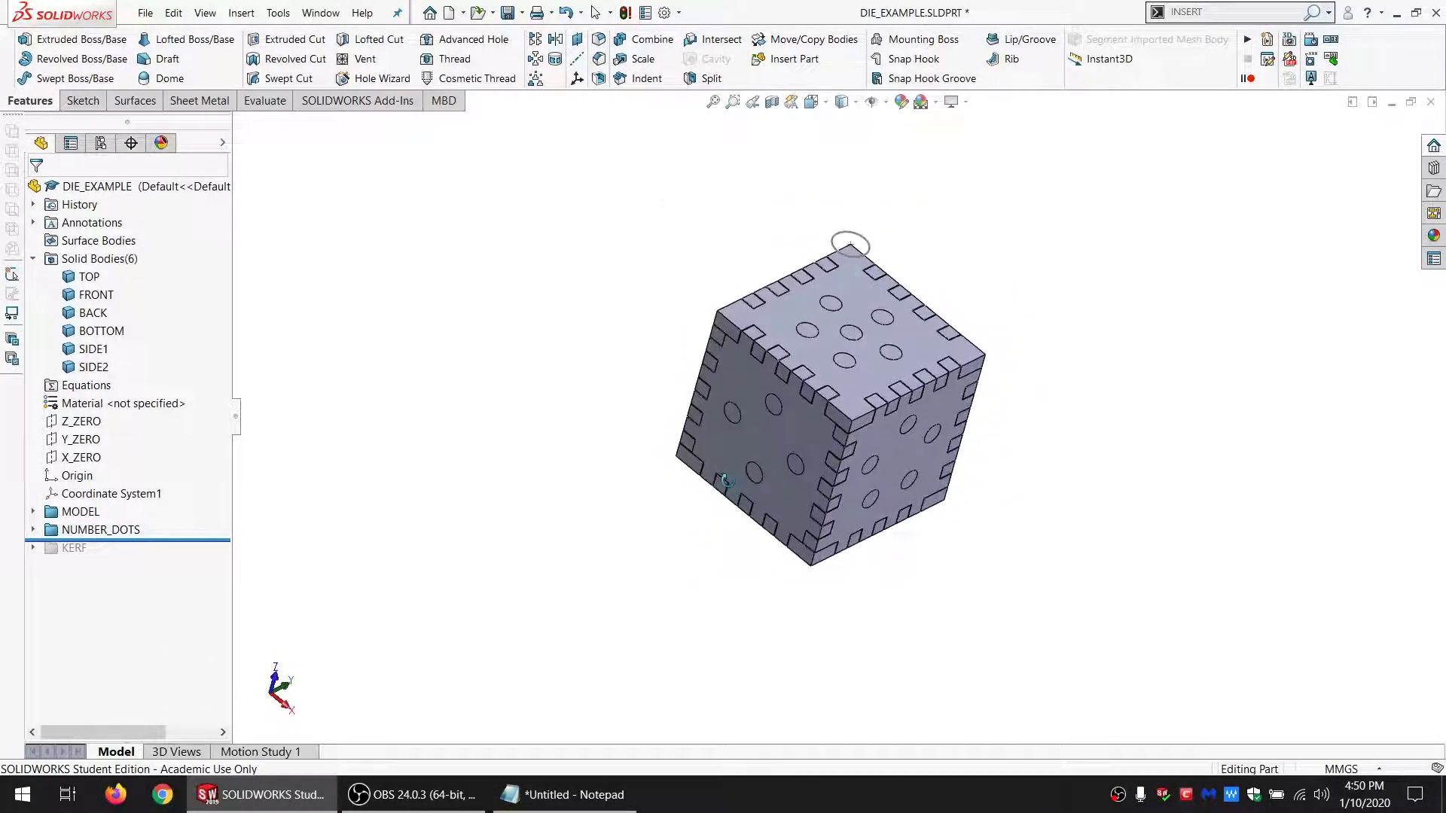
{"action": "scroll", "coordinate": [905, 448], "scroll_direction": "down", "scroll_amount": 2}
{"action": "middle_click_drag", "start_coordinate": [906, 448], "coordinate": [826, 493]}
{"action": "left_click_drag", "start_coordinate": [211, 541], "coordinate": [211, 558]}
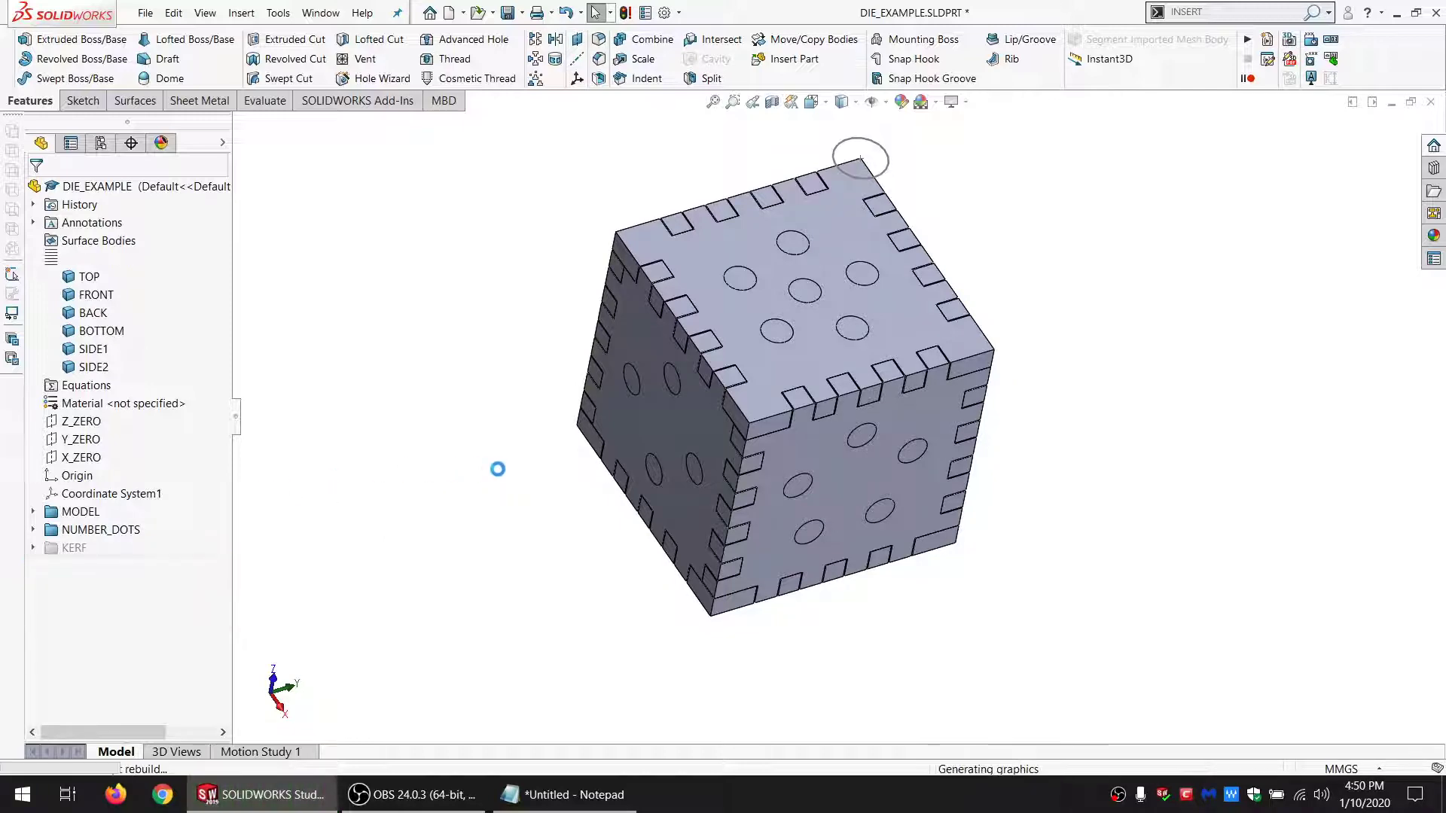
{"action": "middle_click_drag", "start_coordinate": [820, 477], "coordinate": [942, 556]}
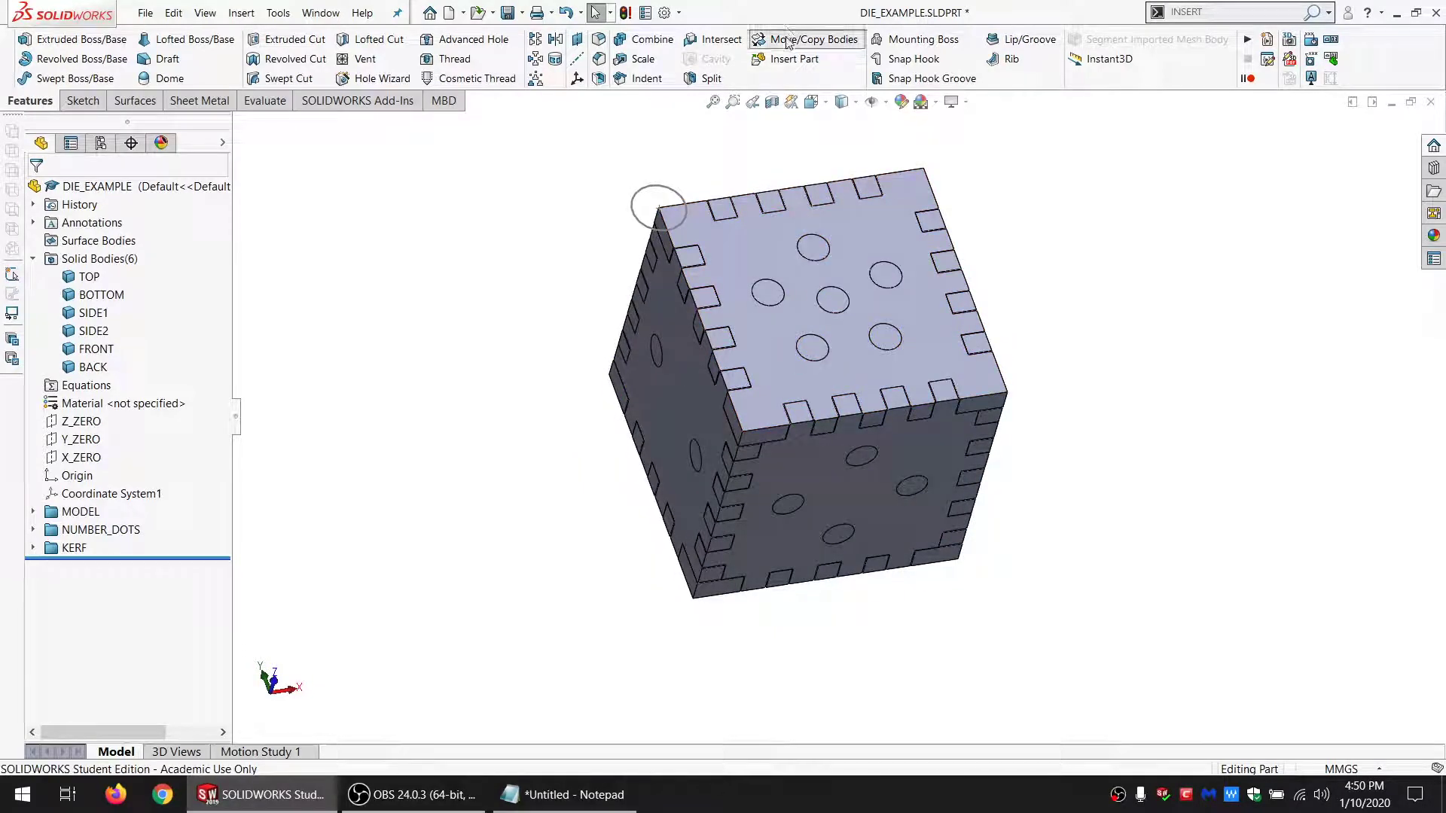
Step: Start Move/Copy Bodies with constraints, set SIDE1 as the body to move and activate the mate face selection
{"action": "left_click", "coordinate": [813, 40]}
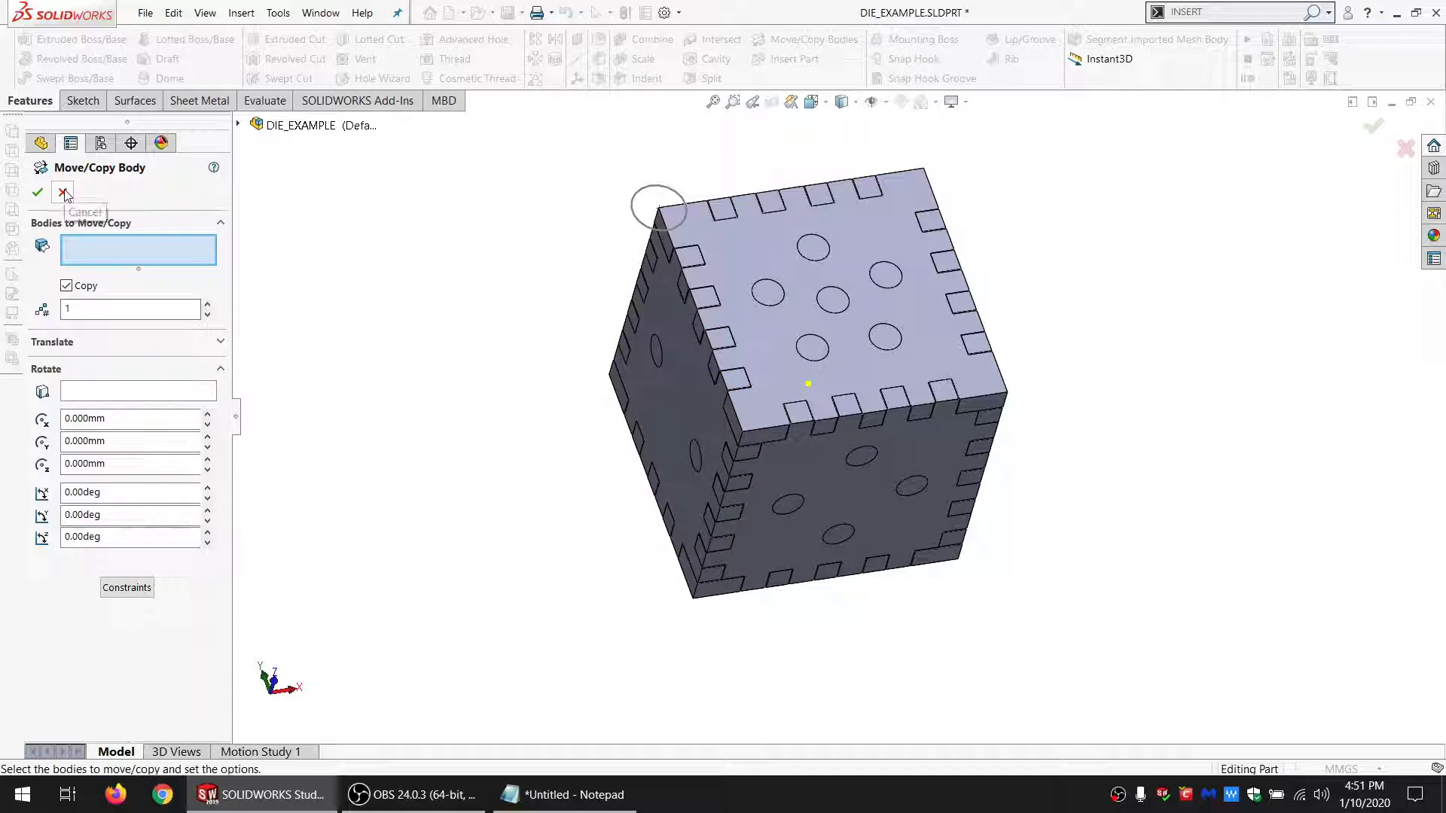
{"action": "left_click", "coordinate": [122, 591]}
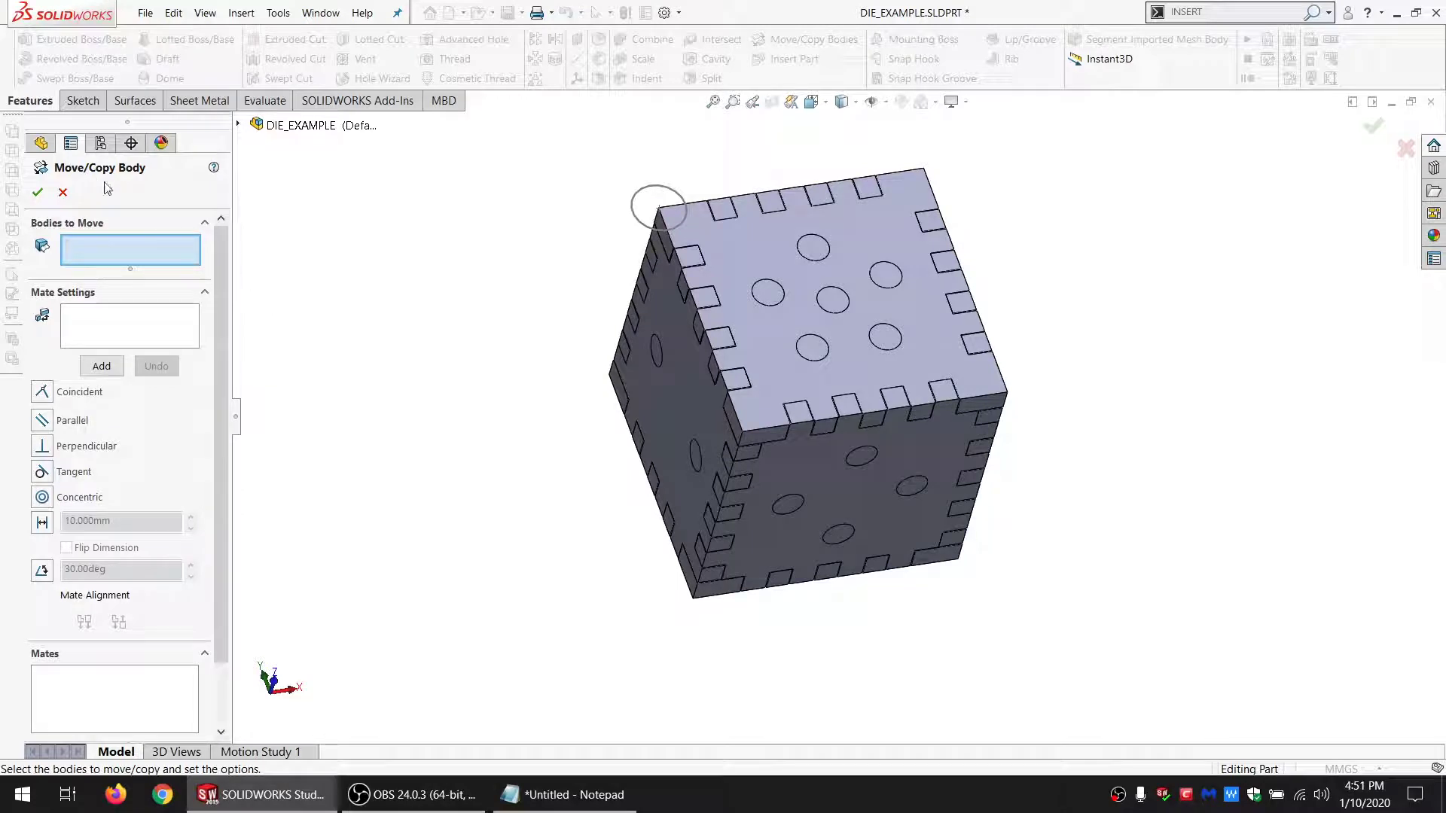
{"action": "left_click", "coordinate": [675, 322]}
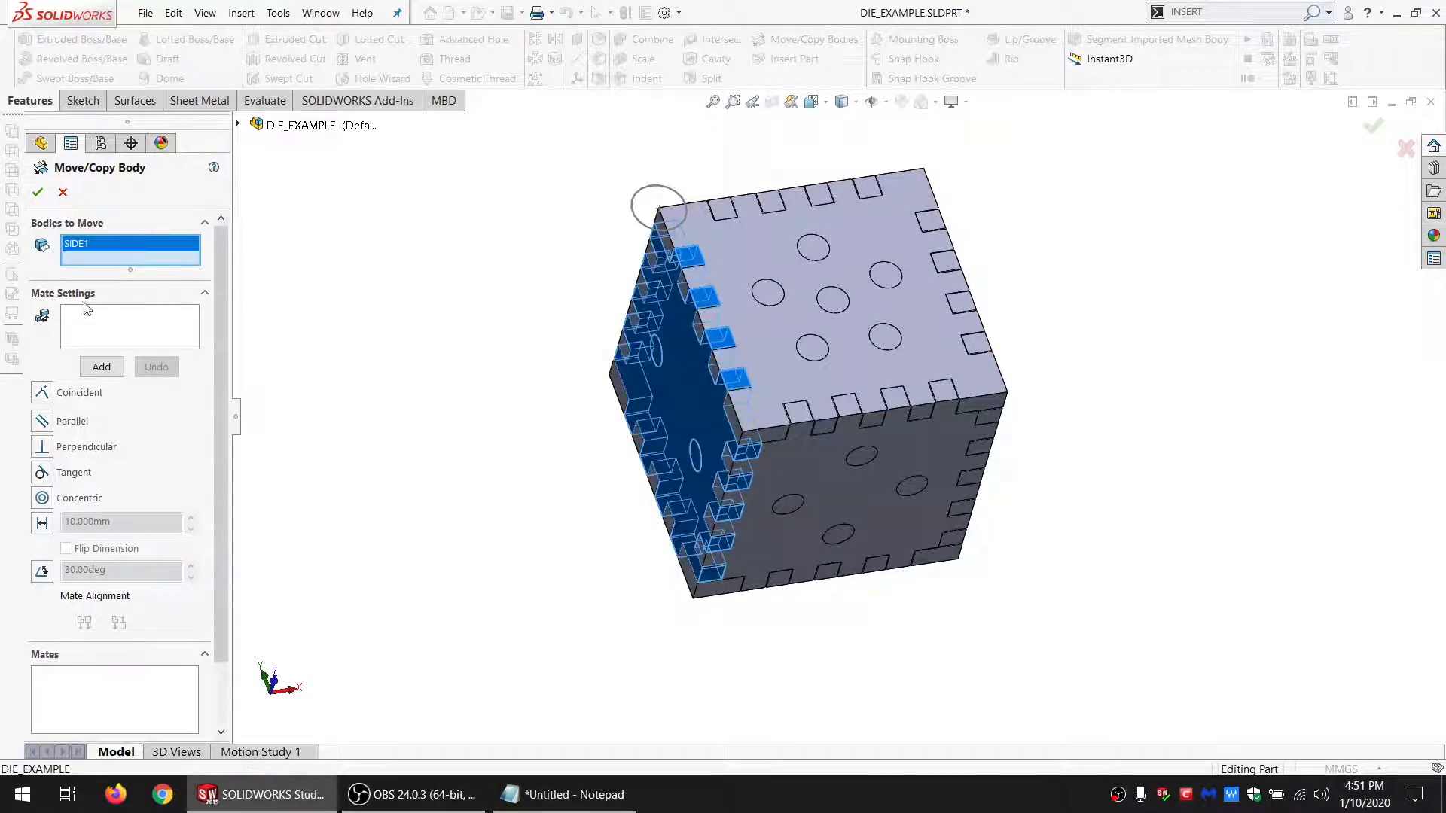
{"action": "left_click", "coordinate": [96, 333]}
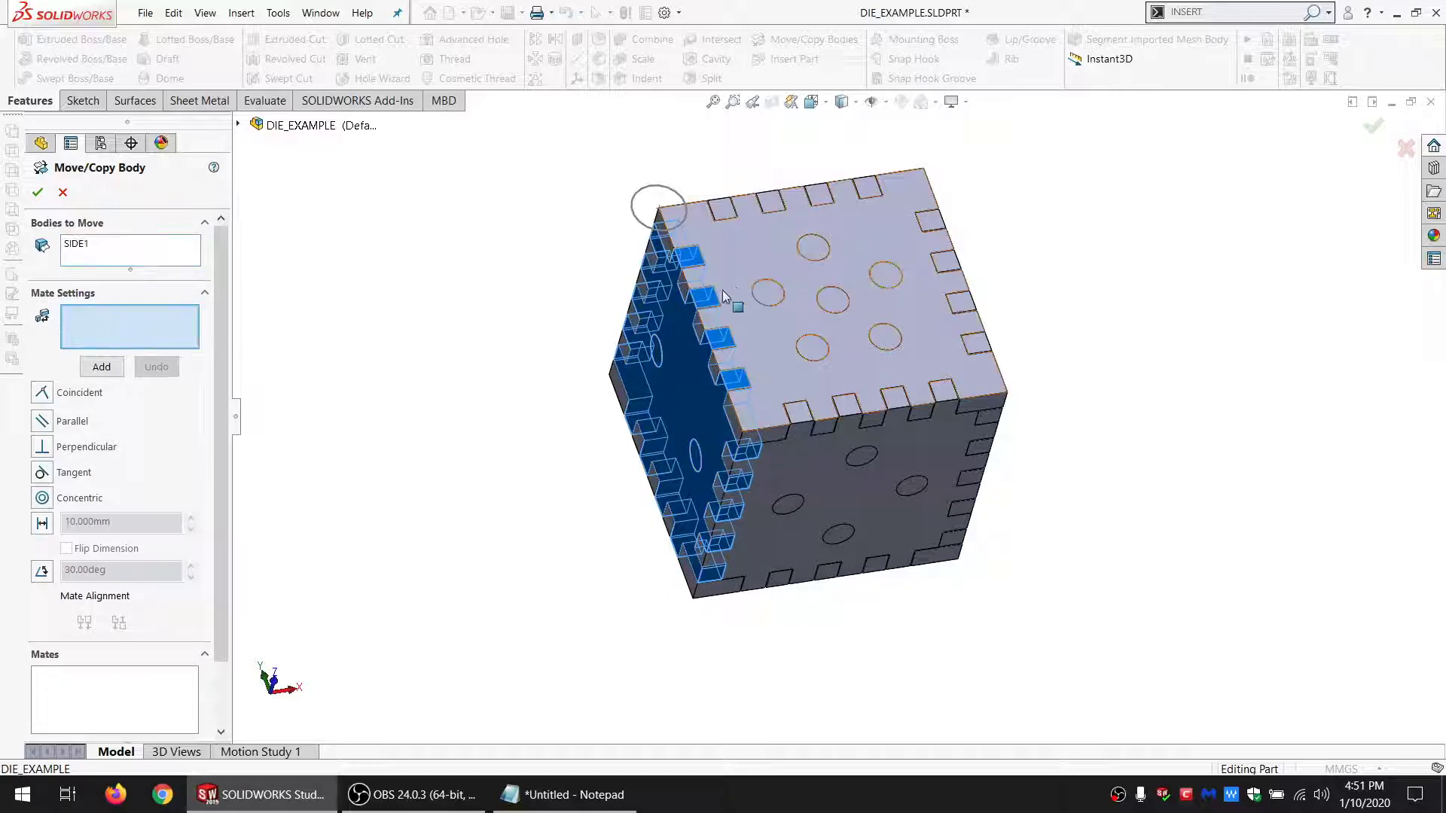
{"action": "scroll", "coordinate": [700, 260], "scroll_direction": "down", "scroll_amount": 5}
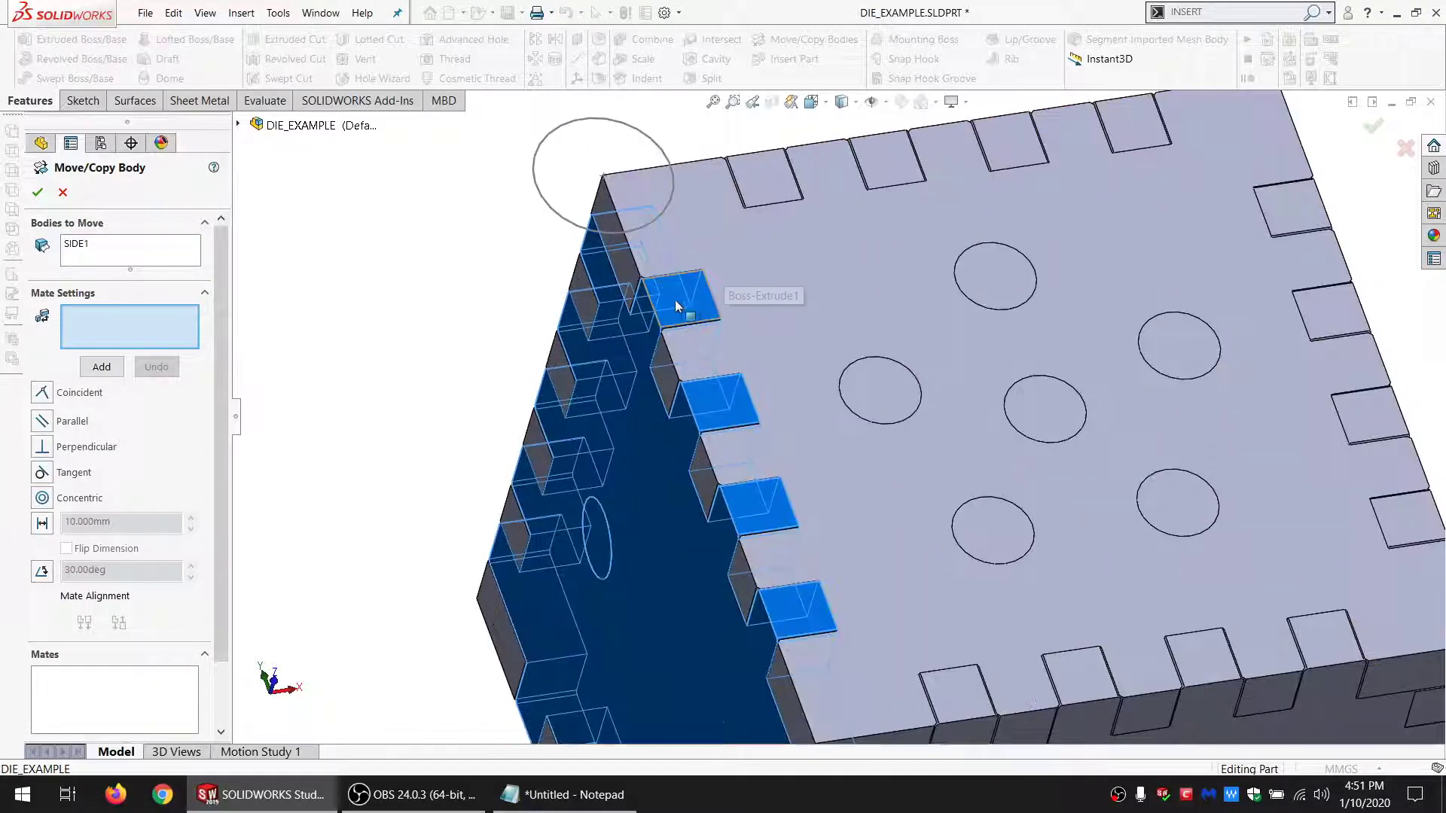
{"action": "scroll", "coordinate": [695, 315], "scroll_direction": "up", "scroll_amount": 3}
{"action": "scroll", "coordinate": [745, 354], "scroll_direction": "down", "scroll_amount": 3}
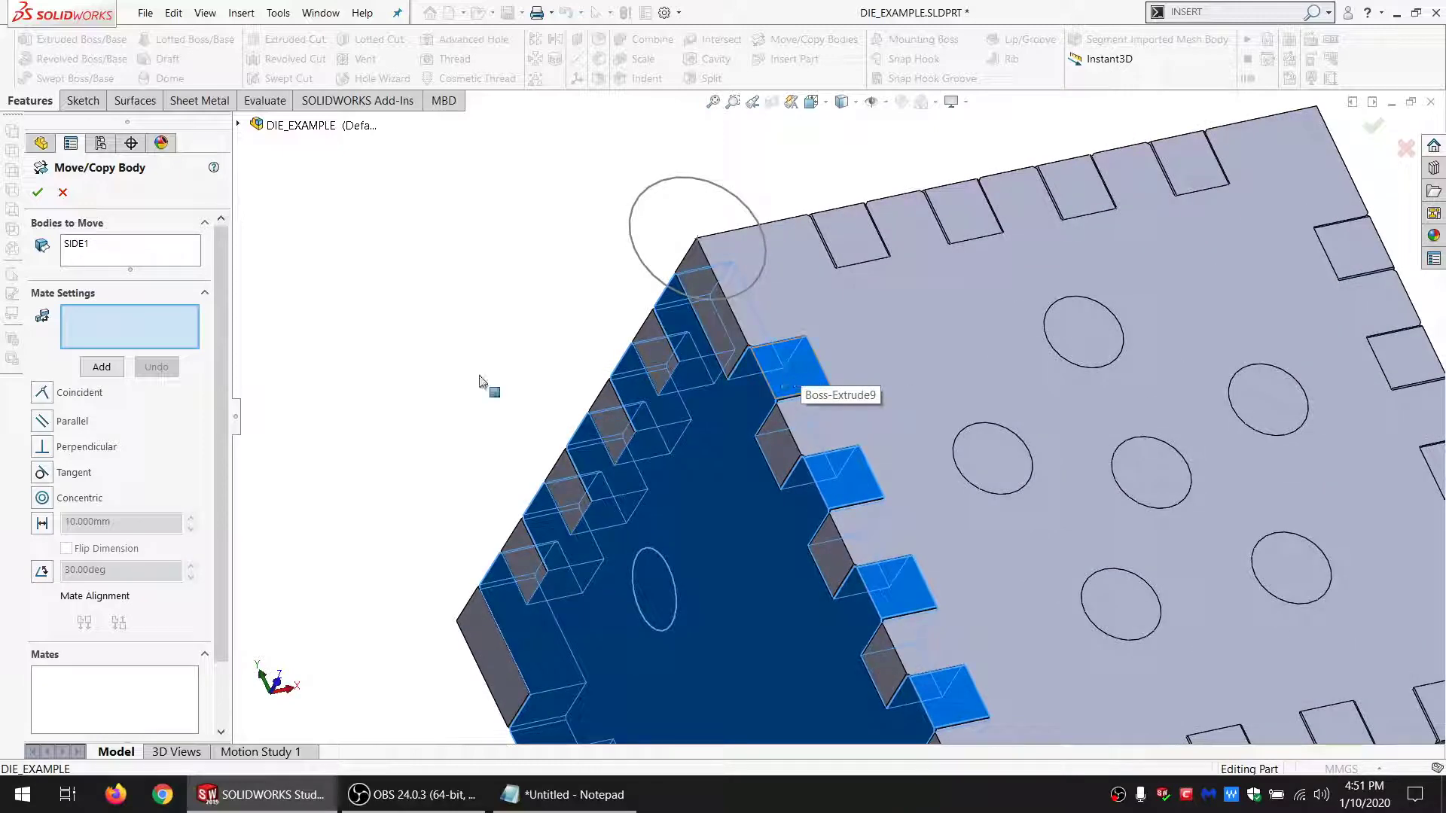
{"action": "scroll", "coordinate": [192, 471], "scroll_direction": "down", "scroll_amount": 2}
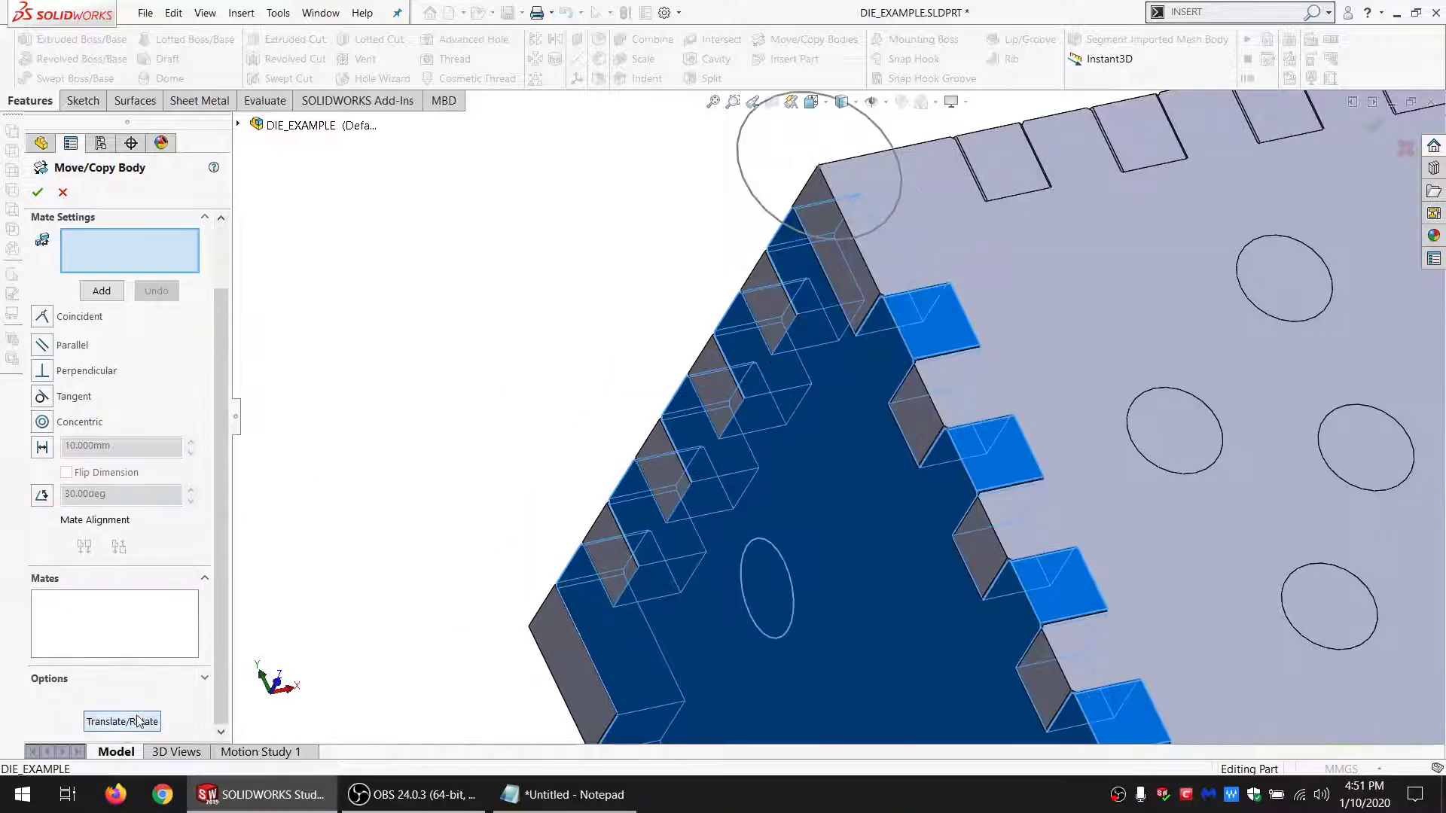
{"action": "left_click", "coordinate": [138, 721]}
{"action": "scroll", "coordinate": [828, 474], "scroll_direction": "up", "scroll_amount": 3}
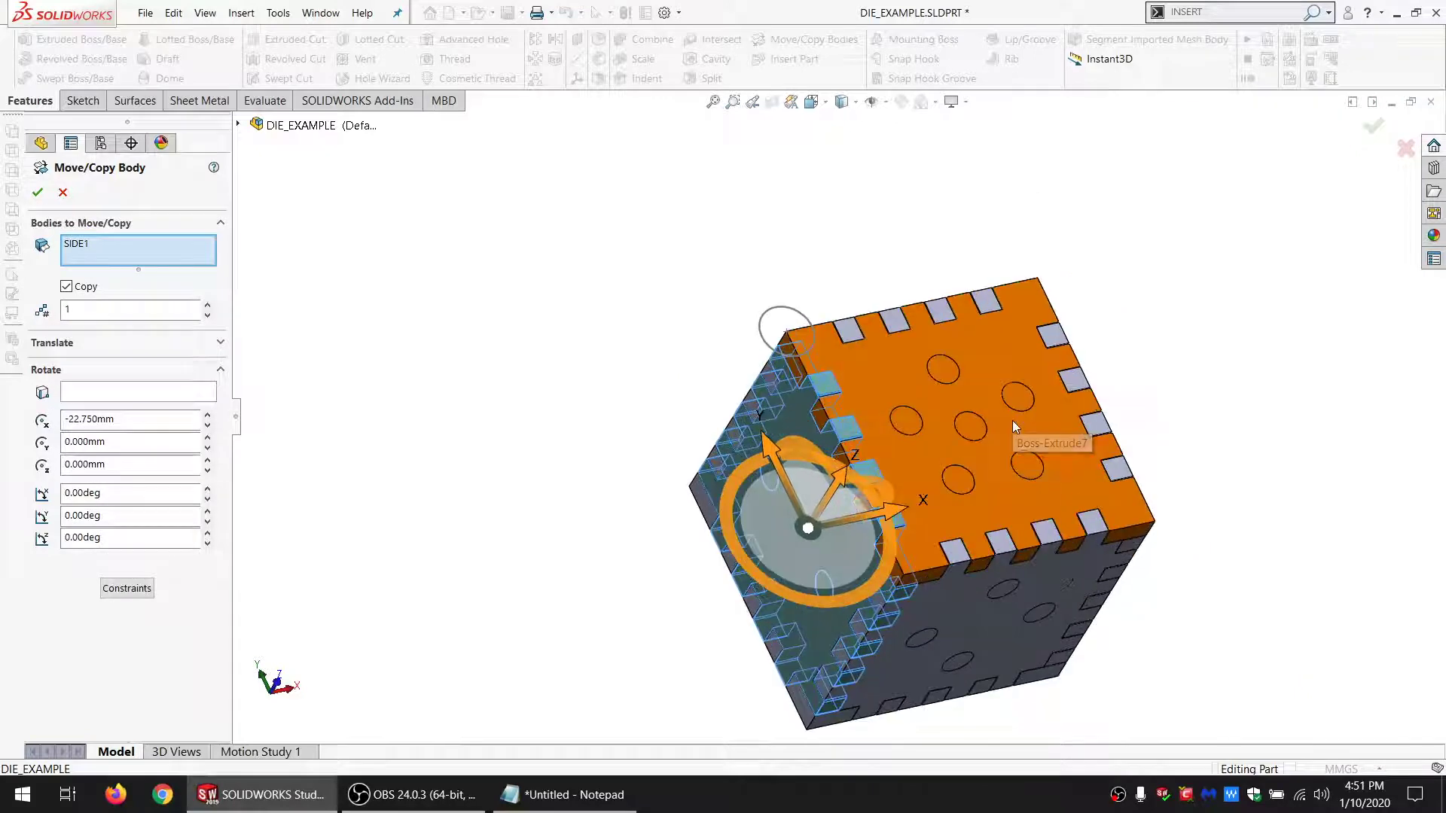
{"action": "scroll", "coordinate": [1014, 427], "scroll_direction": "up", "scroll_amount": 1}
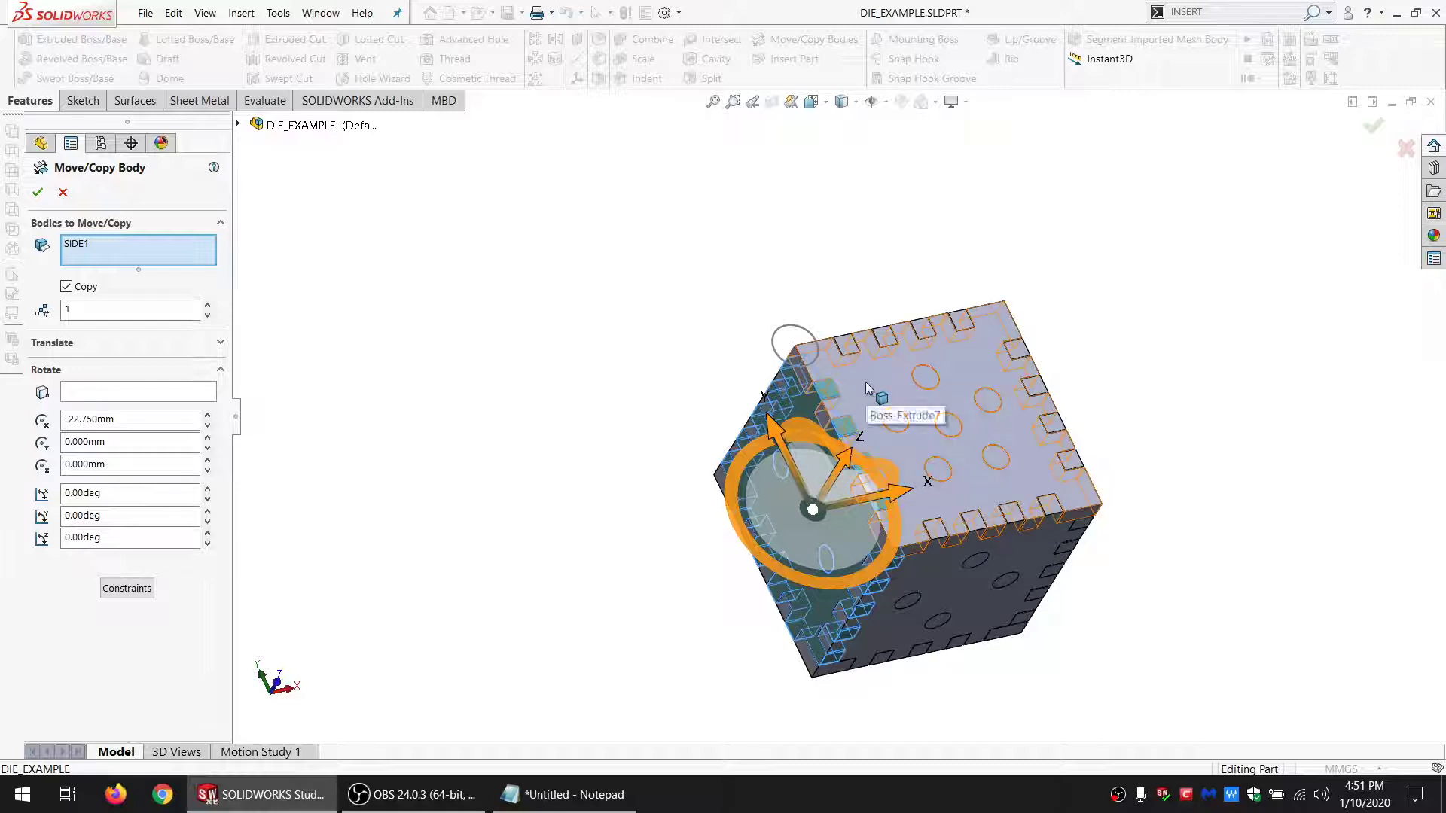
{"action": "left_click", "coordinate": [126, 590]}
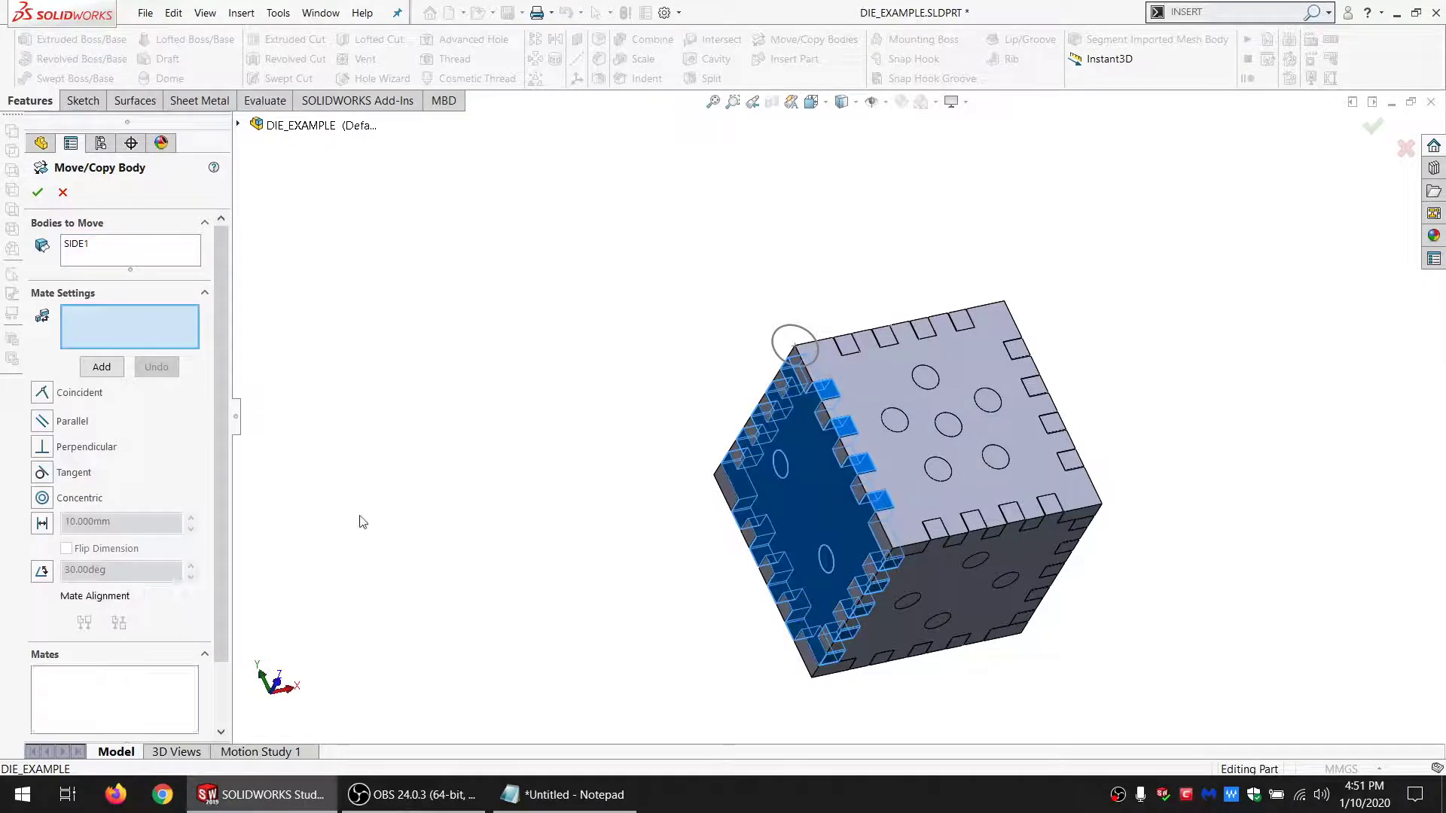
Step: Add a 2 mm distance mate between a tab end face of SIDE1 and the adjacent edge face of the six-pip TOP panel
{"action": "scroll", "coordinate": [818, 472], "scroll_direction": "down", "scroll_amount": 6}
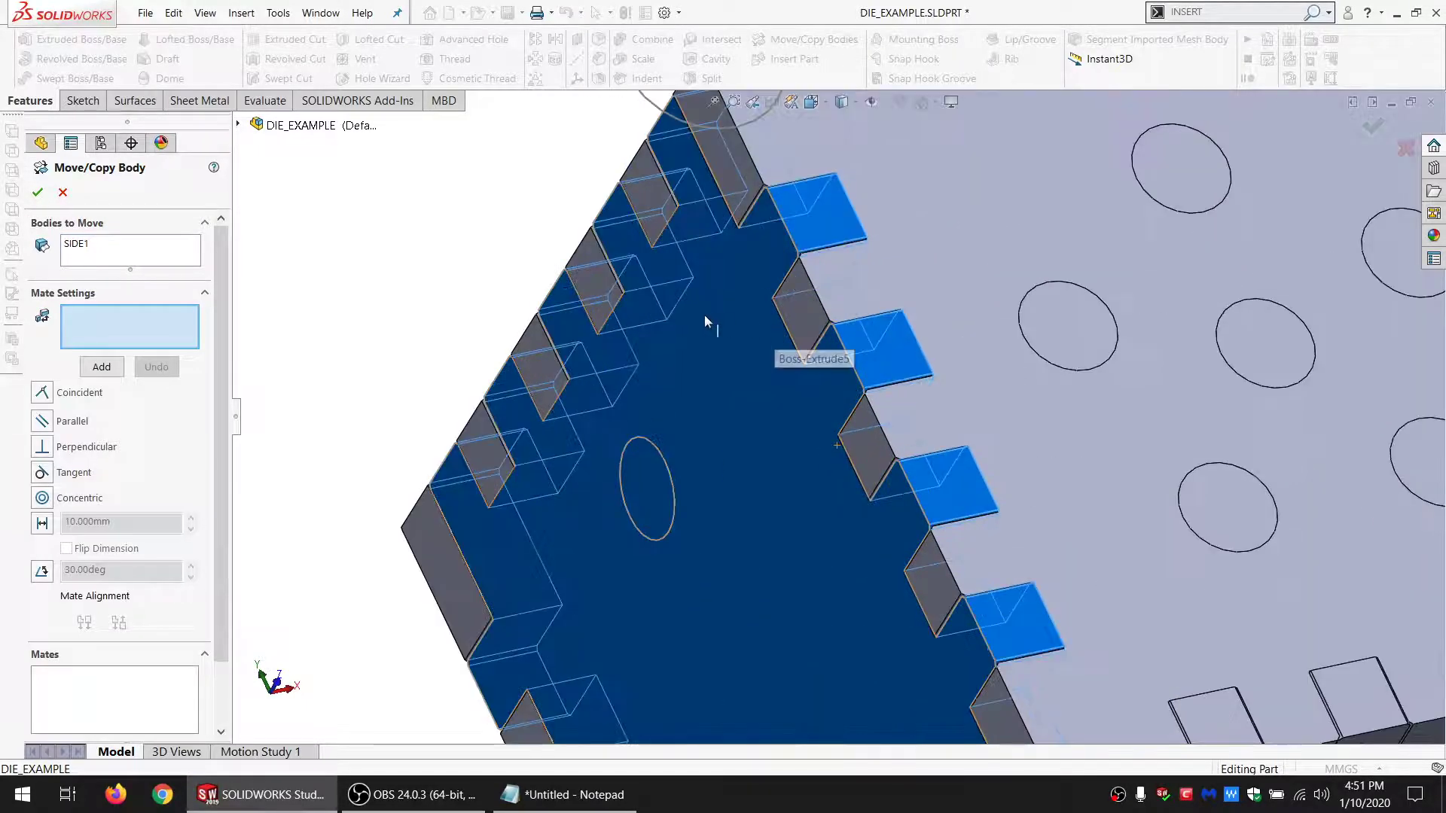
{"action": "scroll", "coordinate": [753, 287], "scroll_direction": "up", "scroll_amount": 3}
{"action": "scroll", "coordinate": [757, 290], "scroll_direction": "down", "scroll_amount": 2}
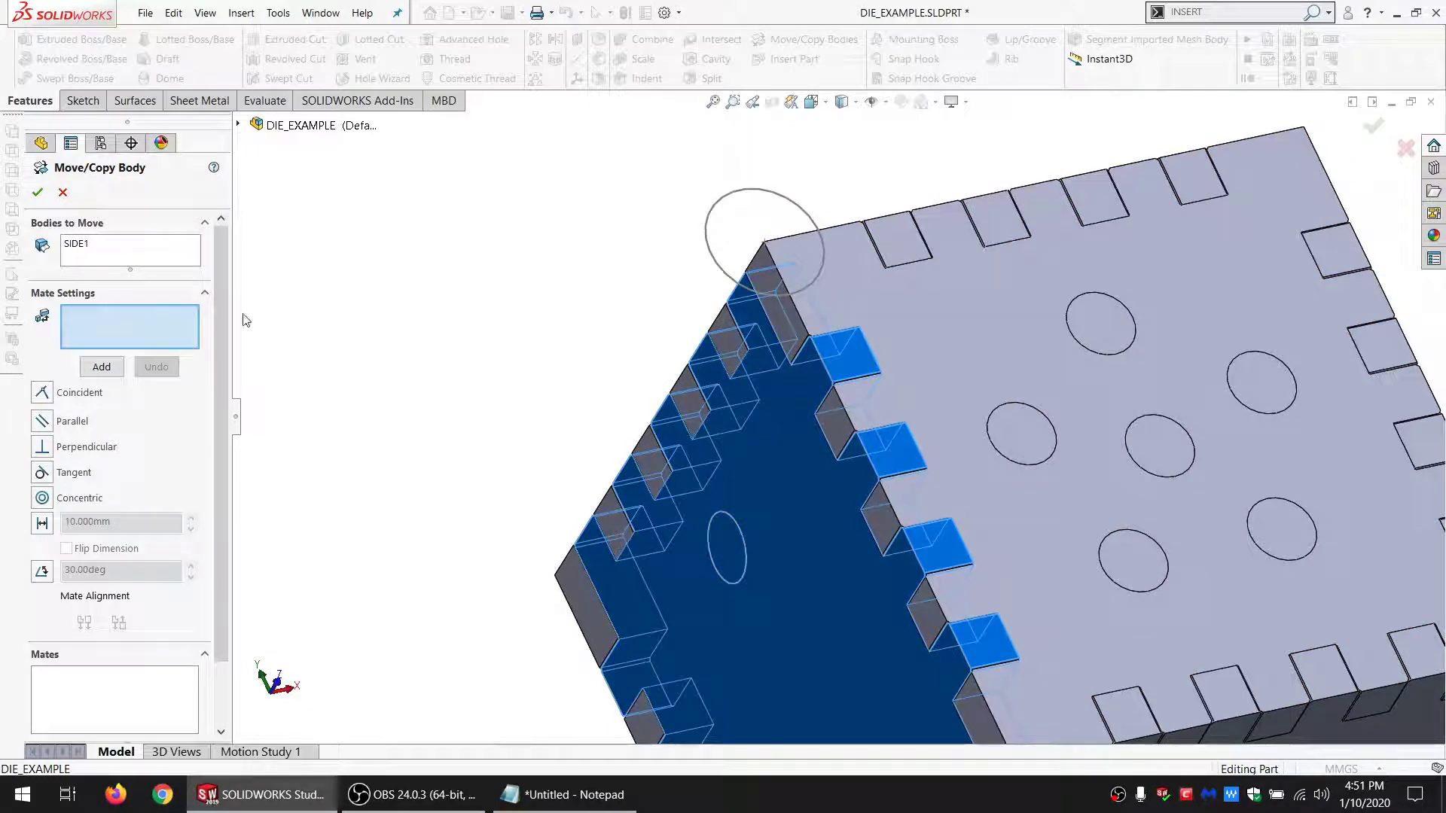
{"action": "left_click", "coordinate": [854, 350]}
{"action": "left_click", "coordinate": [787, 310]}
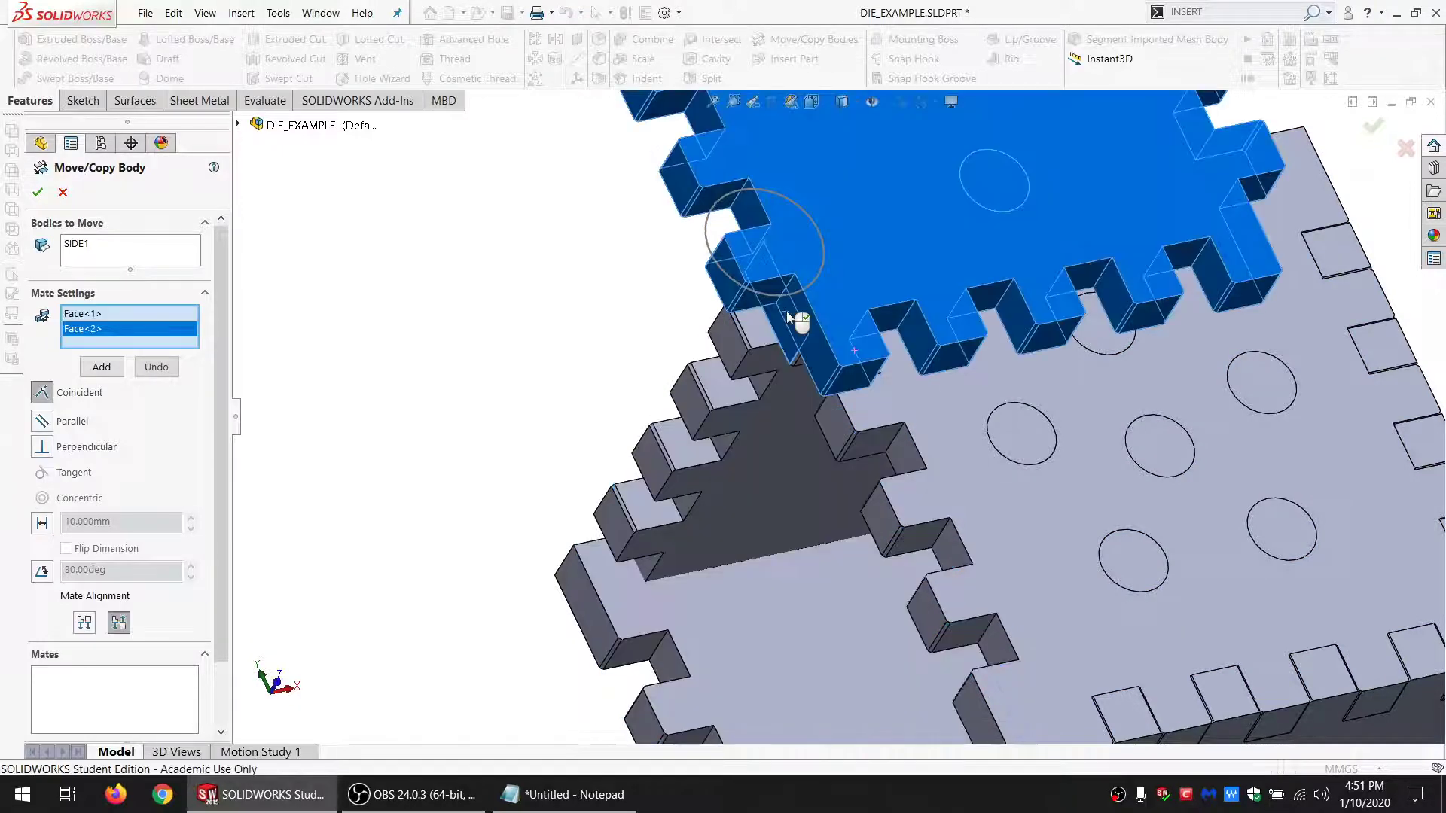
{"action": "scroll", "coordinate": [786, 310], "scroll_direction": "up", "scroll_amount": 3}
{"action": "middle_click_drag", "start_coordinate": [1033, 407], "coordinate": [961, 414]}
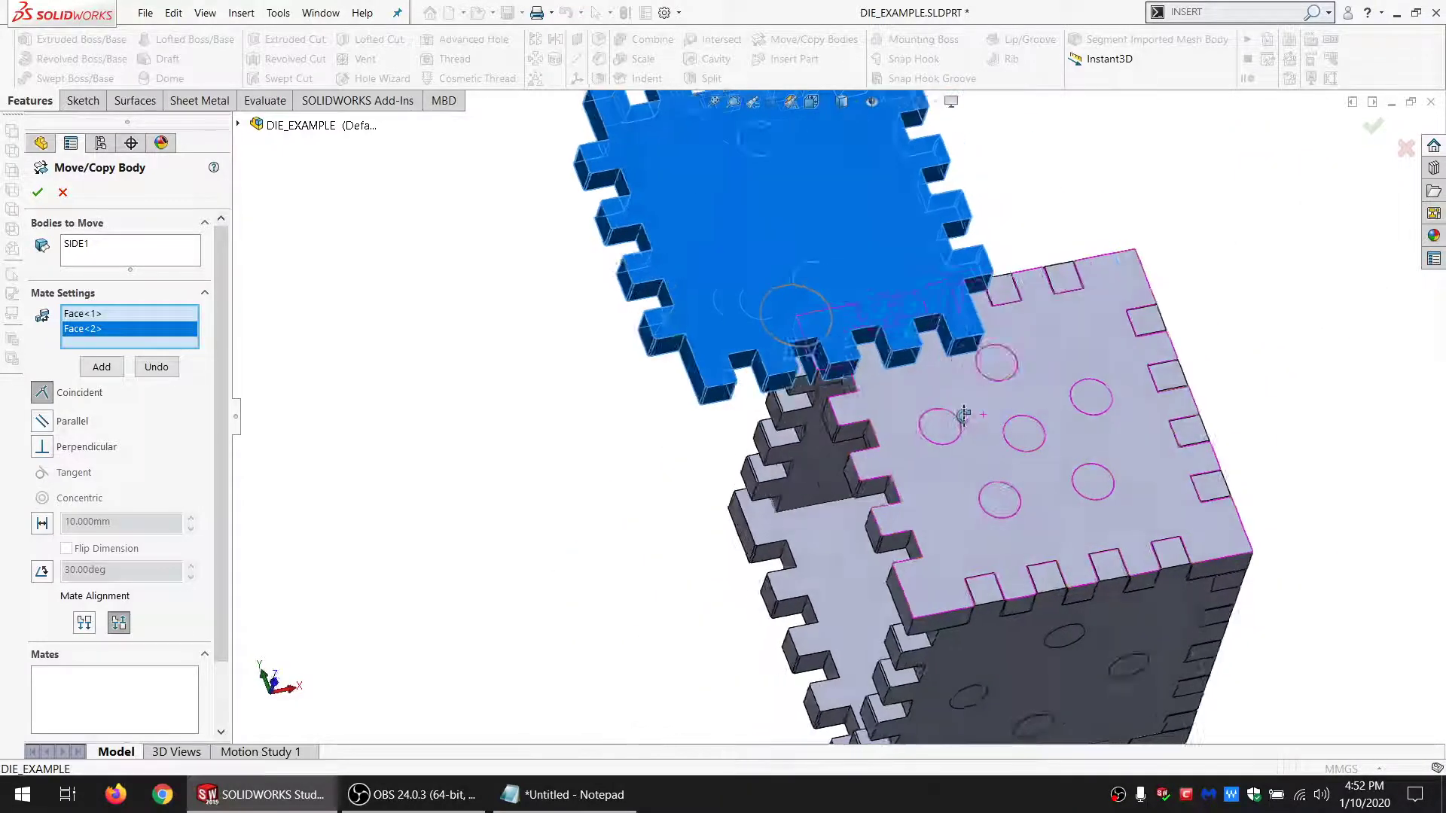
{"action": "left_click", "coordinate": [49, 524]}
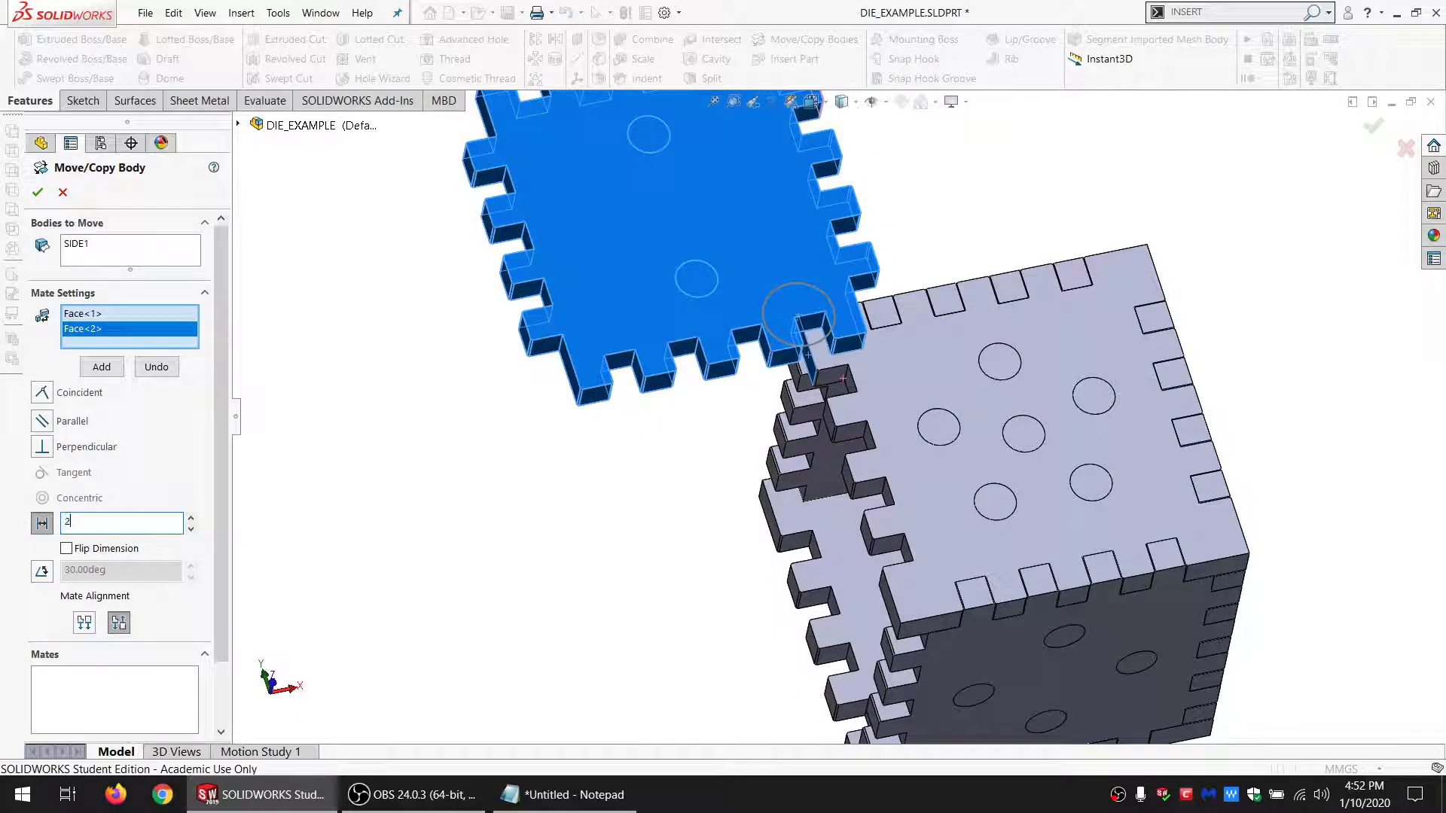
{"action": "key", "text": "Return"}
{"action": "scroll", "coordinate": [1028, 453], "scroll_direction": "up", "scroll_amount": 1}
{"action": "scroll", "coordinate": [902, 449], "scroll_direction": "down", "scroll_amount": 1}
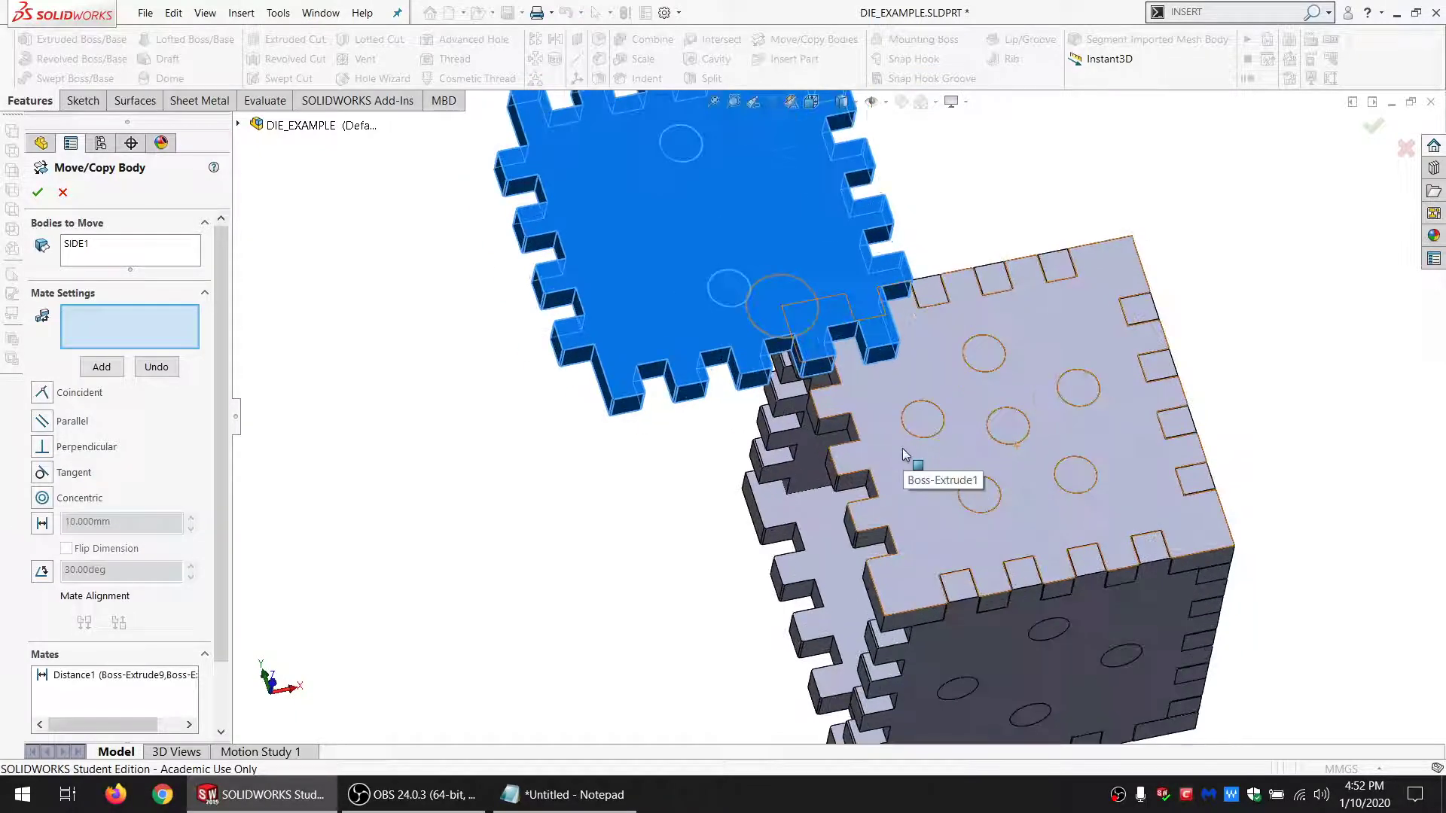
Step: Add a coincident mate between the pip faces of SIDE1 and TOP, with the mate alignment switched to aligned
{"action": "middle_click_drag", "start_coordinate": [903, 449], "coordinate": [814, 253]}
{"action": "left_click", "coordinate": [791, 281]}
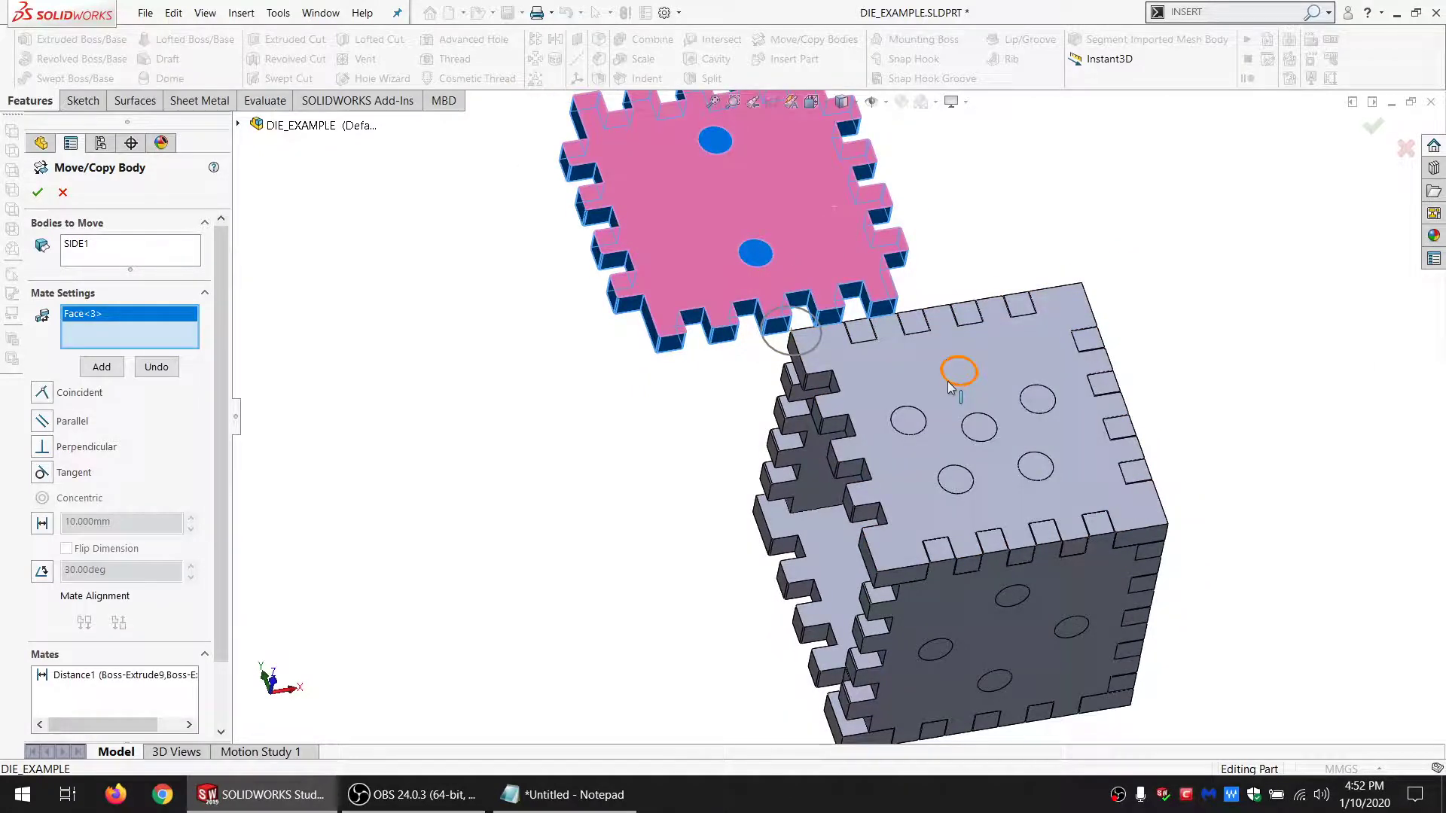
{"action": "left_click", "coordinate": [875, 378]}
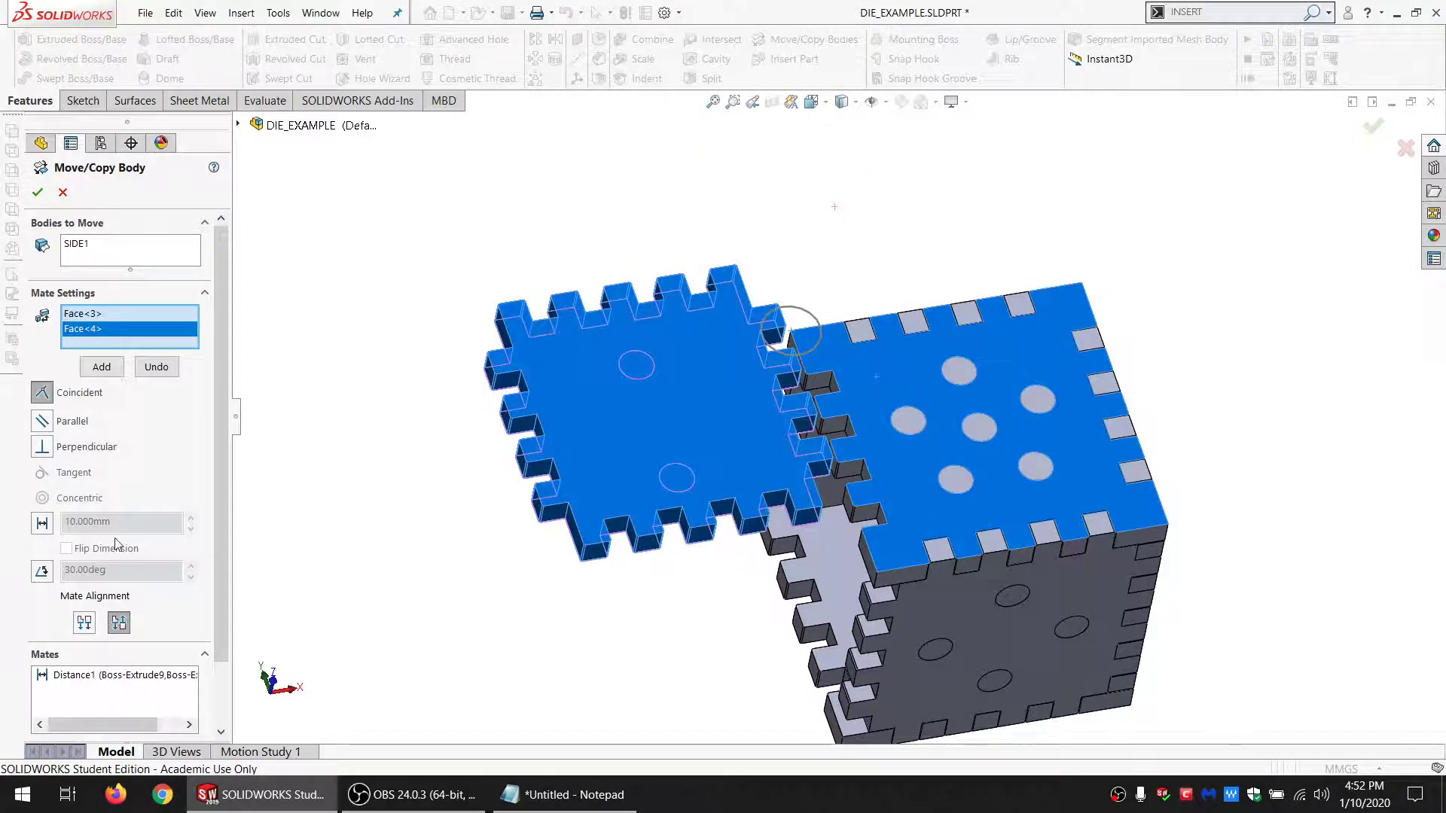
{"action": "middle_click_drag", "start_coordinate": [944, 578], "coordinate": [923, 302]}
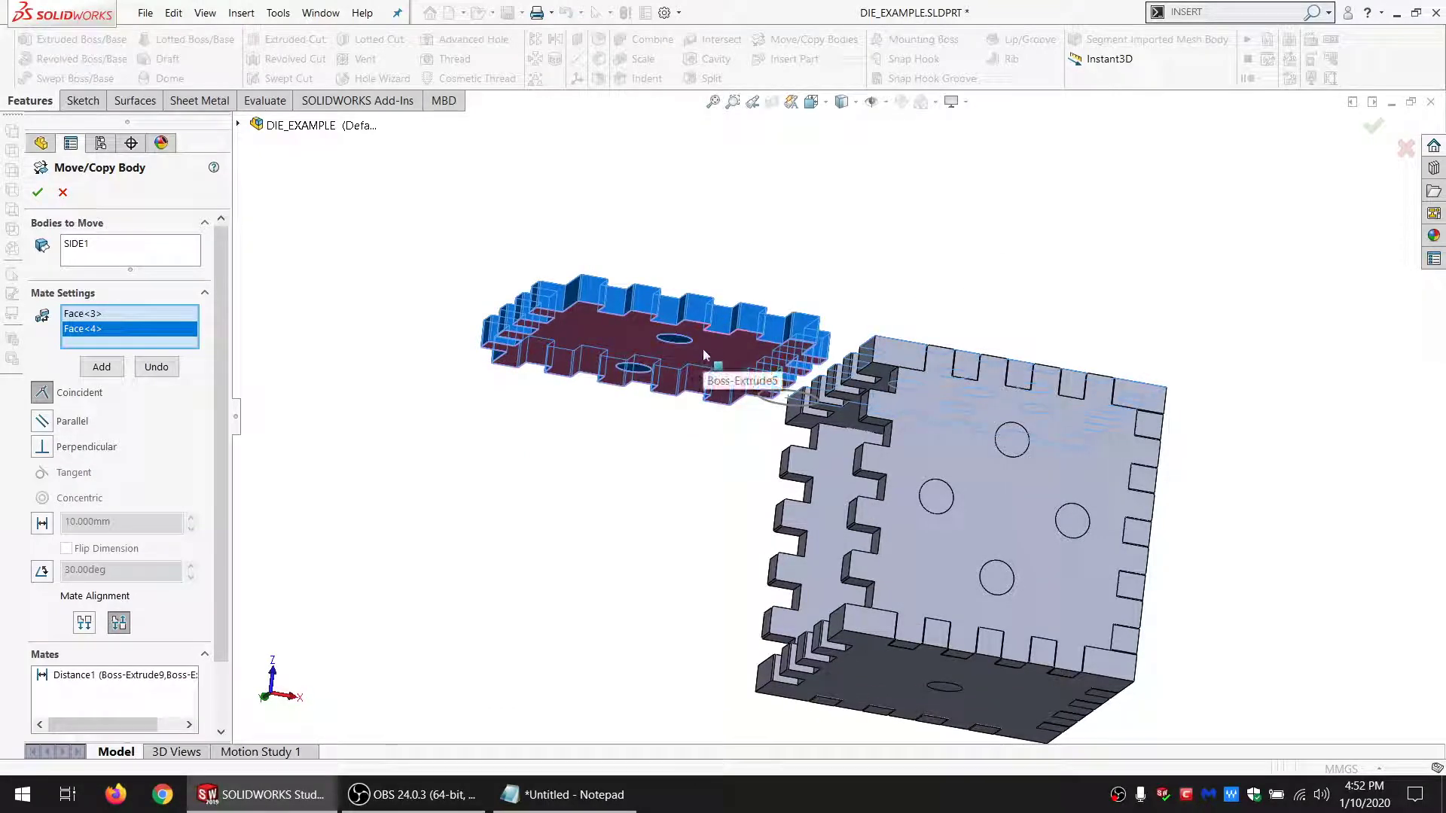
{"action": "middle_click_drag", "start_coordinate": [716, 381], "coordinate": [905, 423]}
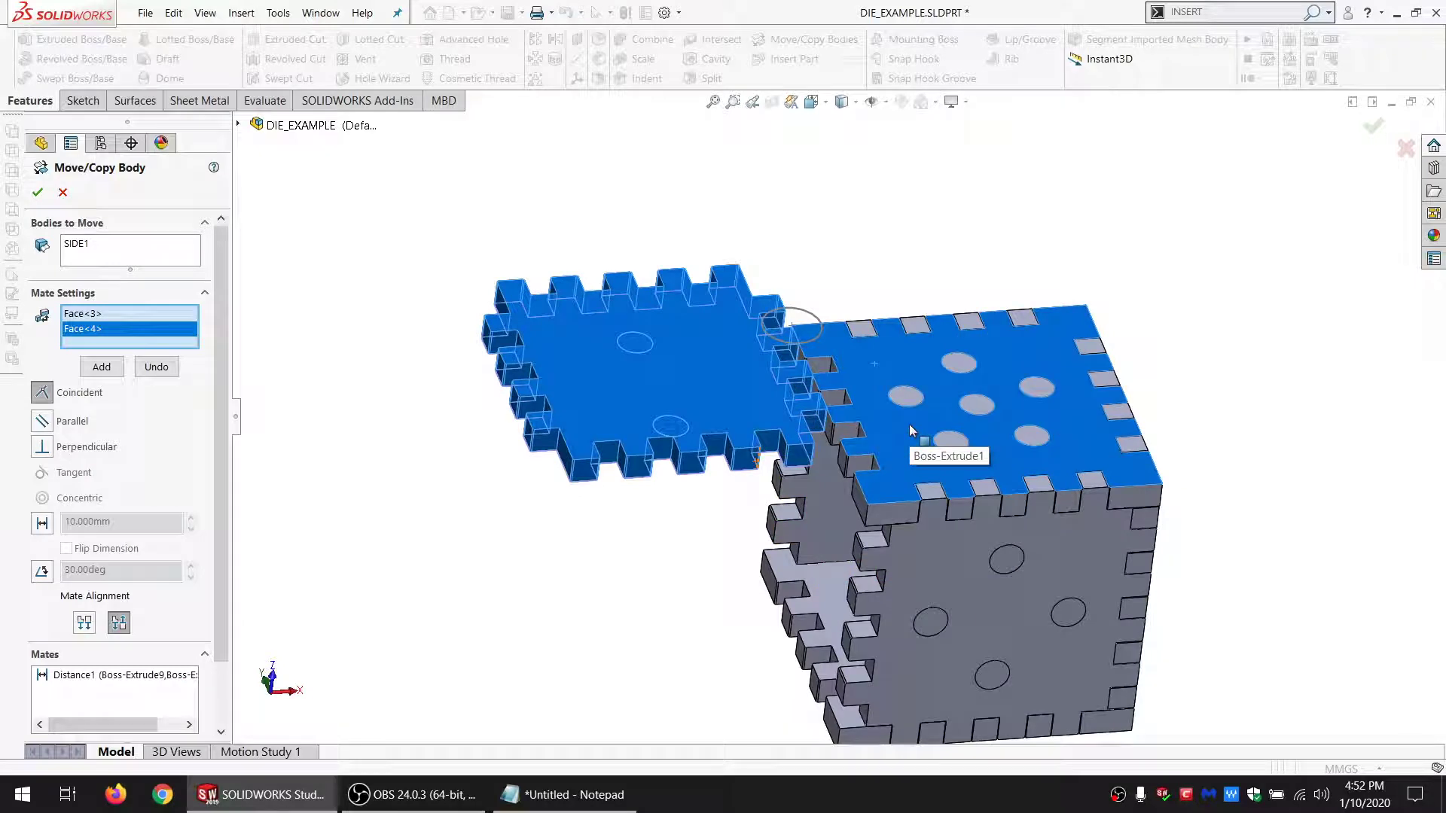
{"action": "left_click", "coordinate": [89, 626]}
{"action": "left_click", "coordinate": [102, 367]}
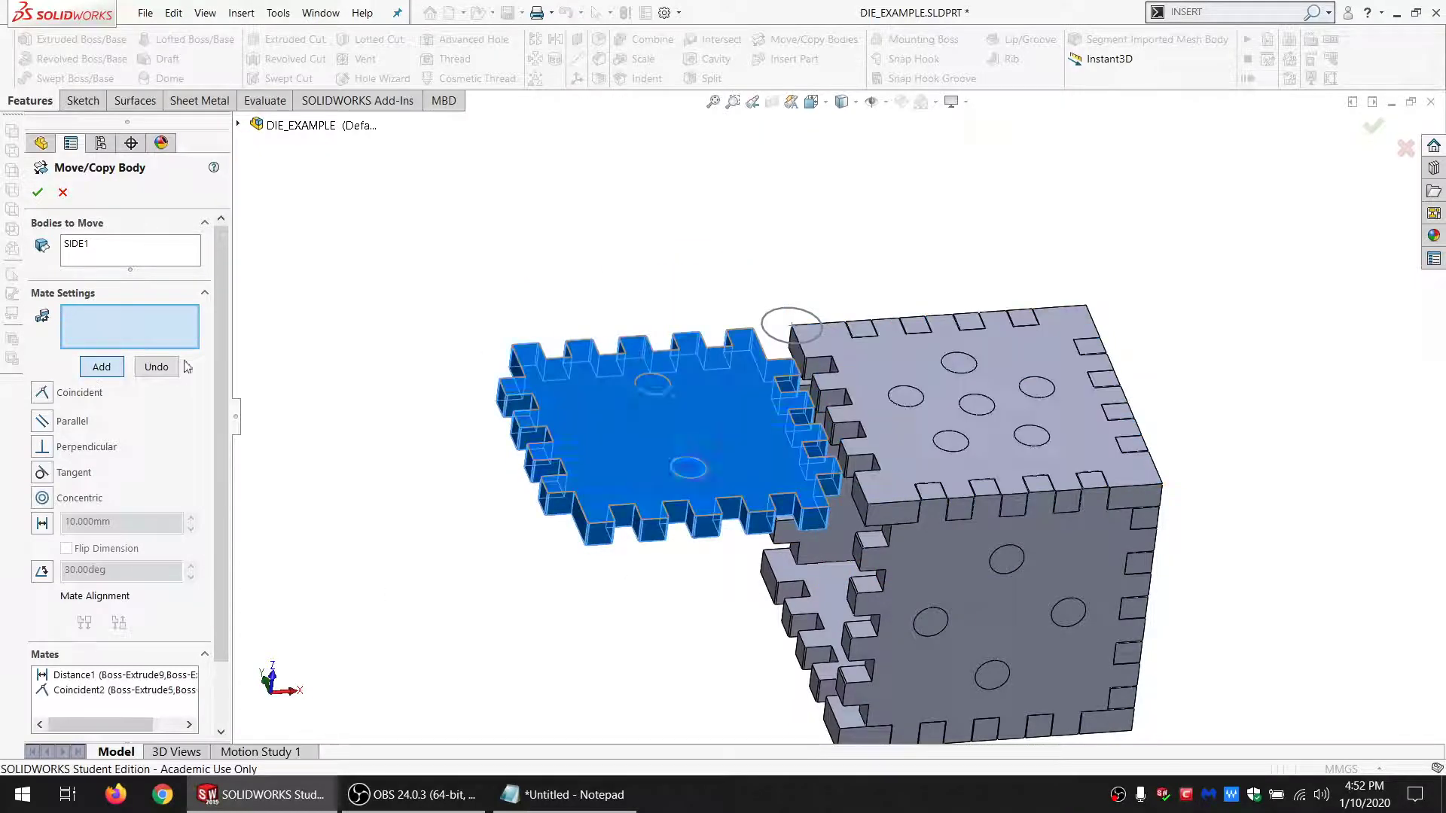
Step: Make SIDE1's end edge face coincident with the matching edge face at TOP's corner, and apply the body move
{"action": "middle_click_drag", "start_coordinate": [700, 371], "coordinate": [798, 426]}
{"action": "left_click", "coordinate": [787, 382]}
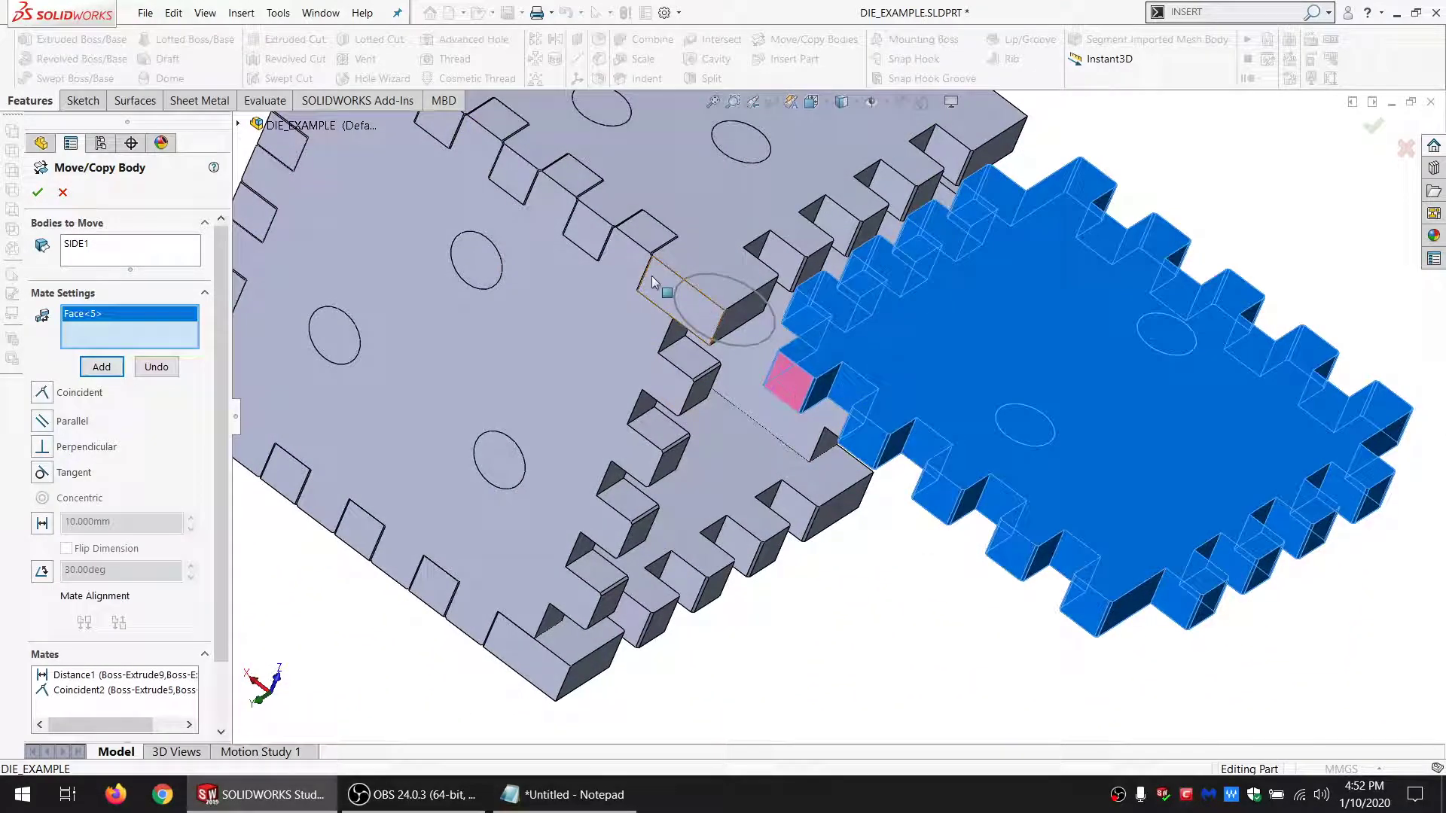
{"action": "left_click", "coordinate": [664, 290]}
{"action": "left_click", "coordinate": [102, 367]}
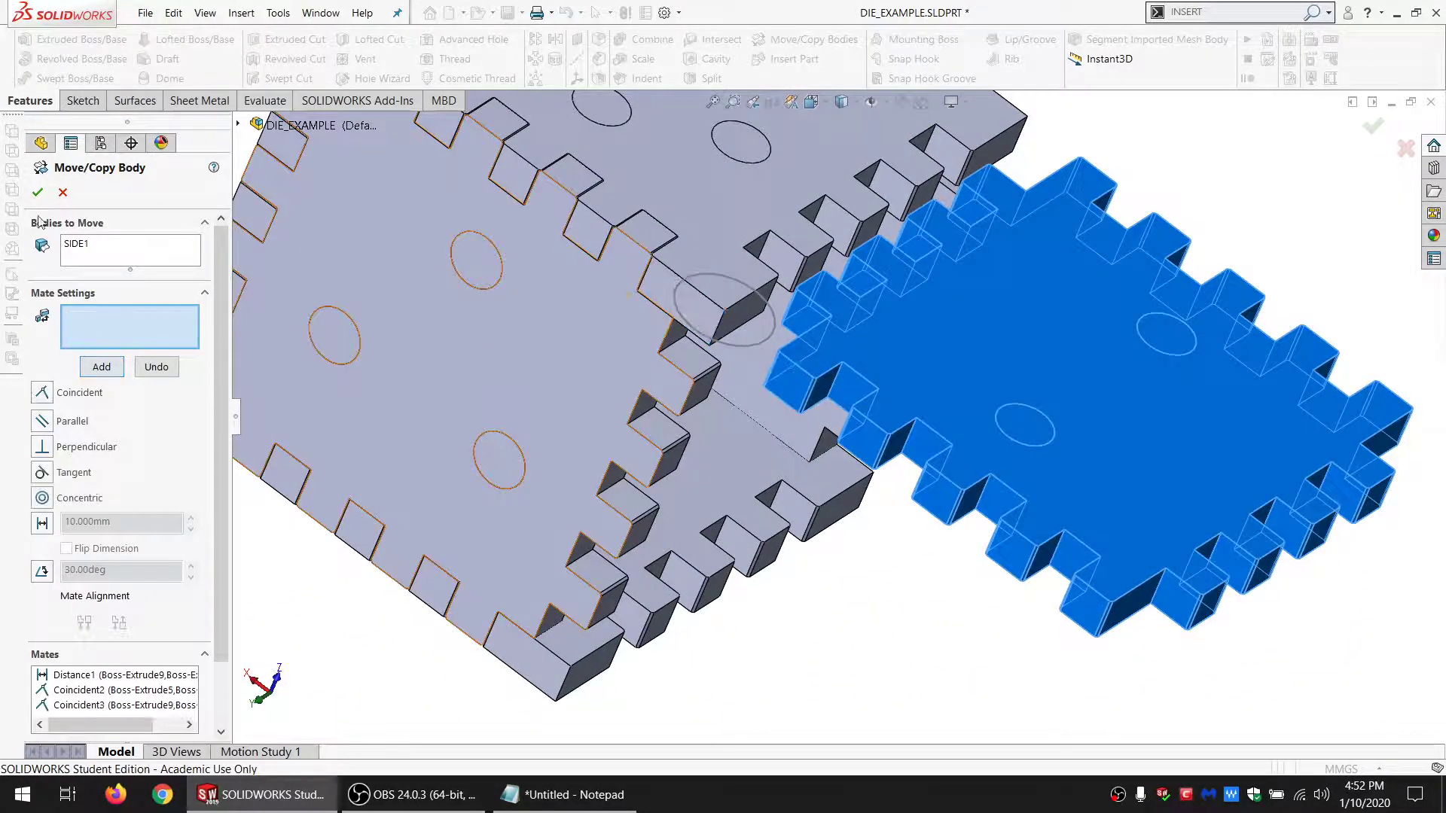
{"action": "middle_click_drag", "start_coordinate": [942, 410], "coordinate": [619, 458]}
{"action": "scroll", "coordinate": [1125, 582], "scroll_direction": "up", "scroll_amount": 6}
{"action": "scroll", "coordinate": [998, 518], "scroll_direction": "down", "scroll_amount": 3}
{"action": "left_click", "coordinate": [935, 249]}
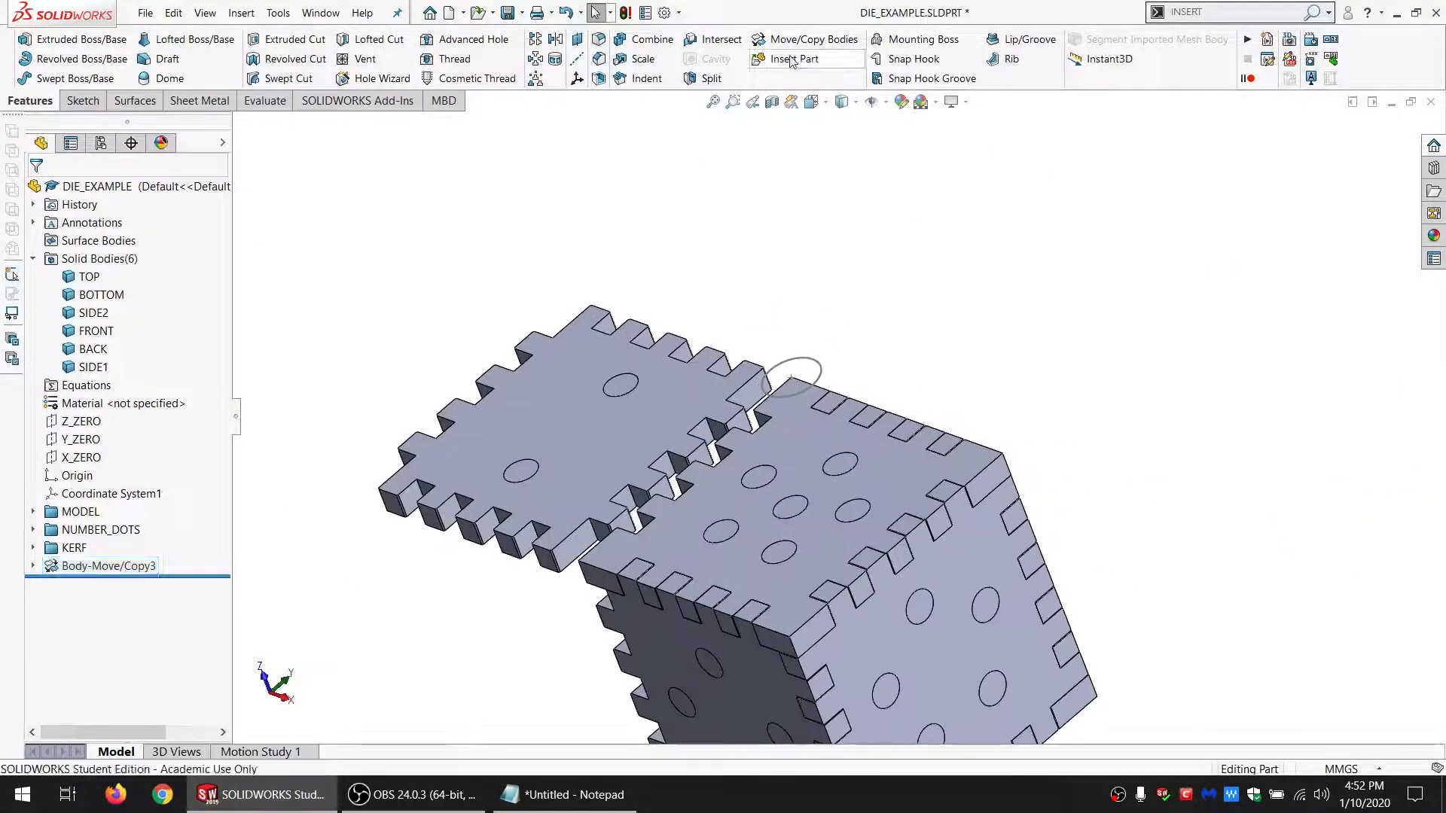
Step: Start a constrained body move for SIDE2 and add a distance mate between its tab end face and TOP's adjacent edge face
{"action": "left_click", "coordinate": [796, 39]}
{"action": "left_click", "coordinate": [985, 567]}
{"action": "left_click", "coordinate": [165, 332]}
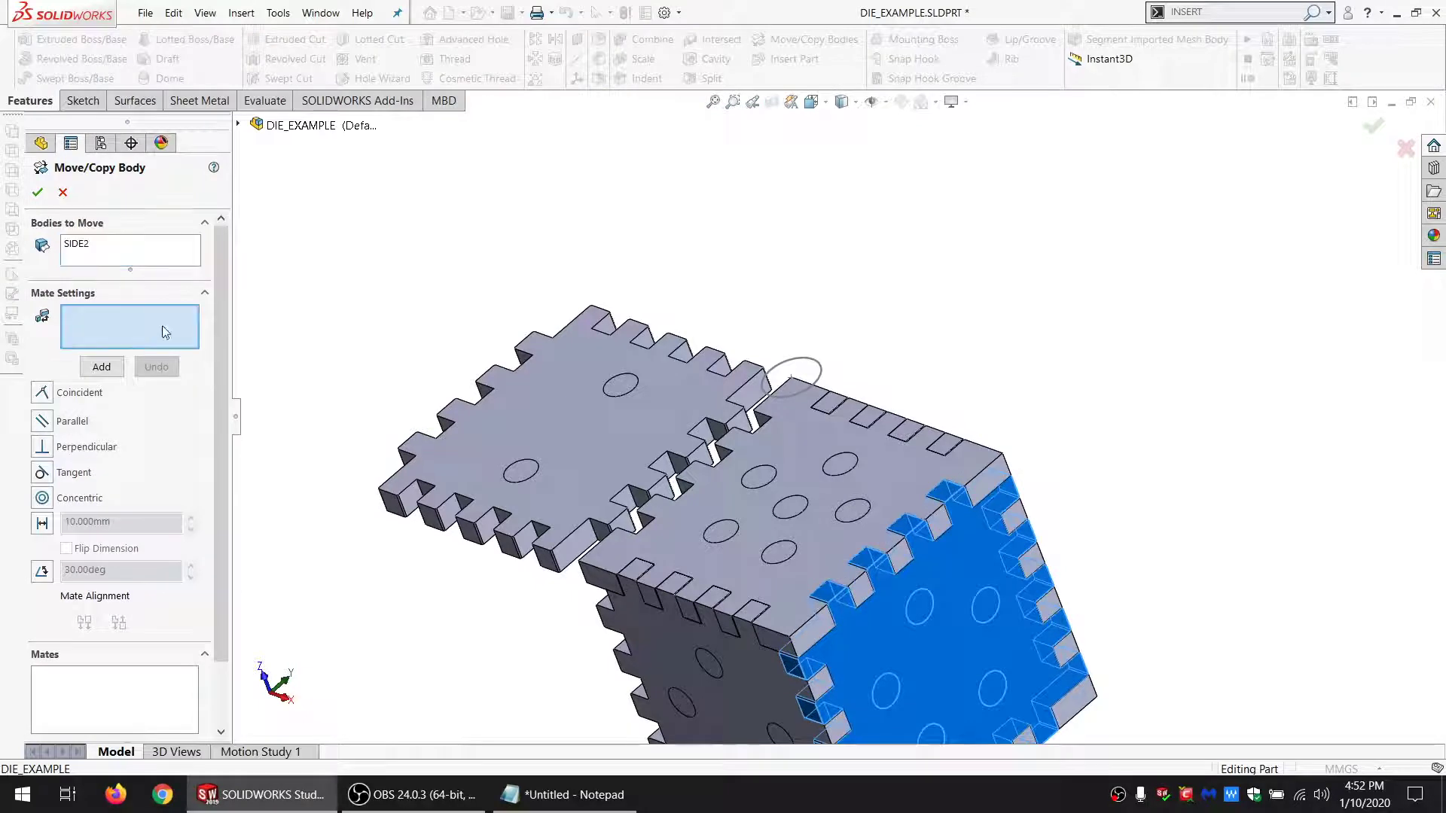
{"action": "scroll", "coordinate": [946, 506], "scroll_direction": "down", "scroll_amount": 3}
{"action": "left_click", "coordinate": [903, 412]}
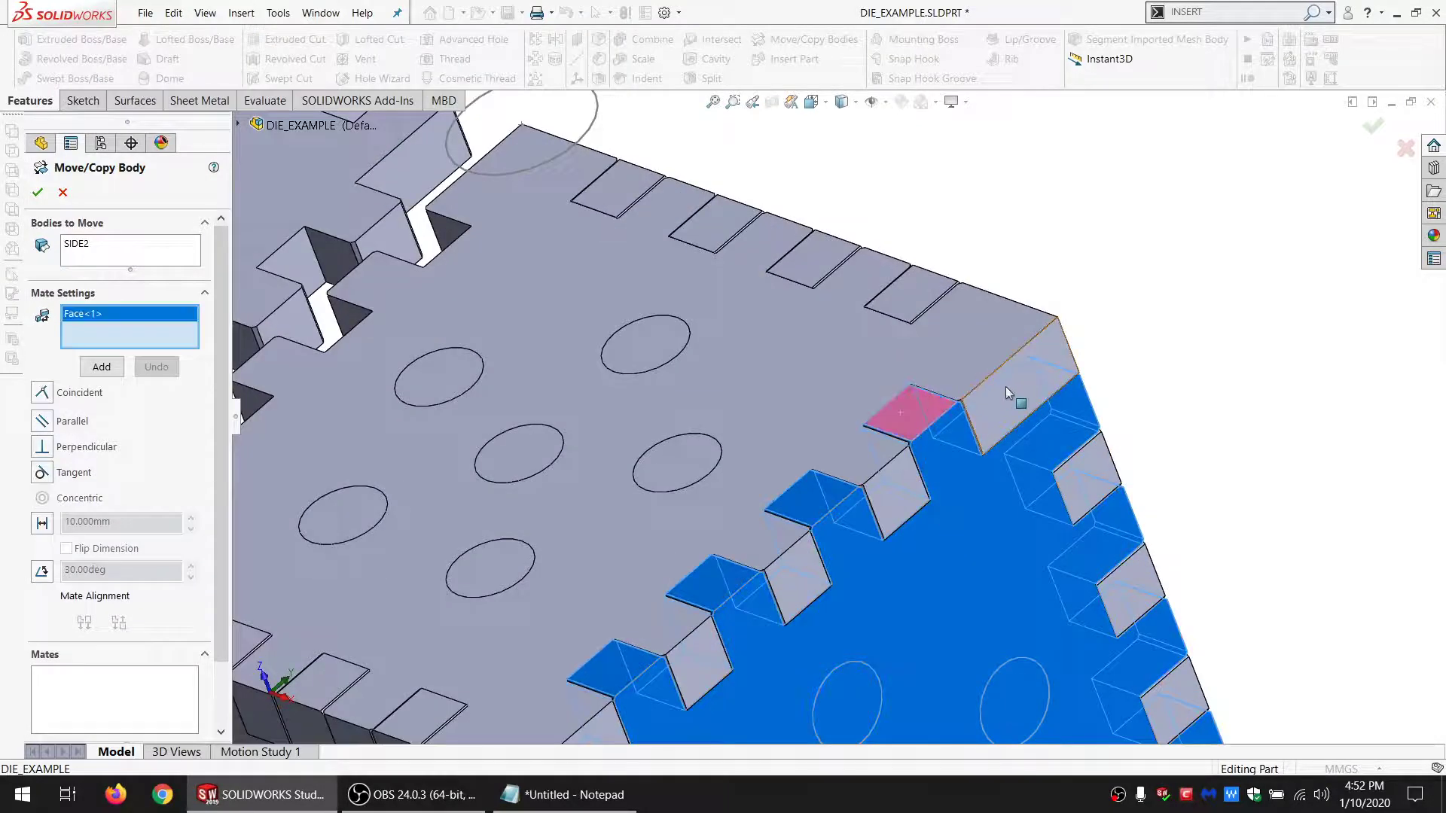
{"action": "left_click", "coordinate": [1014, 406]}
{"action": "scroll", "coordinate": [1014, 407], "scroll_direction": "up", "scroll_amount": 5}
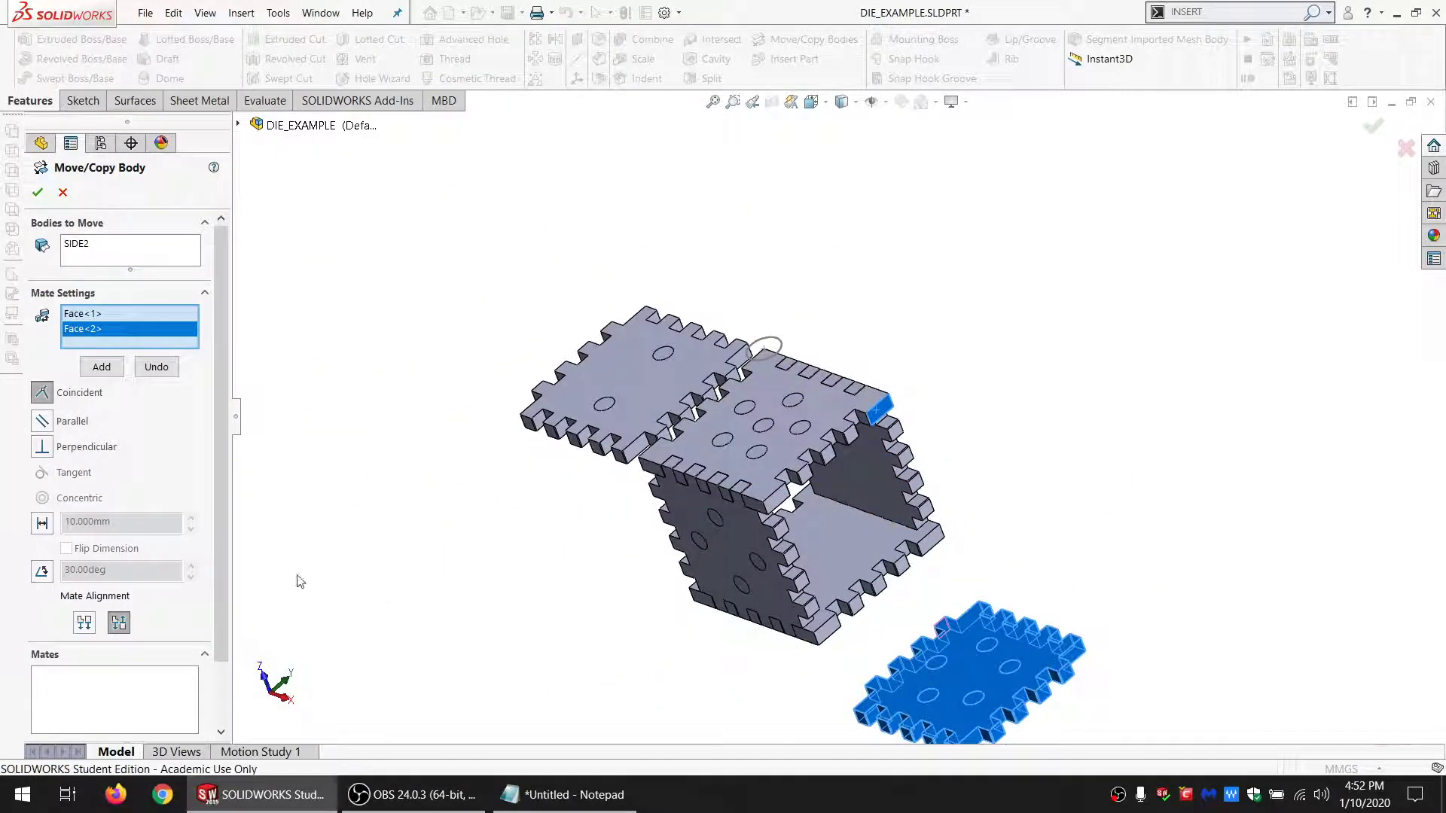
{"action": "left_click", "coordinate": [42, 523]}
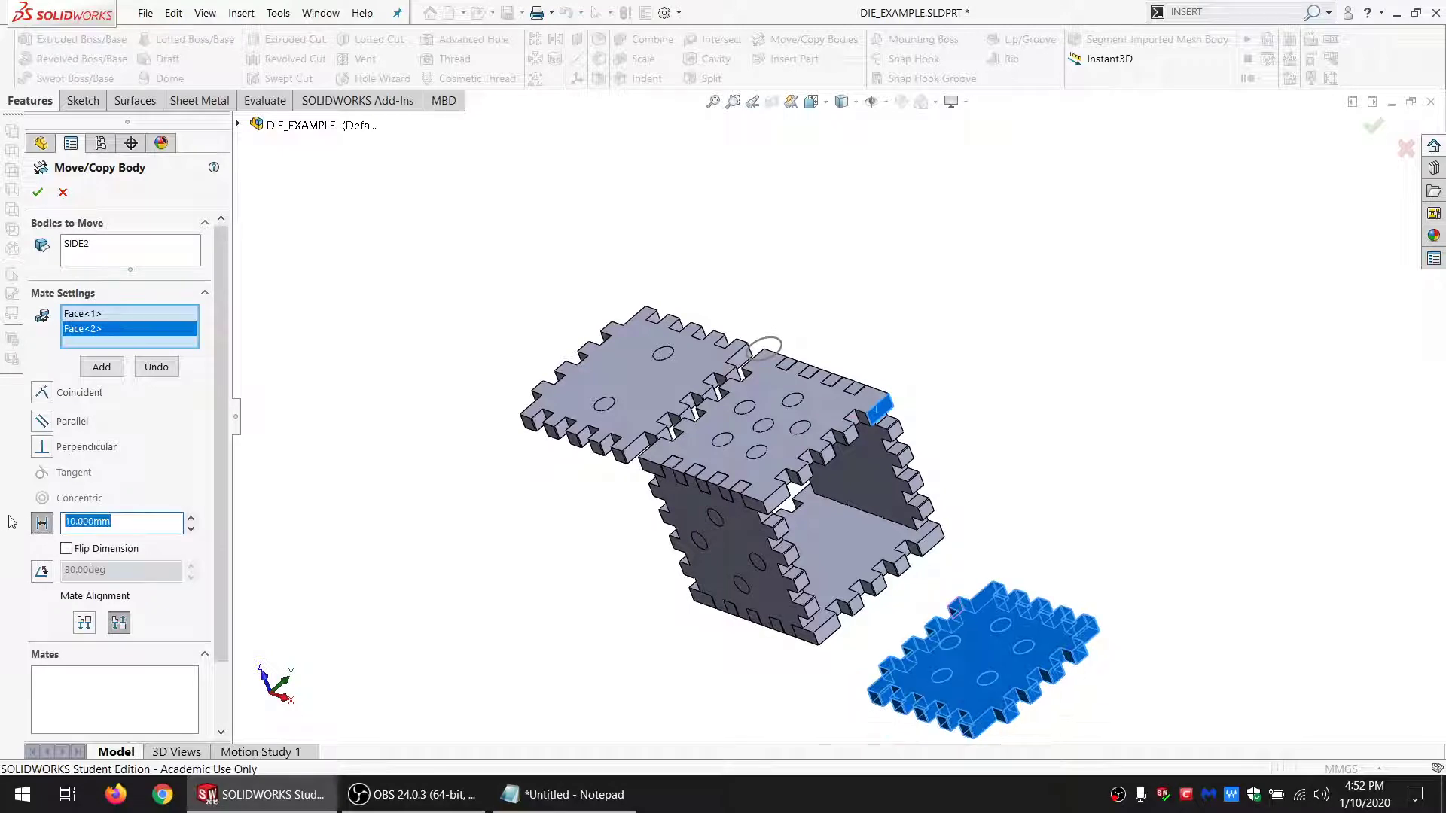
{"action": "type", "text": "10"}
{"action": "key", "text": "Return"}
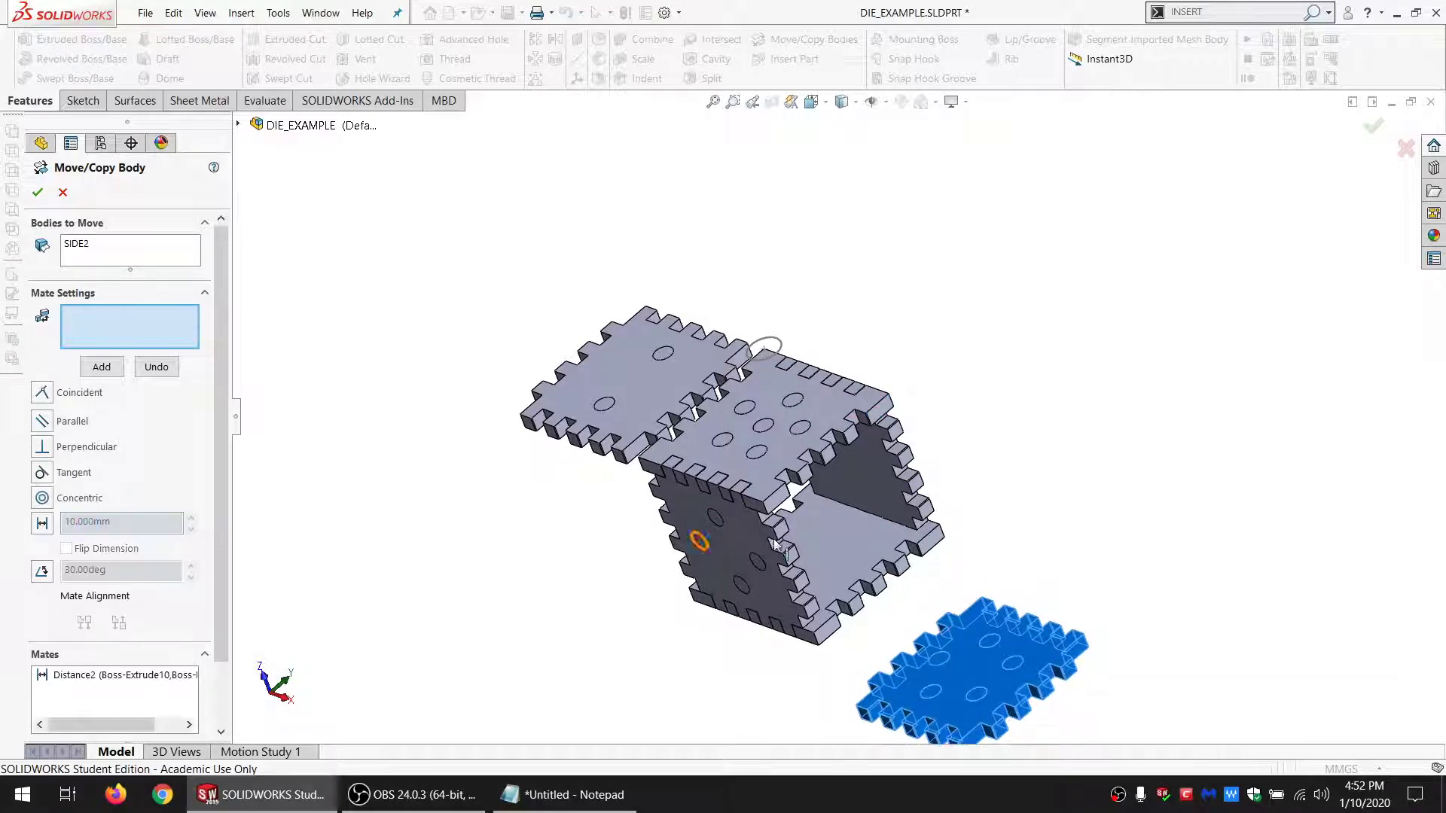
Step: Add a coincident mate between the pip faces of SIDE2 and TOP, using the aligned orientation
{"action": "left_click", "coordinate": [962, 668]}
{"action": "left_click", "coordinate": [822, 402]}
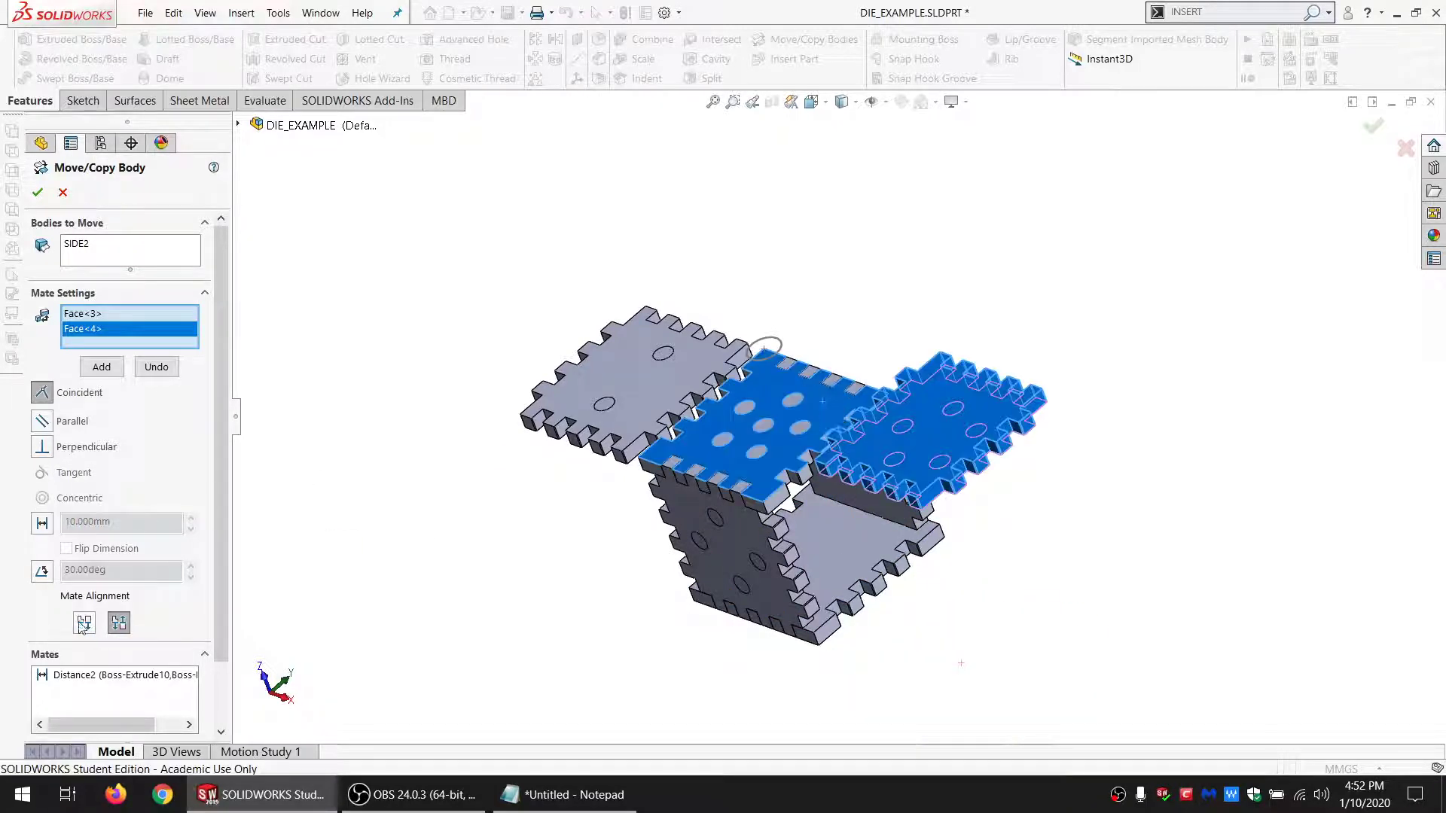
{"action": "left_click", "coordinate": [83, 623]}
{"action": "left_click", "coordinate": [101, 367]}
Step: Make SIDE2's end edge face coincident with TOP's matching edge face, and apply the body move
{"action": "scroll", "coordinate": [906, 577], "scroll_direction": "down", "scroll_amount": 5}
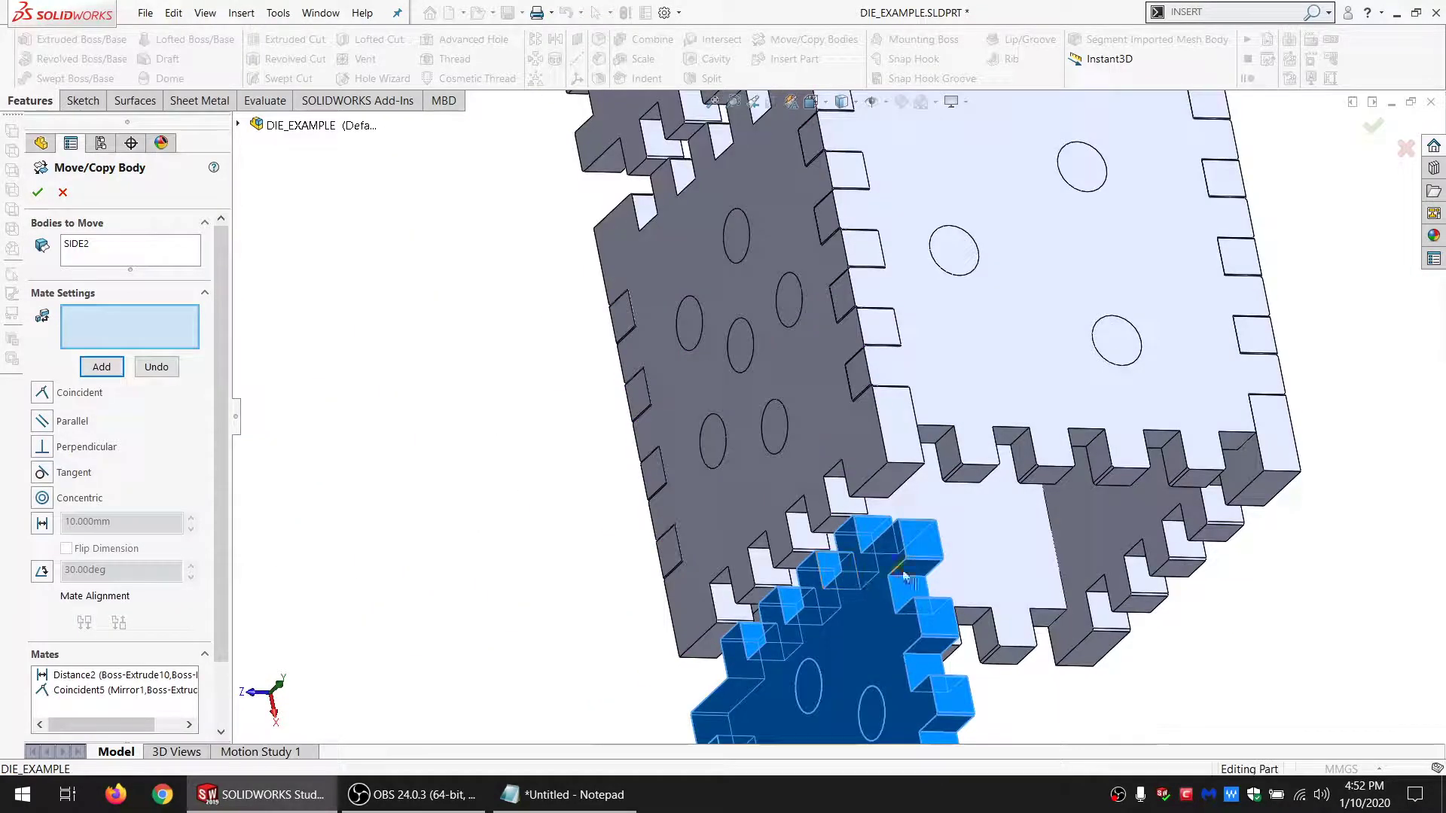
{"action": "left_click", "coordinate": [906, 577]}
{"action": "scroll", "coordinate": [835, 418], "scroll_direction": "up", "scroll_amount": 5}
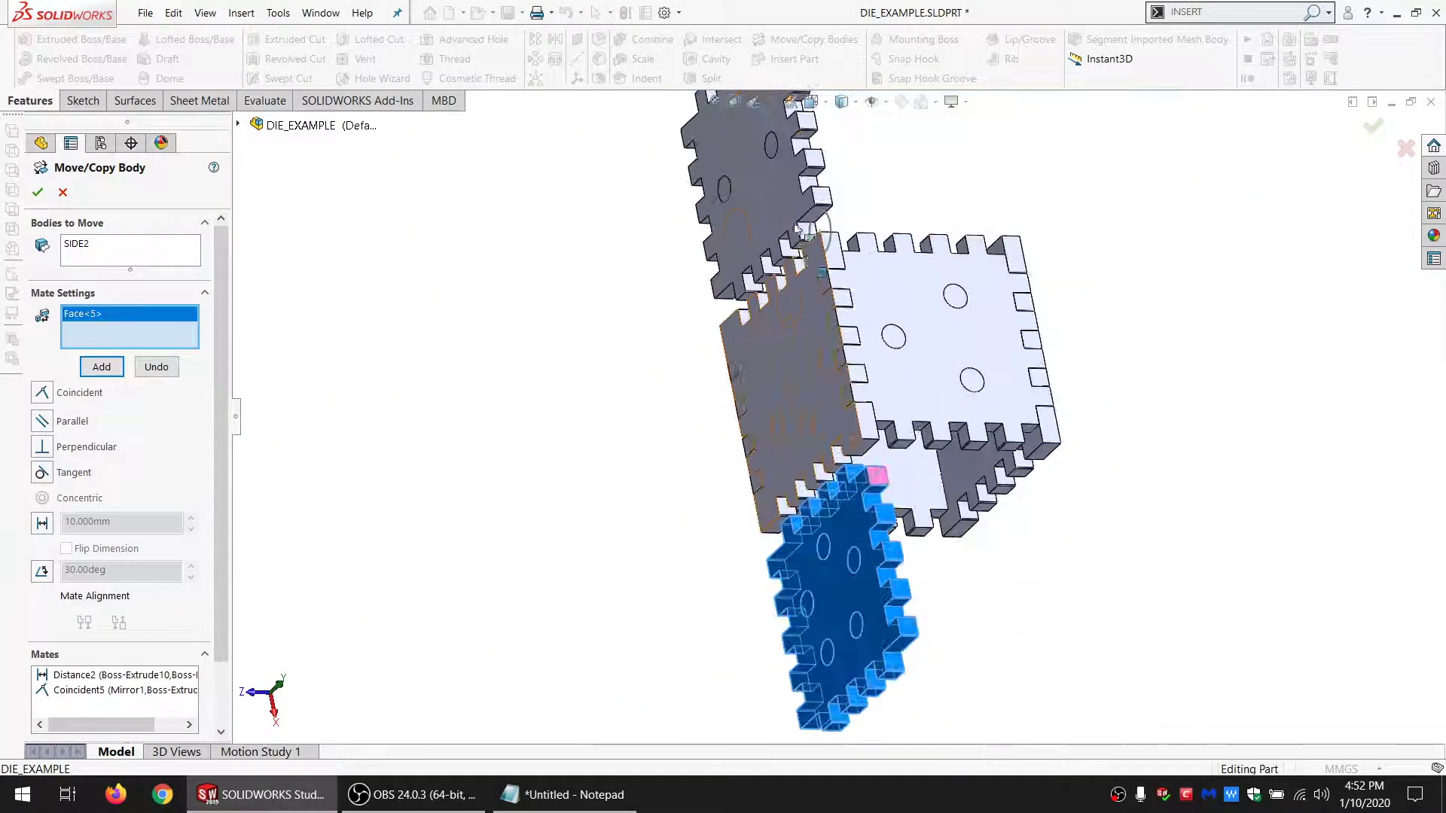
{"action": "left_click", "coordinate": [827, 270]}
{"action": "left_click", "coordinate": [101, 366]}
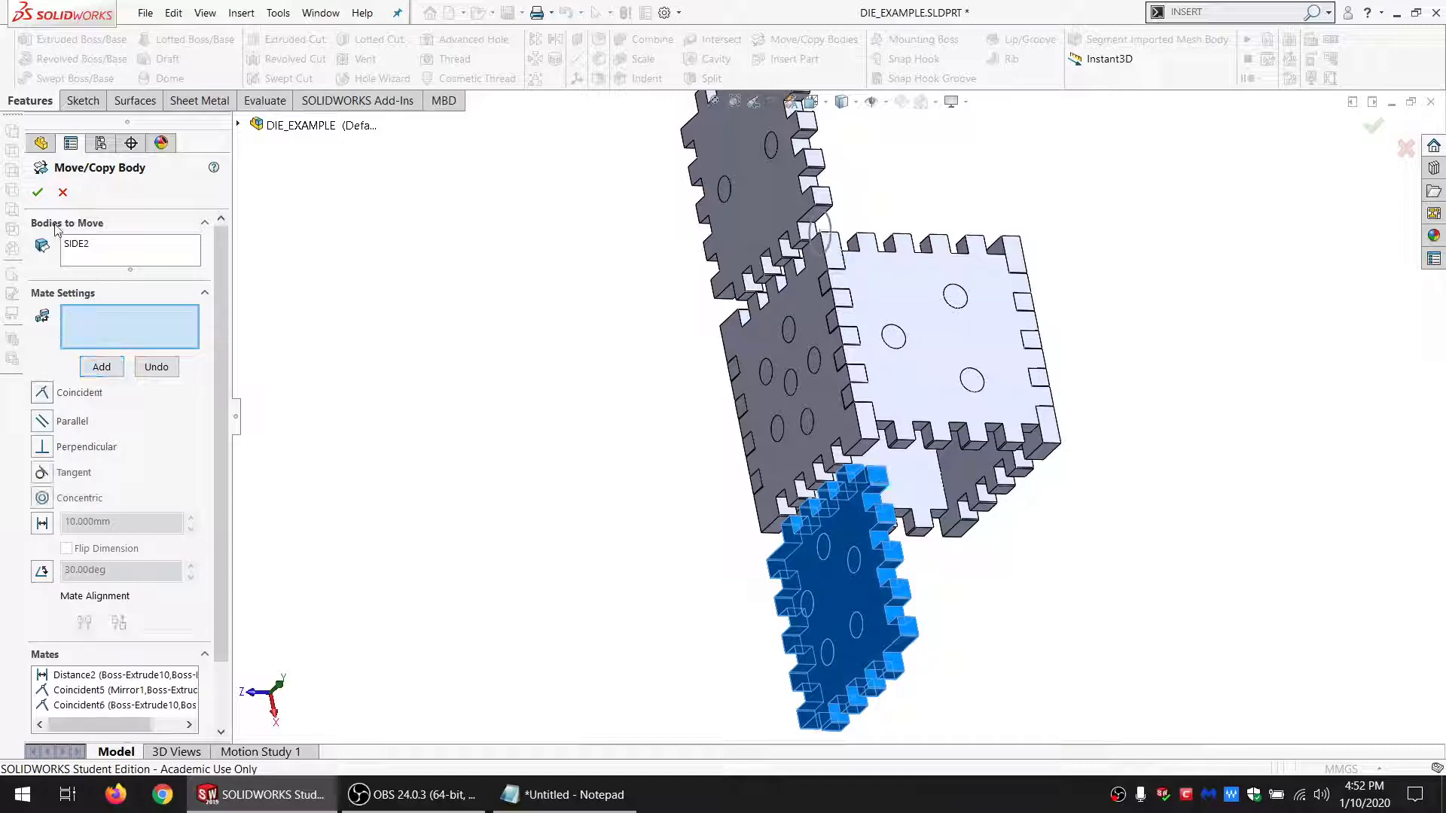
{"action": "left_click", "coordinate": [37, 192]}
Step: Start a constrained body move for BOTTOM and add an anti-aligned 2 mm distance mate between its side edge face and SIDE2's outer tab end face
{"action": "middle_click_drag", "start_coordinate": [678, 377], "coordinate": [913, 482]}
{"action": "scroll", "coordinate": [913, 482], "scroll_direction": "down", "scroll_amount": 4}
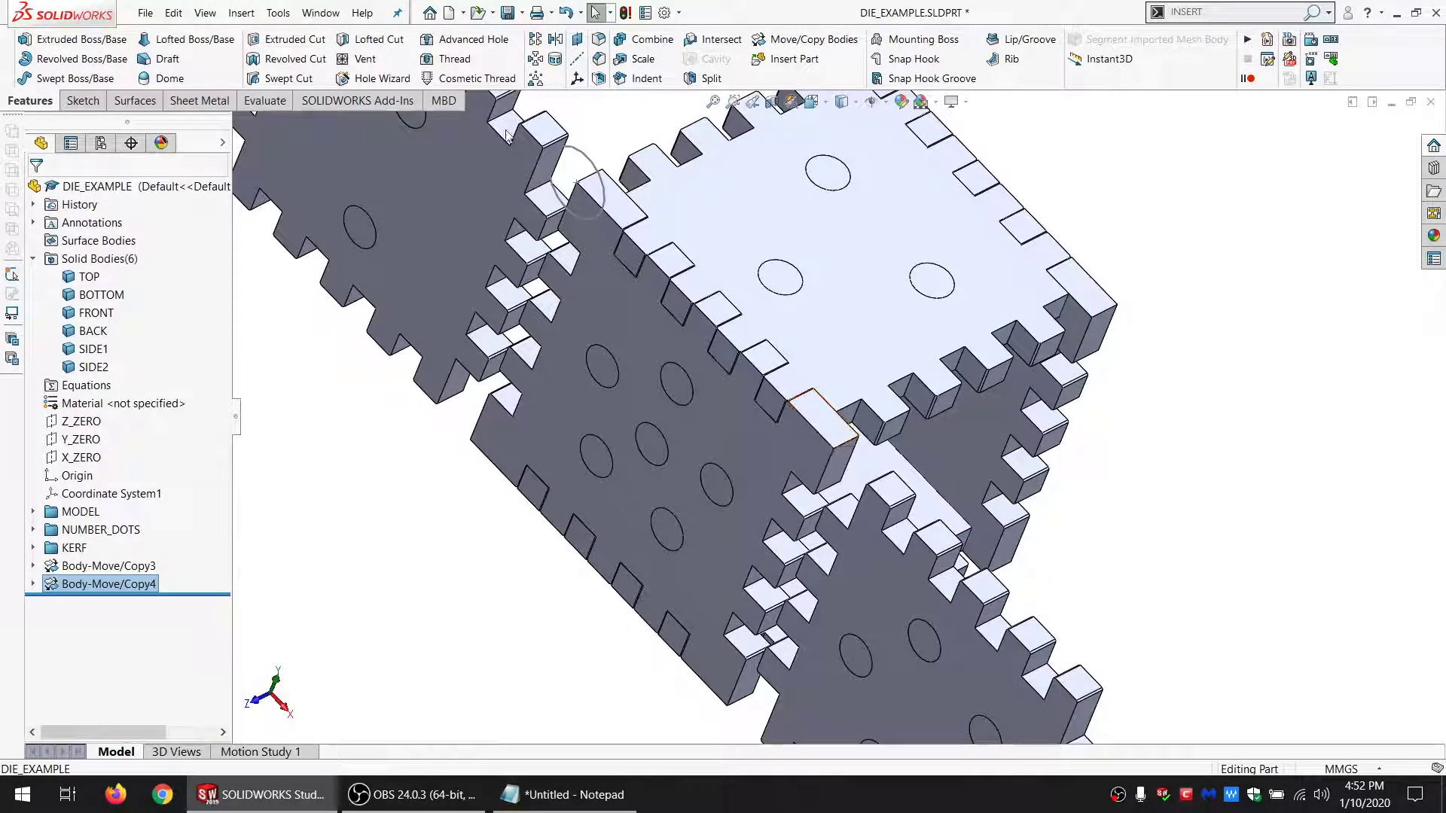
{"action": "scroll", "coordinate": [622, 208], "scroll_direction": "up", "scroll_amount": 5}
{"action": "middle_click_drag", "start_coordinate": [845, 506], "coordinate": [640, 452]}
{"action": "scroll", "coordinate": [855, 468], "scroll_direction": "up", "scroll_amount": 3}
{"action": "left_click", "coordinate": [809, 39]}
{"action": "left_click", "coordinate": [637, 407]}
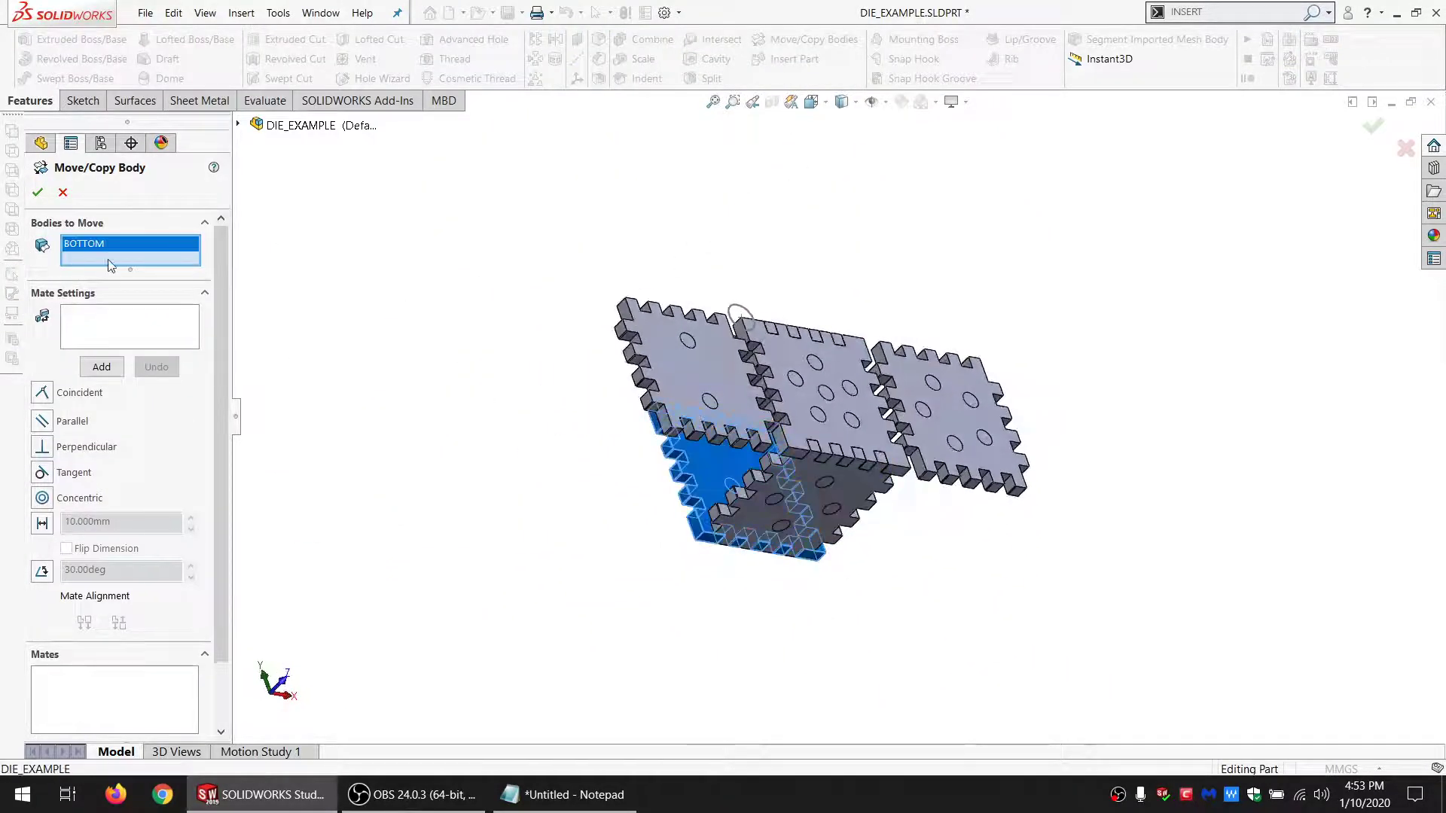
{"action": "scroll", "coordinate": [742, 486], "scroll_direction": "down", "scroll_amount": 4}
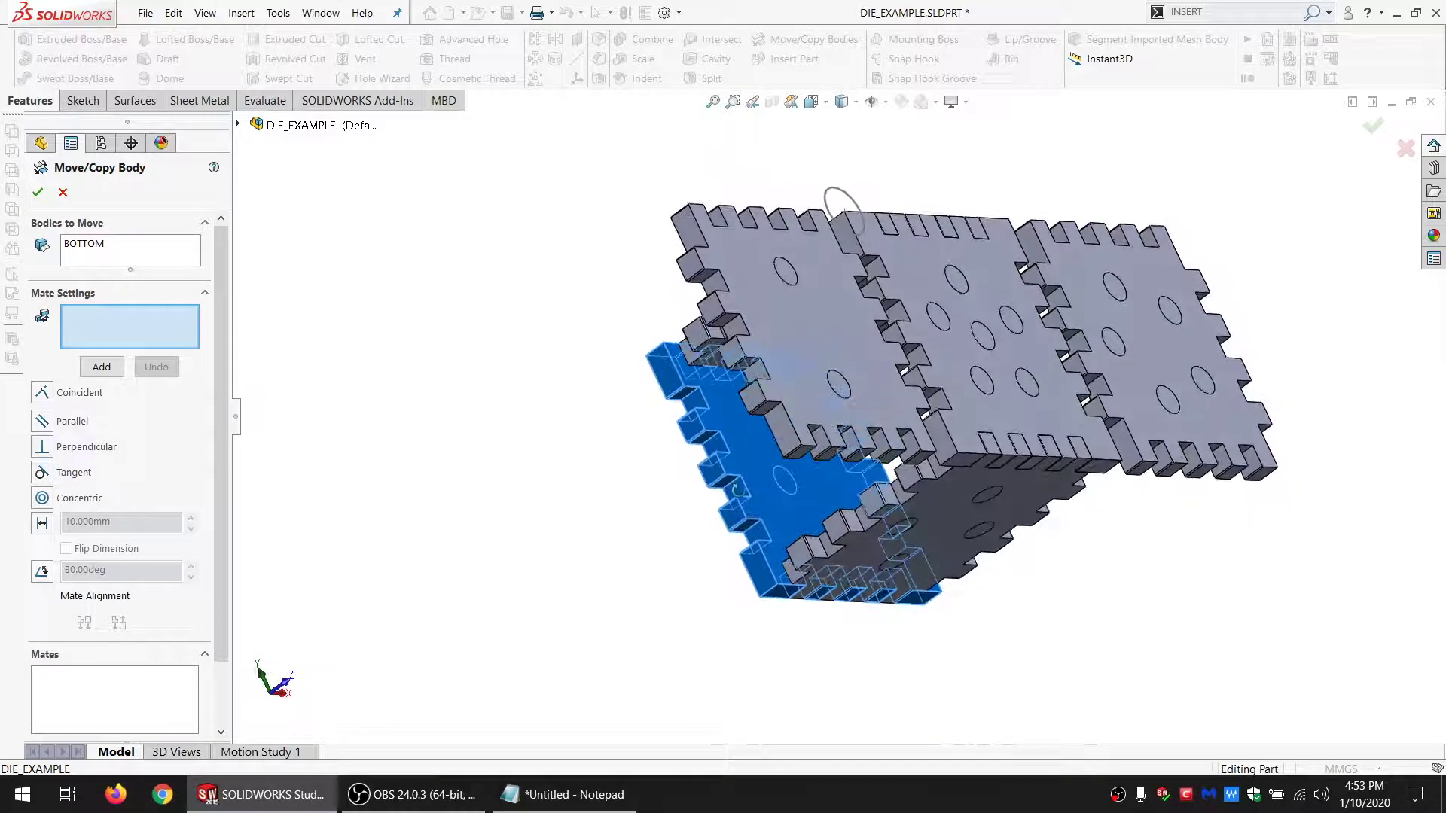
{"action": "left_click", "coordinate": [670, 373]}
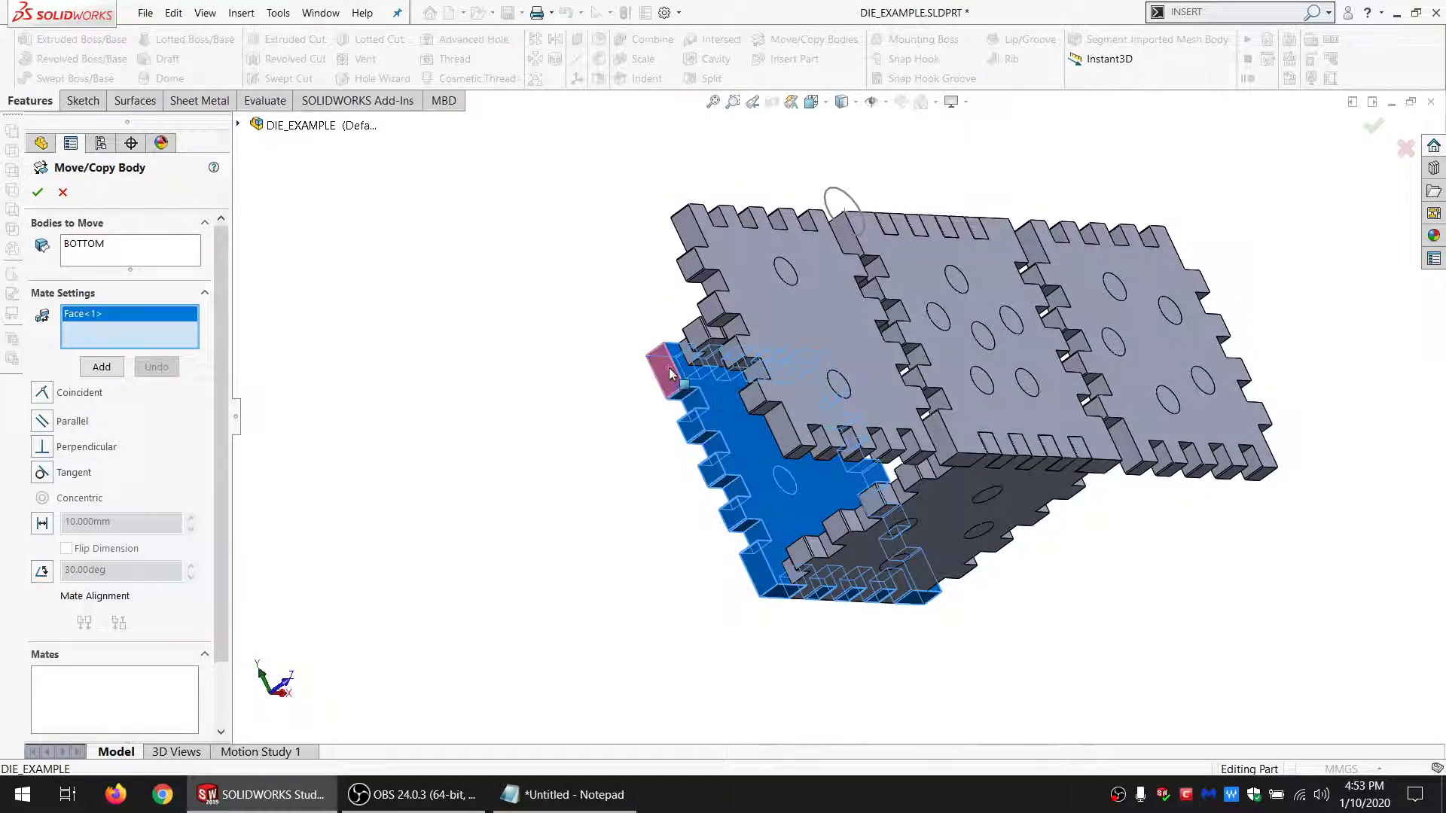
{"action": "left_click", "coordinate": [669, 373]}
{"action": "middle_click_drag", "start_coordinate": [669, 372], "coordinate": [1011, 409]}
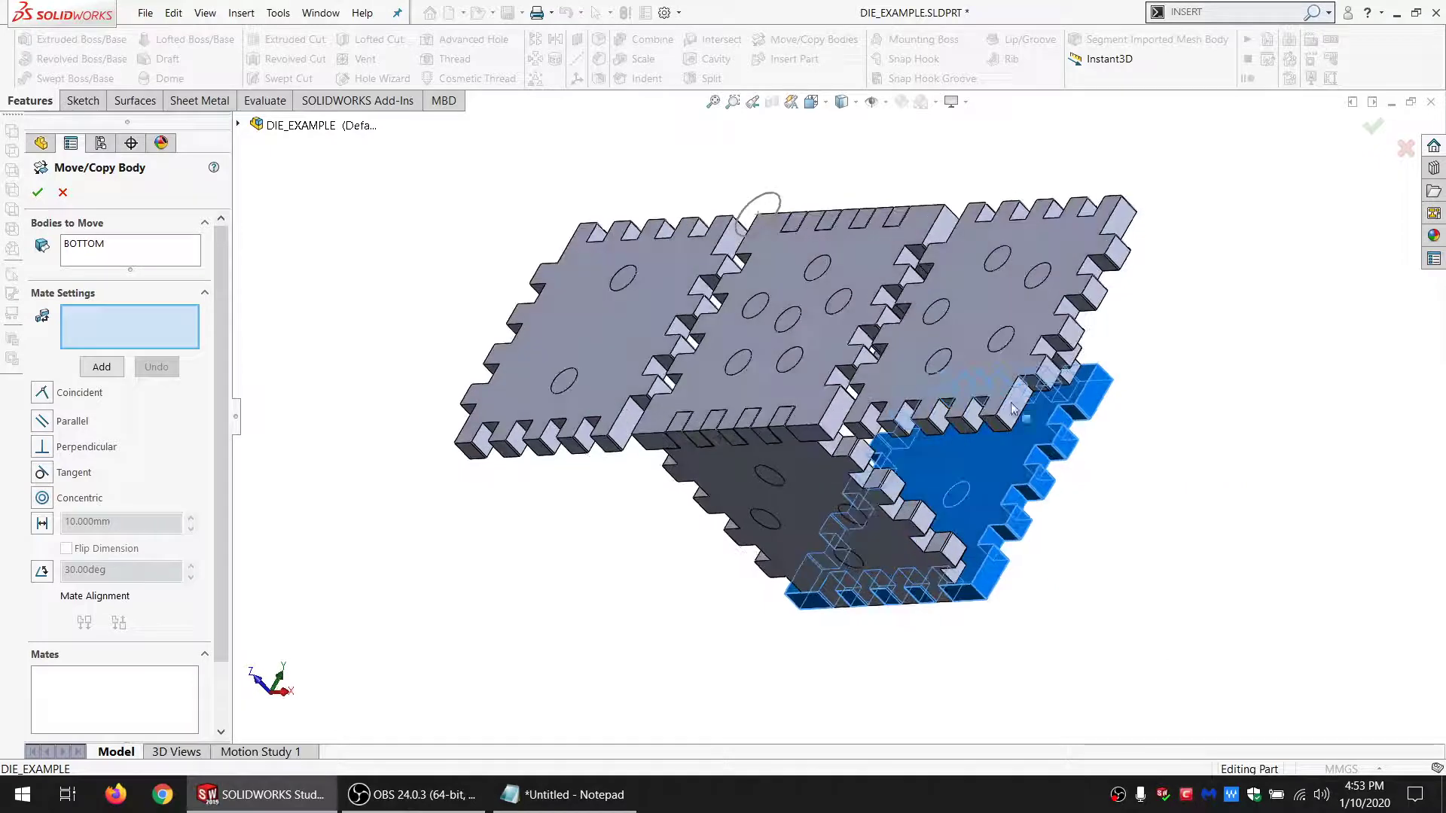
{"action": "left_click", "coordinate": [1090, 404]}
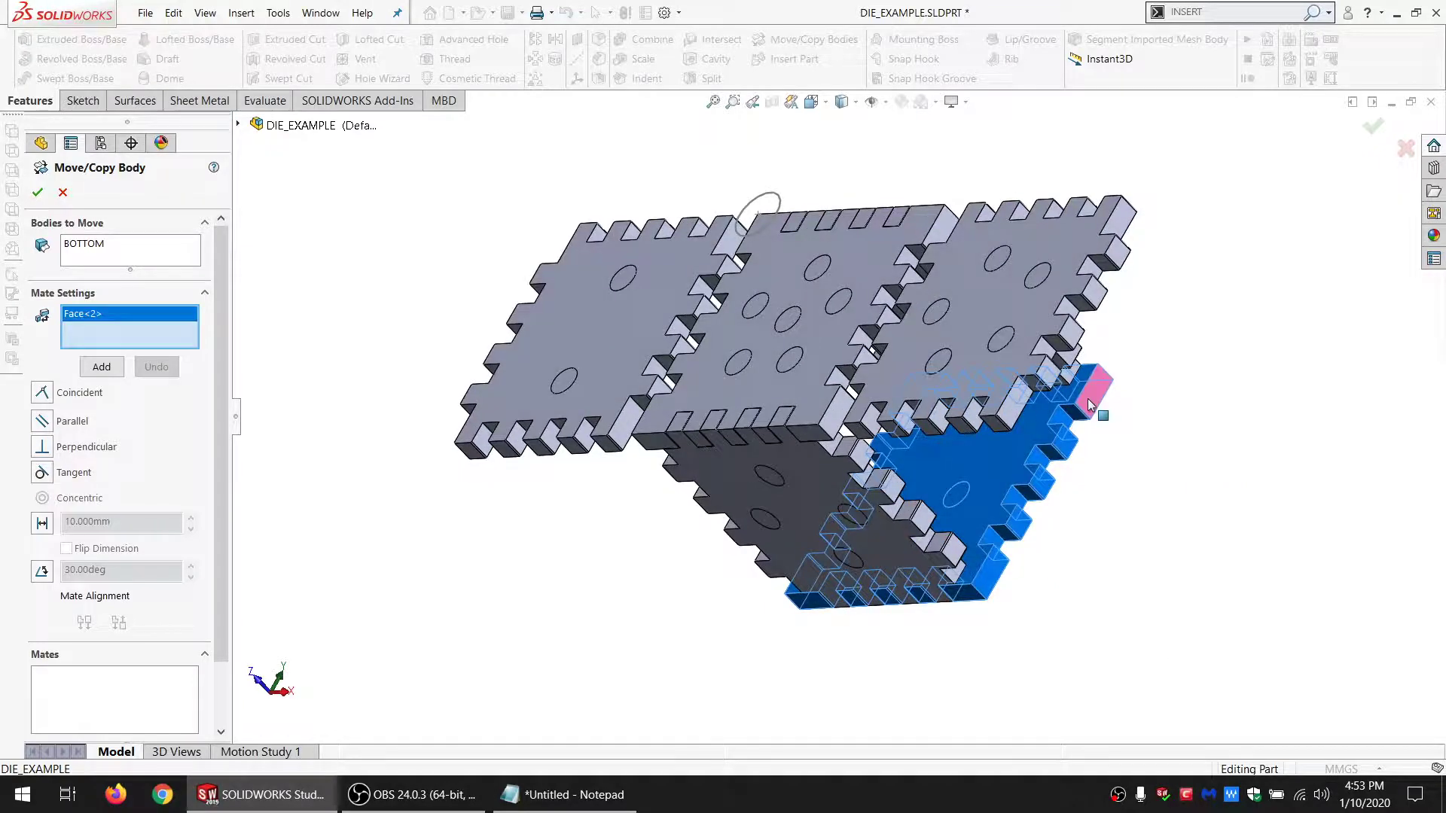
{"action": "left_click", "coordinate": [1122, 256]}
{"action": "left_click", "coordinate": [122, 632]}
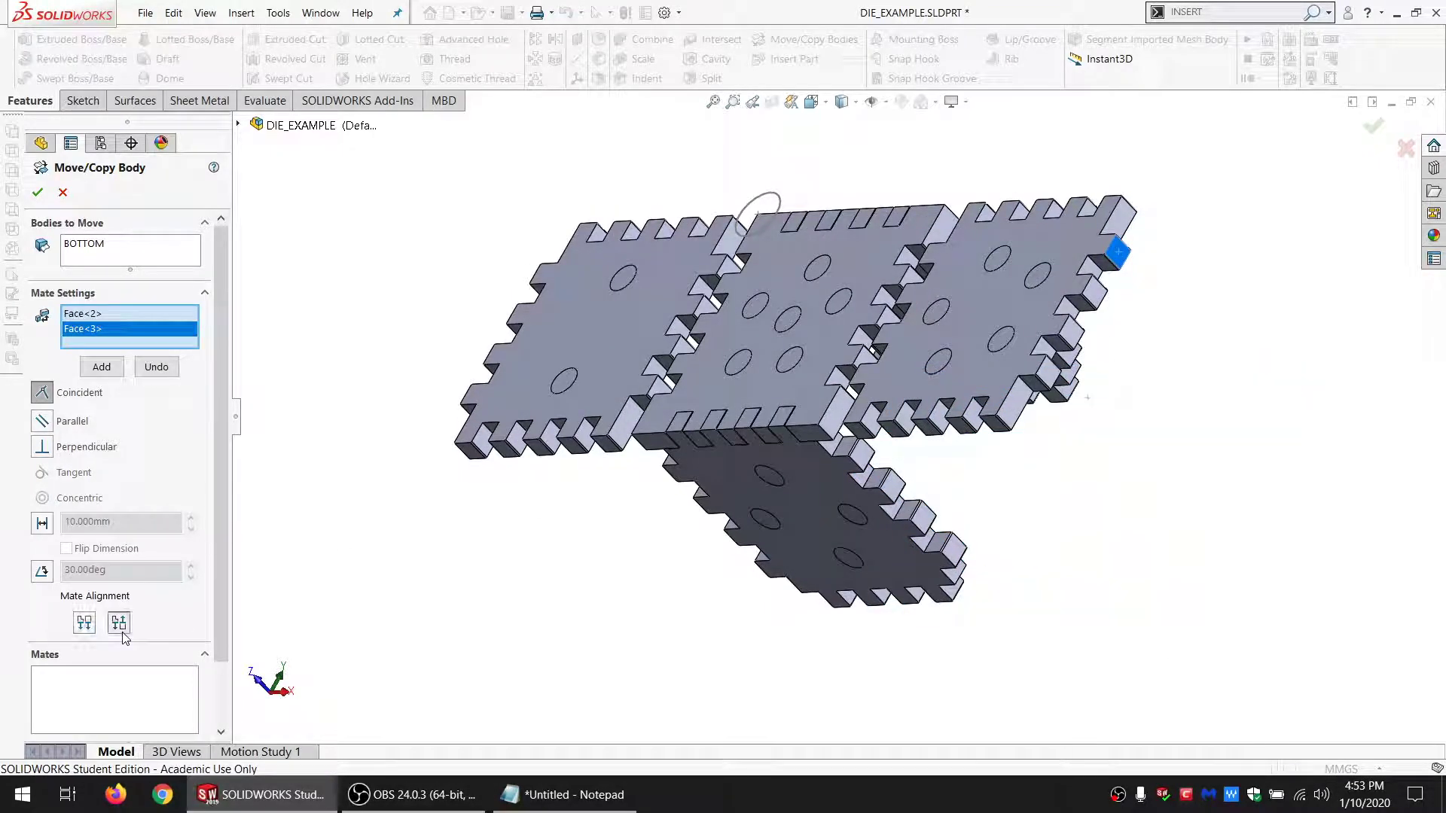
{"action": "left_click", "coordinate": [47, 520]}
{"action": "left_click_drag", "start_coordinate": [141, 525], "coordinate": [6, 531]}
{"action": "type", "text": "3"}
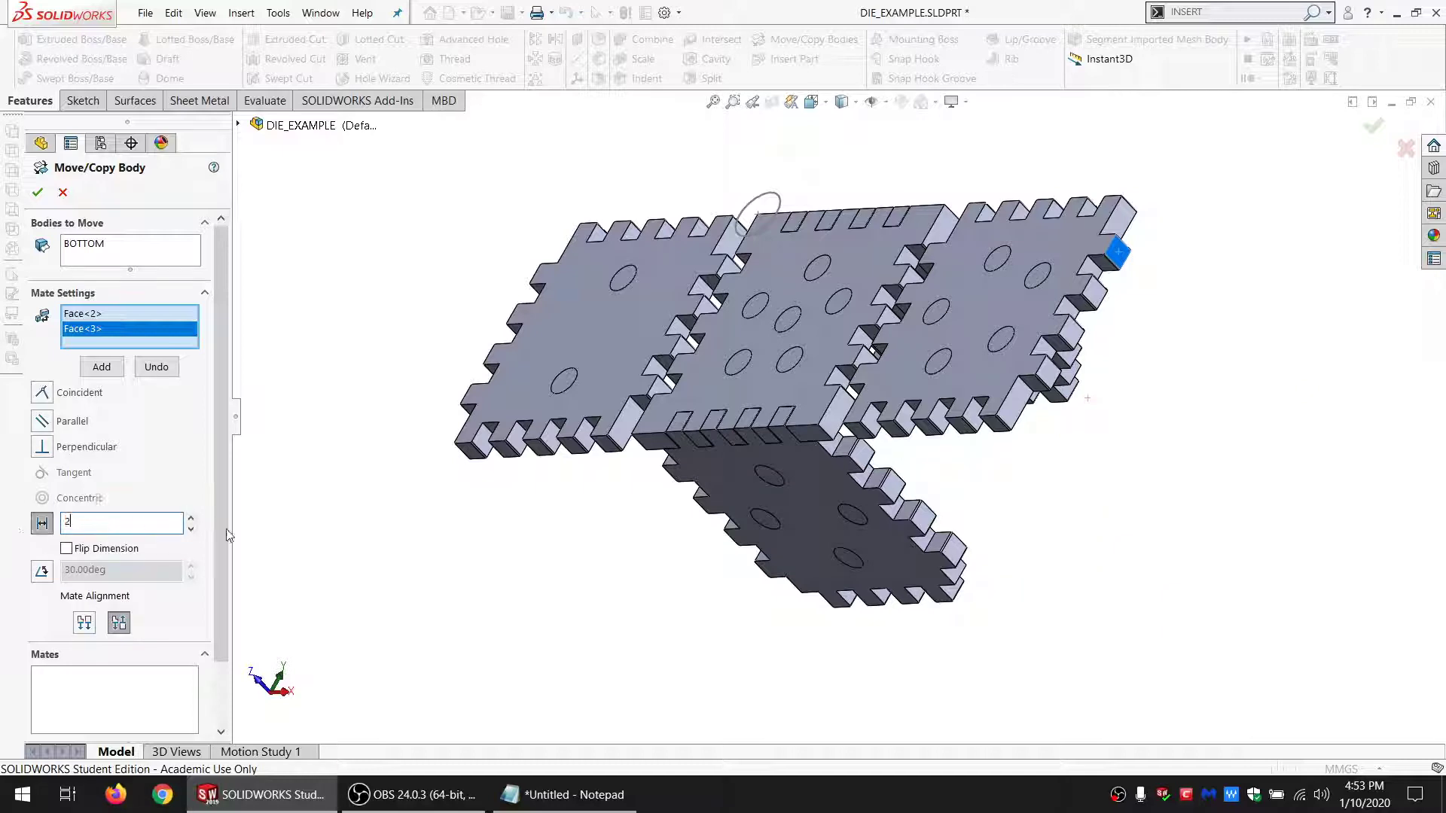
{"action": "key", "text": "Return"}
Step: Add a coincident mate between the pip faces of BOTTOM and TOP, using the aligned orientation
{"action": "scroll", "coordinate": [839, 532], "scroll_direction": "up", "scroll_amount": 1}
{"action": "scroll", "coordinate": [839, 531], "scroll_direction": "up", "scroll_amount": 5}
{"action": "scroll", "coordinate": [969, 621], "scroll_direction": "down", "scroll_amount": 4}
{"action": "middle_click_drag", "start_coordinate": [1046, 580], "coordinate": [1025, 503]}
{"action": "middle_click_drag", "start_coordinate": [1038, 579], "coordinate": [1033, 520]}
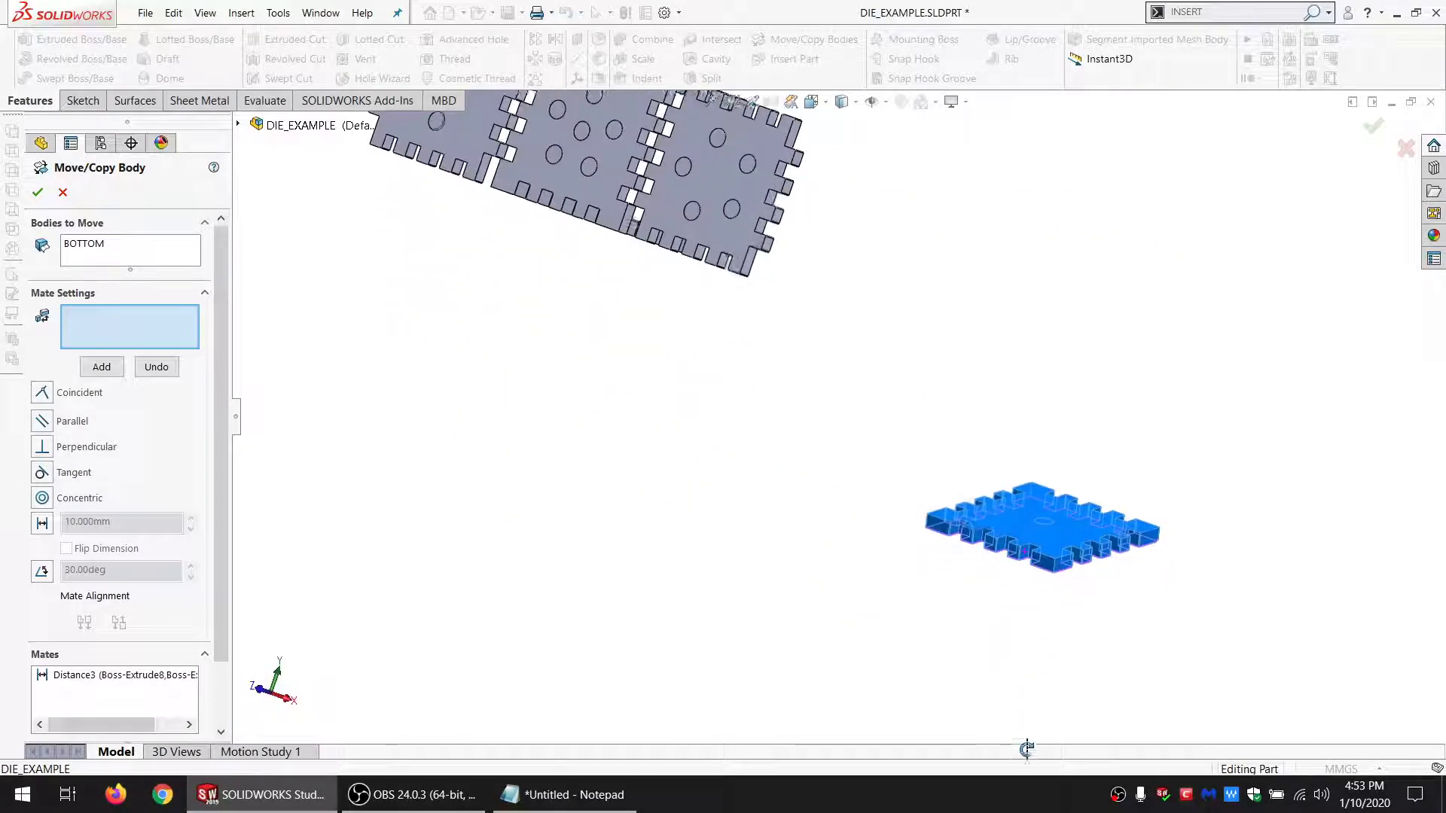
{"action": "left_click", "coordinate": [1032, 519]}
{"action": "scroll", "coordinate": [716, 295], "scroll_direction": "up", "scroll_amount": 4}
{"action": "scroll", "coordinate": [732, 289], "scroll_direction": "down", "scroll_amount": 3}
{"action": "middle_click_drag", "start_coordinate": [741, 289], "coordinate": [727, 243]}
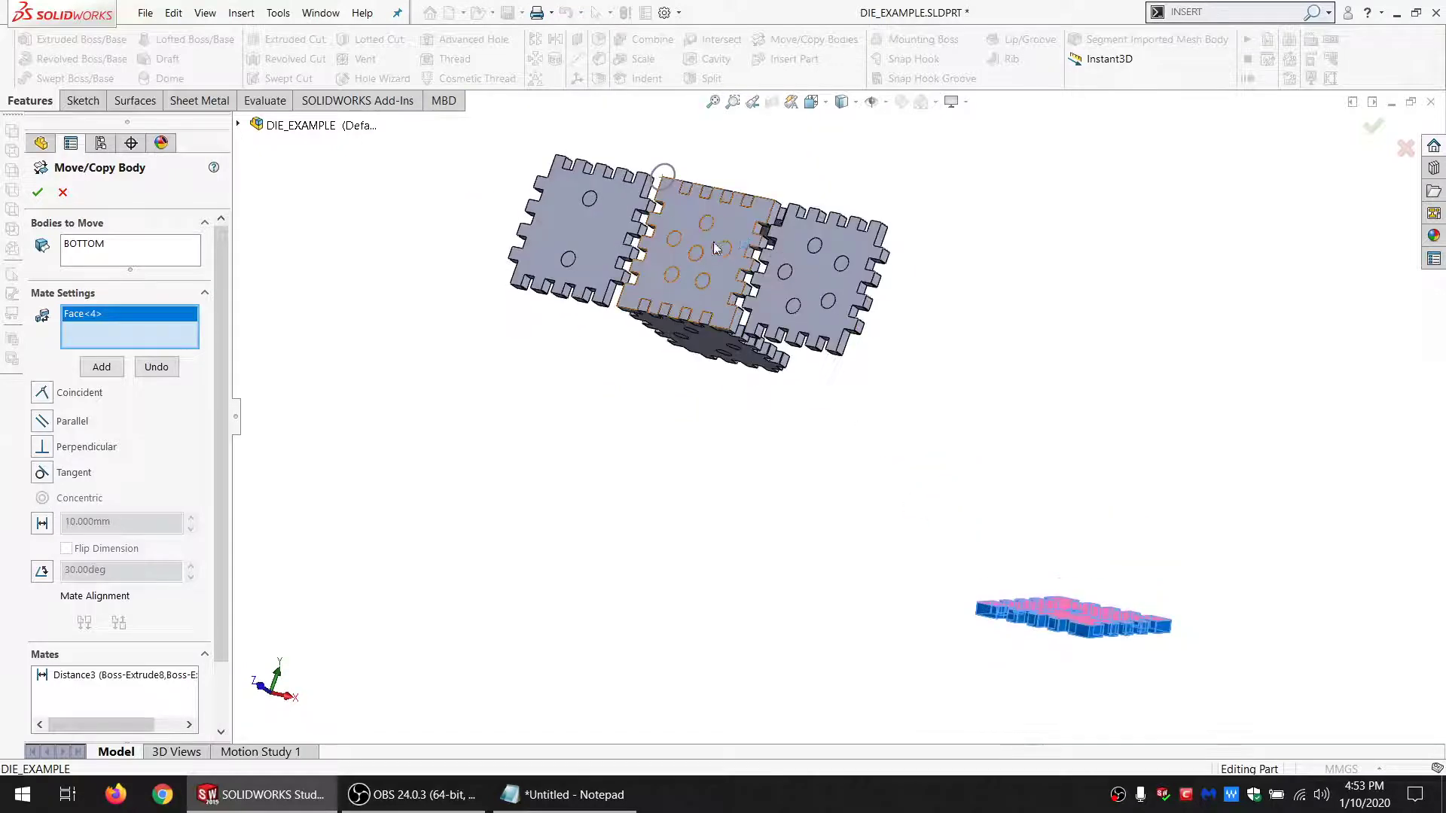
{"action": "left_click", "coordinate": [729, 232]}
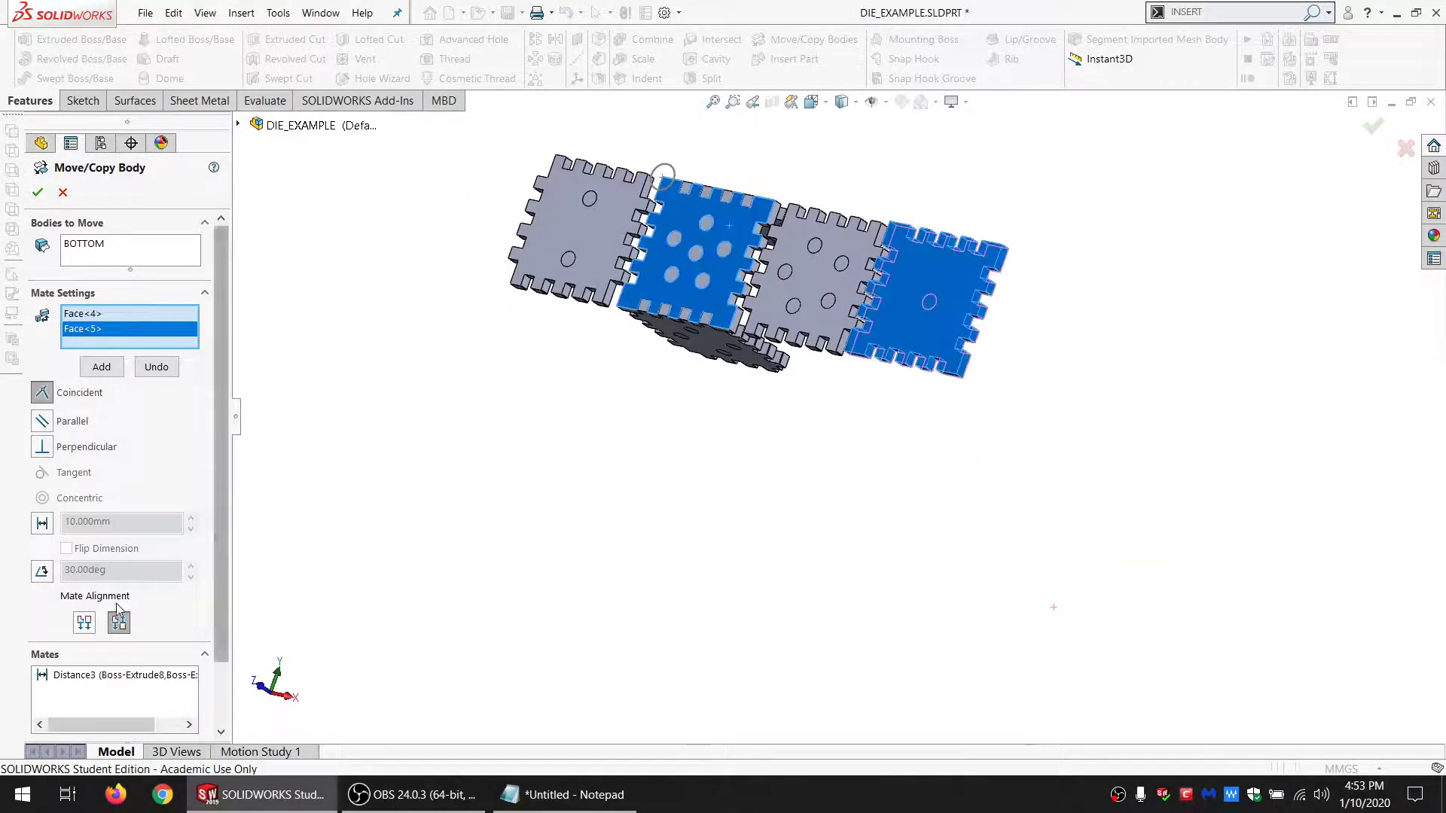
{"action": "left_click", "coordinate": [84, 622]}
{"action": "left_click", "coordinate": [101, 368]}
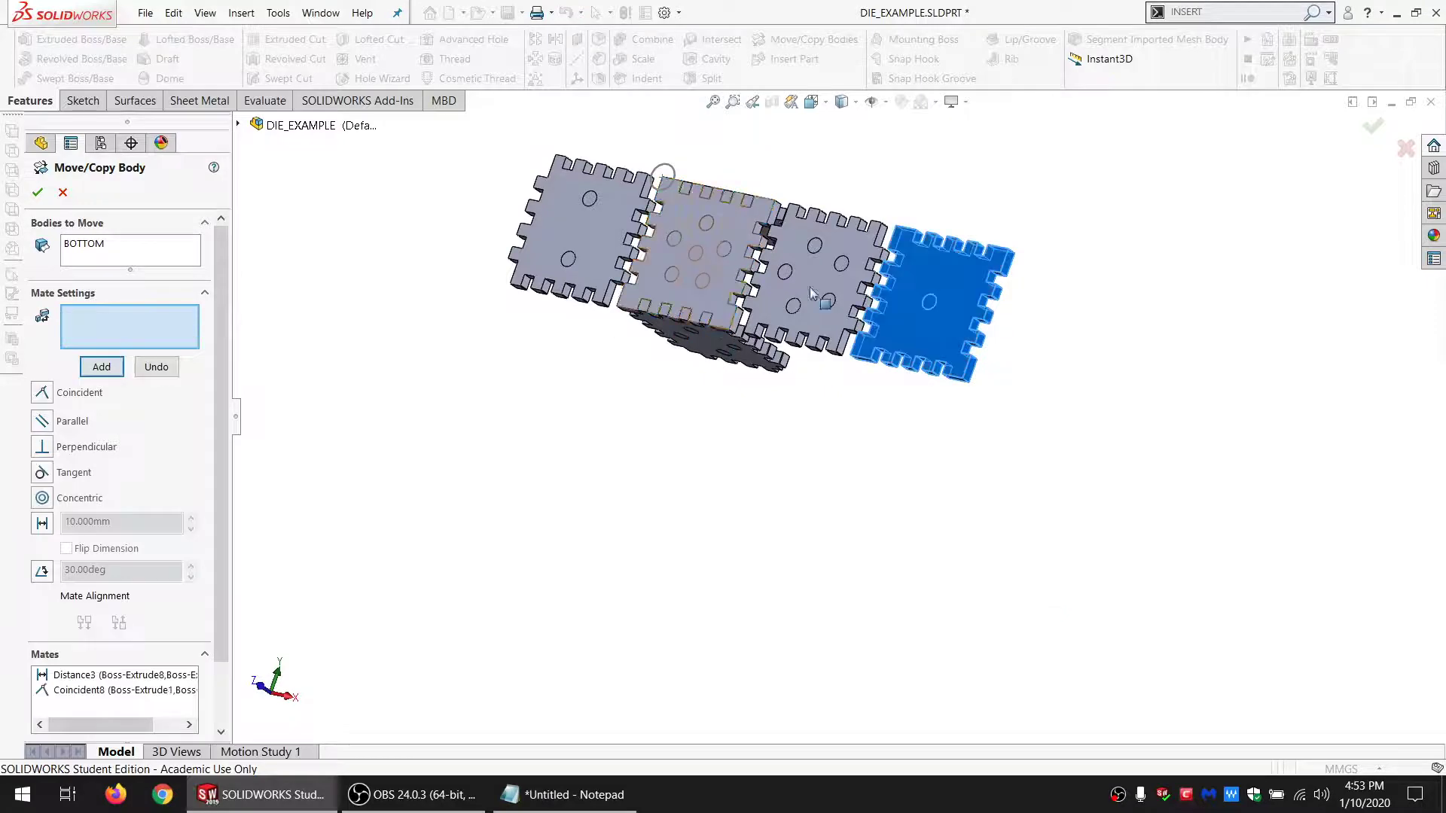
Step: Make BOTTOM's end edge face coincident with TOP's matching edge face, and apply the body move
{"action": "scroll", "coordinate": [1088, 453], "scroll_direction": "down", "scroll_amount": 5}
{"action": "left_click", "coordinate": [1112, 485]}
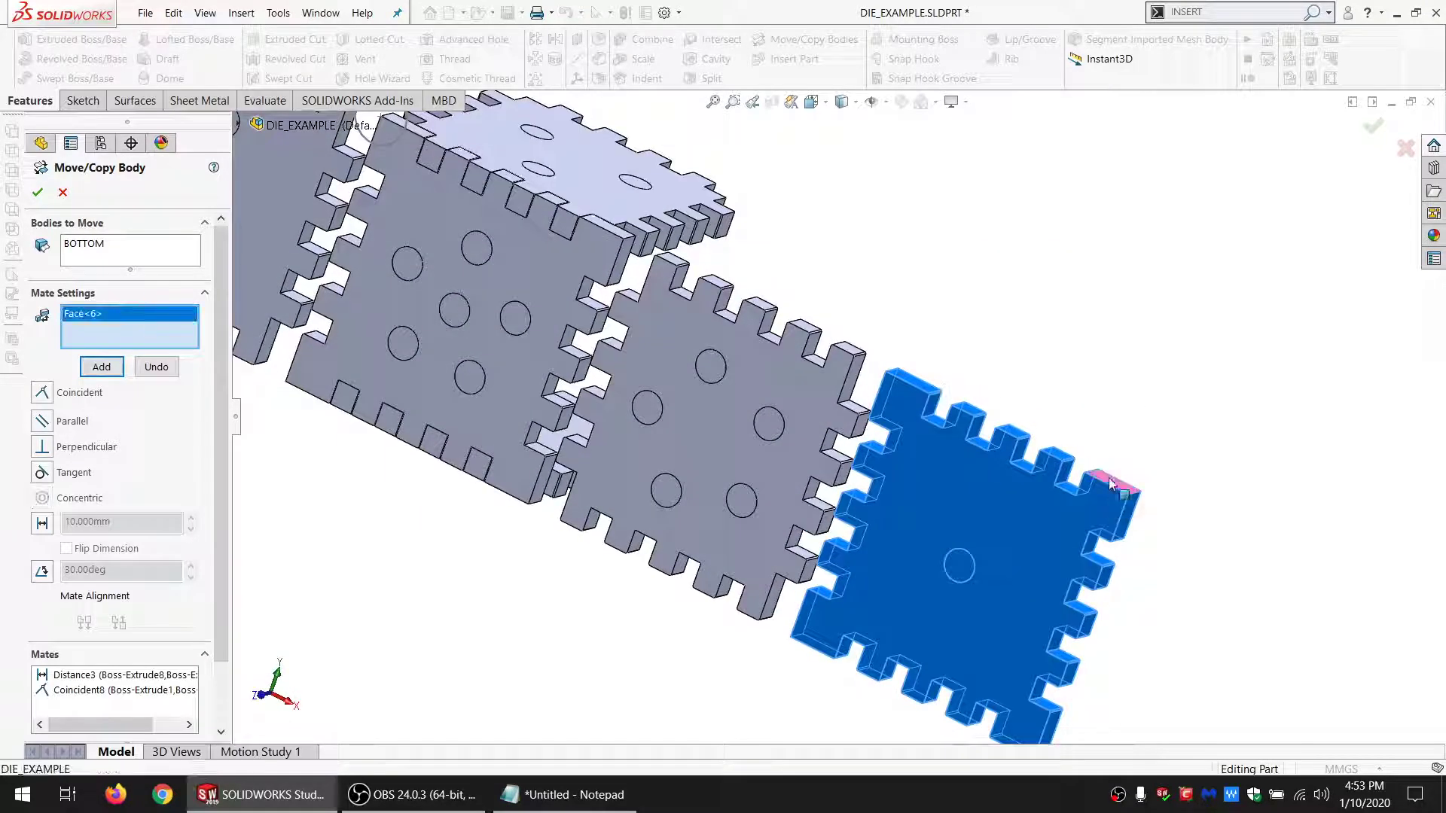
{"action": "scroll", "coordinate": [665, 288], "scroll_direction": "up", "scroll_amount": 3}
{"action": "scroll", "coordinate": [665, 288], "scroll_direction": "down", "scroll_amount": 5}
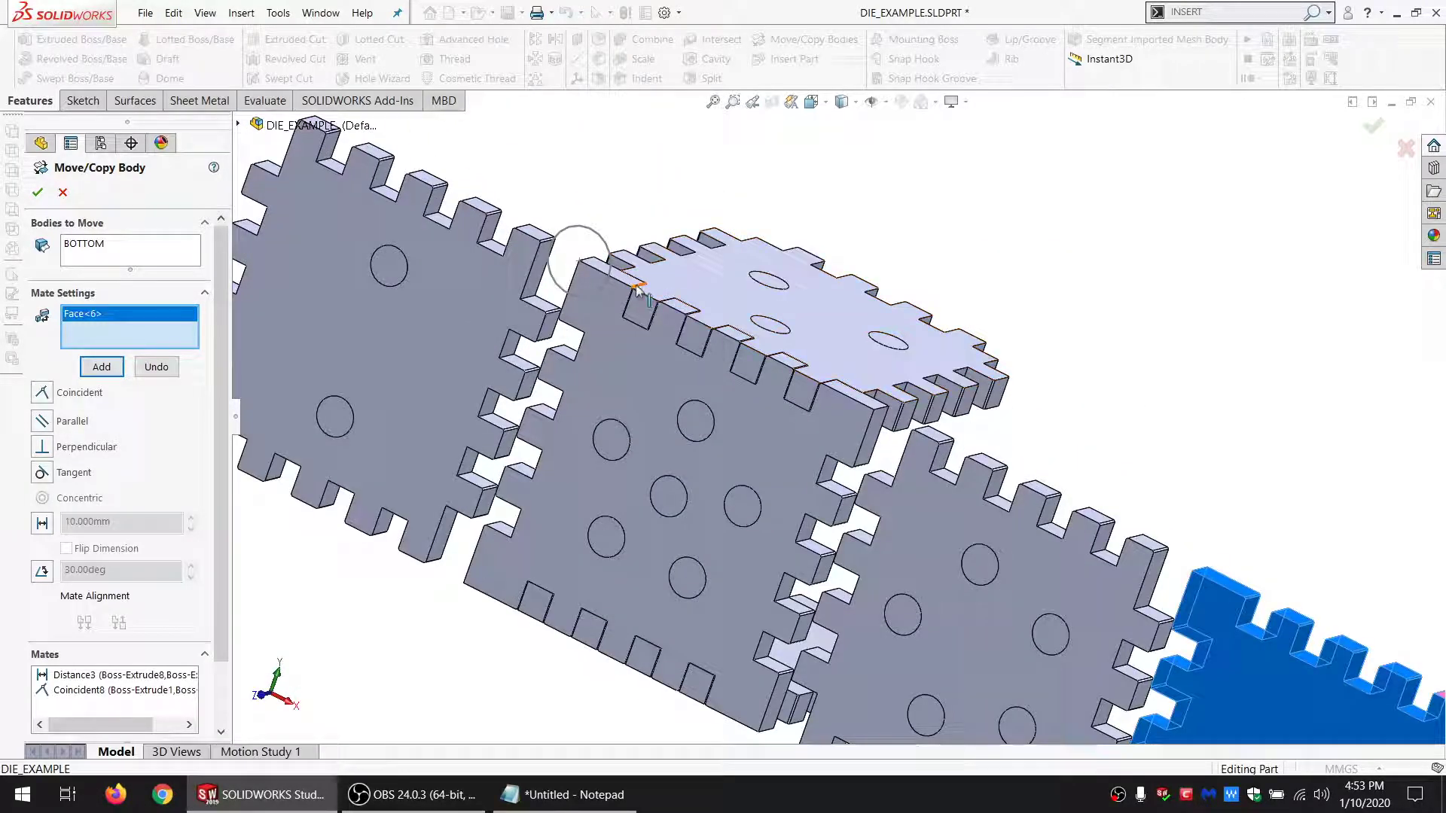
{"action": "left_click", "coordinate": [606, 271]}
{"action": "left_click", "coordinate": [102, 367]}
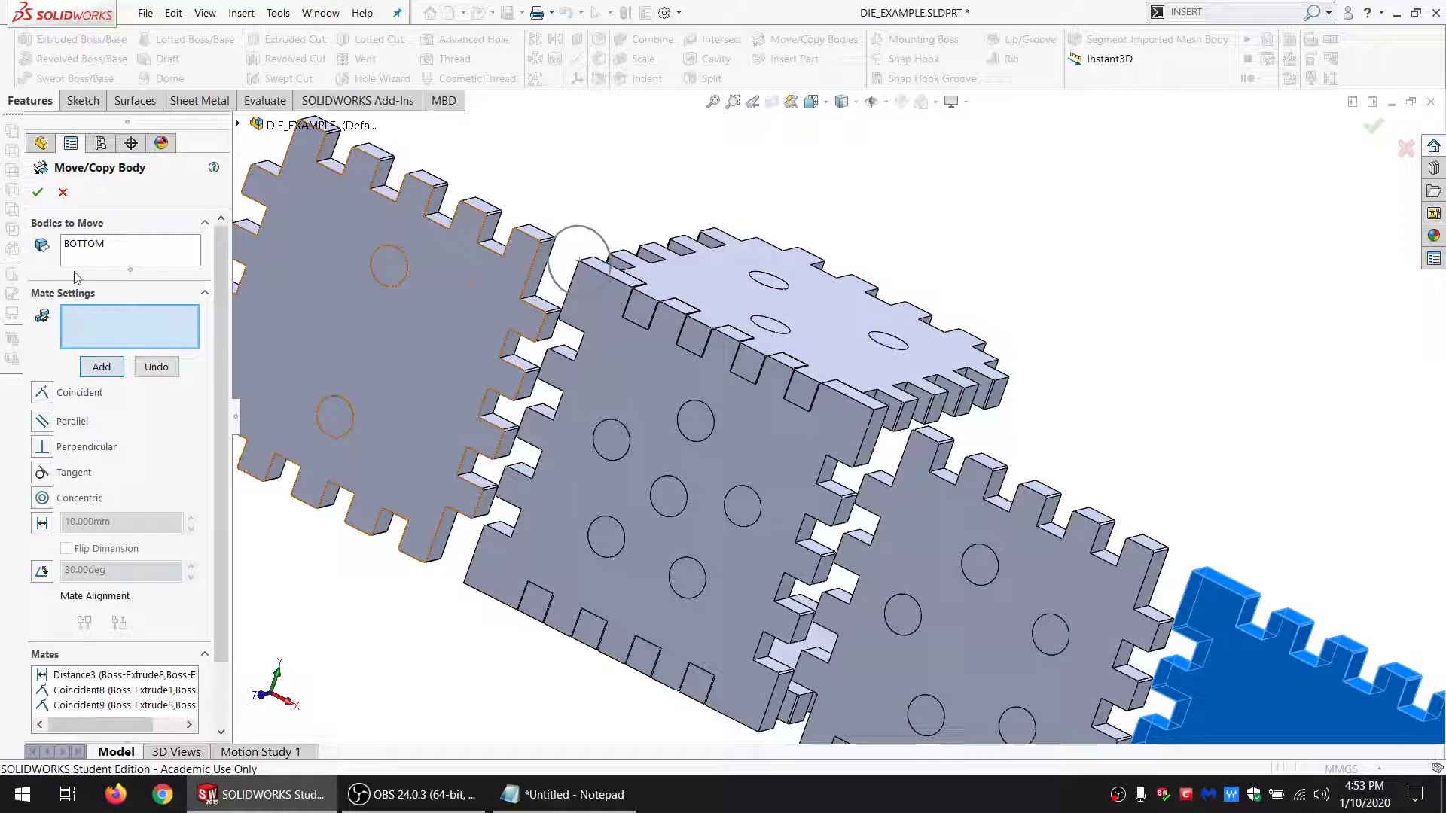
{"action": "left_click", "coordinate": [37, 192]}
Step: Start a constrained body move for FRONT and make its tab end face coincident with TOP's end edge face, using the aligned orientation
{"action": "scroll", "coordinate": [737, 427], "scroll_direction": "up", "scroll_amount": 4}
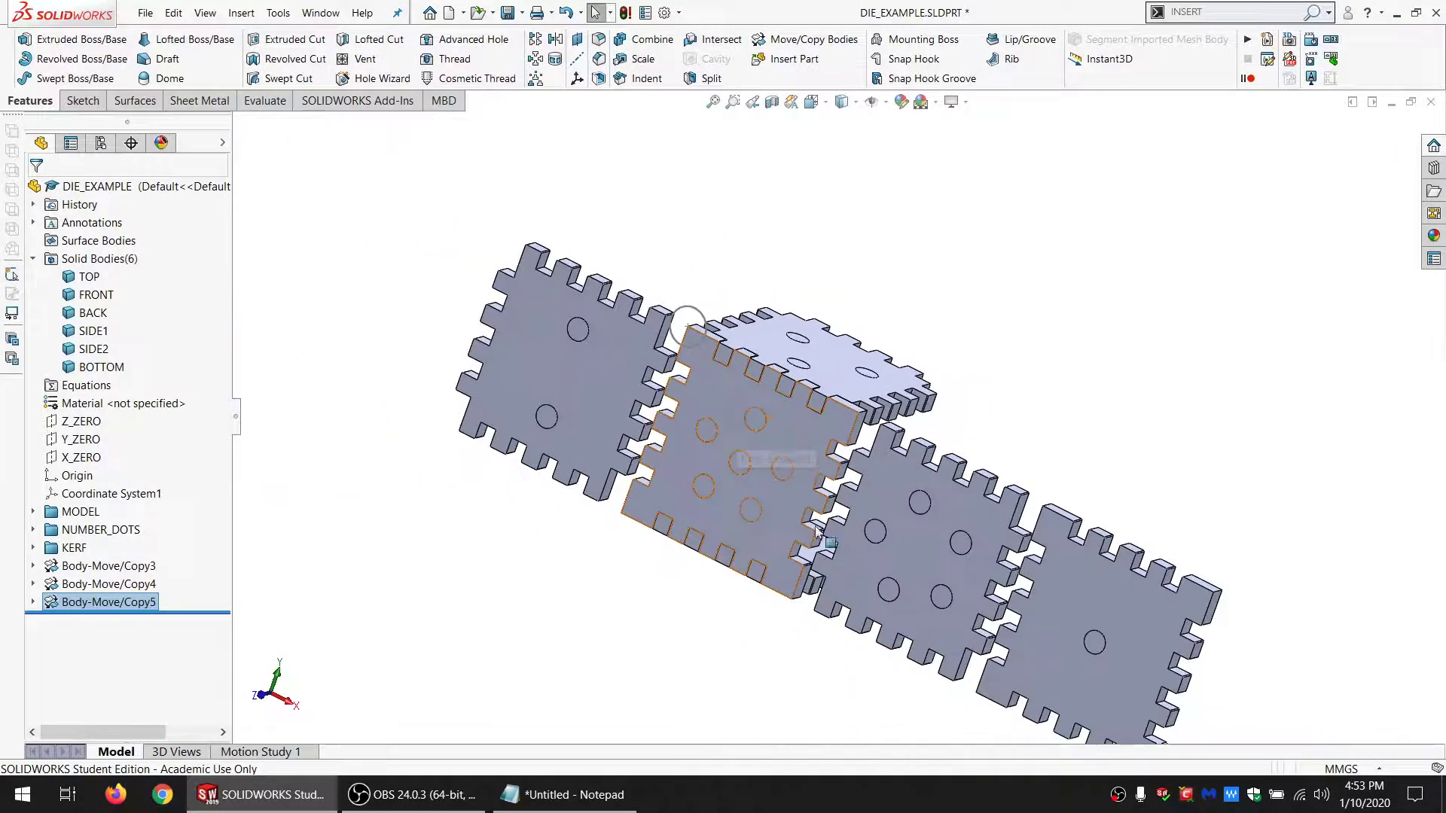
{"action": "middle_click_drag", "start_coordinate": [793, 531], "coordinate": [776, 301]}
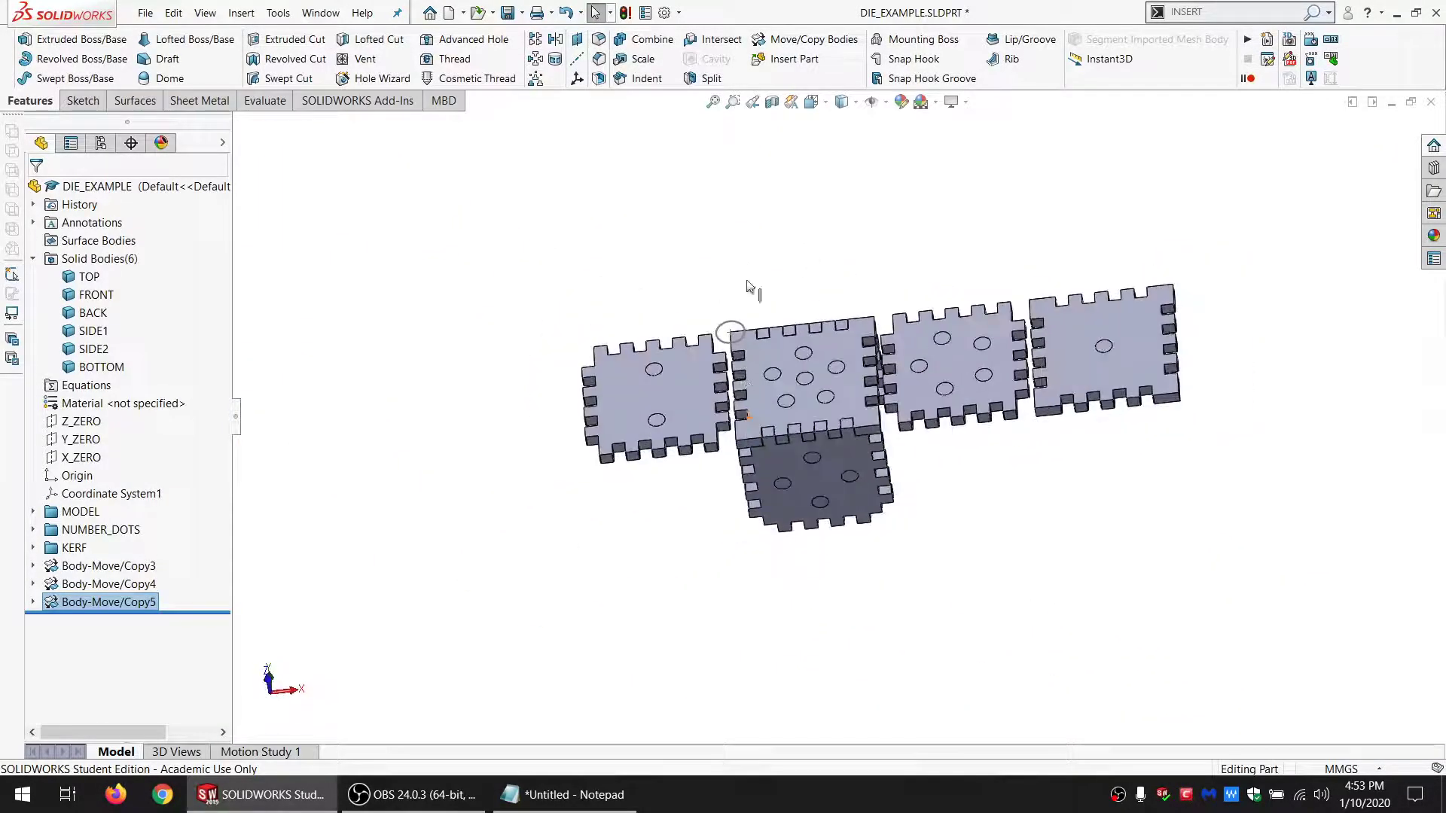
{"action": "left_click", "coordinate": [805, 39]}
{"action": "scroll", "coordinate": [737, 520], "scroll_direction": "down", "scroll_amount": 3}
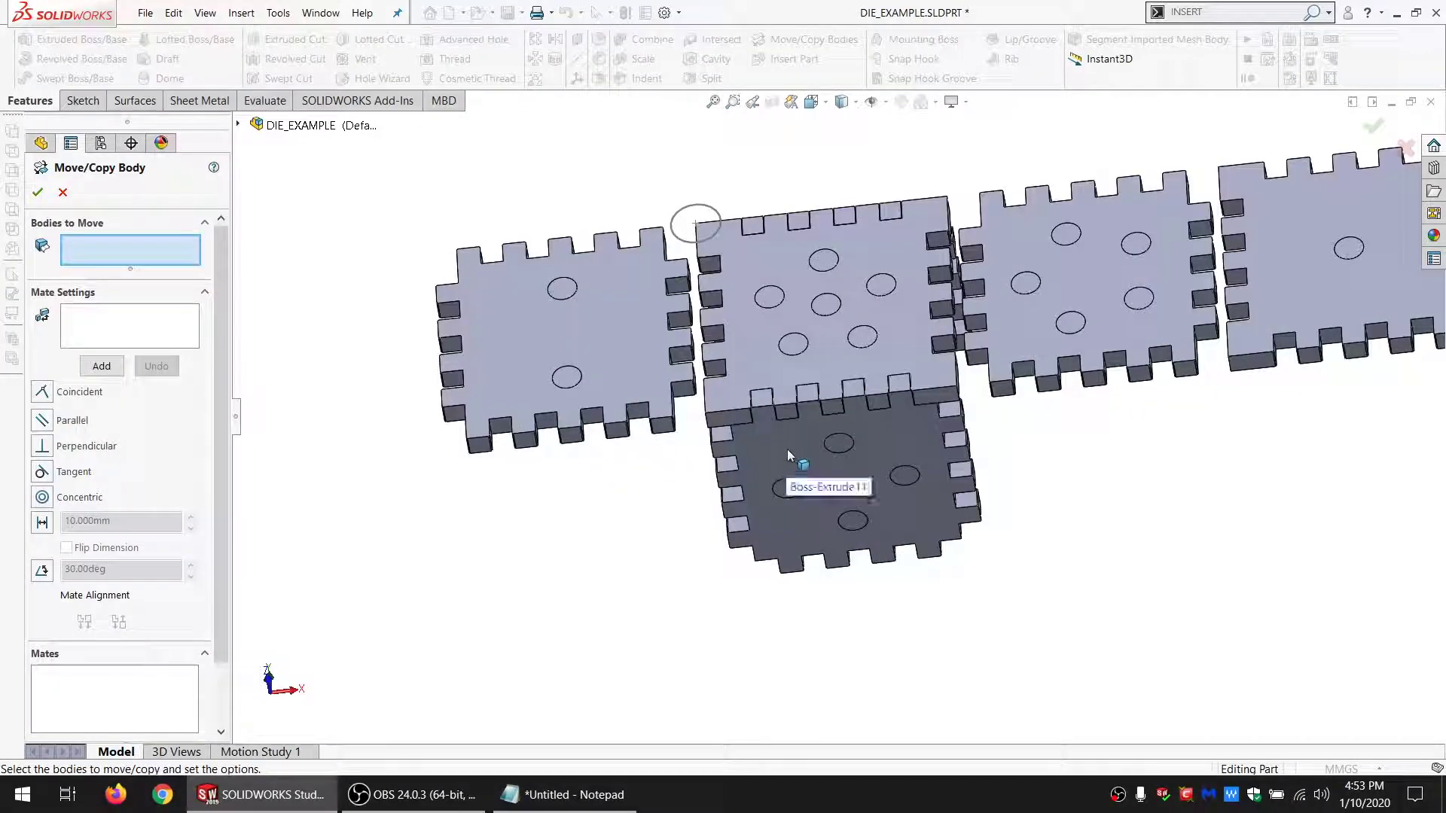
{"action": "left_click", "coordinate": [788, 476]}
{"action": "scroll", "coordinate": [784, 490], "scroll_direction": "down", "scroll_amount": 2}
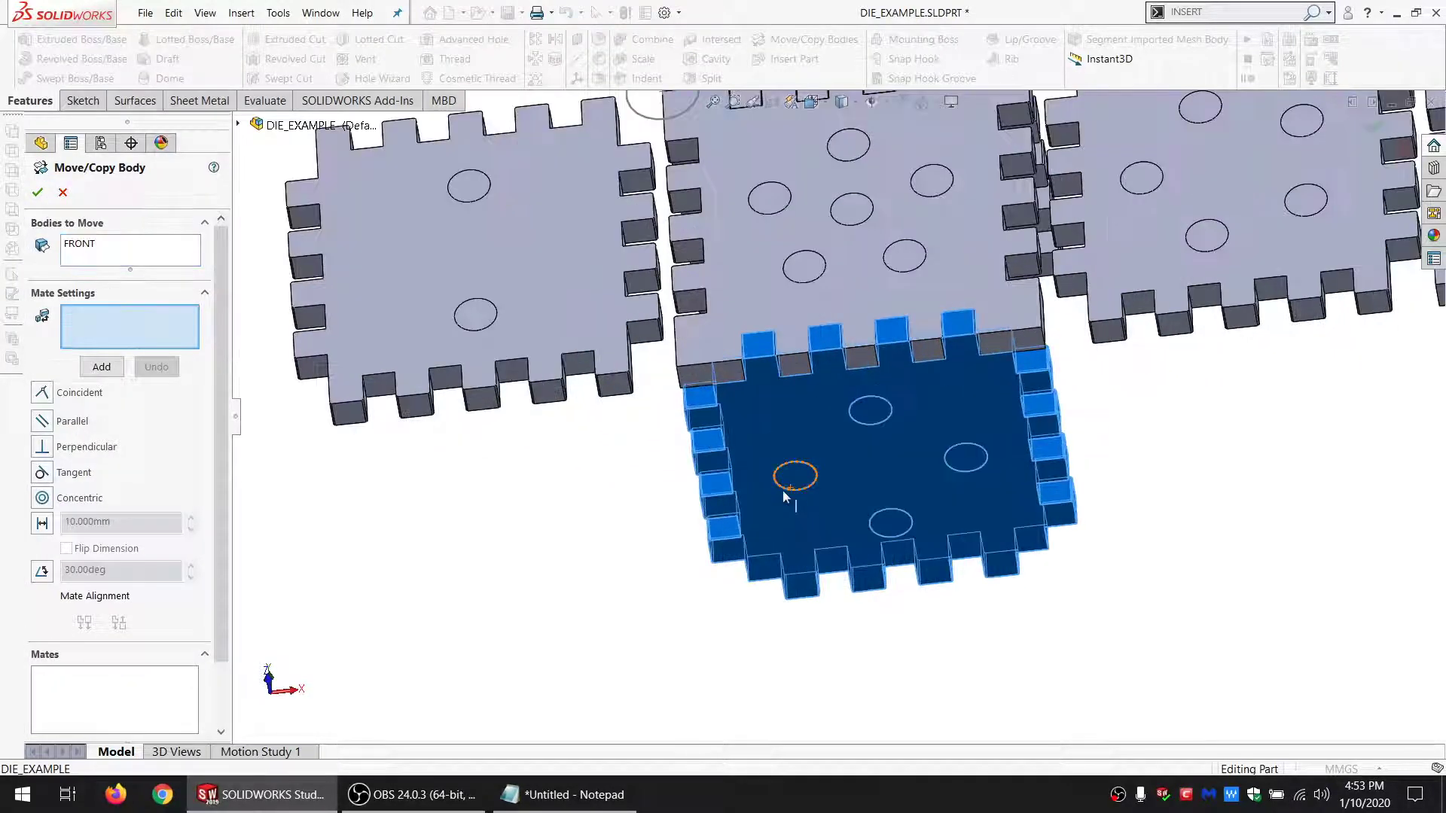
{"action": "scroll", "coordinate": [759, 348], "scroll_direction": "up", "scroll_amount": 6}
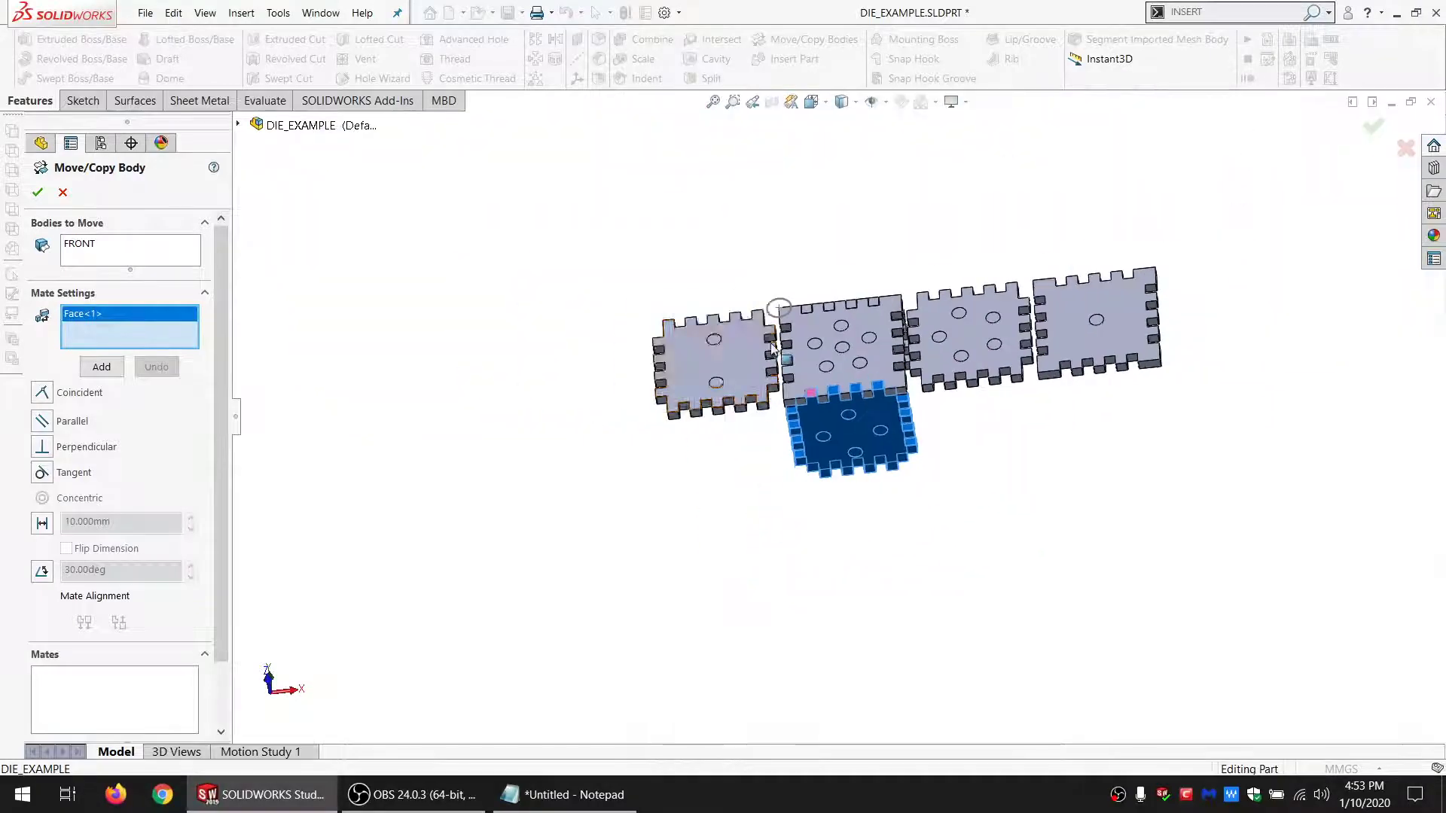
{"action": "scroll", "coordinate": [758, 347], "scroll_direction": "down", "scroll_amount": 4}
{"action": "middle_click_drag", "start_coordinate": [781, 370], "coordinate": [801, 594]}
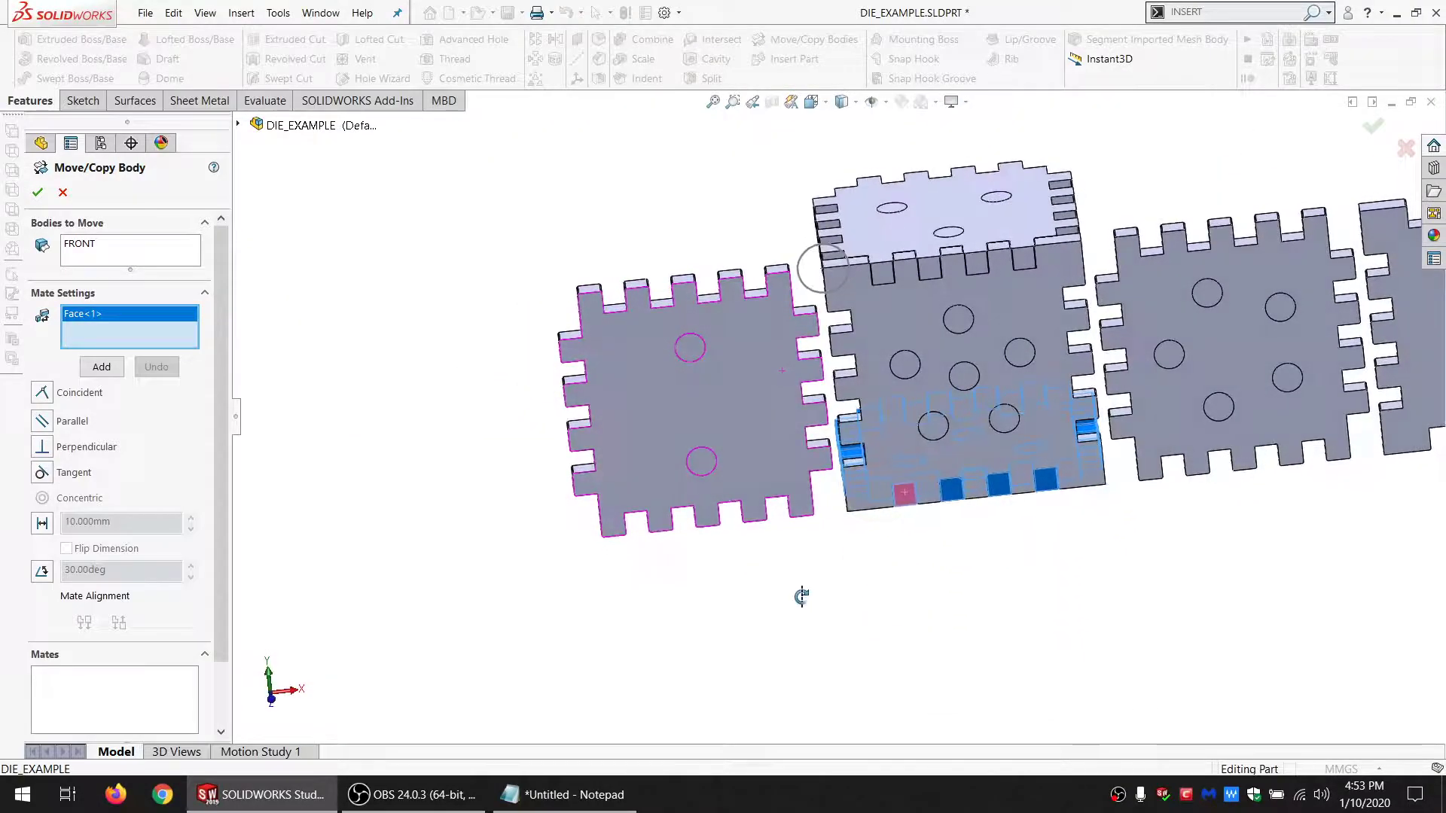
{"action": "scroll", "coordinate": [864, 278], "scroll_direction": "down", "scroll_amount": 4}
{"action": "left_click", "coordinate": [868, 279]}
{"action": "scroll", "coordinate": [881, 359], "scroll_direction": "up", "scroll_amount": 7}
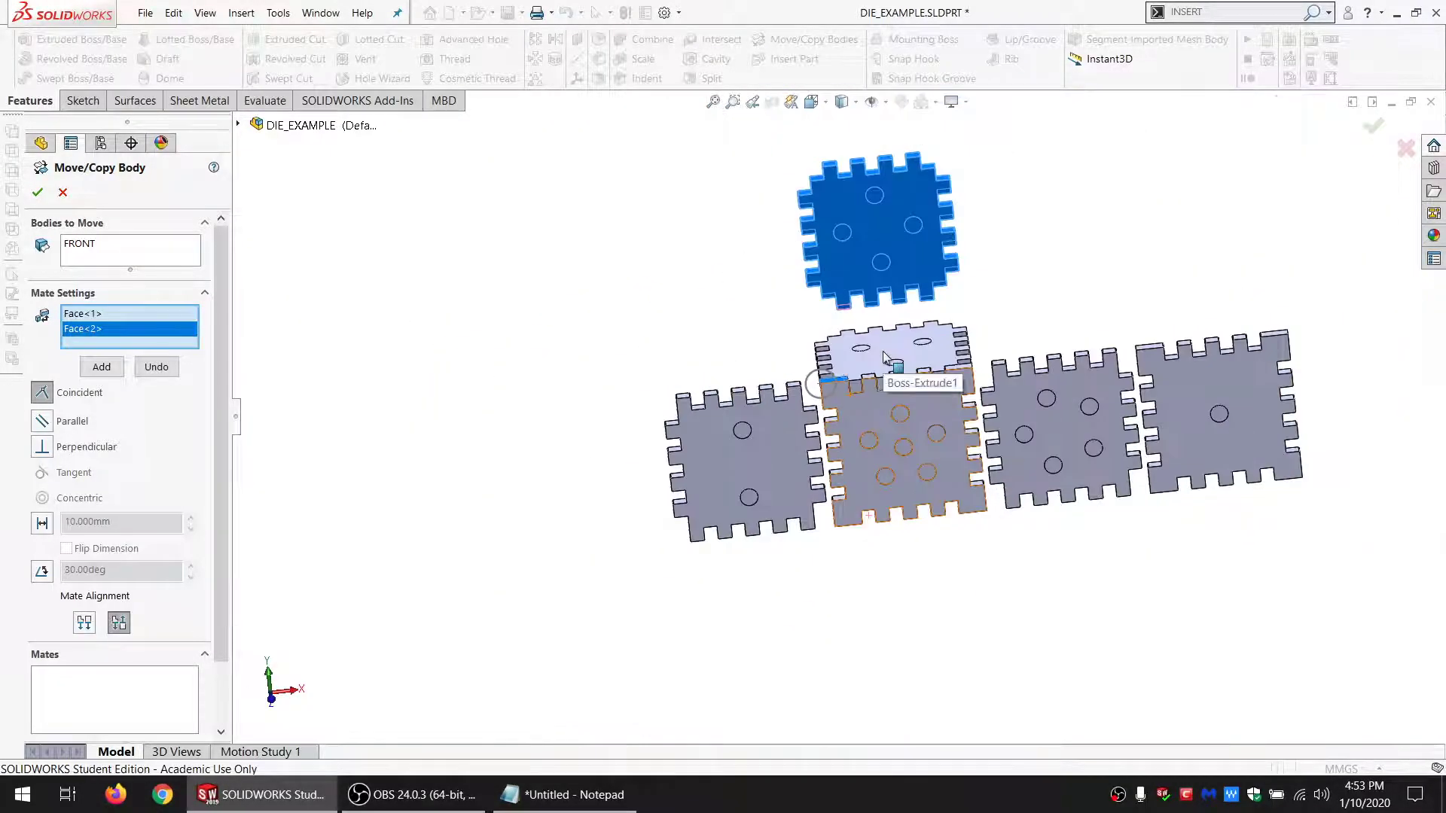
{"action": "scroll", "coordinate": [877, 360], "scroll_direction": "down", "scroll_amount": 1}
{"action": "middle_click_drag", "start_coordinate": [877, 359], "coordinate": [870, 279]}
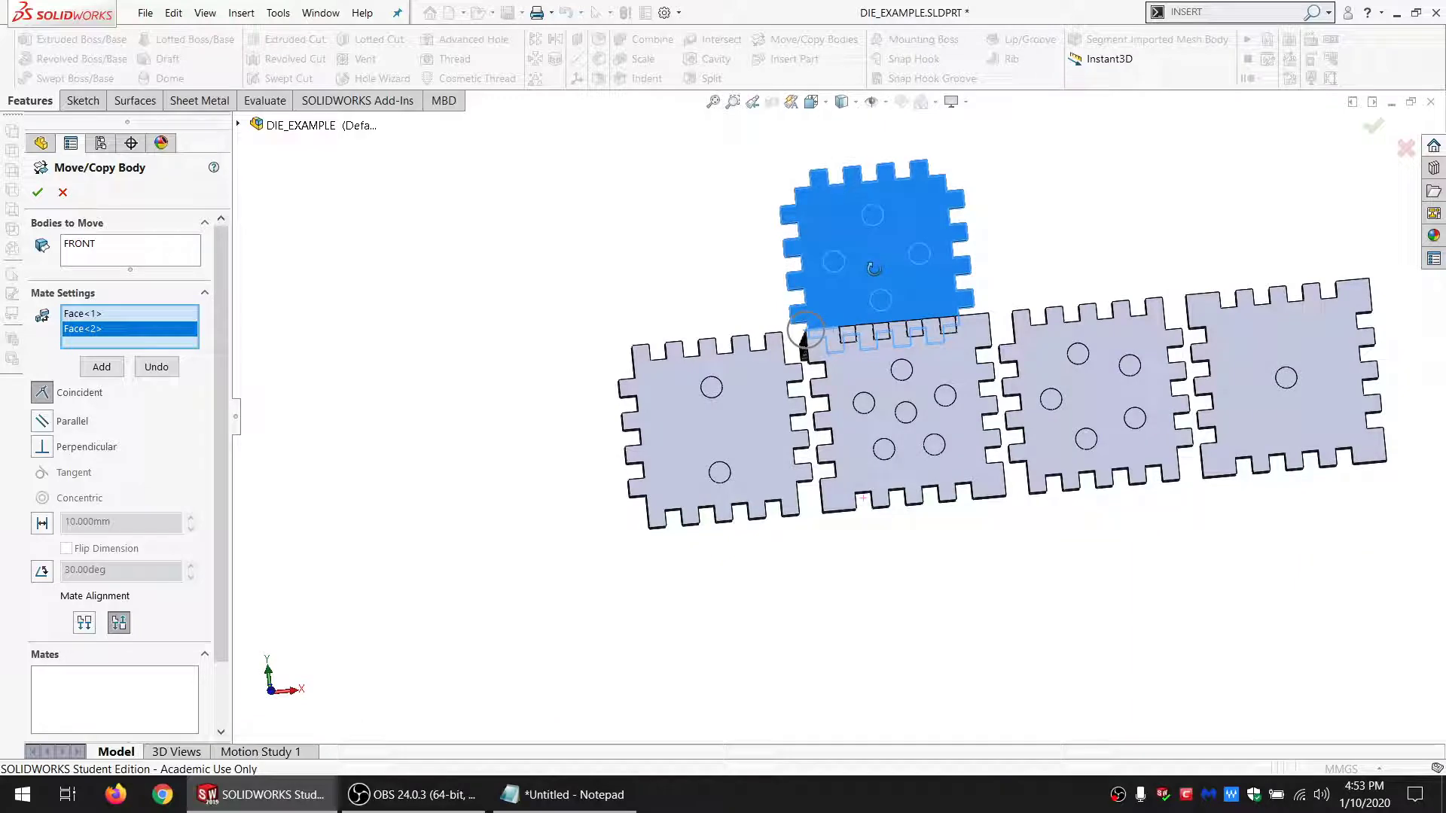
{"action": "left_click", "coordinate": [84, 625]}
{"action": "left_click", "coordinate": [102, 367]}
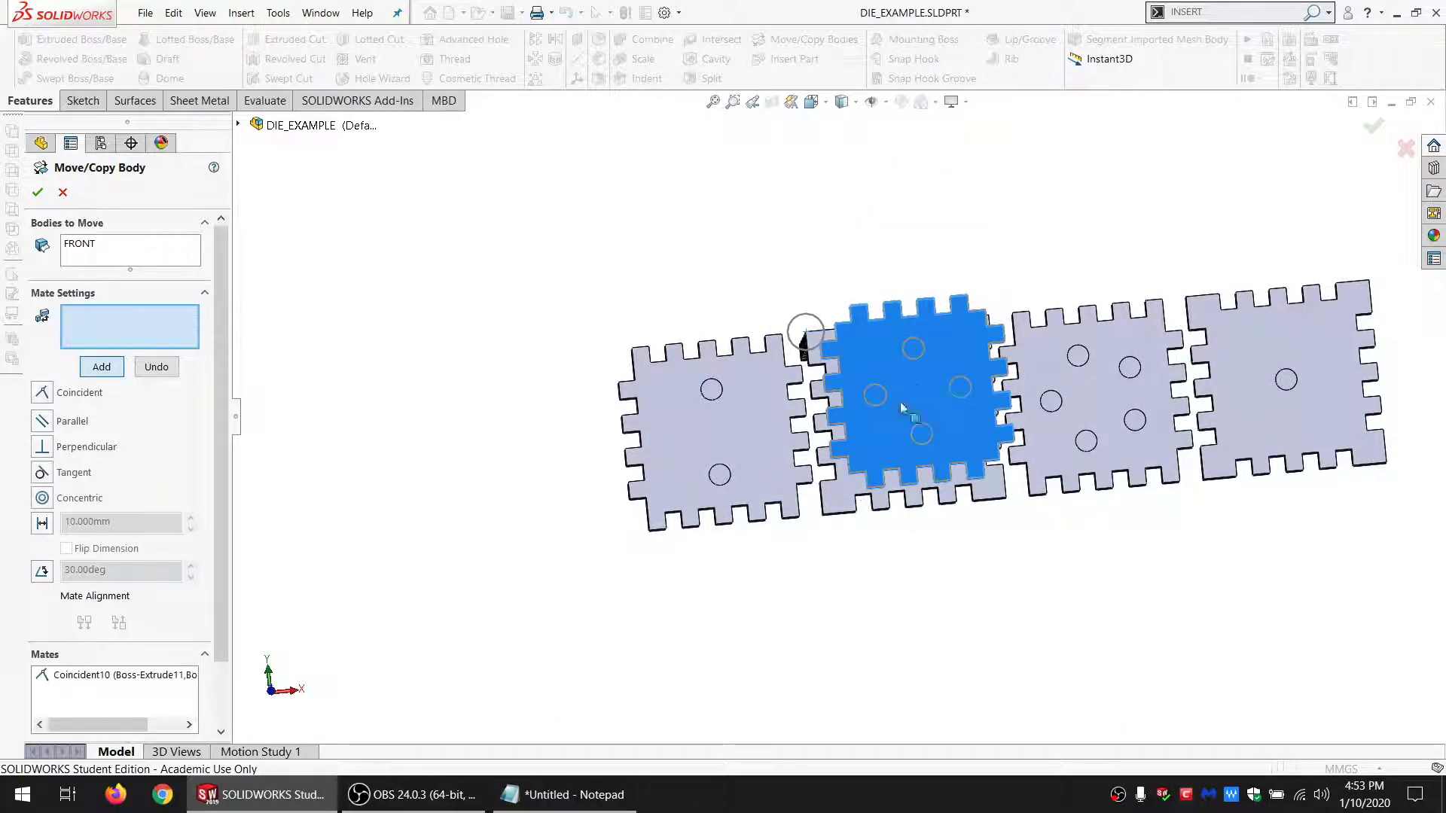
Step: Add a distance mate between FRONT's side tab end face and SIDE1's outer tab end face
{"action": "scroll", "coordinate": [902, 403], "scroll_direction": "down", "scroll_amount": 2}
{"action": "middle_click_drag", "start_coordinate": [887, 386], "coordinate": [844, 409]}
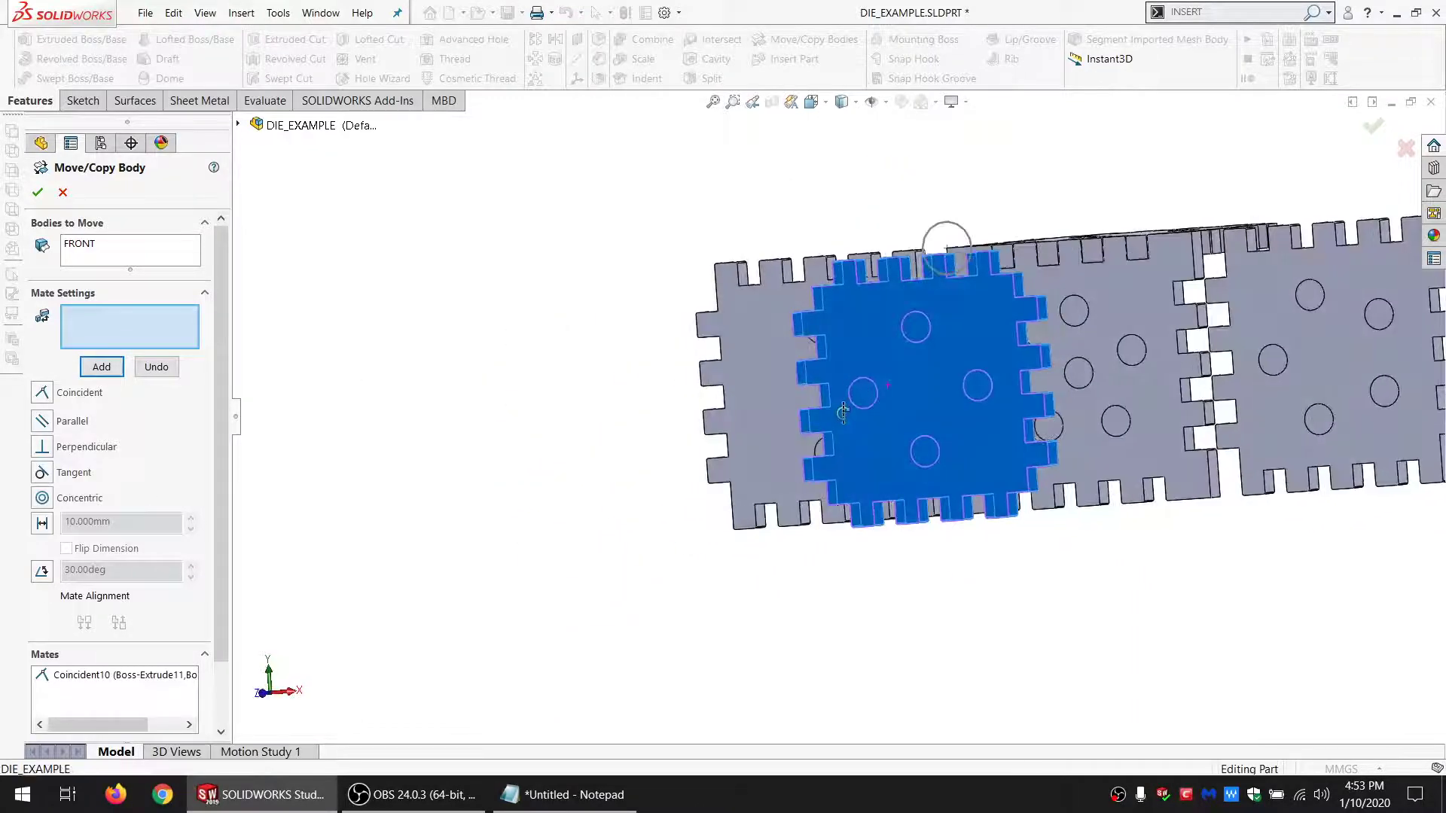
{"action": "left_click", "coordinate": [1049, 314]}
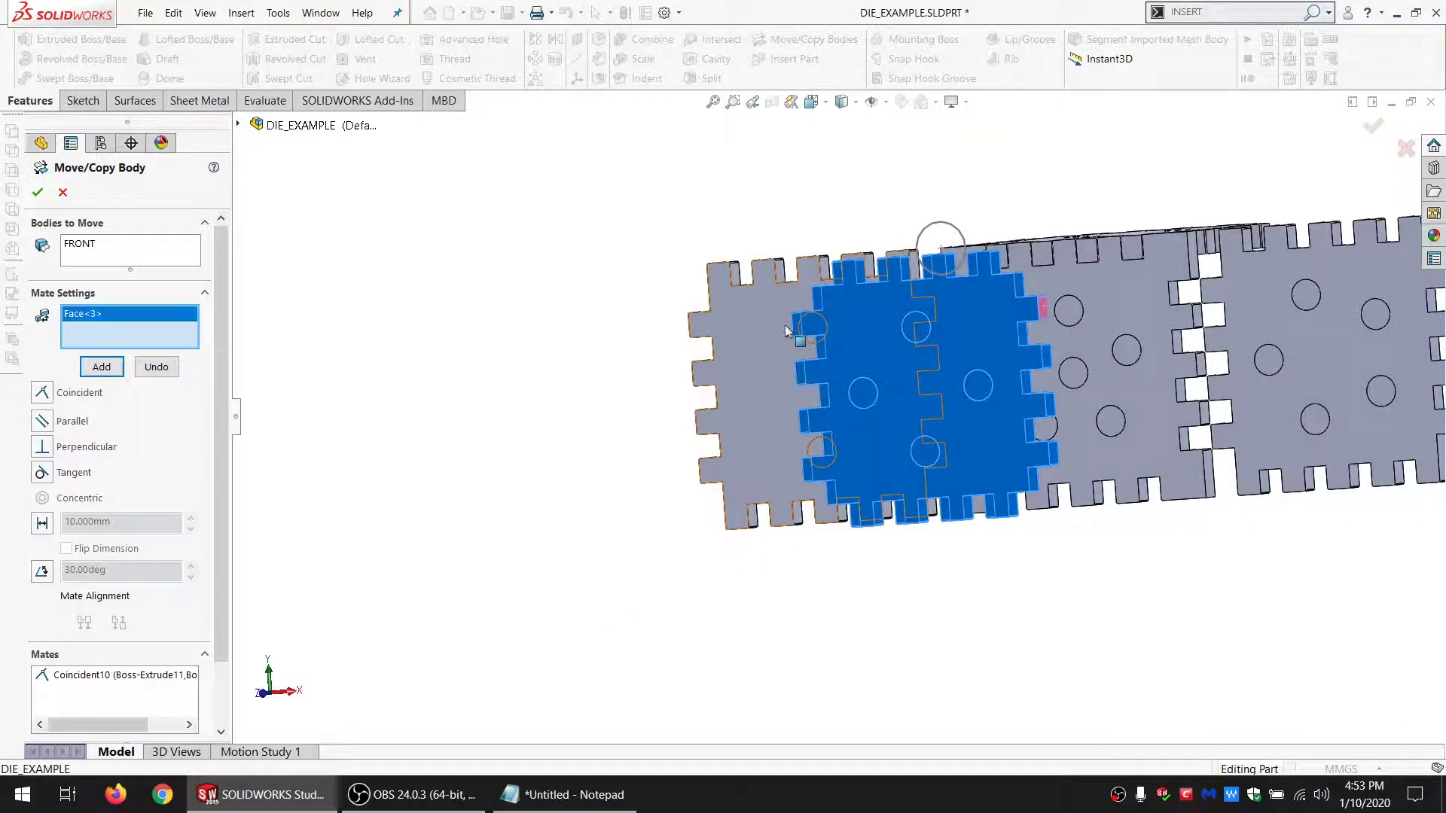
{"action": "middle_click_drag", "start_coordinate": [1048, 315], "coordinate": [904, 335]}
{"action": "left_click", "coordinate": [737, 338]}
{"action": "middle_click_drag", "start_coordinate": [794, 371], "coordinate": [634, 352]}
{"action": "left_click", "coordinate": [41, 524]}
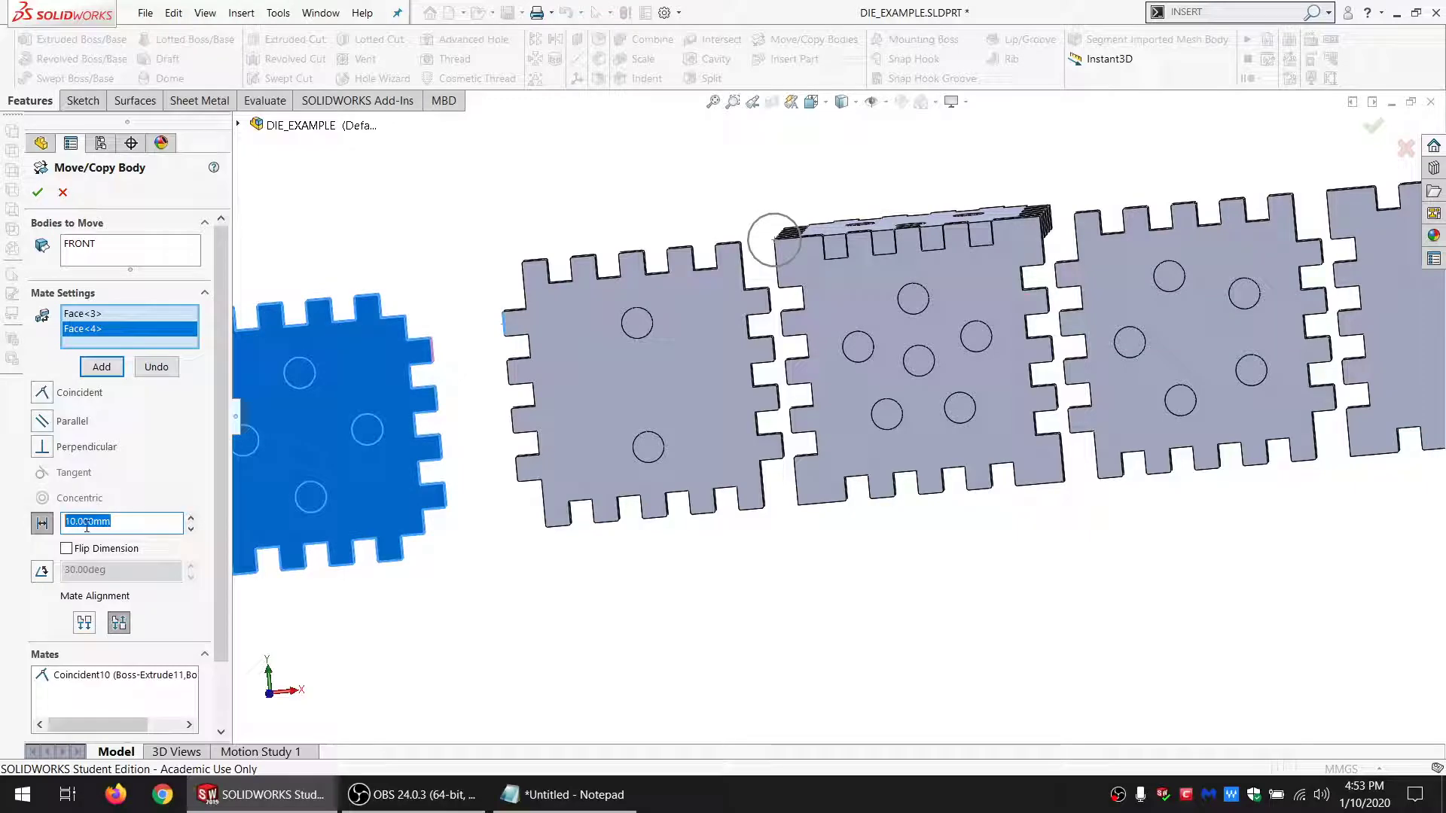
{"action": "key", "text": "Return"}
Step: Make the pip faces of FRONT and SIDE1 coincident, and apply the body move
{"action": "left_click", "coordinate": [415, 373]}
{"action": "left_click", "coordinate": [574, 373]}
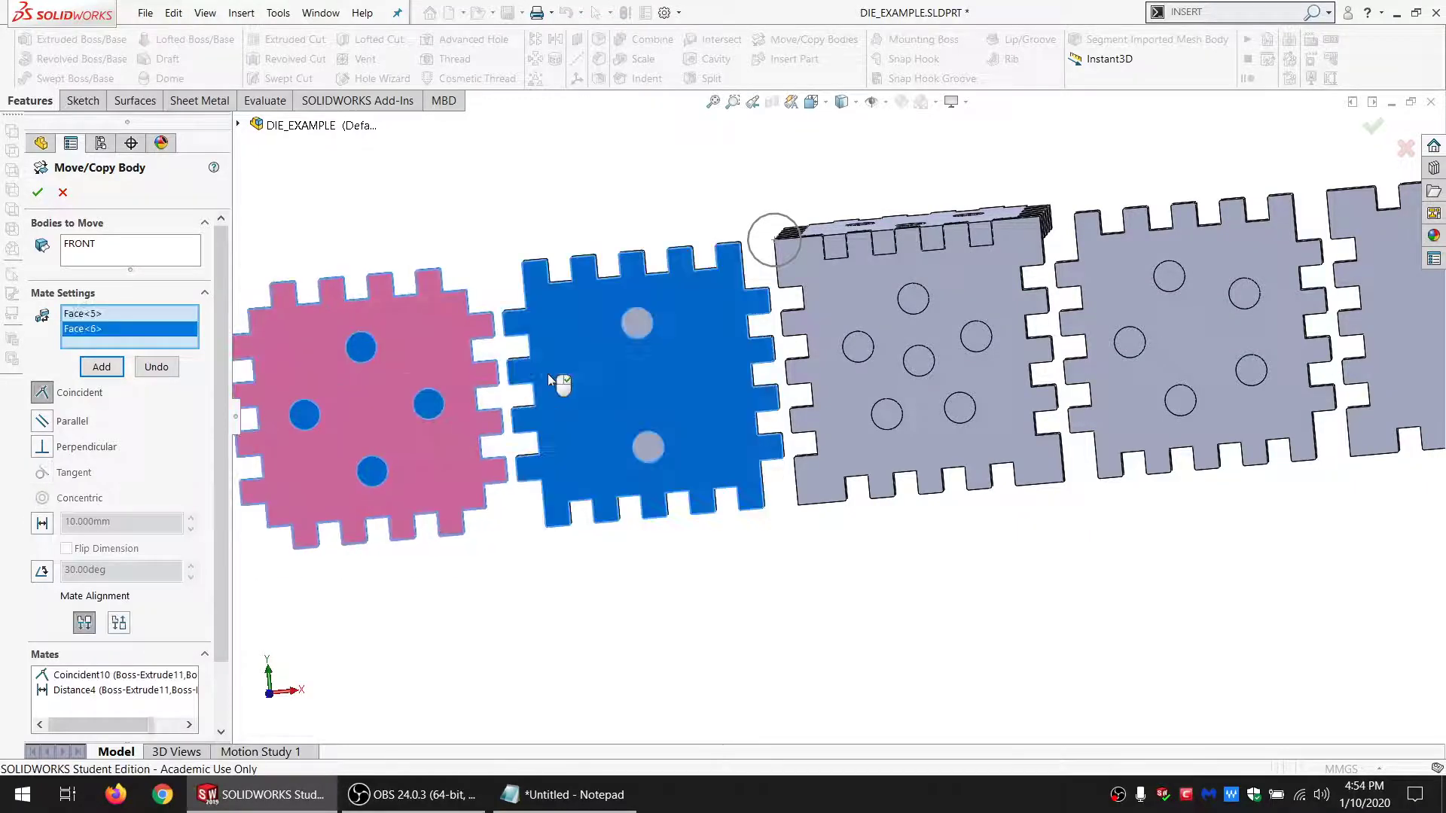
{"action": "key", "text": "Return"}
{"action": "left_click", "coordinate": [43, 196]}
Step: Start a constrained body move for BACK and add a 10 mm anti-aligned distance mate from its side tab end face to FRONT's outer tab end face
{"action": "scroll", "coordinate": [936, 446], "scroll_direction": "up", "scroll_amount": 1}
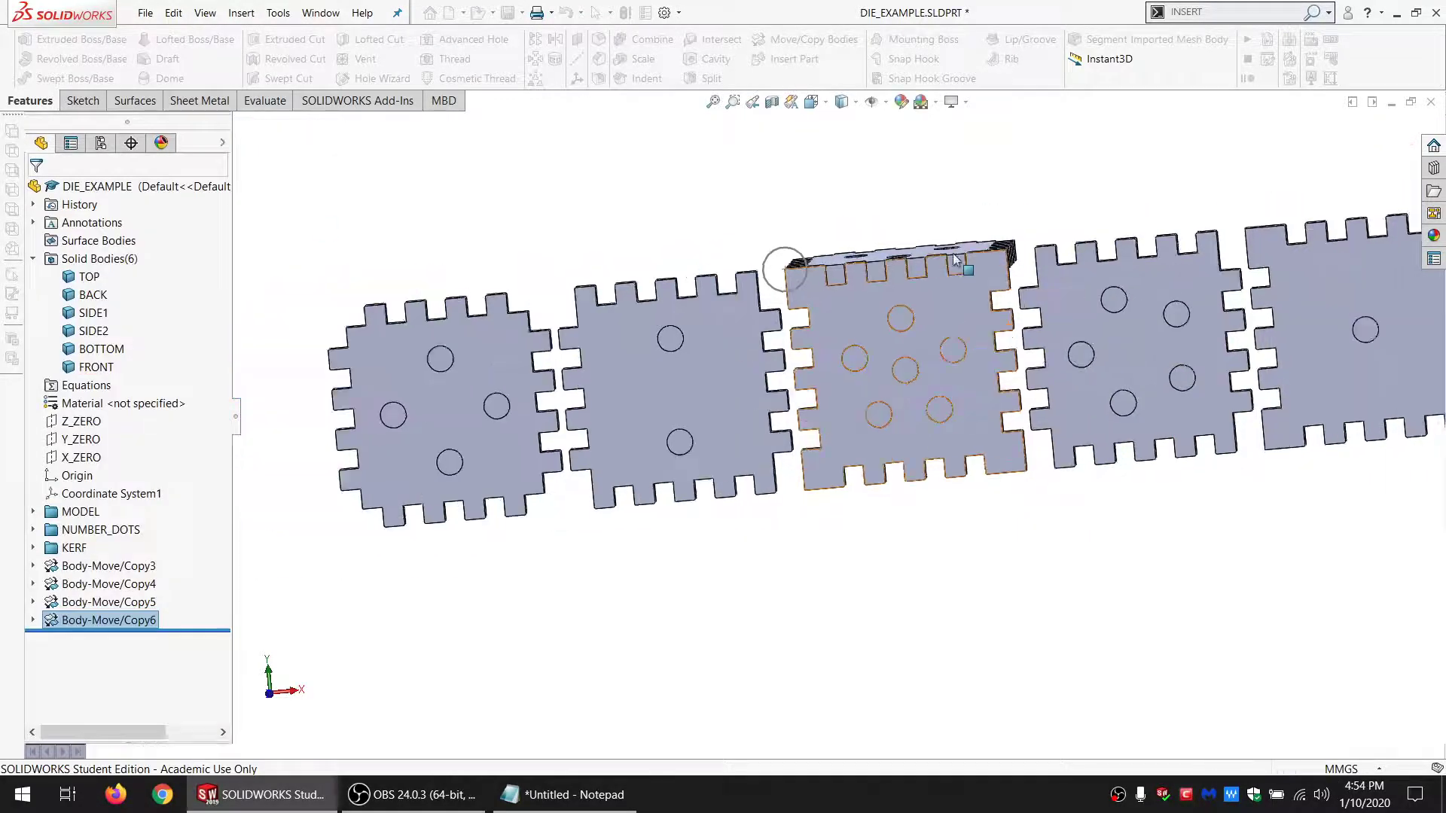
{"action": "middle_click_drag", "start_coordinate": [960, 266], "coordinate": [629, 391]}
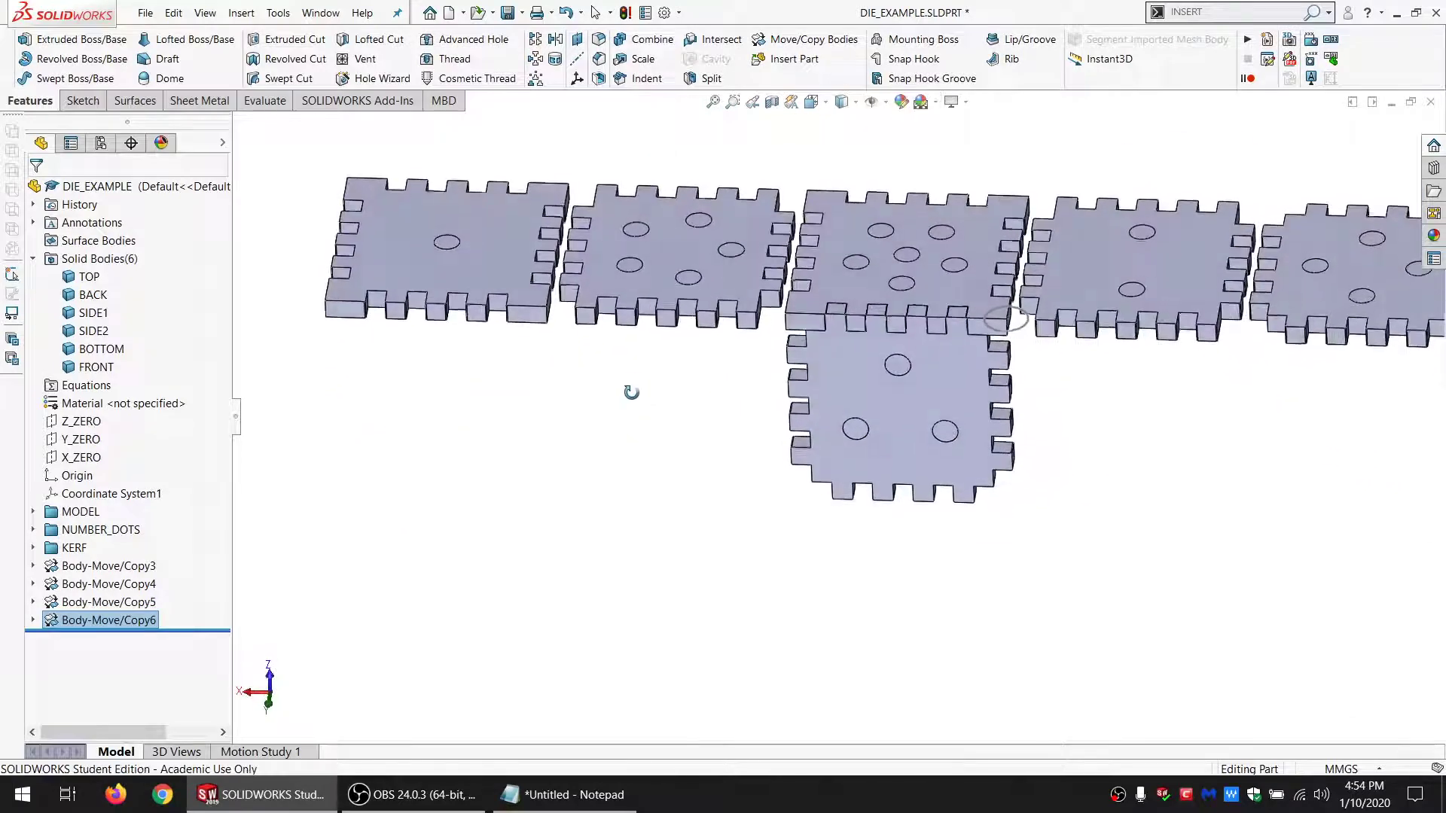
{"action": "left_click", "coordinate": [813, 39]}
{"action": "left_click", "coordinate": [938, 387]}
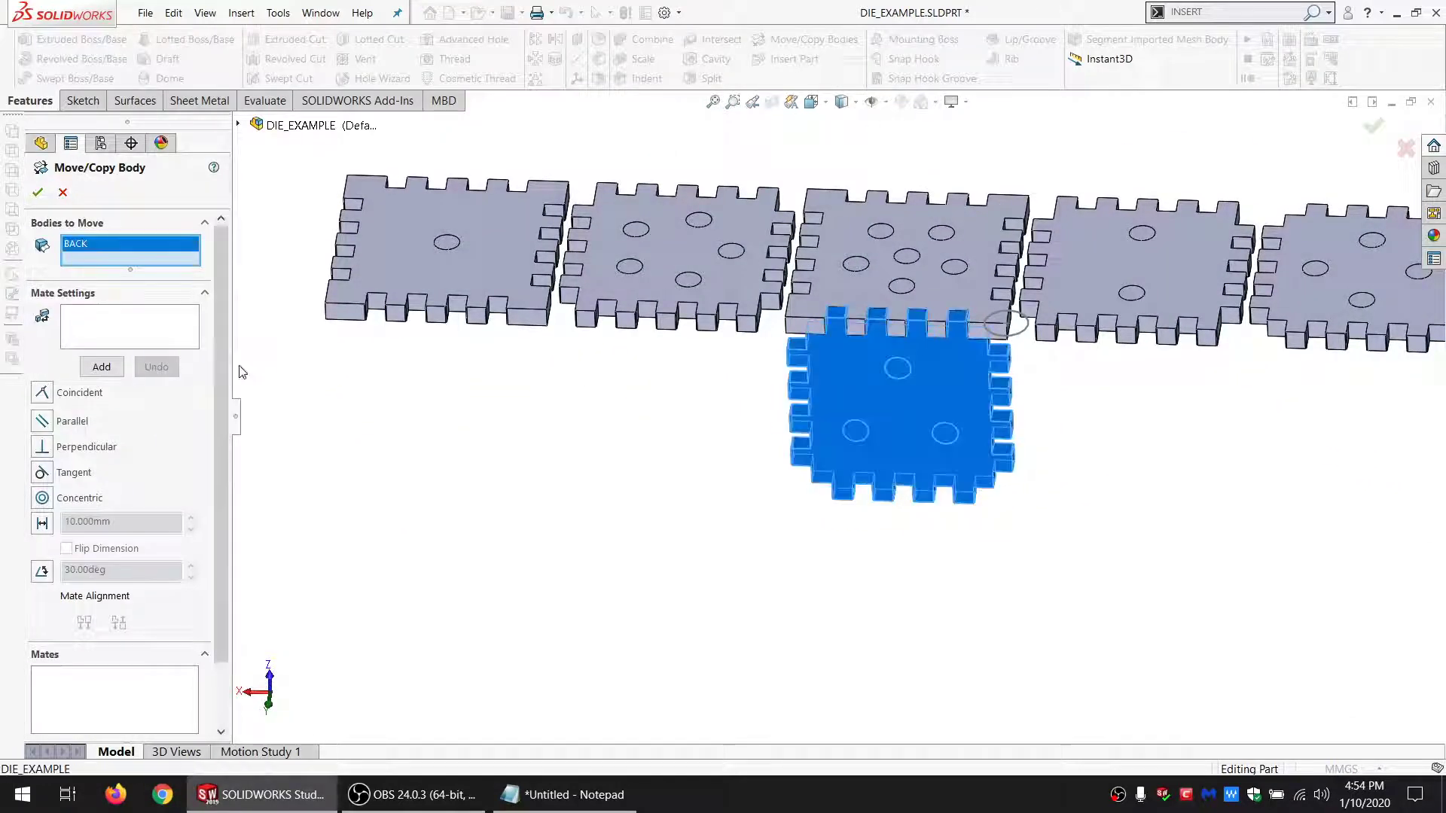
{"action": "left_click", "coordinate": [197, 340]}
{"action": "scroll", "coordinate": [994, 350], "scroll_direction": "down", "scroll_amount": 3}
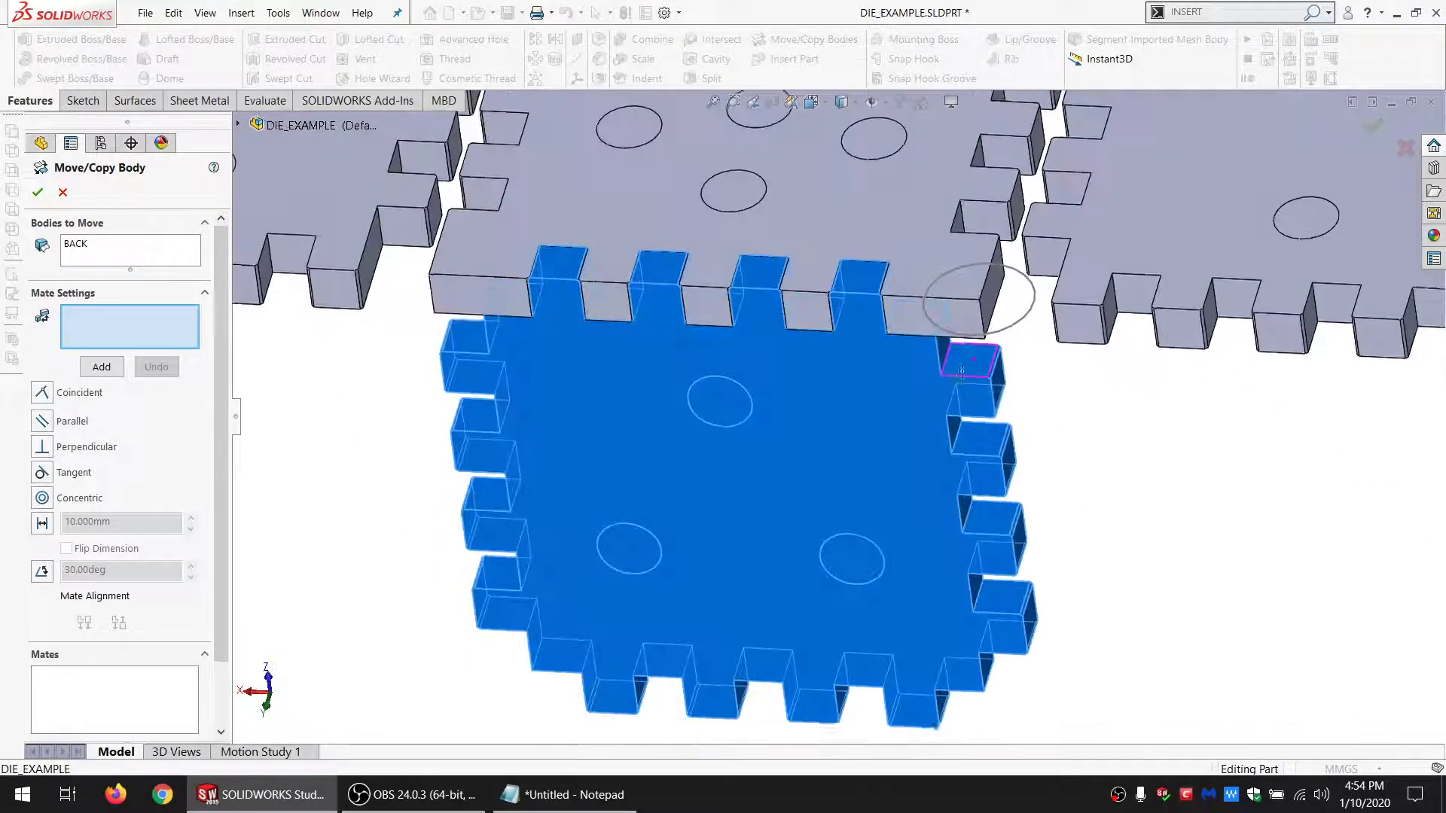
{"action": "left_click", "coordinate": [1009, 395]}
{"action": "scroll", "coordinate": [1054, 376], "scroll_direction": "up", "scroll_amount": 3}
{"action": "scroll", "coordinate": [1092, 407], "scroll_direction": "down", "scroll_amount": 4}
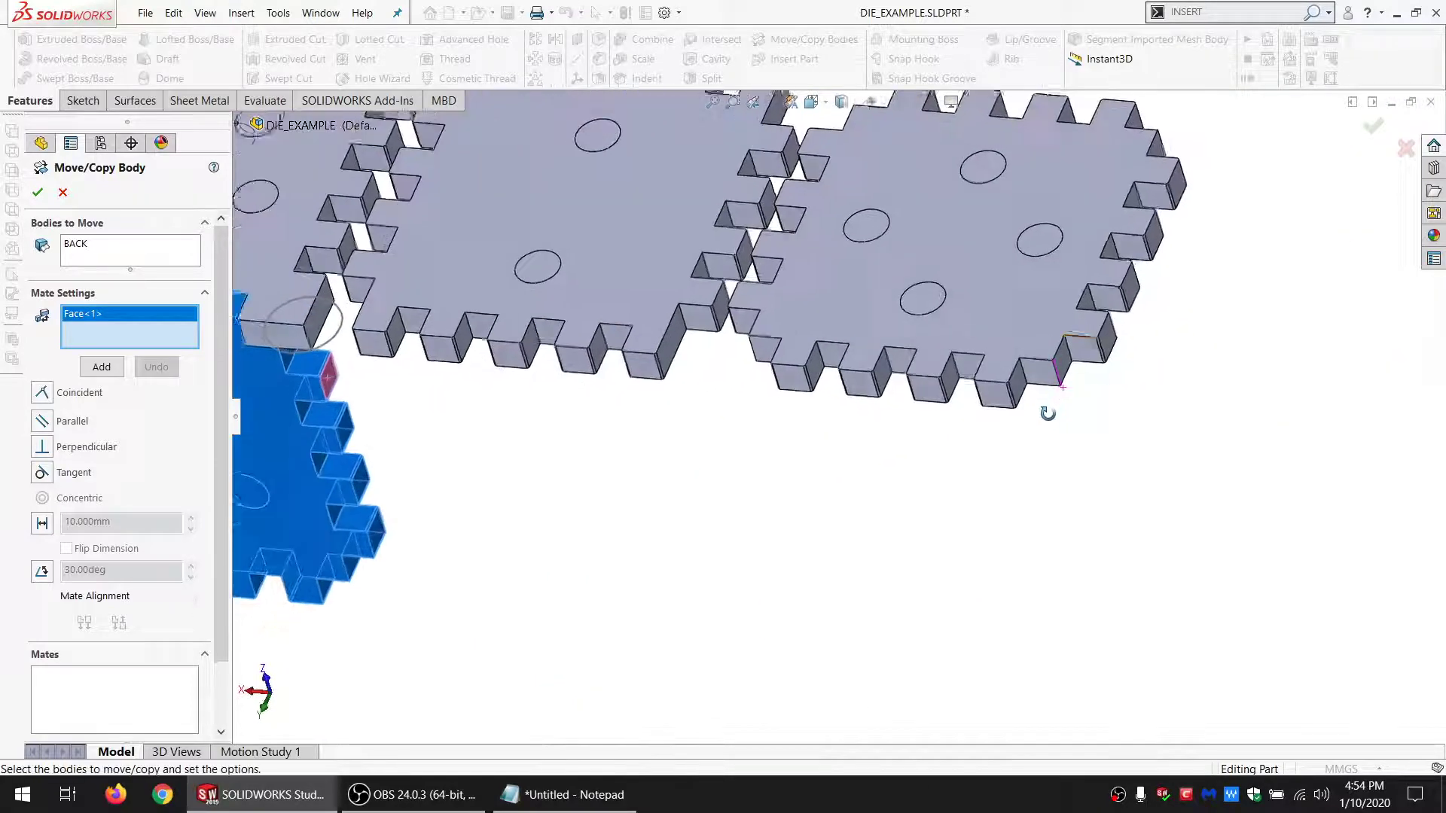
{"action": "left_click", "coordinate": [1109, 348]}
{"action": "scroll", "coordinate": [836, 414], "scroll_direction": "up", "scroll_amount": 3}
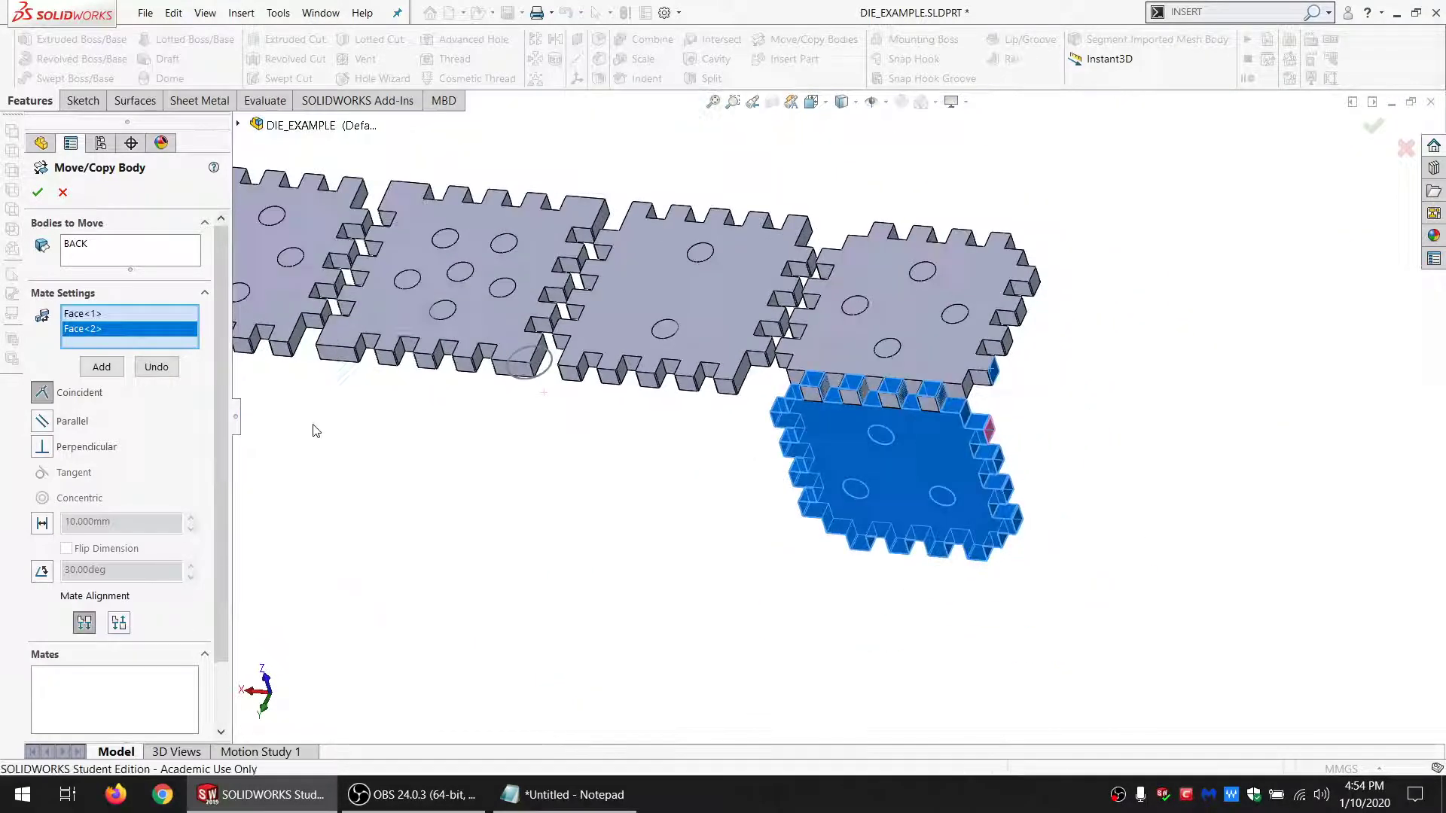
{"action": "left_click", "coordinate": [118, 622]}
{"action": "left_click", "coordinate": [43, 523]}
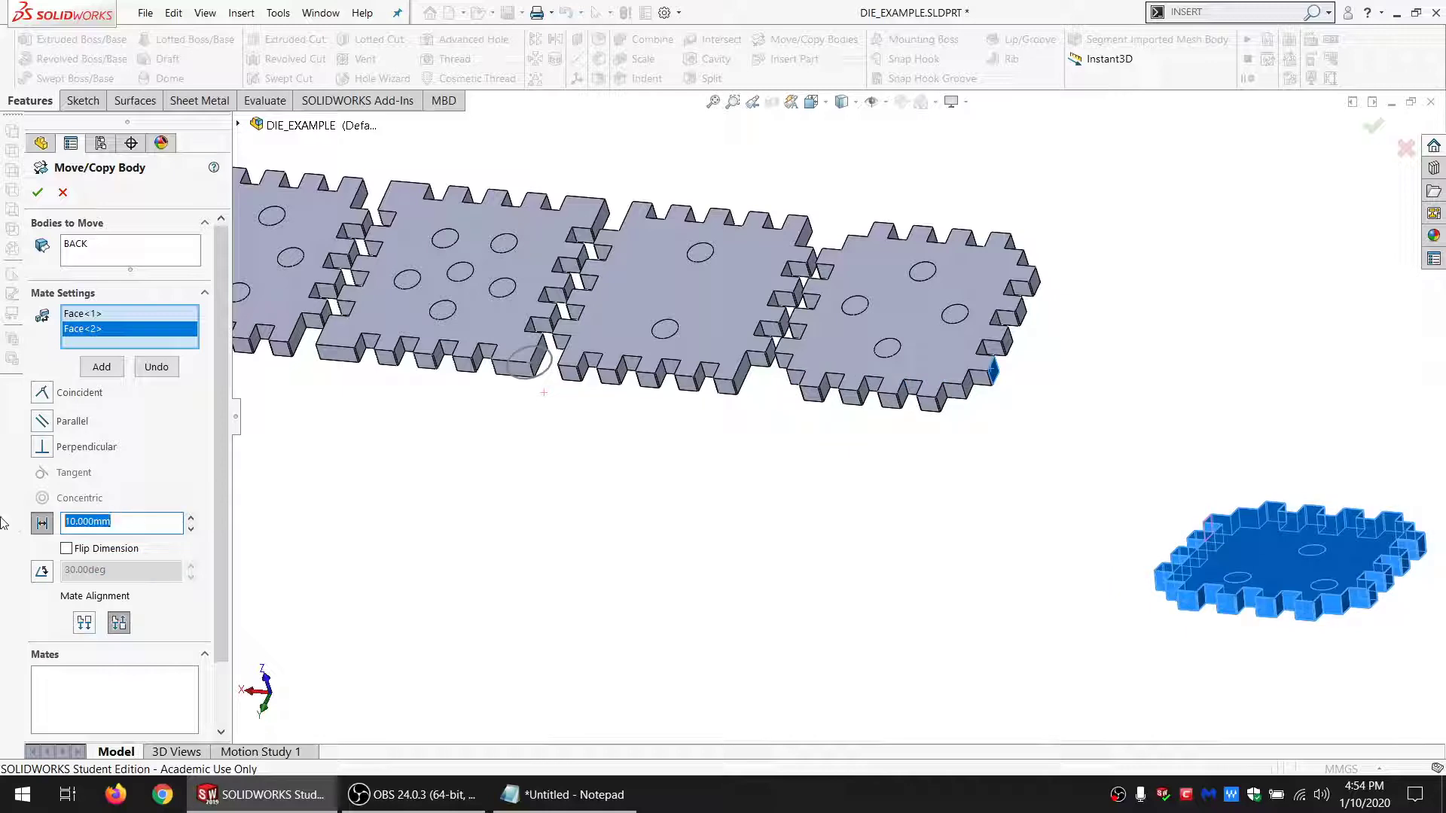
{"action": "key", "text": "Return"}
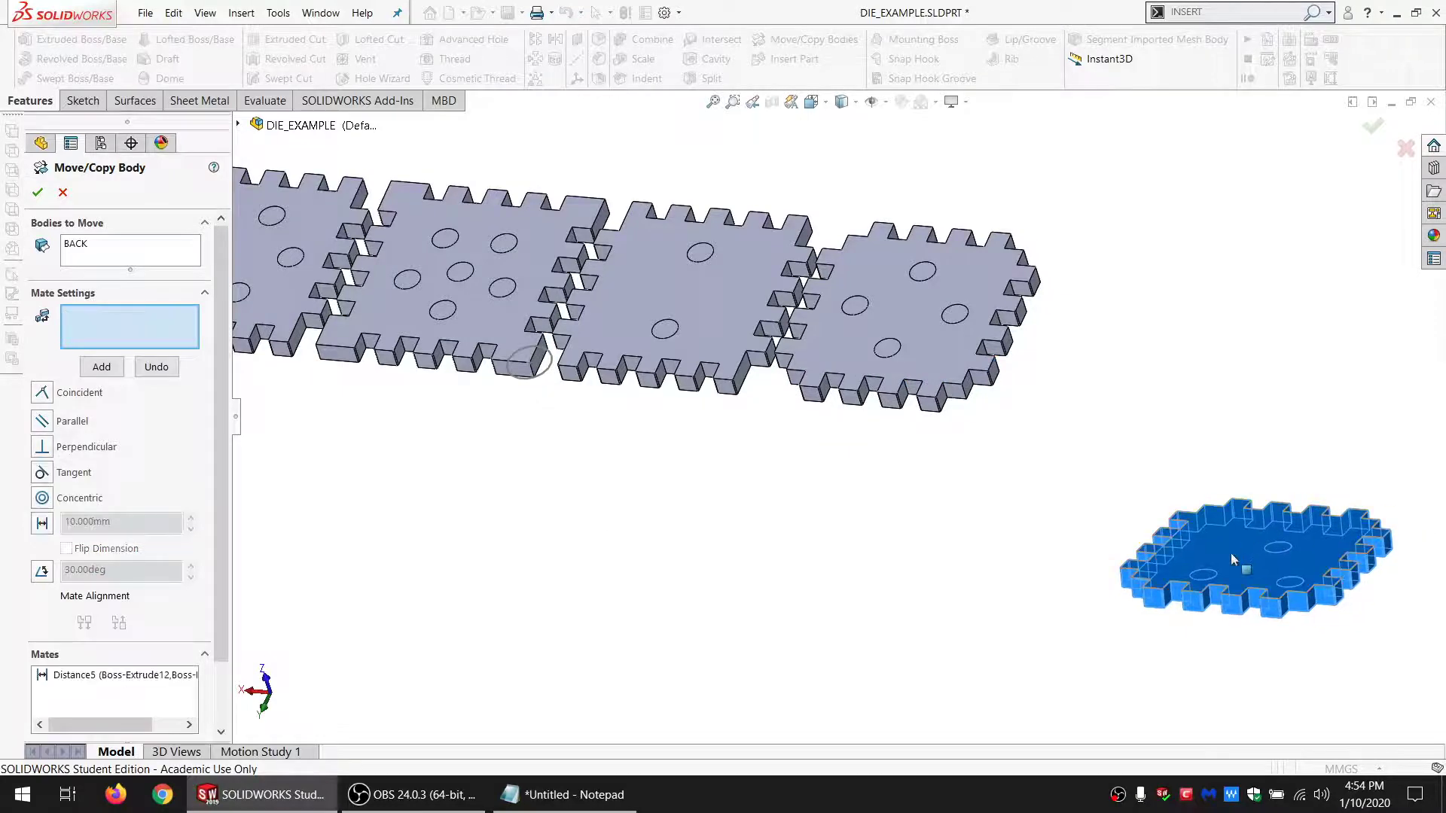
Step: Make BACK's pip face coincident with TOP's pip face using the aligned orientation, and apply the body move
{"action": "middle_click_drag", "start_coordinate": [1227, 587], "coordinate": [1167, 303]}
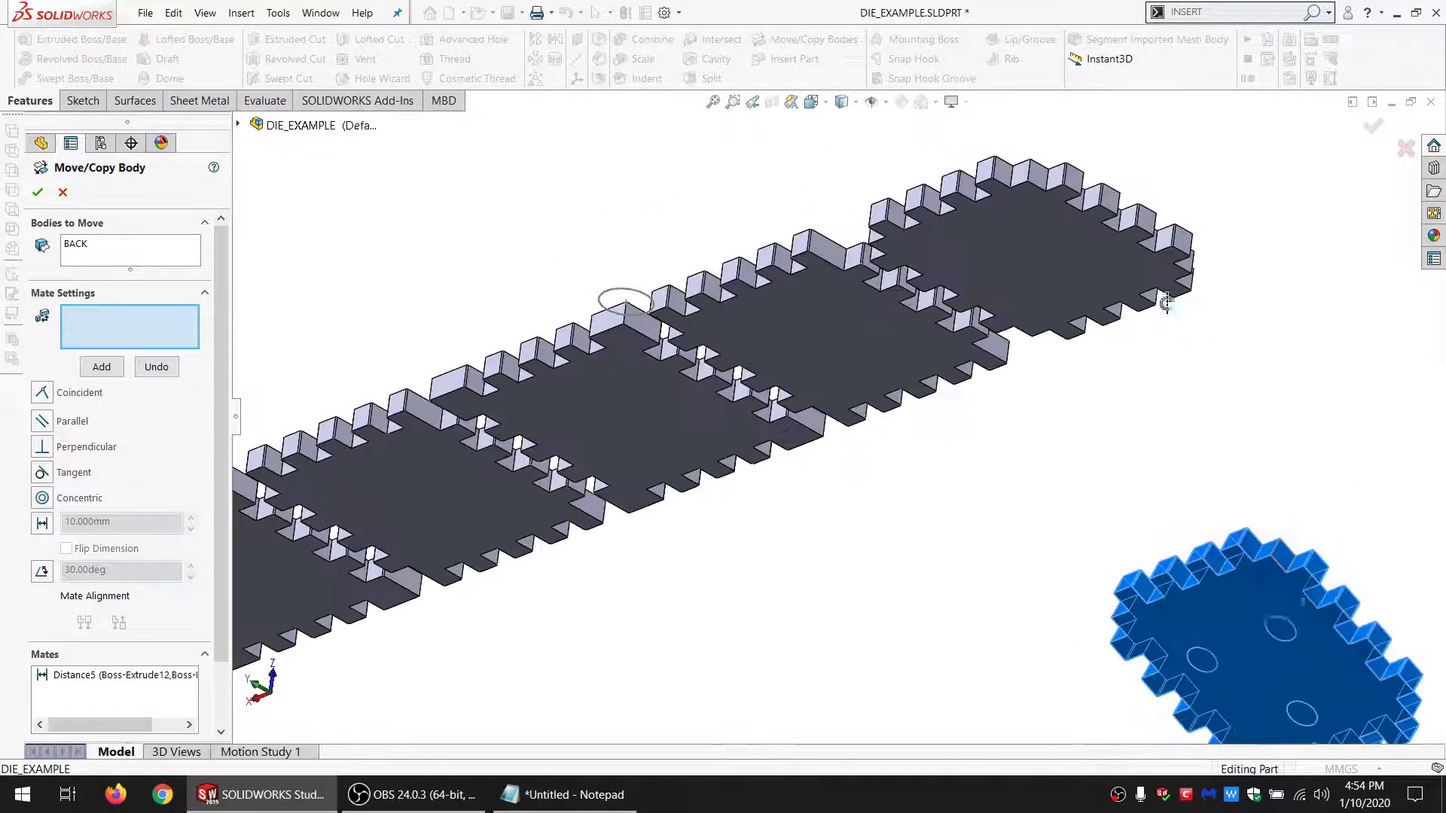
{"action": "scroll", "coordinate": [1223, 607], "scroll_direction": "up", "scroll_amount": 3}
{"action": "scroll", "coordinate": [1222, 607], "scroll_direction": "down", "scroll_amount": 5}
{"action": "left_click", "coordinate": [879, 397]}
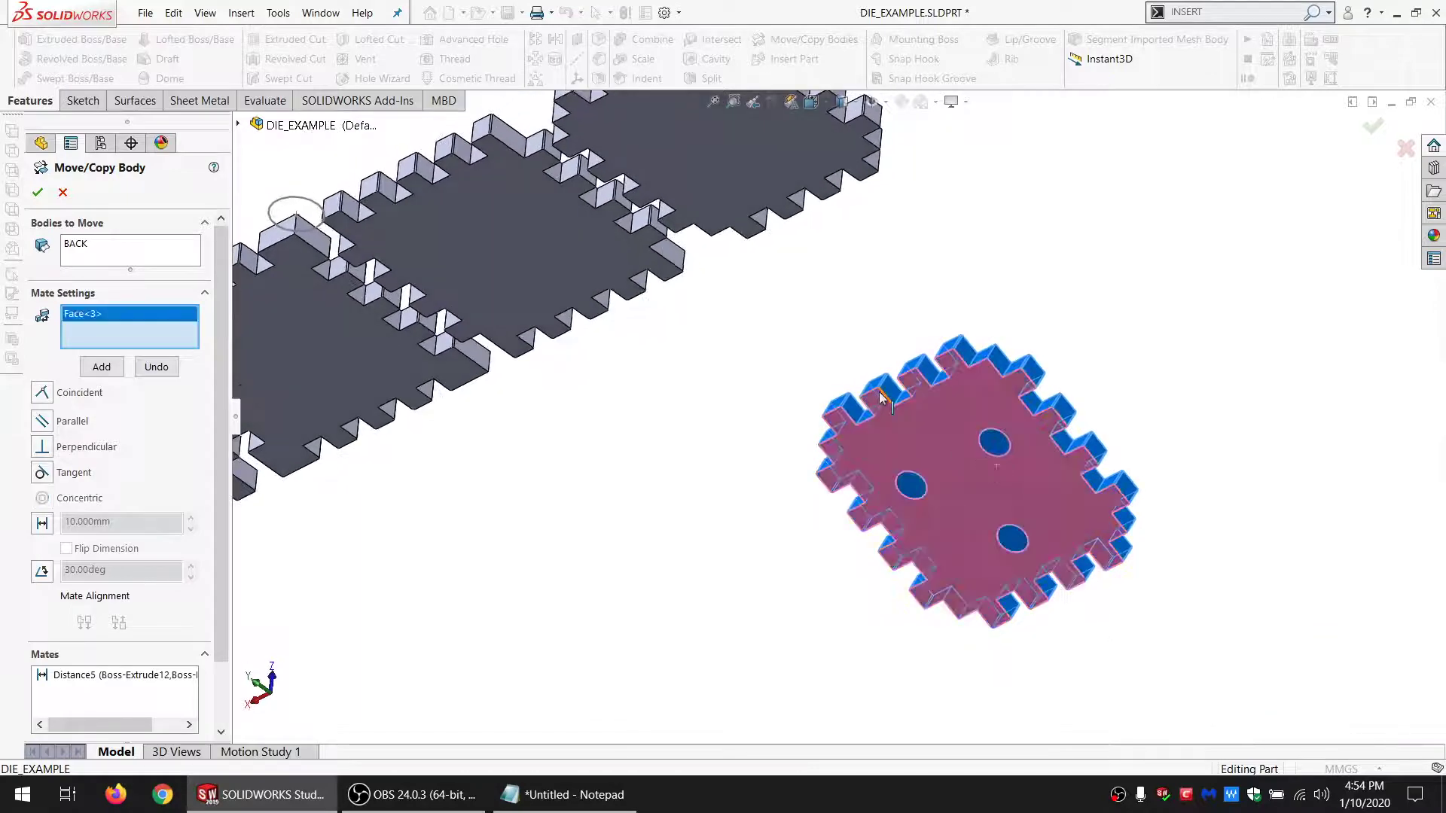
{"action": "middle_click_drag", "start_coordinate": [880, 397], "coordinate": [921, 654]}
{"action": "scroll", "coordinate": [920, 621], "scroll_direction": "up", "scroll_amount": 5}
{"action": "scroll", "coordinate": [711, 226], "scroll_direction": "down", "scroll_amount": 2}
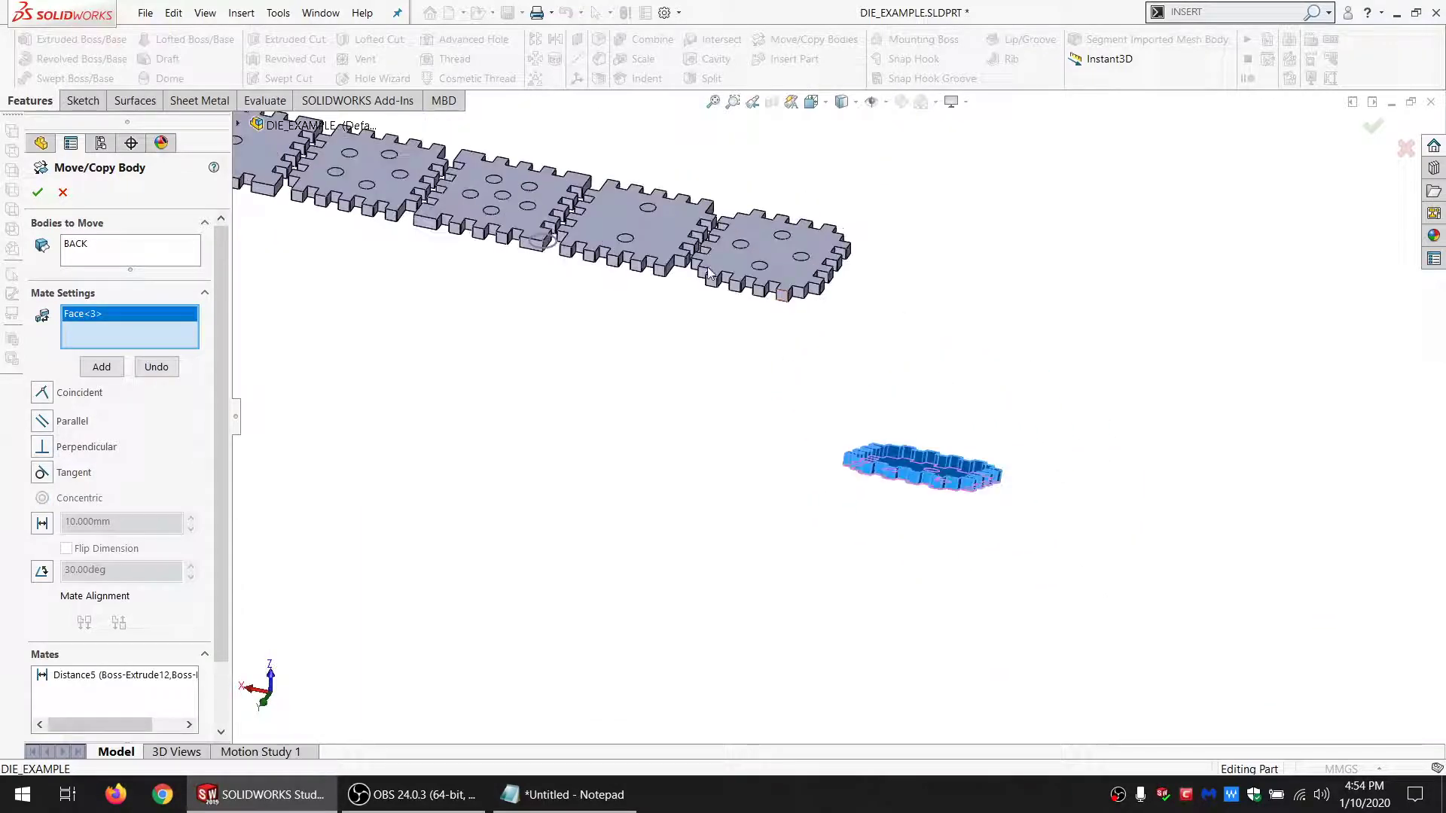
{"action": "left_click", "coordinate": [517, 230]}
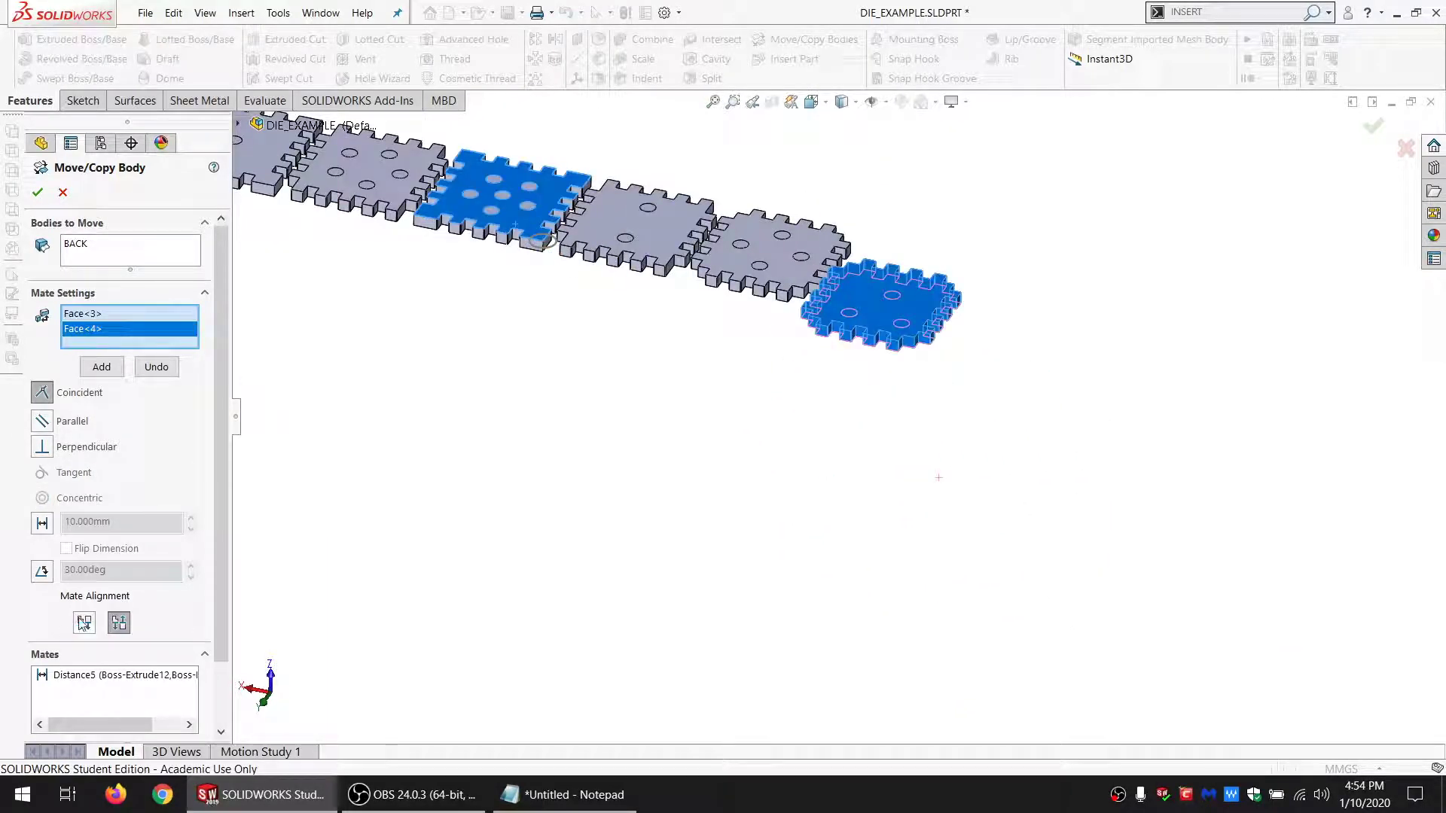
{"action": "left_click", "coordinate": [85, 624]}
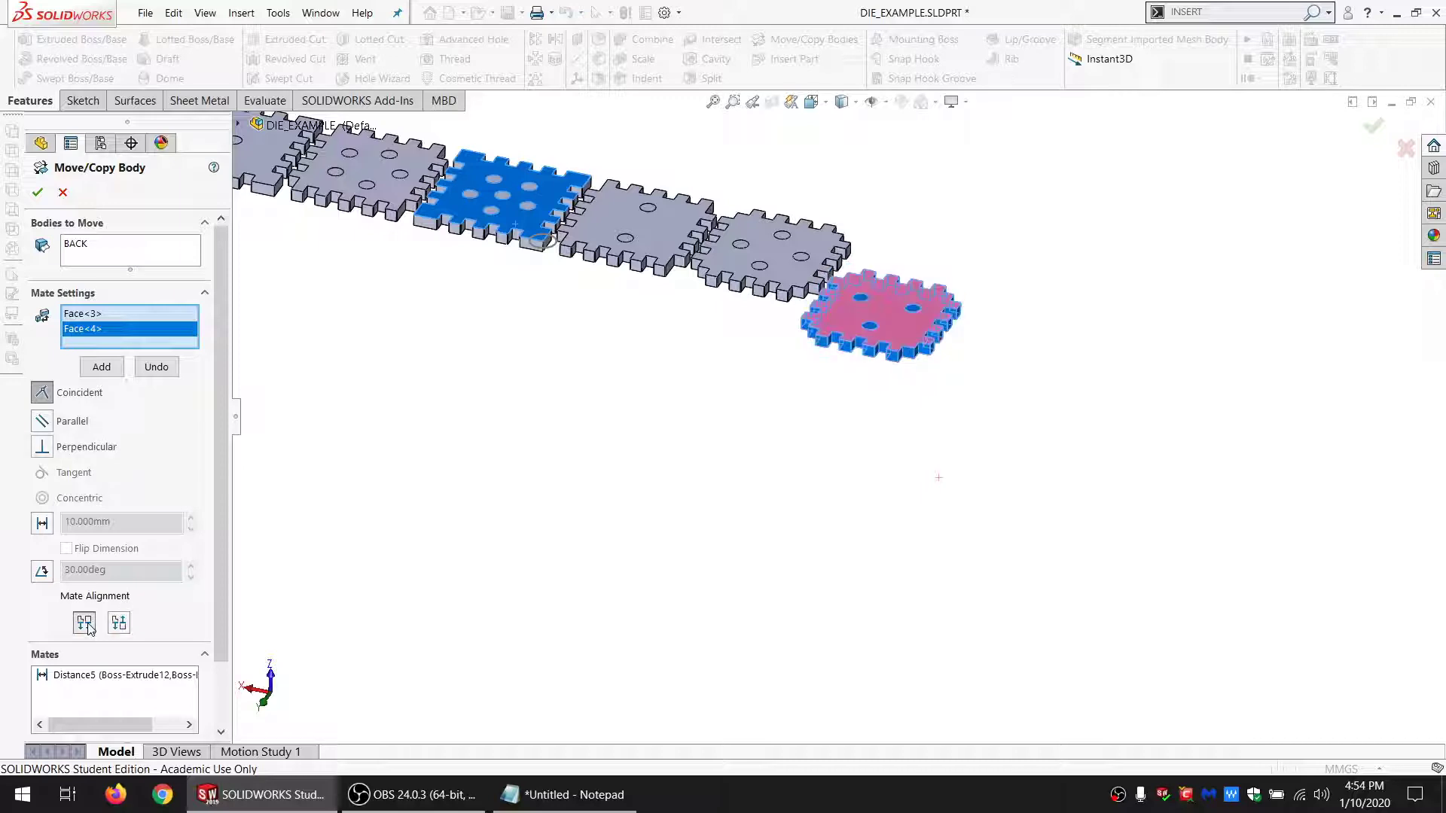
{"action": "left_click", "coordinate": [102, 366]}
{"action": "middle_click_drag", "start_coordinate": [885, 301], "coordinate": [881, 392]}
{"action": "scroll", "coordinate": [881, 392], "scroll_direction": "down", "scroll_amount": 2}
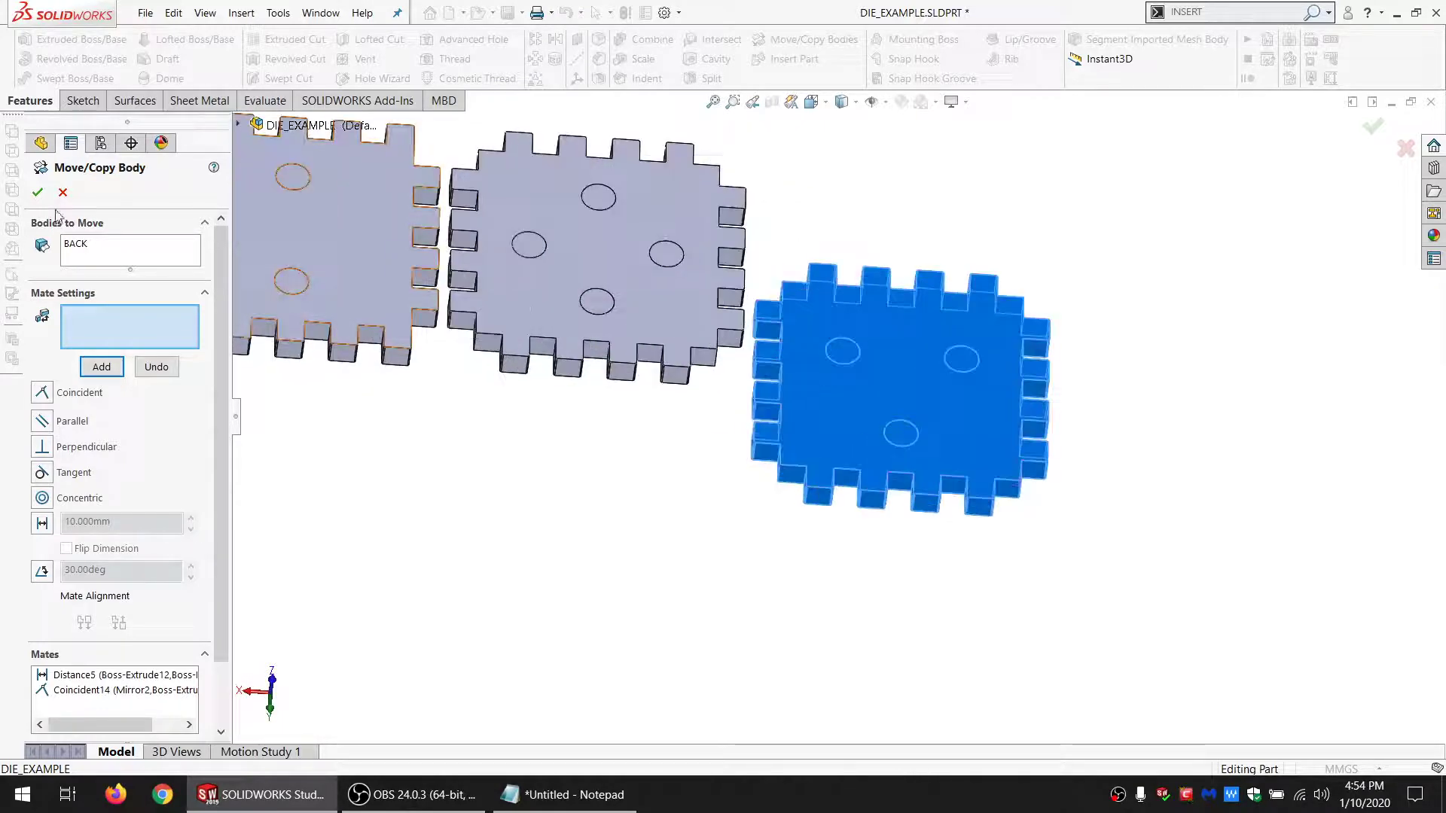
{"action": "key", "text": "Return"}
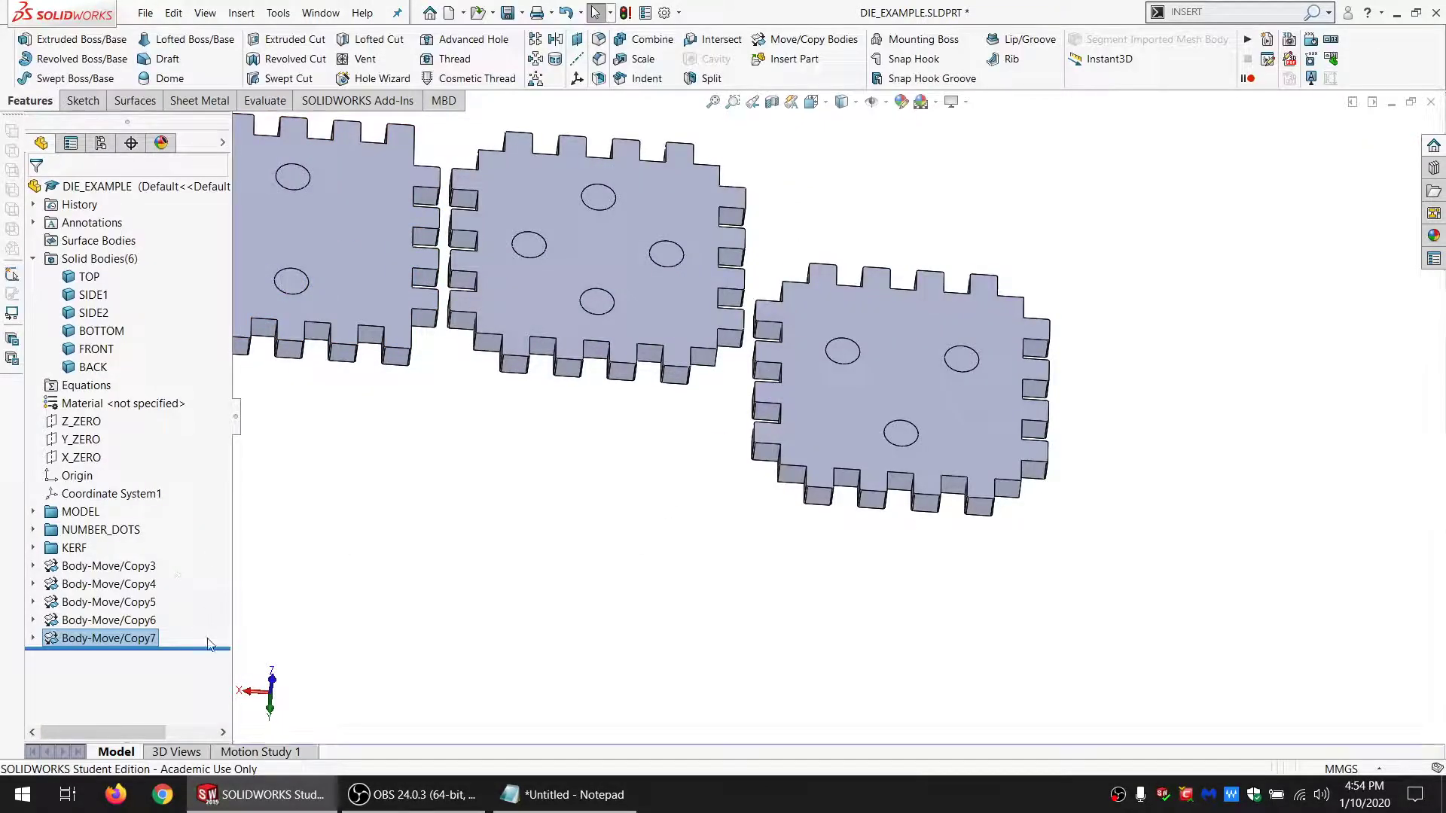
Step: Roll the feature history back to before BACK's body move
{"action": "left_click_drag", "start_coordinate": [210, 648], "coordinate": [208, 629]}
{"action": "scroll", "coordinate": [464, 522], "scroll_direction": "up", "scroll_amount": 5}
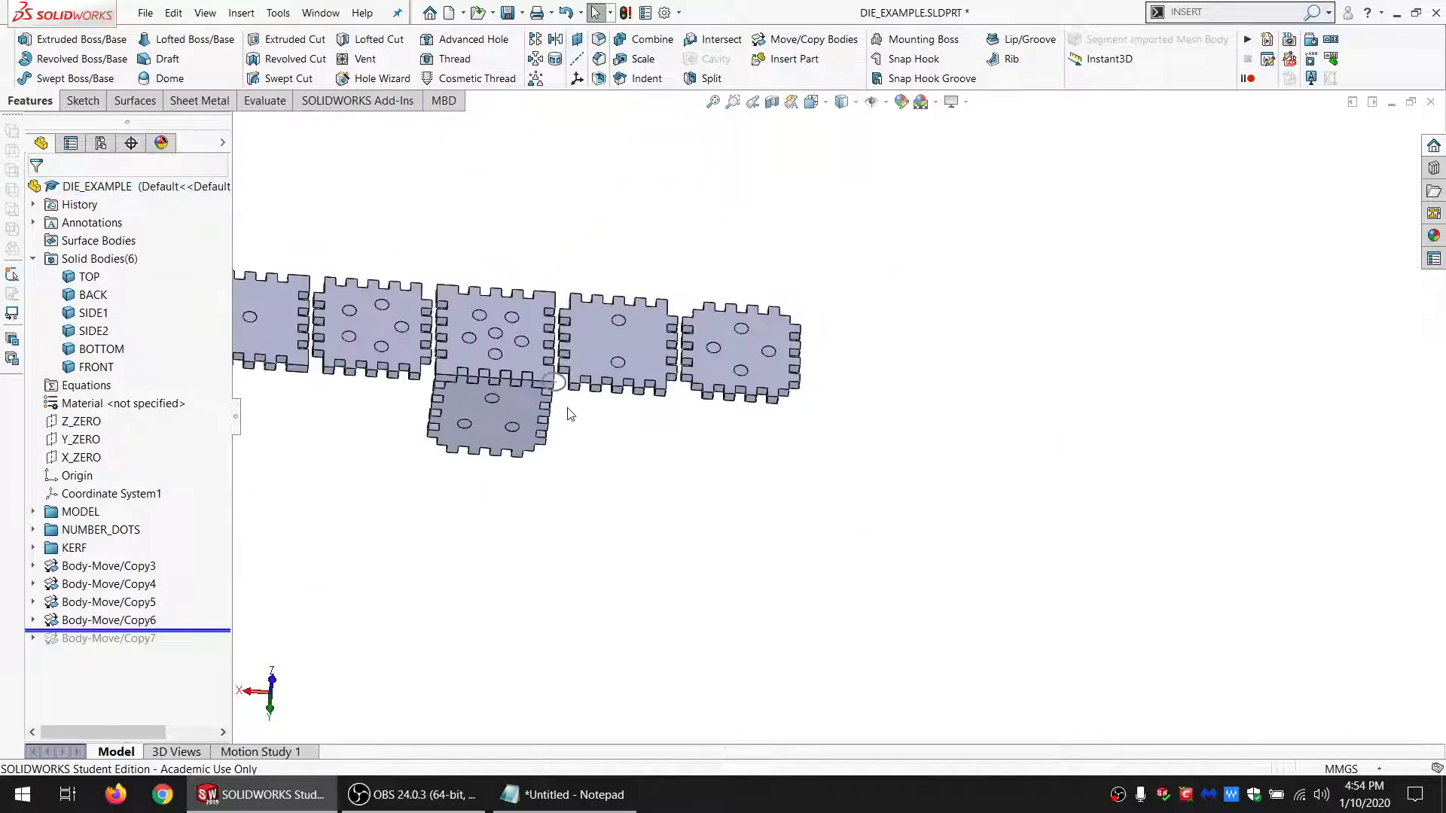
{"action": "scroll", "coordinate": [566, 405], "scroll_direction": "down", "scroll_amount": 6}
{"action": "middle_click_drag", "start_coordinate": [566, 405], "coordinate": [565, 350]}
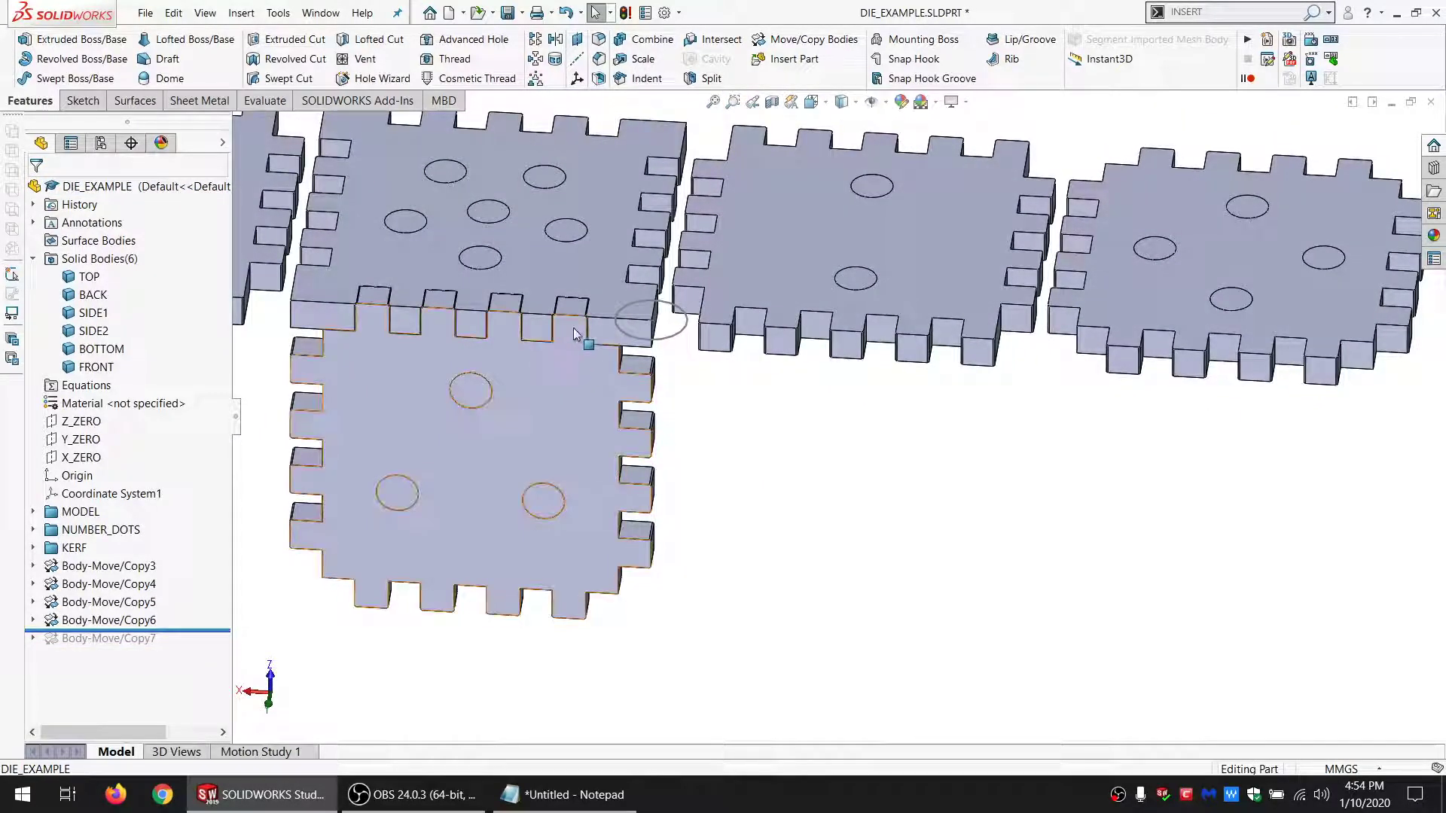
Step: Sketch a circle of about 1.08 mm radius on BACK's pip face, at the end tab nearest TOP's corner, as a marker
{"action": "left_click", "coordinate": [574, 333]}
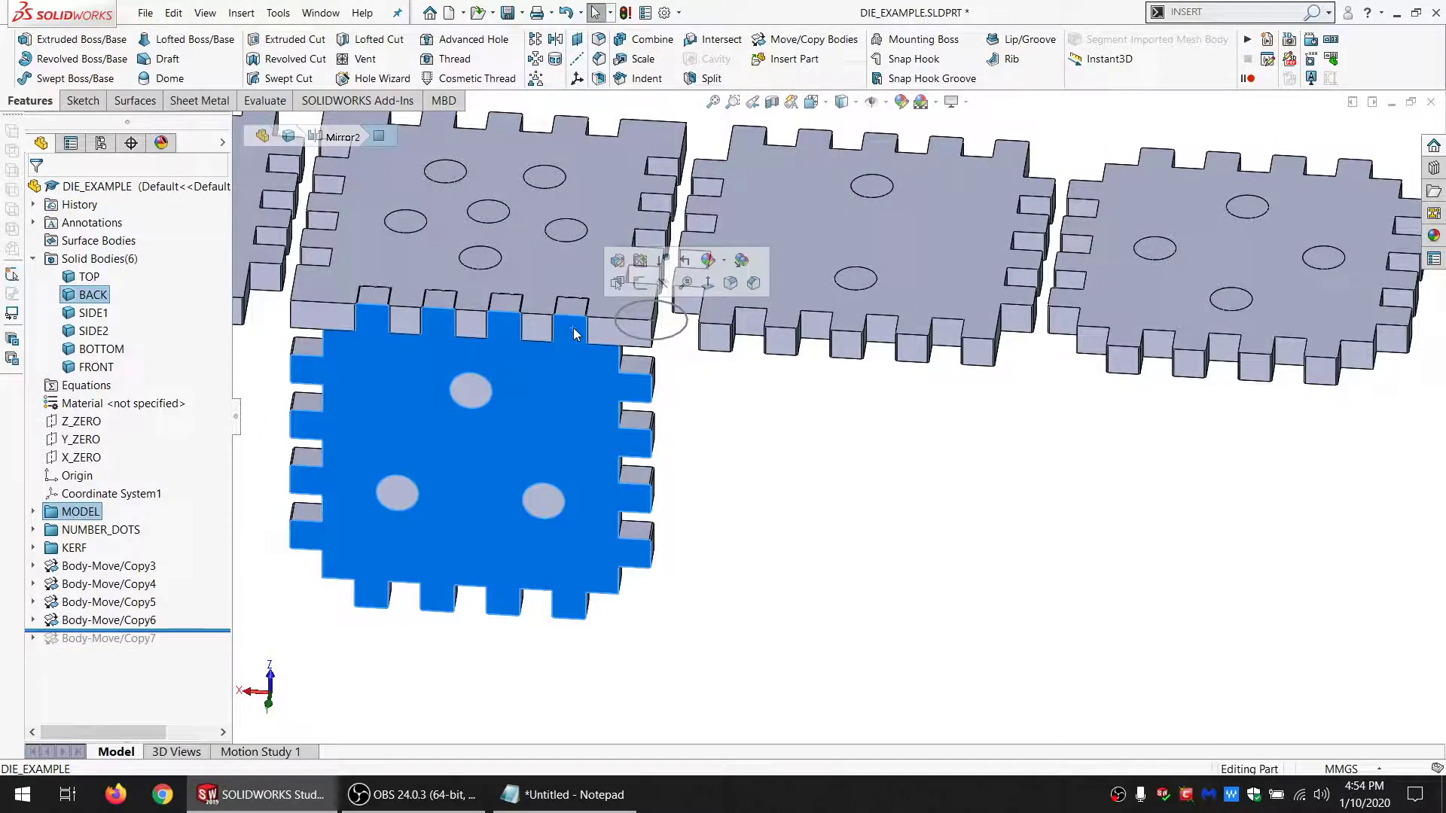
{"action": "scroll", "coordinate": [573, 333], "scroll_direction": "up", "scroll_amount": 2}
{"action": "scroll", "coordinate": [574, 335], "scroll_direction": "down", "scroll_amount": 2}
{"action": "scroll", "coordinate": [737, 403], "scroll_direction": "down", "scroll_amount": 4}
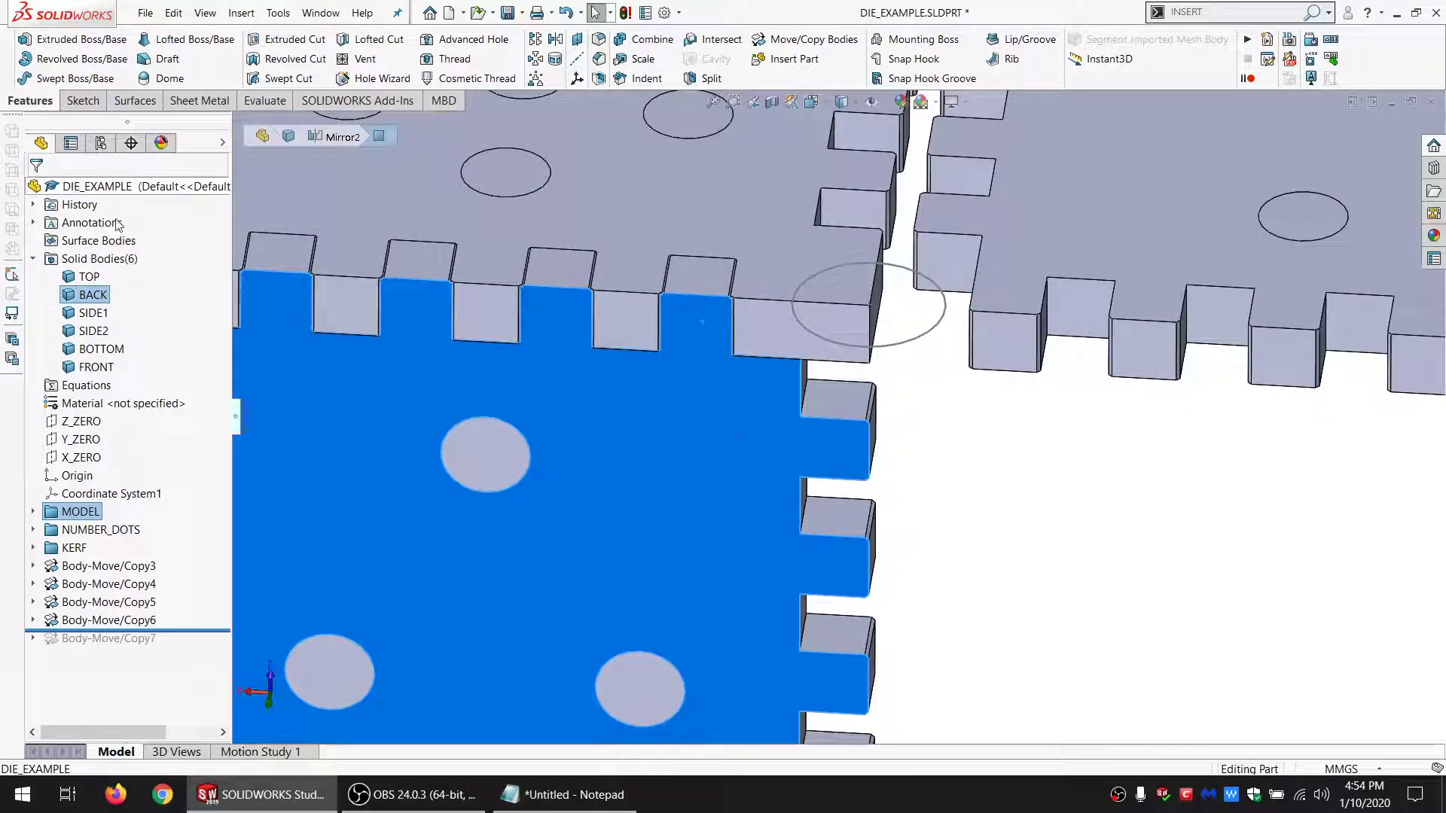
{"action": "left_click", "coordinate": [82, 101]}
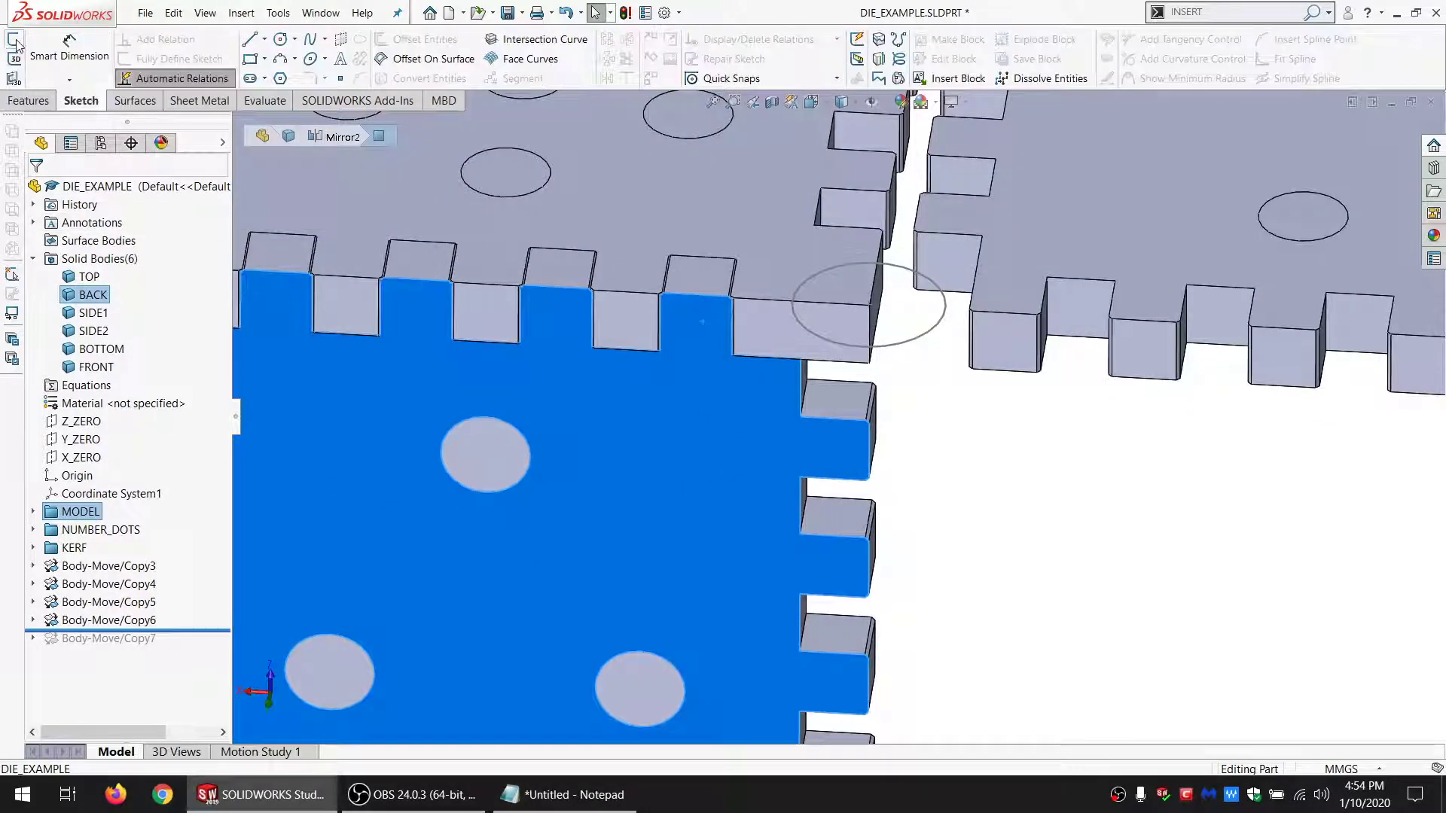
{"action": "left_click", "coordinate": [14, 39]}
{"action": "left_click", "coordinate": [280, 39]}
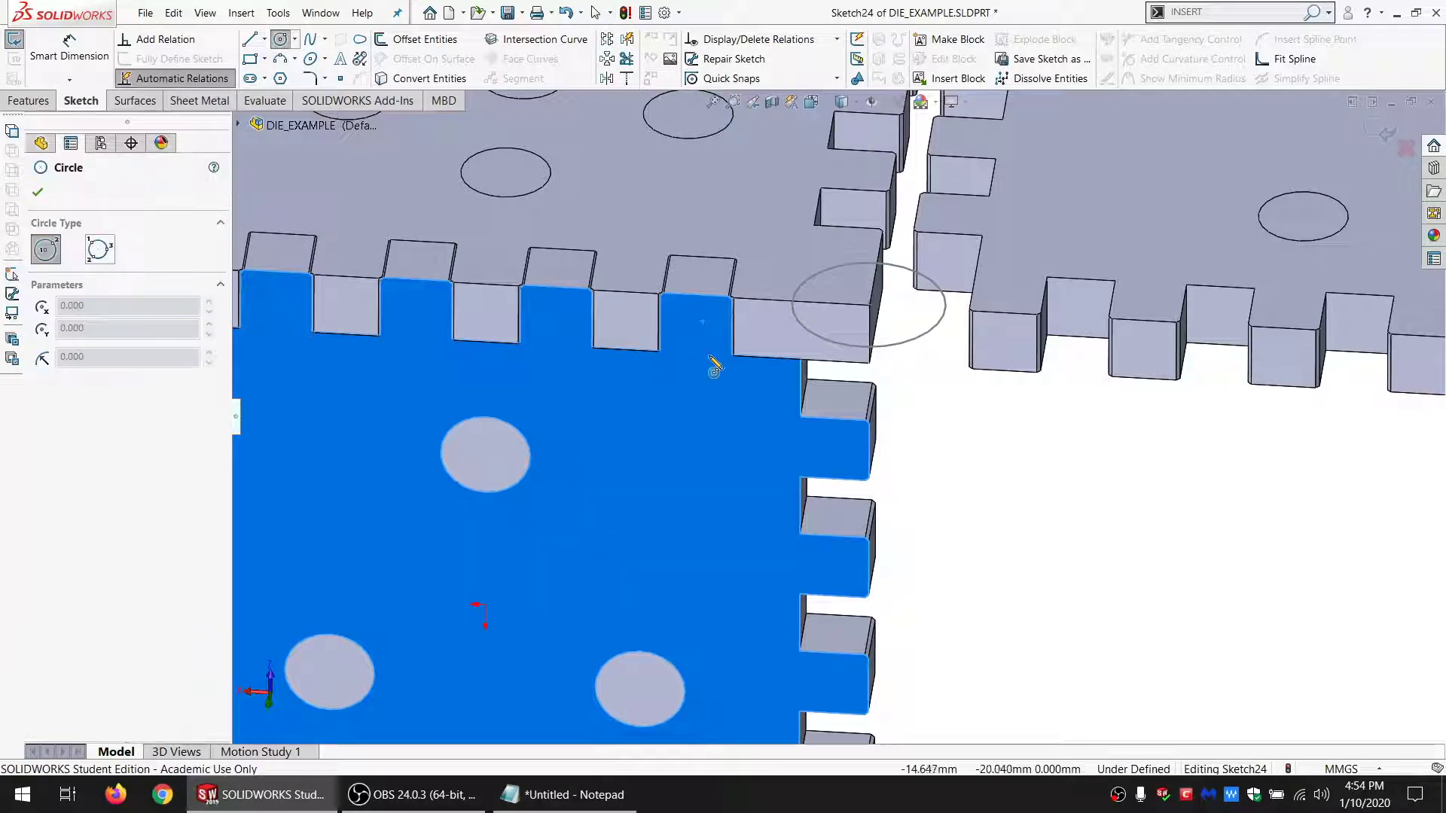
{"action": "left_click", "coordinate": [691, 346]}
{"action": "left_click", "coordinate": [696, 359]}
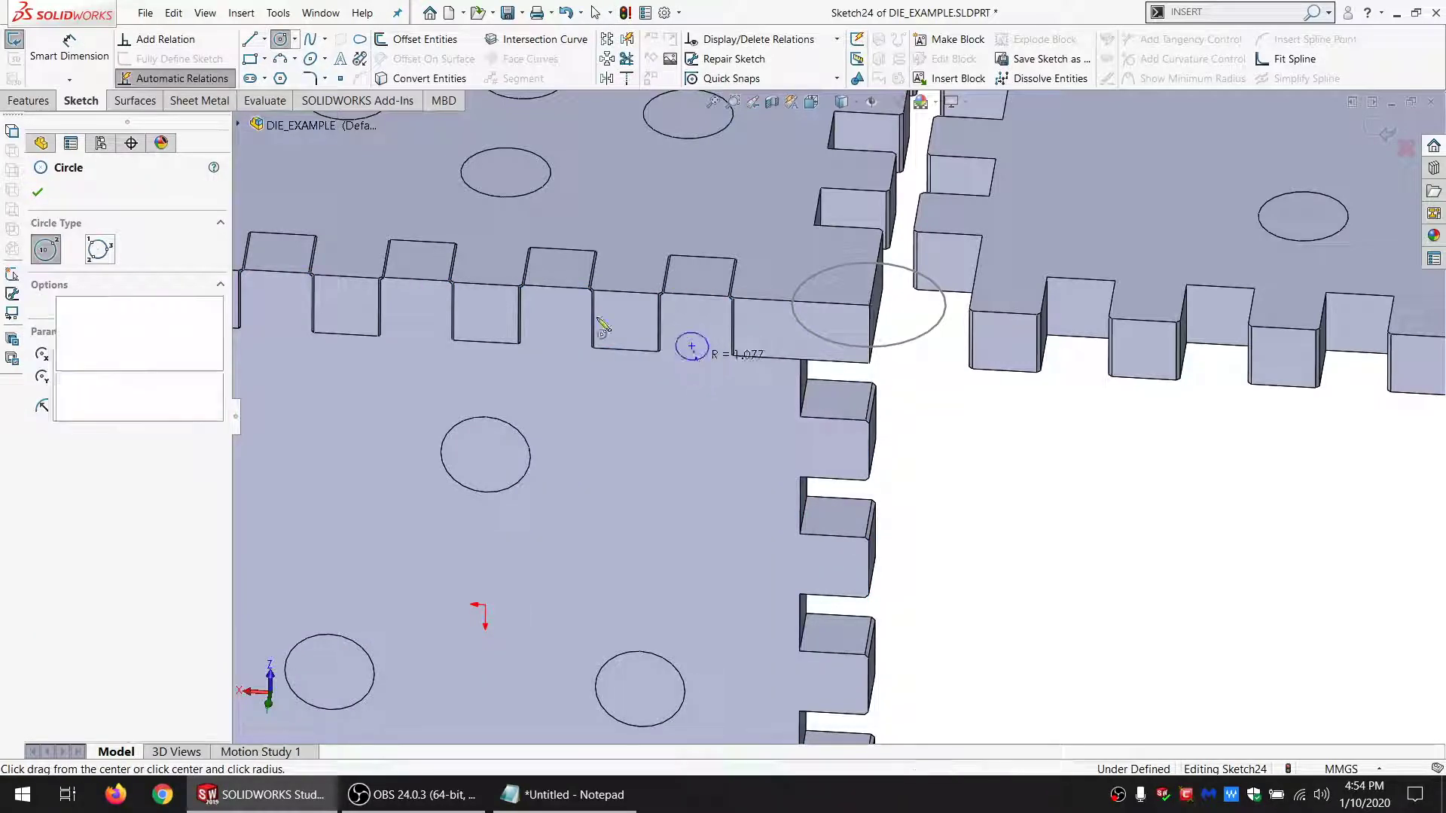
Step: Cut the marker circle 0.010 mm deep into the BACK body only, and roll the history forward past BACK's body move
{"action": "left_click", "coordinate": [30, 100]}
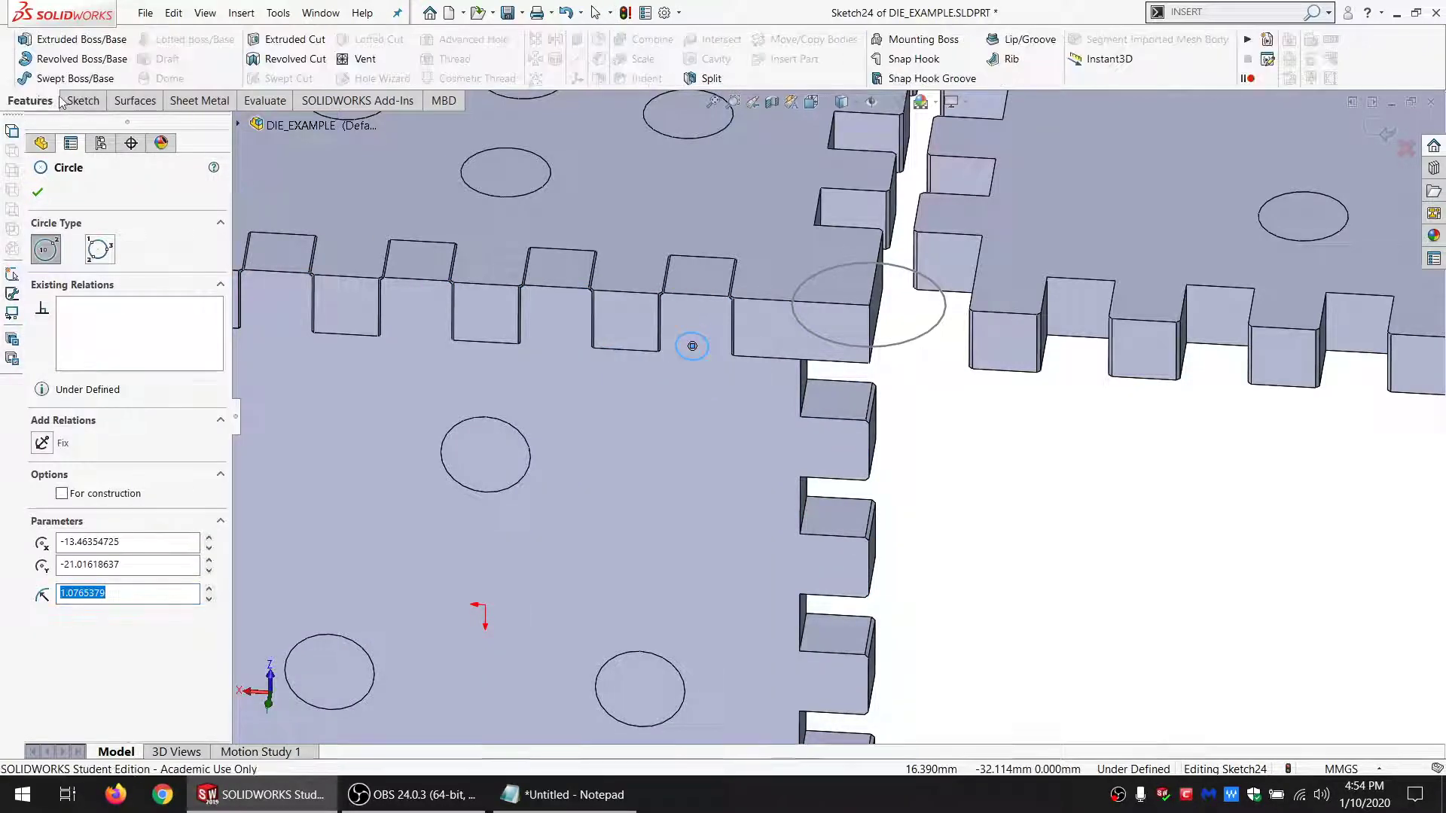
{"action": "left_click", "coordinate": [275, 44]}
{"action": "left_click", "coordinate": [91, 609]}
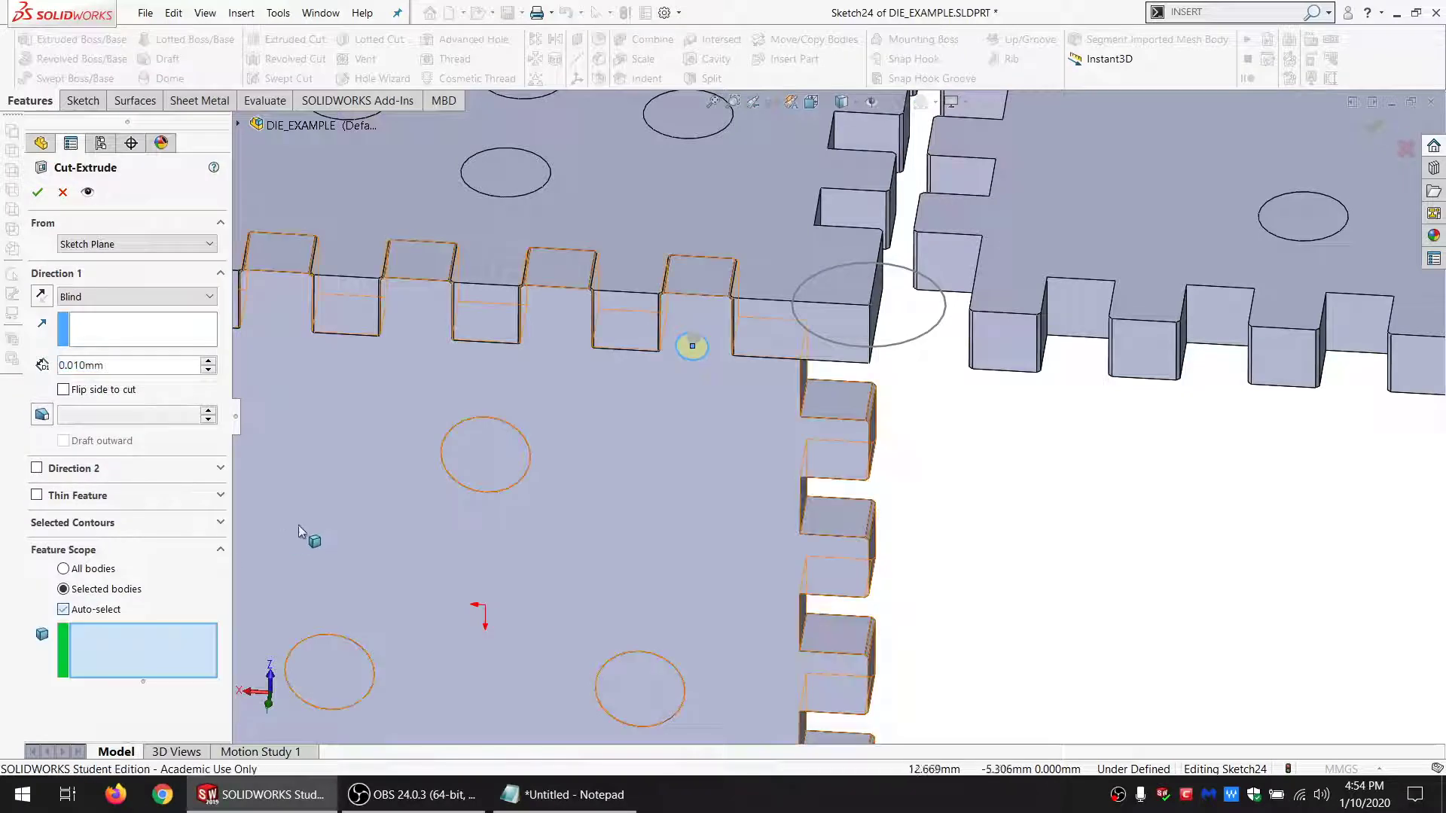
{"action": "left_click", "coordinate": [298, 526]}
{"action": "left_click", "coordinate": [36, 194]}
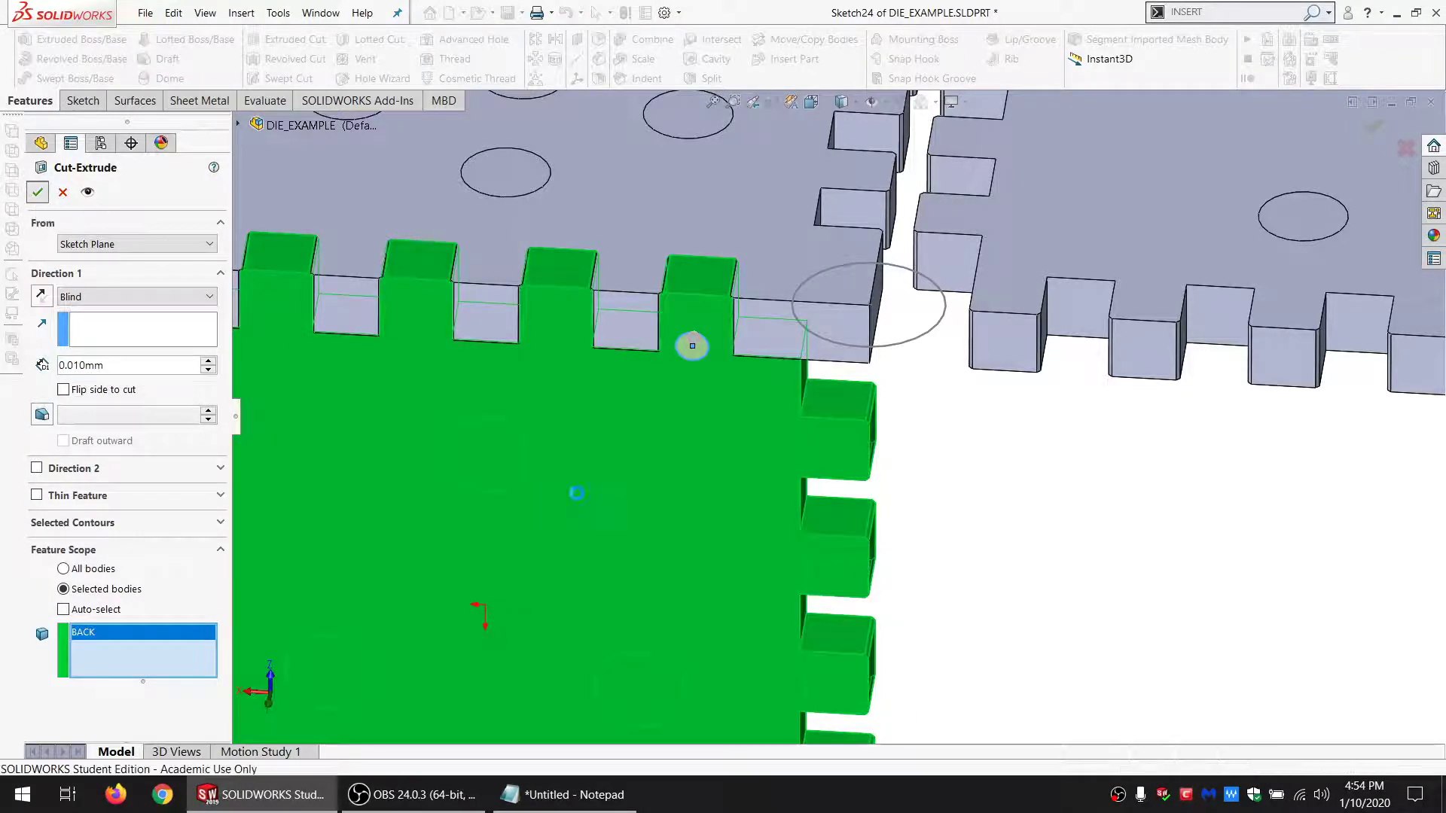
{"action": "scroll", "coordinate": [527, 519], "scroll_direction": "up", "scroll_amount": 5}
{"action": "left_click", "coordinate": [497, 517]}
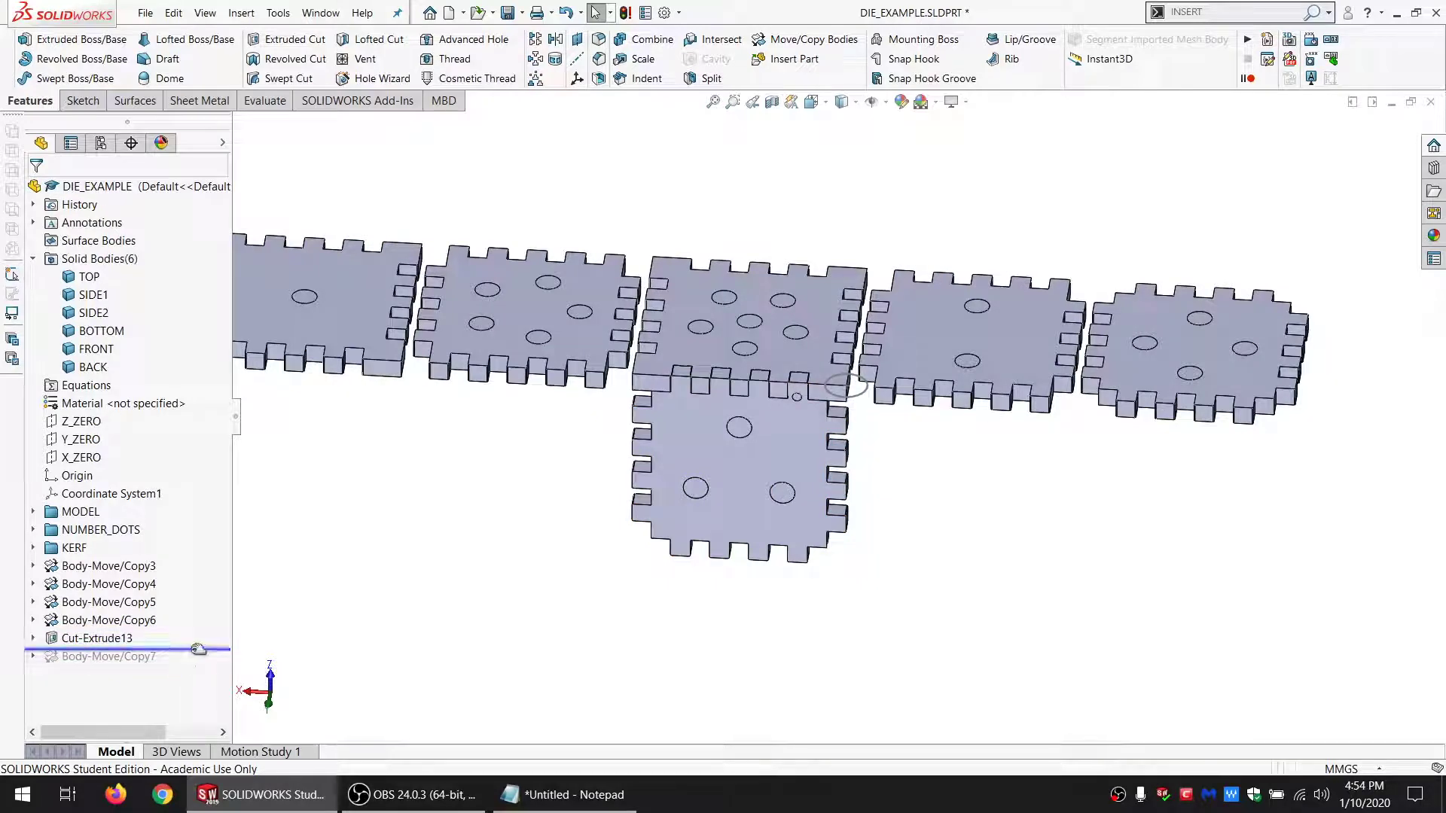
{"action": "left_click_drag", "start_coordinate": [188, 649], "coordinate": [190, 666]}
{"action": "scroll", "coordinate": [1091, 489], "scroll_direction": "down", "scroll_amount": 4}
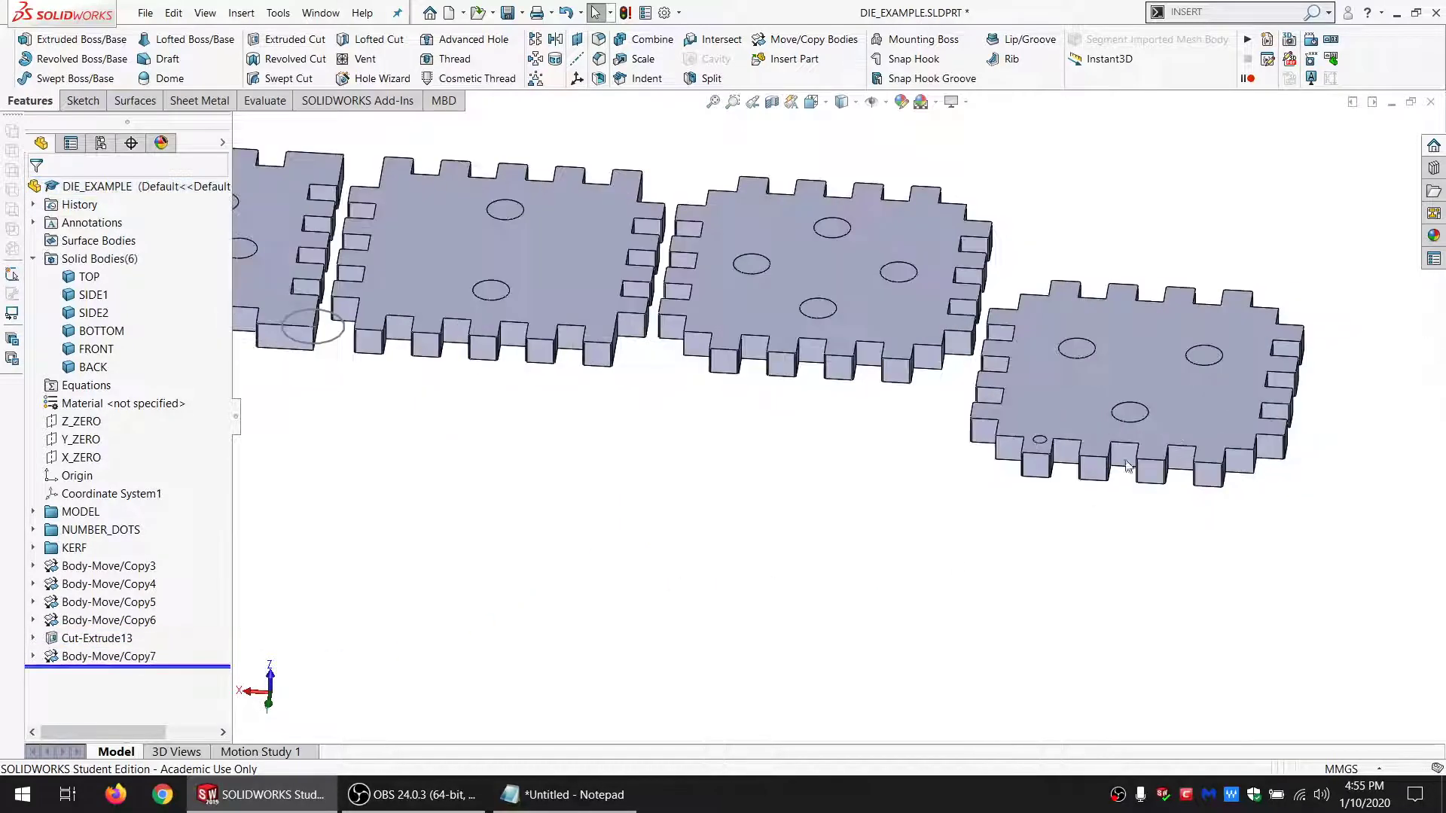
Step: Edit BACK's body move to make the marked tab's end face coincident with TOP's end edge face, and apply it
{"action": "left_click", "coordinate": [128, 658]}
{"action": "left_click", "coordinate": [143, 612]}
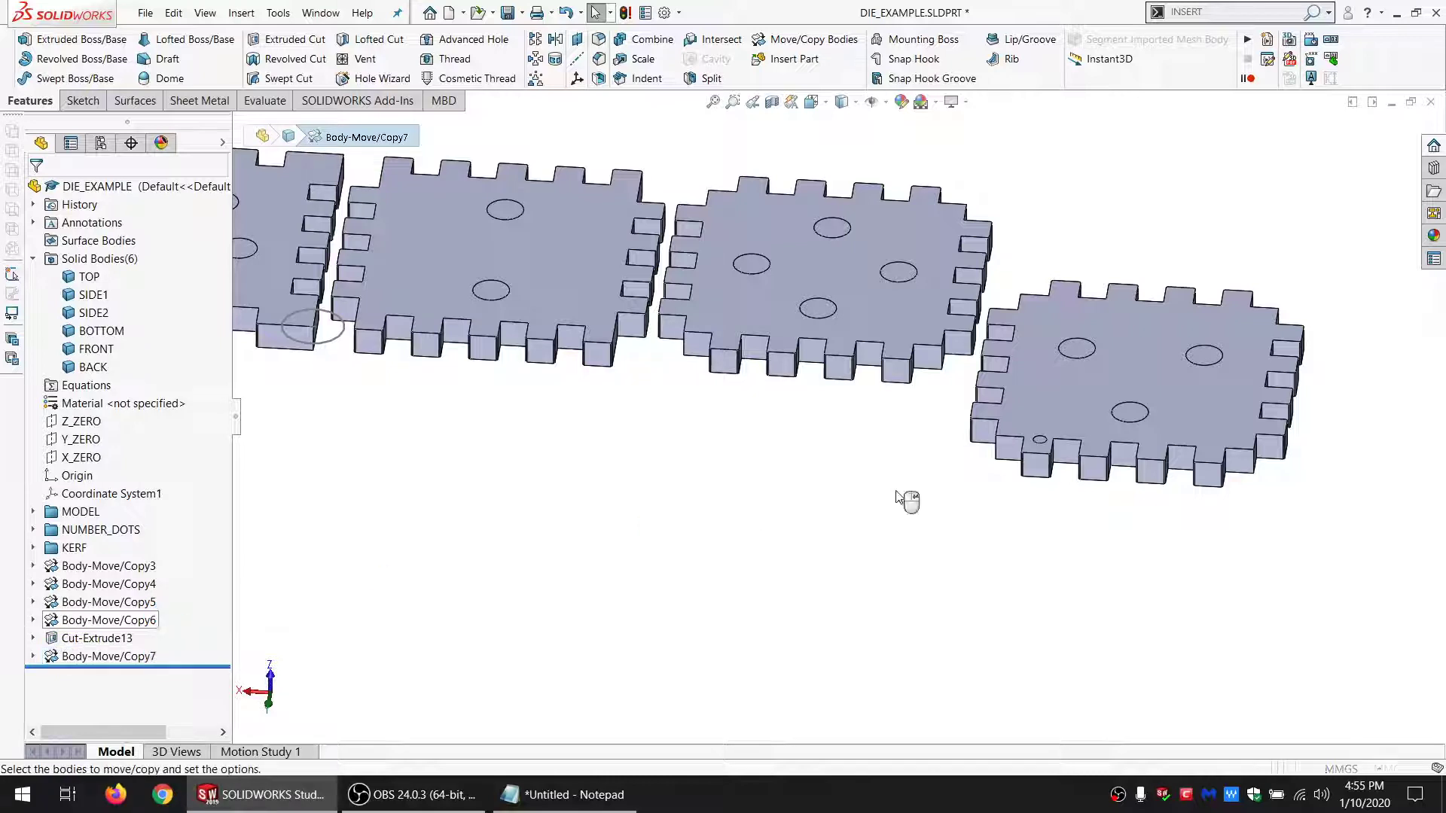
{"action": "left_click", "coordinate": [1036, 468]}
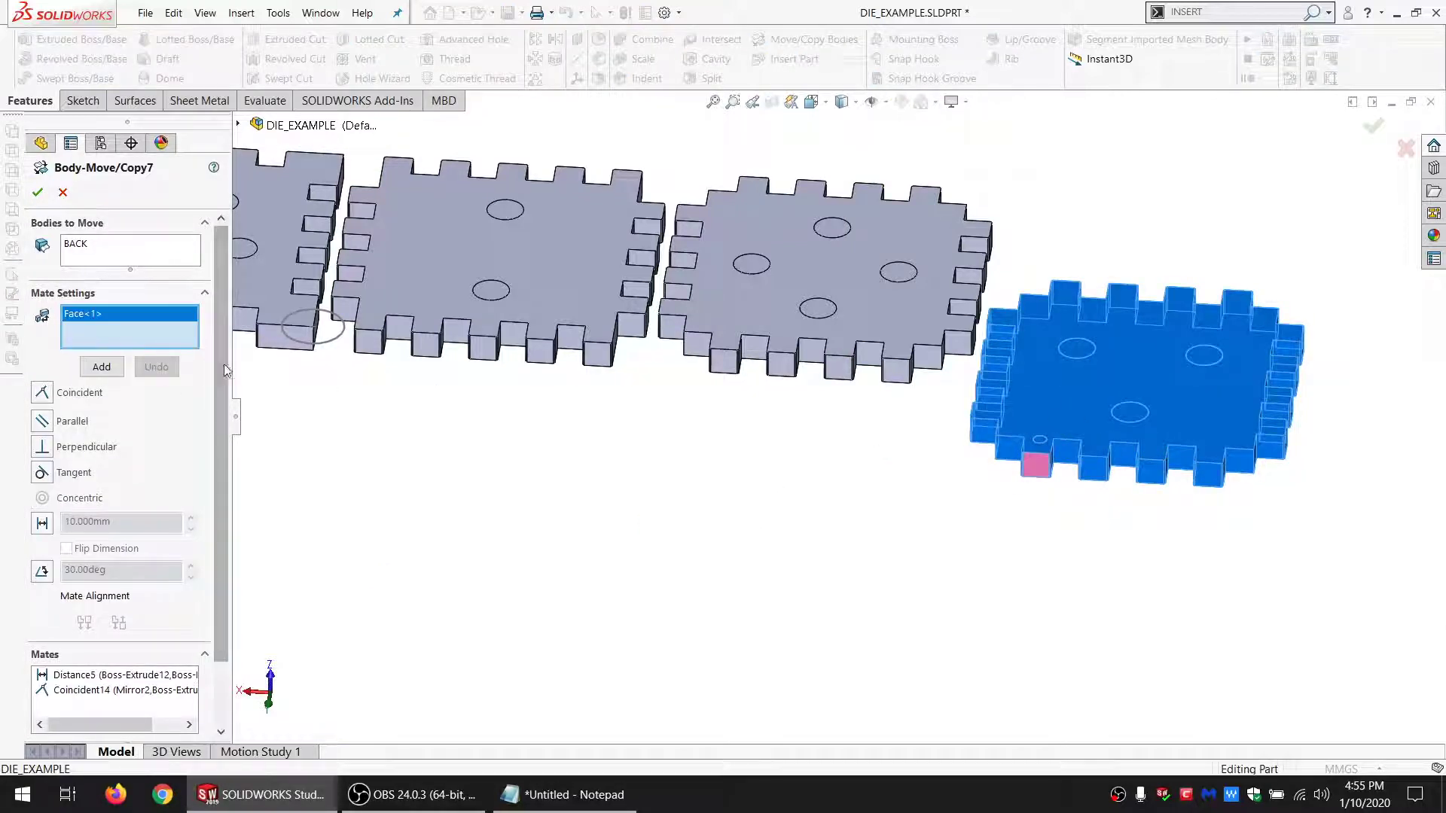
{"action": "left_click", "coordinate": [285, 341]}
{"action": "left_click", "coordinate": [86, 371]}
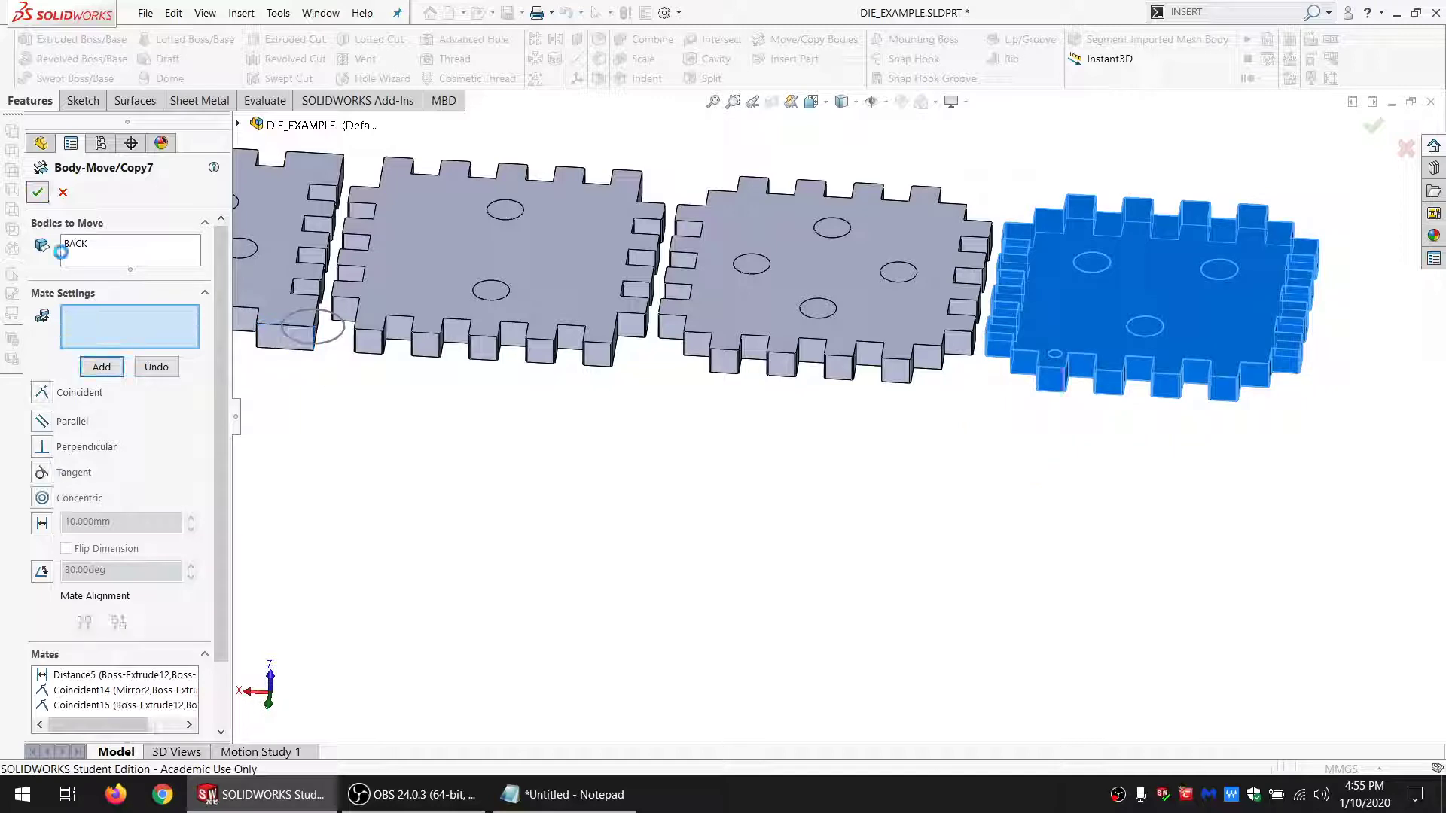
{"action": "left_click", "coordinate": [37, 192]}
Step: Delete the temporary marker cut on BACK and its leftover circle sketch
{"action": "left_click", "coordinate": [86, 638]}
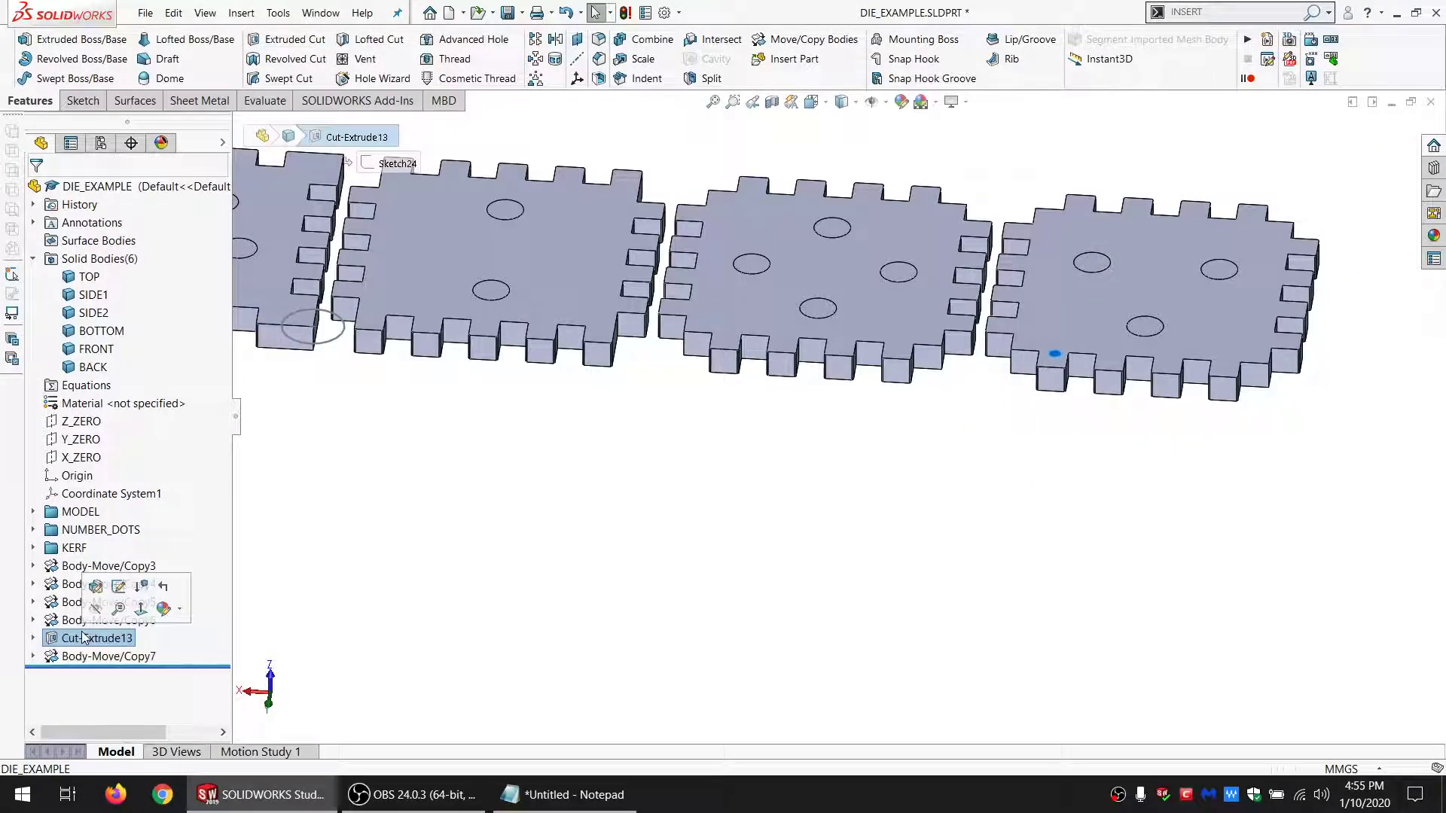
{"action": "key", "text": "Delete"}
{"action": "key", "text": "Return"}
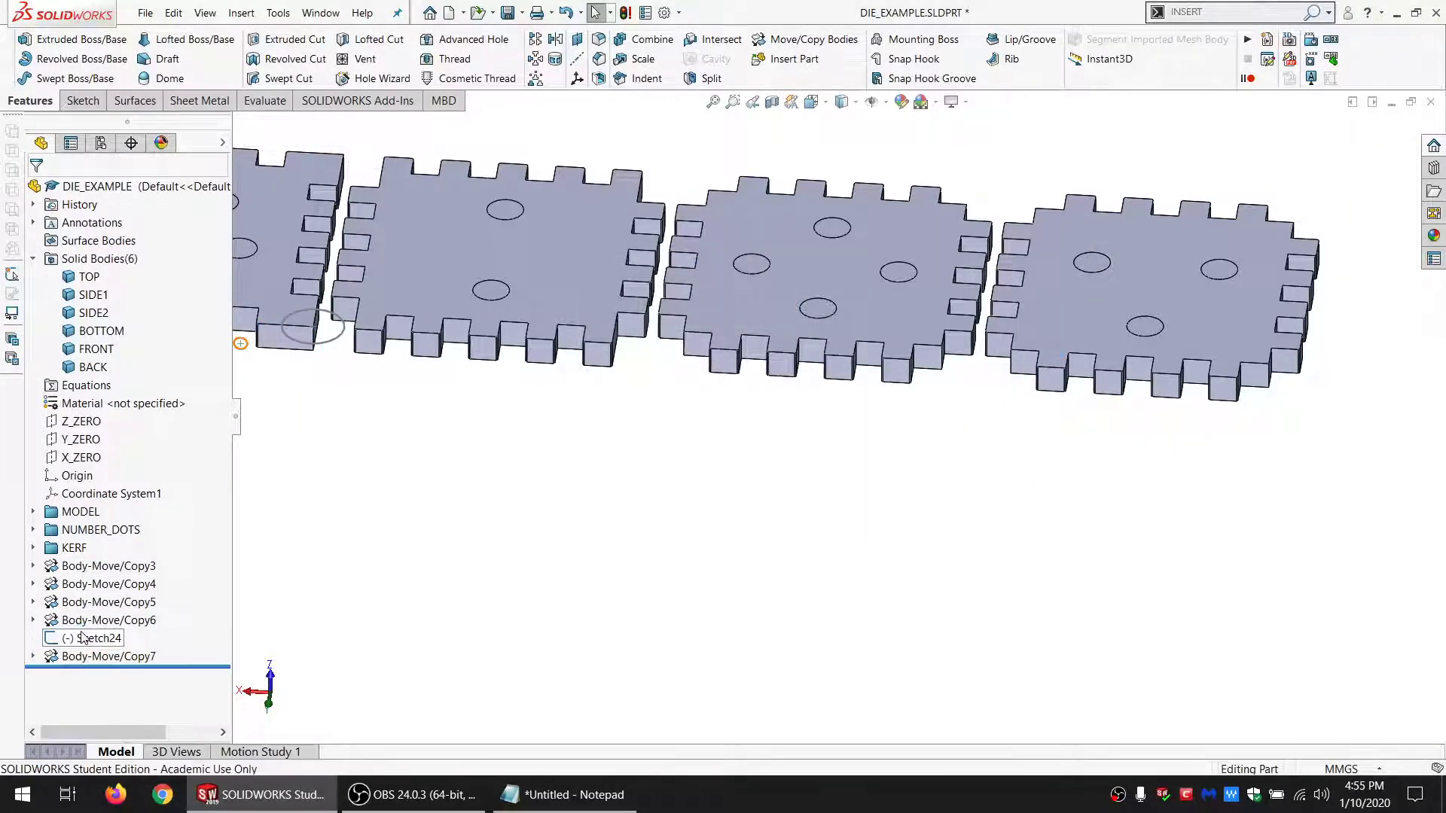
{"action": "left_click", "coordinate": [90, 638]}
{"action": "key", "text": "Delete"}
{"action": "key", "text": "Return"}
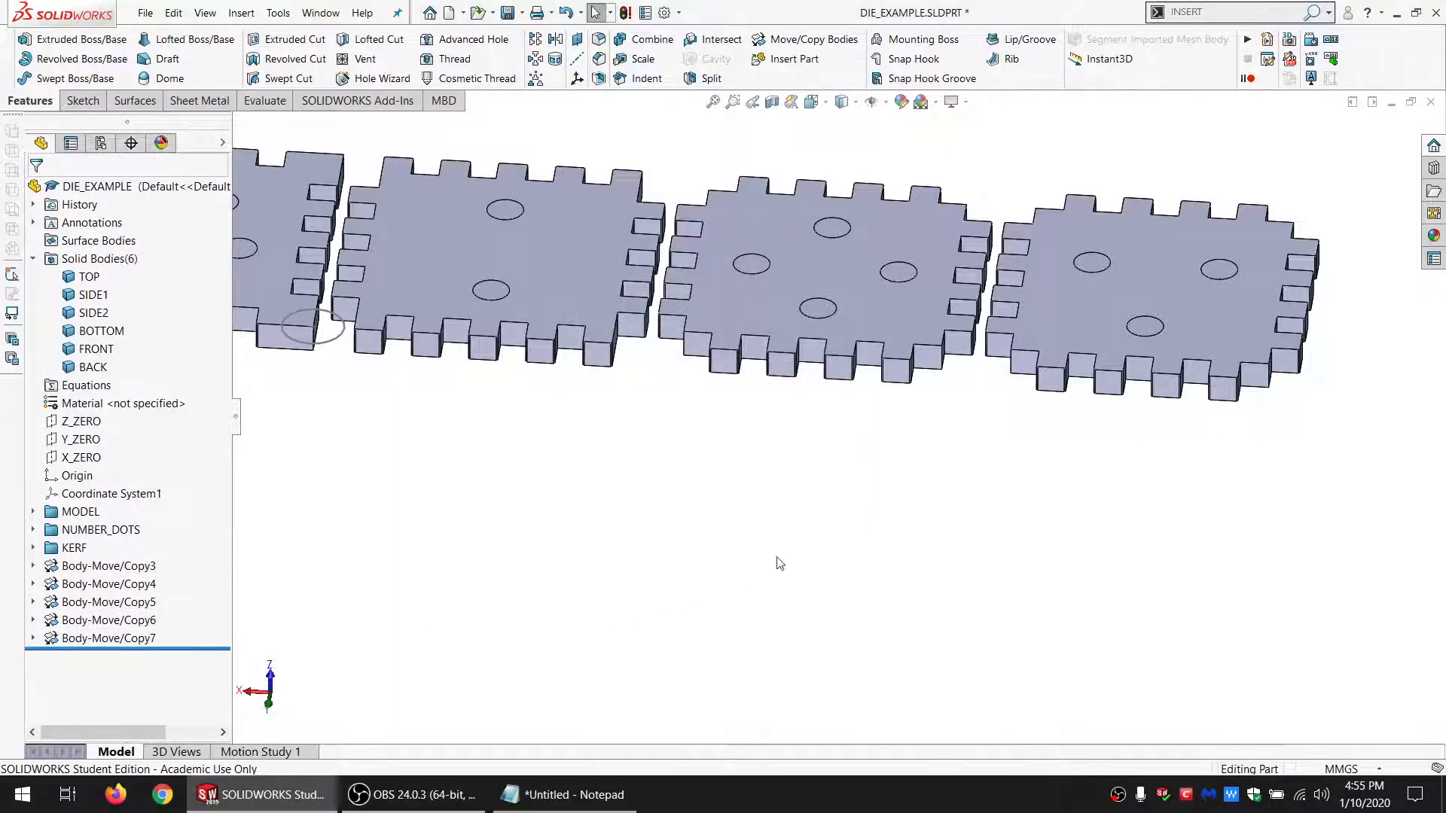
Step: Hide the MEMORY_ANCHOR sketch in the MODEL folder and orient the view square to the flat panels
{"action": "scroll", "coordinate": [783, 482], "scroll_direction": "up", "scroll_amount": 5}
{"action": "scroll", "coordinate": [753, 429], "scroll_direction": "down", "scroll_amount": 2}
{"action": "middle_click_drag", "start_coordinate": [752, 400], "coordinate": [489, 627]}
{"action": "left_click", "coordinate": [32, 511]}
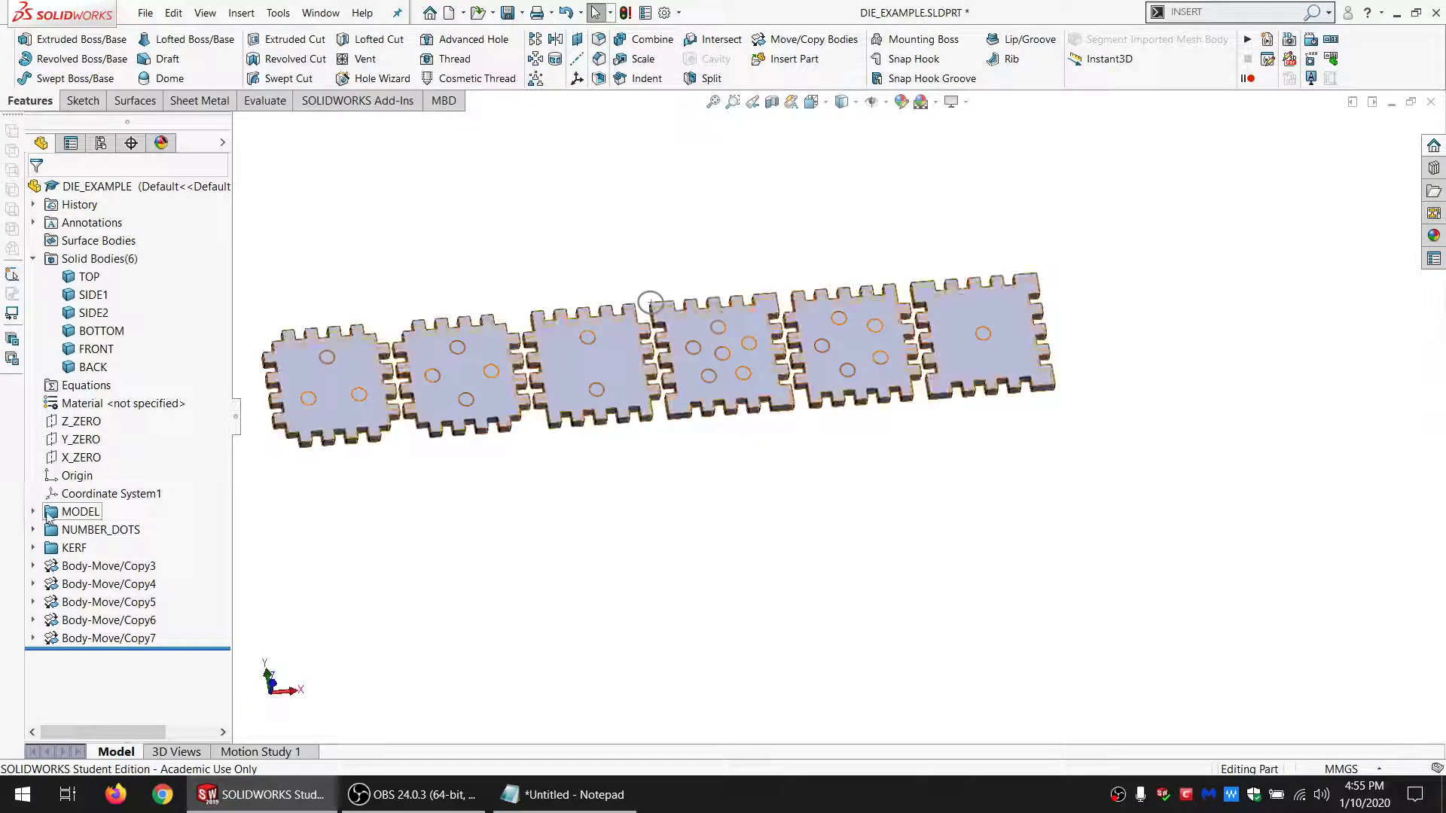
{"action": "scroll", "coordinate": [36, 515], "scroll_direction": "down", "scroll_amount": 3}
{"action": "left_click", "coordinate": [113, 421]}
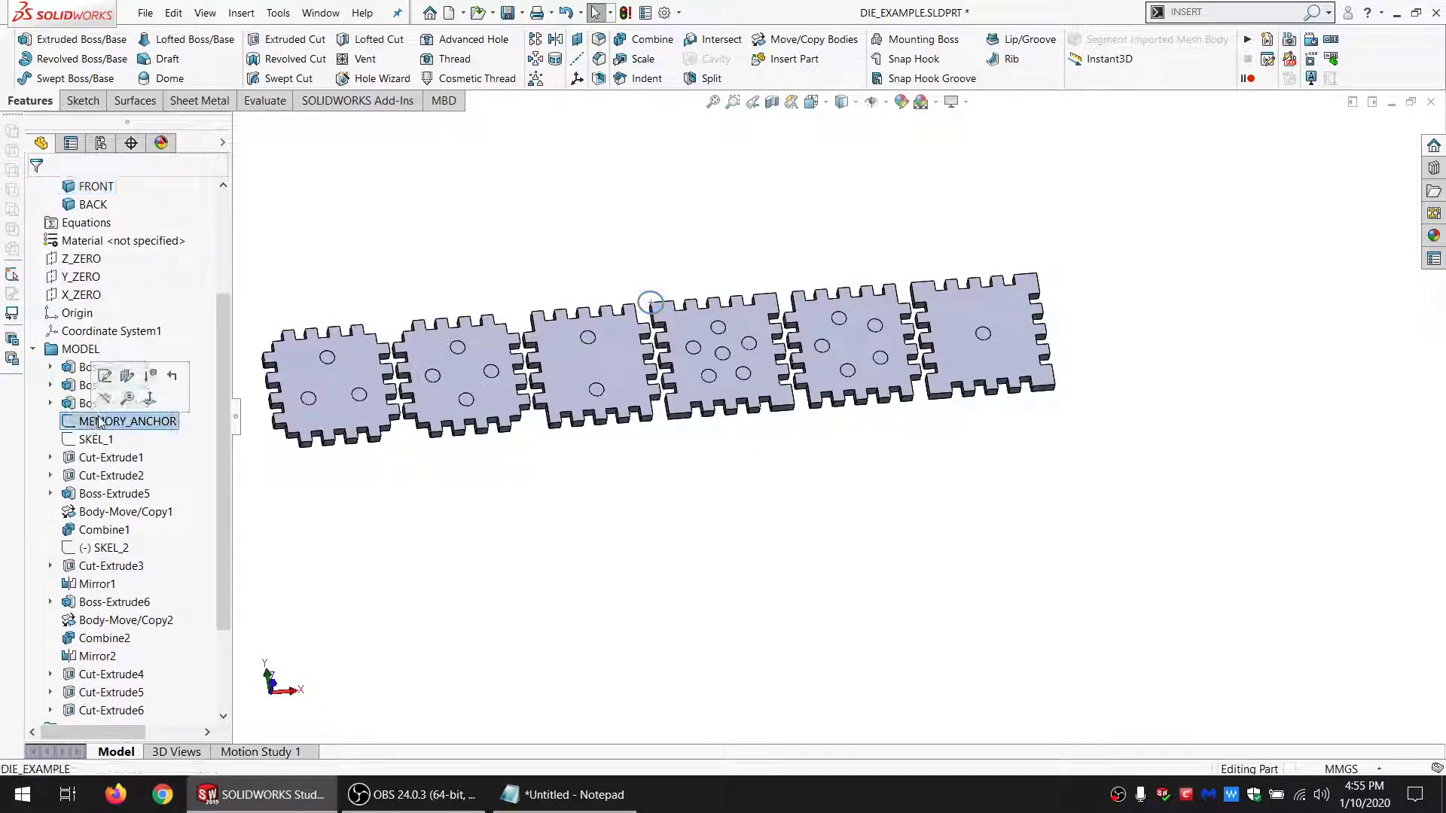
{"action": "left_click", "coordinate": [606, 470]}
{"action": "left_click", "coordinate": [620, 358]}
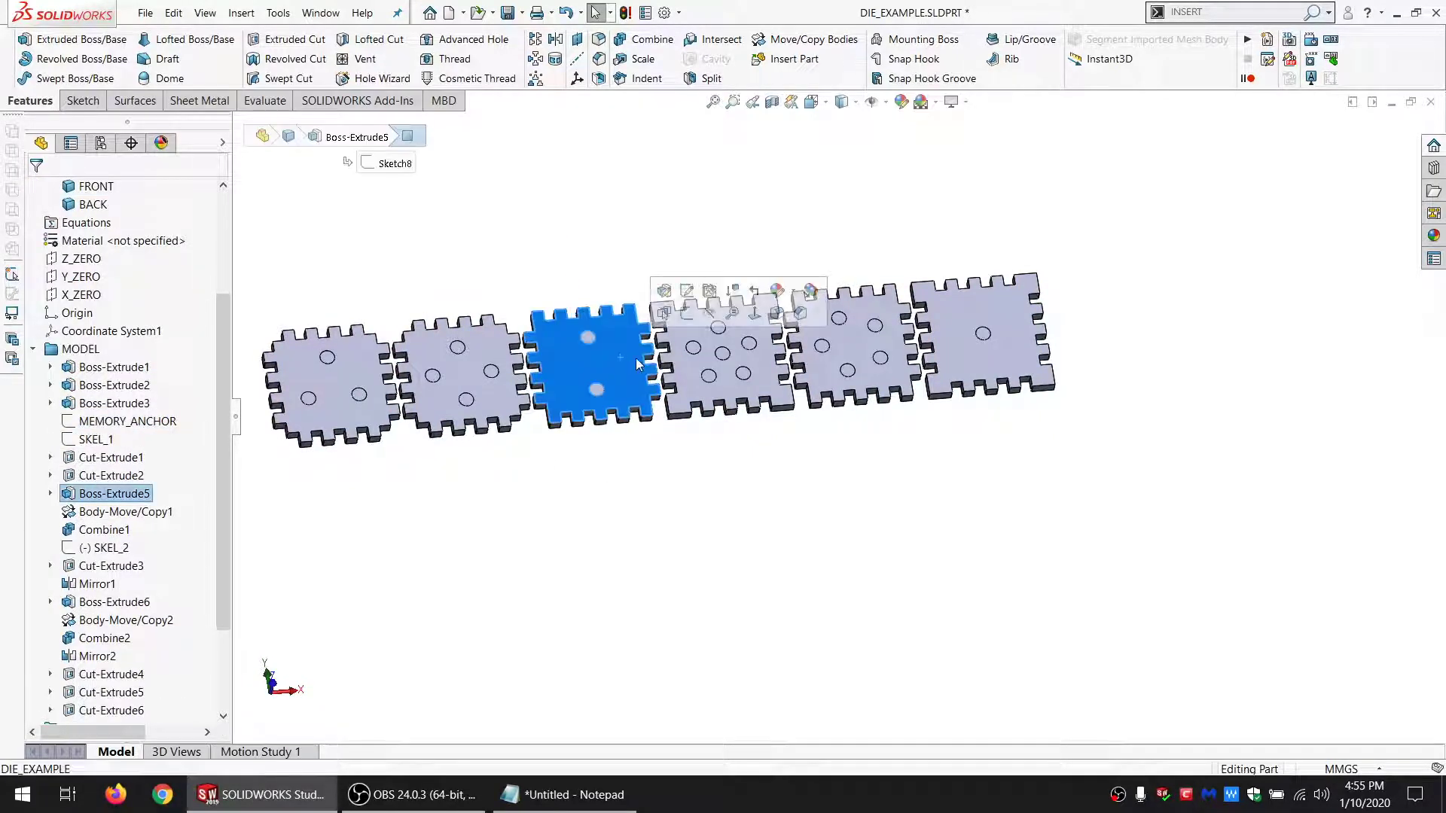
{"action": "left_click", "coordinate": [759, 316]}
{"action": "left_click", "coordinate": [938, 338]}
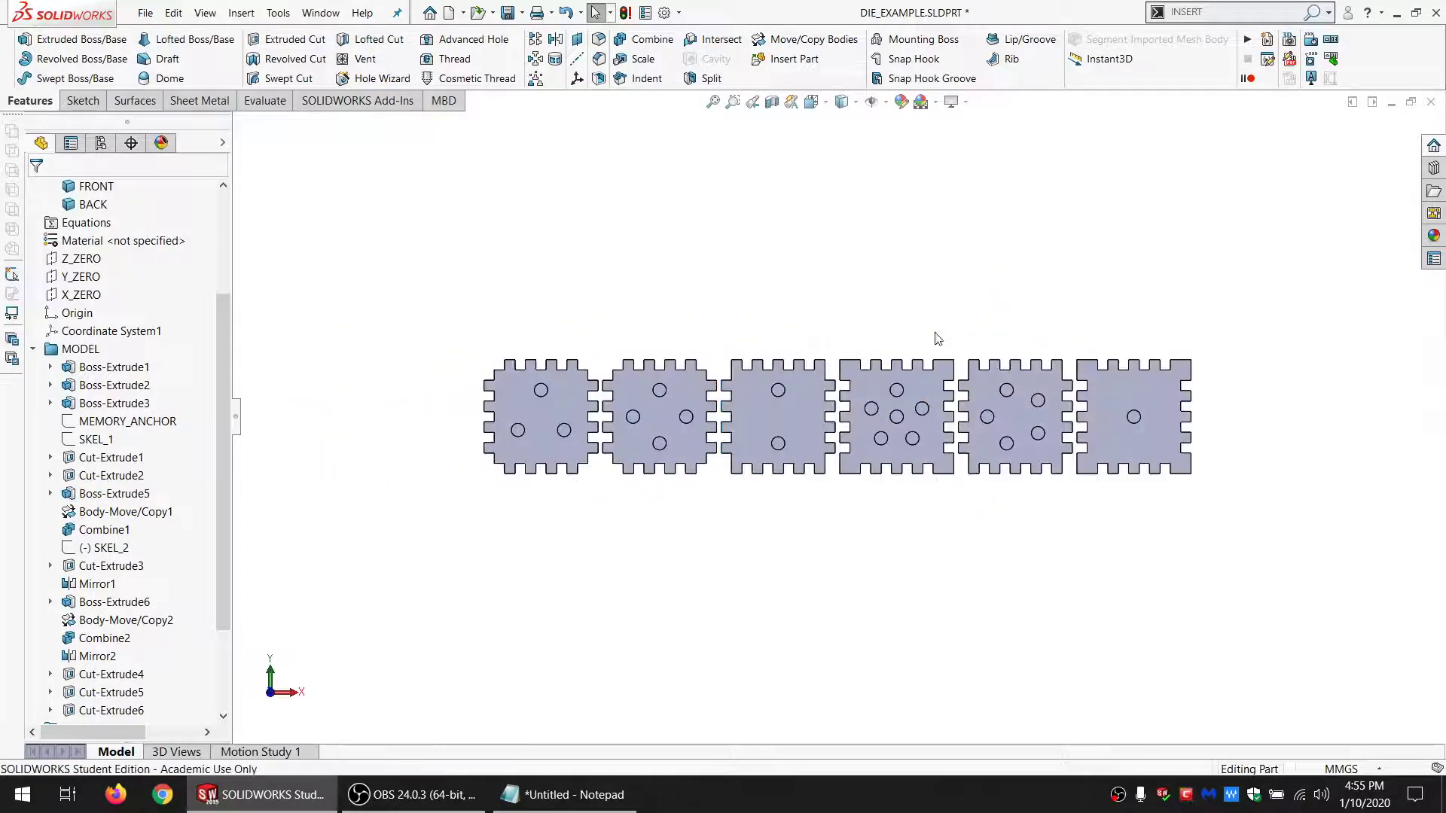
{"action": "scroll", "coordinate": [907, 360], "scroll_direction": "down", "scroll_amount": 1}
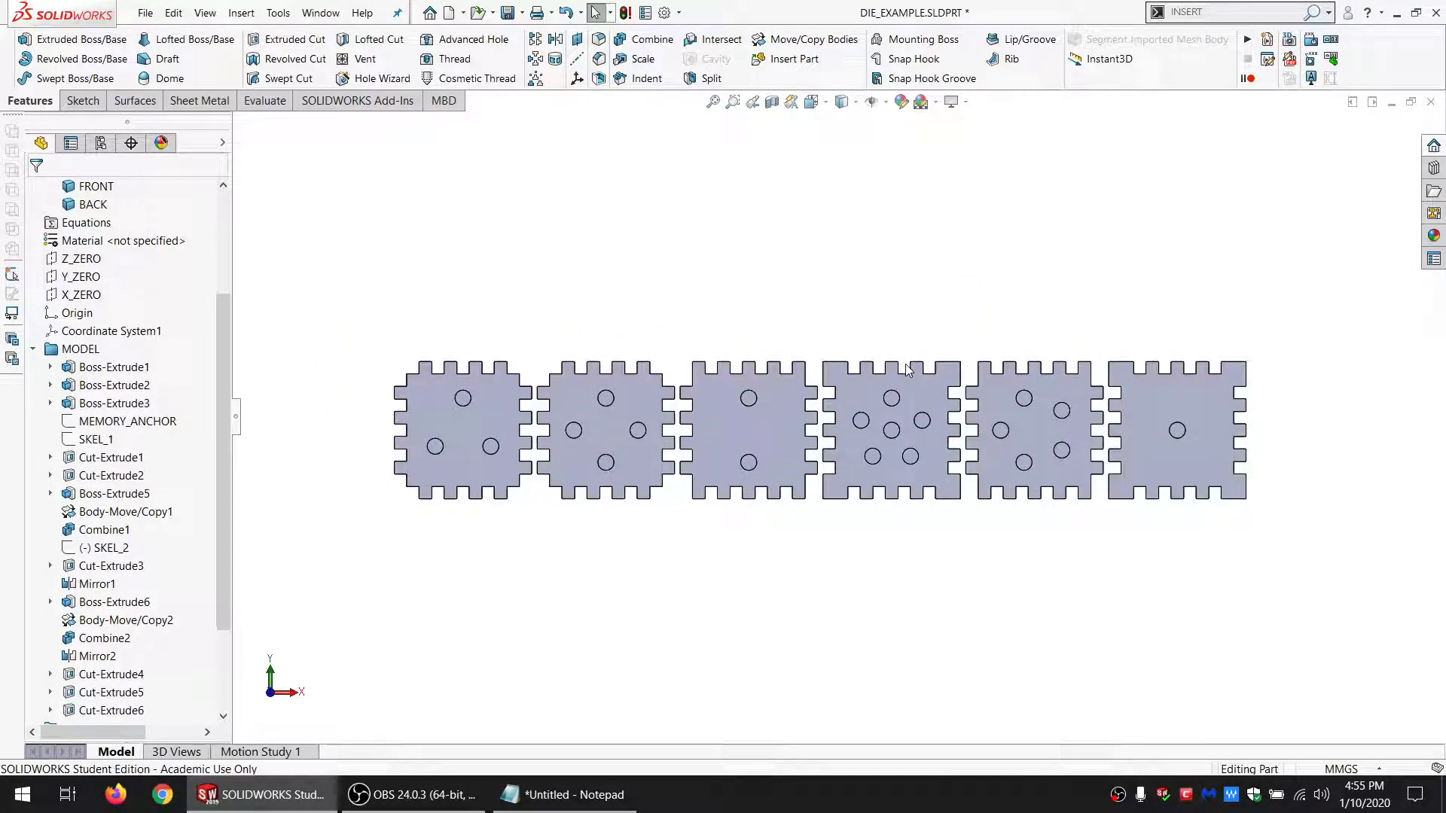
{"action": "left_click", "coordinate": [34, 349]}
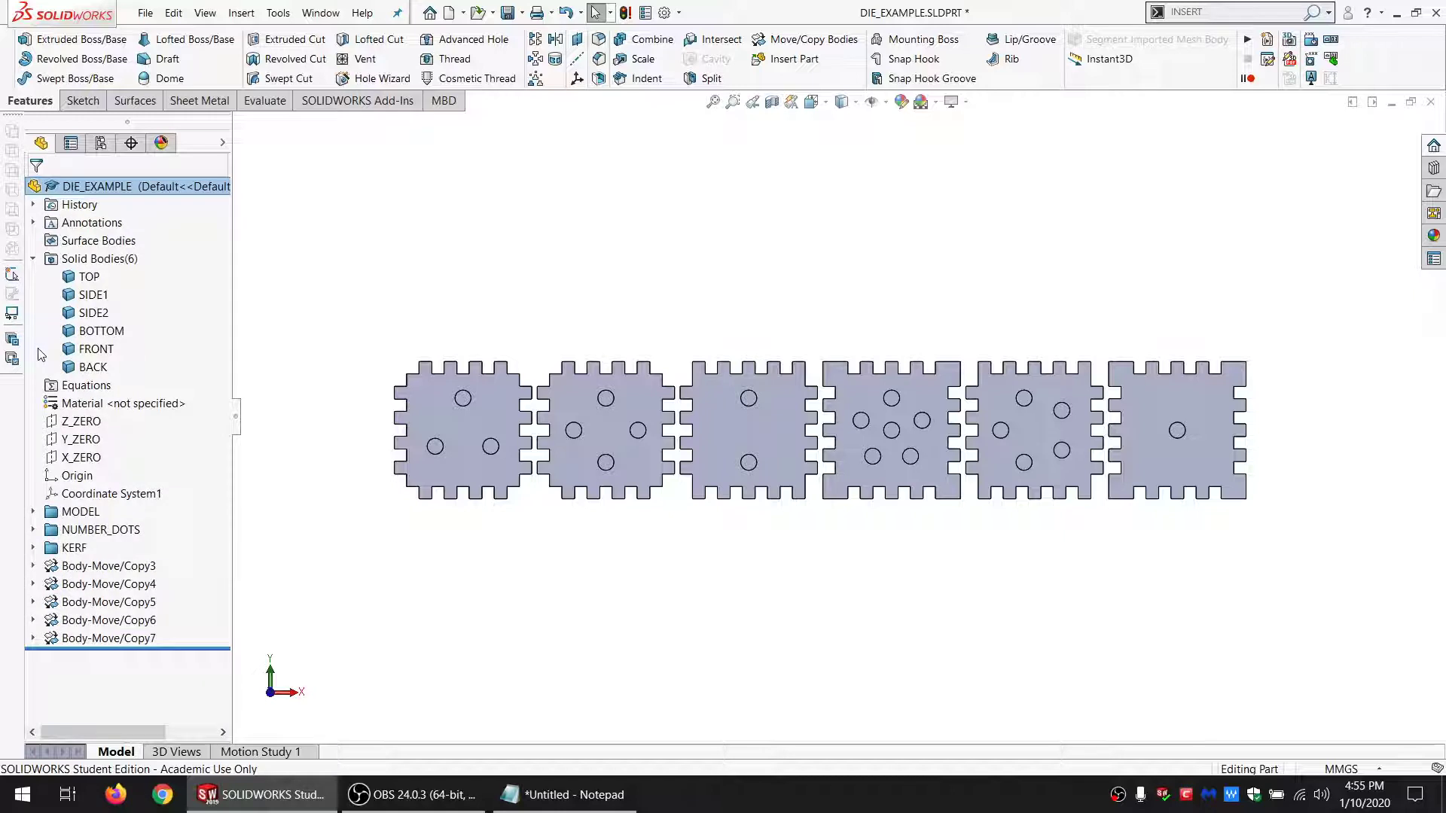
Step: Group the five body moves, Body-Move/Copy3 through Body-Move/Copy7, in a new folder named FLAT and save the part
{"action": "left_click", "coordinate": [87, 575]}
{"action": "left_click", "coordinate": [104, 640], "text": "shift"}
{"action": "right_click", "coordinate": [103, 602]}
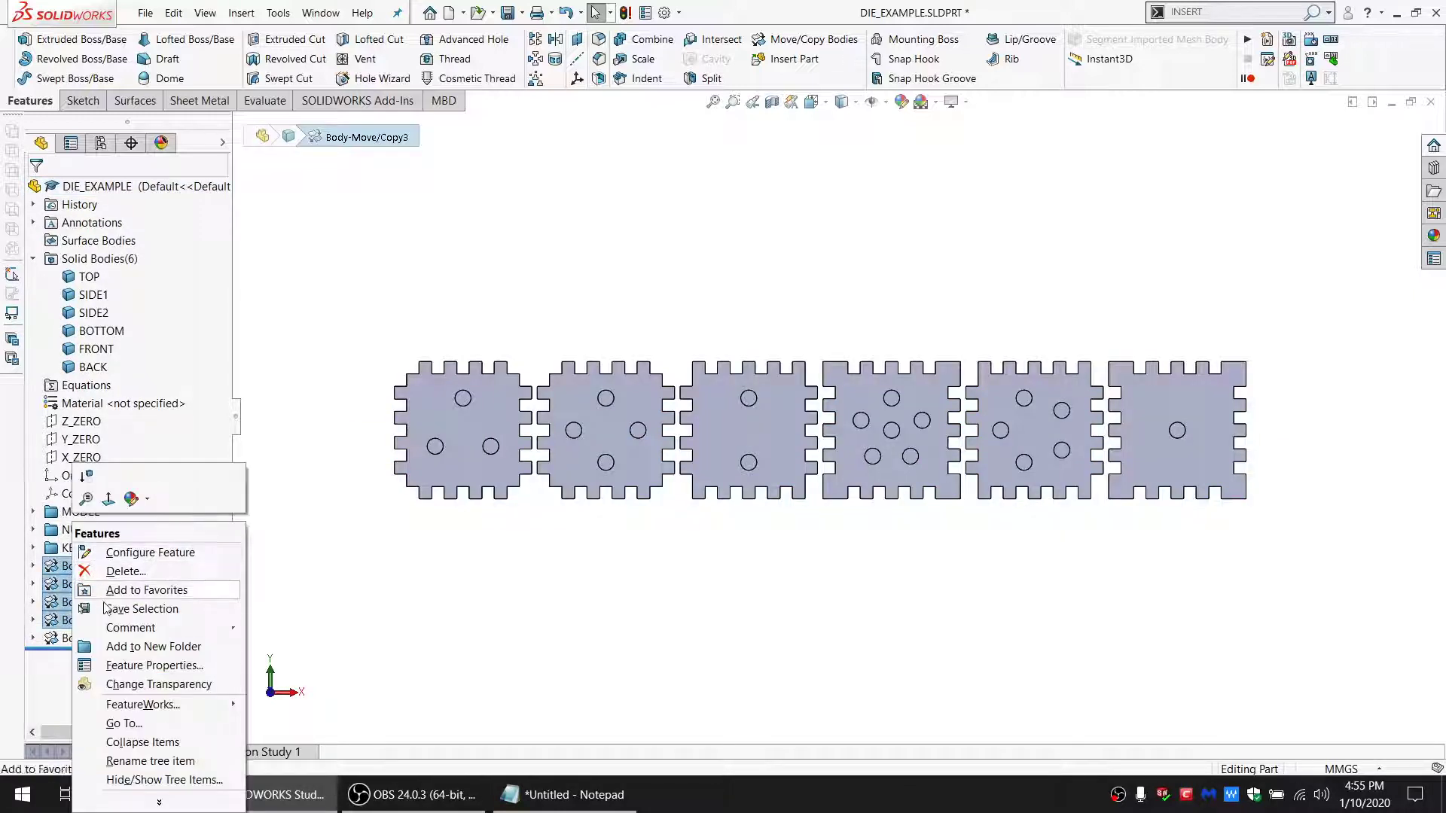
{"action": "left_click", "coordinate": [128, 646]}
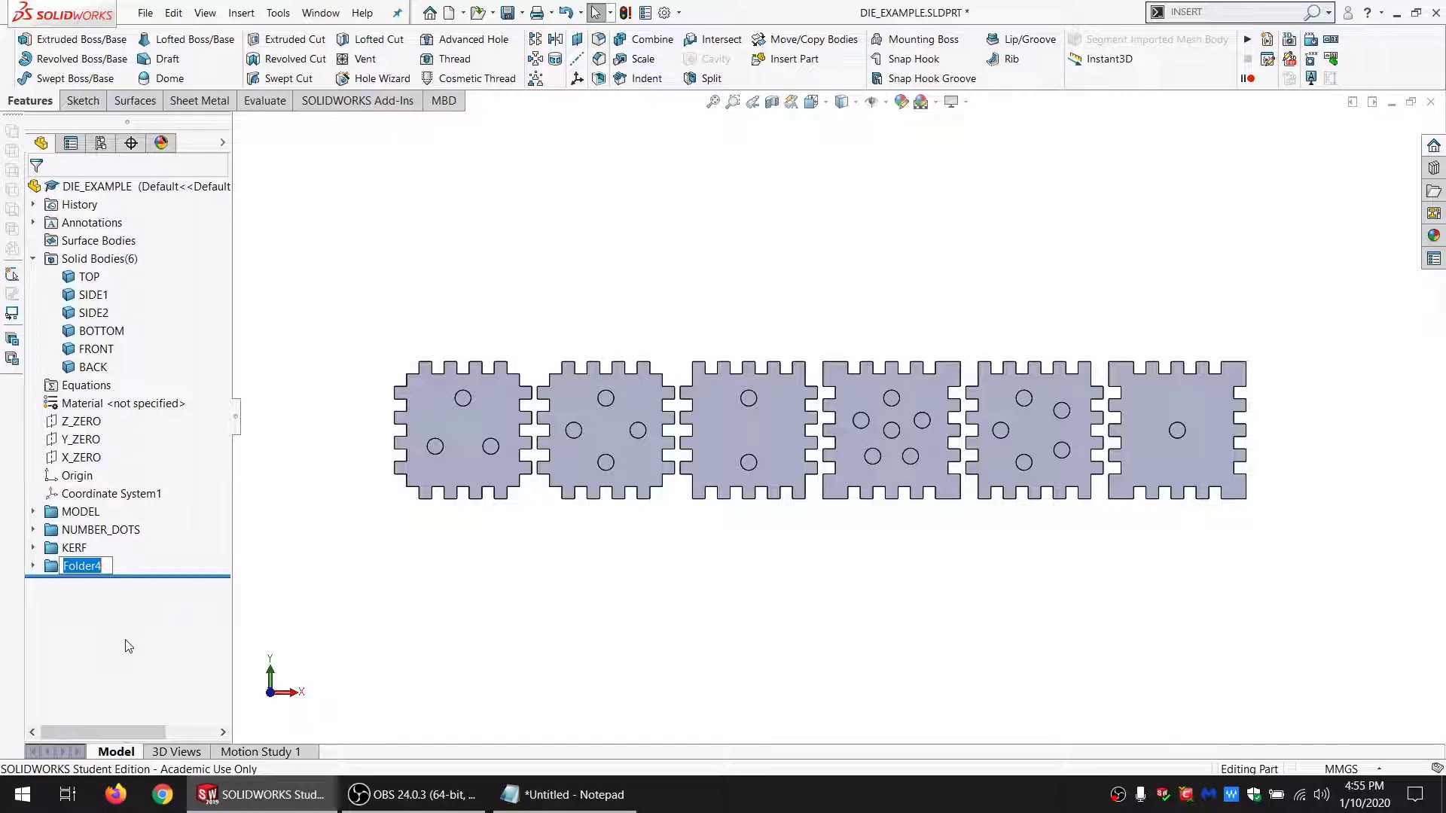
{"action": "type", "text": "FLAT"}
{"action": "key", "text": "Return"}
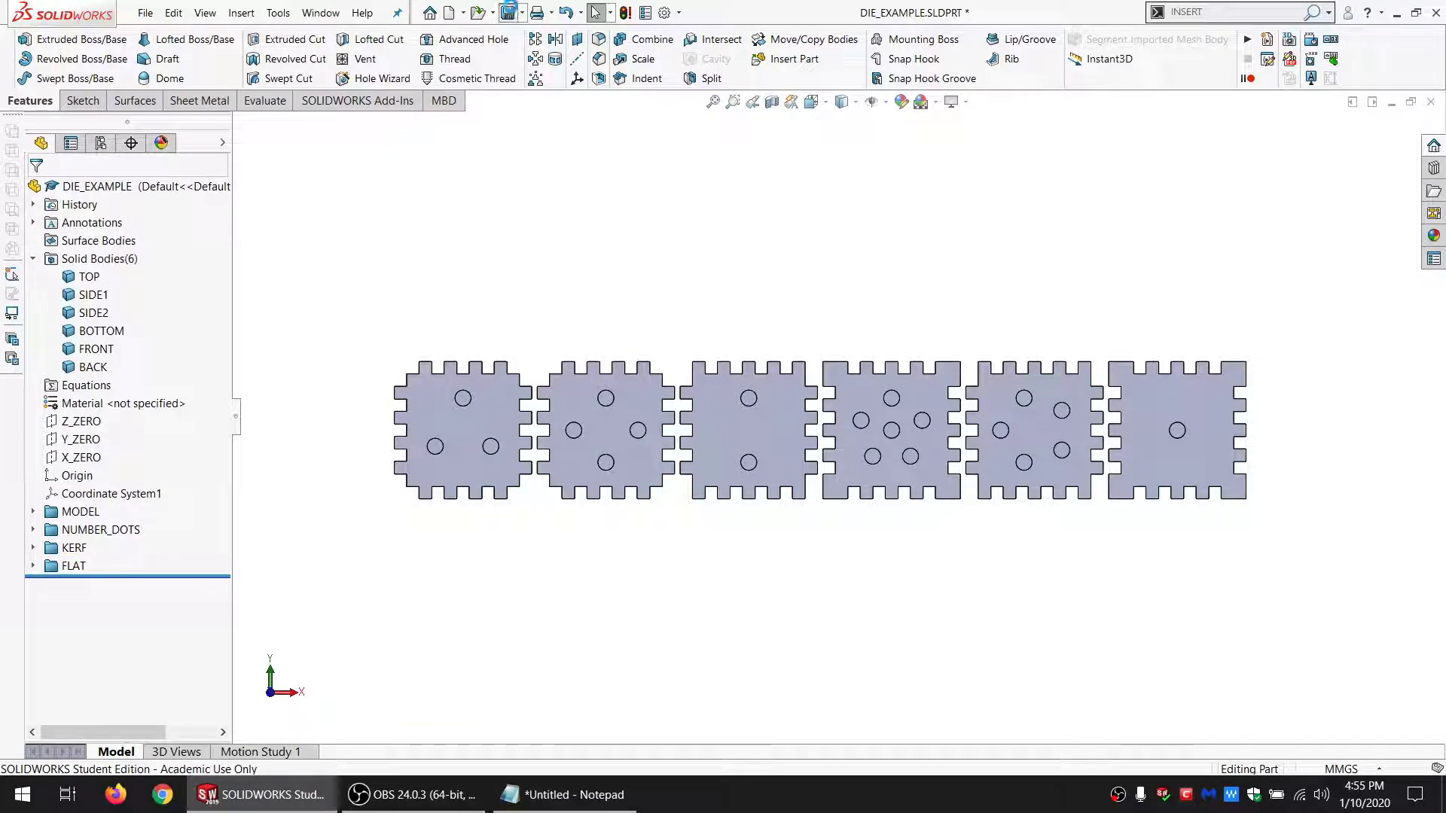
{"action": "left_click", "coordinate": [508, 12]}
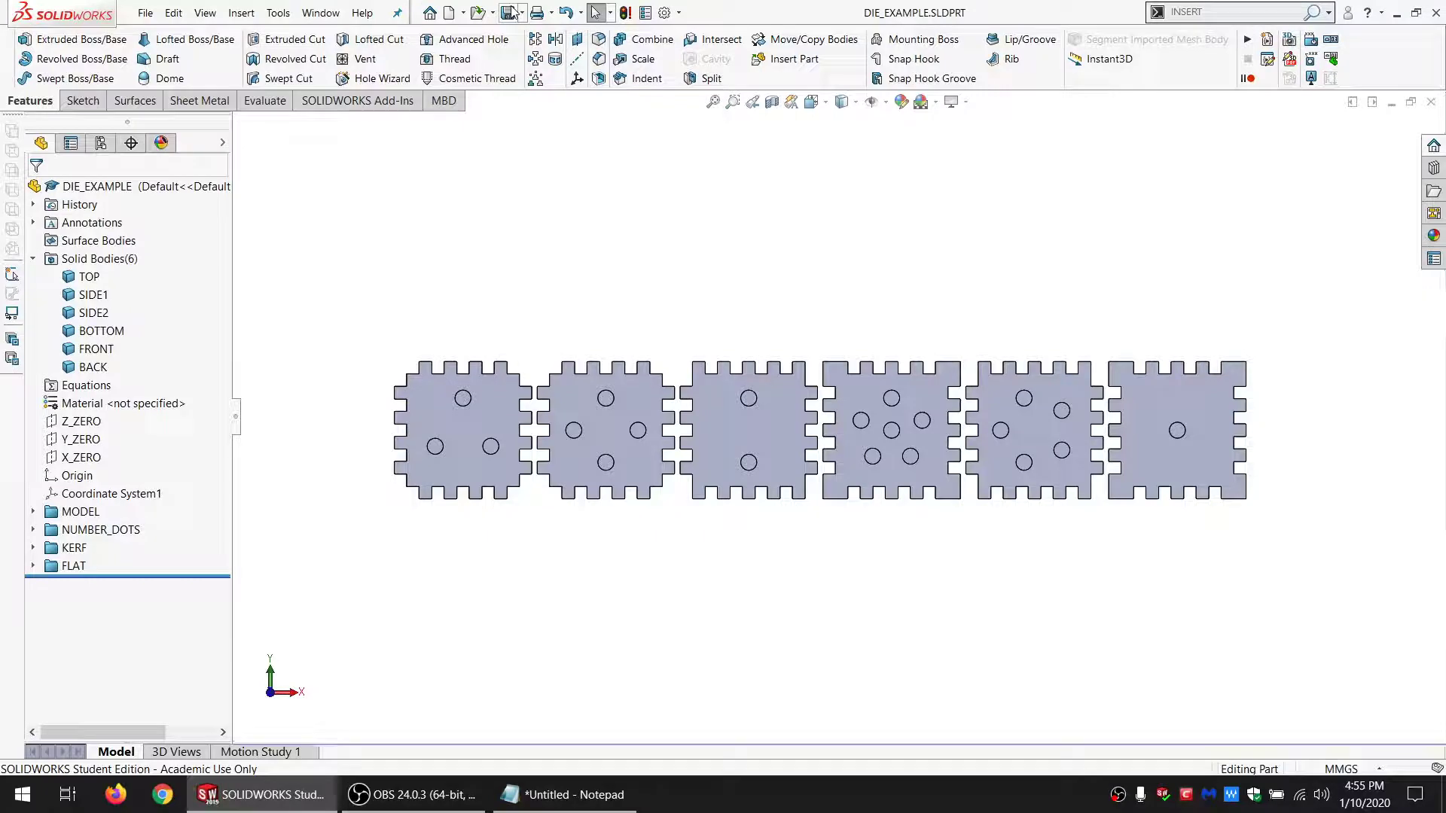
{"action": "left_click", "coordinate": [146, 13]}
{"action": "left_click", "coordinate": [181, 205]}
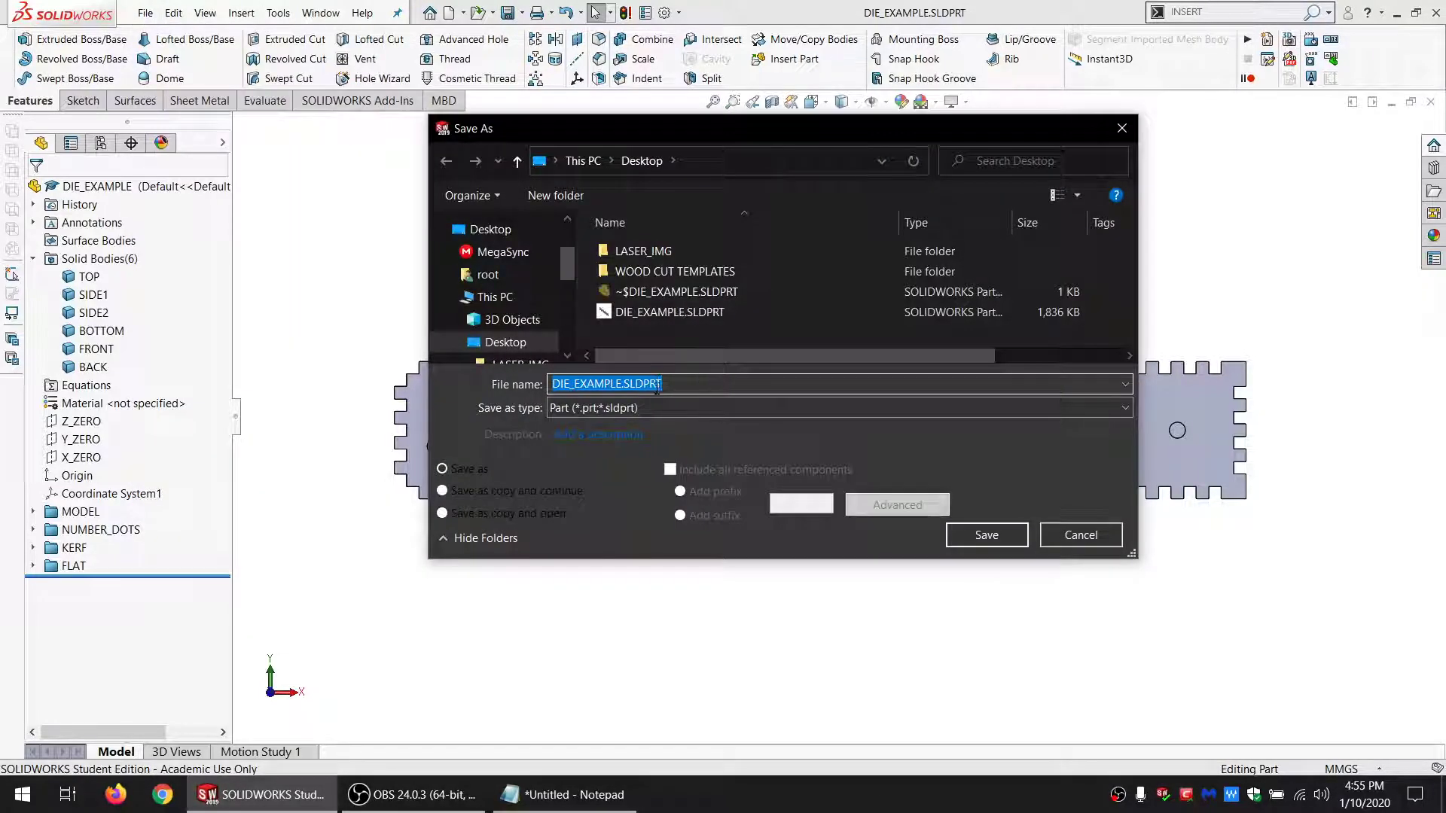
{"action": "left_click", "coordinate": [653, 413]}
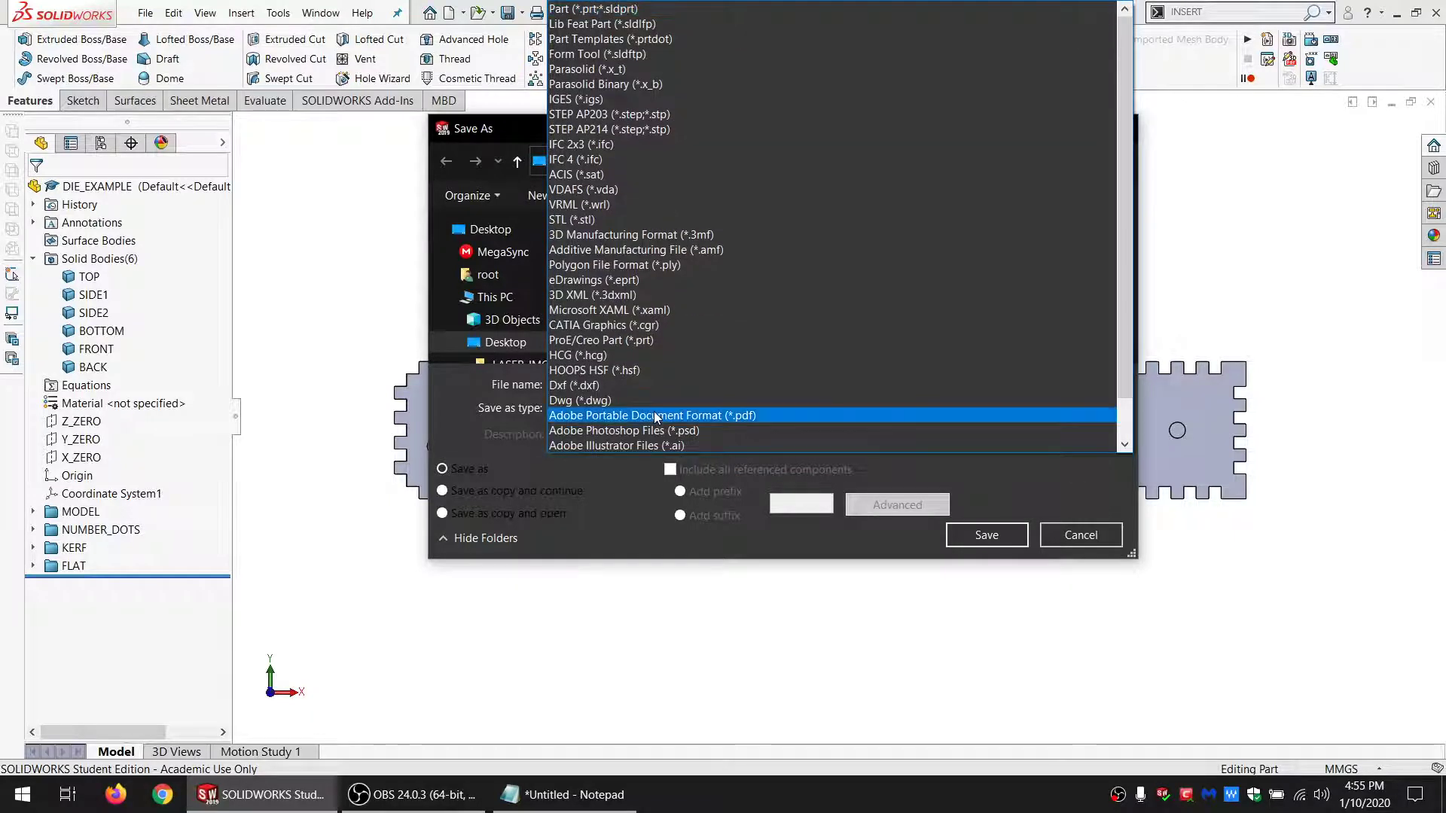
{"action": "left_click", "coordinate": [598, 386]}
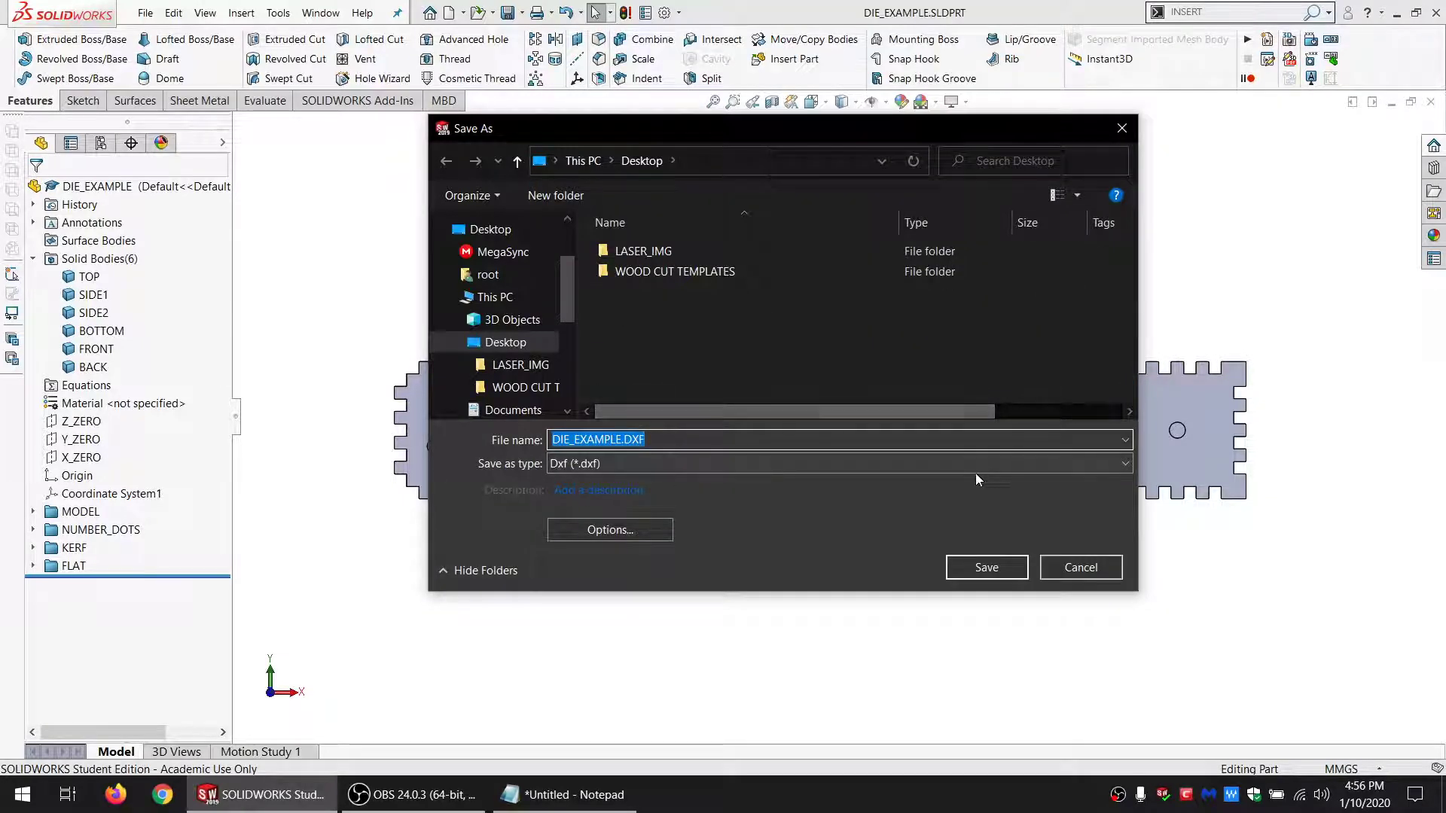
{"action": "left_click", "coordinate": [987, 567]}
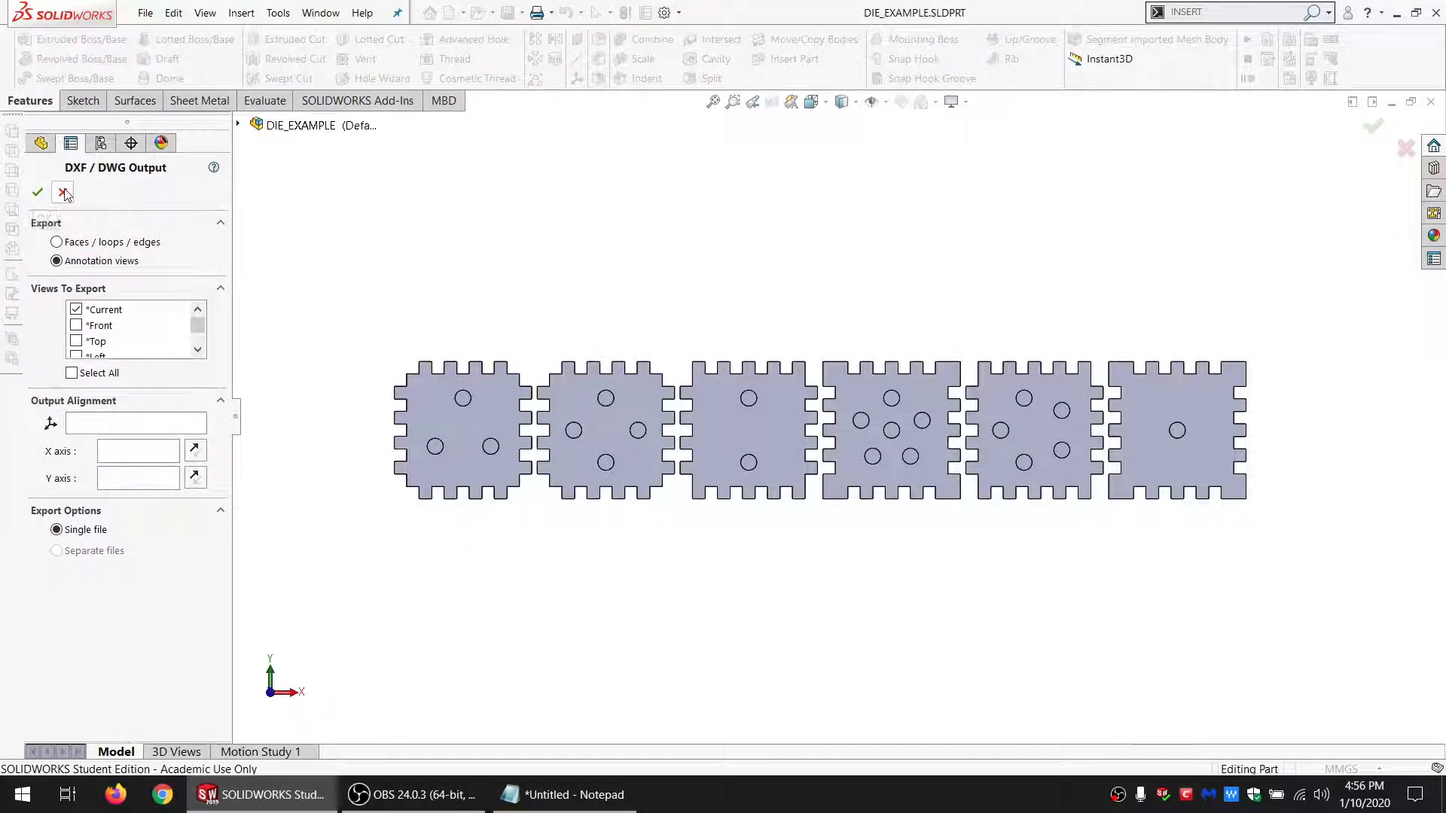
{"action": "left_click", "coordinate": [64, 192]}
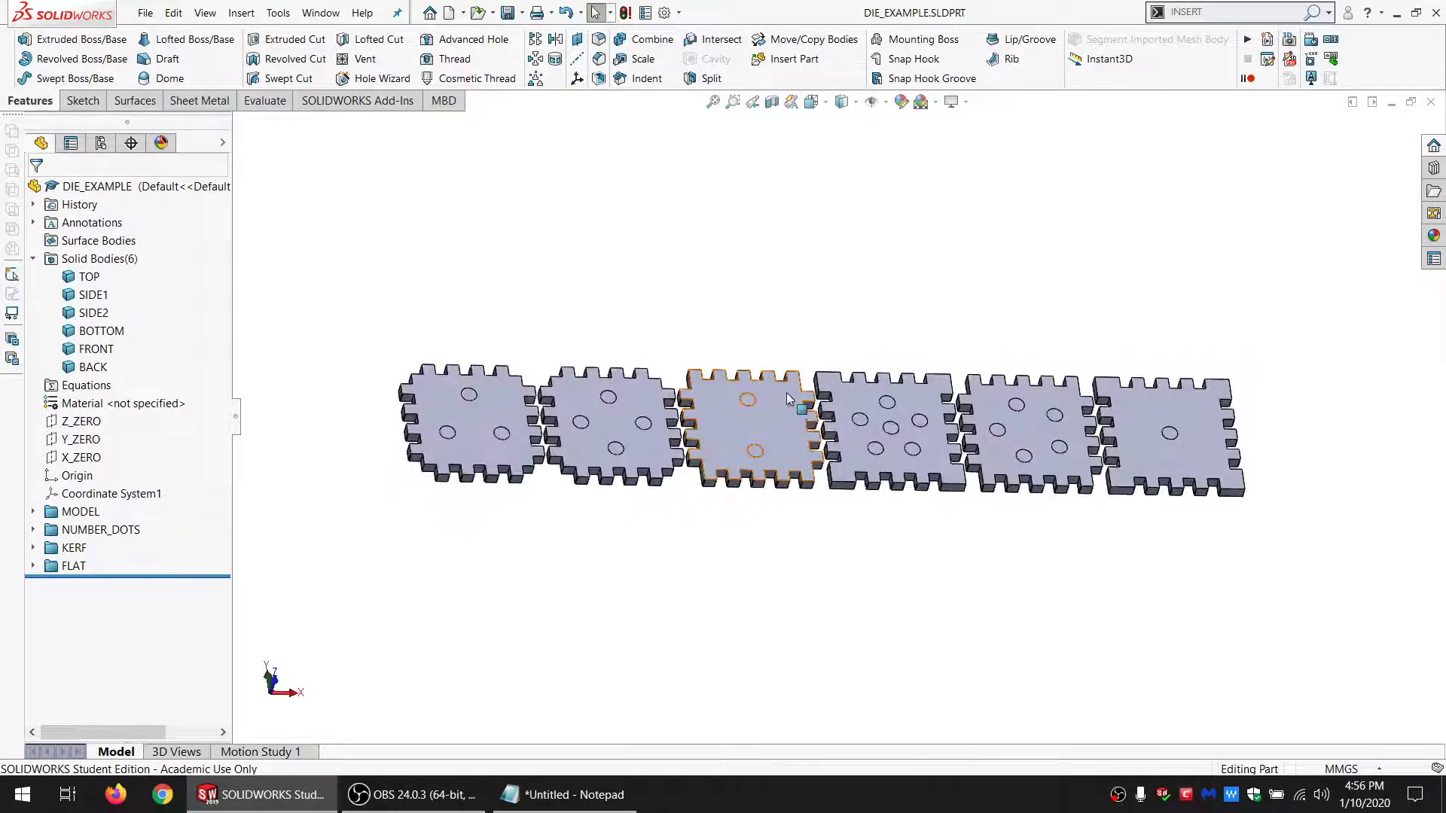
Step: Export the current face-on view of the flat panels to a single DXF file named DIE_EXAMPLE.DXF
{"action": "left_click", "coordinate": [789, 443]}
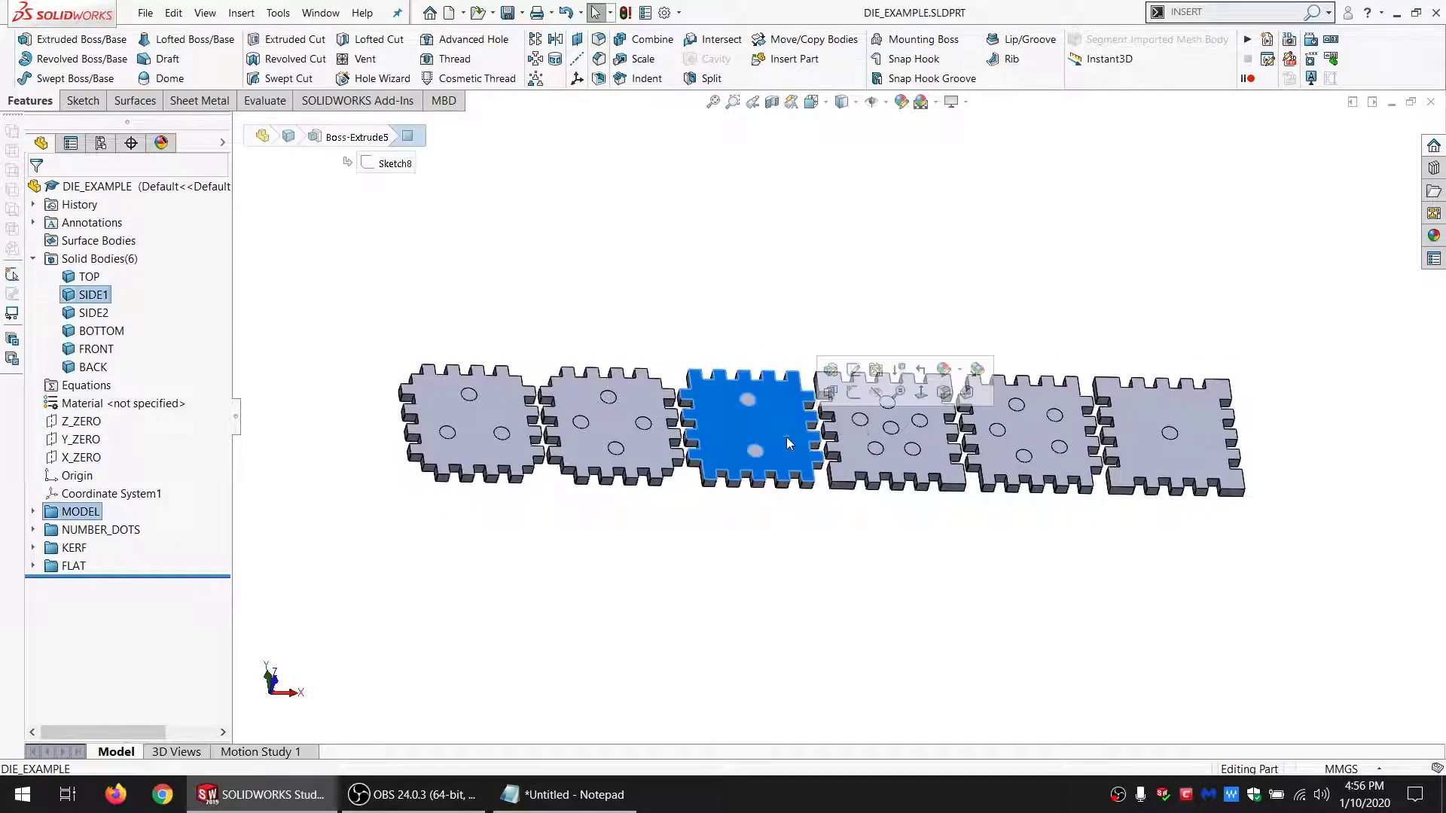
{"action": "left_click", "coordinate": [926, 400]}
{"action": "left_click", "coordinate": [641, 223]}
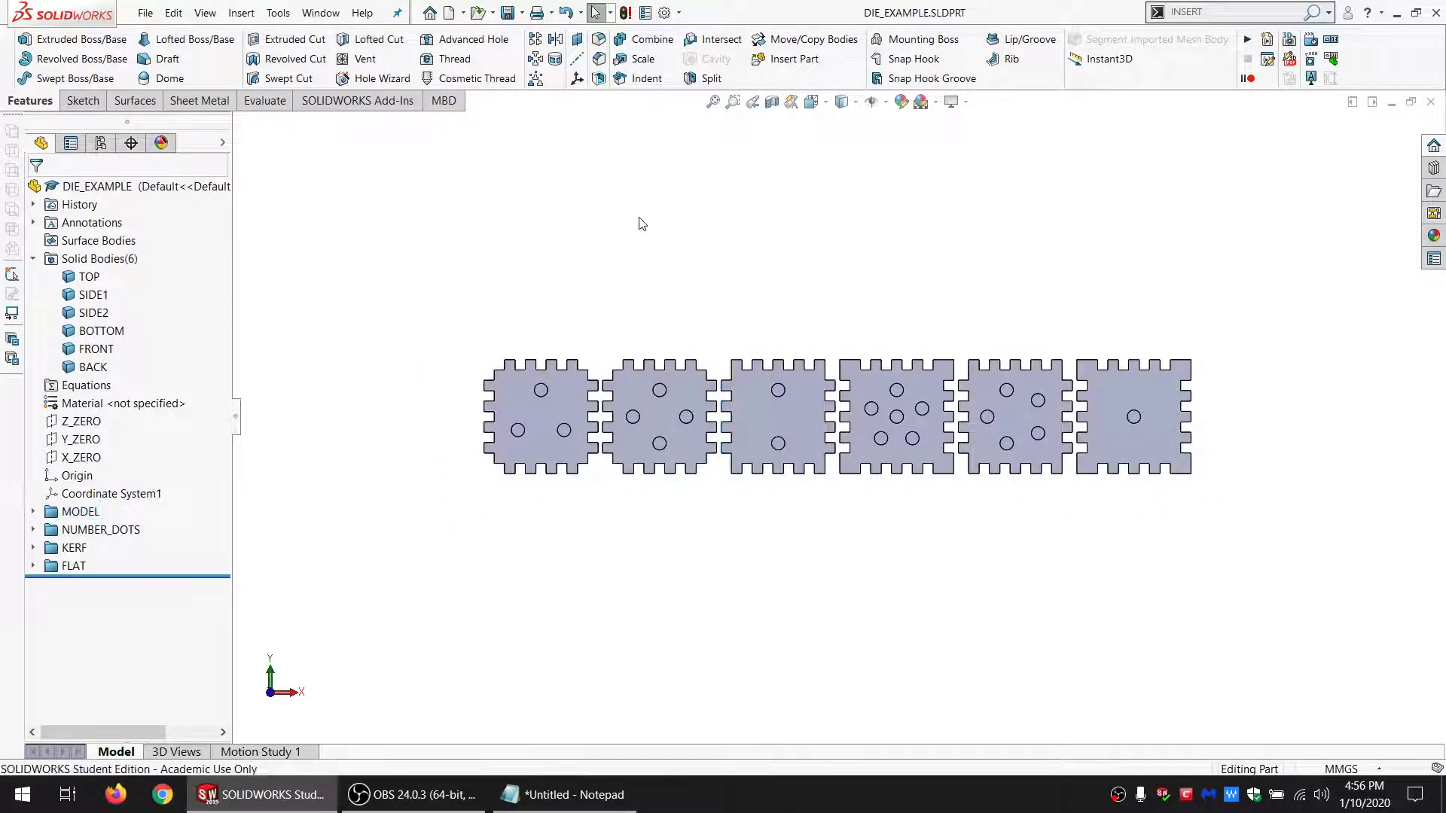
{"action": "left_click", "coordinate": [145, 12]}
{"action": "left_click", "coordinate": [204, 206]}
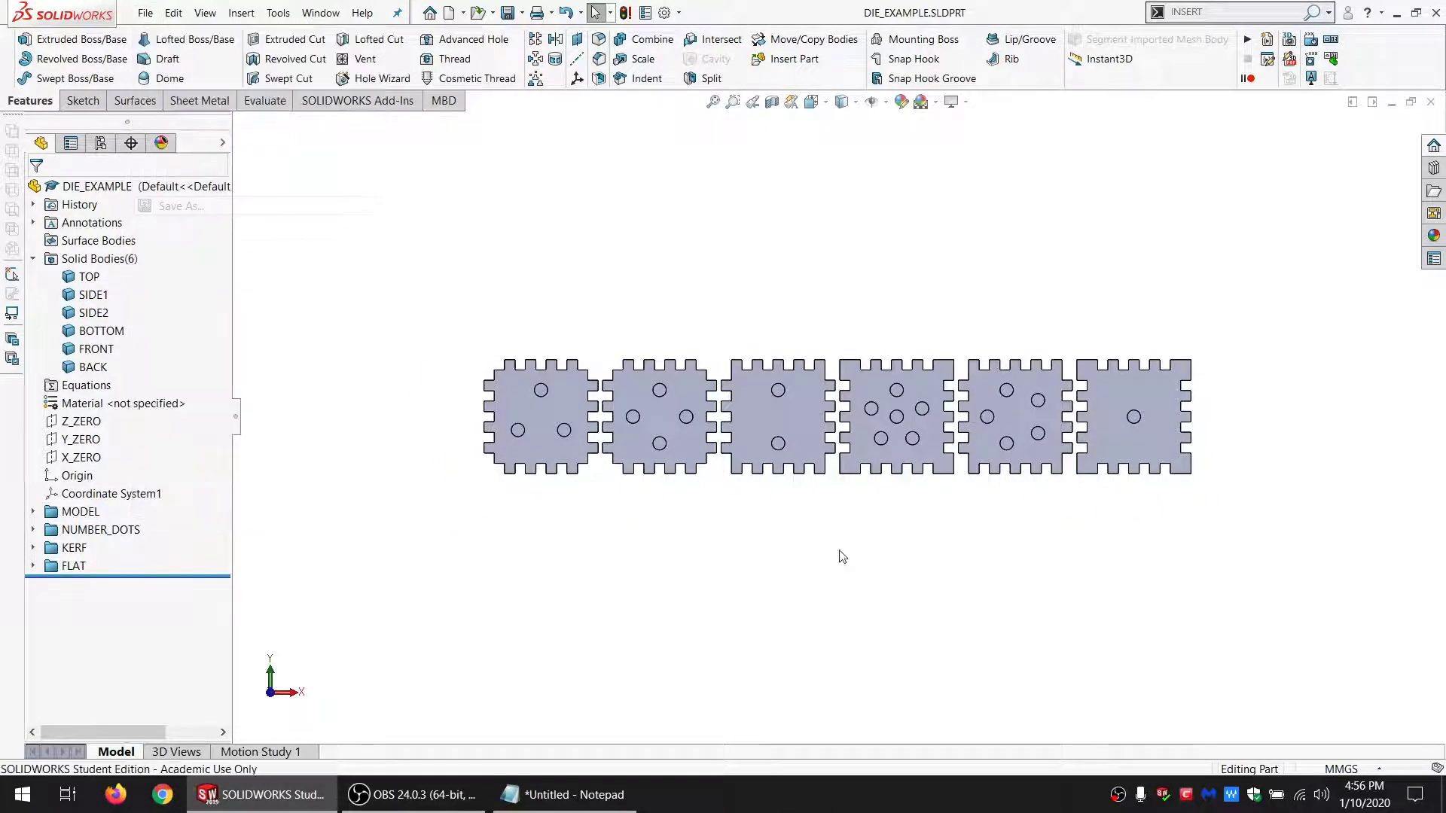
{"action": "left_click", "coordinate": [642, 409]}
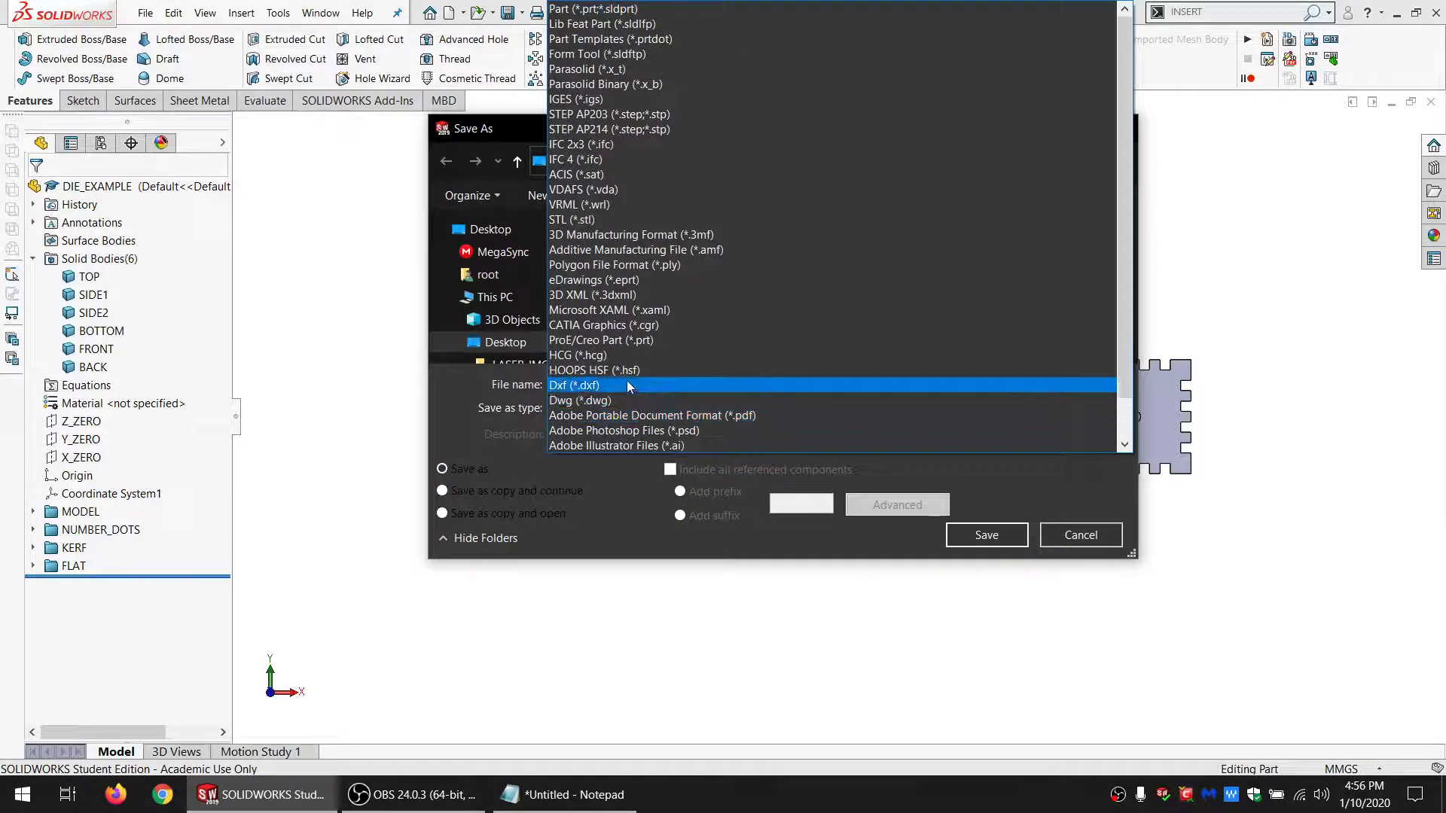
{"action": "left_click", "coordinate": [592, 382]}
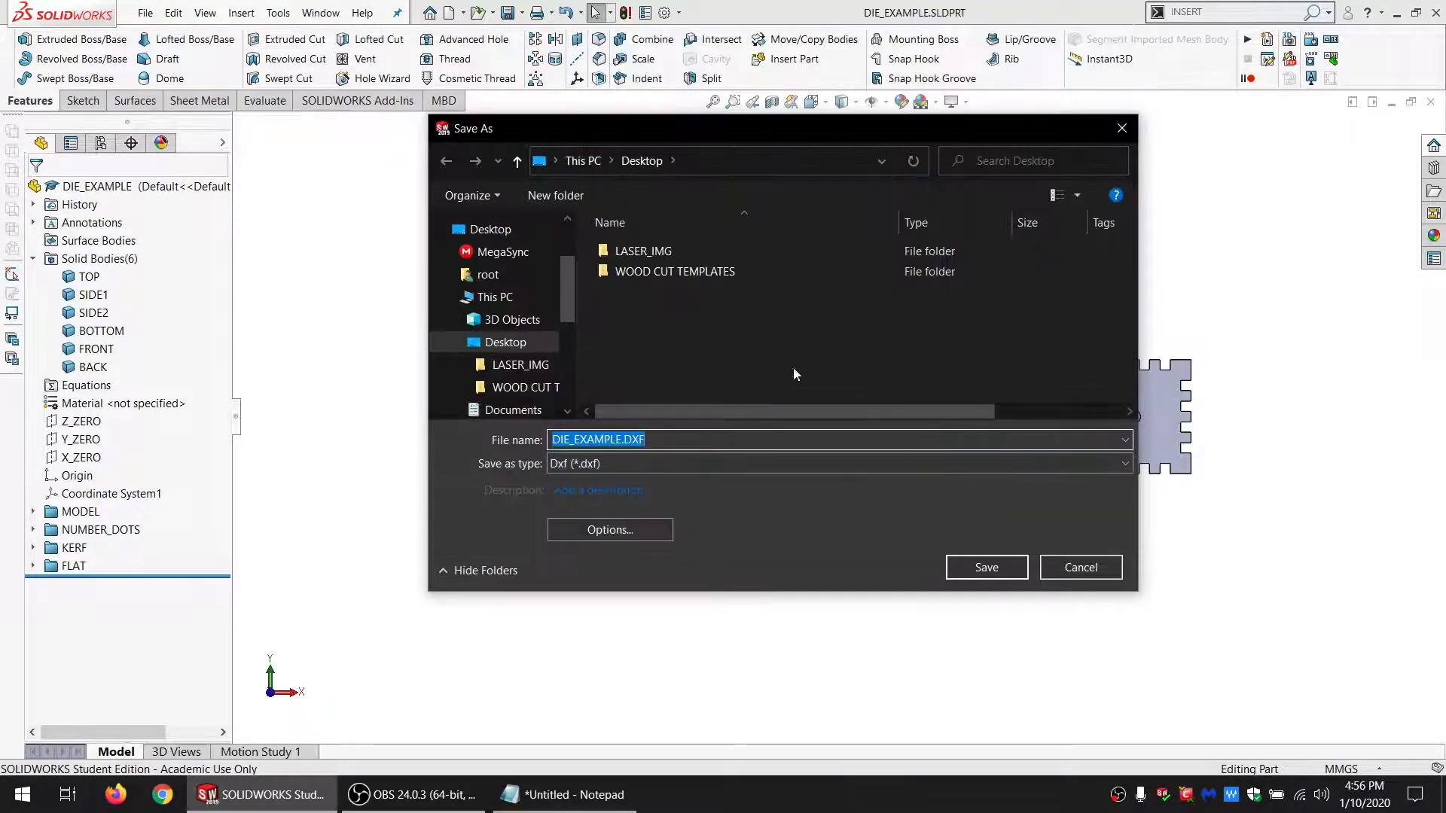
{"action": "left_click", "coordinate": [985, 567]}
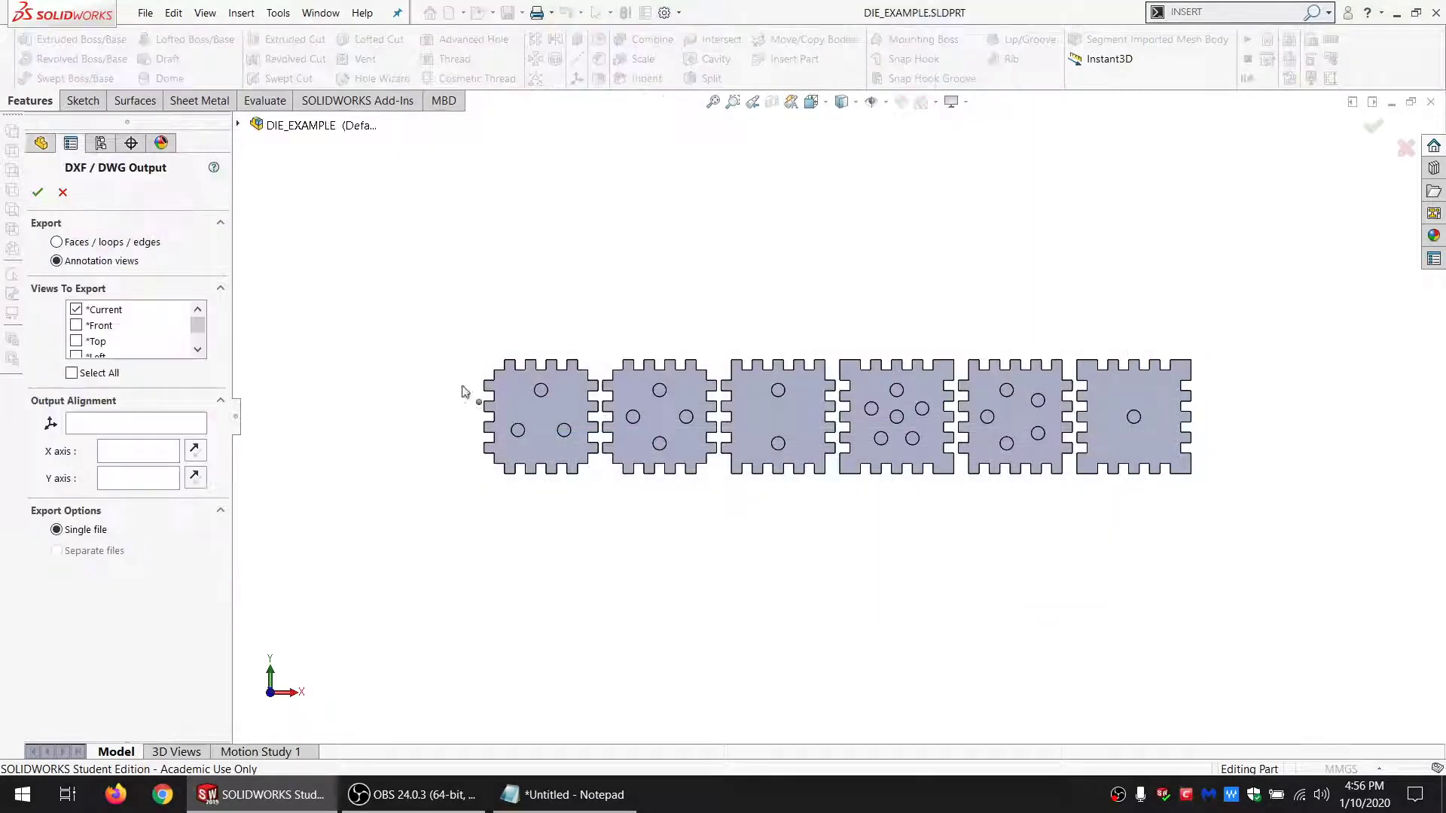
{"action": "left_click", "coordinate": [38, 194]}
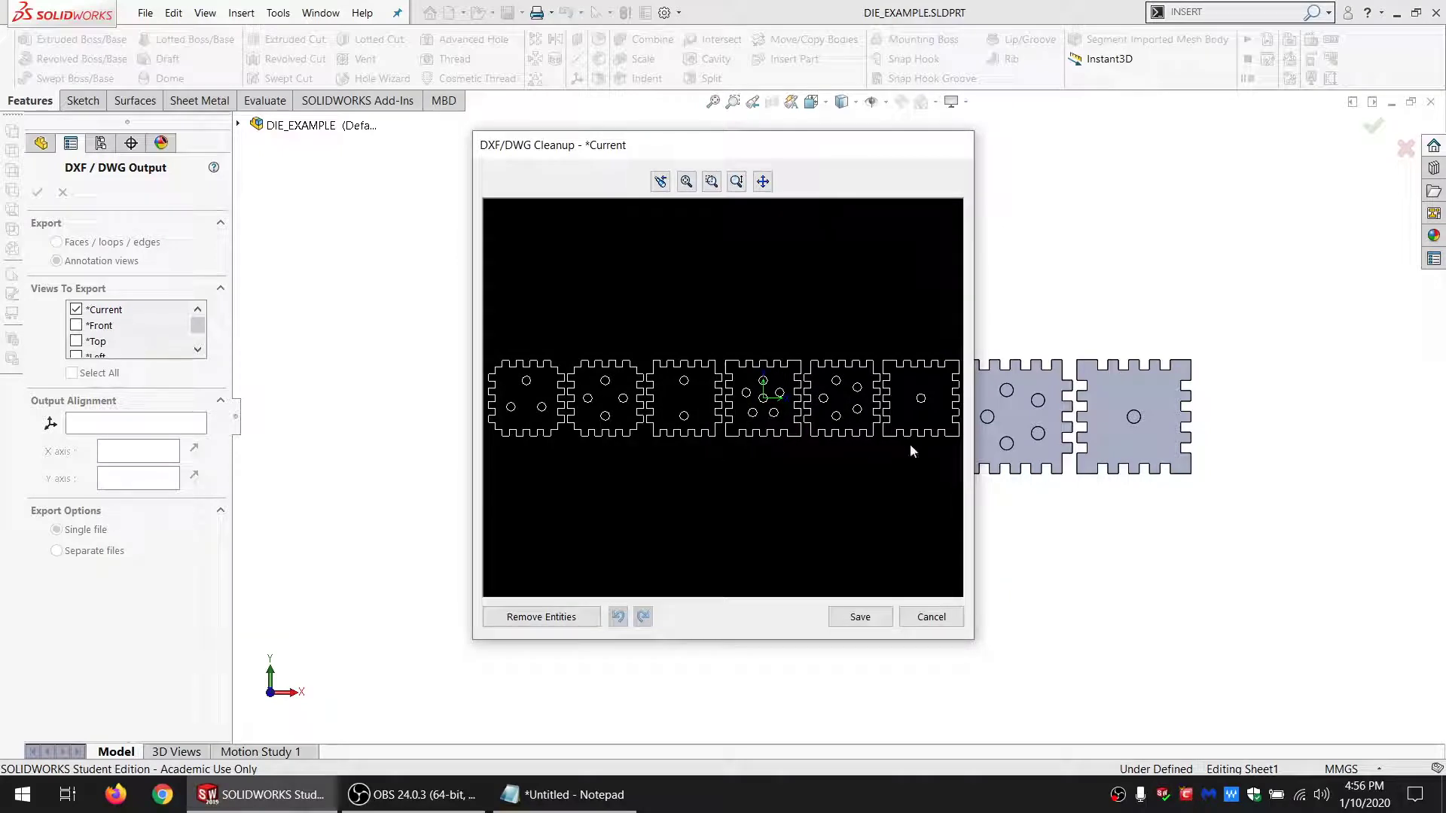
{"action": "left_click", "coordinate": [860, 618]}
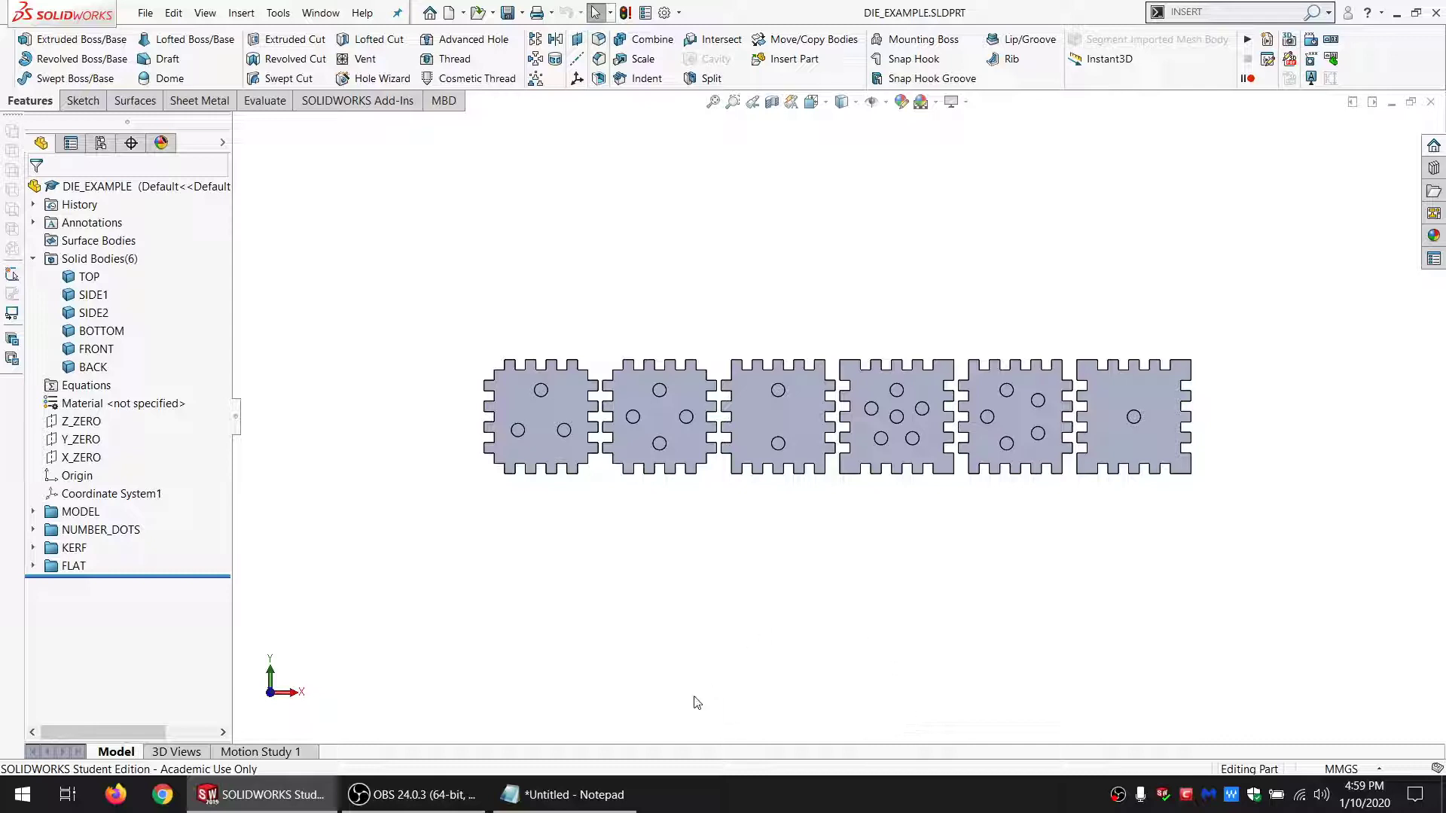
Step: Look up the measured thickness in the Notepad notes and set the part's MATL_THK property to 4.48
{"action": "left_click", "coordinate": [621, 794]}
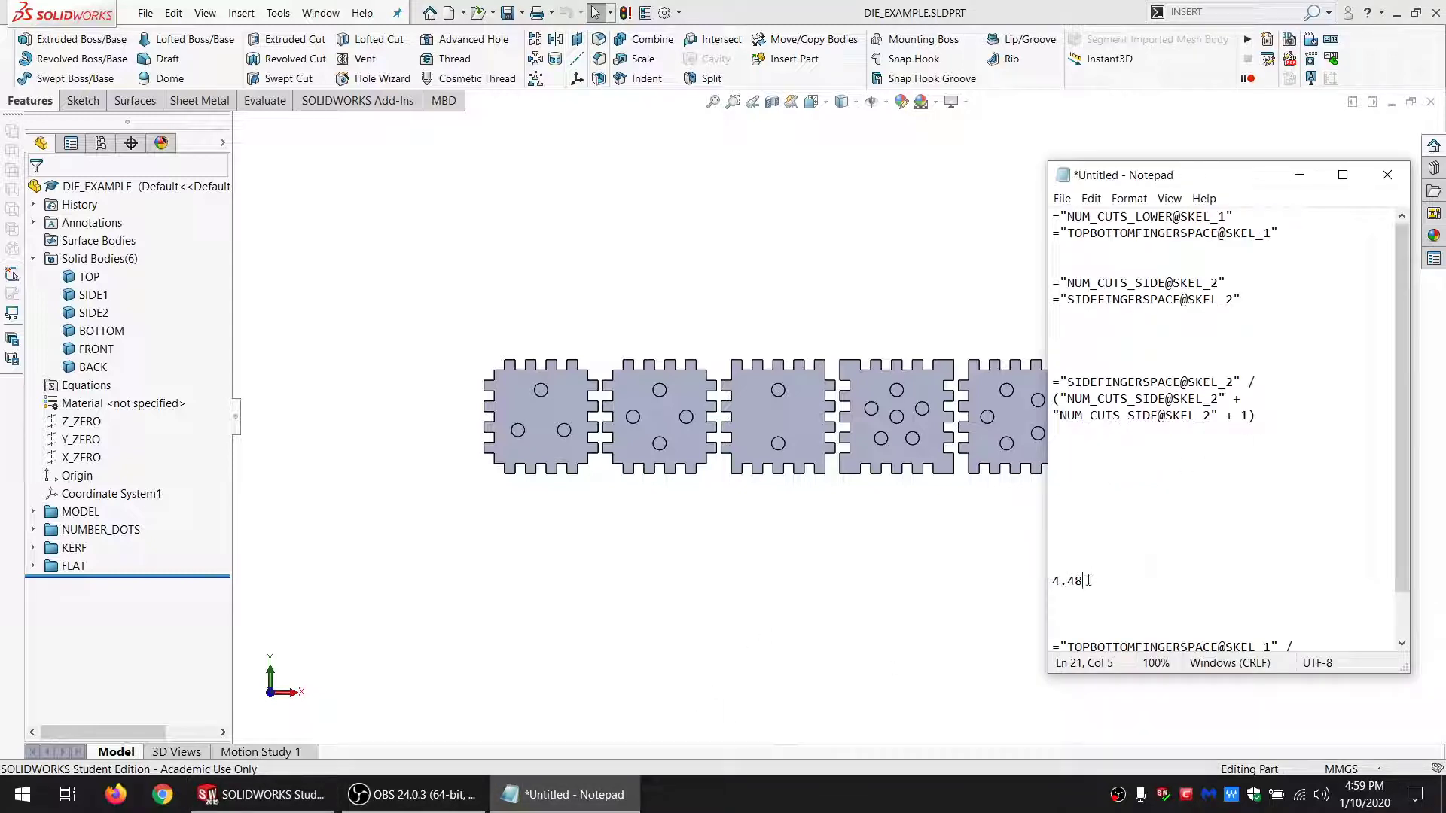
{"action": "left_click_drag", "start_coordinate": [1086, 581], "coordinate": [1051, 581]}
{"action": "left_click", "coordinate": [648, 16]}
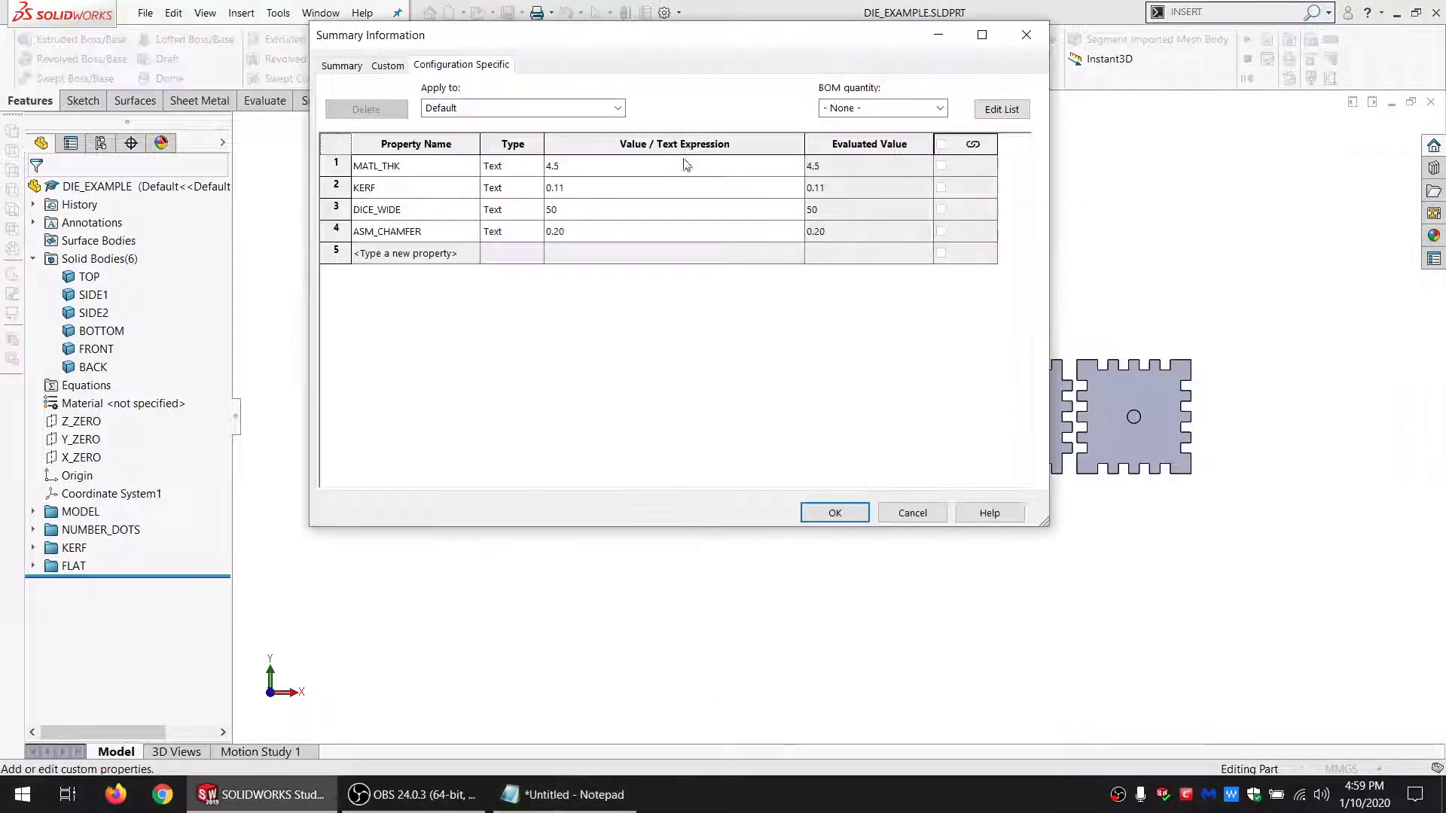
{"action": "left_click", "coordinate": [568, 169]}
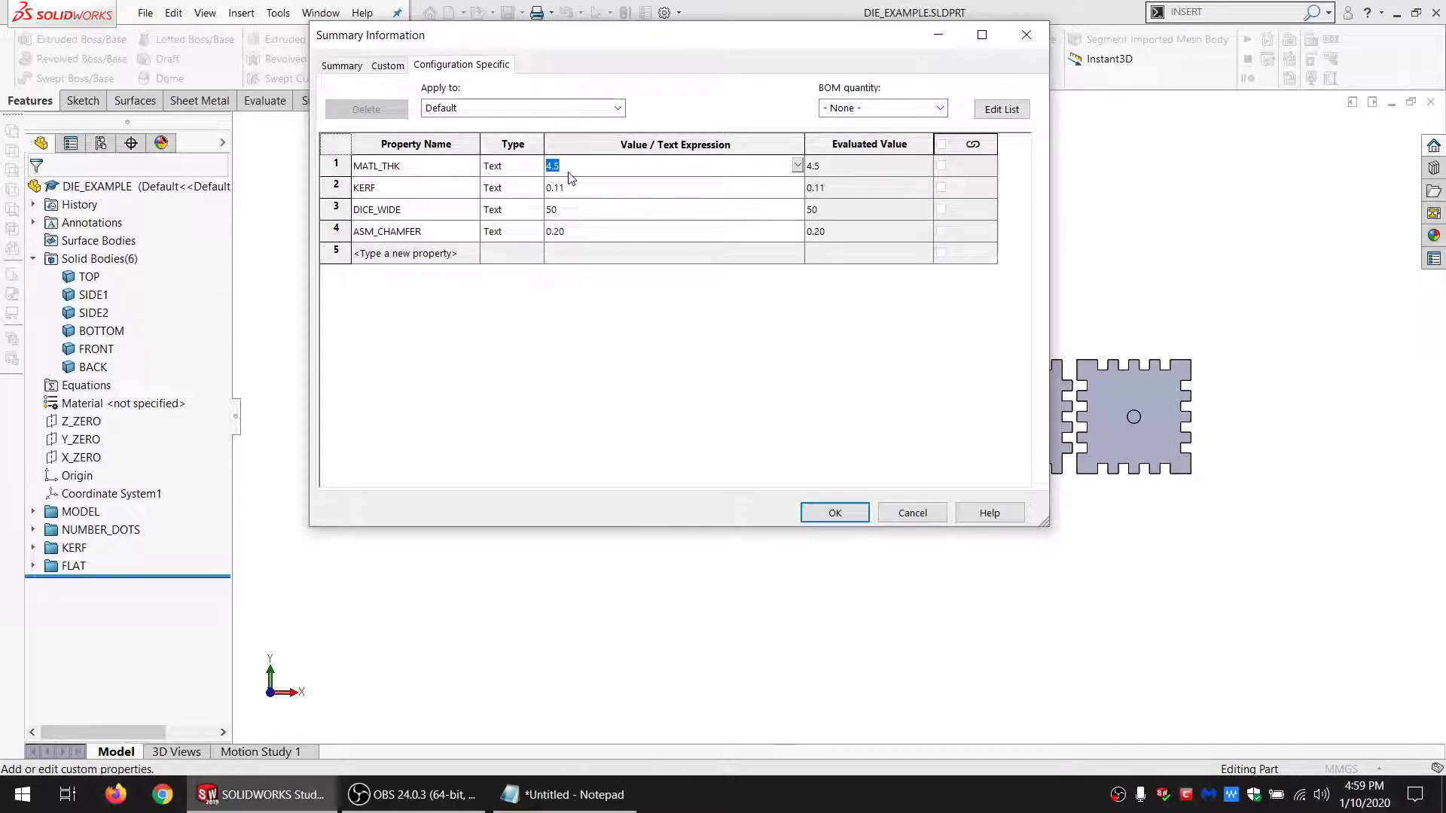
{"action": "type", "text": "4.48"}
Step: Reduce the DICE_WIDE property's value, apply the properties and let the rebuild continue past the Sketch22 error
{"action": "left_click", "coordinate": [580, 211]}
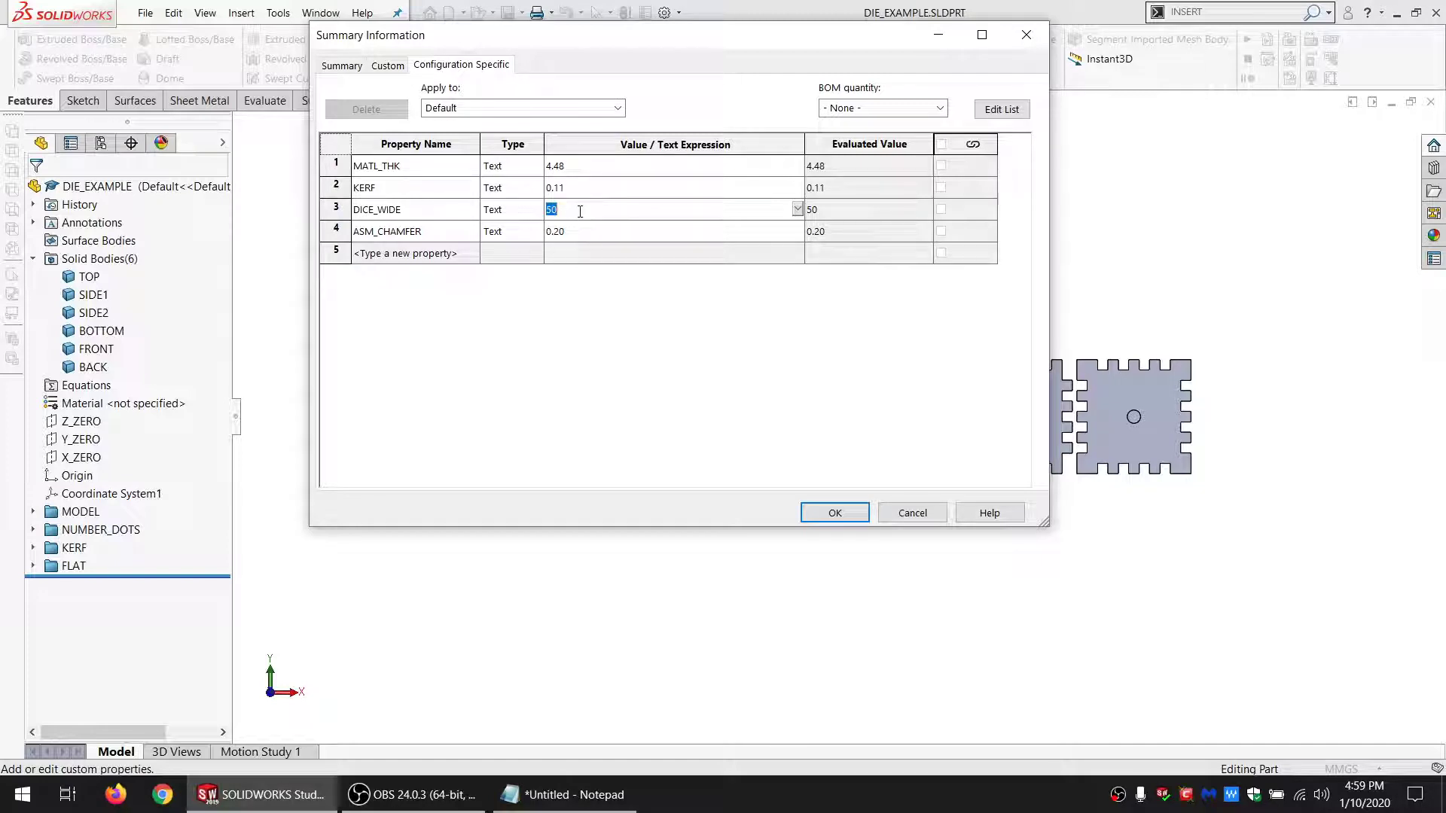
{"action": "type", "text": "4"}
{"action": "left_click", "coordinate": [565, 232]}
{"action": "left_click", "coordinate": [832, 512]}
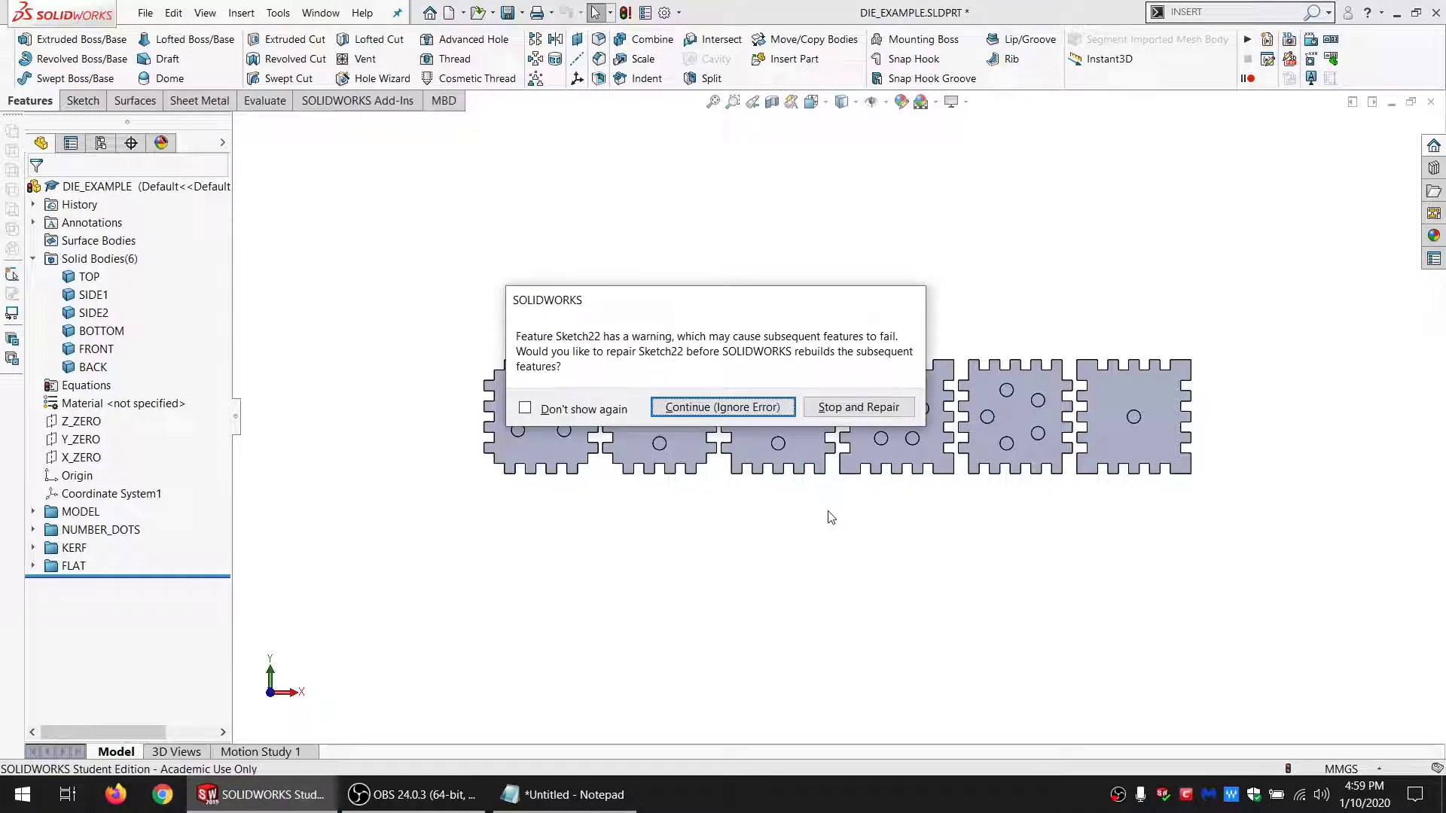
{"action": "left_click", "coordinate": [777, 411]}
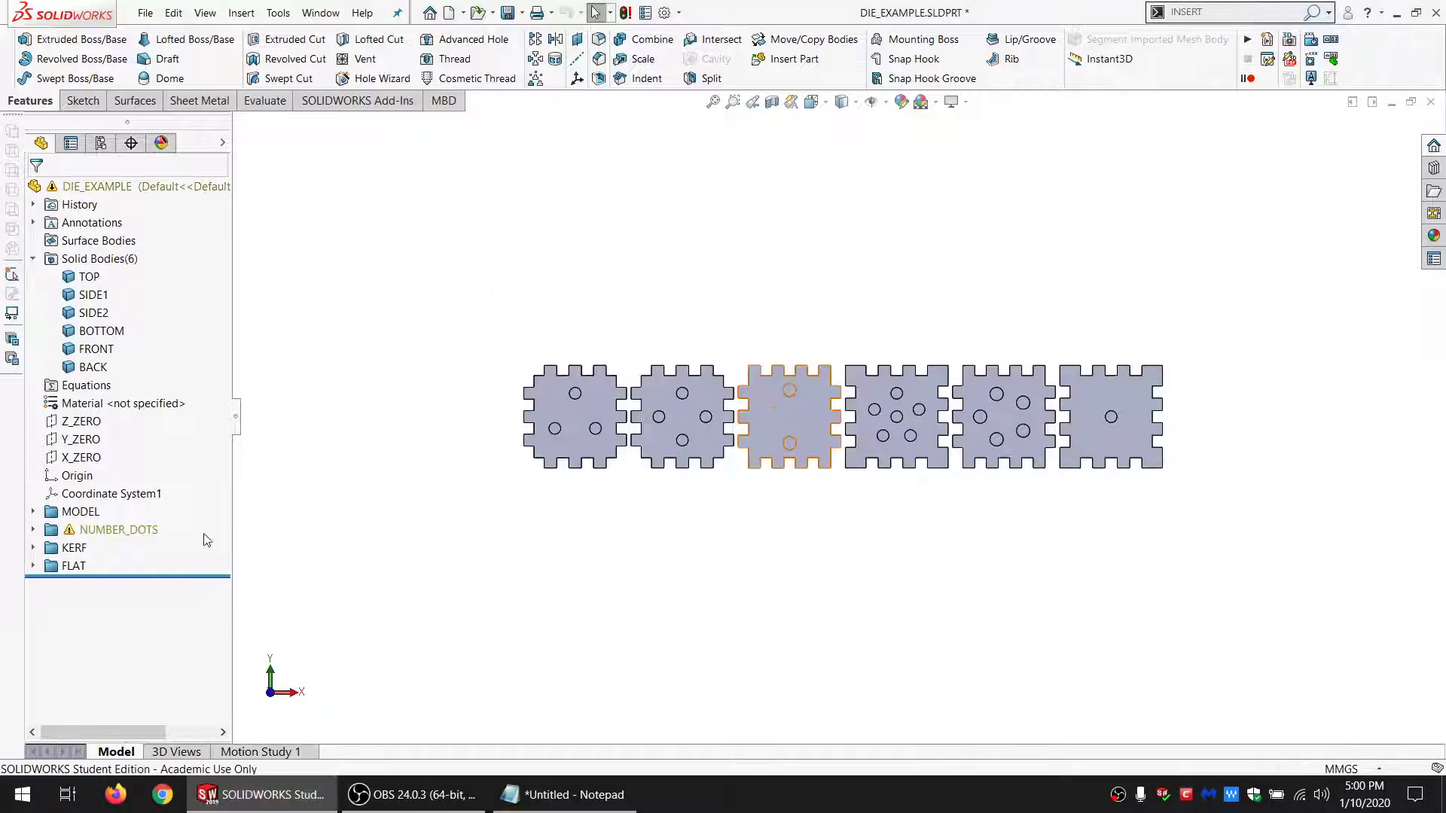
Step: Open the sketch of the failing Cut-Extrude11 feature in the NUMBER_DOTS folder for editing
{"action": "left_click", "coordinate": [33, 532]}
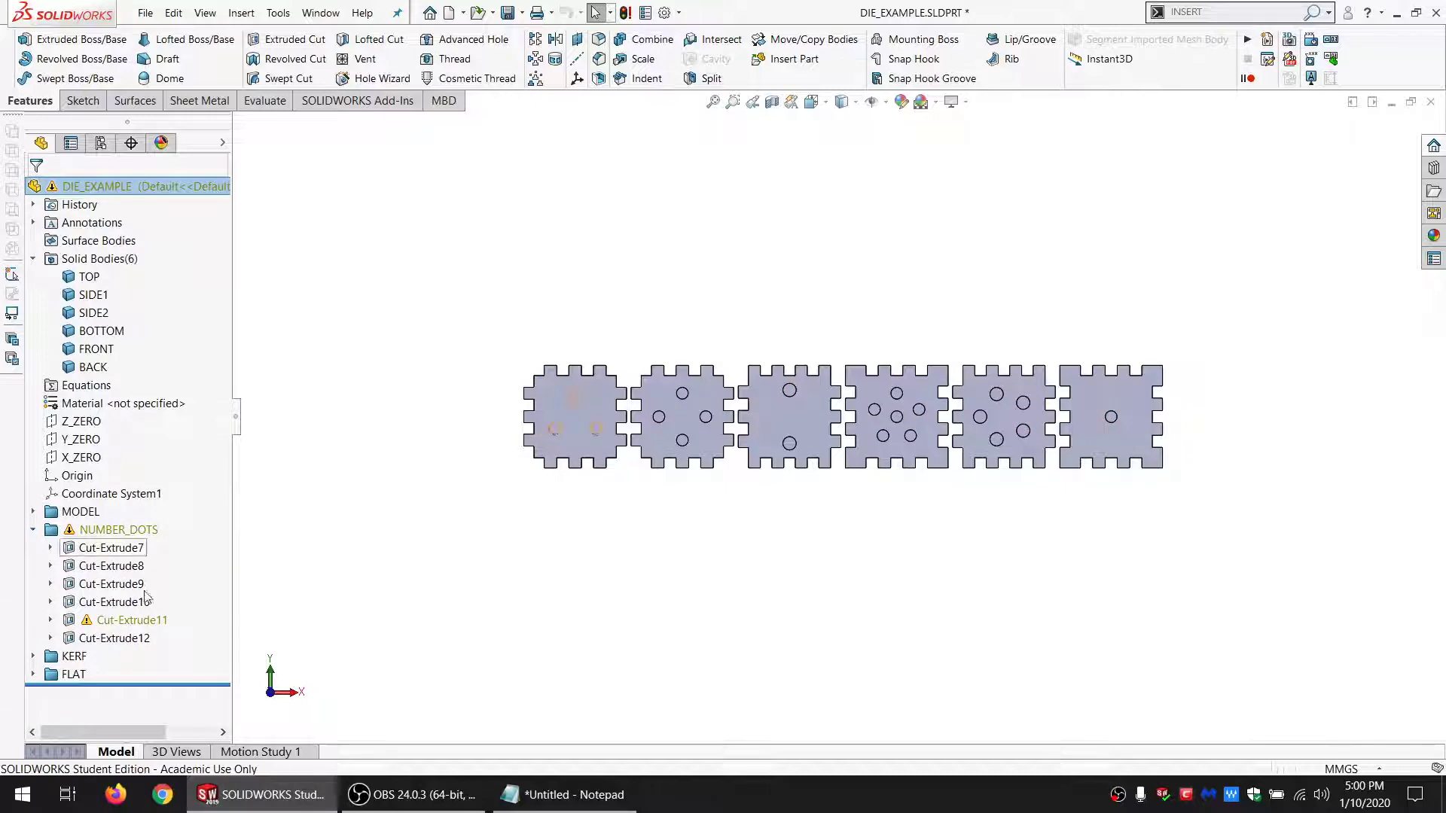
{"action": "left_click", "coordinate": [143, 622]}
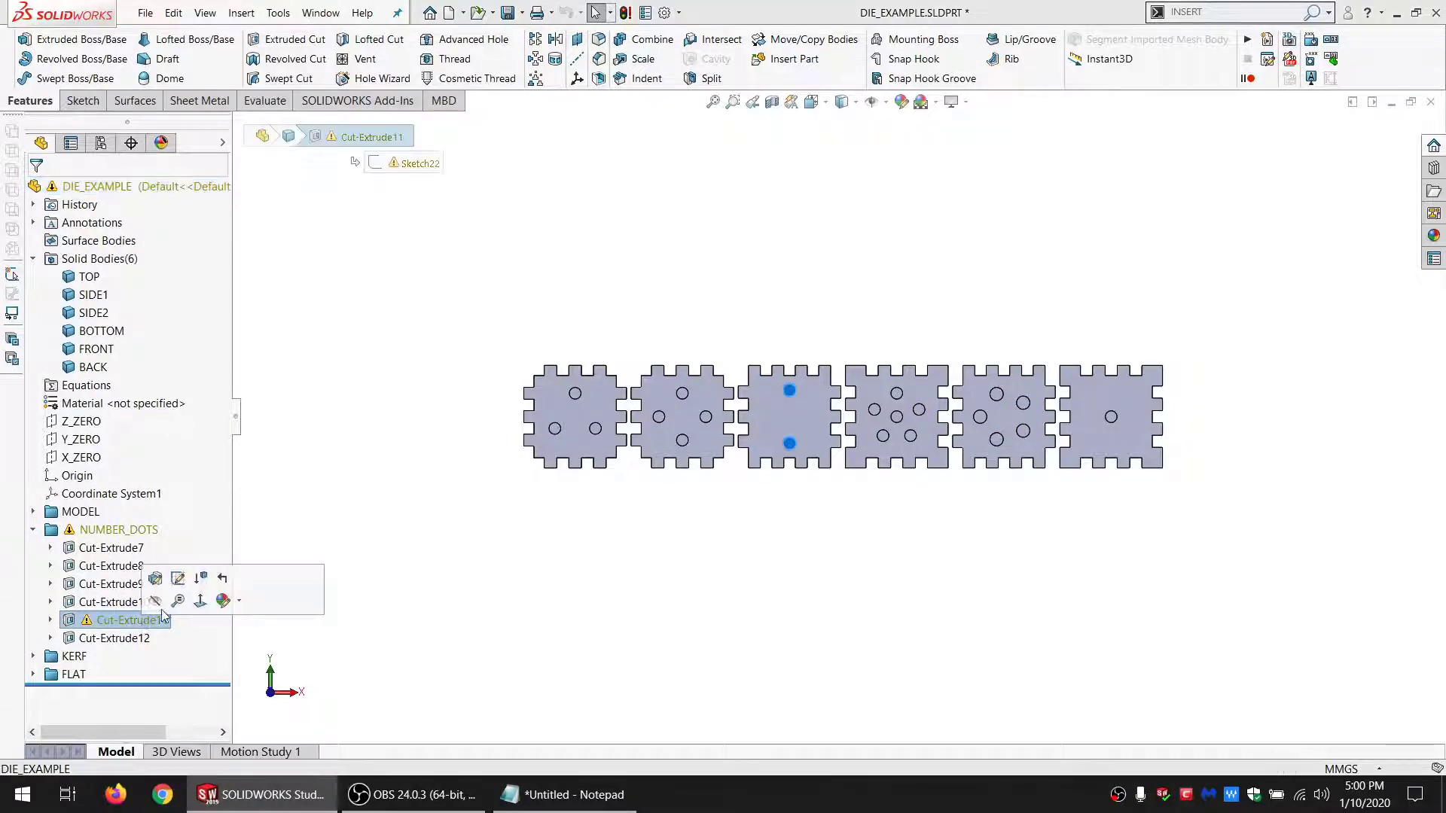
{"action": "left_click", "coordinate": [180, 578]}
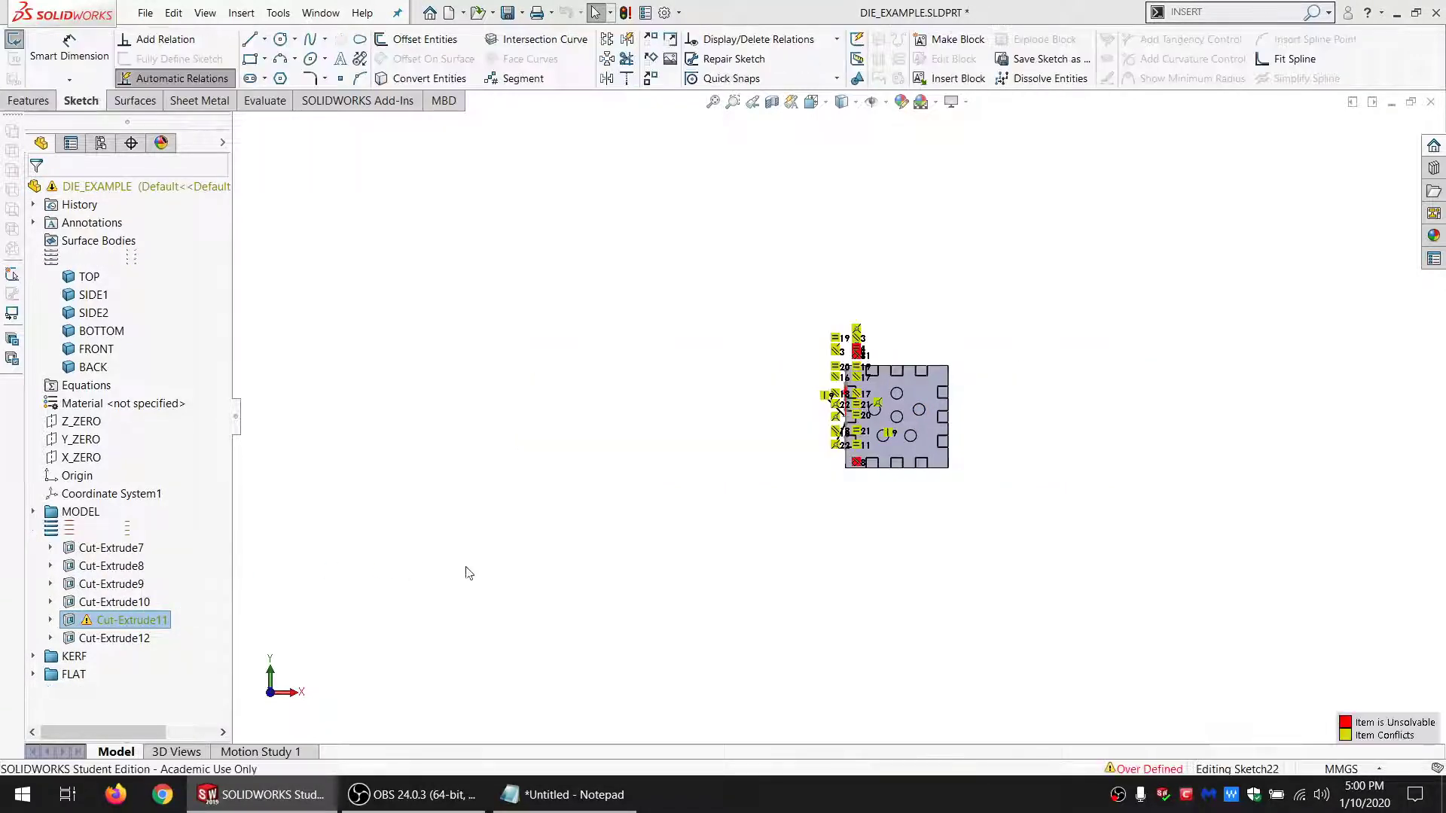
{"action": "scroll", "coordinate": [869, 447], "scroll_direction": "down", "scroll_amount": 4}
{"action": "mouse_move", "coordinate": [870, 447]}
{"action": "middle_mouse_down"}
{"action": "mouse_move", "coordinate": [845, 333]}
{"action": "mouse_move", "coordinate": [946, 185]}
{"action": "mouse_move", "coordinate": [1075, 307]}
{"action": "mouse_move", "coordinate": [953, 301]}
{"action": "mouse_move", "coordinate": [1013, 245]}
{"action": "mouse_move", "coordinate": [982, 268]}
{"action": "middle_mouse_up"}
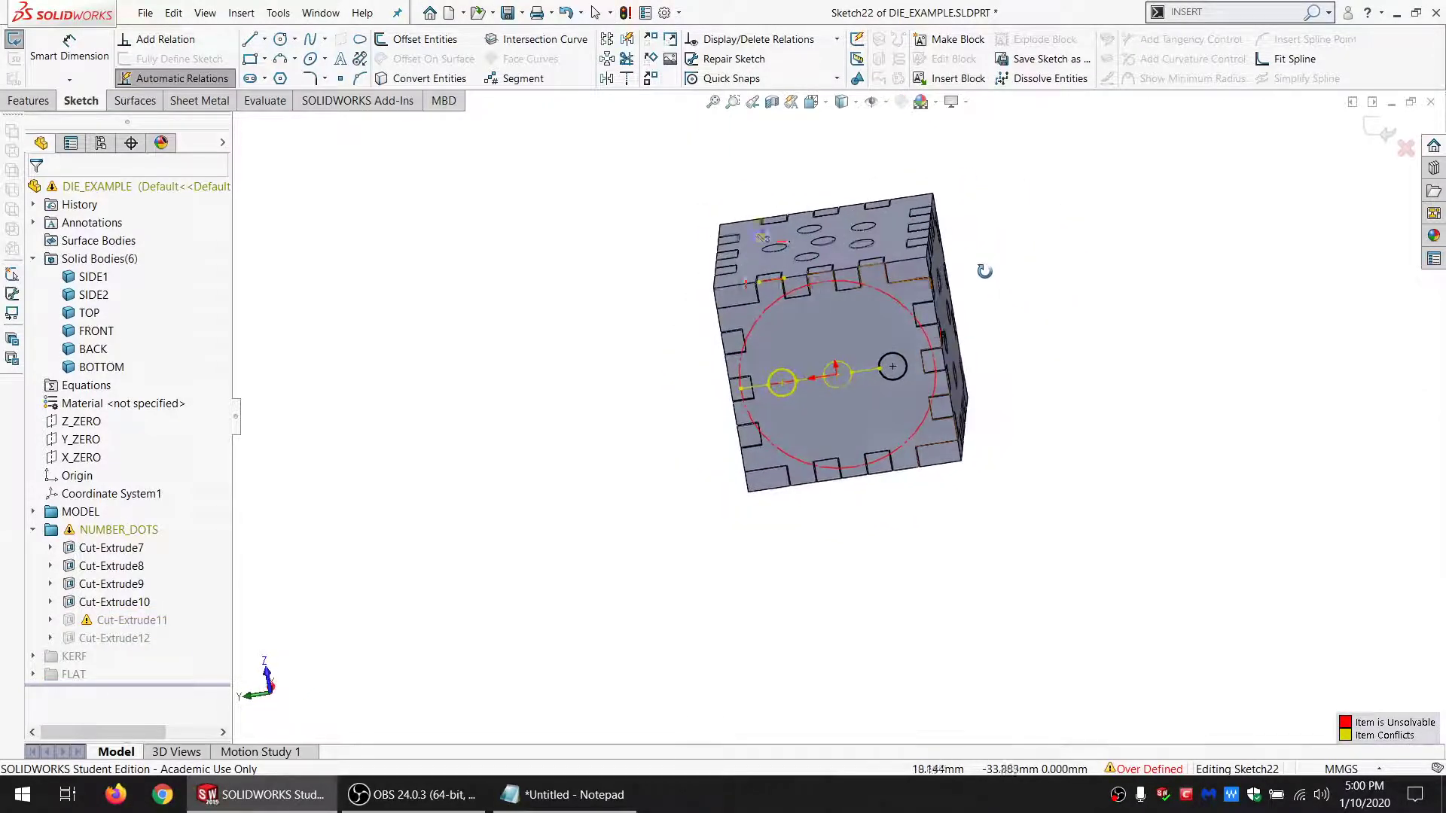
{"action": "scroll", "coordinate": [824, 306], "scroll_direction": "down", "scroll_amount": 4}
{"action": "middle_click_drag", "start_coordinate": [825, 306], "coordinate": [815, 400]}
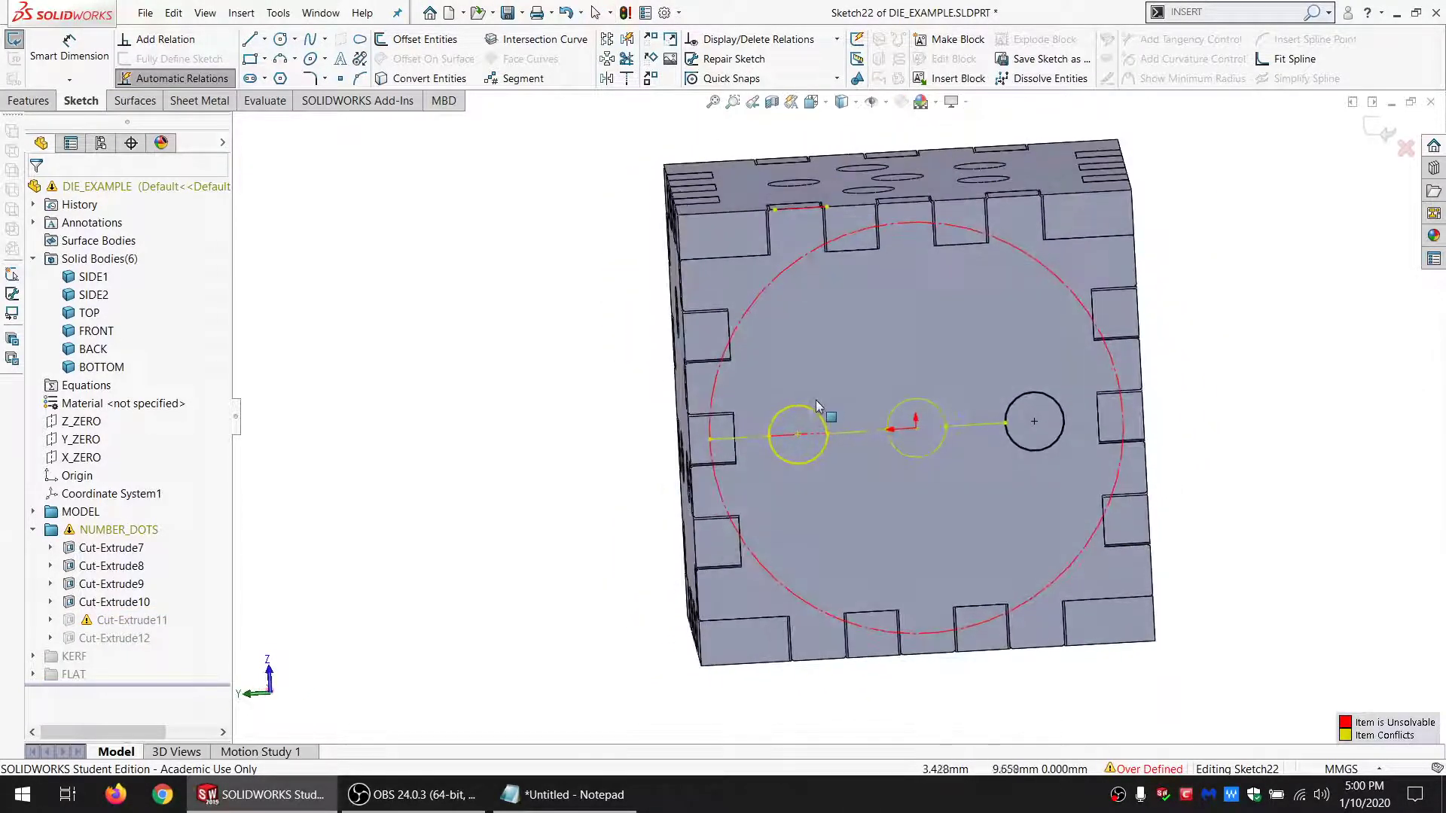
Step: Examine the conflicting relations on the large construction circle and the construction line between the pip circles
{"action": "scroll", "coordinate": [791, 437], "scroll_direction": "down", "scroll_amount": 5}
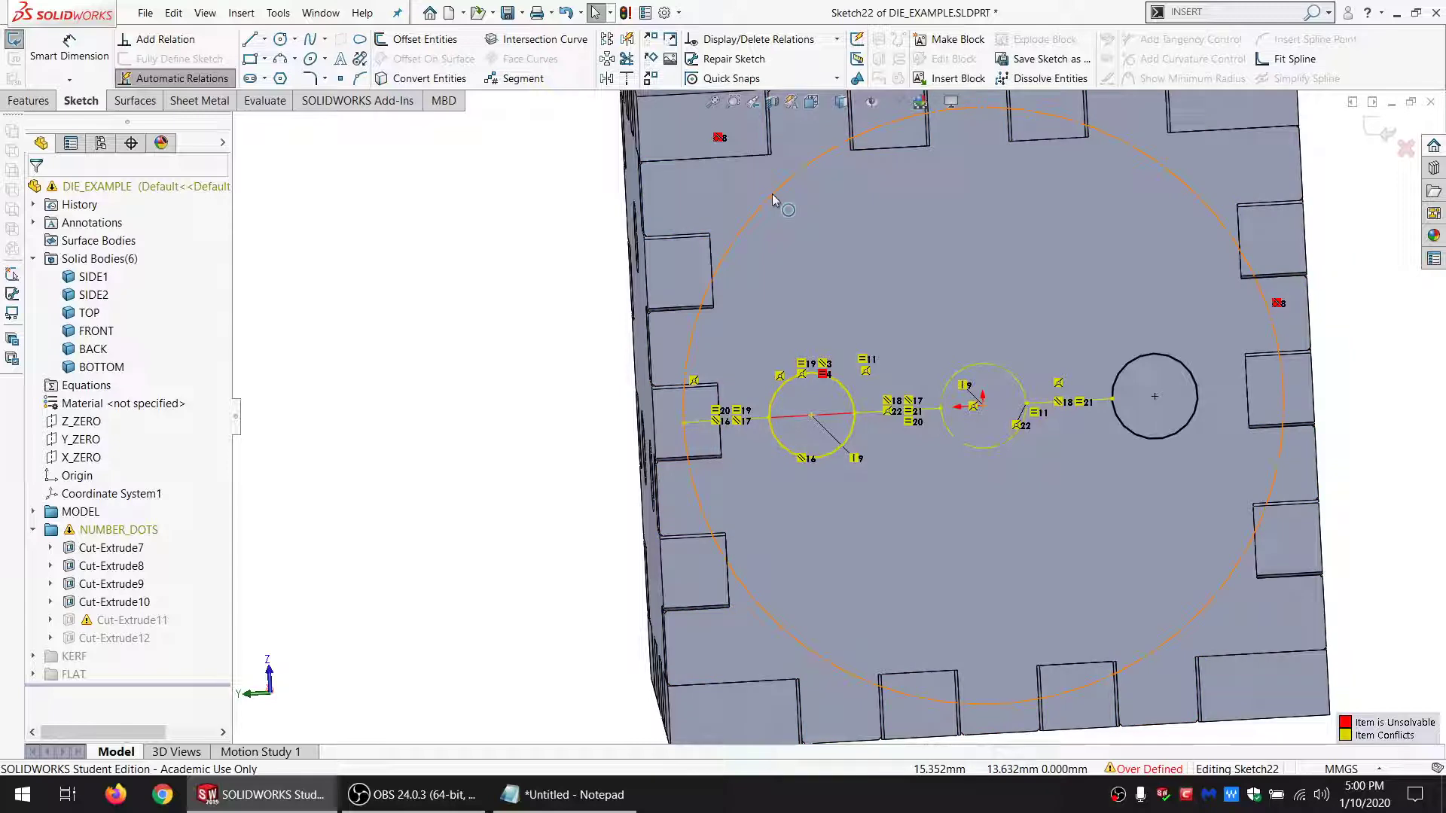
{"action": "scroll", "coordinate": [913, 407], "scroll_direction": "up", "scroll_amount": 2}
{"action": "scroll", "coordinate": [920, 414], "scroll_direction": "down", "scroll_amount": 3}
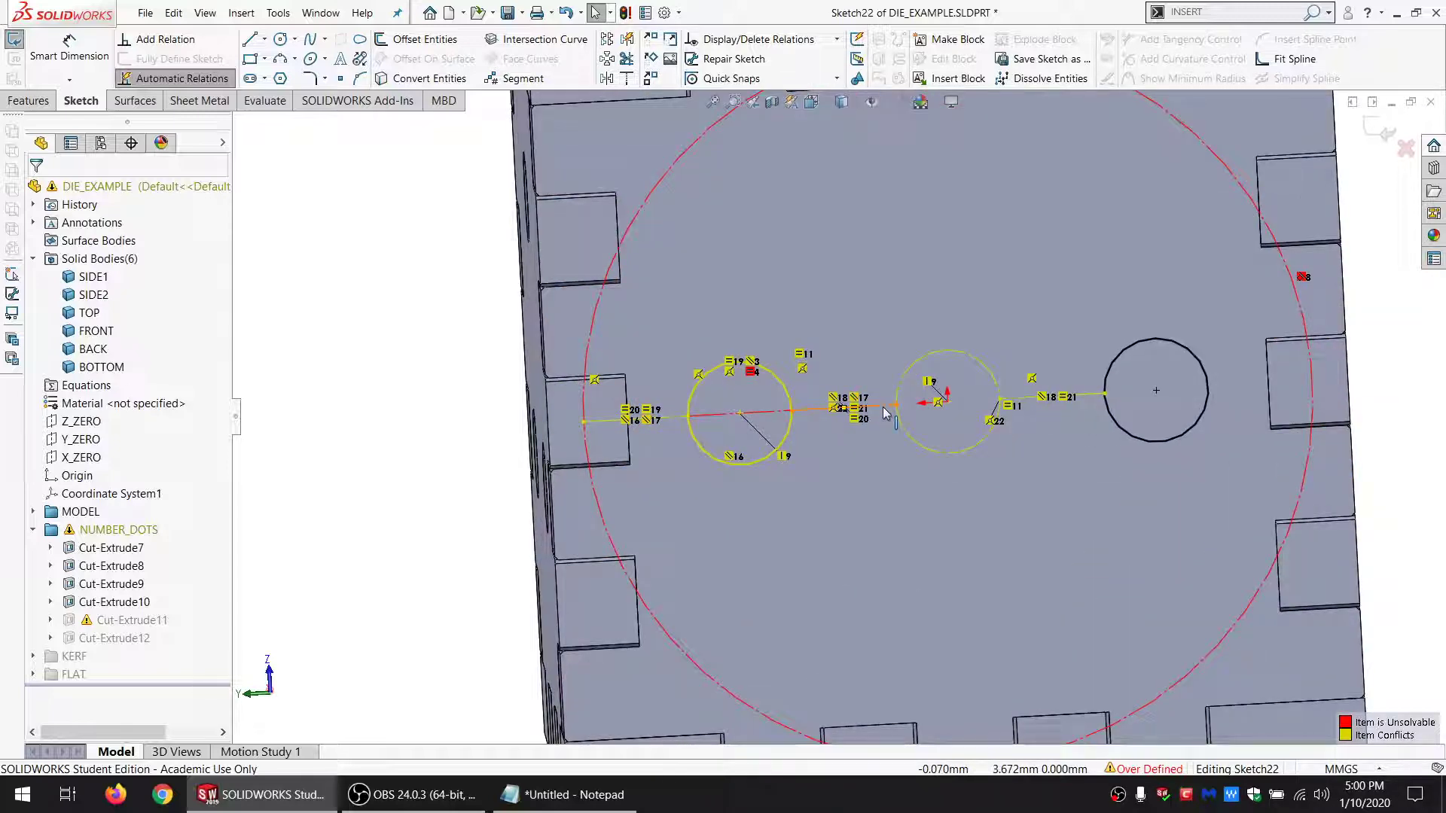
{"action": "left_click", "coordinate": [886, 412]}
{"action": "scroll", "coordinate": [838, 416], "scroll_direction": "up", "scroll_amount": 3}
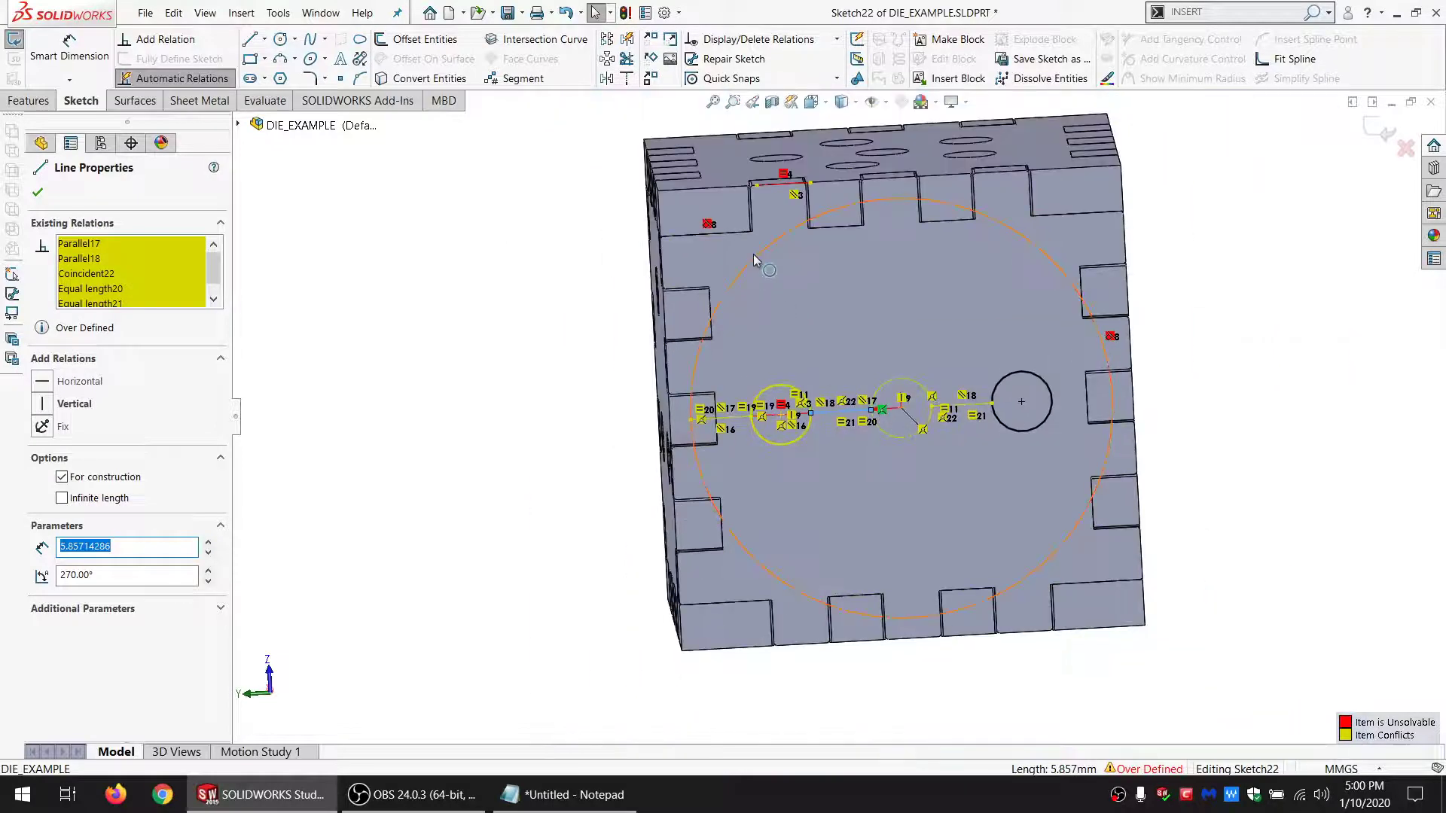
{"action": "left_click", "coordinate": [754, 259]}
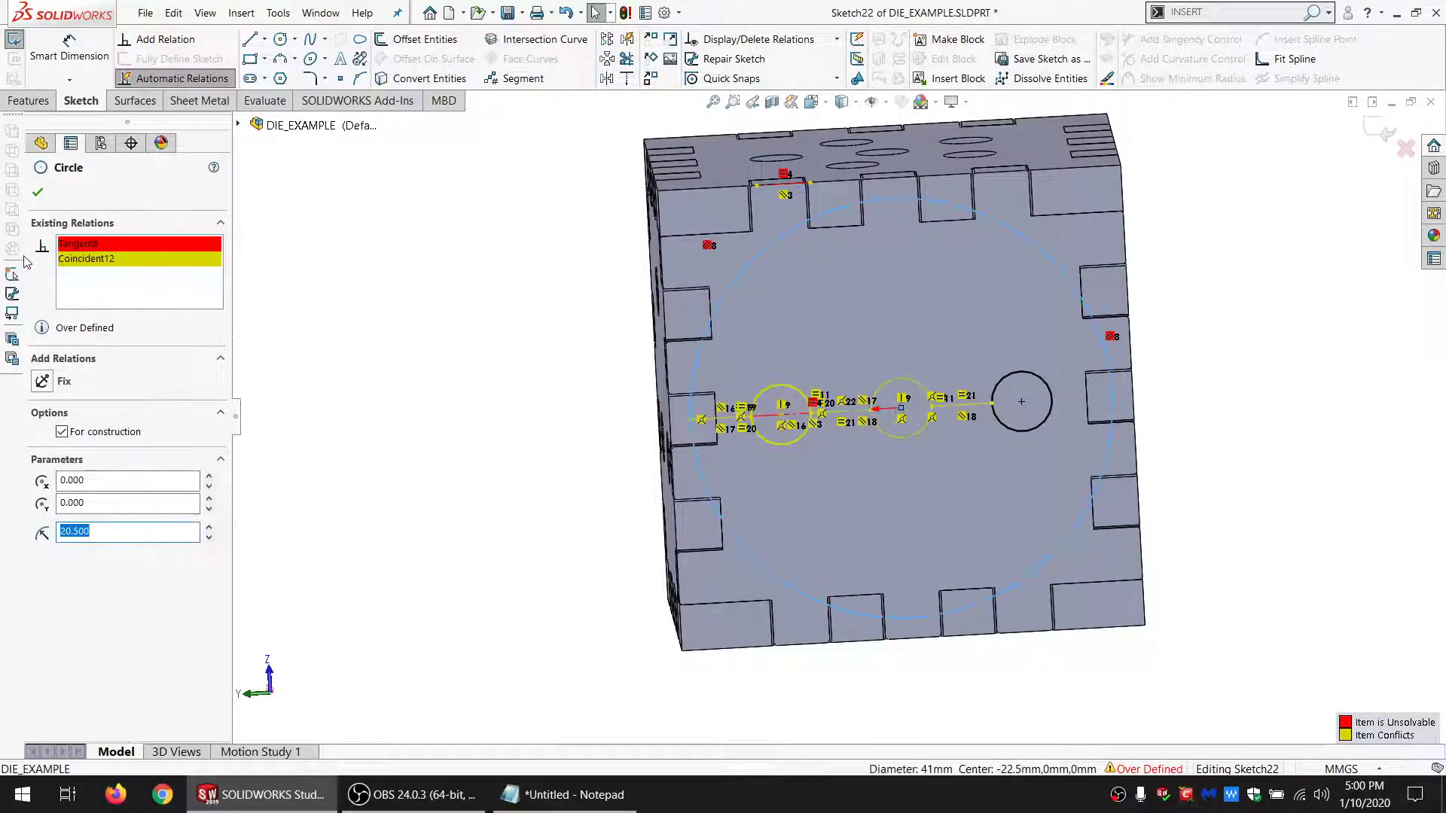
{"action": "left_click", "coordinate": [86, 260]}
{"action": "key", "text": "Escape"}
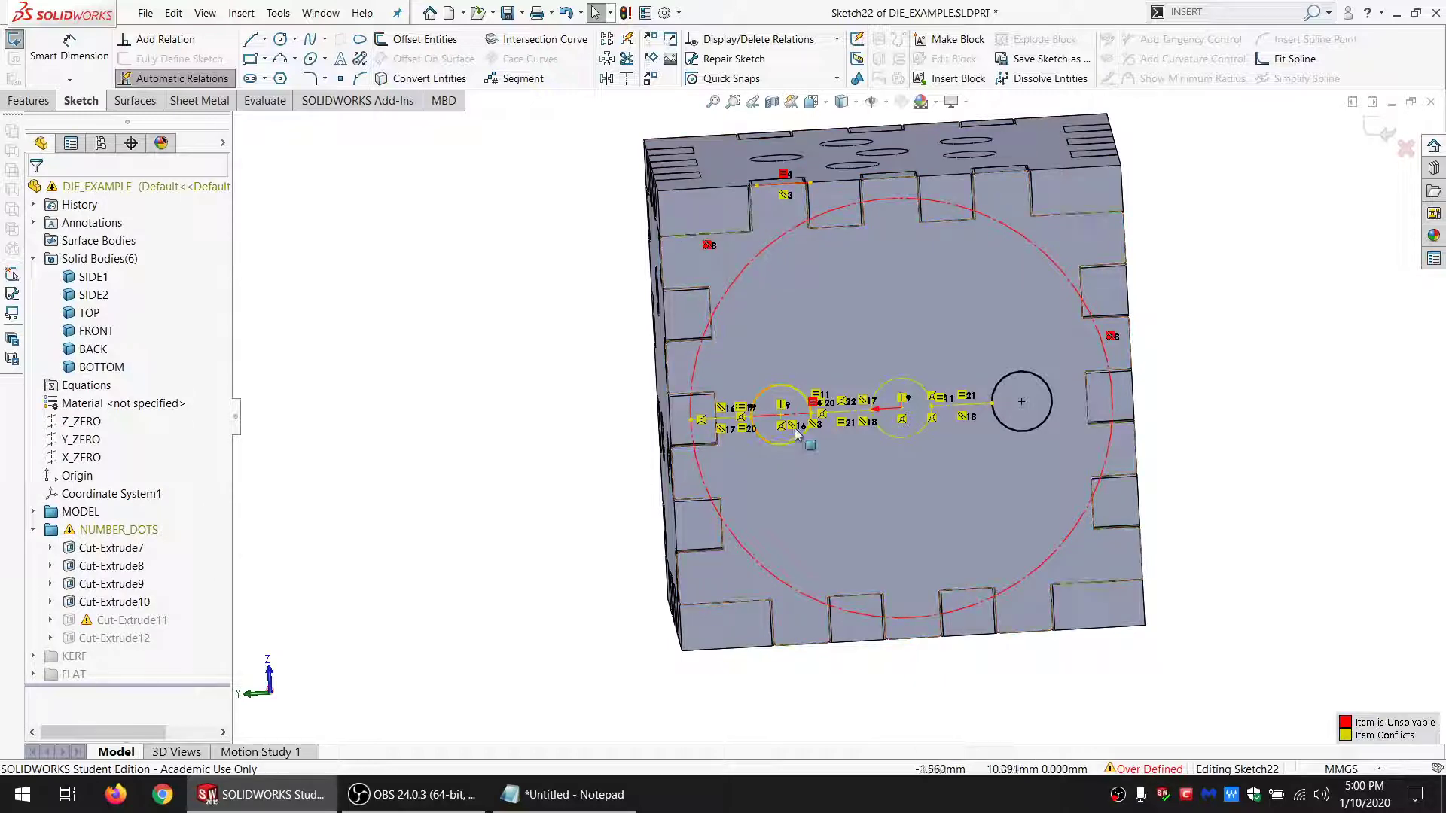
Step: Delete the Equal length20 relation from the construction line between the outer pip and the central circle, and exit the sketch
{"action": "left_click", "coordinate": [857, 408]}
{"action": "left_click", "coordinate": [109, 290]}
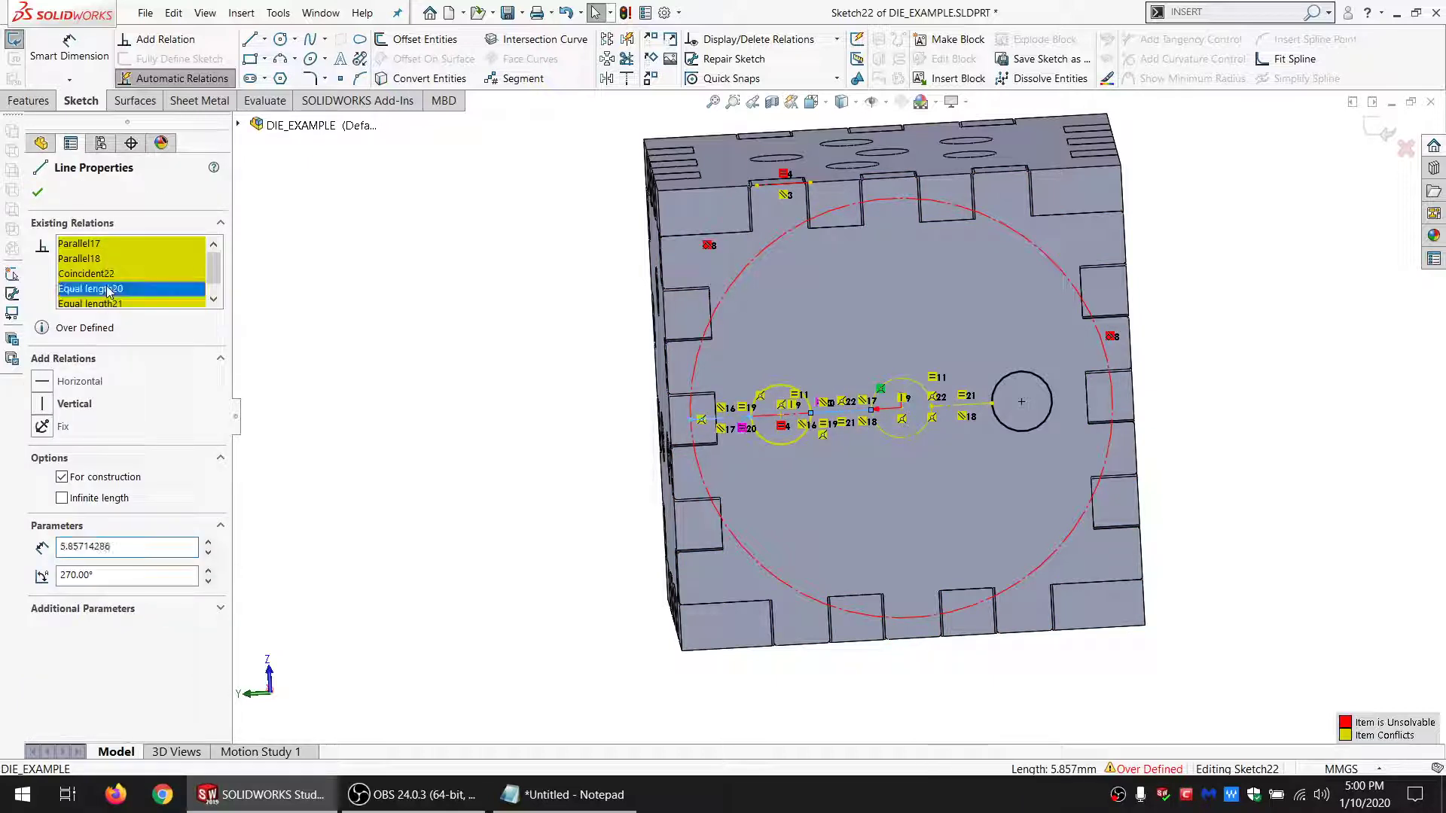
{"action": "left_click", "coordinate": [108, 303]}
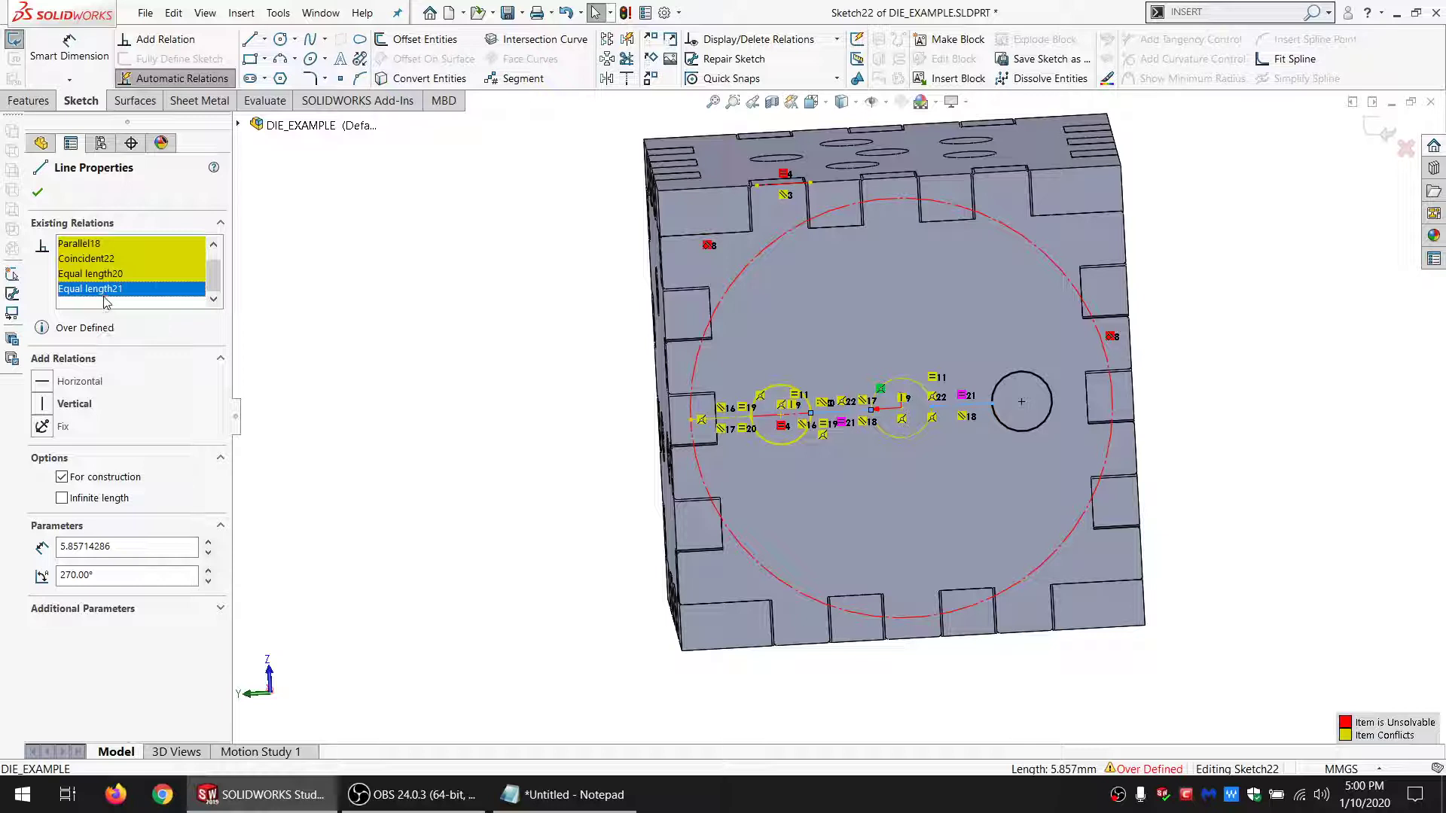
{"action": "left_click", "coordinate": [103, 273]}
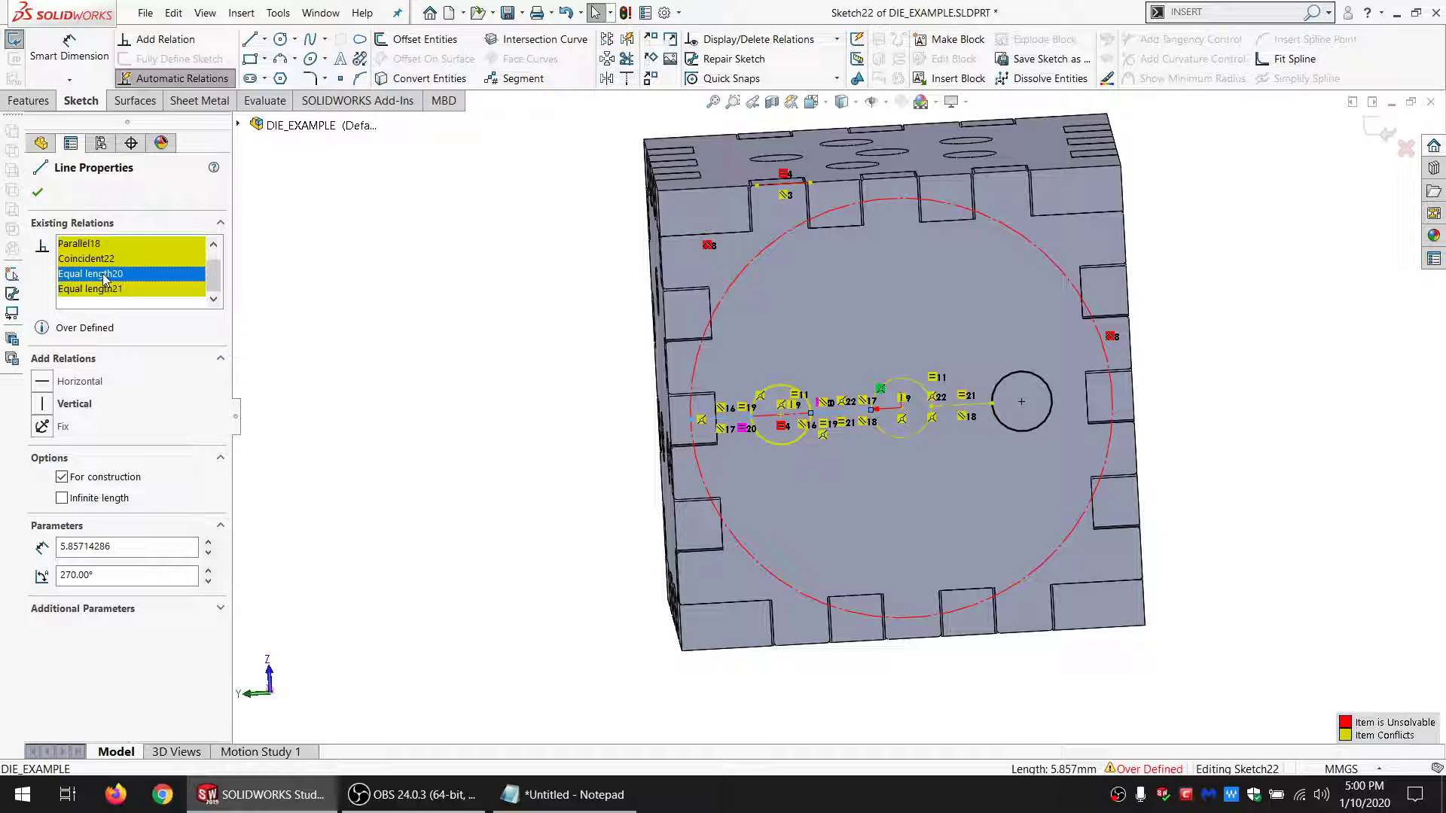
{"action": "key", "text": "Delete"}
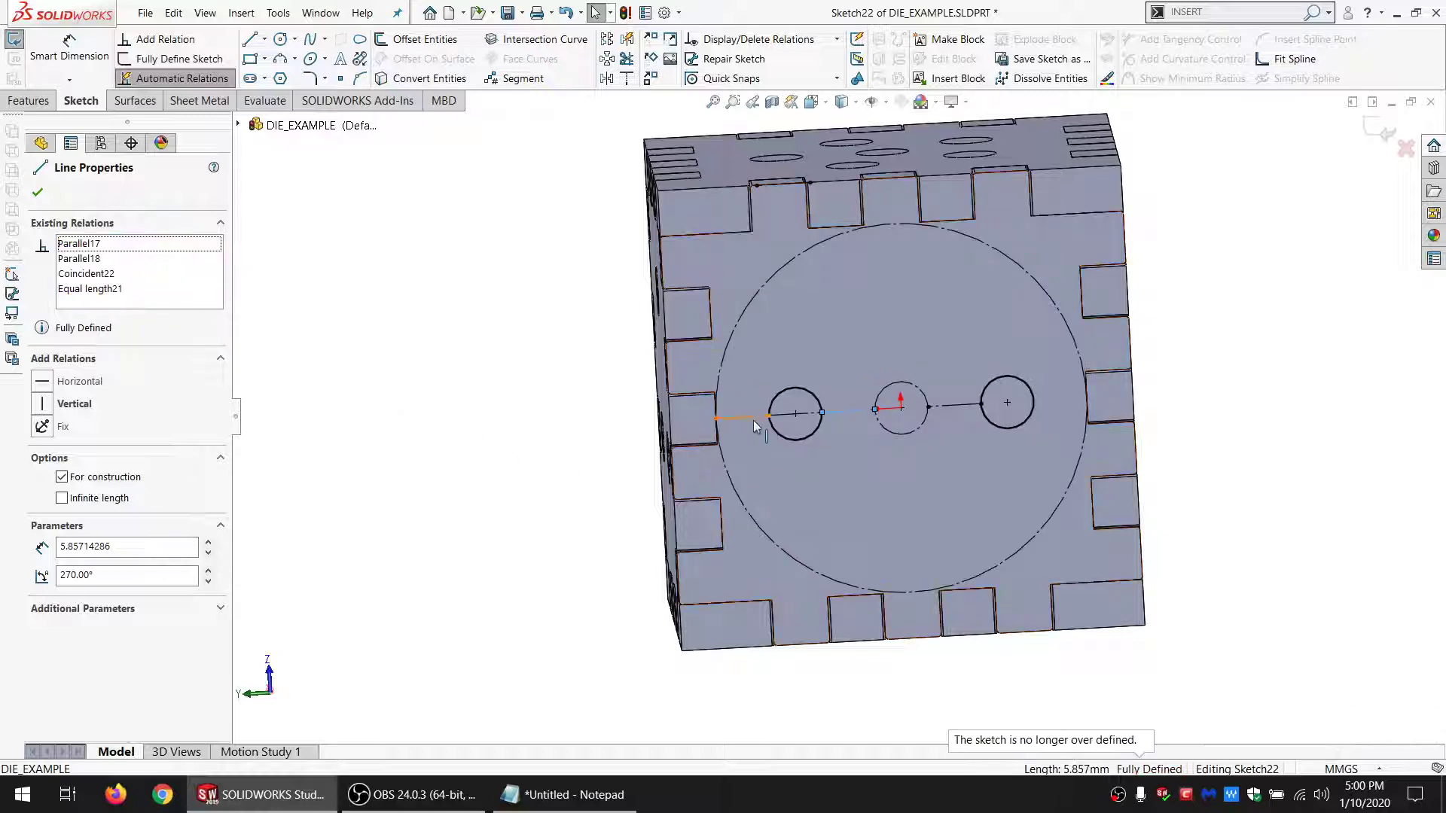
{"action": "left_click", "coordinate": [450, 446]}
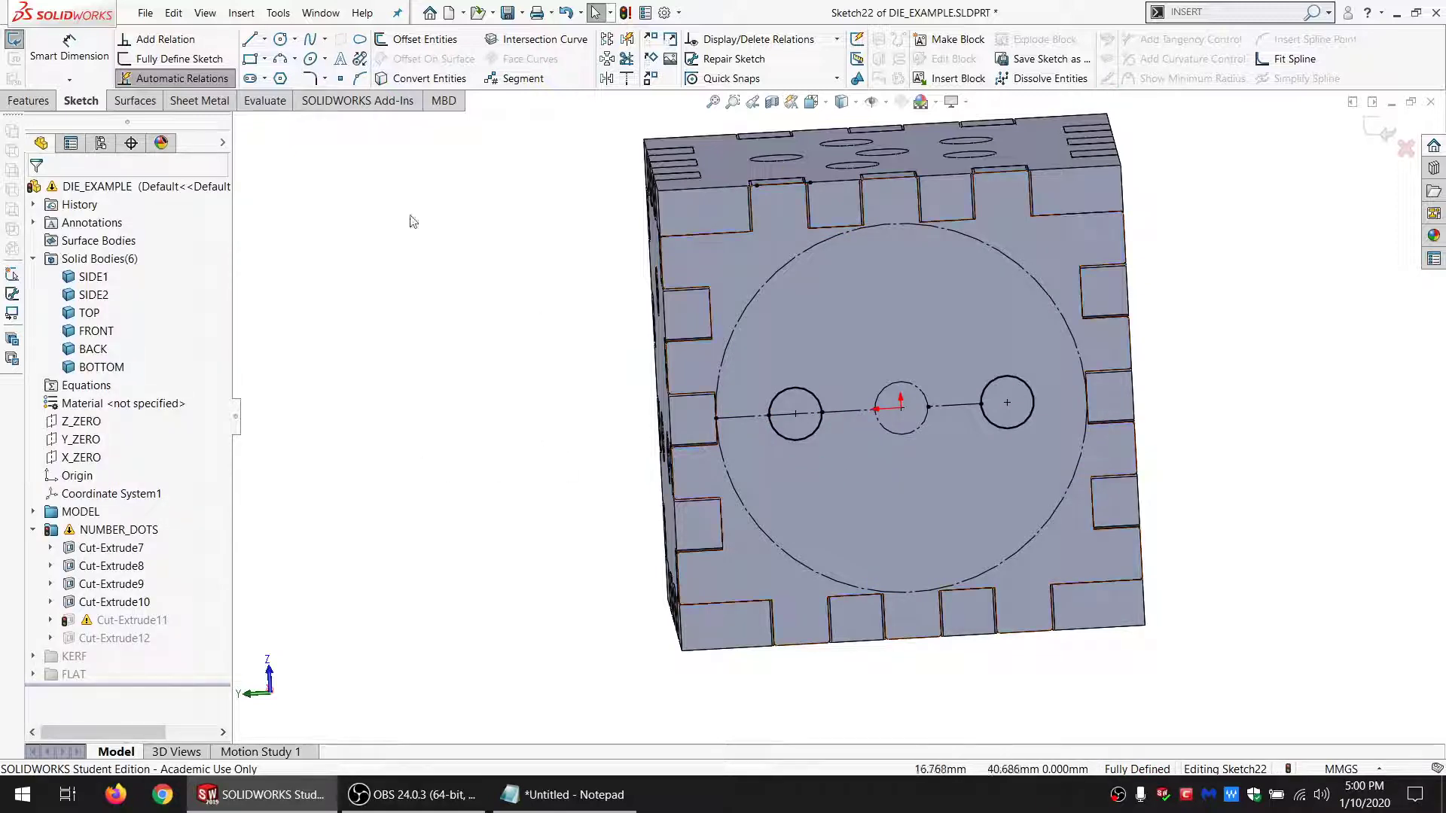
{"action": "left_click", "coordinate": [15, 40]}
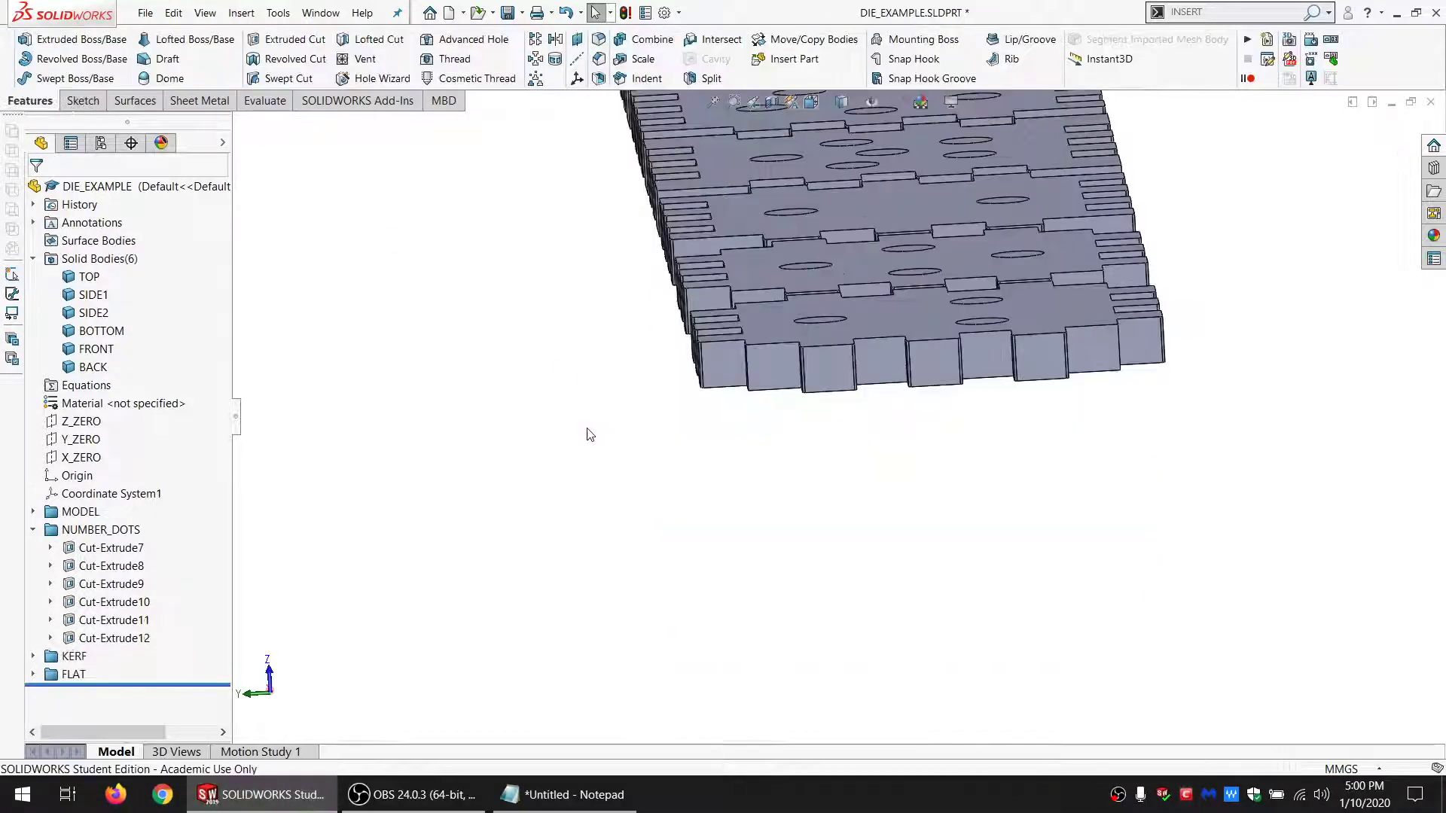
Step: Orient the view normal to the front face of the flat two-pip panel
{"action": "scroll", "coordinate": [891, 391], "scroll_direction": "up", "scroll_amount": 3}
{"action": "key", "text": "ctrl+8"}
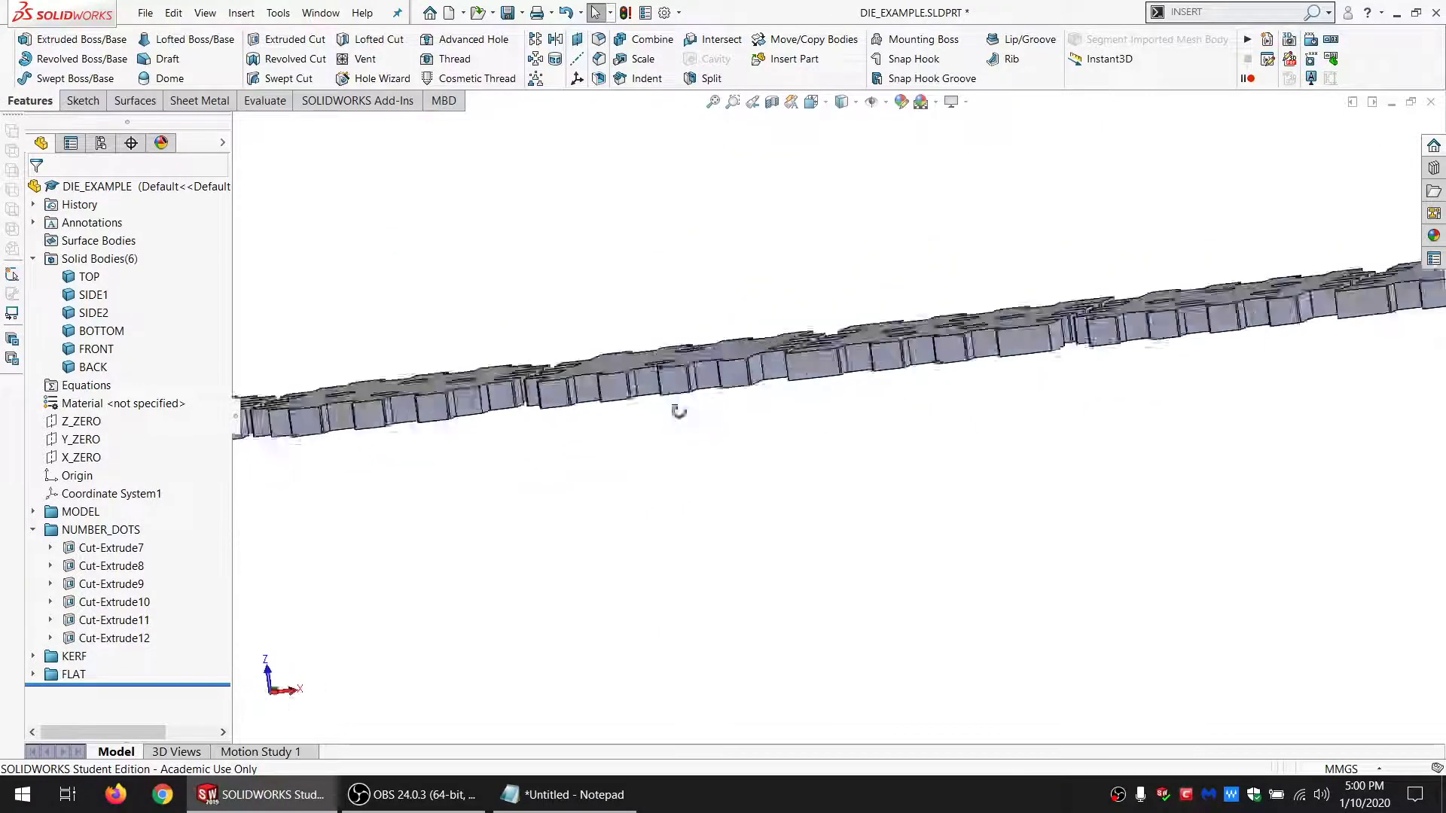
{"action": "left_click", "coordinate": [727, 398]}
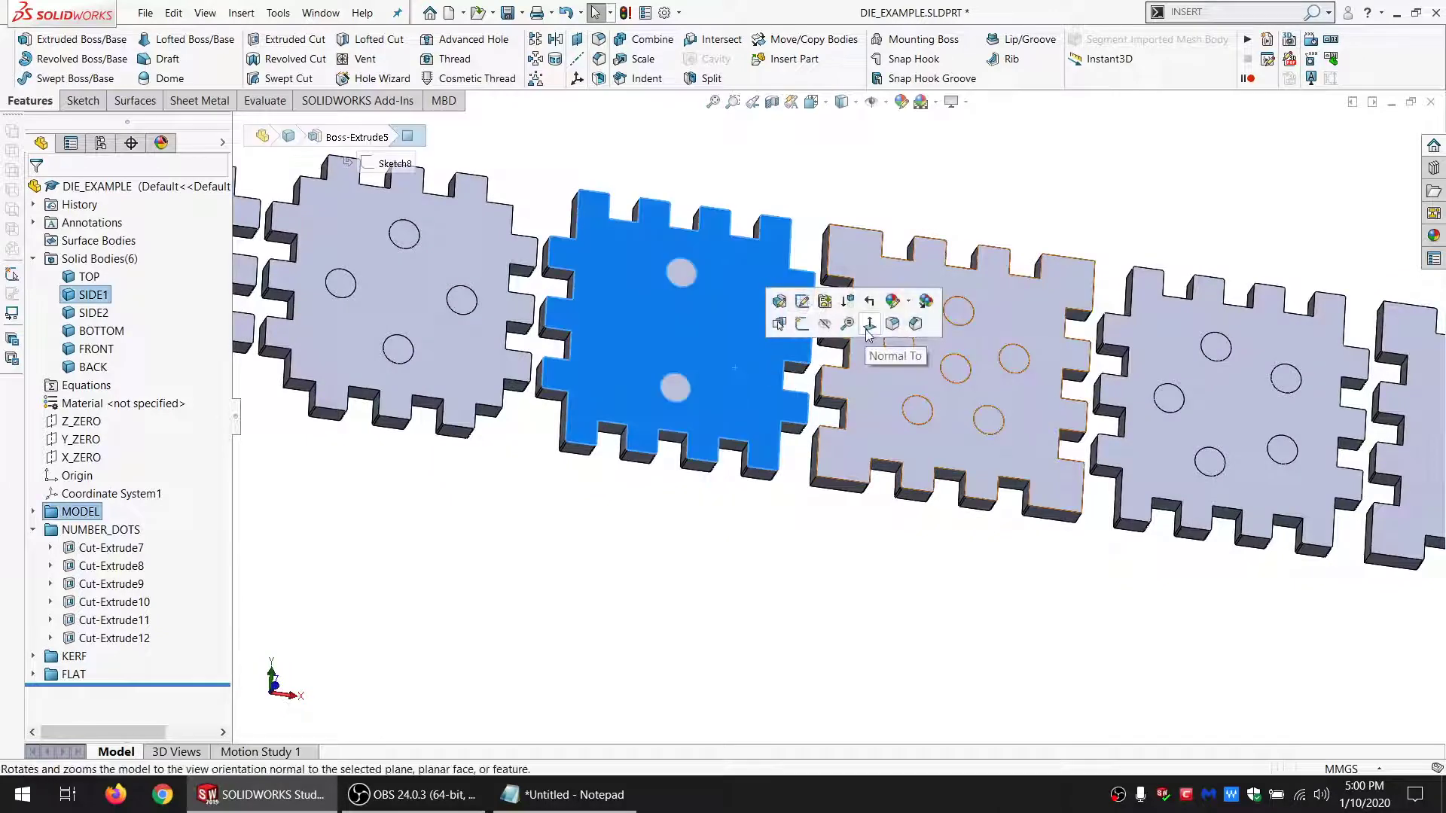
{"action": "left_click", "coordinate": [903, 322]}
{"action": "key", "text": "Escape"}
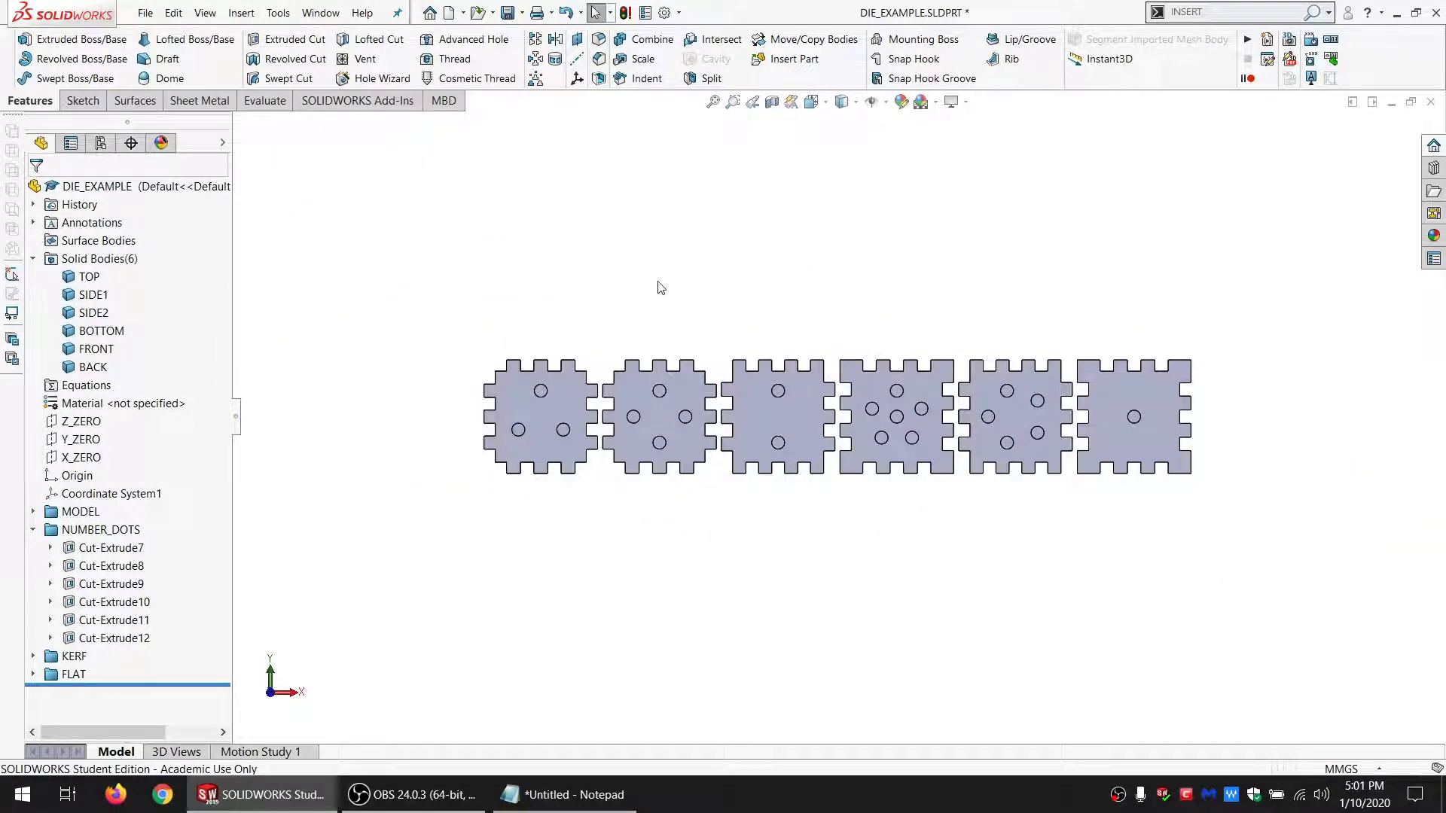
Step: Force a full rebuild of the part and save it
{"action": "key", "text": "ctrl+q"}
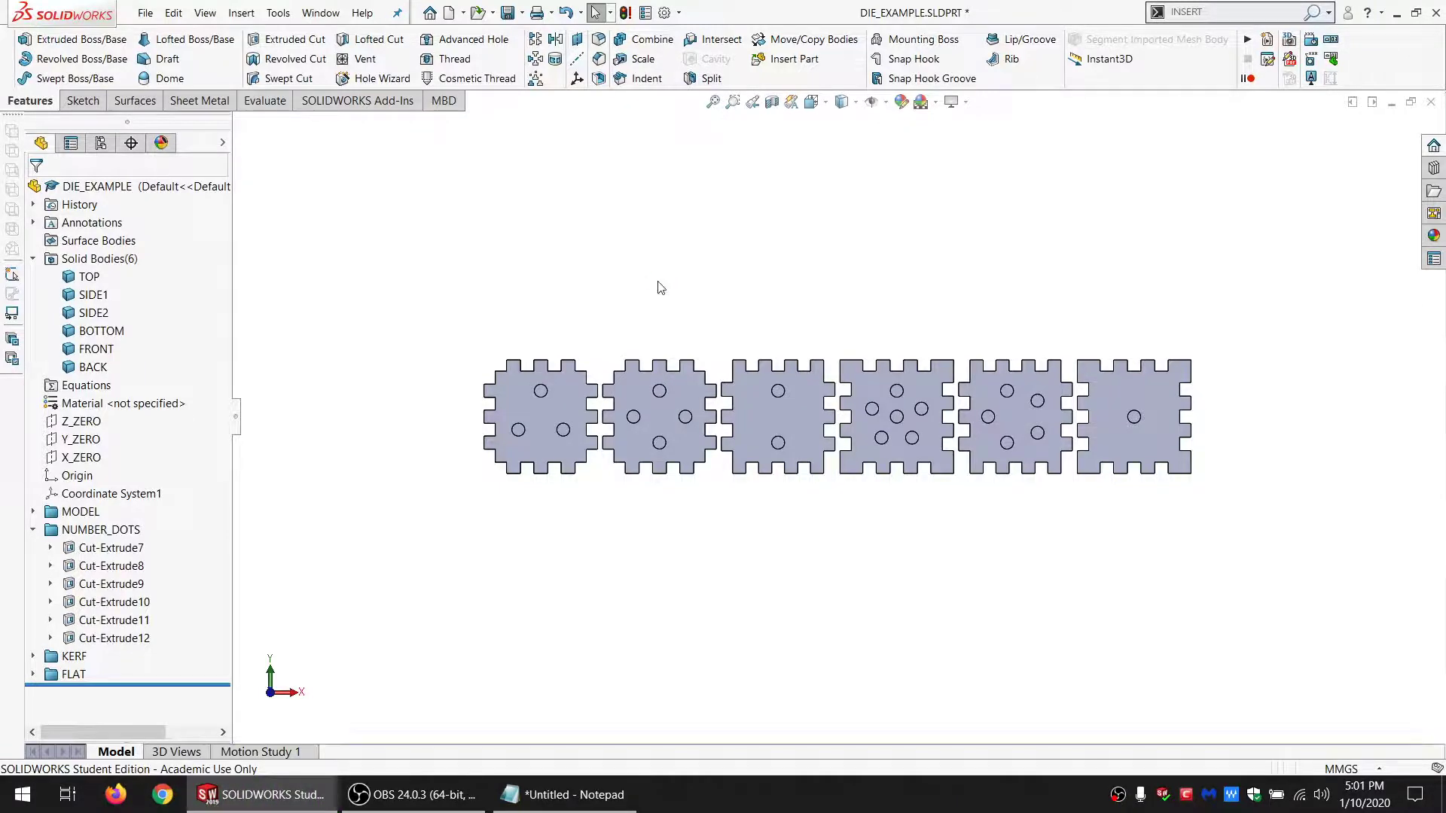
{"action": "left_click", "coordinate": [146, 13]}
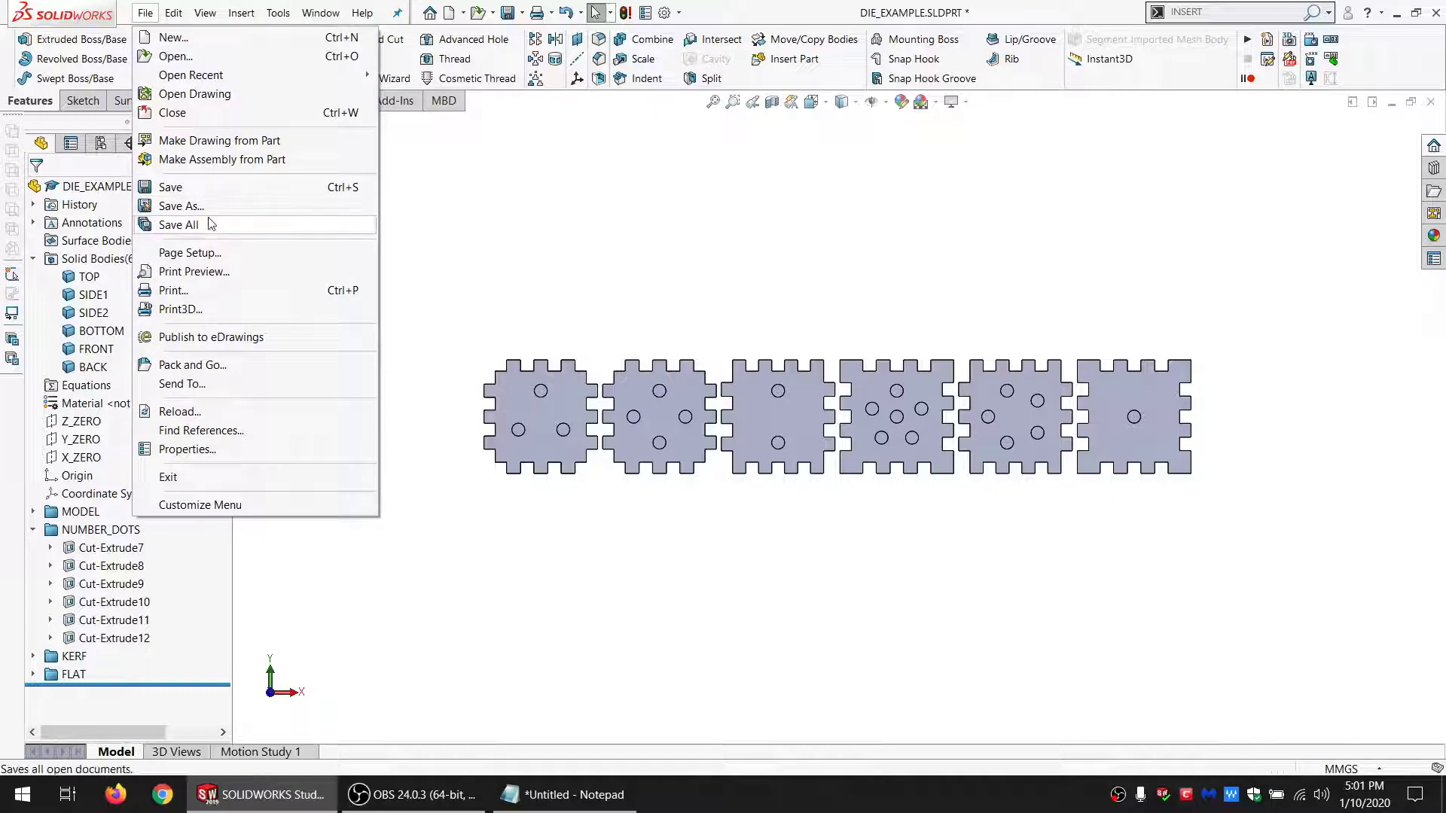
{"action": "left_click", "coordinate": [188, 189]}
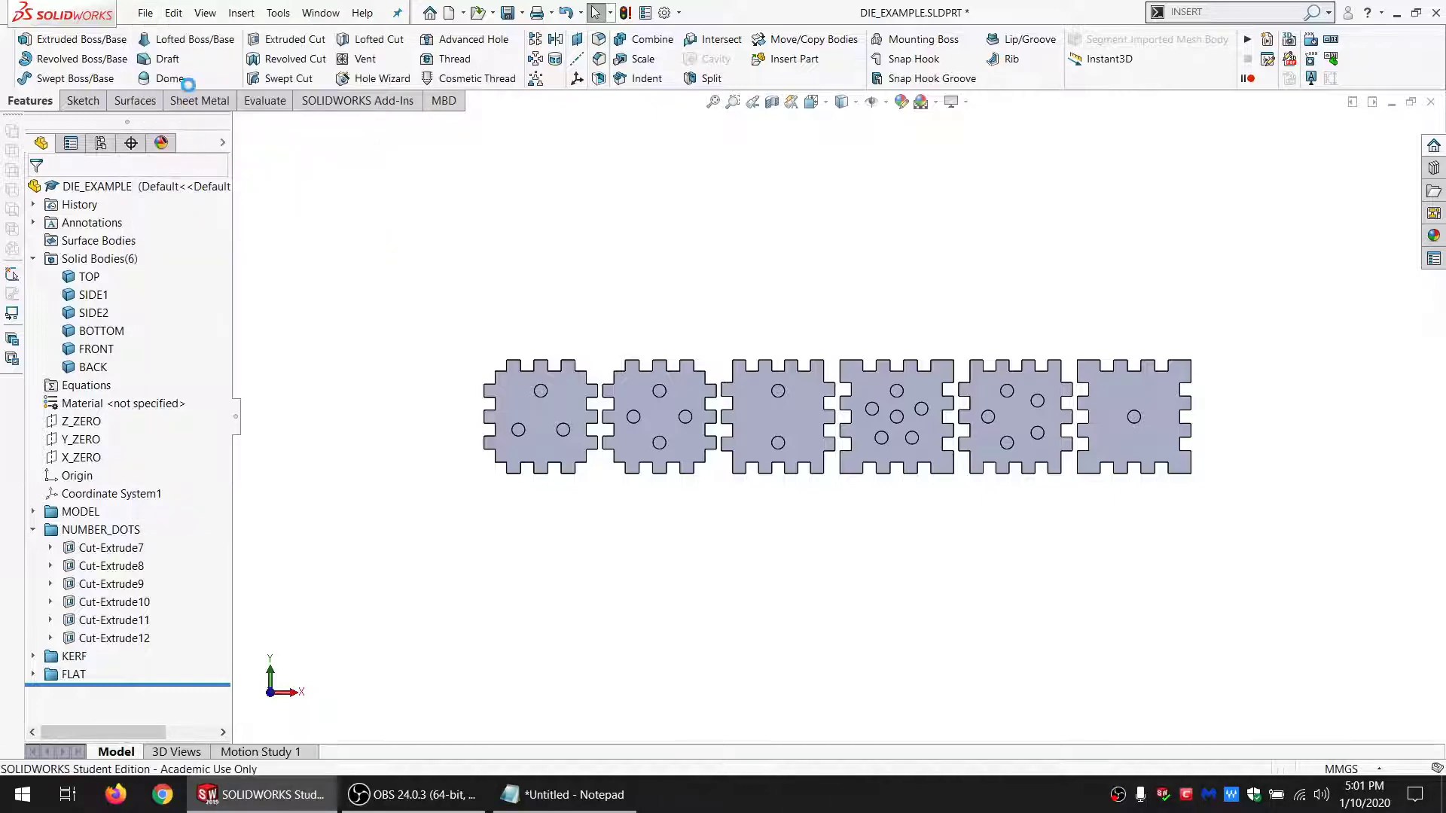
Step: Export the current view of the repaired flat panels to a single DXF file, replacing the existing DIE_EXAMPLE.DXF on the Desktop
{"action": "left_click", "coordinate": [145, 13]}
{"action": "left_click", "coordinate": [181, 206]}
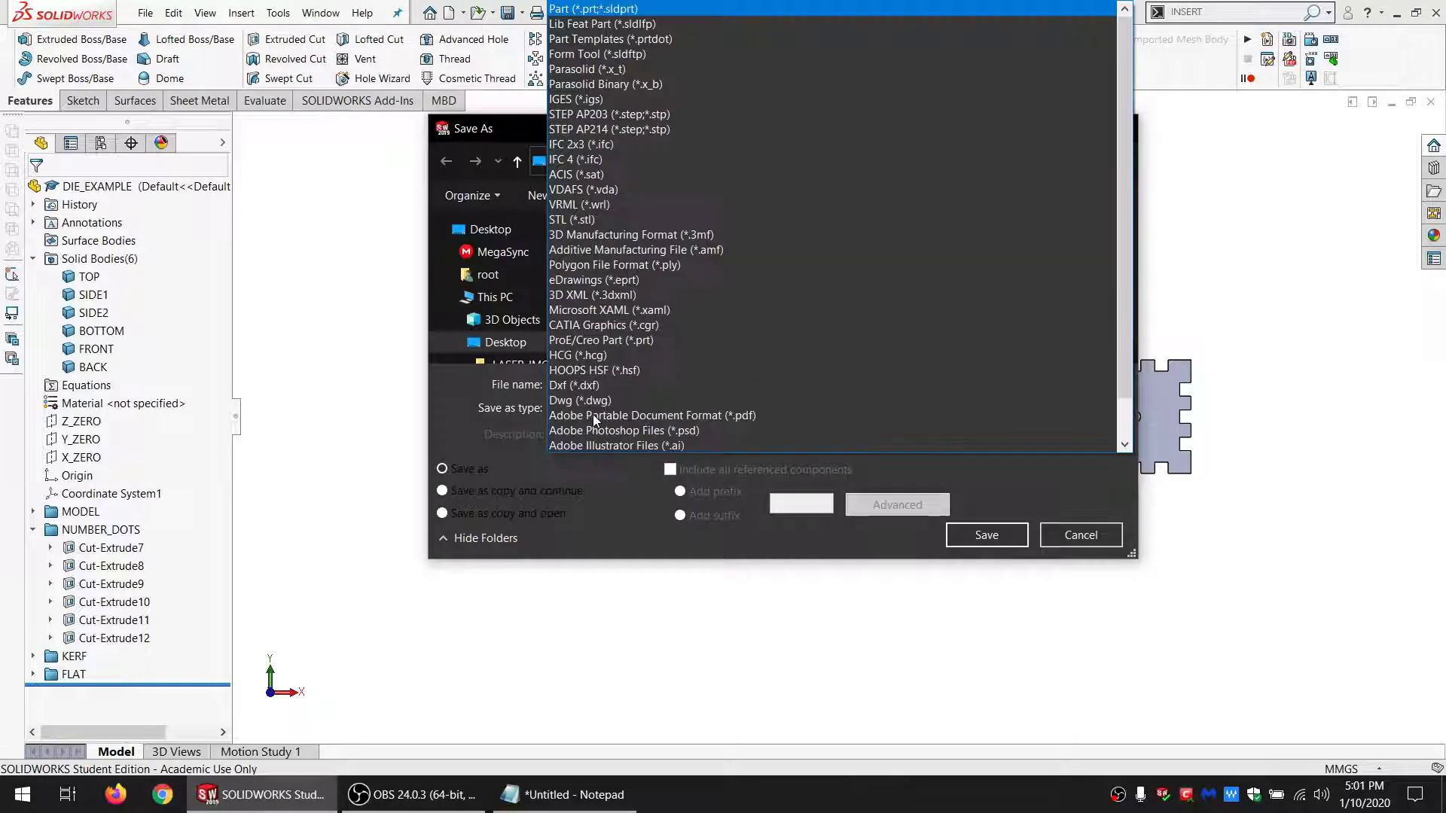
{"action": "left_click", "coordinate": [594, 410]}
{"action": "left_click", "coordinate": [590, 386]}
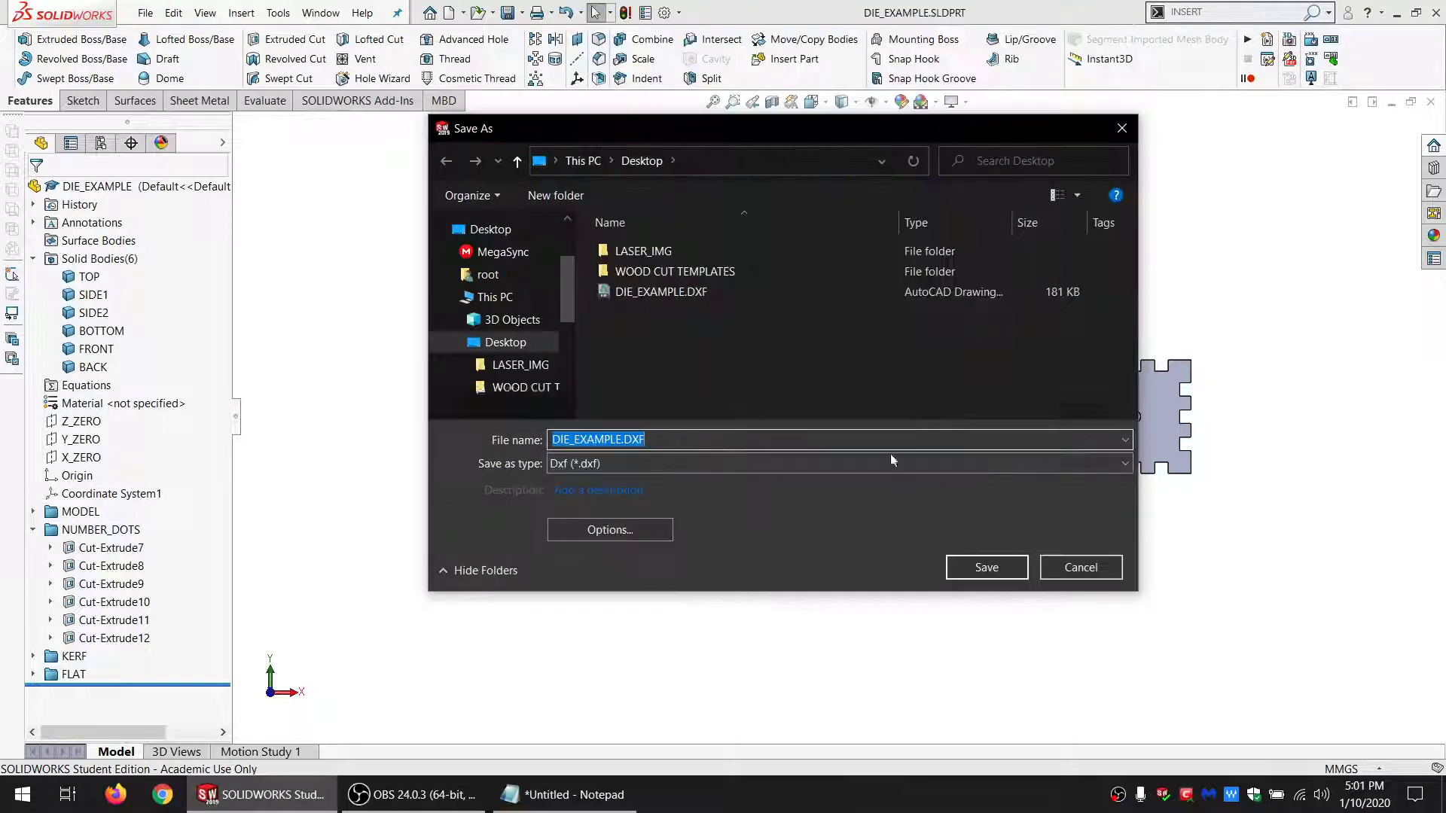
{"action": "left_click", "coordinate": [983, 567]}
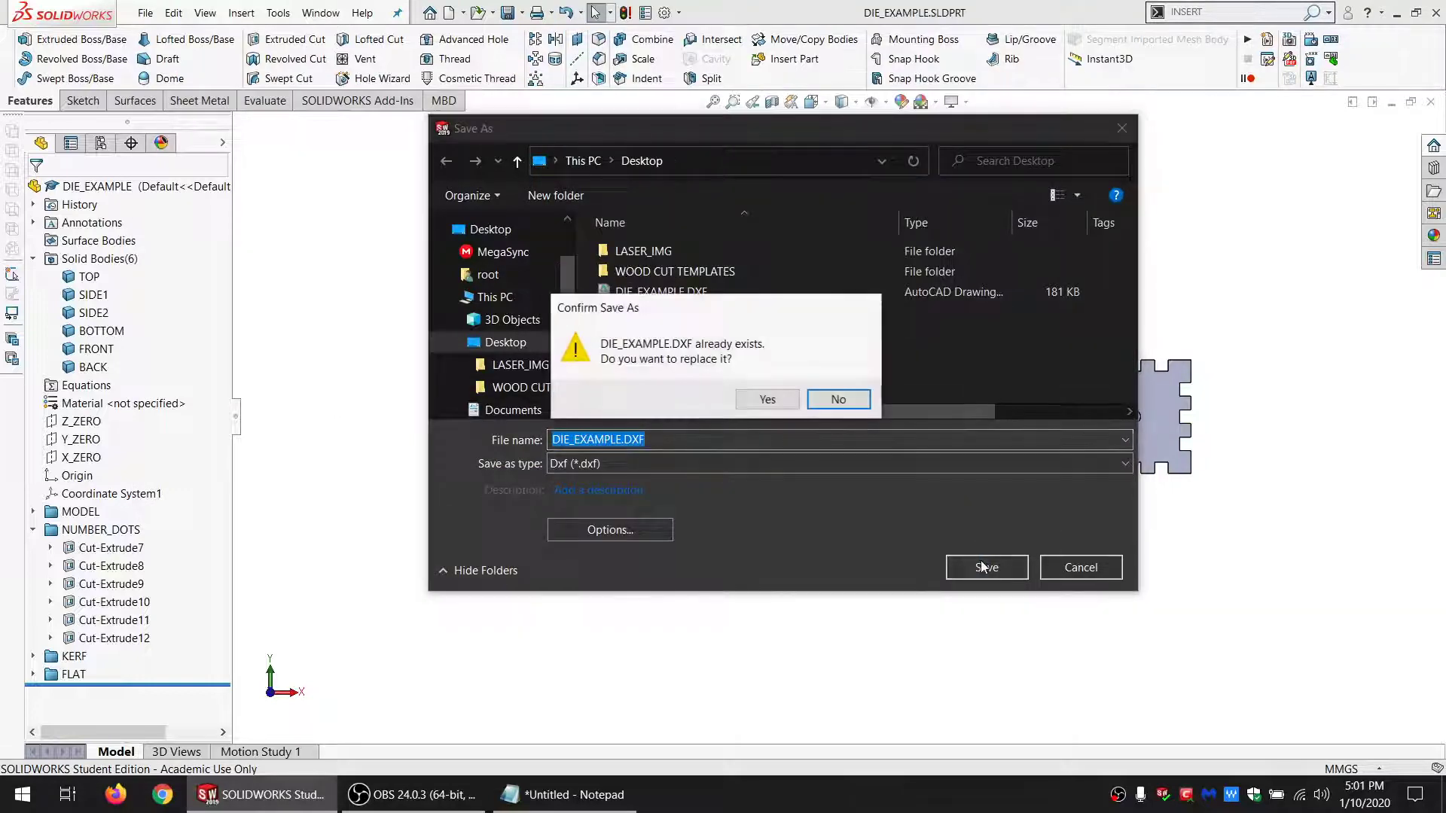
{"action": "left_click", "coordinate": [766, 399]}
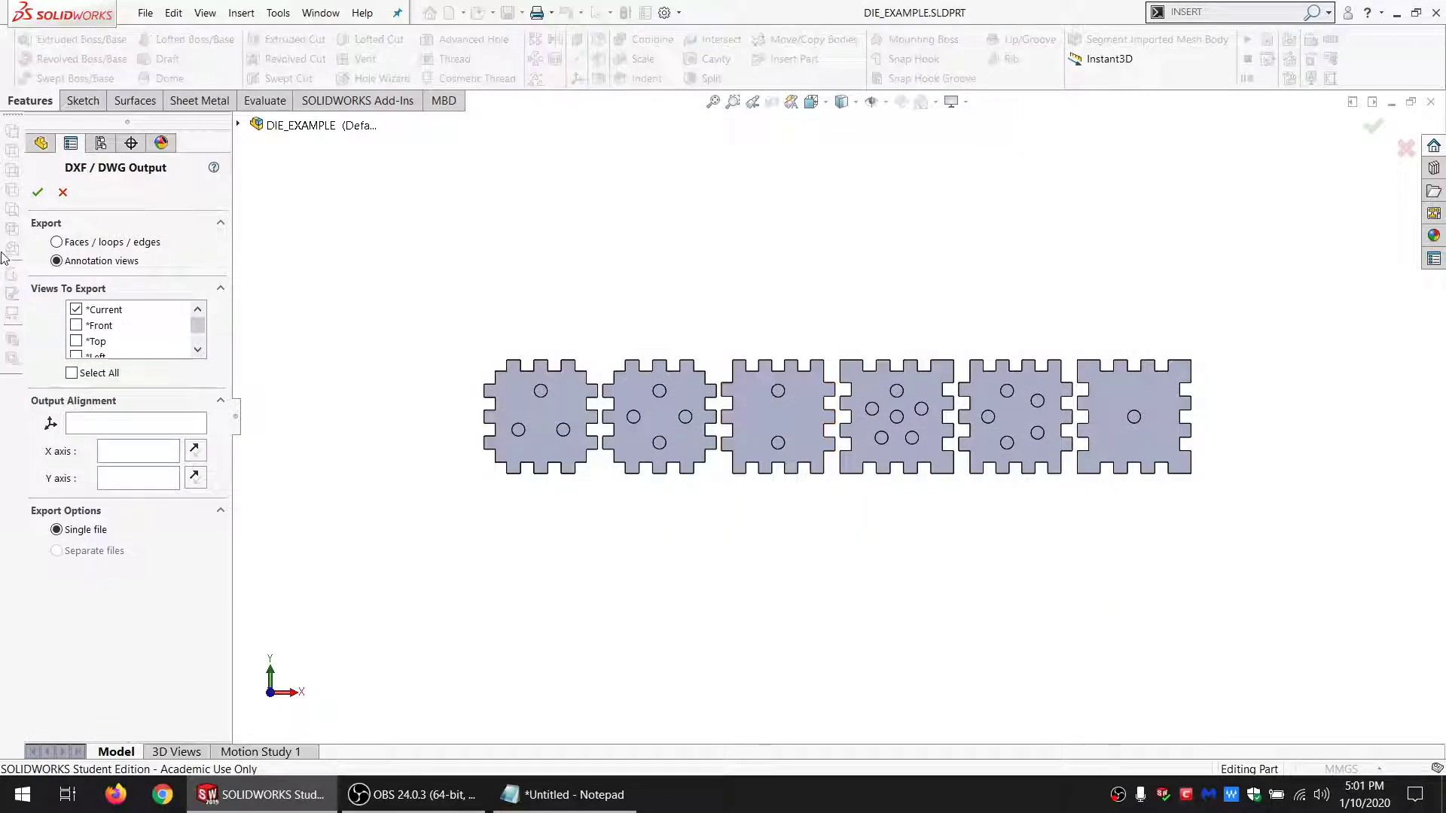
{"action": "left_click", "coordinate": [36, 193]}
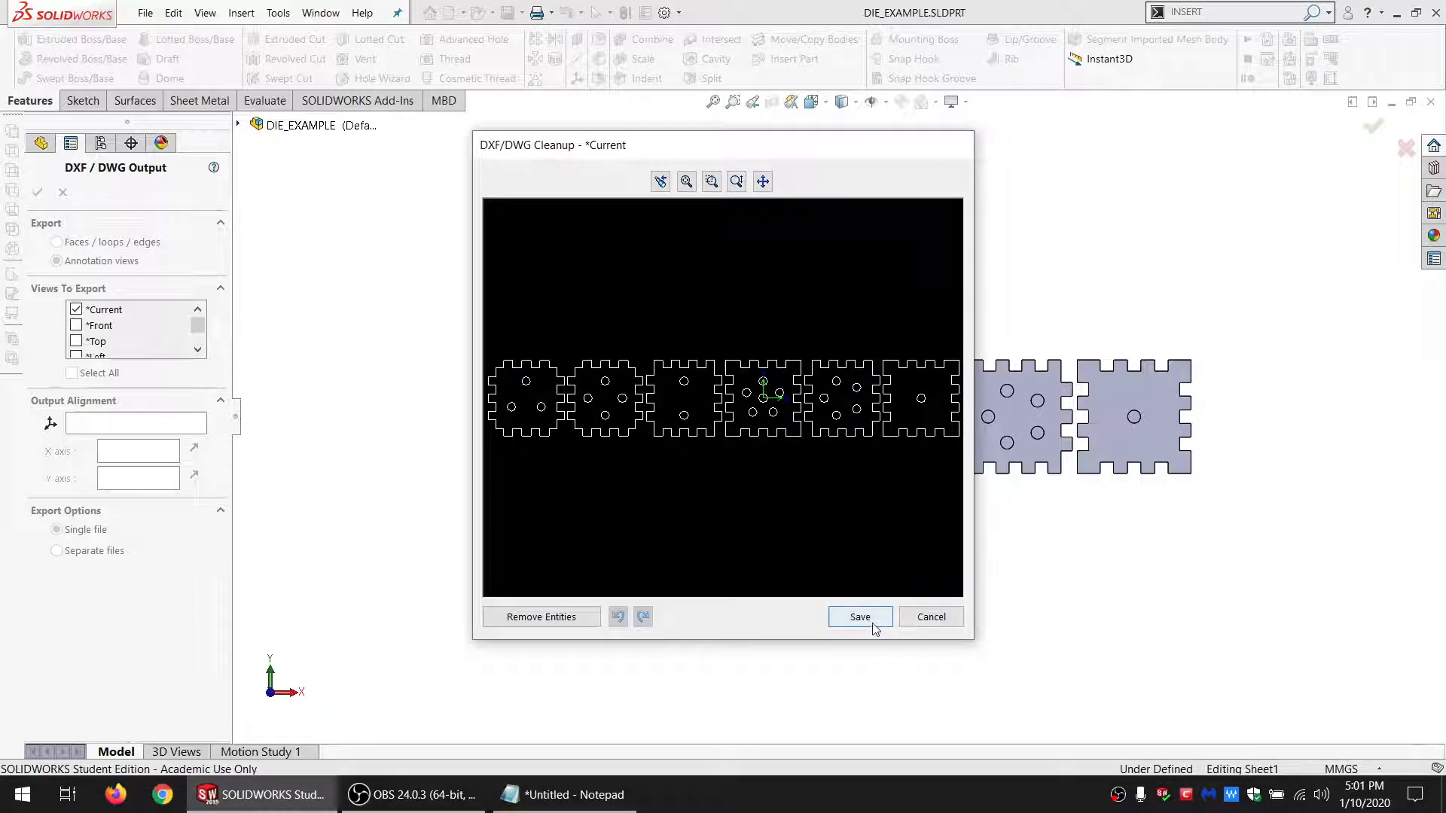
{"action": "left_click", "coordinate": [860, 617]}
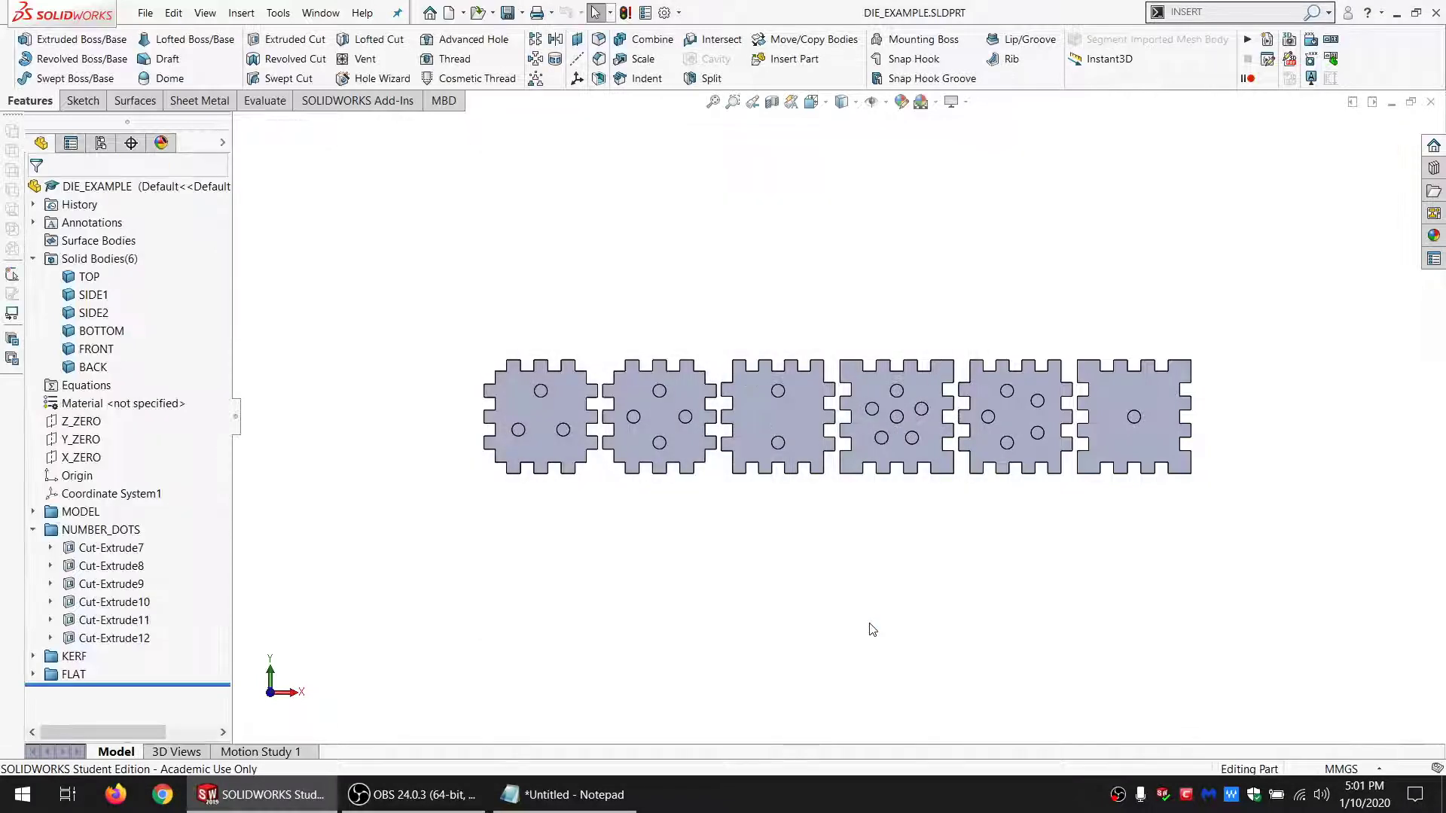